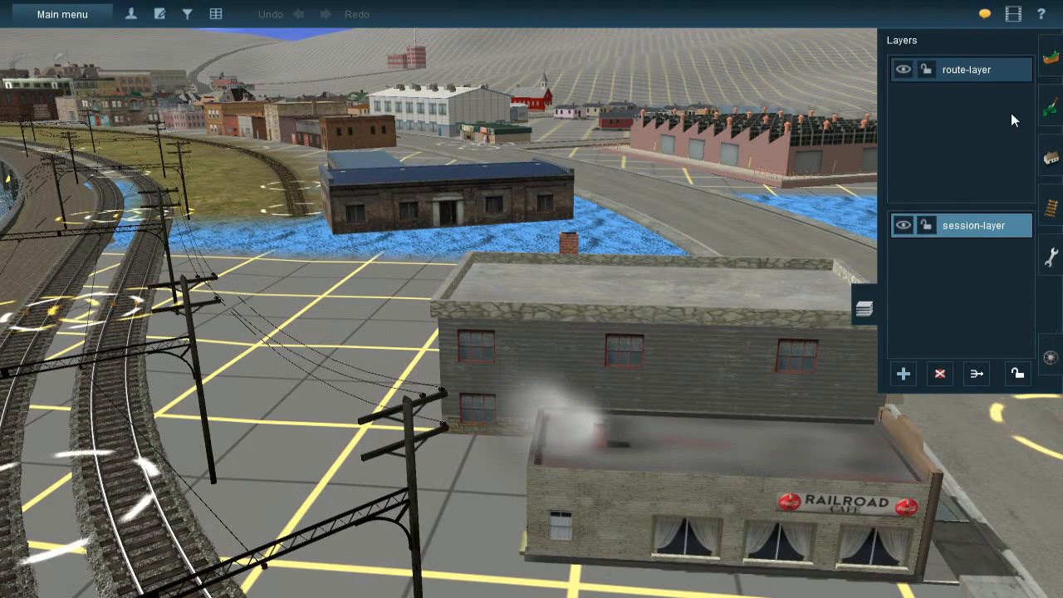
Inspect the double main tracks, the dead-end siding and the unpainted ground around the blue-roofed depot
{"action": "left_click", "coordinate": [1049, 152]}
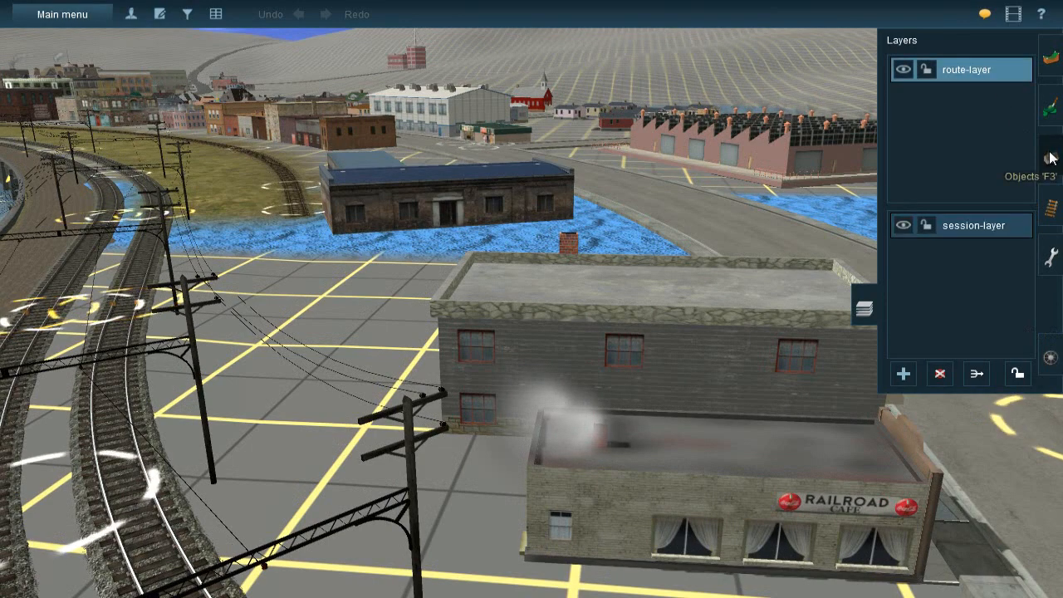
{"action": "left_click", "coordinate": [1050, 156]}
{"action": "right_click", "coordinate": [490, 236]}
{"action": "right_click", "coordinate": [559, 230]}
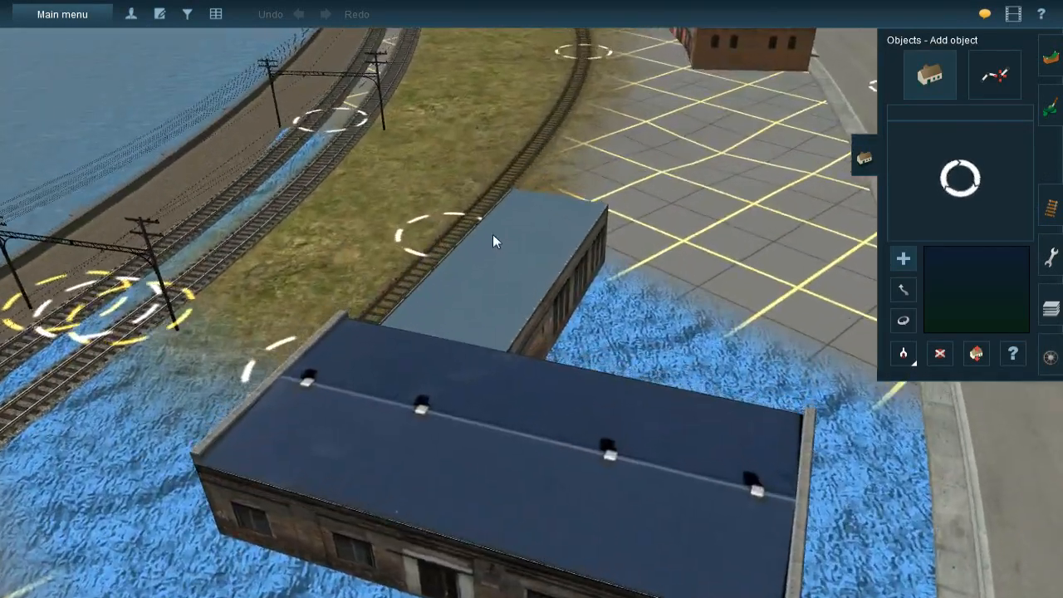
{"action": "right_click", "coordinate": [492, 235]}
{"action": "key", "text": "Down"}
{"action": "key", "text": "Left"}
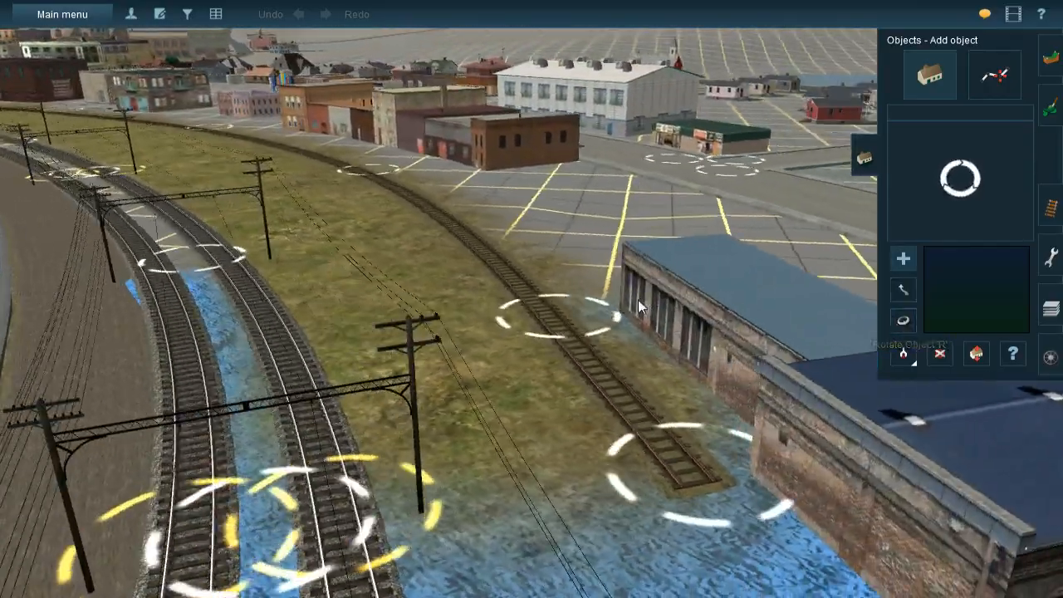
{"action": "key", "text": "Up"}
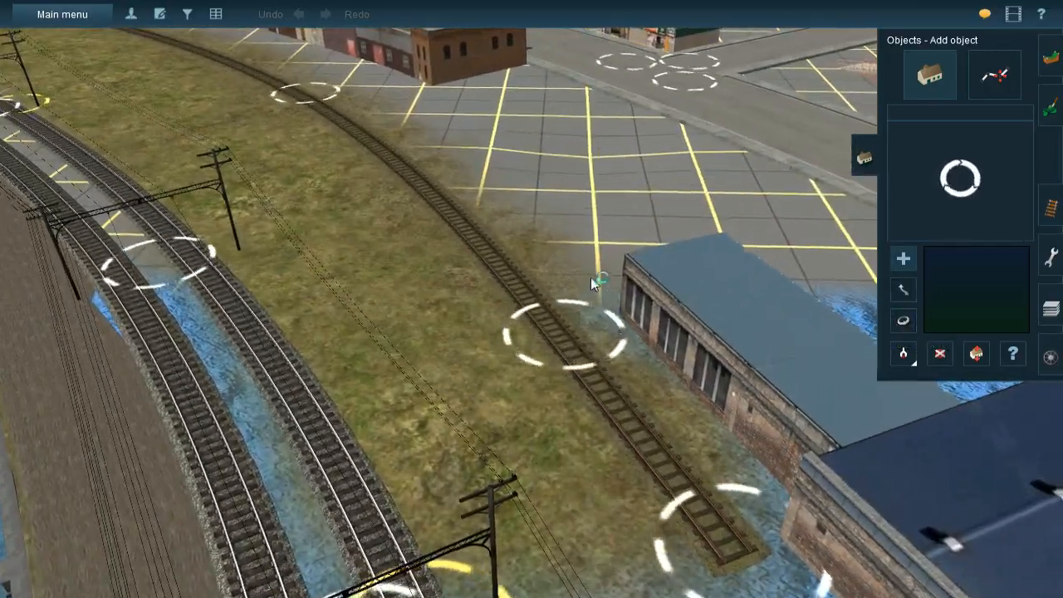
{"action": "right_click", "coordinate": [597, 281]}
{"action": "key", "text": "Right"}
{"action": "key", "text": "Down"}
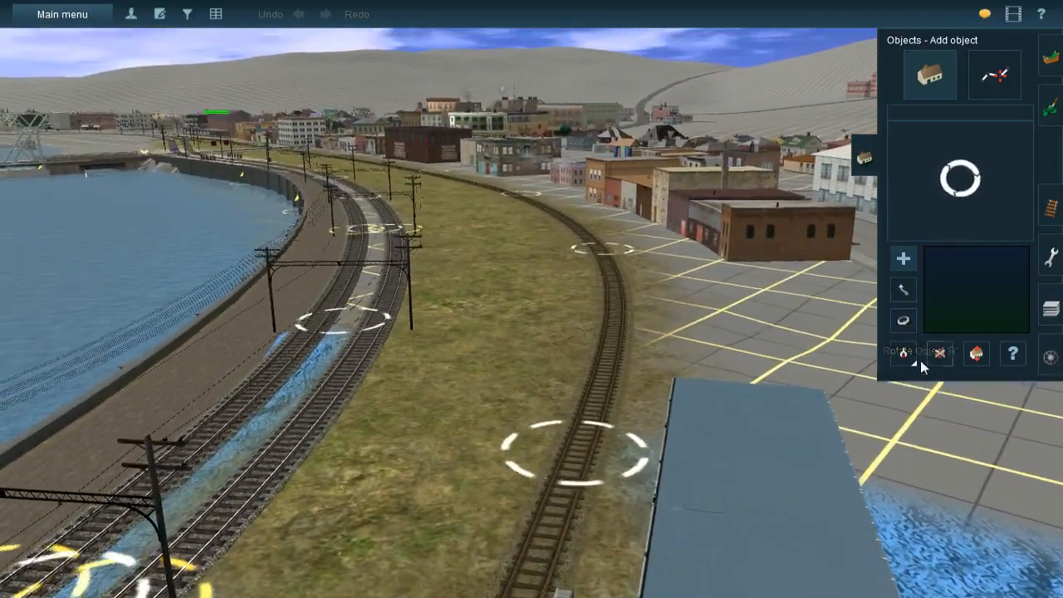
Paint the ground strip between the two main tracks beside the depot with the light mixed-gravel texture
{"action": "left_click", "coordinate": [1045, 116]}
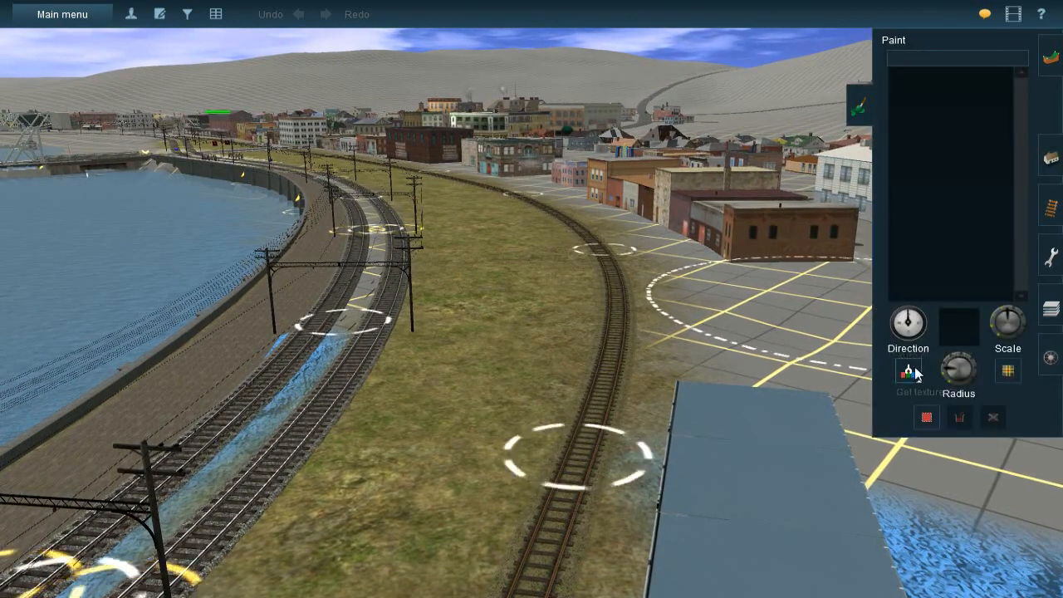
{"action": "right_click", "coordinate": [472, 268]}
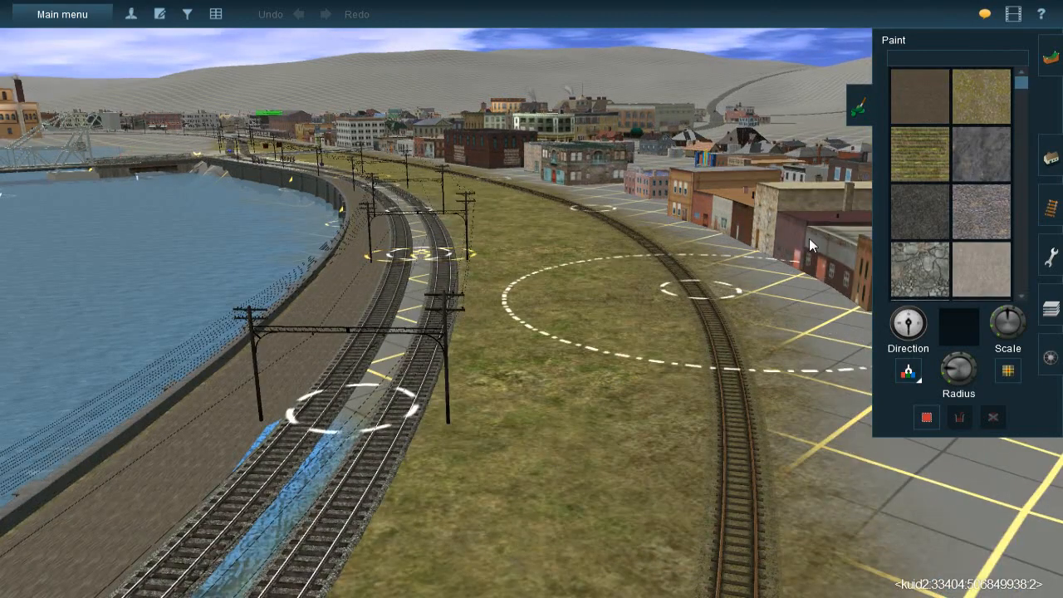
{"action": "left_click", "coordinate": [981, 212]}
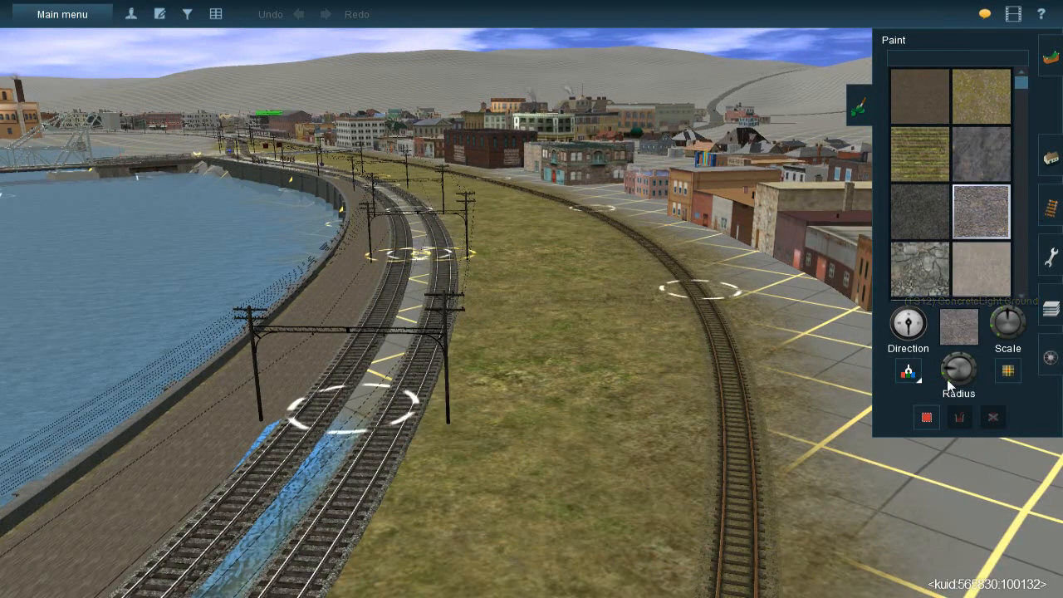
{"action": "key", "text": "Up"}
{"action": "right_click", "coordinate": [453, 392]}
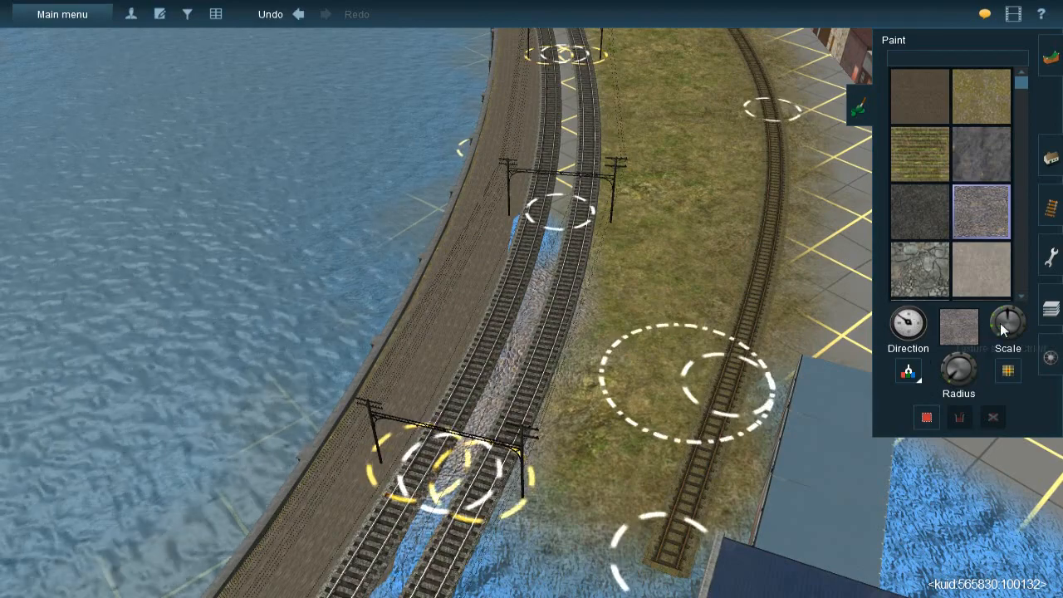
Repaint the strip between the main tracks near the depot with the dark grey gravel texture, varying the texture direction
{"action": "left_click", "coordinate": [933, 218]}
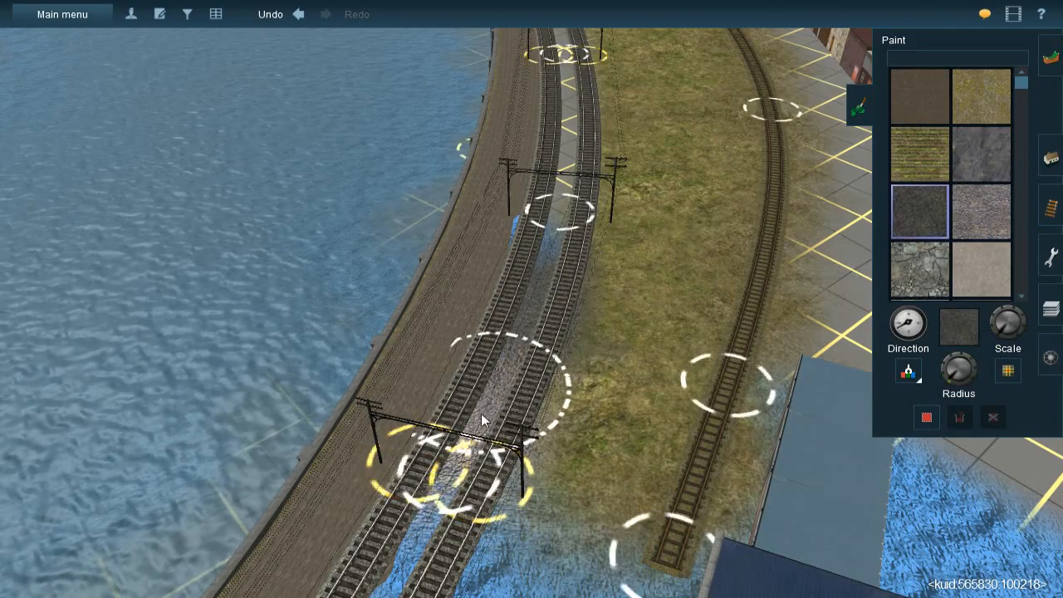
{"action": "left_click_drag", "start_coordinate": [480, 451], "coordinate": [468, 473]}
{"action": "right_click", "coordinate": [623, 79]}
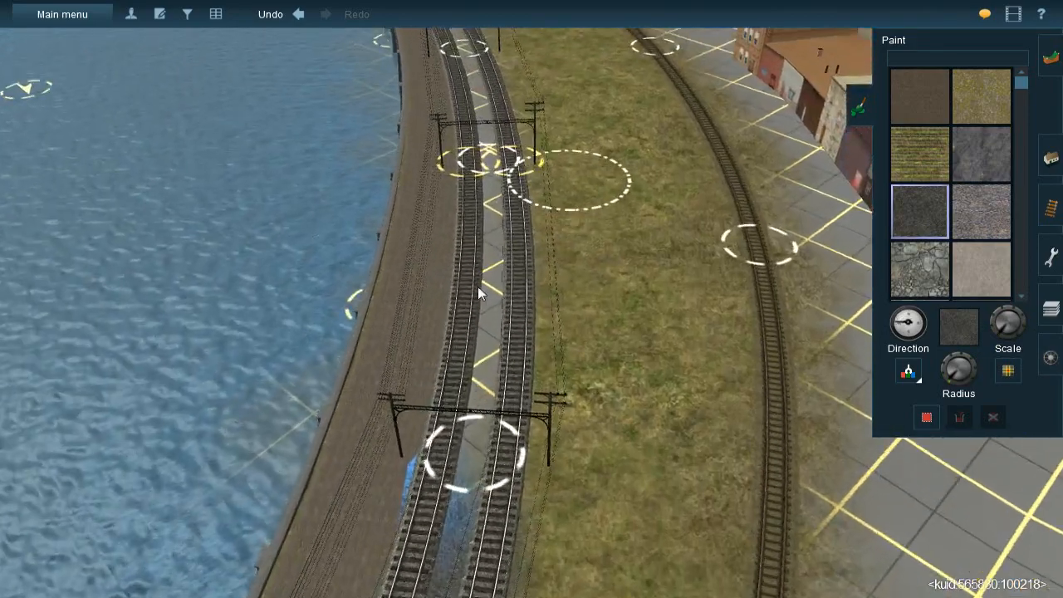
{"action": "right_click", "coordinate": [526, 431]}
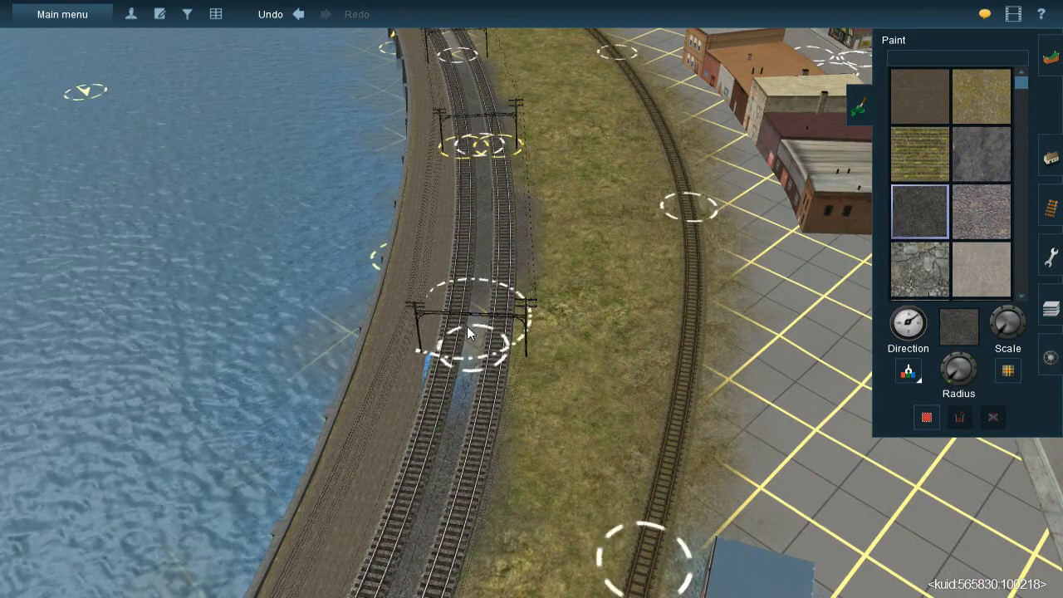
{"action": "key", "text": "bracketleft"}
{"action": "left_click_drag", "start_coordinate": [457, 396], "coordinate": [467, 373]}
Extend the dark gravel between the main tracks along the waterfront curve towards the truss bridge
{"action": "right_click", "coordinate": [468, 373]}
{"action": "right_click", "coordinate": [496, 370]}
{"action": "key", "text": "Down"}
{"action": "key", "text": "Left"}
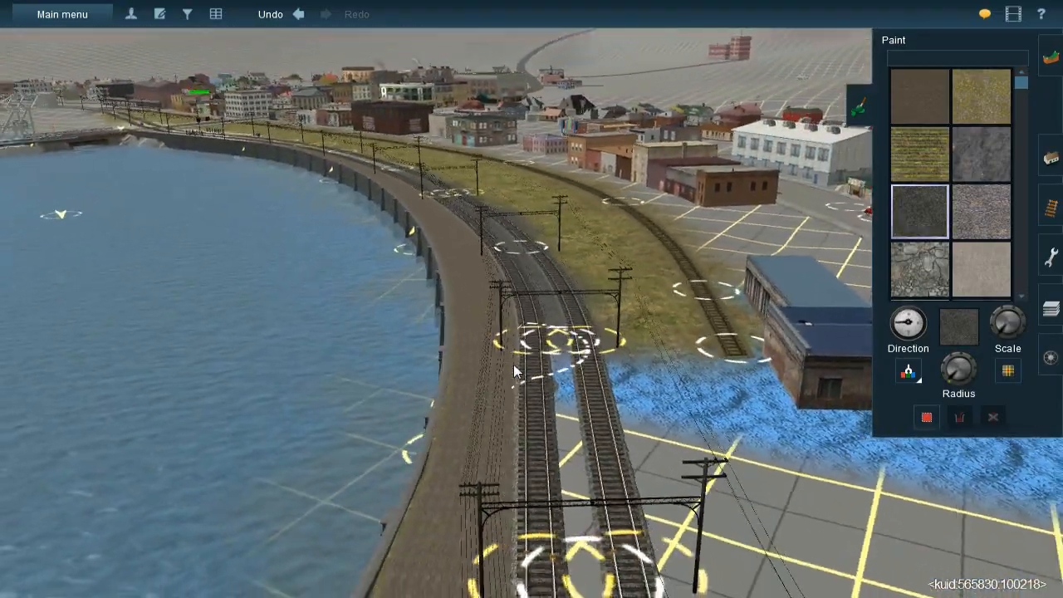
{"action": "key", "text": "Right"}
{"action": "key", "text": "Up"}
{"action": "key", "text": "Right"}
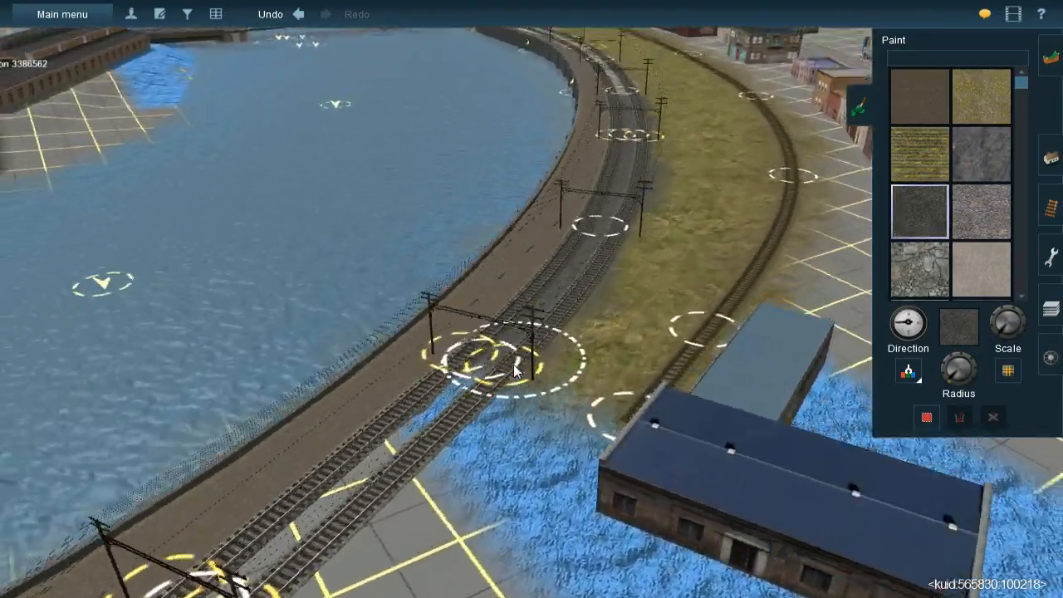
{"action": "right_click", "coordinate": [553, 245]}
{"action": "right_click", "coordinate": [587, 208]}
{"action": "right_click", "coordinate": [556, 202]}
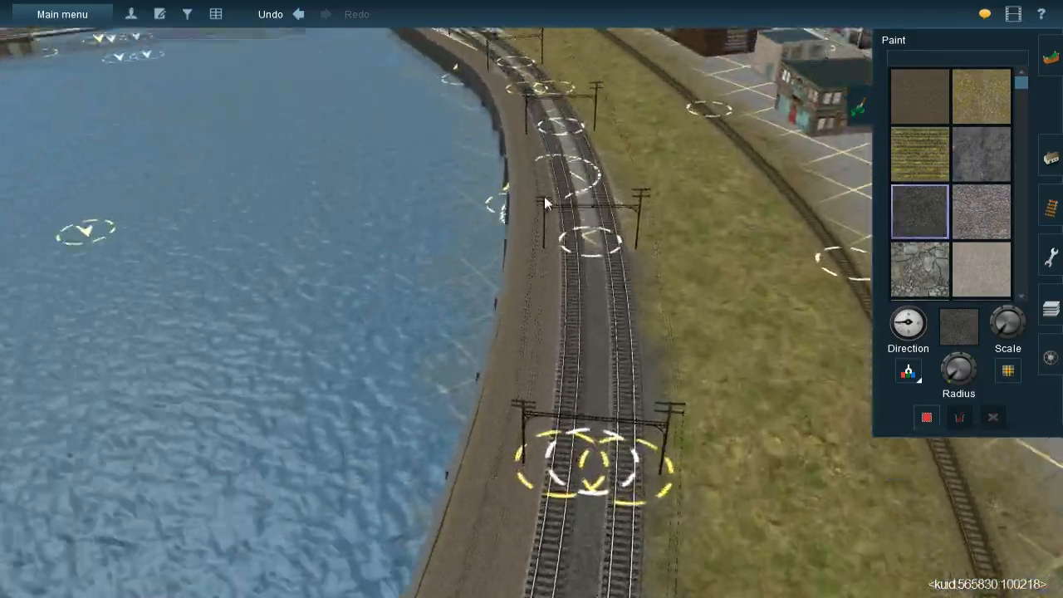
{"action": "right_click", "coordinate": [545, 198]}
{"action": "key", "text": "Right"}
{"action": "right_click", "coordinate": [546, 253]}
{"action": "right_click", "coordinate": [529, 256]}
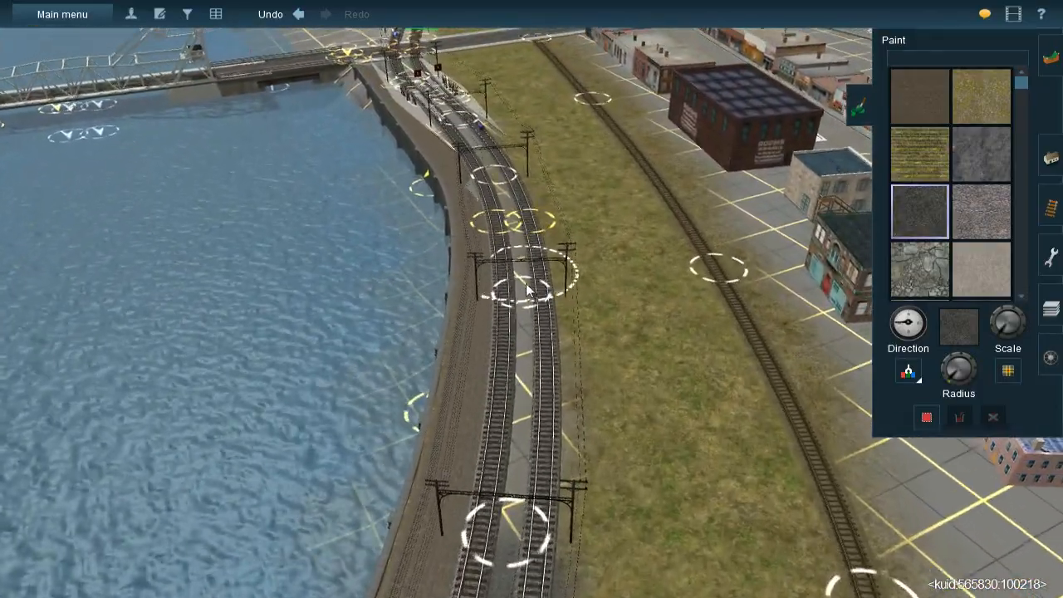
{"action": "key", "text": "Right"}
{"action": "right_click", "coordinate": [532, 280]}
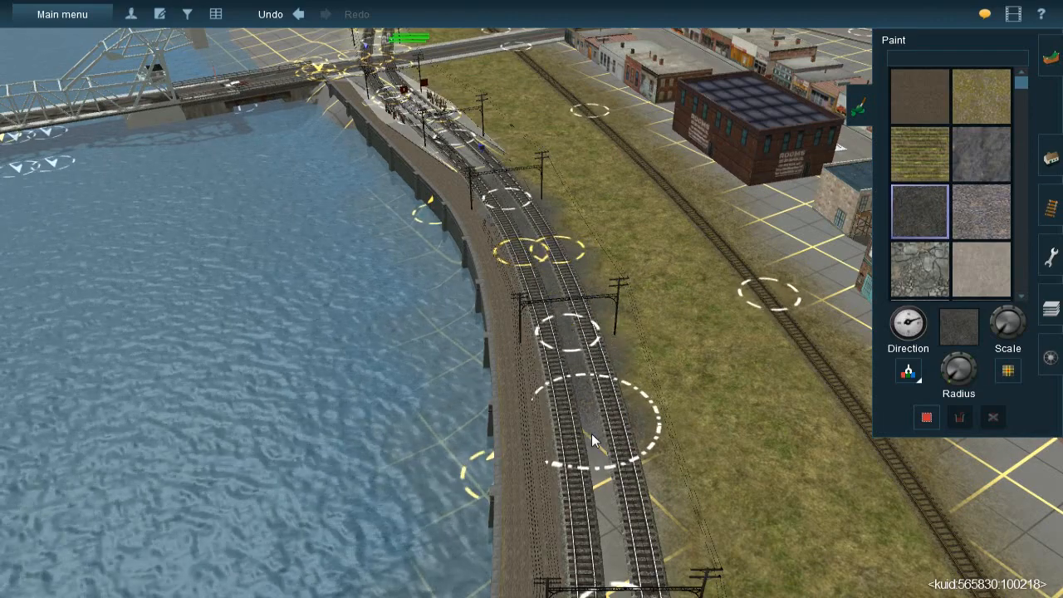
{"action": "left_click_drag", "start_coordinate": [611, 533], "coordinate": [610, 550]}
{"action": "right_click", "coordinate": [610, 552]}
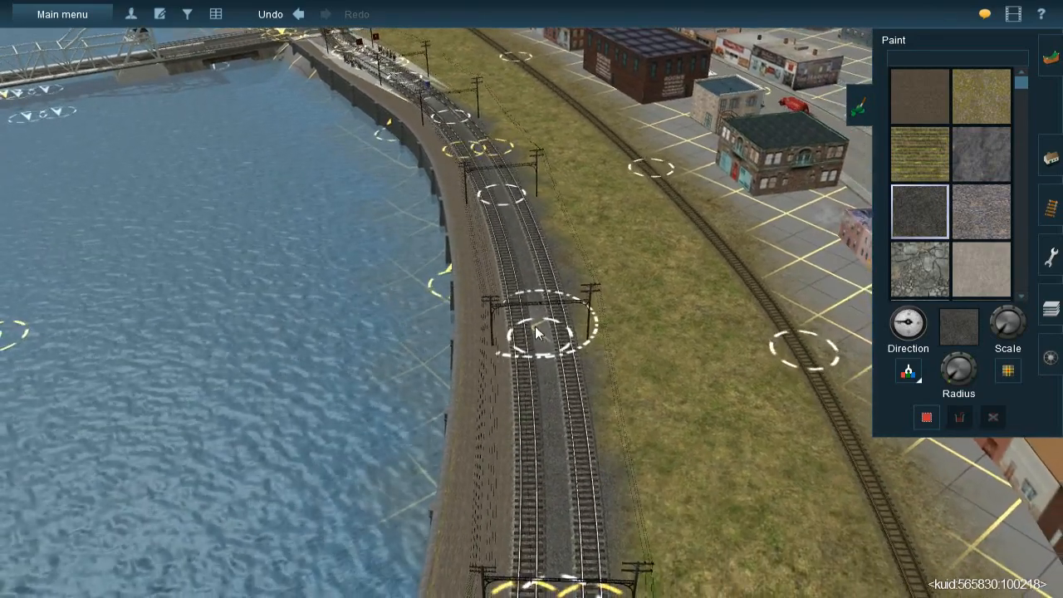
Examine the painted gravel between the tracks at ground level and from above towards the truss bridge
{"action": "right_click", "coordinate": [531, 352]}
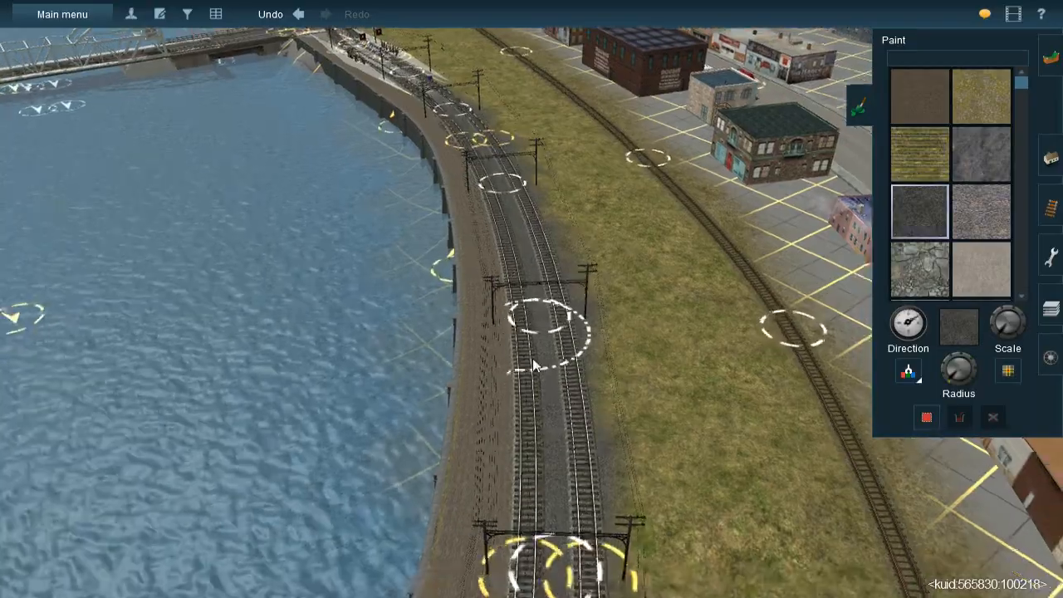
{"action": "scroll", "coordinate": [532, 306], "scroll_direction": "up", "scroll_amount": 5}
{"action": "key", "text": "Down"}
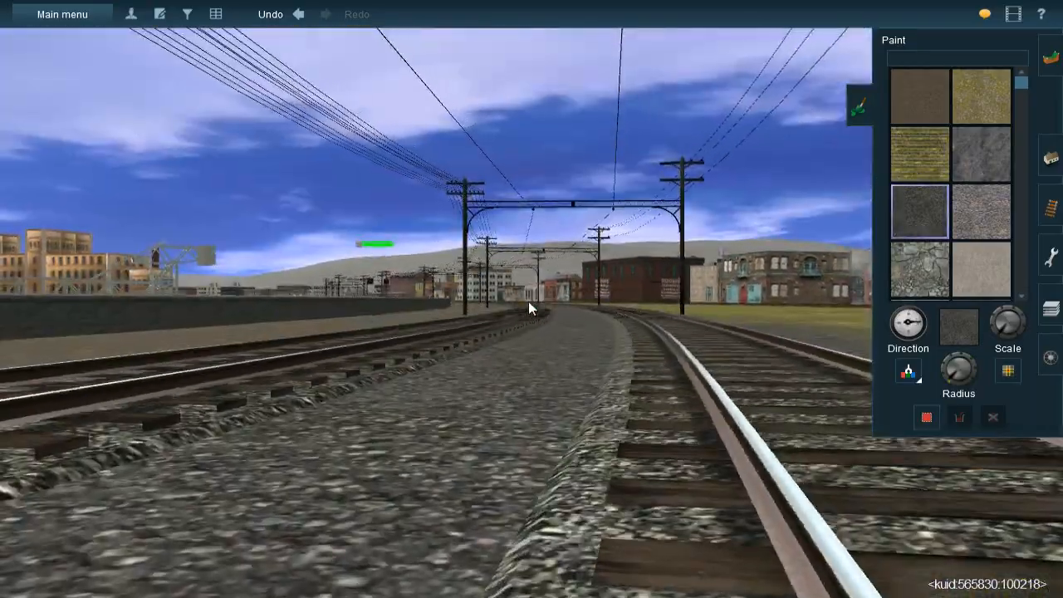
{"action": "key", "text": "Up"}
{"action": "key", "text": "Right"}
{"action": "right_click", "coordinate": [531, 249]}
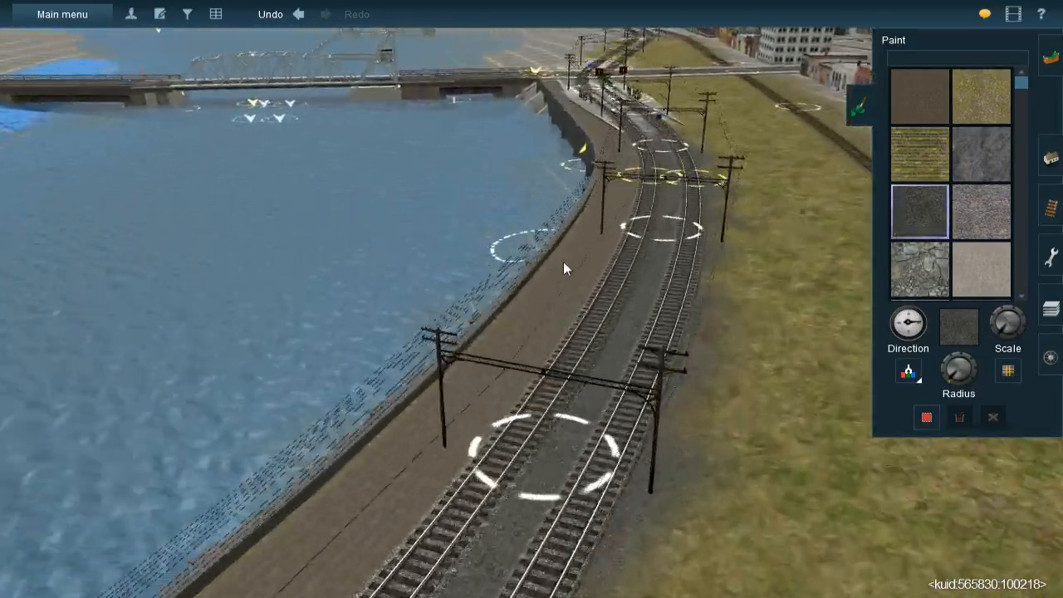
{"action": "right_click", "coordinate": [562, 287]}
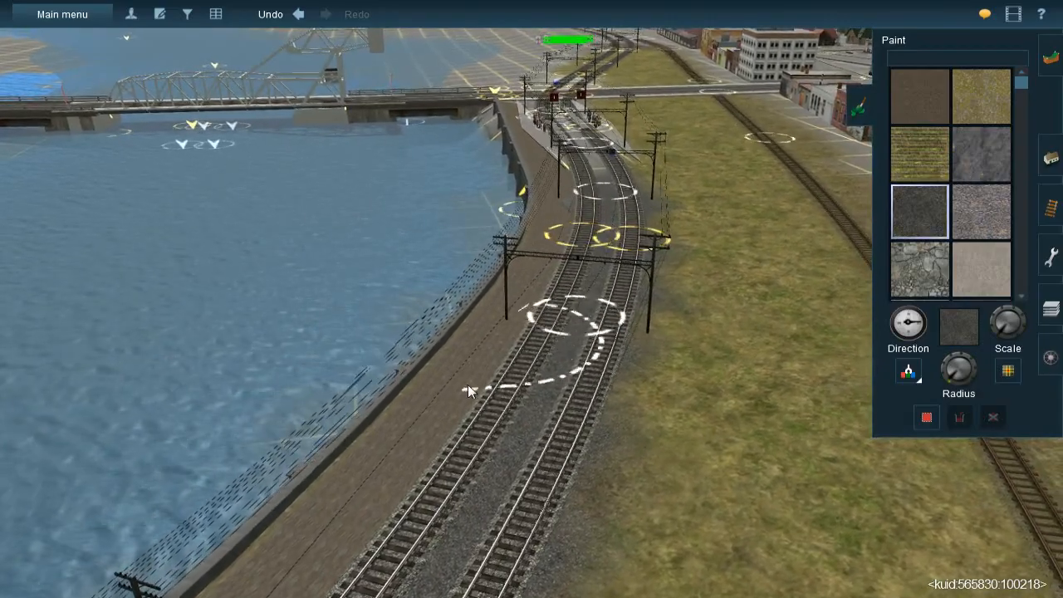
{"action": "right_click", "coordinate": [554, 230]}
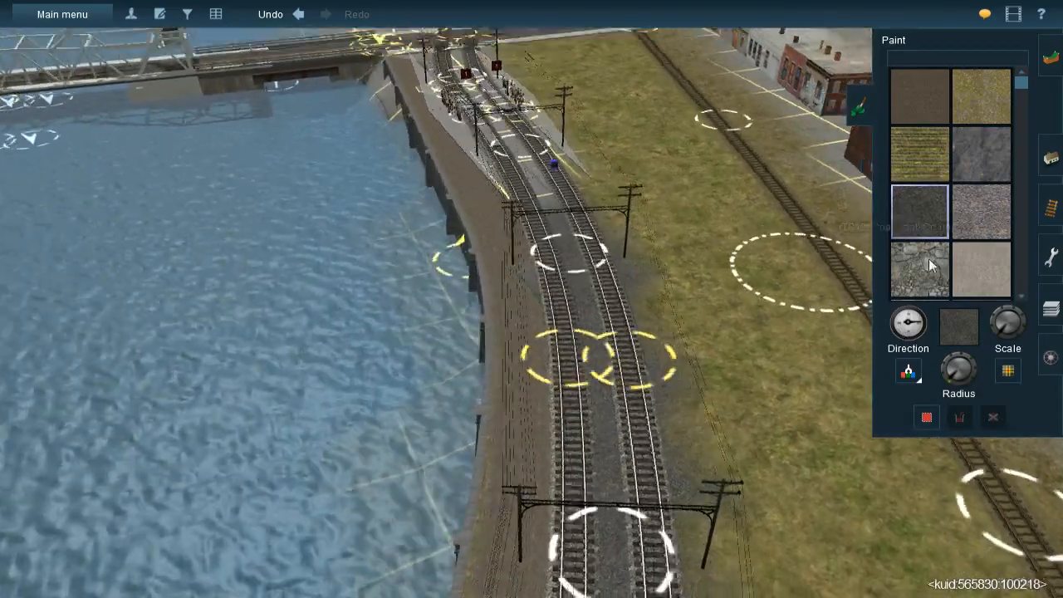
Paint the strip between the main tracks near the truss bridge with the plain brown dirt texture, covering the dark gravel
{"action": "left_click", "coordinate": [924, 103]}
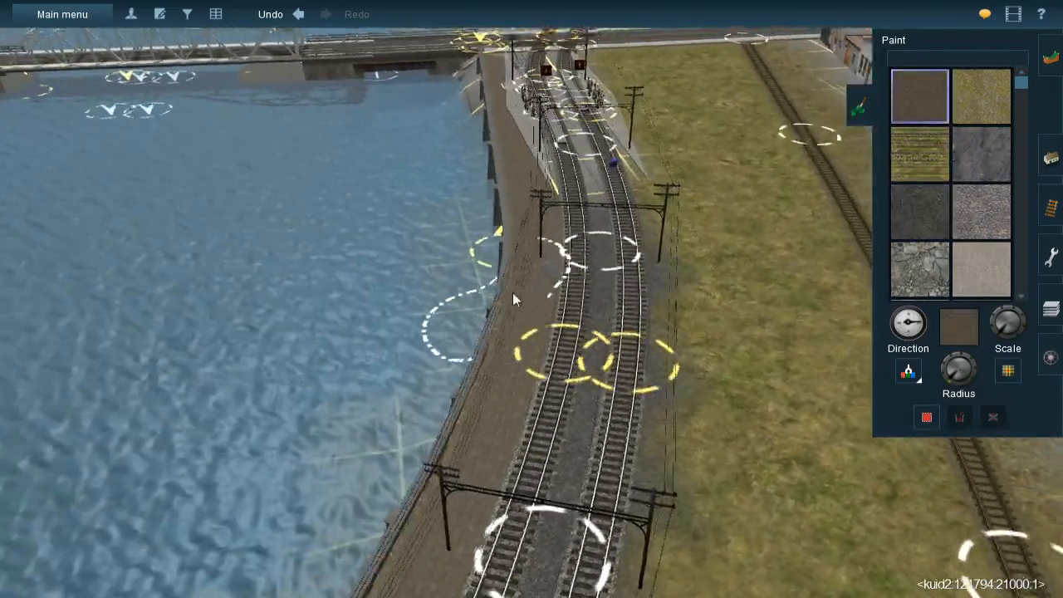
{"action": "mouse_move", "coordinate": [512, 299]}
{"action": "right_mouse_down"}
{"action": "mouse_move", "coordinate": [623, 270]}
{"action": "mouse_move", "coordinate": [534, 234]}
{"action": "right_mouse_up"}
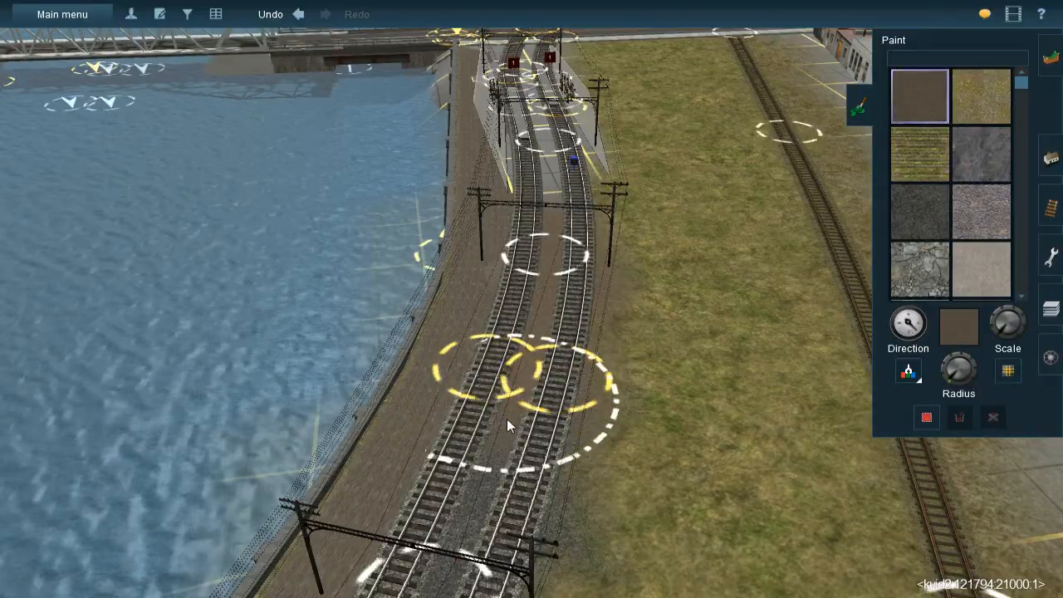
{"action": "left_click_drag", "start_coordinate": [506, 419], "coordinate": [507, 428]}
{"action": "mouse_move", "coordinate": [507, 427]}
{"action": "right_mouse_down"}
{"action": "mouse_move", "coordinate": [515, 179]}
{"action": "mouse_move", "coordinate": [490, 224]}
{"action": "right_mouse_up"}
Cover the dark gravel between the tracks with brown dirt along the stretch opposite the green-roofed brick building
{"action": "scroll", "coordinate": [490, 224], "scroll_direction": "up", "scroll_amount": 5}
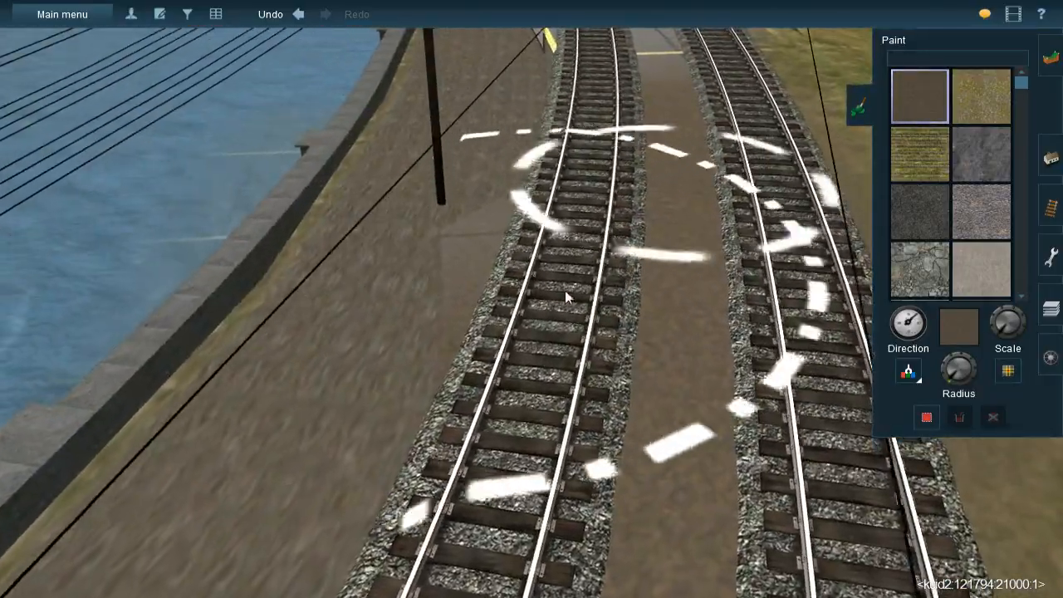
{"action": "key", "text": "Left"}
{"action": "scroll", "coordinate": [648, 363], "scroll_direction": "down", "scroll_amount": 5}
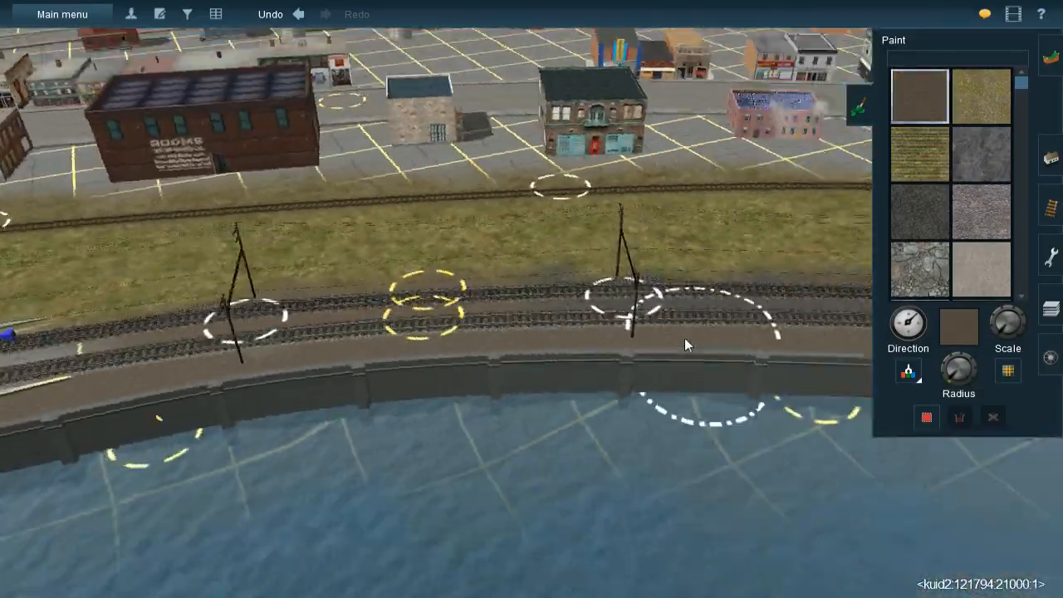
{"action": "key", "text": "Right"}
{"action": "key", "text": "Left"}
{"action": "key", "text": "Right"}
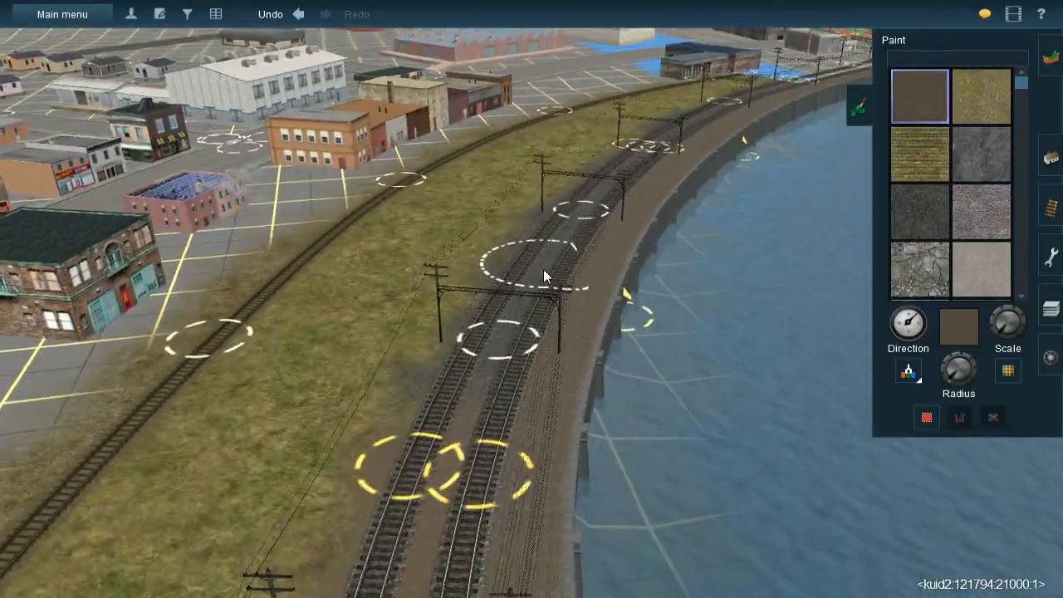
{"action": "key", "text": "Right"}
{"action": "scroll", "coordinate": [540, 269], "scroll_direction": "up", "scroll_amount": 1}
{"action": "key", "text": "Up"}
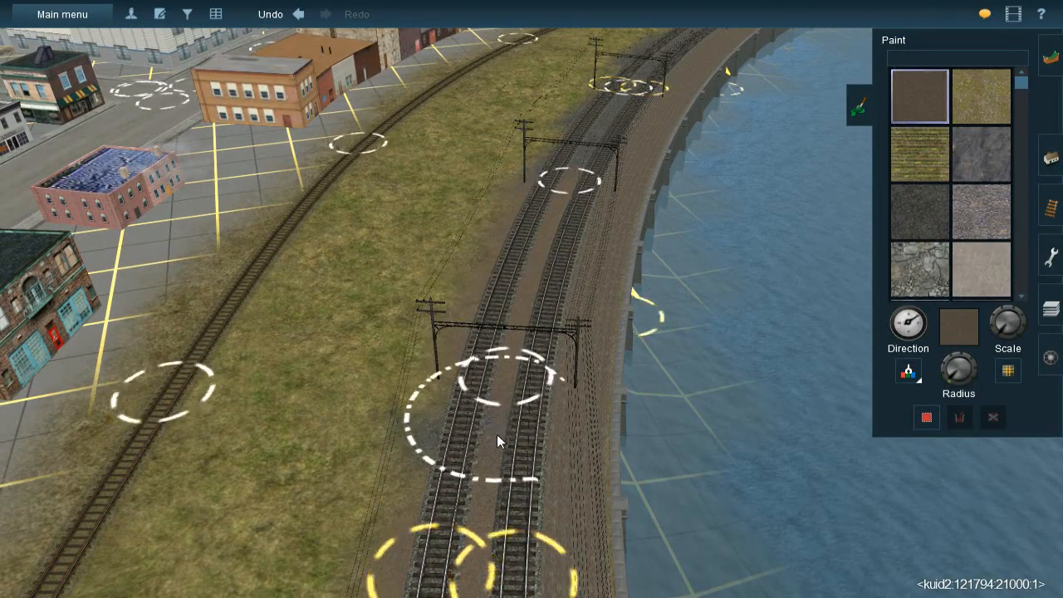
Continue the brown dirt over the remaining gravel around the waterfront curve, opposite the row of brick shops
{"action": "left_click_drag", "start_coordinate": [488, 469], "coordinate": [479, 482]}
{"action": "mouse_move", "coordinate": [544, 242]}
{"action": "right_mouse_down"}
{"action": "mouse_move", "coordinate": [588, 165]}
{"action": "mouse_move", "coordinate": [652, 148]}
{"action": "right_mouse_up"}
{"action": "left_click_drag", "start_coordinate": [666, 141], "coordinate": [608, 209]}
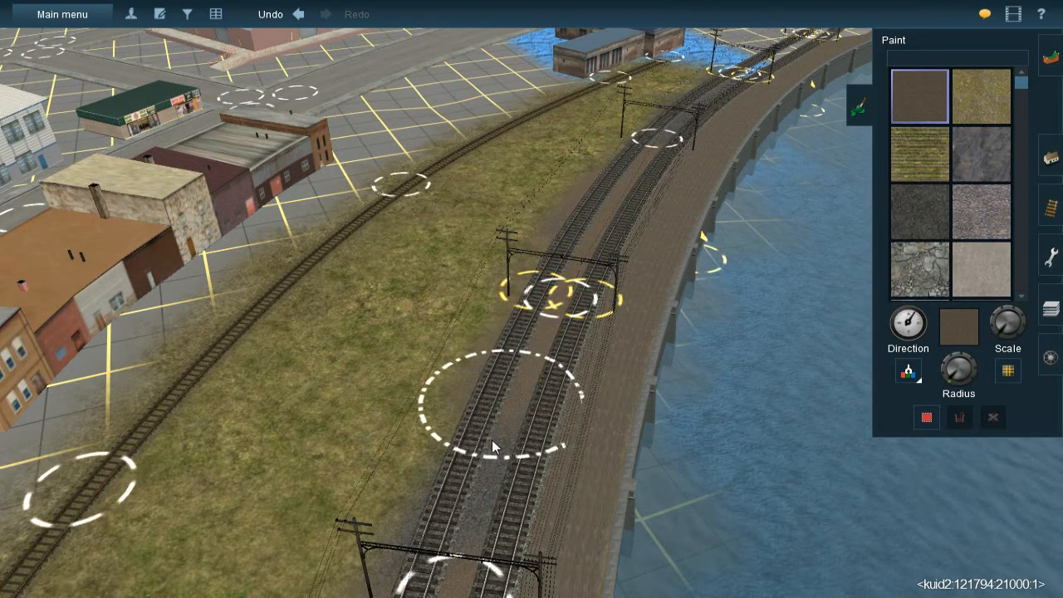
{"action": "left_click_drag", "start_coordinate": [459, 545], "coordinate": [459, 551]}
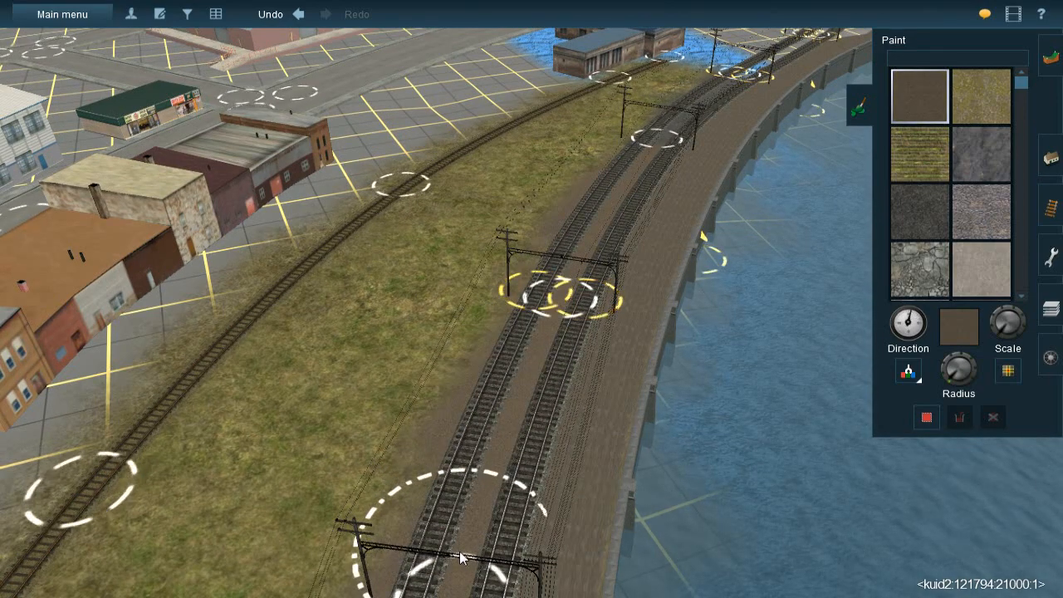
Paint brown dirt between the main tracks past the depot and around the track junction at the red-marked bridge approach
{"action": "right_click", "coordinate": [581, 168]}
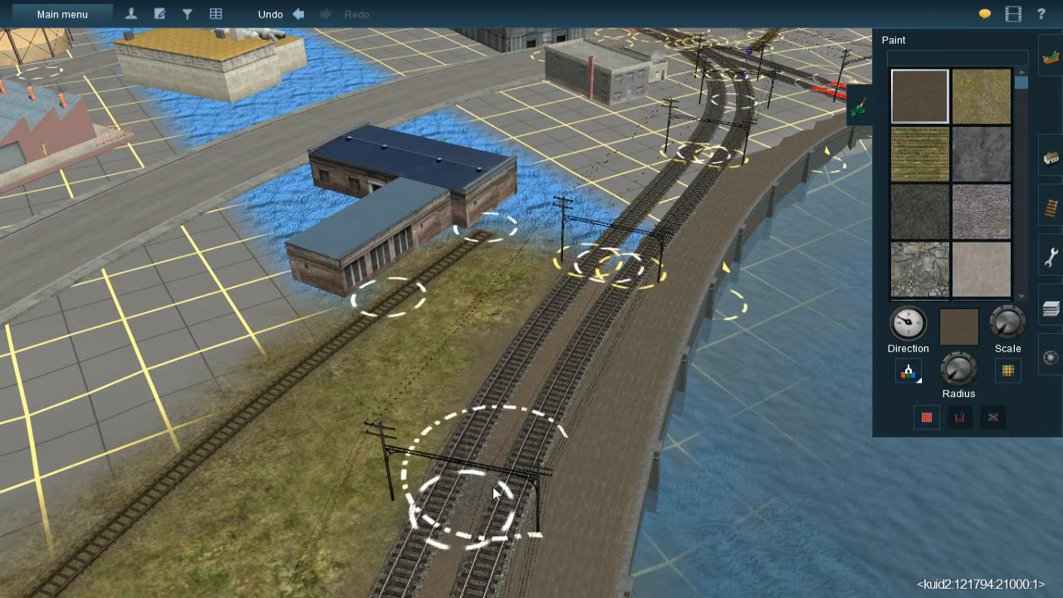
{"action": "mouse_move", "coordinate": [565, 256]}
{"action": "right_mouse_down"}
{"action": "mouse_move", "coordinate": [579, 246]}
{"action": "mouse_move", "coordinate": [570, 228]}
{"action": "mouse_move", "coordinate": [539, 272]}
{"action": "right_mouse_up"}
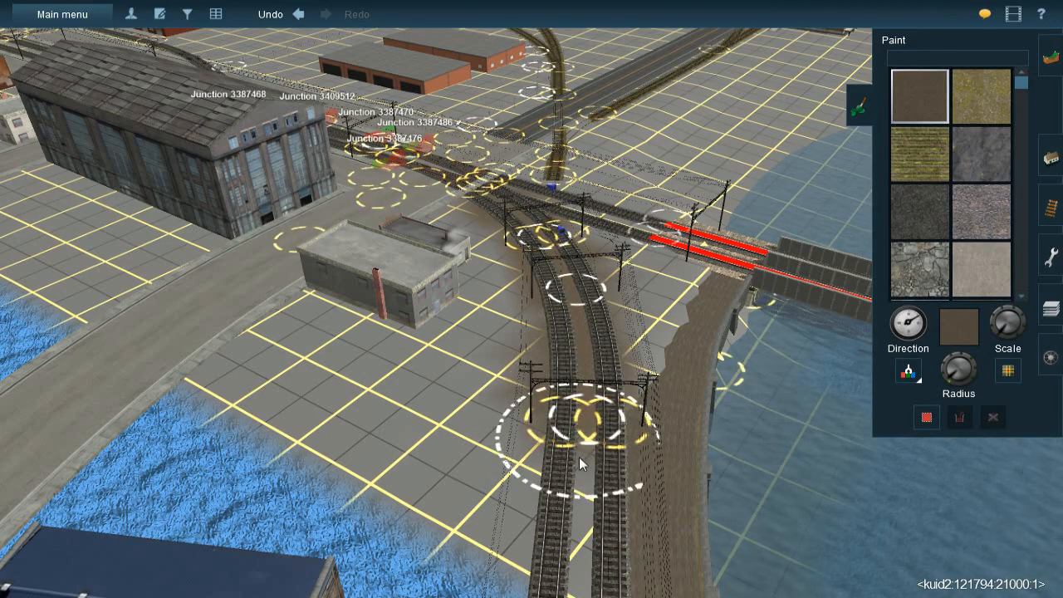
{"action": "right_click", "coordinate": [580, 496]}
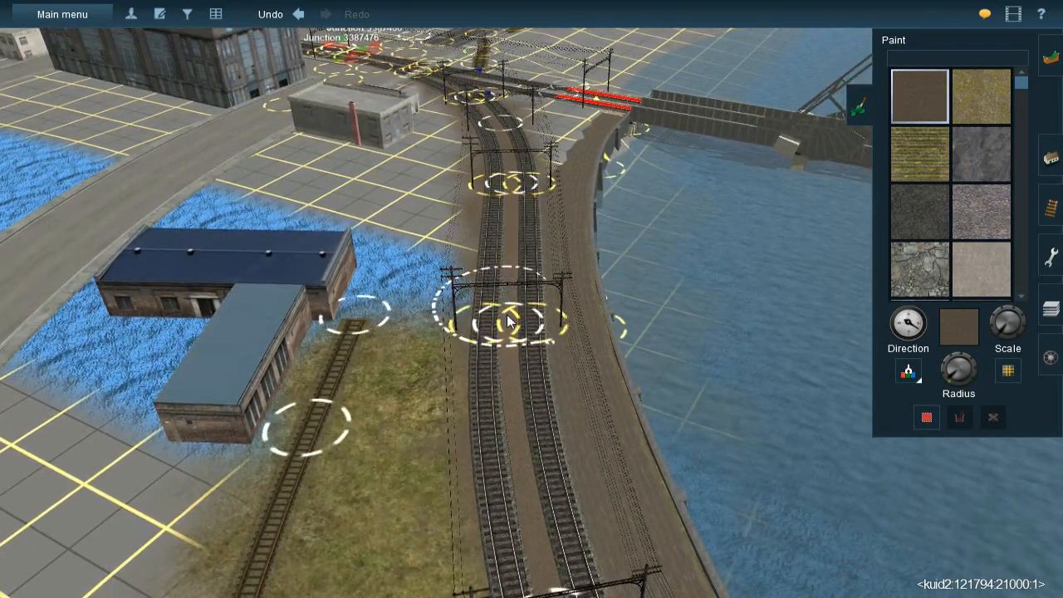
{"action": "mouse_move", "coordinate": [508, 311]}
{"action": "right_mouse_down"}
{"action": "mouse_move", "coordinate": [549, 201]}
{"action": "mouse_move", "coordinate": [544, 231]}
{"action": "mouse_move", "coordinate": [568, 260]}
{"action": "mouse_move", "coordinate": [522, 299]}
{"action": "mouse_move", "coordinate": [555, 292]}
{"action": "right_mouse_up"}
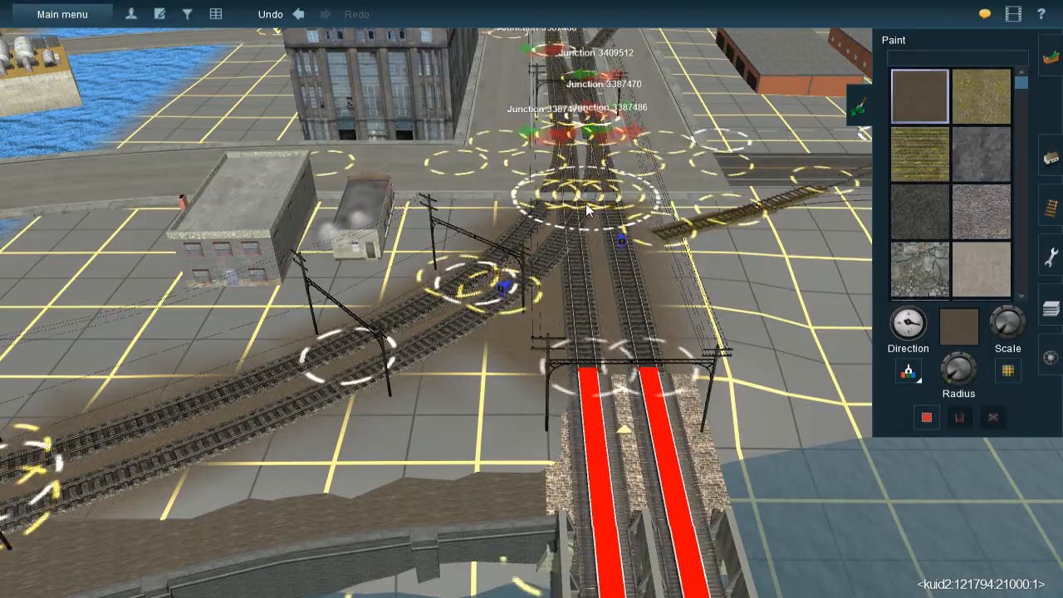
Adjust the texture direction and brush radius, and paint brown dirt along the street tracks beside the large factory building
{"action": "scroll", "coordinate": [585, 203], "scroll_direction": "up", "scroll_amount": 5}
{"action": "right_click_drag", "start_coordinate": [490, 281], "coordinate": [539, 282]}
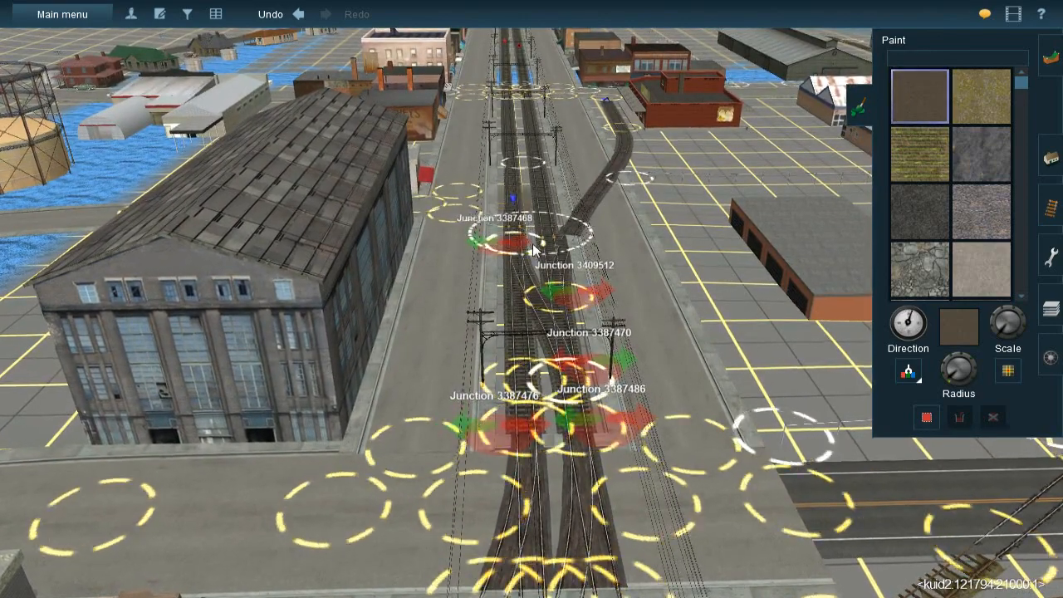
{"action": "left_click_drag", "start_coordinate": [912, 325], "coordinate": [910, 333]}
{"action": "left_click_drag", "start_coordinate": [952, 380], "coordinate": [950, 382]}
{"action": "key", "text": "Up"}
{"action": "key", "text": "bracketleft"}
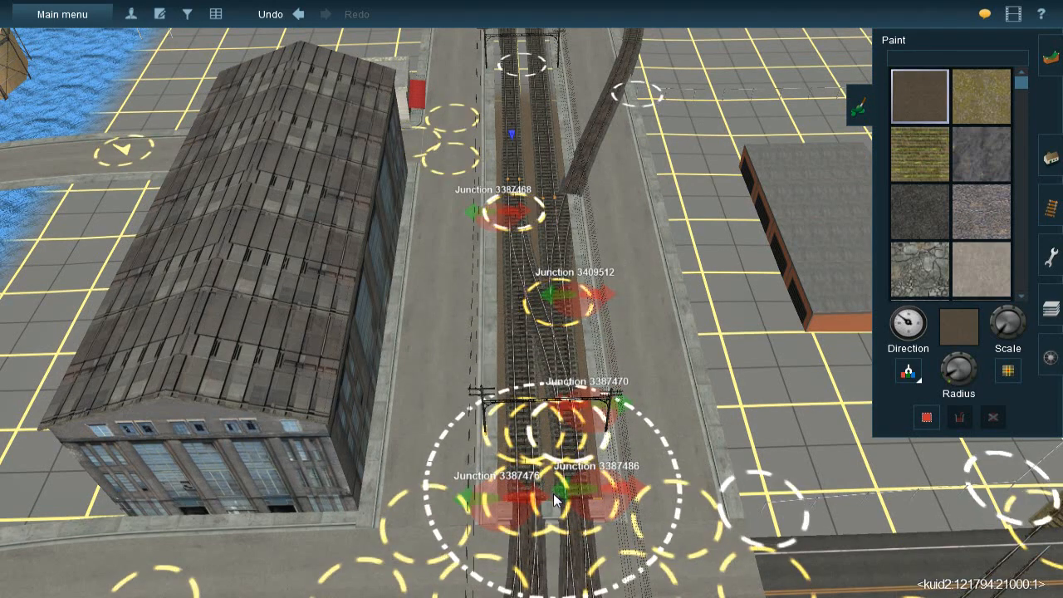
Paint brown dirt between the street tracks from the junctions by the large factory past the Hershey's building and the cross street
{"action": "key", "text": "Down"}
{"action": "right_click_drag", "start_coordinate": [516, 152], "coordinate": [531, 243]}
{"action": "key", "text": "Up"}
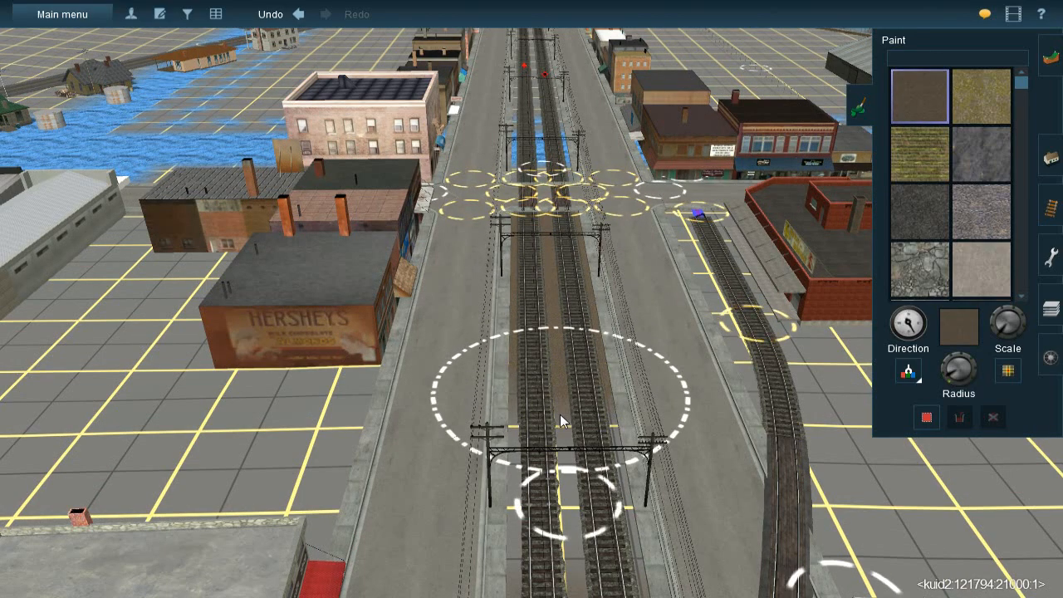
{"action": "key", "text": "Down"}
{"action": "left_click_drag", "start_coordinate": [567, 458], "coordinate": [524, 294]}
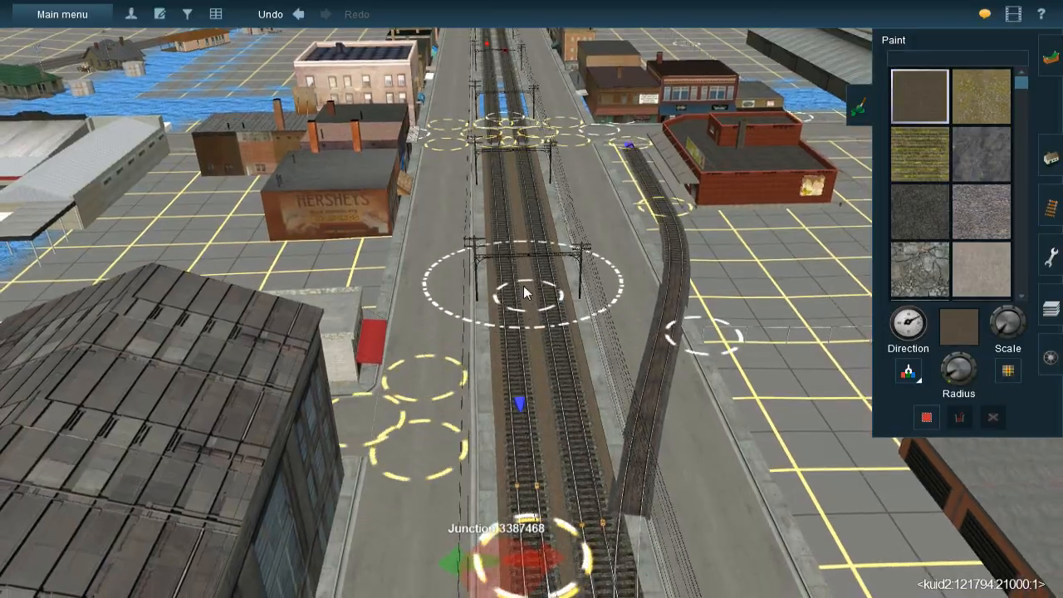
{"action": "key", "text": "Up"}
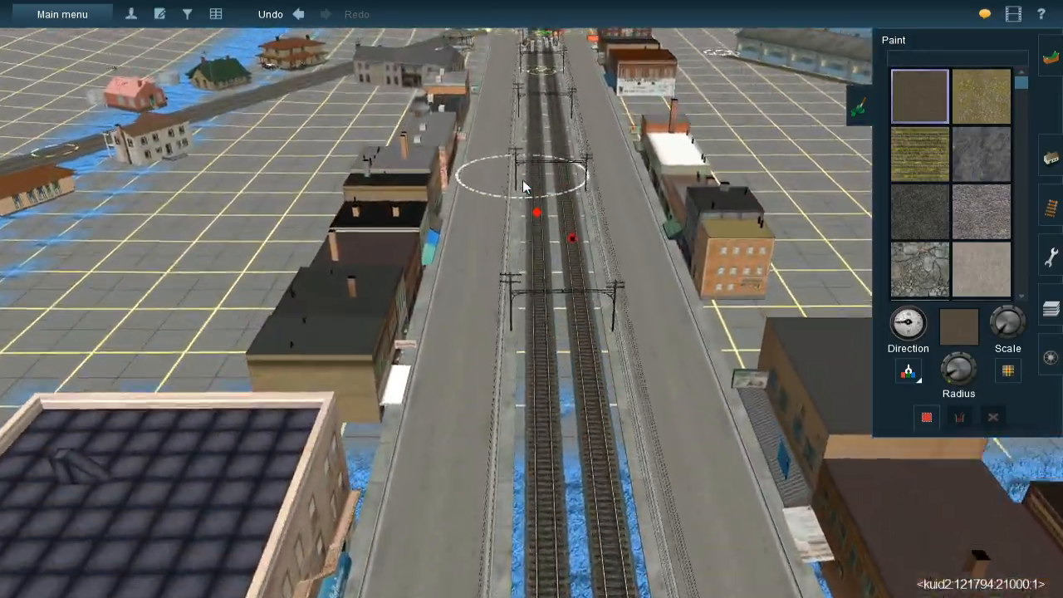
Continue the brown dirt between the street tracks along the stretch beside the gazebo and the passenger stop
{"action": "key", "text": "Up"}
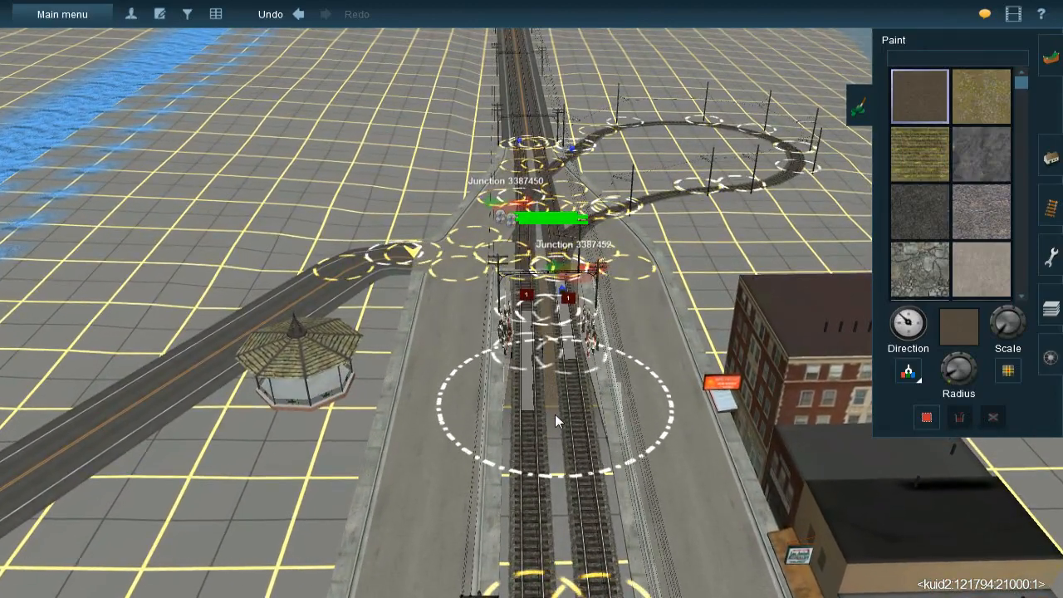
{"action": "left_click_drag", "start_coordinate": [553, 446], "coordinate": [561, 516]}
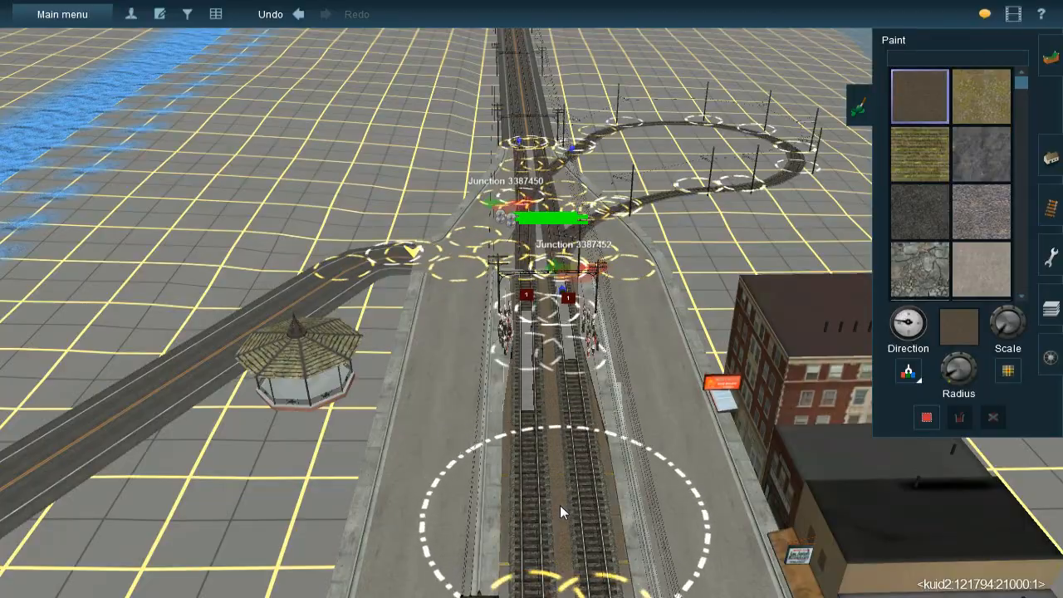
{"action": "key", "text": "Down"}
{"action": "key", "text": "Right"}
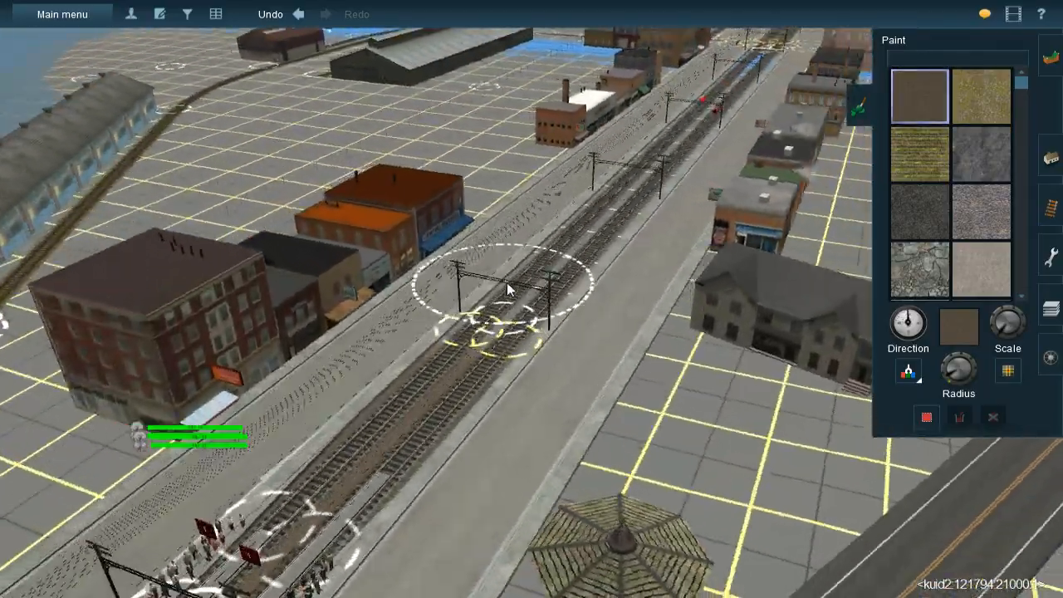
{"action": "key", "text": "bracketright"}
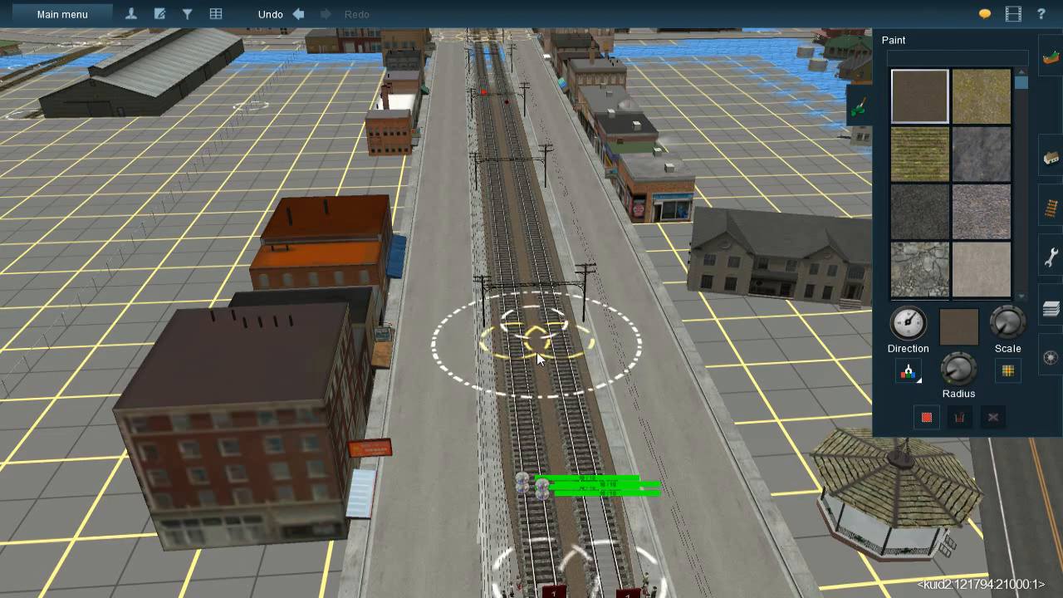
Paint brown dirt along the street tracks between the shop rows and around the spur siding beside the red brick building
{"action": "right_click", "coordinate": [496, 101]}
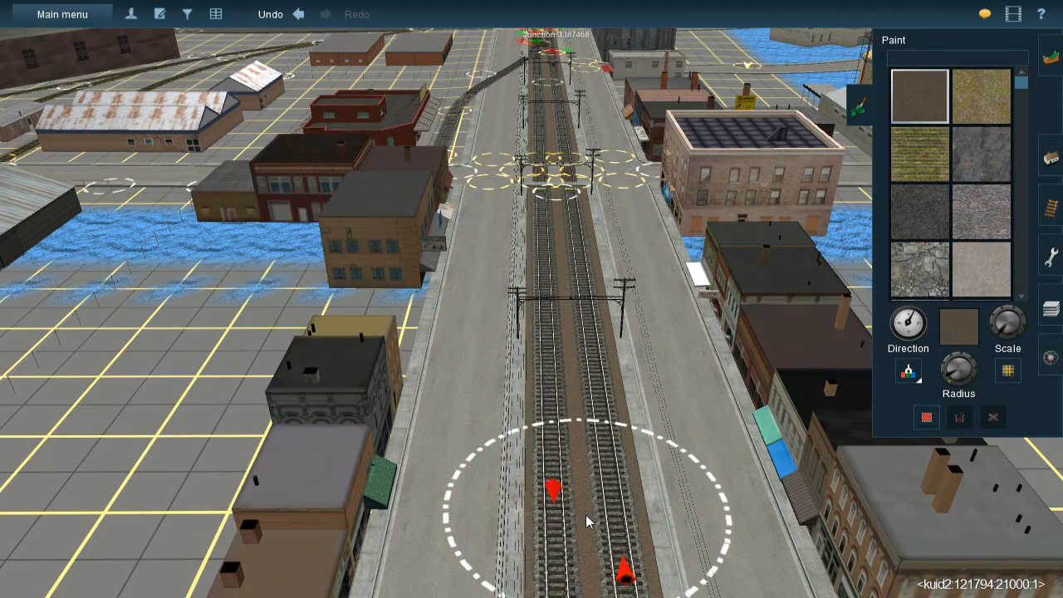
{"action": "mouse_move", "coordinate": [583, 525]}
{"action": "right_mouse_down"}
{"action": "mouse_move", "coordinate": [537, 273]}
{"action": "mouse_move", "coordinate": [494, 184]}
{"action": "mouse_move", "coordinate": [510, 199]}
{"action": "mouse_move", "coordinate": [508, 213]}
{"action": "mouse_move", "coordinate": [479, 174]}
{"action": "mouse_move", "coordinate": [462, 291]}
{"action": "mouse_move", "coordinate": [613, 363]}
{"action": "mouse_move", "coordinate": [589, 382]}
{"action": "mouse_move", "coordinate": [566, 376]}
{"action": "mouse_move", "coordinate": [585, 320]}
{"action": "mouse_move", "coordinate": [577, 295]}
{"action": "mouse_move", "coordinate": [517, 238]}
{"action": "right_mouse_up"}
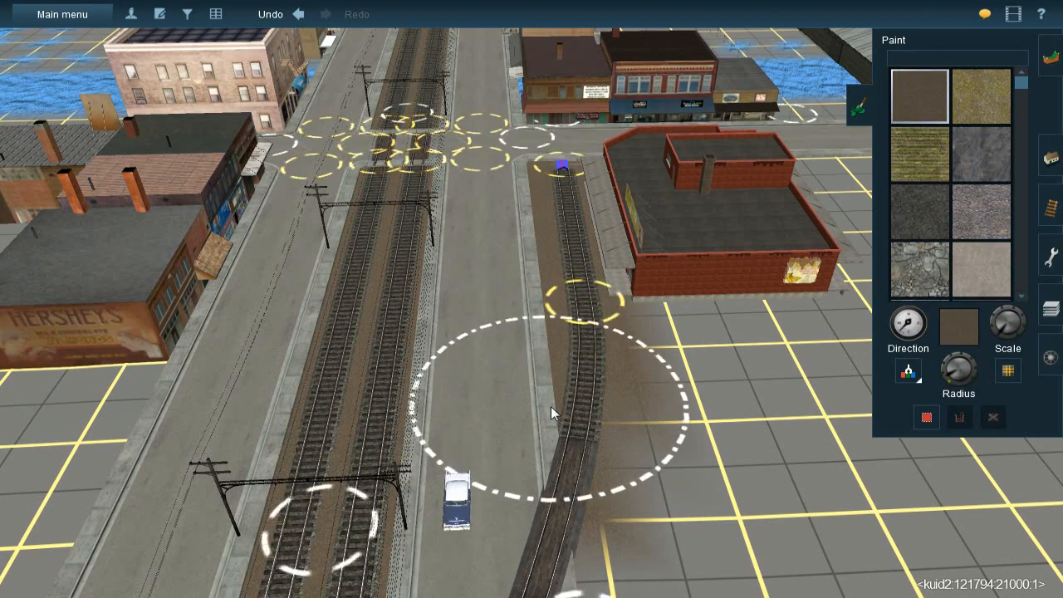
{"action": "right_click", "coordinate": [516, 470]}
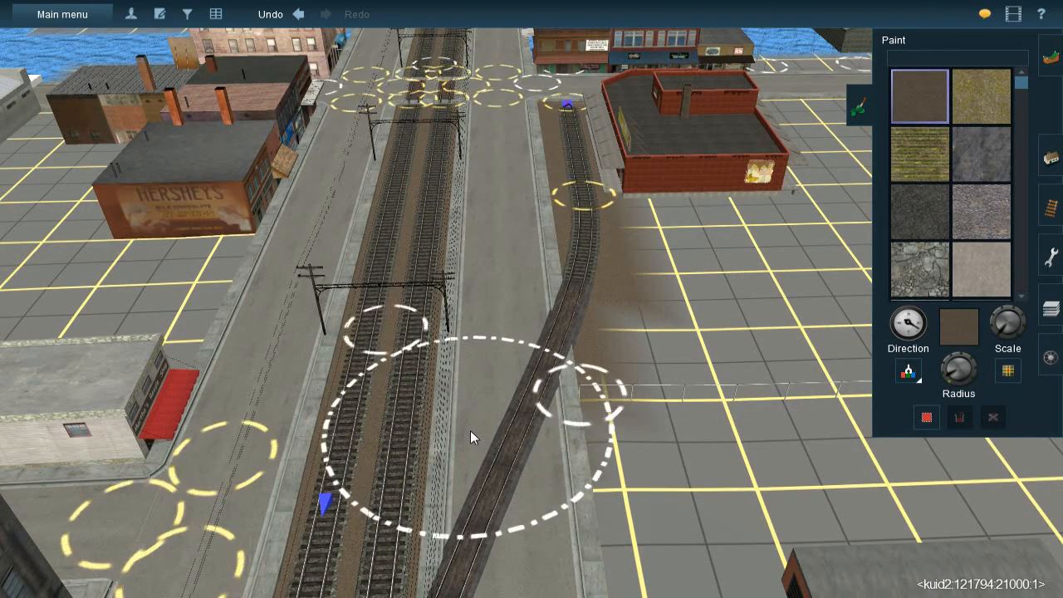
{"action": "key", "text": "Down"}
{"action": "mouse_move", "coordinate": [515, 377]}
{"action": "right_mouse_down"}
{"action": "mouse_move", "coordinate": [512, 389]}
{"action": "mouse_move", "coordinate": [541, 228]}
{"action": "mouse_move", "coordinate": [608, 211]}
{"action": "mouse_move", "coordinate": [614, 231]}
{"action": "mouse_move", "coordinate": [510, 326]}
{"action": "right_mouse_up"}
Activate the ground texture picker and follow the river across the route to the textured rail yard
{"action": "key", "text": "Left"}
{"action": "key", "text": "Up"}
{"action": "key", "text": "Right"}
{"action": "key", "text": "Down"}
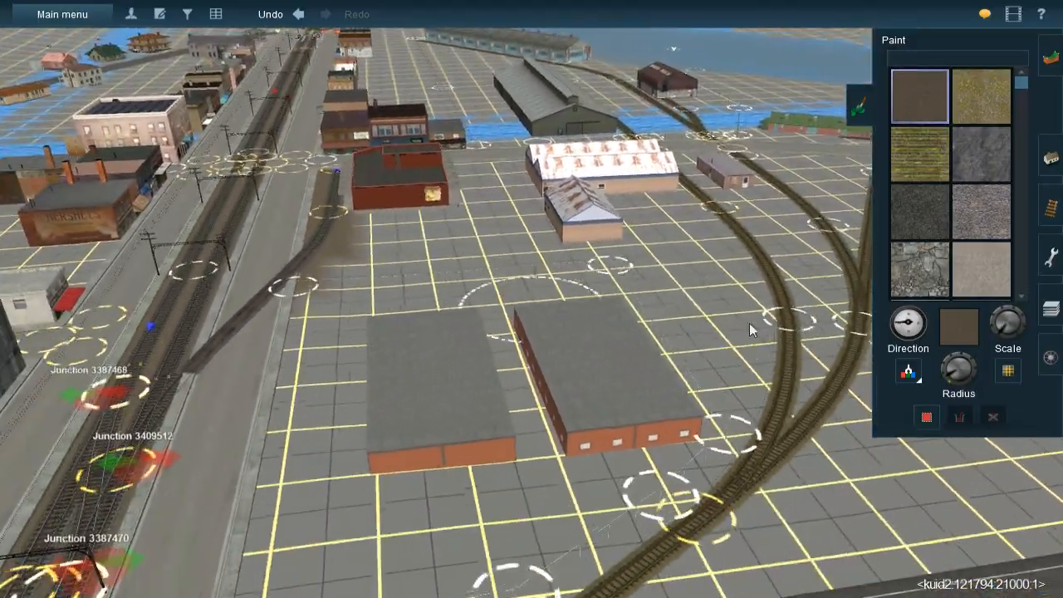
{"action": "left_click", "coordinate": [908, 371]}
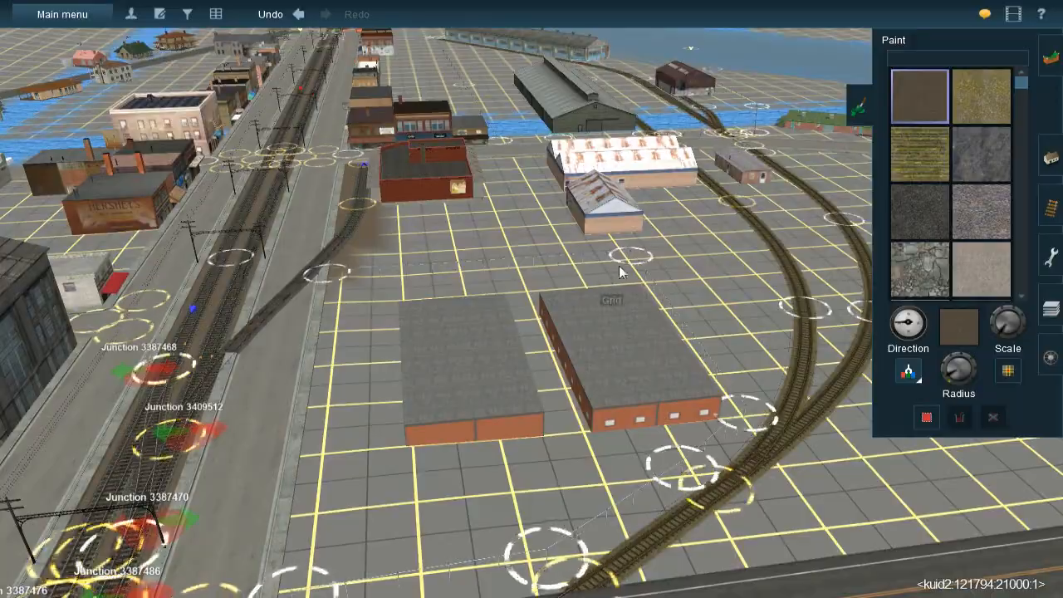
{"action": "mouse_move", "coordinate": [682, 272]}
{"action": "right_mouse_down"}
{"action": "mouse_move", "coordinate": [684, 304]}
{"action": "mouse_move", "coordinate": [691, 255]}
{"action": "right_mouse_up"}
{"action": "key", "text": "Up"}
{"action": "mouse_move", "coordinate": [714, 206]}
{"action": "right_mouse_down"}
{"action": "mouse_move", "coordinate": [632, 191]}
{"action": "mouse_move", "coordinate": [500, 230]}
{"action": "mouse_move", "coordinate": [499, 162]}
{"action": "mouse_move", "coordinate": [521, 244]}
{"action": "mouse_move", "coordinate": [716, 334]}
{"action": "mouse_move", "coordinate": [735, 285]}
{"action": "mouse_move", "coordinate": [515, 131]}
{"action": "mouse_move", "coordinate": [525, 109]}
{"action": "mouse_move", "coordinate": [558, 110]}
{"action": "mouse_move", "coordinate": [522, 125]}
{"action": "mouse_move", "coordinate": [468, 107]}
{"action": "mouse_move", "coordinate": [495, 47]}
{"action": "mouse_move", "coordinate": [541, 66]}
{"action": "mouse_move", "coordinate": [533, 62]}
{"action": "mouse_move", "coordinate": [536, 179]}
{"action": "mouse_move", "coordinate": [546, 118]}
{"action": "mouse_move", "coordinate": [517, 99]}
{"action": "right_mouse_up"}
{"action": "key", "text": "Up"}
{"action": "key", "text": "Up"}
{"action": "key", "text": "Up"}
{"action": "key", "text": "Up"}
{"action": "key", "text": "Up"}
{"action": "right_click", "coordinate": [561, 119]}
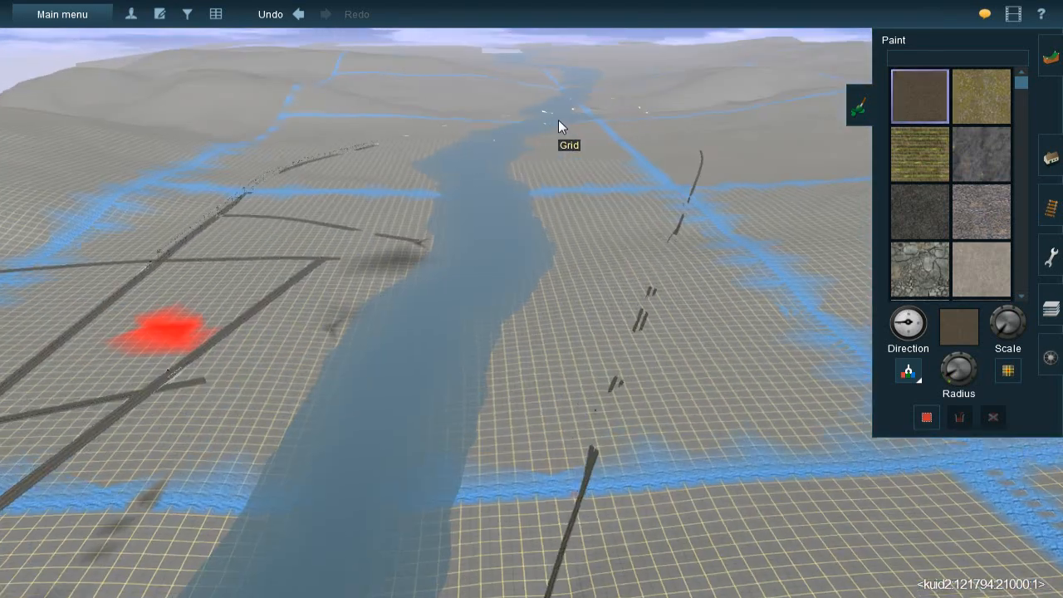
{"action": "right_click", "coordinate": [515, 117]}
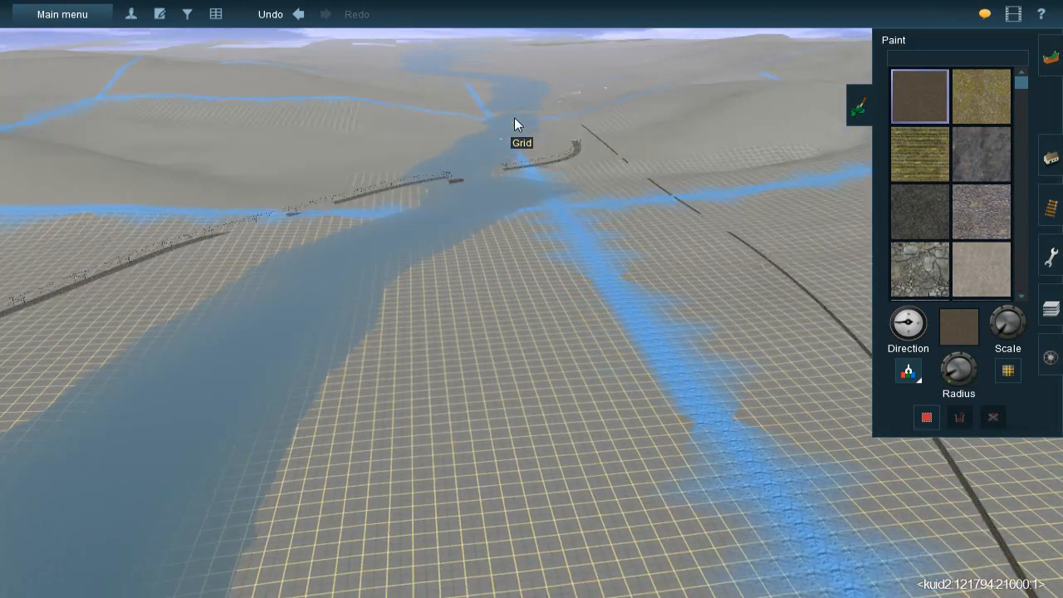
{"action": "right_click", "coordinate": [542, 117]}
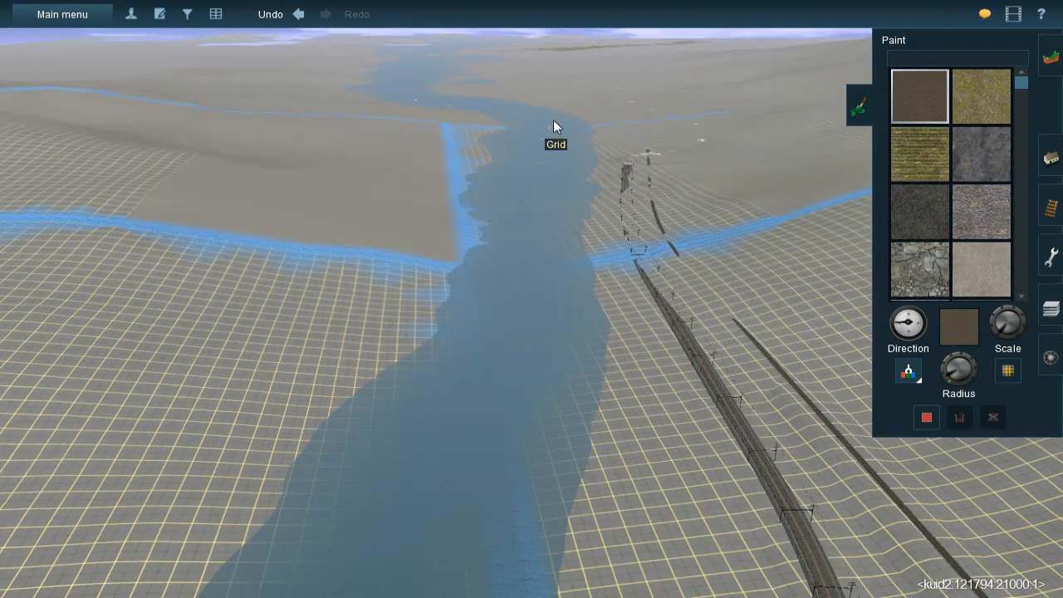
{"action": "right_click", "coordinate": [553, 120]}
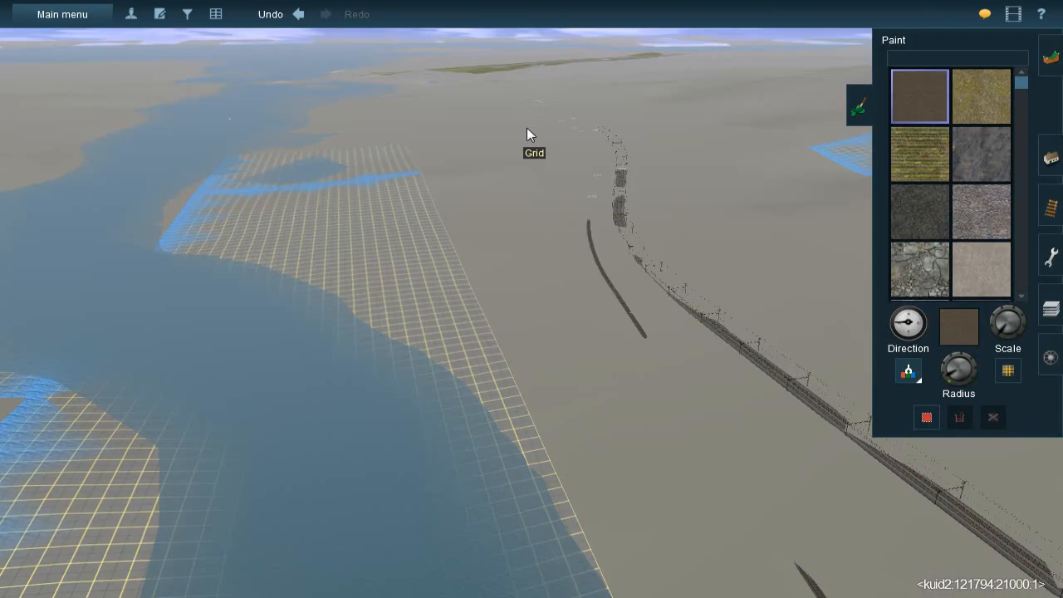
{"action": "right_click", "coordinate": [526, 127]}
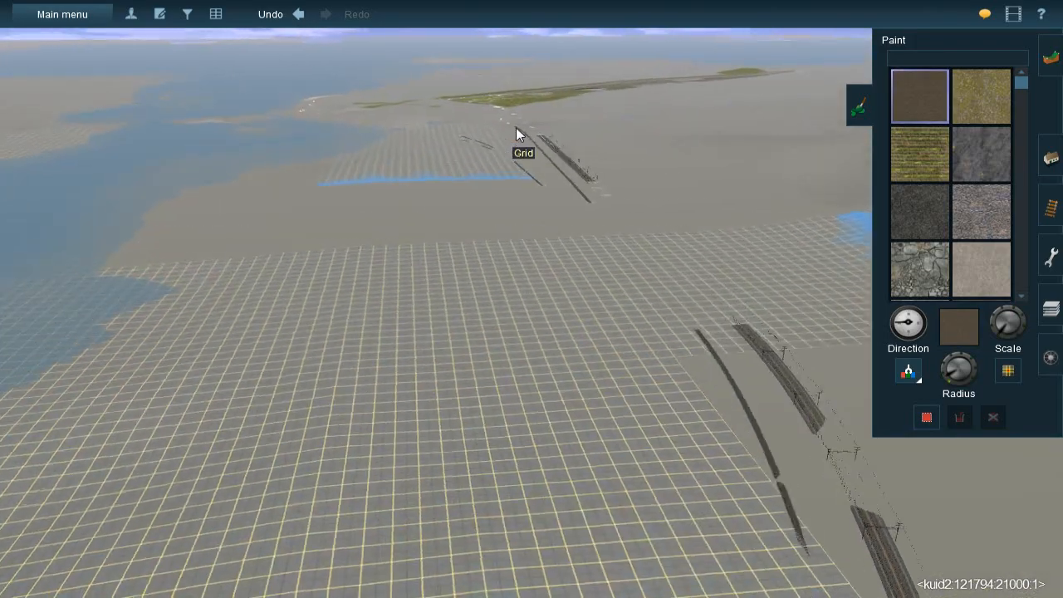
{"action": "right_click", "coordinate": [525, 126]}
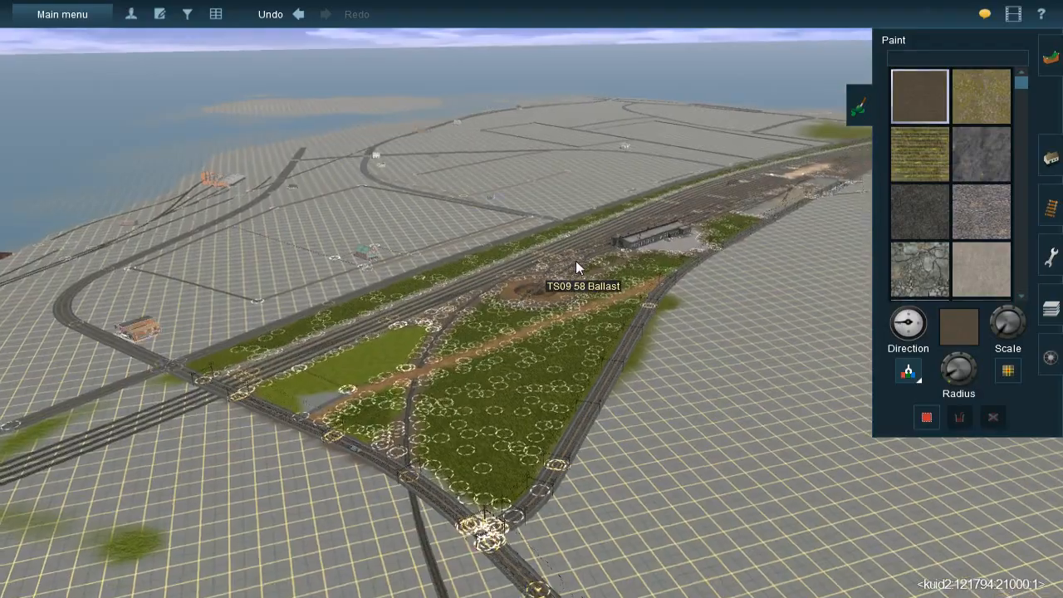
Pick up the TS09 58 Ballast texture from the ground between the yard tracks beside the long engine shed
{"action": "right_click", "coordinate": [575, 260]}
{"action": "right_click", "coordinate": [576, 260]}
{"action": "scroll", "coordinate": [575, 261], "scroll_direction": "up", "scroll_amount": 4}
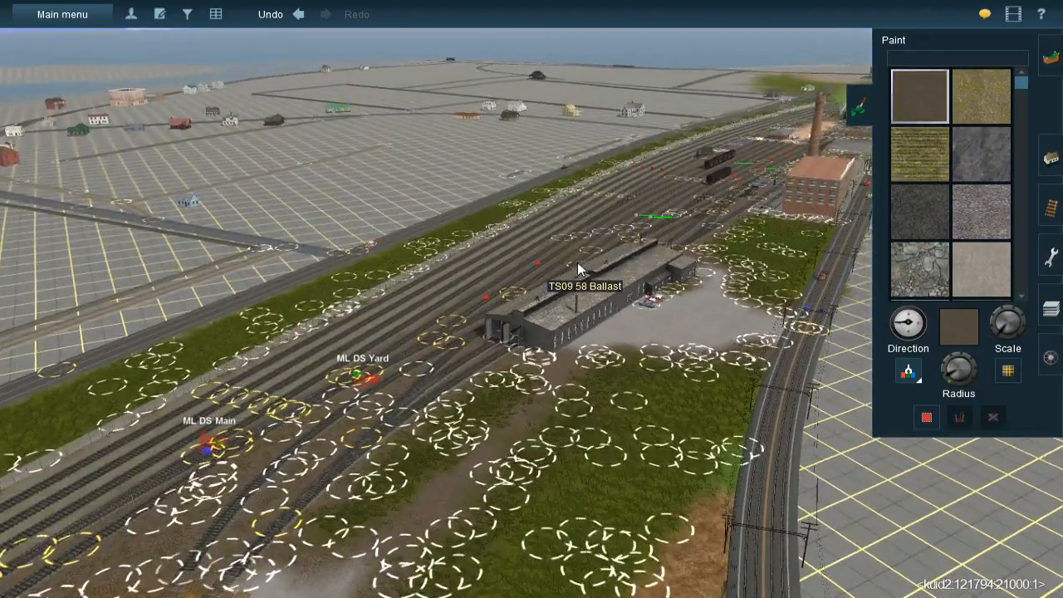
{"action": "right_click", "coordinate": [578, 264]}
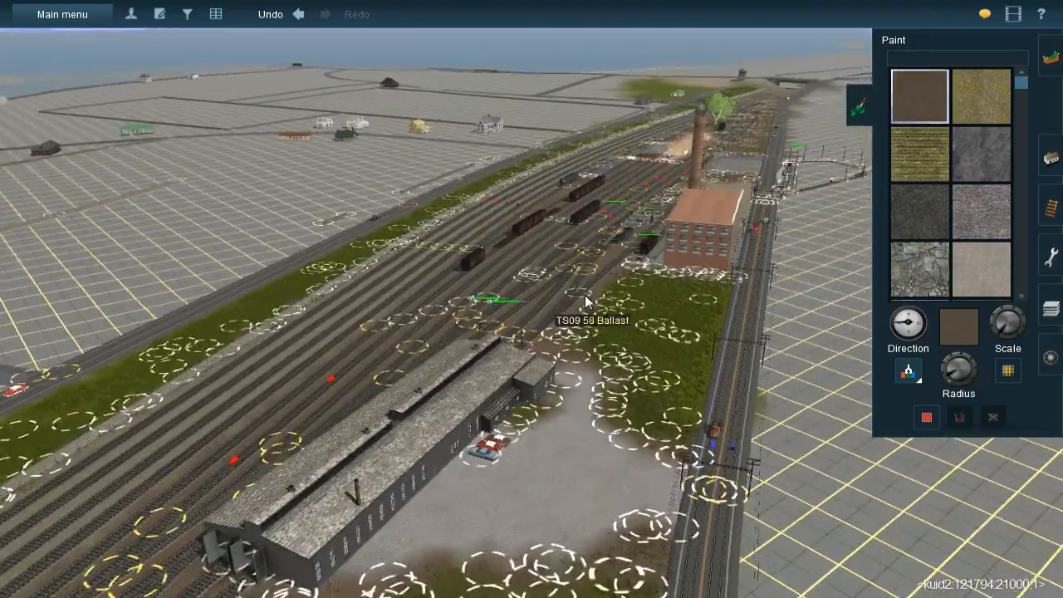
{"action": "right_click", "coordinate": [588, 299]}
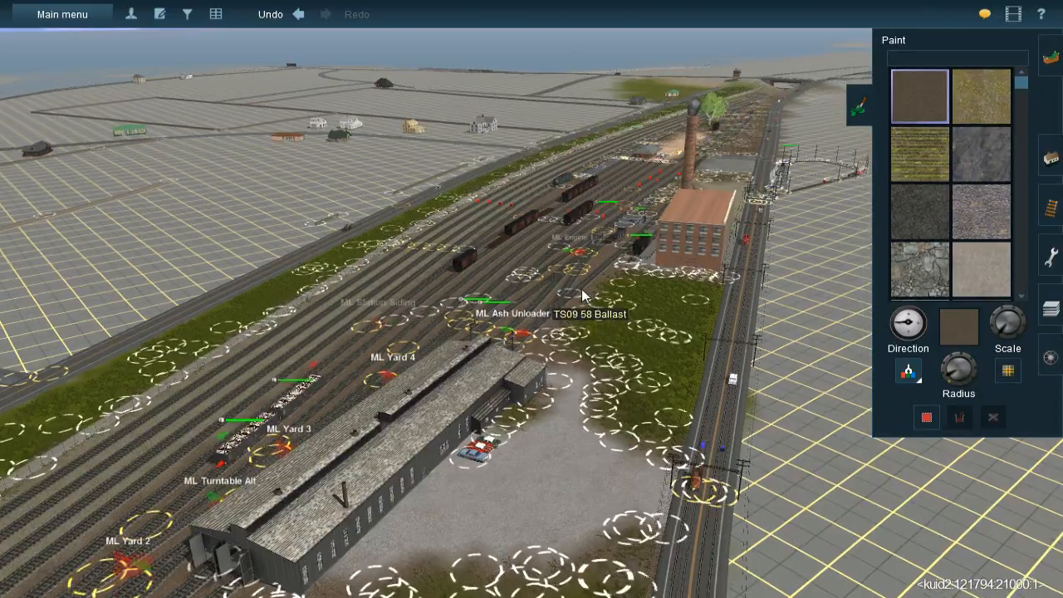
{"action": "right_click", "coordinate": [583, 296]}
{"action": "key", "text": "Left"}
{"action": "right_click", "coordinate": [583, 296]}
{"action": "right_click_drag", "start_coordinate": [468, 325], "coordinate": [533, 324]}
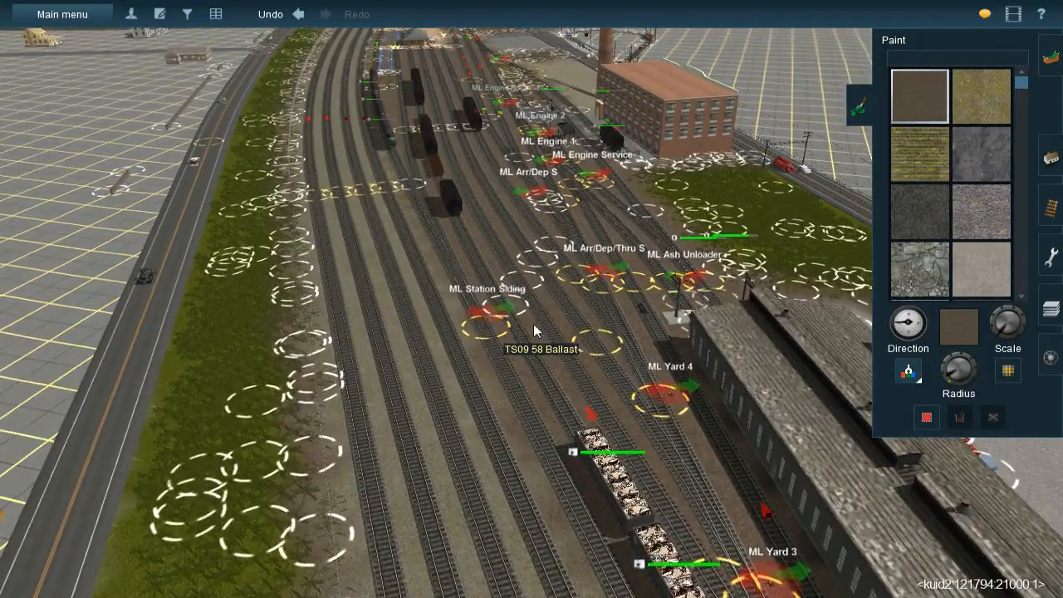
{"action": "left_click", "coordinate": [534, 331]}
Paint the brown ballast texture behind the row of shops from the ROOMS building to the road crossing
{"action": "right_click_drag", "start_coordinate": [604, 353], "coordinate": [546, 273]}
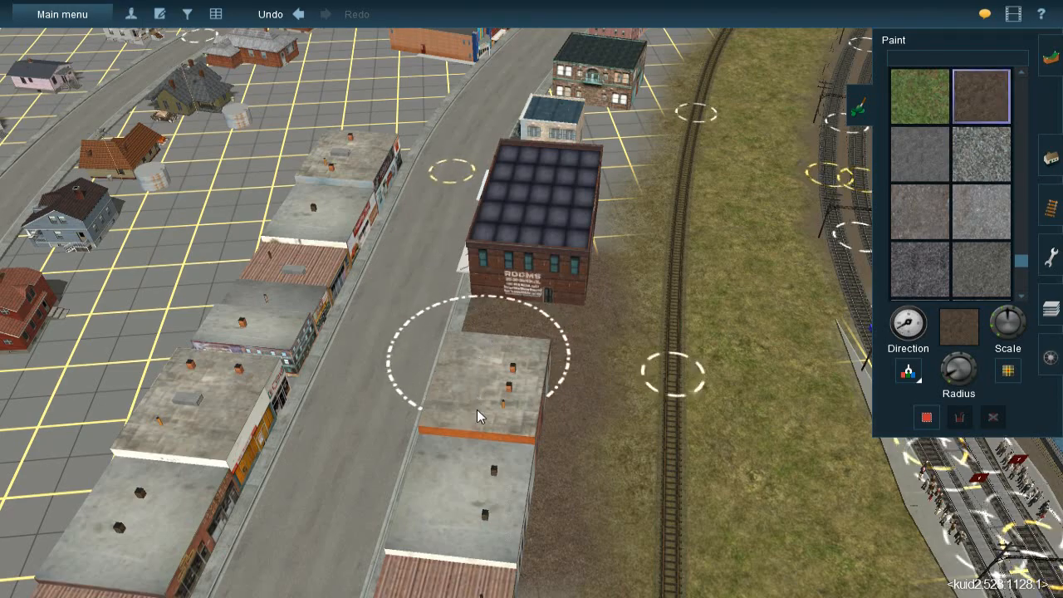
{"action": "right_click", "coordinate": [479, 458]}
{"action": "right_click", "coordinate": [483, 461]}
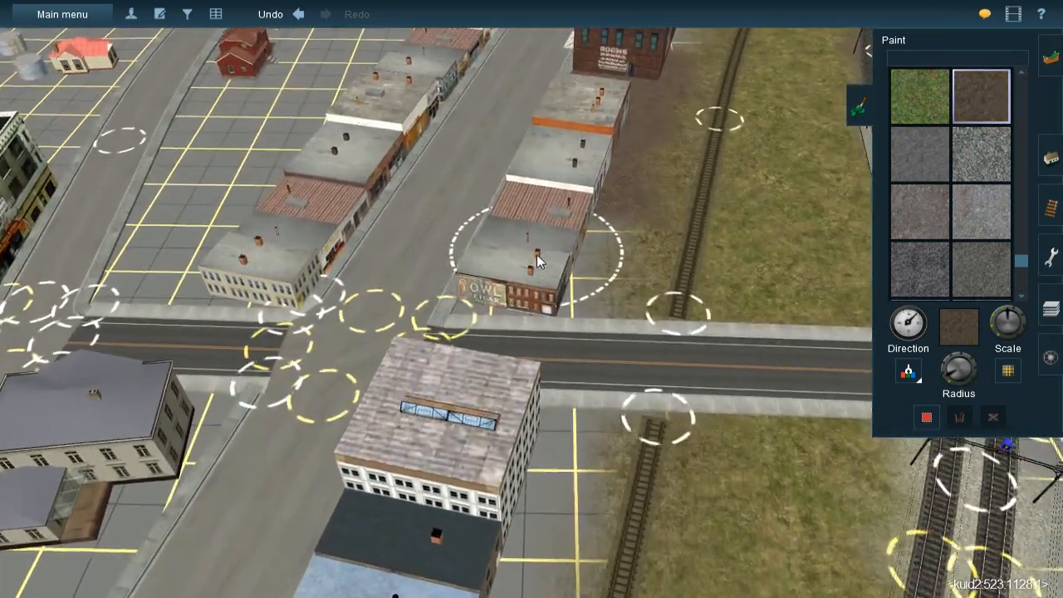
{"action": "scroll", "coordinate": [536, 254], "scroll_direction": "up", "scroll_amount": 2}
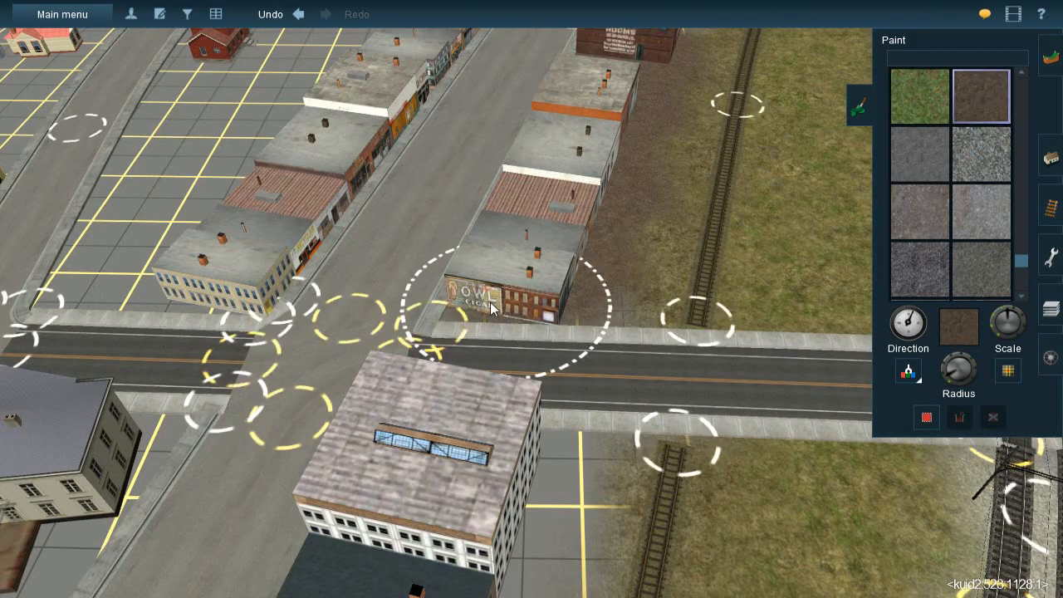
{"action": "right_click", "coordinate": [544, 322]}
{"action": "right_click", "coordinate": [513, 346]}
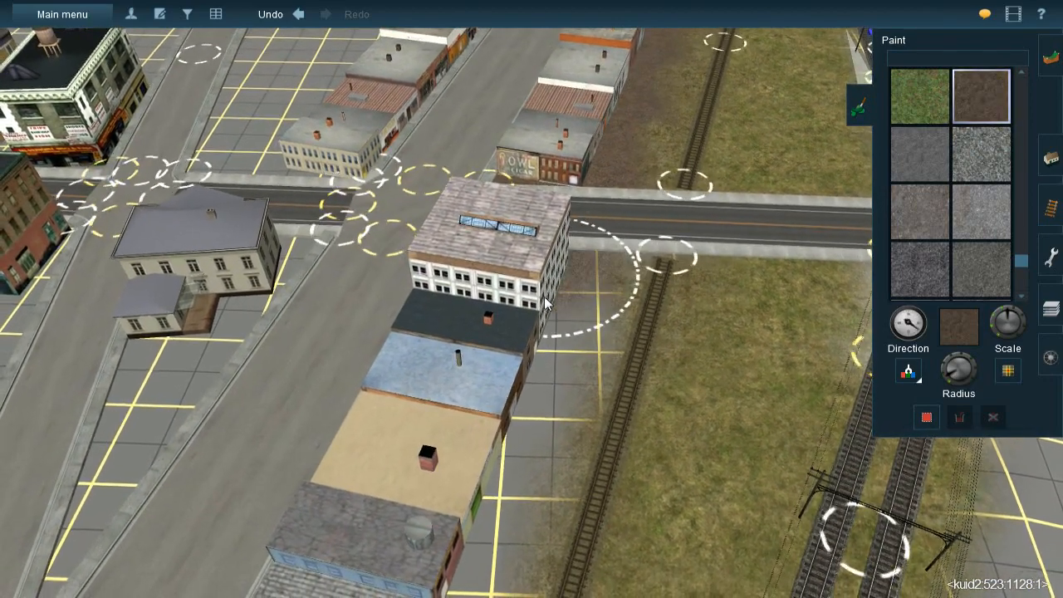
Continue the brown ballast across the road, behind the shops from the white building to the orange corner building
{"action": "left_click_drag", "start_coordinate": [517, 371], "coordinate": [493, 402]}
{"action": "right_click", "coordinate": [545, 431]}
{"action": "key", "text": "Down"}
{"action": "key", "text": "Left"}
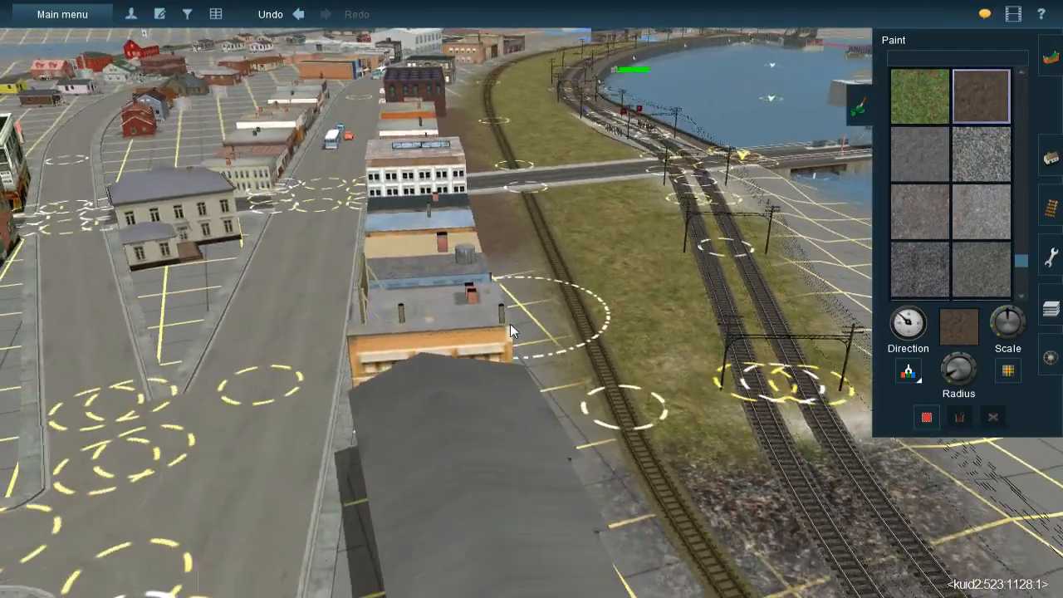
{"action": "right_click", "coordinate": [510, 324]}
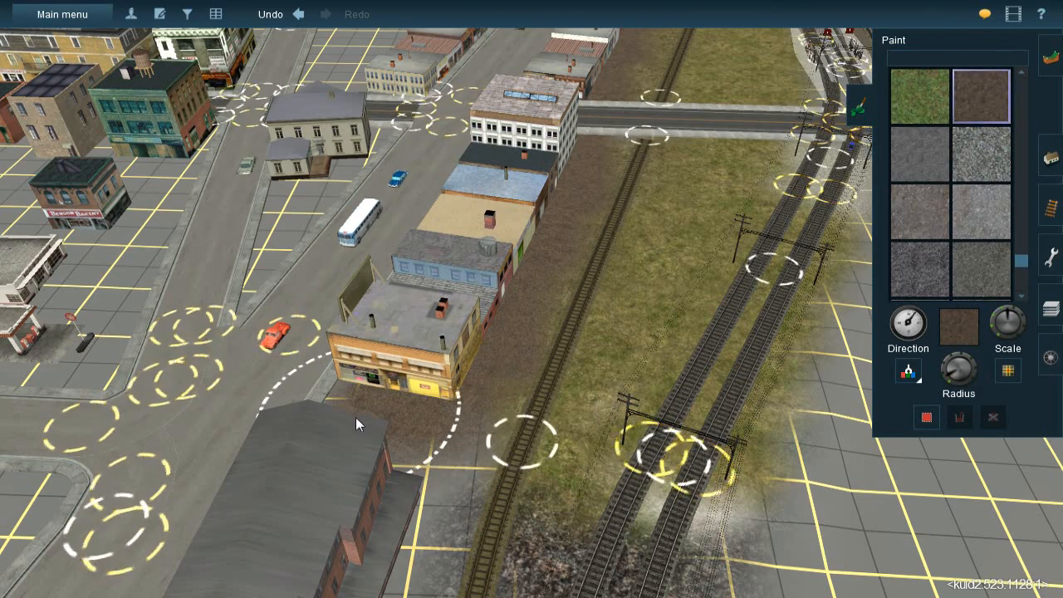
{"action": "left_click", "coordinate": [404, 449]}
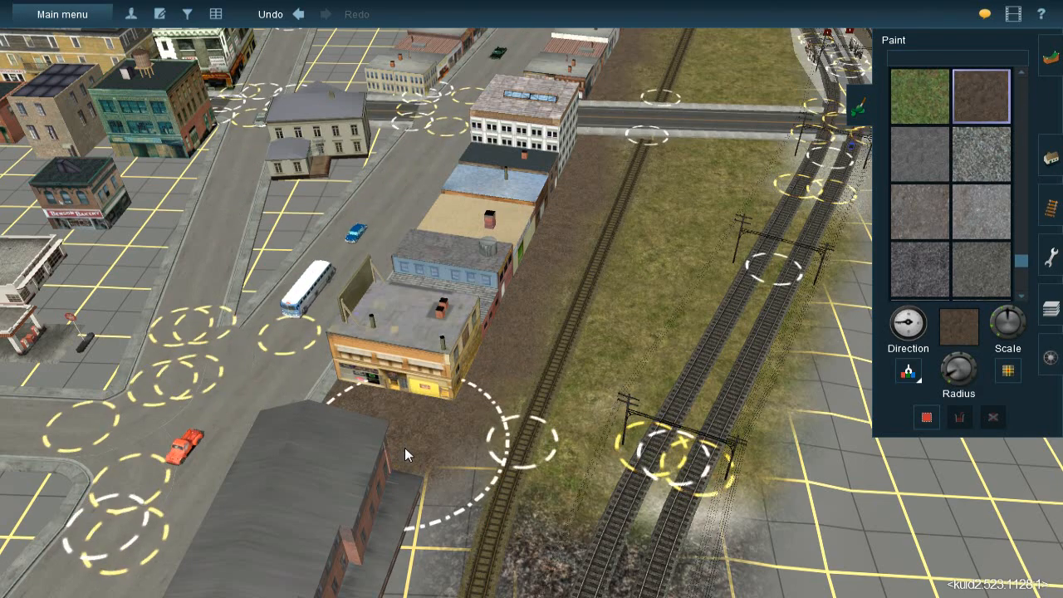
Adjust the brush radius and paint brown ballast around the small white building and the green-roofed stone building beyond the ROOMS building
{"action": "right_click", "coordinate": [491, 437]}
{"action": "mouse_move", "coordinate": [490, 417]}
{"action": "right_mouse_down"}
{"action": "mouse_move", "coordinate": [489, 265]}
{"action": "mouse_move", "coordinate": [504, 275]}
{"action": "mouse_move", "coordinate": [505, 191]}
{"action": "mouse_move", "coordinate": [523, 153]}
{"action": "mouse_move", "coordinate": [531, 241]}
{"action": "mouse_move", "coordinate": [756, 329]}
{"action": "right_mouse_up"}
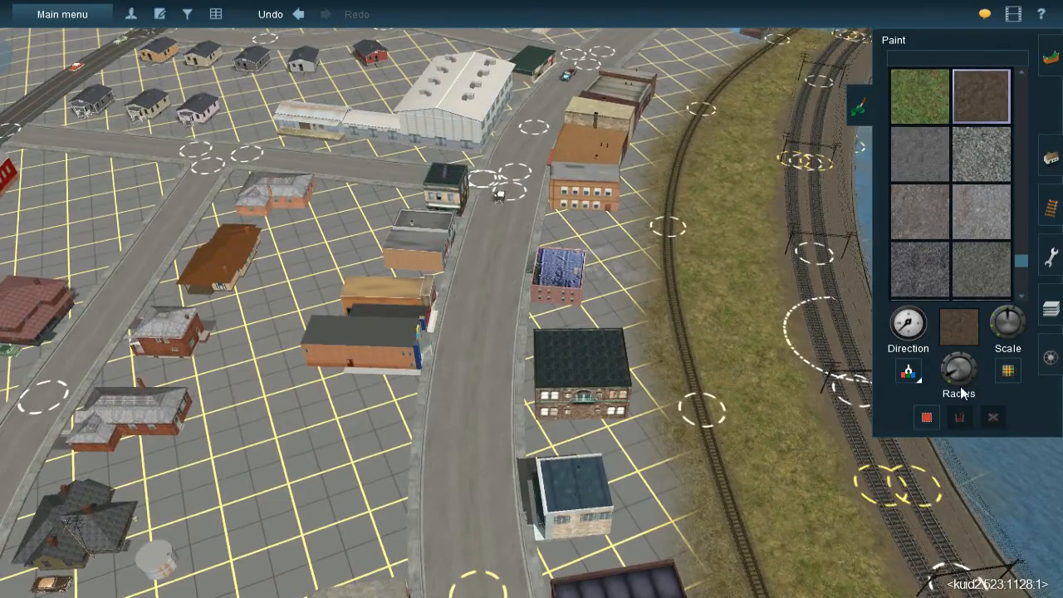
{"action": "left_click_drag", "start_coordinate": [957, 382], "coordinate": [943, 379]}
{"action": "mouse_move", "coordinate": [791, 417]}
{"action": "right_mouse_down"}
{"action": "mouse_move", "coordinate": [554, 357]}
{"action": "mouse_move", "coordinate": [519, 290]}
{"action": "mouse_move", "coordinate": [576, 277]}
{"action": "right_mouse_up"}
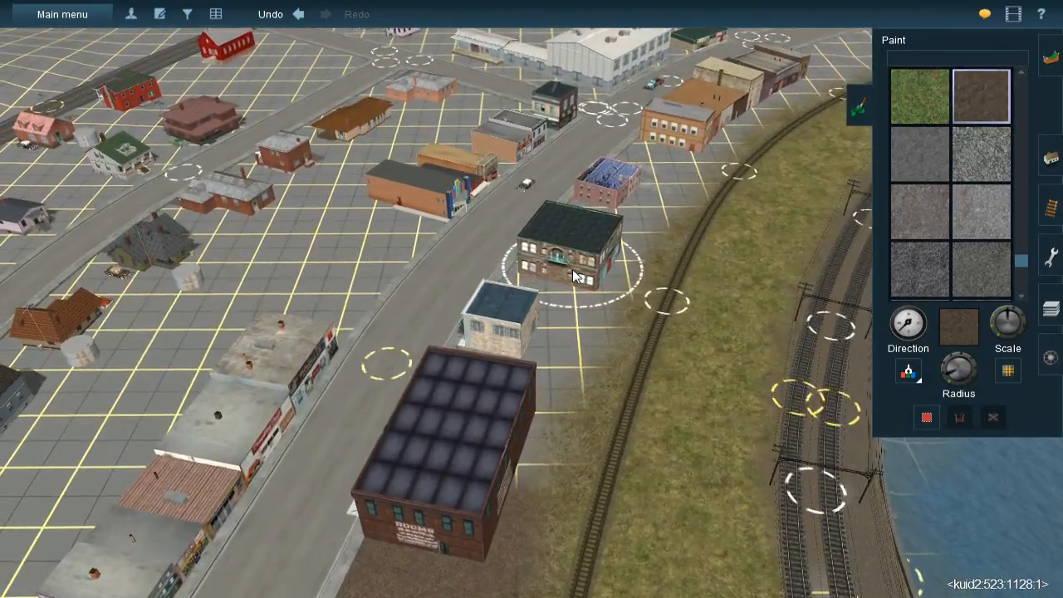
{"action": "key", "text": "bracketleft"}
{"action": "left_click_drag", "start_coordinate": [570, 282], "coordinate": [572, 257]}
{"action": "left_click_drag", "start_coordinate": [542, 332], "coordinate": [528, 360]}
{"action": "left_click_drag", "start_coordinate": [554, 321], "coordinate": [519, 366]}
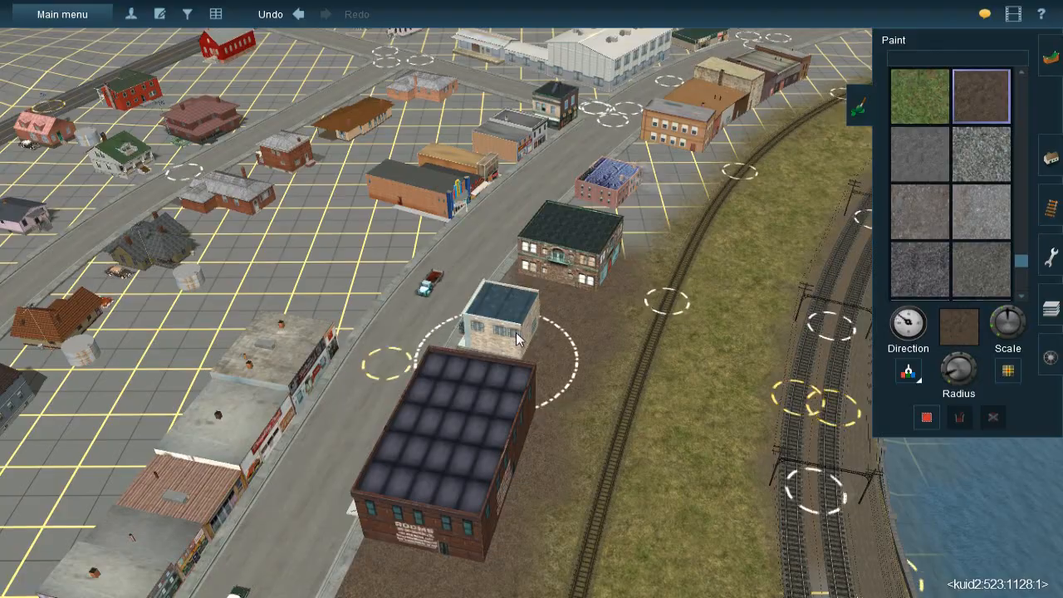
Paint brown ballast around the blue-roofed building, from the green-roofed stone building to the large orange building
{"action": "right_click_drag", "start_coordinate": [600, 264], "coordinate": [646, 281]}
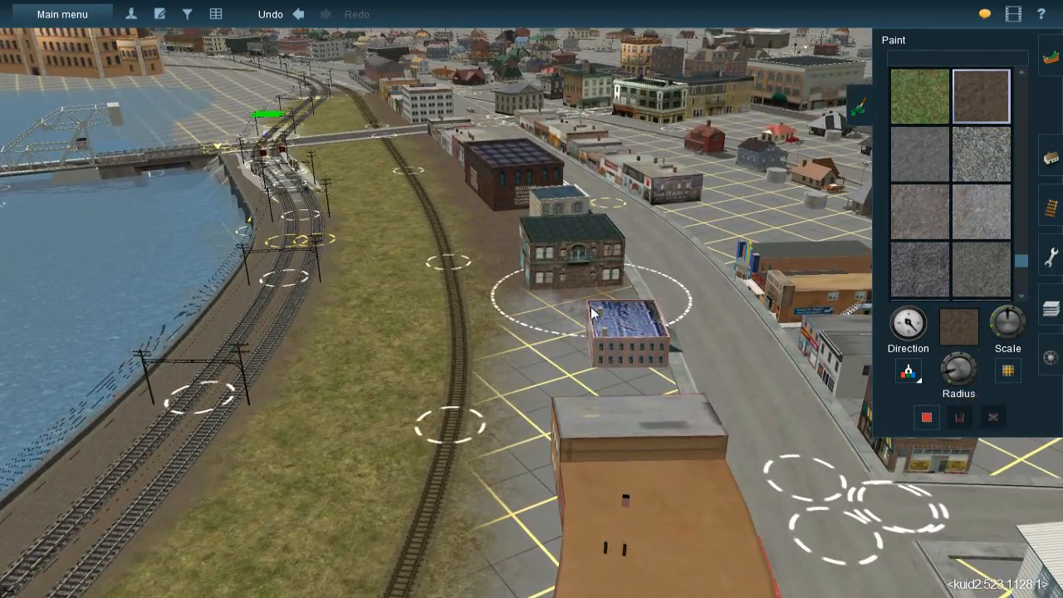
{"action": "mouse_move", "coordinate": [591, 300]}
{"action": "left_mouse_down"}
{"action": "mouse_move", "coordinate": [592, 279]}
{"action": "mouse_move", "coordinate": [596, 292]}
{"action": "left_mouse_up"}
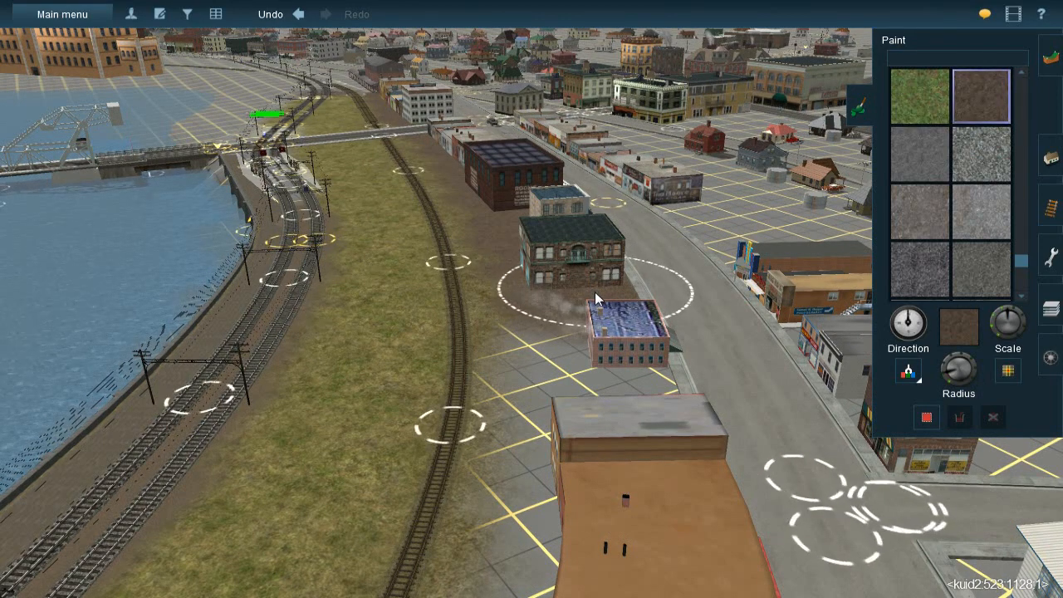
{"action": "left_click_drag", "start_coordinate": [594, 292], "coordinate": [590, 335]}
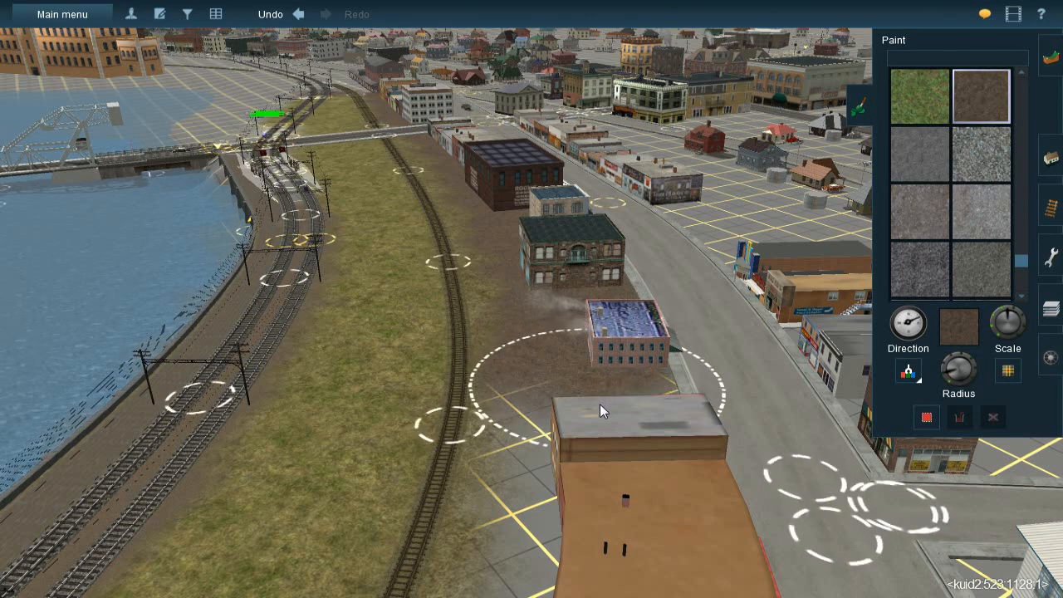
{"action": "mouse_move", "coordinate": [599, 404]}
{"action": "left_mouse_down"}
{"action": "mouse_move", "coordinate": [601, 431]}
{"action": "mouse_move", "coordinate": [604, 410]}
{"action": "left_mouse_up"}
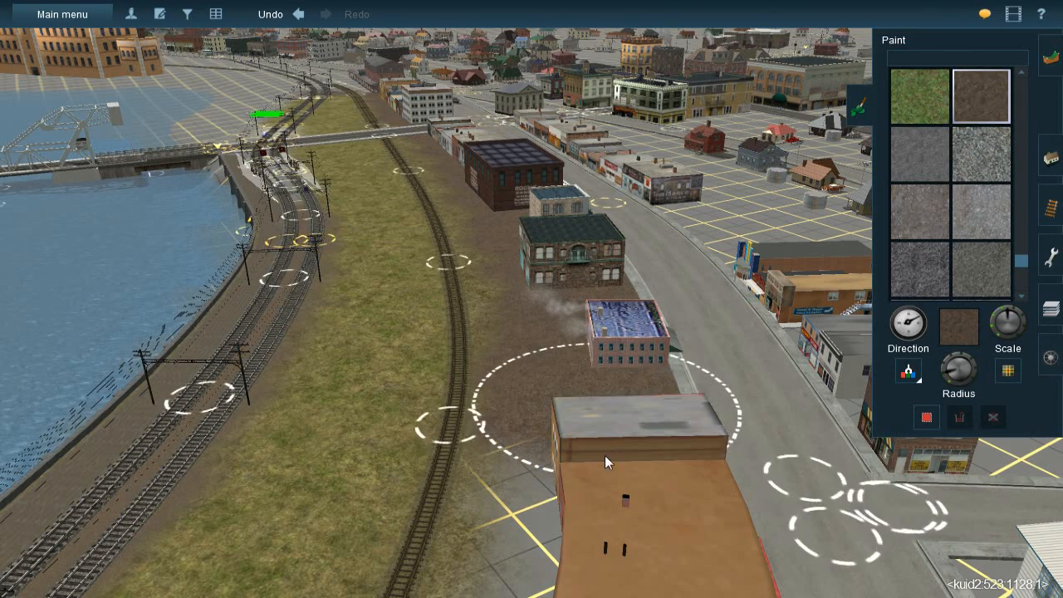
{"action": "mouse_move", "coordinate": [612, 499]}
{"action": "left_mouse_down"}
{"action": "mouse_move", "coordinate": [617, 520]}
{"action": "mouse_move", "coordinate": [612, 473]}
{"action": "left_mouse_up"}
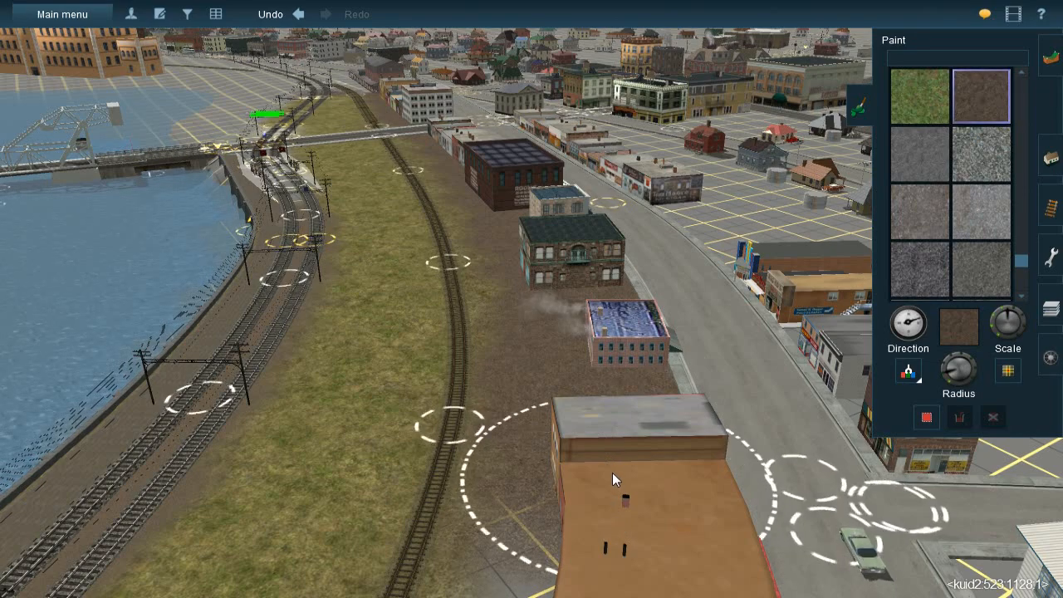
{"action": "right_click", "coordinate": [612, 473]}
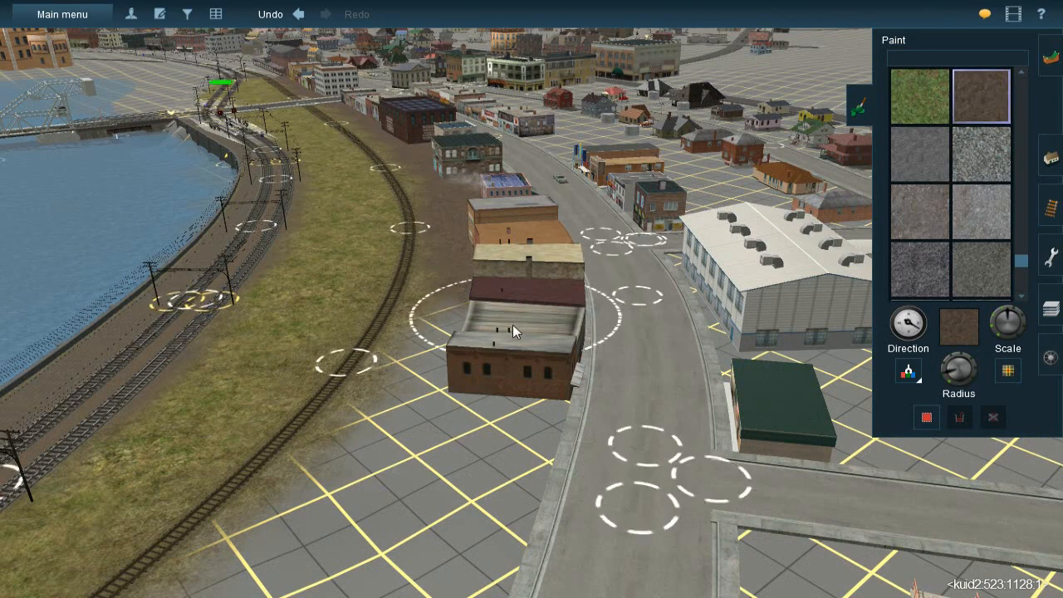
Extend the brown ballast behind the remaining brick buildings and onto the open ground past the end of the row
{"action": "mouse_move", "coordinate": [507, 338]}
{"action": "left_mouse_down"}
{"action": "mouse_move", "coordinate": [487, 376]}
{"action": "mouse_move", "coordinate": [494, 350]}
{"action": "mouse_move", "coordinate": [508, 351]}
{"action": "left_mouse_up"}
{"action": "mouse_move", "coordinate": [475, 438]}
{"action": "left_mouse_down"}
{"action": "mouse_move", "coordinate": [497, 420]}
{"action": "mouse_move", "coordinate": [464, 430]}
{"action": "left_mouse_up"}
{"action": "right_click", "coordinate": [463, 429]}
{"action": "key", "text": "Down"}
{"action": "key", "text": "Left"}
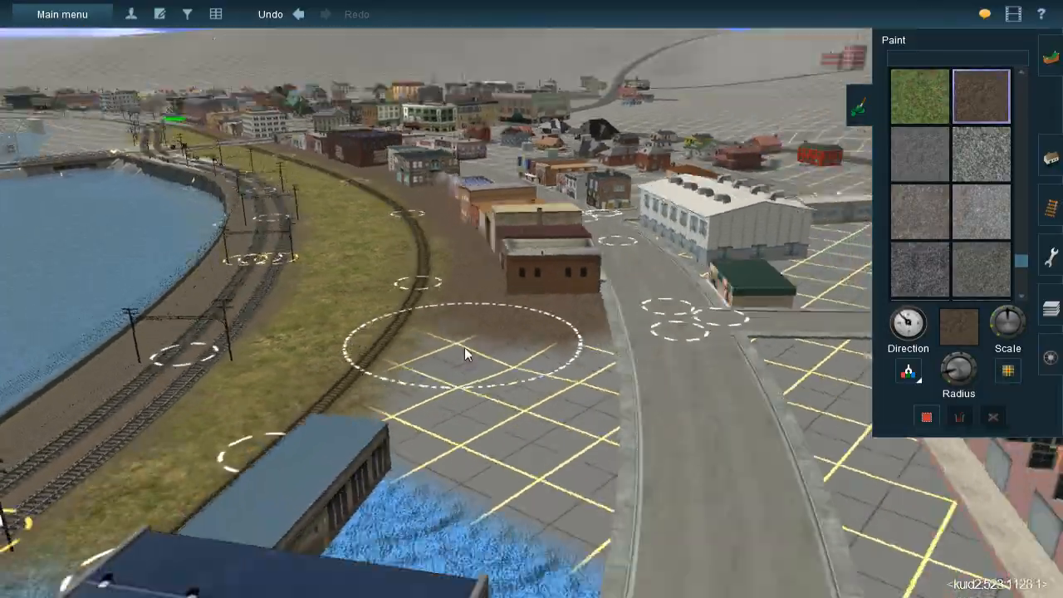
Pick up the 1000mm Ground texture from the dirt between the main tracks just beyond the platforms
{"action": "key", "text": "Right"}
{"action": "key", "text": "Up"}
{"action": "mouse_move", "coordinate": [490, 203]}
{"action": "right_mouse_down"}
{"action": "mouse_move", "coordinate": [479, 170]}
{"action": "mouse_move", "coordinate": [507, 165]}
{"action": "mouse_move", "coordinate": [492, 214]}
{"action": "mouse_move", "coordinate": [504, 325]}
{"action": "right_mouse_up"}
{"action": "key", "text": "Left"}
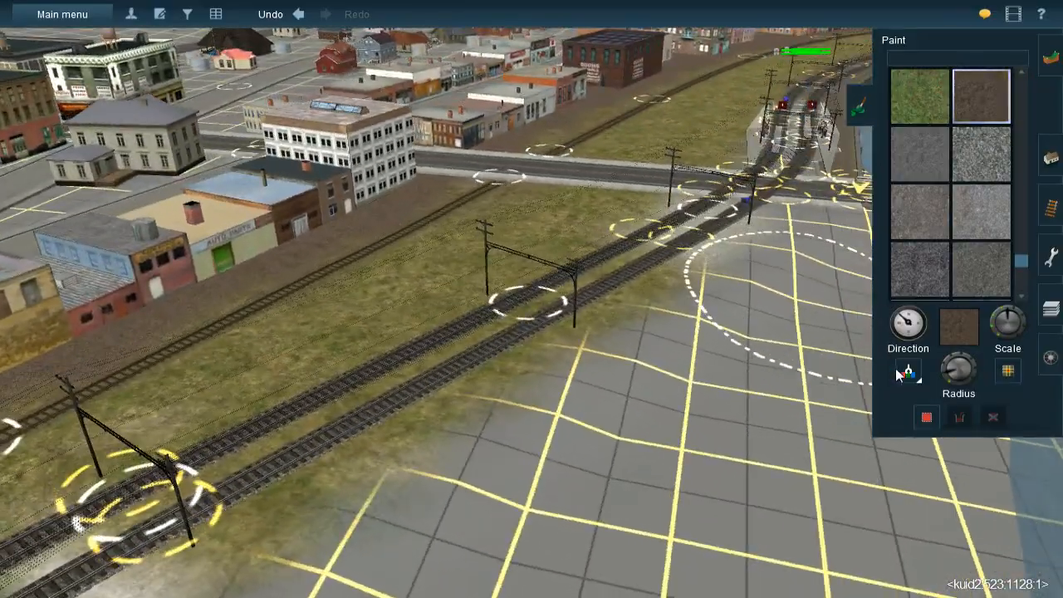
{"action": "key", "text": "Left"}
{"action": "mouse_move", "coordinate": [648, 195]}
{"action": "right_mouse_down"}
{"action": "mouse_move", "coordinate": [605, 178]}
{"action": "mouse_move", "coordinate": [499, 284]}
{"action": "mouse_move", "coordinate": [482, 166]}
{"action": "right_mouse_up"}
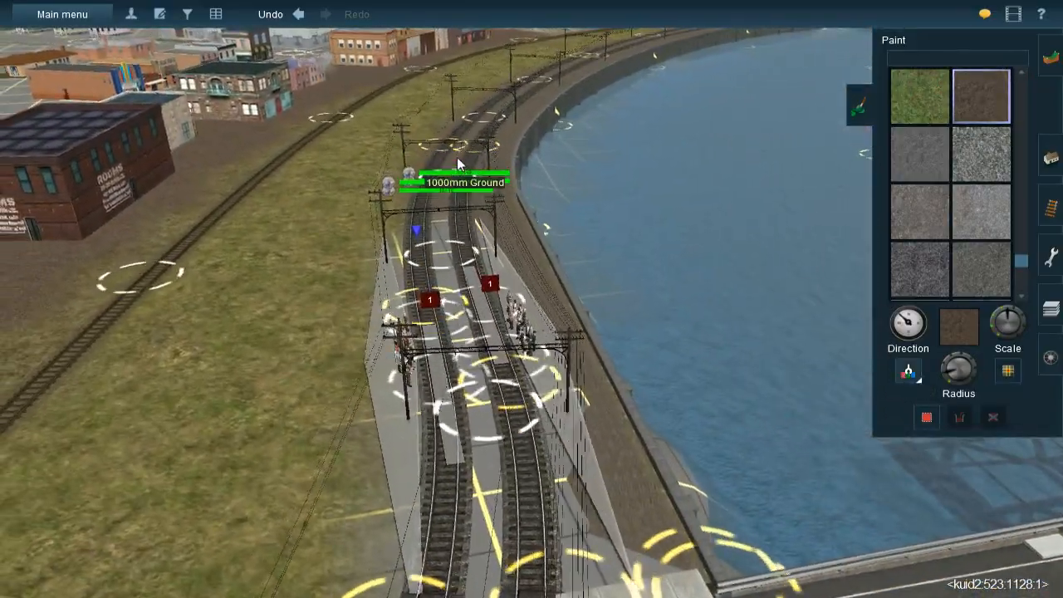
{"action": "left_click", "coordinate": [457, 157]}
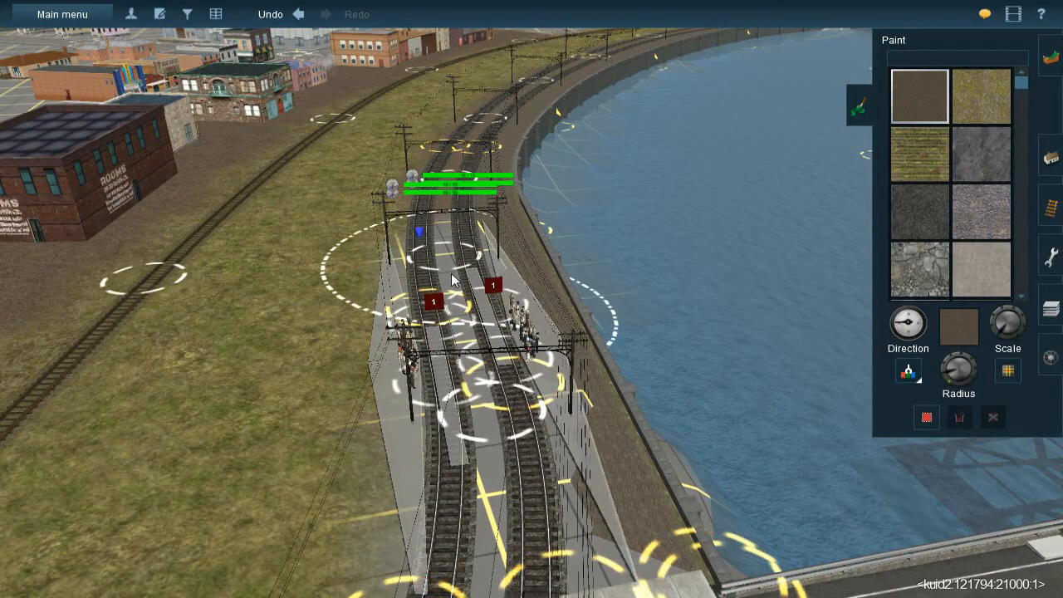
Paint 1000mm Ground over the bare strips beside and between the main tracks from the platforms to the road crossing
{"action": "right_click", "coordinate": [439, 245]}
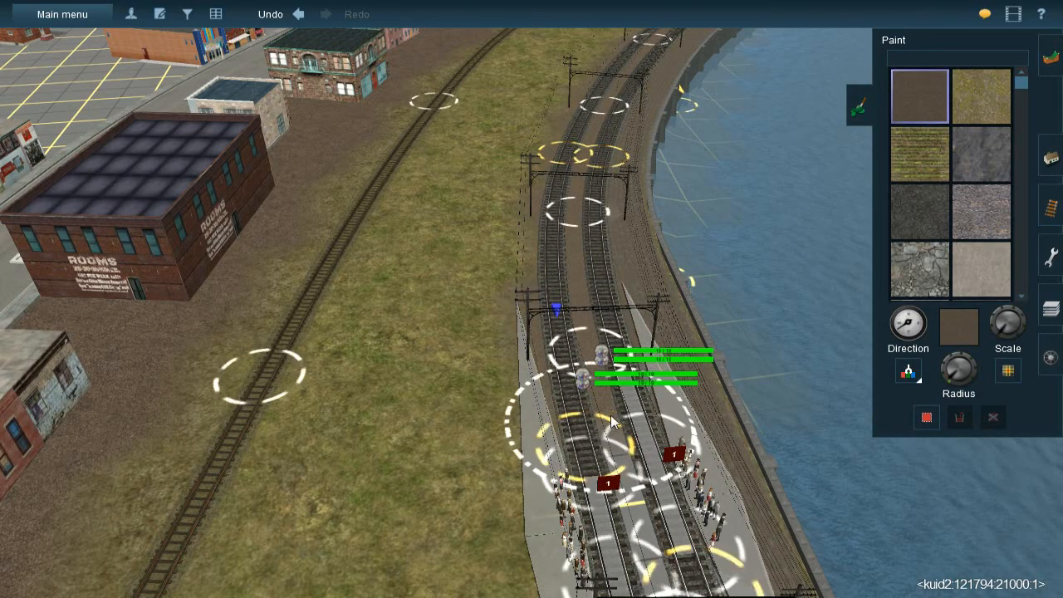
{"action": "right_click", "coordinate": [541, 434]}
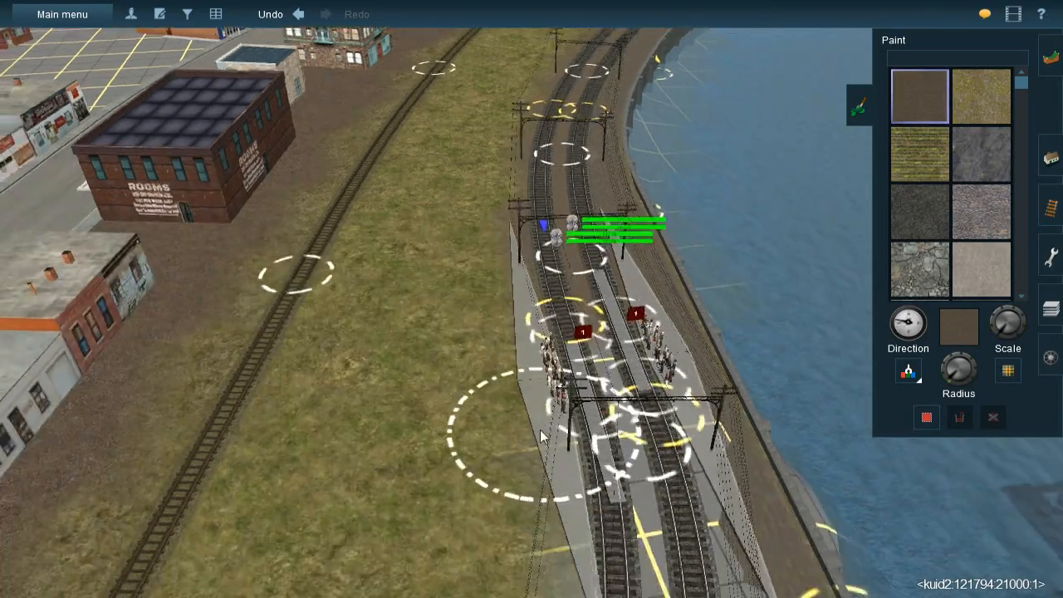
{"action": "right_click", "coordinate": [544, 440]}
{"action": "right_click", "coordinate": [570, 274]}
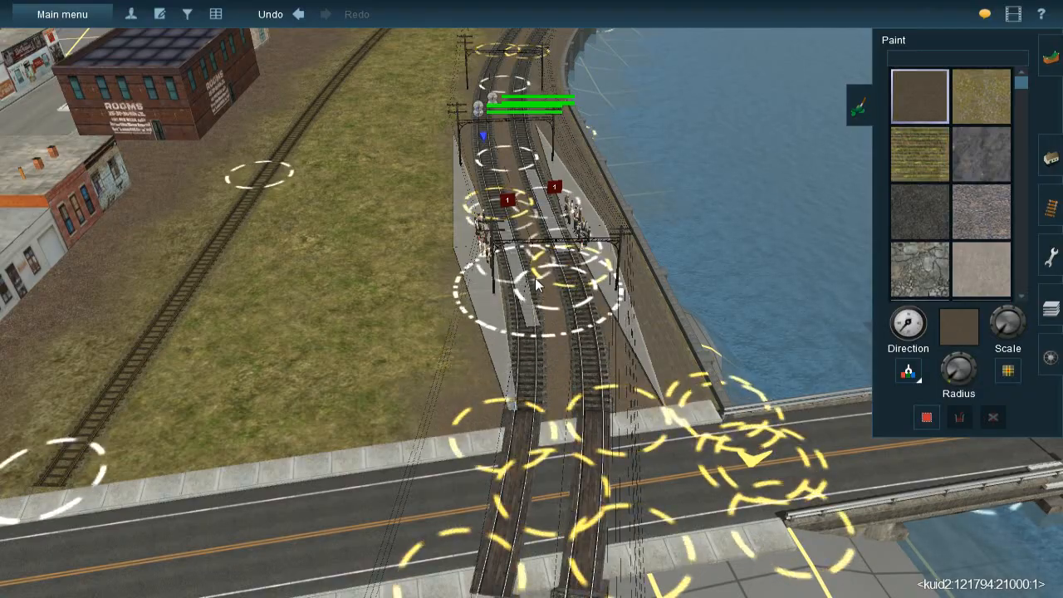
{"action": "right_click", "coordinate": [618, 296]}
{"action": "mouse_move", "coordinate": [618, 296]}
{"action": "right_mouse_down"}
{"action": "mouse_move", "coordinate": [573, 305]}
{"action": "mouse_move", "coordinate": [572, 290]}
{"action": "mouse_move", "coordinate": [461, 311]}
{"action": "mouse_move", "coordinate": [512, 330]}
{"action": "mouse_move", "coordinate": [536, 298]}
{"action": "mouse_move", "coordinate": [532, 278]}
{"action": "right_mouse_up"}
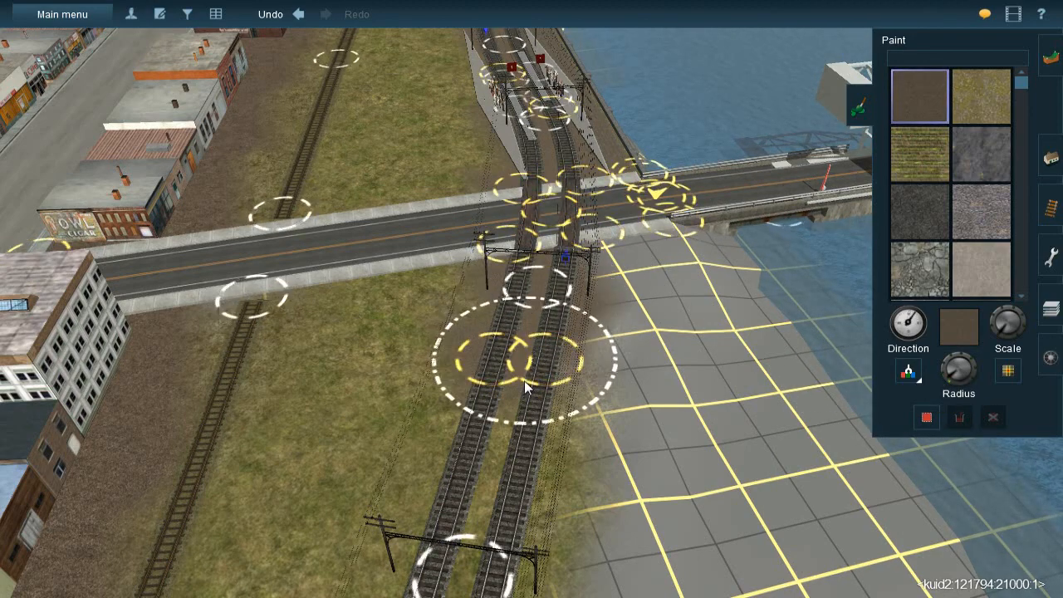
Continue painting 1000mm Ground between and beside the main tracks on the far side of the road crossing
{"action": "mouse_move", "coordinate": [495, 465]}
{"action": "left_mouse_down"}
{"action": "mouse_move", "coordinate": [488, 484]}
{"action": "mouse_move", "coordinate": [507, 443]}
{"action": "left_mouse_up"}
{"action": "right_click", "coordinate": [507, 445]}
{"action": "right_click_drag", "start_coordinate": [514, 402], "coordinate": [502, 292]}
{"action": "key", "text": "Left"}
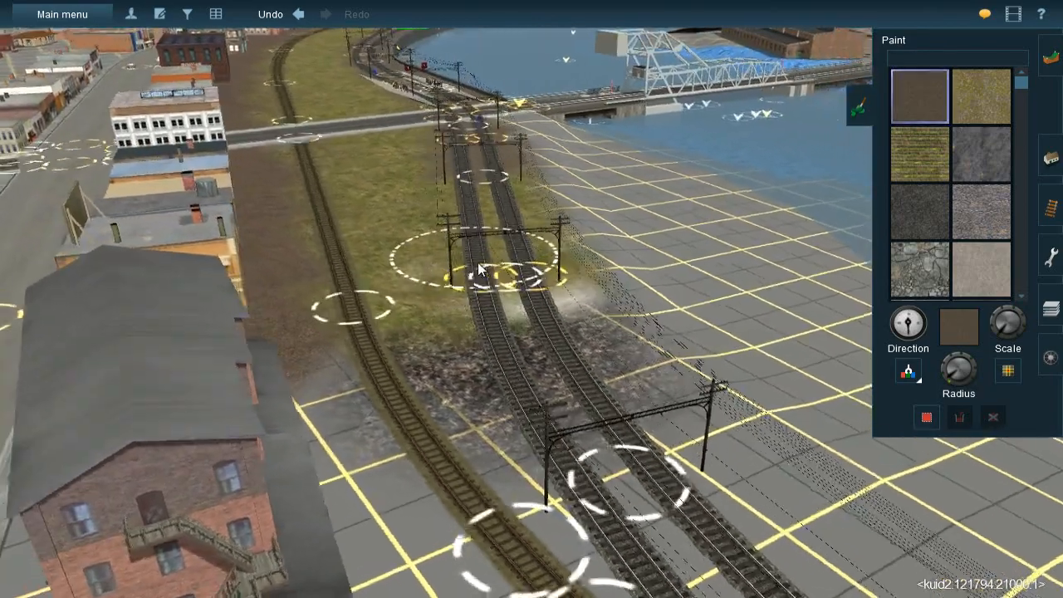
{"action": "right_click", "coordinate": [490, 245]}
{"action": "left_click_drag", "start_coordinate": [528, 248], "coordinate": [537, 223]}
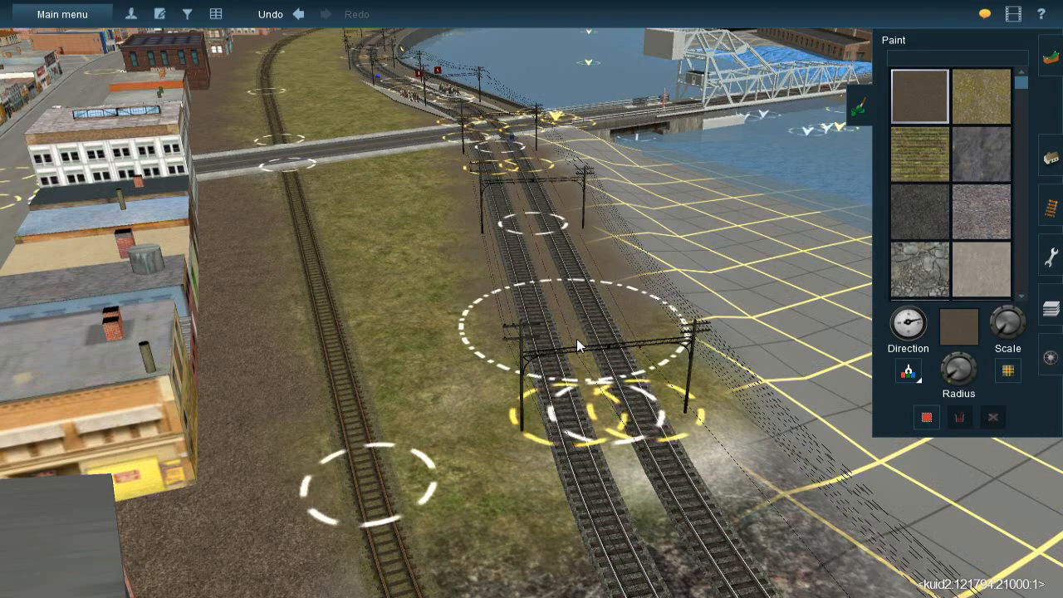
Extend the 1000mm Ground texture along the main tracks past the dark ballast patch toward the end of the siding
{"action": "left_click_drag", "start_coordinate": [619, 452], "coordinate": [632, 473]}
{"action": "right_click", "coordinate": [687, 560]}
{"action": "right_click", "coordinate": [739, 449]}
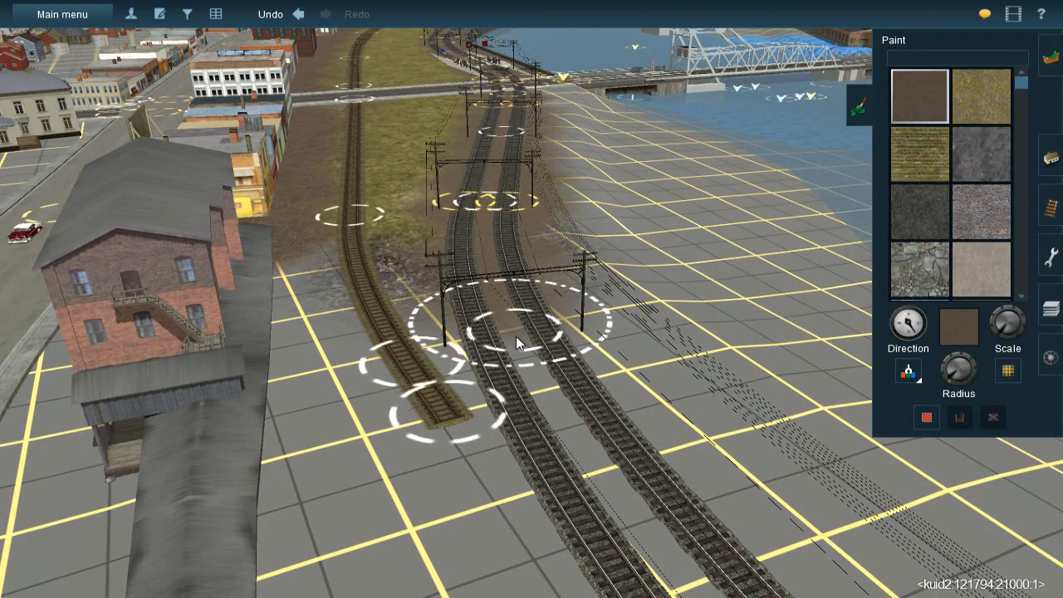
{"action": "mouse_move", "coordinate": [522, 342]}
{"action": "left_mouse_down"}
{"action": "mouse_move", "coordinate": [540, 398]}
{"action": "mouse_move", "coordinate": [549, 372]}
{"action": "mouse_move", "coordinate": [492, 300]}
{"action": "mouse_move", "coordinate": [492, 239]}
{"action": "left_mouse_up"}
{"action": "mouse_move", "coordinate": [493, 239]}
{"action": "right_mouse_down"}
{"action": "mouse_move", "coordinate": [530, 193]}
{"action": "mouse_move", "coordinate": [505, 181]}
{"action": "mouse_move", "coordinate": [513, 229]}
{"action": "mouse_move", "coordinate": [479, 152]}
{"action": "mouse_move", "coordinate": [491, 193]}
{"action": "mouse_move", "coordinate": [482, 250]}
{"action": "mouse_move", "coordinate": [604, 342]}
{"action": "mouse_move", "coordinate": [484, 237]}
{"action": "right_mouse_up"}
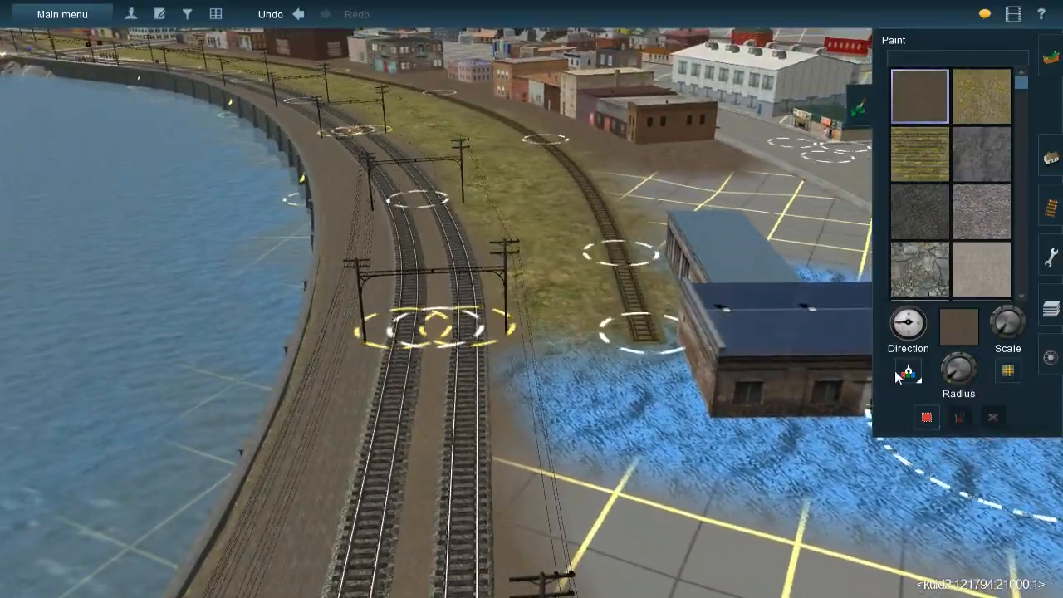
Pick up the Farm-Country-Crop-38 grass beside the siding and paint it alongside the main tracks toward the grey Railroad building
{"action": "left_click", "coordinate": [916, 377]}
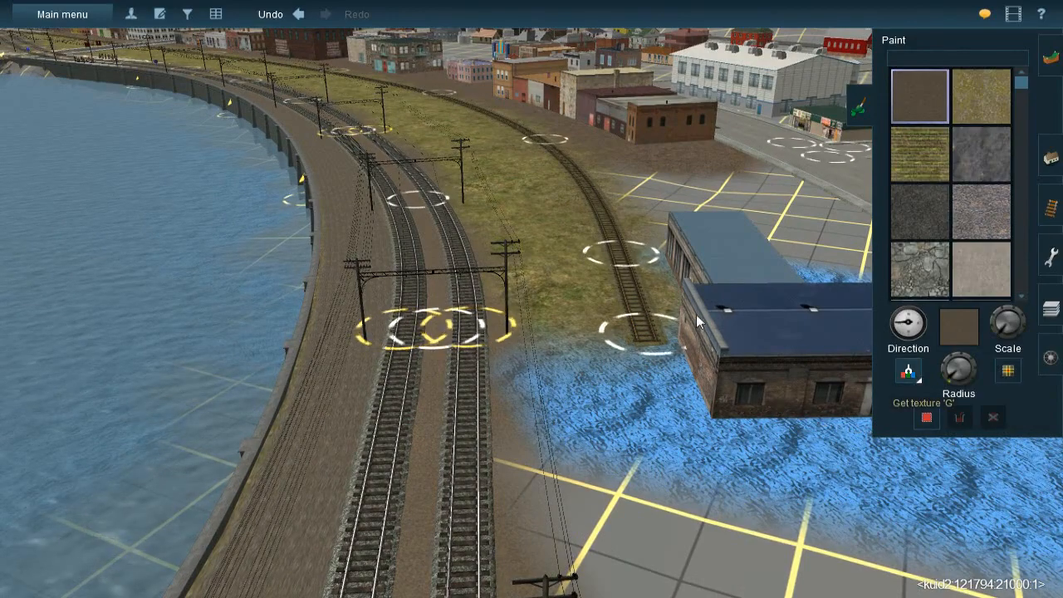
{"action": "left_click", "coordinate": [608, 295]}
{"action": "right_click", "coordinate": [613, 359]}
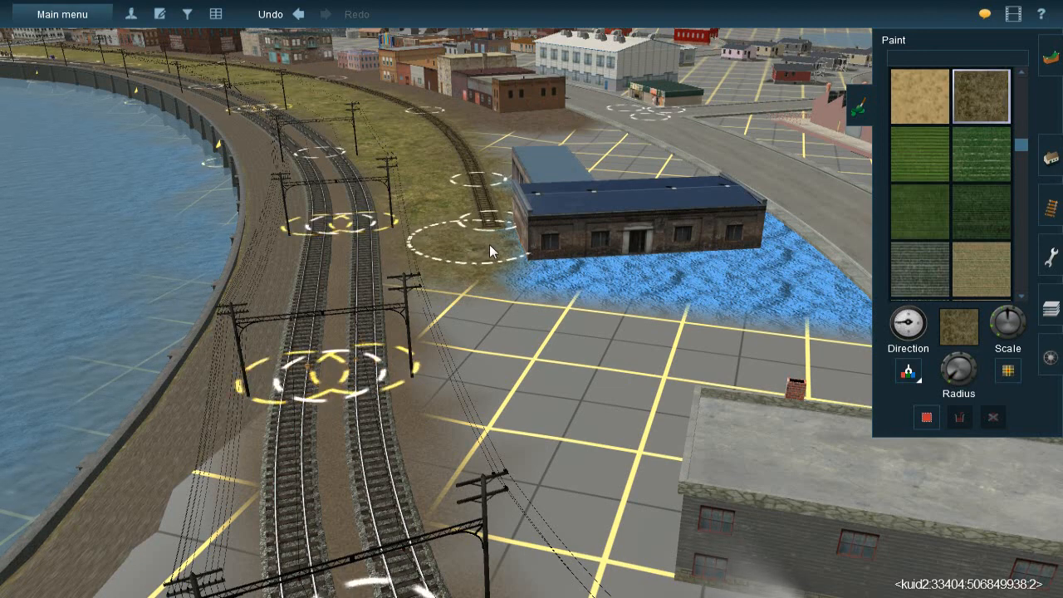
{"action": "mouse_move", "coordinate": [499, 309]}
{"action": "left_mouse_down"}
{"action": "mouse_move", "coordinate": [496, 297]}
{"action": "mouse_move", "coordinate": [464, 290]}
{"action": "mouse_move", "coordinate": [478, 297]}
{"action": "mouse_move", "coordinate": [500, 388]}
{"action": "mouse_move", "coordinate": [503, 319]}
{"action": "mouse_move", "coordinate": [507, 485]}
{"action": "mouse_move", "coordinate": [528, 491]}
{"action": "left_mouse_up"}
{"action": "right_click", "coordinate": [526, 500]}
{"action": "scroll", "coordinate": [558, 269], "scroll_direction": "up", "scroll_amount": 3}
{"action": "right_click", "coordinate": [558, 269]}
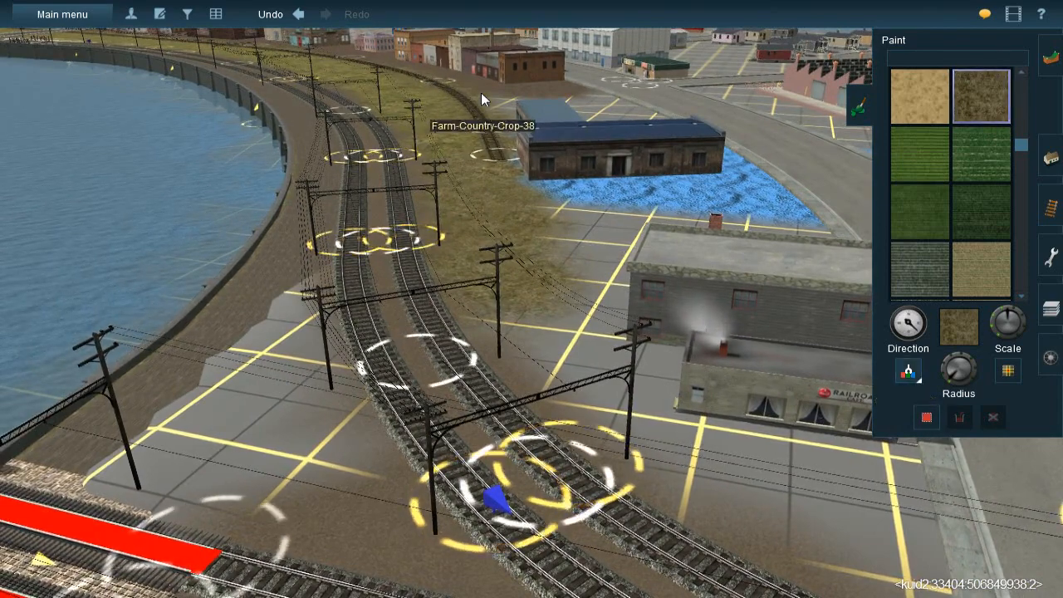
Pick up the TS09 58 Ballast texture again and adjust the brush radius
{"action": "left_click", "coordinate": [610, 194]}
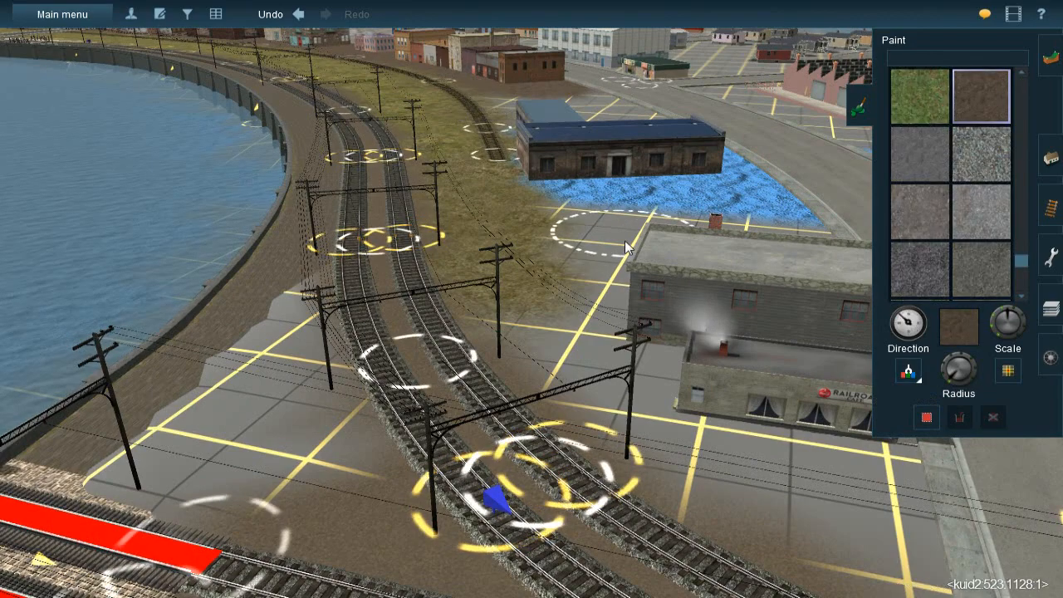
{"action": "right_click", "coordinate": [609, 290]}
{"action": "key", "text": "Left"}
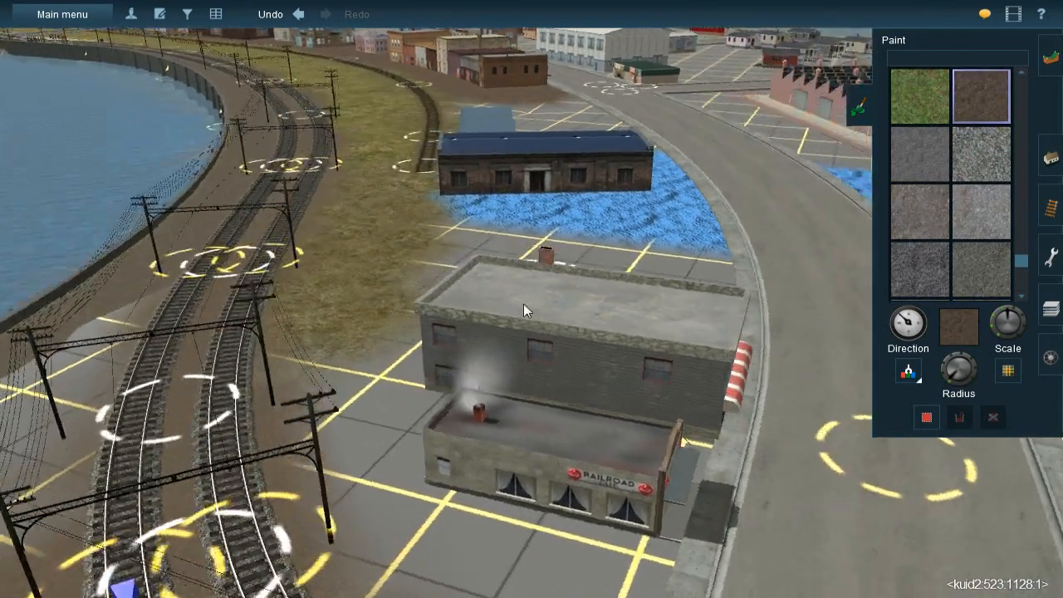
{"action": "key", "text": "Up"}
{"action": "left_click_drag", "start_coordinate": [955, 378], "coordinate": [947, 381]}
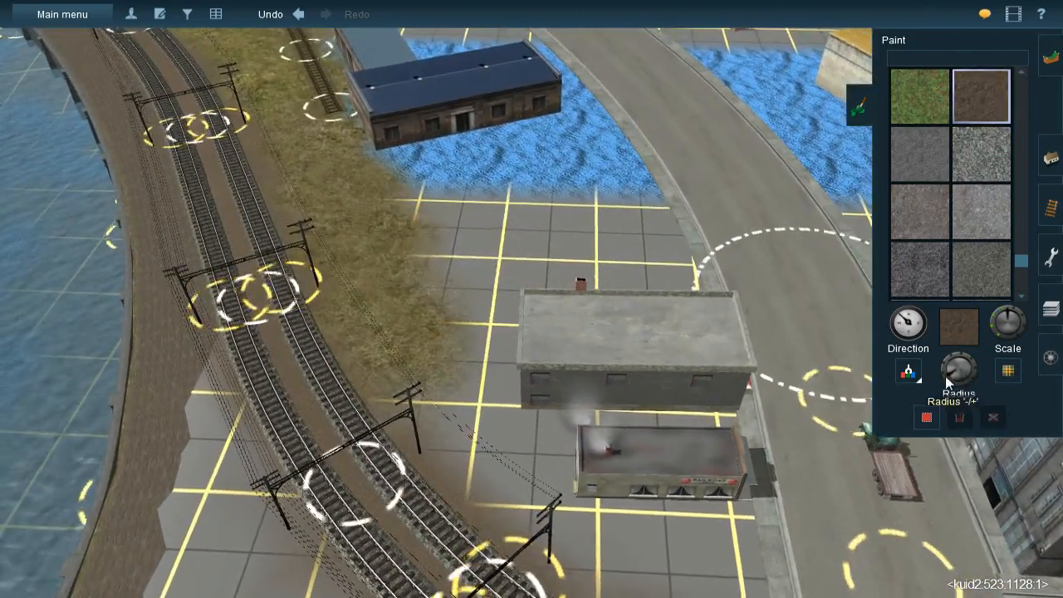
Paint brown ballast over the blue patch and bare ground from the blue-roofed brick building to the grey Railroad building
{"action": "right_click", "coordinate": [585, 291]}
{"action": "key", "text": "Left"}
{"action": "key", "text": "Down"}
{"action": "key", "text": "["}
{"action": "mouse_move", "coordinate": [560, 197]}
{"action": "left_mouse_down"}
{"action": "mouse_move", "coordinate": [596, 197]}
{"action": "mouse_move", "coordinate": [473, 209]}
{"action": "mouse_move", "coordinate": [505, 194]}
{"action": "mouse_move", "coordinate": [460, 194]}
{"action": "mouse_move", "coordinate": [476, 180]}
{"action": "left_mouse_up"}
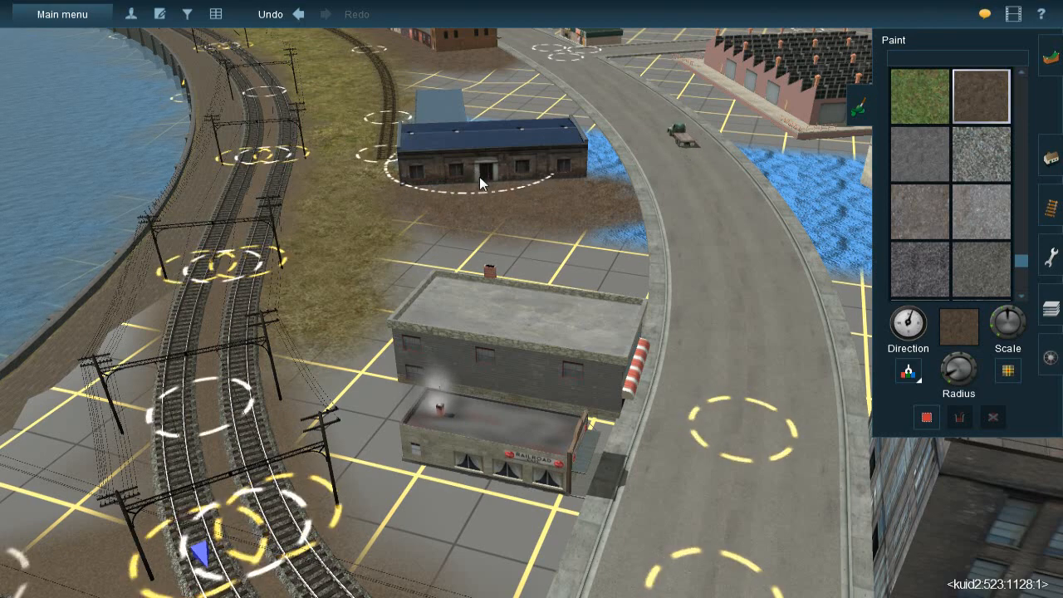
{"action": "mouse_move", "coordinate": [487, 240]}
{"action": "left_mouse_down"}
{"action": "mouse_move", "coordinate": [482, 324]}
{"action": "mouse_move", "coordinate": [574, 292]}
{"action": "mouse_move", "coordinate": [609, 318]}
{"action": "mouse_move", "coordinate": [616, 262]}
{"action": "mouse_move", "coordinate": [598, 235]}
{"action": "mouse_move", "coordinate": [597, 319]}
{"action": "mouse_move", "coordinate": [619, 324]}
{"action": "mouse_move", "coordinate": [607, 202]}
{"action": "mouse_move", "coordinate": [592, 360]}
{"action": "mouse_move", "coordinate": [532, 492]}
{"action": "mouse_move", "coordinate": [445, 396]}
{"action": "mouse_move", "coordinate": [515, 382]}
{"action": "left_mouse_up"}
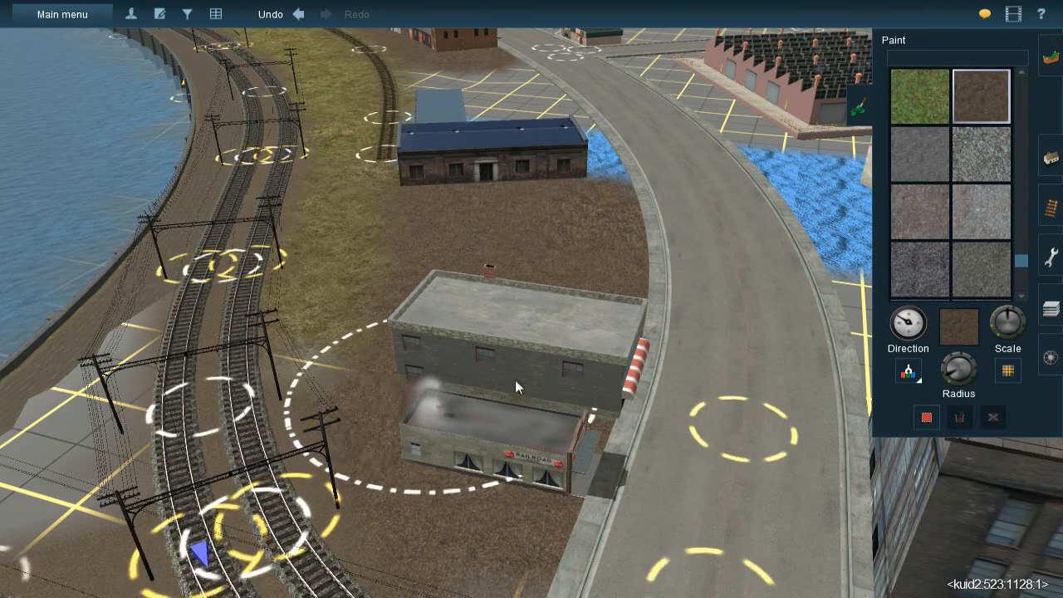
Adjust the brush radius and fill the ground around the Railroad building with brown ballast, up to the tracks and sidewalk
{"action": "left_click_drag", "start_coordinate": [950, 380], "coordinate": [950, 376]}
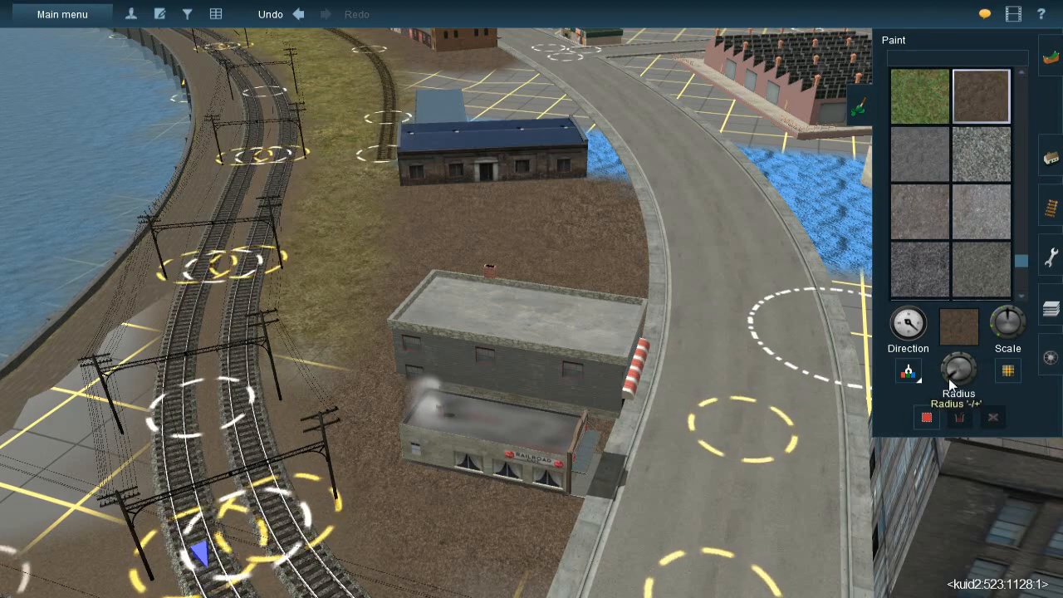
{"action": "right_click", "coordinate": [520, 446]}
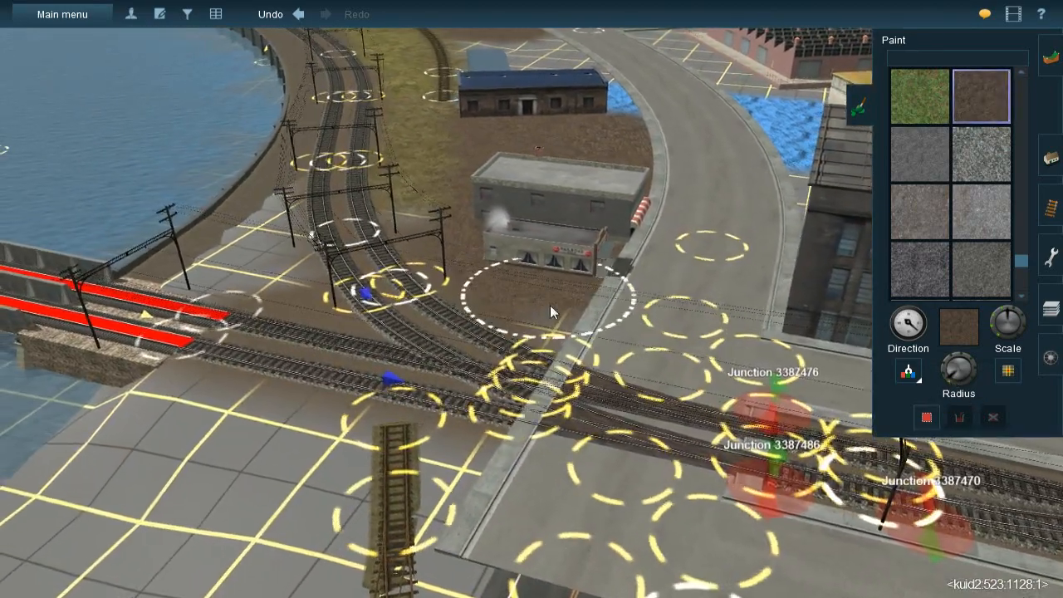
{"action": "left_click_drag", "start_coordinate": [550, 305], "coordinate": [600, 318]}
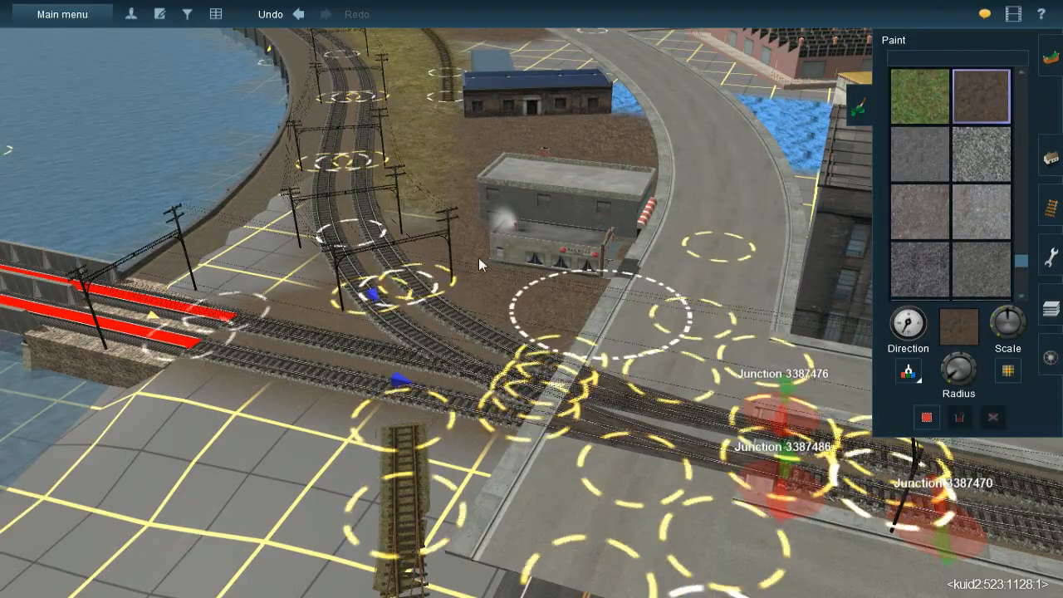
{"action": "left_click", "coordinate": [463, 219]}
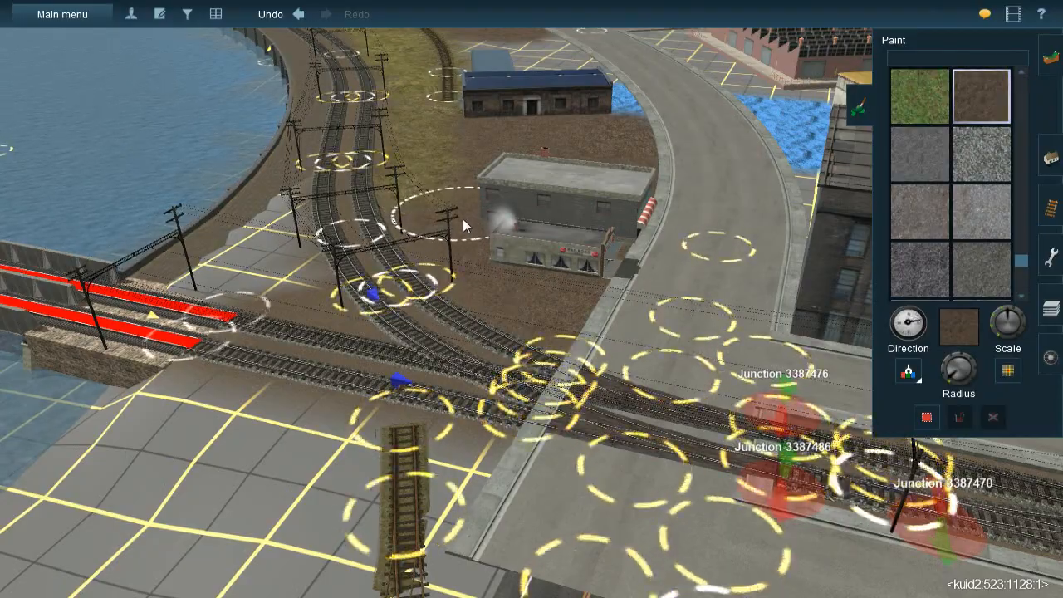
{"action": "right_click", "coordinate": [463, 219]}
Inspect the bare lot between the row of brick buildings and the blue-roofed building, along the siding and the road
{"action": "key", "text": "Down"}
{"action": "right_click", "coordinate": [547, 218]}
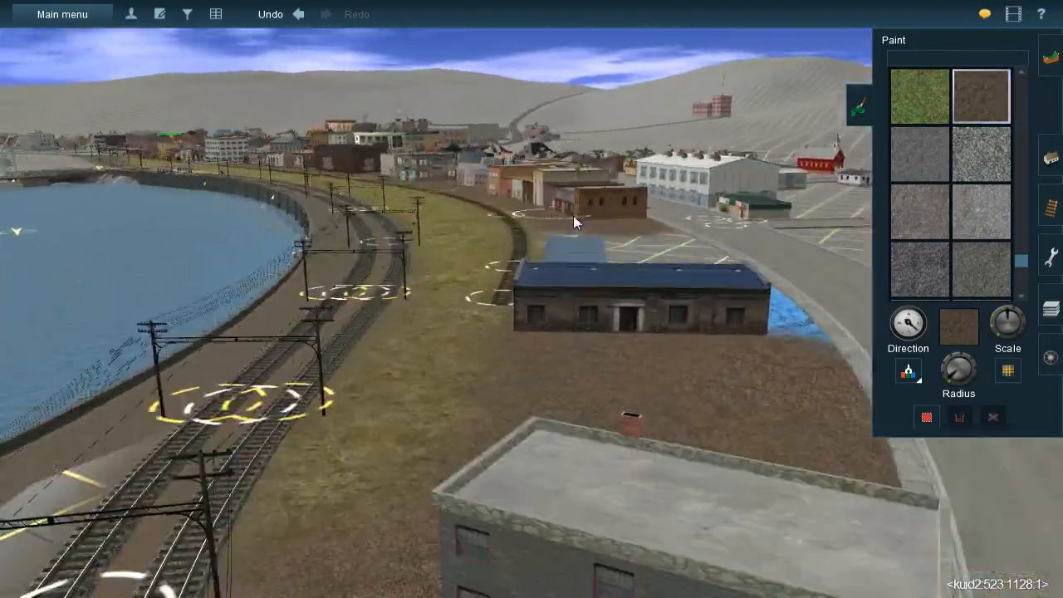
{"action": "right_click", "coordinate": [574, 215]}
{"action": "key", "text": "Up"}
{"action": "key", "text": "Right"}
{"action": "key", "text": "Down"}
{"action": "key", "text": "Right"}
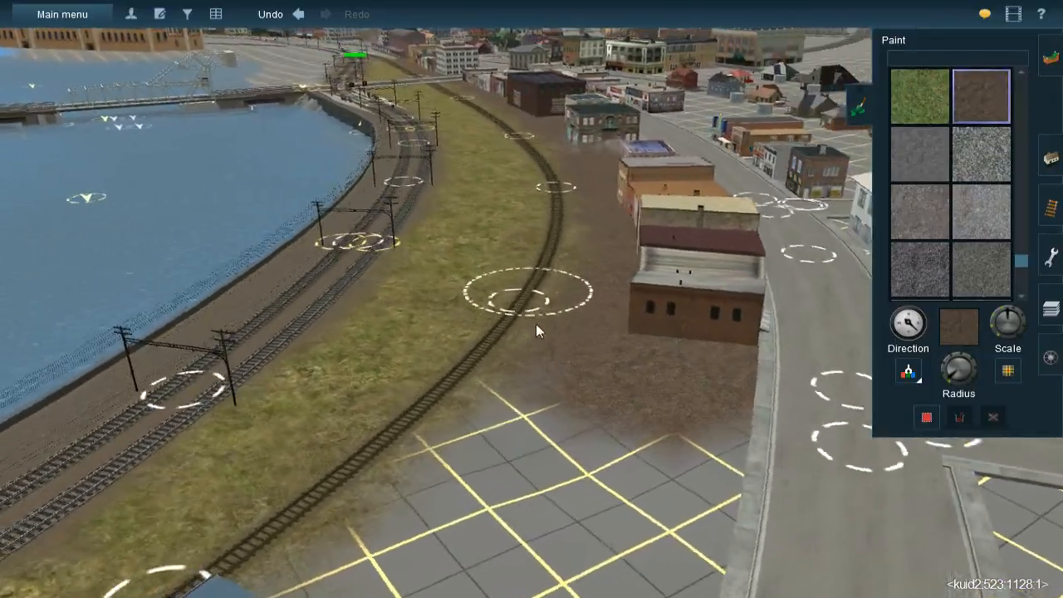
{"action": "right_click", "coordinate": [537, 323]}
{"action": "key", "text": "Right"}
{"action": "key", "text": "Right"}
{"action": "right_click", "coordinate": [558, 262]}
{"action": "scroll", "coordinate": [565, 256], "scroll_direction": "up", "scroll_amount": 3}
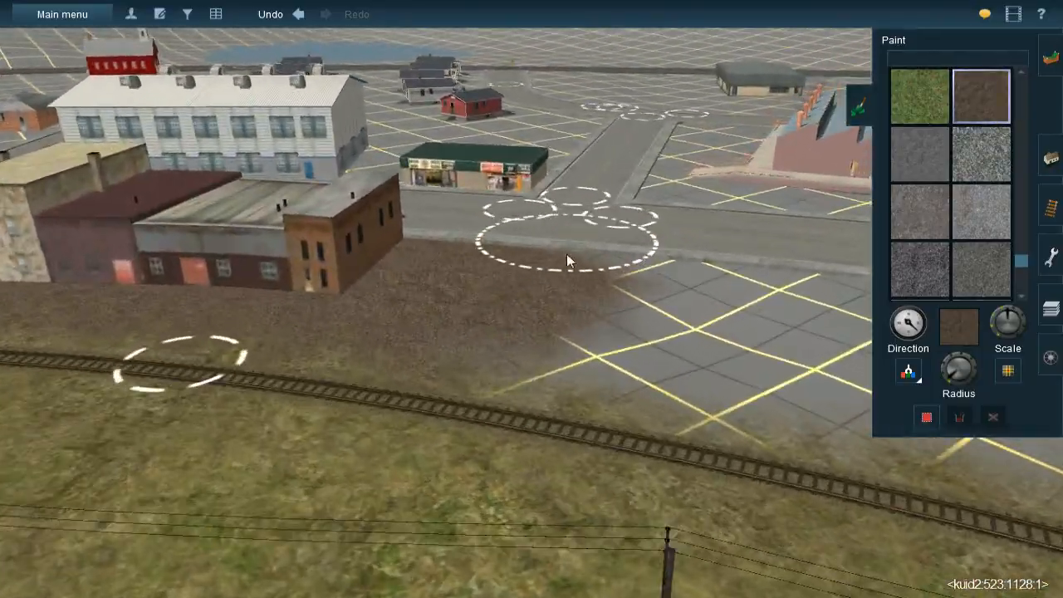
{"action": "right_click", "coordinate": [632, 331]}
{"action": "key", "text": "Right"}
{"action": "scroll", "coordinate": [573, 296], "scroll_direction": "down", "scroll_amount": 2}
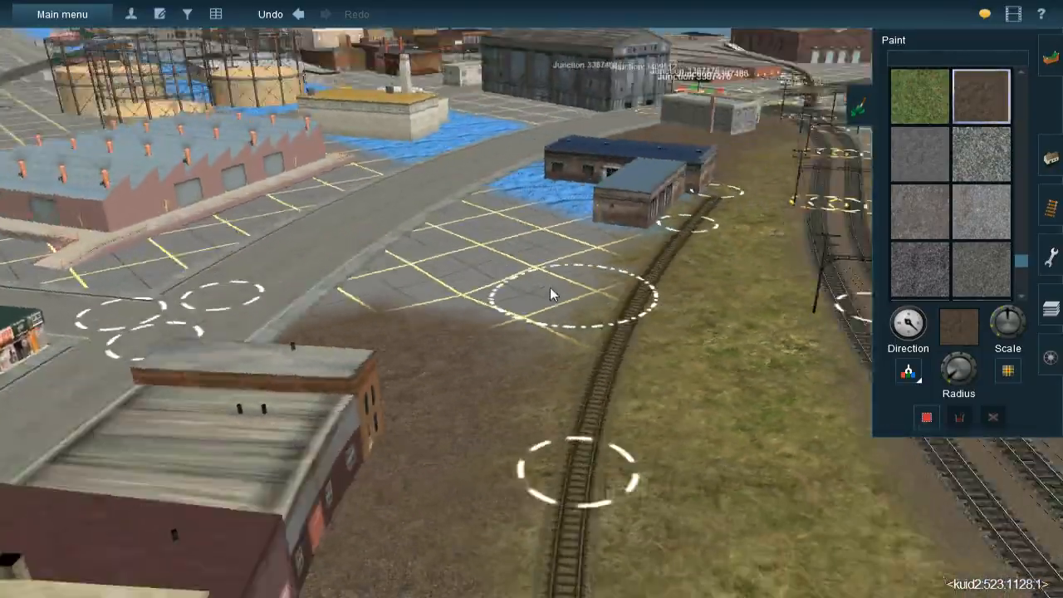
Start lowering the terrain of the paved lot beside the brown ballast with the Height down tool
{"action": "key", "text": "Right"}
{"action": "scroll", "coordinate": [535, 305], "scroll_direction": "up", "scroll_amount": 3}
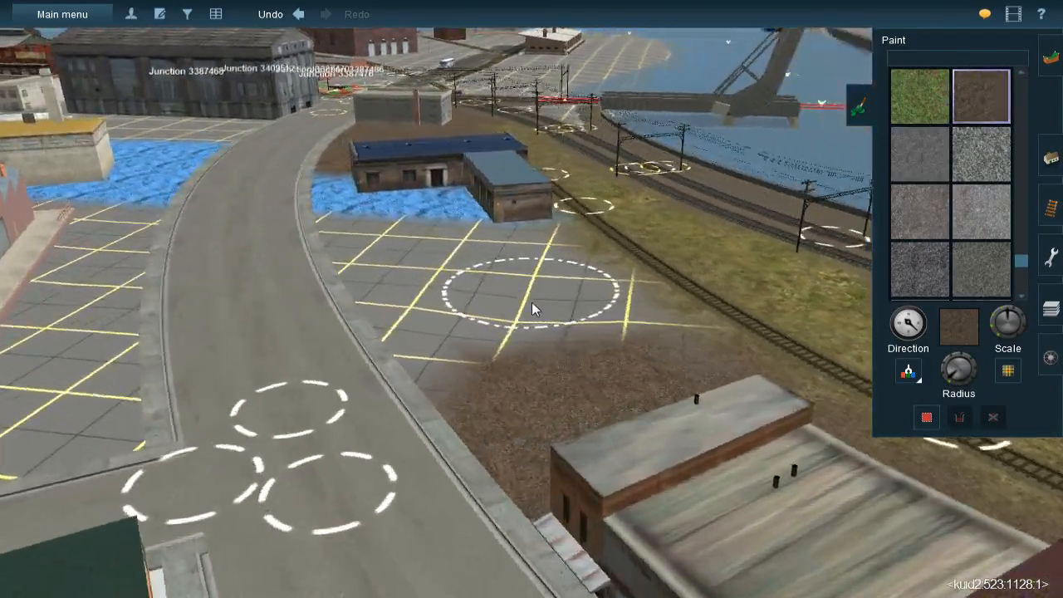
{"action": "key", "text": "Down"}
{"action": "key", "text": "Right"}
{"action": "key", "text": "Up"}
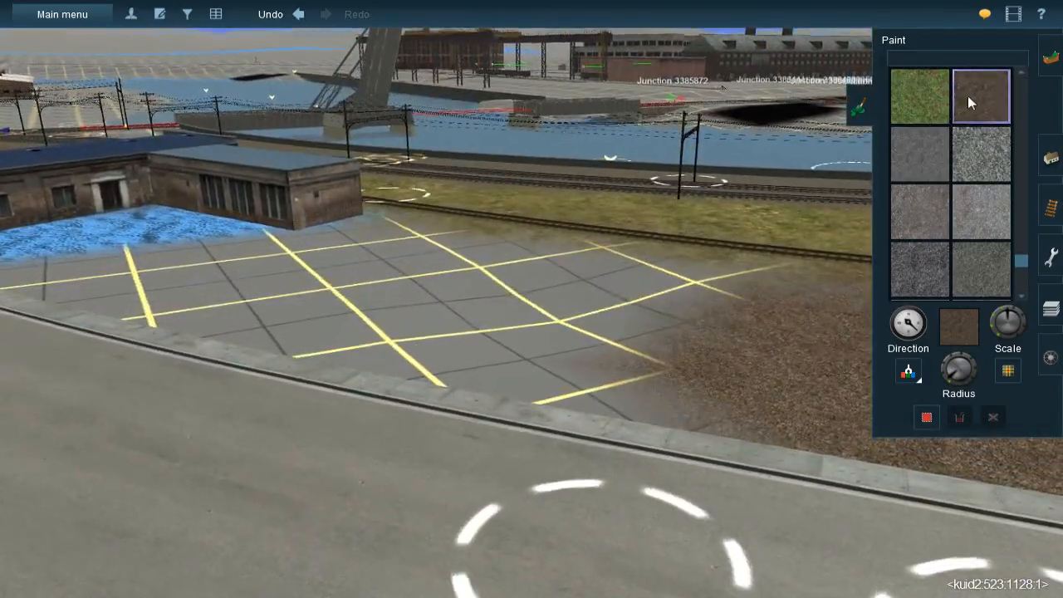
{"action": "left_click", "coordinate": [1048, 56]}
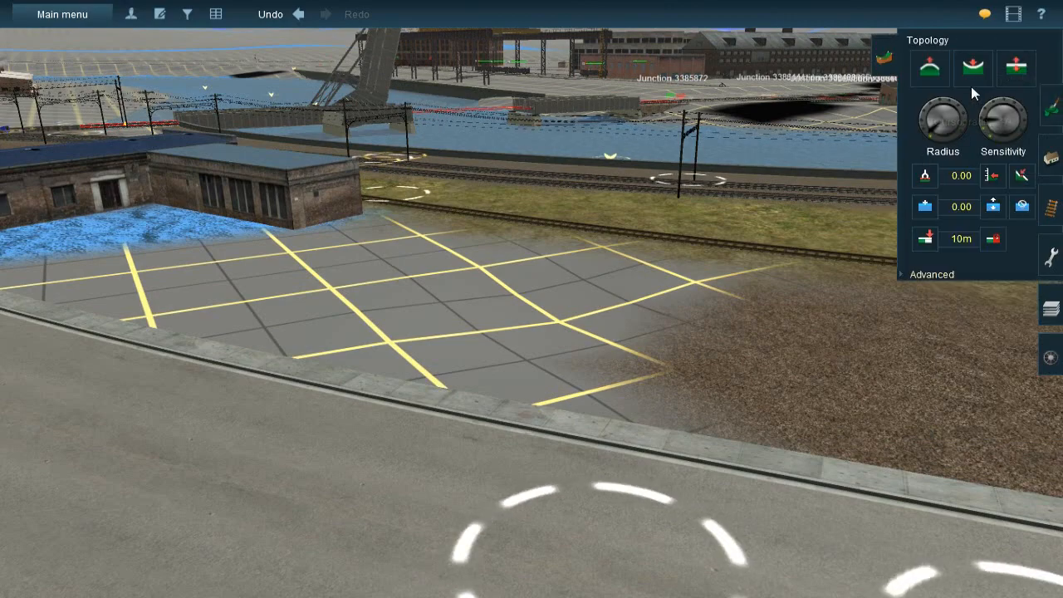
{"action": "left_click", "coordinate": [972, 68]}
{"action": "left_click", "coordinate": [586, 310]}
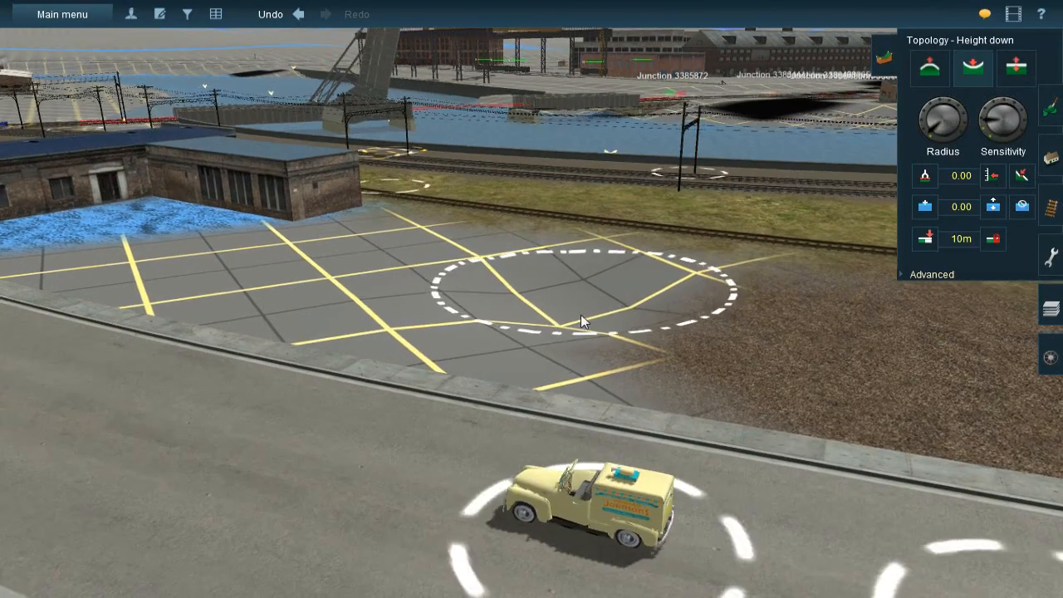
Deepen the dip with Height down along the ballast edge, between the road curb and the siding
{"action": "key", "text": "Left"}
{"action": "key", "text": "Up"}
{"action": "key", "text": "Left"}
{"action": "left_click_drag", "start_coordinate": [428, 269], "coordinate": [437, 353]}
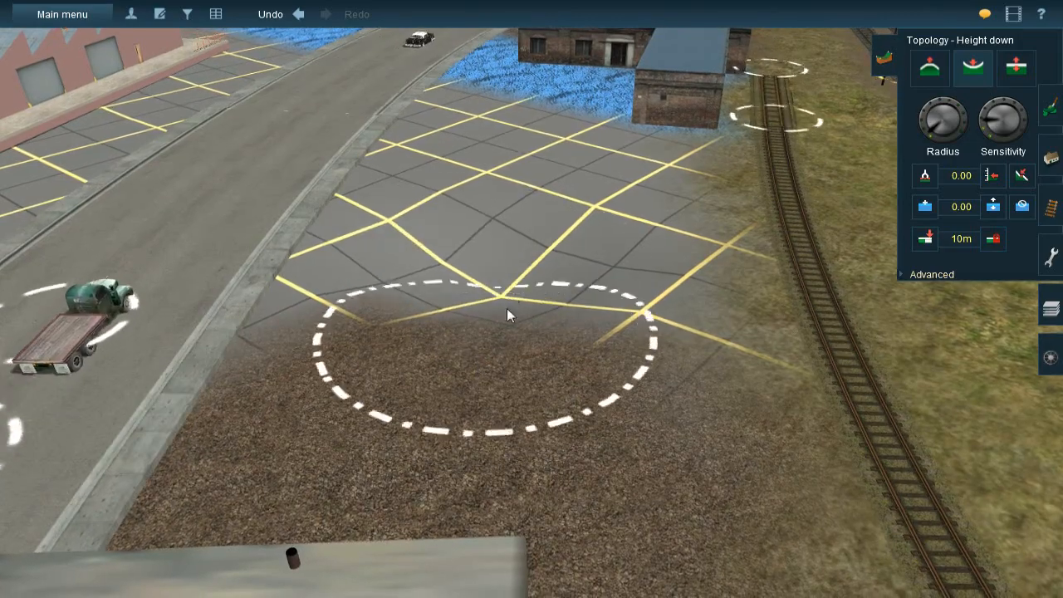
{"action": "key", "text": "Right"}
{"action": "key", "text": "Down"}
{"action": "key", "text": "Right"}
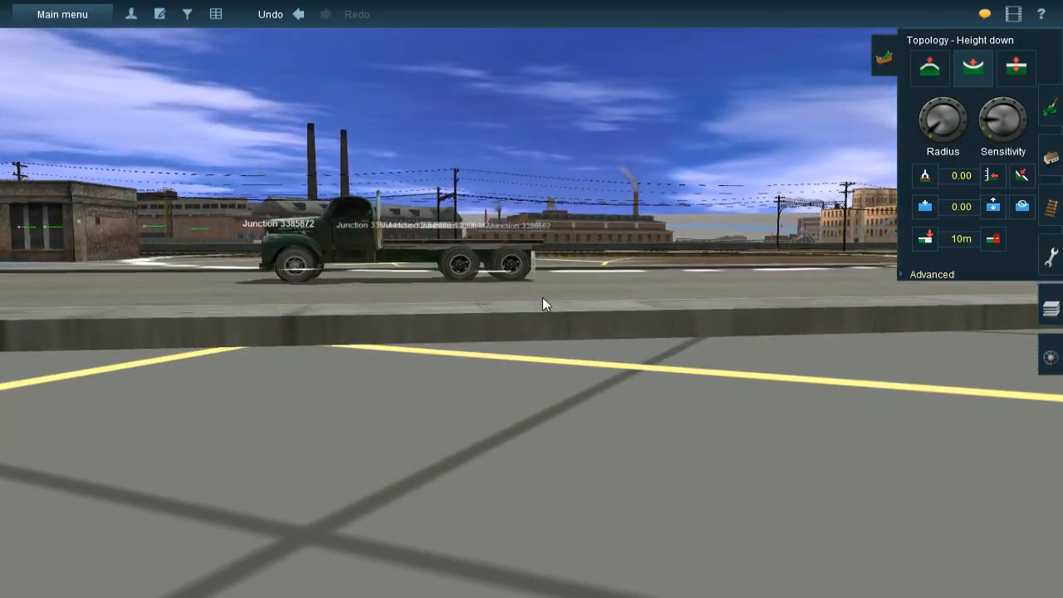
{"action": "key", "text": "Up"}
{"action": "key", "text": "Up"}
{"action": "key", "text": "Down"}
{"action": "right_click", "coordinate": [540, 233]}
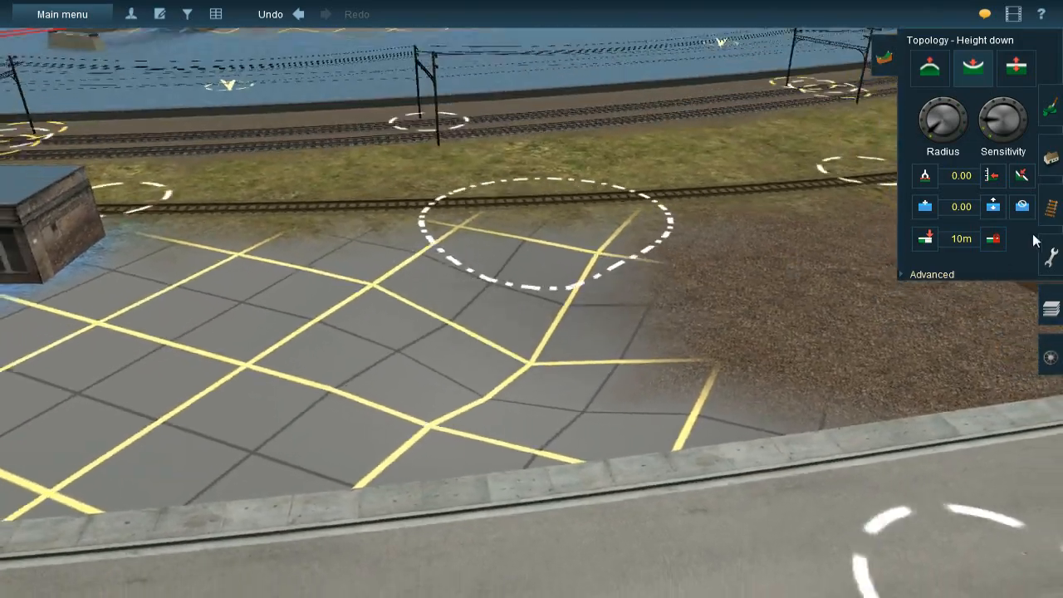
Switch to adding spline objects and filter the content list by "pipe"
{"action": "left_click", "coordinate": [1056, 165]}
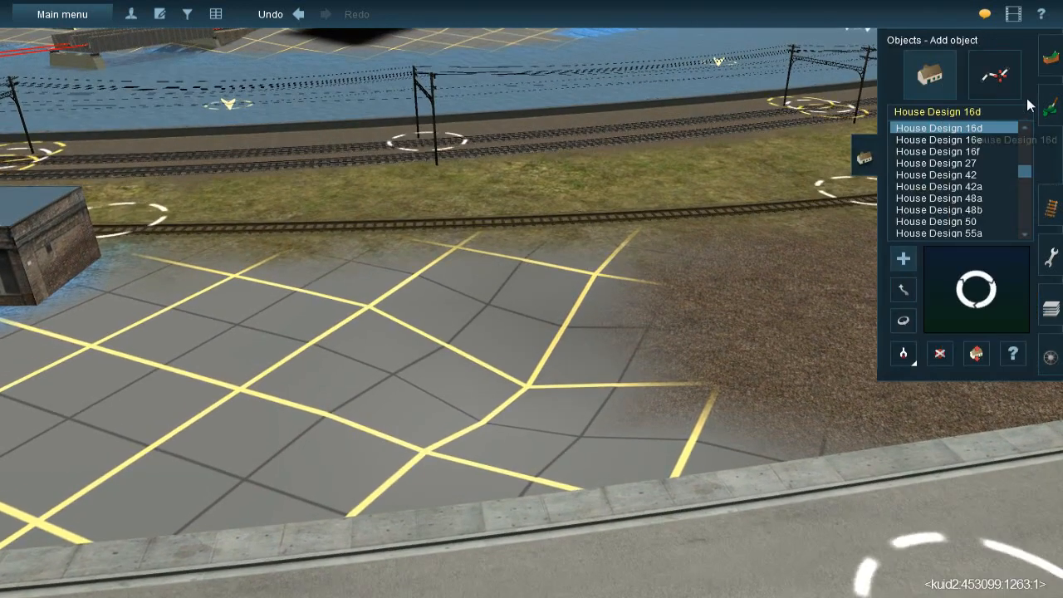
{"action": "left_click", "coordinate": [1000, 88]}
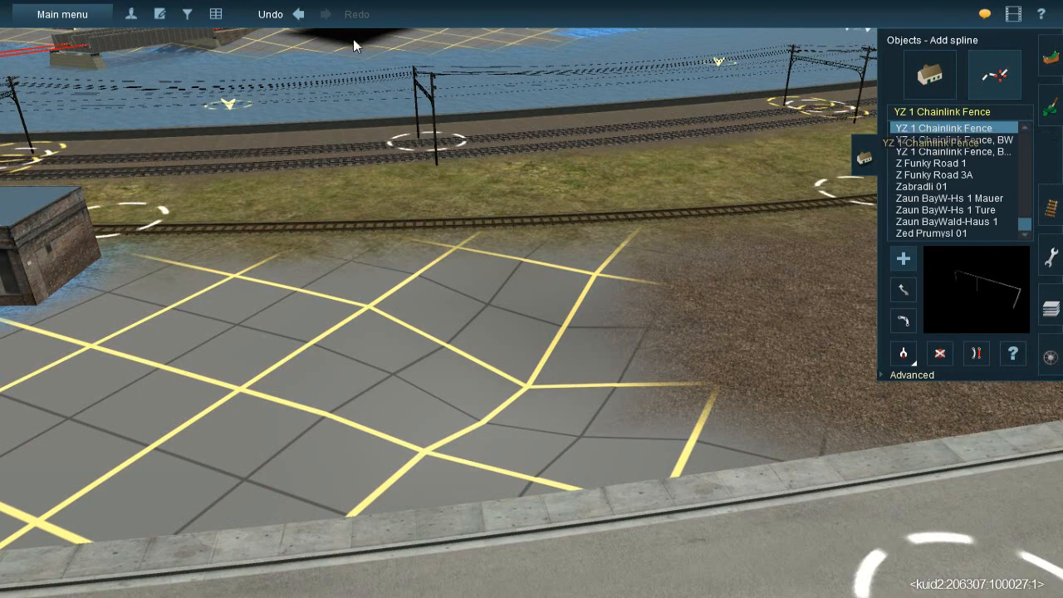
{"action": "left_click", "coordinate": [186, 14]}
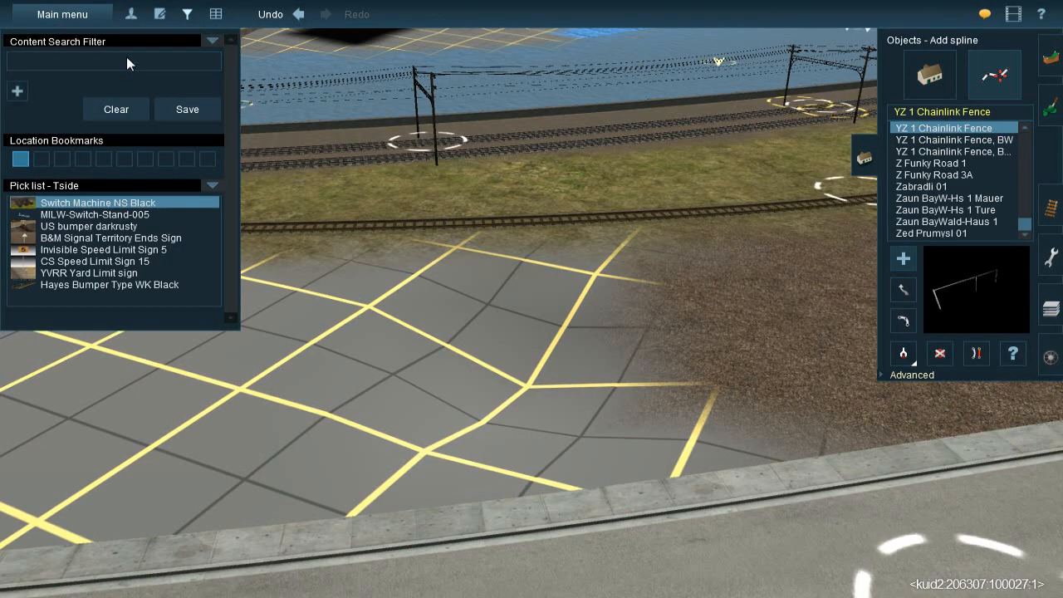
{"action": "left_click", "coordinate": [157, 62]}
{"action": "type", "text": "pipe"}
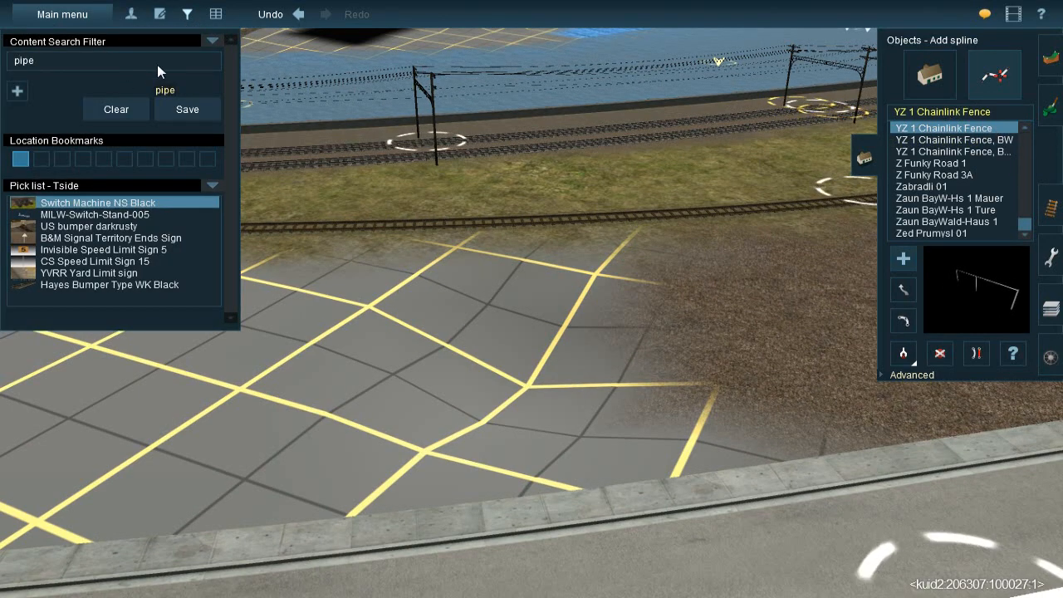
{"action": "key", "text": "Return"}
Try a Concrete Culvert Pipe Large spline across the dip in the lot, and delete it
{"action": "scroll", "coordinate": [992, 166], "scroll_direction": "up", "scroll_amount": 4}
{"action": "left_click", "coordinate": [507, 320]}
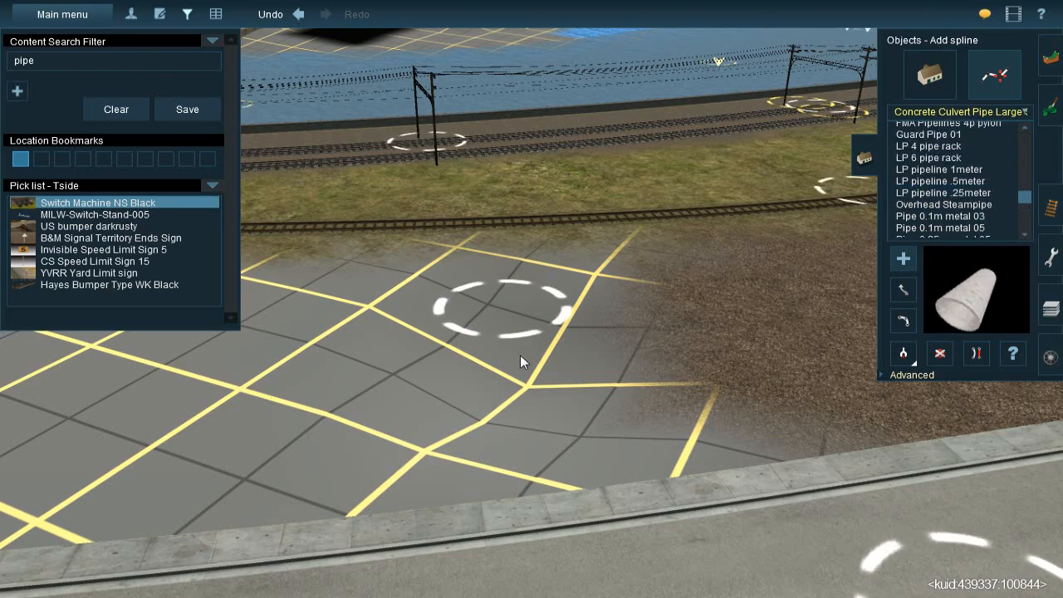
{"action": "left_click", "coordinate": [557, 461]}
{"action": "key", "text": "Right"}
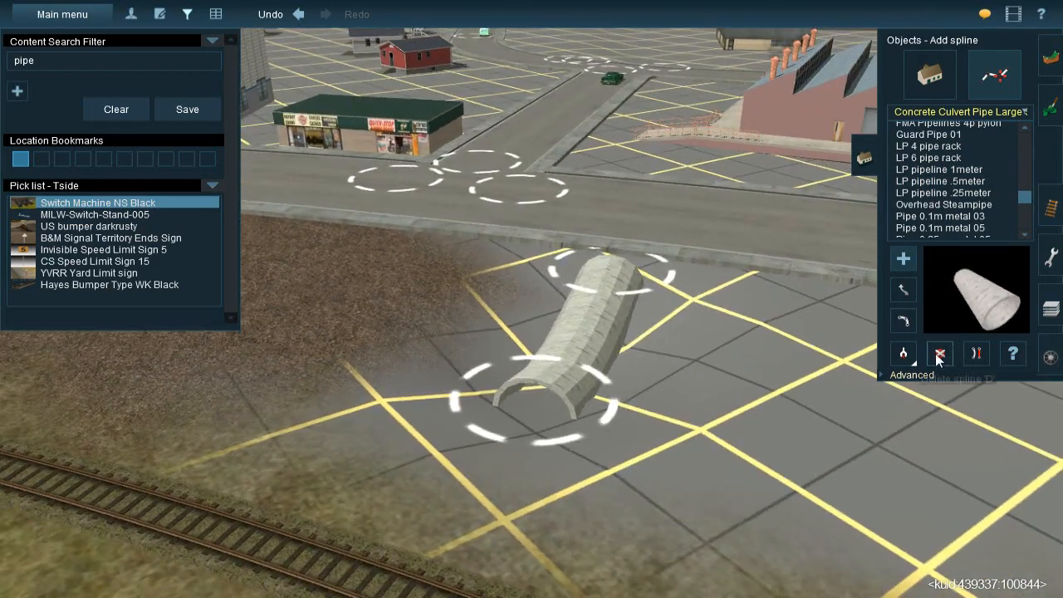
{"action": "left_click", "coordinate": [940, 356]}
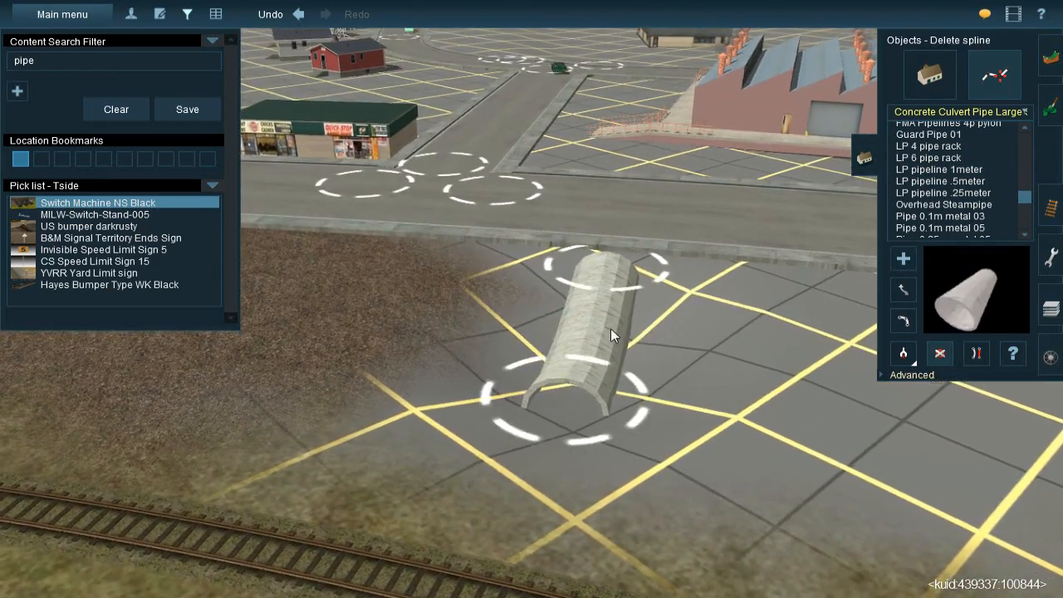
{"action": "left_click", "coordinate": [593, 374]}
Try the Pipe 0.25m metal 05 spline in the lowered ground, and delete it
{"action": "left_click", "coordinate": [970, 206]}
{"action": "left_click", "coordinate": [969, 217]}
{"action": "left_click", "coordinate": [970, 225]}
{"action": "scroll", "coordinate": [972, 220], "scroll_direction": "down", "scroll_amount": 2}
{"action": "left_click", "coordinate": [943, 204]}
{"action": "left_click", "coordinate": [575, 345]}
{"action": "scroll", "coordinate": [575, 315], "scroll_direction": "up", "scroll_amount": 5}
{"action": "right_click_drag", "start_coordinate": [596, 342], "coordinate": [657, 334]}
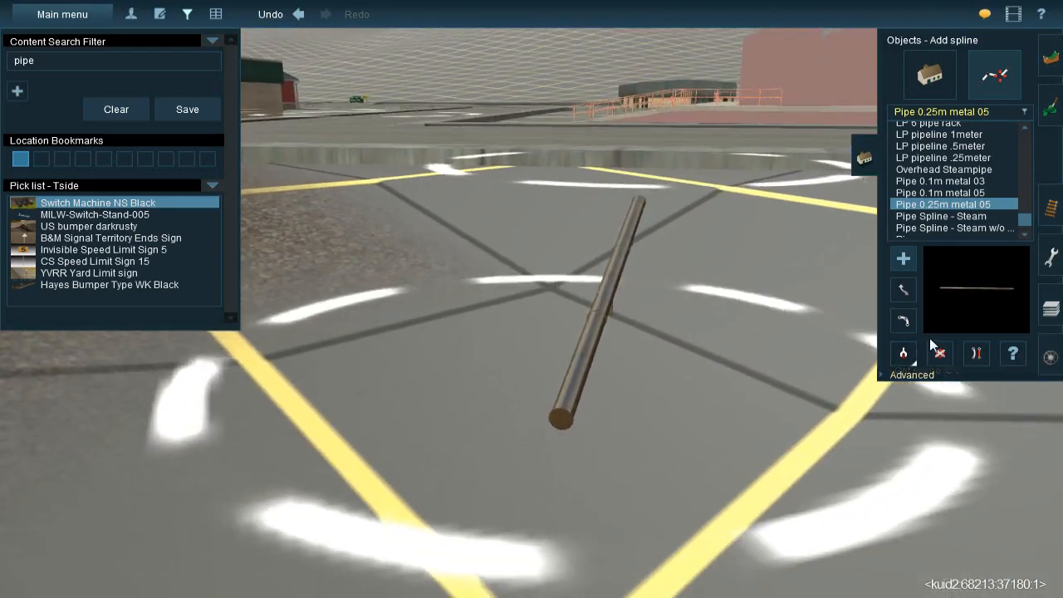
{"action": "left_click", "coordinate": [938, 351]}
{"action": "left_click", "coordinate": [587, 300]}
Preview the other pipe splines, including Pipes, Guard Pipe 01, FMA Pipelines 4p console, Culvert Pipe Grey and Culvert Pipe Dusty
{"action": "scroll", "coordinate": [955, 216], "scroll_direction": "down", "scroll_amount": 1}
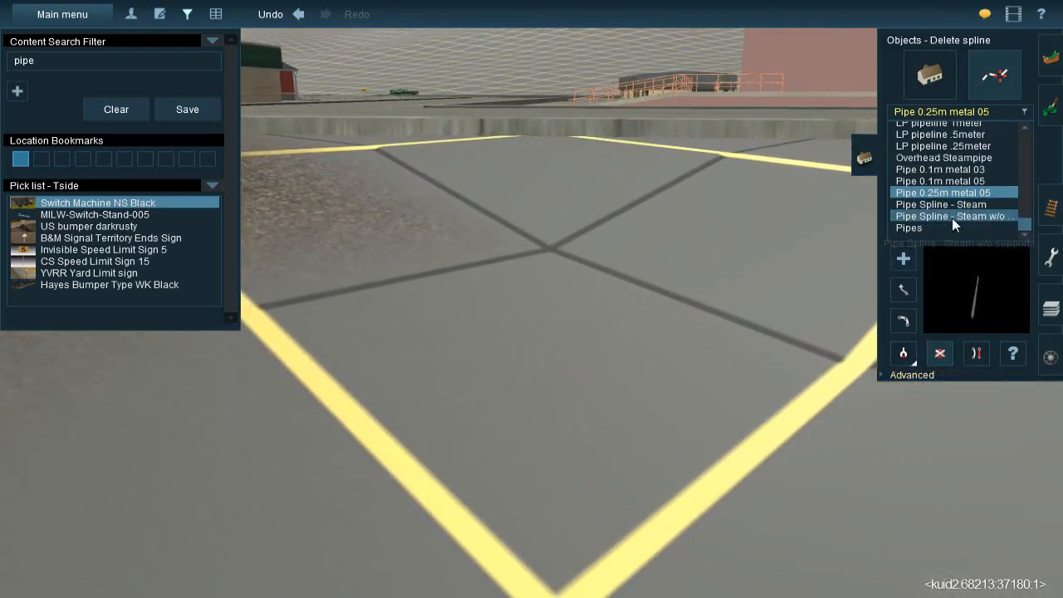
{"action": "left_click", "coordinate": [954, 204]}
{"action": "left_click", "coordinate": [950, 226]}
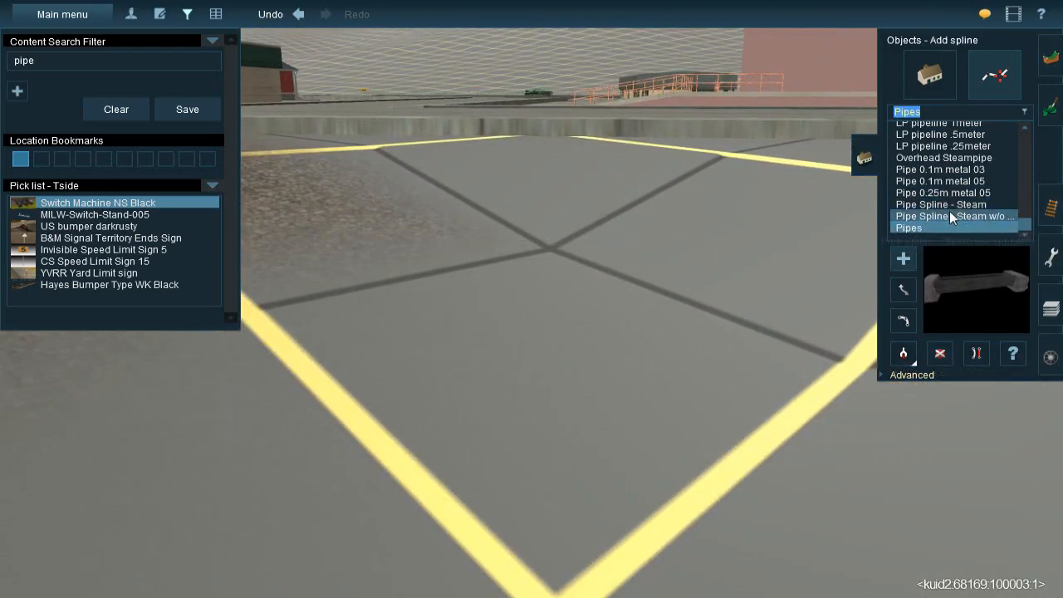
{"action": "scroll", "coordinate": [950, 212], "scroll_direction": "up", "scroll_amount": 5}
{"action": "left_click", "coordinate": [950, 203]}
{"action": "scroll", "coordinate": [952, 199], "scroll_direction": "up", "scroll_amount": 3}
{"action": "left_click", "coordinate": [952, 183]}
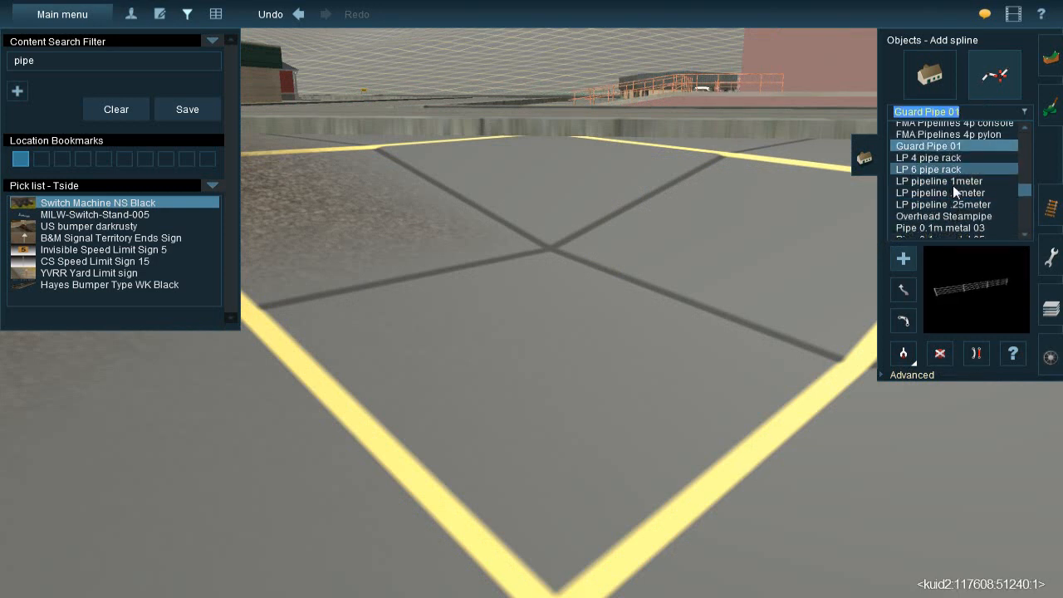
{"action": "scroll", "coordinate": [953, 187], "scroll_direction": "up", "scroll_amount": 1}
{"action": "left_click", "coordinate": [952, 182]}
{"action": "left_click", "coordinate": [956, 169]}
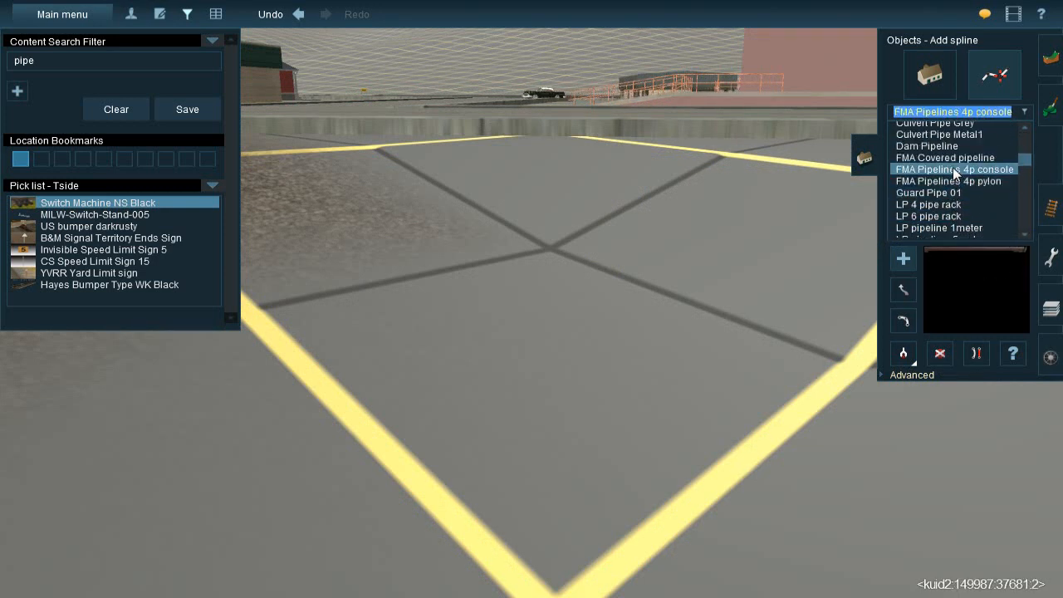
{"action": "scroll", "coordinate": [947, 173], "scroll_direction": "up", "scroll_amount": 3}
{"action": "left_click", "coordinate": [946, 170]}
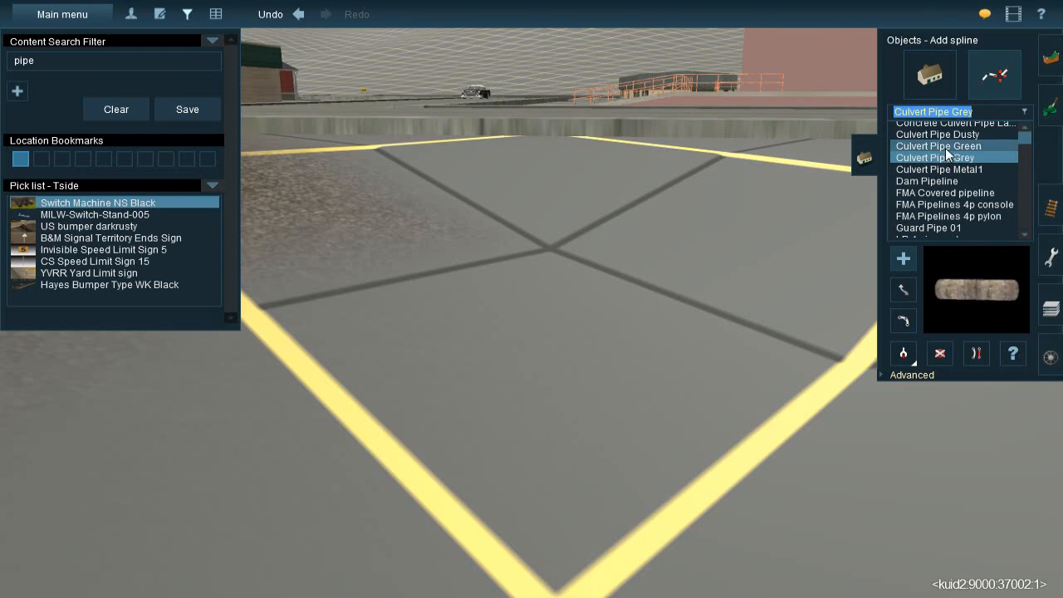
{"action": "left_click", "coordinate": [945, 133]}
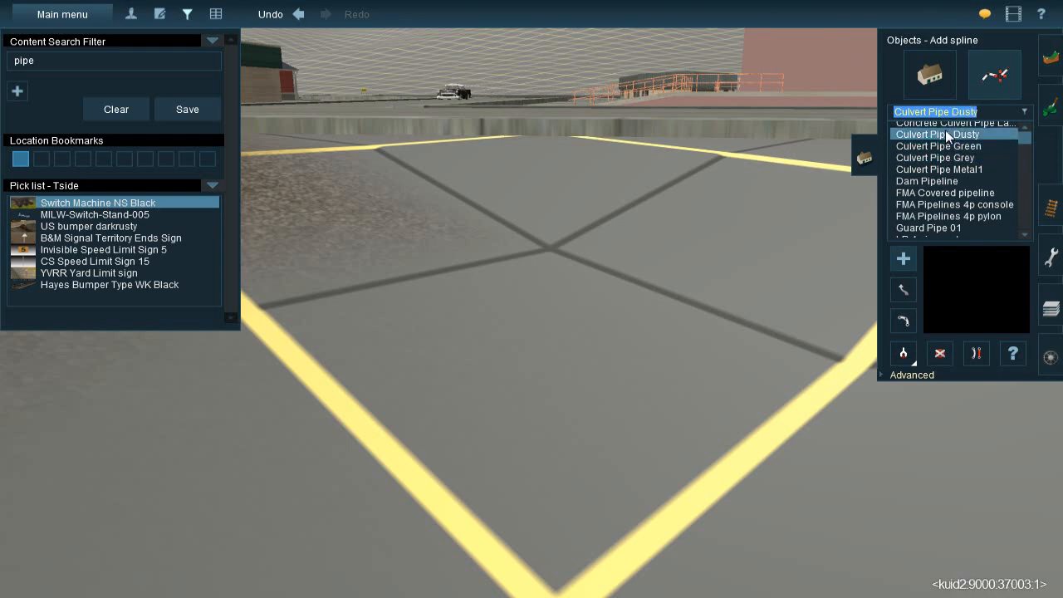
Place a short Culvert Pipe Metal1 spline in the dip beside the brown ballast
{"action": "left_click", "coordinate": [963, 173]}
{"action": "left_click", "coordinate": [611, 313]}
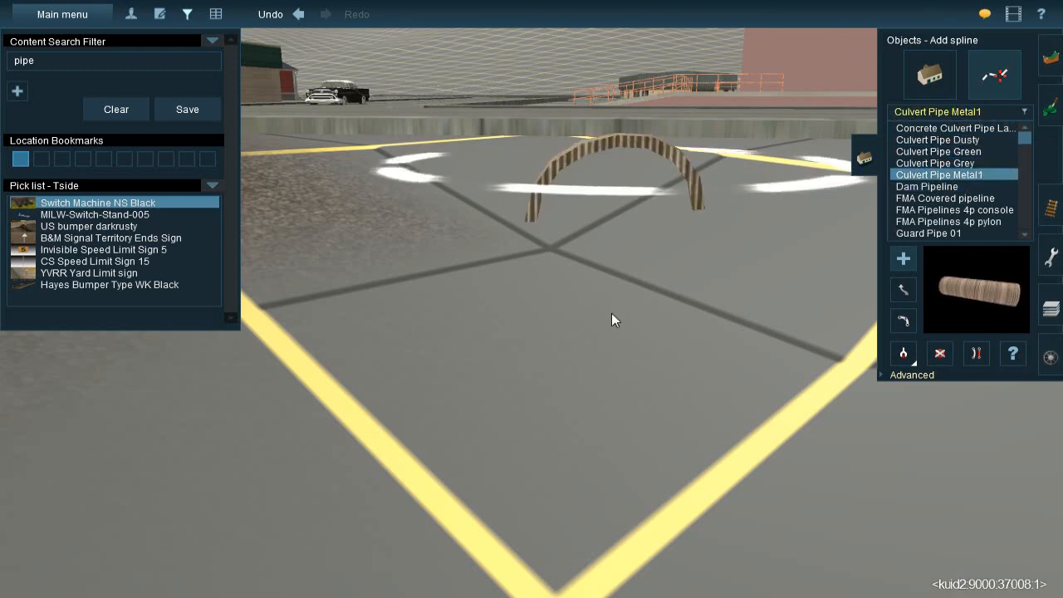
{"action": "scroll", "coordinate": [612, 312], "scroll_direction": "down", "scroll_amount": 5}
{"action": "key", "text": "Left"}
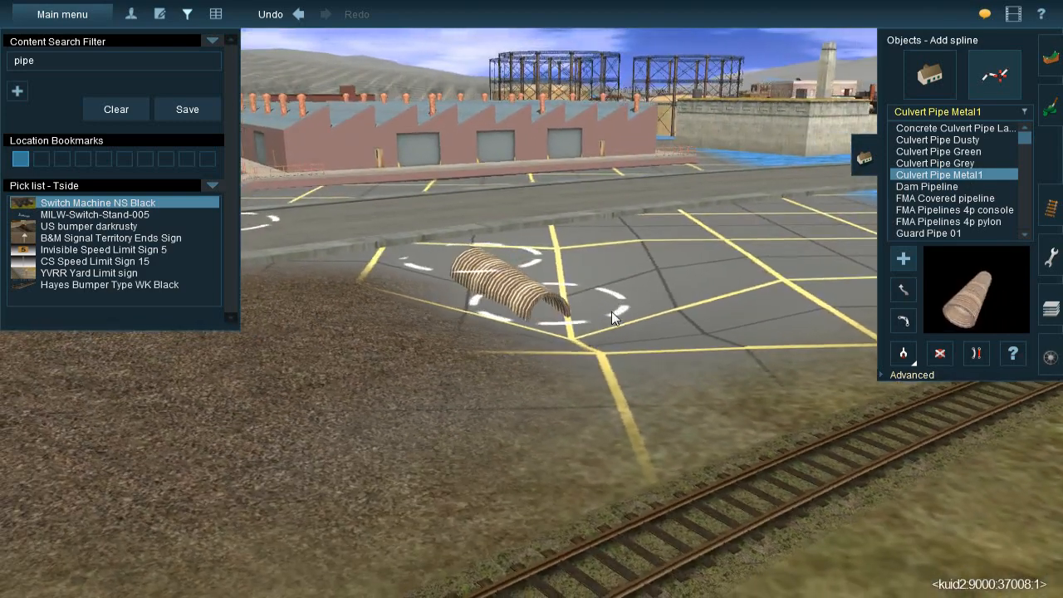
{"action": "key", "text": "Up"}
Place a Concrete Culvert Pipe Large spline beside the metal culvert pipe for comparison, and delete it
{"action": "scroll", "coordinate": [612, 312], "scroll_direction": "up", "scroll_amount": 3}
{"action": "left_click", "coordinate": [921, 129]}
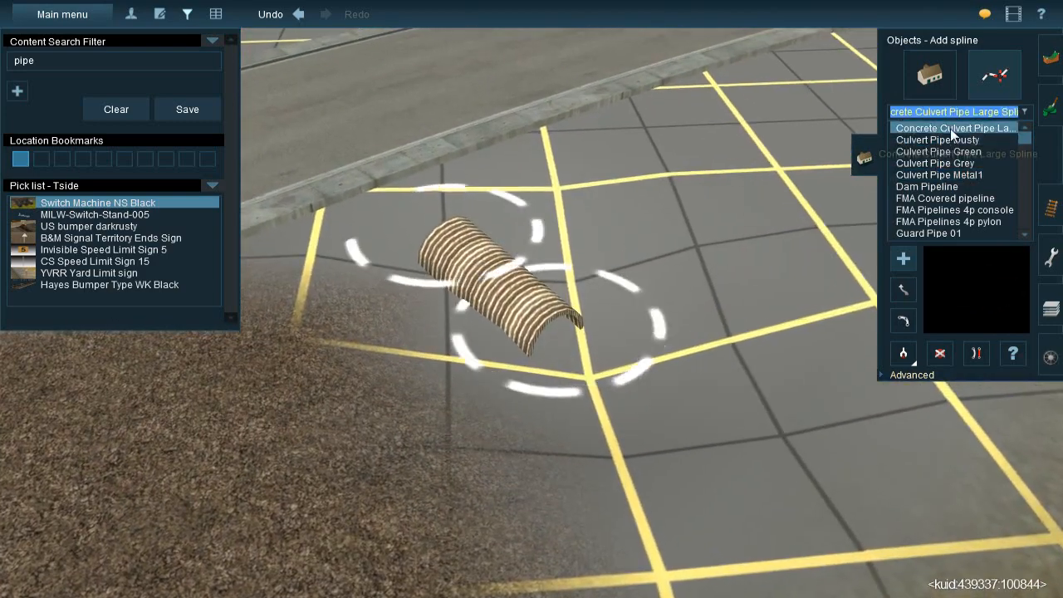
{"action": "left_click_drag", "start_coordinate": [578, 198], "coordinate": [707, 359]}
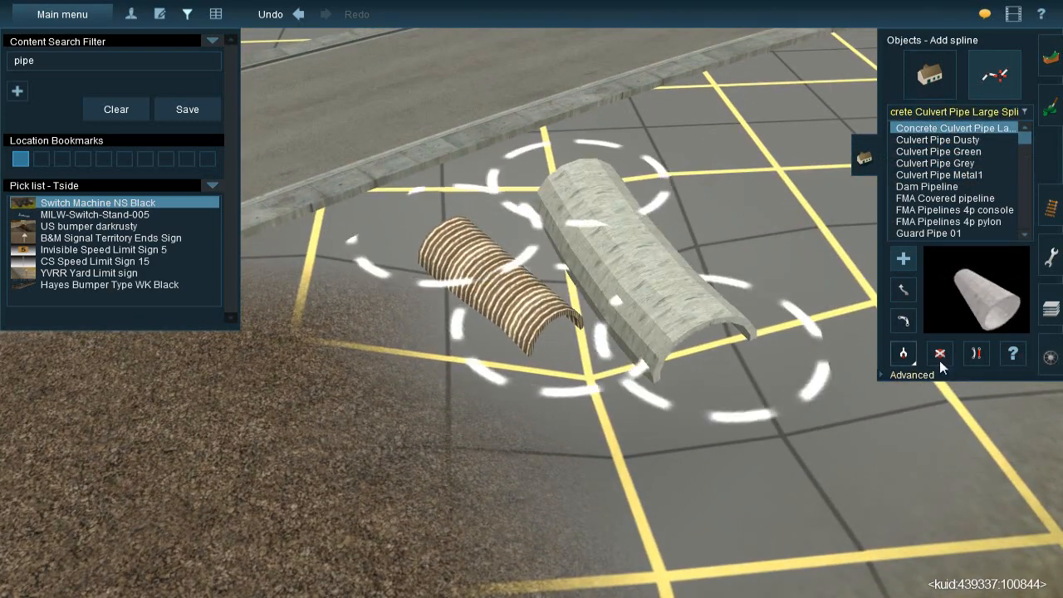
{"action": "key", "text": "Left"}
{"action": "left_click", "coordinate": [946, 363]}
{"action": "key", "text": "Down"}
{"action": "left_click", "coordinate": [634, 314]}
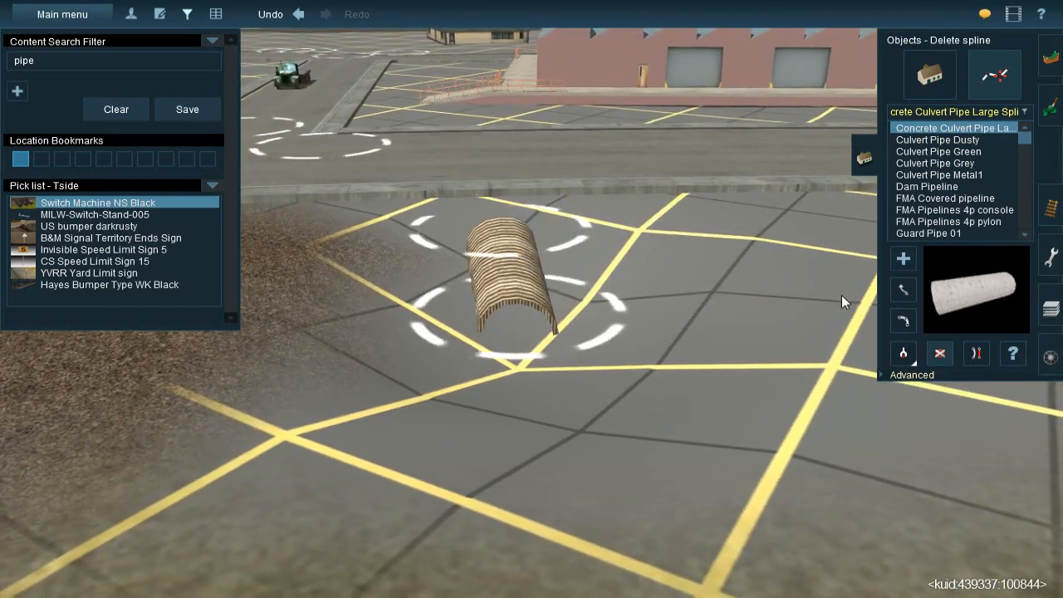
Show the advanced spline tools and adjust the height of both ends of the metal culvert pipe
{"action": "left_click", "coordinate": [905, 374]}
{"action": "left_click", "coordinate": [903, 411]}
{"action": "left_click", "coordinate": [512, 324]}
{"action": "left_click", "coordinate": [536, 256]}
{"action": "key", "text": "Right"}
{"action": "key", "text": "Up"}
Get the vertex height at the metal culvert pipe's near end and move both pipe ends closer to the road curb
{"action": "left_click", "coordinate": [902, 436]}
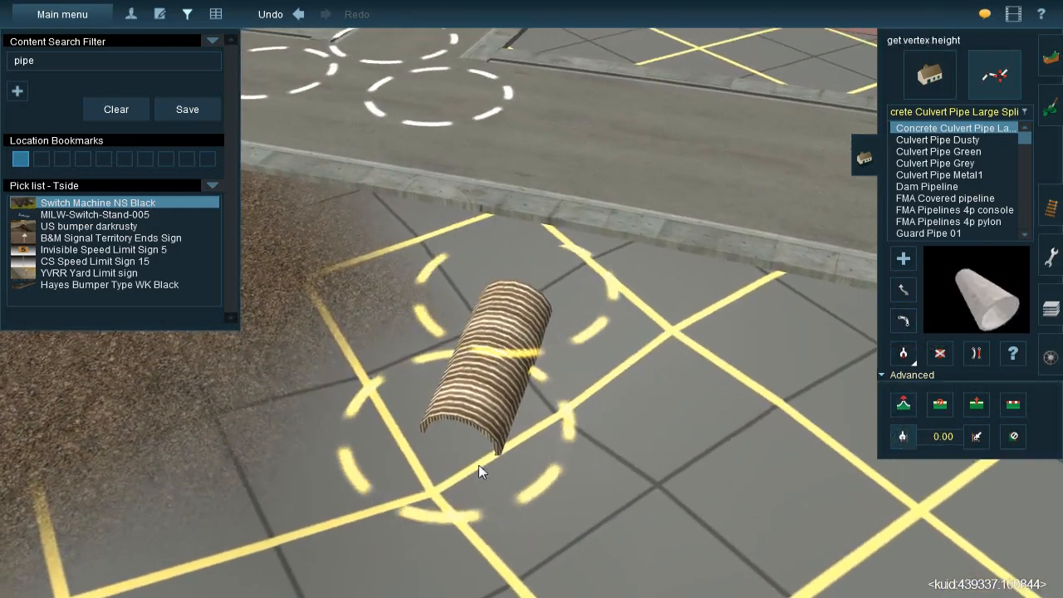
{"action": "left_click", "coordinate": [483, 468]}
{"action": "left_click", "coordinate": [903, 321]}
{"action": "key", "text": "Up"}
{"action": "left_click_drag", "start_coordinate": [510, 309], "coordinate": [534, 269]}
{"action": "left_click_drag", "start_coordinate": [485, 471], "coordinate": [490, 435]}
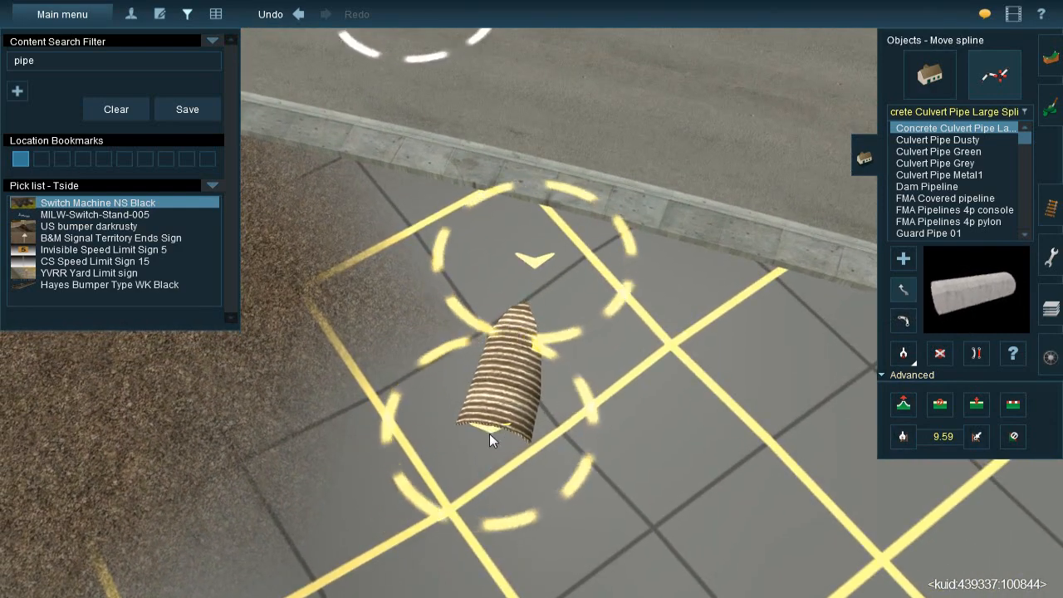
Reposition the open end of the metal culvert pipe so the pipe is shorter and sits in the dip
{"action": "right_click", "coordinate": [486, 434]}
{"action": "key", "text": "Right"}
{"action": "key", "text": "Down"}
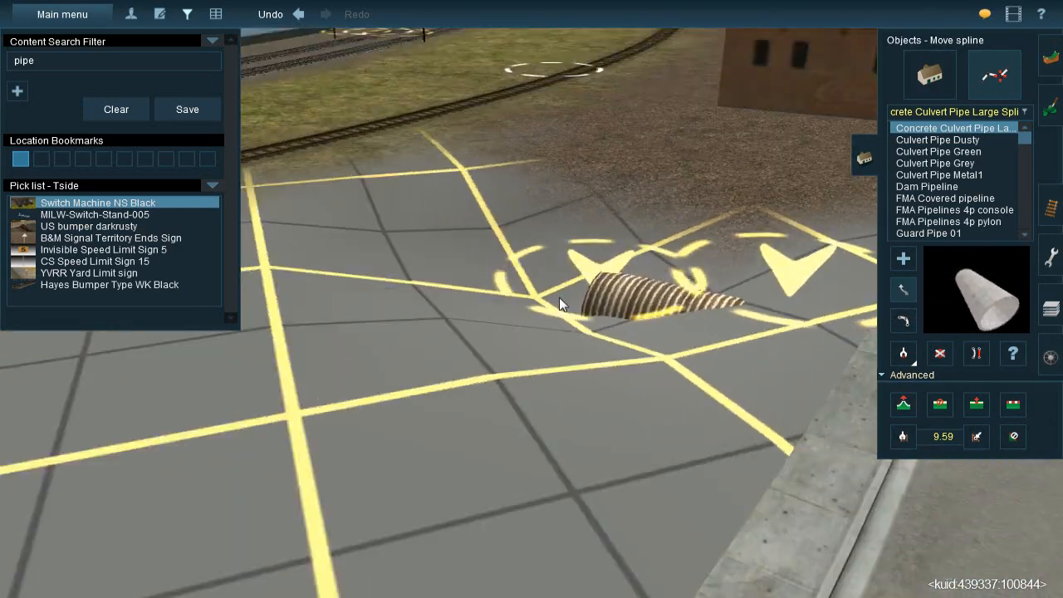
{"action": "key", "text": "Up"}
{"action": "key", "text": "Up"}
{"action": "right_click", "coordinate": [581, 369]}
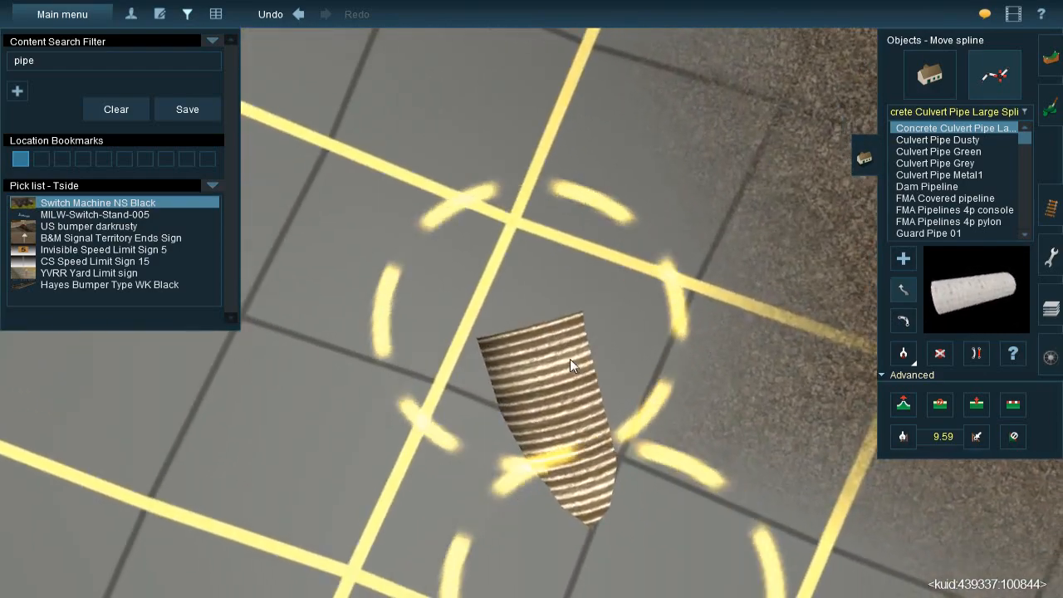
{"action": "left_click_drag", "start_coordinate": [522, 330], "coordinate": [555, 306]}
{"action": "key", "text": "Right"}
{"action": "key", "text": "Down"}
{"action": "key", "text": "Right"}
{"action": "key", "text": "Left"}
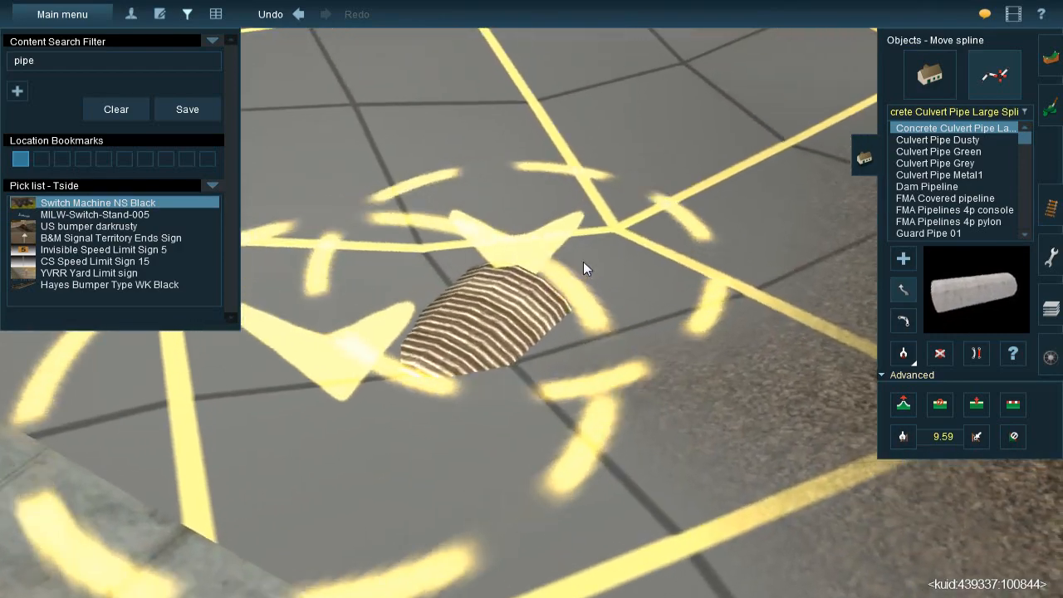
Pick up the Culvert Pipe Metal1 type from the placed pipe and add a second one nearer the siding
{"action": "scroll", "coordinate": [583, 262], "scroll_direction": "down", "scroll_amount": 2}
{"action": "left_click", "coordinate": [903, 360]}
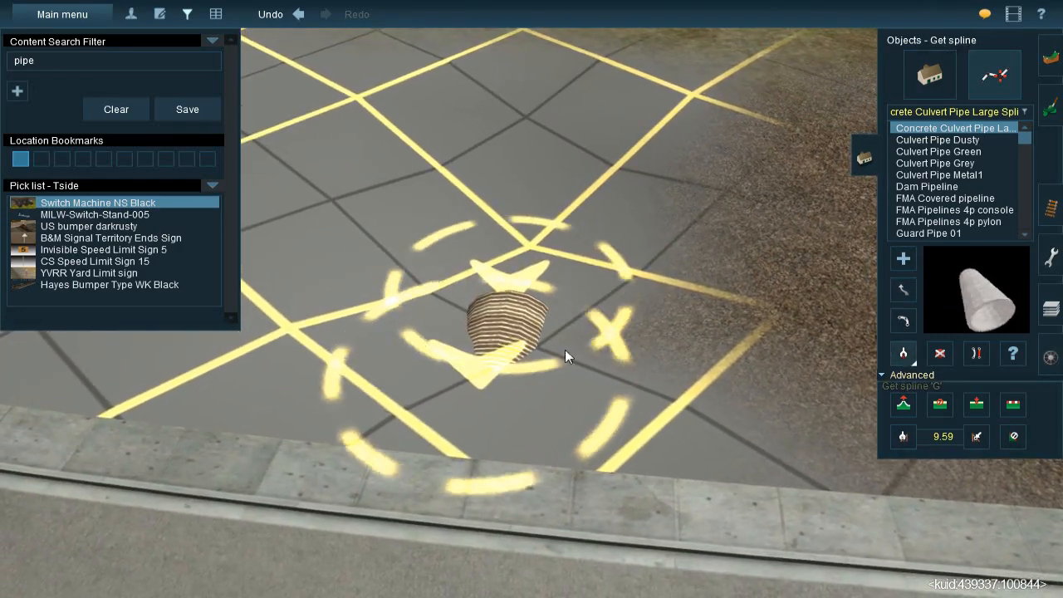
{"action": "left_click", "coordinate": [565, 349]}
{"action": "key", "text": "Up"}
{"action": "left_click_drag", "start_coordinate": [527, 325], "coordinate": [534, 168]}
{"action": "key", "text": "Down"}
{"action": "key", "text": "Right"}
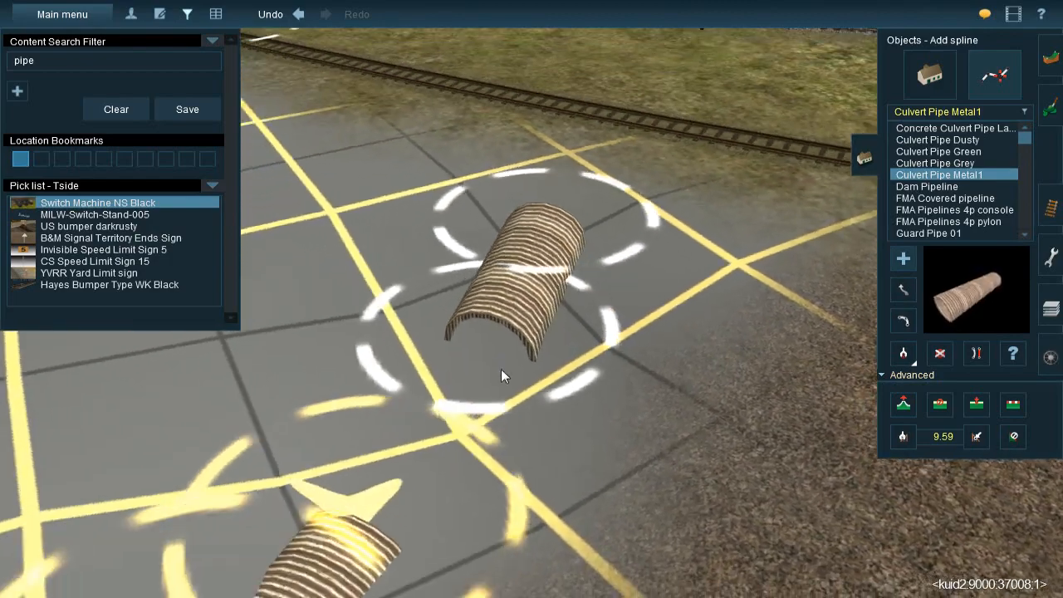
{"action": "key", "text": "Up"}
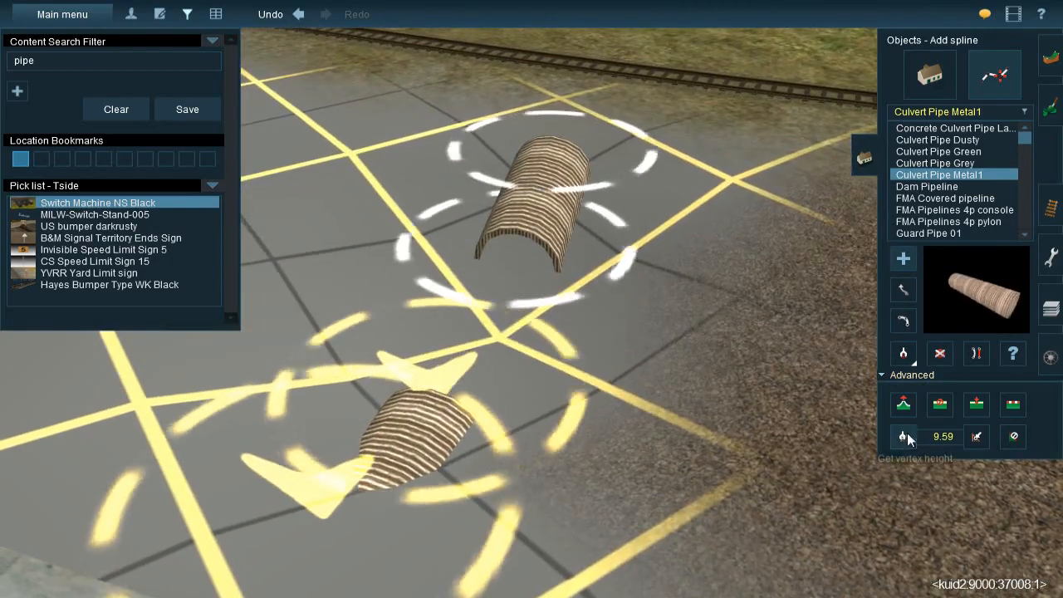
Apply the vertex height of 9.59 to both ends of the second metal culvert pipe
{"action": "left_click", "coordinate": [907, 436]}
{"action": "left_click", "coordinate": [541, 267]}
{"action": "left_click", "coordinate": [558, 175]}
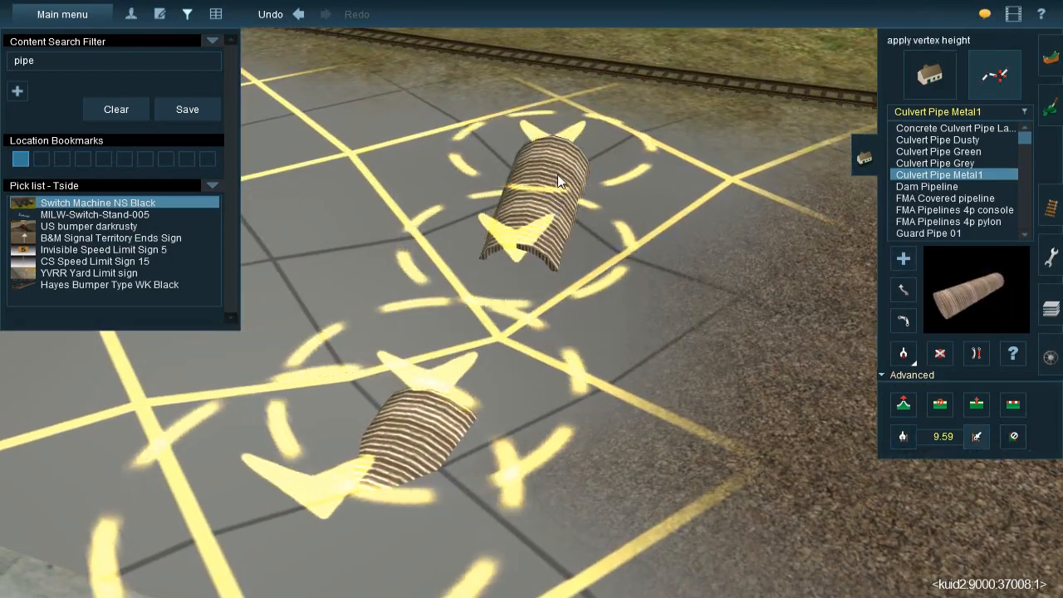
{"action": "key", "text": "Down"}
{"action": "key", "text": "Left"}
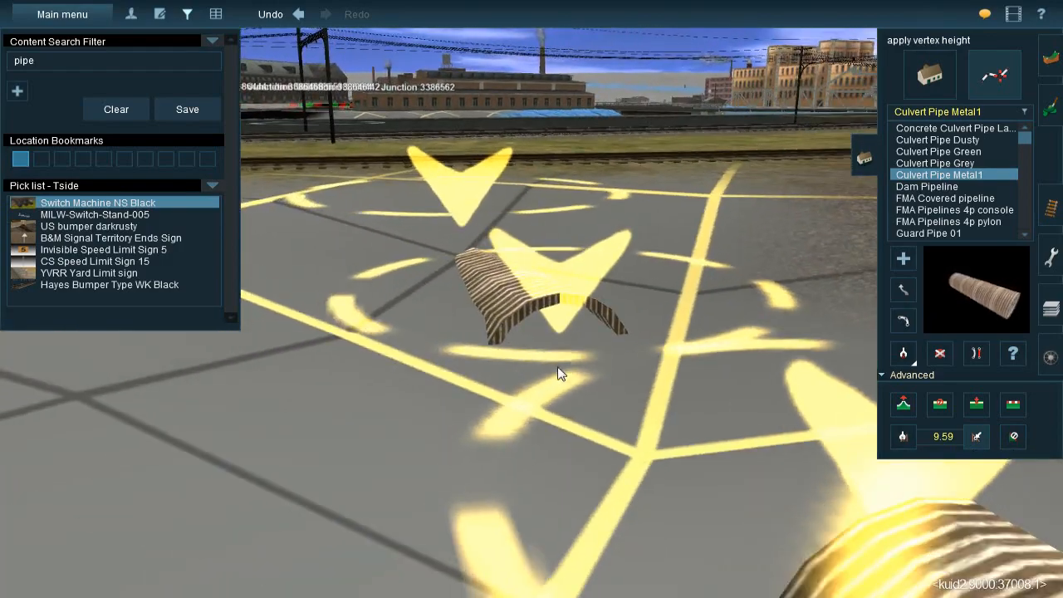
Move the end of the second metal culvert pipe slightly so it sits at the edge of the dip
{"action": "key", "text": "Up"}
{"action": "key", "text": "m"}
{"action": "left_click_drag", "start_coordinate": [516, 191], "coordinate": [529, 206]}
{"action": "key", "text": "Down"}
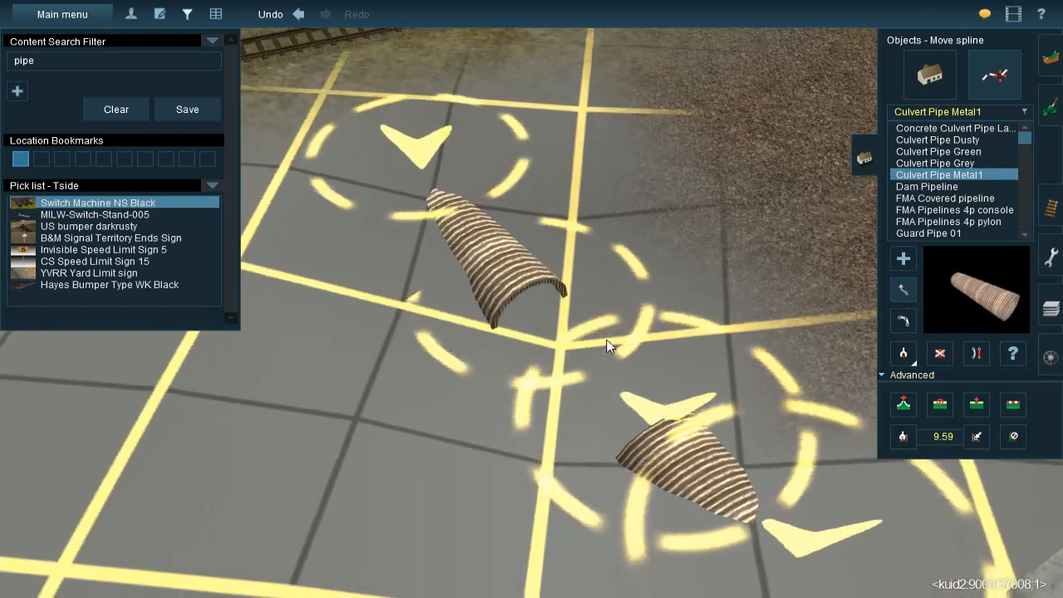
{"action": "key", "text": "Up"}
{"action": "key", "text": "Left"}
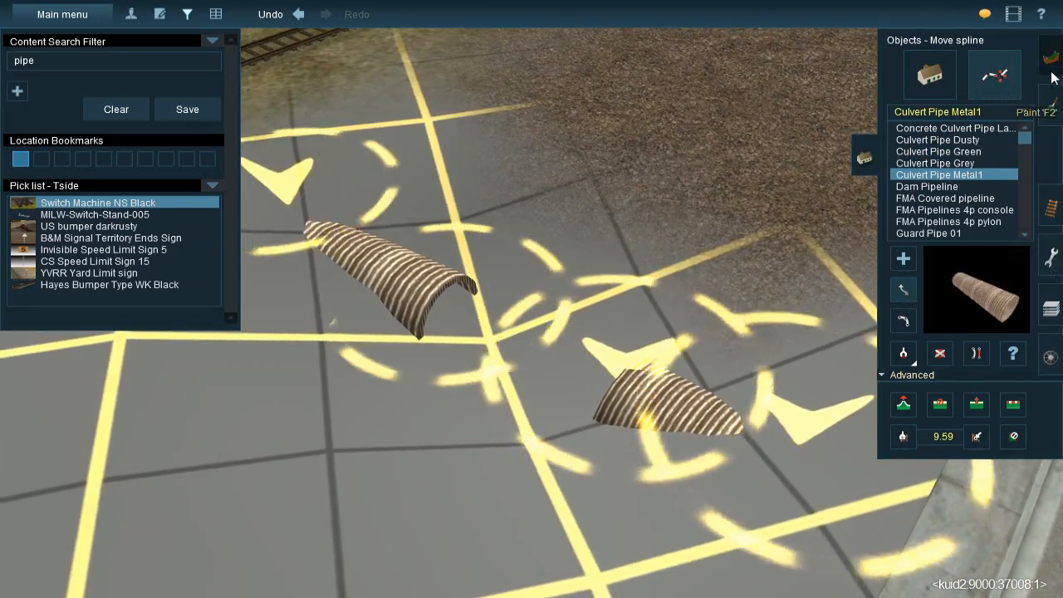
Try to adjust the water level at the culvert pipes to 18.34 with the Adjust water operation
{"action": "left_click", "coordinate": [1051, 111]}
{"action": "left_click", "coordinate": [927, 206]}
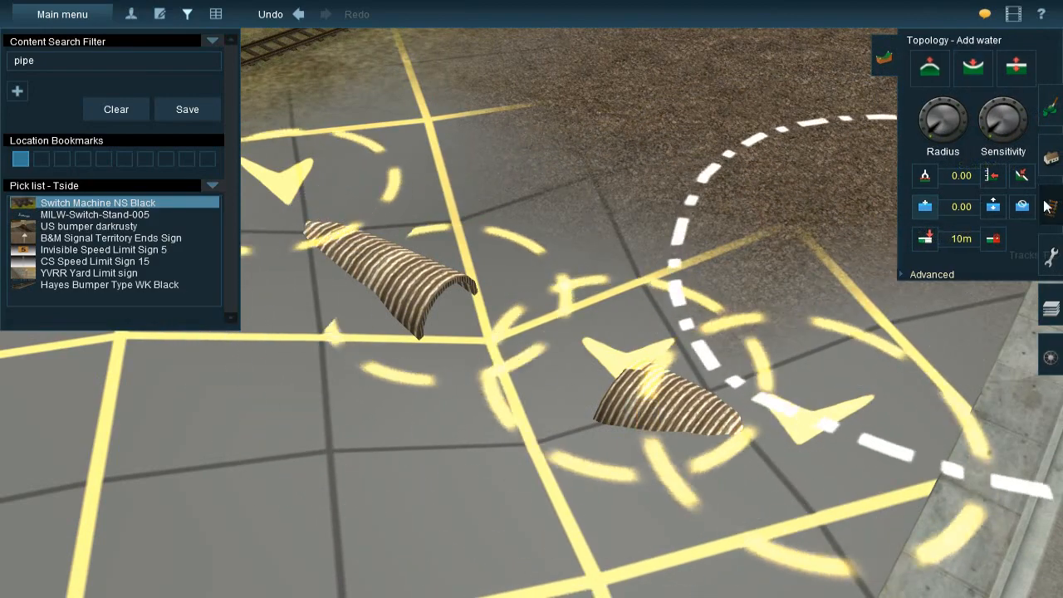
{"action": "key", "text": "e"}
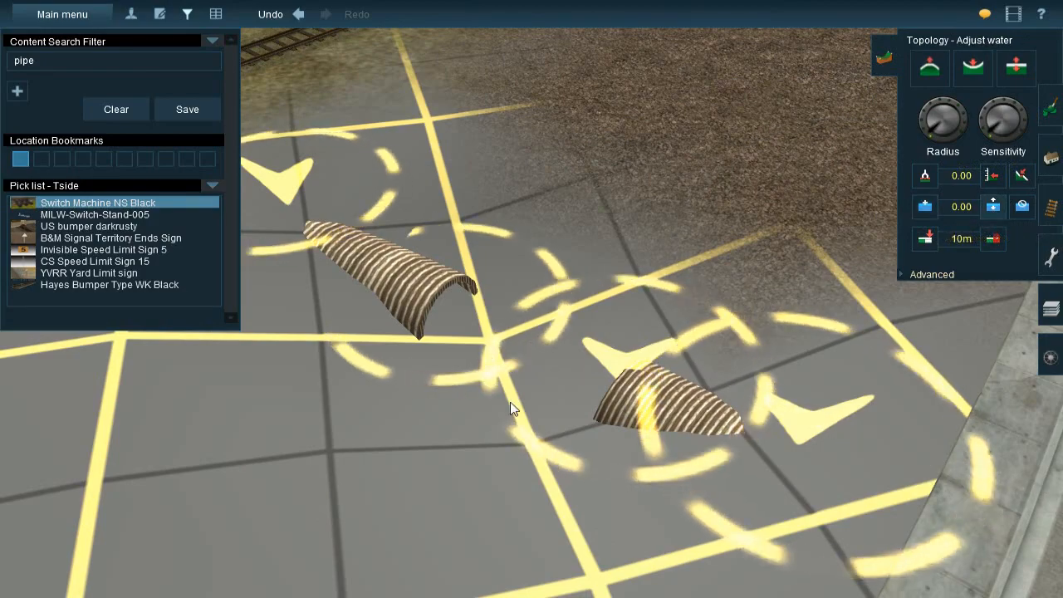
{"action": "left_click_drag", "start_coordinate": [518, 379], "coordinate": [554, 216]}
{"action": "scroll", "coordinate": [553, 215], "scroll_direction": "down", "scroll_amount": 5}
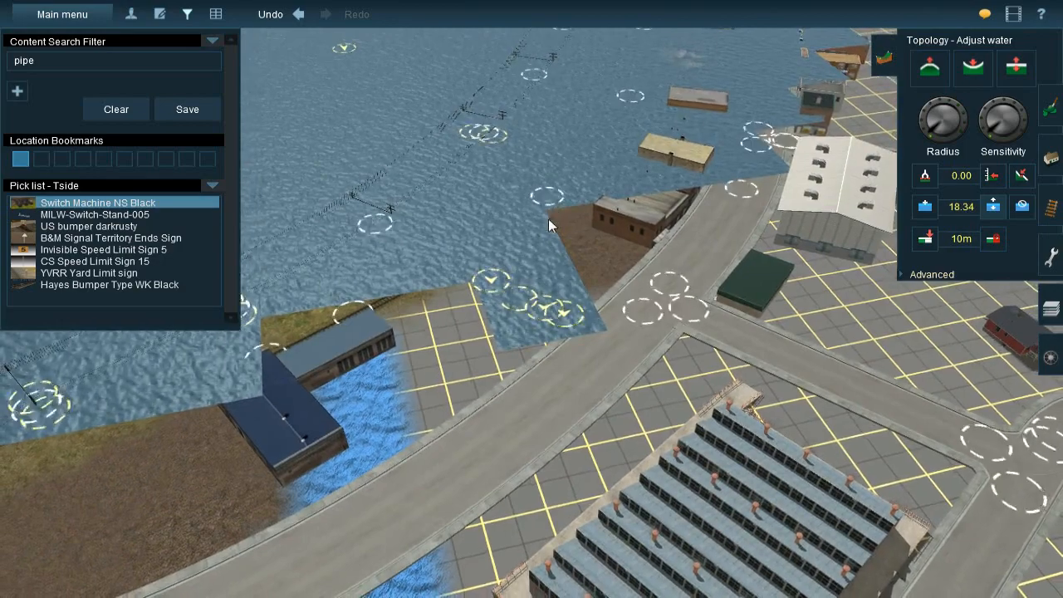
{"action": "key", "text": "Right"}
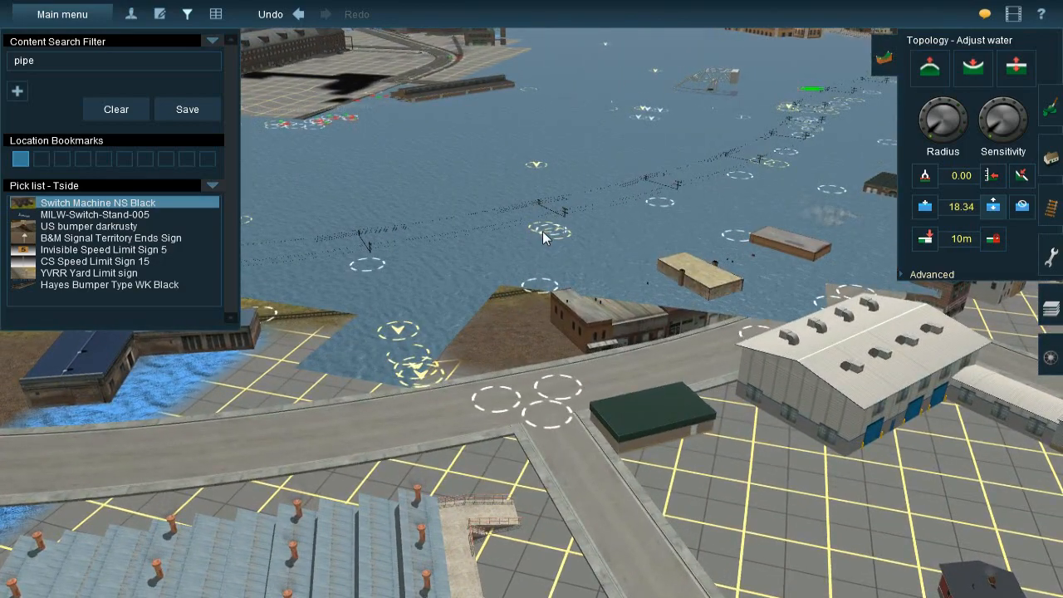
Undo the water level adjustment
{"action": "key", "text": "ctrl+z"}
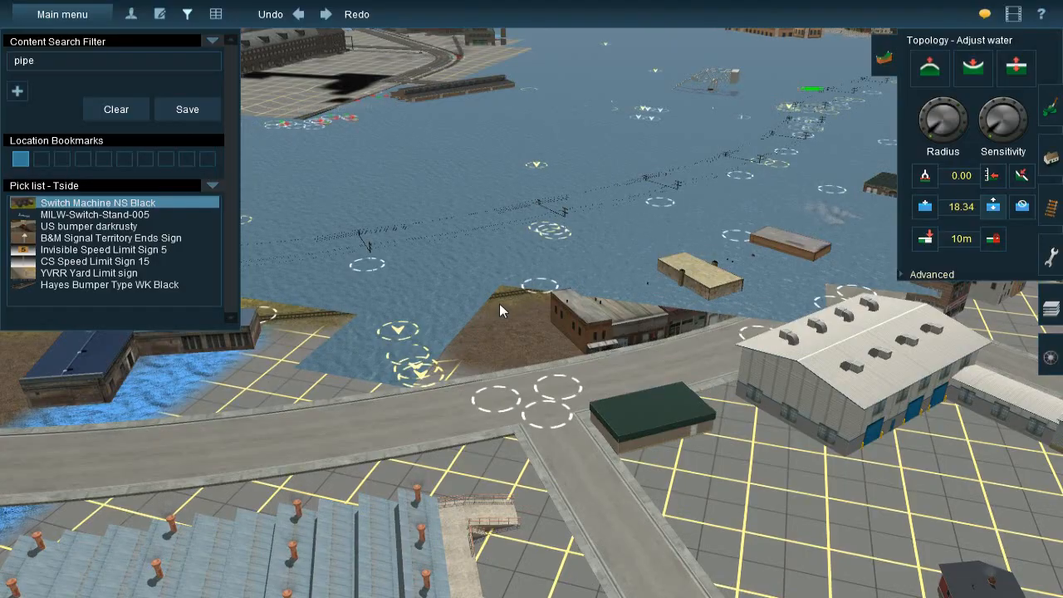
{"action": "key", "text": "ctrl+z"}
{"action": "right_click", "coordinate": [437, 358]}
{"action": "key", "text": "Up"}
{"action": "key", "text": "Right"}
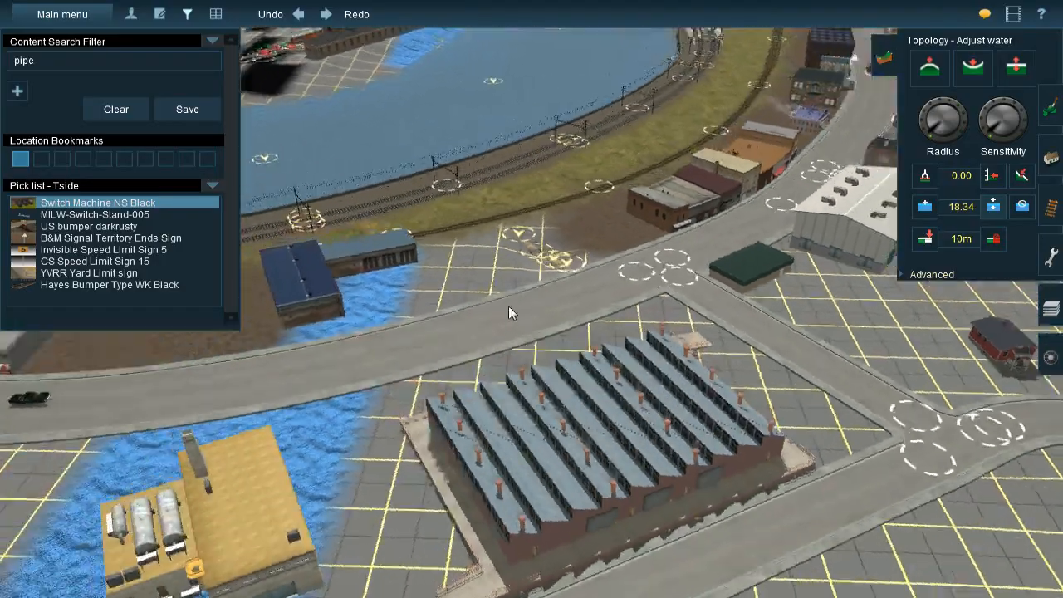
Add water with the Add water operation to the dip between the two metal culvert pipes
{"action": "right_click", "coordinate": [381, 216]}
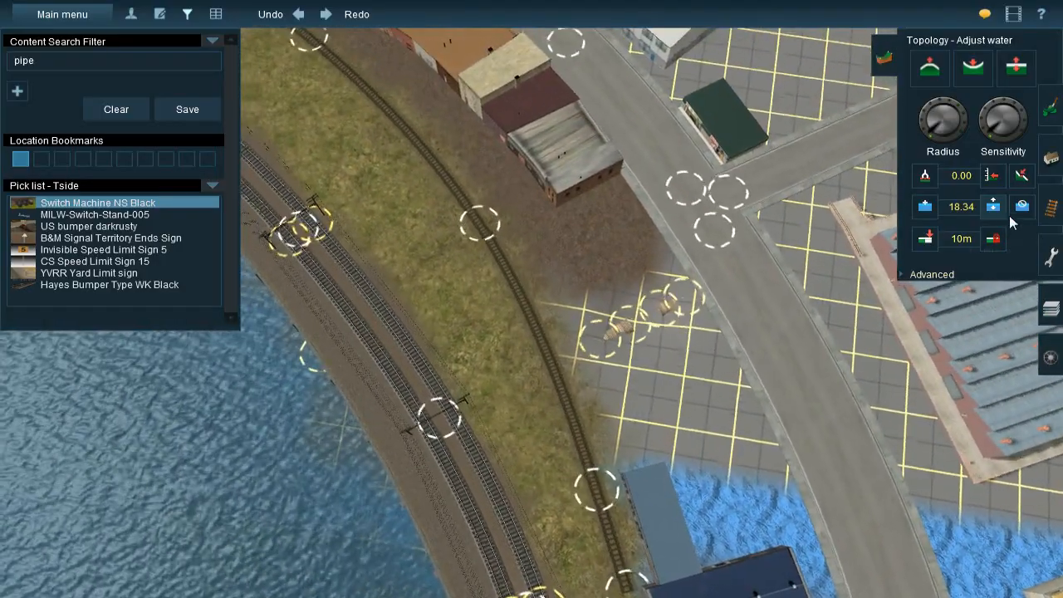
{"action": "left_click", "coordinate": [1022, 206]}
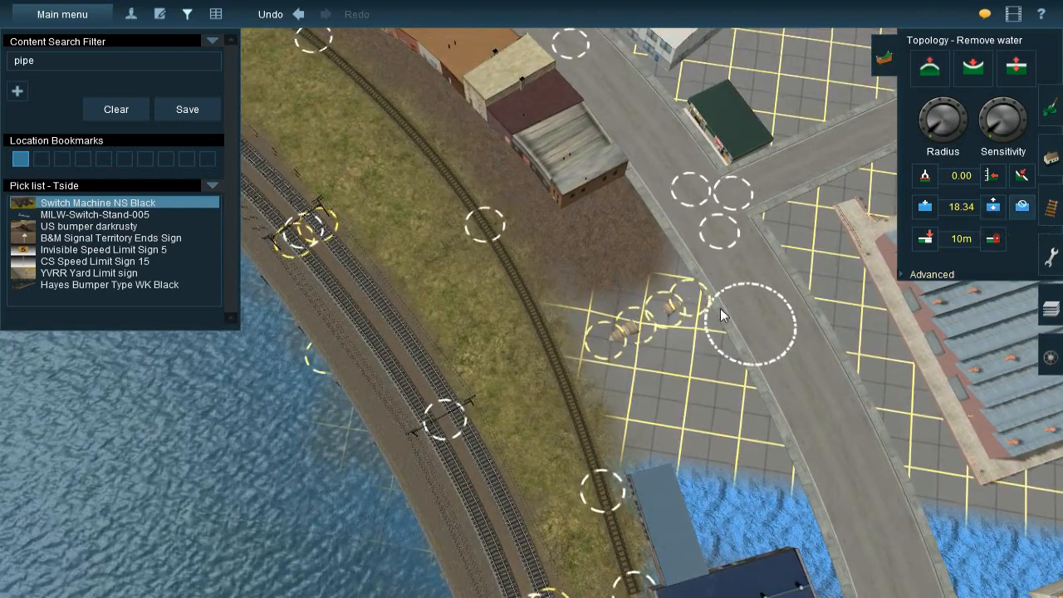
{"action": "right_click", "coordinate": [682, 325]}
{"action": "key", "text": "Down"}
{"action": "left_click", "coordinate": [925, 206]}
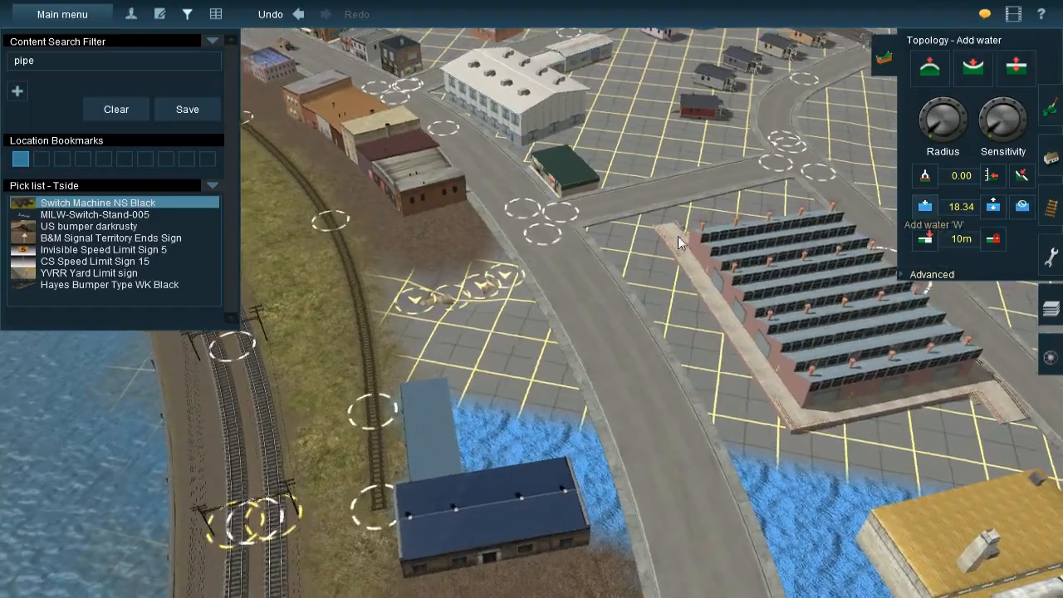
{"action": "scroll", "coordinate": [452, 264], "scroll_direction": "up", "scroll_amount": 5}
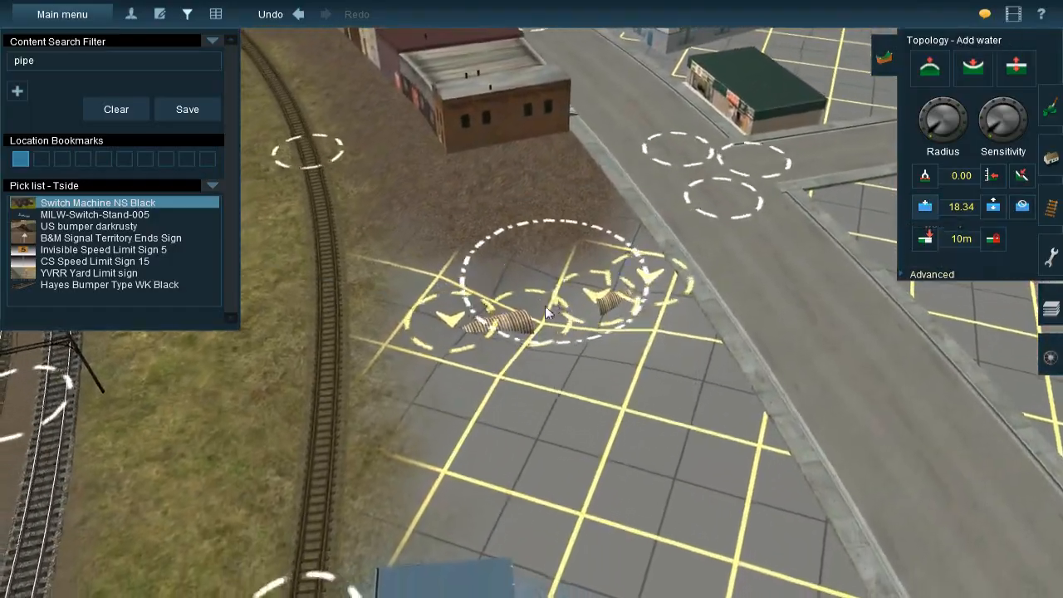
{"action": "left_click", "coordinate": [561, 299]}
Lower the new water surface between the culvert pipes to 11.05 with the Adjust water operation
{"action": "key", "text": "Down"}
{"action": "key", "text": "Left"}
{"action": "key", "text": "Up"}
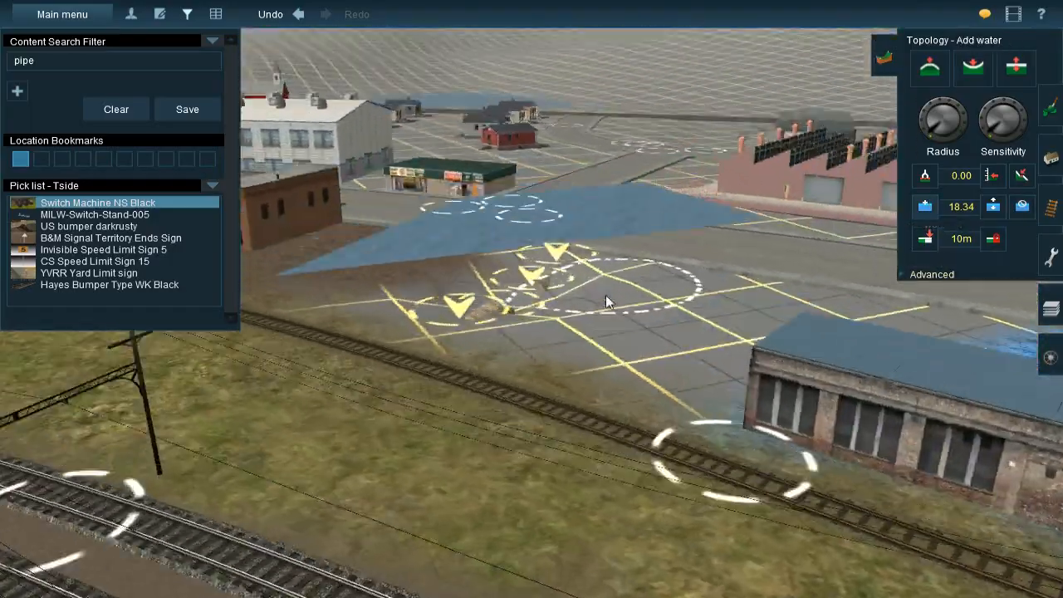
{"action": "key", "text": "Down"}
{"action": "key", "text": "Right"}
{"action": "key", "text": "Up"}
{"action": "key", "text": "Up"}
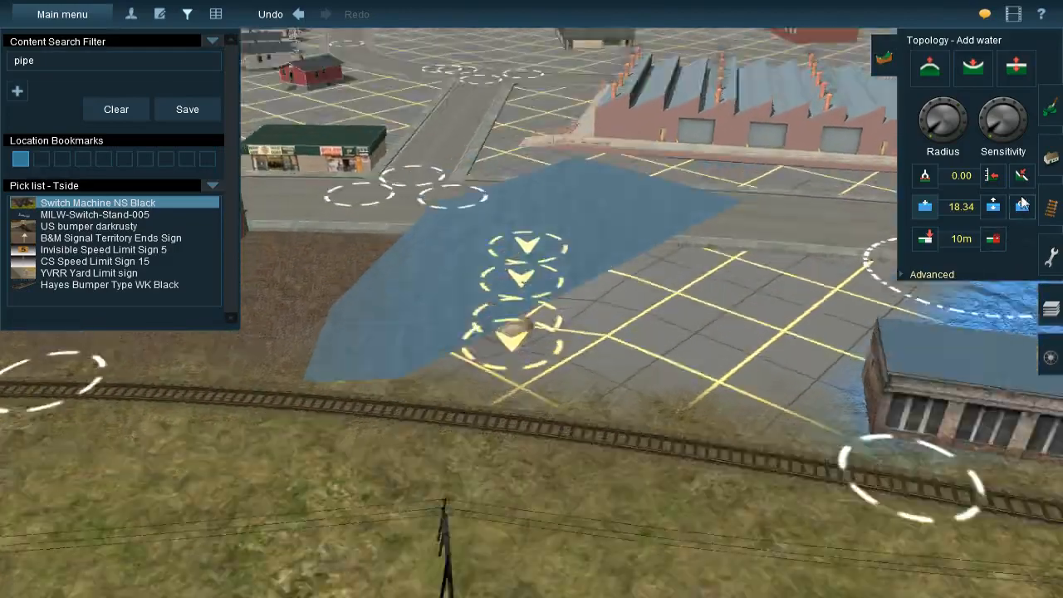
{"action": "left_click", "coordinate": [994, 207]}
{"action": "left_click", "coordinate": [529, 278]}
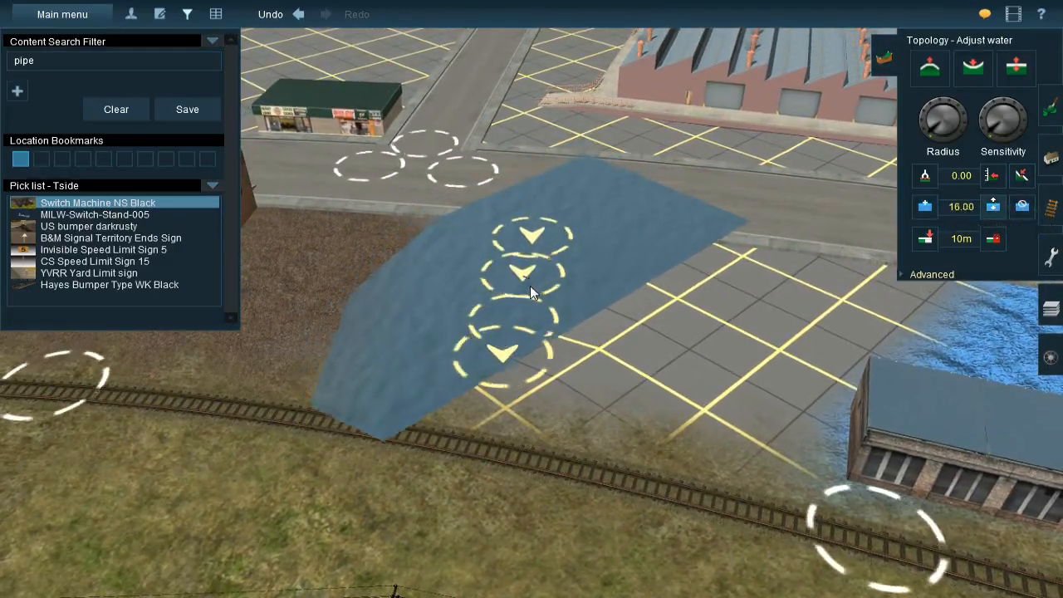
{"action": "left_click_drag", "start_coordinate": [538, 344], "coordinate": [538, 339]}
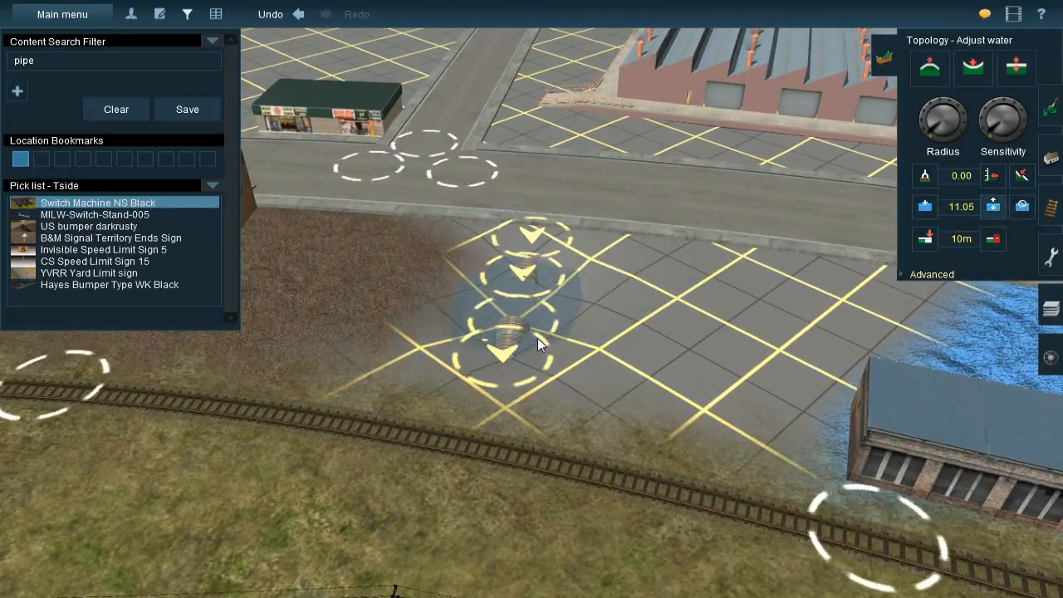
Fine-tune the water level in the culvert dip to 10.72
{"action": "key", "text": "Right"}
{"action": "scroll", "coordinate": [460, 362], "scroll_direction": "down", "scroll_amount": 5}
{"action": "key", "text": "Down"}
{"action": "key", "text": "Up"}
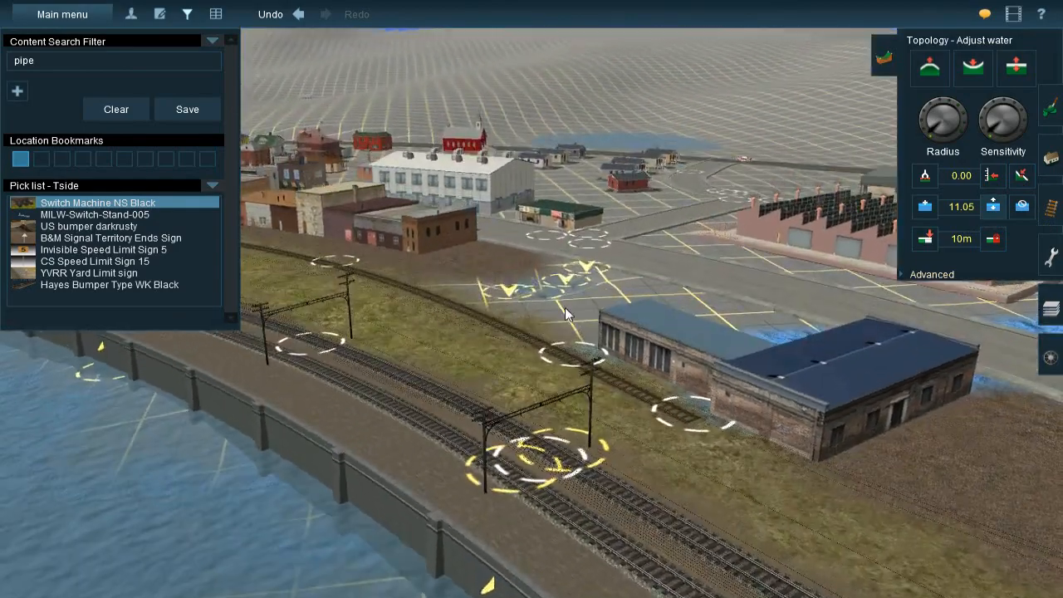
{"action": "mouse_move", "coordinate": [561, 285]}
{"action": "left_mouse_down"}
{"action": "mouse_move", "coordinate": [567, 270]}
{"action": "mouse_move", "coordinate": [566, 297]}
{"action": "left_mouse_up"}
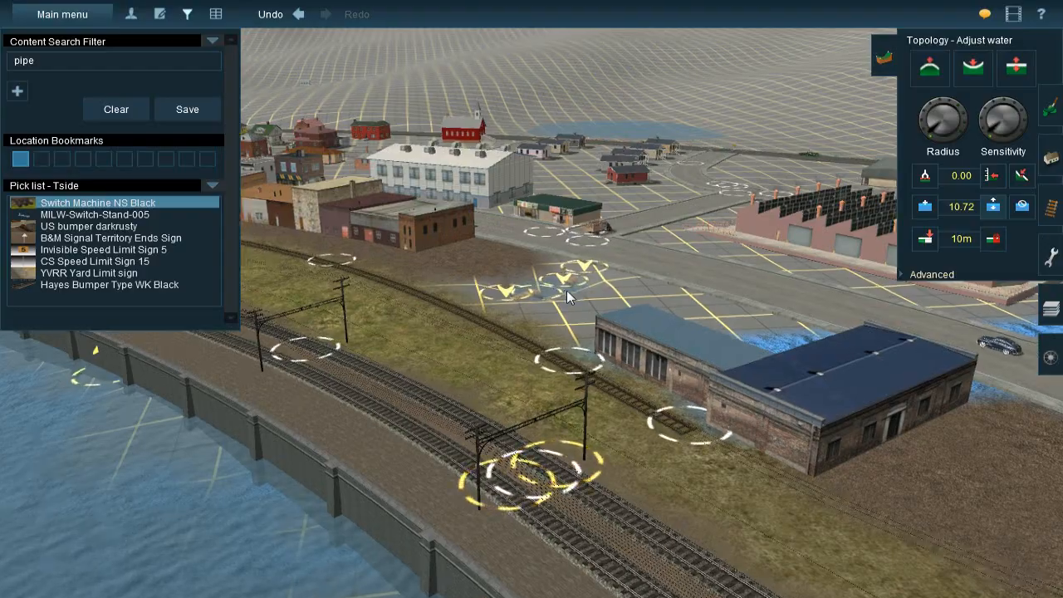
{"action": "scroll", "coordinate": [566, 292], "scroll_direction": "up", "scroll_amount": 8}
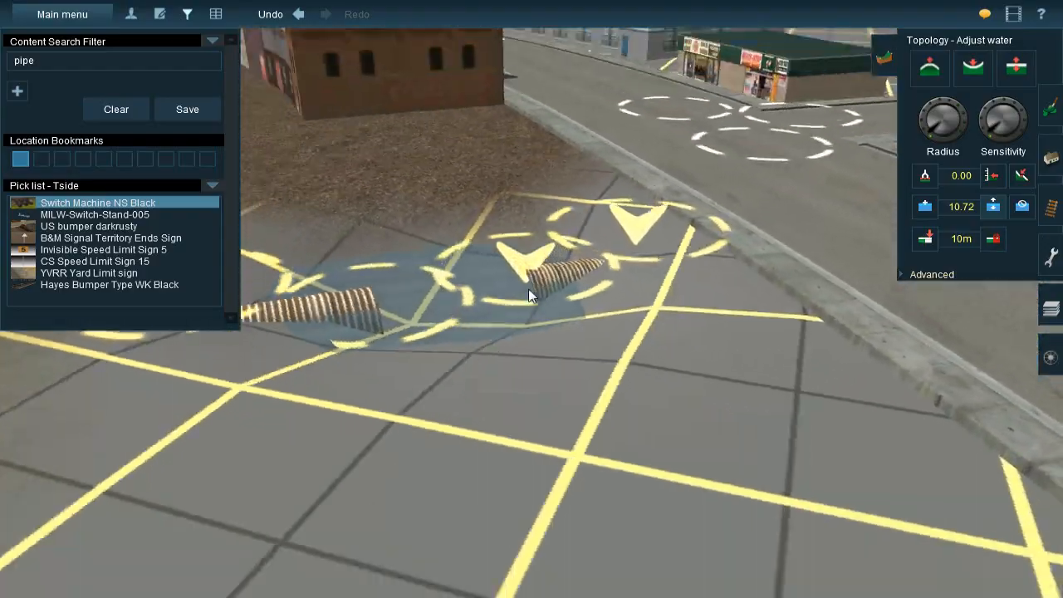
{"action": "key", "text": "Left"}
{"action": "key", "text": "Down"}
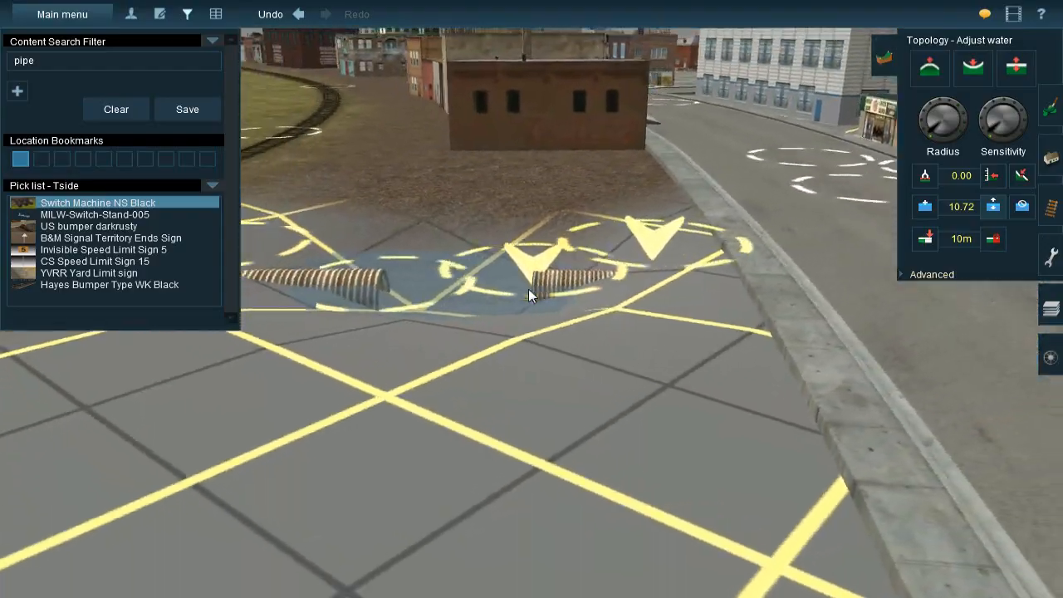
Examine the water and both culvert pipes in the dip, along with the surrounding roads and lots
{"action": "key", "text": "Right"}
{"action": "key", "text": "Right"}
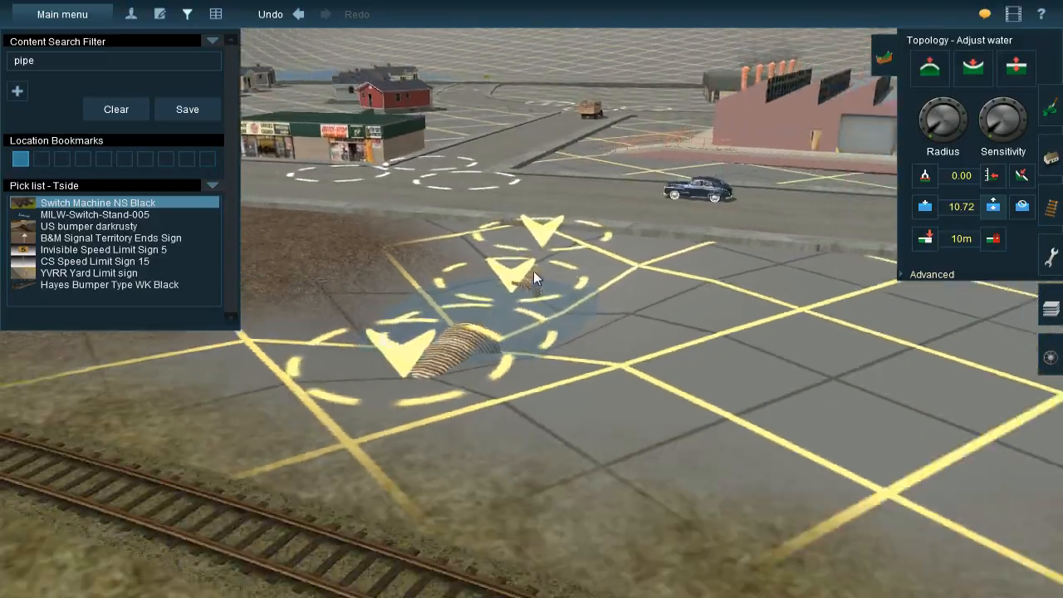
{"action": "key", "text": "Up"}
{"action": "right_click_drag", "start_coordinate": [530, 181], "coordinate": [554, 264]}
{"action": "key", "text": "Down"}
{"action": "key", "text": "Up"}
{"action": "key", "text": "Right"}
{"action": "right_click_drag", "start_coordinate": [506, 318], "coordinate": [523, 290]}
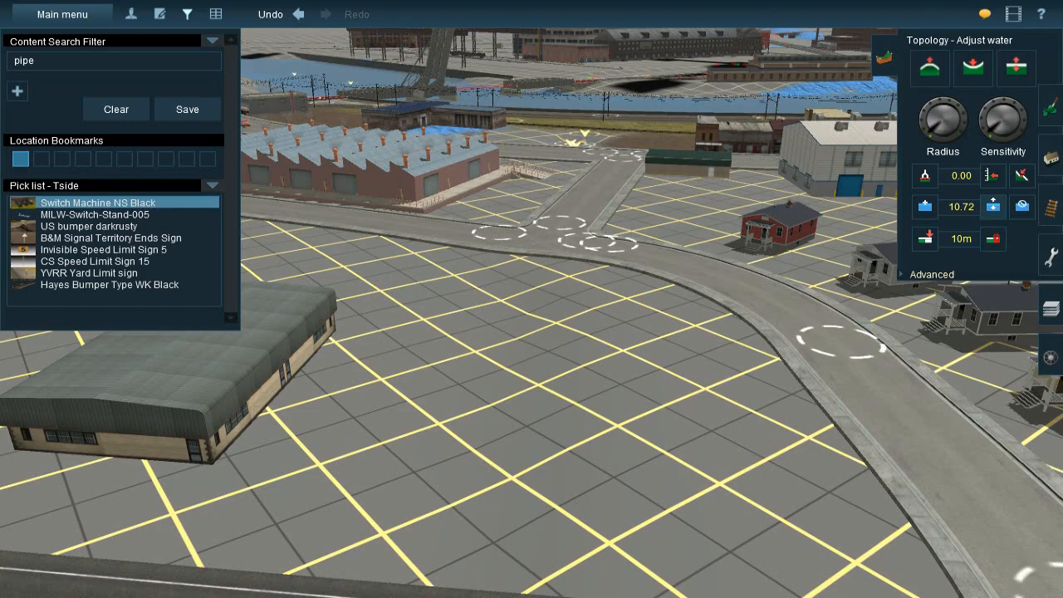
Get the ground height of 9.18 at the culvert dip and activate the Use height operation
{"action": "right_click", "coordinate": [537, 231]}
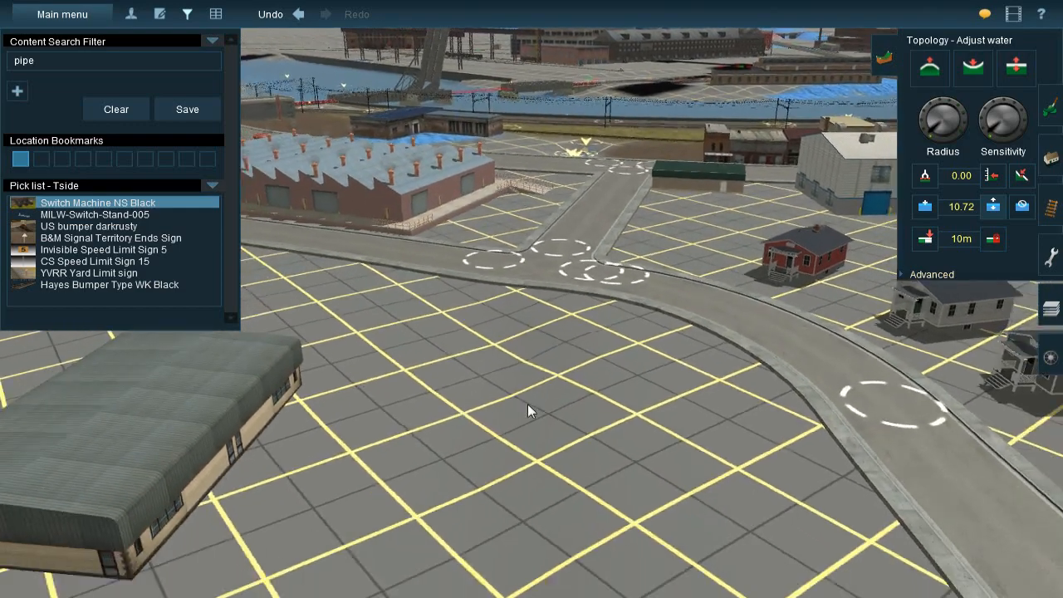
{"action": "right_click", "coordinate": [526, 404]}
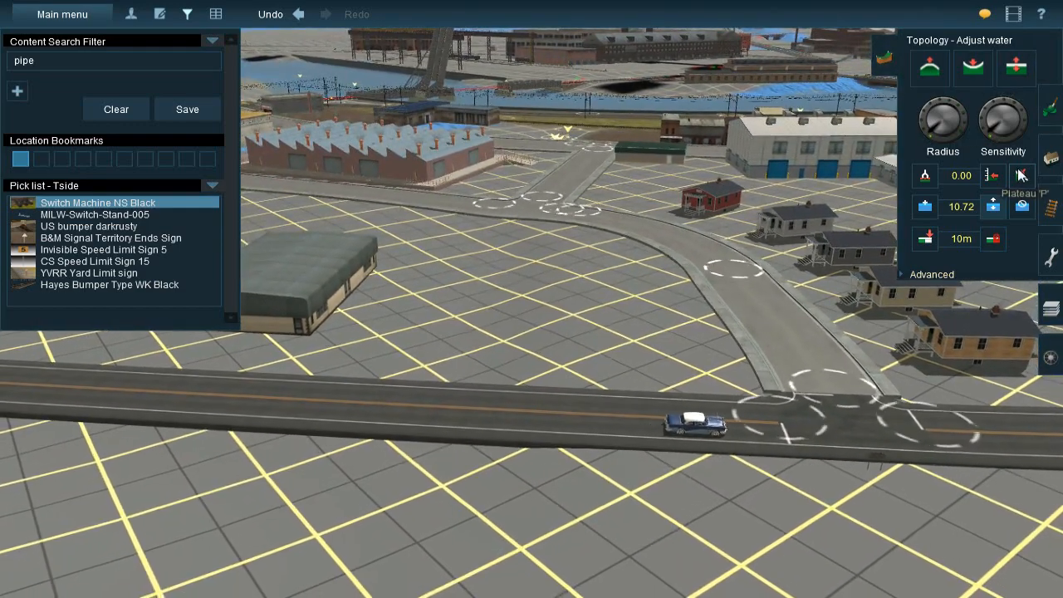
{"action": "right_click", "coordinate": [558, 203]}
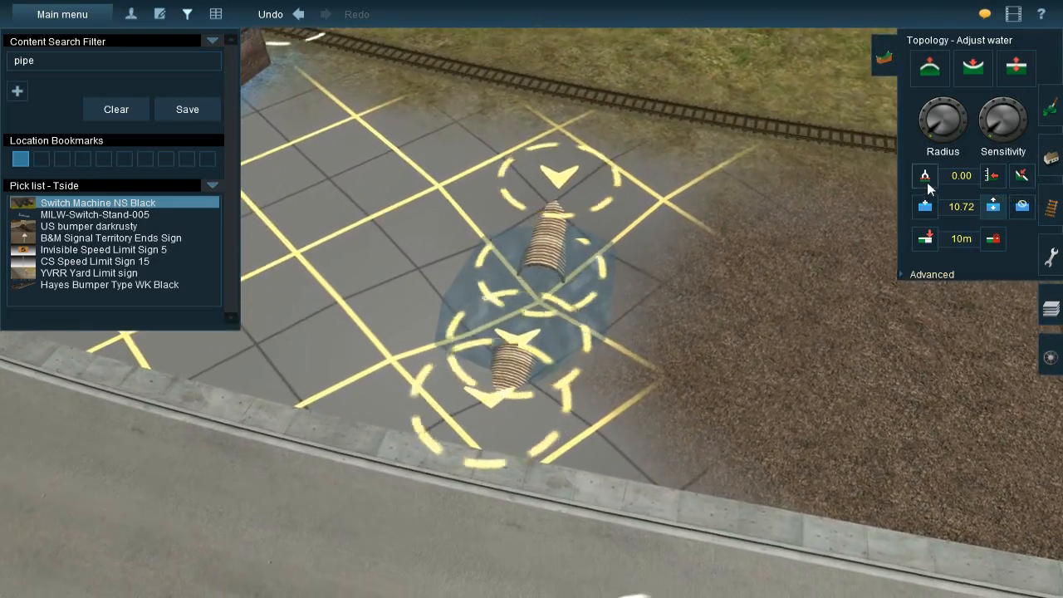
{"action": "left_click", "coordinate": [926, 178]}
{"action": "left_click", "coordinate": [994, 176]}
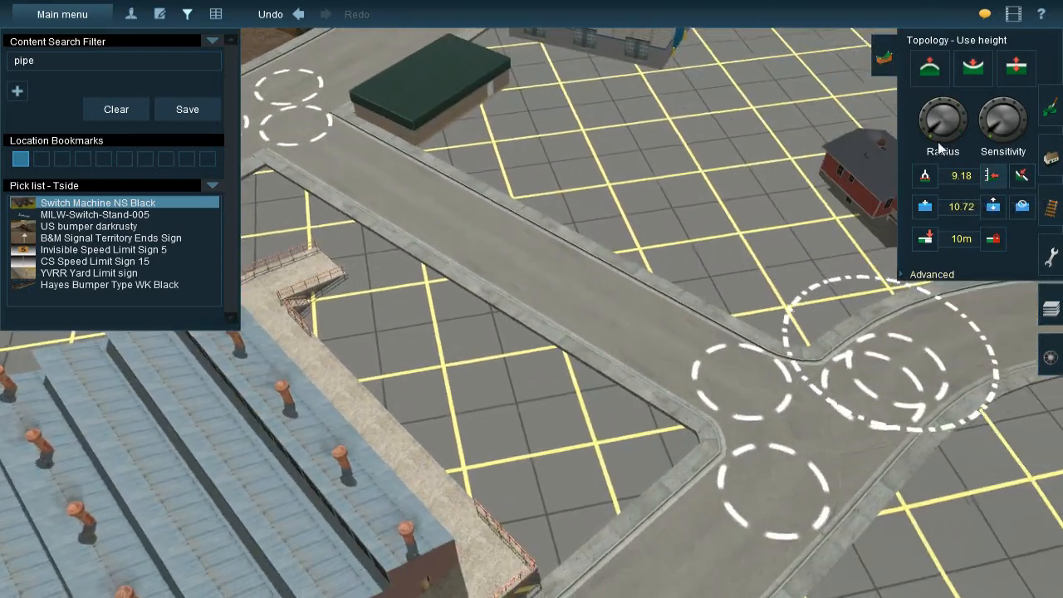
Adjust the brush radius and cut a ditch at height 9.18 across the open lot between the road junction and the highway
{"action": "left_click_drag", "start_coordinate": [951, 138], "coordinate": [942, 142]}
{"action": "right_click", "coordinate": [610, 433]}
{"action": "key", "text": "Left"}
{"action": "right_click", "coordinate": [536, 435]}
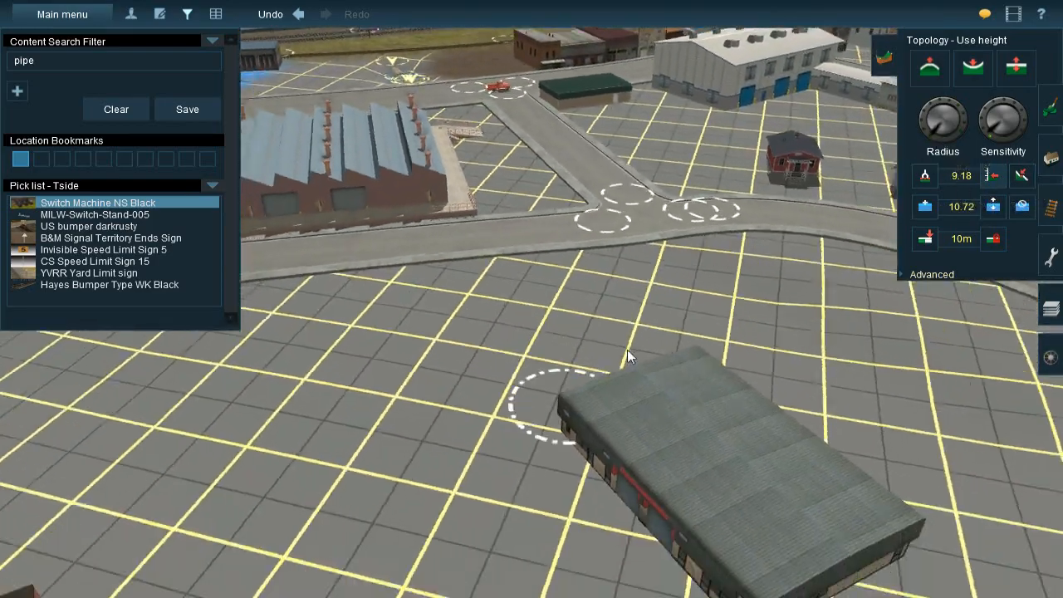
{"action": "key", "text": "Down"}
{"action": "key", "text": "Up"}
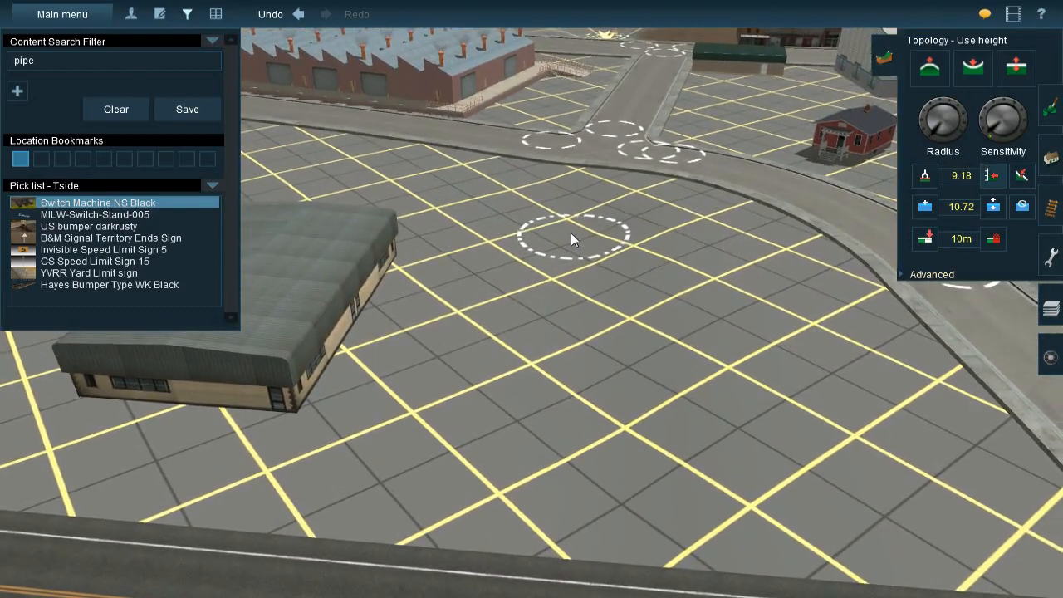
{"action": "left_click_drag", "start_coordinate": [568, 263], "coordinate": [562, 317]}
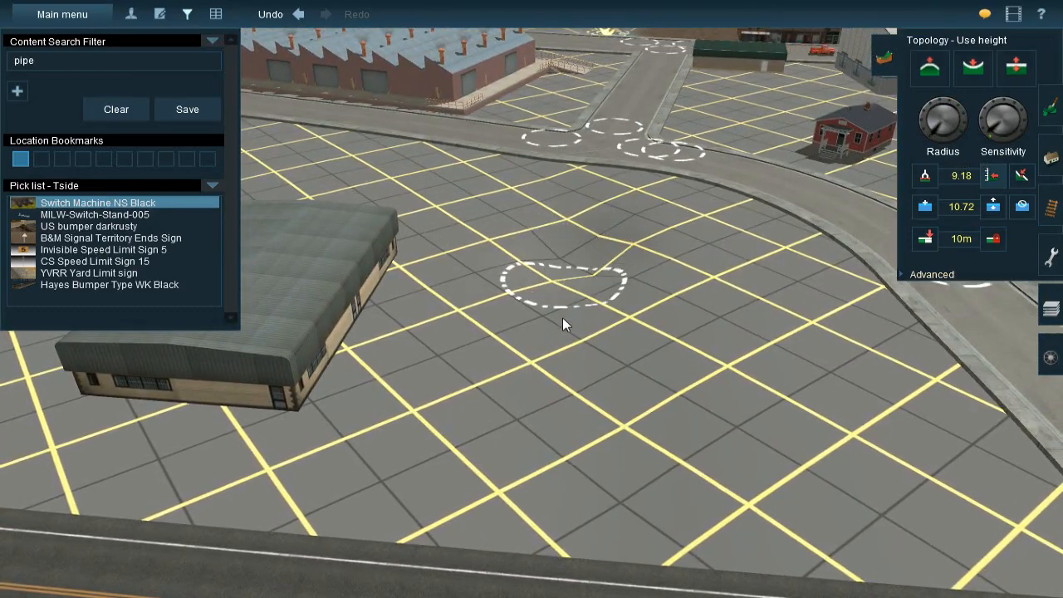
{"action": "left_click_drag", "start_coordinate": [562, 401], "coordinate": [564, 489]}
{"action": "right_click", "coordinate": [564, 488]}
Examine the new ditch beside the green-roofed warehouse and the ground along the highway
{"action": "scroll", "coordinate": [508, 218], "scroll_direction": "up", "scroll_amount": 3}
{"action": "right_click", "coordinate": [502, 204]}
{"action": "key", "text": "Right"}
{"action": "key", "text": "Down"}
{"action": "key", "text": "Right"}
{"action": "key", "text": "Down"}
{"action": "key", "text": "Up"}
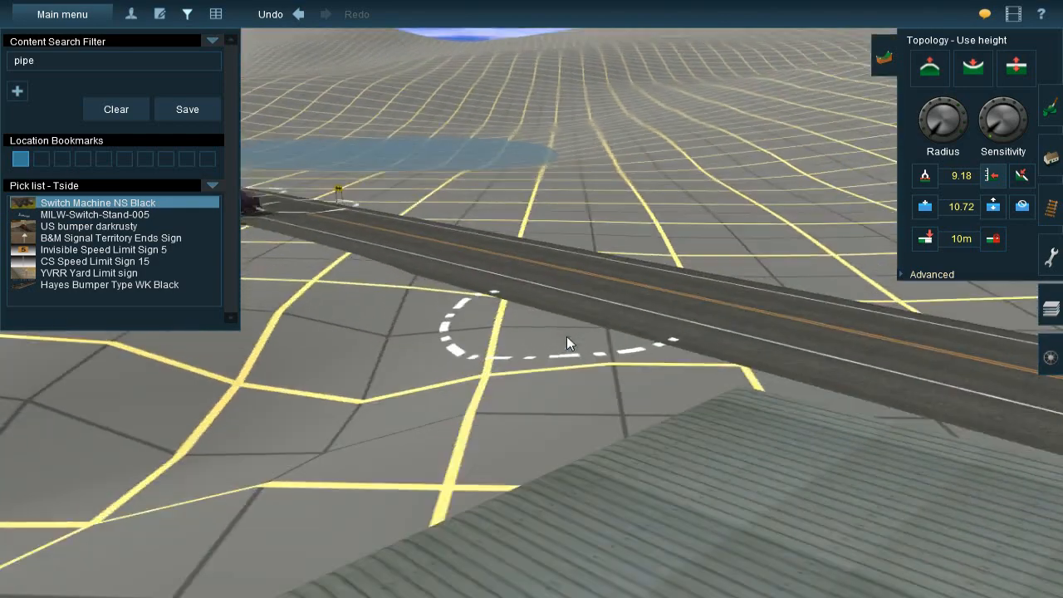
{"action": "key", "text": "Right"}
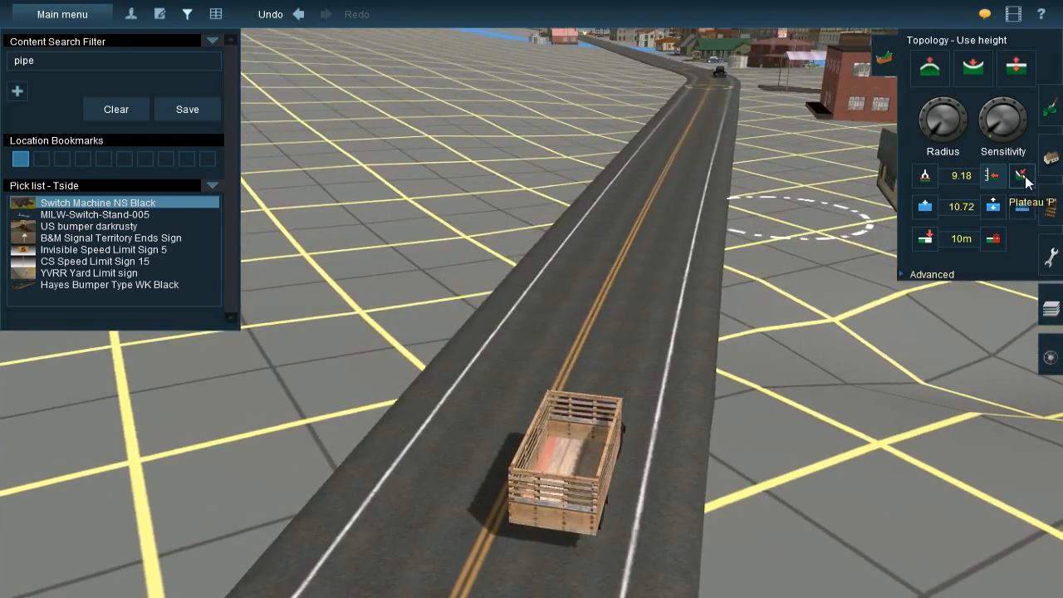
Switch to the Flatten spline operation and back to topology editing while examining the lot's ditch between the highway and the road junction
{"action": "left_click", "coordinate": [1050, 202]}
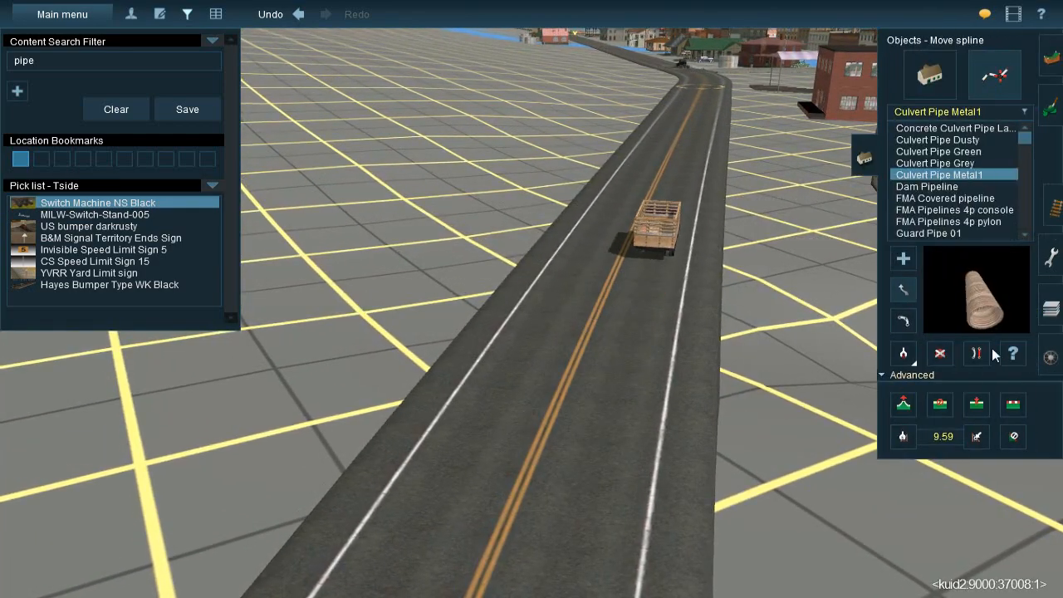
{"action": "left_click", "coordinate": [1012, 405]}
{"action": "key", "text": "Down"}
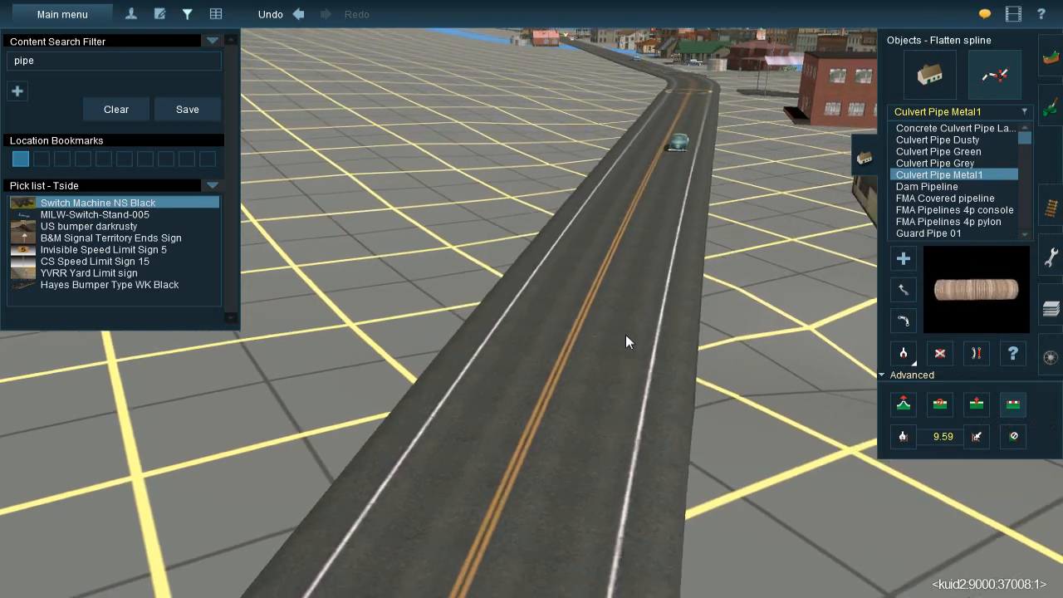
{"action": "key", "text": "Up"}
{"action": "key", "text": "Right"}
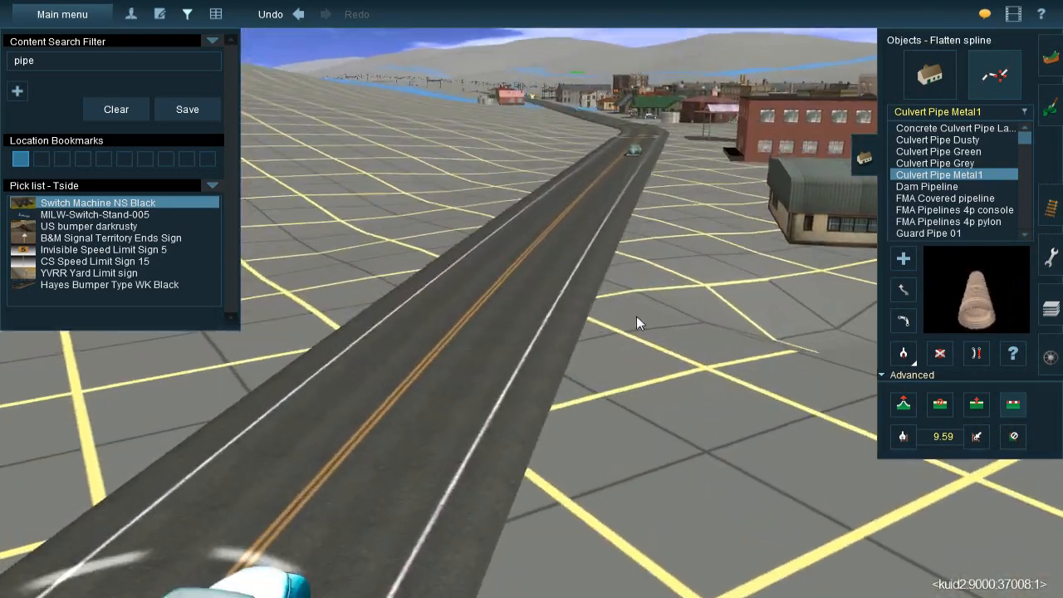
{"action": "key", "text": "Right"}
{"action": "scroll", "coordinate": [509, 281], "scroll_direction": "up", "scroll_amount": 3}
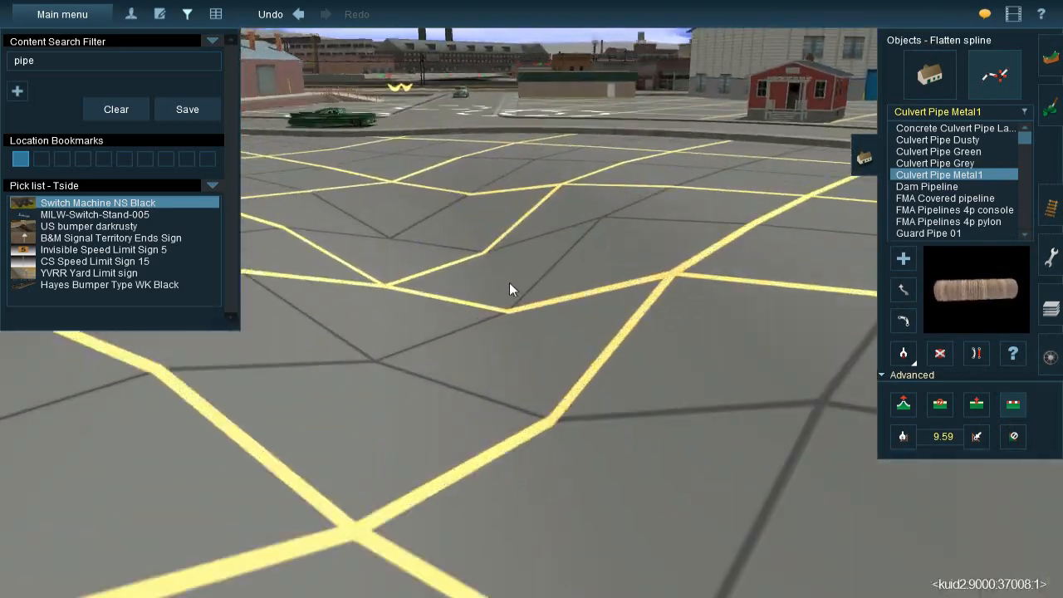
{"action": "key", "text": "Down"}
{"action": "key", "text": "Up"}
{"action": "scroll", "coordinate": [498, 287], "scroll_direction": "down", "scroll_amount": 4}
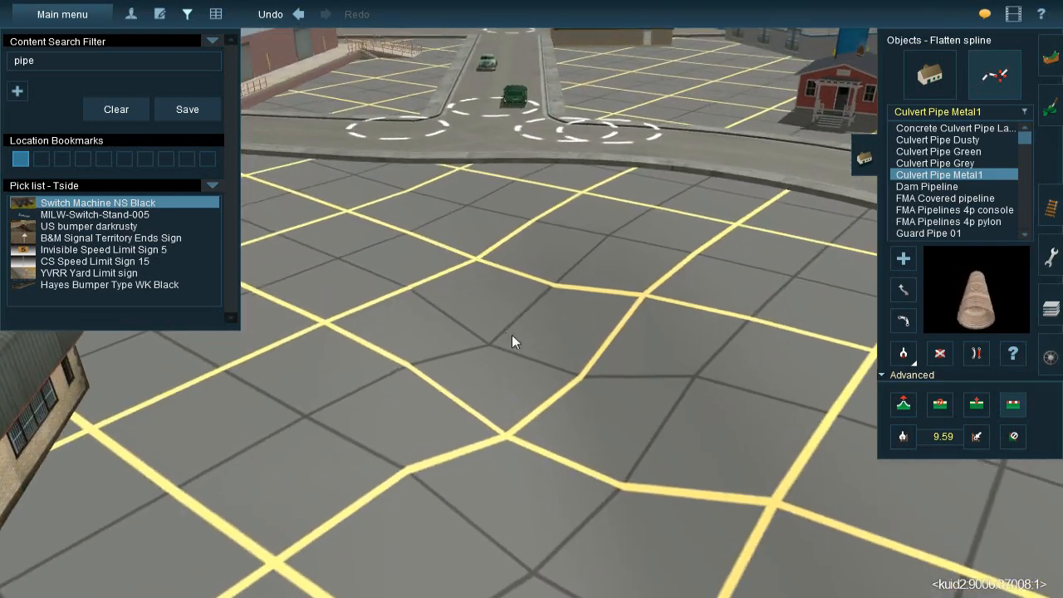
{"action": "left_click", "coordinate": [1049, 58]}
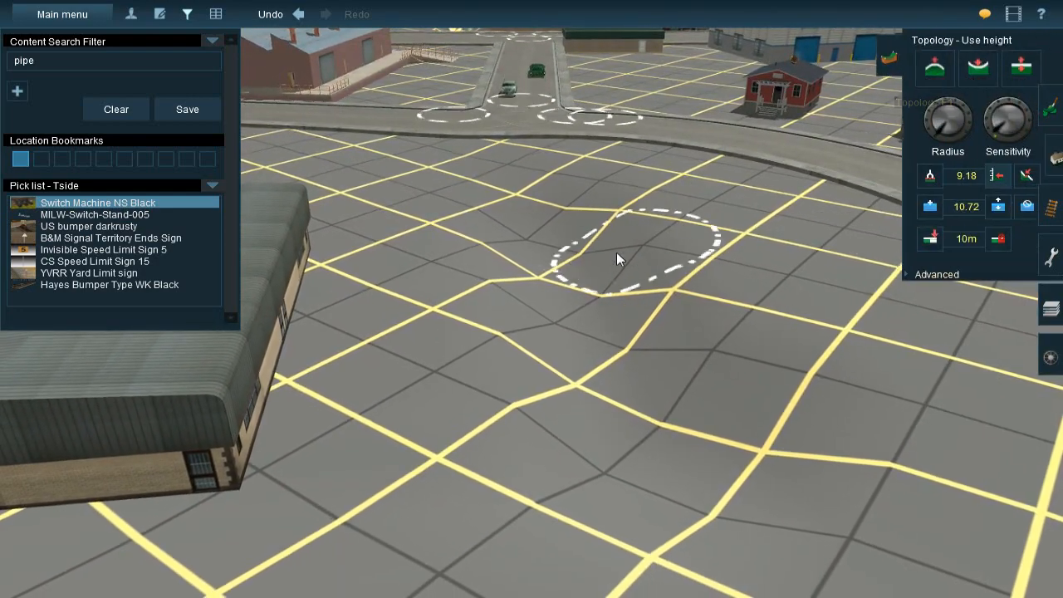
Place a Culvert Pipe Metal1 spline at the ditch's end beside the road junction
{"action": "key", "text": "Left"}
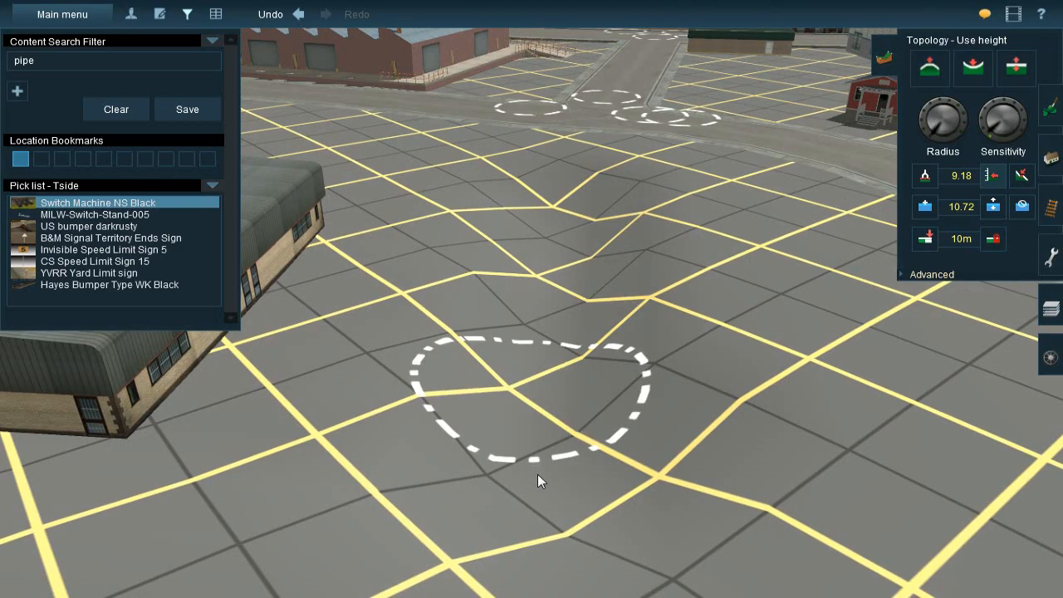
{"action": "mouse_move", "coordinate": [553, 459]}
{"action": "right_mouse_down"}
{"action": "mouse_move", "coordinate": [553, 345]}
{"action": "mouse_move", "coordinate": [531, 224]}
{"action": "mouse_move", "coordinate": [449, 220]}
{"action": "mouse_move", "coordinate": [461, 192]}
{"action": "mouse_move", "coordinate": [818, 214]}
{"action": "right_mouse_up"}
{"action": "key", "text": "Up"}
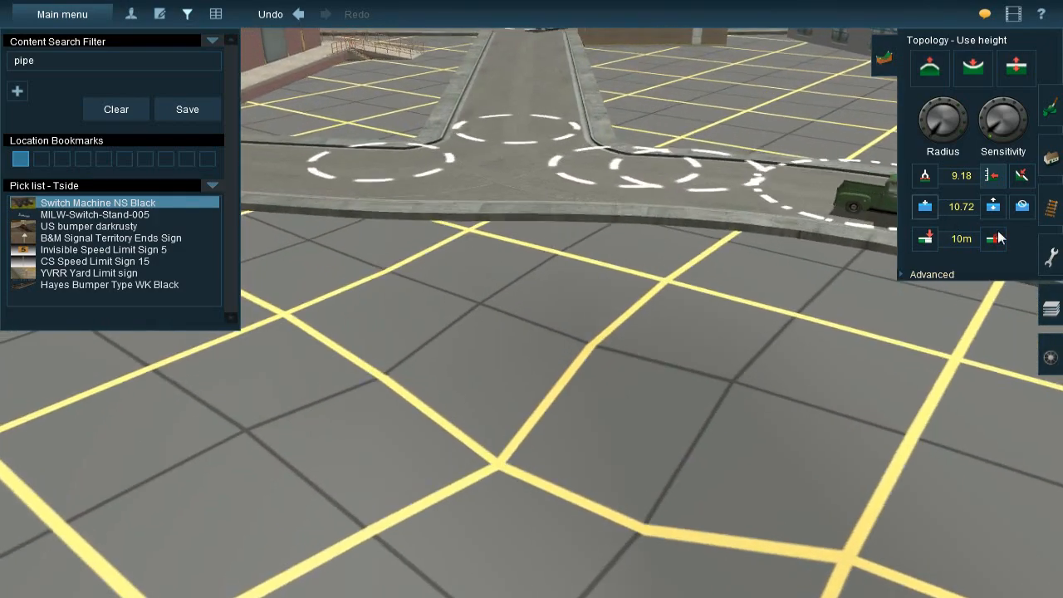
{"action": "left_click", "coordinate": [1044, 207]}
{"action": "scroll", "coordinate": [531, 320], "scroll_direction": "down", "scroll_amount": 5}
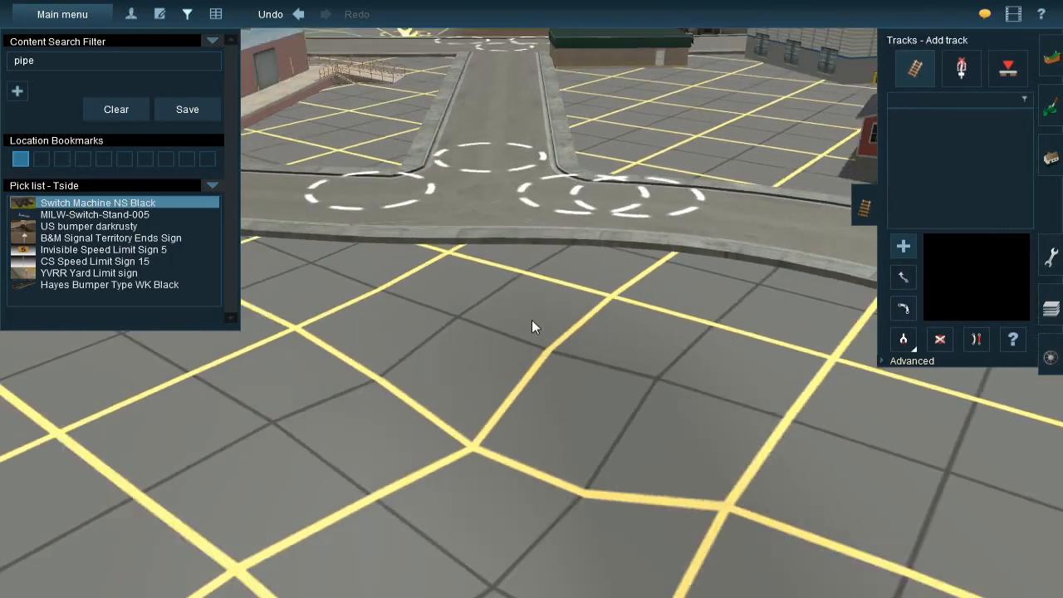
{"action": "left_click", "coordinate": [1050, 158]}
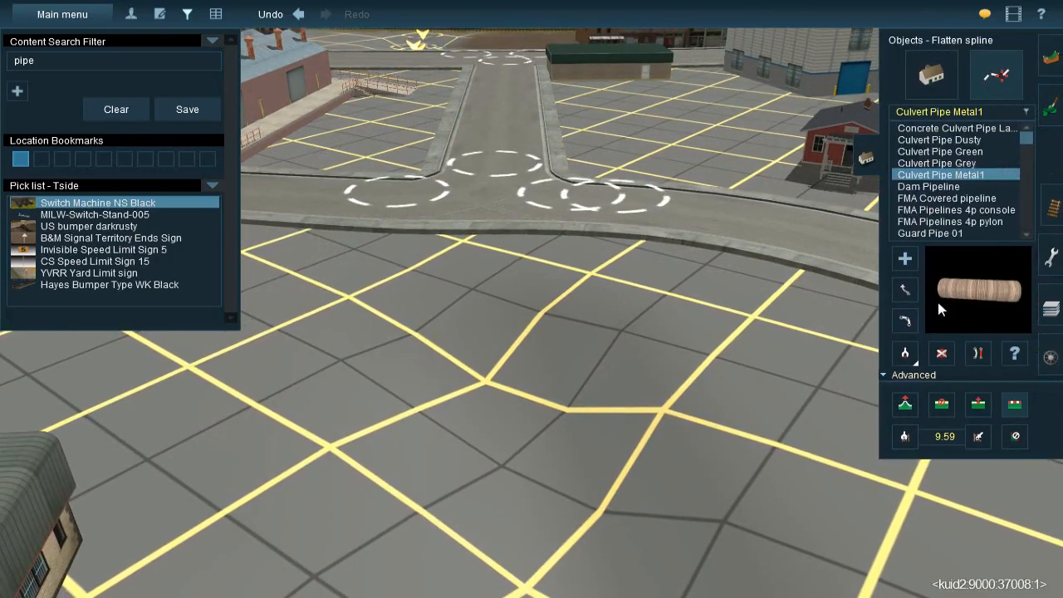
{"action": "left_click", "coordinate": [904, 261]}
{"action": "scroll", "coordinate": [550, 387], "scroll_direction": "up", "scroll_amount": 3}
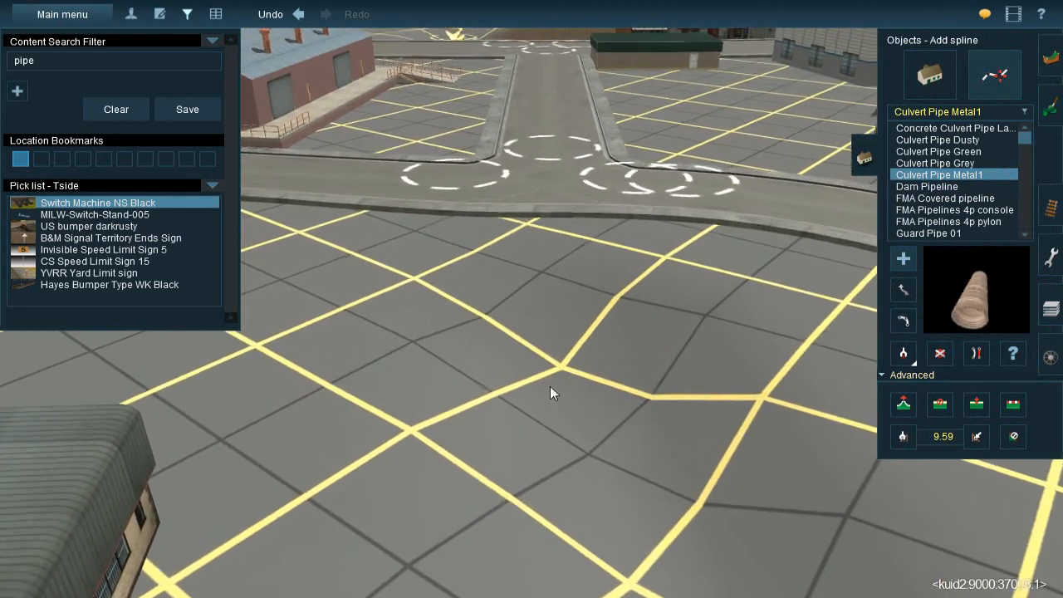
{"action": "left_click_drag", "start_coordinate": [591, 407], "coordinate": [539, 288]}
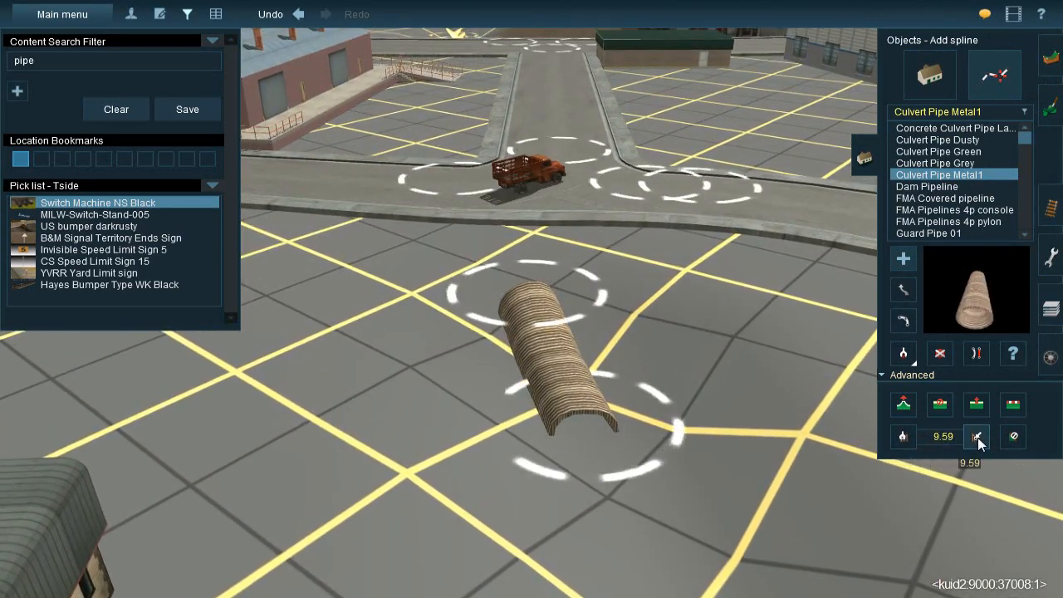
Apply the 9.59 vertex height to both ends of the culvert pipe at the road junction
{"action": "left_click", "coordinate": [977, 436]}
{"action": "left_click", "coordinate": [601, 424]}
{"action": "left_click", "coordinate": [534, 300]}
{"action": "key", "text": "Down"}
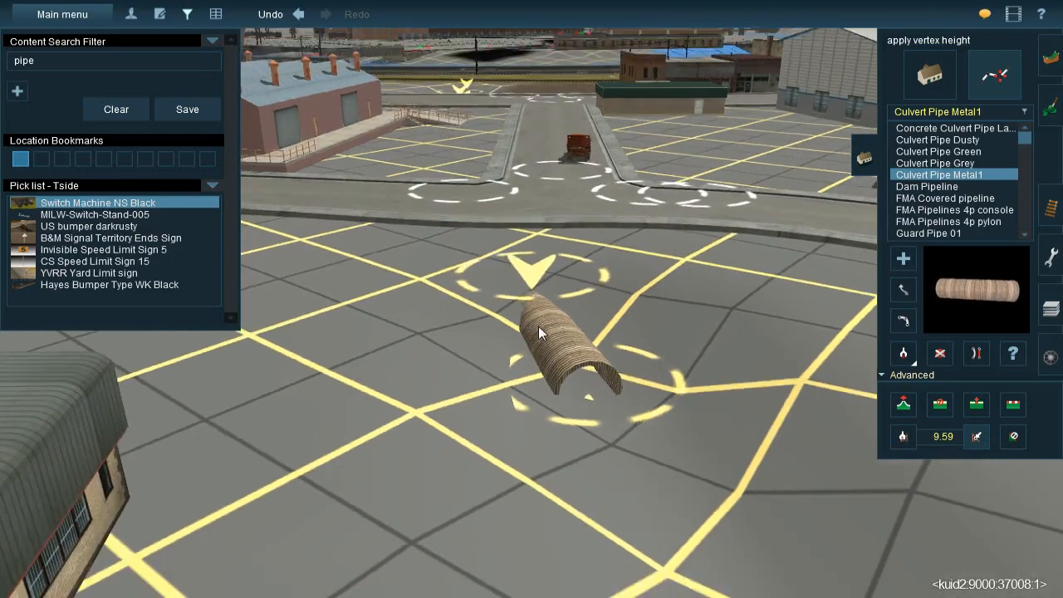
{"action": "key", "text": "Up"}
Shorten the junction culvert pipe by moving its ditch-side end back toward the road
{"action": "left_click", "coordinate": [900, 290]}
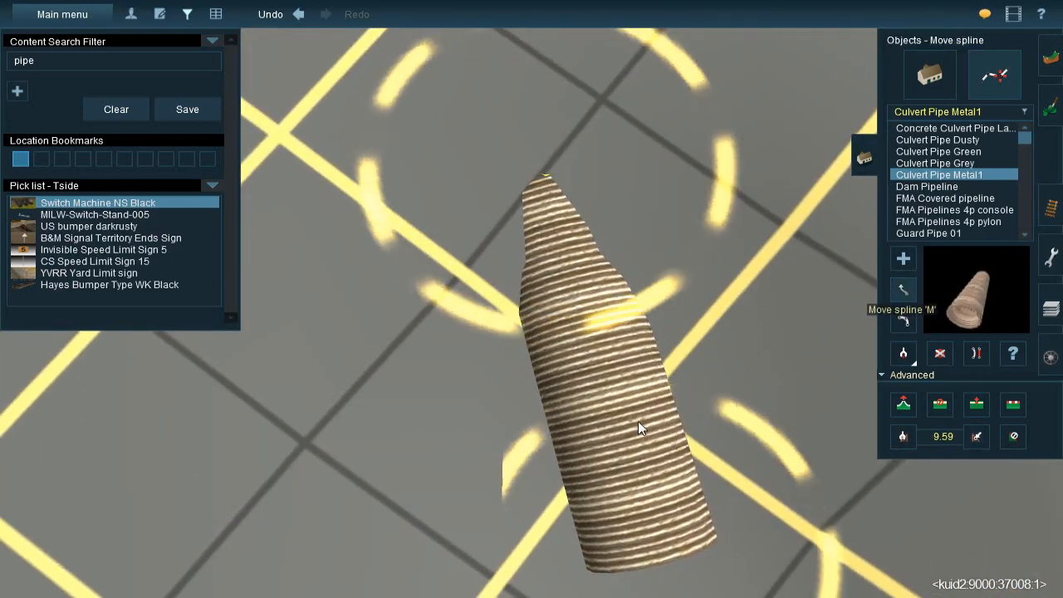
{"action": "left_click_drag", "start_coordinate": [648, 539], "coordinate": [628, 439]}
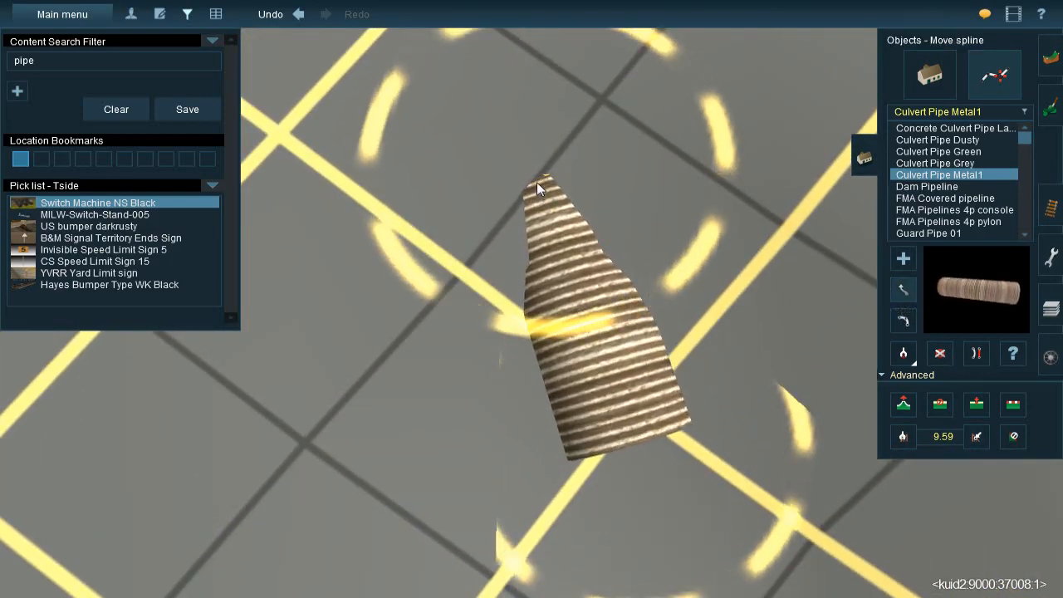
{"action": "scroll", "coordinate": [593, 419], "scroll_direction": "down", "scroll_amount": 3}
{"action": "key", "text": "Down"}
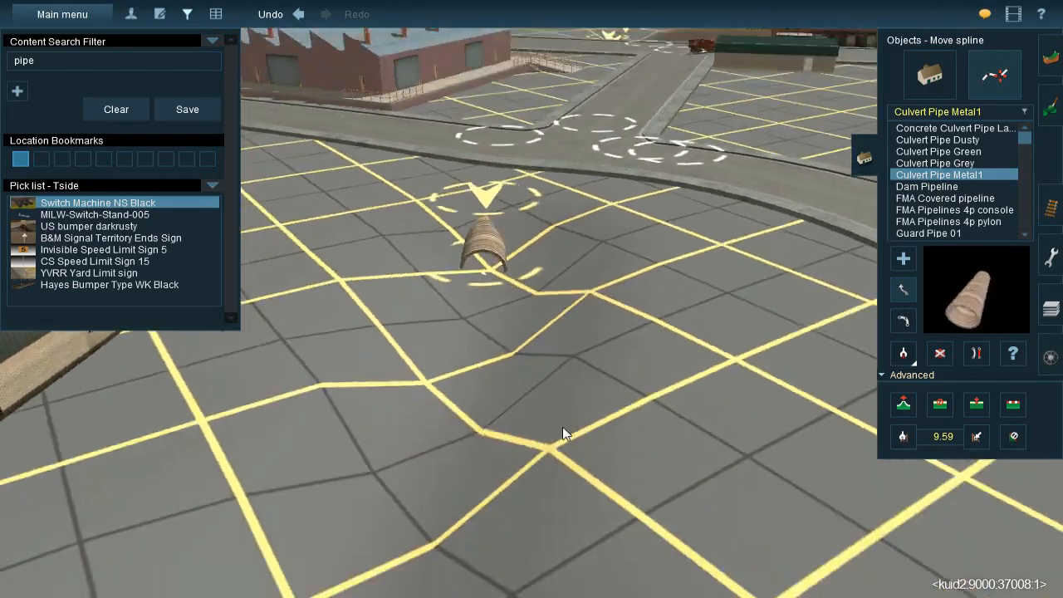
Place another Culvert Pipe Metal1 spline at the ditch's highway end, pointing toward the road
{"action": "key", "text": "Up"}
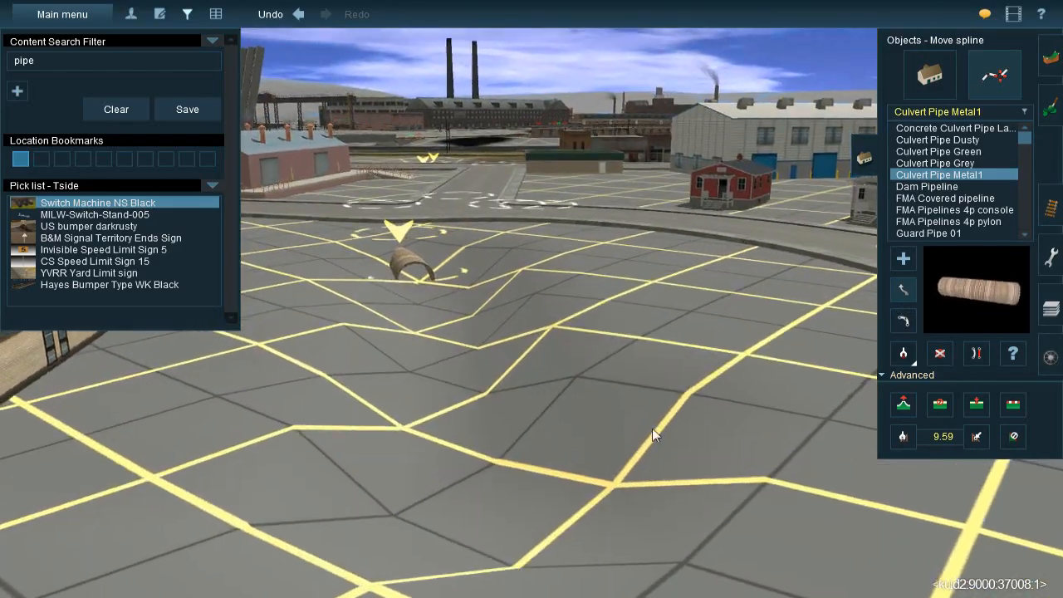
{"action": "key", "text": "Up"}
{"action": "key", "text": "Left"}
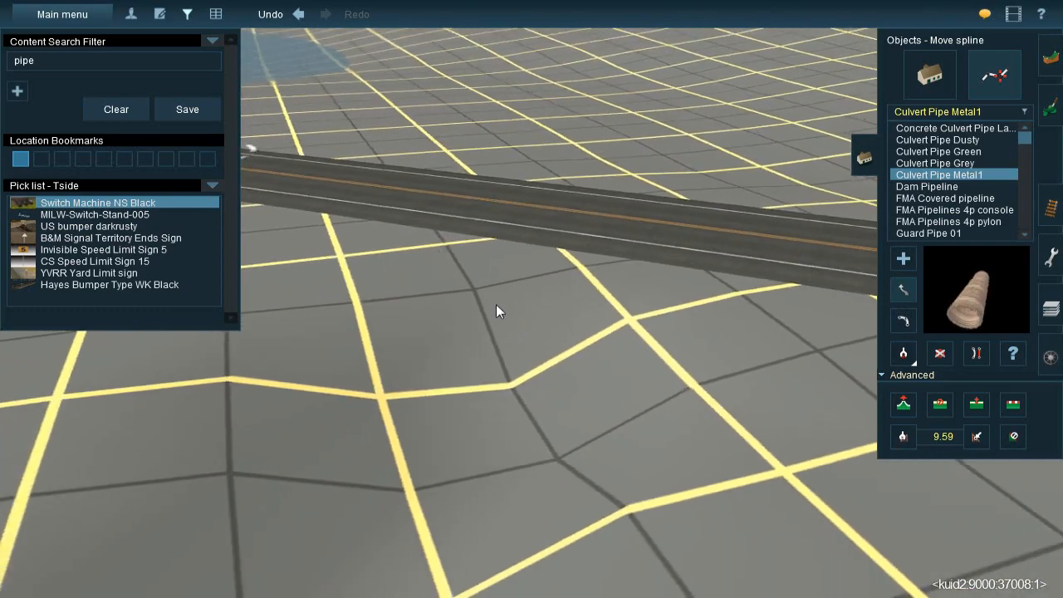
{"action": "key", "text": "Down"}
{"action": "key", "text": "Up"}
{"action": "key", "text": "Right"}
{"action": "left_click", "coordinate": [904, 259]}
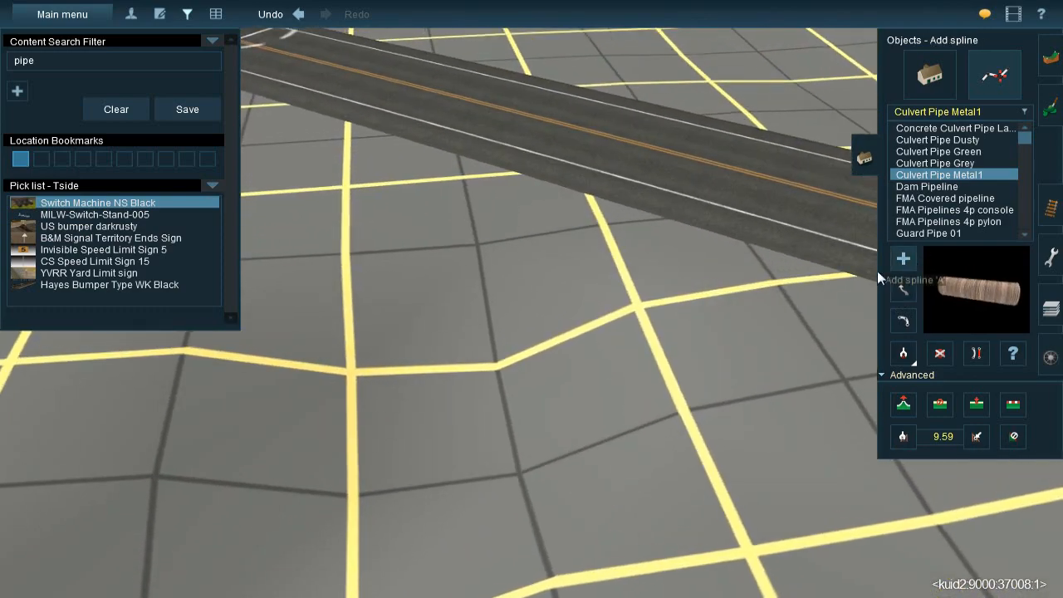
{"action": "left_click", "coordinate": [443, 411]}
{"action": "left_click", "coordinate": [521, 299]}
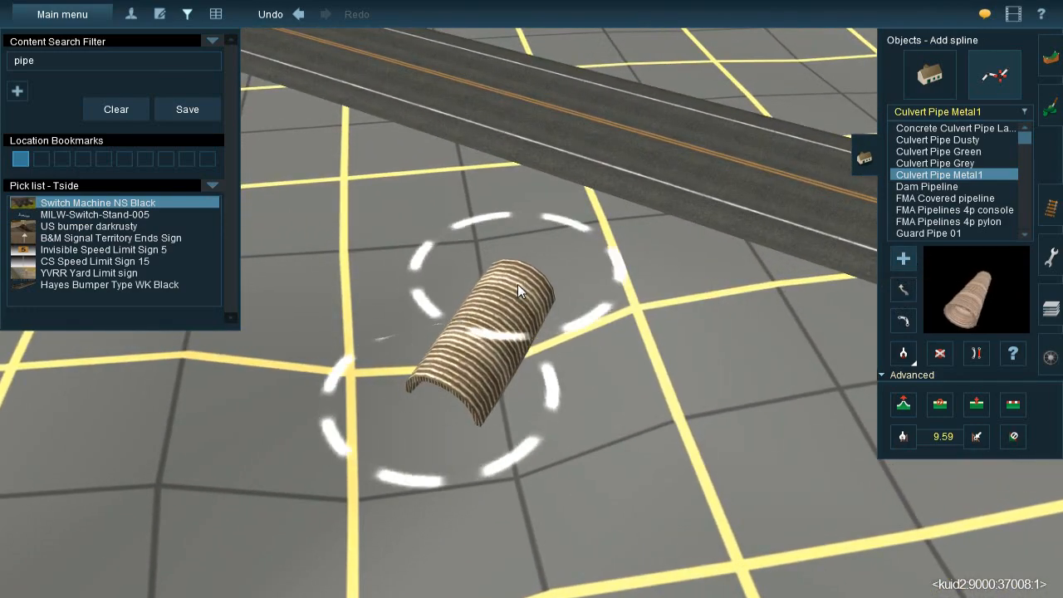
Apply the 9.59 vertex height to both ends of the highway-side culvert pipe
{"action": "left_click", "coordinate": [977, 437]}
{"action": "left_click", "coordinate": [531, 259]}
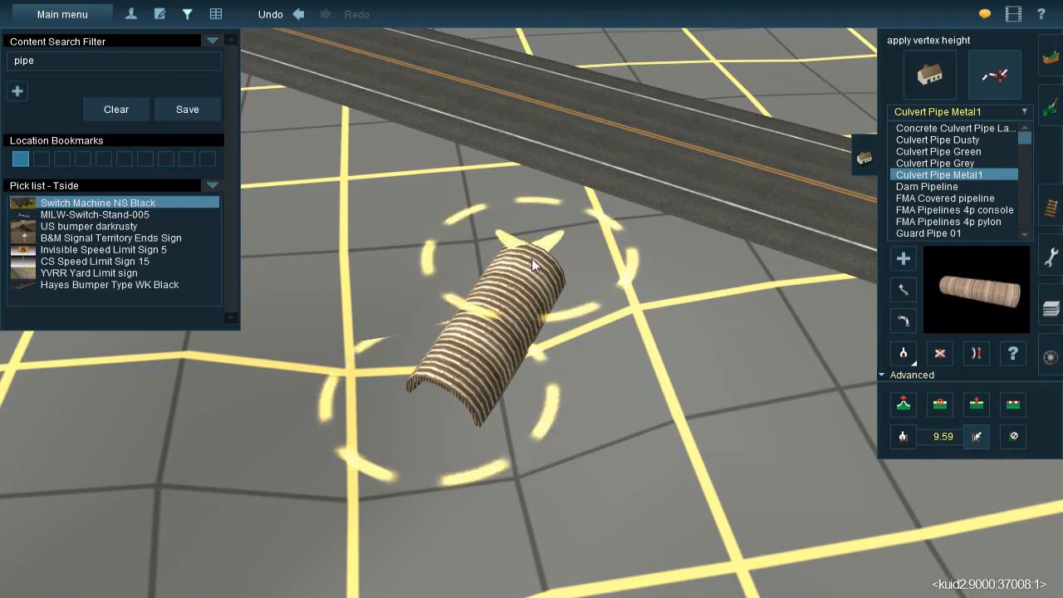
{"action": "left_click", "coordinate": [470, 413]}
{"action": "key", "text": "Down"}
{"action": "key", "text": "Left"}
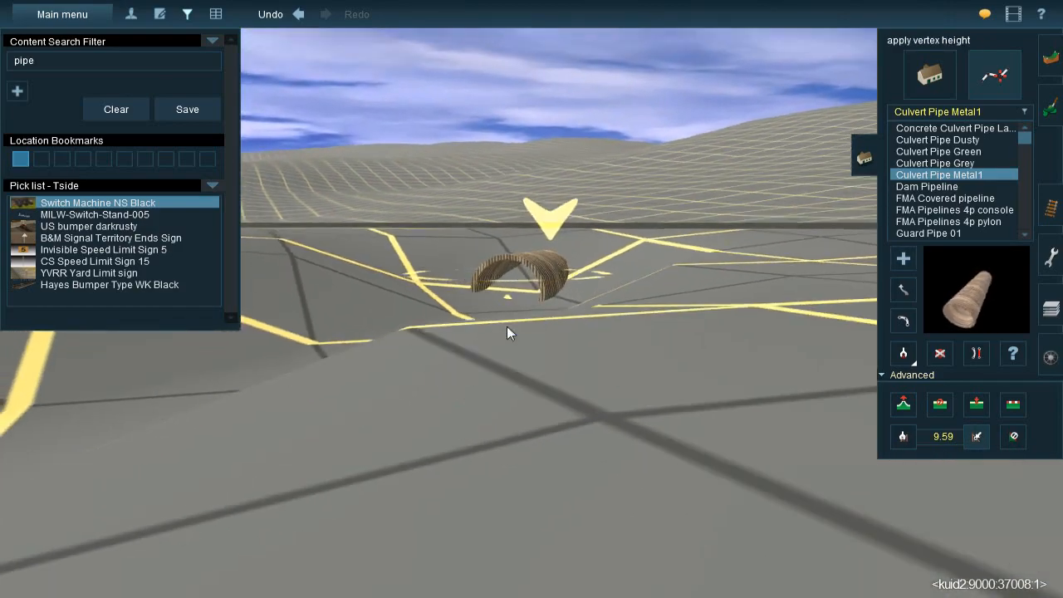
{"action": "key", "text": "Up"}
Examine the ground across the highway between the new culvert pipe and the pond
{"action": "right_click", "coordinate": [560, 194]}
{"action": "key", "text": "Left"}
{"action": "scroll", "coordinate": [636, 268], "scroll_direction": "down", "scroll_amount": 3}
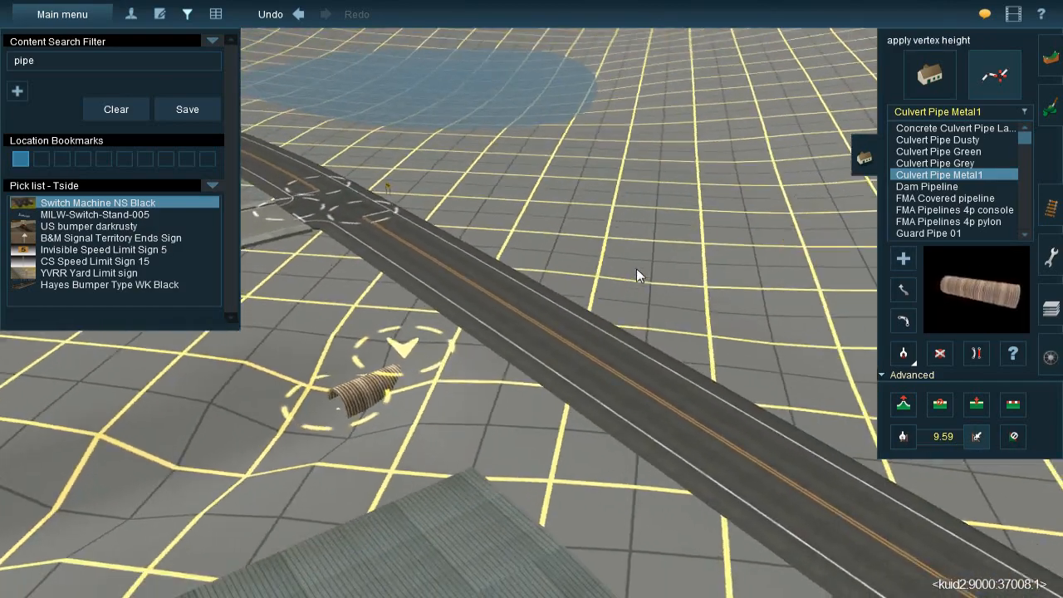
{"action": "right_click", "coordinate": [618, 273]}
{"action": "key", "text": "Left"}
{"action": "right_click", "coordinate": [470, 298]}
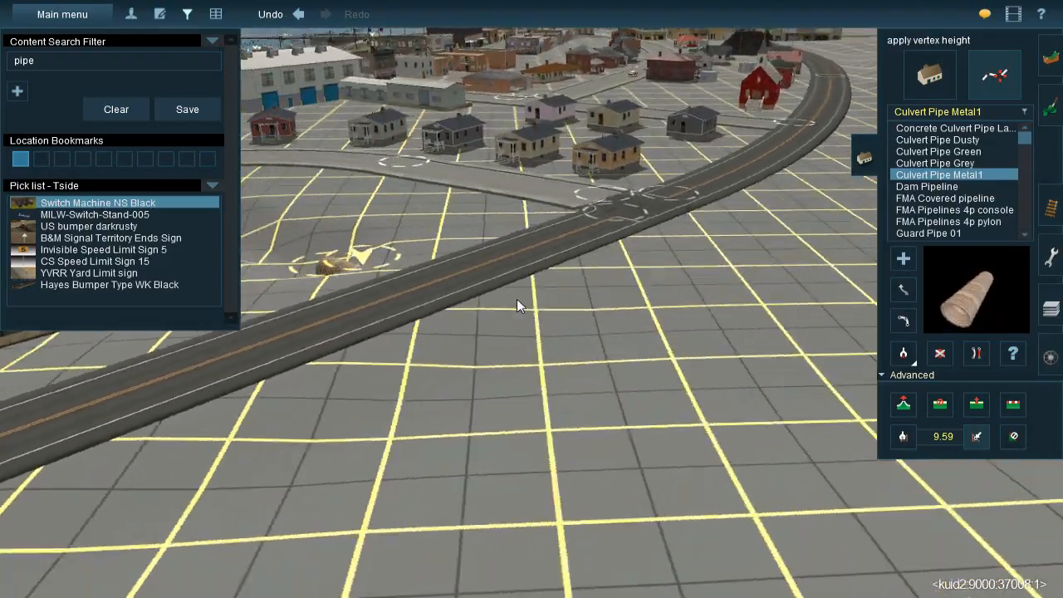
{"action": "scroll", "coordinate": [529, 304], "scroll_direction": "up", "scroll_amount": 3}
{"action": "key", "text": "Right"}
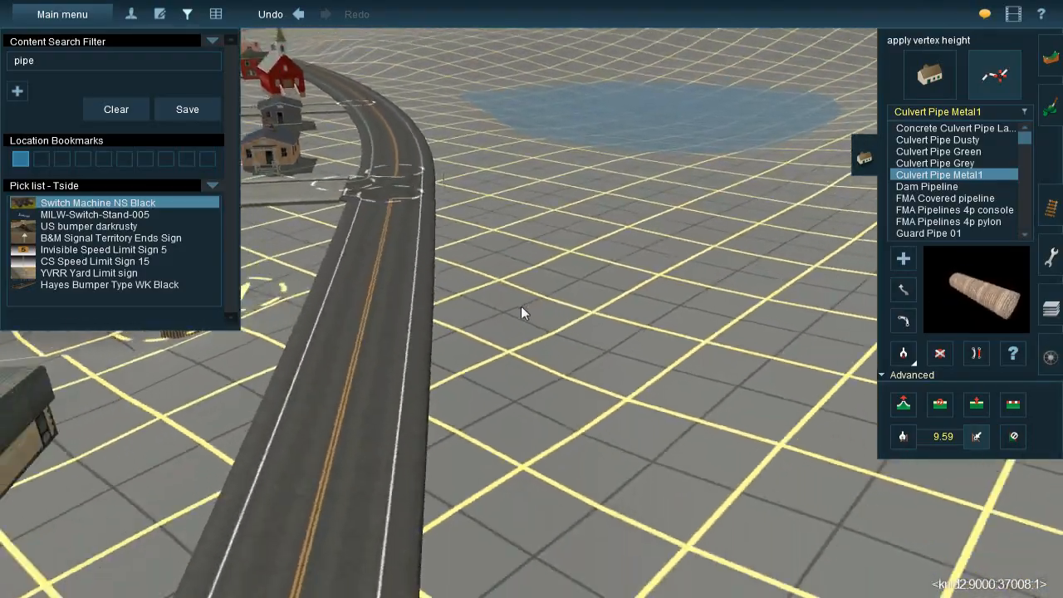
{"action": "key", "text": "Right"}
{"action": "scroll", "coordinate": [526, 306], "scroll_direction": "down", "scroll_amount": 2}
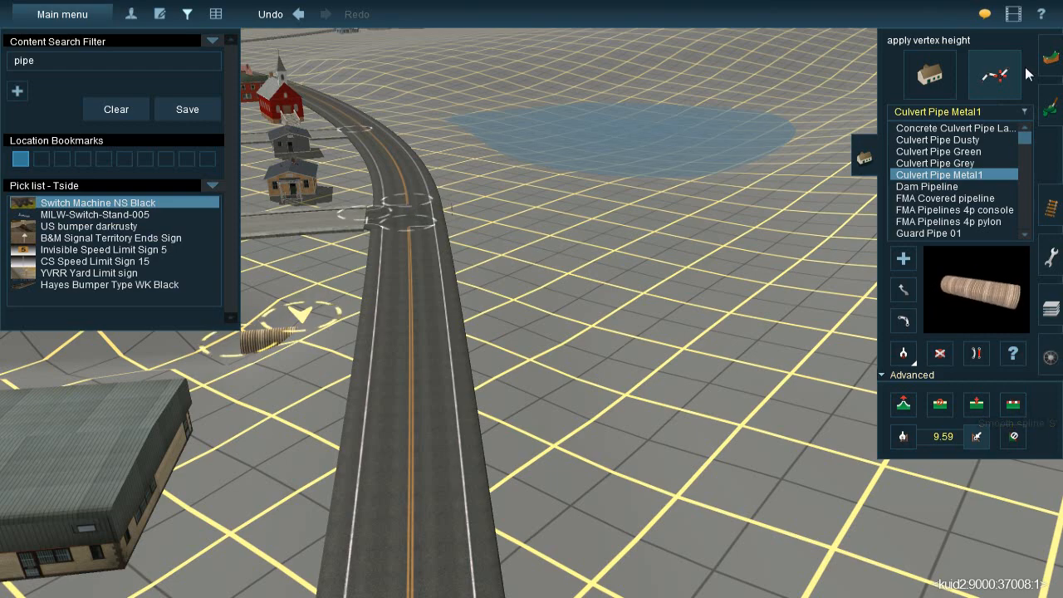
Carve a ditch at height 9.18 from the far side of the highway to the pond
{"action": "left_click", "coordinate": [1049, 58]}
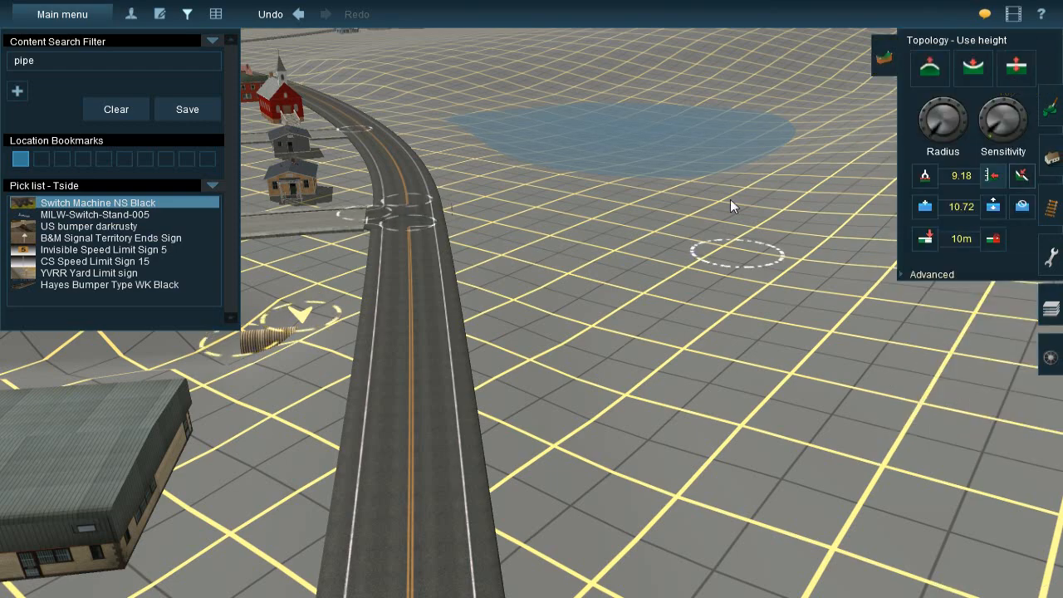
{"action": "right_click_drag", "start_coordinate": [587, 344], "coordinate": [530, 231]}
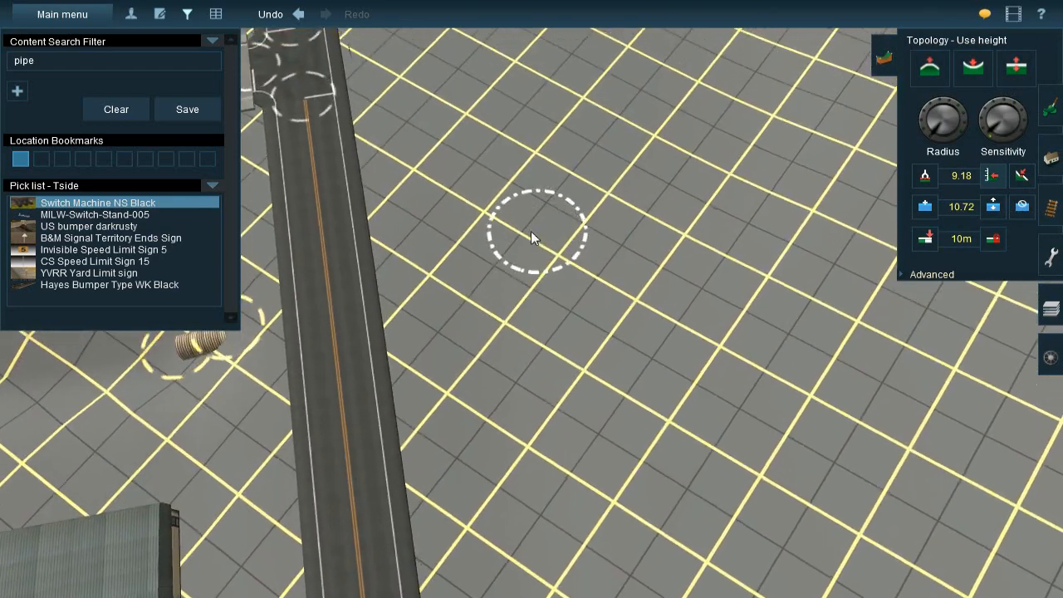
{"action": "mouse_move", "coordinate": [515, 392]}
{"action": "left_mouse_down"}
{"action": "mouse_move", "coordinate": [503, 215]}
{"action": "mouse_move", "coordinate": [539, 64]}
{"action": "left_mouse_up"}
{"action": "mouse_move", "coordinate": [539, 64]}
{"action": "right_mouse_down"}
{"action": "mouse_move", "coordinate": [533, 341]}
{"action": "mouse_move", "coordinate": [557, 260]}
{"action": "right_mouse_up"}
{"action": "left_click_drag", "start_coordinate": [557, 261], "coordinate": [554, 299]}
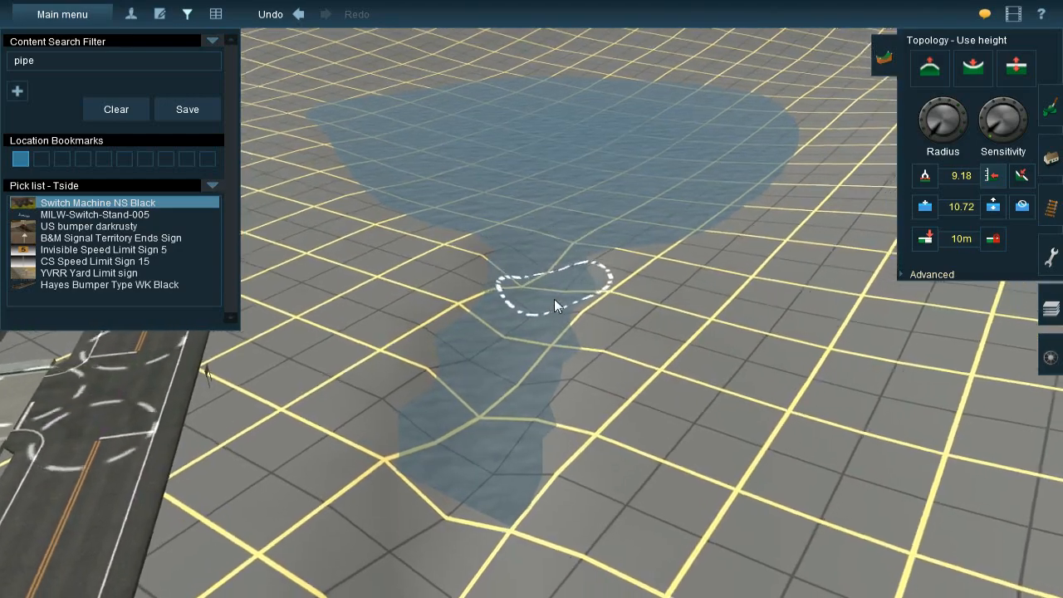
Level the new ditch's bed from the pond mouth inland with the Plateau operation
{"action": "key", "text": "Left"}
{"action": "key", "text": "Down"}
{"action": "key", "text": "Right"}
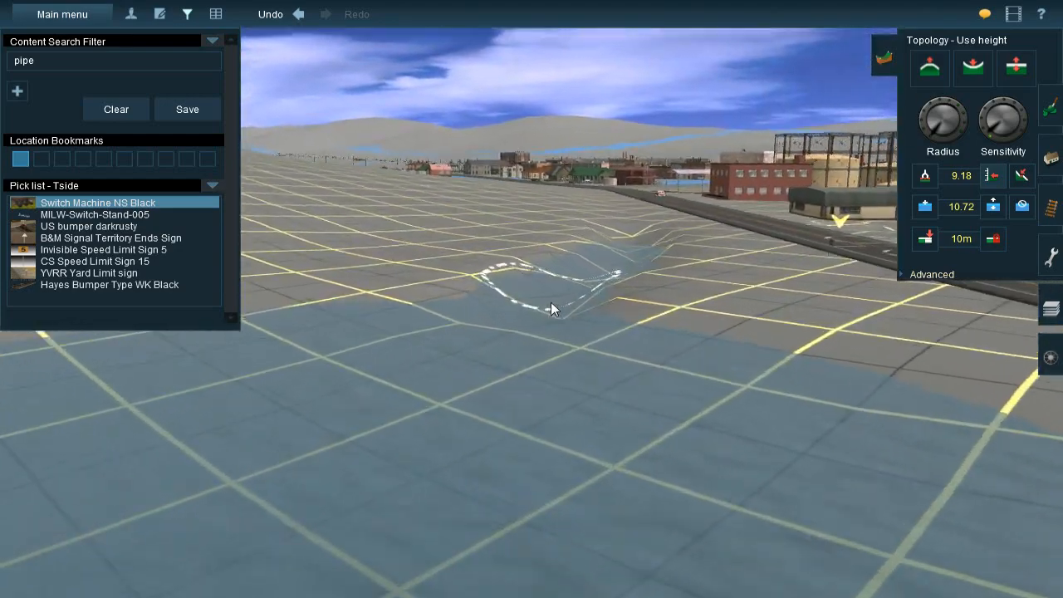
{"action": "key", "text": "Up"}
{"action": "key", "text": "Right"}
{"action": "left_click", "coordinate": [1021, 205]}
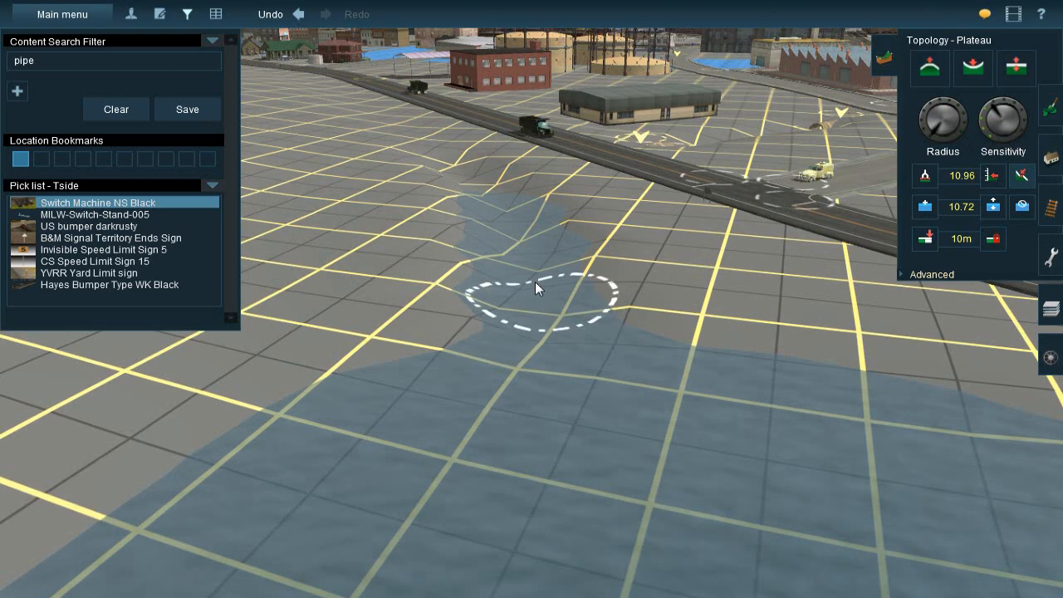
{"action": "left_click_drag", "start_coordinate": [535, 281], "coordinate": [503, 210]}
{"action": "right_click", "coordinate": [504, 211]}
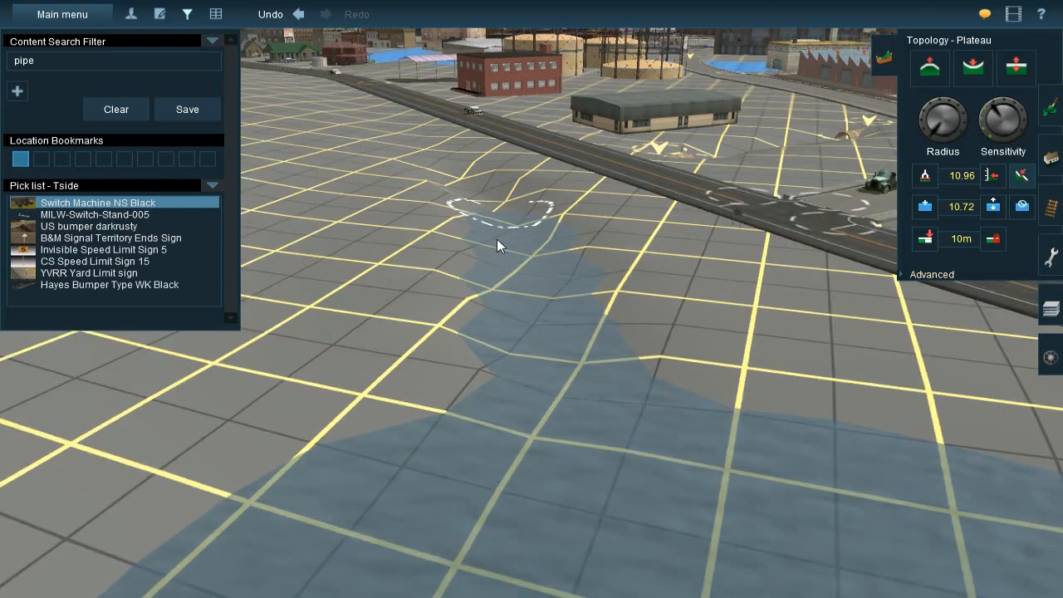
Reshape the ditch's highway end with the Plateau operation
{"action": "key", "text": "Left"}
{"action": "key", "text": "Down"}
{"action": "key", "text": "Up"}
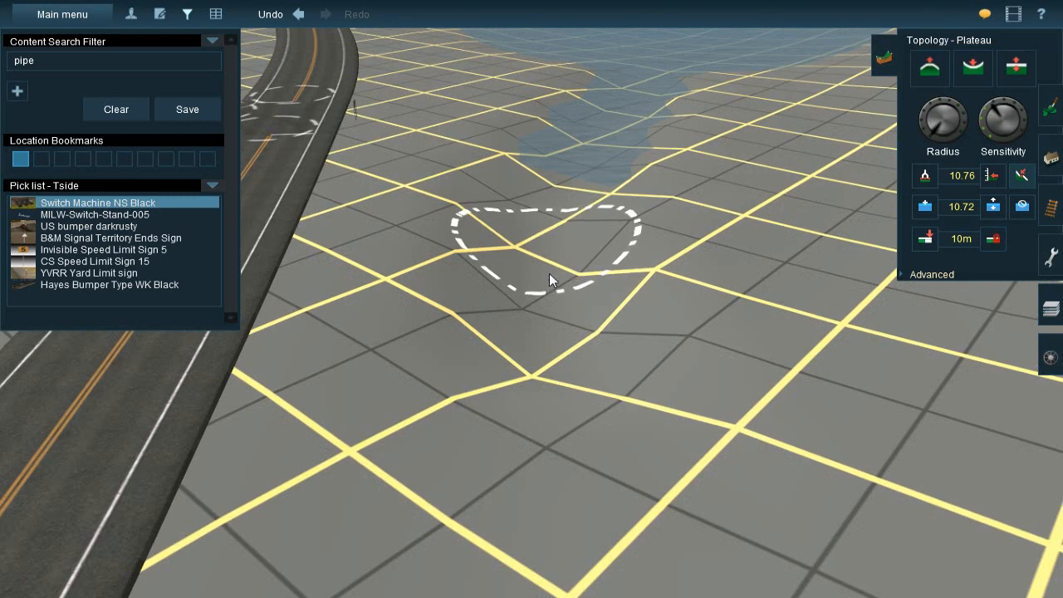
{"action": "mouse_move", "coordinate": [549, 294]}
{"action": "left_mouse_down"}
{"action": "mouse_move", "coordinate": [573, 352]}
{"action": "mouse_move", "coordinate": [550, 386]}
{"action": "mouse_move", "coordinate": [552, 361]}
{"action": "left_mouse_up"}
{"action": "right_click_drag", "start_coordinate": [552, 361], "coordinate": [528, 327]}
Add water at height 11.60 along the ditch between the highway and the pond
{"action": "left_click", "coordinate": [926, 205]}
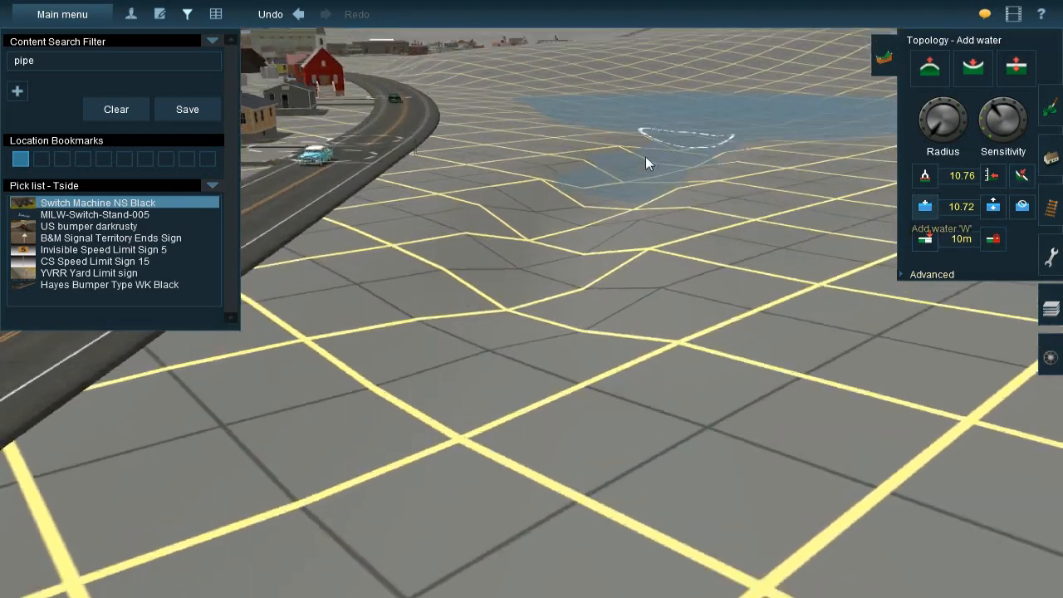
{"action": "mouse_move", "coordinate": [564, 222]}
{"action": "left_mouse_down"}
{"action": "mouse_move", "coordinate": [532, 362]}
{"action": "mouse_move", "coordinate": [586, 144]}
{"action": "left_mouse_up"}
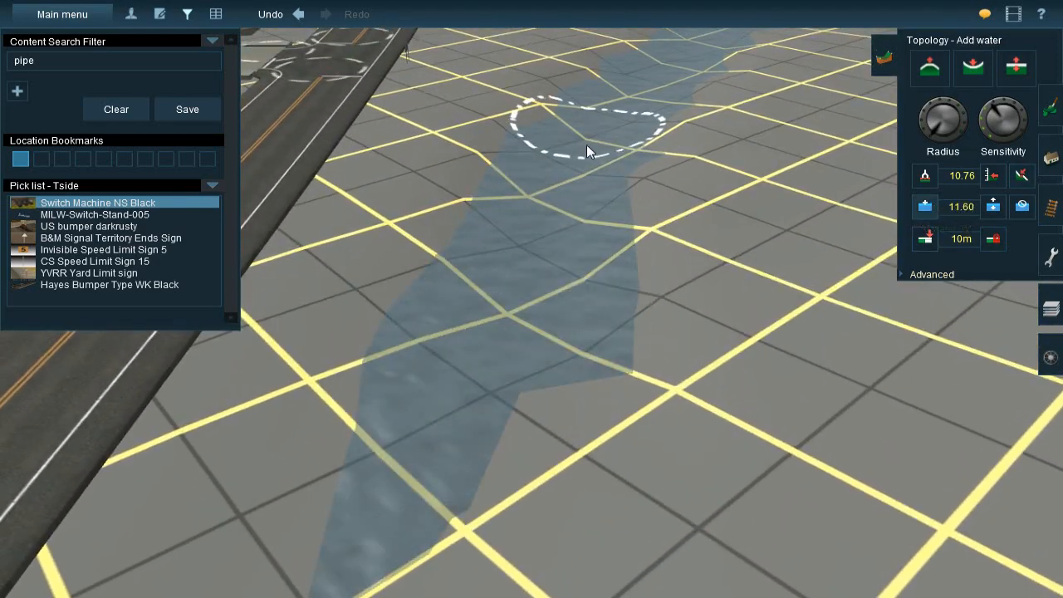
{"action": "key", "text": "Left"}
{"action": "right_click_drag", "start_coordinate": [250, 319], "coordinate": [600, 308]}
{"action": "key", "text": "Up"}
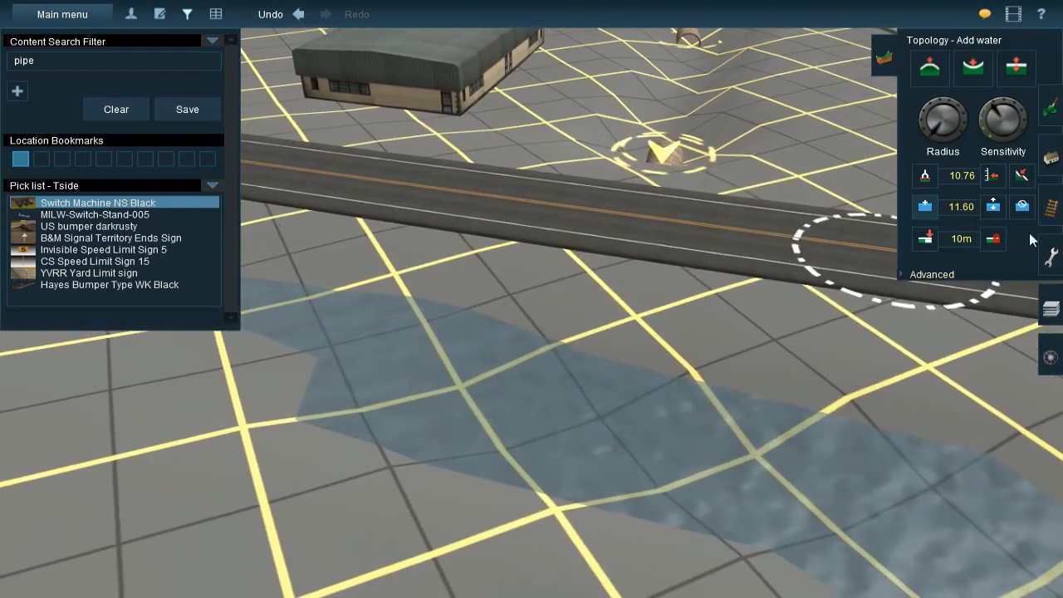
{"action": "key", "text": "Down"}
{"action": "key", "text": "Down"}
{"action": "key", "text": "Right"}
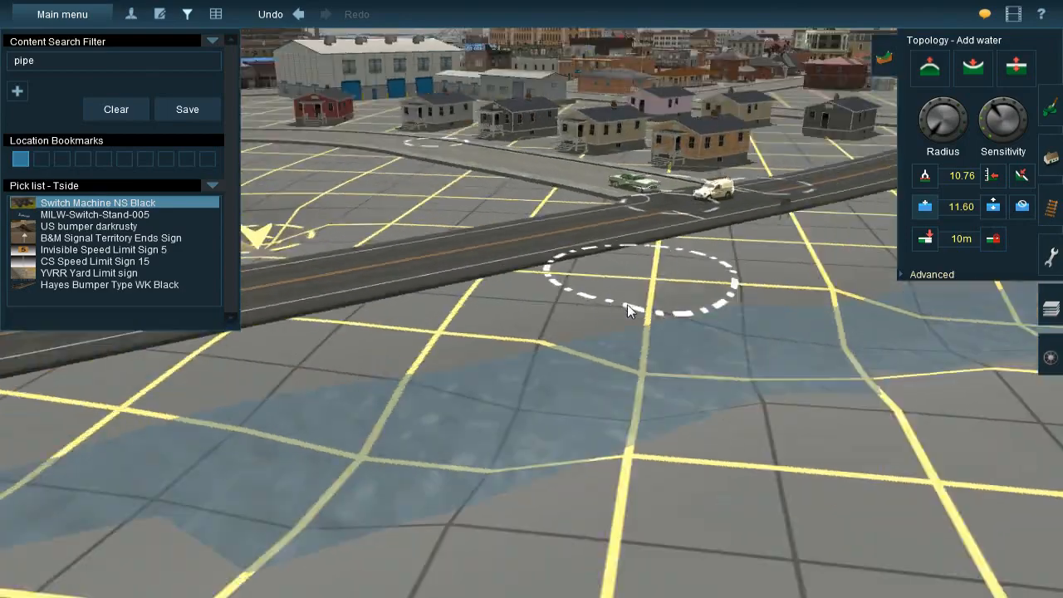
Remove the water from the ditch between the highway and the pond
{"action": "key", "text": "Up"}
{"action": "right_click", "coordinate": [486, 41]}
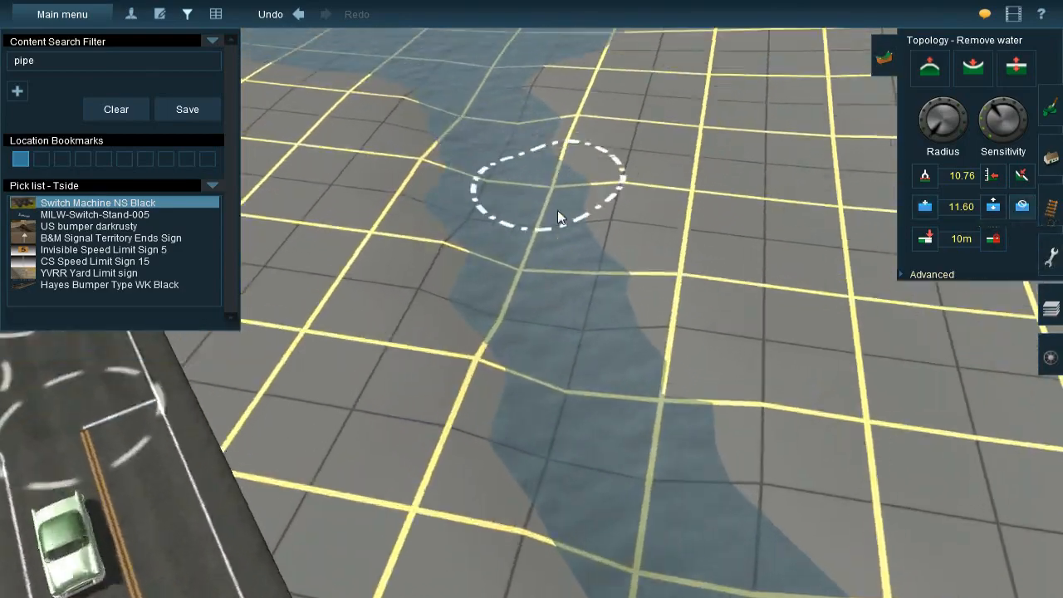
{"action": "left_click", "coordinate": [449, 308]}
{"action": "key", "text": "Left"}
{"action": "scroll", "coordinate": [631, 315], "scroll_direction": "down", "scroll_amount": 3}
{"action": "right_click", "coordinate": [738, 342]}
{"action": "mouse_move", "coordinate": [545, 219]}
{"action": "left_mouse_down"}
{"action": "mouse_move", "coordinate": [574, 138]}
{"action": "mouse_move", "coordinate": [561, 176]}
{"action": "left_mouse_up"}
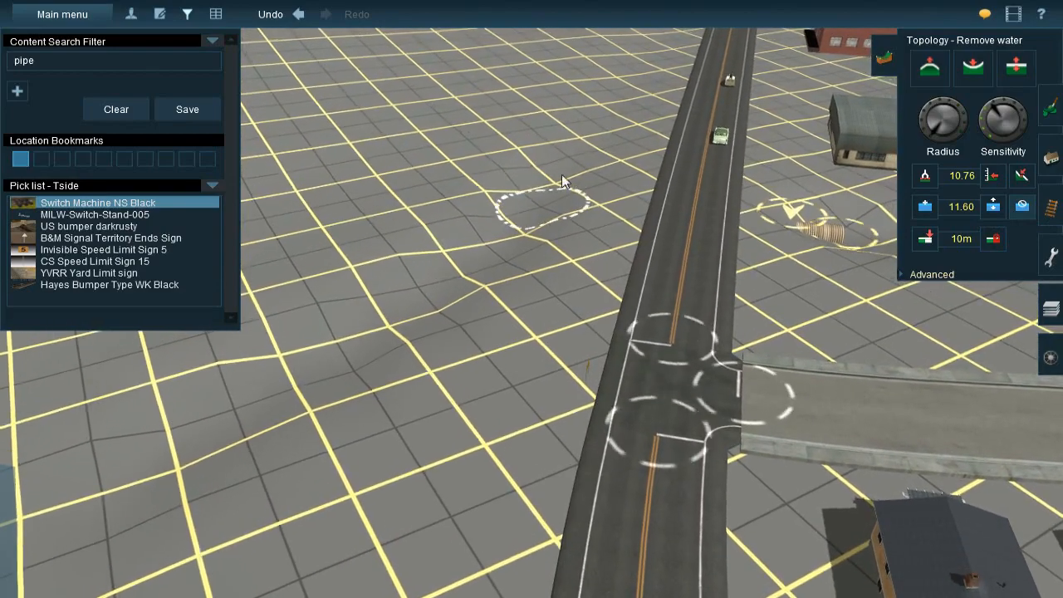
{"action": "right_click", "coordinate": [388, 420]}
{"action": "key", "text": "Left"}
Set the water height to 9 and add water at the ditch mouth to draw the pond's edge back
{"action": "left_click", "coordinate": [925, 206]}
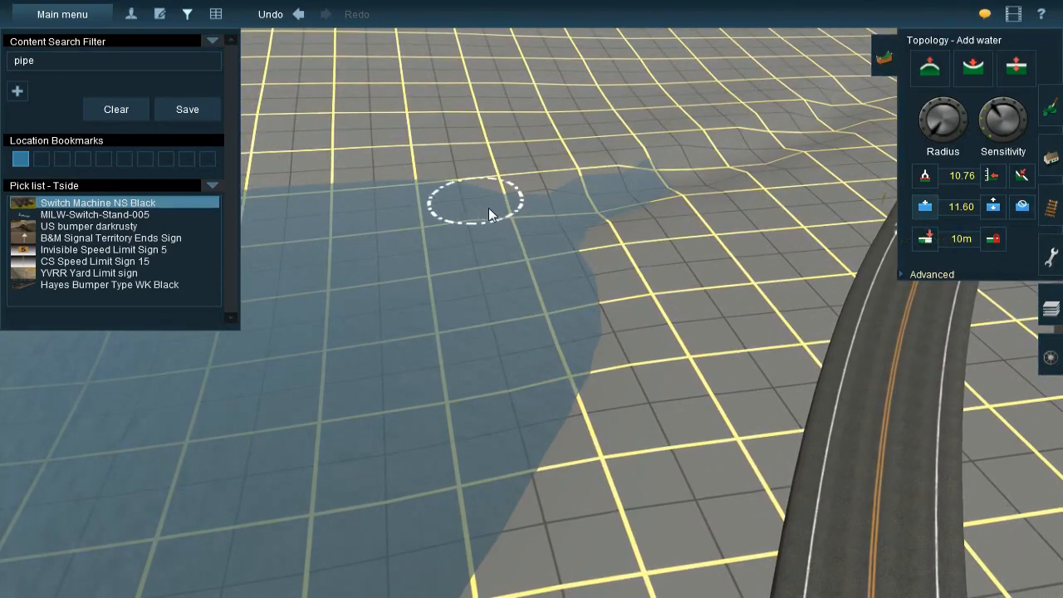
{"action": "key", "text": "Left"}
{"action": "right_click", "coordinate": [607, 251]}
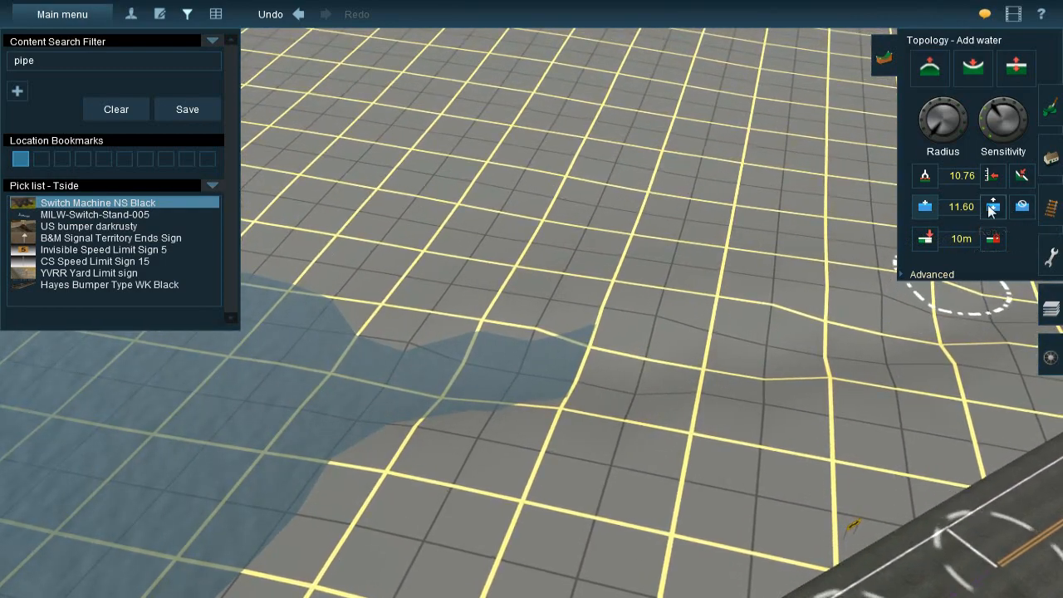
{"action": "left_click_drag", "start_coordinate": [968, 210], "coordinate": [939, 201]}
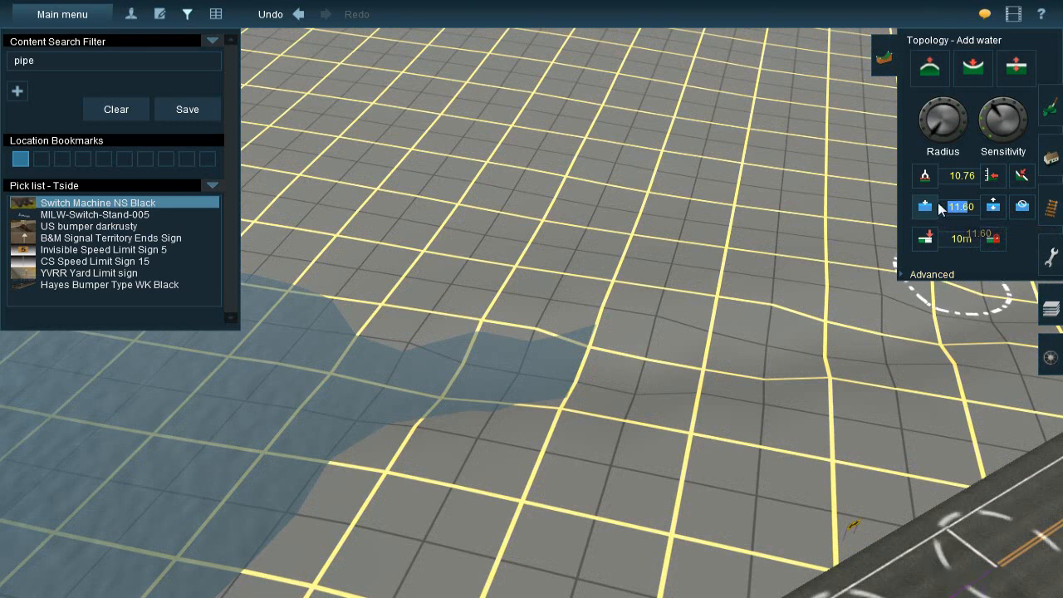
{"action": "type", "text": "0"}
{"action": "key", "text": "Return"}
{"action": "key", "text": "BackSpace"}
{"action": "type", "text": "9"}
{"action": "key", "text": "Return"}
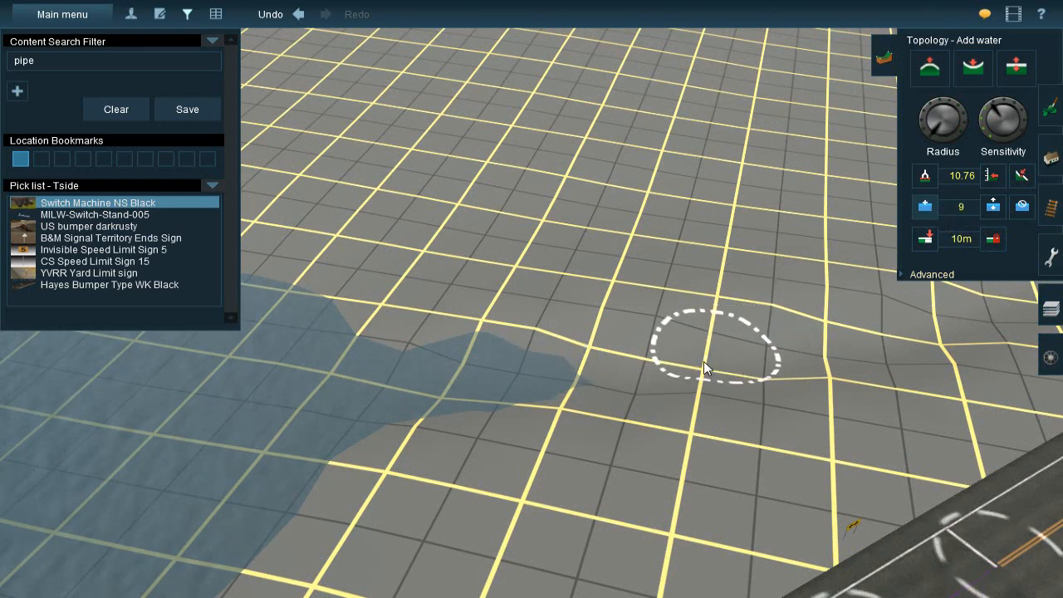
{"action": "left_click", "coordinate": [591, 388]}
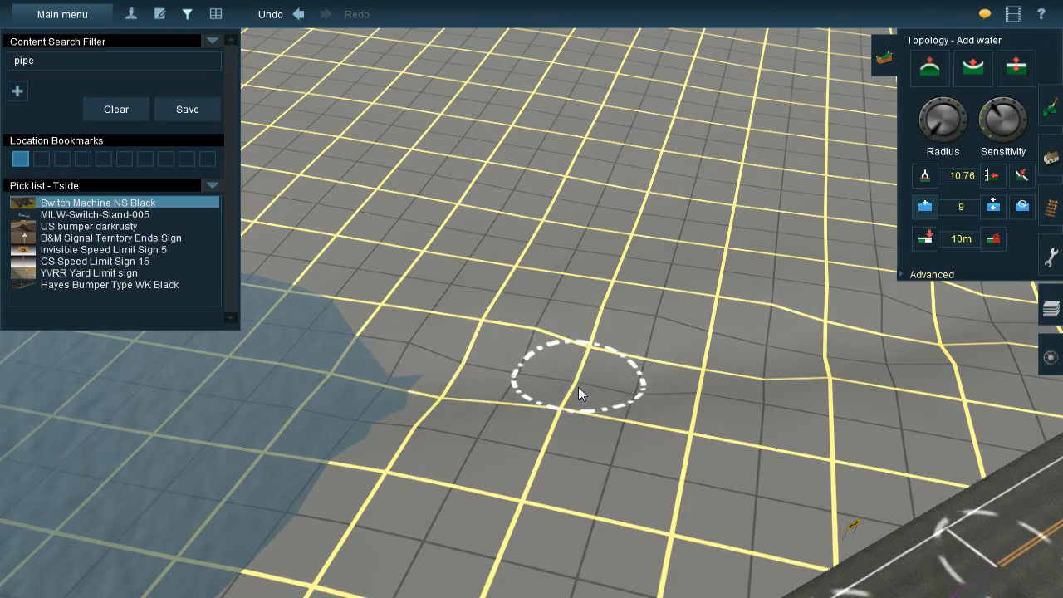
Filter the content for "embank" and lay an Embankment spline across the ditch mouth at the pond's edge
{"action": "key", "text": "Left"}
{"action": "key", "text": "Down"}
{"action": "key", "text": "Up"}
{"action": "key", "text": "Right"}
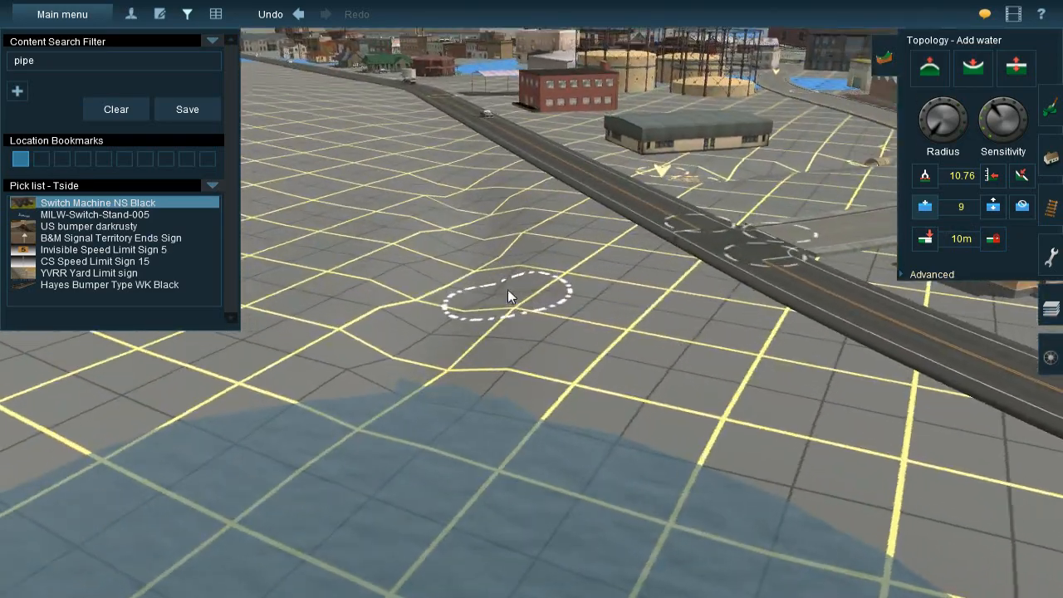
{"action": "key", "text": "Left"}
{"action": "key", "text": "Left"}
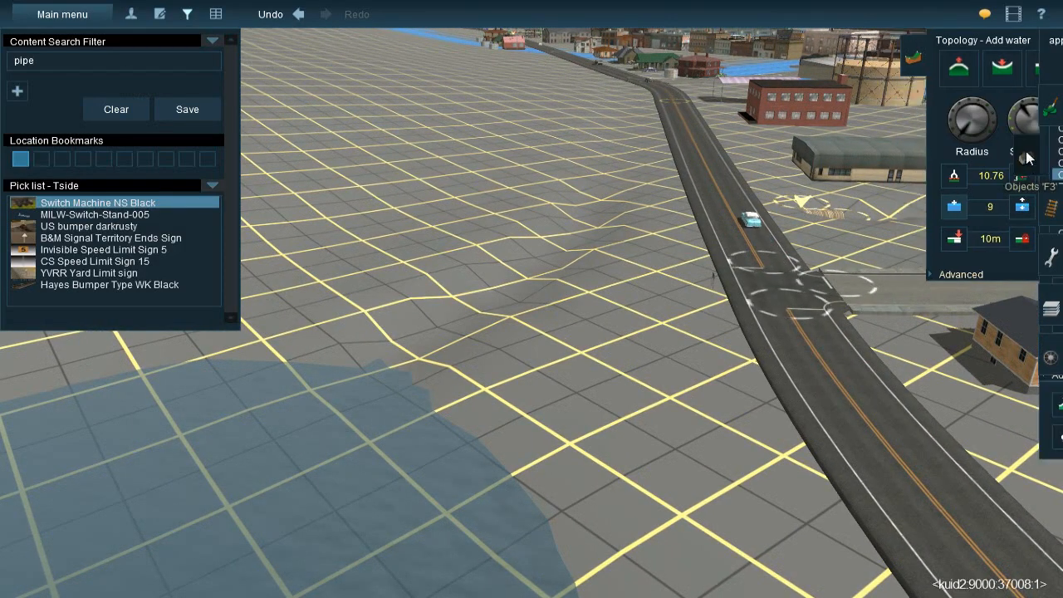
{"action": "left_click", "coordinate": [1027, 158]}
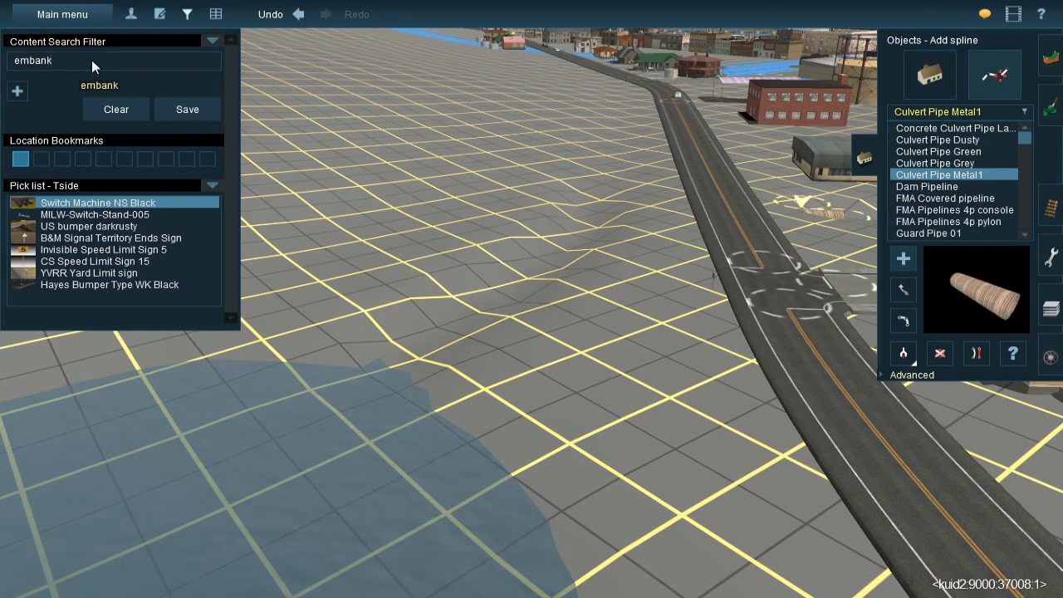
{"action": "right_click", "coordinate": [299, 275]}
{"action": "key", "text": "Left"}
{"action": "scroll", "coordinate": [560, 300], "scroll_direction": "up", "scroll_amount": 3}
{"action": "left_click_drag", "start_coordinate": [359, 246], "coordinate": [426, 353]}
{"action": "right_click", "coordinate": [424, 295]}
{"action": "key", "text": "Right"}
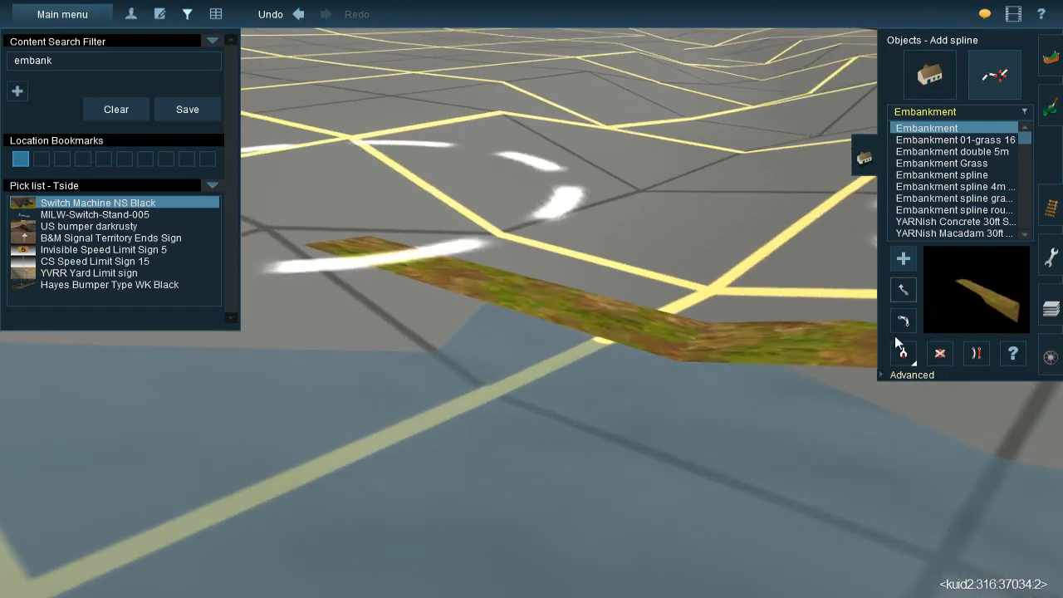
Adjust the spline height at the end of the embankment across the ditch mouth
{"action": "left_click", "coordinate": [907, 376]}
{"action": "left_click", "coordinate": [904, 404]}
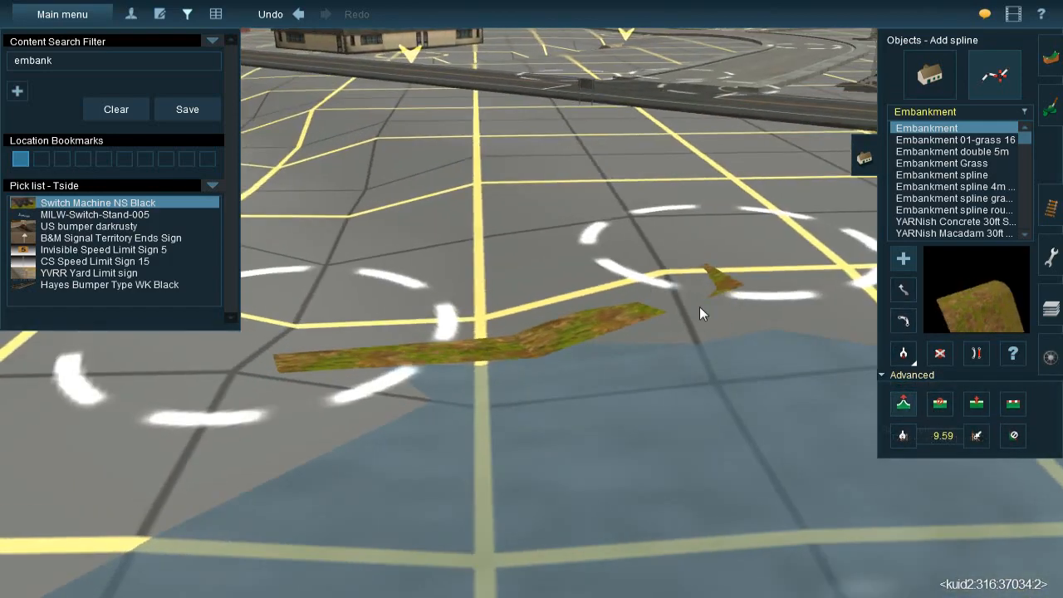
{"action": "left_click", "coordinate": [287, 371]}
{"action": "key", "text": "Left"}
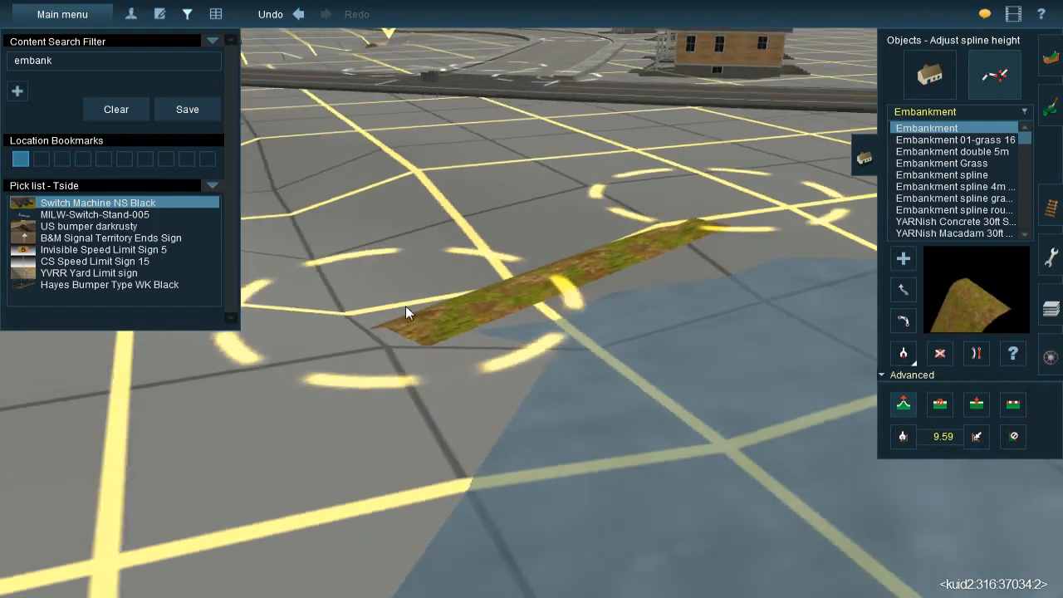
{"action": "scroll", "coordinate": [639, 321], "scroll_direction": "up", "scroll_amount": 2}
{"action": "key", "text": "Down"}
{"action": "key", "text": "Up"}
{"action": "key", "text": "Right"}
{"action": "key", "text": "Up"}
{"action": "key", "text": "Right"}
Move the embankment's end points so it sits closely along the pond's edge at the ditch mouth
{"action": "left_click", "coordinate": [904, 289]}
{"action": "left_click_drag", "start_coordinate": [735, 315], "coordinate": [807, 309]}
{"action": "scroll", "coordinate": [468, 296], "scroll_direction": "down", "scroll_amount": 3}
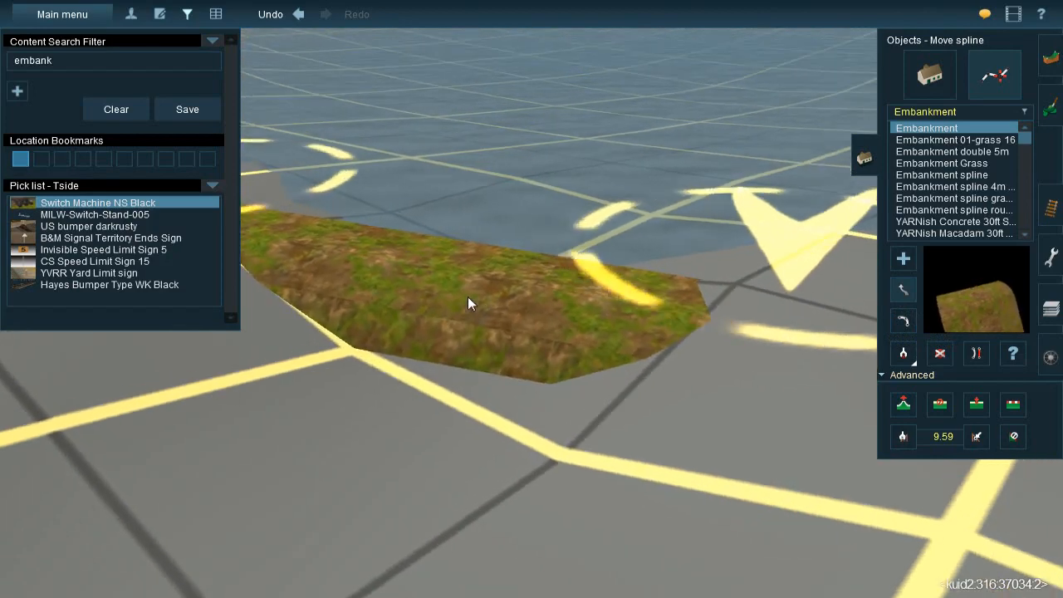
{"action": "key", "text": "Up"}
{"action": "key", "text": "Left"}
{"action": "left_click_drag", "start_coordinate": [566, 302], "coordinate": [530, 315]}
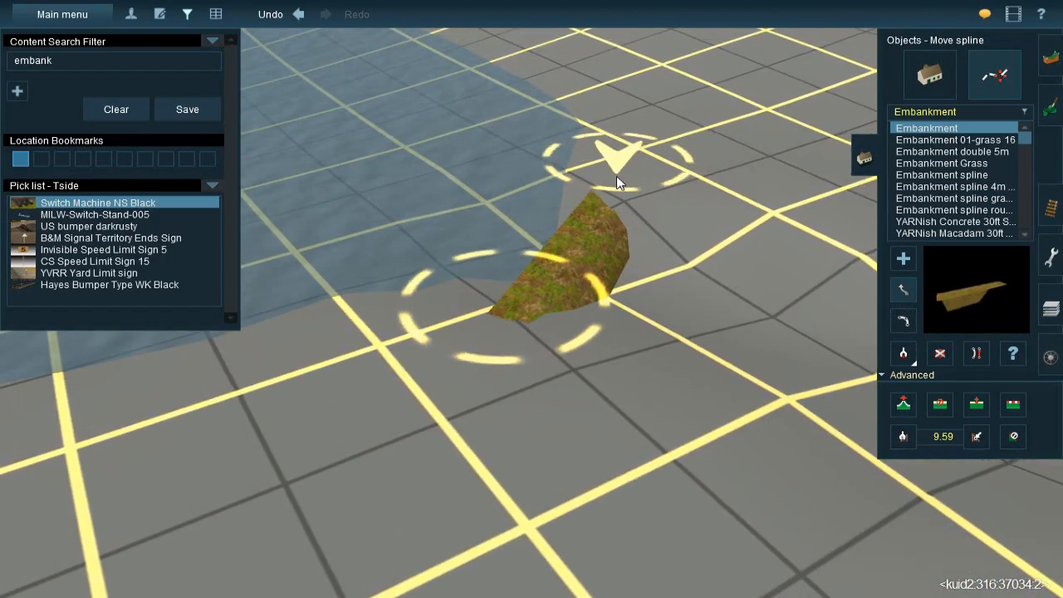
{"action": "key", "text": "Right"}
{"action": "key", "text": "Down"}
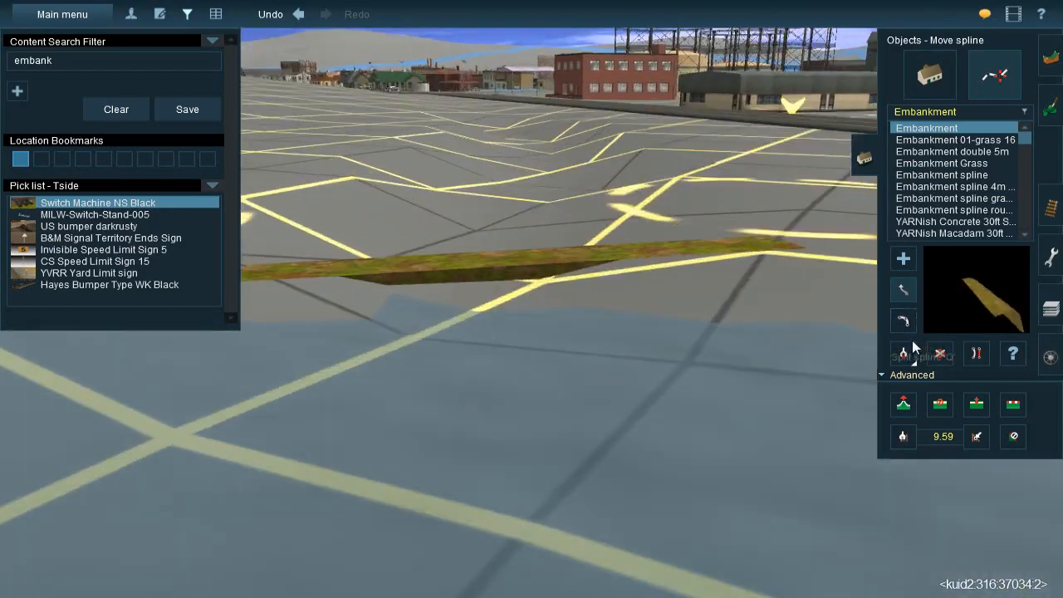
Pick up the vertex height of one embankment end and apply it to the other end
{"action": "key", "text": "Up"}
{"action": "key", "text": "Left"}
{"action": "scroll", "coordinate": [488, 307], "scroll_direction": "down", "scroll_amount": 3}
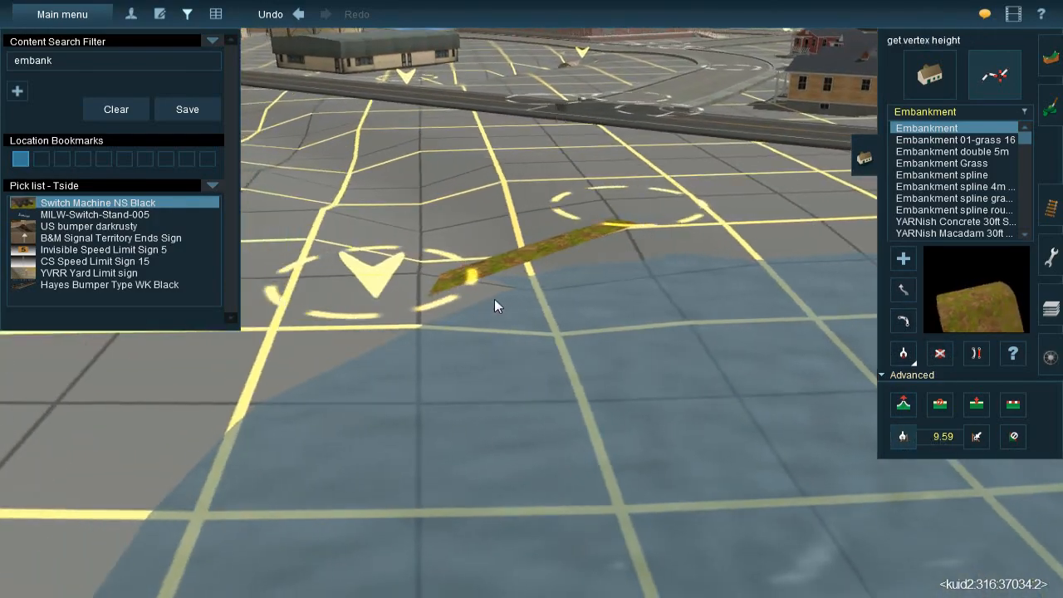
{"action": "left_click", "coordinate": [466, 290]}
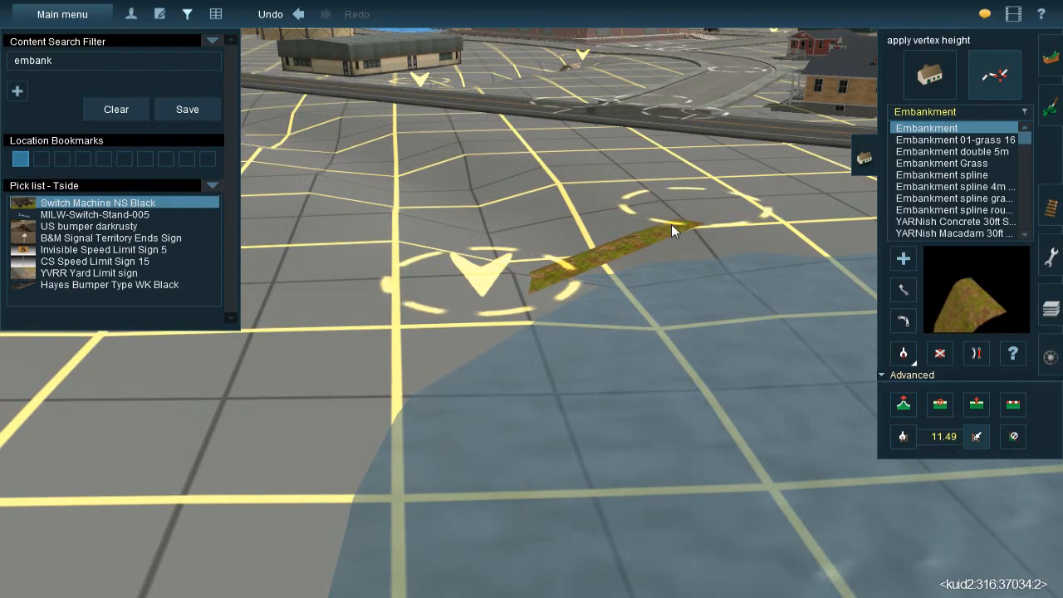
{"action": "left_click", "coordinate": [673, 228]}
{"action": "key", "text": "Right"}
Lay a second Embankment spline alongside the first one at the ditch mouth
{"action": "left_click", "coordinate": [905, 261]}
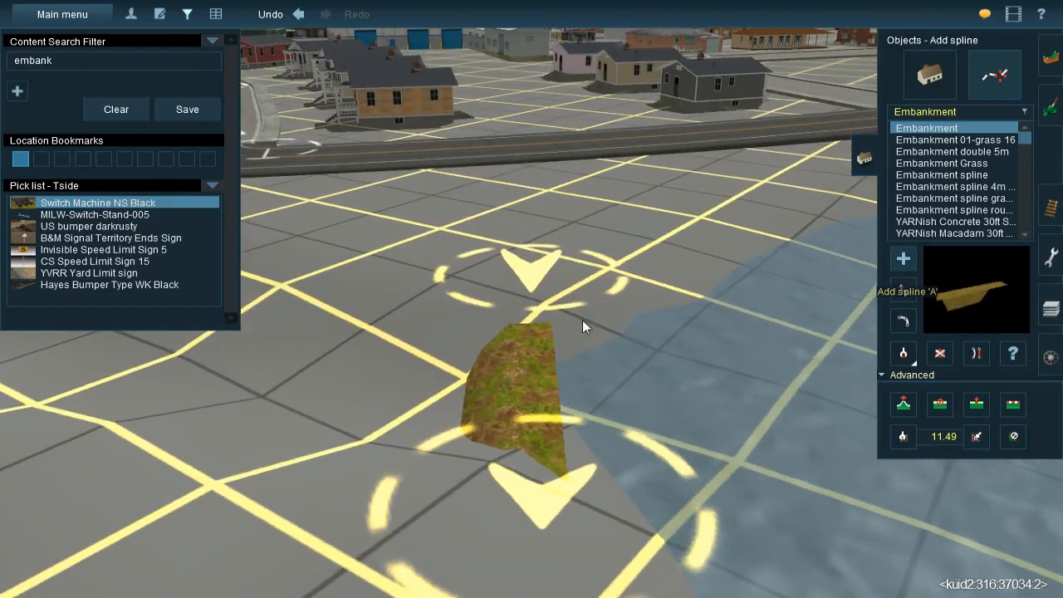
{"action": "key", "text": "Right"}
{"action": "right_click_drag", "start_coordinate": [603, 311], "coordinate": [461, 224]}
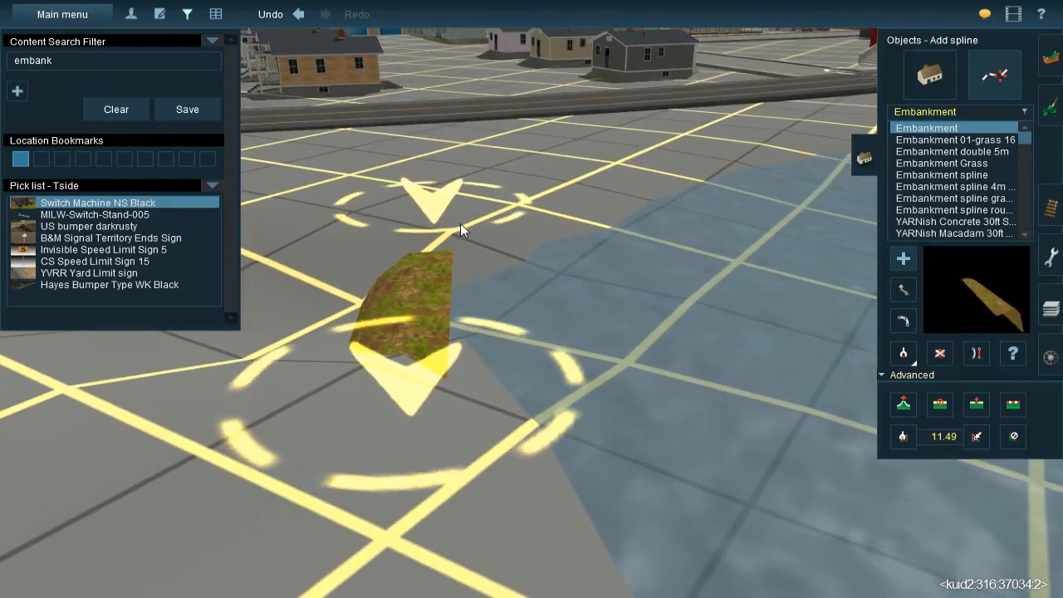
{"action": "left_click", "coordinate": [460, 223]}
{"action": "left_click", "coordinate": [455, 409]}
{"action": "right_click", "coordinate": [460, 355]}
Apply the vertex height 11.49 to both ends of the second embankment
{"action": "key", "text": "Right"}
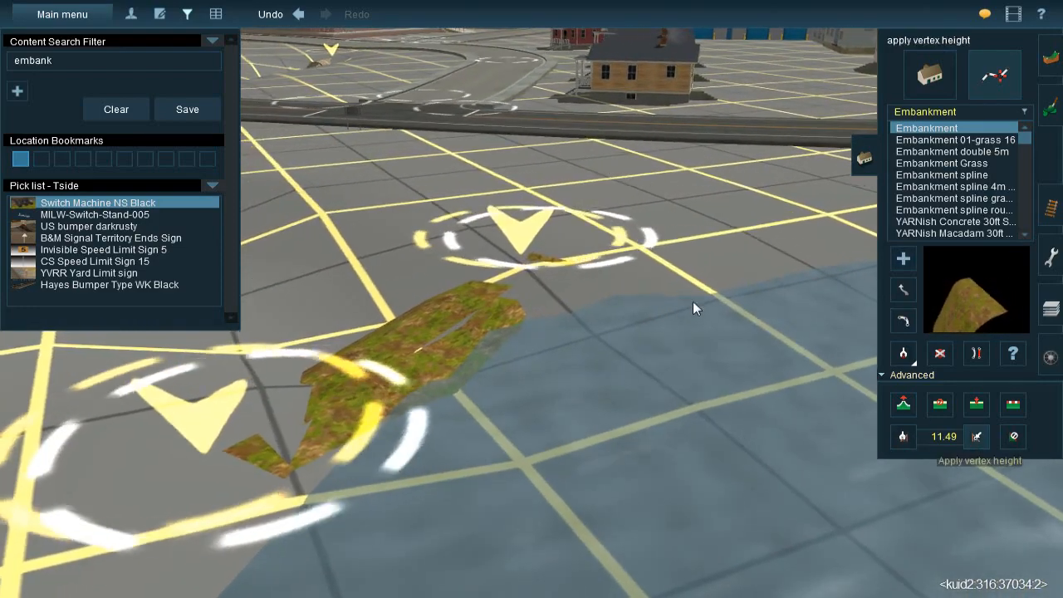
{"action": "left_click", "coordinate": [559, 268]}
{"action": "left_click", "coordinate": [212, 465]}
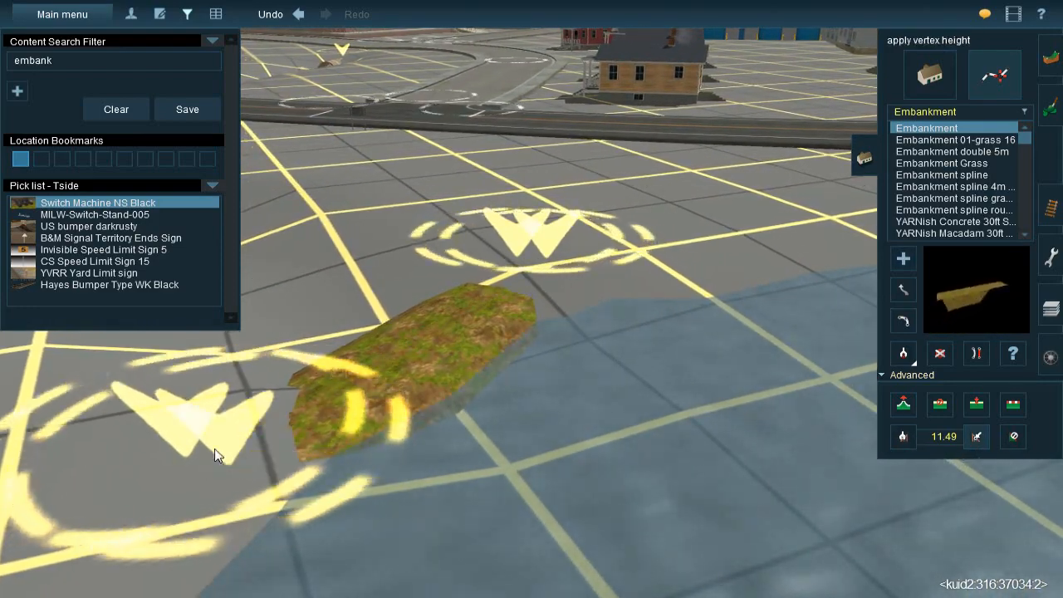
{"action": "right_click", "coordinate": [206, 459]}
{"action": "key", "text": "Left"}
{"action": "right_click", "coordinate": [467, 278]}
{"action": "scroll", "coordinate": [535, 313], "scroll_direction": "up", "scroll_amount": 3}
{"action": "key", "text": "Right"}
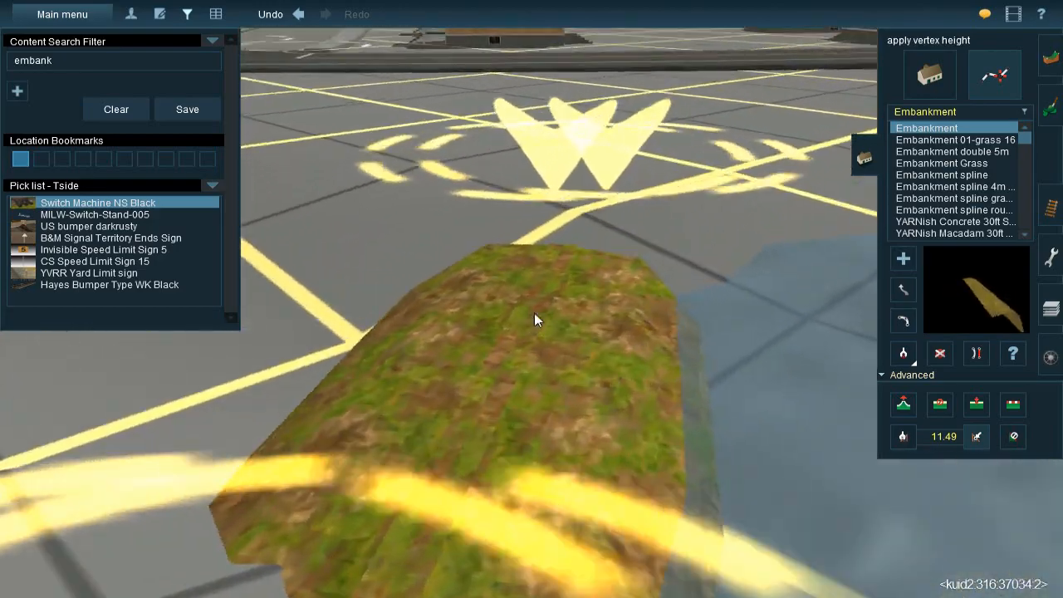
{"action": "scroll", "coordinate": [526, 308], "scroll_direction": "down", "scroll_amount": 2}
{"action": "key", "text": "Left"}
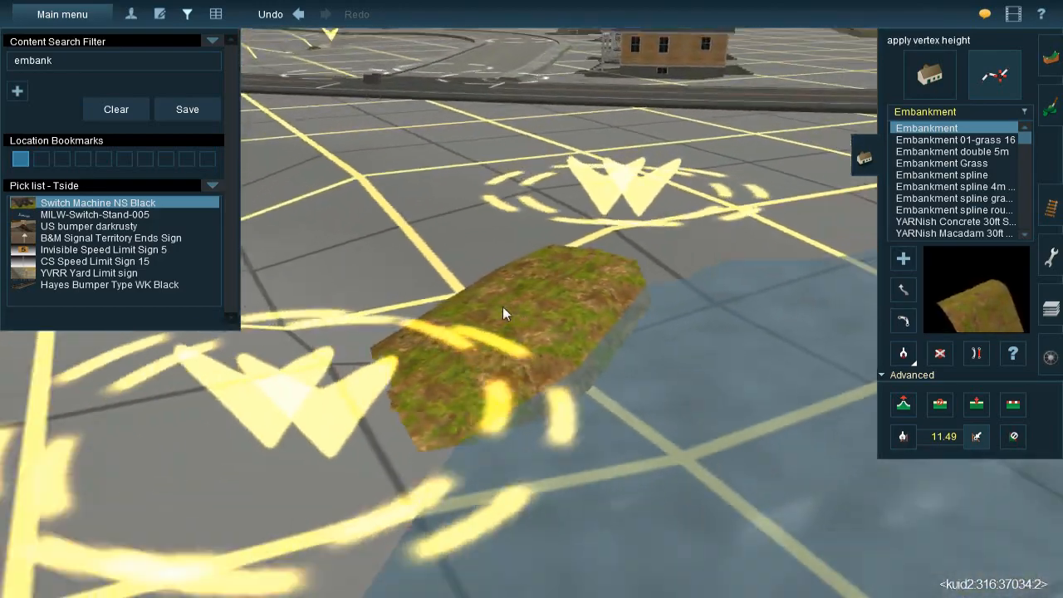
Pick up Culvert Pipe Metal1 from the existing pipe and lay a short culvert in the ditch on the highway's pond side
{"action": "middle_click_drag", "start_coordinate": [503, 306], "coordinate": [408, 326]}
{"action": "scroll", "coordinate": [492, 323], "scroll_direction": "down", "scroll_amount": 2}
{"action": "scroll", "coordinate": [499, 353], "scroll_direction": "down", "scroll_amount": 2}
{"action": "middle_click_drag", "start_coordinate": [508, 356], "coordinate": [565, 286]}
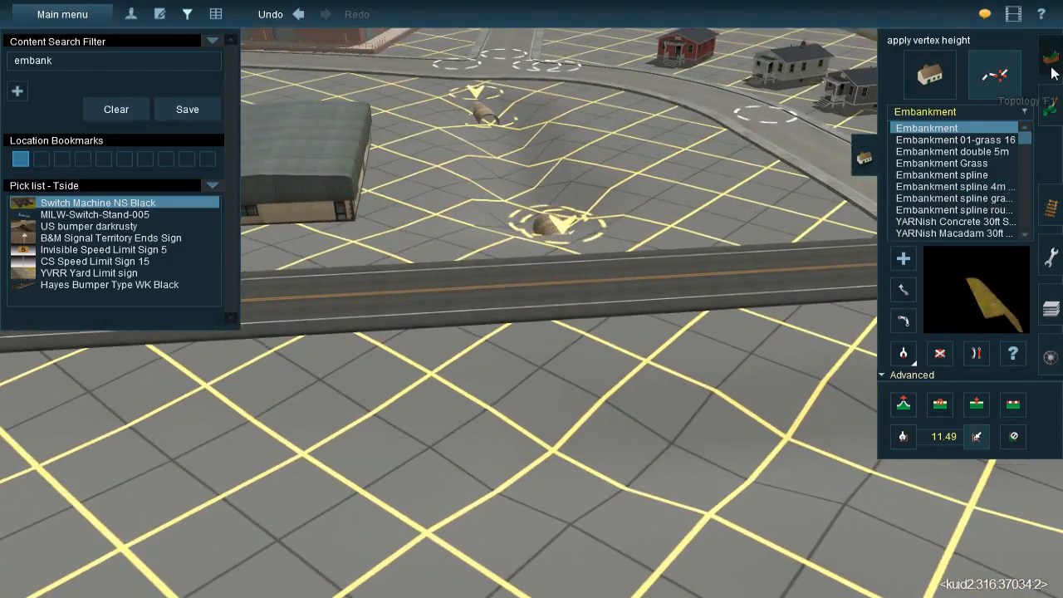
{"action": "left_click", "coordinate": [1050, 59]}
{"action": "left_click", "coordinate": [1049, 158]}
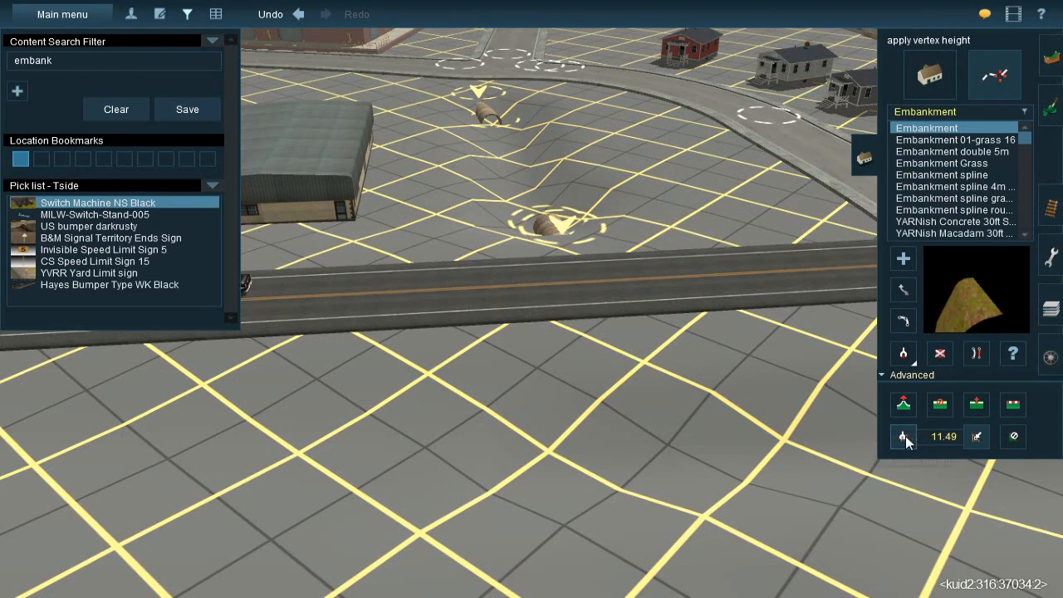
{"action": "left_click", "coordinate": [908, 353]}
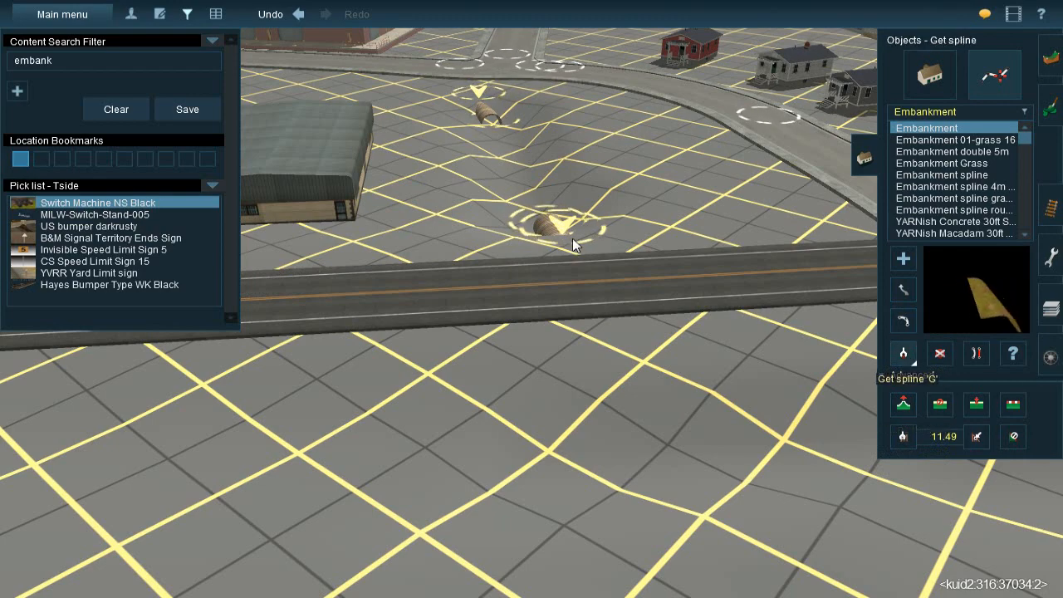
{"action": "left_click", "coordinate": [558, 225]}
{"action": "right_click_drag", "start_coordinate": [521, 352], "coordinate": [541, 307]}
{"action": "left_click", "coordinate": [541, 307]}
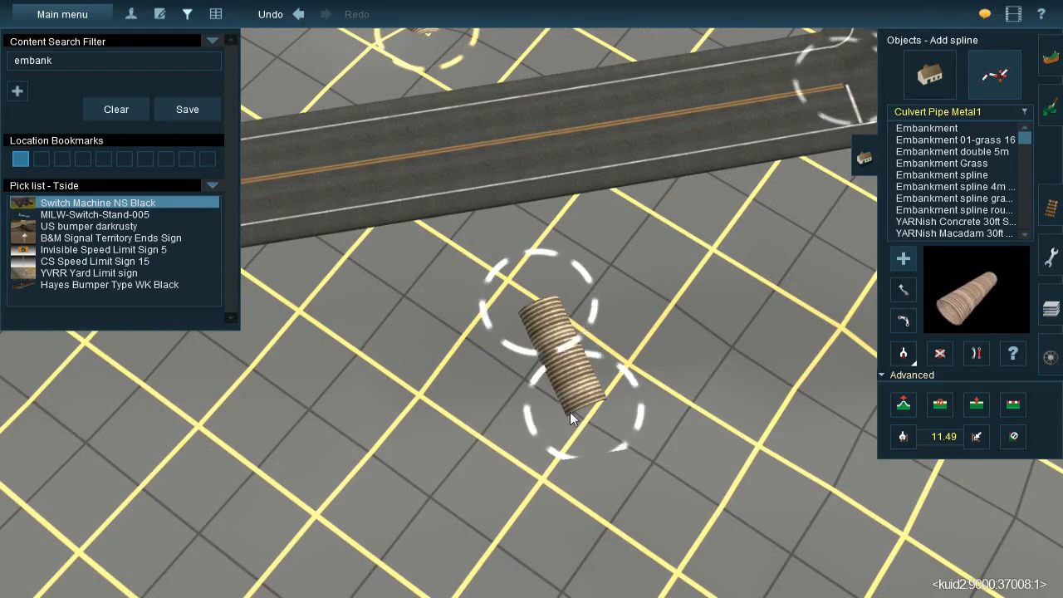
{"action": "left_click", "coordinate": [569, 404]}
Apply the vertex height of the pipe across the highway to both ends of the new culvert and shift its position in the ditch
{"action": "right_click_drag", "start_coordinate": [569, 405], "coordinate": [643, 328]}
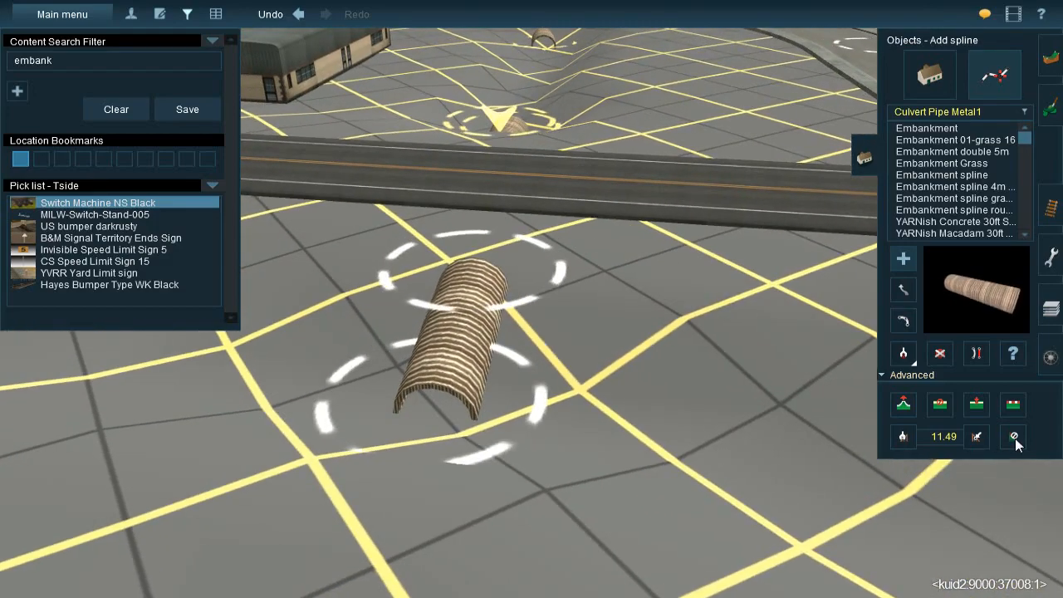
{"action": "left_click", "coordinate": [973, 438]}
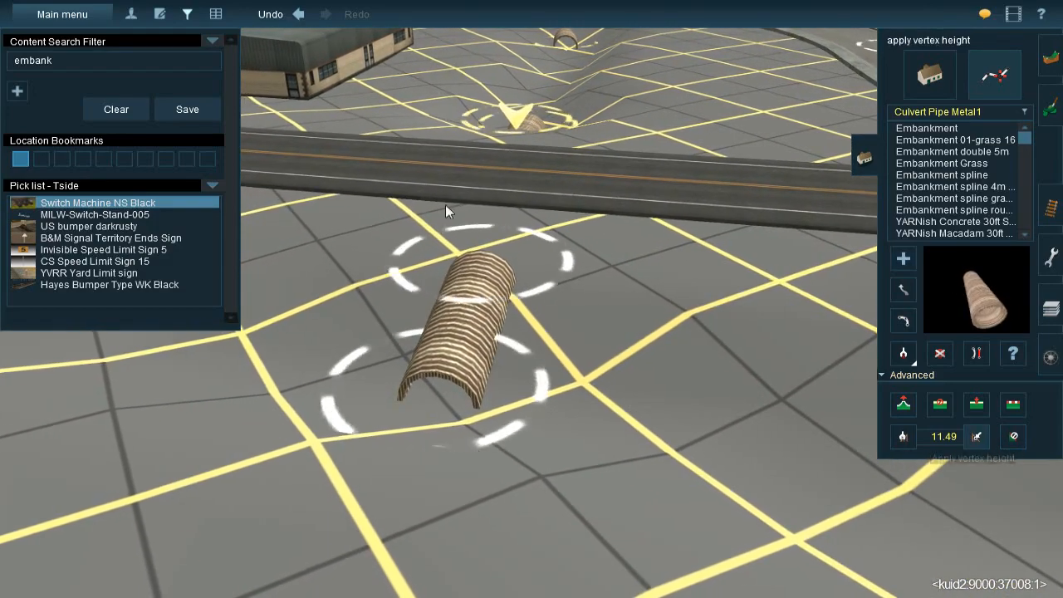
{"action": "left_click", "coordinate": [522, 119]}
{"action": "left_click", "coordinate": [978, 436]}
{"action": "left_click", "coordinate": [499, 284]}
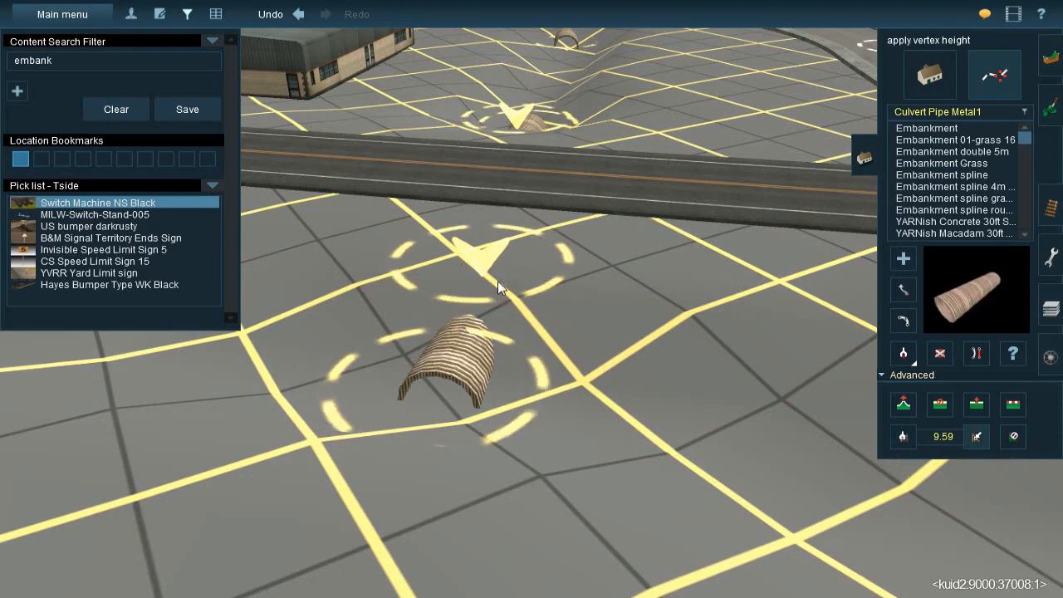
{"action": "right_click_drag", "start_coordinate": [445, 384], "coordinate": [848, 269]}
{"action": "left_click", "coordinate": [904, 289]}
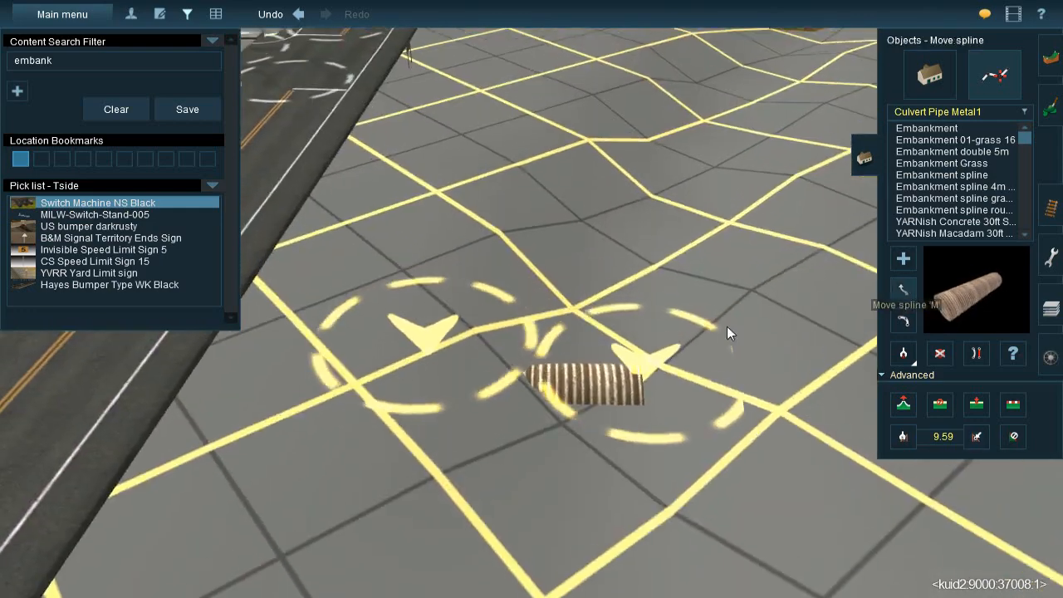
{"action": "right_click_drag", "start_coordinate": [578, 394], "coordinate": [518, 293]}
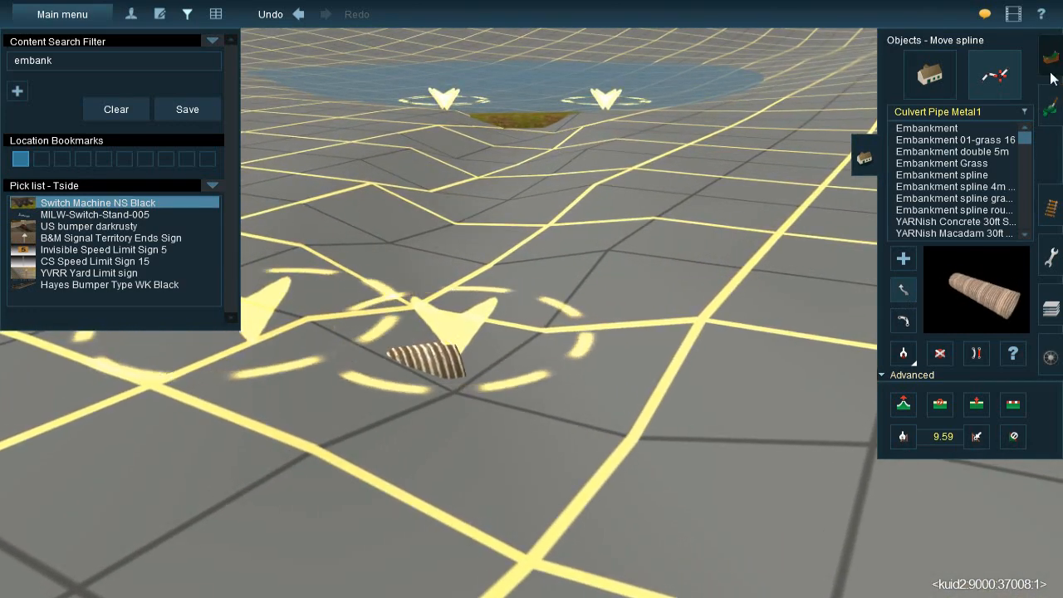
Lower the ground in front of the new culvert's mouth with the Height down operation
{"action": "left_click", "coordinate": [1051, 100]}
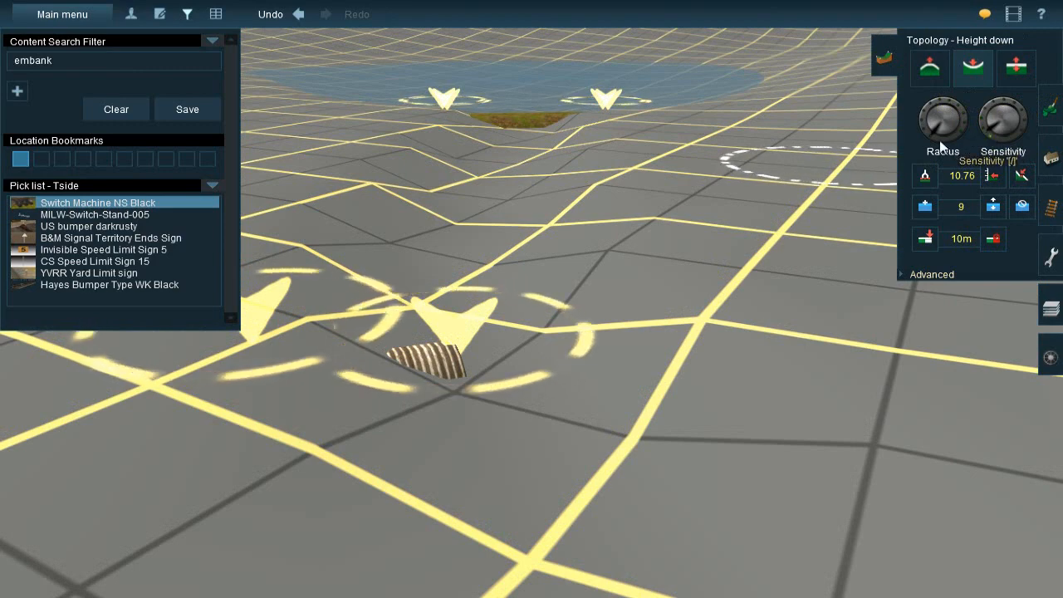
{"action": "left_click", "coordinate": [549, 376]}
{"action": "left_click", "coordinate": [538, 379]}
{"action": "right_click_drag", "start_coordinate": [509, 301], "coordinate": [498, 304]}
Examine the culverts and ditches from the pond across the highway and back through town to the railway
{"action": "key", "text": "Up"}
{"action": "key", "text": "Right"}
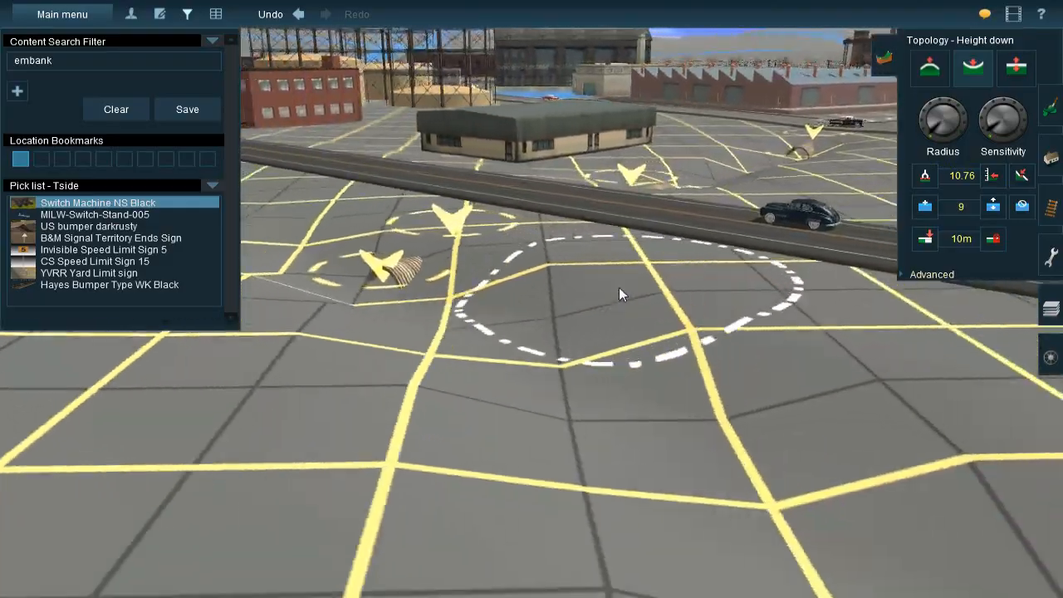
{"action": "key", "text": "Right"}
{"action": "right_click", "coordinate": [581, 258]}
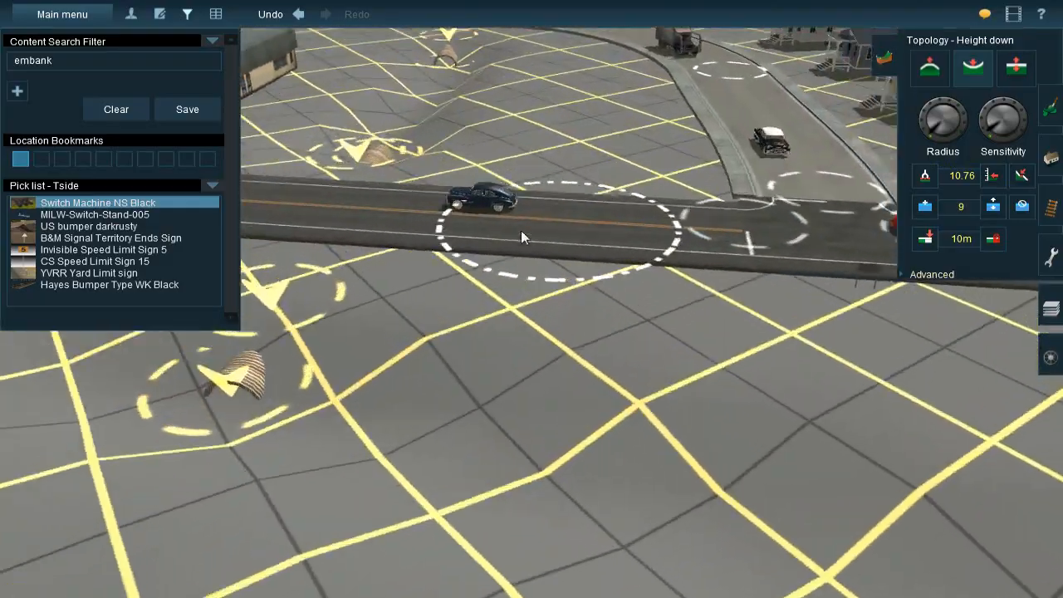
{"action": "right_click", "coordinate": [417, 231]}
{"action": "key", "text": "Right"}
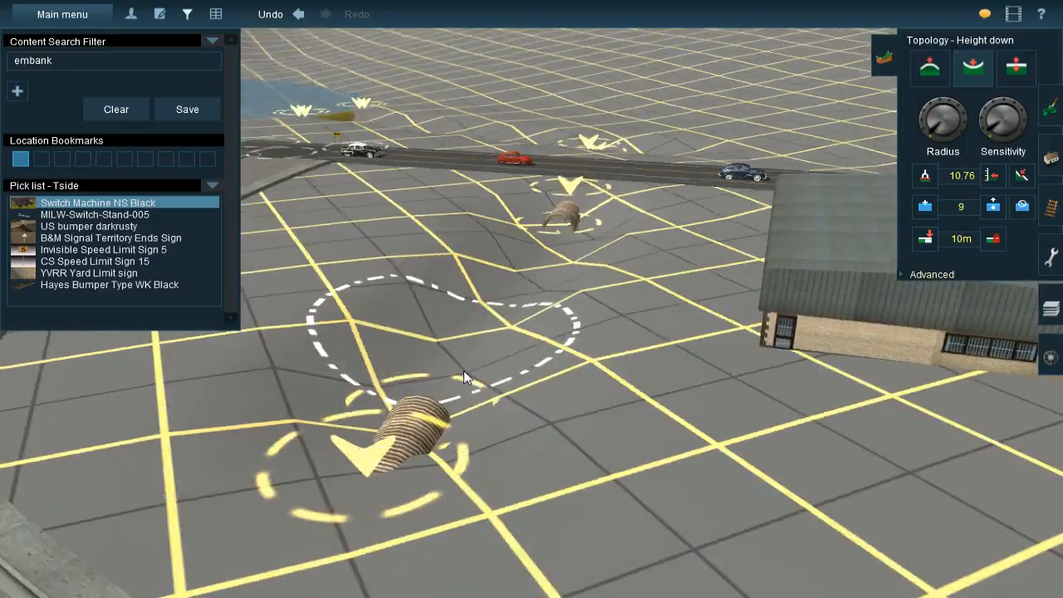
{"action": "right_click", "coordinate": [506, 376]}
{"action": "key", "text": "Up"}
{"action": "right_click", "coordinate": [517, 415]}
{"action": "right_click", "coordinate": [518, 449]}
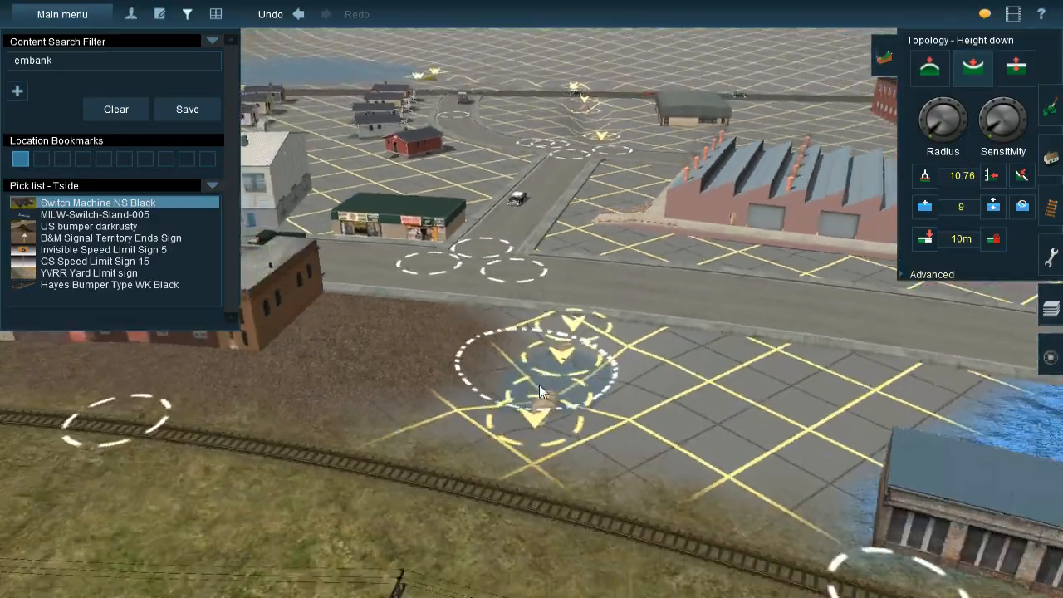
Adjust the water level between the two metal culverts beside the railway to 10.14
{"action": "right_click", "coordinate": [539, 384]}
{"action": "scroll", "coordinate": [533, 286], "scroll_direction": "up", "scroll_amount": 3}
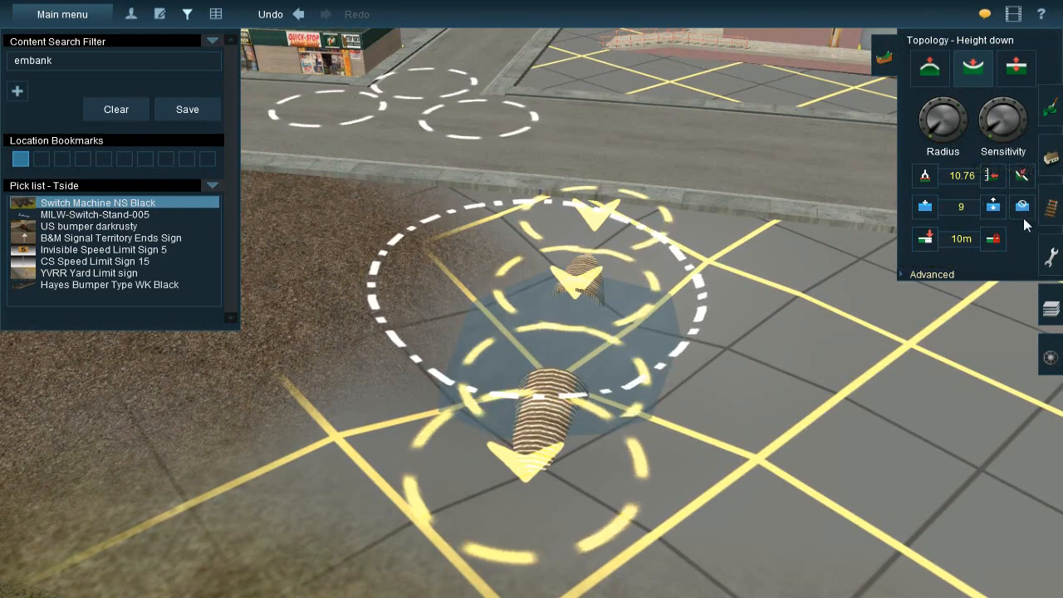
{"action": "left_click_drag", "start_coordinate": [613, 344], "coordinate": [616, 353]}
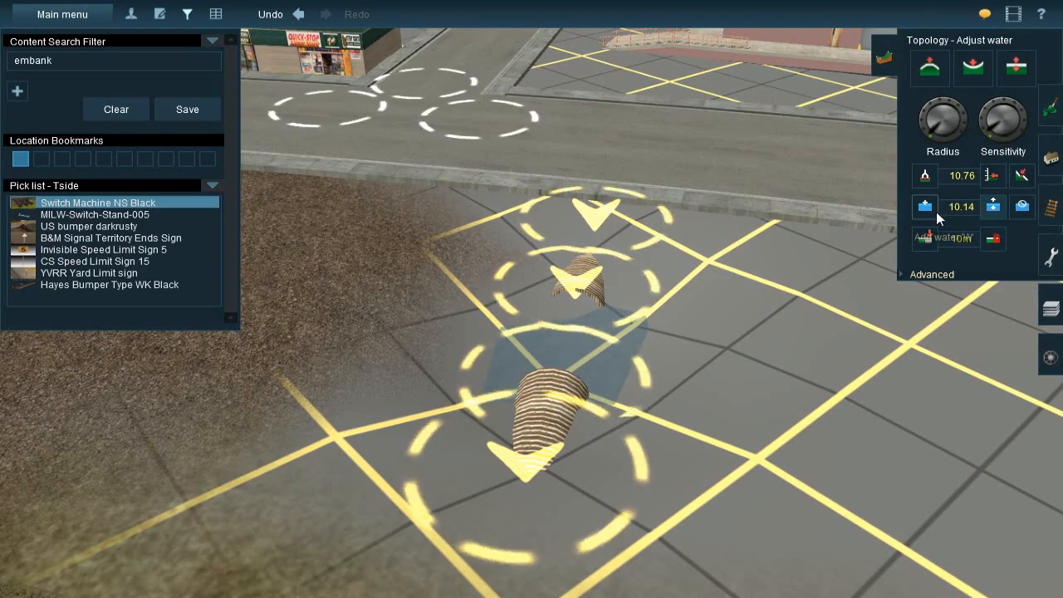
Add water at height 10.14 along the drainage ditch between the culverts and on the pond side of the highway
{"action": "right_click_drag", "start_coordinate": [552, 216], "coordinate": [454, 294]}
{"action": "left_click_drag", "start_coordinate": [454, 293], "coordinate": [442, 155]}
{"action": "right_click_drag", "start_coordinate": [456, 139], "coordinate": [526, 232]}
{"action": "scroll", "coordinate": [473, 368], "scroll_direction": "down", "scroll_amount": 3}
{"action": "right_click", "coordinate": [527, 232]}
{"action": "mouse_move", "coordinate": [655, 300]}
{"action": "left_mouse_down"}
{"action": "mouse_move", "coordinate": [555, 298]}
{"action": "mouse_move", "coordinate": [626, 323]}
{"action": "left_mouse_up"}
{"action": "right_click_drag", "start_coordinate": [756, 329], "coordinate": [515, 208]}
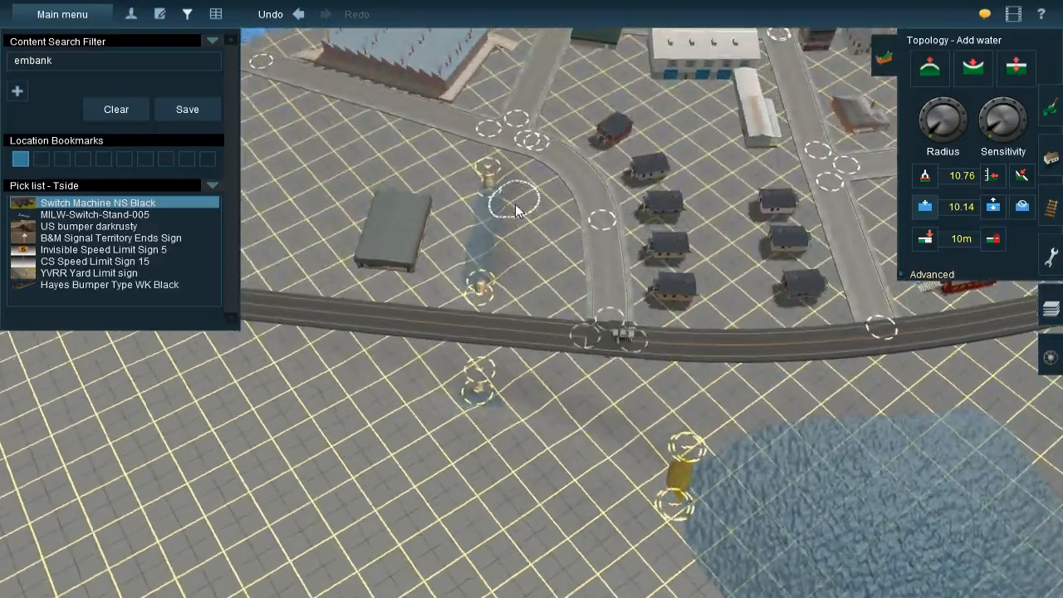
{"action": "scroll", "coordinate": [515, 208], "scroll_direction": "down", "scroll_amount": 5}
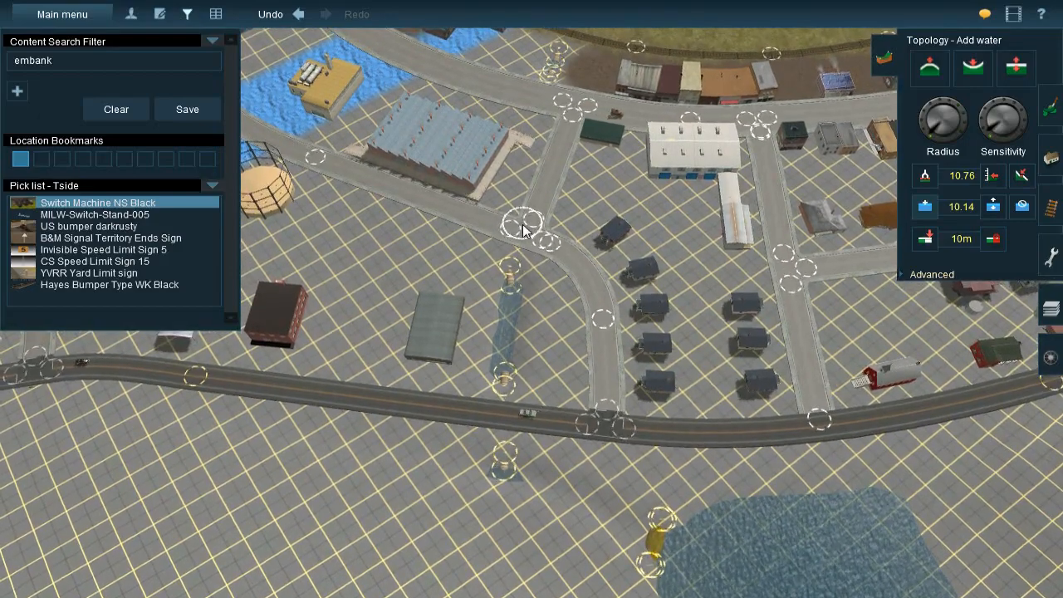
Shift the ends of the metal culvert splines on both sides of the highway slightly
{"action": "scroll", "coordinate": [511, 372], "scroll_direction": "up", "scroll_amount": 8}
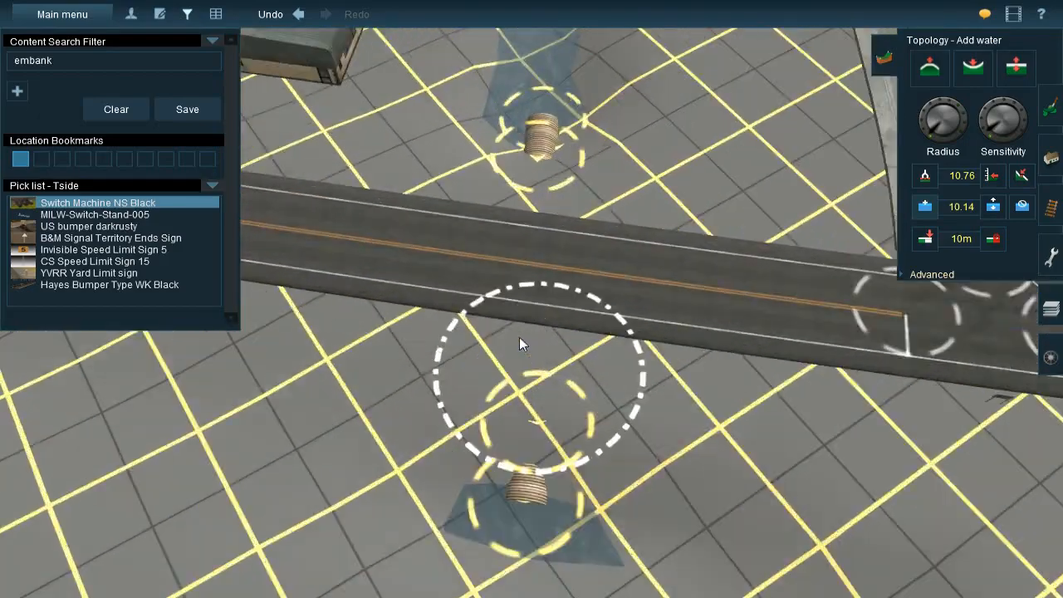
{"action": "scroll", "coordinate": [521, 349], "scroll_direction": "up", "scroll_amount": 4}
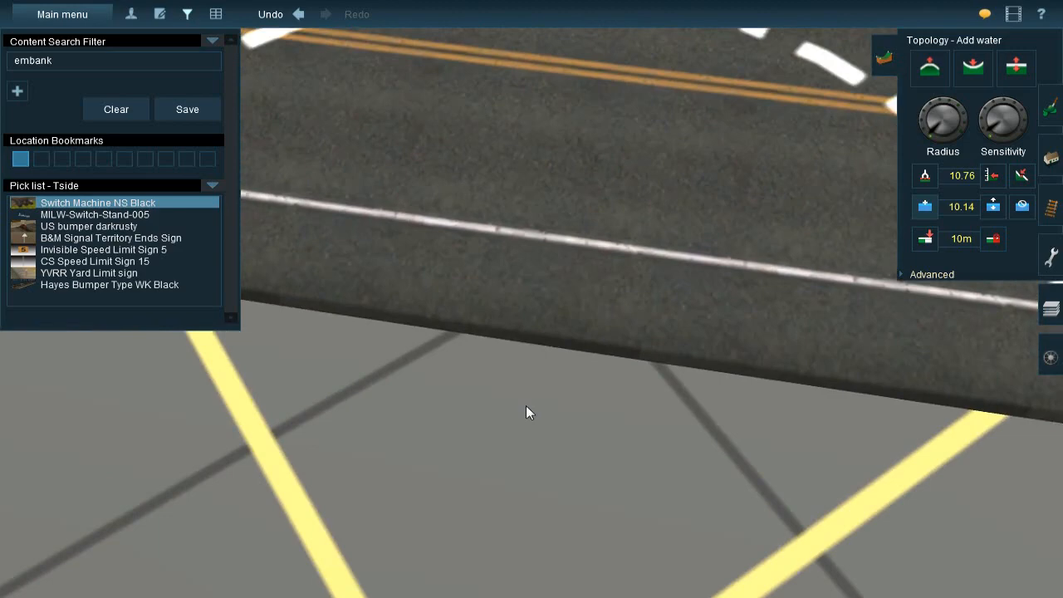
{"action": "scroll", "coordinate": [529, 404], "scroll_direction": "down", "scroll_amount": 4}
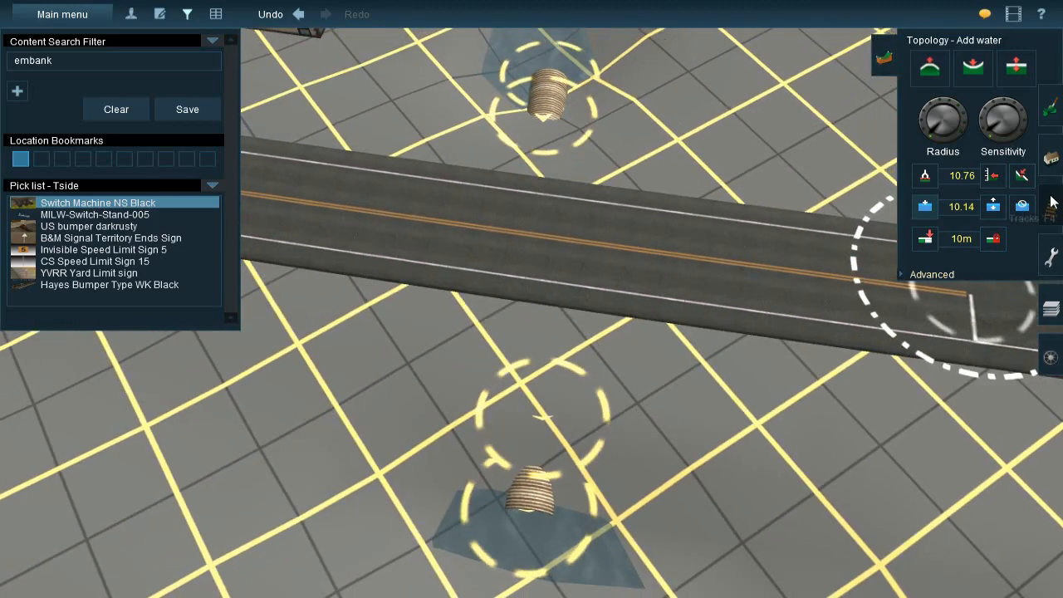
{"action": "left_click", "coordinate": [1051, 202]}
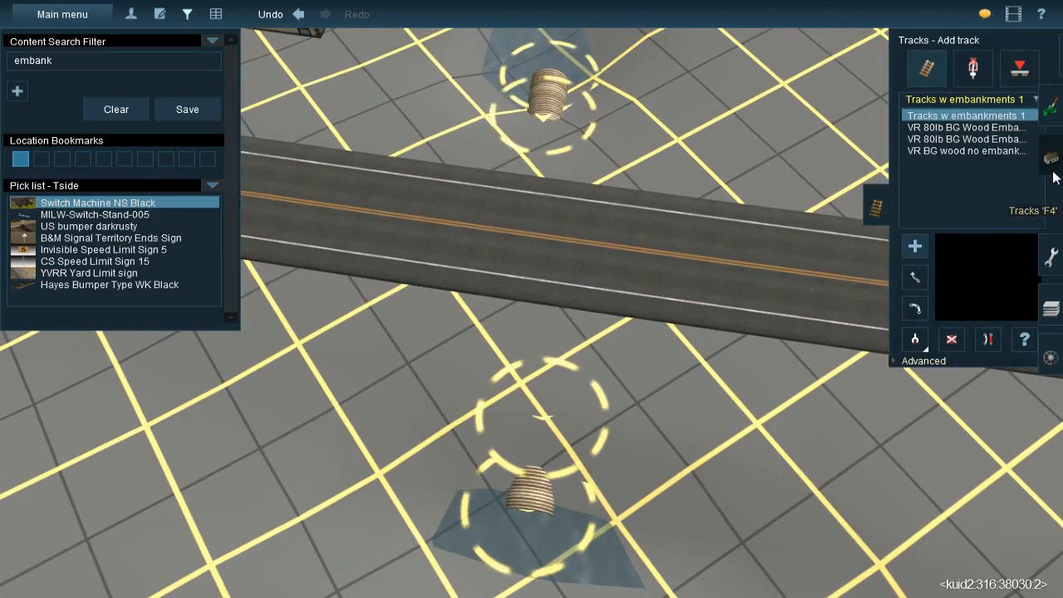
{"action": "left_click", "coordinate": [1051, 165]}
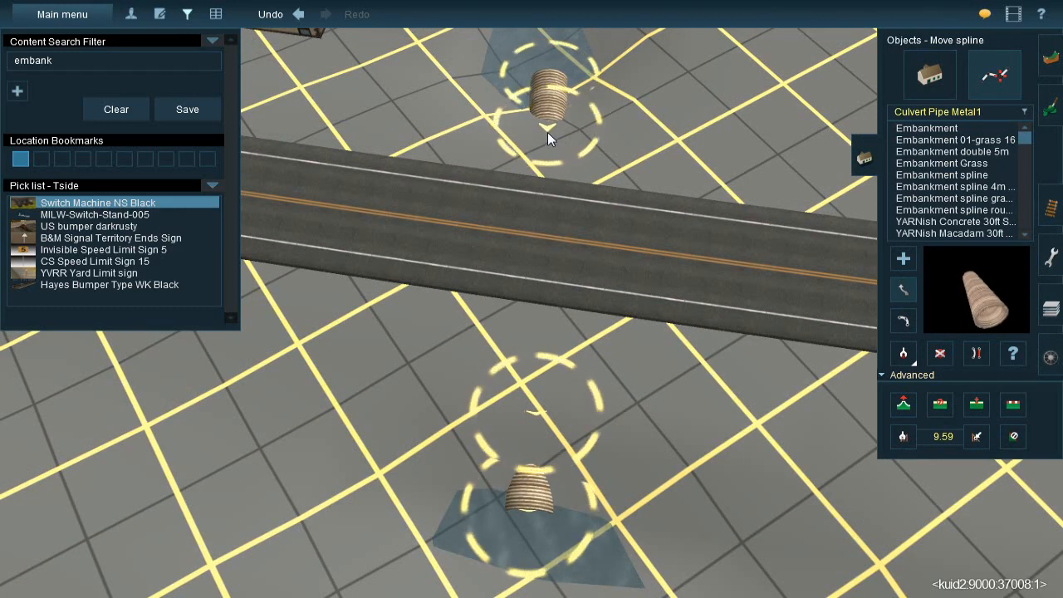
{"action": "scroll", "coordinate": [544, 138], "scroll_direction": "down", "scroll_amount": 5}
{"action": "right_click_drag", "start_coordinate": [544, 138], "coordinate": [519, 302]}
Examine the ditch, culverts and neighbouring lots from the highway through town to the saw-tooth-roofed factory
{"action": "scroll", "coordinate": [532, 340], "scroll_direction": "down", "scroll_amount": 3}
{"action": "key", "text": "Down"}
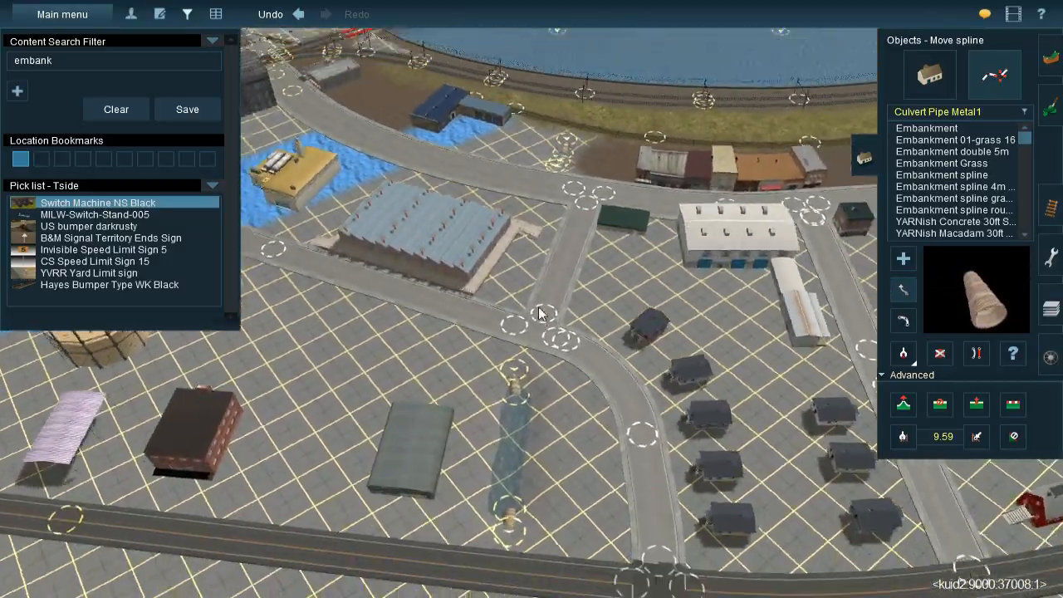
{"action": "key", "text": "Right"}
{"action": "key", "text": "Left"}
{"action": "key", "text": "Up"}
{"action": "scroll", "coordinate": [509, 260], "scroll_direction": "up", "scroll_amount": 4}
{"action": "key", "text": "Left"}
{"action": "right_click_drag", "start_coordinate": [504, 261], "coordinate": [541, 365]}
{"action": "key", "text": "Down"}
{"action": "key", "text": "Left"}
{"action": "key", "text": "Up"}
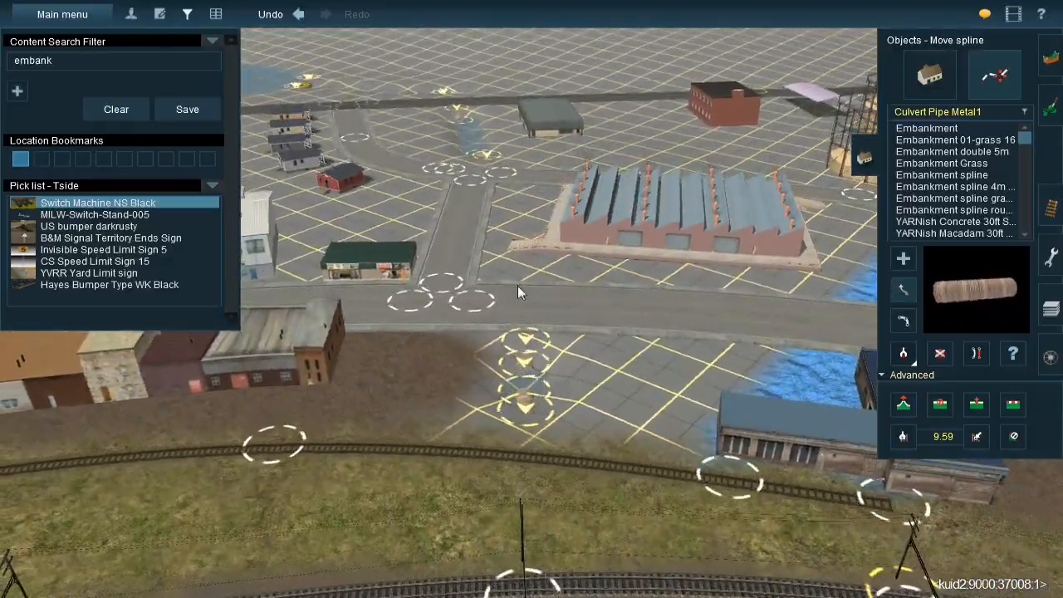
{"action": "right_click_drag", "start_coordinate": [518, 284], "coordinate": [768, 291]}
{"action": "key", "text": "Up"}
{"action": "key", "text": "Left"}
{"action": "key", "text": "Left"}
{"action": "key", "text": "Up"}
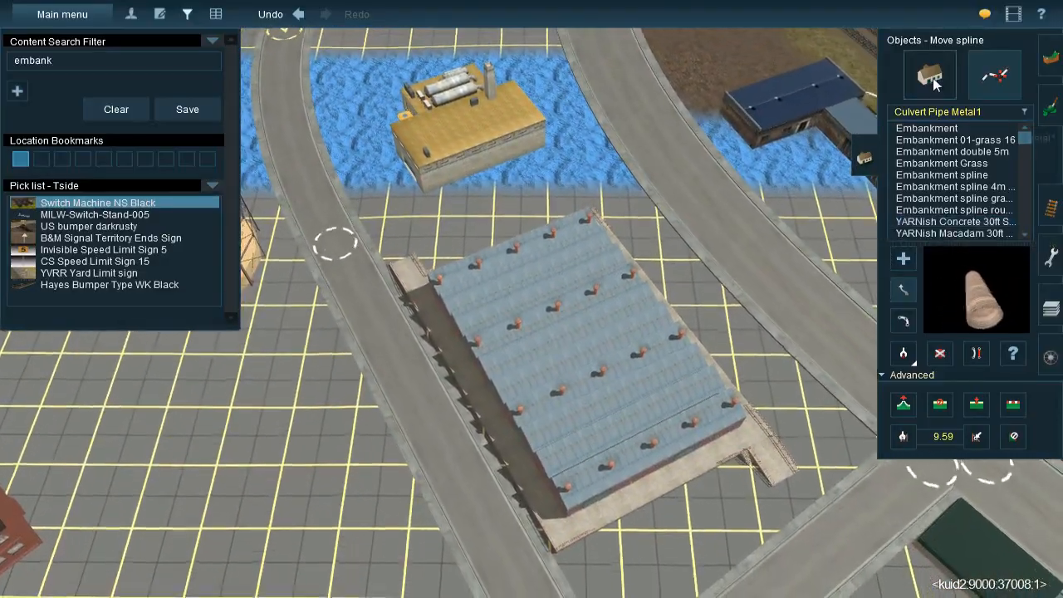
Move the saw-tooth-roofed factory along the road, closer to the yellow-roofed plant
{"action": "left_click", "coordinate": [929, 75]}
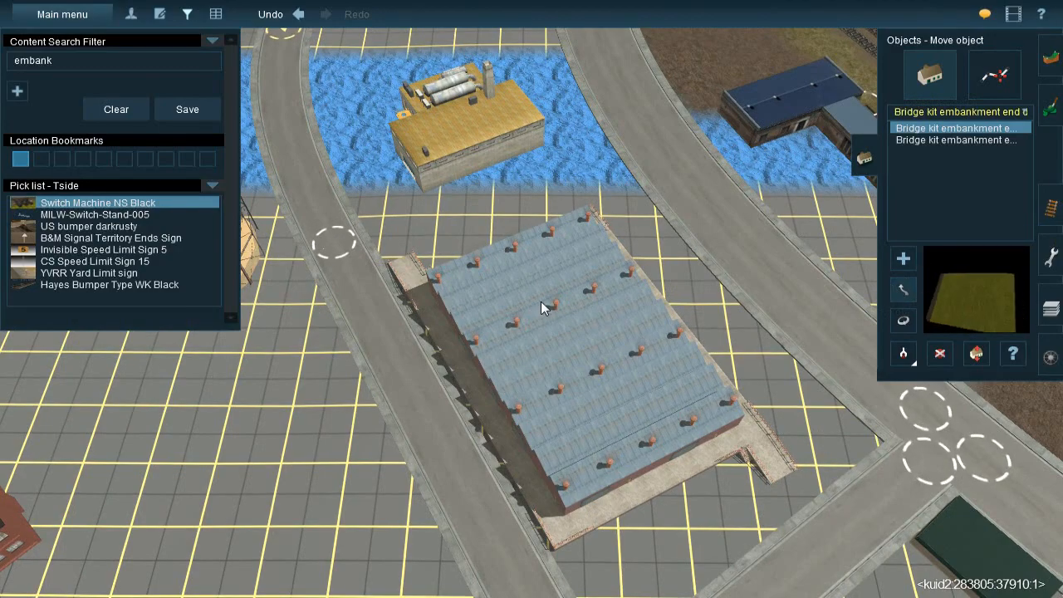
{"action": "left_click_drag", "start_coordinate": [541, 302], "coordinate": [521, 265]}
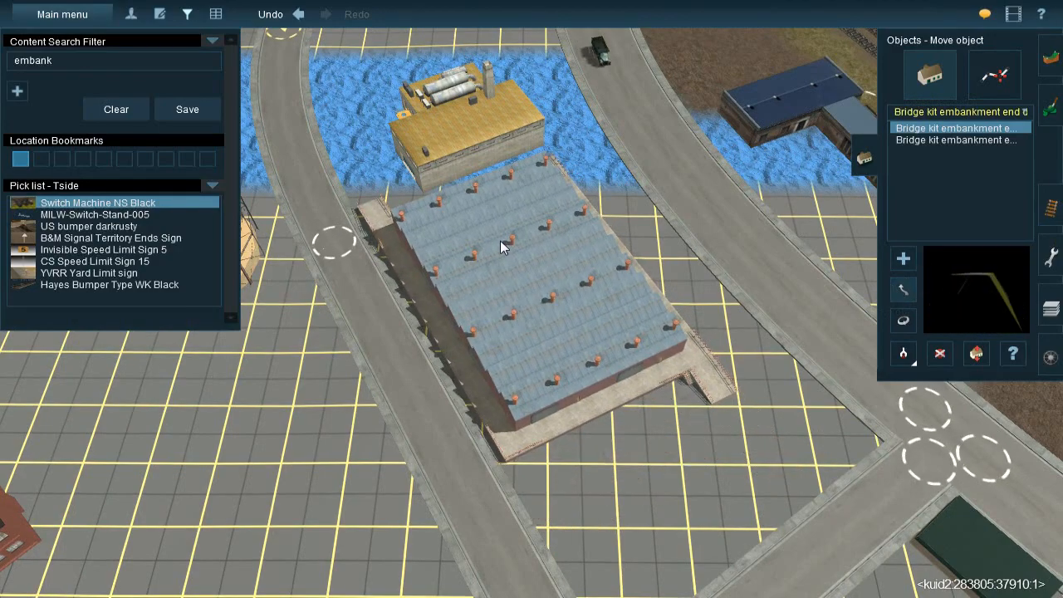
{"action": "key", "text": "Left"}
Examine how the factory's loading ramp and the yellow-roofed plant meet the ground and the curving road
{"action": "right_click", "coordinate": [400, 210]}
{"action": "key", "text": "Left"}
{"action": "scroll", "coordinate": [624, 368], "scroll_direction": "up", "scroll_amount": 5}
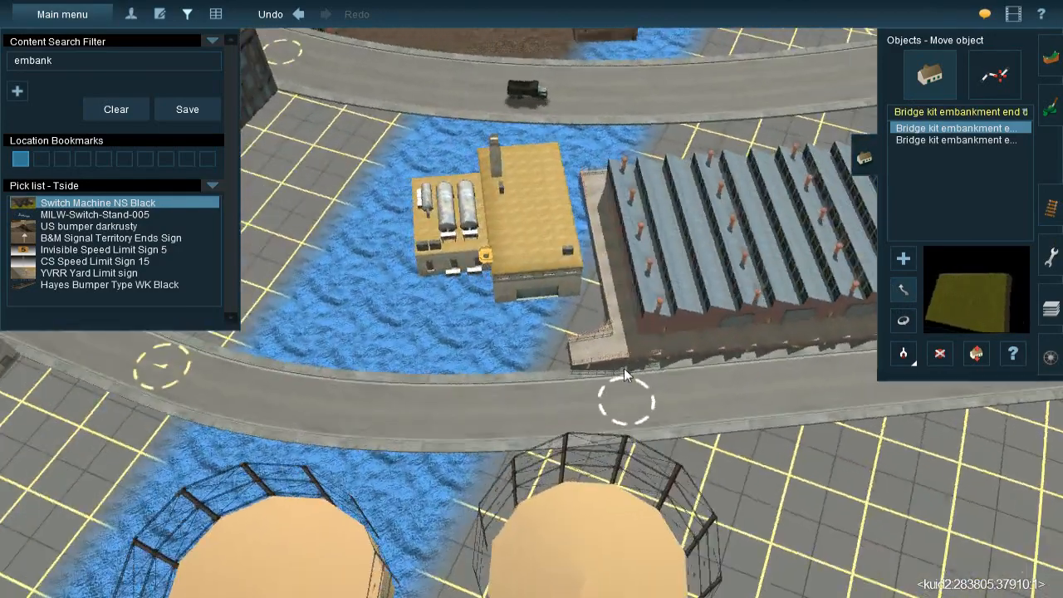
{"action": "right_click", "coordinate": [624, 368]}
{"action": "right_click", "coordinate": [463, 285]}
{"action": "key", "text": "Right"}
{"action": "right_click", "coordinate": [523, 251]}
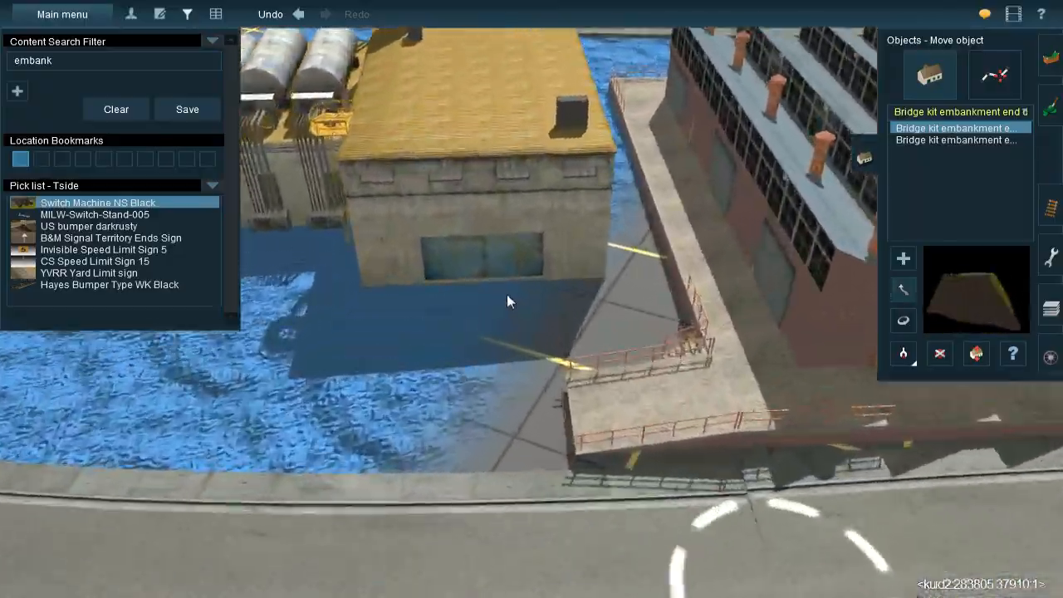
{"action": "key", "text": "Left"}
{"action": "right_click", "coordinate": [446, 253]}
{"action": "right_click", "coordinate": [408, 285]}
{"action": "key", "text": "Left"}
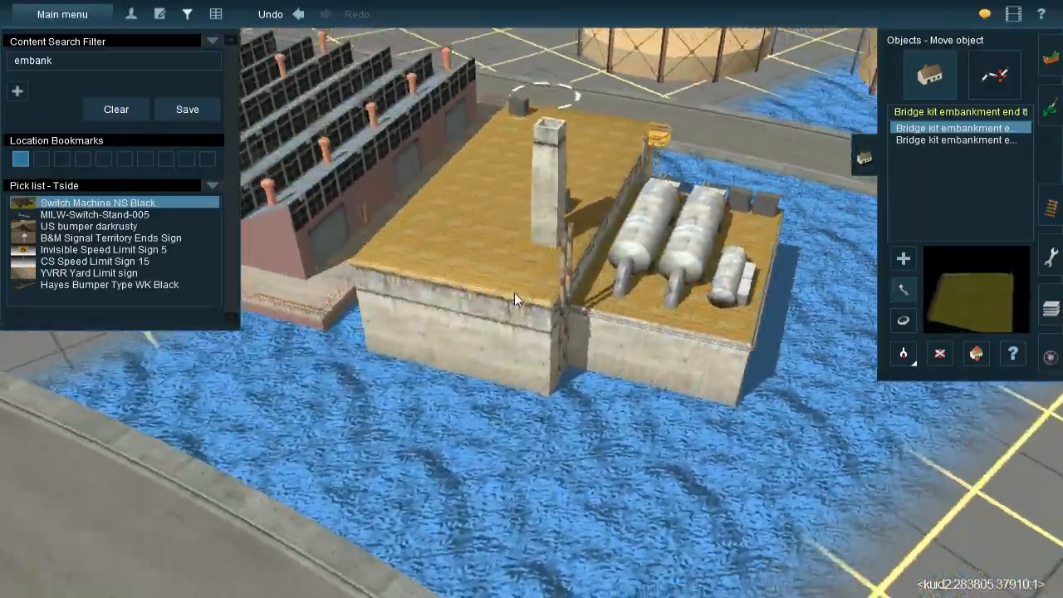
{"action": "key", "text": "Right"}
{"action": "right_click", "coordinate": [662, 320]}
{"action": "right_click", "coordinate": [557, 277]}
{"action": "scroll", "coordinate": [557, 277], "scroll_direction": "up", "scroll_amount": 3}
{"action": "key", "text": "Right"}
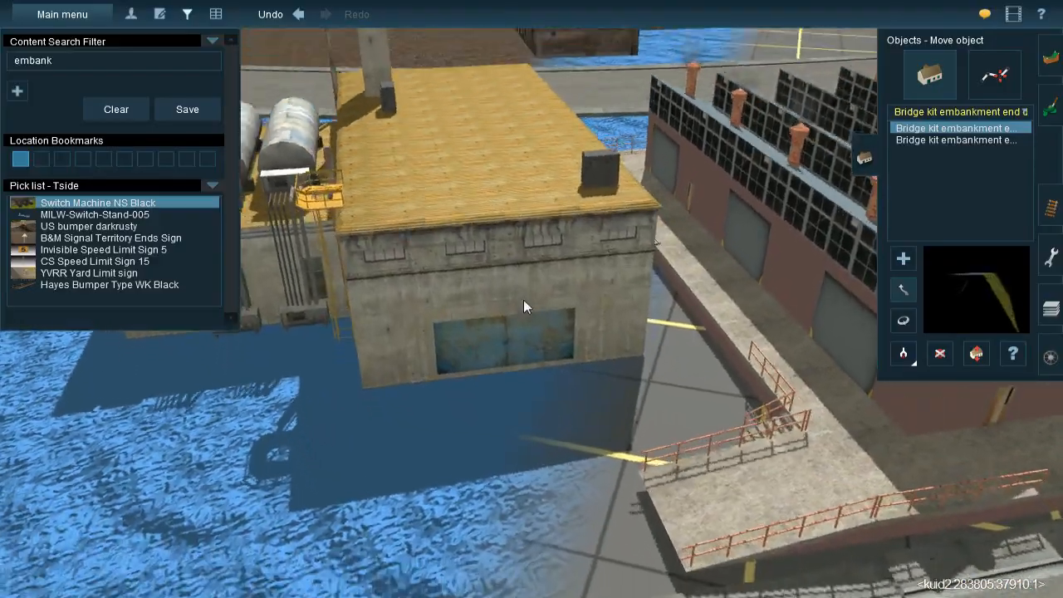
{"action": "key", "text": "Down"}
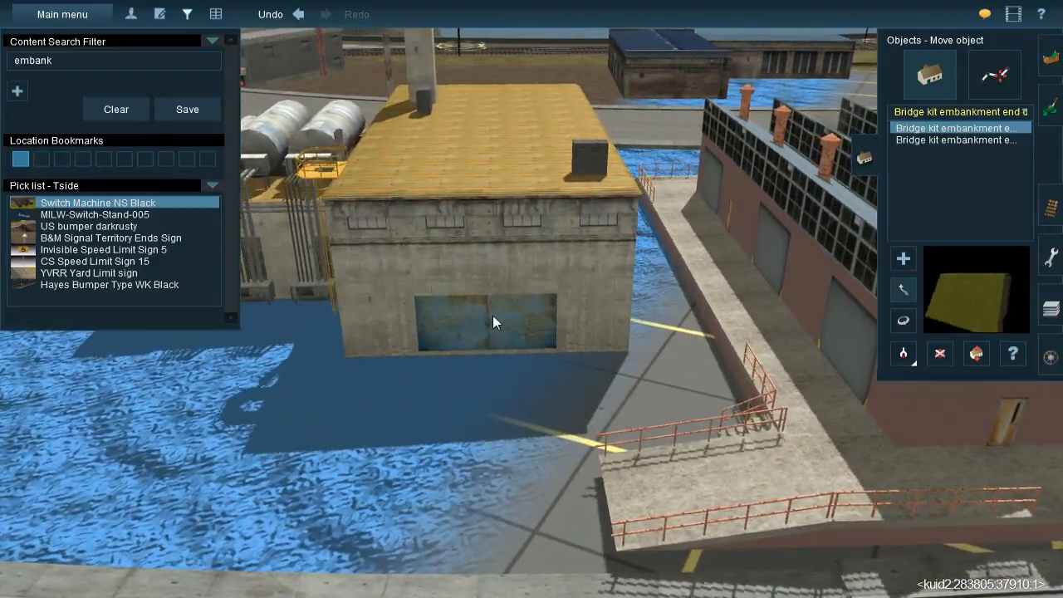
{"action": "key", "text": "Left"}
{"action": "key", "text": "Down"}
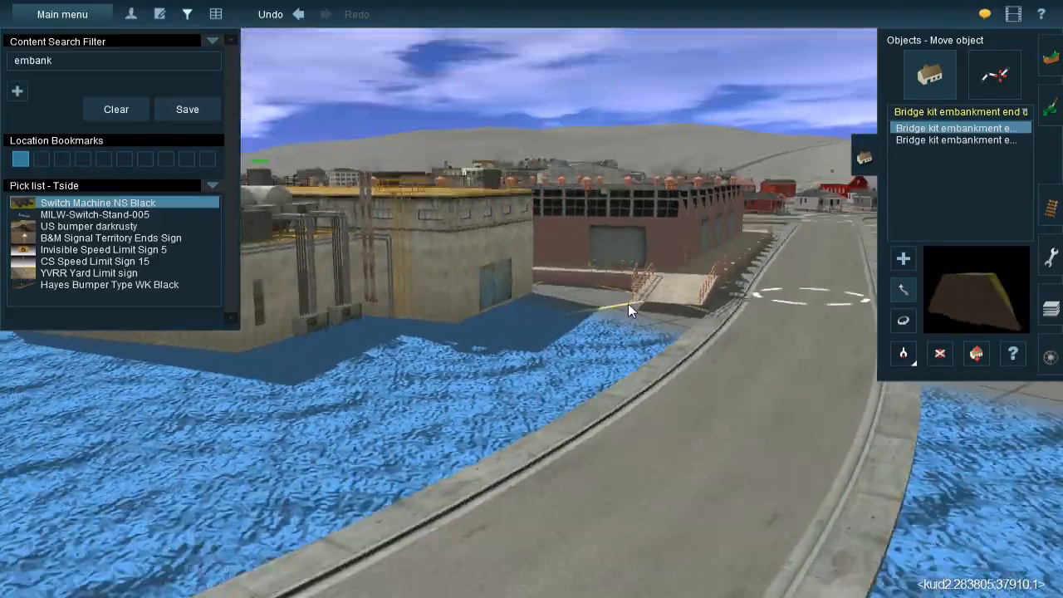
{"action": "key", "text": "Right"}
{"action": "key", "text": "Up"}
{"action": "key", "text": "Right"}
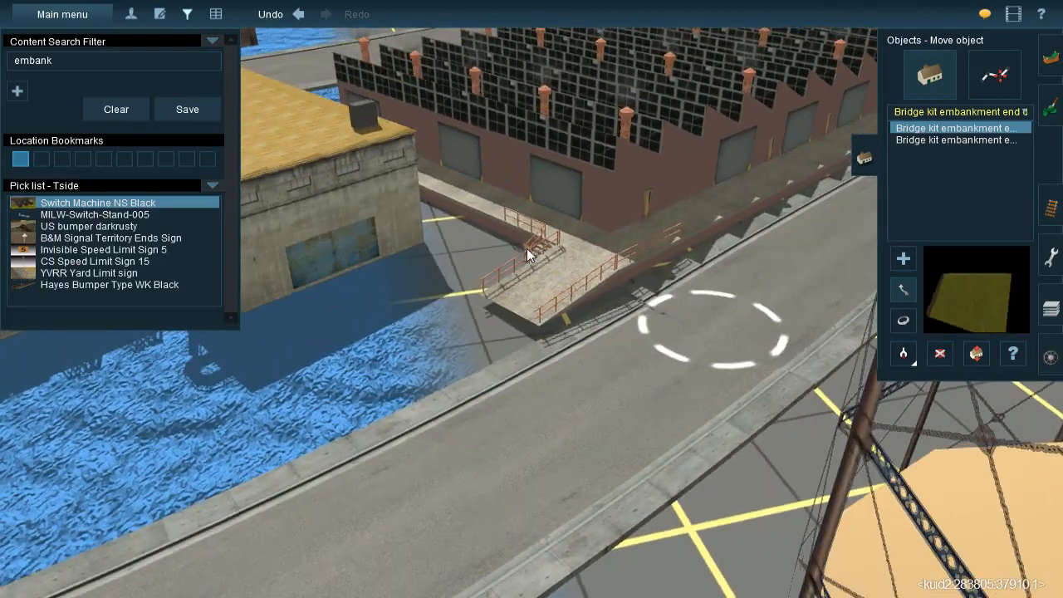
{"action": "key", "text": "Down"}
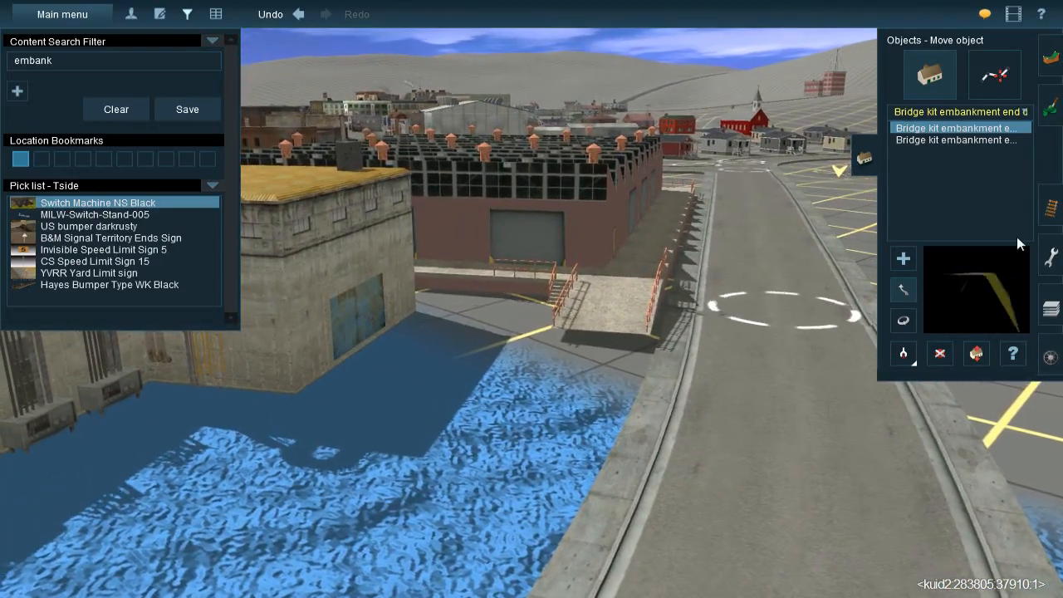
Adjust the height of the road's spline vertex beside the factory's loading ramp
{"action": "left_click", "coordinate": [994, 75]}
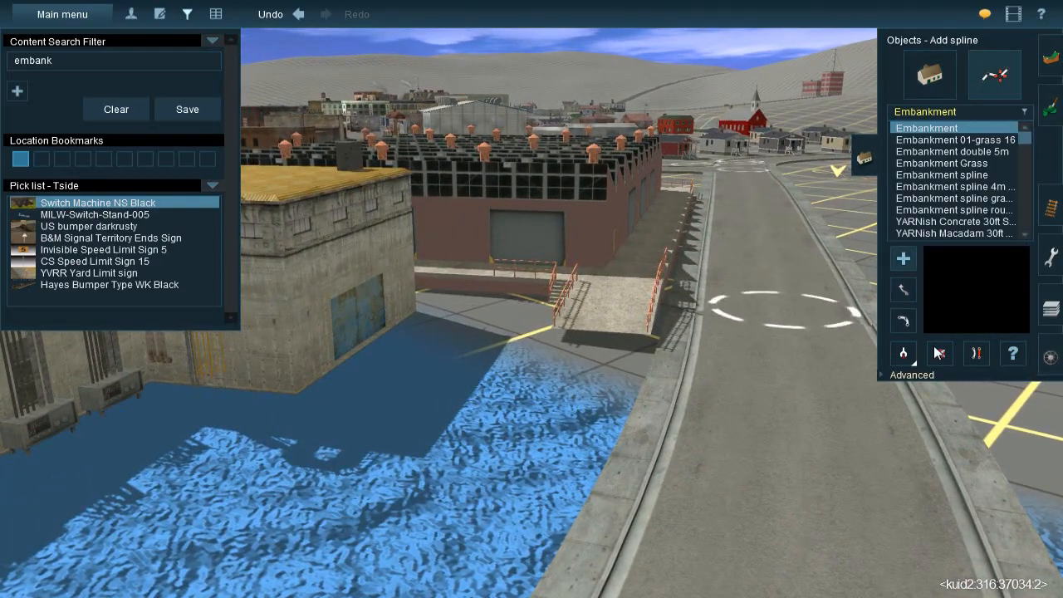
{"action": "left_click", "coordinate": [926, 376]}
{"action": "left_click", "coordinate": [903, 403]}
{"action": "right_click_drag", "start_coordinate": [600, 291], "coordinate": [534, 299]}
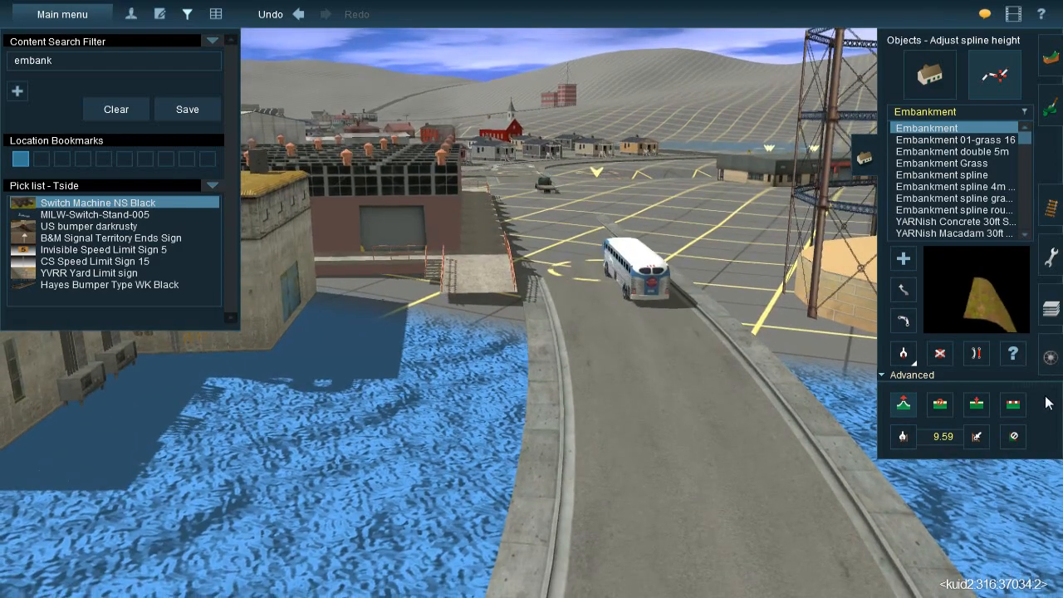
{"action": "right_click_drag", "start_coordinate": [753, 333], "coordinate": [551, 355]}
{"action": "scroll", "coordinate": [541, 362], "scroll_direction": "up", "scroll_amount": 3}
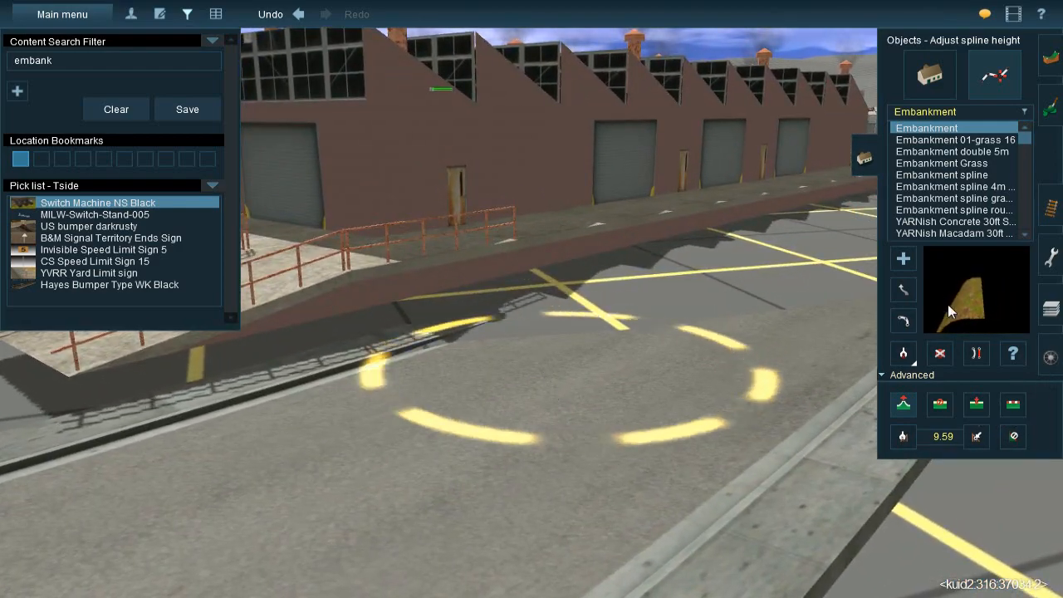
{"action": "left_click_drag", "start_coordinate": [552, 392], "coordinate": [551, 387]}
Apply Flatten spline to the road past the factory and readjust the height of the vertex beside its loading ramp
{"action": "right_click_drag", "start_coordinate": [551, 387], "coordinate": [1025, 407]}
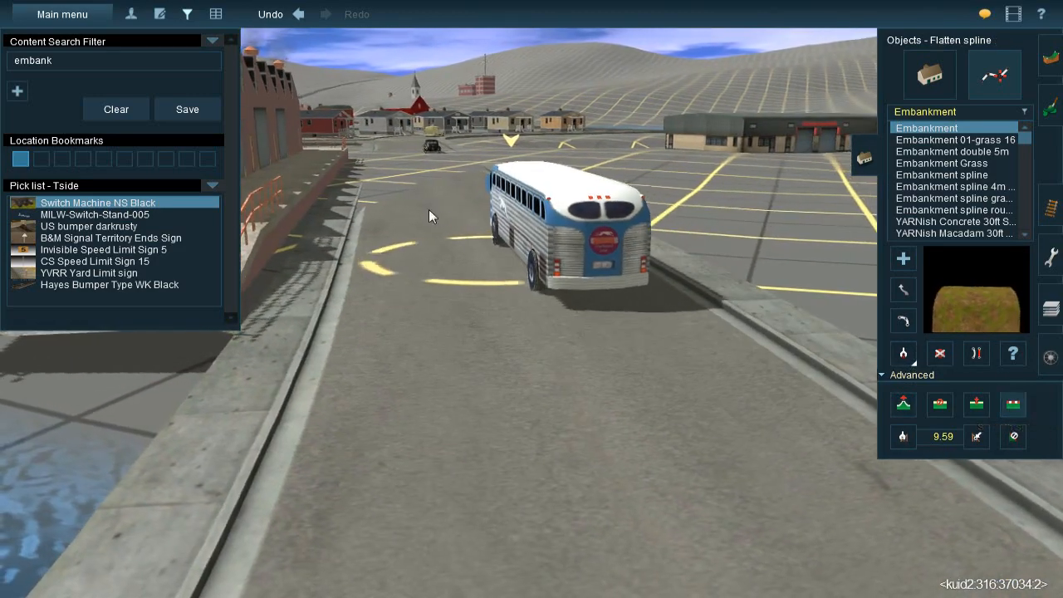
{"action": "scroll", "coordinate": [530, 382], "scroll_direction": "down", "scroll_amount": 5}
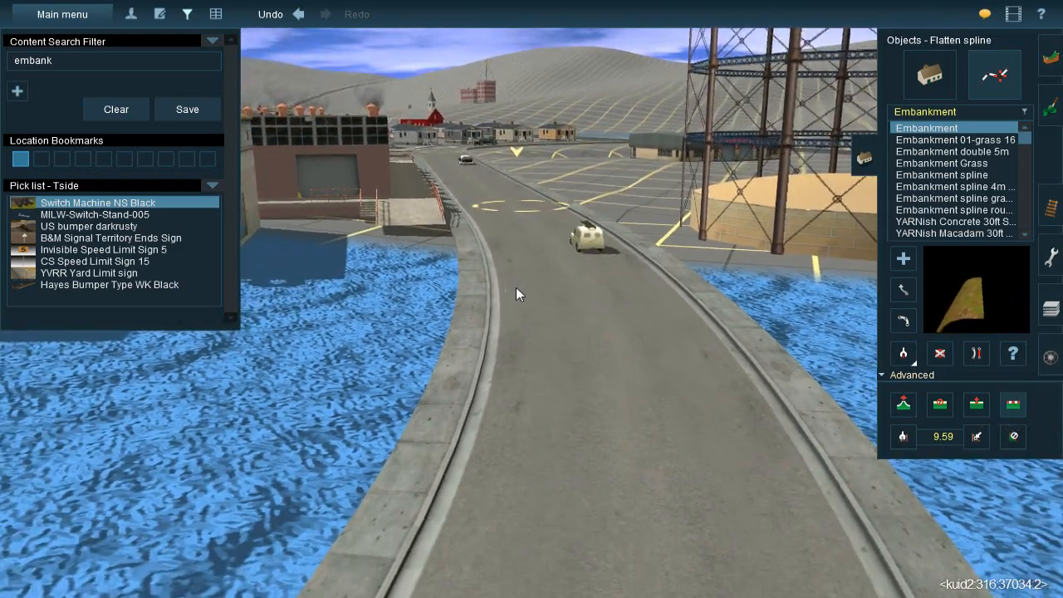
{"action": "right_click_drag", "start_coordinate": [589, 332], "coordinate": [576, 252]}
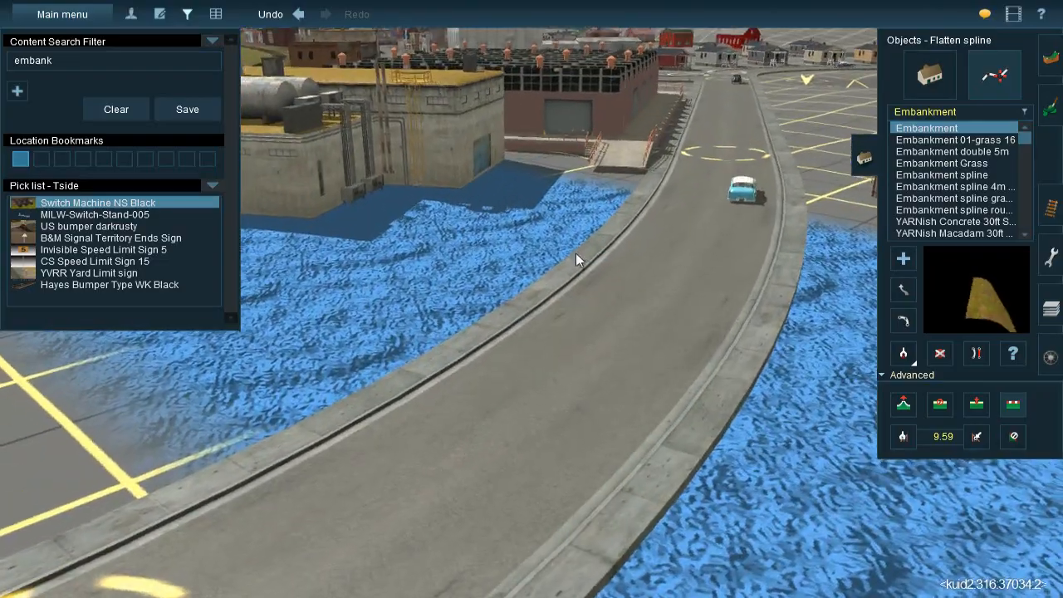
{"action": "right_click_drag", "start_coordinate": [622, 206], "coordinate": [527, 323]}
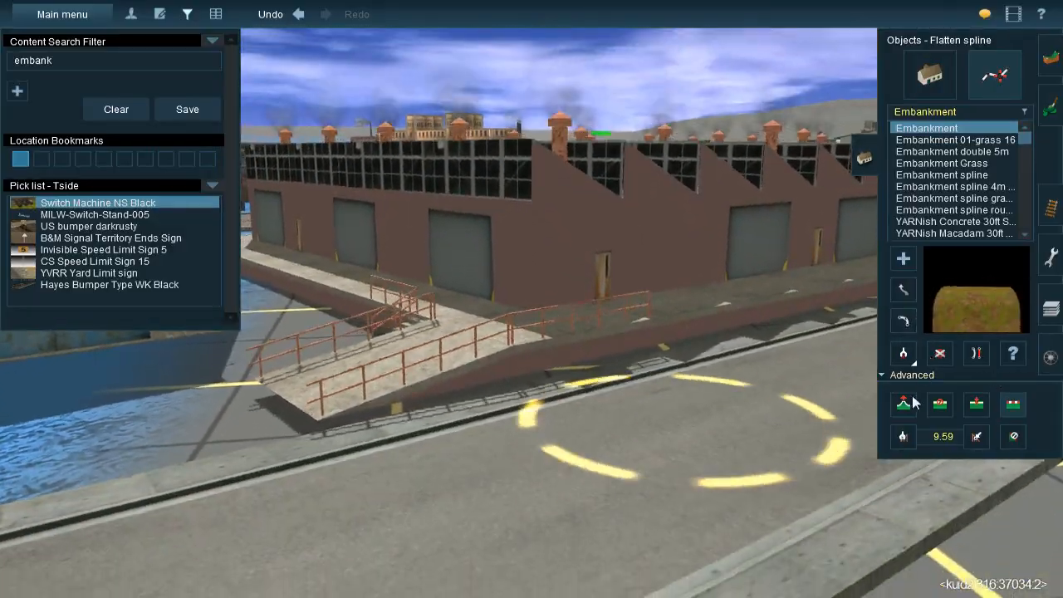
{"action": "left_click", "coordinate": [911, 404]}
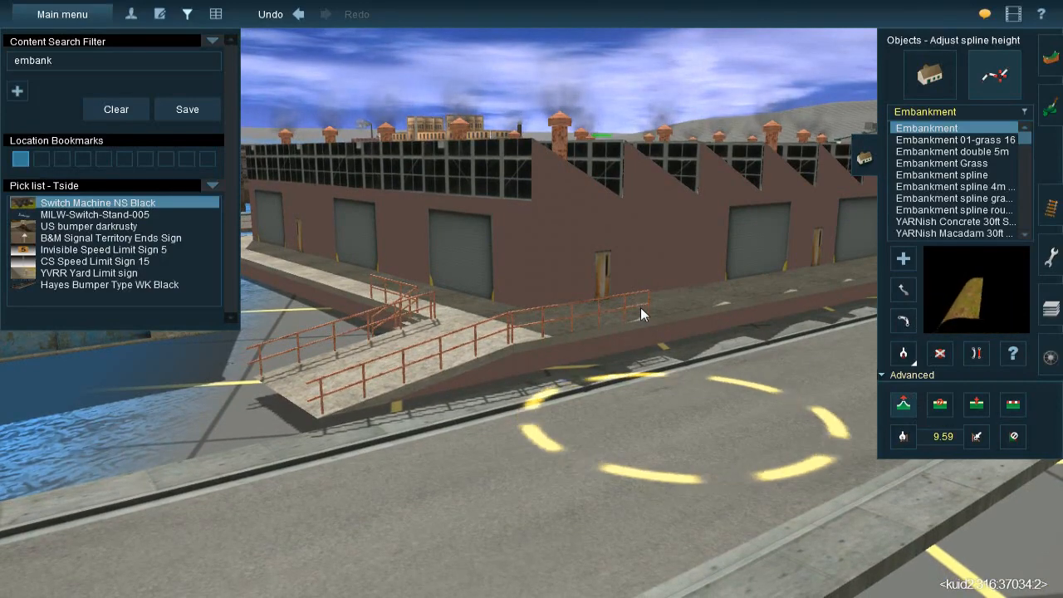
{"action": "right_click_drag", "start_coordinate": [639, 316], "coordinate": [831, 281]}
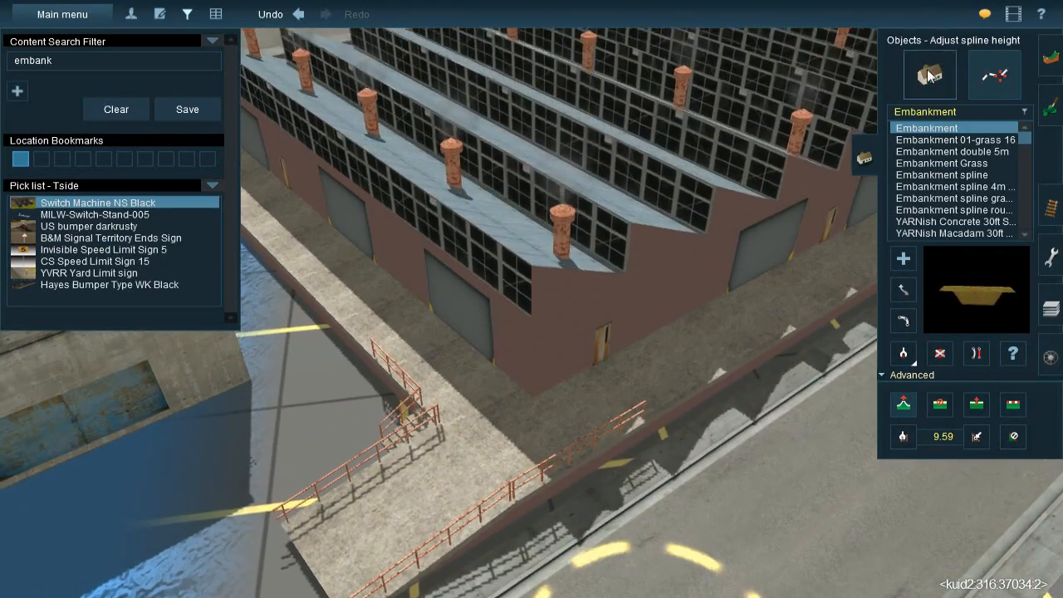
Adjust the factory building's height relative to the surrounding lot, undoing one of the changes
{"action": "left_click", "coordinate": [930, 76]}
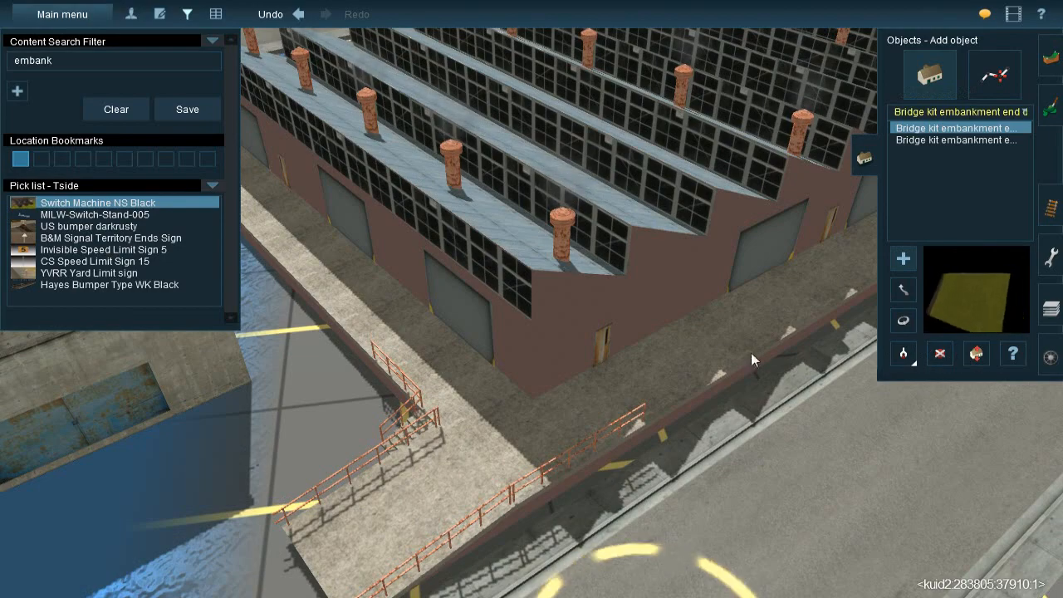
{"action": "left_click", "coordinate": [977, 356]}
{"action": "right_click_drag", "start_coordinate": [508, 339], "coordinate": [517, 297]}
{"action": "left_click_drag", "start_coordinate": [516, 297], "coordinate": [517, 334]}
{"action": "right_click_drag", "start_coordinate": [517, 334], "coordinate": [383, 239]}
{"action": "key", "text": "ctrl+z"}
{"action": "left_click_drag", "start_coordinate": [383, 238], "coordinate": [391, 268]}
{"action": "right_click_drag", "start_coordinate": [390, 268], "coordinate": [528, 297]}
{"action": "key", "text": "Left"}
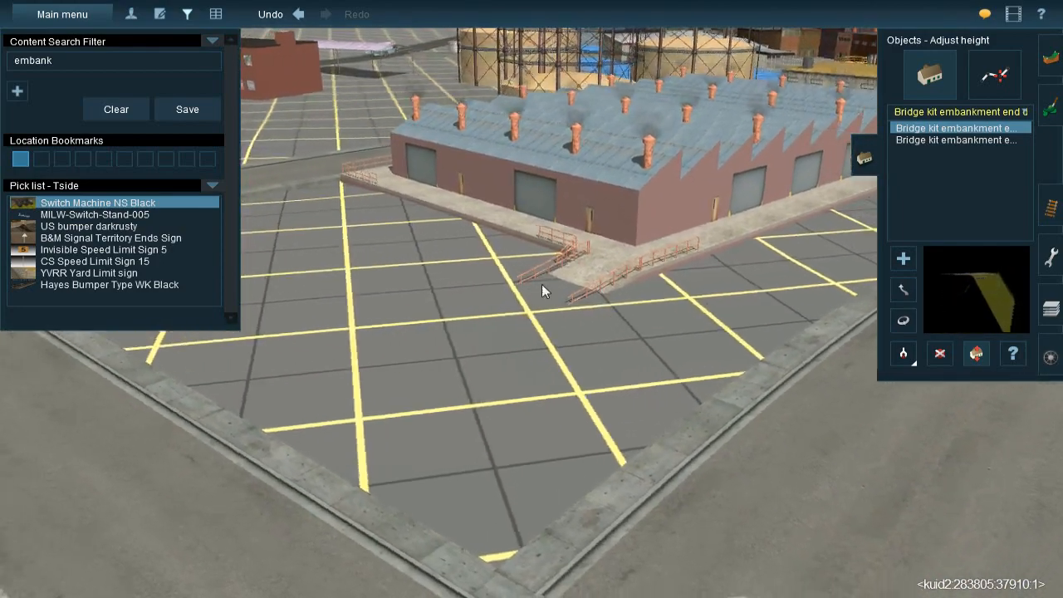
Prepare the Plateau operation and pick up the ground height of 12.02 beside the factory
{"action": "left_click", "coordinate": [1054, 63]}
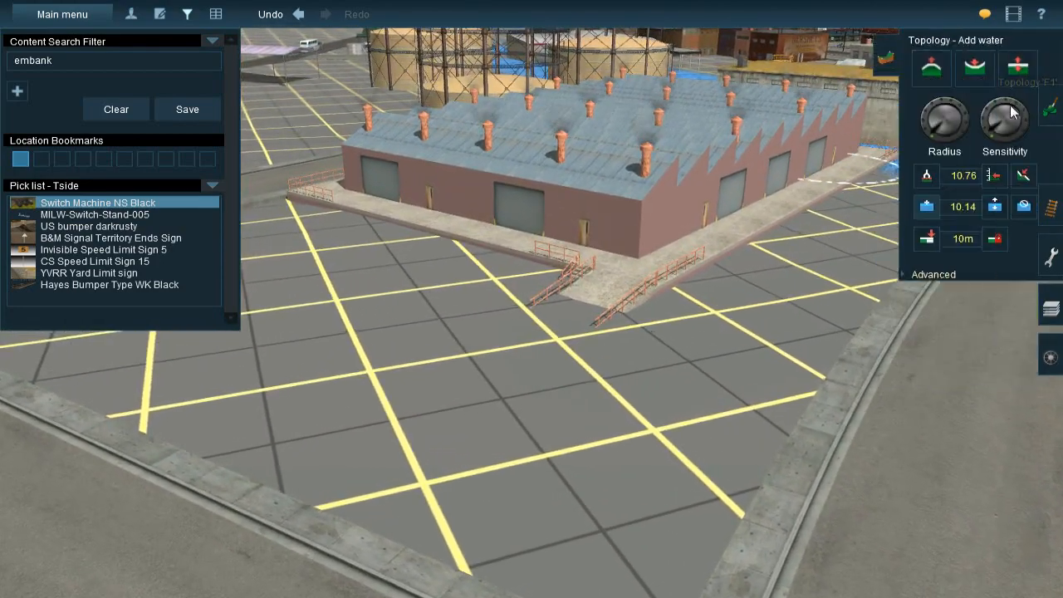
{"action": "left_click", "coordinate": [1023, 179]}
{"action": "right_click", "coordinate": [688, 204]}
{"action": "key", "text": "Left"}
{"action": "right_click_drag", "start_coordinate": [688, 205], "coordinate": [543, 278]}
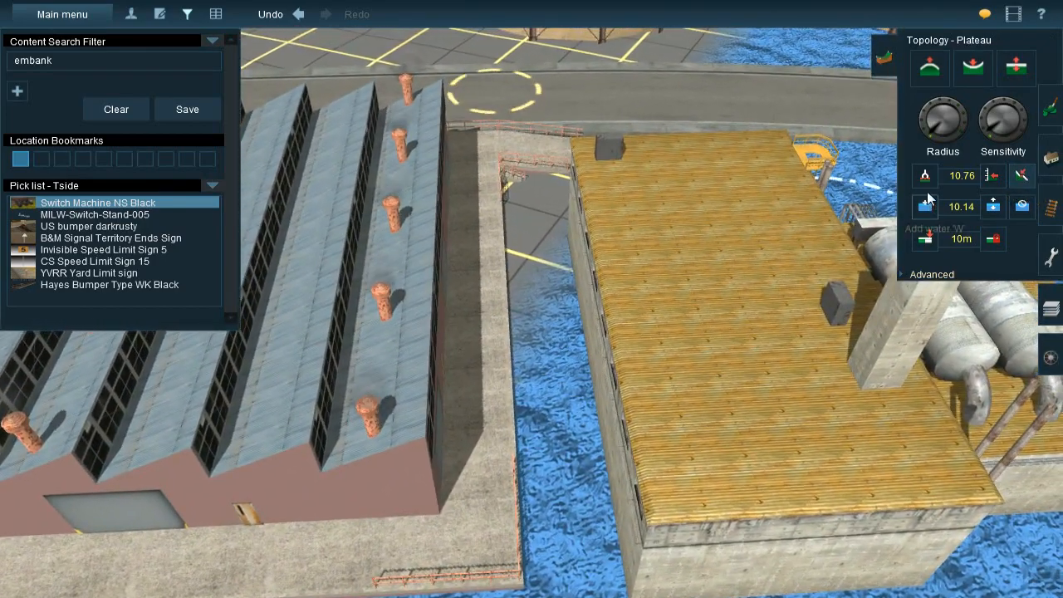
{"action": "left_click", "coordinate": [995, 178]}
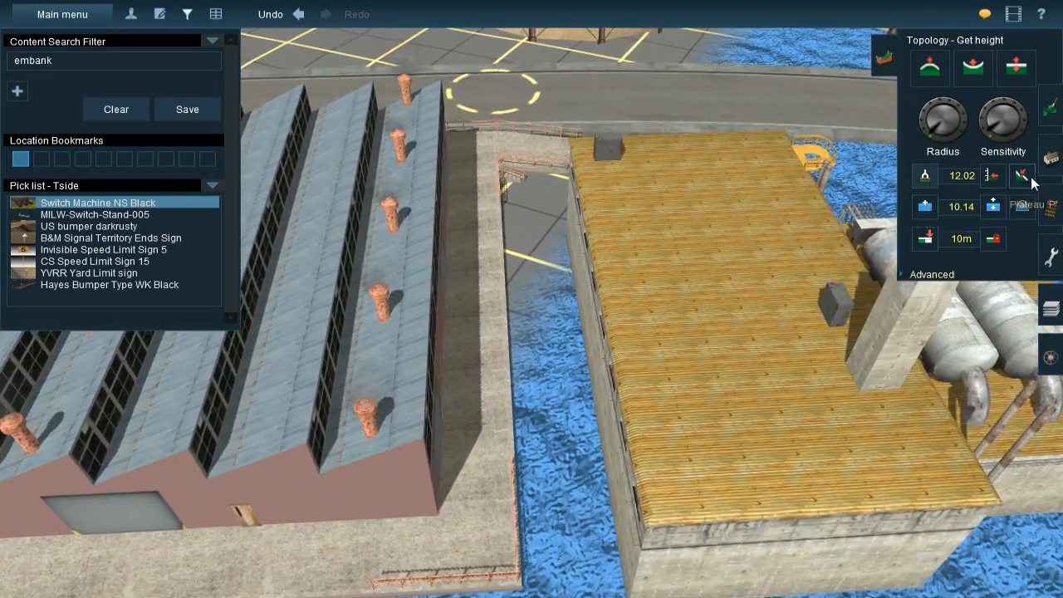
{"action": "left_click", "coordinate": [1023, 179]}
Level the ground along the factory's front and around its corner ramp with the Plateau operation
{"action": "key", "text": "Left"}
{"action": "right_click_drag", "start_coordinate": [448, 365], "coordinate": [549, 383]}
{"action": "key", "text": "Left"}
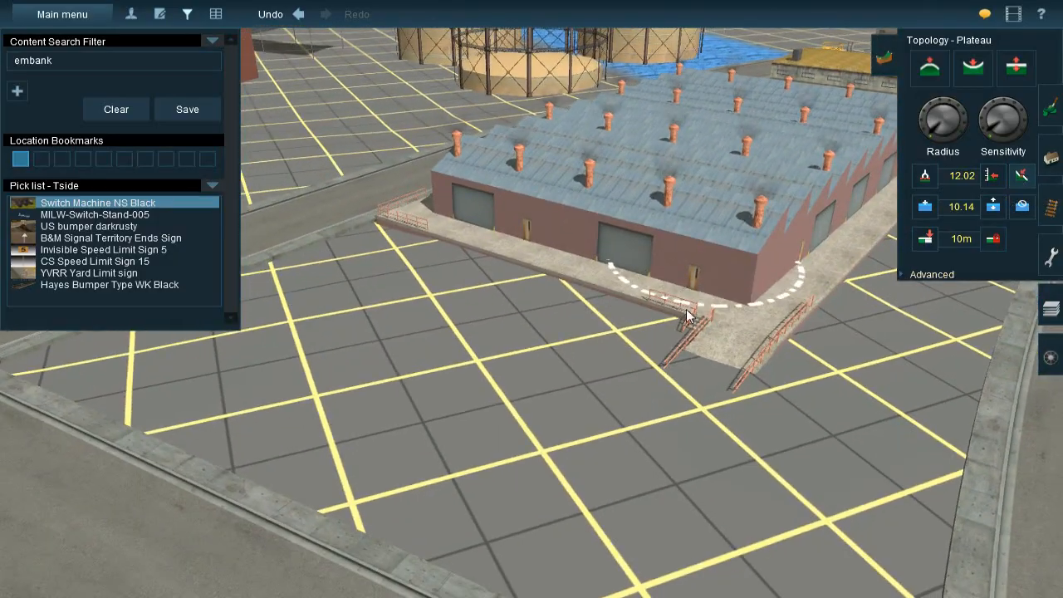
{"action": "left_click", "coordinate": [679, 365]}
{"action": "mouse_move", "coordinate": [680, 366]}
{"action": "left_mouse_down"}
{"action": "mouse_move", "coordinate": [678, 377]}
{"action": "mouse_move", "coordinate": [636, 396]}
{"action": "mouse_move", "coordinate": [683, 355]}
{"action": "mouse_move", "coordinate": [597, 384]}
{"action": "left_mouse_up"}
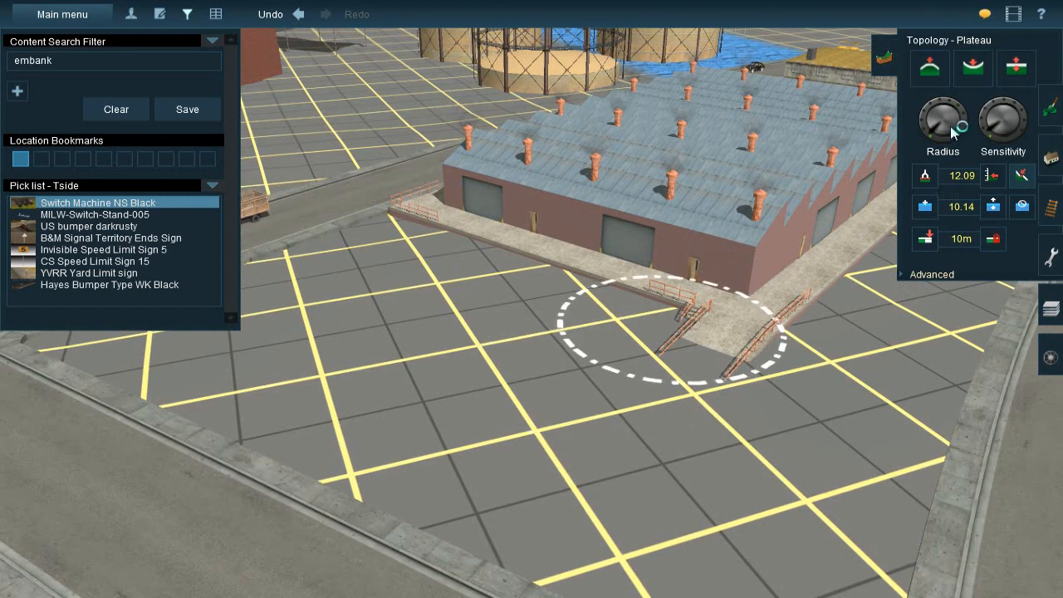
Increase the terrain brush's radius and sensitivity and pick up the ground height of 11.50 near the factory
{"action": "left_click_drag", "start_coordinate": [997, 125], "coordinate": [1021, 146]}
{"action": "left_click_drag", "start_coordinate": [930, 133], "coordinate": [926, 124]}
{"action": "key", "text": "Right"}
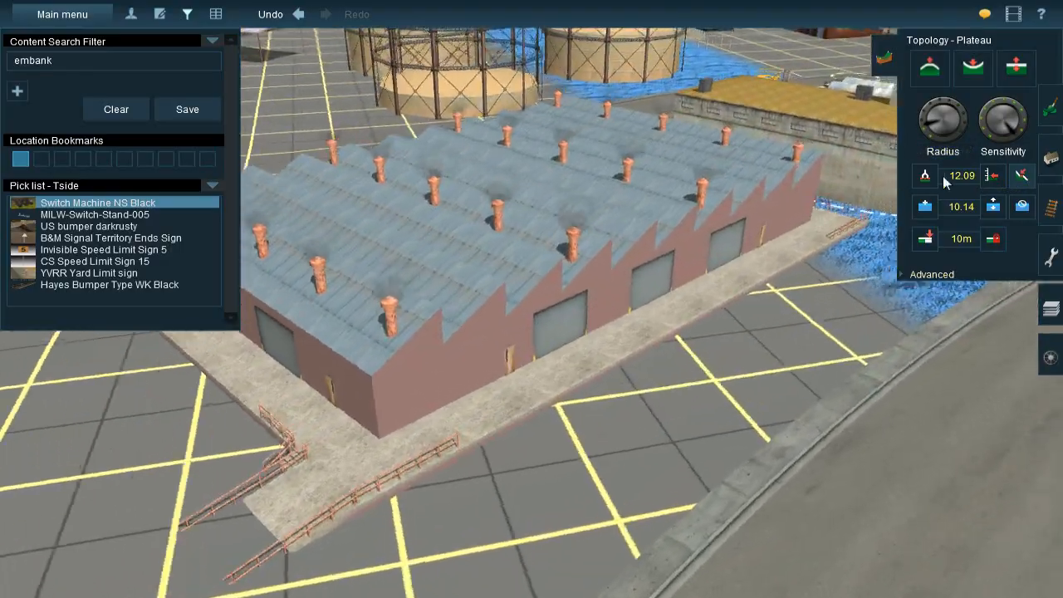
{"action": "left_click", "coordinate": [927, 177]}
{"action": "left_click", "coordinate": [696, 240]}
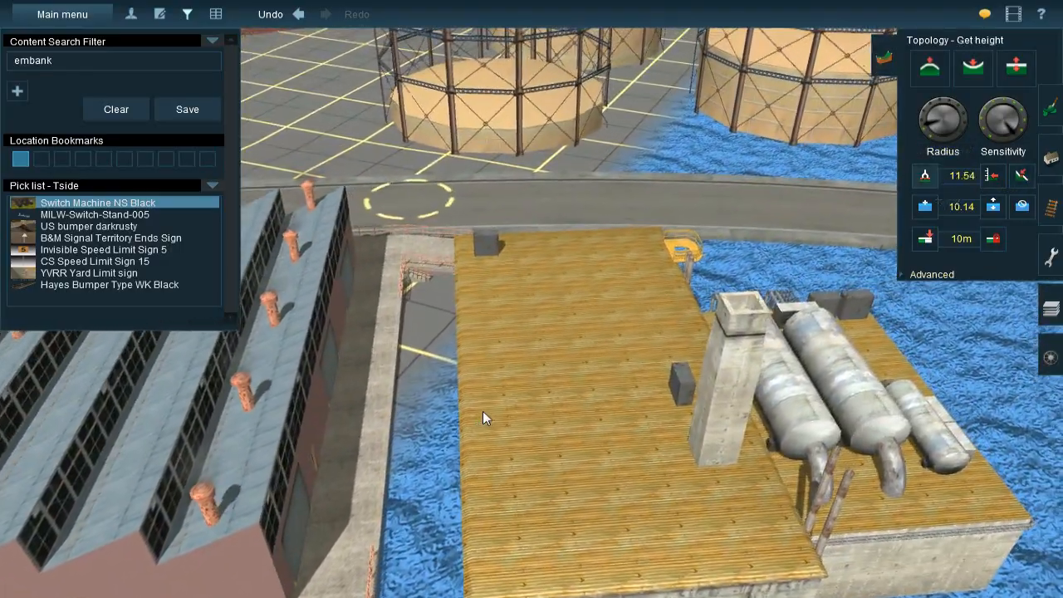
{"action": "right_click_drag", "start_coordinate": [483, 411], "coordinate": [541, 302]}
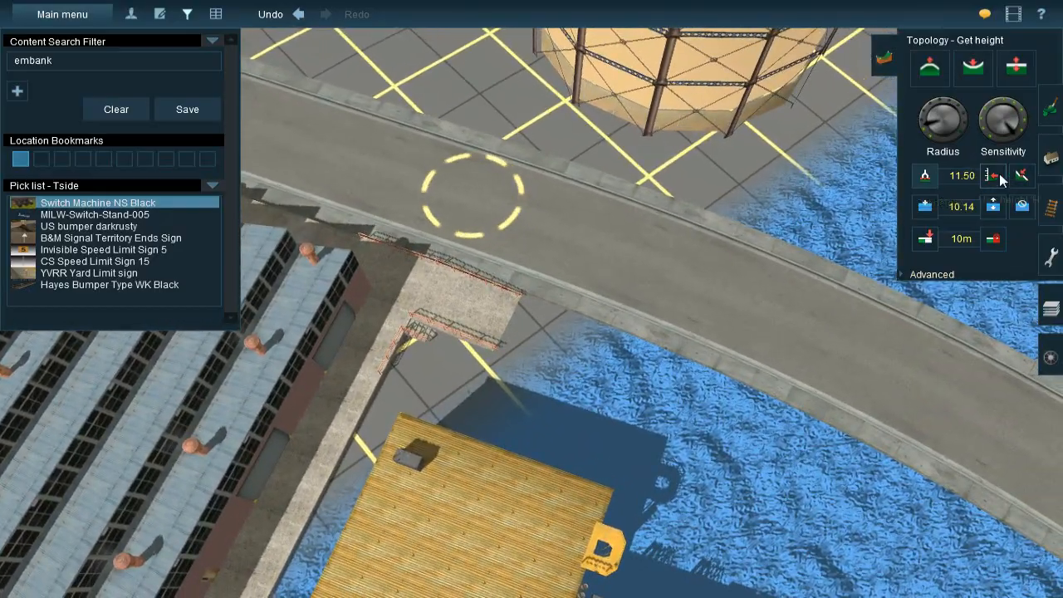
Apply the 11.50 height to the ground in front of the factory with the Use height operation
{"action": "left_click", "coordinate": [998, 177]}
{"action": "key", "text": "Left"}
{"action": "key", "text": "Down"}
{"action": "right_click_drag", "start_coordinate": [553, 417], "coordinate": [579, 246]}
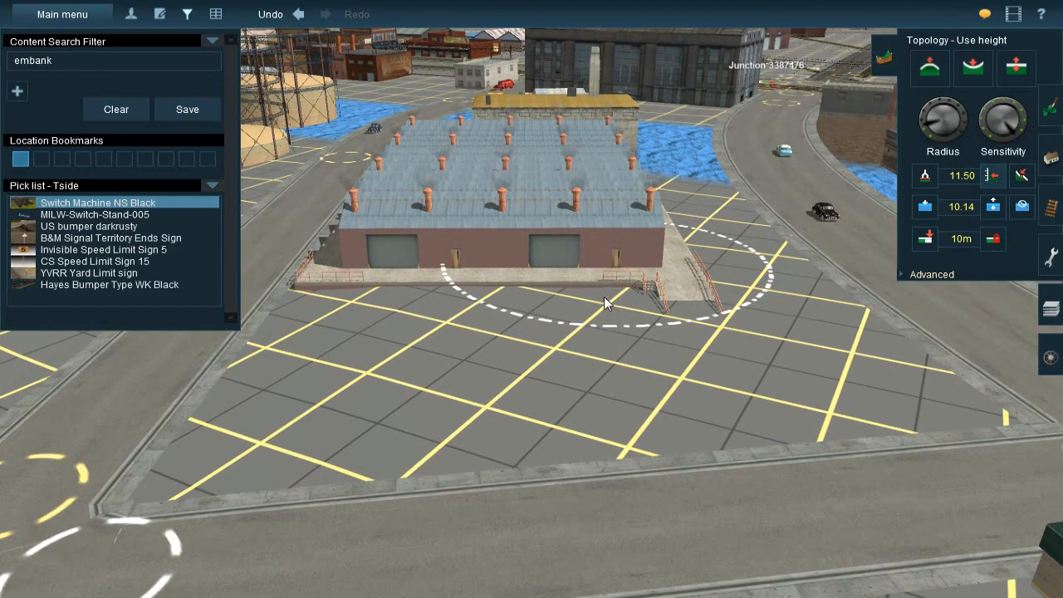
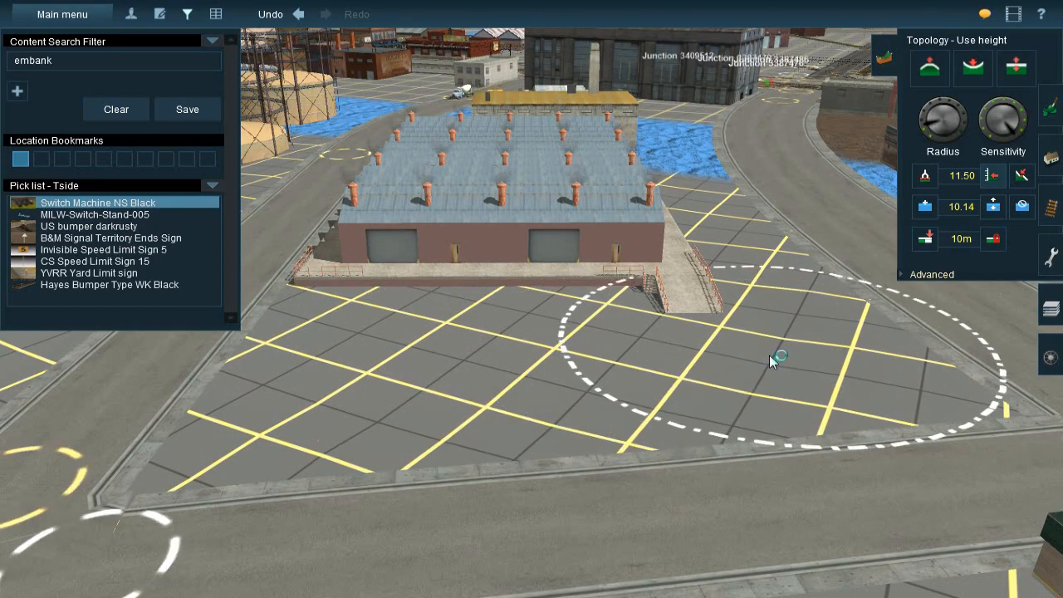
Try to apply the 11.50 height to more ground around the factory's corner ramp, and check how the ground meets the ramp
{"action": "mouse_move", "coordinate": [750, 361]}
{"action": "right_mouse_down"}
{"action": "mouse_move", "coordinate": [483, 338]}
{"action": "mouse_move", "coordinate": [519, 334]}
{"action": "mouse_move", "coordinate": [446, 287]}
{"action": "mouse_move", "coordinate": [459, 290]}
{"action": "mouse_move", "coordinate": [473, 270]}
{"action": "mouse_move", "coordinate": [562, 299]}
{"action": "mouse_move", "coordinate": [597, 298]}
{"action": "mouse_move", "coordinate": [514, 299]}
{"action": "mouse_move", "coordinate": [497, 314]}
{"action": "mouse_move", "coordinate": [520, 326]}
{"action": "mouse_move", "coordinate": [587, 287]}
{"action": "mouse_move", "coordinate": [680, 295]}
{"action": "mouse_move", "coordinate": [594, 393]}
{"action": "mouse_move", "coordinate": [590, 359]}
{"action": "mouse_move", "coordinate": [623, 345]}
{"action": "mouse_move", "coordinate": [640, 321]}
{"action": "right_mouse_up"}
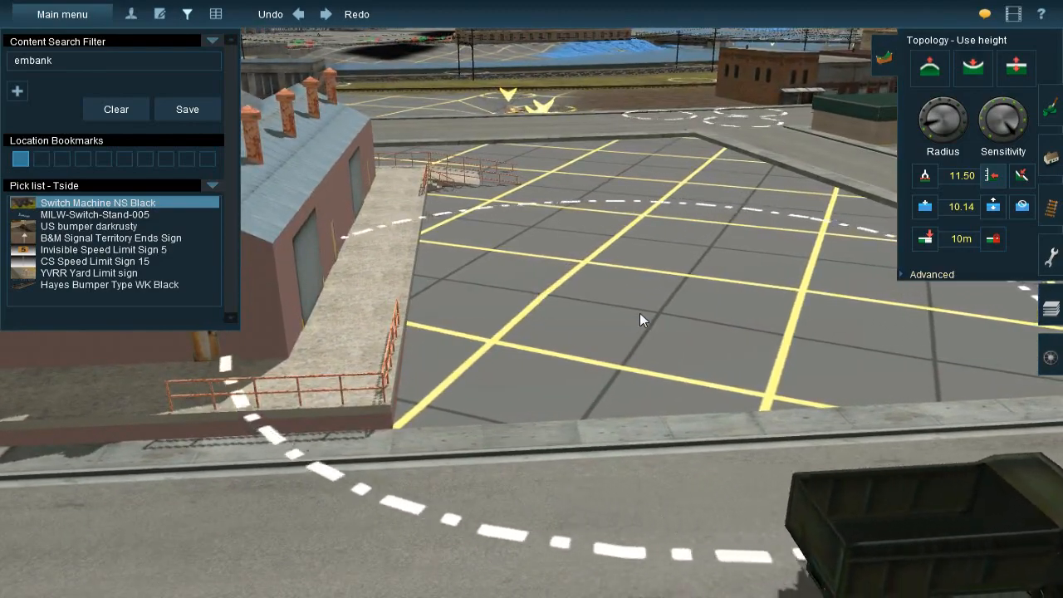
{"action": "right_click_drag", "start_coordinate": [629, 272], "coordinate": [787, 335]}
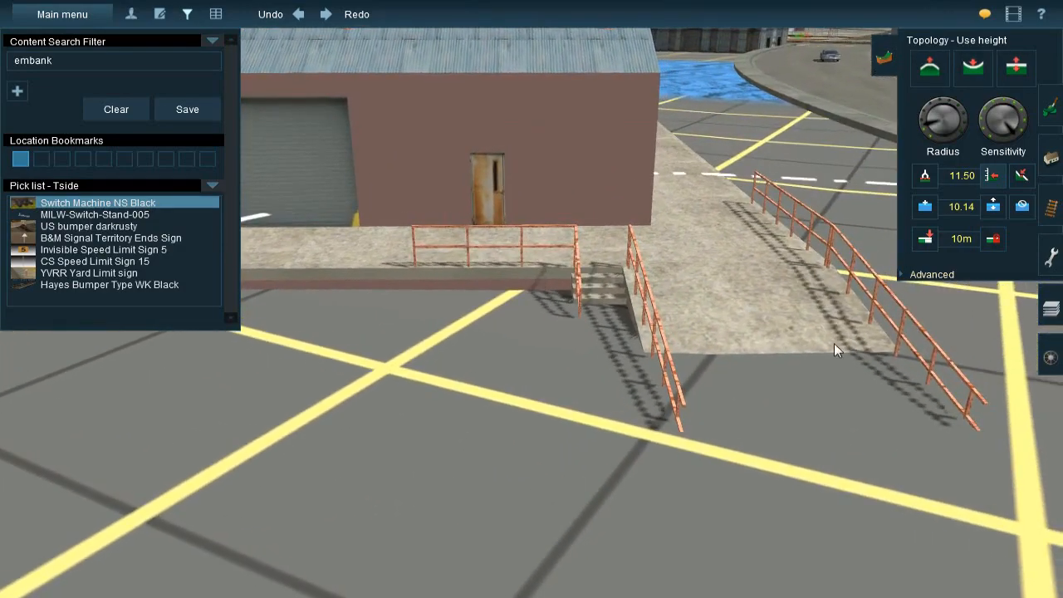
{"action": "right_click_drag", "start_coordinate": [786, 381], "coordinate": [439, 278]}
Switch to ground texture painting near the waterfront tracks and clear the "embank" content search filter
{"action": "key", "text": "Left"}
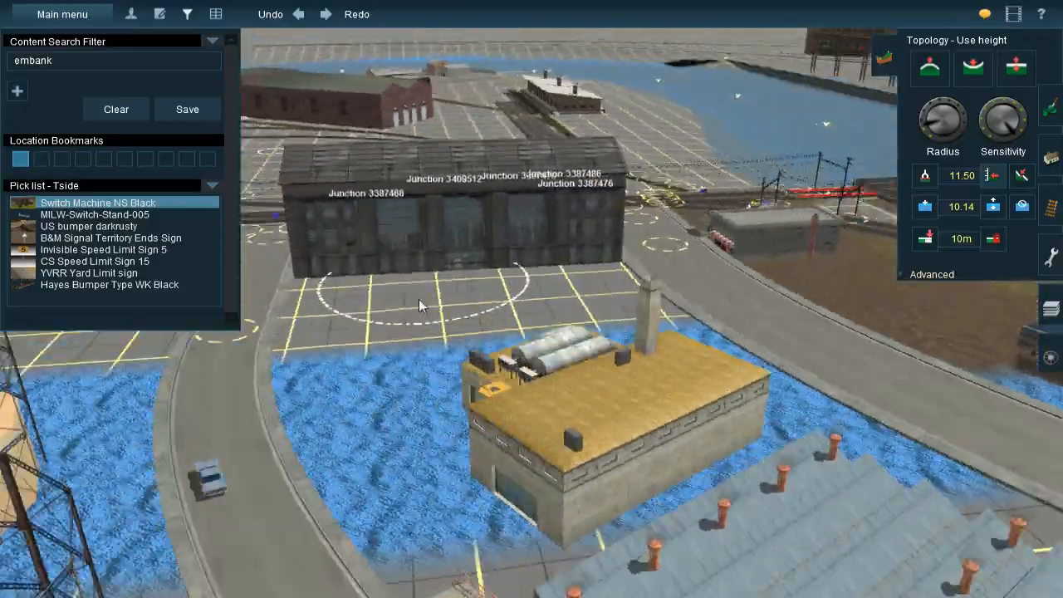
{"action": "key", "text": "Left"}
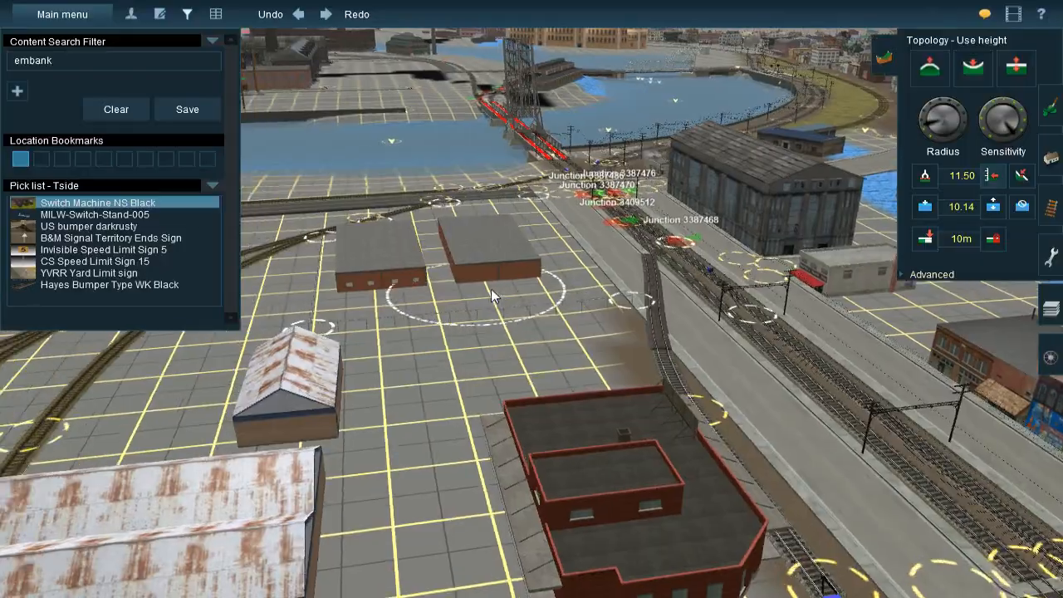
{"action": "right_click_drag", "start_coordinate": [491, 289], "coordinate": [509, 246]}
{"action": "key", "text": "Up"}
{"action": "scroll", "coordinate": [509, 246], "scroll_direction": "up", "scroll_amount": 3}
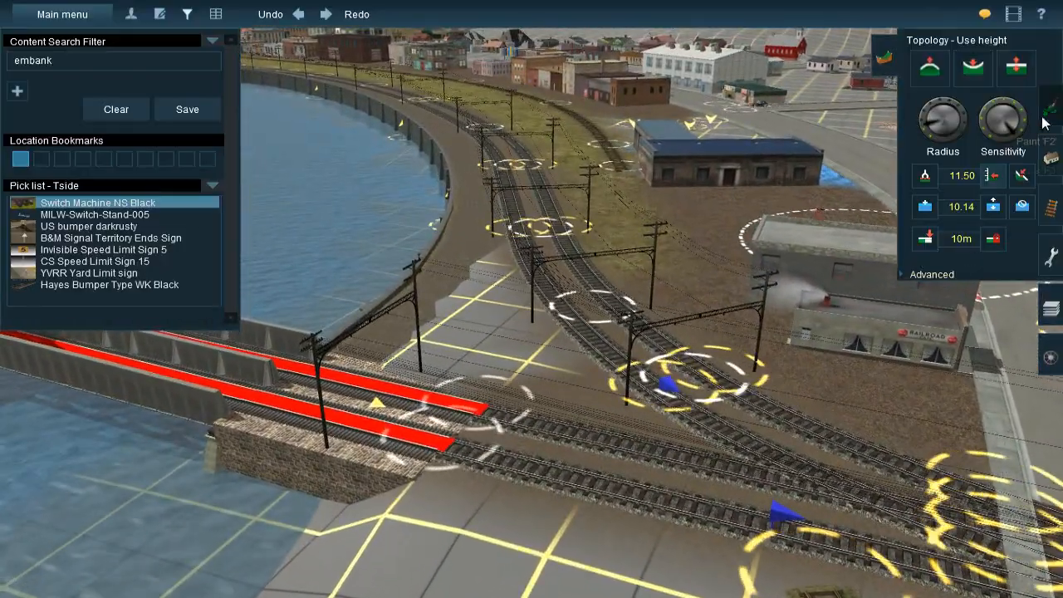
{"action": "left_click", "coordinate": [1048, 109]}
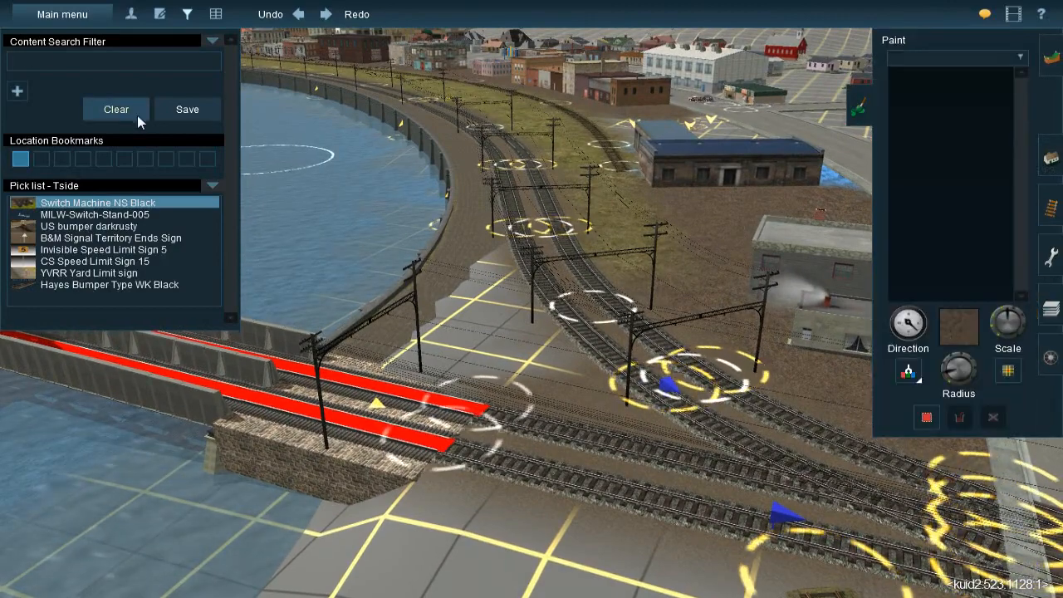
{"action": "left_click", "coordinate": [137, 115]}
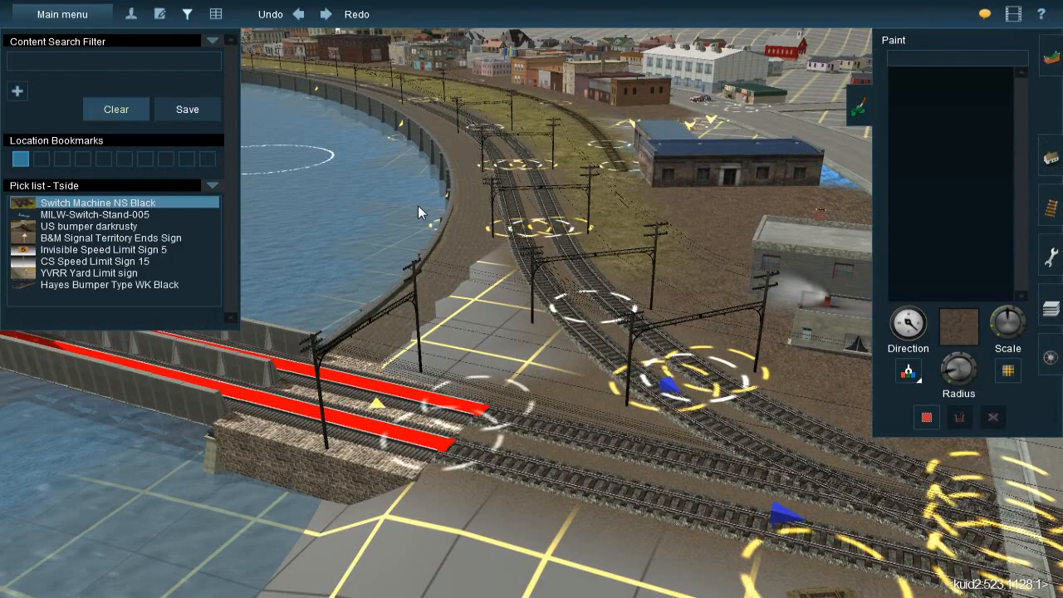
{"action": "scroll", "coordinate": [567, 235], "scroll_direction": "down", "scroll_amount": 5}
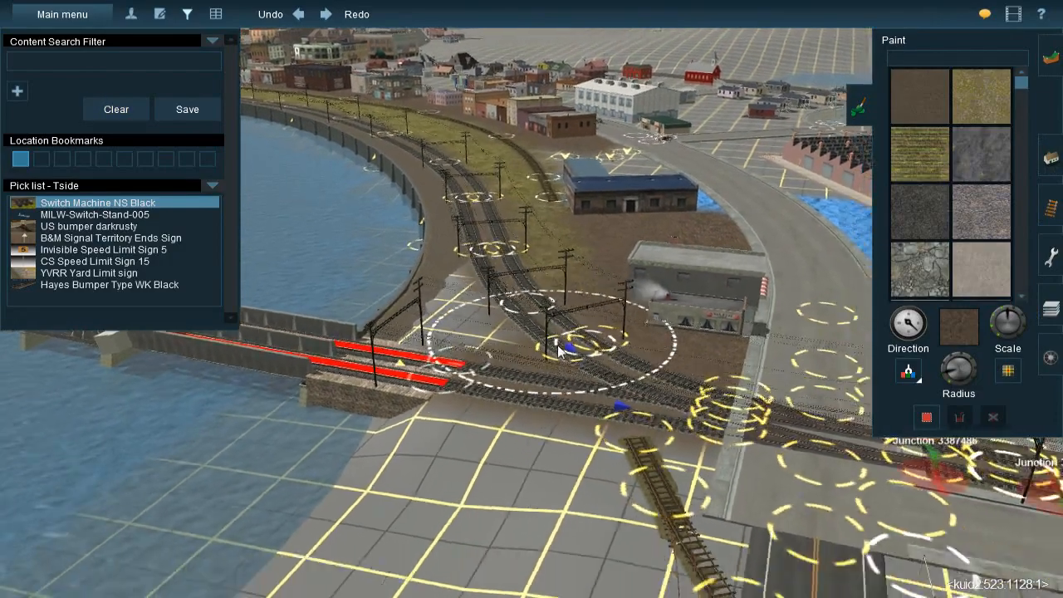
Pick up the weedy grass ground texture from beside the spur track near the blue-roofed building
{"action": "key", "text": "Left"}
{"action": "right_click", "coordinate": [360, 309]}
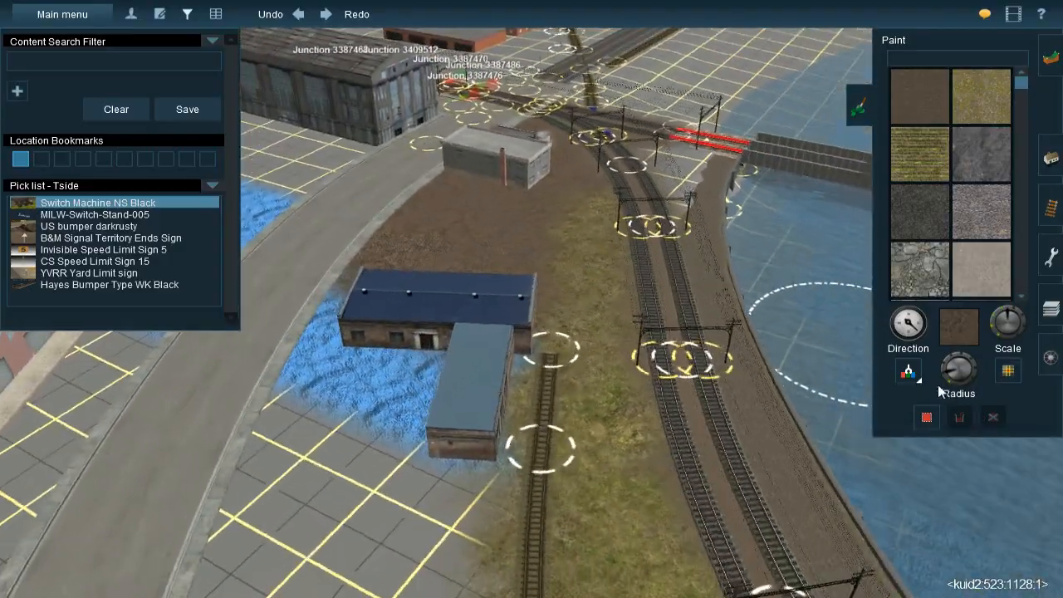
{"action": "left_click", "coordinate": [910, 373]}
{"action": "key", "text": "Right"}
{"action": "left_click", "coordinate": [570, 434]}
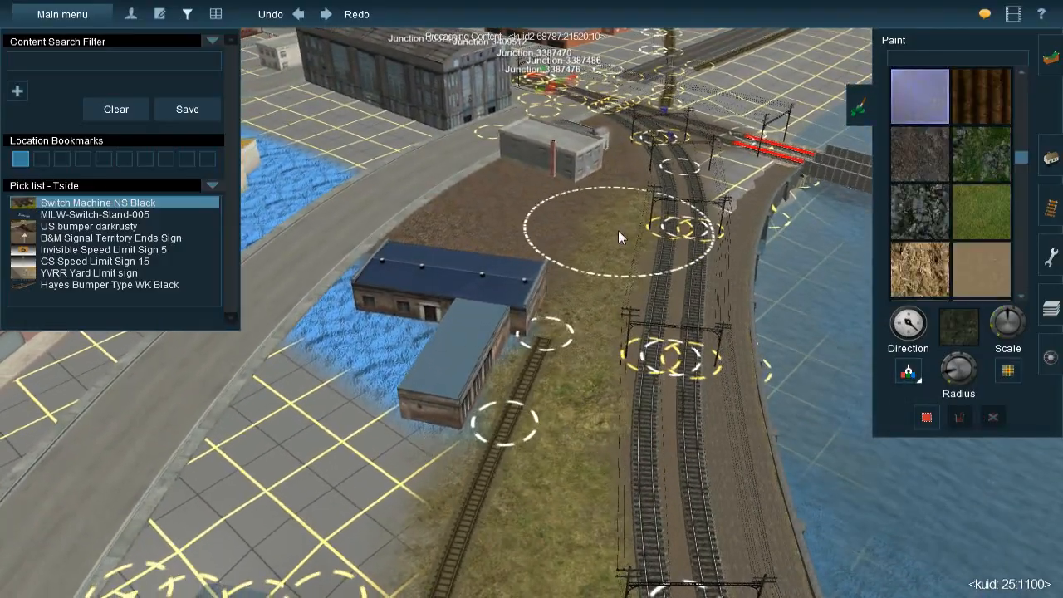
Paint the weedy grass texture along the track beside the two-lane road, from the rail junction toward the white-roofed warehouse
{"action": "right_click", "coordinate": [618, 230]}
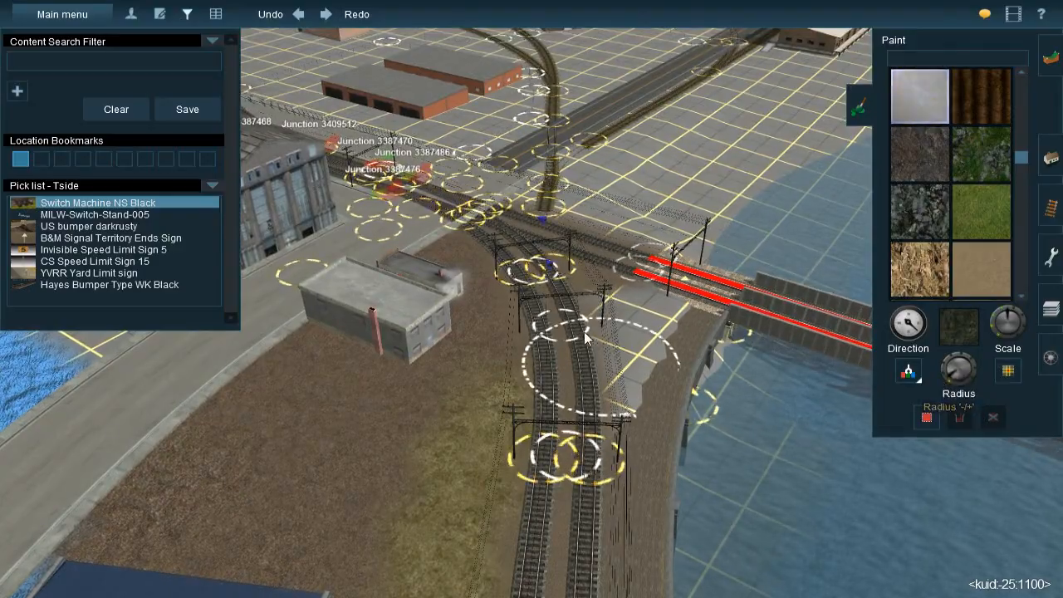
{"action": "right_click", "coordinate": [551, 204]}
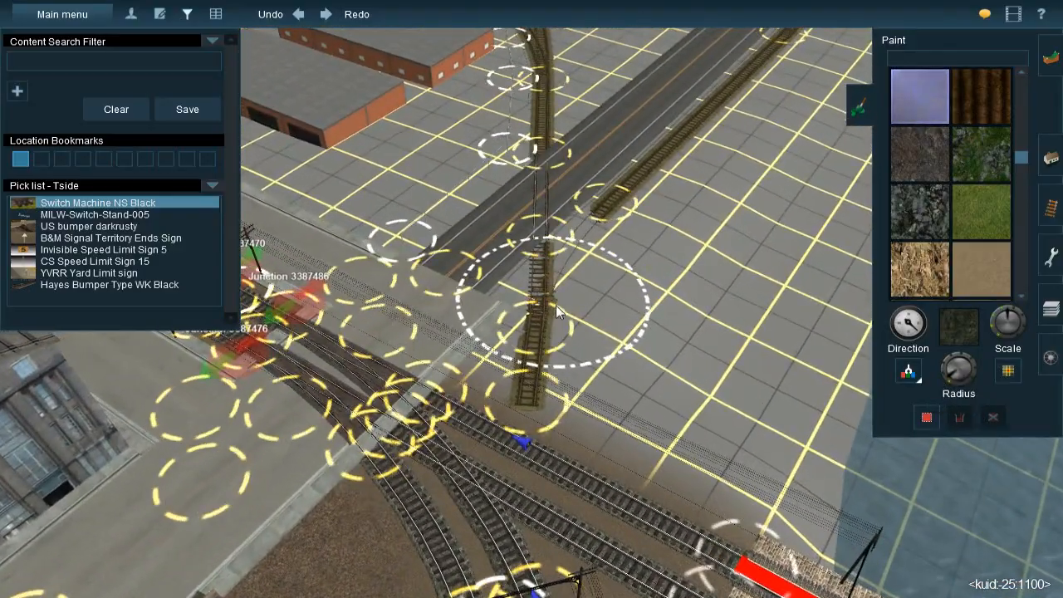
{"action": "mouse_move", "coordinate": [555, 305]}
{"action": "left_mouse_down"}
{"action": "mouse_move", "coordinate": [558, 337]}
{"action": "mouse_move", "coordinate": [553, 316]}
{"action": "mouse_move", "coordinate": [575, 250]}
{"action": "mouse_move", "coordinate": [519, 328]}
{"action": "mouse_move", "coordinate": [536, 346]}
{"action": "mouse_move", "coordinate": [506, 353]}
{"action": "mouse_move", "coordinate": [576, 360]}
{"action": "mouse_move", "coordinate": [617, 208]}
{"action": "mouse_move", "coordinate": [684, 157]}
{"action": "left_mouse_up"}
{"action": "right_click", "coordinate": [689, 154]}
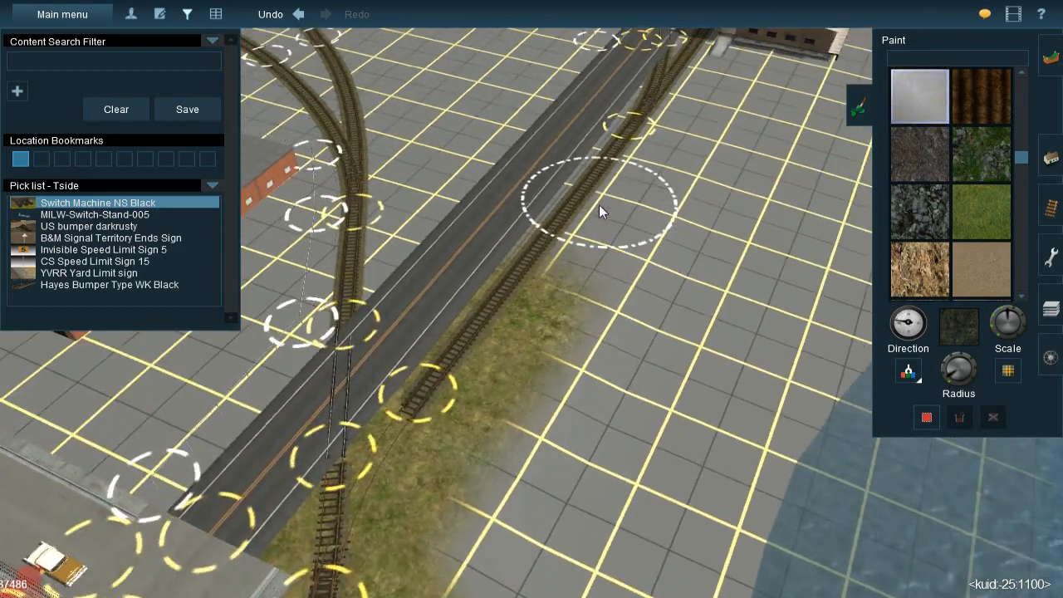
{"action": "mouse_move", "coordinate": [621, 126]}
{"action": "left_mouse_down"}
{"action": "mouse_move", "coordinate": [515, 294]}
{"action": "mouse_move", "coordinate": [466, 321]}
{"action": "mouse_move", "coordinate": [483, 349]}
{"action": "mouse_move", "coordinate": [430, 419]}
{"action": "left_mouse_up"}
{"action": "right_click", "coordinate": [540, 228]}
Paint weedy grass around the track's end and along the track between the white-roofed warehouse and the two-lane road
{"action": "key", "text": "Right"}
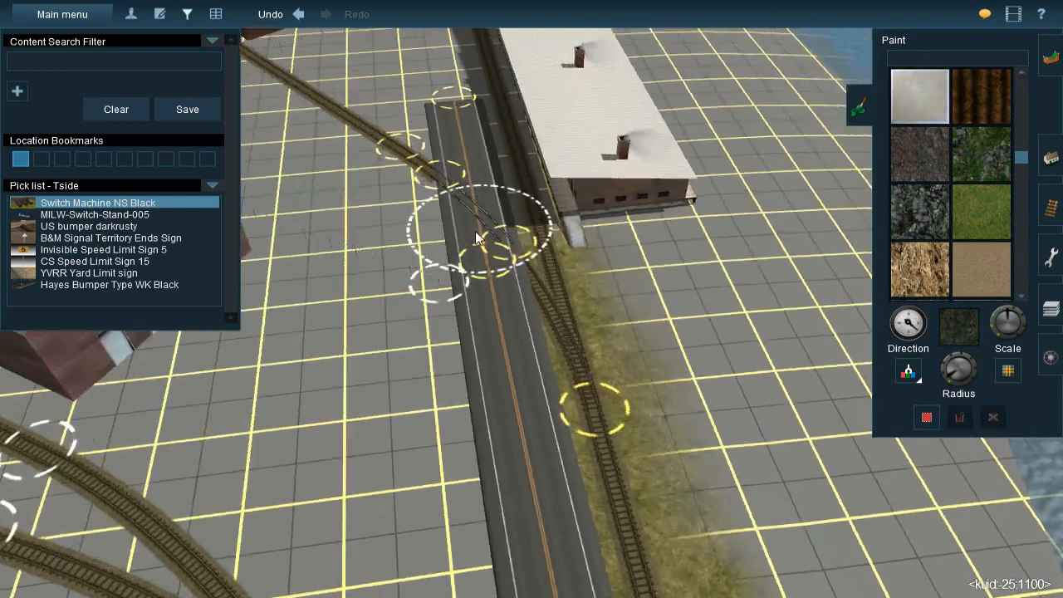
{"action": "key", "text": "Right"}
{"action": "key", "text": "Down"}
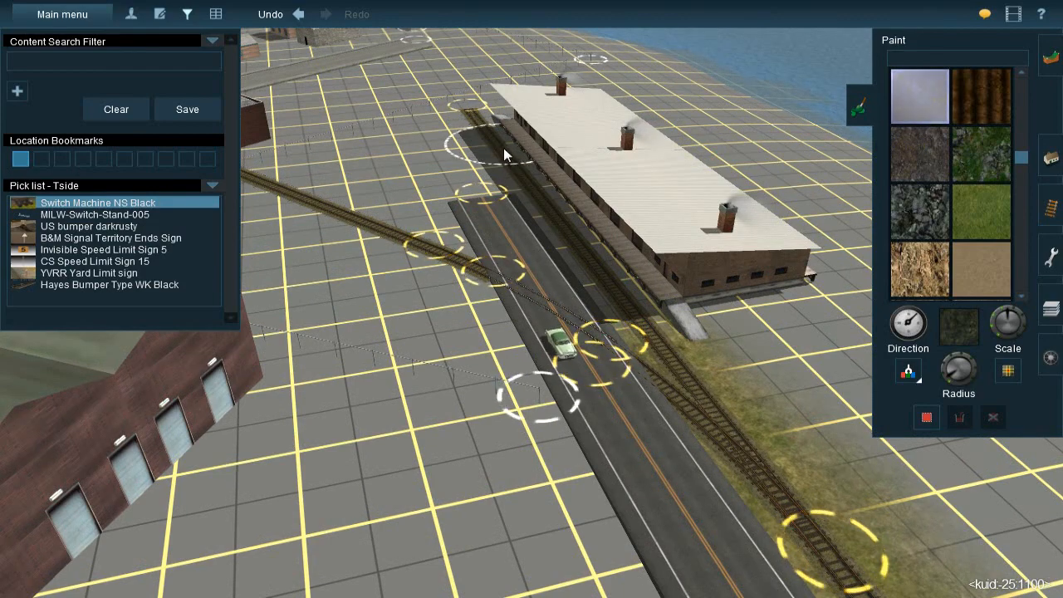
{"action": "mouse_move", "coordinate": [464, 115]}
{"action": "left_mouse_down"}
{"action": "mouse_move", "coordinate": [506, 159]}
{"action": "mouse_move", "coordinate": [473, 133]}
{"action": "left_mouse_up"}
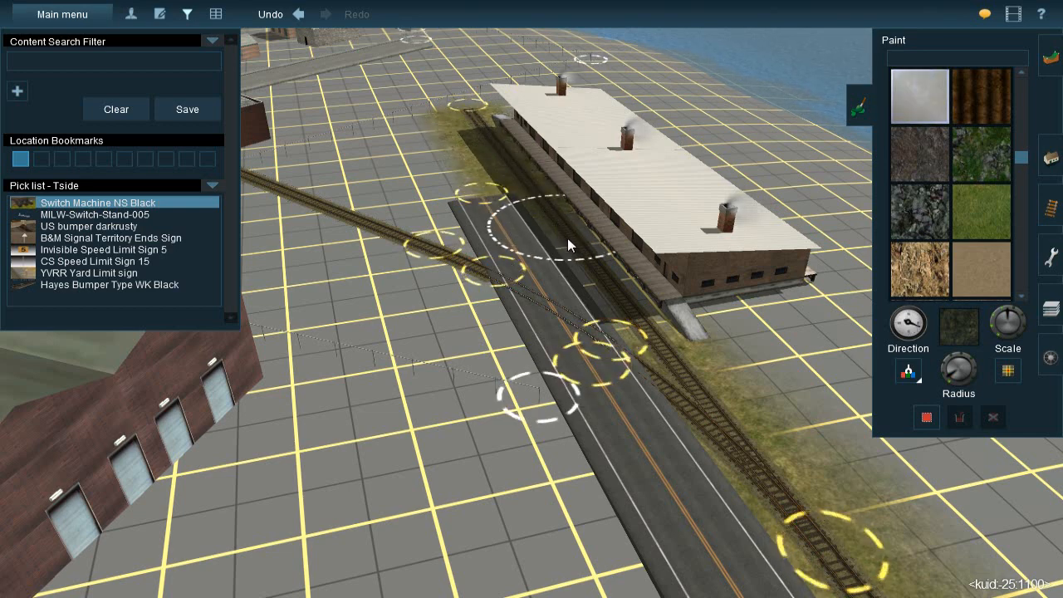
{"action": "left_click_drag", "start_coordinate": [603, 284], "coordinate": [646, 335]}
Paint weedy grass along both sides of the spur beyond the street, between the two sheds and the wall
{"action": "key", "text": "Left"}
{"action": "key", "text": "Left"}
{"action": "mouse_move", "coordinate": [500, 274]}
{"action": "right_mouse_down"}
{"action": "mouse_move", "coordinate": [503, 249]}
{"action": "mouse_move", "coordinate": [483, 232]}
{"action": "mouse_move", "coordinate": [523, 218]}
{"action": "right_mouse_up"}
{"action": "right_click", "coordinate": [523, 211]}
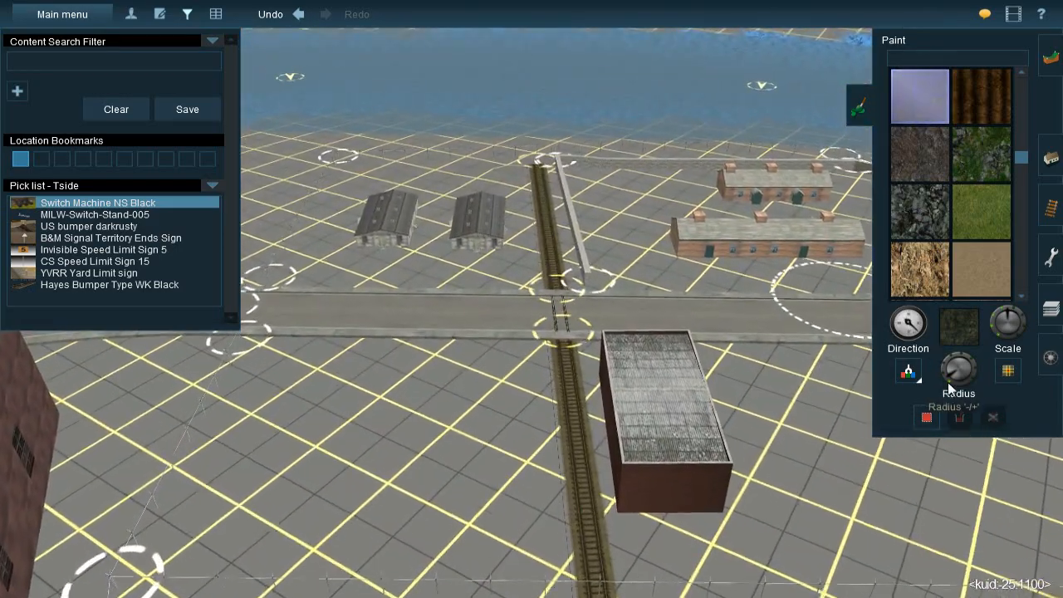
{"action": "left_click", "coordinate": [538, 187]}
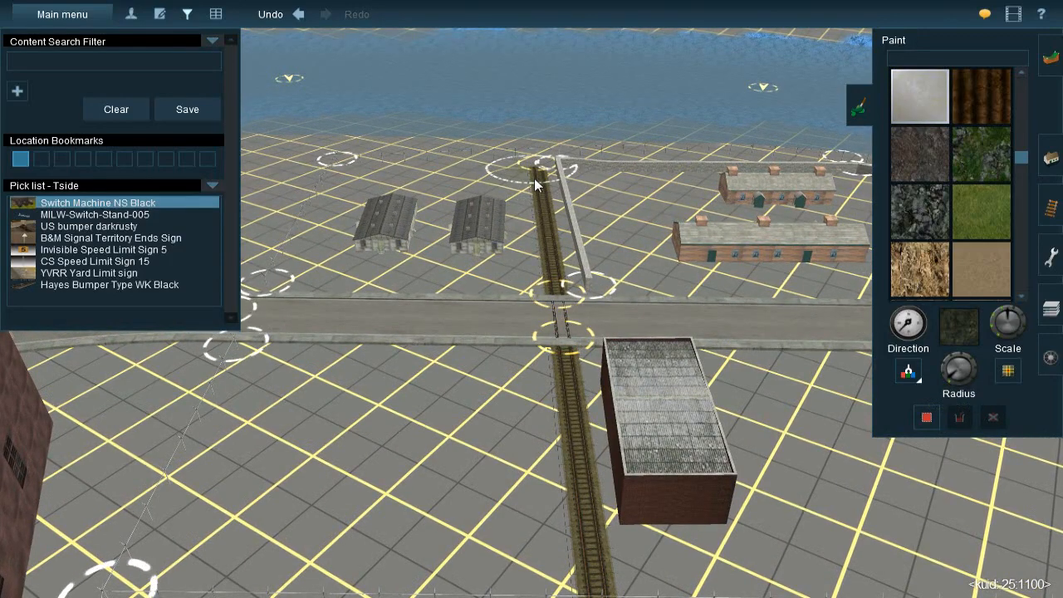
{"action": "left_click", "coordinate": [537, 196]}
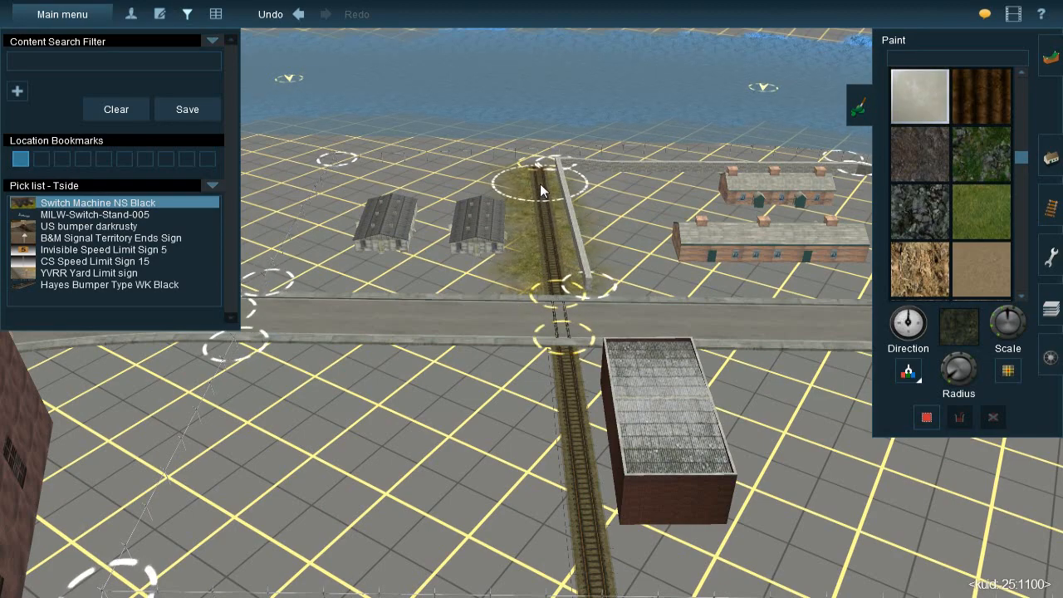
Paint weedy grass along the spur from the small brick building to the two-lane road crossing, rotating the texture for variety
{"action": "right_click", "coordinate": [572, 497]}
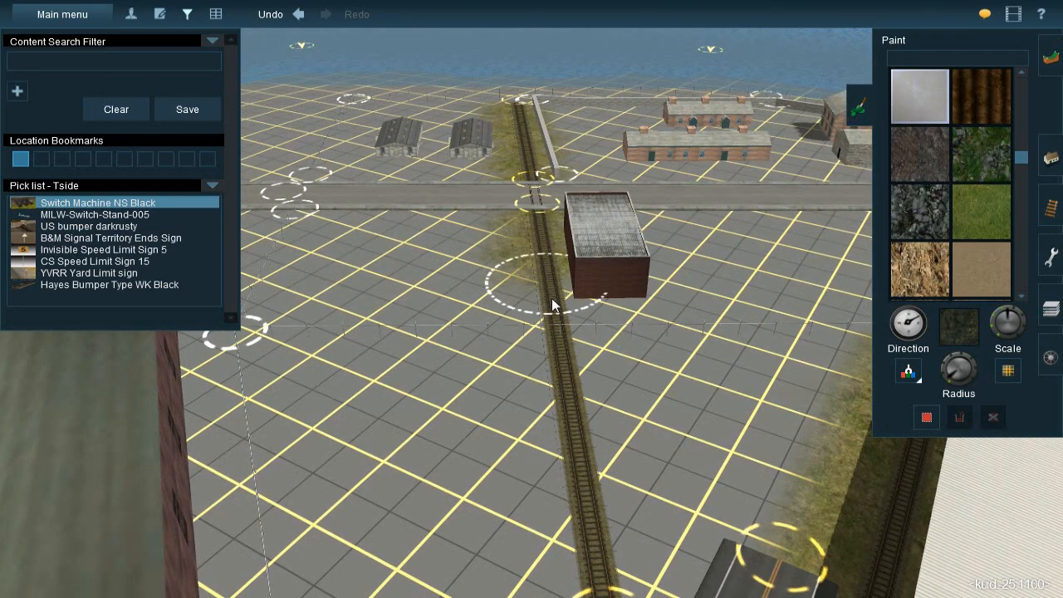
{"action": "key", "text": "["}
{"action": "left_click_drag", "start_coordinate": [555, 382], "coordinate": [572, 423]}
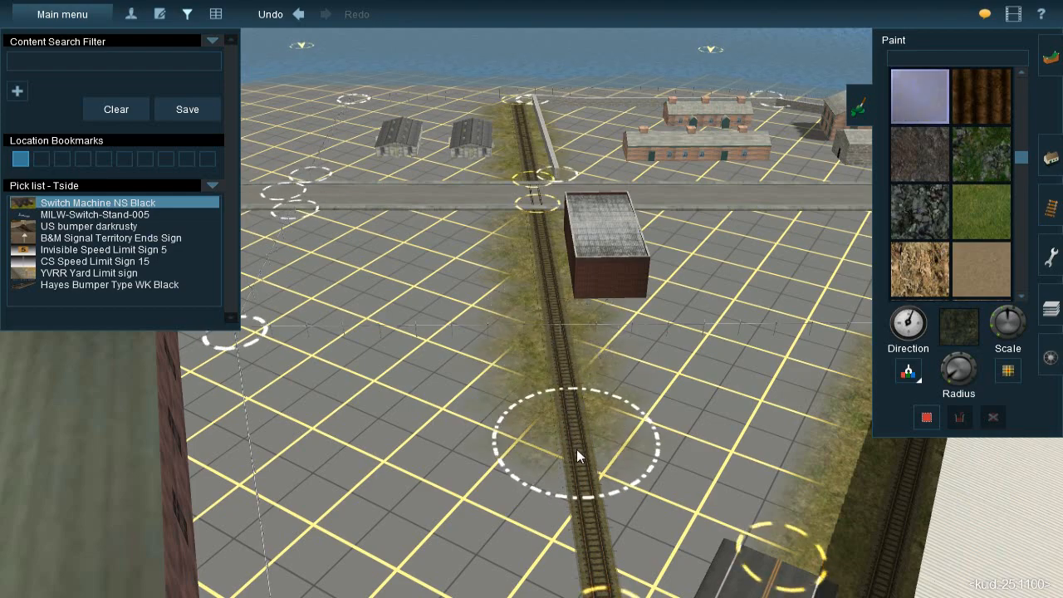
{"action": "right_click", "coordinate": [566, 436]}
{"action": "right_click", "coordinate": [557, 429]}
{"action": "right_click", "coordinate": [553, 439]}
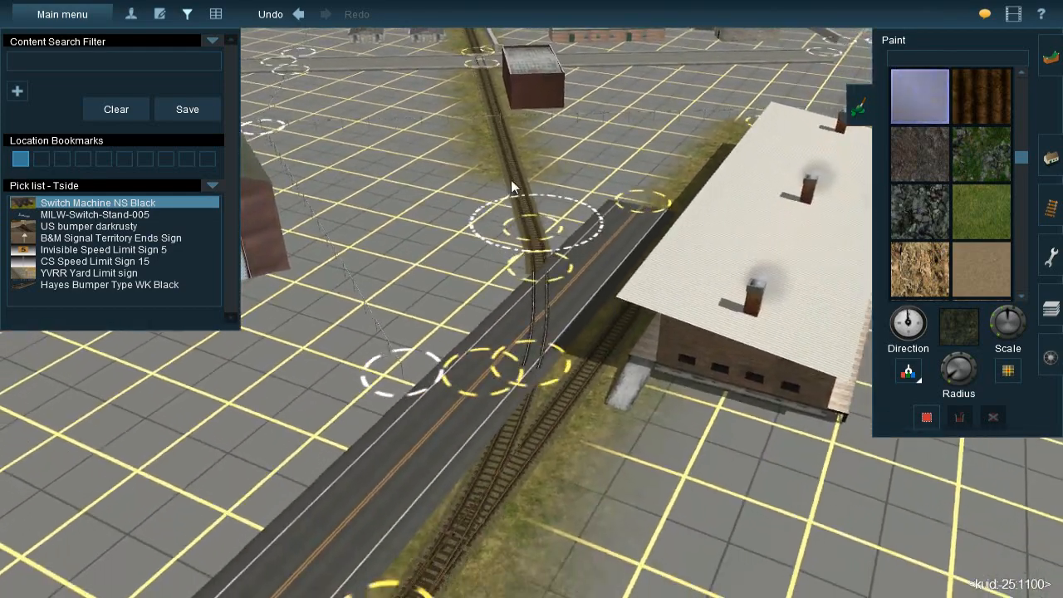
{"action": "key", "text": "["}
{"action": "mouse_move", "coordinate": [508, 153]}
{"action": "left_mouse_down"}
{"action": "mouse_move", "coordinate": [530, 256]}
{"action": "mouse_move", "coordinate": [529, 339]}
{"action": "left_mouse_up"}
{"action": "key", "text": "["}
{"action": "key", "text": "["}
{"action": "right_click", "coordinate": [500, 259]}
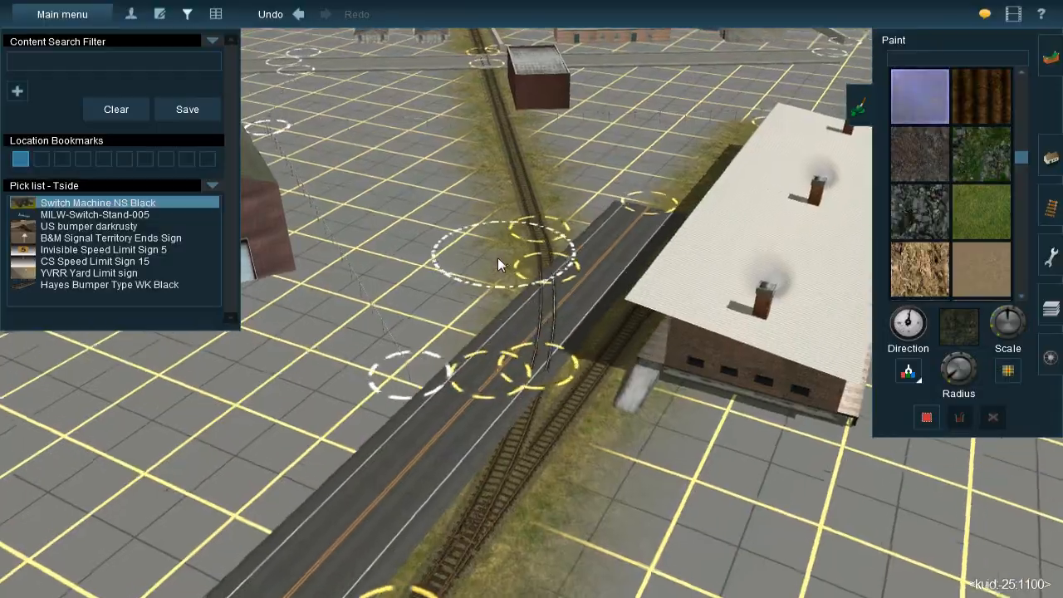
Paint weedy grass along the curved industrial track from the two-lane road past the flat-roofed and rusty-roofed buildings to the street
{"action": "key", "text": "Down"}
{"action": "key", "text": "Left"}
{"action": "key", "text": "Left"}
{"action": "key", "text": "Up"}
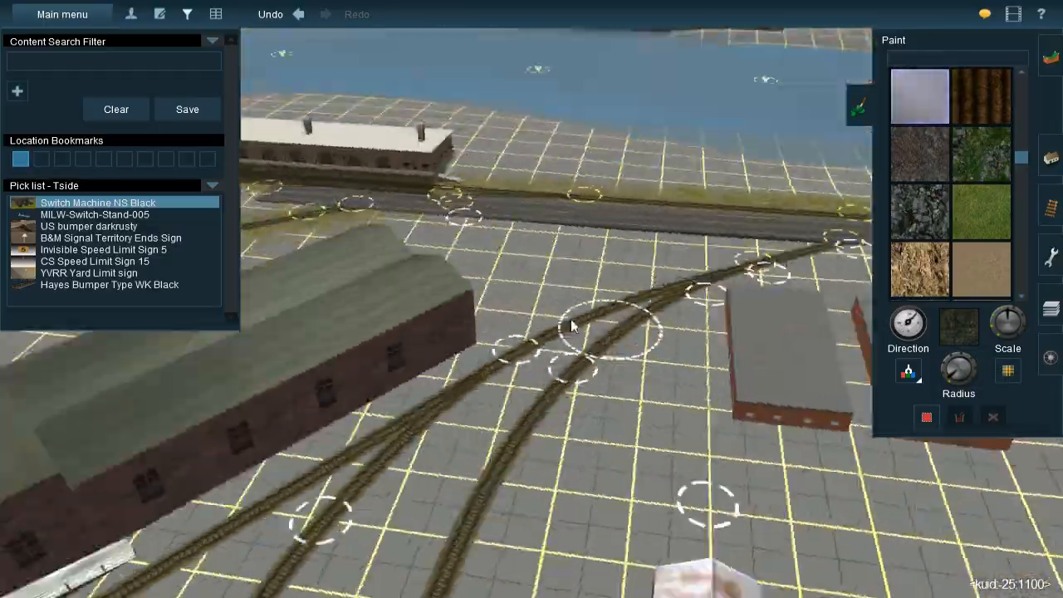
{"action": "right_click", "coordinate": [455, 237]}
{"action": "key", "text": "Left"}
{"action": "key", "text": "Down"}
{"action": "right_click", "coordinate": [528, 259]}
{"action": "key", "text": "Right"}
{"action": "key", "text": "Up"}
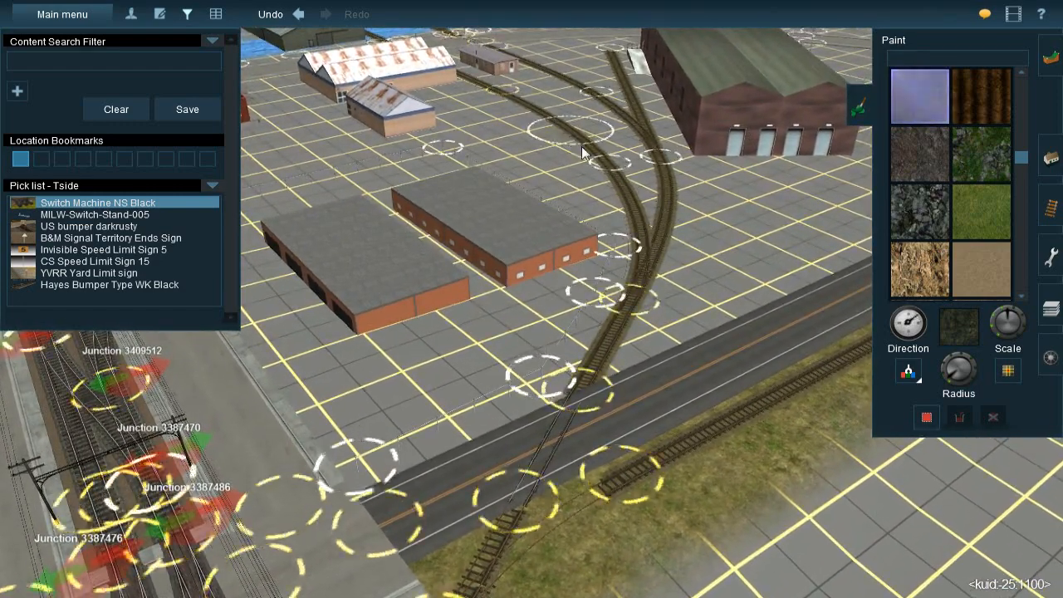
{"action": "key", "text": "bracketleft"}
{"action": "mouse_move", "coordinate": [581, 142]}
{"action": "left_mouse_down"}
{"action": "mouse_move", "coordinate": [620, 185]}
{"action": "mouse_move", "coordinate": [634, 224]}
{"action": "mouse_move", "coordinate": [633, 202]}
{"action": "mouse_move", "coordinate": [634, 239]}
{"action": "mouse_move", "coordinate": [657, 258]}
{"action": "mouse_move", "coordinate": [525, 495]}
{"action": "mouse_move", "coordinate": [565, 419]}
{"action": "left_mouse_up"}
{"action": "mouse_move", "coordinate": [341, 423]}
{"action": "right_mouse_down"}
{"action": "mouse_move", "coordinate": [399, 317]}
{"action": "mouse_move", "coordinate": [512, 247]}
{"action": "mouse_move", "coordinate": [474, 222]}
{"action": "mouse_move", "coordinate": [641, 243]}
{"action": "mouse_move", "coordinate": [608, 228]}
{"action": "mouse_move", "coordinate": [552, 284]}
{"action": "mouse_move", "coordinate": [538, 238]}
{"action": "right_mouse_up"}
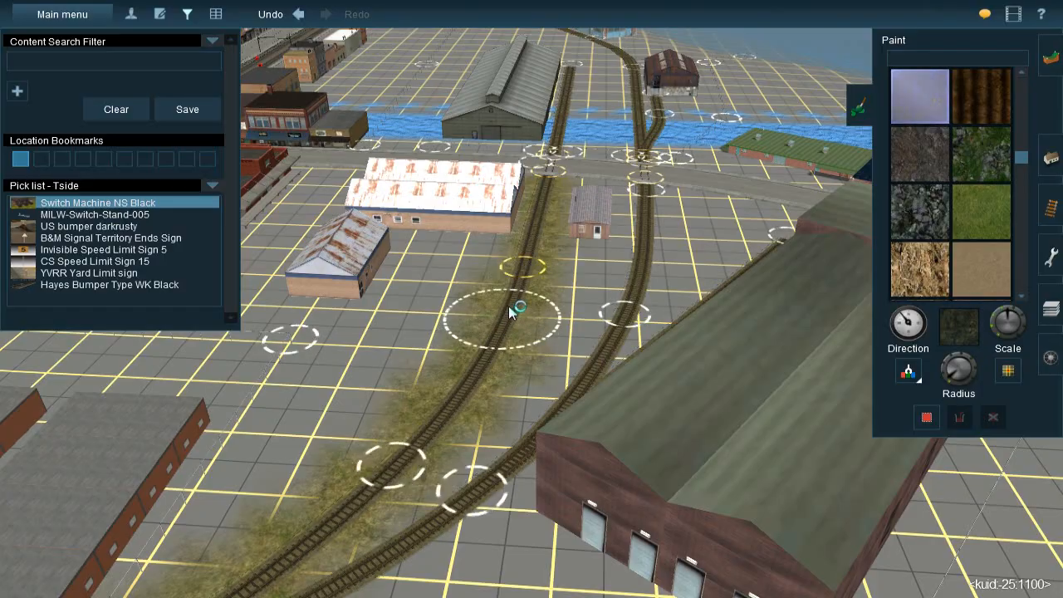
{"action": "mouse_move", "coordinate": [513, 301]}
{"action": "right_mouse_down"}
{"action": "mouse_move", "coordinate": [546, 192]}
{"action": "mouse_move", "coordinate": [511, 325]}
{"action": "mouse_move", "coordinate": [520, 305]}
{"action": "right_mouse_up"}
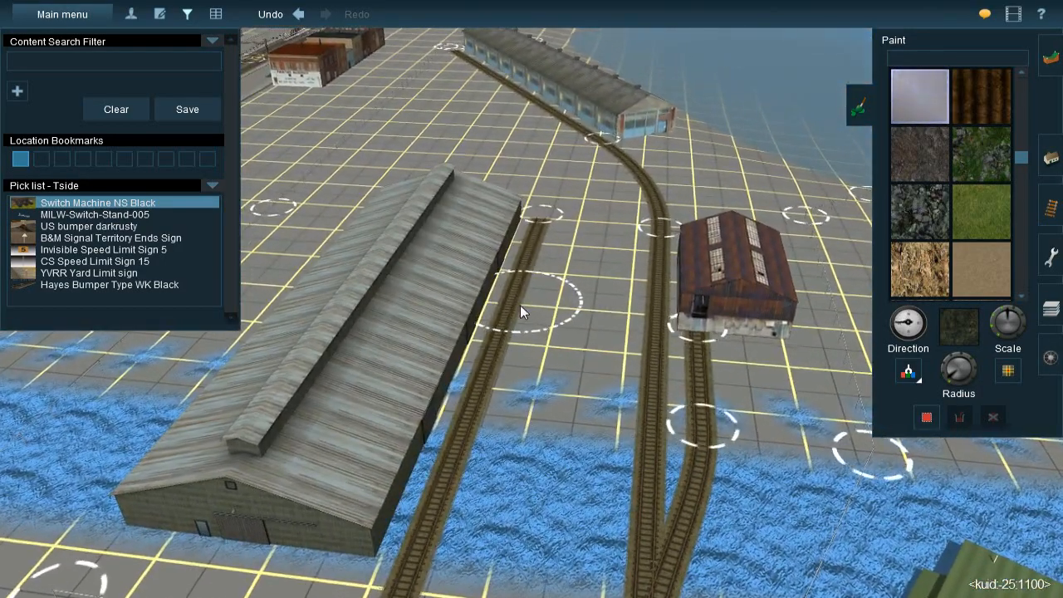
Paint weedy grass along the spur beside the long grey warehouse, from its dead end across the ditch to the street
{"action": "key", "text": "bracketleft"}
{"action": "left_click", "coordinate": [544, 221]}
{"action": "left_click_drag", "start_coordinate": [543, 219], "coordinate": [512, 311]}
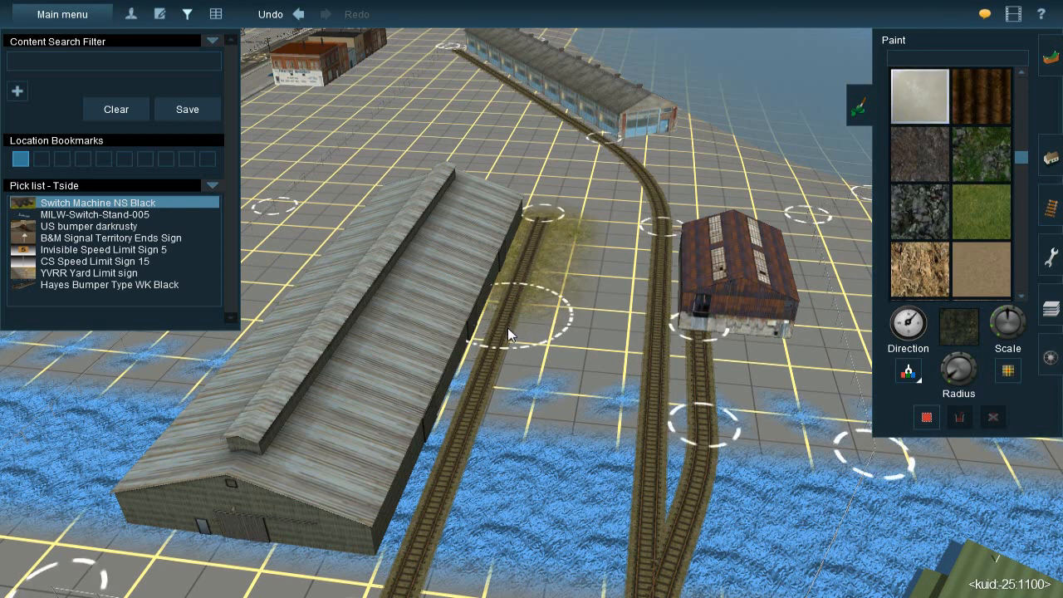
{"action": "left_click_drag", "start_coordinate": [501, 361], "coordinate": [476, 415]}
{"action": "mouse_move", "coordinate": [453, 465]}
{"action": "left_mouse_down"}
{"action": "mouse_move", "coordinate": [446, 481]}
{"action": "mouse_move", "coordinate": [462, 484]}
{"action": "left_mouse_up"}
{"action": "right_click", "coordinate": [483, 447]}
{"action": "right_click_drag", "start_coordinate": [482, 446], "coordinate": [554, 231]}
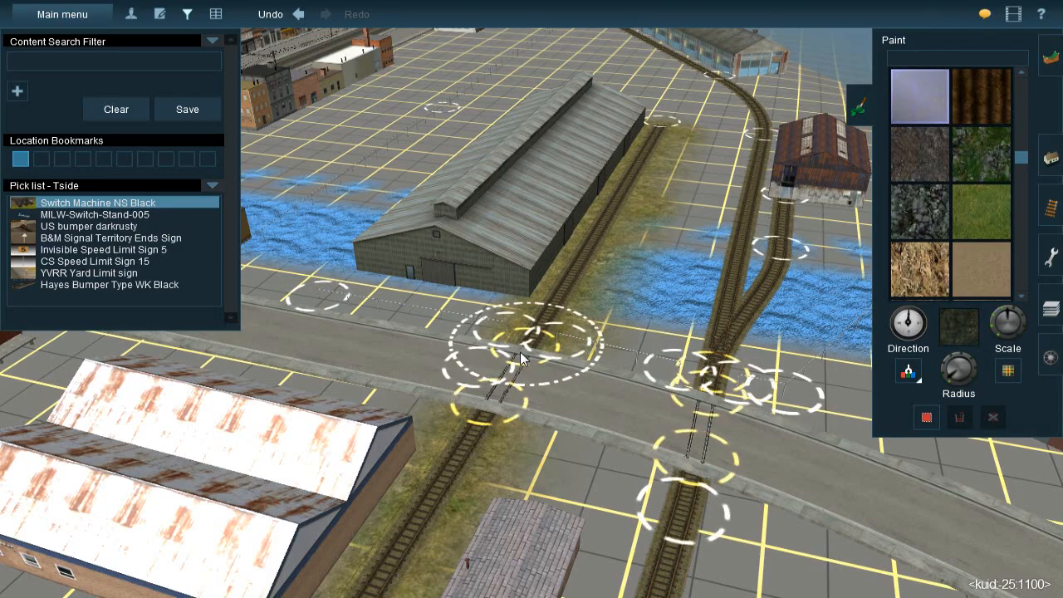
{"action": "mouse_move", "coordinate": [571, 332]}
{"action": "right_mouse_down"}
{"action": "mouse_move", "coordinate": [568, 352]}
{"action": "mouse_move", "coordinate": [554, 330]}
{"action": "right_mouse_up"}
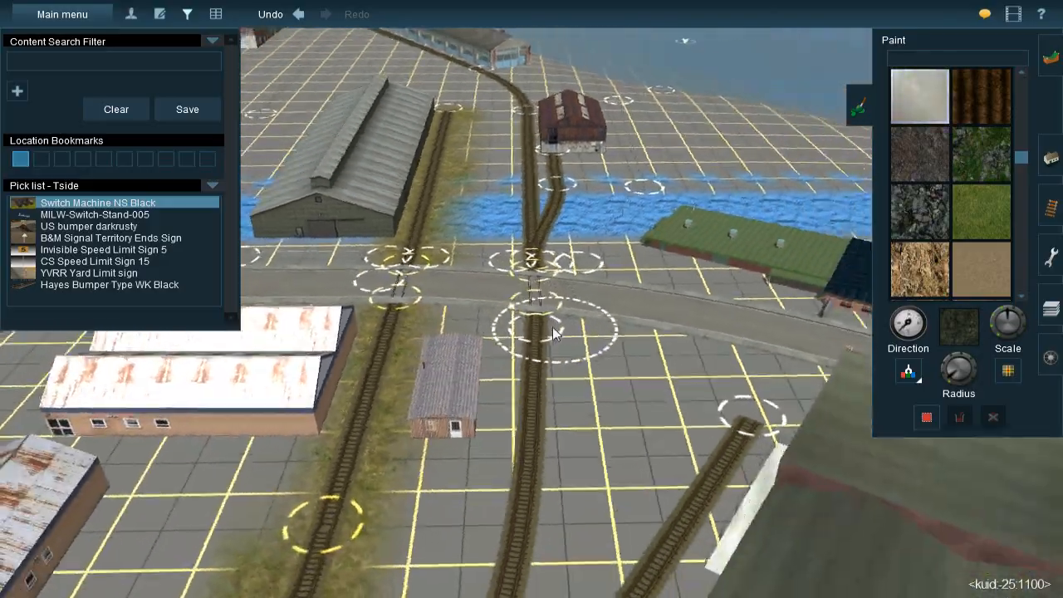
Paint weedy grass around the track's dead end and alongside the long building with blue windows
{"action": "key", "text": "Left"}
{"action": "key", "text": "Down"}
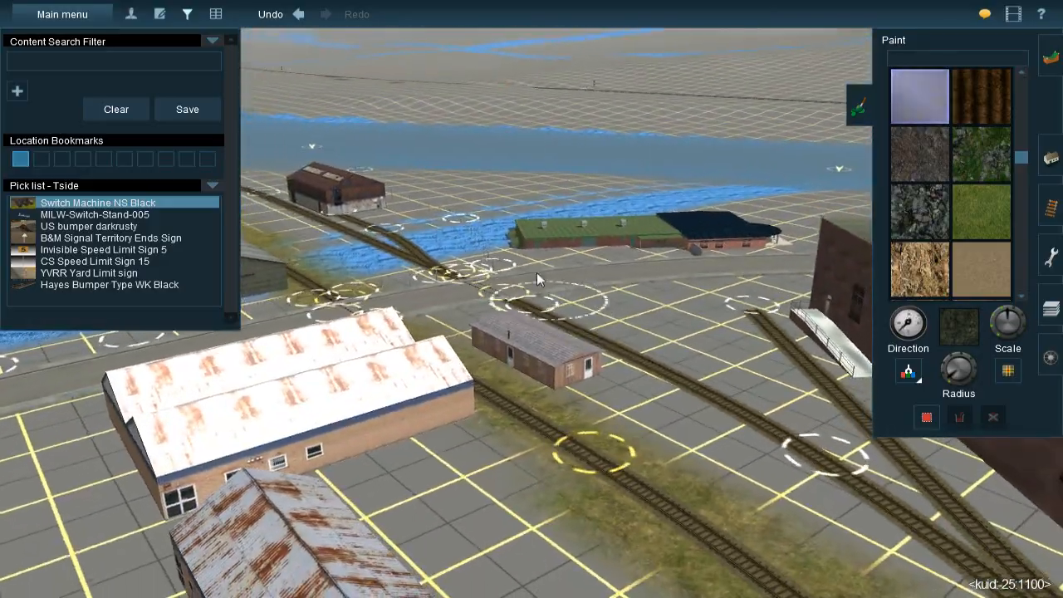
{"action": "key", "text": "Left"}
{"action": "mouse_move", "coordinate": [536, 273]}
{"action": "right_mouse_down"}
{"action": "mouse_move", "coordinate": [477, 185]}
{"action": "mouse_move", "coordinate": [484, 157]}
{"action": "mouse_move", "coordinate": [511, 225]}
{"action": "right_mouse_up"}
{"action": "key", "text": "Up"}
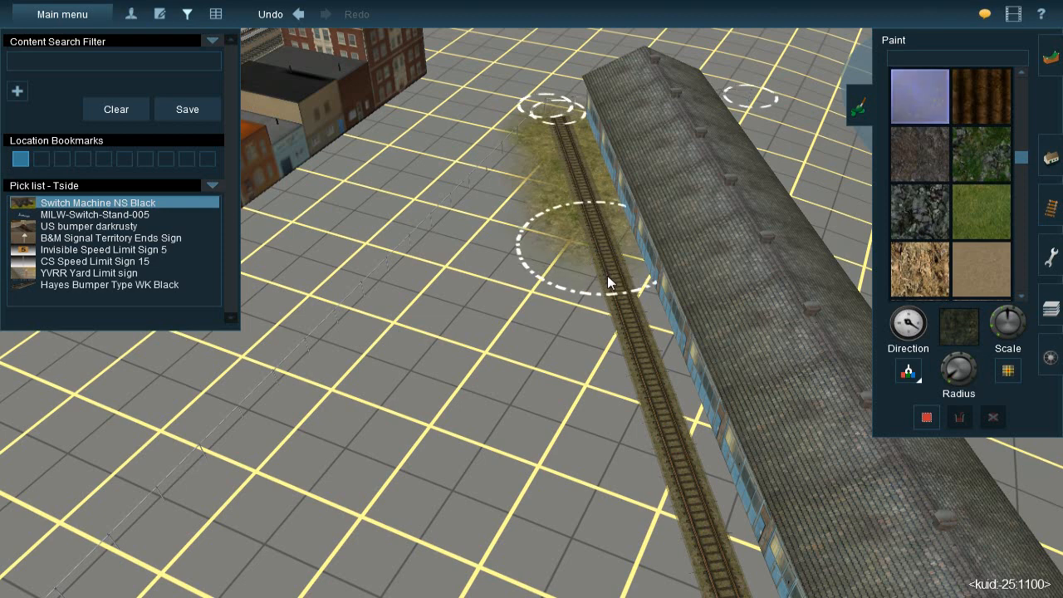
{"action": "mouse_move", "coordinate": [637, 389]}
{"action": "left_mouse_down"}
{"action": "mouse_move", "coordinate": [665, 463]}
{"action": "mouse_move", "coordinate": [616, 300]}
{"action": "left_mouse_up"}
{"action": "right_click", "coordinate": [599, 489]}
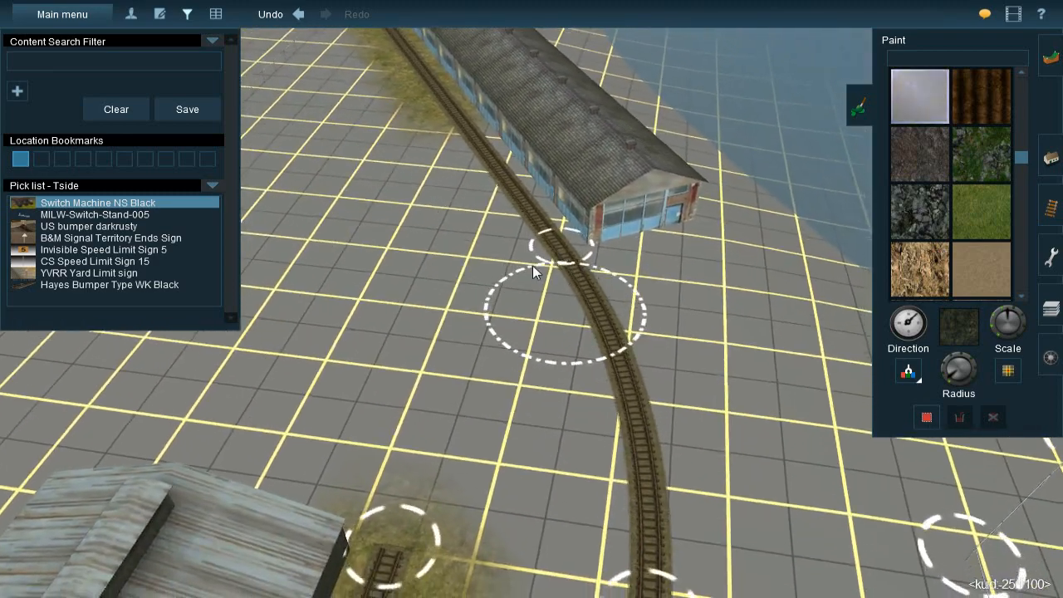
{"action": "left_click_drag", "start_coordinate": [445, 125], "coordinate": [474, 168]}
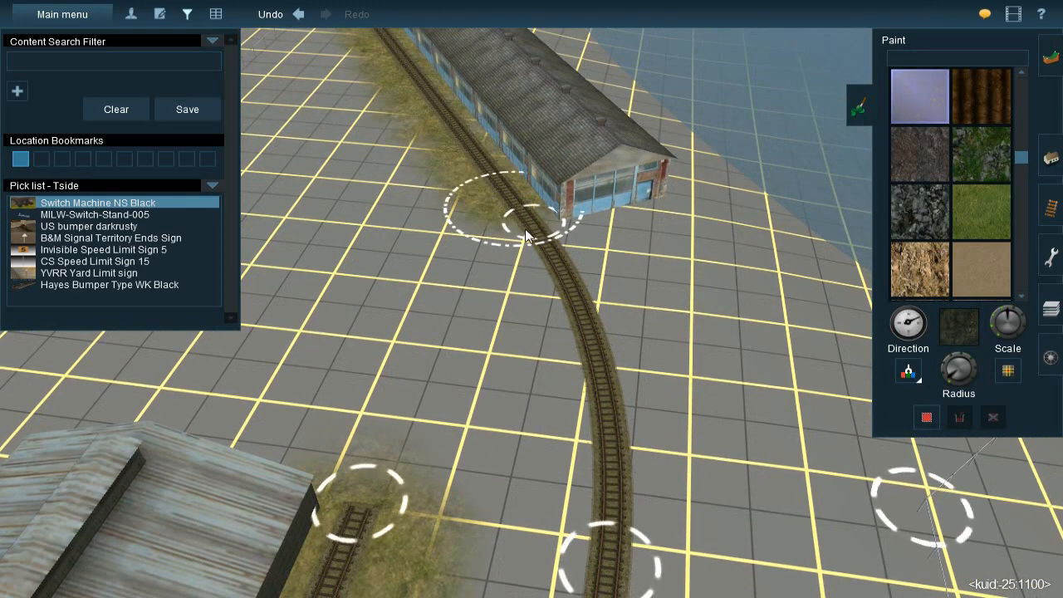
Paint weedy grass along the curved track from the building with blue windows past the rusty-roofed shed
{"action": "left_click_drag", "start_coordinate": [541, 249], "coordinate": [613, 447]}
{"action": "right_click", "coordinate": [584, 419]}
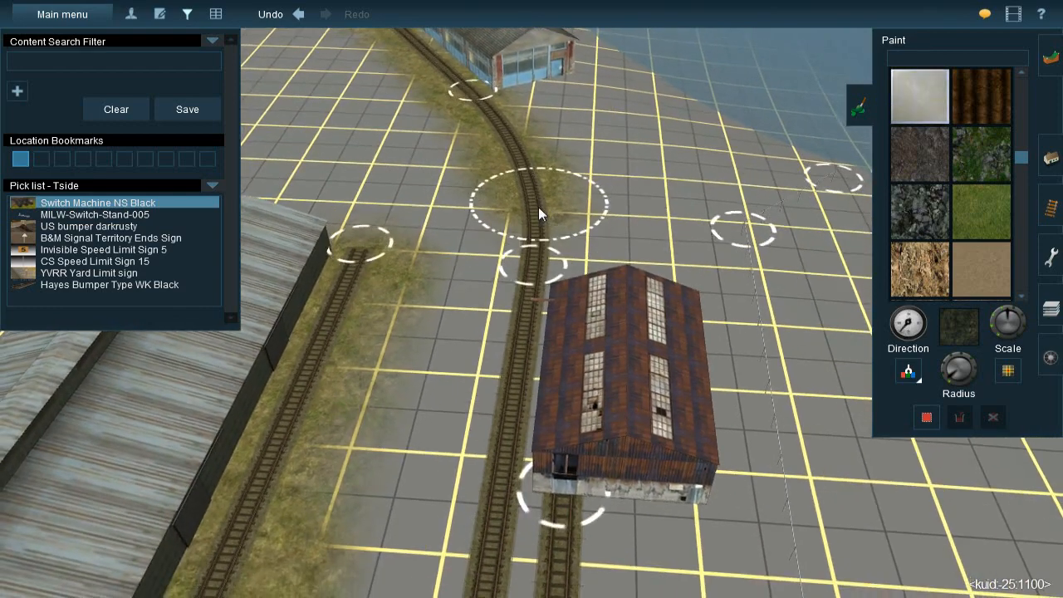
{"action": "mouse_move", "coordinate": [538, 229]}
{"action": "left_mouse_down"}
{"action": "mouse_move", "coordinate": [522, 390]}
{"action": "mouse_move", "coordinate": [502, 448]}
{"action": "left_mouse_up"}
{"action": "right_click", "coordinate": [502, 457]}
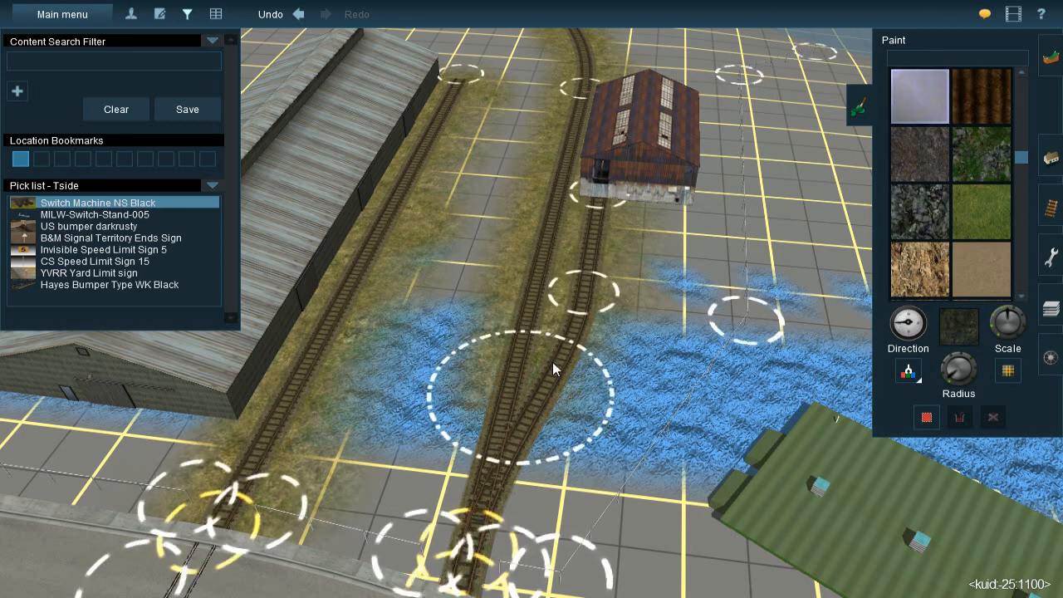
Paint weedy grass around the shed siding and its switch, across the ditch and down to the street crossing
{"action": "left_click_drag", "start_coordinate": [568, 334], "coordinate": [571, 281]}
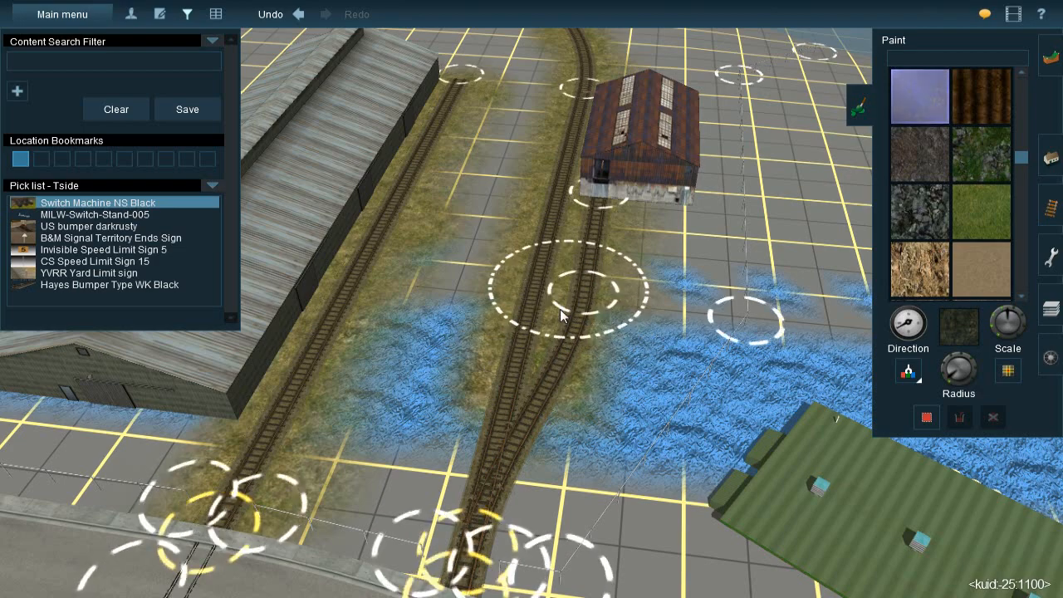
{"action": "right_click", "coordinate": [541, 379]}
{"action": "right_click", "coordinate": [509, 327]}
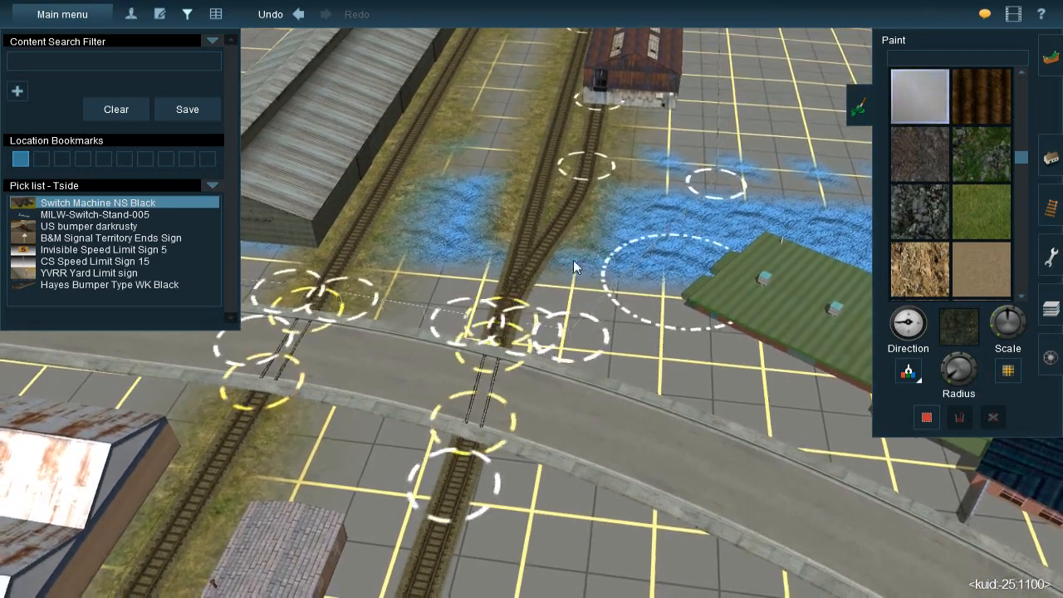
{"action": "left_click_drag", "start_coordinate": [533, 233], "coordinate": [496, 340]}
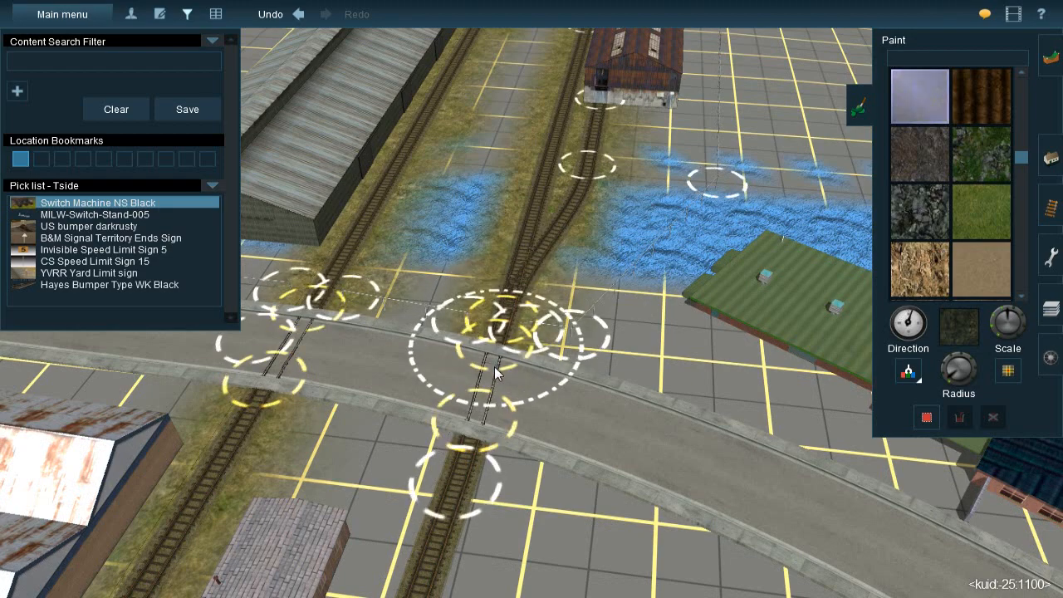
Paint weedy grass along the track from the street past the small brick building and through the switches by the large brick warehouse
{"action": "mouse_move", "coordinate": [483, 407]}
{"action": "left_mouse_down"}
{"action": "mouse_move", "coordinate": [453, 428]}
{"action": "mouse_move", "coordinate": [456, 520]}
{"action": "left_mouse_up"}
{"action": "right_click_drag", "start_coordinate": [456, 520], "coordinate": [482, 261]}
{"action": "key", "text": "Left"}
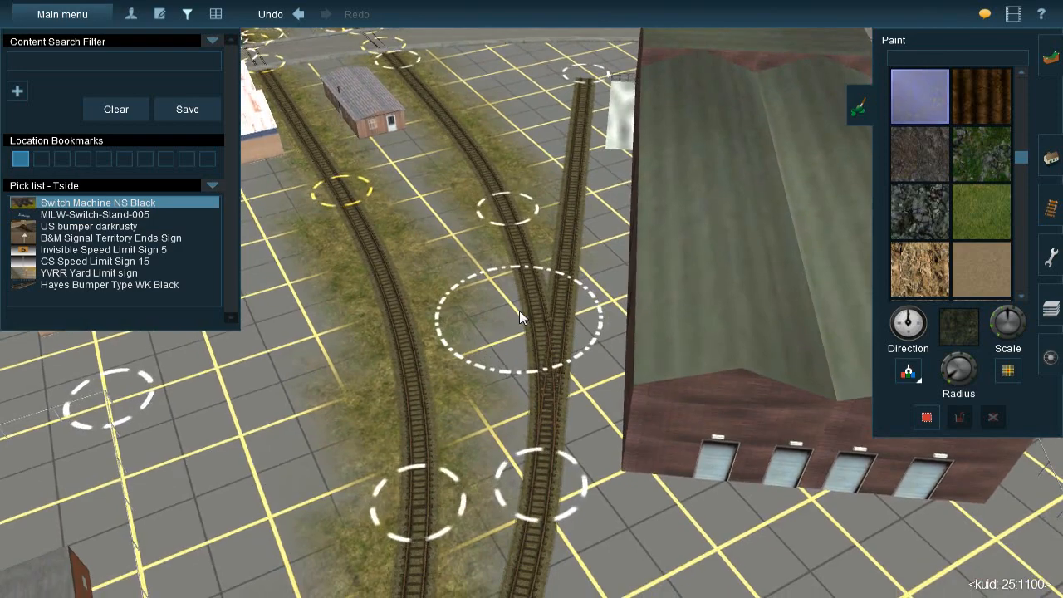
{"action": "right_click", "coordinate": [519, 311]}
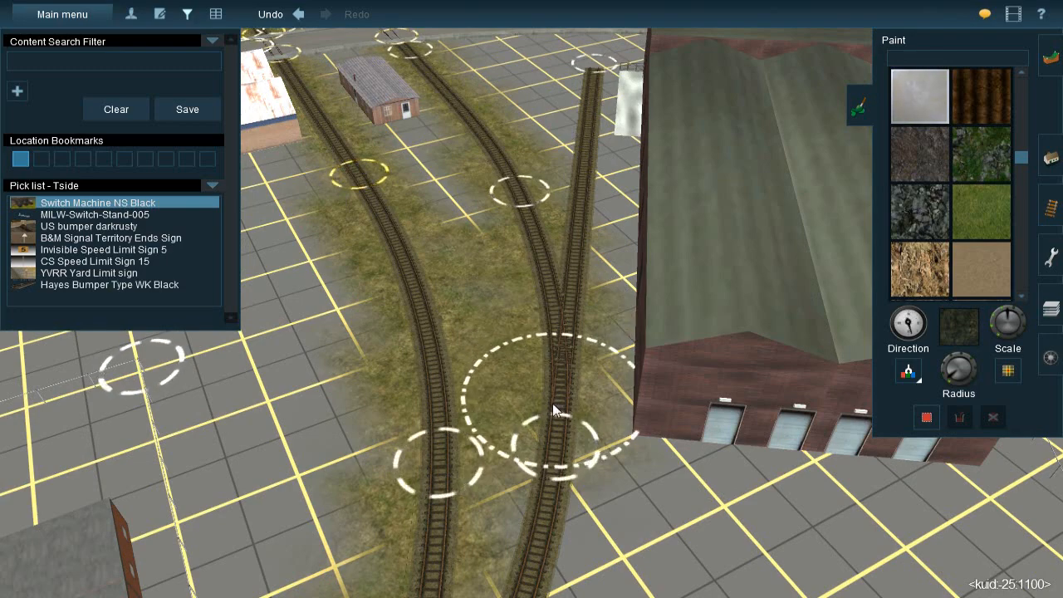
{"action": "right_click", "coordinate": [548, 307]}
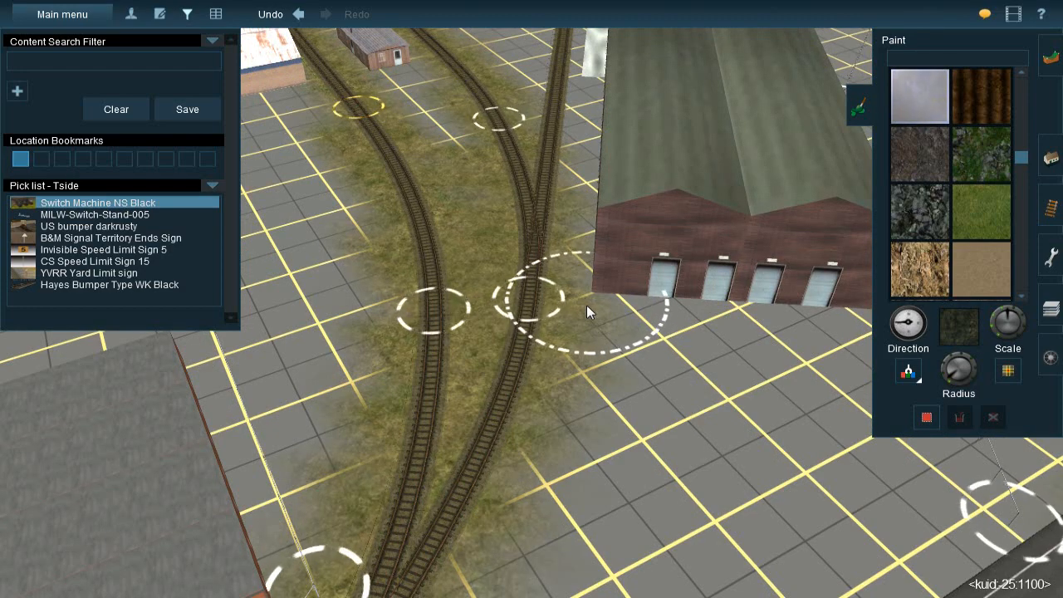
Paint weedy grass along the dead-end spur beside the large brick warehouse, from its end to the switch
{"action": "right_click", "coordinate": [503, 123]}
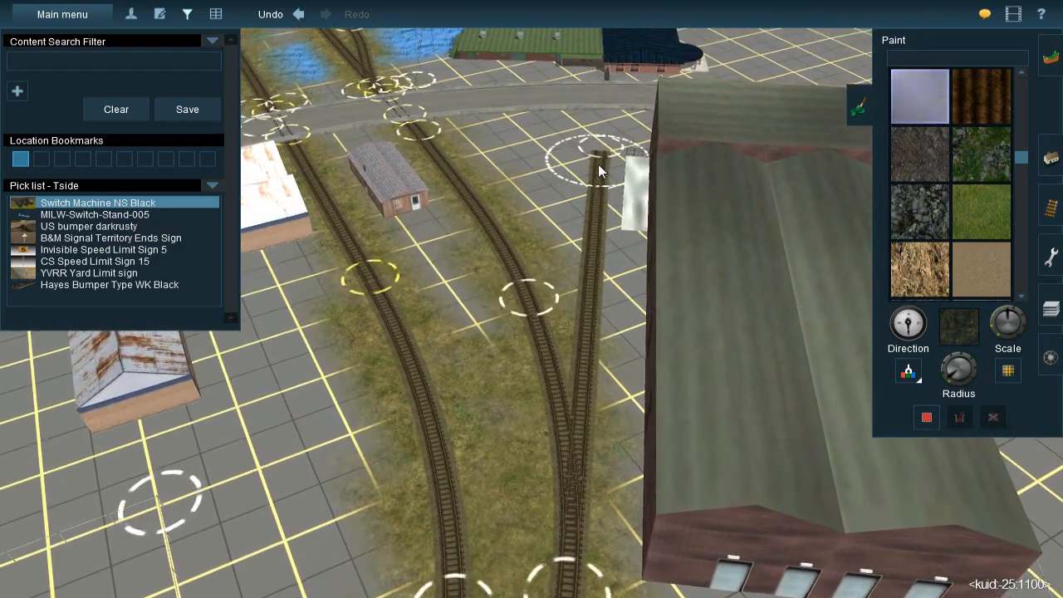
{"action": "left_click", "coordinate": [598, 163]}
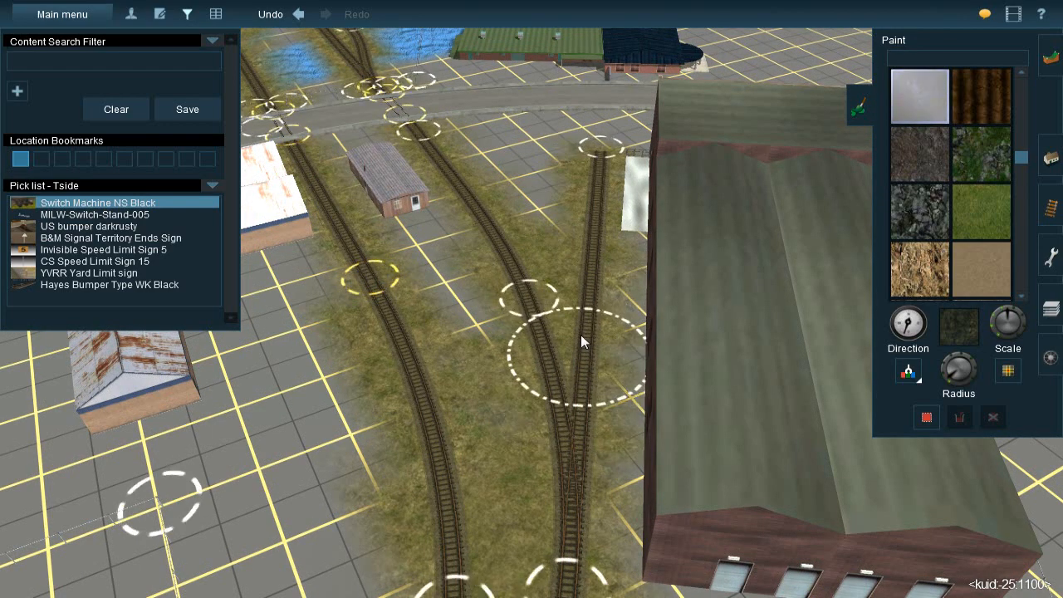
{"action": "right_click", "coordinate": [556, 385]}
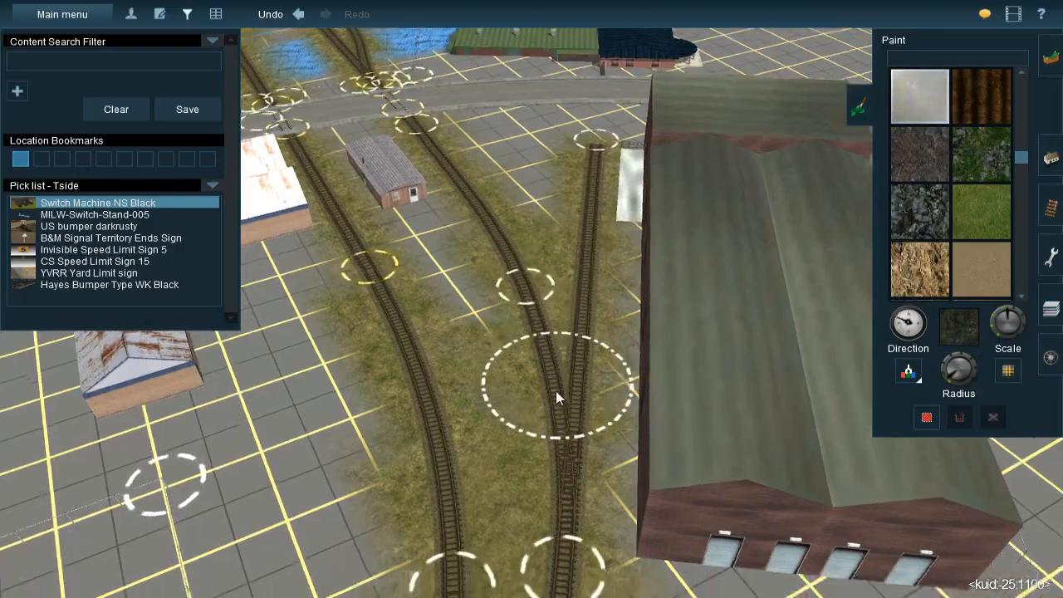
Examine the painted spurs and the remaining bare ground around the warehouses, the street and the main line junctions
{"action": "right_click", "coordinate": [535, 395]}
{"action": "key", "text": "Down"}
{"action": "right_click", "coordinate": [533, 366]}
{"action": "scroll", "coordinate": [532, 358], "scroll_direction": "down", "scroll_amount": 5}
{"action": "key", "text": "Up"}
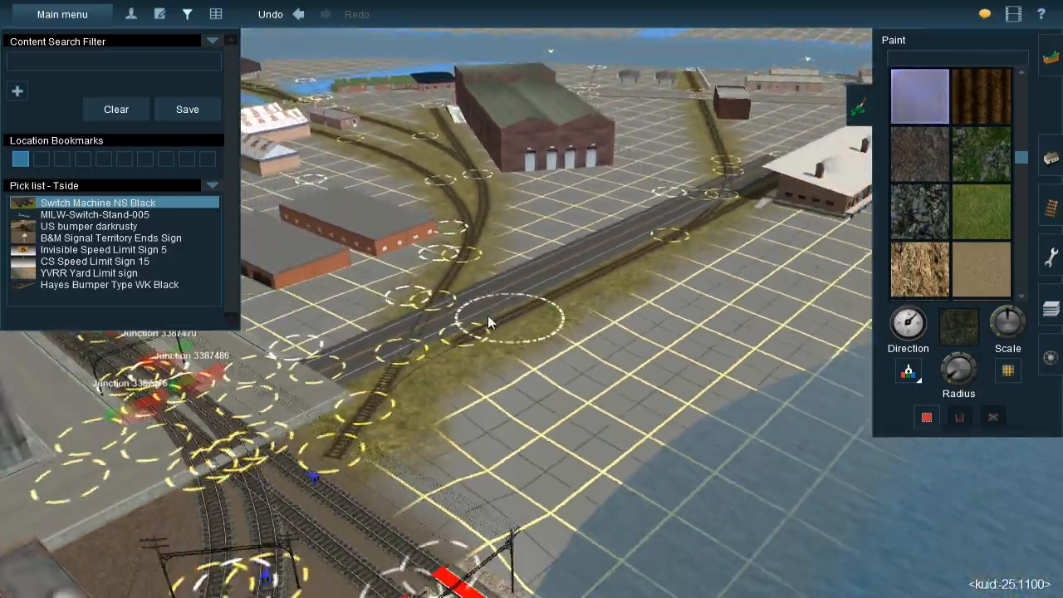
{"action": "key", "text": "Left"}
{"action": "right_click_drag", "start_coordinate": [504, 262], "coordinate": [562, 287]}
{"action": "key", "text": "Right"}
{"action": "right_click", "coordinate": [653, 382]}
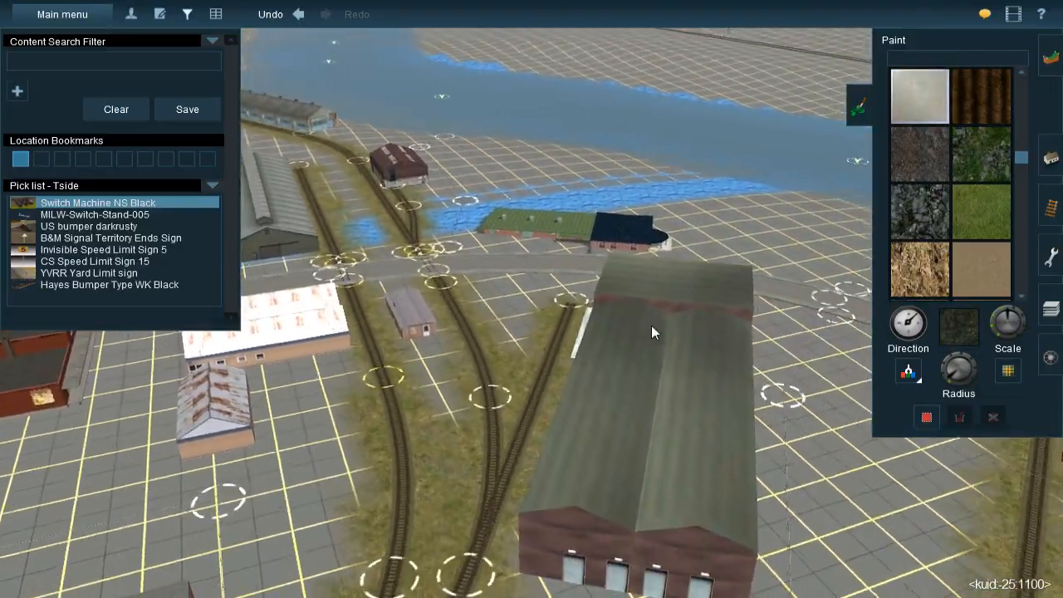
{"action": "key", "text": "Left"}
{"action": "right_click", "coordinate": [538, 258]}
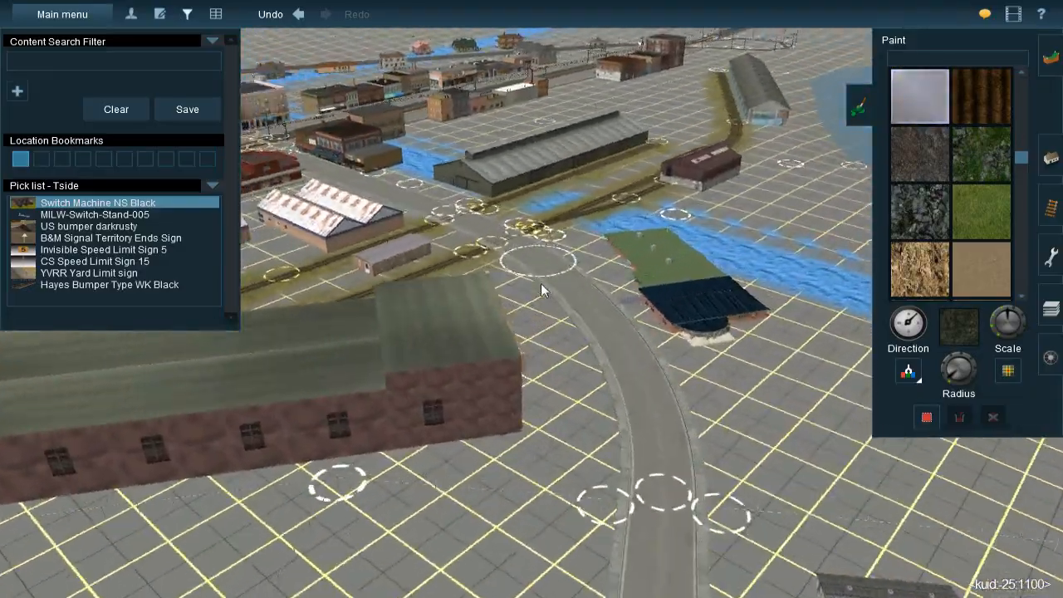
{"action": "key", "text": "Up"}
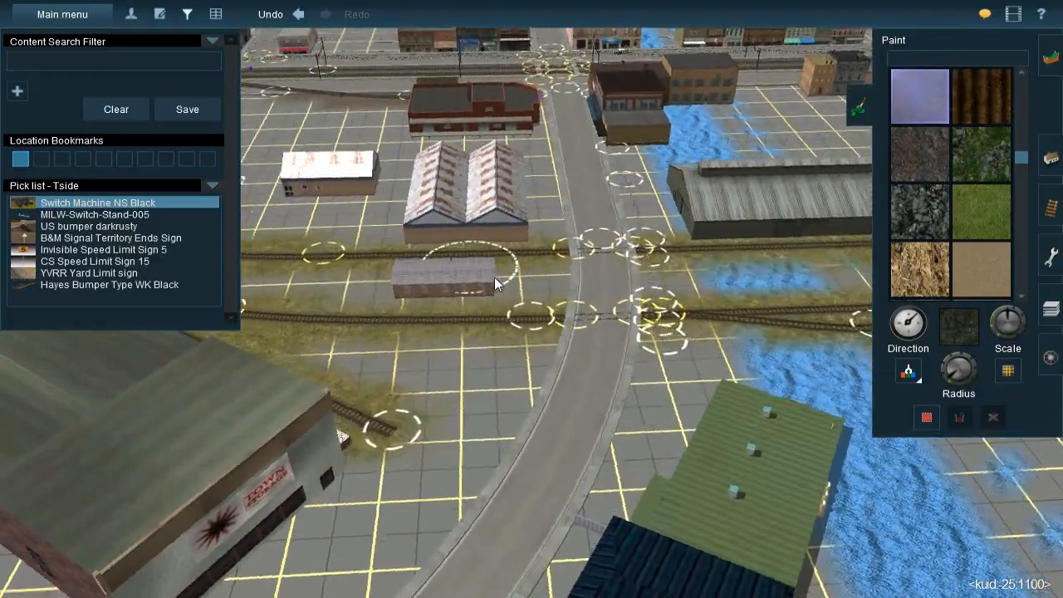
{"action": "right_click", "coordinate": [473, 270]}
{"action": "key", "text": "Left"}
{"action": "key", "text": "Left"}
{"action": "key", "text": "Down"}
{"action": "right_click", "coordinate": [583, 141]}
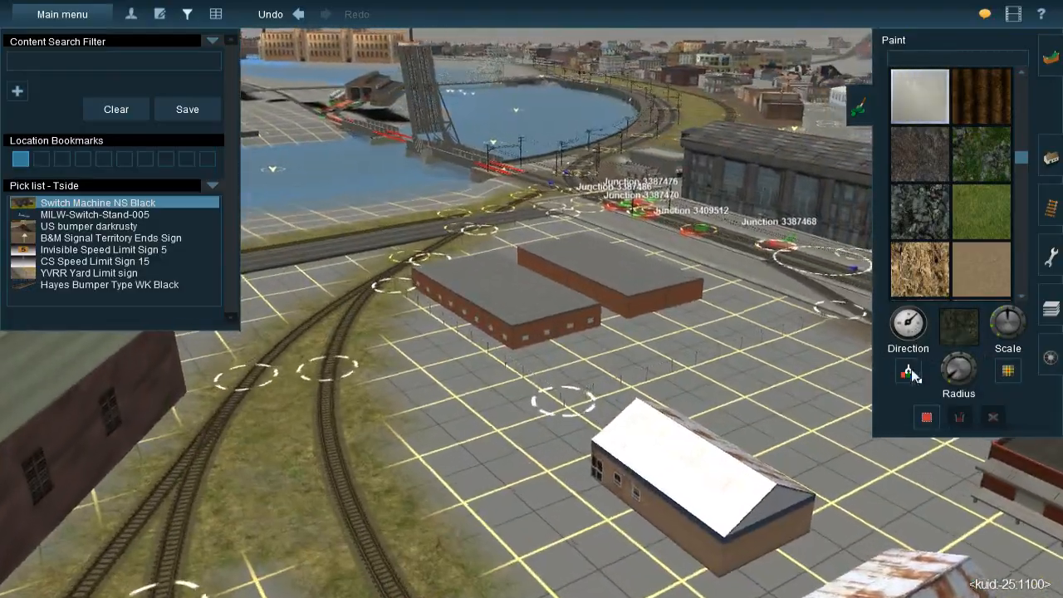
{"action": "key", "text": "Up"}
{"action": "right_click", "coordinate": [575, 197]}
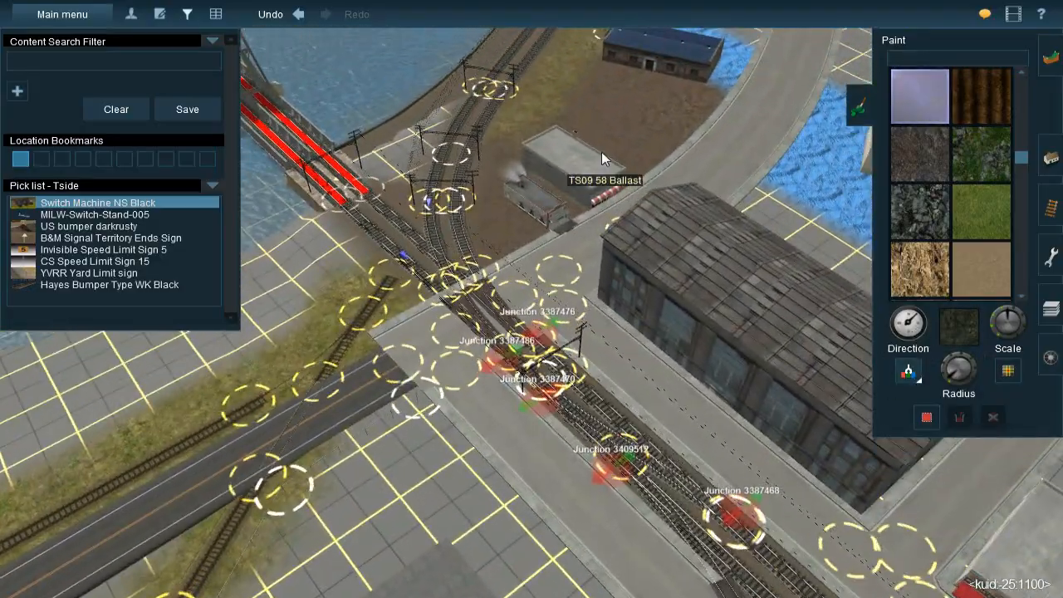
Sample the brown TS09 58 Ballast ground texture and paint it between the two tracks, around the small brick building to the street
{"action": "left_click", "coordinate": [601, 152]}
{"action": "right_click", "coordinate": [502, 439]}
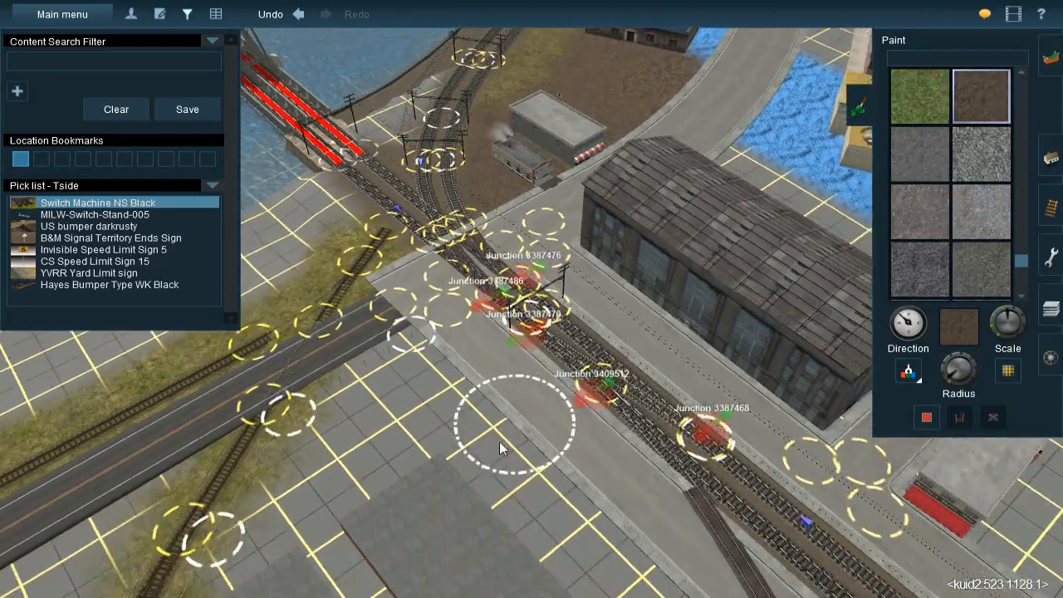
{"action": "right_click", "coordinate": [410, 367]}
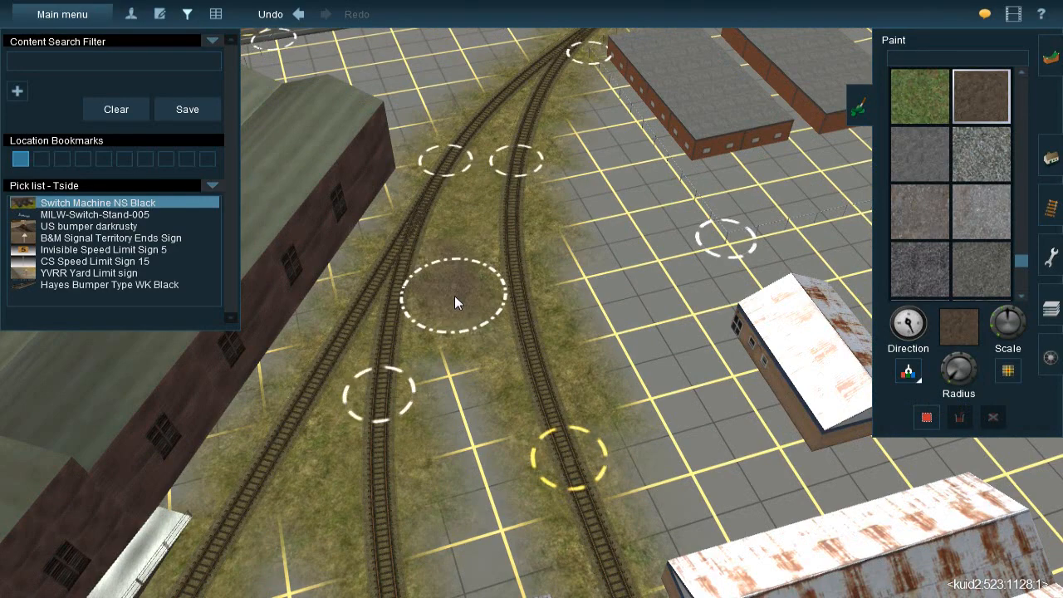
{"action": "left_click_drag", "start_coordinate": [473, 489], "coordinate": [480, 477]}
{"action": "right_click", "coordinate": [481, 477]}
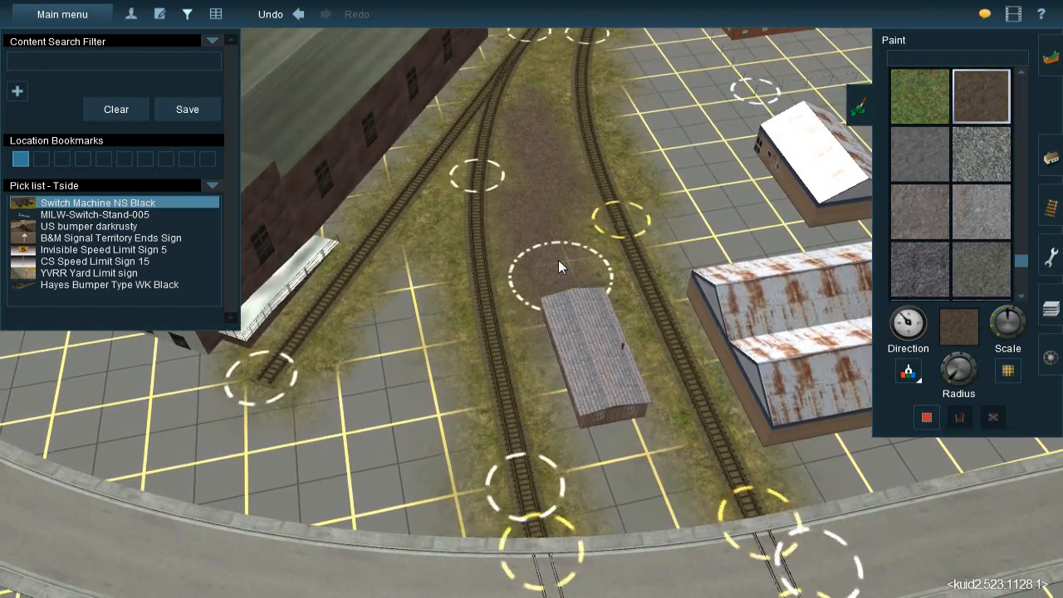
{"action": "left_click_drag", "start_coordinate": [609, 432], "coordinate": [632, 474]}
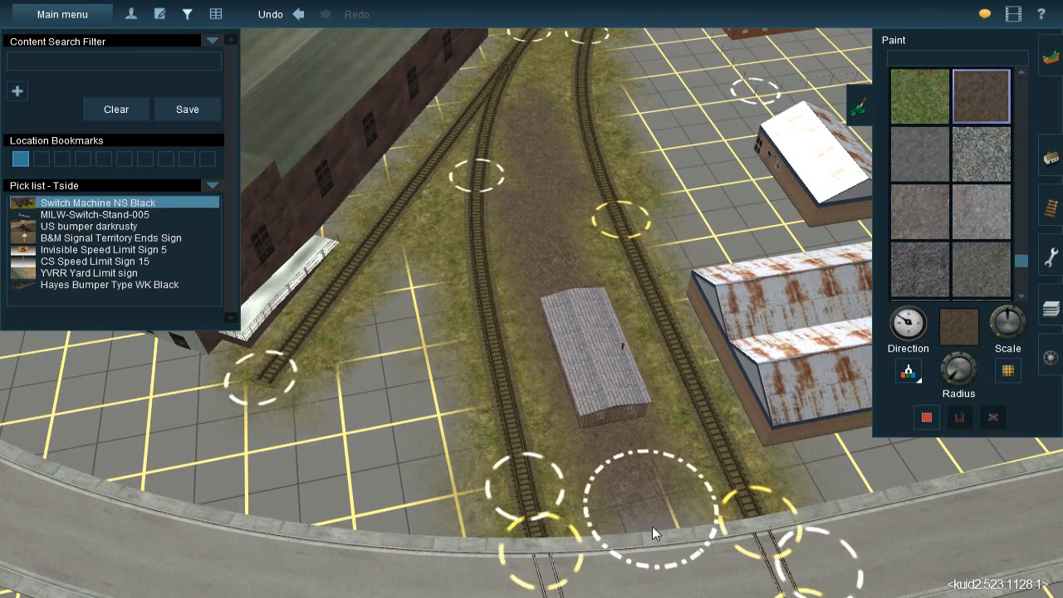
{"action": "mouse_move", "coordinate": [652, 526]}
{"action": "left_mouse_down"}
{"action": "mouse_move", "coordinate": [655, 504]}
{"action": "mouse_move", "coordinate": [653, 515]}
{"action": "left_mouse_up"}
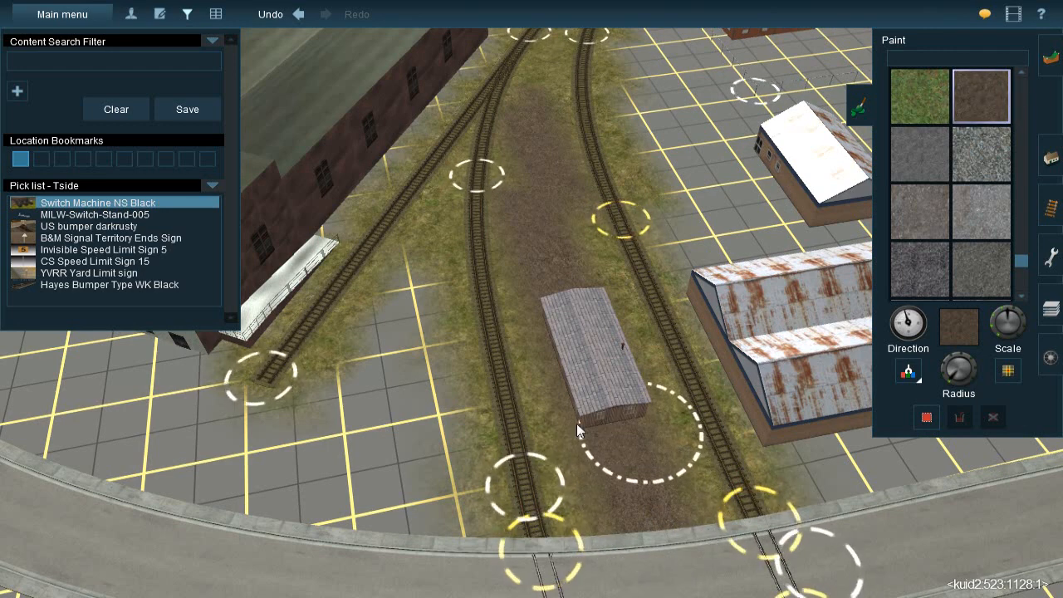
Paint the brown ballast texture on the open ground between the warehouse's dead-end spur and the neighbouring track, down to the street
{"action": "left_click_drag", "start_coordinate": [410, 290], "coordinate": [405, 332]}
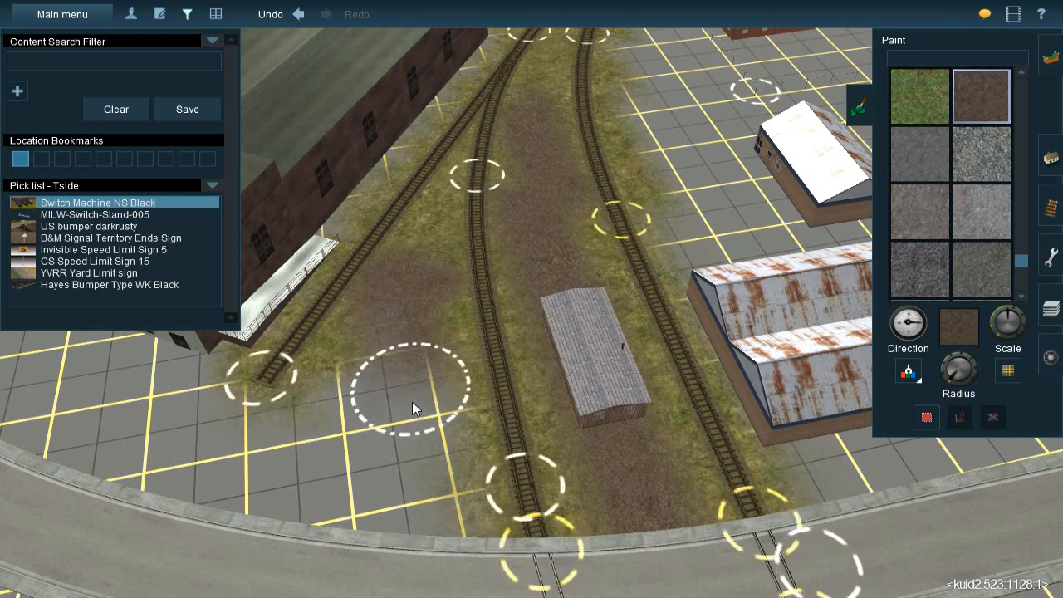
{"action": "left_click_drag", "start_coordinate": [412, 467], "coordinate": [413, 481]}
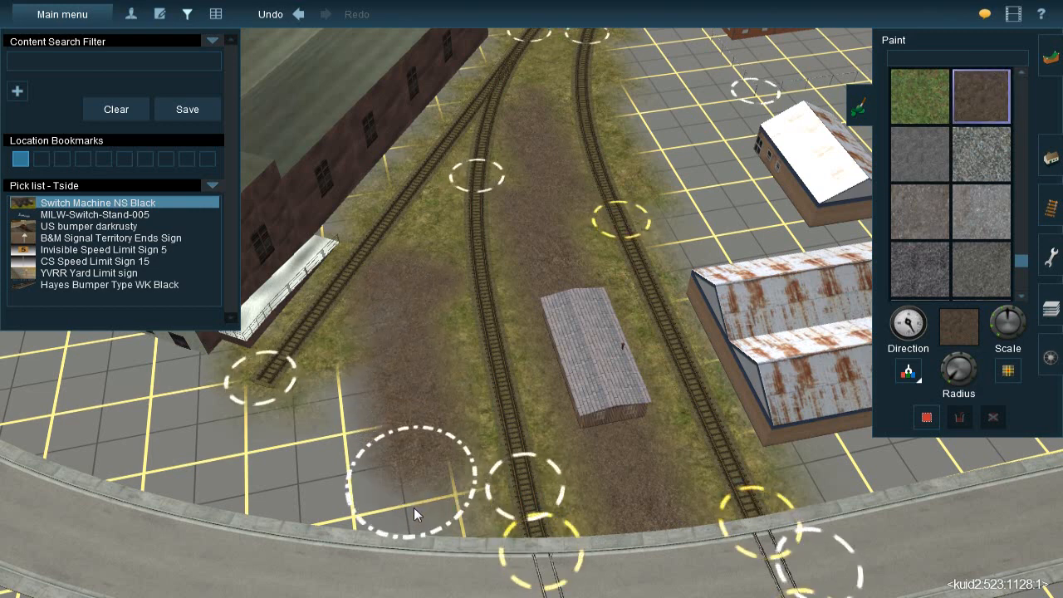
{"action": "mouse_move", "coordinate": [416, 527]}
{"action": "left_mouse_down"}
{"action": "mouse_move", "coordinate": [417, 551]}
{"action": "mouse_move", "coordinate": [419, 540]}
{"action": "left_mouse_up"}
{"action": "mouse_move", "coordinate": [354, 413]}
{"action": "left_mouse_down"}
{"action": "mouse_move", "coordinate": [365, 394]}
{"action": "mouse_move", "coordinate": [343, 417]}
{"action": "left_mouse_up"}
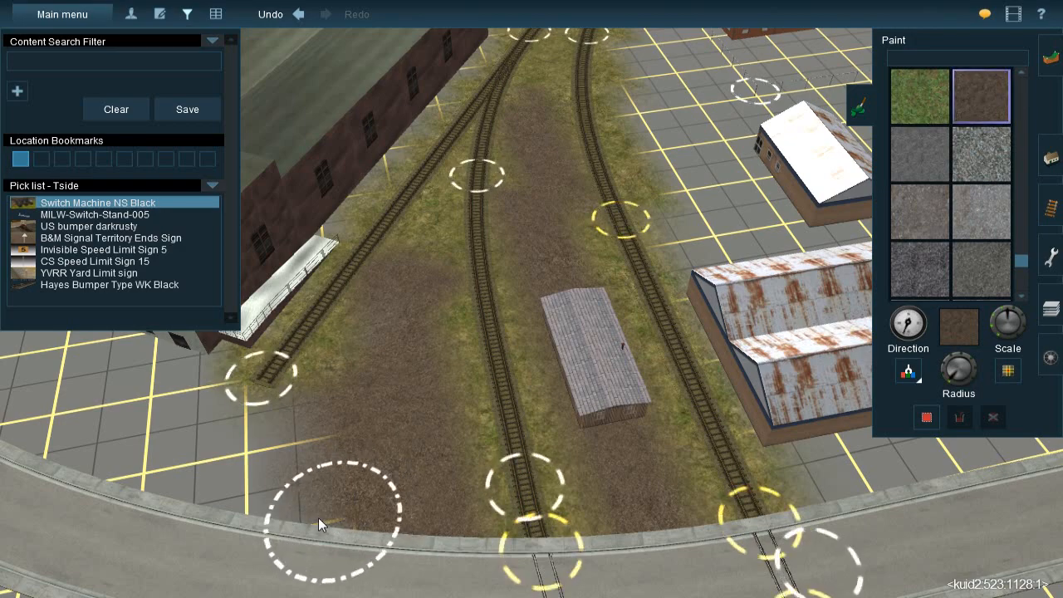
Paint the brown ballast texture along the strip between the large brick warehouse's side wall and its spur
{"action": "right_click", "coordinate": [398, 246]}
{"action": "key", "text": "Right"}
{"action": "key", "text": "Down"}
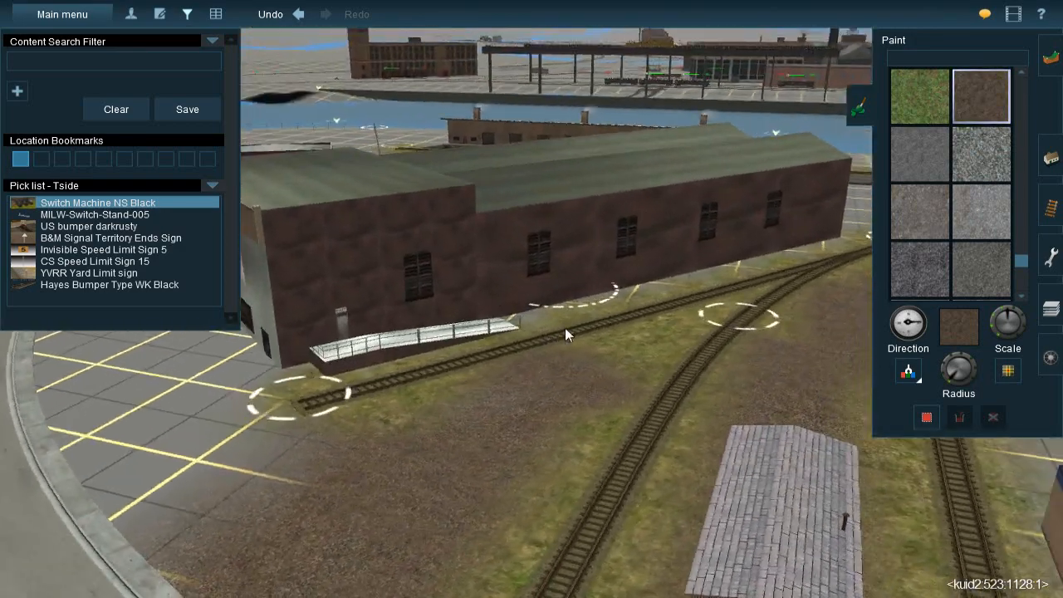
{"action": "scroll", "coordinate": [558, 332], "scroll_direction": "up", "scroll_amount": 2}
{"action": "key", "text": "Up"}
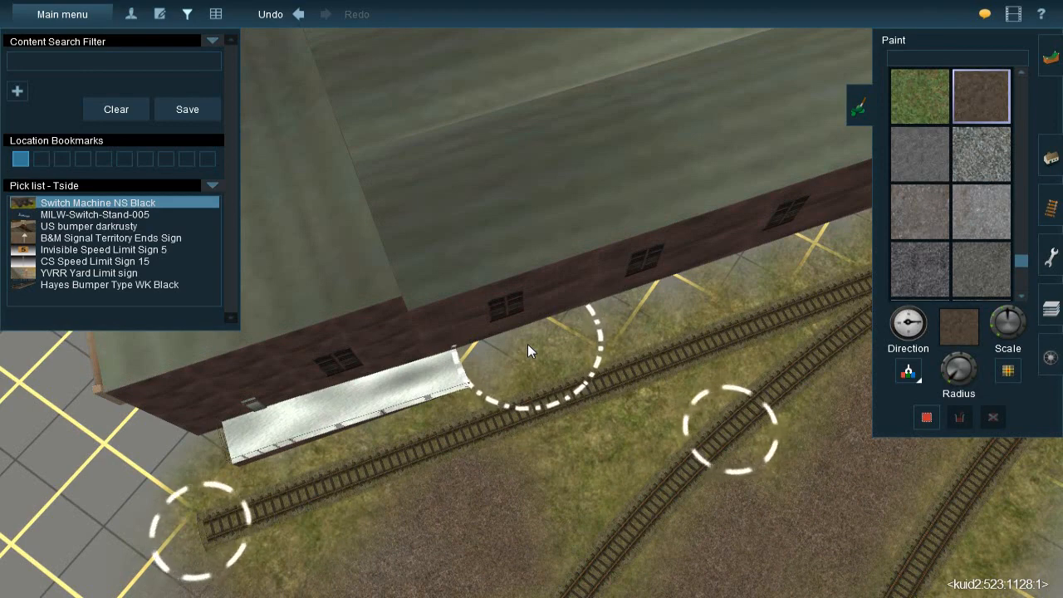
{"action": "key", "text": "Left"}
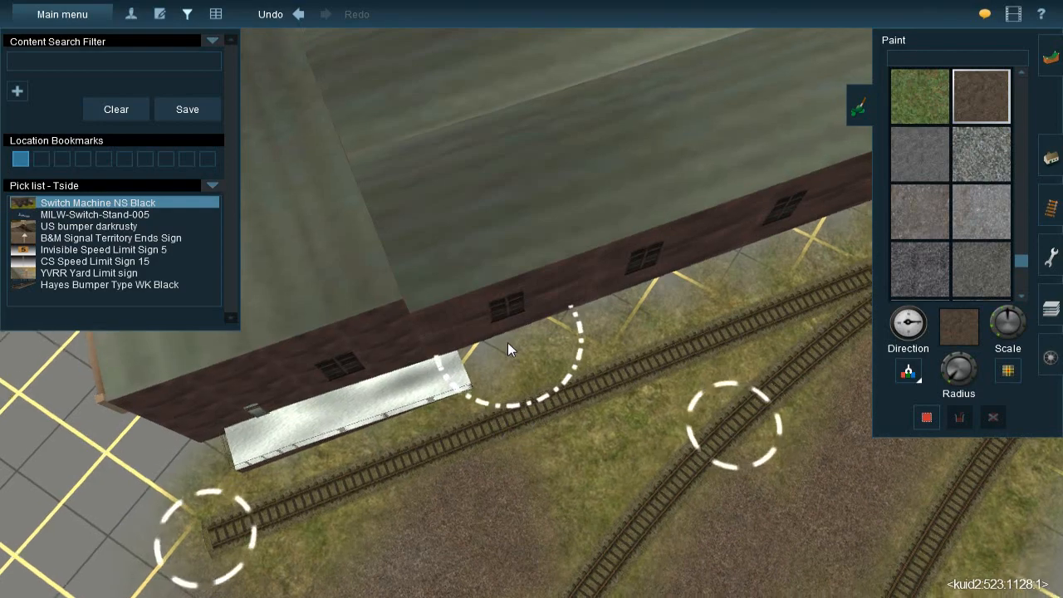
{"action": "key", "text": "Right"}
{"action": "right_click", "coordinate": [582, 240]}
{"action": "key", "text": "Left"}
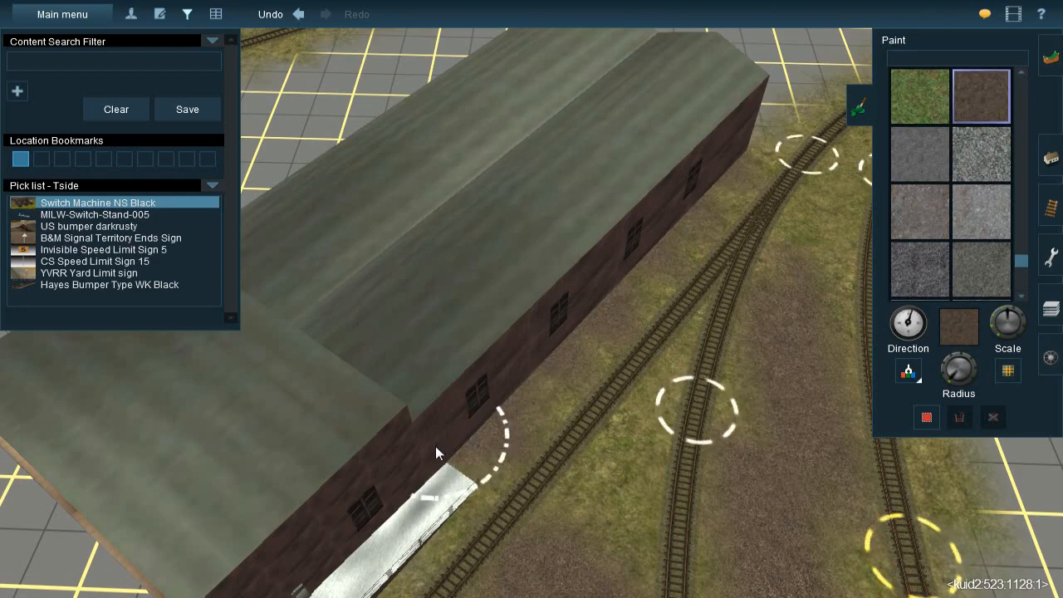
Choose the light grey gravel texture and paint it in front of the Town Storage building's loading doors
{"action": "right_click", "coordinate": [507, 390]}
{"action": "key", "text": "Down"}
{"action": "key", "text": "Left"}
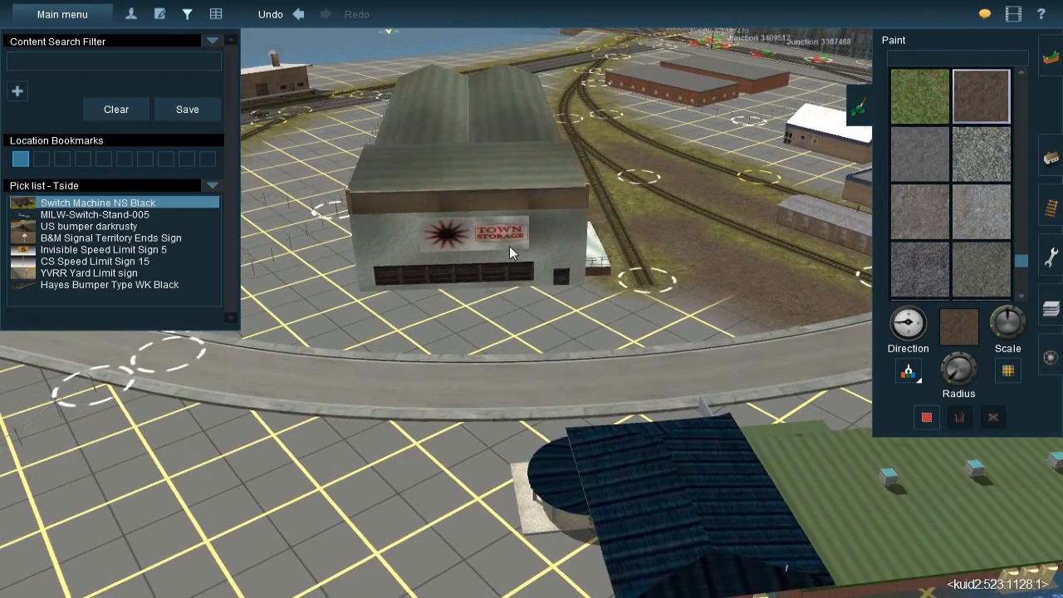
{"action": "right_click", "coordinate": [671, 291]}
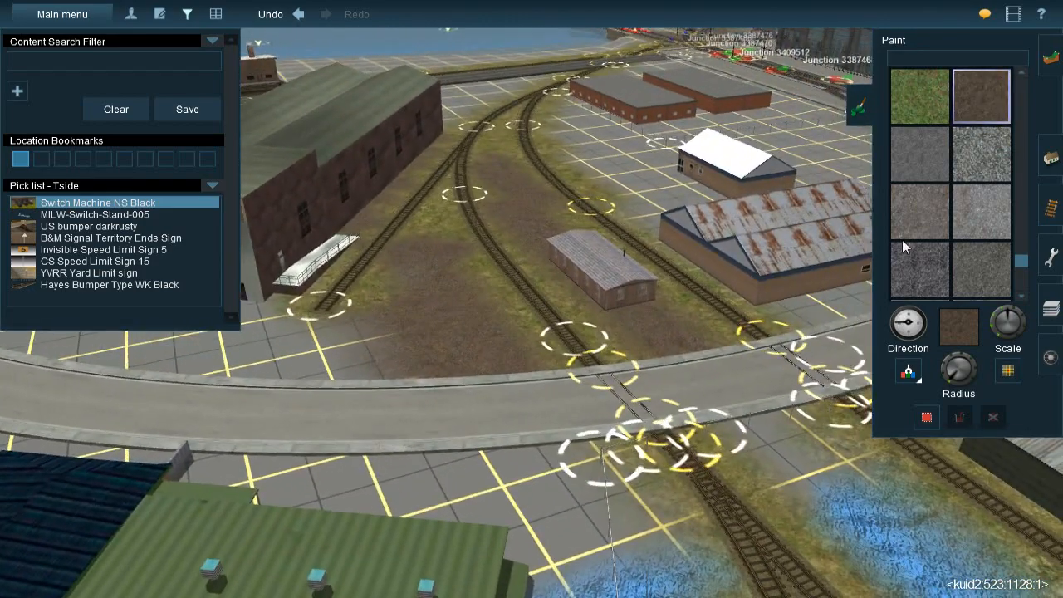
{"action": "left_click", "coordinate": [968, 204]}
{"action": "right_click", "coordinate": [204, 351]}
{"action": "key", "text": "Up"}
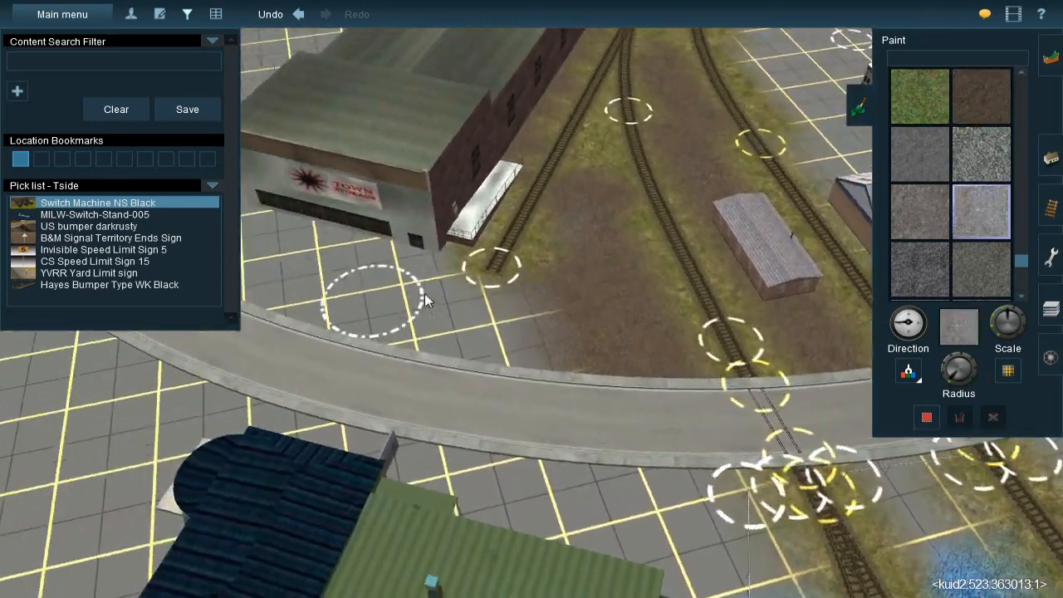
{"action": "mouse_move", "coordinate": [559, 266]}
{"action": "left_mouse_down"}
{"action": "mouse_move", "coordinate": [558, 247]}
{"action": "mouse_move", "coordinate": [540, 242]}
{"action": "left_mouse_up"}
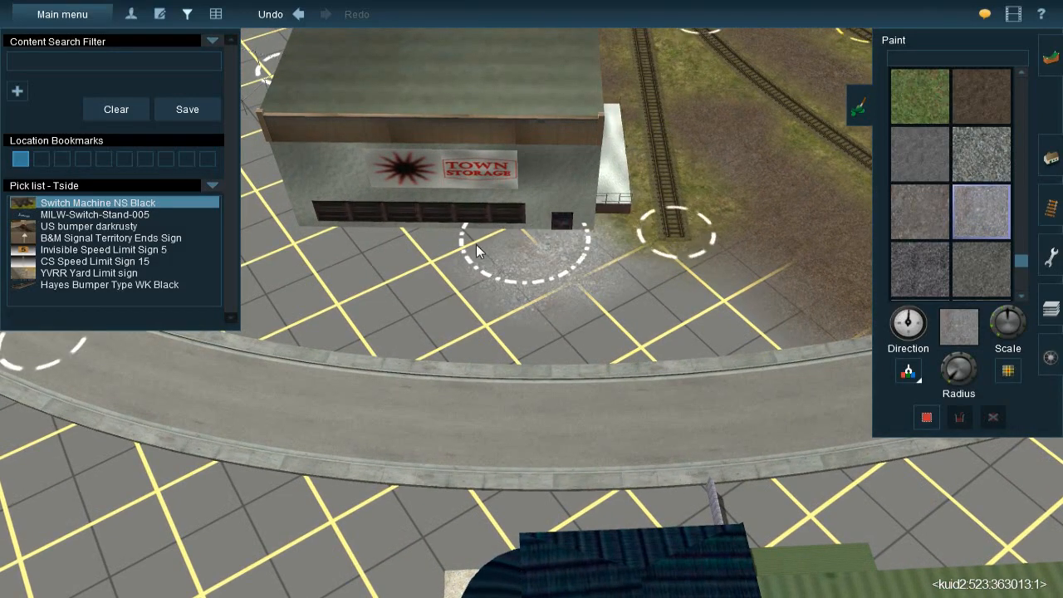
Choose the brownish-grey gravel texture and paint it over the ground between the Town Storage building's front wall and the street
{"action": "left_click", "coordinate": [898, 210]}
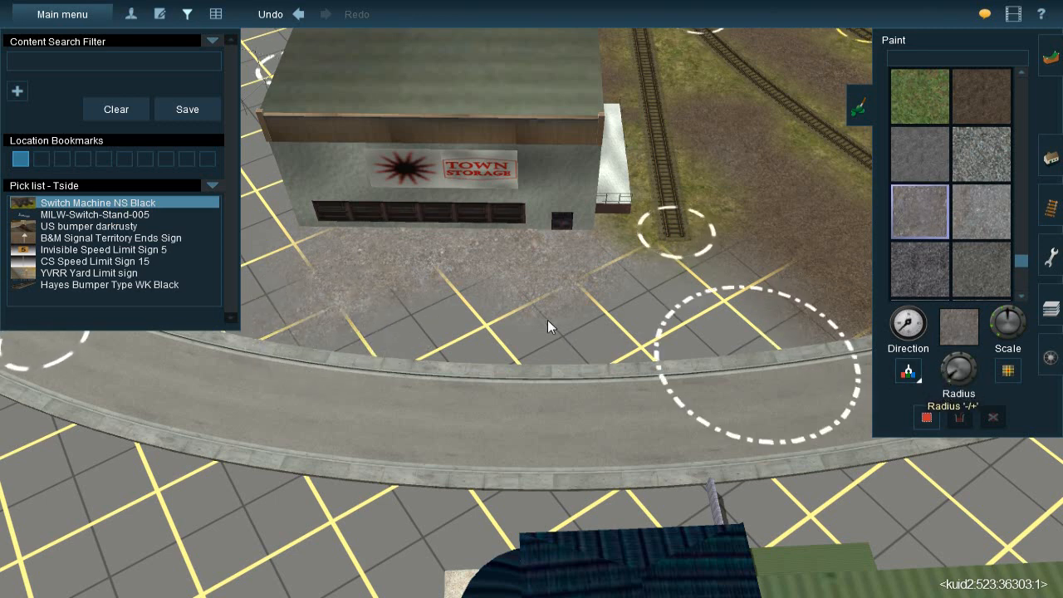
{"action": "key", "text": "bracketleft"}
{"action": "mouse_move", "coordinate": [562, 334]}
{"action": "left_mouse_down"}
{"action": "mouse_move", "coordinate": [590, 327]}
{"action": "mouse_move", "coordinate": [598, 291]}
{"action": "left_mouse_up"}
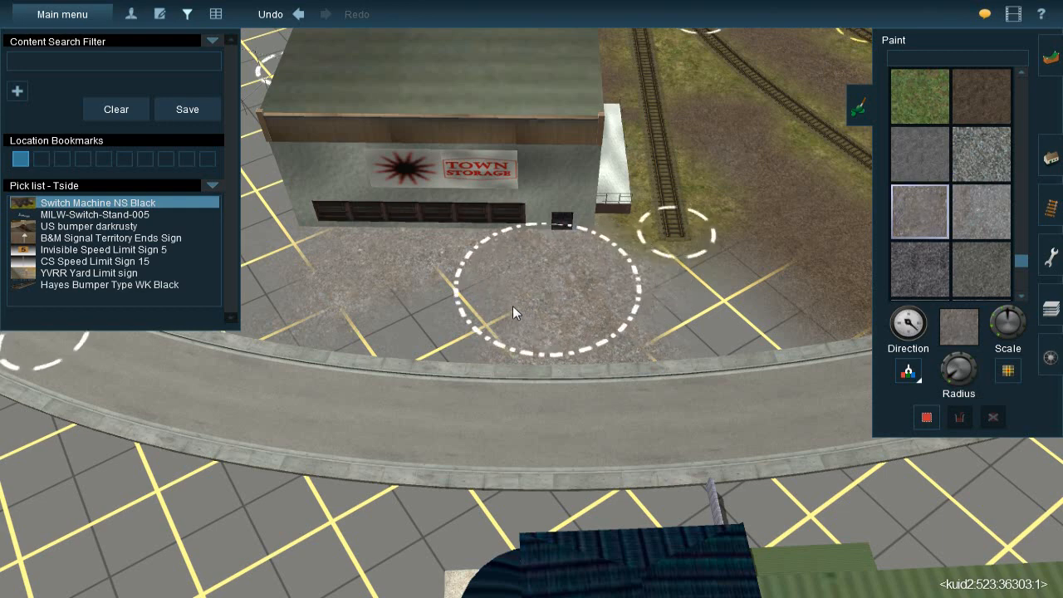
{"action": "left_click_drag", "start_coordinate": [446, 337], "coordinate": [368, 342]}
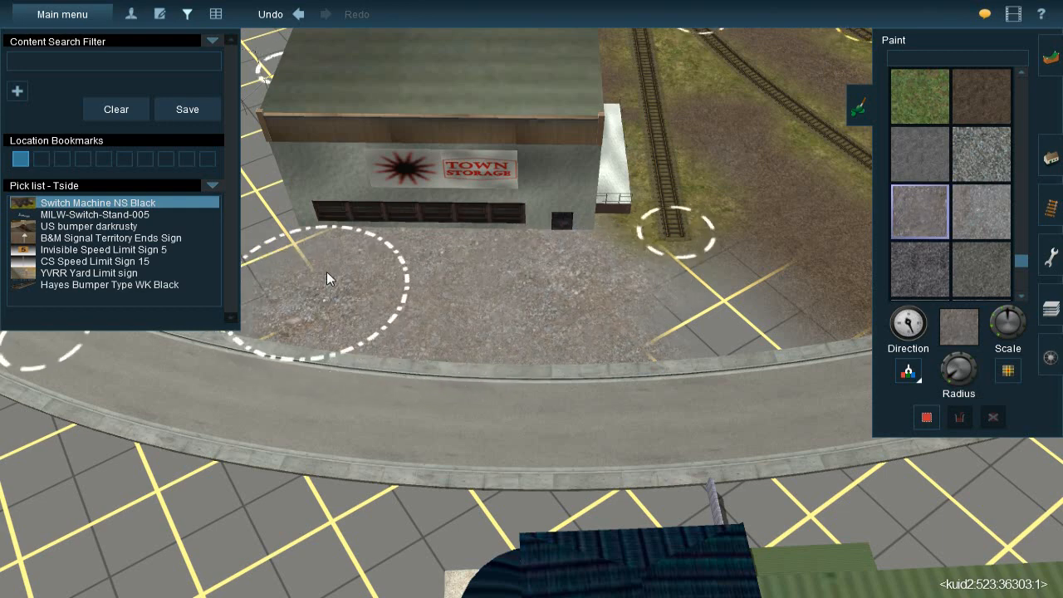
{"action": "left_click_drag", "start_coordinate": [332, 254], "coordinate": [325, 282]}
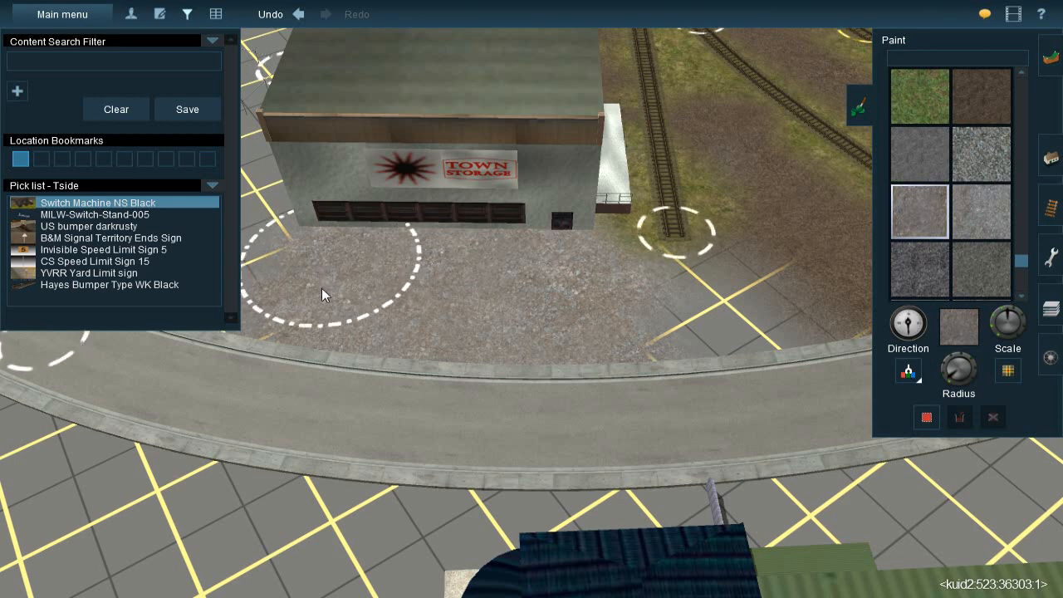
{"action": "key", "text": "bracketleft"}
{"action": "left_click_drag", "start_coordinate": [301, 347], "coordinate": [293, 350]}
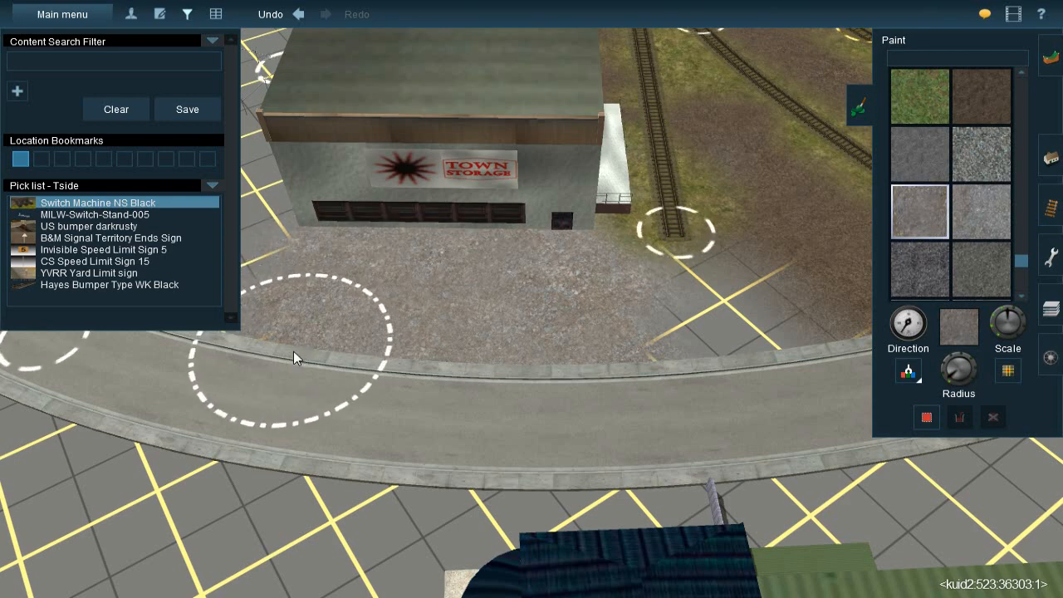
Extend the brownish-grey gravel around the end of the Town Storage spur, up to the brown ballast ground and the curb
{"action": "right_click", "coordinate": [613, 328]}
{"action": "key", "text": "bracketleft"}
{"action": "right_click", "coordinate": [533, 228]}
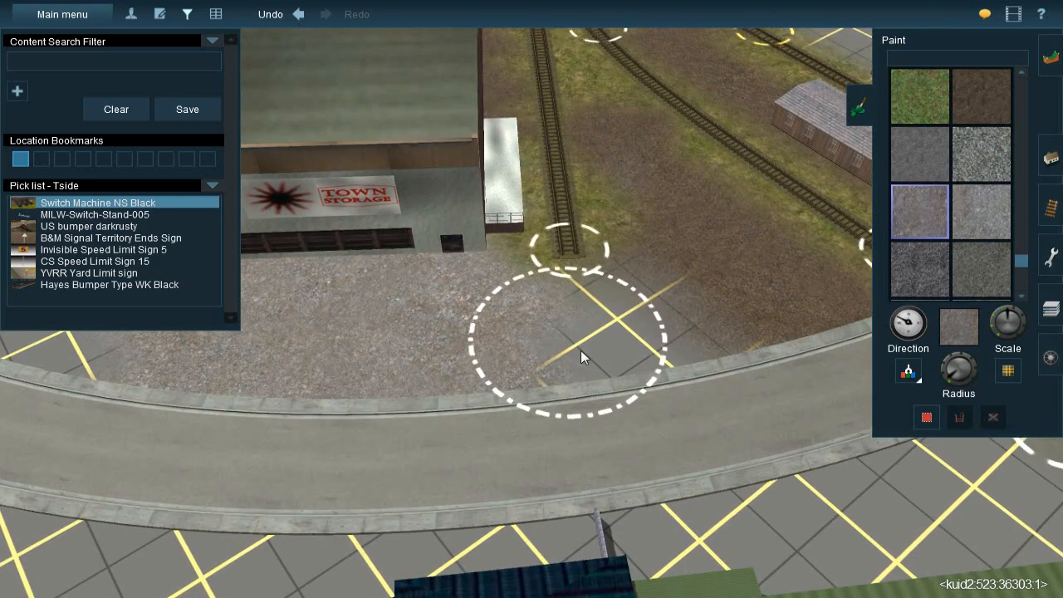
{"action": "mouse_move", "coordinate": [625, 353]}
{"action": "left_mouse_down"}
{"action": "mouse_move", "coordinate": [593, 340]}
{"action": "mouse_move", "coordinate": [618, 364]}
{"action": "left_mouse_up"}
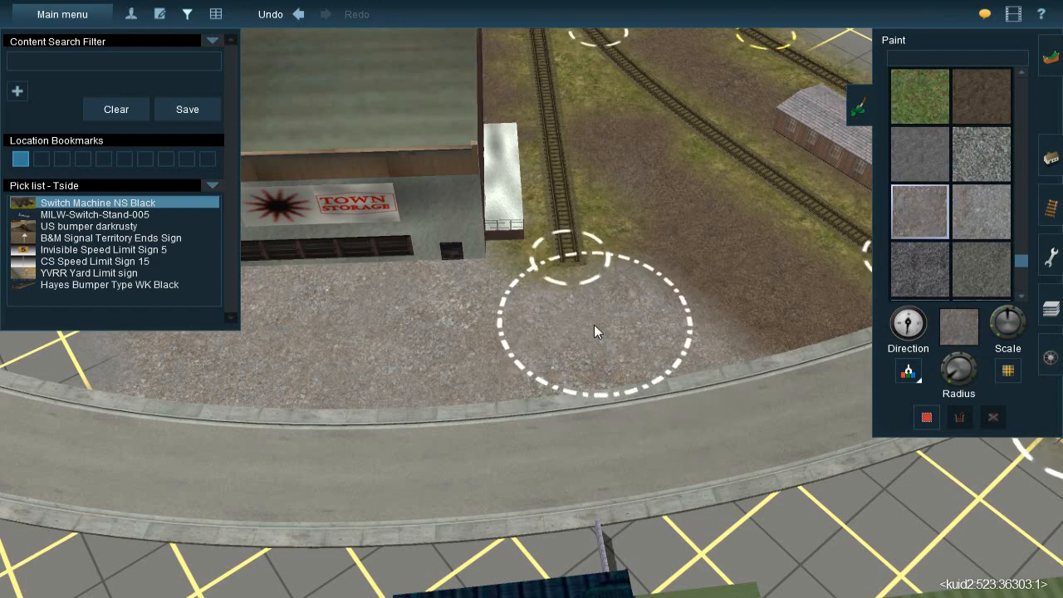
{"action": "mouse_move", "coordinate": [579, 351]}
{"action": "right_mouse_down"}
{"action": "mouse_move", "coordinate": [463, 274]}
{"action": "mouse_move", "coordinate": [559, 289]}
{"action": "mouse_move", "coordinate": [547, 308]}
{"action": "mouse_move", "coordinate": [611, 337]}
{"action": "mouse_move", "coordinate": [597, 303]}
{"action": "right_mouse_up"}
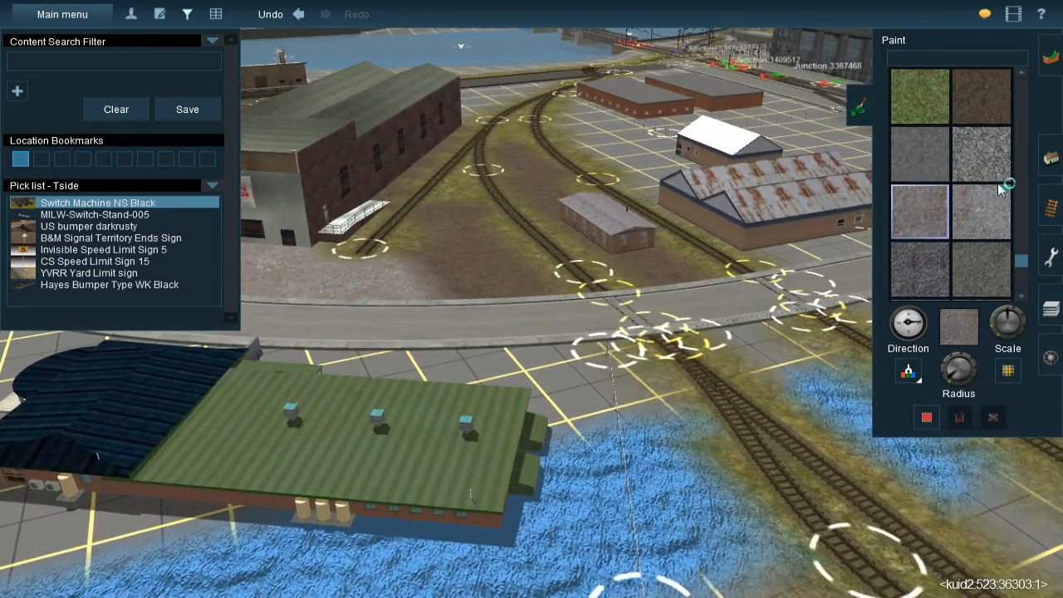
Switch to adding track objects and select the Hayes Bumper Type WK Rusty
{"action": "left_click", "coordinate": [1051, 158]}
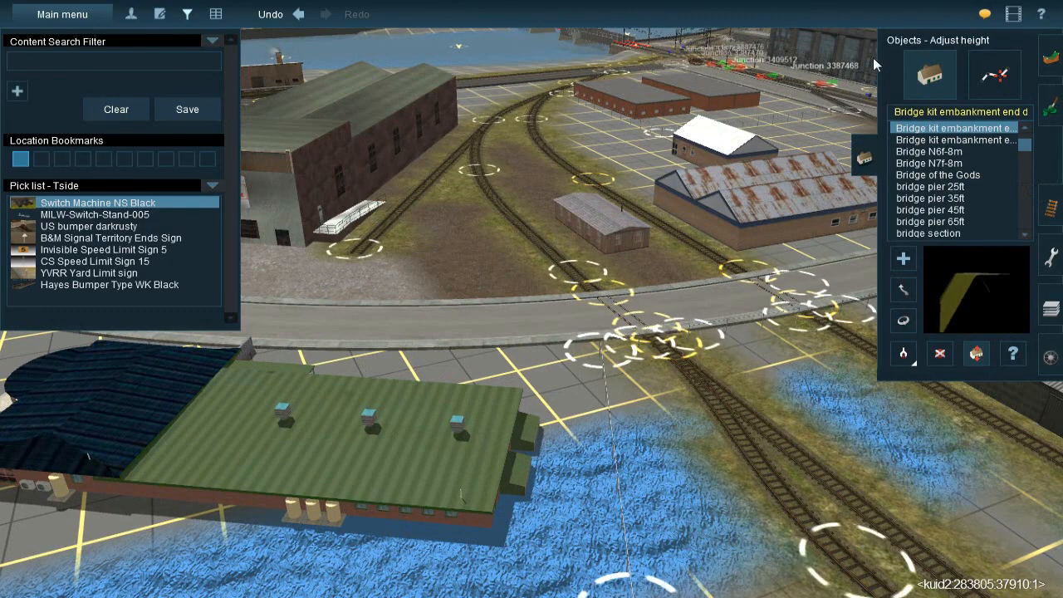
{"action": "left_click", "coordinate": [1049, 223]}
{"action": "left_click", "coordinate": [966, 81]}
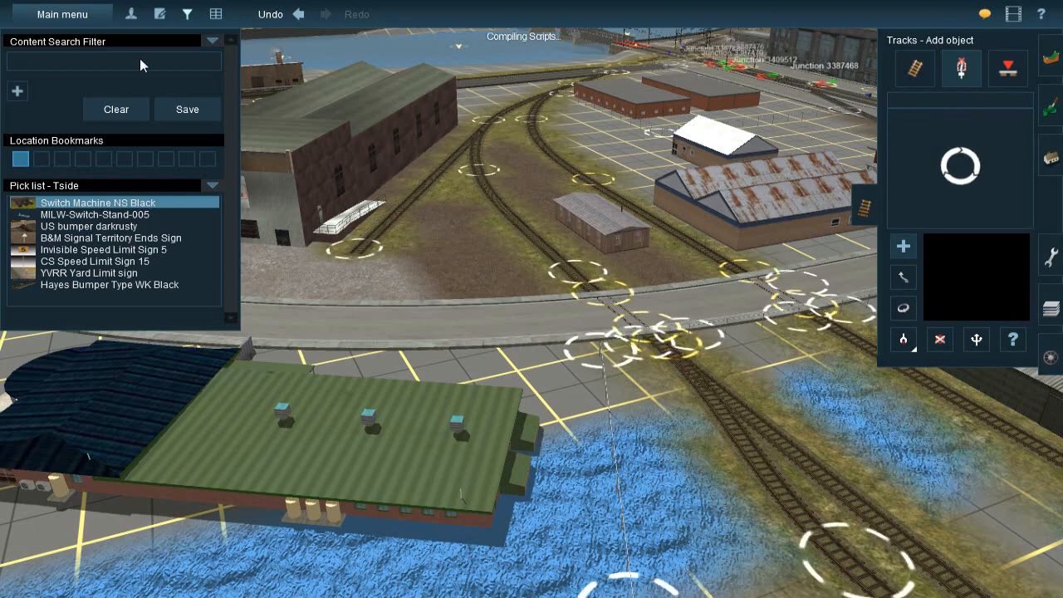
{"action": "left_click", "coordinate": [141, 226]}
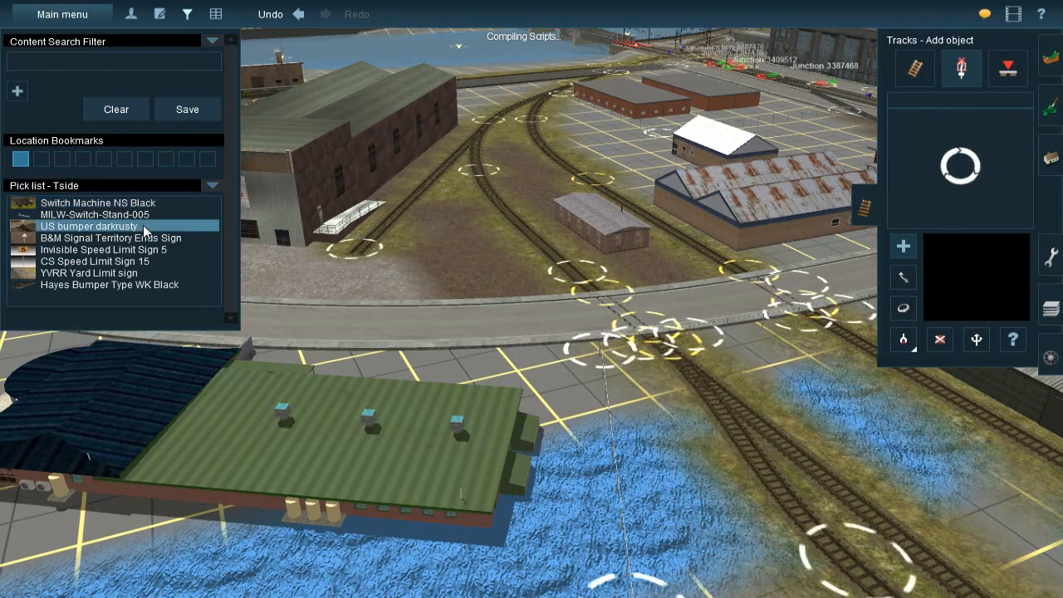
{"action": "right_click_drag", "start_coordinate": [440, 267], "coordinate": [133, 308]}
{"action": "left_click", "coordinate": [124, 285]}
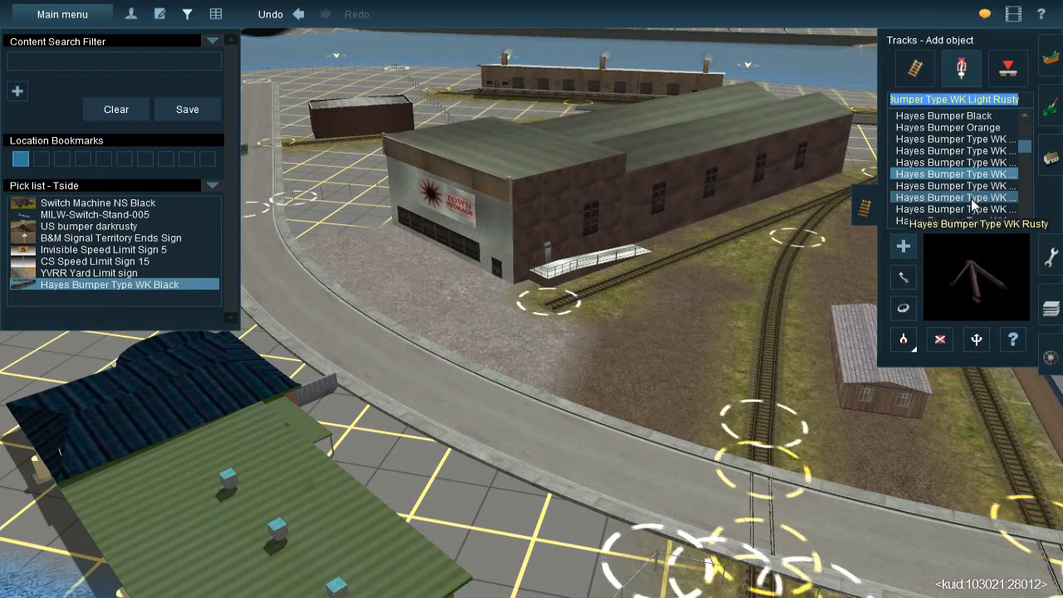
Place the rusty Hayes bumper on the end of the dead-end spur beside Town Storage and rotate it
{"action": "scroll", "coordinate": [519, 329], "scroll_direction": "up", "scroll_amount": 5}
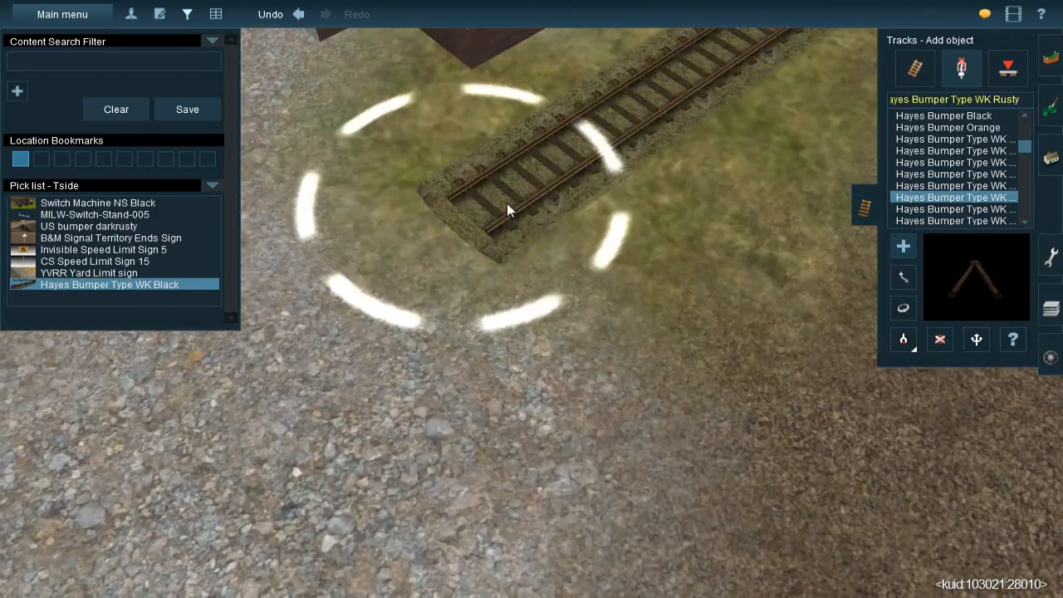
{"action": "left_click", "coordinate": [507, 204]}
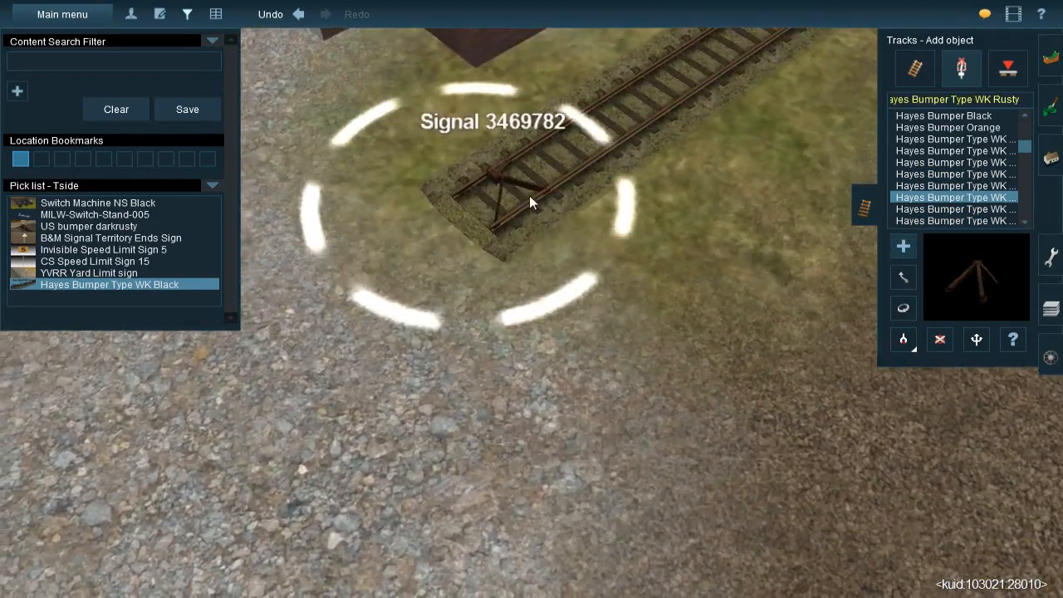
{"action": "key", "text": "Left"}
{"action": "key", "text": "Down"}
{"action": "key", "text": "r"}
{"action": "left_click_drag", "start_coordinate": [495, 291], "coordinate": [613, 338]}
{"action": "key", "text": "Right"}
Add another rusty Hayes bumper at the end of the spur beside the long grey metal-roofed warehouse
{"action": "key", "text": "Right"}
{"action": "left_click", "coordinate": [904, 247]}
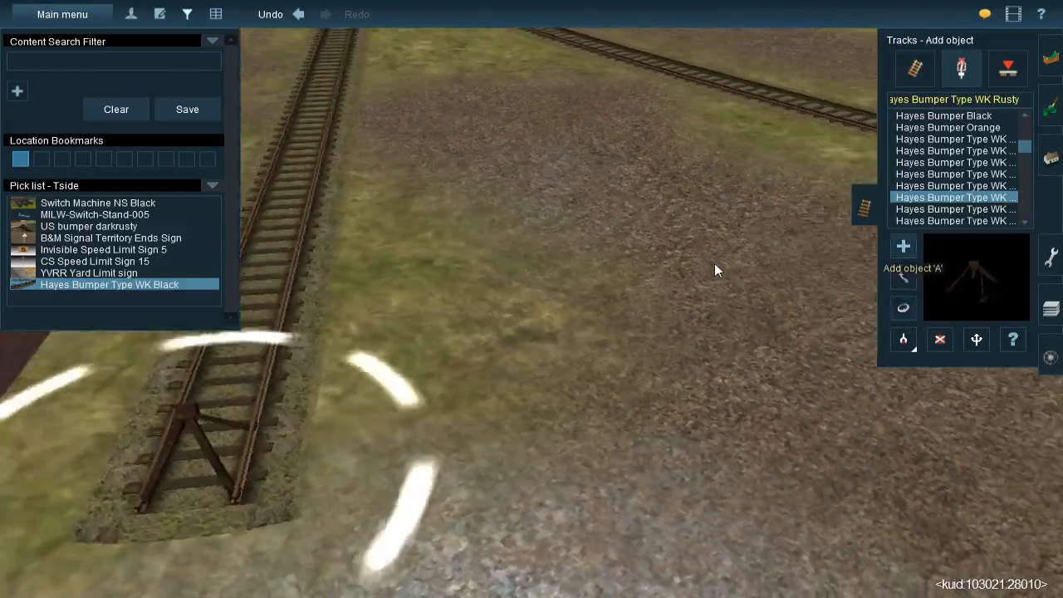
{"action": "scroll", "coordinate": [615, 215], "scroll_direction": "down", "scroll_amount": 5}
{"action": "right_click", "coordinate": [604, 206]}
{"action": "right_click", "coordinate": [688, 218]}
{"action": "key", "text": "Right"}
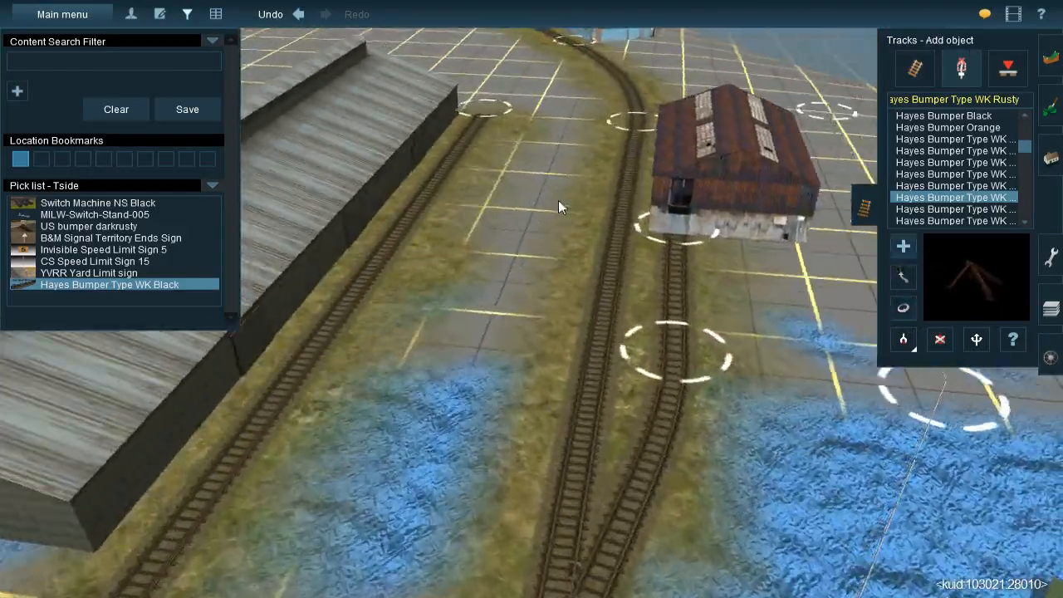
{"action": "right_click", "coordinate": [562, 207]}
{"action": "right_click", "coordinate": [498, 177]}
{"action": "key", "text": "Up"}
{"action": "scroll", "coordinate": [528, 276], "scroll_direction": "up", "scroll_amount": 4}
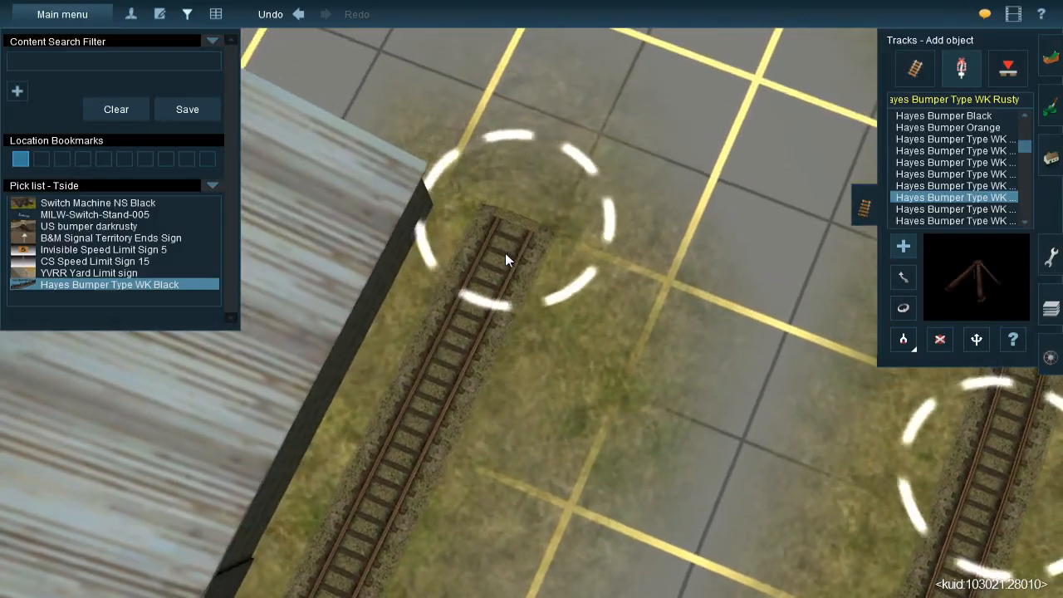
{"action": "left_click", "coordinate": [525, 254]}
Rotate the bumper at the end of the metal-roofed warehouse's spur
{"action": "key", "text": "Down"}
{"action": "key", "text": "Right"}
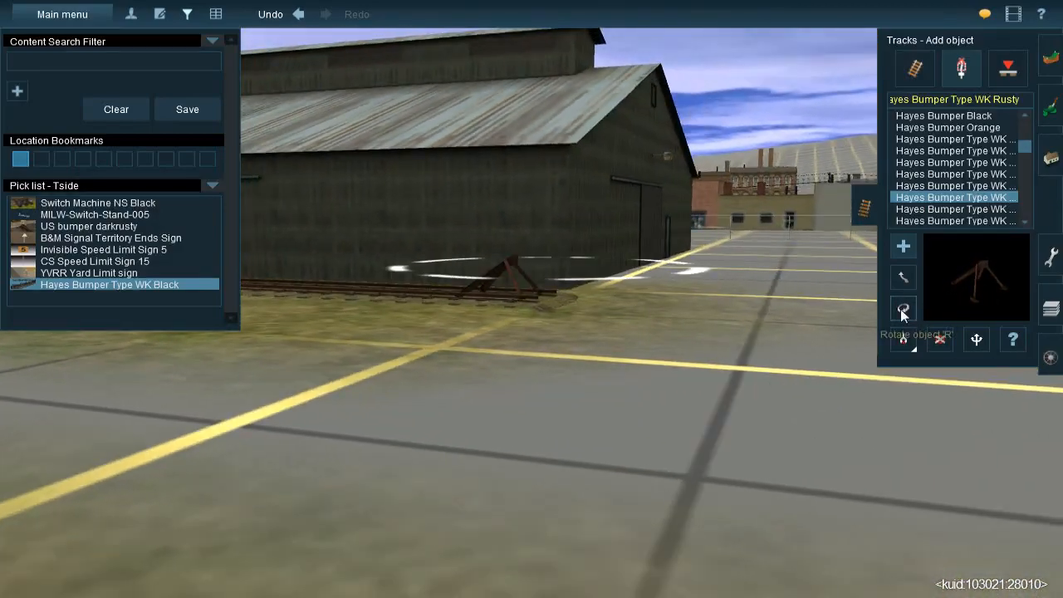
{"action": "left_click", "coordinate": [903, 309]}
{"action": "key", "text": "Up"}
{"action": "left_click_drag", "start_coordinate": [526, 283], "coordinate": [606, 347]}
{"action": "scroll", "coordinate": [622, 367], "scroll_direction": "down", "scroll_amount": 4}
{"action": "key", "text": "Right"}
{"action": "right_click", "coordinate": [633, 383]}
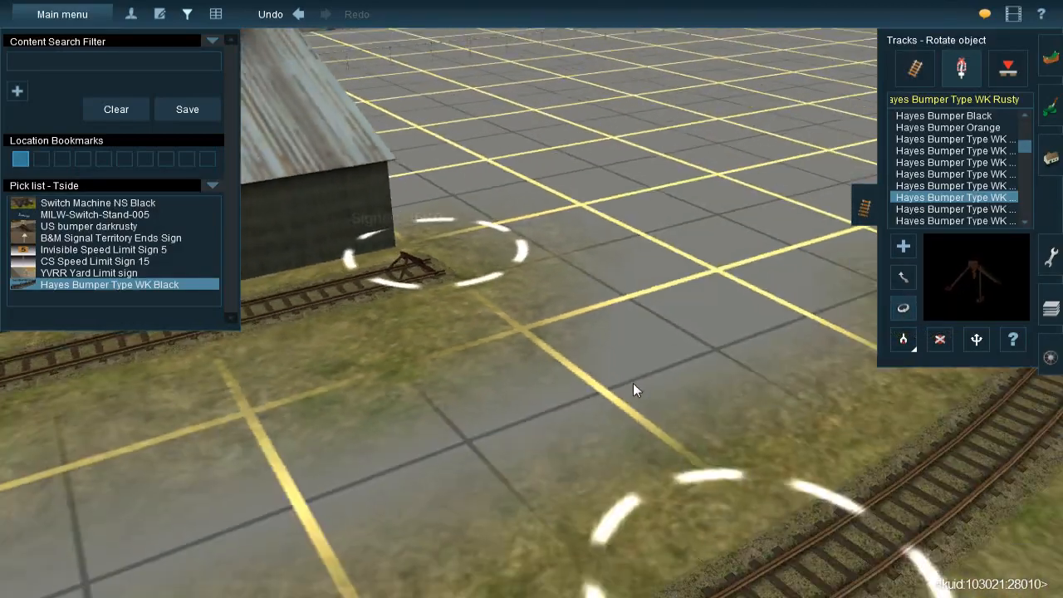
Add a rusty Hayes bumper near the end of the fenced spur beside the tile-roofed building with blue windows
{"action": "left_click", "coordinate": [903, 246]}
{"action": "key", "text": "Right"}
{"action": "right_click_drag", "start_coordinate": [698, 398], "coordinate": [552, 246]}
{"action": "scroll", "coordinate": [490, 283], "scroll_direction": "down", "scroll_amount": 2}
{"action": "key", "text": "Left"}
{"action": "key", "text": "Left"}
{"action": "key", "text": "Up"}
{"action": "scroll", "coordinate": [515, 197], "scroll_direction": "up", "scroll_amount": 3}
{"action": "left_click", "coordinate": [574, 265]}
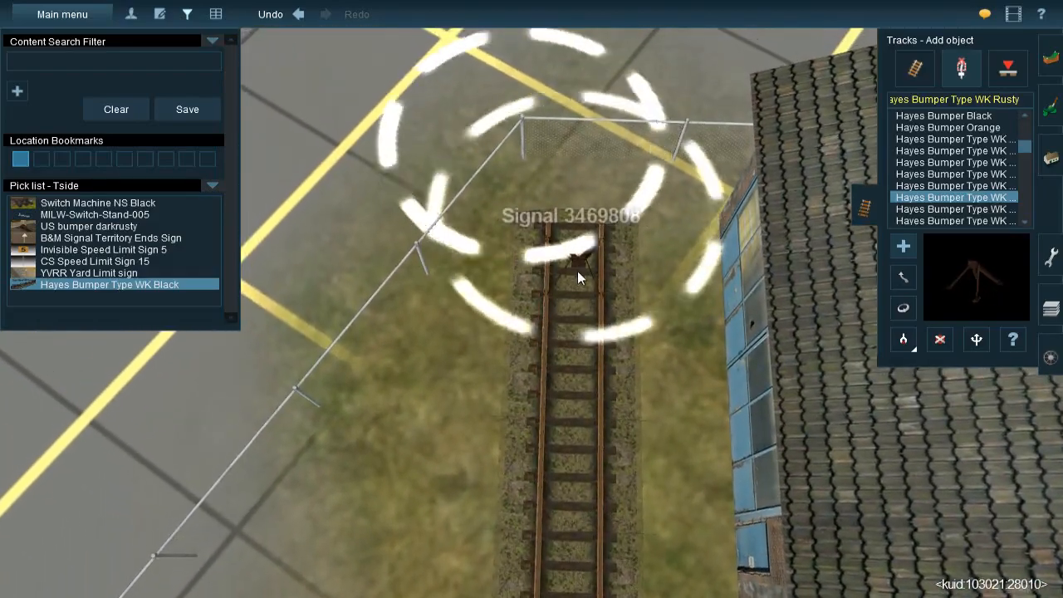
Move the bumper beside the blue-windowed building to the very end of its track
{"action": "key", "text": "Right"}
{"action": "left_click", "coordinate": [904, 276]}
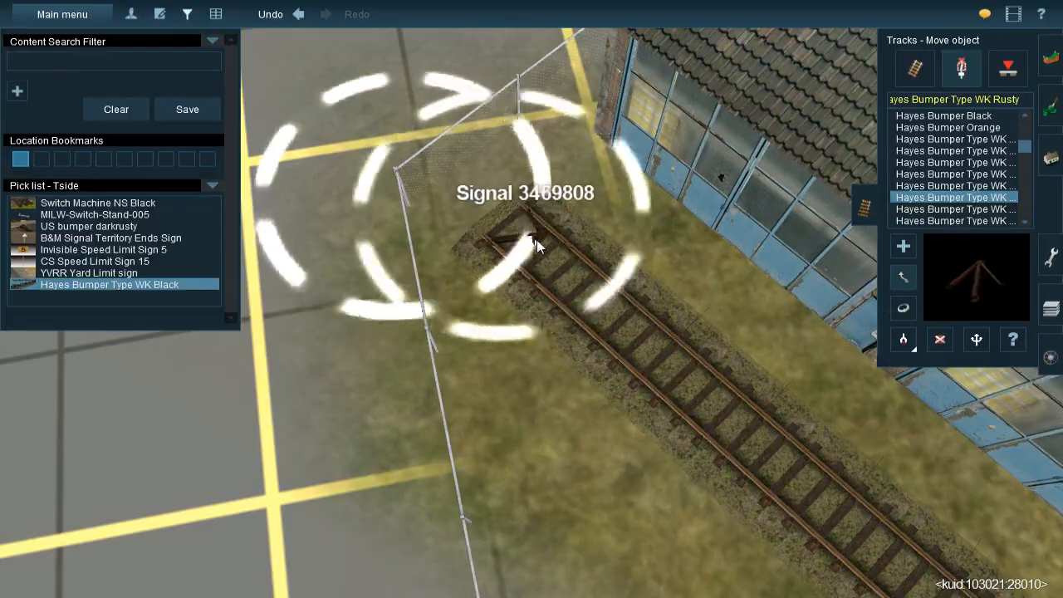
{"action": "right_click_drag", "start_coordinate": [537, 240], "coordinate": [536, 194]}
{"action": "key", "text": "Up"}
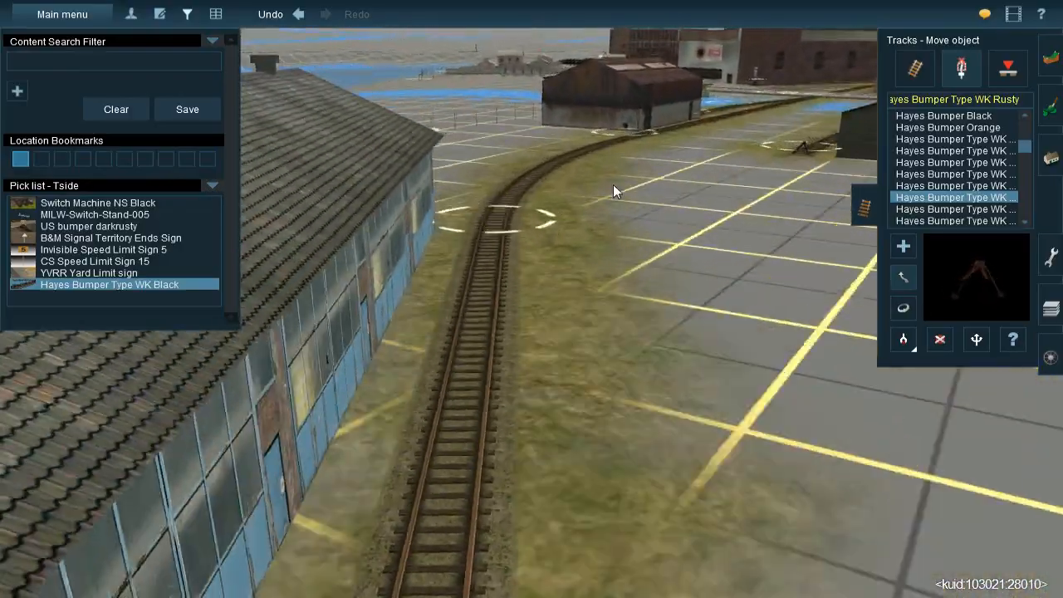
Add a rusty Hayes bumper at the end of the spur near the wire fence and the weathered grey-roofed building
{"action": "right_click_drag", "start_coordinate": [613, 184], "coordinate": [592, 252]}
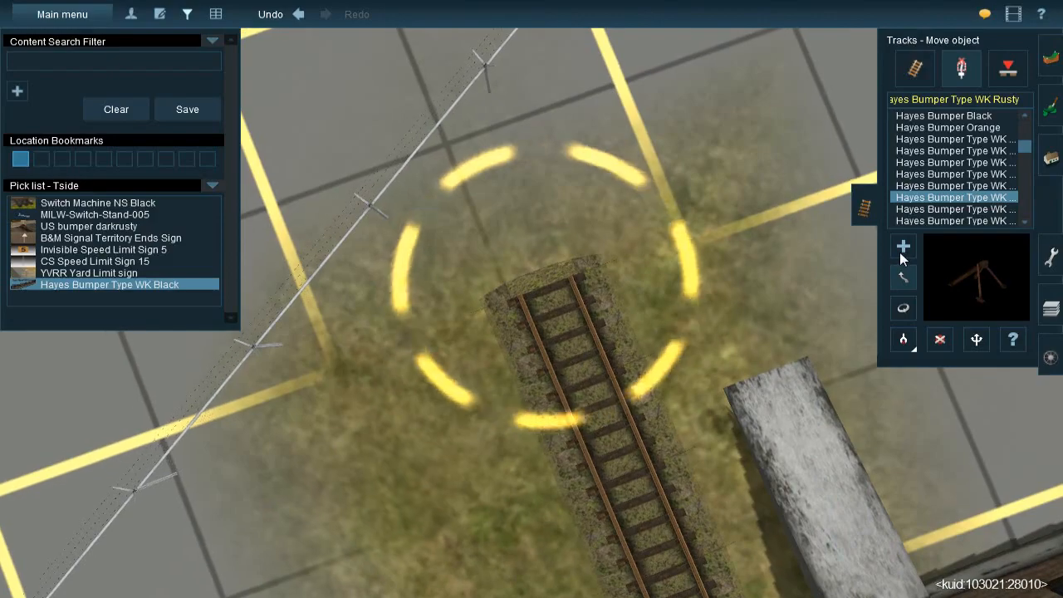
{"action": "left_click", "coordinate": [903, 246]}
{"action": "left_click", "coordinate": [553, 333]}
{"action": "right_click_drag", "start_coordinate": [574, 332], "coordinate": [491, 316]}
Add a rusty Hayes bumper on the end of the spur running beside the stone wall
{"action": "key", "text": "Left"}
{"action": "key", "text": "Up"}
{"action": "scroll", "coordinate": [531, 336], "scroll_direction": "down", "scroll_amount": 4}
{"action": "key", "text": "Left"}
{"action": "scroll", "coordinate": [550, 349], "scroll_direction": "up", "scroll_amount": 5}
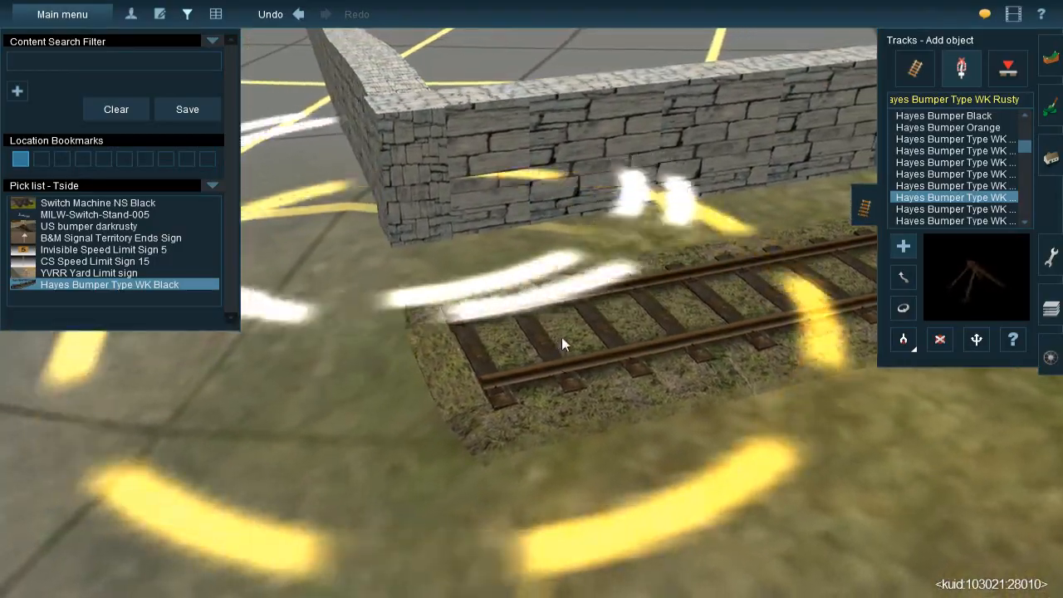
{"action": "left_click", "coordinate": [562, 338]}
Move the bumper beside the stone wall so that it sits at the end of the rails
{"action": "key", "text": "Up"}
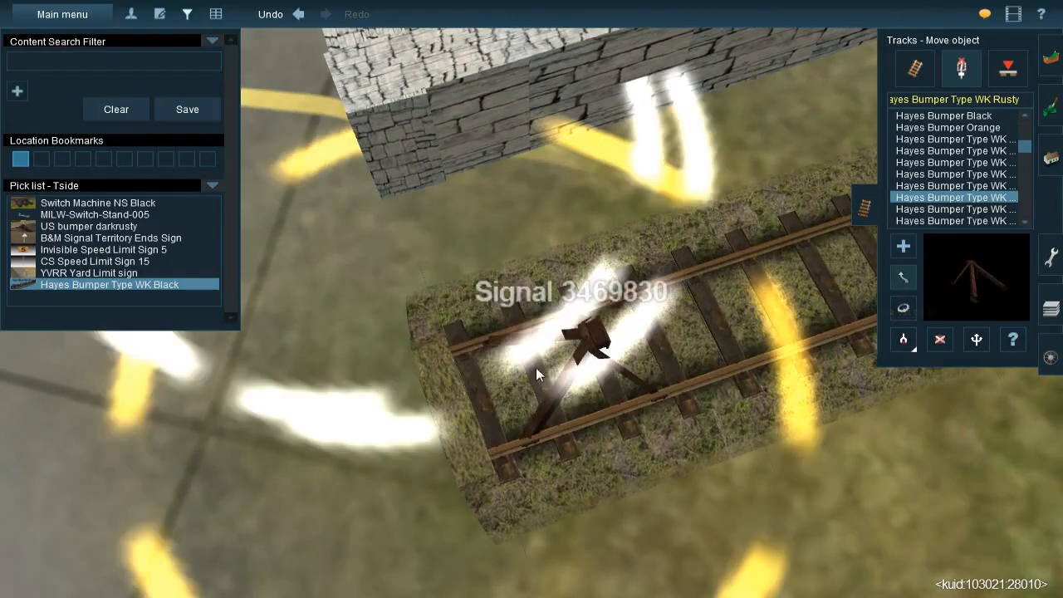
{"action": "left_click_drag", "start_coordinate": [536, 367], "coordinate": [559, 360]}
{"action": "key", "text": "Down"}
{"action": "key", "text": "Left"}
{"action": "key", "text": "Up"}
{"action": "key", "text": "Up"}
{"action": "key", "text": "Left"}
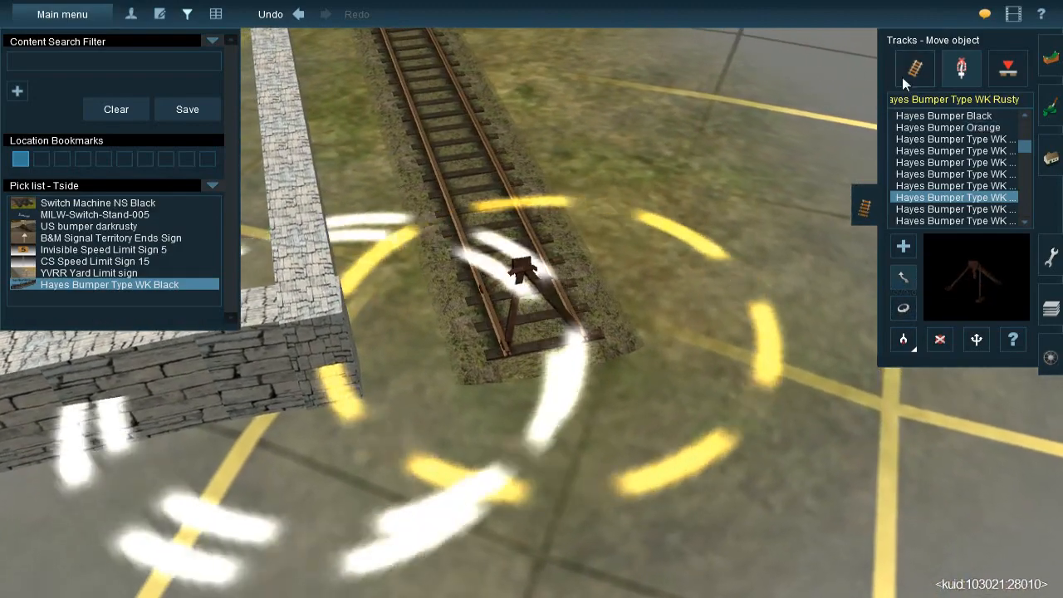
Switch to moving track and adjust the end point of the spur beside the stone wall
{"action": "left_click", "coordinate": [905, 78]}
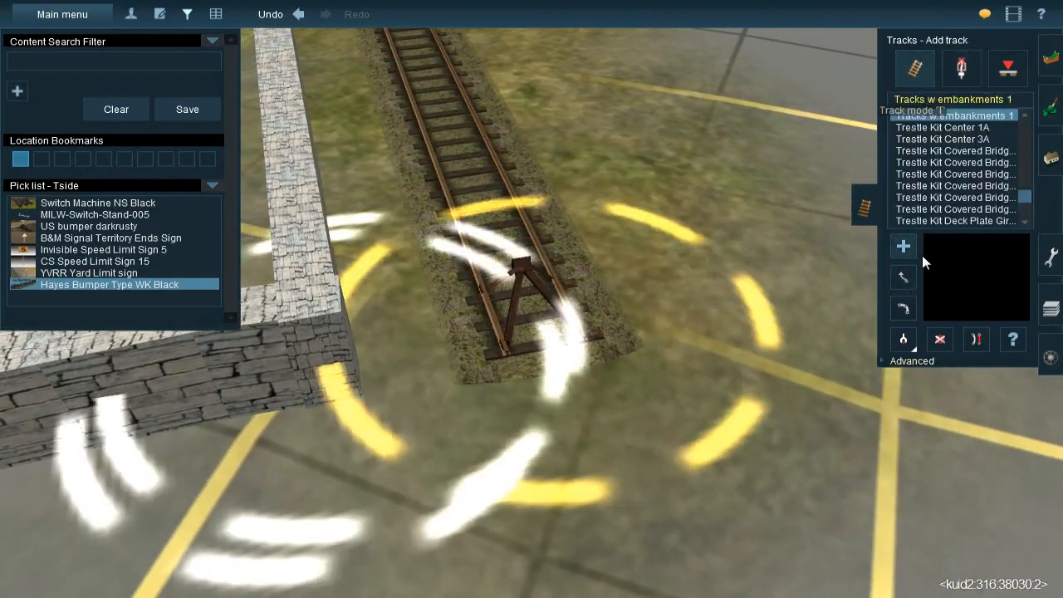
{"action": "left_click", "coordinate": [904, 277]}
{"action": "left_click_drag", "start_coordinate": [555, 358], "coordinate": [531, 320]}
{"action": "key", "text": "Down"}
{"action": "key", "text": "Left"}
{"action": "key", "text": "Up"}
{"action": "scroll", "coordinate": [541, 220], "scroll_direction": "down", "scroll_amount": 5}
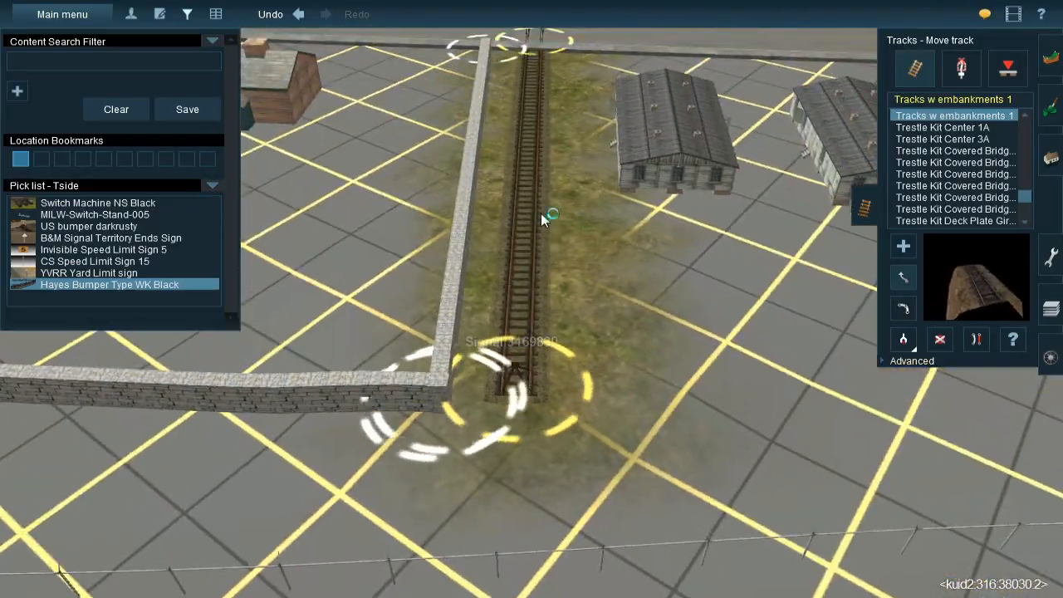
Look over the track along the route from the stone-walled spur past the road to the blue-roofed building's siding
{"action": "right_click", "coordinate": [541, 216]}
{"action": "right_click", "coordinate": [541, 212]}
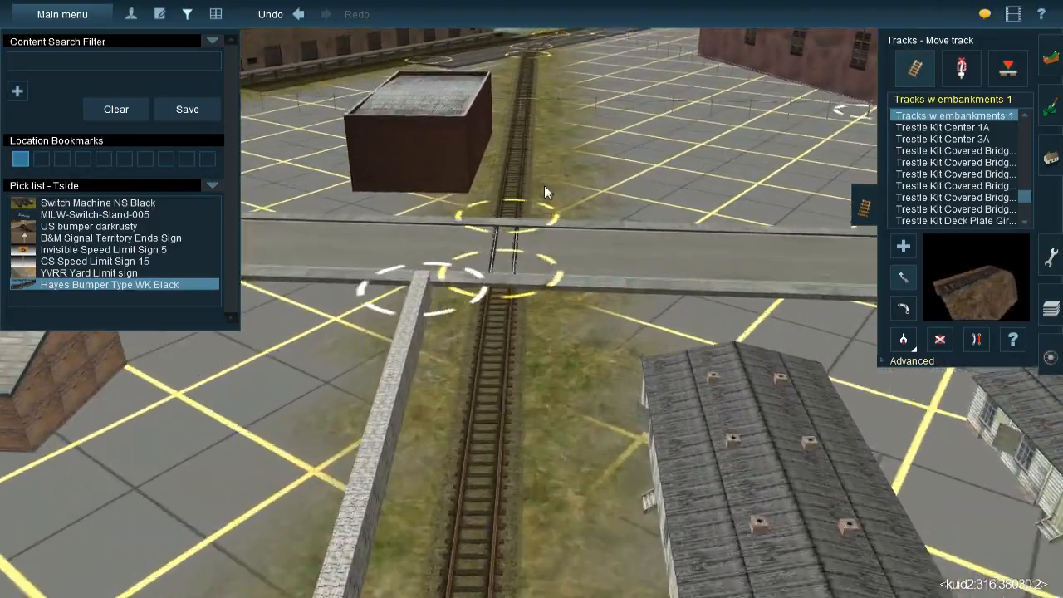
{"action": "right_click", "coordinate": [544, 185]}
{"action": "right_click", "coordinate": [544, 177]}
{"action": "right_click", "coordinate": [534, 171]}
{"action": "key", "text": "Right"}
{"action": "right_click", "coordinate": [537, 264]}
{"action": "right_click", "coordinate": [529, 265]}
{"action": "right_click", "coordinate": [538, 251]}
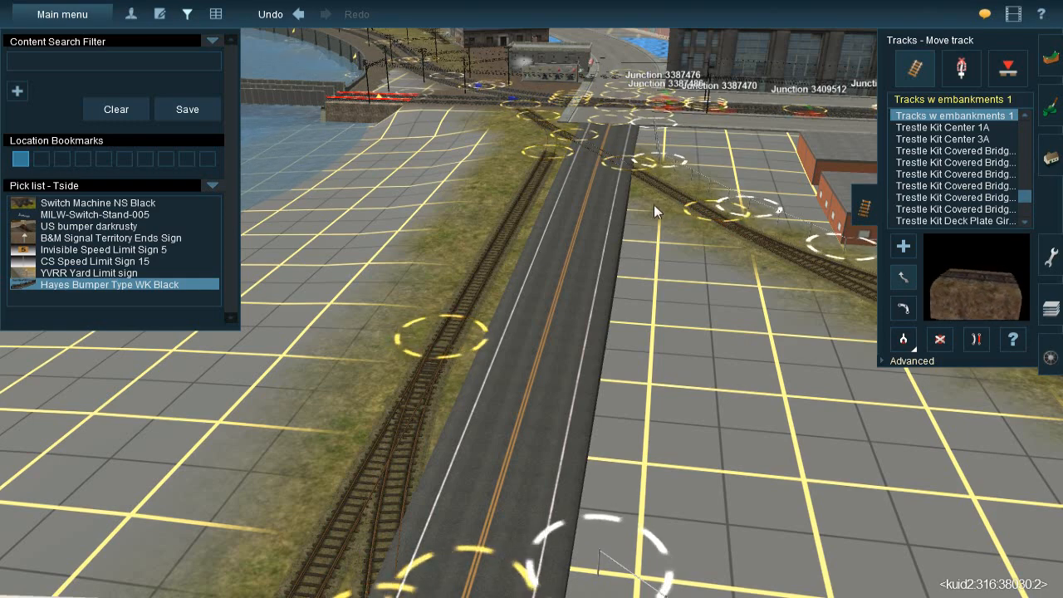
{"action": "right_click", "coordinate": [544, 137]}
{"action": "right_click_drag", "start_coordinate": [506, 209], "coordinate": [531, 308]}
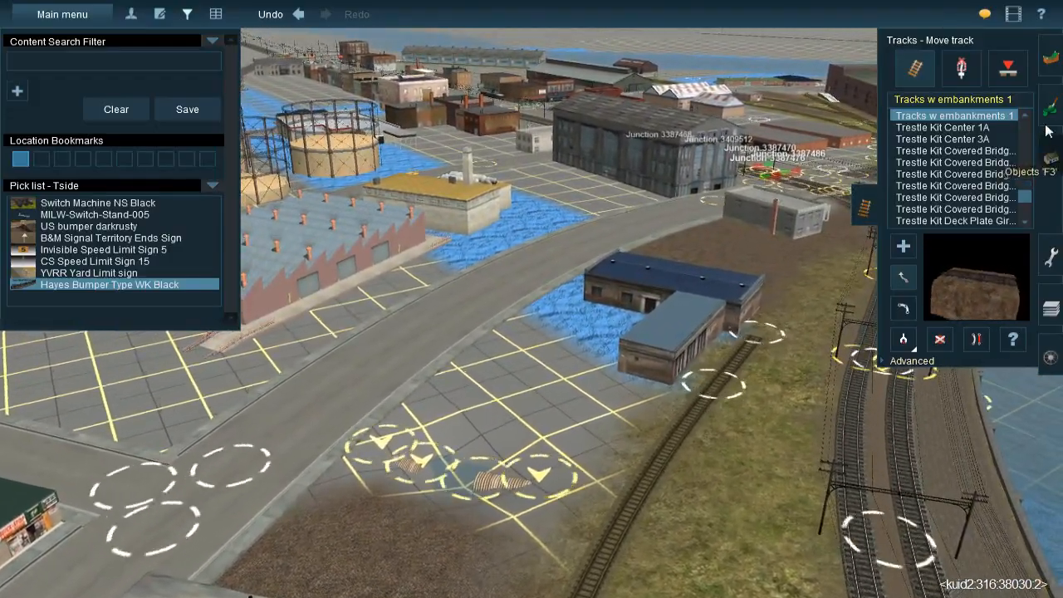
Switch to ground painting and sample the brown gravel texture from behind the blue-roofed building
{"action": "left_click", "coordinate": [1050, 111]}
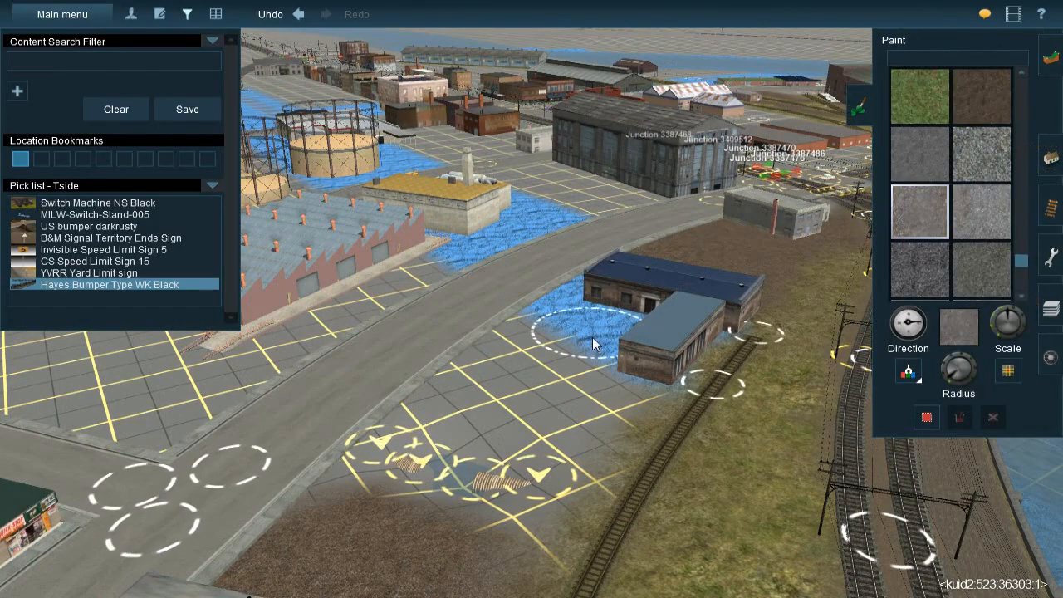
{"action": "key", "text": "Right"}
{"action": "key", "text": "Up"}
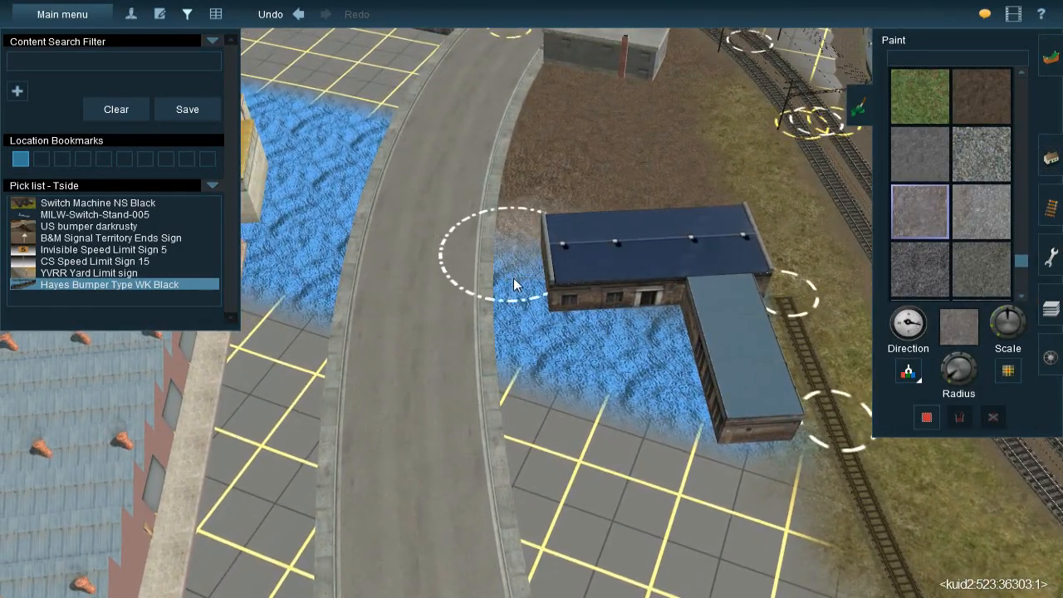
{"action": "left_click", "coordinate": [916, 370]}
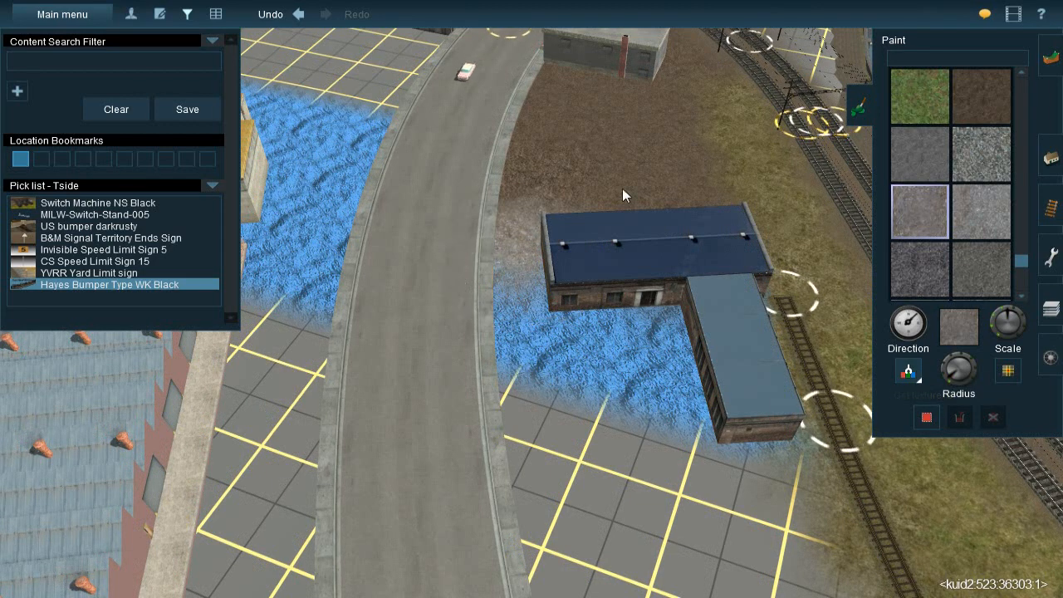
{"action": "left_click", "coordinate": [623, 192]}
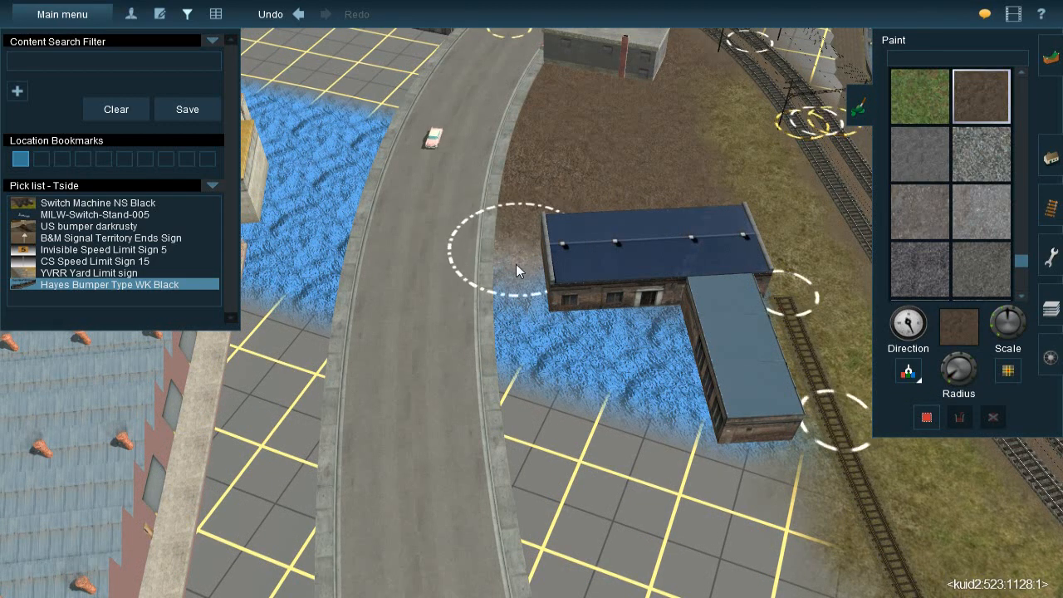
Paint the brown gravel texture on the ground at the end of the building's light-blue-roofed wing
{"action": "right_click", "coordinate": [563, 276]}
{"action": "scroll", "coordinate": [563, 316], "scroll_direction": "down", "scroll_amount": 4}
{"action": "right_click", "coordinate": [557, 319]}
{"action": "scroll", "coordinate": [537, 334], "scroll_direction": "up", "scroll_amount": 4}
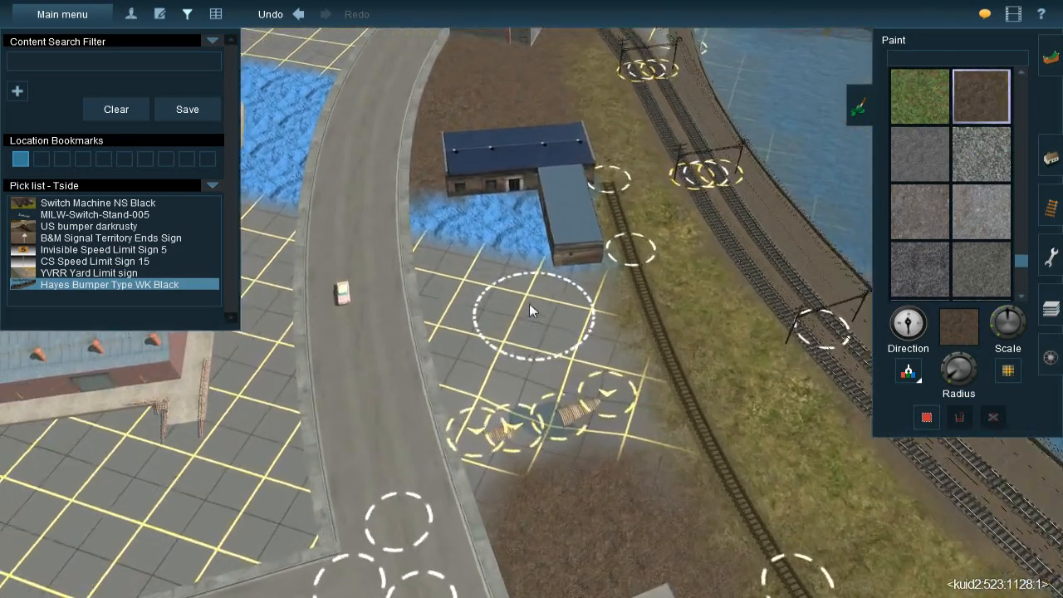
{"action": "left_click_drag", "start_coordinate": [590, 334], "coordinate": [585, 252]}
{"action": "right_click", "coordinate": [669, 162]}
Sample the light gravel texture beside the green-roofed warehouse and paint it over the blue-roofed building's yard
{"action": "left_click", "coordinate": [909, 372]}
{"action": "mouse_move", "coordinate": [571, 217]}
{"action": "right_mouse_down"}
{"action": "mouse_move", "coordinate": [486, 136]}
{"action": "mouse_move", "coordinate": [455, 145]}
{"action": "mouse_move", "coordinate": [483, 278]}
{"action": "mouse_move", "coordinate": [487, 147]}
{"action": "right_mouse_up"}
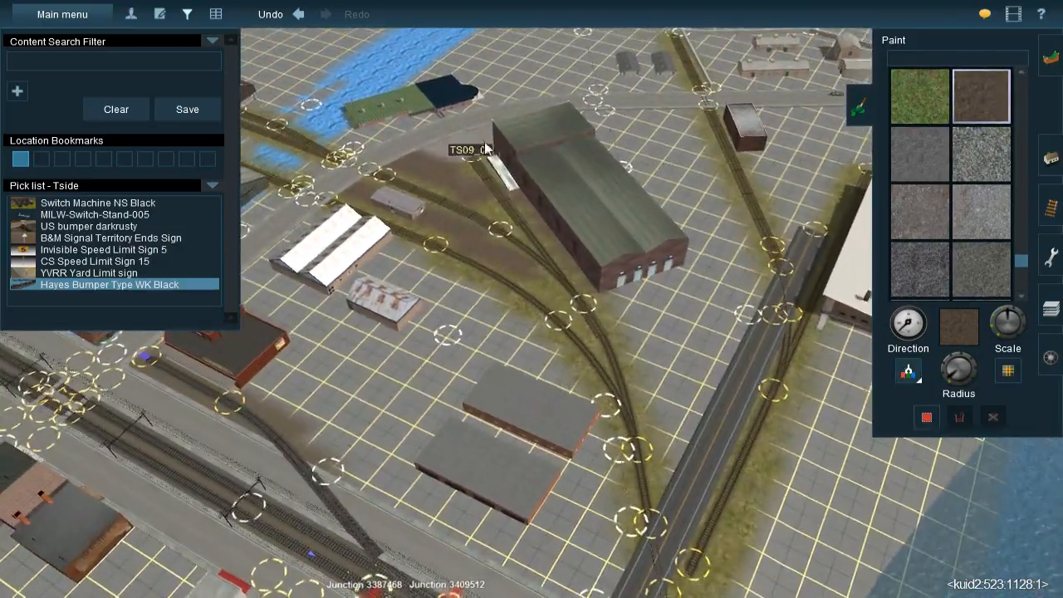
{"action": "left_click", "coordinate": [493, 139]}
{"action": "mouse_move", "coordinate": [523, 406]}
{"action": "right_mouse_down"}
{"action": "mouse_move", "coordinate": [549, 470]}
{"action": "mouse_move", "coordinate": [560, 388]}
{"action": "mouse_move", "coordinate": [530, 332]}
{"action": "right_mouse_up"}
{"action": "scroll", "coordinate": [530, 331], "scroll_direction": "up", "scroll_amount": 3}
{"action": "mouse_move", "coordinate": [485, 335]}
{"action": "left_mouse_down"}
{"action": "mouse_move", "coordinate": [444, 335]}
{"action": "mouse_move", "coordinate": [407, 353]}
{"action": "mouse_move", "coordinate": [420, 414]}
{"action": "mouse_move", "coordinate": [449, 432]}
{"action": "mouse_move", "coordinate": [524, 352]}
{"action": "left_mouse_up"}
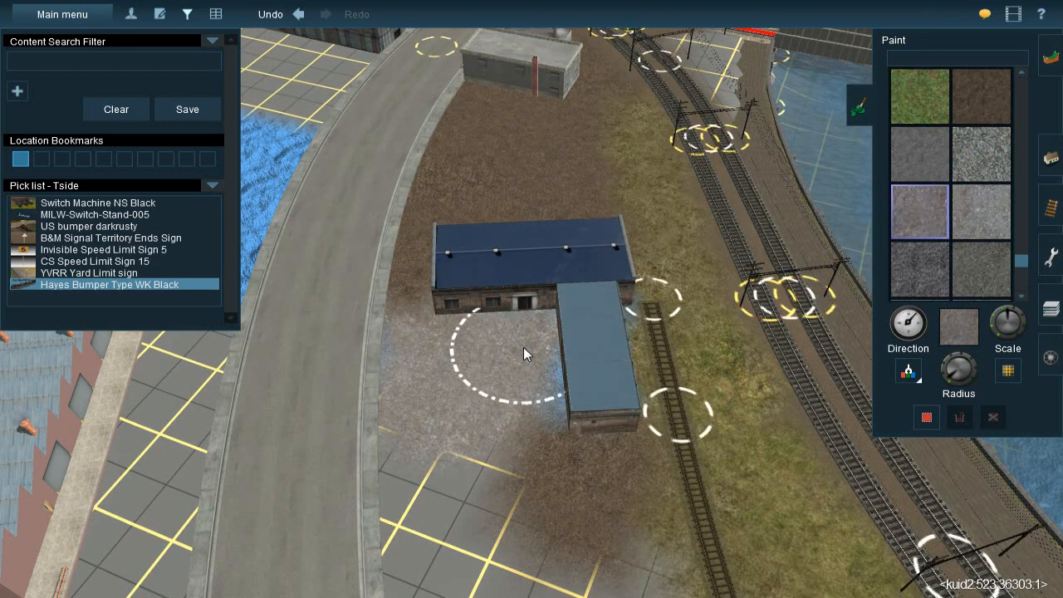
{"action": "mouse_move", "coordinate": [523, 373]}
{"action": "left_mouse_down"}
{"action": "mouse_move", "coordinate": [531, 345]}
{"action": "mouse_move", "coordinate": [519, 339]}
{"action": "mouse_move", "coordinate": [388, 359]}
{"action": "mouse_move", "coordinate": [390, 421]}
{"action": "mouse_move", "coordinate": [411, 461]}
{"action": "mouse_move", "coordinate": [453, 496]}
{"action": "mouse_move", "coordinate": [456, 523]}
{"action": "mouse_move", "coordinate": [399, 519]}
{"action": "mouse_move", "coordinate": [411, 512]}
{"action": "mouse_move", "coordinate": [376, 533]}
{"action": "mouse_move", "coordinate": [397, 461]}
{"action": "left_mouse_up"}
{"action": "right_click_drag", "start_coordinate": [415, 436], "coordinate": [583, 331]}
Extend the light gravel from the building's yard along the road edge toward the pipes
{"action": "key", "text": "Down"}
{"action": "key", "text": "Left"}
{"action": "key", "text": "Left"}
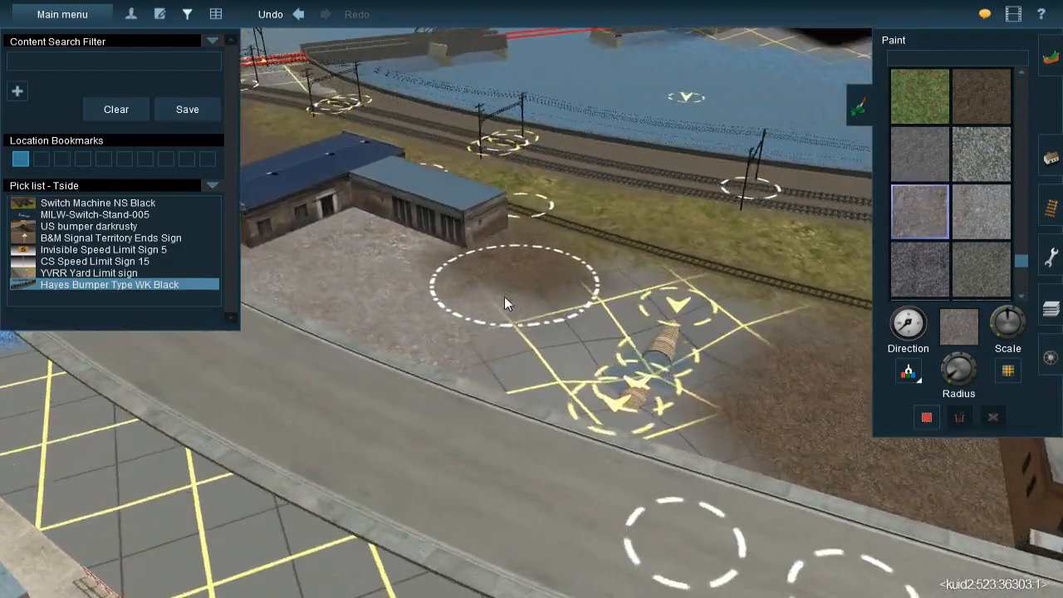
{"action": "scroll", "coordinate": [494, 297], "scroll_direction": "up", "scroll_amount": 3}
{"action": "key", "text": "Up"}
{"action": "left_click_drag", "start_coordinate": [463, 309], "coordinate": [386, 321]}
{"action": "right_click", "coordinate": [593, 336]}
{"action": "key", "text": "Left"}
{"action": "right_click", "coordinate": [606, 264]}
{"action": "scroll", "coordinate": [605, 259], "scroll_direction": "down", "scroll_amount": 3}
{"action": "key", "text": "Down"}
Select the brown gravel texture and paint it around the pipes between the gravel yard and the brick stores
{"action": "left_click", "coordinate": [967, 99]}
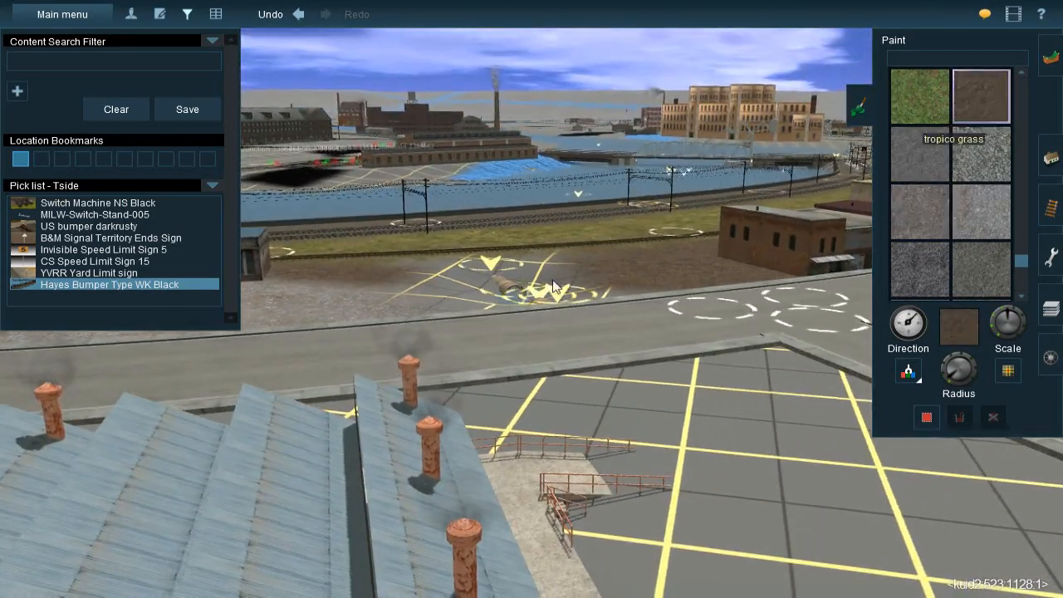
{"action": "key", "text": "Up"}
{"action": "scroll", "coordinate": [504, 307], "scroll_direction": "up", "scroll_amount": 5}
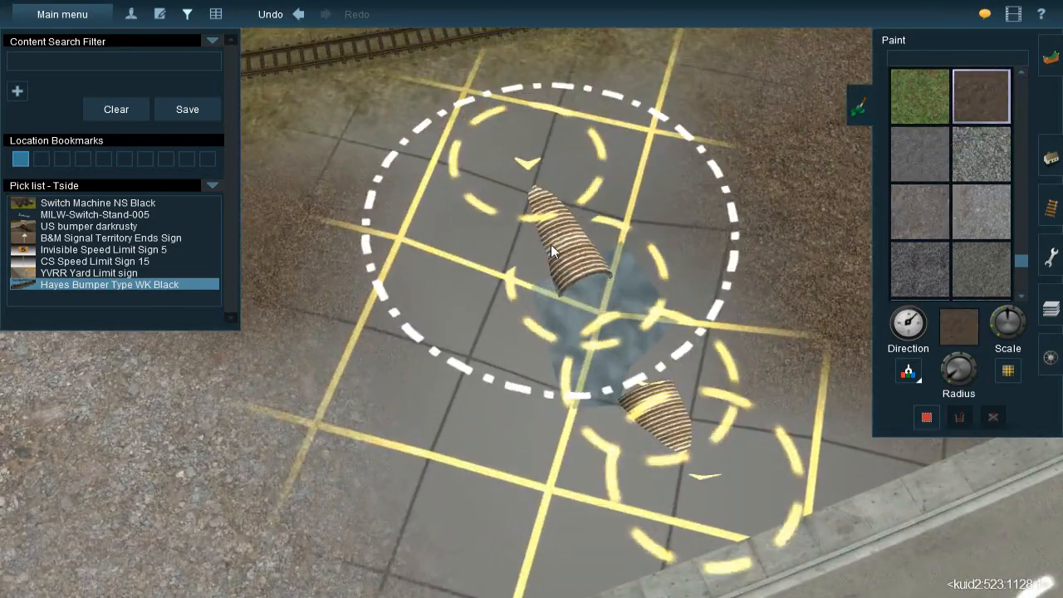
{"action": "mouse_move", "coordinate": [551, 244]}
{"action": "left_mouse_down"}
{"action": "mouse_move", "coordinate": [547, 222]}
{"action": "mouse_move", "coordinate": [599, 396]}
{"action": "mouse_move", "coordinate": [625, 438]}
{"action": "mouse_move", "coordinate": [581, 390]}
{"action": "left_mouse_up"}
{"action": "right_click", "coordinate": [584, 383]}
{"action": "scroll", "coordinate": [520, 270], "scroll_direction": "down", "scroll_amount": 3}
{"action": "key", "text": "Down"}
{"action": "key", "text": "Down"}
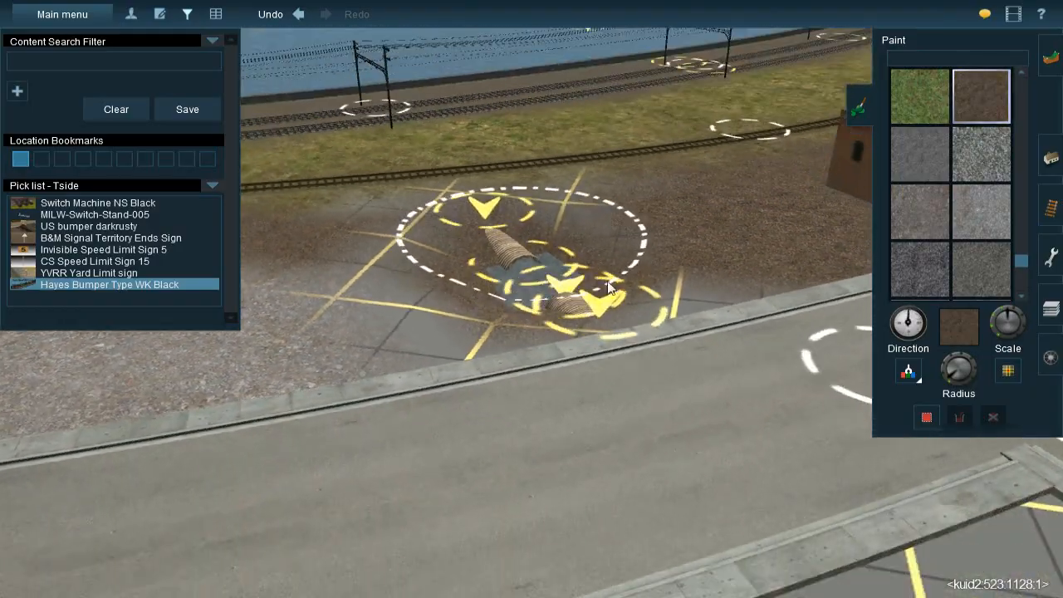
{"action": "key", "text": "Left"}
Follow the railway line from the industrial area along the river to the grassed rail yard, looking for a ground texture to sample
{"action": "left_click", "coordinate": [910, 372]}
{"action": "scroll", "coordinate": [524, 241], "scroll_direction": "down", "scroll_amount": 5}
{"action": "key", "text": "Left"}
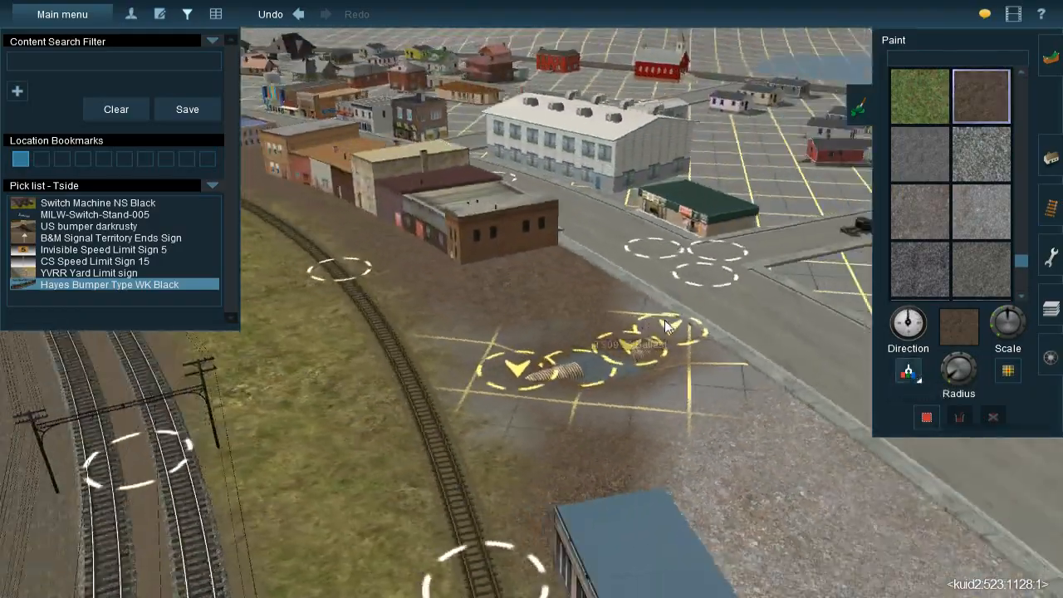
{"action": "right_click", "coordinate": [674, 289]}
{"action": "right_click", "coordinate": [674, 289]}
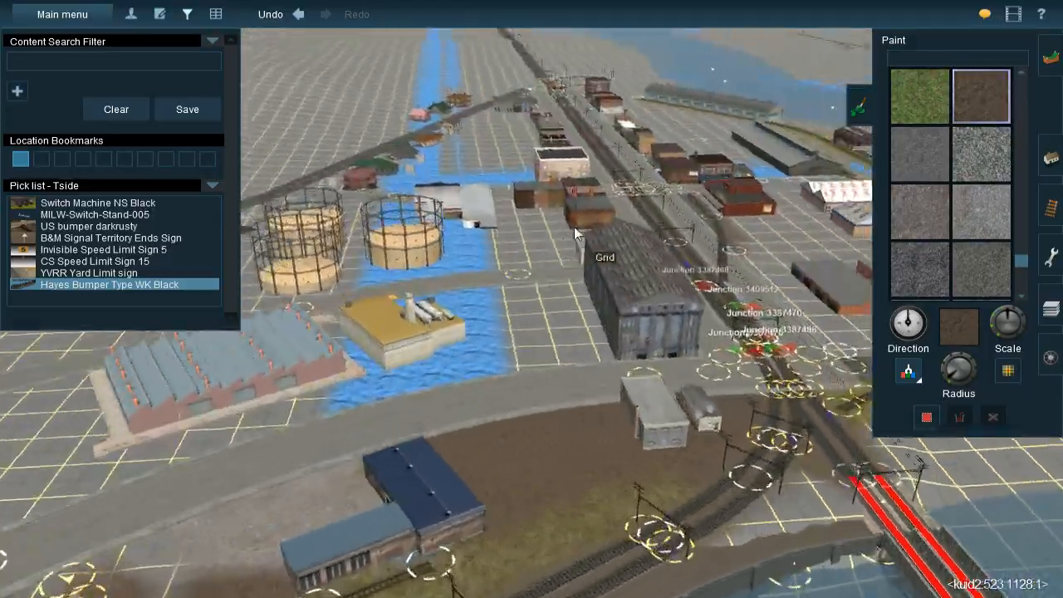
{"action": "right_click", "coordinate": [574, 227]}
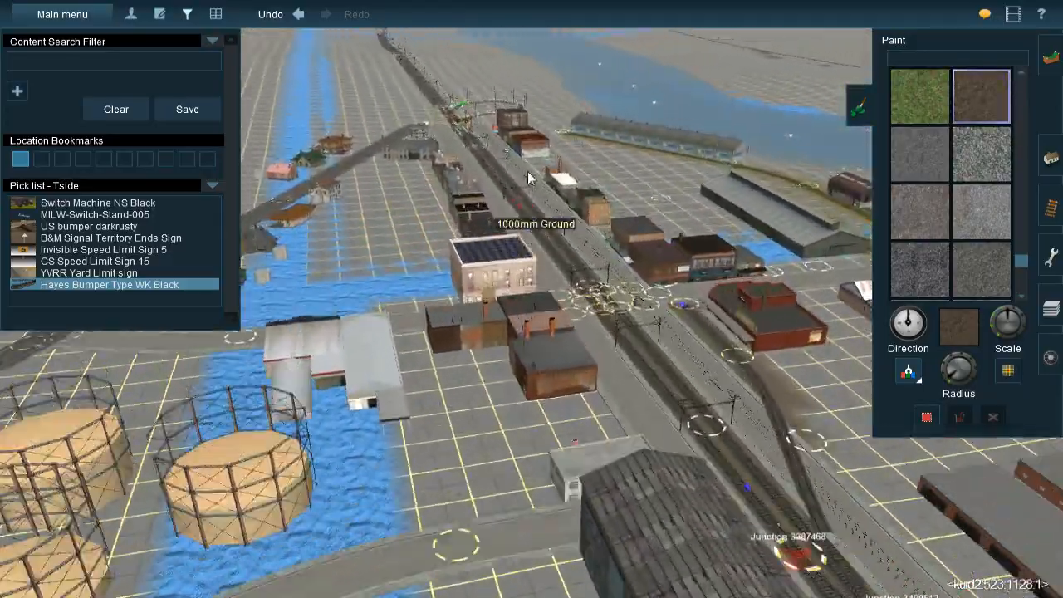
{"action": "right_click", "coordinate": [530, 173]}
{"action": "right_click", "coordinate": [516, 115]}
{"action": "right_click", "coordinate": [525, 85]}
{"action": "right_click", "coordinate": [526, 79]}
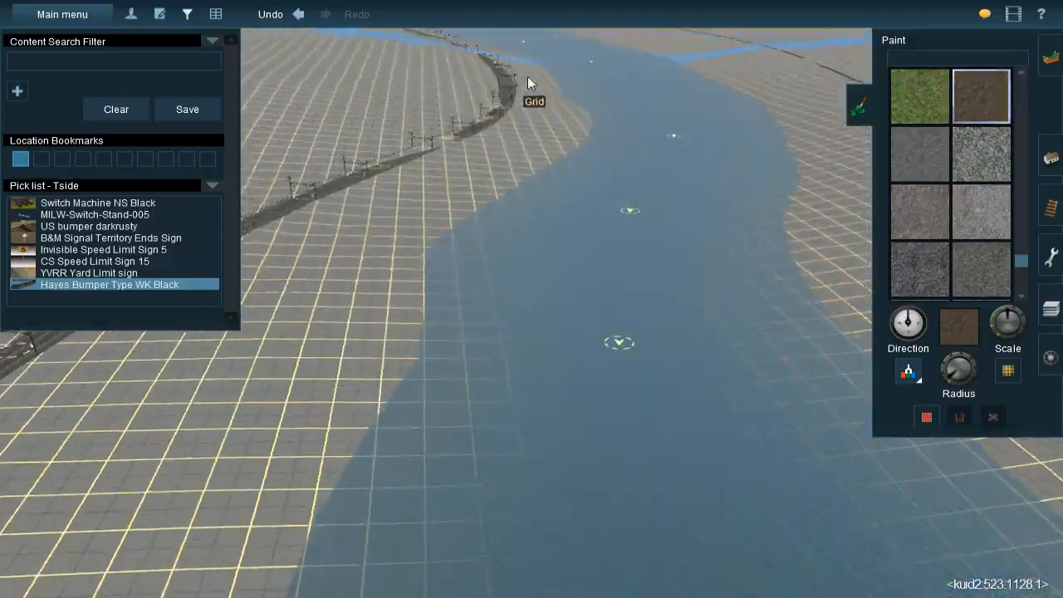
{"action": "right_click", "coordinate": [527, 76]}
{"action": "right_click", "coordinate": [524, 69]}
{"action": "right_click", "coordinate": [517, 70]}
{"action": "right_click", "coordinate": [551, 71]}
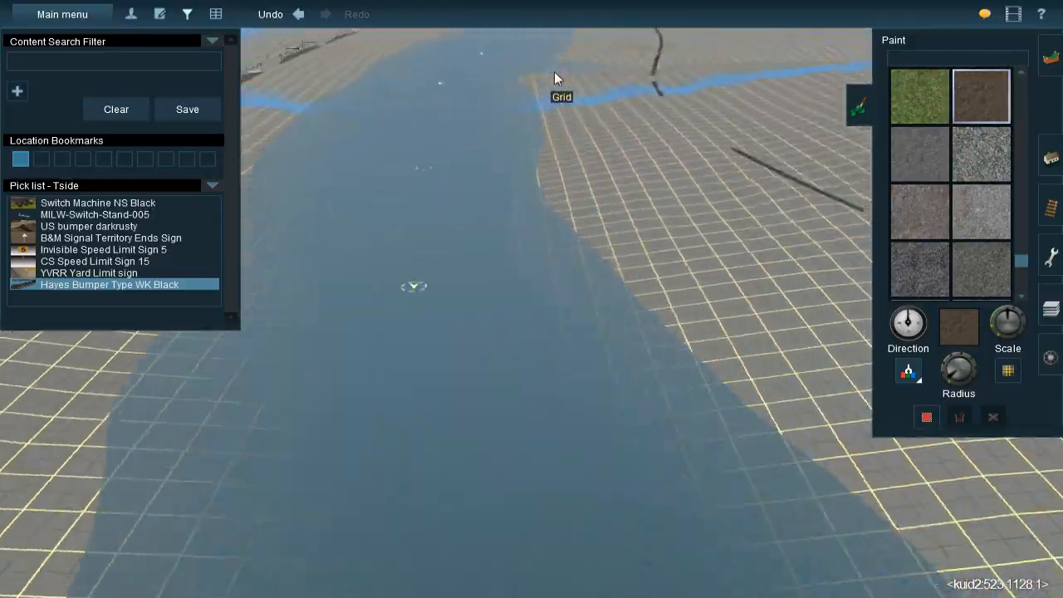
{"action": "right_click", "coordinate": [544, 70]}
{"action": "right_click", "coordinate": [538, 69]}
{"action": "right_click", "coordinate": [532, 70]}
{"action": "right_click", "coordinate": [539, 71]}
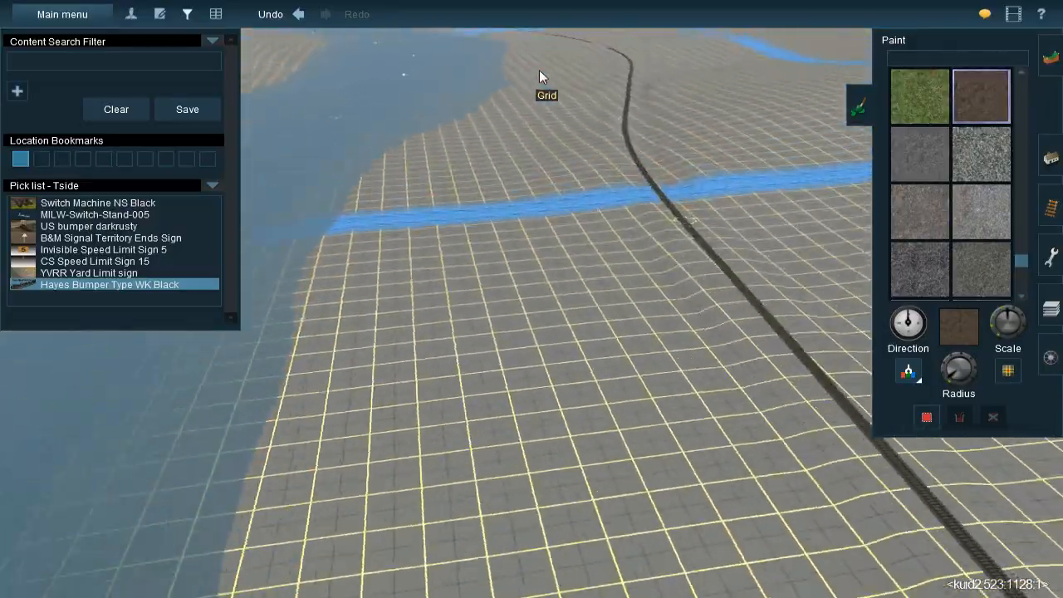
{"action": "right_click", "coordinate": [533, 71]}
{"action": "right_click", "coordinate": [487, 75]}
{"action": "right_click", "coordinate": [523, 71]}
{"action": "right_click", "coordinate": [530, 70]}
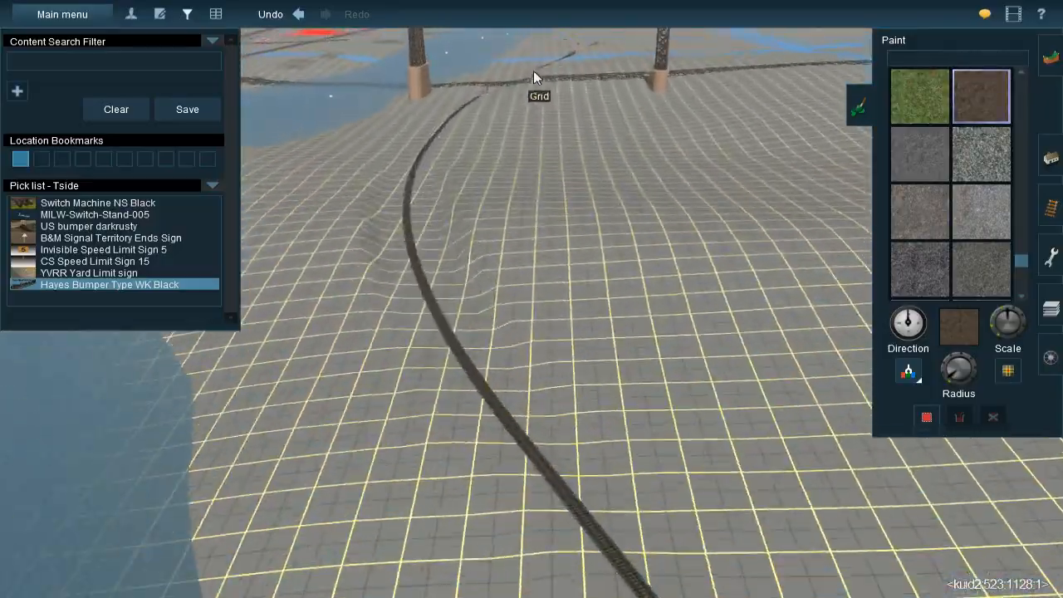
{"action": "right_click", "coordinate": [536, 71]}
{"action": "right_click", "coordinate": [550, 69]}
{"action": "right_click", "coordinate": [557, 68]}
{"action": "right_click", "coordinate": [550, 67]}
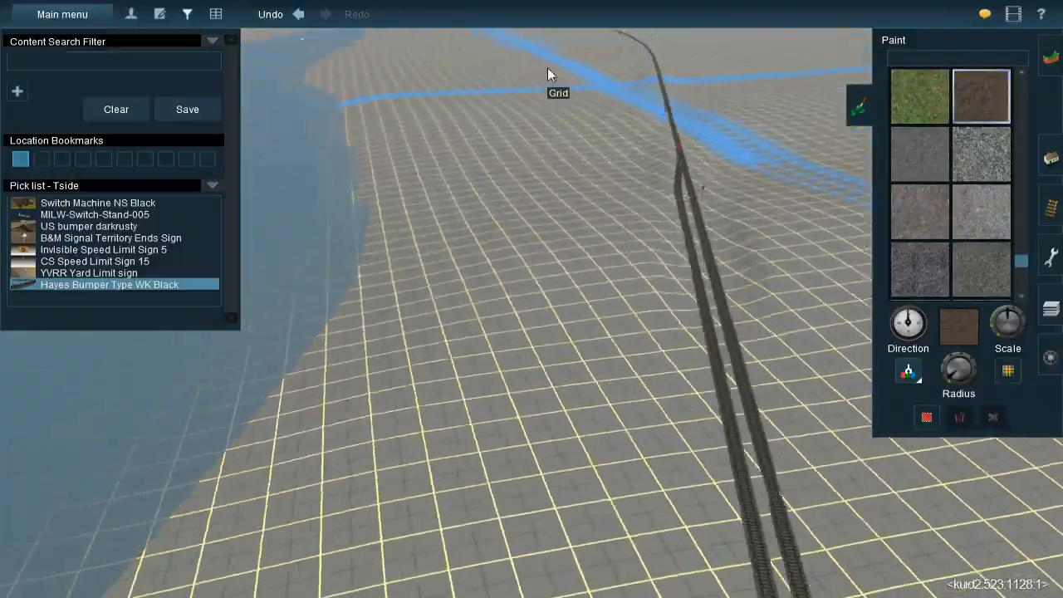
{"action": "right_click", "coordinate": [544, 67]}
{"action": "right_click", "coordinate": [534, 70]}
{"action": "right_click", "coordinate": [517, 77]}
{"action": "right_click", "coordinate": [512, 80]}
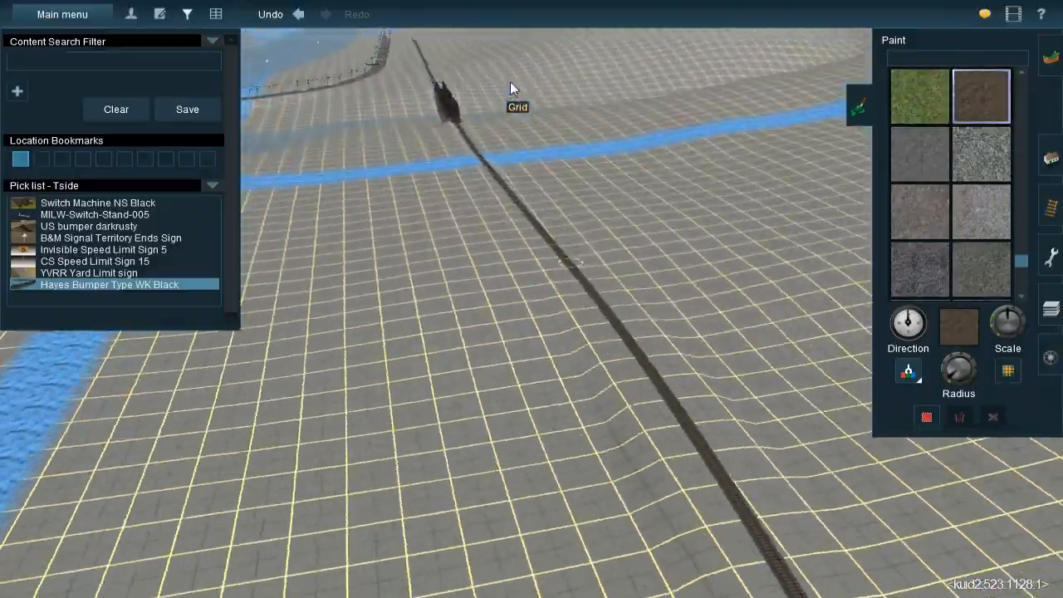
{"action": "right_click", "coordinate": [523, 83]}
{"action": "right_click", "coordinate": [532, 84]}
{"action": "right_click", "coordinate": [525, 81]}
{"action": "right_click", "coordinate": [528, 81]}
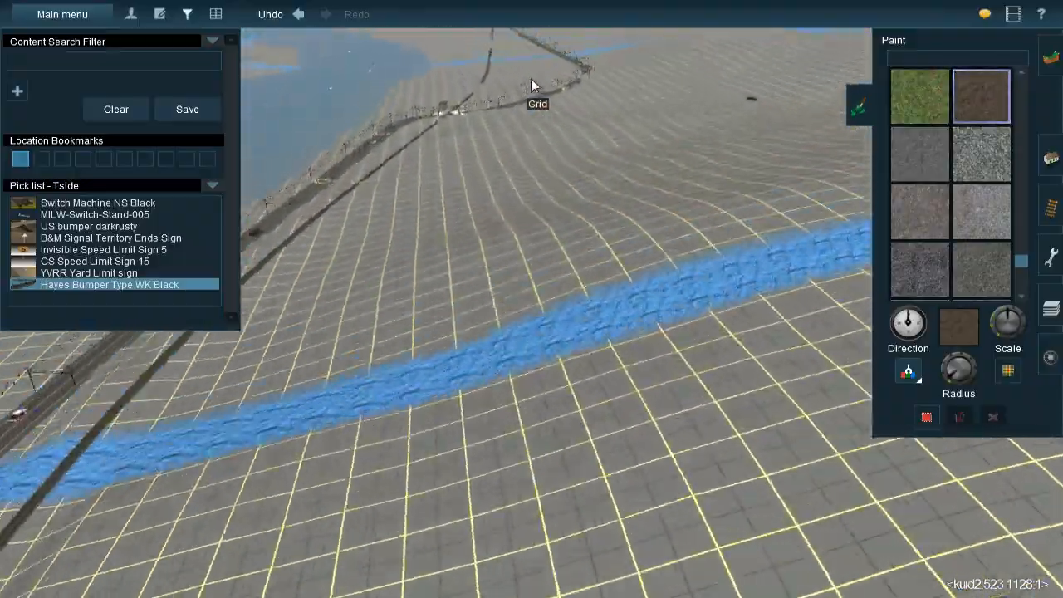
{"action": "right_click", "coordinate": [536, 78]}
{"action": "right_click", "coordinate": [540, 78]}
{"action": "right_click", "coordinate": [538, 77]}
{"action": "right_click", "coordinate": [532, 73]}
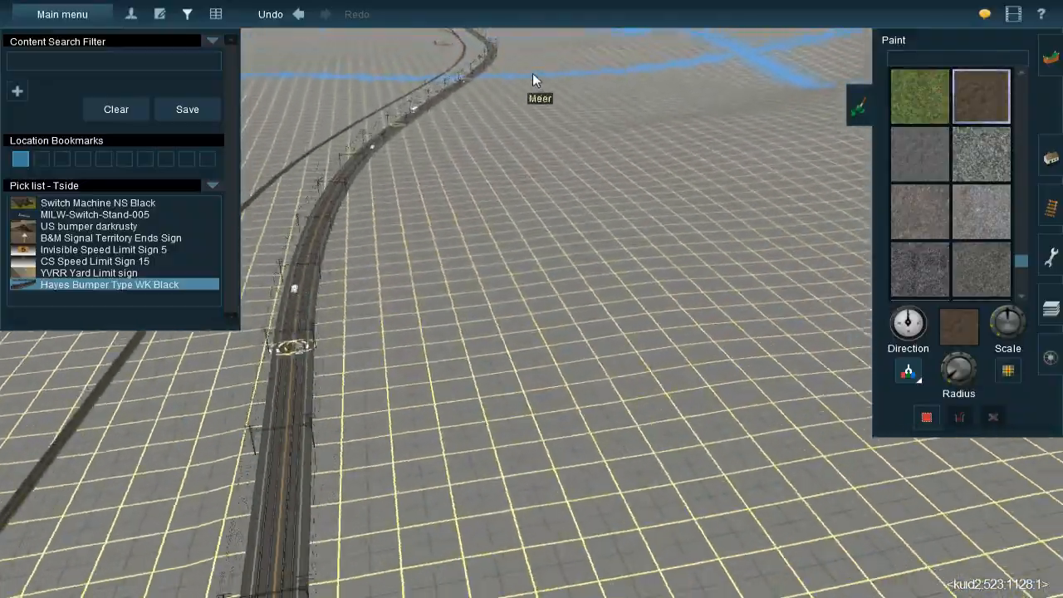
{"action": "right_click", "coordinate": [525, 73]}
{"action": "right_click", "coordinate": [520, 73]}
{"action": "right_click", "coordinate": [520, 73]}
{"action": "right_click", "coordinate": [520, 73]}
{"action": "right_click", "coordinate": [526, 80]}
{"action": "right_click", "coordinate": [529, 90]}
{"action": "right_click", "coordinate": [538, 104]}
{"action": "right_click", "coordinate": [557, 135]}
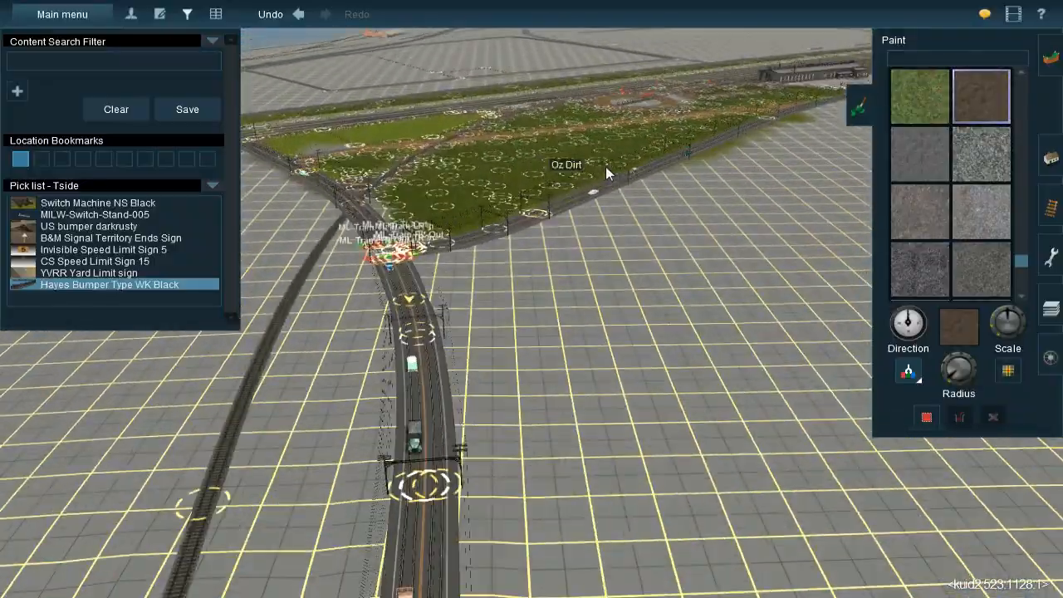
{"action": "right_click", "coordinate": [605, 166]}
{"action": "right_click", "coordinate": [592, 164]}
{"action": "right_click", "coordinate": [572, 116]}
Examine the route map from Mason's Landing northeast to the dark marsh area near Ciara River
{"action": "scroll", "coordinate": [571, 114], "scroll_direction": "down", "scroll_amount": 10}
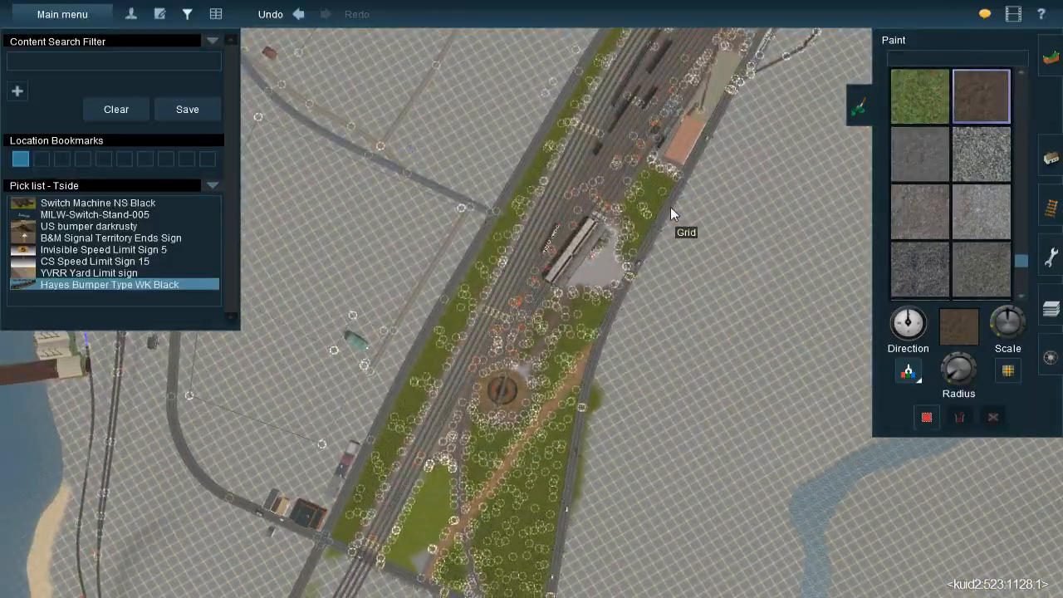
{"action": "scroll", "coordinate": [671, 208], "scroll_direction": "down", "scroll_amount": 8}
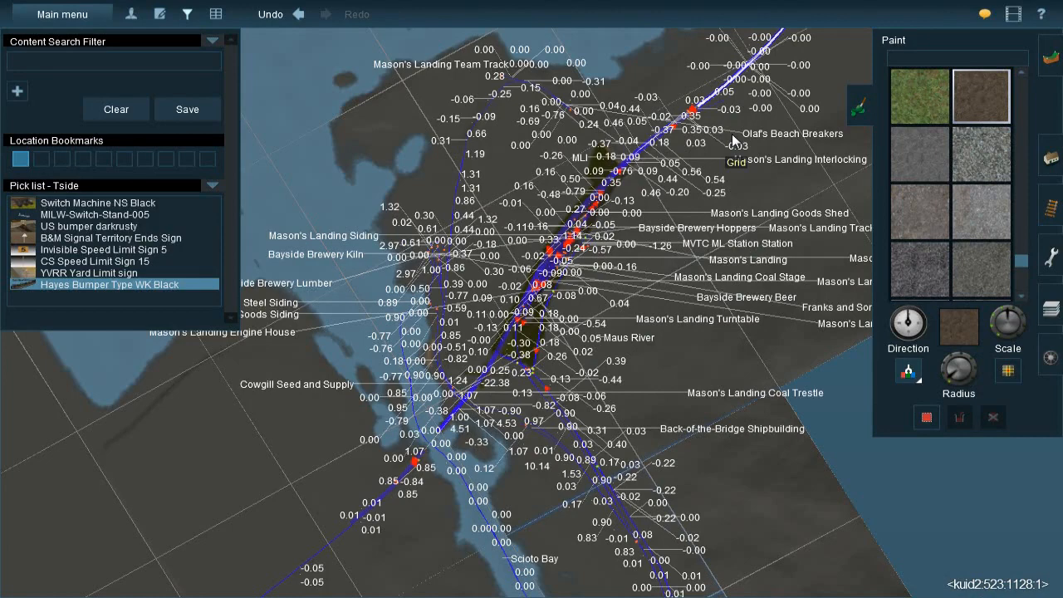
{"action": "right_click", "coordinate": [730, 136]}
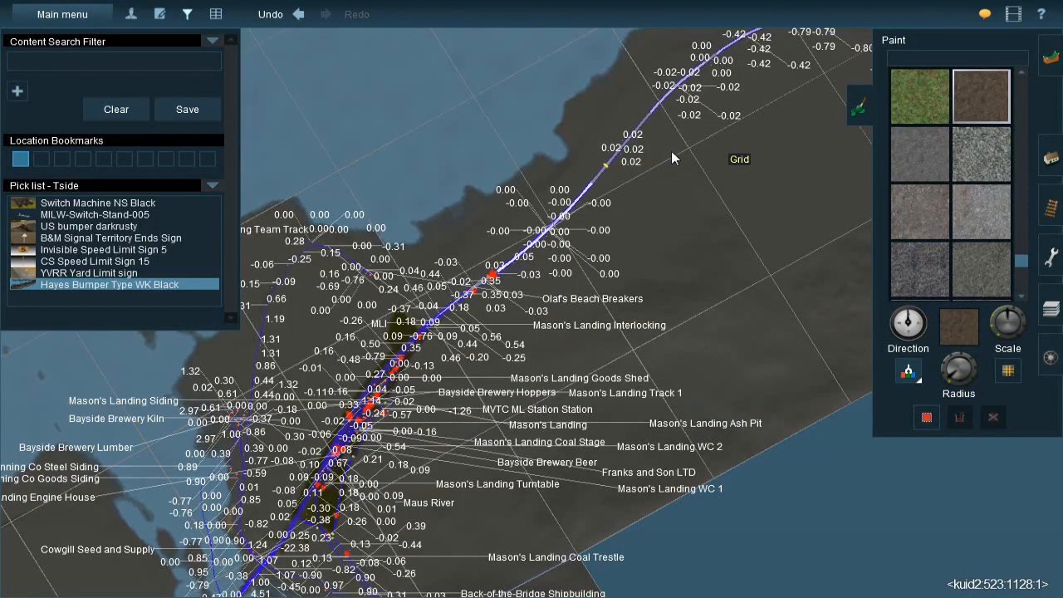
{"action": "scroll", "coordinate": [706, 144], "scroll_direction": "down", "scroll_amount": 2}
{"action": "scroll", "coordinate": [767, 118], "scroll_direction": "up", "scroll_amount": 2}
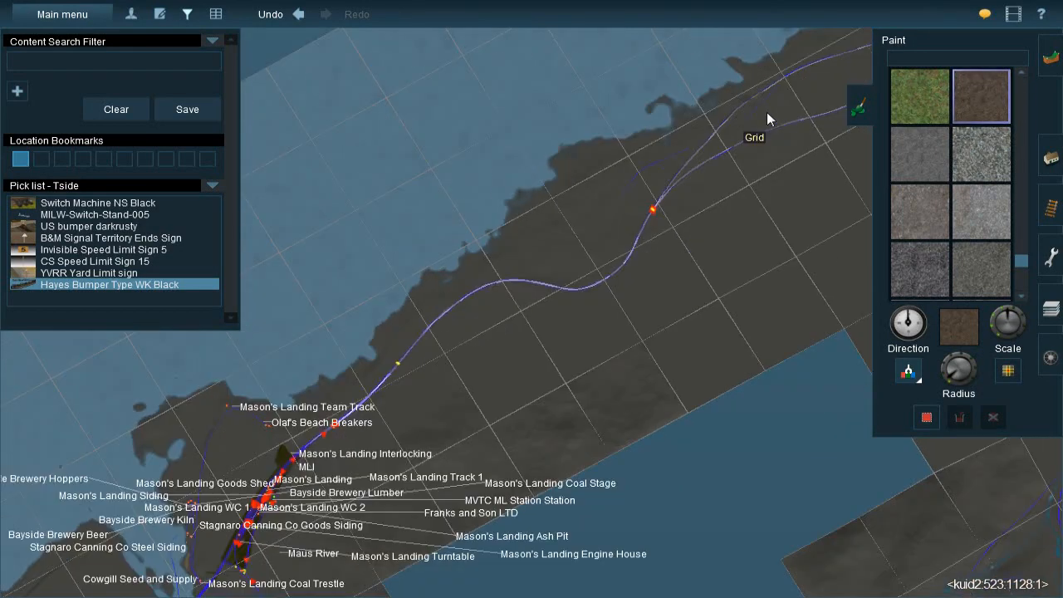
{"action": "scroll", "coordinate": [783, 113], "scroll_direction": "up", "scroll_amount": 2}
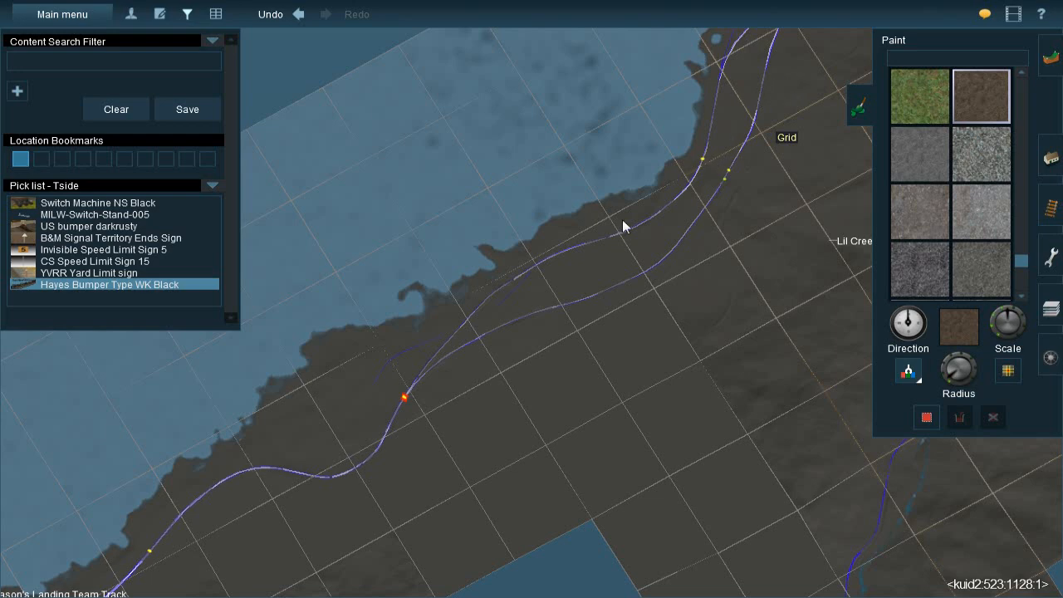
{"action": "right_click", "coordinate": [786, 108]}
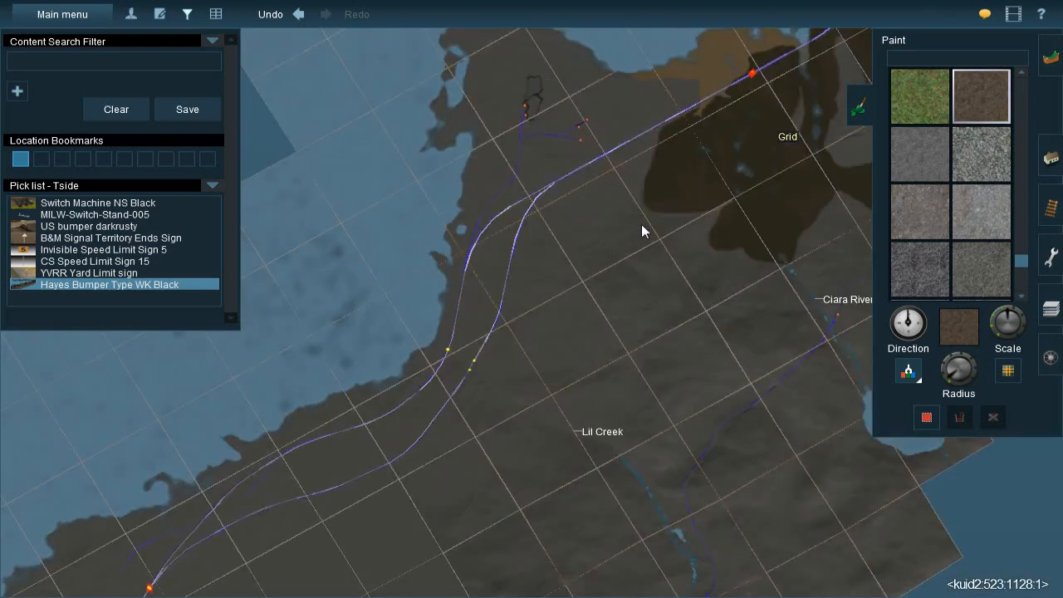
{"action": "scroll", "coordinate": [642, 225], "scroll_direction": "up", "scroll_amount": 4}
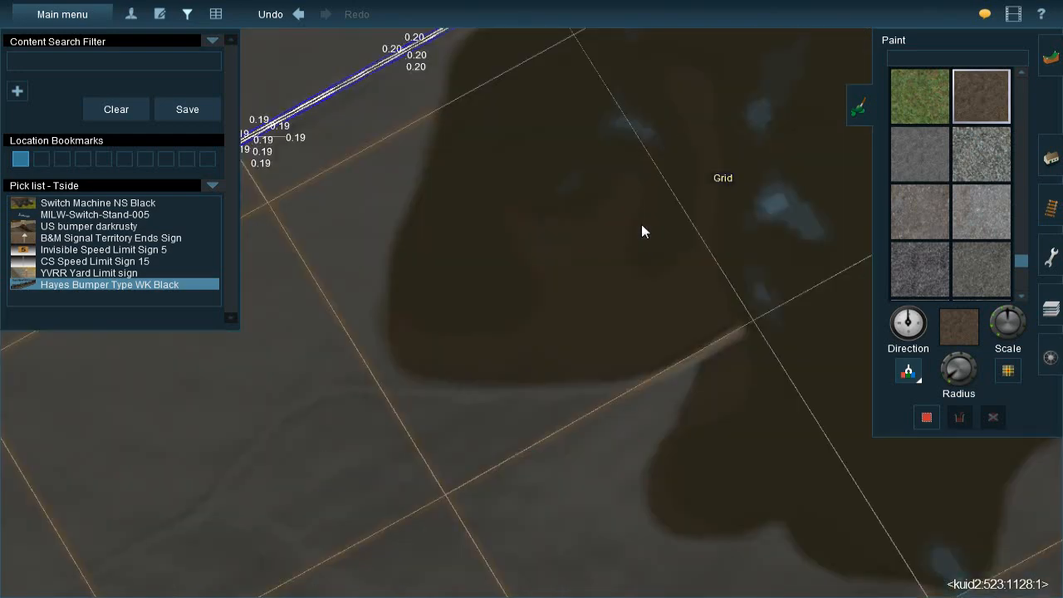
Enter the marsh area in the 3D view and sample its dark olive-brown ground texture
{"action": "key", "text": "ctrl+m"}
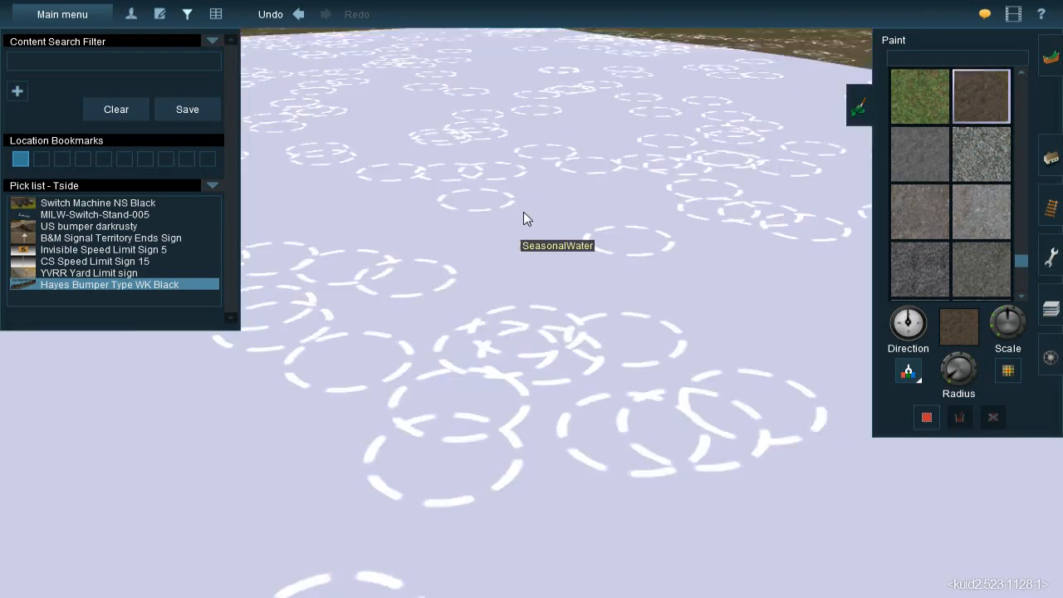
{"action": "scroll", "coordinate": [524, 212], "scroll_direction": "up", "scroll_amount": 3}
{"action": "right_click", "coordinate": [499, 204]}
{"action": "right_click", "coordinate": [500, 205]}
{"action": "right_click", "coordinate": [524, 185]}
{"action": "scroll", "coordinate": [580, 185], "scroll_direction": "down", "scroll_amount": 5}
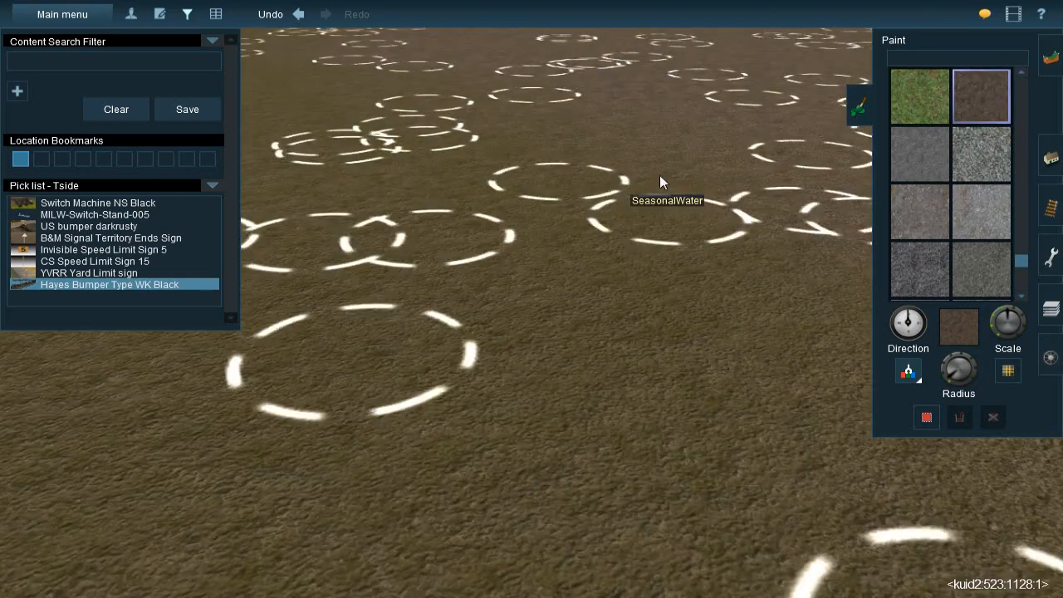
{"action": "left_click", "coordinate": [592, 279]}
Return to the Mason Valley industrial area and paint the marsh texture around the pipes below the blue-roofed building
{"action": "right_click", "coordinate": [553, 368]}
{"action": "scroll", "coordinate": [573, 276], "scroll_direction": "down", "scroll_amount": 8}
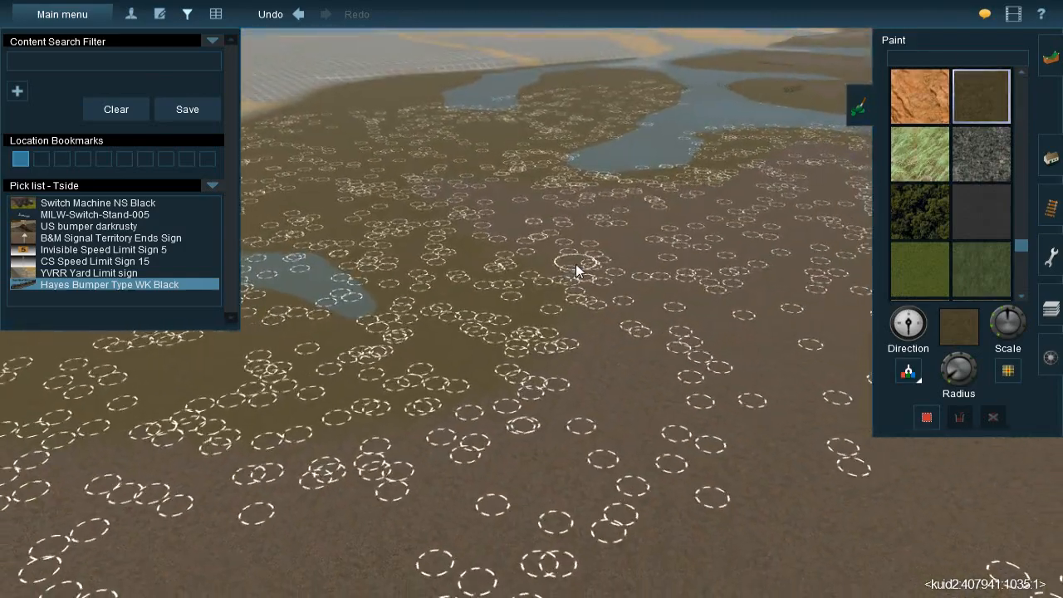
{"action": "scroll", "coordinate": [574, 264], "scroll_direction": "down", "scroll_amount": 2}
{"action": "key", "text": "ctrl+m"}
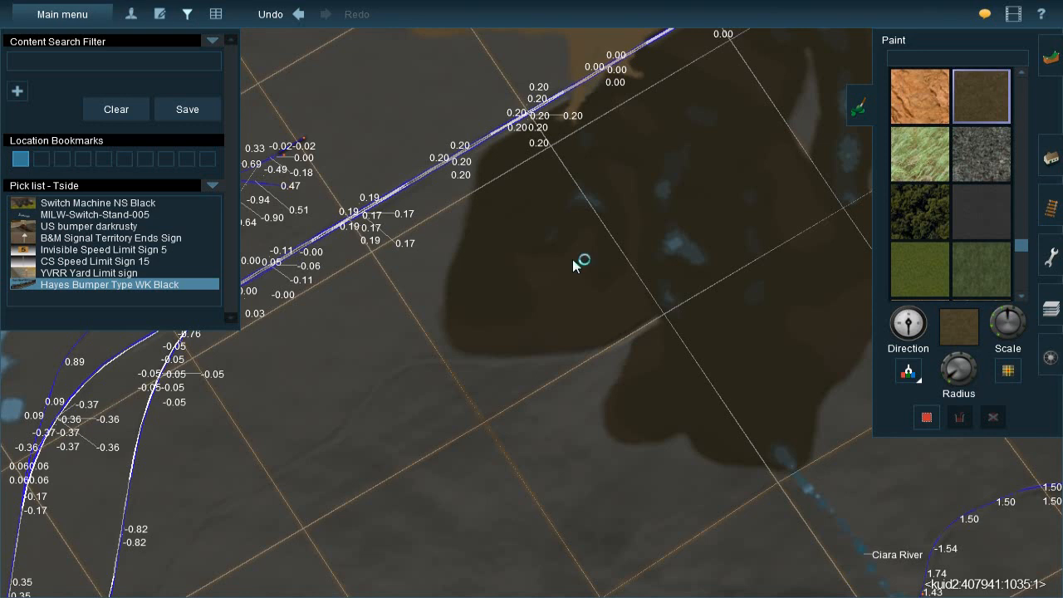
{"action": "scroll", "coordinate": [572, 259], "scroll_direction": "down", "scroll_amount": 10}
{"action": "scroll", "coordinate": [529, 295], "scroll_direction": "up", "scroll_amount": 5}
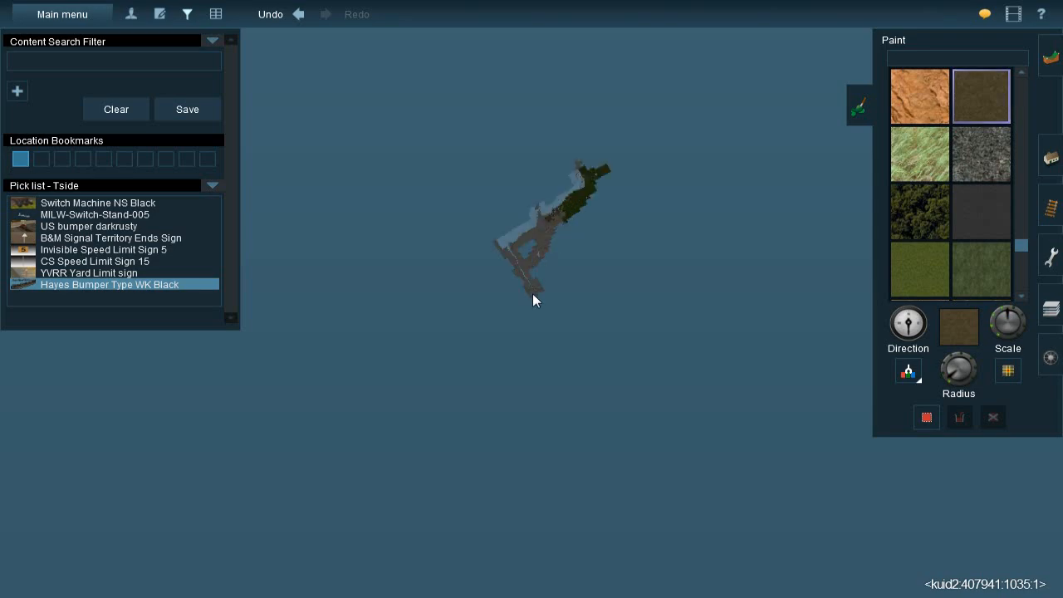
{"action": "scroll", "coordinate": [537, 285], "scroll_direction": "up", "scroll_amount": 8}
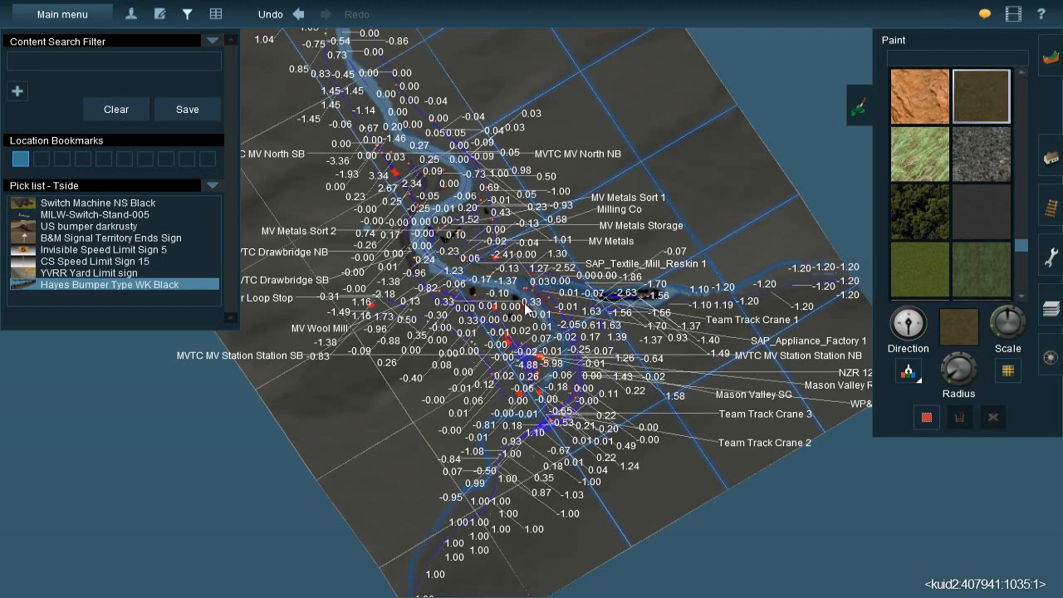
{"action": "scroll", "coordinate": [528, 297], "scroll_direction": "up", "scroll_amount": 10}
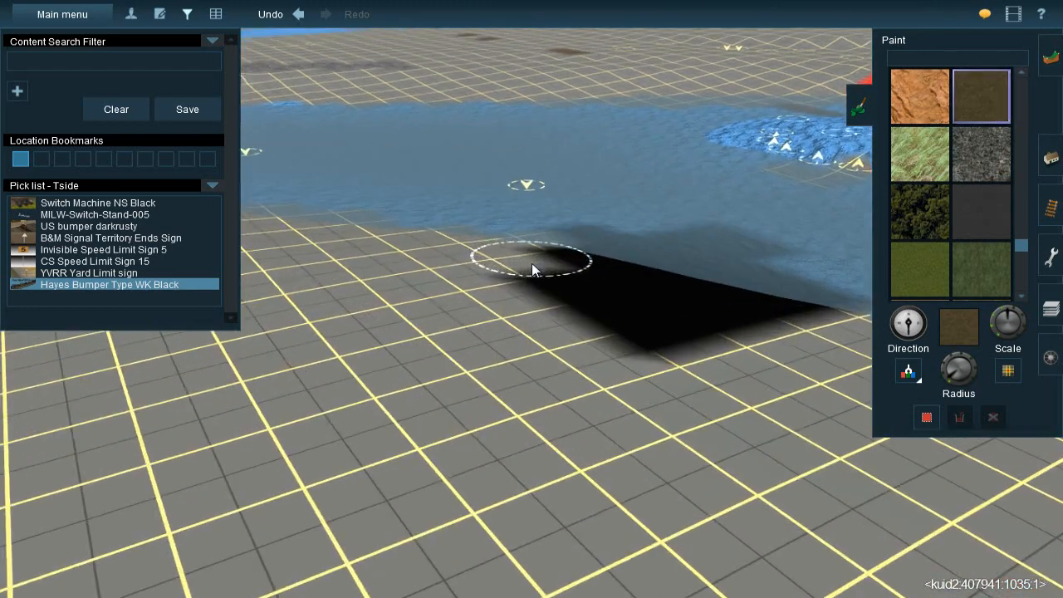
{"action": "mouse_move", "coordinate": [531, 263]}
{"action": "right_mouse_down"}
{"action": "mouse_move", "coordinate": [358, 151]}
{"action": "mouse_move", "coordinate": [494, 123]}
{"action": "mouse_move", "coordinate": [553, 193]}
{"action": "mouse_move", "coordinate": [442, 259]}
{"action": "mouse_move", "coordinate": [400, 250]}
{"action": "mouse_move", "coordinate": [487, 340]}
{"action": "mouse_move", "coordinate": [471, 314]}
{"action": "mouse_move", "coordinate": [462, 371]}
{"action": "mouse_move", "coordinate": [510, 310]}
{"action": "mouse_move", "coordinate": [574, 314]}
{"action": "mouse_move", "coordinate": [468, 327]}
{"action": "right_mouse_up"}
{"action": "mouse_move", "coordinate": [468, 326]}
{"action": "left_mouse_down"}
{"action": "mouse_move", "coordinate": [524, 334]}
{"action": "mouse_move", "coordinate": [653, 302]}
{"action": "mouse_move", "coordinate": [584, 304]}
{"action": "left_mouse_up"}
{"action": "mouse_move", "coordinate": [584, 304]}
{"action": "right_mouse_down"}
{"action": "mouse_move", "coordinate": [476, 226]}
{"action": "mouse_move", "coordinate": [651, 263]}
{"action": "mouse_move", "coordinate": [772, 315]}
{"action": "right_mouse_up"}
Sample the grass texture beside the spur and paint it along the track past the blue-roofed building and the pipes
{"action": "left_click", "coordinate": [909, 369]}
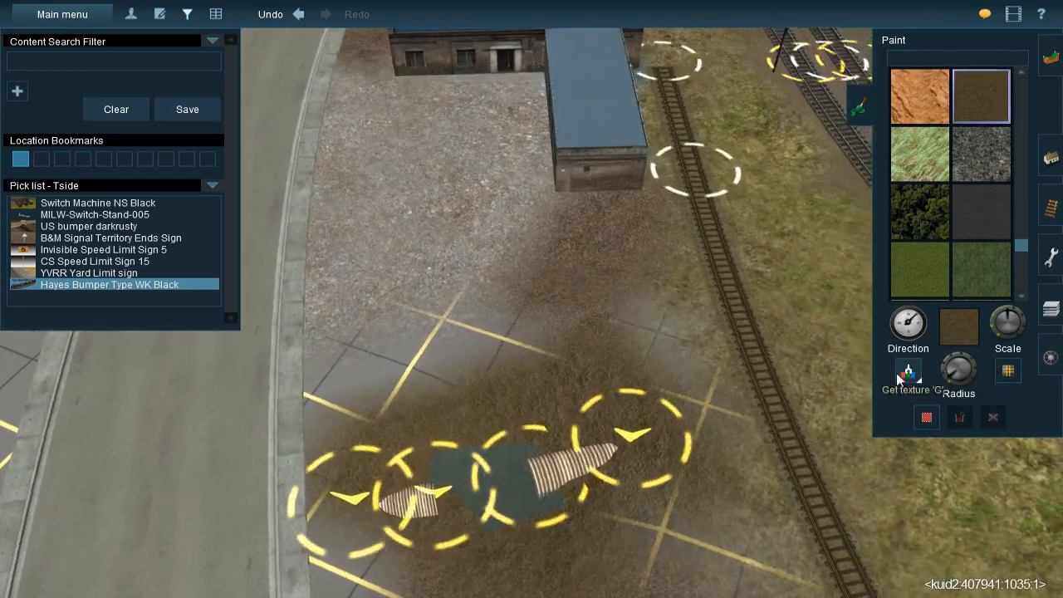
{"action": "left_click", "coordinate": [793, 305]}
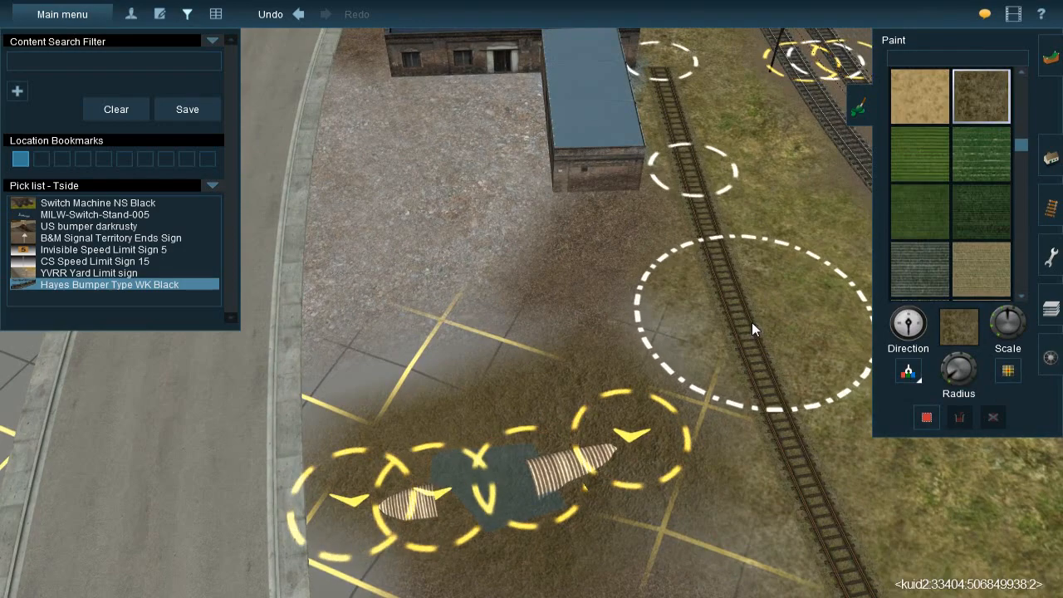
{"action": "key", "text": "bracketright"}
{"action": "mouse_move", "coordinate": [782, 382]}
{"action": "left_mouse_down"}
{"action": "mouse_move", "coordinate": [794, 409]}
{"action": "mouse_move", "coordinate": [786, 438]}
{"action": "left_mouse_up"}
{"action": "right_click_drag", "start_coordinate": [787, 439], "coordinate": [596, 381]}
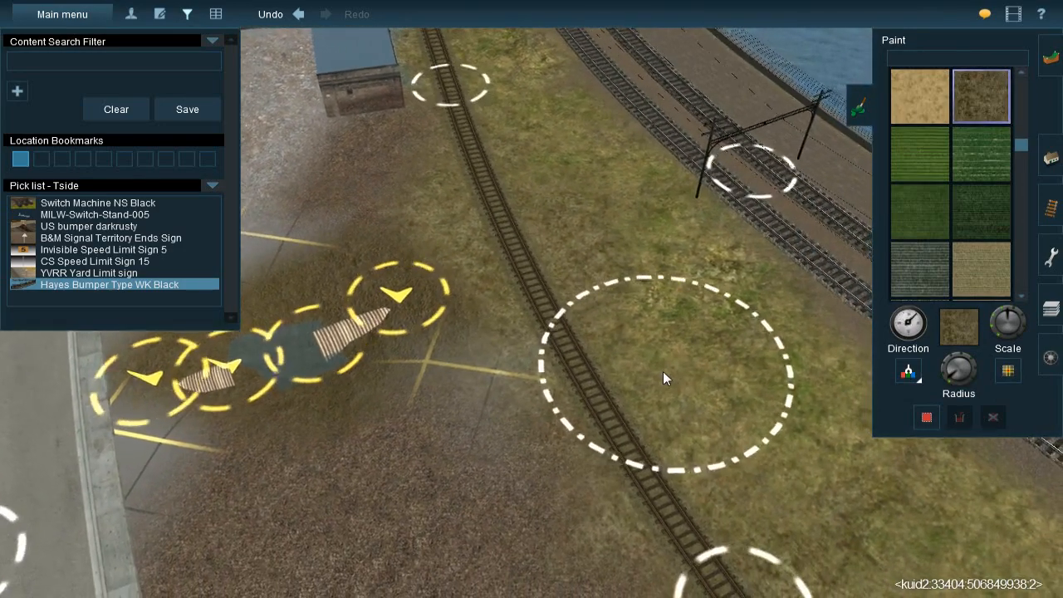
{"action": "key", "text": "bracketright"}
{"action": "left_click_drag", "start_coordinate": [577, 338], "coordinate": [575, 358]}
{"action": "right_click", "coordinate": [553, 357]}
{"action": "right_click_drag", "start_coordinate": [415, 345], "coordinate": [787, 334]}
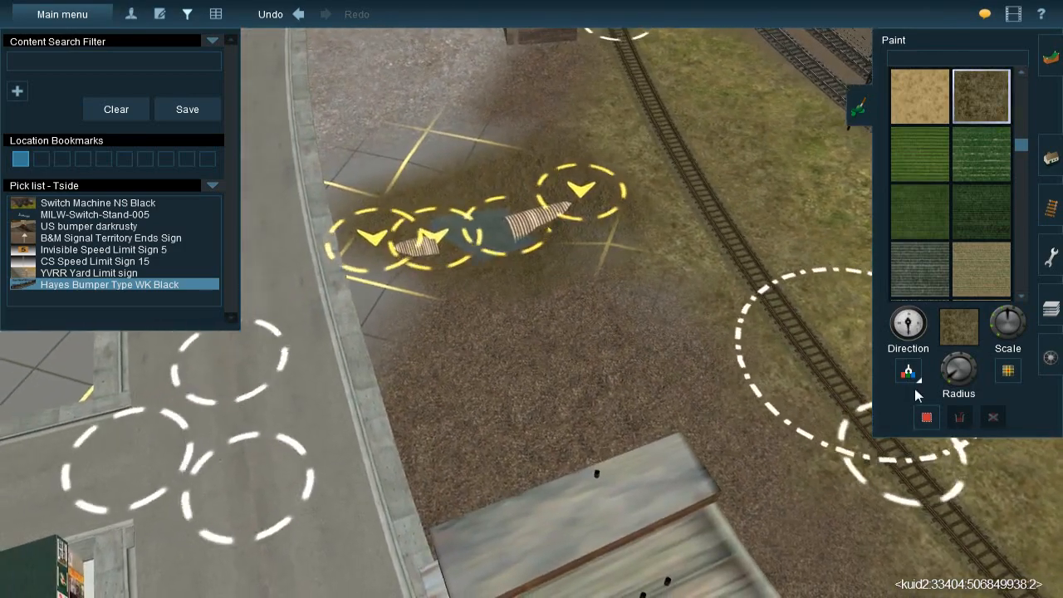
Sample the brown ballast texture and paint it over the bare ground around the pipes up to the road curb
{"action": "left_click", "coordinate": [904, 372]}
{"action": "left_click", "coordinate": [593, 400]}
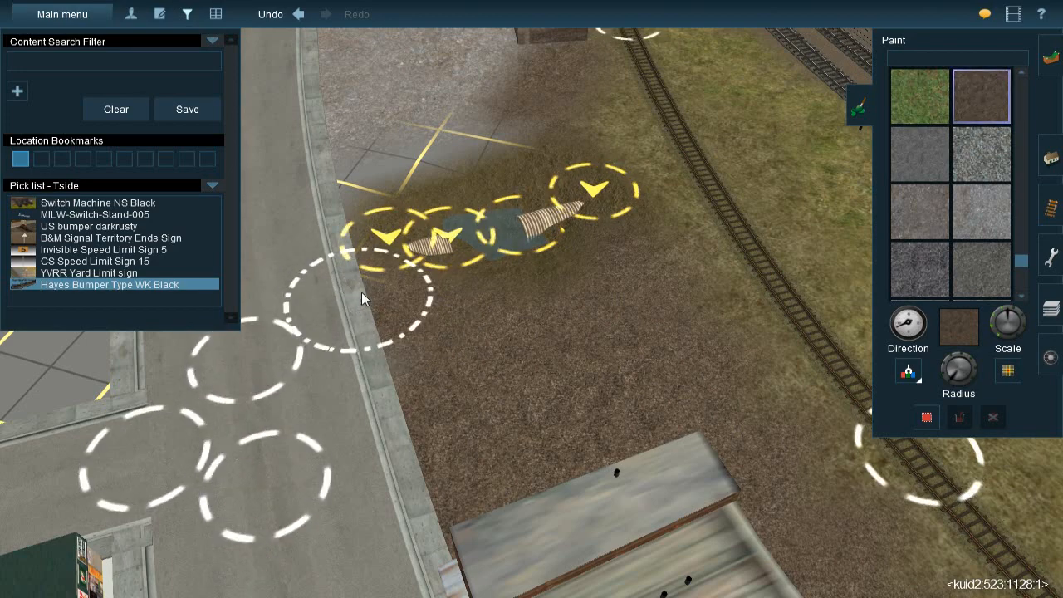
{"action": "right_click", "coordinate": [499, 272]}
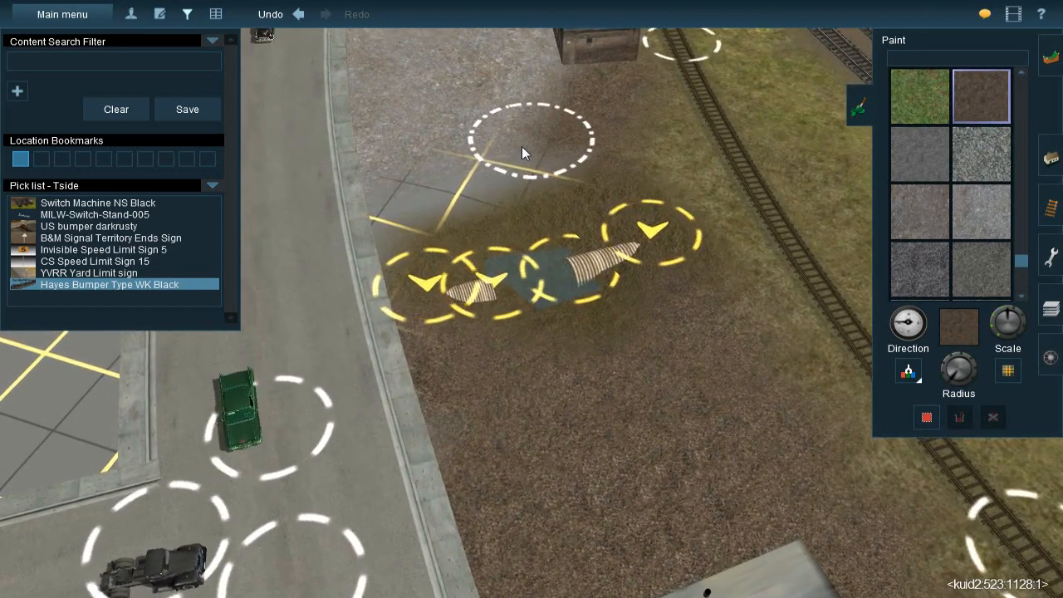
{"action": "left_click_drag", "start_coordinate": [536, 164], "coordinate": [498, 174]}
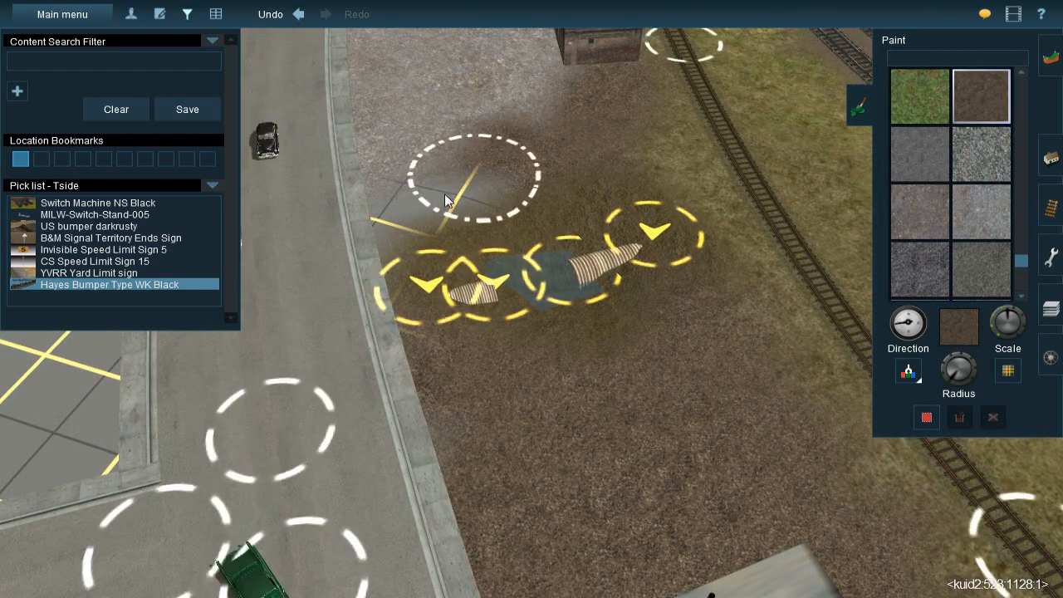
{"action": "left_click_drag", "start_coordinate": [413, 203], "coordinate": [365, 235]}
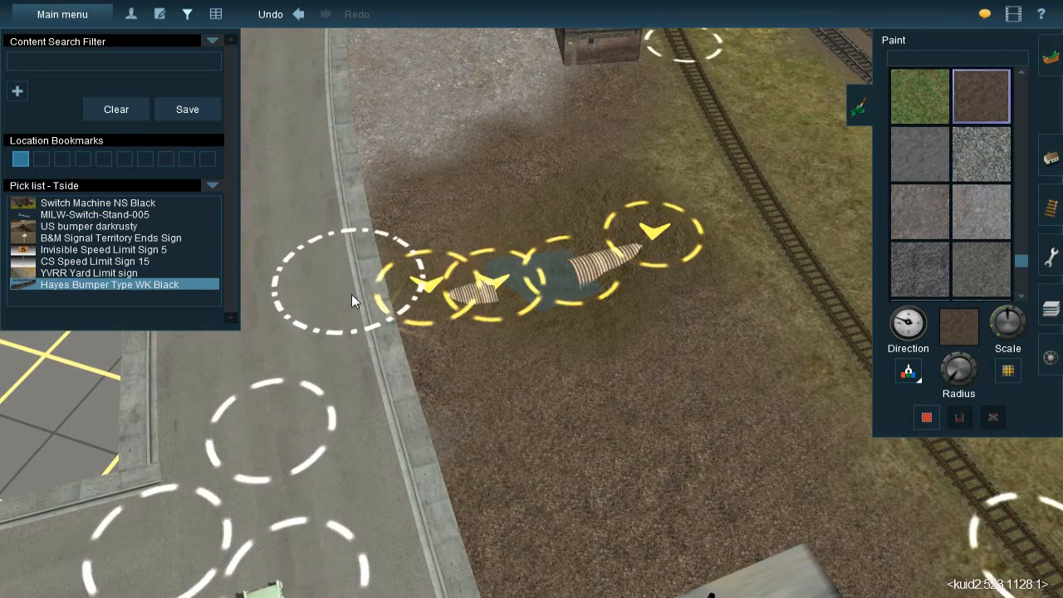
{"action": "key", "text": "bracketleft"}
{"action": "left_click_drag", "start_coordinate": [345, 320], "coordinate": [358, 293]}
Examine the painted ground around the pipes, the spur and the blue-roofed building from several angles
{"action": "right_click", "coordinate": [502, 256]}
{"action": "key", "text": "Left"}
{"action": "key", "text": "Down"}
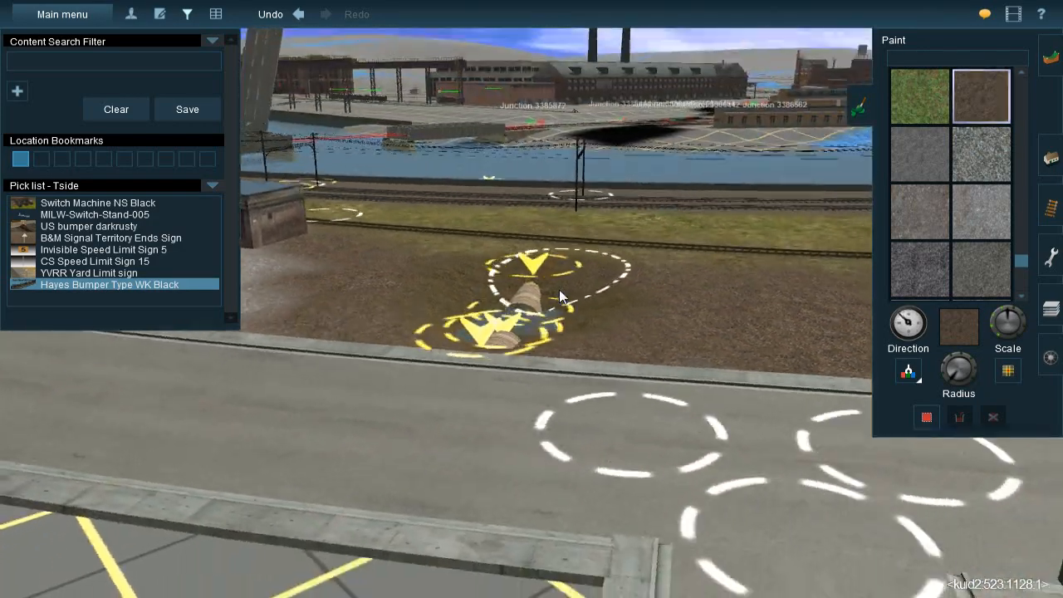
{"action": "key", "text": "Left"}
{"action": "key", "text": "Up"}
{"action": "scroll", "coordinate": [493, 299], "scroll_direction": "down", "scroll_amount": 3}
{"action": "key", "text": "Down"}
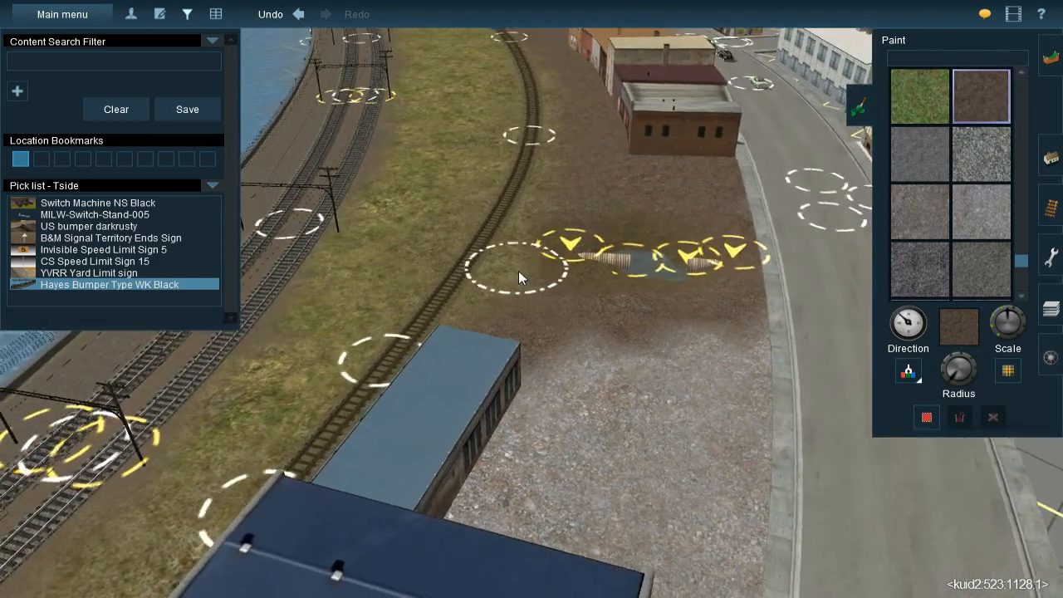
{"action": "right_click", "coordinate": [519, 267]}
{"action": "right_click", "coordinate": [554, 317]}
{"action": "key", "text": "Up"}
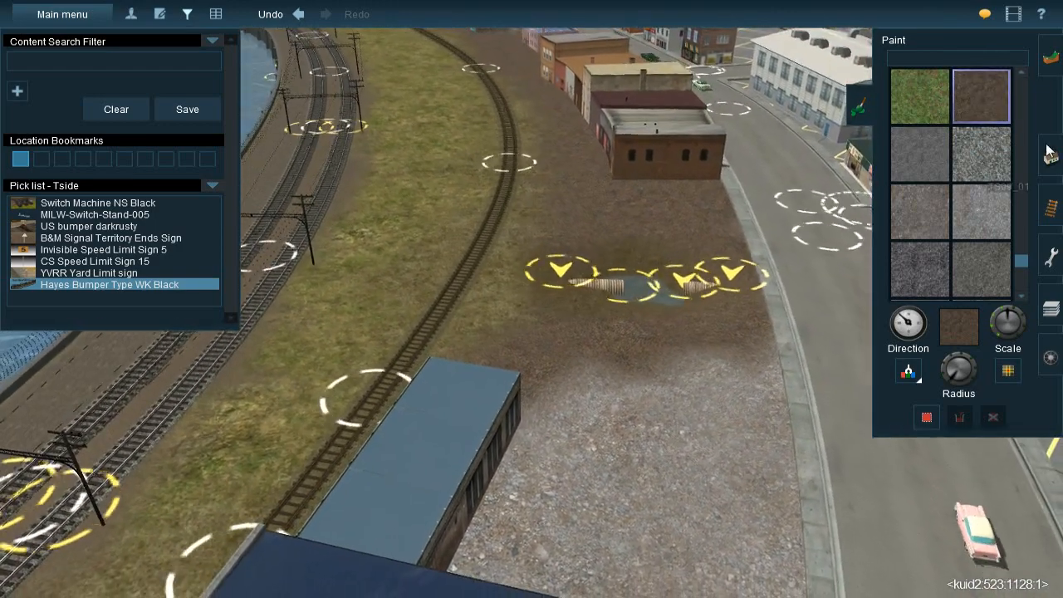
{"action": "left_click", "coordinate": [1047, 152]}
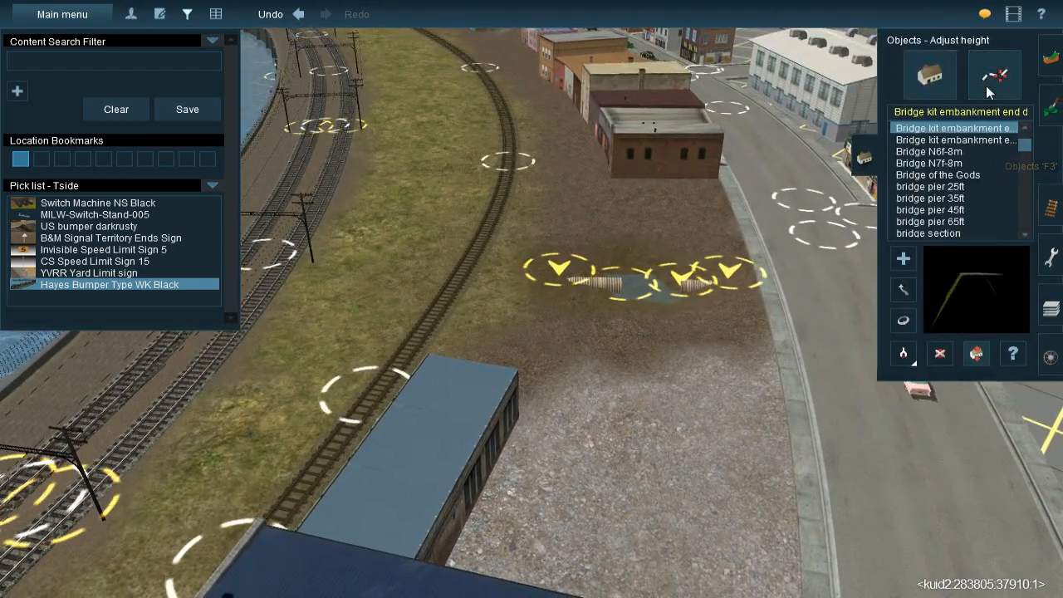
{"action": "left_click", "coordinate": [986, 87]}
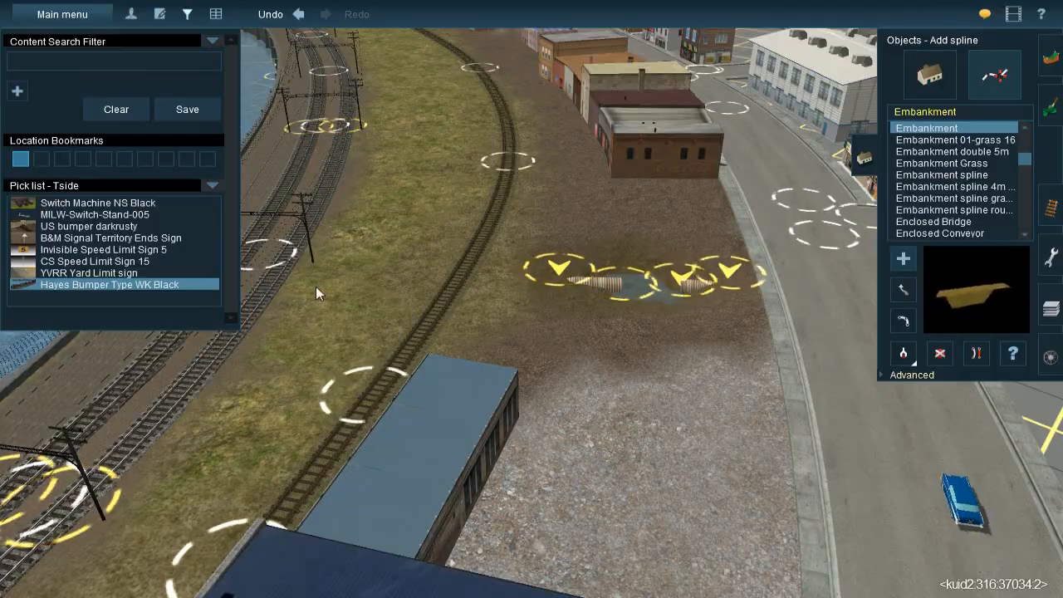
{"action": "right_click", "coordinate": [454, 125]}
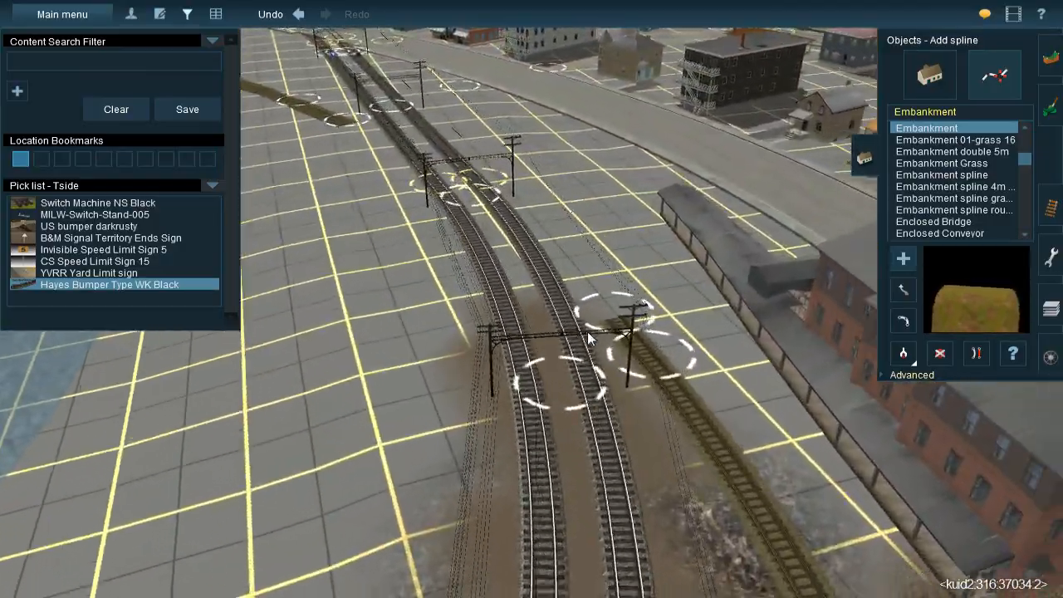
{"action": "right_click", "coordinate": [587, 329]}
{"action": "left_click", "coordinate": [900, 357]}
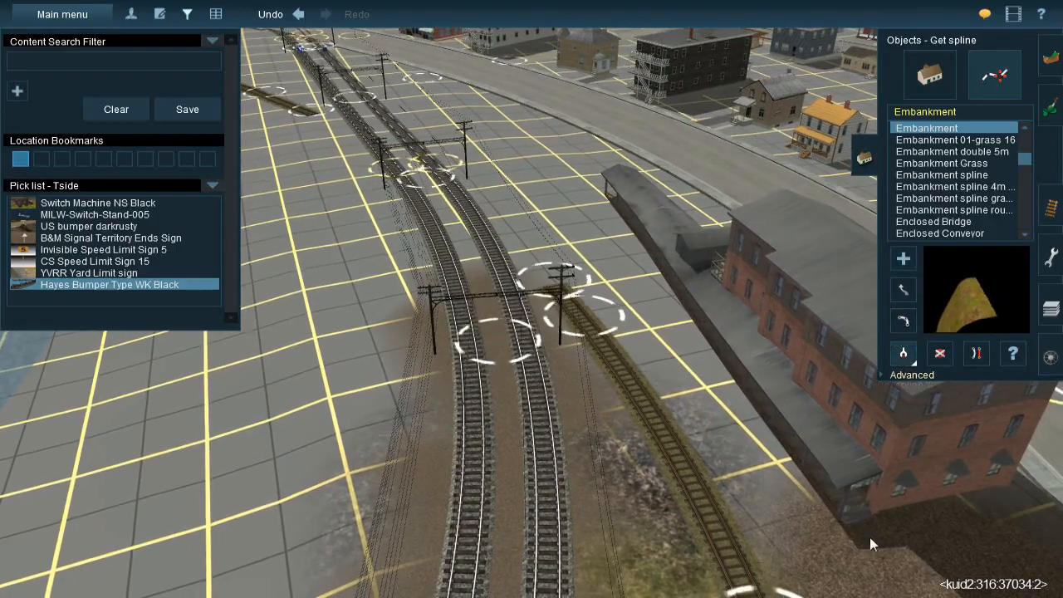
Paint the brown ballast texture on the ground around the brick freight building between the road and the spur
{"action": "left_click", "coordinate": [1048, 106]}
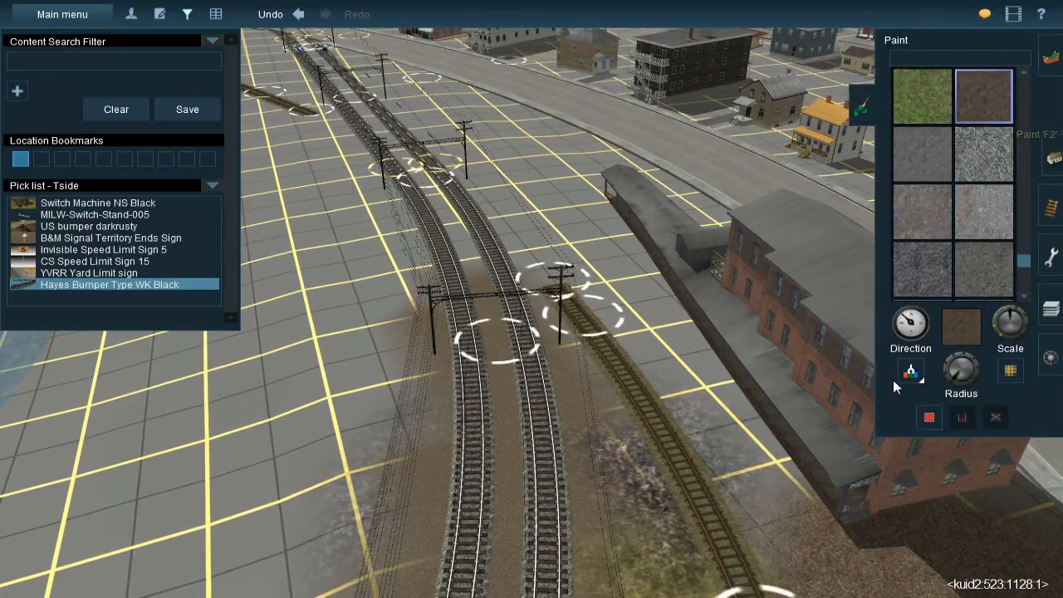
{"action": "key", "text": "Left"}
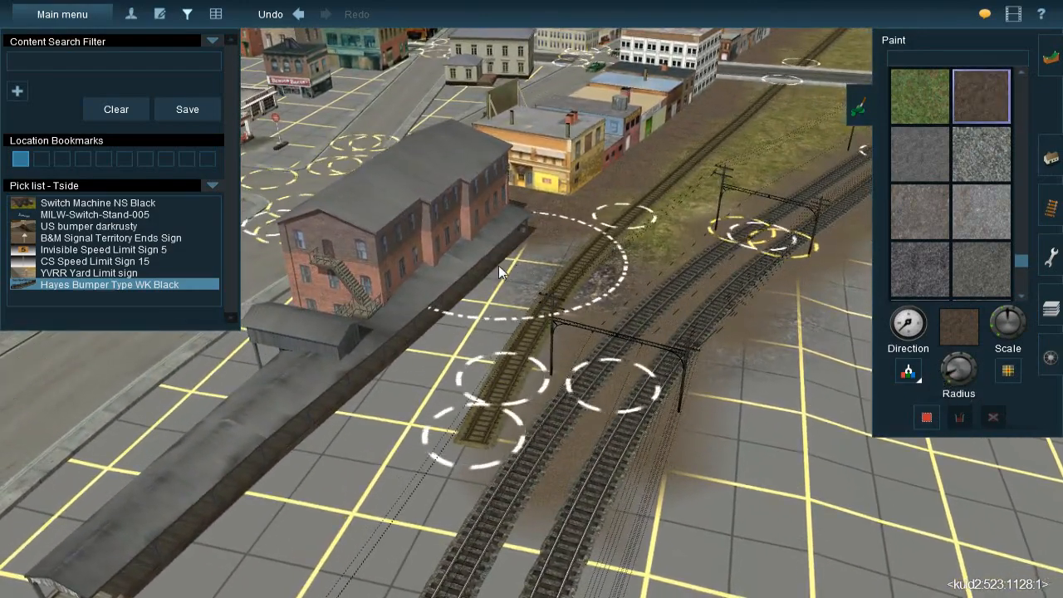
{"action": "middle_click_drag", "start_coordinate": [479, 271], "coordinate": [520, 296]}
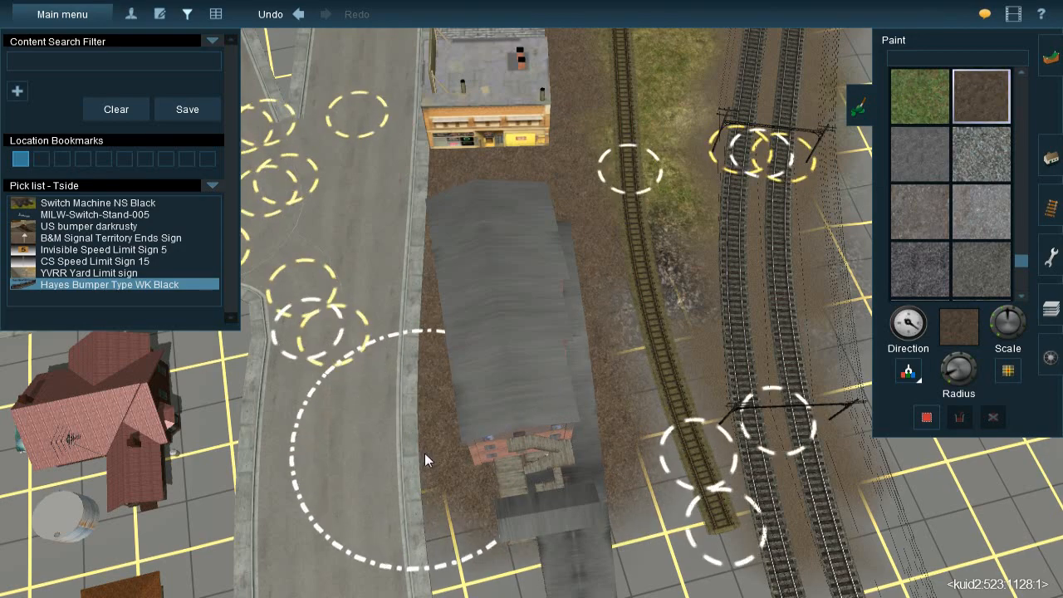
{"action": "right_click", "coordinate": [581, 459]}
{"action": "right_click", "coordinate": [567, 237]}
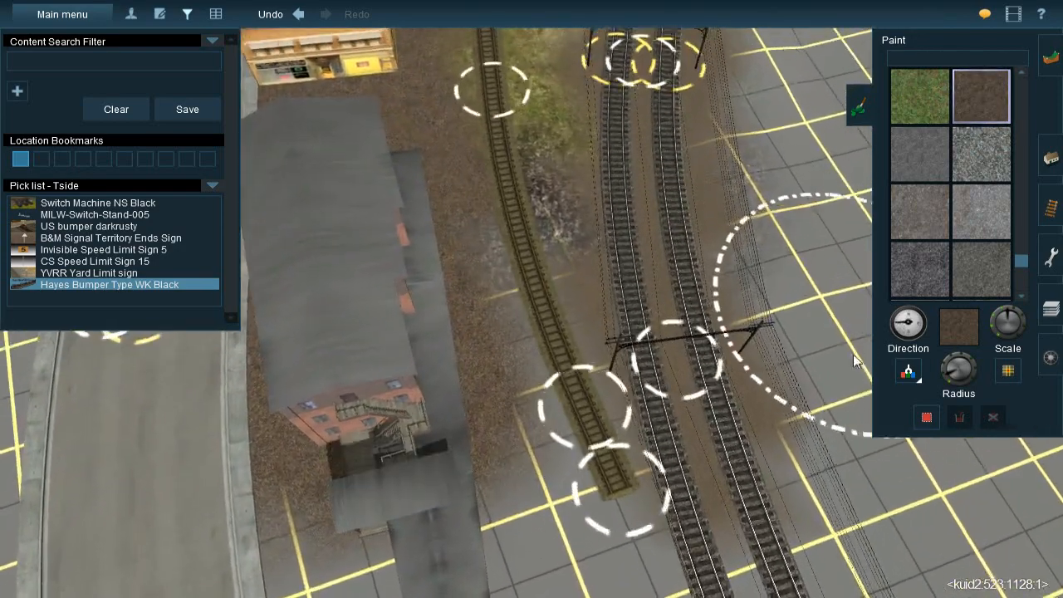
Sample the grass texture beside the spur and paint it along the track behind the brick building to the spur's end
{"action": "left_click", "coordinate": [906, 373]}
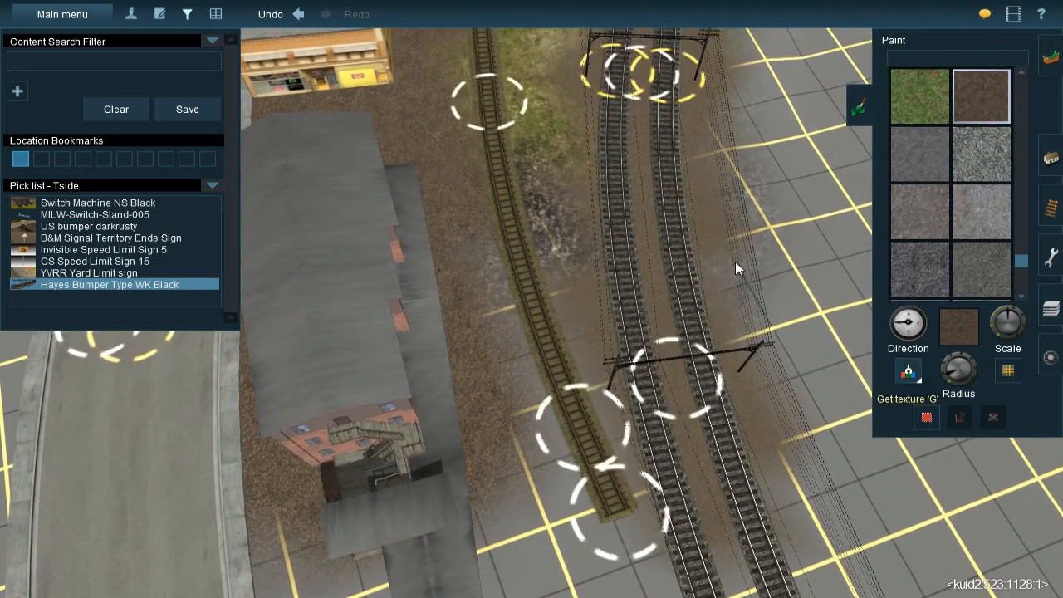
{"action": "left_click", "coordinate": [518, 106]}
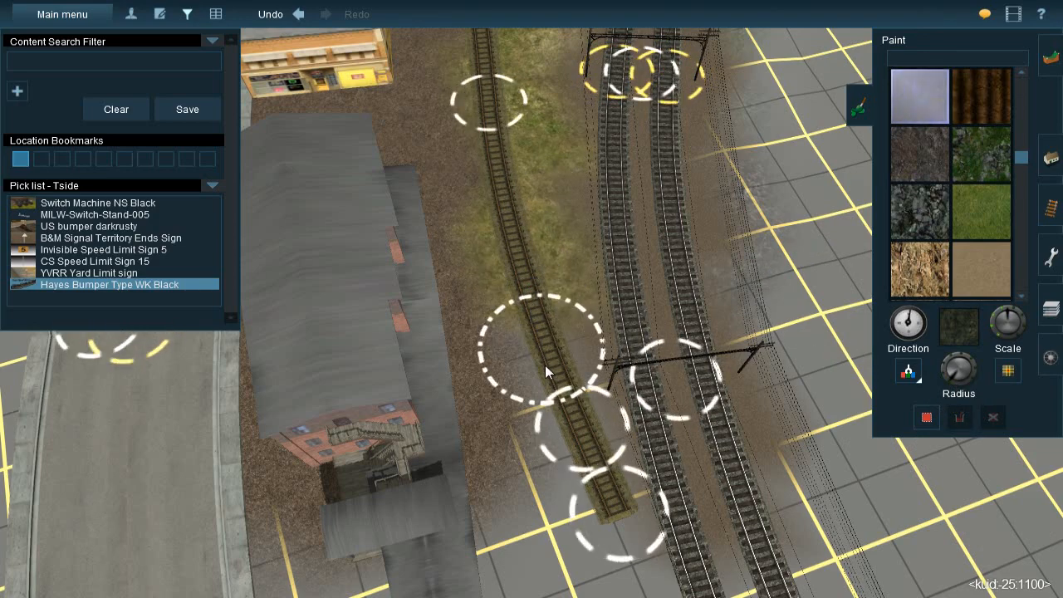
{"action": "mouse_move", "coordinate": [555, 407]}
{"action": "left_mouse_down"}
{"action": "mouse_move", "coordinate": [587, 492]}
{"action": "mouse_move", "coordinate": [557, 473]}
{"action": "mouse_move", "coordinate": [562, 488]}
{"action": "left_mouse_up"}
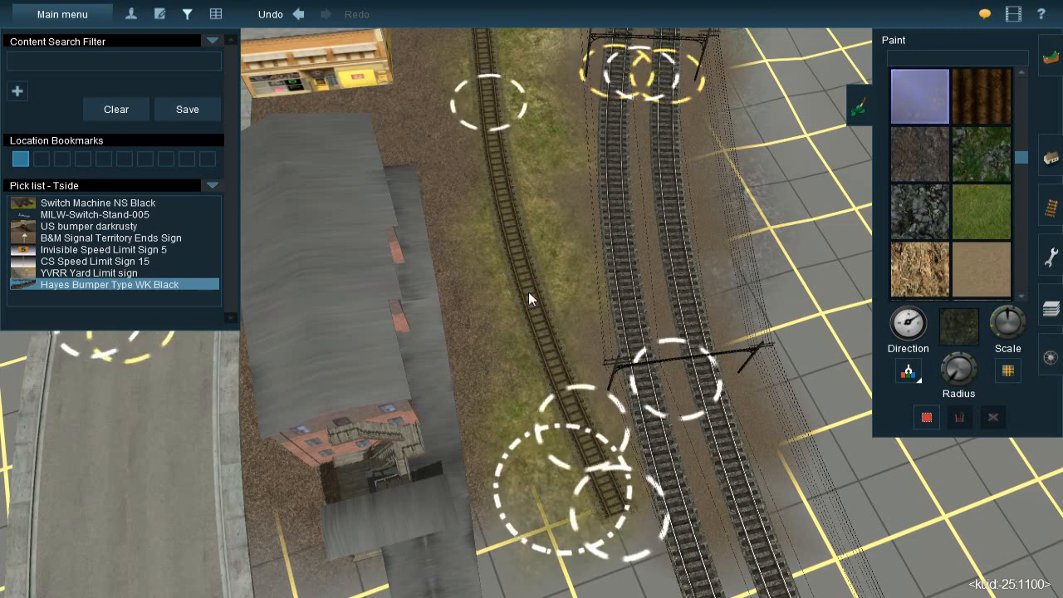
{"action": "right_click", "coordinate": [549, 263]}
{"action": "key", "text": "Down"}
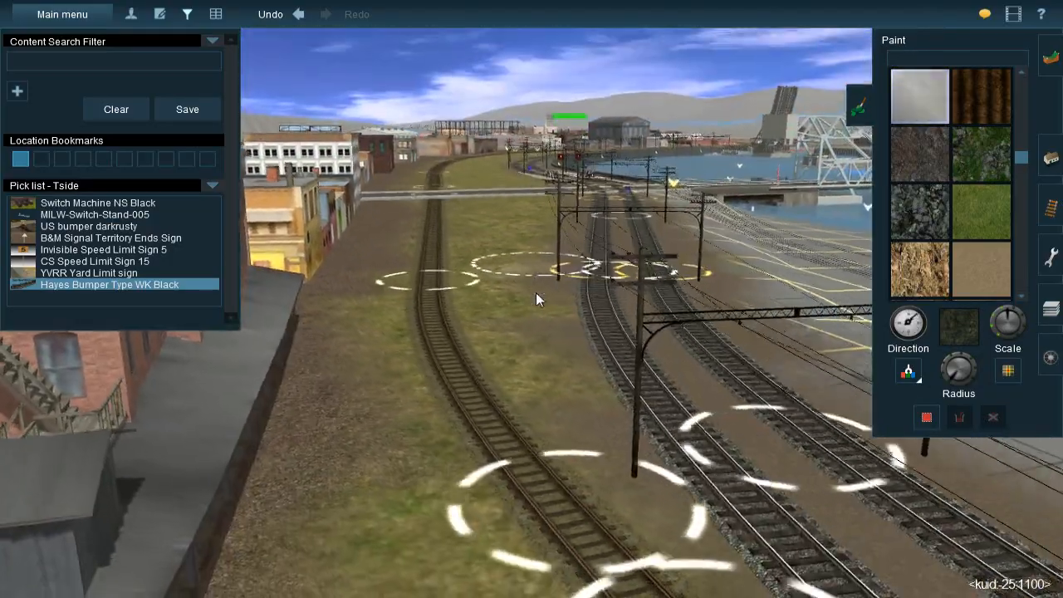
{"action": "mouse_move", "coordinate": [536, 293]}
{"action": "right_mouse_down"}
{"action": "mouse_move", "coordinate": [528, 337]}
{"action": "mouse_move", "coordinate": [524, 307]}
{"action": "right_mouse_up"}
{"action": "key", "text": "Up"}
{"action": "key", "text": "Left"}
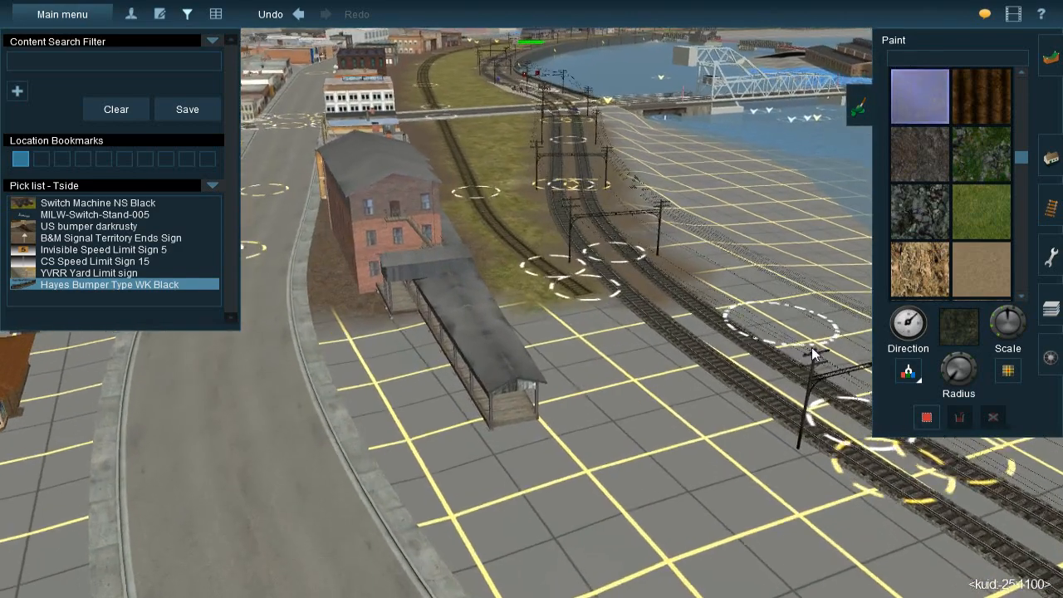
Sample the TS09 58 Ballast texture by the brick building and paint it between the covered platform and the spur's end
{"action": "left_click", "coordinate": [906, 381]}
{"action": "left_click", "coordinate": [403, 289]}
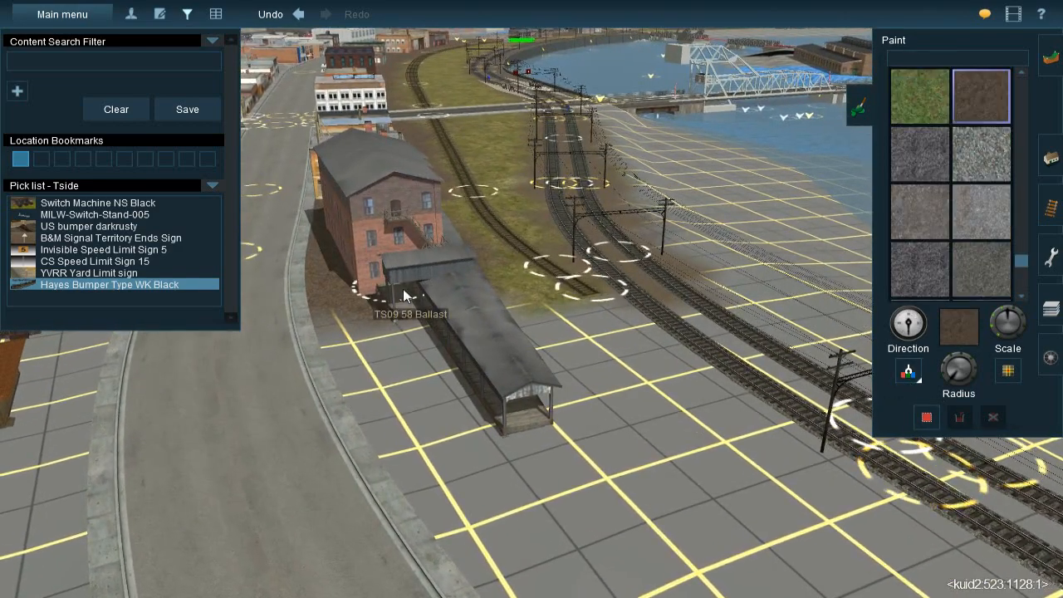
{"action": "right_click_drag", "start_coordinate": [465, 453], "coordinate": [531, 321]}
{"action": "key", "text": "Up"}
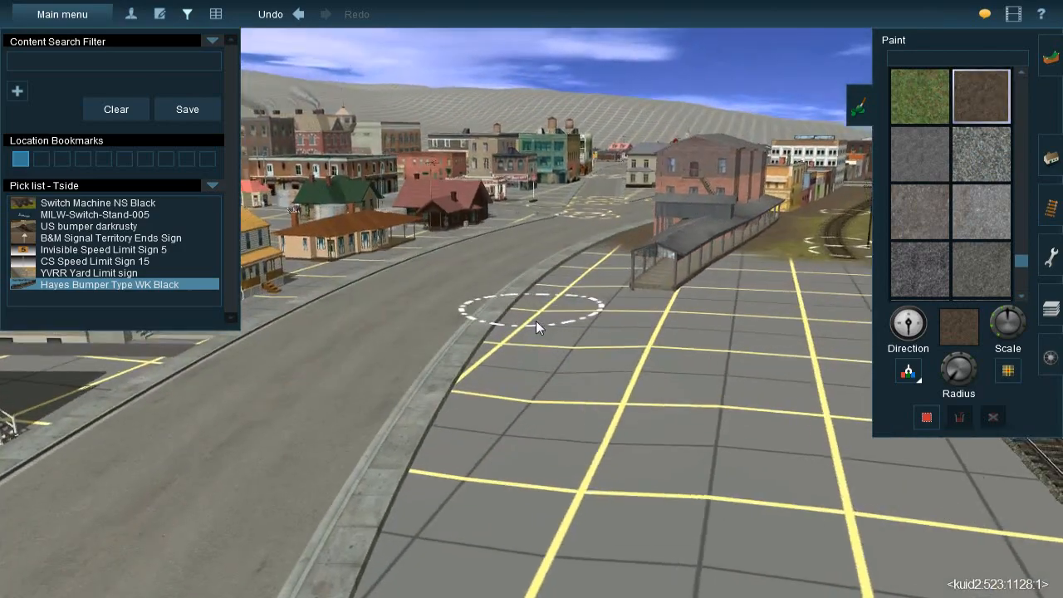
{"action": "key", "text": "Left"}
{"action": "scroll", "coordinate": [521, 287], "scroll_direction": "up", "scroll_amount": 2}
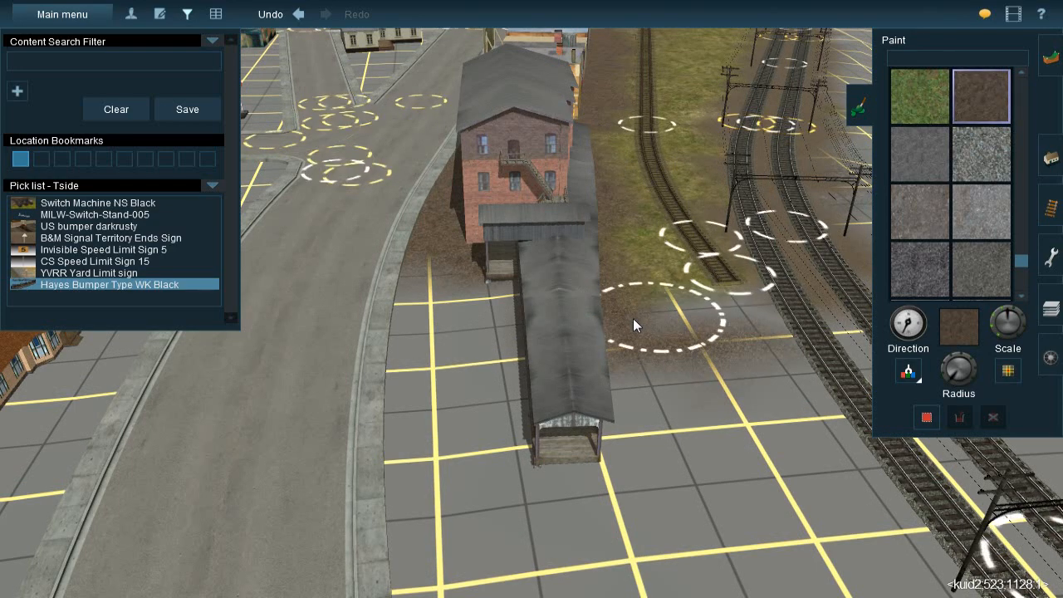
{"action": "left_click", "coordinate": [721, 318]}
{"action": "right_click", "coordinate": [720, 318]}
{"action": "key", "text": "Left"}
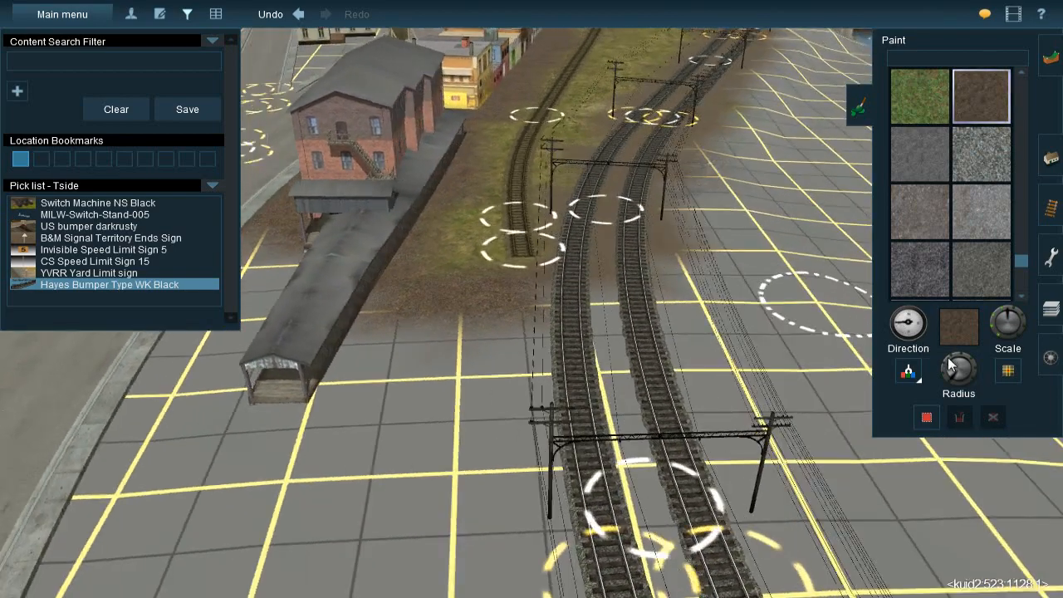
Sample the 1000mm Ground texture between the twin main tracks and paint it along them beside the covered platform
{"action": "left_click_drag", "start_coordinate": [950, 363], "coordinate": [919, 377]}
{"action": "key", "text": "Right"}
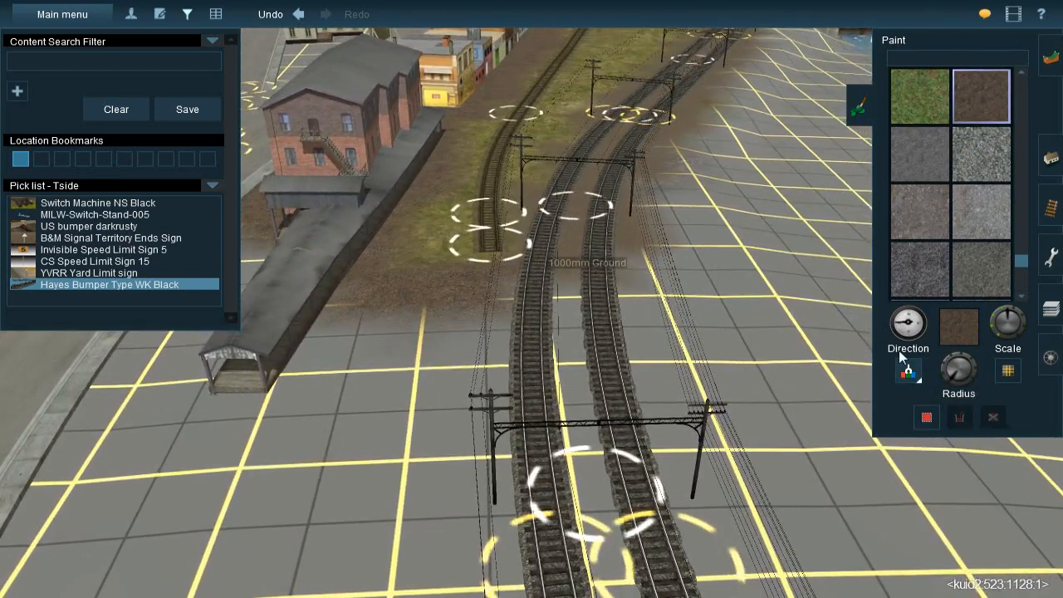
{"action": "left_click_drag", "start_coordinate": [947, 378], "coordinate": [944, 377]}
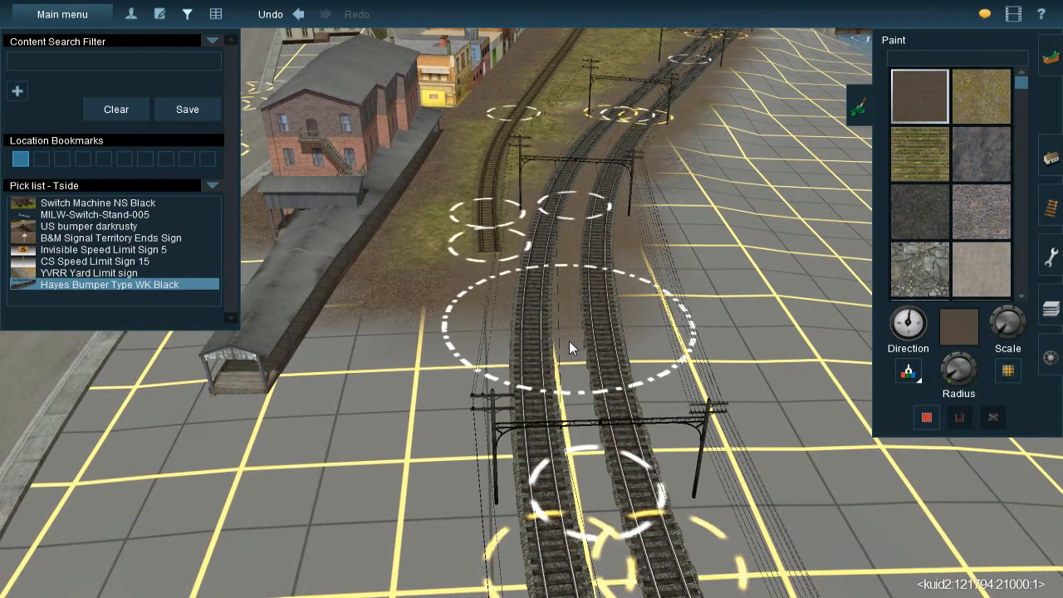
{"action": "left_click_drag", "start_coordinate": [580, 435], "coordinate": [589, 496]}
{"action": "mouse_move", "coordinate": [590, 496]}
{"action": "right_mouse_down"}
{"action": "mouse_move", "coordinate": [632, 353]}
{"action": "mouse_move", "coordinate": [582, 308]}
{"action": "mouse_move", "coordinate": [532, 289]}
{"action": "mouse_move", "coordinate": [558, 301]}
{"action": "mouse_move", "coordinate": [582, 264]}
{"action": "mouse_move", "coordinate": [587, 160]}
{"action": "right_mouse_up"}
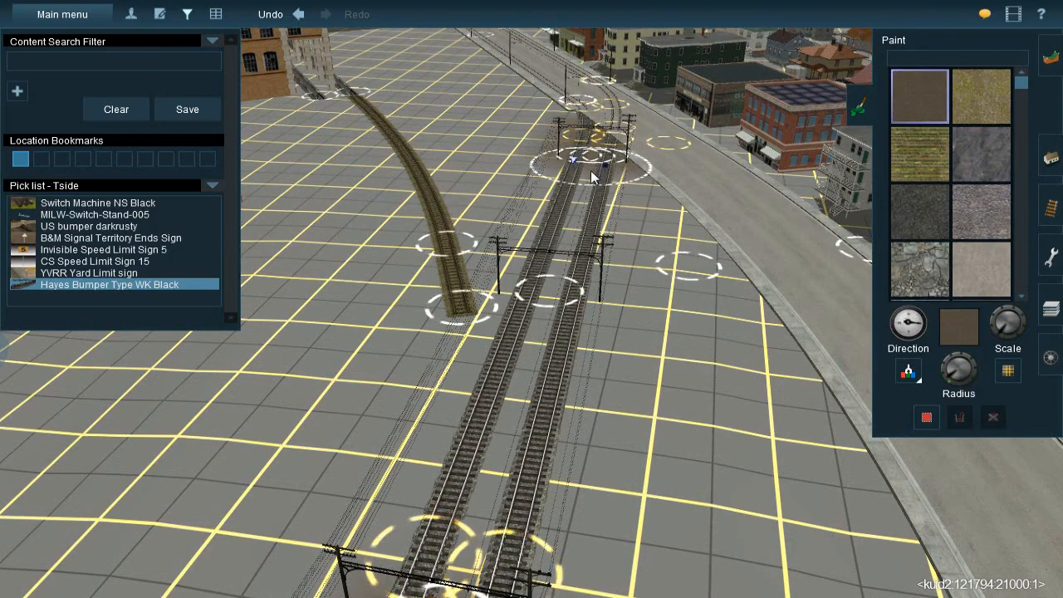
Paint the brown ground texture along the twin main tracks from the road-side junction back toward the covered platform
{"action": "left_click_drag", "start_coordinate": [588, 182], "coordinate": [563, 268]}
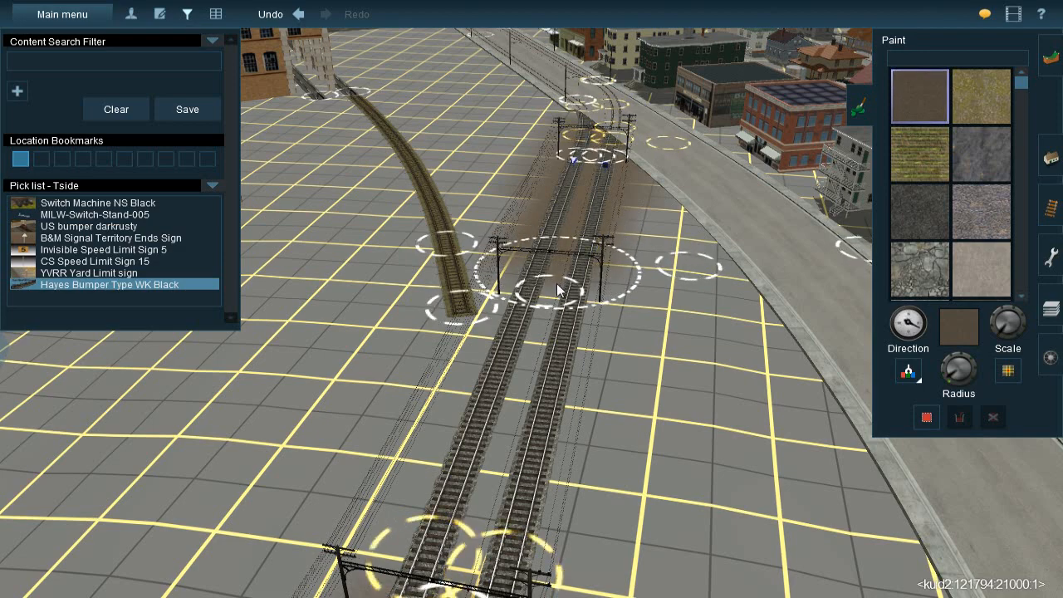
{"action": "left_click_drag", "start_coordinate": [548, 309], "coordinate": [541, 345]}
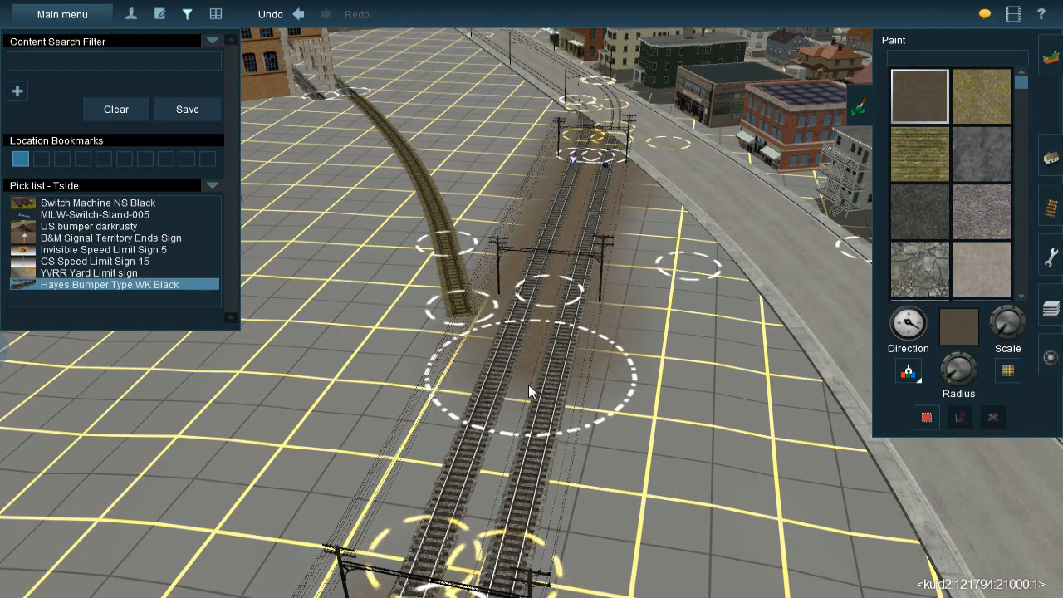
{"action": "mouse_move", "coordinate": [523, 405]}
{"action": "left_mouse_down"}
{"action": "mouse_move", "coordinate": [493, 499]}
{"action": "mouse_move", "coordinate": [497, 482]}
{"action": "left_mouse_up"}
{"action": "right_click", "coordinate": [499, 485]}
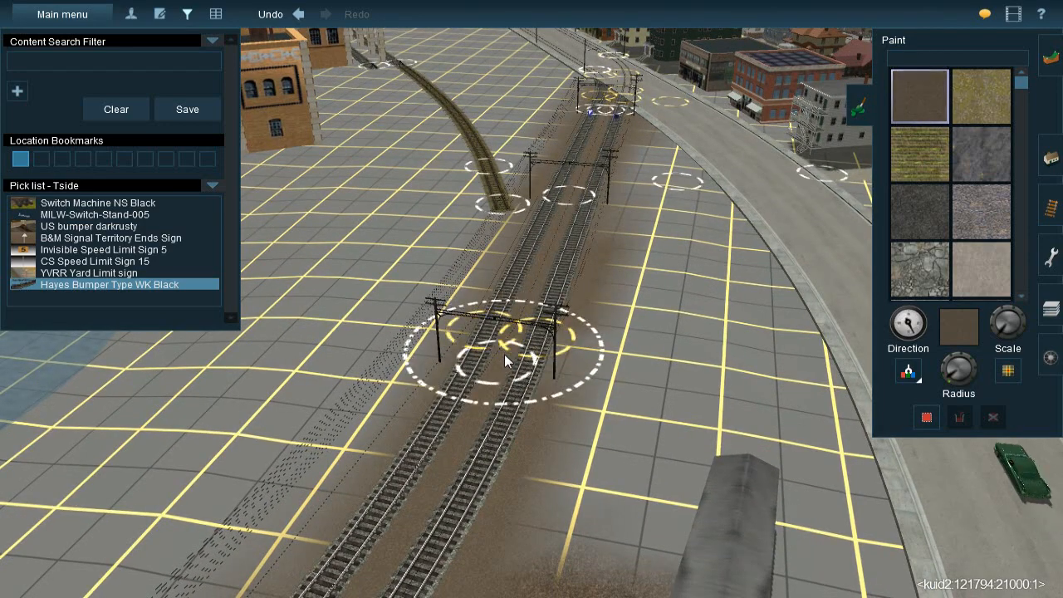
{"action": "right_click", "coordinate": [566, 182]}
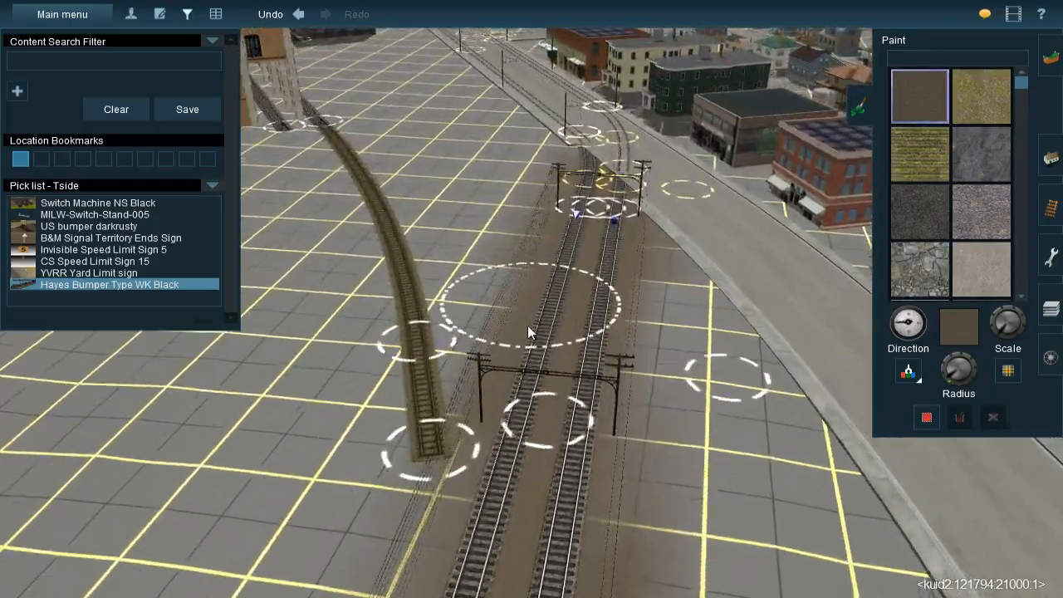
{"action": "key", "text": "Left"}
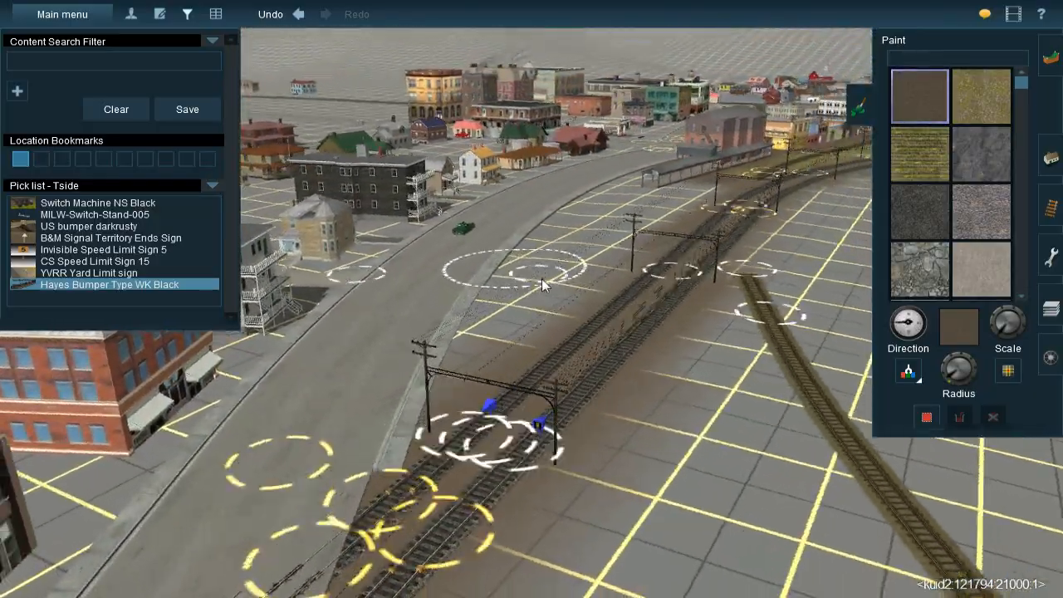
Sample the Farm-Country-Crop-38 grass texture and paint it around the end of the spur beside the twin main tracks
{"action": "key", "text": "Left"}
{"action": "right_click", "coordinate": [555, 276]}
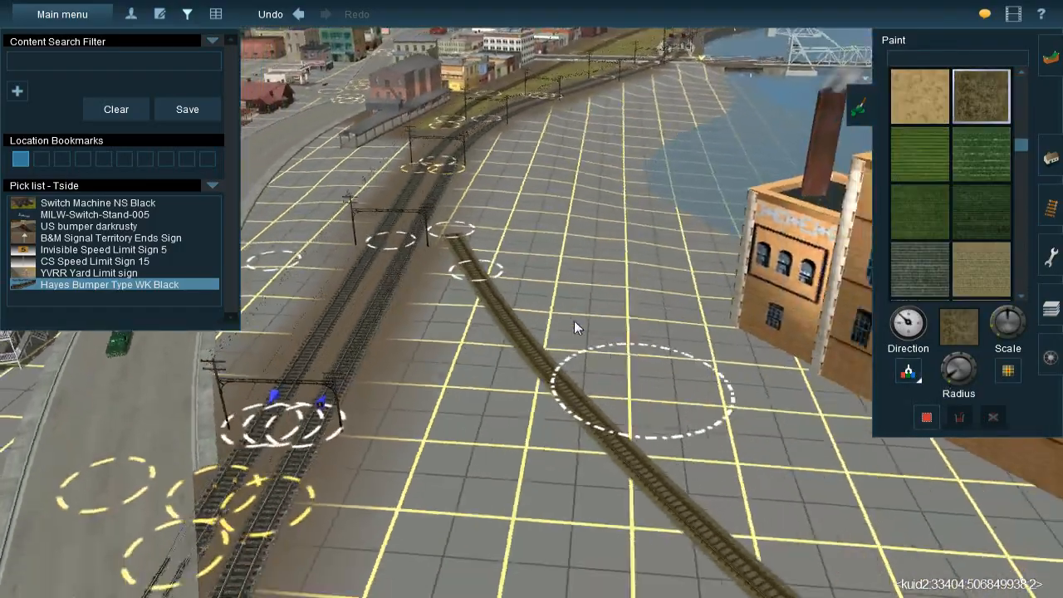
{"action": "key", "text": "Left"}
{"action": "right_click", "coordinate": [482, 224]}
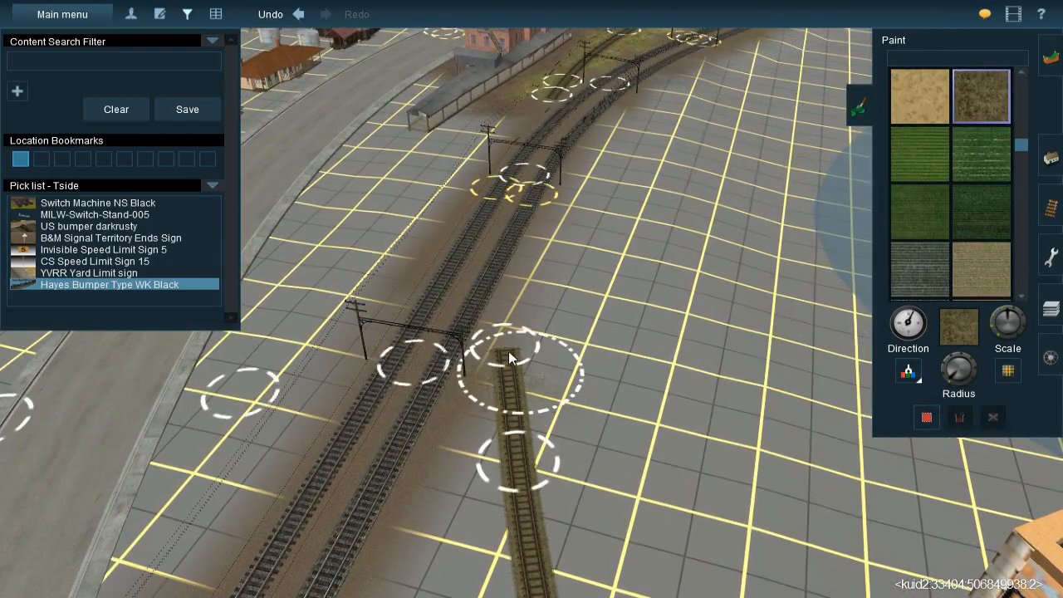
{"action": "left_click_drag", "start_coordinate": [505, 337], "coordinate": [504, 324]}
{"action": "key", "text": "bracketleft"}
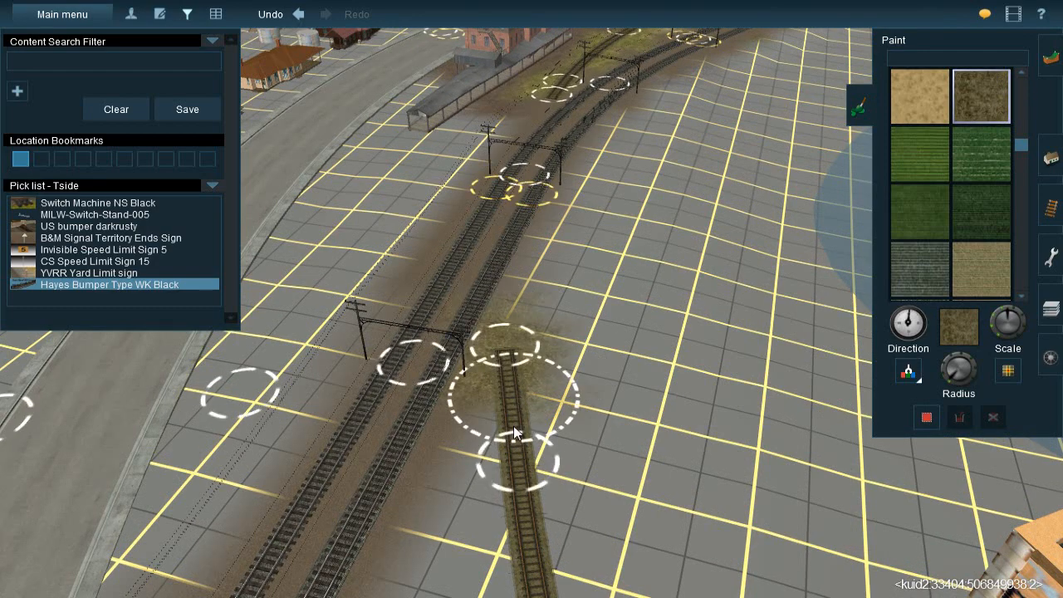
{"action": "left_click_drag", "start_coordinate": [522, 500], "coordinate": [508, 470]}
Sample the brown ground texture beside the twin main tracks and paint it along them past the end of the grassy spur
{"action": "right_click", "coordinate": [482, 349]}
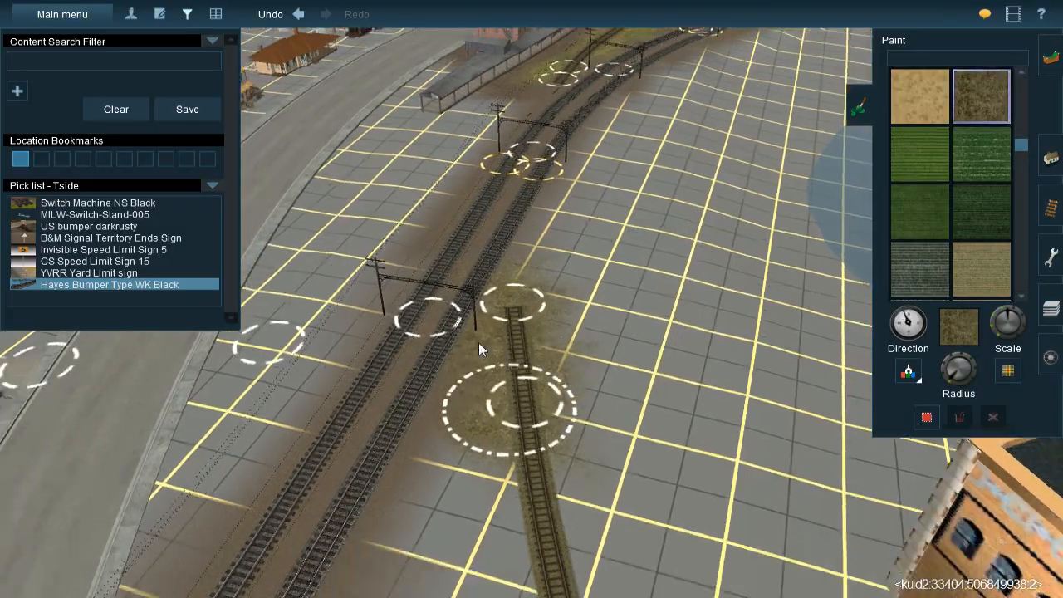
{"action": "key", "text": "Left"}
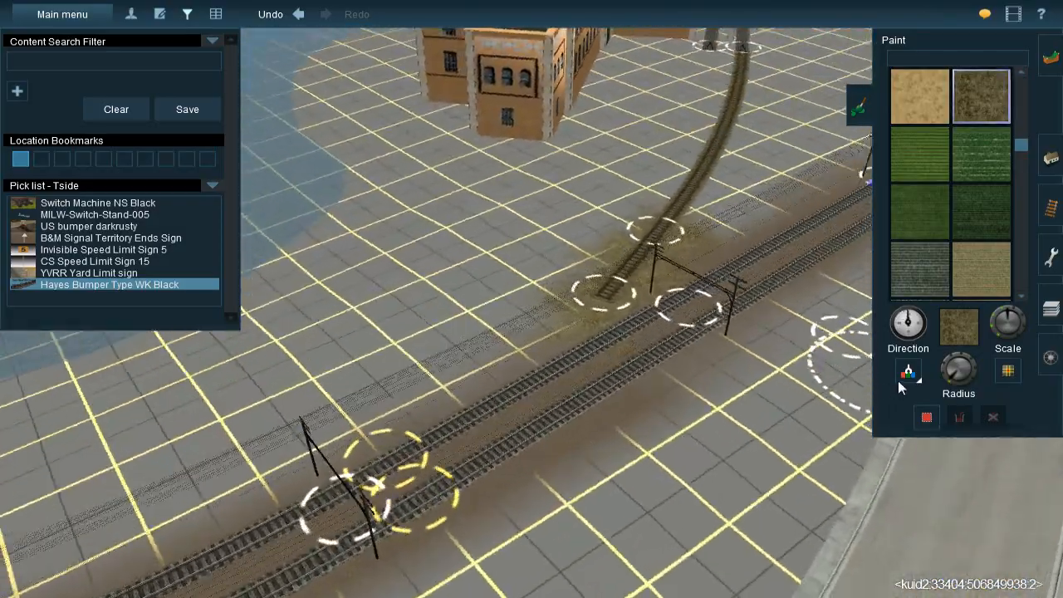
{"action": "left_click", "coordinate": [901, 378]}
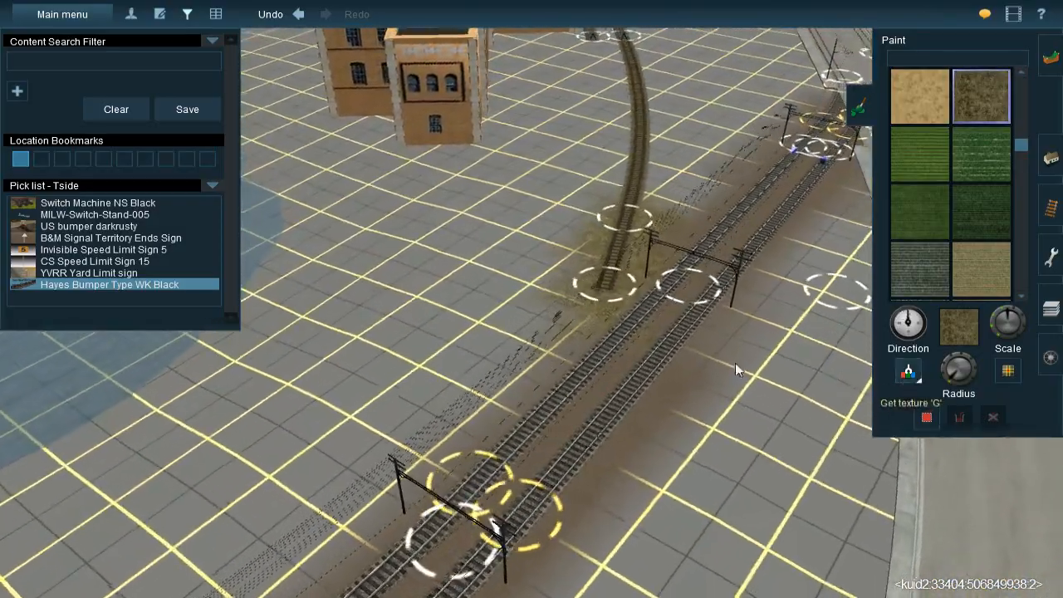
{"action": "left_click", "coordinate": [642, 350]}
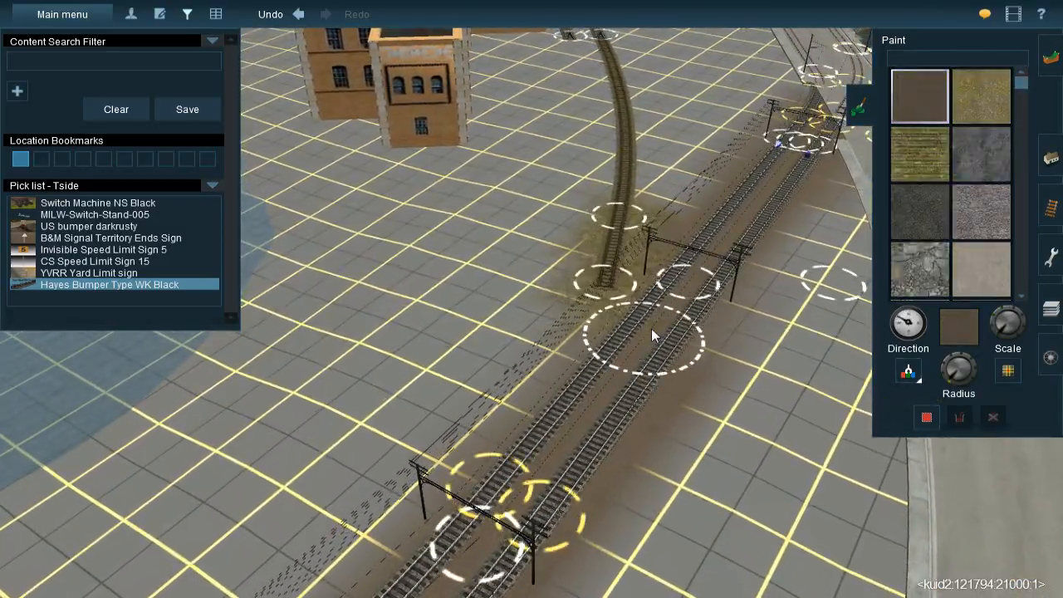
{"action": "right_click", "coordinate": [692, 254]}
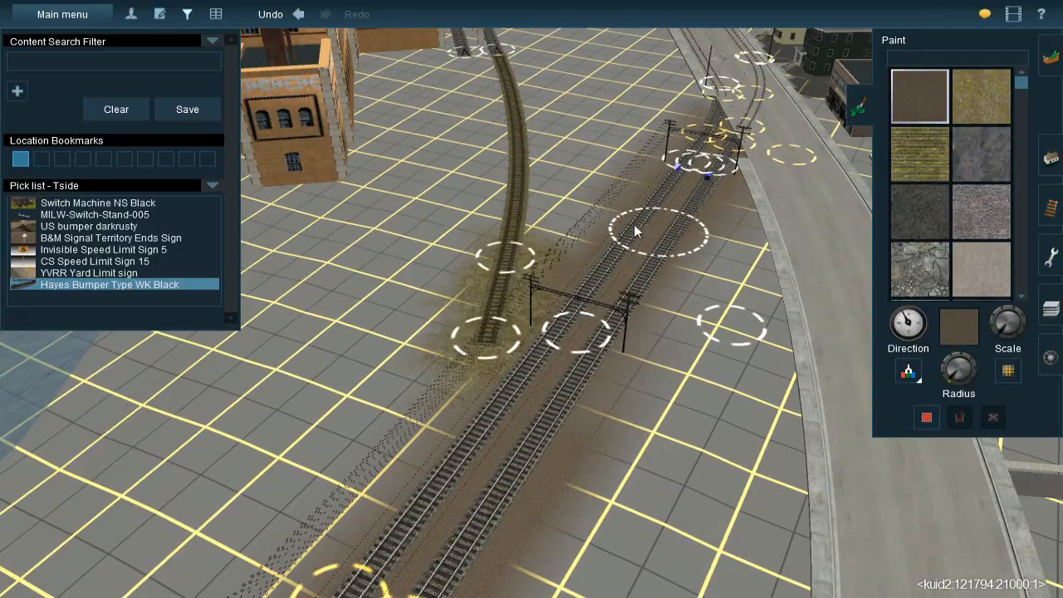
{"action": "key", "text": "Down"}
{"action": "right_click", "coordinate": [496, 337]}
{"action": "mouse_move", "coordinate": [491, 355]}
{"action": "right_mouse_down"}
{"action": "mouse_move", "coordinate": [524, 386]}
{"action": "mouse_move", "coordinate": [532, 363]}
{"action": "right_mouse_up"}
{"action": "key", "text": "Up"}
{"action": "key", "text": "Left"}
{"action": "key", "text": "Down"}
{"action": "mouse_move", "coordinate": [512, 280]}
{"action": "right_mouse_down"}
{"action": "mouse_move", "coordinate": [505, 156]}
{"action": "mouse_move", "coordinate": [520, 283]}
{"action": "right_mouse_up"}
Examine the painted ground along the waterfront tracks, the drawbridge and the industrial area across the river
{"action": "key", "text": "Down"}
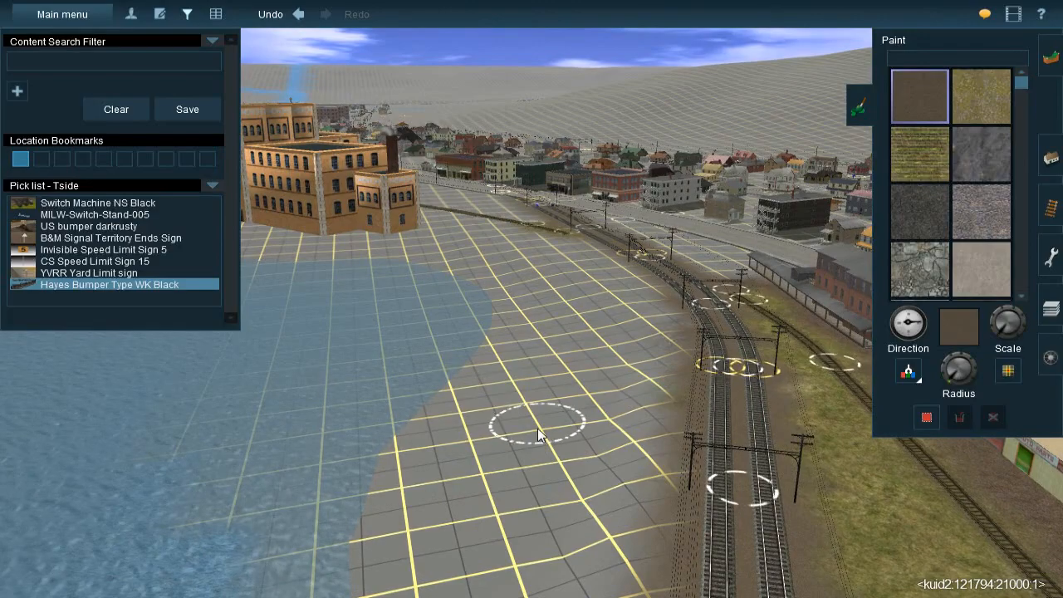
{"action": "key", "text": "Down"}
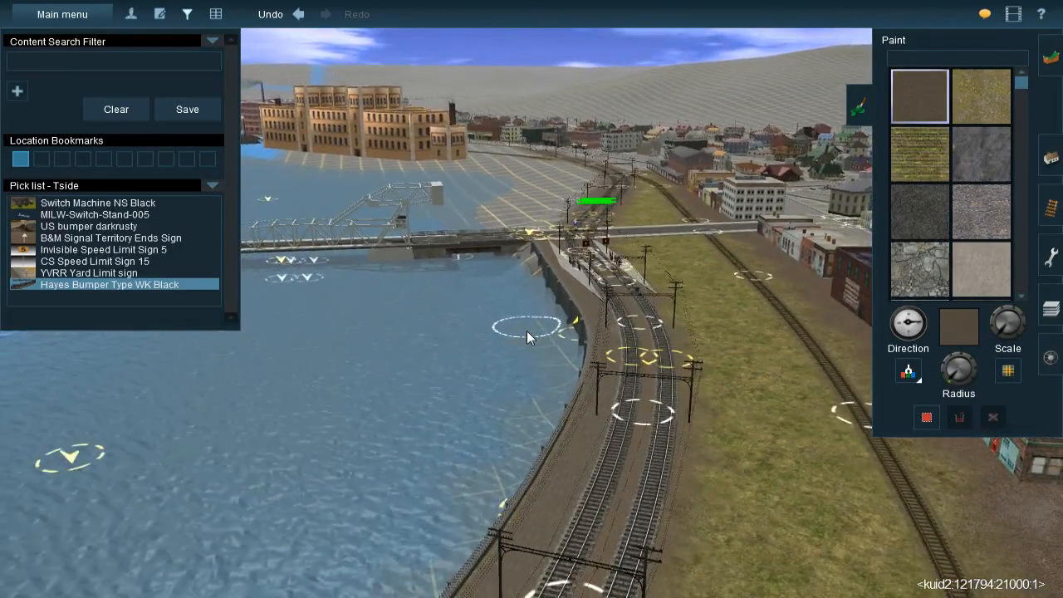
{"action": "right_click", "coordinate": [537, 274]}
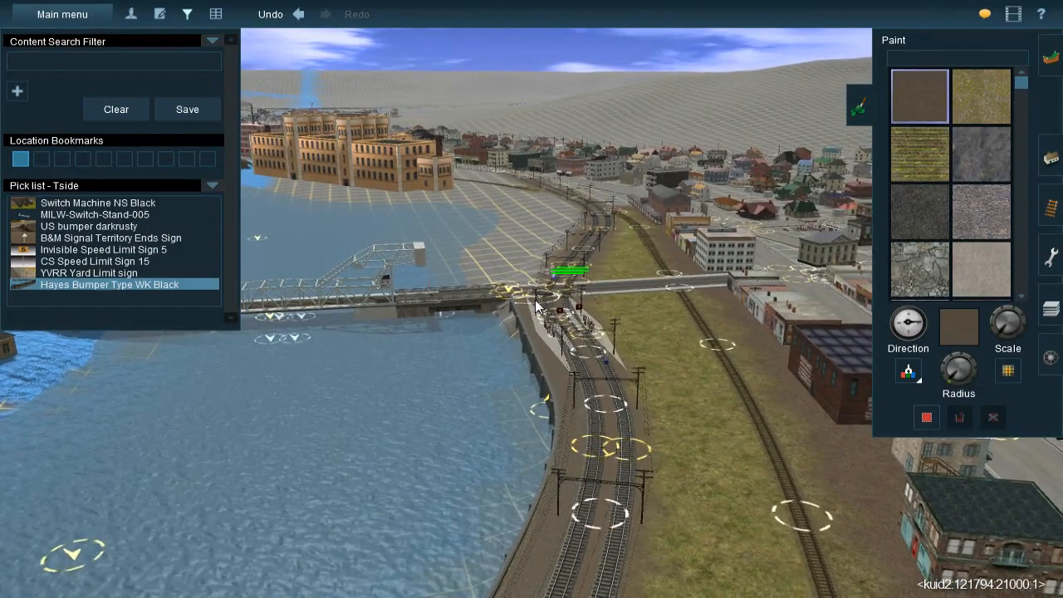
{"action": "key", "text": "Left"}
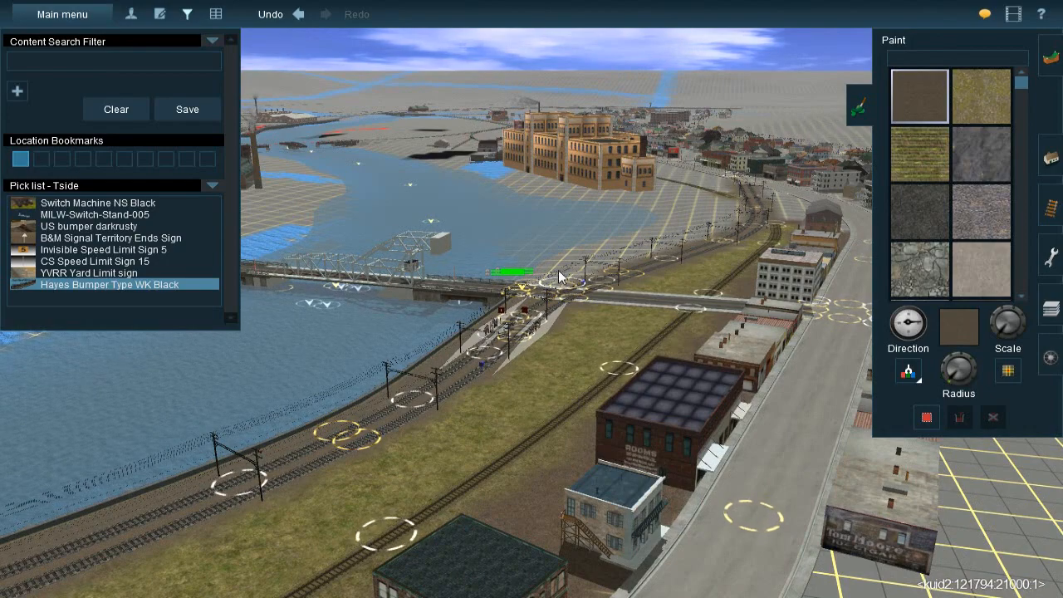
{"action": "right_click", "coordinate": [544, 258]}
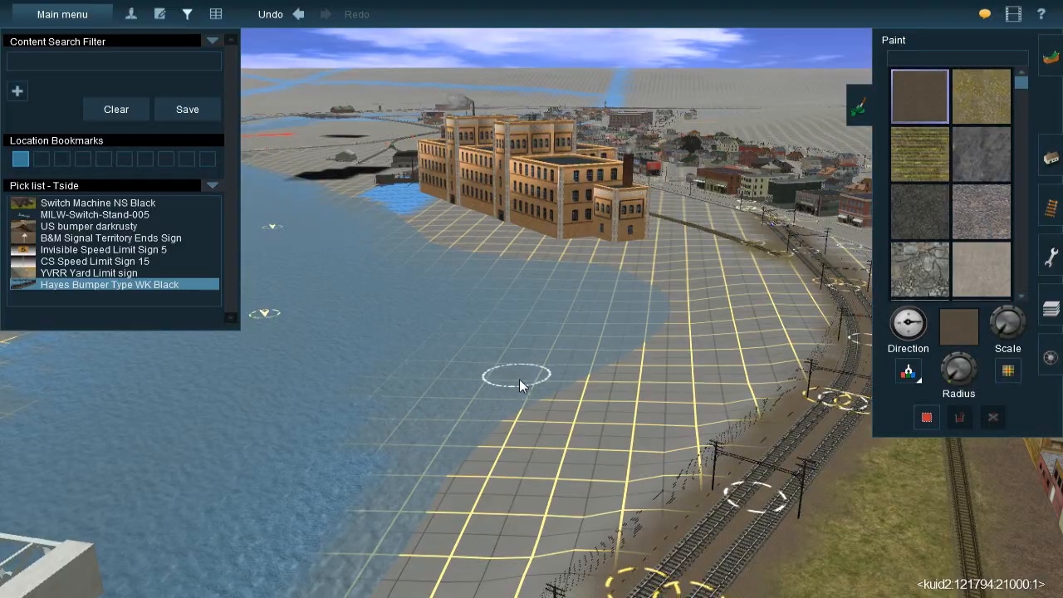
{"action": "key", "text": "Right"}
{"action": "right_click", "coordinate": [632, 305]}
{"action": "mouse_move", "coordinate": [536, 320]}
{"action": "right_mouse_down"}
{"action": "mouse_move", "coordinate": [558, 349]}
{"action": "mouse_move", "coordinate": [572, 334]}
{"action": "mouse_move", "coordinate": [548, 322]}
{"action": "mouse_move", "coordinate": [553, 363]}
{"action": "mouse_move", "coordinate": [513, 334]}
{"action": "mouse_move", "coordinate": [553, 354]}
{"action": "mouse_move", "coordinate": [572, 295]}
{"action": "mouse_move", "coordinate": [559, 310]}
{"action": "mouse_move", "coordinate": [494, 320]}
{"action": "mouse_move", "coordinate": [499, 308]}
{"action": "mouse_move", "coordinate": [526, 265]}
{"action": "mouse_move", "coordinate": [506, 312]}
{"action": "mouse_move", "coordinate": [514, 351]}
{"action": "mouse_move", "coordinate": [589, 310]}
{"action": "mouse_move", "coordinate": [581, 226]}
{"action": "mouse_move", "coordinate": [625, 180]}
{"action": "mouse_move", "coordinate": [580, 258]}
{"action": "right_mouse_up"}
{"action": "scroll", "coordinate": [581, 259], "scroll_direction": "down", "scroll_amount": 3}
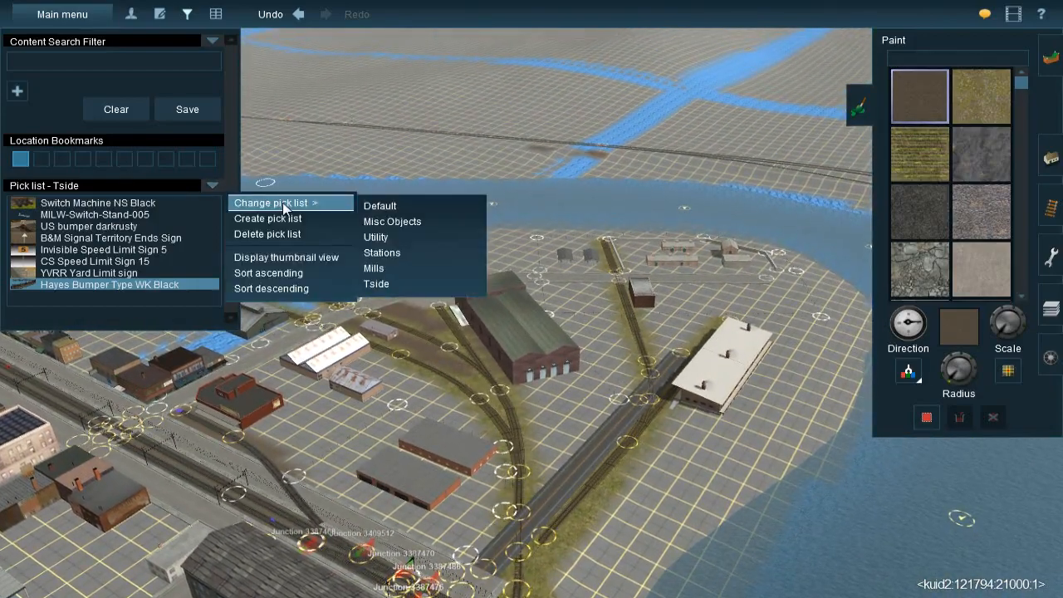
{"action": "right_click", "coordinate": [428, 137]}
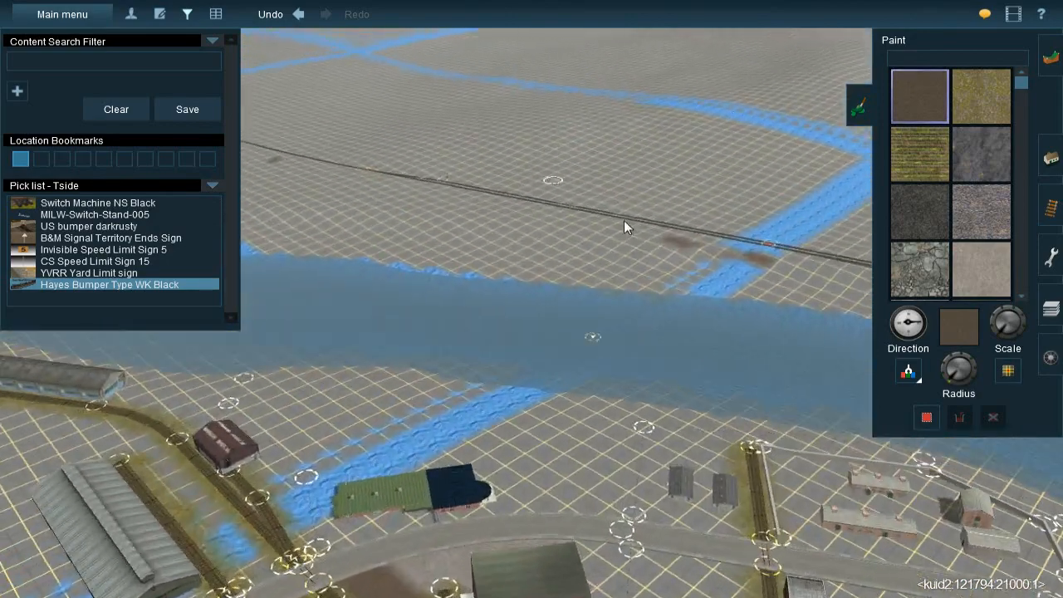
Locate Mason's Landing on the route map and go to its grass-covered area
{"action": "scroll", "coordinate": [541, 295], "scroll_direction": "down", "scroll_amount": 6}
{"action": "scroll", "coordinate": [541, 297], "scroll_direction": "down", "scroll_amount": 5}
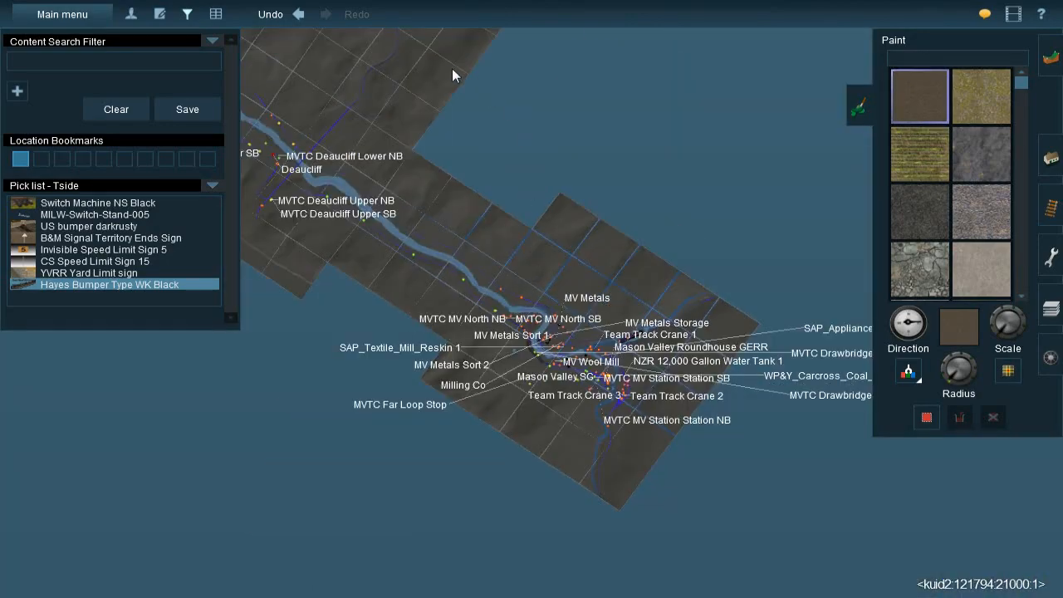
{"action": "right_click", "coordinate": [451, 67]}
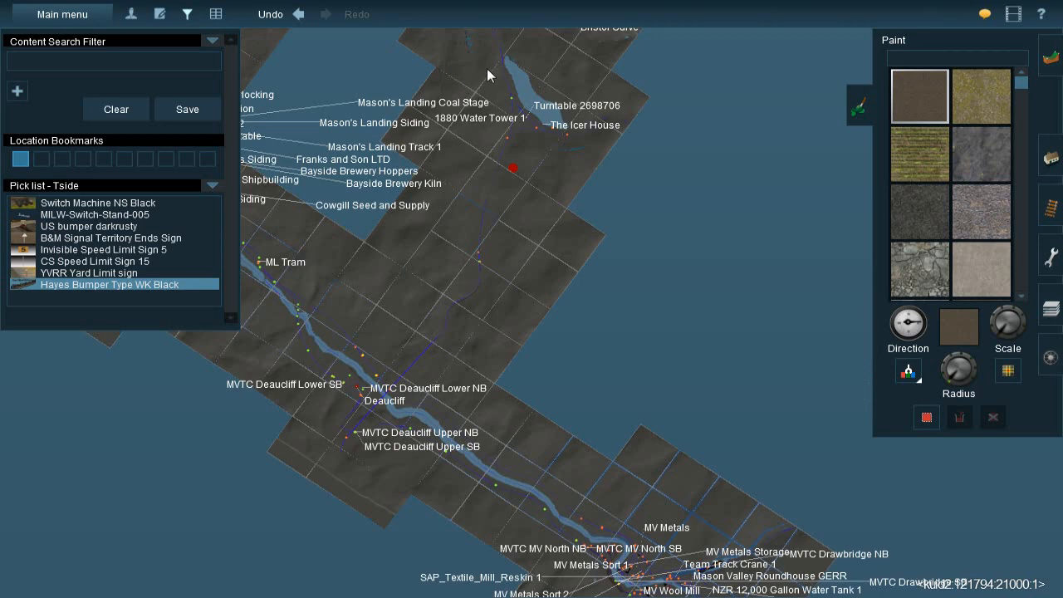
{"action": "right_click", "coordinate": [490, 71]}
{"action": "right_click", "coordinate": [559, 85]}
{"action": "right_click", "coordinate": [509, 79]}
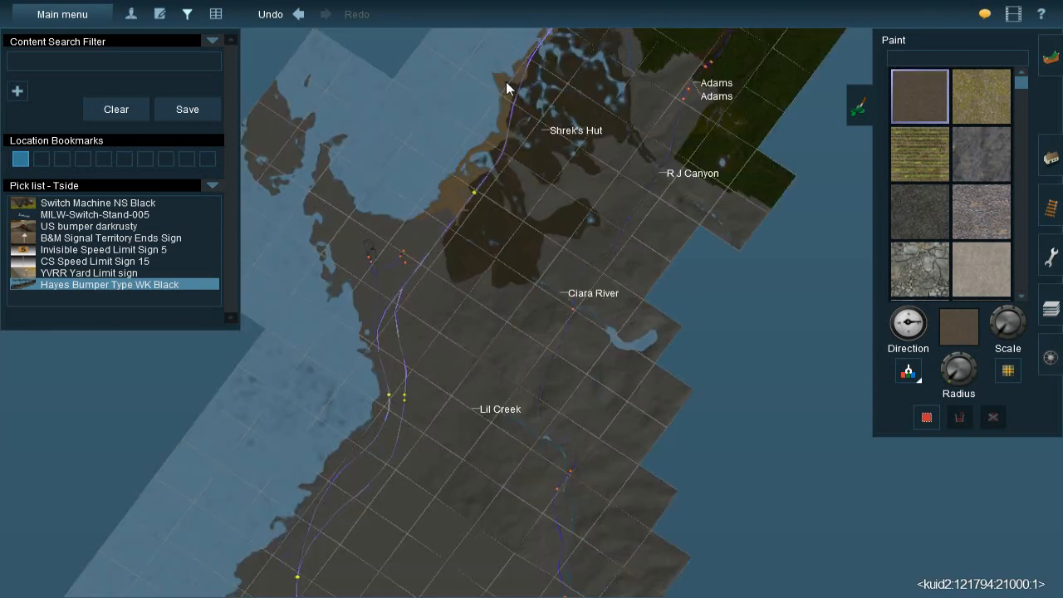
{"action": "right_click", "coordinate": [421, 450]}
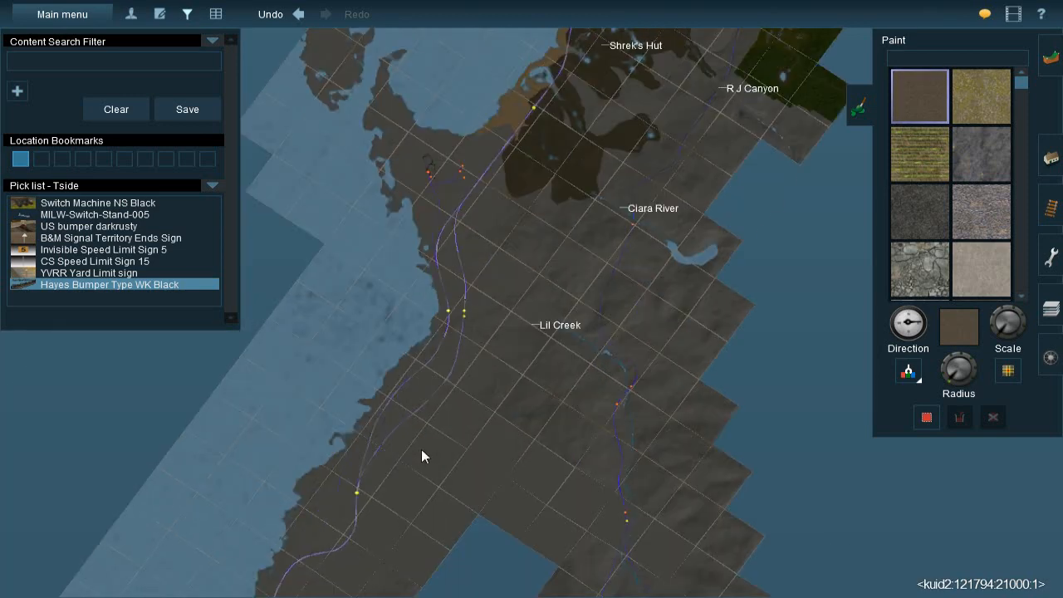
{"action": "right_click", "coordinate": [429, 456]}
{"action": "right_click", "coordinate": [420, 465]}
{"action": "right_click", "coordinate": [450, 422]}
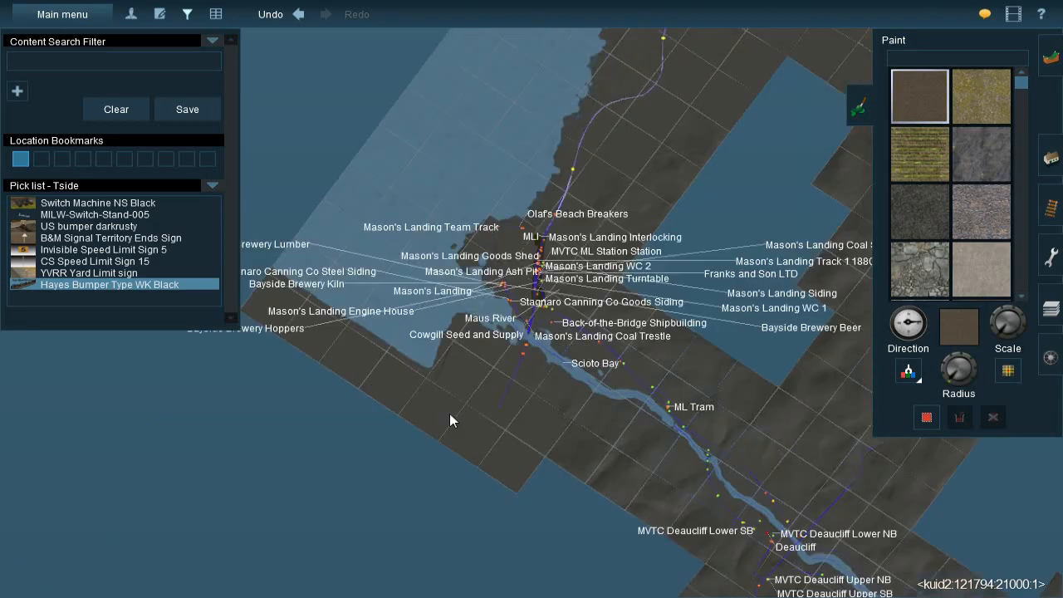
{"action": "scroll", "coordinate": [520, 302], "scroll_direction": "up", "scroll_amount": 8}
{"action": "key", "text": "m"}
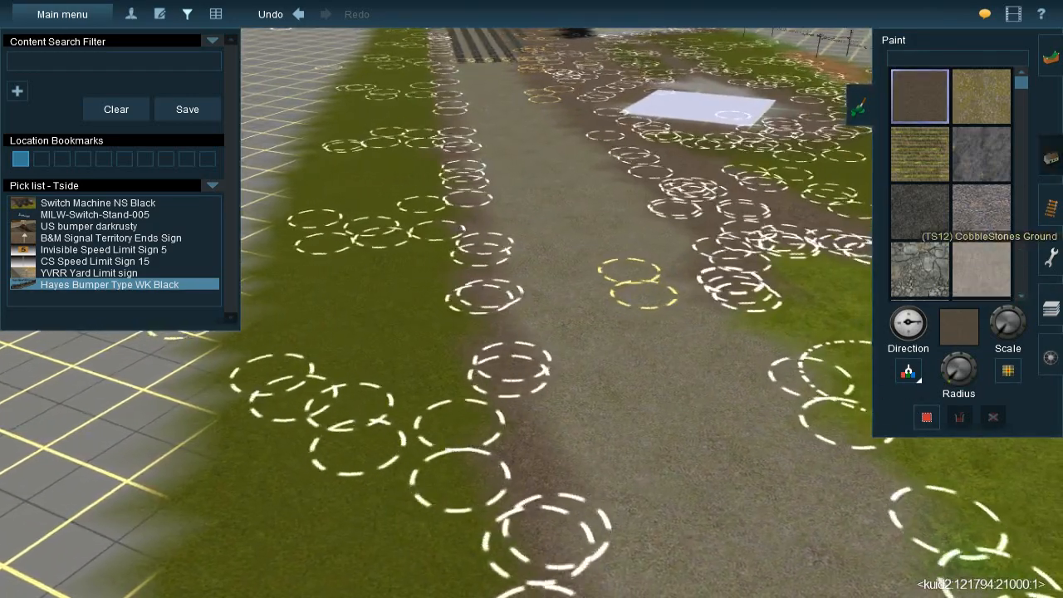
Sample the JVC@-Grass358s 20x40m grass spline from the scenery at Mason's Landing
{"action": "key", "text": "F3"}
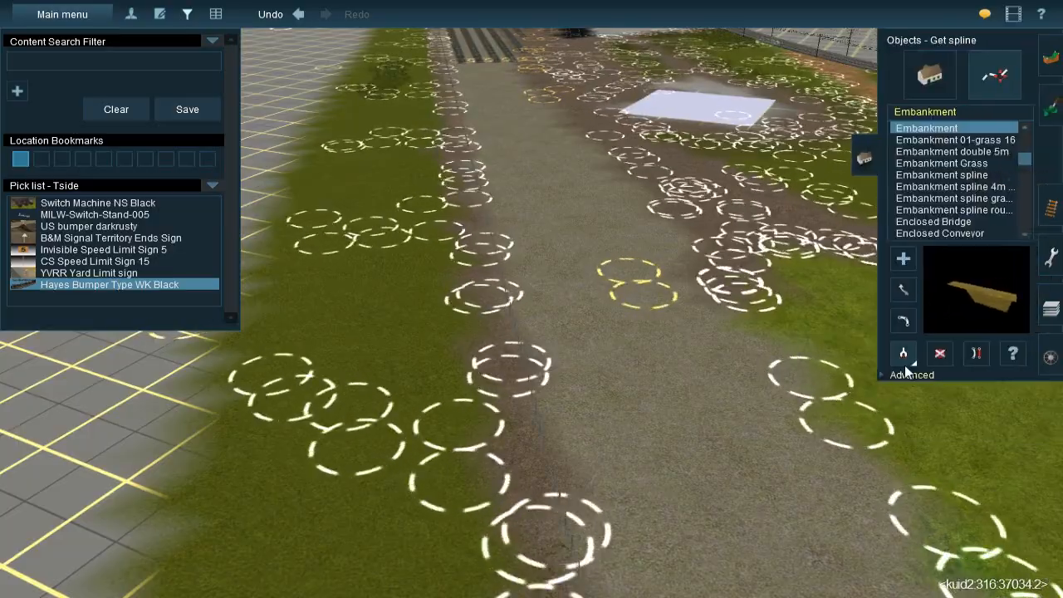
{"action": "right_click_drag", "start_coordinate": [734, 326], "coordinate": [613, 251]}
{"action": "left_click", "coordinate": [668, 274]}
Follow the river on the route map from Mason's Landing back to the Mason Valley spur beside the twin main tracks
{"action": "scroll", "coordinate": [613, 251], "scroll_direction": "down", "scroll_amount": 3}
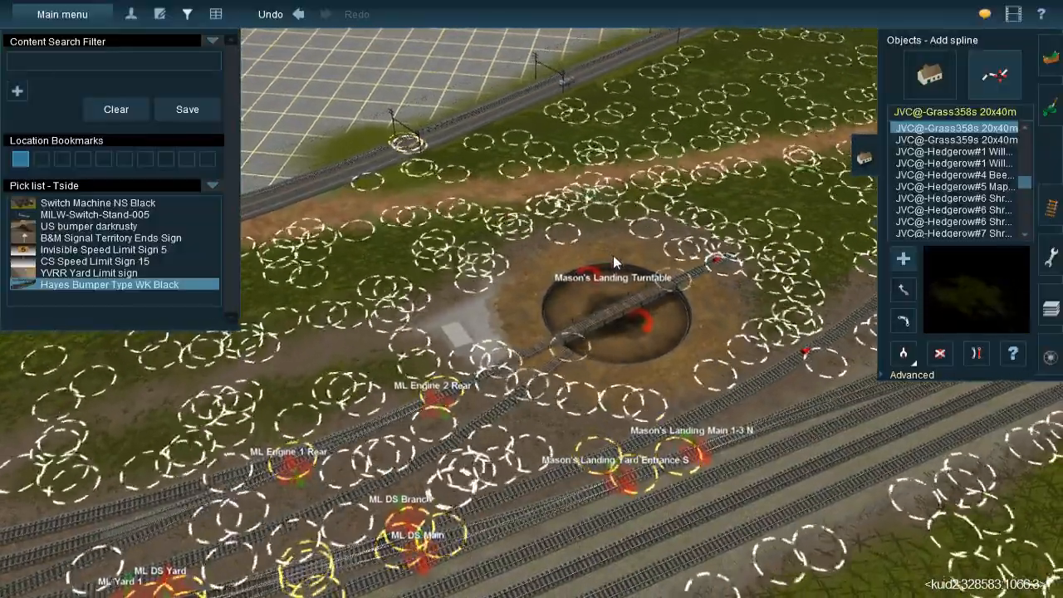
{"action": "right_click", "coordinate": [582, 304]}
{"action": "scroll", "coordinate": [584, 311], "scroll_direction": "down", "scroll_amount": 10}
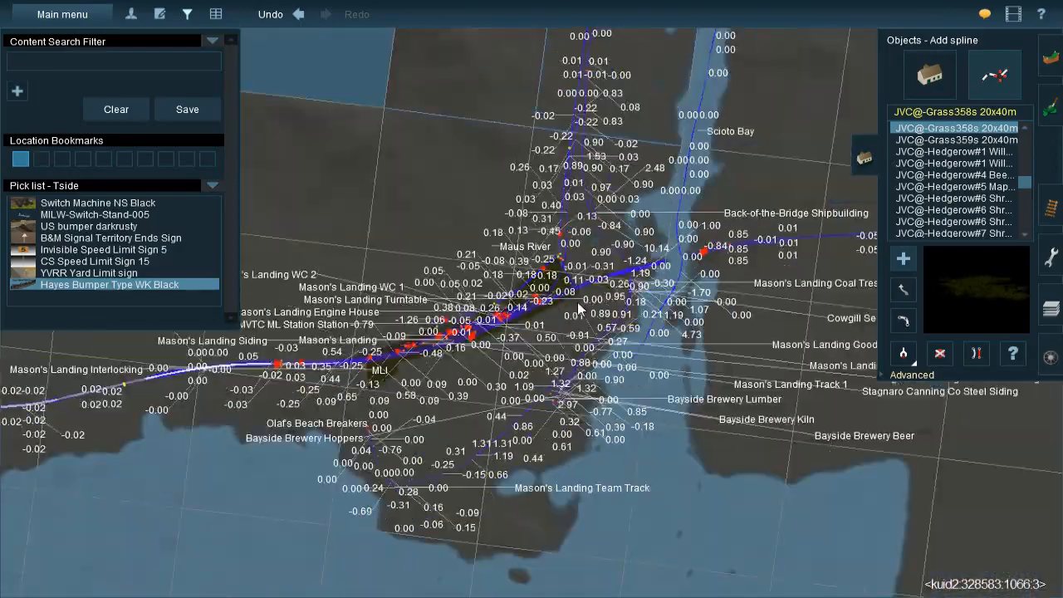
{"action": "right_click", "coordinate": [591, 139]}
{"action": "scroll", "coordinate": [592, 186], "scroll_direction": "down", "scroll_amount": 2}
{"action": "right_click", "coordinate": [595, 117]}
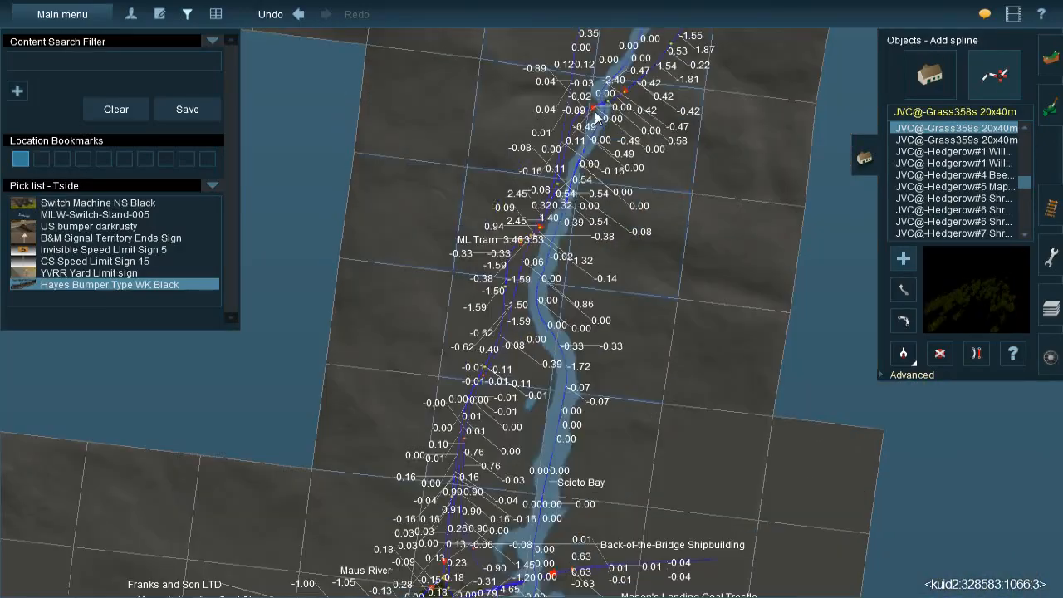
{"action": "right_click", "coordinate": [604, 109]}
{"action": "right_click", "coordinate": [632, 109]}
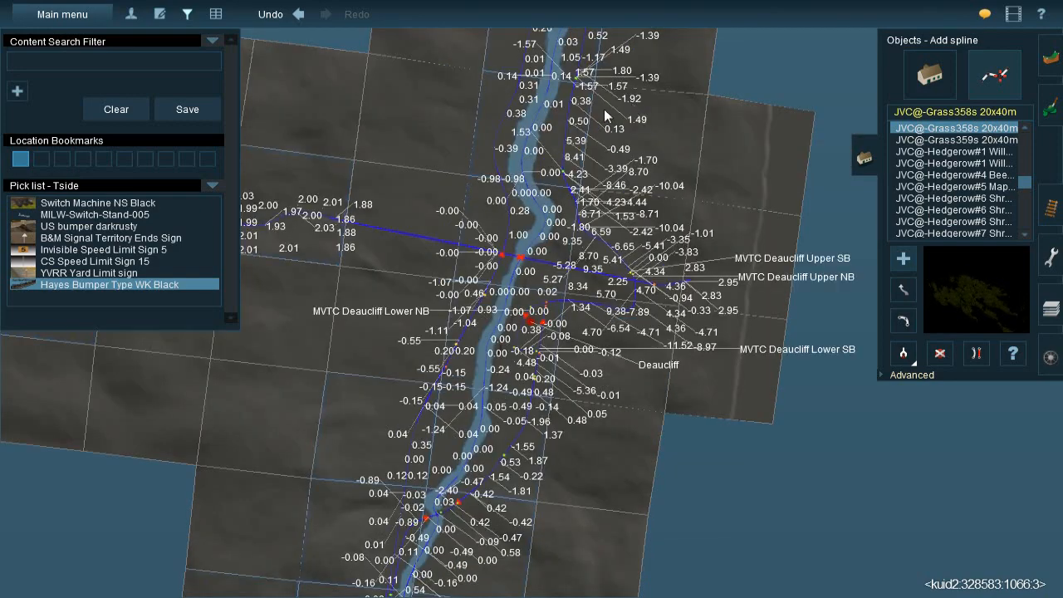
{"action": "right_click", "coordinate": [605, 116]}
{"action": "right_click", "coordinate": [540, 85]}
{"action": "right_click", "coordinate": [547, 101]}
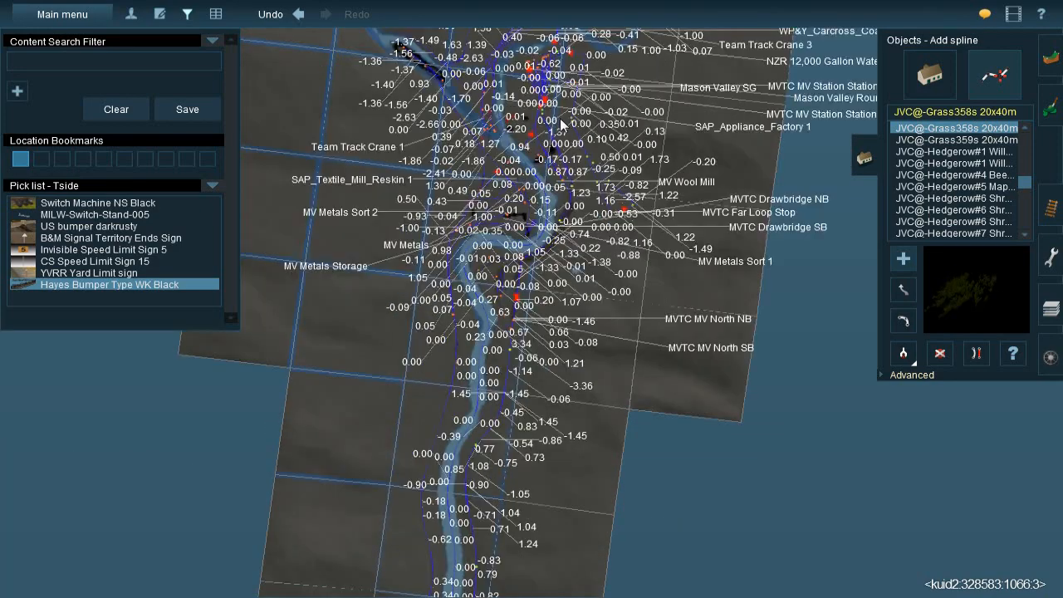
{"action": "right_click", "coordinate": [561, 113]}
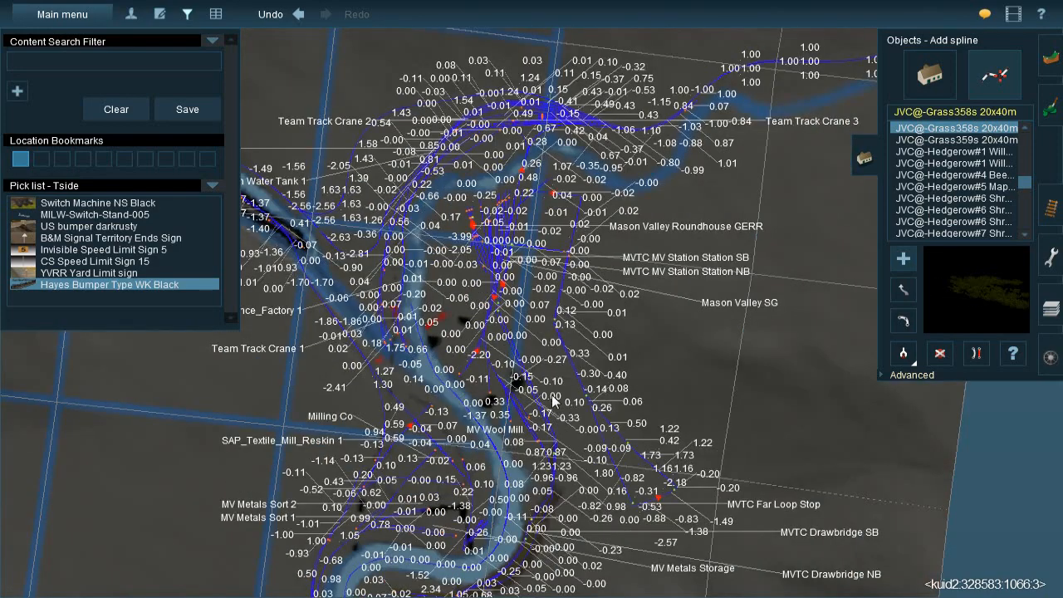
{"action": "right_click", "coordinate": [553, 402]}
{"action": "key", "text": "m"}
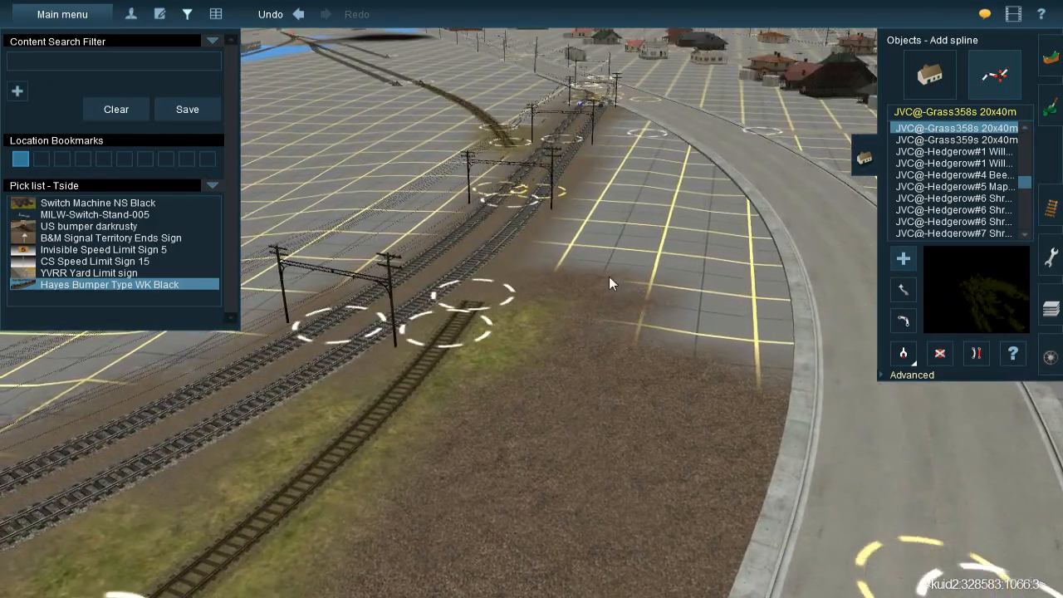
Place JVC@-Grass358s 20x40m splines around the end of the spur beside the brick building with the covered platform
{"action": "right_click", "coordinate": [586, 396]}
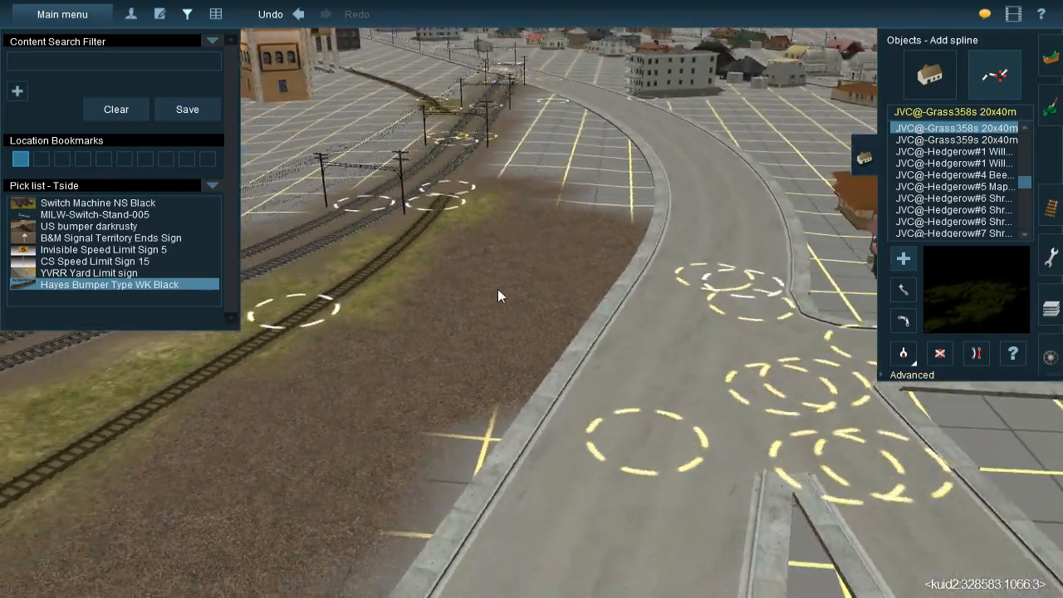
{"action": "key", "text": "Right"}
{"action": "key", "text": "Right"}
{"action": "key", "text": "Up"}
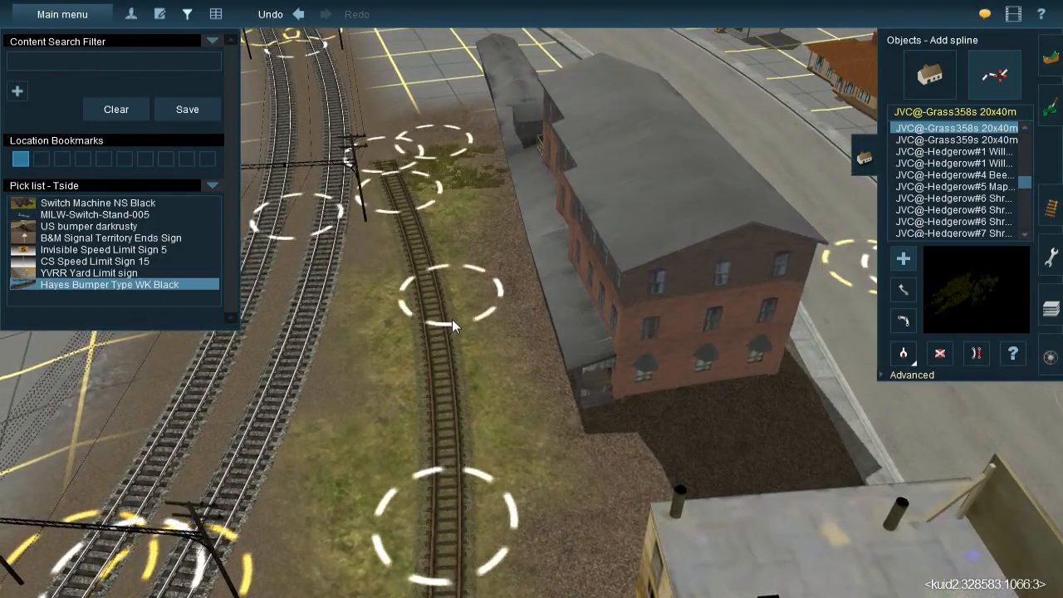
{"action": "left_click_drag", "start_coordinate": [451, 319], "coordinate": [448, 370]}
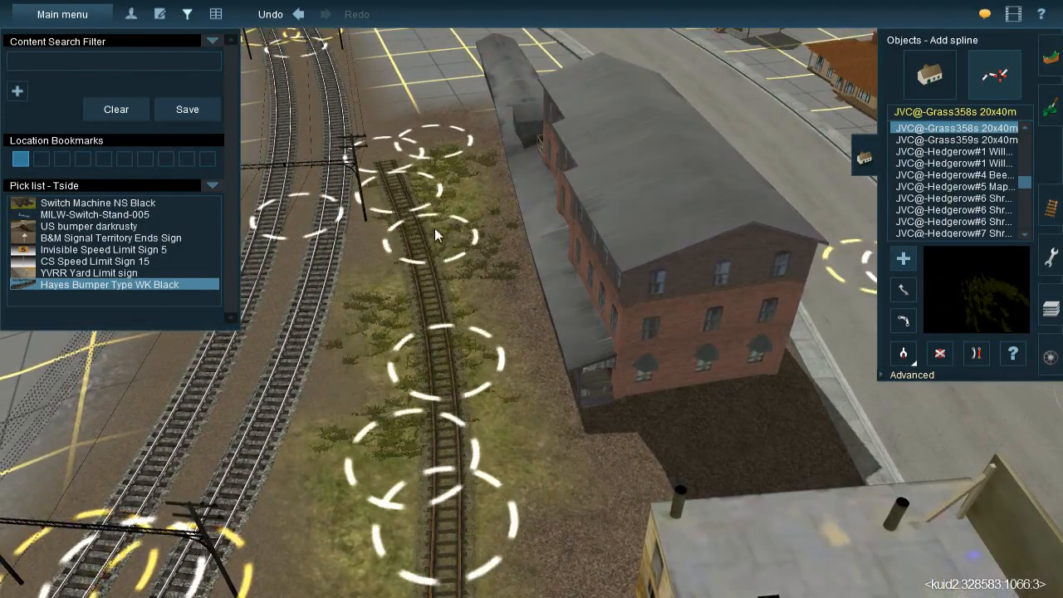
{"action": "left_click", "coordinate": [437, 199]}
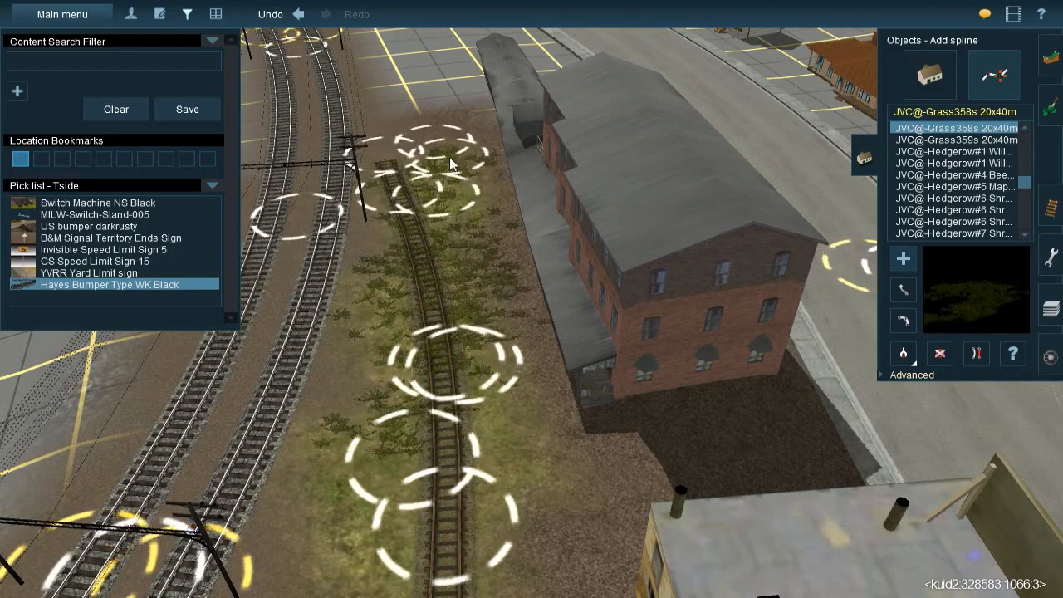
Continue the JVC@-Grass358s 20x40m splines down the grassy strip between the twin main tracks and the spur
{"action": "right_click", "coordinate": [462, 402]}
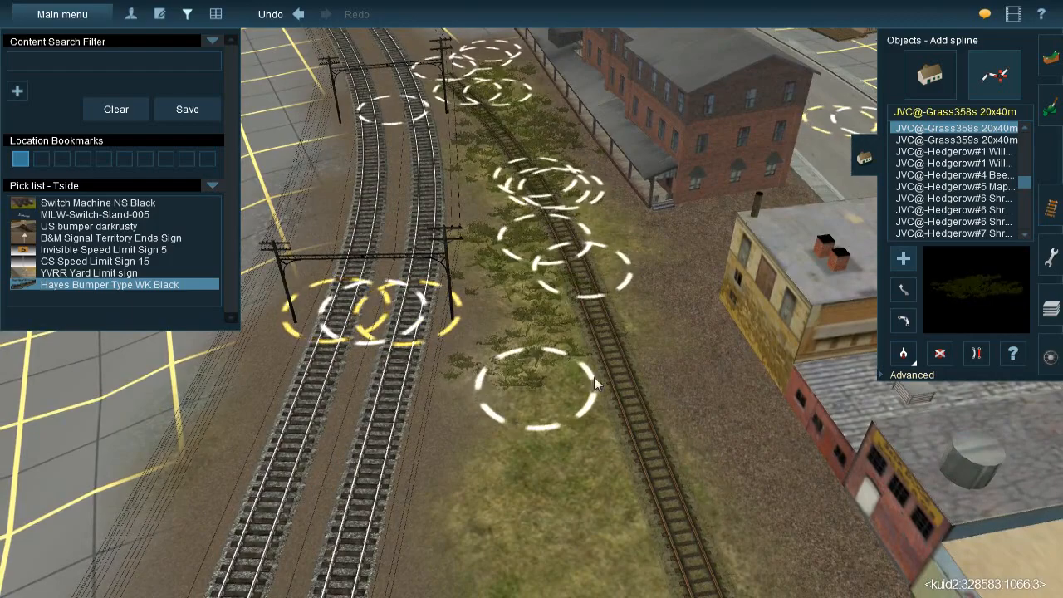
{"action": "left_click", "coordinate": [618, 407]}
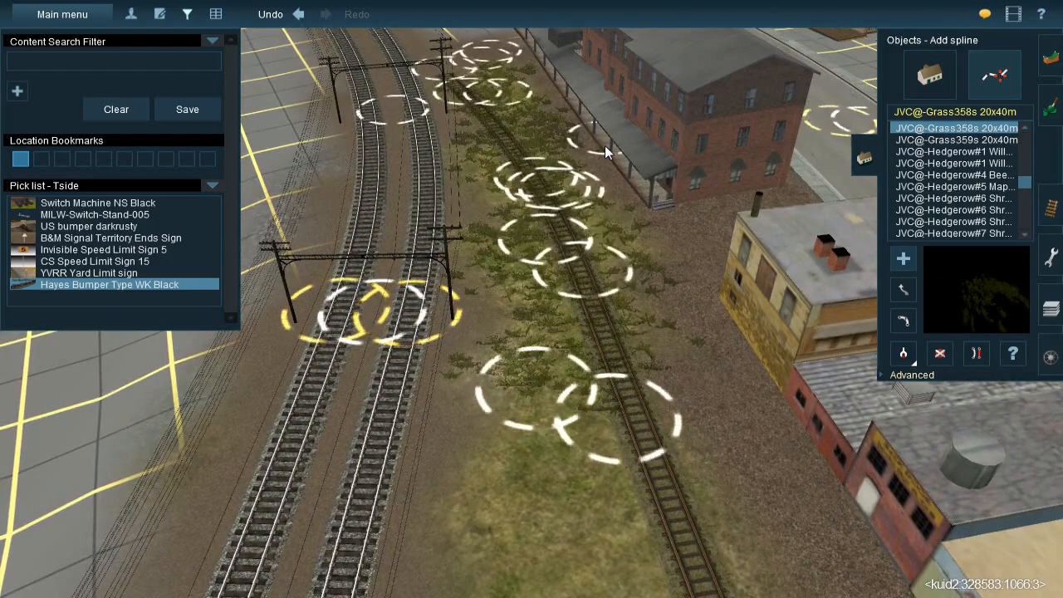
{"action": "right_click", "coordinate": [581, 444]}
{"action": "left_click", "coordinate": [488, 454]}
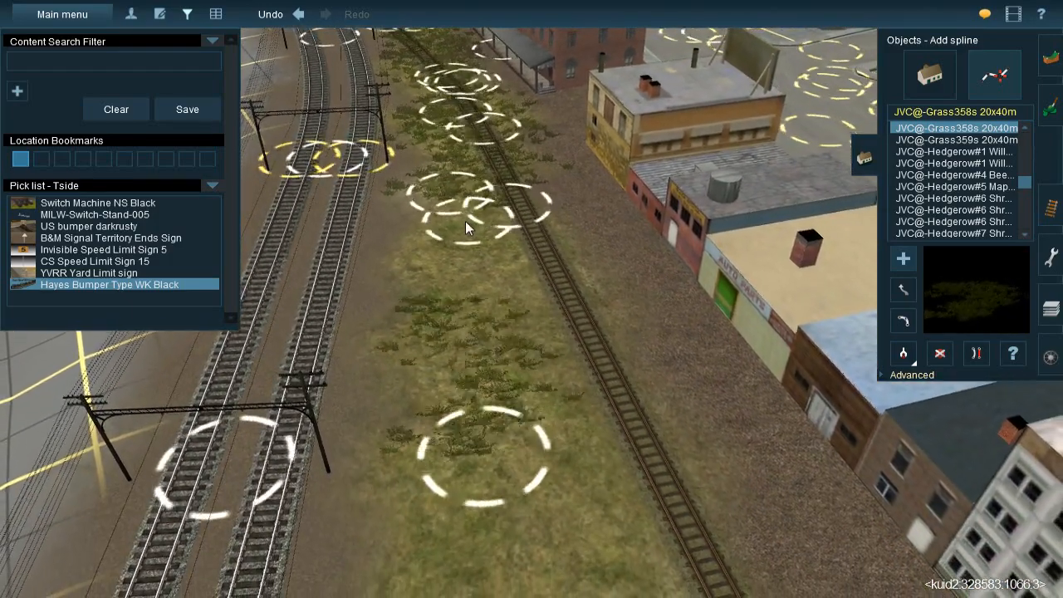
Extend the JVC@-Grass358s 20x40m splines along the grassy strip between the main tracks and the spur opposite the Auto Parts storefronts
{"action": "left_click", "coordinate": [565, 455]}
{"action": "right_click", "coordinate": [487, 387]}
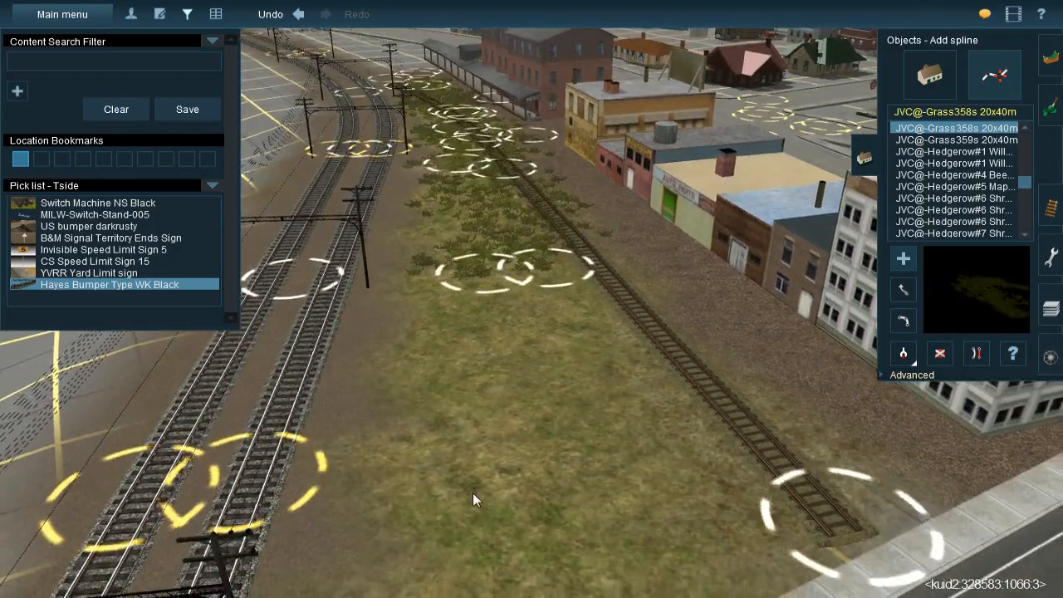
{"action": "left_click", "coordinate": [472, 492]}
{"action": "left_click", "coordinate": [472, 226]}
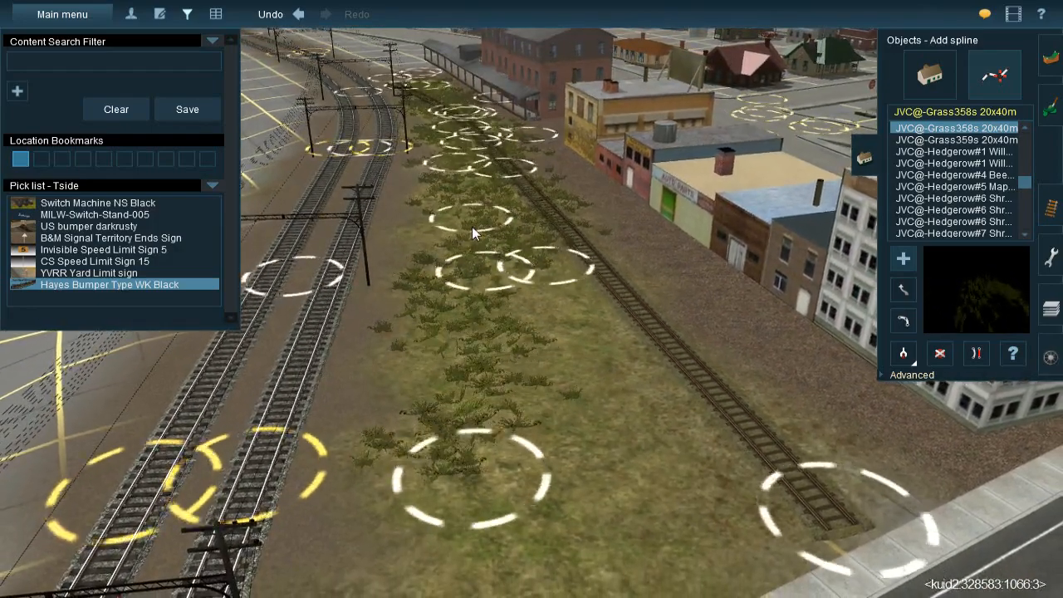
{"action": "left_click", "coordinate": [585, 495]}
{"action": "left_click", "coordinate": [571, 196]}
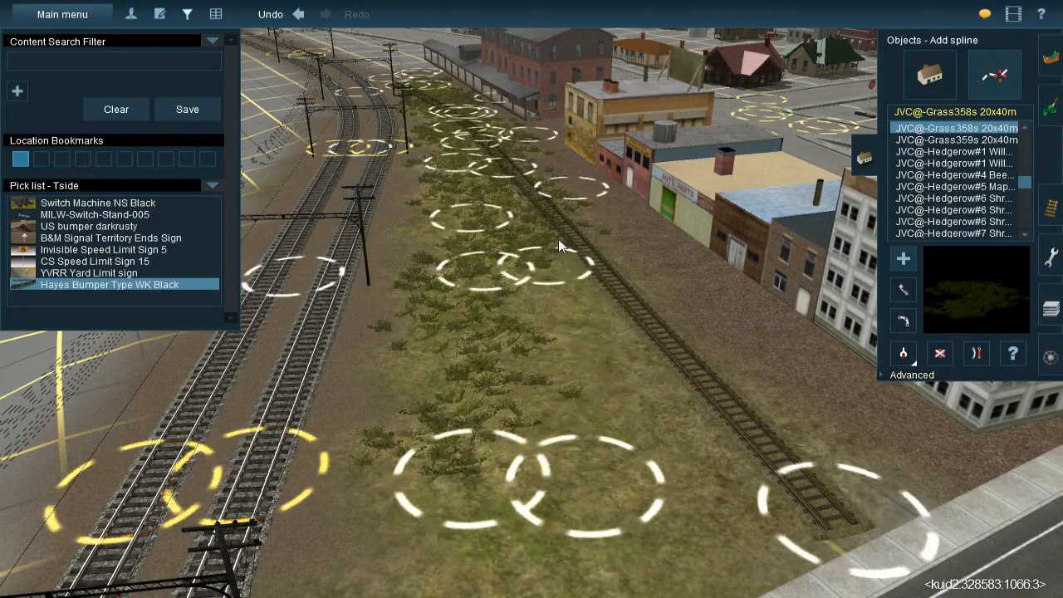
{"action": "left_click", "coordinate": [439, 366]}
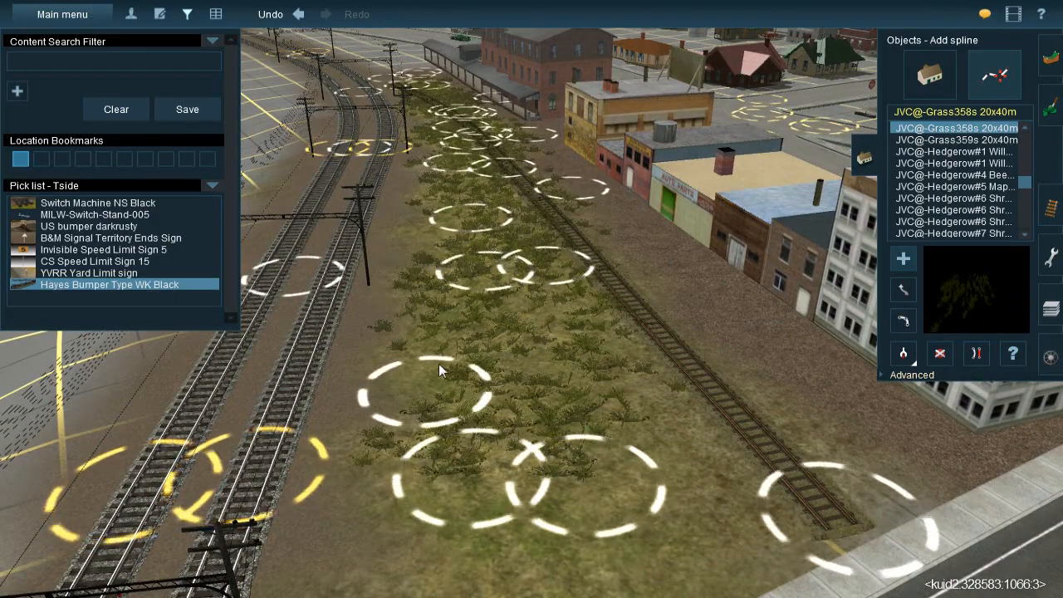
{"action": "left_click", "coordinate": [475, 172]}
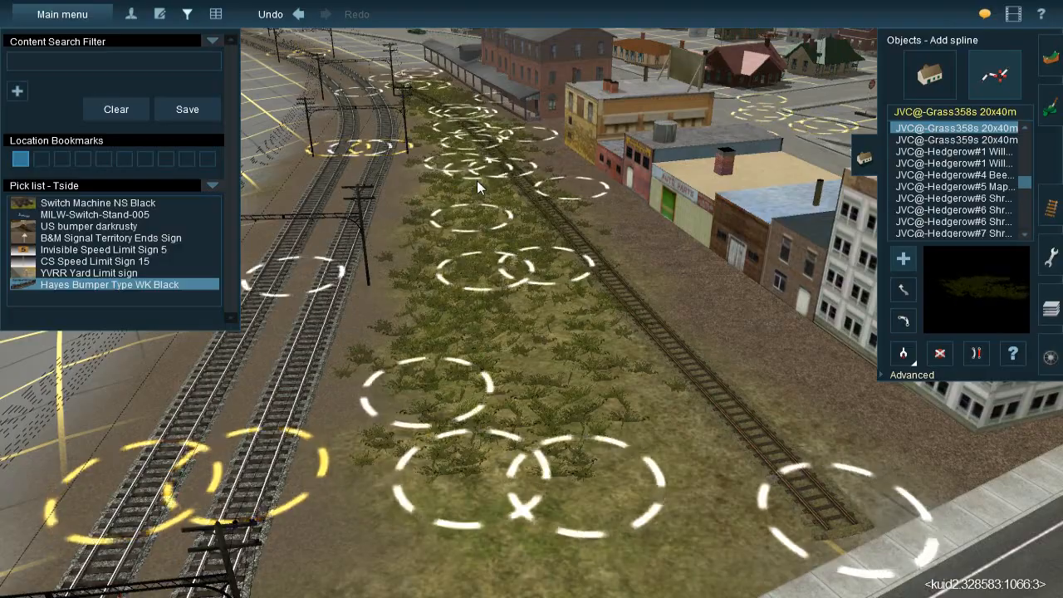
Place JVC@-Grass358s 20x40m splines around the spur's end at the road, beside the white multi-storey building
{"action": "key", "text": "Left"}
{"action": "right_click", "coordinate": [581, 382]}
{"action": "left_click", "coordinate": [642, 378]}
{"action": "left_click", "coordinate": [620, 260]}
{"action": "left_click", "coordinate": [623, 191]}
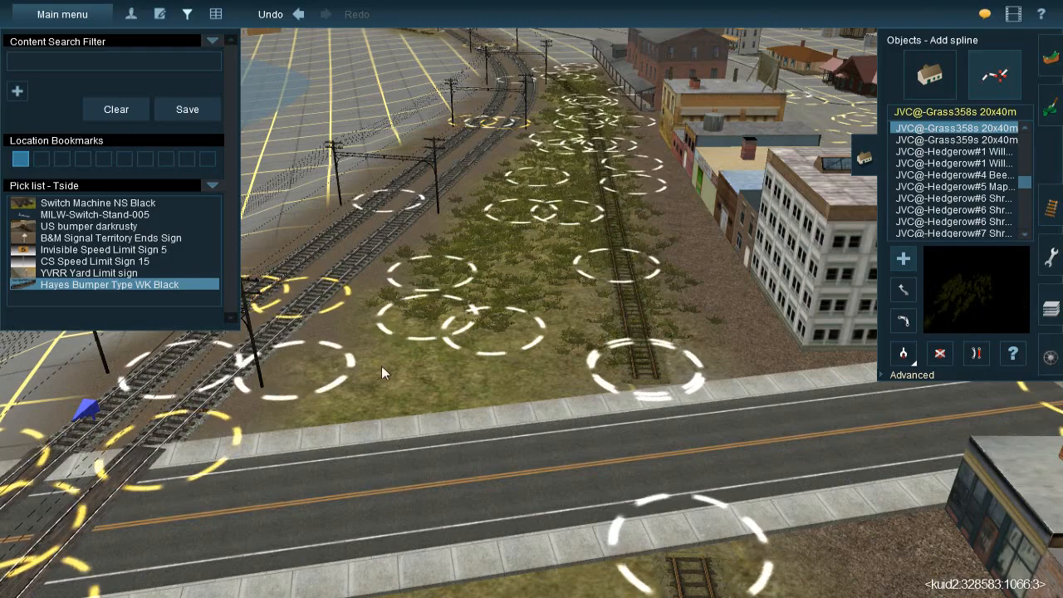
{"action": "left_click", "coordinate": [735, 328]}
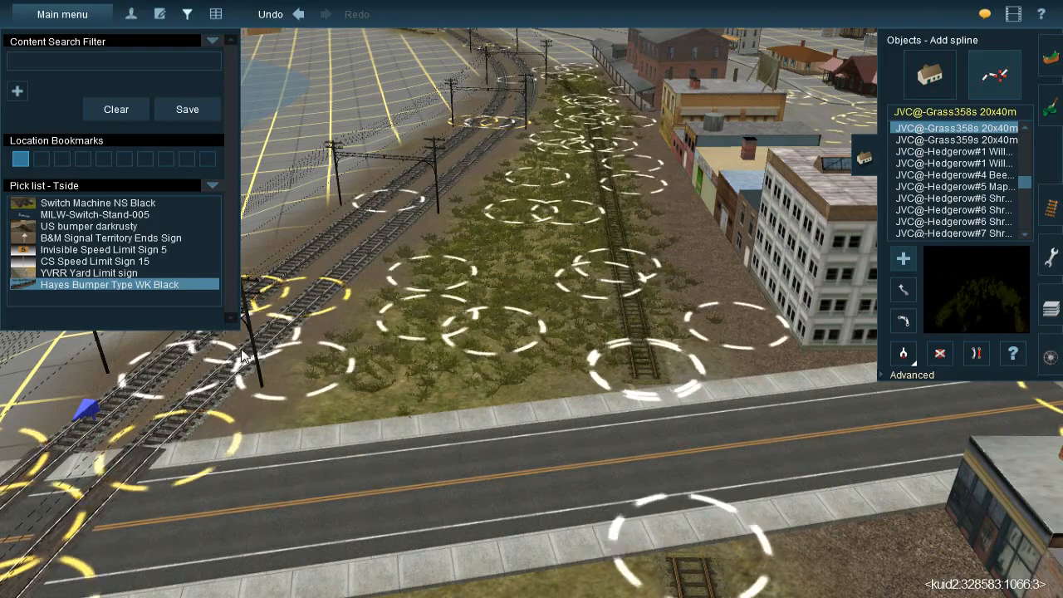
Cover the grass across the road, between the station platforms and the continuing spur, with JVC@-Grass358s 20x40m splines
{"action": "middle_click_drag", "start_coordinate": [481, 356], "coordinate": [663, 230]}
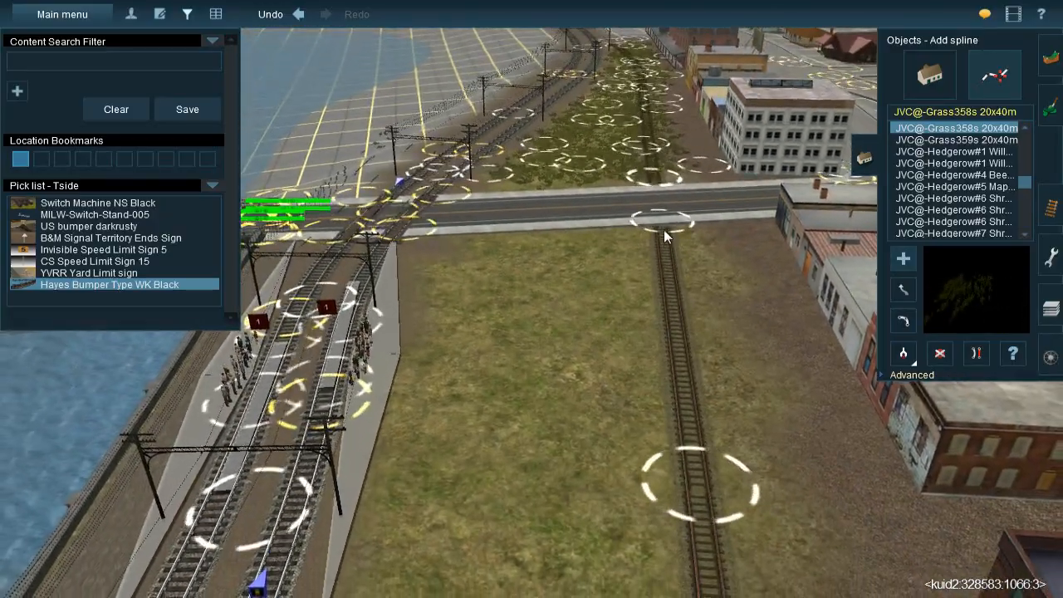
{"action": "left_click_drag", "start_coordinate": [664, 226], "coordinate": [743, 200]}
{"action": "left_click_drag", "start_coordinate": [552, 455], "coordinate": [630, 185]}
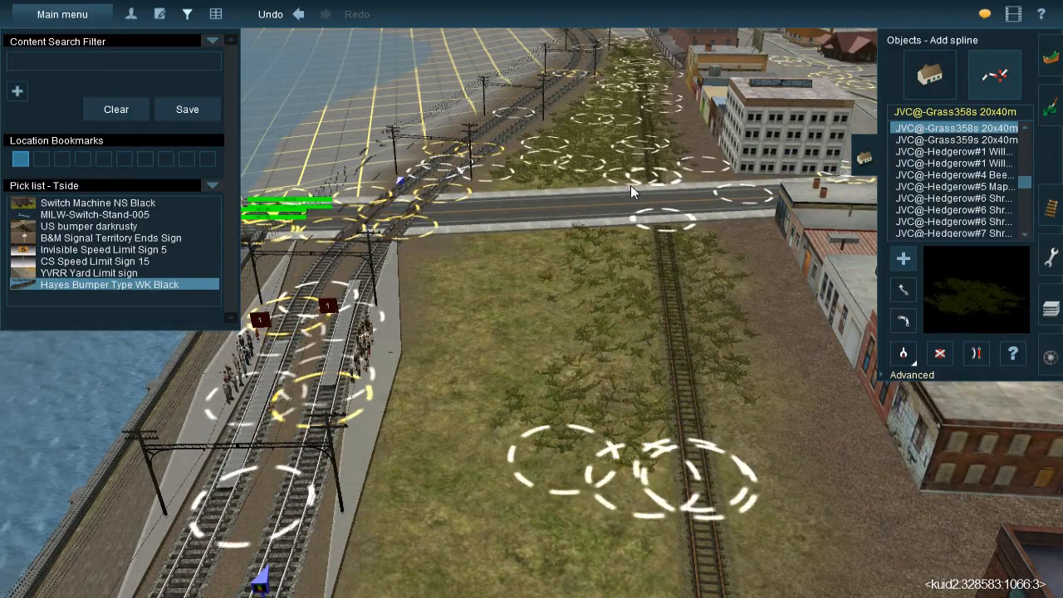
{"action": "left_click_drag", "start_coordinate": [515, 451], "coordinate": [550, 189]}
{"action": "left_click_drag", "start_coordinate": [484, 435], "coordinate": [469, 191]}
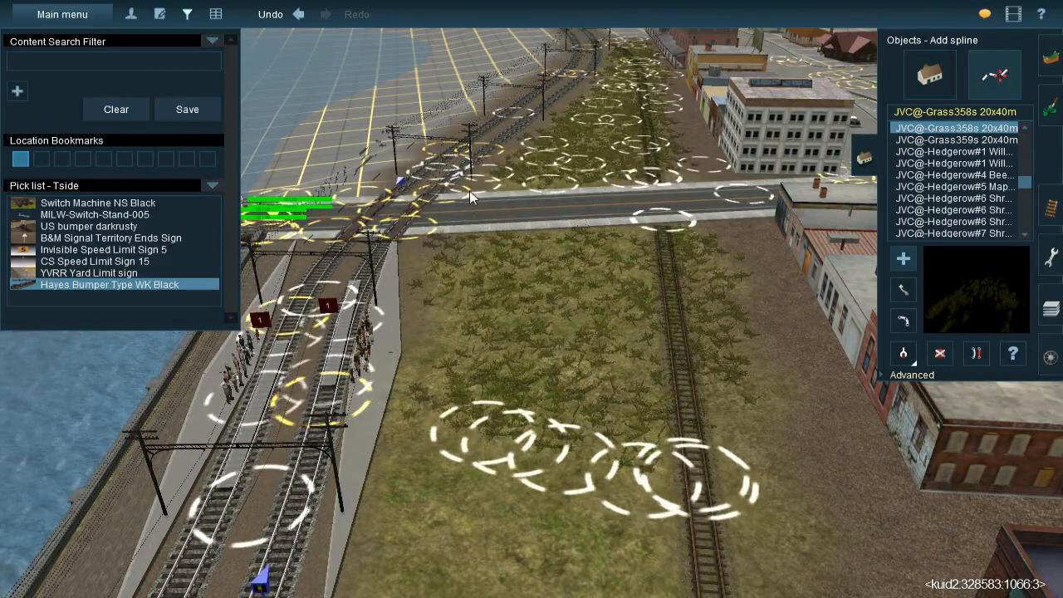
{"action": "right_click_drag", "start_coordinate": [578, 399], "coordinate": [539, 255]}
Lay overlapping JVC@-Grass358s 20x40m splines on both the spur and the adjoining grass opposite the brick Rooms building
{"action": "key", "text": "Up"}
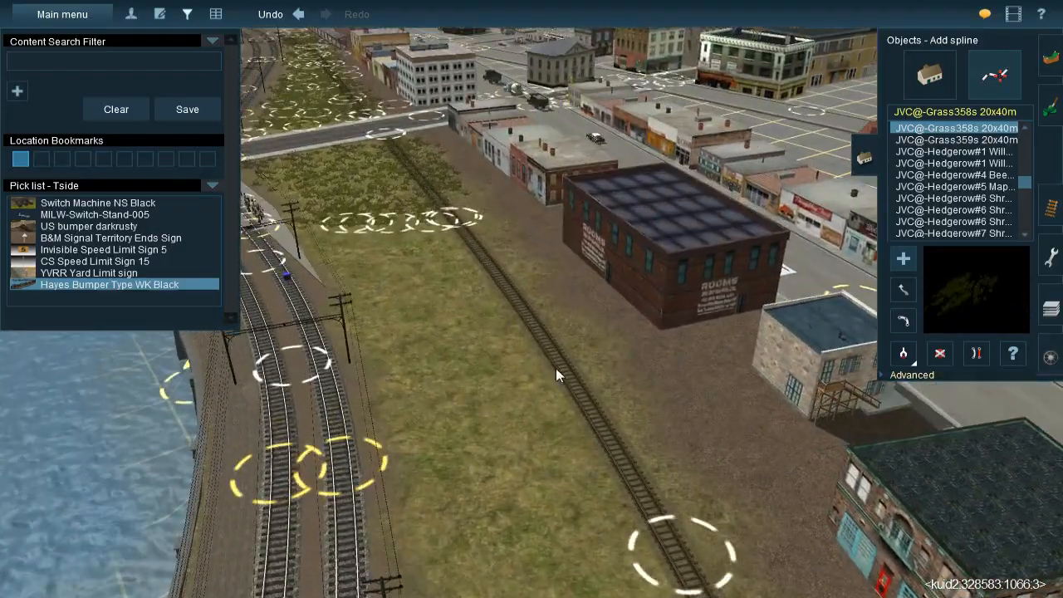
{"action": "left_click", "coordinate": [558, 376]}
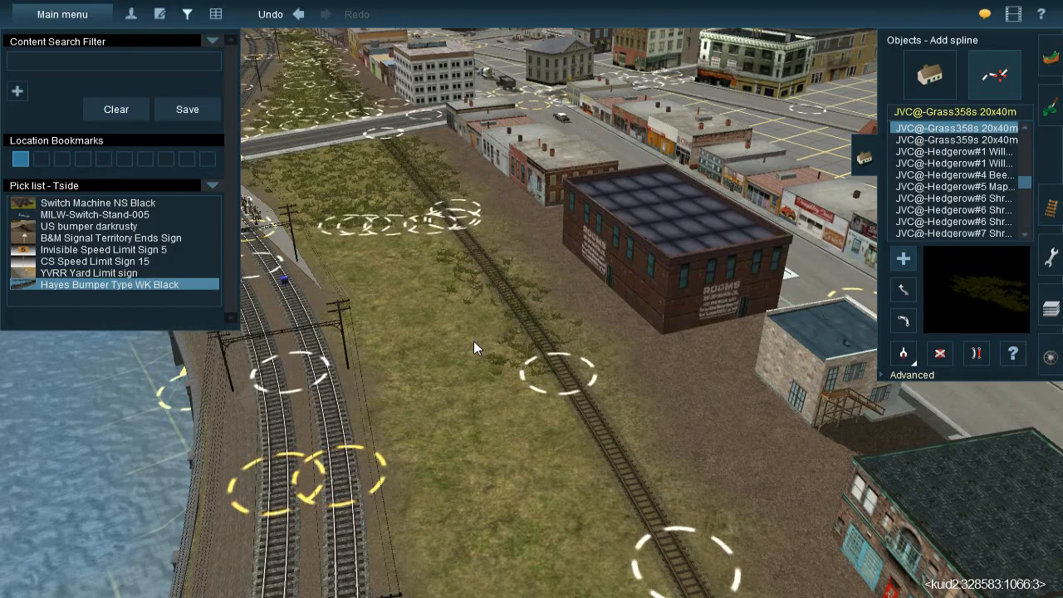
{"action": "left_click", "coordinate": [451, 159]}
{"action": "left_click", "coordinate": [492, 379]}
{"action": "left_click", "coordinate": [366, 179]}
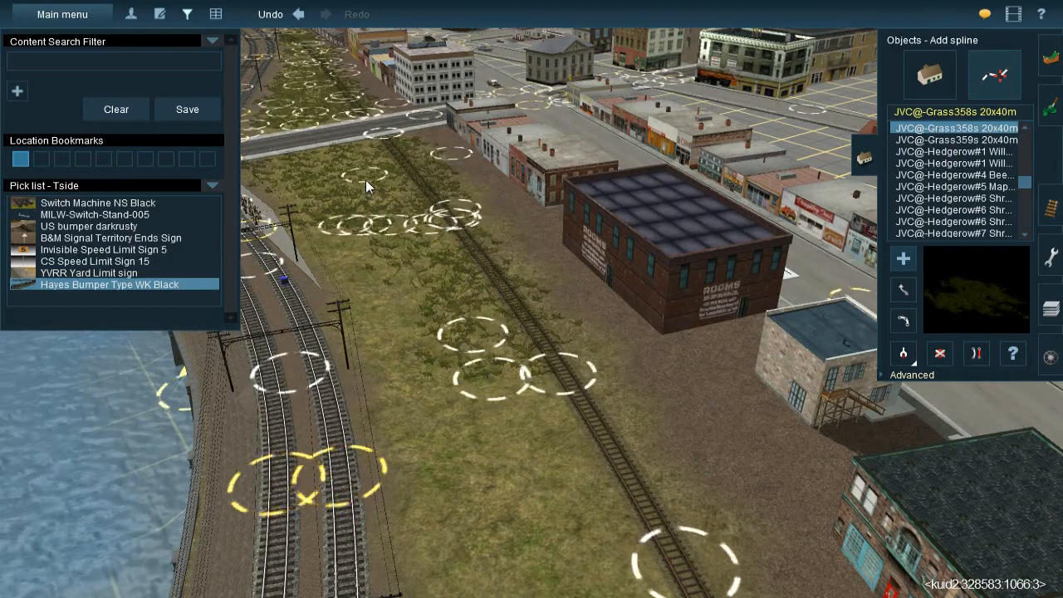
{"action": "left_click", "coordinate": [400, 349]}
{"action": "left_click", "coordinate": [331, 189]}
{"action": "left_click", "coordinate": [363, 262]}
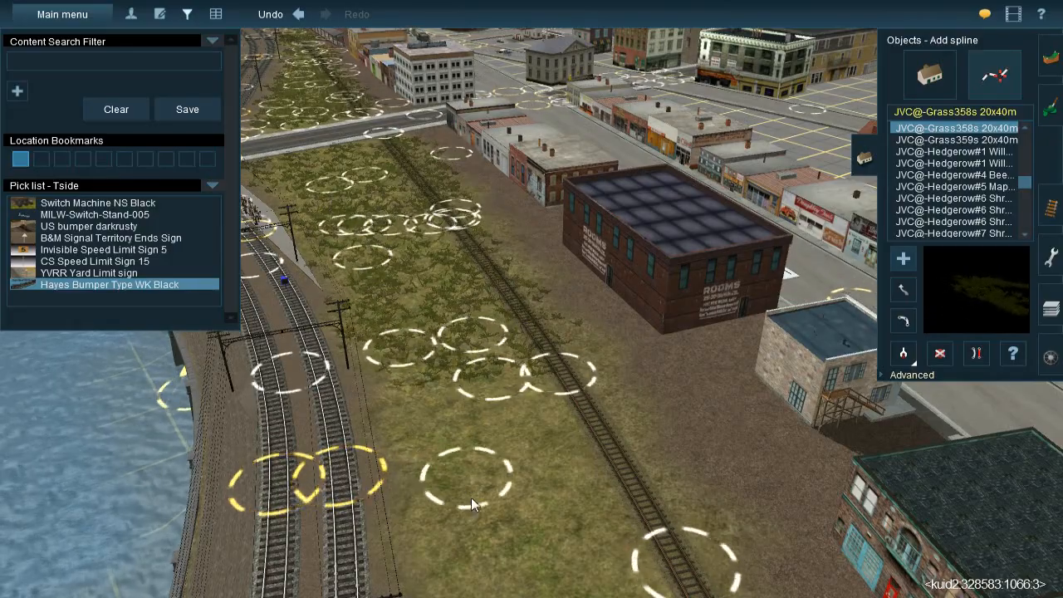
Continue the JVC@-Grass358s 20x40m splines along the grassy strip and spur opposite the green-roofed corner building
{"action": "left_click", "coordinate": [466, 527]}
{"action": "right_click", "coordinate": [466, 527]}
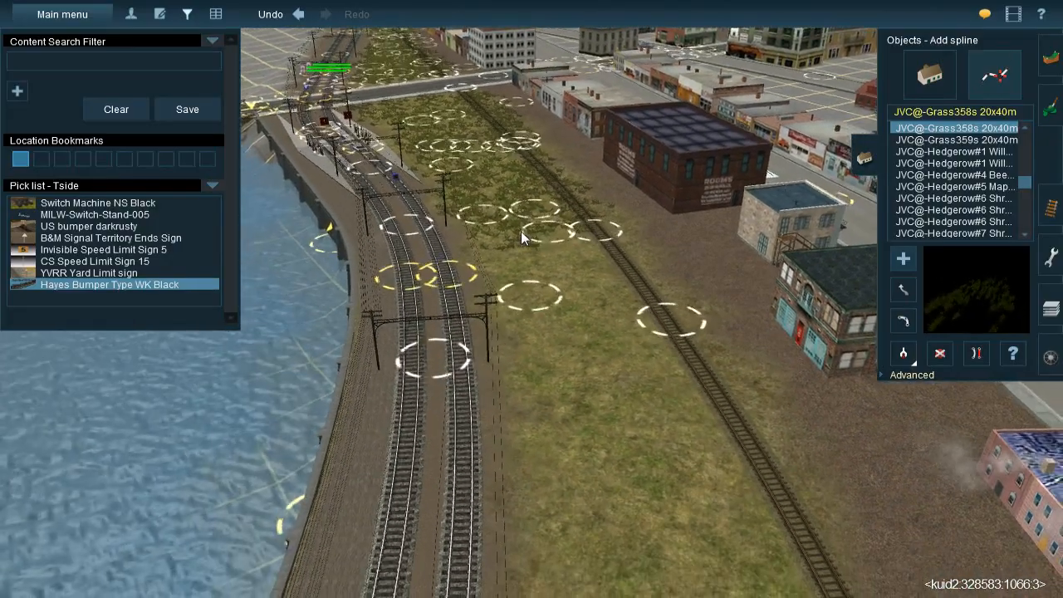
{"action": "left_click", "coordinate": [522, 231]}
{"action": "left_click", "coordinate": [522, 402]}
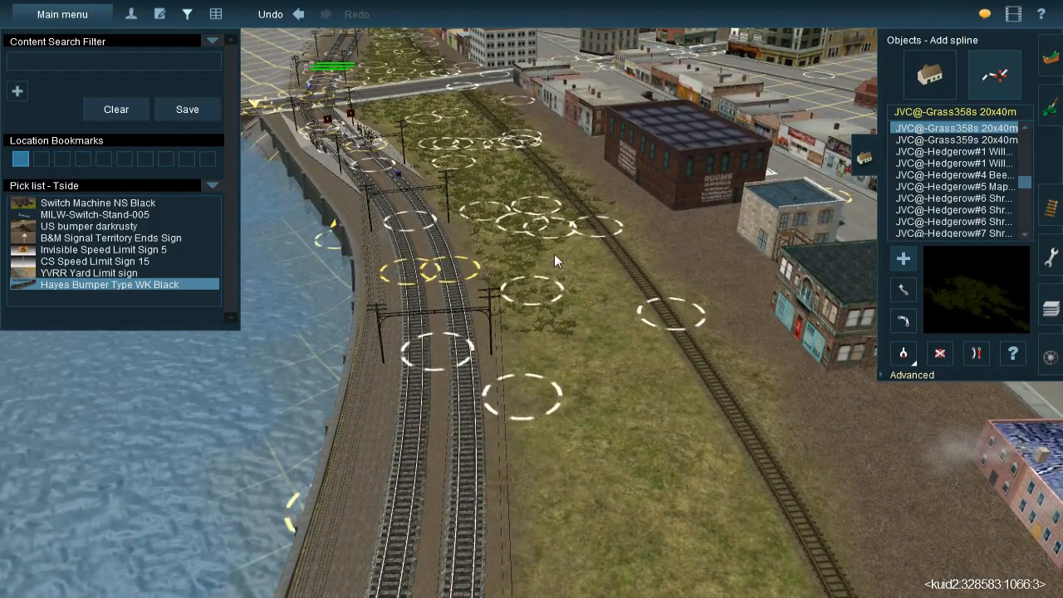
{"action": "left_click", "coordinate": [624, 467]}
{"action": "left_click", "coordinate": [646, 367]}
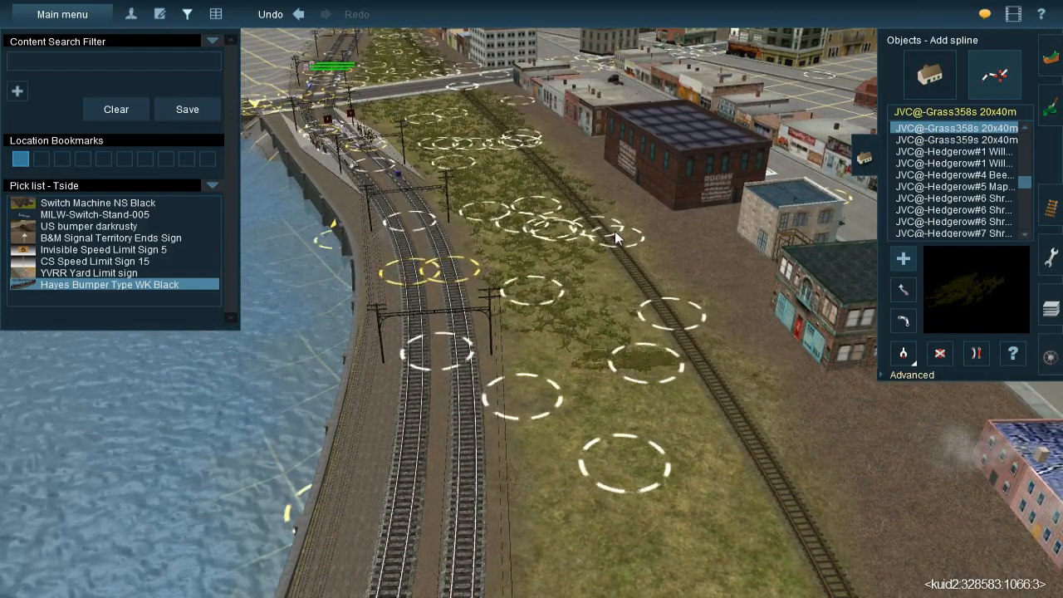
{"action": "left_click", "coordinate": [608, 175]}
{"action": "right_click", "coordinate": [664, 386]}
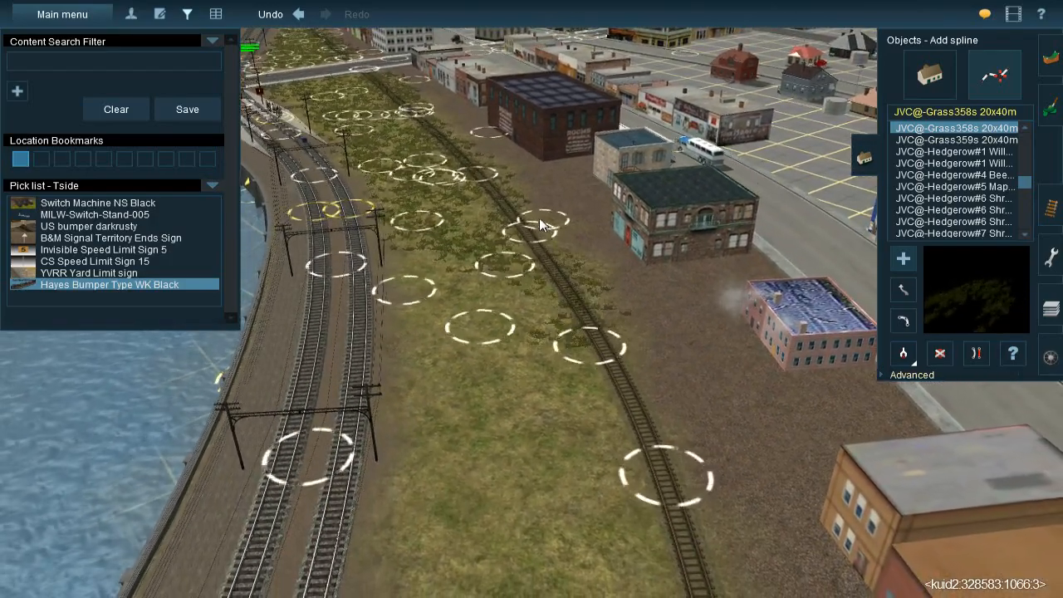
Fill the bare grass between the waterfront main tracks and the spur opposite the smoking pink building with JVC@-Grass358s 20x40m splines
{"action": "key", "text": "Down"}
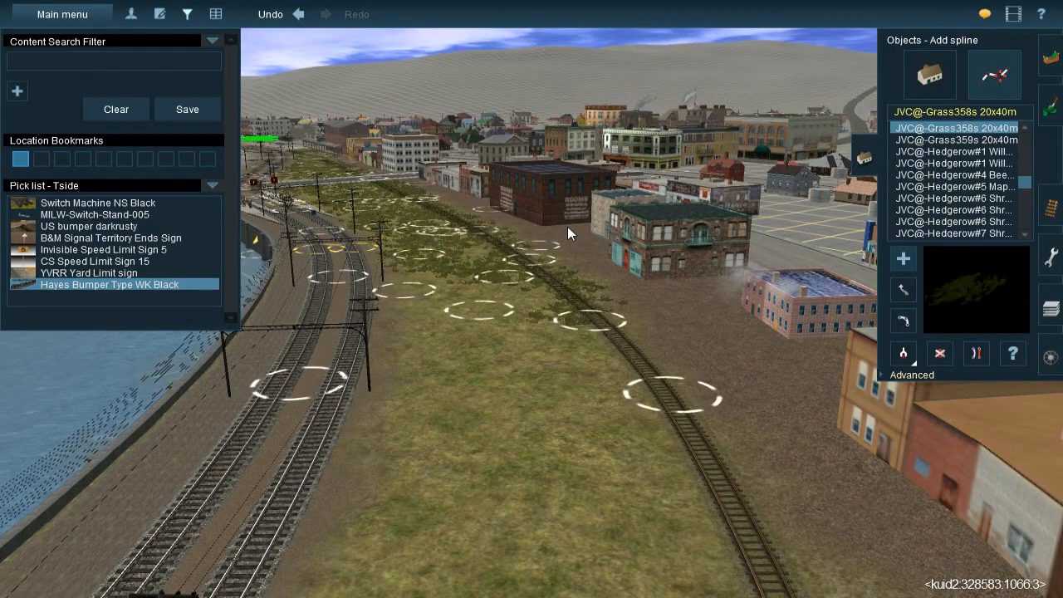
{"action": "key", "text": "Up"}
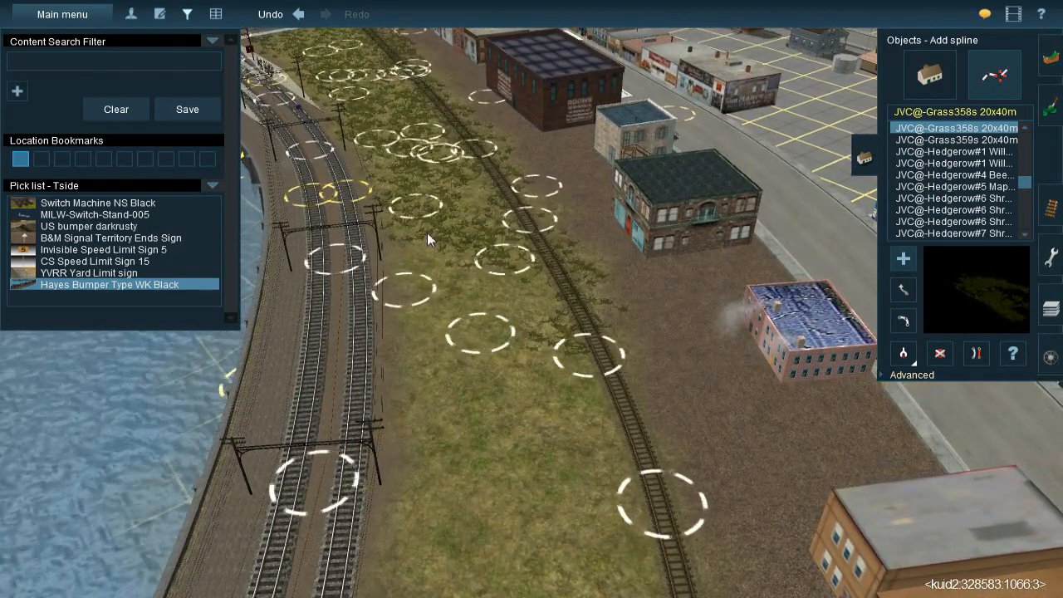
{"action": "left_click", "coordinate": [442, 370]}
{"action": "left_click", "coordinate": [531, 265]}
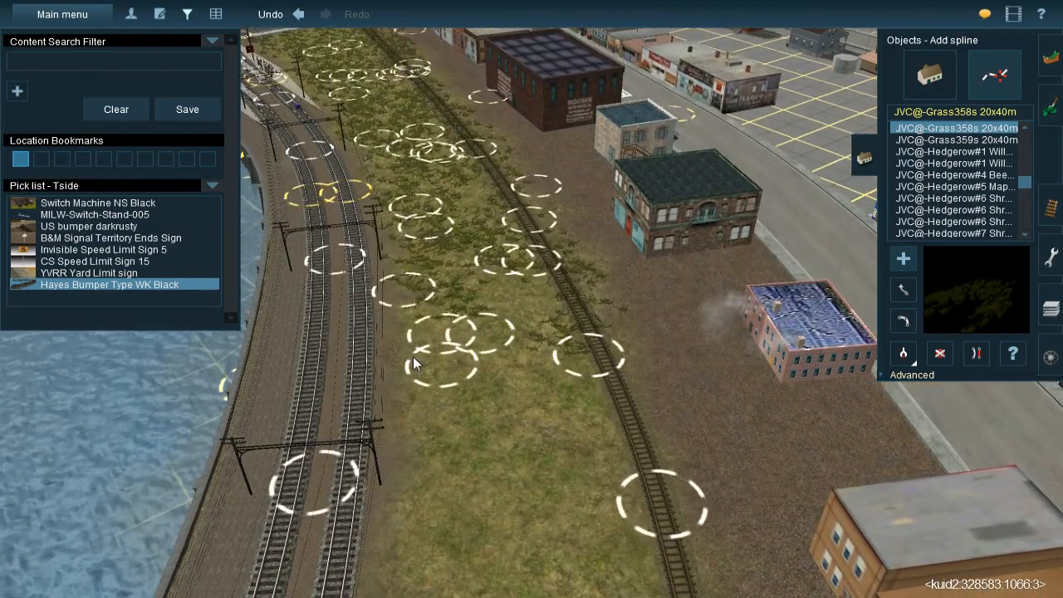
{"action": "left_click", "coordinate": [329, 410]}
{"action": "right_click", "coordinate": [519, 426]}
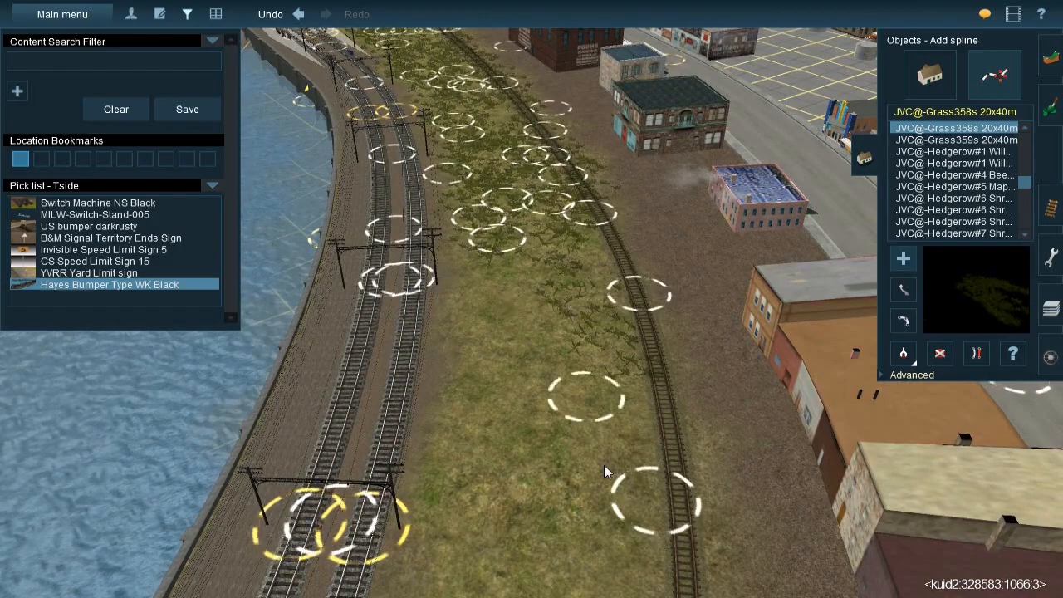
Add JVC@-Grass358s 20x40m splines across the grassy strip opposite the row of orange-roofed buildings
{"action": "left_click", "coordinate": [593, 490]}
{"action": "left_click", "coordinate": [498, 229]}
{"action": "right_click", "coordinate": [504, 363]}
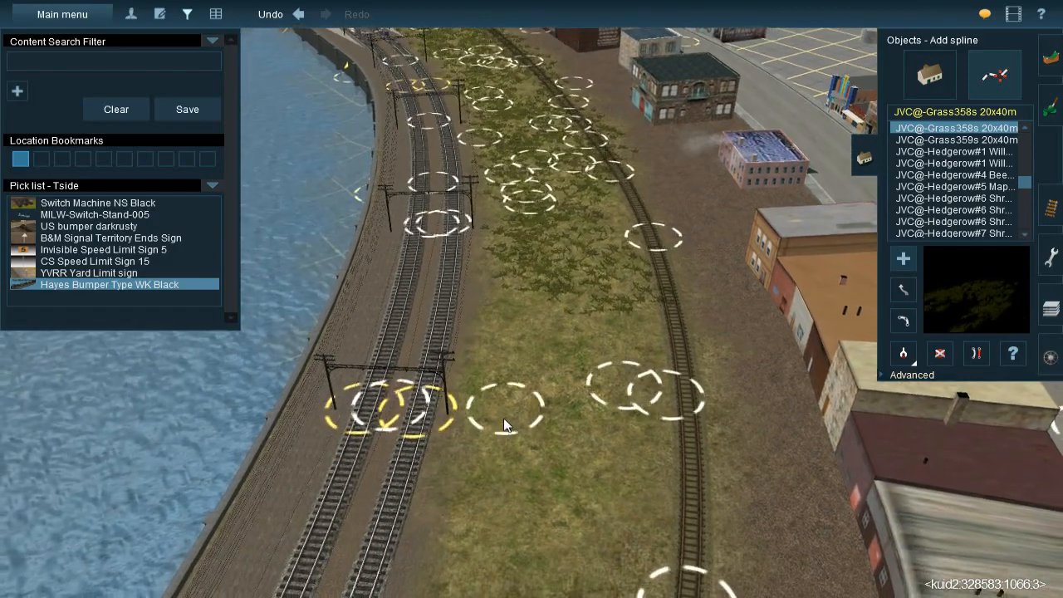
{"action": "left_click", "coordinate": [488, 404]}
{"action": "left_click", "coordinate": [639, 273]}
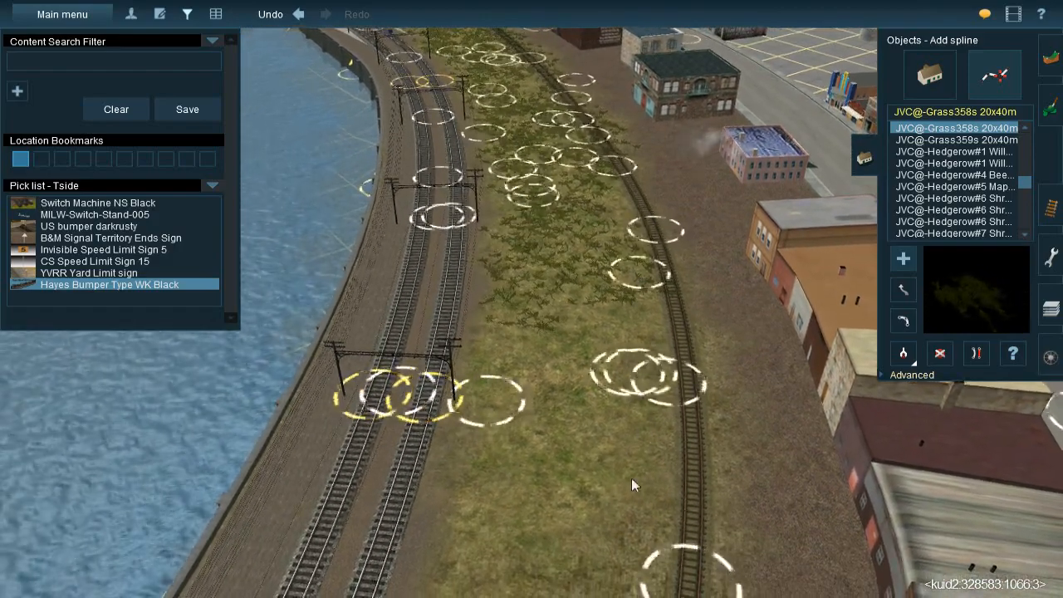
{"action": "left_click", "coordinate": [605, 520]}
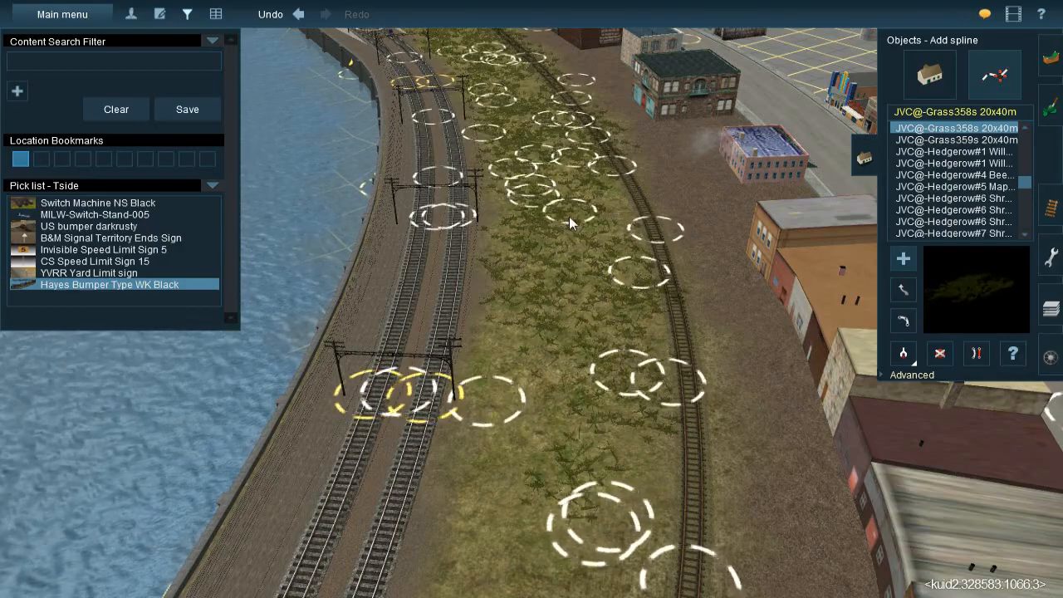
Spread JVC@-Grass358s 20x40m splines along the curving spur and strip opposite the dark-red and metal-roofed buildings
{"action": "left_click", "coordinate": [642, 275]}
{"action": "left_click", "coordinate": [629, 128]}
{"action": "right_click_drag", "start_coordinate": [580, 284], "coordinate": [639, 303]}
{"action": "left_click", "coordinate": [638, 302]}
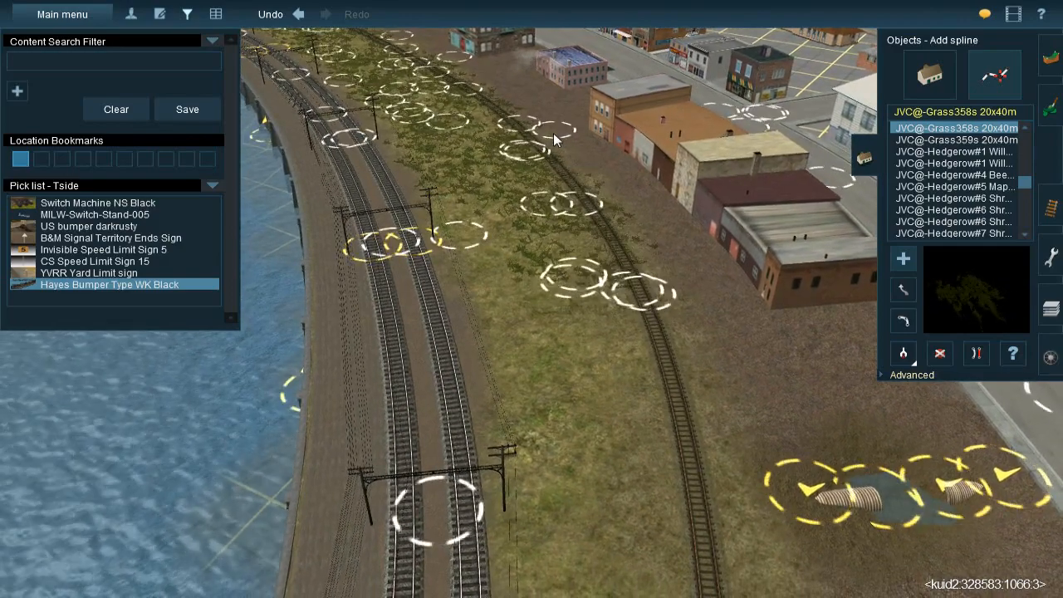
{"action": "left_click", "coordinate": [549, 129]}
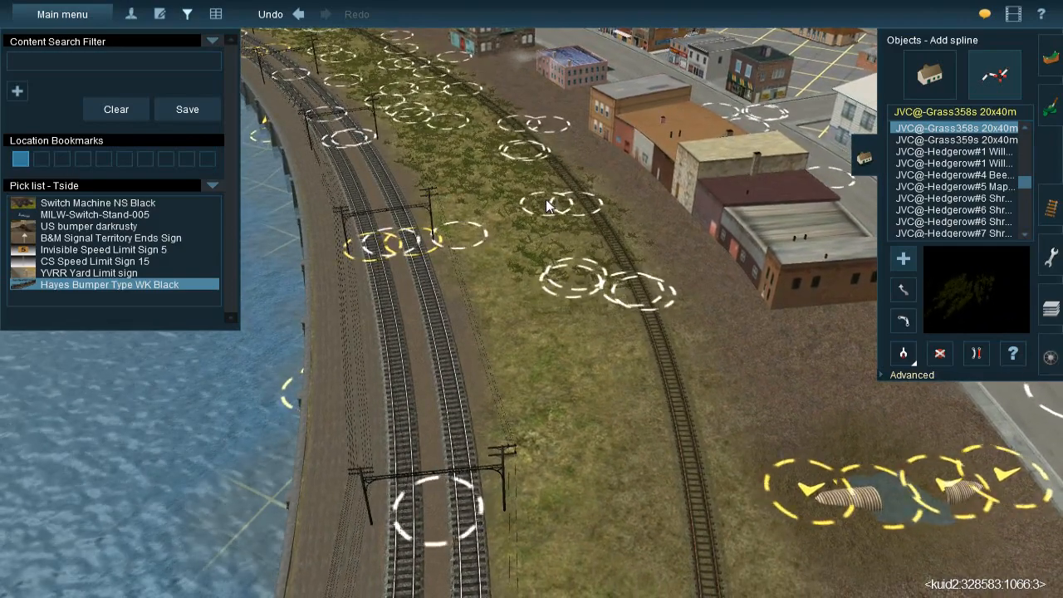
{"action": "left_click", "coordinate": [495, 195]}
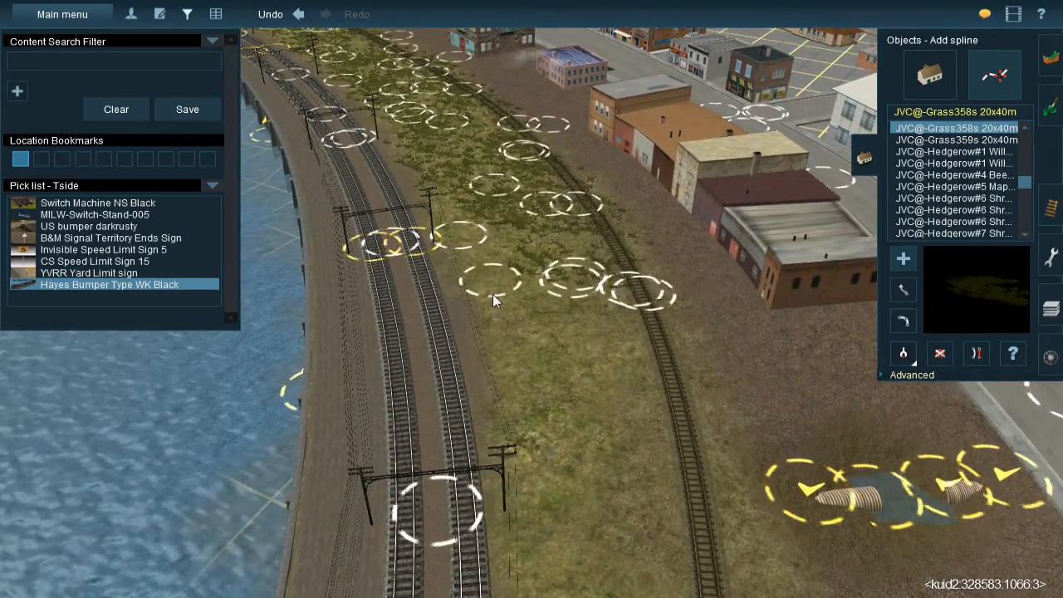
{"action": "right_click", "coordinate": [490, 380]}
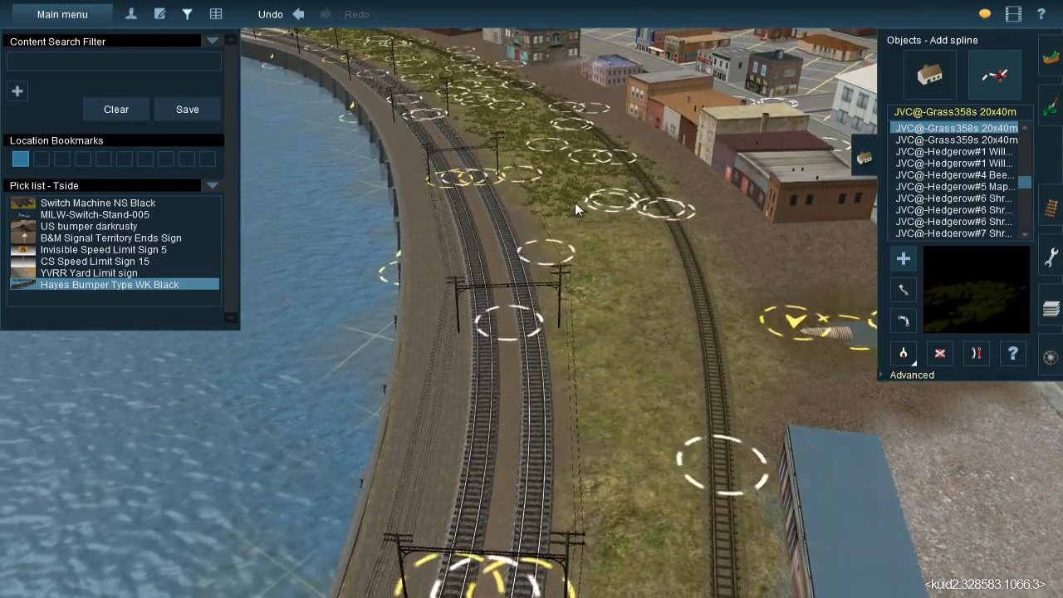
Place JVC@-Grass358s 20x40m splines along the last stretch of the spur and past its end beside the blue-roofed warehouse
{"action": "left_click", "coordinate": [575, 202]}
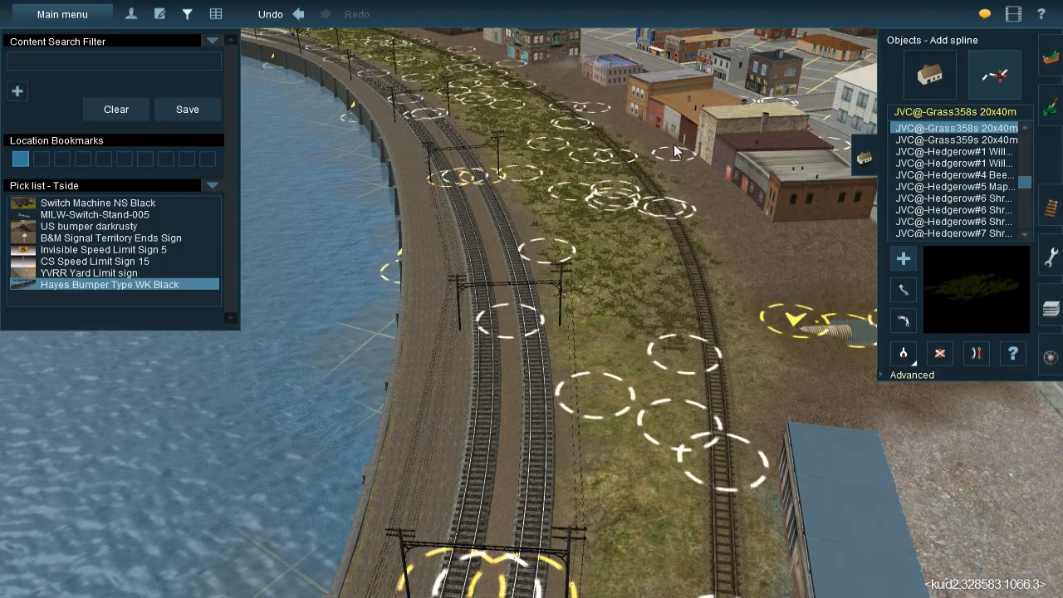
{"action": "left_click", "coordinate": [671, 152]}
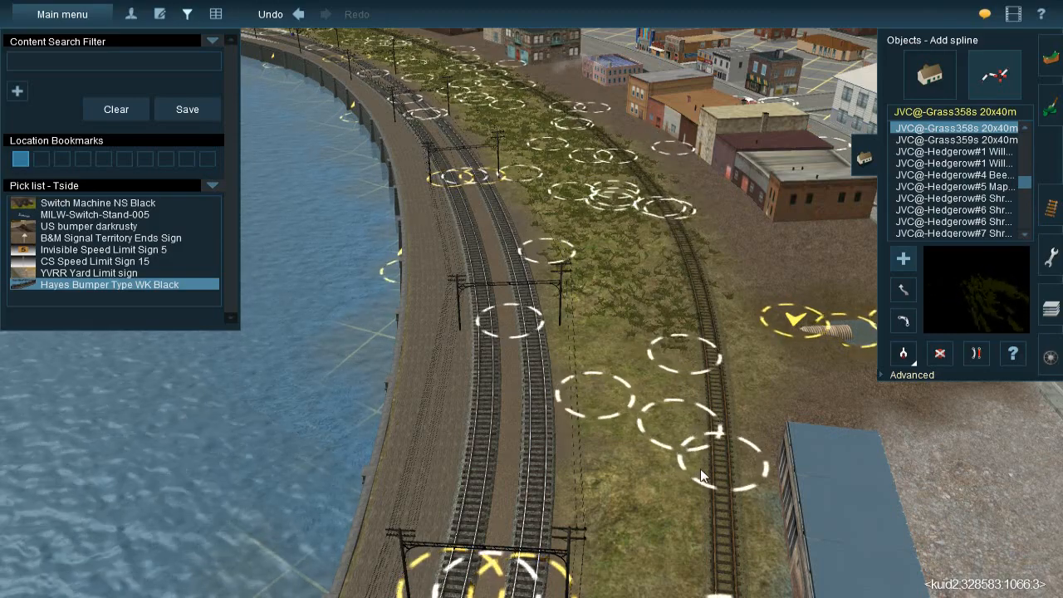
{"action": "left_click", "coordinate": [733, 230]}
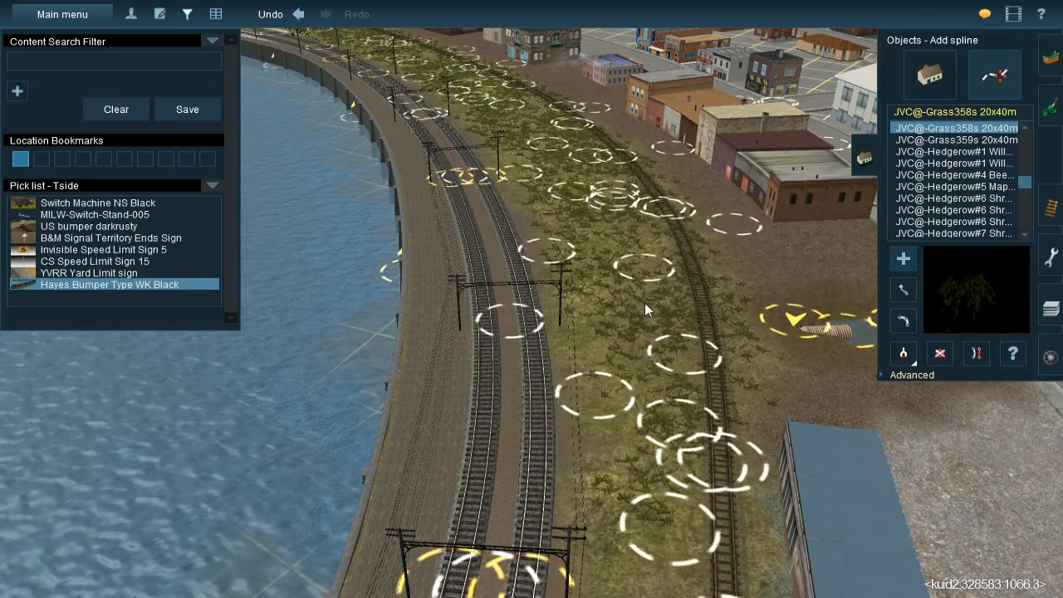
{"action": "left_click", "coordinate": [617, 287]}
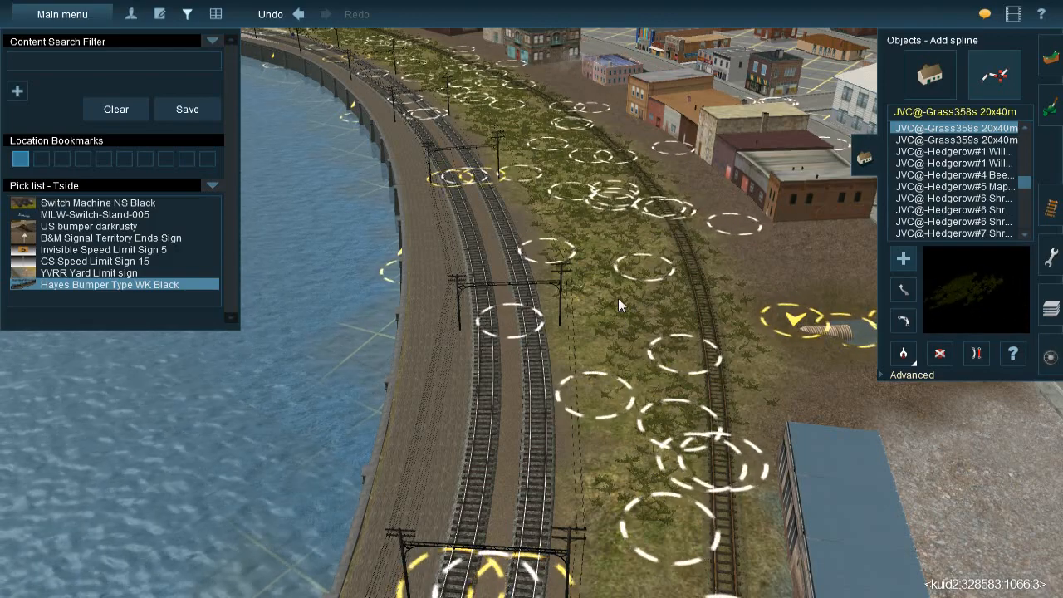
{"action": "left_click", "coordinate": [580, 444]}
{"action": "right_click", "coordinate": [650, 544]}
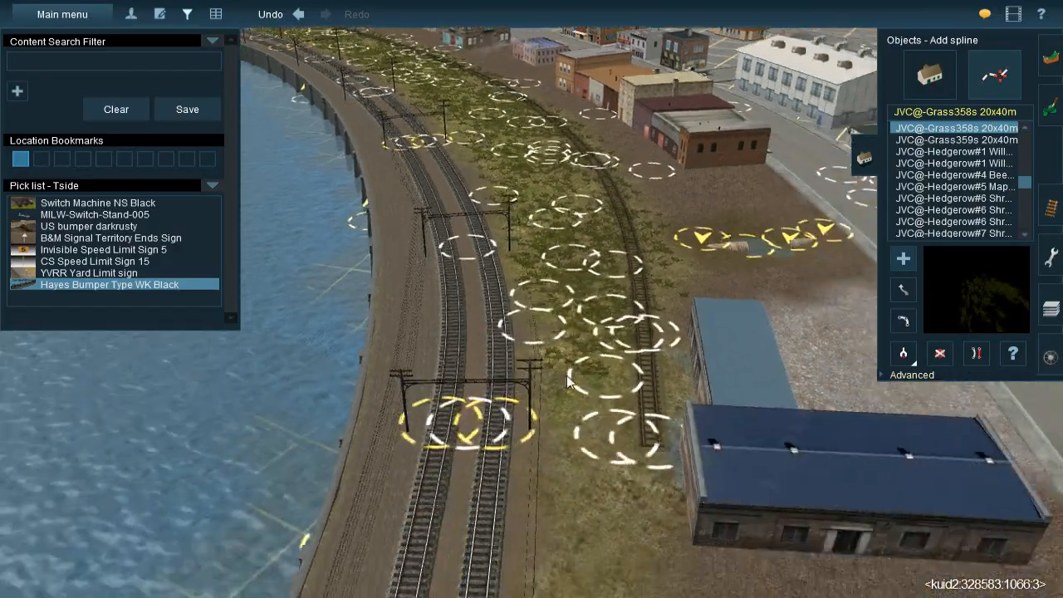
{"action": "left_click", "coordinate": [504, 329]}
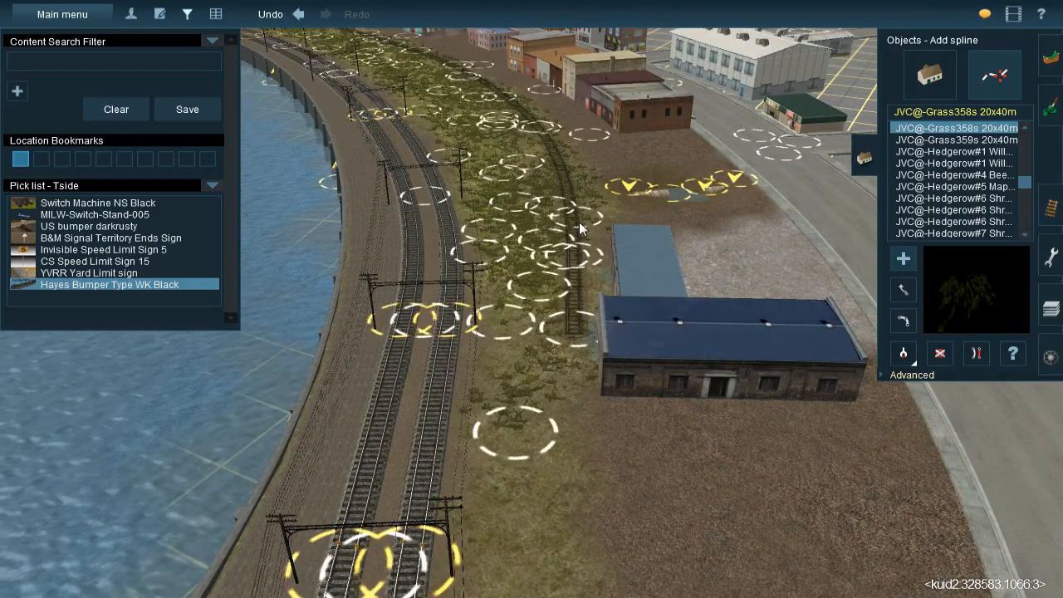
Extend the JVC@-Grass358s 20x40m splines along the bare grass strip beside the main tracks past the blue-roofed warehouse
{"action": "left_click", "coordinate": [494, 447]}
{"action": "right_click", "coordinate": [538, 472]}
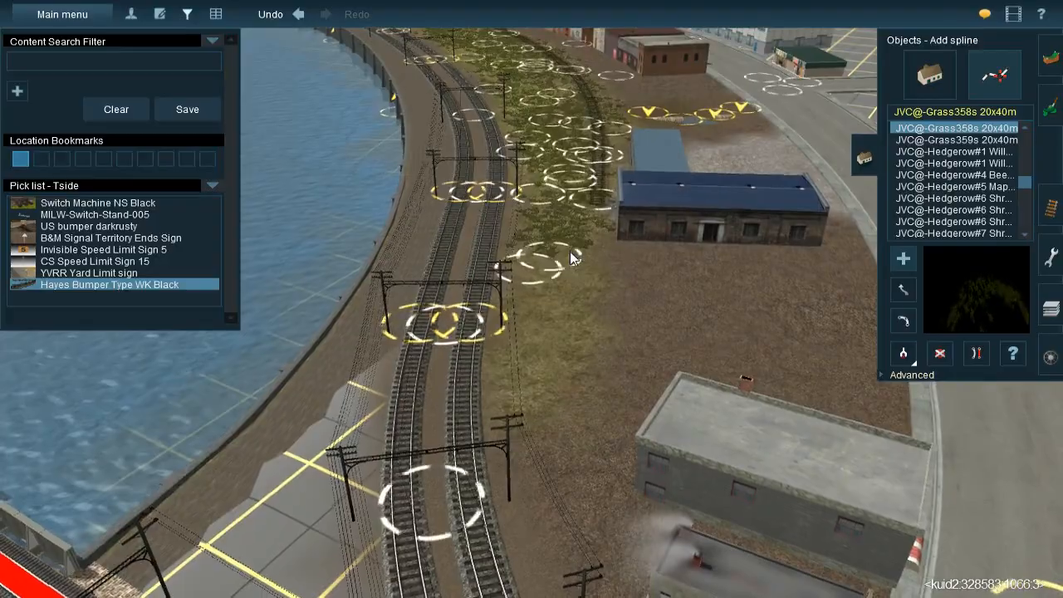
{"action": "left_click", "coordinate": [569, 252]}
{"action": "left_click", "coordinate": [477, 490]}
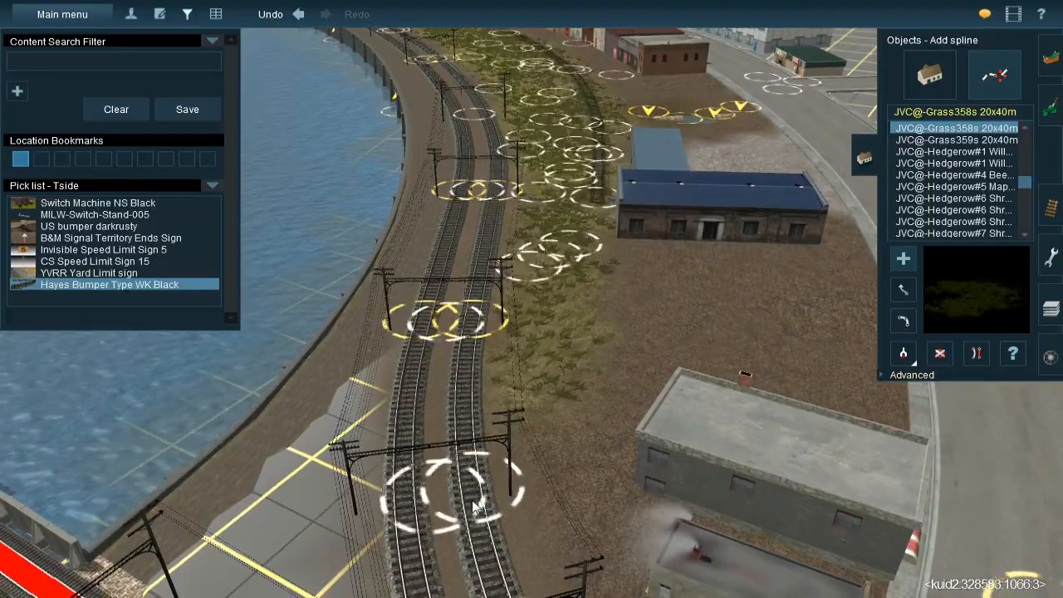
{"action": "right_click", "coordinate": [598, 401]}
Review the grass cover along the spur and follow the tracks back to the passenger platforms at the road crossing
{"action": "right_click_drag", "start_coordinate": [517, 260], "coordinate": [527, 259]}
{"action": "right_click", "coordinate": [532, 228]}
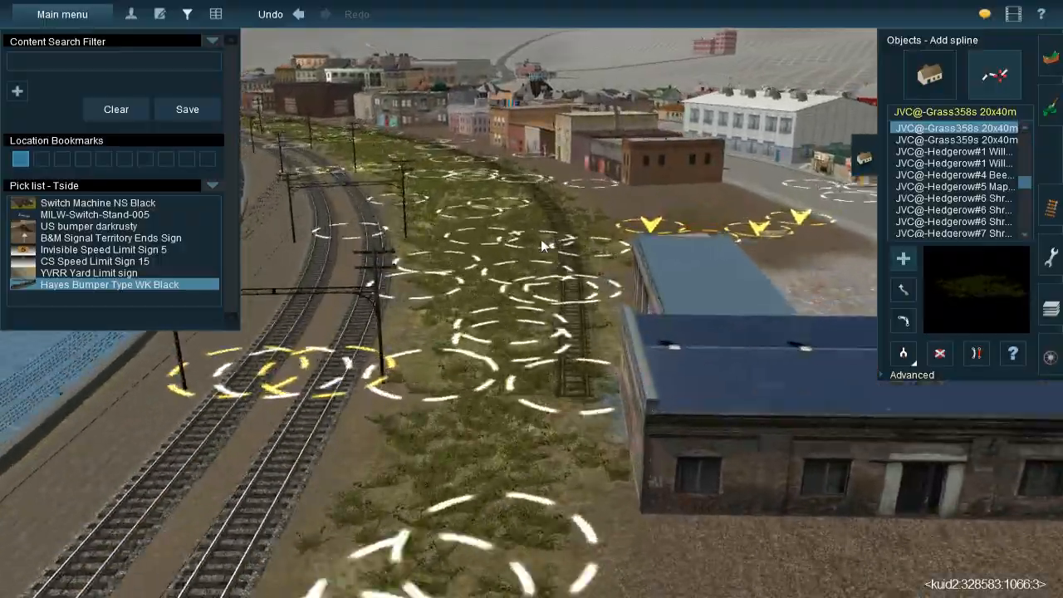
{"action": "right_click", "coordinate": [526, 217]}
{"action": "right_click", "coordinate": [518, 206]}
{"action": "right_click", "coordinate": [516, 203]}
{"action": "right_click_drag", "start_coordinate": [518, 354], "coordinate": [484, 277]}
{"action": "mouse_move", "coordinate": [482, 237]}
{"action": "right_mouse_down"}
{"action": "mouse_move", "coordinate": [478, 229]}
{"action": "mouse_move", "coordinate": [466, 238]}
{"action": "mouse_move", "coordinate": [455, 275]}
{"action": "mouse_move", "coordinate": [481, 308]}
{"action": "mouse_move", "coordinate": [478, 288]}
{"action": "mouse_move", "coordinate": [458, 300]}
{"action": "mouse_move", "coordinate": [520, 268]}
{"action": "mouse_move", "coordinate": [531, 279]}
{"action": "mouse_move", "coordinate": [508, 297]}
{"action": "right_mouse_up"}
{"action": "key", "text": "Left"}
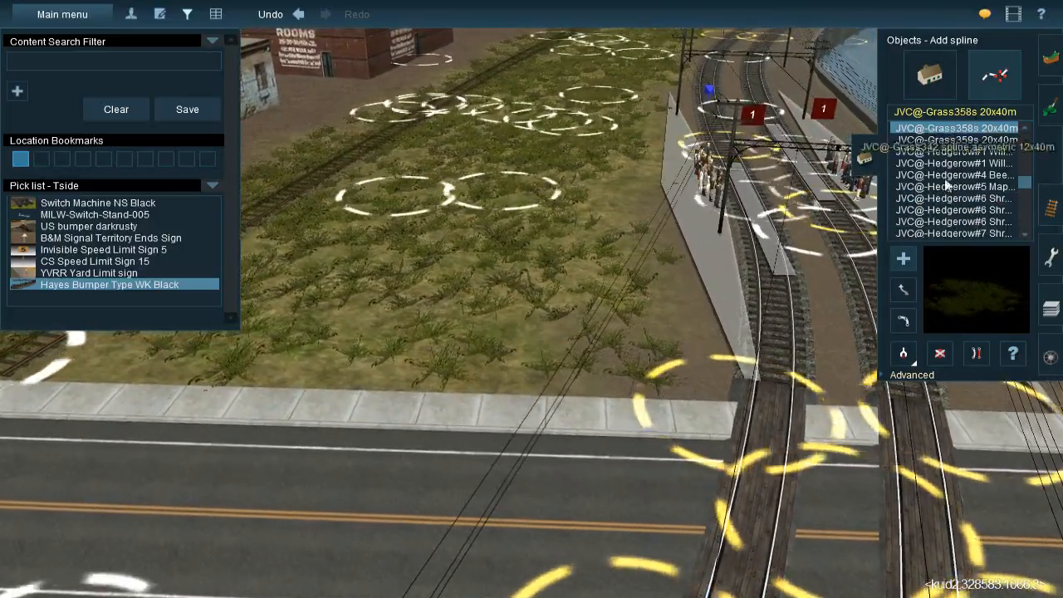
Pick up the road's YARNish sidewalk 5m spline and lay it from the crossing along the grass-side passenger platform
{"action": "left_click", "coordinate": [905, 355]}
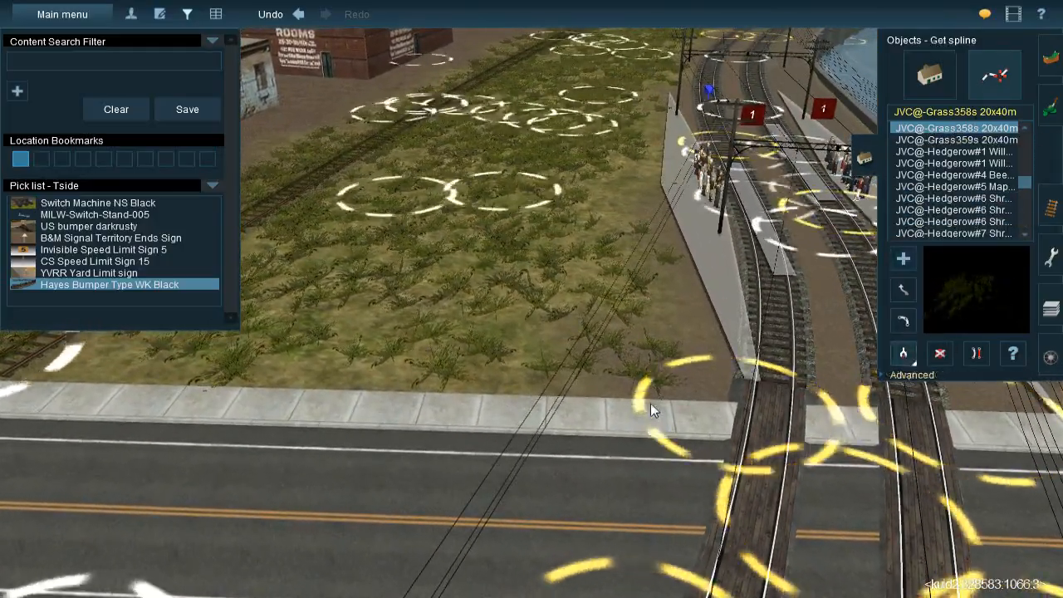
{"action": "left_click", "coordinate": [702, 428]}
{"action": "right_click", "coordinate": [683, 321]}
{"action": "key", "text": "Left"}
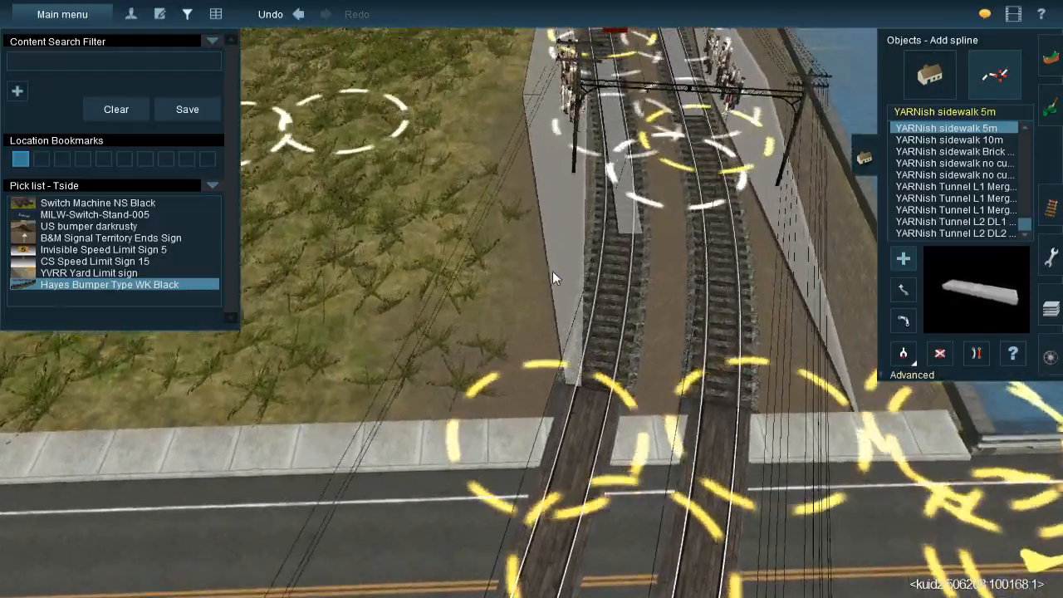
{"action": "right_click", "coordinate": [510, 202]}
{"action": "key", "text": "Right"}
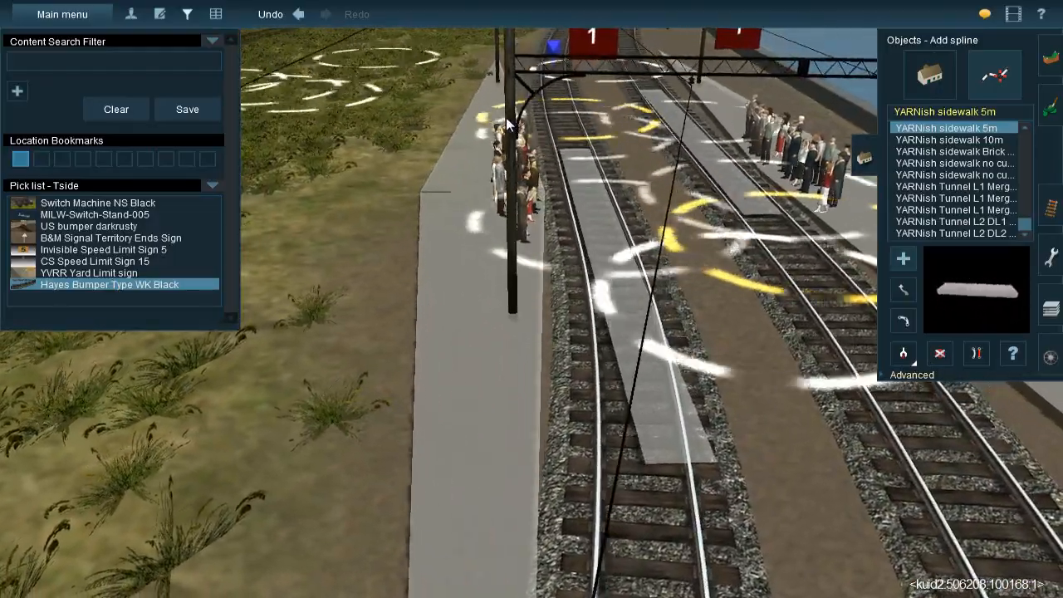
{"action": "left_click_drag", "start_coordinate": [506, 118], "coordinate": [471, 354]}
{"action": "right_click", "coordinate": [489, 407]}
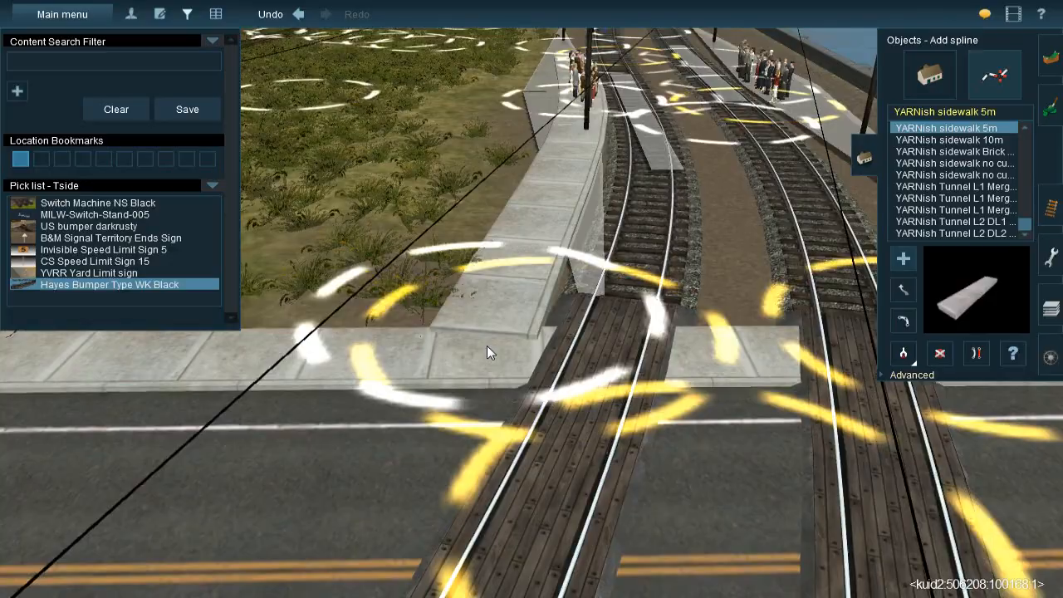
Straighten the new sidewalk spline between the road crossing and the passenger platform
{"action": "left_click", "coordinate": [986, 354]}
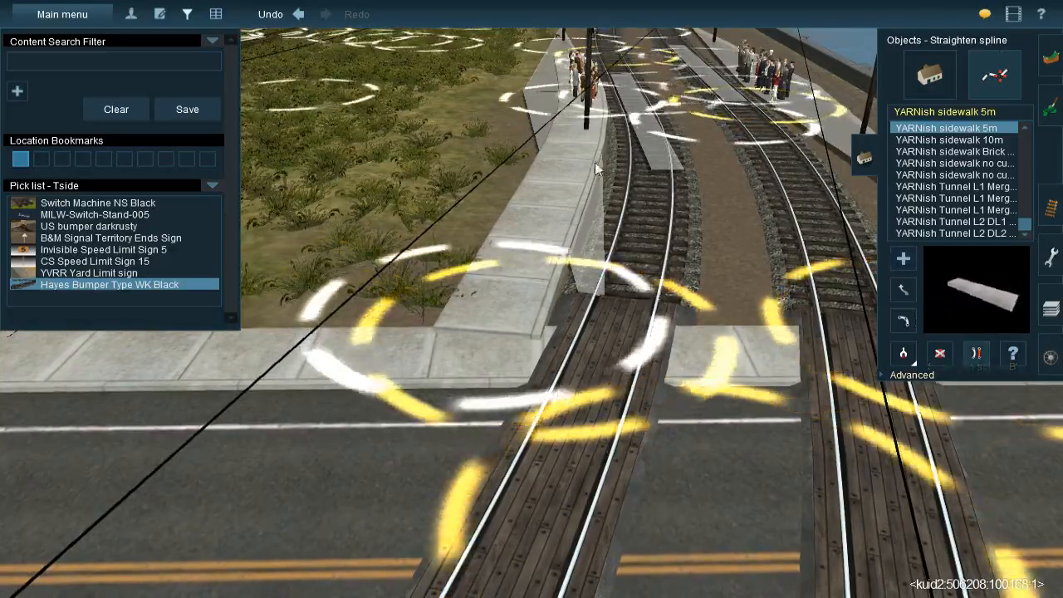
{"action": "right_click", "coordinate": [554, 183]}
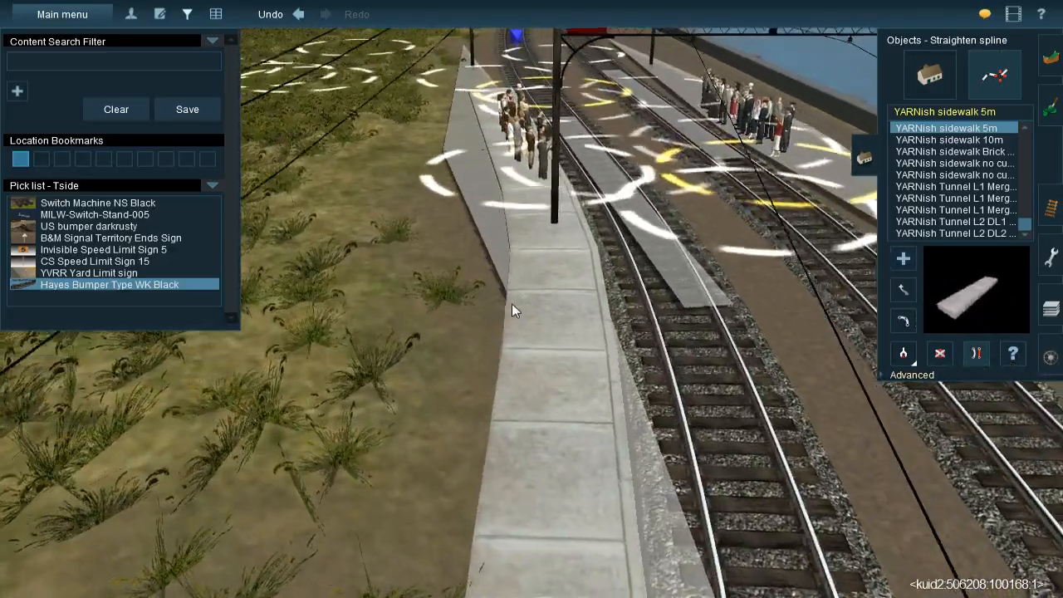
{"action": "key", "text": "Down"}
{"action": "key", "text": "Up"}
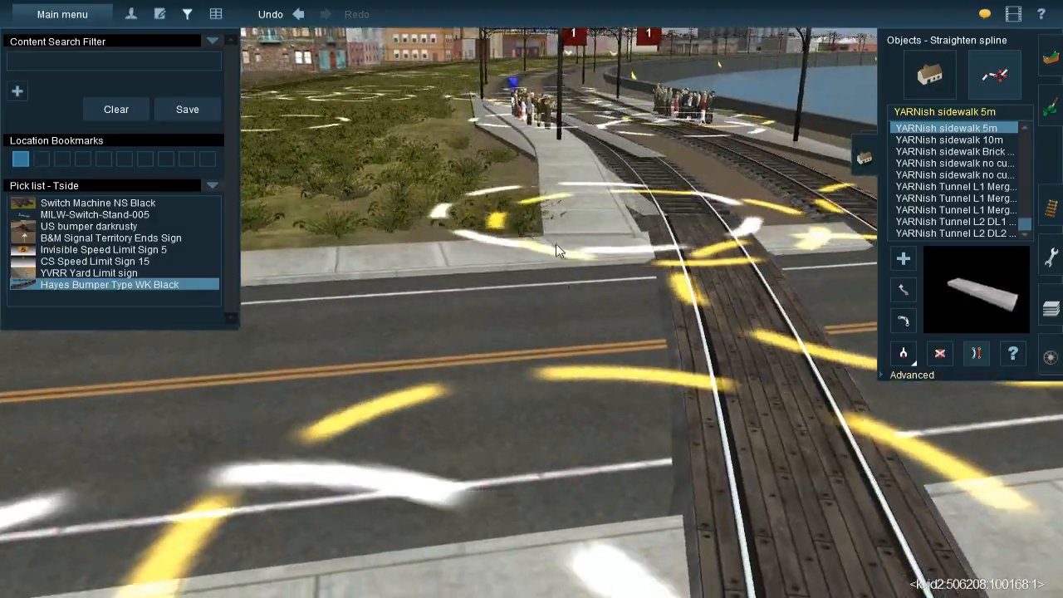
Insert a spline point in the sidewalk near the road crossing
{"action": "scroll", "coordinate": [575, 228], "scroll_direction": "up", "scroll_amount": 3}
{"action": "key", "text": "Right"}
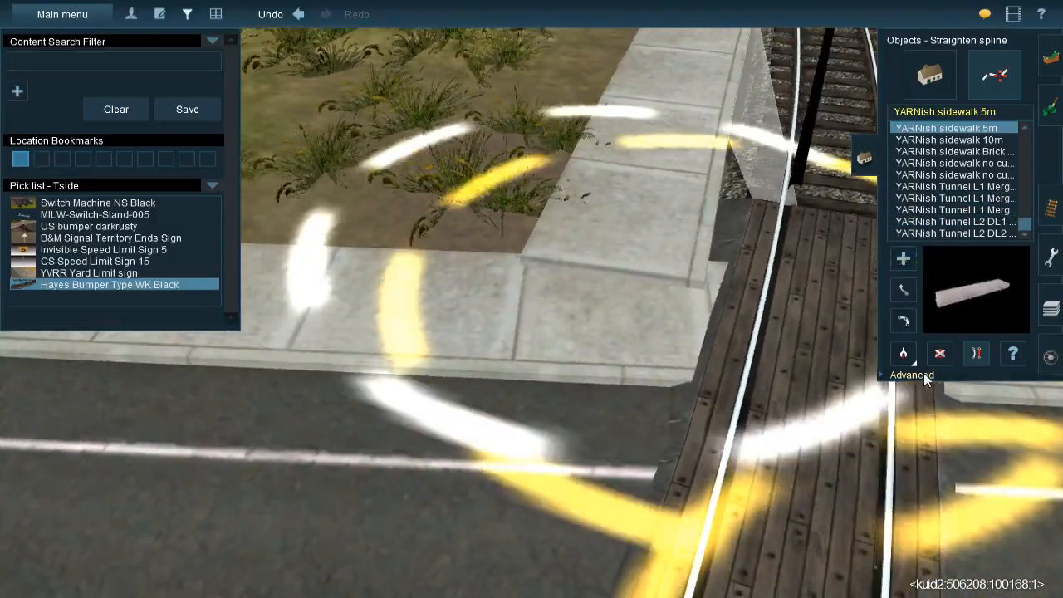
{"action": "left_click", "coordinate": [923, 373]}
{"action": "key", "text": "Down"}
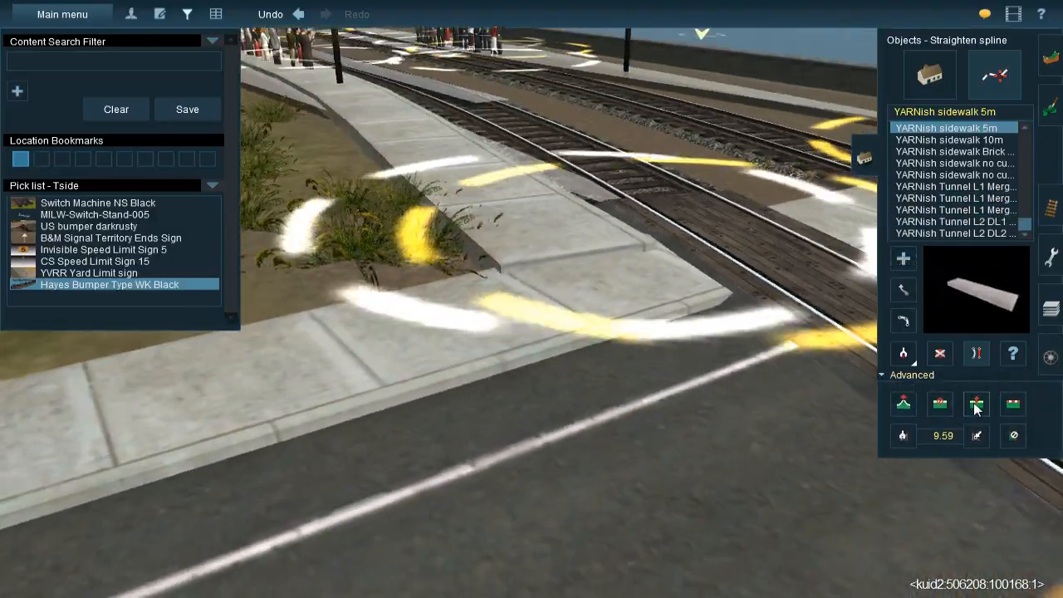
{"action": "left_click", "coordinate": [975, 406]}
{"action": "right_click", "coordinate": [521, 179]}
{"action": "left_click", "coordinate": [608, 280]}
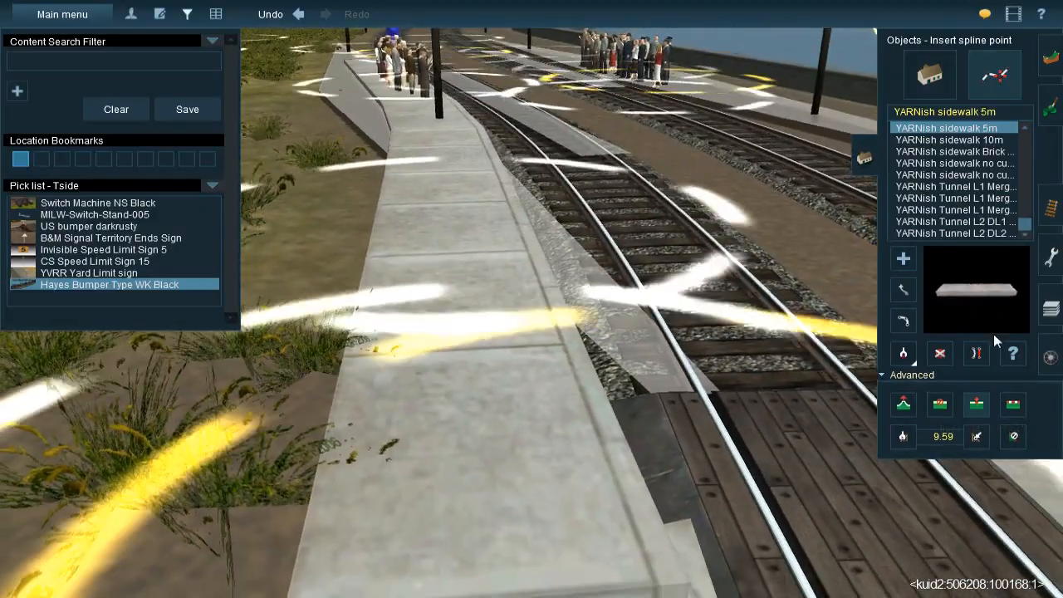
Straighten the sidewalk's segment at the crossing and move its end up against the road sidewalk
{"action": "left_click", "coordinate": [977, 353]}
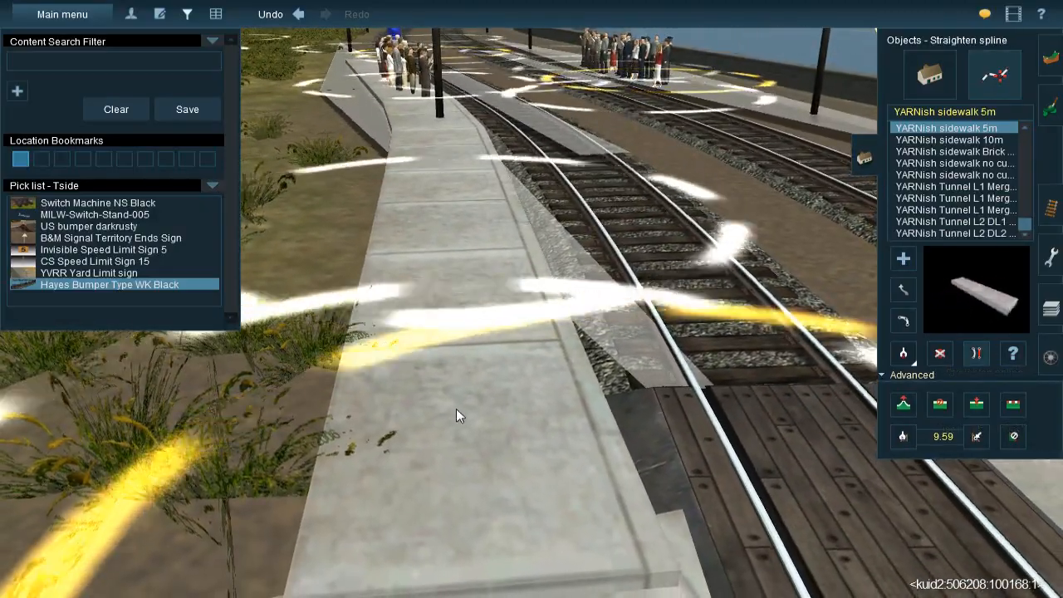
{"action": "right_click", "coordinate": [456, 408]}
{"action": "left_click", "coordinate": [904, 291]}
{"action": "left_click_drag", "start_coordinate": [649, 385], "coordinate": [539, 399]}
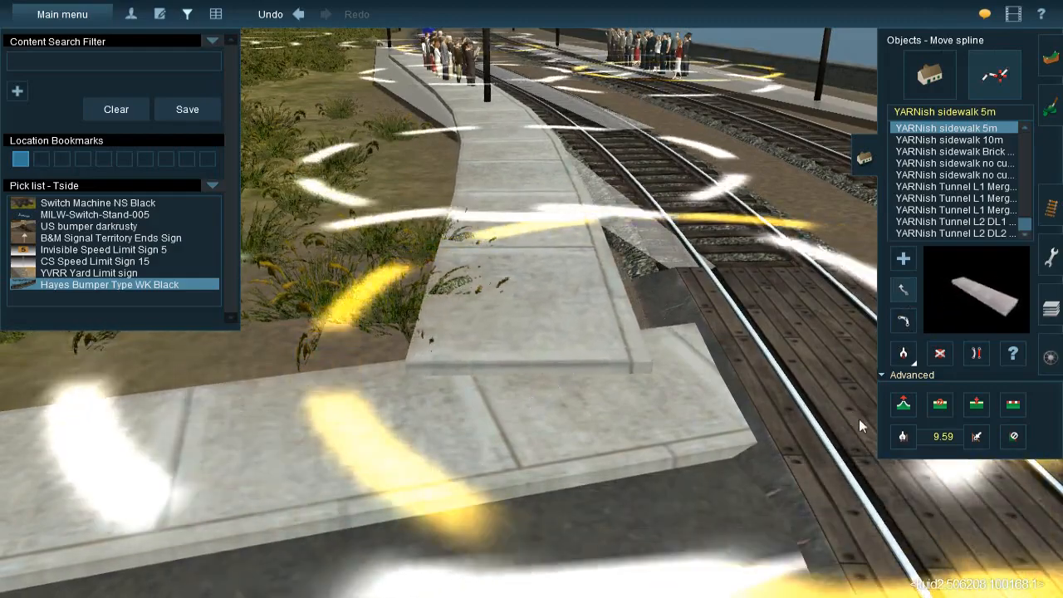
Set the vertex height of the platform sidewalk's road end to about -0.15 m
{"action": "left_click", "coordinate": [904, 404]}
{"action": "left_click_drag", "start_coordinate": [553, 393], "coordinate": [555, 402]}
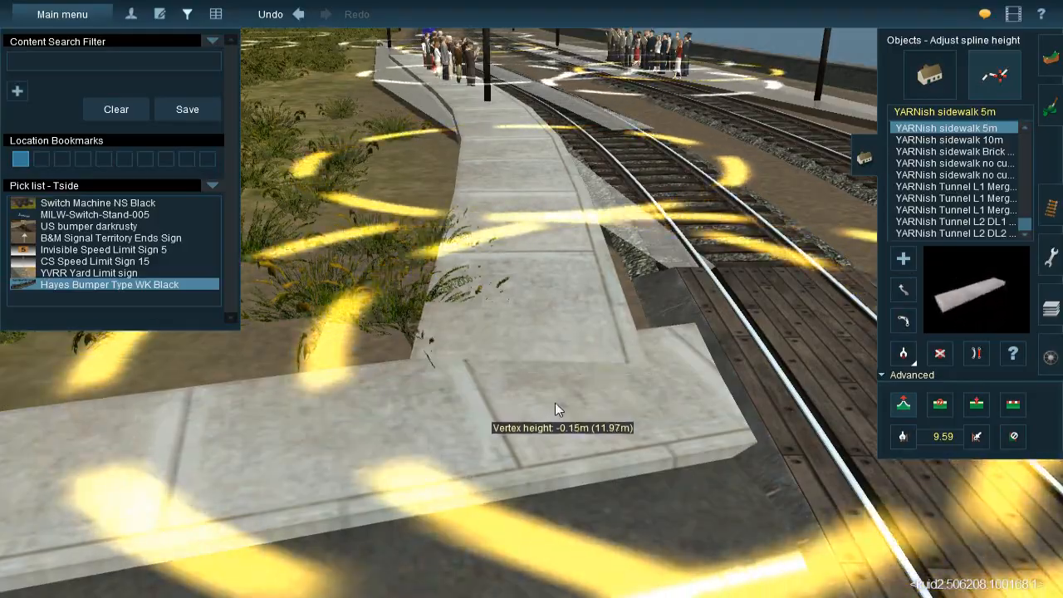
{"action": "right_click_drag", "start_coordinate": [526, 229], "coordinate": [505, 258]}
{"action": "left_click_drag", "start_coordinate": [505, 258], "coordinate": [506, 273]}
{"action": "right_click_drag", "start_coordinate": [496, 295], "coordinate": [554, 270]}
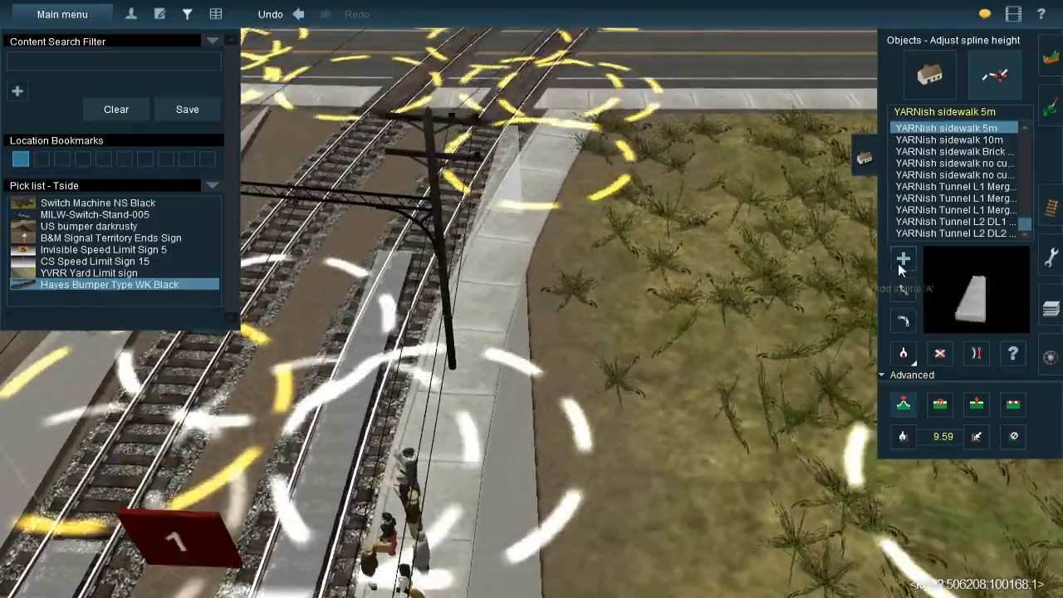
Try to lay a second YARNish sidewalk 5m spline along the grass edge of the platform
{"action": "left_click", "coordinate": [903, 259]}
{"action": "right_click_drag", "start_coordinate": [421, 434], "coordinate": [537, 438]}
{"action": "key", "text": "Down"}
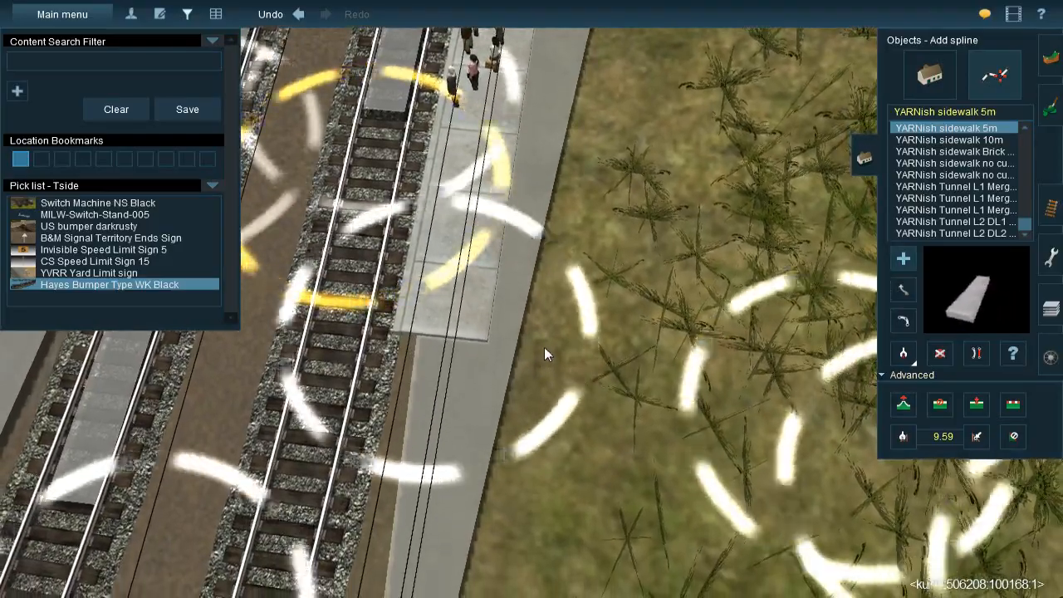
{"action": "left_click", "coordinate": [544, 341]}
{"action": "key", "text": "Up"}
{"action": "left_click_drag", "start_coordinate": [554, 297], "coordinate": [590, 218]}
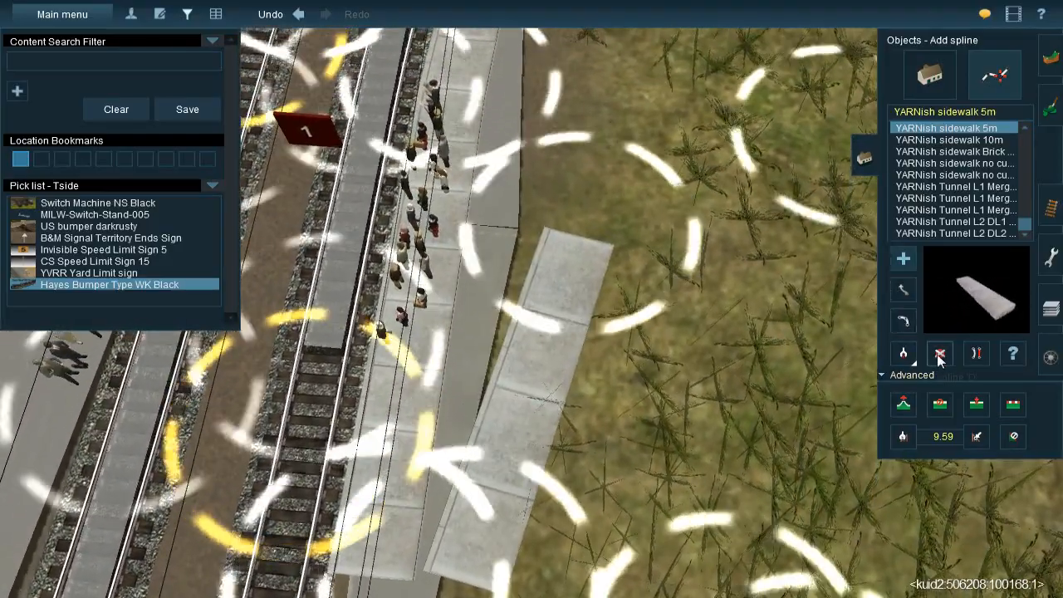
{"action": "left_click", "coordinate": [939, 355]}
{"action": "left_click", "coordinate": [553, 347]}
Add a second YARNish sidewalk 5m spline on the grass side of the first, starting at the road sidewalk by the crossing
{"action": "key", "text": "Right"}
{"action": "key", "text": "Up"}
{"action": "key", "text": "Right"}
{"action": "right_click_drag", "start_coordinate": [529, 199], "coordinate": [486, 235]}
{"action": "scroll", "coordinate": [489, 234], "scroll_direction": "up", "scroll_amount": 3}
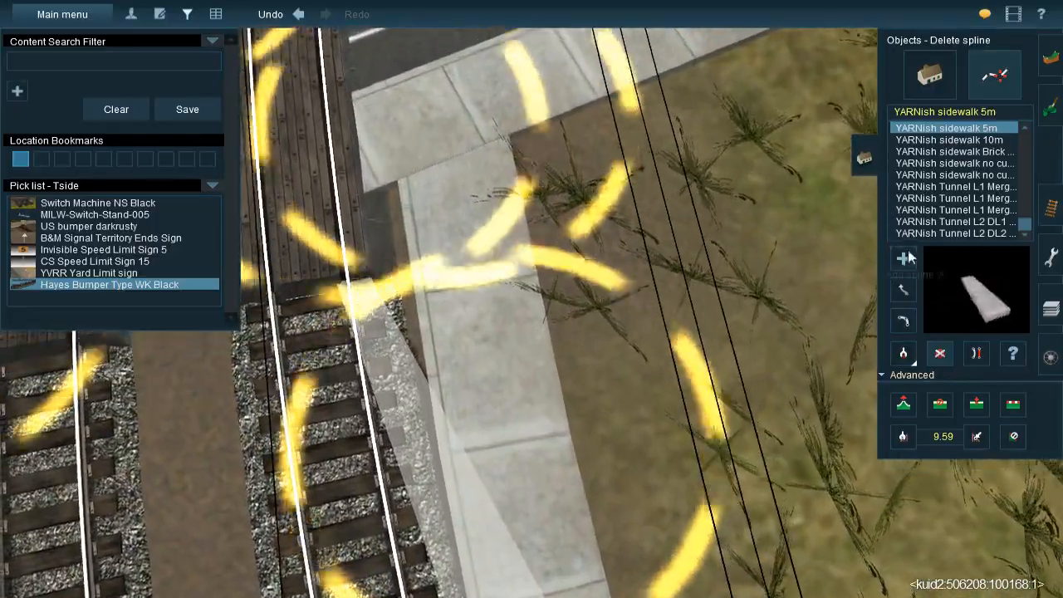
{"action": "left_click", "coordinate": [904, 258]}
{"action": "left_click_drag", "start_coordinate": [612, 331], "coordinate": [636, 437]}
{"action": "key", "text": "Right"}
{"action": "right_click_drag", "start_coordinate": [531, 279], "coordinate": [530, 249]}
{"action": "key", "text": "Right"}
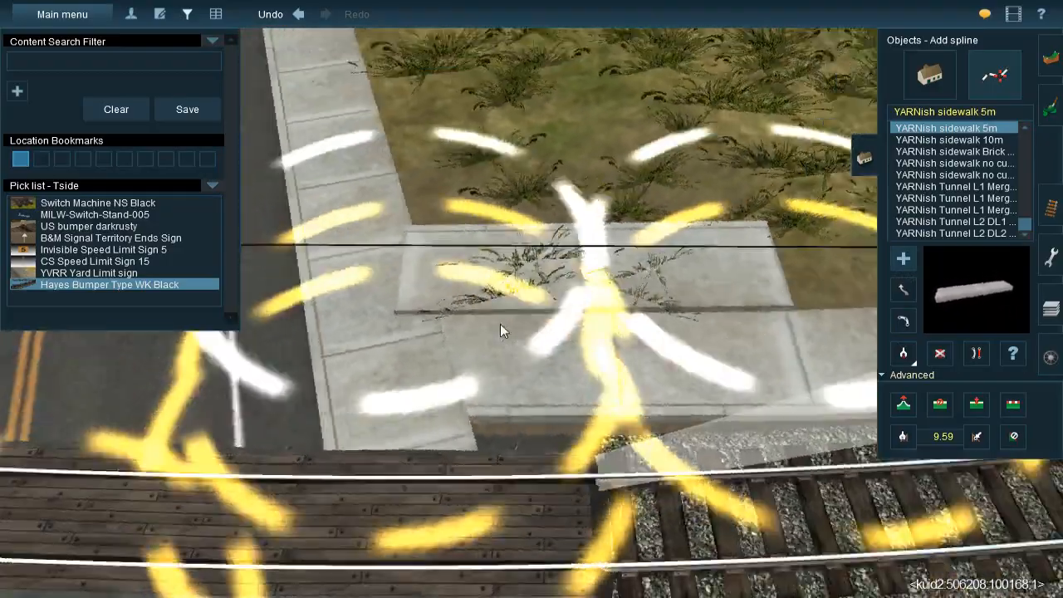
{"action": "scroll", "coordinate": [584, 271], "scroll_direction": "up", "scroll_amount": 3}
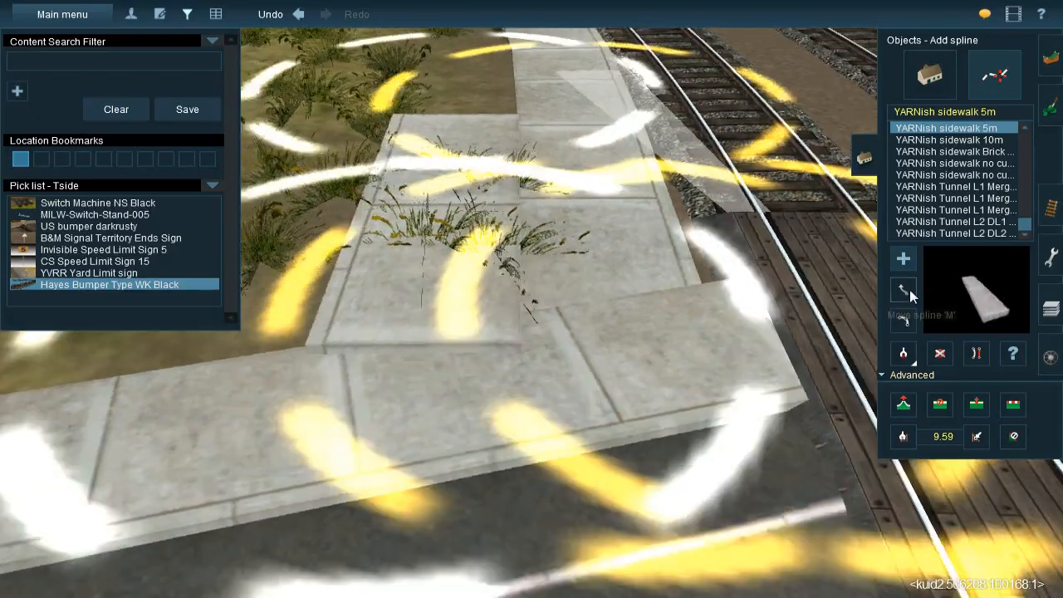
Align the second sidewalk's end with the road sidewalk at the crossing
{"action": "left_click", "coordinate": [904, 289]}
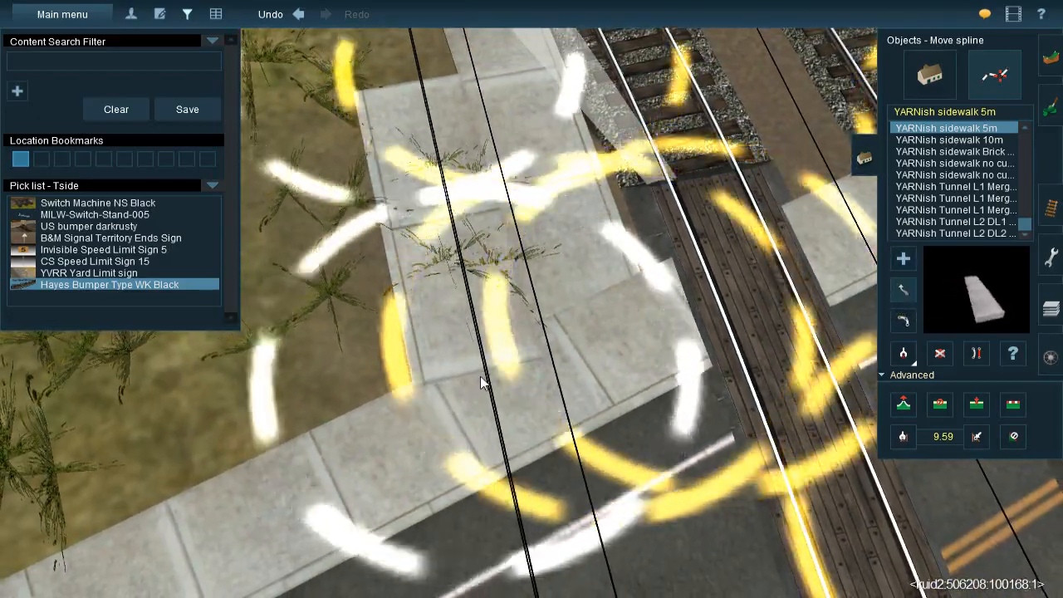
{"action": "right_click", "coordinate": [524, 228]}
{"action": "key", "text": "Down"}
{"action": "key", "text": "Right"}
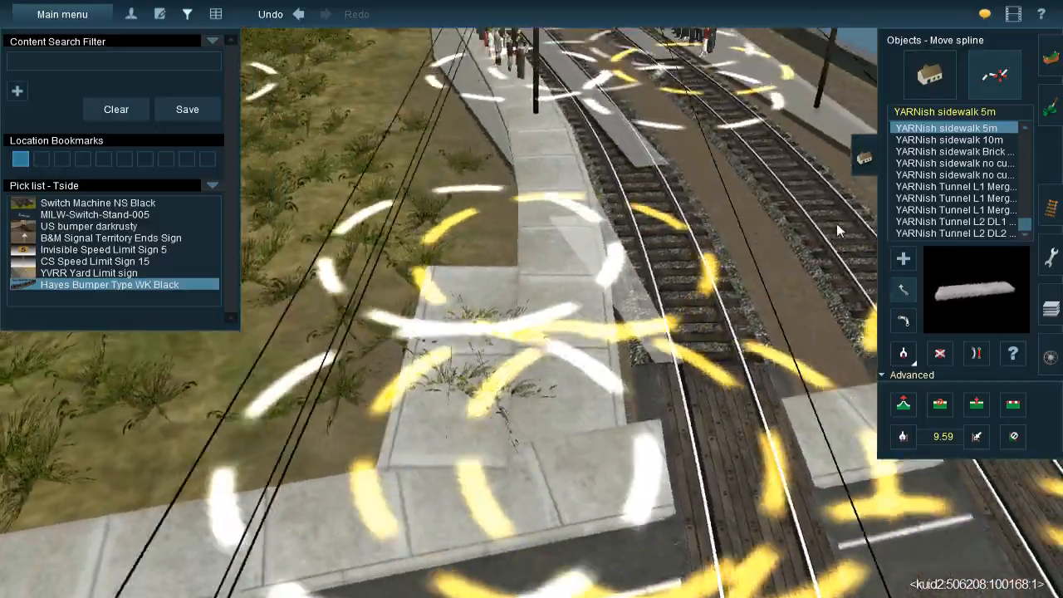
Extend the second YARNish sidewalk 5m row alongside the first, past the waiting passengers to the platform's far end
{"action": "left_click", "coordinate": [904, 259]}
{"action": "left_click_drag", "start_coordinate": [496, 284], "coordinate": [571, 165]}
{"action": "right_click", "coordinate": [570, 165]}
{"action": "key", "text": "Up"}
{"action": "key", "text": "Left"}
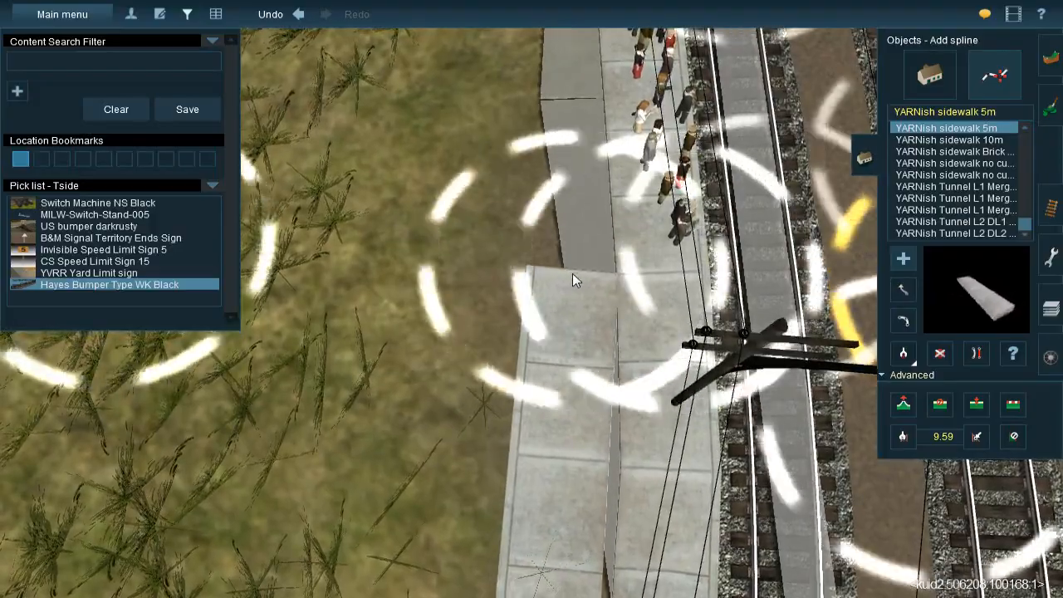
{"action": "left_click_drag", "start_coordinate": [572, 273], "coordinate": [529, 282]}
{"action": "key", "text": "w"}
{"action": "key", "text": "Up"}
{"action": "key", "text": "w"}
{"action": "key", "text": "Left"}
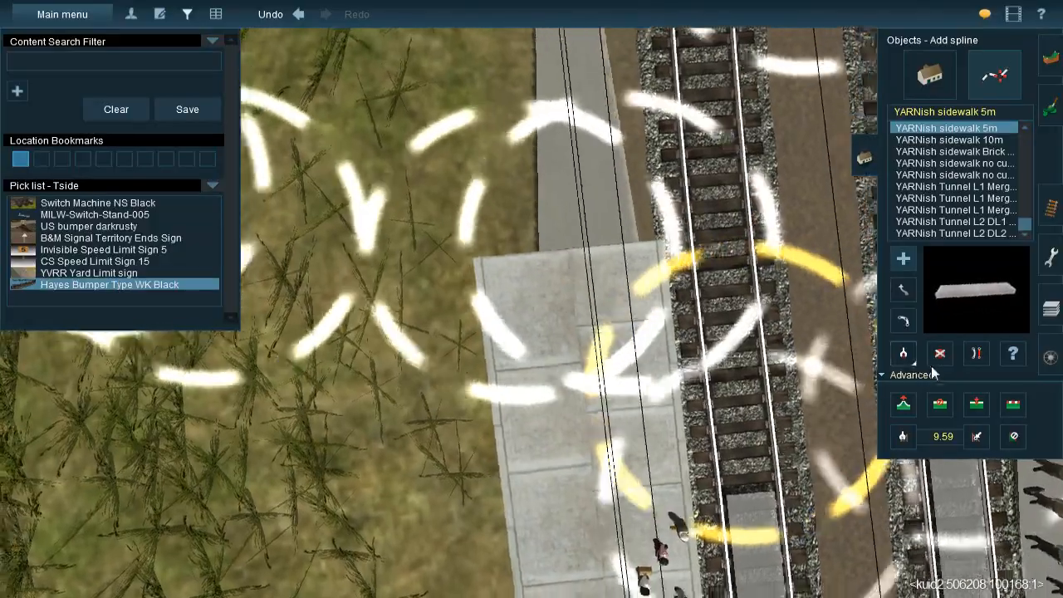
Straighten the second sidewalk row along the grass edge of the platform
{"action": "key", "text": "Down"}
{"action": "left_click", "coordinate": [976, 358]}
{"action": "right_click", "coordinate": [700, 210]}
{"action": "key", "text": "Left"}
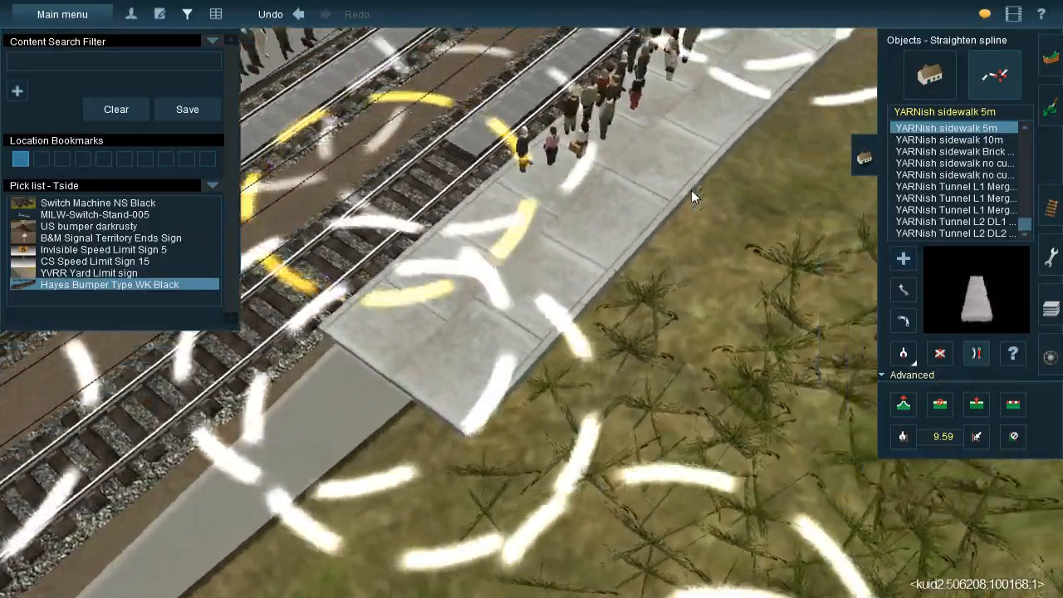
{"action": "key", "text": "Down"}
{"action": "right_click", "coordinate": [615, 207]}
{"action": "key", "text": "Up"}
{"action": "scroll", "coordinate": [551, 308], "scroll_direction": "down", "scroll_amount": 5}
{"action": "key", "text": "Left"}
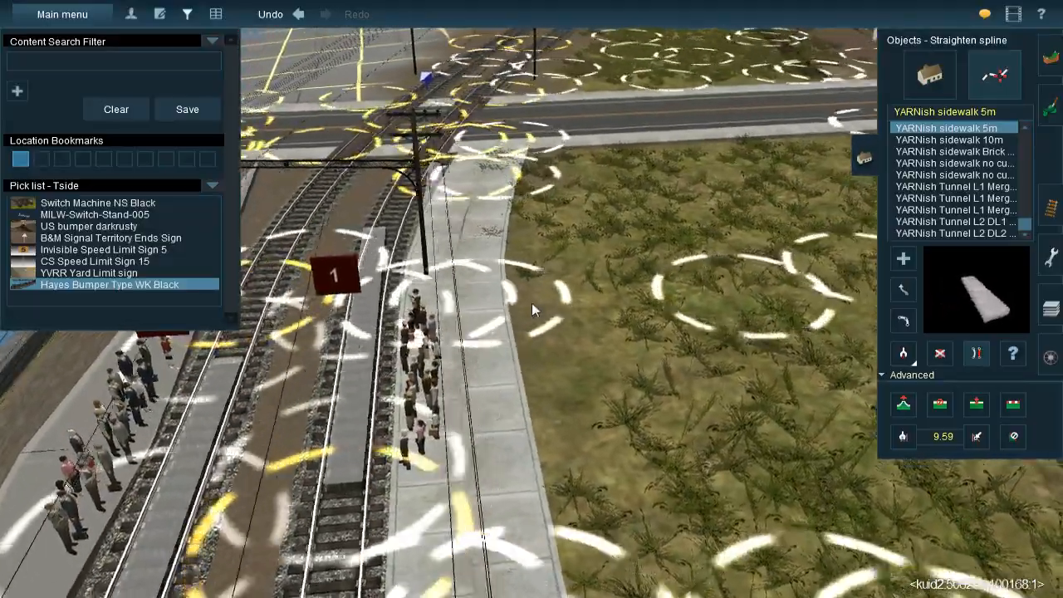
{"action": "key", "text": "Left"}
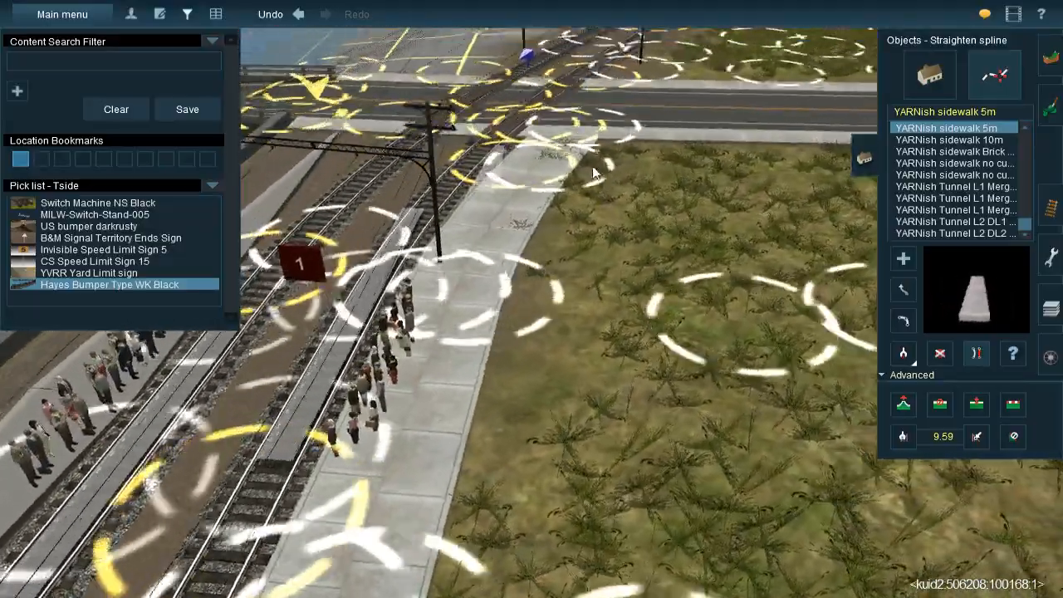
{"action": "key", "text": "Up"}
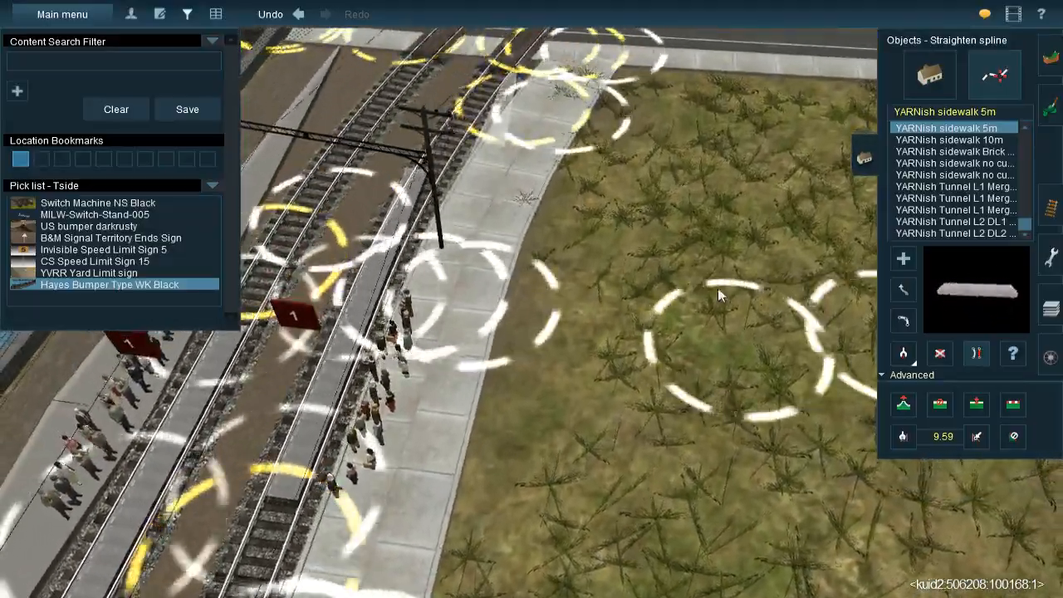
Adjust the height of the sidewalk splines beneath the waiting passengers to form a level platform surface
{"action": "key", "text": "Down"}
{"action": "left_click", "coordinate": [902, 407]}
{"action": "key", "text": "Down"}
{"action": "left_click", "coordinate": [439, 307]}
{"action": "key", "text": "Left"}
{"action": "key", "text": "Down"}
{"action": "key", "text": "Up"}
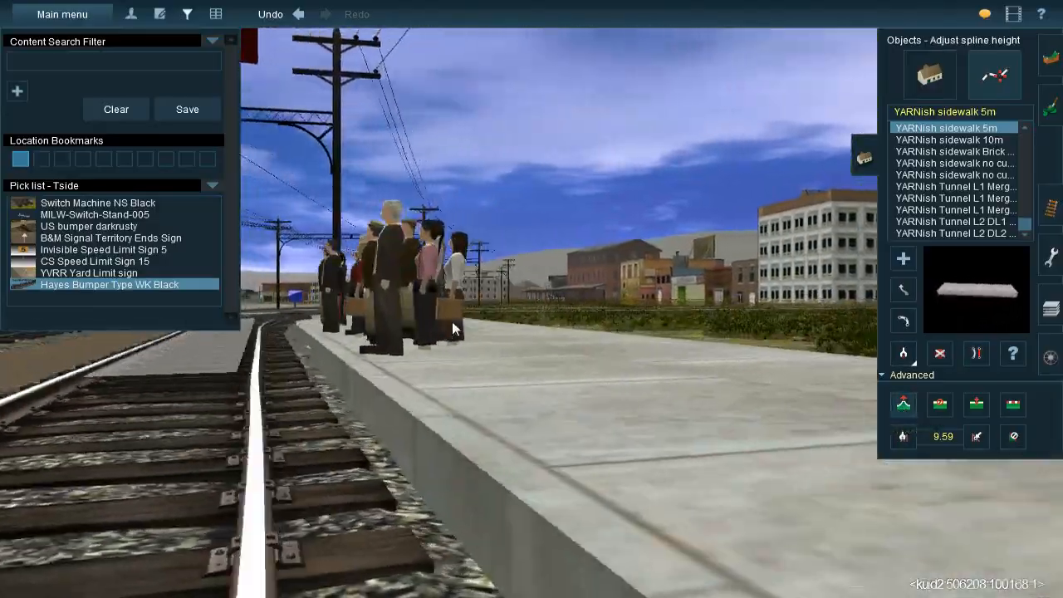
{"action": "key", "text": "Left"}
{"action": "right_click_drag", "start_coordinate": [460, 346], "coordinate": [321, 364]}
{"action": "left_click_drag", "start_coordinate": [321, 364], "coordinate": [327, 375]}
Adjust the spline heights of both sidewalk rows between the platform and the road crossing
{"action": "right_click_drag", "start_coordinate": [525, 239], "coordinate": [402, 260]}
{"action": "key", "text": "Up"}
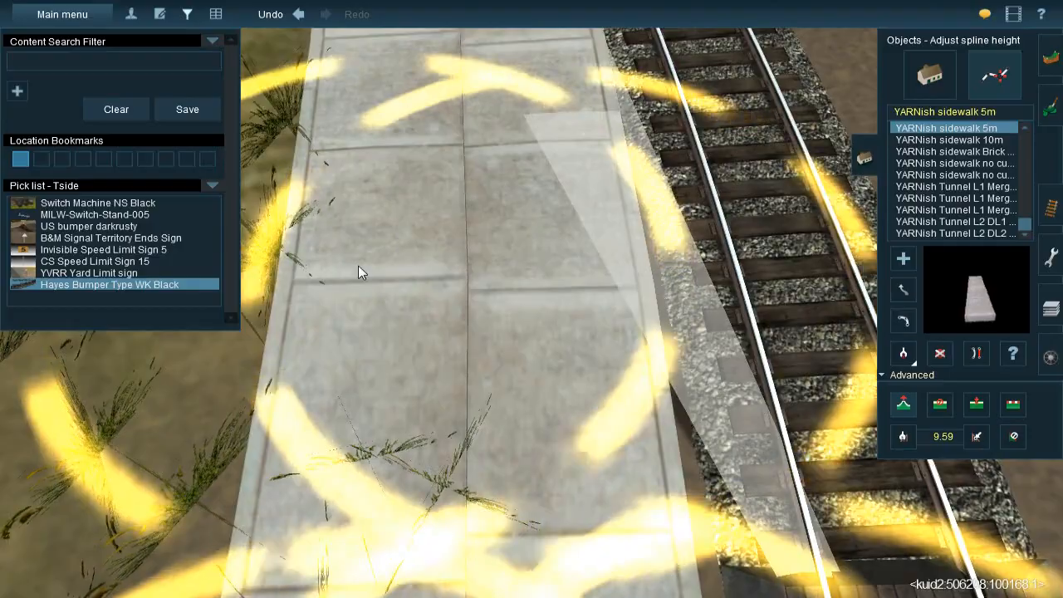
{"action": "right_click_drag", "start_coordinate": [358, 265], "coordinate": [520, 245]}
{"action": "left_click_drag", "start_coordinate": [520, 246], "coordinate": [521, 253]}
{"action": "right_click_drag", "start_coordinate": [521, 253], "coordinate": [594, 253]}
{"action": "scroll", "coordinate": [490, 295], "scroll_direction": "down", "scroll_amount": 6}
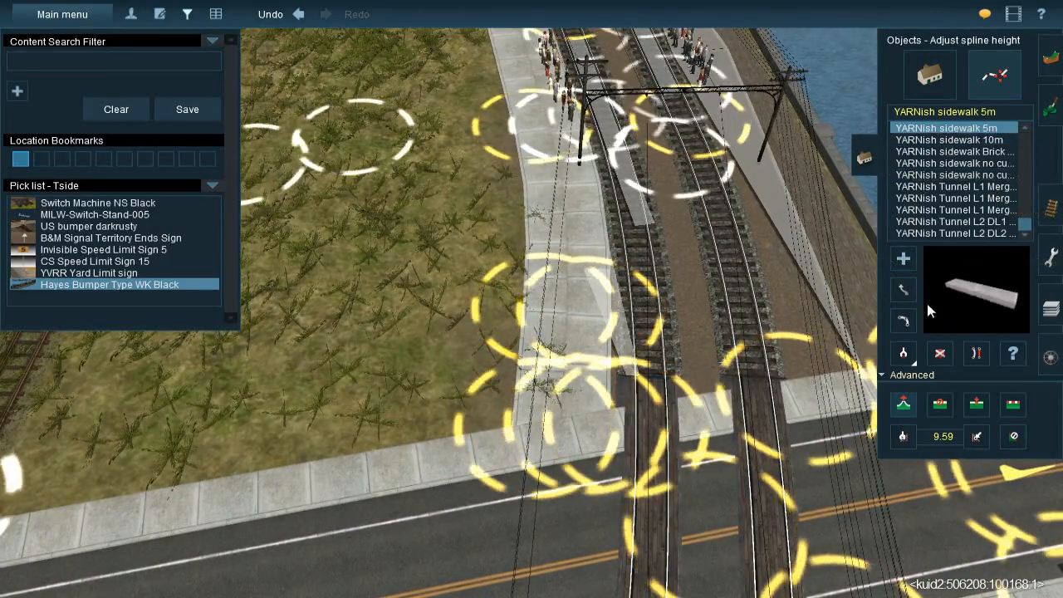
Try to shift the end point of the sidewalk splines at the road crossing
{"action": "left_click", "coordinate": [904, 292]}
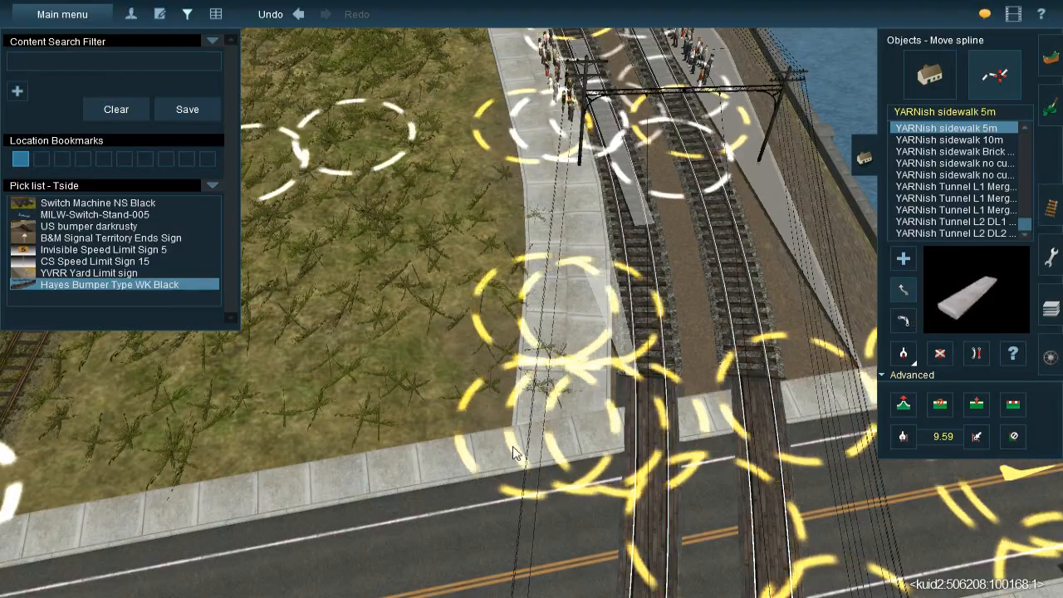
{"action": "scroll", "coordinate": [494, 342], "scroll_direction": "down", "scroll_amount": 3}
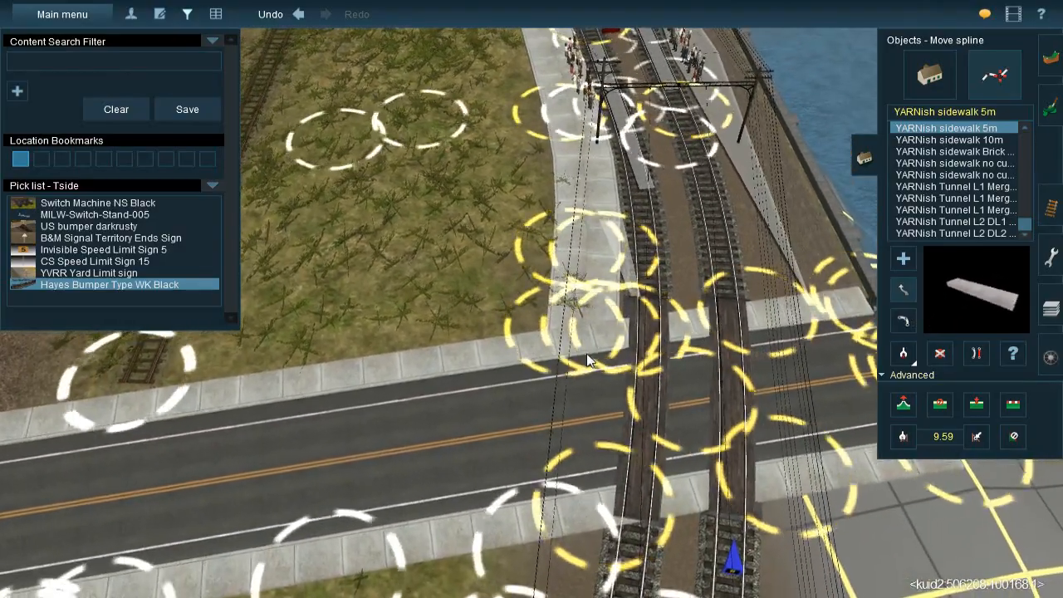
{"action": "left_click_drag", "start_coordinate": [627, 334], "coordinate": [635, 353]}
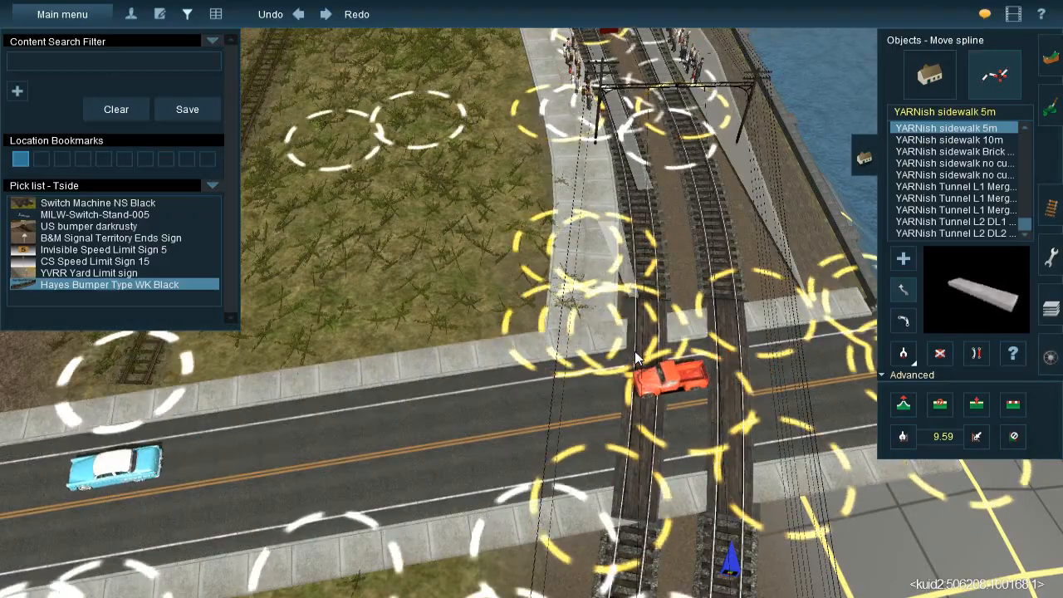
Delete the stray spline beside the sidewalk near the crossing and cover the adjacent ground with a JVC@-Grass358s 20x40m spline
{"action": "right_click", "coordinate": [485, 318]}
{"action": "right_click", "coordinate": [493, 254]}
{"action": "left_click", "coordinate": [938, 354]}
{"action": "left_click", "coordinate": [612, 287]}
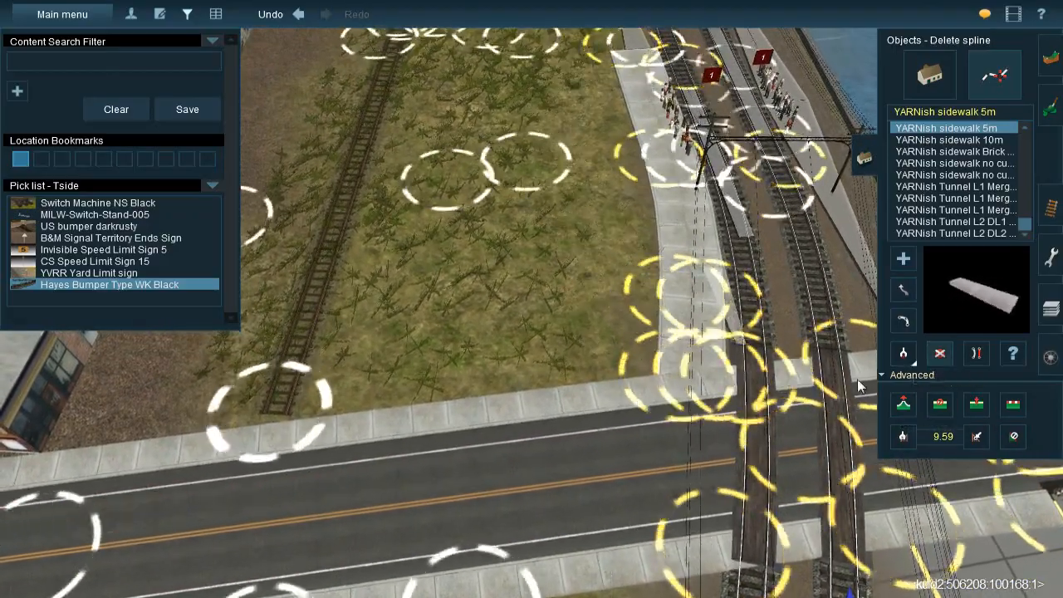
{"action": "left_click", "coordinate": [520, 267]}
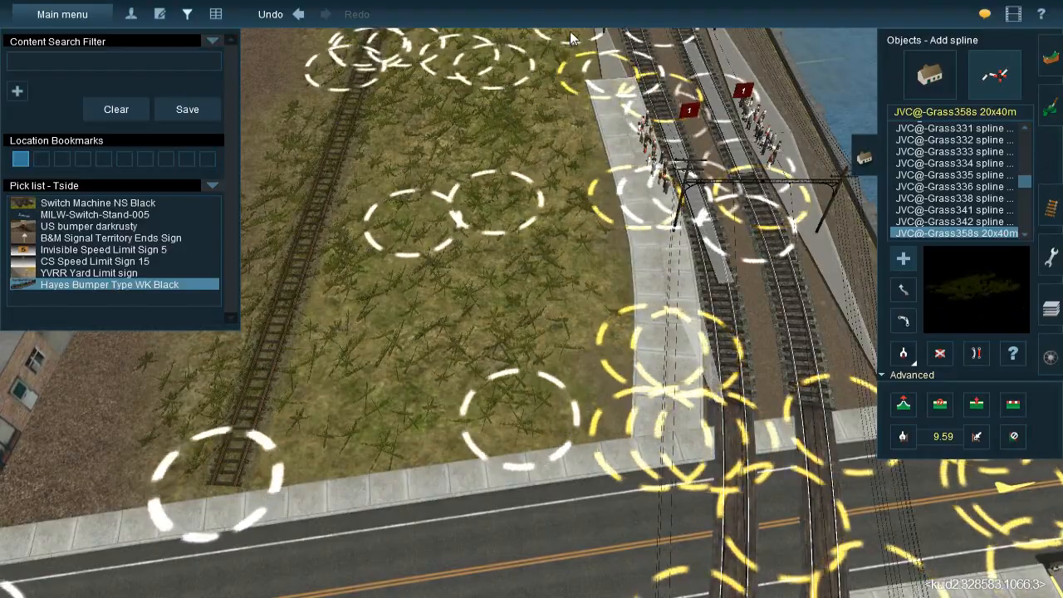
Examine the ground cover and sidewalks on both sides of the road crossing and around the waterside platform
{"action": "right_click", "coordinate": [584, 274]}
{"action": "key", "text": "Down"}
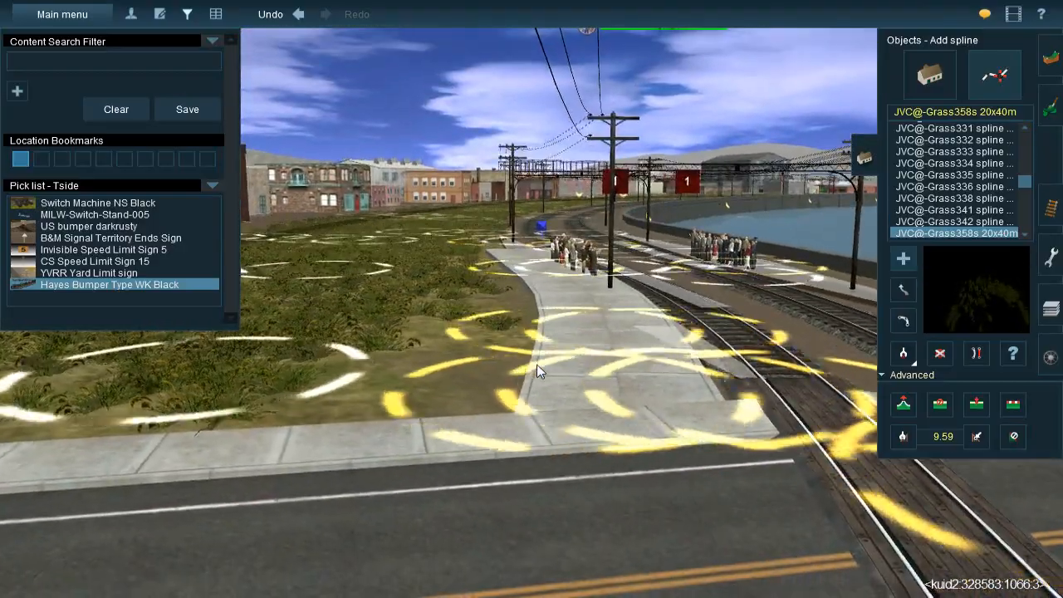
{"action": "key", "text": "Left"}
{"action": "key", "text": "Up"}
{"action": "scroll", "coordinate": [555, 366], "scroll_direction": "down", "scroll_amount": 5}
{"action": "right_click", "coordinate": [553, 327]}
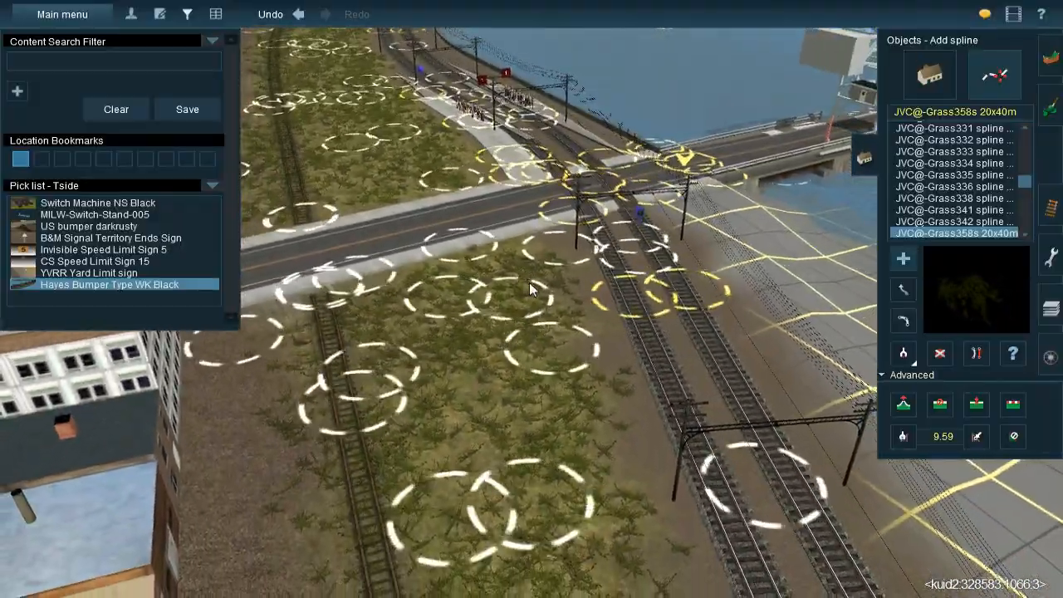
{"action": "right_click", "coordinate": [530, 277]}
{"action": "key", "text": "Left"}
{"action": "right_click", "coordinate": [579, 277]}
{"action": "scroll", "coordinate": [573, 277], "scroll_direction": "up", "scroll_amount": 5}
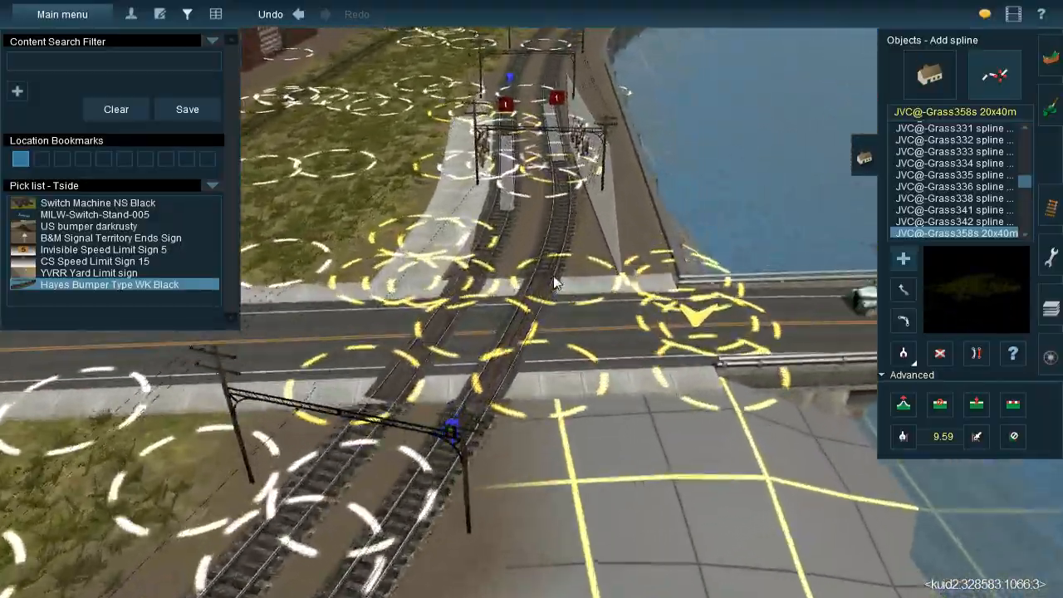
{"action": "key", "text": "Down"}
{"action": "key", "text": "Up"}
{"action": "right_click", "coordinate": [551, 272]}
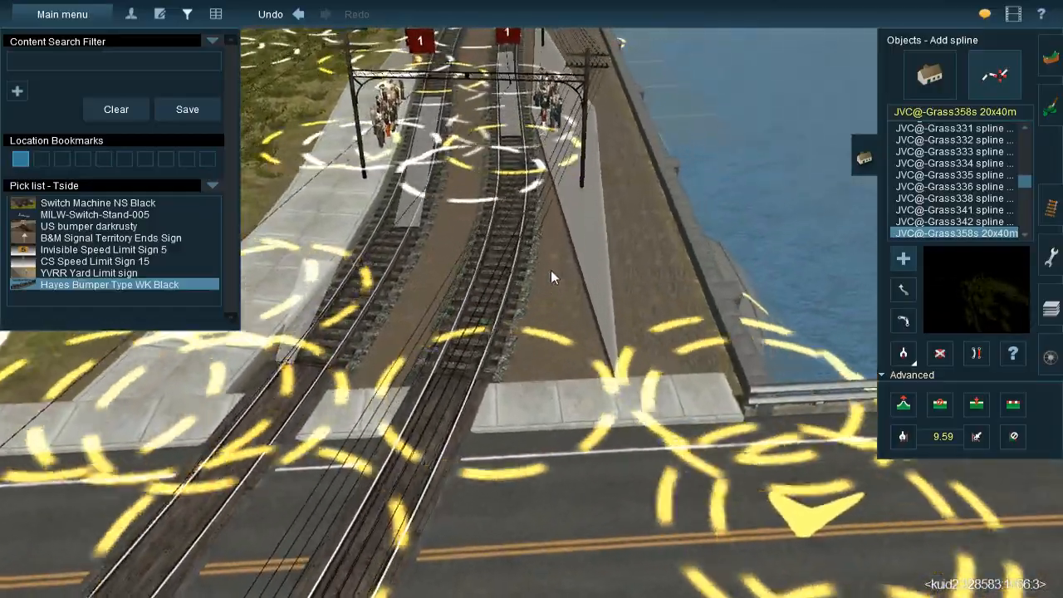
{"action": "right_click", "coordinate": [465, 309]}
{"action": "key", "text": "Left"}
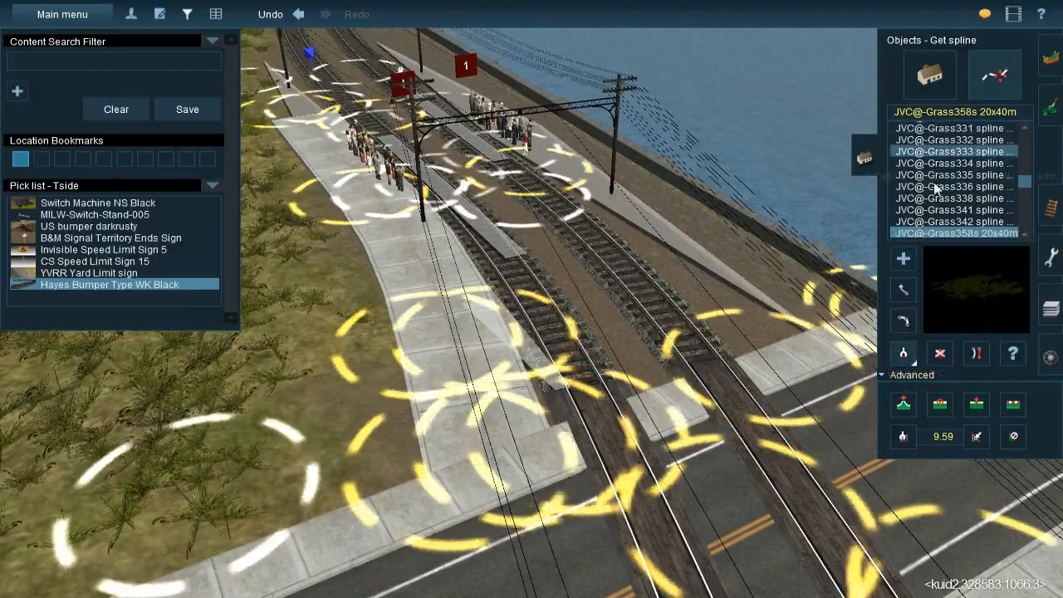
Lay a YARNish sidewalk 5m spline along the waterside track, from beyond the waiting passengers toward the road crossing
{"action": "left_click", "coordinate": [444, 371]}
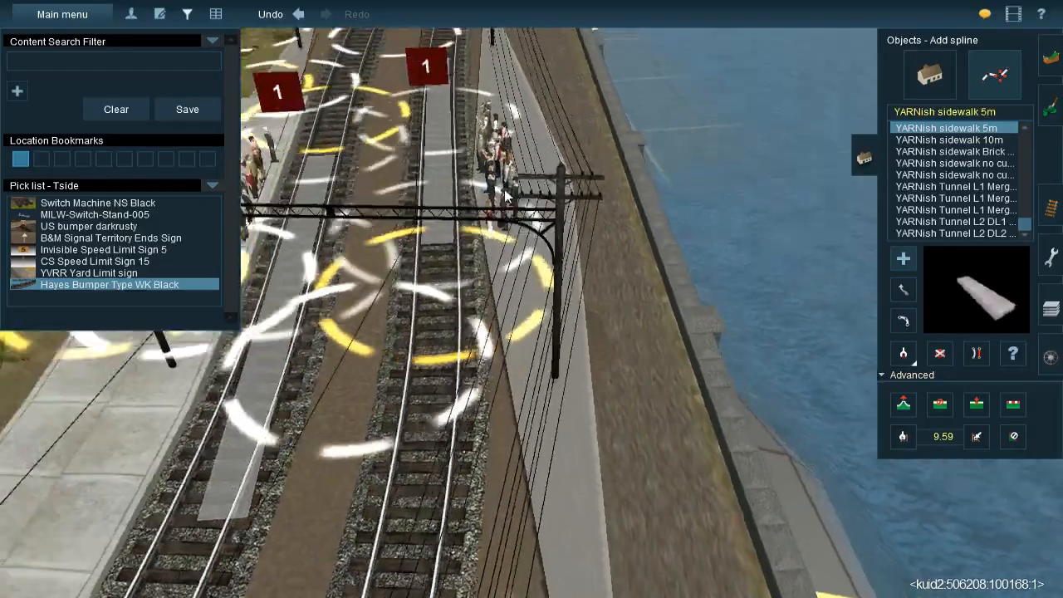
{"action": "right_click_drag", "start_coordinate": [507, 195], "coordinate": [534, 260]}
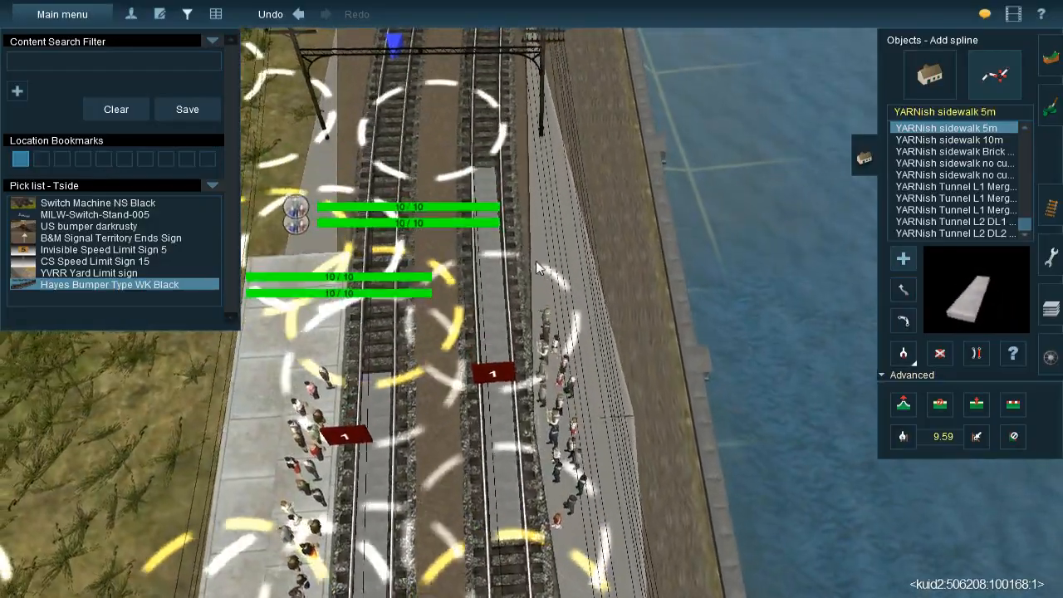
{"action": "right_click", "coordinate": [570, 415]}
{"action": "right_click", "coordinate": [558, 435]}
{"action": "right_click", "coordinate": [564, 526]}
{"action": "left_click_drag", "start_coordinate": [557, 500], "coordinate": [534, 441]}
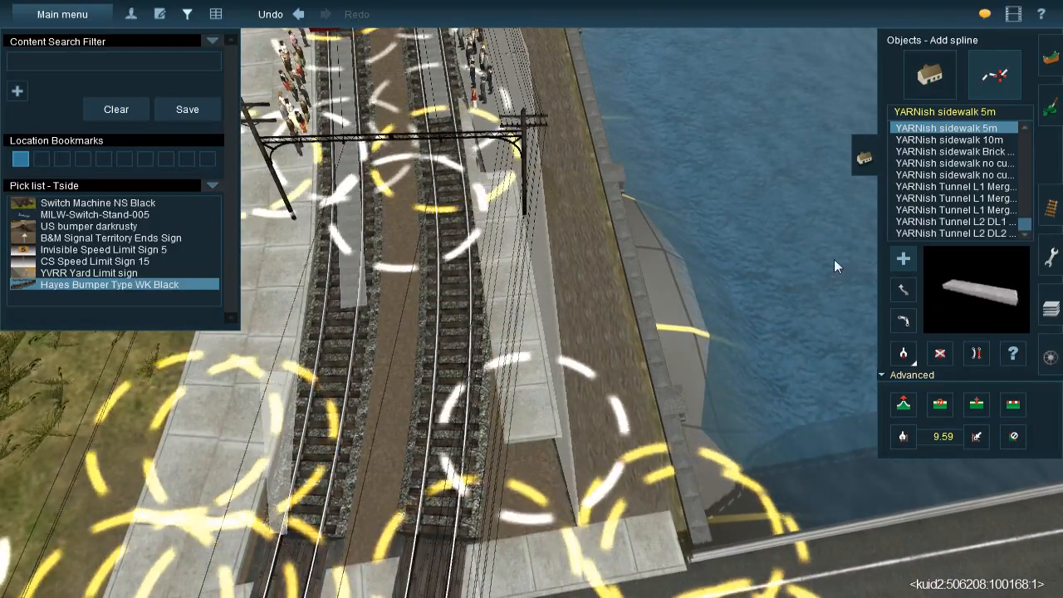
Reposition both ends of the waterside sidewalk so it runs beside the track from beyond the passengers to the road's edge
{"action": "left_click_drag", "start_coordinate": [543, 426], "coordinate": [372, 77]}
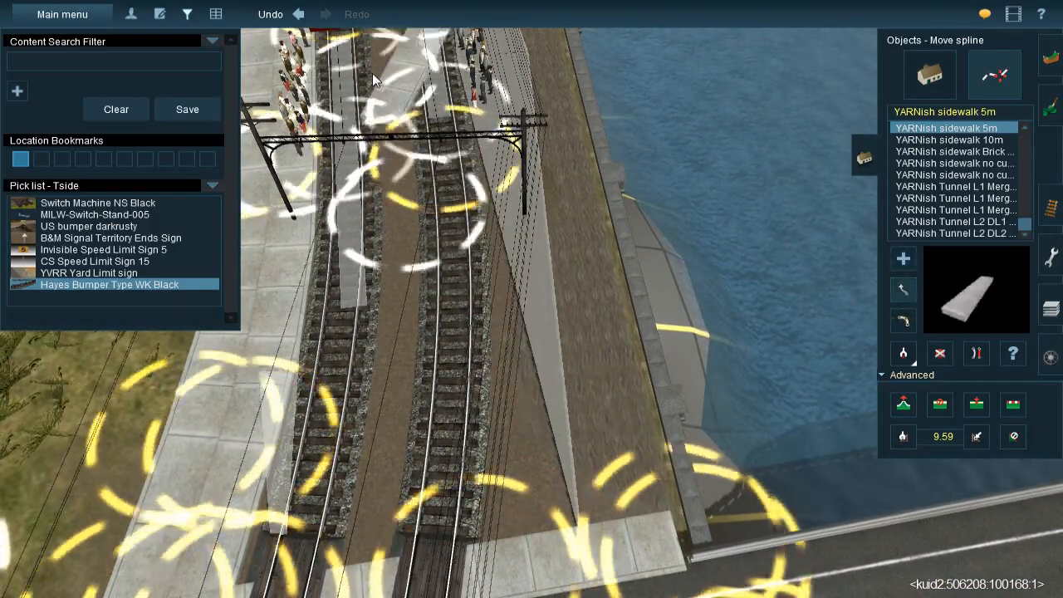
{"action": "right_click", "coordinate": [507, 196]}
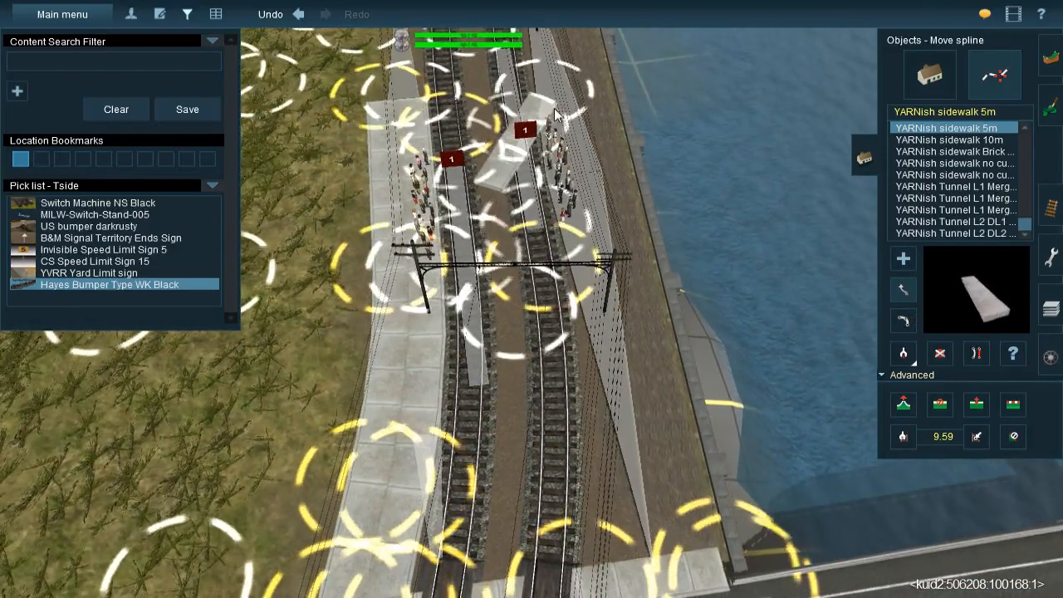
{"action": "left_click_drag", "start_coordinate": [556, 115], "coordinate": [634, 555]}
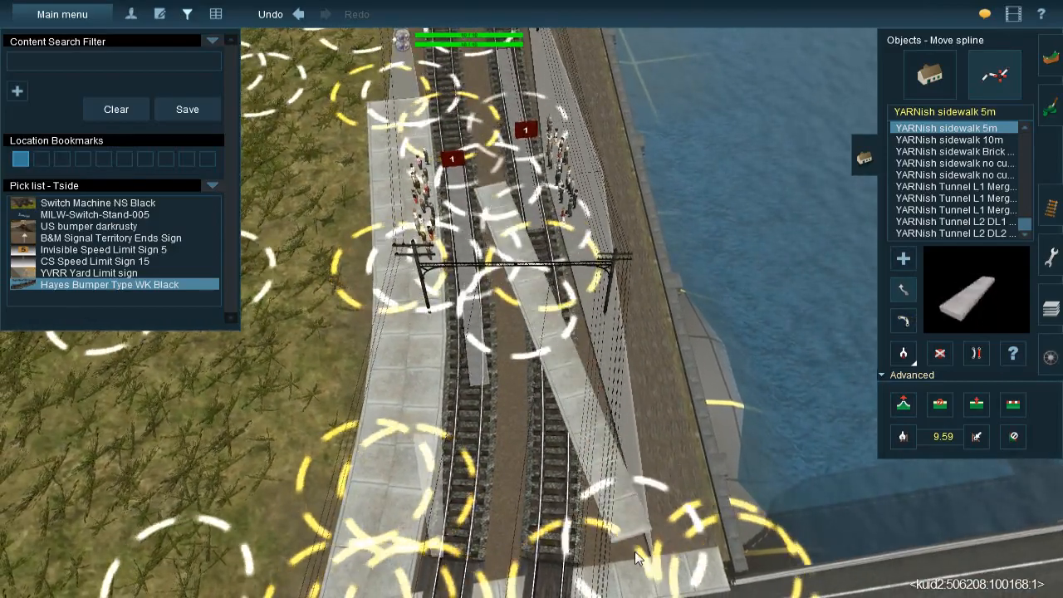
{"action": "left_click_drag", "start_coordinate": [513, 162], "coordinate": [546, 122]}
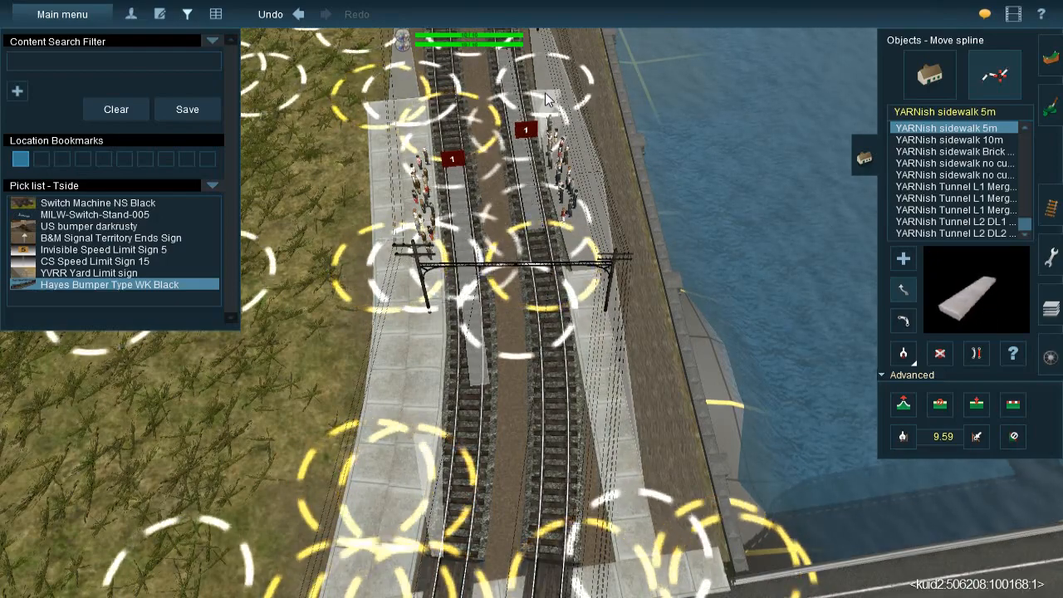
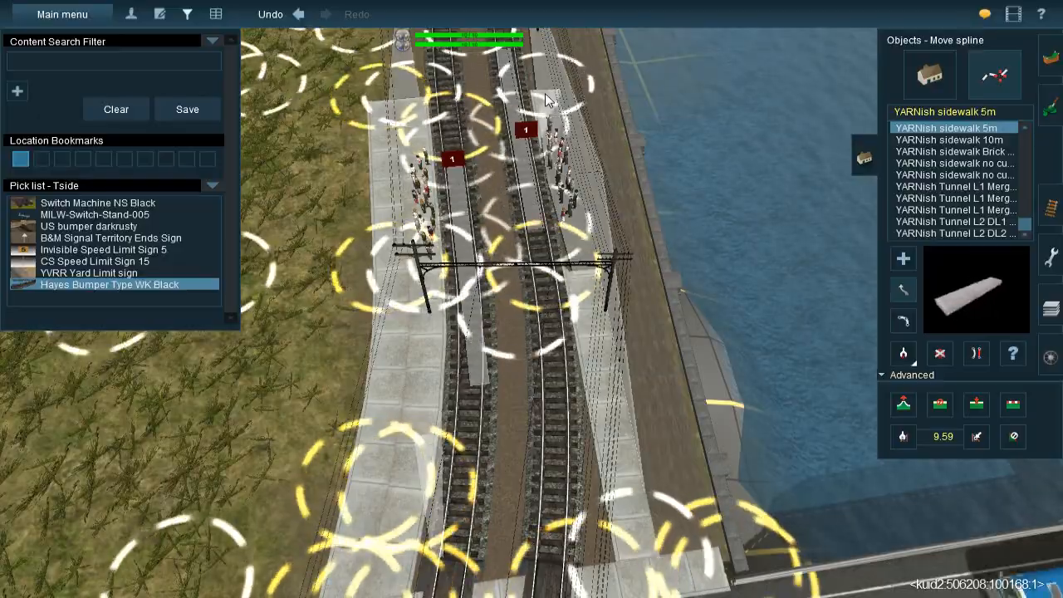
Adjust the height of the waterside sidewalk's far end beyond the passengers so its surface sits above the existing platform
{"action": "right_click", "coordinate": [531, 133]}
{"action": "key", "text": "Left"}
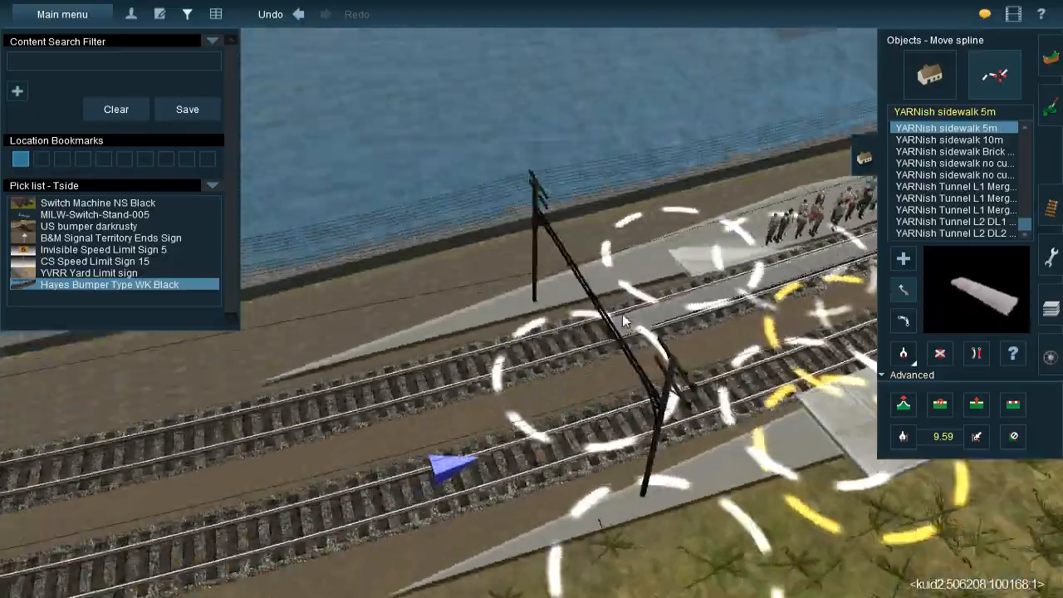
{"action": "key", "text": "Down"}
{"action": "key", "text": "Left"}
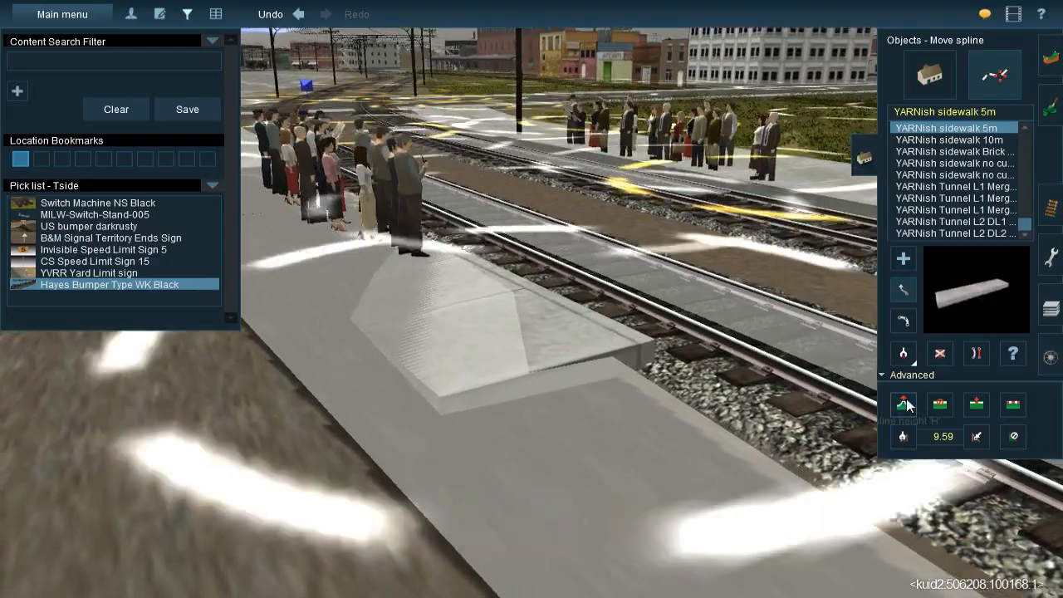
{"action": "left_click", "coordinate": [903, 404]}
{"action": "left_click_drag", "start_coordinate": [615, 380], "coordinate": [577, 382]}
{"action": "key", "text": "Left"}
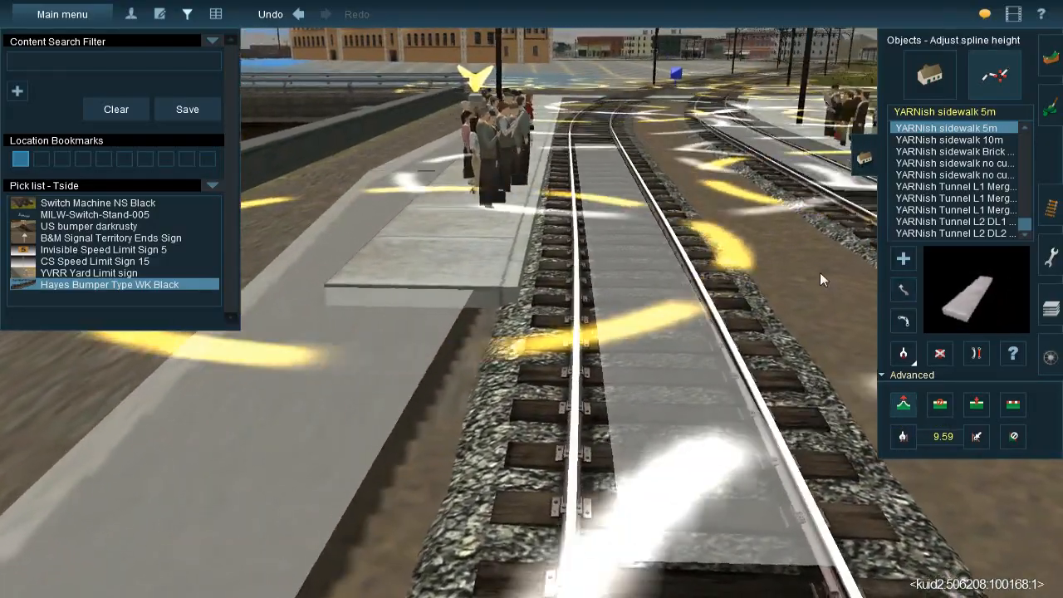
Move the waterside sidewalk's far end beyond the waiting passengers closer to the track
{"action": "left_click", "coordinate": [903, 290]}
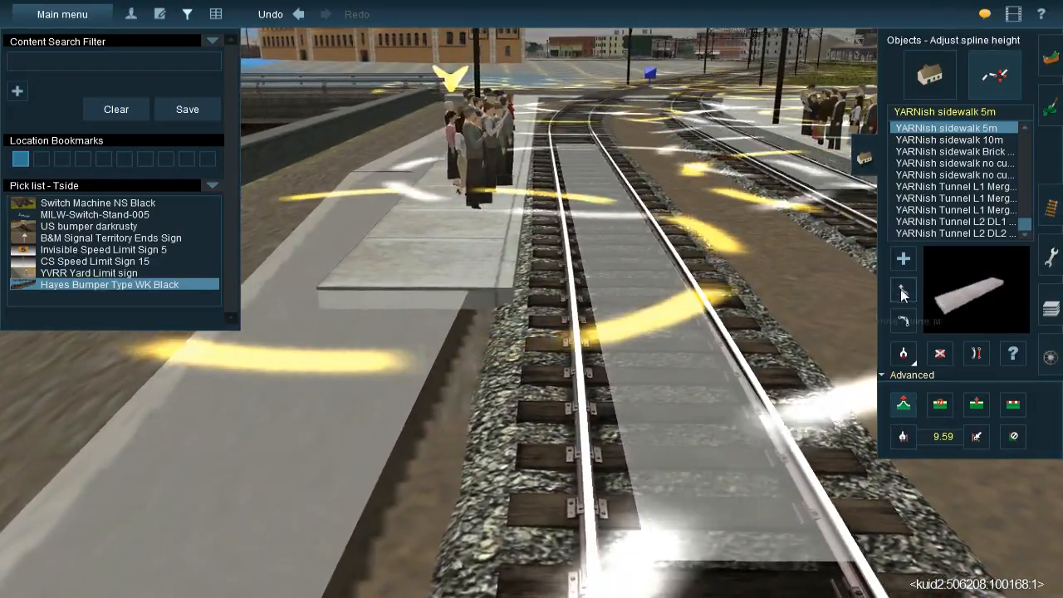
{"action": "left_click_drag", "start_coordinate": [405, 326], "coordinate": [393, 328]}
{"action": "key", "text": "Left"}
{"action": "right_click_drag", "start_coordinate": [485, 238], "coordinate": [571, 285]}
{"action": "key", "text": "Left"}
{"action": "key", "text": "Up"}
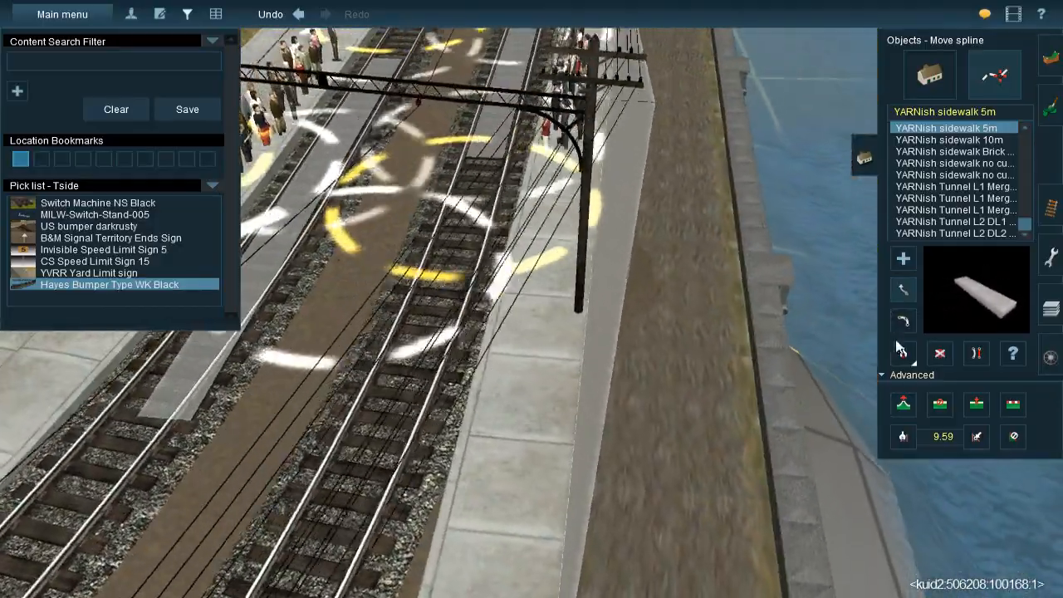
Insert spline points into the waterside sidewalk toward the crossing and shift its road end and nearby point against the track
{"action": "left_click", "coordinate": [980, 407]}
{"action": "key", "text": "Up"}
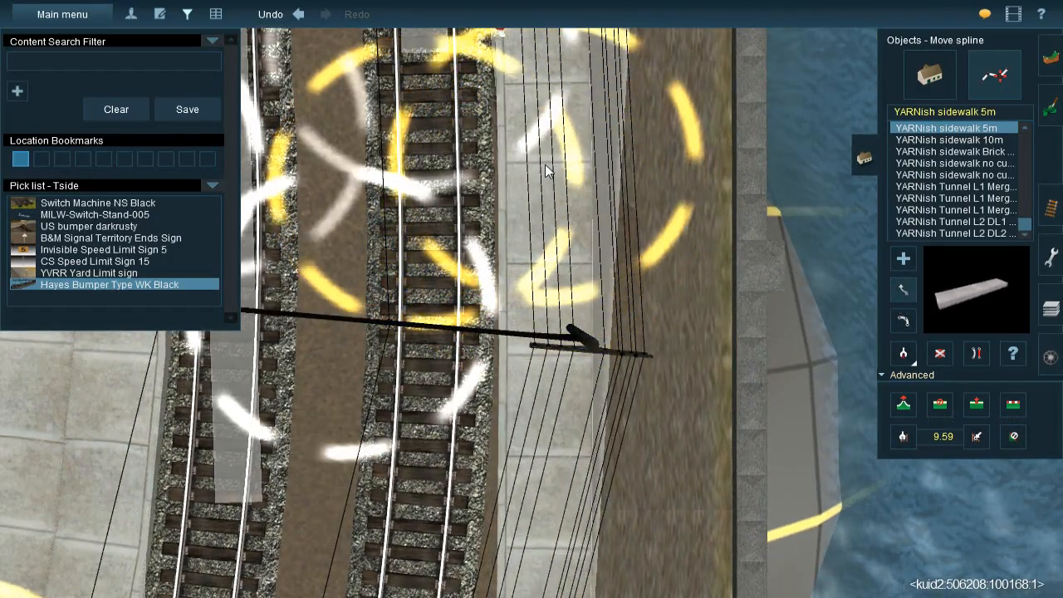
{"action": "key", "text": "Down"}
{"action": "right_click", "coordinate": [536, 469]}
{"action": "scroll", "coordinate": [536, 348], "scroll_direction": "up", "scroll_amount": 5}
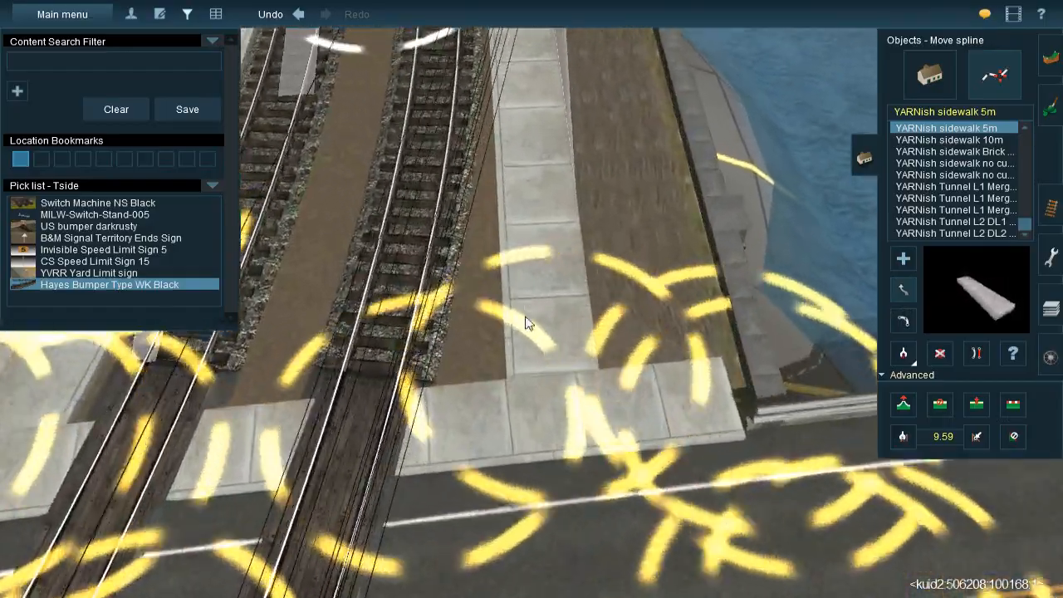
{"action": "key", "text": "Down"}
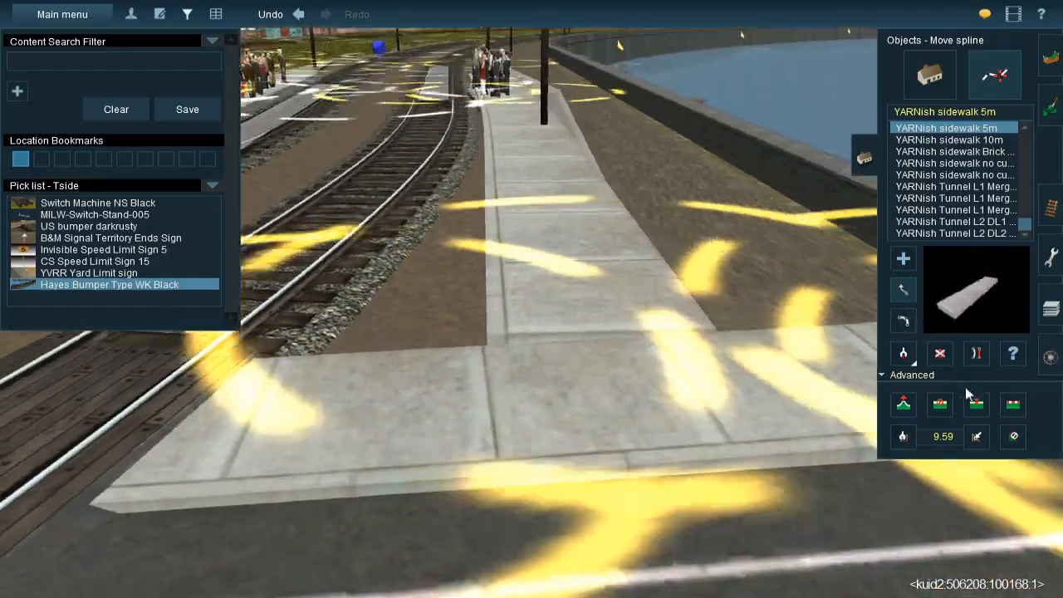
{"action": "left_click", "coordinate": [977, 404]}
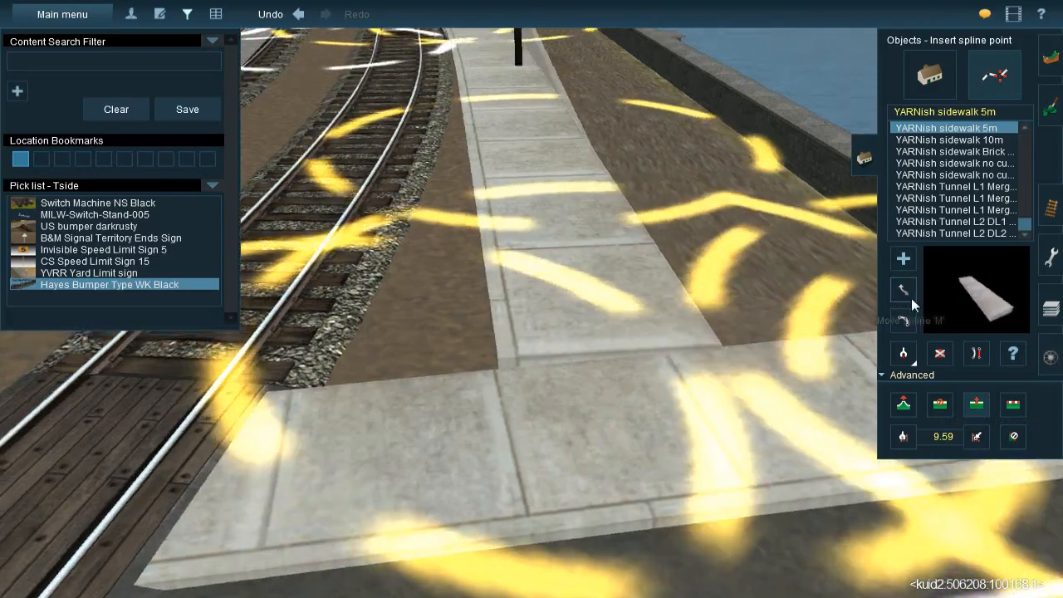
{"action": "left_click", "coordinate": [909, 295]}
{"action": "left_click_drag", "start_coordinate": [517, 379], "coordinate": [418, 419]}
{"action": "left_click_drag", "start_coordinate": [531, 193], "coordinate": [497, 188]}
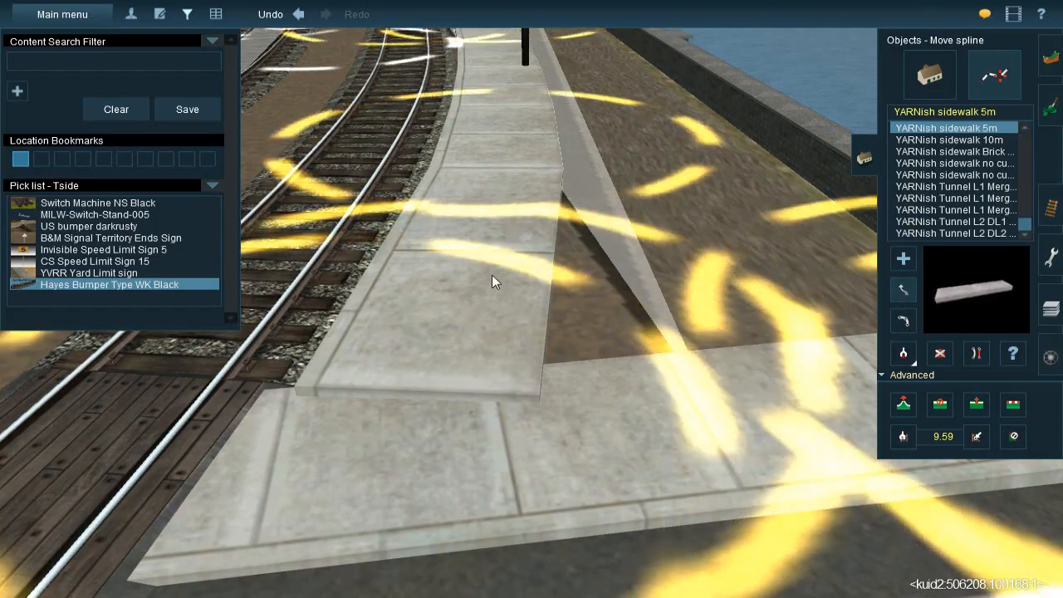
Lower the waterside sidewalk's crossing end to sit level with the sidewalk along the road
{"action": "key", "text": "Left"}
{"action": "key", "text": "Down"}
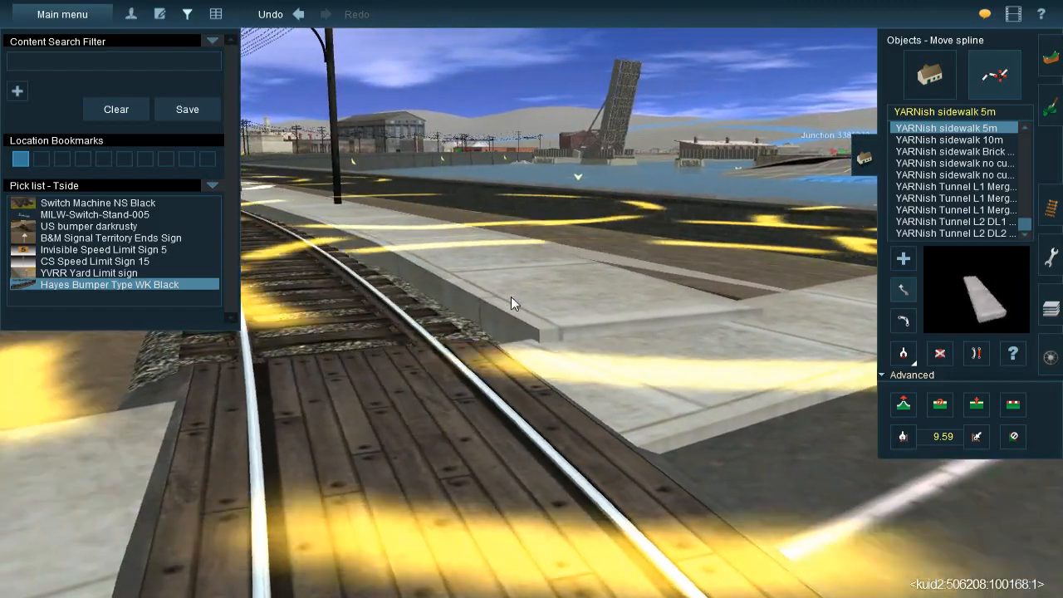
{"action": "key", "text": "Right"}
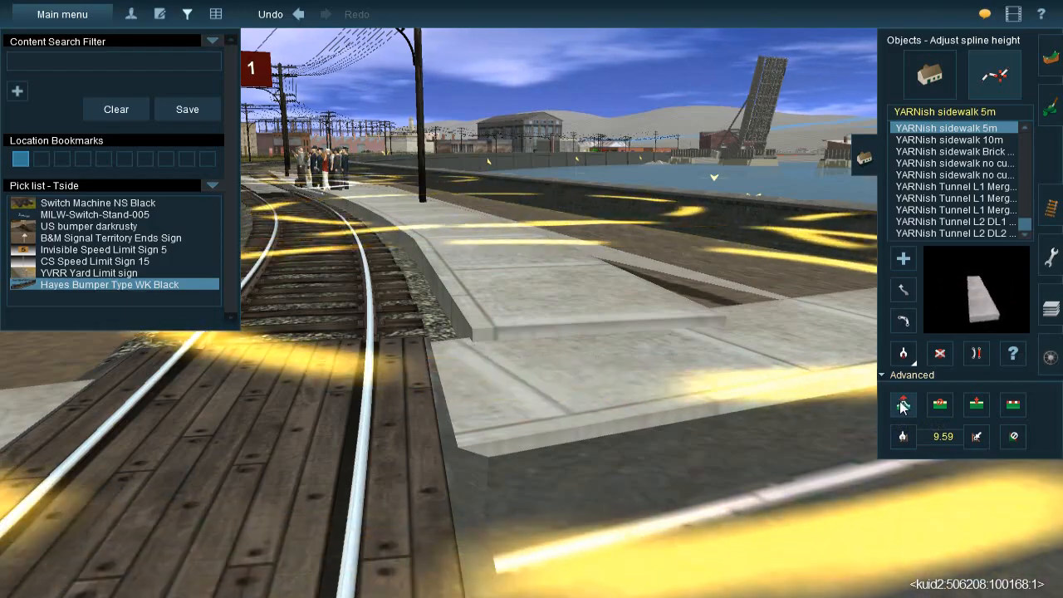
{"action": "key", "text": "Right"}
{"action": "key", "text": "Up"}
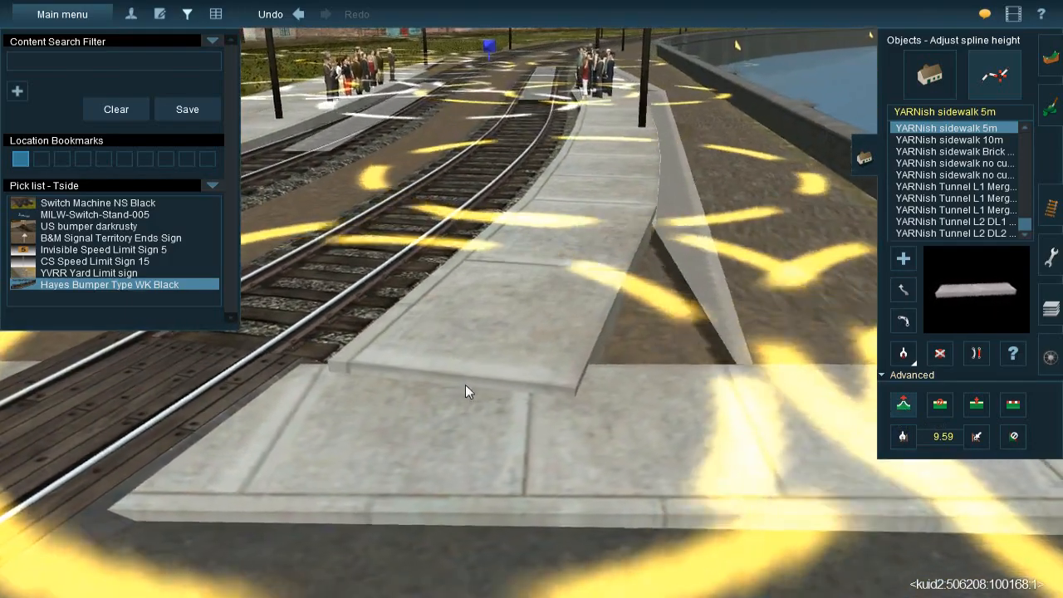
{"action": "left_click_drag", "start_coordinate": [465, 386], "coordinate": [465, 393]}
{"action": "key", "text": "Down"}
{"action": "key", "text": "Right"}
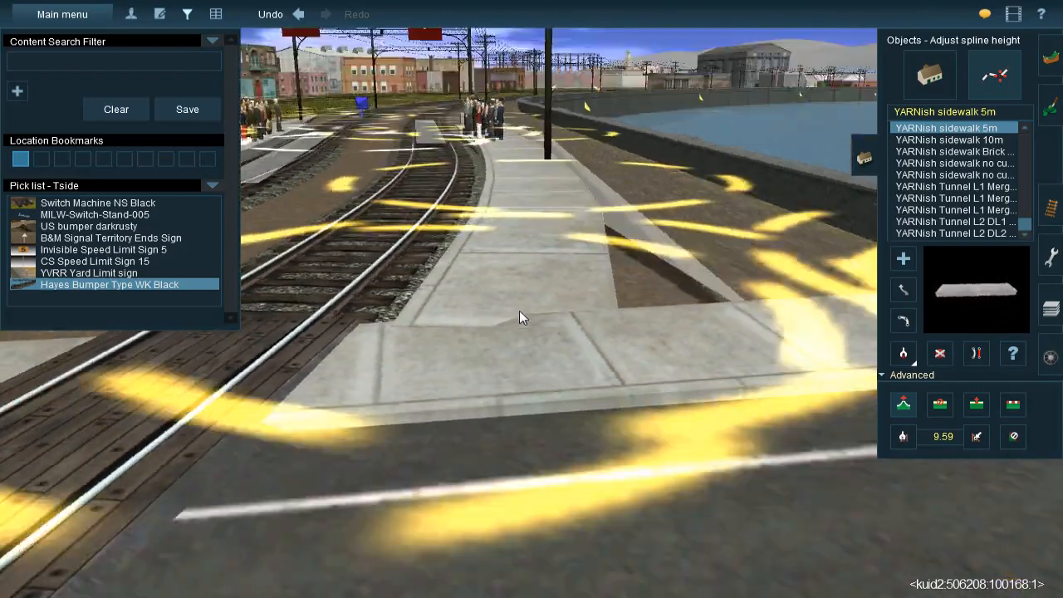
Lower the intermediate points of the waterside sidewalk between the crossing and the catenary pole to even out its surface
{"action": "key", "text": "Up"}
{"action": "key", "text": "Right"}
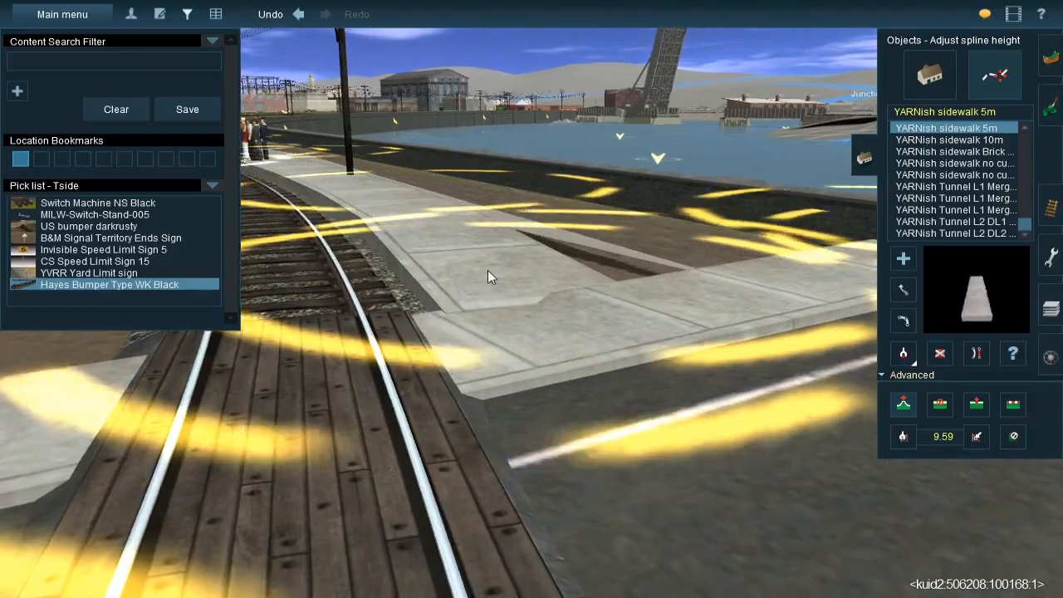
{"action": "key", "text": "Left"}
{"action": "key", "text": "Up"}
{"action": "left_click_drag", "start_coordinate": [502, 248], "coordinate": [504, 258]}
{"action": "key", "text": "Right"}
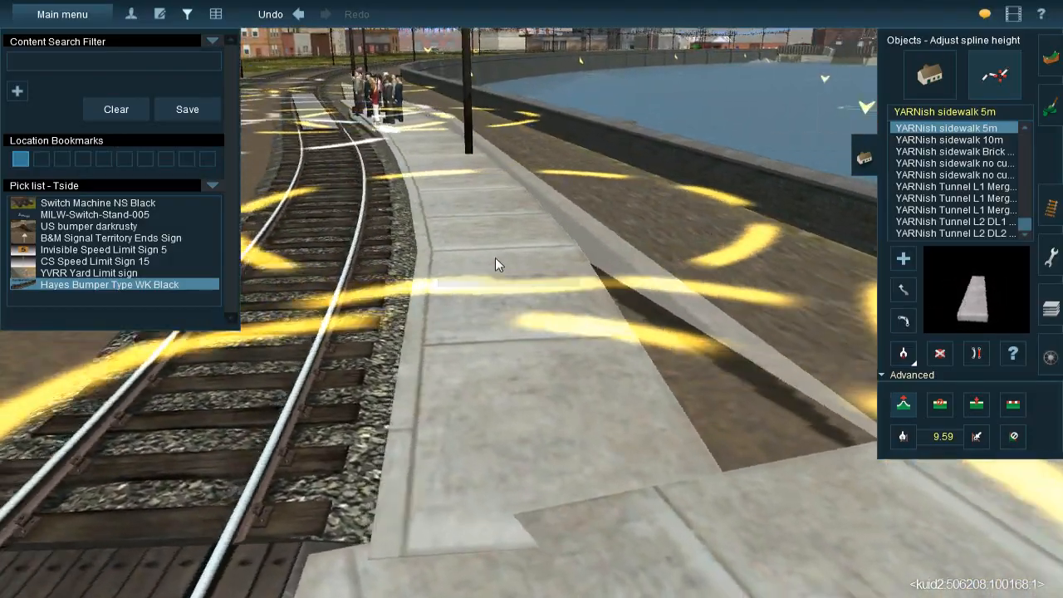
{"action": "key", "text": "Down"}
{"action": "key", "text": "Up"}
{"action": "left_click_drag", "start_coordinate": [459, 252], "coordinate": [458, 256]}
{"action": "key", "text": "Left"}
{"action": "key", "text": "Down"}
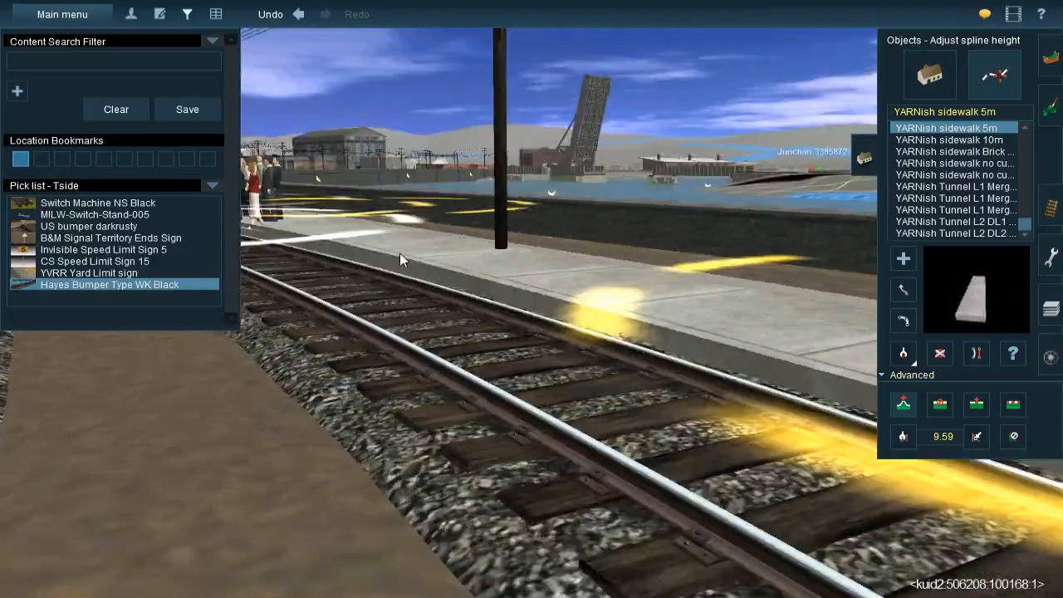
Set the sidewalk vertex between the waiting passengers and the catenary pole to a height of -0.18 m (11.92 m)
{"action": "key", "text": "Left"}
{"action": "key", "text": "Up"}
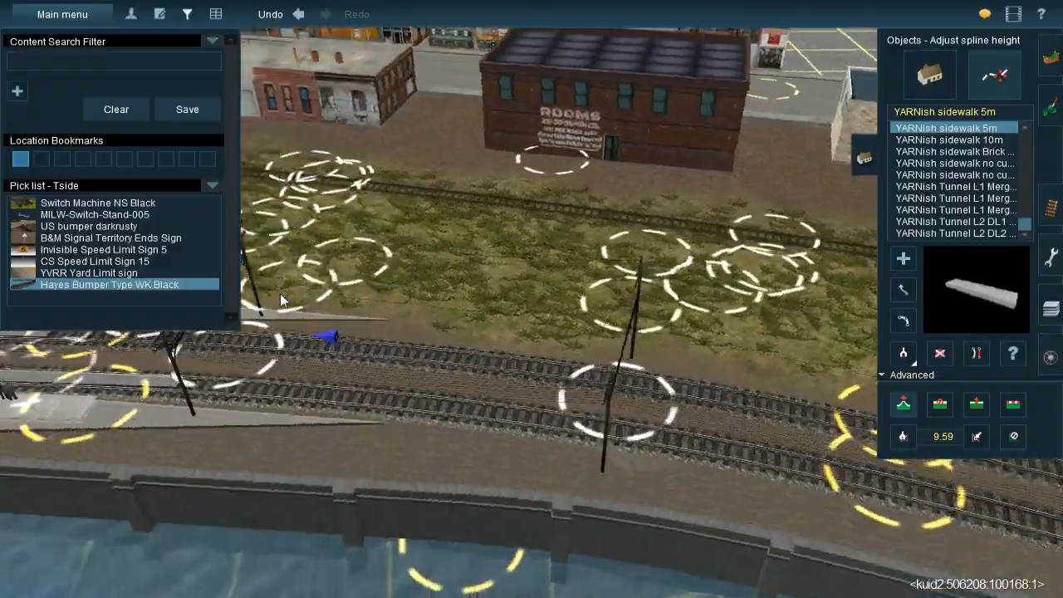
{"action": "right_click", "coordinate": [280, 293]}
{"action": "key", "text": "Left"}
{"action": "scroll", "coordinate": [391, 241], "scroll_direction": "up", "scroll_amount": 5}
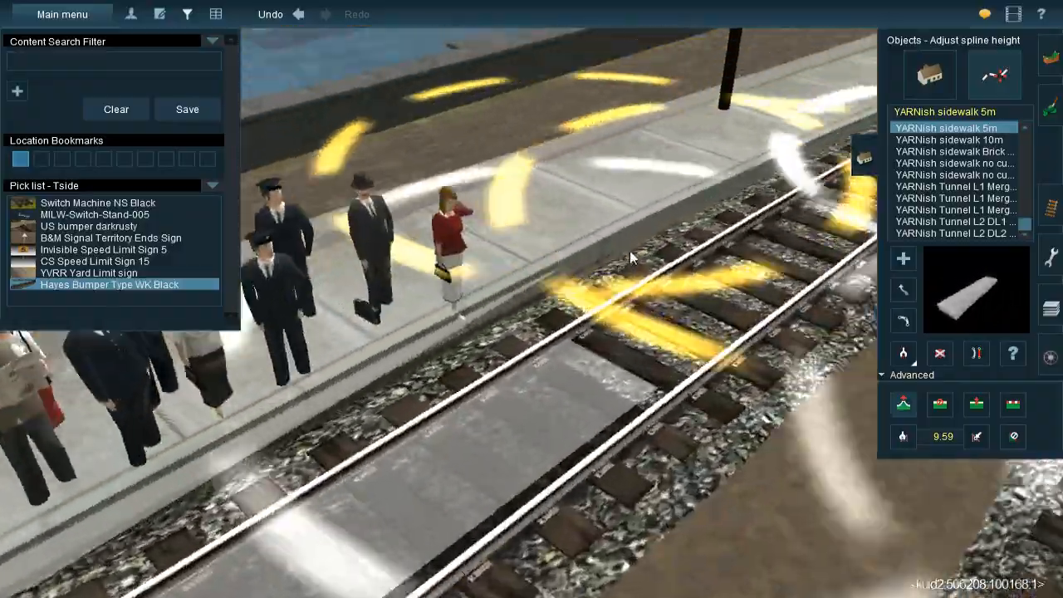
{"action": "right_click", "coordinate": [631, 258]}
{"action": "key", "text": "Down"}
{"action": "key", "text": "Right"}
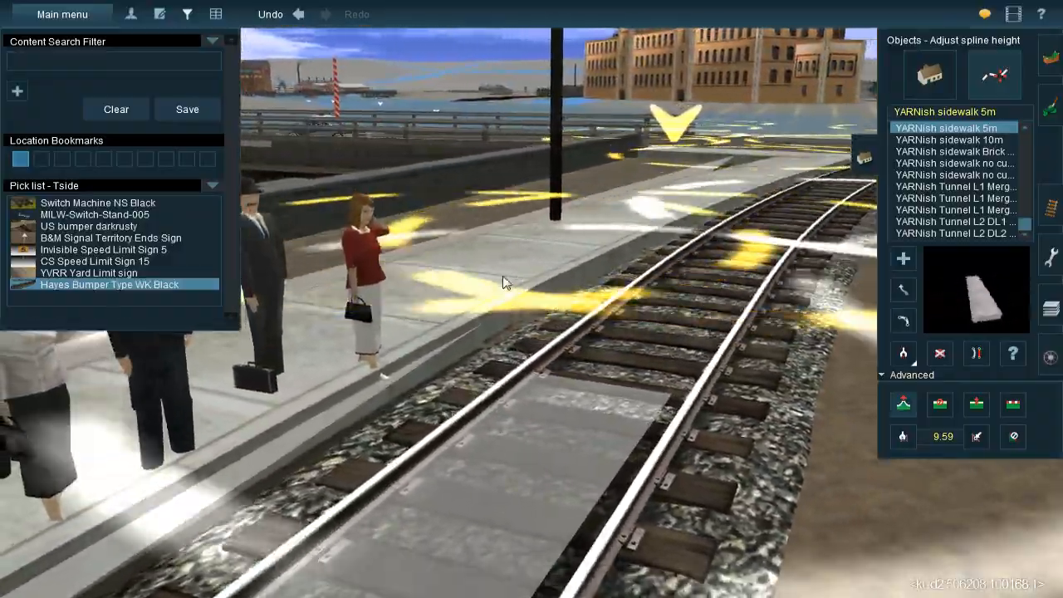
{"action": "left_click_drag", "start_coordinate": [504, 282], "coordinate": [499, 293]}
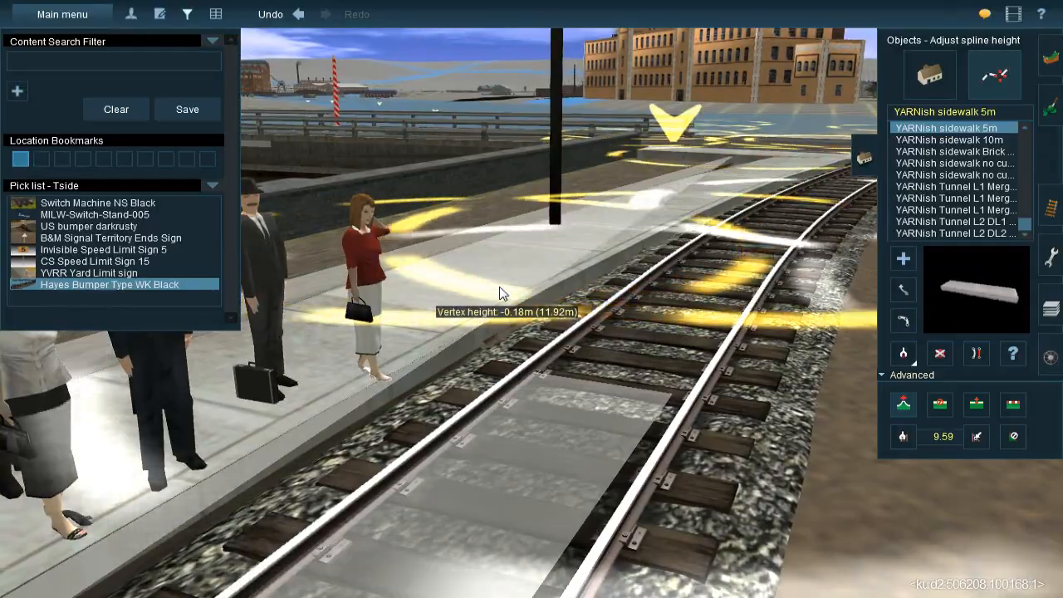
Straighten the waterside sidewalk spline along the stretch where the passengers wait
{"action": "right_click", "coordinate": [502, 341]}
{"action": "key", "text": "Right"}
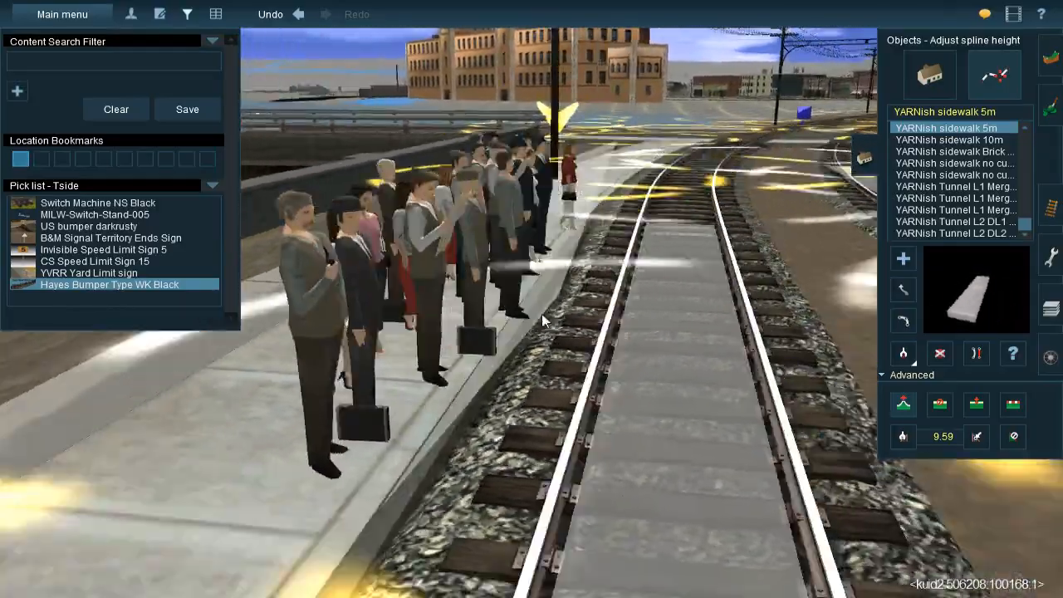
{"action": "key", "text": "Left"}
{"action": "key", "text": "Right"}
{"action": "right_click", "coordinate": [528, 335]}
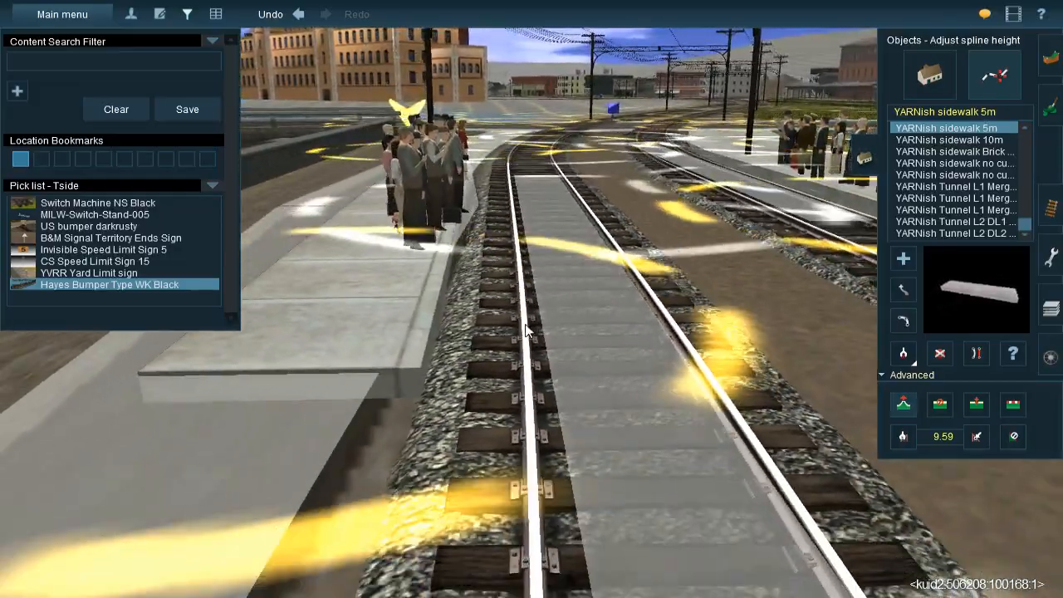
{"action": "key", "text": "Up"}
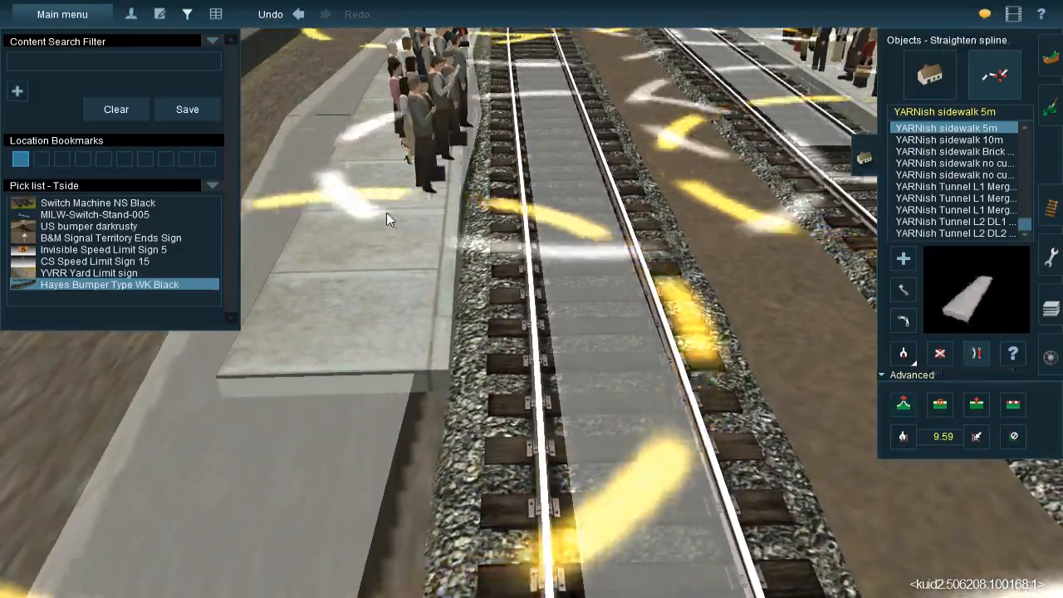
{"action": "right_click", "coordinate": [439, 160]}
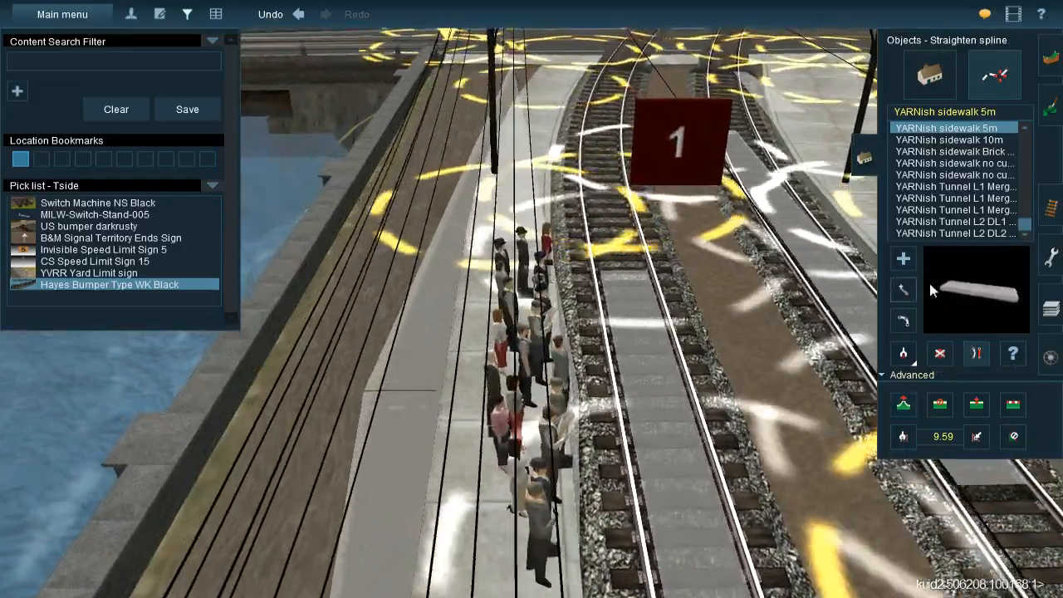
Reposition the waterside sidewalk's points at both ends of the passenger group so it follows the track edge
{"action": "key", "text": "Left"}
{"action": "left_click", "coordinate": [903, 290]}
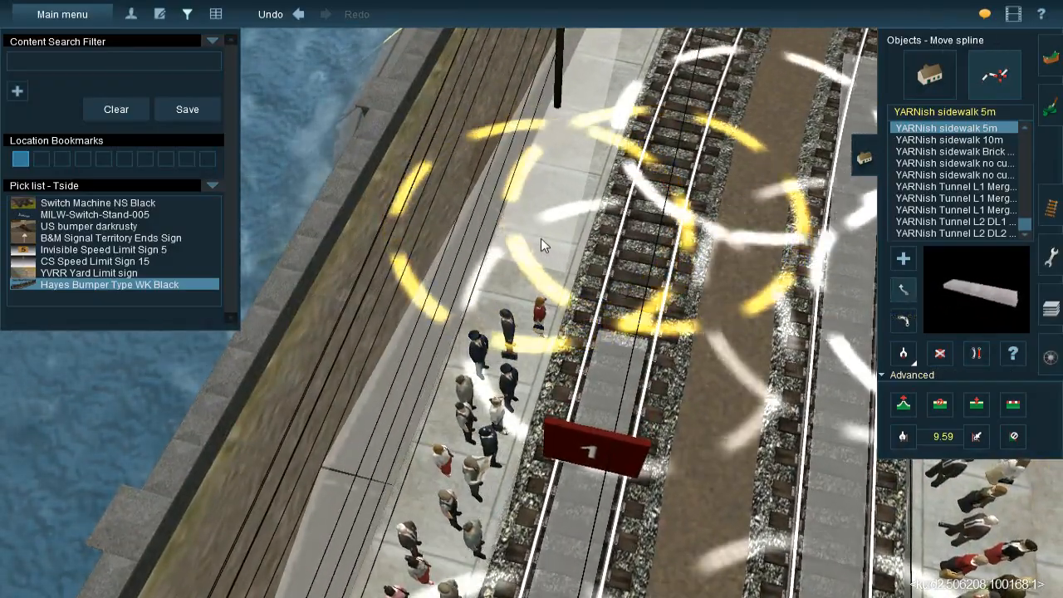
{"action": "mouse_move", "coordinate": [544, 225]}
{"action": "right_mouse_down"}
{"action": "mouse_move", "coordinate": [532, 391]}
{"action": "mouse_move", "coordinate": [465, 401]}
{"action": "mouse_move", "coordinate": [447, 388]}
{"action": "right_mouse_up"}
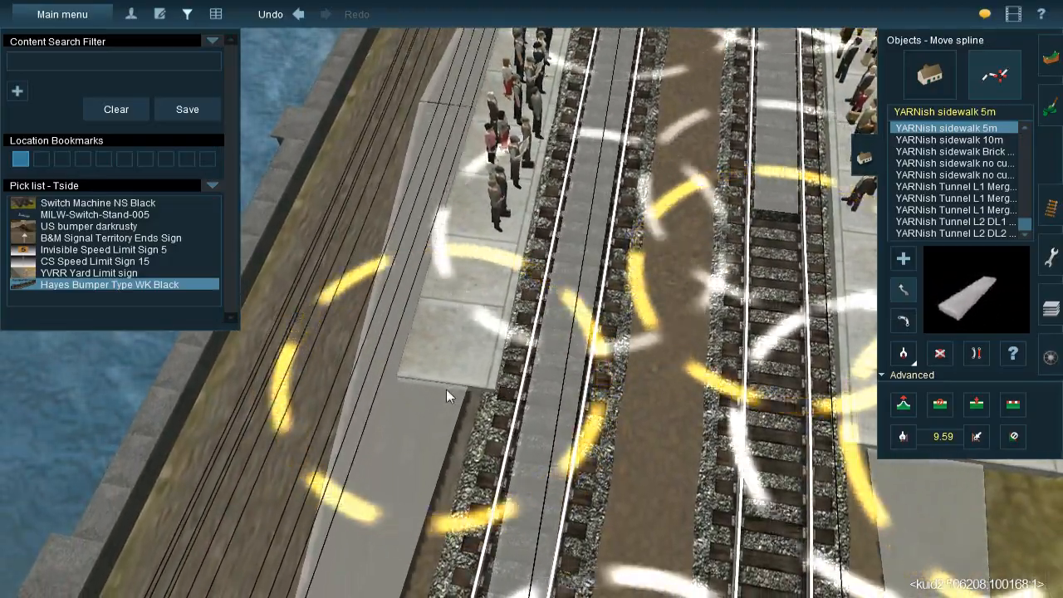
{"action": "right_click_drag", "start_coordinate": [548, 223], "coordinate": [559, 280]}
{"action": "scroll", "coordinate": [559, 281], "scroll_direction": "down", "scroll_amount": 3}
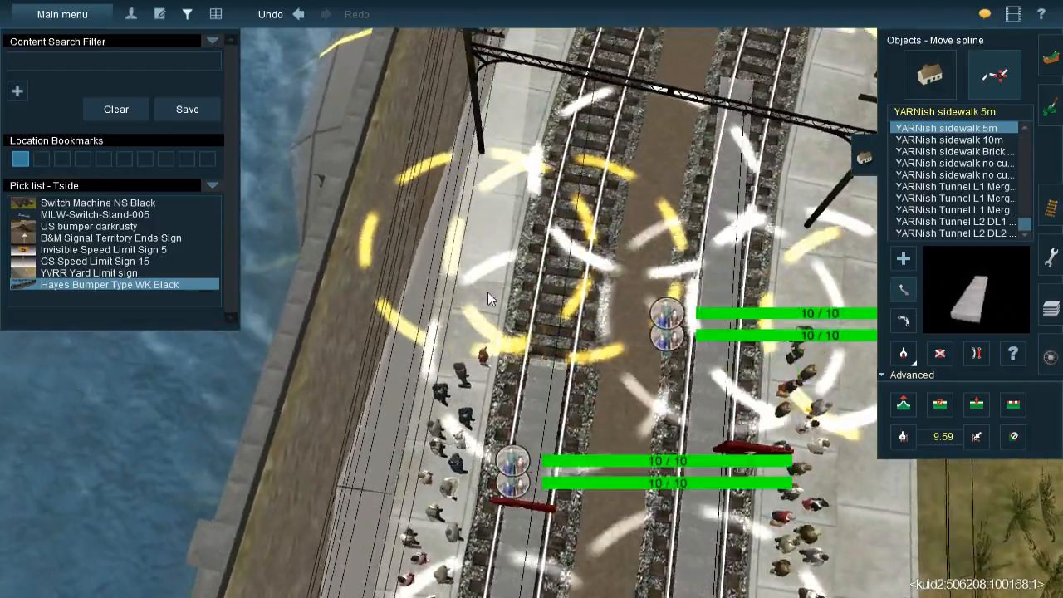
{"action": "key", "text": "Up"}
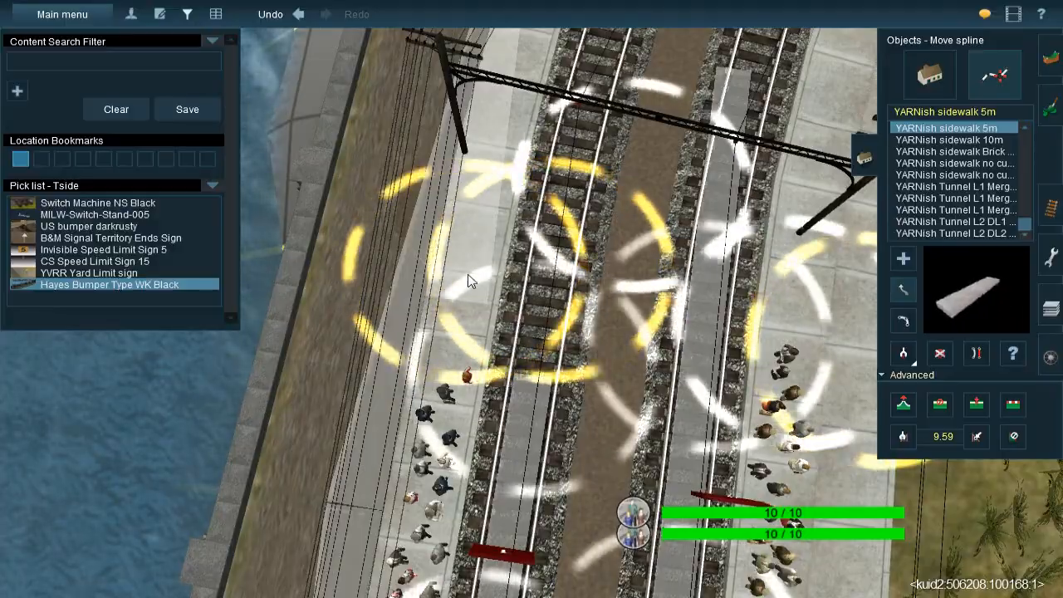
{"action": "key", "text": "Left"}
{"action": "right_click_drag", "start_coordinate": [467, 277], "coordinate": [516, 393]}
{"action": "key", "text": "Down"}
{"action": "key", "text": "Down"}
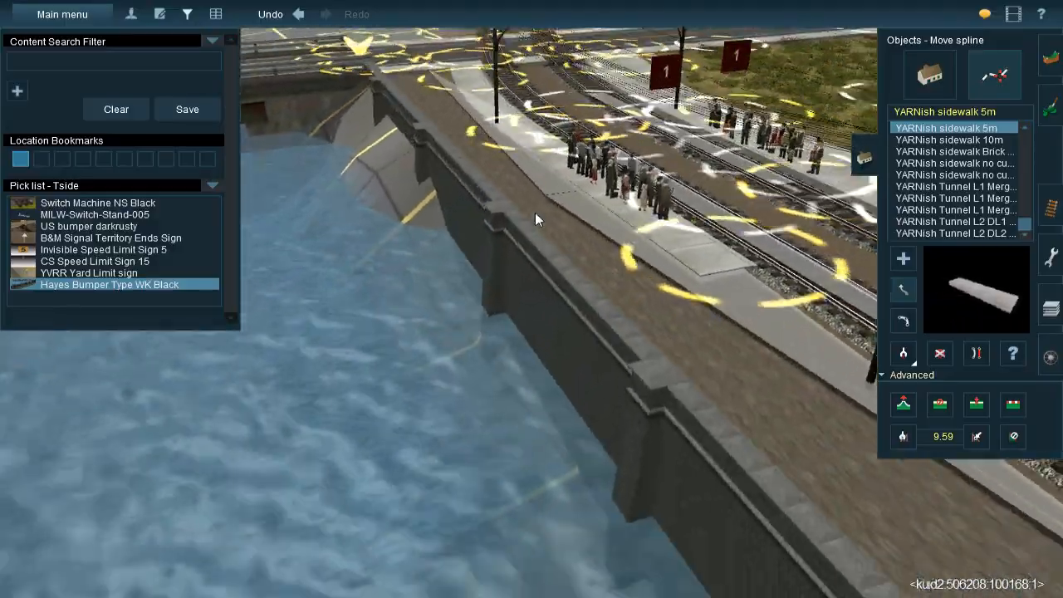
{"action": "right_click_drag", "start_coordinate": [546, 147], "coordinate": [500, 263]}
{"action": "key", "text": "Left"}
{"action": "key", "text": "Left"}
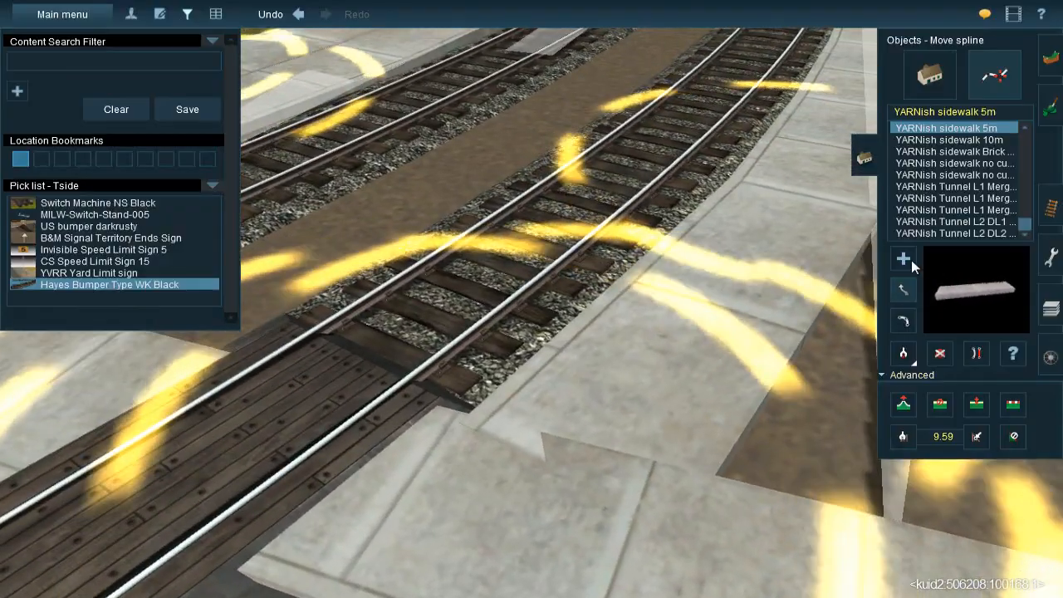
Examine the exposed platform strip between the new sidewalk and the waterfront wall for where another sidewalk should start
{"action": "left_click", "coordinate": [911, 260]}
{"action": "right_click", "coordinate": [720, 278]}
{"action": "scroll", "coordinate": [721, 278], "scroll_direction": "down", "scroll_amount": 4}
{"action": "right_click", "coordinate": [614, 218]}
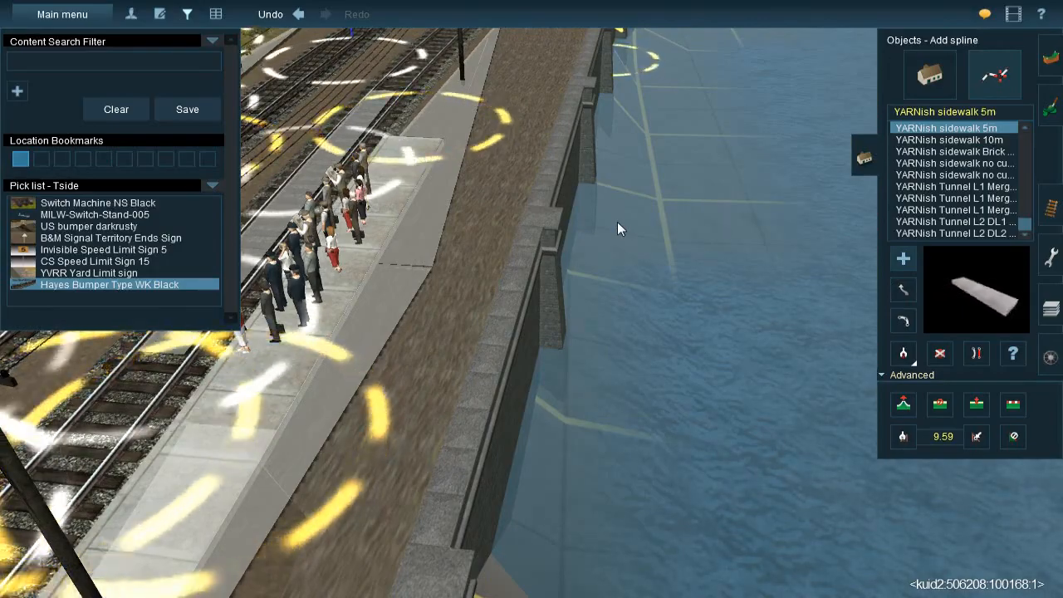
{"action": "right_click", "coordinate": [478, 251]}
{"action": "key", "text": "Right"}
{"action": "scroll", "coordinate": [529, 246], "scroll_direction": "up", "scroll_amount": 5}
{"action": "scroll", "coordinate": [573, 304], "scroll_direction": "down", "scroll_amount": 5}
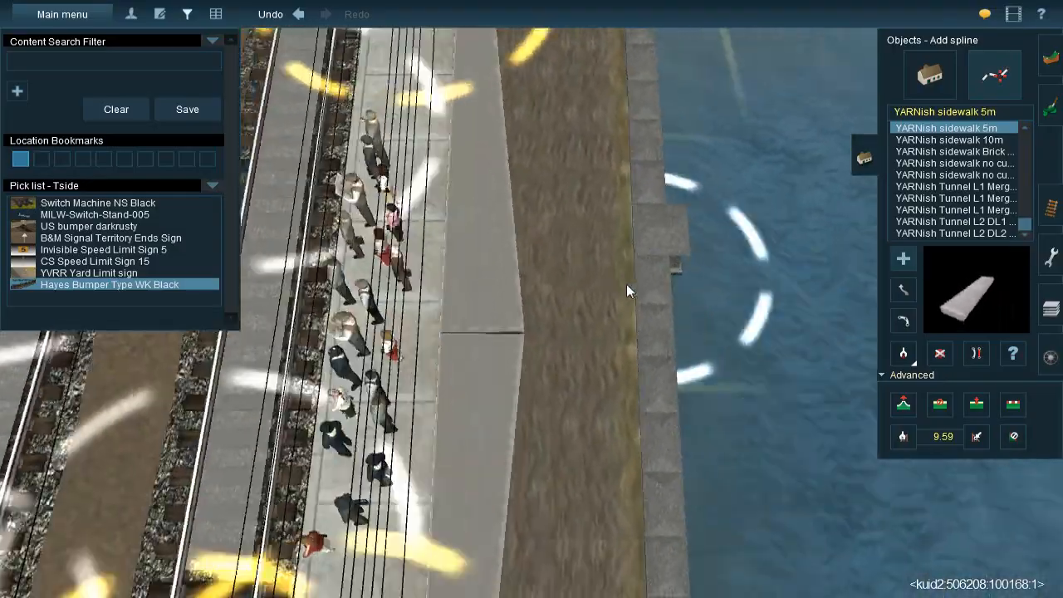
{"action": "right_click", "coordinate": [628, 410]}
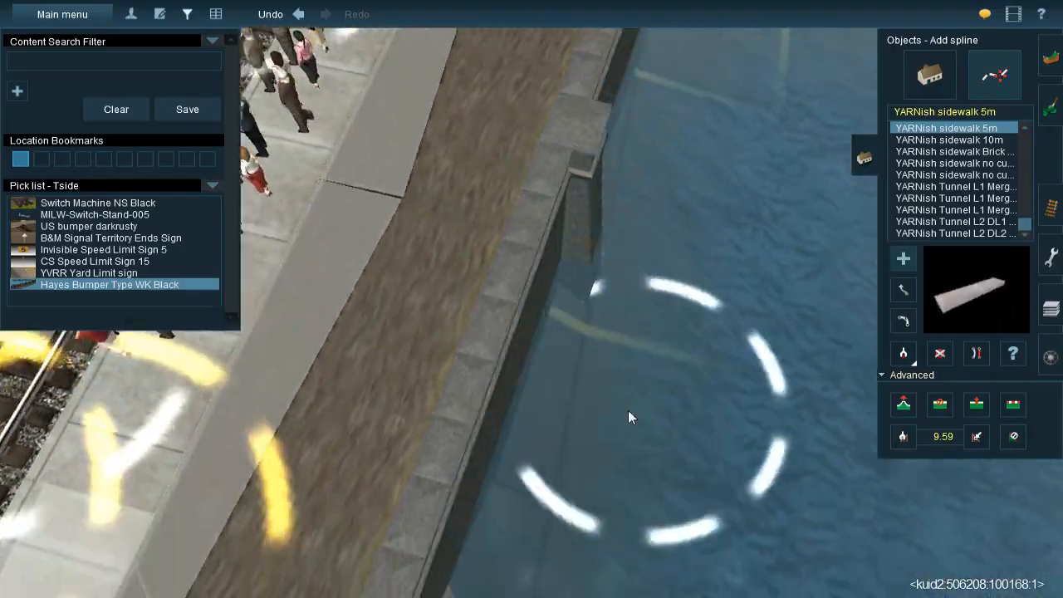
{"action": "key", "text": "Right"}
{"action": "right_click", "coordinate": [463, 356]}
{"action": "key", "text": "Up"}
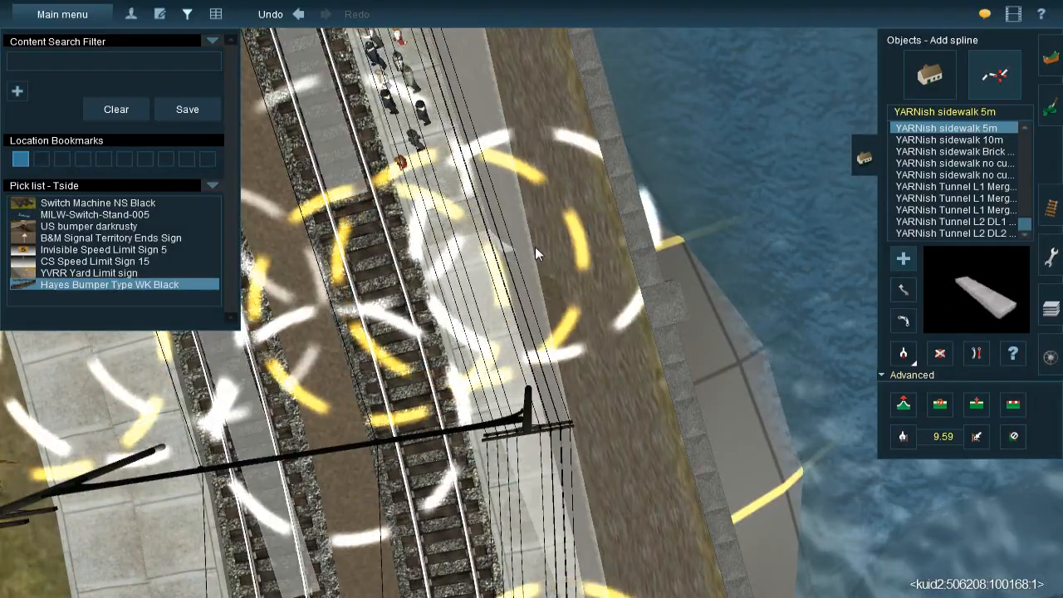
Lay a second YARNish sidewalk 5m spline on the water side of the first, from near the passengers to the road sidewalk
{"action": "left_click", "coordinate": [535, 247]}
{"action": "right_click_drag", "start_coordinate": [568, 349], "coordinate": [522, 318]}
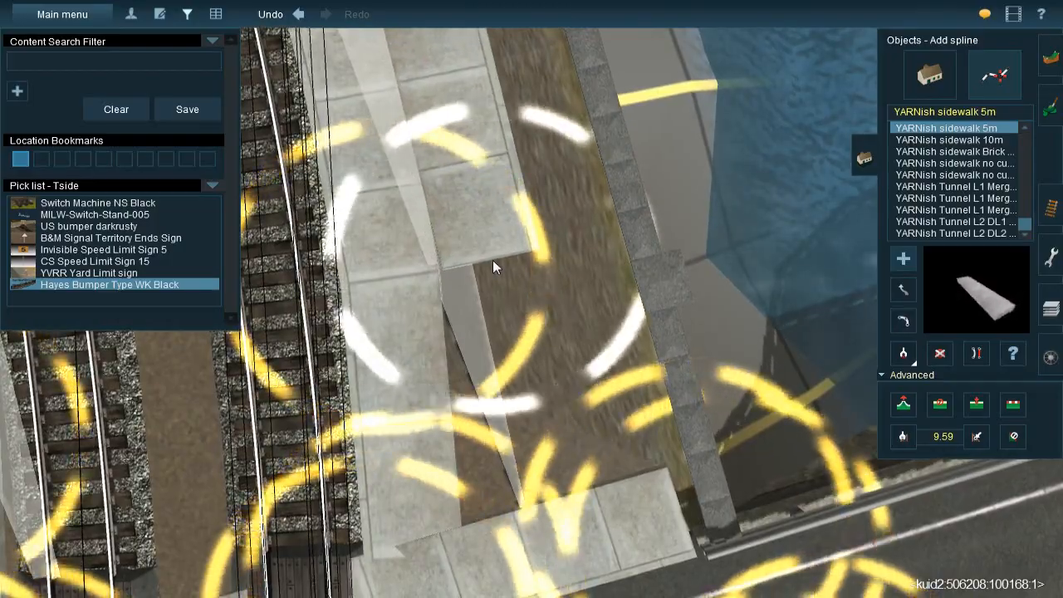
{"action": "left_click", "coordinate": [491, 263]}
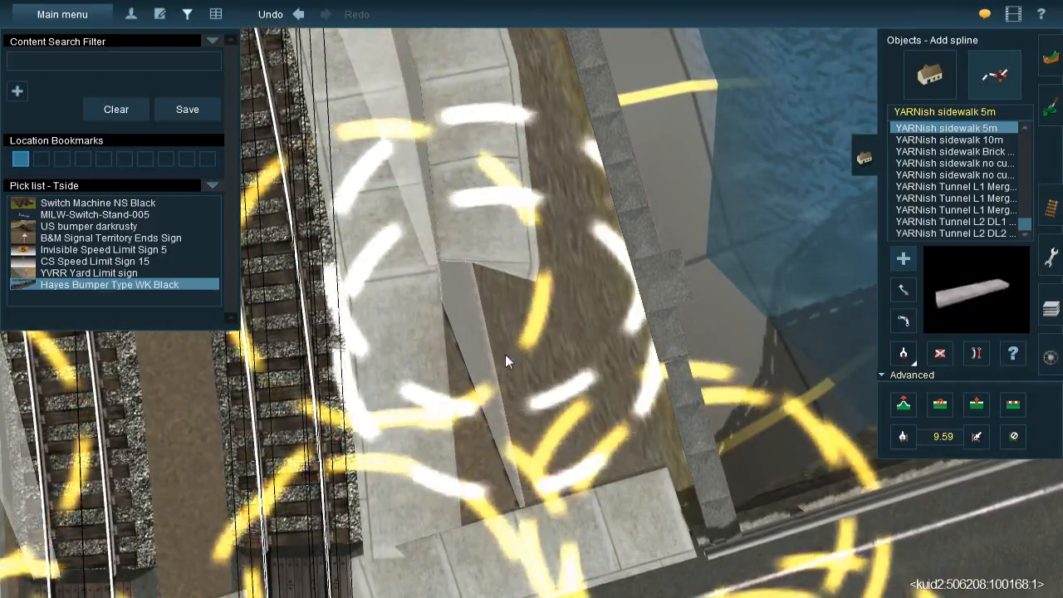
{"action": "right_click", "coordinate": [505, 356]}
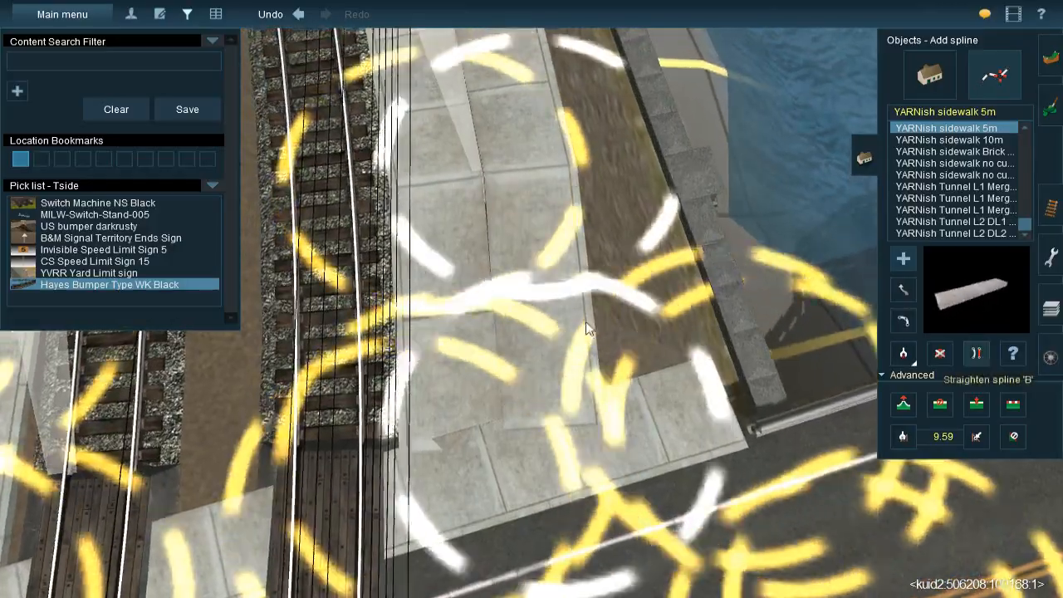
Straighten the second YARNish sidewalk 5m spline on the water side of the platform near the road crossing
{"action": "left_click", "coordinate": [978, 353]}
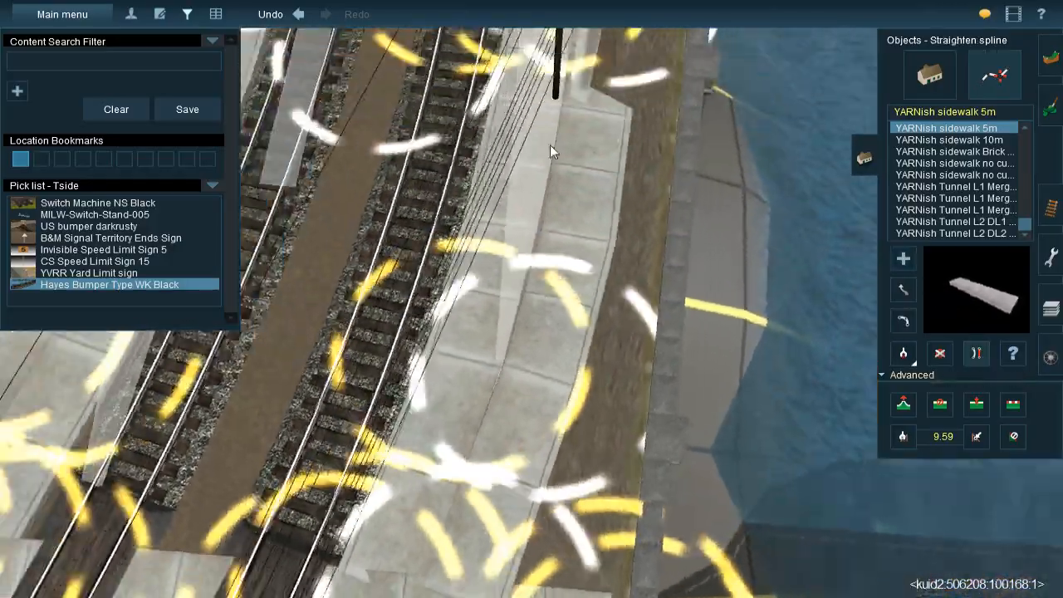
{"action": "right_click_drag", "start_coordinate": [550, 144], "coordinate": [577, 269]}
{"action": "key", "text": "Right"}
{"action": "key", "text": "Down"}
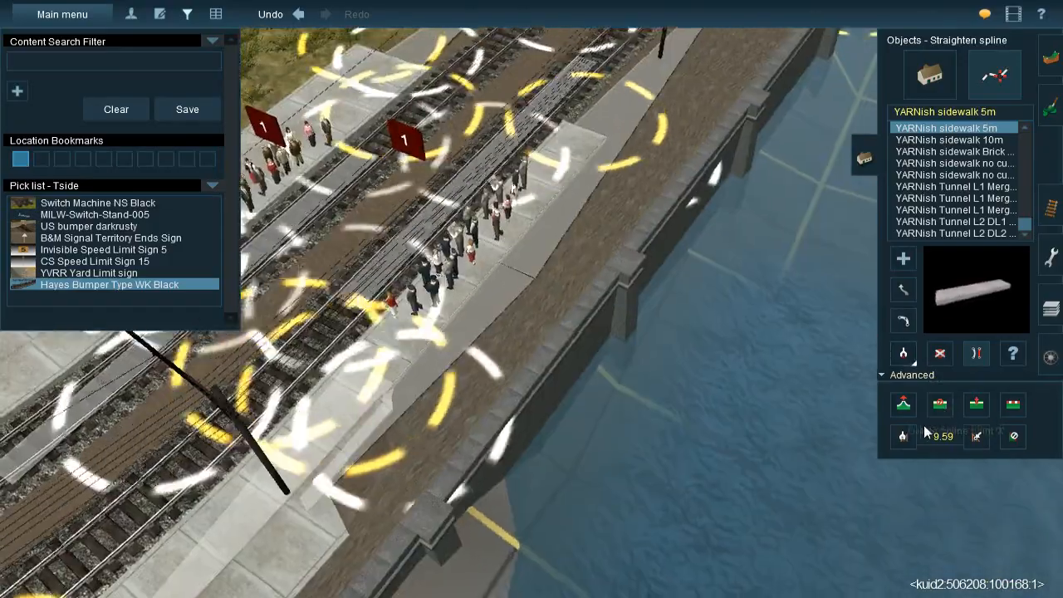
Copy the first platform sidewalk's vertex heights to the second sidewalk's points at the far end and just before the passengers
{"action": "left_click", "coordinate": [906, 435]}
{"action": "left_click", "coordinate": [707, 192]}
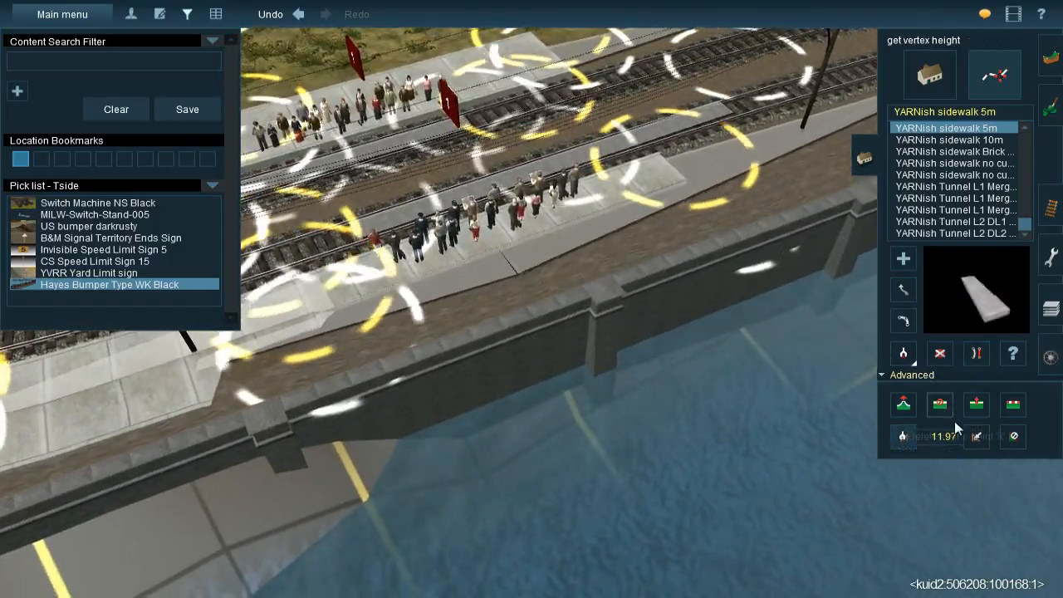
{"action": "left_click", "coordinate": [976, 436]}
{"action": "left_click", "coordinate": [723, 245]}
{"action": "key", "text": "Left"}
{"action": "right_click", "coordinate": [458, 348]}
{"action": "left_click", "coordinate": [904, 433]}
{"action": "left_click", "coordinate": [498, 254]}
{"action": "left_click", "coordinate": [980, 437]}
{"action": "left_click", "coordinate": [577, 300]}
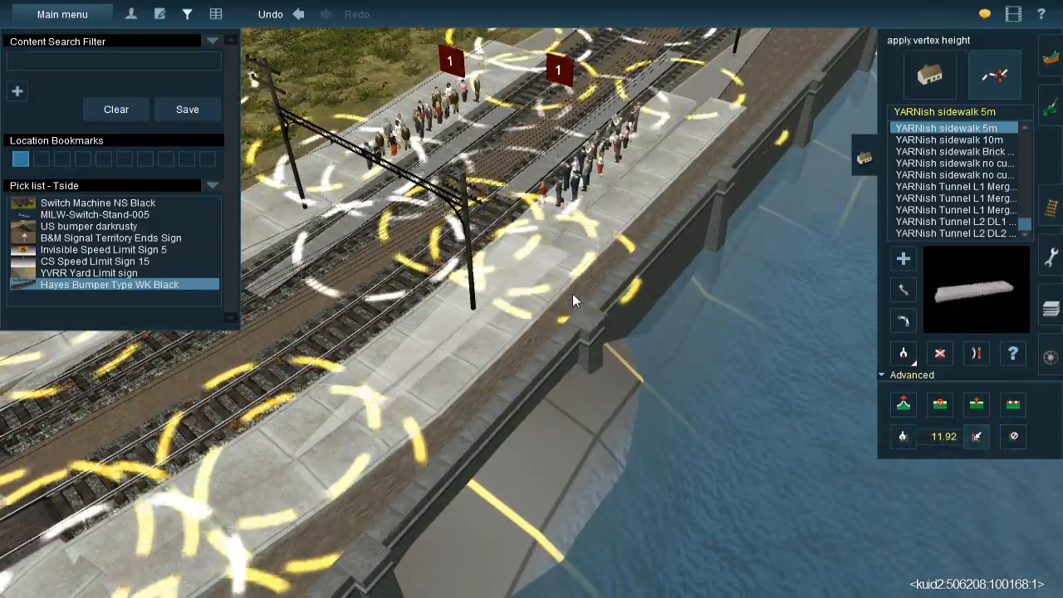
Copy the first platform sidewalk's vertex height to the adjacent point of the second sidewalk near the road
{"action": "right_click", "coordinate": [485, 362]}
{"action": "key", "text": "Left"}
{"action": "key", "text": "Down"}
{"action": "key", "text": "Right"}
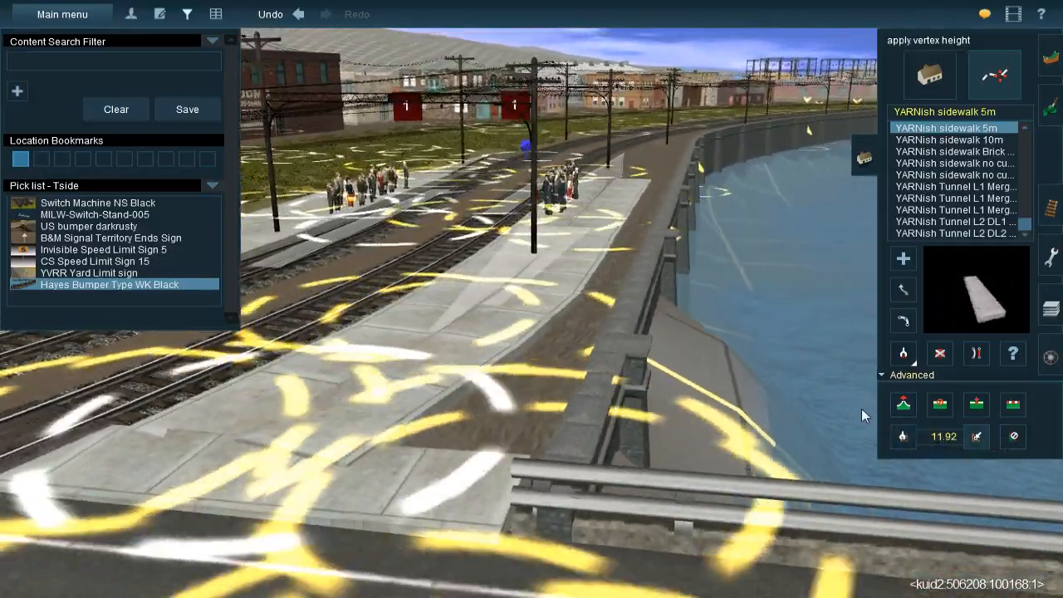
{"action": "key", "text": "Up"}
{"action": "left_click", "coordinate": [903, 436]}
{"action": "left_click", "coordinate": [400, 382]}
{"action": "left_click", "coordinate": [975, 438]}
{"action": "left_click", "coordinate": [456, 389]}
Pick up the vertex height where the platform meets the road sidewalk and apply it to the adjoining sidewalk end
{"action": "right_click", "coordinate": [454, 387]}
{"action": "key", "text": "Right"}
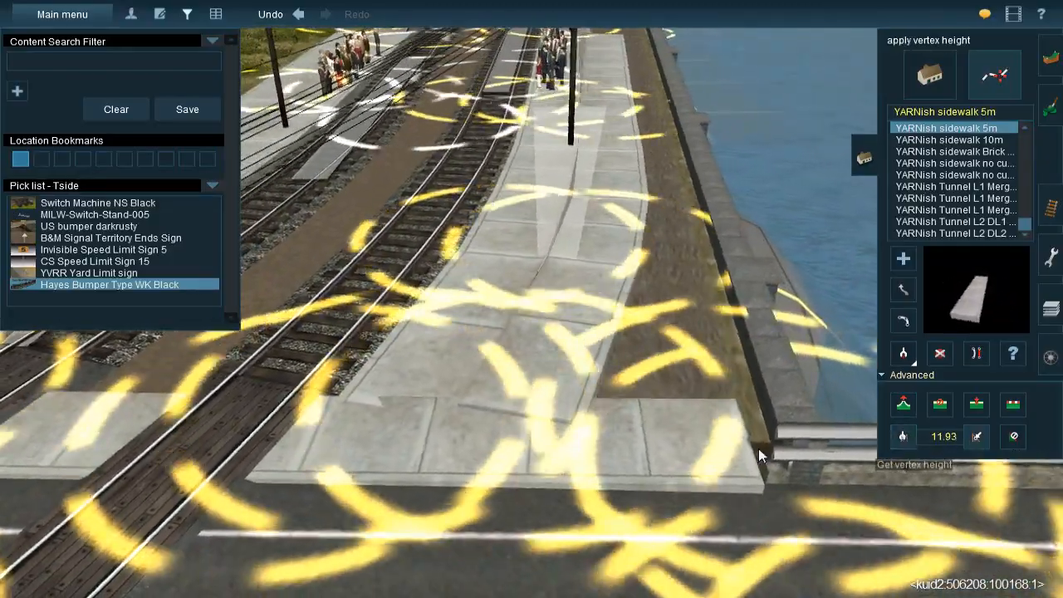
{"action": "left_click", "coordinate": [903, 437]}
{"action": "left_click", "coordinate": [393, 411]}
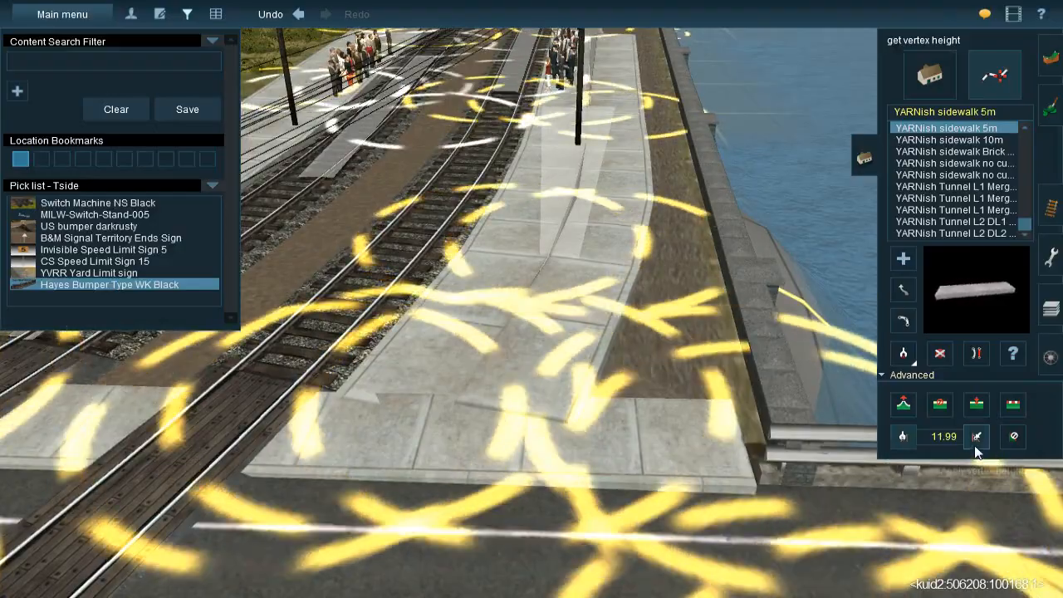
{"action": "left_click", "coordinate": [977, 437]}
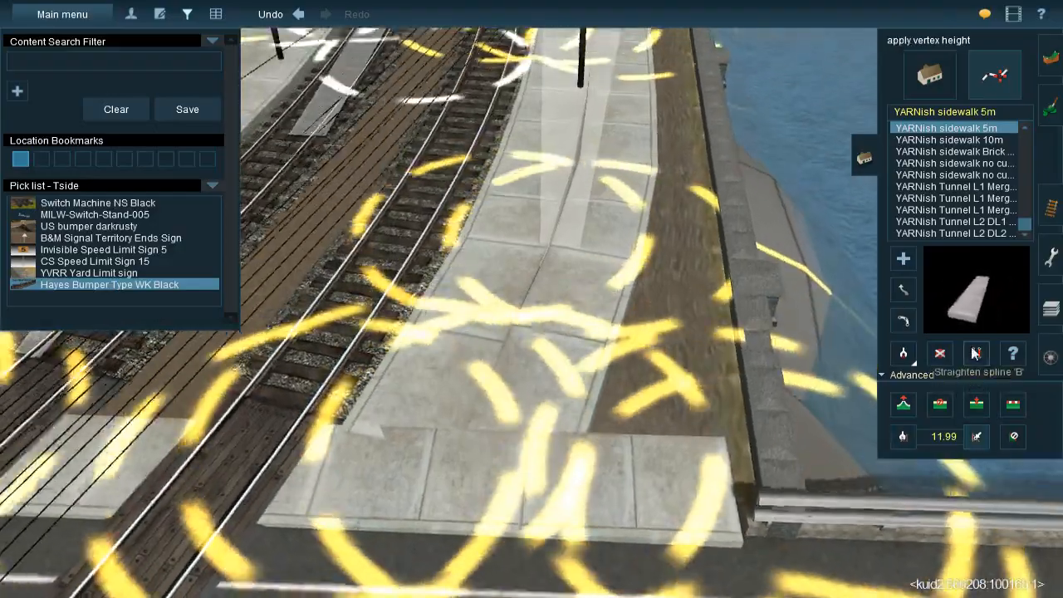
Straighten the platform sidewalk near the road and shift its middle point to align with the neighbouring sidewalk
{"action": "left_click", "coordinate": [976, 353]}
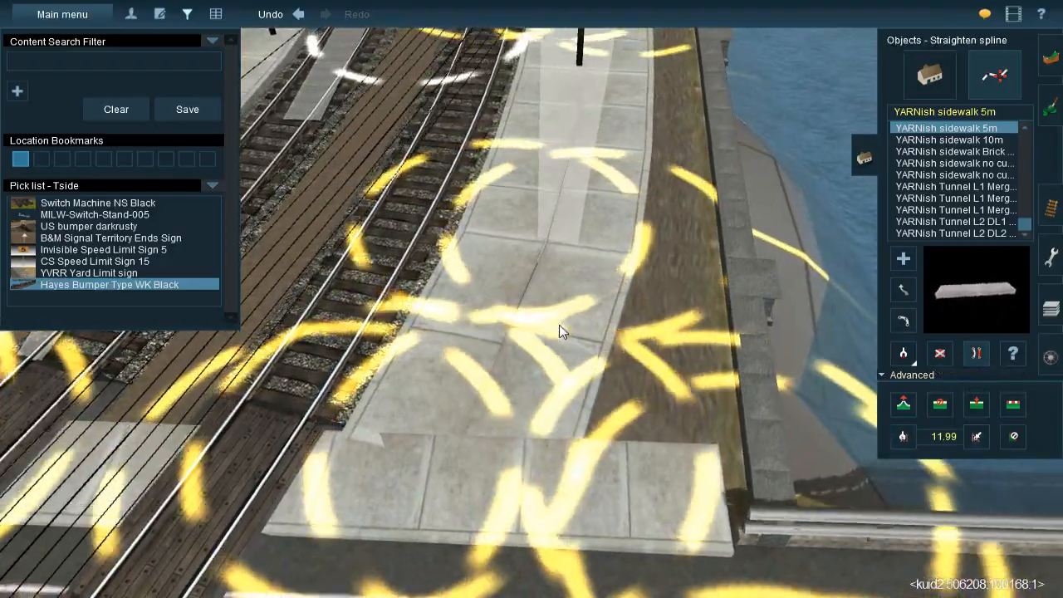
{"action": "right_click_drag", "start_coordinate": [562, 329], "coordinate": [528, 315]}
{"action": "left_click", "coordinate": [902, 296]}
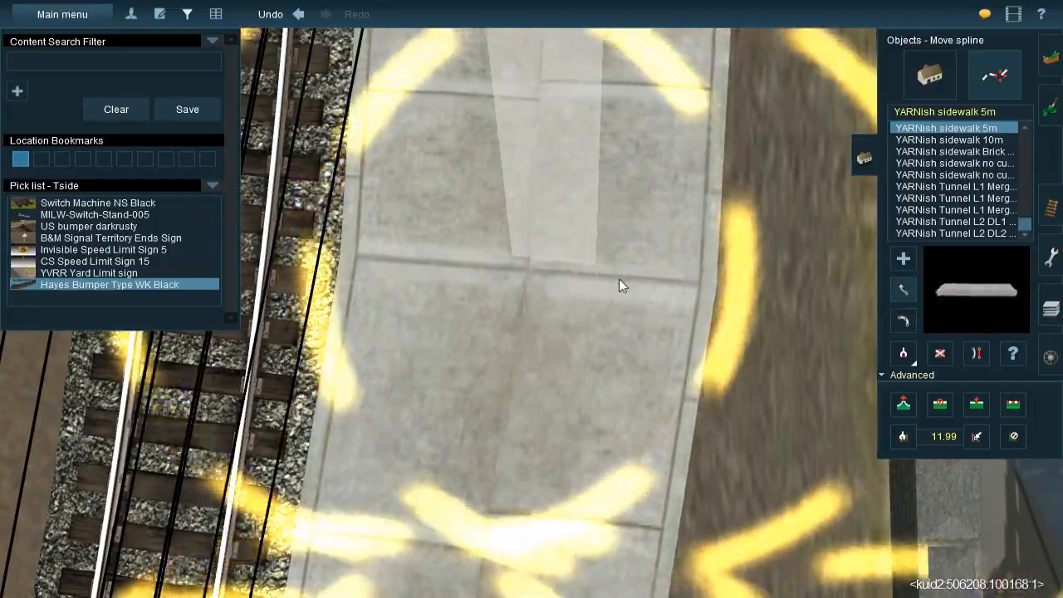
{"action": "right_click_drag", "start_coordinate": [561, 418], "coordinate": [620, 411]}
Move the second sidewalk's far end point beyond the passengers so it ends flush against the first sidewalk
{"action": "scroll", "coordinate": [536, 374], "scroll_direction": "down", "scroll_amount": 5}
{"action": "scroll", "coordinate": [620, 411], "scroll_direction": "up", "scroll_amount": 3}
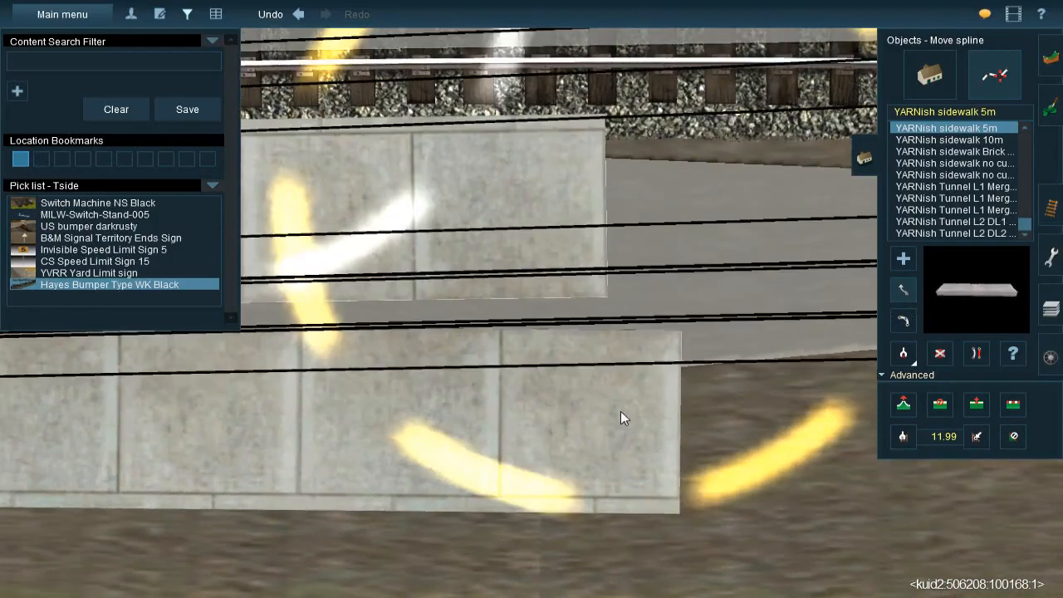
{"action": "right_click_drag", "start_coordinate": [653, 443], "coordinate": [501, 203]}
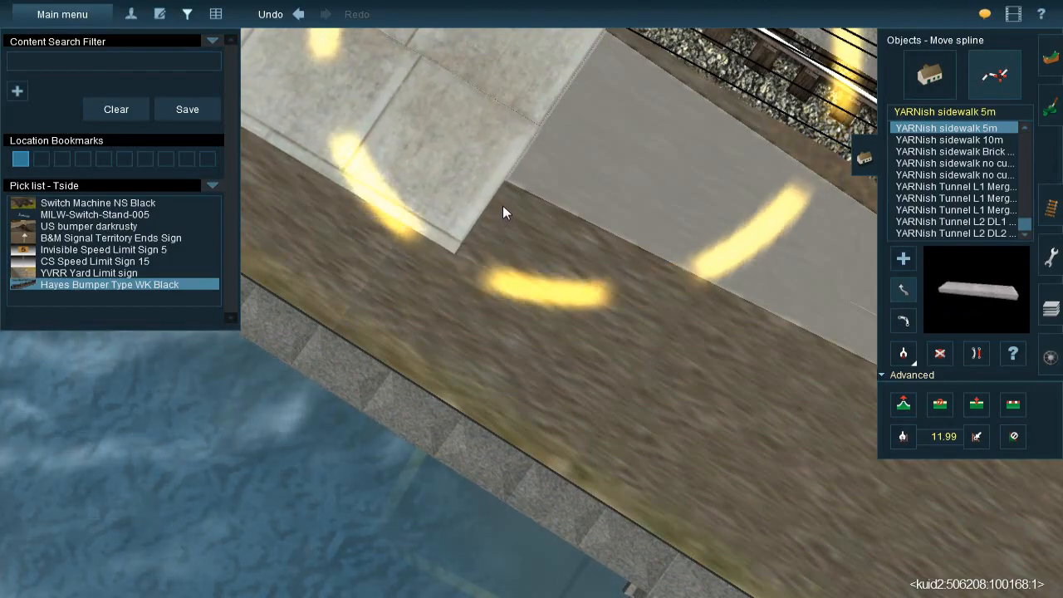
{"action": "mouse_move", "coordinate": [502, 202]}
{"action": "right_mouse_down"}
{"action": "mouse_move", "coordinate": [581, 272]}
{"action": "mouse_move", "coordinate": [572, 300]}
{"action": "mouse_move", "coordinate": [612, 292]}
{"action": "mouse_move", "coordinate": [488, 330]}
{"action": "mouse_move", "coordinate": [498, 353]}
{"action": "mouse_move", "coordinate": [488, 315]}
{"action": "mouse_move", "coordinate": [495, 398]}
{"action": "mouse_move", "coordinate": [537, 333]}
{"action": "mouse_move", "coordinate": [504, 298]}
{"action": "mouse_move", "coordinate": [515, 297]}
{"action": "right_mouse_up"}
Survey the bare ground between the siding and the row of town buildings for areas that still need grass
{"action": "key", "text": "Down"}
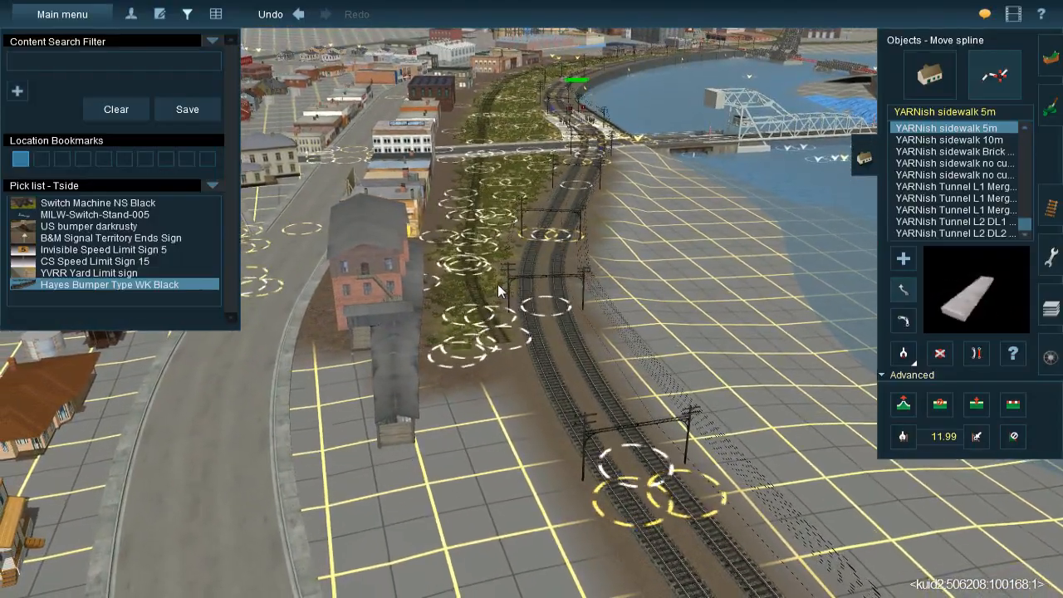
{"action": "right_click", "coordinate": [497, 284]}
{"action": "right_click", "coordinate": [515, 190]}
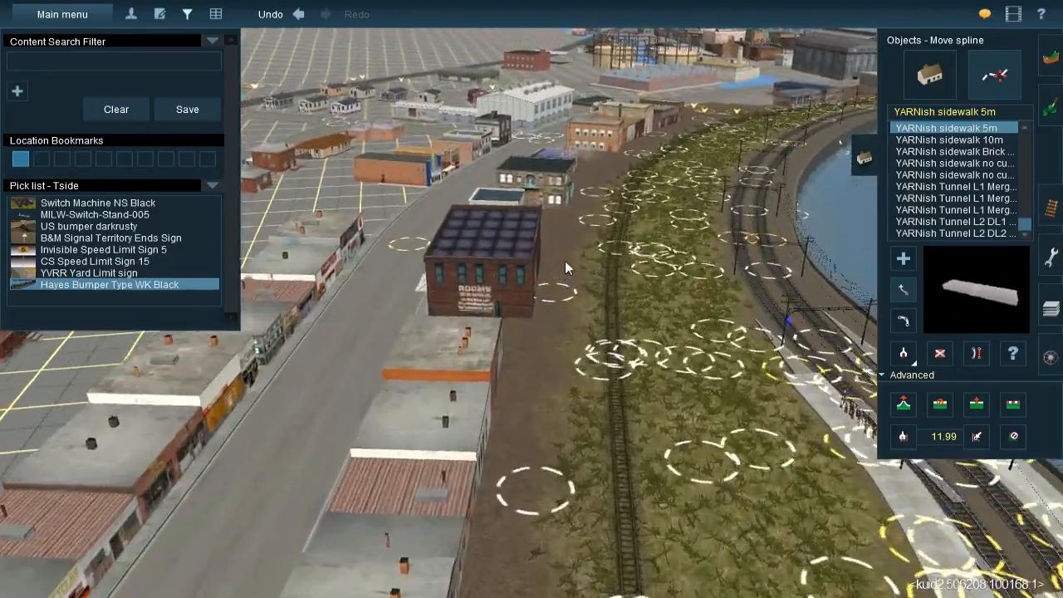
{"action": "right_click", "coordinate": [565, 261]}
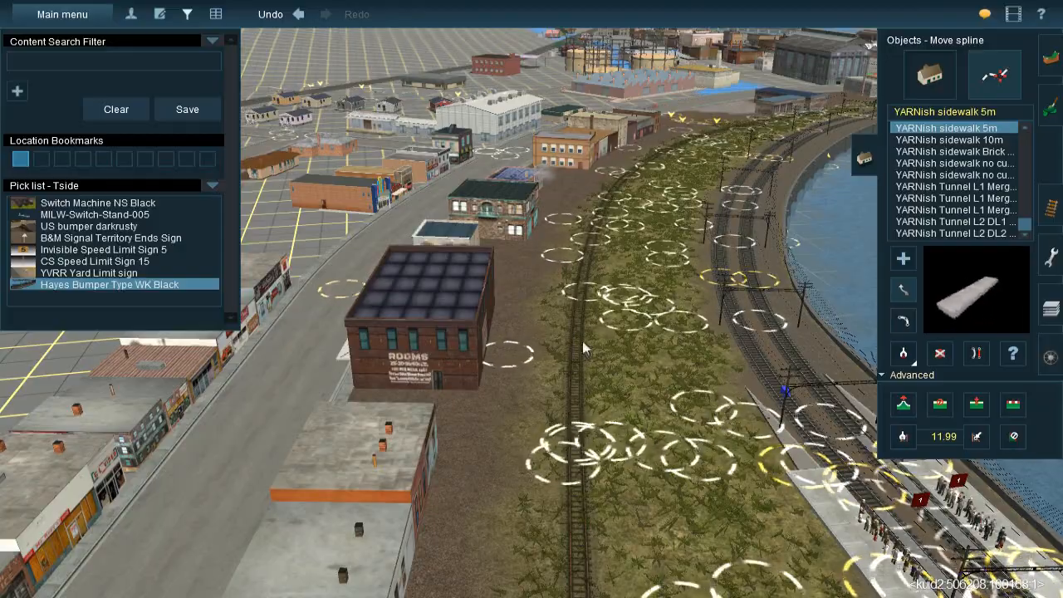
{"action": "right_click", "coordinate": [623, 266]}
{"action": "right_click", "coordinate": [588, 198]}
{"action": "right_click", "coordinate": [486, 223]}
{"action": "scroll", "coordinate": [485, 222], "scroll_direction": "up", "scroll_amount": 4}
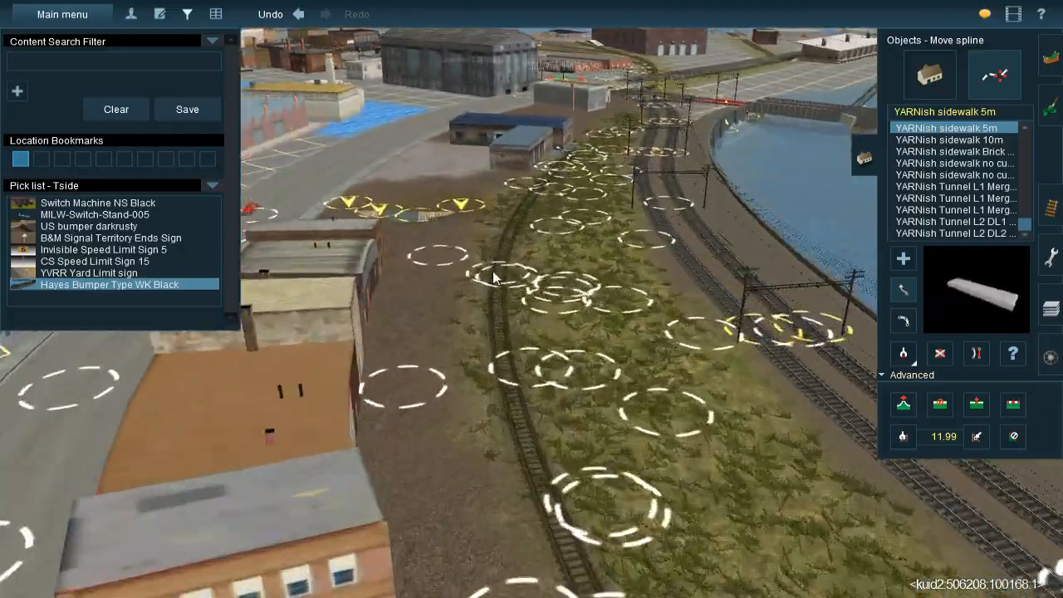
{"action": "key", "text": "Right"}
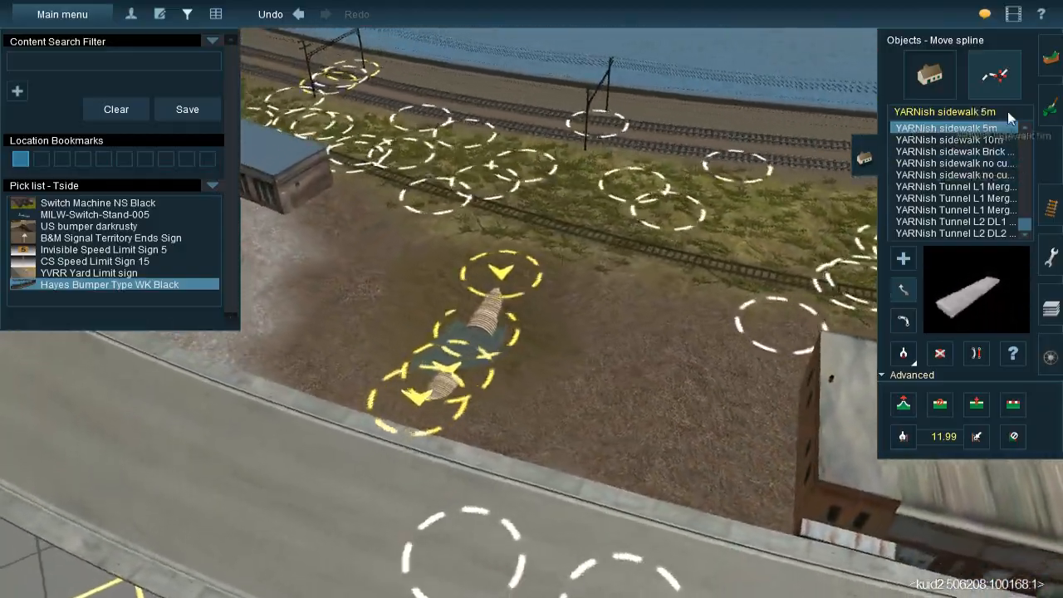
Pick up the JVC@-Grass336 spline from the existing grass area at Mason's Landing for reuse
{"action": "right_click", "coordinate": [466, 277]}
{"action": "scroll", "coordinate": [499, 276], "scroll_direction": "down", "scroll_amount": 4}
{"action": "key", "text": "Left"}
{"action": "scroll", "coordinate": [505, 275], "scroll_direction": "down", "scroll_amount": 15}
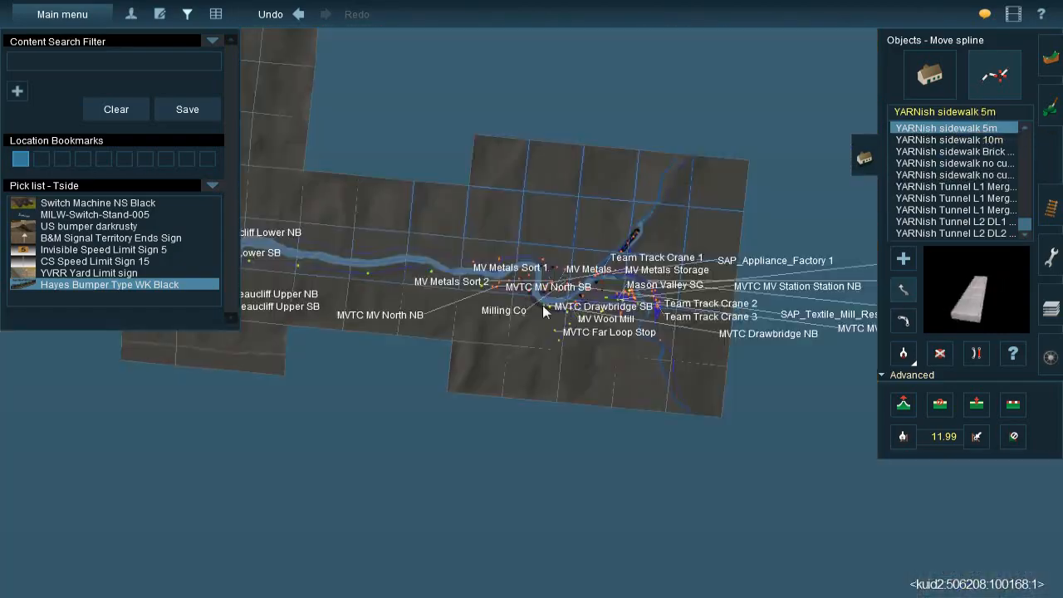
{"action": "right_click", "coordinate": [331, 265]}
{"action": "right_click", "coordinate": [331, 260]}
{"action": "right_click", "coordinate": [319, 250]}
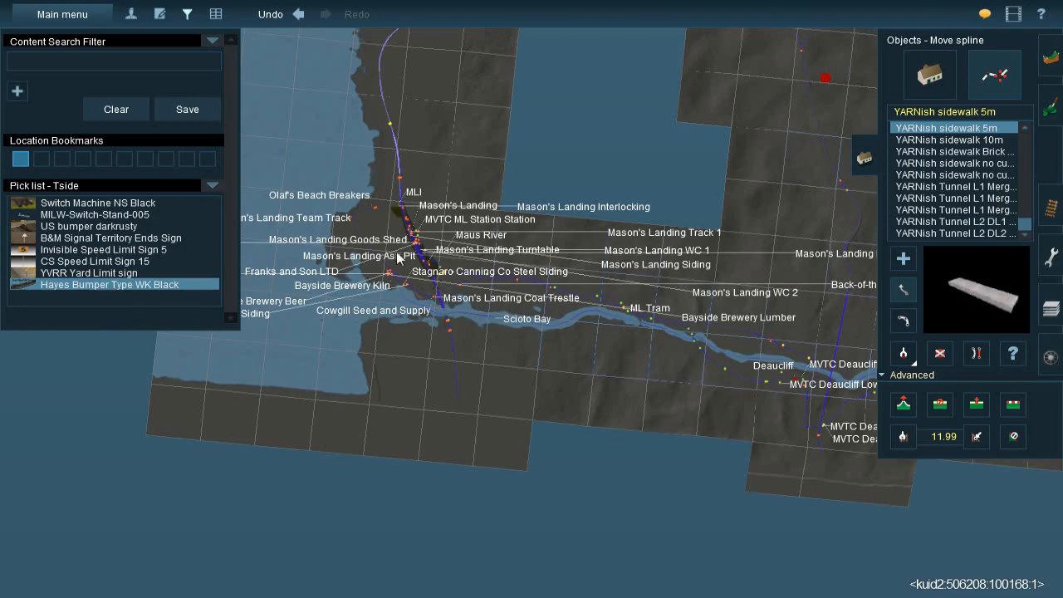
{"action": "scroll", "coordinate": [571, 319], "scroll_direction": "up", "scroll_amount": 5}
{"action": "scroll", "coordinate": [570, 316], "scroll_direction": "up", "scroll_amount": 10}
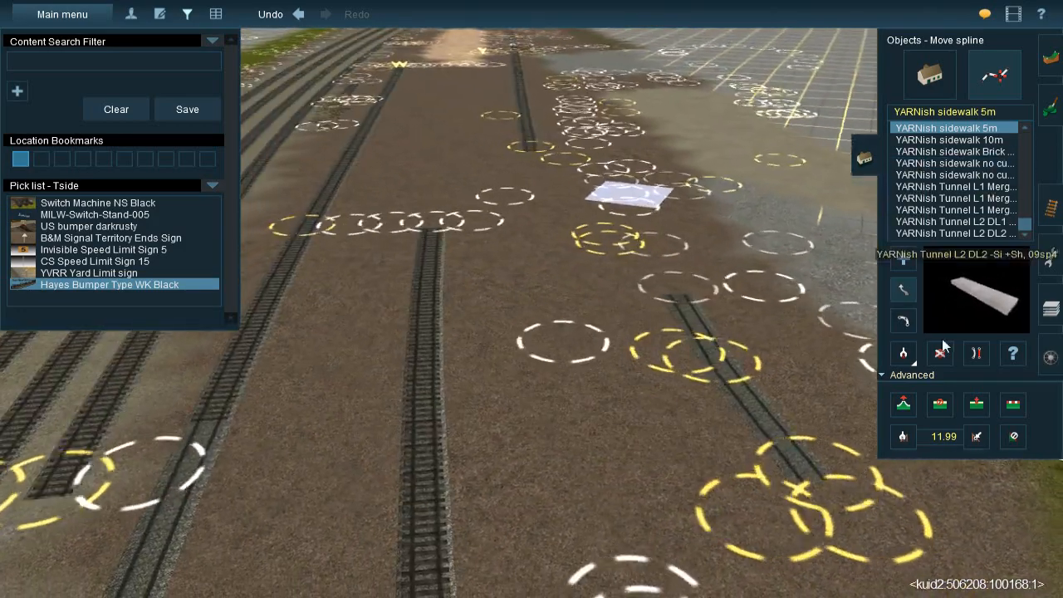
{"action": "left_click", "coordinate": [903, 320]}
{"action": "right_click_drag", "start_coordinate": [666, 311], "coordinate": [572, 370]}
{"action": "scroll", "coordinate": [531, 362], "scroll_direction": "up", "scroll_amount": 5}
{"action": "scroll", "coordinate": [536, 352], "scroll_direction": "down", "scroll_amount": 5}
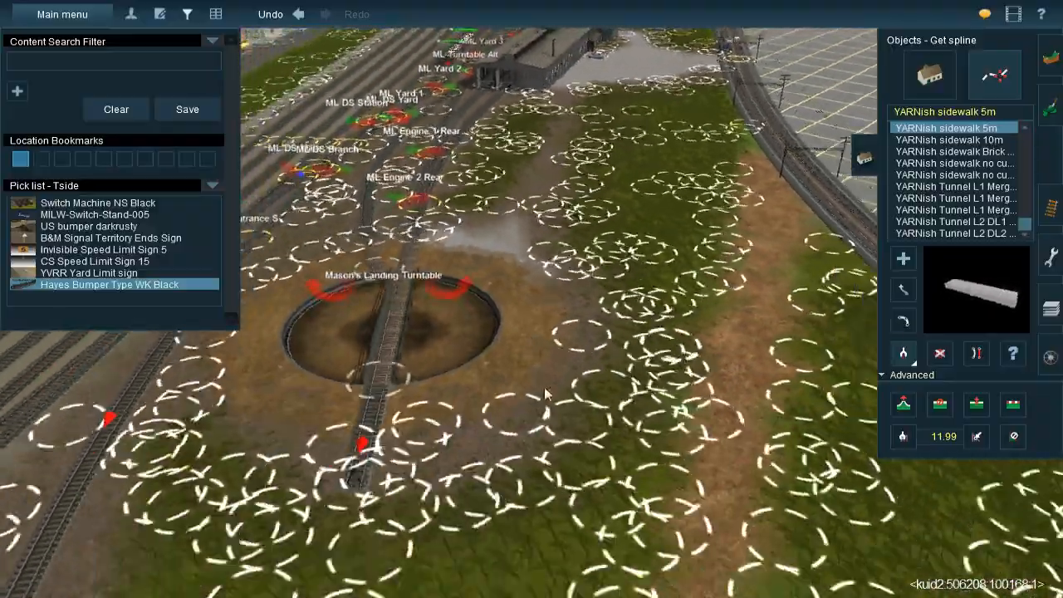
{"action": "right_click_drag", "start_coordinate": [545, 394], "coordinate": [467, 288]}
{"action": "left_click", "coordinate": [450, 266]}
Lay a JVC@-Grass336 spline on the bare ground along the town side of the siding back at the Mason Valley waterfront
{"action": "scroll", "coordinate": [450, 271], "scroll_direction": "down", "scroll_amount": 15}
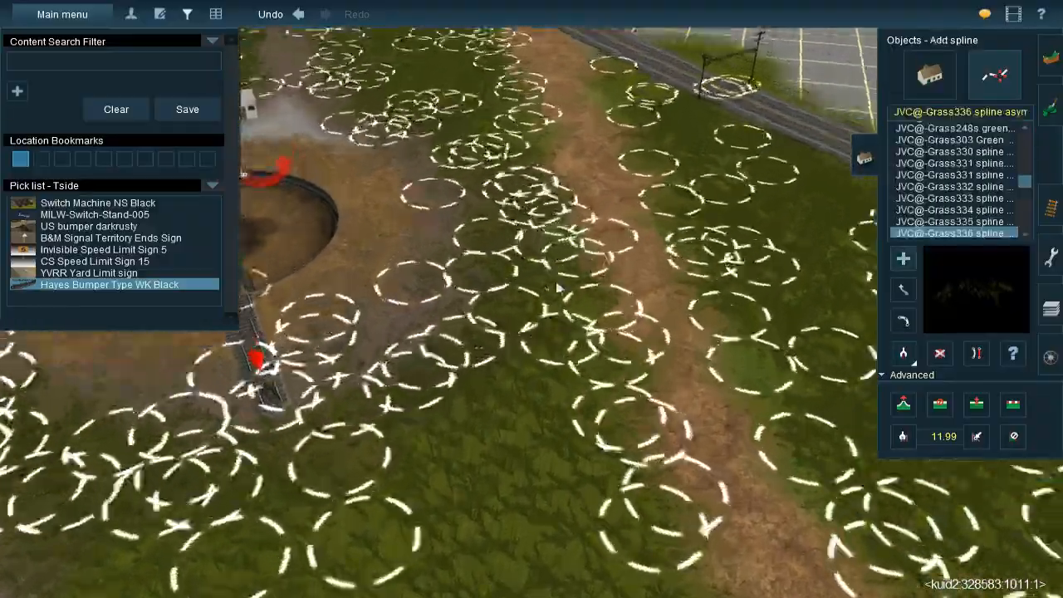
{"action": "scroll", "coordinate": [545, 308], "scroll_direction": "down", "scroll_amount": 3}
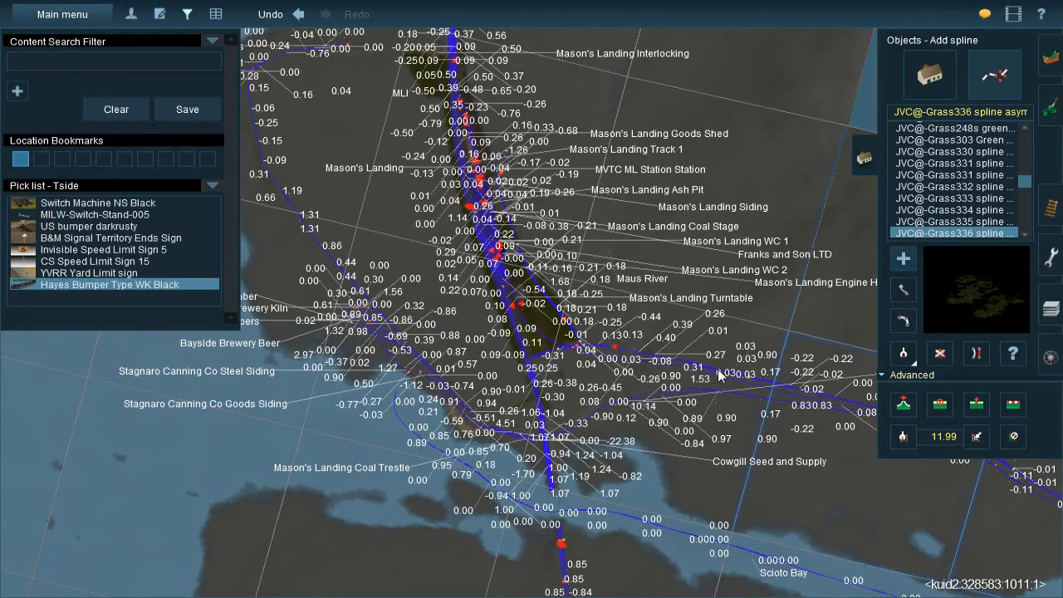
{"action": "right_click", "coordinate": [717, 368]}
{"action": "scroll", "coordinate": [437, 256], "scroll_direction": "down", "scroll_amount": 2}
{"action": "right_click", "coordinate": [765, 420]}
{"action": "scroll", "coordinate": [501, 324], "scroll_direction": "down", "scroll_amount": 5}
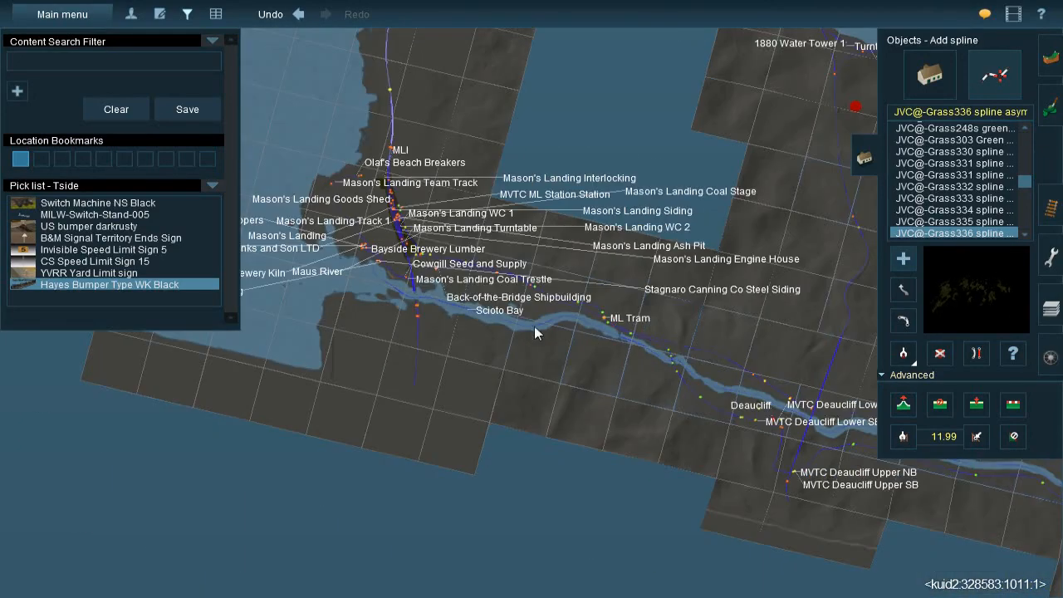
{"action": "right_click", "coordinate": [741, 371]}
{"action": "right_click", "coordinate": [775, 388]}
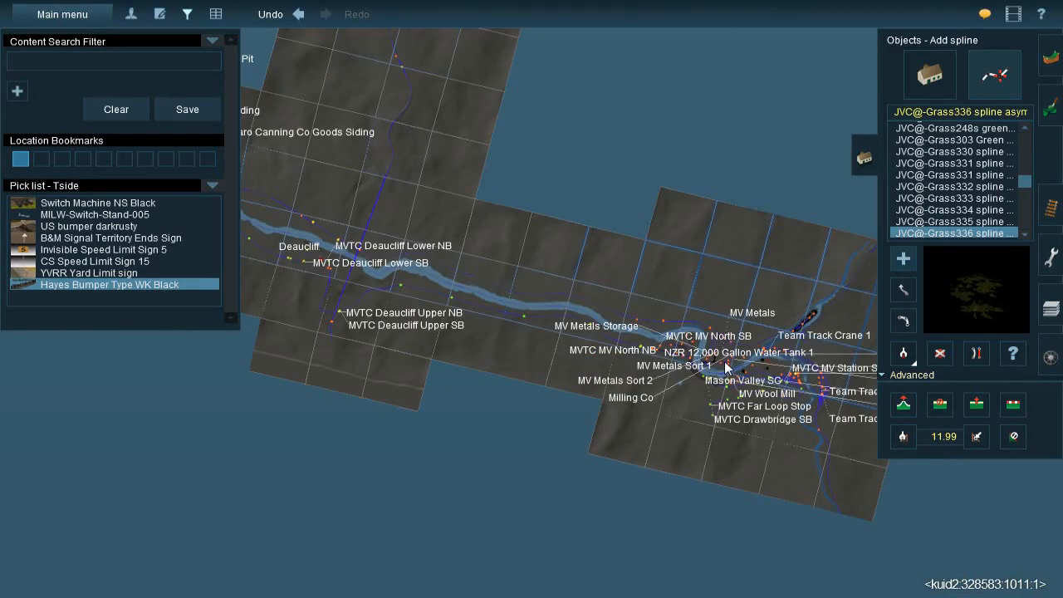
{"action": "right_click", "coordinate": [726, 367]}
{"action": "scroll", "coordinate": [686, 369], "scroll_direction": "up", "scroll_amount": 8}
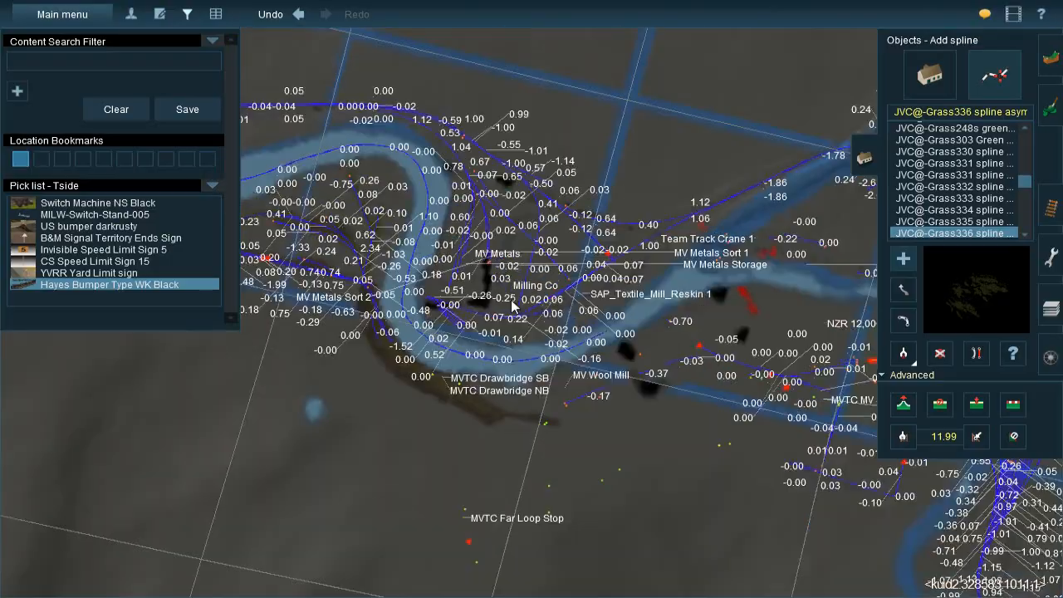
{"action": "scroll", "coordinate": [555, 341], "scroll_direction": "up", "scroll_amount": 3}
{"action": "right_click", "coordinate": [518, 414]}
{"action": "scroll", "coordinate": [514, 400], "scroll_direction": "up", "scroll_amount": 8}
{"action": "right_click", "coordinate": [432, 402]}
{"action": "key", "text": "Down"}
{"action": "key", "text": "Left"}
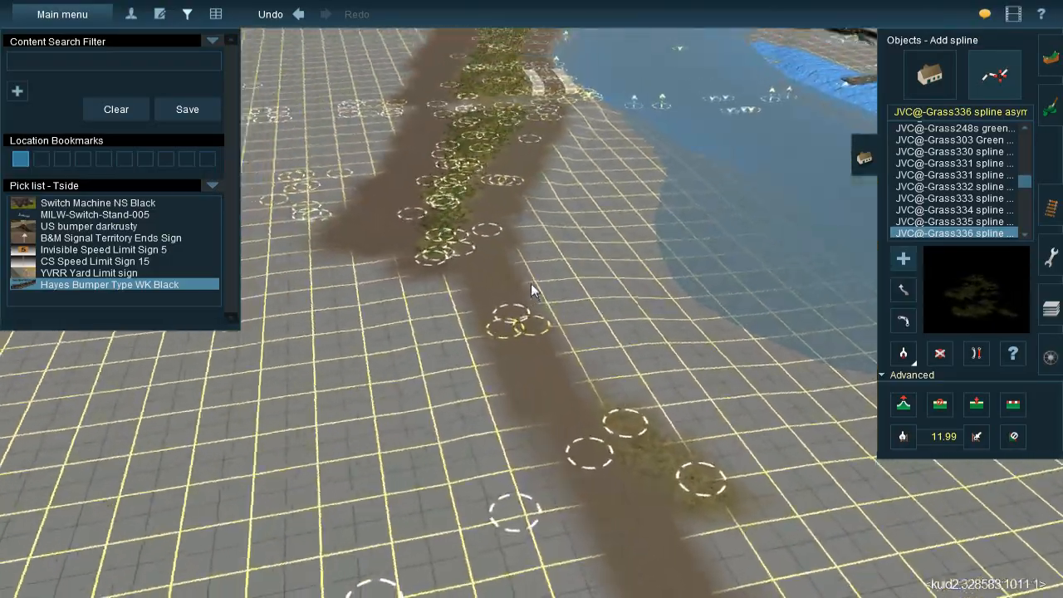
{"action": "right_click", "coordinate": [523, 241]}
{"action": "right_click", "coordinate": [518, 218]}
{"action": "right_click", "coordinate": [514, 217]}
{"action": "right_click_drag", "start_coordinate": [511, 217], "coordinate": [512, 271]}
{"action": "key", "text": "Up"}
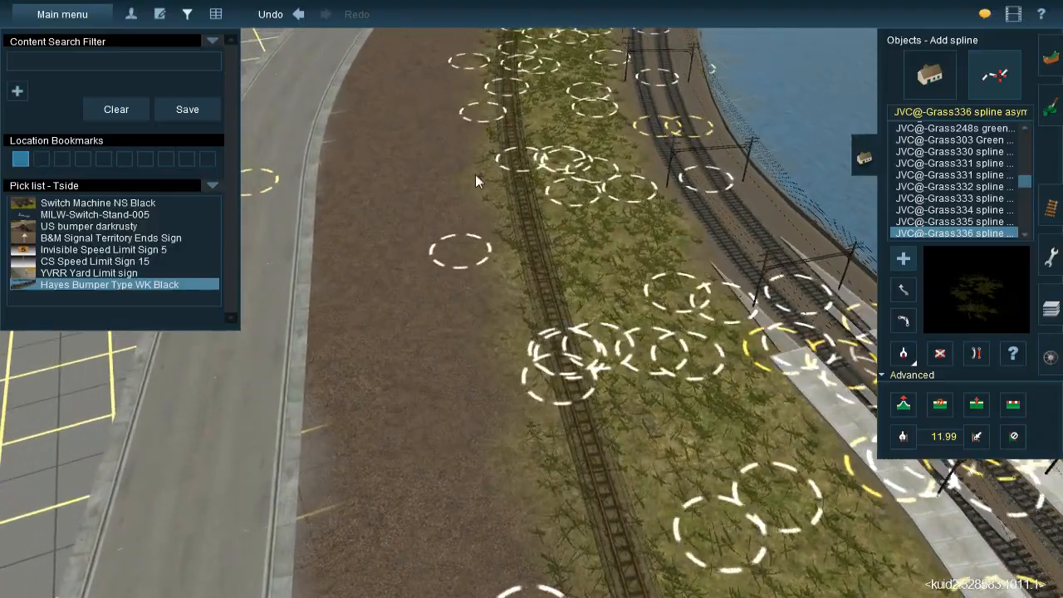
{"action": "left_click", "coordinate": [472, 154]}
{"action": "left_click", "coordinate": [494, 272]}
{"action": "left_click", "coordinate": [519, 446]}
Add JVC@-Grass336 splines behind the row of storefronts, from the road sidewalk toward the brick Rooms building
{"action": "right_click_drag", "start_coordinate": [519, 446], "coordinate": [624, 196]}
{"action": "key", "text": "Left"}
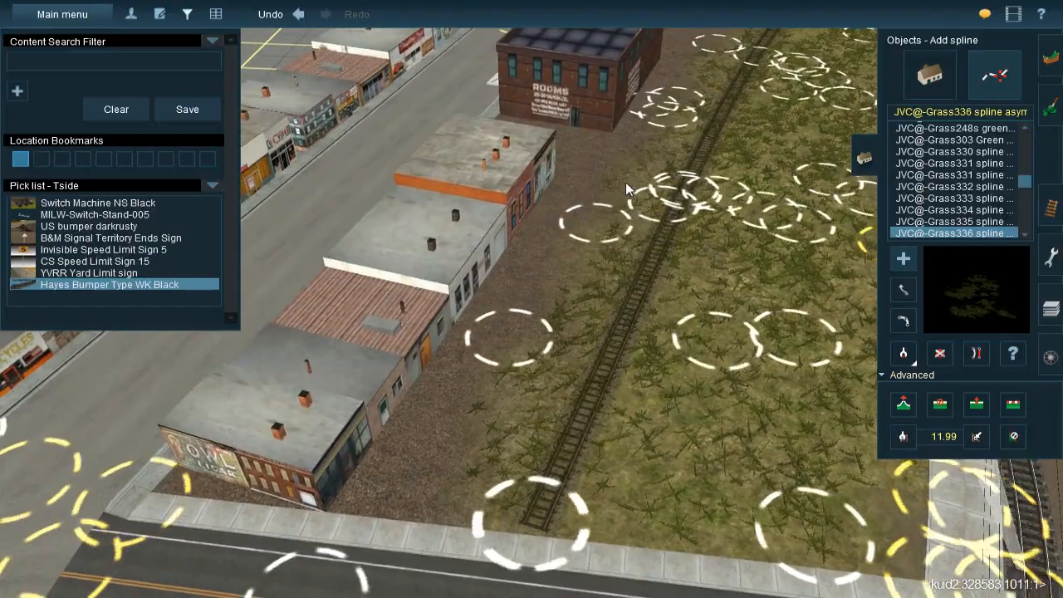
{"action": "left_click", "coordinate": [527, 326]}
{"action": "left_click", "coordinate": [557, 278]}
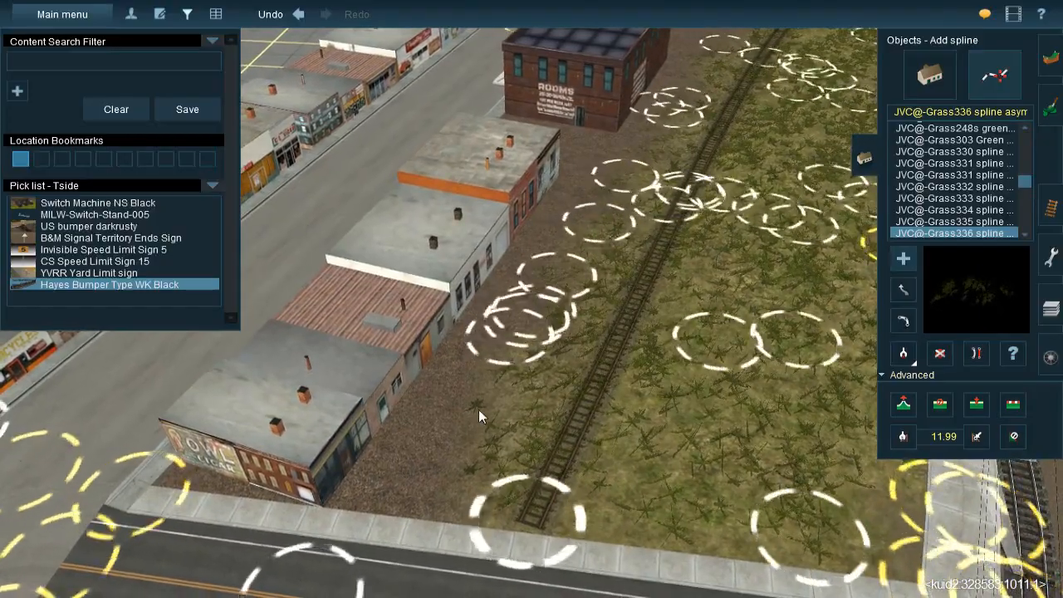
{"action": "left_click", "coordinate": [426, 514]}
Continue the JVC@-Grass336 splines beside the siding from the Rooms building to the green-roofed stone building
{"action": "right_click", "coordinate": [468, 362]}
{"action": "right_click_drag", "start_coordinate": [468, 362], "coordinate": [537, 304]}
{"action": "right_click", "coordinate": [547, 166]}
{"action": "right_click", "coordinate": [530, 215]}
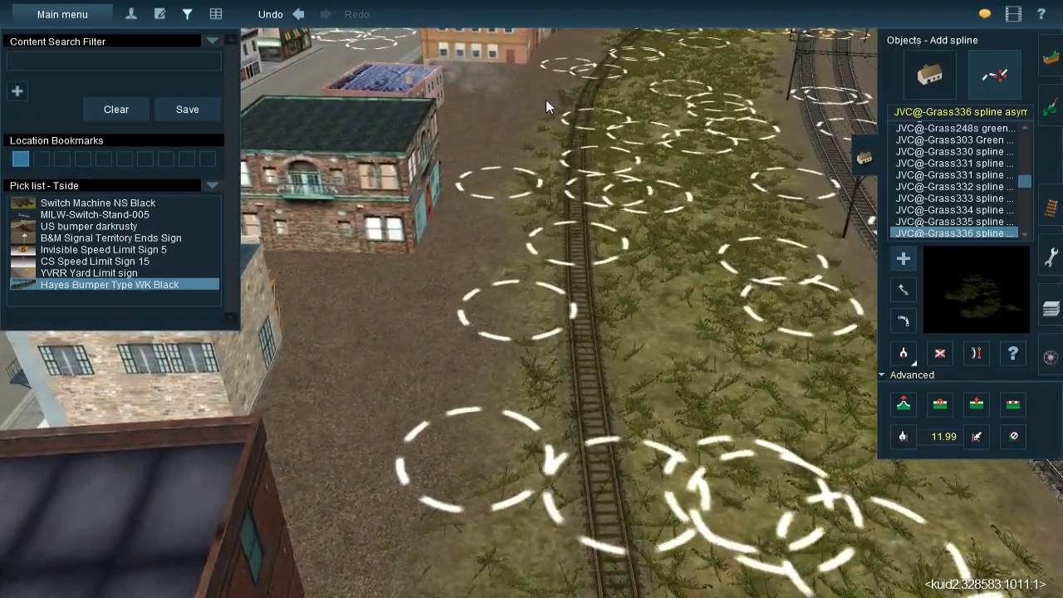
{"action": "left_click", "coordinate": [546, 99]}
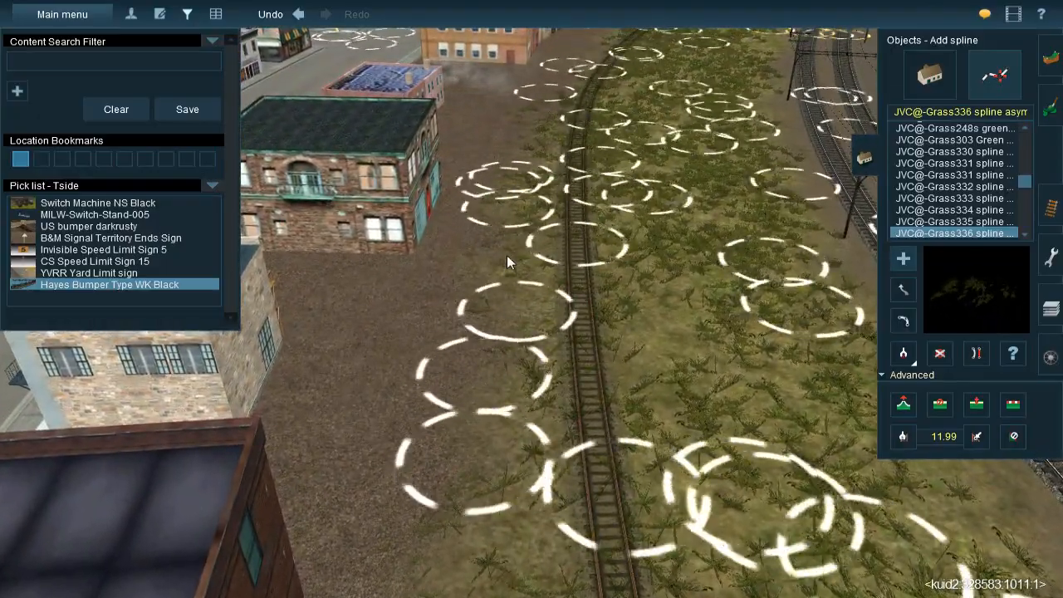
Lay JVC@-Grass336 splines along the siding's edge between the pink building and the orange brick building
{"action": "right_click", "coordinate": [527, 195]}
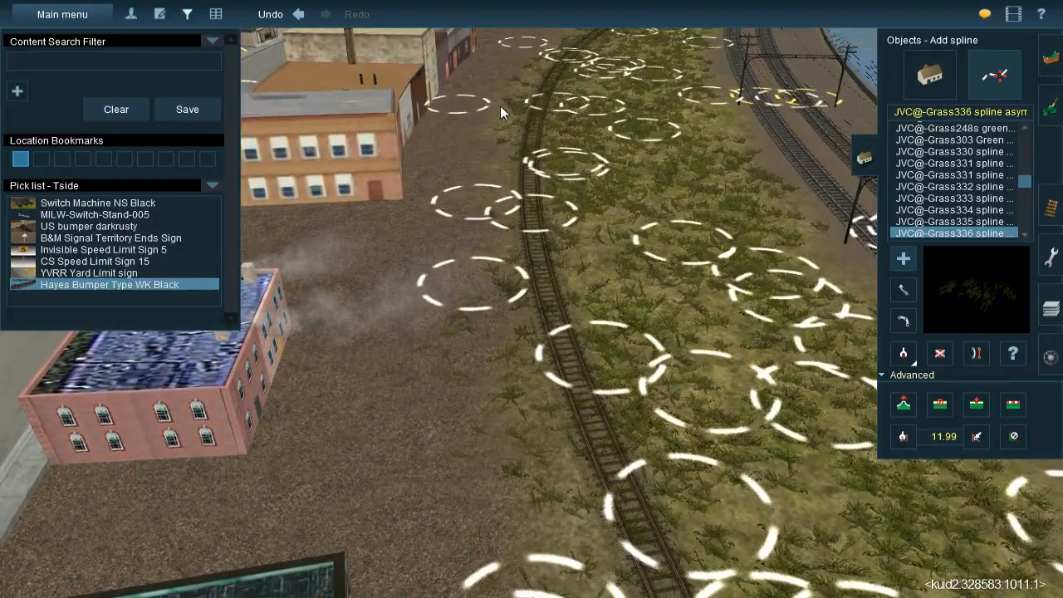
{"action": "left_click", "coordinate": [502, 92]}
{"action": "left_click", "coordinate": [474, 196]}
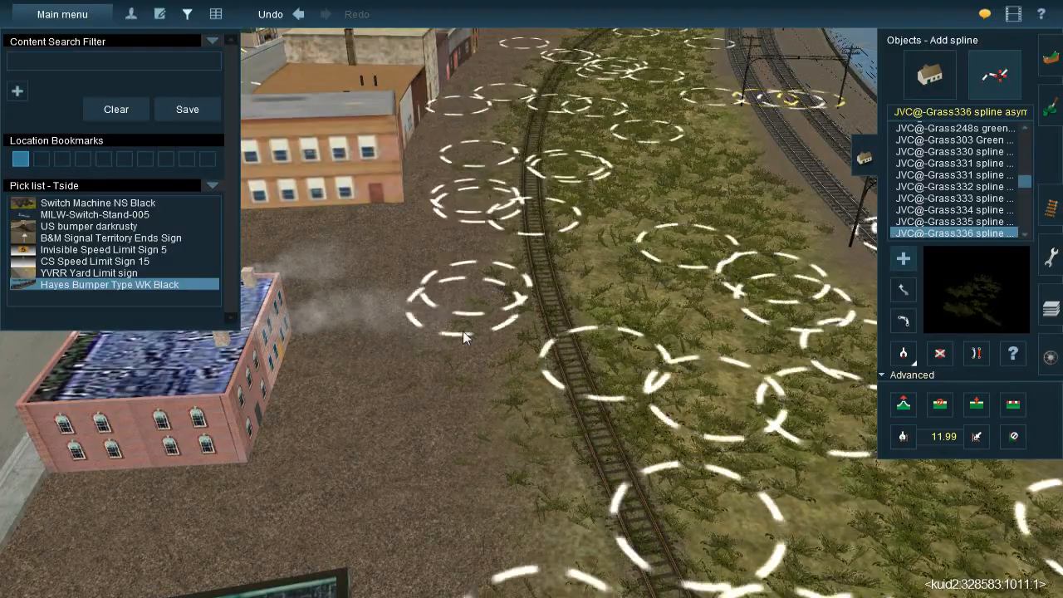
{"action": "left_click", "coordinate": [462, 331]}
Lay JVC@-Grass336 splines on both sides of the culvert pipes and pool, from the siding to the road
{"action": "right_click", "coordinate": [502, 170]}
{"action": "right_click", "coordinate": [503, 166]}
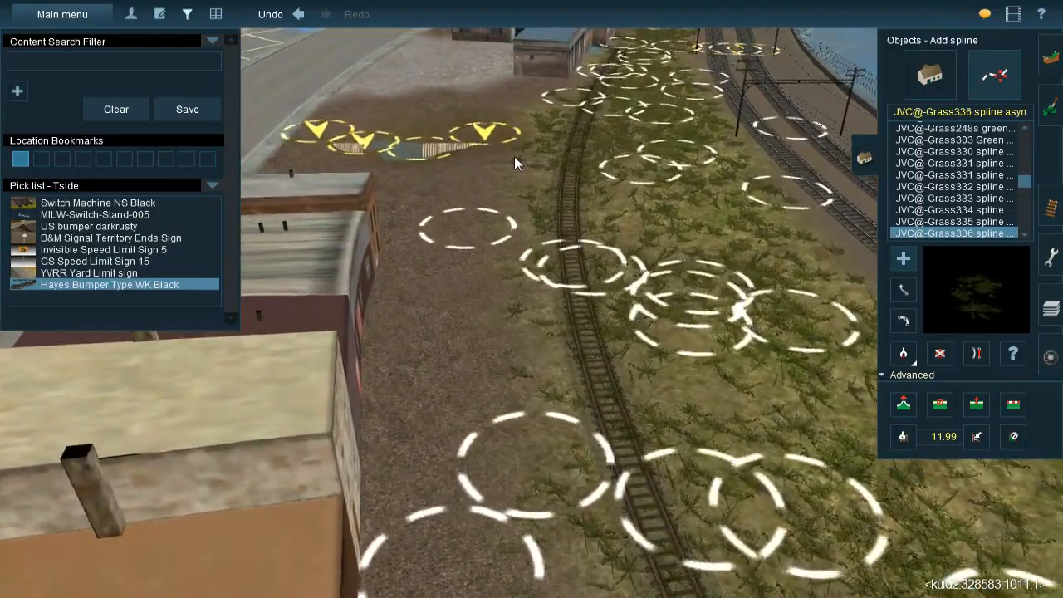
{"action": "left_click_drag", "start_coordinate": [518, 152], "coordinate": [496, 285]}
{"action": "left_click_drag", "start_coordinate": [497, 232], "coordinate": [571, 383]}
{"action": "key", "text": "Down"}
{"action": "right_click", "coordinate": [488, 224]}
{"action": "key", "text": "Right"}
{"action": "right_click", "coordinate": [385, 241]}
{"action": "left_click_drag", "start_coordinate": [475, 176], "coordinate": [629, 306]}
{"action": "left_click_drag", "start_coordinate": [595, 256], "coordinate": [523, 425]}
{"action": "left_click_drag", "start_coordinate": [460, 189], "coordinate": [352, 312]}
{"action": "left_click_drag", "start_coordinate": [357, 211], "coordinate": [448, 456]}
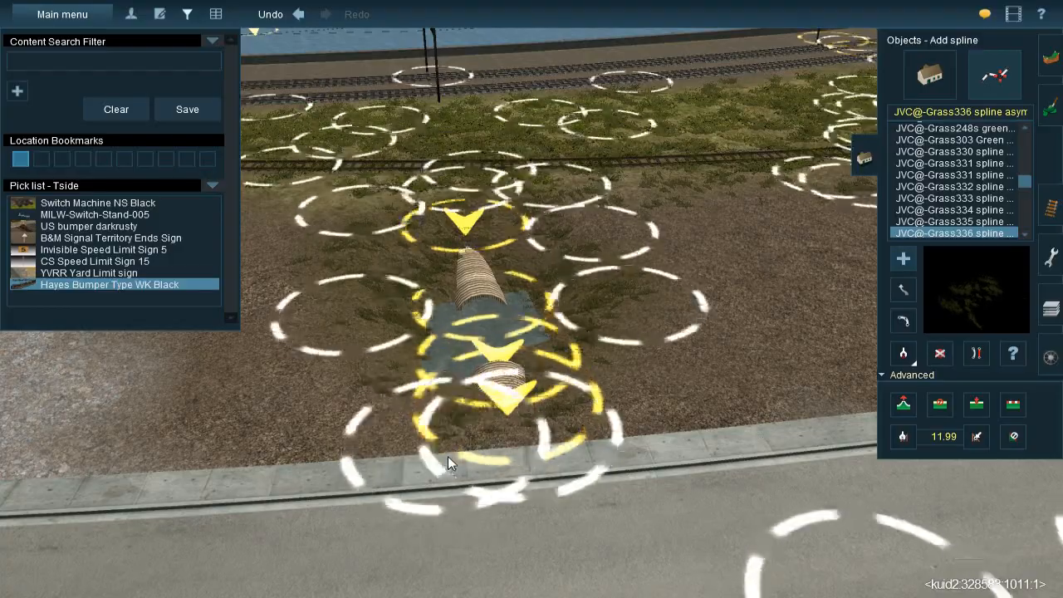
Add more JVC@-Grass336 spline around the culvert's road end and examine the coverage from the siding side
{"action": "right_click", "coordinate": [463, 366]}
{"action": "key", "text": "Left"}
{"action": "key", "text": "Left"}
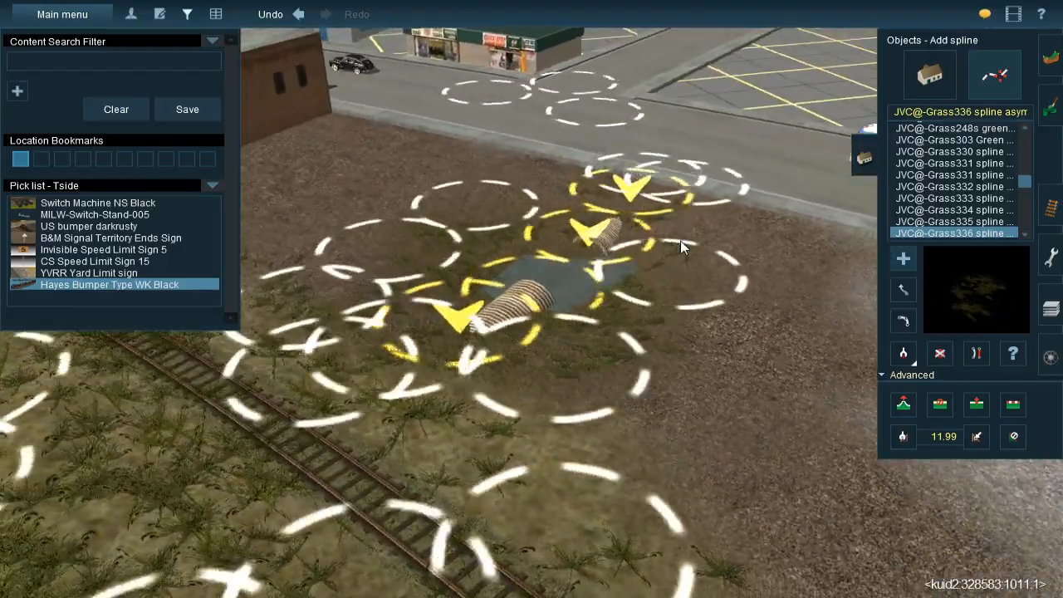
{"action": "key", "text": "Left"}
{"action": "left_click_drag", "start_coordinate": [717, 256], "coordinate": [730, 336]}
{"action": "key", "text": "Left"}
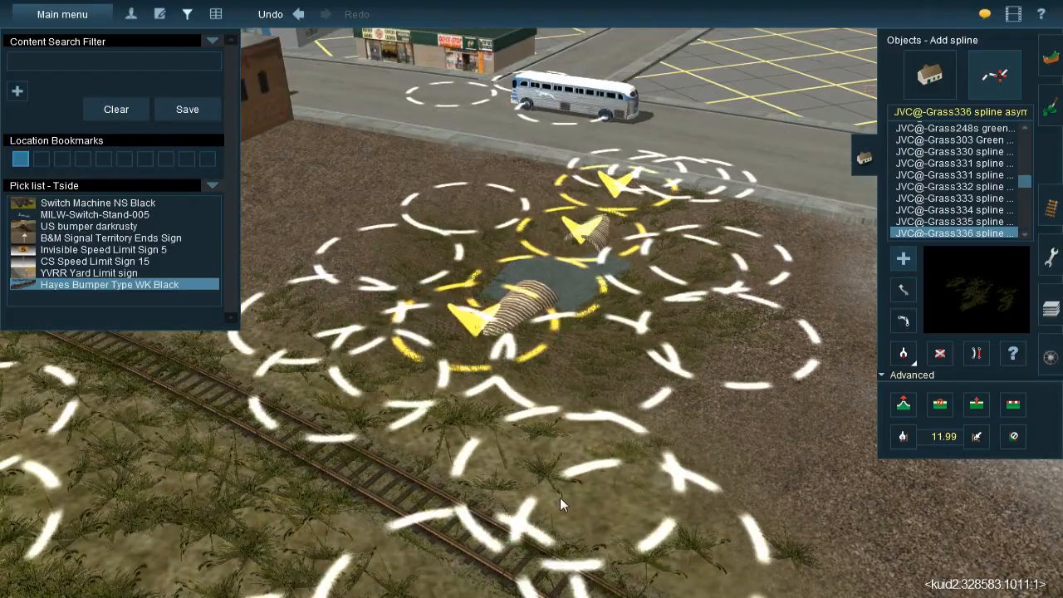
{"action": "key", "text": "Left"}
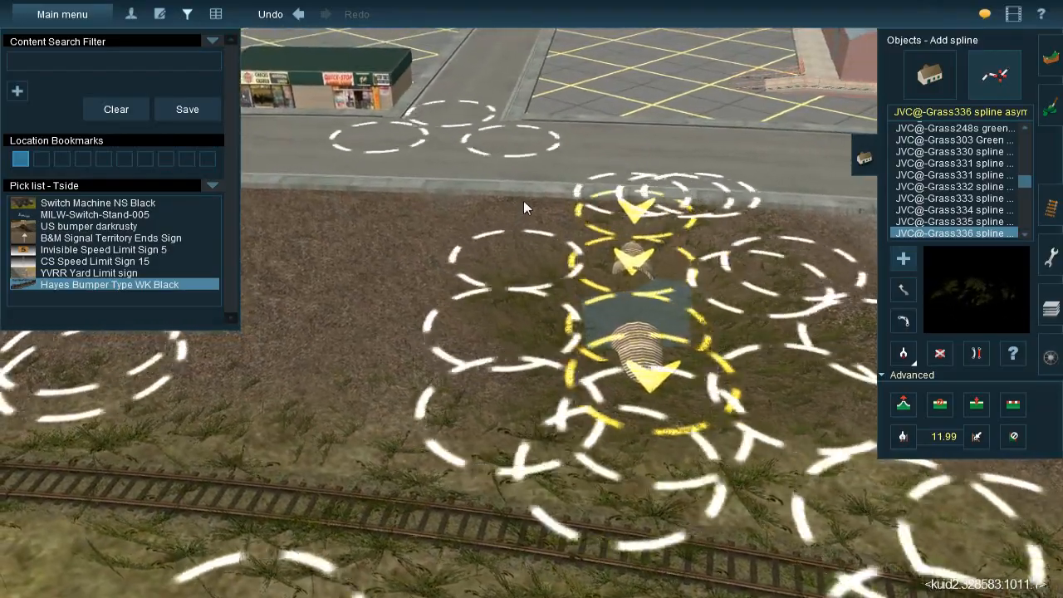
Add a JVC@-Grass336 spline along the culvert's side up to the road edge and examine it from the road
{"action": "mouse_move", "coordinate": [523, 200]}
{"action": "left_mouse_down"}
{"action": "mouse_move", "coordinate": [465, 336]}
{"action": "mouse_move", "coordinate": [484, 365]}
{"action": "mouse_move", "coordinate": [486, 465]}
{"action": "left_mouse_up"}
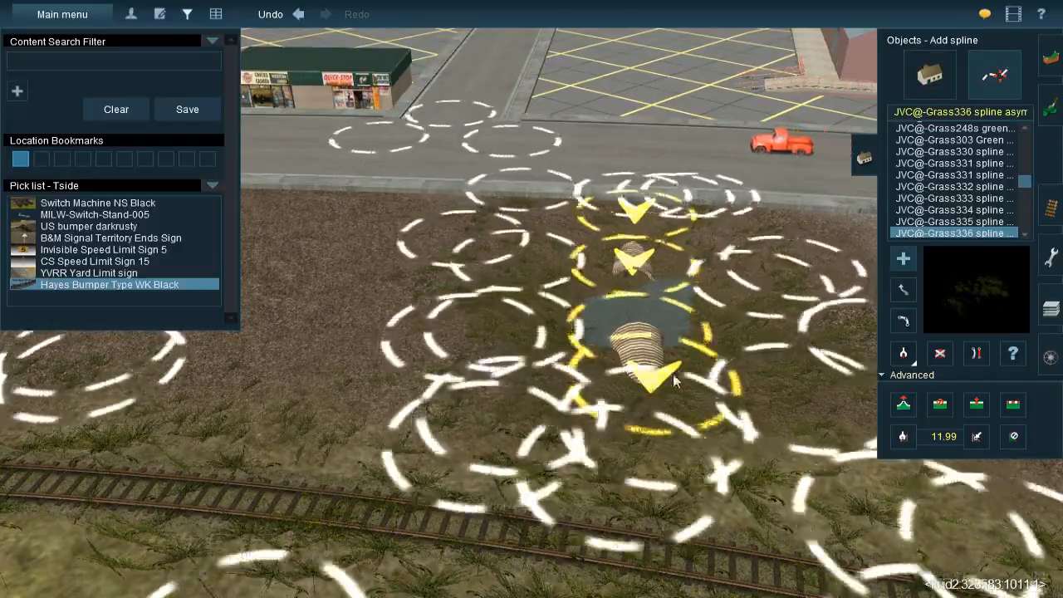
{"action": "key", "text": "Left"}
{"action": "key", "text": "Down"}
{"action": "key", "text": "Left"}
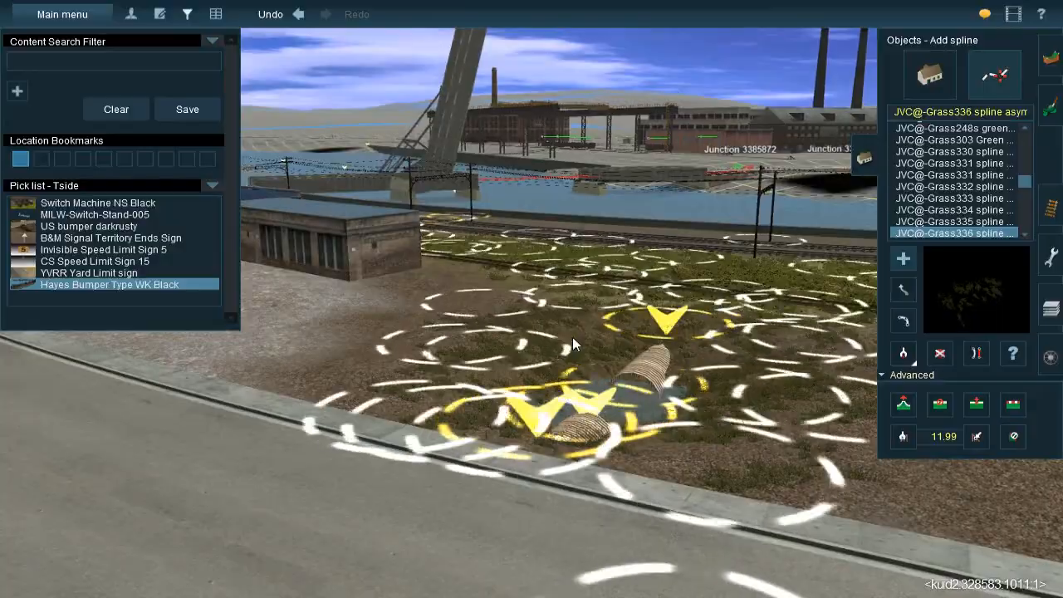
Lay JVC@-Grass336 splines on the bare strip between the grey building with the brick chimney and the main tracks
{"action": "key", "text": "Up"}
{"action": "right_click", "coordinate": [535, 368]}
{"action": "key", "text": "Left"}
{"action": "right_click", "coordinate": [500, 291]}
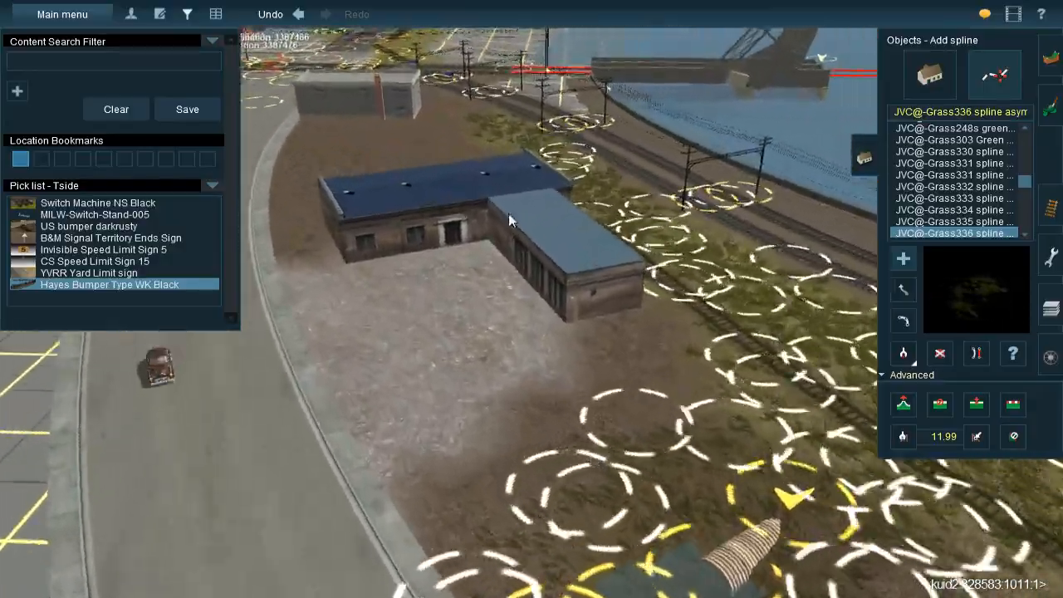
{"action": "right_click", "coordinate": [508, 213]}
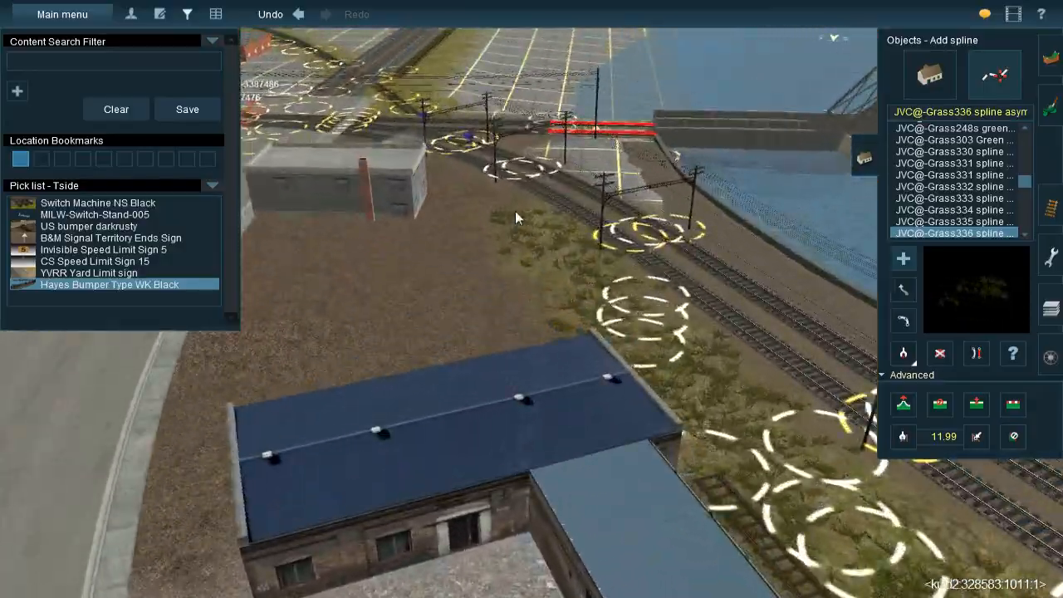
{"action": "right_click", "coordinate": [515, 211]}
{"action": "key", "text": "Down"}
{"action": "left_click", "coordinate": [489, 196]}
{"action": "left_click", "coordinate": [519, 236]}
{"action": "left_click", "coordinate": [564, 315]}
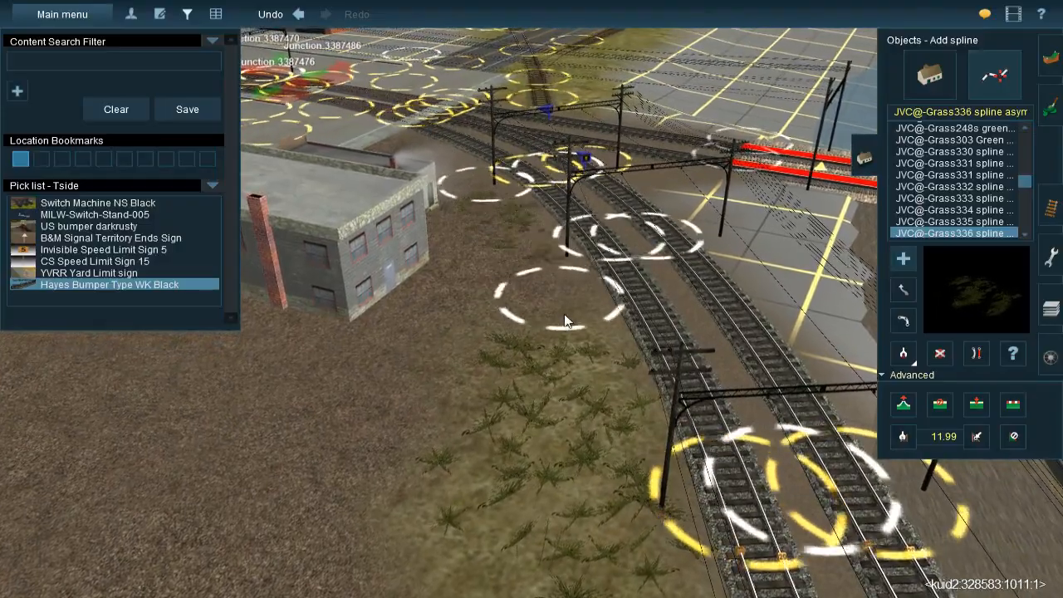
Widen the trackside grass with more JVC@-Grass336 splines between the grey building and the blue-roofed building
{"action": "left_click_drag", "start_coordinate": [588, 391], "coordinate": [557, 404]}
{"action": "left_click", "coordinate": [554, 413]}
{"action": "right_click", "coordinate": [490, 451]}
{"action": "left_click", "coordinate": [465, 196]}
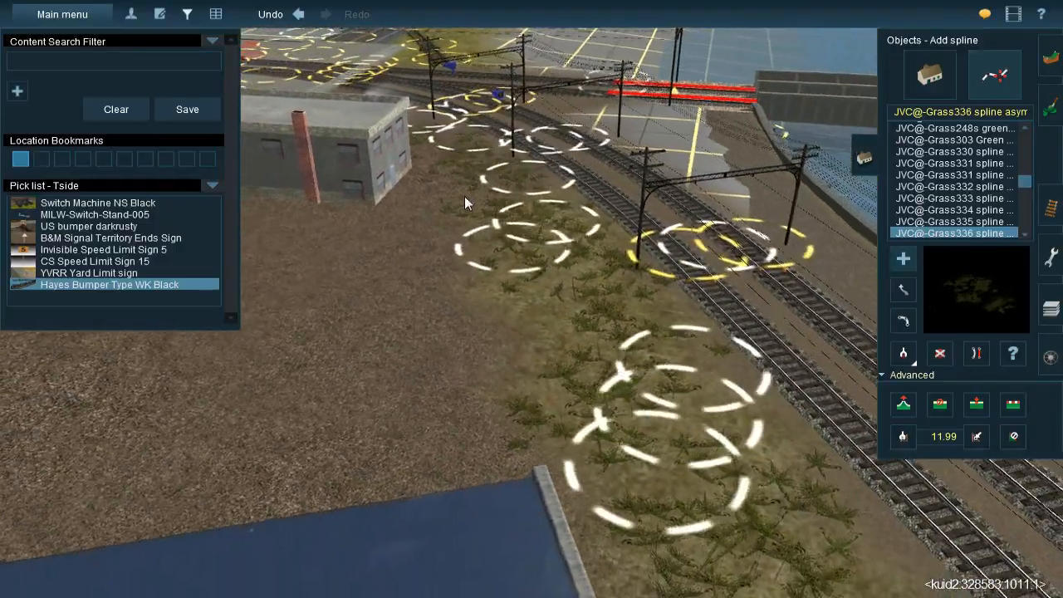
{"action": "left_click", "coordinate": [536, 444]}
{"action": "left_click", "coordinate": [488, 293]}
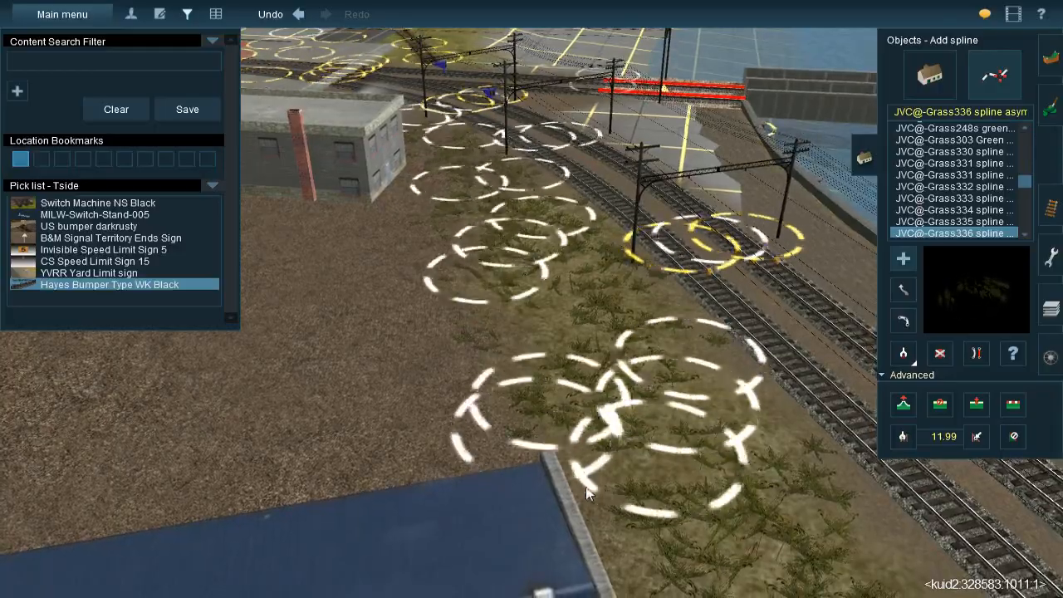
Paint the discoloured ground between the siding's end and the blue-roofed building with the brown dirt texture
{"action": "right_click", "coordinate": [614, 541]}
{"action": "key", "text": "Left"}
{"action": "key", "text": "Left"}
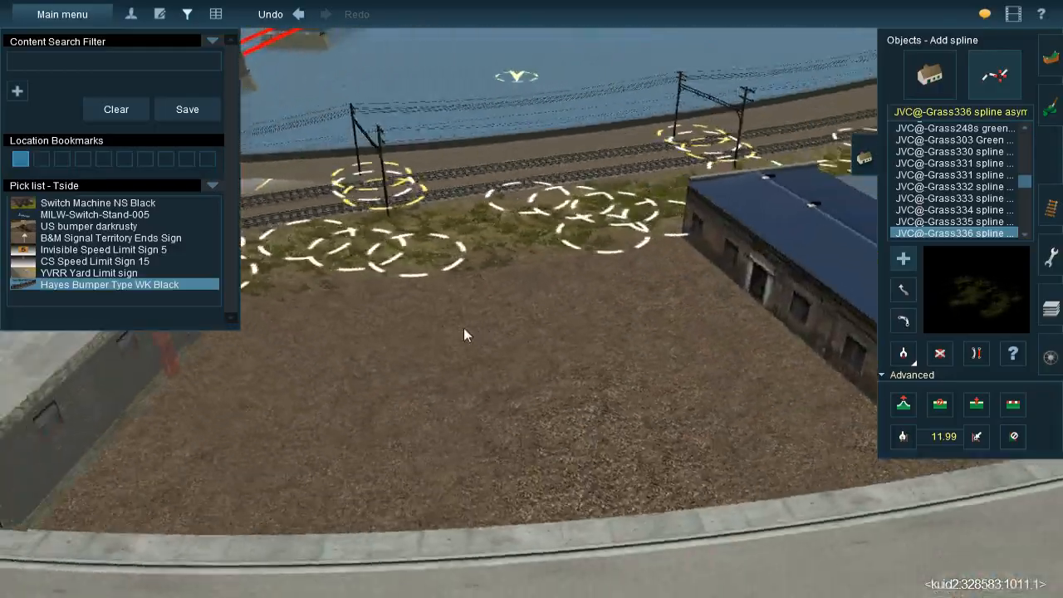
{"action": "right_click", "coordinate": [465, 329]}
{"action": "right_click", "coordinate": [526, 251]}
{"action": "key", "text": "Left"}
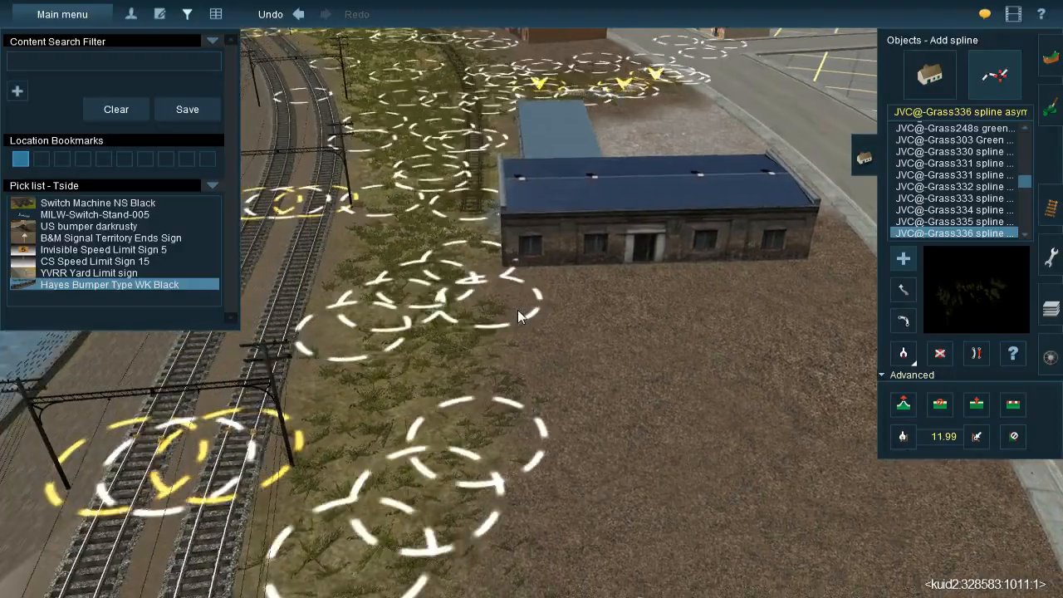
{"action": "right_click", "coordinate": [515, 227]}
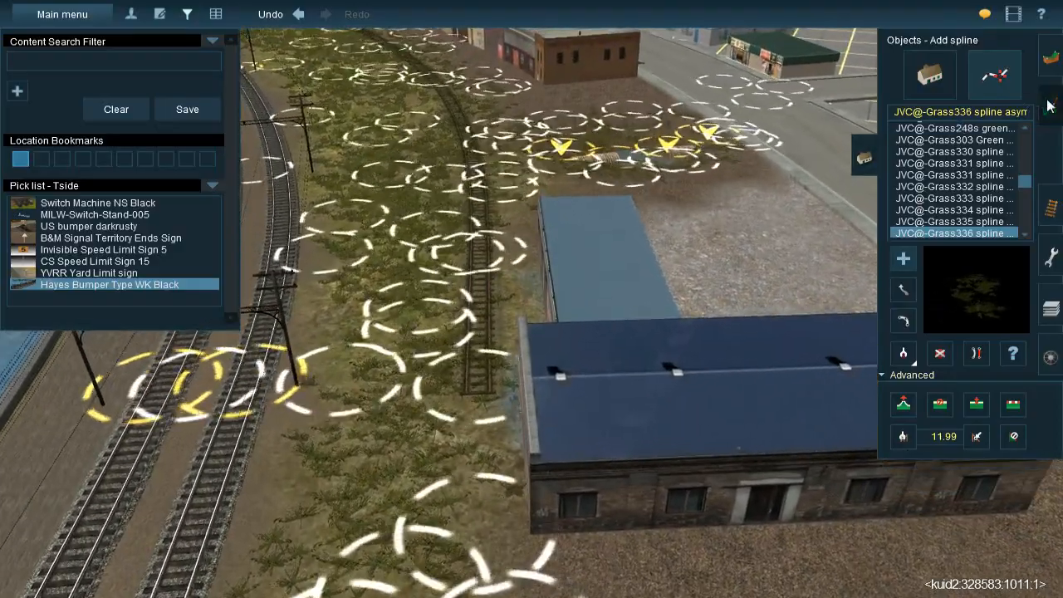
{"action": "left_click", "coordinate": [1050, 108]}
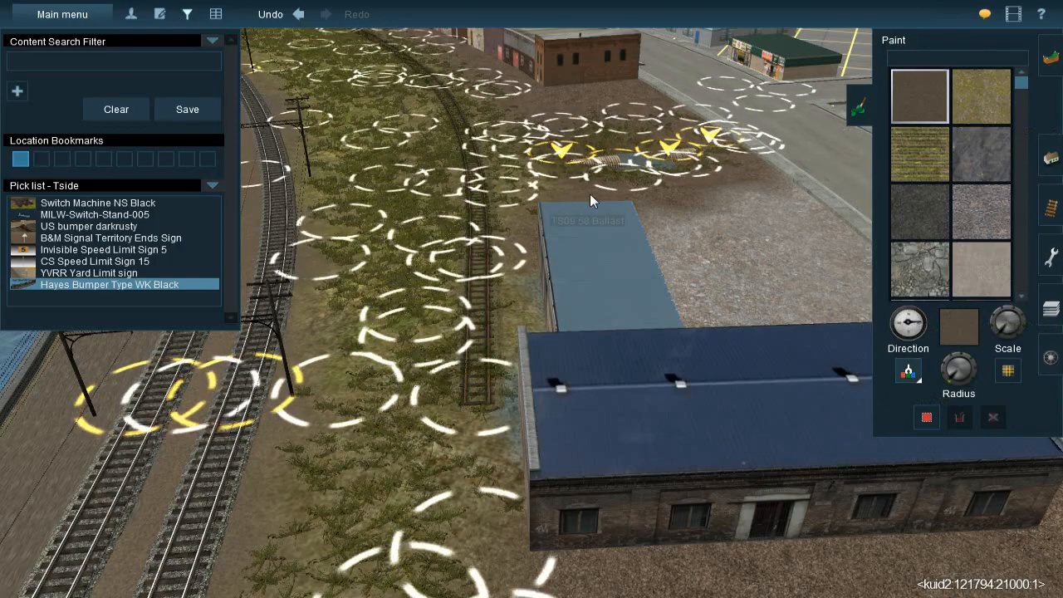
{"action": "key", "text": "g"}
{"action": "left_click", "coordinate": [597, 191]}
{"action": "key", "text": "Up"}
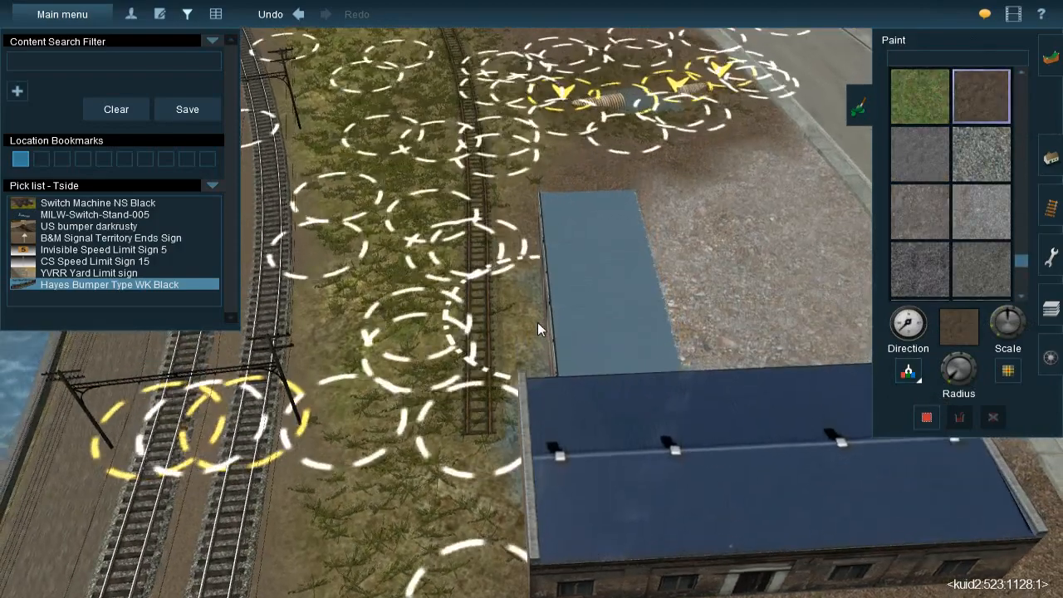
{"action": "right_click", "coordinate": [565, 474]}
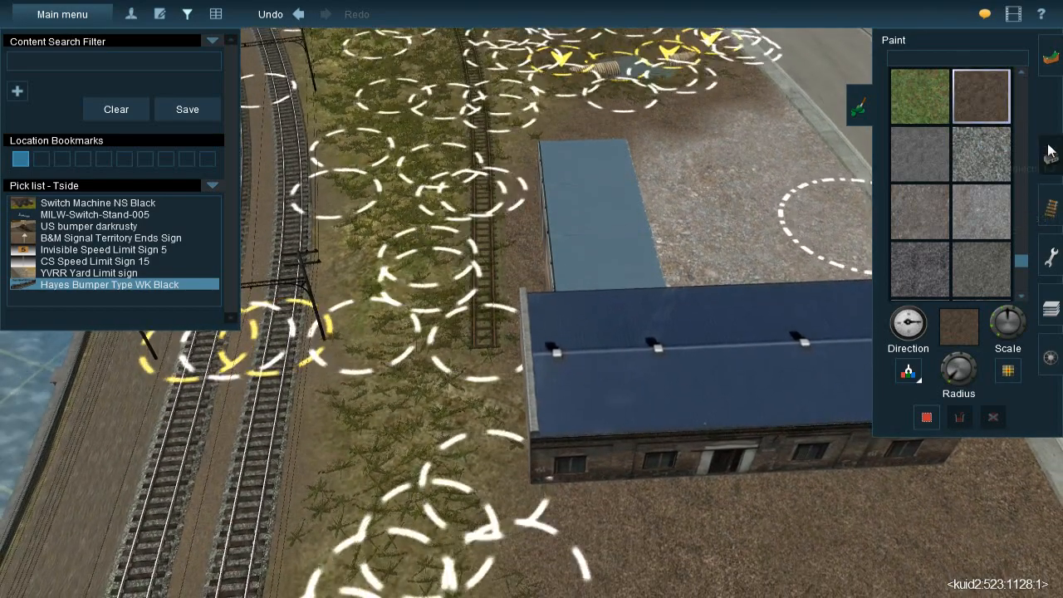
Lay JVC@-Grass336 splines by the siding's end and across the bare lot beside the blue-roofed building to the road
{"action": "left_click", "coordinate": [1048, 149]}
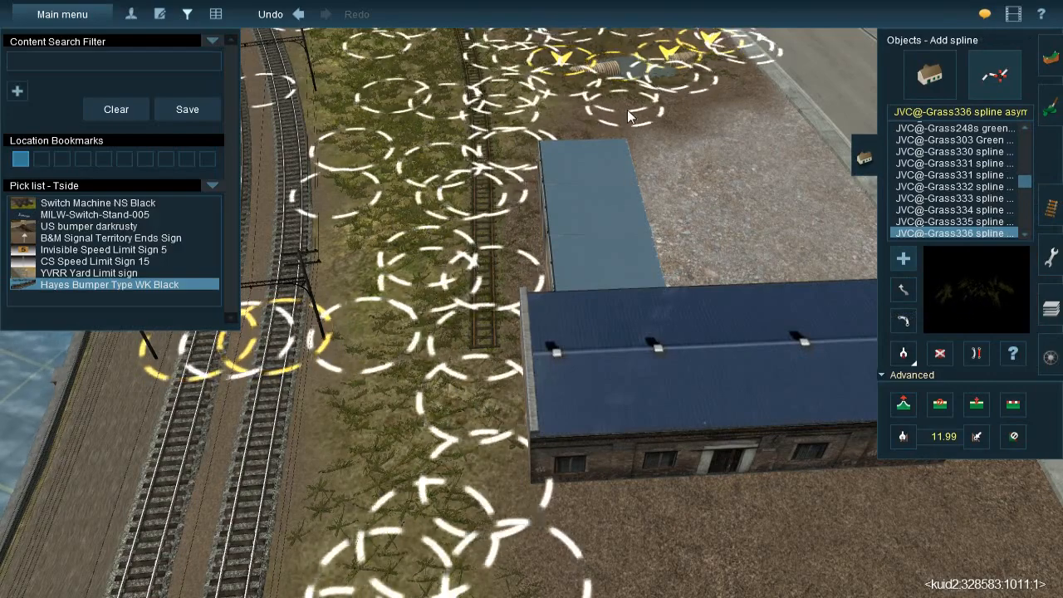
{"action": "right_click_drag", "start_coordinate": [599, 210], "coordinate": [440, 193]}
{"action": "left_click", "coordinate": [438, 180]}
{"action": "left_click", "coordinate": [465, 343]}
{"action": "left_click", "coordinate": [485, 177]}
{"action": "left_click", "coordinate": [542, 344]}
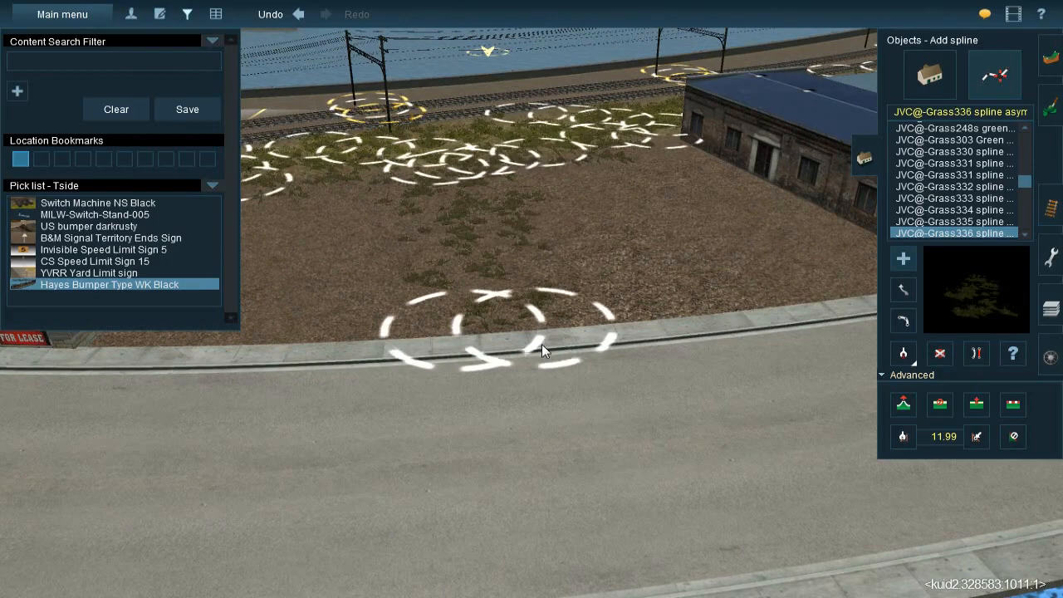
{"action": "left_click_drag", "start_coordinate": [542, 344], "coordinate": [550, 347]}
{"action": "left_click", "coordinate": [425, 341]}
{"action": "left_click", "coordinate": [502, 182]}
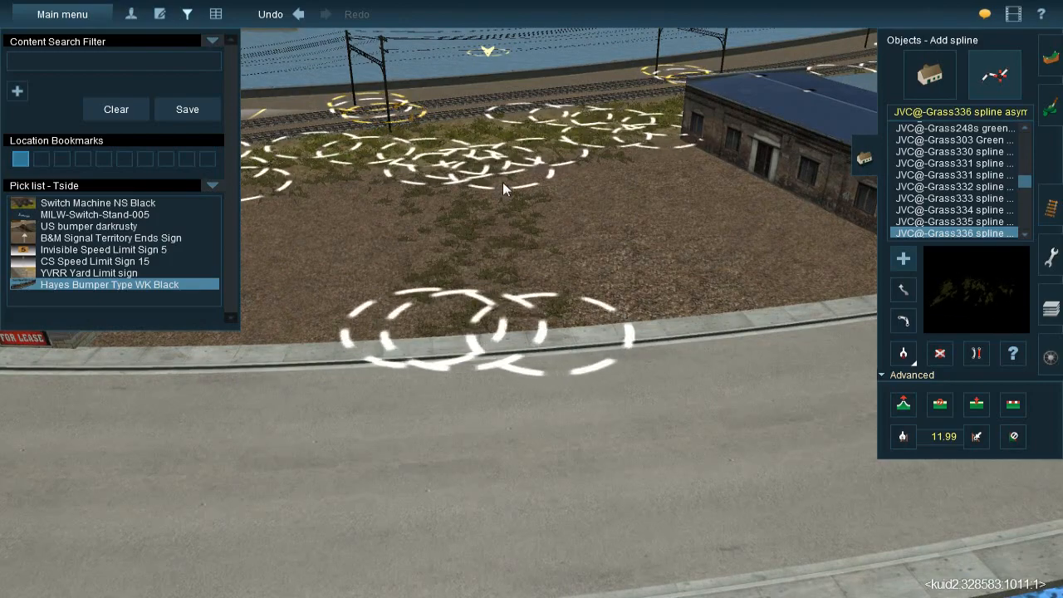
Examine the new grass on the bare lot from the street and from the track side
{"action": "key", "text": "Down"}
{"action": "key", "text": "Left"}
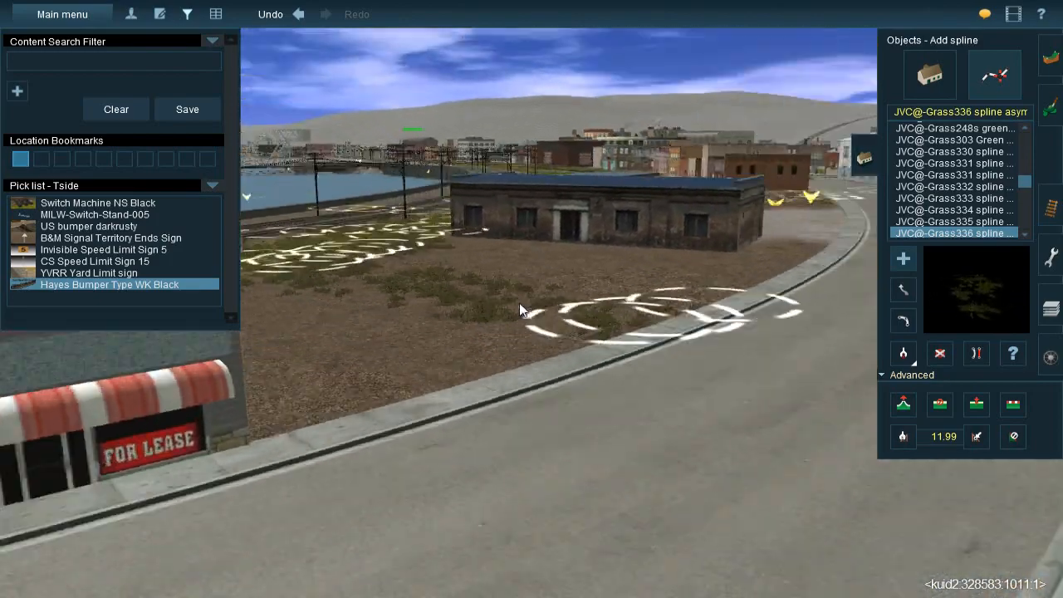
{"action": "key", "text": "Left"}
{"action": "key", "text": "Up"}
{"action": "key", "text": "Down"}
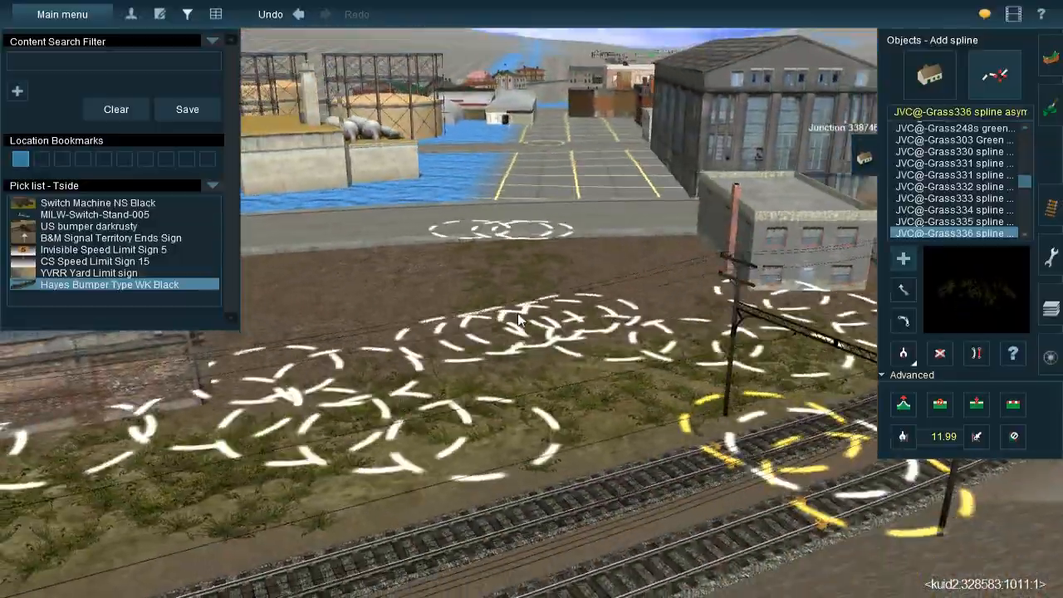
{"action": "key", "text": "Left"}
{"action": "key", "text": "Up"}
{"action": "right_click", "coordinate": [663, 276]}
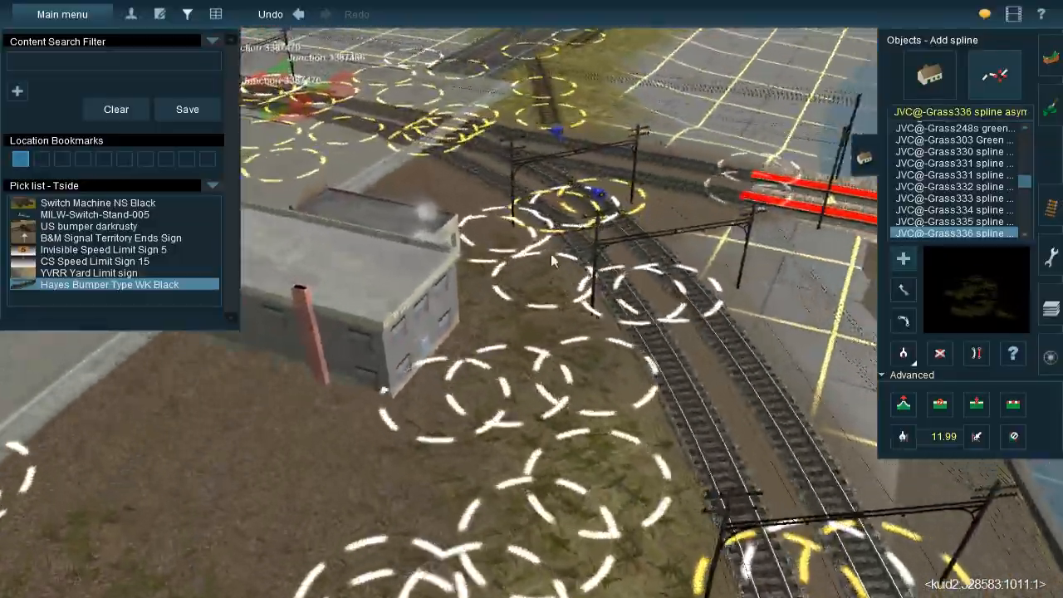
Lay a JVC@-Grass336 spline from the sidewalk along the tracks to the back of the Railroad Cafe
{"action": "key", "text": "Left"}
{"action": "key", "text": "Up"}
{"action": "right_click", "coordinate": [552, 255]}
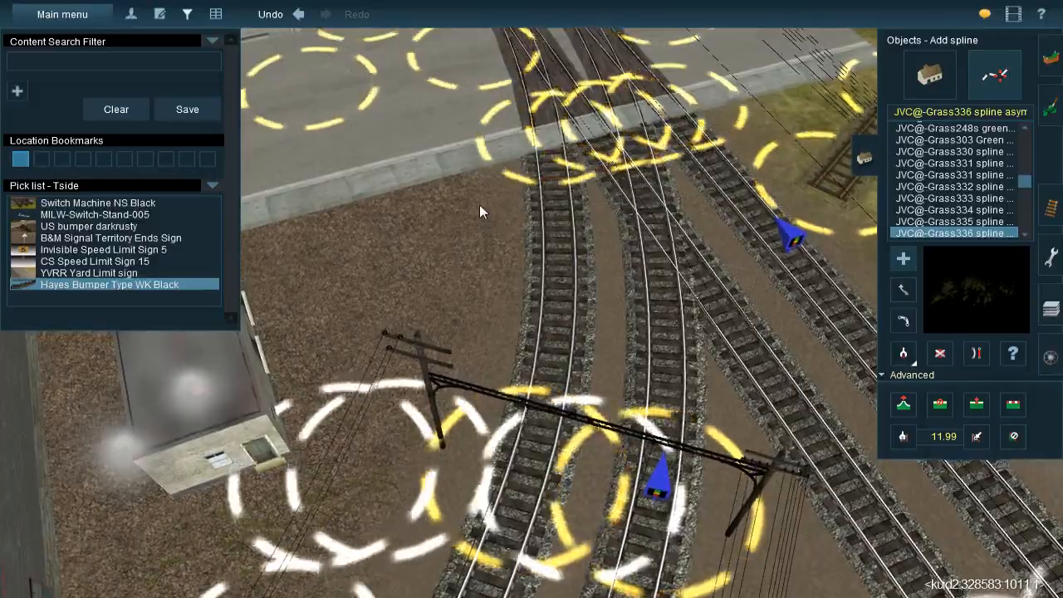
{"action": "left_click", "coordinate": [479, 206]}
{"action": "left_click", "coordinate": [351, 512]}
{"action": "right_click", "coordinate": [350, 511]}
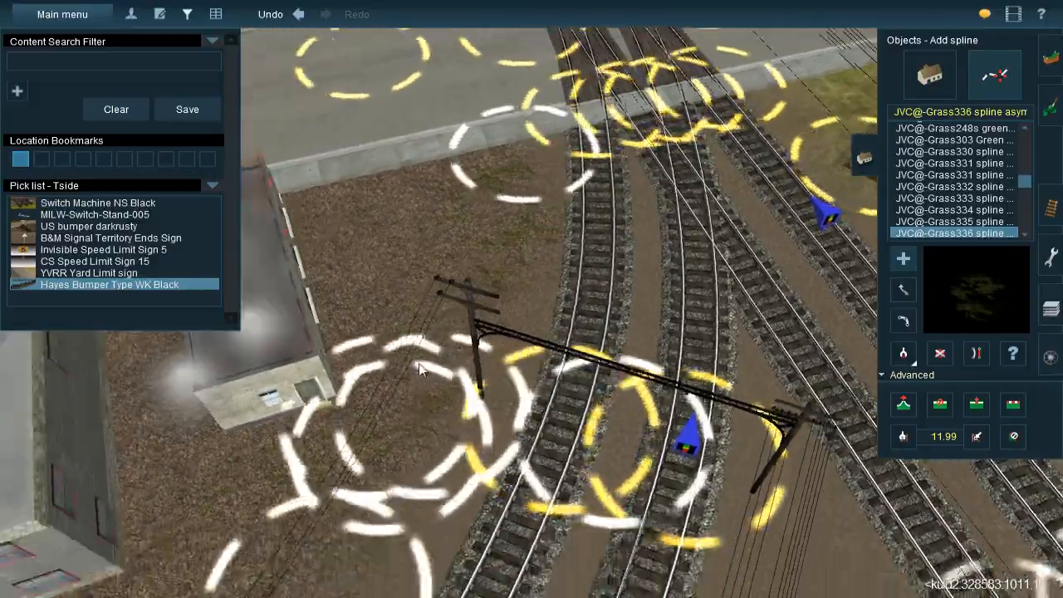
Lay a JVC@-Grass336 spline between the two main tracks in the street median beside Junction 3409512
{"action": "key", "text": "Left"}
{"action": "key", "text": "Down"}
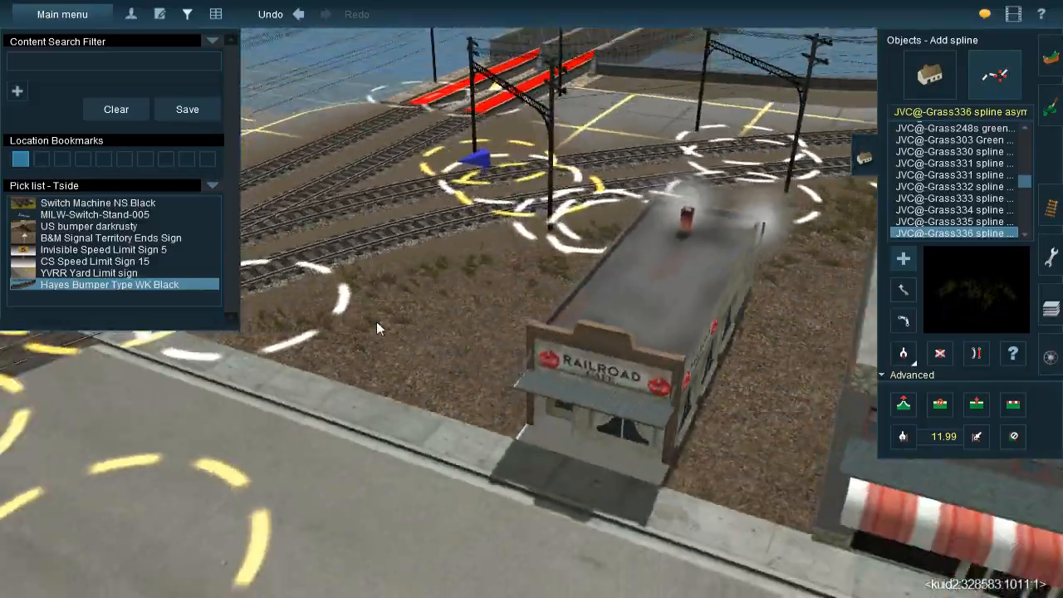
{"action": "right_click", "coordinate": [433, 335]}
{"action": "key", "text": "Left"}
{"action": "right_click", "coordinate": [436, 380]}
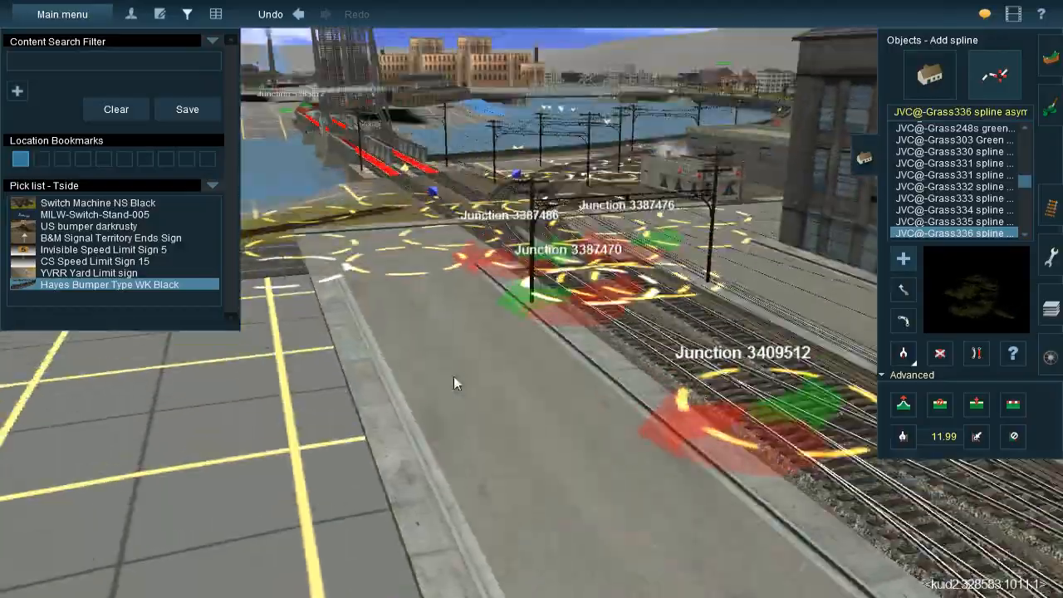
{"action": "key", "text": "Up"}
{"action": "key", "text": "Left"}
{"action": "right_click", "coordinate": [526, 362]}
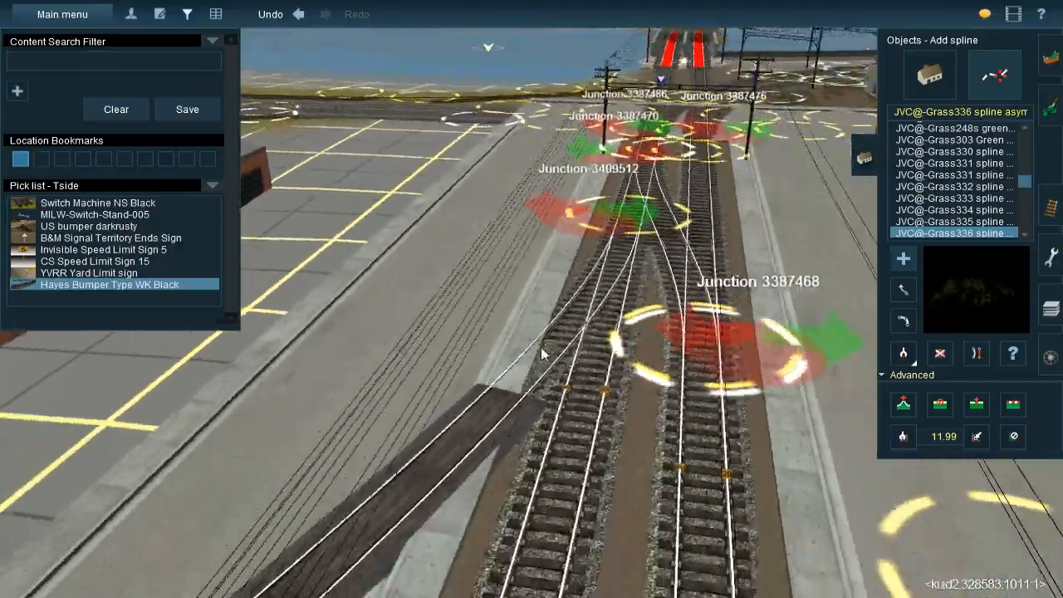
{"action": "key", "text": "Up"}
{"action": "key", "text": "Left"}
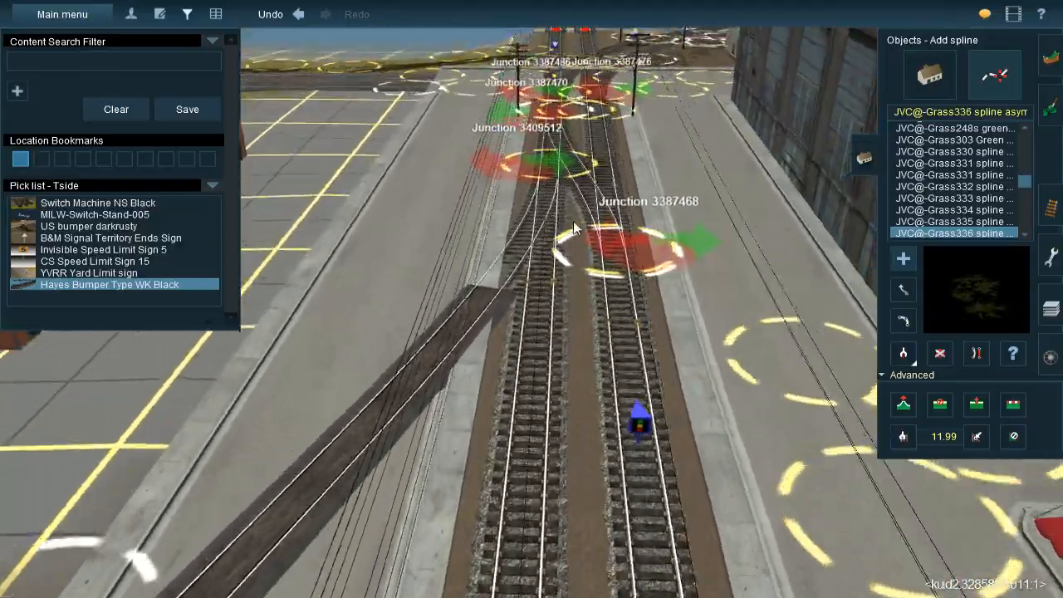
{"action": "right_click", "coordinate": [567, 210]}
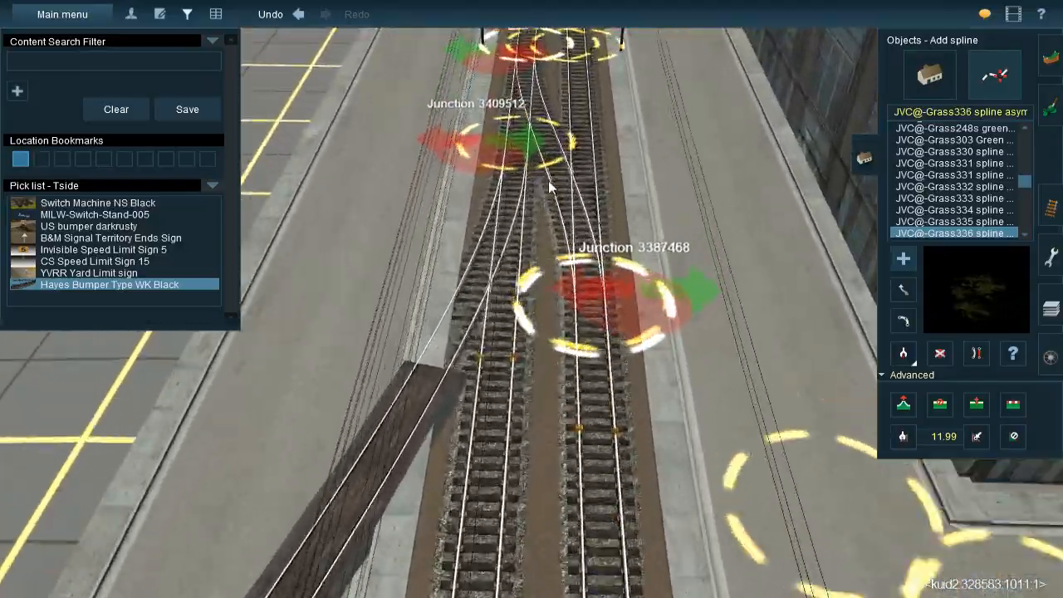
{"action": "right_click", "coordinate": [548, 181]}
{"action": "left_click", "coordinate": [540, 197]}
{"action": "right_click", "coordinate": [539, 197]}
{"action": "key", "text": "Down"}
{"action": "scroll", "coordinate": [537, 249], "scroll_direction": "up", "scroll_amount": 3}
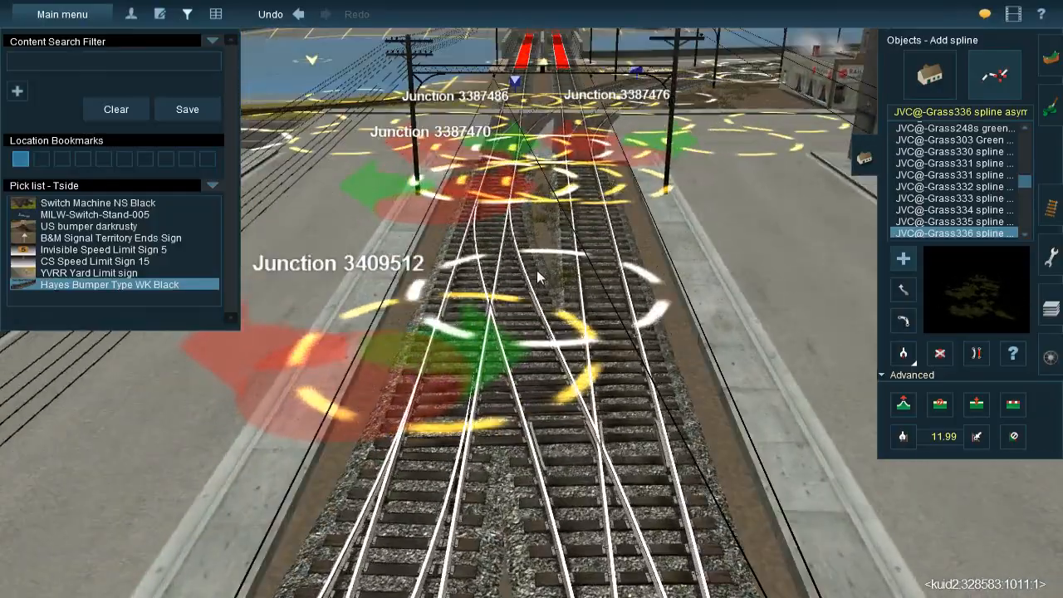
Lay JVC@-Grass336 splines between the two median tracks, starting just beyond Junction 3387468 and heading away from the river
{"action": "key", "text": "Down"}
{"action": "key", "text": "Up"}
{"action": "right_click", "coordinate": [536, 413]}
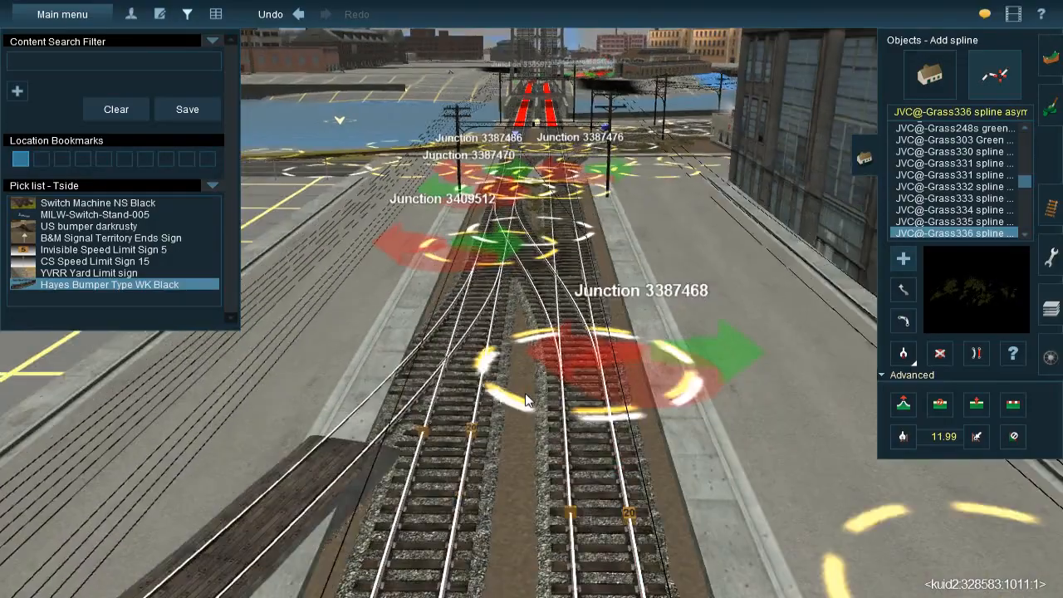
{"action": "left_click", "coordinate": [513, 534]}
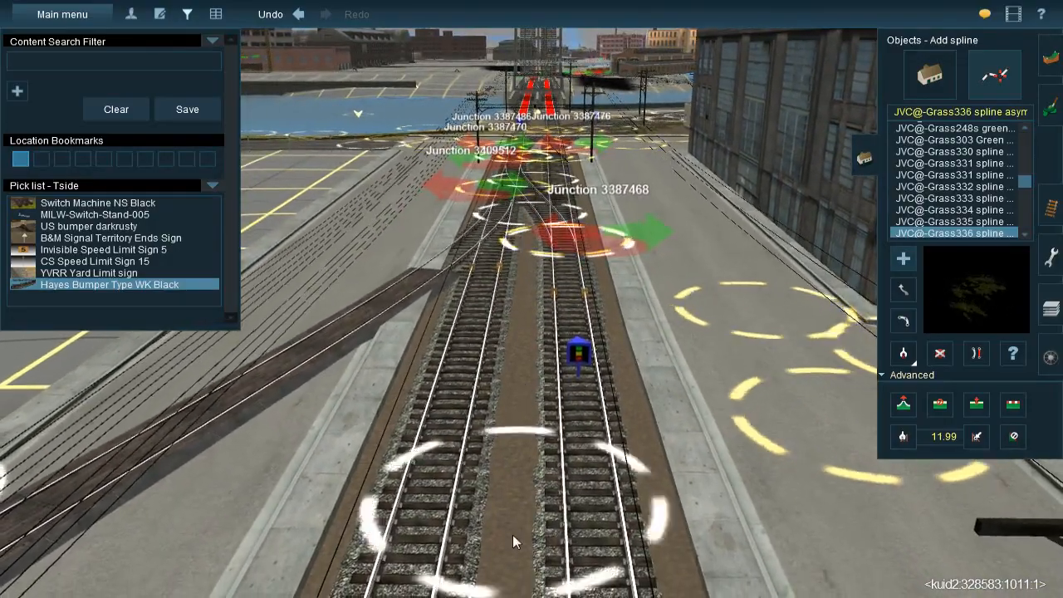
{"action": "right_click", "coordinate": [509, 546]}
{"action": "left_click", "coordinate": [522, 389]}
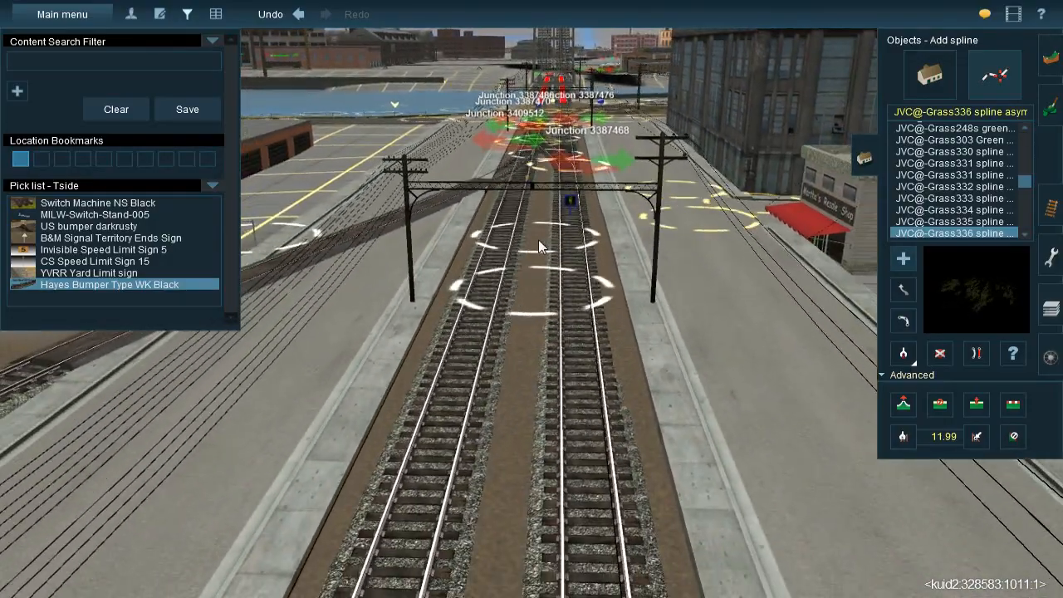
{"action": "left_click", "coordinate": [509, 533]}
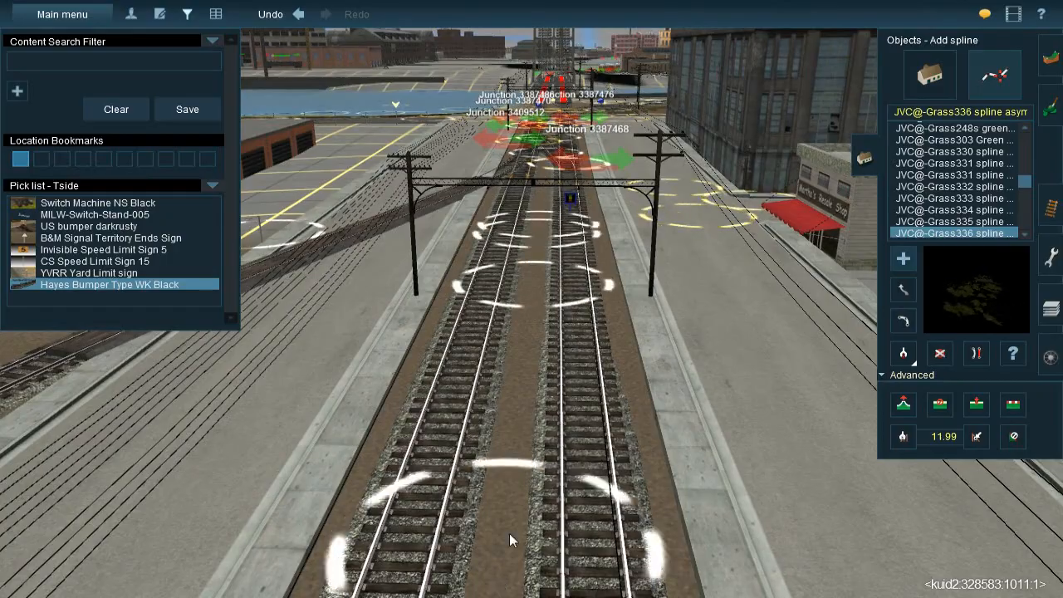
Continue the JVC@-Grass336 spline between the median tracks up to the next street crossing
{"action": "right_click", "coordinate": [510, 487]}
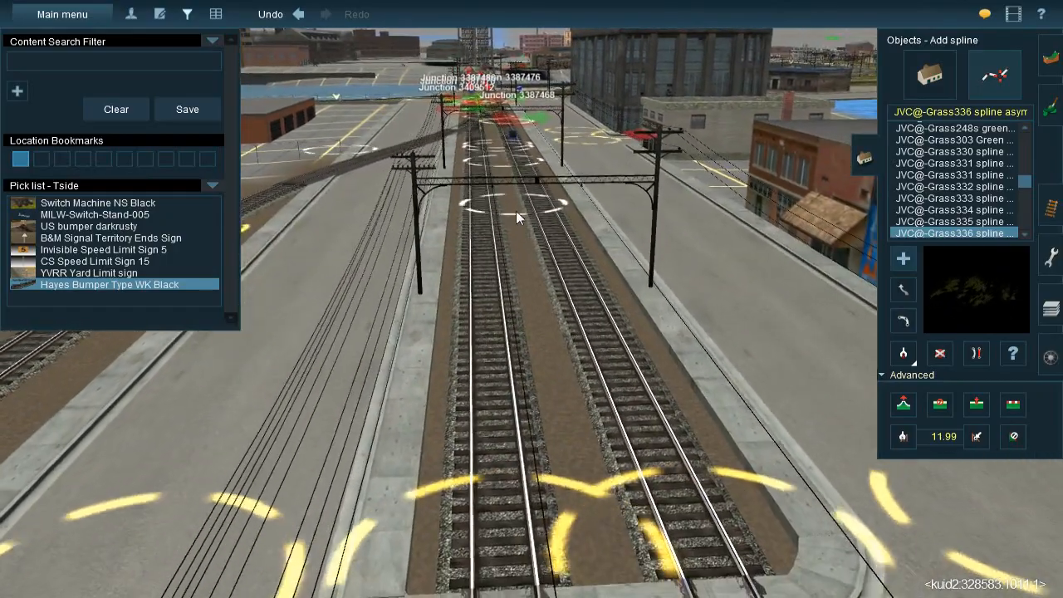
{"action": "left_click", "coordinate": [506, 203]}
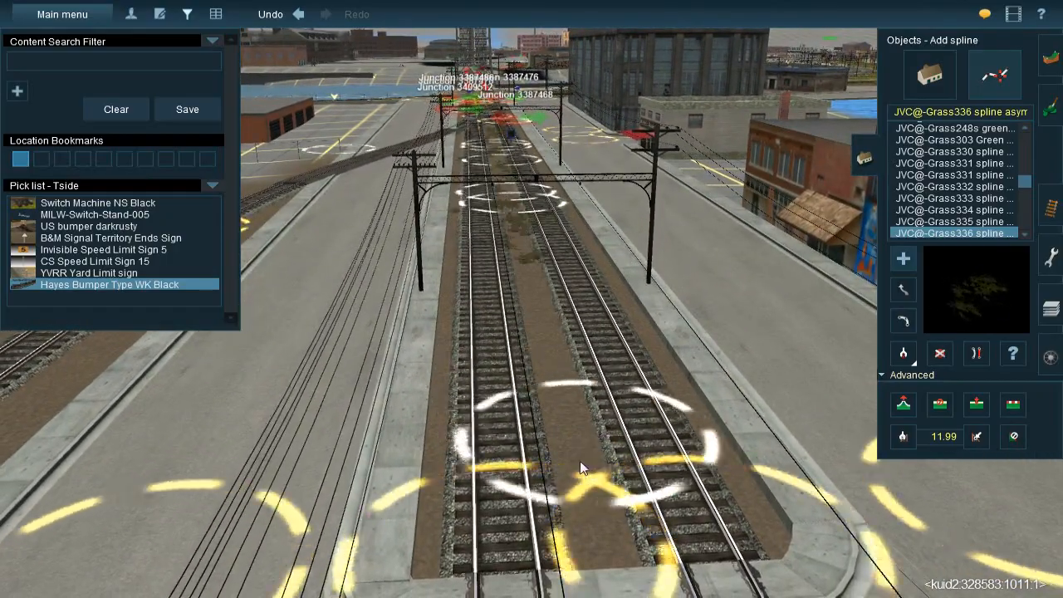
{"action": "right_click", "coordinate": [573, 447]}
{"action": "left_click", "coordinate": [570, 444]}
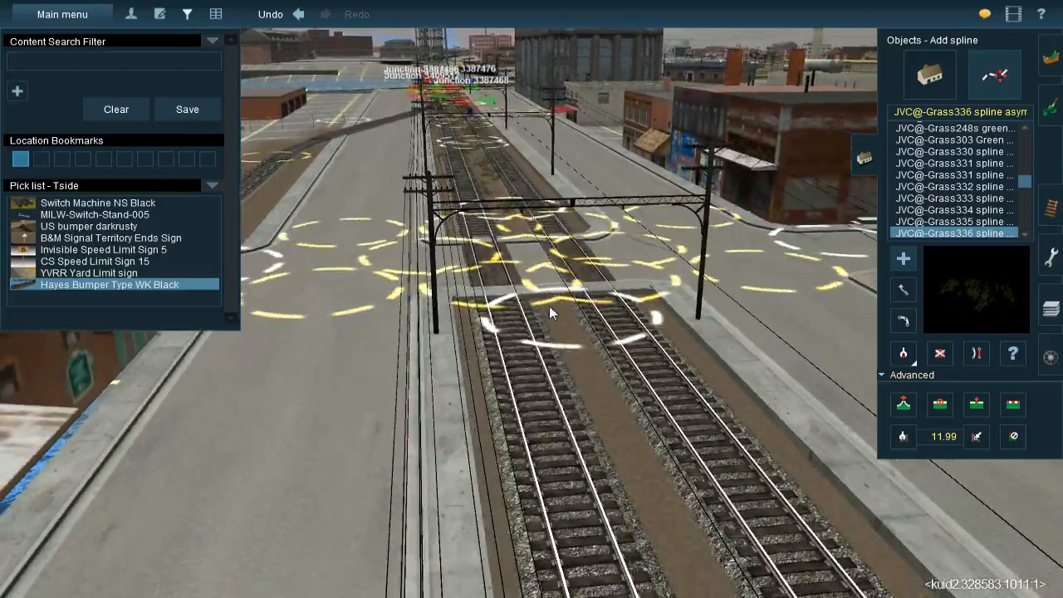
Lay a JVC@-Grass336 spline between the median tracks on the far side of the street crossing
{"action": "right_click_drag", "start_coordinate": [549, 306], "coordinate": [561, 365]}
{"action": "right_click", "coordinate": [597, 501]}
{"action": "left_click", "coordinate": [597, 501]}
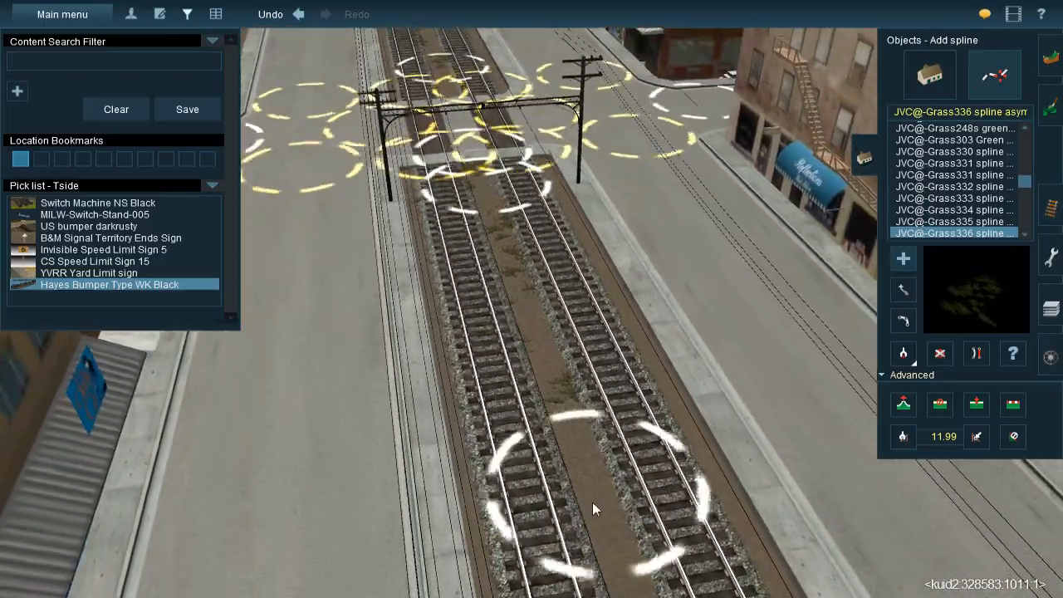
{"action": "right_click_drag", "start_coordinate": [584, 498], "coordinate": [548, 253]}
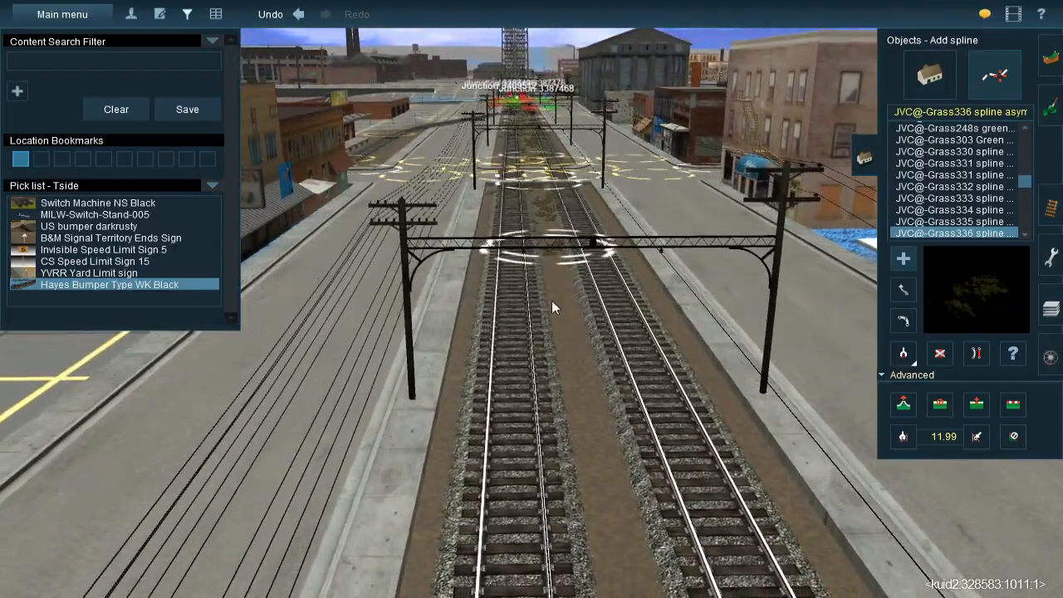
Continue the JVC@-Grass336 spline between the two median tracks past the catenary gantries beyond the street crossing
{"action": "left_click", "coordinate": [611, 539]}
{"action": "right_click", "coordinate": [591, 514]}
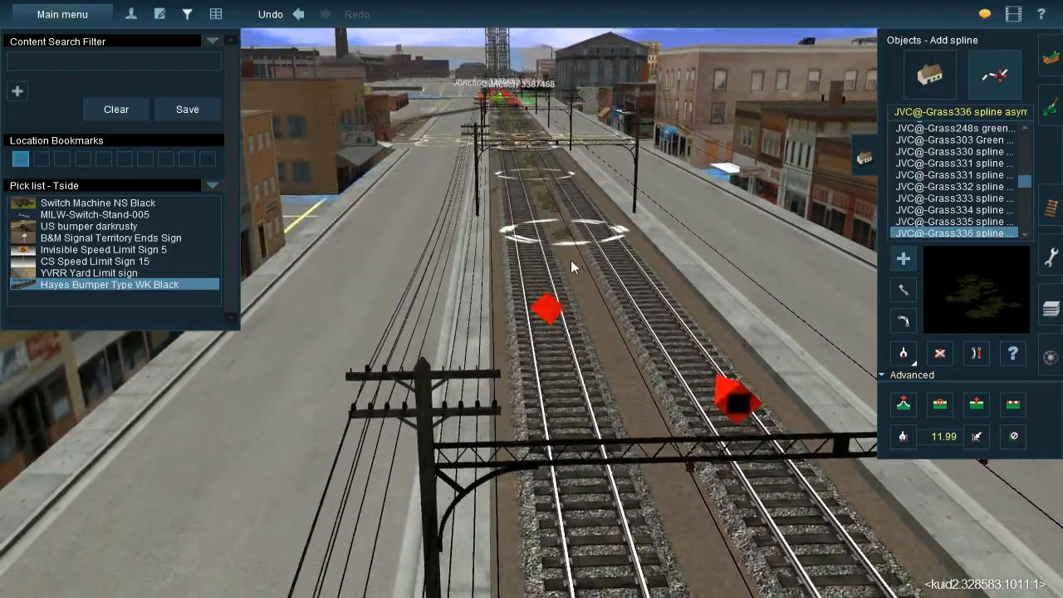
{"action": "left_click", "coordinate": [668, 521]}
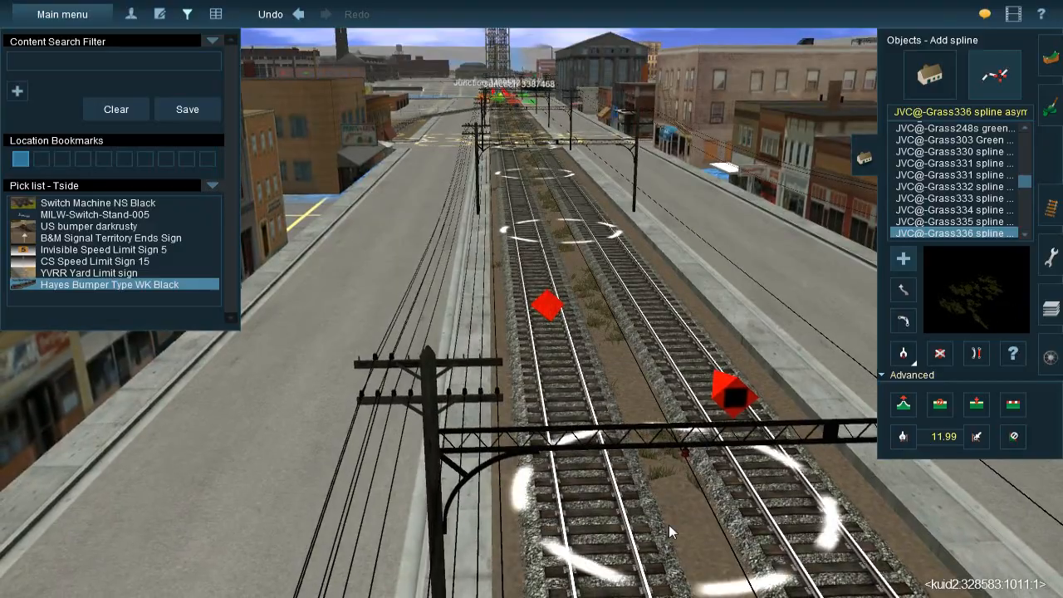
{"action": "right_click", "coordinate": [668, 525]}
{"action": "key", "text": "Left"}
{"action": "left_click_drag", "start_coordinate": [564, 253], "coordinate": [479, 525]}
{"action": "right_click", "coordinate": [488, 517]}
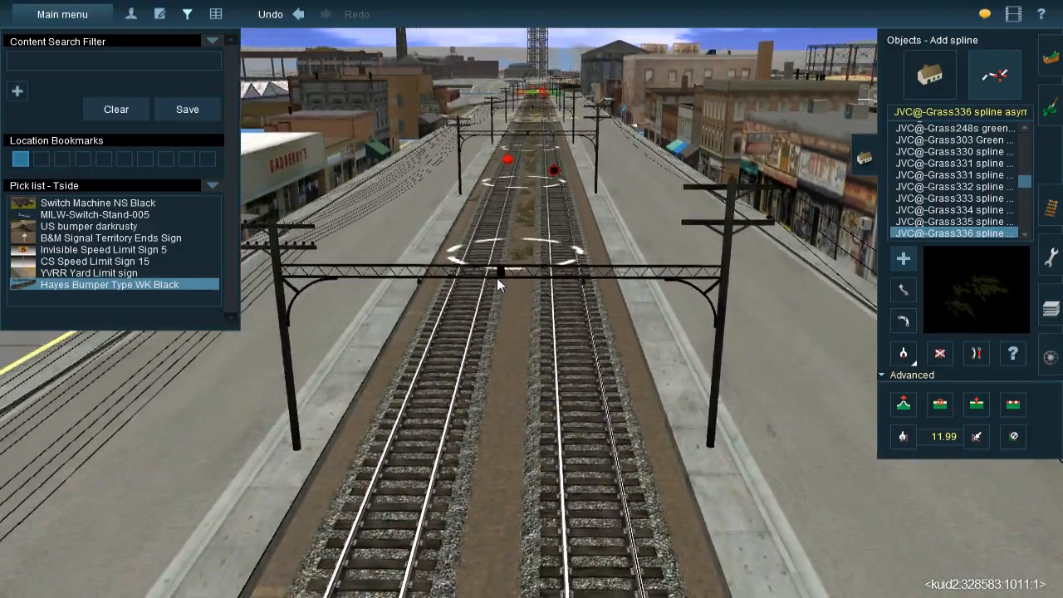
Extend the JVC@-Grass336 spline between the median tracks along the next stretch of storefronts
{"action": "left_click_drag", "start_coordinate": [516, 271], "coordinate": [496, 532]}
{"action": "right_click", "coordinate": [496, 532]}
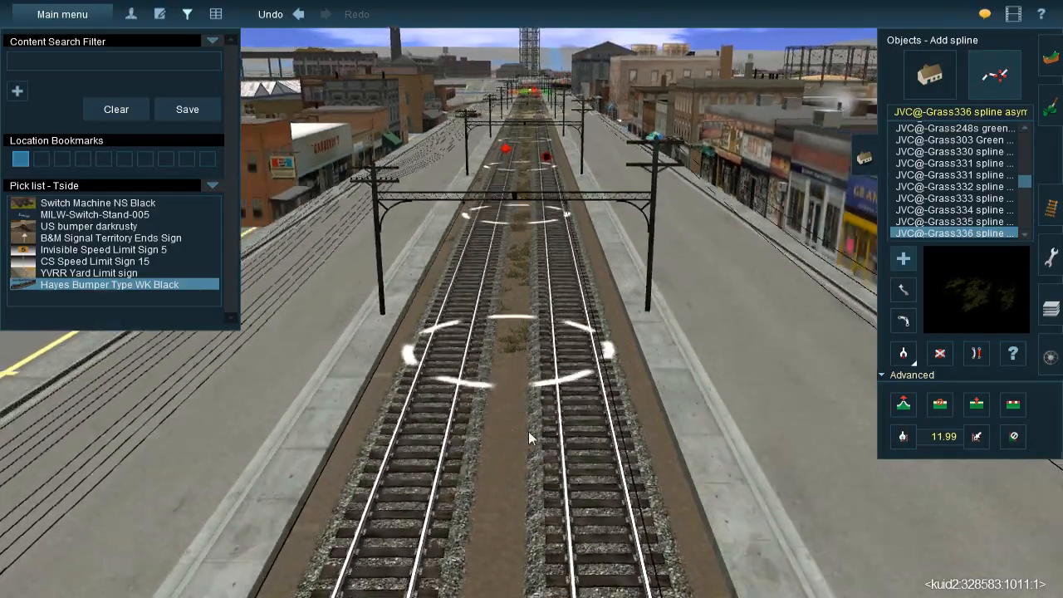
{"action": "left_click_drag", "start_coordinate": [518, 264], "coordinate": [513, 543]}
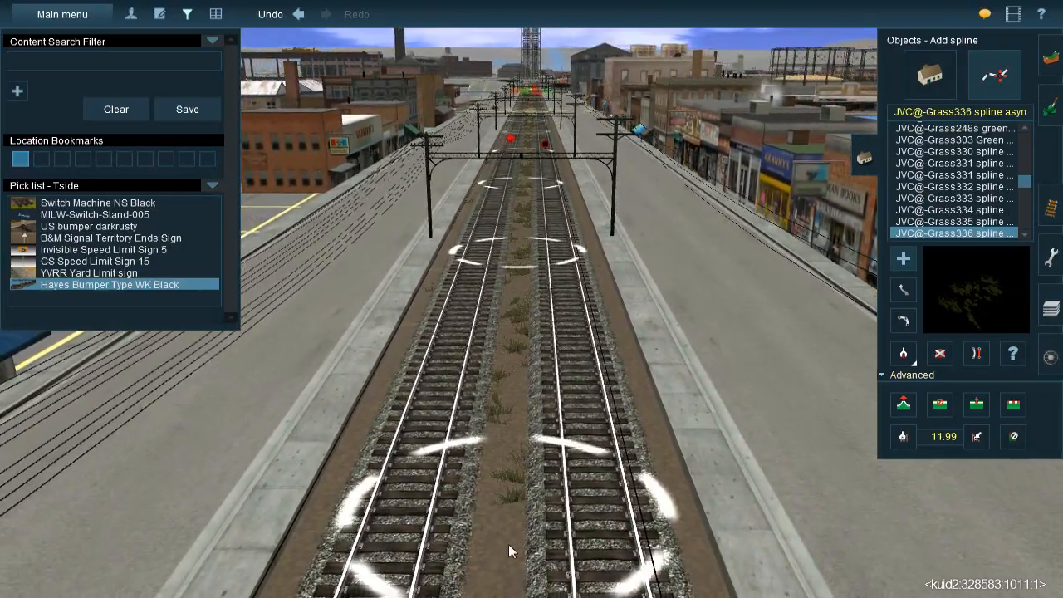
{"action": "right_click", "coordinate": [508, 544]}
{"action": "left_click_drag", "start_coordinate": [526, 275], "coordinate": [500, 513]}
{"action": "right_click", "coordinate": [500, 514]}
Carry the JVC@-Grass336 spline through the passenger stop to the end of the median at Junction 3387452
{"action": "scroll", "coordinate": [517, 434], "scroll_direction": "up", "scroll_amount": 3}
{"action": "scroll", "coordinate": [517, 434], "scroll_direction": "down", "scroll_amount": 10}
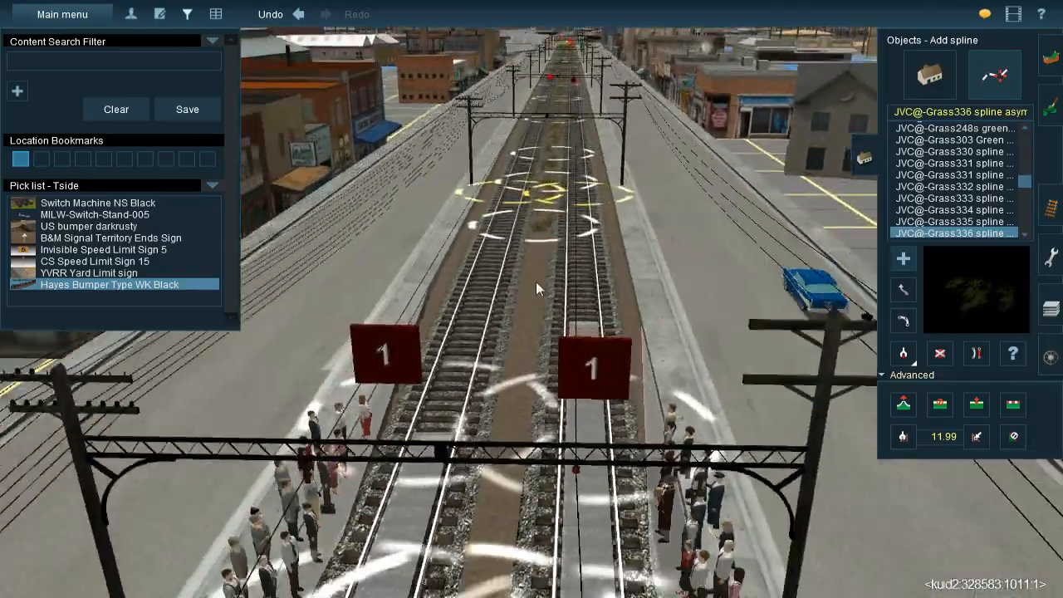
{"action": "scroll", "coordinate": [540, 250], "scroll_direction": "down", "scroll_amount": 5}
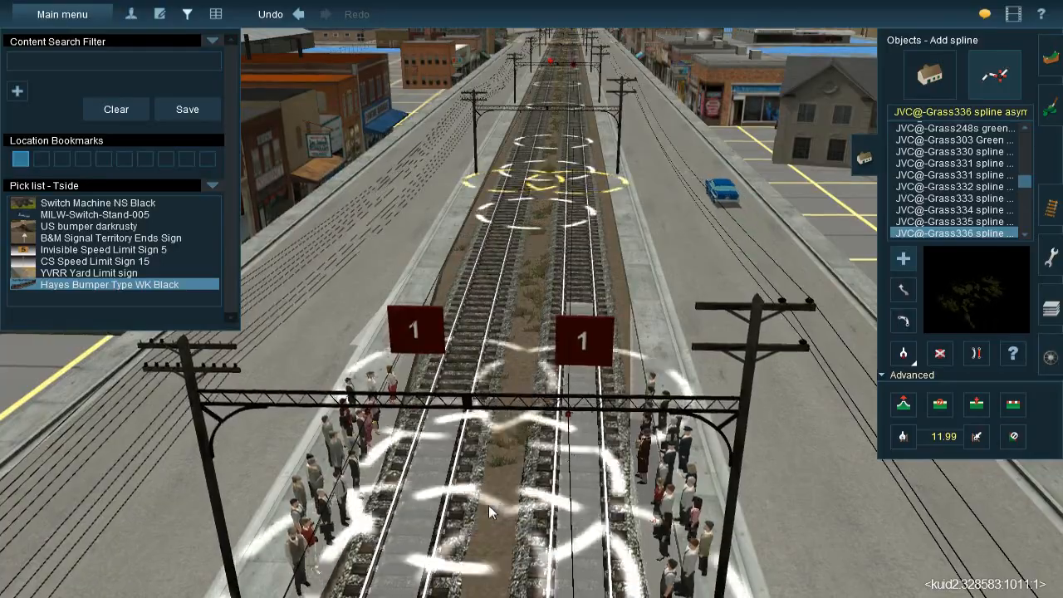
{"action": "scroll", "coordinate": [489, 506], "scroll_direction": "down", "scroll_amount": 5}
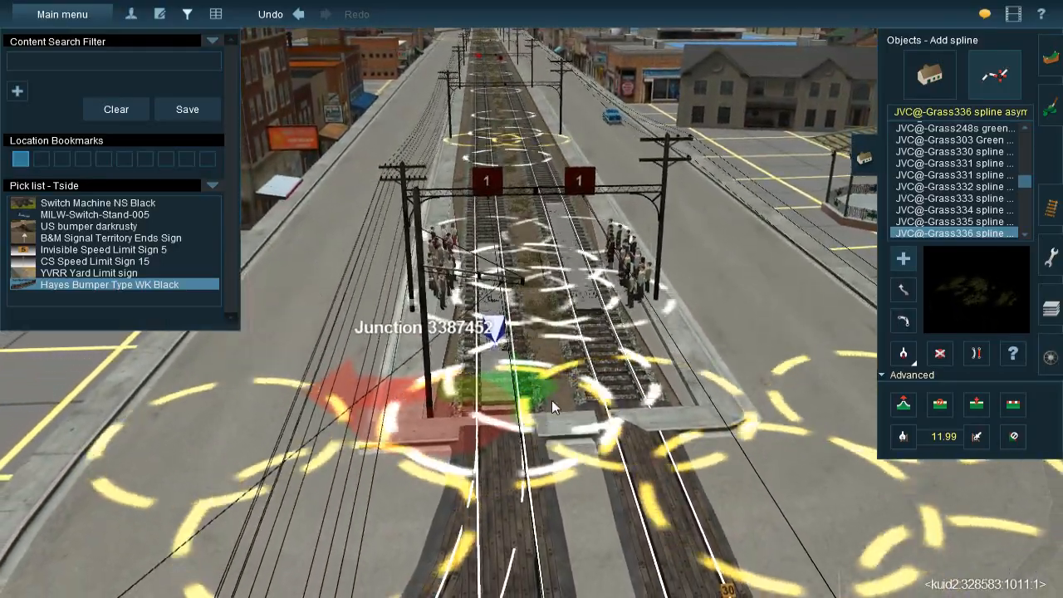
{"action": "scroll", "coordinate": [546, 323], "scroll_direction": "up", "scroll_amount": 6}
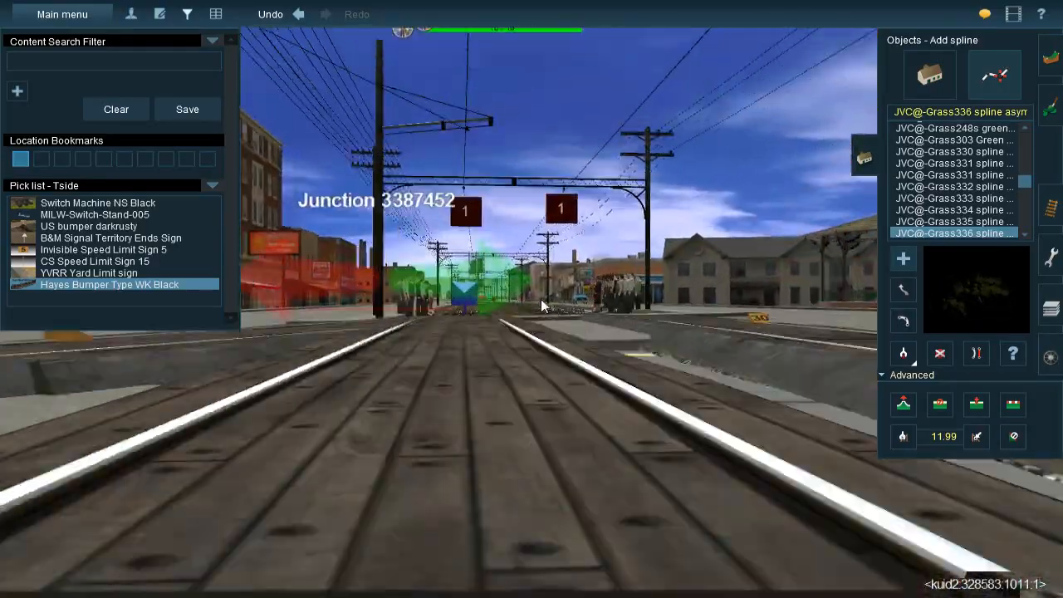
{"action": "scroll", "coordinate": [541, 299], "scroll_direction": "down", "scroll_amount": 6}
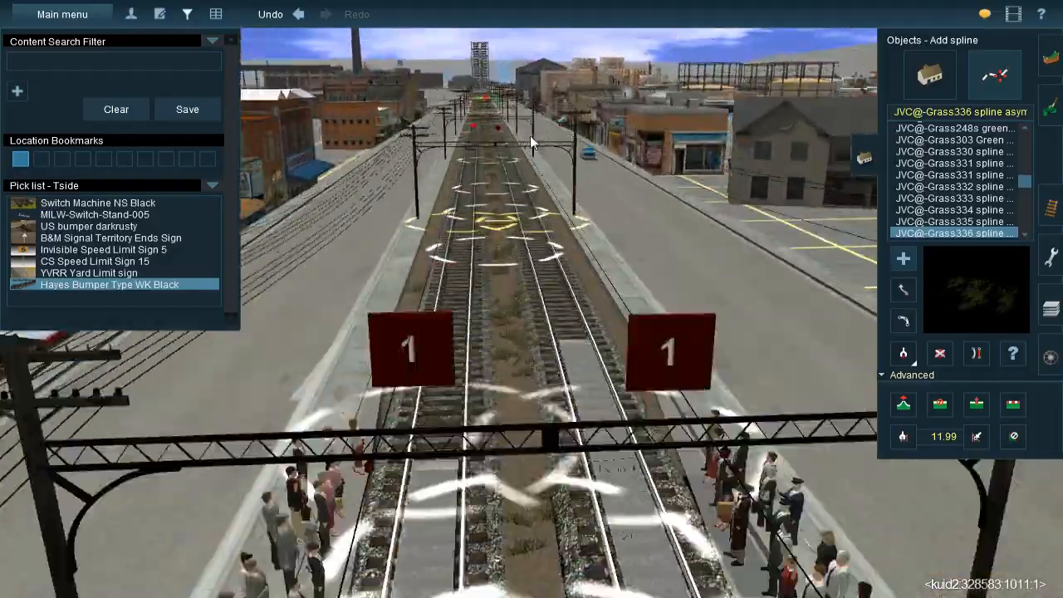
{"action": "right_click_drag", "start_coordinate": [530, 135], "coordinate": [500, 288]}
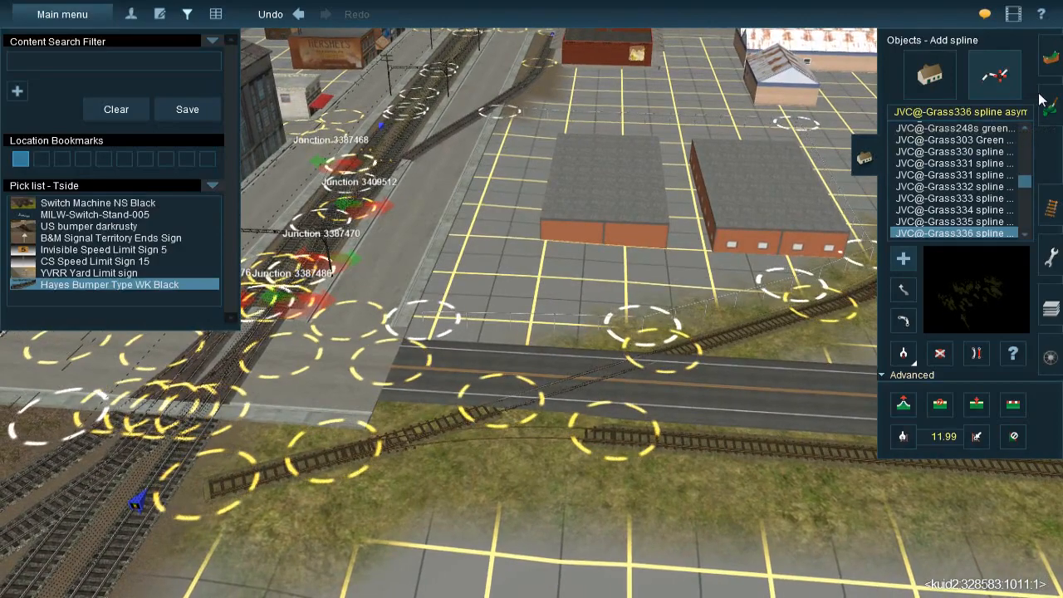
Paint the fenced lot behind and around the two orange-brick warehouses with the brown dirt ground texture
{"action": "left_click", "coordinate": [1049, 101]}
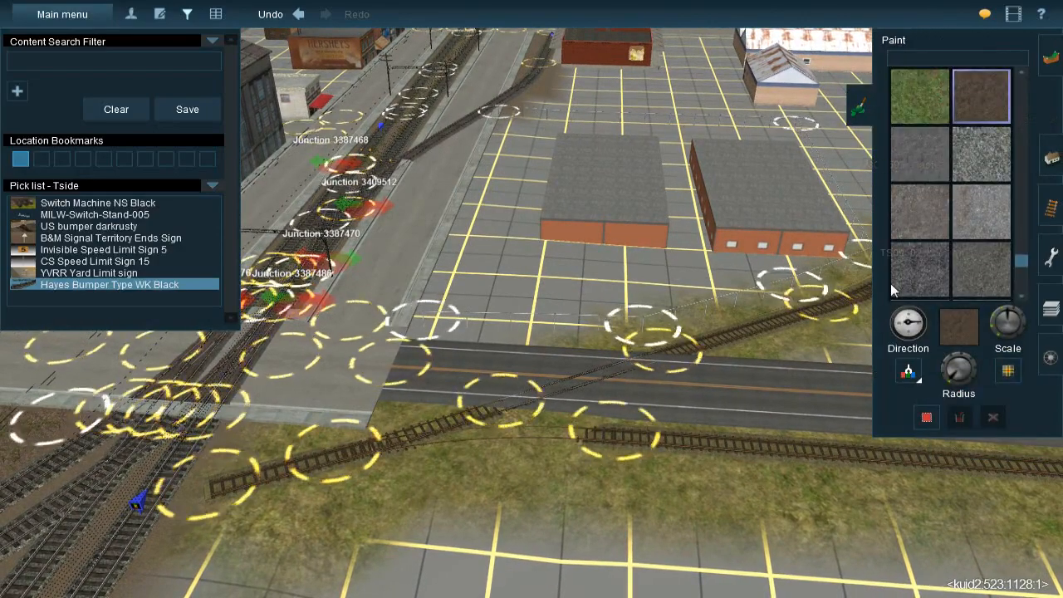
{"action": "scroll", "coordinate": [516, 290], "scroll_direction": "up", "scroll_amount": 3}
{"action": "right_click", "coordinate": [599, 181]}
{"action": "left_click_drag", "start_coordinate": [953, 379], "coordinate": [944, 375]}
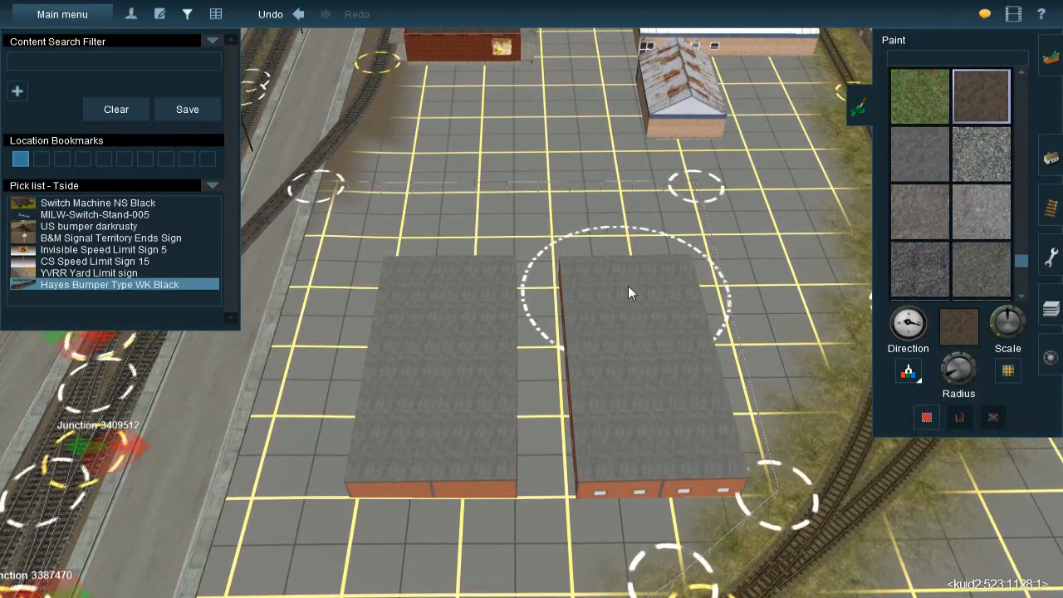
{"action": "mouse_move", "coordinate": [644, 227]}
{"action": "left_mouse_down"}
{"action": "mouse_move", "coordinate": [661, 215]}
{"action": "mouse_move", "coordinate": [526, 238]}
{"action": "mouse_move", "coordinate": [530, 222]}
{"action": "mouse_move", "coordinate": [366, 213]}
{"action": "mouse_move", "coordinate": [312, 411]}
{"action": "mouse_move", "coordinate": [307, 327]}
{"action": "mouse_move", "coordinate": [292, 371]}
{"action": "mouse_move", "coordinate": [296, 426]}
{"action": "mouse_move", "coordinate": [352, 404]}
{"action": "mouse_move", "coordinate": [542, 420]}
{"action": "mouse_move", "coordinate": [541, 290]}
{"action": "mouse_move", "coordinate": [645, 271]}
{"action": "mouse_move", "coordinate": [653, 397]}
{"action": "left_mouse_up"}
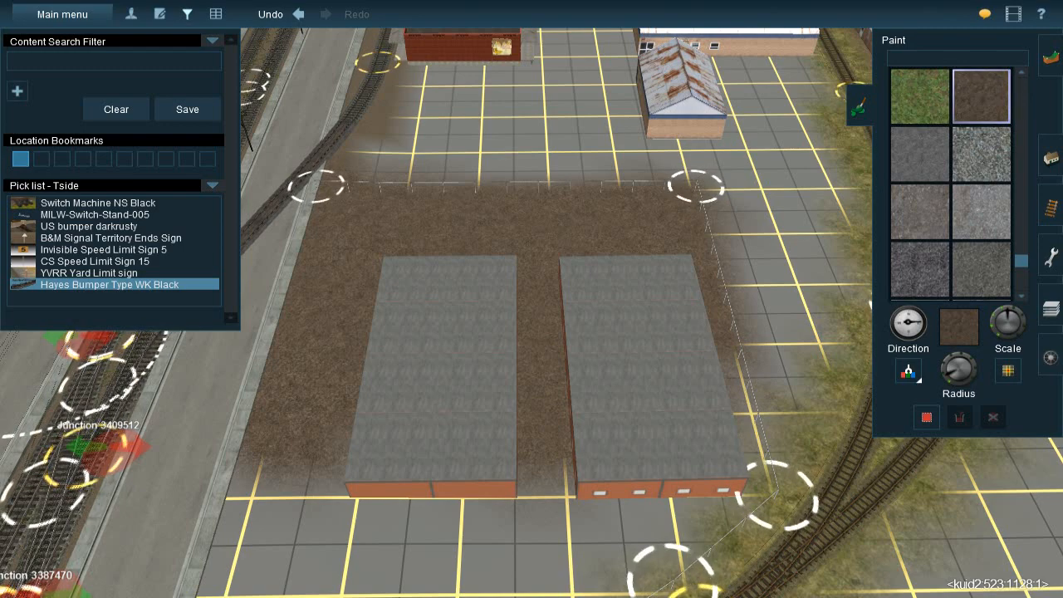
Paint brown dirt over the rest of the warehouse lot, out to the fence corner beside the paved road
{"action": "right_click", "coordinate": [575, 343]}
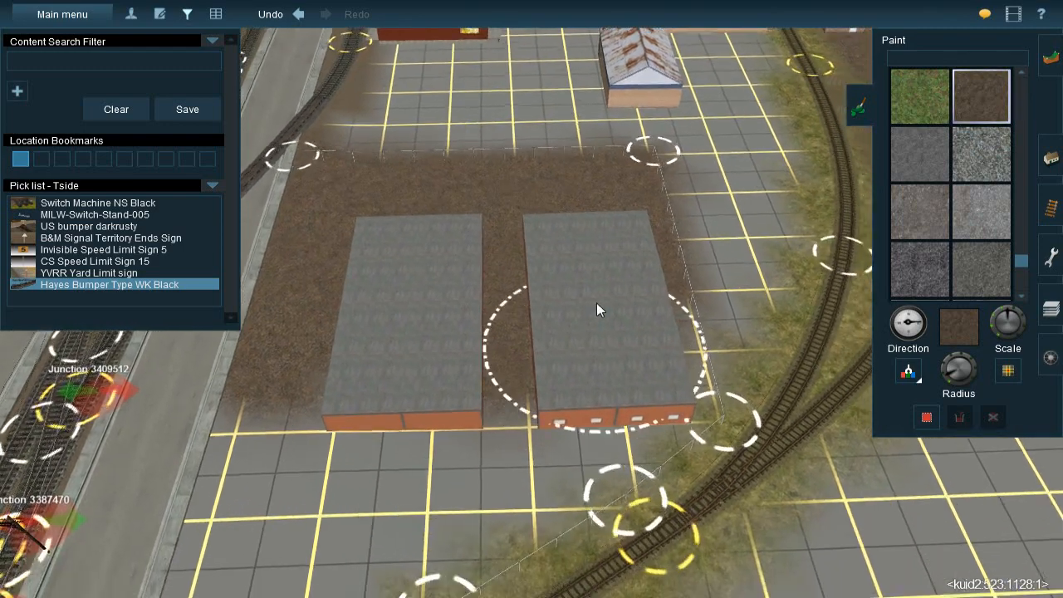
{"action": "key", "text": "bracketleft"}
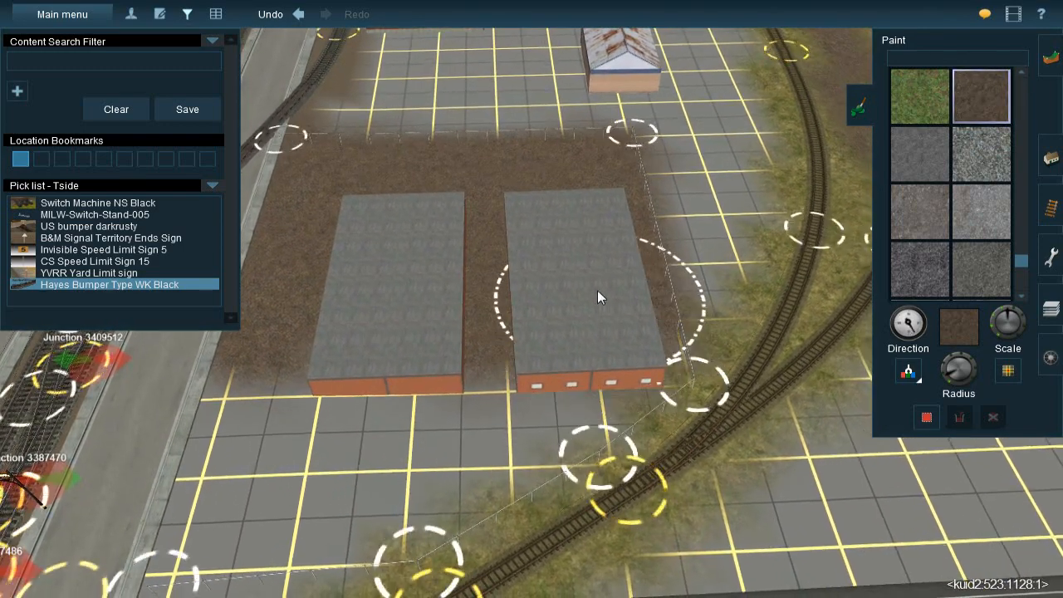
{"action": "key", "text": "bracketleft"}
{"action": "mouse_move", "coordinate": [586, 365]}
{"action": "left_mouse_down"}
{"action": "mouse_move", "coordinate": [452, 428]}
{"action": "mouse_move", "coordinate": [363, 488]}
{"action": "mouse_move", "coordinate": [365, 461]}
{"action": "mouse_move", "coordinate": [313, 404]}
{"action": "mouse_move", "coordinate": [284, 399]}
{"action": "mouse_move", "coordinate": [276, 420]}
{"action": "mouse_move", "coordinate": [279, 340]}
{"action": "mouse_move", "coordinate": [240, 475]}
{"action": "mouse_move", "coordinate": [318, 414]}
{"action": "left_mouse_up"}
{"action": "right_click", "coordinate": [224, 478]}
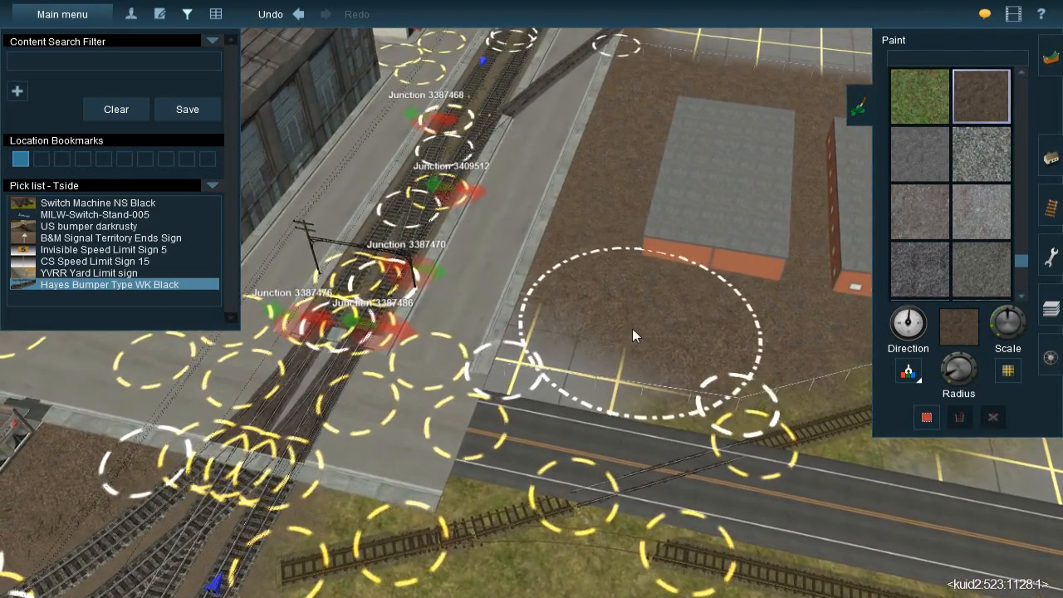
{"action": "mouse_move", "coordinate": [582, 330]}
{"action": "left_mouse_down"}
{"action": "mouse_move", "coordinate": [545, 328]}
{"action": "mouse_move", "coordinate": [538, 348]}
{"action": "left_mouse_up"}
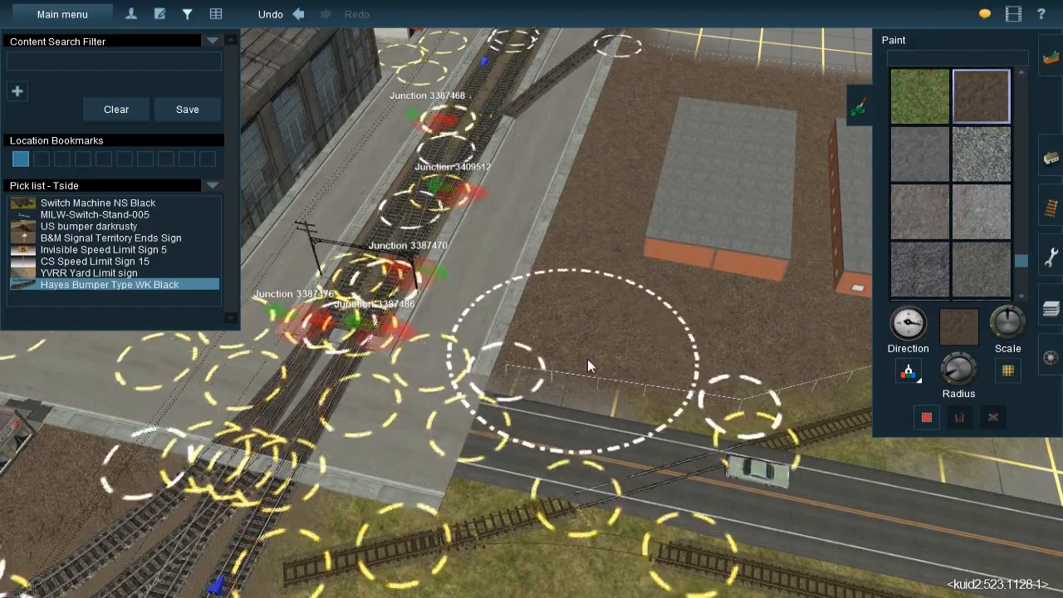
{"action": "key", "text": "Right"}
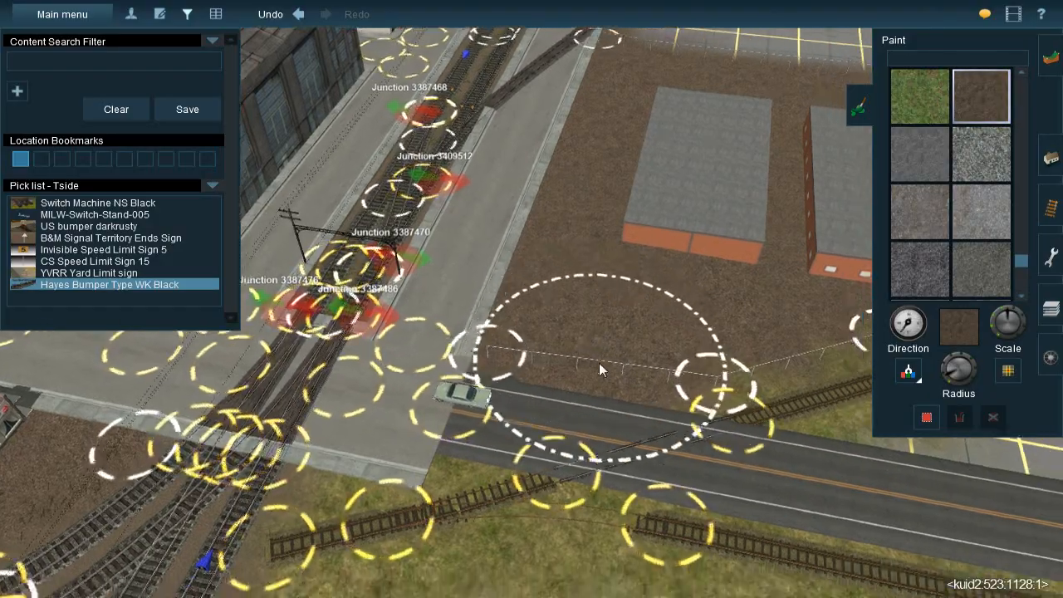
{"action": "right_click", "coordinate": [599, 363]}
Try the light grey gravel ground texture between the two warehouses and at their road-facing end
{"action": "right_click", "coordinate": [588, 251]}
{"action": "key", "text": "Right"}
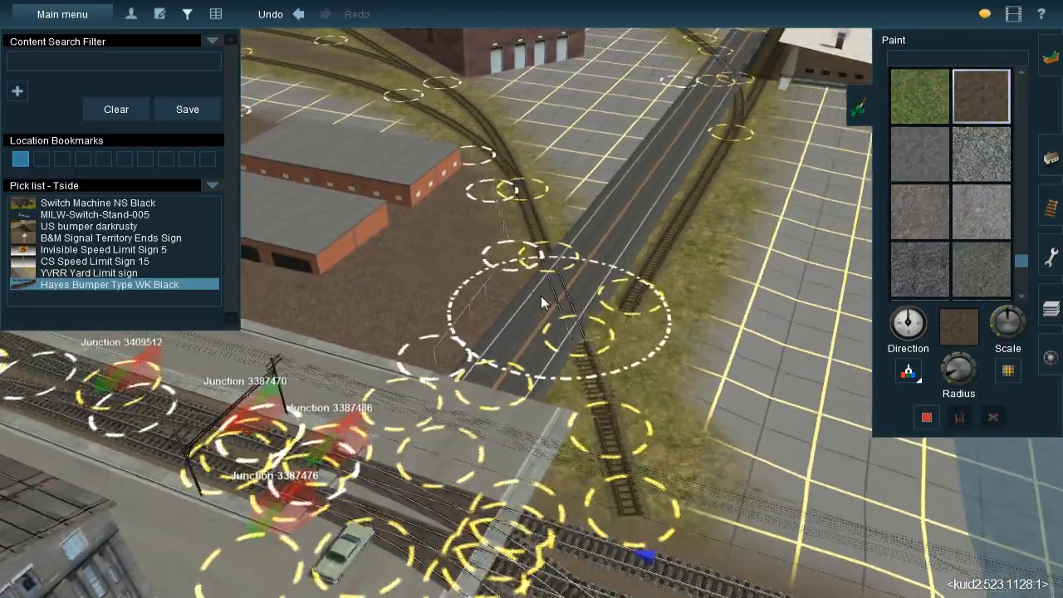
{"action": "key", "text": "Right"}
{"action": "right_click", "coordinate": [448, 282]}
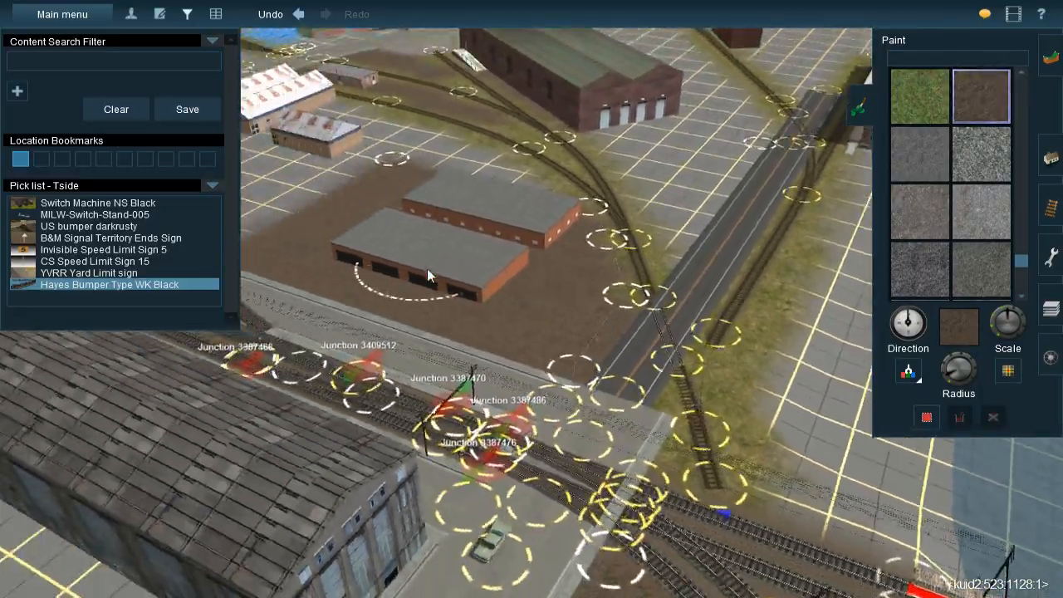
{"action": "key", "text": "Down"}
{"action": "key", "text": "Up"}
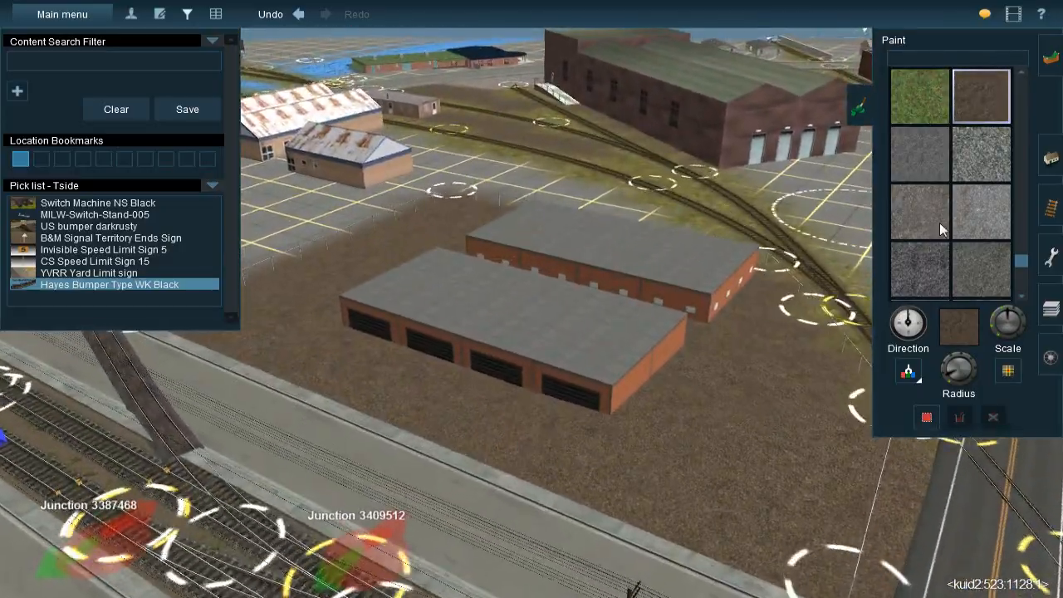
{"action": "left_click", "coordinate": [963, 214]}
{"action": "right_click", "coordinate": [593, 366]}
{"action": "key", "text": "Up"}
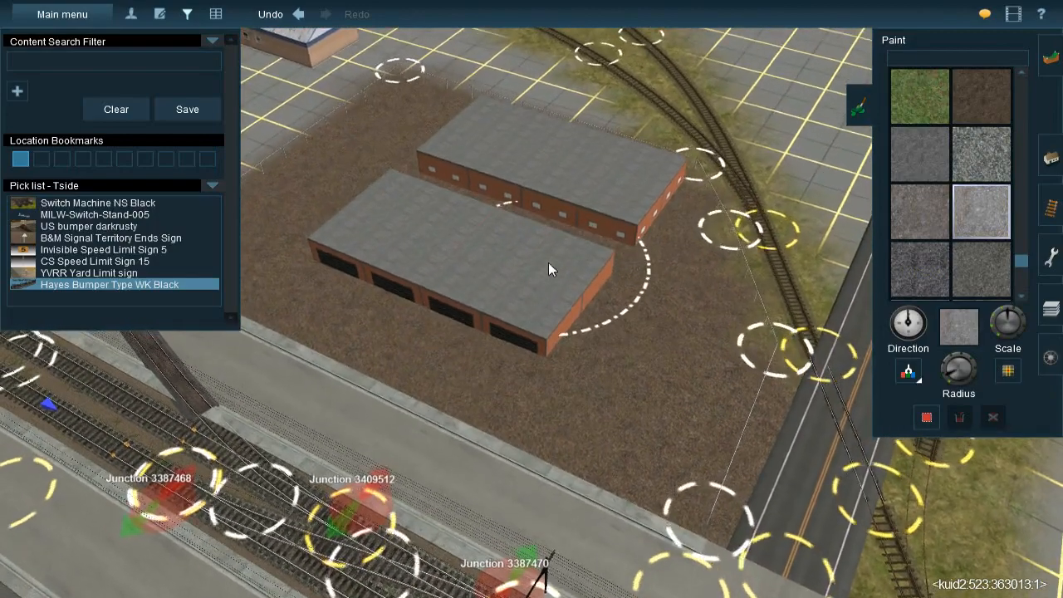
{"action": "left_click_drag", "start_coordinate": [616, 209], "coordinate": [614, 287]}
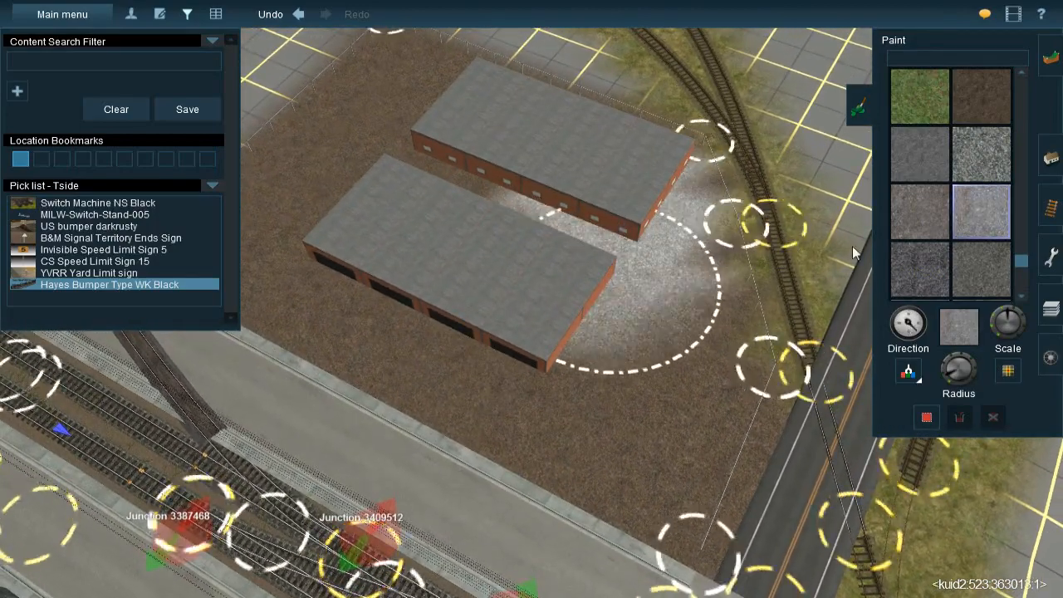
Paint brownish-grey gravel between the warehouses, at their road-facing end and in front of the loading doors
{"action": "left_click", "coordinate": [919, 217]}
{"action": "mouse_move", "coordinate": [613, 232]}
{"action": "left_mouse_down"}
{"action": "mouse_move", "coordinate": [629, 338]}
{"action": "mouse_move", "coordinate": [638, 285]}
{"action": "mouse_move", "coordinate": [651, 378]}
{"action": "mouse_move", "coordinate": [612, 473]}
{"action": "mouse_move", "coordinate": [598, 476]}
{"action": "mouse_move", "coordinate": [489, 388]}
{"action": "mouse_move", "coordinate": [419, 369]}
{"action": "mouse_move", "coordinate": [349, 331]}
{"action": "mouse_move", "coordinate": [407, 318]}
{"action": "left_mouse_up"}
{"action": "right_click", "coordinate": [490, 282]}
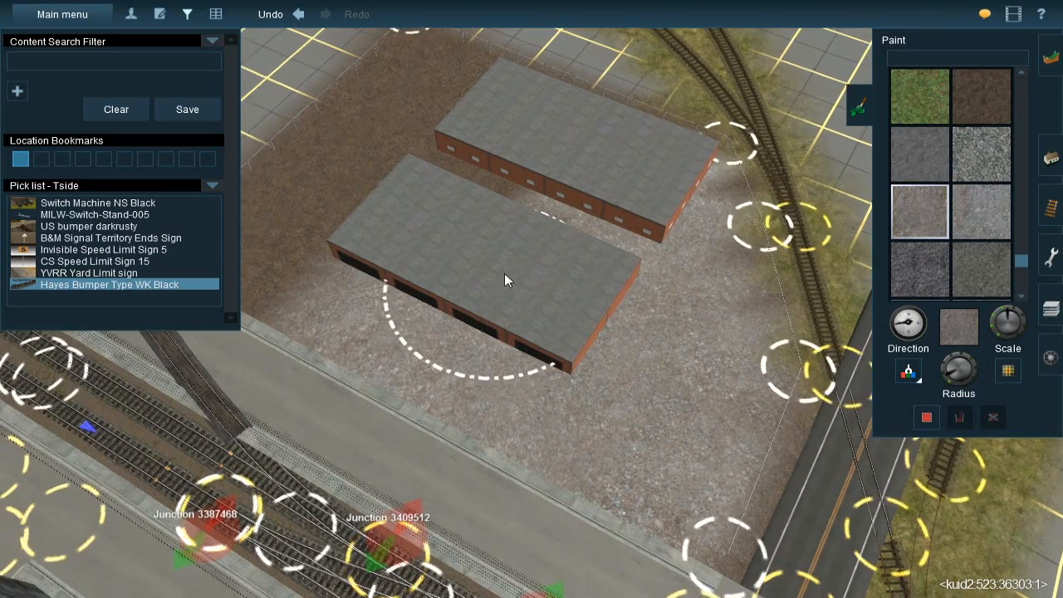
{"action": "right_click", "coordinate": [503, 241]}
Paint the TS09_04 ground texture between the warehouses and across the lot at their road-facing end
{"action": "left_click", "coordinate": [970, 272]}
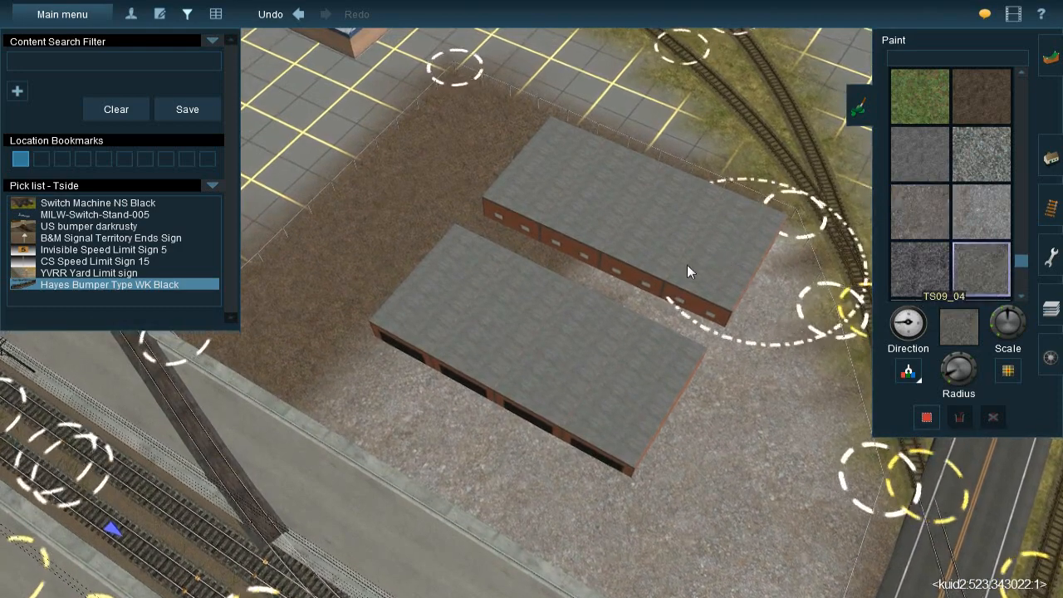
{"action": "mouse_move", "coordinate": [690, 284]}
{"action": "left_mouse_down"}
{"action": "mouse_move", "coordinate": [688, 269]}
{"action": "mouse_move", "coordinate": [726, 426]}
{"action": "left_mouse_up"}
{"action": "left_click", "coordinate": [930, 268]}
{"action": "left_click", "coordinate": [926, 171]}
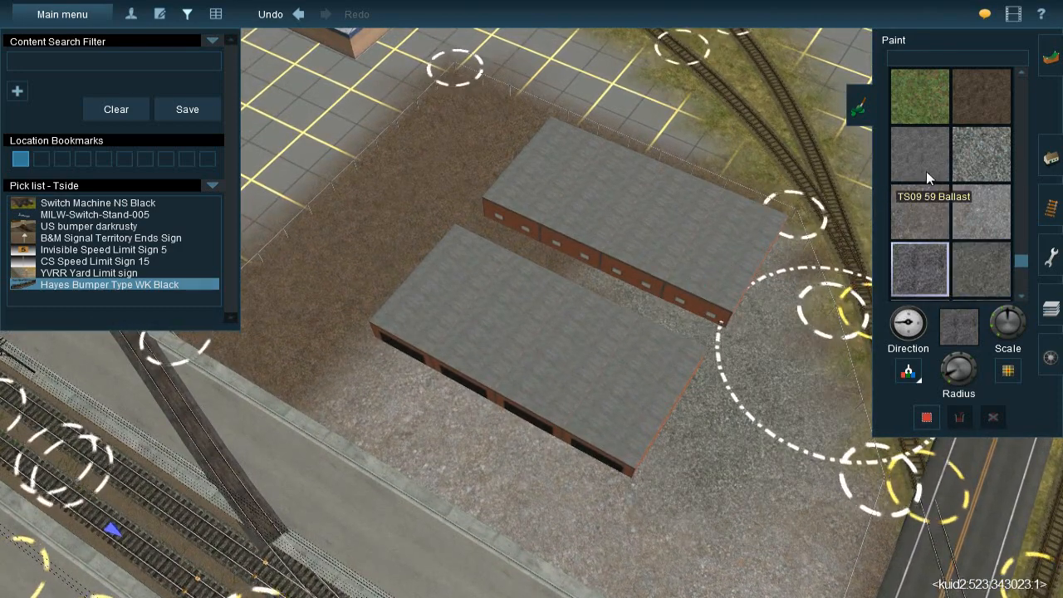
Find the HP-Steine07 ground texture and try it between the warehouses at their road-facing end
{"action": "scroll", "coordinate": [962, 234], "scroll_direction": "down", "scroll_amount": 5}
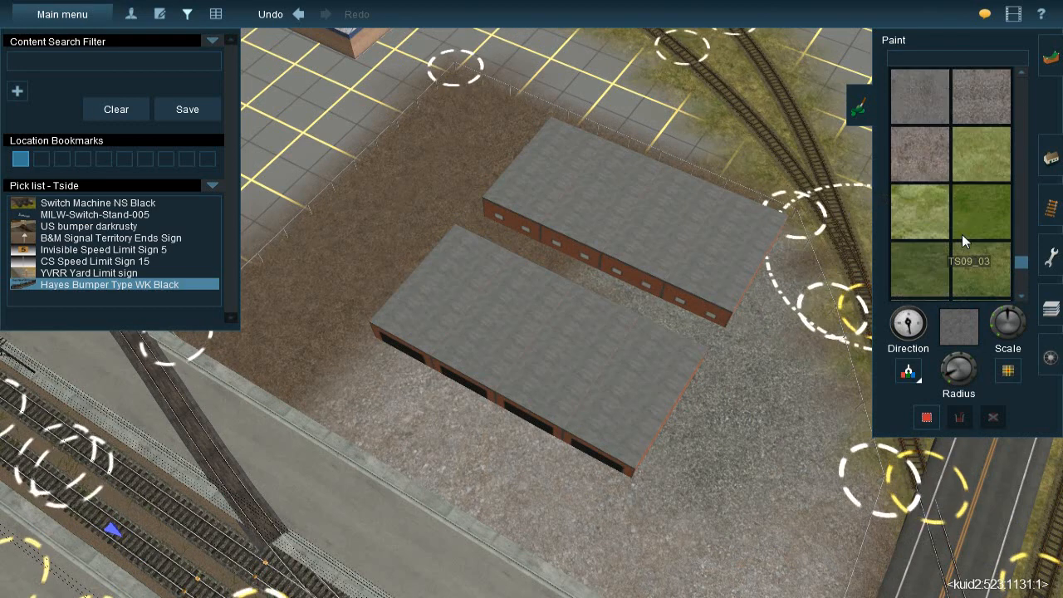
{"action": "scroll", "coordinate": [957, 235], "scroll_direction": "down", "scroll_amount": 4}
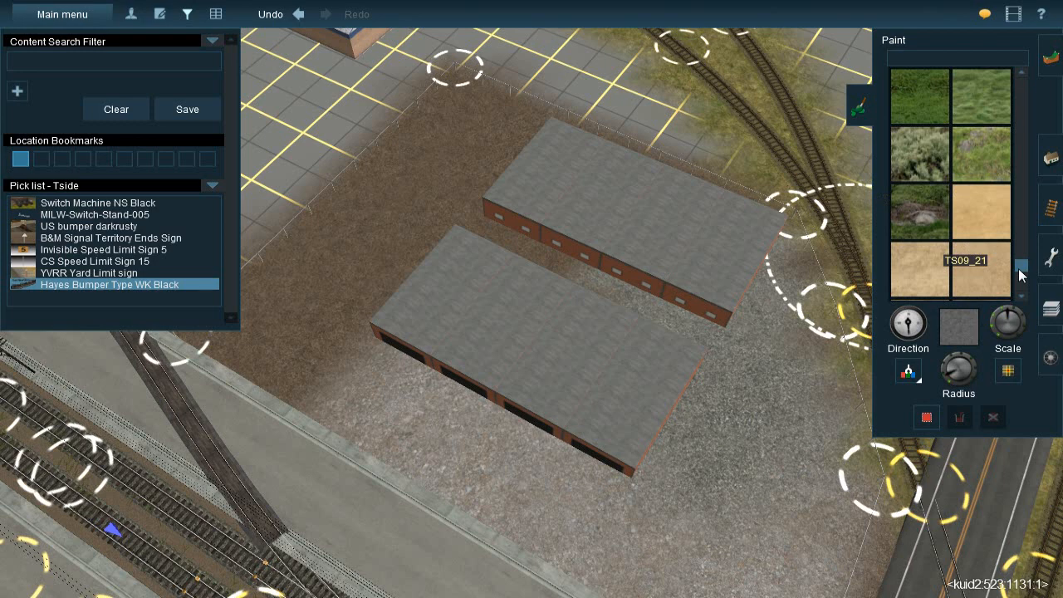
{"action": "scroll", "coordinate": [1018, 269], "scroll_direction": "down", "scroll_amount": 5}
{"action": "left_click_drag", "start_coordinate": [1023, 264], "coordinate": [1022, 198]}
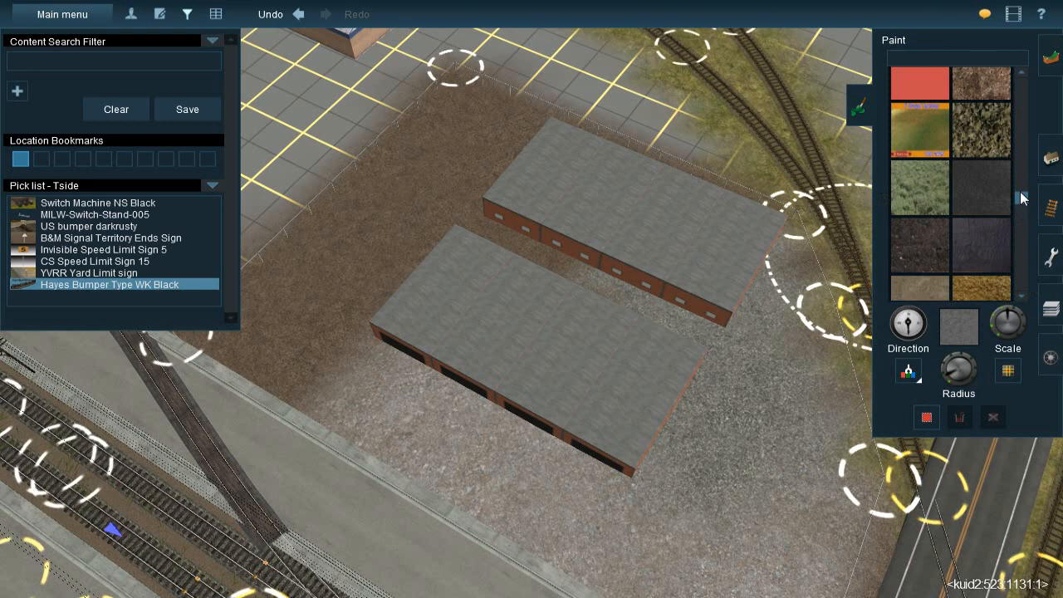
{"action": "scroll", "coordinate": [1023, 197], "scroll_direction": "down", "scroll_amount": 10}
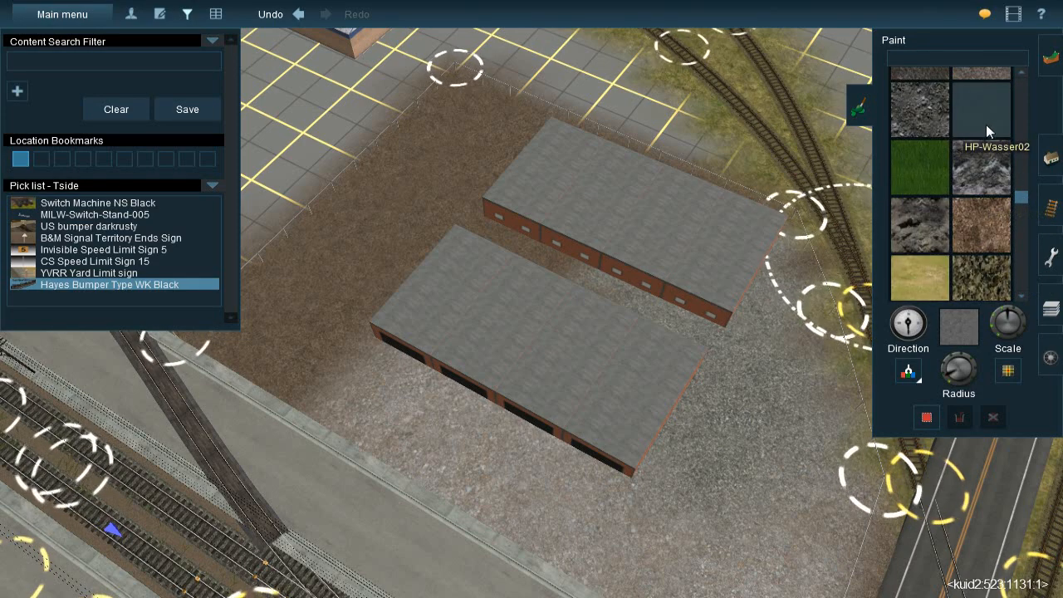
{"action": "scroll", "coordinate": [980, 158], "scroll_direction": "down", "scroll_amount": 4}
{"action": "scroll", "coordinate": [970, 172], "scroll_direction": "down", "scroll_amount": 2}
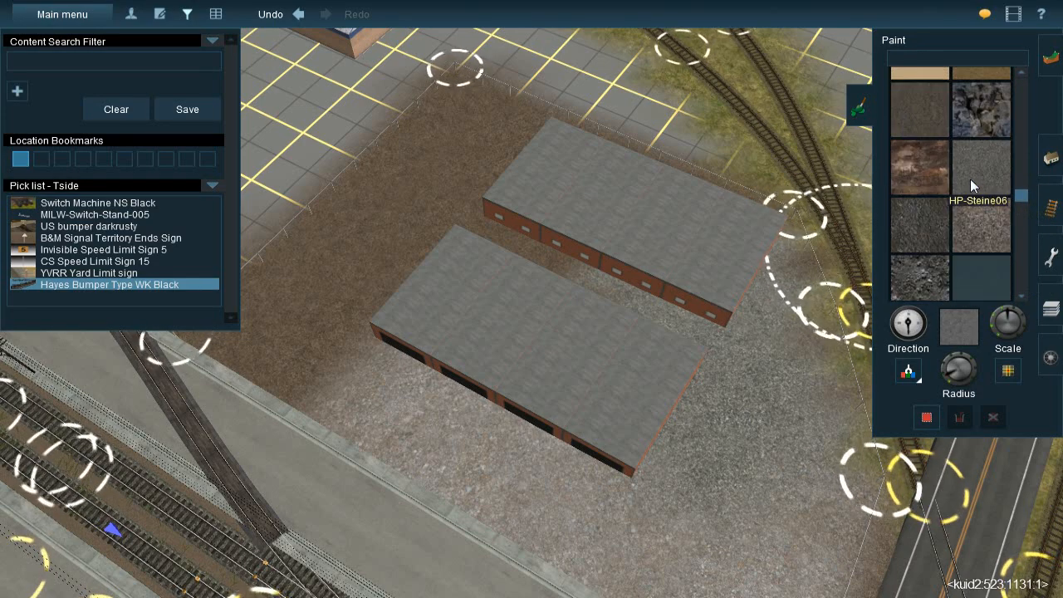
{"action": "left_click", "coordinate": [929, 218]}
{"action": "left_click_drag", "start_coordinate": [693, 275], "coordinate": [699, 258]}
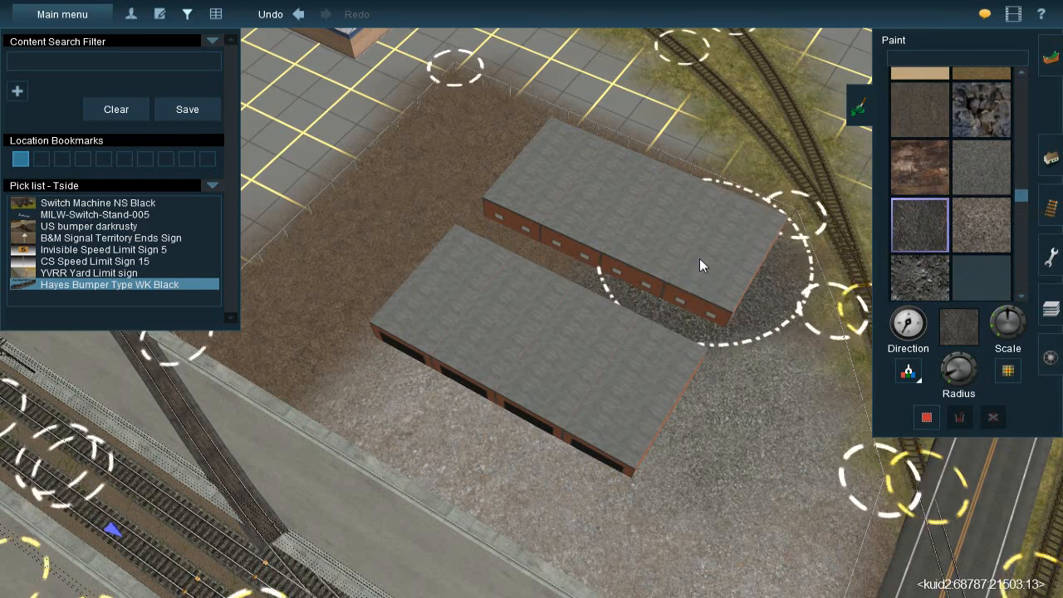
Paint the gap between the warehouses and the ground at their road-facing end with ground pavement 1 dark
{"action": "scroll", "coordinate": [976, 201], "scroll_direction": "up", "scroll_amount": 1}
{"action": "scroll", "coordinate": [975, 201], "scroll_direction": "up", "scroll_amount": 3}
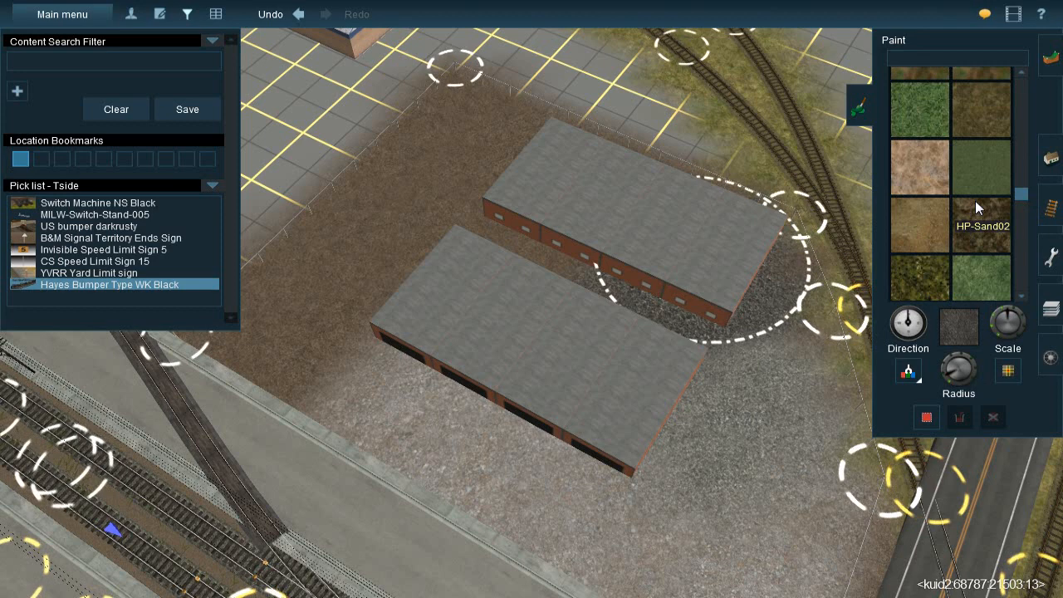
{"action": "scroll", "coordinate": [975, 201], "scroll_direction": "up", "scroll_amount": 4}
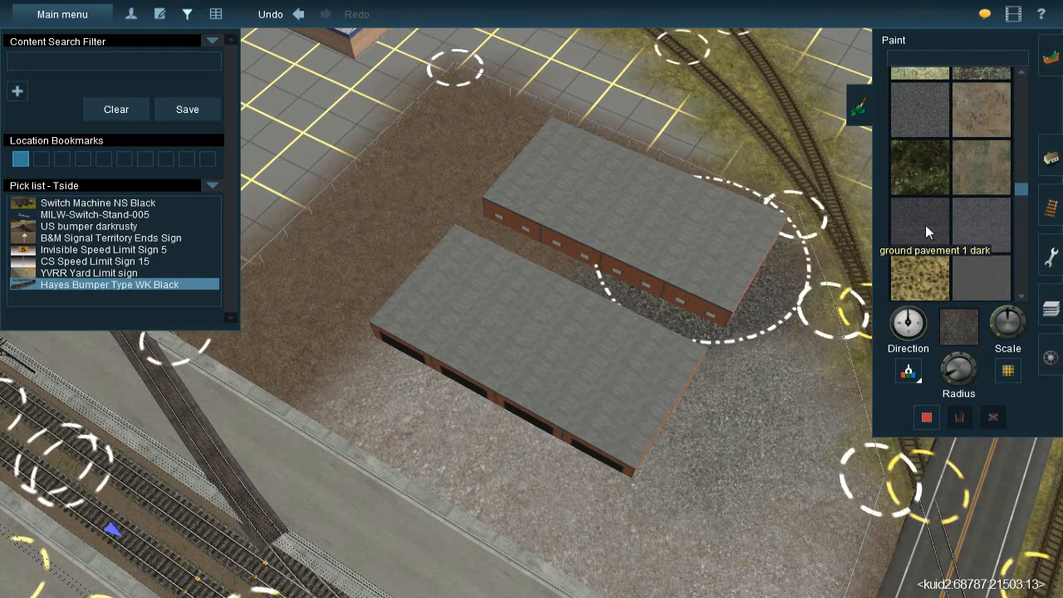
{"action": "left_click", "coordinate": [926, 229]}
{"action": "mouse_move", "coordinate": [704, 266]}
{"action": "left_mouse_down"}
{"action": "mouse_move", "coordinate": [689, 257]}
{"action": "mouse_move", "coordinate": [721, 372]}
{"action": "left_mouse_up"}
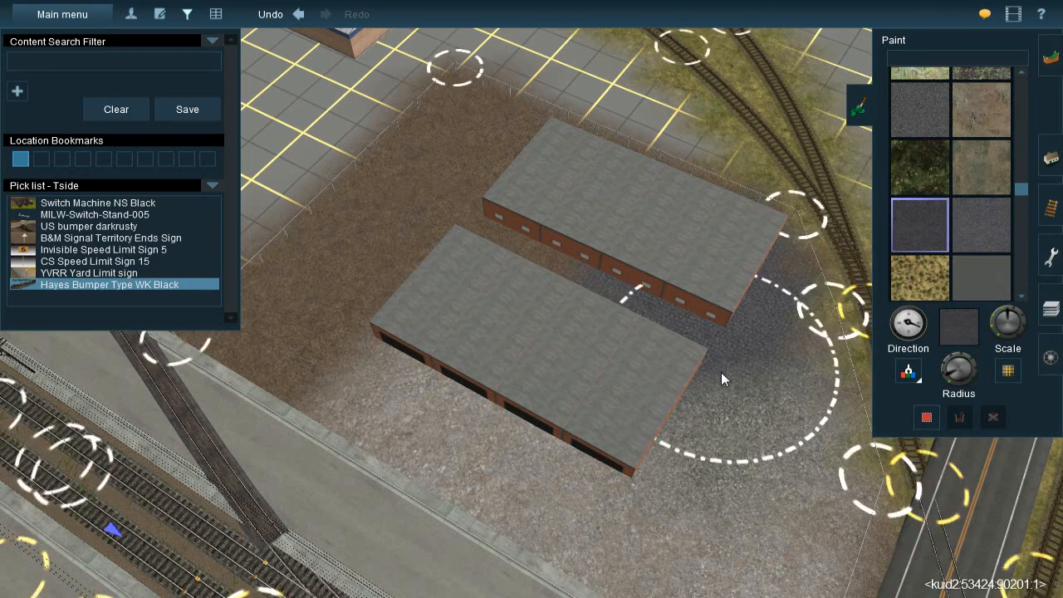
Try the graybkballast texture between the warehouses and over the lot at their road-facing end
{"action": "scroll", "coordinate": [958, 196], "scroll_direction": "up", "scroll_amount": 1}
{"action": "left_click", "coordinate": [935, 169]}
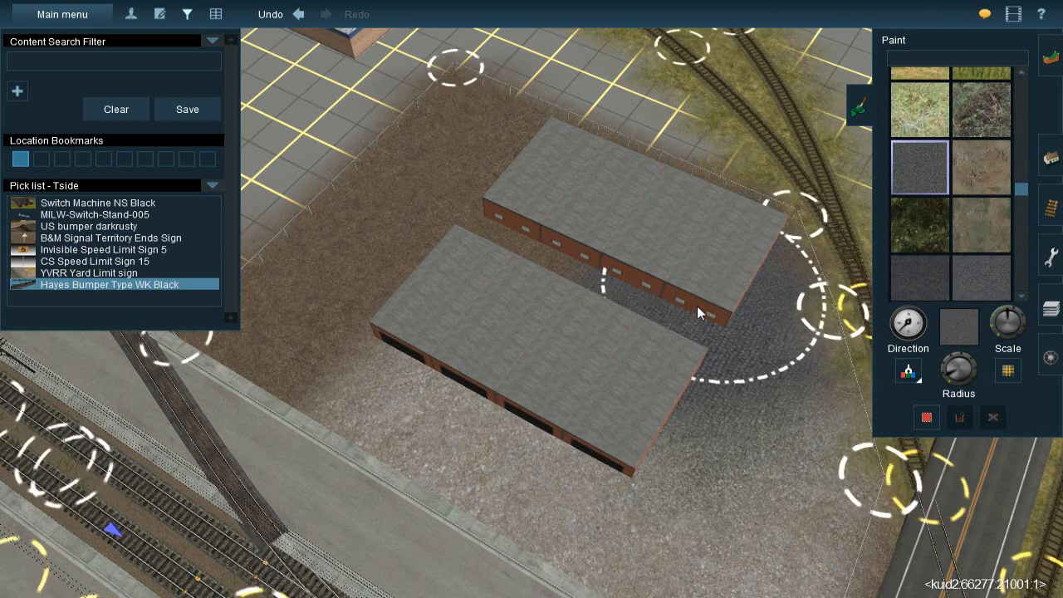
{"action": "scroll", "coordinate": [971, 176], "scroll_direction": "up", "scroll_amount": 3}
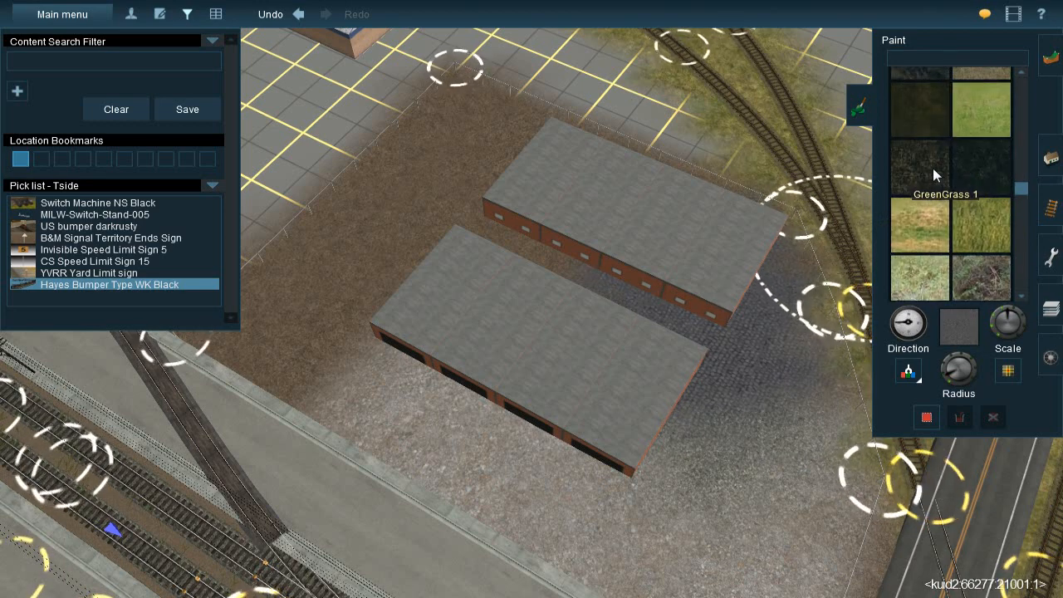
{"action": "scroll", "coordinate": [925, 175], "scroll_direction": "up", "scroll_amount": 3}
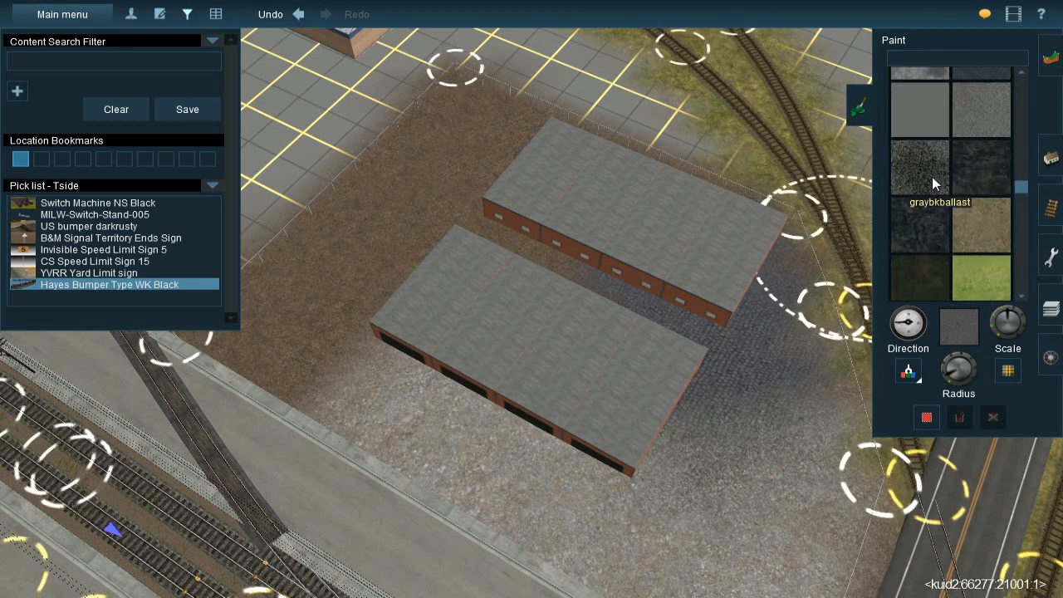
{"action": "left_click", "coordinate": [932, 177]}
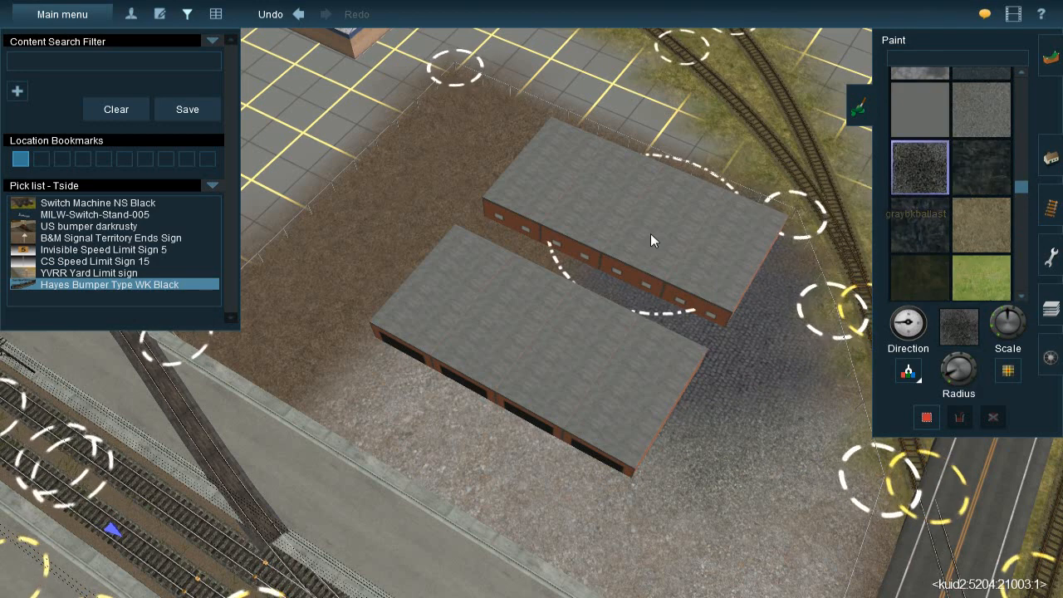
{"action": "mouse_move", "coordinate": [683, 284]}
{"action": "left_mouse_down"}
{"action": "mouse_move", "coordinate": [706, 322]}
{"action": "mouse_move", "coordinate": [708, 347]}
{"action": "mouse_move", "coordinate": [695, 251]}
{"action": "mouse_move", "coordinate": [697, 324]}
{"action": "mouse_move", "coordinate": [746, 461]}
{"action": "mouse_move", "coordinate": [721, 275]}
{"action": "mouse_move", "coordinate": [677, 347]}
{"action": "left_mouse_up"}
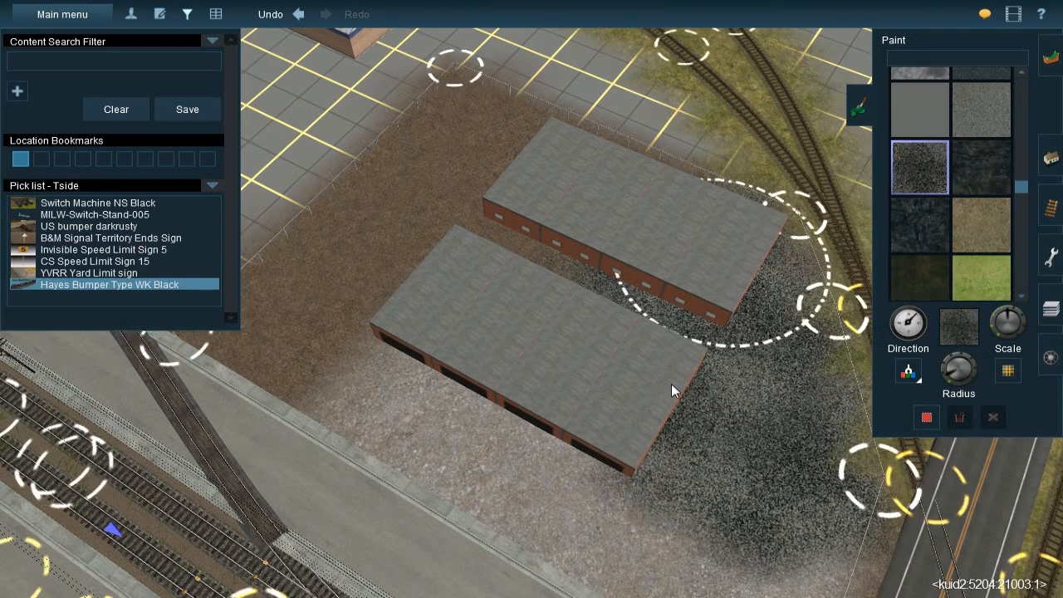
Search the ground textures and select the dark grey one with kuid -25:541 for the warehouse yard
{"action": "right_click", "coordinate": [789, 489]}
{"action": "left_click", "coordinate": [969, 112]}
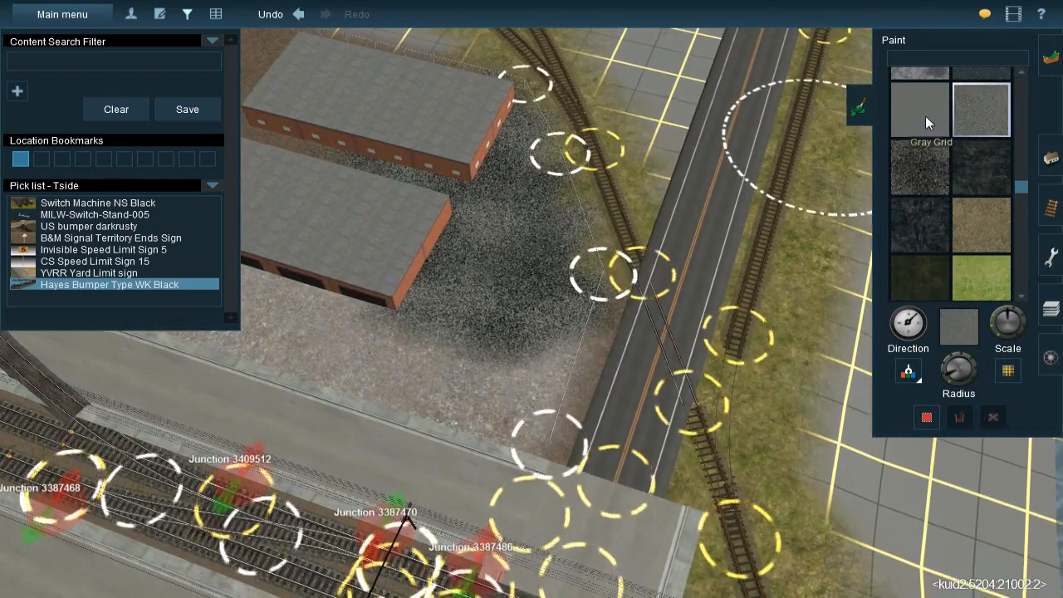
{"action": "scroll", "coordinate": [958, 164], "scroll_direction": "up", "scroll_amount": 2}
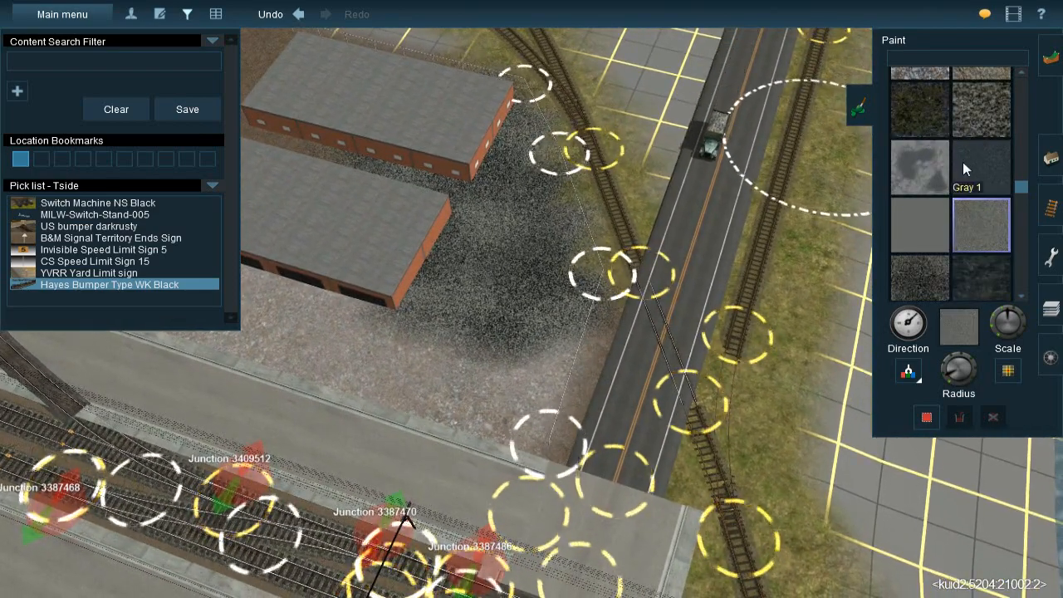
{"action": "scroll", "coordinate": [959, 164], "scroll_direction": "up", "scroll_amount": 2}
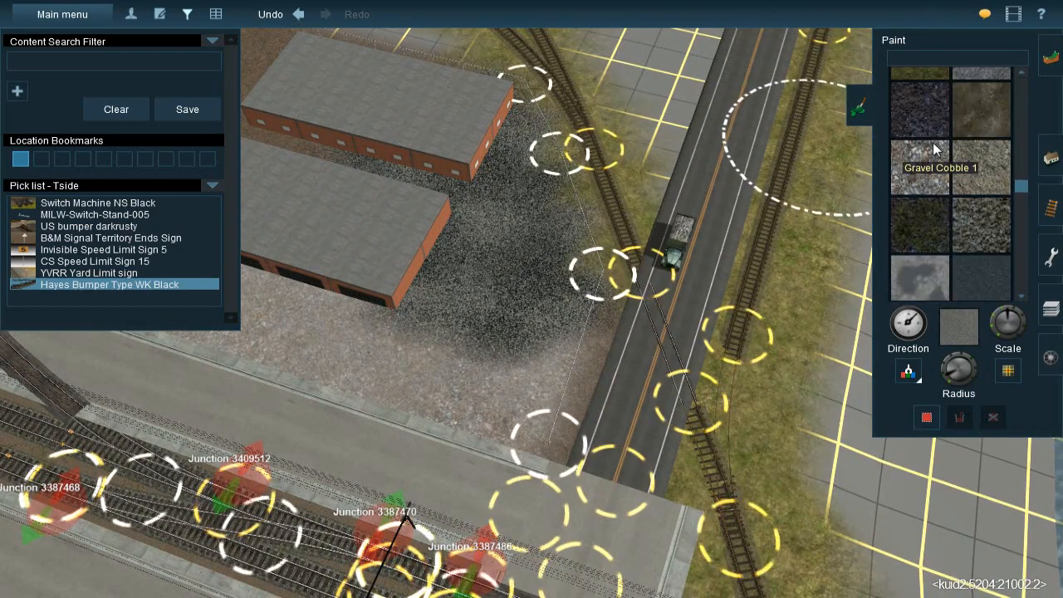
{"action": "scroll", "coordinate": [933, 143], "scroll_direction": "up", "scroll_amount": 4}
{"action": "scroll", "coordinate": [932, 183], "scroll_direction": "up", "scroll_amount": 4}
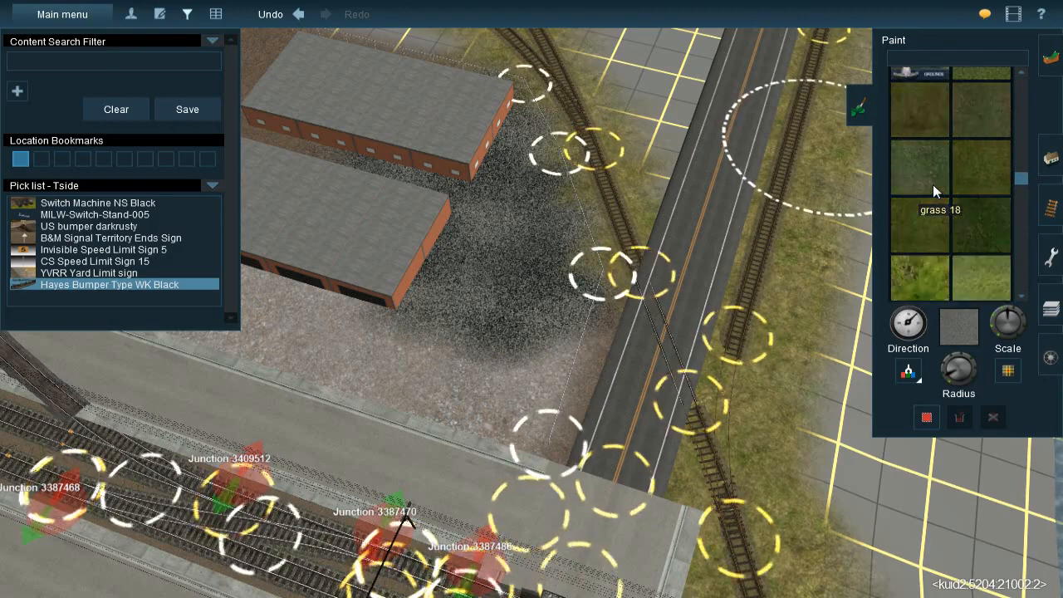
{"action": "scroll", "coordinate": [933, 184], "scroll_direction": "up", "scroll_amount": 4}
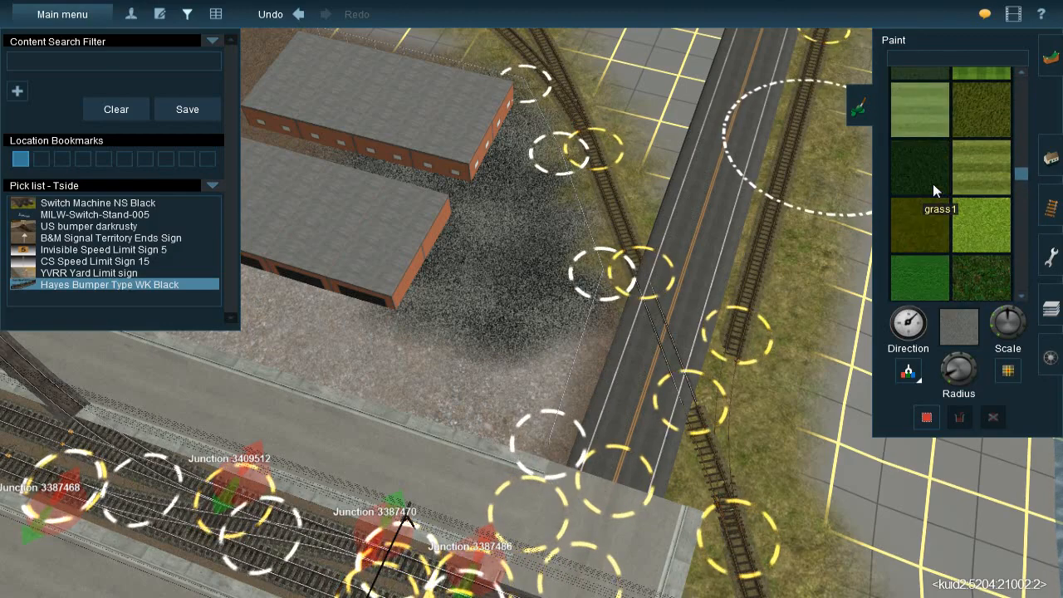
{"action": "scroll", "coordinate": [934, 186], "scroll_direction": "up", "scroll_amount": 3}
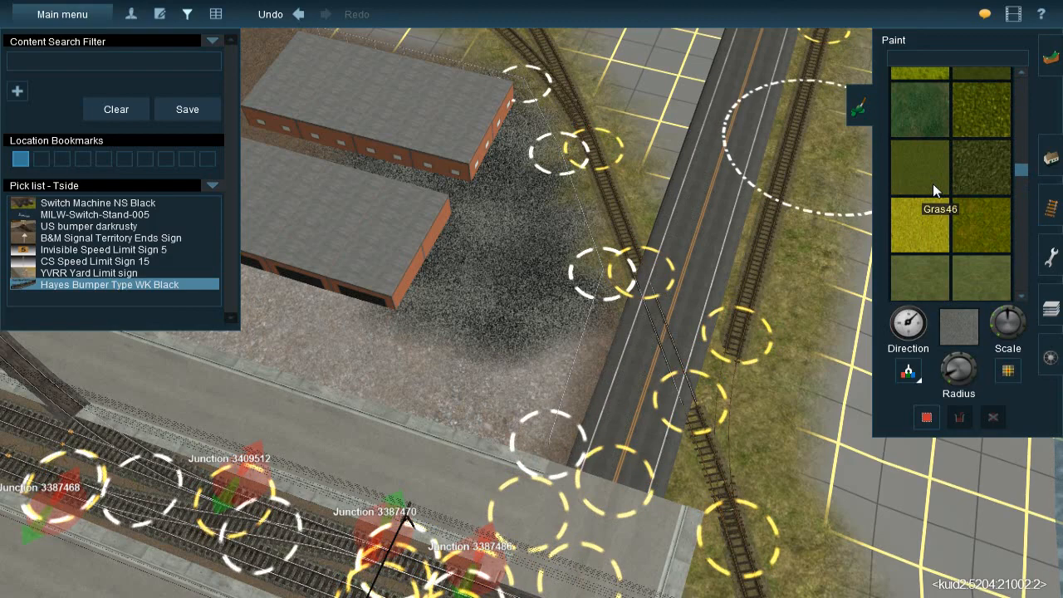
{"action": "scroll", "coordinate": [966, 161], "scroll_direction": "up", "scroll_amount": 4}
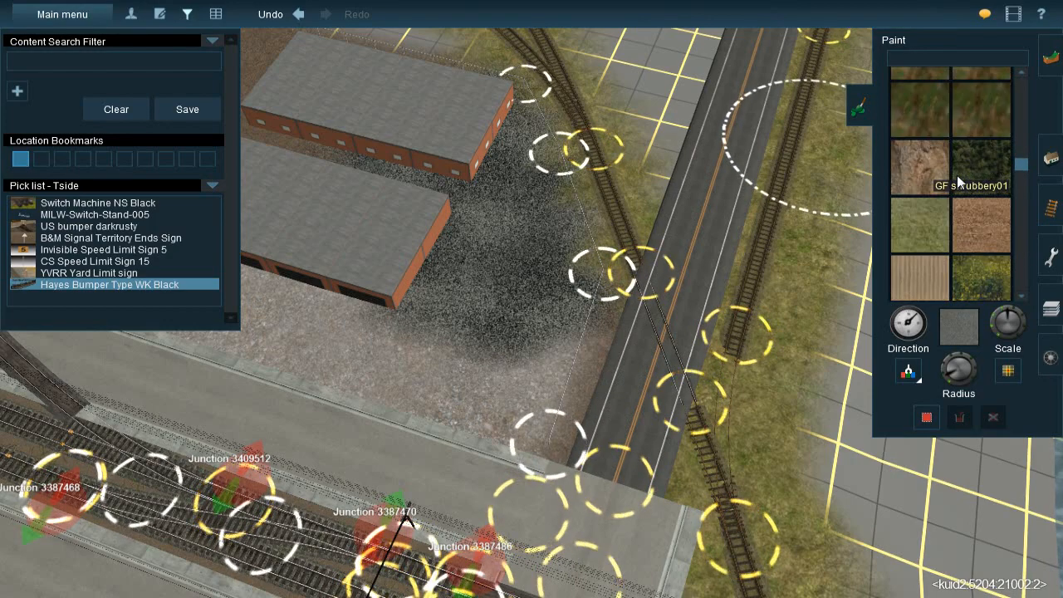
{"action": "scroll", "coordinate": [957, 177], "scroll_direction": "up", "scroll_amount": 2}
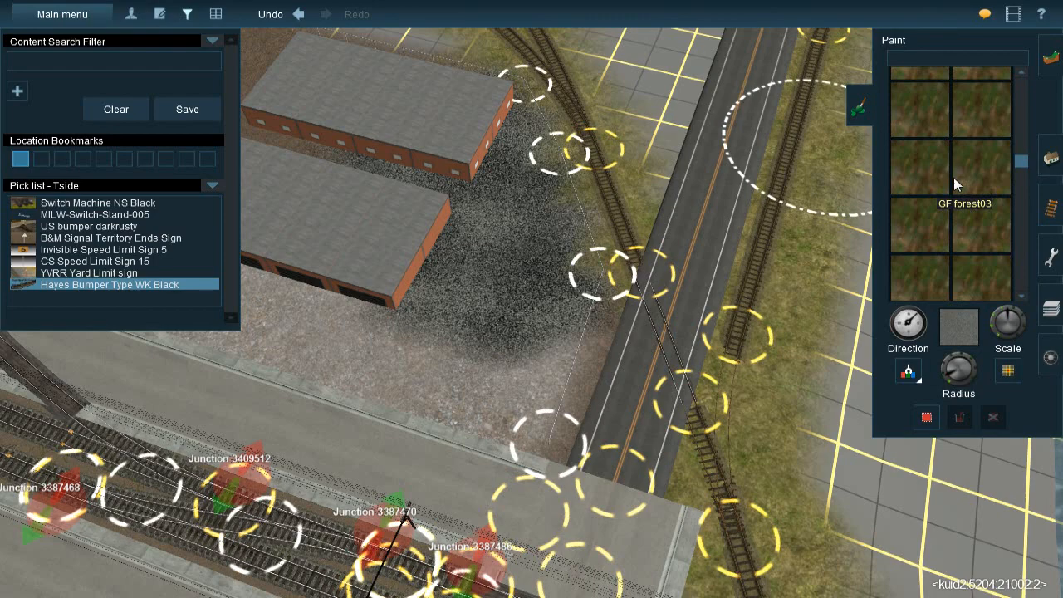
{"action": "scroll", "coordinate": [954, 177], "scroll_direction": "up", "scroll_amount": 1}
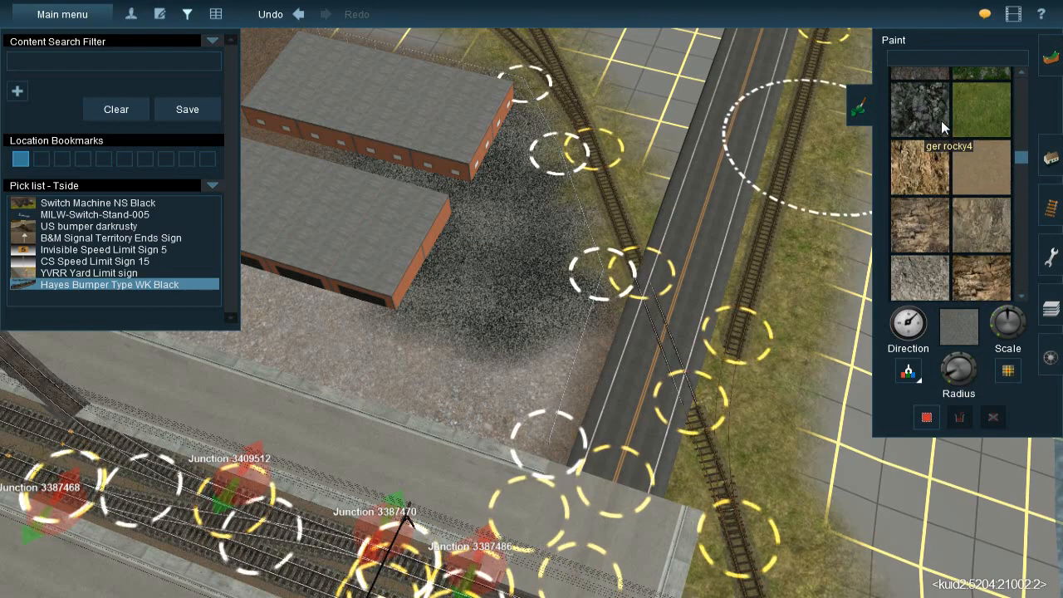
{"action": "scroll", "coordinate": [938, 125], "scroll_direction": "up", "scroll_amount": 1}
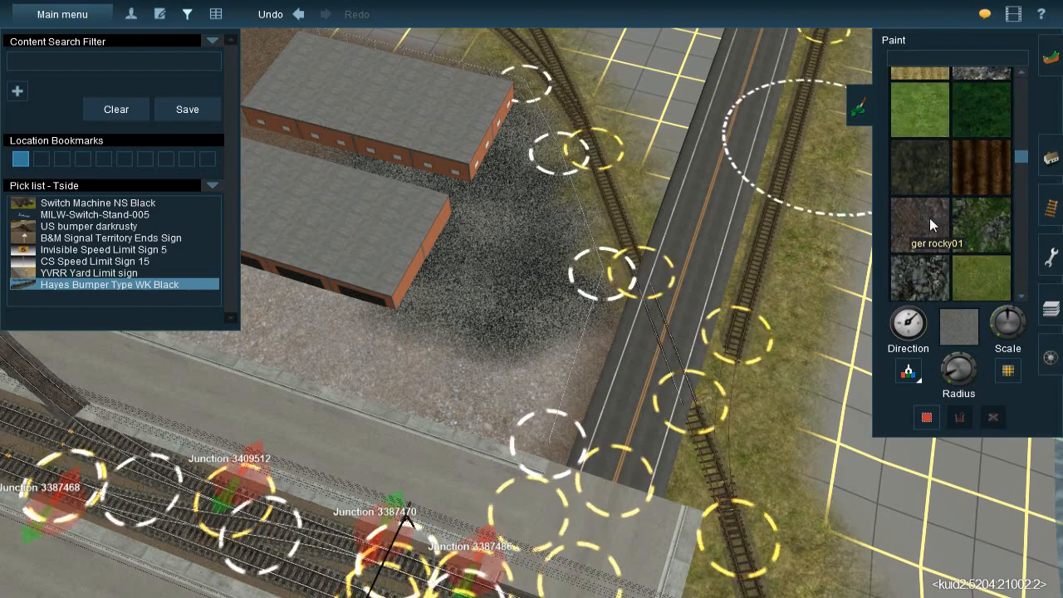
{"action": "scroll", "coordinate": [925, 183], "scroll_direction": "up", "scroll_amount": 1}
{"action": "scroll", "coordinate": [925, 179], "scroll_direction": "up", "scroll_amount": 3}
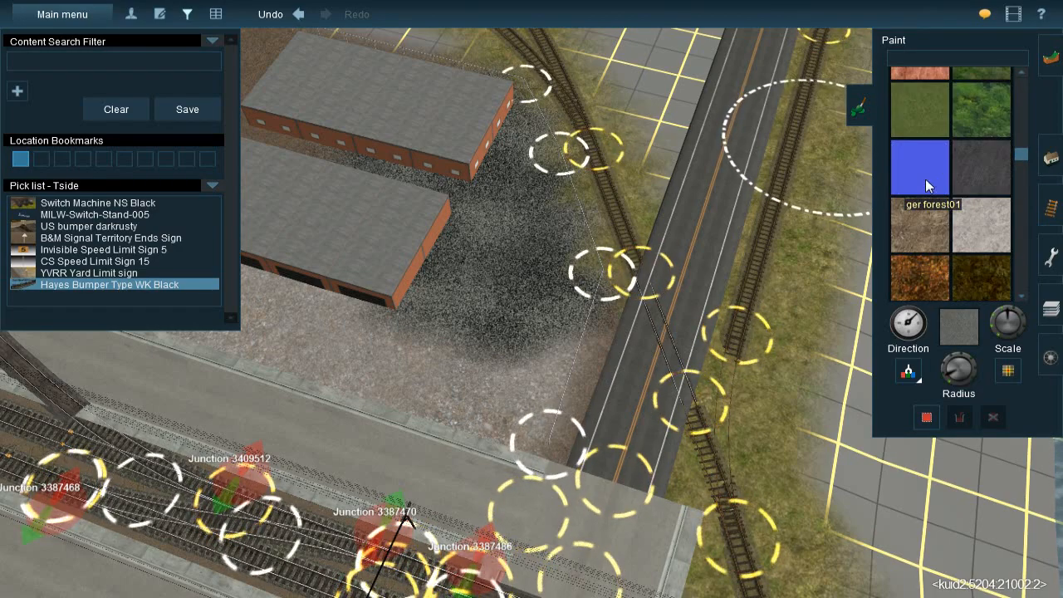
{"action": "left_click", "coordinate": [993, 271]}
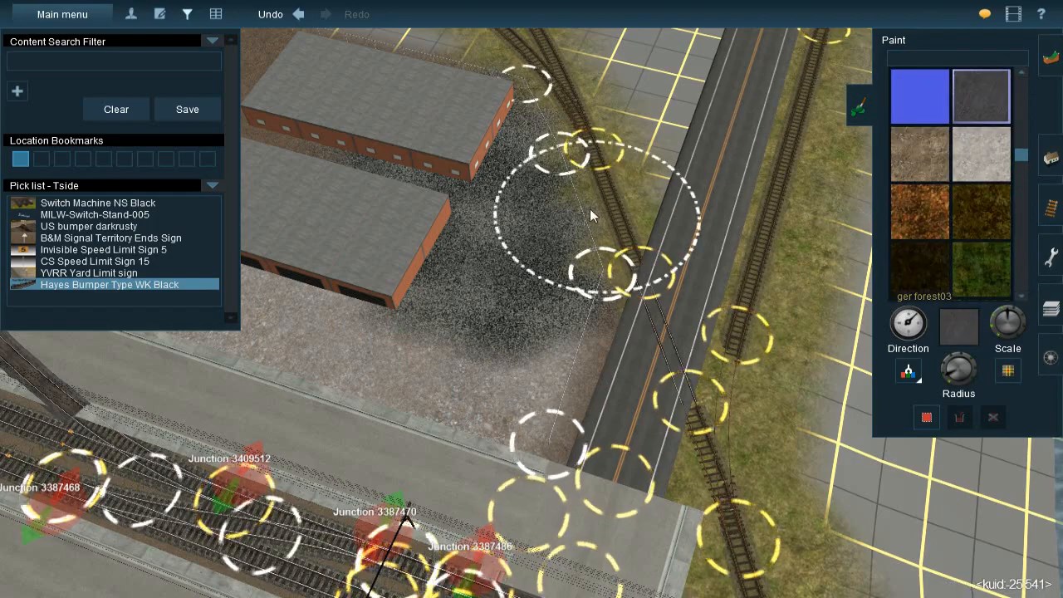
Paint the selected dark grey texture over the lot at the warehouses' road-facing end and into the gap between them
{"action": "left_click", "coordinate": [502, 299]}
{"action": "mouse_move", "coordinate": [499, 242]}
{"action": "left_mouse_down"}
{"action": "mouse_move", "coordinate": [479, 167]}
{"action": "mouse_move", "coordinate": [454, 132]}
{"action": "left_mouse_up"}
{"action": "mouse_move", "coordinate": [486, 341]}
{"action": "left_mouse_down"}
{"action": "mouse_move", "coordinate": [467, 348]}
{"action": "mouse_move", "coordinate": [449, 387]}
{"action": "mouse_move", "coordinate": [333, 333]}
{"action": "mouse_move", "coordinate": [447, 331]}
{"action": "left_mouse_up"}
{"action": "right_click", "coordinate": [353, 285]}
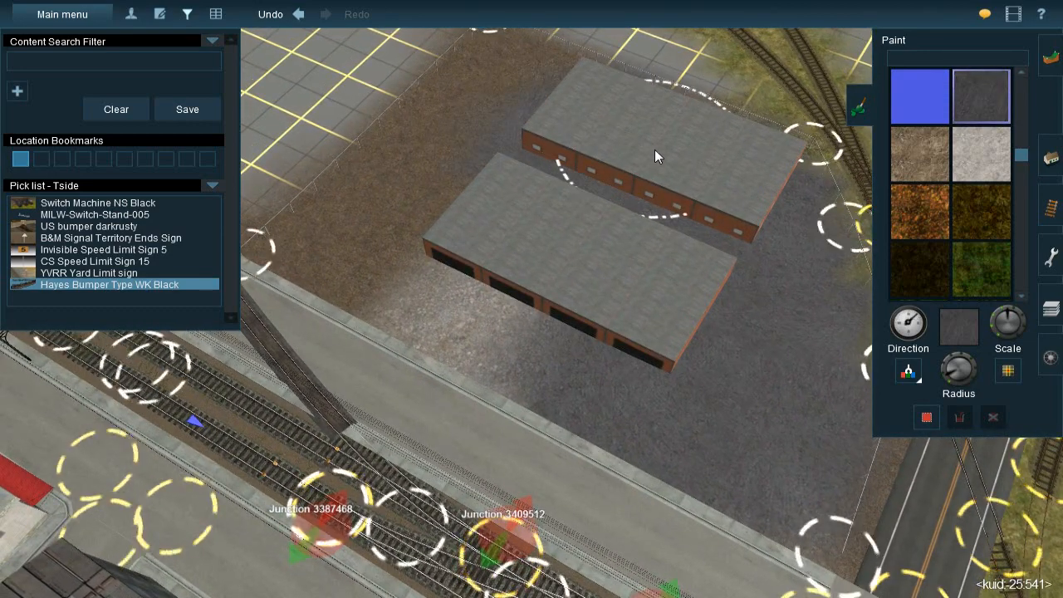
Cover the remaining warehouse yard with the dark grey texture, in front of the loading doors and out to the fence line
{"action": "mouse_move", "coordinate": [562, 119]}
{"action": "left_mouse_down"}
{"action": "mouse_move", "coordinate": [497, 75]}
{"action": "mouse_move", "coordinate": [375, 186]}
{"action": "mouse_move", "coordinate": [343, 253]}
{"action": "mouse_move", "coordinate": [347, 270]}
{"action": "mouse_move", "coordinate": [576, 376]}
{"action": "left_mouse_up"}
{"action": "right_click_drag", "start_coordinate": [576, 376], "coordinate": [577, 276]}
{"action": "key", "text": "Left"}
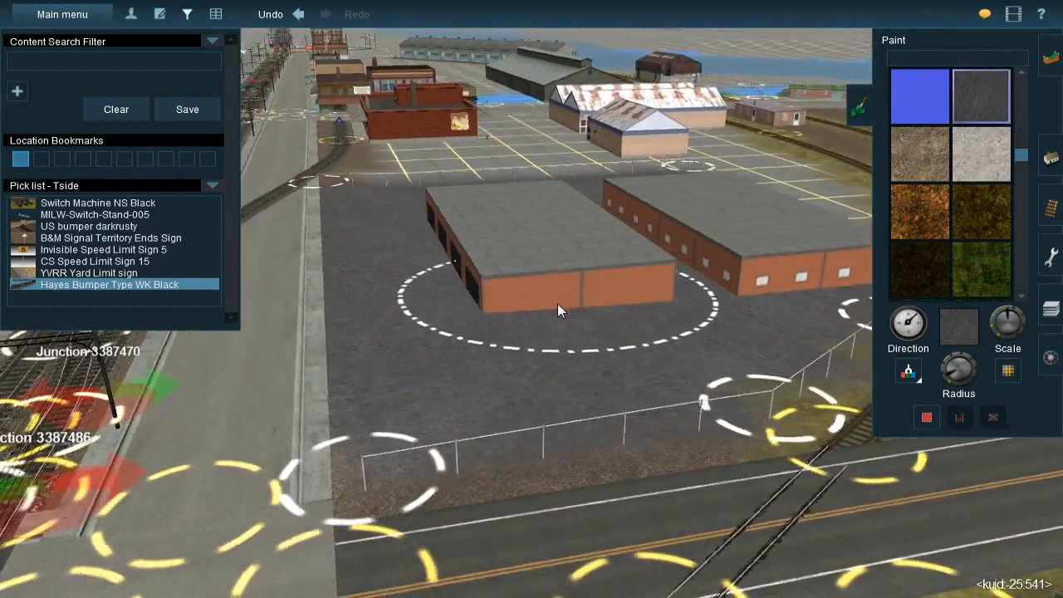
{"action": "key", "text": "Right"}
{"action": "key", "text": "Left"}
{"action": "key", "text": "Up"}
{"action": "right_click", "coordinate": [574, 292]}
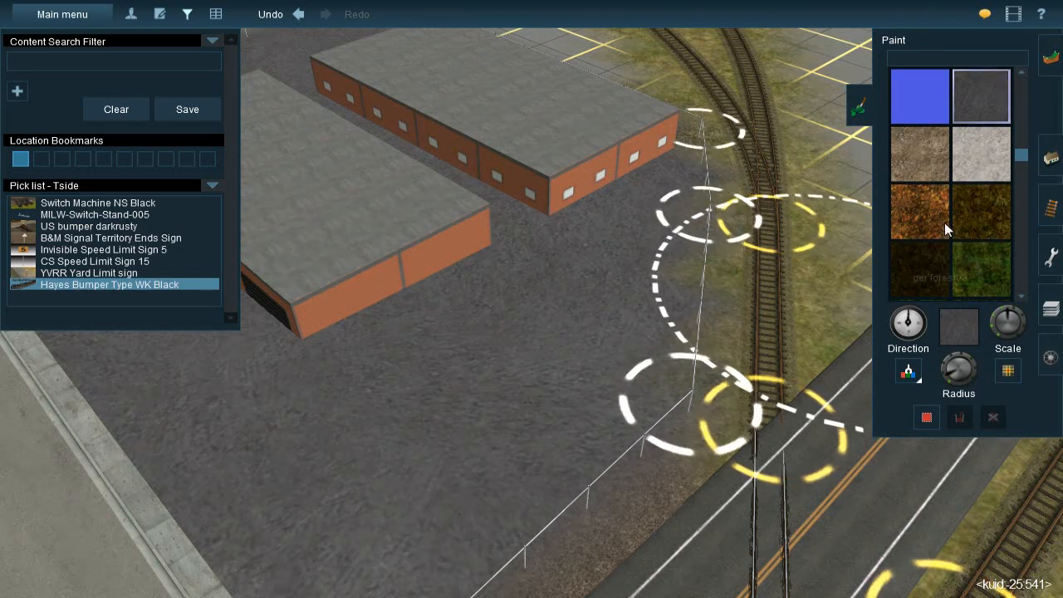
Sample the TS09 58 Ballast texture and paint it along the strip between the yard fence and the adjoining track
{"action": "right_click", "coordinate": [677, 400]}
{"action": "left_click", "coordinate": [476, 469]}
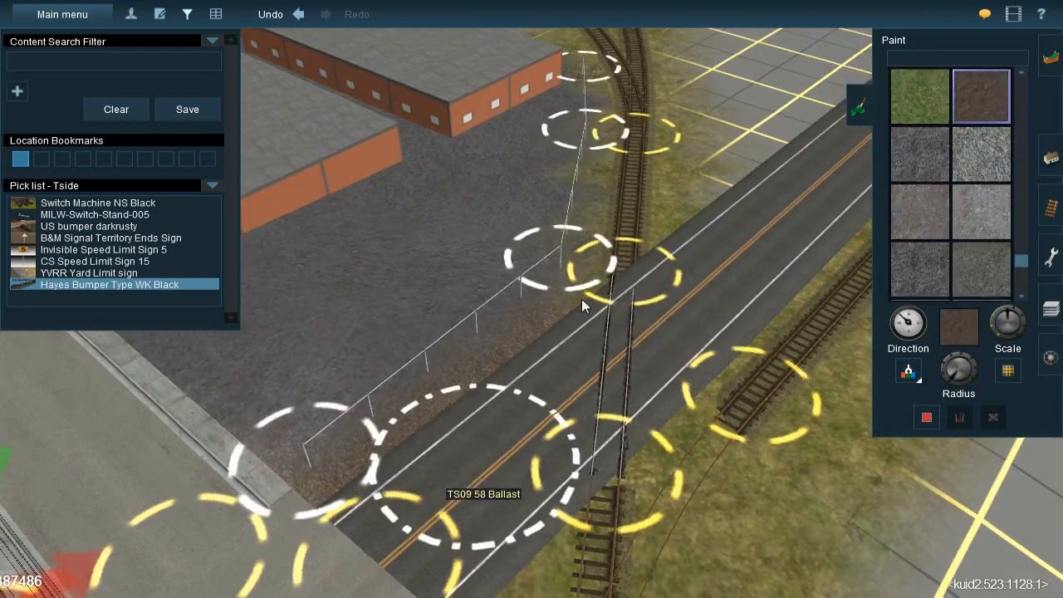
{"action": "right_click", "coordinate": [573, 223]}
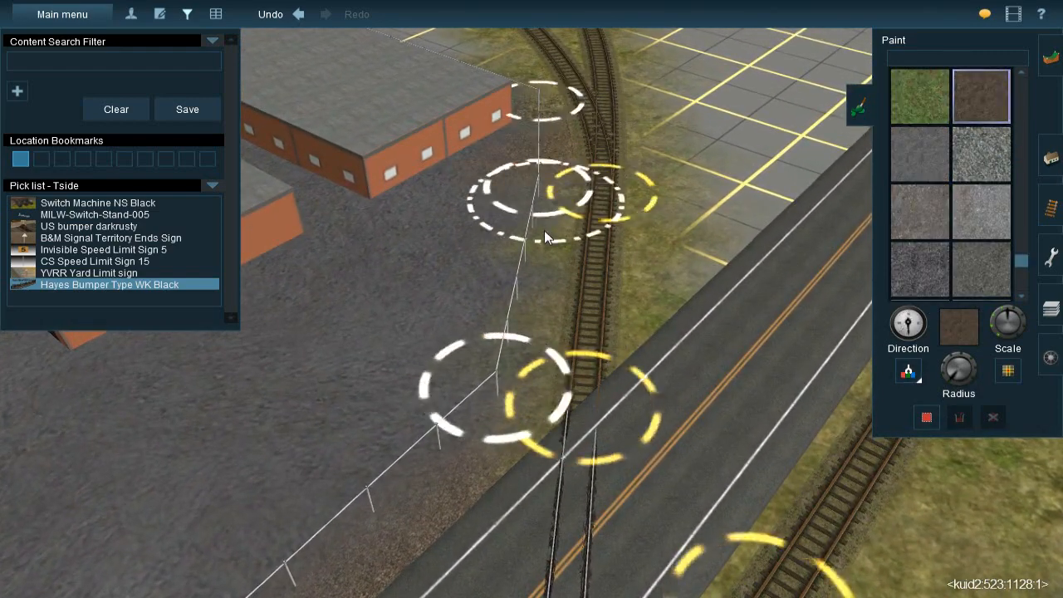
{"action": "right_click", "coordinate": [508, 419]}
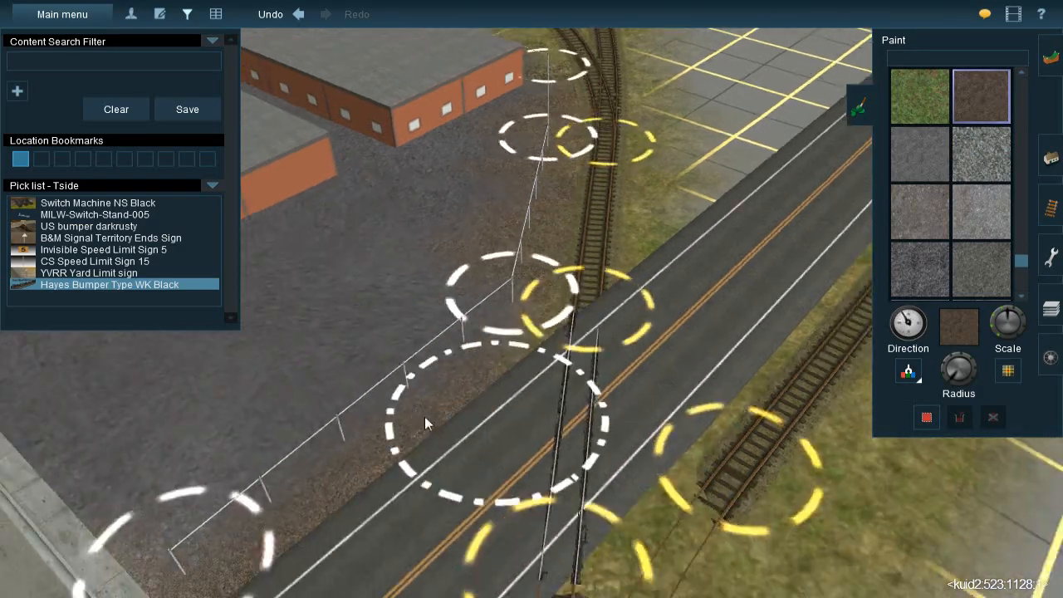
{"action": "right_click", "coordinate": [332, 249]}
{"action": "key", "text": "Left"}
{"action": "right_click", "coordinate": [388, 237]}
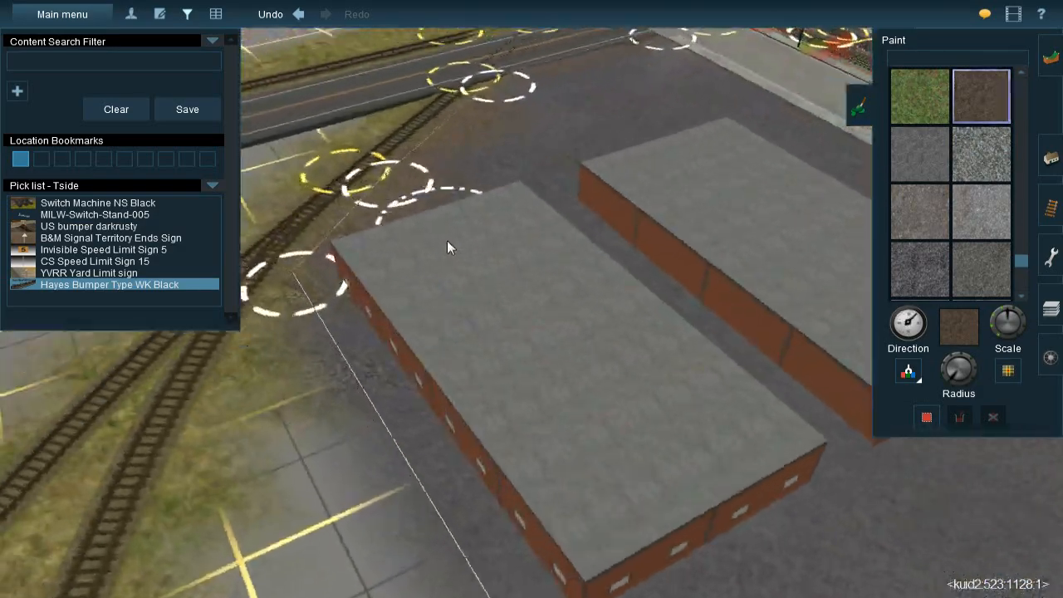
{"action": "key", "text": "Left"}
{"action": "right_click", "coordinate": [500, 261]}
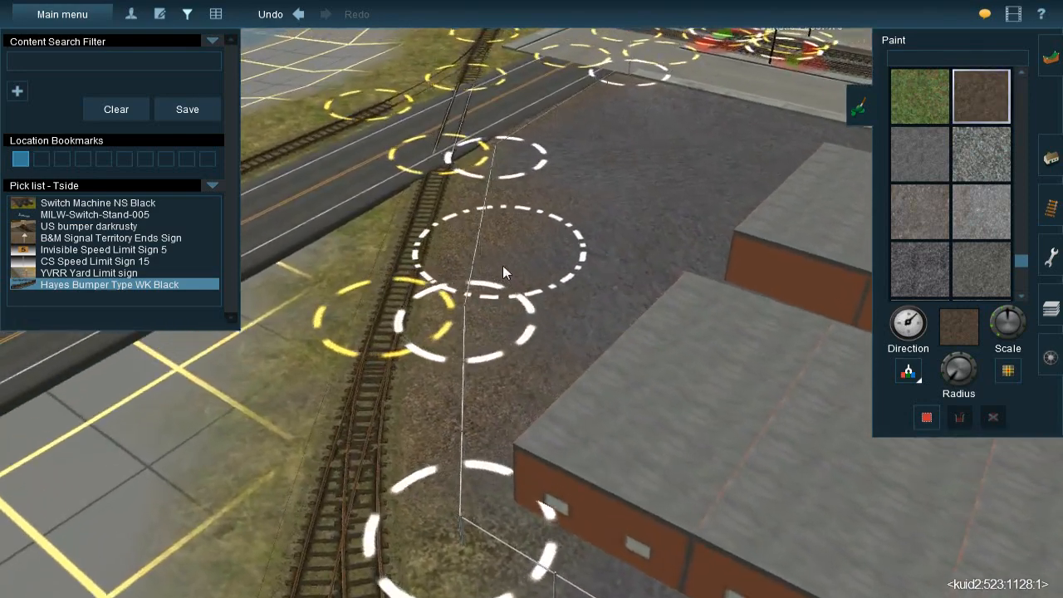
Sample the yard's dark grey texture and touch up the ground between the track-side fence and the warehouses
{"action": "left_click", "coordinate": [910, 377]}
{"action": "left_click", "coordinate": [599, 291]}
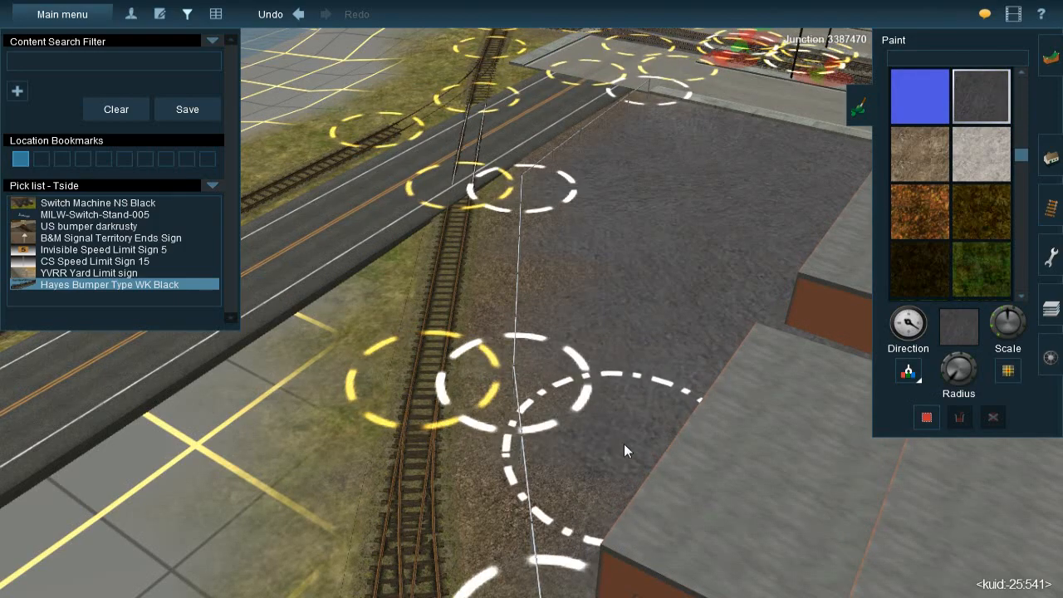
{"action": "right_click", "coordinate": [644, 380]}
{"action": "key", "text": "Right"}
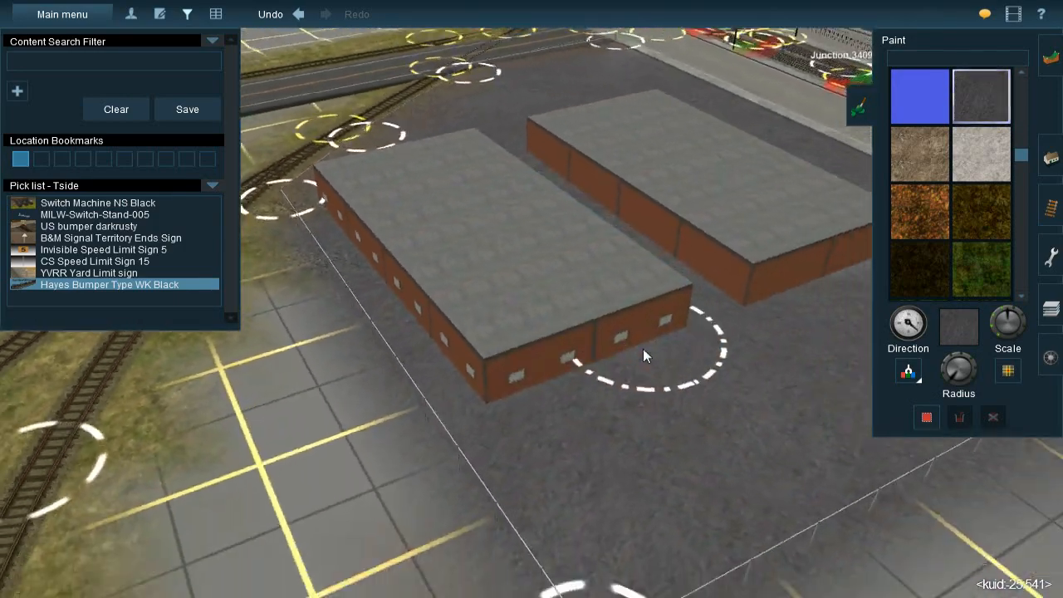
Examine the painted ground along the yard's fence and around both warehouses from several sides
{"action": "right_click", "coordinate": [722, 361]}
{"action": "key", "text": "Left"}
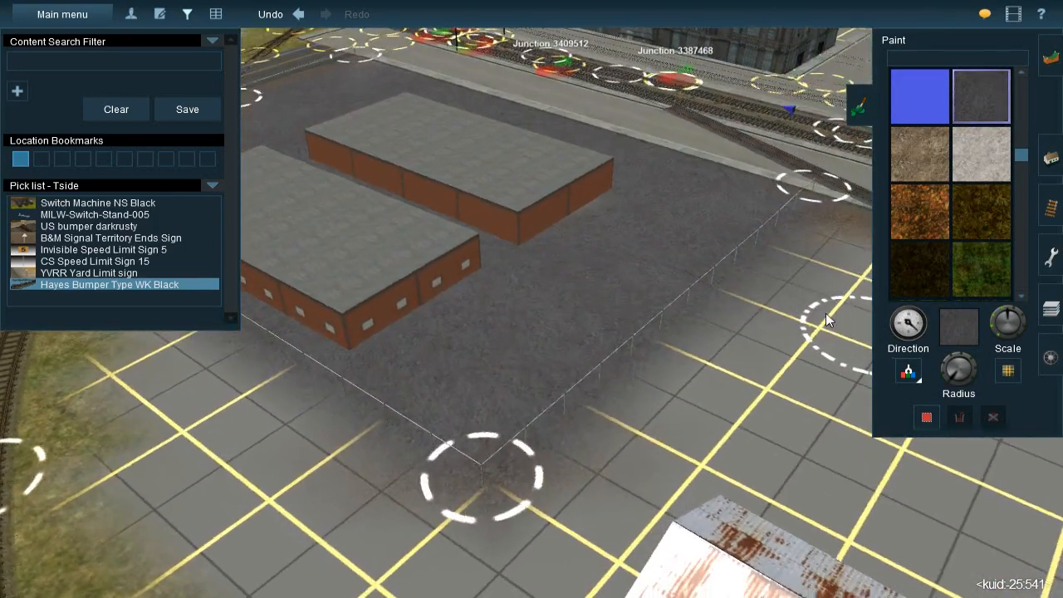
{"action": "right_click", "coordinate": [695, 267]}
{"action": "key", "text": "Left"}
{"action": "key", "text": "Left"}
{"action": "right_click", "coordinate": [460, 332]}
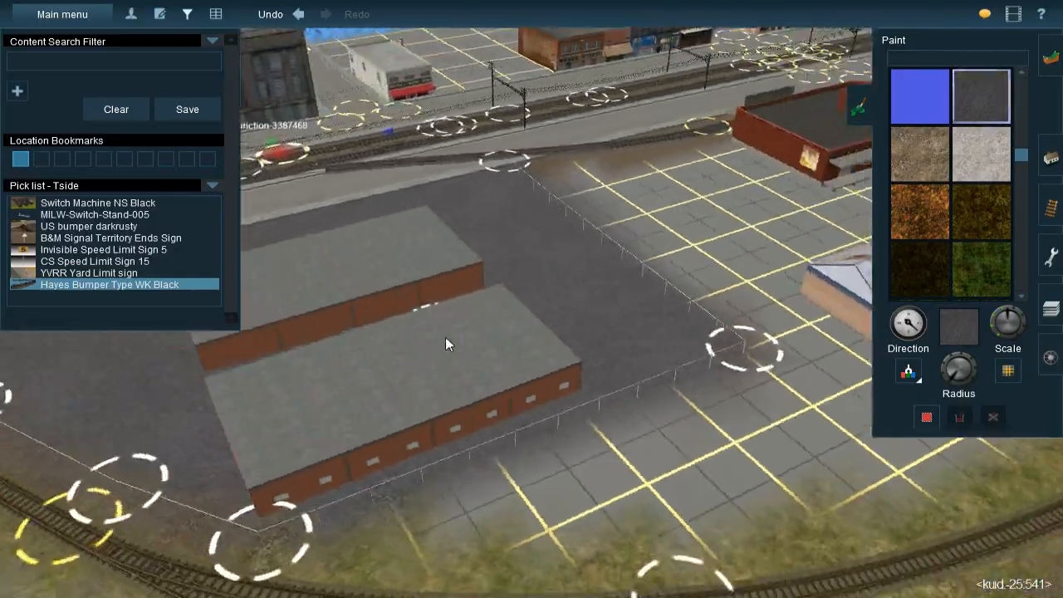
{"action": "right_click", "coordinate": [446, 338]}
{"action": "key", "text": "Left"}
{"action": "scroll", "coordinate": [529, 290], "scroll_direction": "down", "scroll_amount": 3}
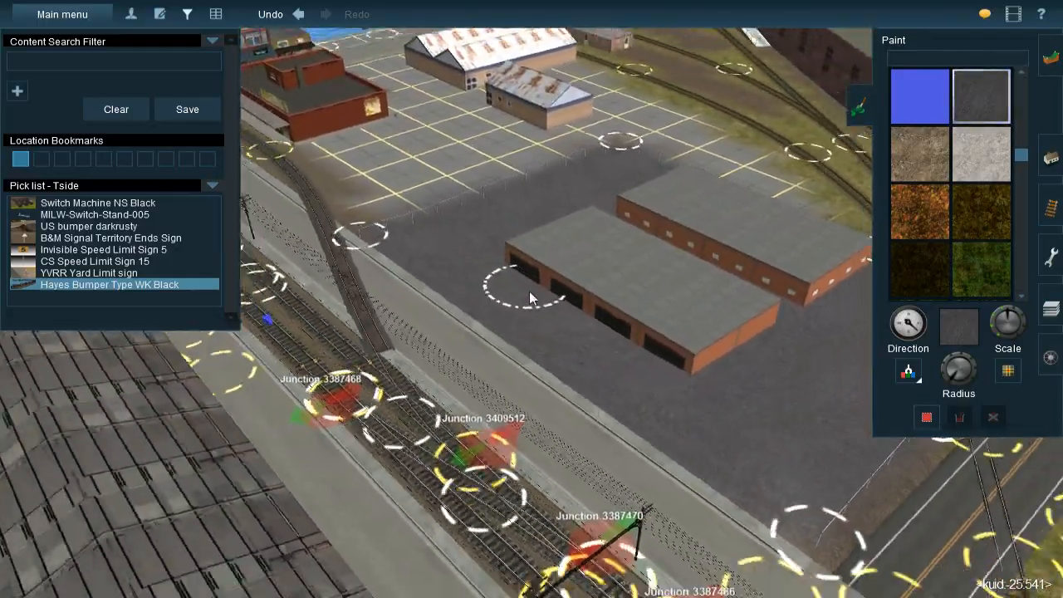
Sample the TS09_02 texture from the lot beside the curved road at the end of the large brick warehouse
{"action": "left_click", "coordinate": [908, 373]}
{"action": "right_click", "coordinate": [521, 165]}
{"action": "right_click", "coordinate": [517, 171]}
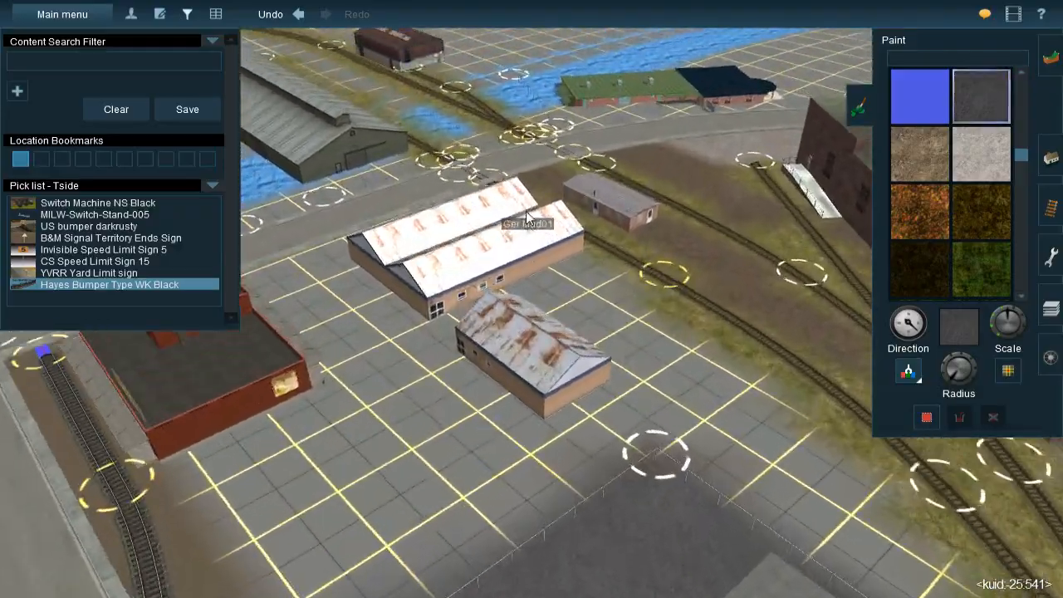
{"action": "right_click", "coordinate": [502, 232]}
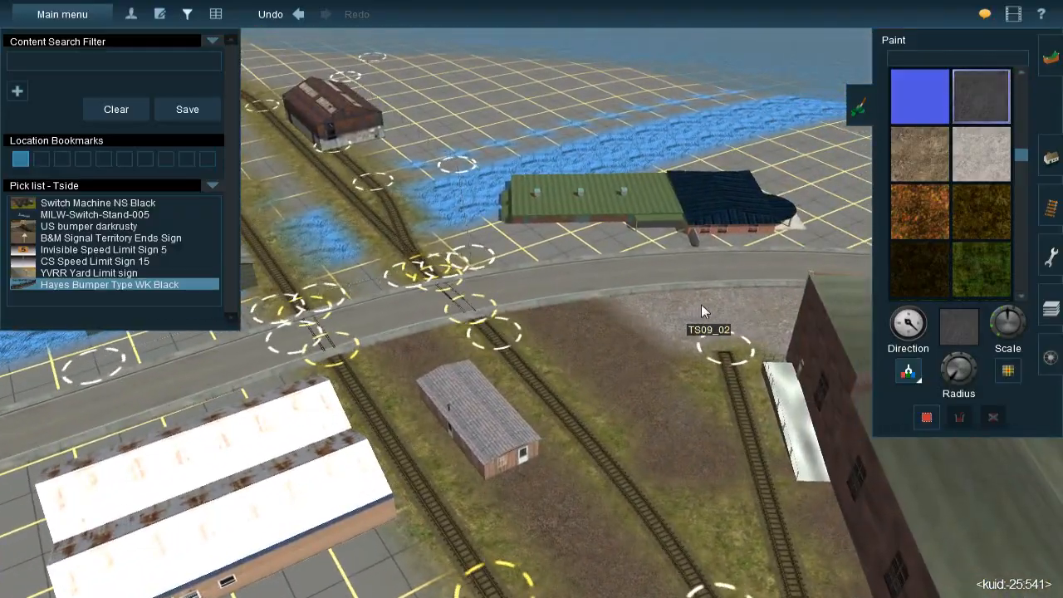
{"action": "left_click", "coordinate": [701, 304]}
Examine the ground around the large brick warehouse and the unpainted waterfront lots beyond it
{"action": "key", "text": "Left"}
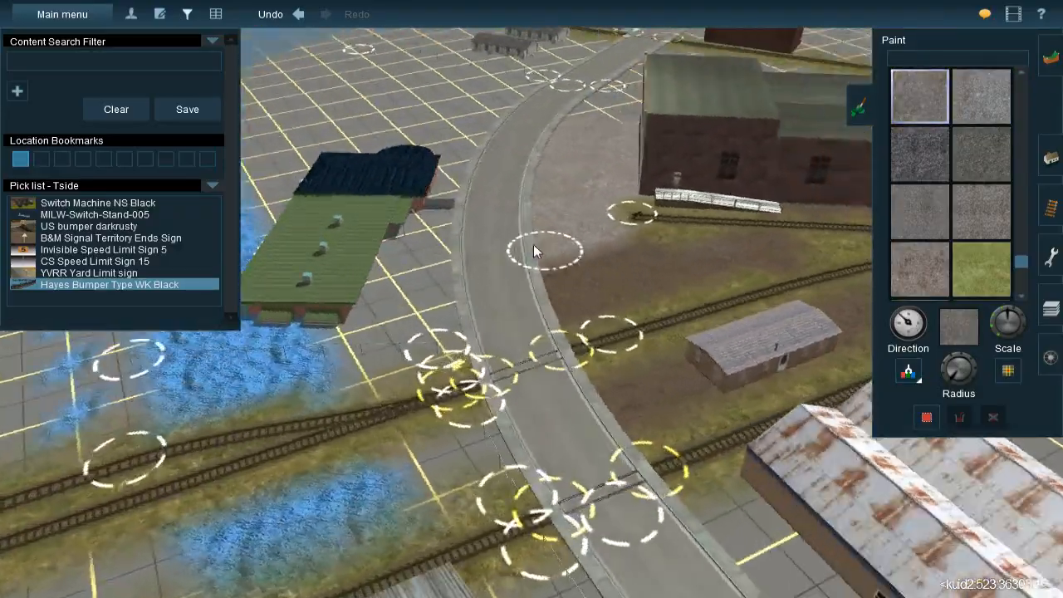
{"action": "scroll", "coordinate": [499, 233], "scroll_direction": "up", "scroll_amount": 3}
{"action": "right_click", "coordinate": [467, 220]}
{"action": "key", "text": "Left"}
{"action": "right_click", "coordinate": [576, 251]}
{"action": "scroll", "coordinate": [583, 251], "scroll_direction": "down", "scroll_amount": 4}
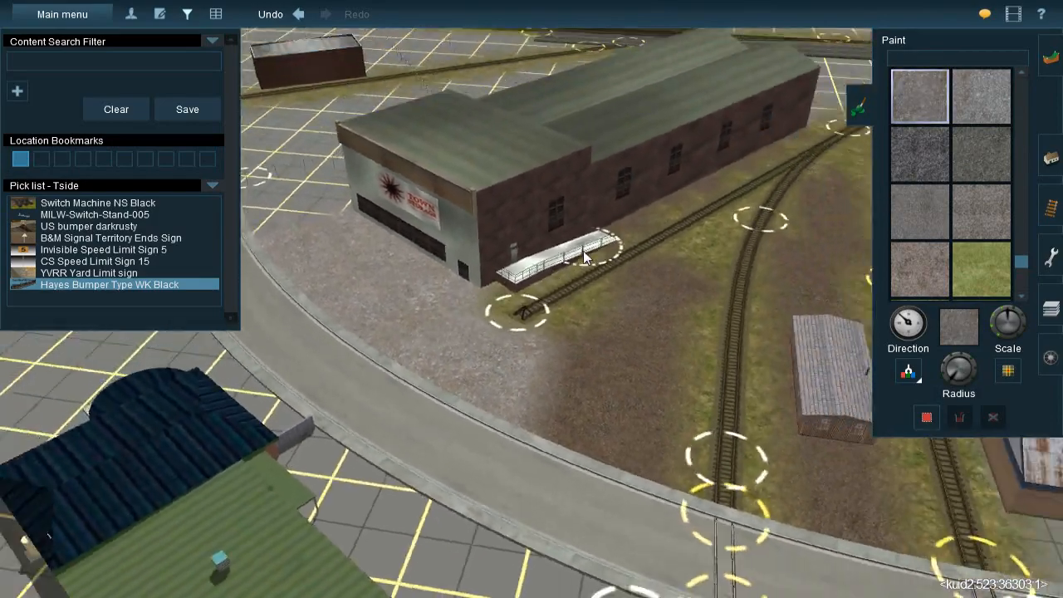
{"action": "right_click", "coordinate": [493, 221]}
{"action": "key", "text": "Left"}
{"action": "right_click", "coordinate": [560, 272]}
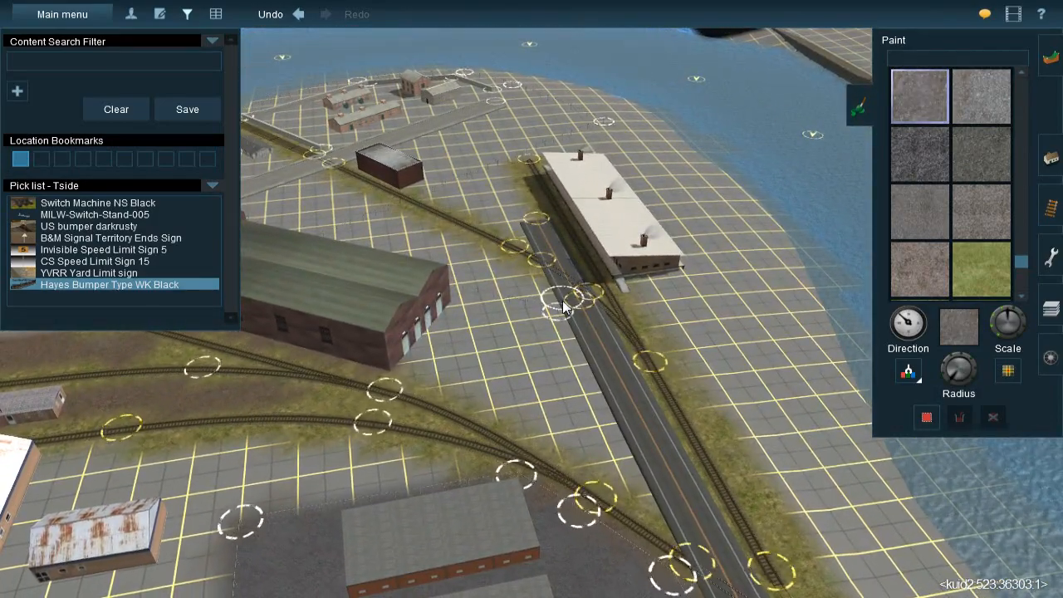
Sample the light grey gravel texture from the lot beside the pond near R J Canyon
{"action": "mouse_move", "coordinate": [505, 294]}
{"action": "right_mouse_down"}
{"action": "mouse_move", "coordinate": [470, 320]}
{"action": "mouse_move", "coordinate": [481, 327]}
{"action": "mouse_move", "coordinate": [485, 296]}
{"action": "mouse_move", "coordinate": [498, 298]}
{"action": "right_mouse_up"}
{"action": "scroll", "coordinate": [523, 295], "scroll_direction": "down", "scroll_amount": 10}
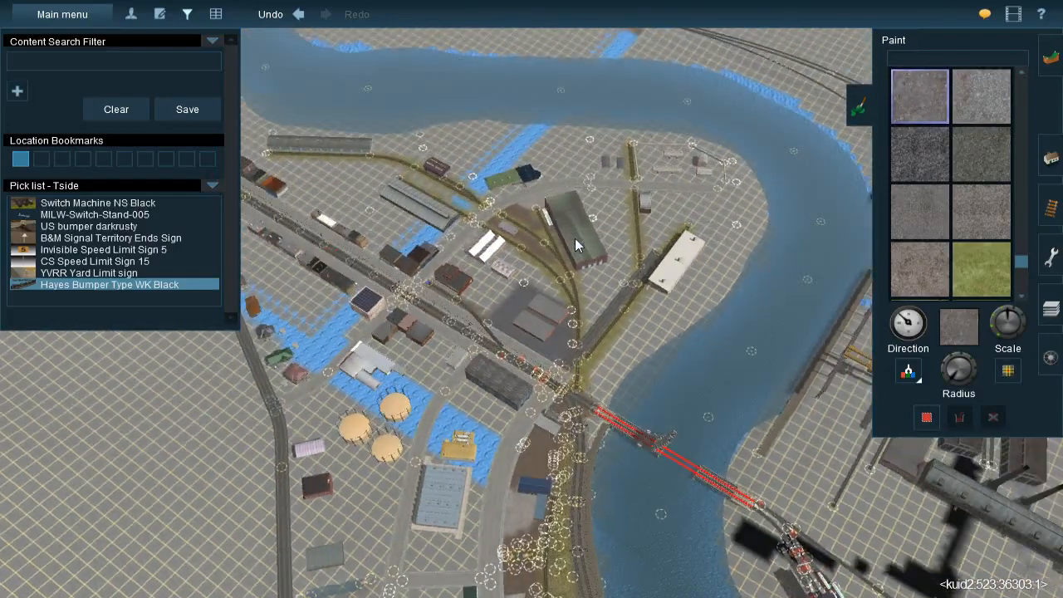
{"action": "scroll", "coordinate": [571, 248], "scroll_direction": "down", "scroll_amount": 10}
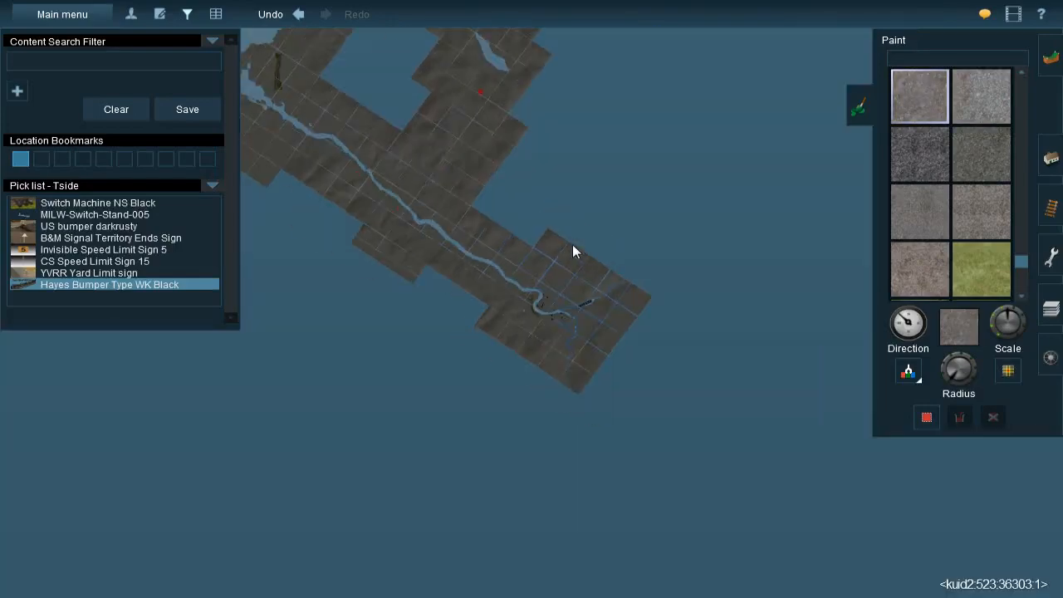
{"action": "right_click", "coordinate": [518, 63]}
{"action": "right_click", "coordinate": [520, 74]}
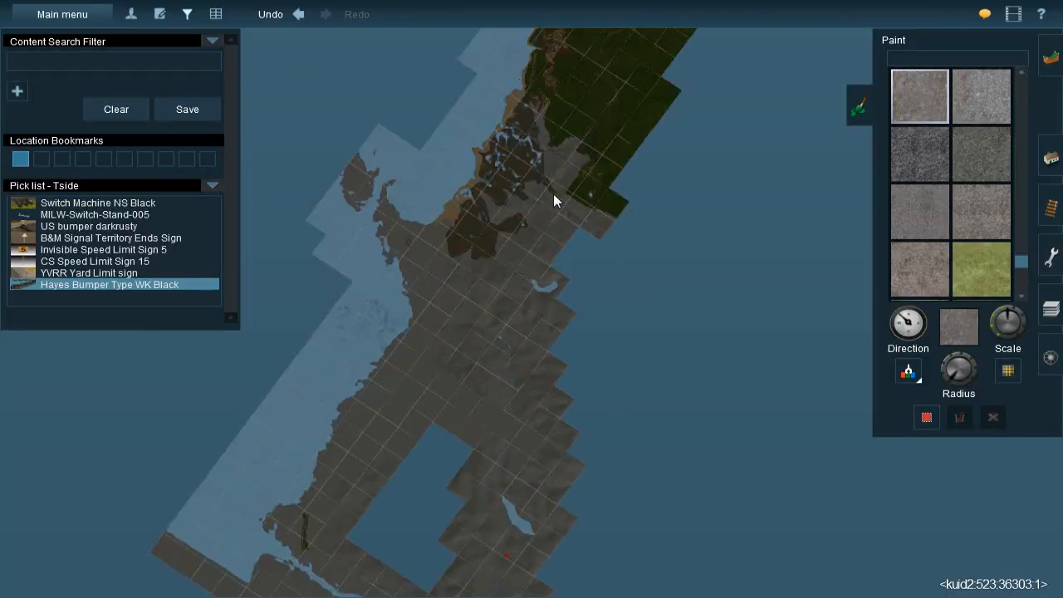
{"action": "right_click", "coordinate": [590, 192]}
{"action": "scroll", "coordinate": [600, 249], "scroll_direction": "up", "scroll_amount": 10}
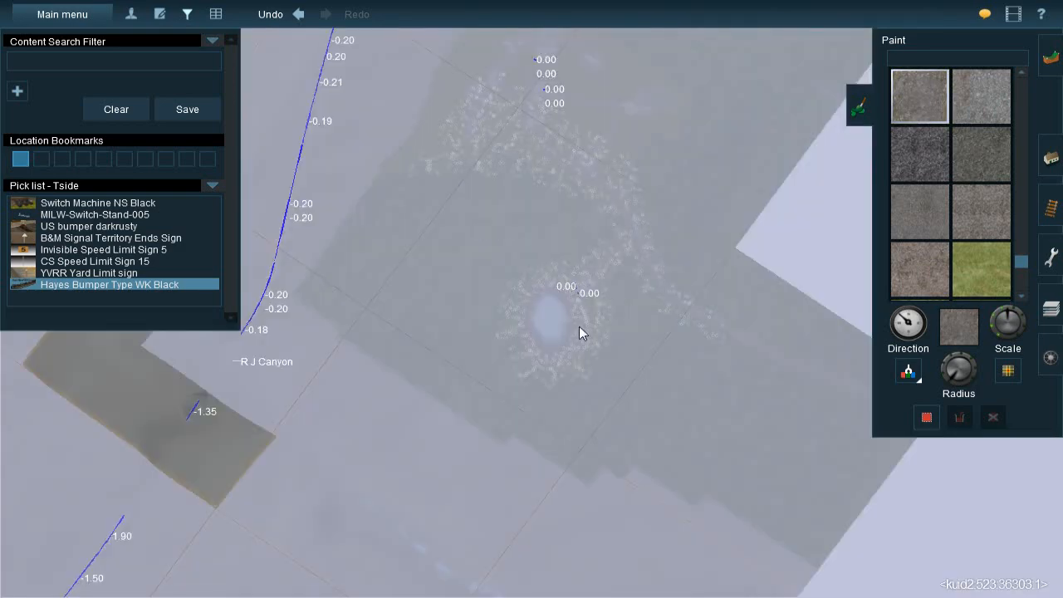
{"action": "scroll", "coordinate": [578, 332], "scroll_direction": "up", "scroll_amount": 3}
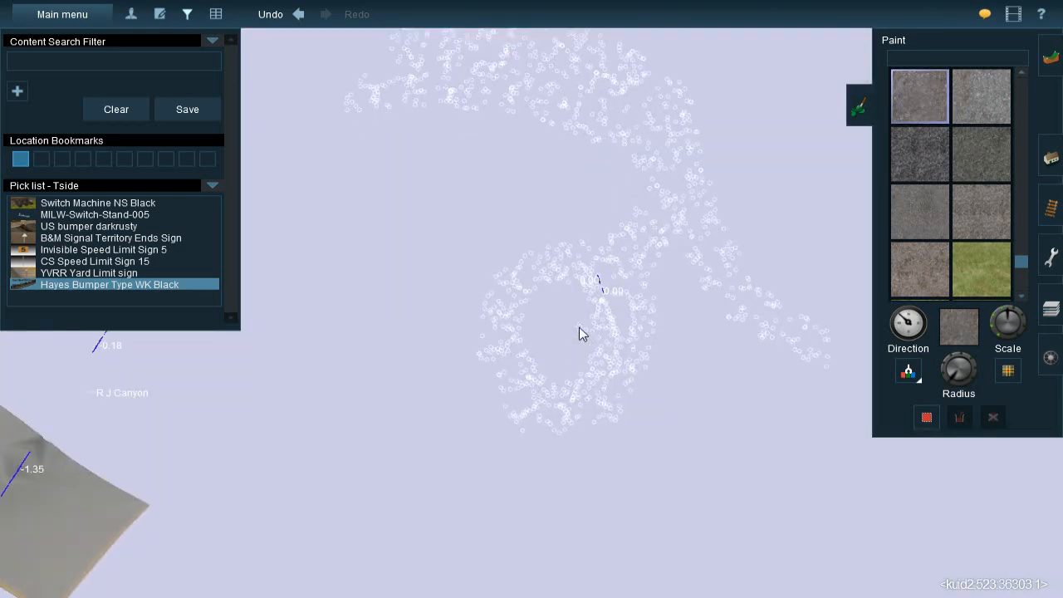
{"action": "right_click", "coordinate": [590, 333]}
{"action": "scroll", "coordinate": [591, 333], "scroll_direction": "up", "scroll_amount": 8}
{"action": "right_click", "coordinate": [571, 57]}
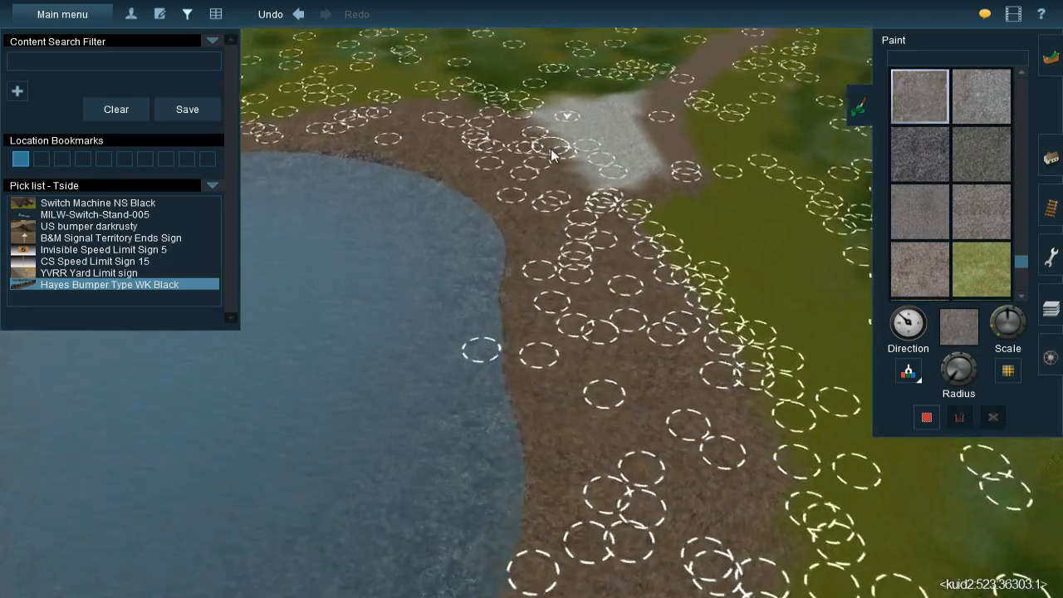
{"action": "left_click", "coordinate": [908, 373]}
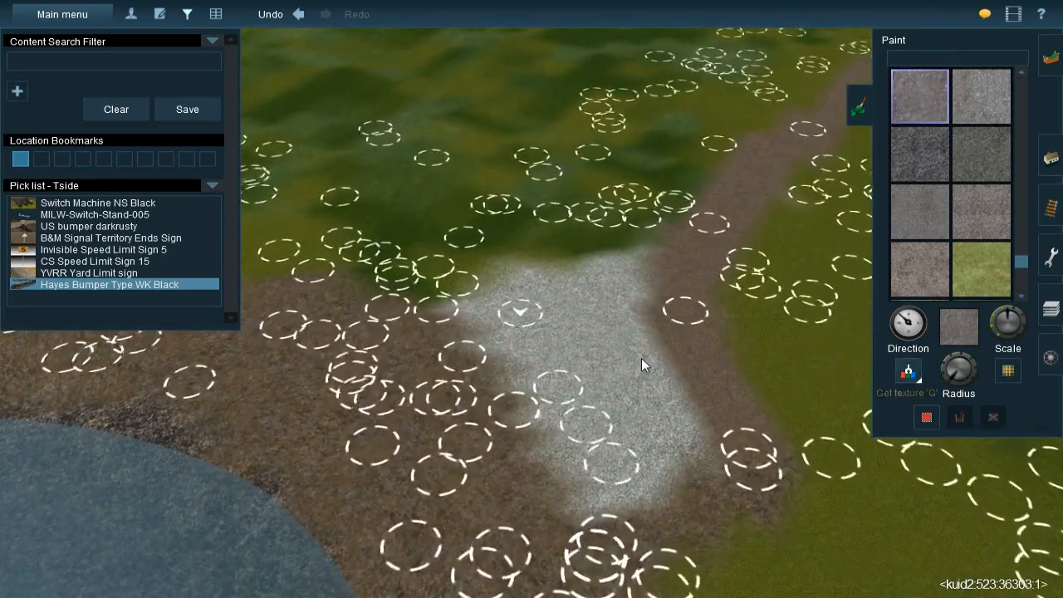
{"action": "left_click", "coordinate": [622, 371]}
Return to the industrial waterfront area and select the TS09_03 ground texture
{"action": "scroll", "coordinate": [726, 212], "scroll_direction": "down", "scroll_amount": 10}
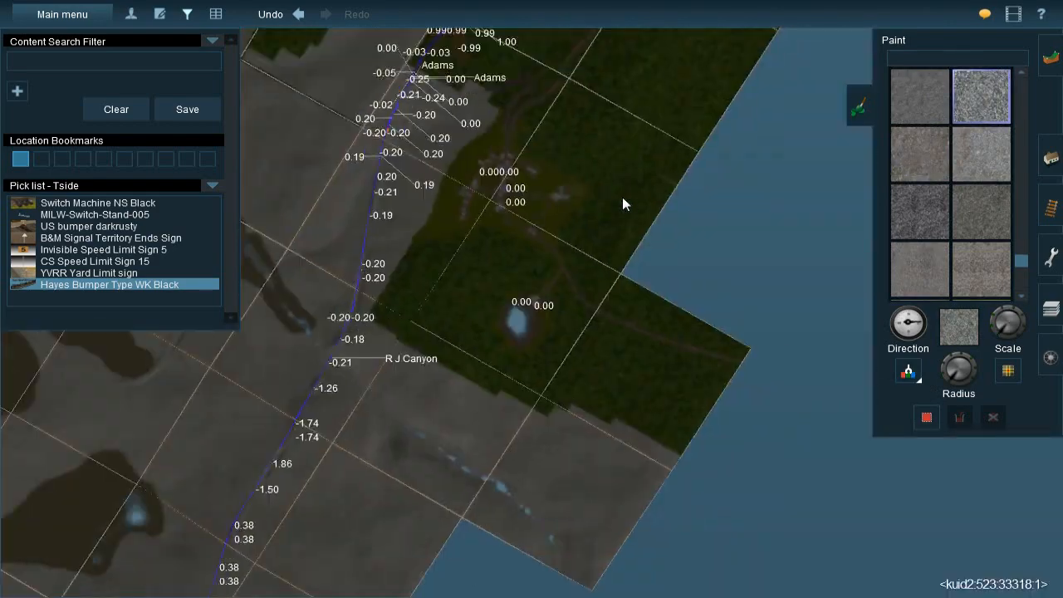
{"action": "scroll", "coordinate": [622, 198], "scroll_direction": "down", "scroll_amount": 3}
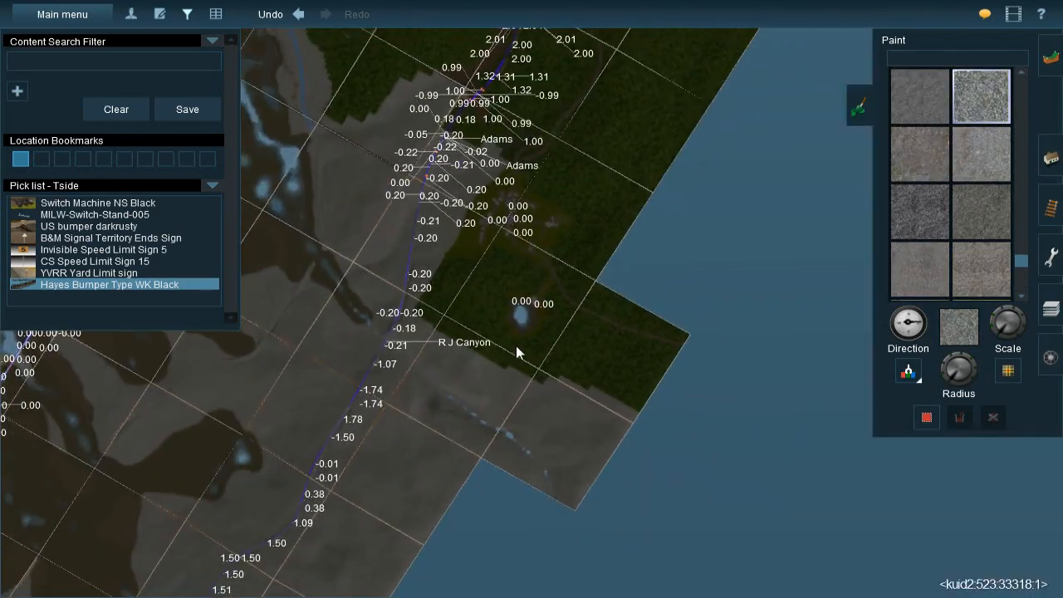
{"action": "right_click", "coordinate": [516, 345]}
{"action": "scroll", "coordinate": [514, 304], "scroll_direction": "down", "scroll_amount": 4}
{"action": "right_click", "coordinate": [460, 415]}
{"action": "right_click", "coordinate": [513, 432]}
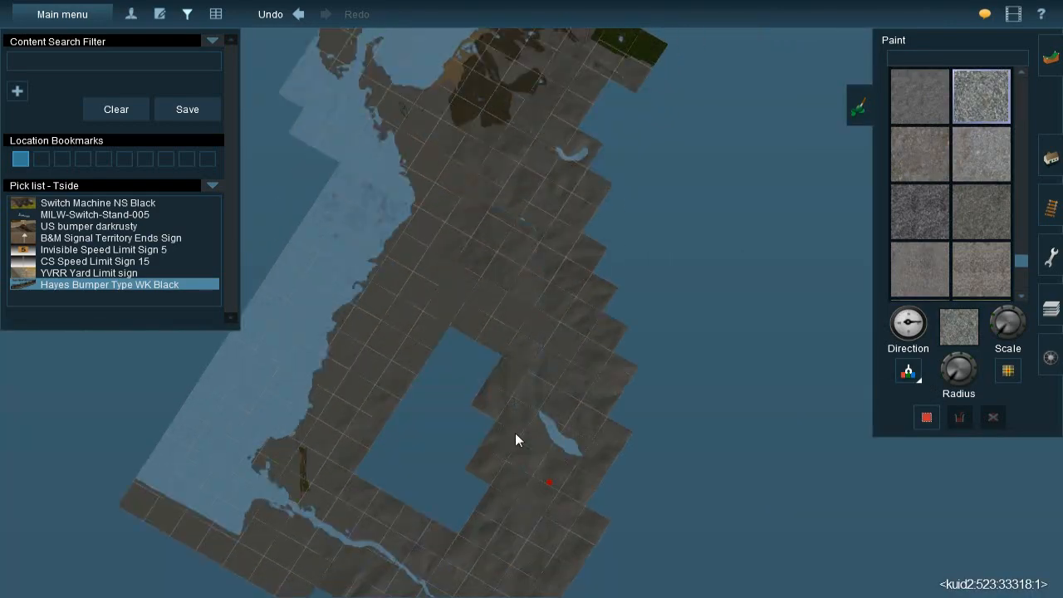
{"action": "right_click", "coordinate": [509, 445]}
{"action": "right_click", "coordinate": [505, 451]}
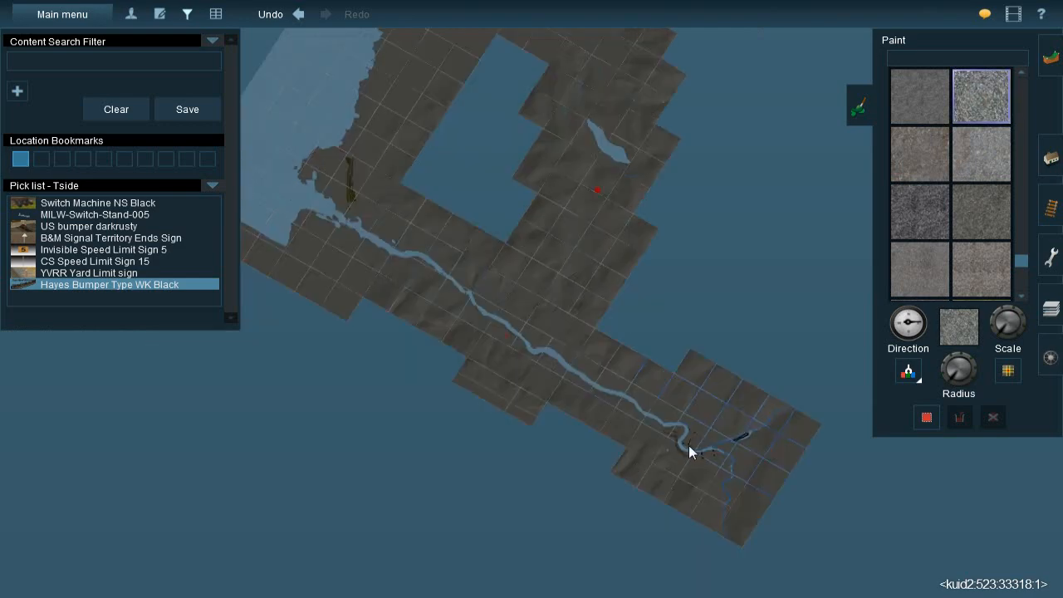
{"action": "scroll", "coordinate": [689, 445], "scroll_direction": "up", "scroll_amount": 5}
{"action": "scroll", "coordinate": [548, 300], "scroll_direction": "up", "scroll_amount": 3}
{"action": "scroll", "coordinate": [549, 301], "scroll_direction": "up", "scroll_amount": 2}
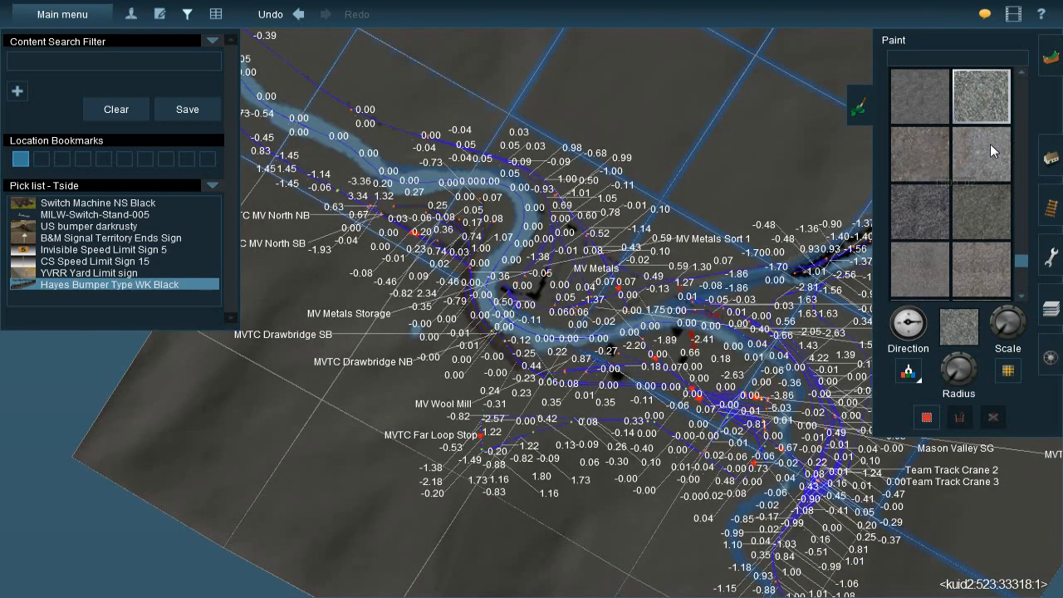
{"action": "left_click", "coordinate": [986, 166]}
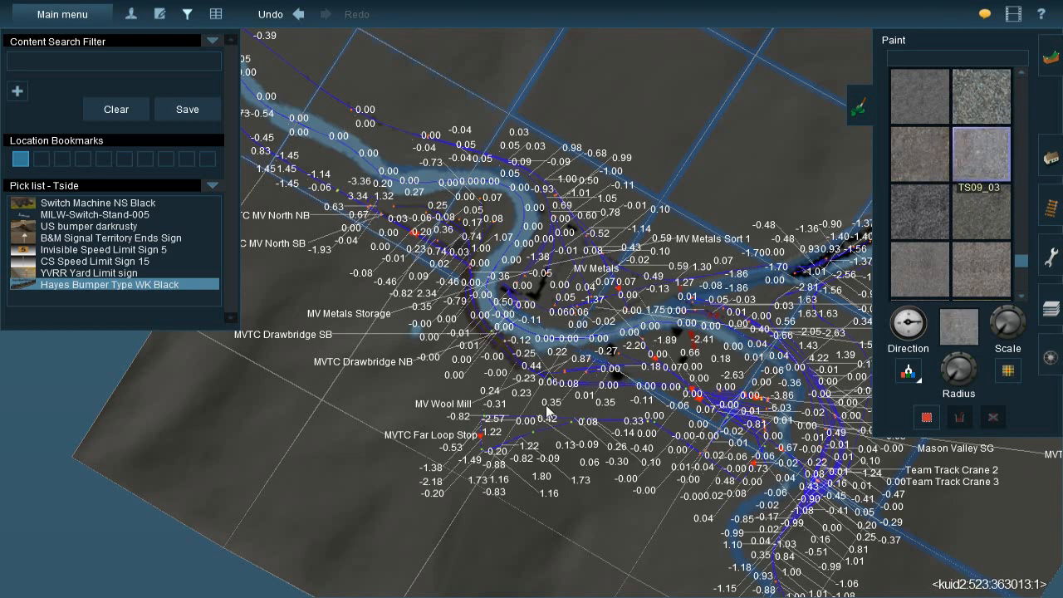
Try painting TS09_03 patches along the garage doors of the front warehouse in the fenced yard
{"action": "right_click", "coordinate": [705, 366]}
{"action": "scroll", "coordinate": [488, 304], "scroll_direction": "up", "scroll_amount": 5}
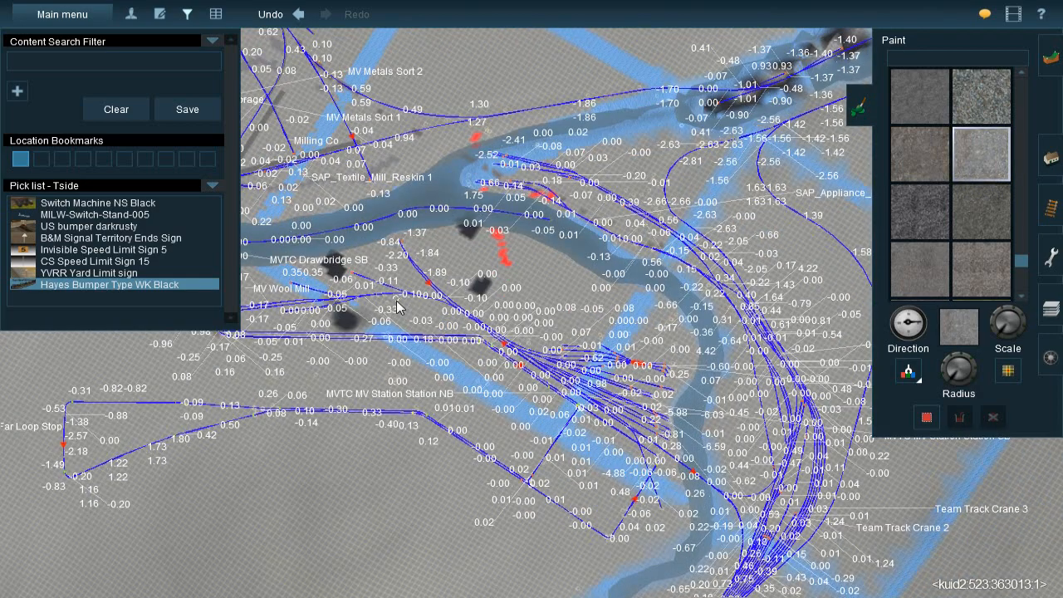
{"action": "right_click_drag", "start_coordinate": [374, 275], "coordinate": [310, 165]}
{"action": "scroll", "coordinate": [407, 214], "scroll_direction": "up", "scroll_amount": 8}
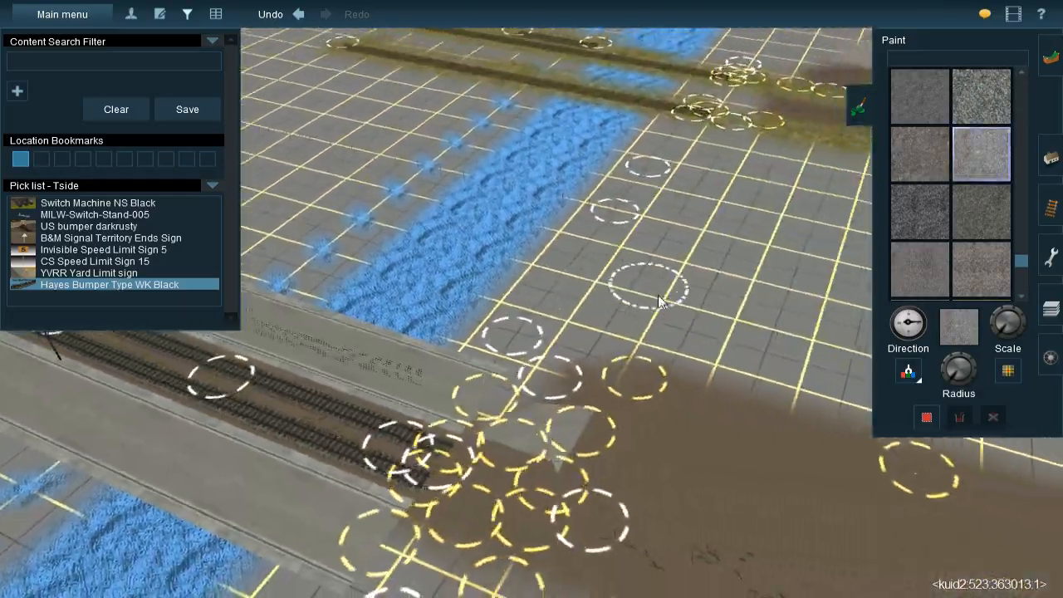
{"action": "right_click_drag", "start_coordinate": [658, 302], "coordinate": [498, 297]}
{"action": "mouse_move", "coordinate": [466, 308]}
{"action": "left_mouse_down"}
{"action": "mouse_move", "coordinate": [391, 252]}
{"action": "mouse_move", "coordinate": [496, 319]}
{"action": "left_mouse_up"}
{"action": "mouse_move", "coordinate": [496, 316]}
{"action": "right_mouse_down"}
{"action": "mouse_move", "coordinate": [478, 324]}
{"action": "mouse_move", "coordinate": [483, 276]}
{"action": "mouse_move", "coordinate": [546, 304]}
{"action": "mouse_move", "coordinate": [535, 249]}
{"action": "right_mouse_up"}
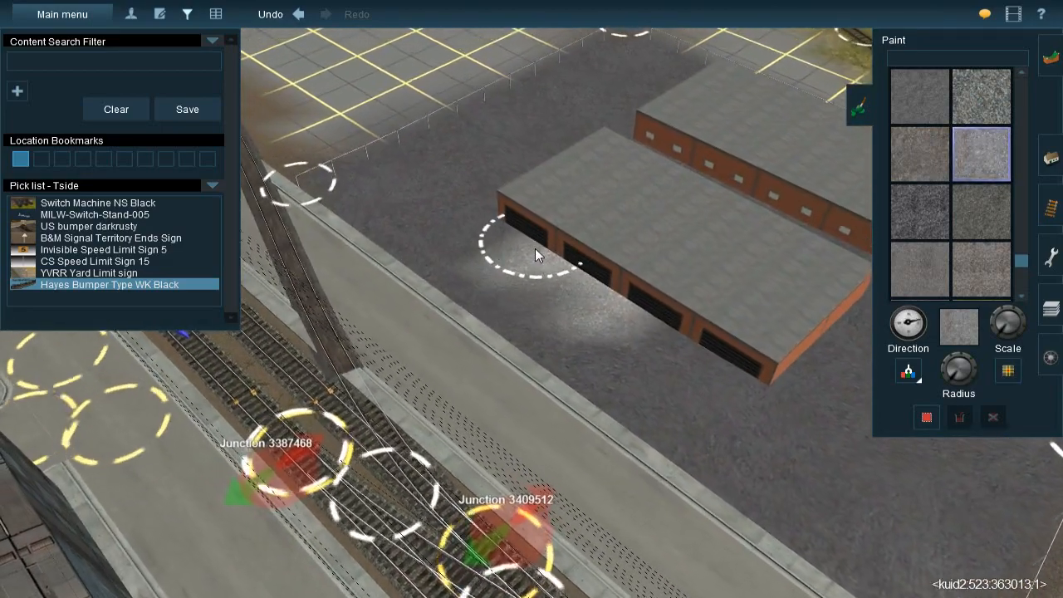
{"action": "left_click_drag", "start_coordinate": [535, 248], "coordinate": [561, 289]}
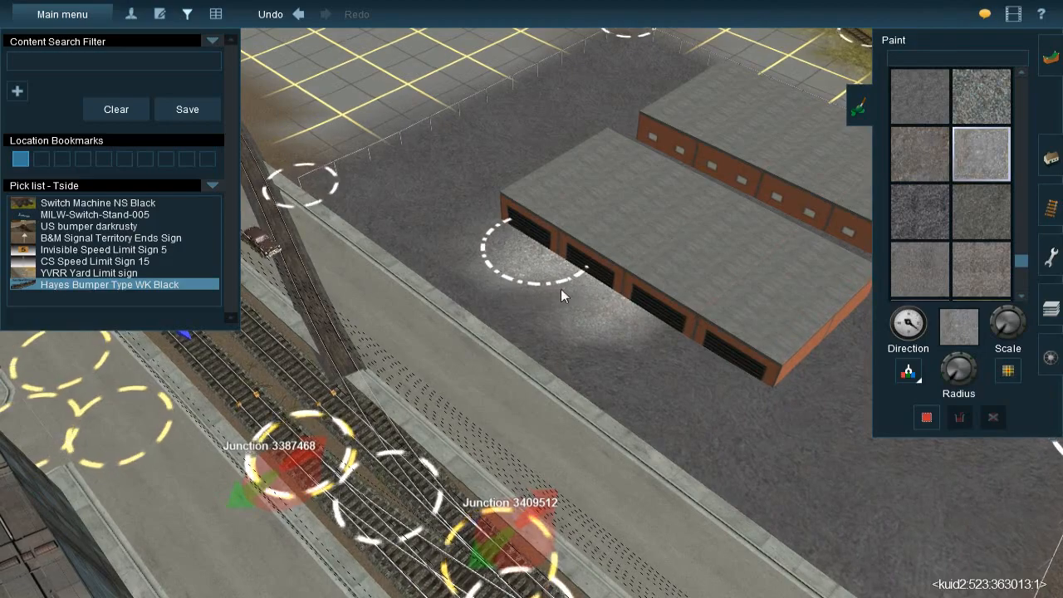
{"action": "mouse_move", "coordinate": [670, 327]}
{"action": "left_mouse_down"}
{"action": "mouse_move", "coordinate": [705, 351]}
{"action": "mouse_move", "coordinate": [681, 363]}
{"action": "left_mouse_up"}
{"action": "right_click", "coordinate": [668, 361]}
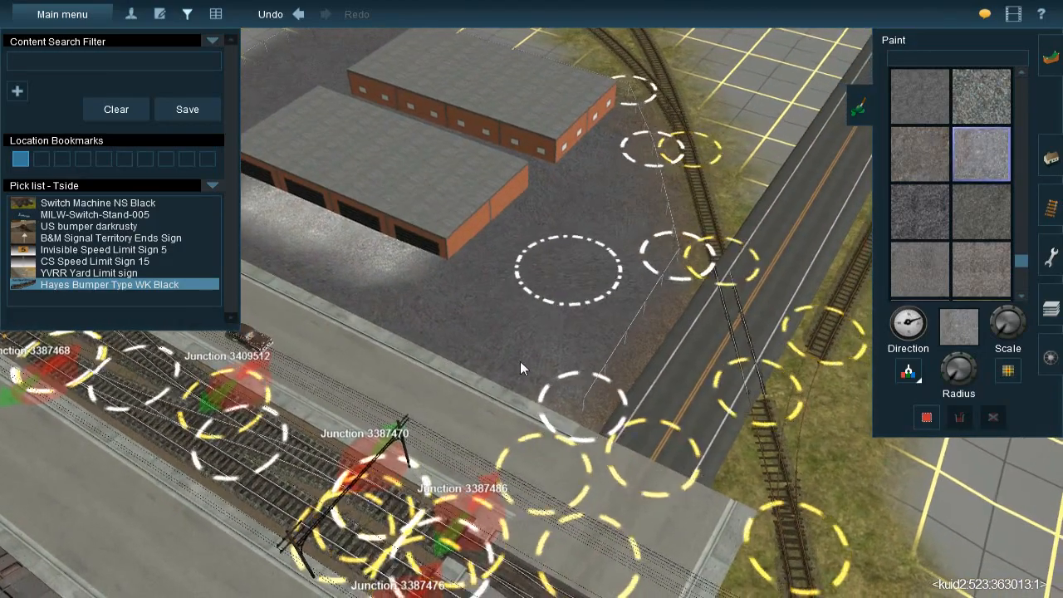
{"action": "right_click", "coordinate": [429, 275]}
Undo the light patches painted along the warehouse's garage doors
{"action": "key", "text": "ctrl+z"}
{"action": "key", "text": "ctrl+z"}
{"action": "key", "text": "ctrl+z"}
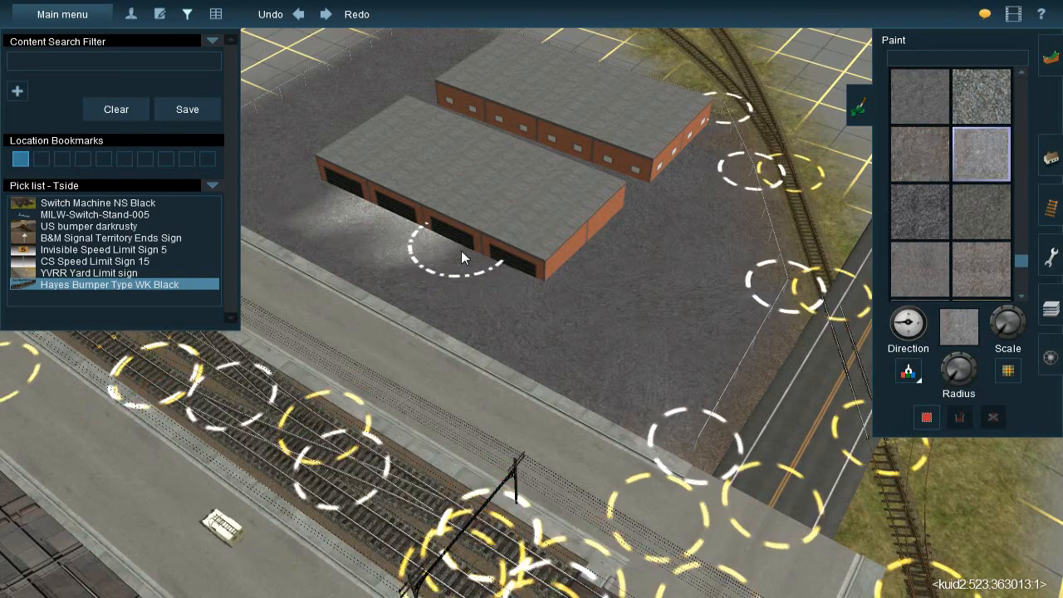
{"action": "left_click", "coordinate": [461, 251]}
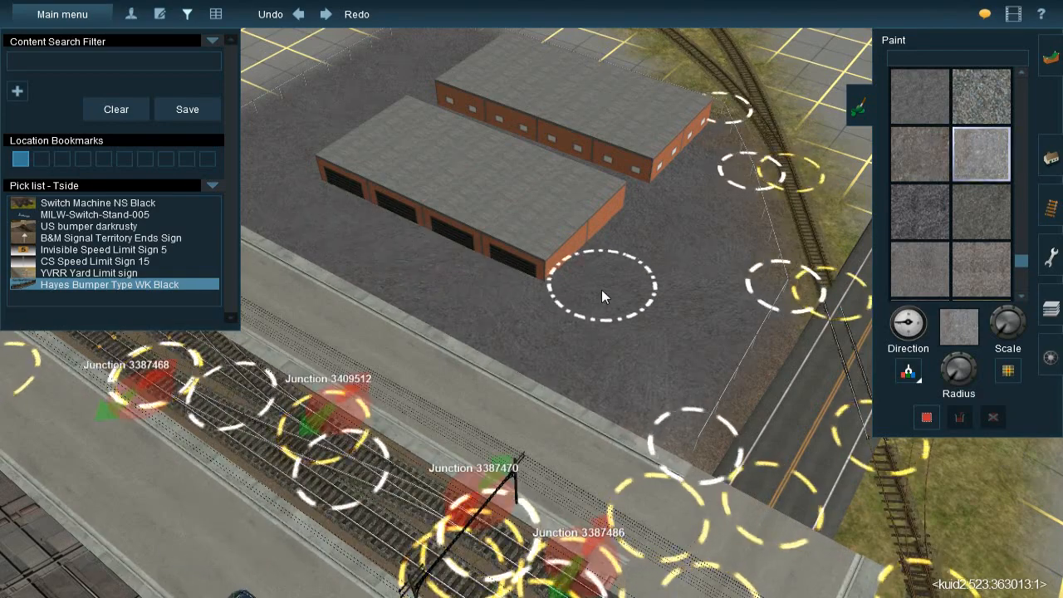
Paint TS09_03 patches at the warehouse end facing the road and in front of the garage doors, varying the texture direction
{"action": "left_click", "coordinate": [631, 301]}
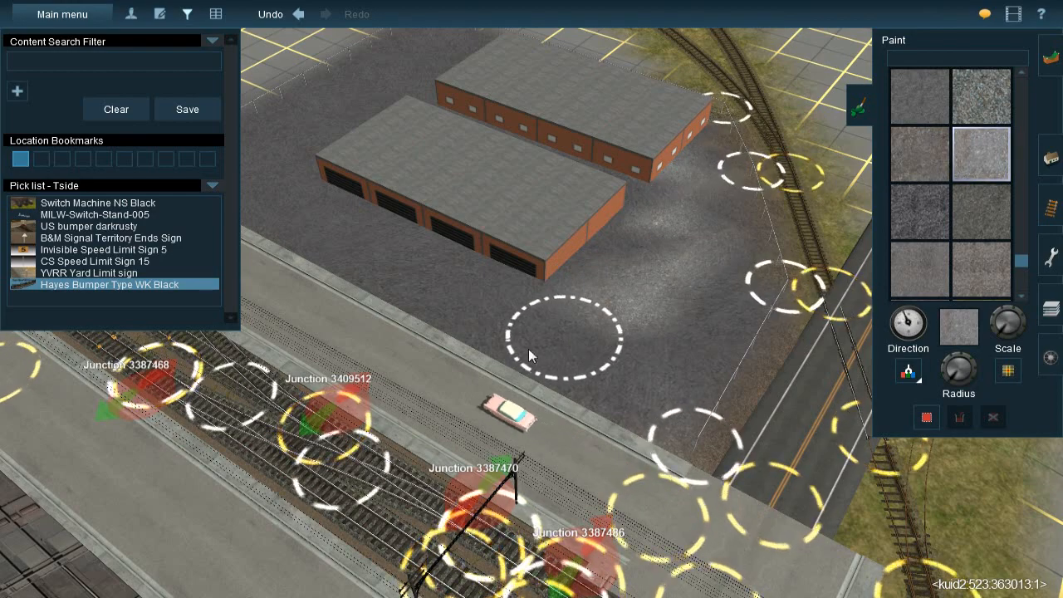
{"action": "left_click", "coordinate": [453, 301]}
{"action": "left_click", "coordinate": [353, 244]}
{"action": "right_click", "coordinate": [357, 233]}
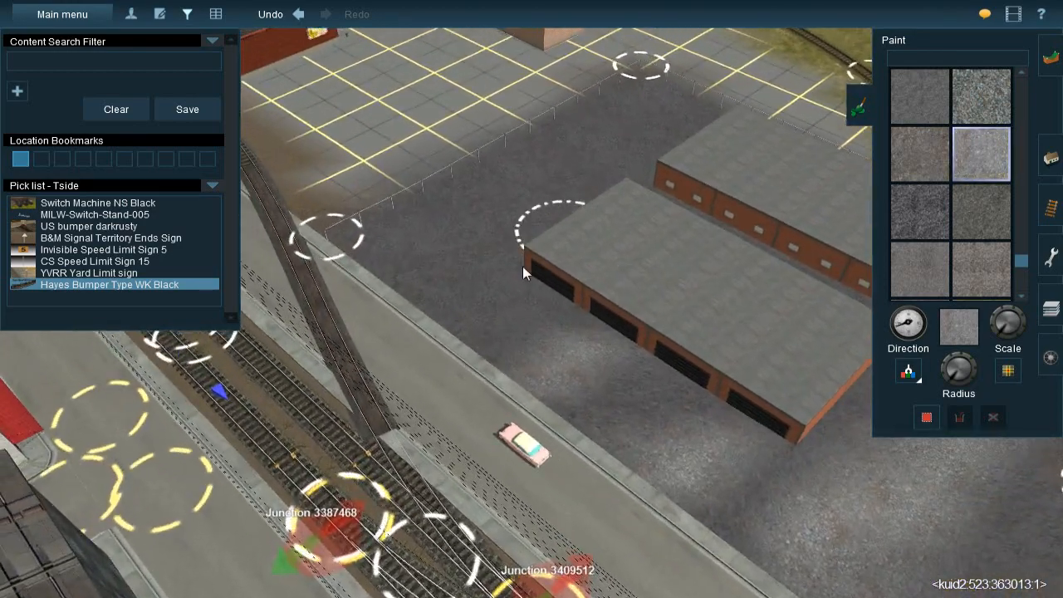
Paint TS09_03 patches across the yard between the warehouses' other end and the fence, up to its far corner
{"action": "left_click", "coordinate": [496, 287]}
{"action": "left_click", "coordinate": [523, 232]}
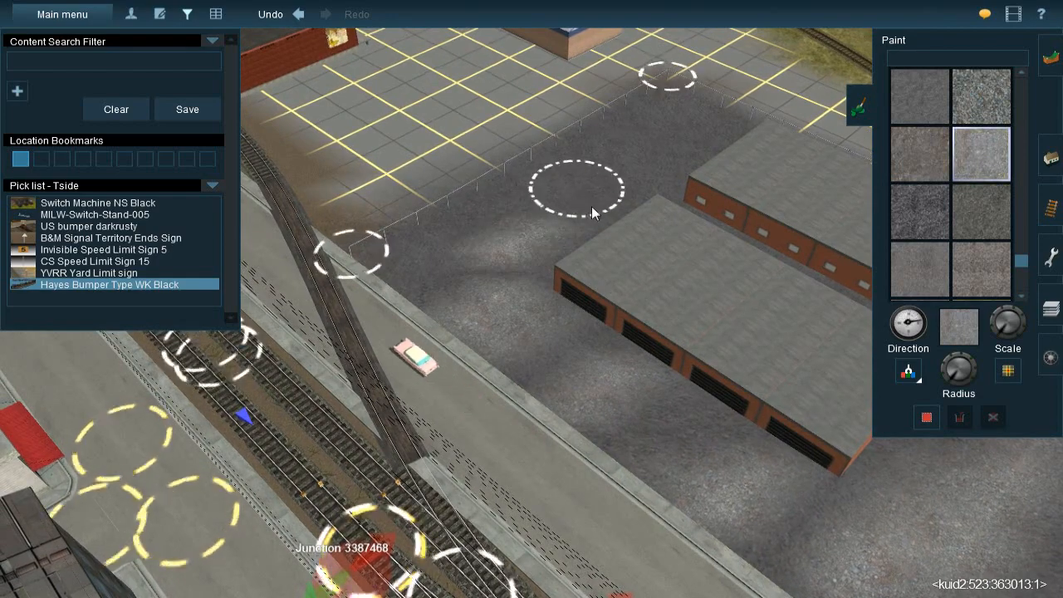
{"action": "left_click", "coordinate": [656, 140]}
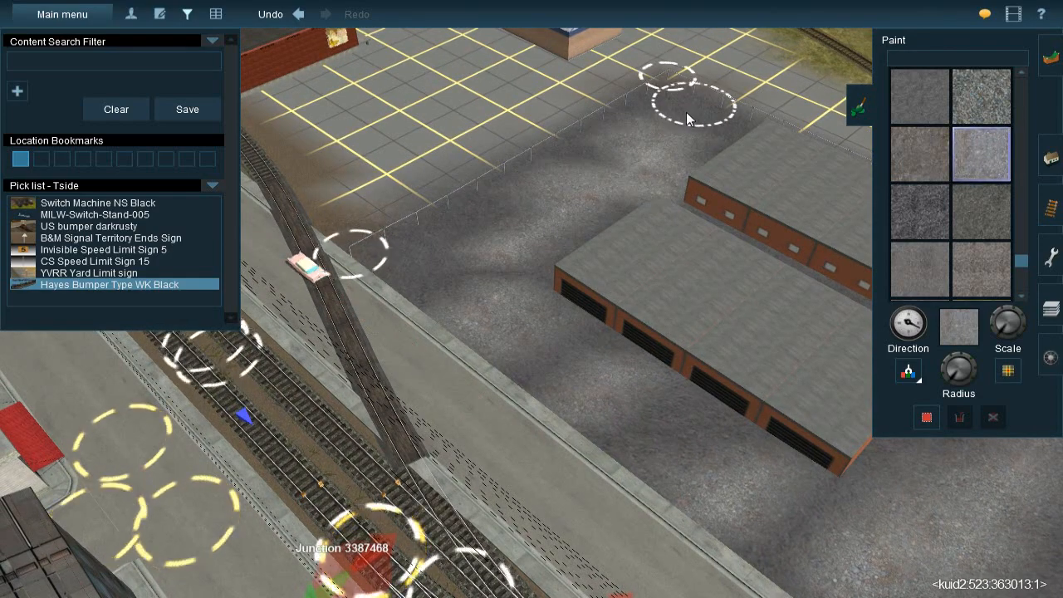
{"action": "left_click", "coordinate": [650, 112]}
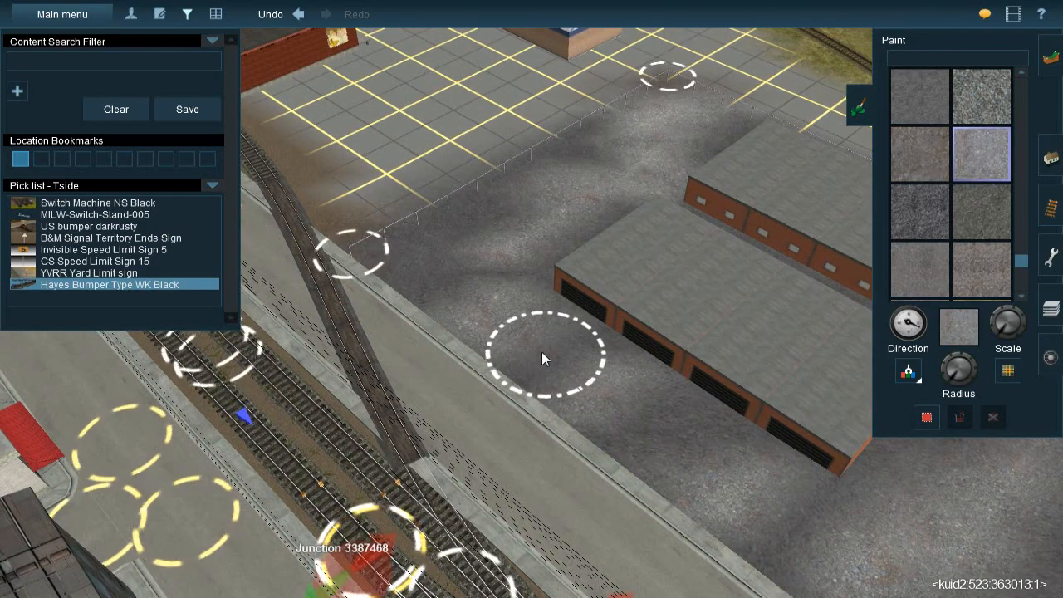
{"action": "left_click", "coordinate": [511, 374]}
{"action": "right_click", "coordinate": [520, 358]}
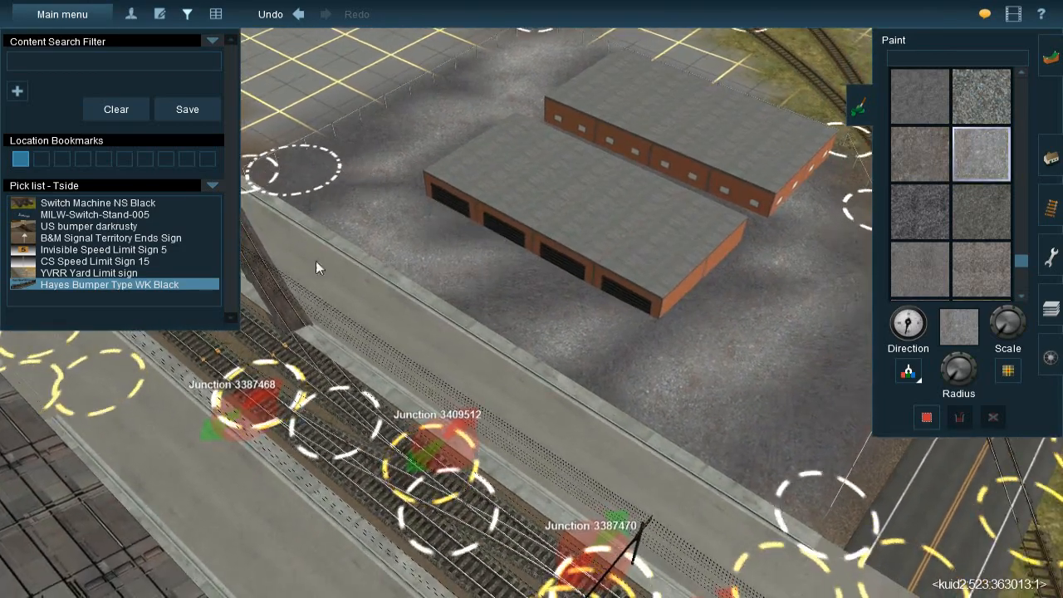
Sample the yard's dark grey texture from the ground between the warehouses and the roadside fence
{"action": "right_click", "coordinate": [597, 329]}
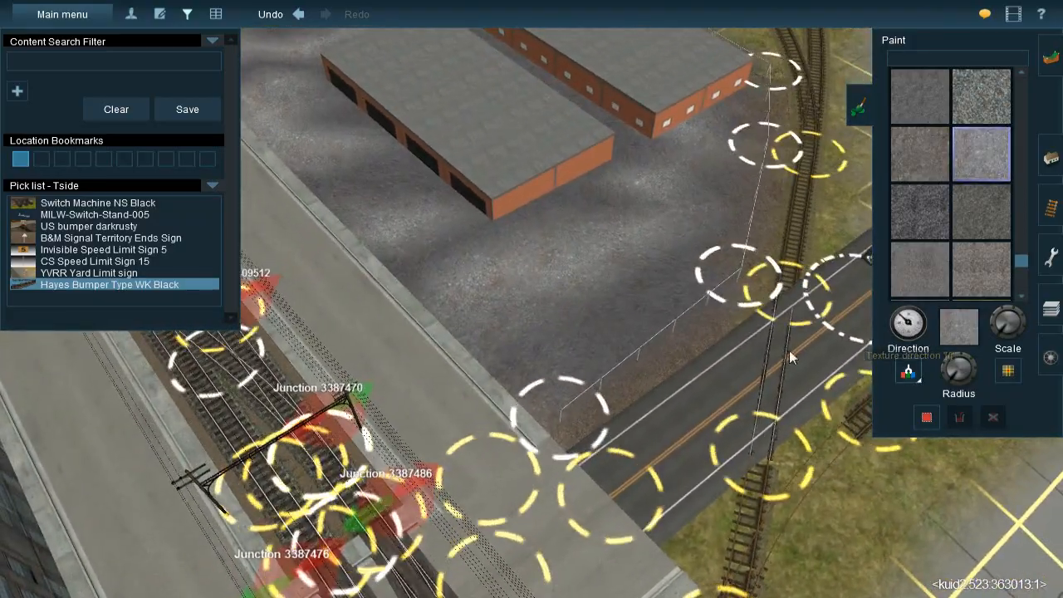
{"action": "left_click", "coordinate": [557, 339]}
{"action": "right_click", "coordinate": [577, 256]}
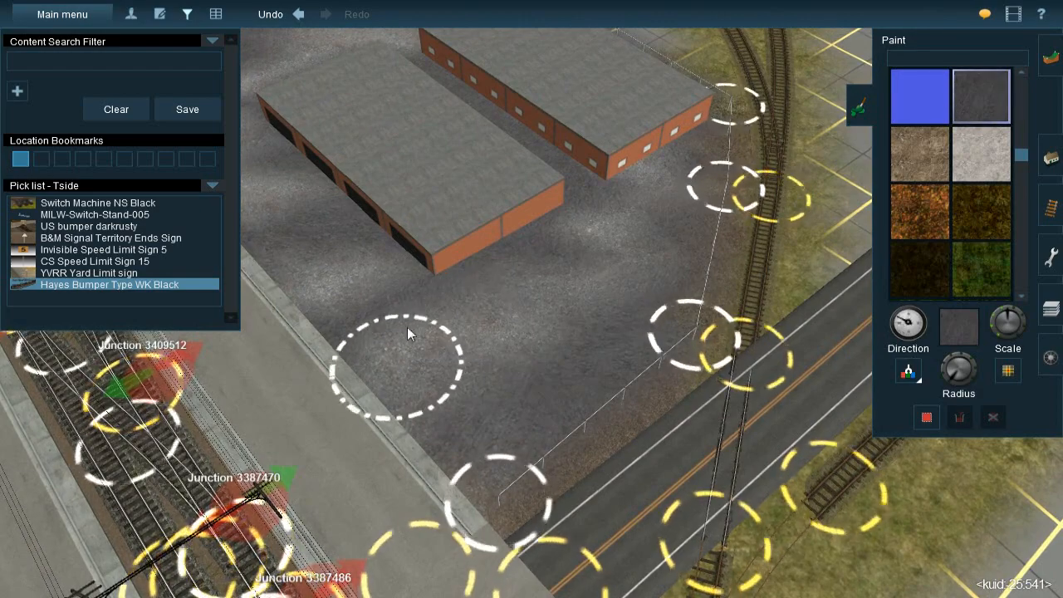
Examine the blended light and dark ground around both warehouses and along the fence from several sides
{"action": "right_click", "coordinate": [407, 327]}
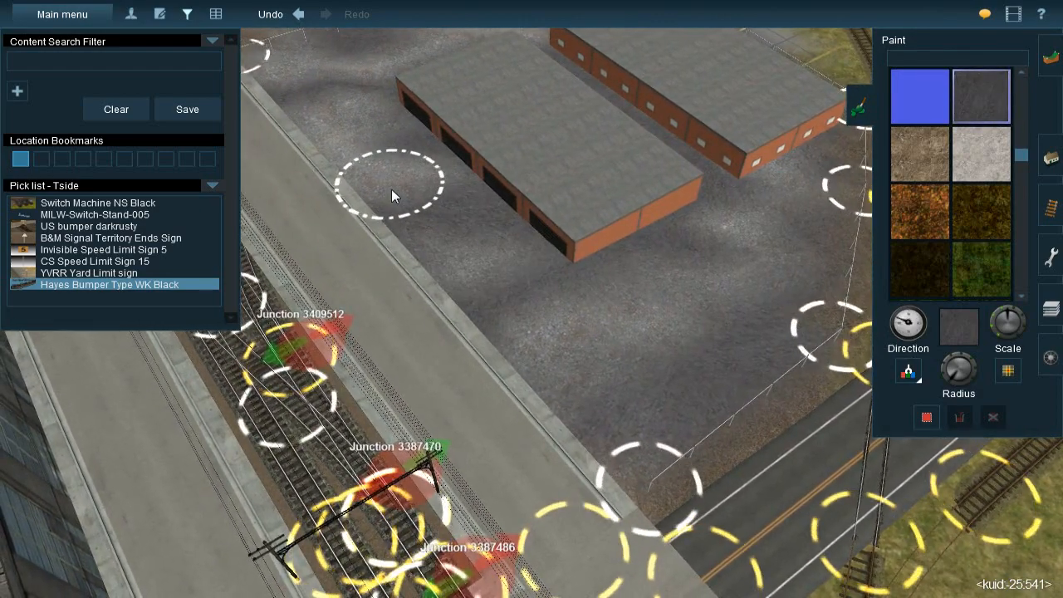
{"action": "right_click", "coordinate": [501, 208]}
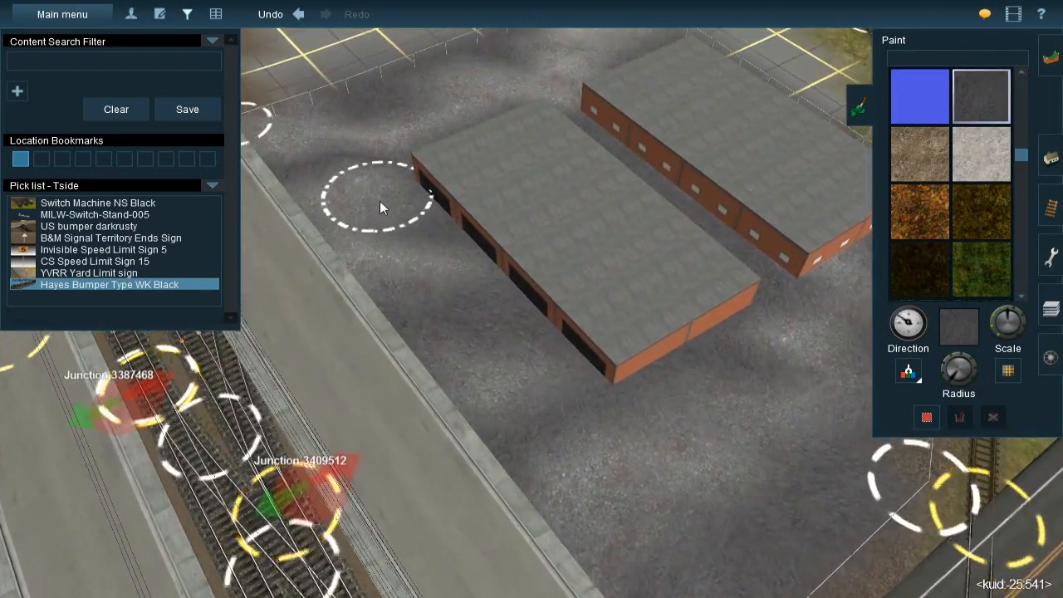
{"action": "right_click", "coordinate": [529, 152]}
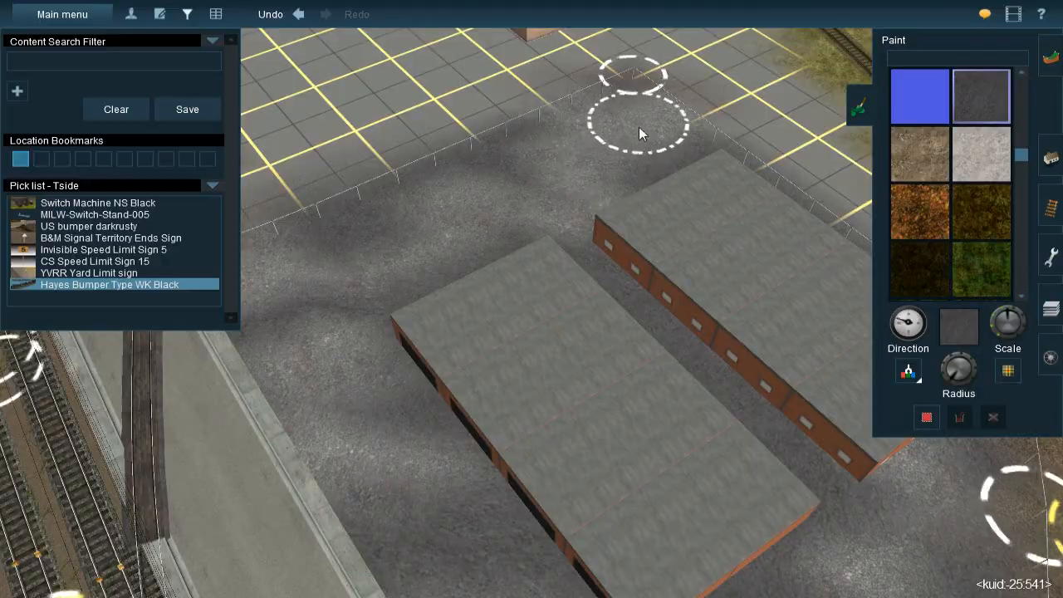
{"action": "key", "text": "Down"}
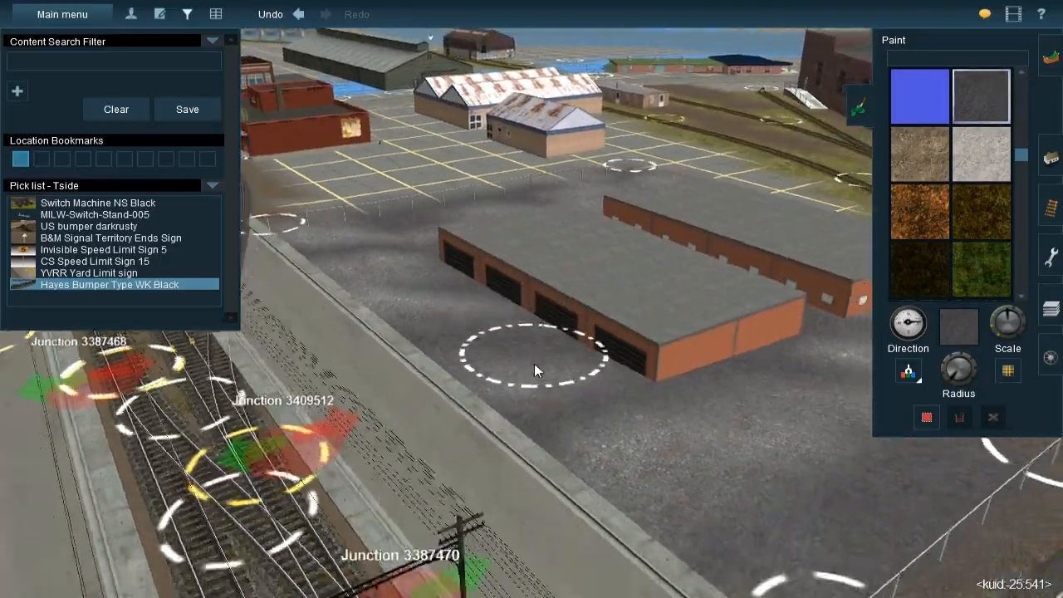
{"action": "key", "text": "Up"}
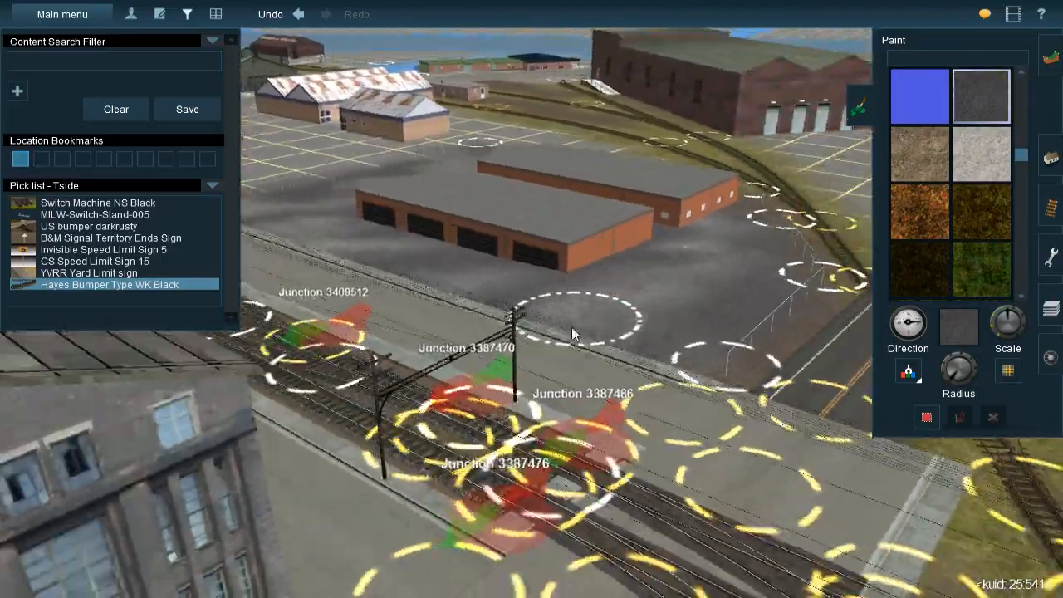
{"action": "key", "text": "Left"}
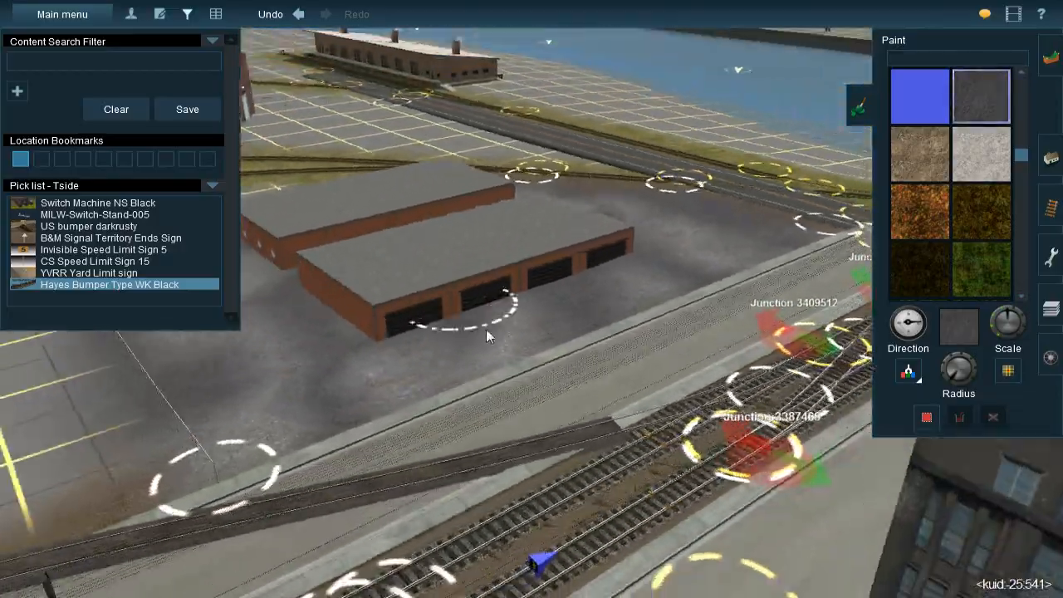
{"action": "key", "text": "Right"}
{"action": "key", "text": "Up"}
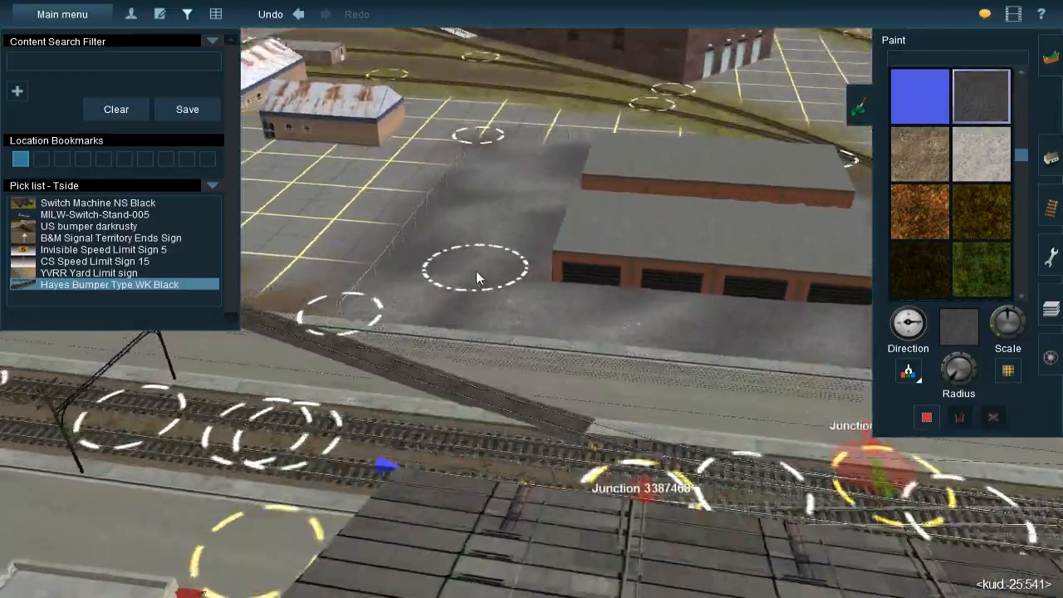
{"action": "scroll", "coordinate": [529, 269], "scroll_direction": "down", "scroll_amount": 2}
{"action": "mouse_move", "coordinate": [534, 275]}
{"action": "left_mouse_down"}
{"action": "mouse_move", "coordinate": [544, 301]}
{"action": "mouse_move", "coordinate": [548, 262]}
{"action": "mouse_move", "coordinate": [621, 230]}
{"action": "left_mouse_up"}
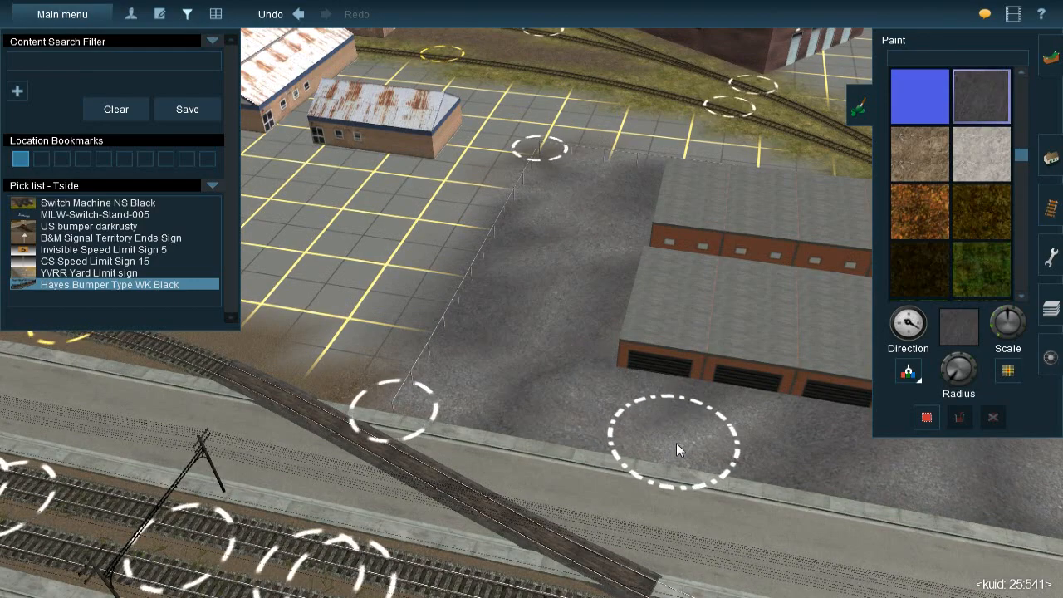
Inspect the warehouse yard from the street and road sides, and the bare lot beyond its fence
{"action": "right_click", "coordinate": [753, 417]}
{"action": "key", "text": "Left"}
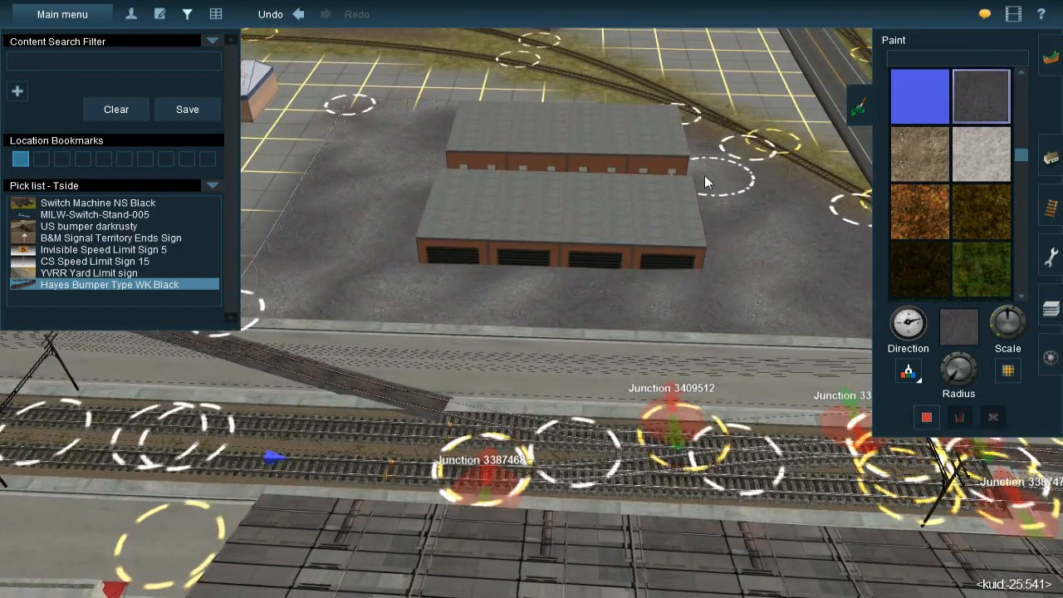
{"action": "key", "text": "Right"}
{"action": "key", "text": "Down"}
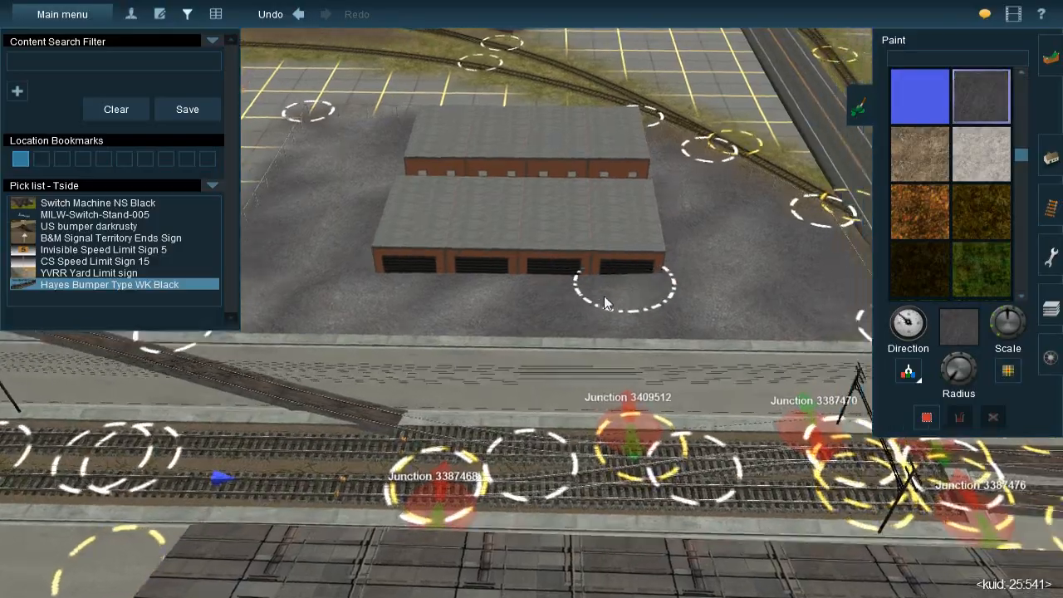
{"action": "key", "text": "Right"}
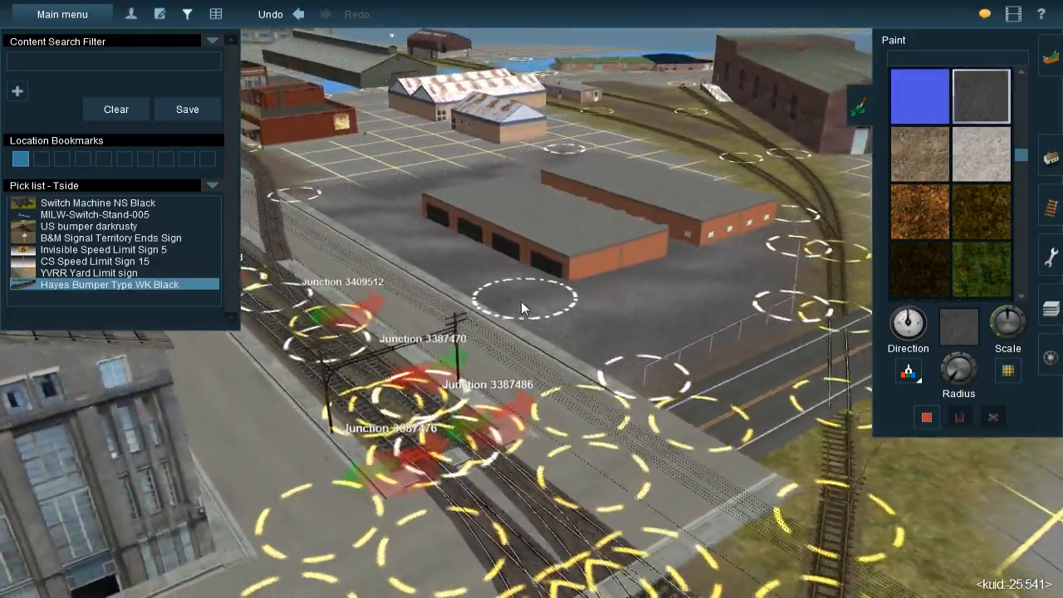
{"action": "key", "text": "Left"}
{"action": "right_click_drag", "start_coordinate": [516, 297], "coordinate": [495, 257]}
{"action": "key", "text": "Left"}
{"action": "key", "text": "Up"}
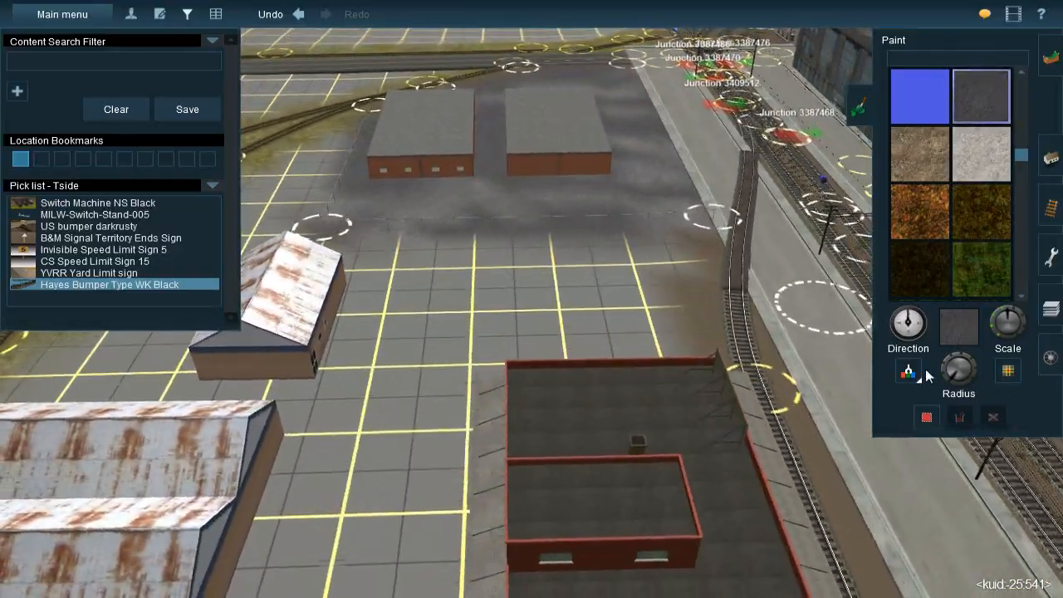
Sample the TS09 58 Ballast texture from the ground near the blue-roofed building across the tracks
{"action": "left_click", "coordinate": [916, 374]}
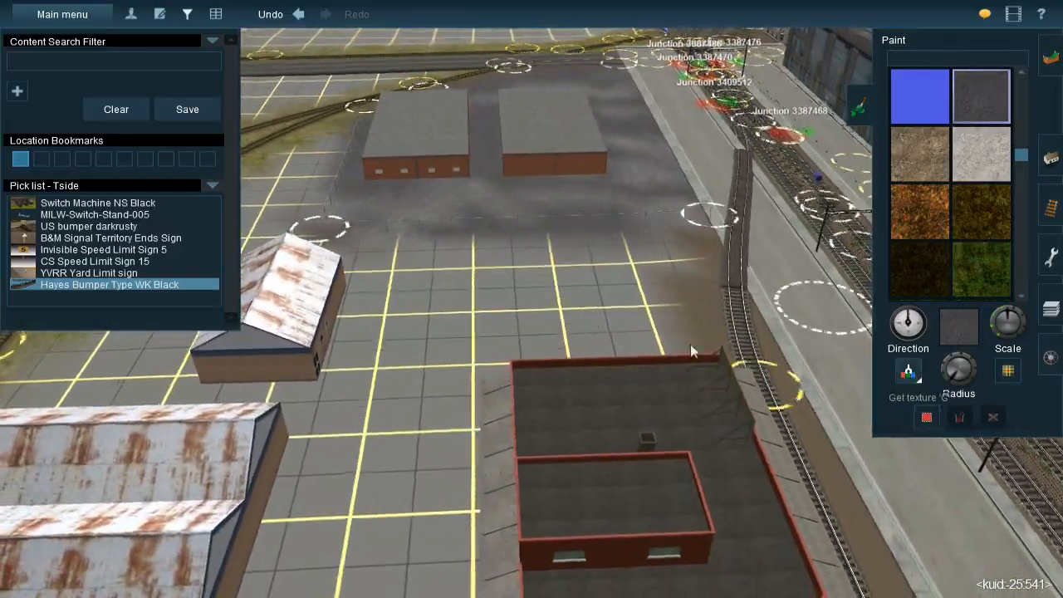
{"action": "key", "text": "Right"}
{"action": "scroll", "coordinate": [549, 259], "scroll_direction": "down", "scroll_amount": 2}
{"action": "right_click_drag", "start_coordinate": [549, 259], "coordinate": [543, 297]}
{"action": "key", "text": "Right"}
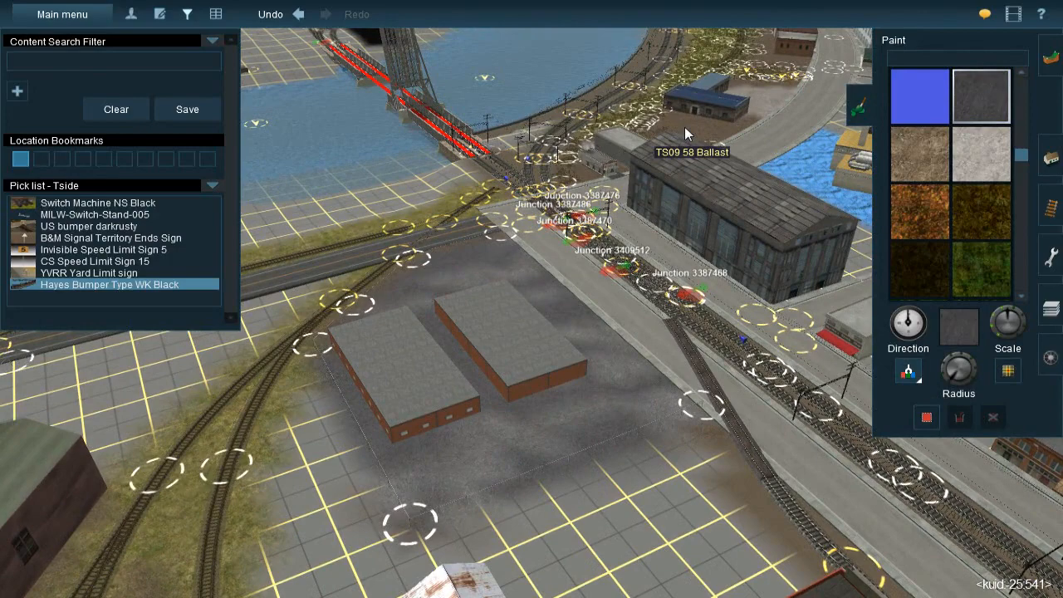
{"action": "left_click", "coordinate": [684, 127]}
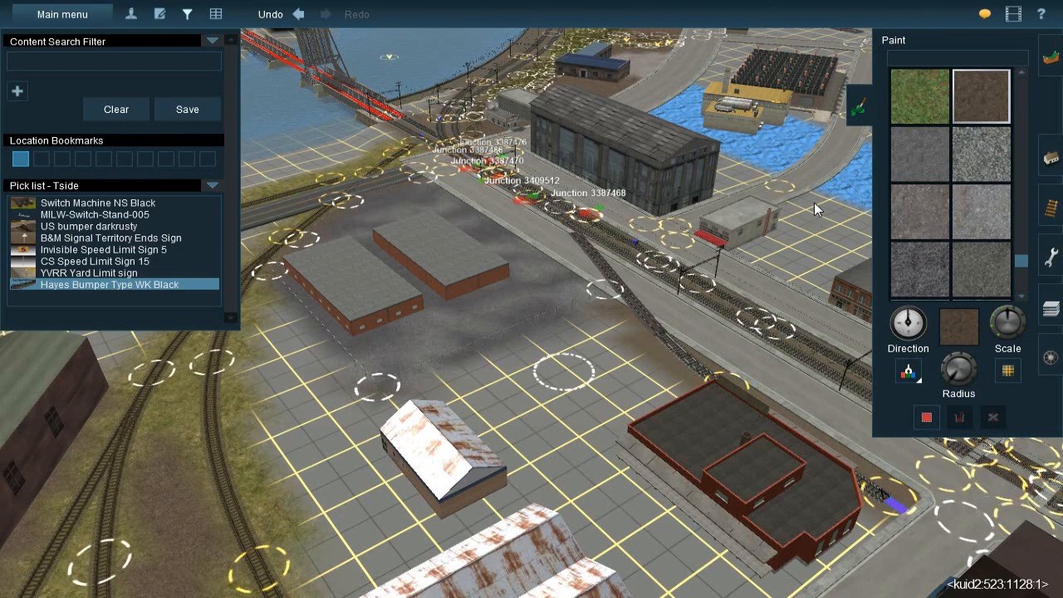
Paint a TS09 58 Ballast patch in the bare lot just outside the yard fence, beside the spur track
{"action": "right_click", "coordinate": [558, 379]}
{"action": "right_click", "coordinate": [515, 283]}
{"action": "key", "text": "Right"}
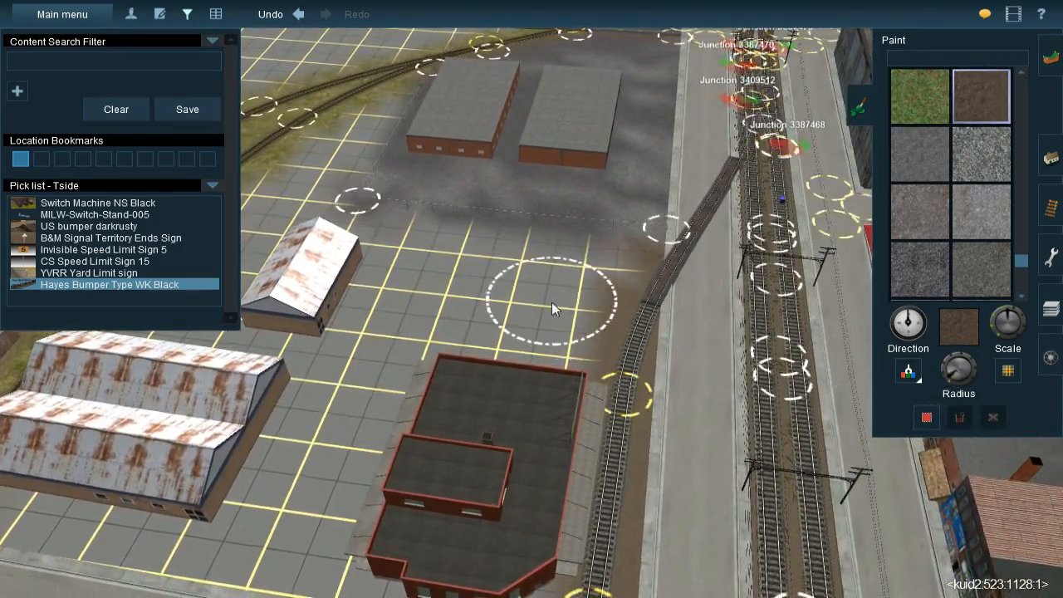
{"action": "mouse_move", "coordinate": [568, 270]}
{"action": "left_mouse_down"}
{"action": "mouse_move", "coordinate": [579, 268]}
{"action": "mouse_move", "coordinate": [528, 265]}
{"action": "left_mouse_up"}
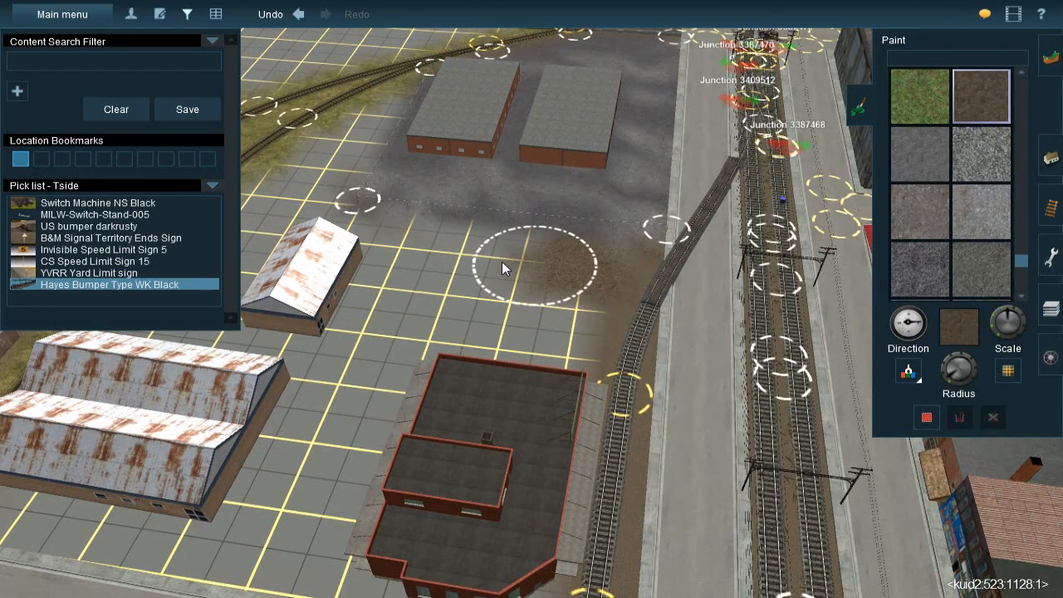
Examine the transition between the brown ballast patch and the grey yard along the fence, from ground level and above
{"action": "right_click", "coordinate": [584, 222]}
{"action": "key", "text": "Right"}
{"action": "key", "text": "Down"}
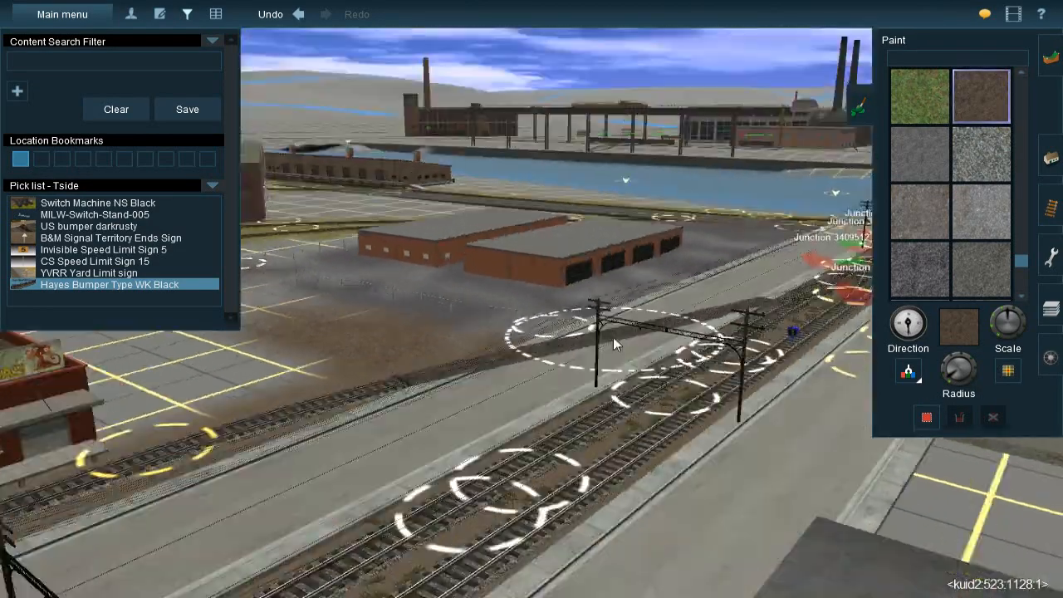
{"action": "scroll", "coordinate": [613, 343], "scroll_direction": "up", "scroll_amount": 4}
{"action": "key", "text": "Right"}
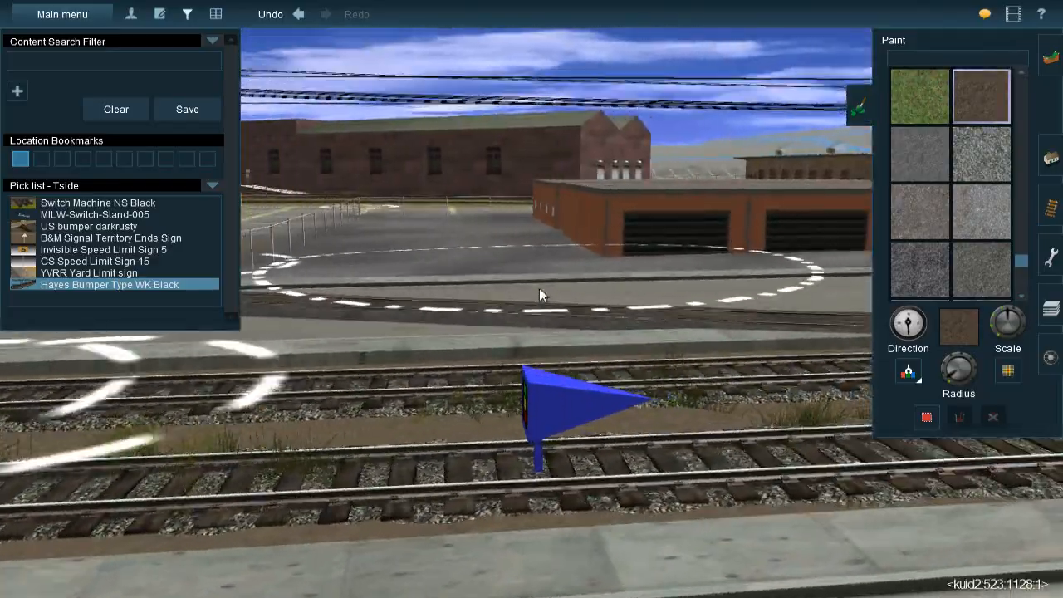
{"action": "right_click", "coordinate": [539, 289]}
{"action": "key", "text": "Right"}
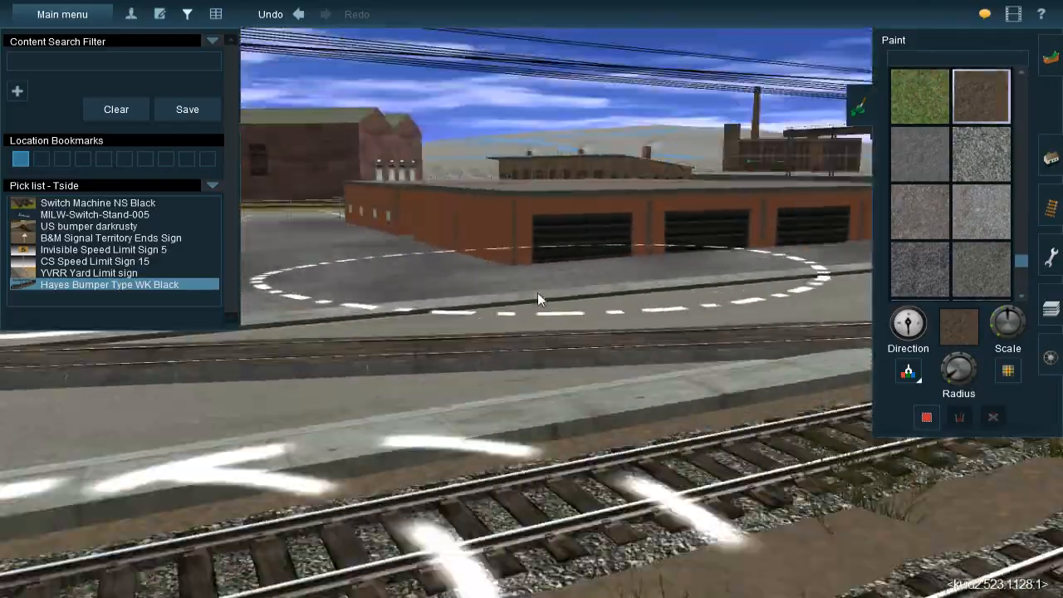
{"action": "key", "text": "Right"}
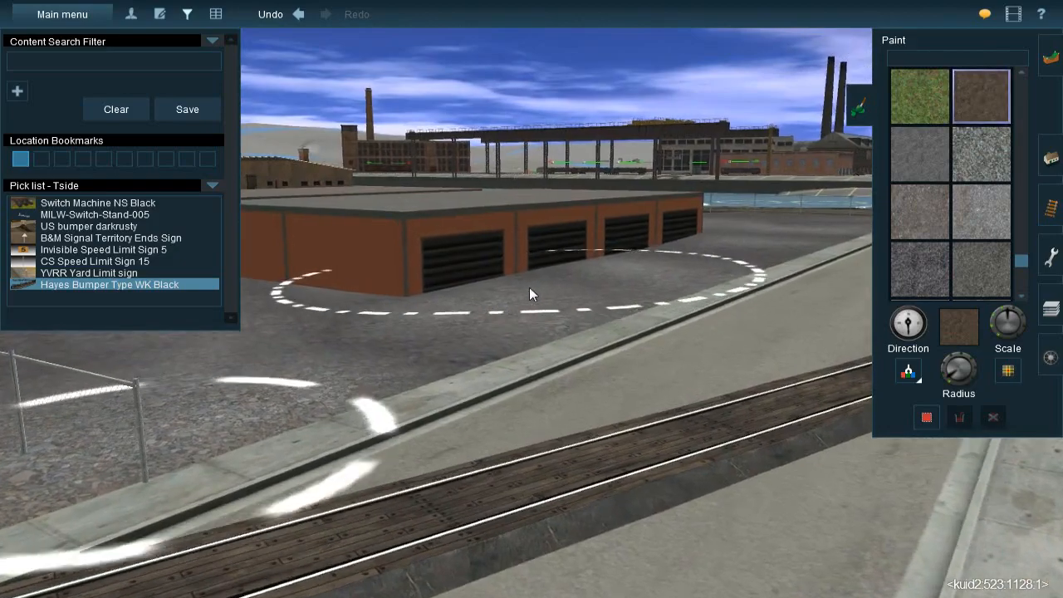
{"action": "right_click", "coordinate": [537, 288]}
{"action": "key", "text": "Right"}
{"action": "key", "text": "Up"}
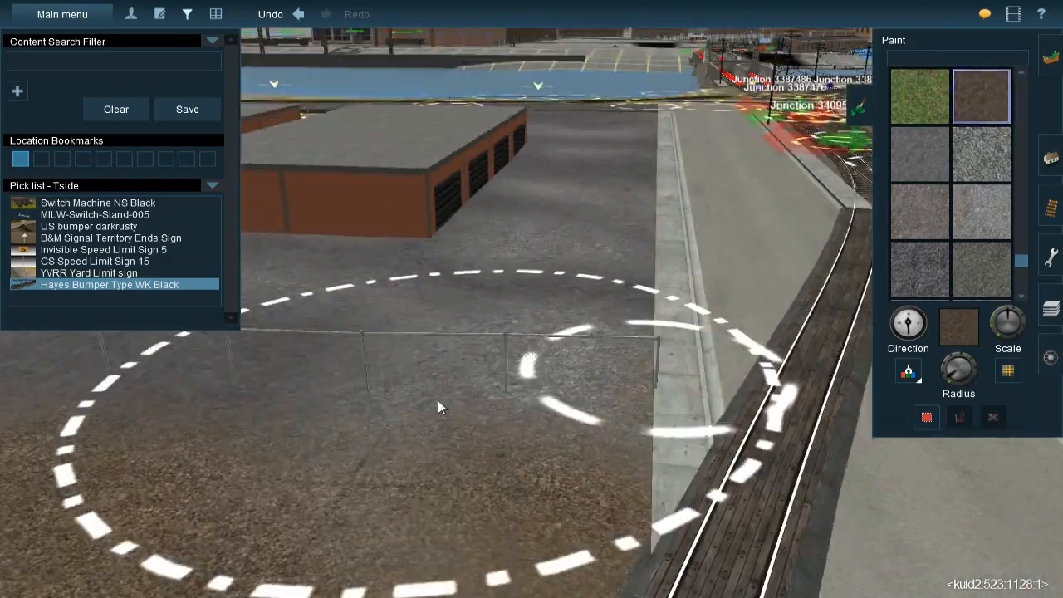
{"action": "right_click", "coordinate": [432, 398]}
{"action": "key", "text": "Right"}
{"action": "scroll", "coordinate": [451, 277], "scroll_direction": "down", "scroll_amount": 2}
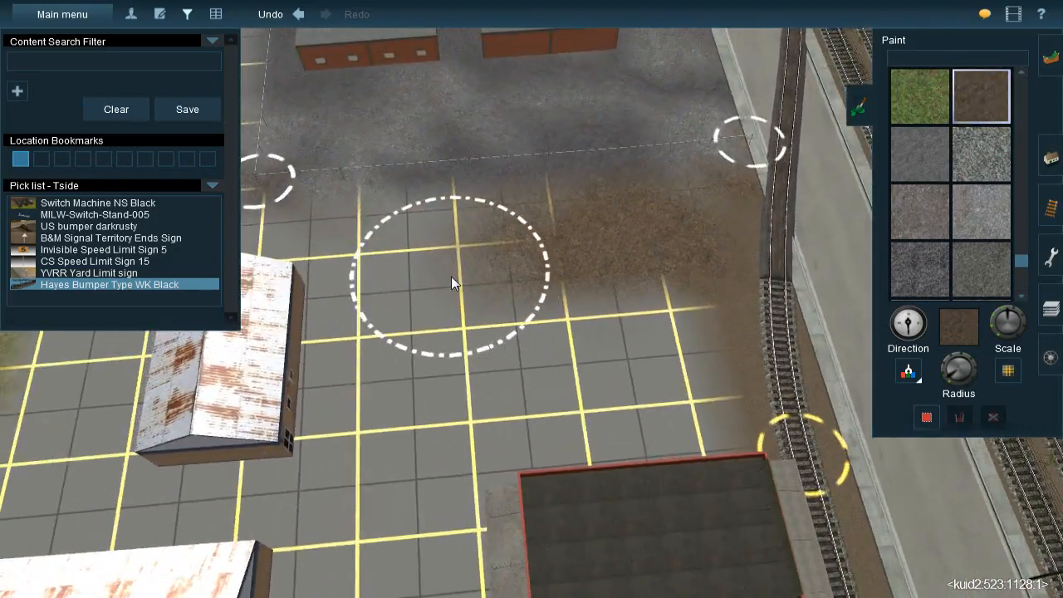
Enlarge the brush radius and paint the ballast across the bare lot between the yard fence, the spur track and the red building
{"action": "right_click", "coordinate": [451, 277]}
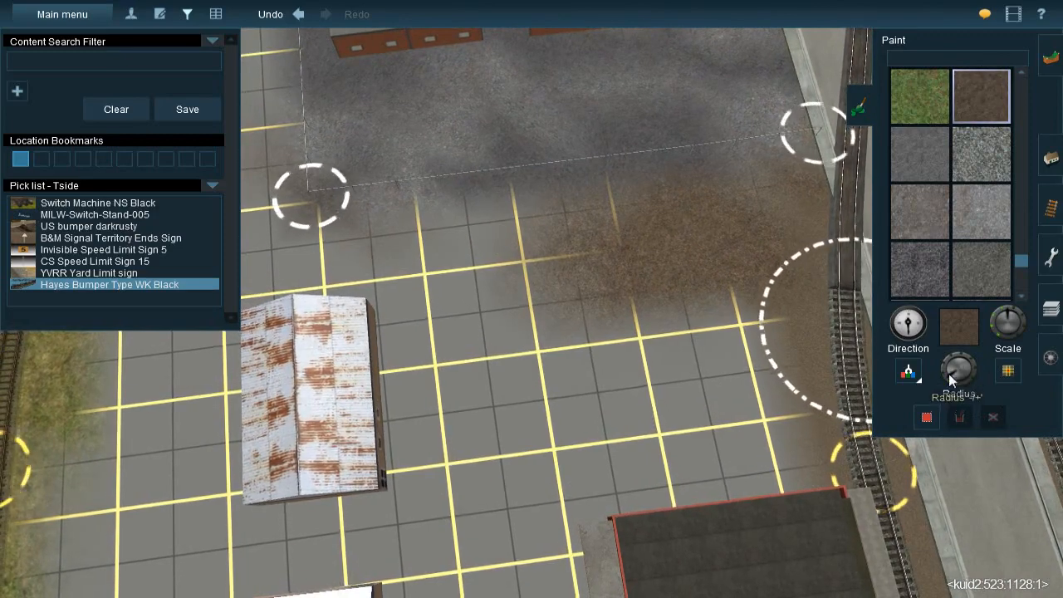
{"action": "left_click", "coordinate": [946, 375]}
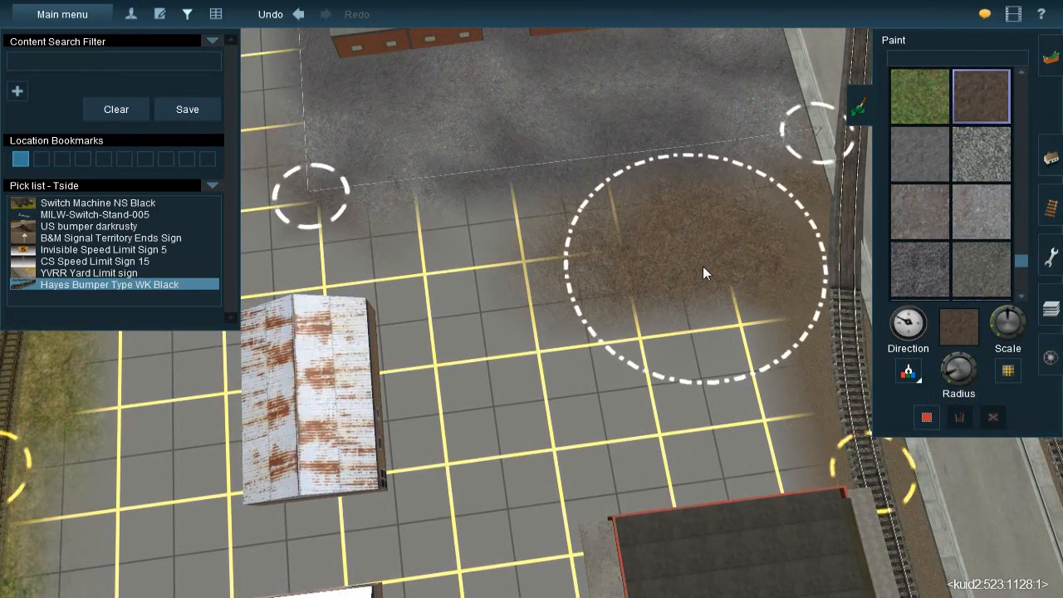
{"action": "mouse_move", "coordinate": [691, 270]}
{"action": "left_mouse_down"}
{"action": "mouse_move", "coordinate": [453, 302]}
{"action": "mouse_move", "coordinate": [639, 425]}
{"action": "mouse_move", "coordinate": [694, 425]}
{"action": "mouse_move", "coordinate": [716, 466]}
{"action": "mouse_move", "coordinate": [689, 373]}
{"action": "mouse_move", "coordinate": [659, 404]}
{"action": "mouse_move", "coordinate": [678, 470]}
{"action": "mouse_move", "coordinate": [706, 510]}
{"action": "left_mouse_up"}
{"action": "mouse_move", "coordinate": [683, 471]}
{"action": "right_mouse_down"}
{"action": "mouse_move", "coordinate": [570, 326]}
{"action": "mouse_move", "coordinate": [532, 324]}
{"action": "mouse_move", "coordinate": [532, 341]}
{"action": "mouse_move", "coordinate": [551, 307]}
{"action": "mouse_move", "coordinate": [540, 321]}
{"action": "mouse_move", "coordinate": [516, 301]}
{"action": "mouse_move", "coordinate": [526, 329]}
{"action": "right_mouse_up"}
Reduce the brush radius and paint the ballast around the red building's street end, from the track bumper along the sidewalk
{"action": "left_click_drag", "start_coordinate": [951, 383], "coordinate": [945, 383]}
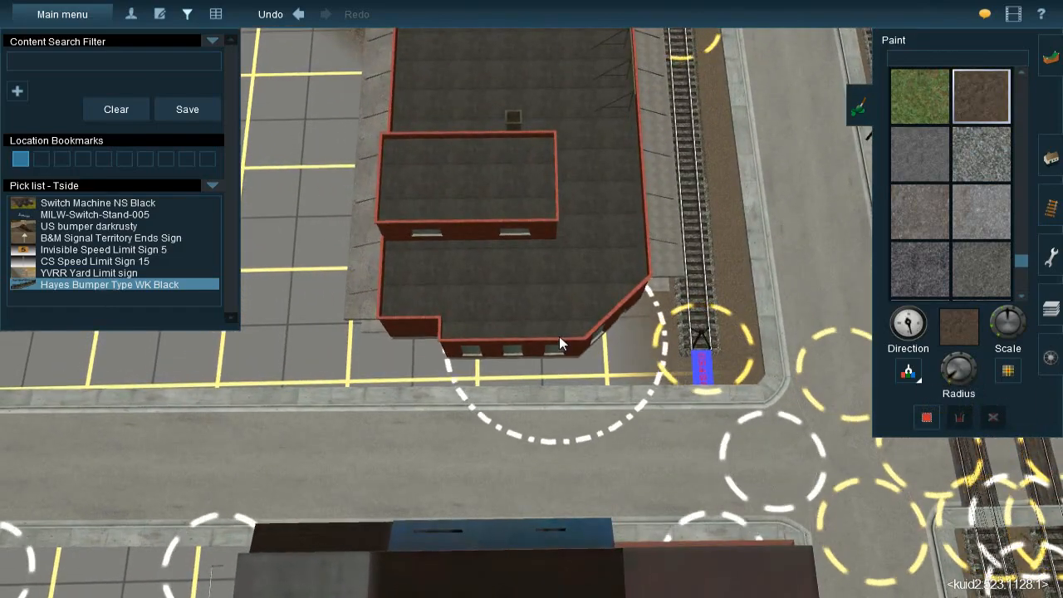
{"action": "mouse_move", "coordinate": [555, 335]}
{"action": "left_mouse_down"}
{"action": "mouse_move", "coordinate": [532, 347]}
{"action": "mouse_move", "coordinate": [557, 353]}
{"action": "mouse_move", "coordinate": [564, 376]}
{"action": "left_mouse_up"}
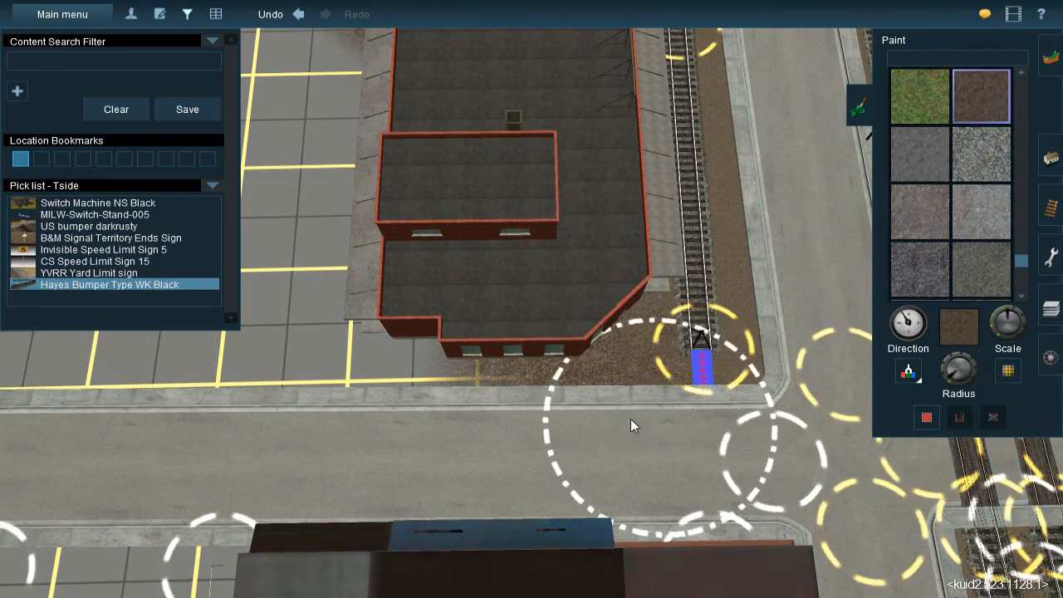
{"action": "mouse_move", "coordinate": [445, 372]}
{"action": "left_mouse_down"}
{"action": "mouse_move", "coordinate": [448, 354]}
{"action": "mouse_move", "coordinate": [429, 347]}
{"action": "left_mouse_up"}
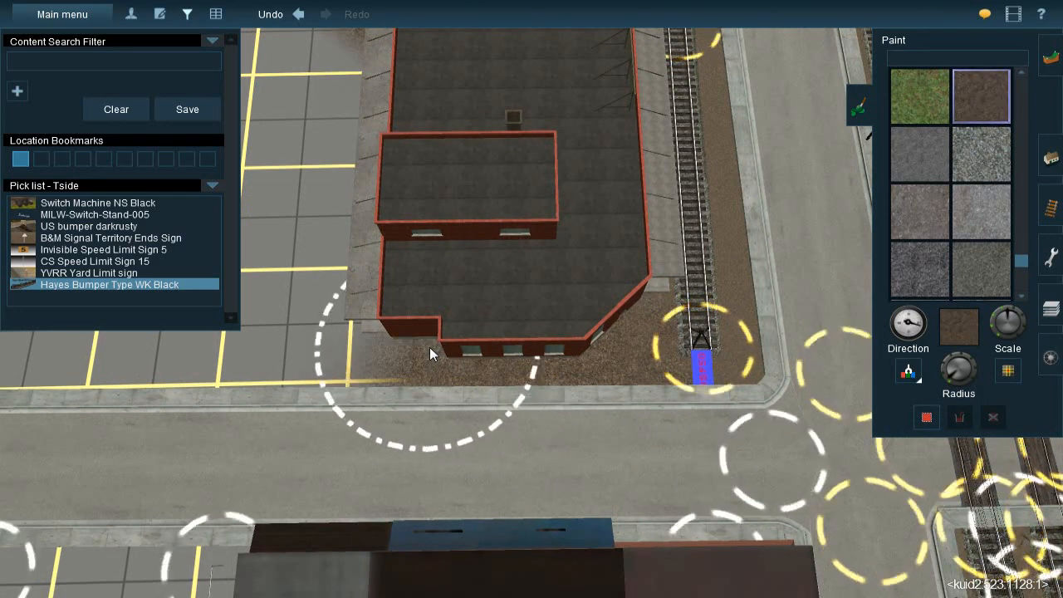
Examine the ballast lot around the red building, the small rusty-roofed shed and the yard fence
{"action": "right_click", "coordinate": [515, 260]}
{"action": "right_click_drag", "start_coordinate": [525, 250], "coordinate": [507, 302]}
{"action": "right_click_drag", "start_coordinate": [454, 327], "coordinate": [544, 265]}
{"action": "key", "text": "Up"}
{"action": "key", "text": "Left"}
{"action": "scroll", "coordinate": [544, 275], "scroll_direction": "up", "scroll_amount": 3}
{"action": "mouse_move", "coordinate": [544, 274]}
{"action": "left_mouse_down"}
{"action": "mouse_move", "coordinate": [562, 271]}
{"action": "mouse_move", "coordinate": [550, 257]}
{"action": "left_mouse_up"}
{"action": "left_click_drag", "start_coordinate": [484, 244], "coordinate": [470, 245]}
{"action": "key", "text": "Up"}
{"action": "key", "text": "Left"}
{"action": "mouse_move", "coordinate": [553, 260]}
{"action": "right_mouse_down"}
{"action": "mouse_move", "coordinate": [504, 305]}
{"action": "mouse_move", "coordinate": [567, 284]}
{"action": "mouse_move", "coordinate": [527, 254]}
{"action": "right_mouse_up"}
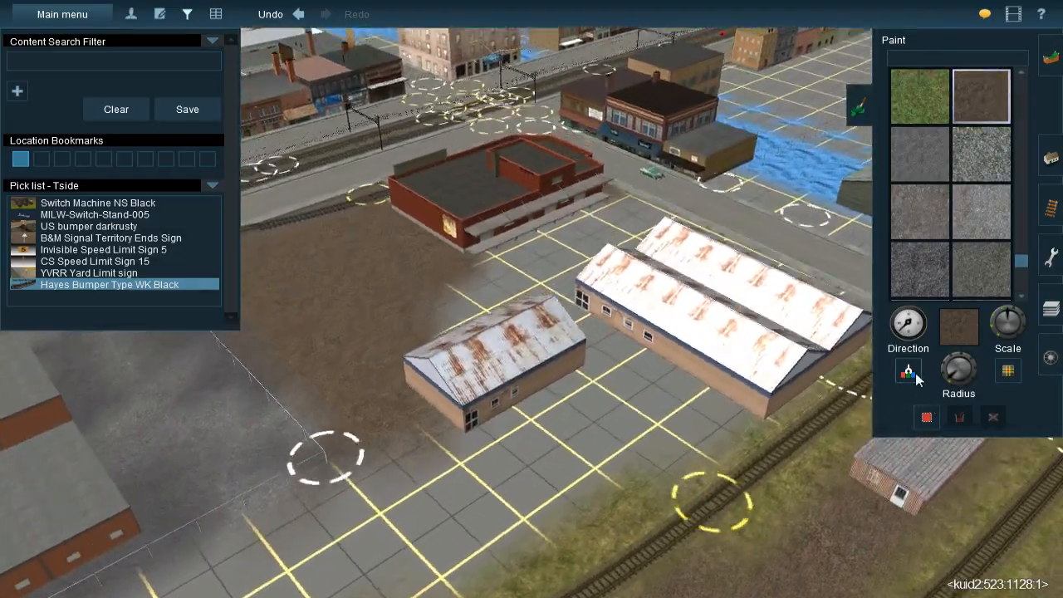
Sample the trackside ground texture beside the large rusty-roofed building
{"action": "left_click", "coordinate": [916, 375]}
{"action": "right_click_drag", "start_coordinate": [720, 339], "coordinate": [490, 292]}
{"action": "key", "text": "Left"}
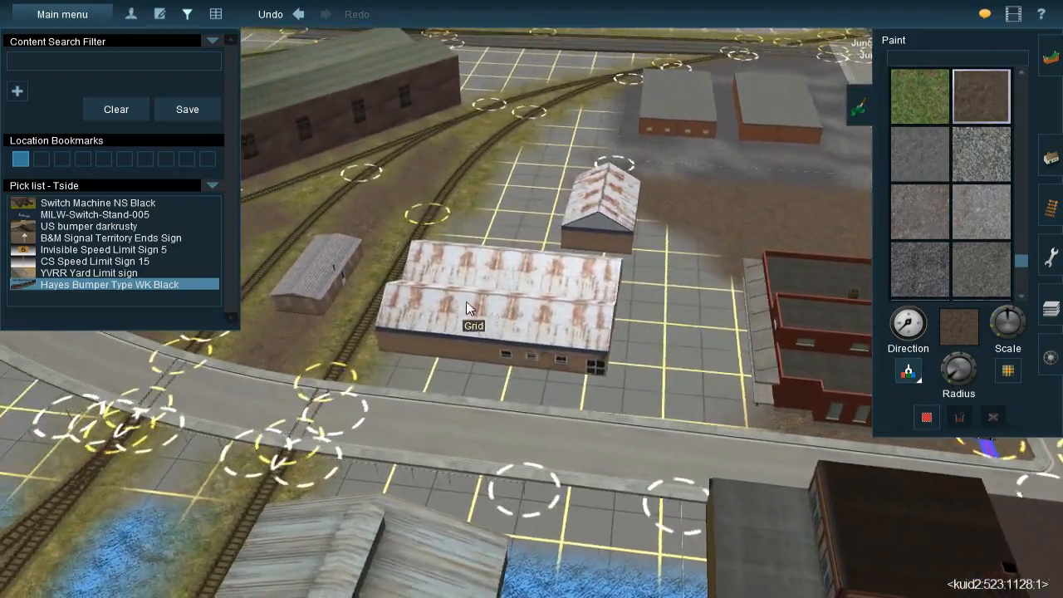
{"action": "left_click", "coordinate": [463, 328]}
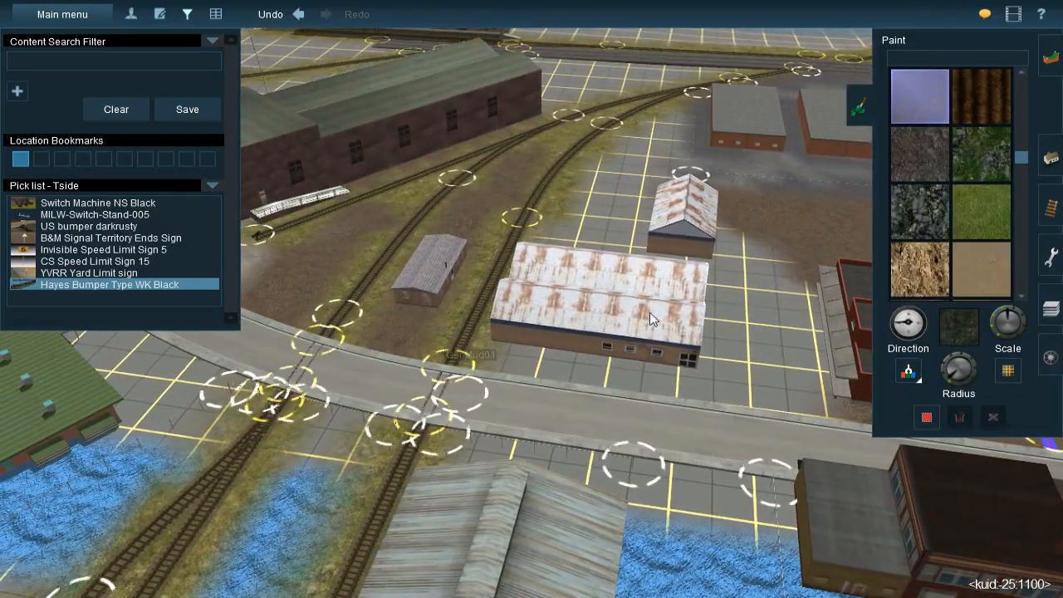
{"action": "right_click", "coordinate": [674, 287]}
{"action": "key", "text": "Left"}
{"action": "scroll", "coordinate": [542, 307], "scroll_direction": "up", "scroll_amount": 3}
{"action": "scroll", "coordinate": [542, 305], "scroll_direction": "down", "scroll_amount": 3}
{"action": "right_click_drag", "start_coordinate": [542, 305], "coordinate": [547, 309]}
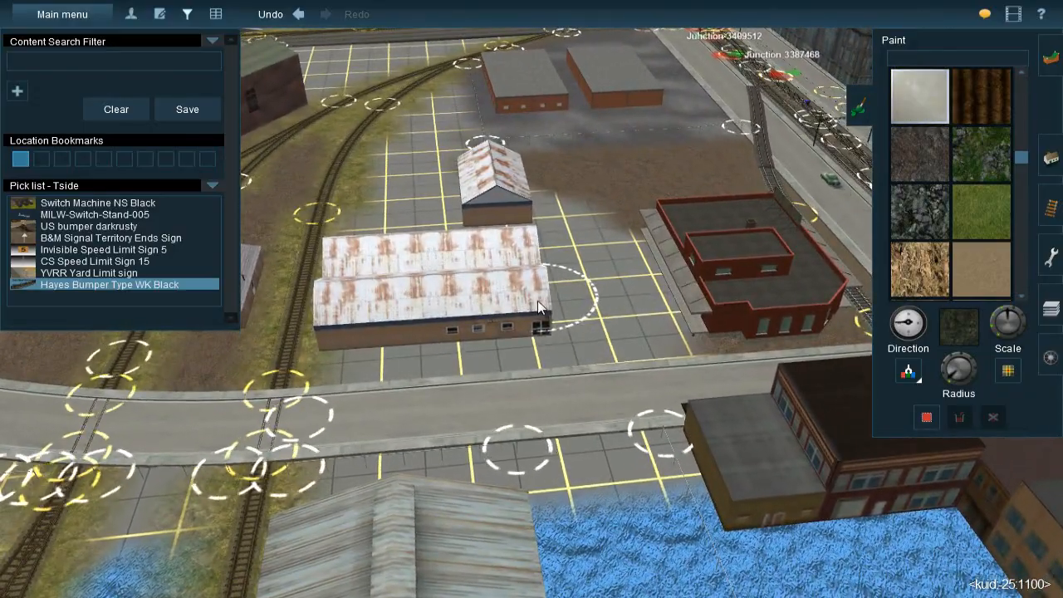
{"action": "key", "text": "Up"}
{"action": "key", "text": "Left"}
Resample the brown ballast from the lot and paint it between the fence corner and the grassy track edge
{"action": "left_click", "coordinate": [906, 371]}
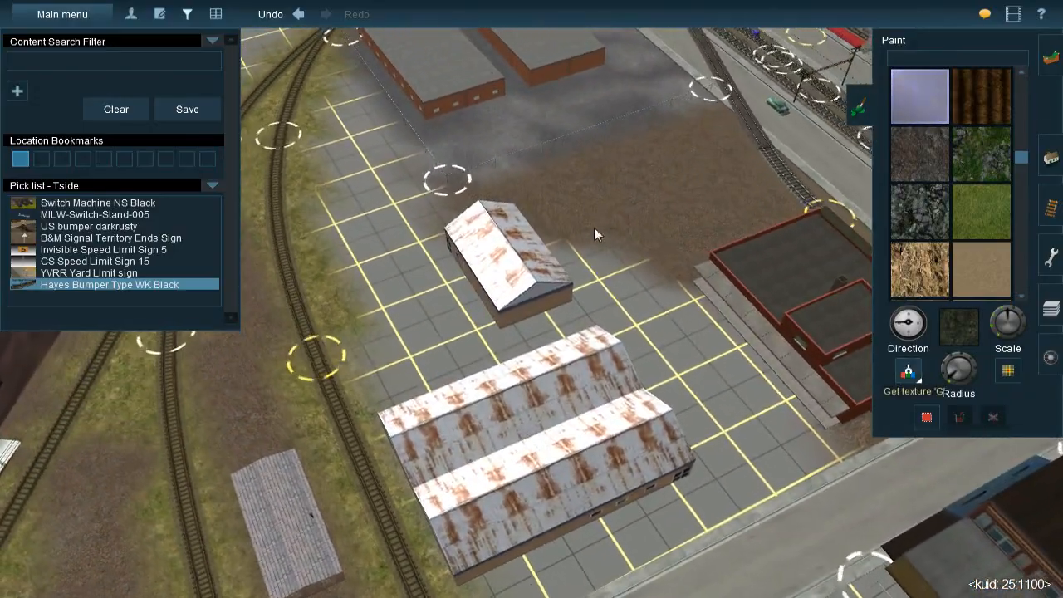
{"action": "left_click", "coordinate": [593, 229]}
{"action": "right_click", "coordinate": [419, 158]}
{"action": "key", "text": "Left"}
{"action": "scroll", "coordinate": [531, 291], "scroll_direction": "up", "scroll_amount": 2}
{"action": "scroll", "coordinate": [547, 306], "scroll_direction": "up", "scroll_amount": 4}
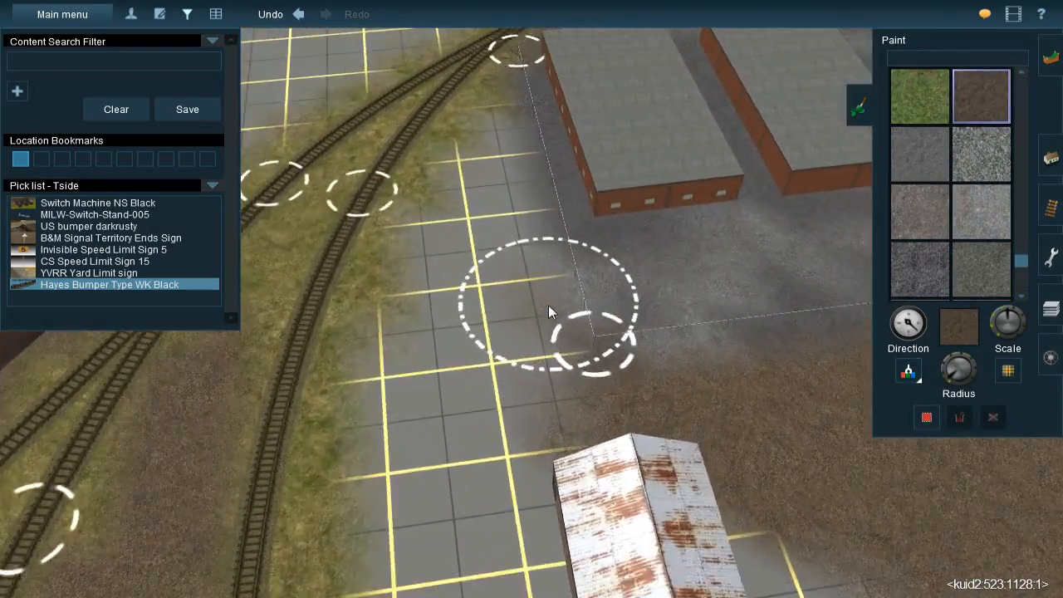
{"action": "key", "text": "bracketleft"}
{"action": "mouse_move", "coordinate": [486, 226]}
{"action": "left_mouse_down"}
{"action": "mouse_move", "coordinate": [463, 205]}
{"action": "mouse_move", "coordinate": [437, 227]}
{"action": "mouse_move", "coordinate": [432, 252]}
{"action": "mouse_move", "coordinate": [451, 235]}
{"action": "mouse_move", "coordinate": [464, 413]}
{"action": "mouse_move", "coordinate": [379, 403]}
{"action": "mouse_move", "coordinate": [394, 368]}
{"action": "mouse_move", "coordinate": [389, 384]}
{"action": "mouse_move", "coordinate": [372, 384]}
{"action": "mouse_move", "coordinate": [376, 403]}
{"action": "mouse_move", "coordinate": [437, 199]}
{"action": "left_mouse_up"}
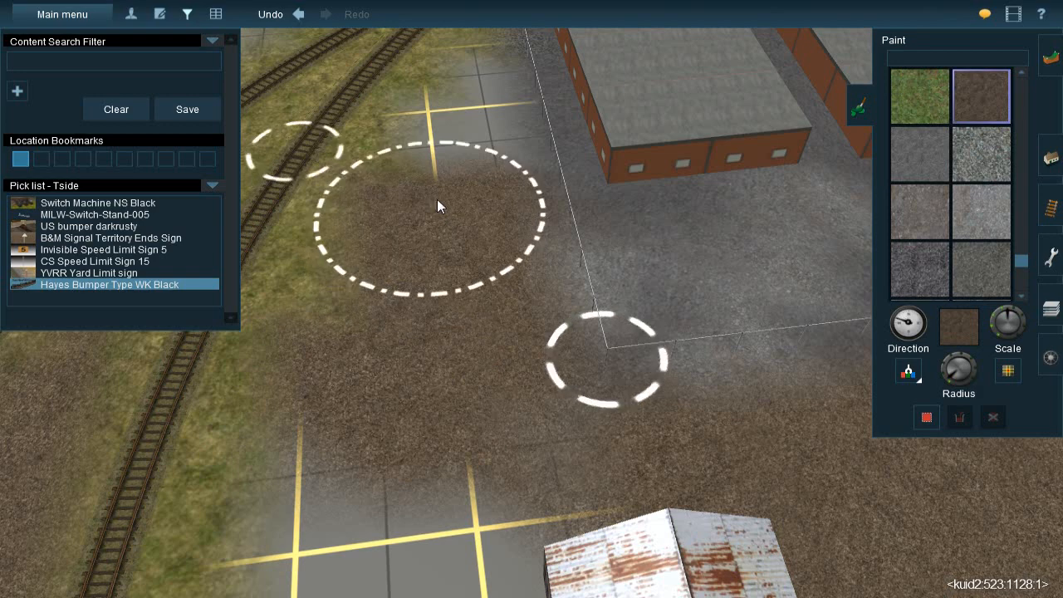
Paint the ballast with a smaller brush radius along the remaining strip between the fence and the track, up to the far fence corner
{"action": "right_click", "coordinate": [454, 156]}
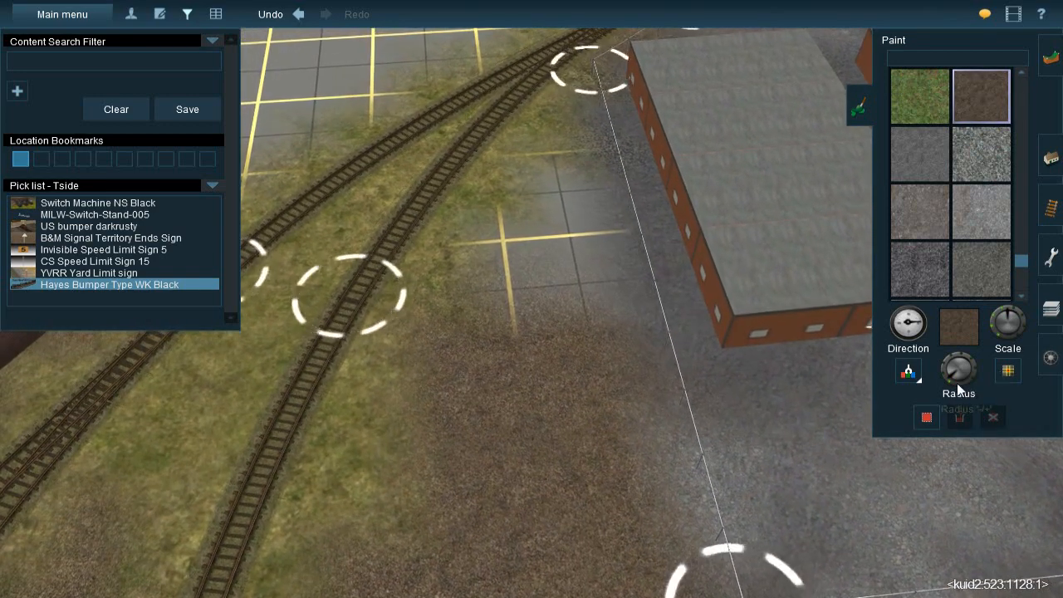
{"action": "mouse_move", "coordinate": [534, 254]}
{"action": "left_mouse_down"}
{"action": "mouse_move", "coordinate": [557, 238]}
{"action": "mouse_move", "coordinate": [554, 181]}
{"action": "mouse_move", "coordinate": [558, 318]}
{"action": "left_mouse_up"}
{"action": "right_click", "coordinate": [559, 375]}
{"action": "scroll", "coordinate": [553, 390], "scroll_direction": "down", "scroll_amount": 3}
{"action": "right_click", "coordinate": [546, 406]}
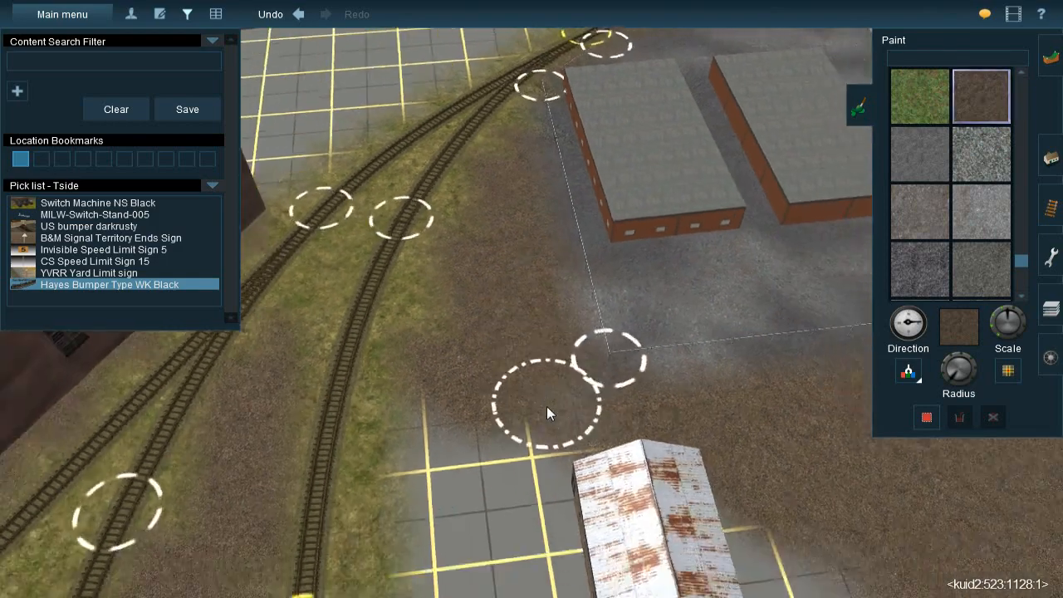
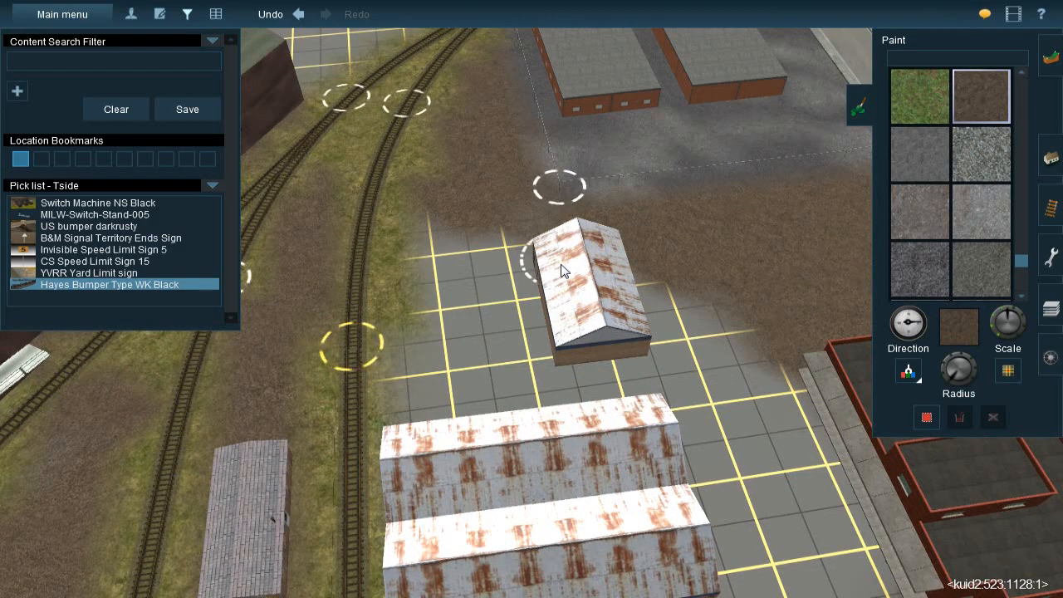
Examine the unpainted grid ground around the rusty-roofed sheds and the red brick building
{"action": "right_click", "coordinate": [566, 239]}
{"action": "scroll", "coordinate": [536, 250], "scroll_direction": "up", "scroll_amount": 1}
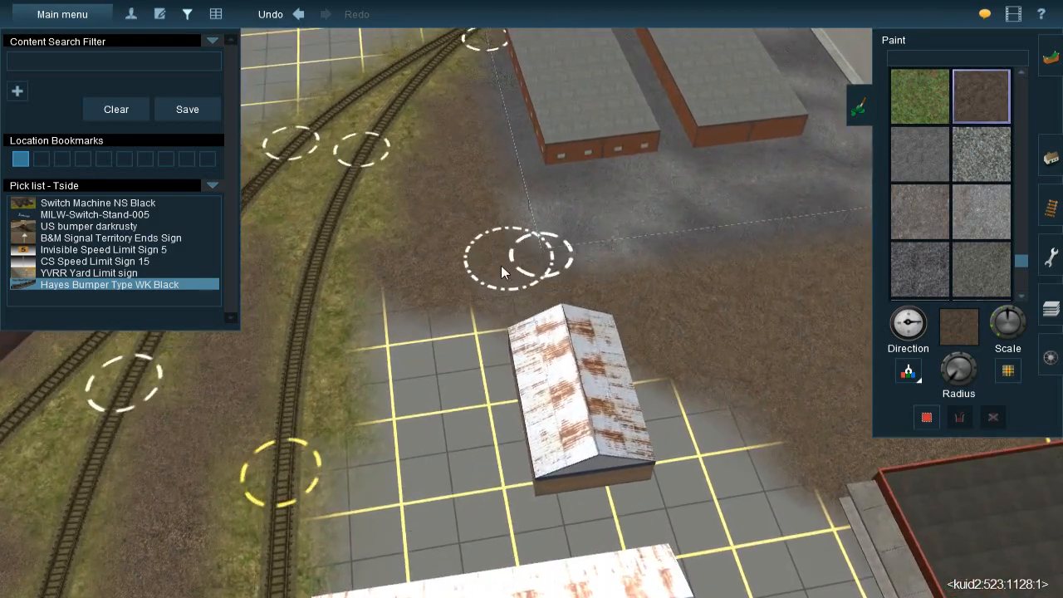
{"action": "right_click", "coordinate": [503, 268]}
{"action": "scroll", "coordinate": [635, 370], "scroll_direction": "down", "scroll_amount": 3}
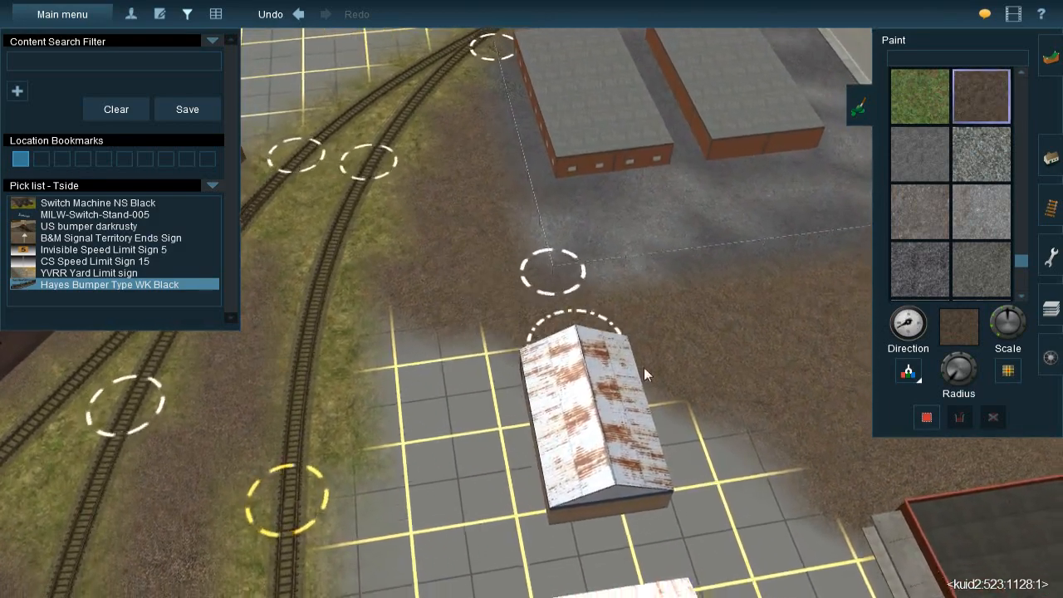
{"action": "right_click", "coordinate": [664, 376]}
{"action": "scroll", "coordinate": [538, 277], "scroll_direction": "down", "scroll_amount": 5}
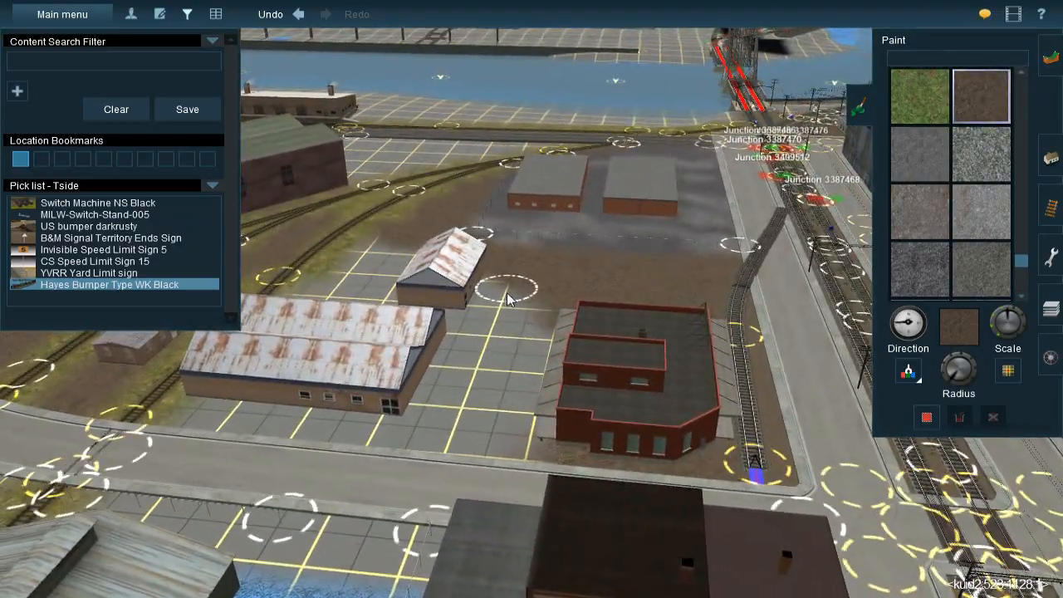
{"action": "key", "text": "Left"}
{"action": "key", "text": "Left"}
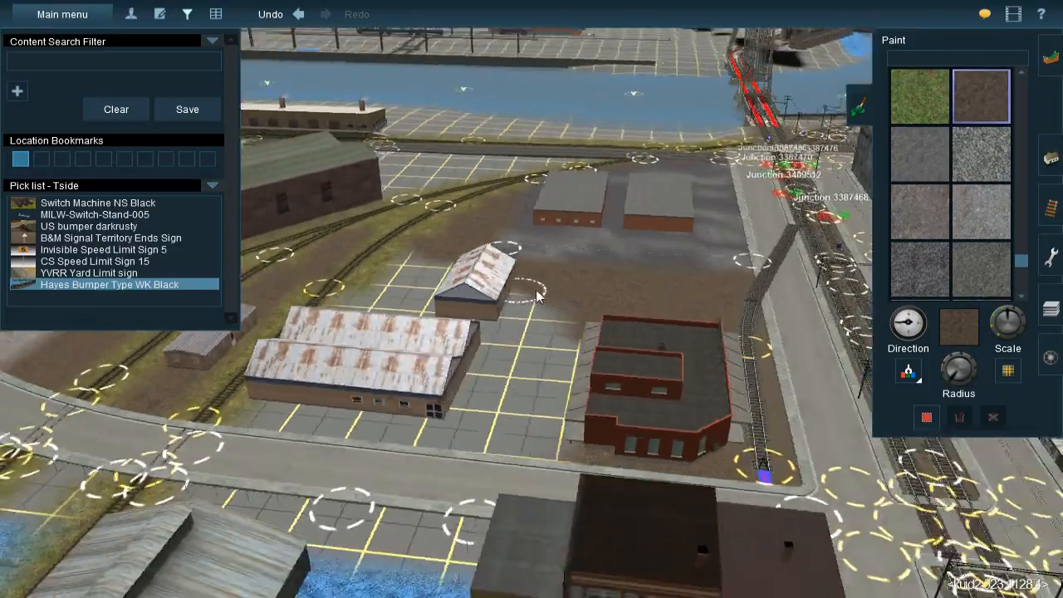
{"action": "key", "text": "Right"}
{"action": "scroll", "coordinate": [529, 326], "scroll_direction": "up", "scroll_amount": 5}
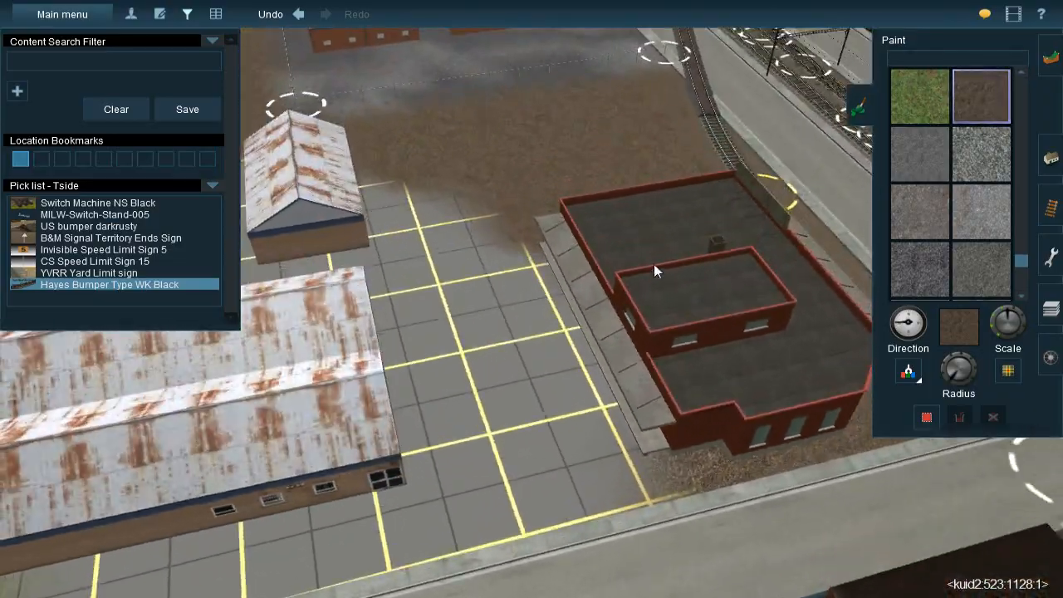
{"action": "right_click", "coordinate": [654, 264]}
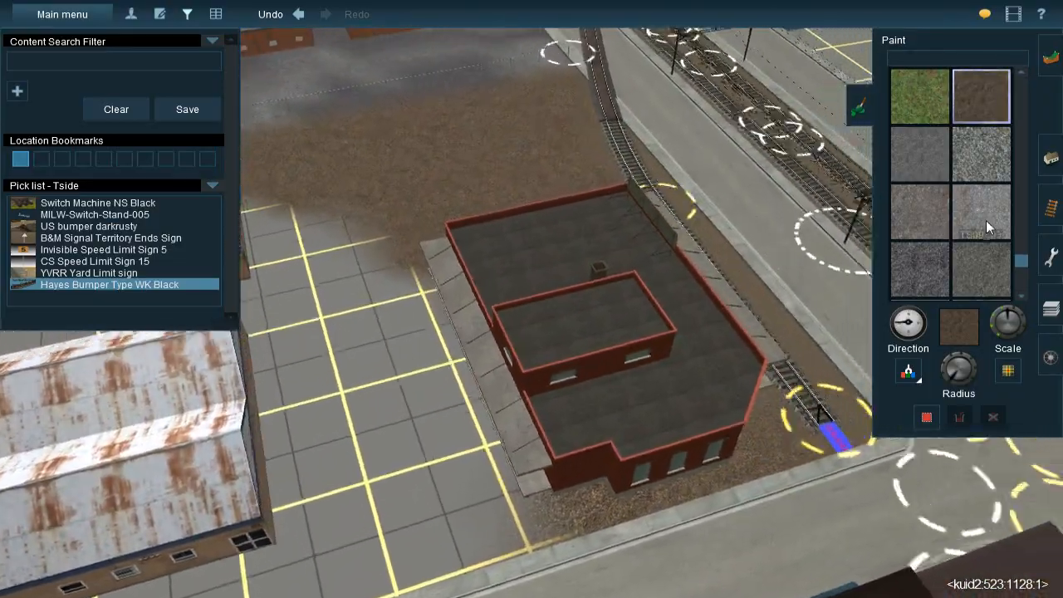
{"action": "scroll", "coordinate": [404, 301], "scroll_direction": "down", "scroll_amount": 4}
{"action": "right_click", "coordinate": [365, 302]}
{"action": "key", "text": "Left"}
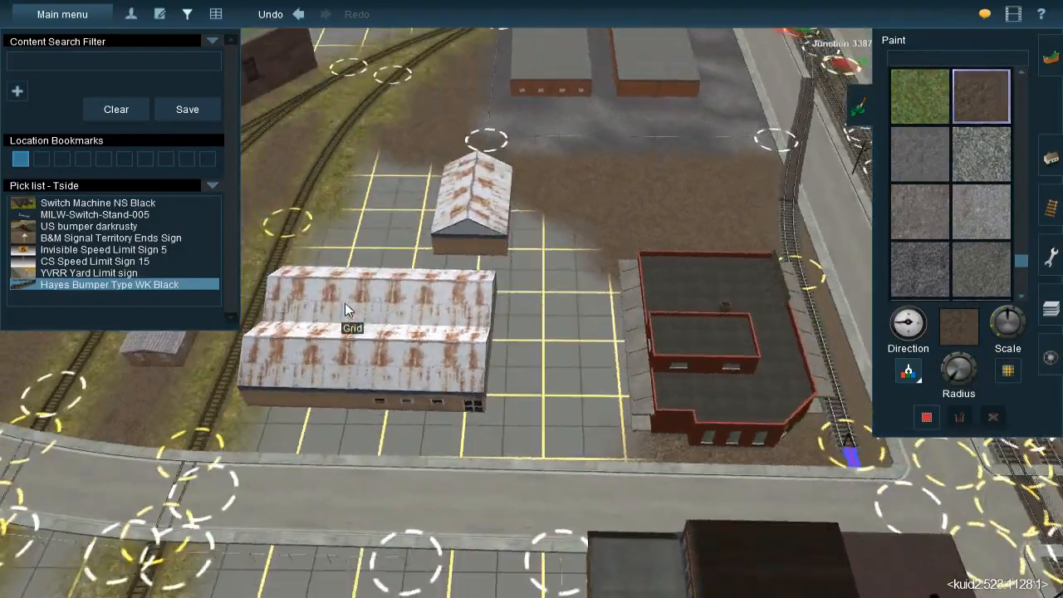
{"action": "right_click", "coordinate": [345, 302]}
{"action": "right_click", "coordinate": [415, 285]}
Choose the light brown-grey gravel texture and paint it over the grid between the long double-roofed shed and the red brick building
{"action": "left_click", "coordinate": [513, 199]}
{"action": "right_click", "coordinate": [731, 328]}
{"action": "key", "text": "Right"}
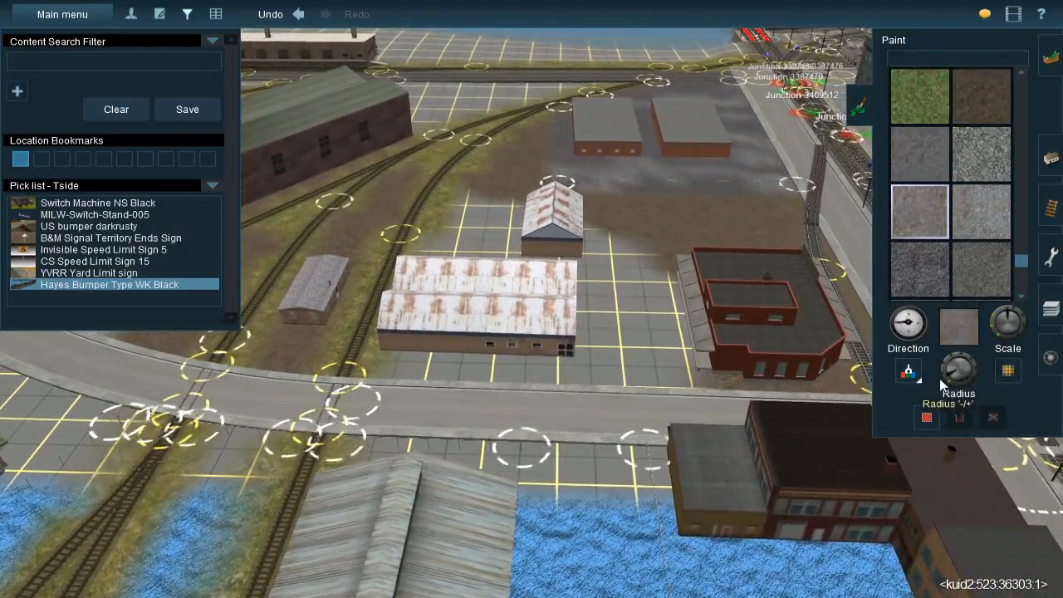
{"action": "key", "text": "Up"}
{"action": "right_click", "coordinate": [624, 353]}
{"action": "scroll", "coordinate": [598, 324], "scroll_direction": "up", "scroll_amount": 3}
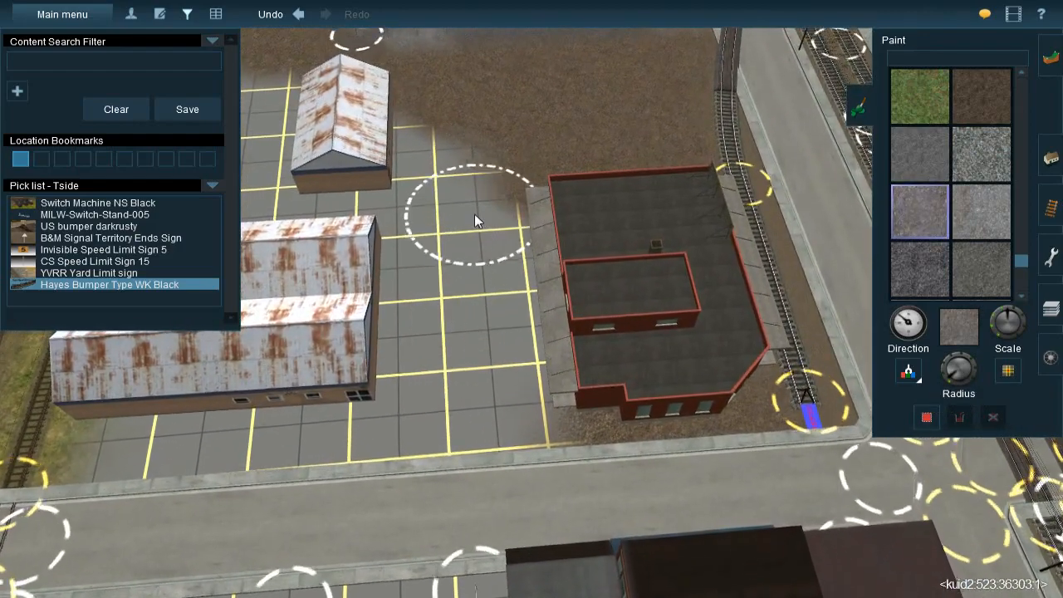
{"action": "mouse_move", "coordinate": [480, 262]}
{"action": "left_mouse_down"}
{"action": "mouse_move", "coordinate": [483, 290]}
{"action": "mouse_move", "coordinate": [474, 234]}
{"action": "mouse_move", "coordinate": [487, 290]}
{"action": "mouse_move", "coordinate": [478, 378]}
{"action": "mouse_move", "coordinate": [427, 353]}
{"action": "mouse_move", "coordinate": [495, 336]}
{"action": "mouse_move", "coordinate": [490, 444]}
{"action": "mouse_move", "coordinate": [427, 438]}
{"action": "mouse_move", "coordinate": [413, 343]}
{"action": "mouse_move", "coordinate": [388, 393]}
{"action": "mouse_move", "coordinate": [390, 466]}
{"action": "mouse_move", "coordinate": [413, 414]}
{"action": "mouse_move", "coordinate": [409, 223]}
{"action": "mouse_move", "coordinate": [399, 302]}
{"action": "mouse_move", "coordinate": [386, 309]}
{"action": "mouse_move", "coordinate": [499, 299]}
{"action": "mouse_move", "coordinate": [372, 283]}
{"action": "left_mouse_up"}
{"action": "mouse_move", "coordinate": [459, 243]}
{"action": "left_mouse_down"}
{"action": "mouse_move", "coordinate": [491, 288]}
{"action": "mouse_move", "coordinate": [507, 289]}
{"action": "left_mouse_up"}
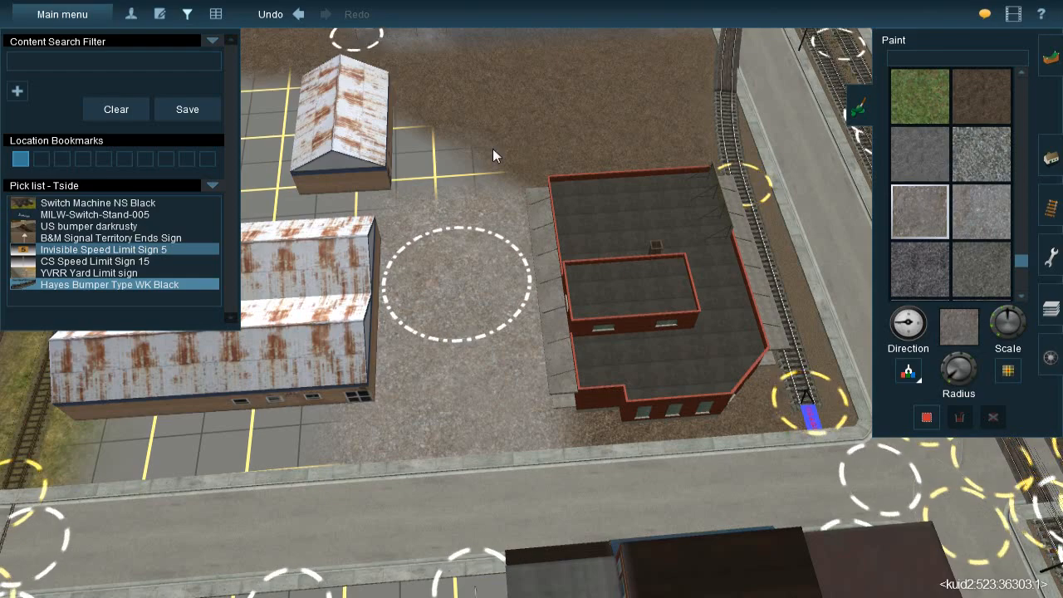
Extend the gravel over the bare grid beside the small rusty-roofed shed, up to the edge of the brown dirt
{"action": "right_click", "coordinate": [501, 176]}
{"action": "scroll", "coordinate": [486, 274], "scroll_direction": "up", "scroll_amount": 2}
{"action": "right_click", "coordinate": [470, 335]}
{"action": "right_click", "coordinate": [510, 369]}
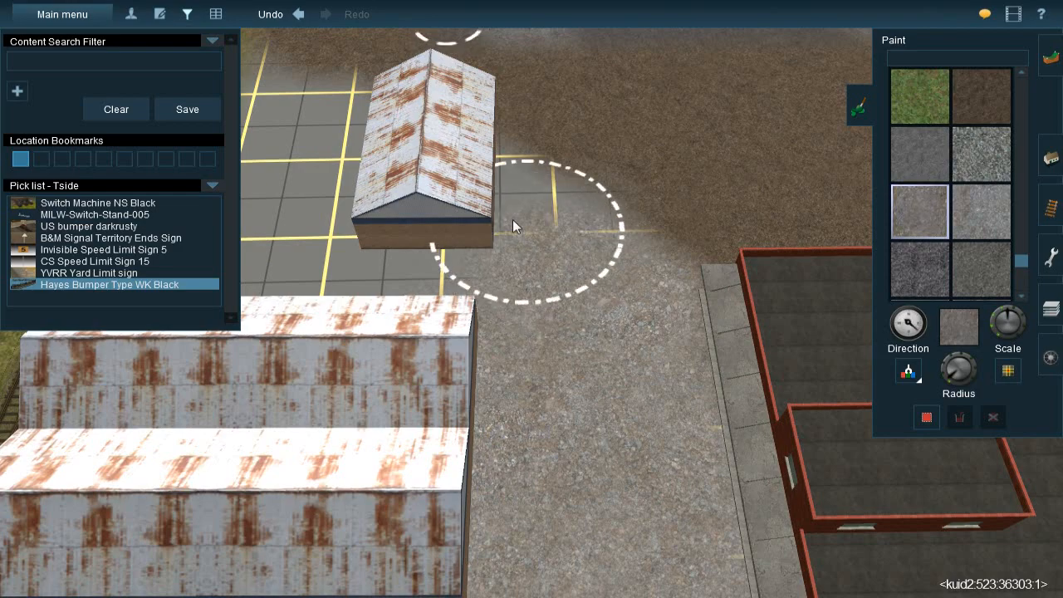
{"action": "left_click_drag", "start_coordinate": [520, 222], "coordinate": [578, 281]}
Paint gravel over the remaining grid between the small shed, the long shed and the curved track
{"action": "right_click_drag", "start_coordinate": [374, 290], "coordinate": [498, 278]}
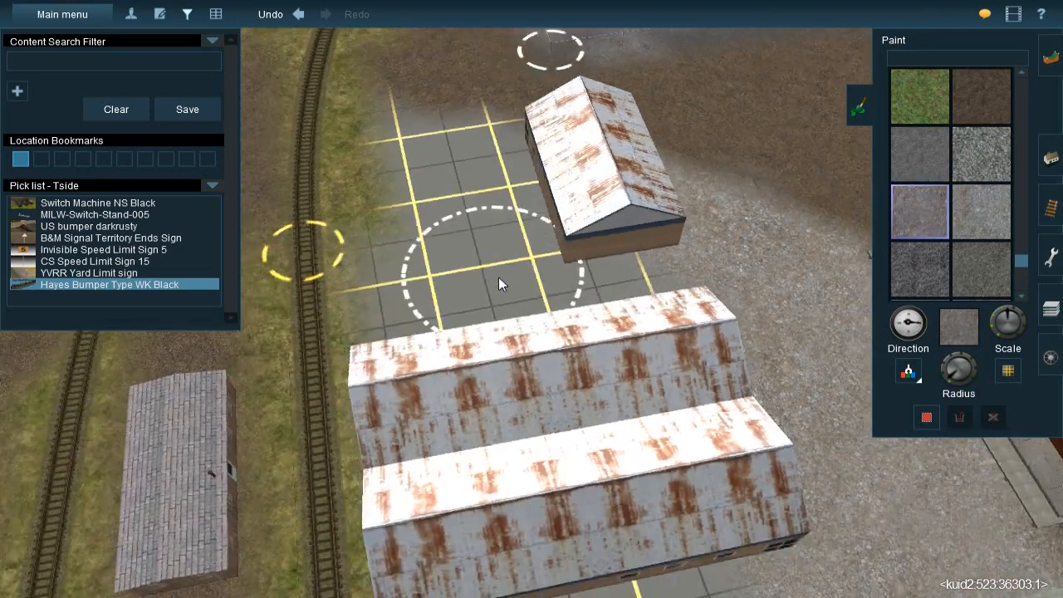
{"action": "key", "text": "Left"}
{"action": "key", "text": "Down"}
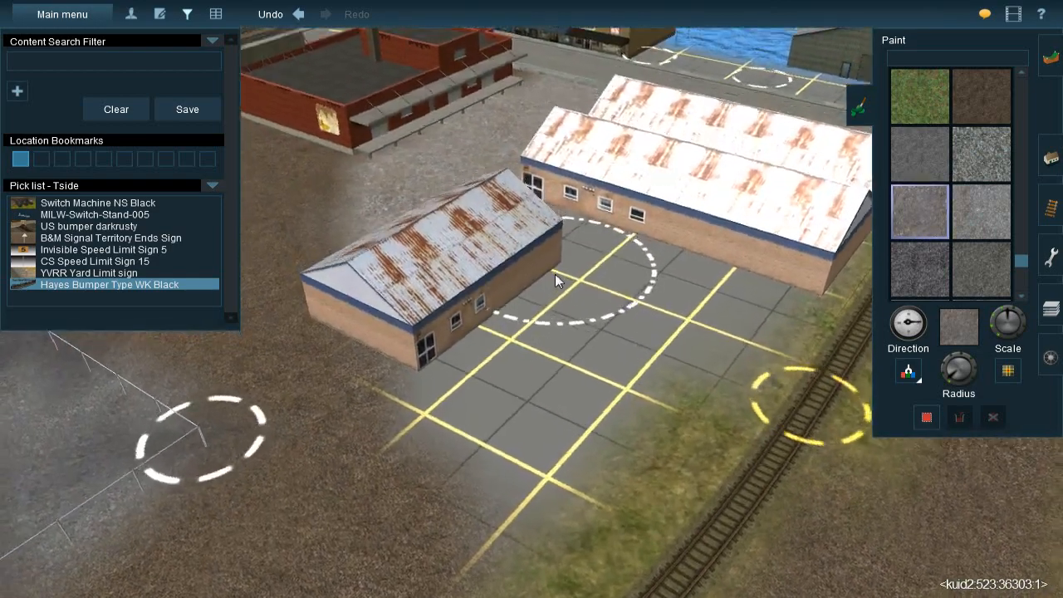
{"action": "key", "text": "Up"}
{"action": "mouse_move", "coordinate": [449, 351]}
{"action": "left_mouse_down"}
{"action": "mouse_move", "coordinate": [490, 395]}
{"action": "mouse_move", "coordinate": [532, 481]}
{"action": "mouse_move", "coordinate": [506, 460]}
{"action": "mouse_move", "coordinate": [483, 415]}
{"action": "mouse_move", "coordinate": [673, 319]}
{"action": "mouse_move", "coordinate": [702, 357]}
{"action": "mouse_move", "coordinate": [709, 260]}
{"action": "mouse_move", "coordinate": [670, 258]}
{"action": "left_mouse_up"}
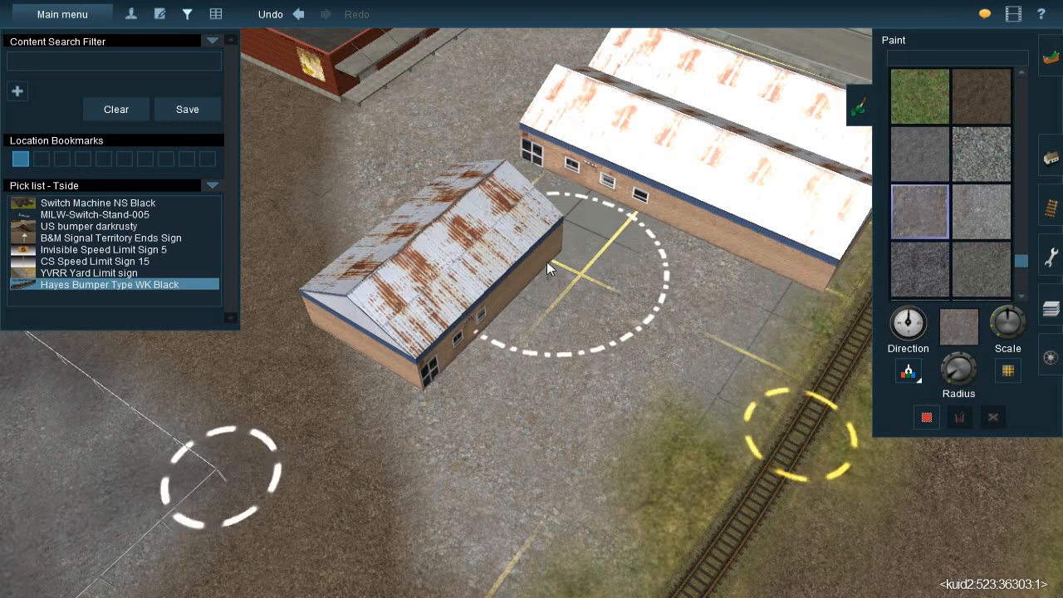
{"action": "mouse_move", "coordinate": [547, 262]}
{"action": "left_mouse_down"}
{"action": "mouse_move", "coordinate": [595, 223]}
{"action": "mouse_move", "coordinate": [553, 191]}
{"action": "mouse_move", "coordinate": [652, 236]}
{"action": "mouse_move", "coordinate": [720, 238]}
{"action": "mouse_move", "coordinate": [720, 258]}
{"action": "mouse_move", "coordinate": [638, 315]}
{"action": "mouse_move", "coordinate": [653, 317]}
{"action": "mouse_move", "coordinate": [644, 331]}
{"action": "left_mouse_up"}
Sample the brown dirt texture, adjust the brush radius and cover the leftover grid at the gravel's edge near the small shed
{"action": "right_click", "coordinate": [568, 356]}
{"action": "right_click", "coordinate": [521, 340]}
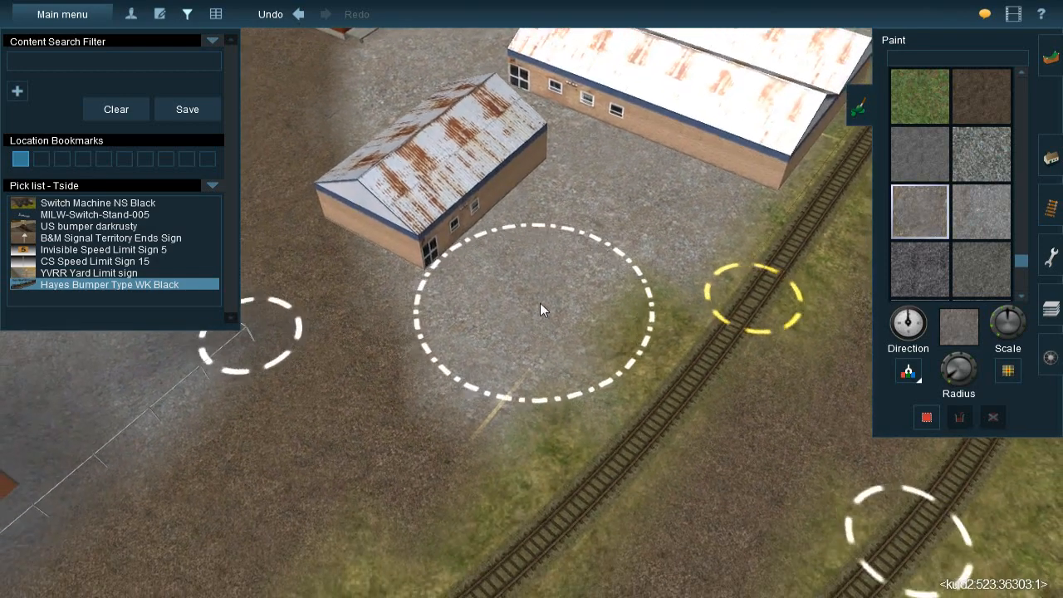
{"action": "scroll", "coordinate": [514, 283], "scroll_direction": "up", "scroll_amount": 2}
{"action": "right_click", "coordinate": [514, 282]}
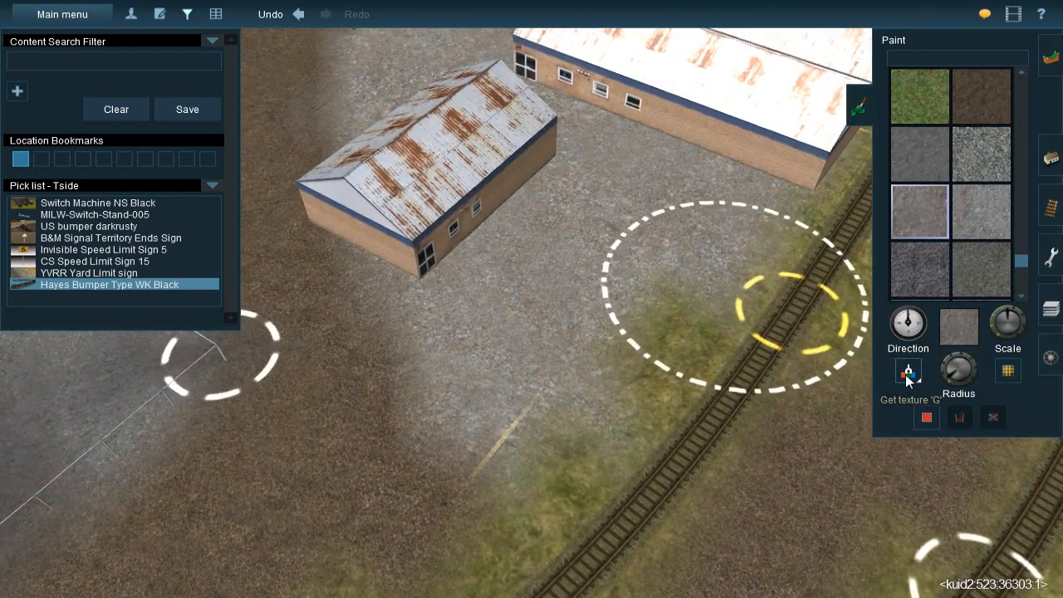
{"action": "left_click", "coordinate": [907, 375]}
{"action": "left_click", "coordinate": [364, 472]}
{"action": "left_click_drag", "start_coordinate": [956, 370], "coordinate": [947, 382]}
{"action": "mouse_move", "coordinate": [422, 440]}
{"action": "left_mouse_down"}
{"action": "mouse_move", "coordinate": [403, 438]}
{"action": "mouse_move", "coordinate": [419, 440]}
{"action": "left_mouse_up"}
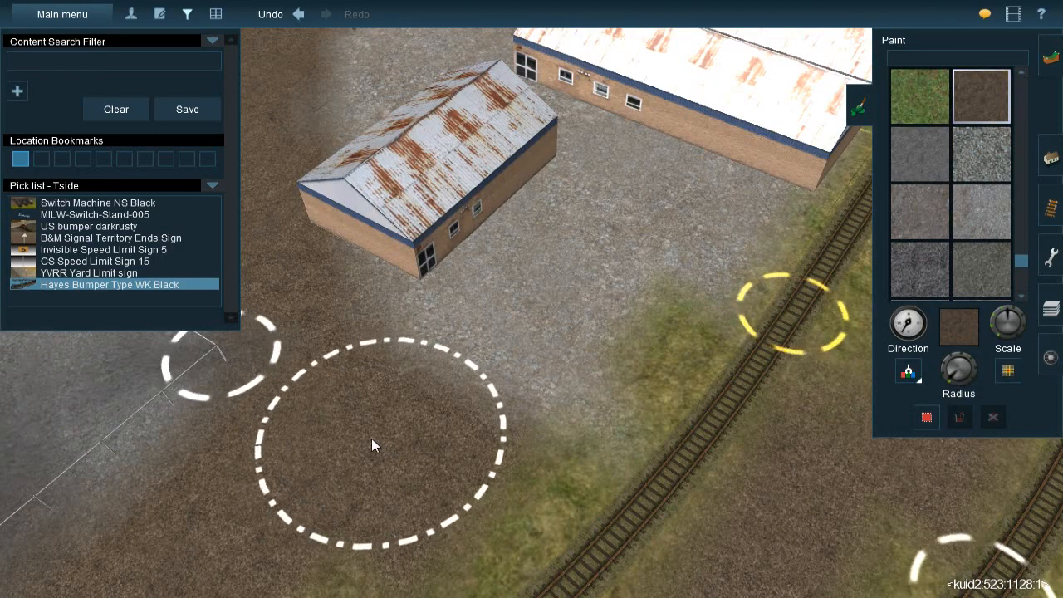
Sample the gravel texture from the yard and paint it along the red brick building's loading dock and end wall
{"action": "scroll", "coordinate": [371, 438], "scroll_direction": "down", "scroll_amount": 5}
{"action": "scroll", "coordinate": [532, 278], "scroll_direction": "down", "scroll_amount": 5}
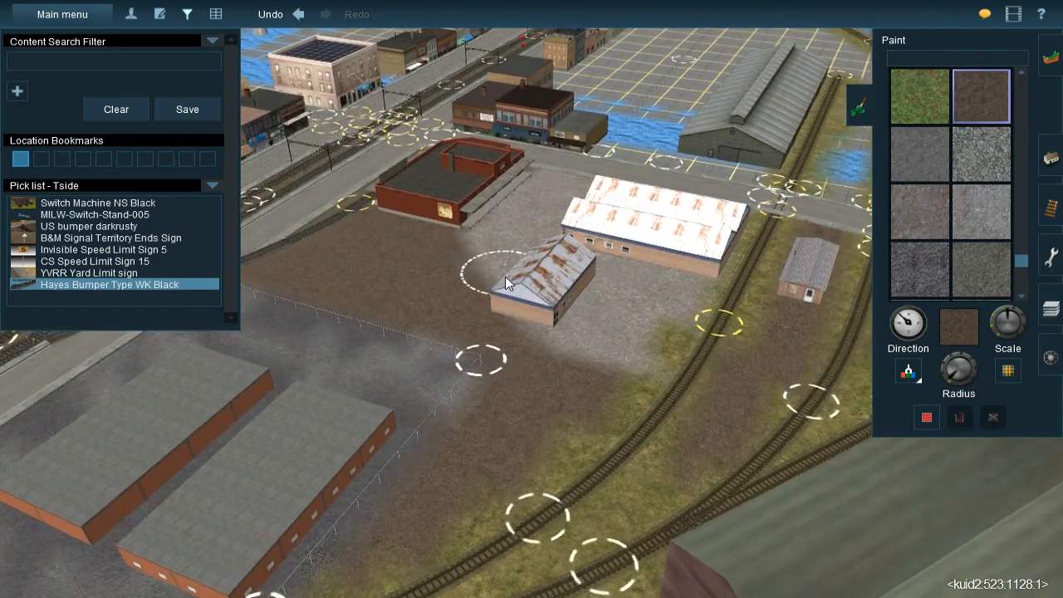
{"action": "scroll", "coordinate": [515, 286], "scroll_direction": "up", "scroll_amount": 5}
{"action": "key", "text": "Left"}
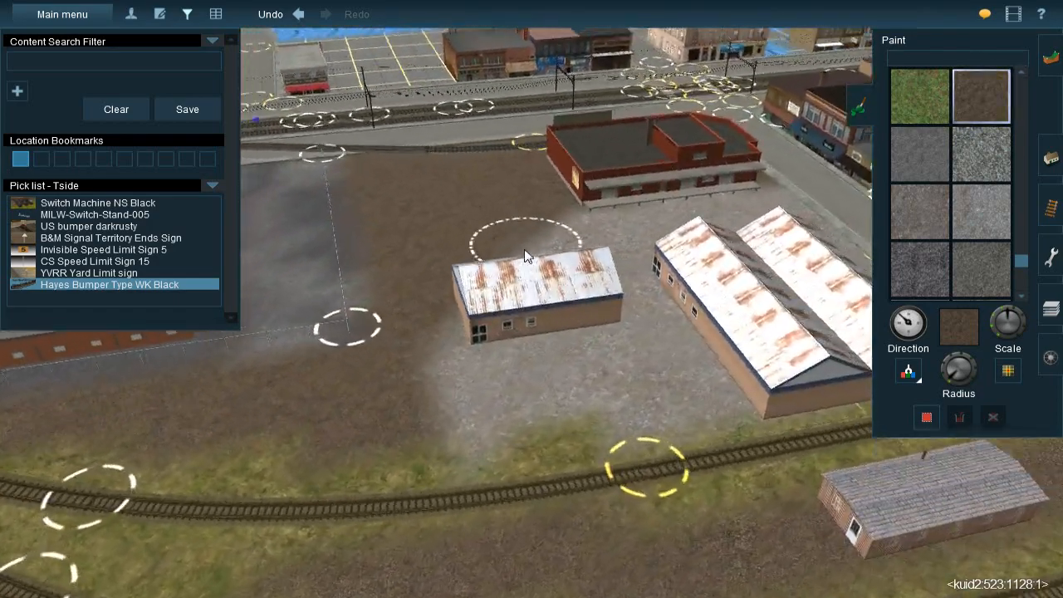
{"action": "right_click", "coordinate": [527, 259]}
{"action": "key", "text": "Up"}
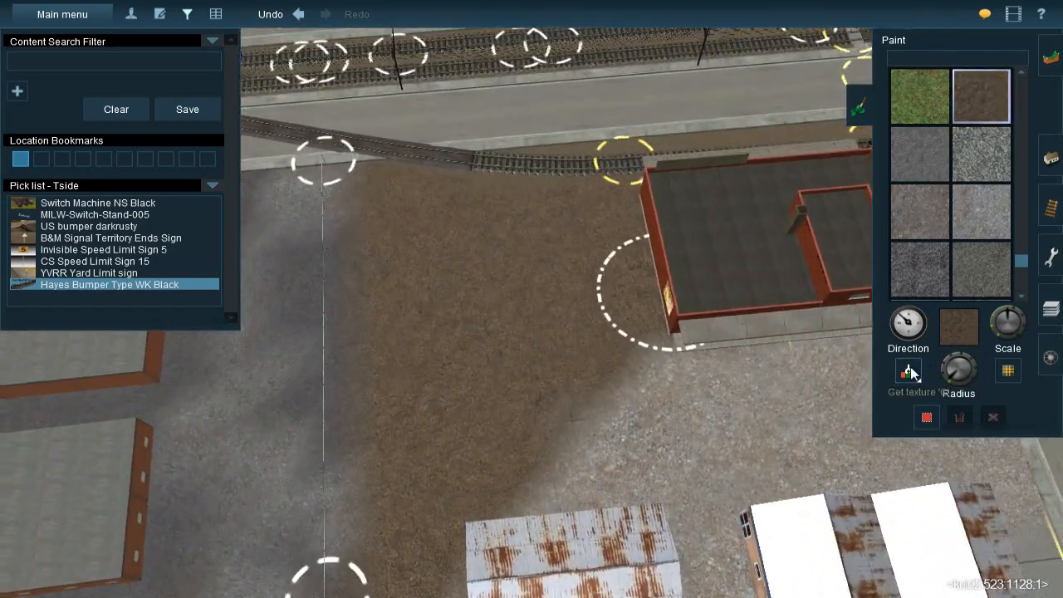
{"action": "left_click", "coordinate": [911, 368]}
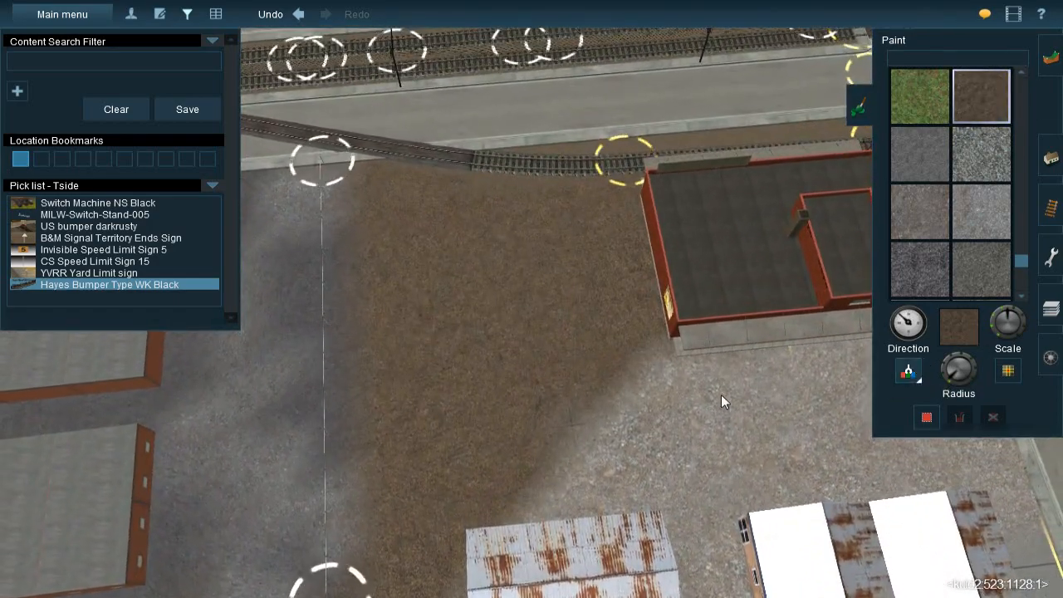
{"action": "left_click", "coordinate": [723, 395]}
{"action": "right_click", "coordinate": [784, 374]}
{"action": "key", "text": "Left"}
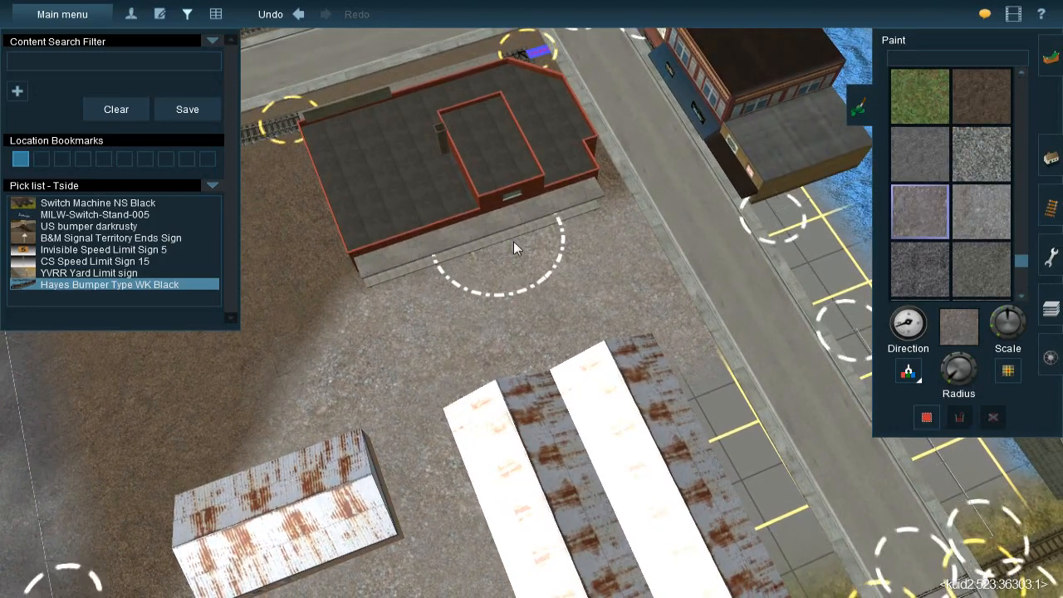
{"action": "right_click", "coordinate": [458, 257]}
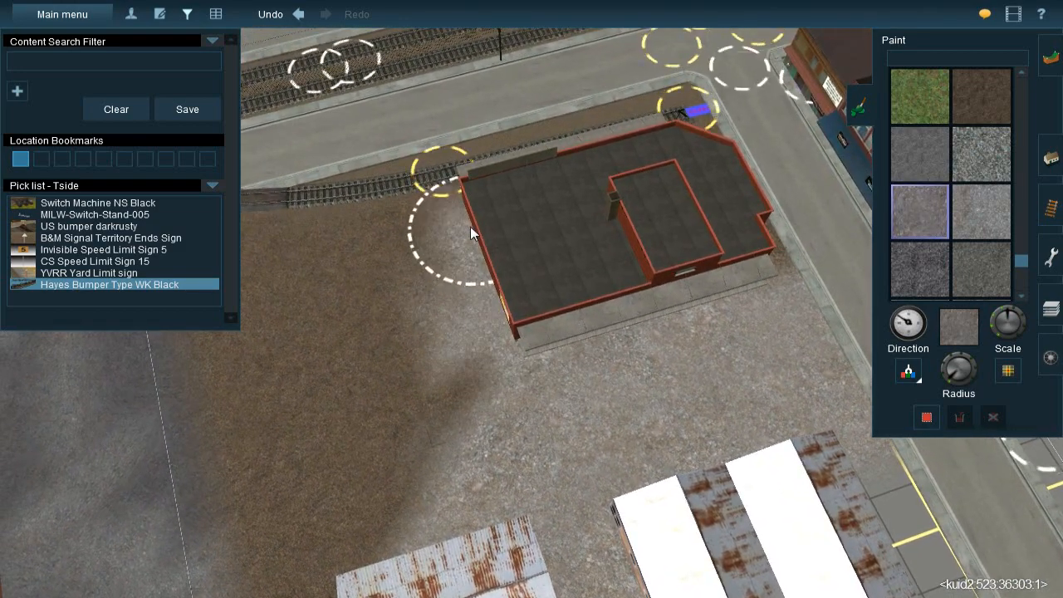
{"action": "left_click_drag", "start_coordinate": [523, 353], "coordinate": [536, 378]}
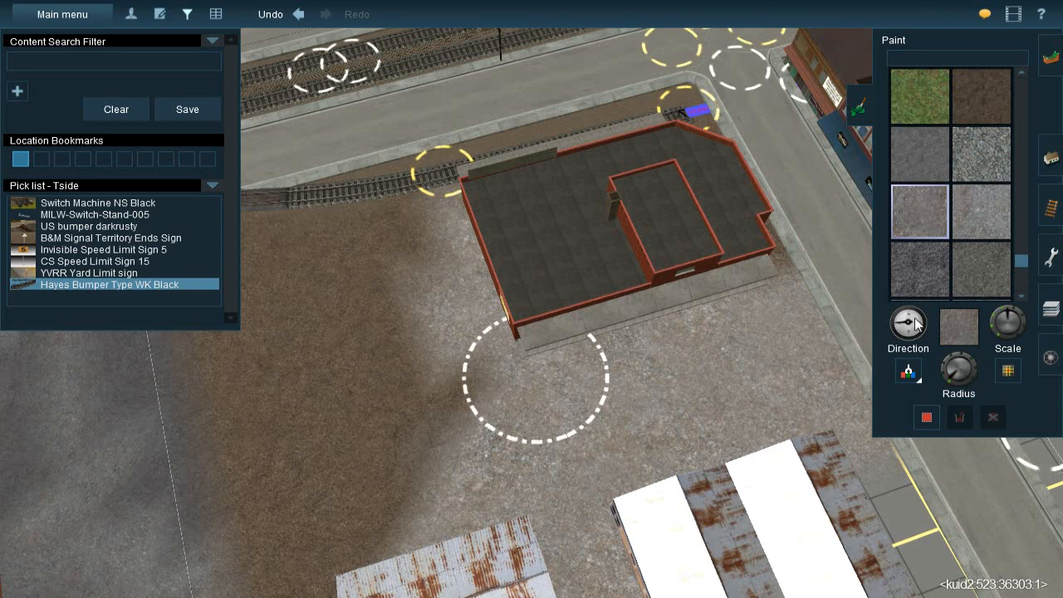
Sample the brown dirt again and blend it into the gravel's edge between the brick building and the small shed, varying the texture rotation
{"action": "left_click", "coordinate": [908, 372]}
{"action": "left_click", "coordinate": [440, 372]}
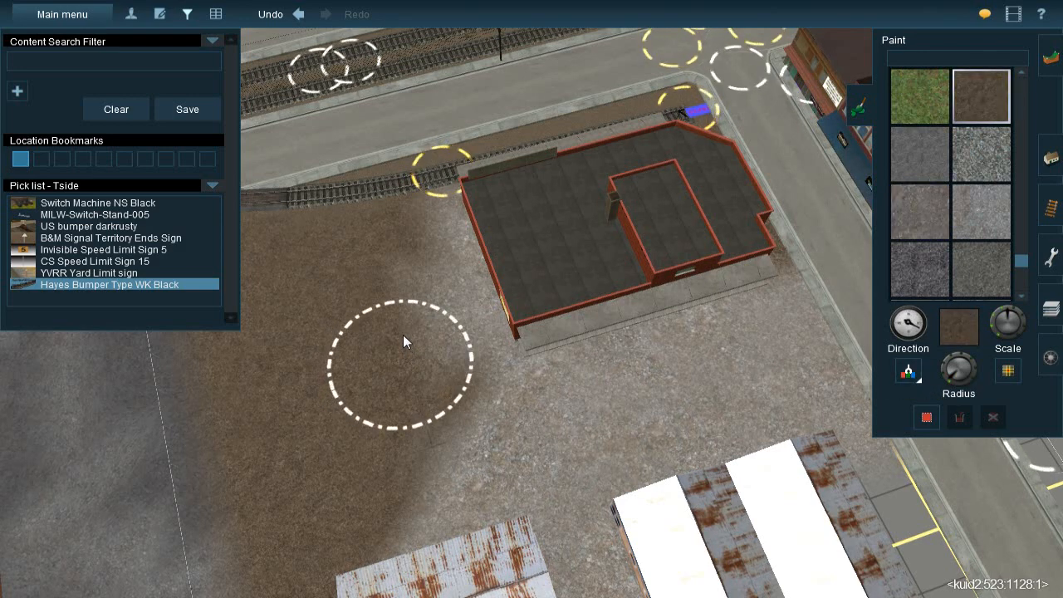
{"action": "left_click_drag", "start_coordinate": [383, 287], "coordinate": [394, 364]}
{"action": "right_click", "coordinate": [484, 347]}
{"action": "key", "text": "Left"}
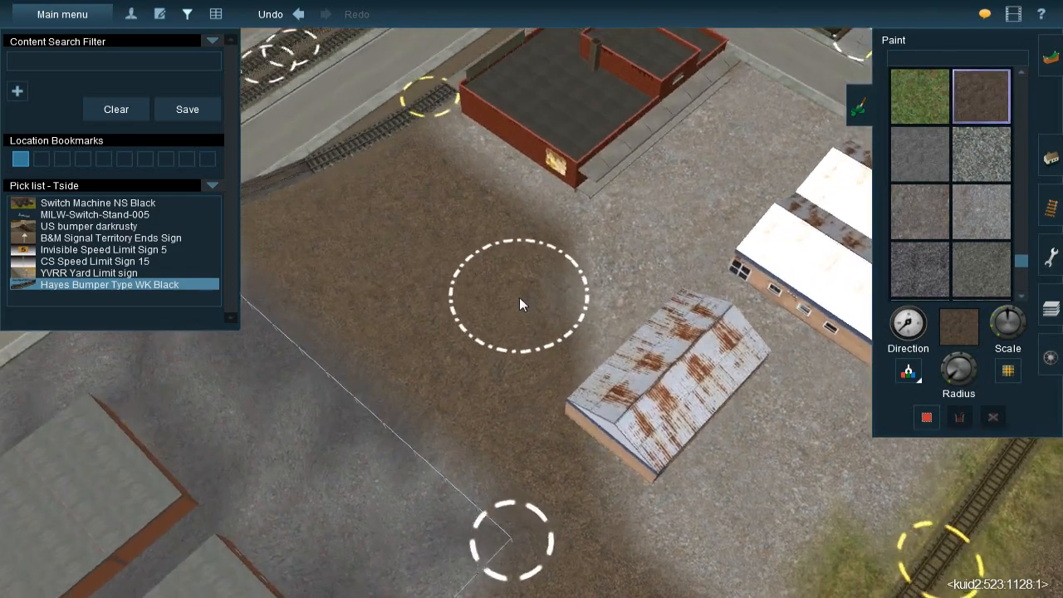
{"action": "key", "text": "["}
{"action": "mouse_move", "coordinate": [511, 298]}
{"action": "left_mouse_down"}
{"action": "mouse_move", "coordinate": [516, 290]}
{"action": "mouse_move", "coordinate": [525, 318]}
{"action": "left_mouse_up"}
Sample the grassy ground texture beside the curved track and paint it along the strip between the track and the long shed
{"action": "right_click", "coordinate": [537, 379]}
{"action": "key", "text": "Down"}
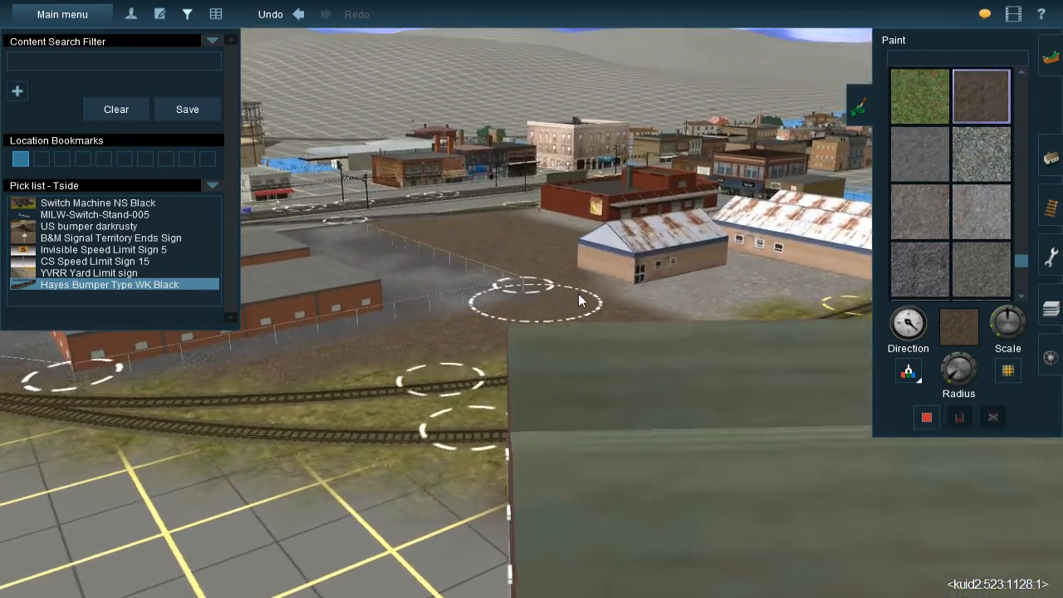
{"action": "key", "text": "Up"}
{"action": "right_click", "coordinate": [579, 271]}
{"action": "key", "text": "Right"}
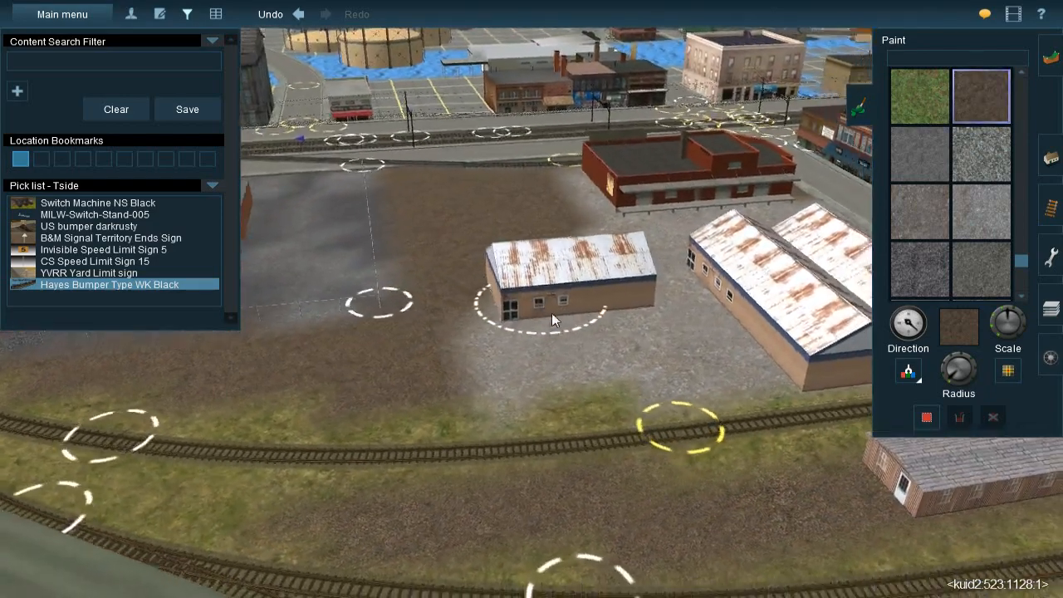
{"action": "key", "text": "Left"}
{"action": "left_click", "coordinate": [912, 367]}
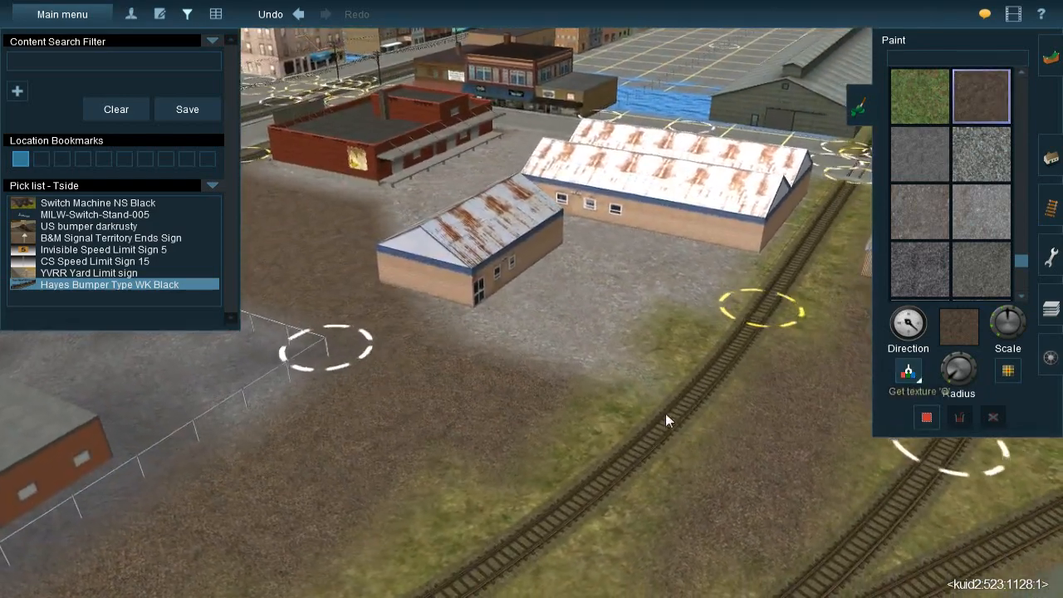
{"action": "left_click", "coordinate": [617, 442]}
{"action": "key", "text": "Left"}
{"action": "right_click", "coordinate": [616, 282]}
{"action": "key", "text": "Left"}
{"action": "key", "text": "Up"}
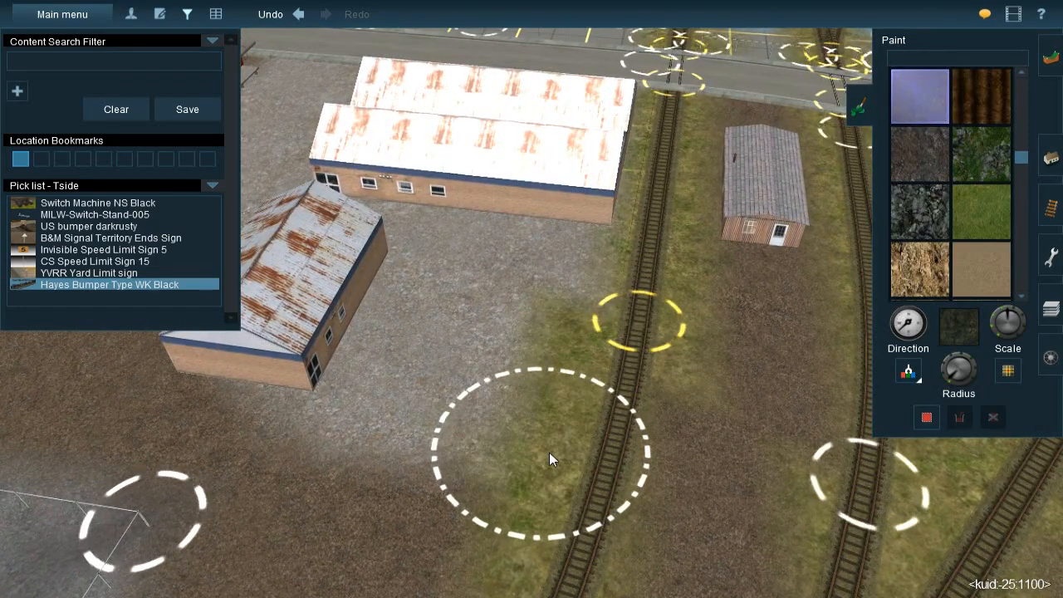
{"action": "right_click", "coordinate": [596, 321]}
{"action": "right_click", "coordinate": [579, 200]}
{"action": "scroll", "coordinate": [579, 199], "scroll_direction": "up", "scroll_amount": 1}
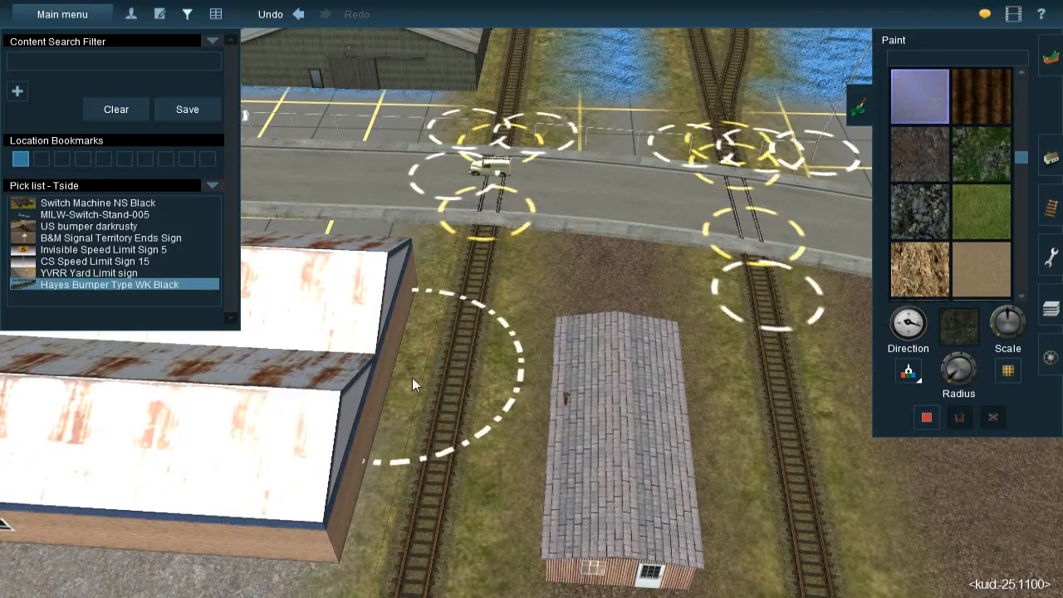
Sample the dirt texture by the brick building and paint it over the grid between the long shed and the road, varying the texture rotation
{"action": "key", "text": "Left"}
{"action": "key", "text": "Left"}
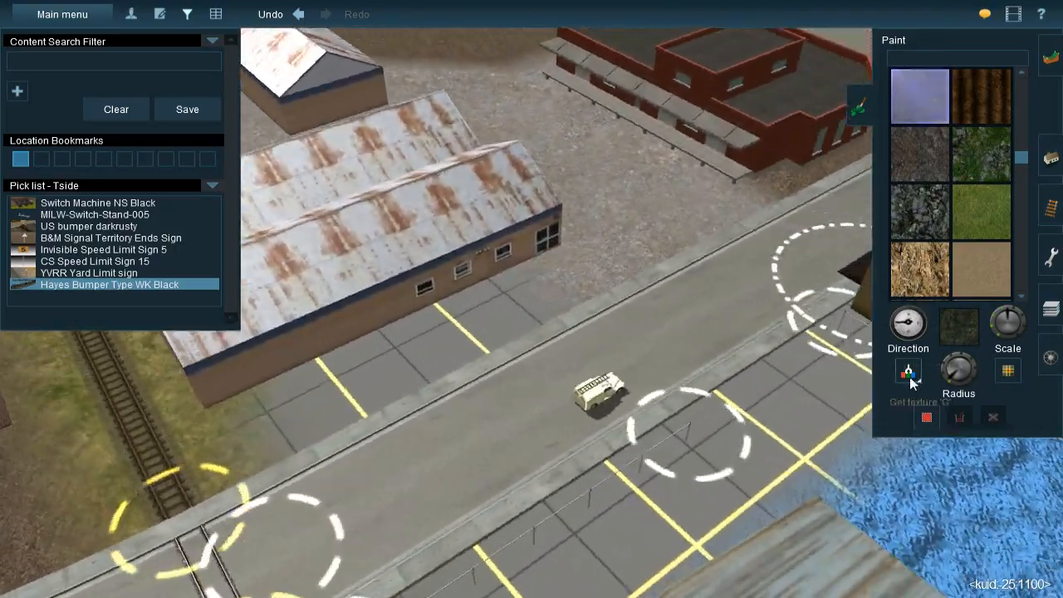
{"action": "left_click", "coordinate": [910, 373]}
{"action": "key", "text": "Right"}
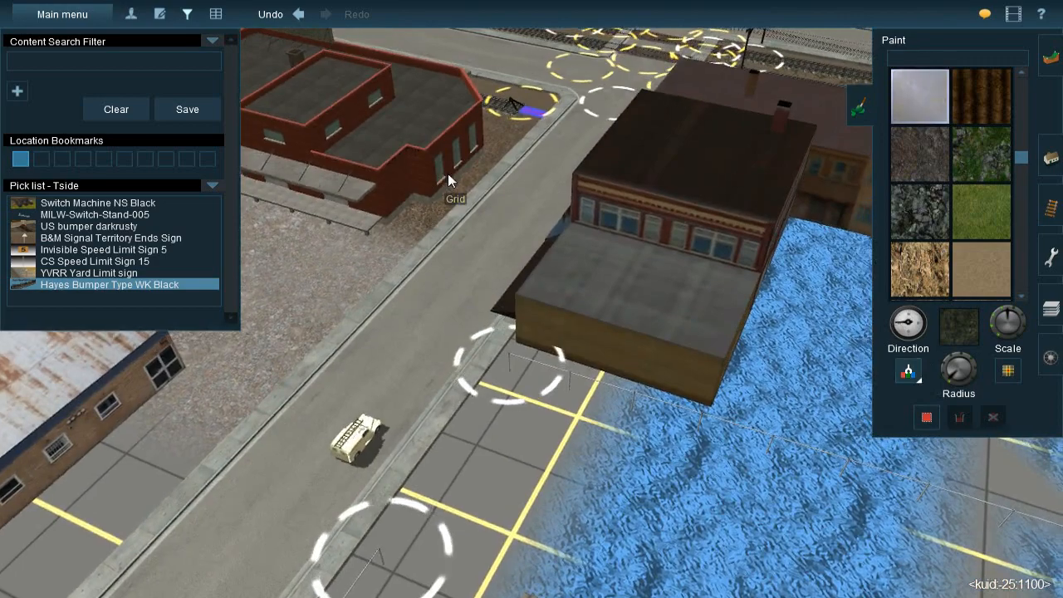
{"action": "left_click", "coordinate": [447, 174]}
{"action": "key", "text": "Left"}
{"action": "right_click", "coordinate": [467, 327]}
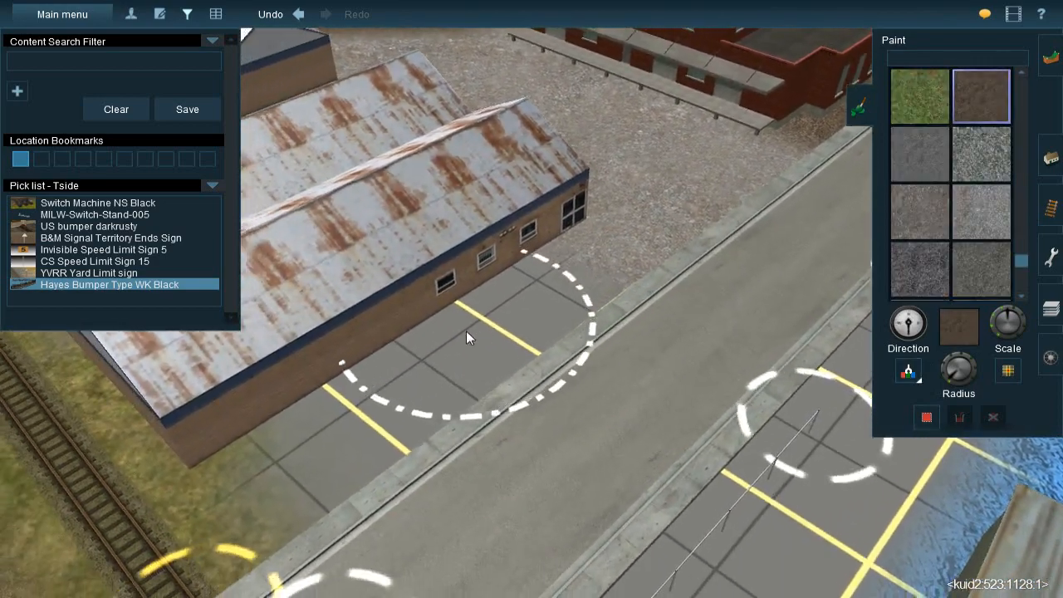
{"action": "key", "text": "bracketright"}
{"action": "mouse_move", "coordinate": [504, 319]}
{"action": "left_mouse_down"}
{"action": "mouse_move", "coordinate": [529, 288]}
{"action": "mouse_move", "coordinate": [564, 310]}
{"action": "mouse_move", "coordinate": [448, 367]}
{"action": "mouse_move", "coordinate": [412, 370]}
{"action": "mouse_move", "coordinate": [392, 391]}
{"action": "mouse_move", "coordinate": [424, 420]}
{"action": "mouse_move", "coordinate": [430, 366]}
{"action": "mouse_move", "coordinate": [416, 340]}
{"action": "mouse_move", "coordinate": [526, 264]}
{"action": "mouse_move", "coordinate": [569, 298]}
{"action": "mouse_move", "coordinate": [415, 411]}
{"action": "left_mouse_up"}
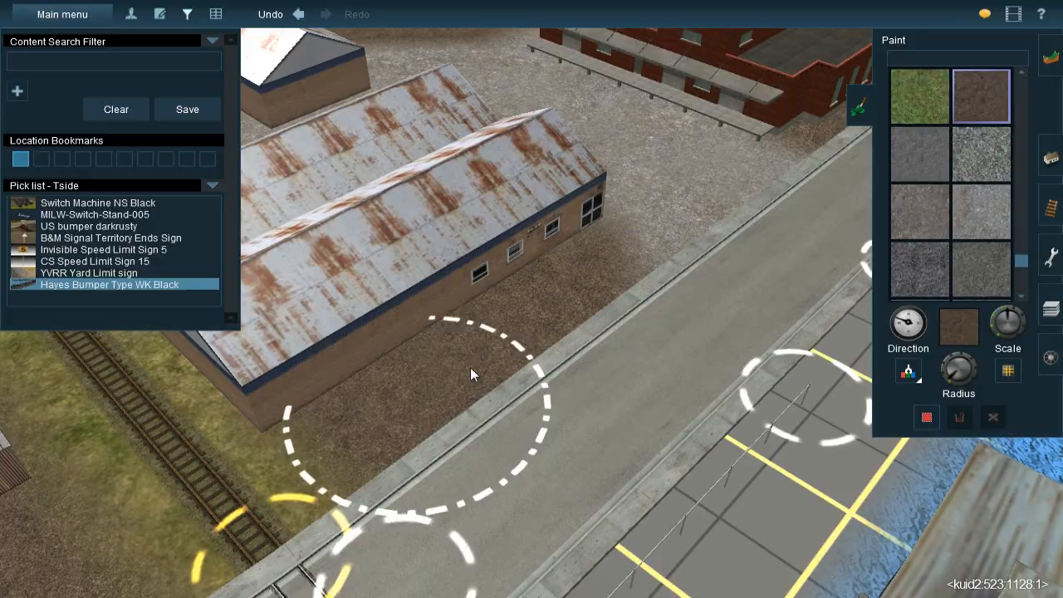
{"action": "key", "text": "Down"}
{"action": "key", "text": "Left"}
Inspect the painted ground around the brick building, the sheds and the curved tracks from several angles
{"action": "key", "text": "Left"}
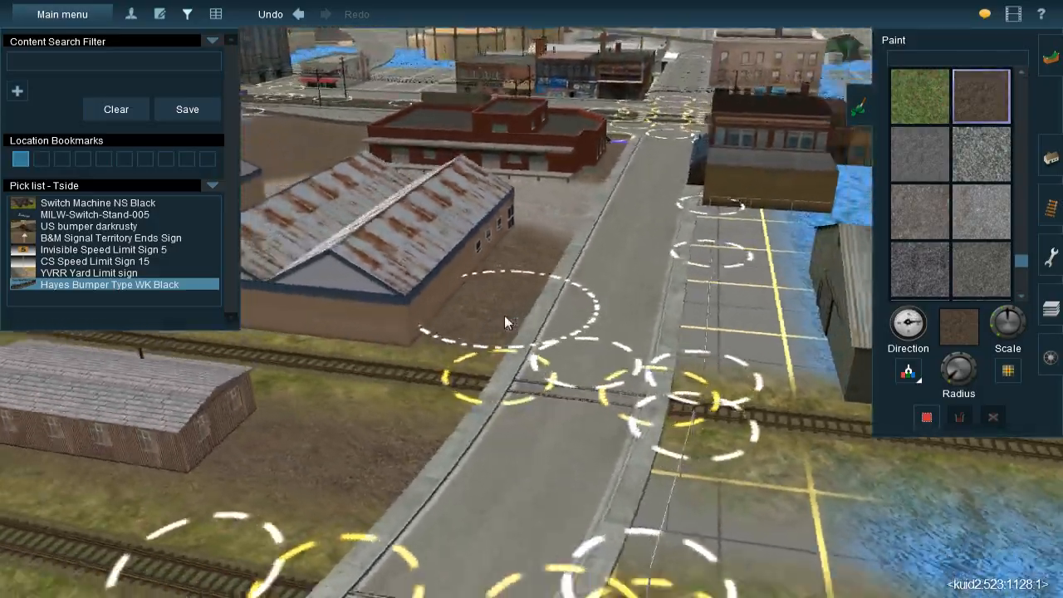
{"action": "key", "text": "Left"}
{"action": "scroll", "coordinate": [476, 308], "scroll_direction": "down", "scroll_amount": 3}
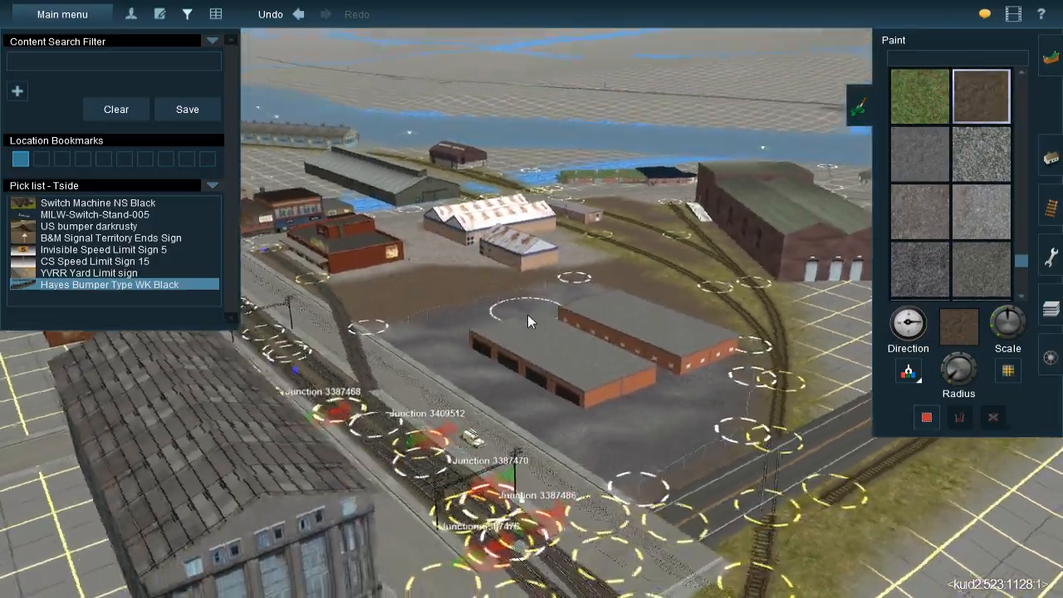
{"action": "key", "text": "Up"}
{"action": "scroll", "coordinate": [527, 294], "scroll_direction": "up", "scroll_amount": 3}
{"action": "key", "text": "Left"}
{"action": "key", "text": "Left"}
{"action": "scroll", "coordinate": [508, 294], "scroll_direction": "up", "scroll_amount": 2}
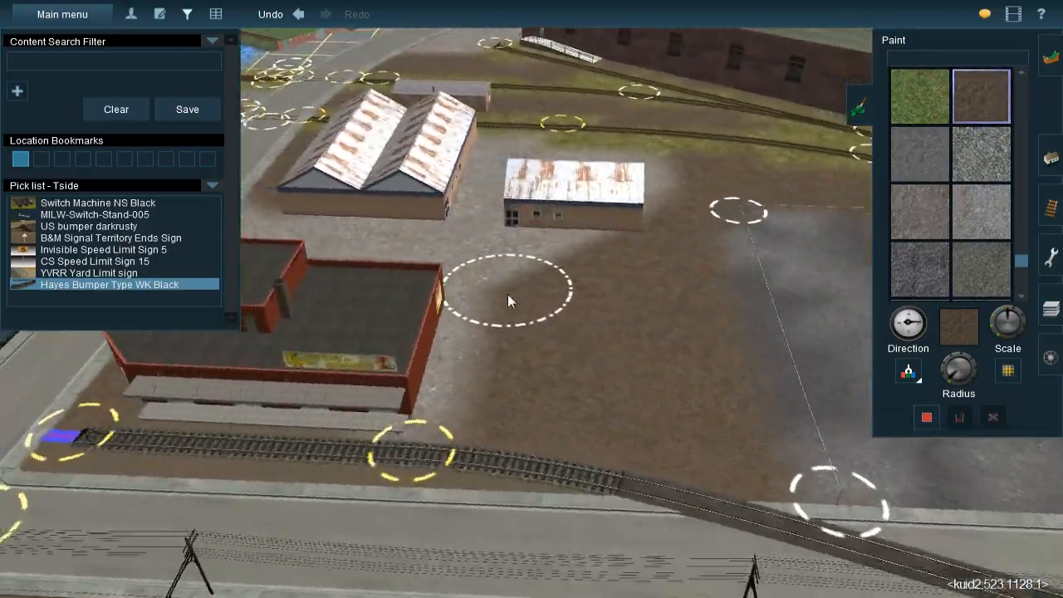
{"action": "key", "text": "Left"}
{"action": "scroll", "coordinate": [522, 300], "scroll_direction": "down", "scroll_amount": 3}
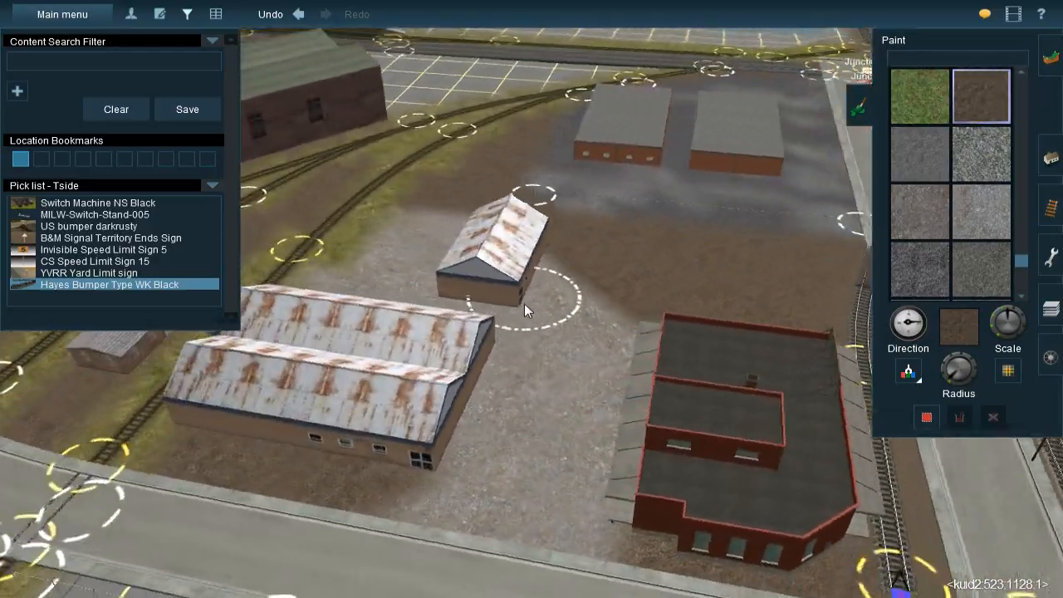
{"action": "scroll", "coordinate": [543, 291], "scroll_direction": "up", "scroll_amount": 2}
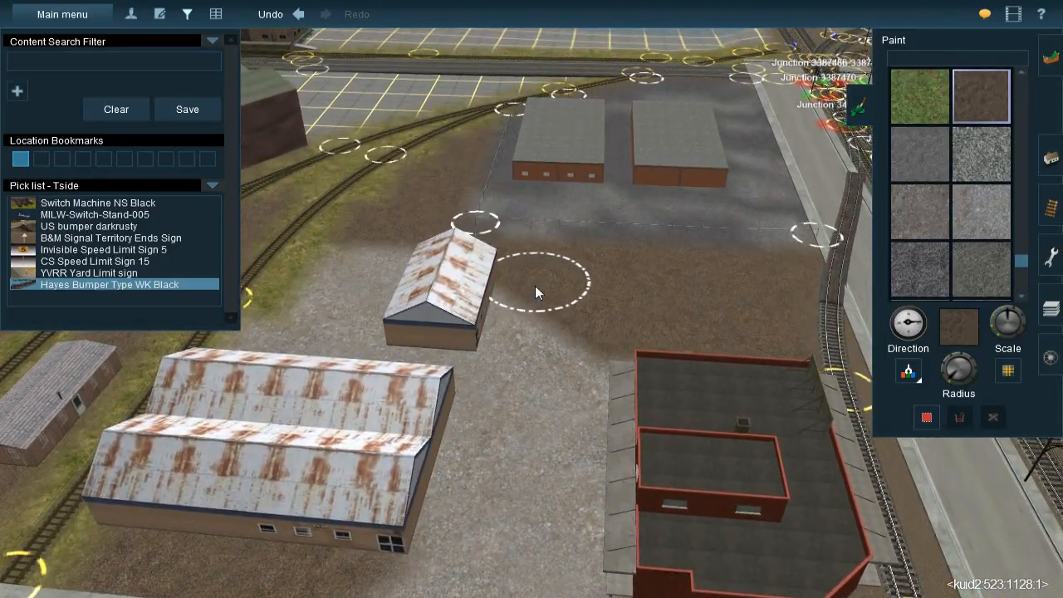
{"action": "key", "text": "Right"}
{"action": "mouse_move", "coordinate": [515, 296]}
{"action": "right_mouse_down"}
{"action": "mouse_move", "coordinate": [456, 266]}
{"action": "mouse_move", "coordinate": [499, 288]}
{"action": "right_mouse_up"}
{"action": "scroll", "coordinate": [499, 295], "scroll_direction": "down", "scroll_amount": 3}
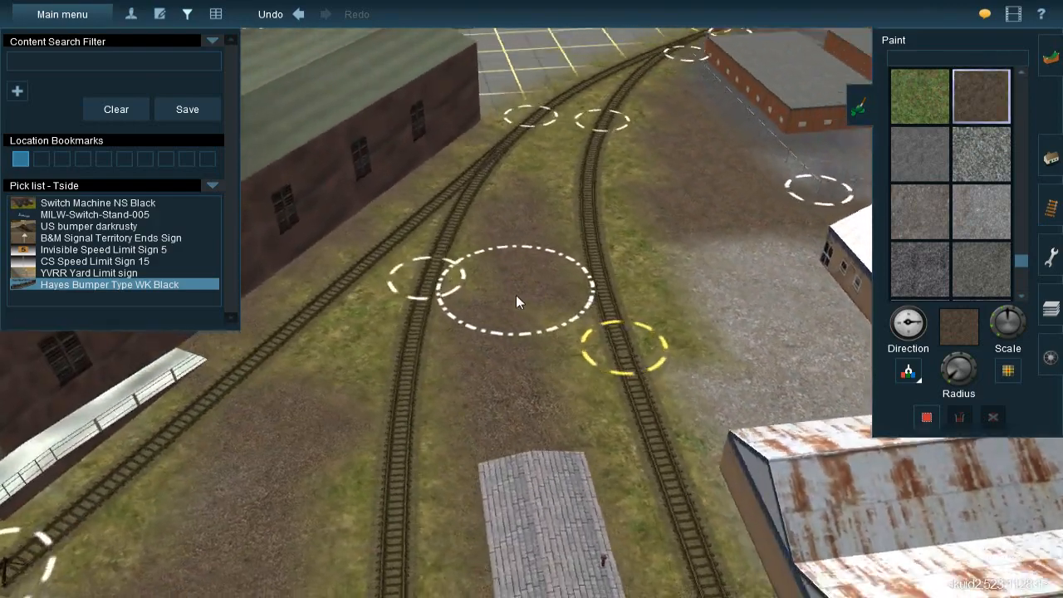
Switch to spline objects and sample the JVC@-Grass358s 20x40m grass spline from the vegetation beside the waterfront tracks
{"action": "left_click", "coordinate": [1048, 162]}
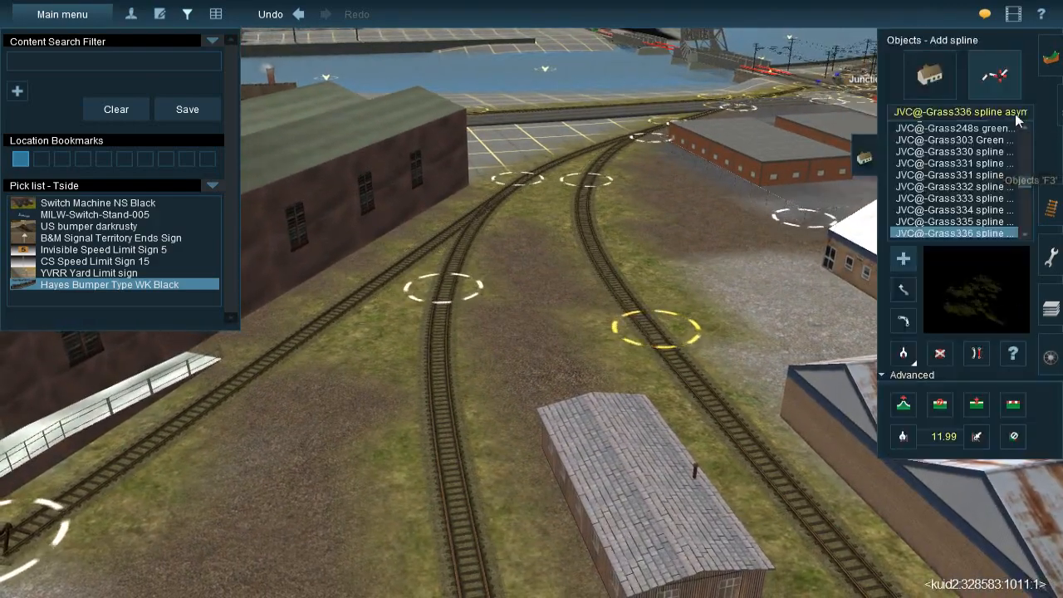
{"action": "left_click", "coordinate": [912, 361]}
{"action": "right_click_drag", "start_coordinate": [696, 262], "coordinate": [595, 222]}
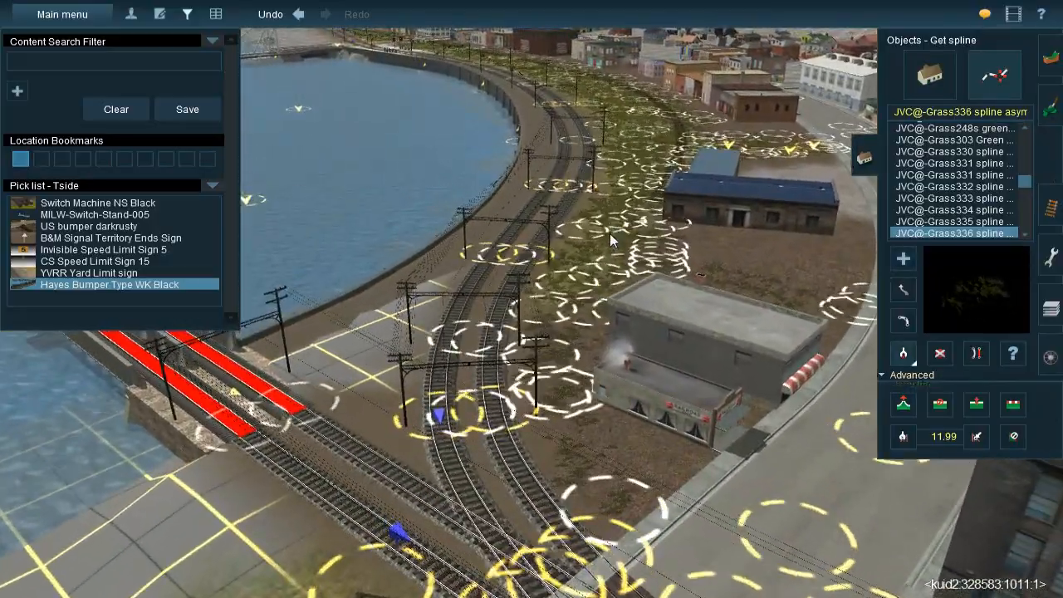
{"action": "left_click", "coordinate": [548, 357]}
Lay the first JVC@-Grass358s grass splines around the track junction between the dark warehouse and the flat-roofed brick buildings
{"action": "right_click_drag", "start_coordinate": [536, 415], "coordinate": [542, 179]}
{"action": "left_click", "coordinate": [543, 180]}
{"action": "left_click", "coordinate": [455, 437]}
{"action": "left_click", "coordinate": [535, 178]}
{"action": "left_click", "coordinate": [298, 407]}
{"action": "key", "text": "Down"}
{"action": "left_click", "coordinate": [440, 182]}
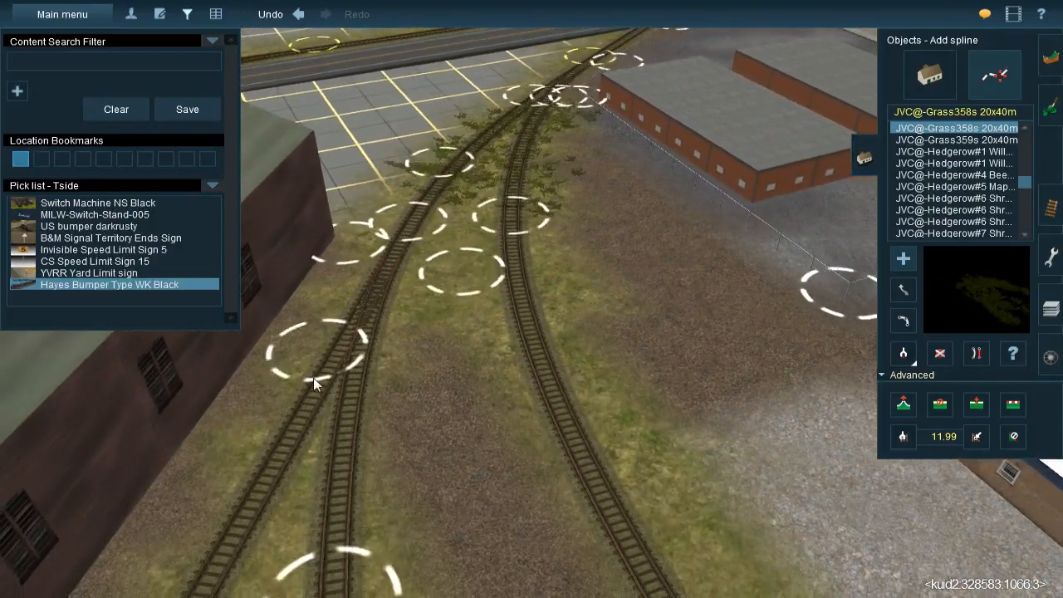
Add overlapping grass splines from the junction down along the diverging tracks and the dirt strip between them
{"action": "left_click", "coordinate": [286, 429]}
{"action": "left_click", "coordinate": [467, 173]}
{"action": "left_click", "coordinate": [475, 366]}
{"action": "left_click", "coordinate": [470, 173]}
{"action": "left_click", "coordinate": [644, 411]}
{"action": "left_click", "coordinate": [453, 225]}
{"action": "left_click", "coordinate": [679, 551]}
{"action": "right_click", "coordinate": [603, 458]}
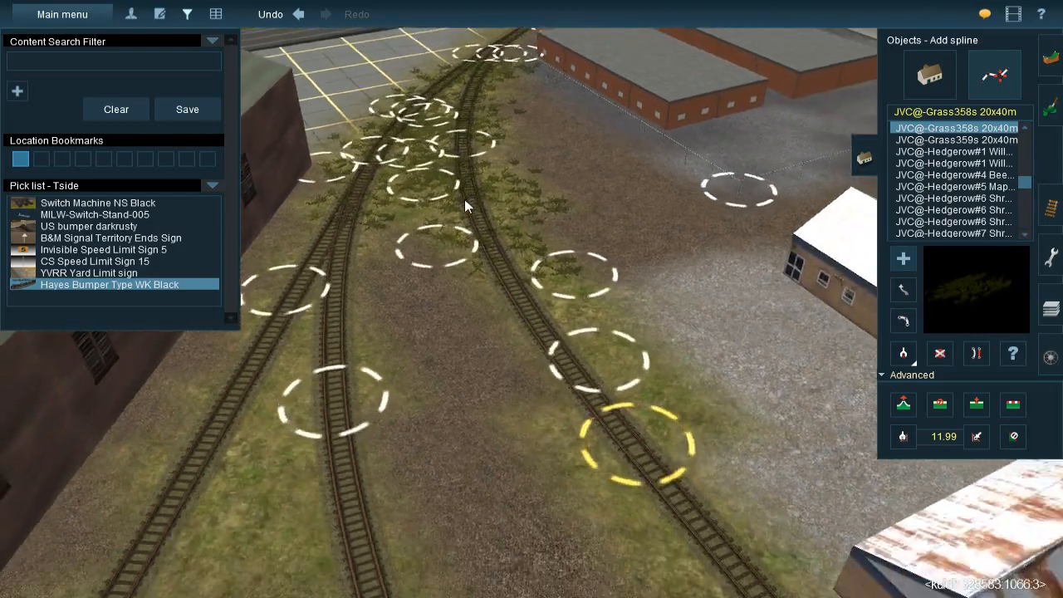
Continue the grass splines along the curved track past the rusty-roofed shed and the small wooden shed to the road
{"action": "left_click", "coordinate": [489, 229]}
{"action": "left_click", "coordinate": [753, 505]}
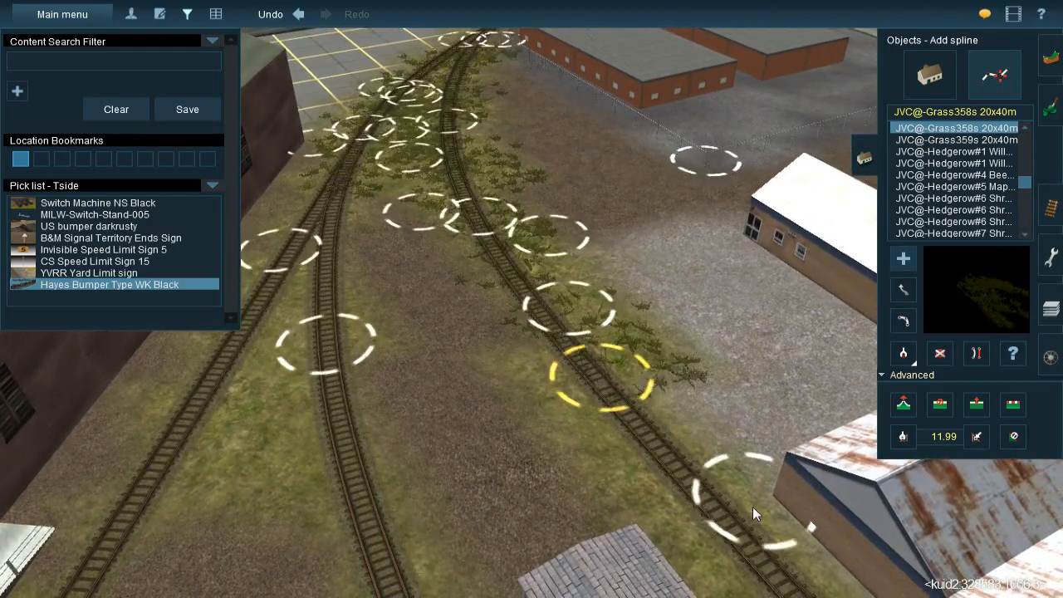
{"action": "right_click", "coordinate": [599, 392]}
{"action": "left_click", "coordinate": [512, 192]}
{"action": "left_click", "coordinate": [581, 497]}
{"action": "right_click", "coordinate": [632, 530]}
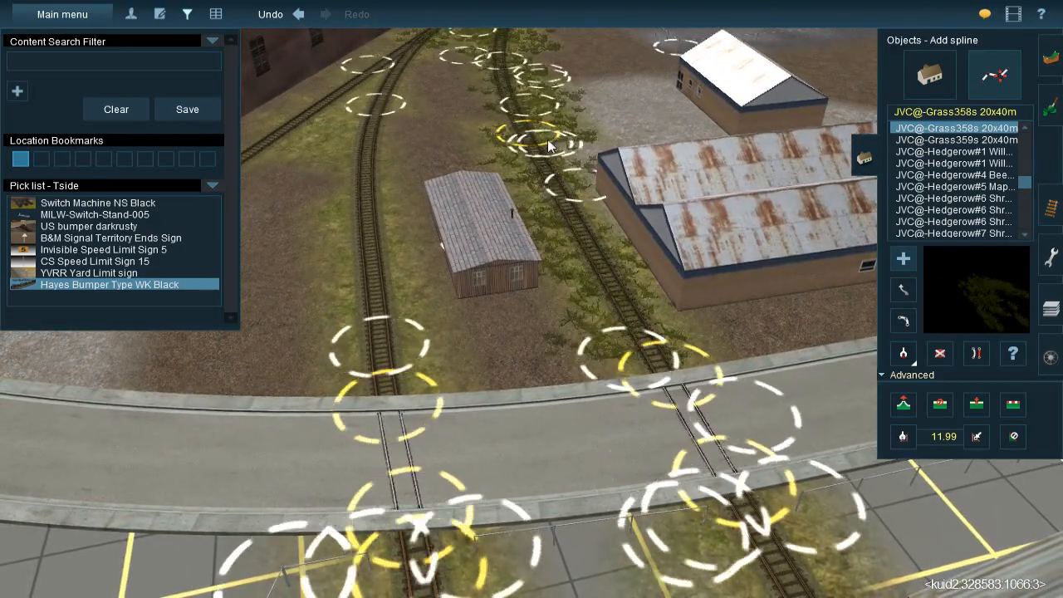
{"action": "left_click", "coordinate": [536, 113]}
{"action": "right_click", "coordinate": [605, 233]}
Lay grass splines along the warehouse siding and in the gap where it splits from the middle track
{"action": "right_click_drag", "start_coordinate": [550, 333], "coordinate": [490, 310]}
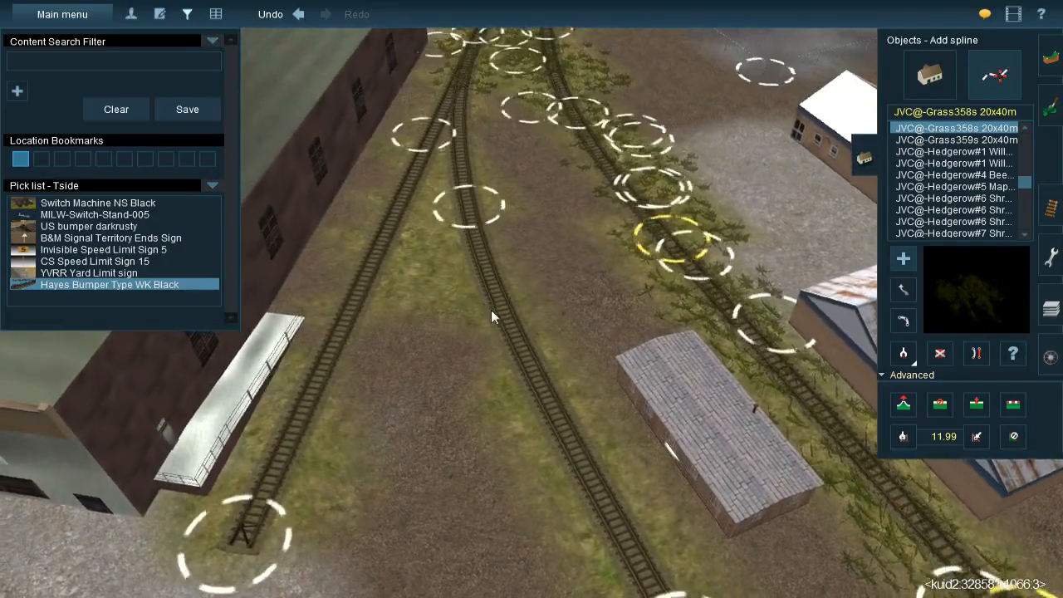
{"action": "left_click", "coordinate": [492, 309]}
{"action": "left_click", "coordinate": [451, 91]}
{"action": "left_click", "coordinate": [412, 281]}
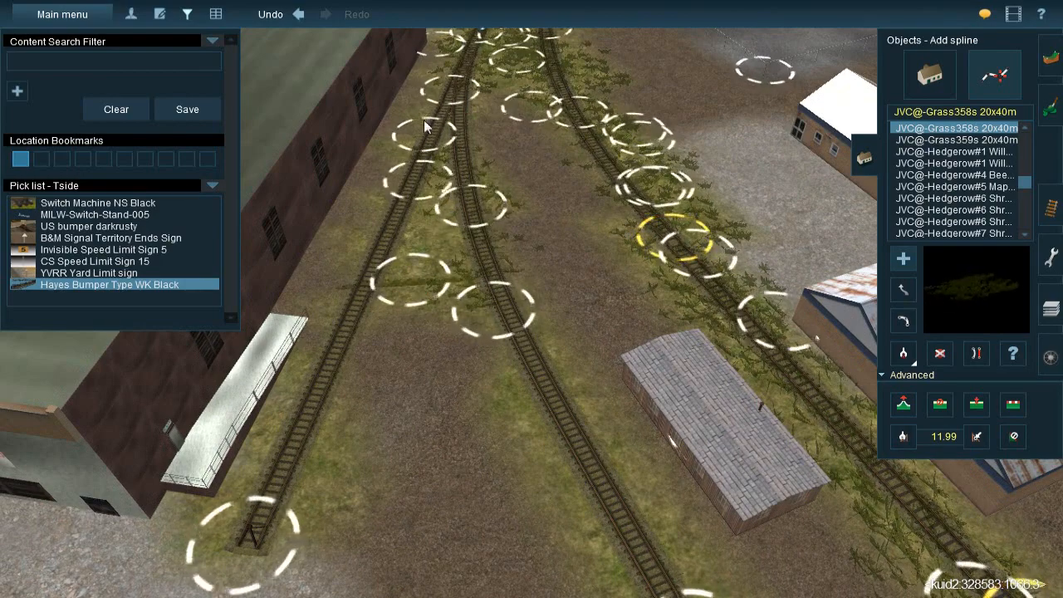
{"action": "left_click", "coordinate": [368, 241]}
{"action": "right_click", "coordinate": [398, 275]}
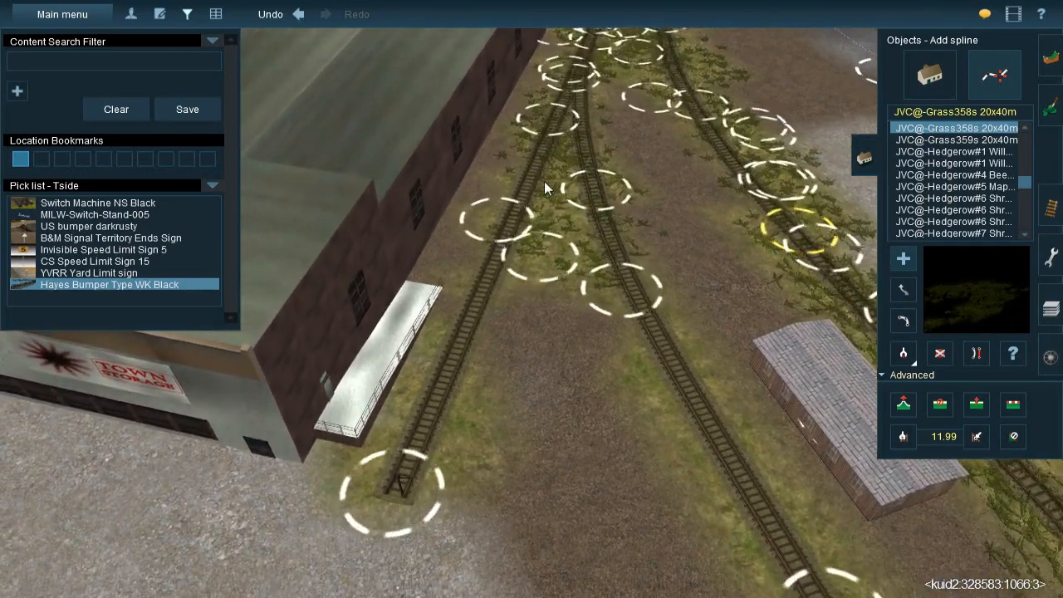
{"action": "left_click", "coordinate": [462, 296]}
{"action": "right_click", "coordinate": [546, 406]}
Lay grass splines along both sides of the middle track to the road crossing and adjust a spline end point beside the road
{"action": "left_click", "coordinate": [586, 173]}
{"action": "left_click", "coordinate": [715, 391]}
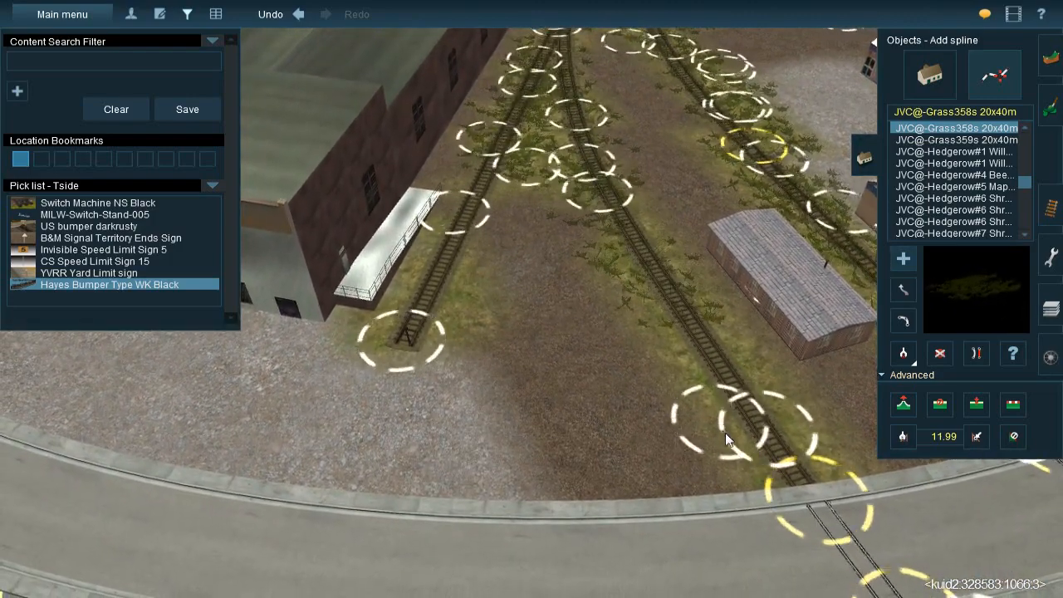
{"action": "left_click", "coordinate": [640, 243]}
{"action": "left_click_drag", "start_coordinate": [637, 235], "coordinate": [635, 216]}
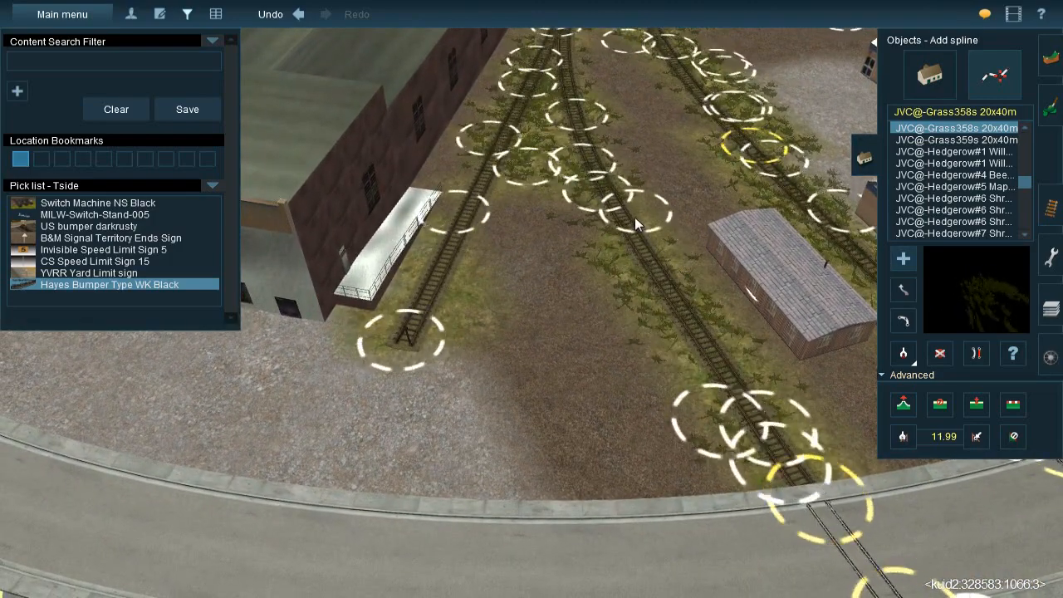
{"action": "left_click", "coordinate": [904, 289]}
{"action": "left_click_drag", "start_coordinate": [780, 468], "coordinate": [805, 483]}
{"action": "left_click", "coordinate": [904, 259]}
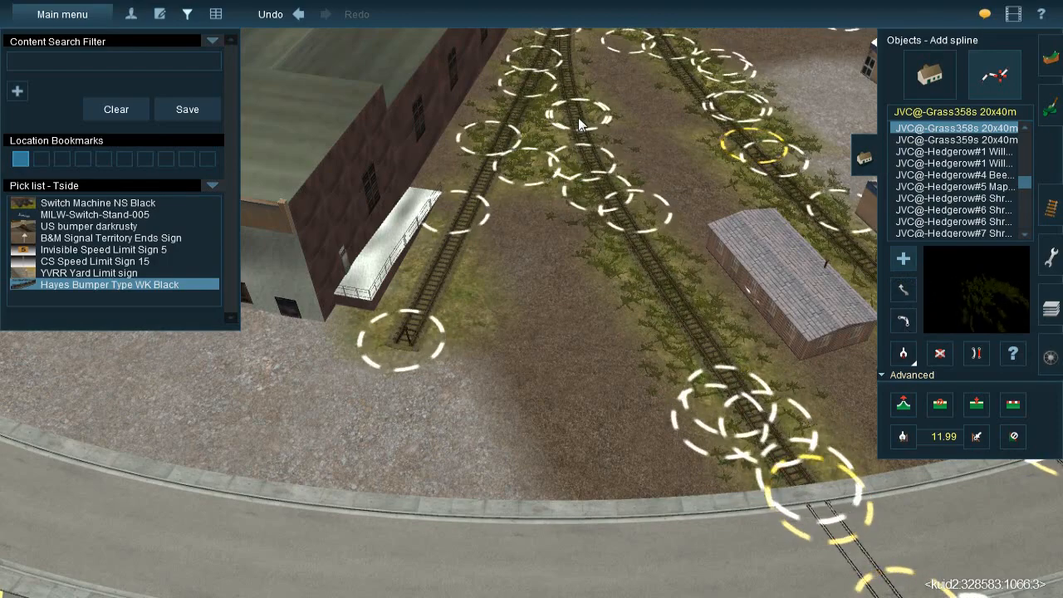
Fill the bare dirt between the middle and curved tracks above the small wooden shed with more grass splines
{"action": "right_click_drag", "start_coordinate": [578, 117], "coordinate": [538, 298]}
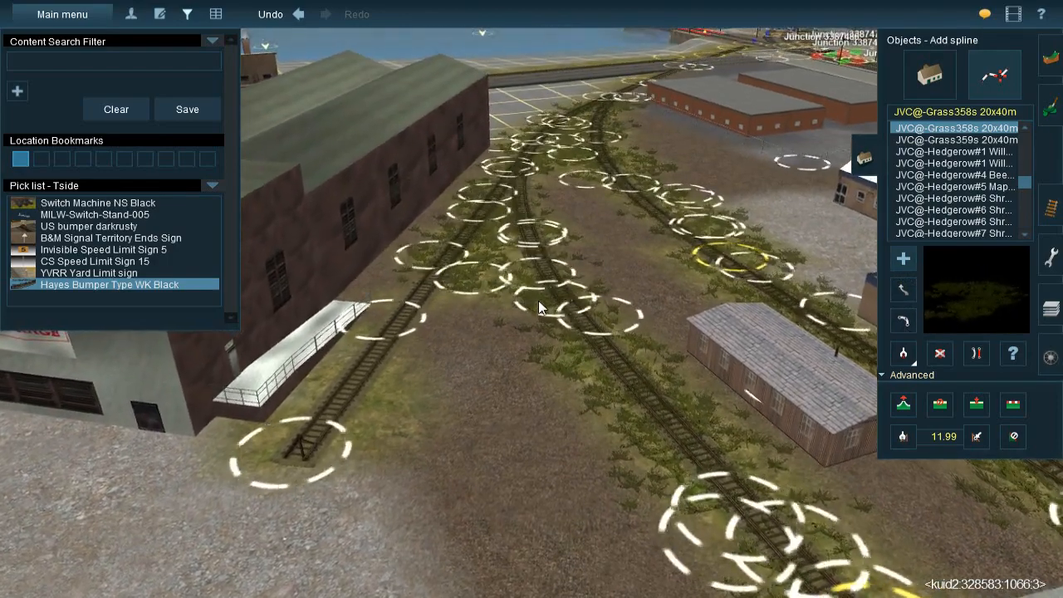
{"action": "scroll", "coordinate": [534, 297], "scroll_direction": "up", "scroll_amount": 3}
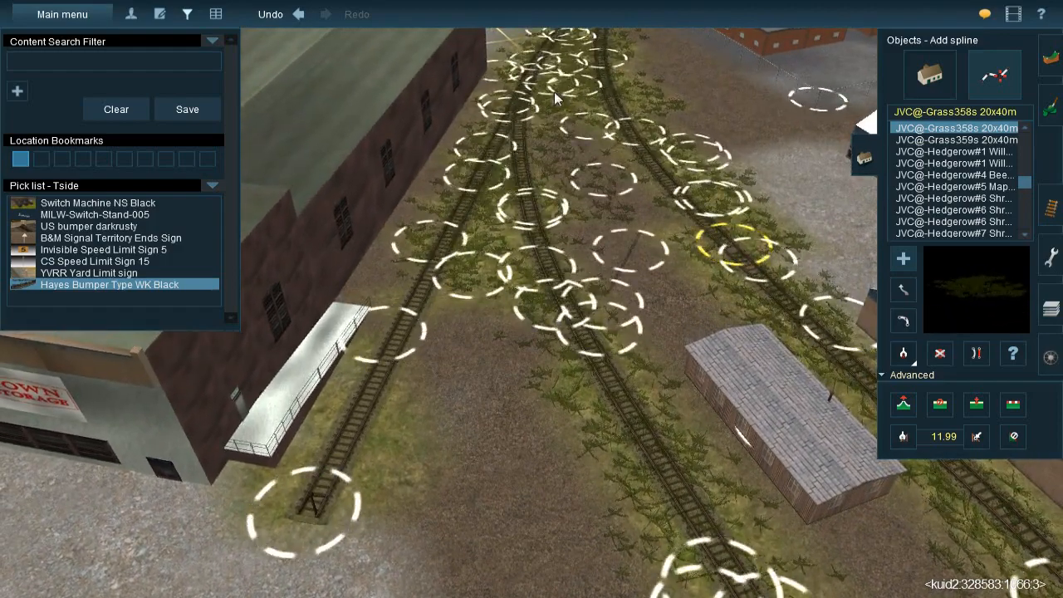
{"action": "left_click", "coordinate": [568, 164]}
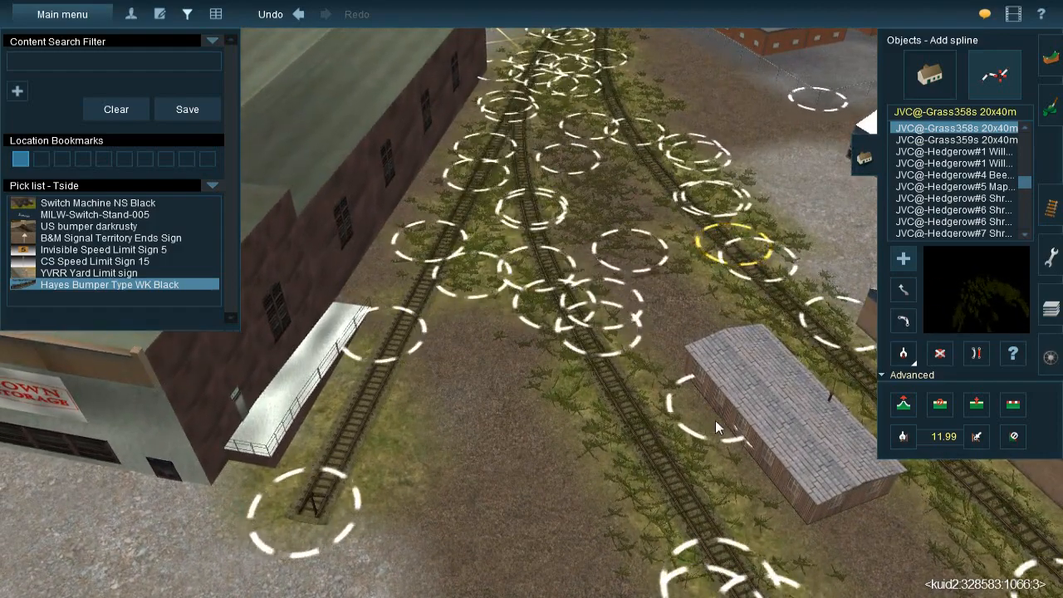
{"action": "left_click", "coordinate": [710, 481]}
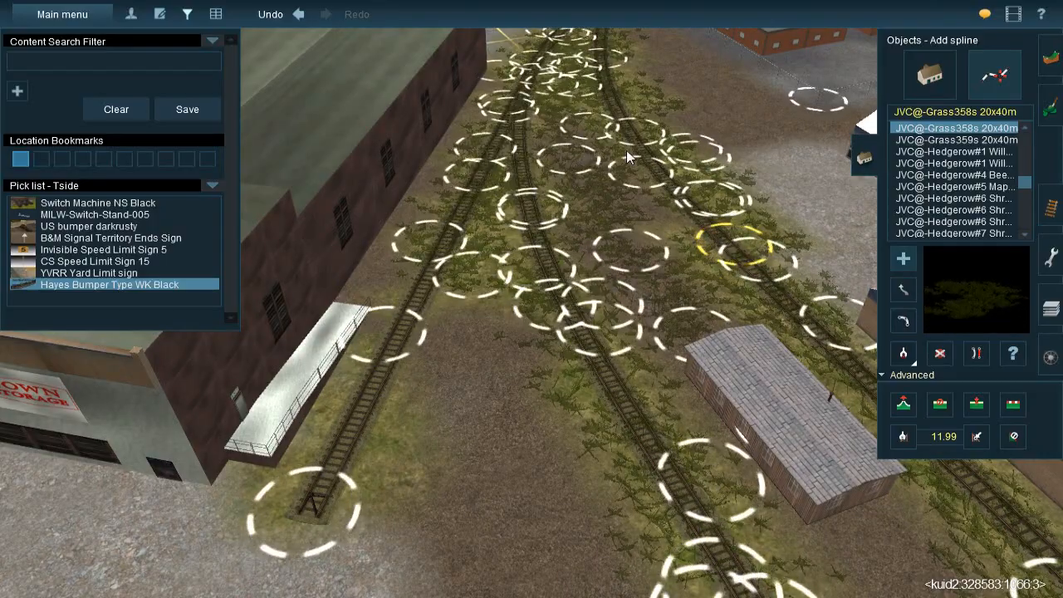
Add grass splines over the dirt between the buffered warehouse siding and the middle track, reaching toward the curved road
{"action": "scroll", "coordinate": [606, 349], "scroll_direction": "down", "scroll_amount": 2}
{"action": "key", "text": "Down"}
{"action": "key", "text": "Right"}
{"action": "key", "text": "Left"}
{"action": "key", "text": "Left"}
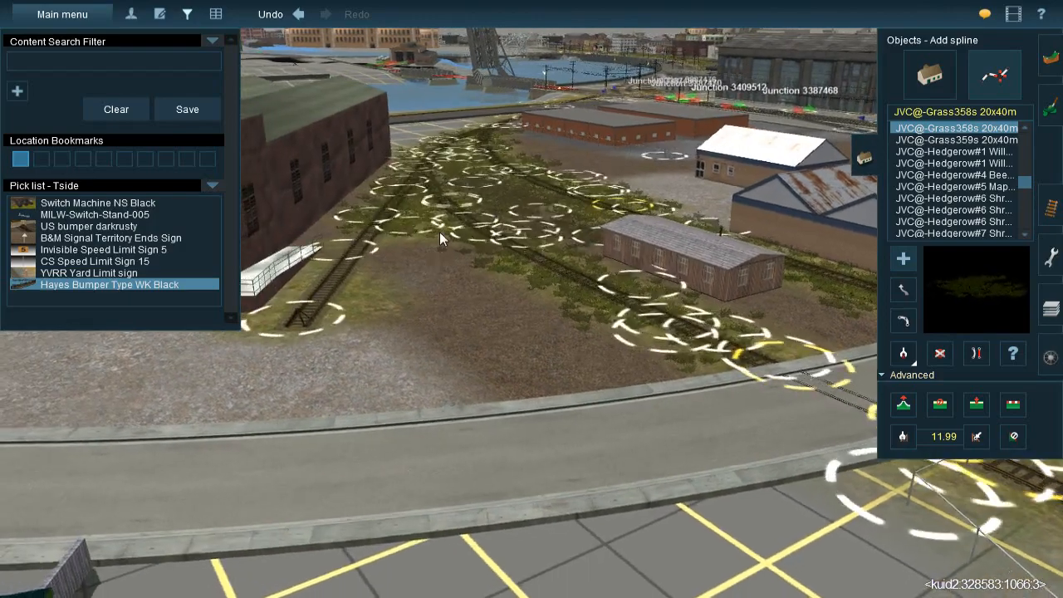
{"action": "key", "text": "Up"}
{"action": "left_click", "coordinate": [548, 417]}
{"action": "left_click", "coordinate": [566, 413]}
{"action": "left_click", "coordinate": [515, 269]}
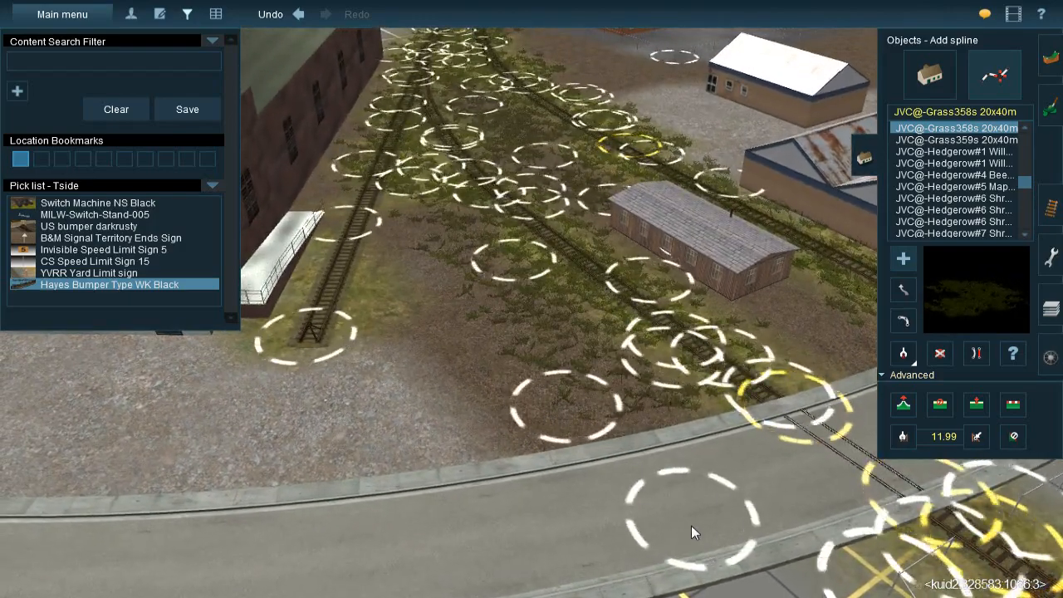
{"action": "left_click", "coordinate": [694, 526]}
Delete the grass spline running along the track between the small wooden shed and the long rusty-roofed shed
{"action": "key", "text": "Left"}
{"action": "key", "text": "Left"}
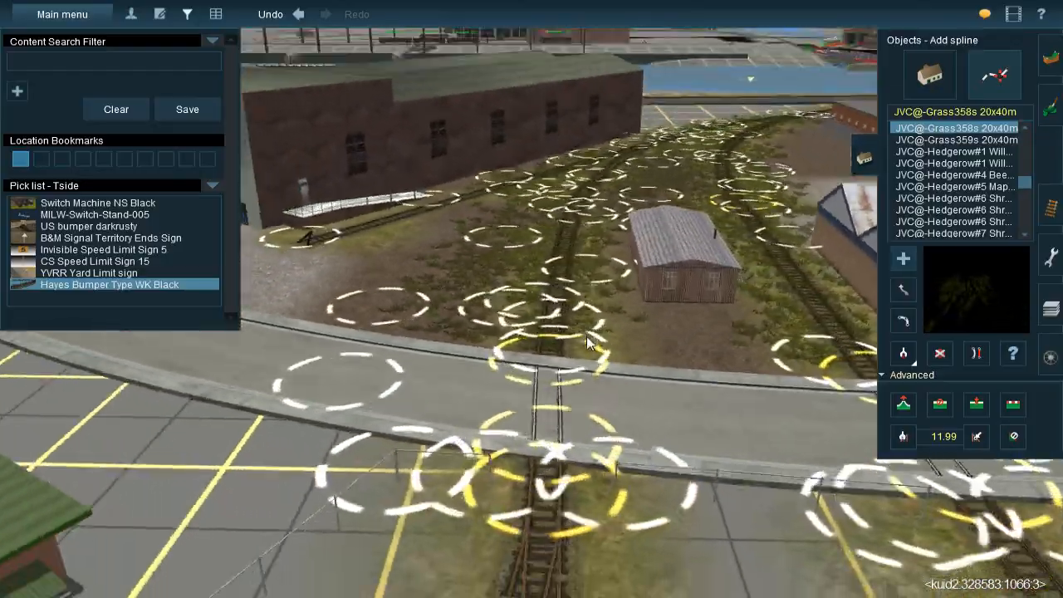
{"action": "key", "text": "Left"}
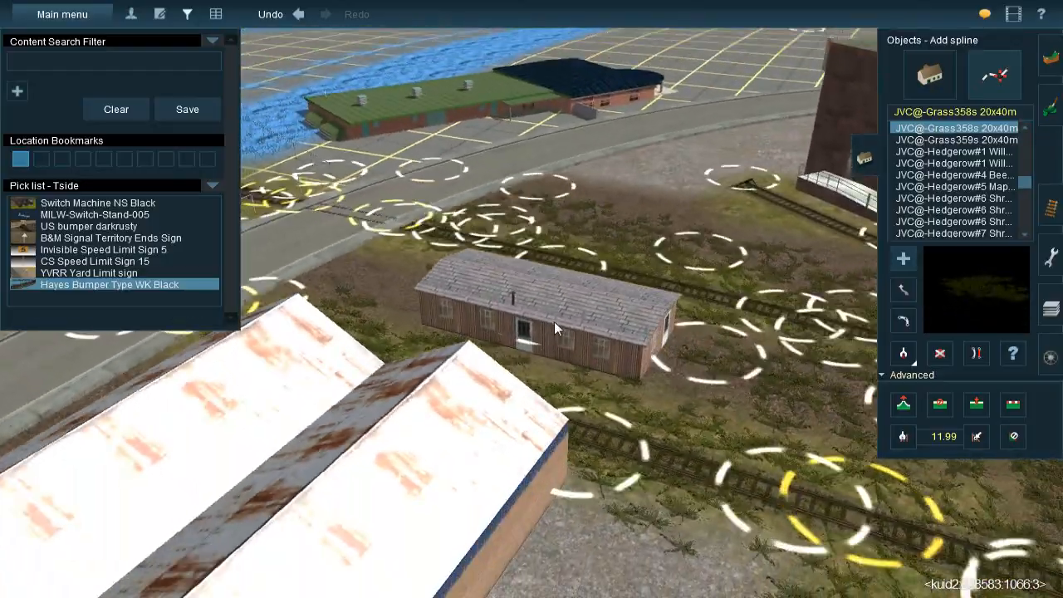
{"action": "key", "text": "Left"}
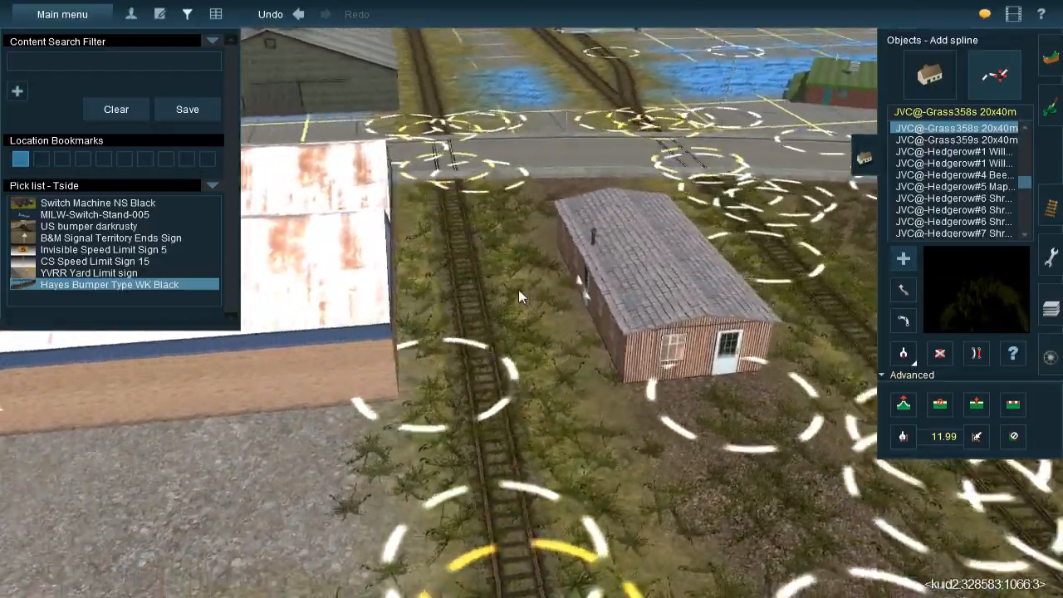
{"action": "left_click", "coordinate": [904, 353]}
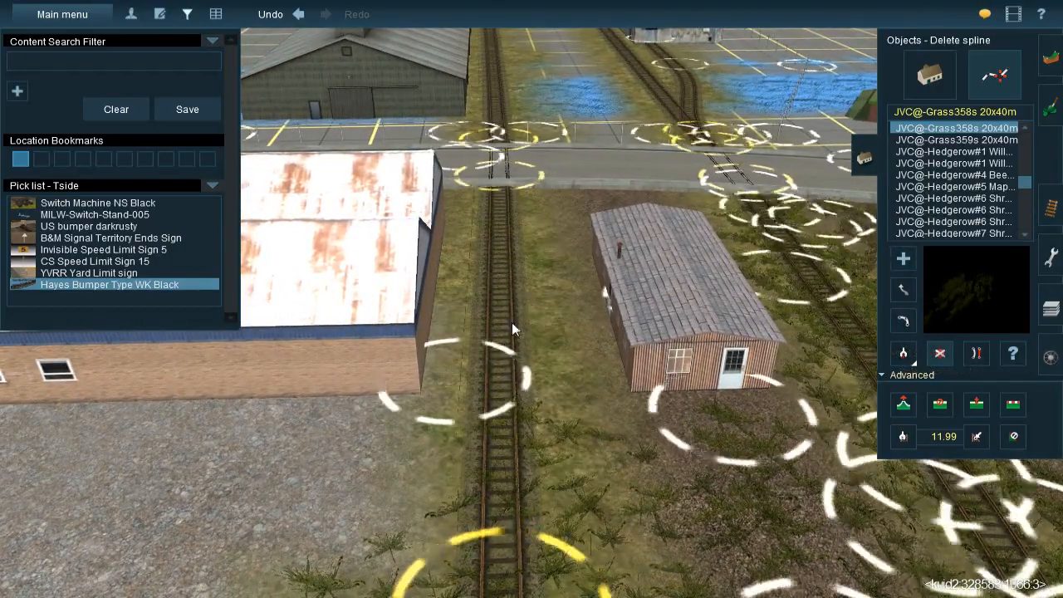
Paint gravel over the grassy ground on both sides of the track between the wooden shed and the rusty-roofed shed, varying the texture rotation
{"action": "key", "text": "Left"}
{"action": "key", "text": "Left"}
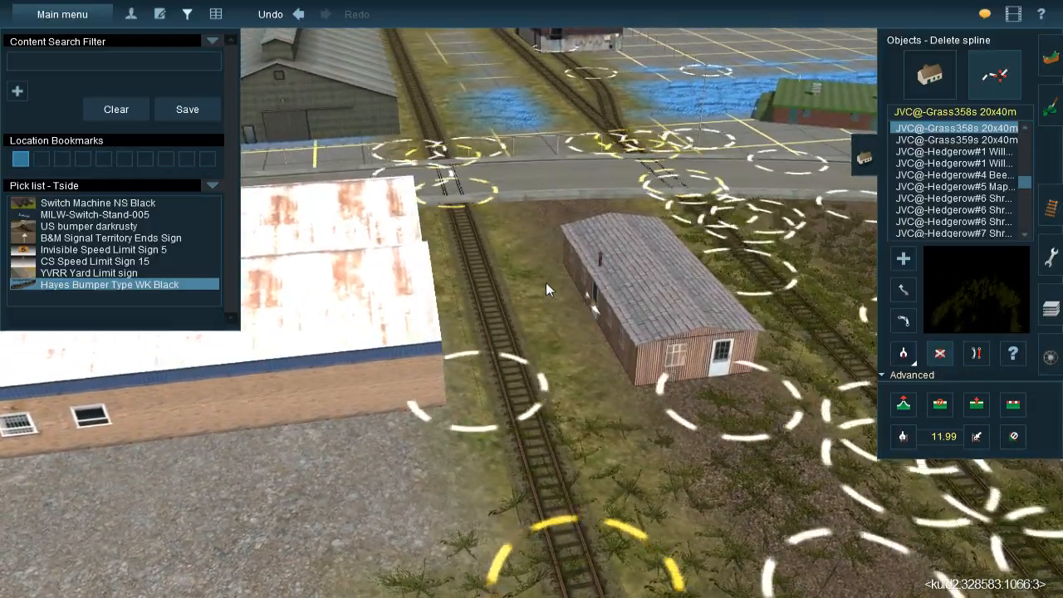
{"action": "key", "text": "Left"}
{"action": "key", "text": "Left"}
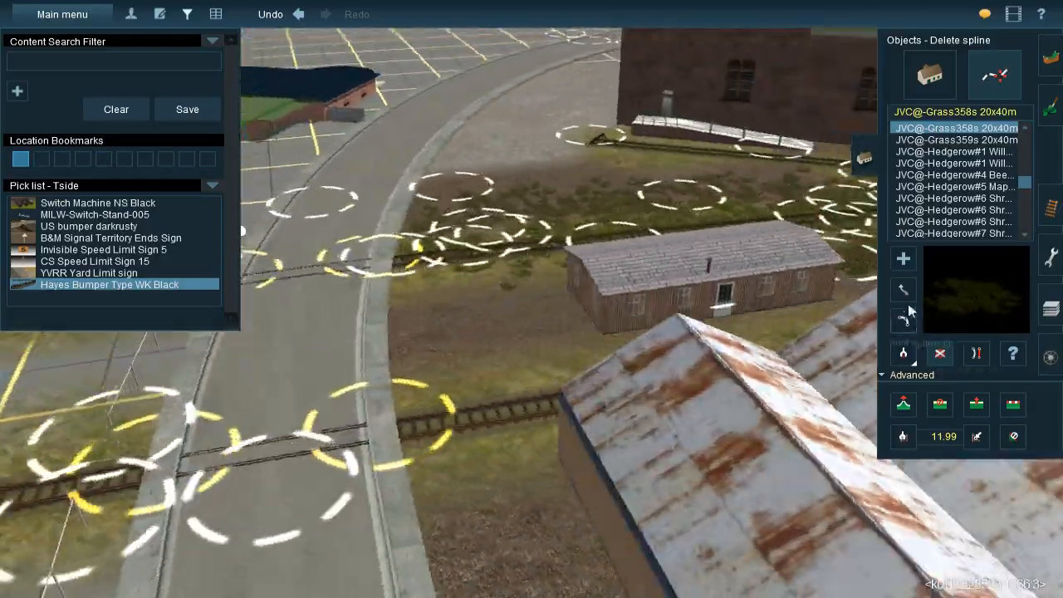
{"action": "key", "text": "Left"}
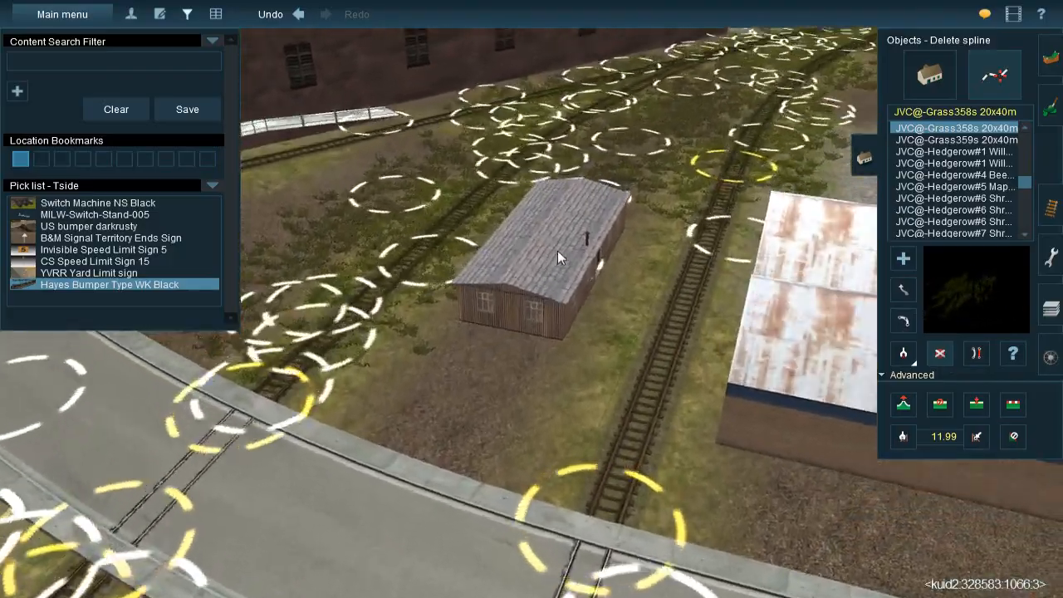
{"action": "right_click", "coordinate": [558, 251]}
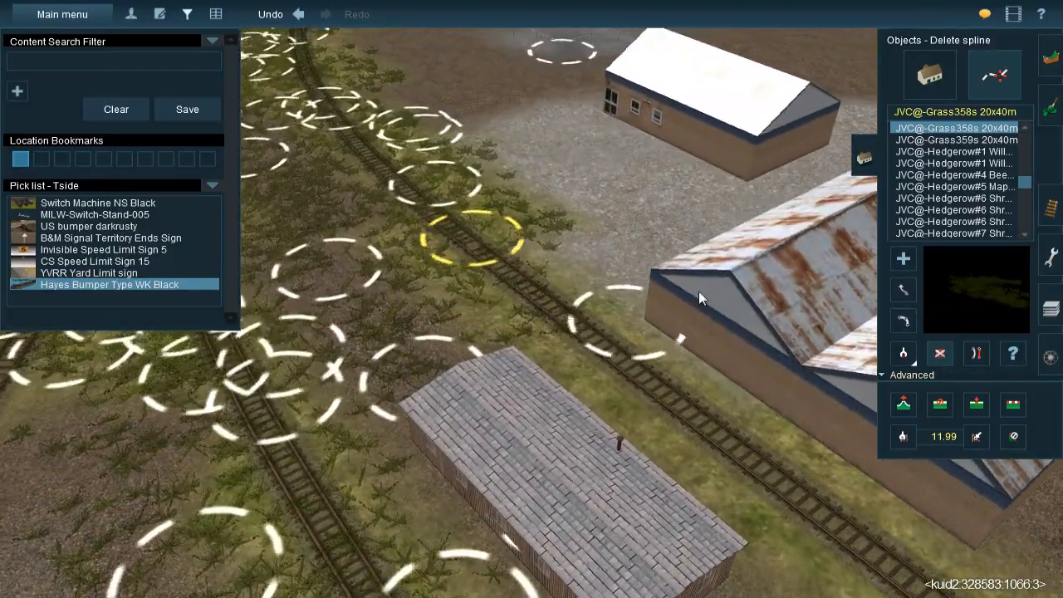
{"action": "left_click", "coordinate": [1049, 108]}
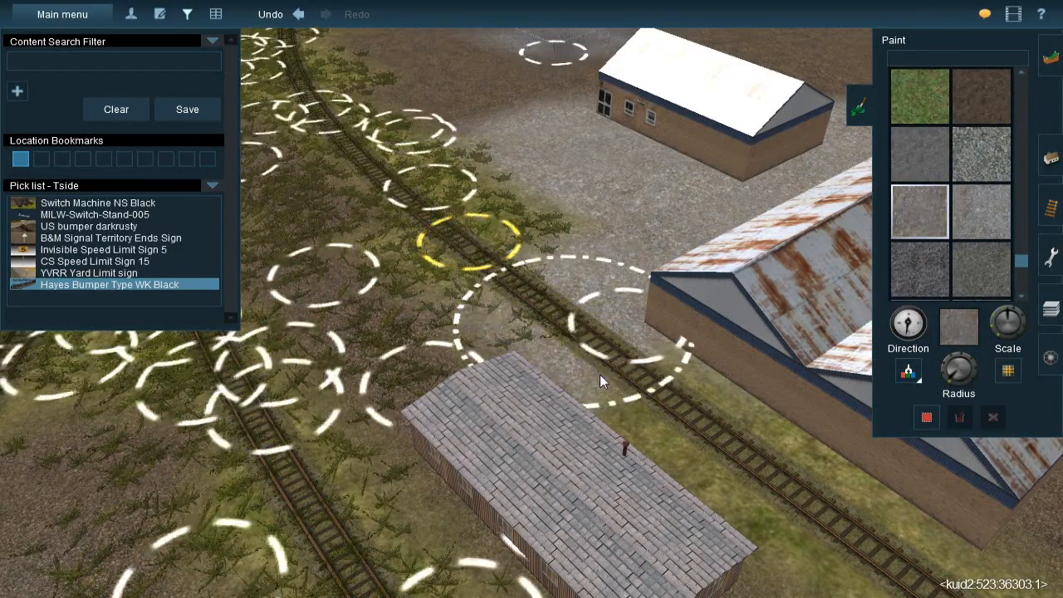
{"action": "left_click_drag", "start_coordinate": [787, 490], "coordinate": [738, 434]}
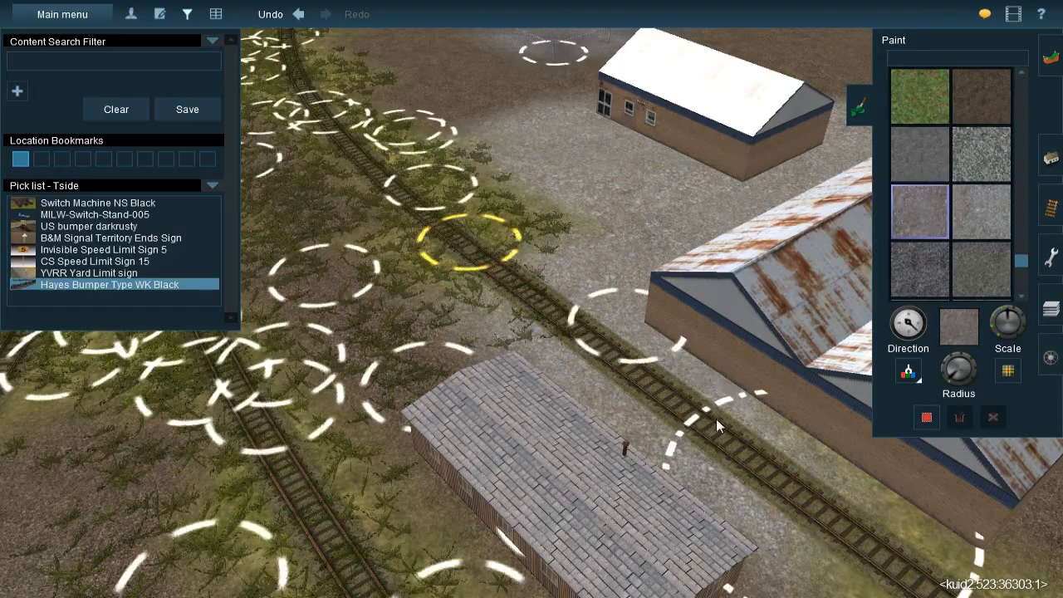
{"action": "right_click", "coordinate": [736, 433]}
{"action": "mouse_move", "coordinate": [613, 342]}
{"action": "left_mouse_down"}
{"action": "mouse_move", "coordinate": [631, 353]}
{"action": "mouse_move", "coordinate": [617, 350]}
{"action": "left_mouse_up"}
{"action": "right_click", "coordinate": [458, 231]}
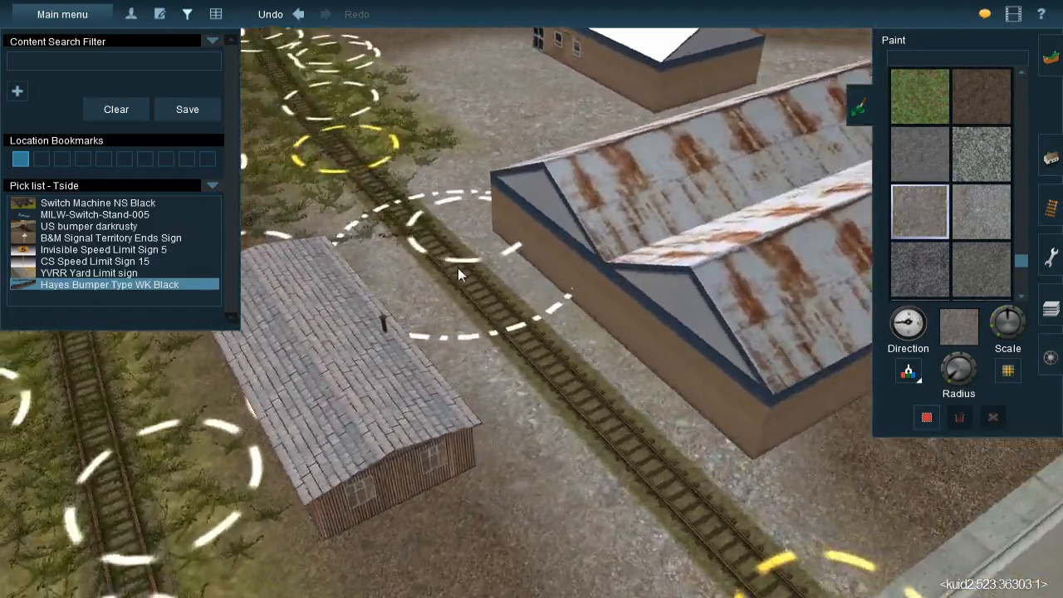
{"action": "key", "text": "Left"}
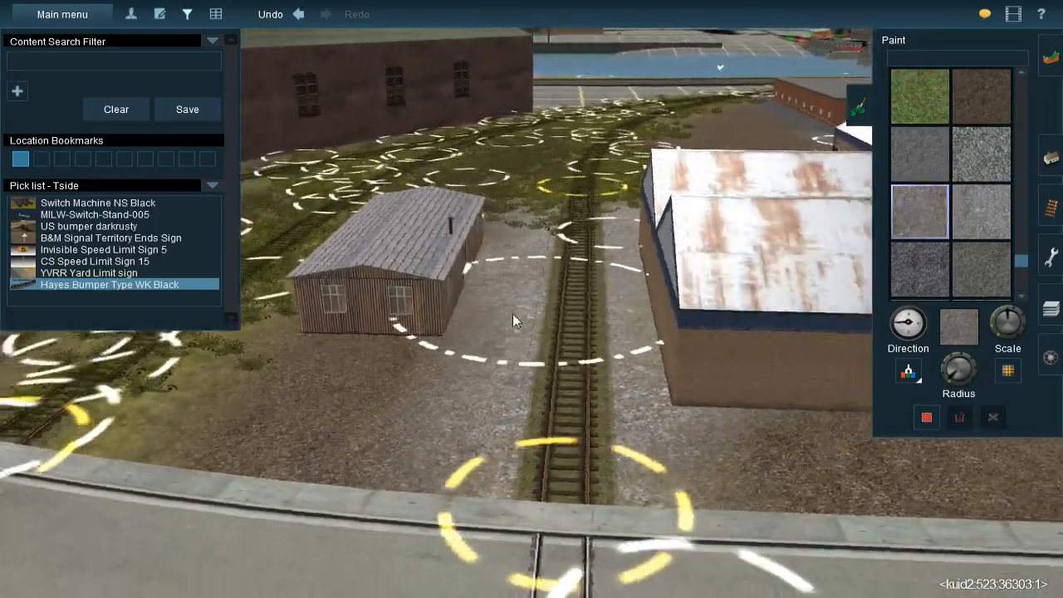
Sample the dark grey ground texture near the brick buildings and paint it along the track between the wooden shed and the rusty-roofed shed
{"action": "key", "text": "Right"}
{"action": "key", "text": "Up"}
{"action": "right_click", "coordinate": [669, 230]}
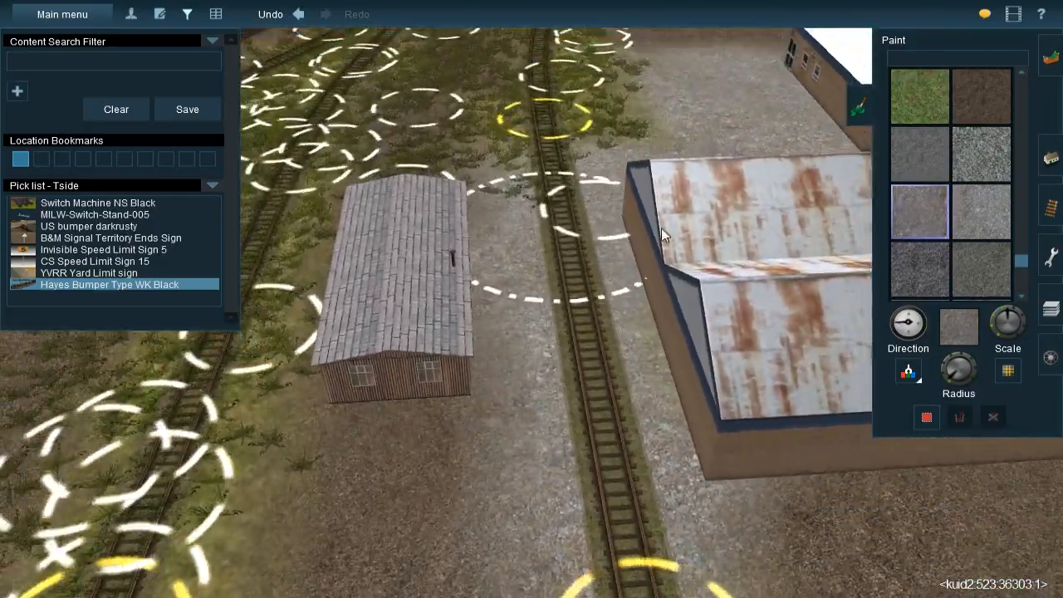
{"action": "key", "text": "Right"}
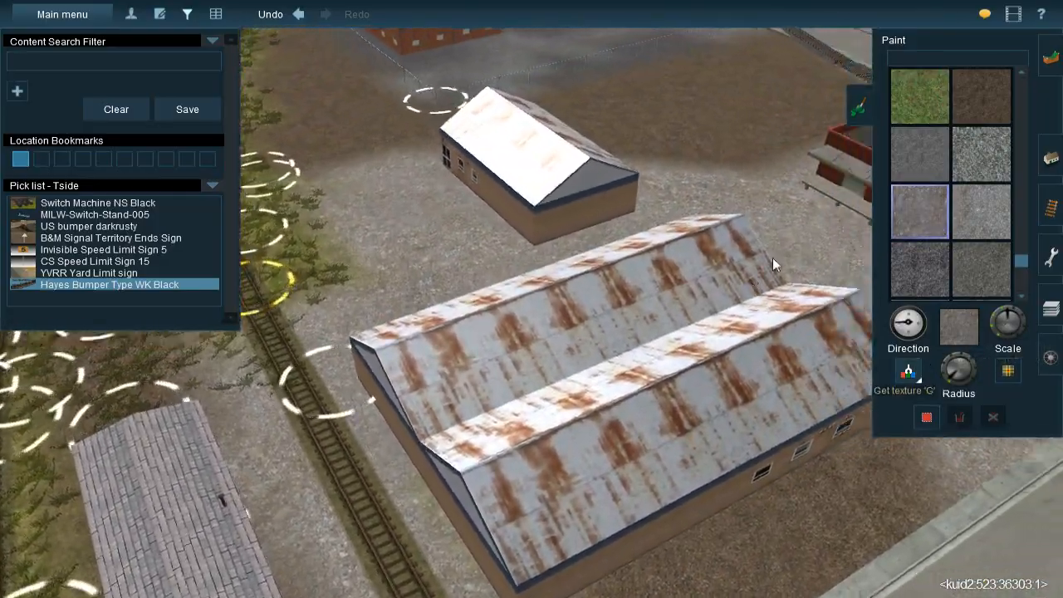
{"action": "right_click_drag", "start_coordinate": [773, 257], "coordinate": [414, 229]}
{"action": "key", "text": "Left"}
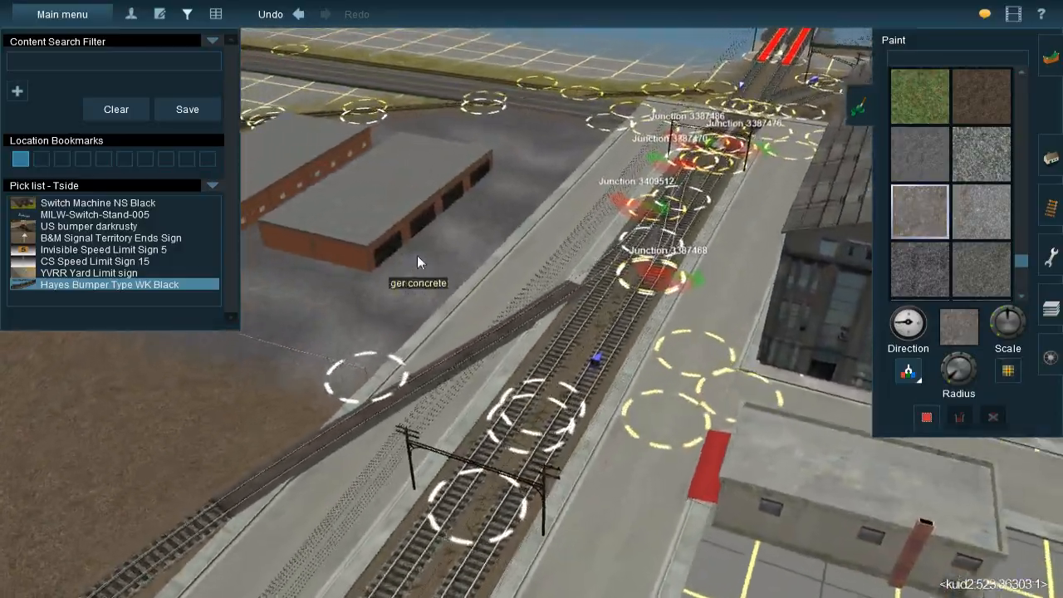
{"action": "left_click", "coordinate": [302, 269]}
{"action": "right_click_drag", "start_coordinate": [498, 330], "coordinate": [440, 247]}
{"action": "key", "text": "Right"}
{"action": "scroll", "coordinate": [500, 326], "scroll_direction": "up", "scroll_amount": 3}
{"action": "mouse_move", "coordinate": [428, 226]}
{"action": "left_mouse_down"}
{"action": "mouse_move", "coordinate": [521, 499]}
{"action": "mouse_move", "coordinate": [513, 478]}
{"action": "left_mouse_up"}
{"action": "right_click", "coordinate": [581, 145]}
{"action": "scroll", "coordinate": [589, 153], "scroll_direction": "down", "scroll_amount": 3}
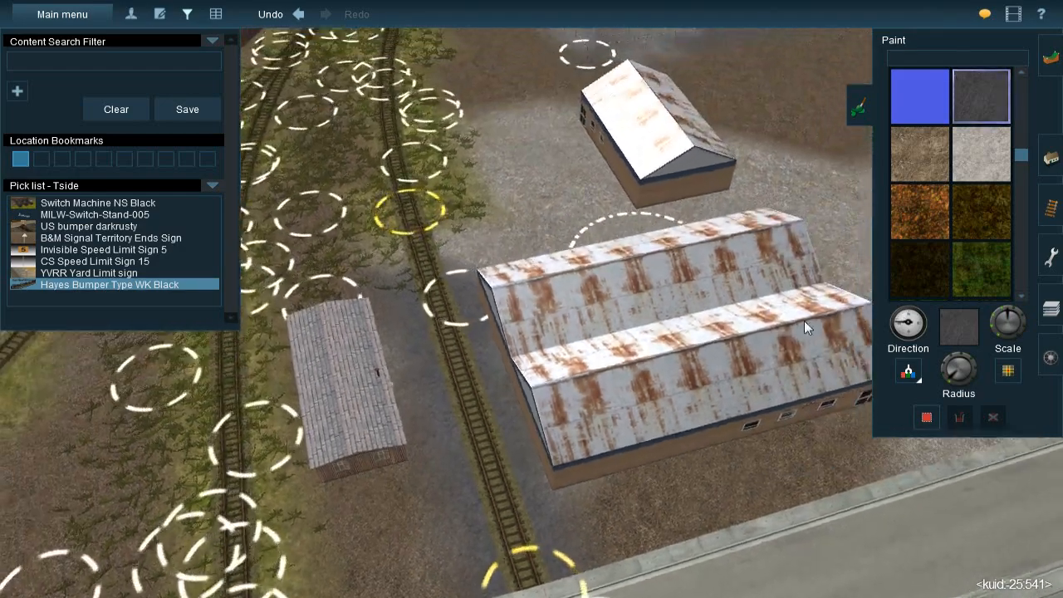
Sample the gravel texture again and blend it over the dark grey ground along the track beside the wooden shed
{"action": "left_click", "coordinate": [908, 374]}
{"action": "left_click", "coordinate": [500, 394]}
{"action": "right_click", "coordinate": [496, 420]}
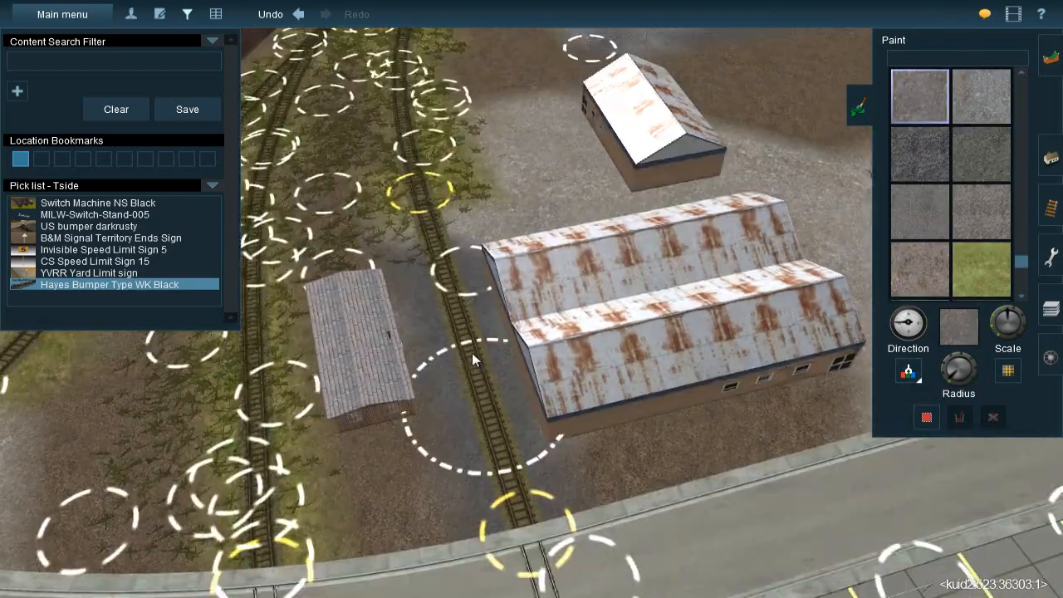
{"action": "mouse_move", "coordinate": [453, 278]}
{"action": "left_mouse_down"}
{"action": "mouse_move", "coordinate": [513, 423]}
{"action": "mouse_move", "coordinate": [497, 404]}
{"action": "left_mouse_up"}
{"action": "right_click", "coordinate": [498, 404]}
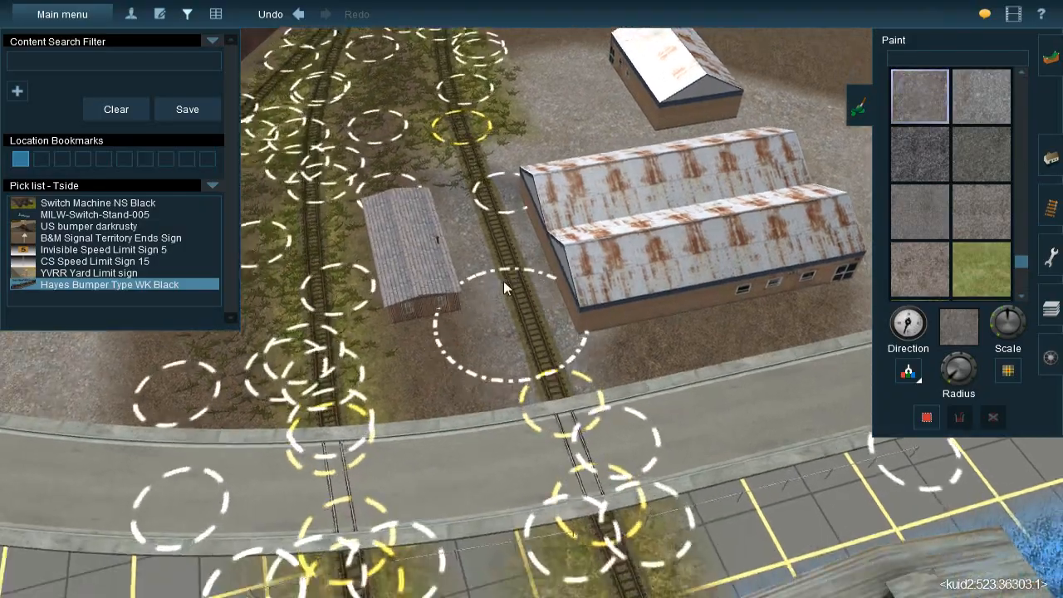
{"action": "key", "text": "Down"}
{"action": "key", "text": "Up"}
{"action": "key", "text": "Up"}
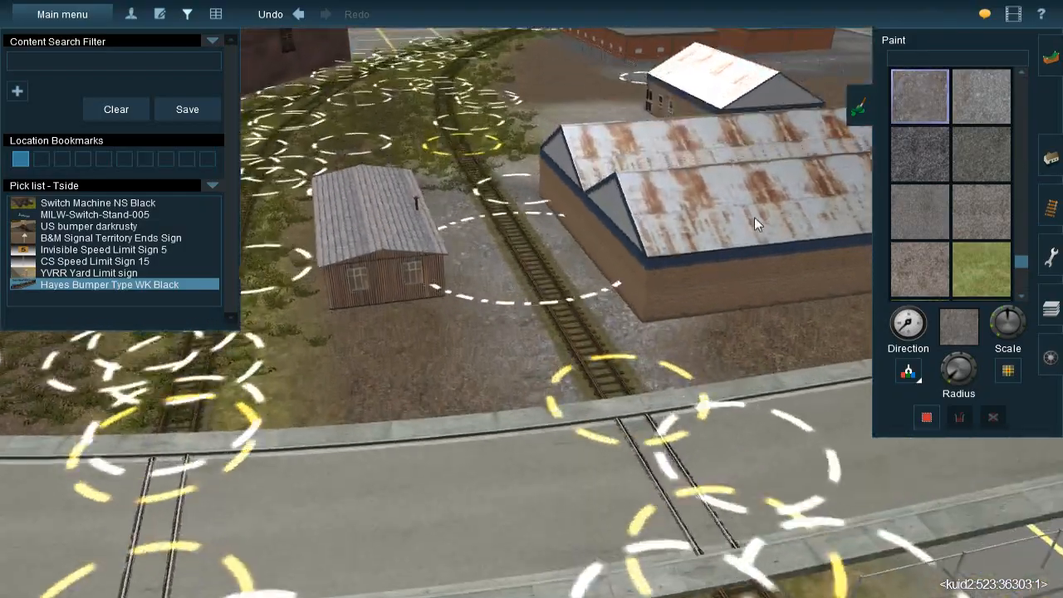
Insert a spline point into the track where the grass ends, beside the back corner of the rusty-roofed shed
{"action": "left_click", "coordinate": [1050, 211]}
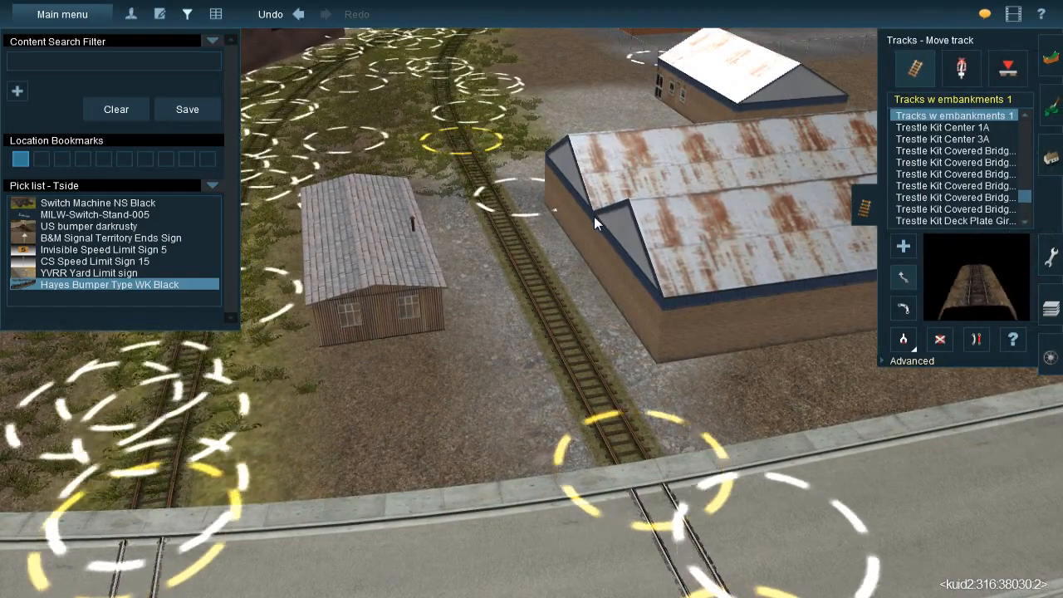
{"action": "left_click", "coordinate": [1050, 157]}
{"action": "left_click", "coordinate": [903, 354]}
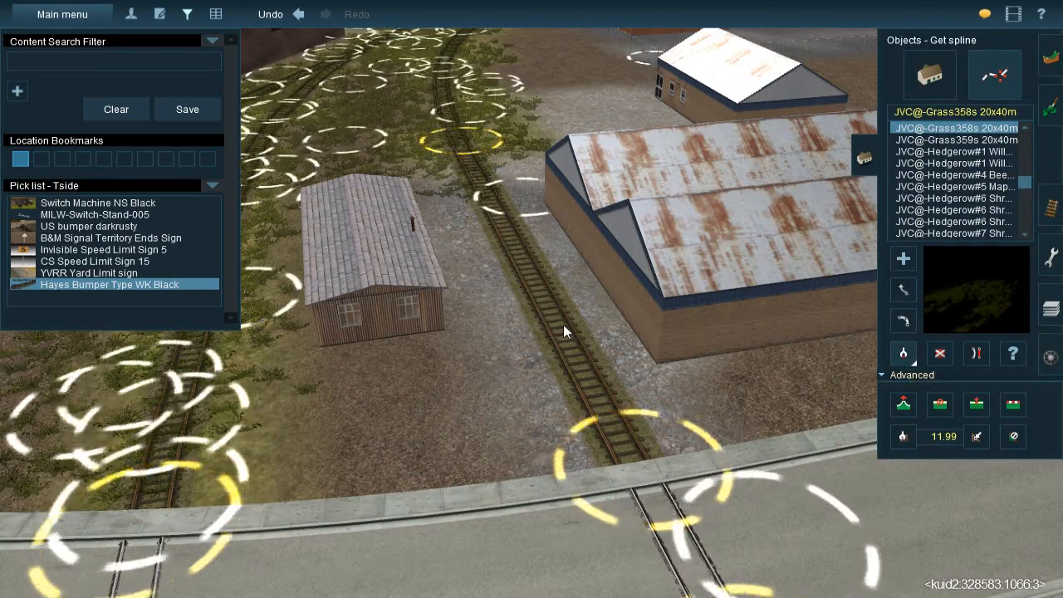
{"action": "right_click", "coordinate": [465, 226]}
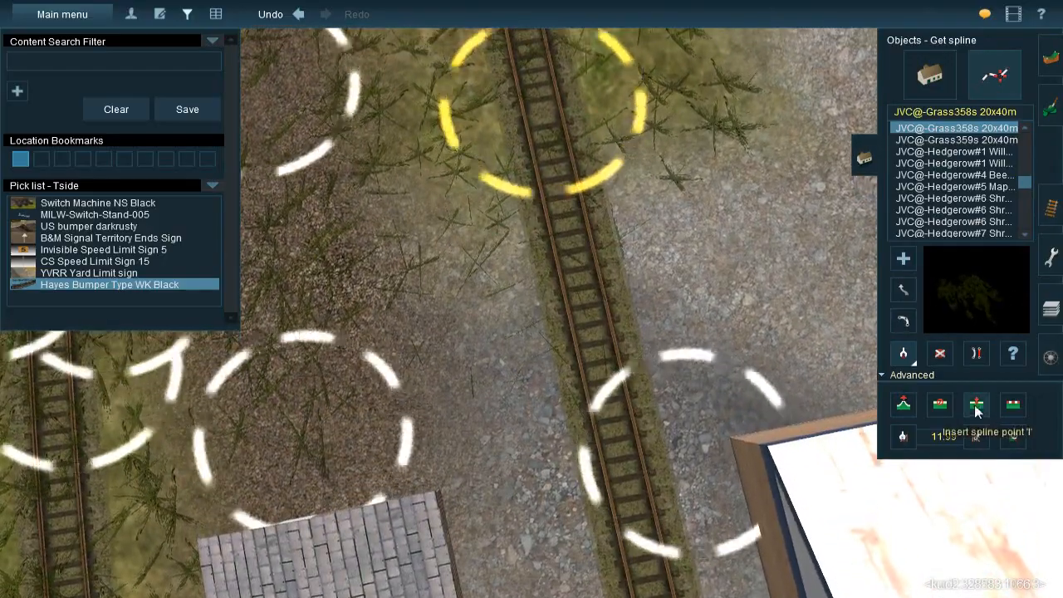
{"action": "left_click", "coordinate": [977, 404]}
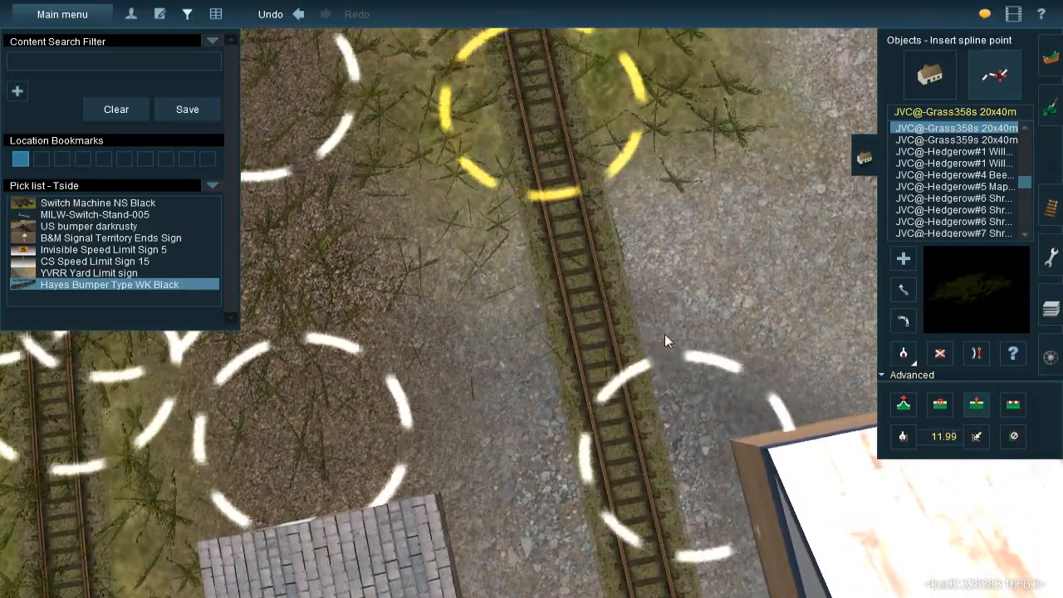
{"action": "key", "text": "Down"}
{"action": "key", "text": "Right"}
{"action": "left_click", "coordinate": [1045, 209]}
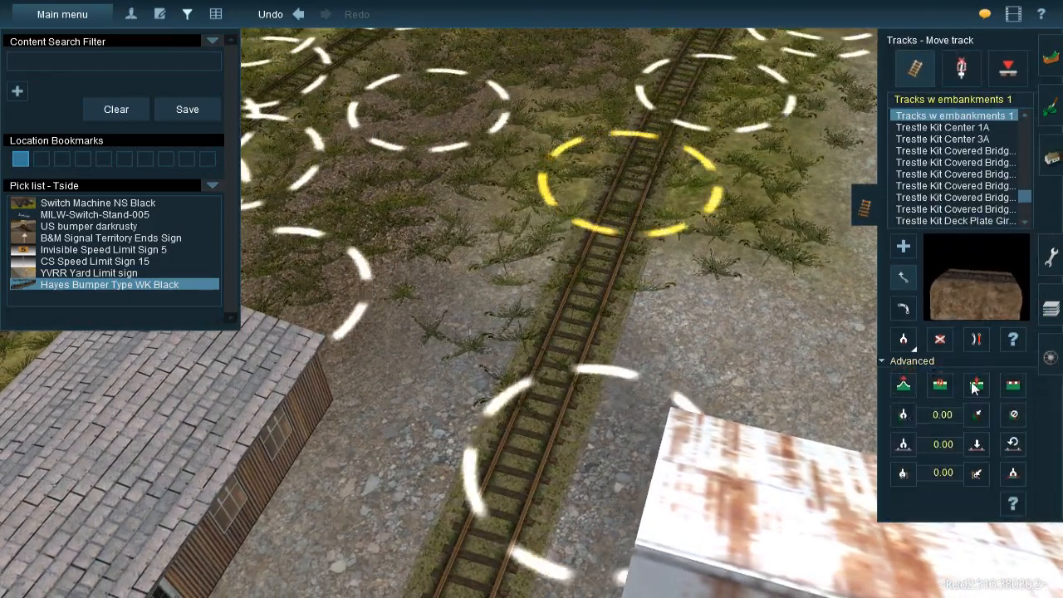
{"action": "left_click", "coordinate": [975, 386]}
{"action": "left_click", "coordinate": [546, 393]}
{"action": "key", "text": "Right"}
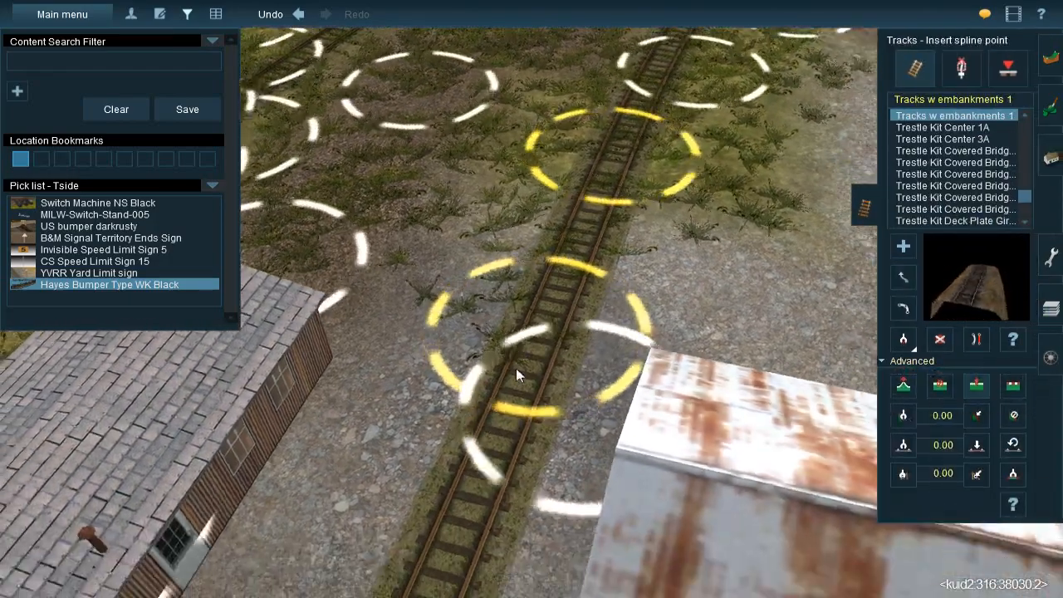
Delete the ballasted track section between the inserted spline point and the curved road
{"action": "key", "text": "Down"}
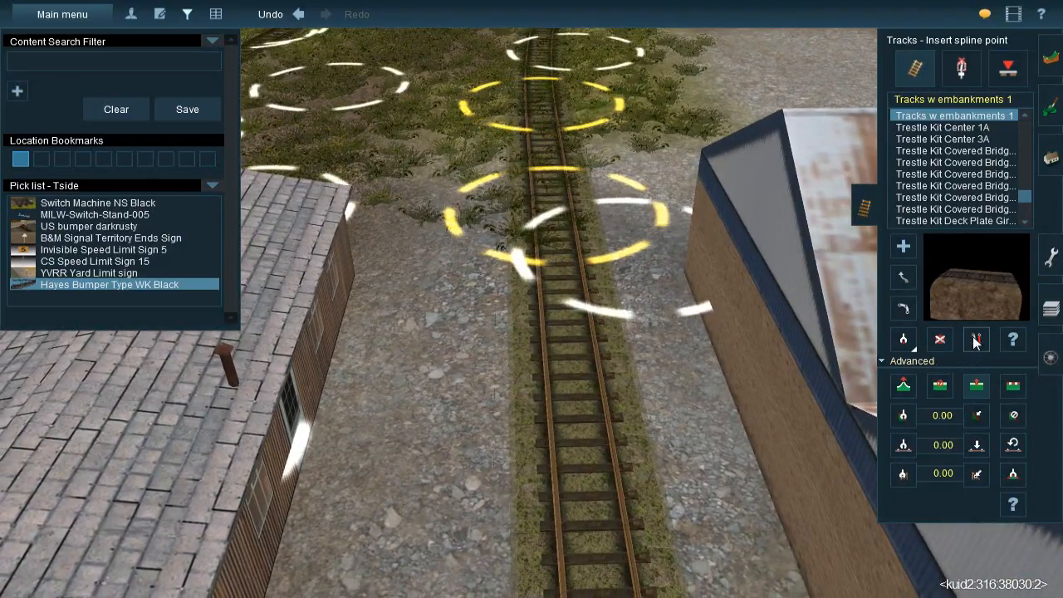
{"action": "left_click", "coordinate": [977, 339]}
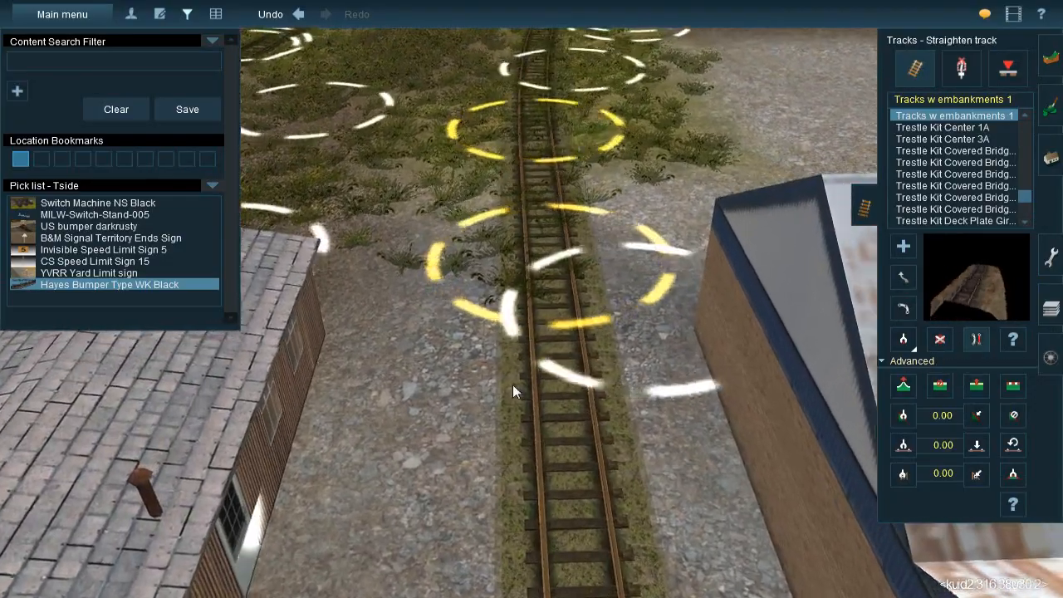
{"action": "scroll", "coordinate": [512, 385], "scroll_direction": "down", "scroll_amount": 5}
{"action": "right_click", "coordinate": [513, 389]}
{"action": "left_click", "coordinate": [931, 346]}
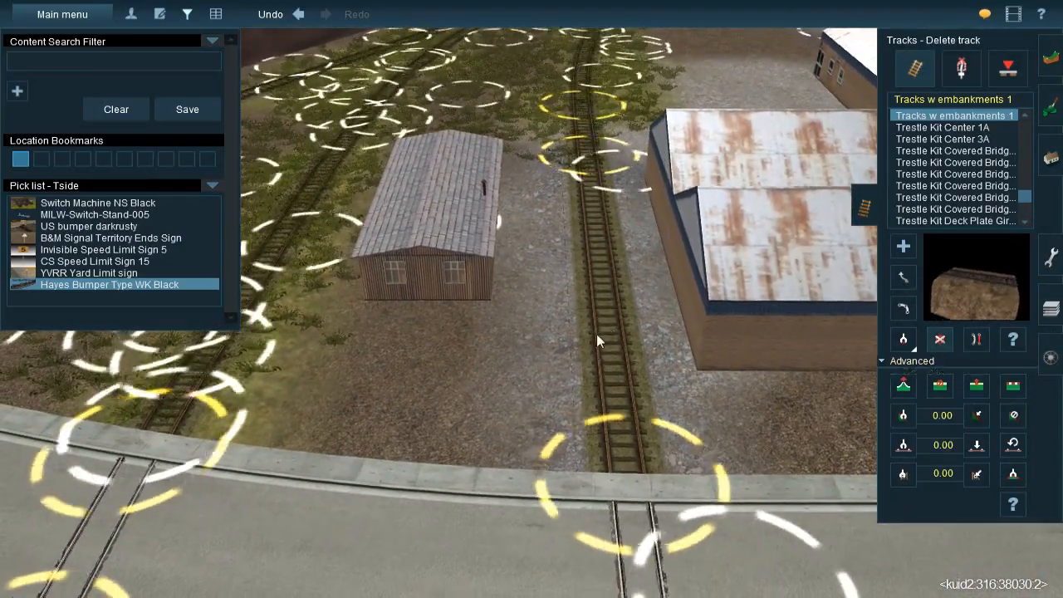
{"action": "left_click", "coordinate": [594, 357]}
{"action": "right_click", "coordinate": [593, 360]}
Lay RTRAX Streetrun 1 track from the road crossing to the cut end beside the rusty-roofed shed and straighten it
{"action": "left_click", "coordinate": [903, 341]}
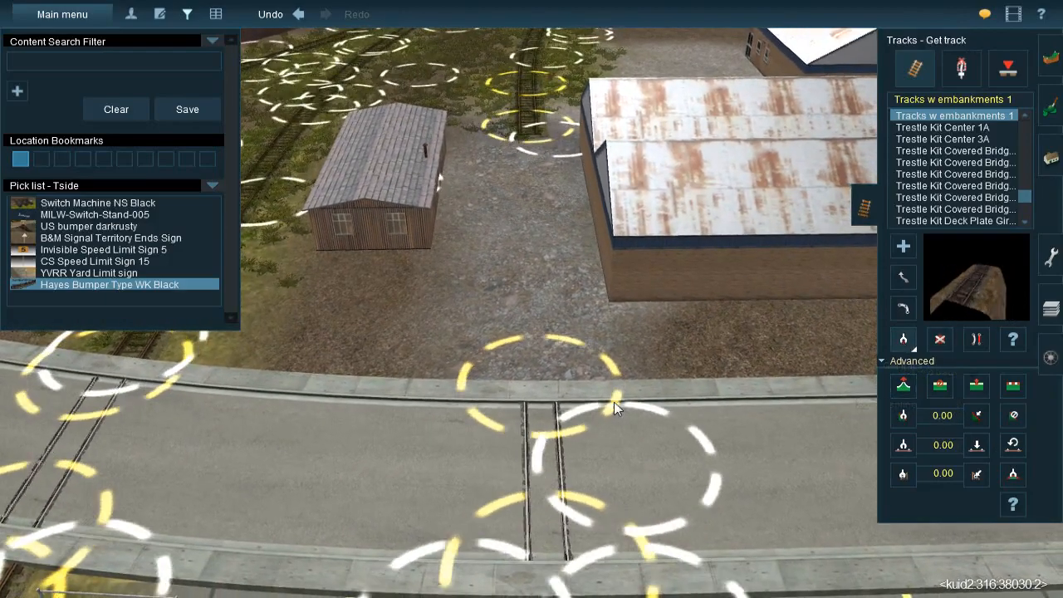
{"action": "left_click", "coordinate": [539, 457]}
{"action": "left_click_drag", "start_coordinate": [529, 131], "coordinate": [541, 399]}
{"action": "right_click", "coordinate": [529, 143]}
{"action": "scroll", "coordinate": [527, 176], "scroll_direction": "up", "scroll_amount": 4}
{"action": "key", "text": "Left"}
{"action": "left_click", "coordinate": [977, 340]}
{"action": "key", "text": "Left"}
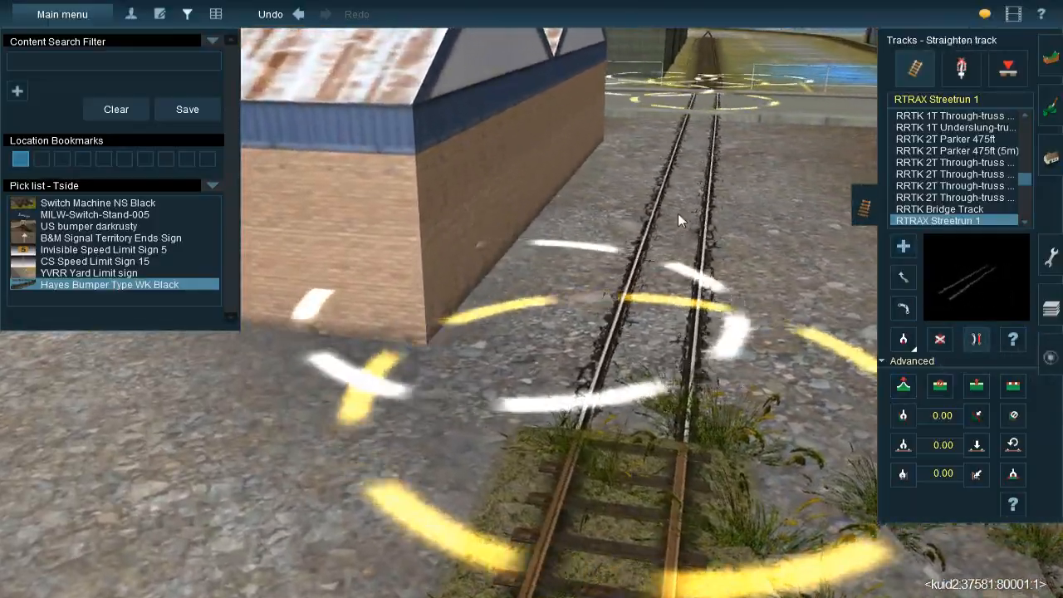
{"action": "key", "text": "Down"}
{"action": "right_click", "coordinate": [584, 292]}
{"action": "key", "text": "Down"}
{"action": "key", "text": "Left"}
{"action": "key", "text": "Up"}
Split the street track's spline where it crosses the kerb of the curved road
{"action": "key", "text": "Up"}
{"action": "key", "text": "Right"}
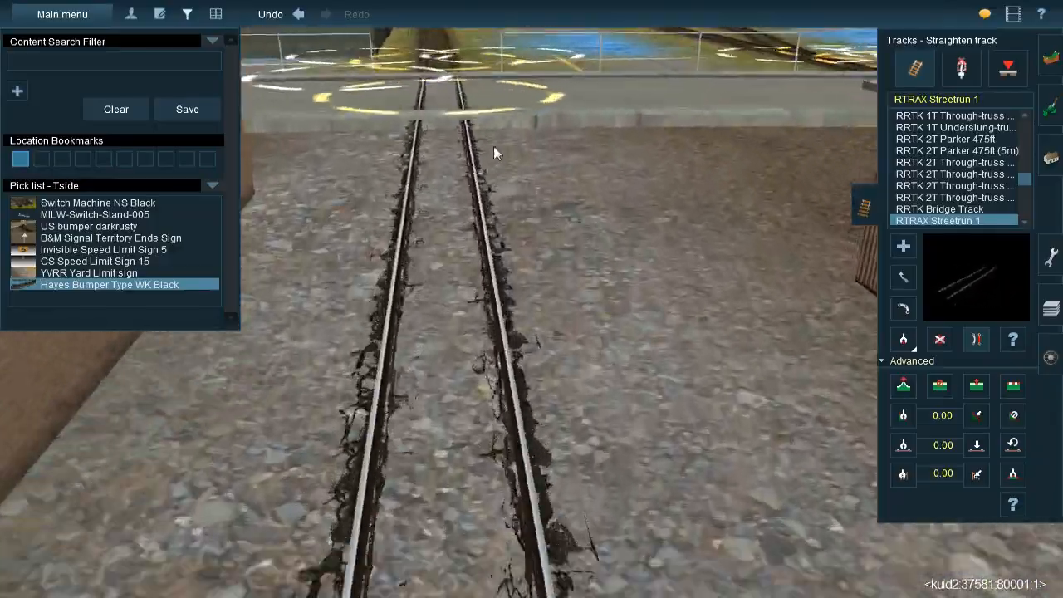
{"action": "right_click", "coordinate": [497, 153]}
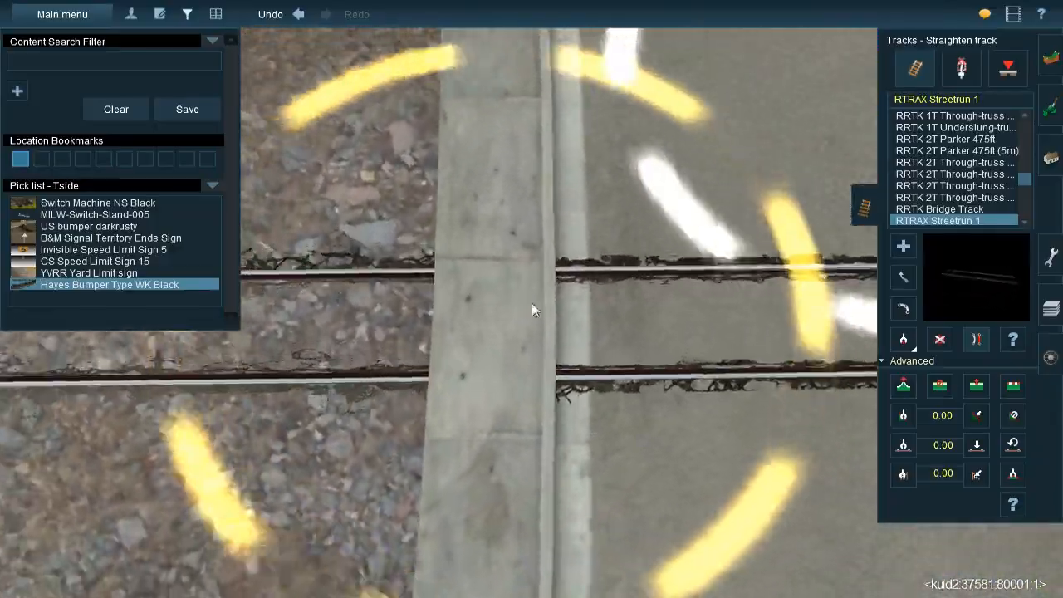
{"action": "key", "text": "Down"}
{"action": "key", "text": "Left"}
{"action": "key", "text": "Up"}
{"action": "left_click", "coordinate": [977, 389]}
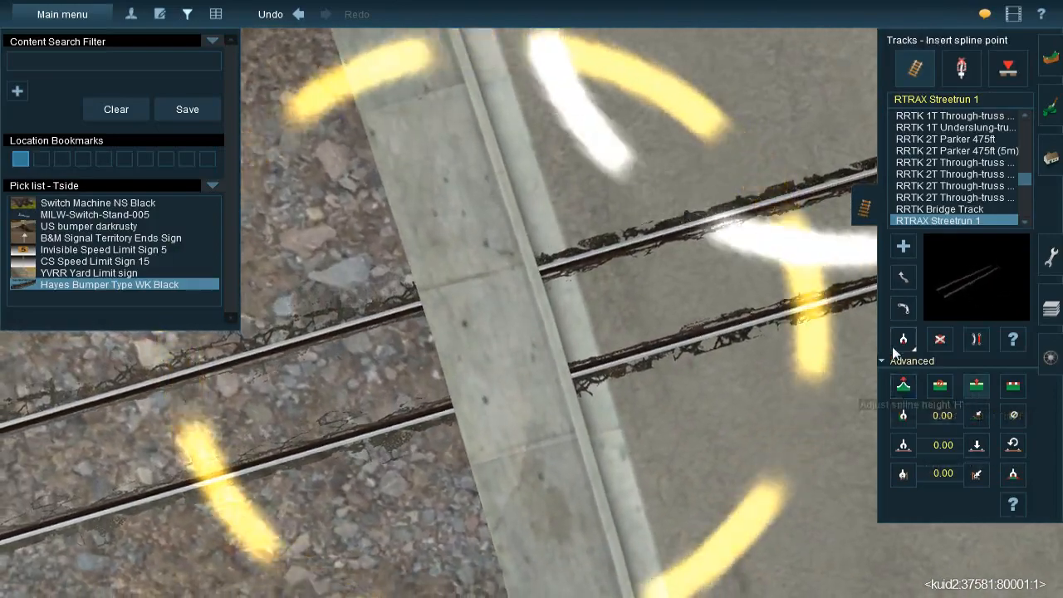
{"action": "left_click", "coordinate": [904, 308]}
{"action": "key", "text": "Down"}
{"action": "key", "text": "Right"}
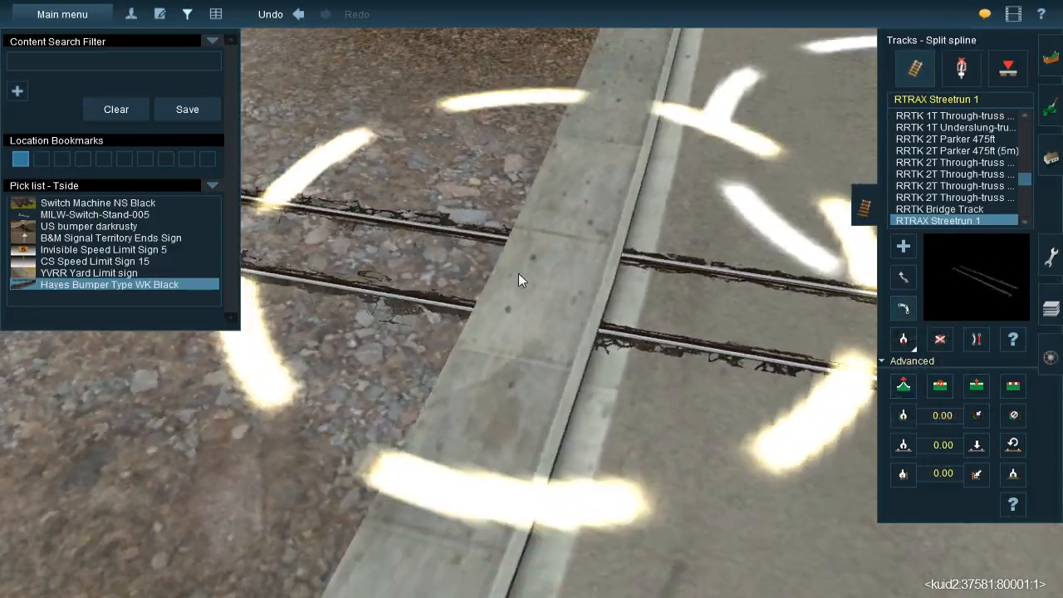
Adjust the height of the street track's spline point at the kerb
{"action": "key", "text": "Right"}
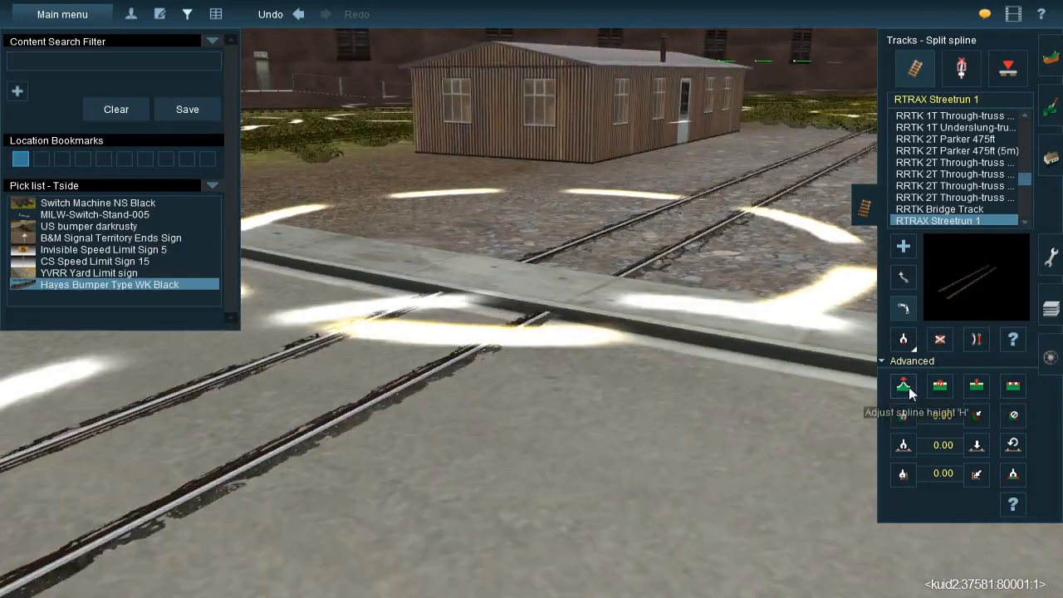
{"action": "left_click", "coordinate": [904, 385]}
{"action": "key", "text": "Up"}
{"action": "mouse_move", "coordinate": [541, 300]}
{"action": "left_mouse_down"}
{"action": "mouse_move", "coordinate": [537, 284]}
{"action": "mouse_move", "coordinate": [537, 302]}
{"action": "left_mouse_up"}
{"action": "key", "text": "Left"}
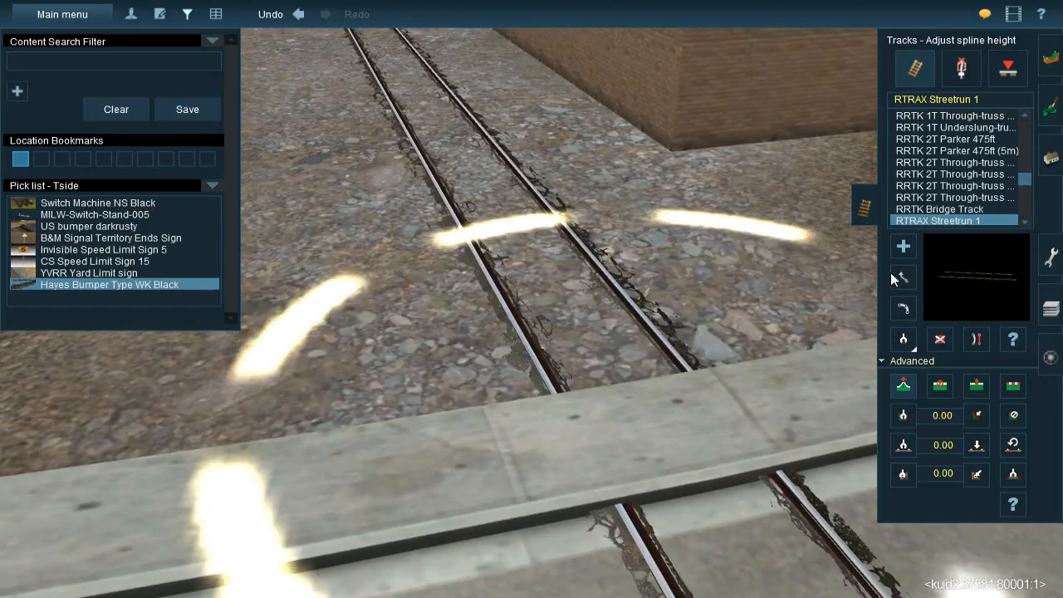
Reposition the street track's spline points around the kerb, keeping the rails aligned with the road crossing
{"action": "left_click", "coordinate": [895, 277]}
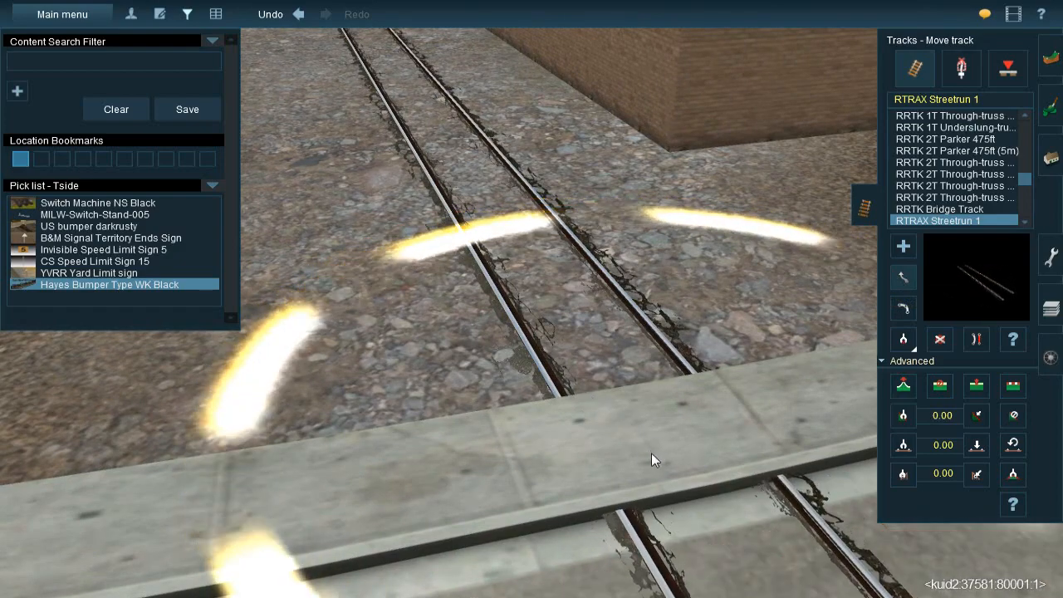
{"action": "right_click_drag", "start_coordinate": [634, 412], "coordinate": [760, 246]}
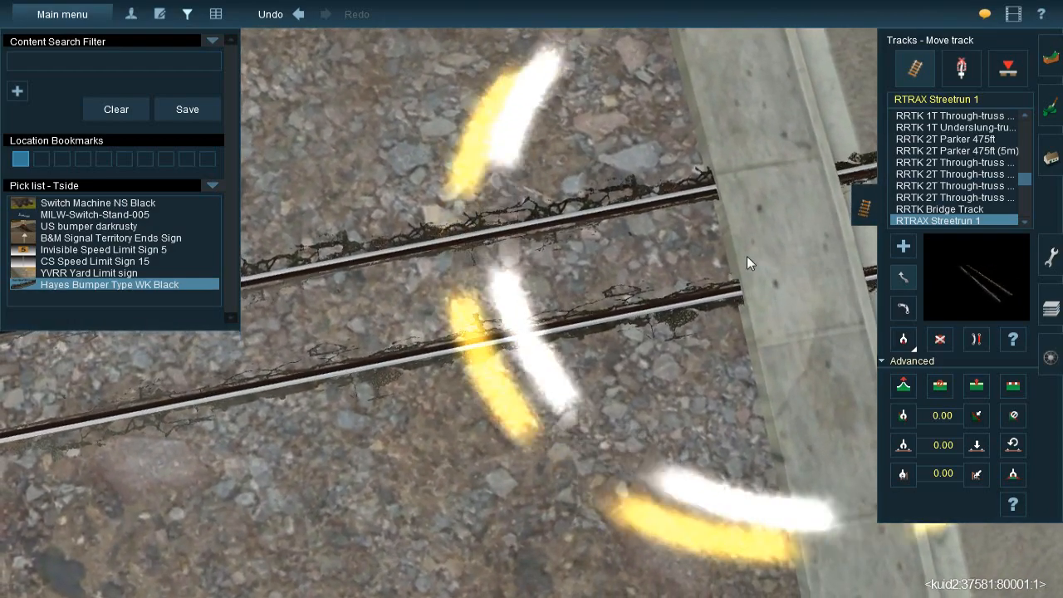
{"action": "mouse_move", "coordinate": [728, 247]}
{"action": "left_mouse_down"}
{"action": "mouse_move", "coordinate": [740, 225]}
{"action": "mouse_move", "coordinate": [707, 248]}
{"action": "mouse_move", "coordinate": [726, 258]}
{"action": "left_mouse_up"}
{"action": "right_click", "coordinate": [724, 258]}
{"action": "scroll", "coordinate": [665, 291], "scroll_direction": "down", "scroll_amount": 3}
{"action": "left_click_drag", "start_coordinate": [587, 328], "coordinate": [564, 296]}
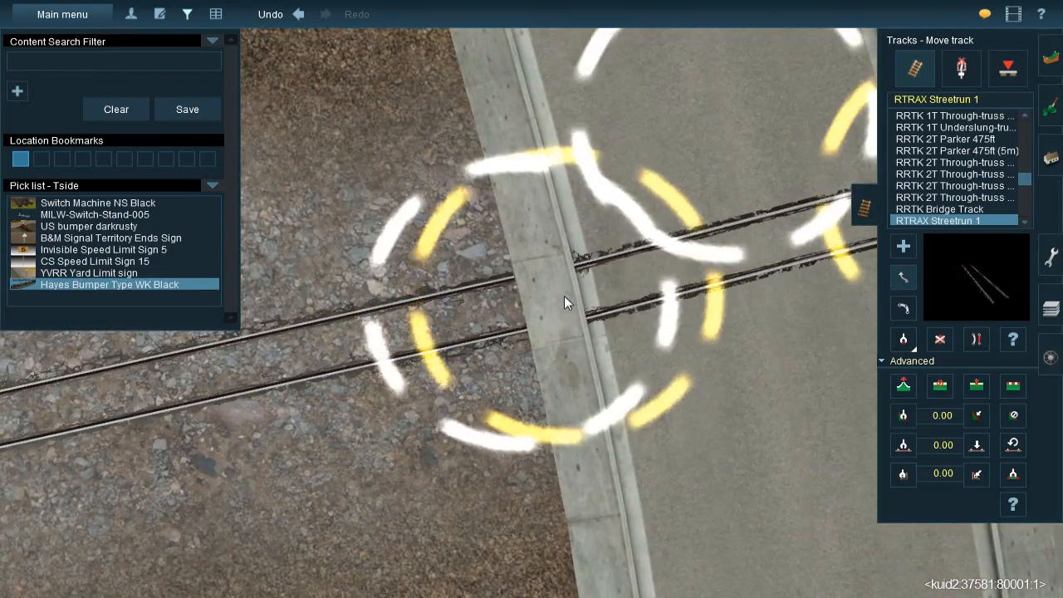
{"action": "right_click_drag", "start_coordinate": [564, 295], "coordinate": [654, 267]}
Lower the street track's spline point beside the kerb to bring the rails down to the gravel
{"action": "key", "text": "Right"}
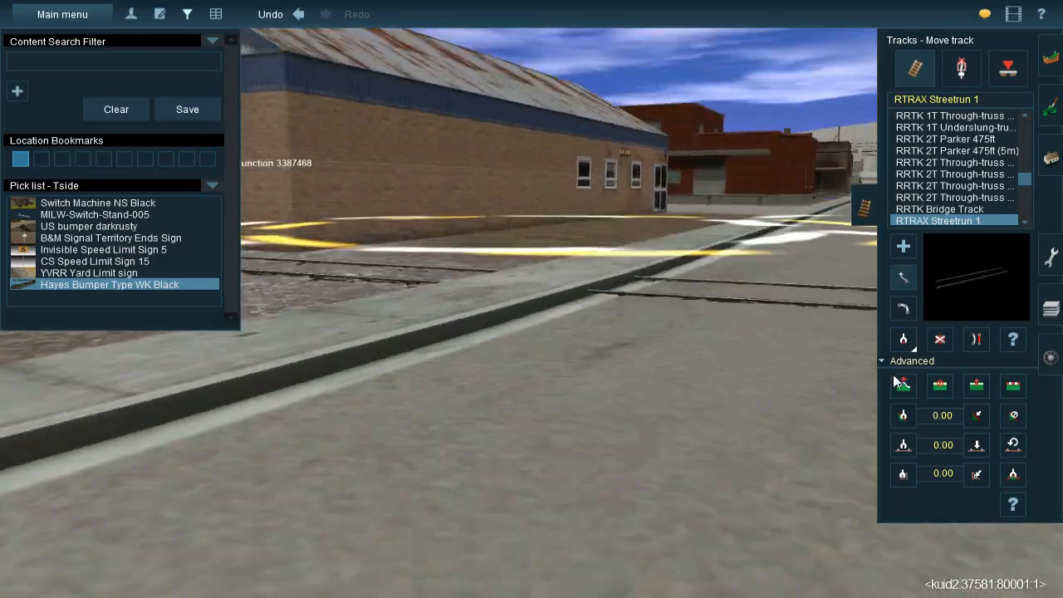
{"action": "left_click", "coordinate": [903, 390]}
{"action": "key", "text": "Up"}
{"action": "left_click_drag", "start_coordinate": [531, 307], "coordinate": [530, 324]}
{"action": "key", "text": "Left"}
{"action": "right_click", "coordinate": [330, 302]}
{"action": "key", "text": "Left"}
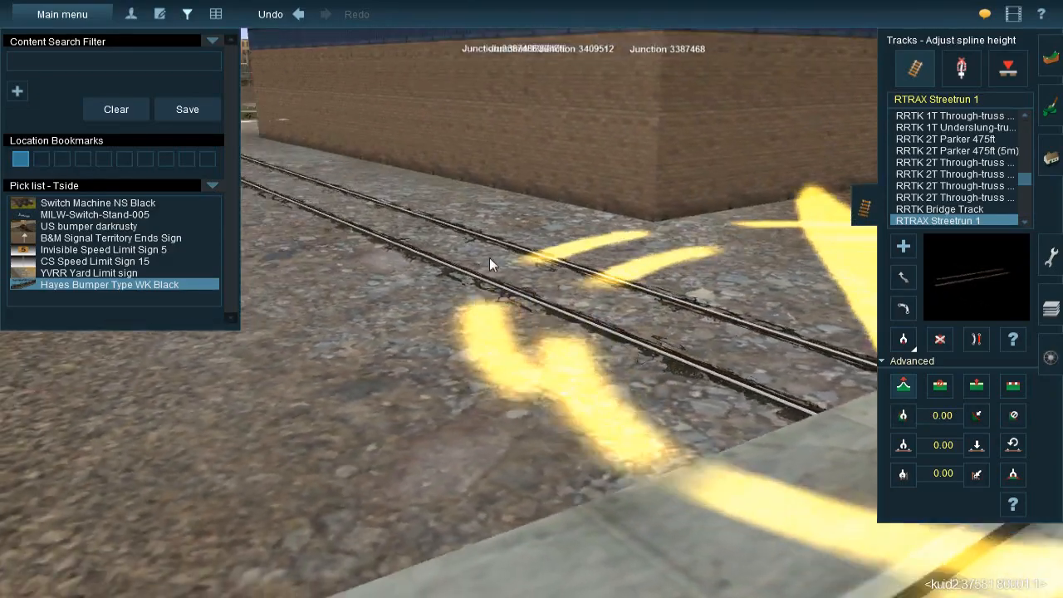
Lower the joint where the street track meets the grassy ballasted track beside the rusty-roofed shed
{"action": "right_click", "coordinate": [516, 214]}
{"action": "right_click", "coordinate": [509, 176]}
{"action": "right_click", "coordinate": [598, 270]}
{"action": "key", "text": "Left"}
{"action": "key", "text": "Up"}
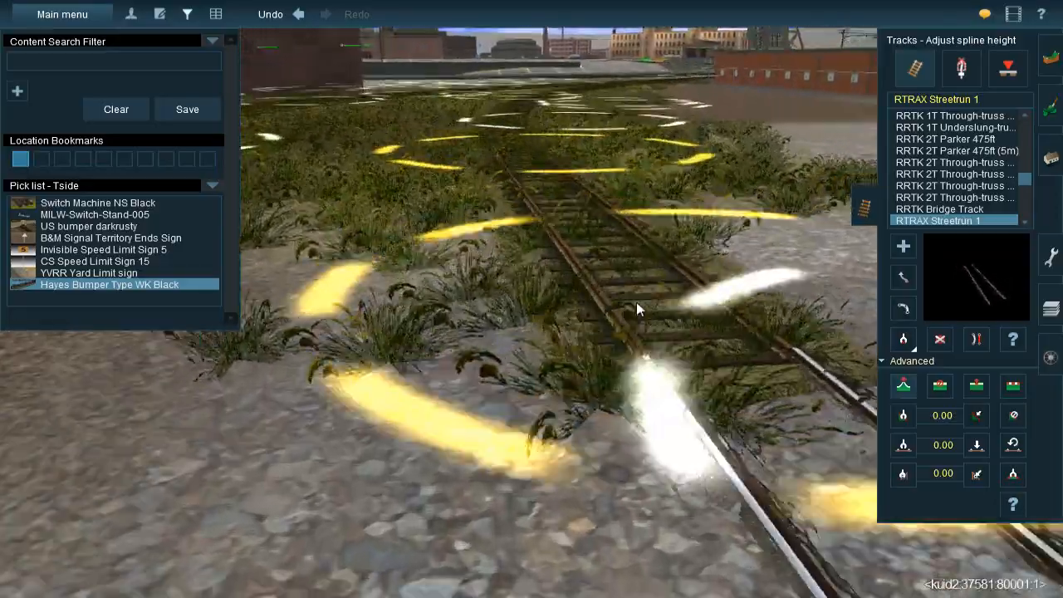
{"action": "key", "text": "Down"}
{"action": "key", "text": "Left"}
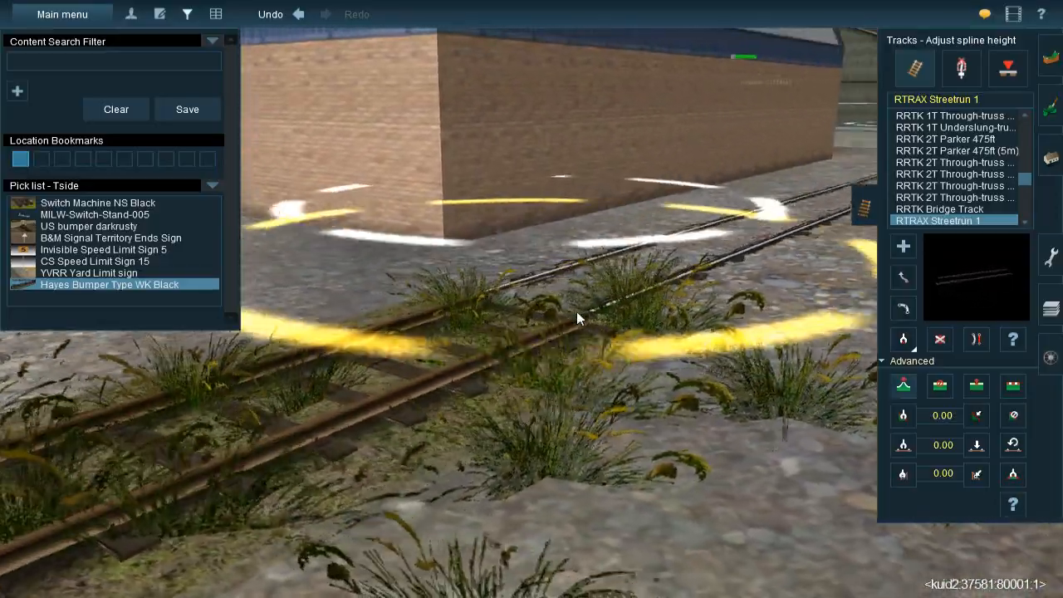
{"action": "key", "text": "Up"}
{"action": "left_click_drag", "start_coordinate": [568, 326], "coordinate": [569, 342]}
Lower the next spline point along the grassy ballasted track by about 0.16 m
{"action": "right_click", "coordinate": [415, 532]}
{"action": "key", "text": "Left"}
{"action": "key", "text": "Down"}
{"action": "key", "text": "Left"}
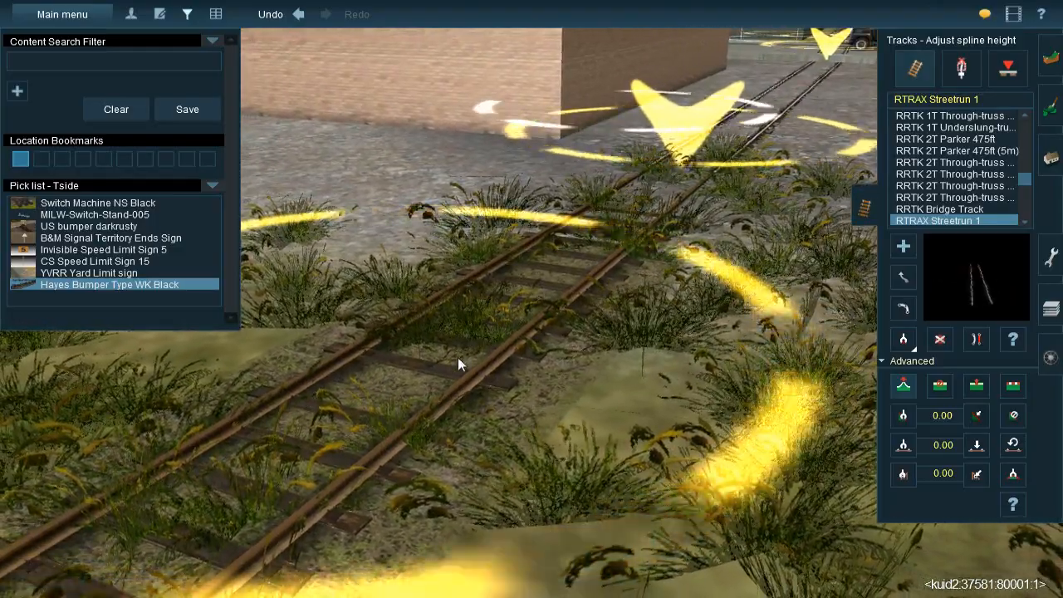
{"action": "right_click", "coordinate": [442, 387]}
{"action": "left_click_drag", "start_coordinate": [516, 294], "coordinate": [516, 301]}
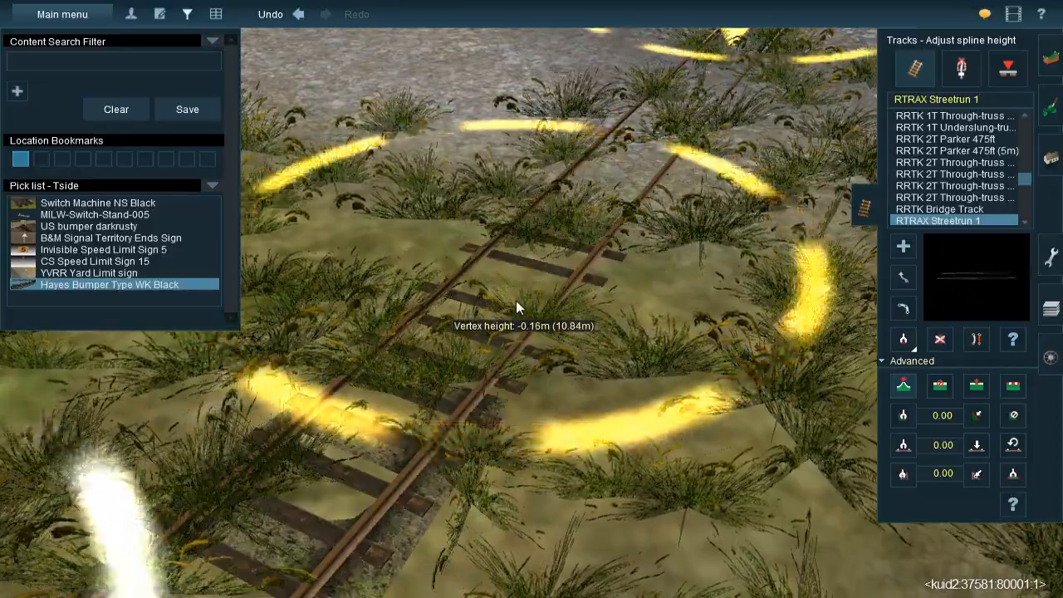
{"action": "right_click_drag", "start_coordinate": [557, 267], "coordinate": [559, 289]}
Inspect the street track between the kerb and the grassy track from ground level and from above
{"action": "key", "text": "Down"}
{"action": "key", "text": "Right"}
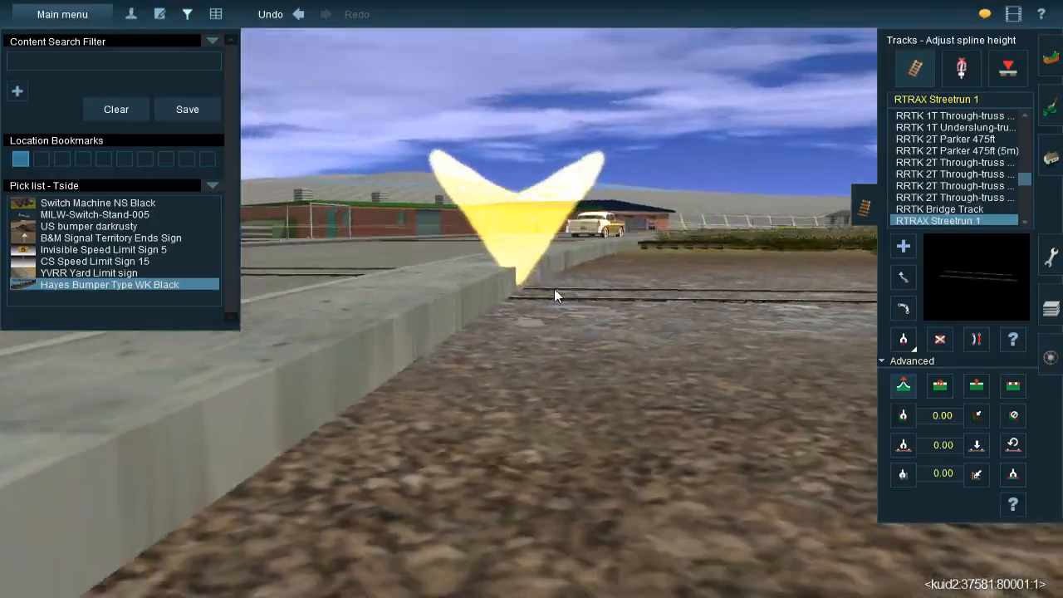
{"action": "key", "text": "Up"}
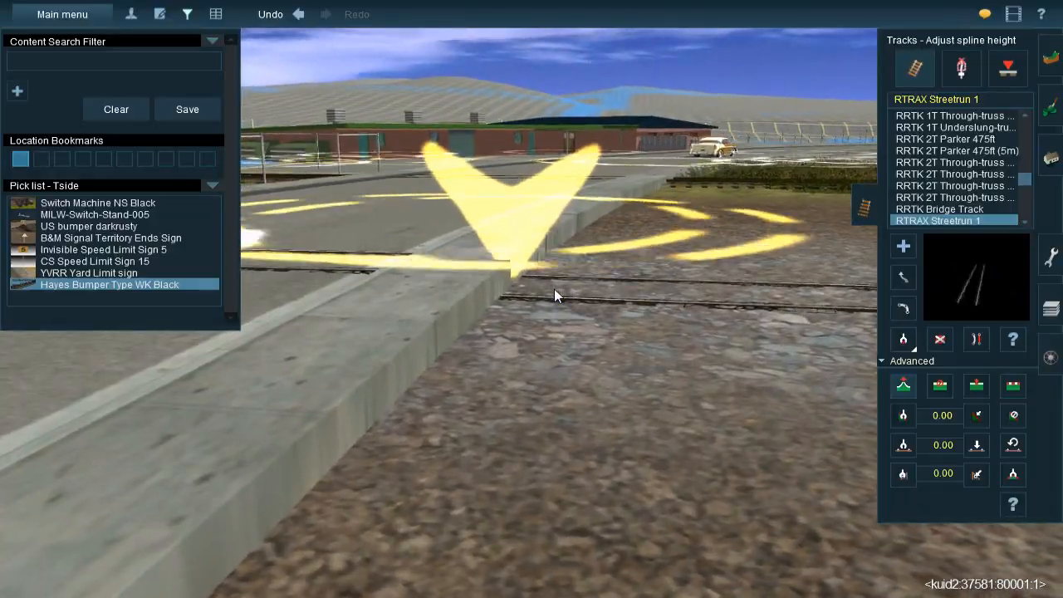
{"action": "key", "text": "Up"}
{"action": "key", "text": "Right"}
{"action": "scroll", "coordinate": [547, 288], "scroll_direction": "down", "scroll_amount": 5}
{"action": "right_click_drag", "start_coordinate": [542, 247], "coordinate": [527, 300]}
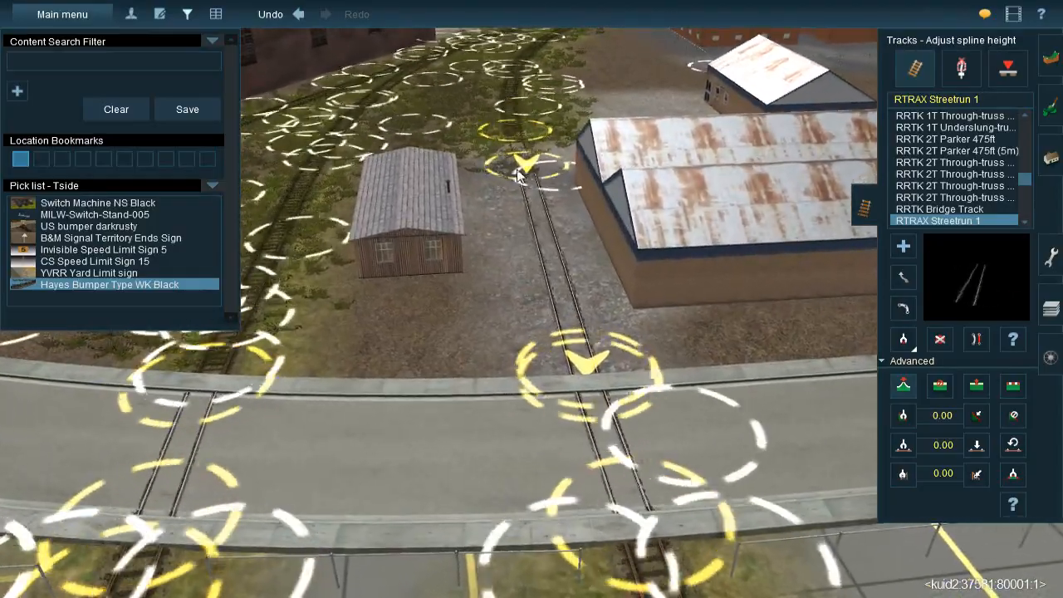
{"action": "right_click_drag", "start_coordinate": [555, 349], "coordinate": [481, 248]}
{"action": "right_click", "coordinate": [481, 246]}
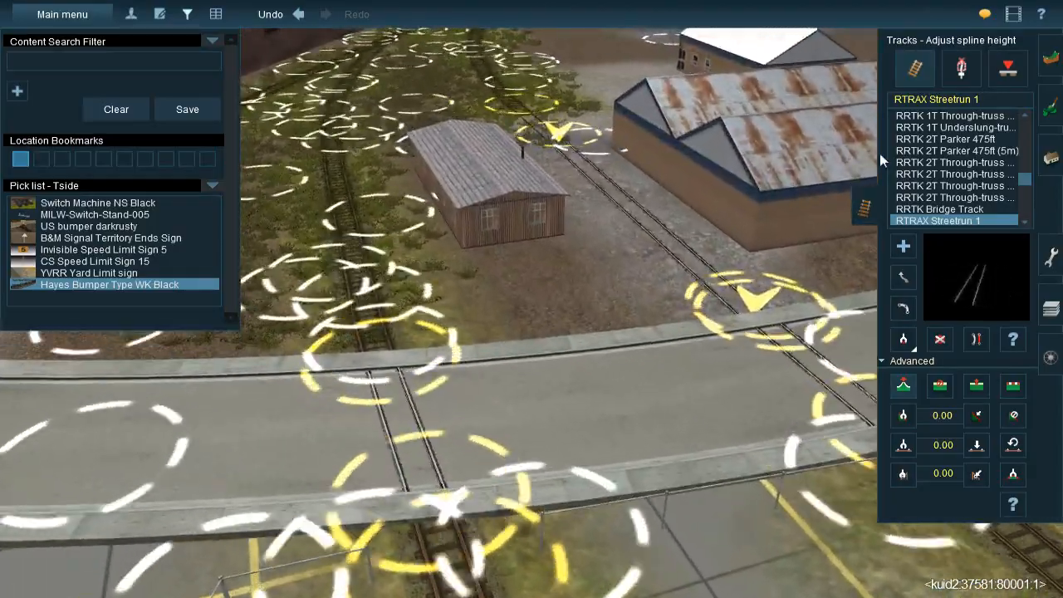
Lay a JVC@-Grass358s 20x40m spline from the bare ground by the kerb to the grassy track, and move its kerb-side end towards the street track
{"action": "left_click", "coordinate": [1049, 106]}
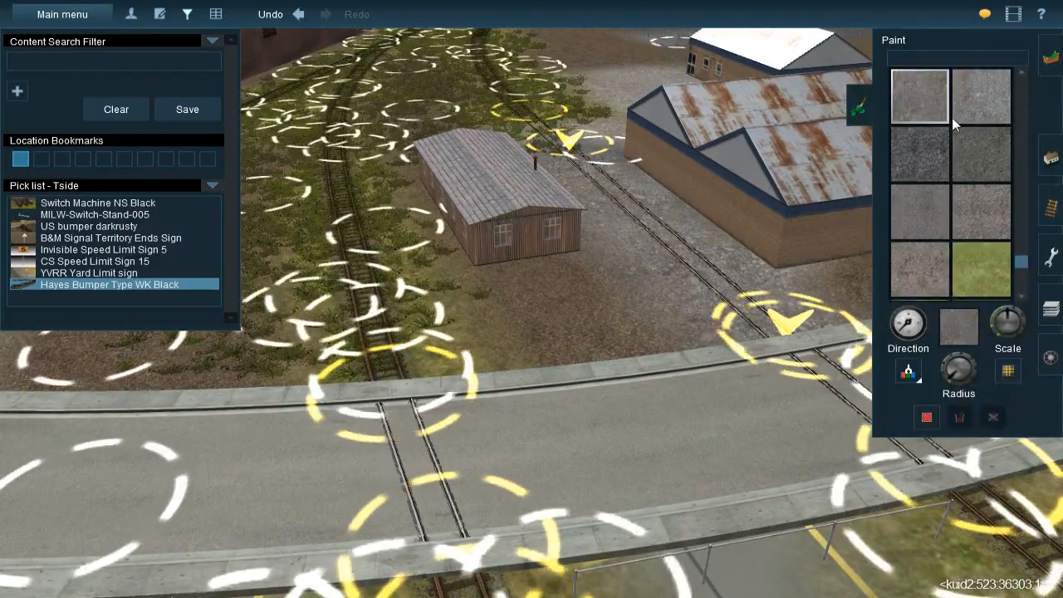
{"action": "left_click", "coordinate": [1049, 143]}
{"action": "left_click", "coordinate": [918, 258]}
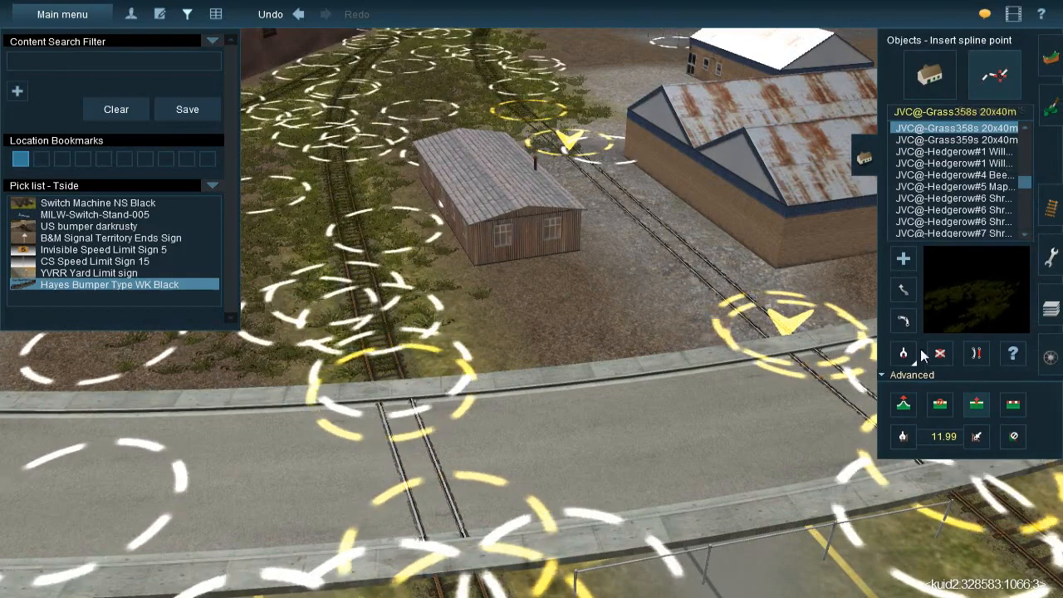
{"action": "key", "text": "Up"}
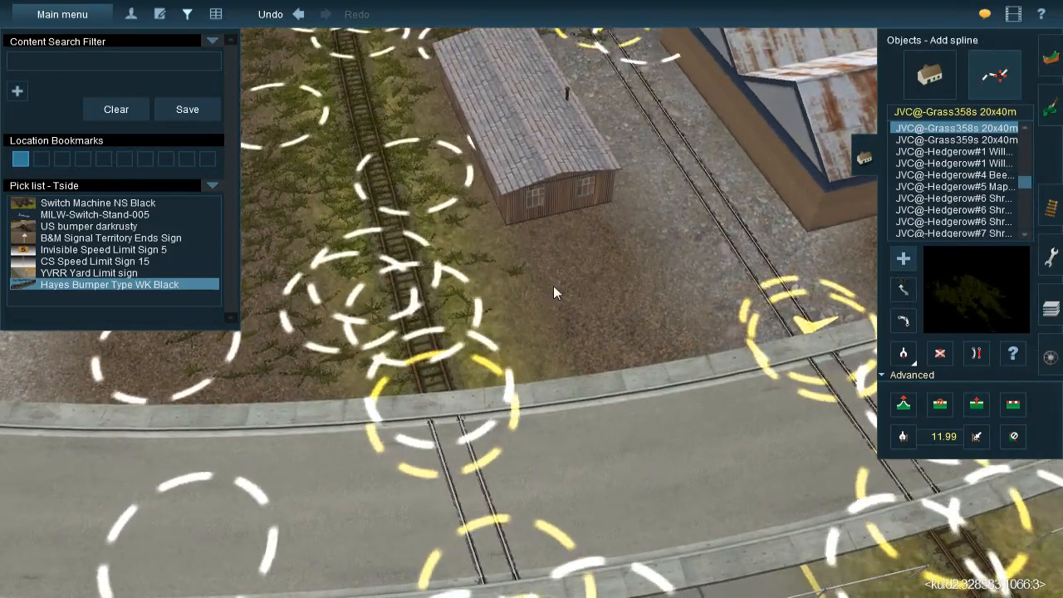
{"action": "left_click", "coordinate": [630, 351]}
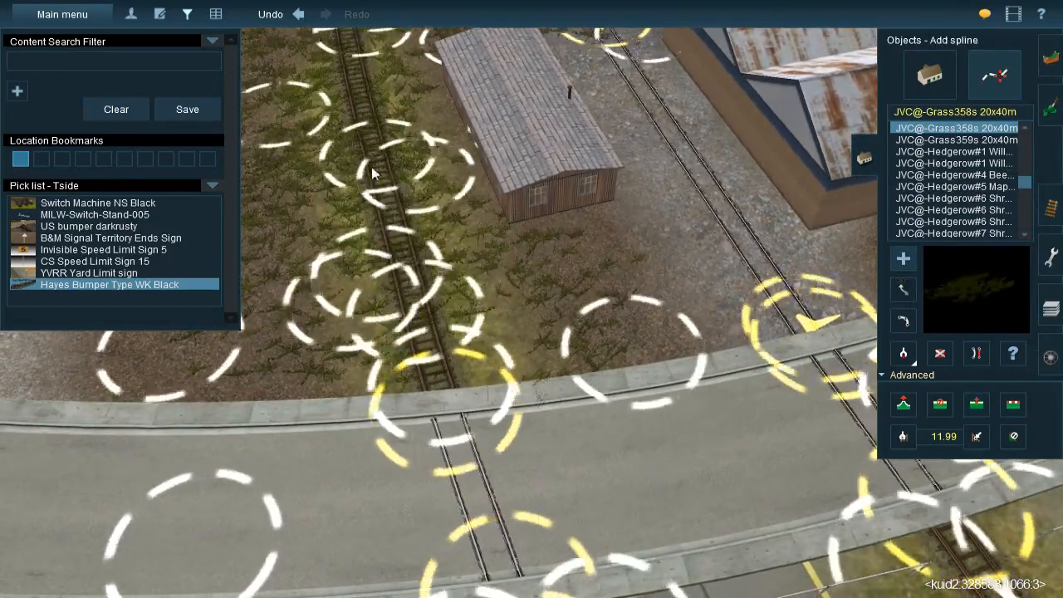
{"action": "left_click", "coordinate": [335, 260]}
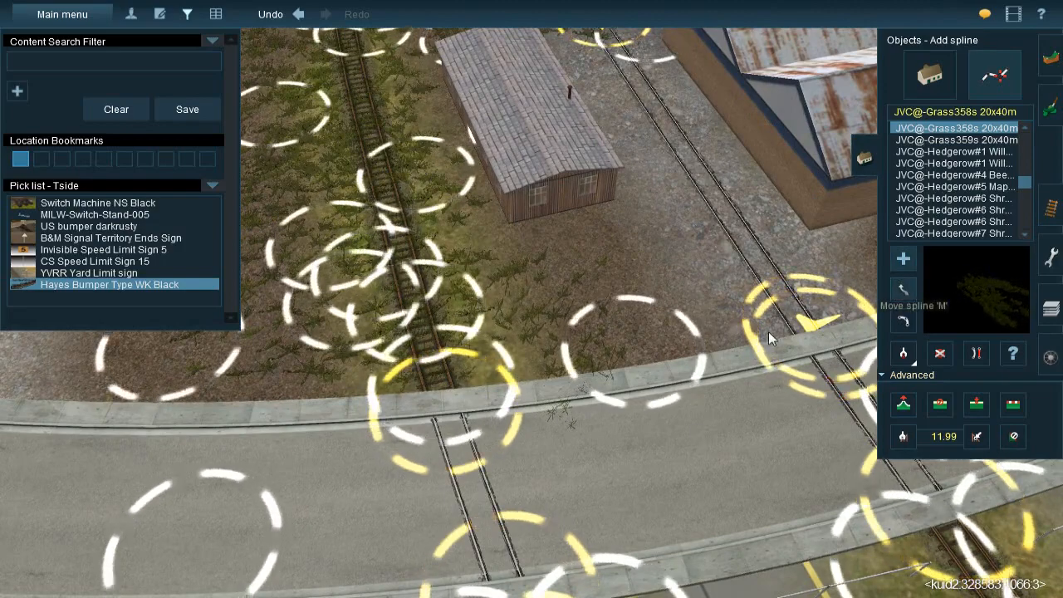
{"action": "left_click", "coordinate": [903, 289]}
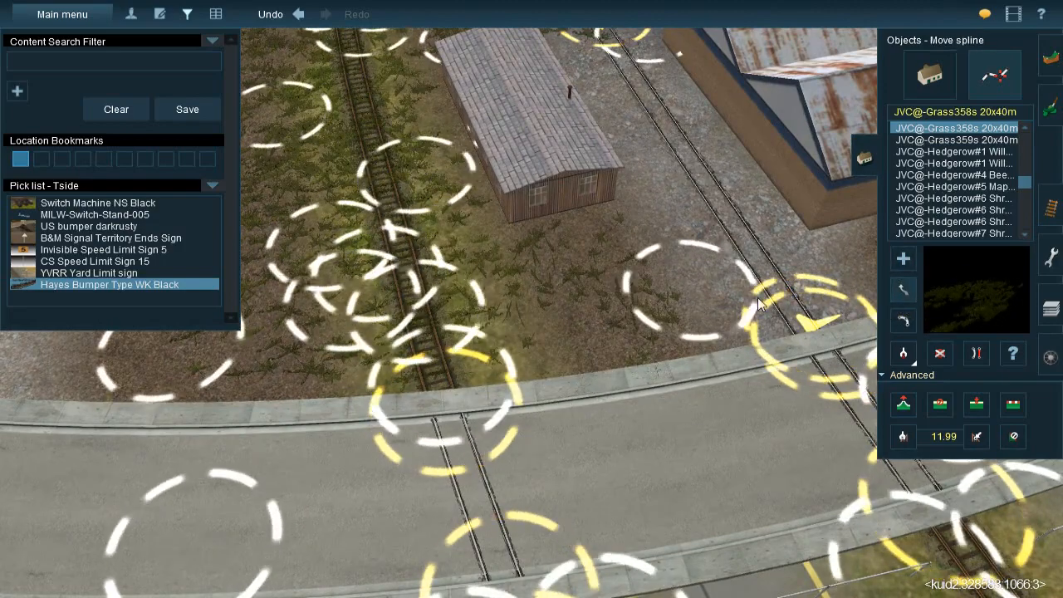
Add another JVC@-Grass358s 20x40m spline from the grassy track across the bare ground in front of the wooden shed
{"action": "left_click", "coordinate": [903, 258]}
{"action": "left_click", "coordinate": [387, 297]}
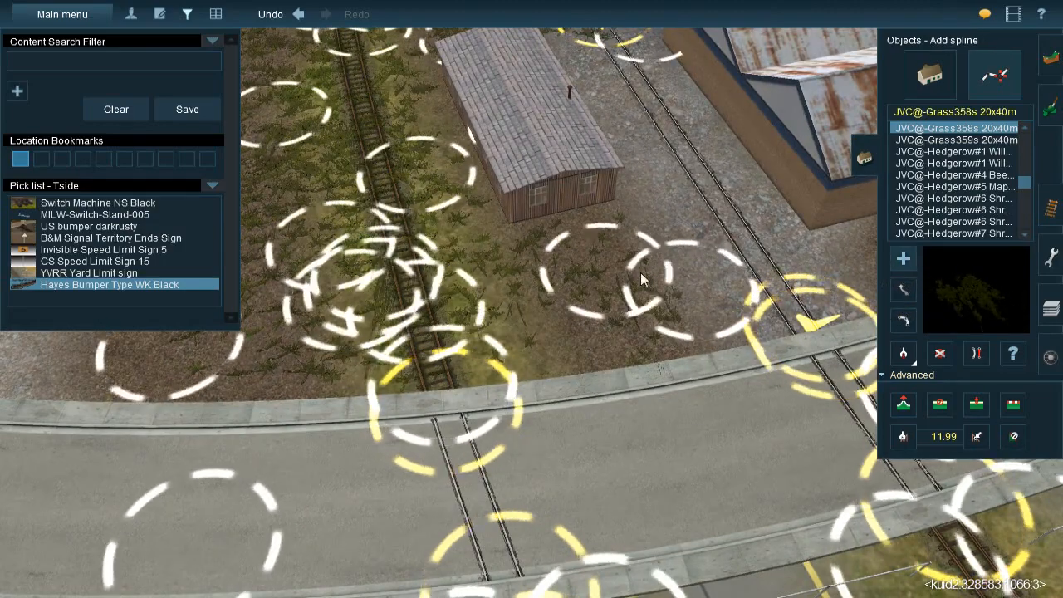
{"action": "scroll", "coordinate": [579, 240], "scroll_direction": "up", "scroll_amount": 5}
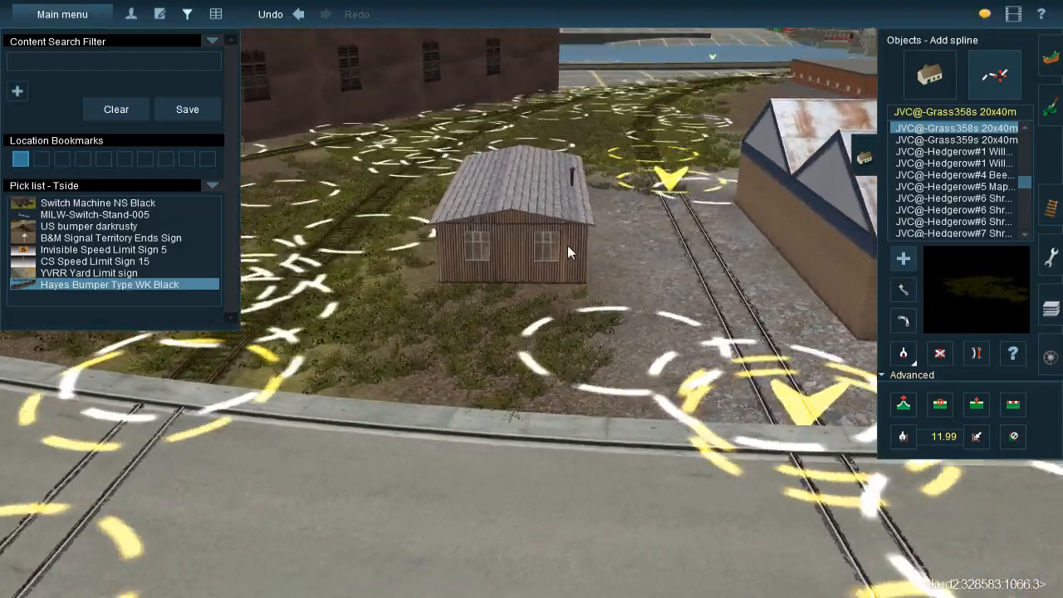
{"action": "key", "text": "Up"}
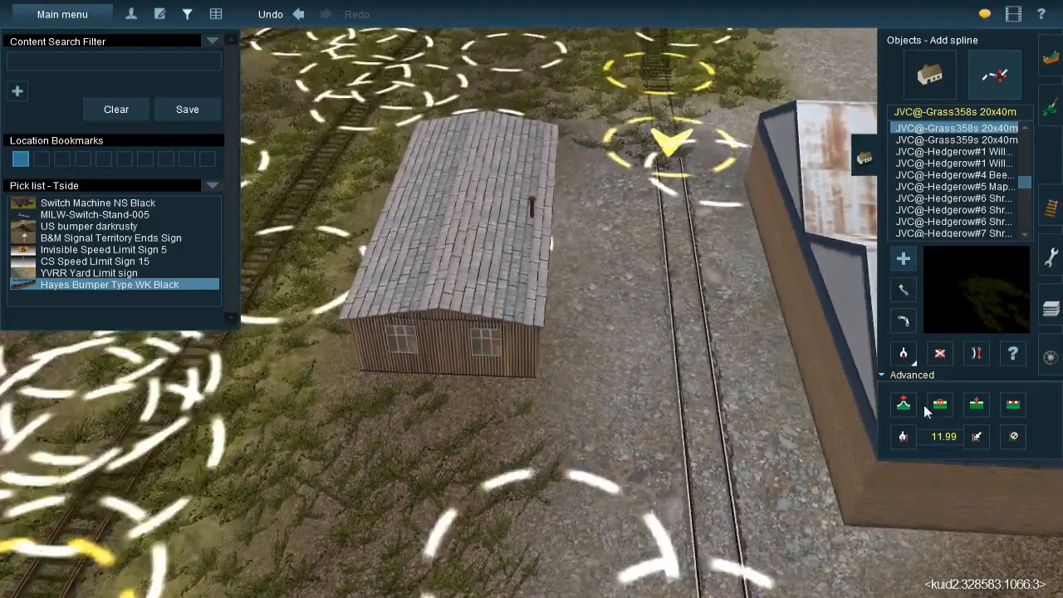
Add a JVC@-Grass358s 20x40m spline along the brown strip between the fenced orange warehouse and the curved track
{"action": "left_click", "coordinate": [904, 355]}
{"action": "key", "text": "Down"}
{"action": "right_click", "coordinate": [788, 243]}
{"action": "scroll", "coordinate": [614, 293], "scroll_direction": "down", "scroll_amount": 4}
{"action": "key", "text": "Left"}
{"action": "key", "text": "Left"}
{"action": "right_click", "coordinate": [528, 238]}
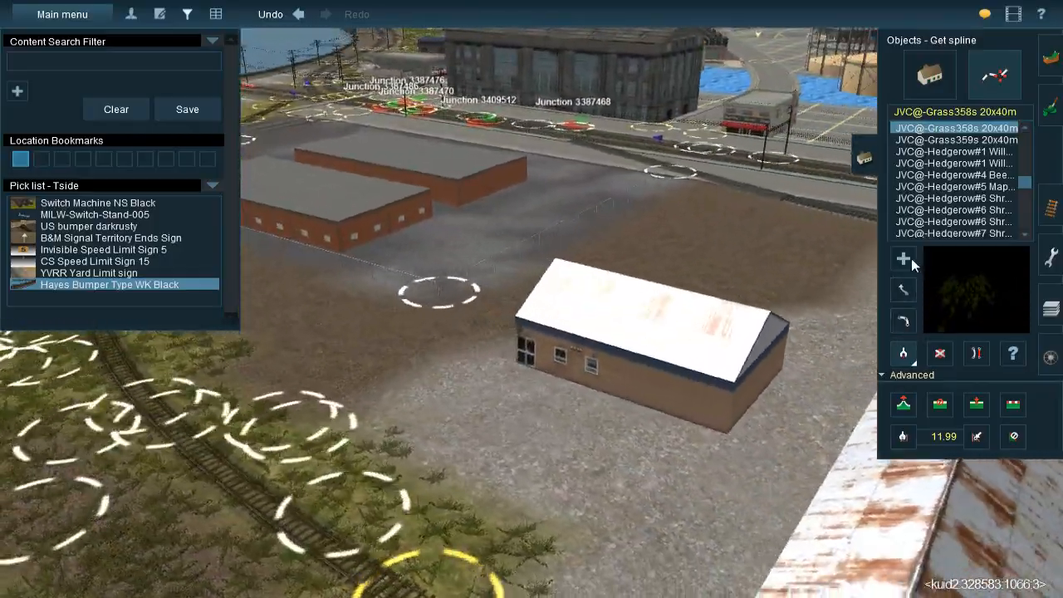
{"action": "left_click", "coordinate": [907, 258]}
{"action": "right_click", "coordinate": [552, 407]}
{"action": "key", "text": "Left"}
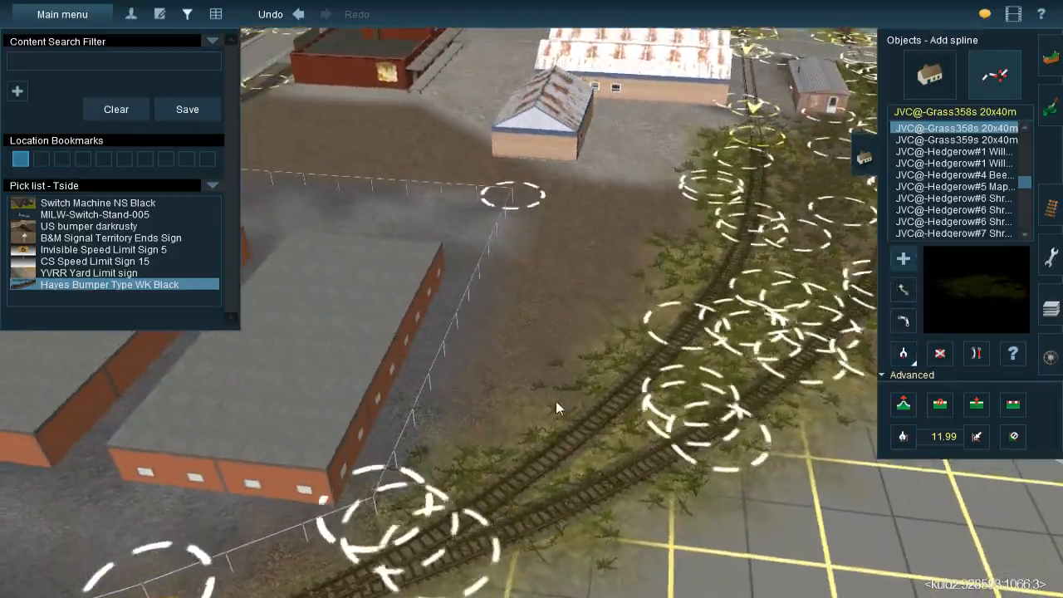
{"action": "left_click", "coordinate": [557, 400]}
{"action": "left_click", "coordinate": [573, 243]}
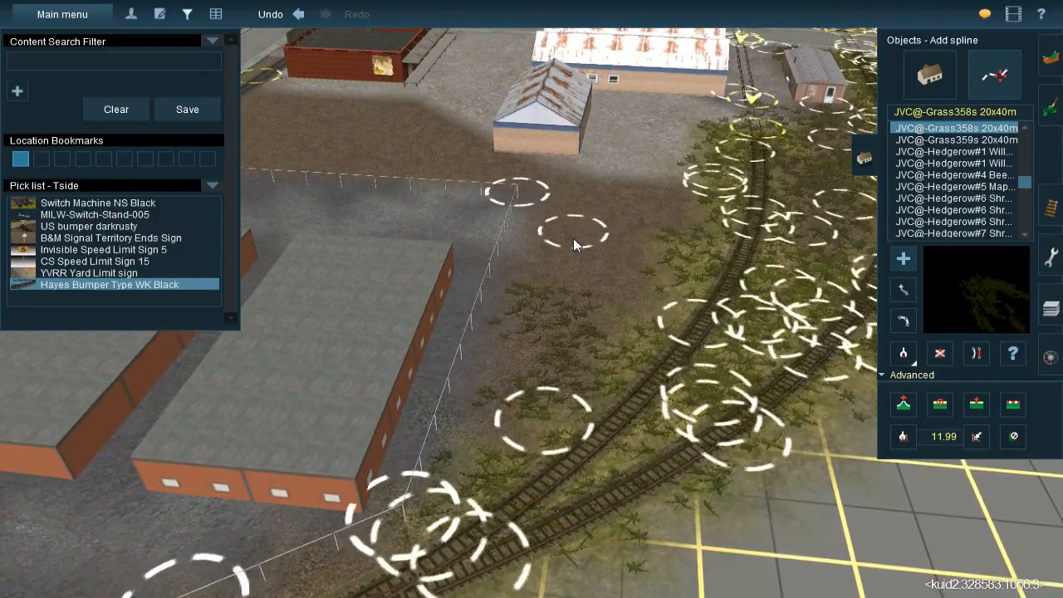
Fill the rest of the brown strip between the warehouse fence and the curved track with more grass splines, down to the converging tracks
{"action": "left_click", "coordinate": [586, 175]}
{"action": "left_click", "coordinate": [554, 363]}
{"action": "left_click", "coordinate": [640, 323]}
{"action": "left_click", "coordinate": [663, 147]}
{"action": "left_click", "coordinate": [676, 179]}
{"action": "left_click", "coordinate": [684, 249]}
{"action": "left_click", "coordinate": [536, 408]}
{"action": "left_click", "coordinate": [573, 279]}
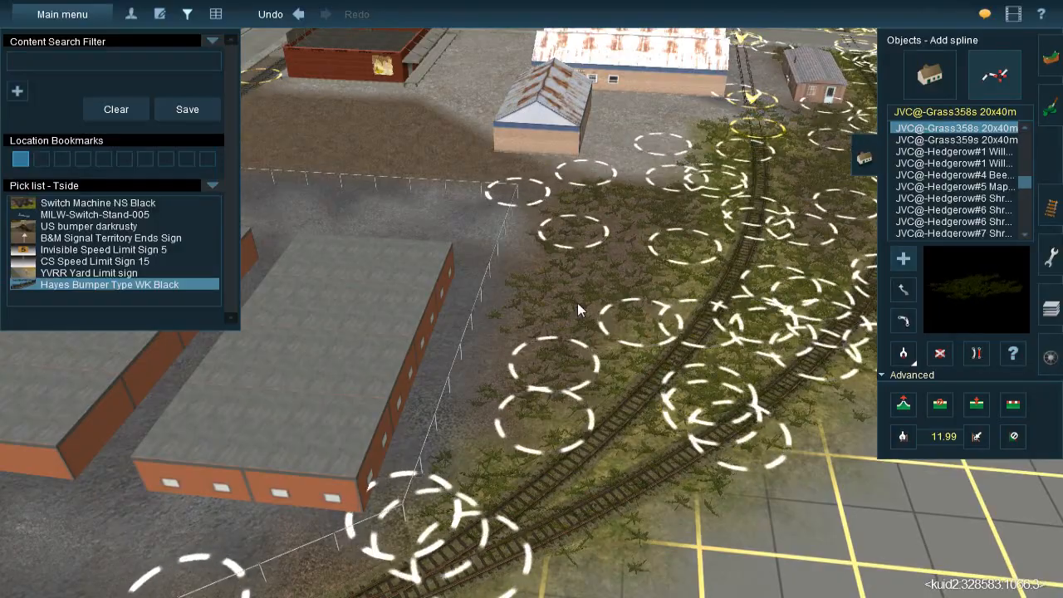
{"action": "left_click", "coordinate": [471, 512]}
{"action": "left_click", "coordinate": [440, 554]}
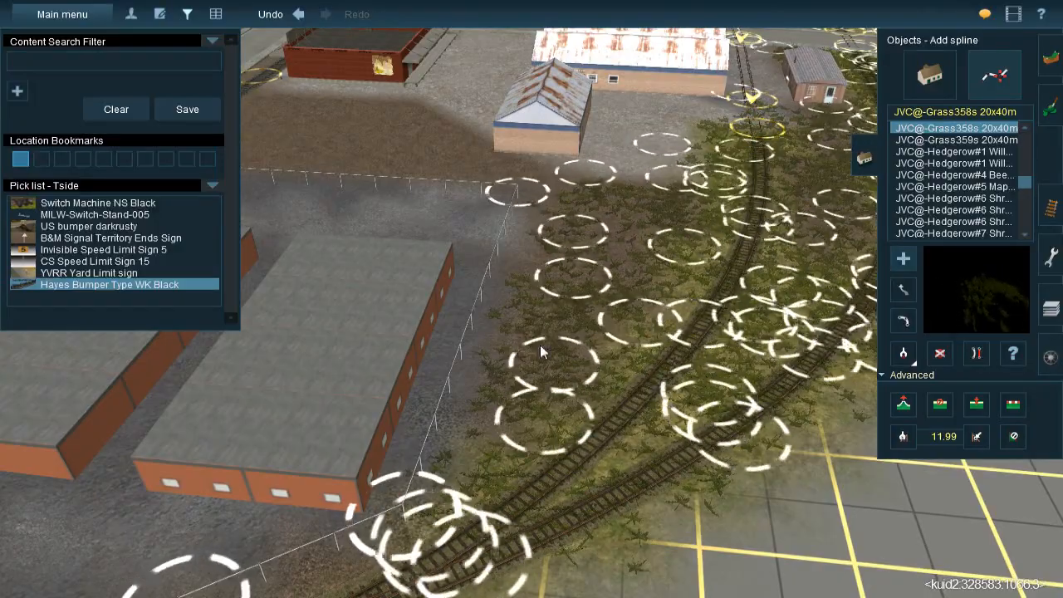
Add a grass spline from the fence corner behind the small rusty-roofed shed into the brown lot
{"action": "key", "text": "Left"}
{"action": "right_click", "coordinate": [474, 241]}
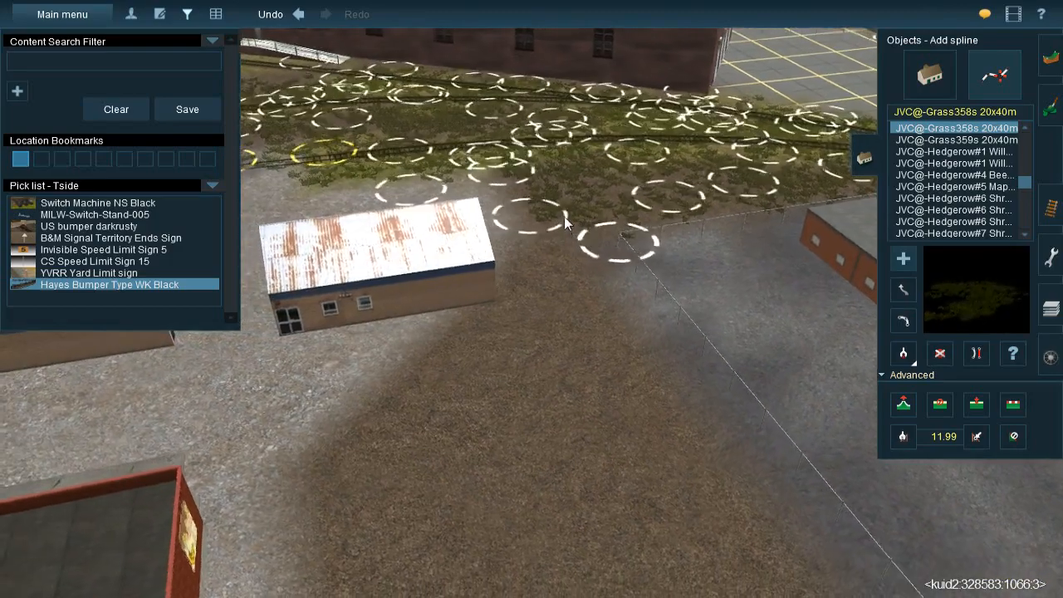
{"action": "left_click", "coordinate": [540, 478]}
{"action": "mouse_move", "coordinate": [534, 490]}
{"action": "left_mouse_down"}
{"action": "mouse_move", "coordinate": [526, 480]}
{"action": "mouse_move", "coordinate": [565, 523]}
{"action": "mouse_move", "coordinate": [677, 544]}
{"action": "left_mouse_up"}
{"action": "right_click", "coordinate": [564, 457]}
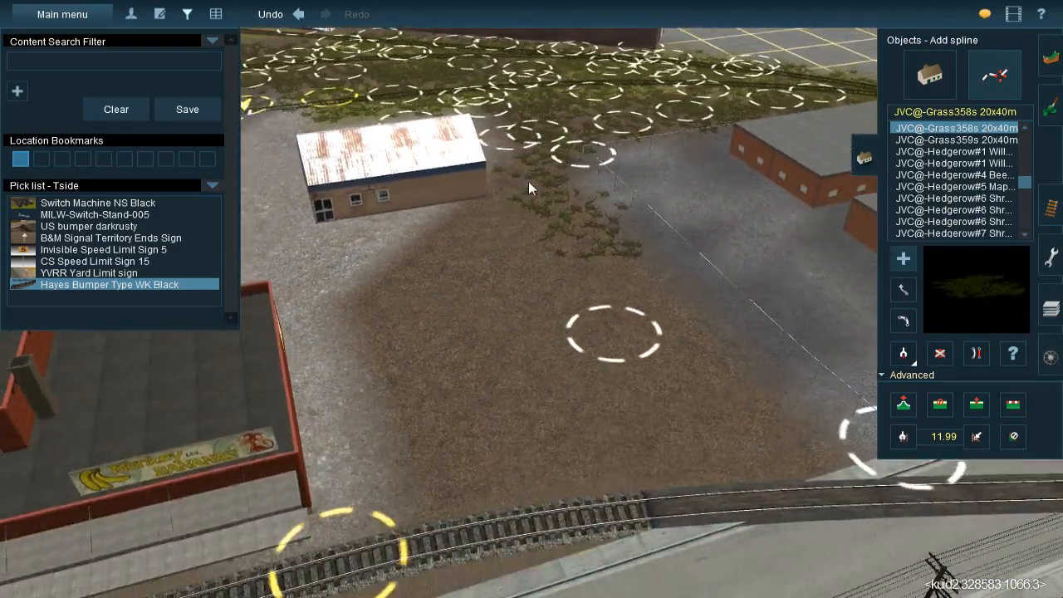
Cover the brown lot between the banana store and the warehouse fence with more crossing grass splines
{"action": "left_click_drag", "start_coordinate": [529, 162], "coordinate": [371, 326]}
{"action": "left_click_drag", "start_coordinate": [509, 192], "coordinate": [677, 377]}
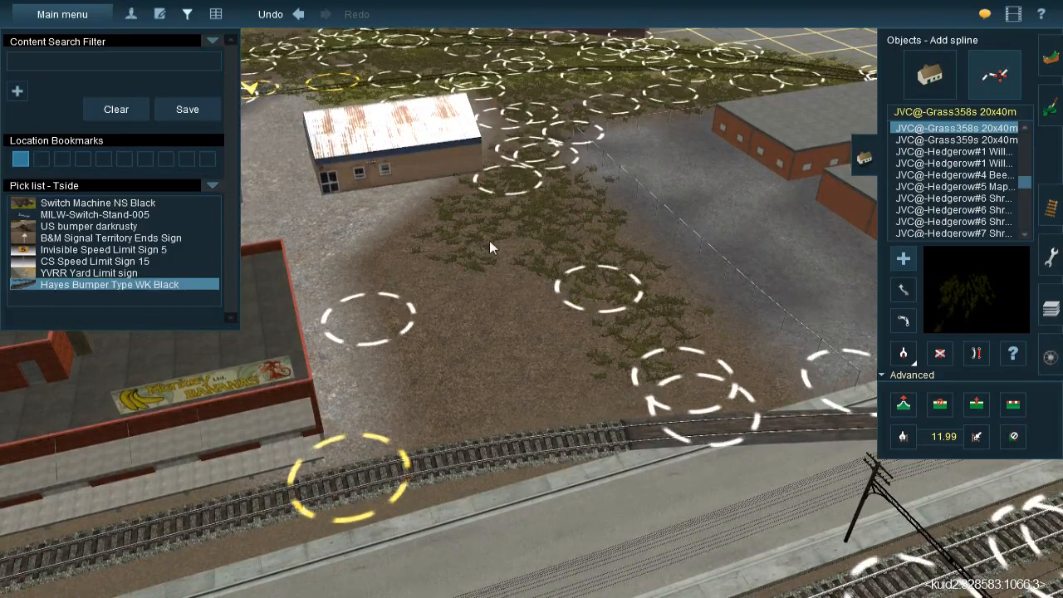
{"action": "left_click_drag", "start_coordinate": [419, 225], "coordinate": [491, 500]}
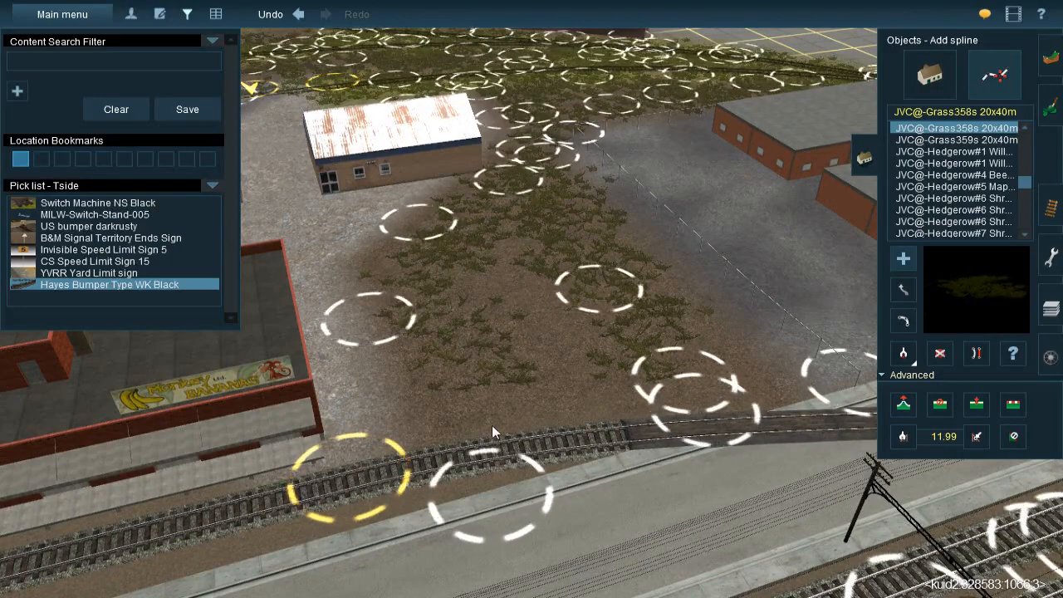
{"action": "left_click_drag", "start_coordinate": [459, 412], "coordinate": [513, 187]}
Extend the grass splines along the track behind the warehouse as far as its road crossing
{"action": "right_click", "coordinate": [588, 275]}
{"action": "right_click_drag", "start_coordinate": [555, 271], "coordinate": [872, 311]}
{"action": "left_click", "coordinate": [904, 357]}
{"action": "right_click_drag", "start_coordinate": [785, 239], "coordinate": [648, 328]}
{"action": "left_click", "coordinate": [904, 258]}
{"action": "left_click", "coordinate": [542, 337]}
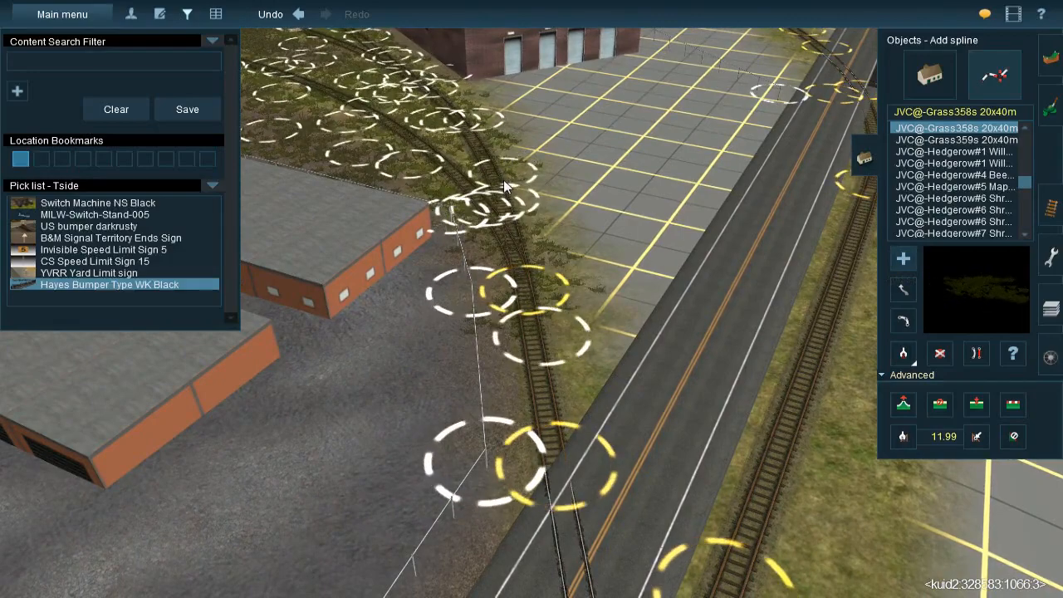
{"action": "left_click", "coordinate": [567, 389]}
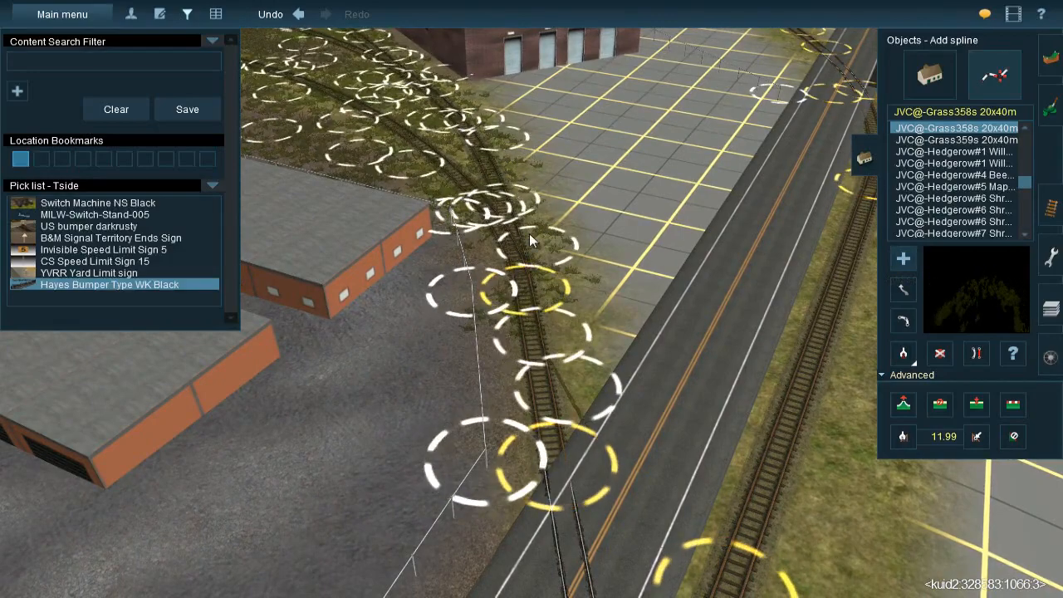
{"action": "right_click_drag", "start_coordinate": [546, 313], "coordinate": [585, 288]}
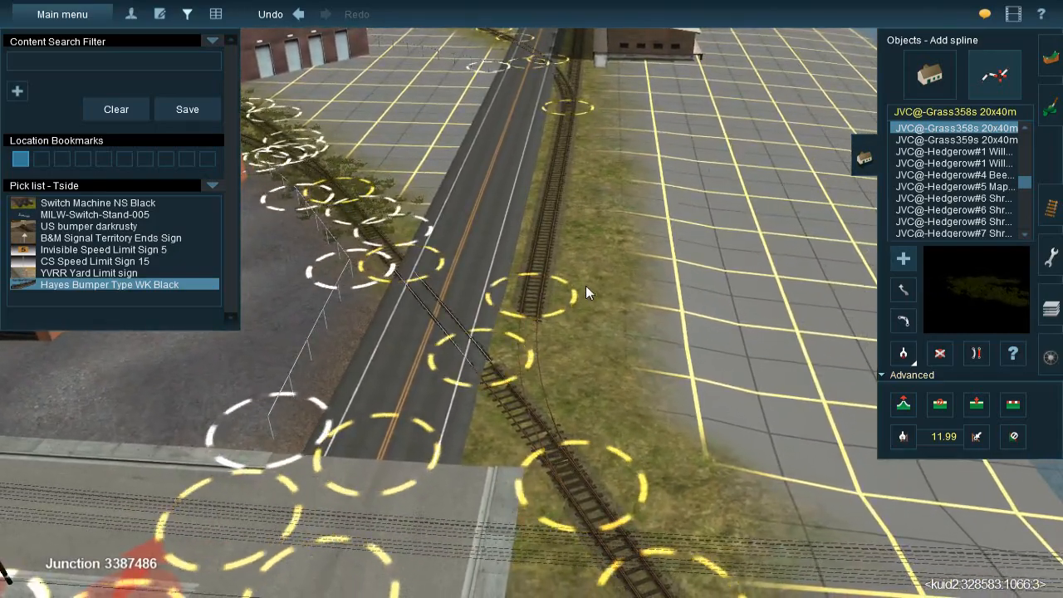
Add grass splines along the verge of the straight track beside the road, on the side away from the road
{"action": "left_click", "coordinate": [566, 248]}
{"action": "key", "text": "Right"}
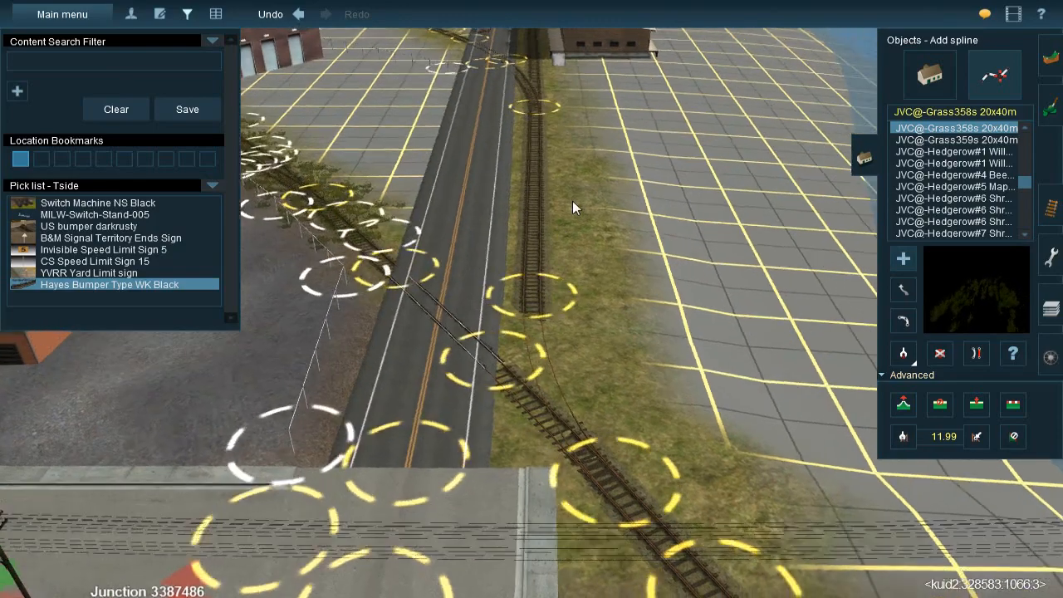
{"action": "left_click", "coordinate": [556, 152]}
{"action": "left_click", "coordinate": [547, 318]}
{"action": "left_click", "coordinate": [558, 189]}
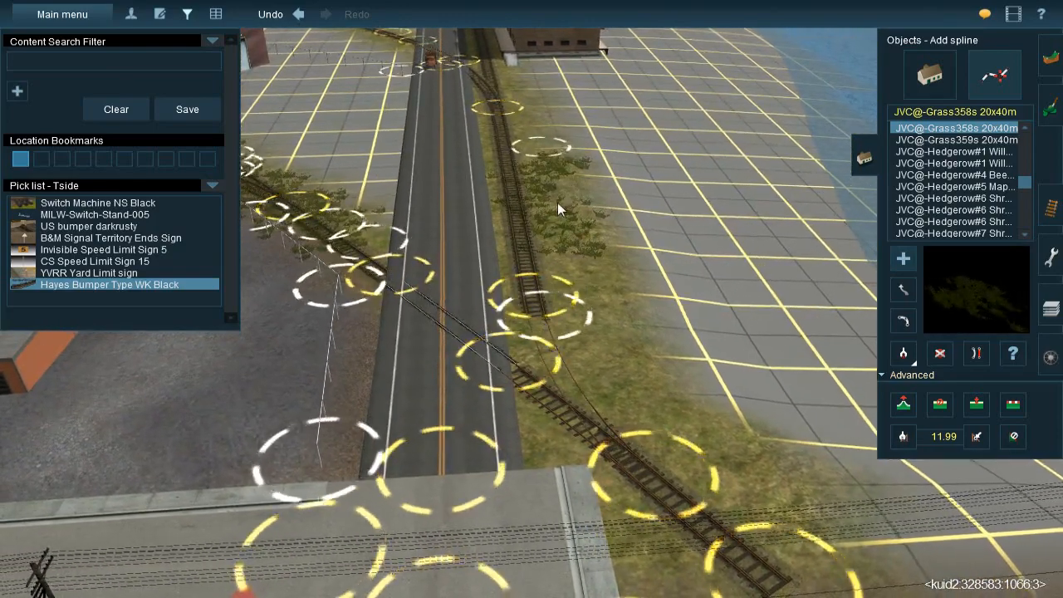
Add grass splines around the diagonal track between the road crossing and the concrete street
{"action": "left_click", "coordinate": [544, 465]}
{"action": "left_click", "coordinate": [579, 301]}
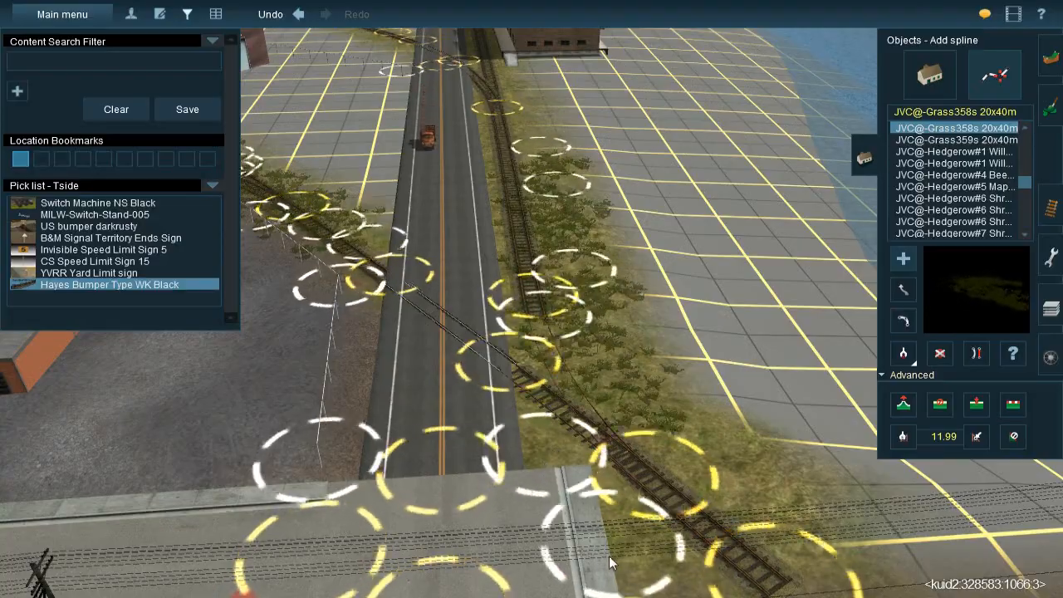
{"action": "right_click", "coordinate": [617, 437]}
{"action": "key", "text": "Left"}
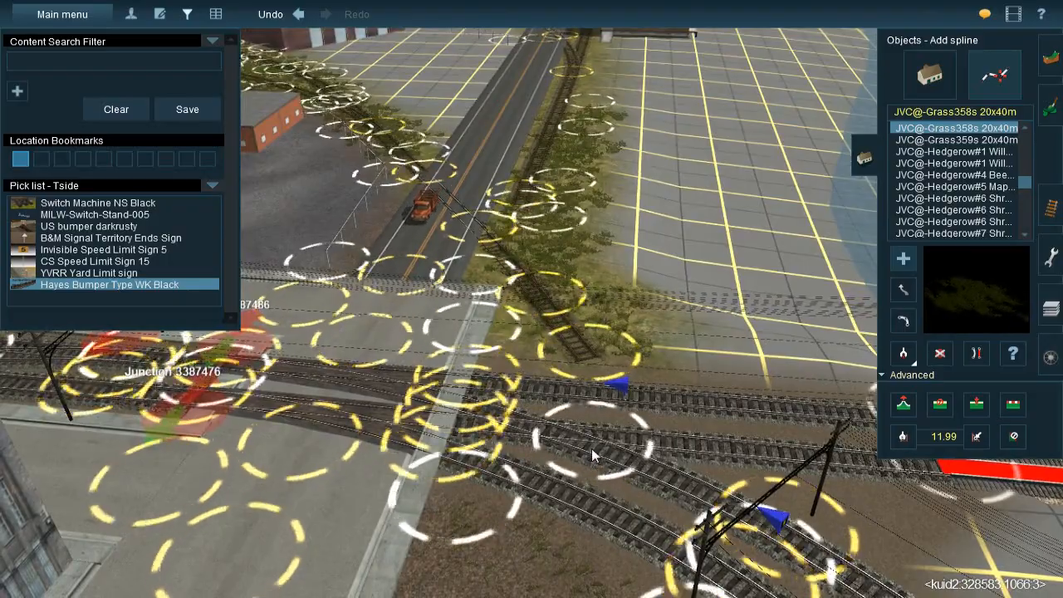
{"action": "left_click", "coordinate": [586, 436]}
{"action": "right_click", "coordinate": [586, 436]}
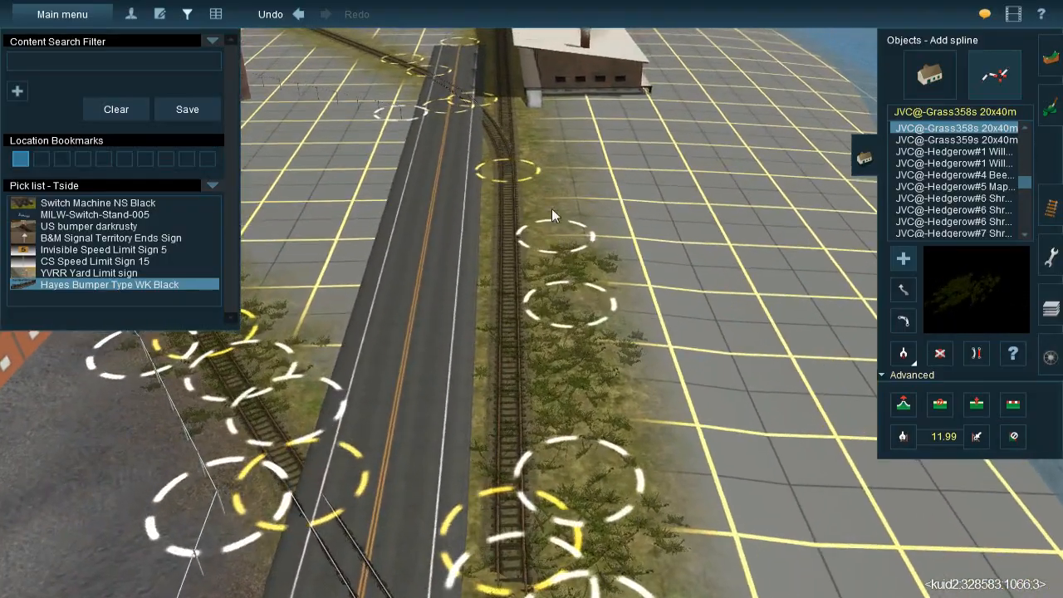
Add more grass splines along the straight track beside the road, up towards the chimneyed freight building
{"action": "left_click", "coordinate": [524, 262]}
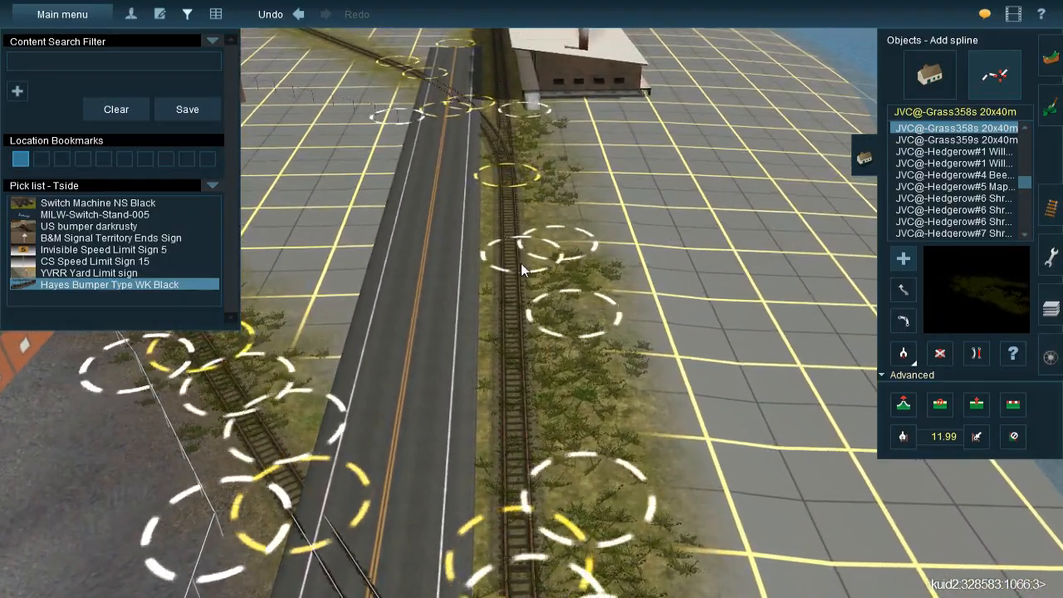
{"action": "left_click", "coordinate": [539, 390]}
{"action": "right_click", "coordinate": [519, 340]}
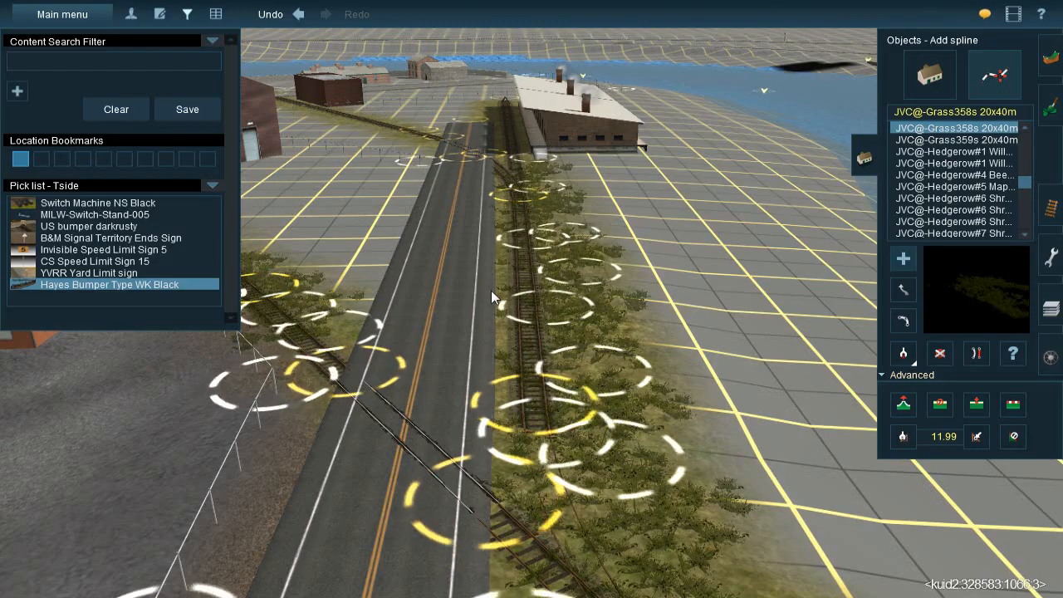
Lay grass splines along the track from the road crossing to the fence by the small brick building
{"action": "right_click", "coordinate": [513, 174]}
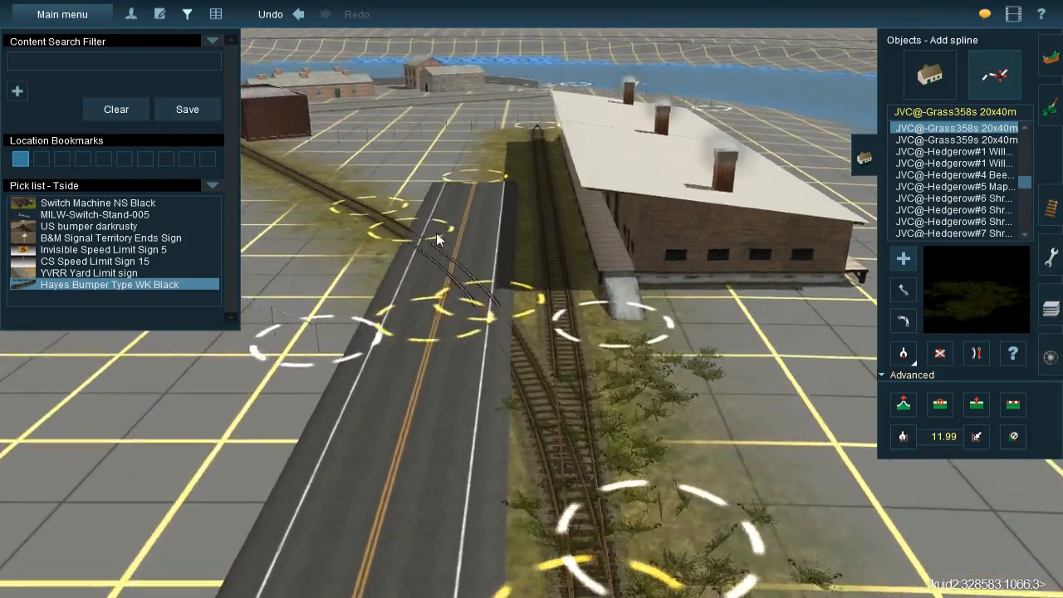
{"action": "right_click_drag", "start_coordinate": [436, 233], "coordinate": [518, 243]}
{"action": "left_click_drag", "start_coordinate": [534, 258], "coordinate": [607, 504]}
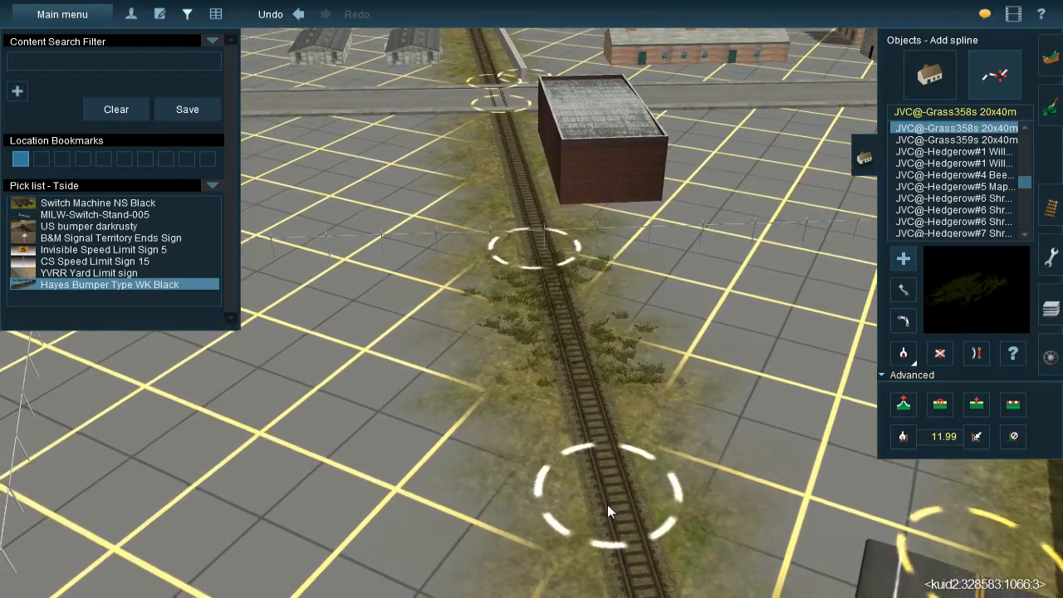
{"action": "right_click", "coordinate": [569, 437]}
{"action": "left_click", "coordinate": [536, 146]}
{"action": "left_click", "coordinate": [621, 485]}
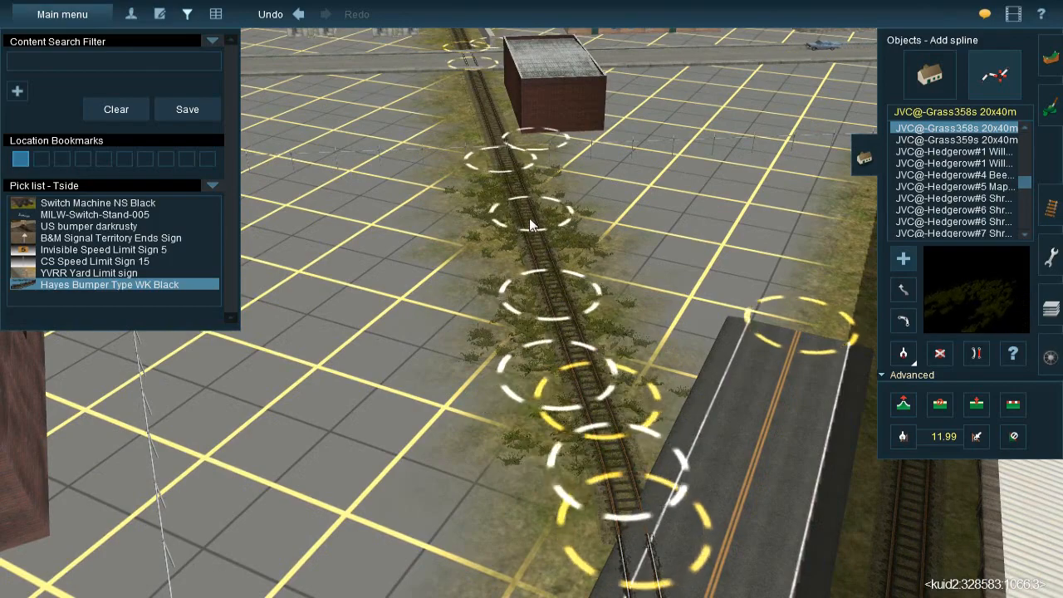
{"action": "left_click", "coordinate": [520, 192]}
Lay grass splines along the siding beside the chimneyed freight building, out to the bumper at its end
{"action": "right_click", "coordinate": [615, 290]}
{"action": "key", "text": "Right"}
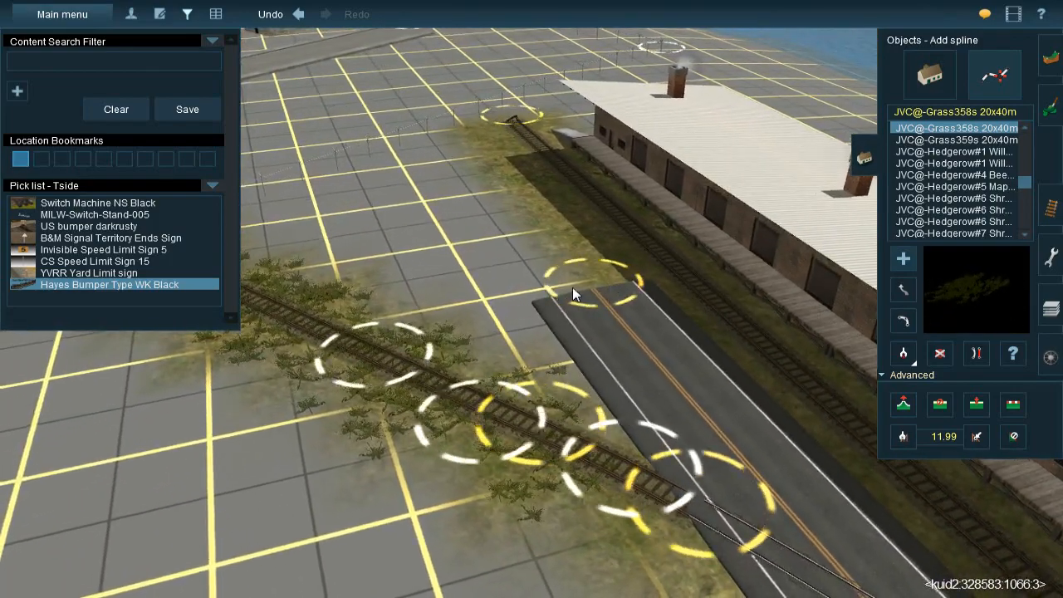
{"action": "key", "text": "Right"}
{"action": "right_click", "coordinate": [466, 266]}
{"action": "left_click", "coordinate": [545, 500]}
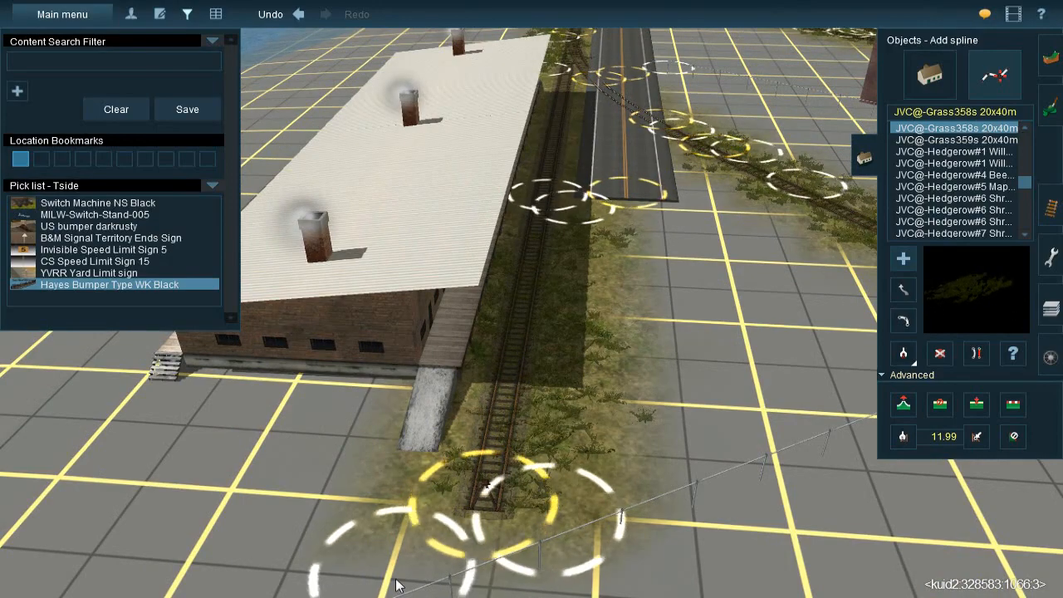
Delete the grass spline running beside the siding to its bumper at the chimneyed freight building
{"action": "right_click", "coordinate": [547, 173]}
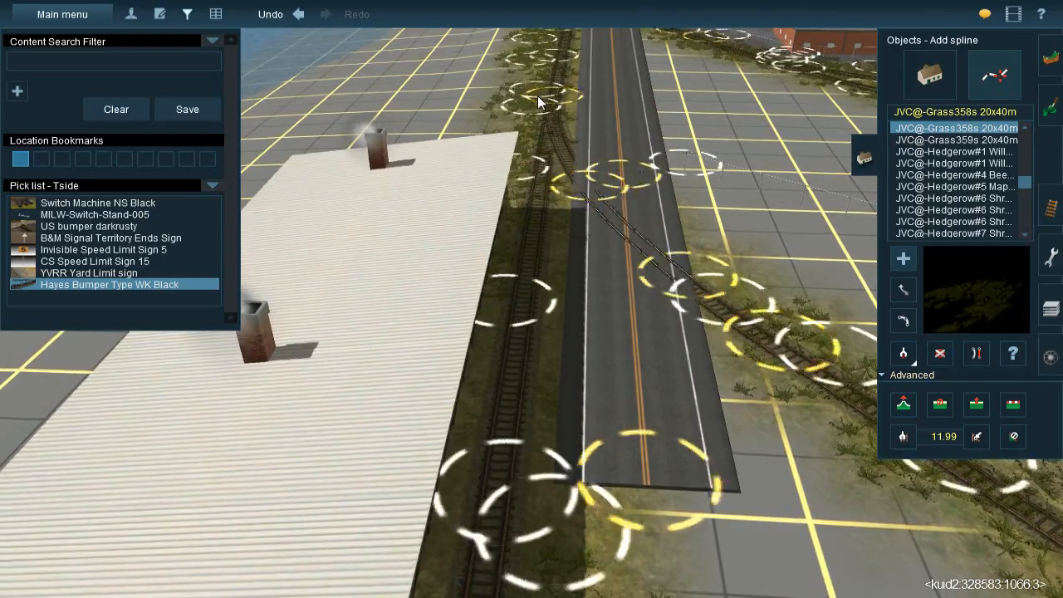
{"action": "right_click_drag", "start_coordinate": [573, 271], "coordinate": [503, 346]}
{"action": "right_click", "coordinate": [504, 346]}
{"action": "left_click", "coordinate": [940, 353]}
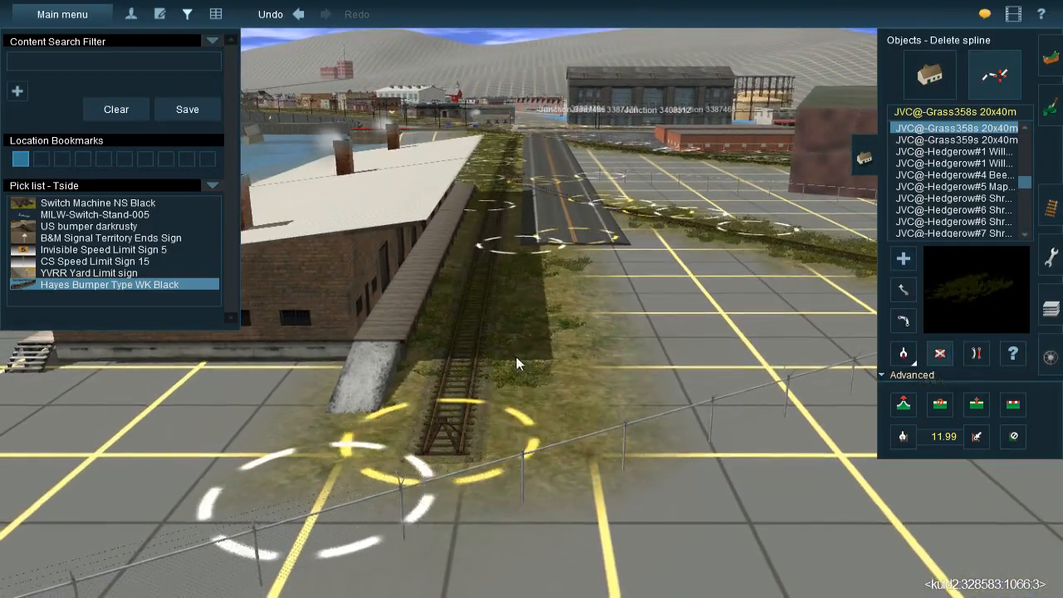
Delete the remaining grass spline between the chimneyed freight building's siding and the end of the road
{"action": "left_click", "coordinate": [500, 302]}
{"action": "right_click_drag", "start_coordinate": [498, 290], "coordinate": [547, 280]}
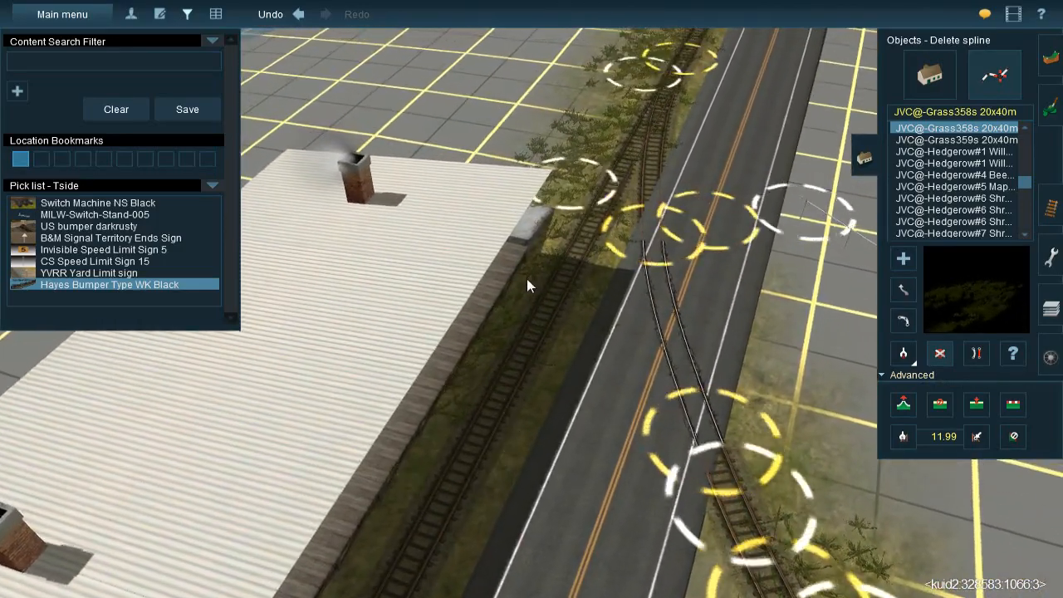
Sample the ground texture of the lot beside the two low brick warehouses and paint it around the bumper end of the freight building's siding
{"action": "mouse_move", "coordinate": [588, 247]}
{"action": "right_mouse_down"}
{"action": "mouse_move", "coordinate": [551, 269]}
{"action": "mouse_move", "coordinate": [580, 279]}
{"action": "mouse_move", "coordinate": [567, 272]}
{"action": "mouse_move", "coordinate": [614, 260]}
{"action": "mouse_move", "coordinate": [579, 251]}
{"action": "mouse_move", "coordinate": [573, 353]}
{"action": "mouse_move", "coordinate": [545, 396]}
{"action": "mouse_move", "coordinate": [528, 309]}
{"action": "mouse_move", "coordinate": [502, 287]}
{"action": "right_mouse_up"}
{"action": "key", "text": "Down"}
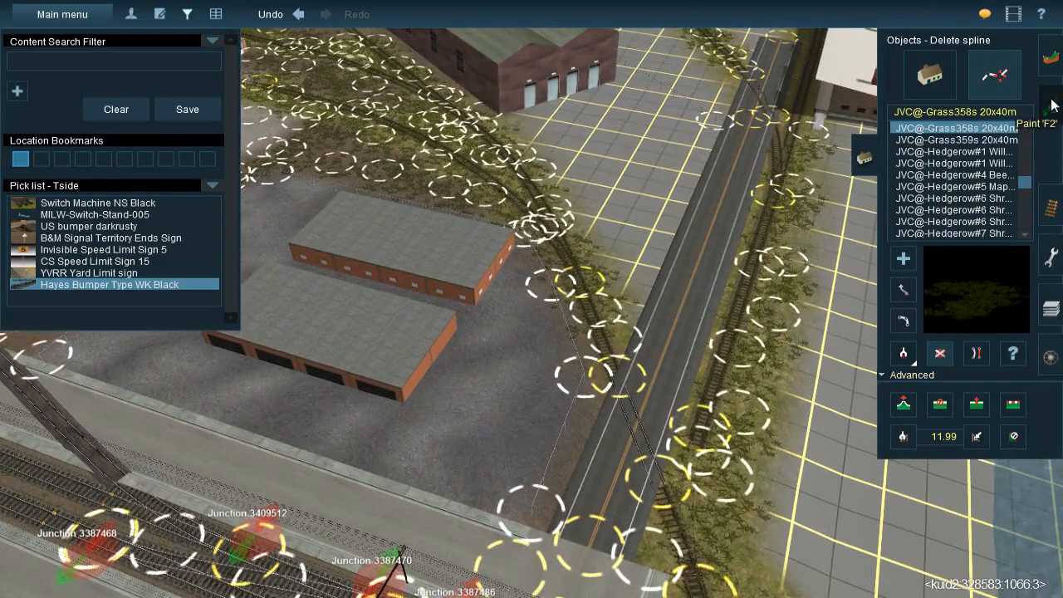
{"action": "left_click", "coordinate": [1051, 103]}
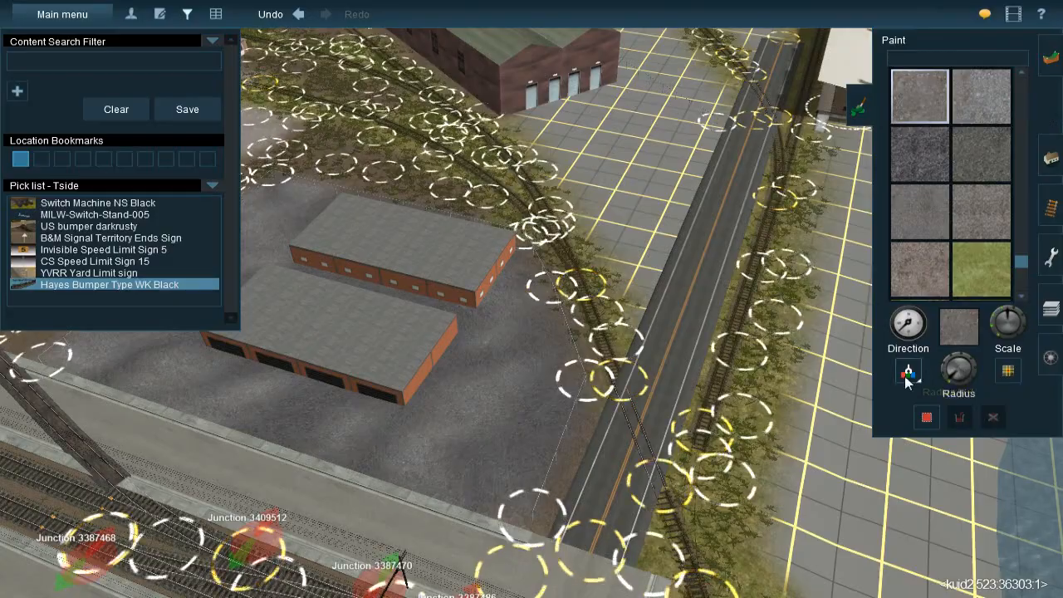
{"action": "left_click", "coordinate": [554, 415]}
{"action": "mouse_move", "coordinate": [630, 257]}
{"action": "right_mouse_down"}
{"action": "mouse_move", "coordinate": [607, 177]}
{"action": "mouse_move", "coordinate": [581, 196]}
{"action": "mouse_move", "coordinate": [550, 170]}
{"action": "mouse_move", "coordinate": [506, 231]}
{"action": "mouse_move", "coordinate": [532, 263]}
{"action": "right_mouse_up"}
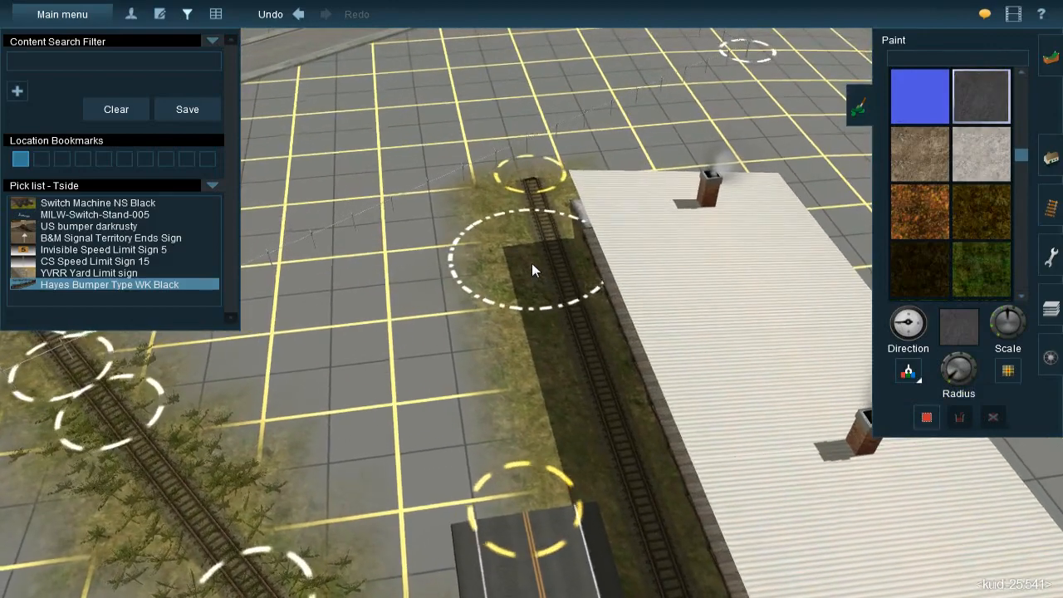
{"action": "key", "text": "bracketleft"}
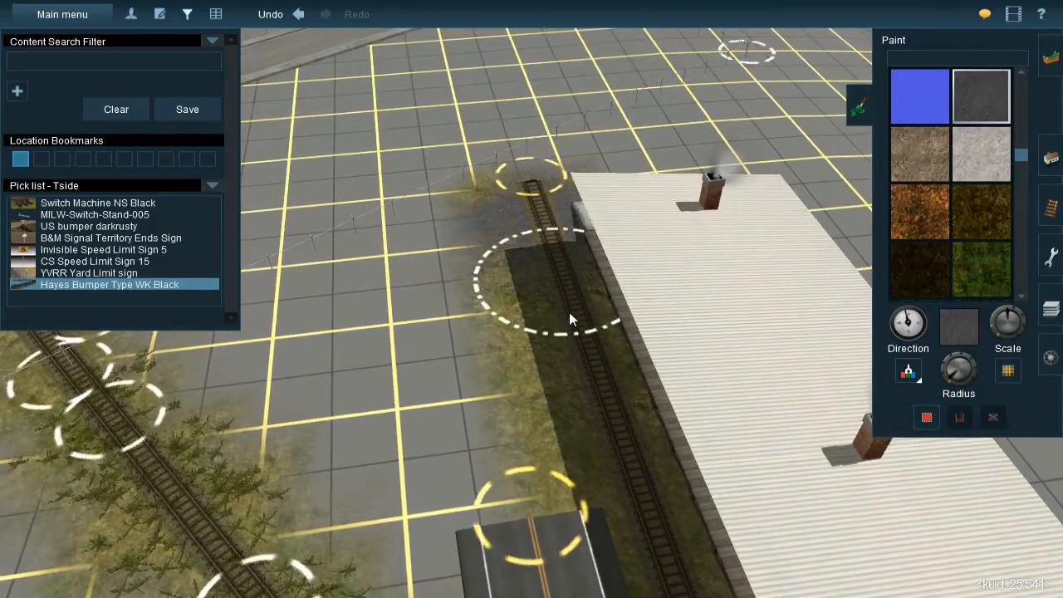
{"action": "left_click_drag", "start_coordinate": [609, 449], "coordinate": [605, 450]}
{"action": "key", "text": "bracketleft"}
{"action": "right_click", "coordinate": [605, 450]}
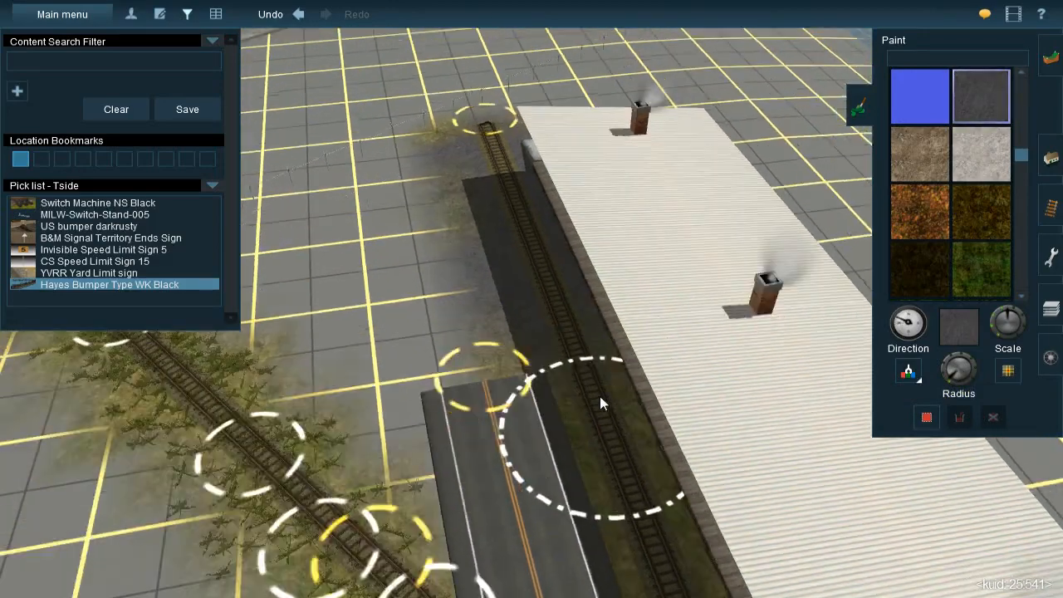
Continue painting the sampled texture along the siding, past the loading platform to the concrete ramp near the switch
{"action": "left_click_drag", "start_coordinate": [561, 304], "coordinate": [603, 443]}
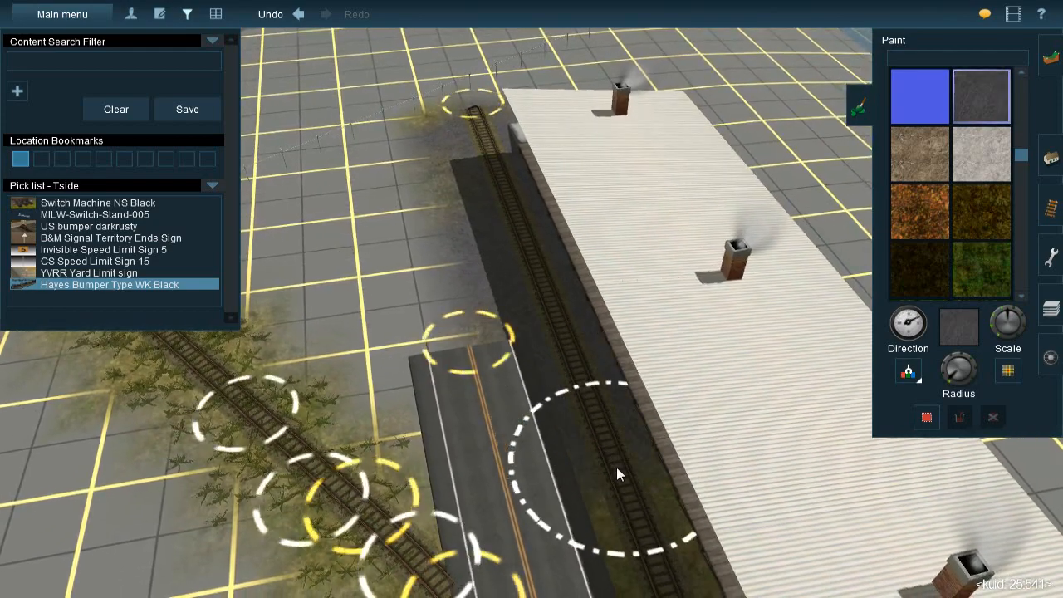
{"action": "right_click", "coordinate": [616, 467]}
{"action": "key", "text": "bracketleft"}
{"action": "left_click_drag", "start_coordinate": [535, 309], "coordinate": [603, 467]}
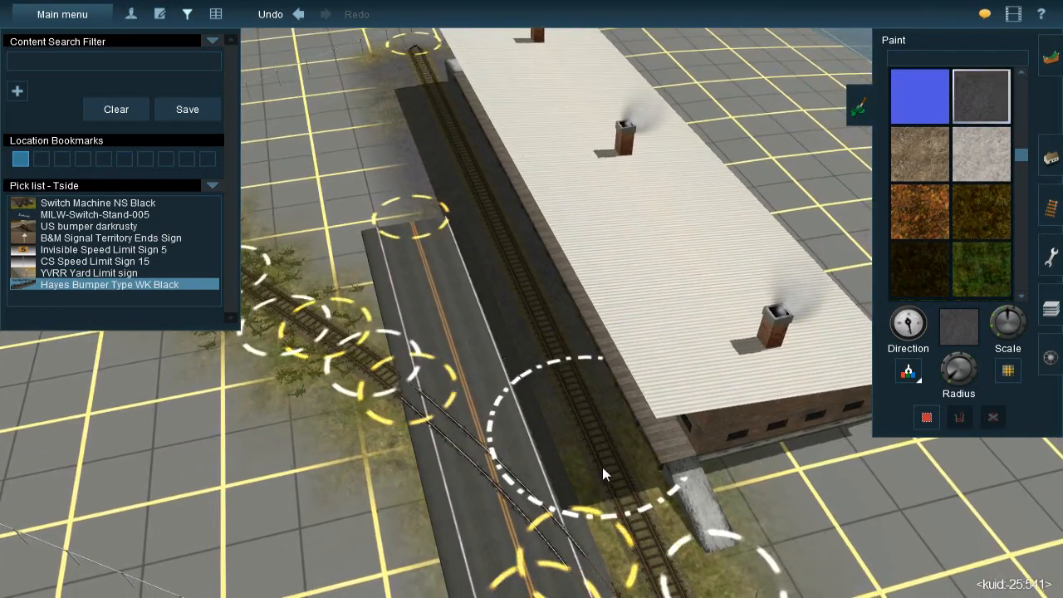
{"action": "right_click", "coordinate": [602, 466]}
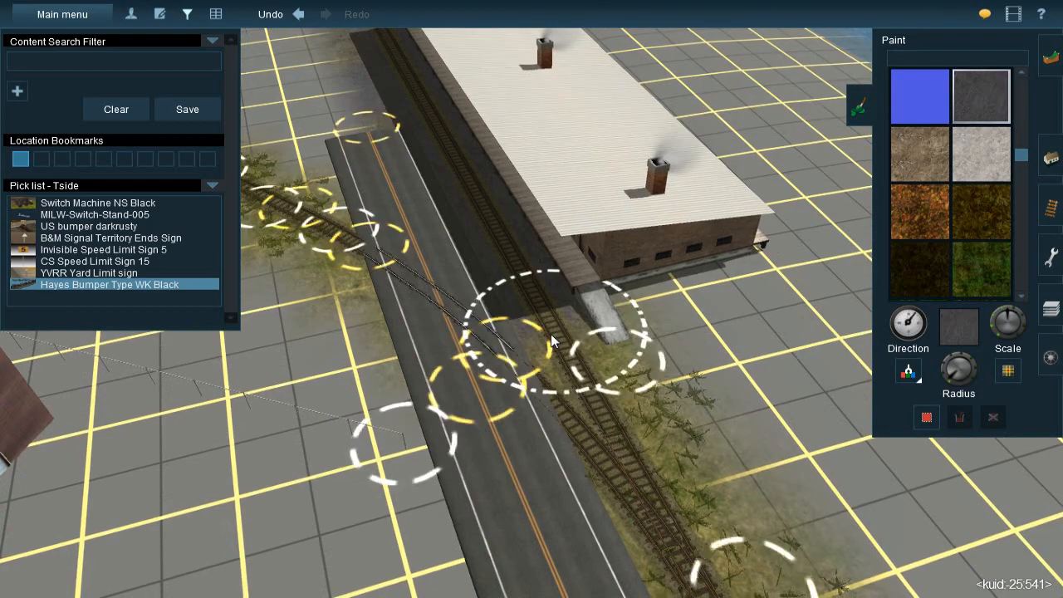
{"action": "right_click", "coordinate": [549, 340]}
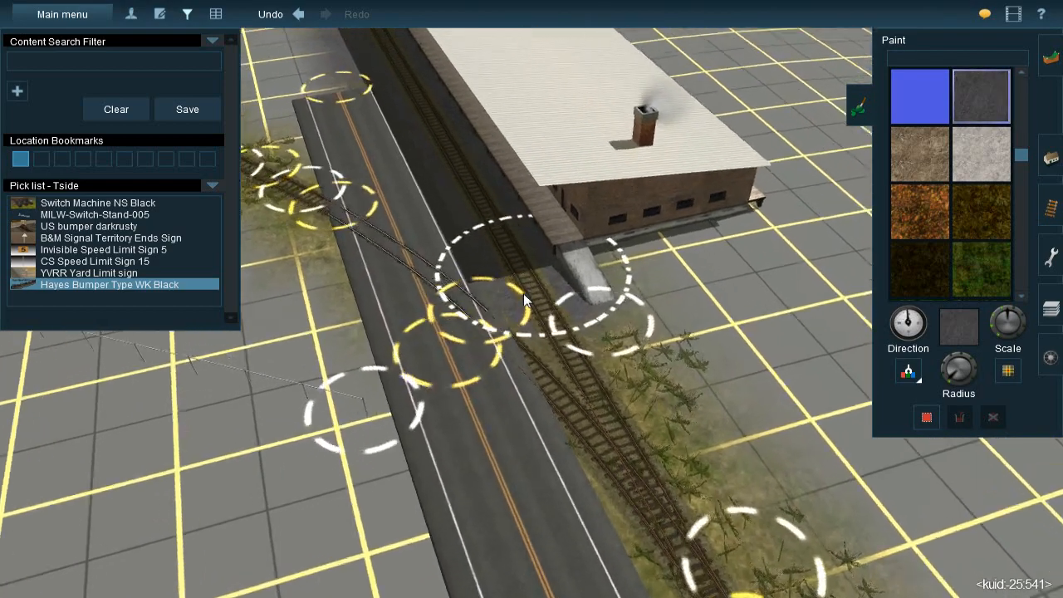
Delete the tie track running alongside the freight building's loading platform
{"action": "key", "text": "Left"}
{"action": "scroll", "coordinate": [664, 324], "scroll_direction": "up", "scroll_amount": 2}
{"action": "left_click", "coordinate": [1051, 223]}
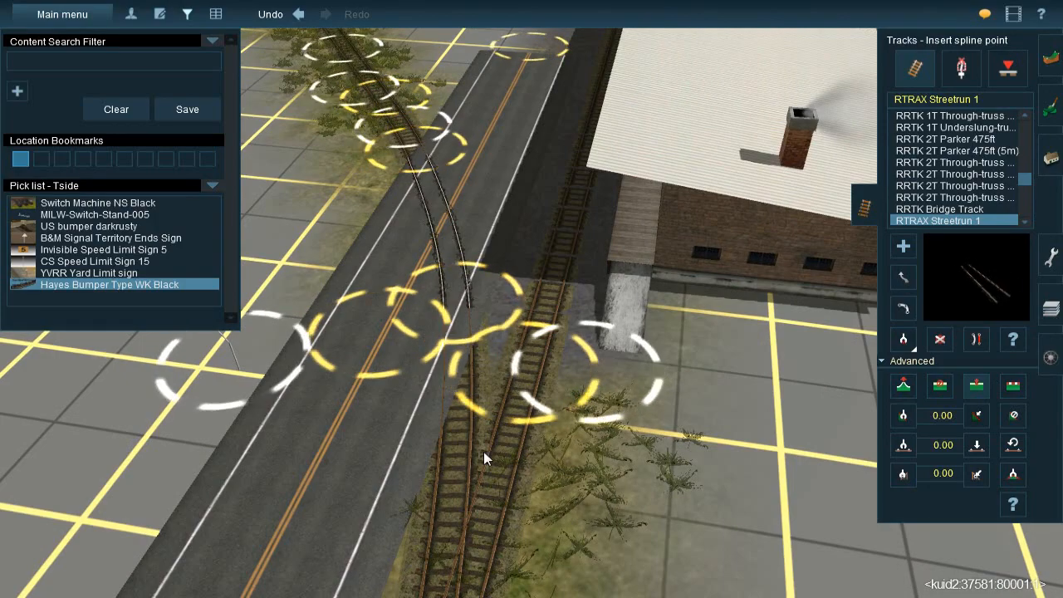
{"action": "key", "text": "Left"}
{"action": "scroll", "coordinate": [540, 274], "scroll_direction": "up", "scroll_amount": 3}
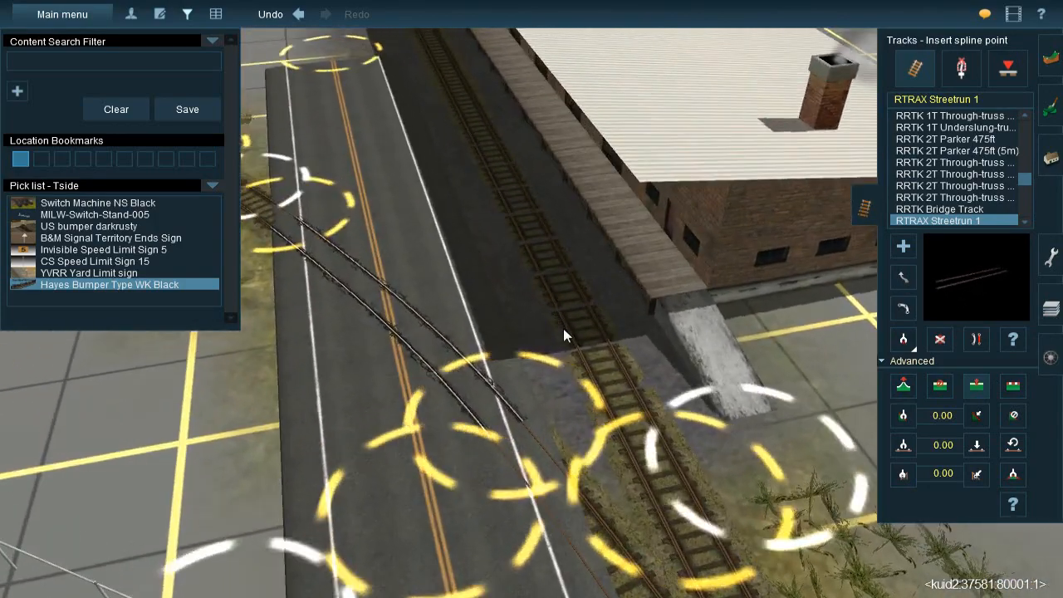
{"action": "key", "text": "Down"}
{"action": "key", "text": "Left"}
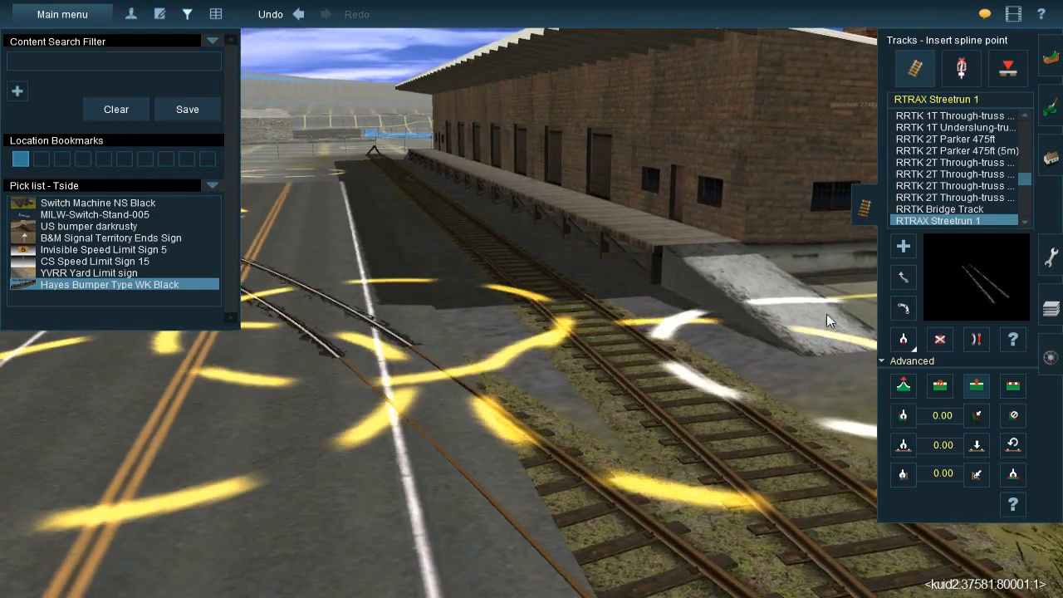
{"action": "key", "text": "Up"}
{"action": "left_click", "coordinate": [939, 339]}
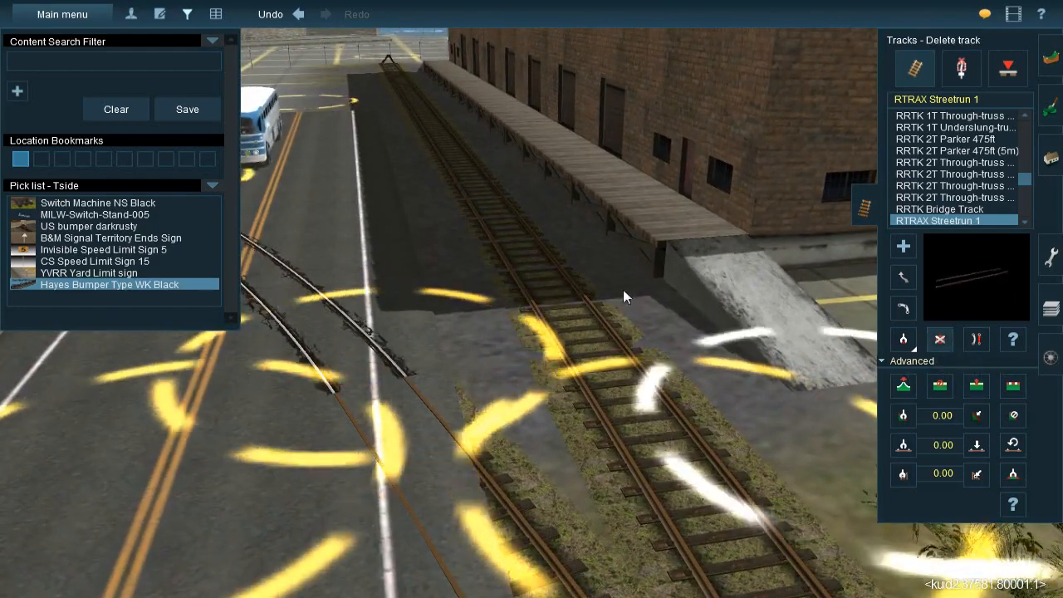
{"action": "left_click", "coordinate": [546, 281]}
Lay RTRAX Streetrun 1 track from the remaining tie track past the loading platform to the siding's far end
{"action": "left_click", "coordinate": [906, 248]}
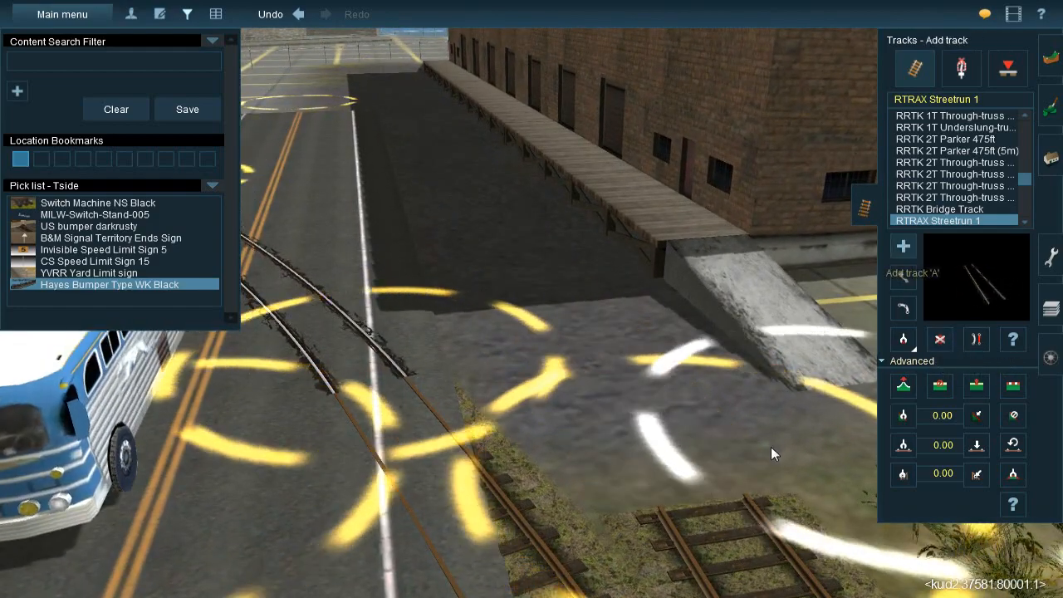
{"action": "left_click_drag", "start_coordinate": [704, 496], "coordinate": [529, 212]}
{"action": "key", "text": "w"}
{"action": "key", "text": "Right"}
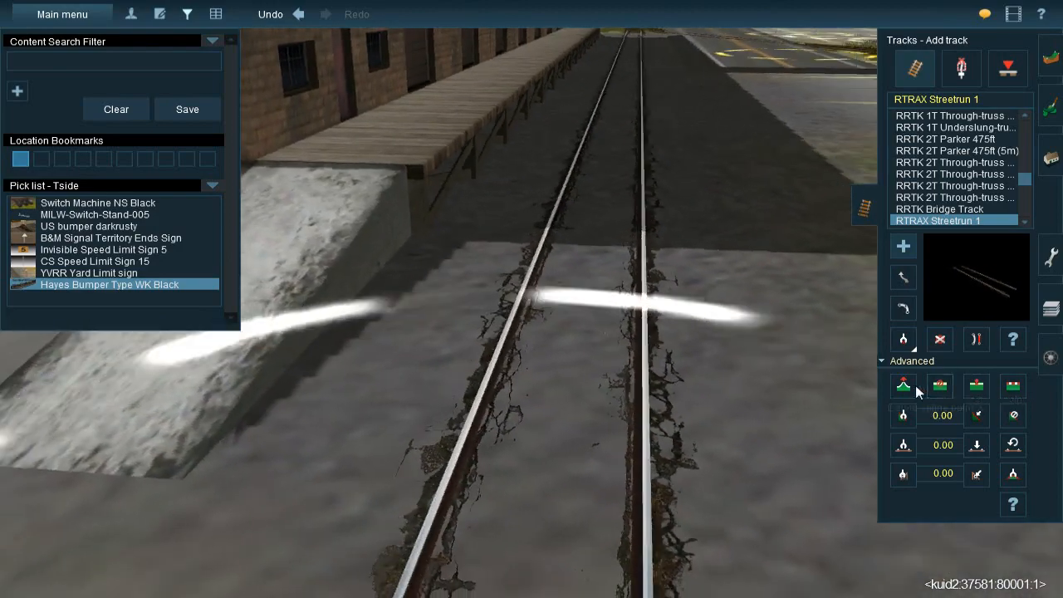
Lower the far end of the new street track to a height of about 10.72 m so the rails sit in the pavement
{"action": "left_click", "coordinate": [913, 386]}
{"action": "key", "text": "Right"}
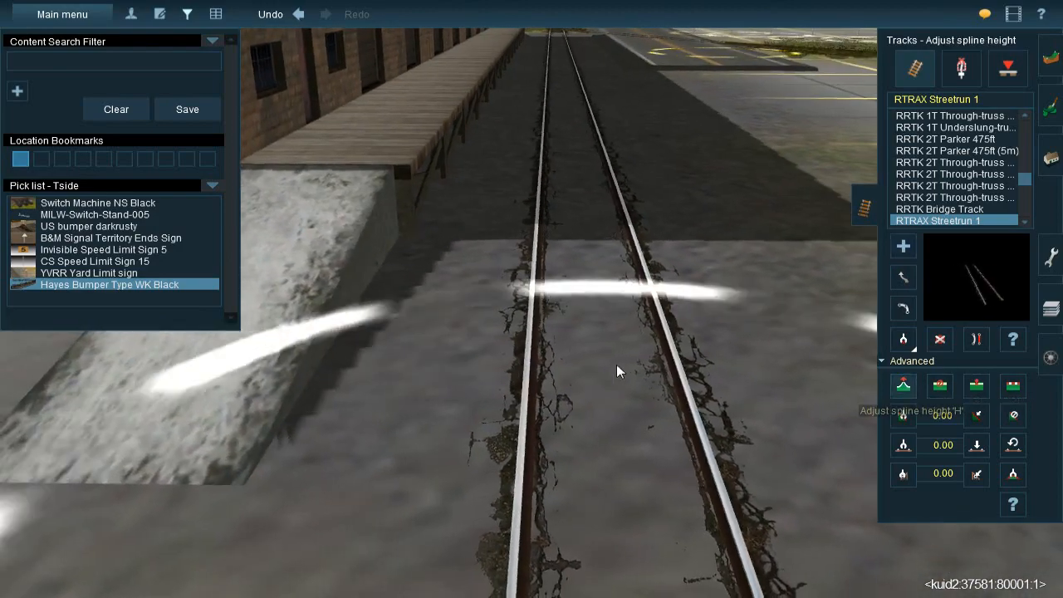
{"action": "key", "text": "s"}
{"action": "scroll", "coordinate": [590, 344], "scroll_direction": "down", "scroll_amount": 3}
{"action": "scroll", "coordinate": [531, 336], "scroll_direction": "up", "scroll_amount": 1}
{"action": "left_click_drag", "start_coordinate": [537, 337], "coordinate": [536, 335]}
{"action": "key", "text": "Left"}
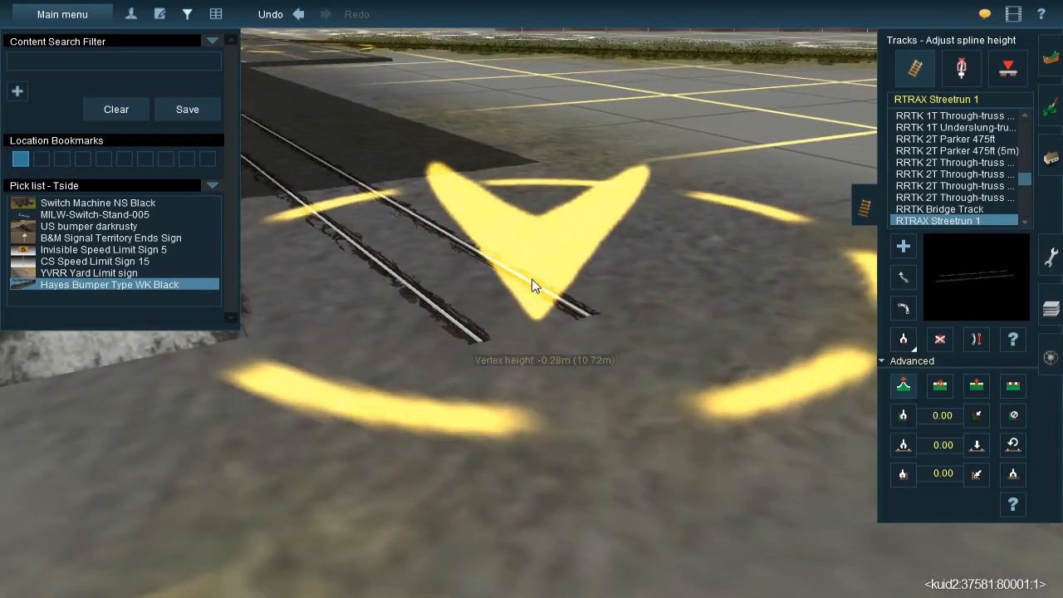
Insert a spline point in the tie track just before it meets the new street track near the concrete ramp
{"action": "right_click", "coordinate": [626, 192]}
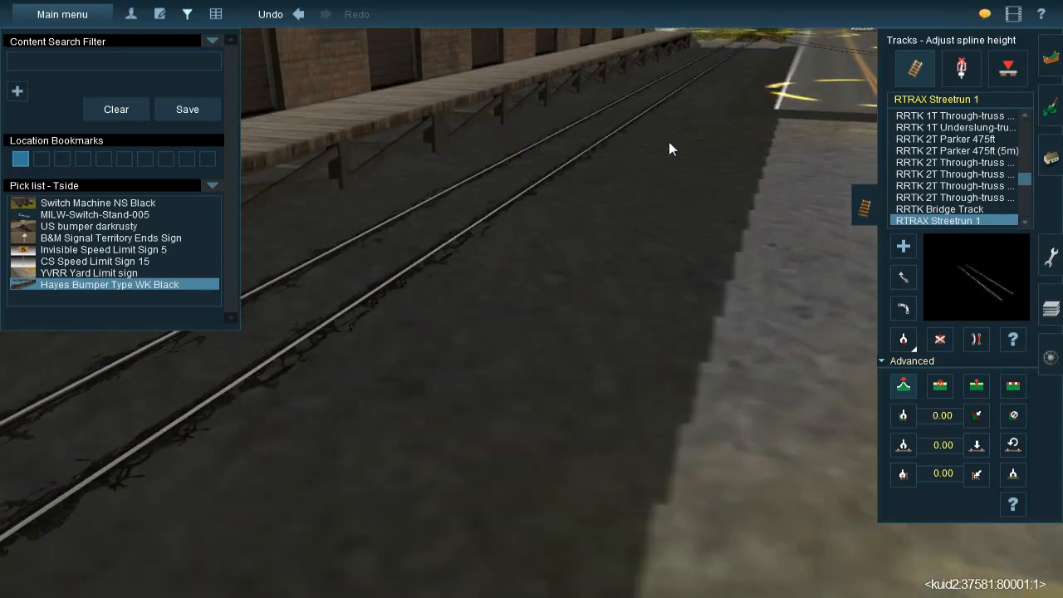
{"action": "right_click", "coordinate": [652, 128]}
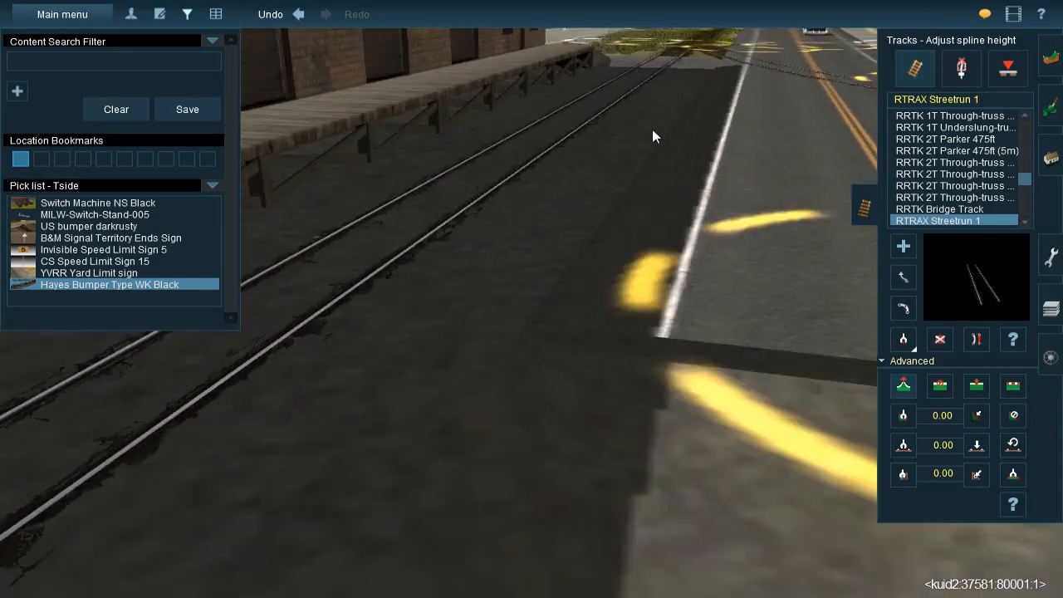
{"action": "right_click", "coordinate": [671, 158]}
{"action": "right_click", "coordinate": [650, 202]}
{"action": "key", "text": "Left"}
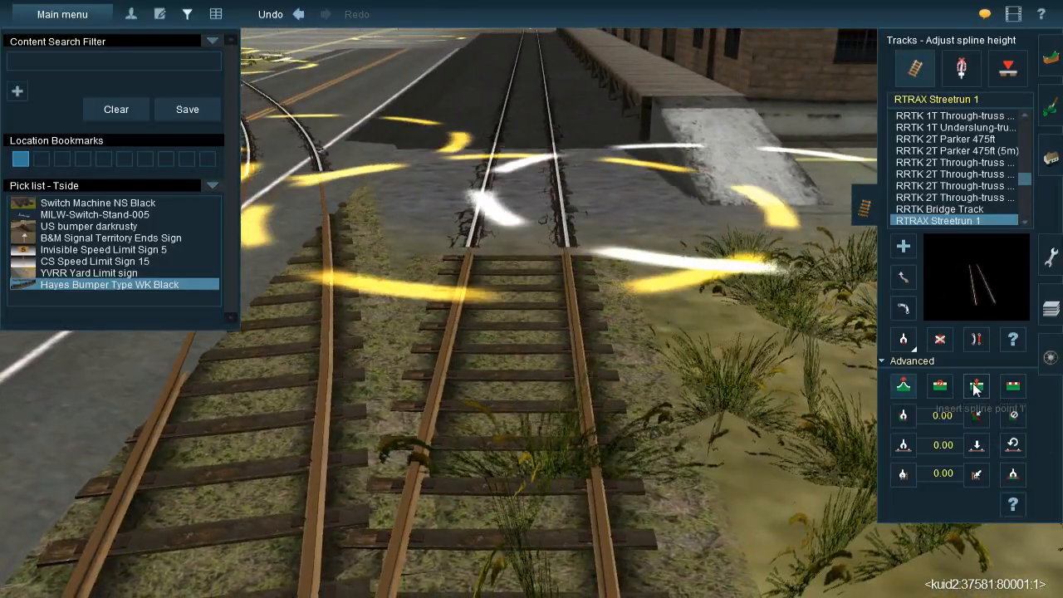
{"action": "left_click", "coordinate": [976, 387]}
{"action": "left_click", "coordinate": [520, 353]}
Adjust the spline height where the tie track meets the street track, and straighten the track there
{"action": "key", "text": "Left"}
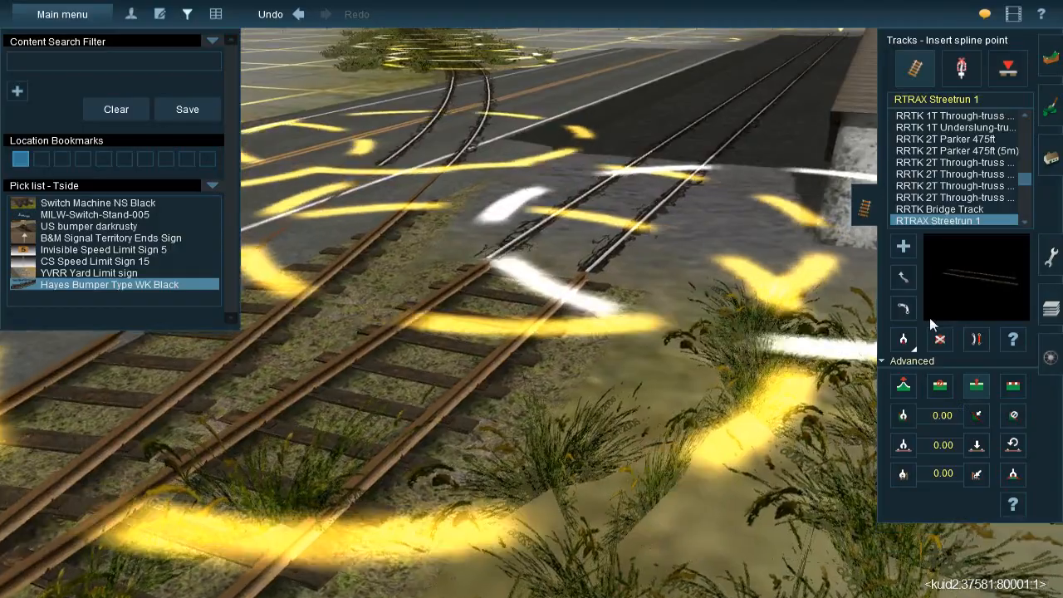
{"action": "left_click", "coordinate": [903, 385]}
{"action": "left_click_drag", "start_coordinate": [541, 296], "coordinate": [539, 307]}
{"action": "left_click", "coordinate": [976, 338]}
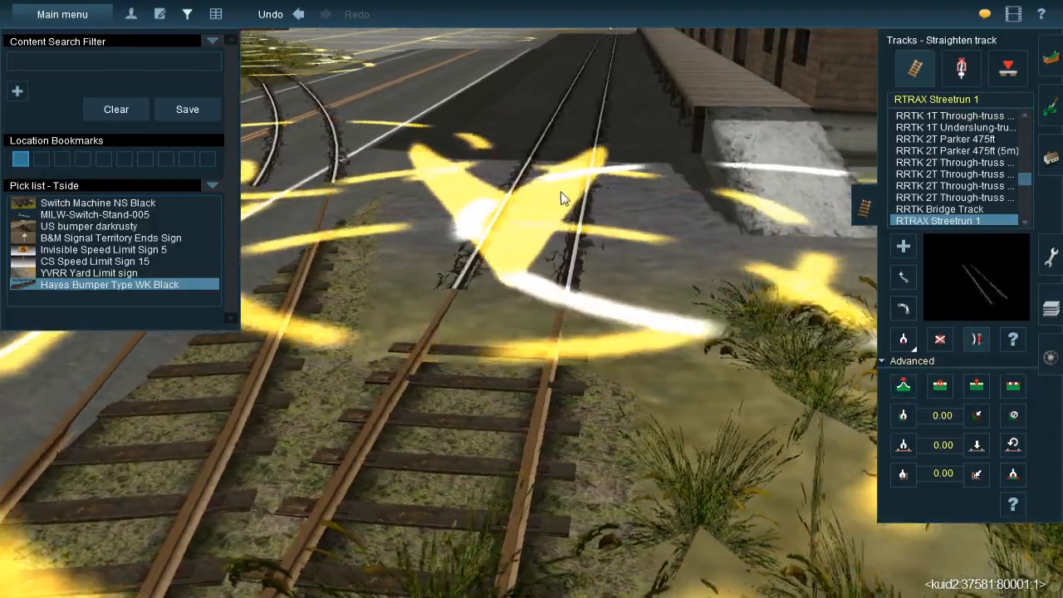
{"action": "right_click_drag", "start_coordinate": [561, 192], "coordinate": [548, 323]}
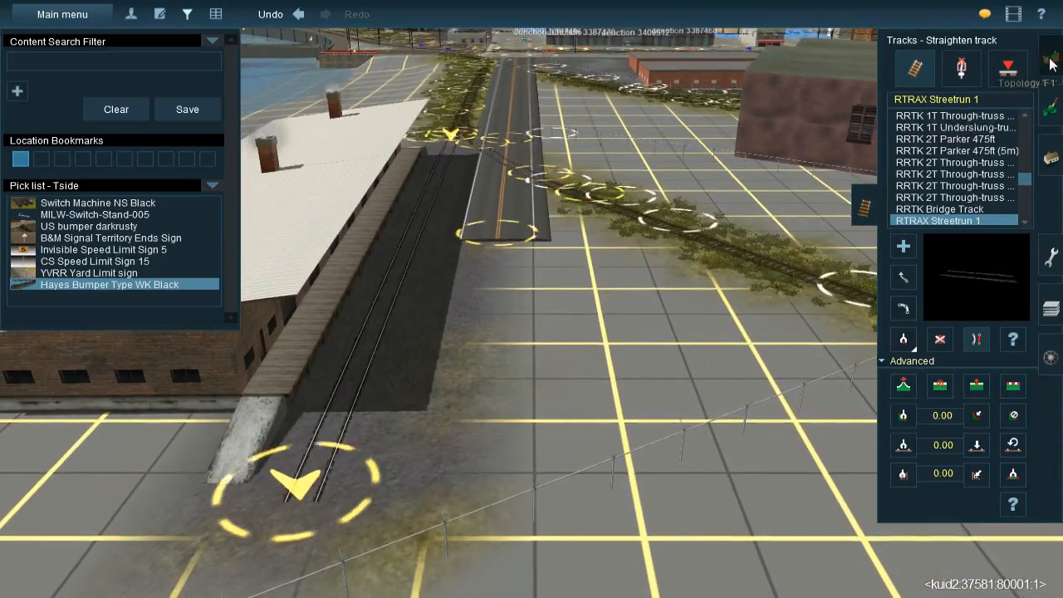
Paint the sampled texture over the open lot between the road's end, the street-track siding and the overgrown curved track
{"action": "left_click", "coordinate": [1052, 64]}
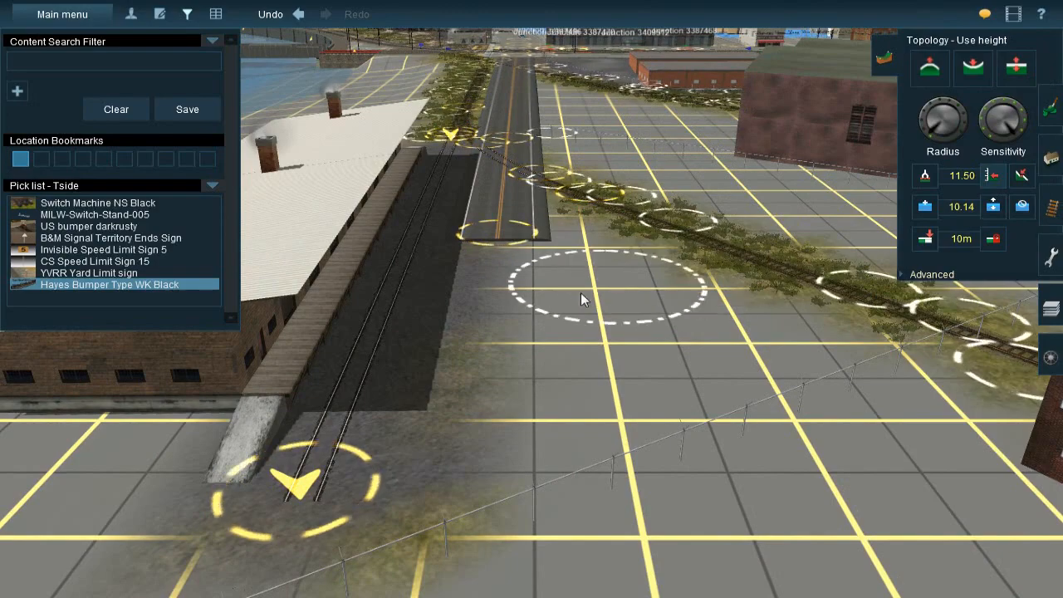
{"action": "right_click_drag", "start_coordinate": [584, 300], "coordinate": [772, 241]}
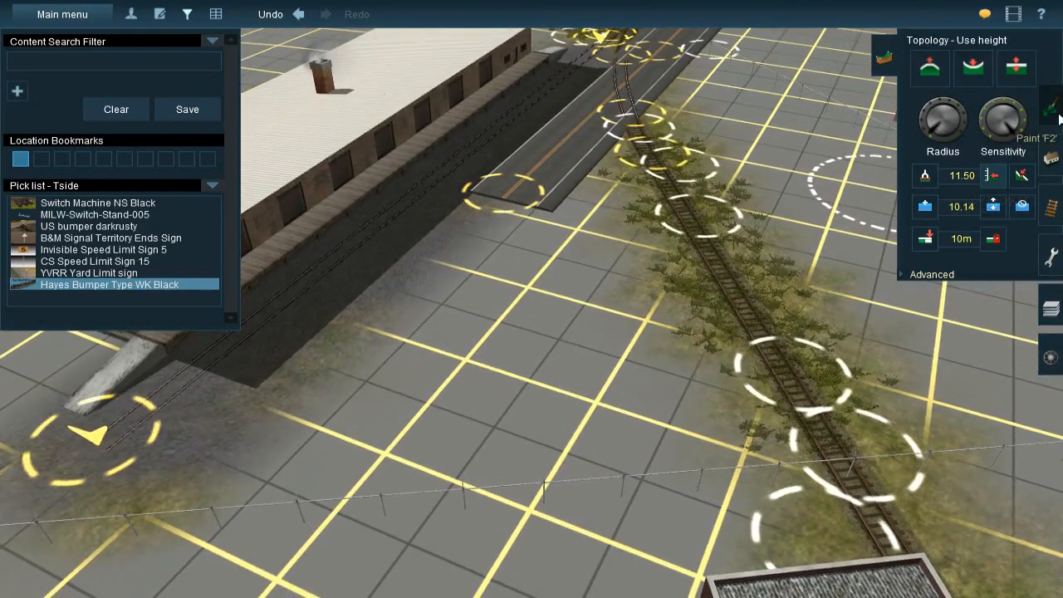
{"action": "key", "text": "F2"}
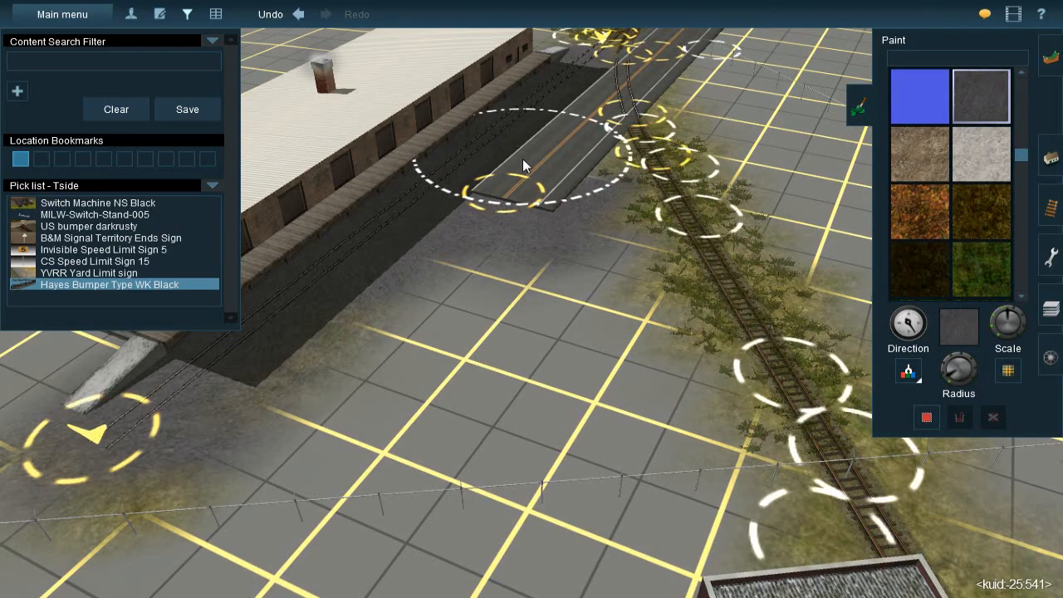
{"action": "left_click_drag", "start_coordinate": [534, 296], "coordinate": [553, 249]}
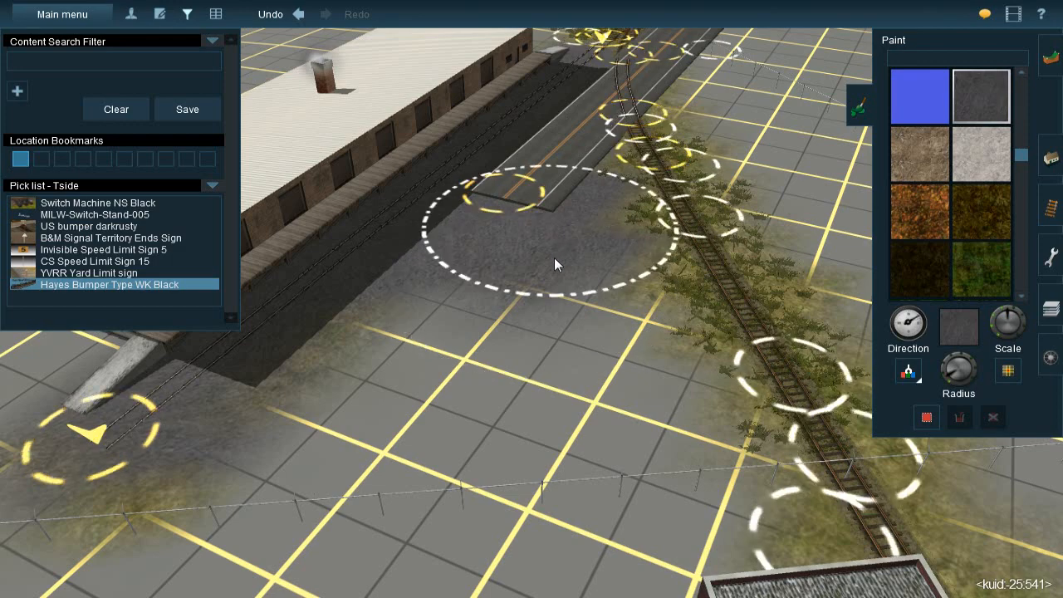
{"action": "mouse_move", "coordinate": [559, 319]}
{"action": "left_mouse_down"}
{"action": "mouse_move", "coordinate": [564, 355]}
{"action": "mouse_move", "coordinate": [602, 411]}
{"action": "mouse_move", "coordinate": [435, 395]}
{"action": "mouse_move", "coordinate": [407, 383]}
{"action": "mouse_move", "coordinate": [415, 349]}
{"action": "mouse_move", "coordinate": [344, 340]}
{"action": "mouse_move", "coordinate": [271, 413]}
{"action": "mouse_move", "coordinate": [208, 421]}
{"action": "mouse_move", "coordinate": [388, 400]}
{"action": "left_mouse_up"}
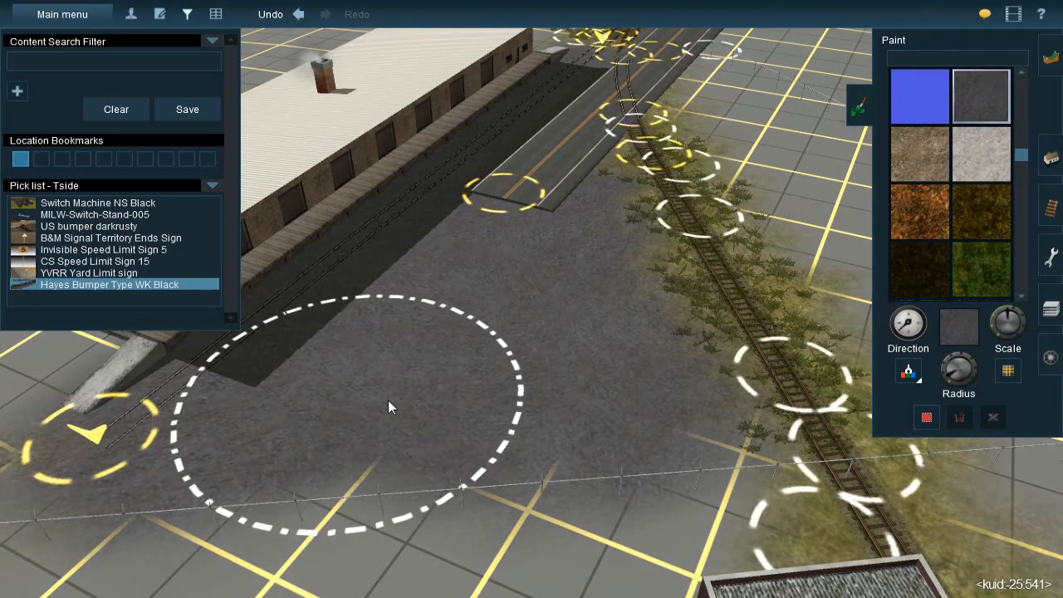
Sample the TS09_03 ground texture from the lot beside the two low brick warehouses
{"action": "right_click", "coordinate": [523, 342]}
{"action": "mouse_move", "coordinate": [526, 297]}
{"action": "right_mouse_down"}
{"action": "mouse_move", "coordinate": [468, 280]}
{"action": "mouse_move", "coordinate": [544, 321]}
{"action": "mouse_move", "coordinate": [590, 275]}
{"action": "mouse_move", "coordinate": [501, 275]}
{"action": "right_mouse_up"}
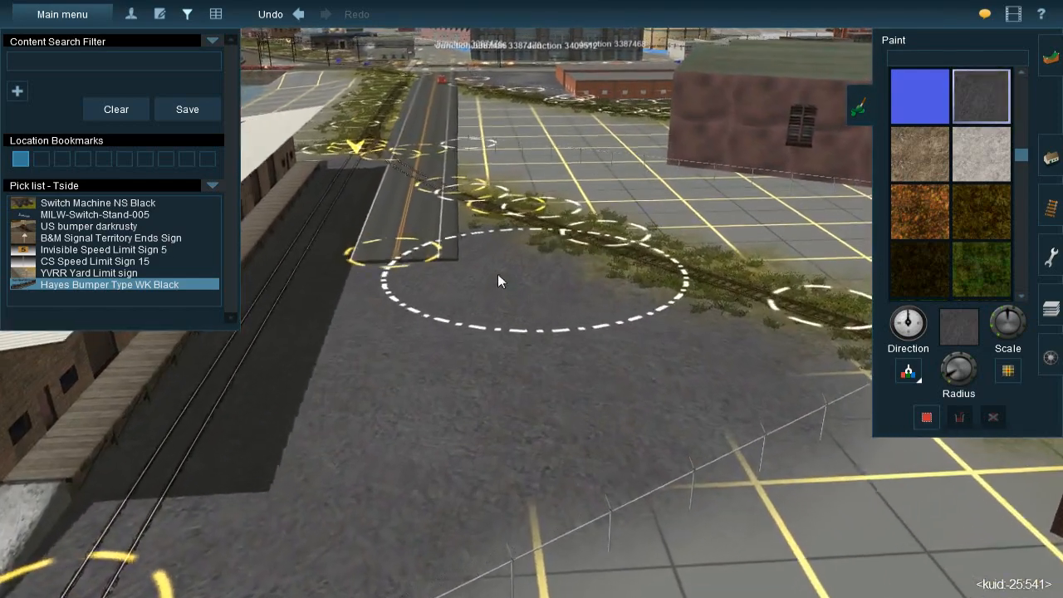
{"action": "left_click", "coordinate": [910, 373]}
{"action": "right_click_drag", "start_coordinate": [684, 260], "coordinate": [538, 195]}
{"action": "right_click", "coordinate": [475, 186]}
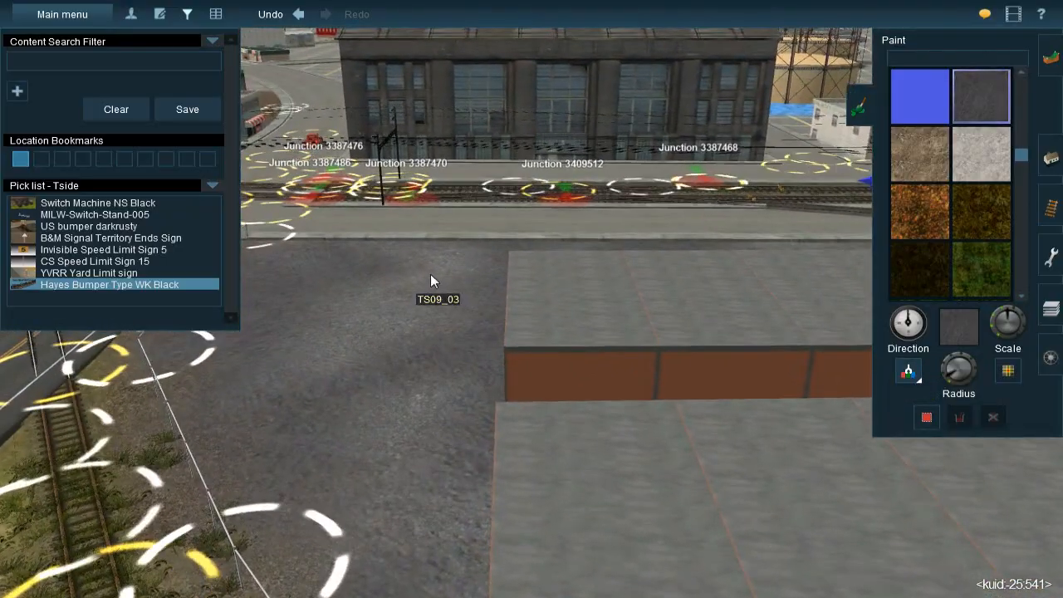
{"action": "left_click", "coordinate": [430, 280]}
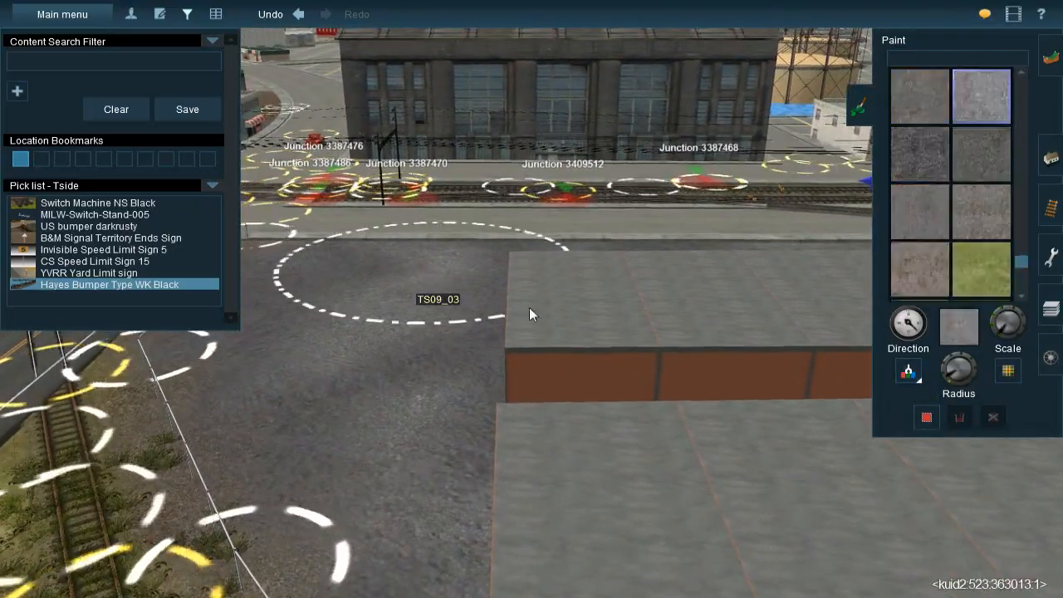
Return to the chimneyed freight building and undo the last change at its siding
{"action": "right_click", "coordinate": [444, 403]}
{"action": "right_click", "coordinate": [428, 452]}
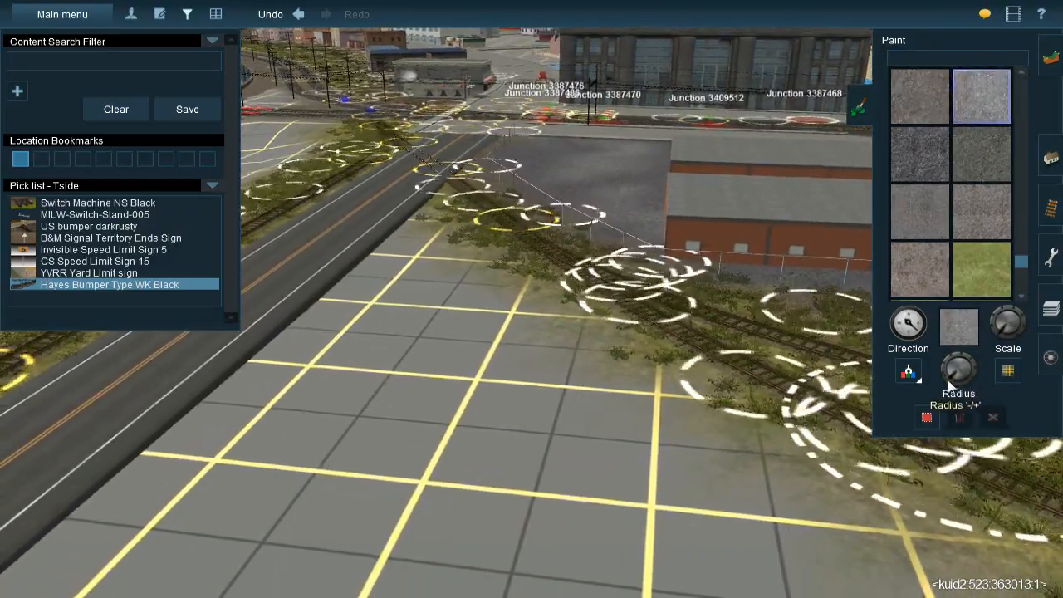
{"action": "right_click", "coordinate": [554, 458]}
{"action": "right_click", "coordinate": [484, 503]}
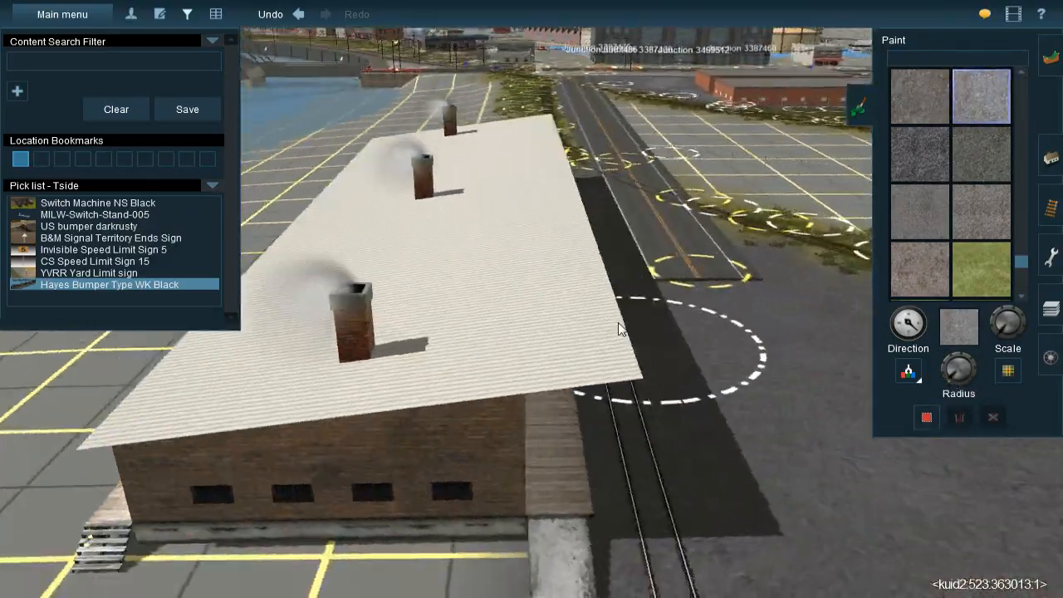
{"action": "right_click", "coordinate": [616, 322]}
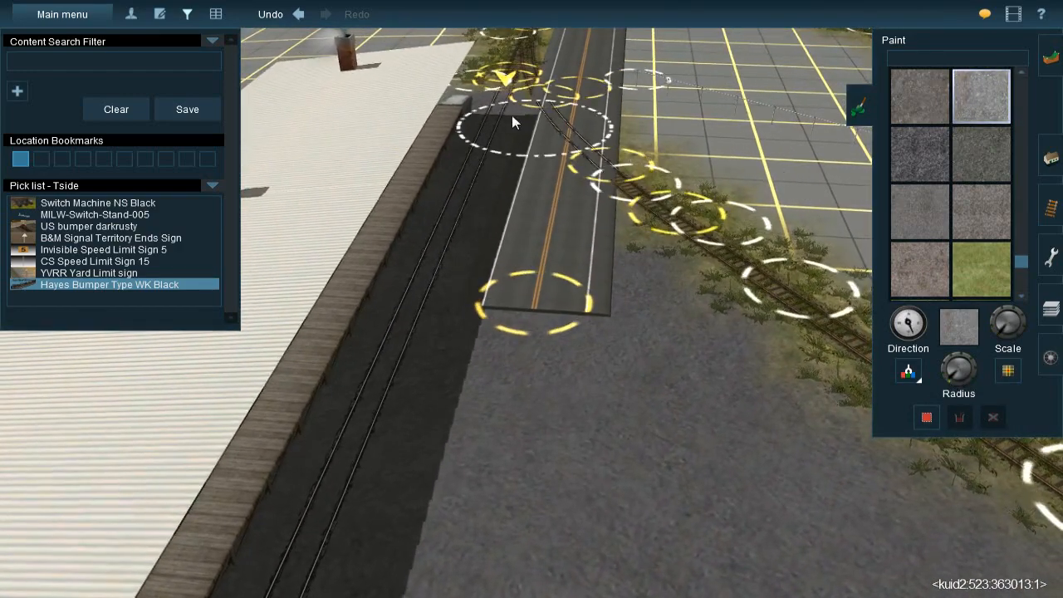
{"action": "key", "text": "ctrl+z"}
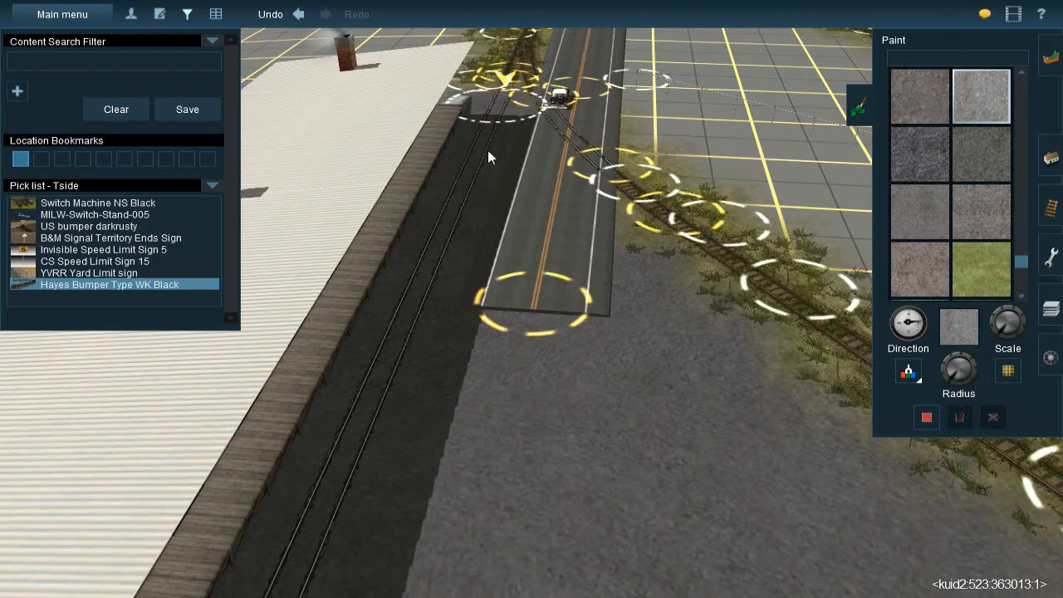
Paint the sampled gravel texture along the street-track siding beside the chimneyed freight building's loading dock
{"action": "left_click_drag", "start_coordinate": [493, 138], "coordinate": [479, 146]}
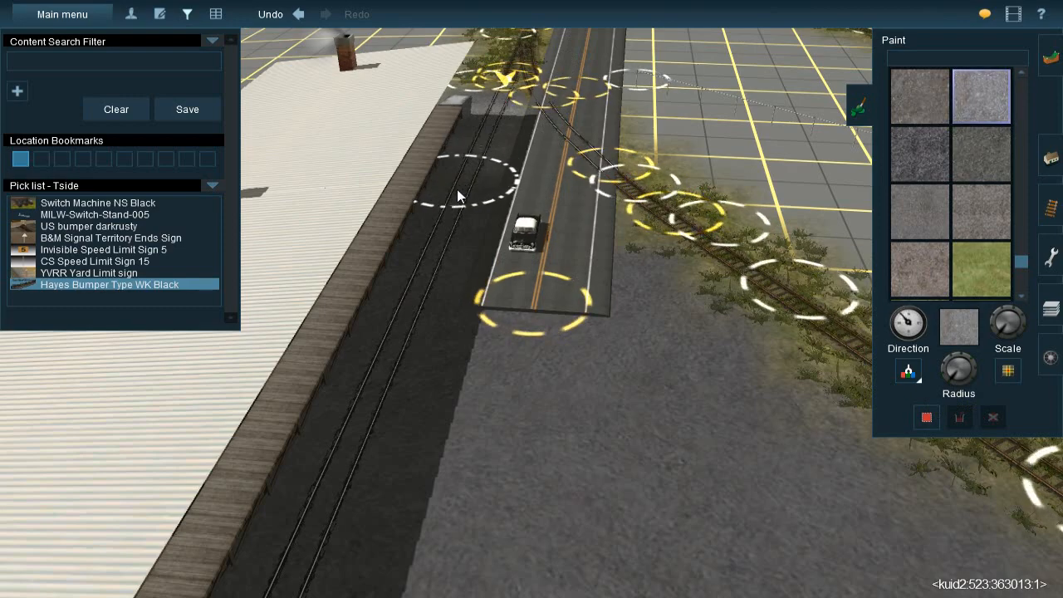
{"action": "left_click_drag", "start_coordinate": [443, 220], "coordinate": [442, 239]}
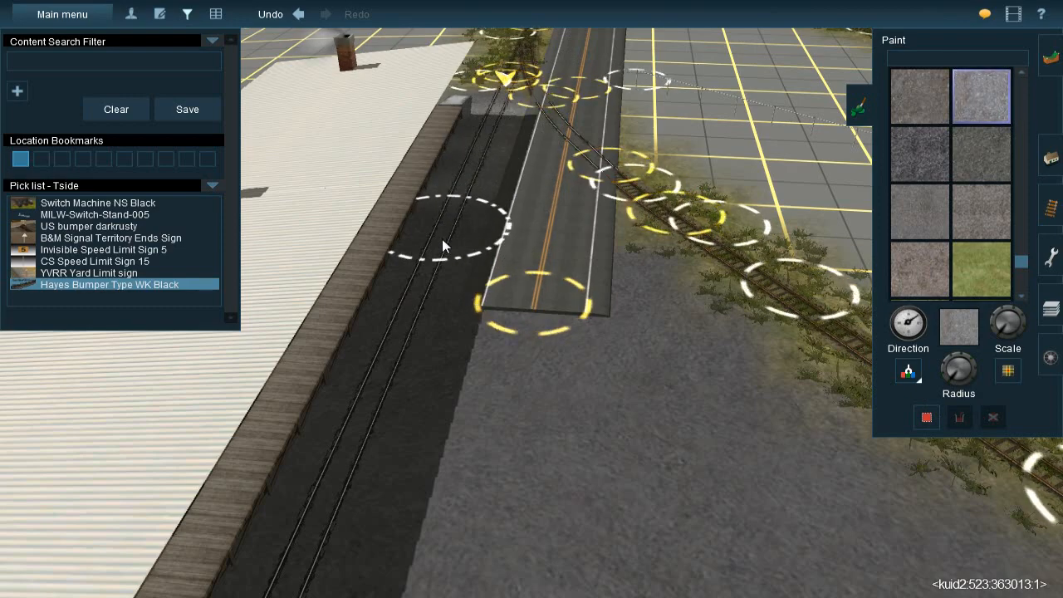
{"action": "right_click", "coordinate": [386, 400]}
{"action": "mouse_move", "coordinate": [578, 239]}
{"action": "left_mouse_down"}
{"action": "mouse_move", "coordinate": [553, 245]}
{"action": "mouse_move", "coordinate": [523, 299]}
{"action": "mouse_move", "coordinate": [513, 365]}
{"action": "mouse_move", "coordinate": [442, 523]}
{"action": "left_mouse_up"}
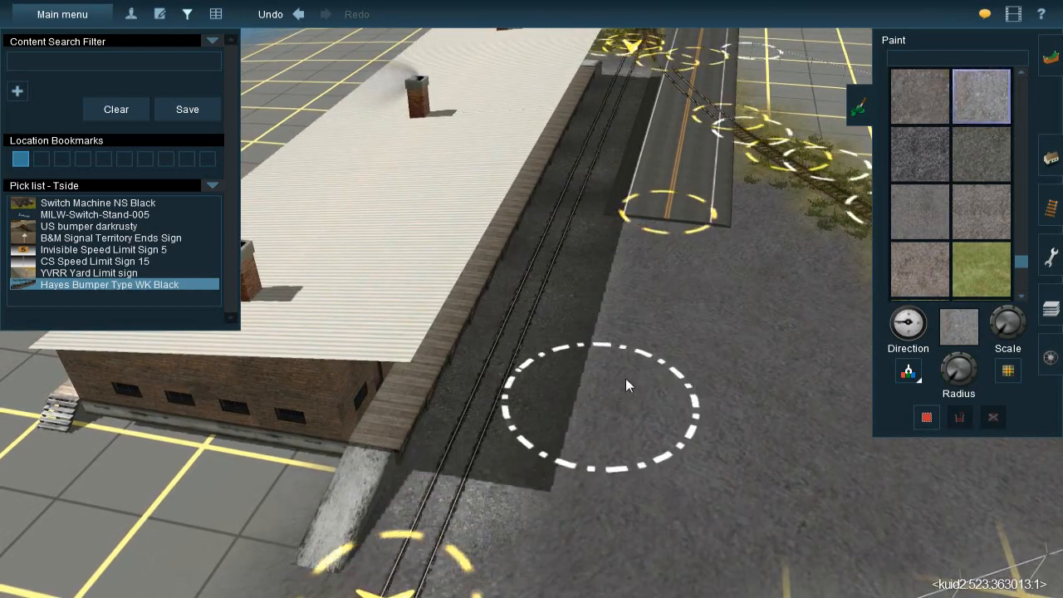
Paint lighter patches of the sampled texture over the open lot between the siding and the road's end
{"action": "right_click", "coordinate": [626, 379]}
{"action": "scroll", "coordinate": [582, 250], "scroll_direction": "down", "scroll_amount": 2}
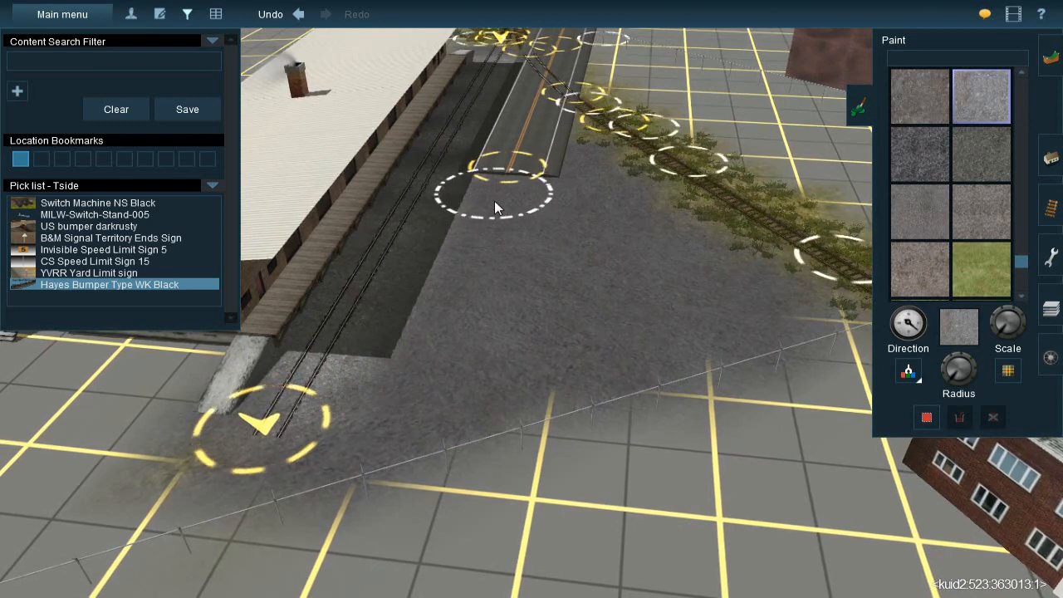
{"action": "left_click_drag", "start_coordinate": [450, 238], "coordinate": [431, 376]}
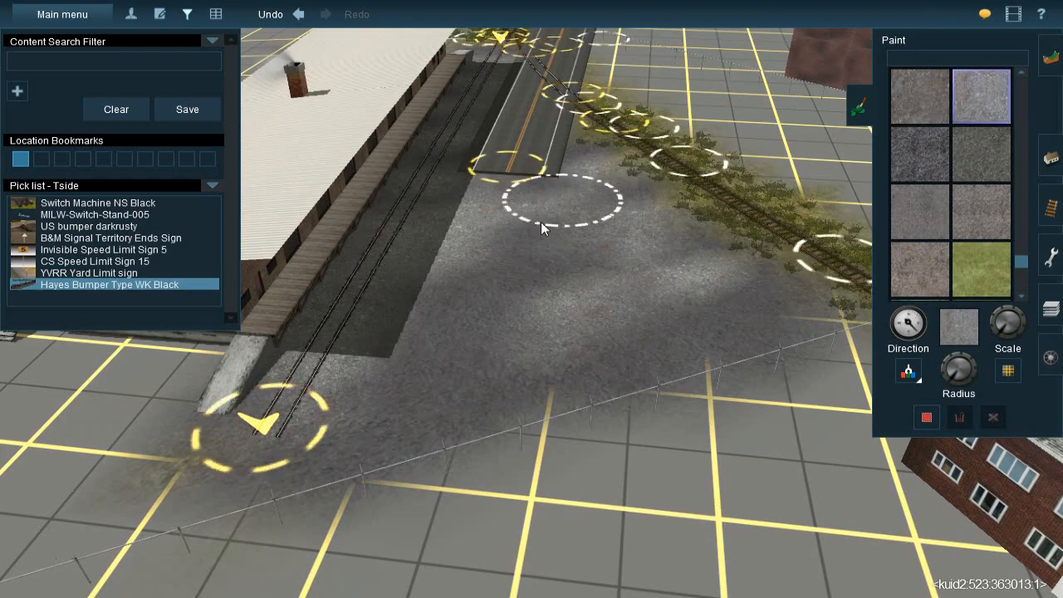
{"action": "mouse_move", "coordinate": [514, 267]}
{"action": "left_mouse_down"}
{"action": "mouse_move", "coordinate": [432, 348]}
{"action": "mouse_move", "coordinate": [448, 336]}
{"action": "left_mouse_up"}
{"action": "right_click", "coordinate": [512, 255]}
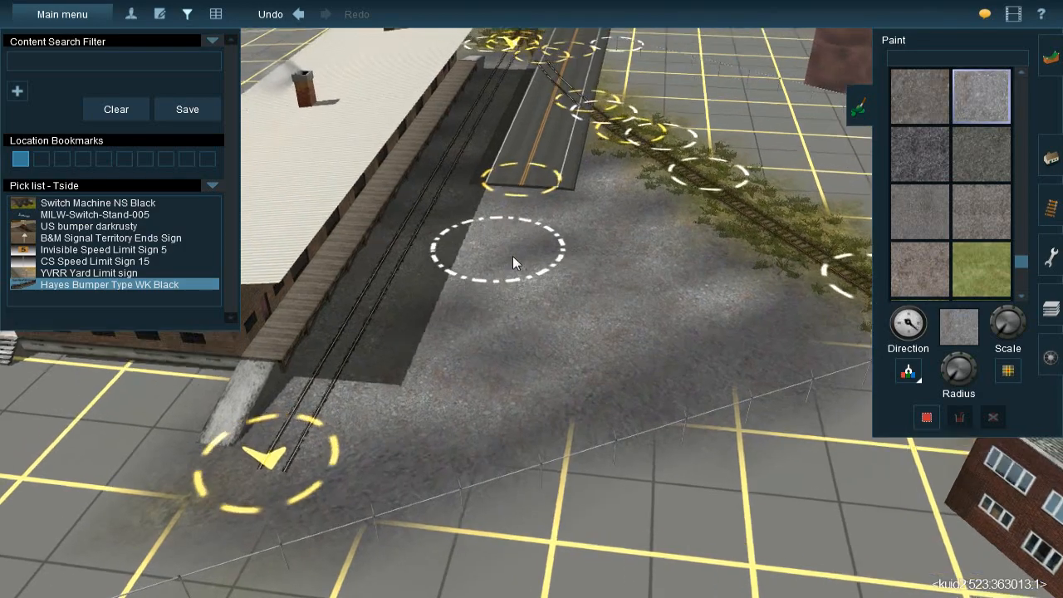
Blend a dark asphalt ground texture over the light gravel patches on the lot beside the freight building
{"action": "key", "text": "Down"}
{"action": "key", "text": "Up"}
{"action": "key", "text": "Right"}
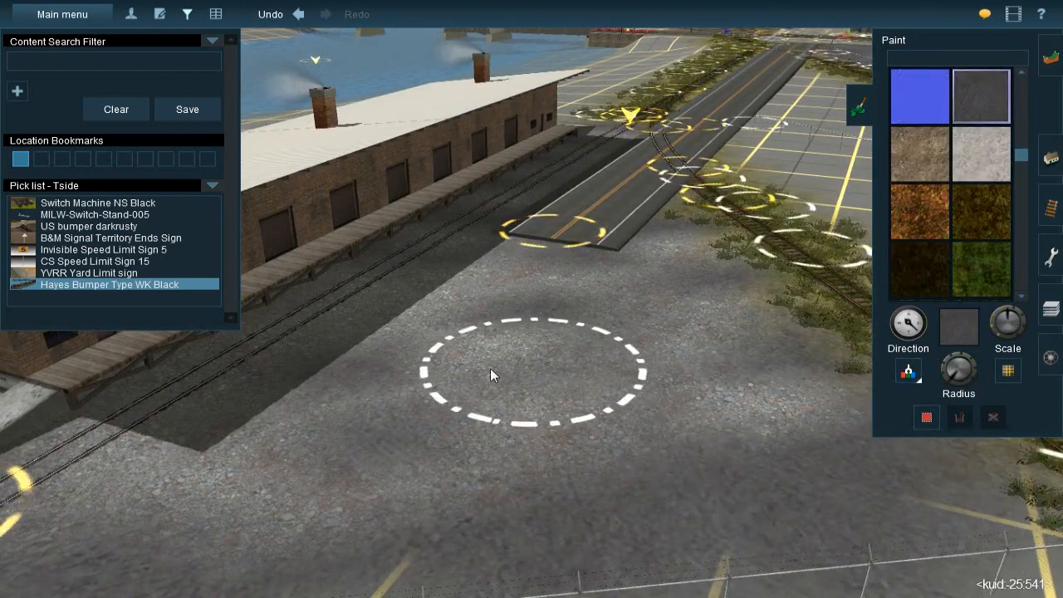
{"action": "scroll", "coordinate": [462, 318], "scroll_direction": "down", "scroll_amount": 1}
{"action": "key", "text": "bracketleft"}
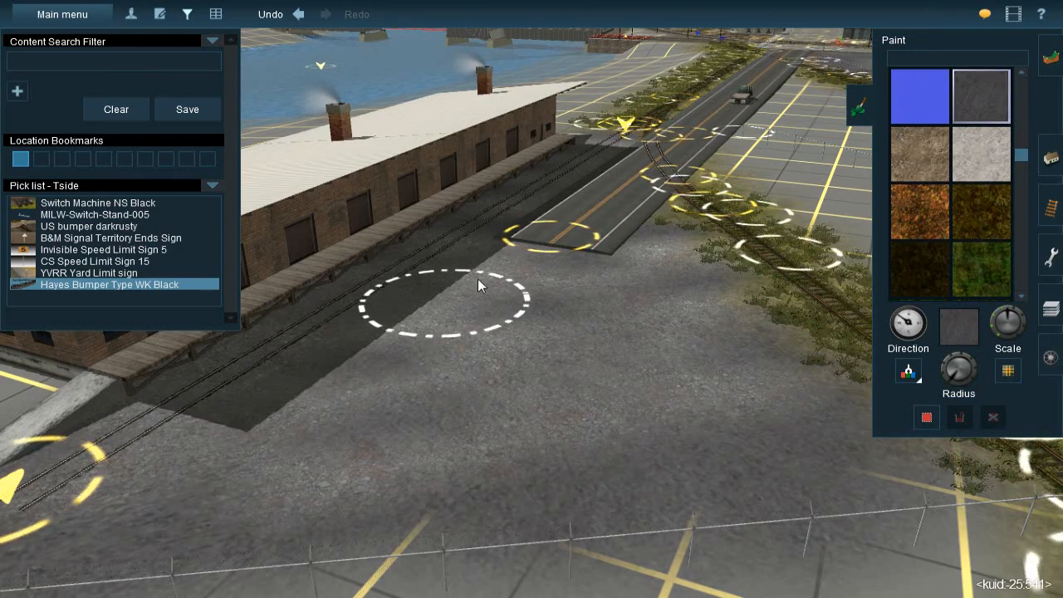
{"action": "right_click", "coordinate": [515, 244]}
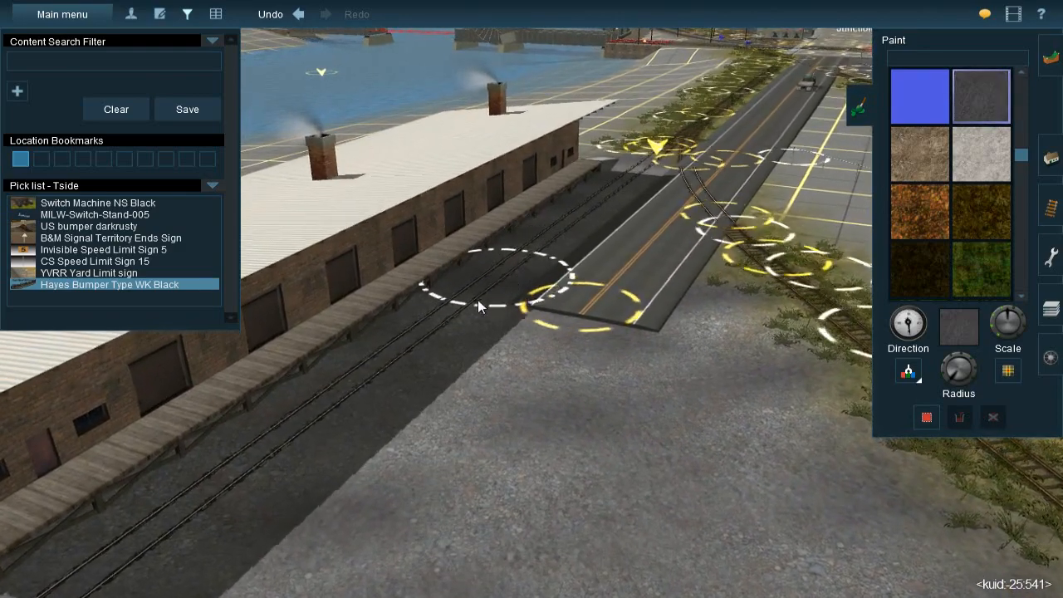
{"action": "right_click", "coordinate": [424, 329]}
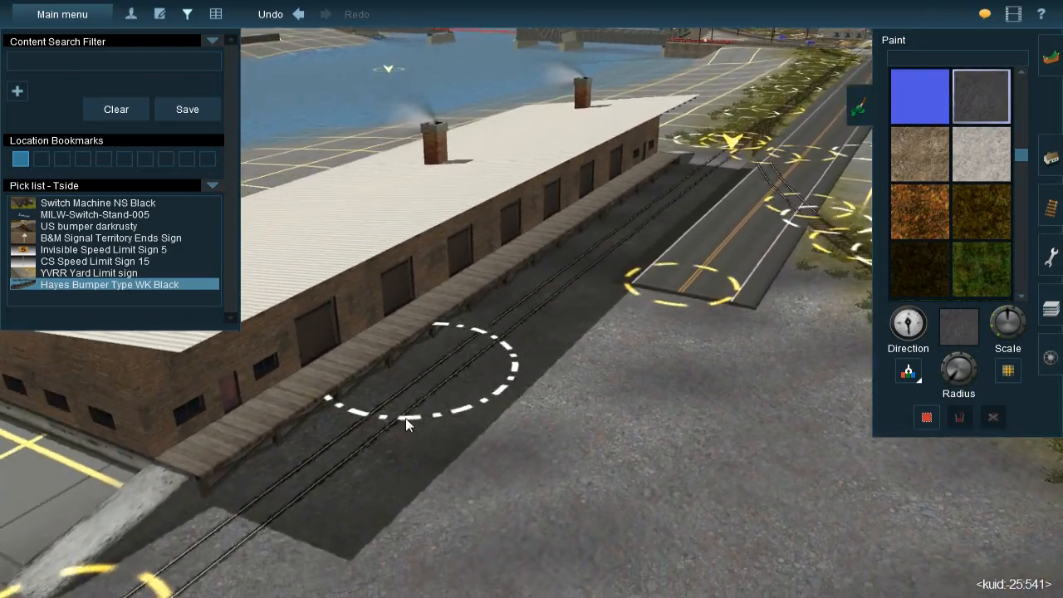
{"action": "right_click", "coordinate": [593, 351]}
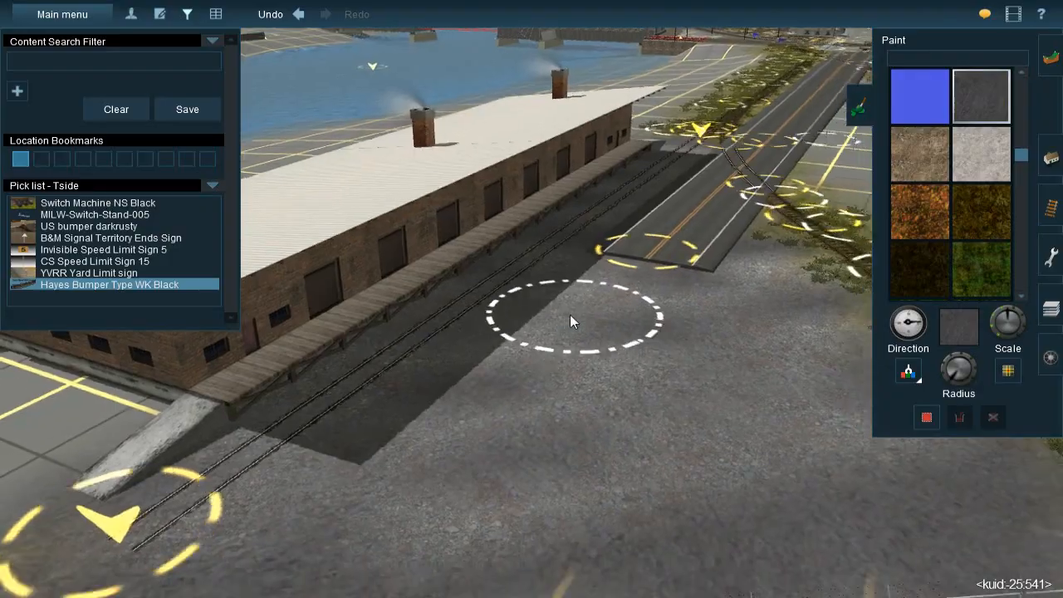
{"action": "key", "text": "Left"}
{"action": "key", "text": "Down"}
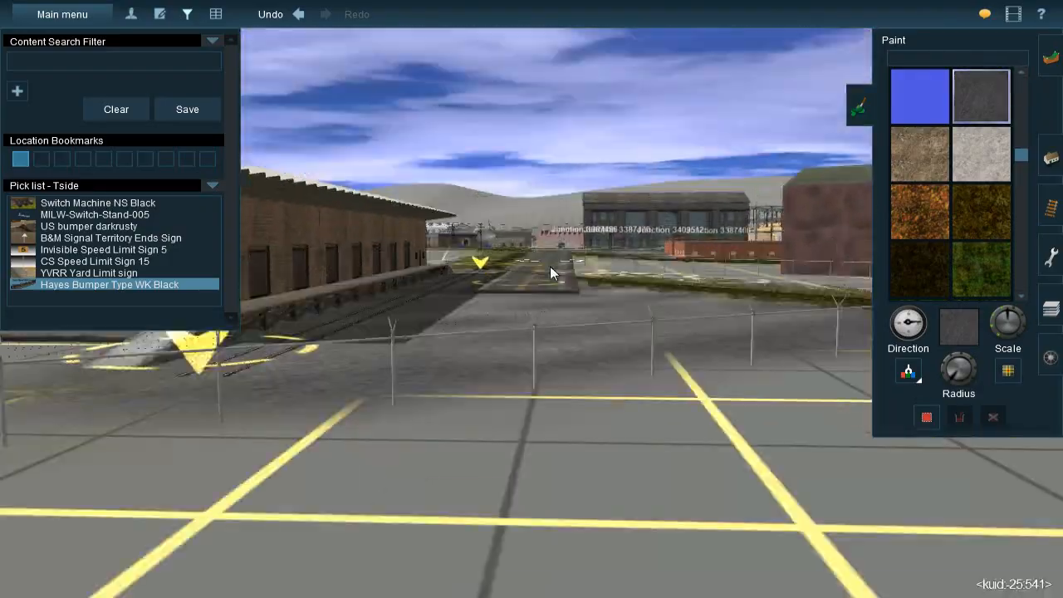
{"action": "key", "text": "Up"}
{"action": "scroll", "coordinate": [511, 300], "scroll_direction": "down", "scroll_amount": 5}
{"action": "key", "text": "Left"}
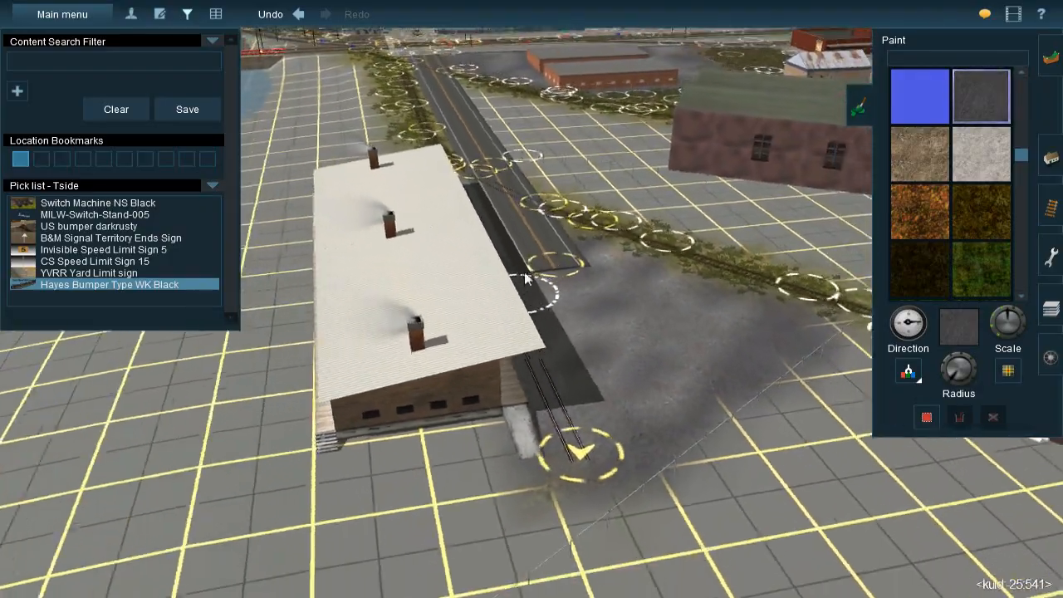
Insert a spline point in the road between its open end and the curved track's crossing
{"action": "right_click", "coordinate": [533, 214]}
{"action": "scroll", "coordinate": [533, 217], "scroll_direction": "up", "scroll_amount": 5}
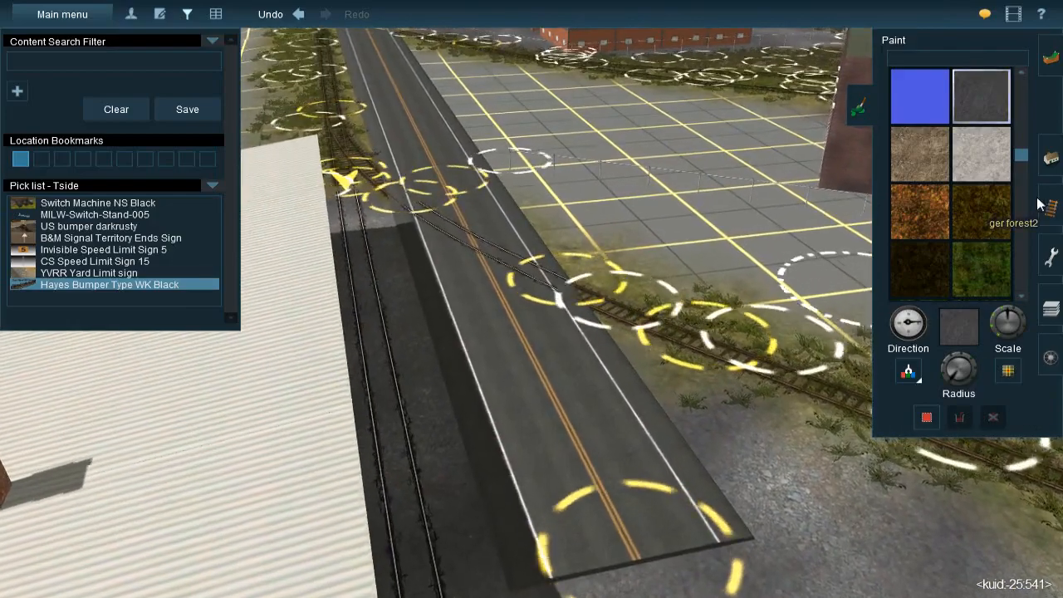
{"action": "left_click", "coordinate": [1049, 206]}
{"action": "left_click", "coordinate": [1050, 158]}
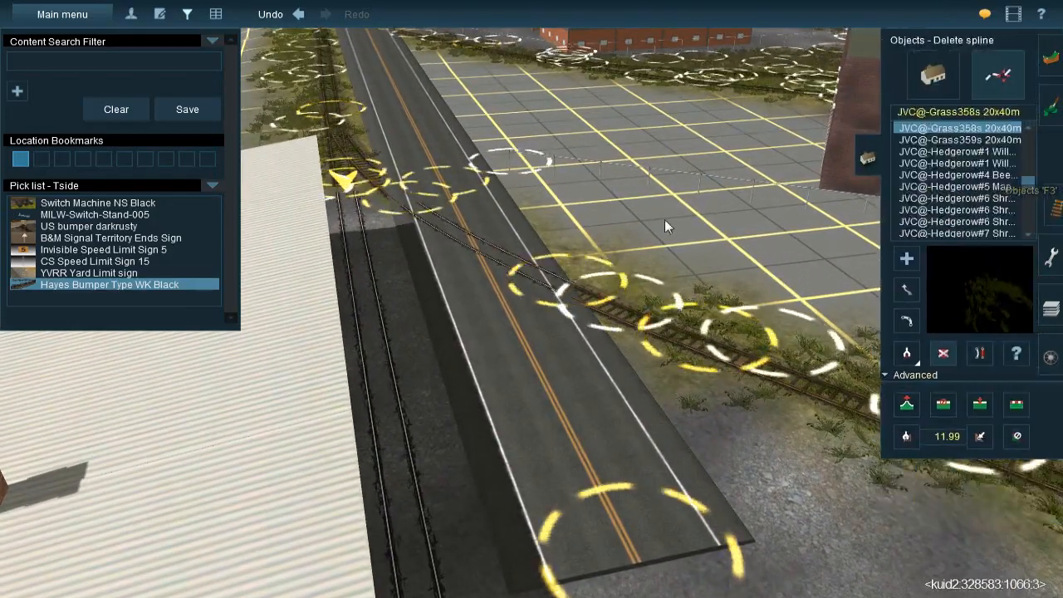
{"action": "right_click", "coordinate": [667, 221]}
{"action": "right_click", "coordinate": [498, 396]}
{"action": "key", "text": "Left"}
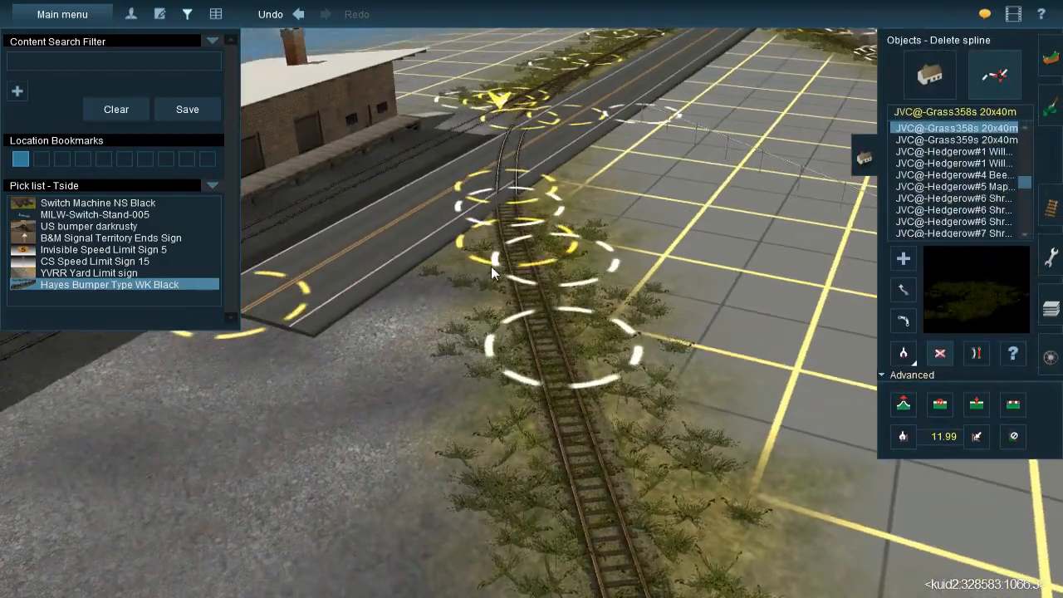
{"action": "right_click", "coordinate": [491, 266]}
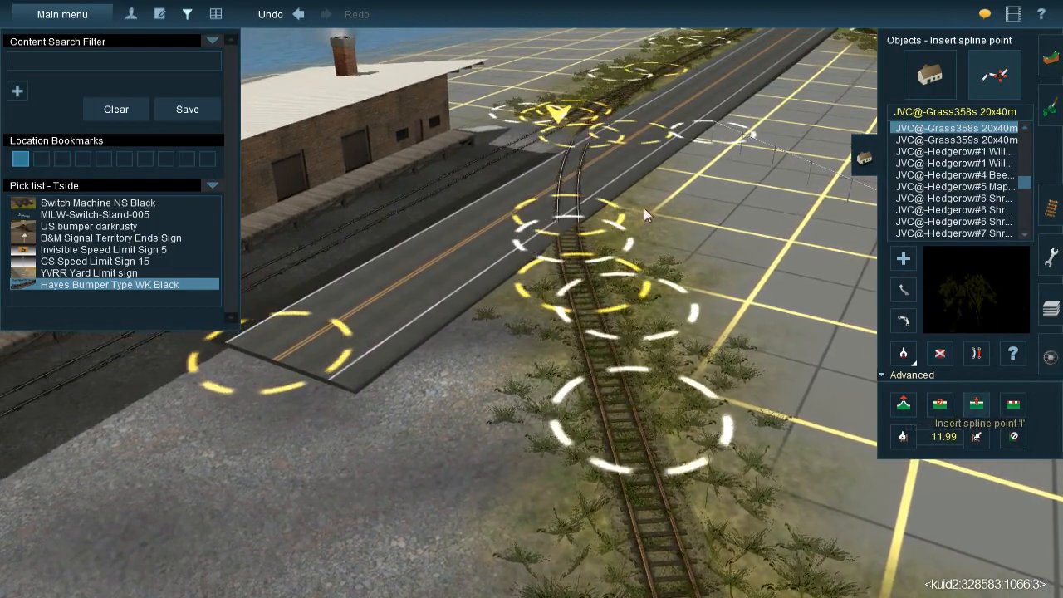
{"action": "left_click", "coordinate": [483, 236]}
{"action": "key", "text": "Left"}
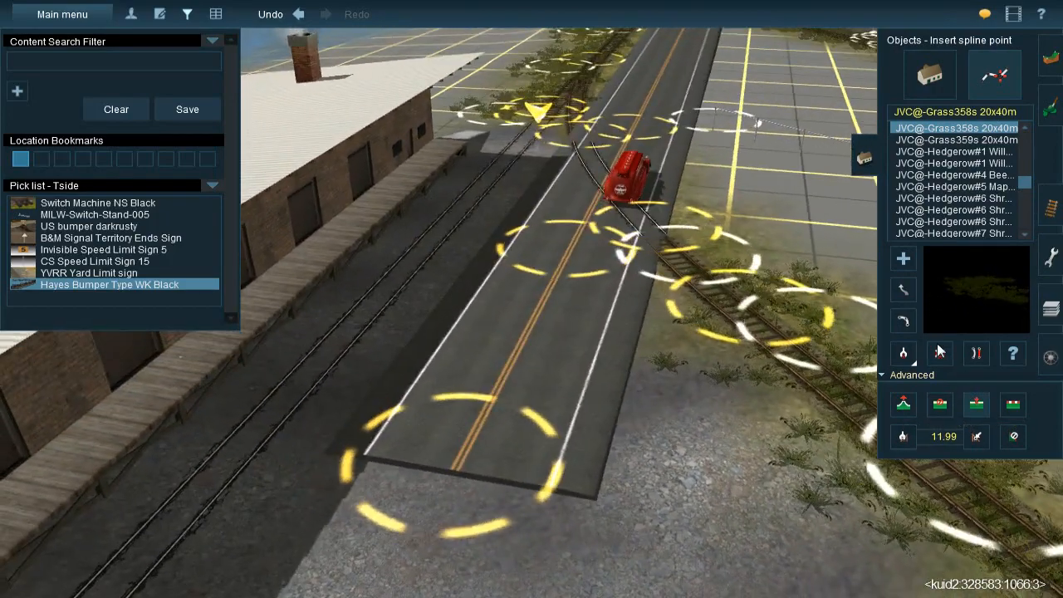
Lower the spline height at the road's open end so the pavement sinks into the lot's surface
{"action": "left_click", "coordinate": [904, 405]}
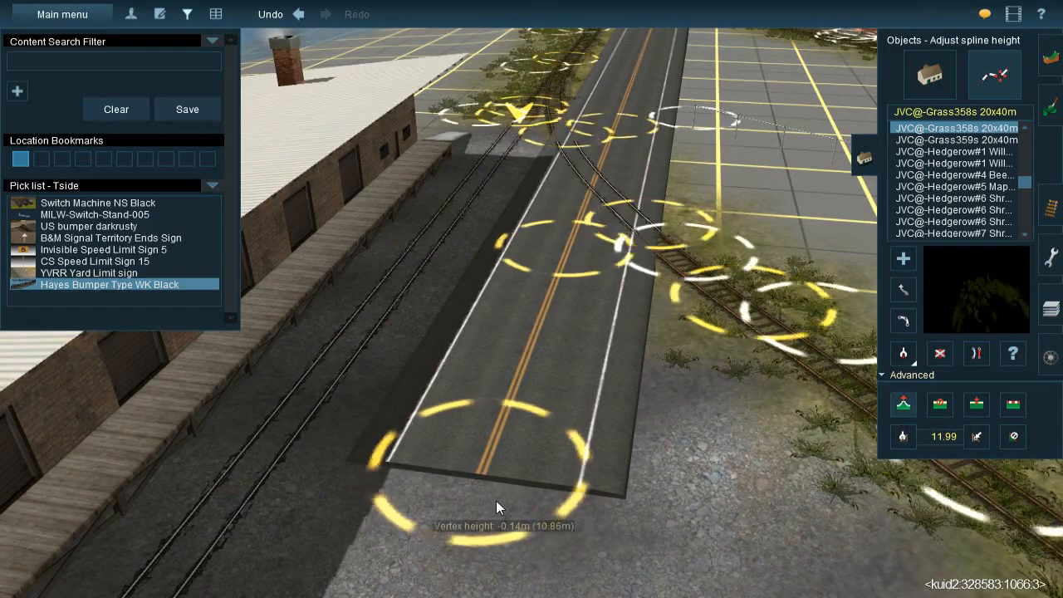
{"action": "mouse_move", "coordinate": [496, 507]}
{"action": "left_mouse_down"}
{"action": "mouse_move", "coordinate": [502, 532]}
{"action": "mouse_move", "coordinate": [500, 514]}
{"action": "left_mouse_up"}
{"action": "right_click", "coordinate": [577, 241]}
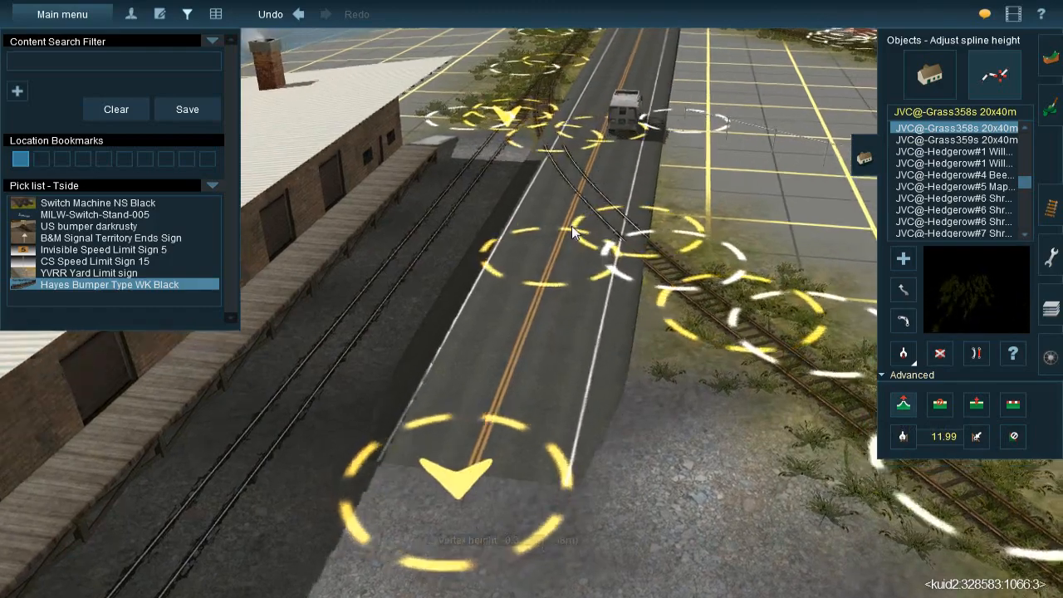
{"action": "right_click_drag", "start_coordinate": [577, 239], "coordinate": [533, 255]}
{"action": "right_click", "coordinate": [533, 255]}
{"action": "right_click", "coordinate": [549, 407]}
{"action": "right_click_drag", "start_coordinate": [558, 338], "coordinate": [556, 321]}
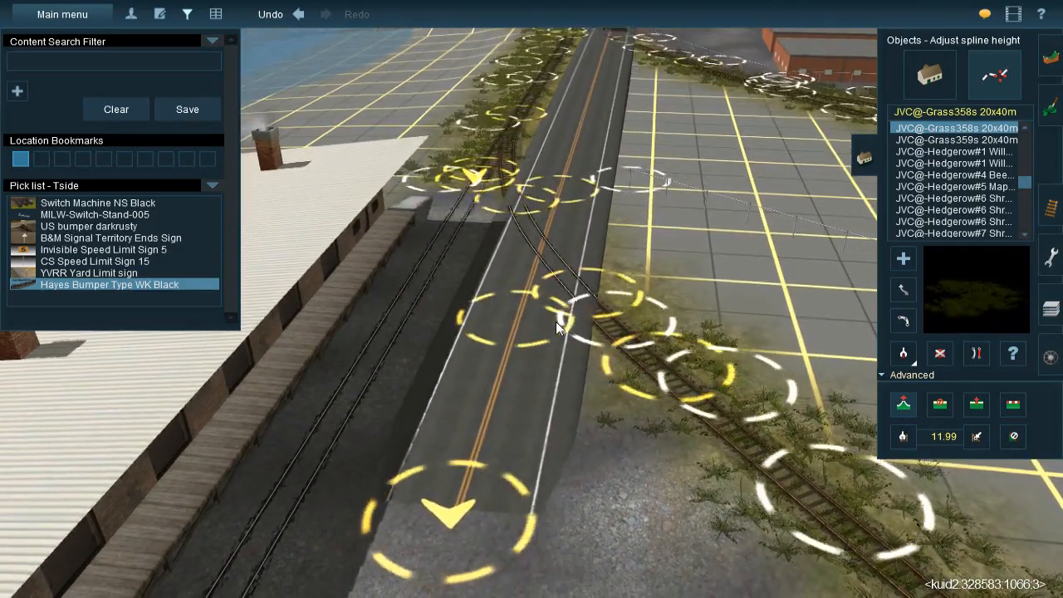
Place a Hayes Bumper Type WK Rusty at the end of the siding by the freight building's ramp
{"action": "right_click_drag", "start_coordinate": [556, 322], "coordinate": [496, 326]}
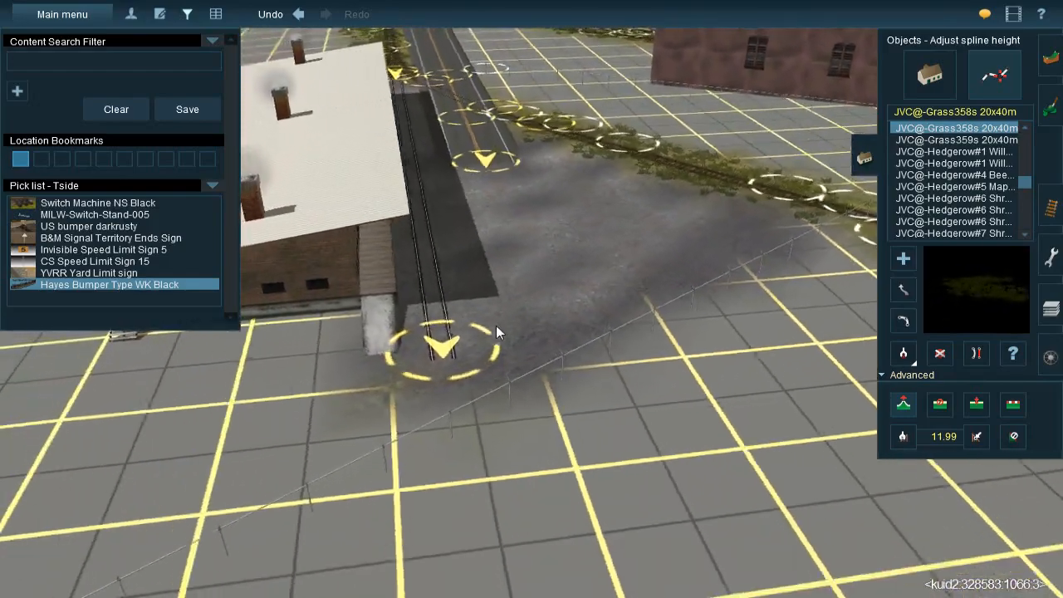
{"action": "right_click_drag", "start_coordinate": [496, 325], "coordinate": [1035, 209]}
{"action": "left_click", "coordinate": [1049, 206]}
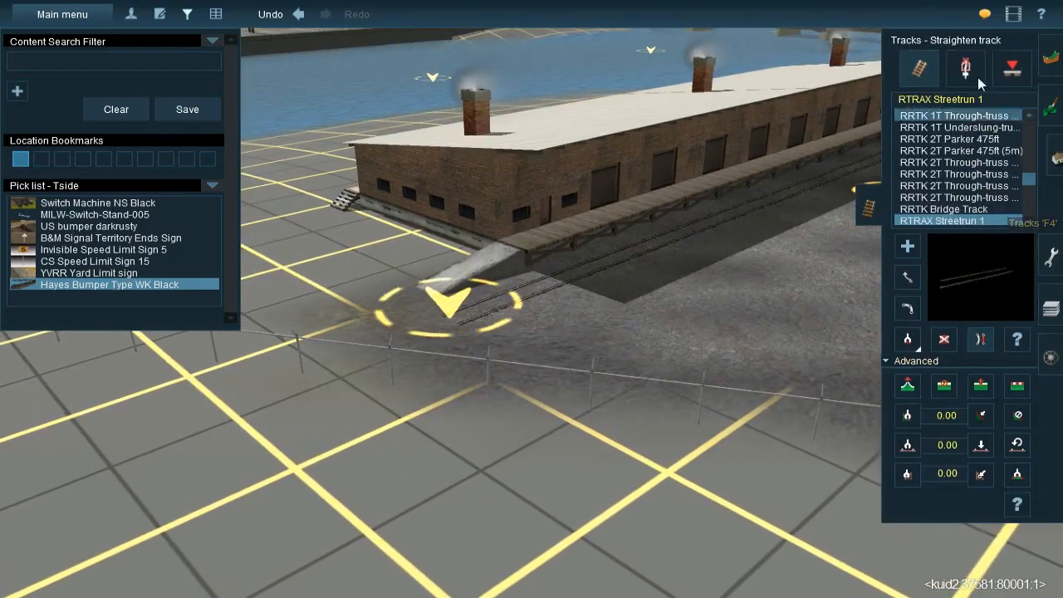
{"action": "left_click", "coordinate": [967, 66]}
{"action": "right_click", "coordinate": [679, 261]}
{"action": "right_click", "coordinate": [710, 226]}
{"action": "right_click", "coordinate": [665, 244]}
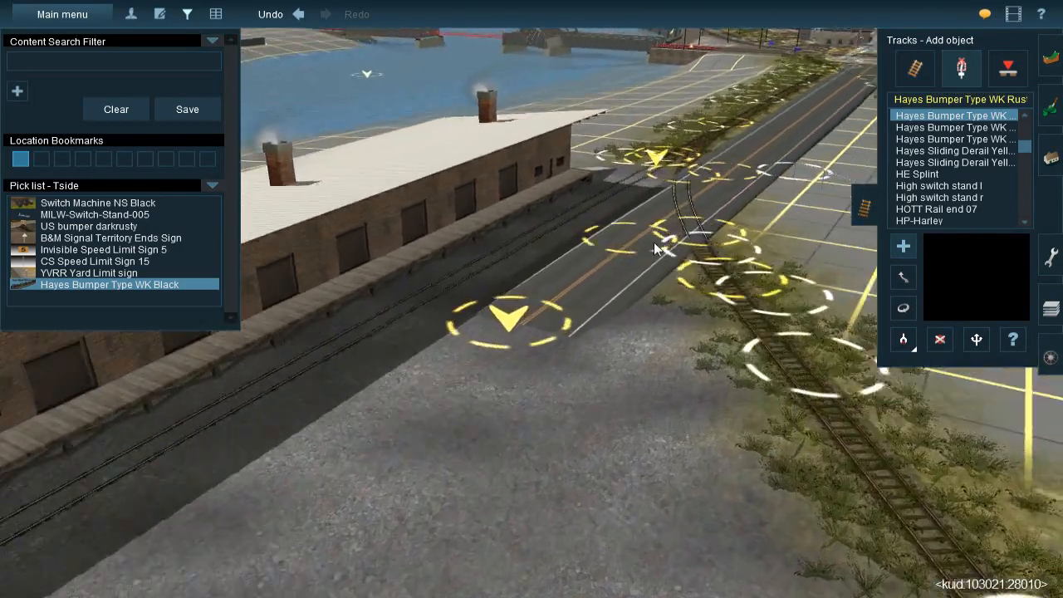
{"action": "right_click", "coordinate": [346, 457]}
{"action": "right_click", "coordinate": [311, 341]}
{"action": "right_click", "coordinate": [527, 209]}
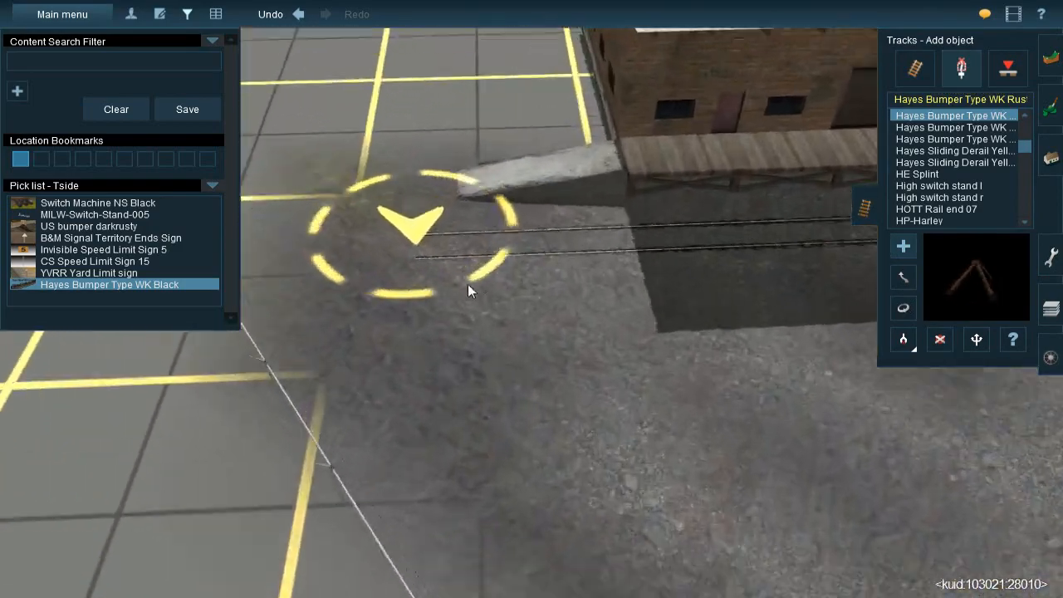
{"action": "right_click_drag", "start_coordinate": [467, 284], "coordinate": [517, 229]}
{"action": "left_click", "coordinate": [516, 230]}
{"action": "scroll", "coordinate": [516, 230], "scroll_direction": "up", "scroll_amount": 3}
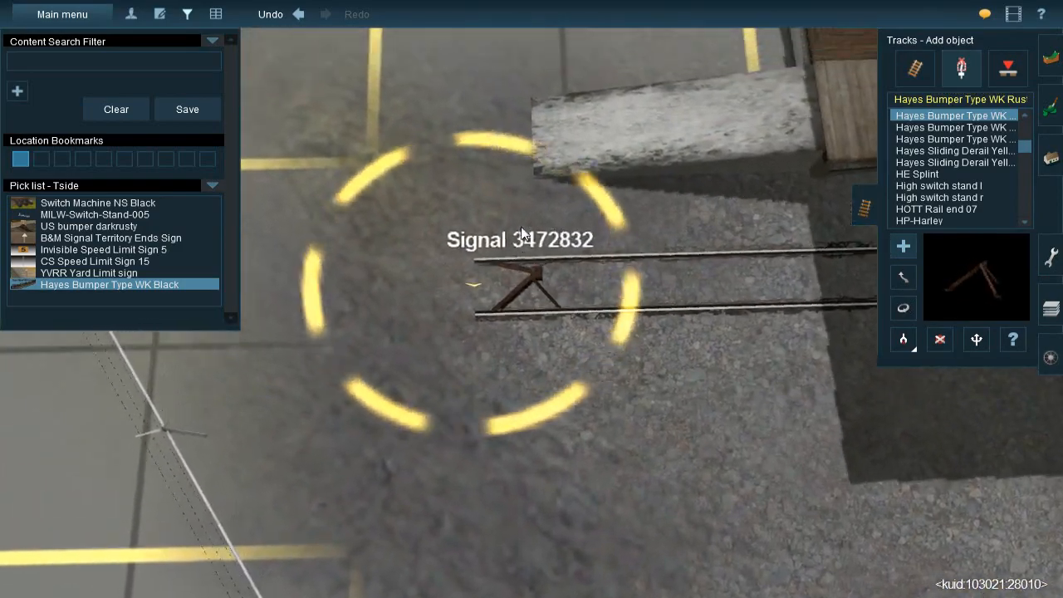
{"action": "right_click_drag", "start_coordinate": [603, 305], "coordinate": [565, 174]}
Examine the road and its track crossings from the freight building back to the main-line crossing
{"action": "scroll", "coordinate": [612, 322], "scroll_direction": "down", "scroll_amount": 3}
{"action": "scroll", "coordinate": [505, 203], "scroll_direction": "up", "scroll_amount": 1}
{"action": "scroll", "coordinate": [505, 203], "scroll_direction": "down", "scroll_amount": 3}
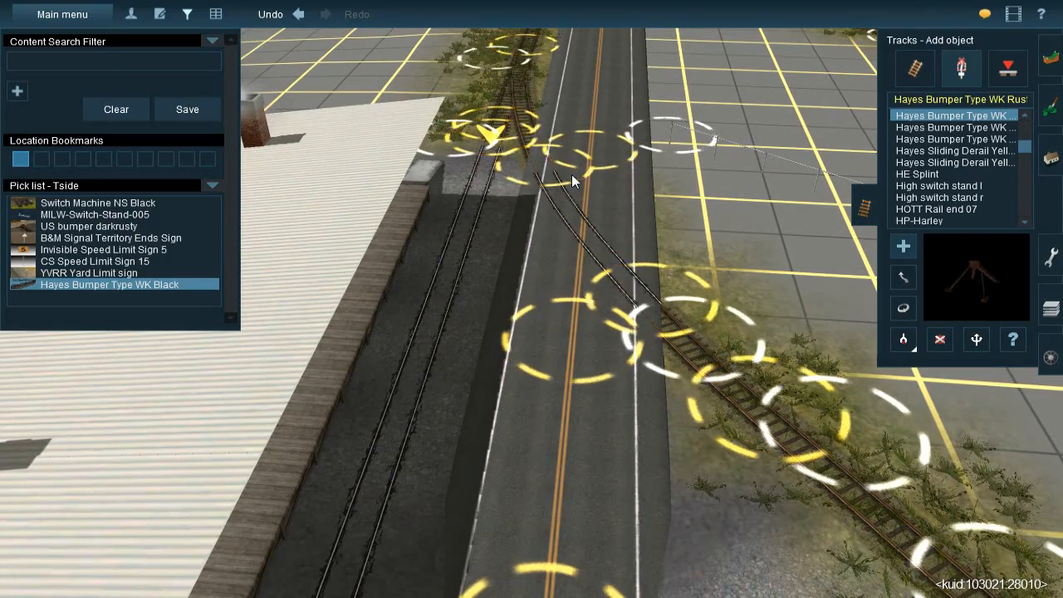
{"action": "right_click", "coordinate": [572, 175]}
{"action": "right_click_drag", "start_coordinate": [551, 214], "coordinate": [540, 295]}
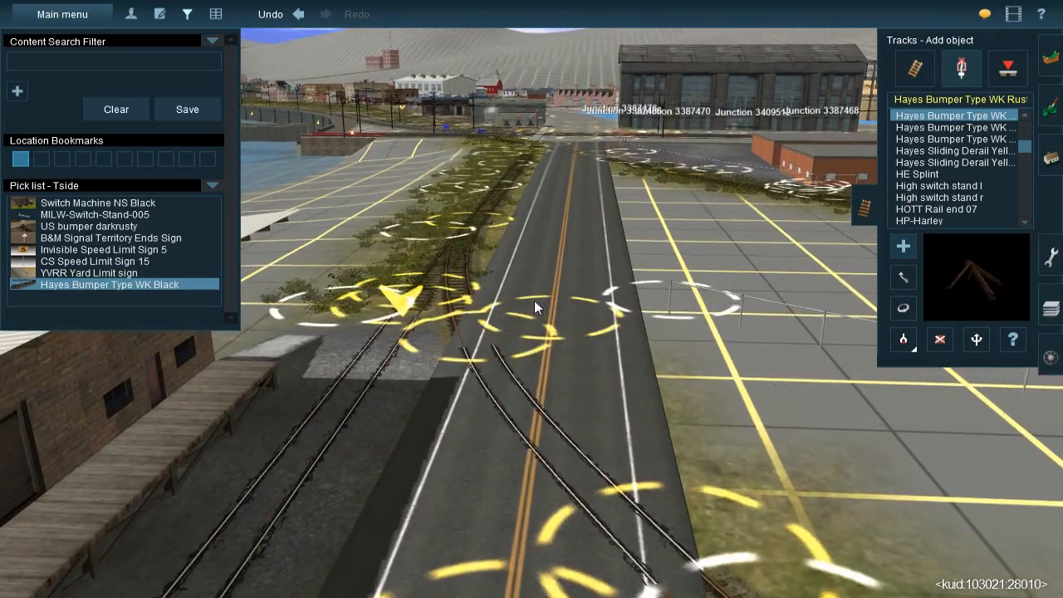
{"action": "right_click", "coordinate": [503, 394]}
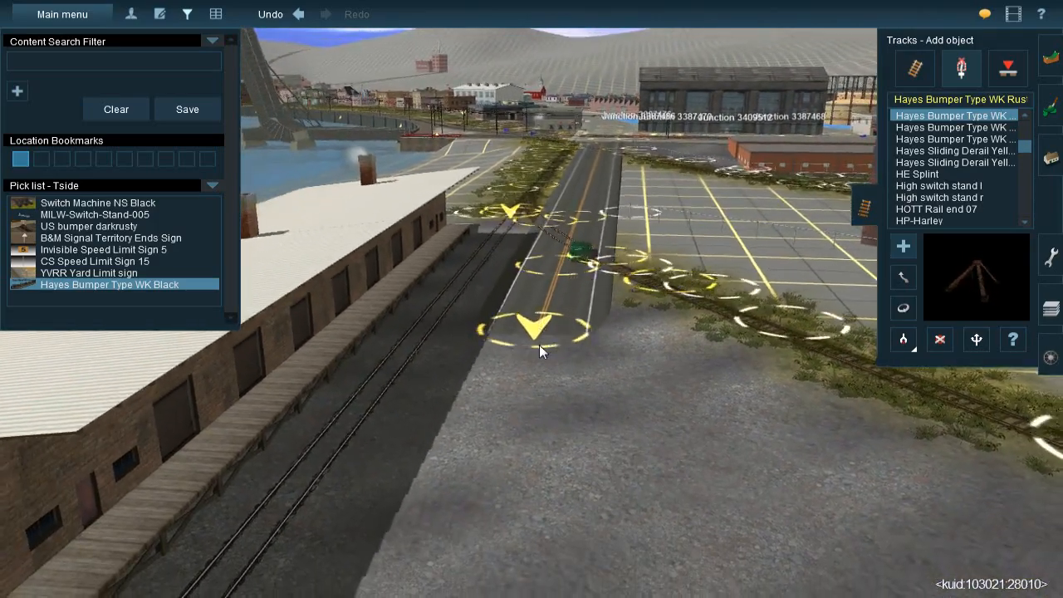
{"action": "mouse_move", "coordinate": [539, 345]}
{"action": "right_mouse_down"}
{"action": "mouse_move", "coordinate": [558, 354]}
{"action": "mouse_move", "coordinate": [551, 314]}
{"action": "mouse_move", "coordinate": [528, 301]}
{"action": "mouse_move", "coordinate": [442, 343]}
{"action": "mouse_move", "coordinate": [441, 322]}
{"action": "mouse_move", "coordinate": [474, 299]}
{"action": "mouse_move", "coordinate": [494, 240]}
{"action": "mouse_move", "coordinate": [538, 214]}
{"action": "mouse_move", "coordinate": [561, 309]}
{"action": "mouse_move", "coordinate": [541, 254]}
{"action": "mouse_move", "coordinate": [562, 429]}
{"action": "mouse_move", "coordinate": [556, 279]}
{"action": "mouse_move", "coordinate": [558, 297]}
{"action": "mouse_move", "coordinate": [539, 314]}
{"action": "mouse_move", "coordinate": [542, 260]}
{"action": "mouse_move", "coordinate": [337, 313]}
{"action": "mouse_move", "coordinate": [496, 235]}
{"action": "mouse_move", "coordinate": [506, 259]}
{"action": "mouse_move", "coordinate": [518, 245]}
{"action": "mouse_move", "coordinate": [496, 312]}
{"action": "mouse_move", "coordinate": [462, 304]}
{"action": "mouse_move", "coordinate": [540, 309]}
{"action": "mouse_move", "coordinate": [504, 307]}
{"action": "mouse_move", "coordinate": [524, 296]}
{"action": "mouse_move", "coordinate": [529, 315]}
{"action": "mouse_move", "coordinate": [537, 286]}
{"action": "mouse_move", "coordinate": [610, 285]}
{"action": "mouse_move", "coordinate": [627, 269]}
{"action": "mouse_move", "coordinate": [598, 264]}
{"action": "mouse_move", "coordinate": [483, 318]}
{"action": "mouse_move", "coordinate": [402, 312]}
{"action": "mouse_move", "coordinate": [447, 346]}
{"action": "mouse_move", "coordinate": [508, 323]}
{"action": "mouse_move", "coordinate": [551, 277]}
{"action": "mouse_move", "coordinate": [634, 286]}
{"action": "mouse_move", "coordinate": [460, 309]}
{"action": "mouse_move", "coordinate": [493, 300]}
{"action": "mouse_move", "coordinate": [558, 316]}
{"action": "mouse_move", "coordinate": [519, 360]}
{"action": "mouse_move", "coordinate": [517, 267]}
{"action": "mouse_move", "coordinate": [537, 295]}
{"action": "mouse_move", "coordinate": [526, 295]}
{"action": "mouse_move", "coordinate": [537, 391]}
{"action": "mouse_move", "coordinate": [538, 344]}
{"action": "mouse_move", "coordinate": [518, 320]}
{"action": "mouse_move", "coordinate": [521, 342]}
{"action": "right_mouse_up"}
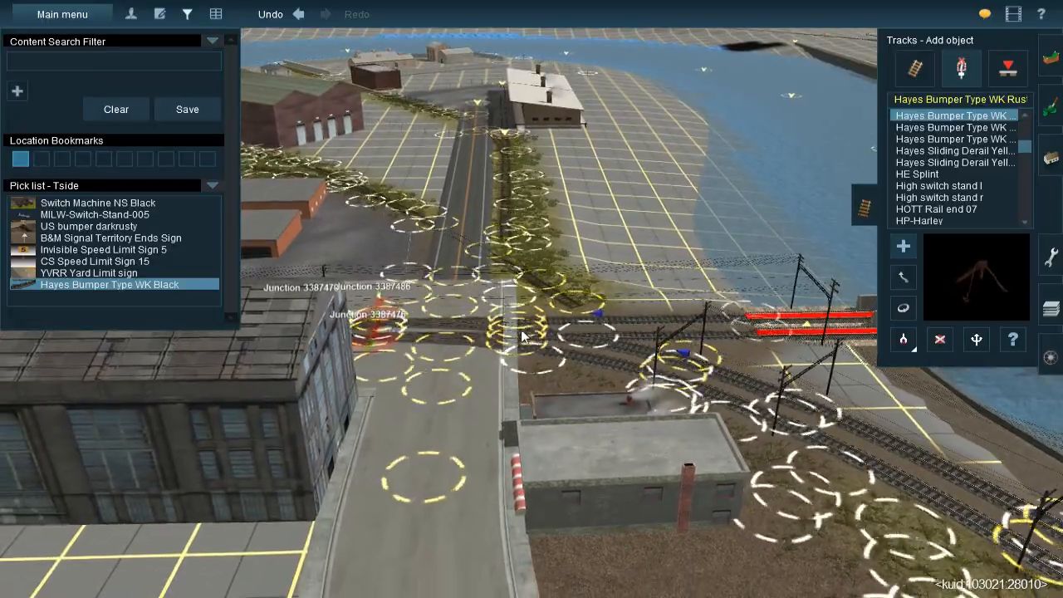
{"action": "mouse_move", "coordinate": [508, 296]}
{"action": "right_mouse_down"}
{"action": "mouse_move", "coordinate": [518, 277]}
{"action": "mouse_move", "coordinate": [527, 292]}
{"action": "right_mouse_up"}
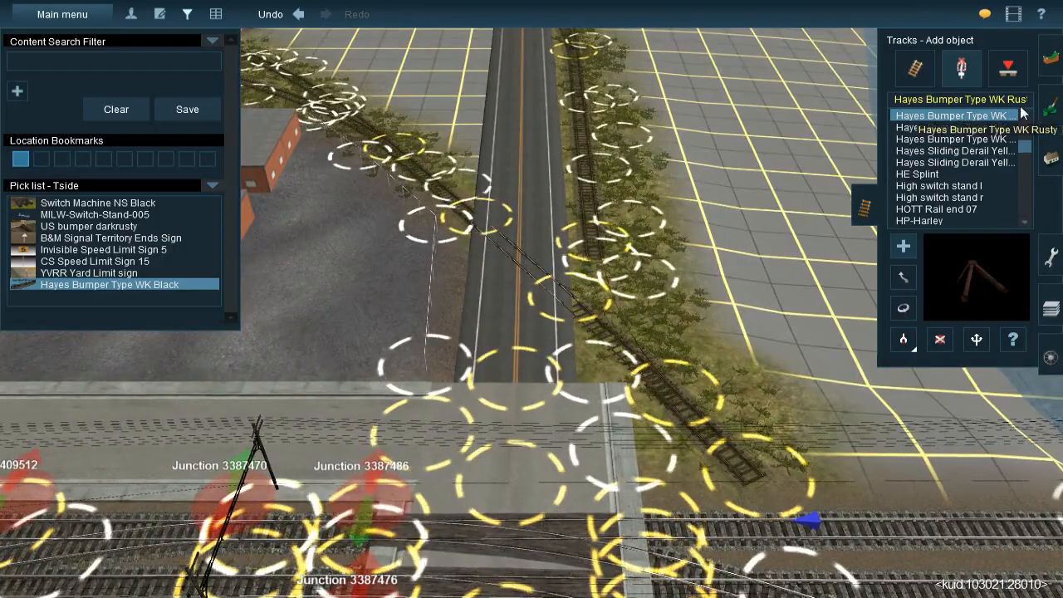
Delete the striped two-lane road spline running from the concrete street intersection toward the freight building
{"action": "left_click", "coordinate": [1048, 60]}
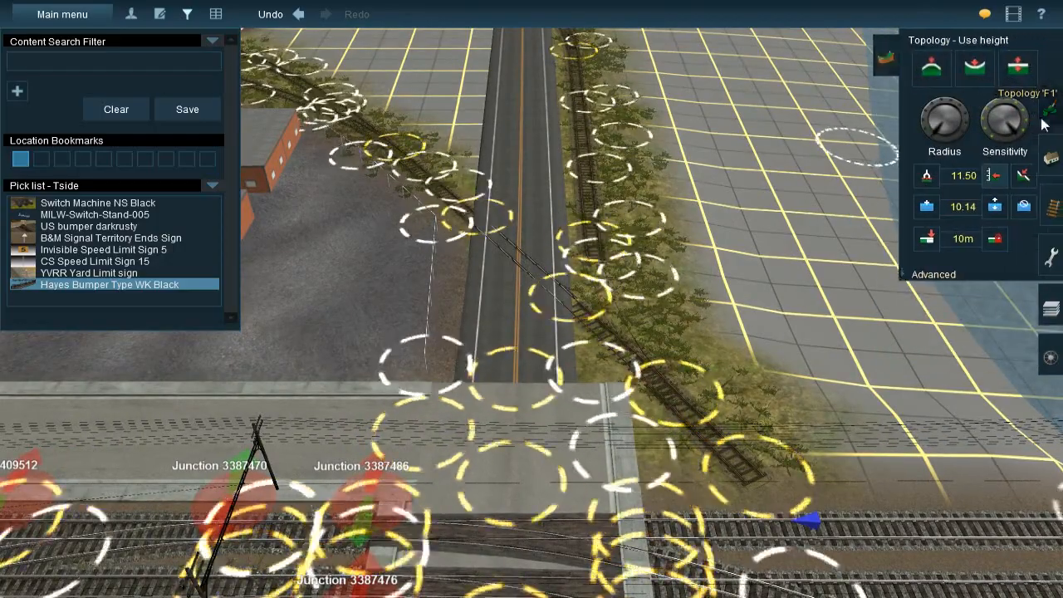
{"action": "left_click", "coordinate": [1048, 204]}
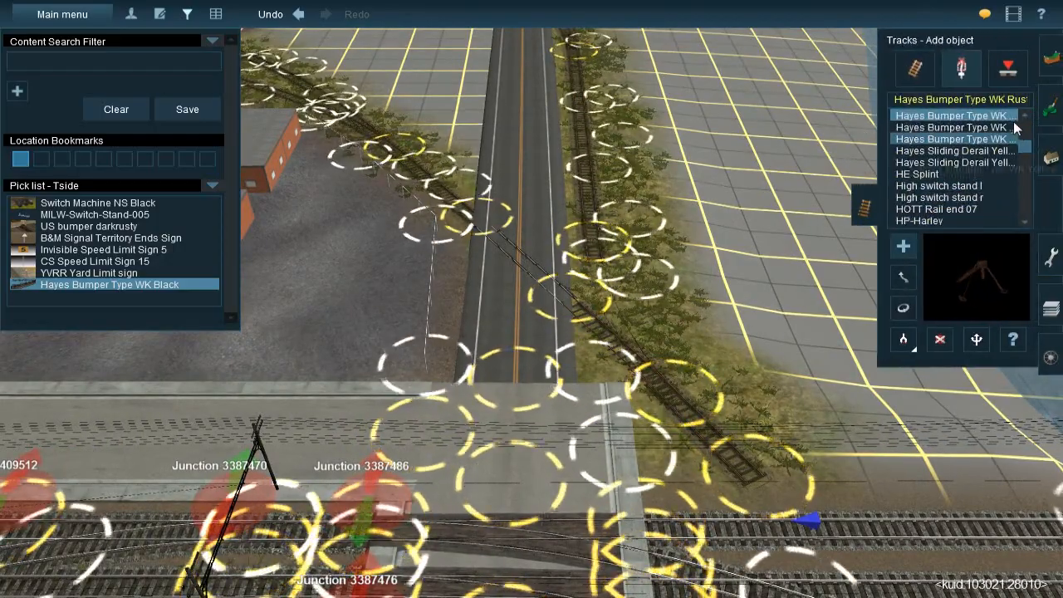
{"action": "left_click", "coordinate": [1050, 159]}
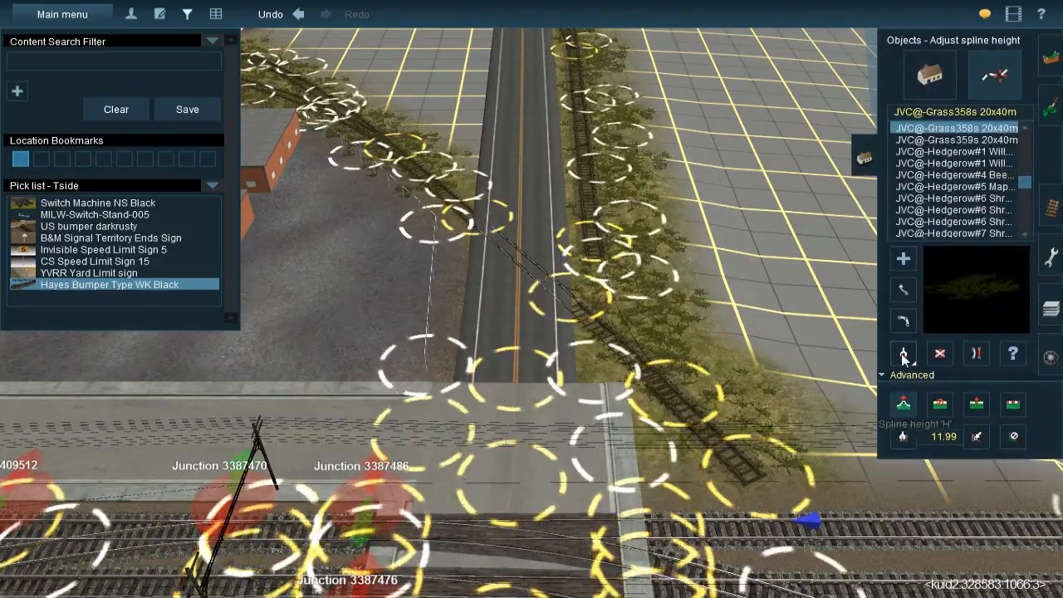
{"action": "left_click", "coordinate": [521, 412]}
{"action": "key", "text": "Up"}
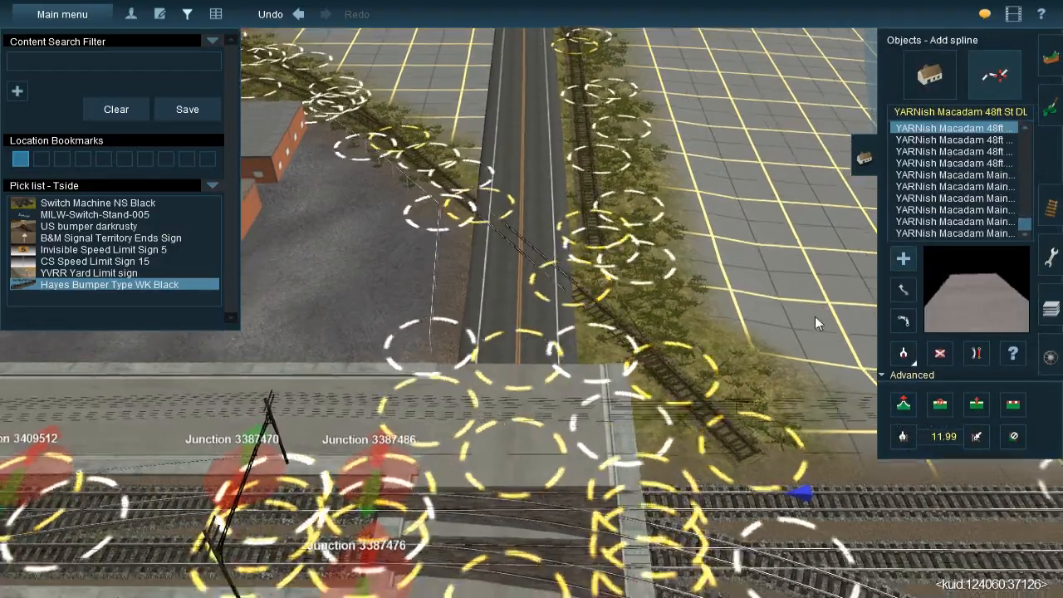
{"action": "left_click", "coordinate": [942, 353]}
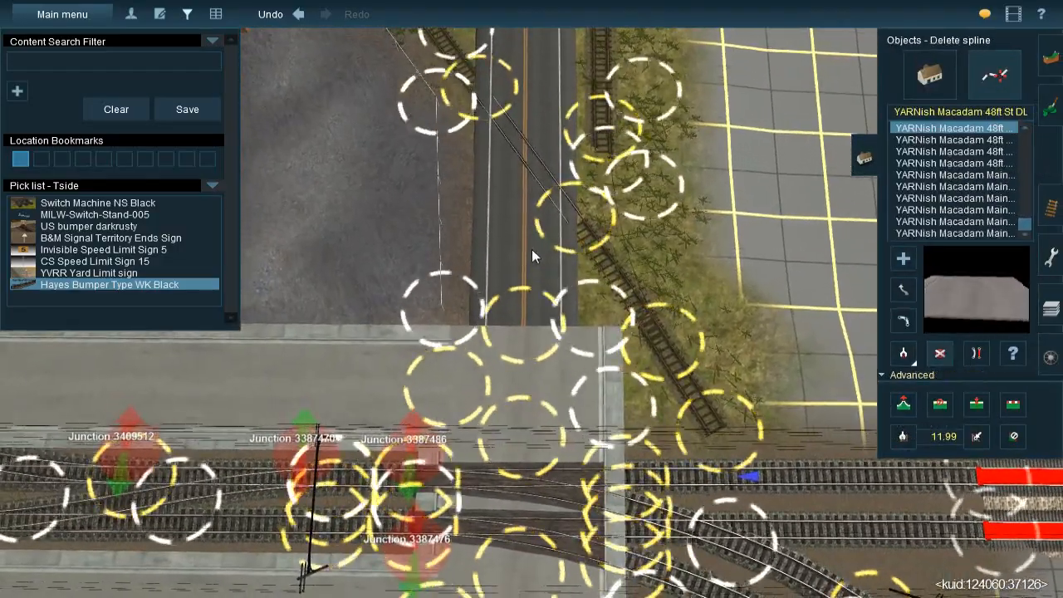
{"action": "left_click", "coordinate": [529, 251]}
{"action": "key", "text": "Down"}
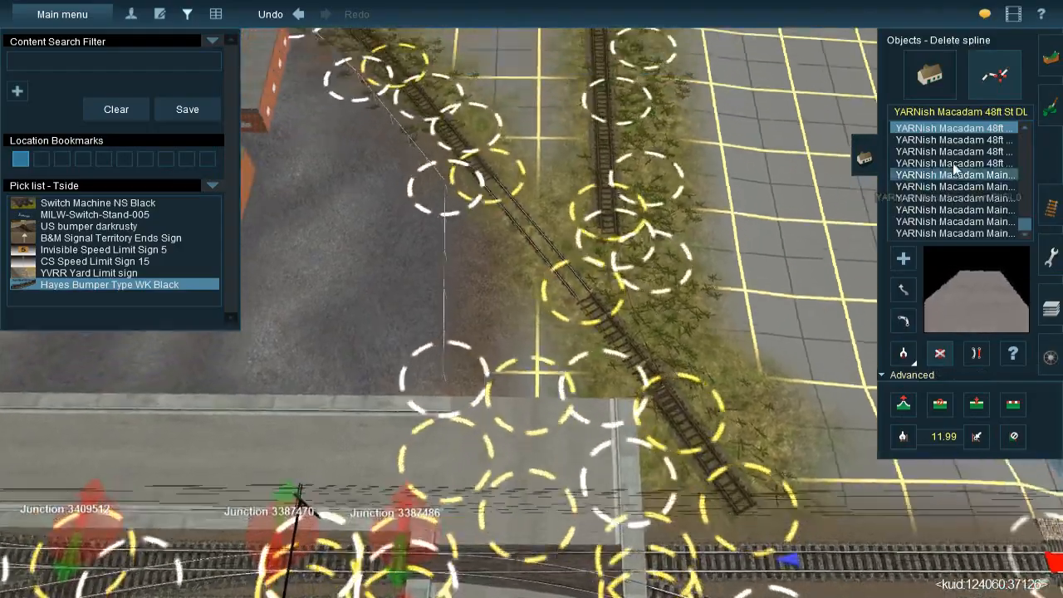
Lay a YARNish Macadam 48ft St DL0 +Si street spline from the intersection toward the freight building
{"action": "scroll", "coordinate": [955, 162], "scroll_direction": "up", "scroll_amount": 1}
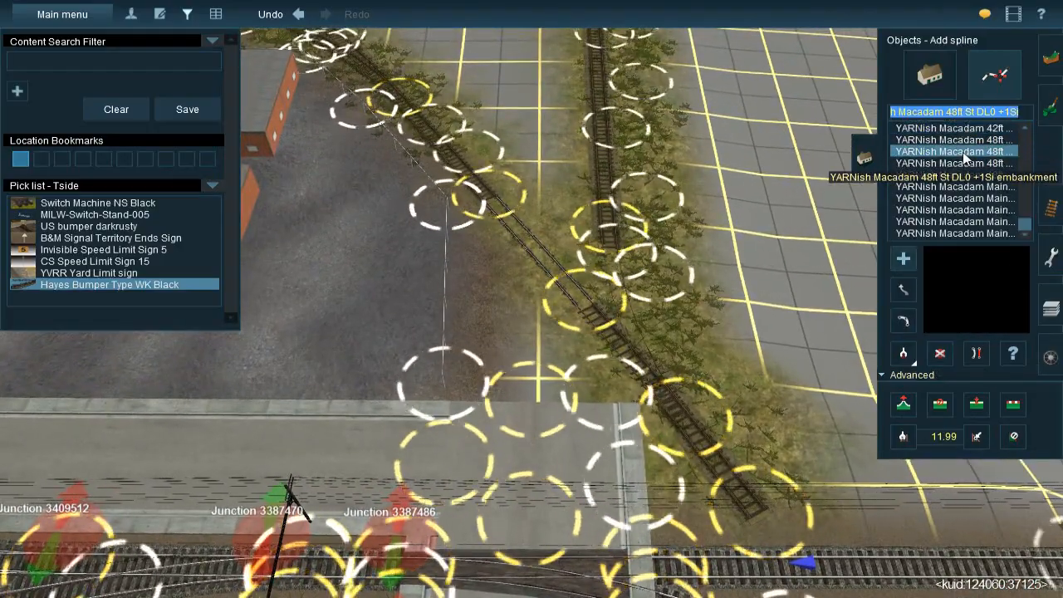
{"action": "left_click", "coordinate": [959, 166]}
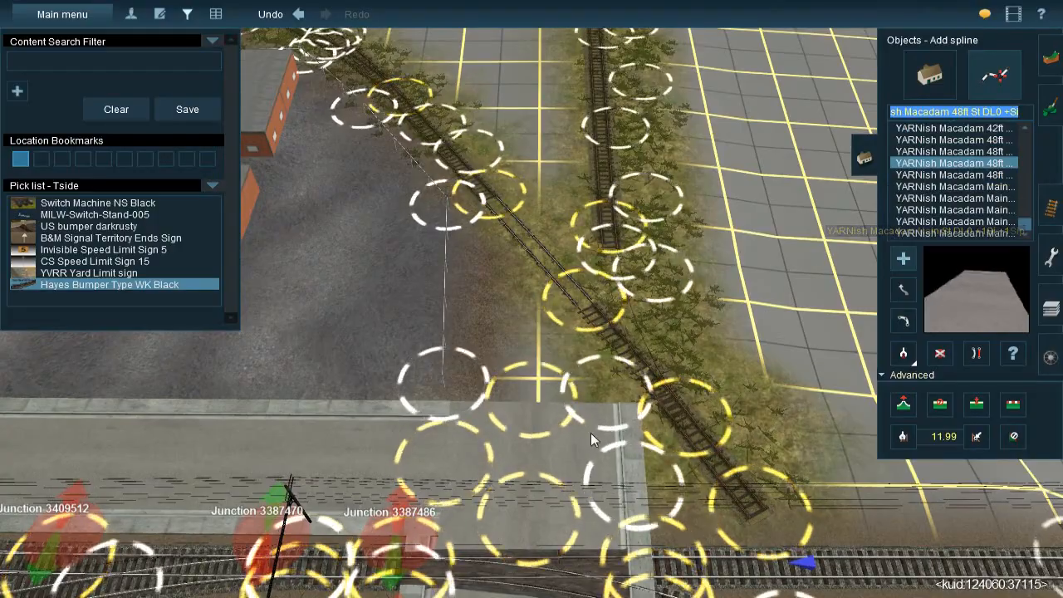
{"action": "left_click_drag", "start_coordinate": [533, 312], "coordinate": [544, 138]}
{"action": "key", "text": "Up"}
{"action": "key", "text": "Down"}
{"action": "right_click_drag", "start_coordinate": [526, 353], "coordinate": [536, 287]}
{"action": "key", "text": "Up"}
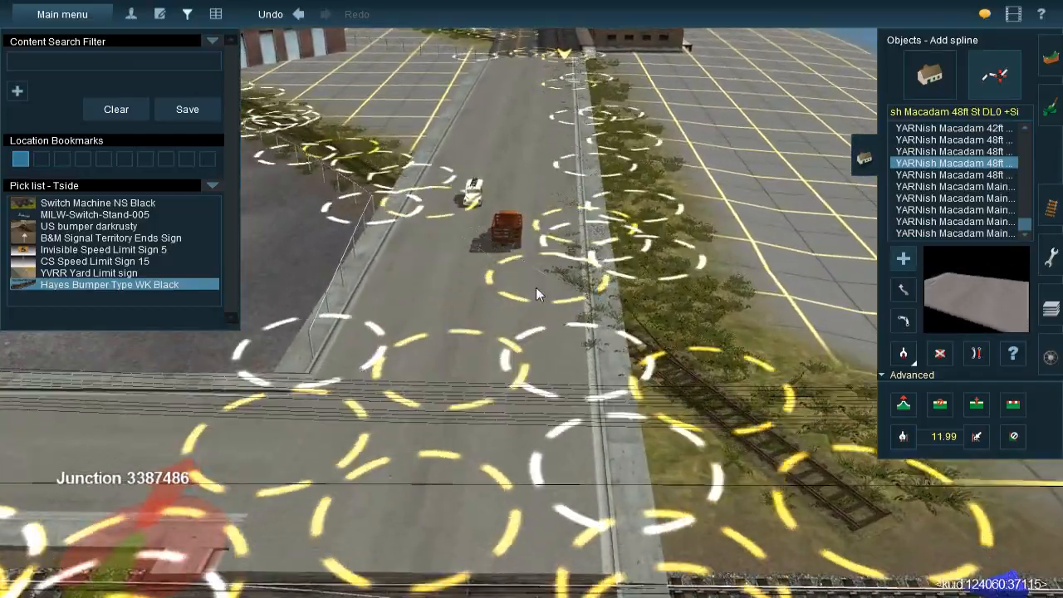
Insert a spline point in the new street between the intersection and the curved track's crossing
{"action": "key", "text": "Left"}
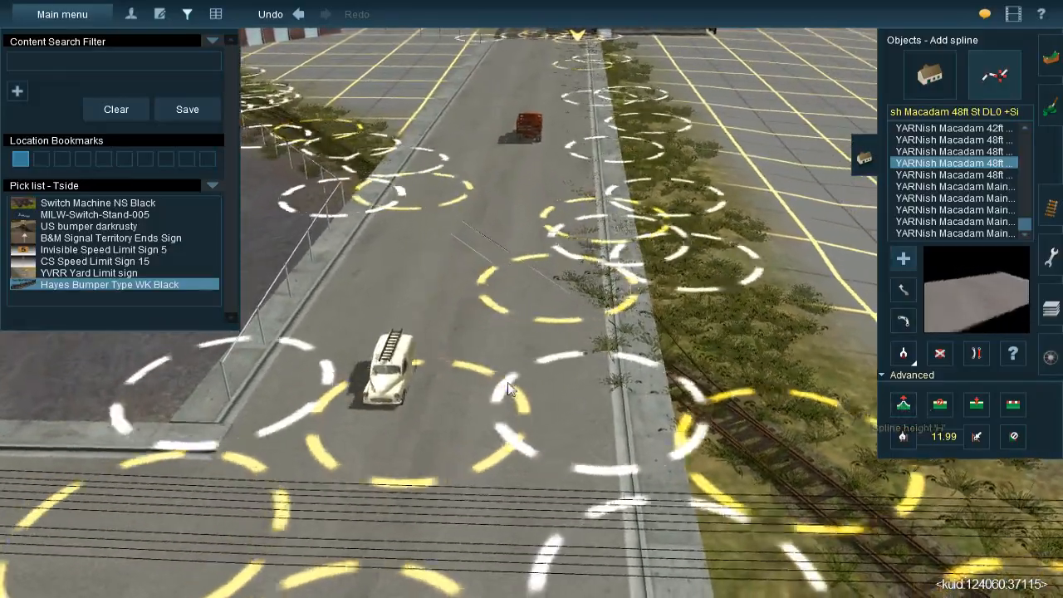
{"action": "key", "text": "Right"}
{"action": "right_click_drag", "start_coordinate": [508, 389], "coordinate": [524, 289]}
{"action": "key", "text": "Up"}
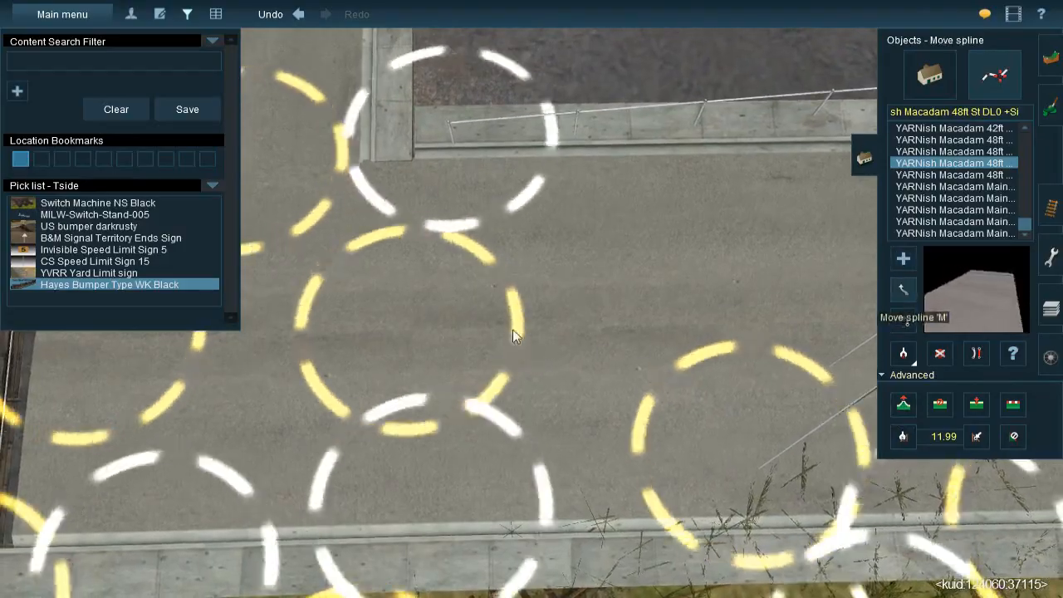
{"action": "scroll", "coordinate": [513, 329], "scroll_direction": "down", "scroll_amount": 2}
{"action": "key", "text": "Left"}
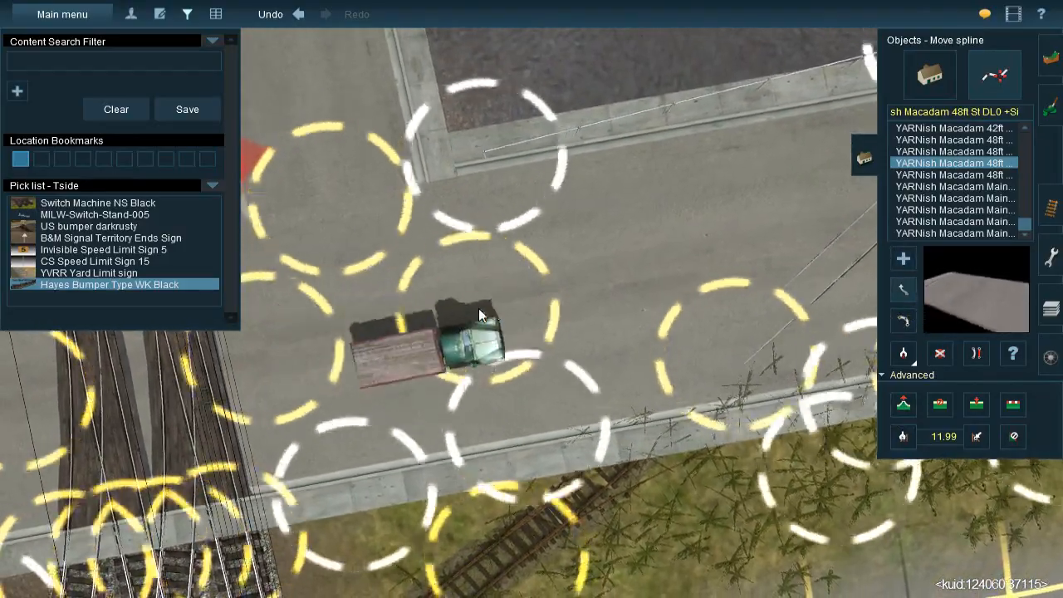
{"action": "right_click_drag", "start_coordinate": [637, 310], "coordinate": [495, 319]}
{"action": "key", "text": "Down"}
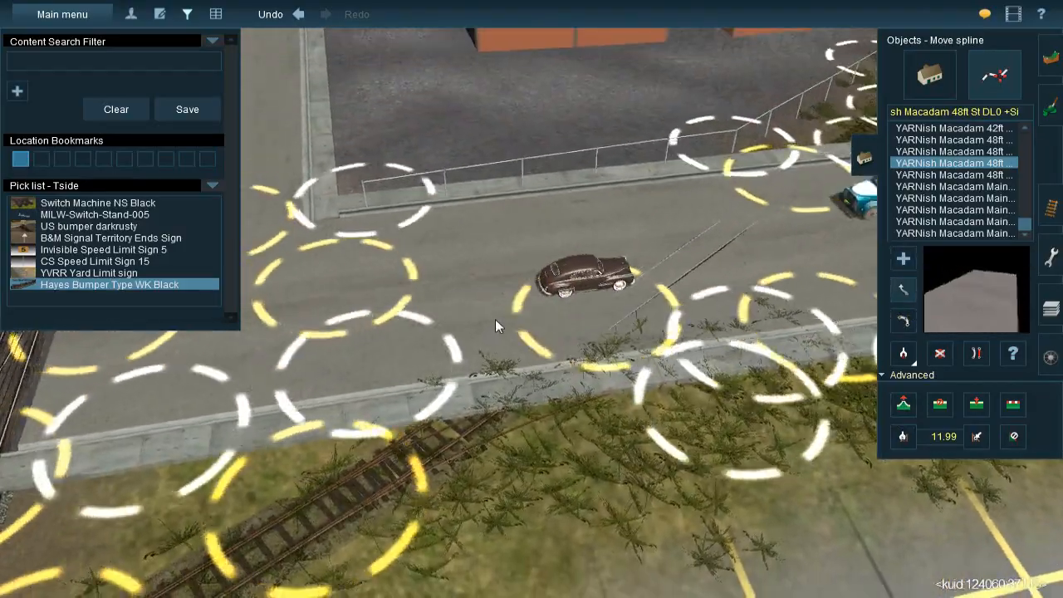
{"action": "key", "text": "Down"}
{"action": "key", "text": "Left"}
{"action": "left_click", "coordinate": [977, 405]}
{"action": "key", "text": "Up"}
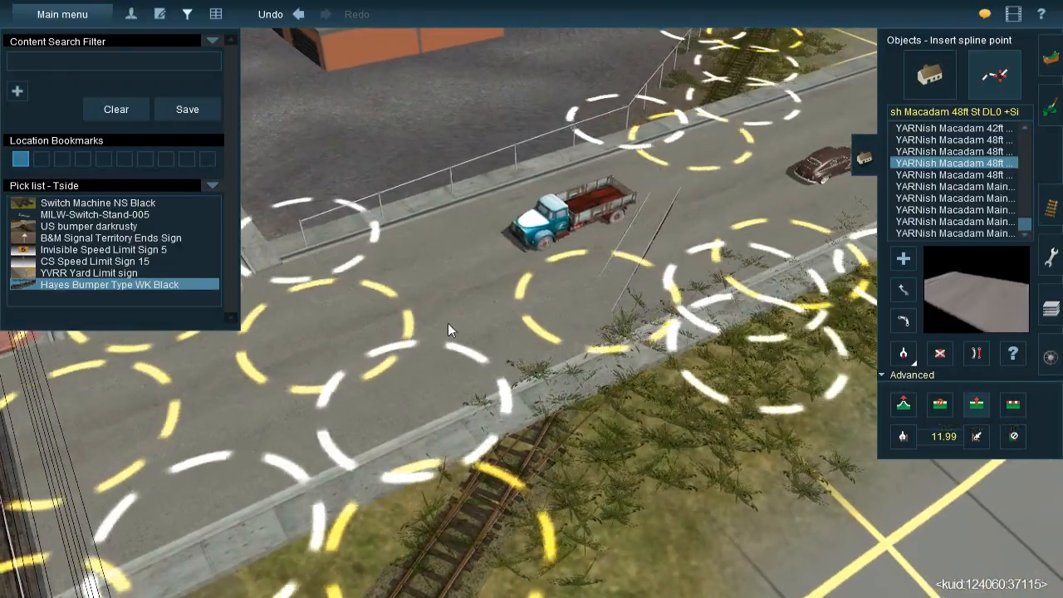
{"action": "left_click", "coordinate": [442, 317]}
{"action": "key", "text": "Down"}
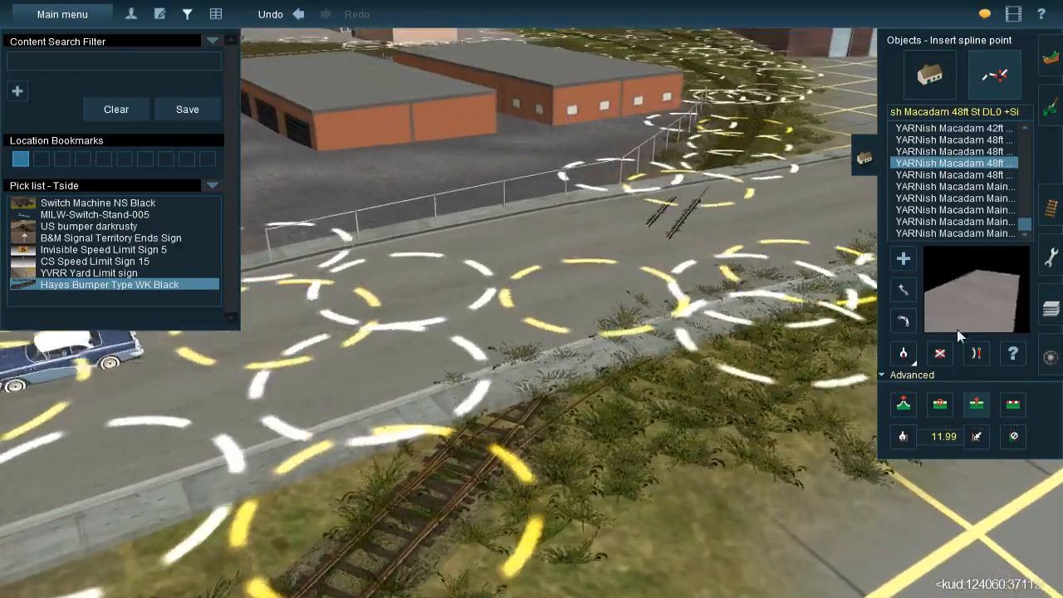
Lower the inserted spline point beside the curved track's crossing by about 0.19 m, to 11.93 m
{"action": "key", "text": "Left"}
{"action": "left_click", "coordinate": [903, 405]}
{"action": "left_click_drag", "start_coordinate": [393, 310], "coordinate": [393, 323]}
{"action": "right_click", "coordinate": [467, 325]}
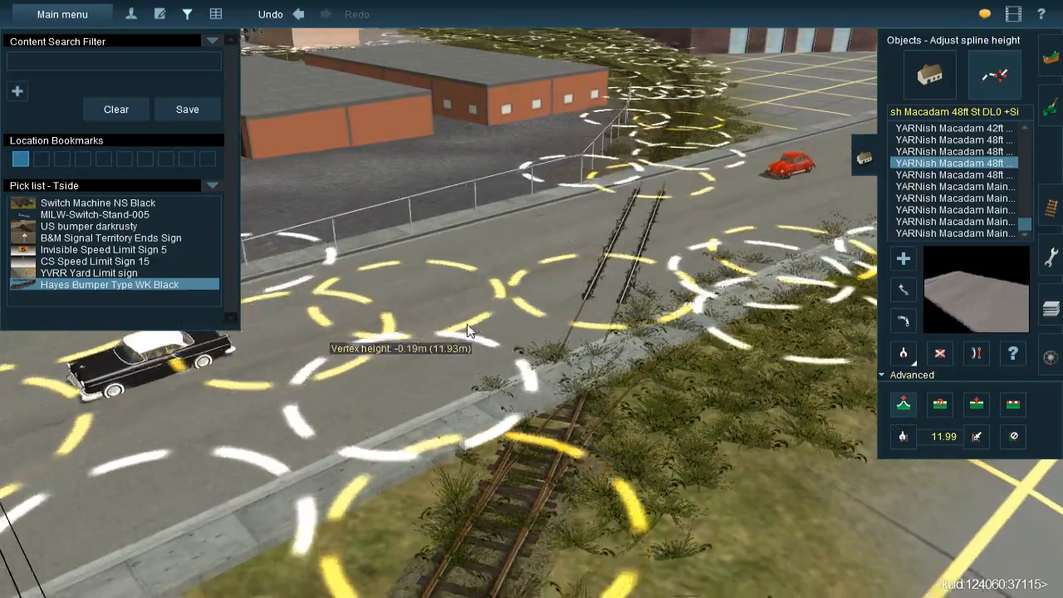
Copy the lowered spline point's height of 11.93 m for use on other points of the street
{"action": "key", "text": "Left"}
{"action": "key", "text": "Down"}
{"action": "key", "text": "Up"}
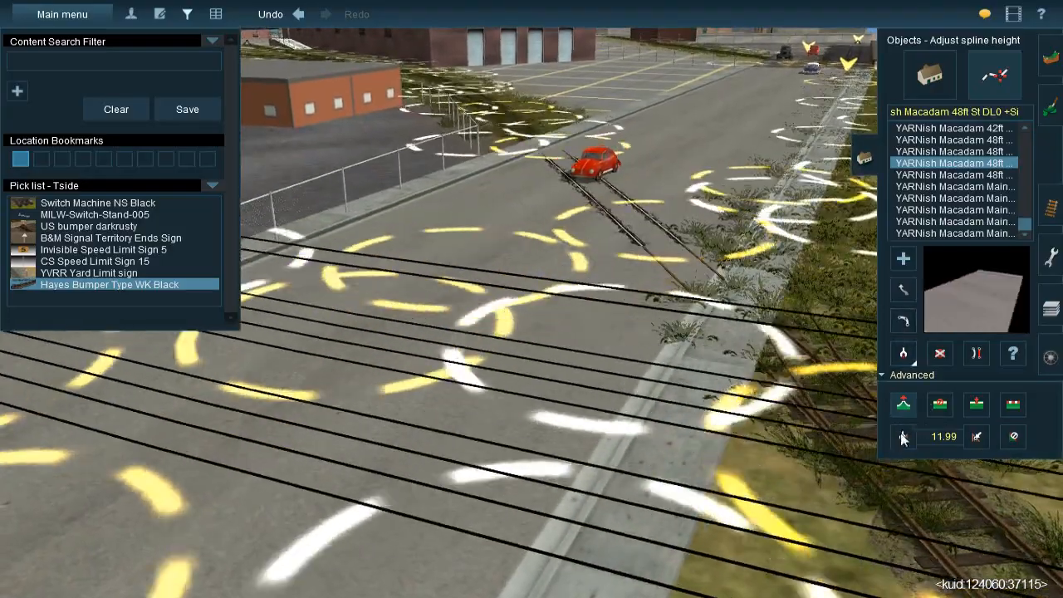
{"action": "left_click", "coordinate": [904, 437]}
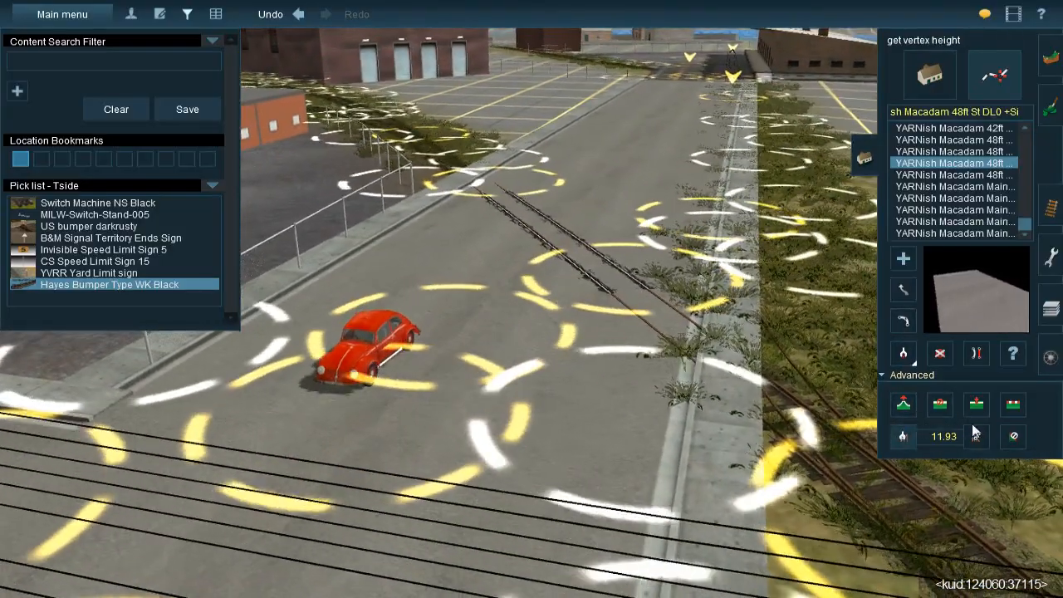
{"action": "left_click", "coordinate": [977, 436]}
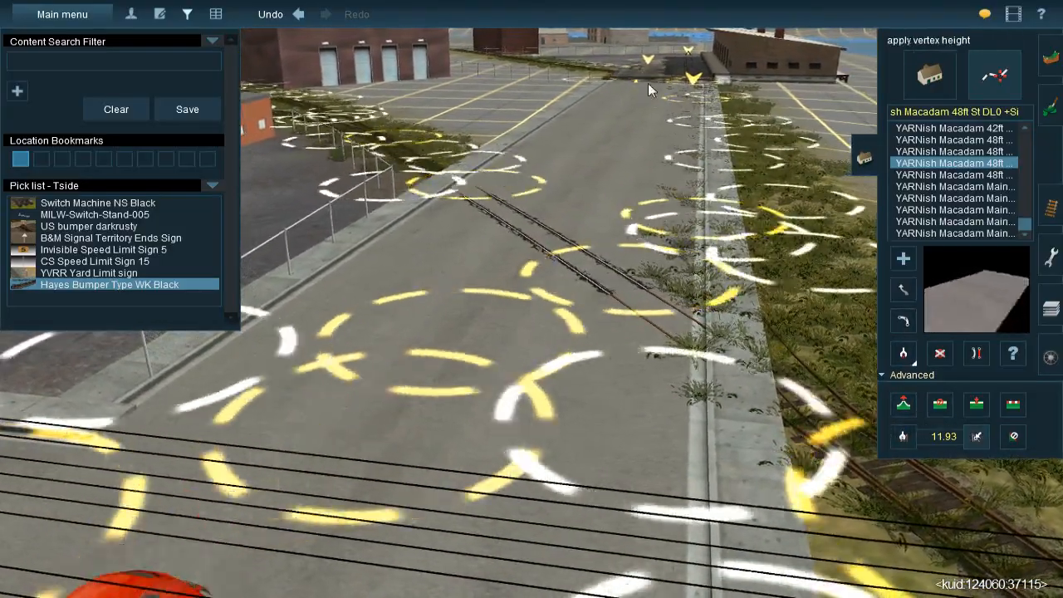
{"action": "right_click", "coordinate": [655, 84]}
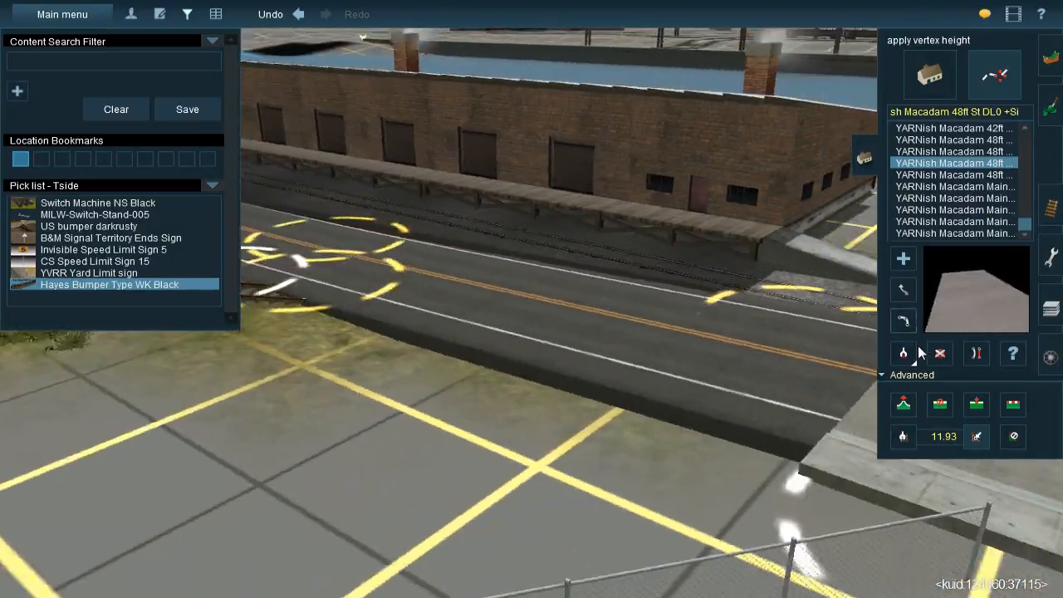
Delete the leftover striped road piece beside the freight building and lower the new street's end there to about 10.71 m
{"action": "left_click", "coordinate": [939, 353]}
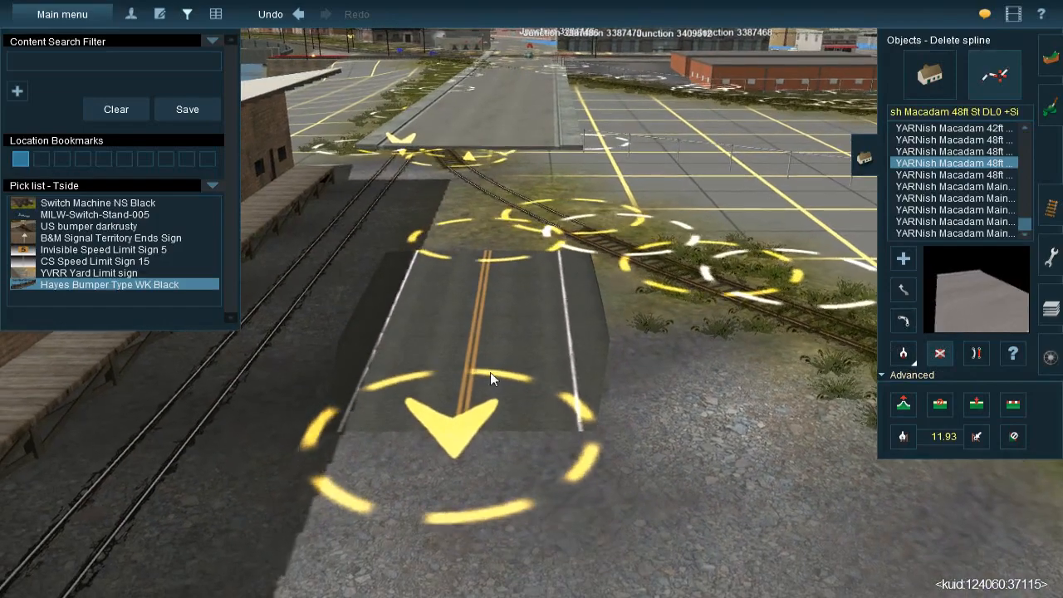
{"action": "left_click", "coordinate": [490, 372]}
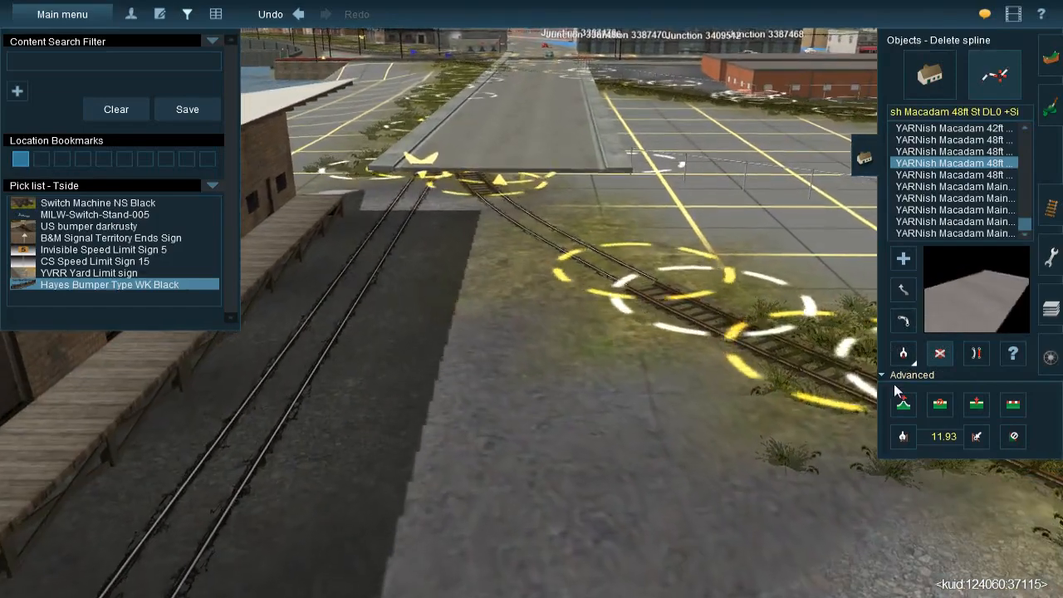
{"action": "left_click", "coordinate": [903, 404]}
{"action": "left_click_drag", "start_coordinate": [493, 204], "coordinate": [494, 290]}
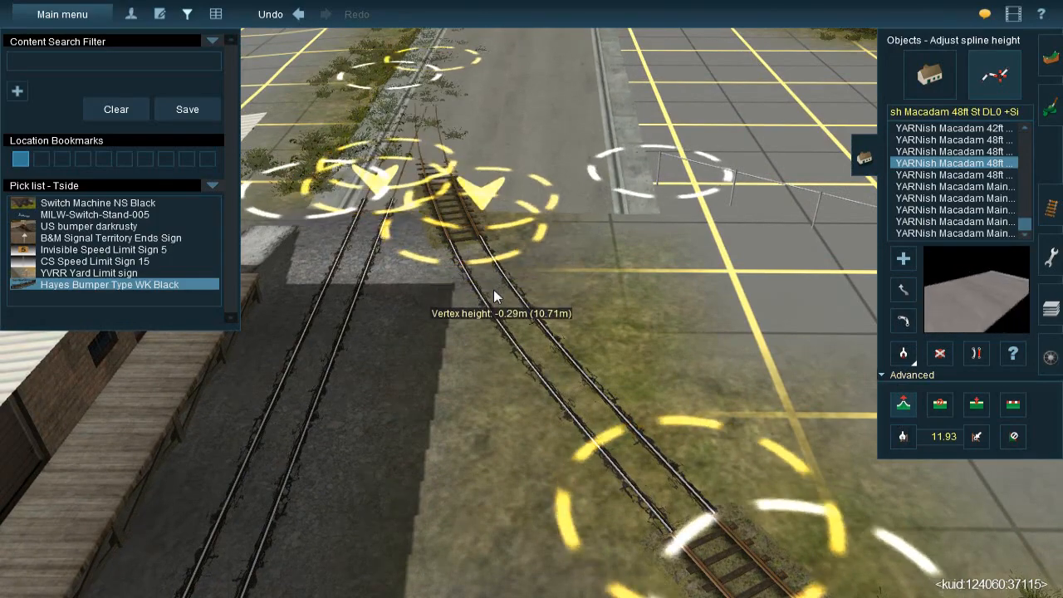
{"action": "right_click_drag", "start_coordinate": [528, 184], "coordinate": [525, 351]}
Insert a spline point midway along the street and lower it so the parallel siding shows through the pavement
{"action": "scroll", "coordinate": [531, 248], "scroll_direction": "down", "scroll_amount": 3}
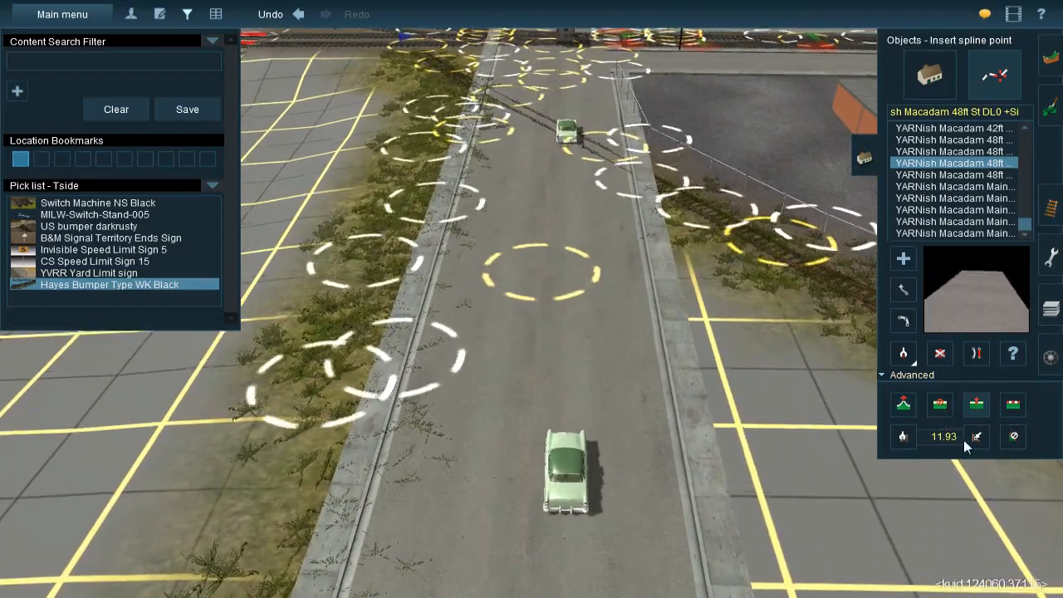
{"action": "left_click", "coordinate": [904, 404]}
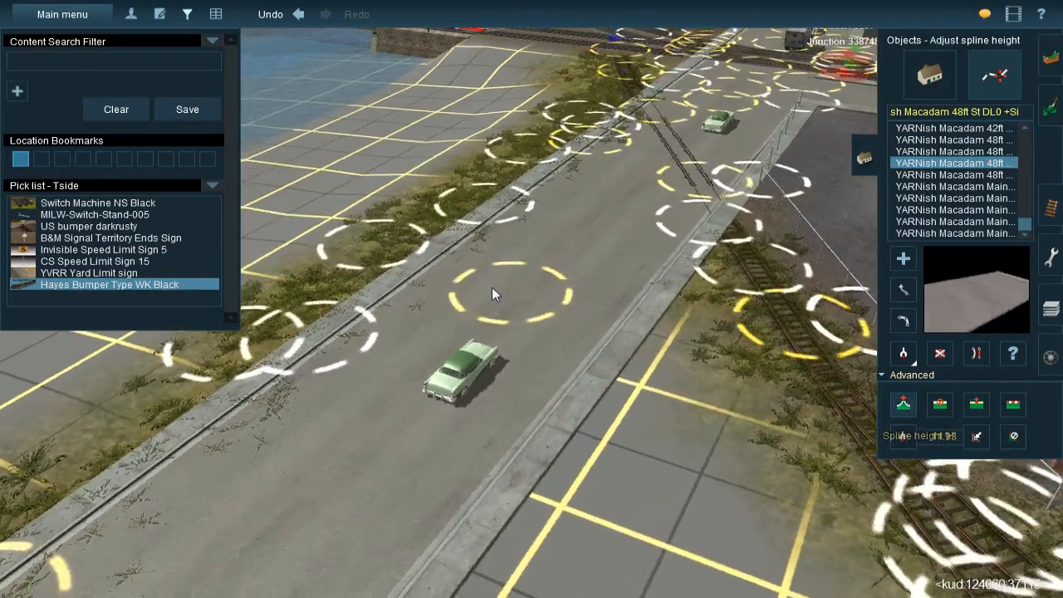
{"action": "mouse_move", "coordinate": [503, 298]}
{"action": "left_click_drag", "start_coordinate": [502, 308], "coordinate": [503, 316]}
{"action": "right_click", "coordinate": [505, 238]}
Insert a spline point in the street beside the exposed ground at the curved track's crossing
{"action": "key", "text": "Left"}
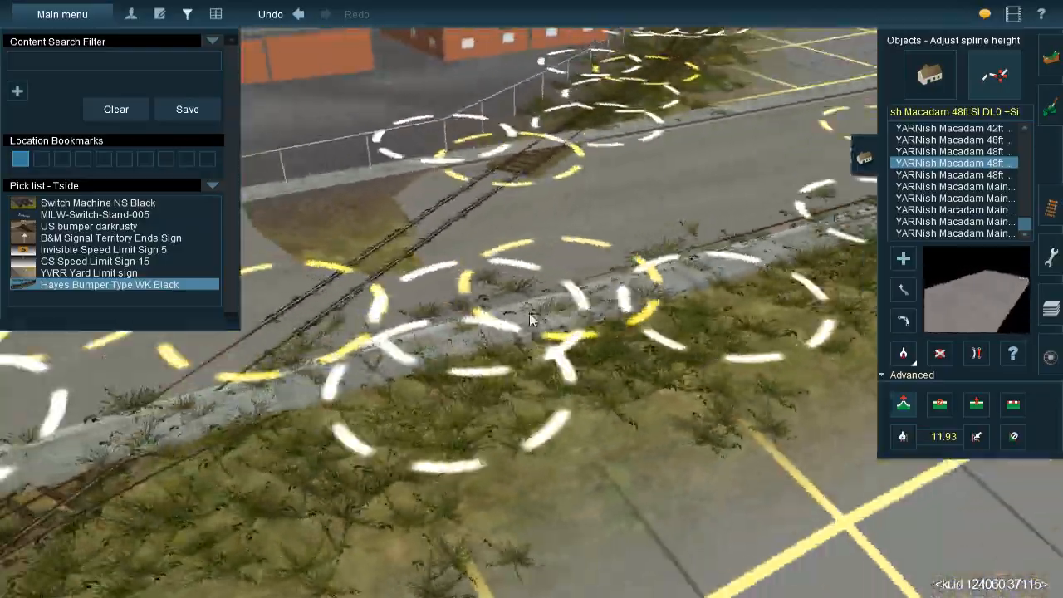
{"action": "key", "text": "Left"}
{"action": "right_click_drag", "start_coordinate": [523, 362], "coordinate": [536, 300]}
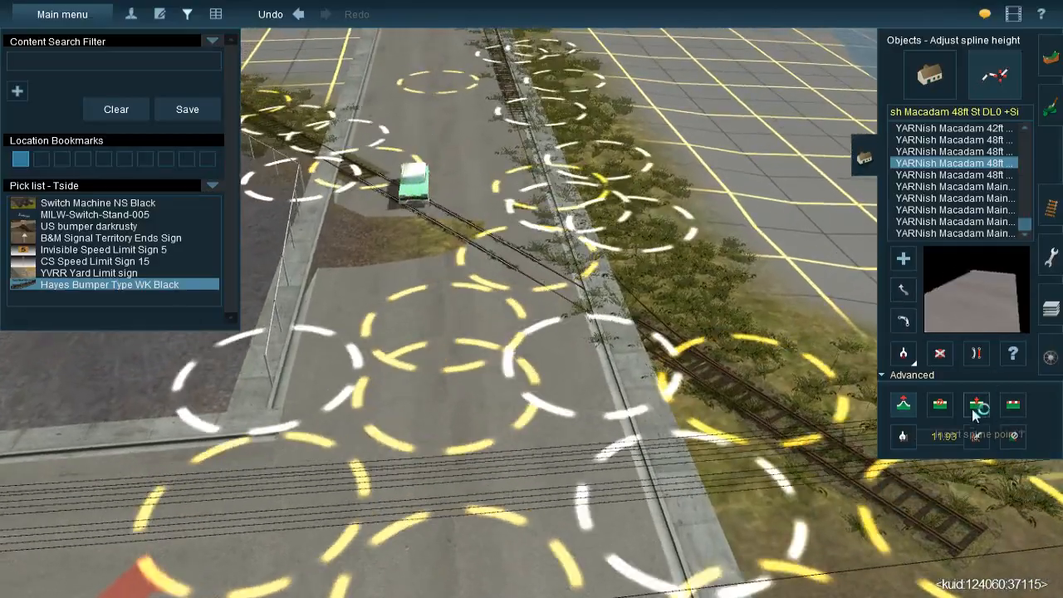
{"action": "left_click", "coordinate": [974, 409]}
{"action": "right_click", "coordinate": [426, 220]}
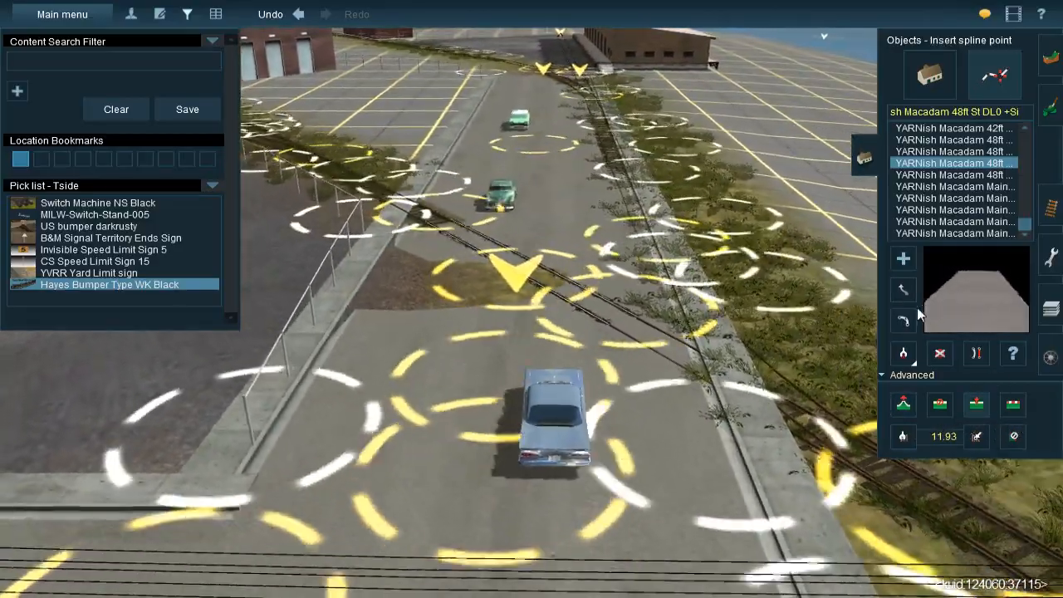
Reposition the street's spline point at the curved track's crossing and lower it by about 0.16 m, to 11.91 m
{"action": "left_click", "coordinate": [903, 289]}
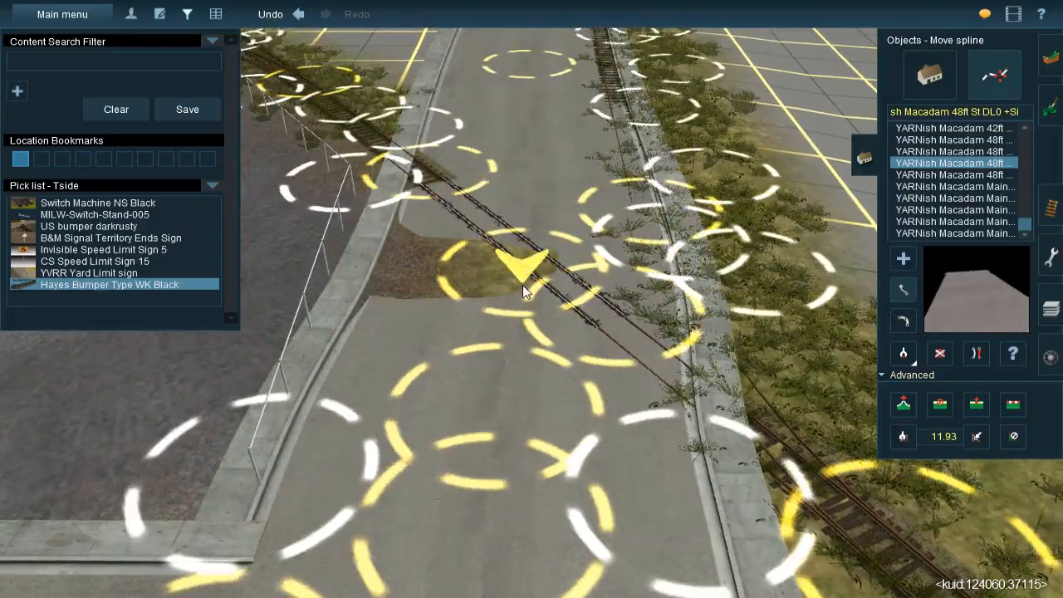
{"action": "key", "text": "Down"}
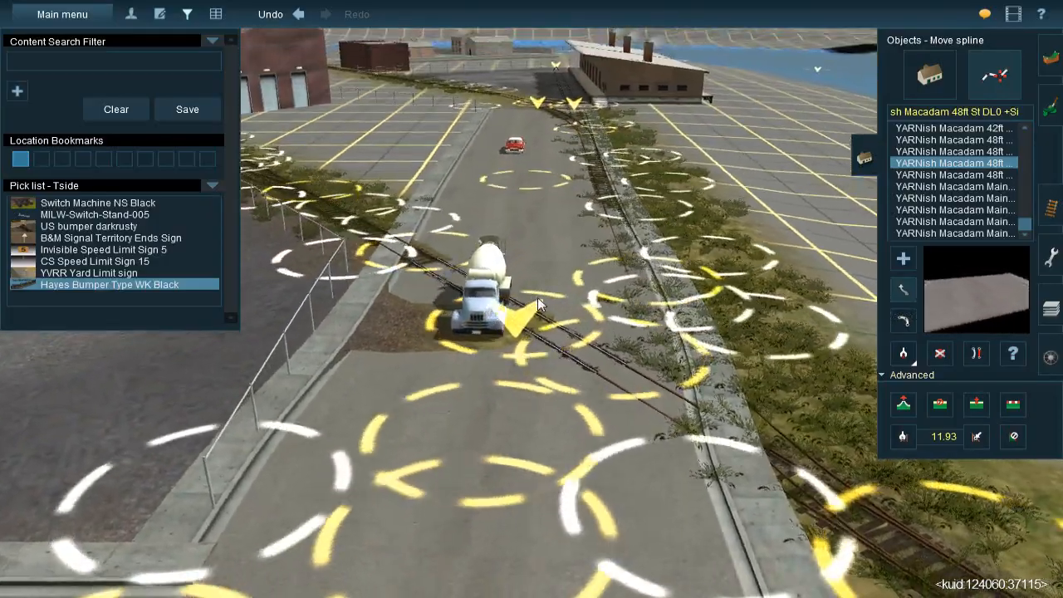
{"action": "key", "text": "Up"}
{"action": "key", "text": "Right"}
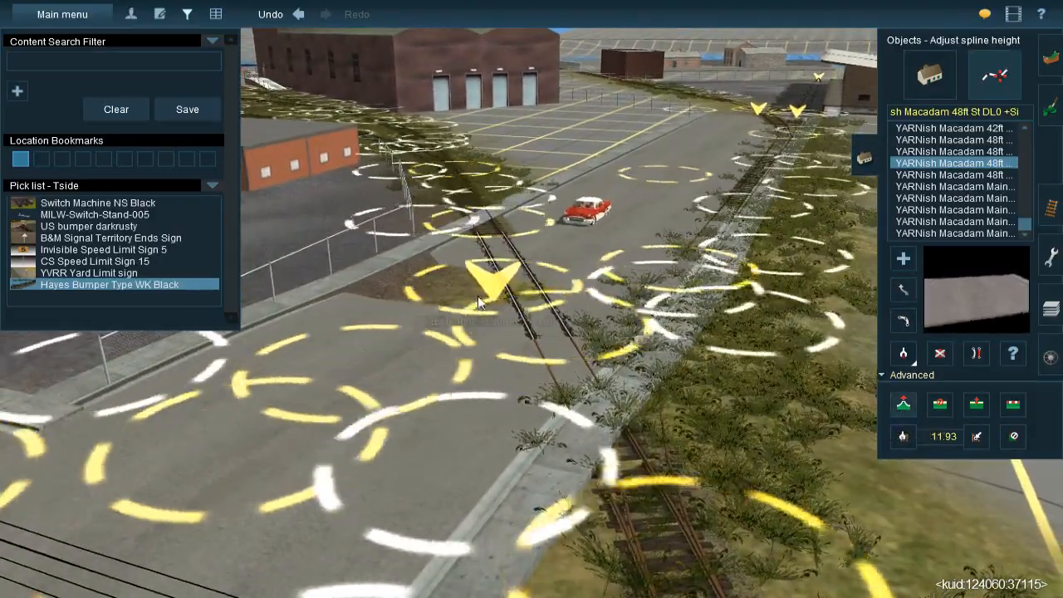
{"action": "left_click_drag", "start_coordinate": [478, 303], "coordinate": [477, 285]}
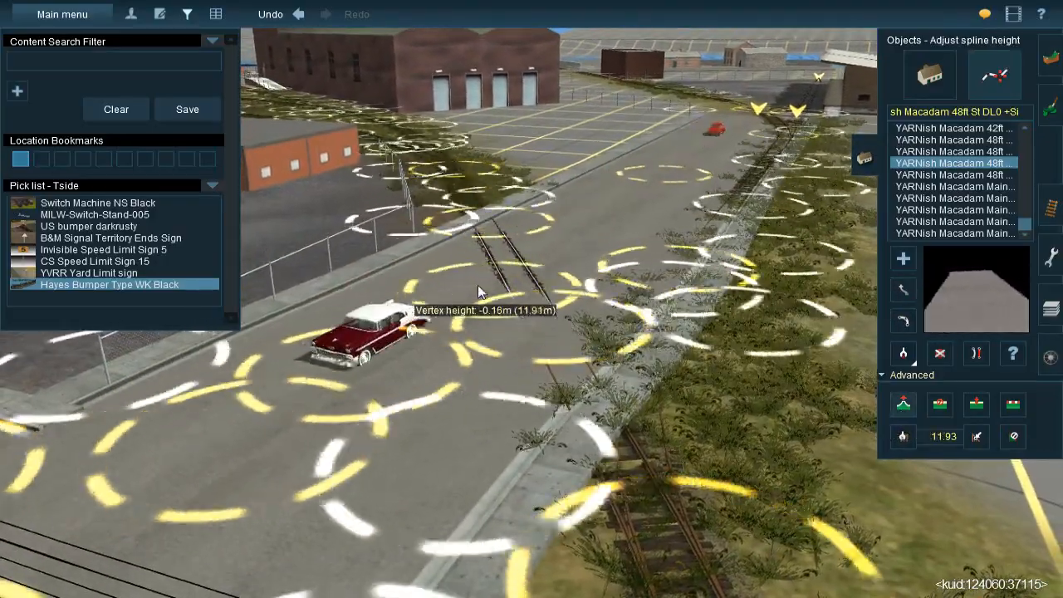
Examine the street surface and embedded rails from the curved track's crossing toward the freight building
{"action": "key", "text": "Left"}
{"action": "key", "text": "Down"}
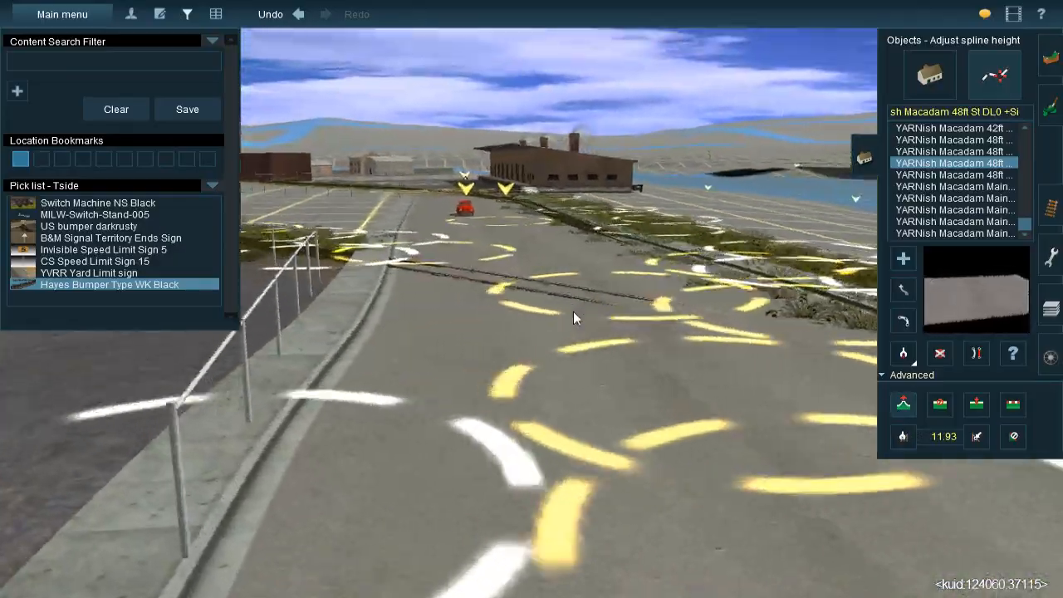
{"action": "key", "text": "Left"}
{"action": "key", "text": "Right"}
{"action": "key", "text": "Up"}
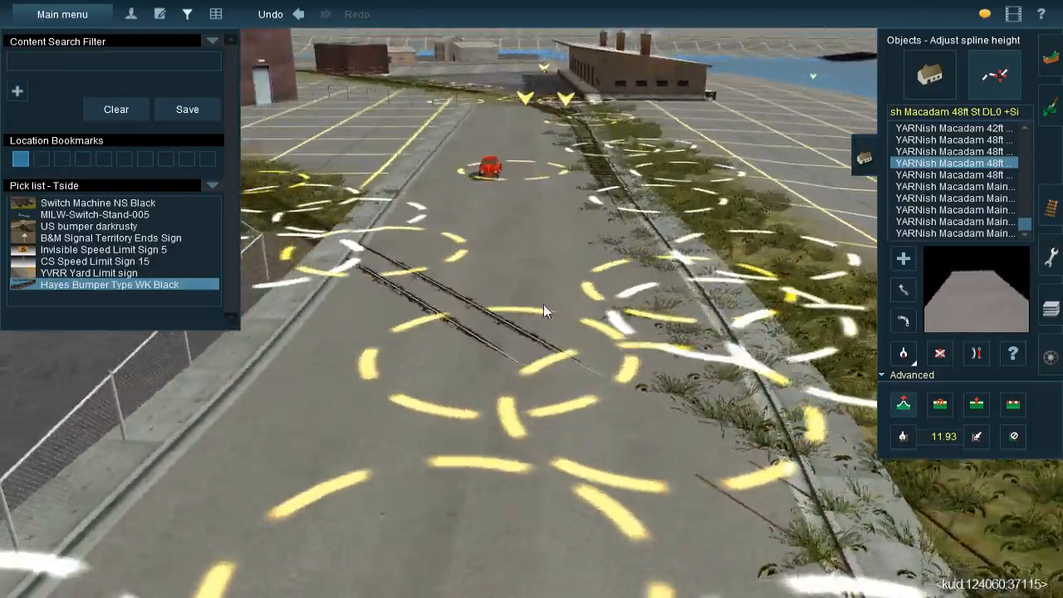
{"action": "key", "text": "Left"}
{"action": "right_click", "coordinate": [632, 228]}
{"action": "key", "text": "Right"}
{"action": "key", "text": "Up"}
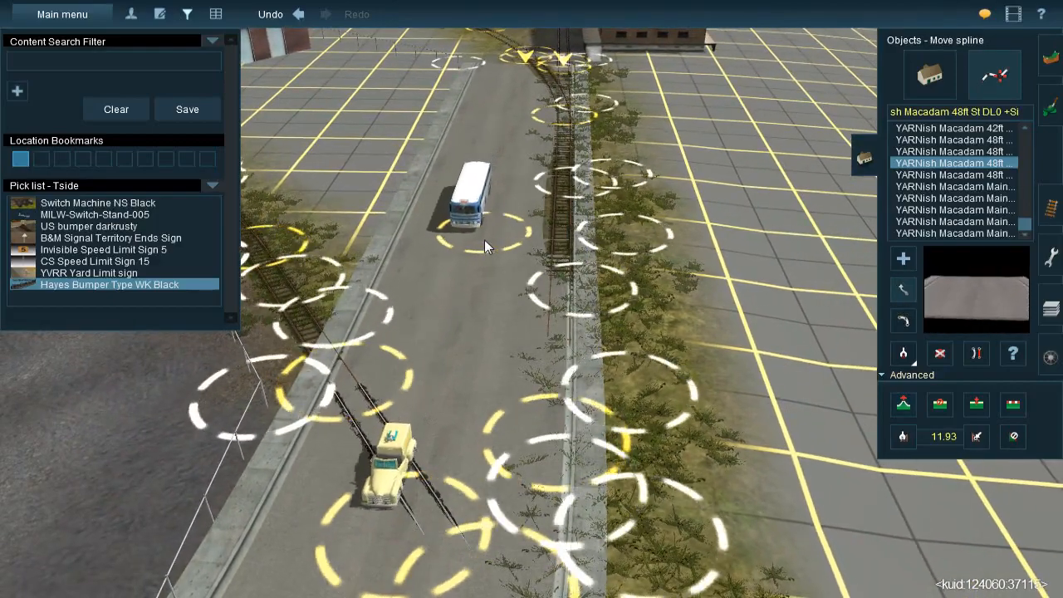
Lower the street's spline point at the curved track's crossing by about 0.27 m, to 11.80 m
{"action": "right_click", "coordinate": [484, 360]}
{"action": "key", "text": "Left"}
{"action": "middle_click_drag", "start_coordinate": [586, 331], "coordinate": [734, 322]}
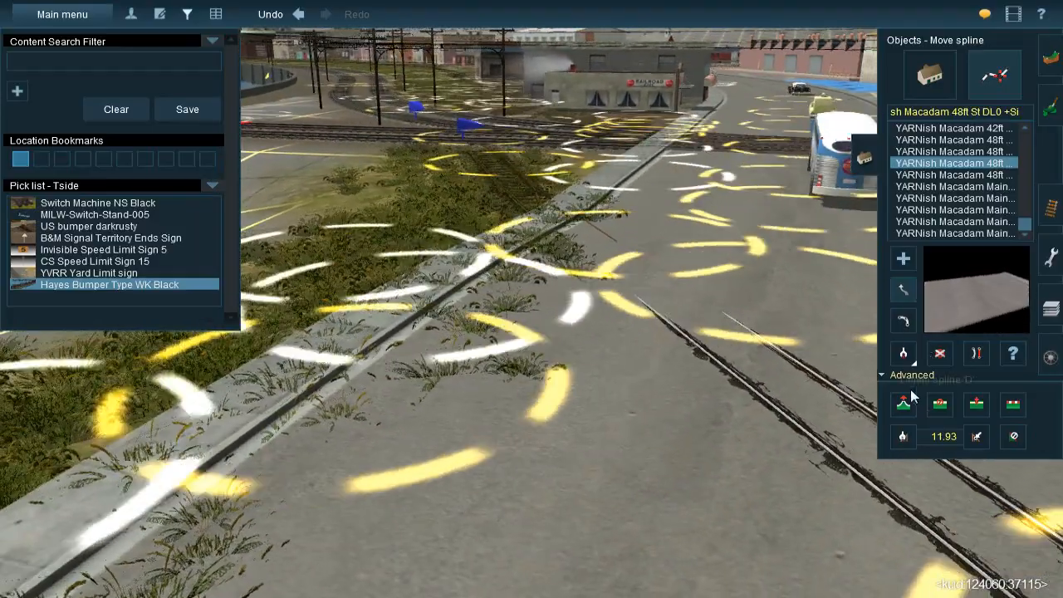
{"action": "left_click", "coordinate": [907, 402]}
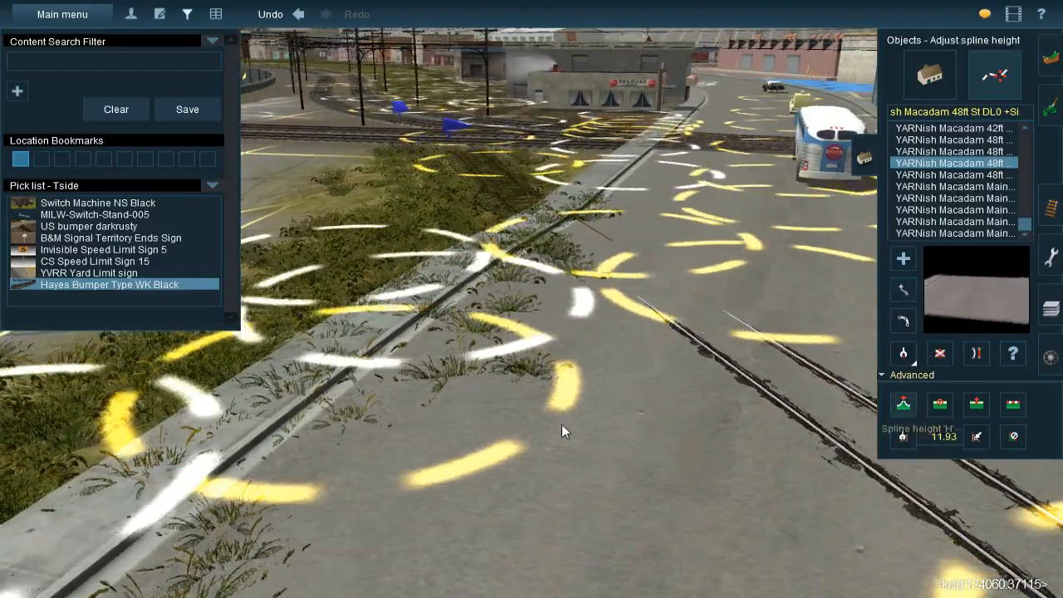
{"action": "scroll", "coordinate": [569, 345], "scroll_direction": "down", "scroll_amount": 3}
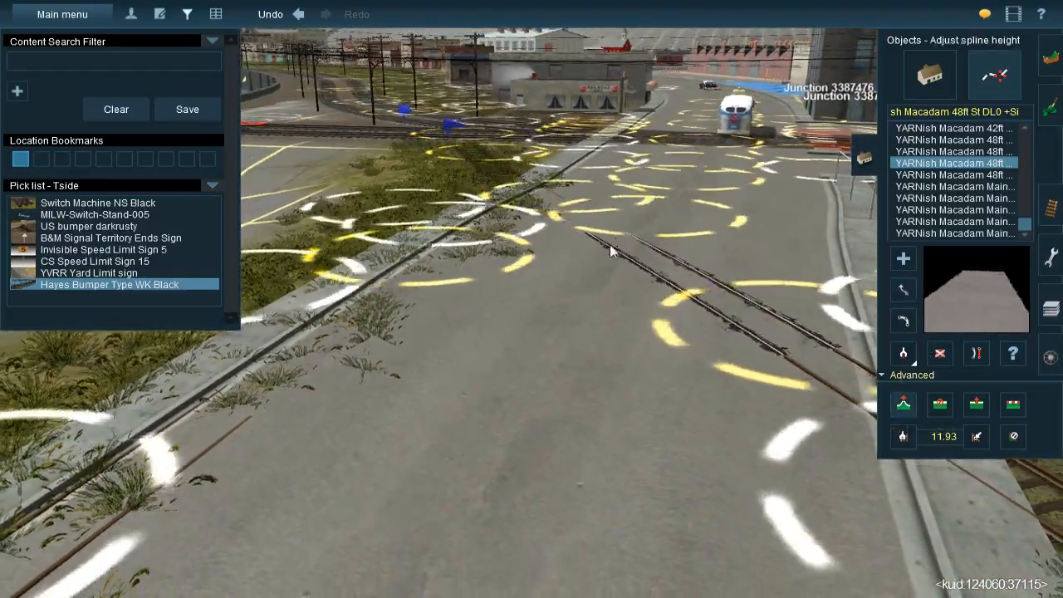
{"action": "mouse_move", "coordinate": [619, 235]}
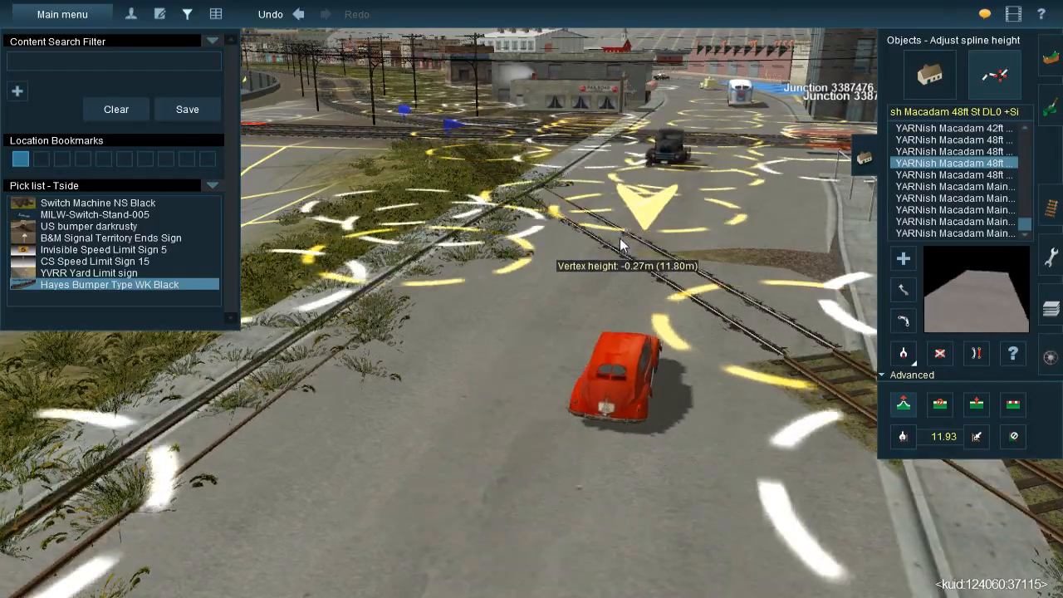
{"action": "right_click_drag", "start_coordinate": [620, 237], "coordinate": [505, 338]}
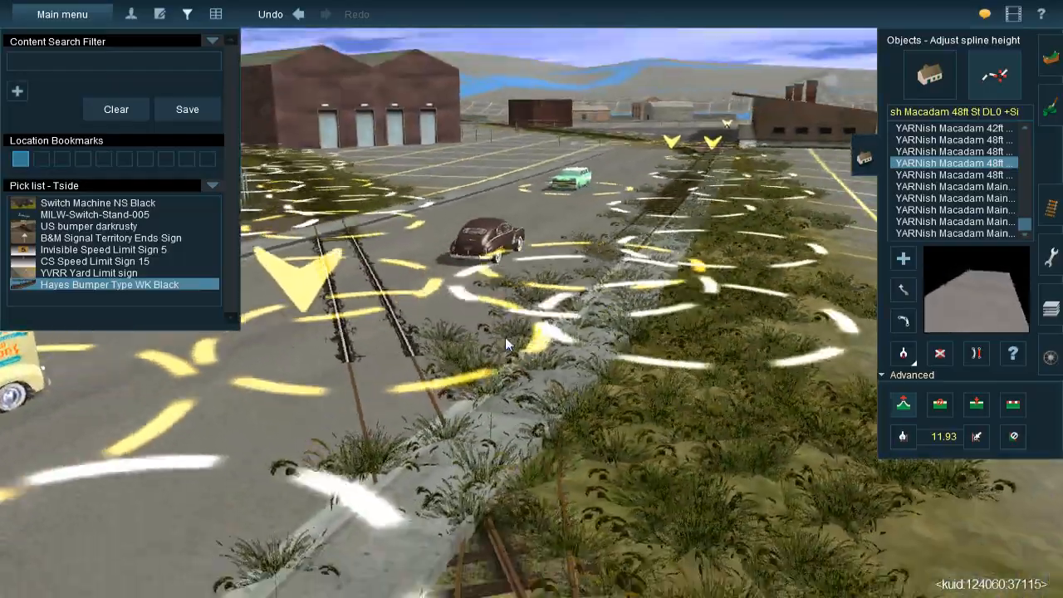
Switch from street to track editing and activate spline height adjustment for the rails embedded beside the street's curb
{"action": "key", "text": "Left"}
{"action": "key", "text": "Up"}
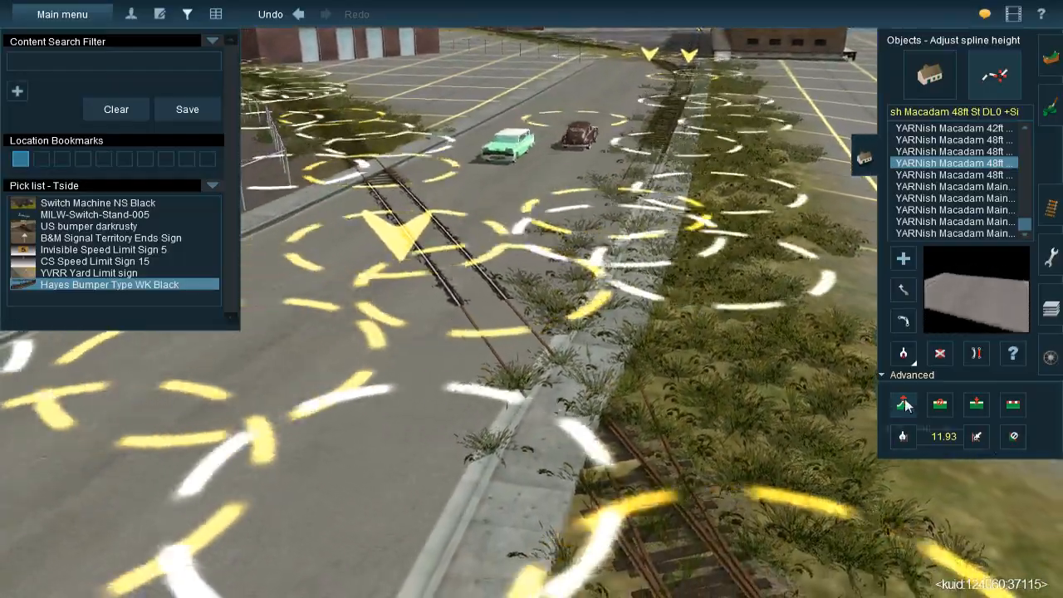
{"action": "left_click", "coordinate": [1046, 214]}
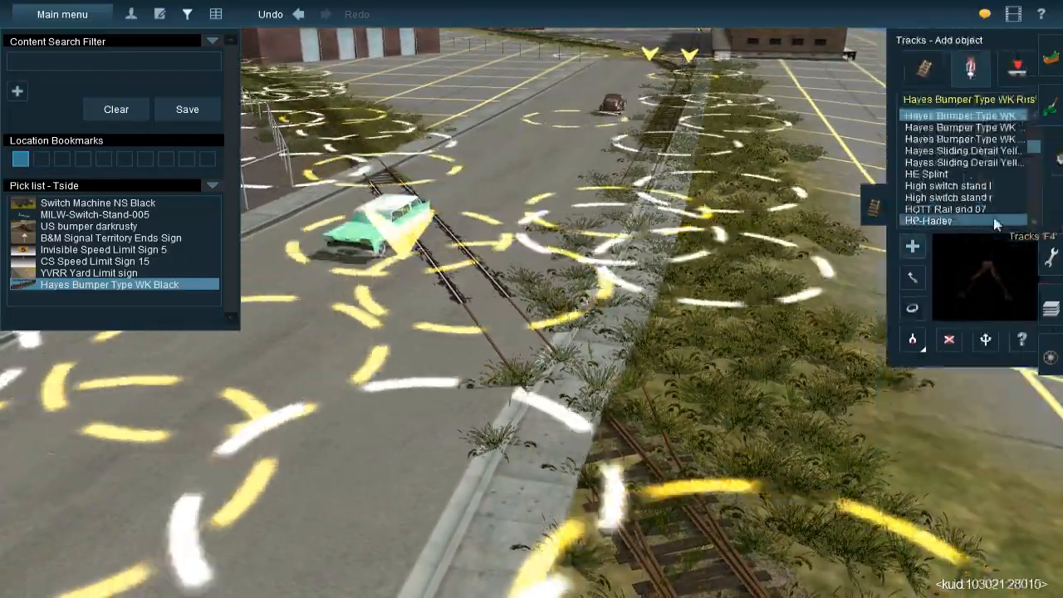
{"action": "key", "text": "t"}
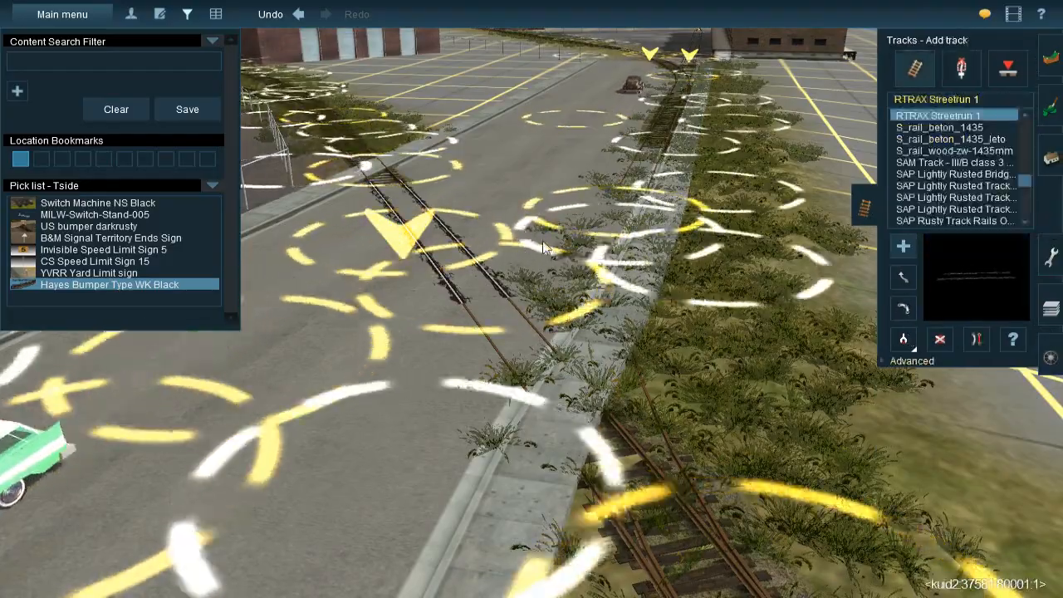
{"action": "right_click", "coordinate": [555, 285]}
{"action": "key", "text": "Left"}
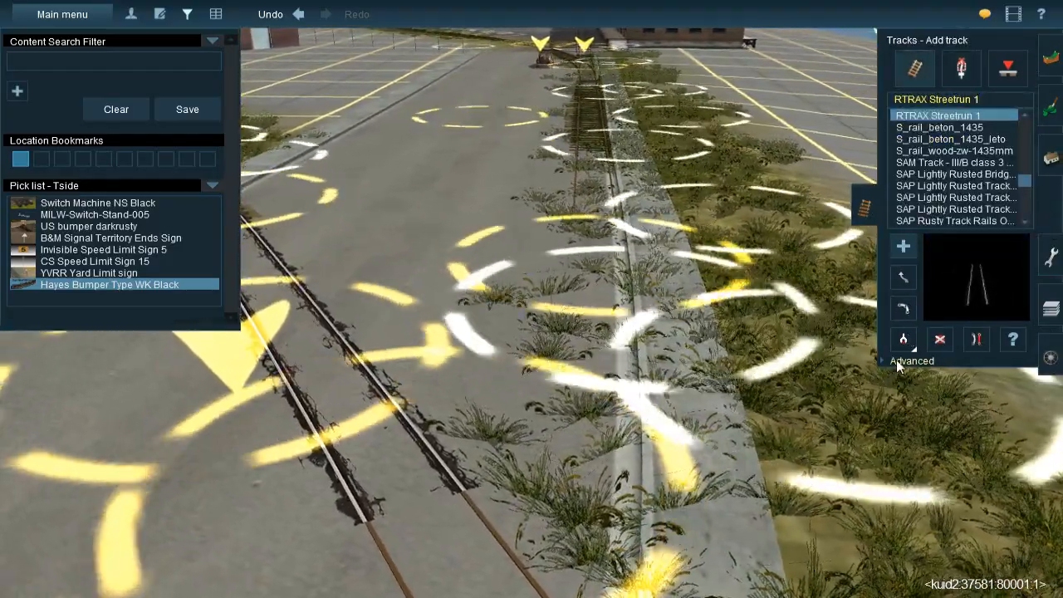
{"action": "left_click", "coordinate": [910, 360]}
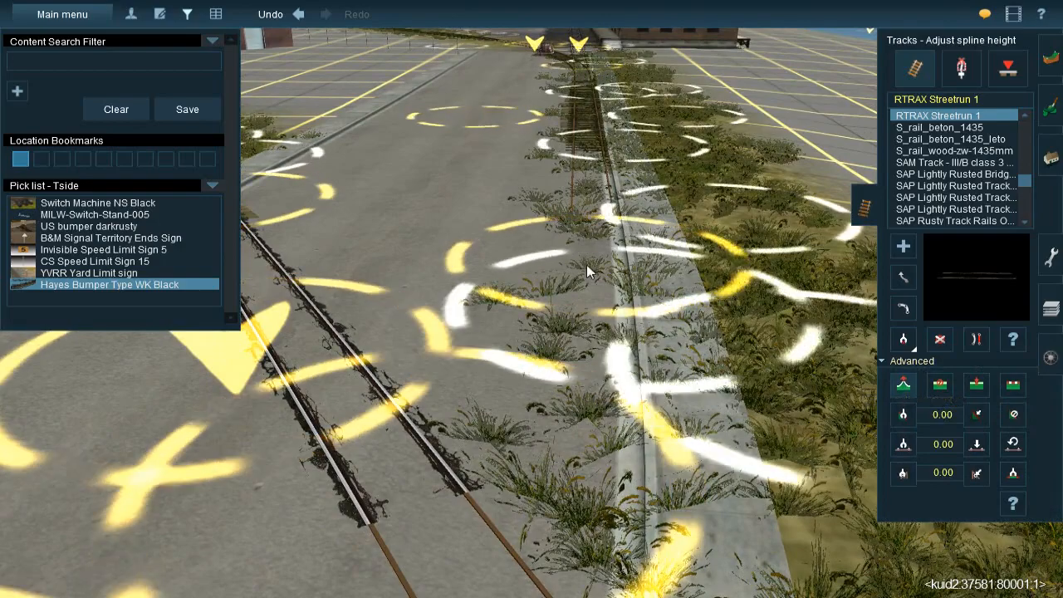
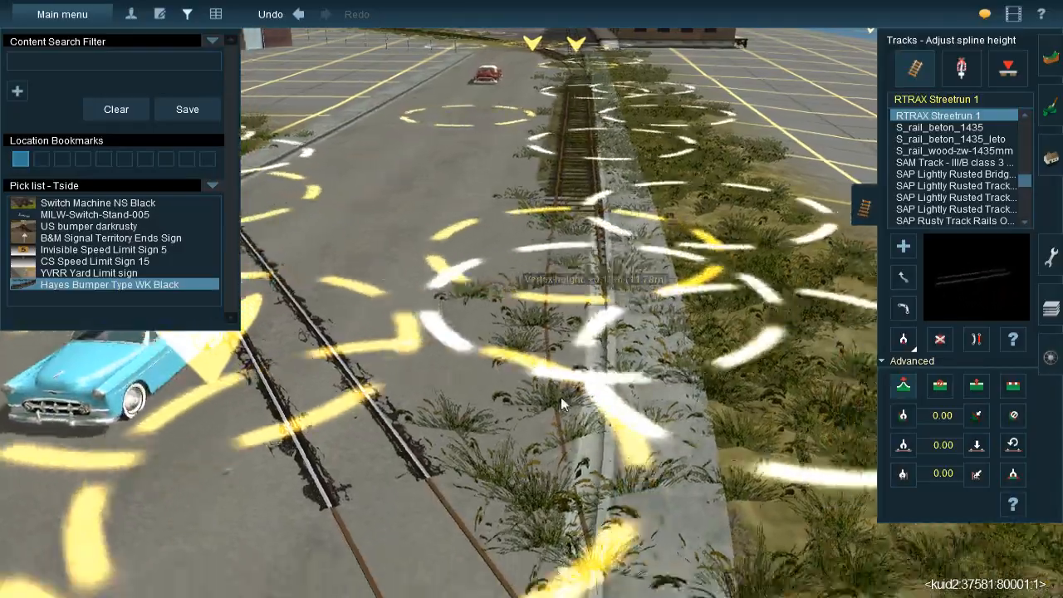
Raise the curbside rails' spline point by about 0.13 m, to 11.78 m, and insert another spline point near the curved track's crossing
{"action": "right_click_drag", "start_coordinate": [561, 397], "coordinate": [507, 295]}
{"action": "scroll", "coordinate": [523, 239], "scroll_direction": "up", "scroll_amount": 4}
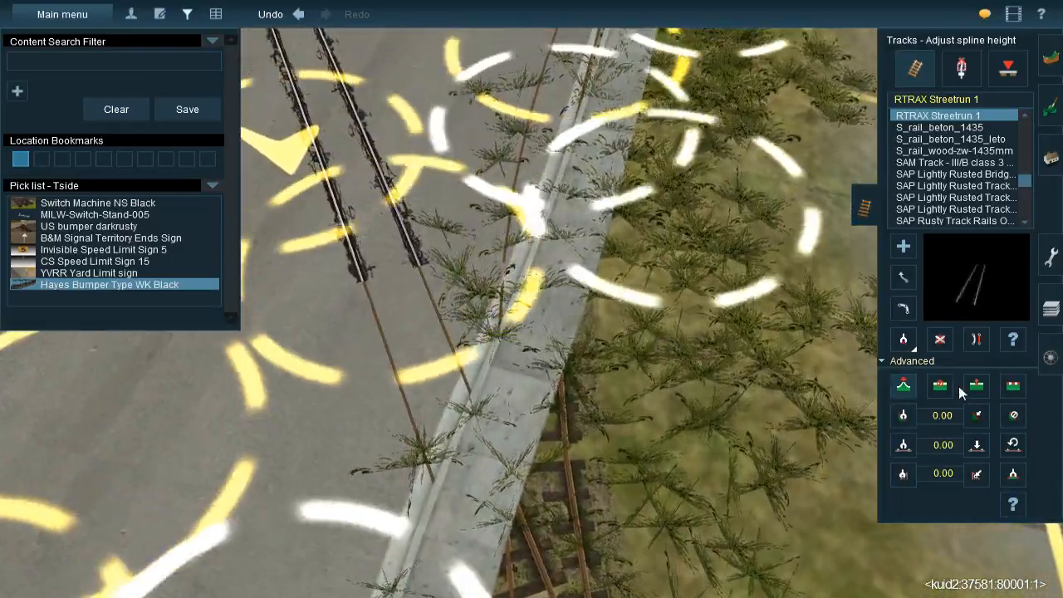
{"action": "left_click", "coordinate": [976, 388]}
{"action": "scroll", "coordinate": [527, 383], "scroll_direction": "down", "scroll_amount": 5}
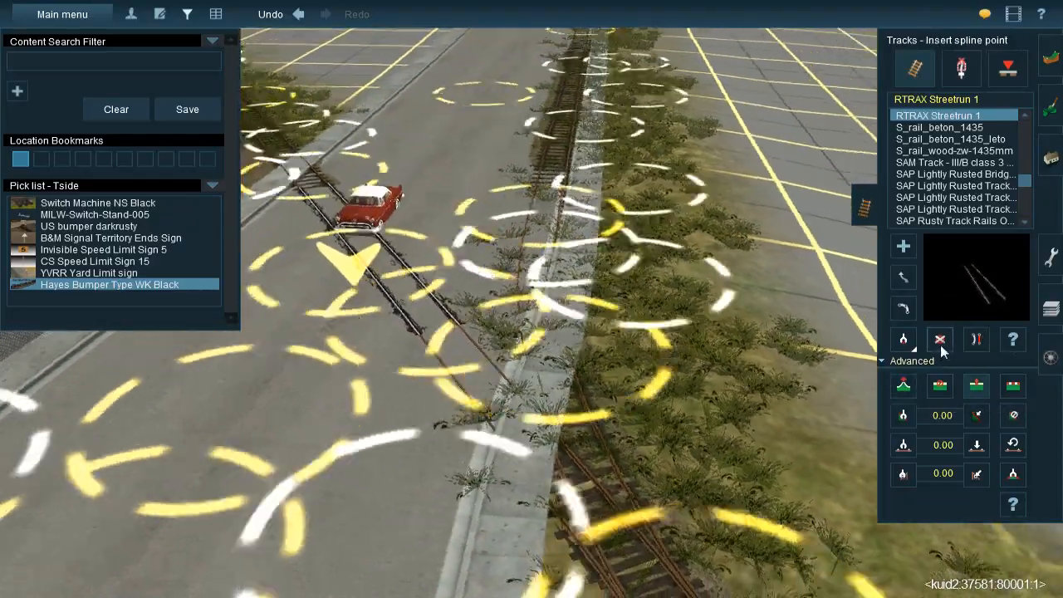
Replace the tied track along the street's curb with RTRAX Streetrun 1 rails up to the junction near the freight building
{"action": "left_click", "coordinate": [940, 340]}
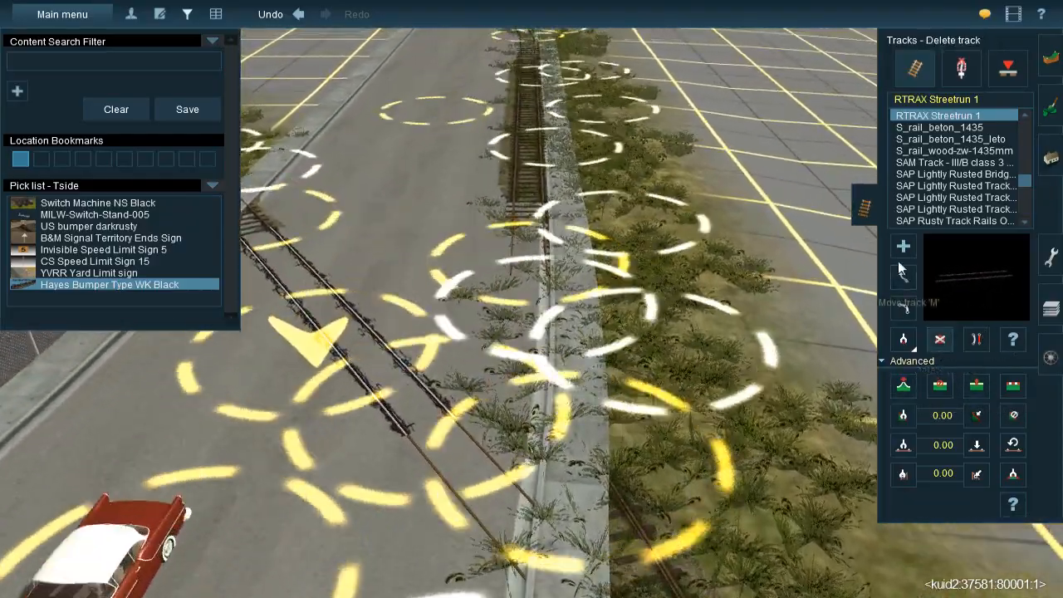
{"action": "left_click", "coordinate": [903, 247]}
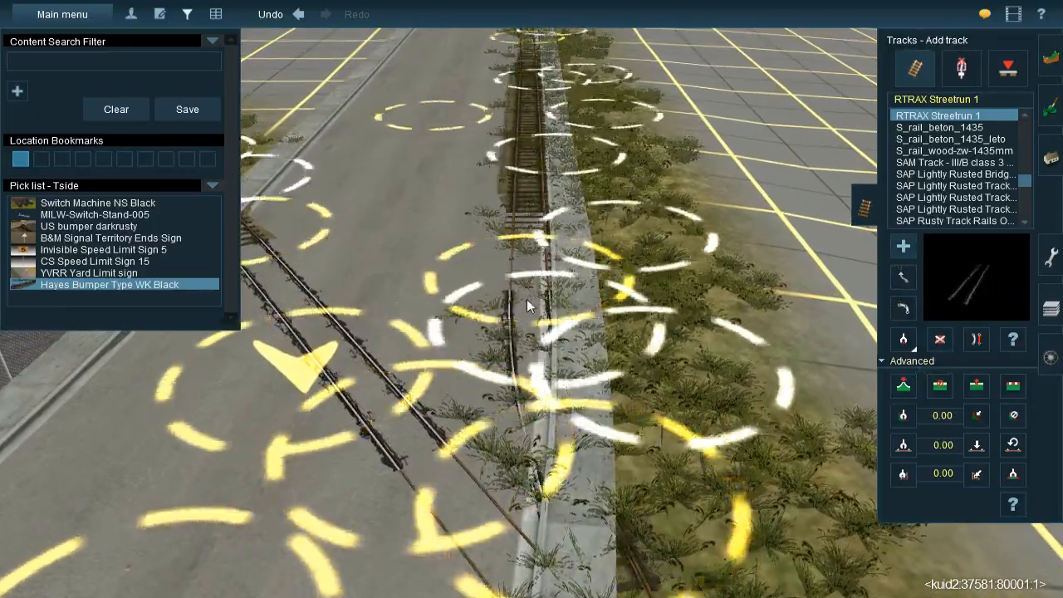
{"action": "right_click_drag", "start_coordinate": [525, 303], "coordinate": [532, 196]}
{"action": "right_click", "coordinate": [532, 196]}
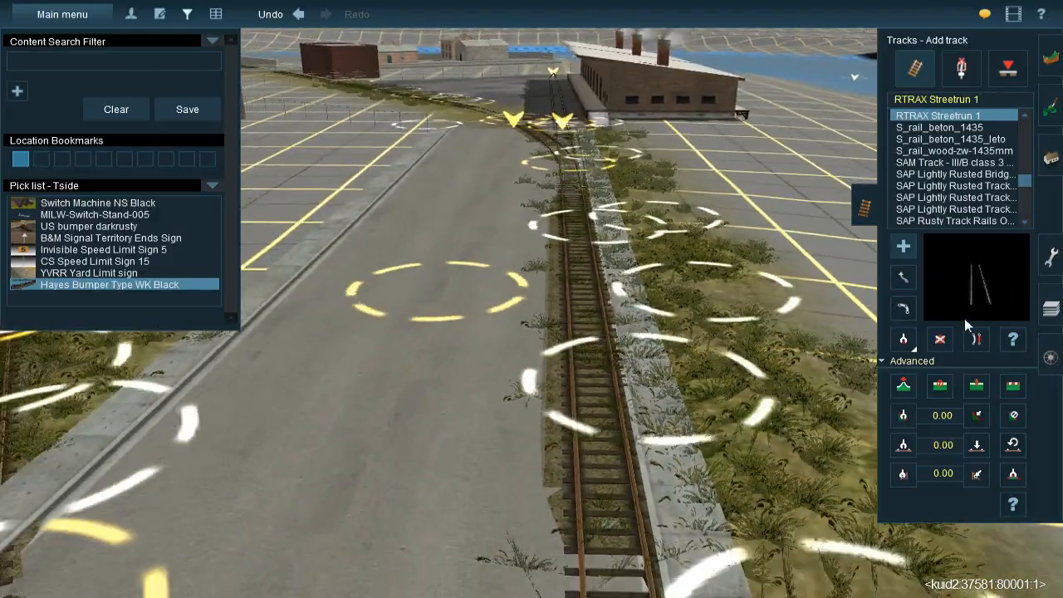
{"action": "left_click", "coordinate": [939, 339]}
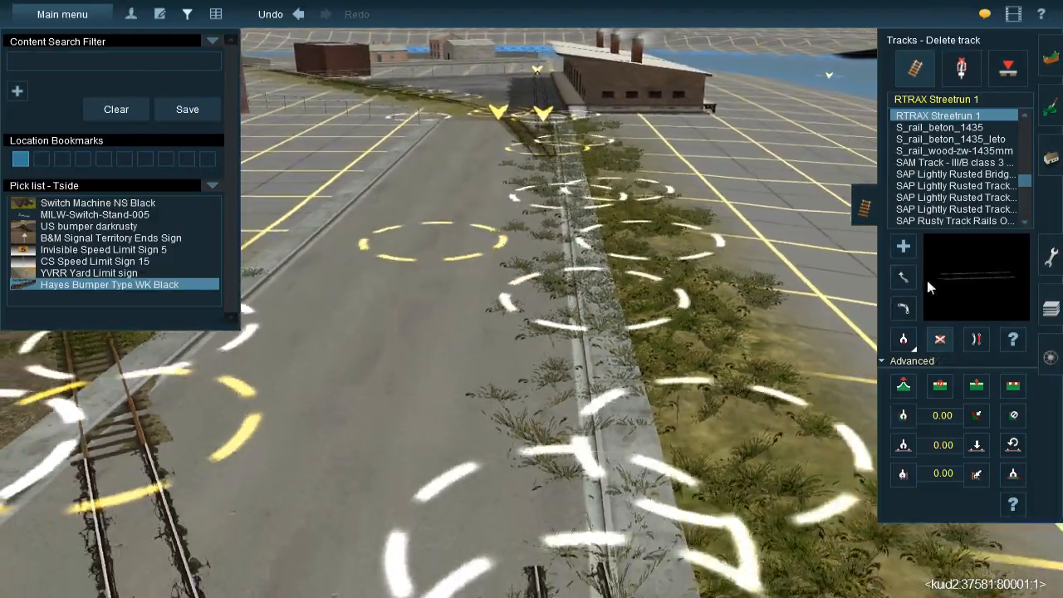
{"action": "left_click", "coordinate": [904, 248]}
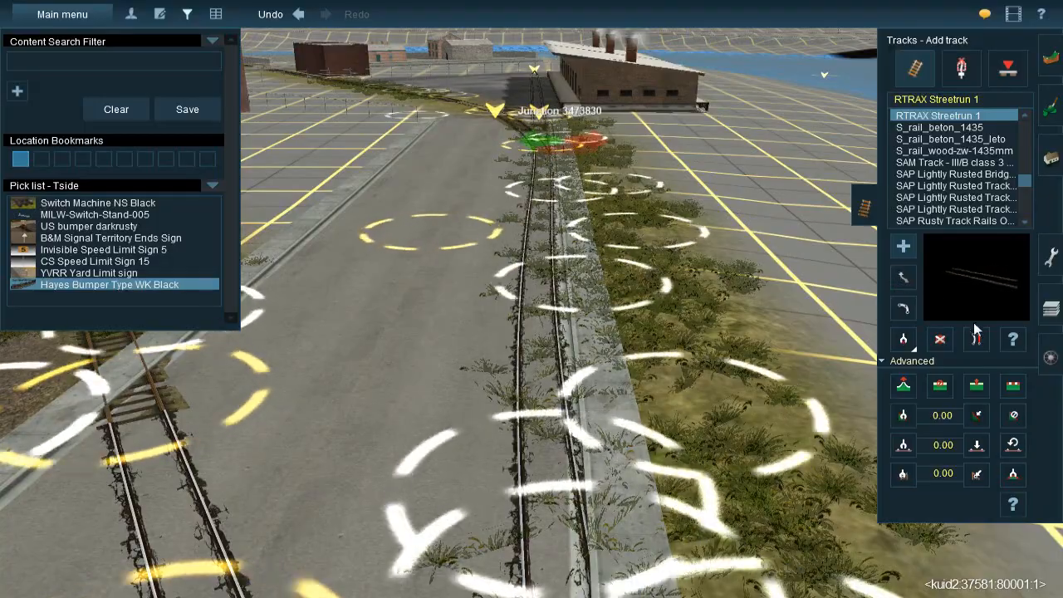
Straighten the Streetrun rails along the curb and adjust the height of their spline point beside the grass verge
{"action": "right_click_drag", "start_coordinate": [544, 334], "coordinate": [894, 343]}
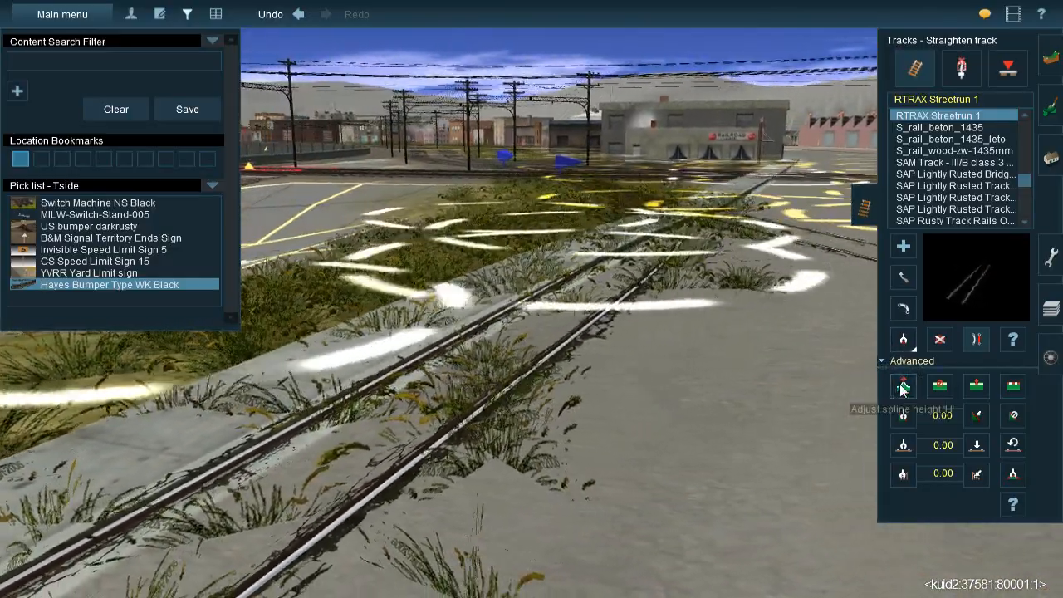
{"action": "left_click", "coordinate": [904, 339]}
{"action": "mouse_move", "coordinate": [598, 300]}
{"action": "left_mouse_down"}
{"action": "mouse_move", "coordinate": [599, 313]}
{"action": "mouse_move", "coordinate": [599, 299]}
{"action": "left_mouse_up"}
{"action": "right_click", "coordinate": [506, 428]}
Examine the embedded curbside rails and the curved track's street crossing from street level and from above, as far as the intersection
{"action": "key", "text": "Left"}
{"action": "key", "text": "Left"}
{"action": "key", "text": "Down"}
{"action": "key", "text": "Right"}
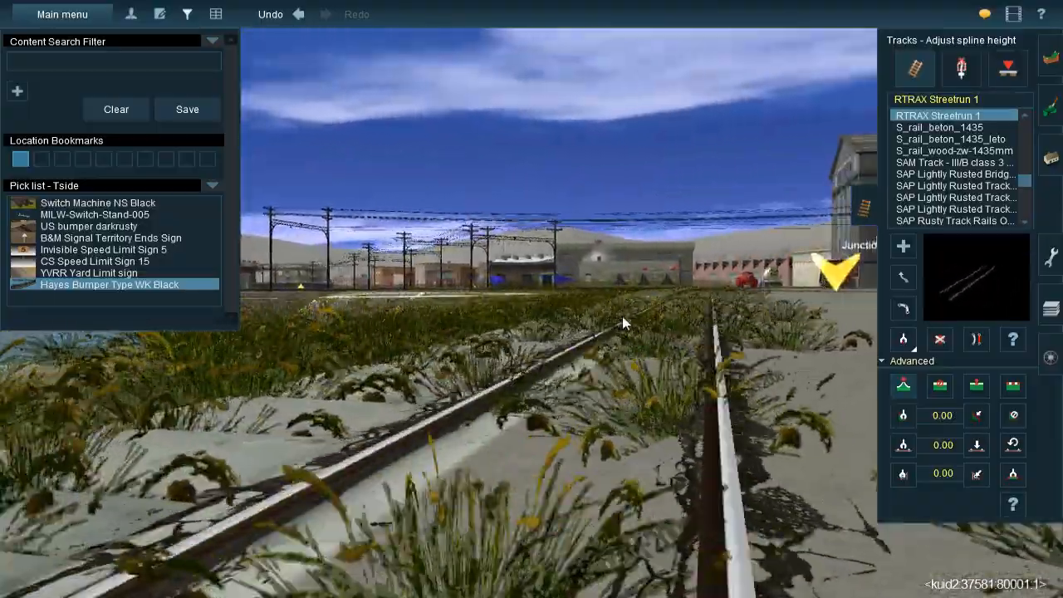
{"action": "key", "text": "Left"}
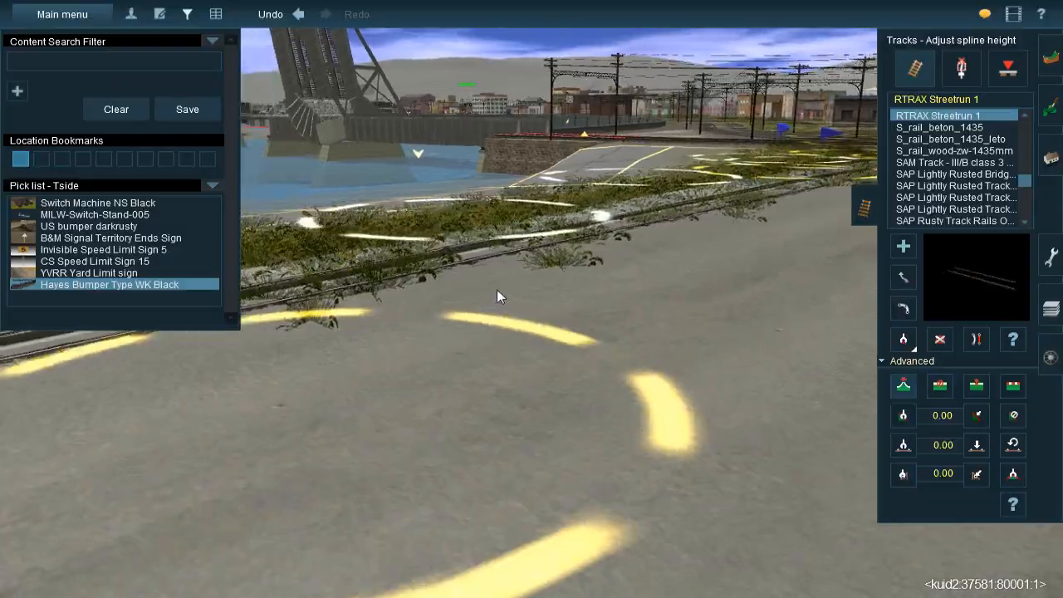
{"action": "key", "text": "Left"}
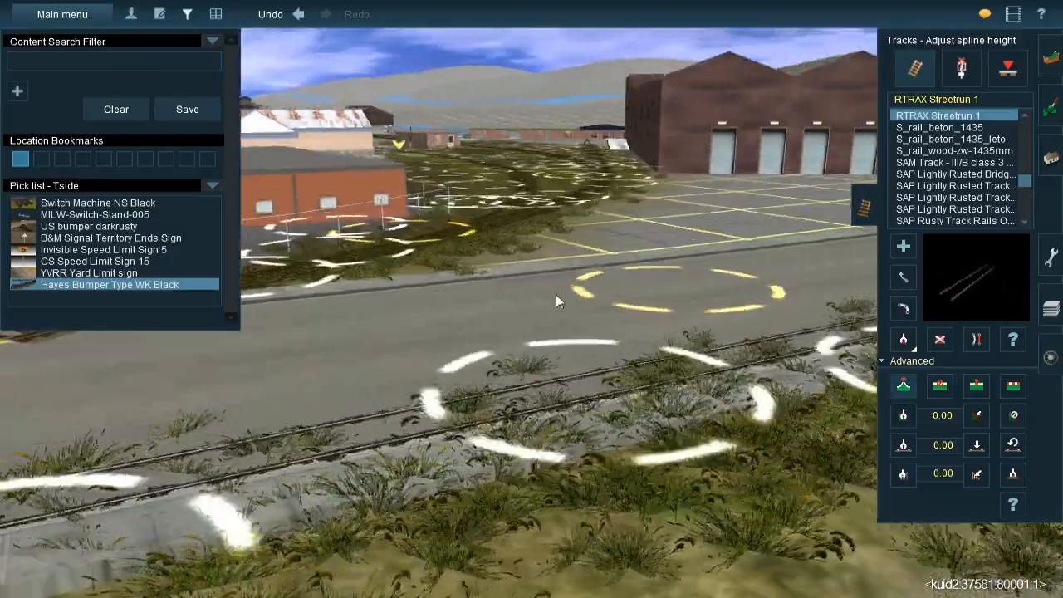
{"action": "key", "text": "Right"}
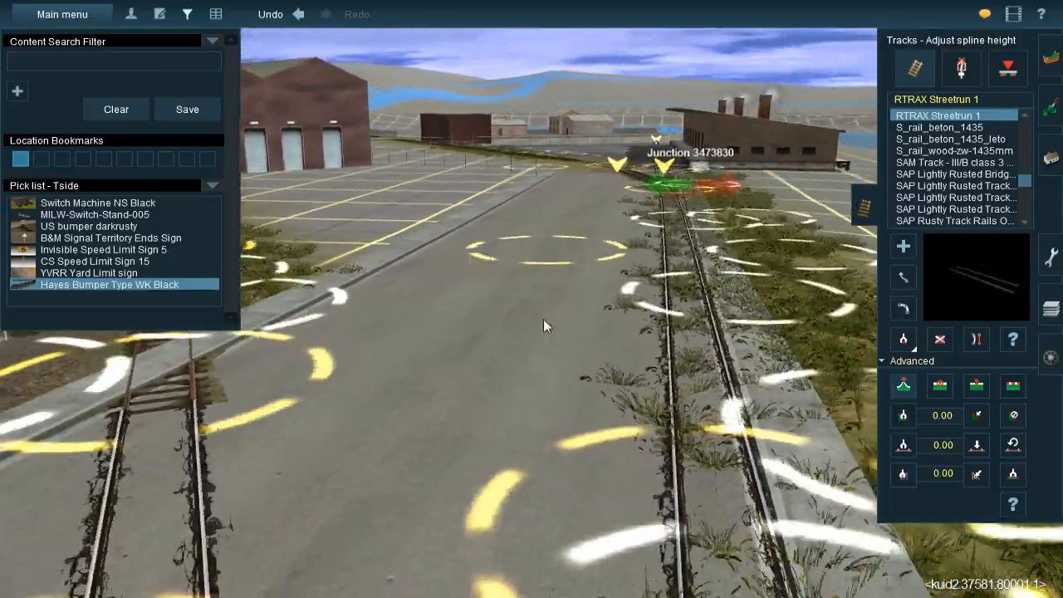
{"action": "key", "text": "Left"}
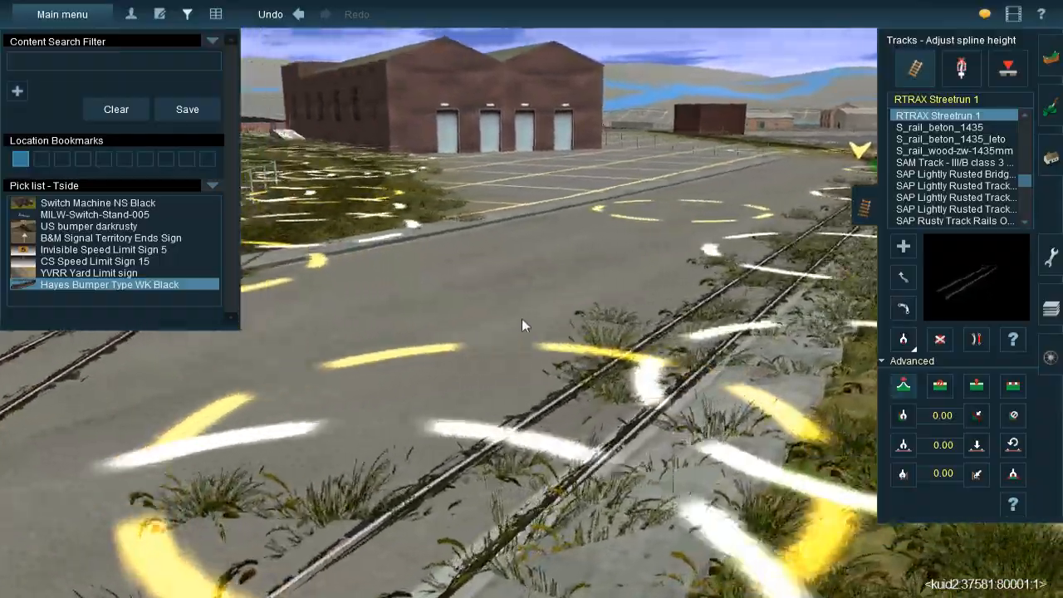
{"action": "key", "text": "Down"}
{"action": "key", "text": "Up"}
{"action": "key", "text": "Right"}
{"action": "key", "text": "Down"}
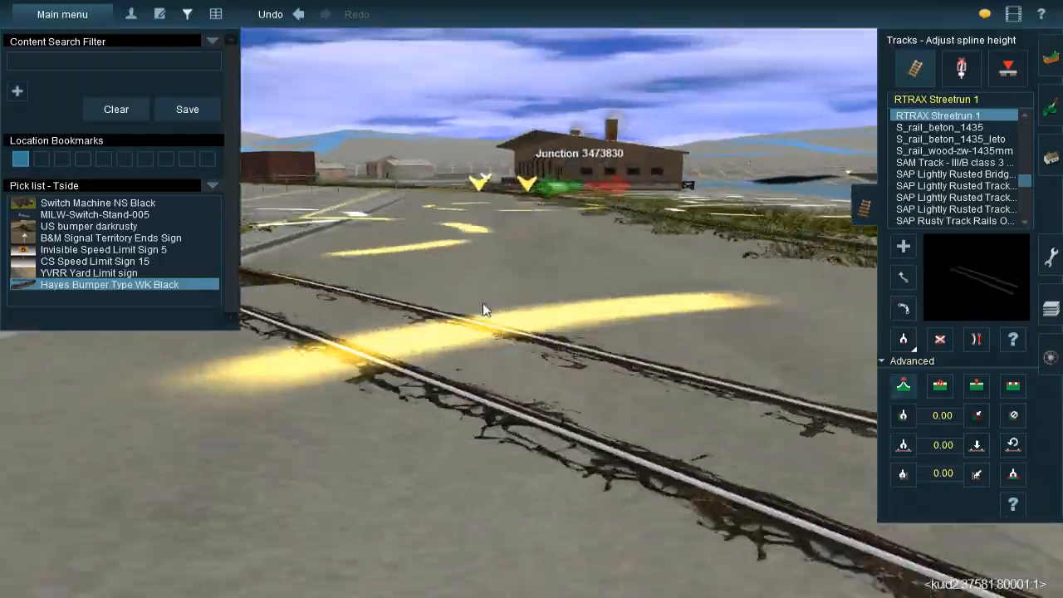
{"action": "key", "text": "Left"}
{"action": "key", "text": "Up"}
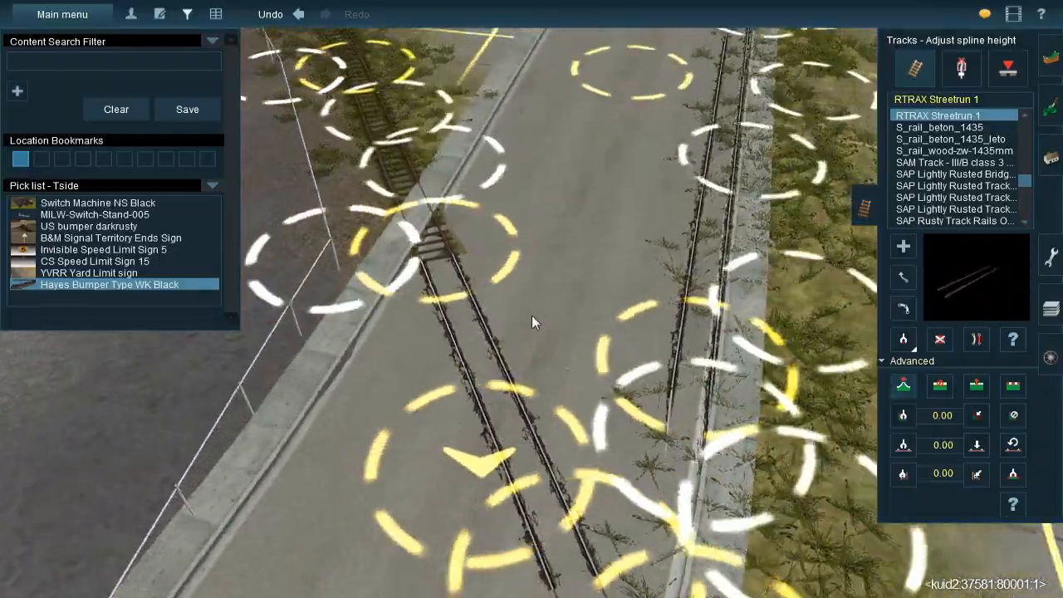
{"action": "key", "text": "Down"}
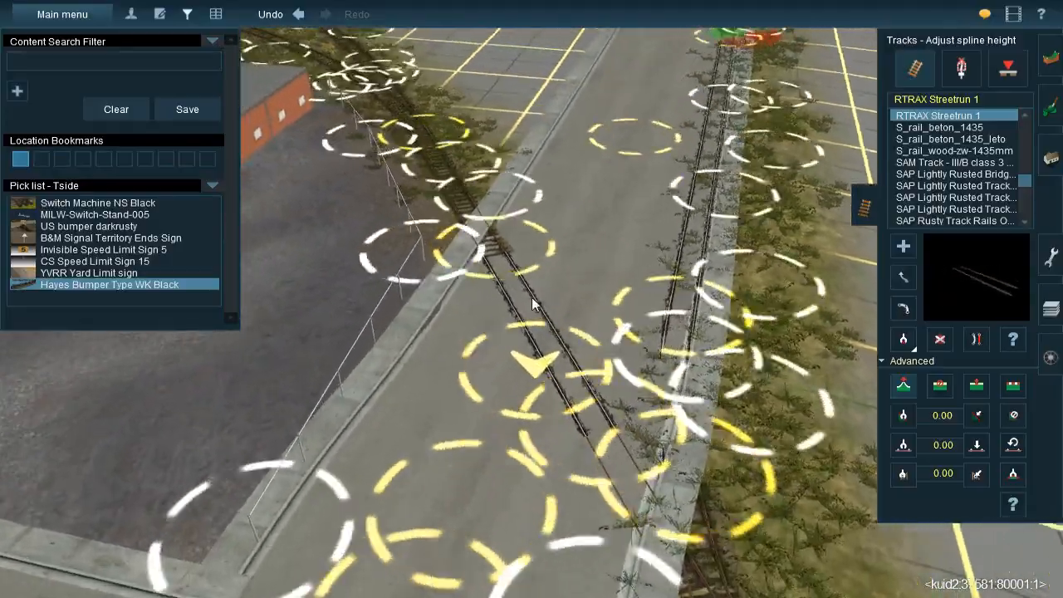
{"action": "key", "text": "Down"}
{"action": "key", "text": "Left"}
{"action": "key", "text": "Up"}
{"action": "key", "text": "Right"}
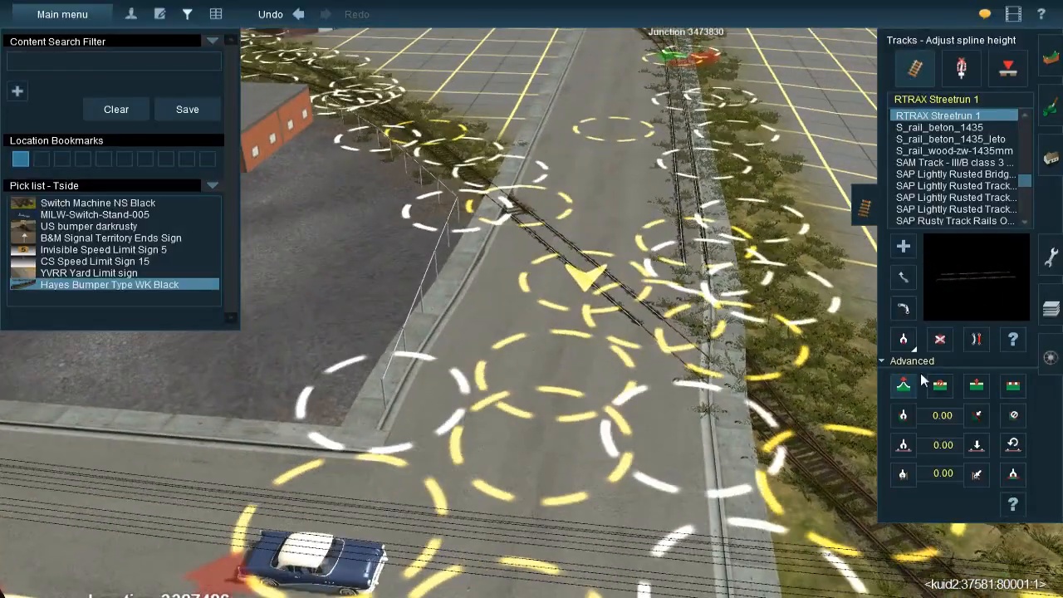
Switch from track to street editing and delete the surplus street spline points between the intersection and the curved track's crossing
{"action": "left_click", "coordinate": [939, 384]}
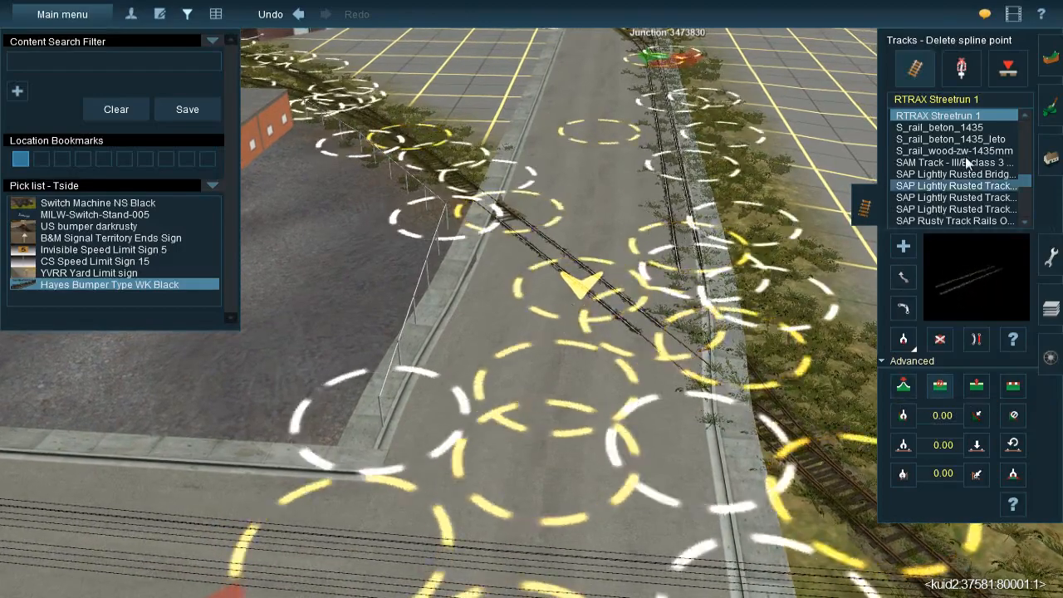
{"action": "left_click", "coordinate": [1045, 161]}
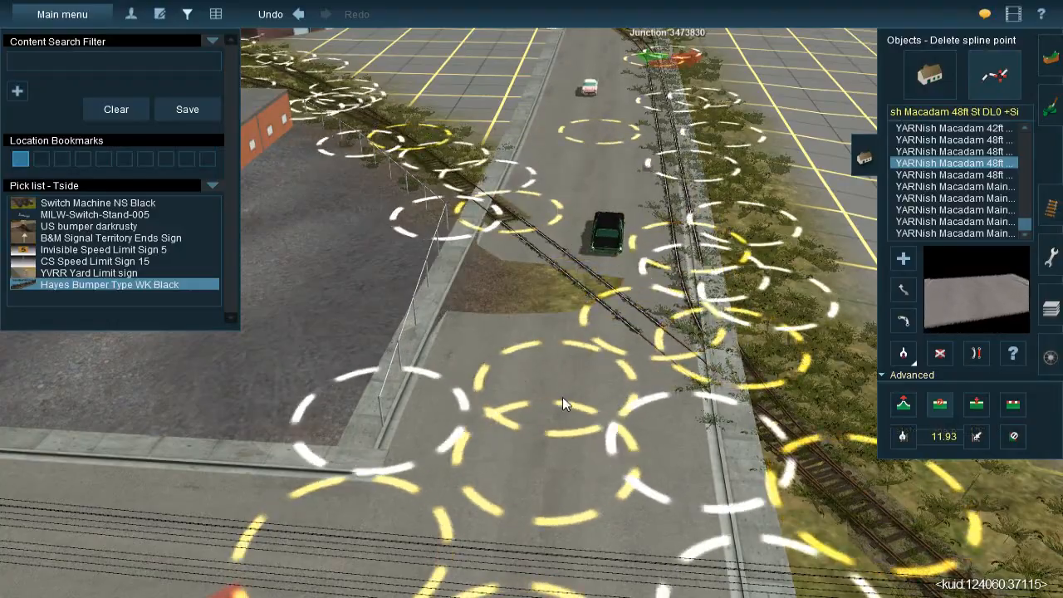
{"action": "left_click", "coordinate": [563, 399]}
{"action": "right_click_drag", "start_coordinate": [562, 288], "coordinate": [533, 295]}
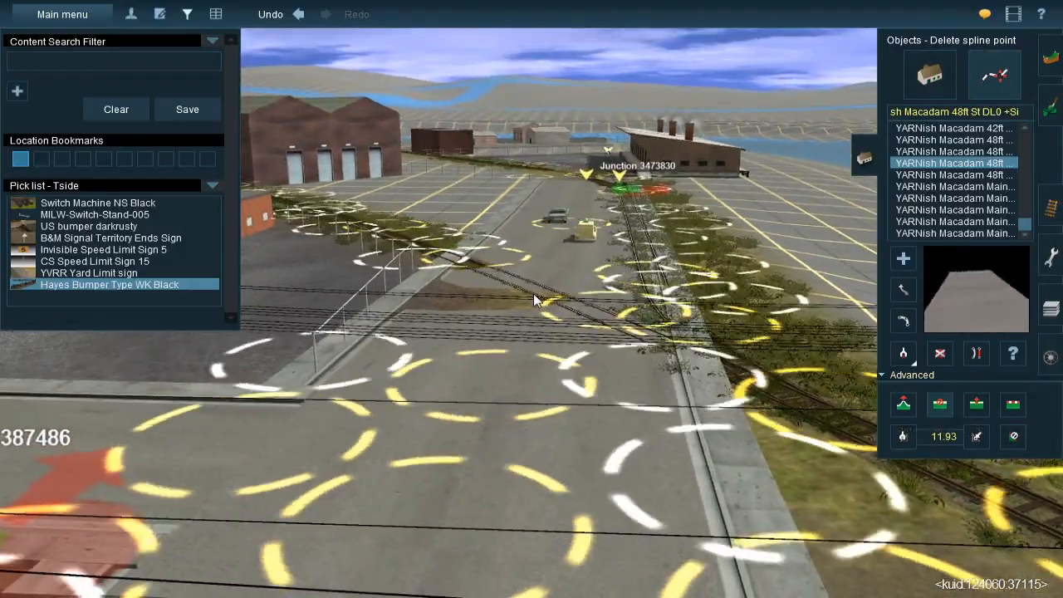
{"action": "left_click", "coordinate": [577, 233]}
{"action": "right_click_drag", "start_coordinate": [568, 288], "coordinate": [762, 288]}
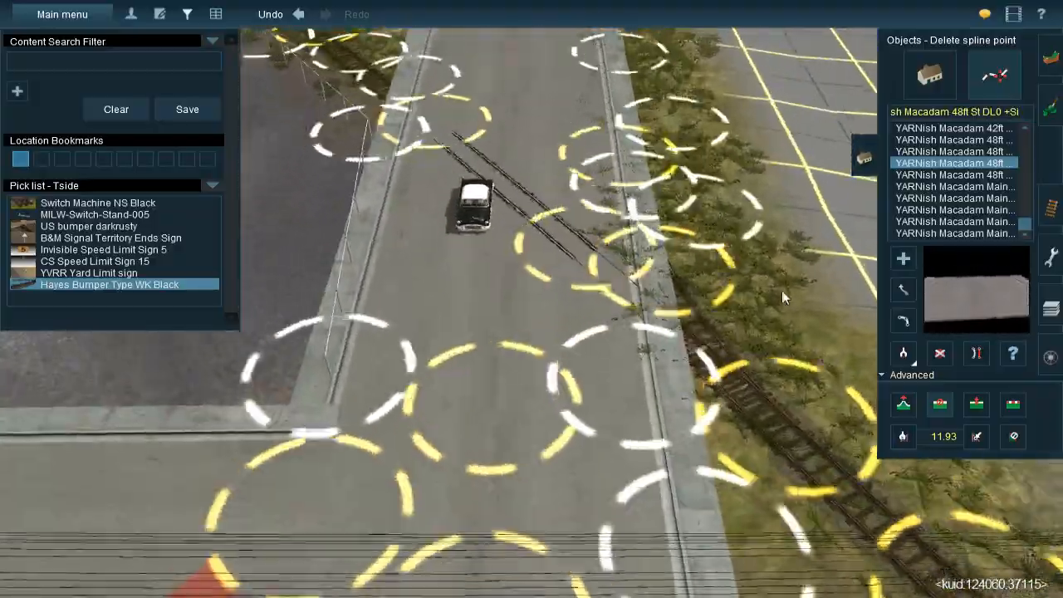
Insert a new street spline point beside the curved track's crossing, reposition it and straighten the street there
{"action": "left_click", "coordinate": [976, 404]}
{"action": "left_click", "coordinate": [517, 276]}
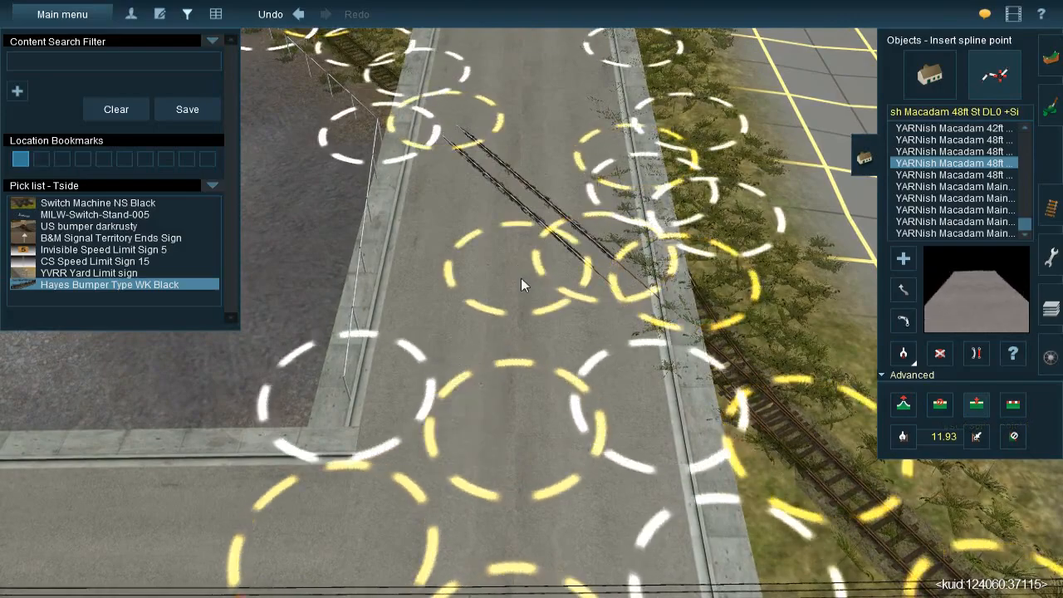
{"action": "key", "text": "Down"}
{"action": "left_click", "coordinate": [904, 290]}
{"action": "left_click_drag", "start_coordinate": [531, 293], "coordinate": [553, 280]}
{"action": "key", "text": "Up"}
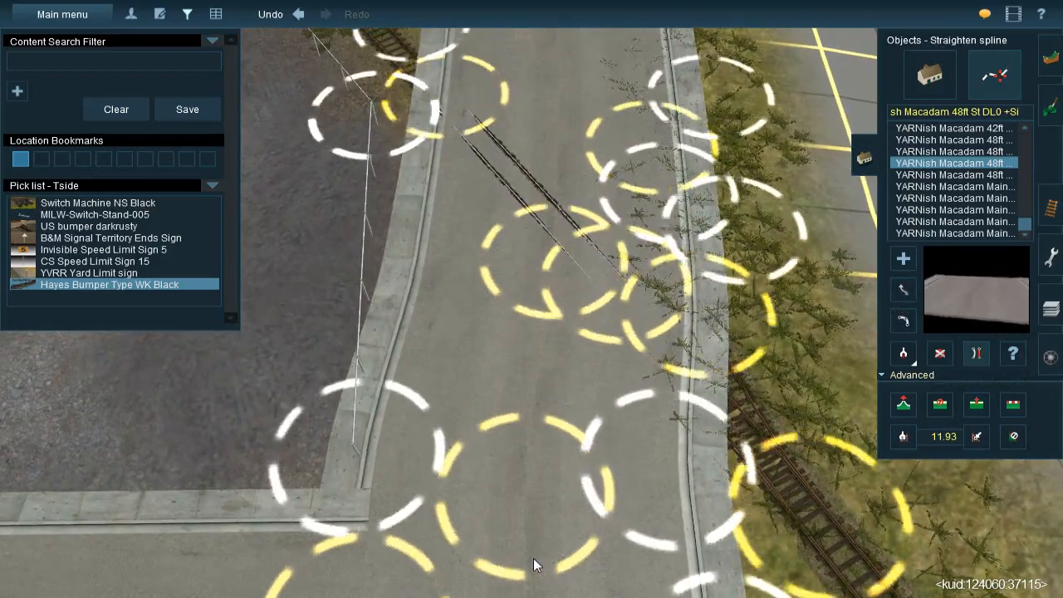
Lower the street's new spline point at the curved track's crossing by about 0.21 m, to 11.87 m
{"action": "key", "text": "Down"}
{"action": "key", "text": "Right"}
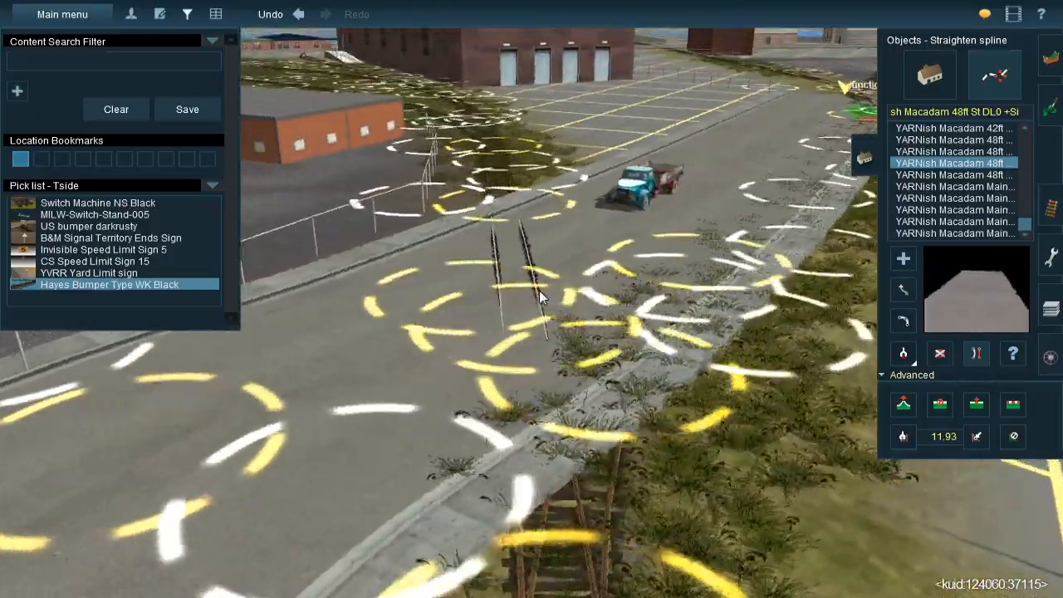
{"action": "key", "text": "Down"}
{"action": "key", "text": "Up"}
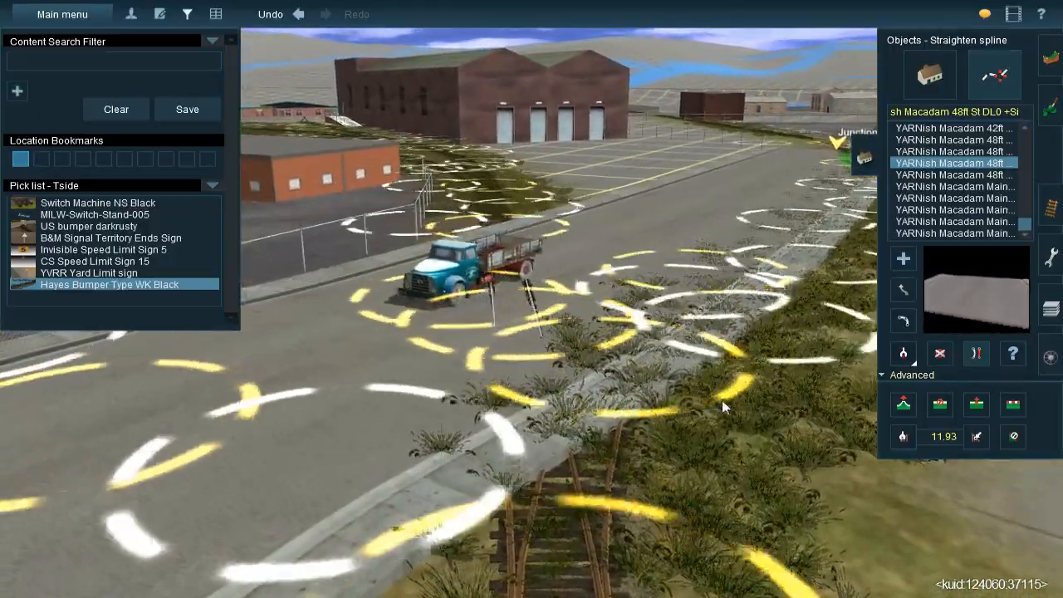
{"action": "key", "text": "Right"}
{"action": "key", "text": "Right"}
{"action": "key", "text": "Up"}
{"action": "left_click", "coordinate": [903, 405]}
{"action": "left_click_drag", "start_coordinate": [485, 340], "coordinate": [487, 343]}
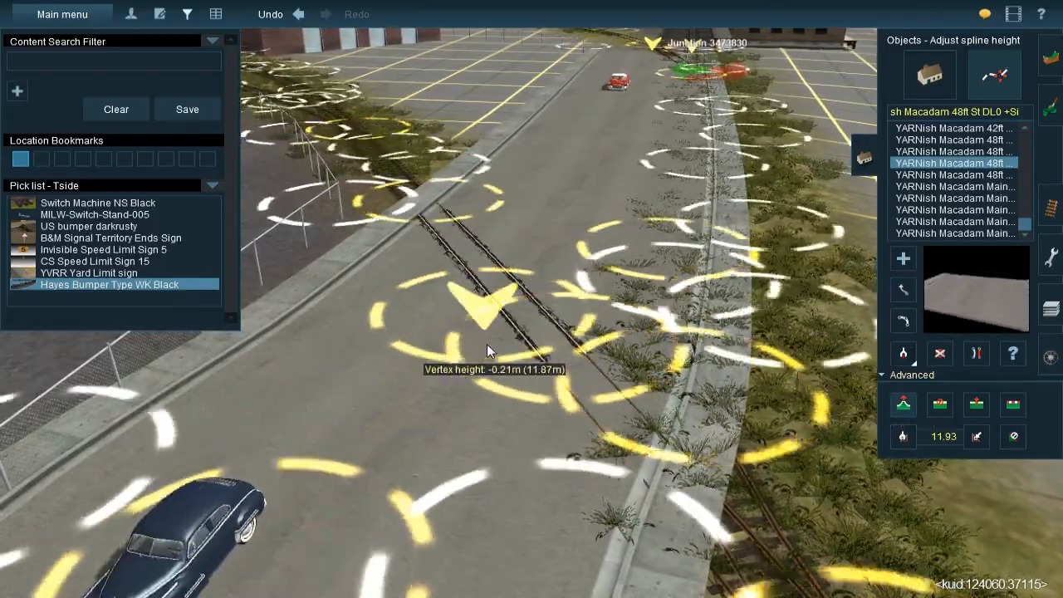
Check the street surface around the curved track's crossing, then undo and reapply the last street spline edit
{"action": "key", "text": "Down"}
{"action": "key", "text": "Down"}
{"action": "key", "text": "Left"}
{"action": "key", "text": "Up"}
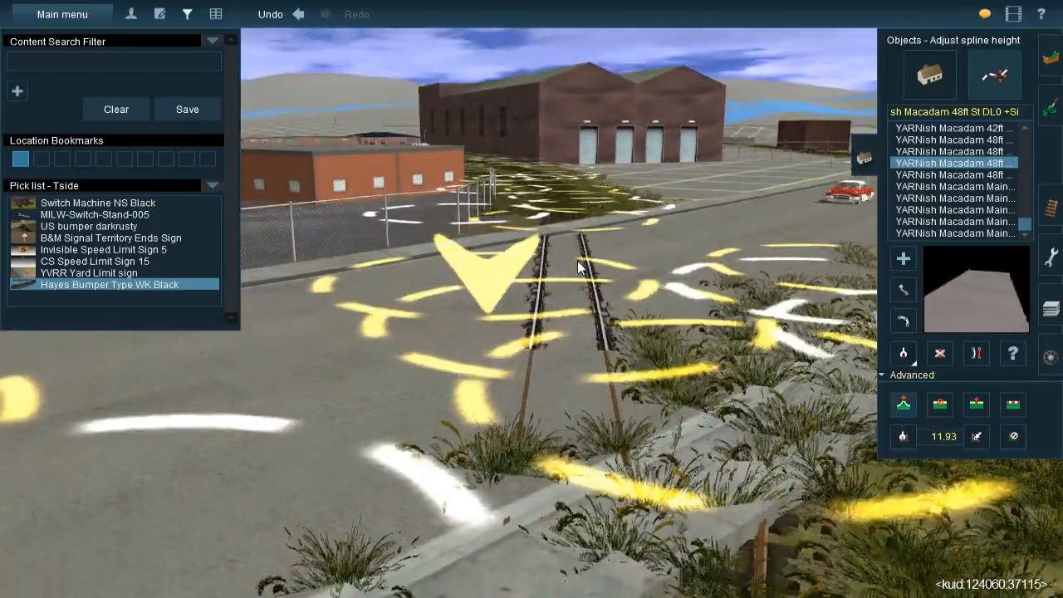
{"action": "key", "text": "Right"}
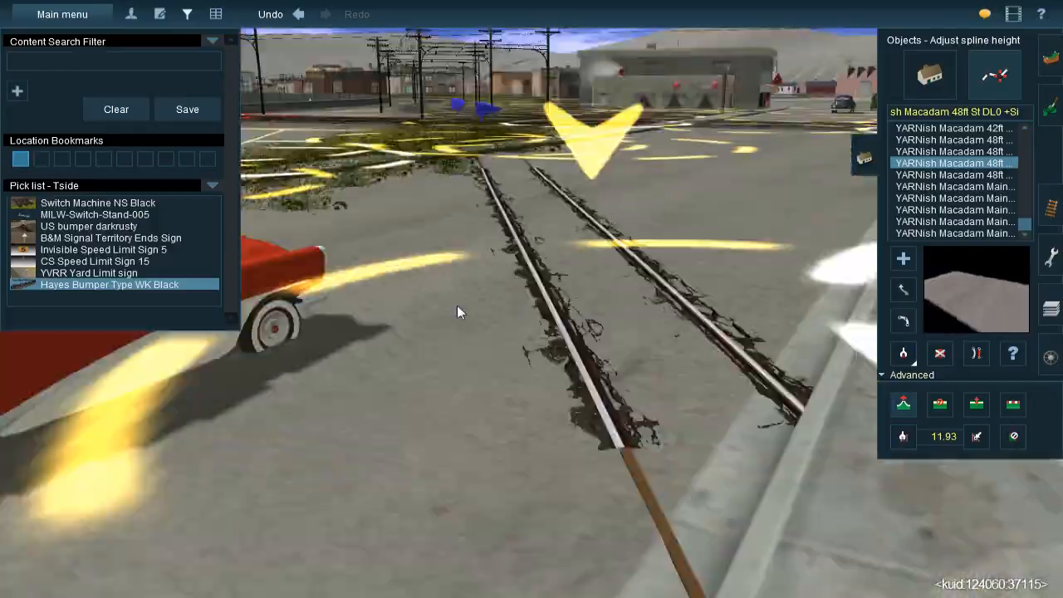
{"action": "scroll", "coordinate": [457, 306], "scroll_direction": "down", "scroll_amount": 5}
{"action": "right_click_drag", "start_coordinate": [456, 307], "coordinate": [539, 285]}
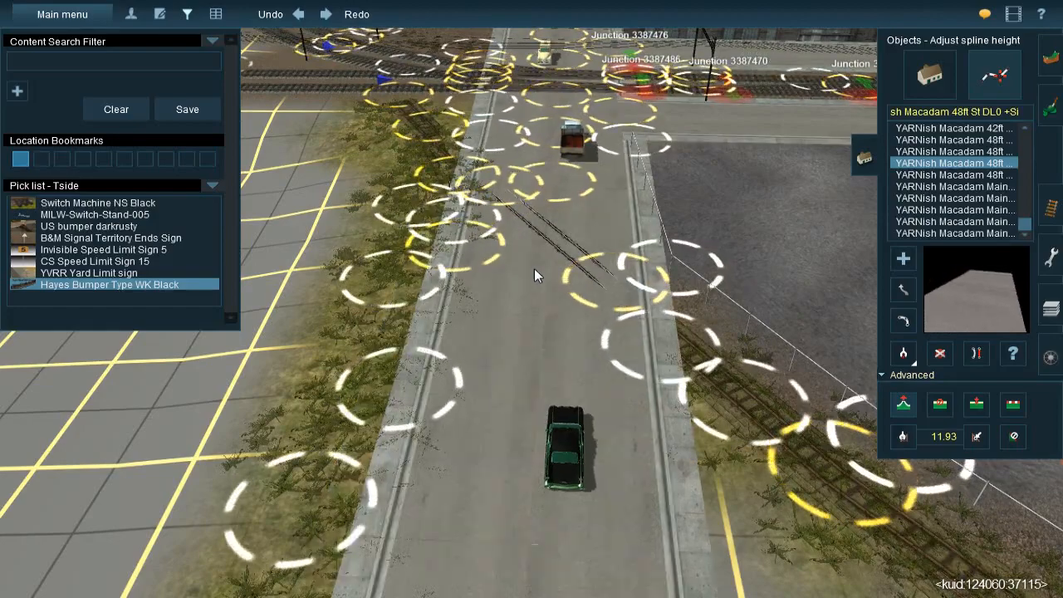
{"action": "key", "text": "ctrl+z"}
{"action": "key", "text": "ctrl+y"}
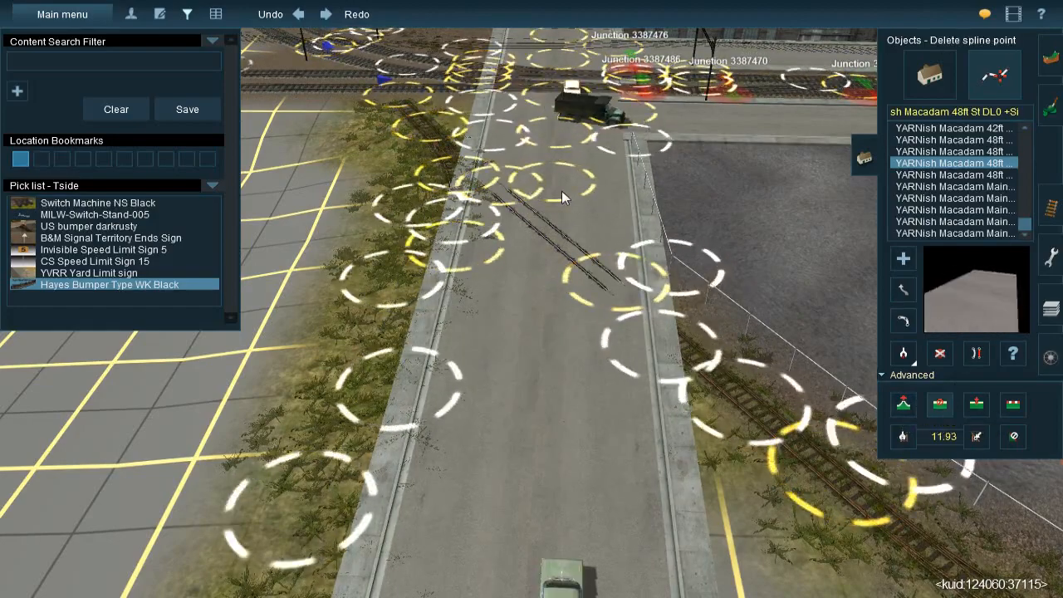
Reposition the street's end spline point over the tracks beside the freight building
{"action": "key", "text": "Down"}
{"action": "right_click_drag", "start_coordinate": [540, 255], "coordinate": [532, 278]}
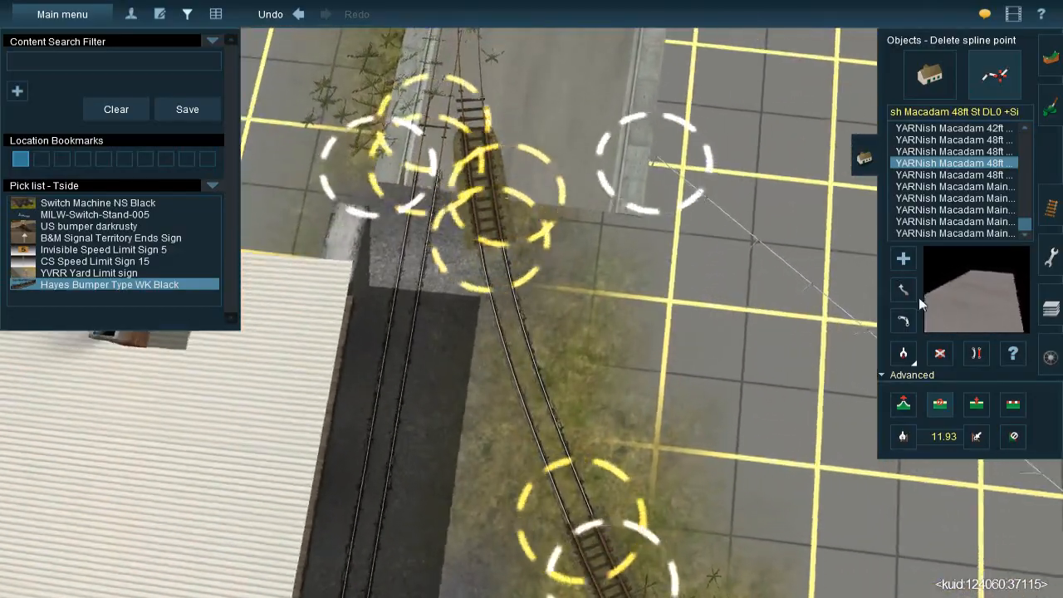
{"action": "left_click", "coordinate": [907, 292]}
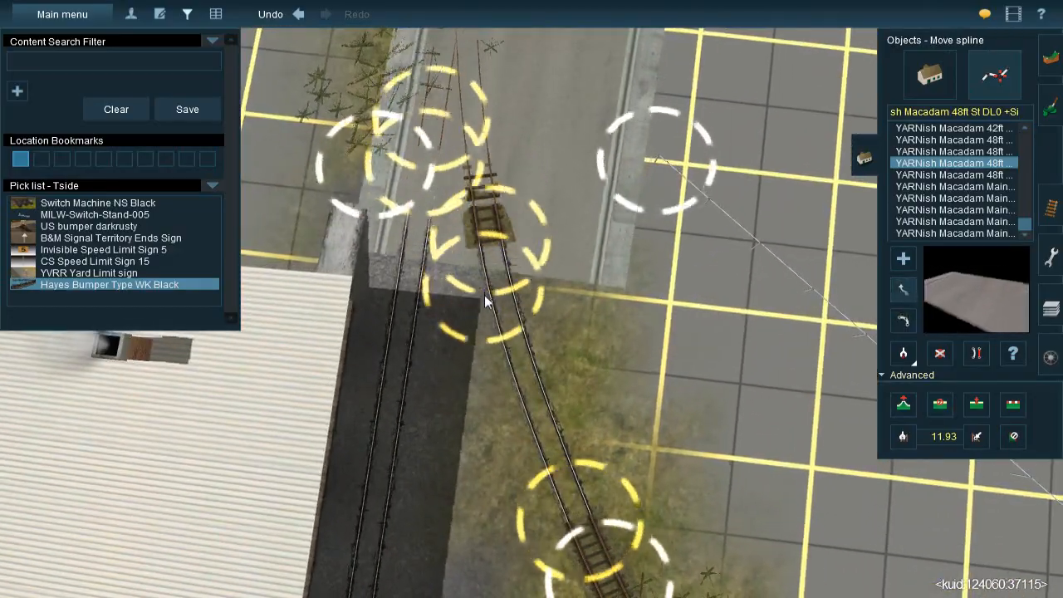
{"action": "mouse_move", "coordinate": [485, 305]}
{"action": "left_mouse_down"}
{"action": "mouse_move", "coordinate": [486, 321]}
{"action": "mouse_move", "coordinate": [490, 304]}
{"action": "left_mouse_up"}
{"action": "right_click_drag", "start_coordinate": [490, 304], "coordinate": [566, 270]}
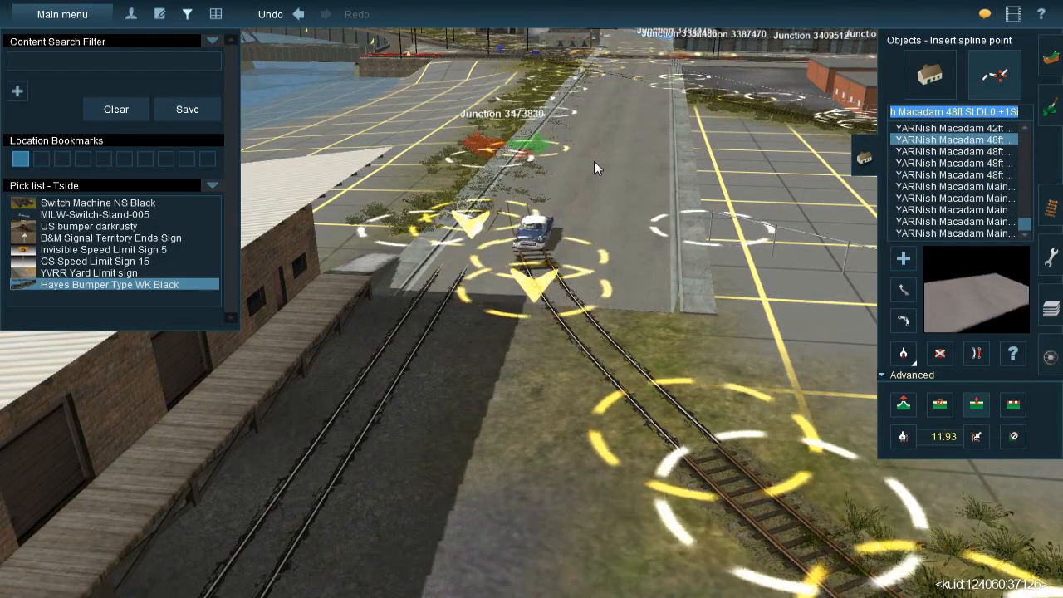
Remove the street's end section beside the freight building and try a YARNish Macadam 48ft St DL0 +1Si section in its place
{"action": "left_click", "coordinate": [591, 233]}
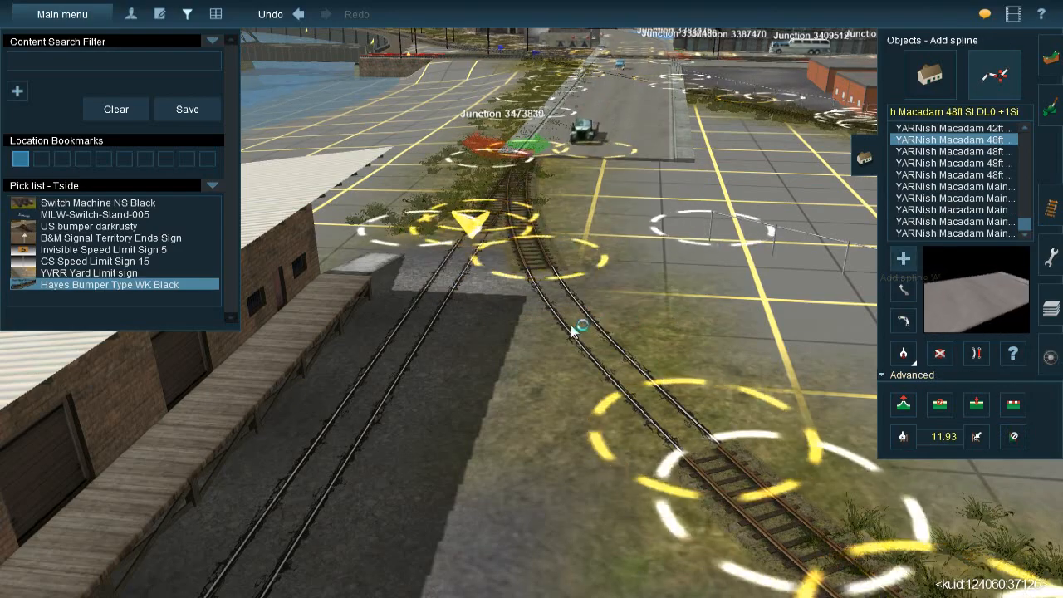
{"action": "left_click", "coordinate": [581, 177]}
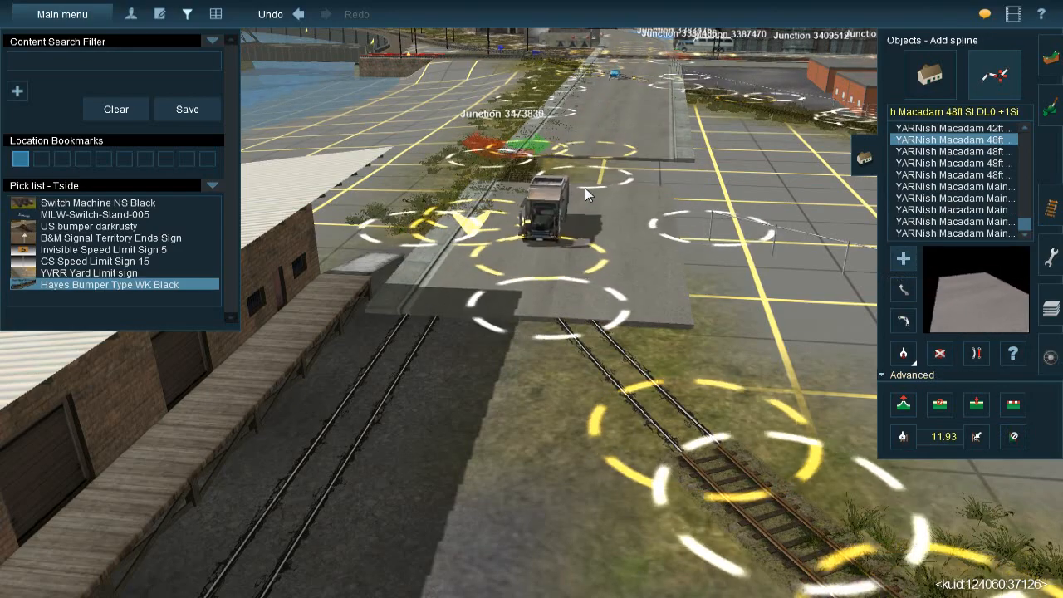
{"action": "key", "text": "ctrl+z"}
Lay the one-sidewalk 48ft macadam section over the end gap with its sidewalk on the side away from the freight building
{"action": "left_click_drag", "start_coordinate": [596, 159], "coordinate": [528, 314]}
{"action": "right_click", "coordinate": [545, 201]}
{"action": "key", "text": "Right"}
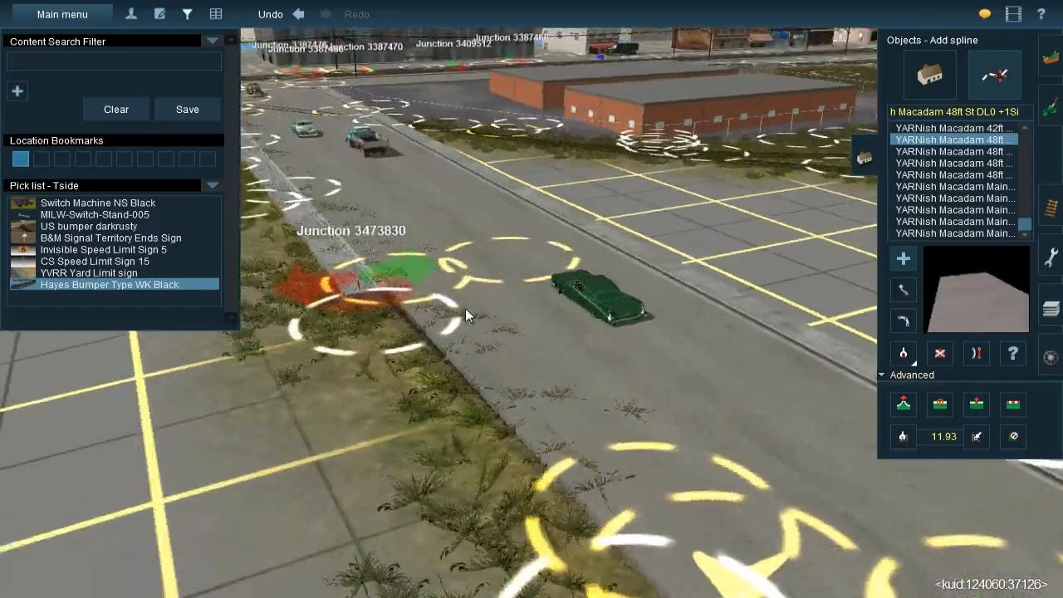
{"action": "key", "text": "Right"}
{"action": "key", "text": "Up"}
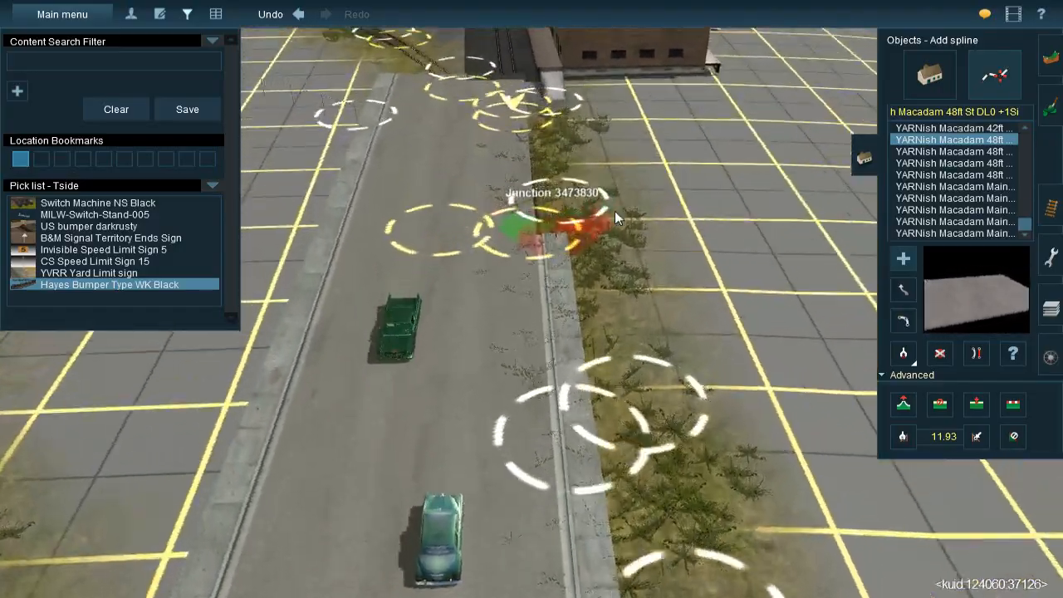
Inspect the street surface, sidewalk gap and embedded track from the curved crossing past the junction to the freight building end
{"action": "left_click", "coordinate": [904, 290]}
{"action": "right_click", "coordinate": [518, 190]}
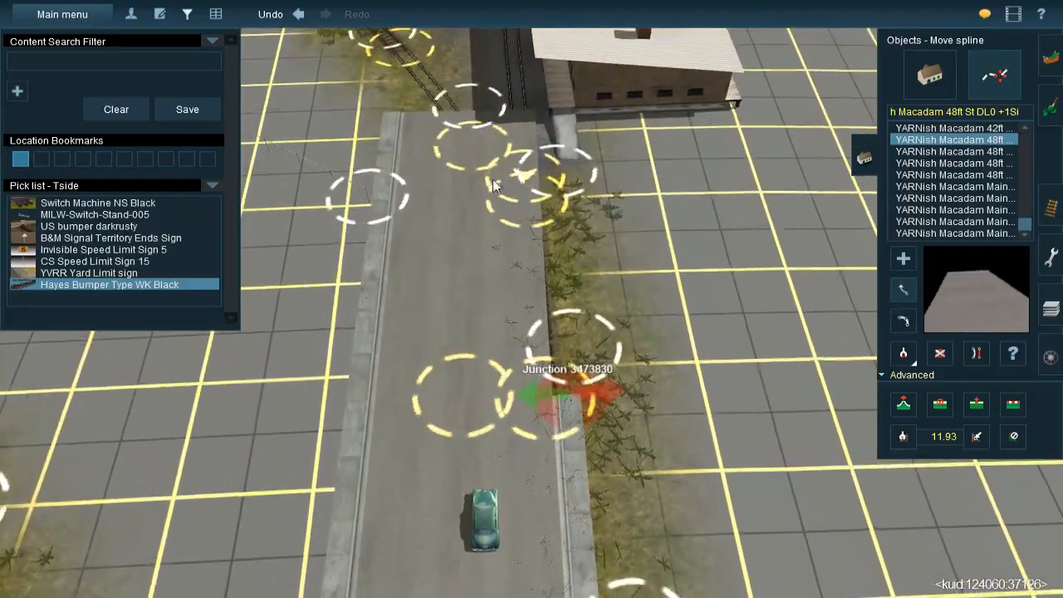
{"action": "right_click", "coordinate": [513, 478]}
{"action": "right_click", "coordinate": [527, 492]}
{"action": "right_click", "coordinate": [571, 386]}
{"action": "scroll", "coordinate": [537, 274], "scroll_direction": "up", "scroll_amount": 3}
{"action": "right_click", "coordinate": [489, 282]}
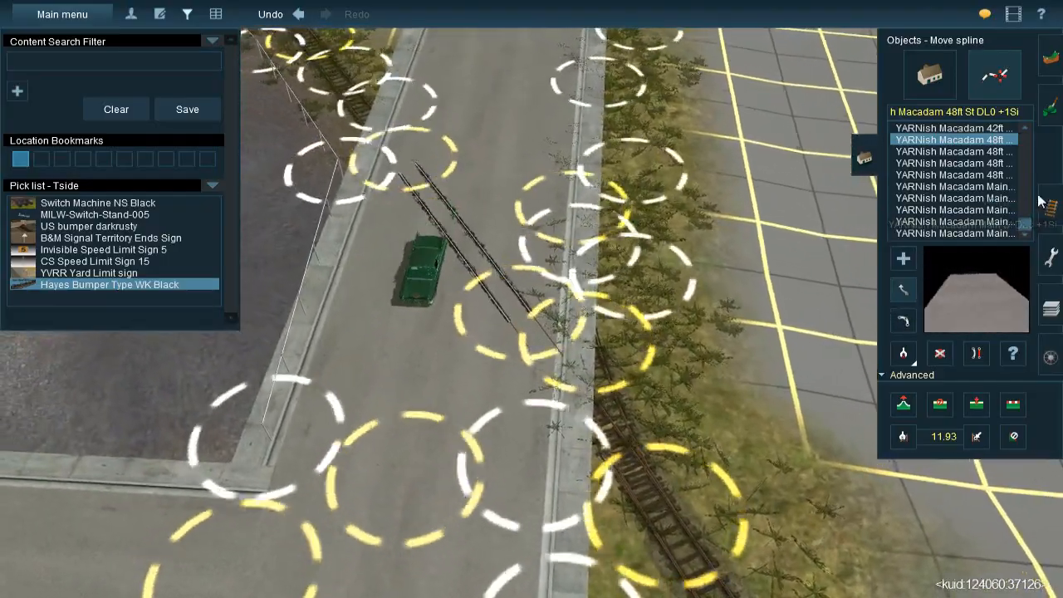
{"action": "left_click", "coordinate": [1047, 208]}
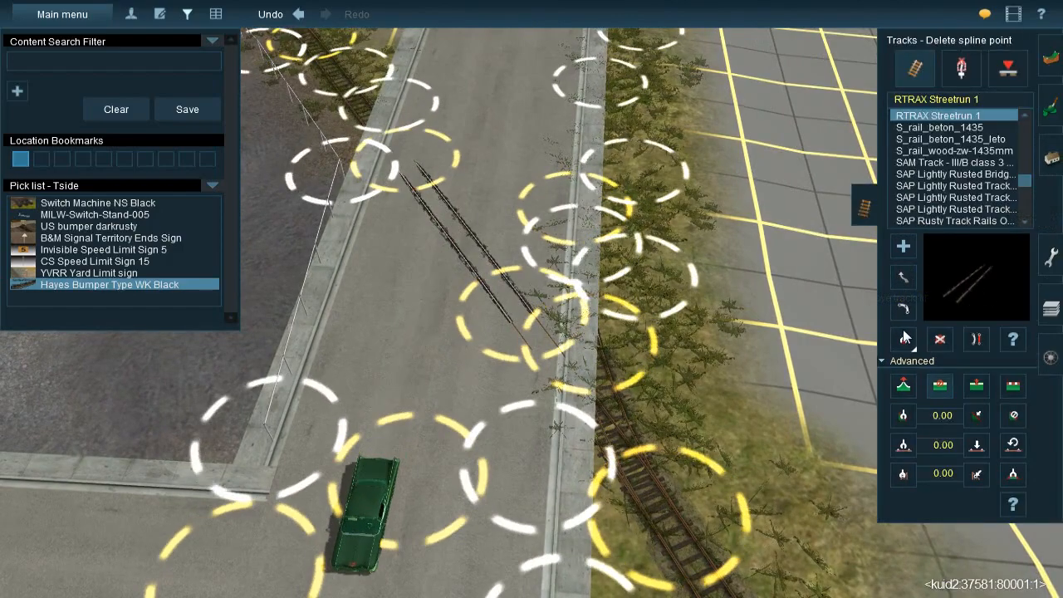
{"action": "left_click", "coordinate": [902, 280]}
{"action": "right_click", "coordinate": [625, 241]}
{"action": "scroll", "coordinate": [567, 233], "scroll_direction": "up", "scroll_amount": 2}
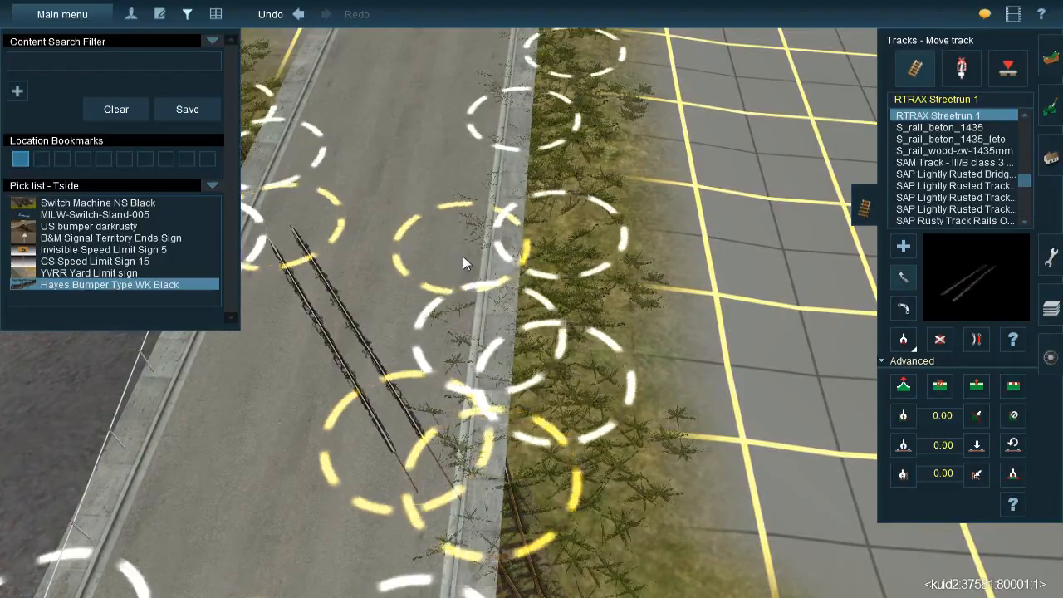
{"action": "right_click", "coordinate": [461, 251]}
{"action": "key", "text": "Down"}
{"action": "right_click", "coordinate": [549, 239]}
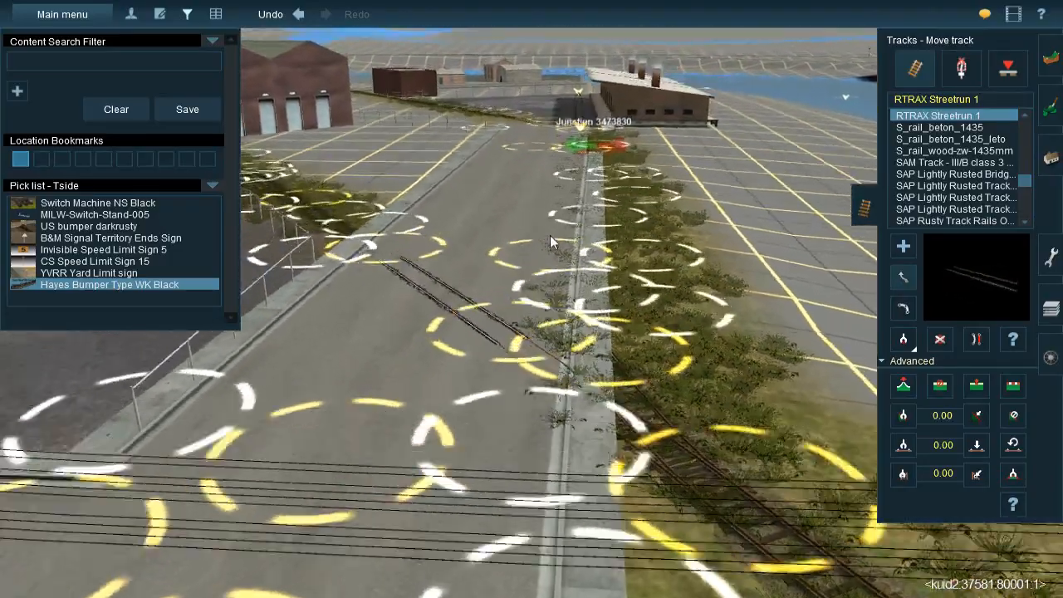
{"action": "key", "text": "Up"}
{"action": "right_click", "coordinate": [569, 123]}
{"action": "key", "text": "Up"}
{"action": "scroll", "coordinate": [563, 302], "scroll_direction": "up", "scroll_amount": 2}
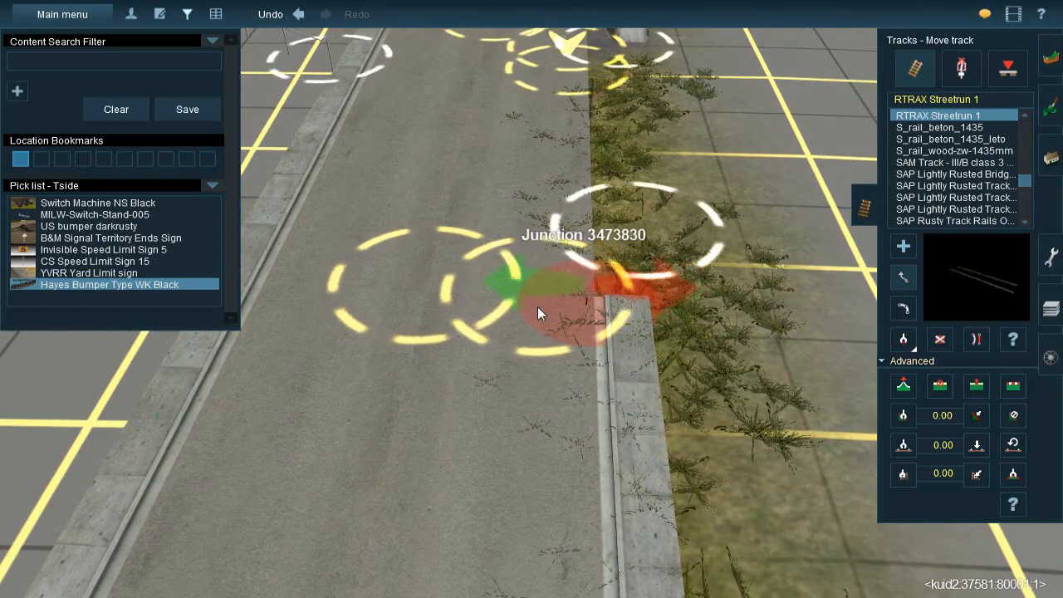
{"action": "right_click", "coordinate": [580, 98]}
{"action": "key", "text": "Left"}
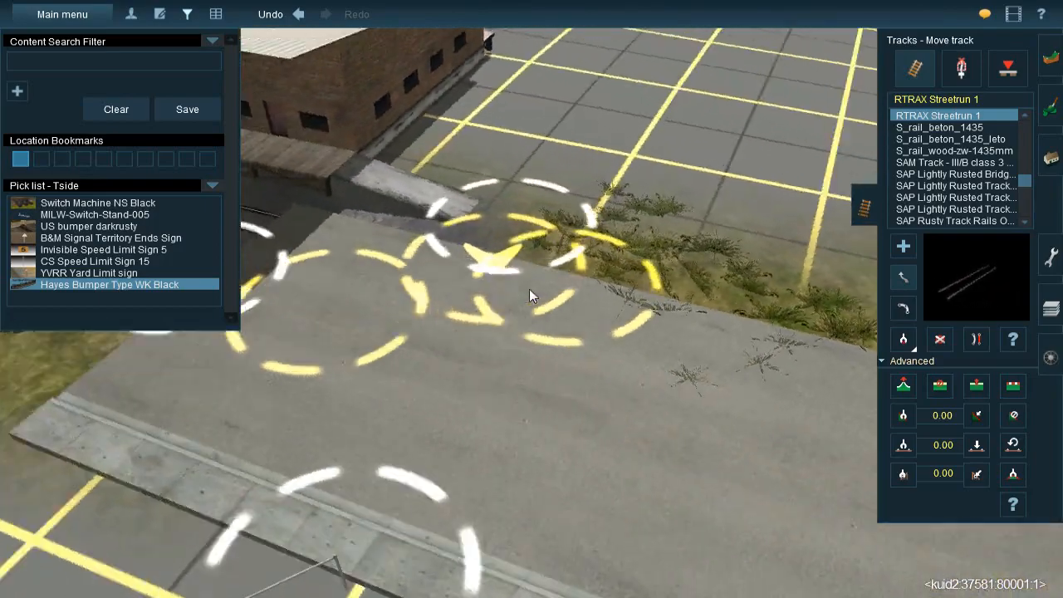
{"action": "key", "text": "Right"}
{"action": "key", "text": "Down"}
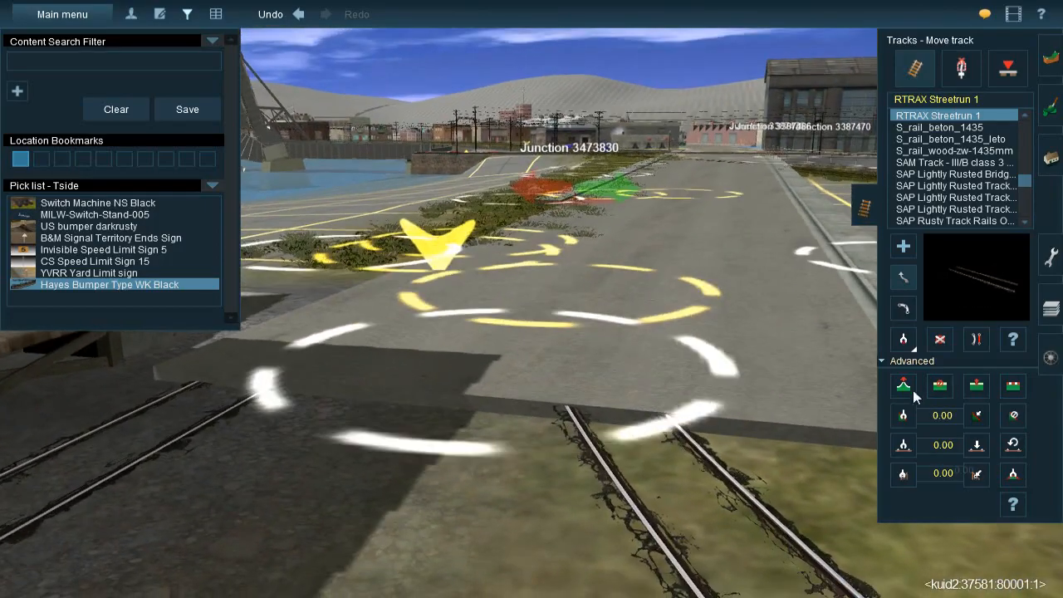
Adjust the height of the curved Streetrun track's end point so its rails sit on the street's end beside the freight building
{"action": "left_click", "coordinate": [909, 389]}
{"action": "key", "text": "Up"}
{"action": "mouse_move", "coordinate": [548, 351]}
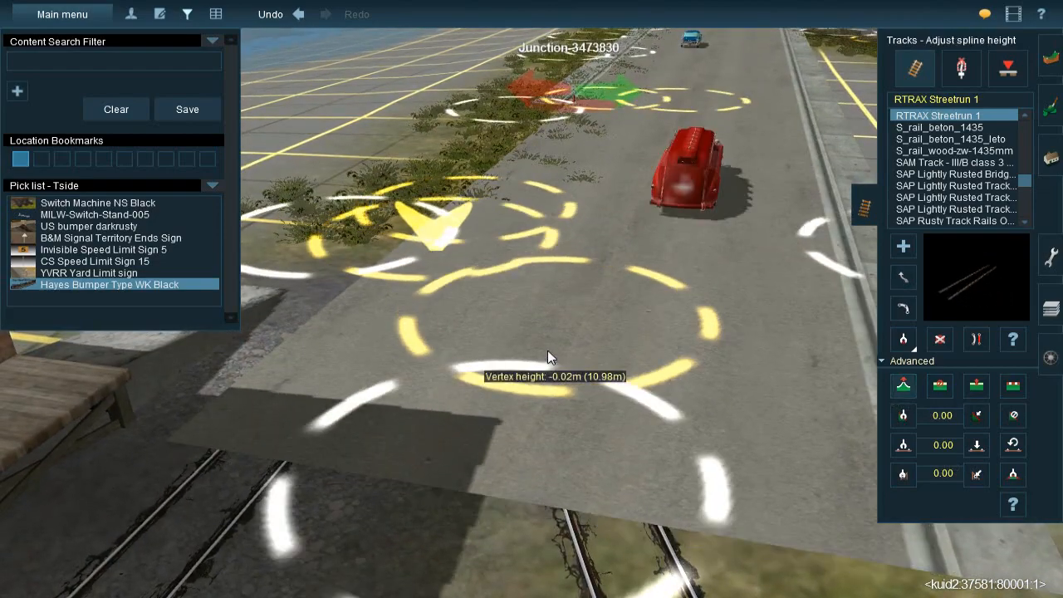
{"action": "left_click_drag", "start_coordinate": [547, 348], "coordinate": [566, 430]}
{"action": "key", "text": "Down"}
{"action": "key", "text": "Up"}
{"action": "scroll", "coordinate": [548, 349], "scroll_direction": "down", "scroll_amount": 2}
{"action": "key", "text": "Left"}
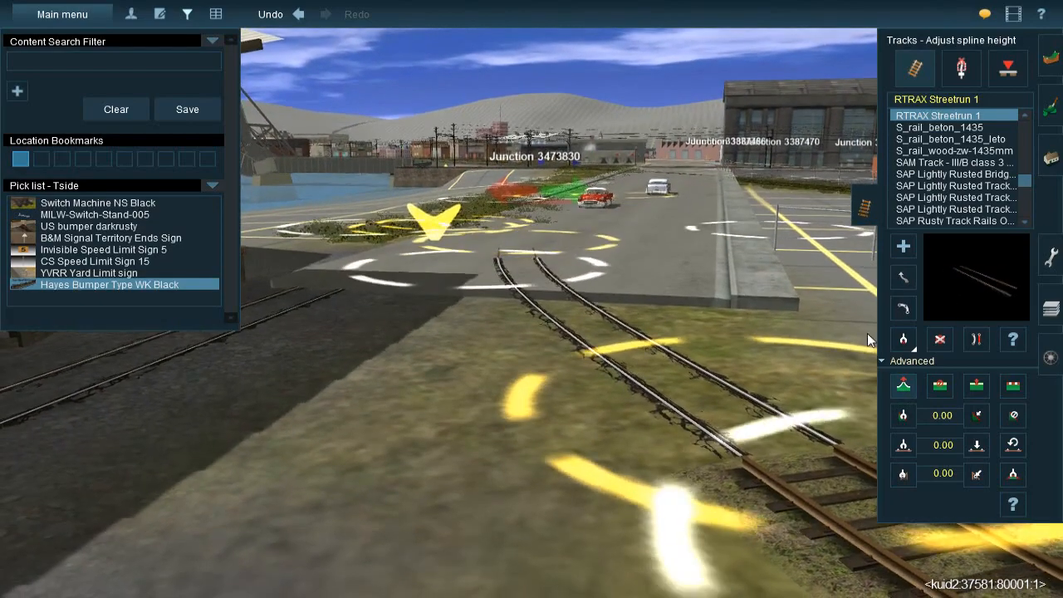
{"action": "key", "text": "Up"}
{"action": "left_click", "coordinate": [977, 386]}
{"action": "key", "text": "Up"}
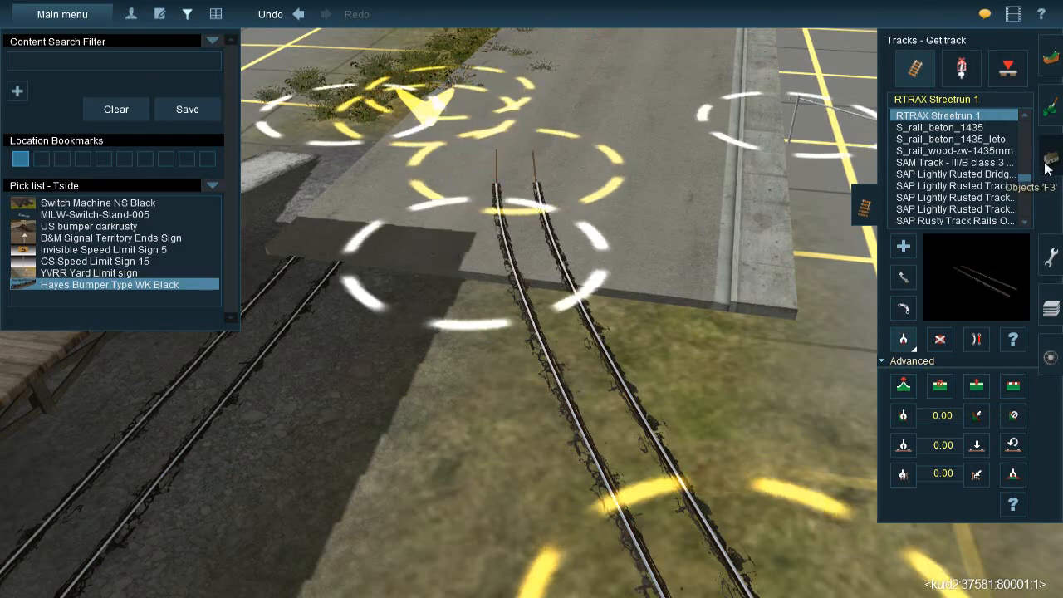
Insert a spline point near the street's freight building end and lower the street there to expose the embedded rails
{"action": "left_click", "coordinate": [1048, 162]}
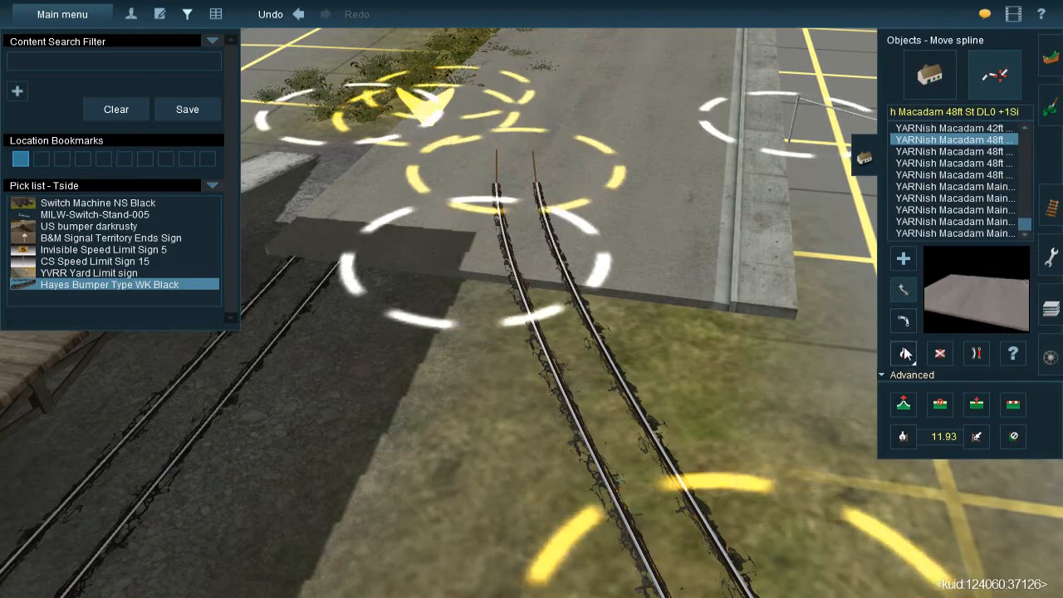
{"action": "left_click", "coordinate": [559, 183]}
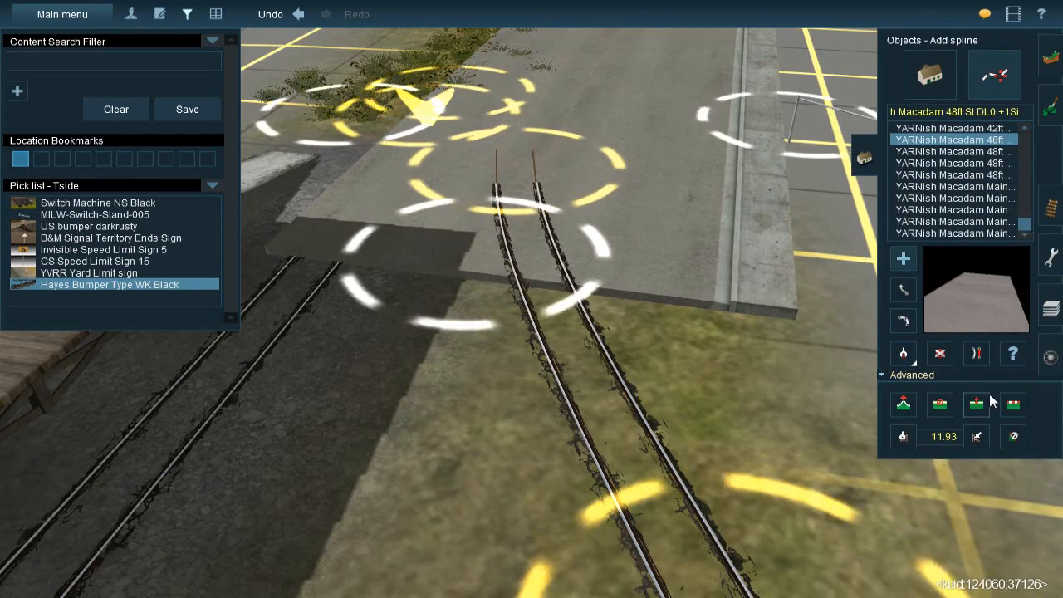
{"action": "left_click", "coordinate": [566, 127]}
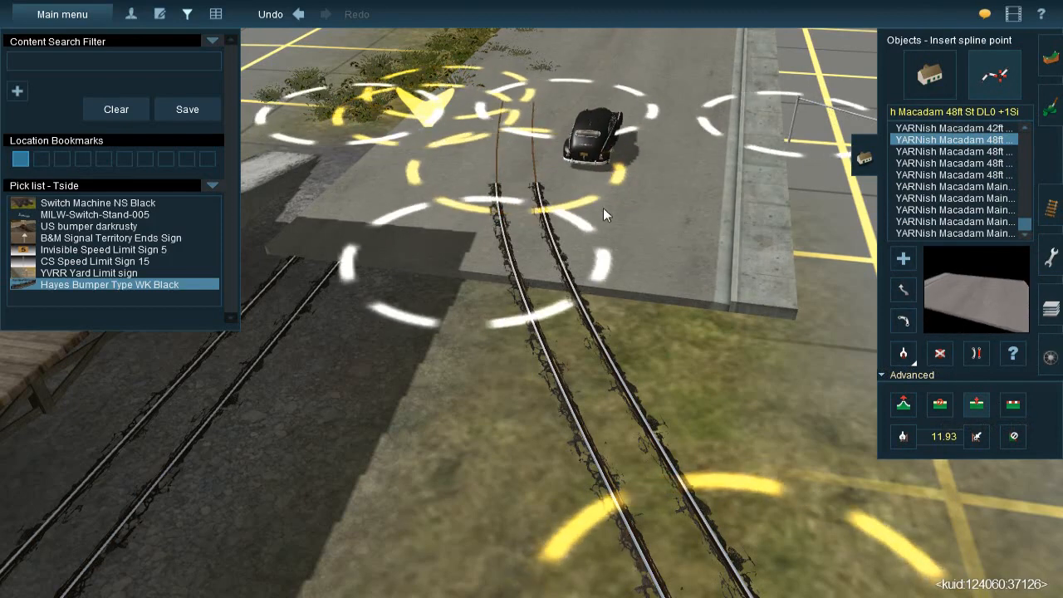
{"action": "left_click_drag", "start_coordinate": [473, 279], "coordinate": [473, 302]}
{"action": "right_click_drag", "start_coordinate": [508, 236], "coordinate": [565, 320]}
{"action": "key", "text": "Up"}
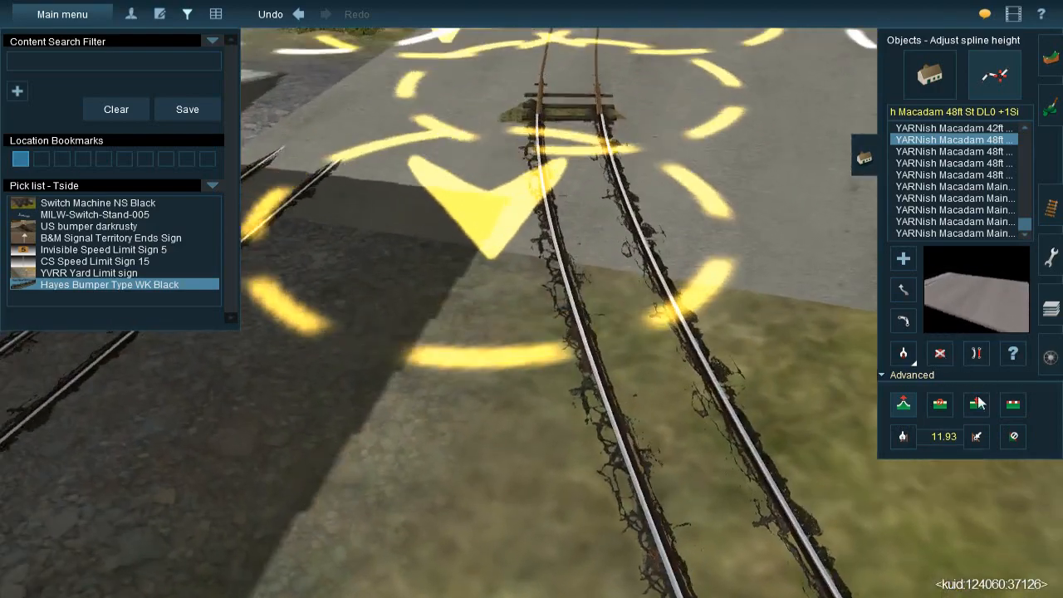
Insert a spline point in the curved Streetrun track at the street's edge and adjust its height to match the ground
{"action": "left_click", "coordinate": [978, 404]}
{"action": "key", "text": "Right"}
{"action": "key", "text": "Right"}
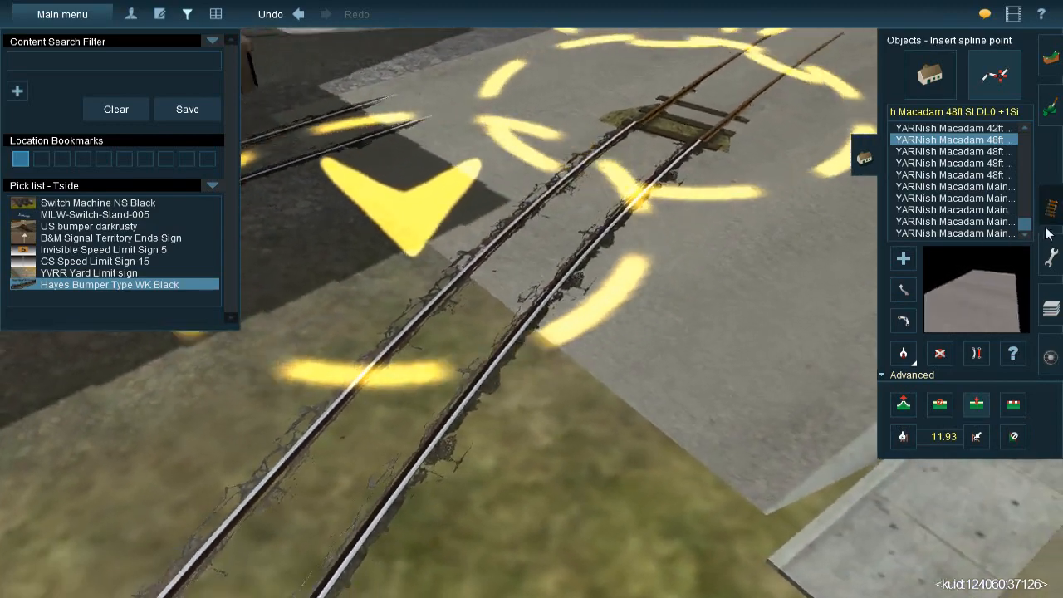
{"action": "left_click", "coordinate": [1051, 206]}
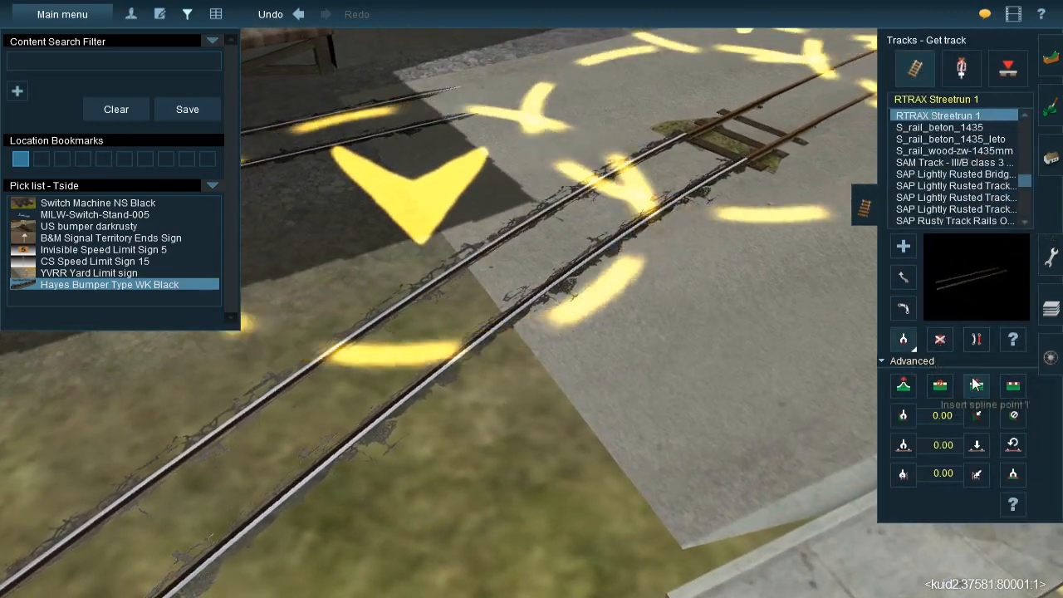
{"action": "left_click", "coordinate": [505, 286]}
{"action": "key", "text": "Down"}
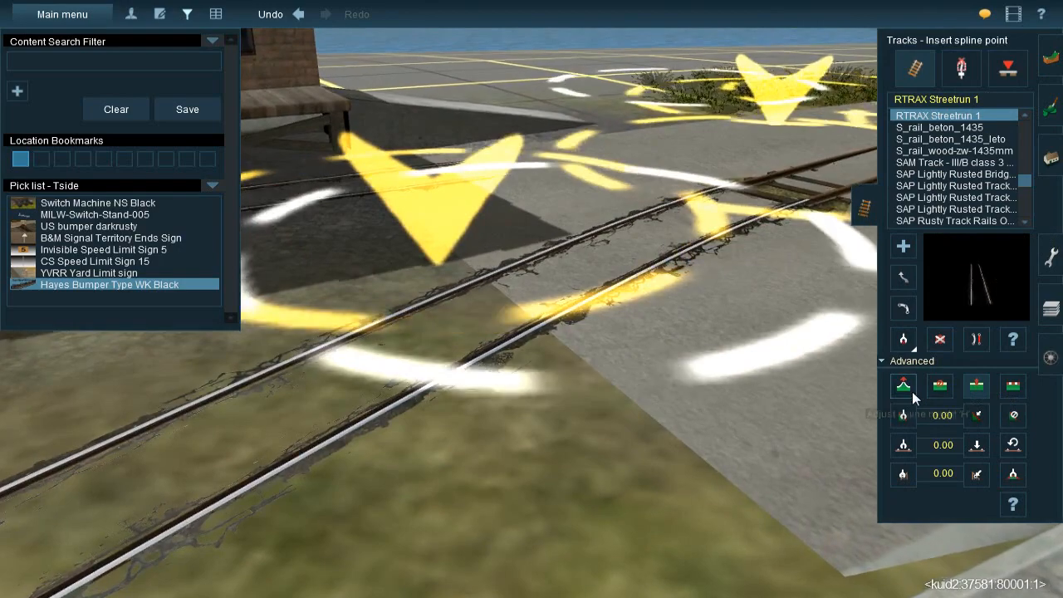
{"action": "left_click", "coordinate": [910, 394]}
{"action": "mouse_move", "coordinate": [523, 317]}
{"action": "left_mouse_down"}
{"action": "mouse_move", "coordinate": [525, 336]}
{"action": "mouse_move", "coordinate": [531, 327]}
{"action": "left_mouse_up"}
{"action": "key", "text": "Left"}
{"action": "key", "text": "Down"}
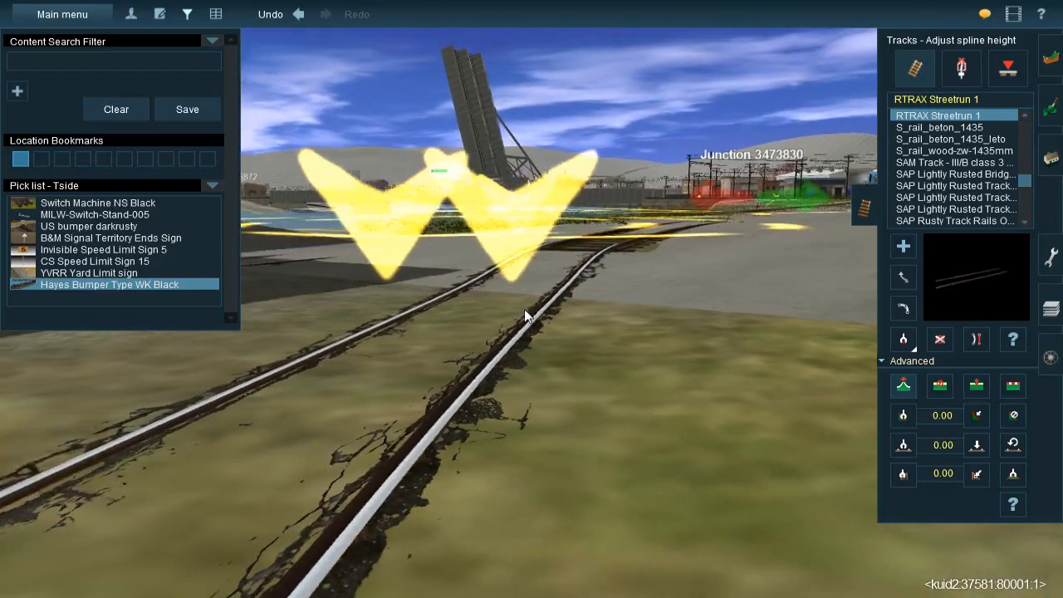
Delete the wooden-tie track section on the street and lay RTRAX Streetrun 1 from the curved track's end to the junction
{"action": "key", "text": "Up"}
{"action": "key", "text": "Up"}
{"action": "scroll", "coordinate": [476, 234], "scroll_direction": "down", "scroll_amount": 3}
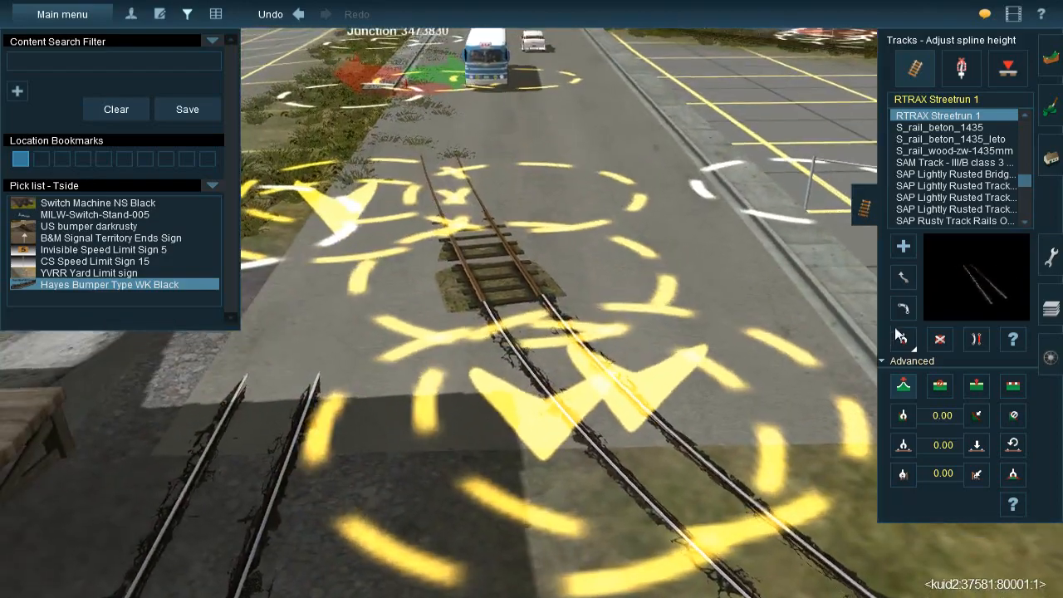
{"action": "left_click", "coordinate": [936, 338]}
{"action": "left_click", "coordinate": [443, 191]}
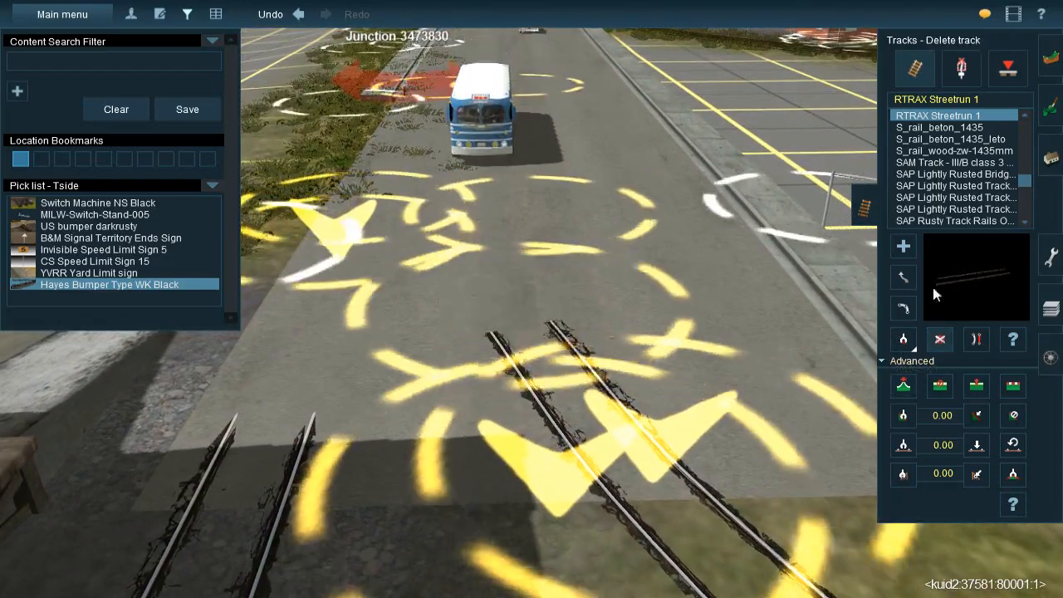
{"action": "left_click", "coordinate": [905, 247]}
{"action": "left_click_drag", "start_coordinate": [500, 320], "coordinate": [443, 160]}
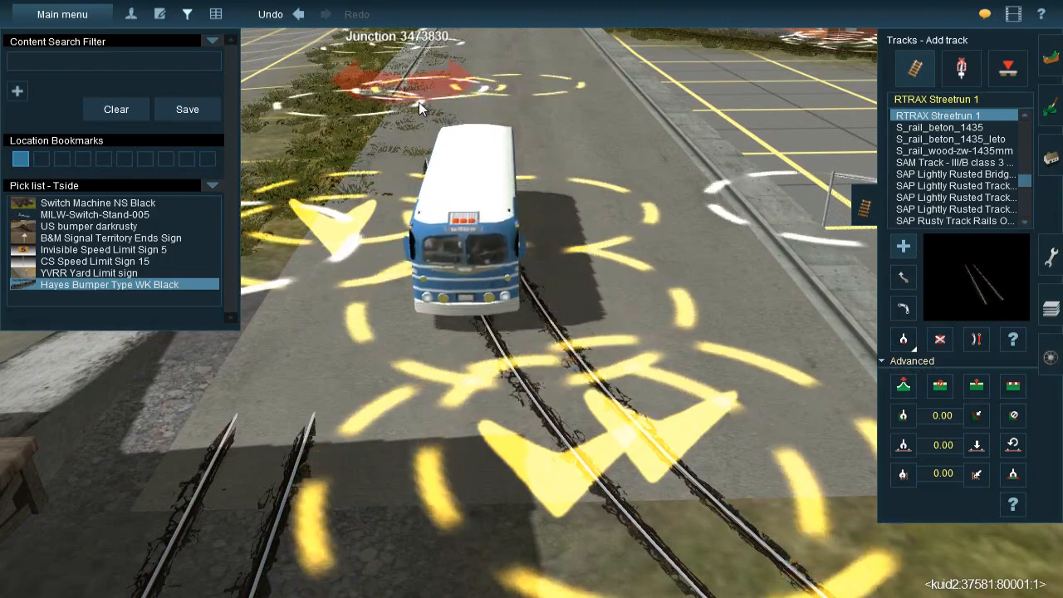
{"action": "right_click", "coordinate": [426, 102]}
Raise the Streetrun track at the junction and at the next spline point toward the crossing onto the street surface
{"action": "left_click", "coordinate": [903, 386]}
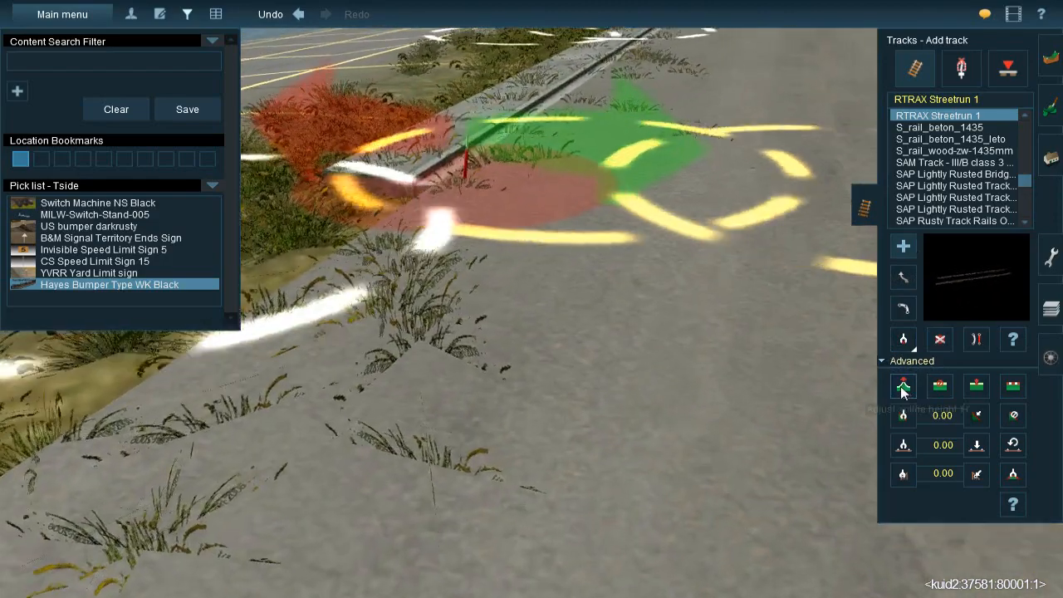
{"action": "mouse_move", "coordinate": [553, 223]}
{"action": "left_mouse_down"}
{"action": "mouse_move", "coordinate": [552, 208]}
{"action": "mouse_move", "coordinate": [555, 220]}
{"action": "left_mouse_up"}
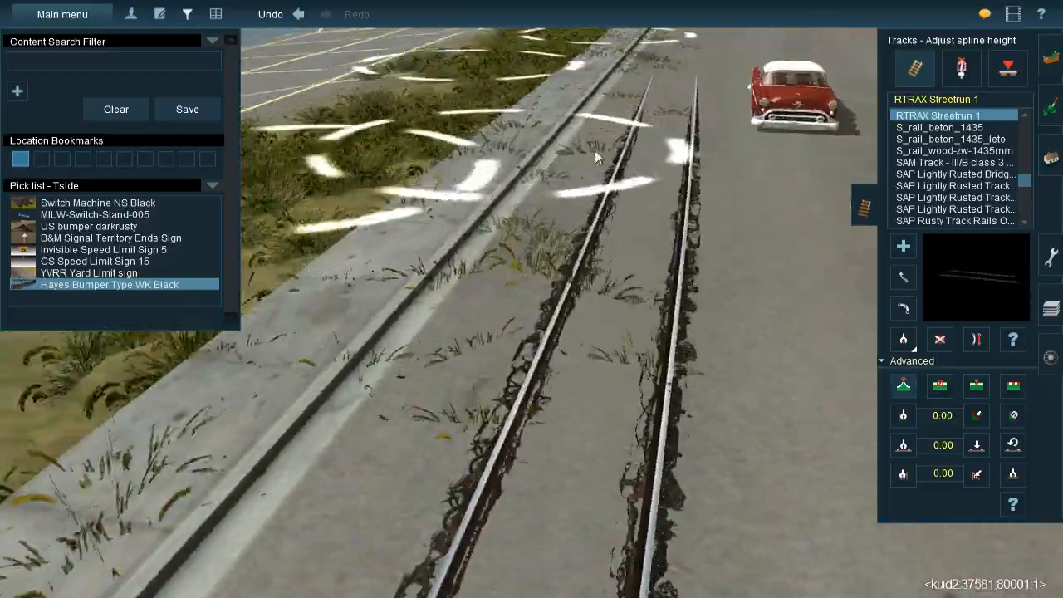
{"action": "right_click_drag", "start_coordinate": [594, 150], "coordinate": [602, 248]}
{"action": "key", "text": "Left"}
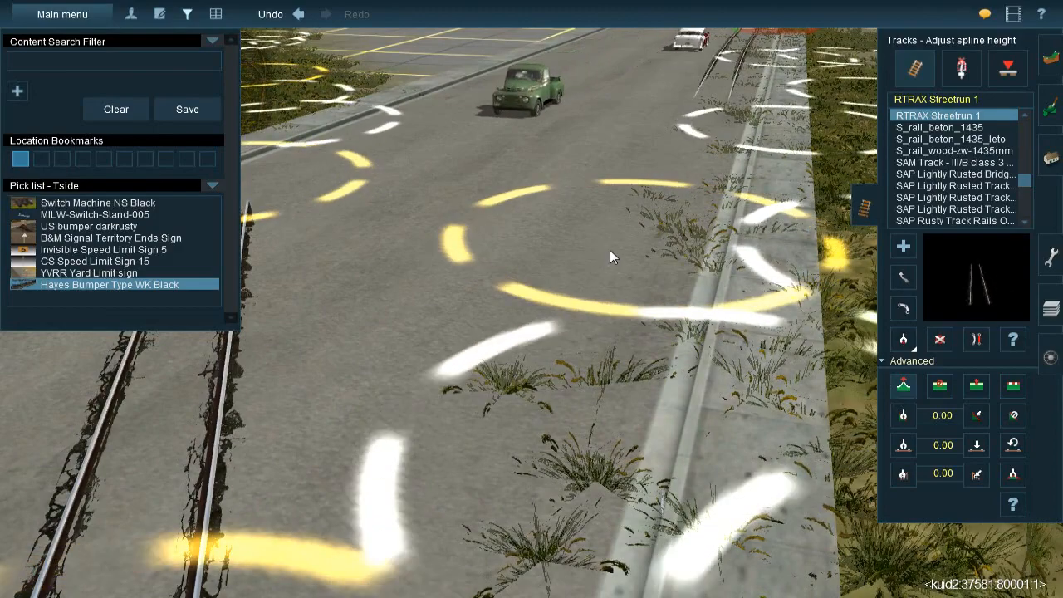
{"action": "left_click_drag", "start_coordinate": [625, 258], "coordinate": [624, 252]}
{"action": "key", "text": "Left"}
Move the Streetrun spline point between the crossing and the junction closer to the junction to reshape the curve along the sidewalk
{"action": "left_click", "coordinate": [980, 339]}
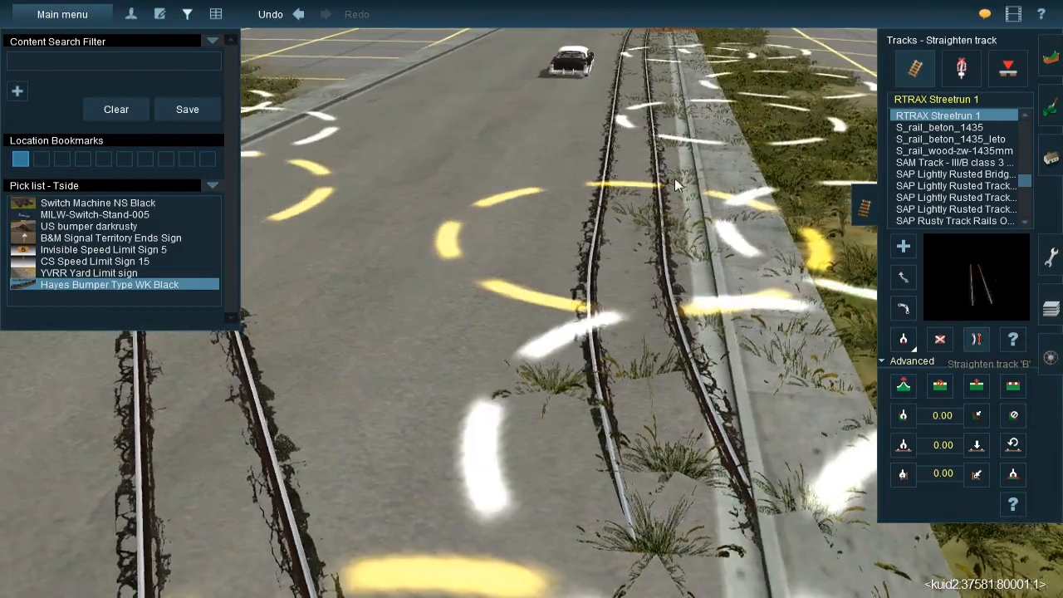
{"action": "key", "text": "Left"}
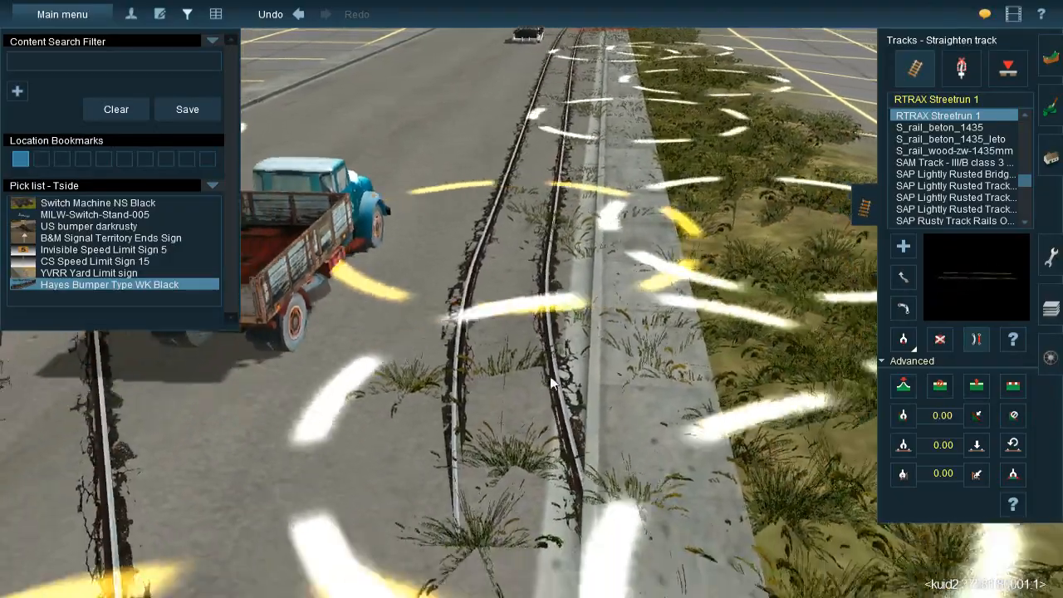
{"action": "right_click", "coordinate": [553, 379]}
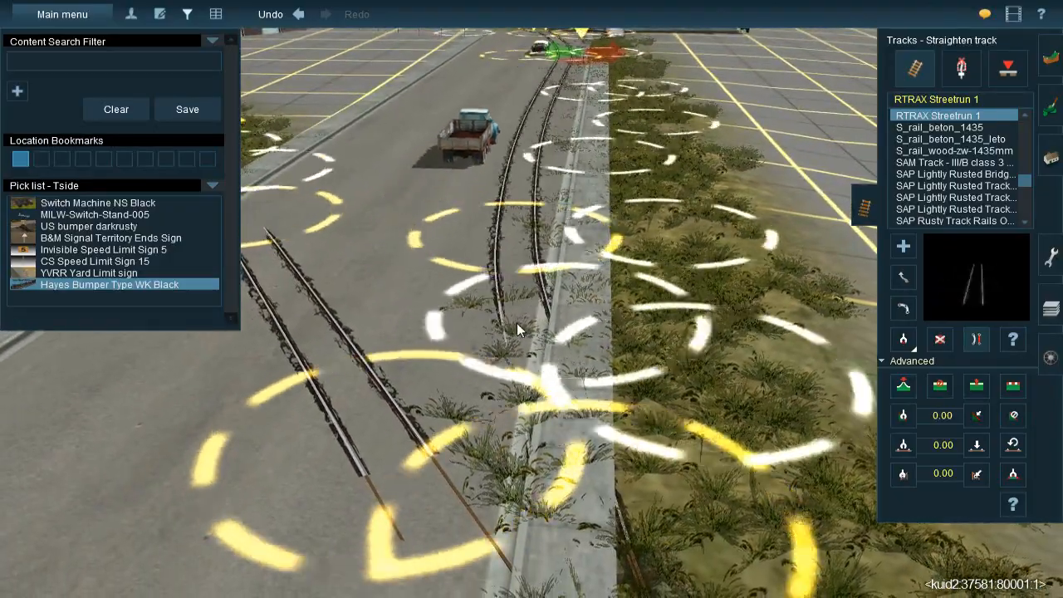
{"action": "left_click", "coordinate": [904, 277]}
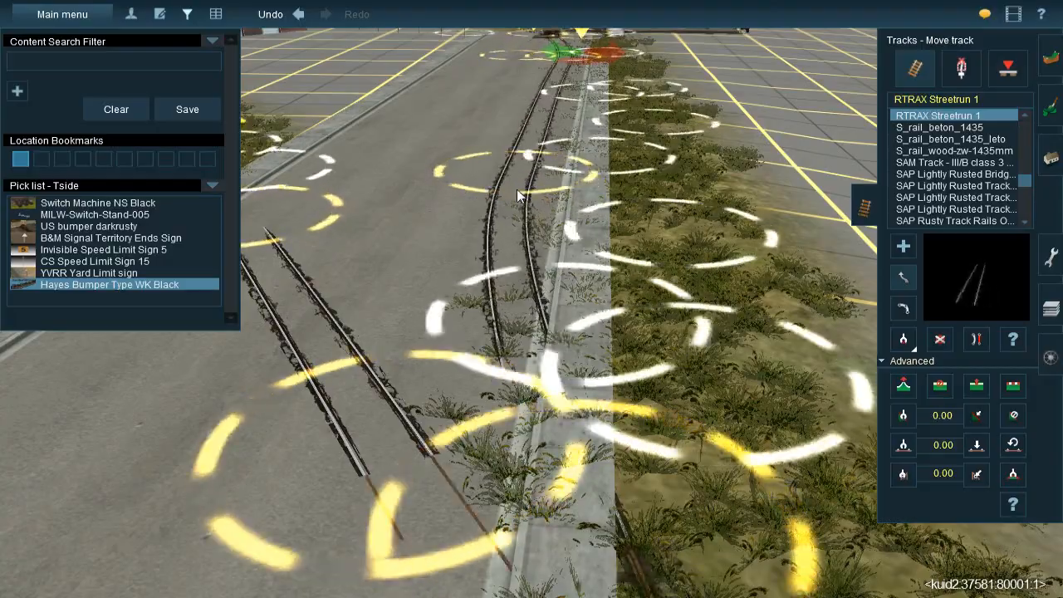
{"action": "right_click", "coordinate": [518, 199]}
{"action": "right_click", "coordinate": [513, 238]}
{"action": "right_click", "coordinate": [526, 179]}
{"action": "right_click", "coordinate": [510, 239]}
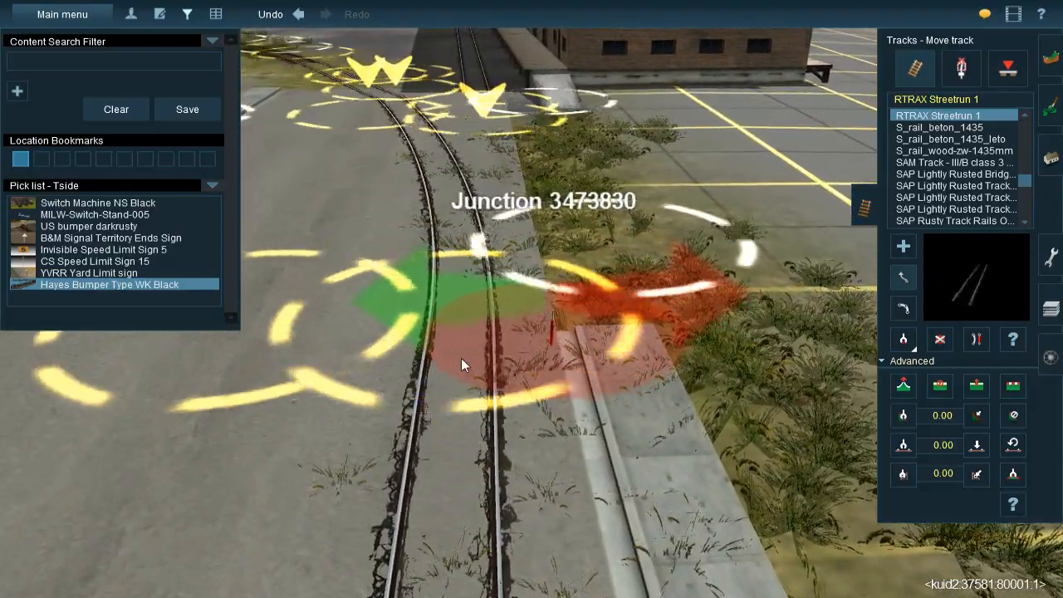
Raise the end of the freight building's Streetrun track onto the street and delete the leftover track section beyond it
{"action": "left_click", "coordinate": [941, 338]}
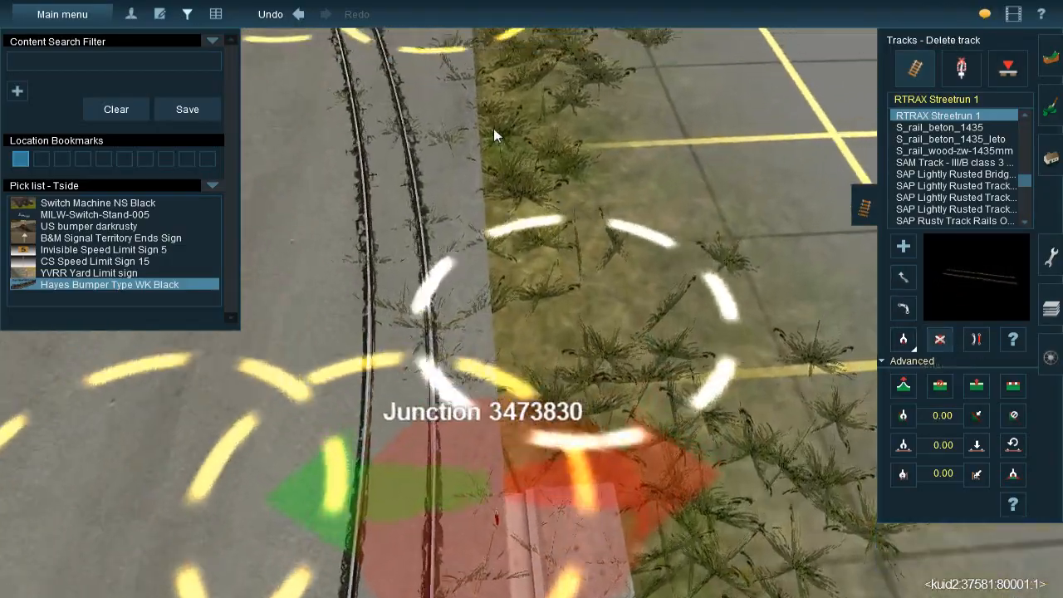
{"action": "key", "text": "Left"}
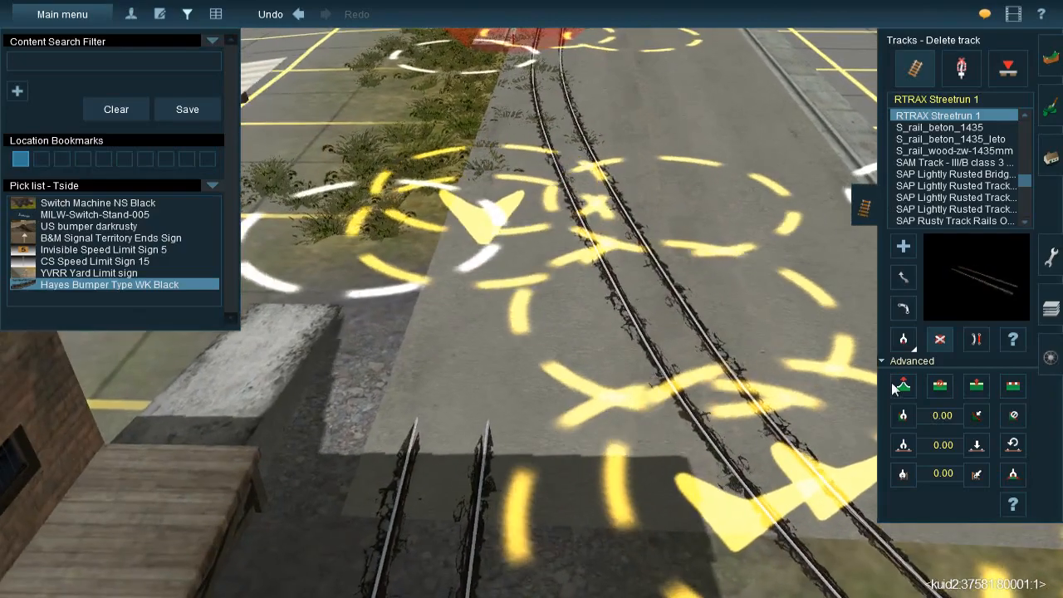
{"action": "left_click", "coordinate": [903, 385]}
{"action": "left_click_drag", "start_coordinate": [493, 254], "coordinate": [493, 241]}
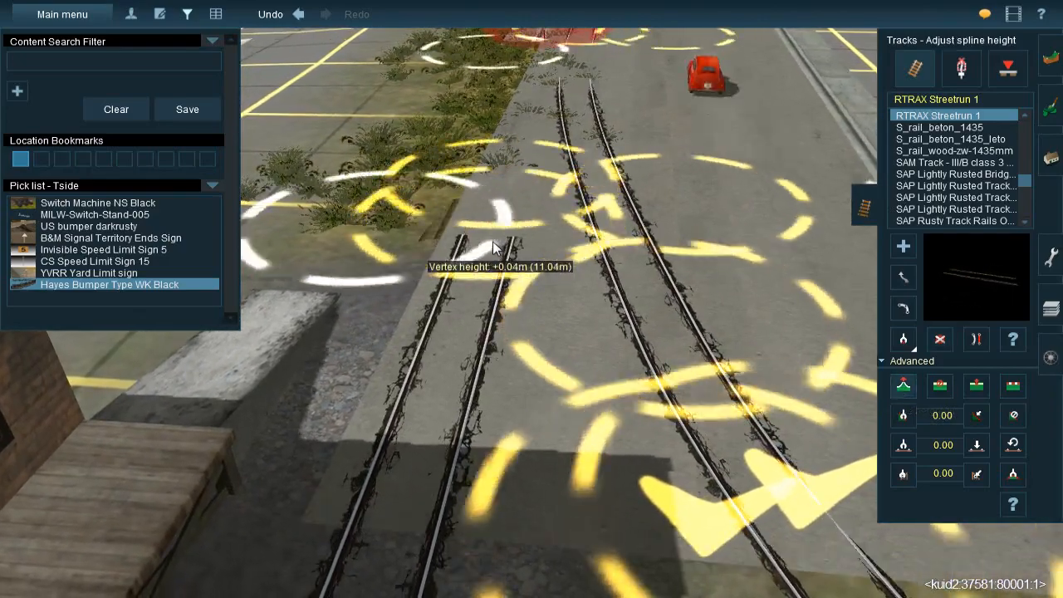
{"action": "key", "text": "Down"}
{"action": "right_click_drag", "start_coordinate": [497, 373], "coordinate": [562, 236]}
{"action": "left_click", "coordinate": [940, 340]}
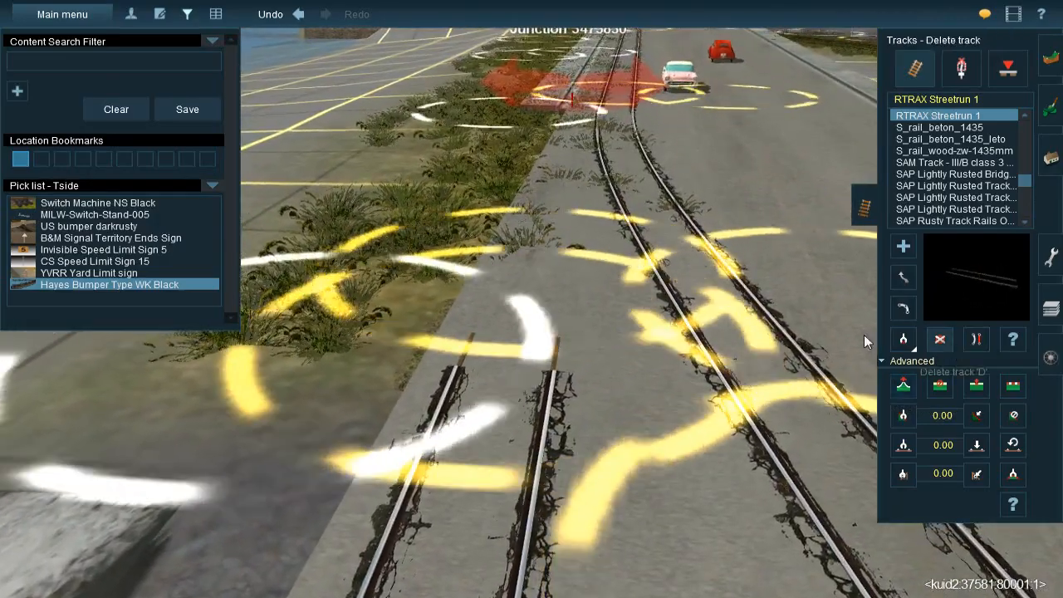
{"action": "left_click", "coordinate": [544, 345]}
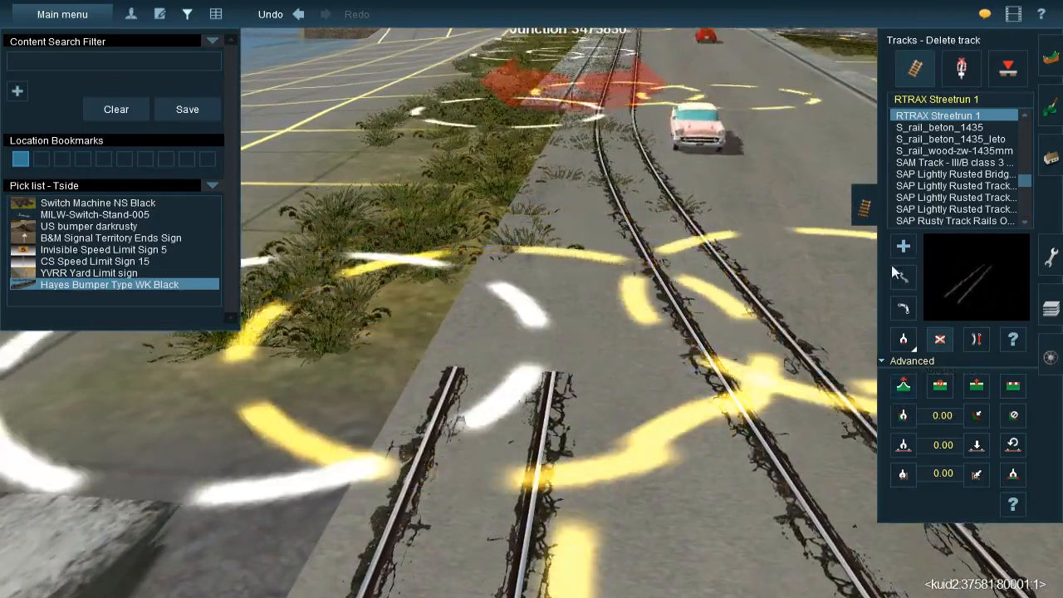
Lay a RTRAX Streetrun 1 section from the end of the freight building's track to the street junction
{"action": "left_click", "coordinate": [903, 247]}
{"action": "left_click", "coordinate": [530, 359]}
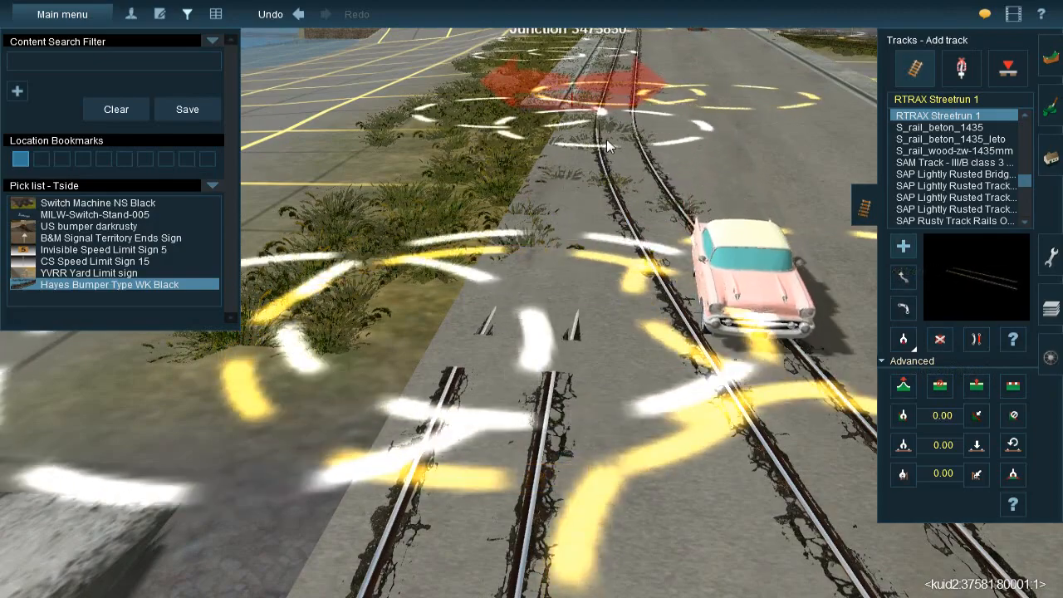
{"action": "left_click", "coordinate": [610, 122]}
Shift the freight building track's spline point on the street slightly toward the middle of the street
{"action": "left_click", "coordinate": [902, 306]}
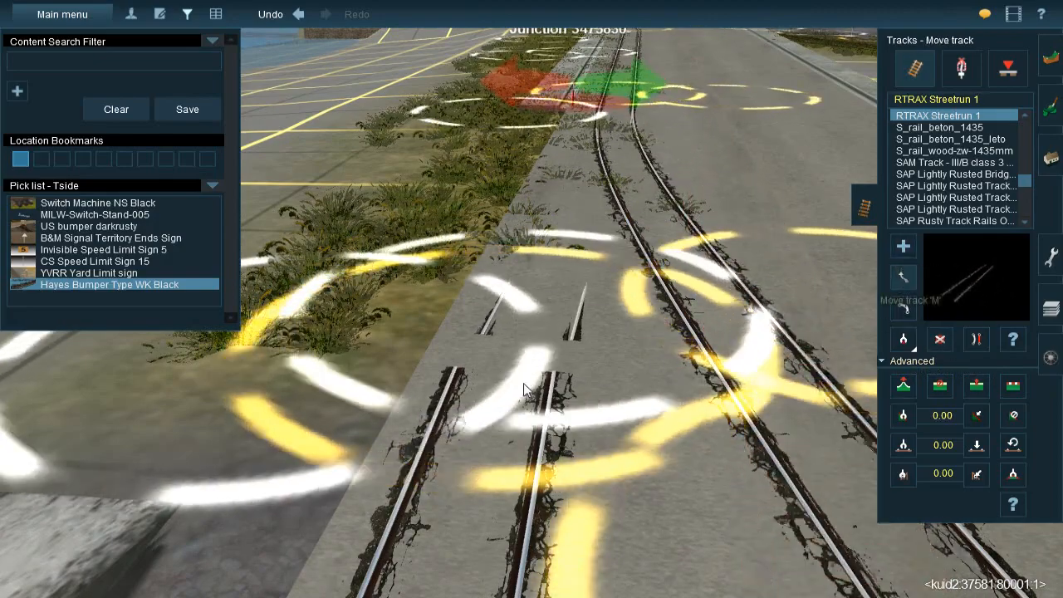
{"action": "key", "text": "Down"}
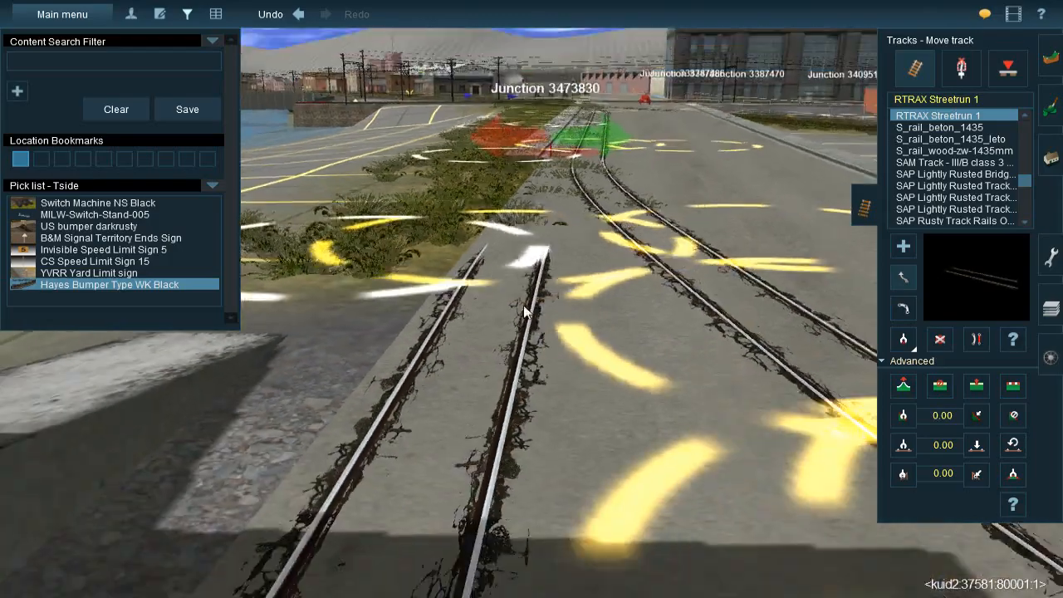
{"action": "key", "text": "Left"}
{"action": "key", "text": "Up"}
{"action": "key", "text": "Down"}
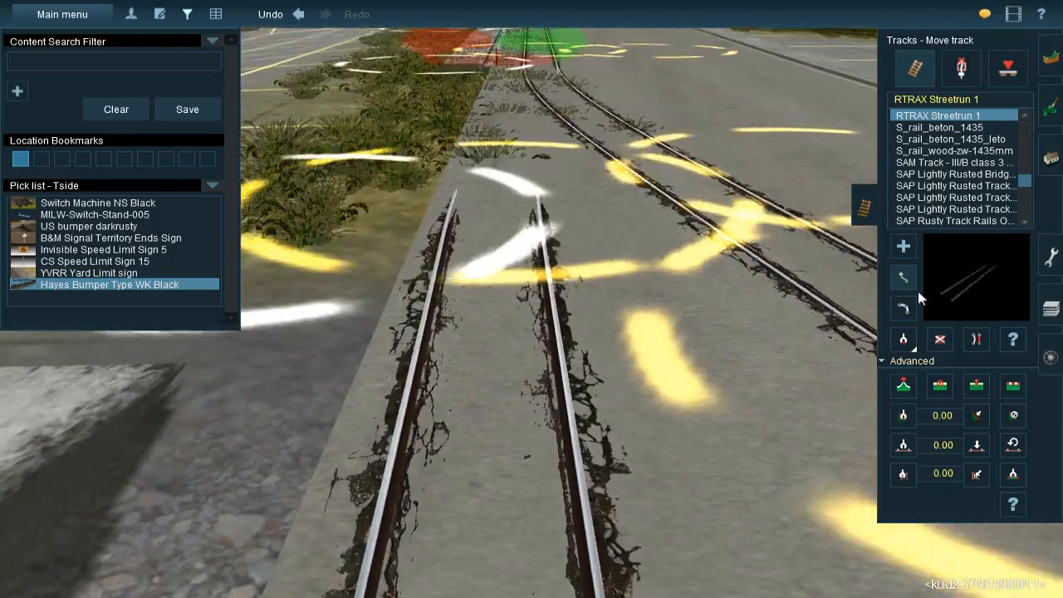
{"action": "mouse_move", "coordinate": [509, 215]}
{"action": "left_mouse_down"}
{"action": "mouse_move", "coordinate": [547, 217]}
{"action": "mouse_move", "coordinate": [526, 217]}
{"action": "left_mouse_up"}
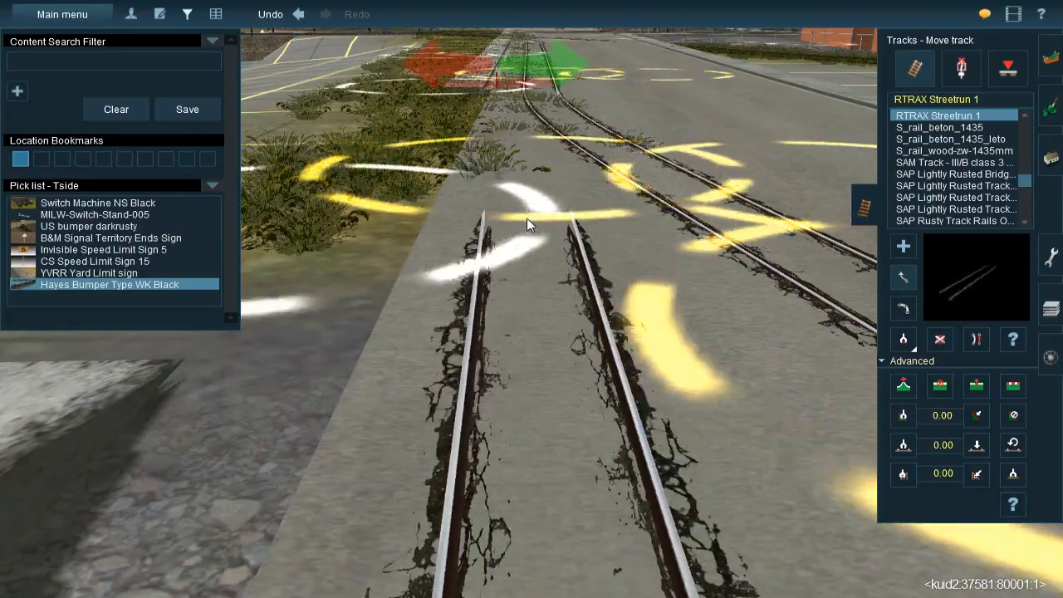
{"action": "right_click", "coordinate": [549, 442]}
{"action": "scroll", "coordinate": [549, 442], "scroll_direction": "down", "scroll_amount": 5}
{"action": "scroll", "coordinate": [535, 249], "scroll_direction": "up", "scroll_amount": 6}
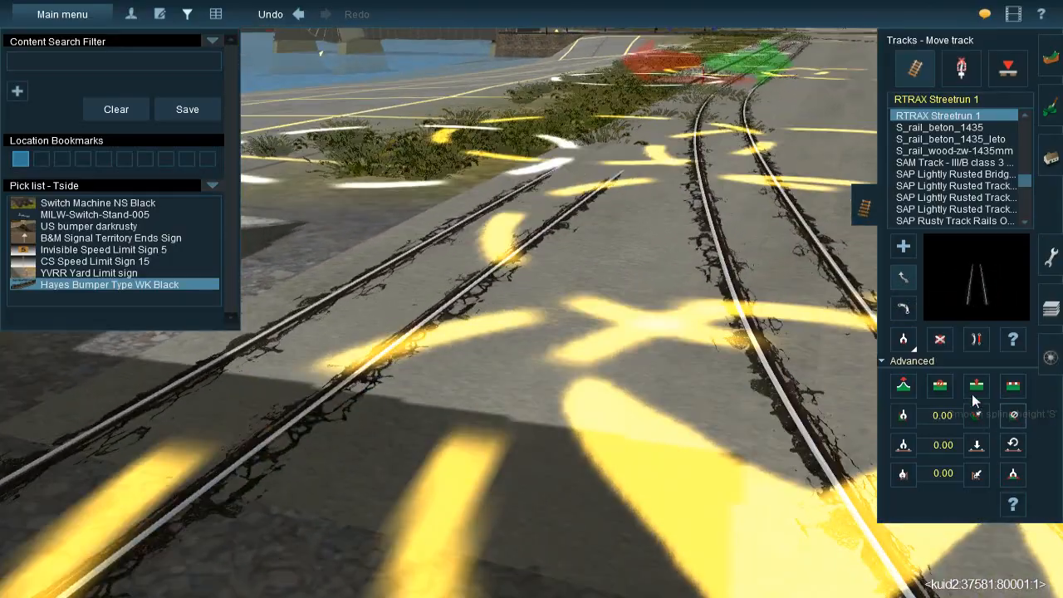
Insert a spline point in the freight building's Streetrun track just before the street edge and lower it
{"action": "left_click", "coordinate": [973, 396]}
{"action": "key", "text": "Left"}
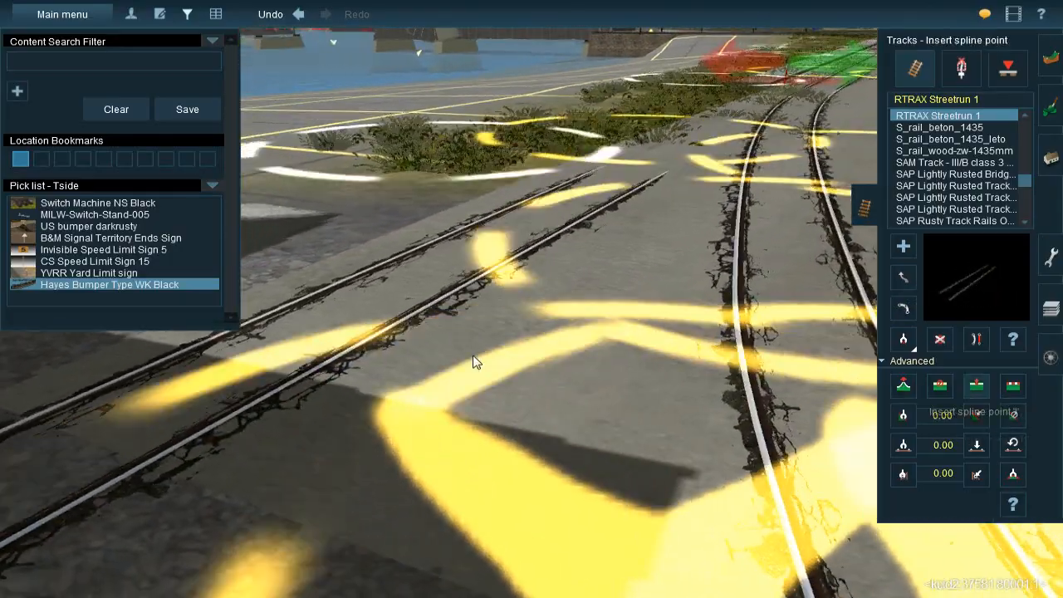
{"action": "key", "text": "Right"}
{"action": "right_click", "coordinate": [401, 357]}
{"action": "left_click", "coordinate": [498, 304]}
{"action": "key", "text": "Right"}
{"action": "left_click", "coordinate": [904, 386]}
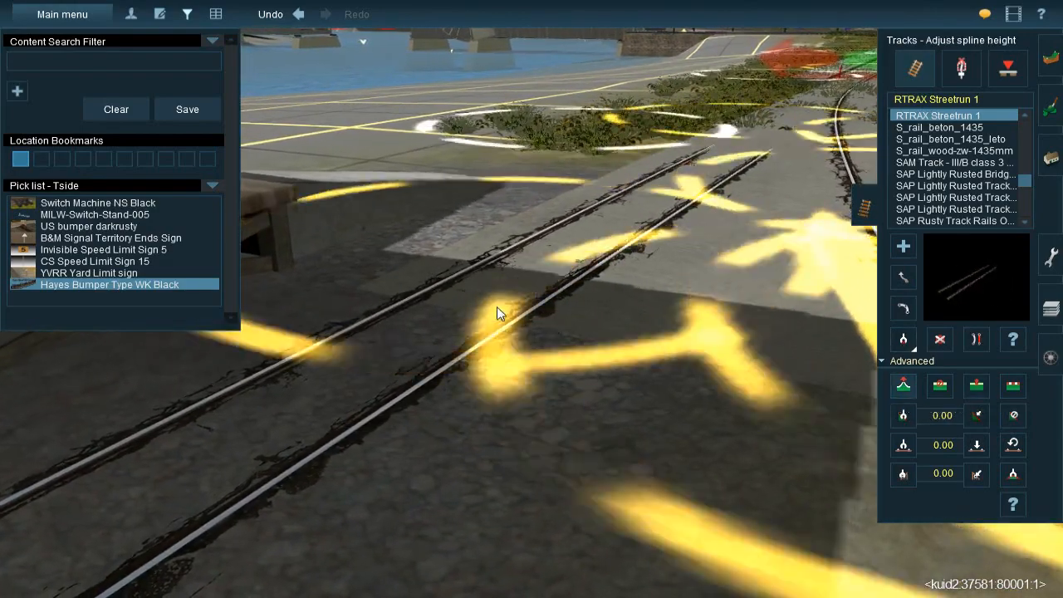
{"action": "left_click_drag", "start_coordinate": [498, 308], "coordinate": [502, 326]}
Reposition the freight track's spline point on the street and adjust the height of the point at the street edge
{"action": "right_click", "coordinate": [590, 247]}
{"action": "key", "text": "Right"}
{"action": "right_click", "coordinate": [566, 200]}
{"action": "key", "text": "Right"}
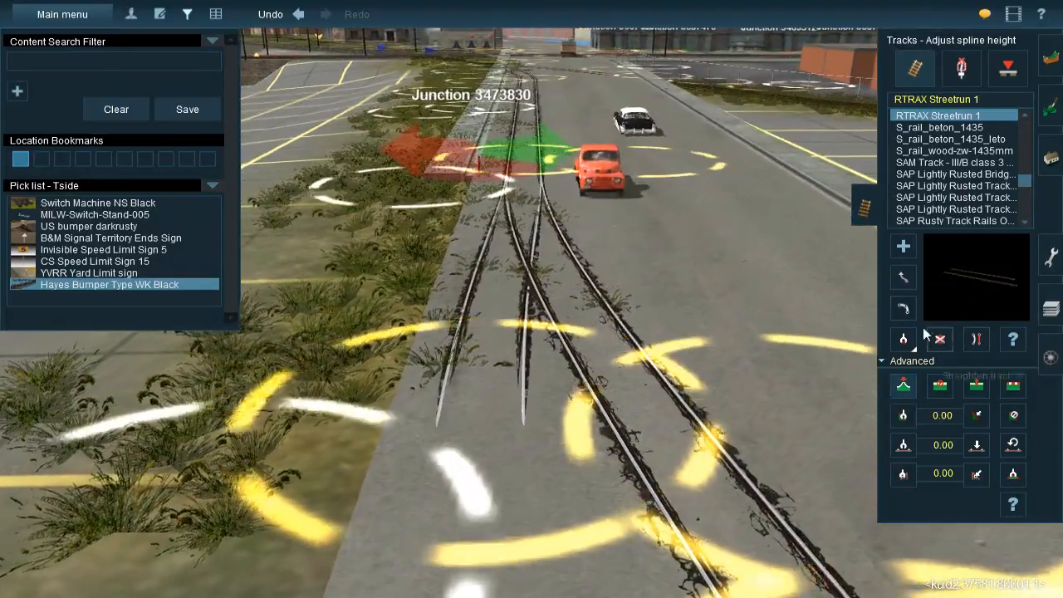
{"action": "left_click", "coordinate": [903, 278]}
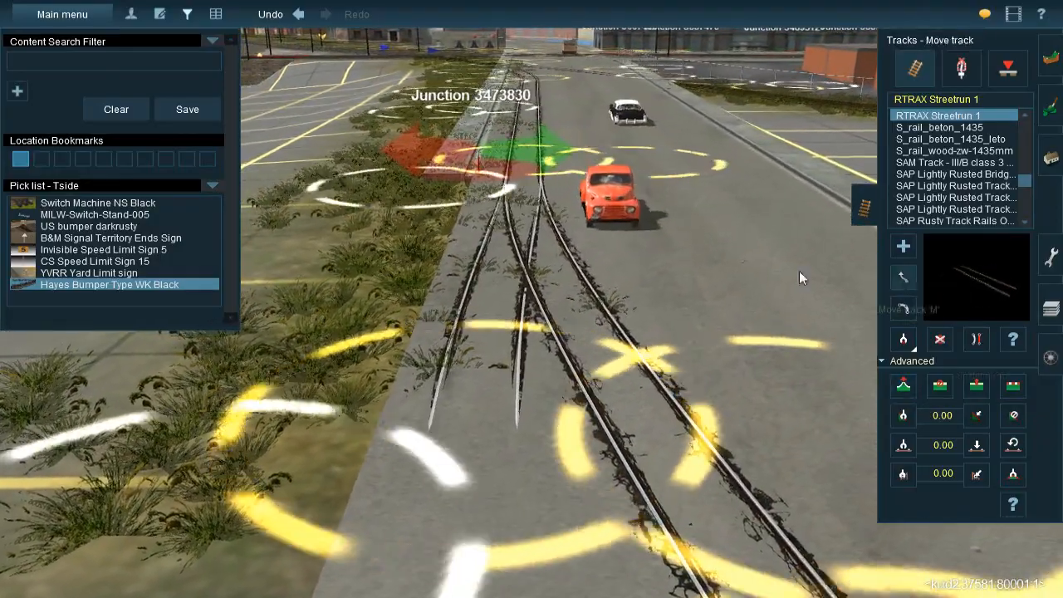
{"action": "right_click", "coordinate": [524, 367]}
{"action": "left_click_drag", "start_coordinate": [505, 295], "coordinate": [521, 294]}
{"action": "right_click_drag", "start_coordinate": [523, 308], "coordinate": [562, 272]}
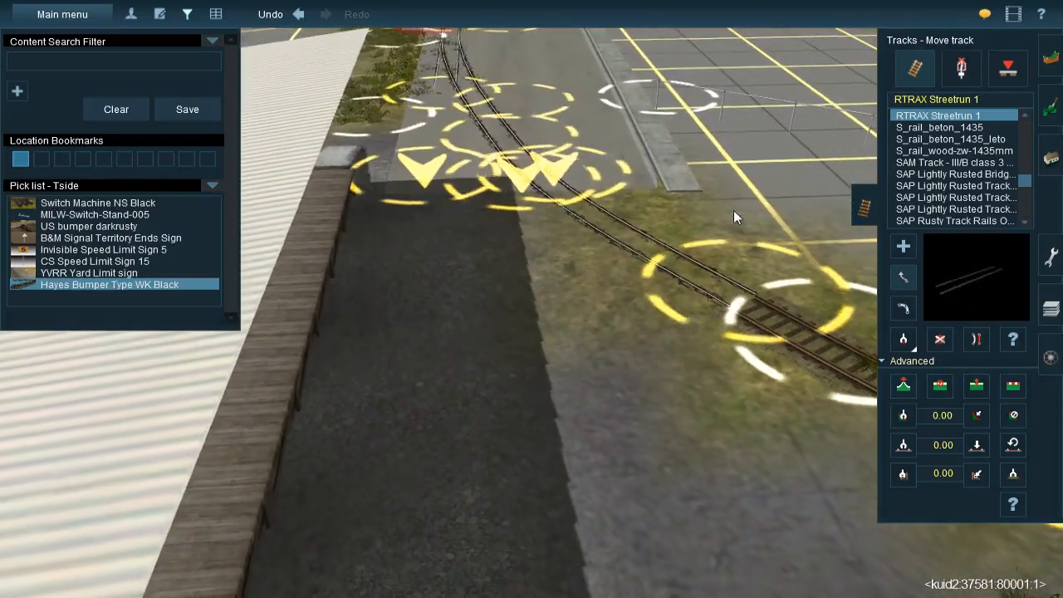
{"action": "right_click_drag", "start_coordinate": [662, 283], "coordinate": [482, 268]}
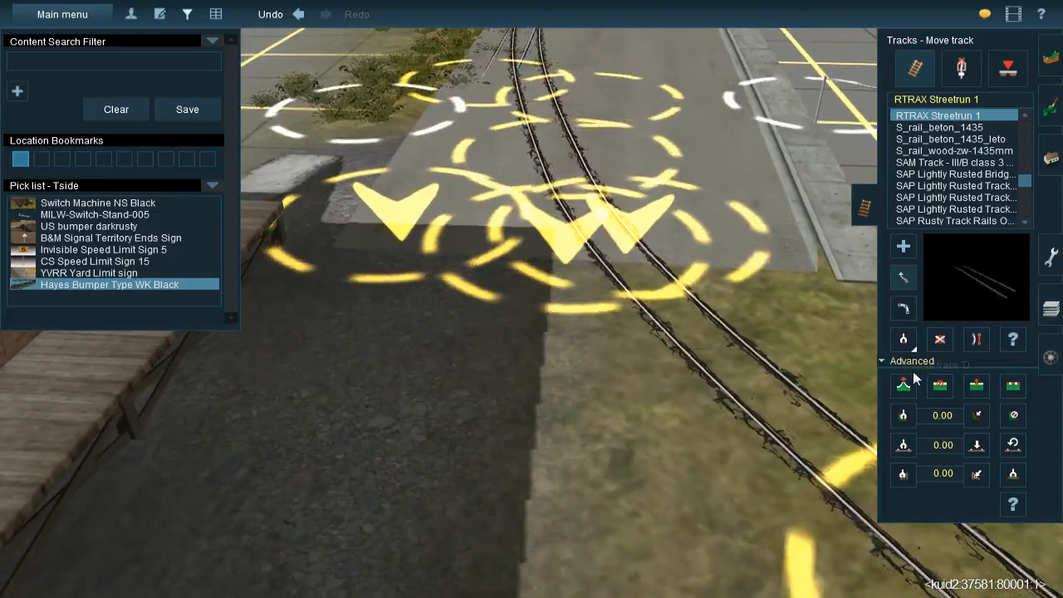
{"action": "left_click", "coordinate": [904, 384]}
{"action": "left_click_drag", "start_coordinate": [417, 256], "coordinate": [416, 255]}
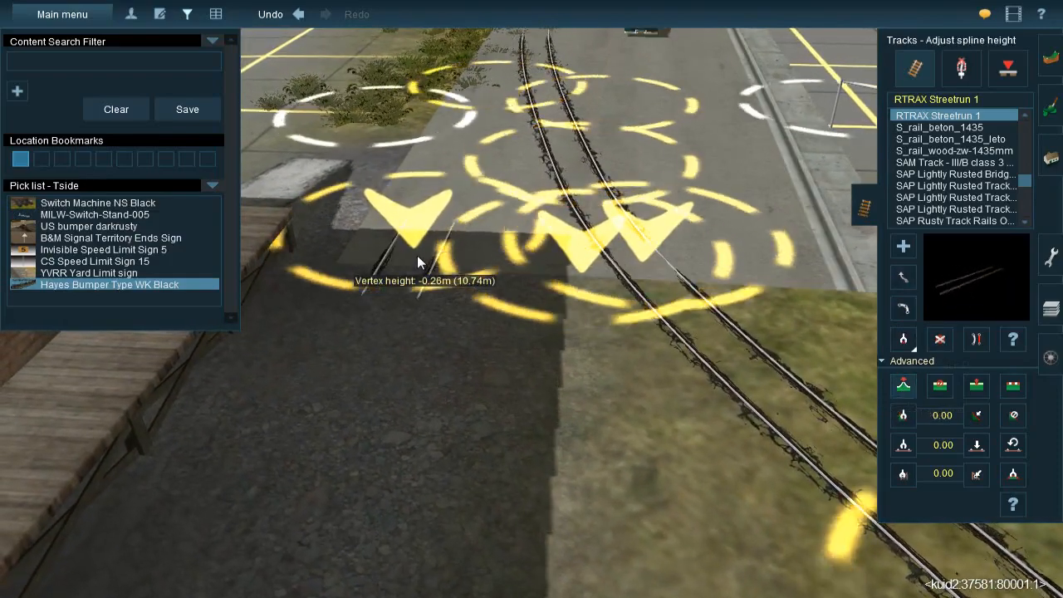
Straighten the freight building's Streetrun track at the street edge beside the loading platform
{"action": "right_click", "coordinate": [440, 359]}
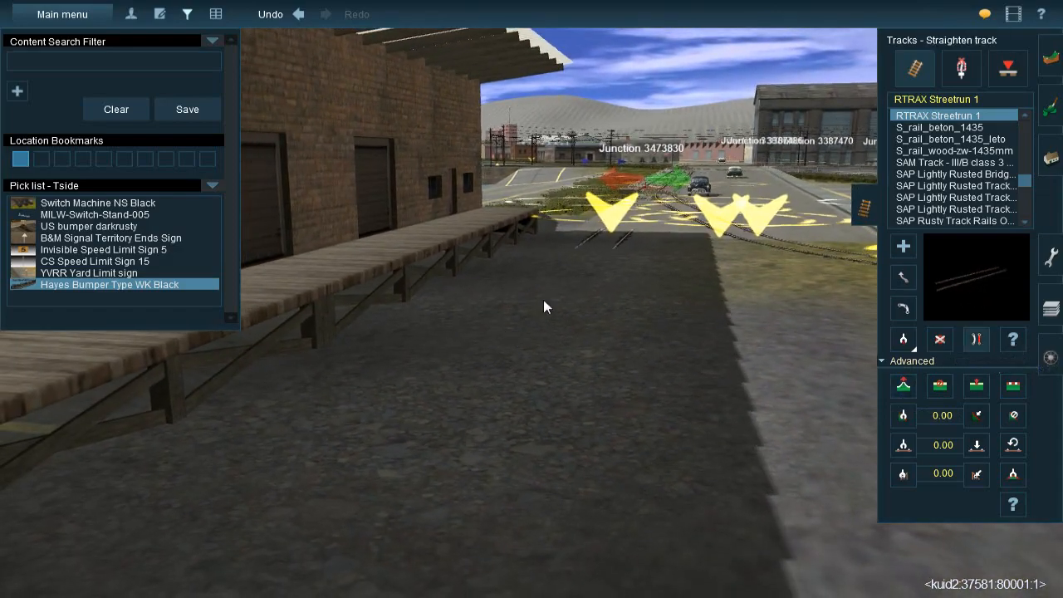
{"action": "right_click", "coordinate": [454, 469]}
{"action": "scroll", "coordinate": [565, 289], "scroll_direction": "down", "scroll_amount": 5}
{"action": "scroll", "coordinate": [528, 262], "scroll_direction": "up", "scroll_amount": 5}
{"action": "mouse_move", "coordinate": [528, 261]}
{"action": "right_mouse_down"}
{"action": "mouse_move", "coordinate": [504, 431]}
{"action": "mouse_move", "coordinate": [516, 263]}
{"action": "right_mouse_up"}
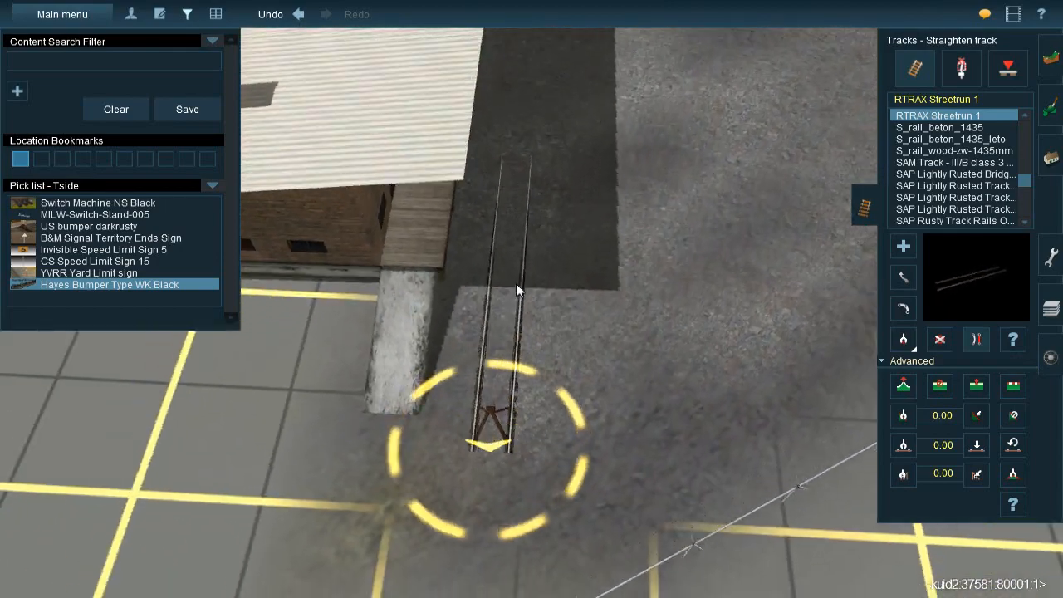
{"action": "right_click", "coordinate": [553, 90]}
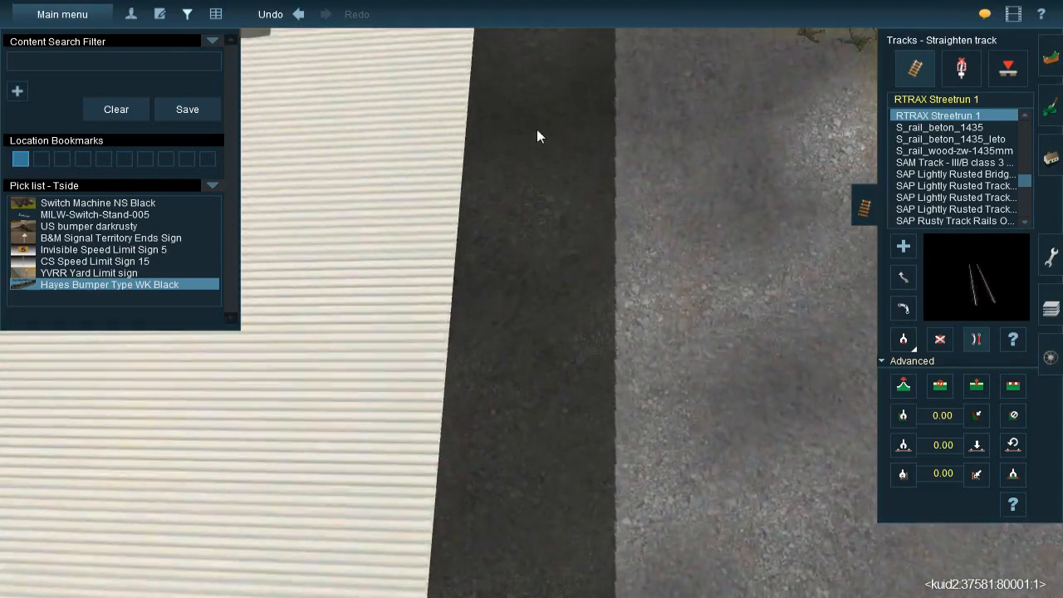
{"action": "right_click", "coordinate": [538, 130]}
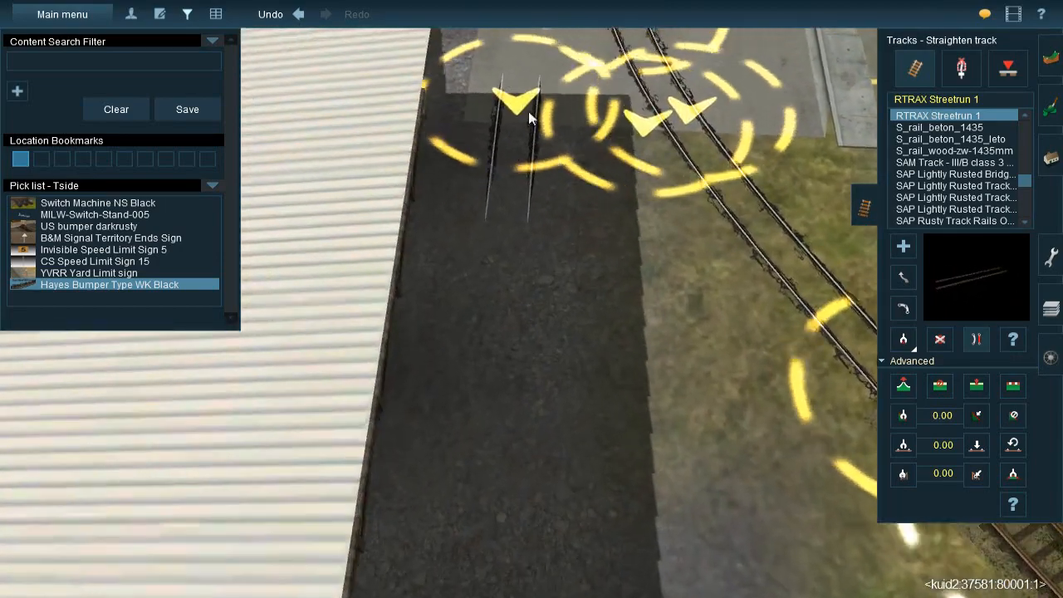
{"action": "left_click", "coordinate": [526, 126]}
{"action": "right_click_drag", "start_coordinate": [534, 177], "coordinate": [573, 319]}
{"action": "right_click", "coordinate": [595, 253]}
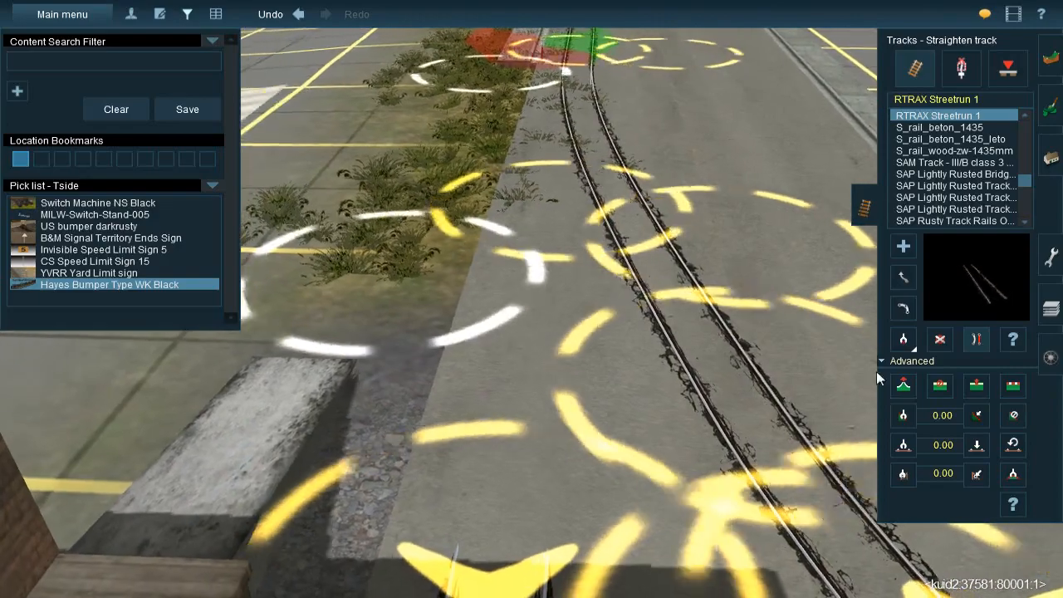
Adjust the spline height of the freight building's Streetrun track where it runs onto the street
{"action": "left_click", "coordinate": [903, 386]}
{"action": "left_click_drag", "start_coordinate": [560, 228], "coordinate": [559, 226]}
{"action": "key", "text": "Up"}
Examine the alignment and height of the freight building's Streetrun track between the loading platform and the junction
{"action": "left_click", "coordinate": [905, 278]}
{"action": "scroll", "coordinate": [698, 201], "scroll_direction": "down", "scroll_amount": 2}
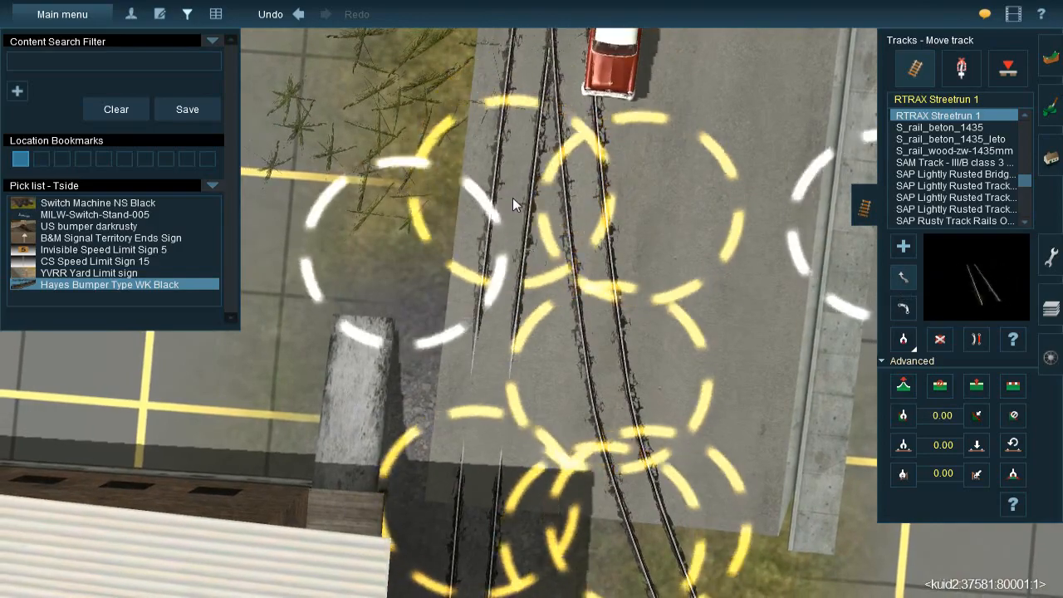
{"action": "key", "text": "Down"}
{"action": "key", "text": "Right"}
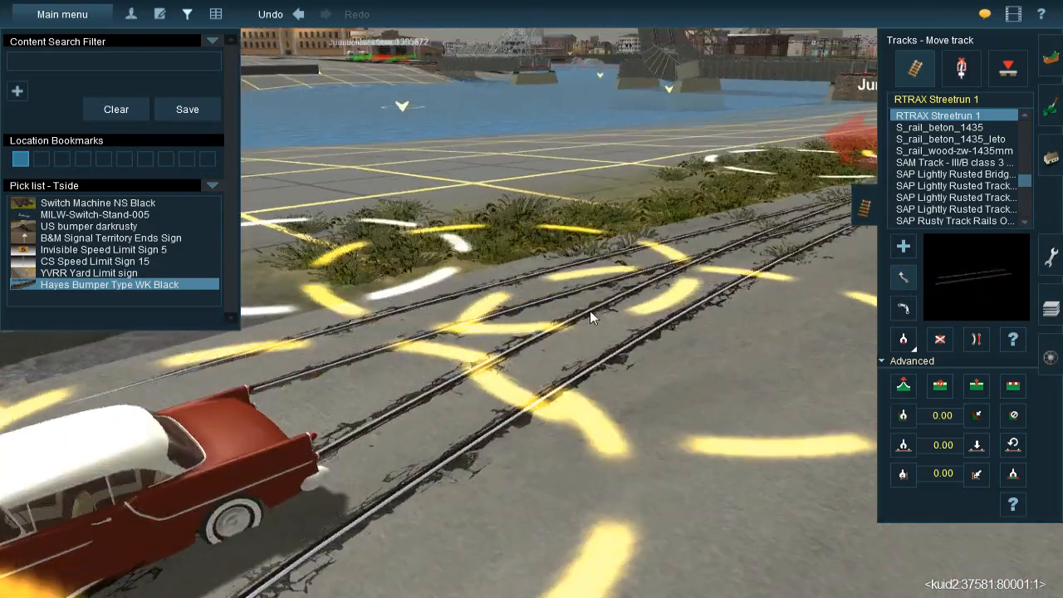
{"action": "key", "text": "Right"}
{"action": "key", "text": "Up"}
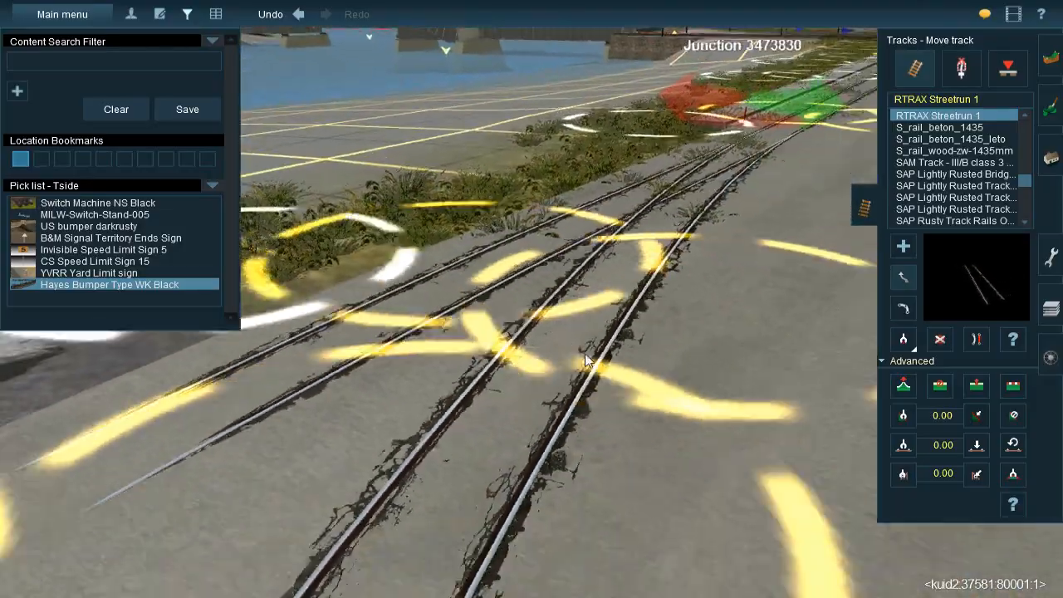
{"action": "key", "text": "Right"}
{"action": "key", "text": "Down"}
{"action": "key", "text": "Left"}
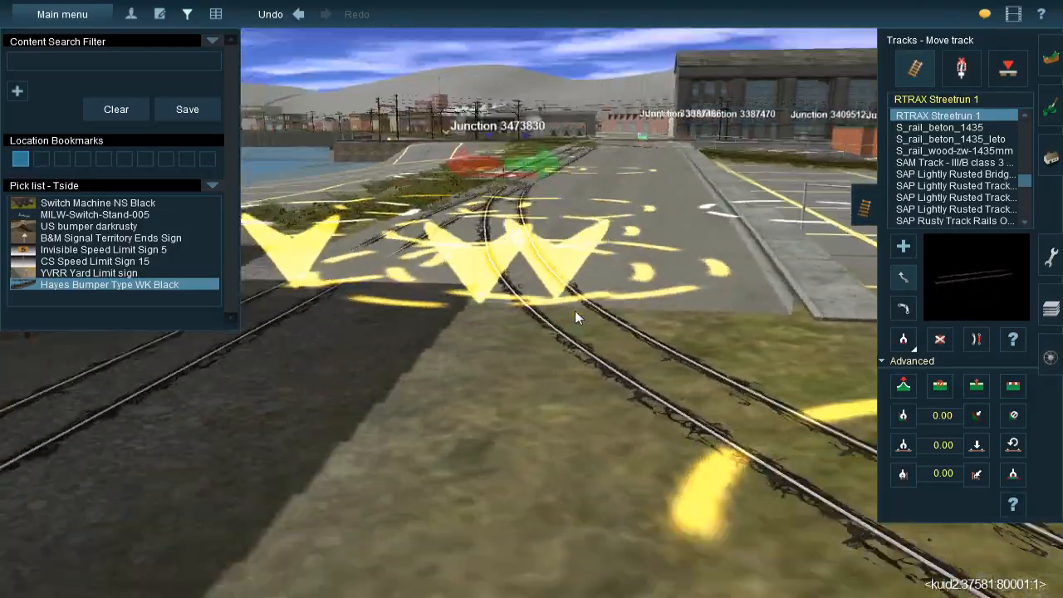
{"action": "scroll", "coordinate": [575, 310], "scroll_direction": "up", "scroll_amount": 3}
{"action": "key", "text": "Up"}
{"action": "key", "text": "Right"}
{"action": "scroll", "coordinate": [509, 329], "scroll_direction": "down", "scroll_amount": 5}
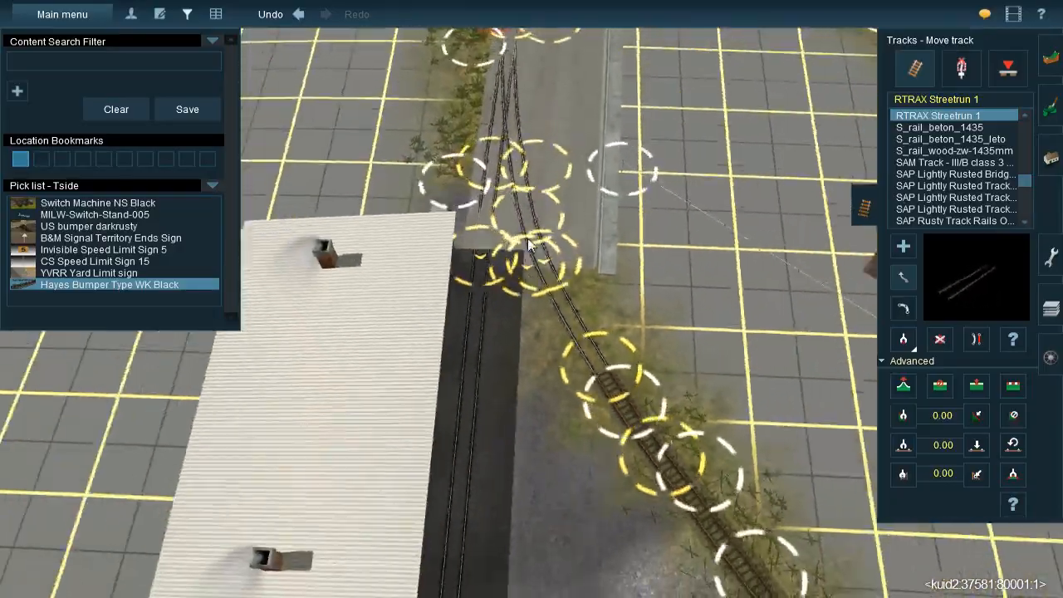
Move the crossing Streetrun track's spline point at the fence-side curb into line with the wooden-tie track beyond the sidewalk
{"action": "right_click", "coordinate": [539, 186]}
{"action": "scroll", "coordinate": [538, 188], "scroll_direction": "up", "scroll_amount": 3}
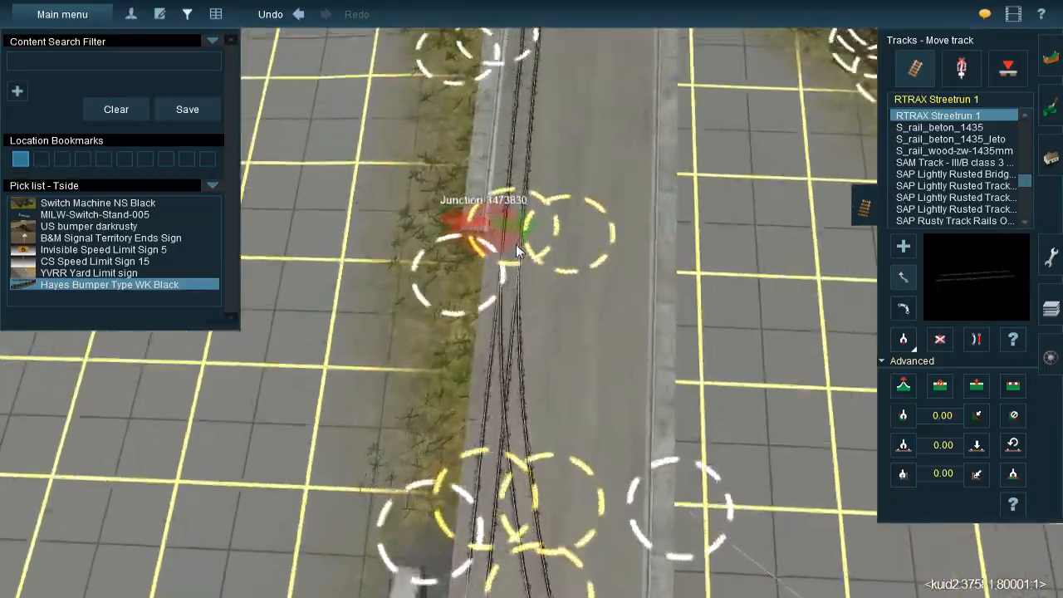
{"action": "key", "text": "Left"}
{"action": "right_click", "coordinate": [748, 456]}
{"action": "scroll", "coordinate": [498, 329], "scroll_direction": "up", "scroll_amount": 3}
{"action": "key", "text": "Down"}
{"action": "key", "text": "Left"}
{"action": "scroll", "coordinate": [483, 339], "scroll_direction": "down", "scroll_amount": 3}
{"action": "right_click_drag", "start_coordinate": [483, 341], "coordinate": [562, 309]}
{"action": "scroll", "coordinate": [561, 308], "scroll_direction": "up", "scroll_amount": 4}
{"action": "key", "text": "Left"}
{"action": "key", "text": "Left"}
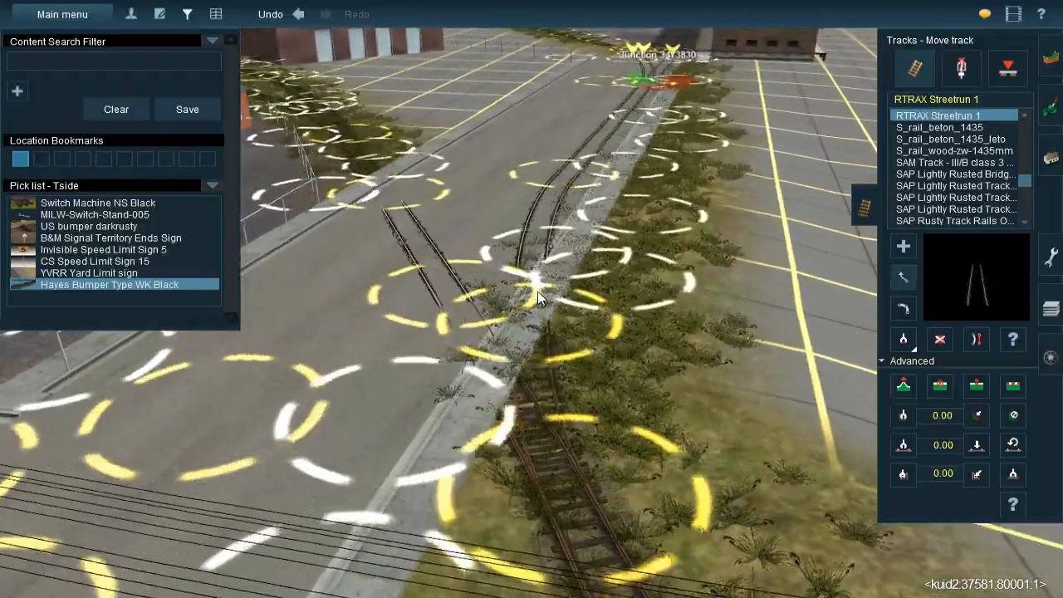
{"action": "scroll", "coordinate": [508, 253], "scroll_direction": "up", "scroll_amount": 3}
{"action": "scroll", "coordinate": [531, 261], "scroll_direction": "up", "scroll_amount": 3}
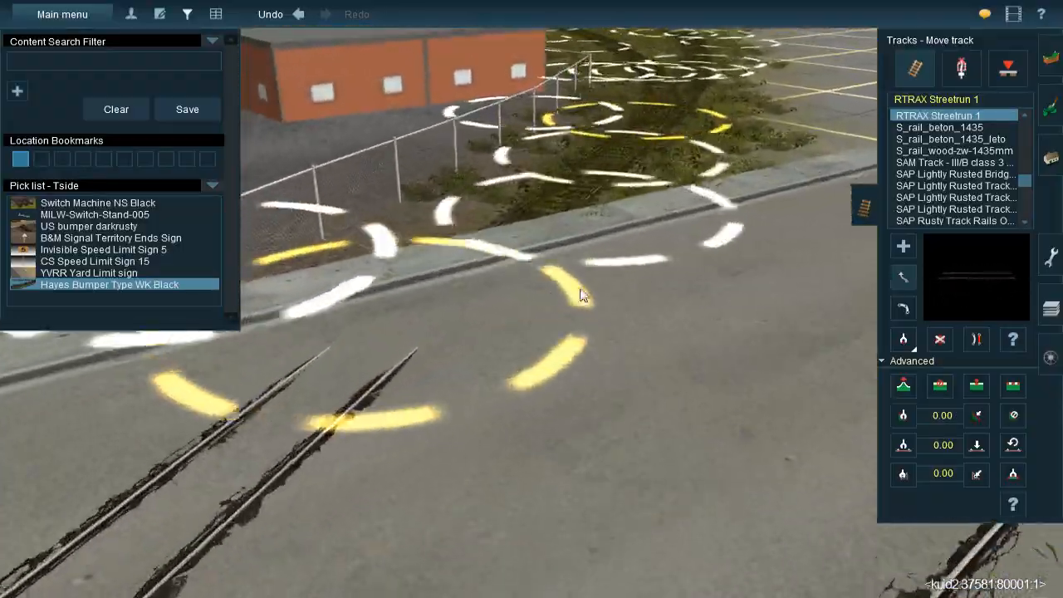
{"action": "key", "text": "Up"}
{"action": "left_click_drag", "start_coordinate": [386, 440], "coordinate": [484, 262]}
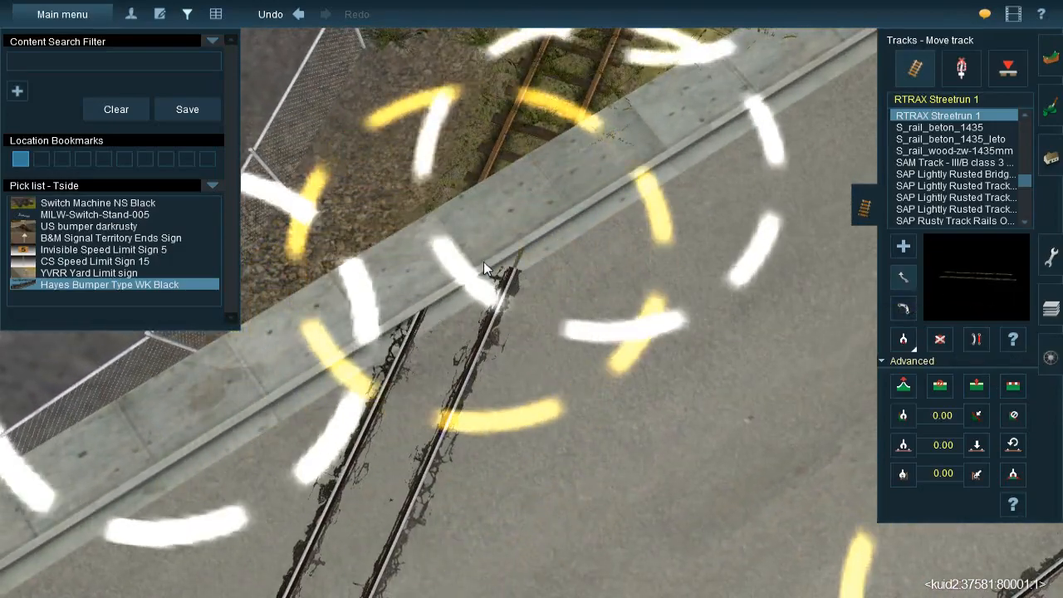
Set the height of the crossing track's spline point at the fence-side curb to about 11.72 m
{"action": "key", "text": "Down"}
{"action": "left_click", "coordinate": [903, 384]}
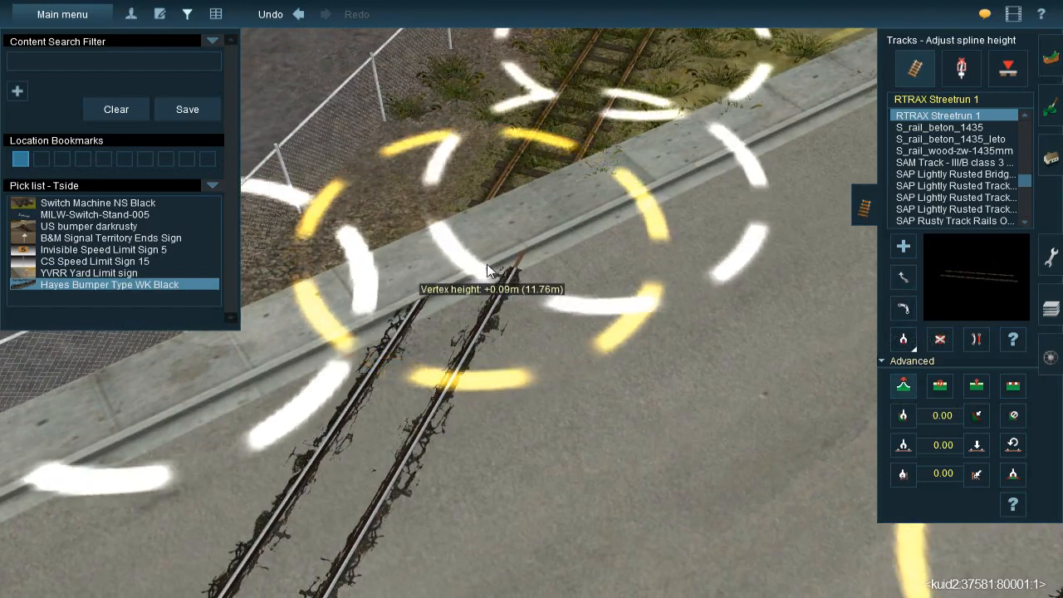
{"action": "left_click_drag", "start_coordinate": [489, 266], "coordinate": [490, 274]}
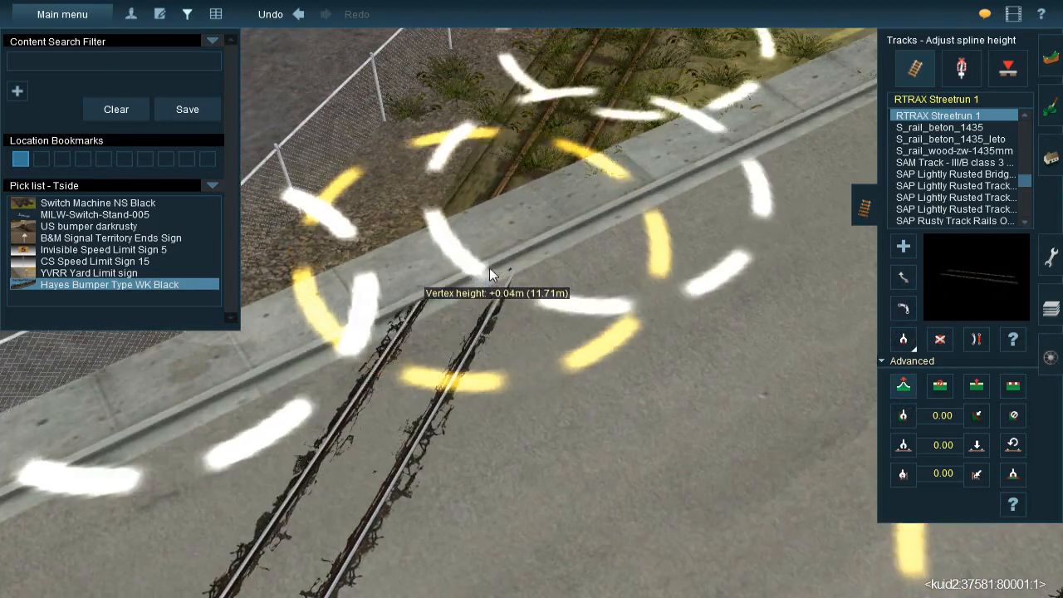
{"action": "key", "text": "Right"}
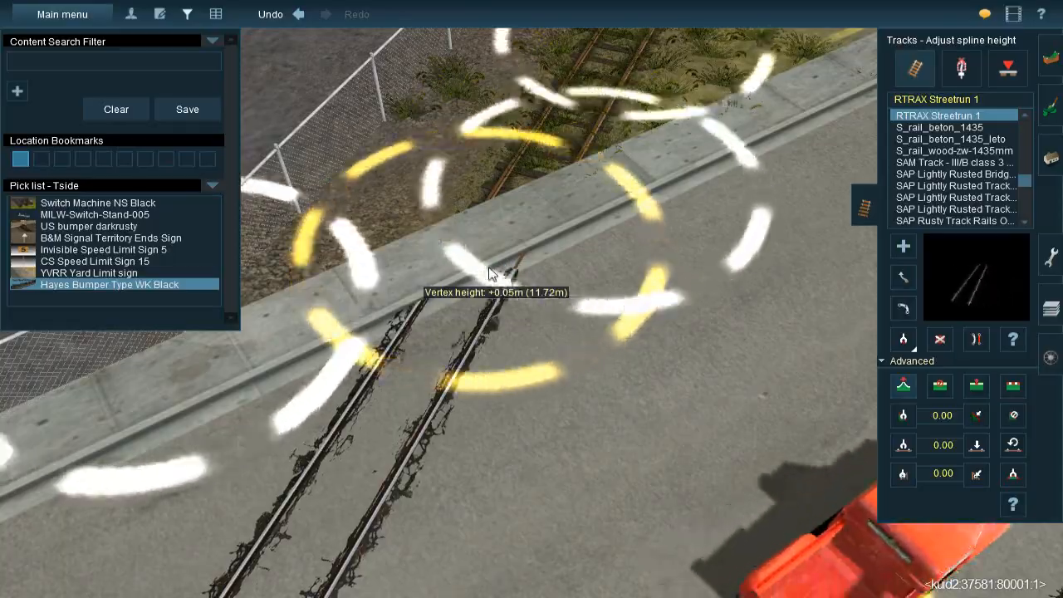
{"action": "key", "text": "Down"}
{"action": "key", "text": "Up"}
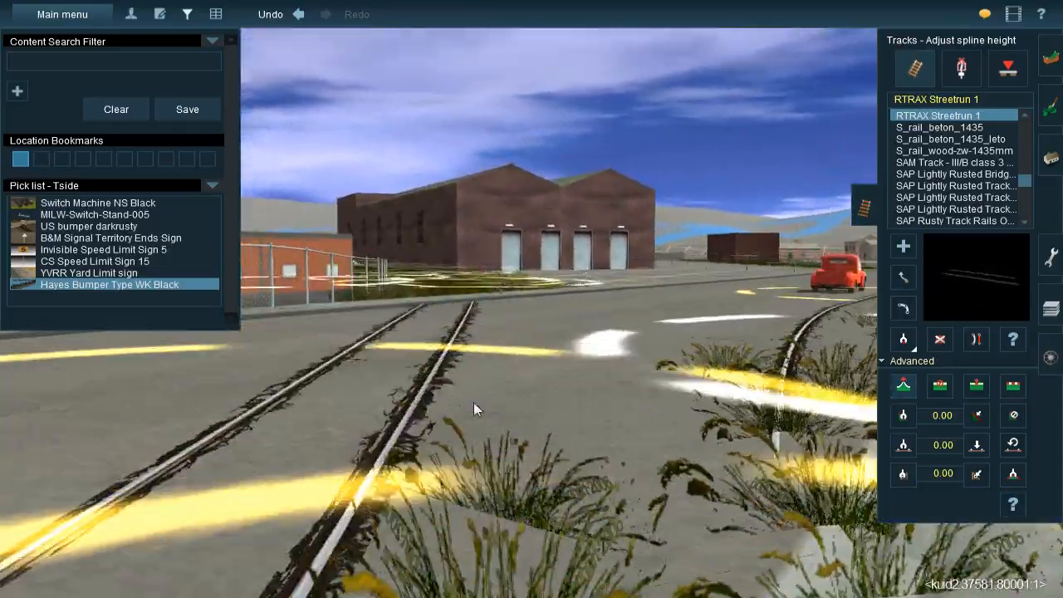
Move the crossing Streetrun track's spline point at the grassy sidewalk toward the wooden-tie switch
{"action": "right_click_drag", "start_coordinate": [474, 402], "coordinate": [486, 415]}
{"action": "key", "text": "Right"}
{"action": "key", "text": "Left"}
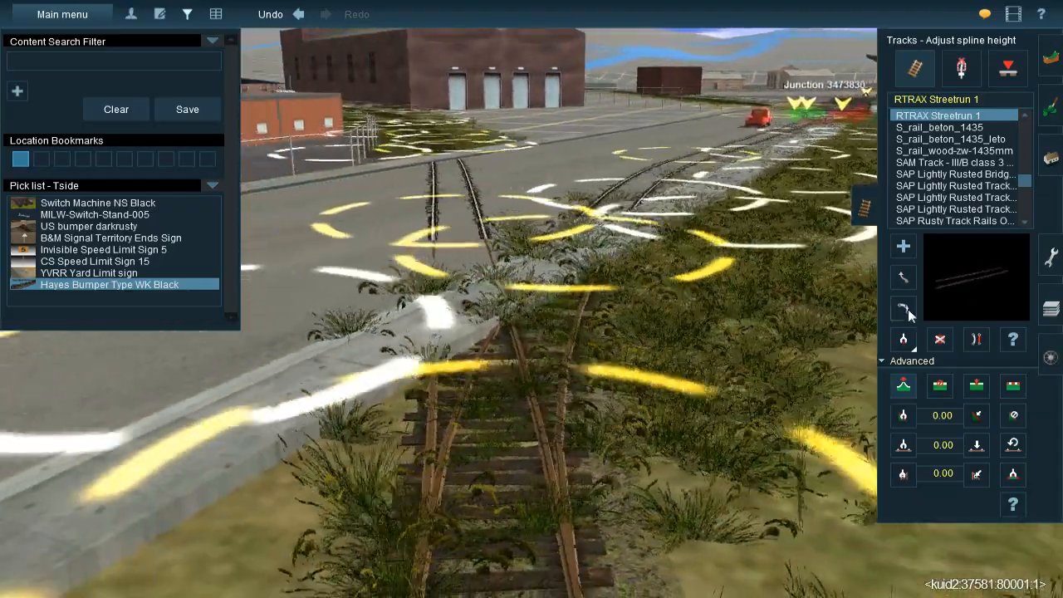
{"action": "key", "text": "Up"}
{"action": "left_click", "coordinate": [904, 280]}
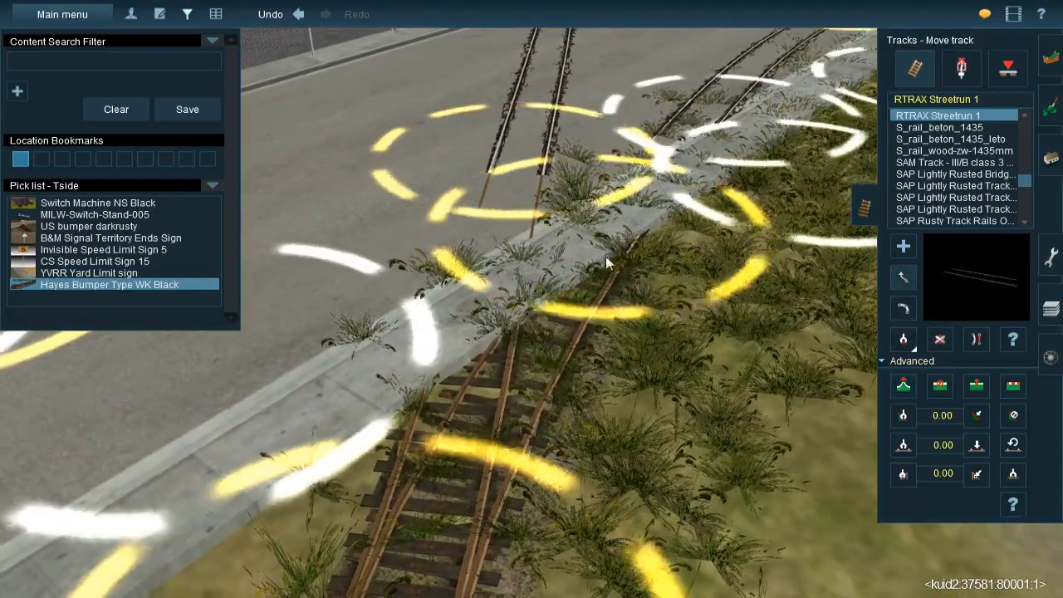
{"action": "left_click_drag", "start_coordinate": [484, 296], "coordinate": [514, 272]}
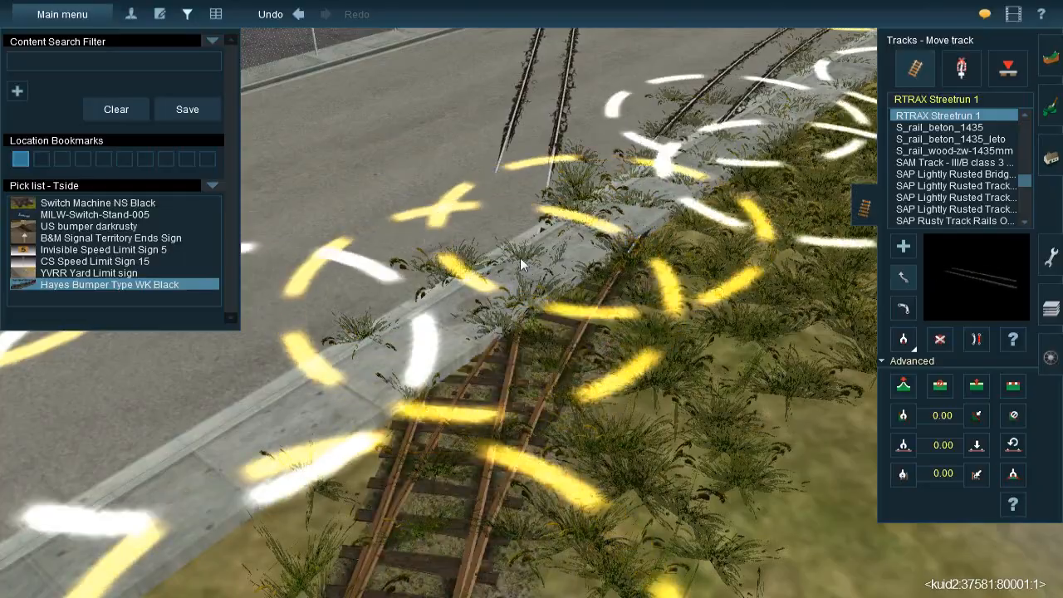
Set the height of the crossing Streetrun track's spline point at the grassy sidewalk to about 11.98 m
{"action": "key", "text": "Left"}
{"action": "key", "text": "Down"}
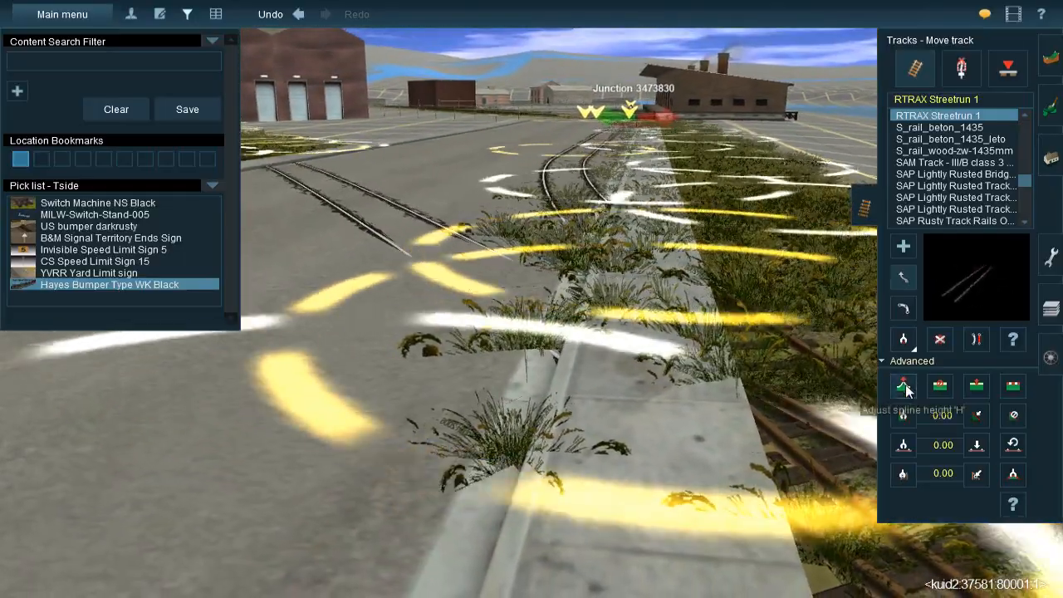
{"action": "left_click", "coordinate": [904, 382]}
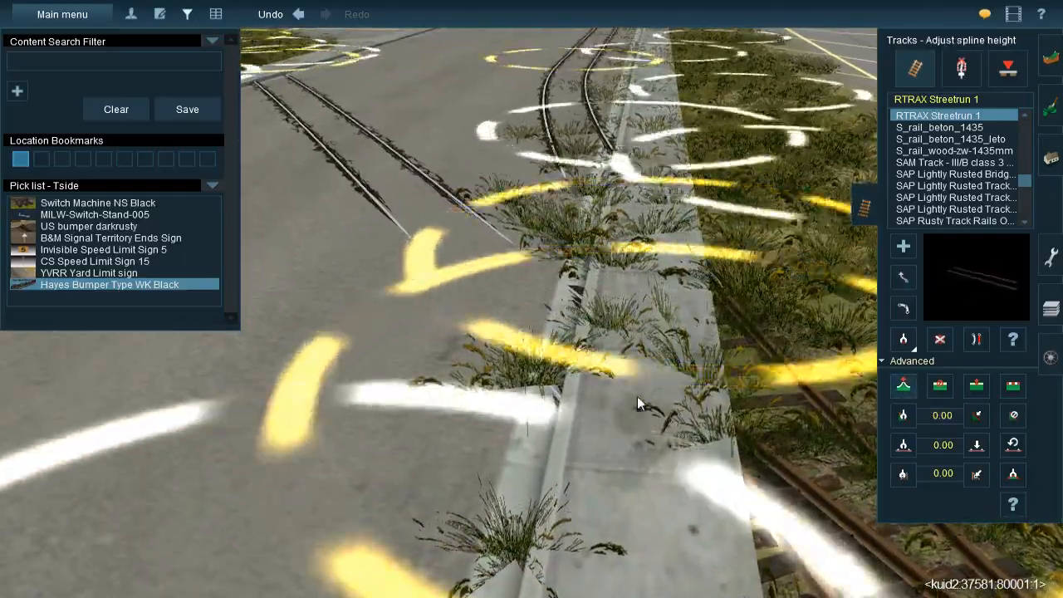
{"action": "left_click_drag", "start_coordinate": [644, 418], "coordinate": [650, 423]}
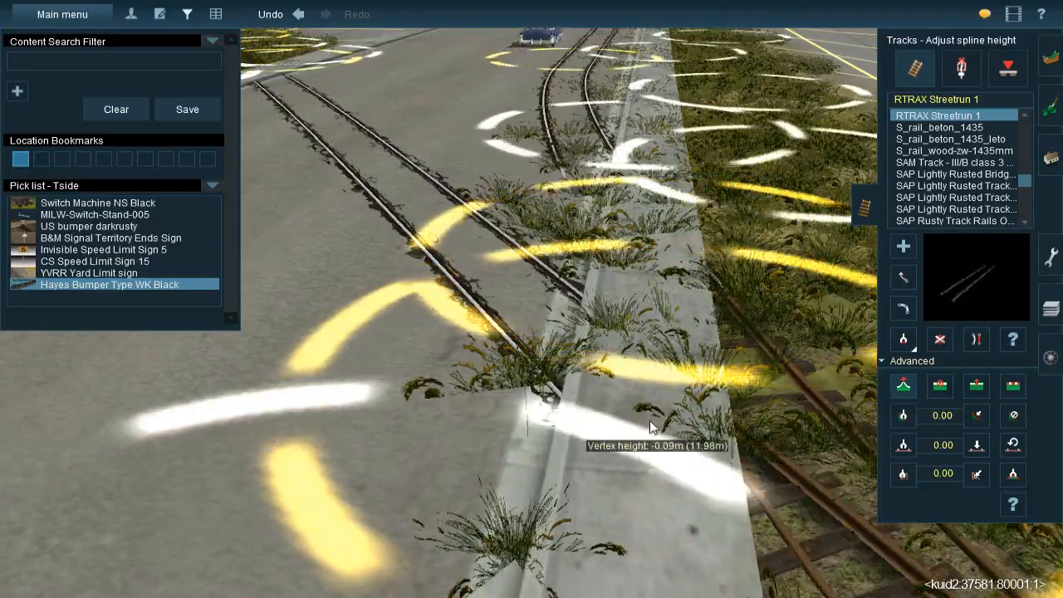
Insert a spline point in the middle of the crossing Streetrun track on the roadway and adjust its height
{"action": "key", "text": "Down"}
{"action": "key", "text": "Up"}
{"action": "key", "text": "Right"}
{"action": "key", "text": "Left"}
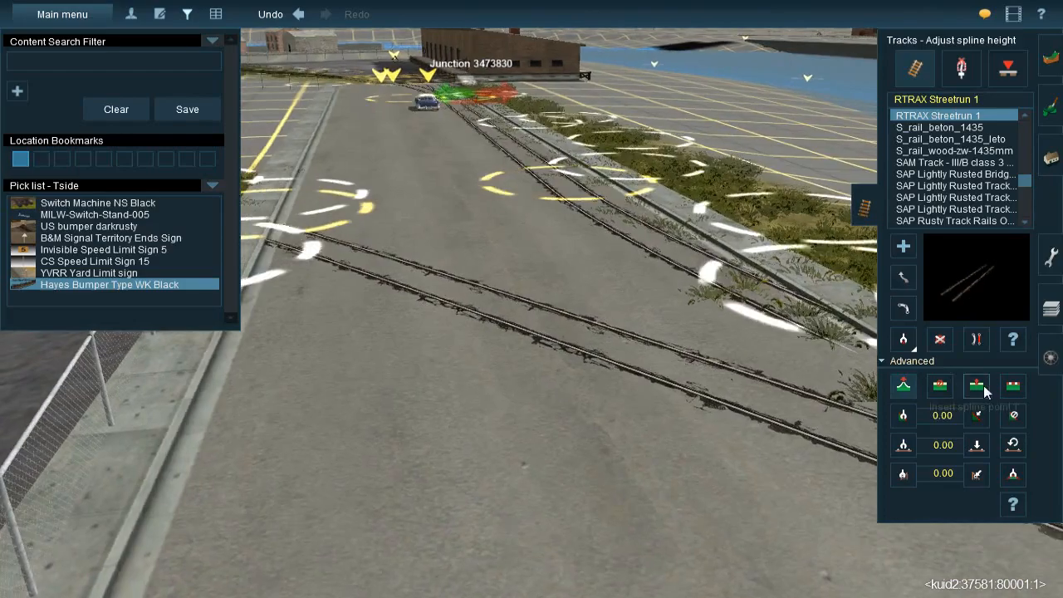
{"action": "left_click", "coordinate": [904, 385]}
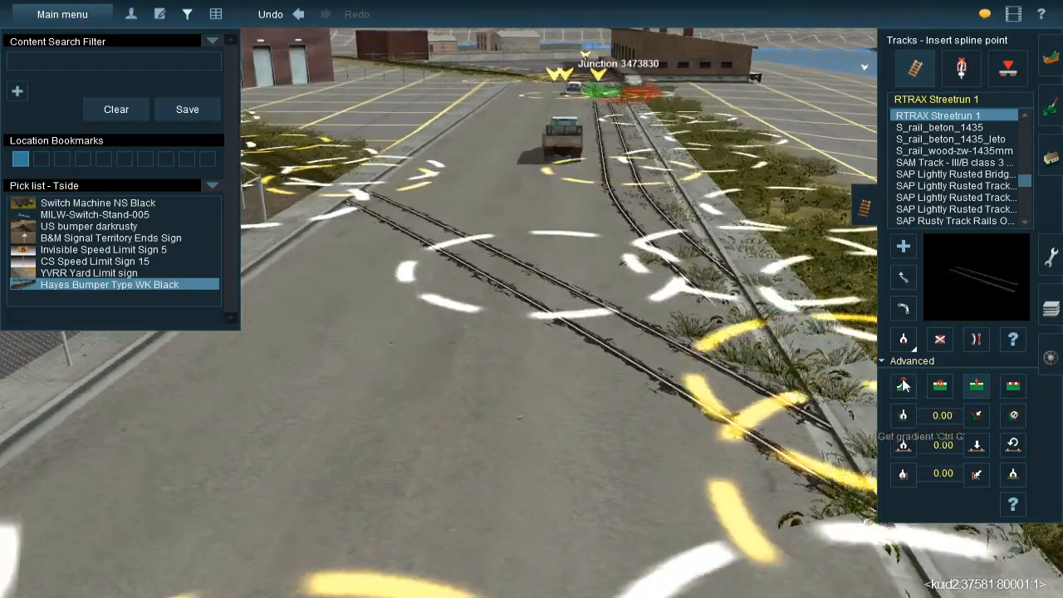
{"action": "left_click", "coordinate": [902, 385]}
{"action": "mouse_move", "coordinate": [537, 302]}
{"action": "left_mouse_down"}
{"action": "mouse_move", "coordinate": [541, 312]}
{"action": "mouse_move", "coordinate": [546, 303]}
{"action": "left_mouse_up"}
Examine how the crossing track meets the road and both sidewalks, and follow the street tracks toward the freight building junction
{"action": "key", "text": "Left"}
{"action": "key", "text": "Down"}
{"action": "key", "text": "Right"}
{"action": "key", "text": "Up"}
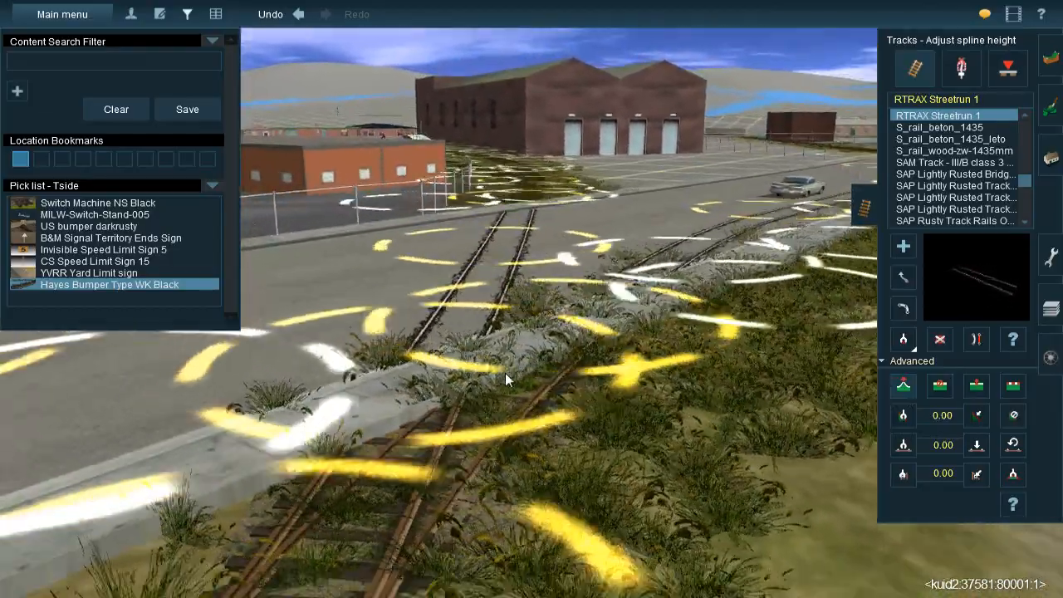
{"action": "key", "text": "Up"}
{"action": "key", "text": "Right"}
{"action": "right_click", "coordinate": [510, 210]}
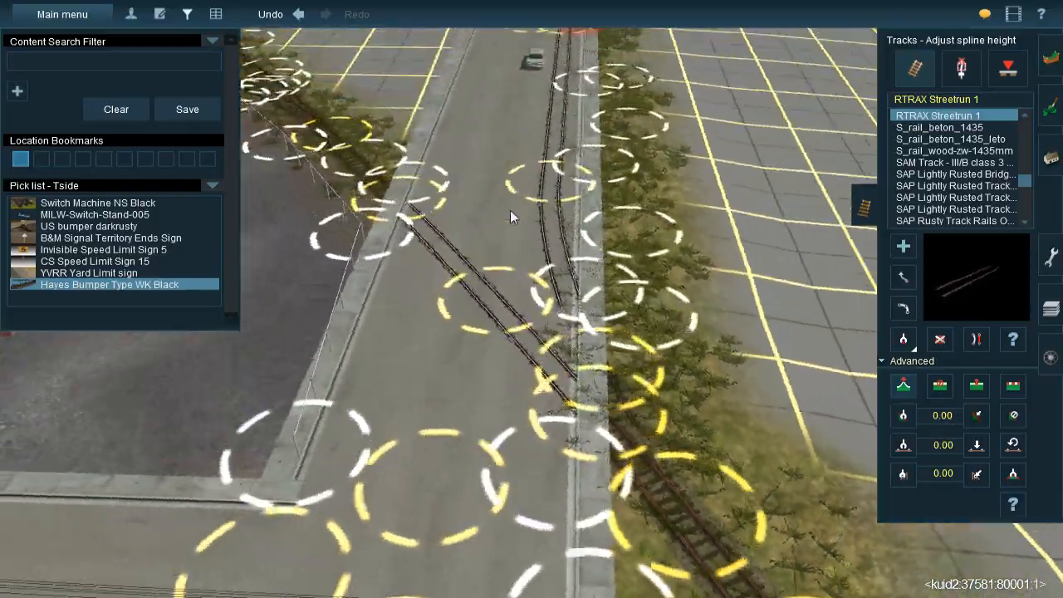
{"action": "right_click", "coordinate": [514, 217]}
{"action": "right_click", "coordinate": [534, 206]}
{"action": "right_click", "coordinate": [536, 213]}
{"action": "key", "text": "Up"}
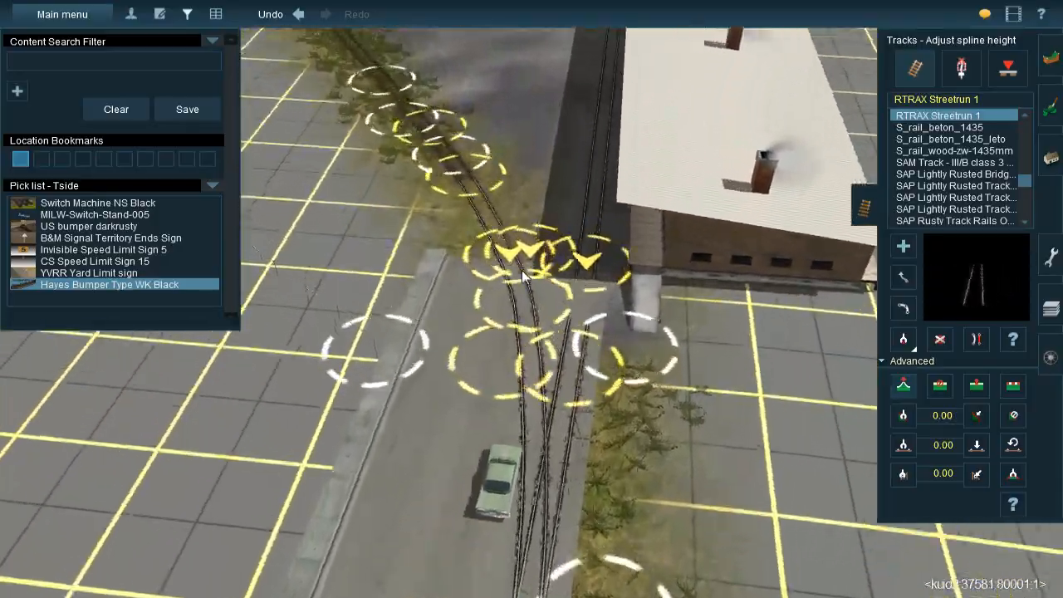
Paint the dark gravel texture over the grassy ground between the freight building siding and the start of the wooden-tie track
{"action": "key", "text": "Right"}
{"action": "scroll", "coordinate": [540, 291], "scroll_direction": "up", "scroll_amount": 2}
{"action": "key", "text": "Right"}
{"action": "right_click", "coordinate": [466, 301]}
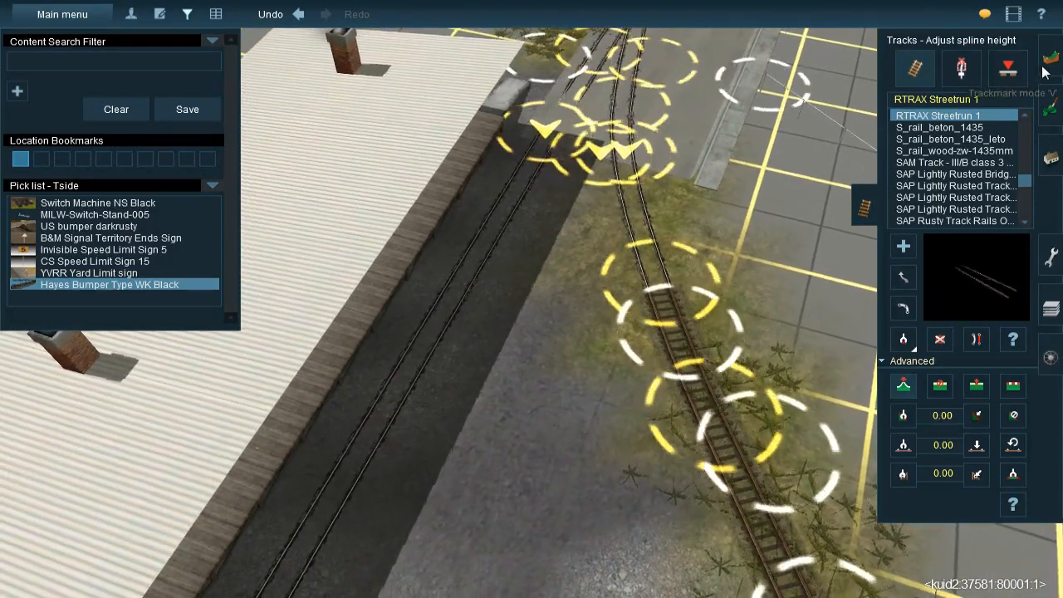
{"action": "left_click", "coordinate": [1045, 73]}
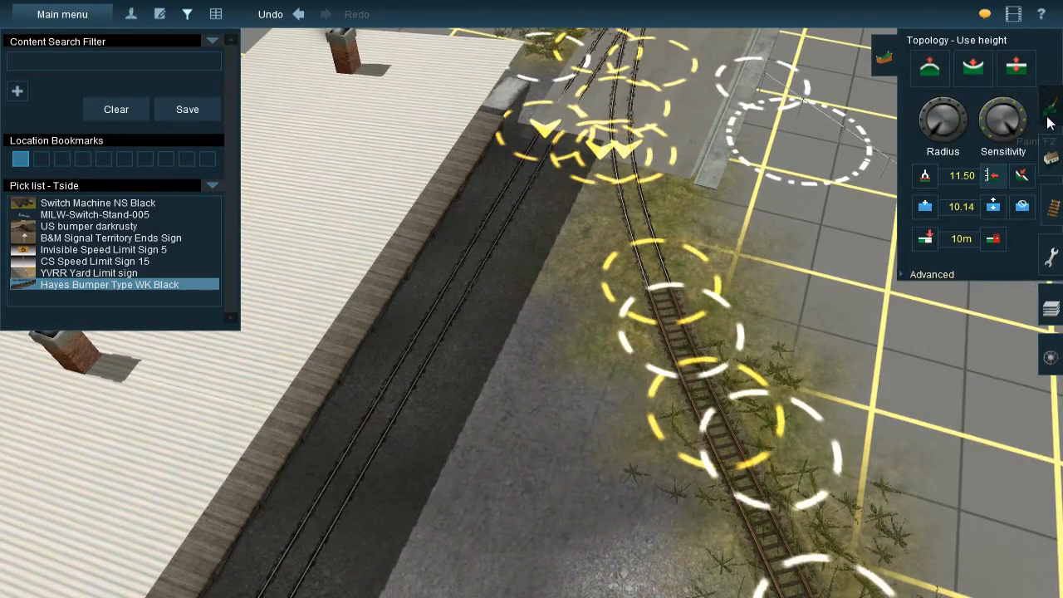
{"action": "left_click", "coordinate": [1049, 116]}
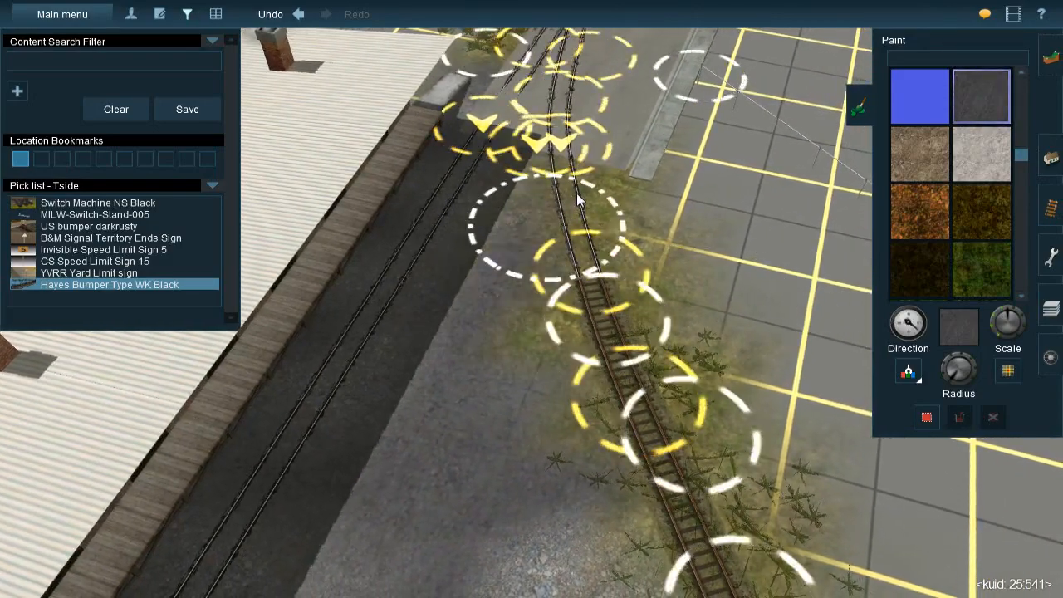
{"action": "right_click", "coordinate": [558, 442]}
{"action": "scroll", "coordinate": [540, 357], "scroll_direction": "down", "scroll_amount": 5}
{"action": "right_click", "coordinate": [538, 259]}
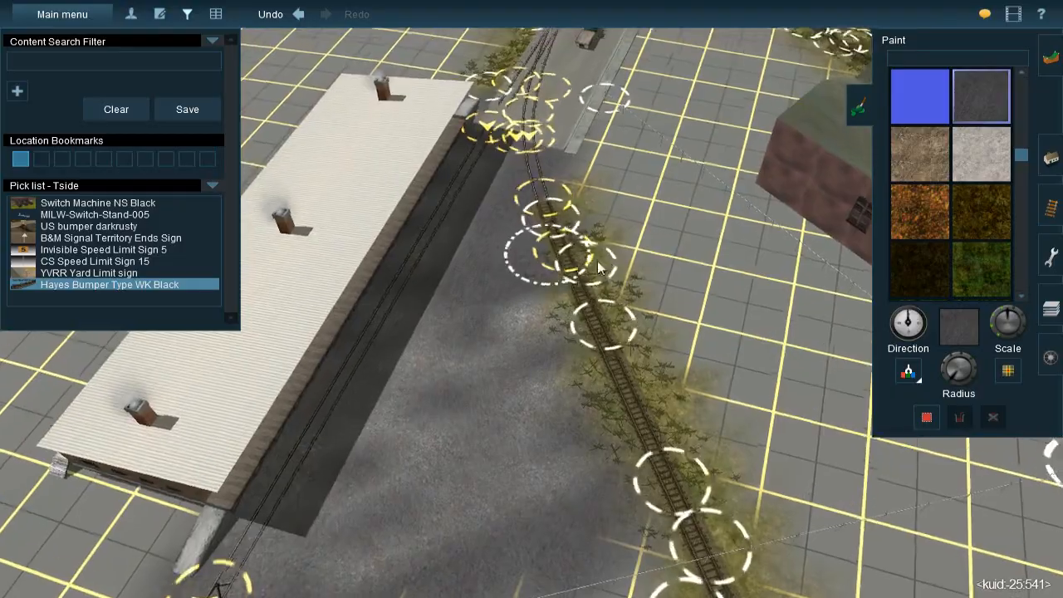
Delete the grass spline running beside the street between the freight building and the junction
{"action": "right_click", "coordinate": [545, 98]}
{"action": "scroll", "coordinate": [543, 195], "scroll_direction": "up", "scroll_amount": 4}
{"action": "key", "text": "Down"}
{"action": "key", "text": "Left"}
{"action": "key", "text": "Right"}
{"action": "key", "text": "Up"}
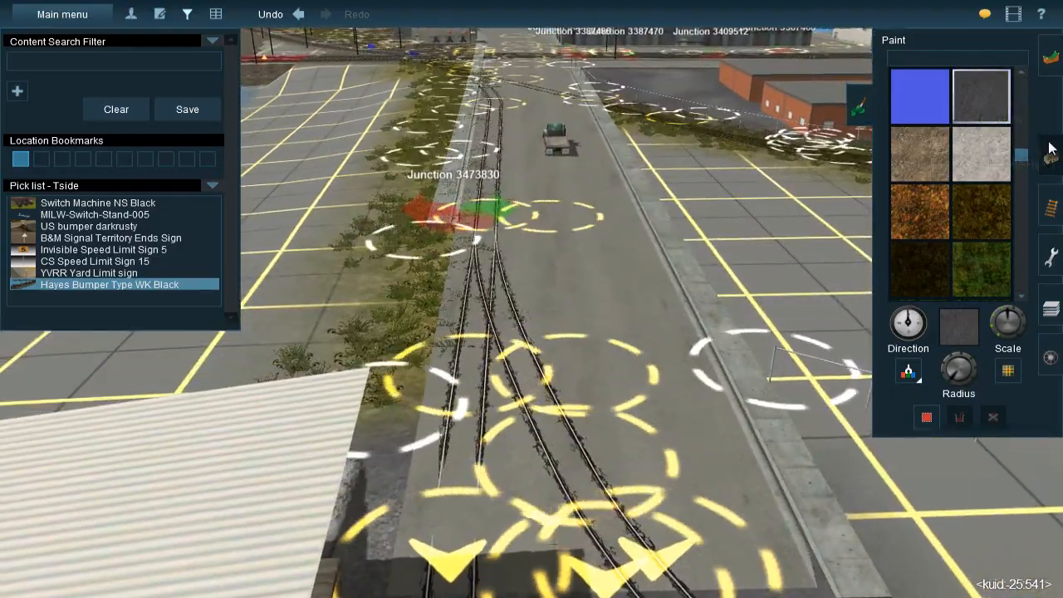
{"action": "left_click", "coordinate": [1049, 151]}
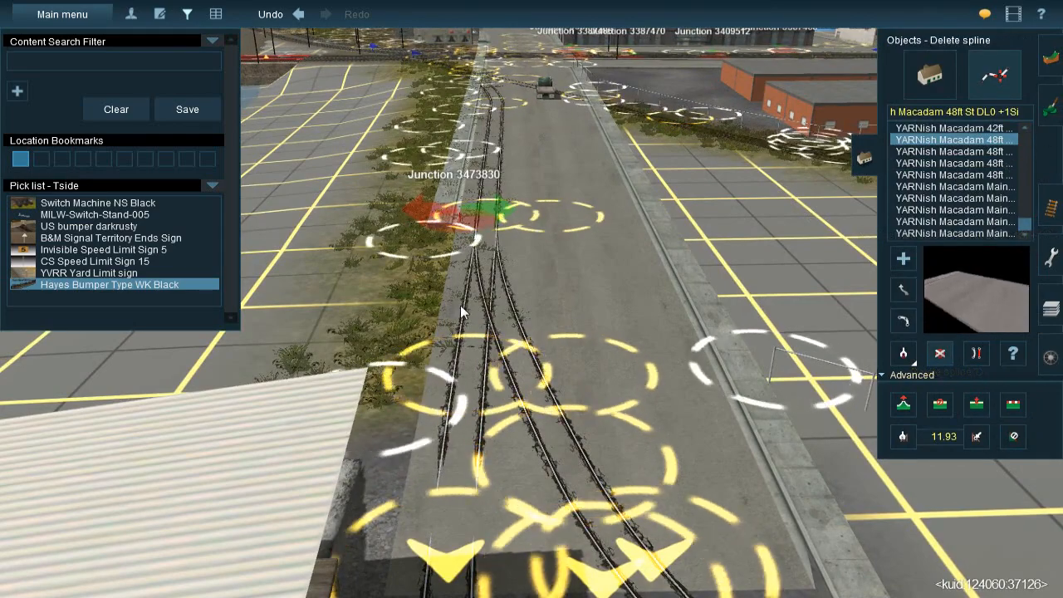
{"action": "key", "text": "Up"}
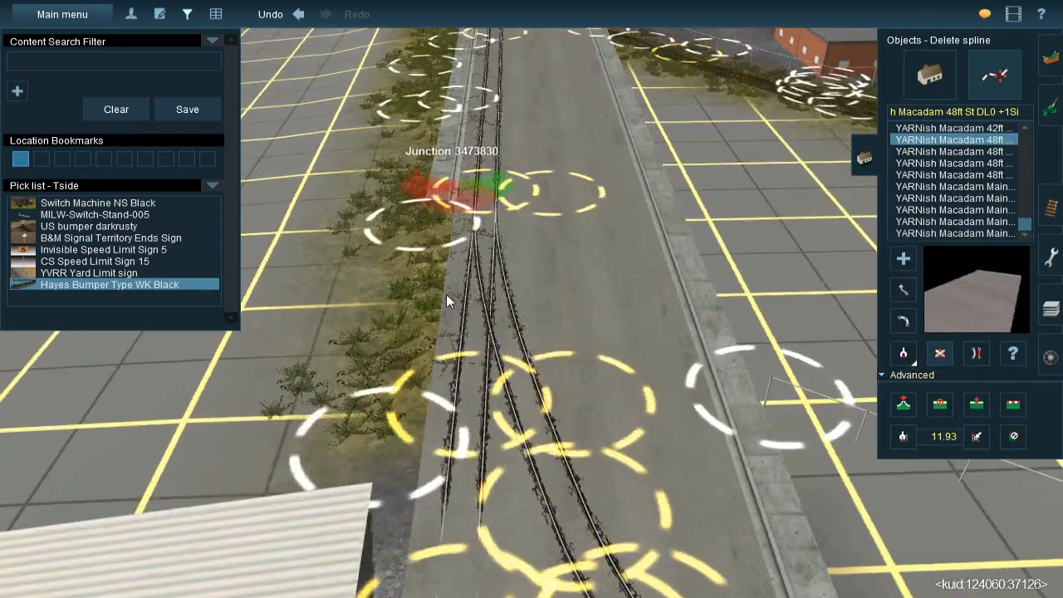
{"action": "right_click", "coordinate": [433, 290]}
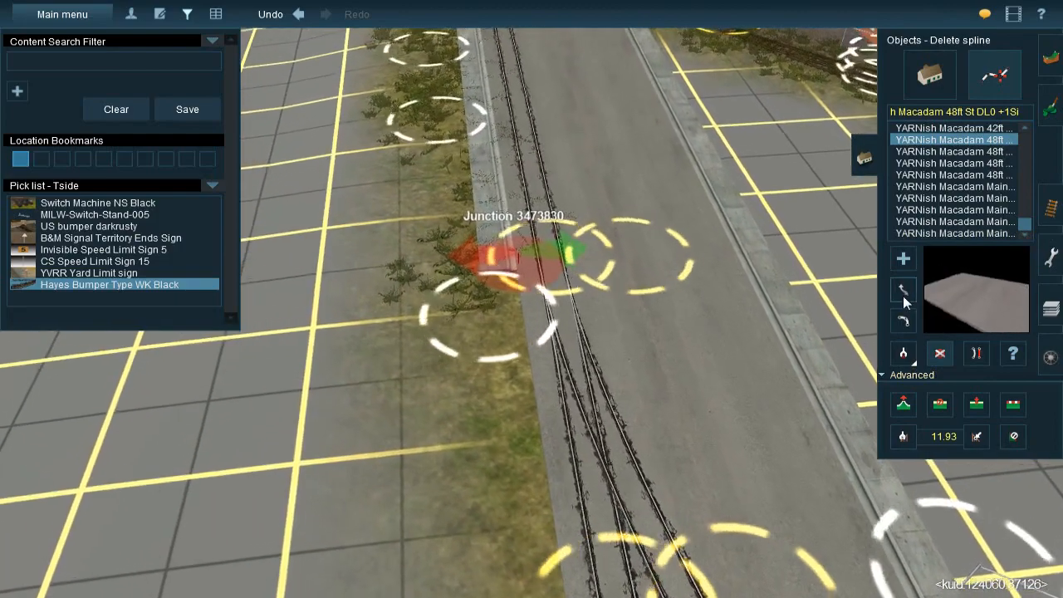
Delete the remaining grass splines along the sidewalk from the junction to the wooden-tie track by the main line
{"action": "left_click", "coordinate": [902, 290]}
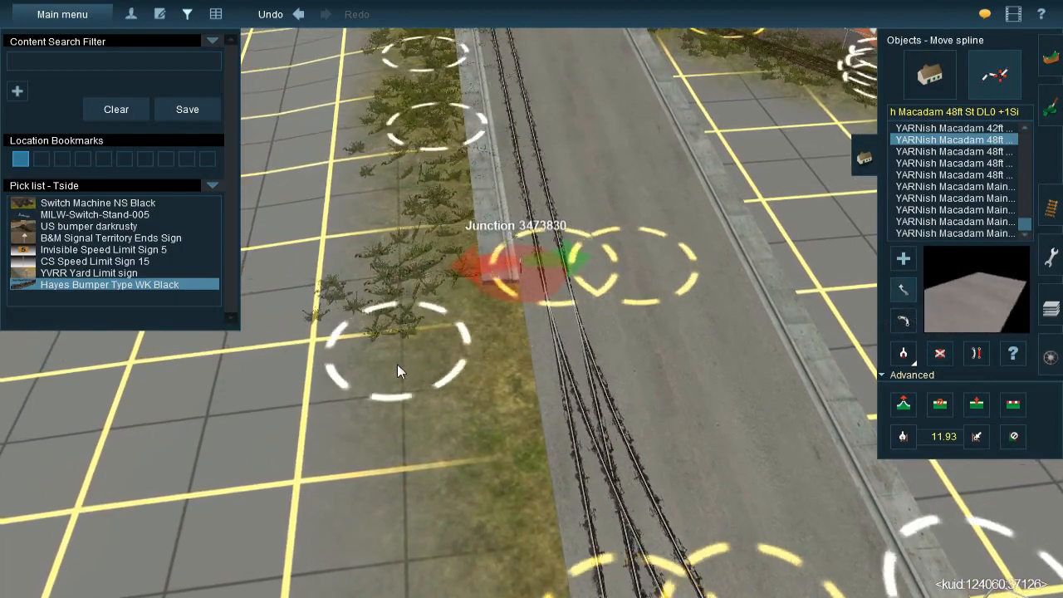
{"action": "right_click", "coordinate": [514, 189]}
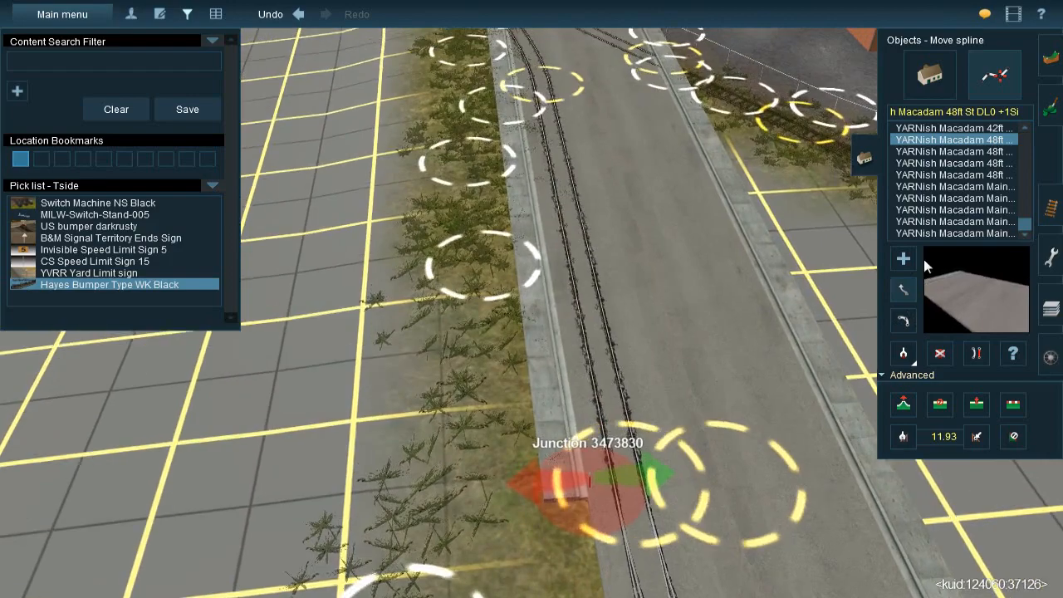
{"action": "left_click", "coordinate": [947, 354]}
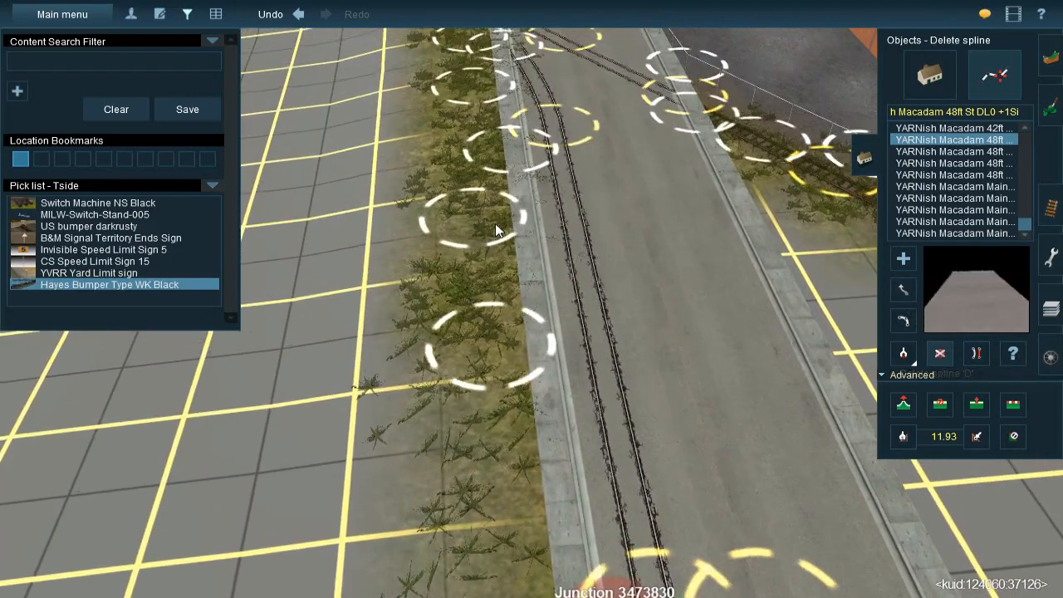
{"action": "left_click", "coordinate": [489, 160]}
{"action": "right_click", "coordinate": [473, 104]}
{"action": "left_click", "coordinate": [541, 214]}
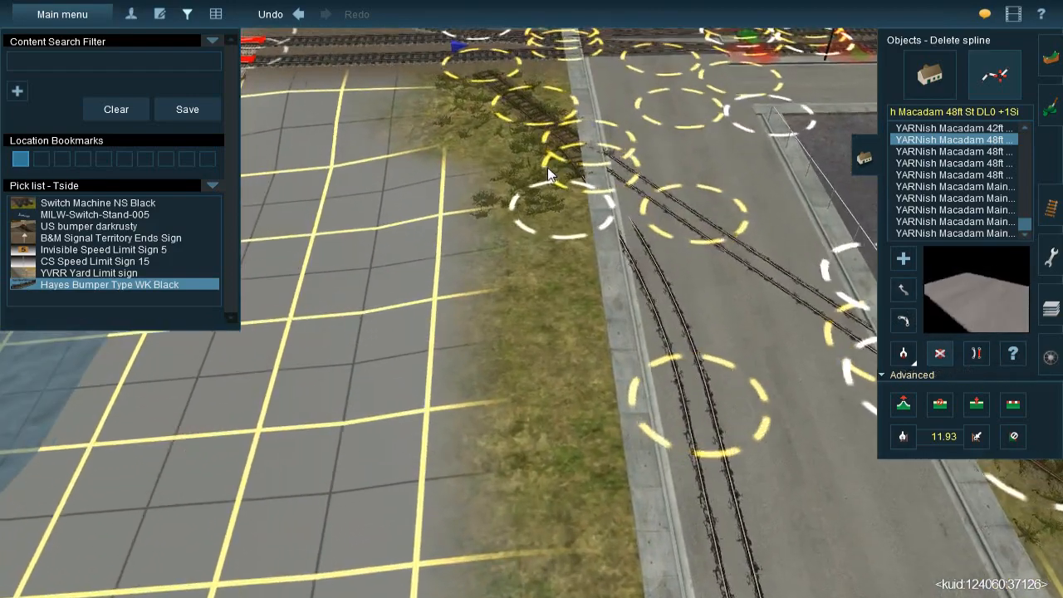
{"action": "left_click", "coordinate": [547, 165]}
{"action": "right_click_drag", "start_coordinate": [556, 192], "coordinate": [1012, 299]}
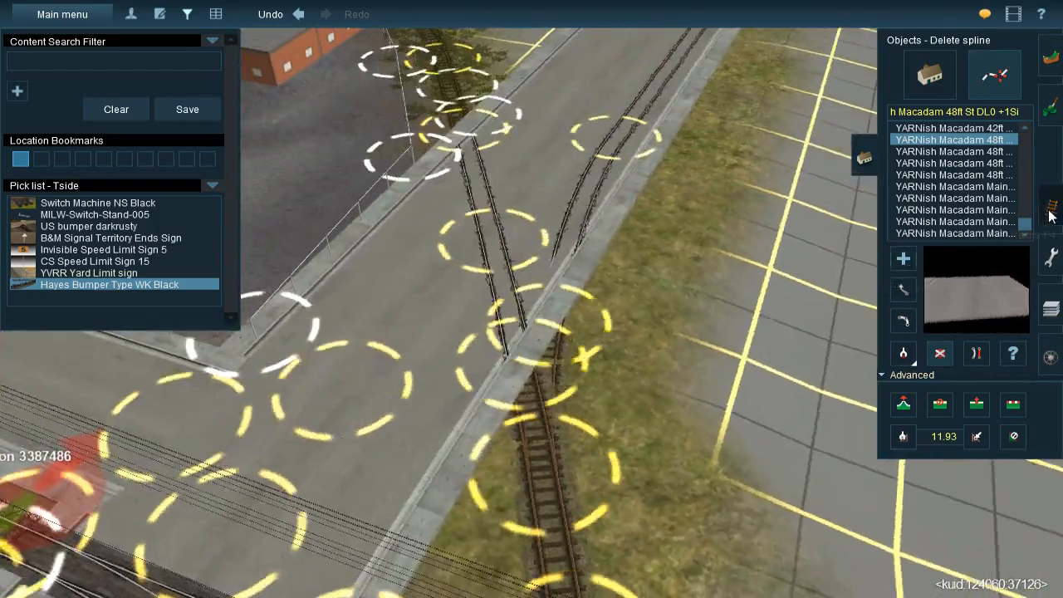
Sample the JVC@-Grass358s 20x40m spline from the fence-side grass and lay it around the wooden-tie track and beside the sidewalk
{"action": "left_click", "coordinate": [1051, 208]}
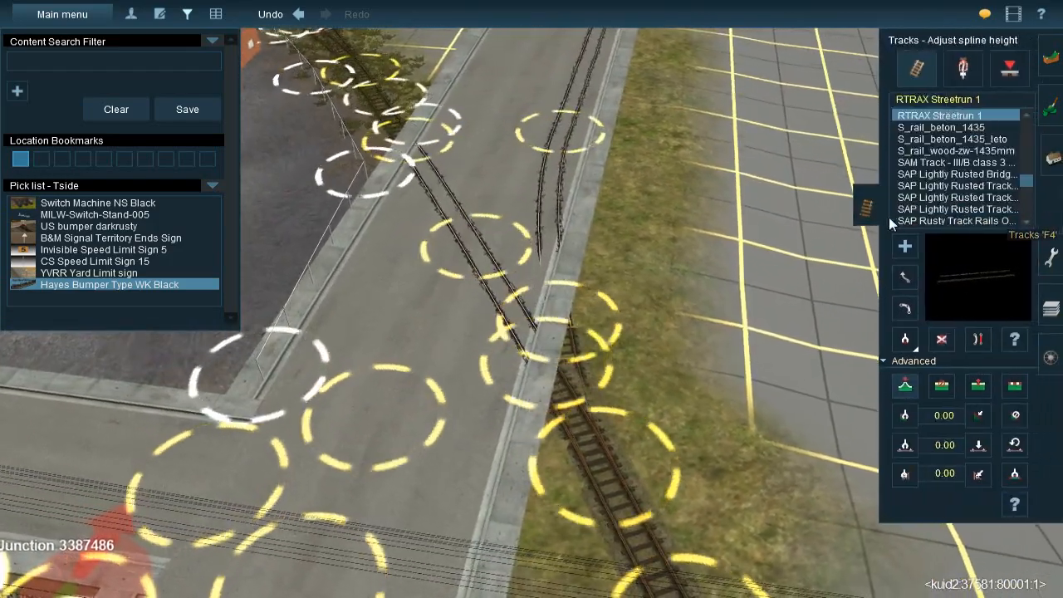
{"action": "left_click", "coordinate": [1048, 154]}
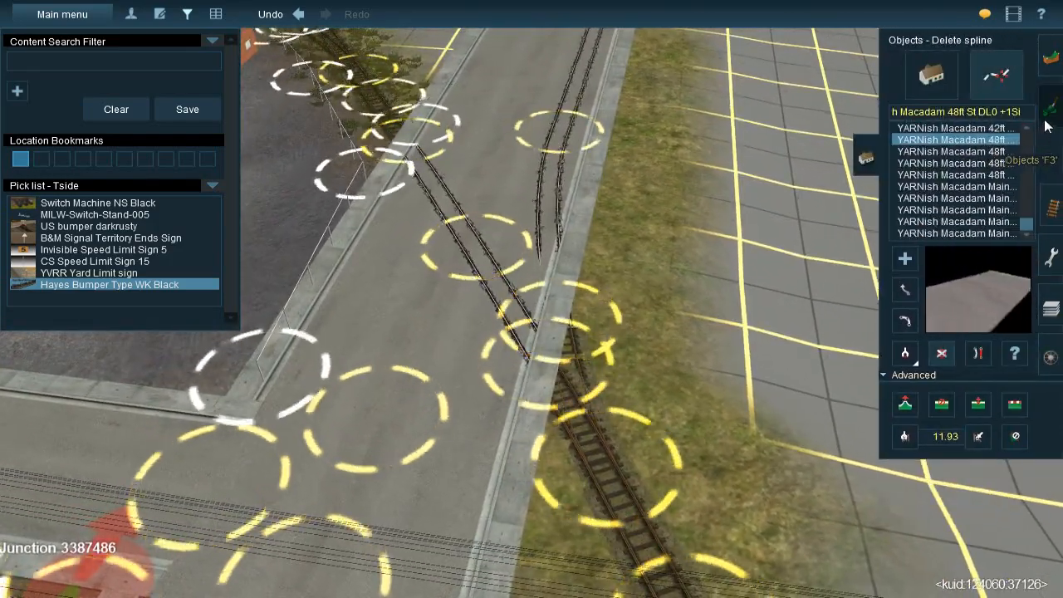
{"action": "left_click", "coordinate": [1047, 129]}
{"action": "left_click", "coordinate": [1047, 165]}
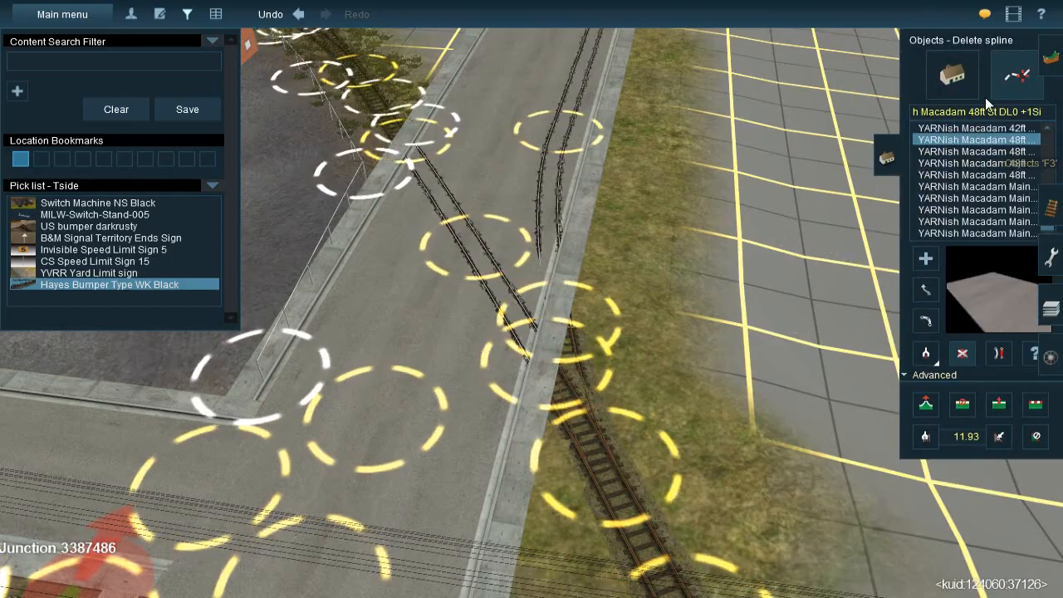
{"action": "left_click", "coordinate": [908, 352]}
{"action": "scroll", "coordinate": [519, 321], "scroll_direction": "down", "scroll_amount": 5}
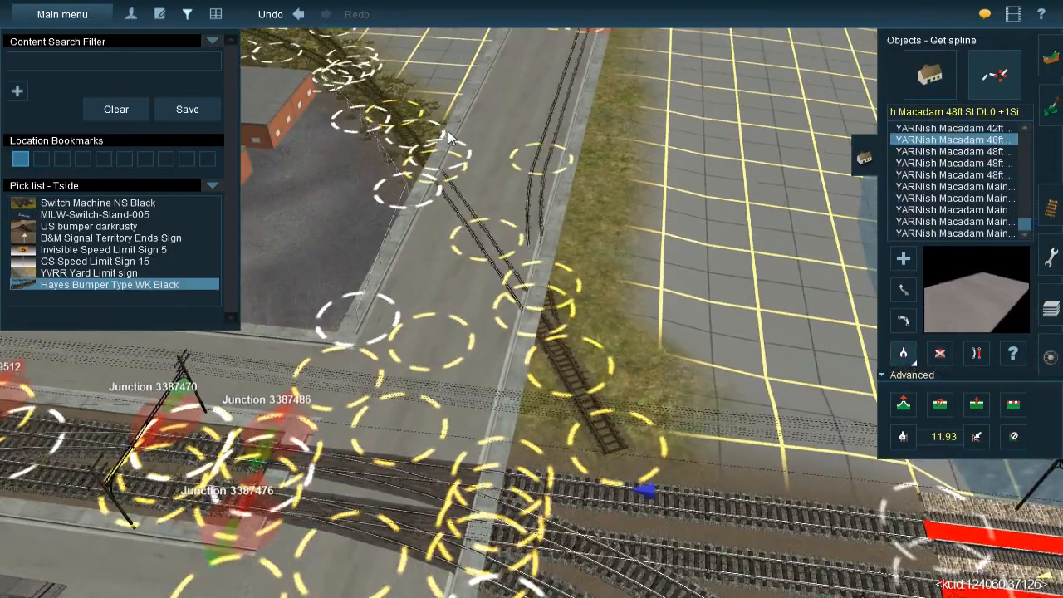
{"action": "left_click", "coordinate": [427, 125]}
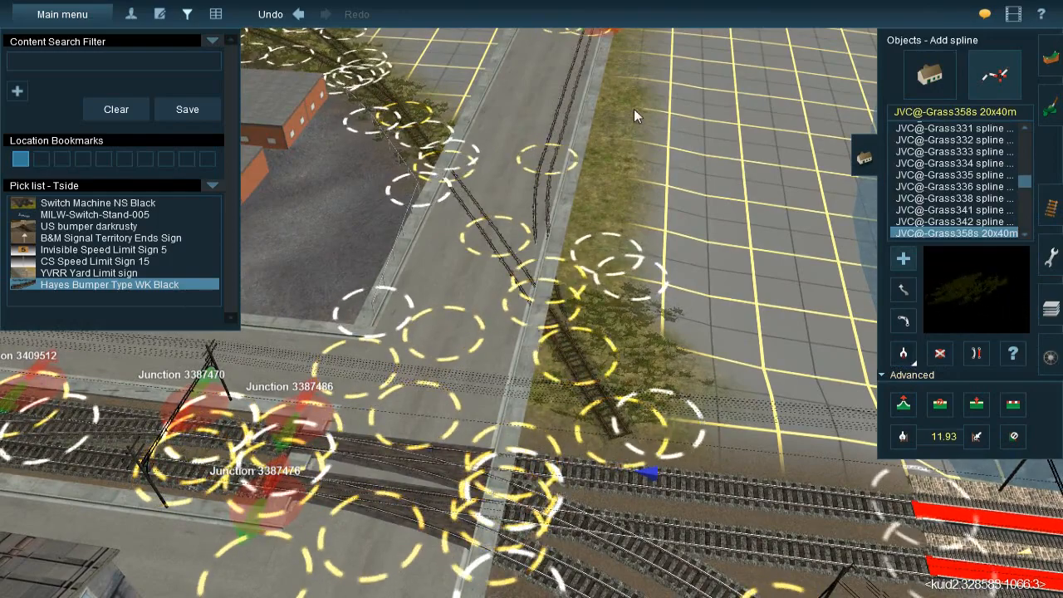
{"action": "left_click", "coordinate": [652, 147]}
{"action": "left_click", "coordinate": [536, 365]}
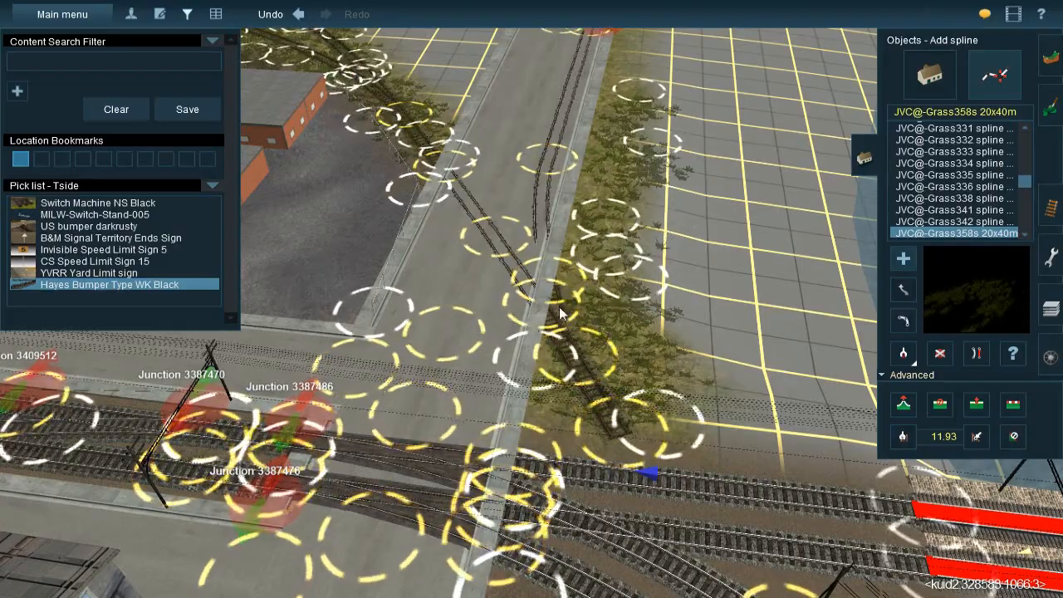
Continue the JVC@-Grass358s 20x40m splines along the verge beside the sidewalk up to the street track junction
{"action": "right_click", "coordinate": [559, 178]}
{"action": "left_click", "coordinate": [629, 125]}
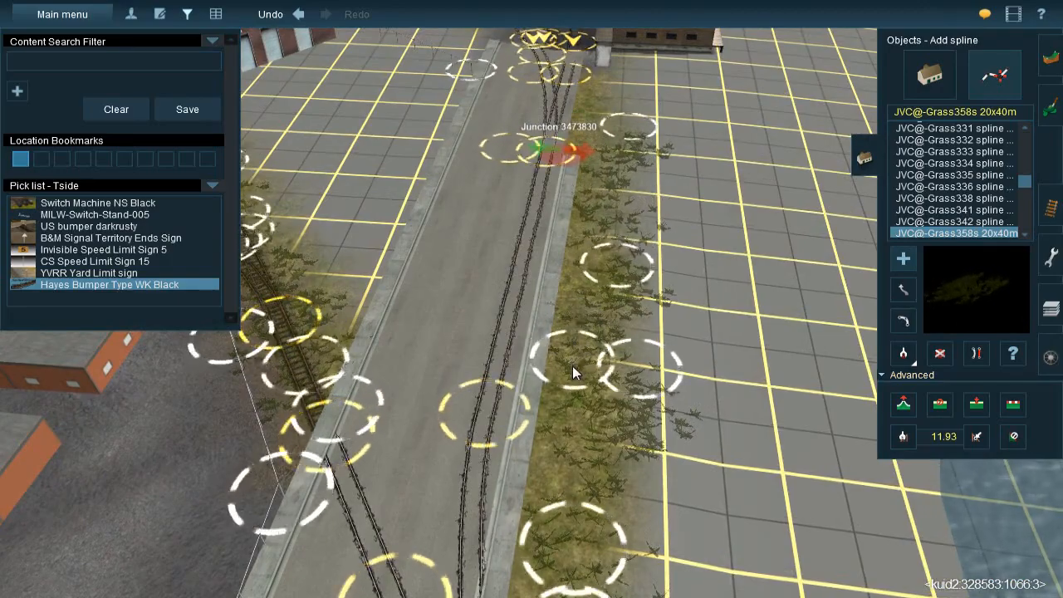
{"action": "right_click", "coordinate": [573, 359]}
{"action": "key", "text": "Down"}
{"action": "key", "text": "Up"}
{"action": "right_click", "coordinate": [549, 197]}
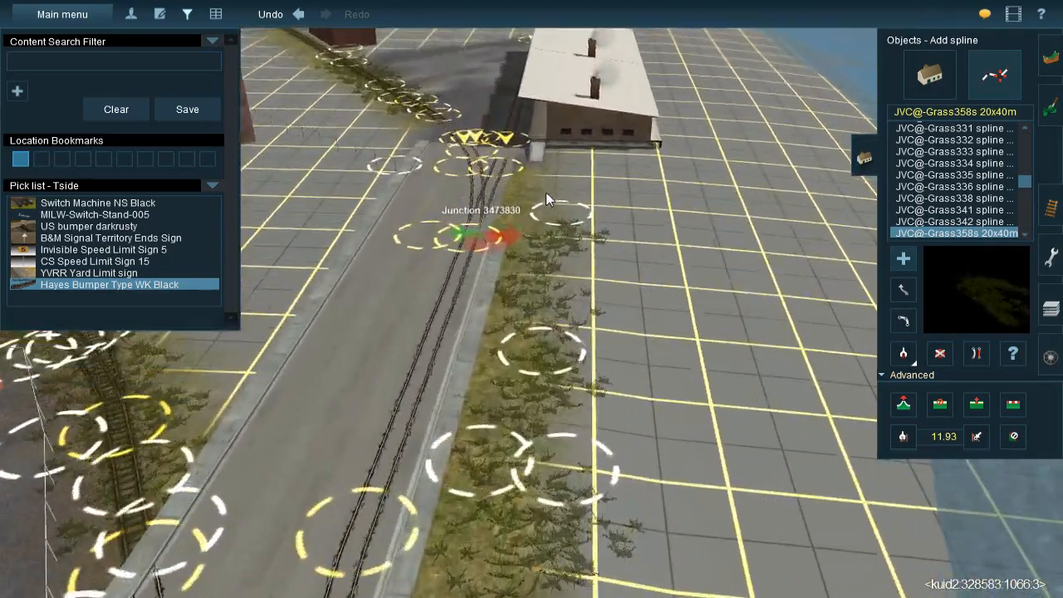
Paint the dark gravel texture over the ground between the street junction and the near end of the freight building
{"action": "right_click", "coordinate": [523, 230]}
{"action": "key", "text": "Left"}
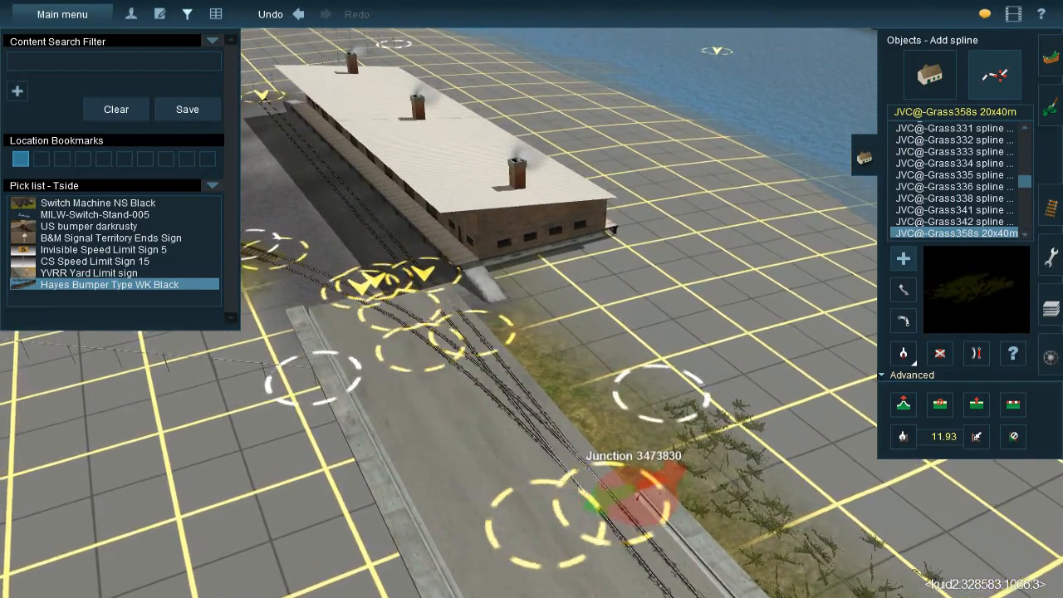
{"action": "left_click", "coordinate": [1049, 108]}
{"action": "right_click", "coordinate": [635, 359]}
{"action": "key", "text": "Right"}
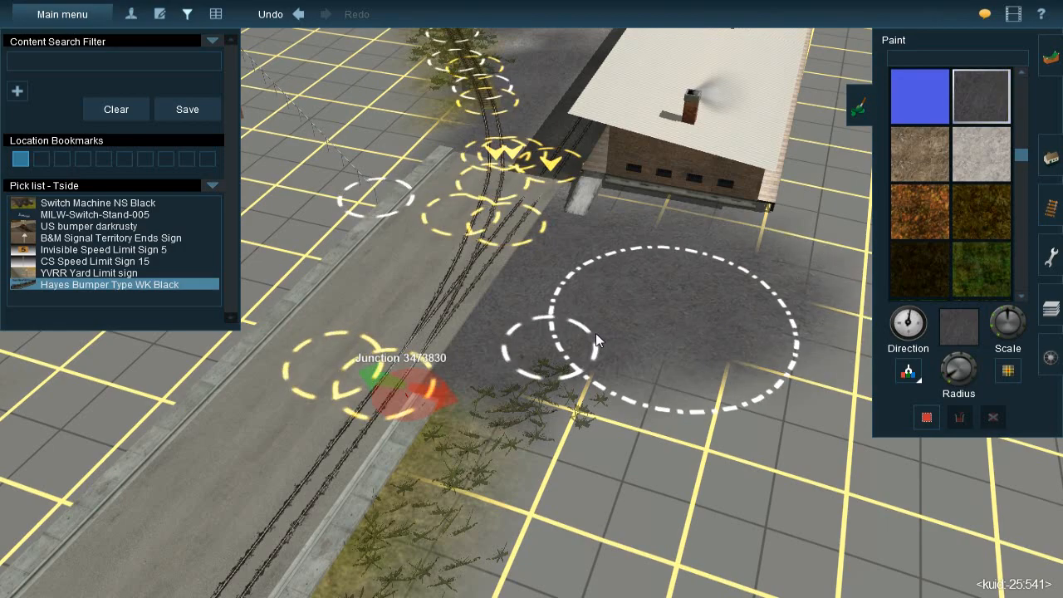
{"action": "right_click_drag", "start_coordinate": [674, 296], "coordinate": [586, 219]}
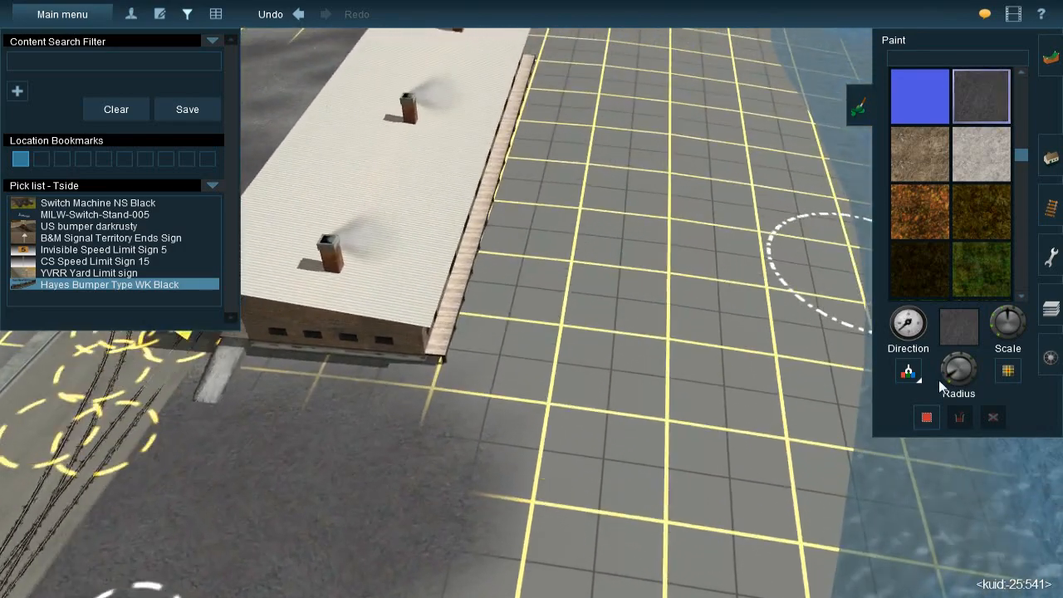
Paint the dark gravel texture over the ground along the water side of the freight building
{"action": "left_click_drag", "start_coordinate": [947, 376], "coordinate": [942, 377]}
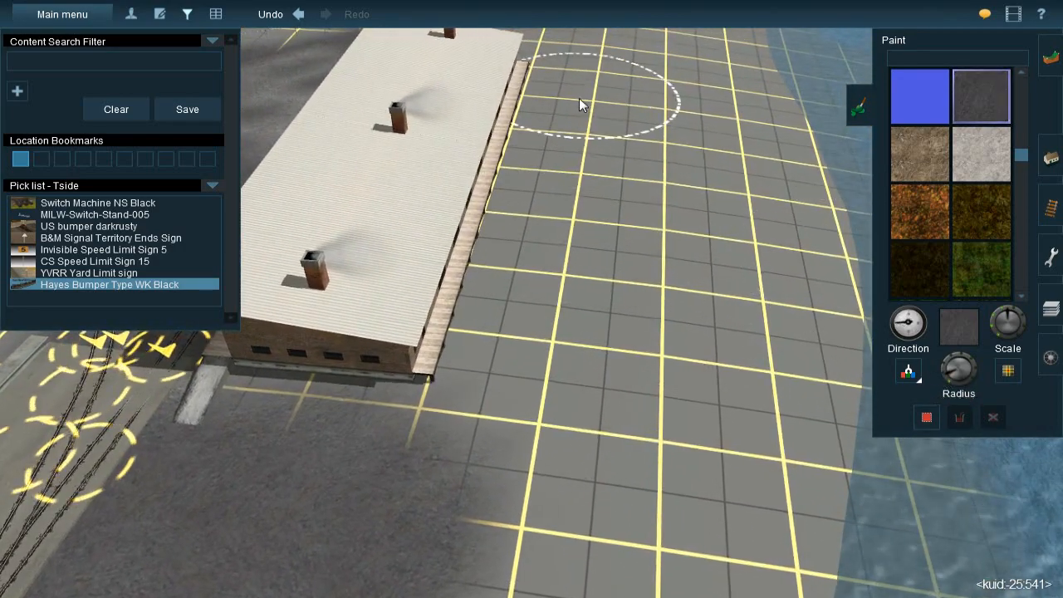
{"action": "left_click_drag", "start_coordinate": [537, 98], "coordinate": [605, 100]}
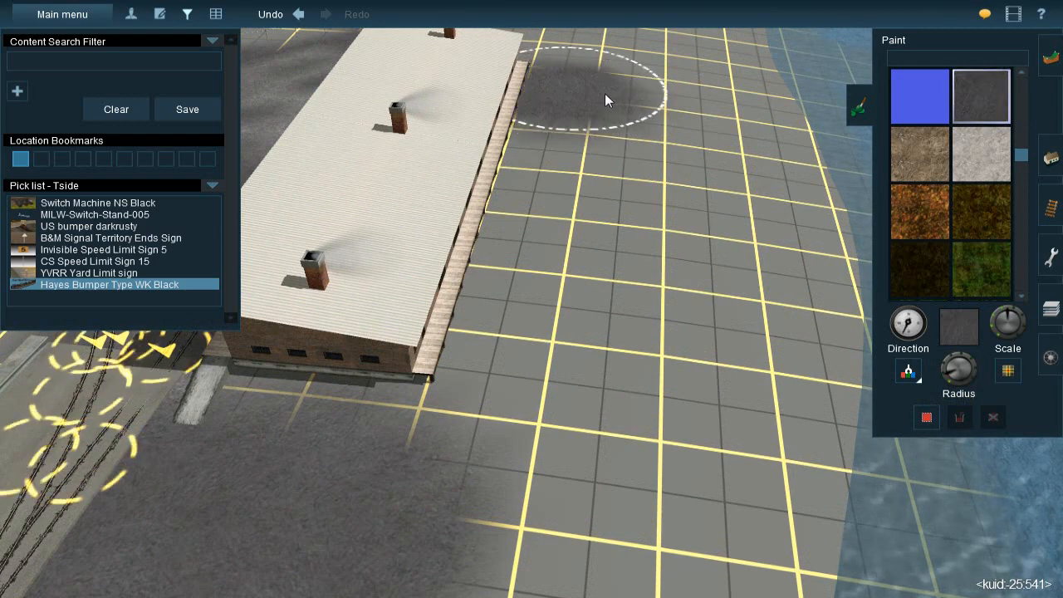
{"action": "mouse_move", "coordinate": [585, 201]}
{"action": "left_mouse_down"}
{"action": "mouse_move", "coordinate": [572, 150]}
{"action": "mouse_move", "coordinate": [542, 115]}
{"action": "mouse_move", "coordinate": [527, 148]}
{"action": "left_mouse_up"}
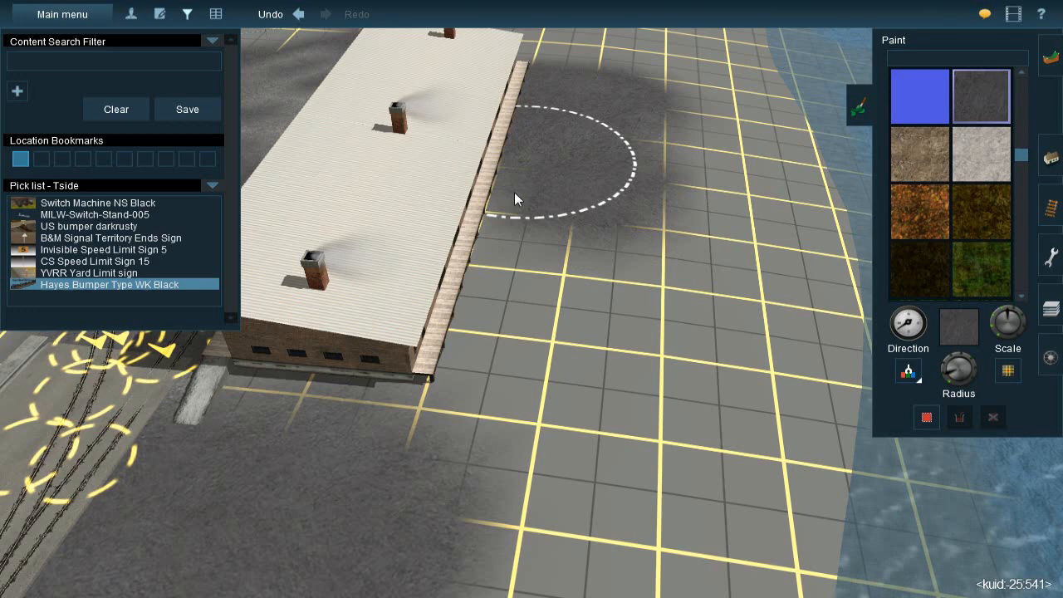
{"action": "left_click_drag", "start_coordinate": [506, 251], "coordinate": [505, 282]}
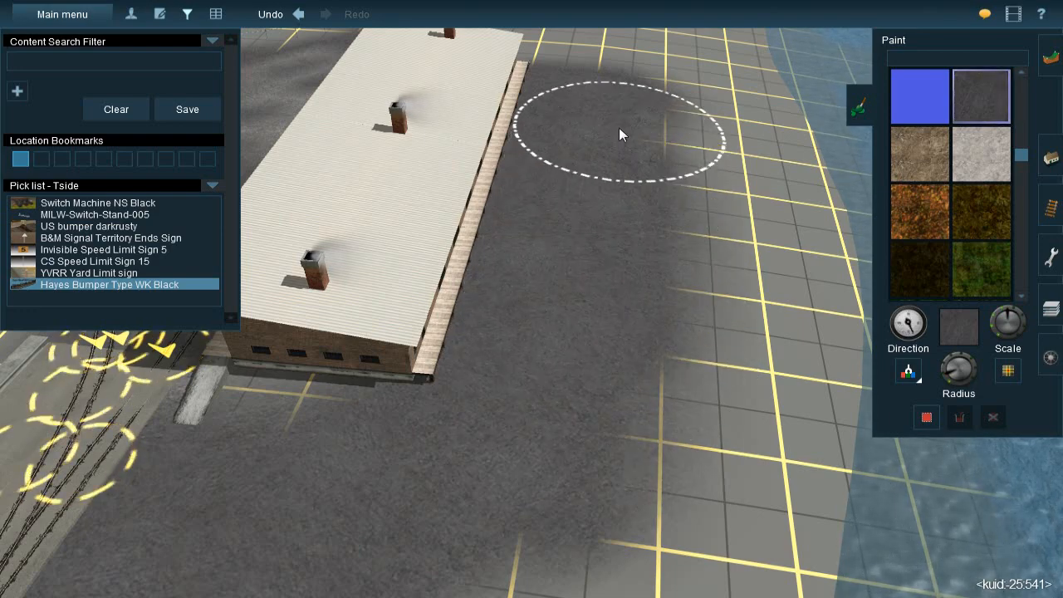
{"action": "left_click_drag", "start_coordinate": [619, 129], "coordinate": [612, 151]}
Sample the lighter gravel texture from the fenced warehouse yard across the street
{"action": "right_click", "coordinate": [404, 351]}
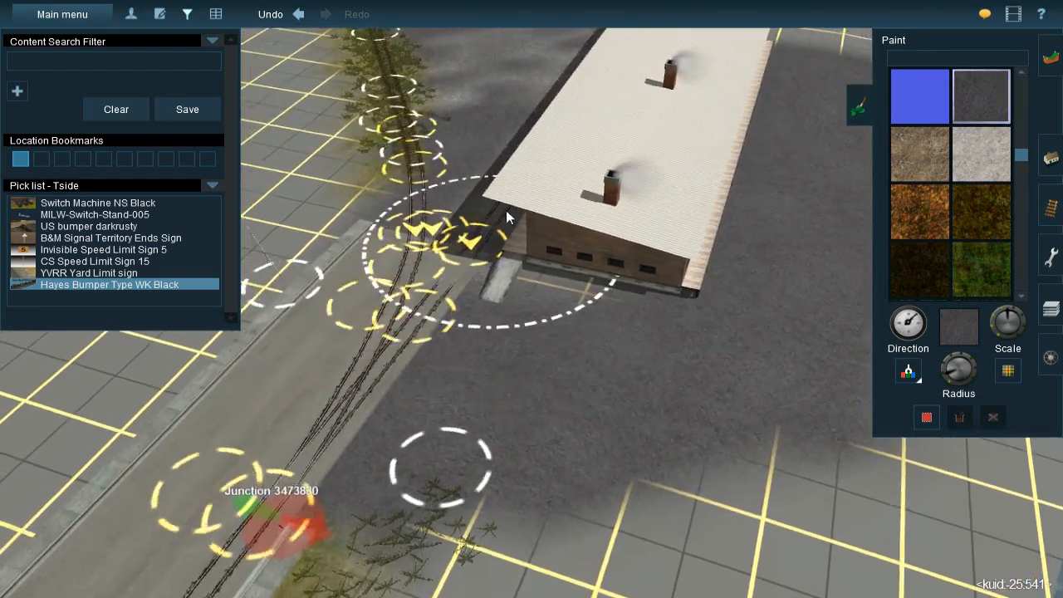
{"action": "right_click", "coordinate": [508, 211]}
{"action": "left_click", "coordinate": [912, 375]}
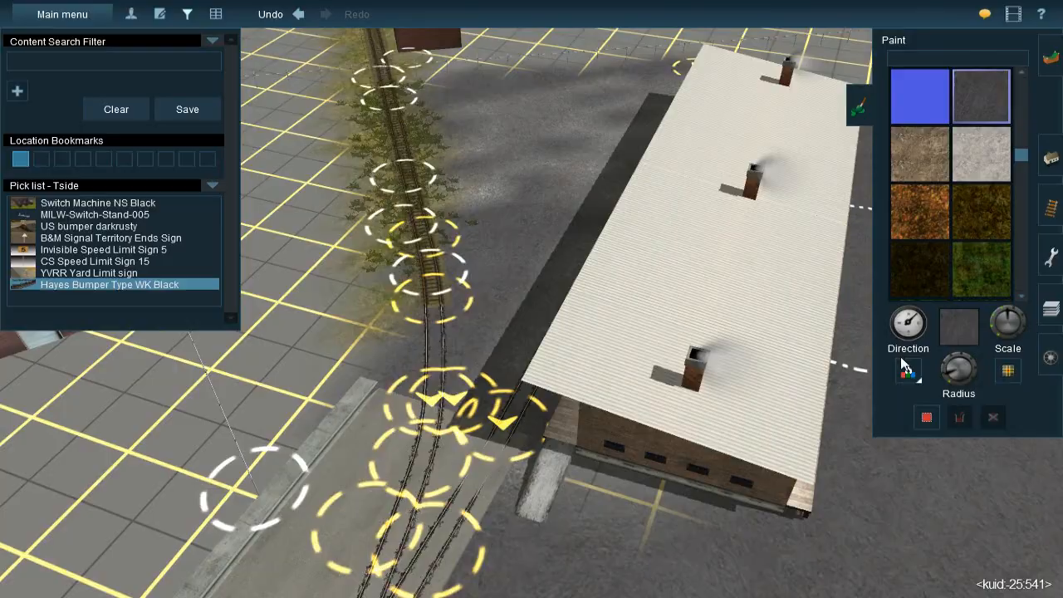
{"action": "key", "text": "Left"}
{"action": "right_click", "coordinate": [696, 307]}
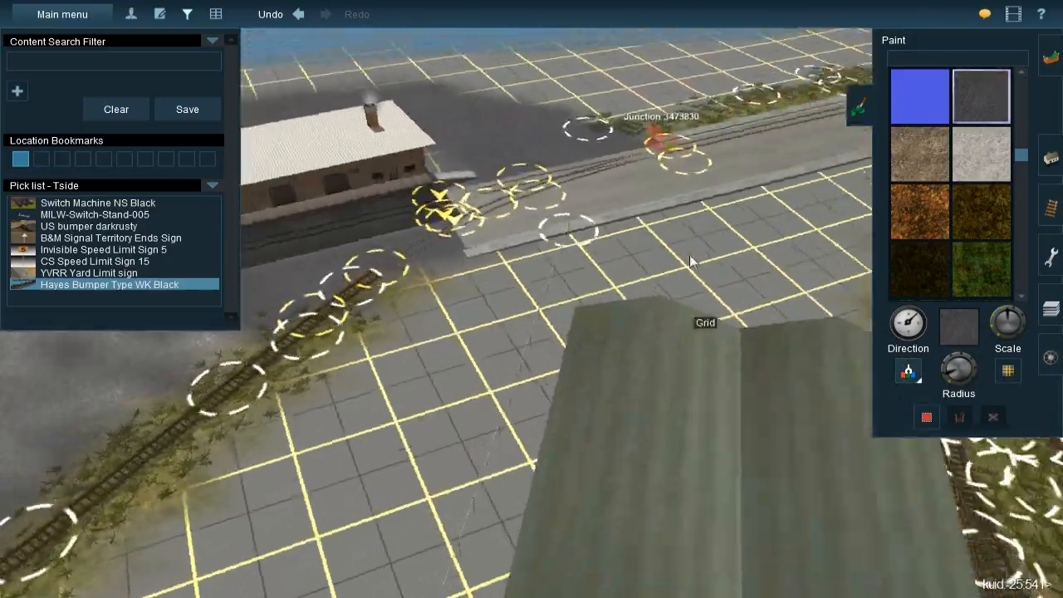
{"action": "right_click", "coordinate": [693, 268]}
{"action": "key", "text": "Left"}
{"action": "right_click", "coordinate": [636, 285]}
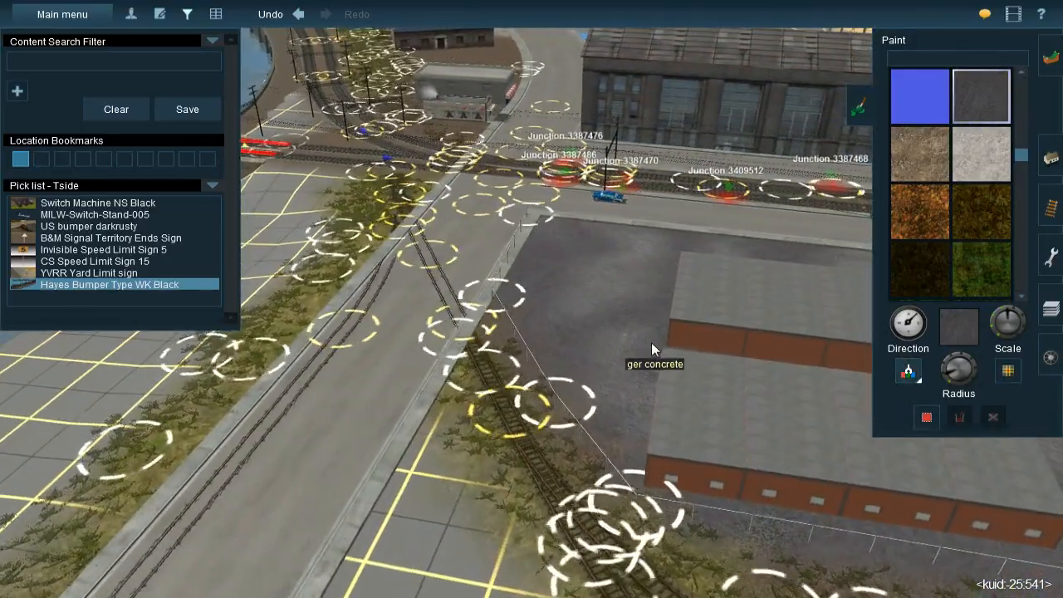
{"action": "right_click", "coordinate": [734, 266]}
{"action": "key", "text": "Left"}
{"action": "key", "text": "Up"}
{"action": "right_click", "coordinate": [598, 229]}
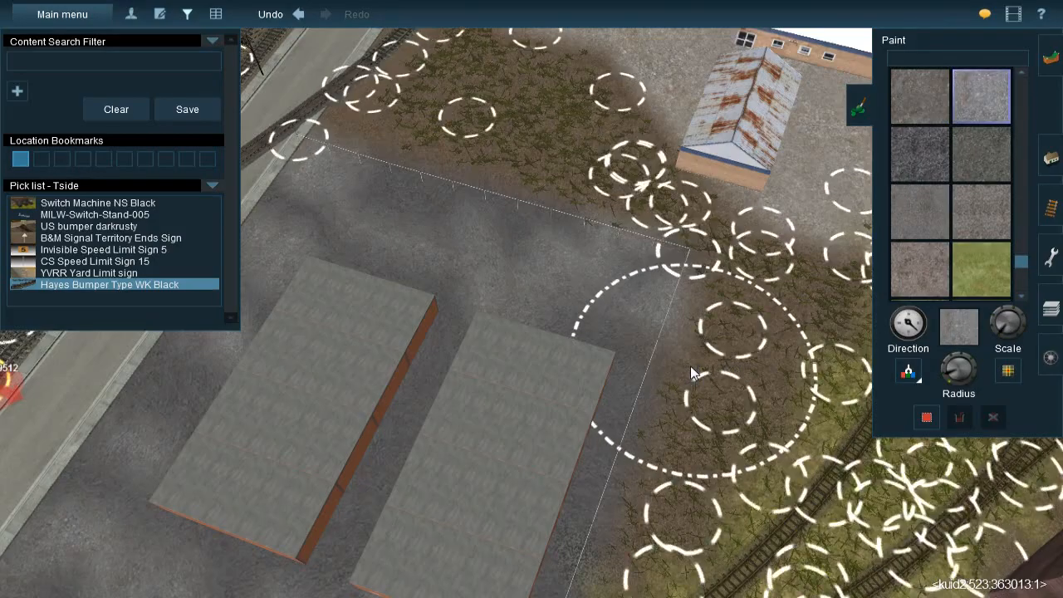
Reduce the brush radius and paint lighter gravel patches over the dark ground beside the freight building
{"action": "right_click", "coordinate": [828, 416]}
{"action": "key", "text": "Left"}
{"action": "key", "text": "Down"}
{"action": "key", "text": "Left"}
{"action": "right_click", "coordinate": [706, 293]}
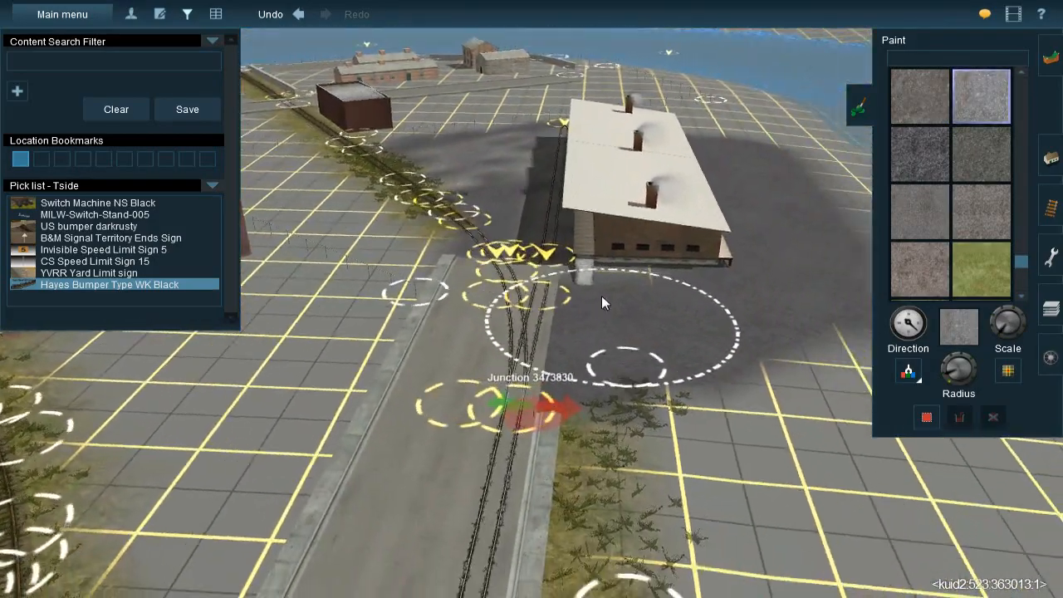
{"action": "key", "text": "Up"}
{"action": "key", "text": "minus"}
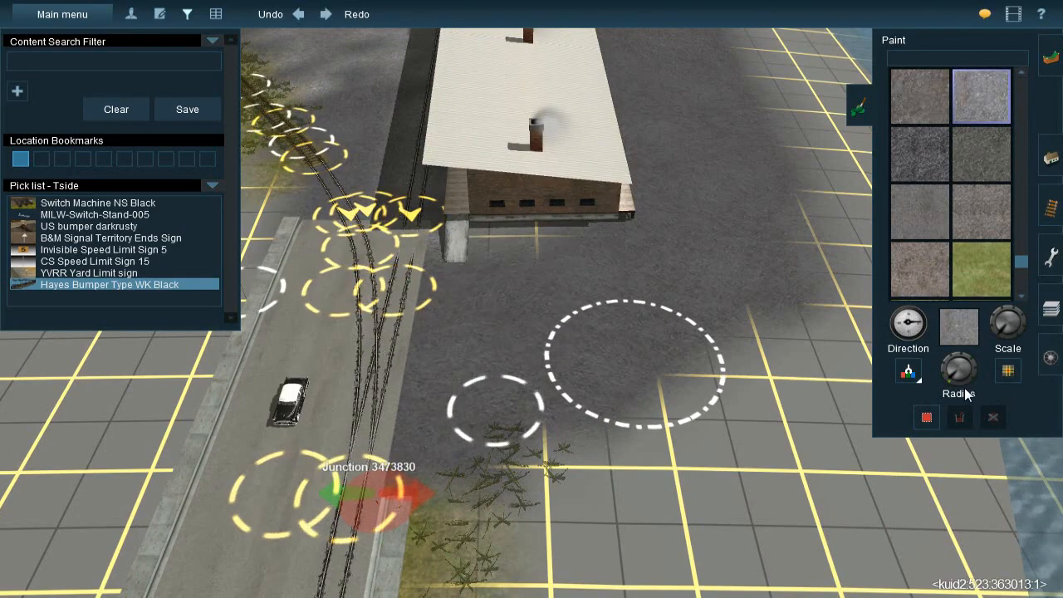
{"action": "mouse_move", "coordinate": [940, 397]}
{"action": "left_mouse_down"}
{"action": "mouse_move", "coordinate": [934, 389]}
{"action": "mouse_move", "coordinate": [978, 406]}
{"action": "left_mouse_up"}
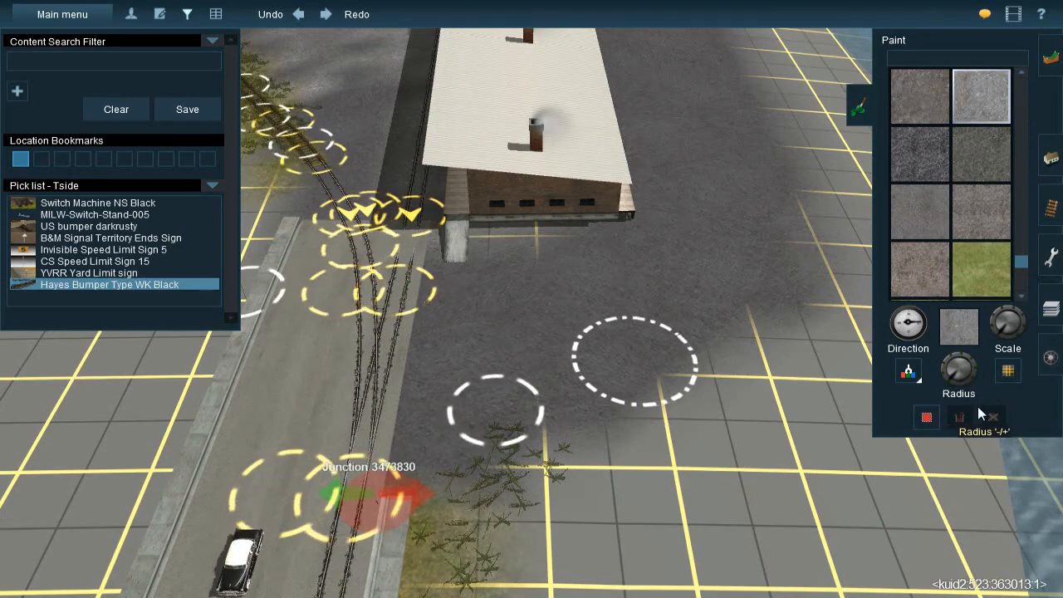
{"action": "key", "text": "bracketleft"}
{"action": "mouse_move", "coordinate": [483, 384]}
{"action": "left_mouse_down"}
{"action": "mouse_move", "coordinate": [456, 330]}
{"action": "mouse_move", "coordinate": [521, 294]}
{"action": "mouse_move", "coordinate": [558, 358]}
{"action": "mouse_move", "coordinate": [609, 285]}
{"action": "mouse_move", "coordinate": [587, 328]}
{"action": "mouse_move", "coordinate": [698, 241]}
{"action": "mouse_move", "coordinate": [704, 258]}
{"action": "mouse_move", "coordinate": [712, 199]}
{"action": "mouse_move", "coordinate": [660, 190]}
{"action": "mouse_move", "coordinate": [654, 148]}
{"action": "left_mouse_up"}
{"action": "right_click", "coordinate": [655, 148]}
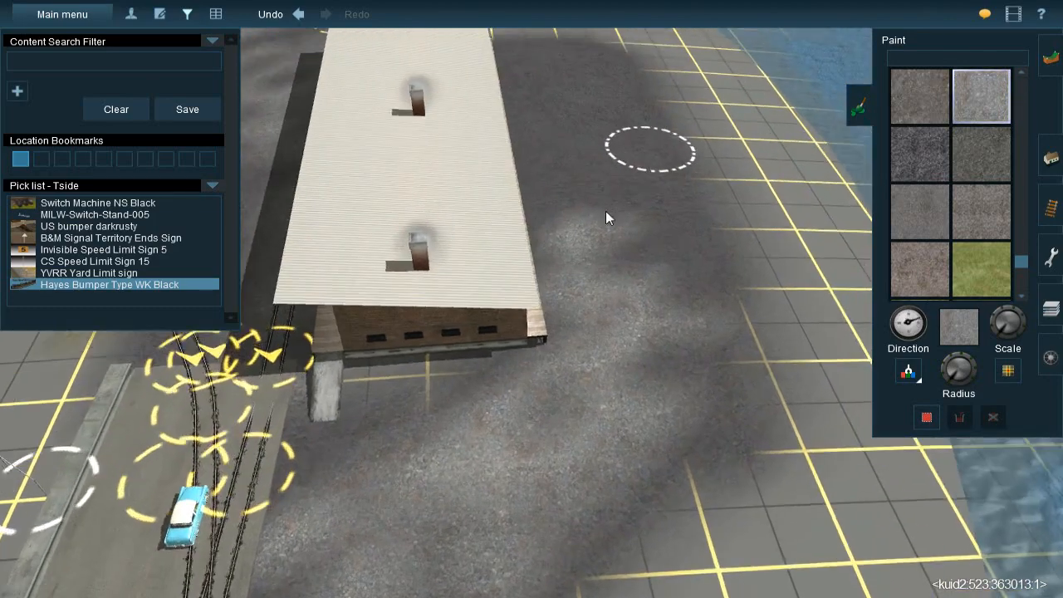
{"action": "mouse_move", "coordinate": [515, 296]}
{"action": "left_mouse_down"}
{"action": "mouse_move", "coordinate": [478, 153]}
{"action": "mouse_move", "coordinate": [484, 118]}
{"action": "mouse_move", "coordinate": [540, 123]}
{"action": "mouse_move", "coordinate": [568, 214]}
{"action": "mouse_move", "coordinate": [615, 299]}
{"action": "mouse_move", "coordinate": [629, 382]}
{"action": "mouse_move", "coordinate": [554, 420]}
{"action": "left_mouse_up"}
Resample the dark gravel and blend it over the light patches at the street end and water side of the freight building
{"action": "right_click", "coordinate": [553, 421]}
{"action": "left_click", "coordinate": [915, 372]}
{"action": "left_click", "coordinate": [621, 430]}
{"action": "right_click", "coordinate": [517, 444]}
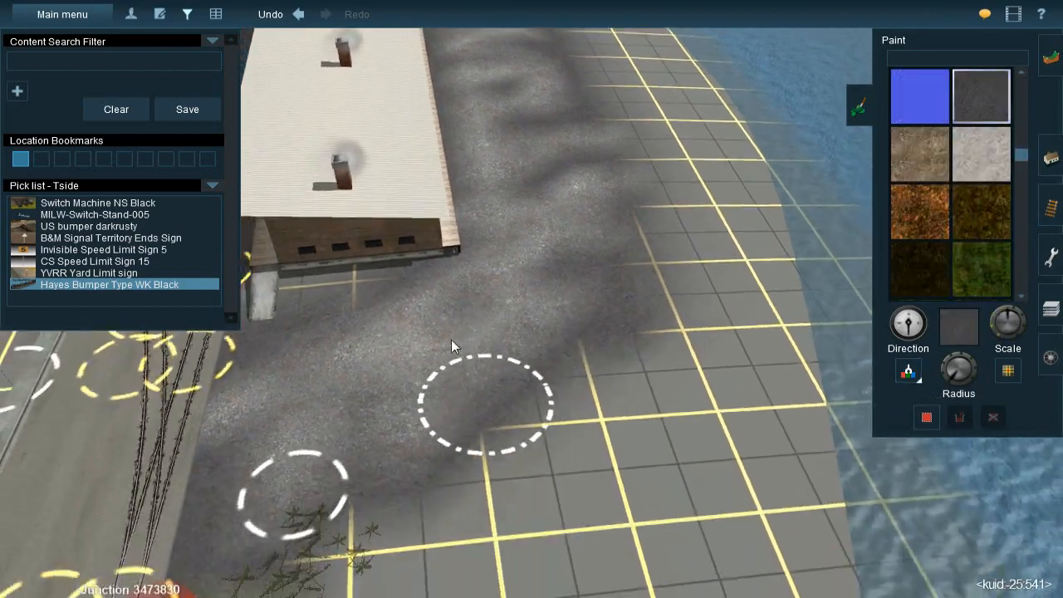
{"action": "mouse_move", "coordinate": [300, 323]}
{"action": "left_mouse_down"}
{"action": "mouse_move", "coordinate": [288, 341]}
{"action": "mouse_move", "coordinate": [322, 382]}
{"action": "mouse_move", "coordinate": [333, 363]}
{"action": "left_mouse_up"}
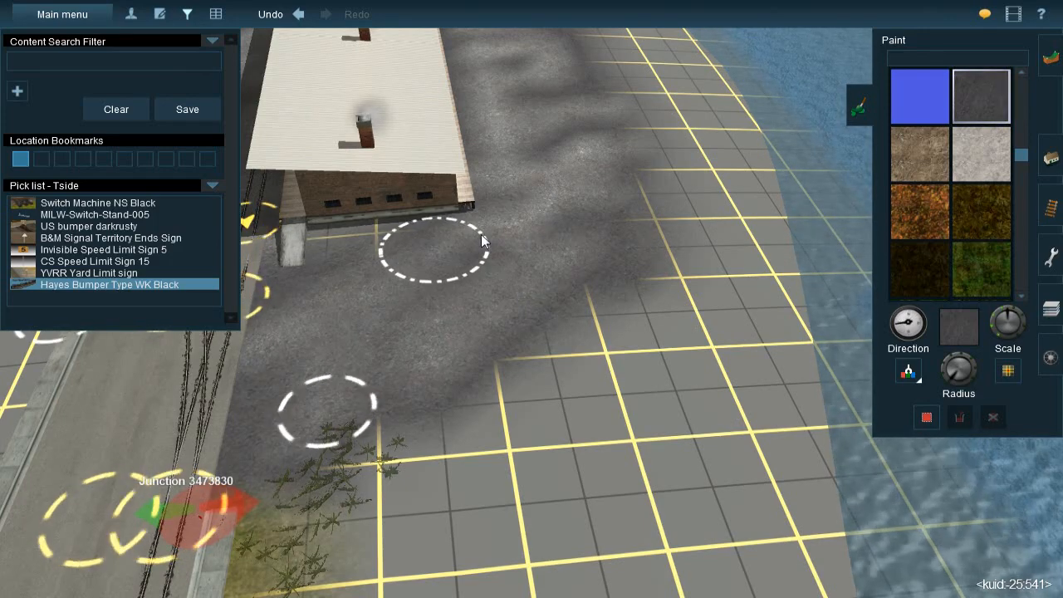
{"action": "right_click", "coordinate": [525, 221]}
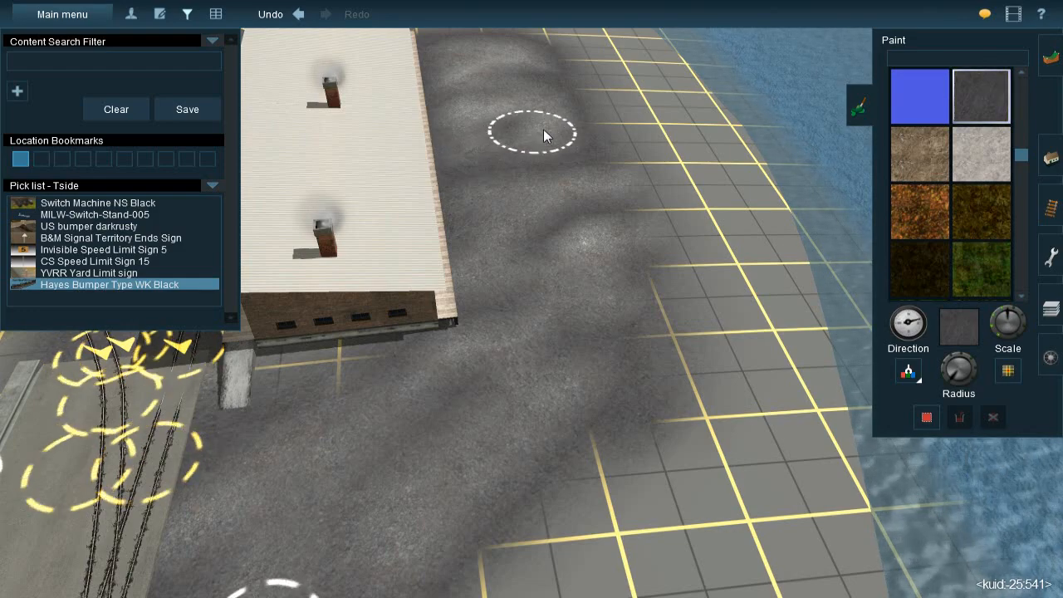
{"action": "key", "text": "Up"}
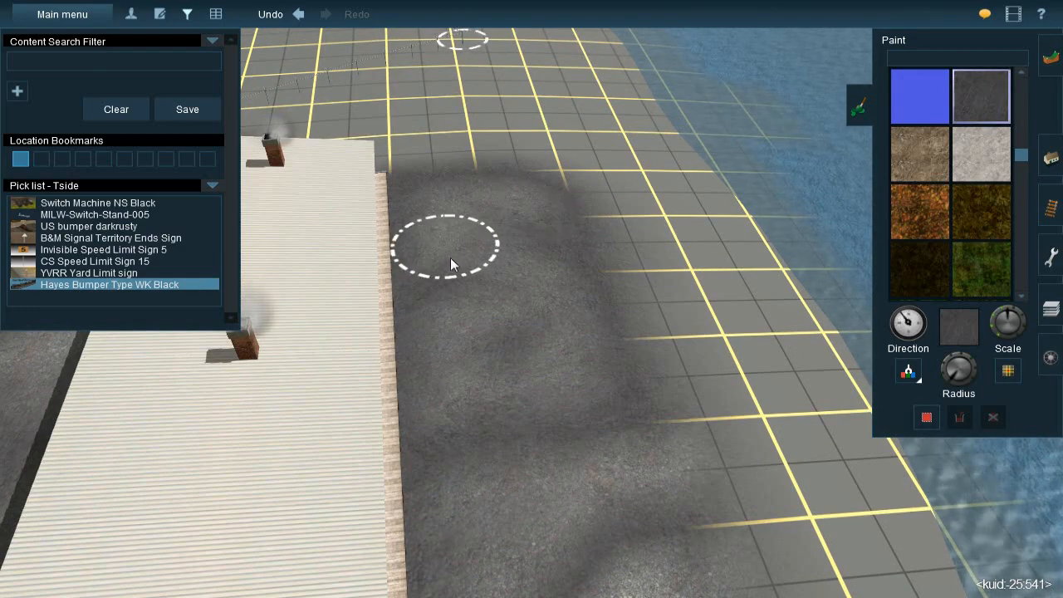
{"action": "right_click", "coordinate": [552, 418]}
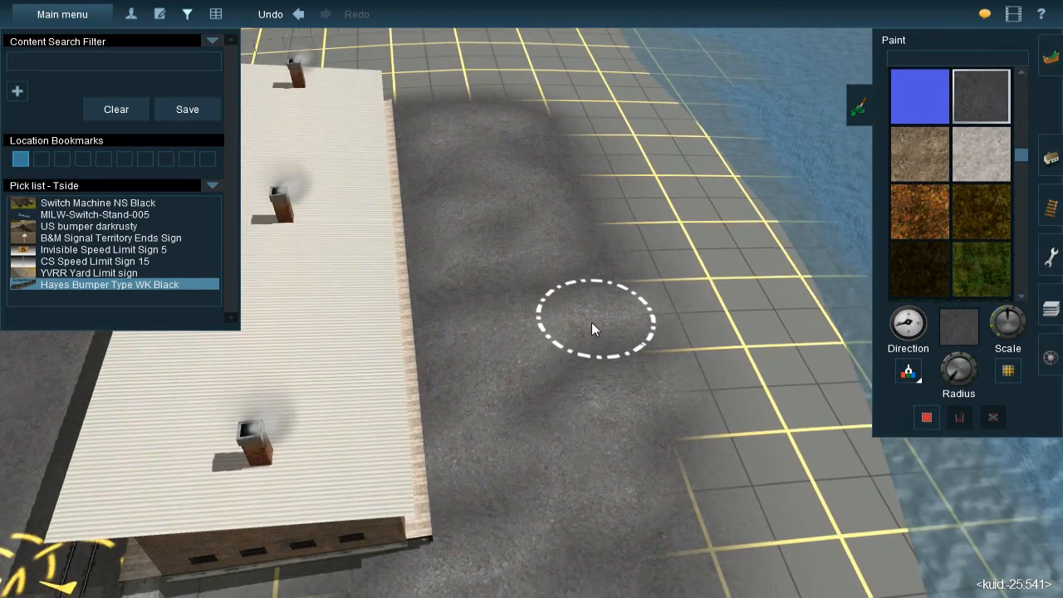
{"action": "right_click", "coordinate": [597, 449]}
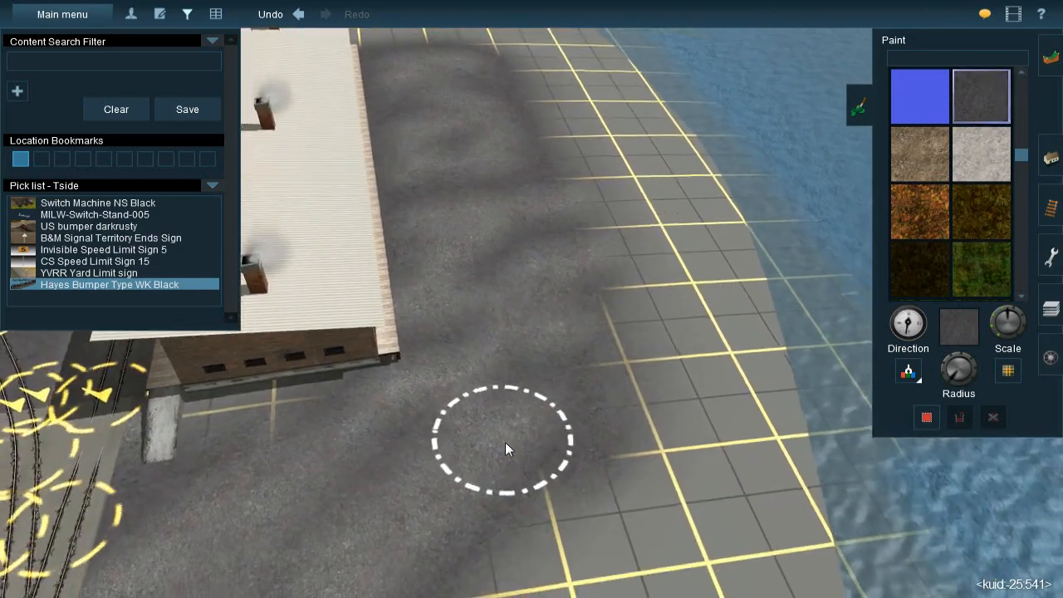
{"action": "right_click", "coordinate": [424, 408]}
{"action": "mouse_move", "coordinate": [551, 317]}
{"action": "right_mouse_down"}
{"action": "mouse_move", "coordinate": [533, 337]}
{"action": "mouse_move", "coordinate": [565, 297]}
{"action": "mouse_move", "coordinate": [544, 301]}
{"action": "mouse_move", "coordinate": [491, 260]}
{"action": "mouse_move", "coordinate": [544, 366]}
{"action": "mouse_move", "coordinate": [396, 280]}
{"action": "mouse_move", "coordinate": [521, 237]}
{"action": "mouse_move", "coordinate": [448, 156]}
{"action": "right_mouse_up"}
Sample the brown dirt texture from the grassy trackside, adjust the brush radius and paint it along the freight building's street-end wall
{"action": "left_click", "coordinate": [402, 126]}
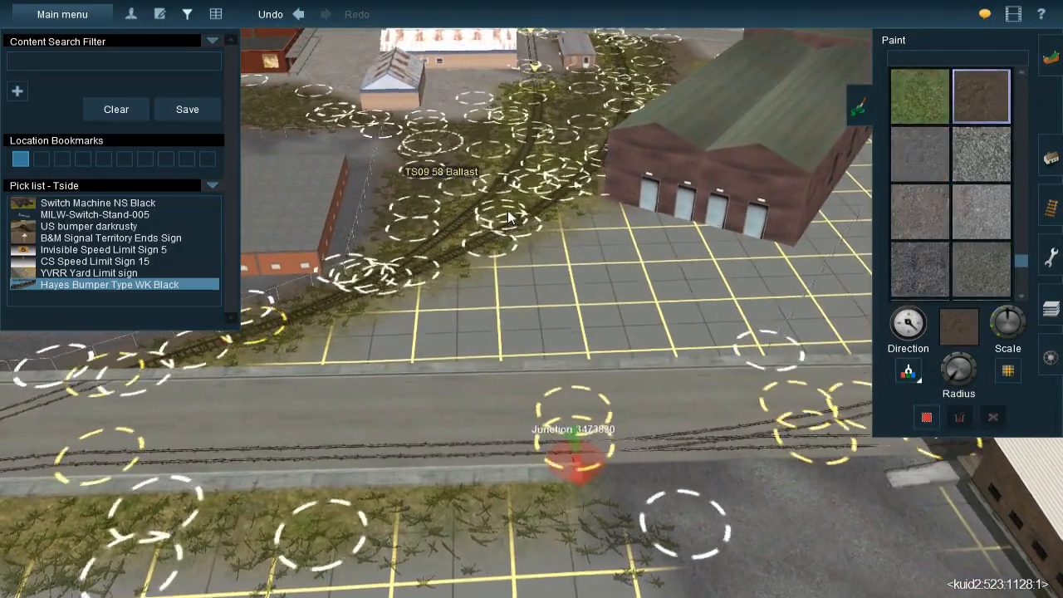
{"action": "key", "text": "Right"}
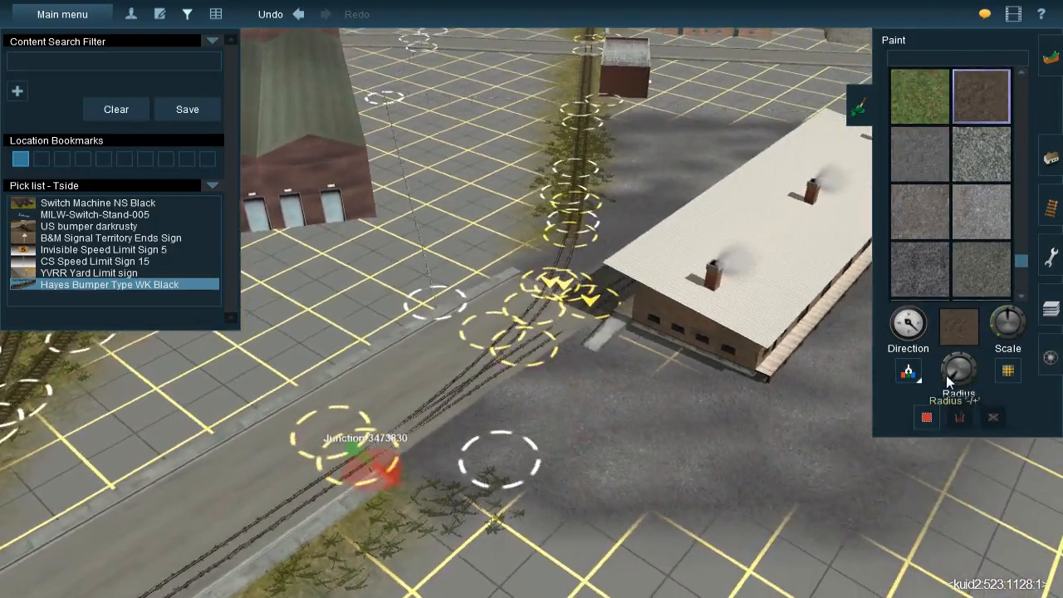
{"action": "left_click", "coordinate": [946, 377]}
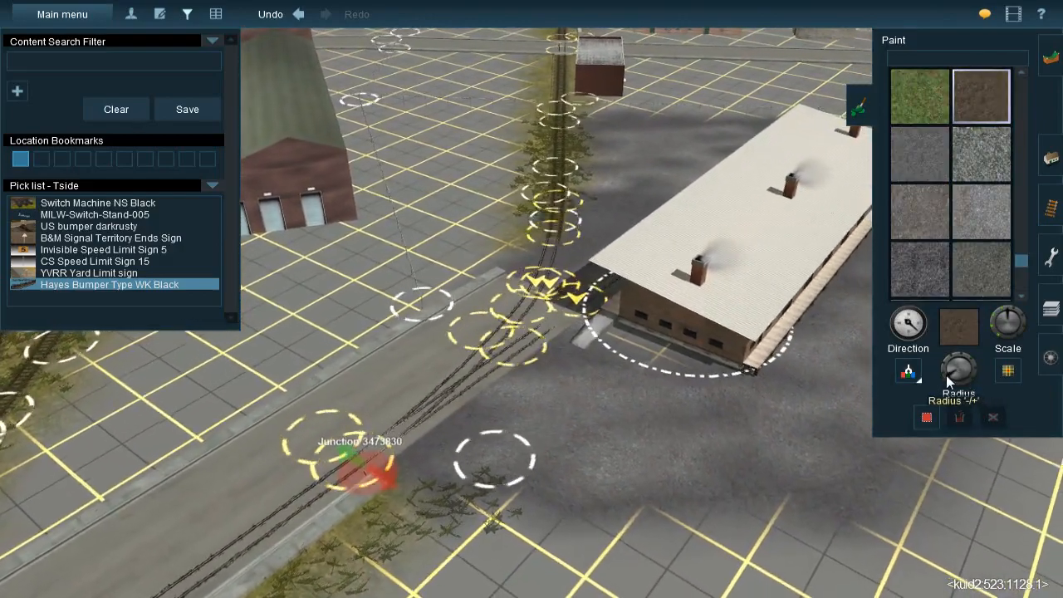
{"action": "left_click", "coordinate": [947, 378]}
{"action": "key", "text": "Up"}
{"action": "key", "text": "Left"}
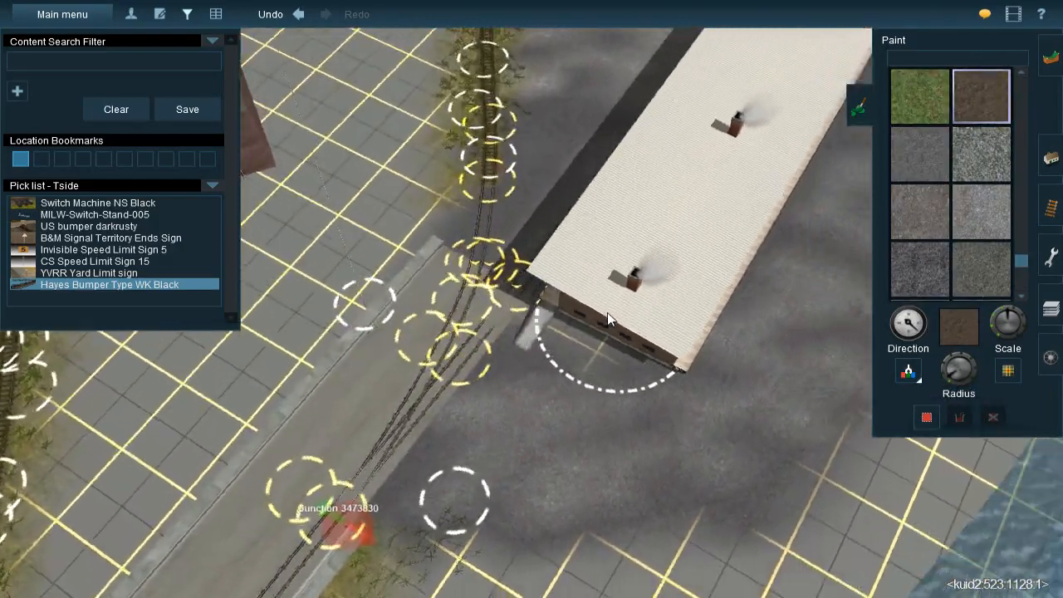
{"action": "key", "text": "Down"}
{"action": "left_click", "coordinate": [551, 300]}
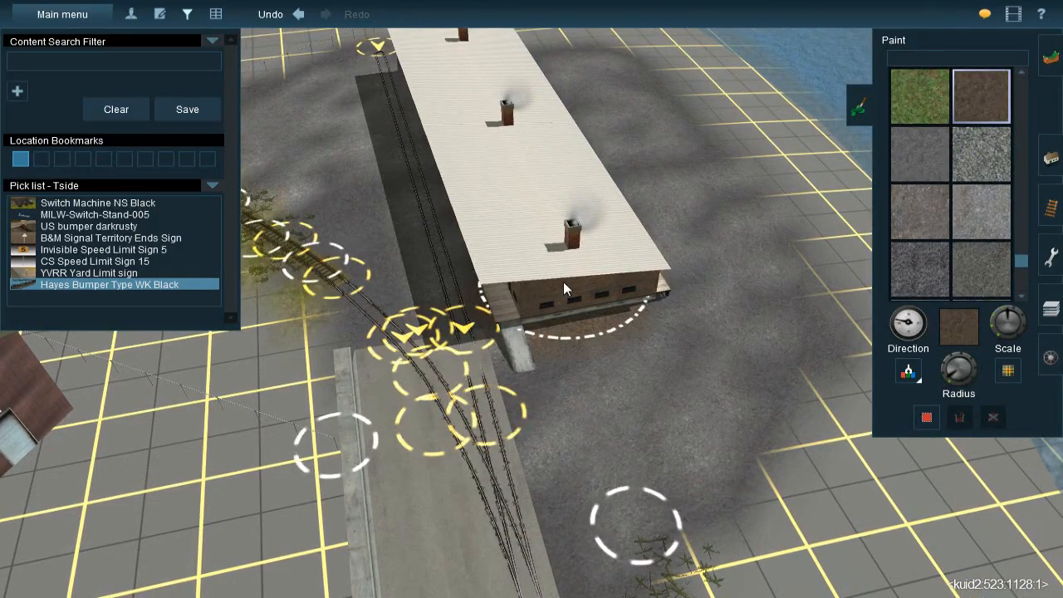
Enlarge the brush and touch in the brown dirt texture over the gravel around the freight building
{"action": "right_click", "coordinate": [536, 232]}
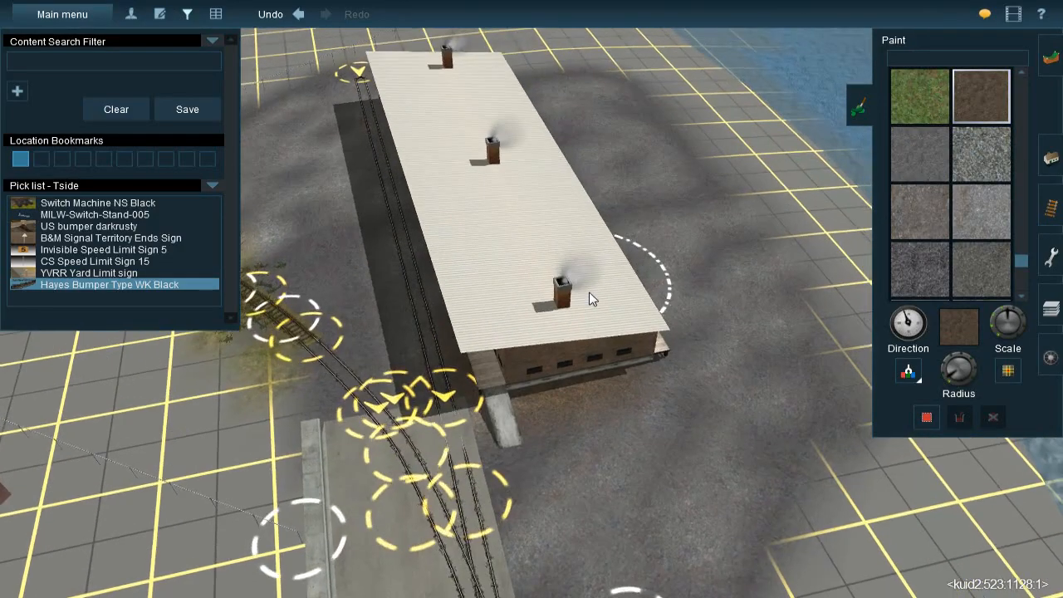
{"action": "right_click", "coordinate": [590, 294]}
{"action": "key", "text": "Left"}
{"action": "key", "text": "Left"}
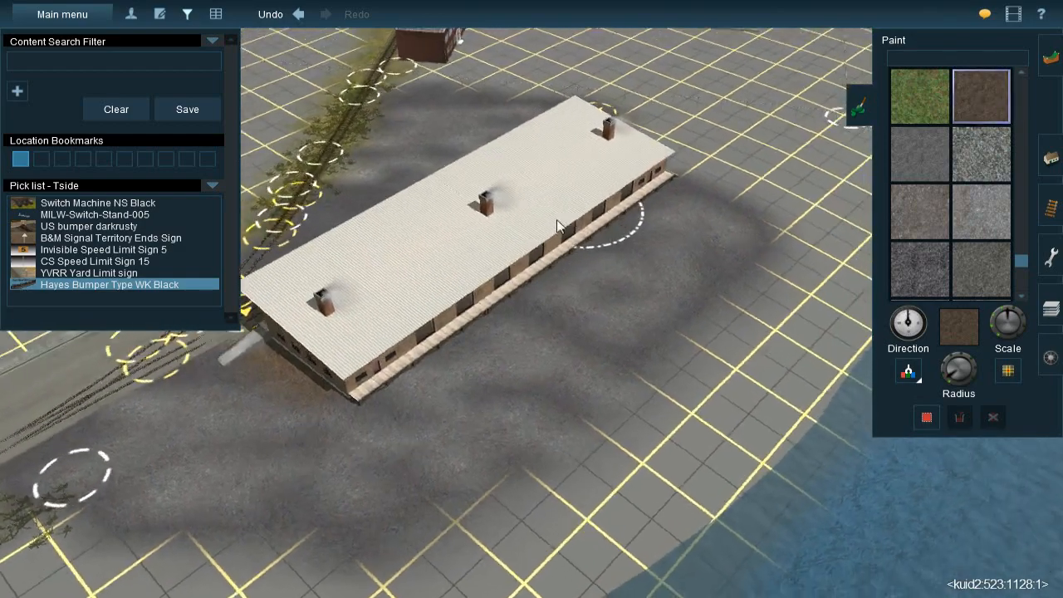
{"action": "key", "text": "Up"}
{"action": "right_click", "coordinate": [549, 163]}
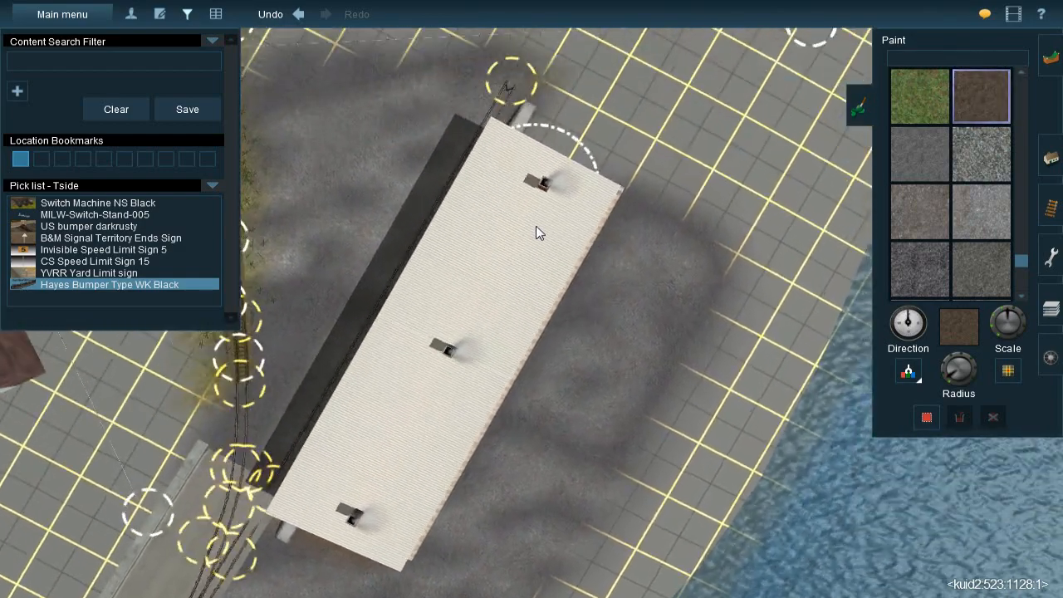
{"action": "key", "text": "bracketright"}
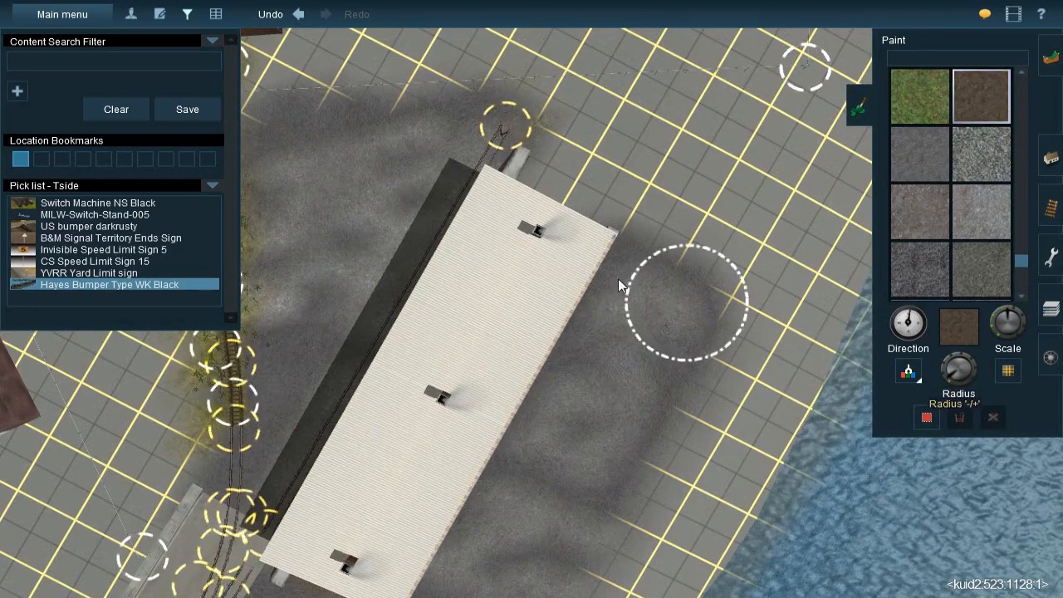
{"action": "right_click_drag", "start_coordinate": [495, 324], "coordinate": [479, 385]}
{"action": "key", "text": "bracketright"}
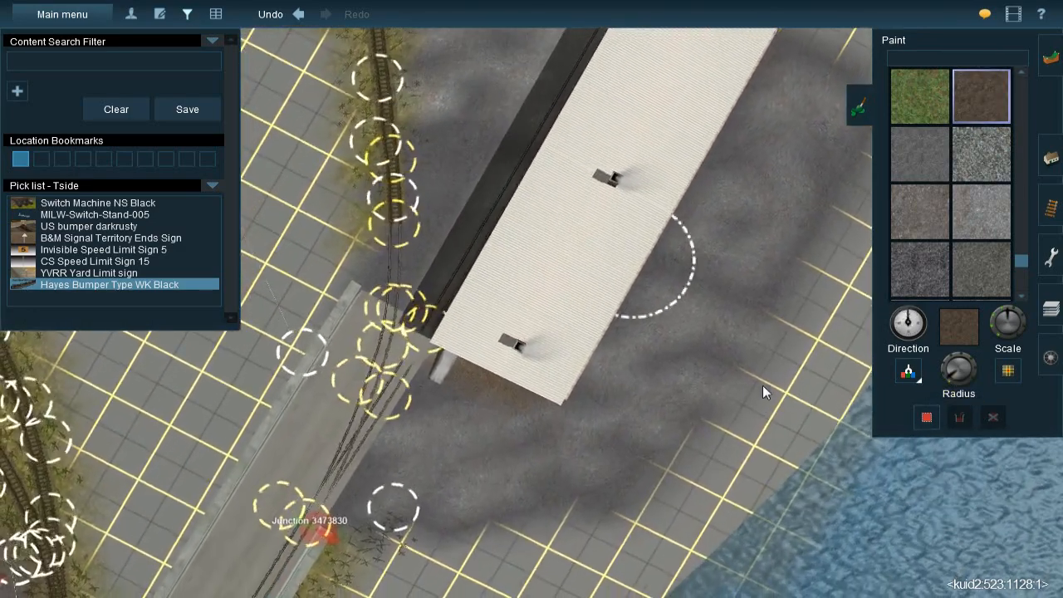
{"action": "right_click_drag", "start_coordinate": [569, 322], "coordinate": [499, 235]}
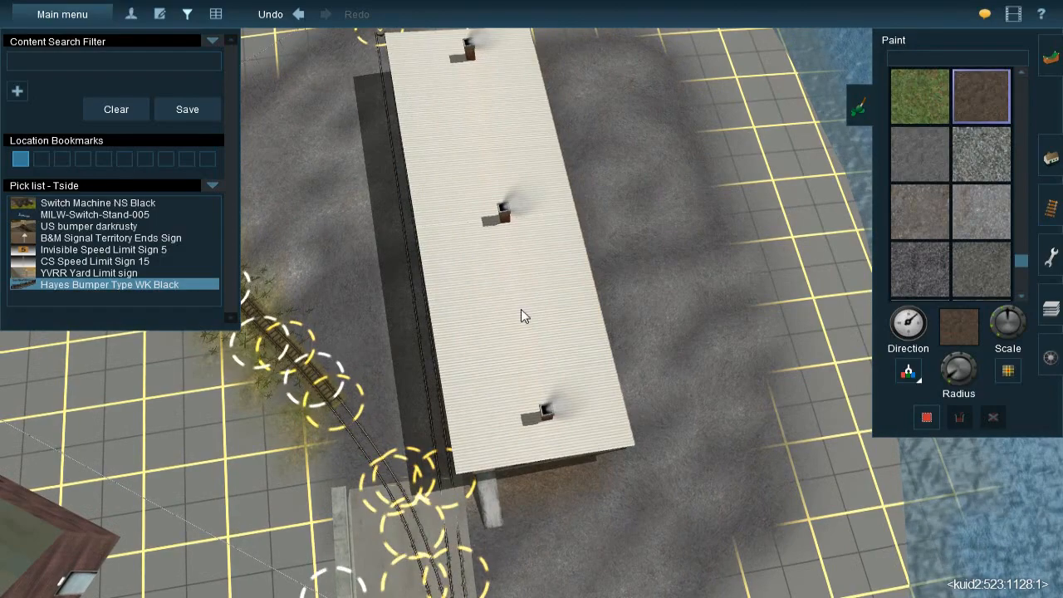
{"action": "right_click_drag", "start_coordinate": [543, 444], "coordinate": [520, 196]}
{"action": "scroll", "coordinate": [532, 245], "scroll_direction": "up", "scroll_amount": 3}
{"action": "right_click", "coordinate": [520, 196]}
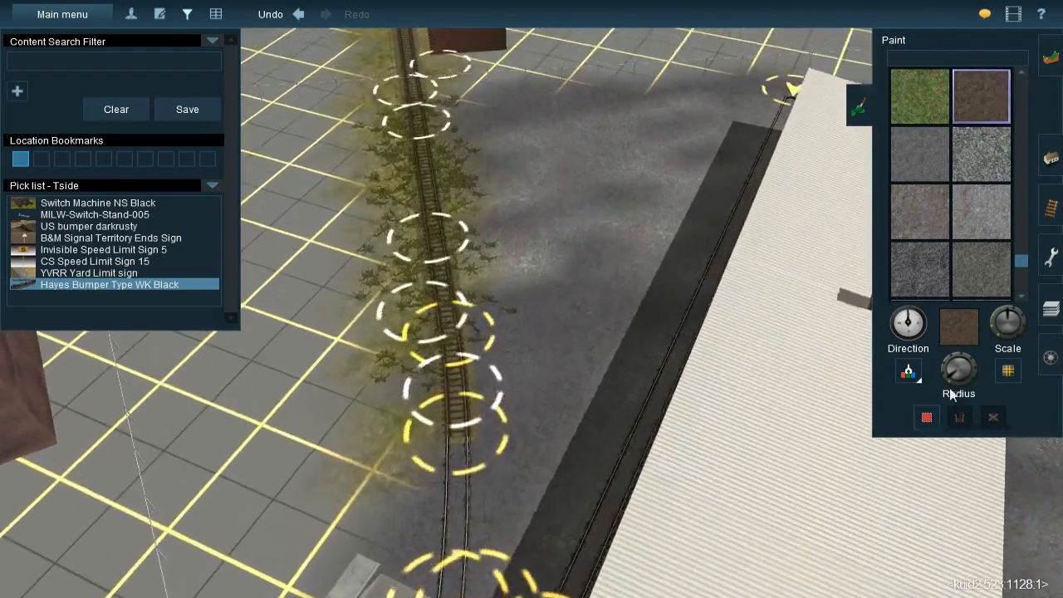
Resample the dark gravel and blend it over the yard between the grassy track and the freight building's siding
{"action": "left_click", "coordinate": [909, 370]}
{"action": "left_click", "coordinate": [565, 411]}
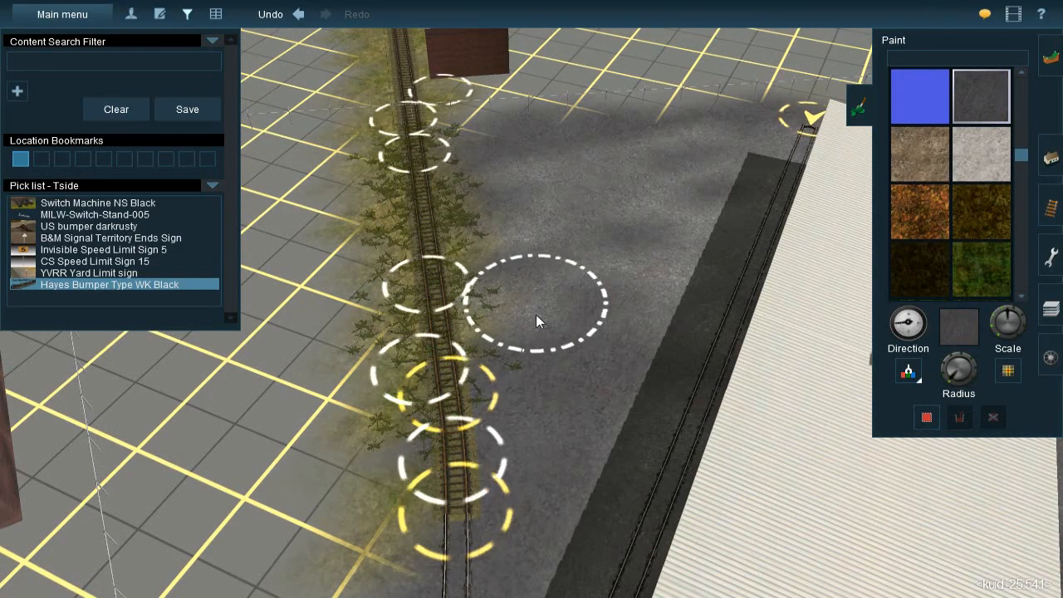
{"action": "mouse_move", "coordinate": [554, 379]}
{"action": "right_mouse_down"}
{"action": "mouse_move", "coordinate": [521, 346]}
{"action": "mouse_move", "coordinate": [565, 360]}
{"action": "mouse_move", "coordinate": [613, 334]}
{"action": "mouse_move", "coordinate": [610, 344]}
{"action": "mouse_move", "coordinate": [552, 318]}
{"action": "mouse_move", "coordinate": [549, 303]}
{"action": "mouse_move", "coordinate": [495, 269]}
{"action": "mouse_move", "coordinate": [507, 284]}
{"action": "mouse_move", "coordinate": [521, 277]}
{"action": "mouse_move", "coordinate": [446, 263]}
{"action": "mouse_move", "coordinate": [468, 327]}
{"action": "mouse_move", "coordinate": [546, 339]}
{"action": "mouse_move", "coordinate": [576, 313]}
{"action": "right_mouse_up"}
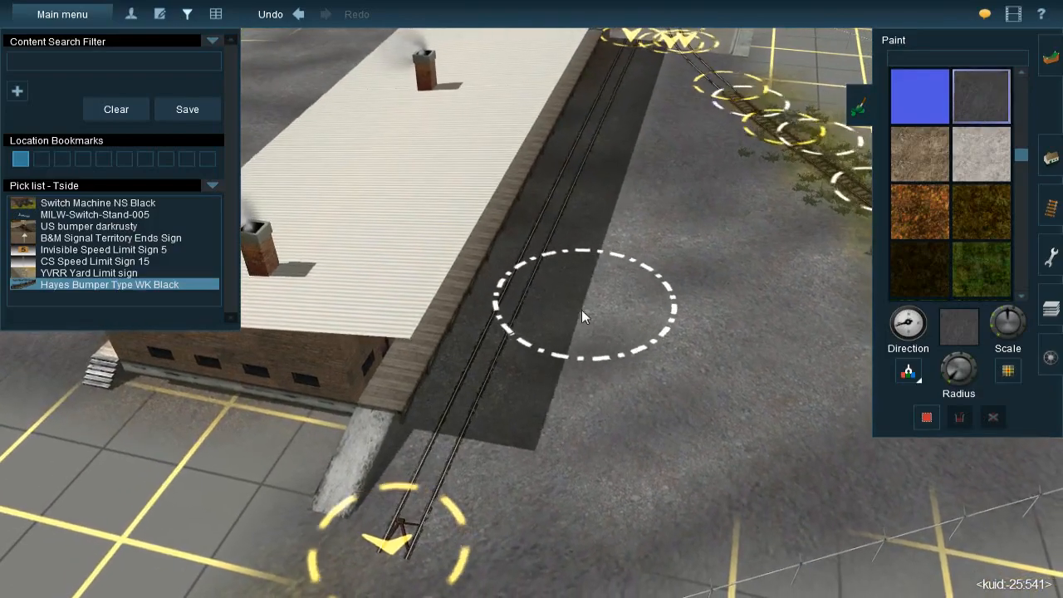
{"action": "mouse_move", "coordinate": [519, 321]}
{"action": "right_mouse_down"}
{"action": "mouse_move", "coordinate": [517, 312]}
{"action": "mouse_move", "coordinate": [499, 332]}
{"action": "mouse_move", "coordinate": [482, 313]}
{"action": "mouse_move", "coordinate": [500, 255]}
{"action": "mouse_move", "coordinate": [530, 312]}
{"action": "right_mouse_up"}
Soften the light patches on the water side of the freight building with more dark gravel
{"action": "scroll", "coordinate": [499, 331], "scroll_direction": "down", "scroll_amount": 5}
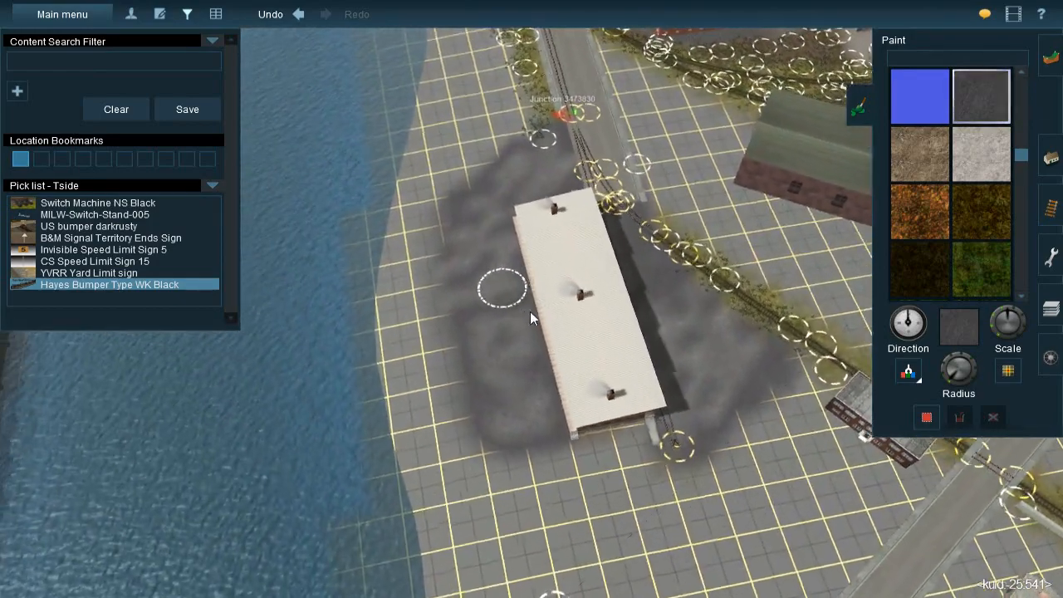
{"action": "key", "text": "Left"}
{"action": "scroll", "coordinate": [530, 311], "scroll_direction": "up", "scroll_amount": 5}
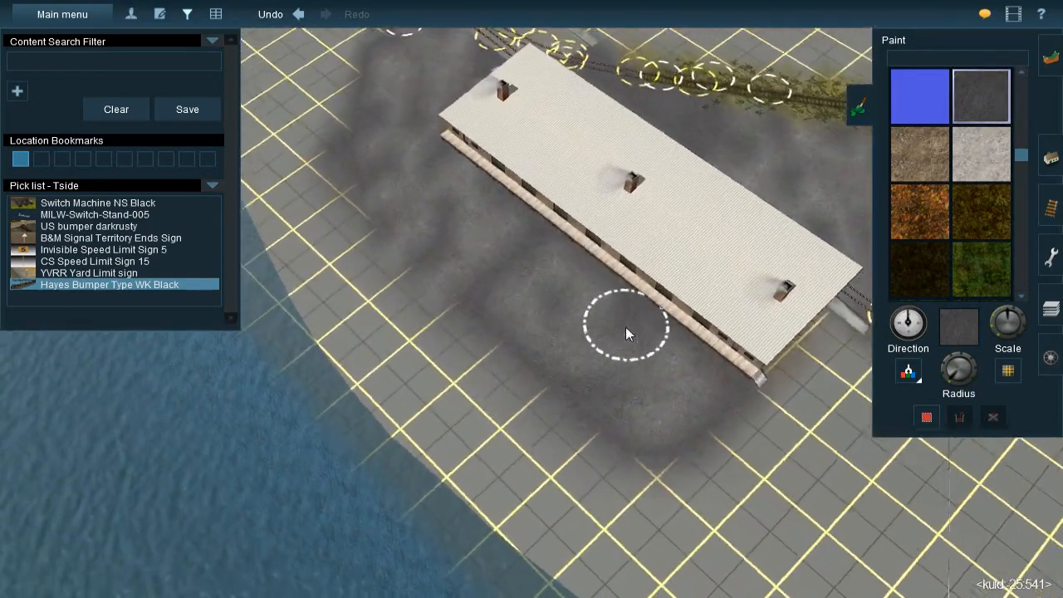
{"action": "mouse_move", "coordinate": [625, 326]}
{"action": "right_mouse_down"}
{"action": "mouse_move", "coordinate": [517, 288]}
{"action": "mouse_move", "coordinate": [464, 287]}
{"action": "right_mouse_up"}
{"action": "scroll", "coordinate": [464, 287], "scroll_direction": "up", "scroll_amount": 2}
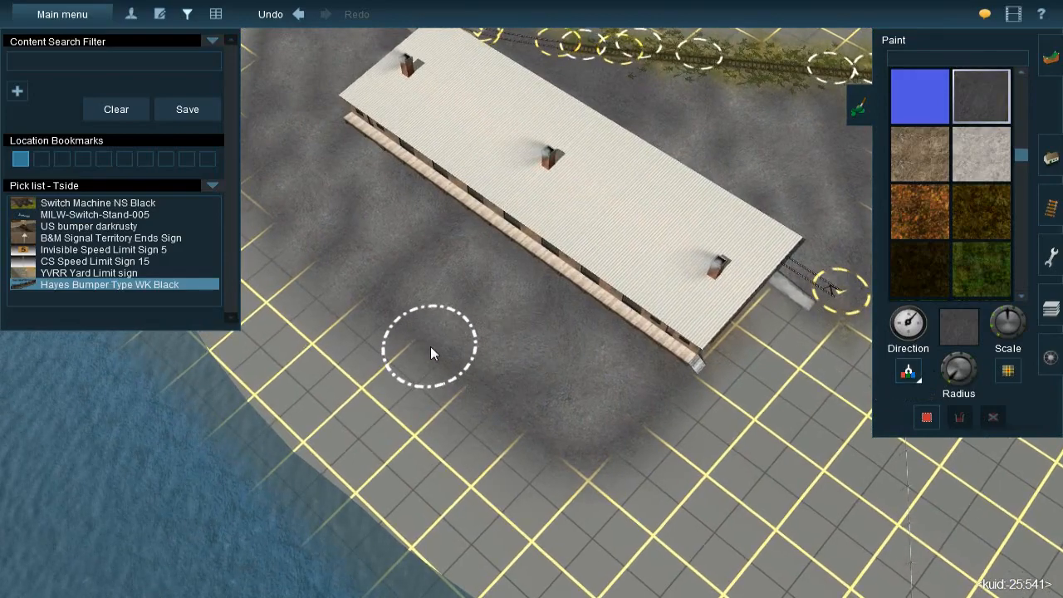
{"action": "mouse_move", "coordinate": [402, 270]}
{"action": "right_mouse_down"}
{"action": "mouse_move", "coordinate": [490, 238]}
{"action": "mouse_move", "coordinate": [528, 271]}
{"action": "mouse_move", "coordinate": [465, 287]}
{"action": "mouse_move", "coordinate": [479, 323]}
{"action": "mouse_move", "coordinate": [517, 345]}
{"action": "mouse_move", "coordinate": [535, 306]}
{"action": "mouse_move", "coordinate": [561, 302]}
{"action": "mouse_move", "coordinate": [517, 370]}
{"action": "mouse_move", "coordinate": [521, 397]}
{"action": "right_mouse_up"}
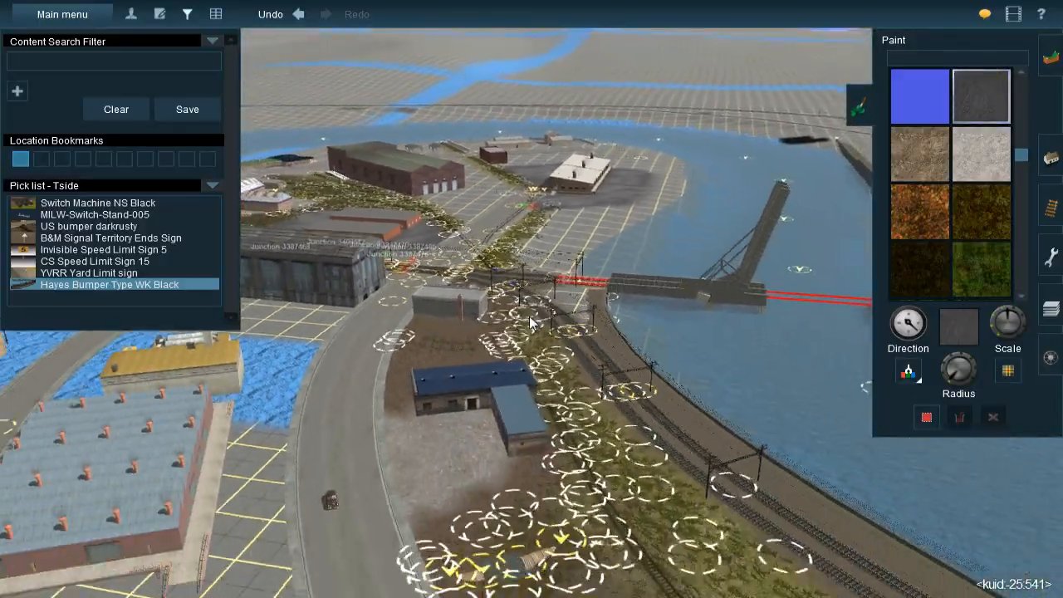
Sample the brown dirt texture beside the curved tracks, adjust the brush radius and paint the bare ground near the bridge approach
{"action": "scroll", "coordinate": [522, 397], "scroll_direction": "up", "scroll_amount": 3}
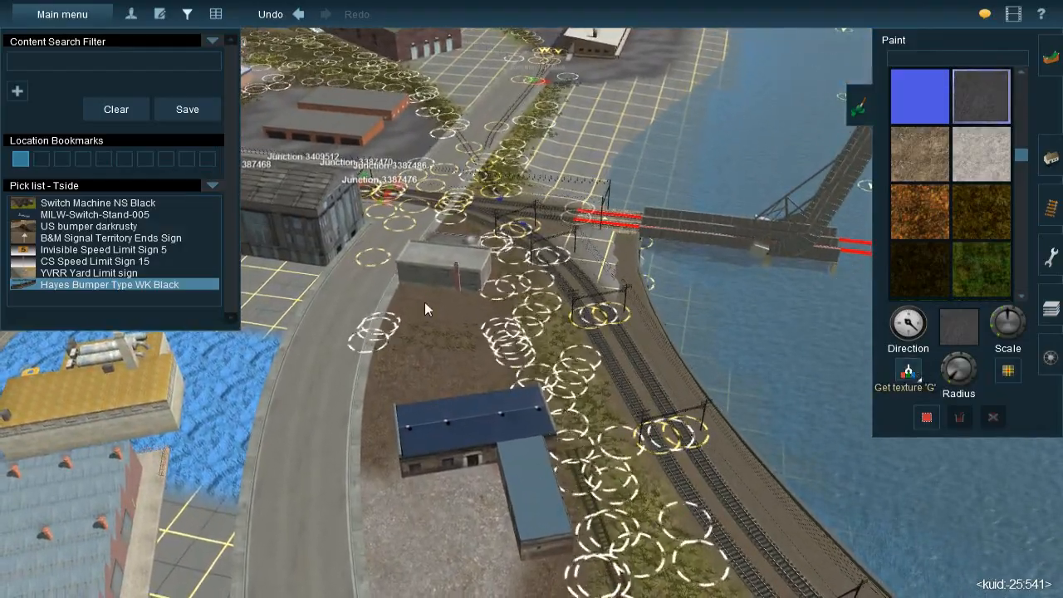
{"action": "left_click", "coordinate": [563, 320]}
{"action": "scroll", "coordinate": [563, 318], "scroll_direction": "up", "scroll_amount": 5}
{"action": "mouse_move", "coordinate": [567, 291]}
{"action": "right_mouse_down"}
{"action": "mouse_move", "coordinate": [529, 308]}
{"action": "mouse_move", "coordinate": [797, 367]}
{"action": "right_mouse_up"}
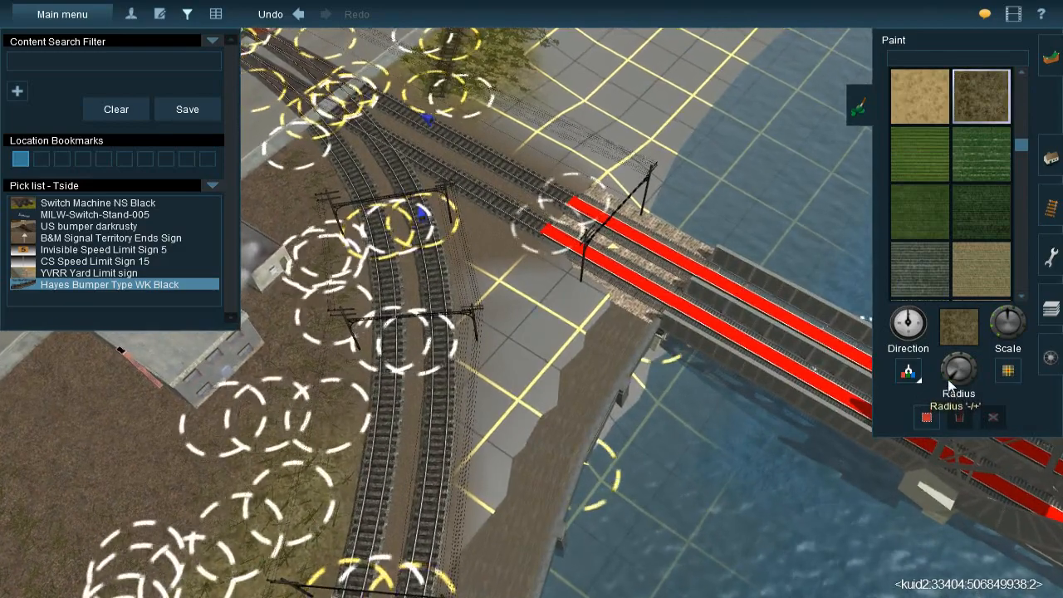
{"action": "left_click", "coordinate": [528, 302]}
{"action": "mouse_move", "coordinate": [528, 301]}
{"action": "left_mouse_down"}
{"action": "mouse_move", "coordinate": [546, 302]}
{"action": "mouse_move", "coordinate": [523, 341]}
{"action": "left_mouse_up"}
{"action": "right_click_drag", "start_coordinate": [292, 446], "coordinate": [602, 405]}
{"action": "right_click_drag", "start_coordinate": [378, 486], "coordinate": [718, 422]}
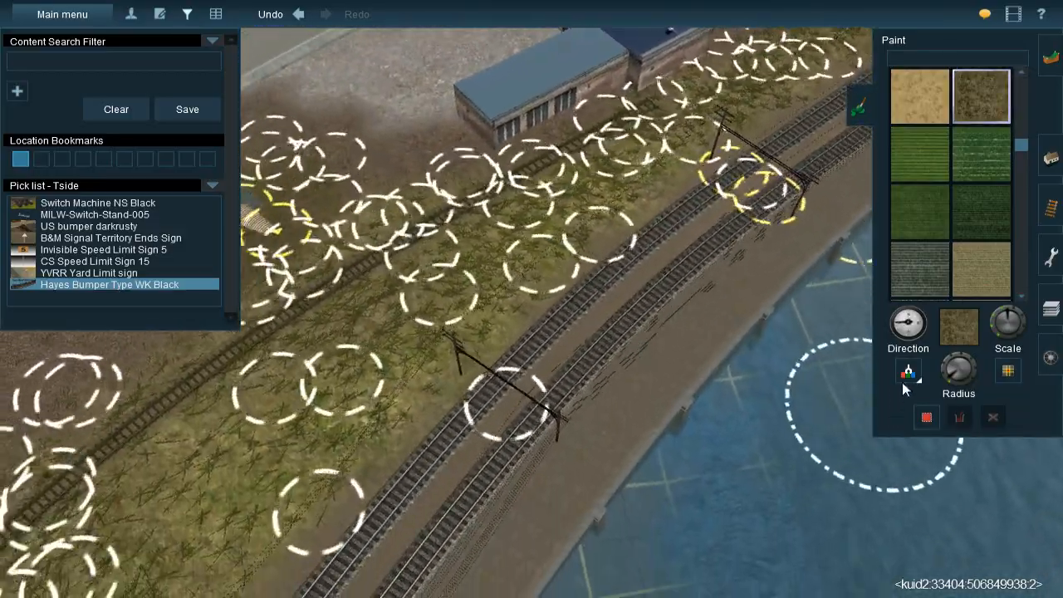
Sample the grassy trackside texture, adjust the brush radius and paint it between the curved tracks and the seawall beside the bridge
{"action": "left_click", "coordinate": [915, 370]}
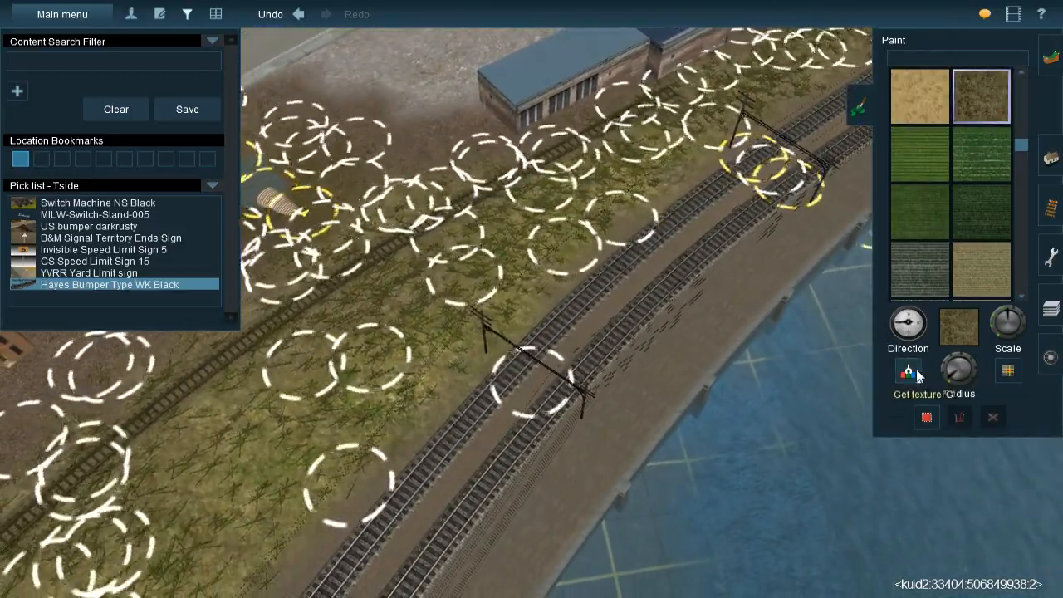
{"action": "left_click", "coordinate": [288, 452]}
{"action": "right_click_drag", "start_coordinate": [565, 298], "coordinate": [696, 209]}
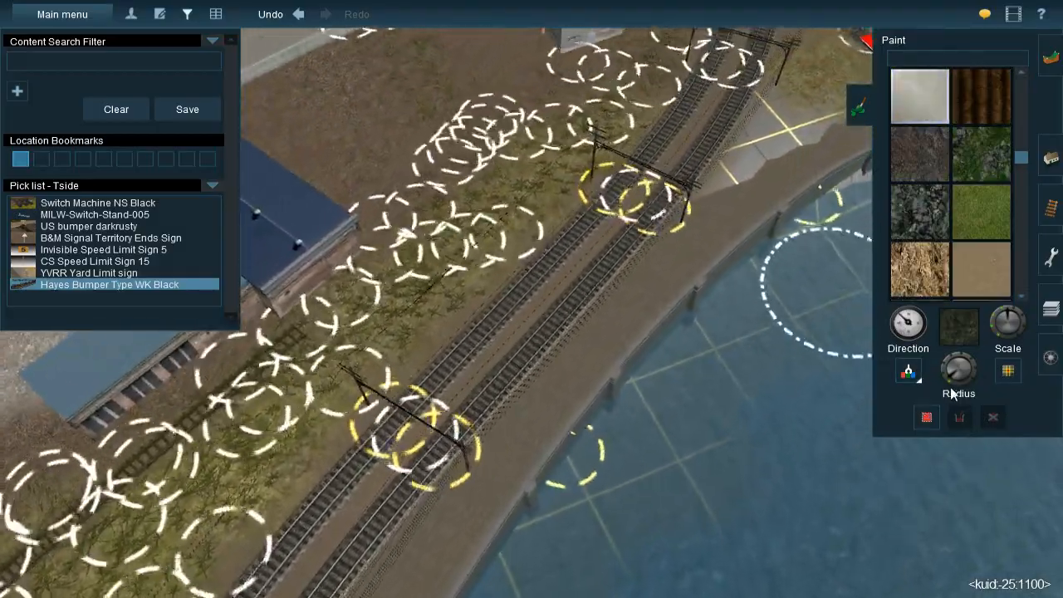
{"action": "left_click", "coordinate": [948, 384]}
{"action": "right_click", "coordinate": [721, 189]}
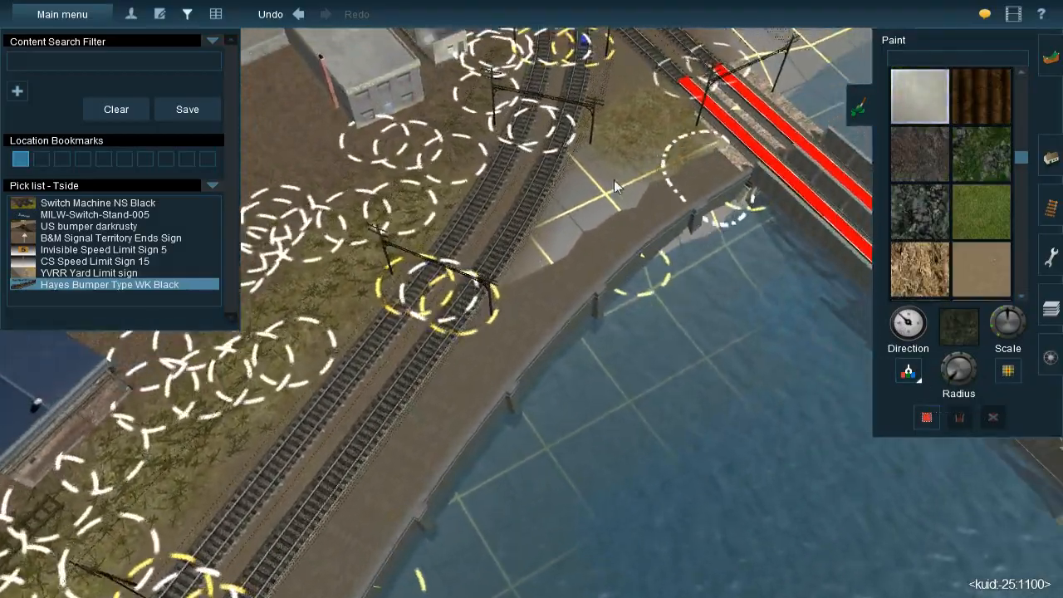
{"action": "left_click_drag", "start_coordinate": [499, 264], "coordinate": [481, 271]}
{"action": "mouse_move", "coordinate": [501, 230]}
{"action": "left_mouse_down"}
{"action": "mouse_move", "coordinate": [513, 210]}
{"action": "mouse_move", "coordinate": [527, 250]}
{"action": "mouse_move", "coordinate": [465, 296]}
{"action": "left_mouse_up"}
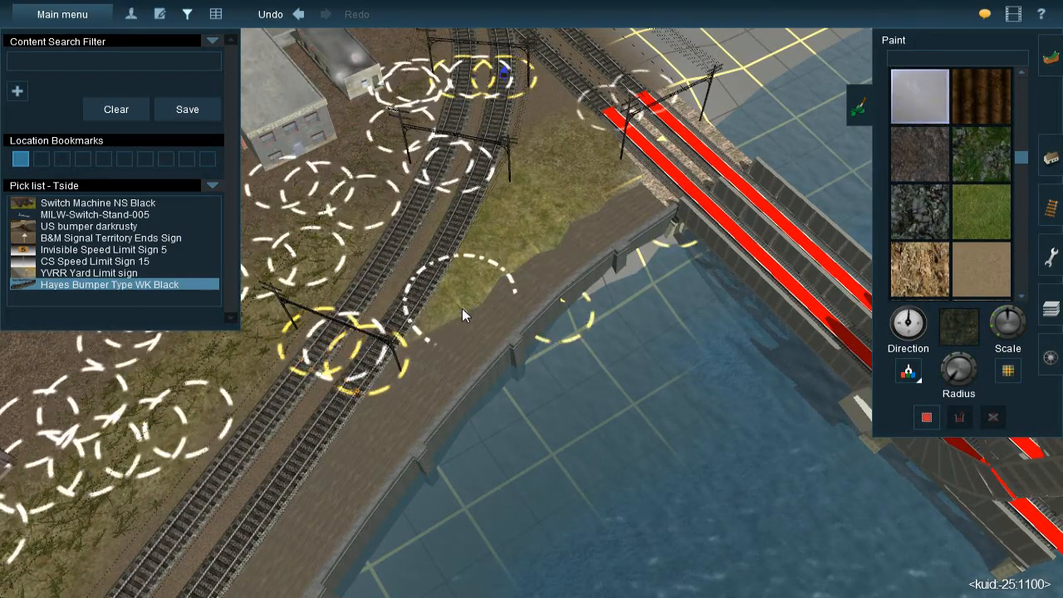
{"action": "left_click_drag", "start_coordinate": [611, 192], "coordinate": [572, 149]}
Lay JVC@-Grass358s 20x40m splines over the painted grass strip between the curved tracks and the seawall
{"action": "right_click_drag", "start_coordinate": [494, 158], "coordinate": [827, 252]}
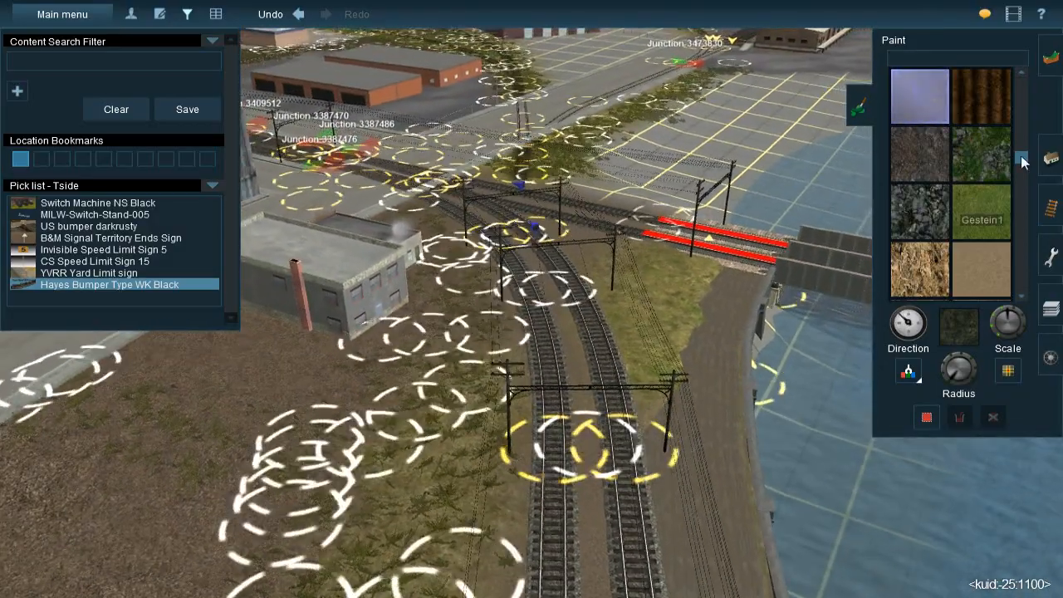
{"action": "left_click", "coordinate": [1051, 158]}
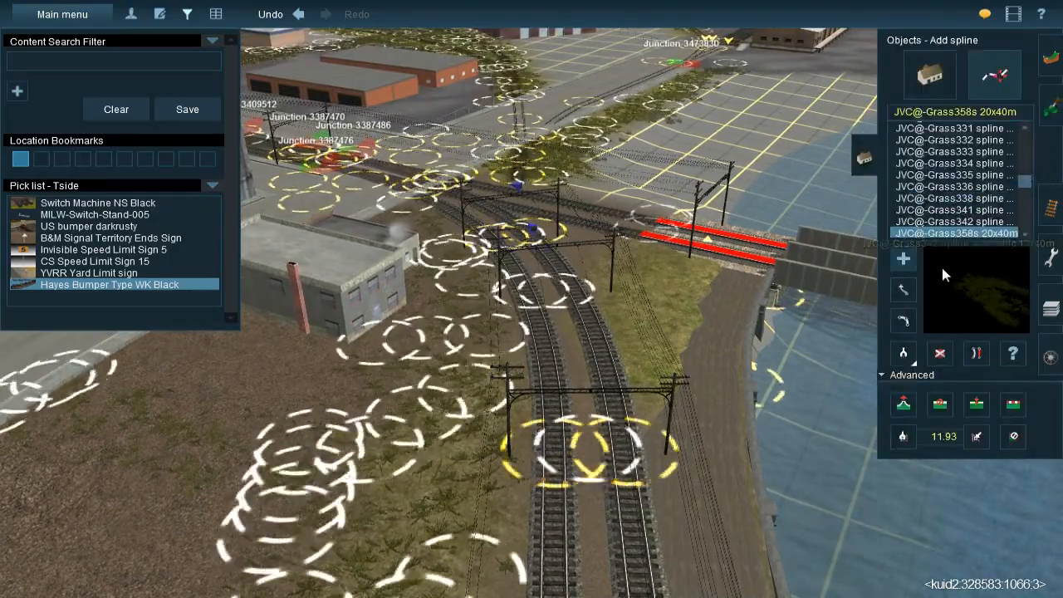
{"action": "right_click_drag", "start_coordinate": [640, 264], "coordinate": [541, 295]}
{"action": "right_click", "coordinate": [544, 366]}
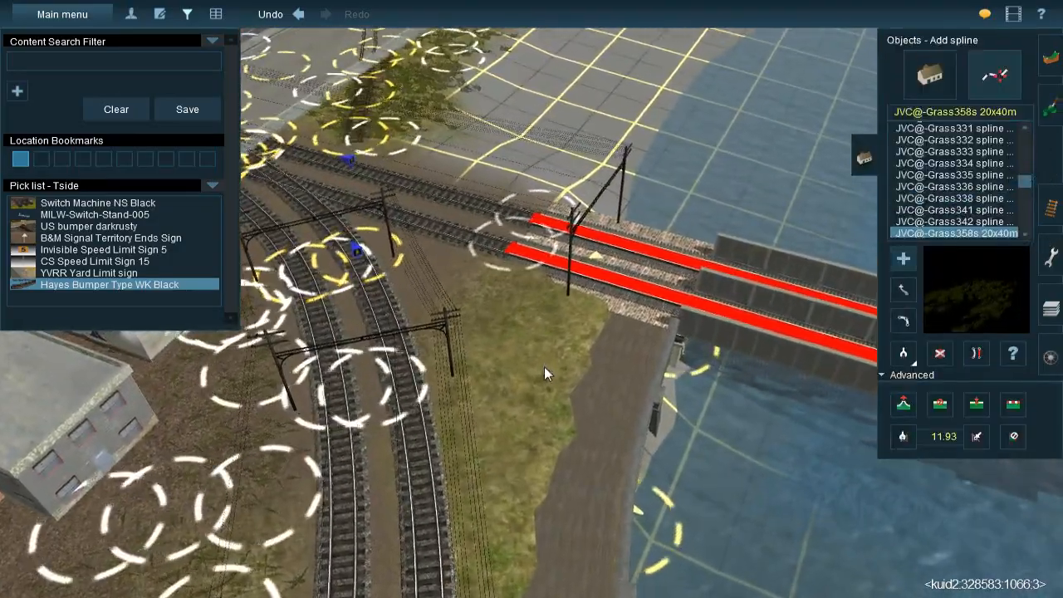
{"action": "left_click", "coordinate": [525, 215]}
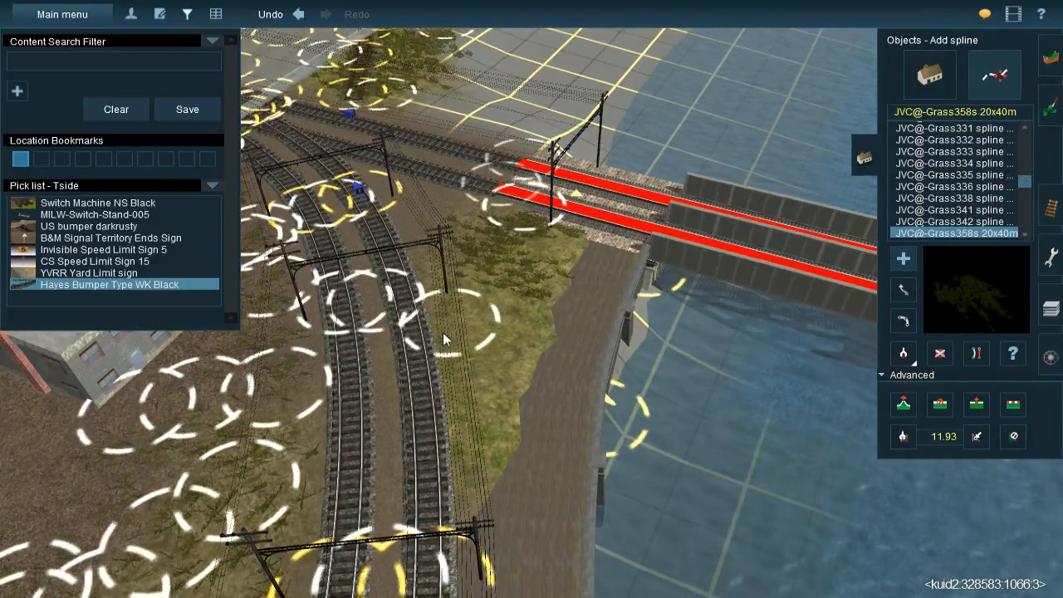
{"action": "left_click", "coordinate": [537, 248]}
{"action": "left_click", "coordinate": [446, 462]}
{"action": "left_click", "coordinate": [532, 298]}
{"action": "left_click", "coordinate": [471, 534]}
{"action": "right_click_drag", "start_coordinate": [505, 415], "coordinate": [538, 314]}
Examine the new grass by the bridge and the unpainted ground along the street, brick warehouse and white-roofed building
{"action": "key", "text": "Up"}
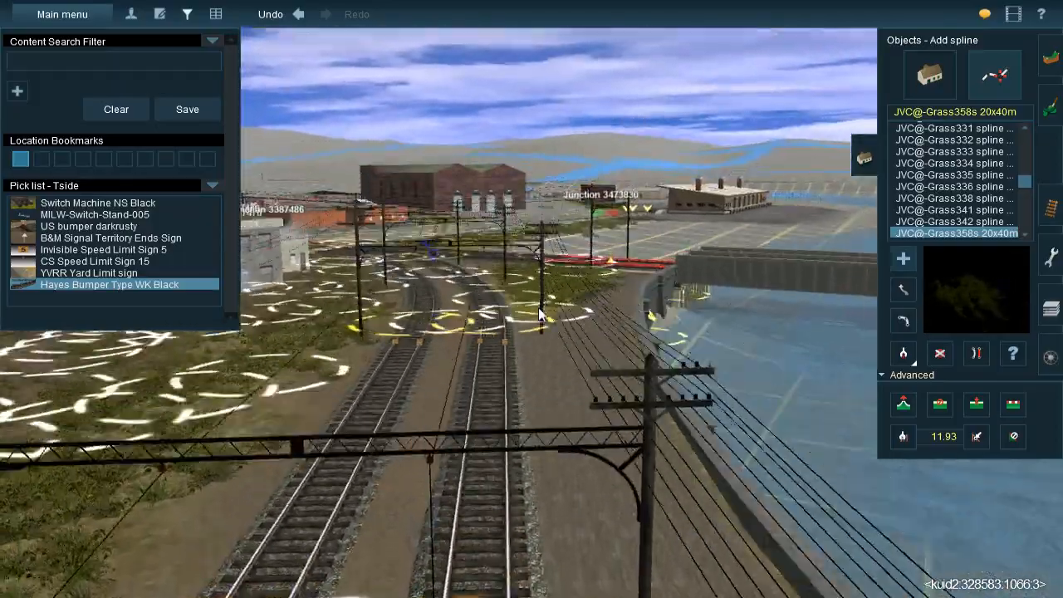
{"action": "key", "text": "Right"}
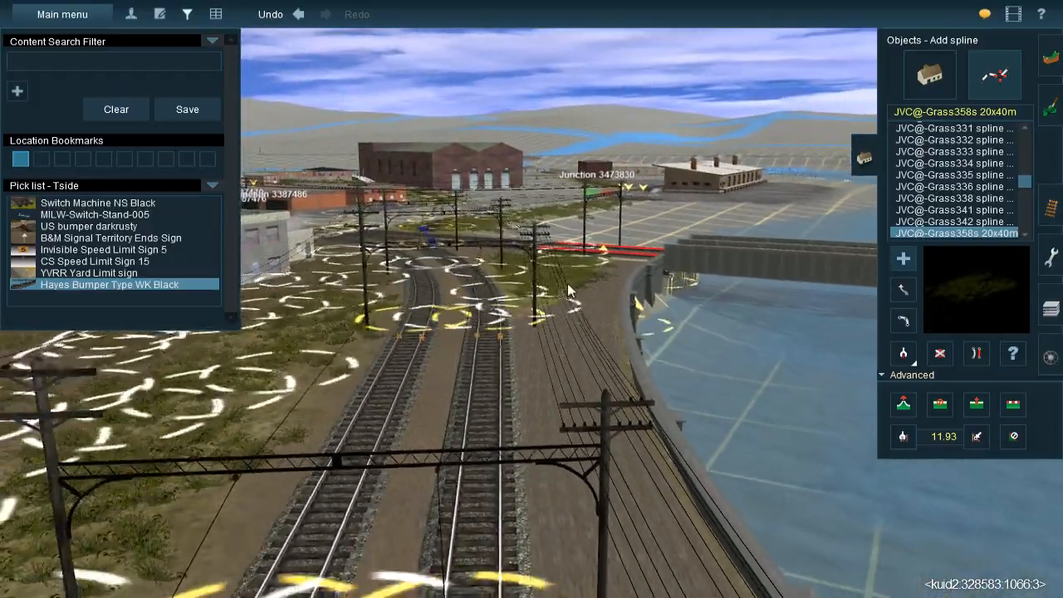
{"action": "key", "text": "Right"}
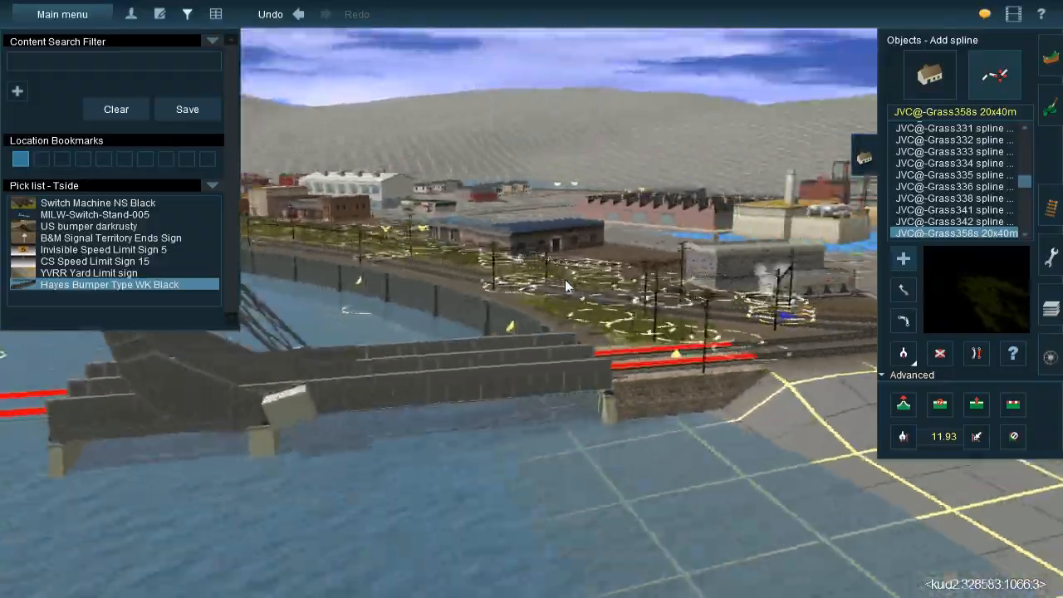
{"action": "key", "text": "Up"}
{"action": "key", "text": "Right"}
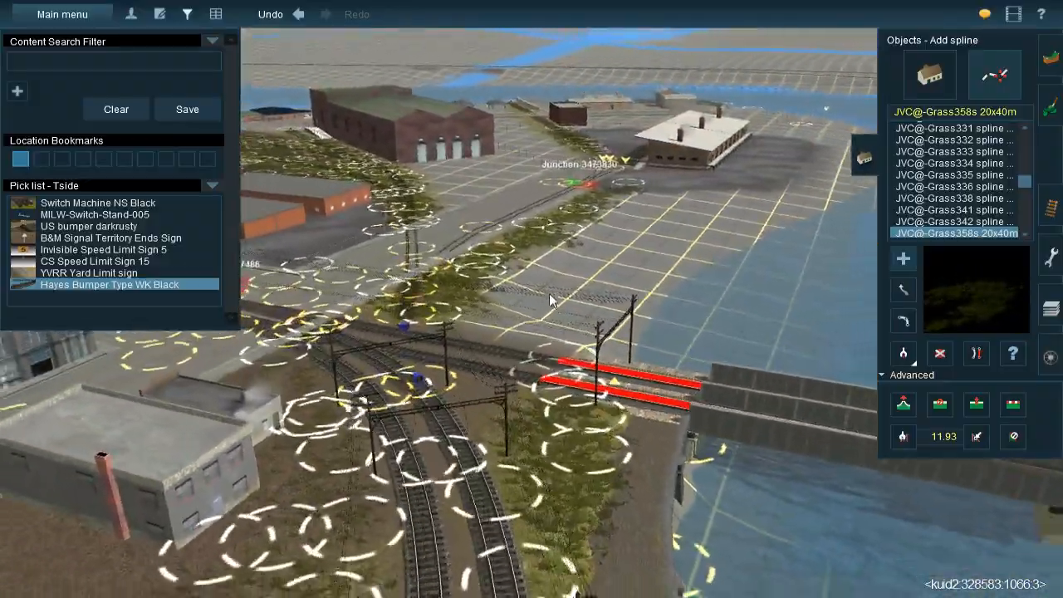
{"action": "key", "text": "Right"}
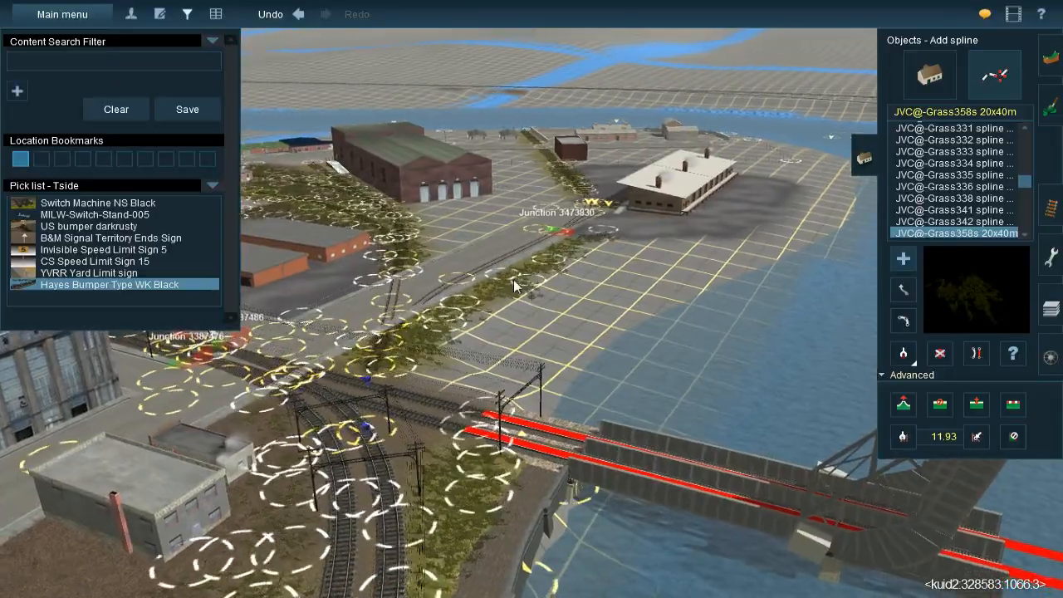
{"action": "right_click", "coordinate": [507, 254]}
{"action": "key", "text": "Right"}
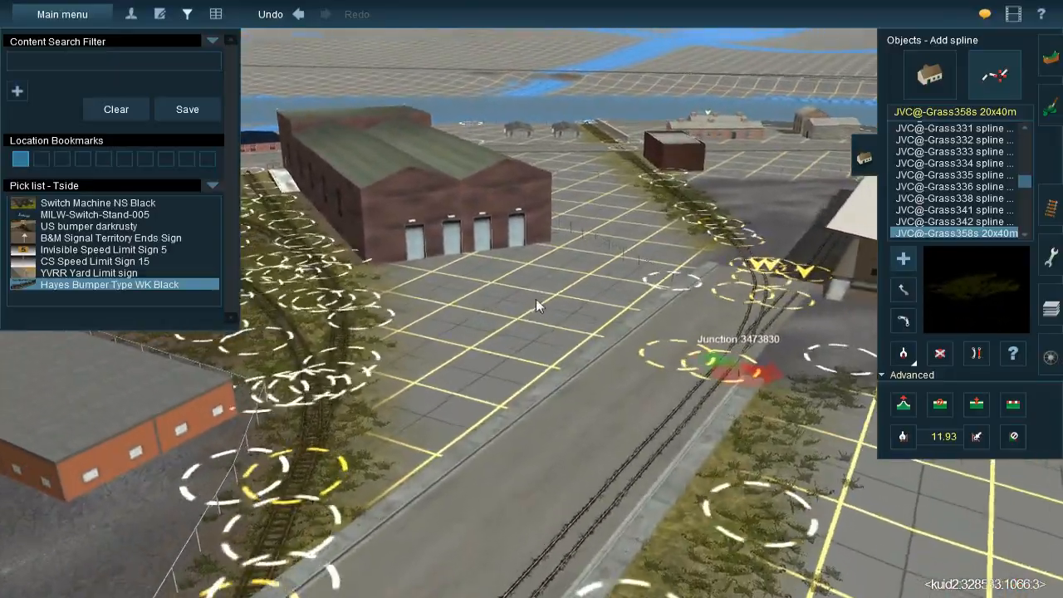
{"action": "key", "text": "Up"}
{"action": "key", "text": "Left"}
{"action": "key", "text": "Left"}
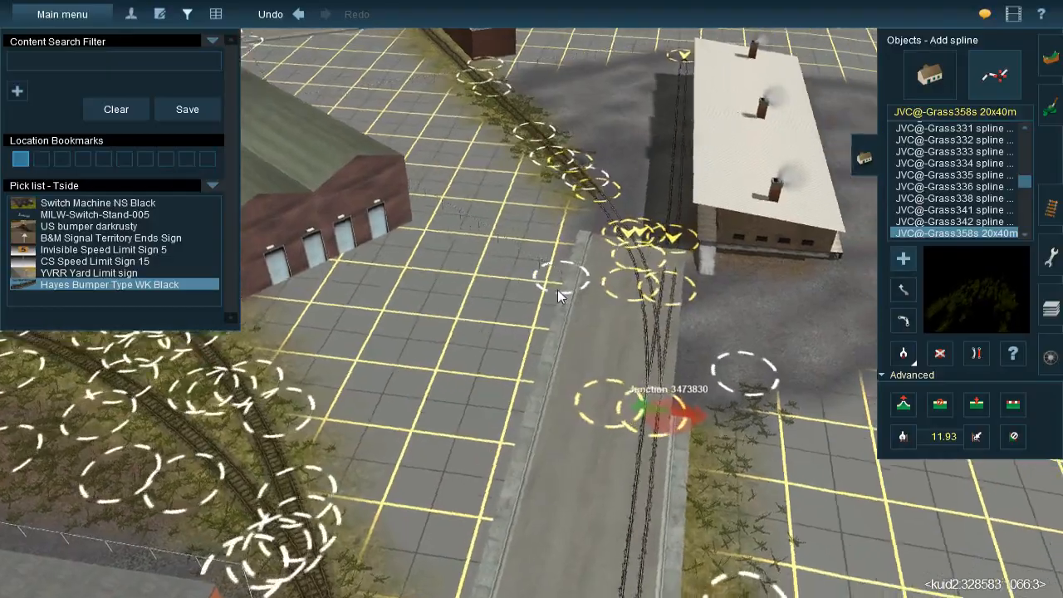
{"action": "scroll", "coordinate": [544, 276], "scroll_direction": "up", "scroll_amount": 2}
{"action": "key", "text": "Left"}
{"action": "scroll", "coordinate": [536, 249], "scroll_direction": "down", "scroll_amount": 3}
{"action": "right_click", "coordinate": [539, 236]}
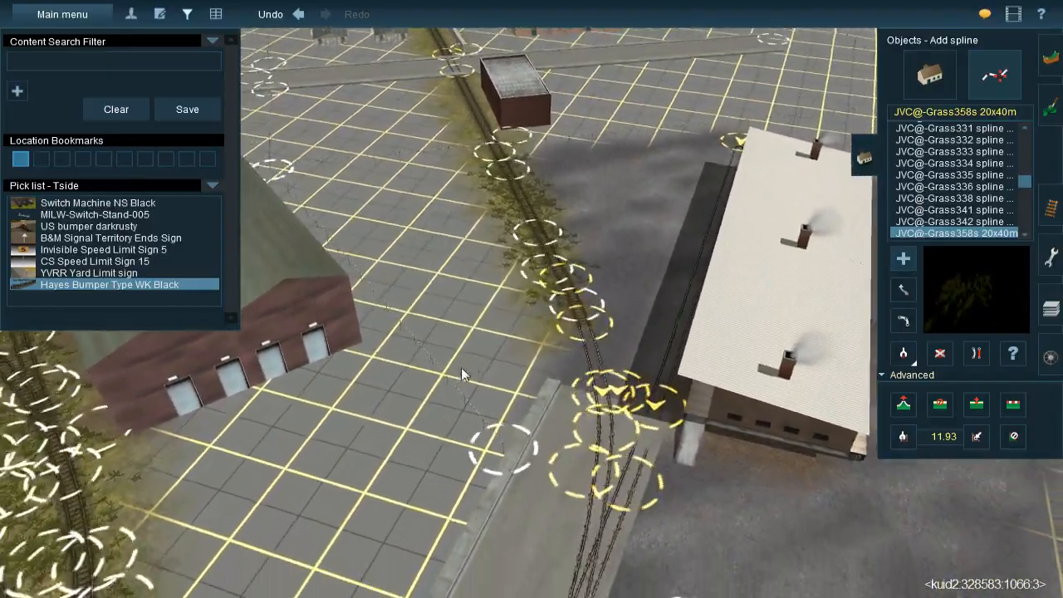
Insert a spline point in the macadam street before the brick warehouse and delete the section between it and the track junction
{"action": "right_click", "coordinate": [462, 367]}
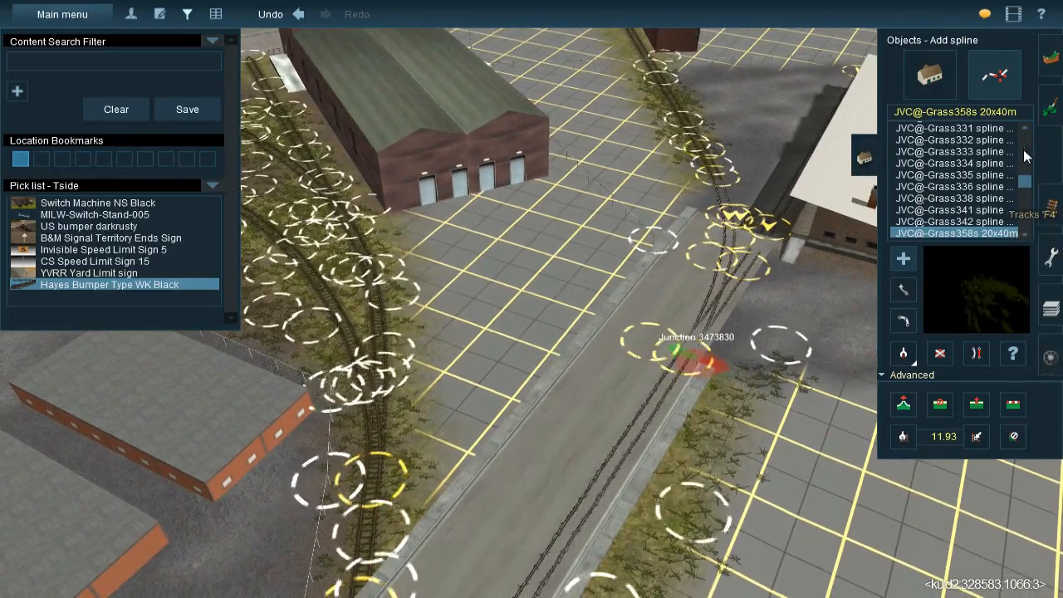
{"action": "left_click", "coordinate": [905, 353]}
{"action": "left_click", "coordinate": [697, 307]}
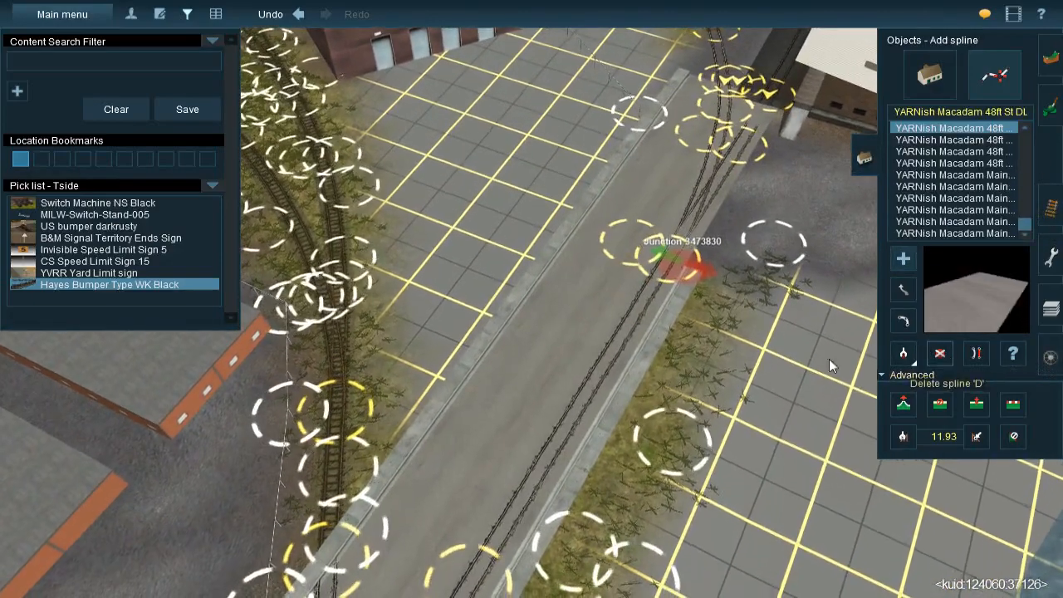
{"action": "left_click", "coordinate": [941, 353]}
{"action": "middle_click_drag", "start_coordinate": [482, 418], "coordinate": [567, 259]}
{"action": "right_click", "coordinate": [566, 259]}
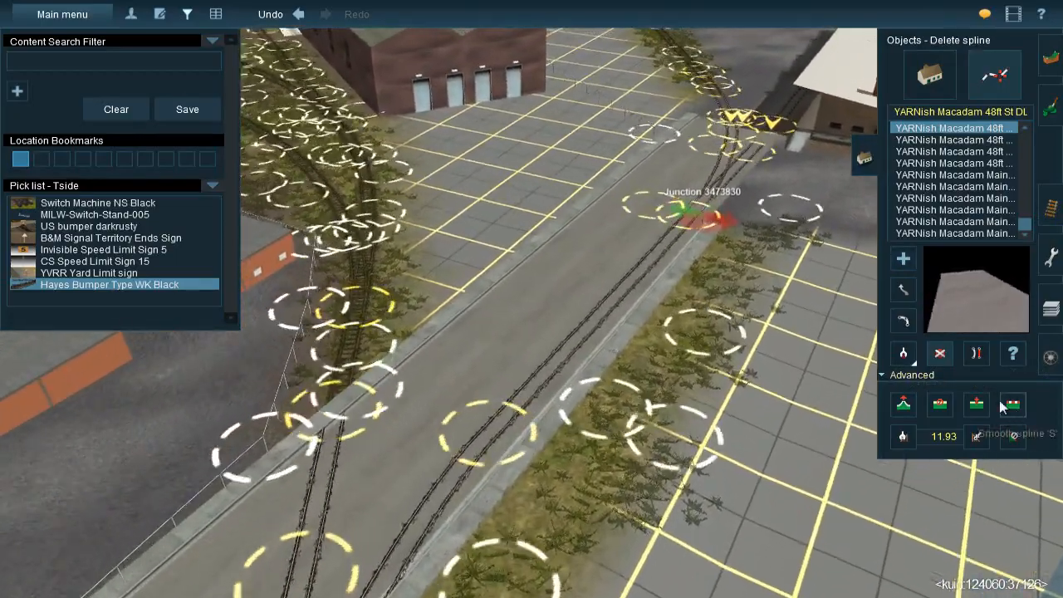
{"action": "left_click", "coordinate": [976, 406]}
{"action": "left_click", "coordinate": [513, 357]}
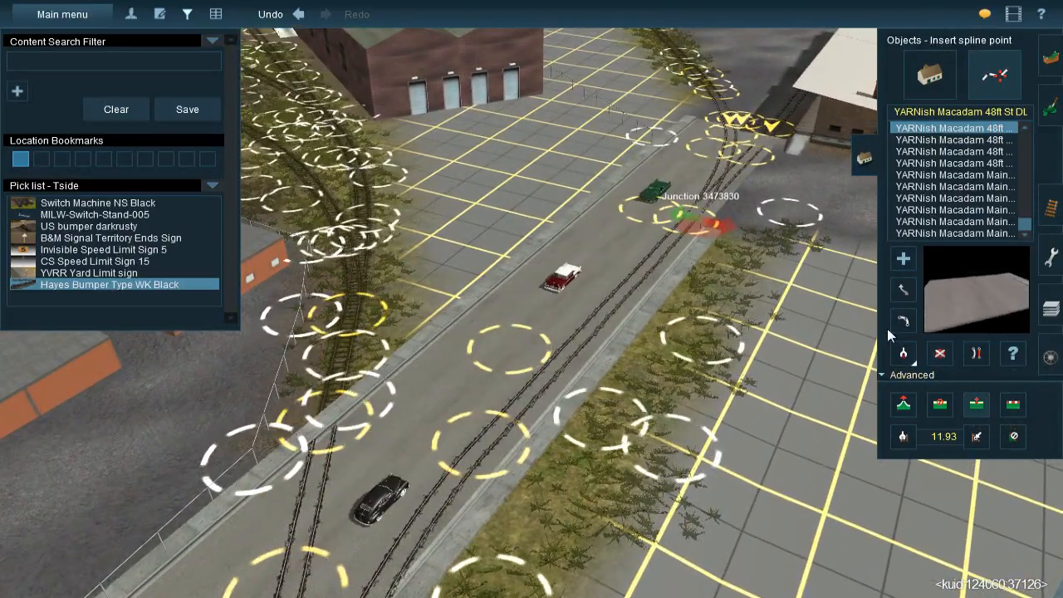
{"action": "left_click", "coordinate": [941, 354]}
{"action": "left_click", "coordinate": [575, 277]}
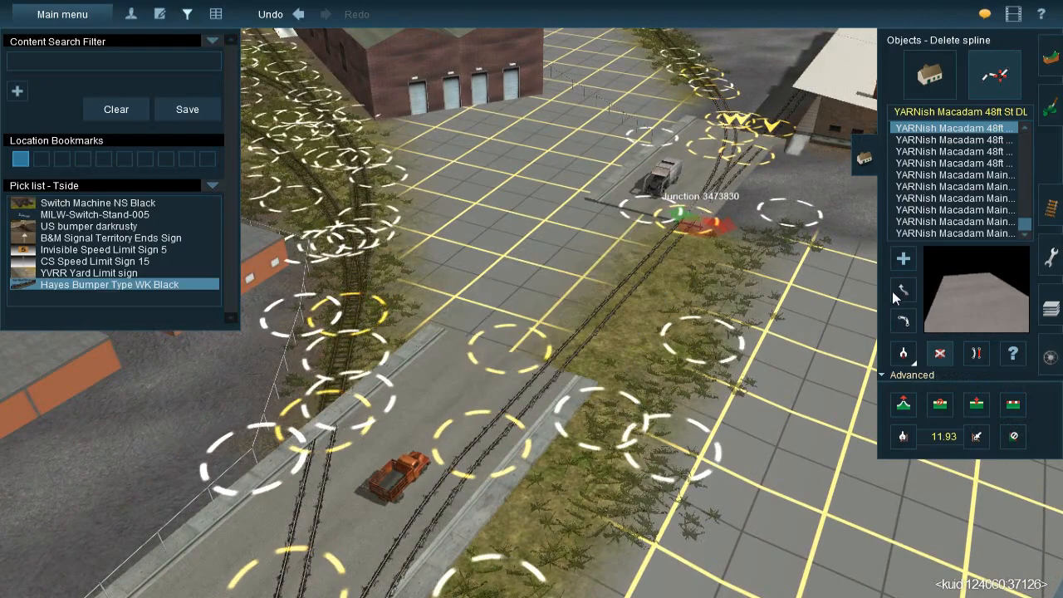
Undo the wrongly oriented street section and relay YARNish Macadam 48ft St DL from the junction end to the inserted point
{"action": "left_click", "coordinate": [903, 259]}
{"action": "key", "text": "ctrl+z"}
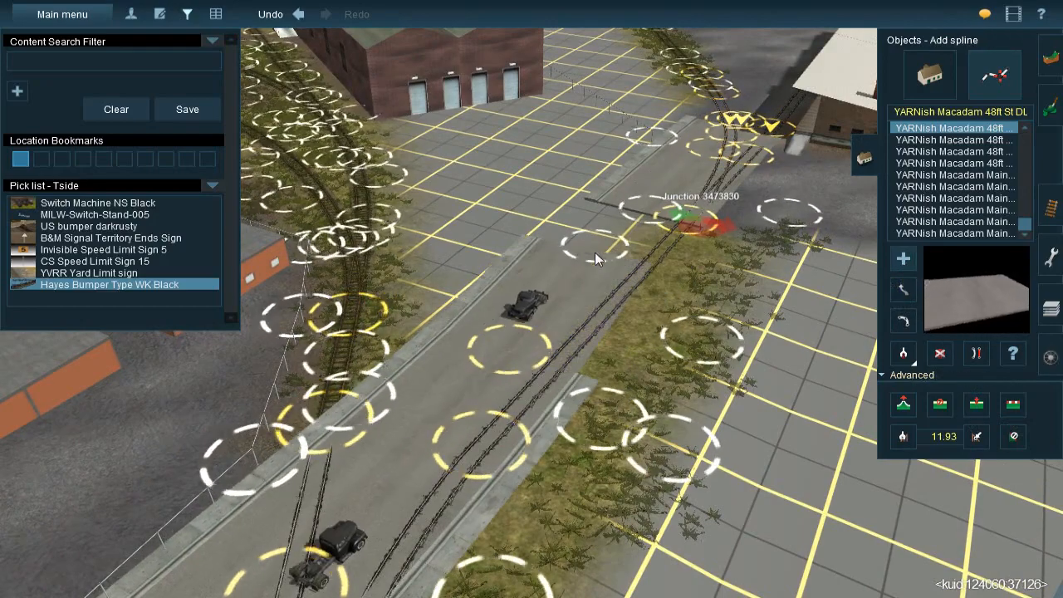
{"action": "key", "text": "ctrl+z"}
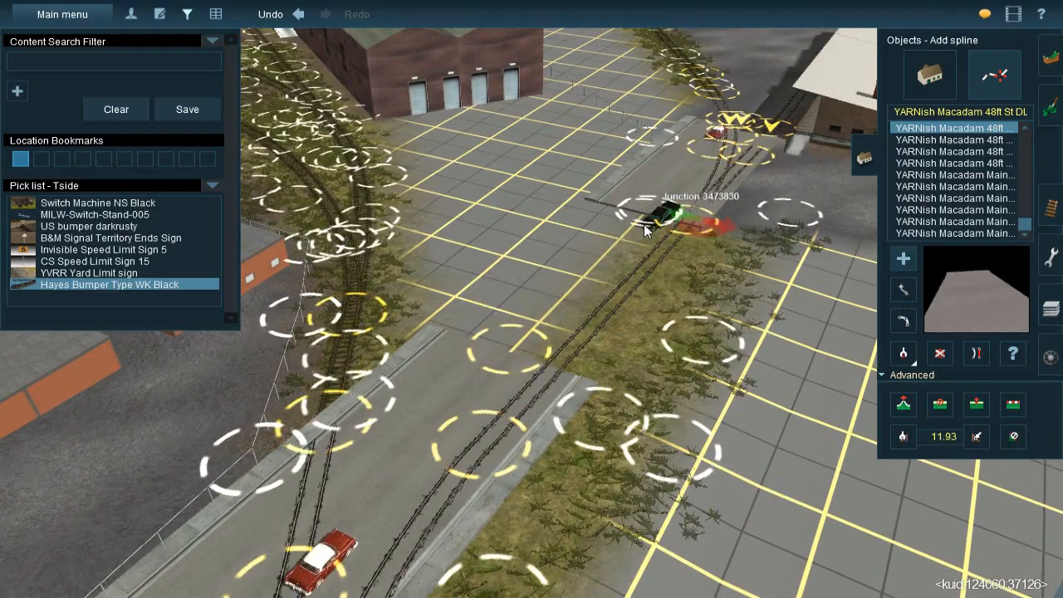
{"action": "left_click", "coordinate": [652, 210]}
{"action": "left_click", "coordinate": [510, 354]}
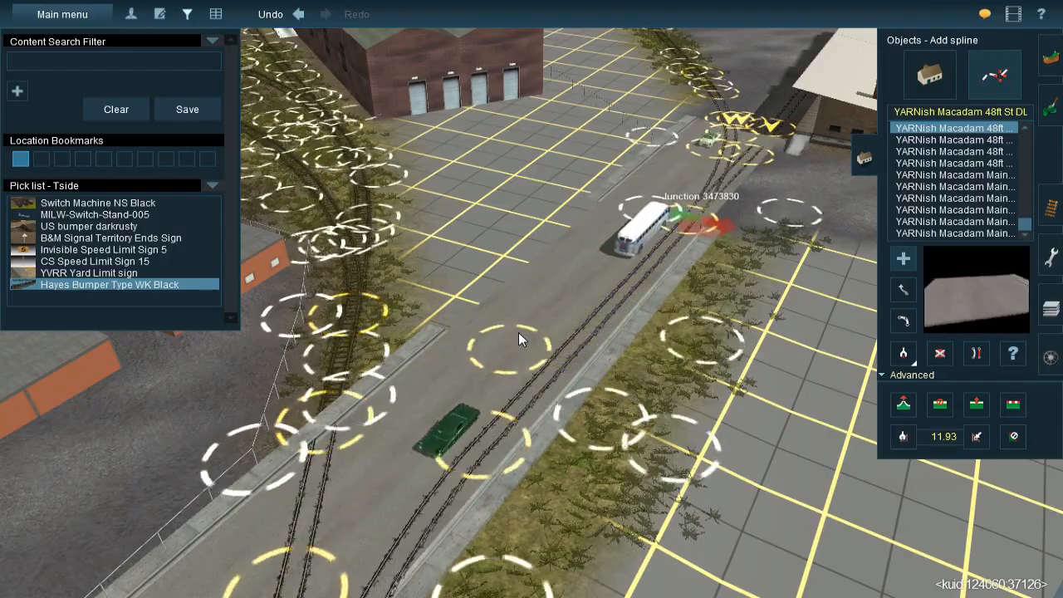
Examine the relaid street section and the unpainted yard between the street and the brick warehouse
{"action": "key", "text": "Left"}
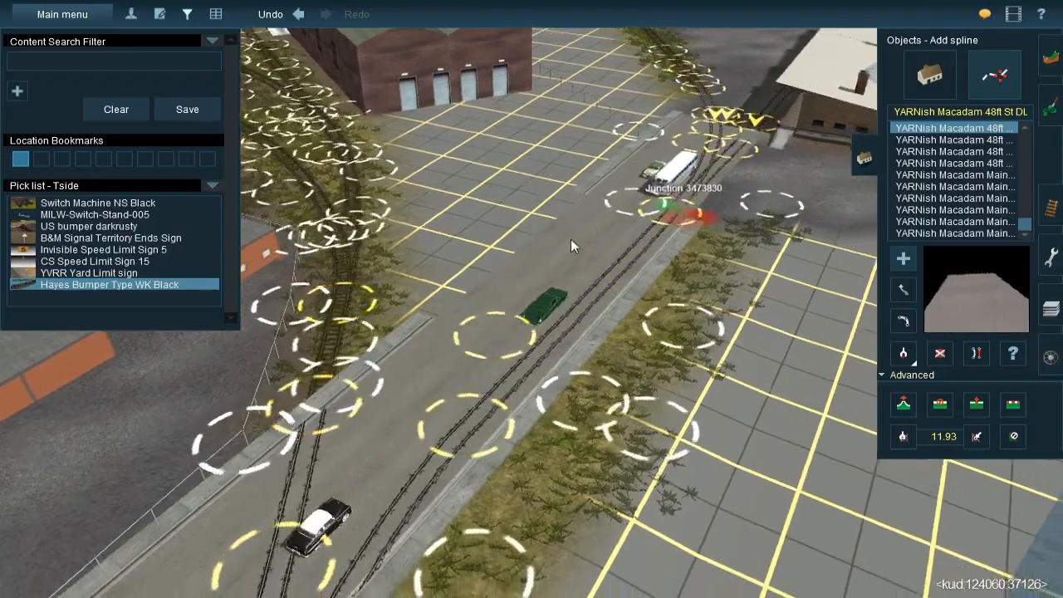
{"action": "right_click", "coordinate": [570, 246]}
{"action": "key", "text": "Down"}
{"action": "right_click", "coordinate": [575, 352]}
{"action": "key", "text": "Left"}
{"action": "key", "text": "Up"}
{"action": "right_click", "coordinate": [521, 242]}
{"action": "key", "text": "Down"}
{"action": "scroll", "coordinate": [521, 266], "scroll_direction": "down", "scroll_amount": 3}
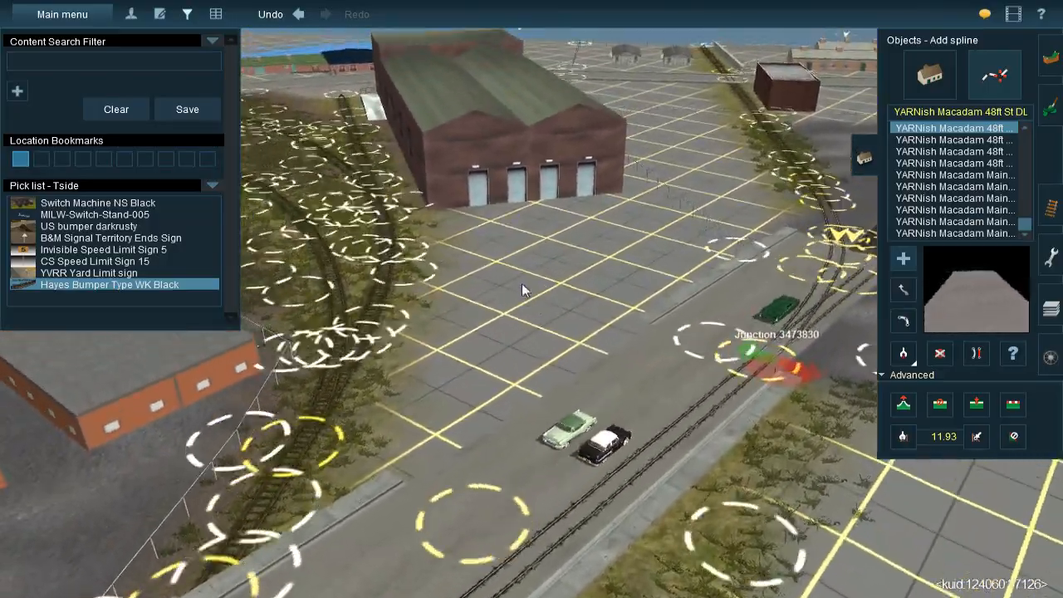
{"action": "right_click", "coordinate": [615, 296]}
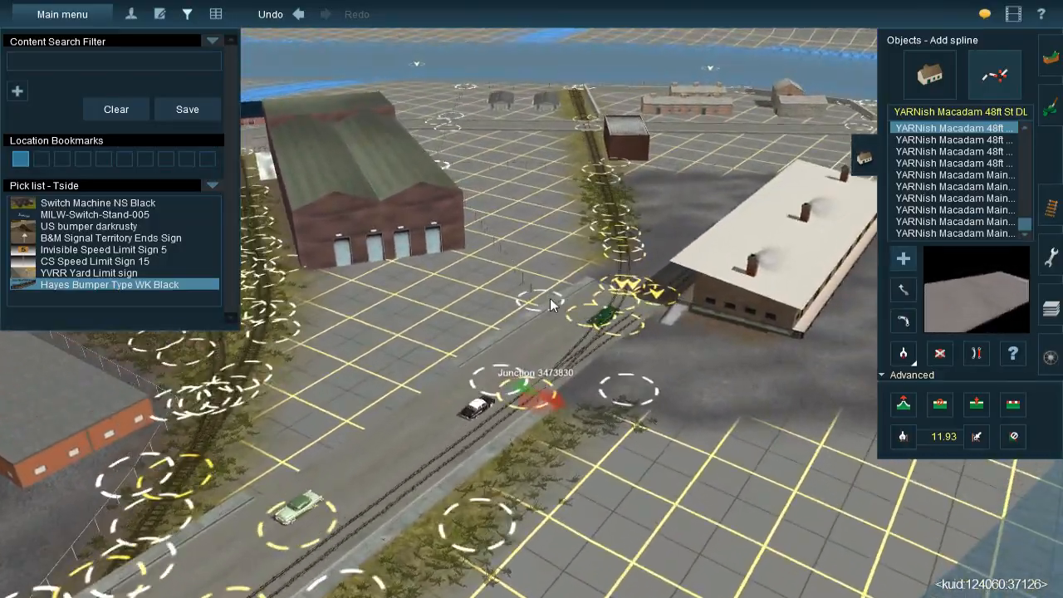
{"action": "right_click", "coordinate": [550, 298]}
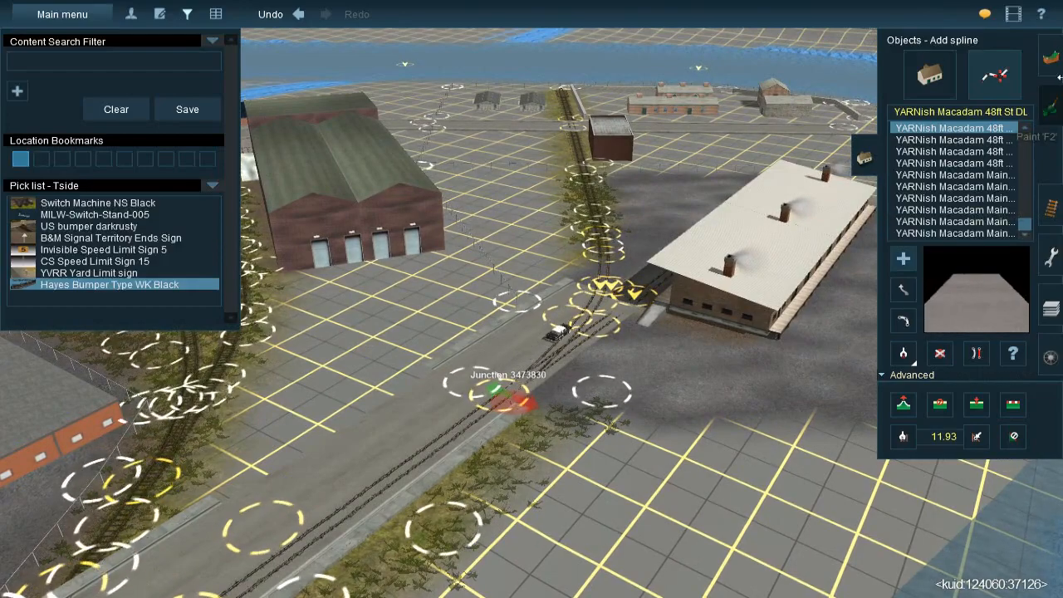
Sample the dark gravel texture near the white-roofed building and paint it over the yard before the brick warehouse doors
{"action": "left_click", "coordinate": [1047, 128]}
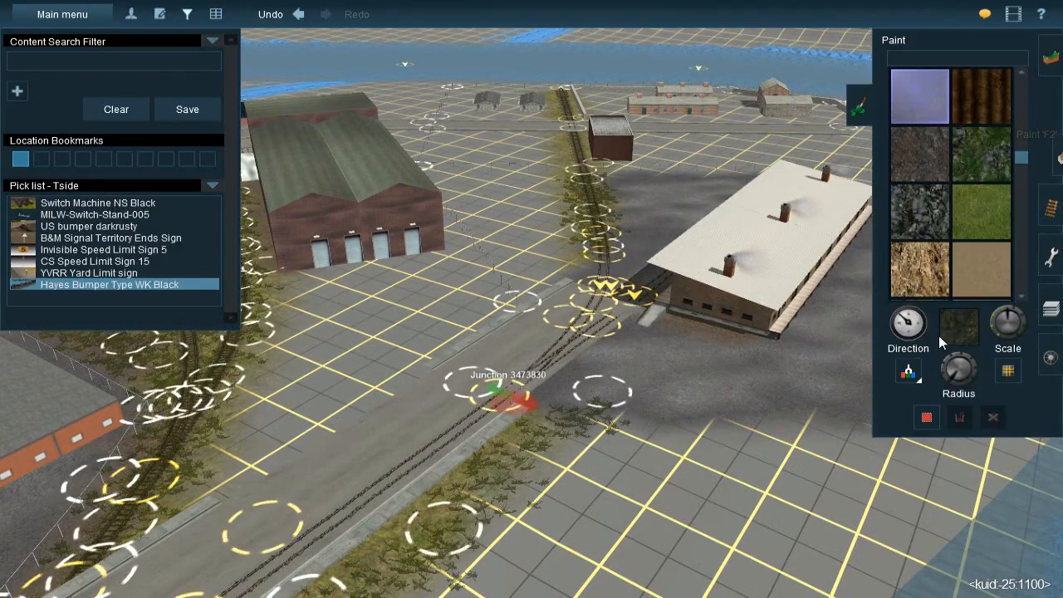
{"action": "left_click", "coordinate": [566, 377]}
{"action": "right_click", "coordinate": [462, 297]}
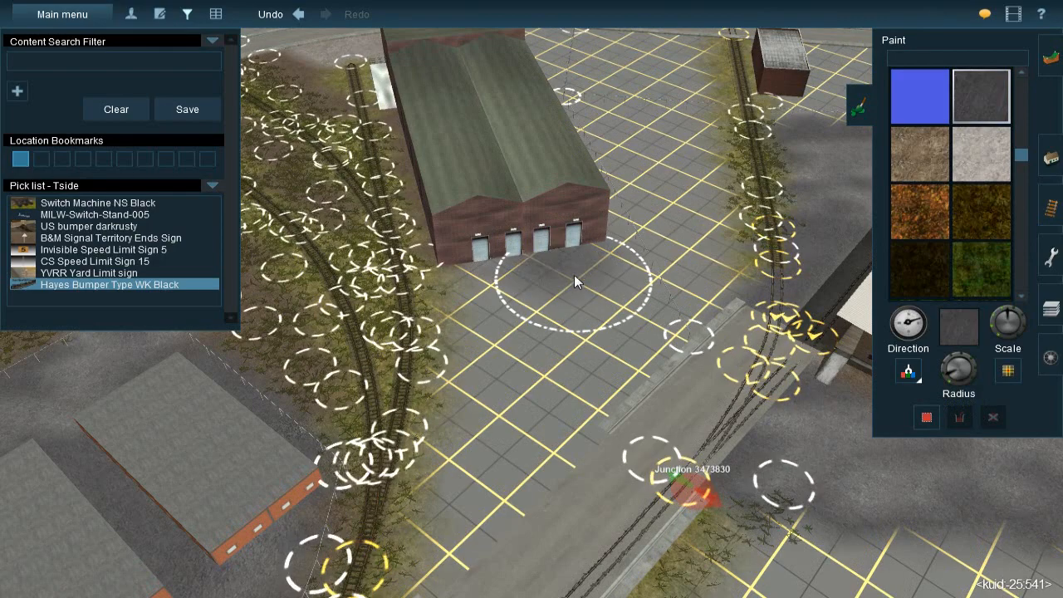
{"action": "mouse_move", "coordinate": [507, 291]}
{"action": "left_mouse_down"}
{"action": "mouse_move", "coordinate": [530, 399]}
{"action": "mouse_move", "coordinate": [623, 352]}
{"action": "mouse_move", "coordinate": [584, 268]}
{"action": "mouse_move", "coordinate": [607, 308]}
{"action": "mouse_move", "coordinate": [615, 356]}
{"action": "mouse_move", "coordinate": [554, 402]}
{"action": "mouse_move", "coordinate": [619, 356]}
{"action": "mouse_move", "coordinate": [568, 401]}
{"action": "left_mouse_up"}
{"action": "right_click", "coordinate": [565, 407]}
{"action": "right_click", "coordinate": [490, 272]}
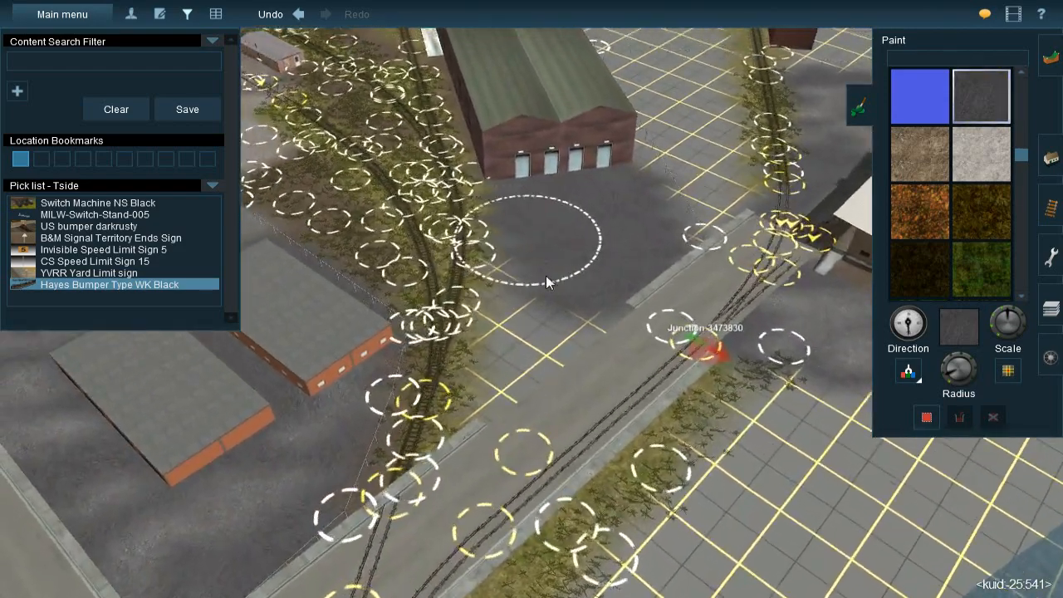
Adjust the brush radius and extend the dark gravel across the yard between the grassy tracks and the street
{"action": "scroll", "coordinate": [549, 281], "scroll_direction": "up", "scroll_amount": 3}
{"action": "left_click", "coordinate": [949, 385]}
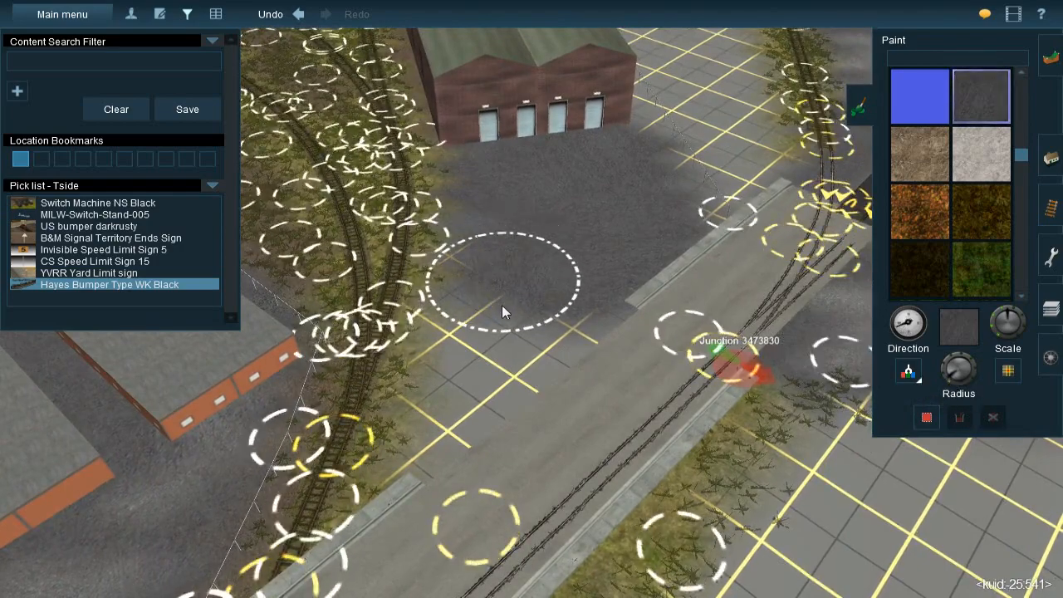
{"action": "mouse_move", "coordinate": [490, 387]}
{"action": "left_mouse_down"}
{"action": "mouse_move", "coordinate": [486, 415]}
{"action": "mouse_move", "coordinate": [463, 441]}
{"action": "mouse_move", "coordinate": [486, 439]}
{"action": "mouse_move", "coordinate": [601, 315]}
{"action": "mouse_move", "coordinate": [579, 352]}
{"action": "mouse_move", "coordinate": [572, 339]}
{"action": "mouse_move", "coordinate": [497, 329]}
{"action": "mouse_move", "coordinate": [505, 351]}
{"action": "mouse_move", "coordinate": [490, 485]}
{"action": "mouse_move", "coordinate": [481, 432]}
{"action": "left_mouse_up"}
{"action": "right_click", "coordinate": [481, 430]}
{"action": "right_click", "coordinate": [464, 225]}
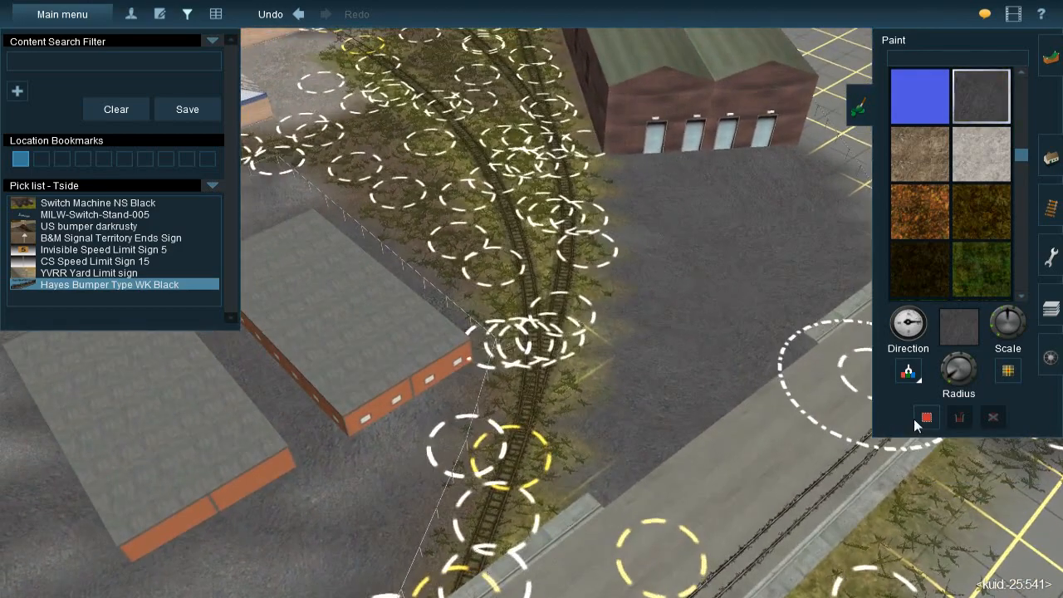
Sample the weedy grass texture beside the tracks and paint it along the yard's edge next to the rails
{"action": "left_click", "coordinate": [916, 378]}
{"action": "left_click", "coordinate": [582, 276]}
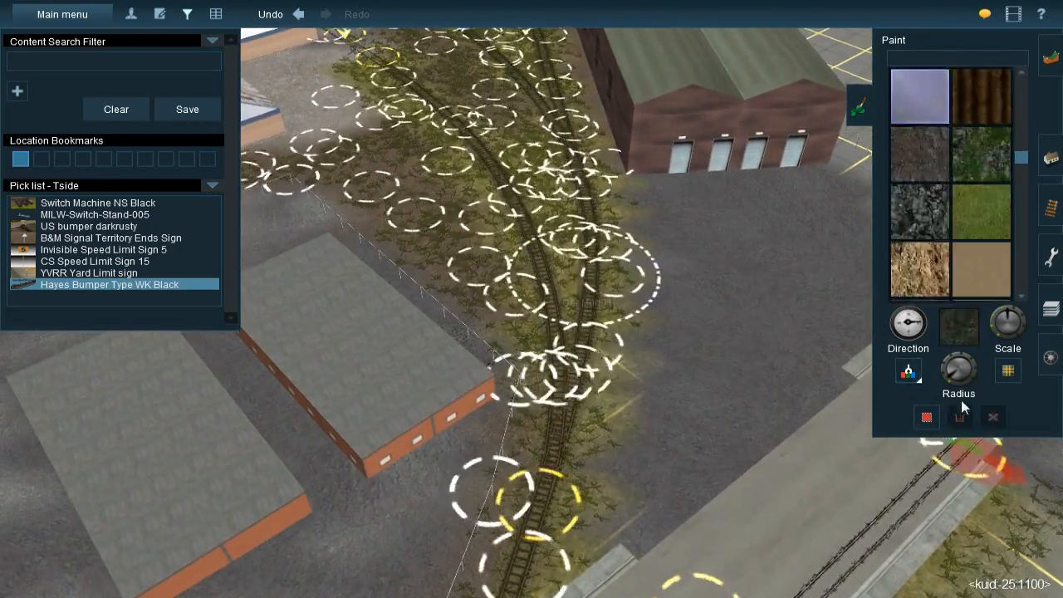
{"action": "key", "text": "bracketleft"}
{"action": "mouse_move", "coordinate": [635, 335]}
{"action": "left_mouse_down"}
{"action": "mouse_move", "coordinate": [599, 332]}
{"action": "mouse_move", "coordinate": [550, 536]}
{"action": "mouse_move", "coordinate": [566, 523]}
{"action": "left_mouse_up"}
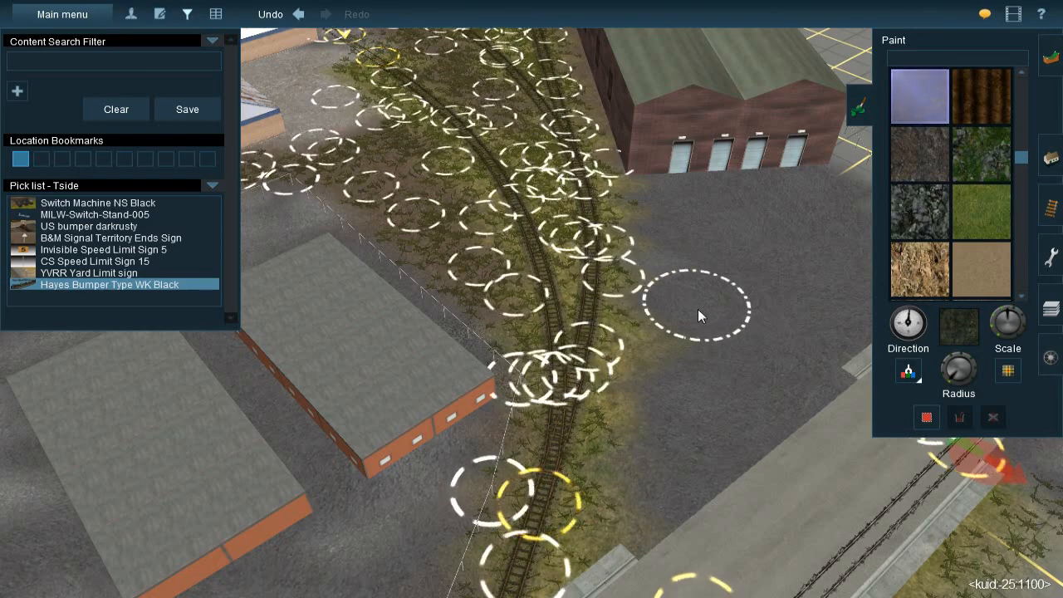
Sample the brown TS09 58 Ballast texture left of the tracks and blend it along the gravel yard's track-side edge
{"action": "key", "text": "Right"}
{"action": "left_click", "coordinate": [912, 373]}
{"action": "key", "text": "Up"}
{"action": "key", "text": "Left"}
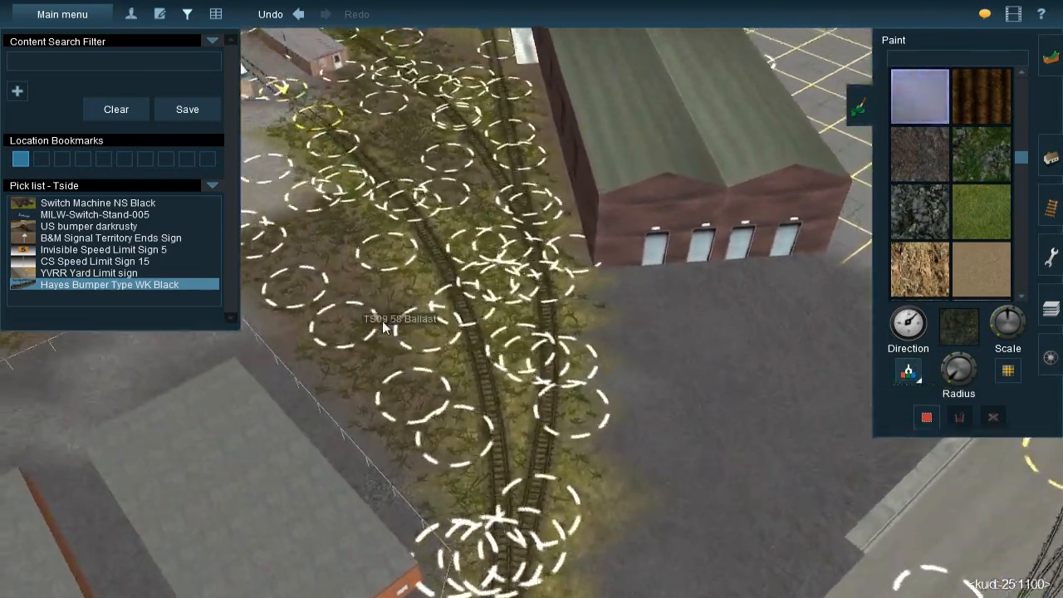
{"action": "left_click", "coordinate": [384, 328]}
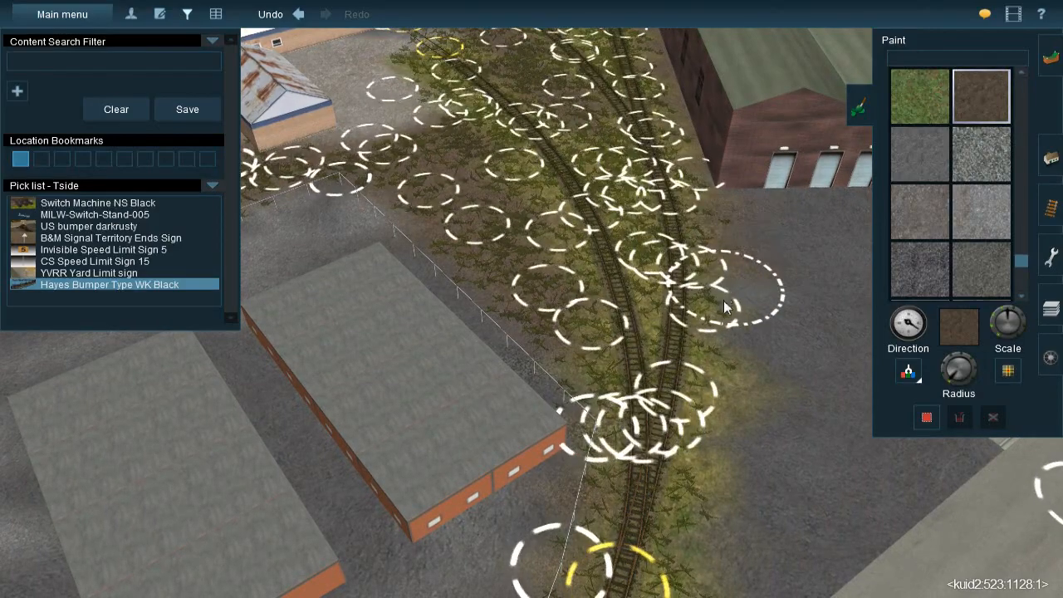
{"action": "right_click", "coordinate": [705, 474]}
{"action": "left_click", "coordinate": [542, 336]}
{"action": "left_click", "coordinate": [536, 388]}
{"action": "right_click", "coordinate": [575, 190]}
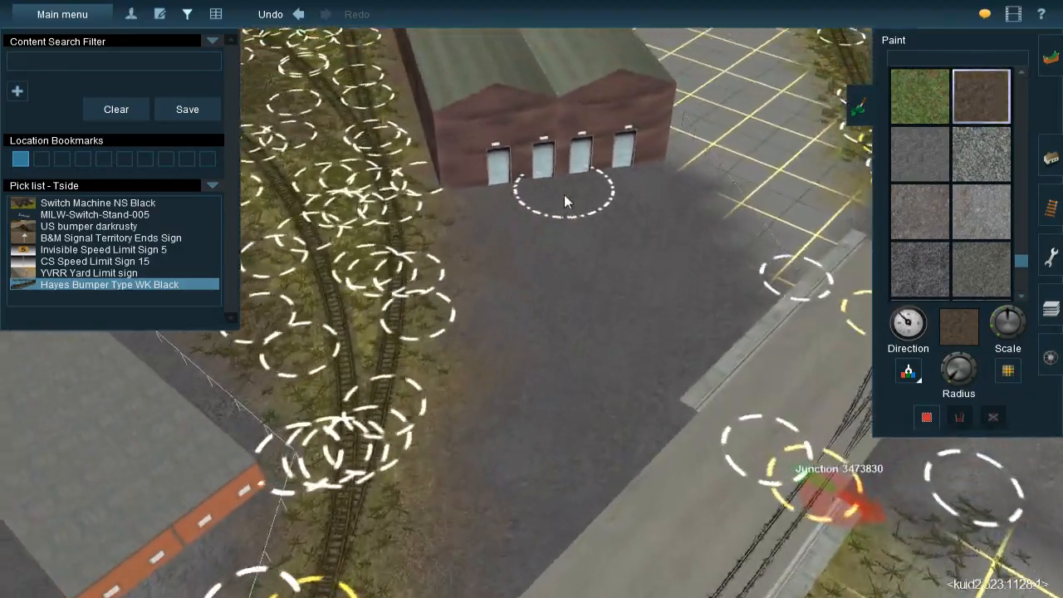
Paint the brown ballast texture over the yard's far edge, from the brick warehouse corner to the street curb
{"action": "key", "text": "Down"}
{"action": "right_click", "coordinate": [567, 253]}
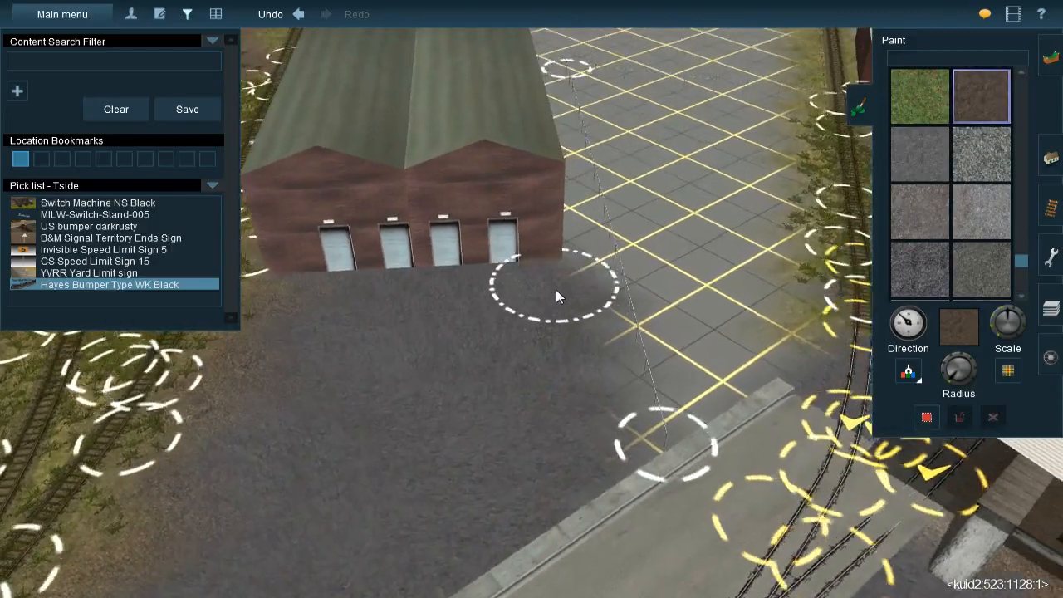
{"action": "key", "text": "Right"}
{"action": "left_click", "coordinate": [588, 280]}
{"action": "mouse_move", "coordinate": [612, 345]}
{"action": "left_mouse_down"}
{"action": "mouse_move", "coordinate": [603, 452]}
{"action": "mouse_move", "coordinate": [588, 487]}
{"action": "mouse_move", "coordinate": [594, 480]}
{"action": "left_mouse_up"}
{"action": "right_click", "coordinate": [582, 352]}
{"action": "key", "text": "Left"}
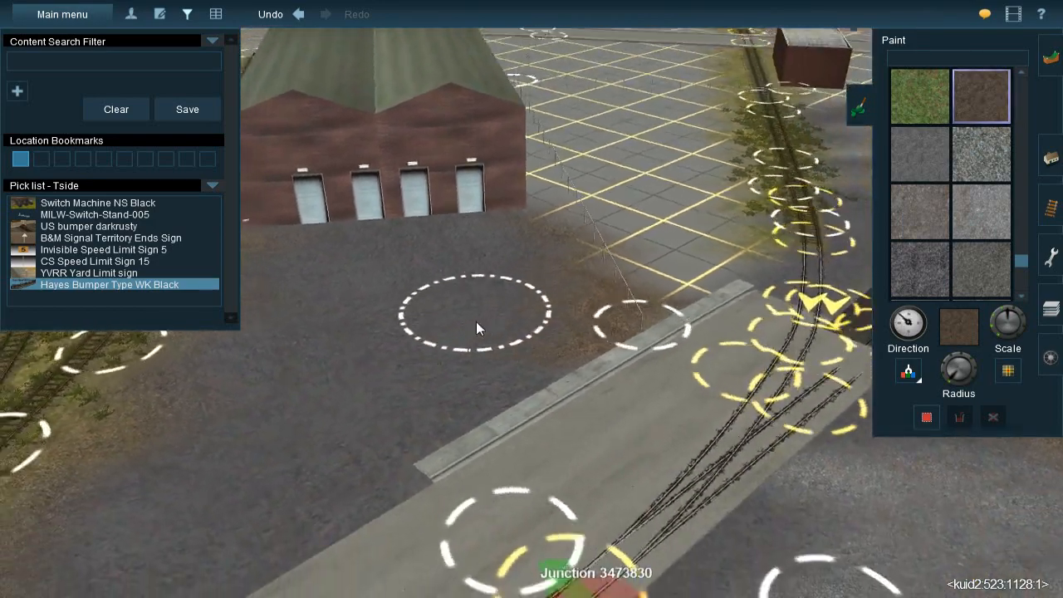
Resample the dark gravel texture for the yard before the brick warehouse
{"action": "scroll", "coordinate": [478, 321], "scroll_direction": "down", "scroll_amount": 3}
{"action": "key", "text": "Left"}
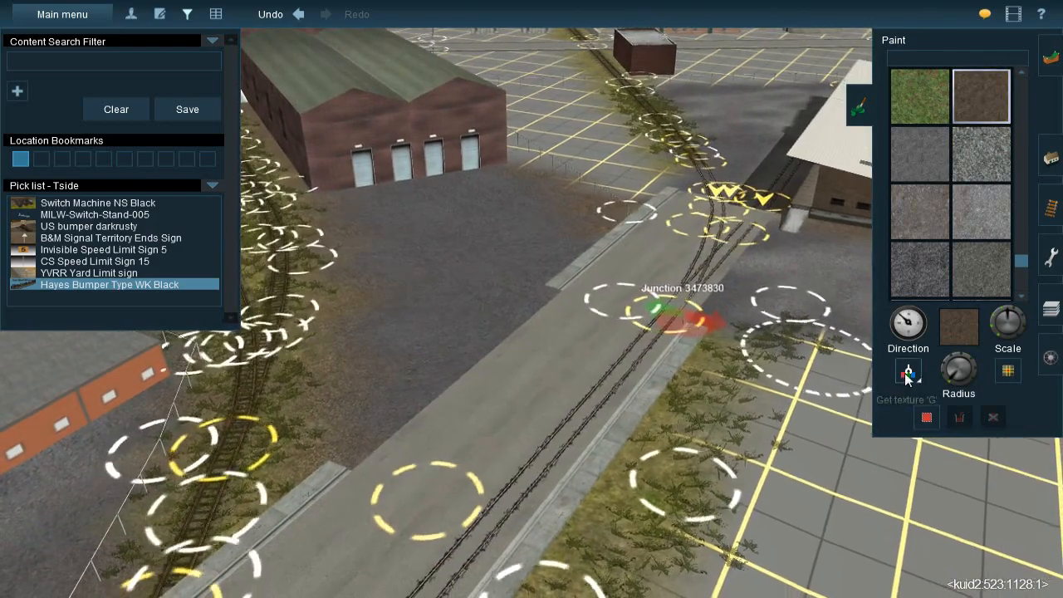
{"action": "left_click", "coordinate": [908, 376]}
{"action": "left_click", "coordinate": [835, 278]}
{"action": "key", "text": "Left"}
{"action": "right_click", "coordinate": [477, 288]}
{"action": "key", "text": "Up"}
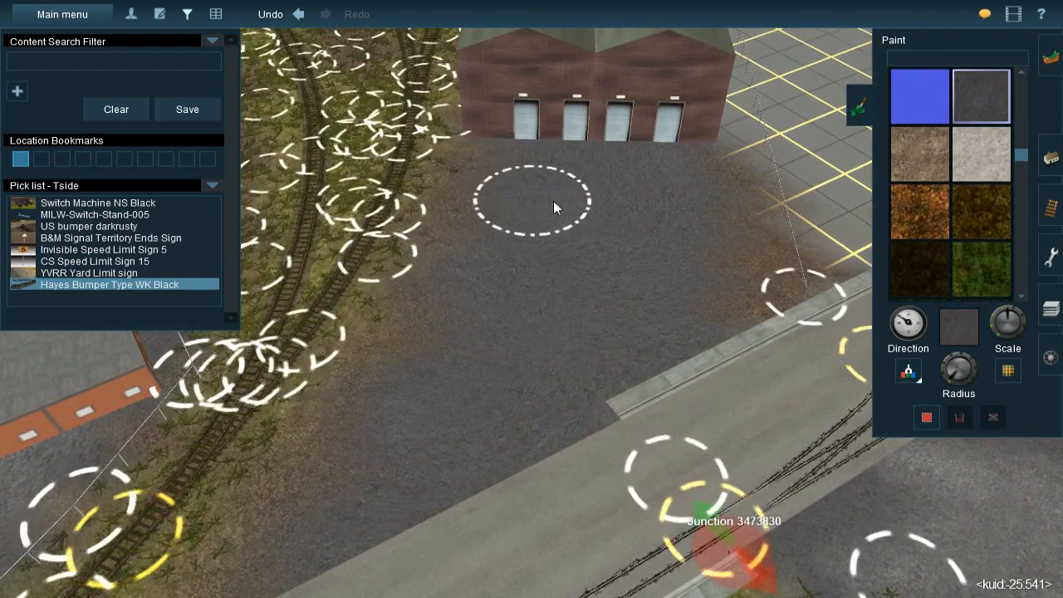
Sample the light grey gravel beside the white-roofed building and paint patches of it over the brick warehouse yard
{"action": "left_click", "coordinate": [905, 376]}
{"action": "right_click", "coordinate": [772, 375]}
{"action": "left_click", "coordinate": [663, 253]}
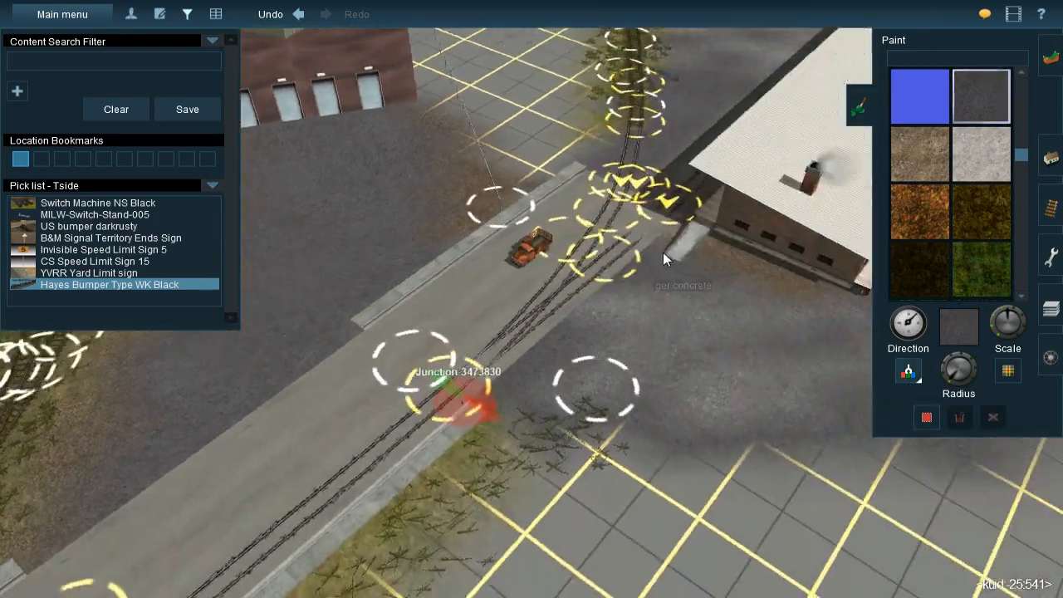
{"action": "right_click", "coordinate": [750, 320]}
{"action": "right_click", "coordinate": [838, 377]}
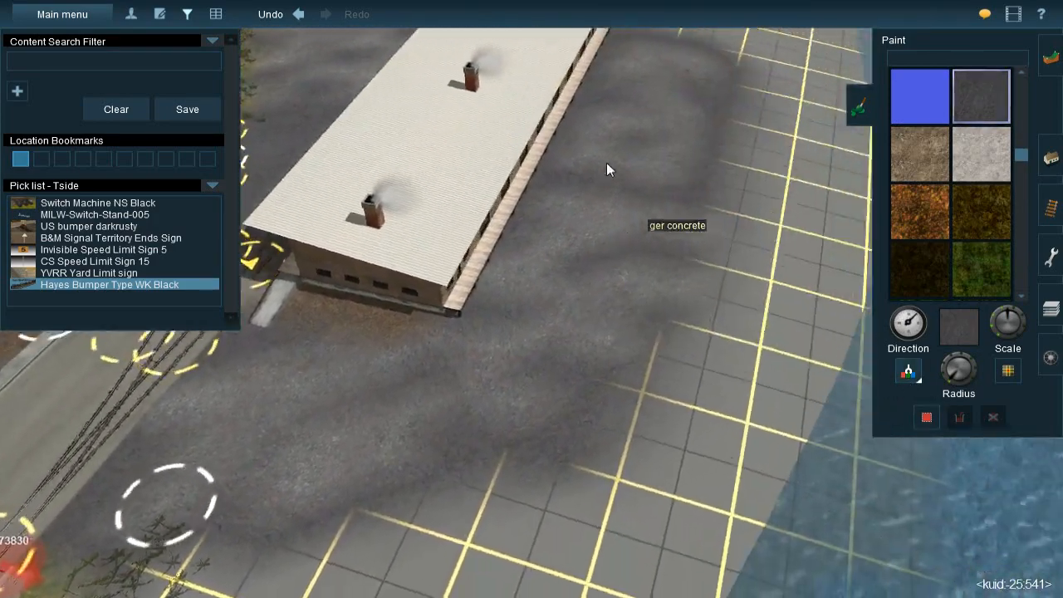
{"action": "right_click", "coordinate": [408, 215]}
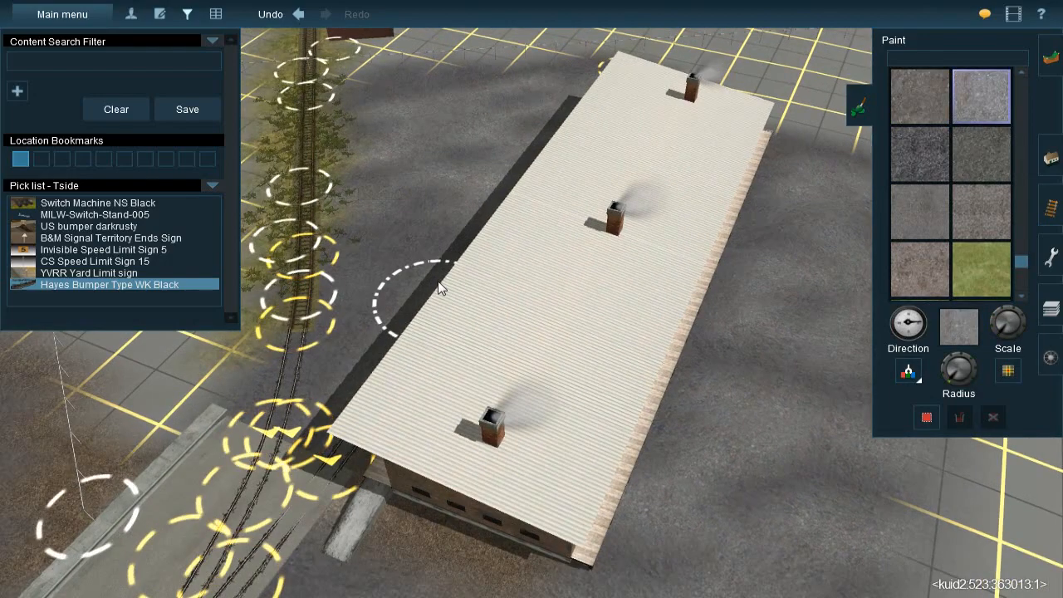
{"action": "right_click", "coordinate": [309, 279]}
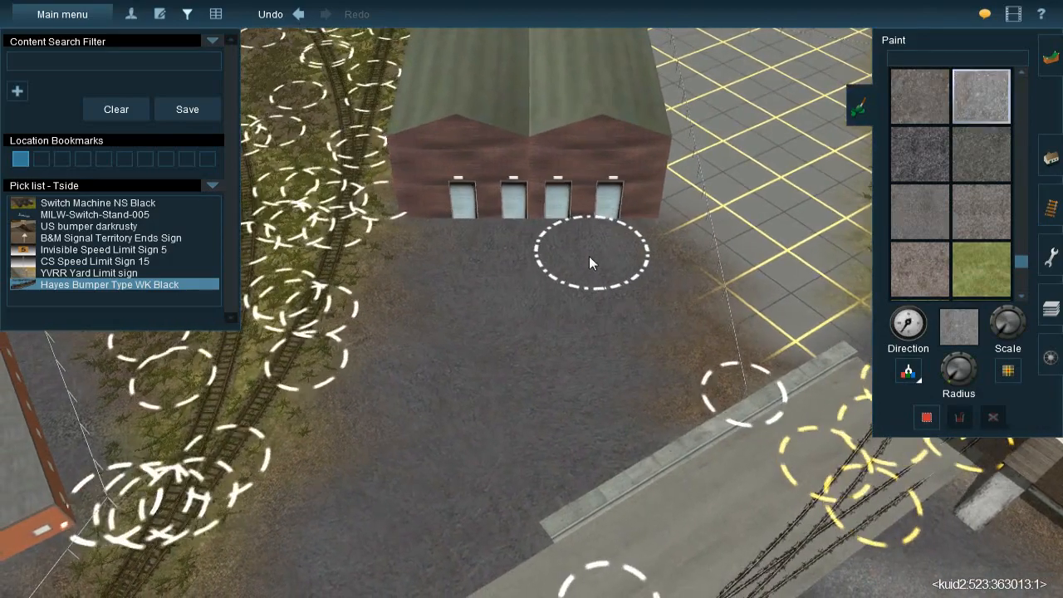
{"action": "mouse_move", "coordinate": [496, 261]}
{"action": "left_mouse_down"}
{"action": "mouse_move", "coordinate": [513, 259]}
{"action": "mouse_move", "coordinate": [466, 333]}
{"action": "mouse_move", "coordinate": [516, 383]}
{"action": "mouse_move", "coordinate": [566, 315]}
{"action": "mouse_move", "coordinate": [578, 406]}
{"action": "mouse_move", "coordinate": [549, 419]}
{"action": "mouse_move", "coordinate": [530, 457]}
{"action": "mouse_move", "coordinate": [457, 513]}
{"action": "mouse_move", "coordinate": [356, 538]}
{"action": "mouse_move", "coordinate": [448, 412]}
{"action": "mouse_move", "coordinate": [408, 458]}
{"action": "mouse_move", "coordinate": [407, 383]}
{"action": "mouse_move", "coordinate": [608, 345]}
{"action": "mouse_move", "coordinate": [619, 308]}
{"action": "mouse_move", "coordinate": [626, 318]}
{"action": "left_mouse_up"}
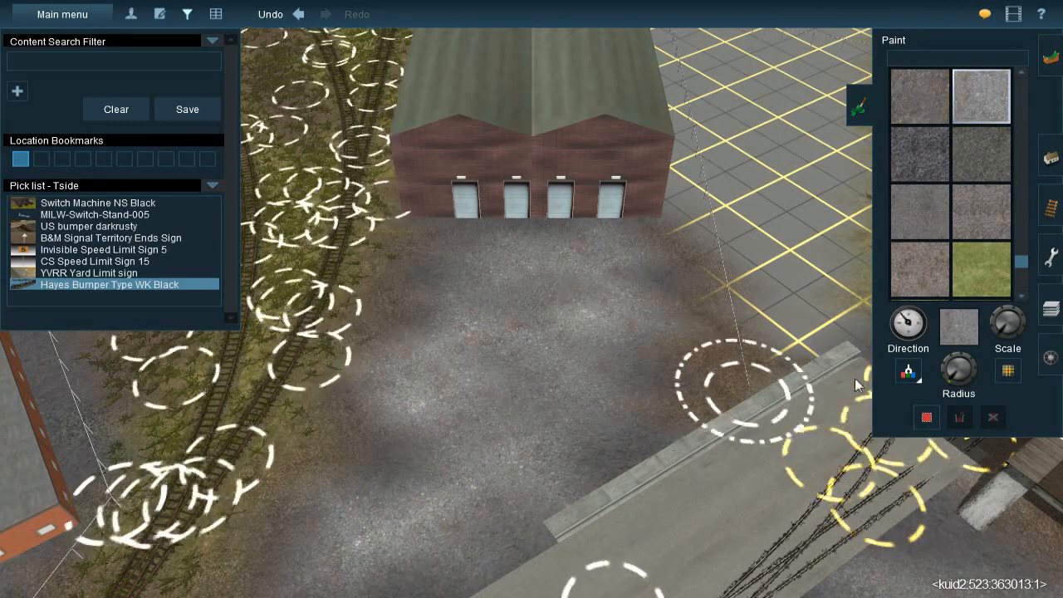
Sample the dark gravel near the white-roofed building and blend it over the light patches in the warehouse yard
{"action": "left_click", "coordinate": [909, 376]}
{"action": "right_click", "coordinate": [670, 384]}
{"action": "left_click", "coordinate": [775, 453]}
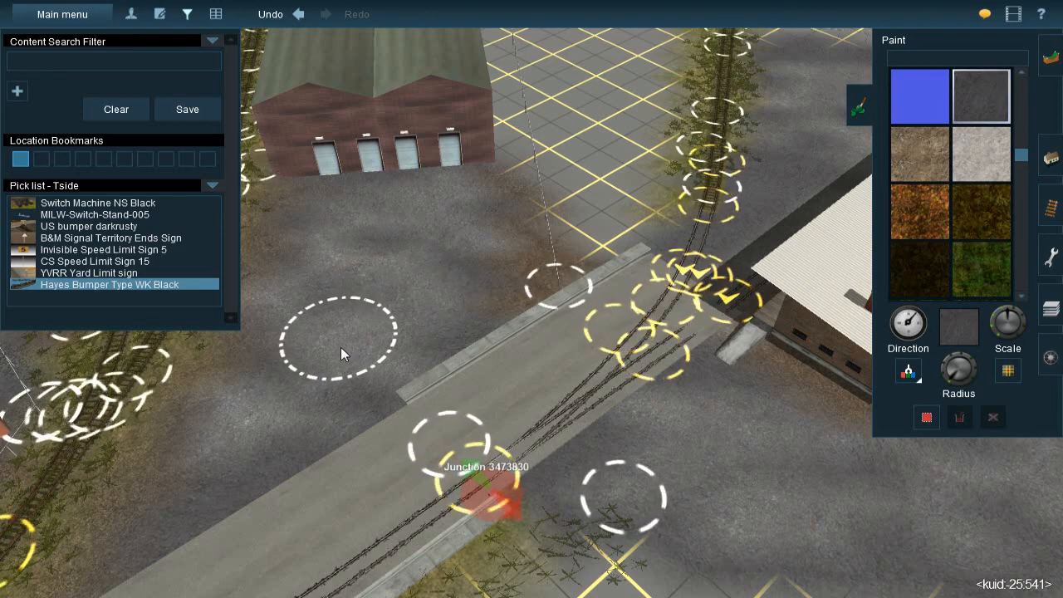
{"action": "right_click", "coordinate": [242, 418]}
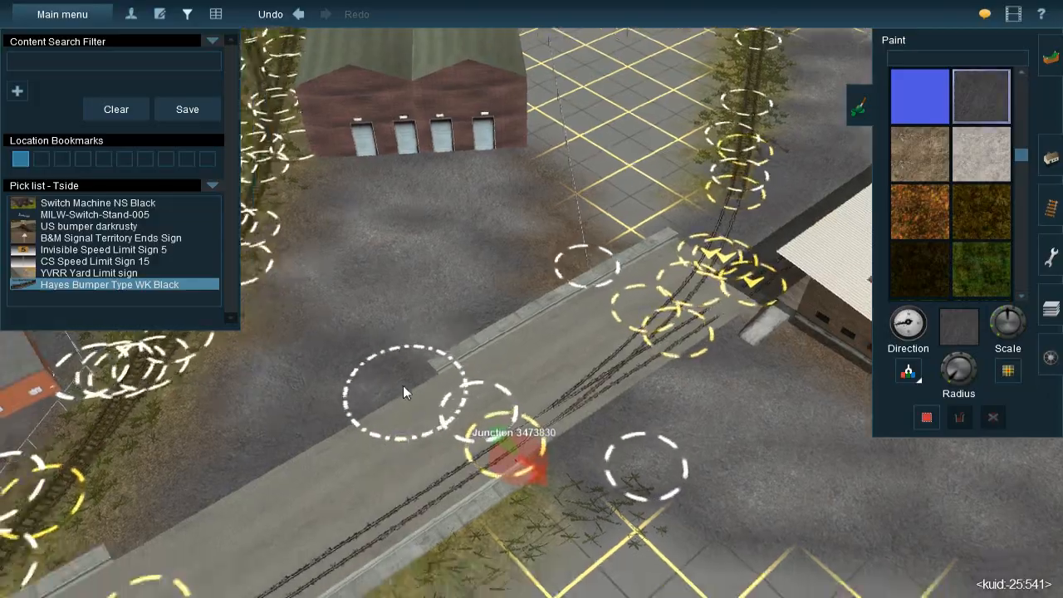
{"action": "key", "text": "Down"}
{"action": "key", "text": "Left"}
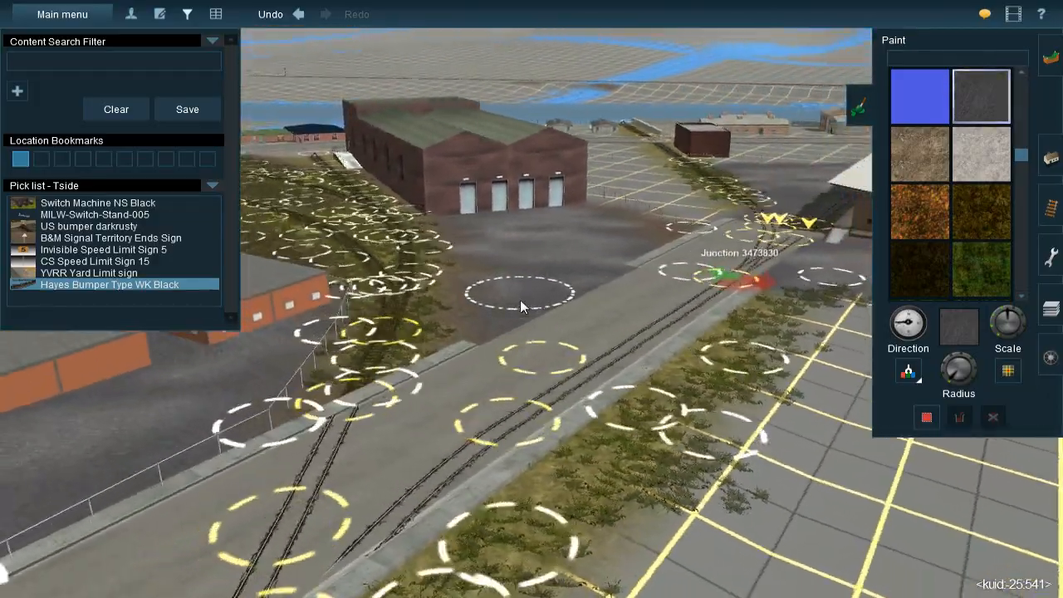
{"action": "key", "text": "Right"}
{"action": "right_click", "coordinate": [612, 249]}
{"action": "key", "text": "Up"}
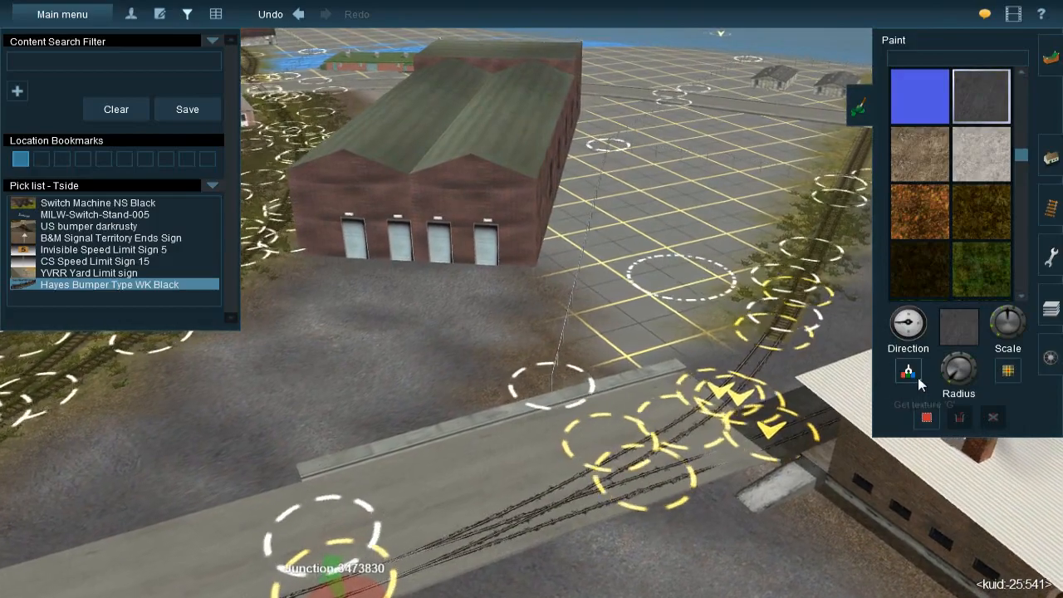
Sample the brown dirt at the yard's edge, adjust the brush radius and paint a strip along the brick warehouse's side wall
{"action": "left_click", "coordinate": [918, 380]}
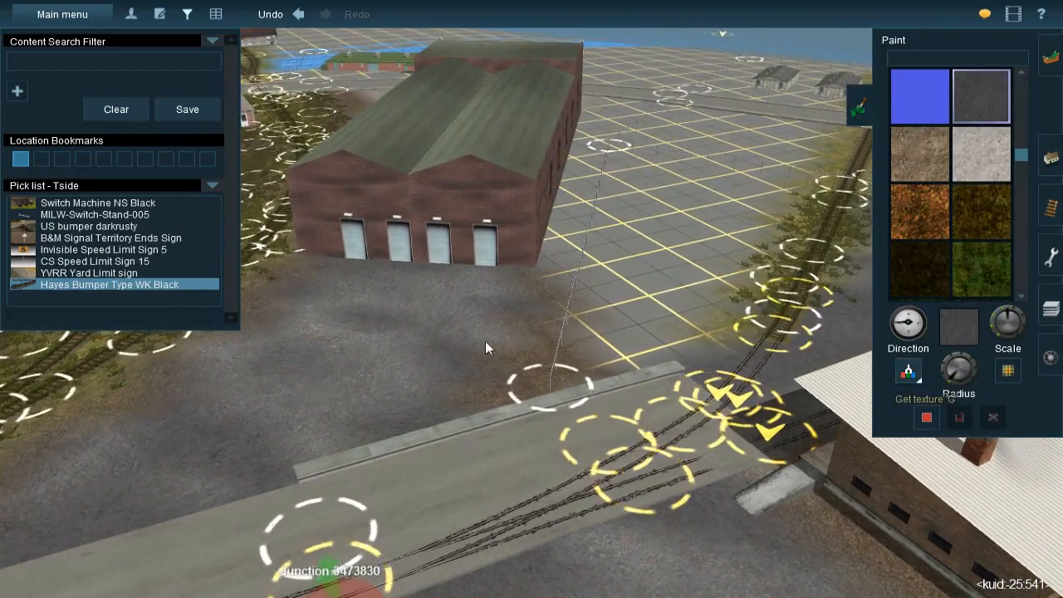
{"action": "left_click", "coordinate": [548, 375]}
{"action": "right_click", "coordinate": [566, 255]}
{"action": "key", "text": "Up"}
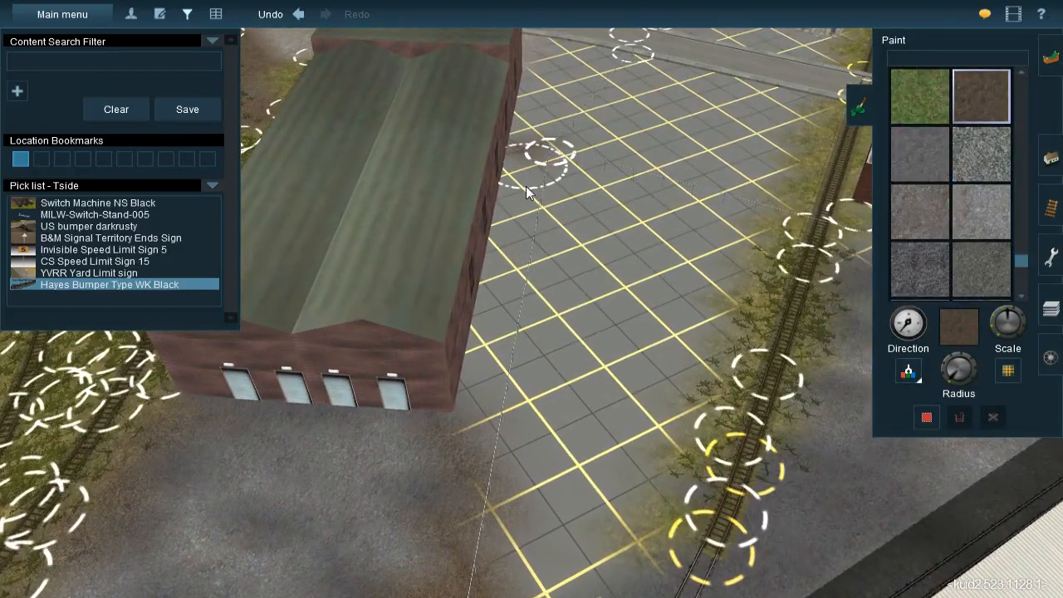
{"action": "left_click_drag", "start_coordinate": [952, 379], "coordinate": [948, 380]}
{"action": "mouse_move", "coordinate": [526, 164]}
{"action": "left_mouse_down"}
{"action": "mouse_move", "coordinate": [525, 226]}
{"action": "mouse_move", "coordinate": [513, 179]}
{"action": "mouse_move", "coordinate": [508, 208]}
{"action": "left_mouse_up"}
{"action": "left_click_drag", "start_coordinate": [949, 376], "coordinate": [947, 378]}
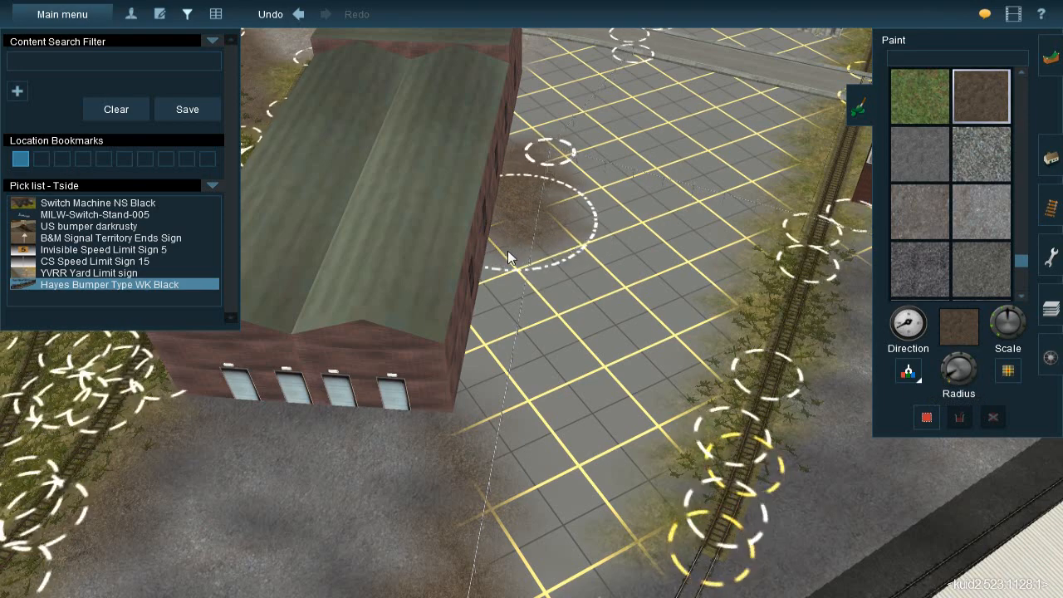
{"action": "mouse_move", "coordinate": [504, 274]}
{"action": "left_mouse_down"}
{"action": "mouse_move", "coordinate": [509, 372]}
{"action": "mouse_move", "coordinate": [471, 415]}
{"action": "left_mouse_up"}
{"action": "key", "text": "Down"}
{"action": "mouse_move", "coordinate": [471, 409]}
{"action": "right_mouse_down"}
{"action": "mouse_move", "coordinate": [479, 339]}
{"action": "mouse_move", "coordinate": [518, 323]}
{"action": "mouse_move", "coordinate": [505, 292]}
{"action": "mouse_move", "coordinate": [540, 280]}
{"action": "mouse_move", "coordinate": [540, 259]}
{"action": "mouse_move", "coordinate": [568, 311]}
{"action": "mouse_move", "coordinate": [525, 312]}
{"action": "mouse_move", "coordinate": [491, 289]}
{"action": "mouse_move", "coordinate": [531, 276]}
{"action": "mouse_move", "coordinate": [568, 300]}
{"action": "mouse_move", "coordinate": [556, 304]}
{"action": "mouse_move", "coordinate": [517, 283]}
{"action": "mouse_move", "coordinate": [668, 324]}
{"action": "right_mouse_up"}
Go to Mason's Landing and sample the erba 3 grass texture from the painted field beside the dirt path
{"action": "left_click", "coordinate": [908, 371]}
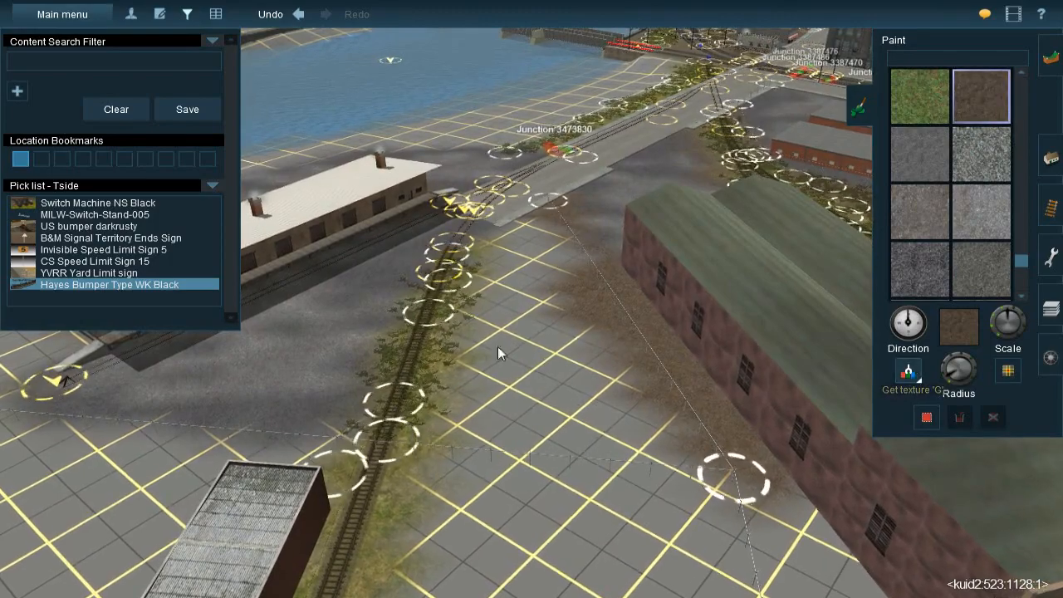
{"action": "right_click_drag", "start_coordinate": [518, 243], "coordinate": [490, 272]}
{"action": "right_click", "coordinate": [492, 272]}
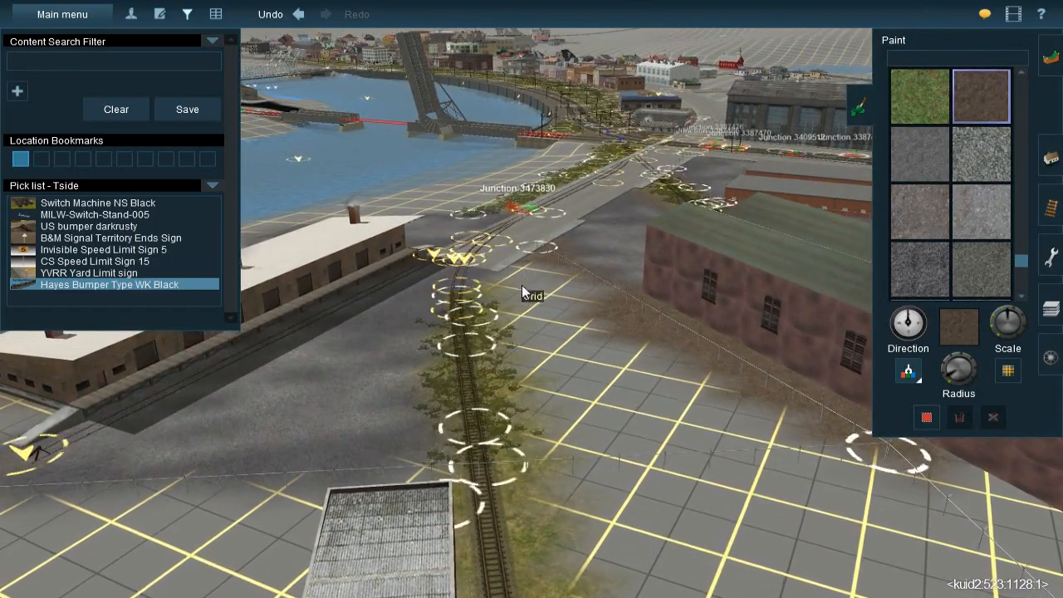
{"action": "mouse_move", "coordinate": [584, 290]}
{"action": "right_mouse_down"}
{"action": "mouse_move", "coordinate": [569, 291]}
{"action": "mouse_move", "coordinate": [586, 304]}
{"action": "mouse_move", "coordinate": [671, 308]}
{"action": "mouse_move", "coordinate": [653, 231]}
{"action": "right_mouse_up"}
{"action": "scroll", "coordinate": [640, 265], "scroll_direction": "down", "scroll_amount": 10}
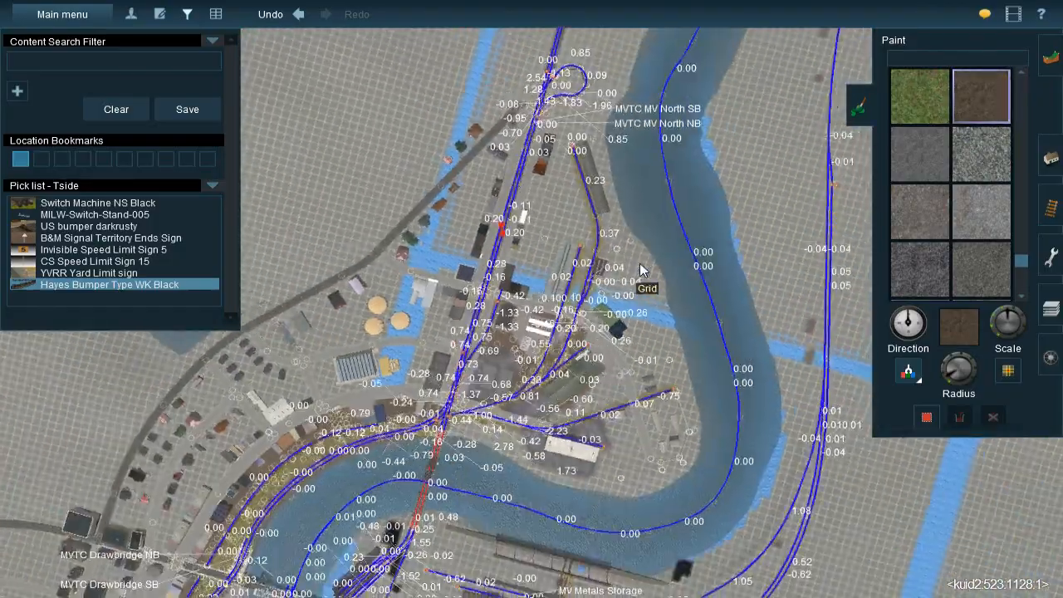
{"action": "scroll", "coordinate": [641, 270], "scroll_direction": "down", "scroll_amount": 10}
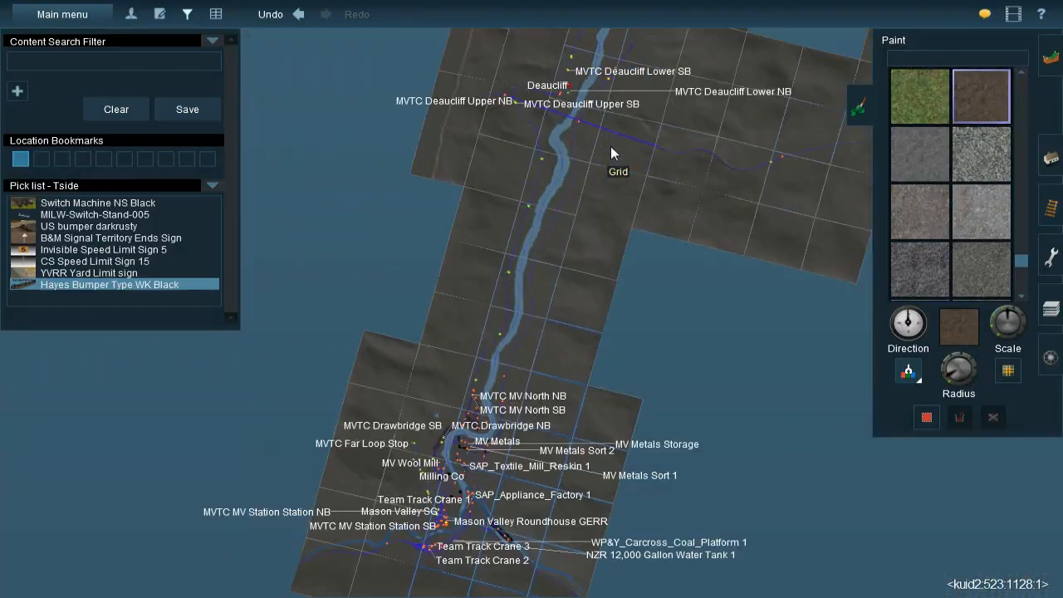
{"action": "right_click", "coordinate": [607, 106]}
{"action": "right_click", "coordinate": [623, 89]}
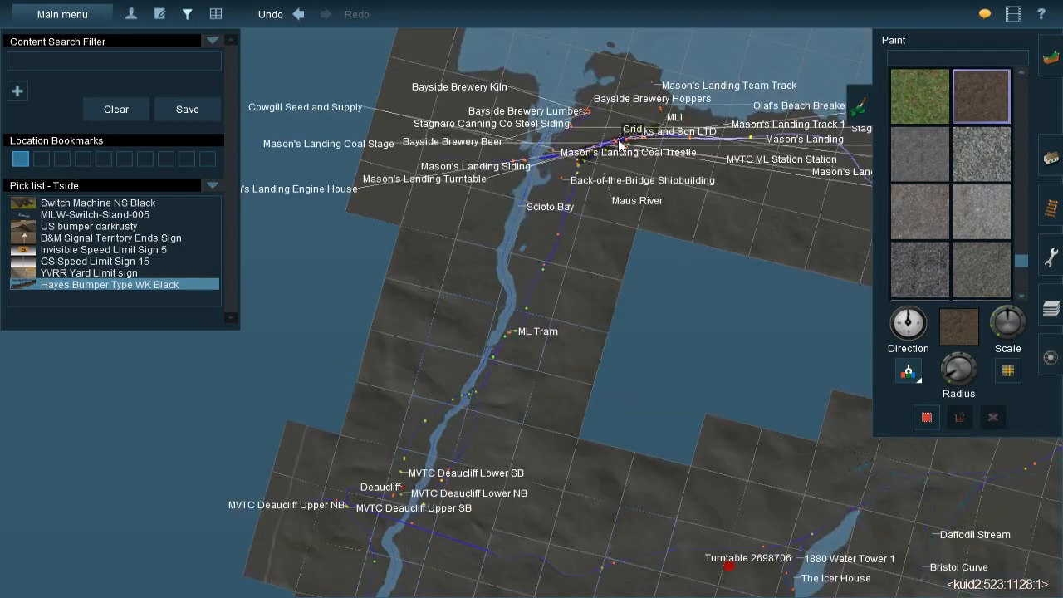
{"action": "right_click", "coordinate": [592, 152]}
{"action": "scroll", "coordinate": [584, 204], "scroll_direction": "up", "scroll_amount": 10}
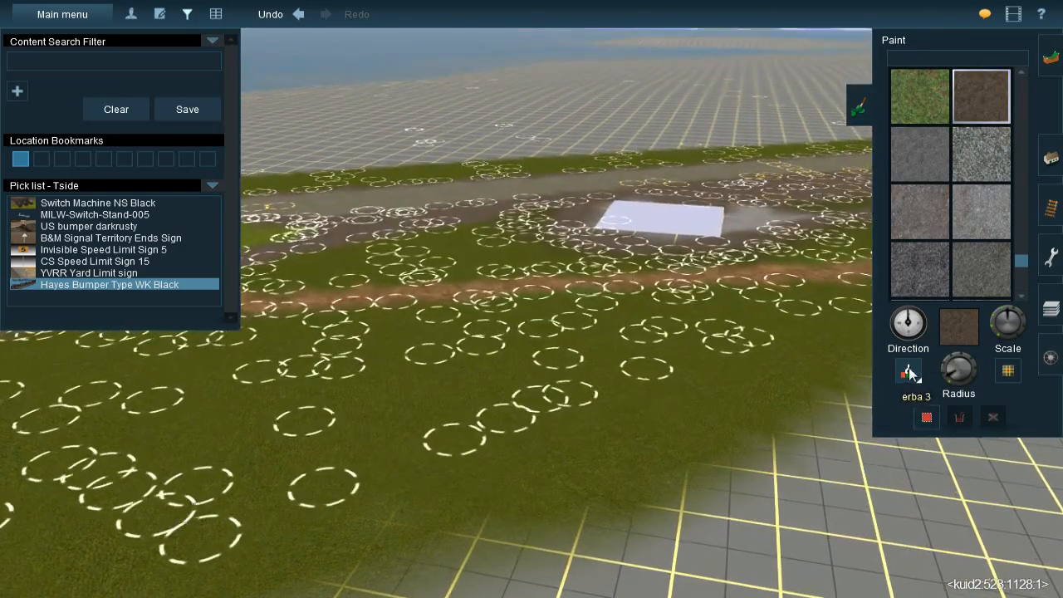
{"action": "left_click", "coordinate": [906, 368]}
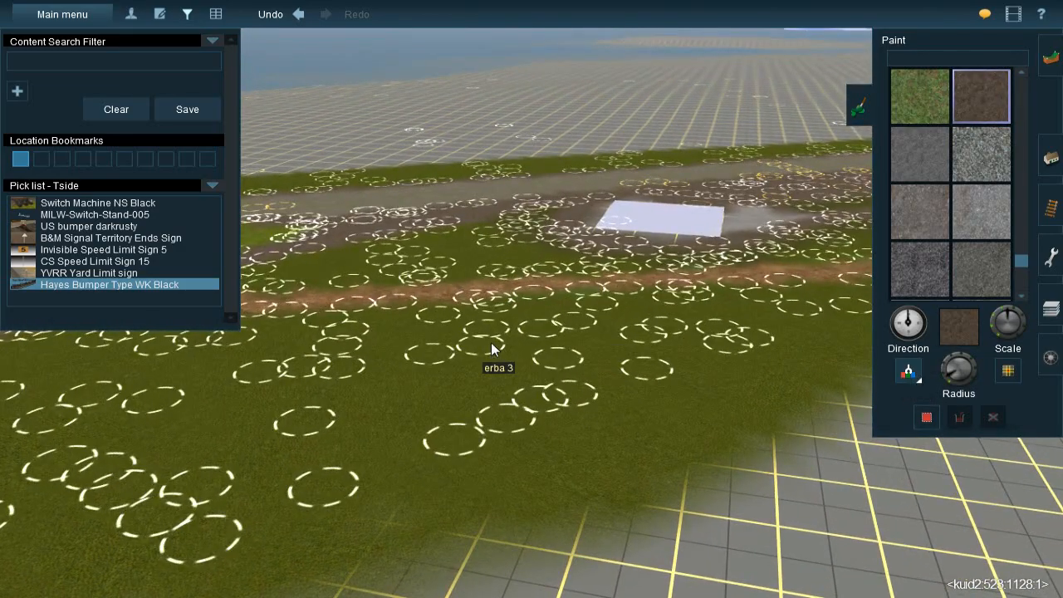
{"action": "left_click", "coordinate": [491, 342]}
Return along the route from Mason's Landing to the fenced ground between the brick warehouse and the track in Mason Valley
{"action": "scroll", "coordinate": [518, 366], "scroll_direction": "down", "scroll_amount": 8}
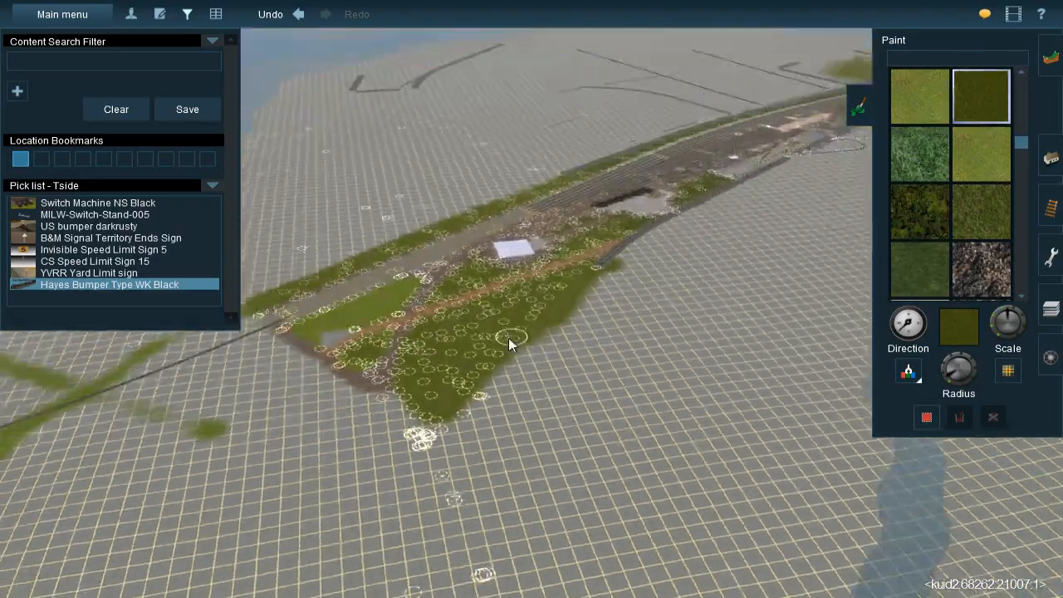
{"action": "scroll", "coordinate": [515, 357], "scroll_direction": "down", "scroll_amount": 8}
{"action": "right_click", "coordinate": [537, 423]}
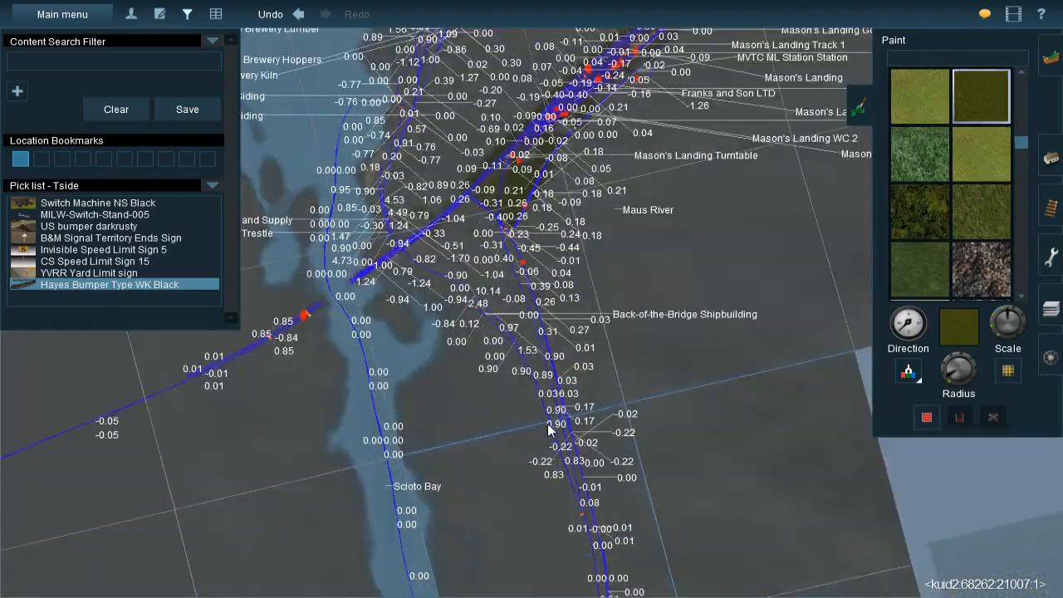
{"action": "scroll", "coordinate": [556, 428], "scroll_direction": "down", "scroll_amount": 3}
{"action": "right_click", "coordinate": [561, 433]}
{"action": "right_click", "coordinate": [567, 461]}
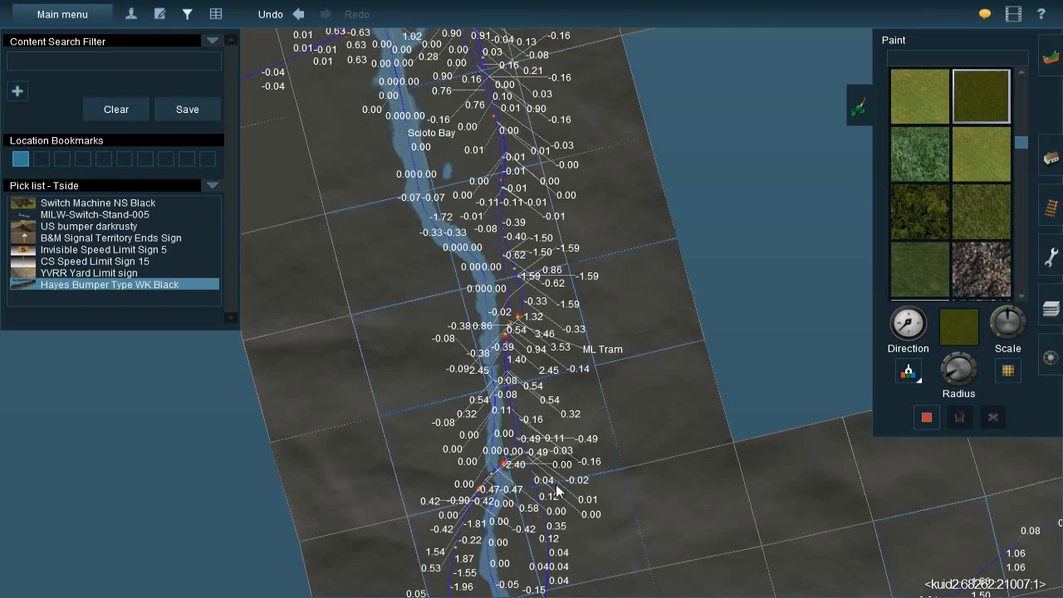
{"action": "right_click", "coordinate": [557, 487]}
{"action": "right_click", "coordinate": [524, 503]}
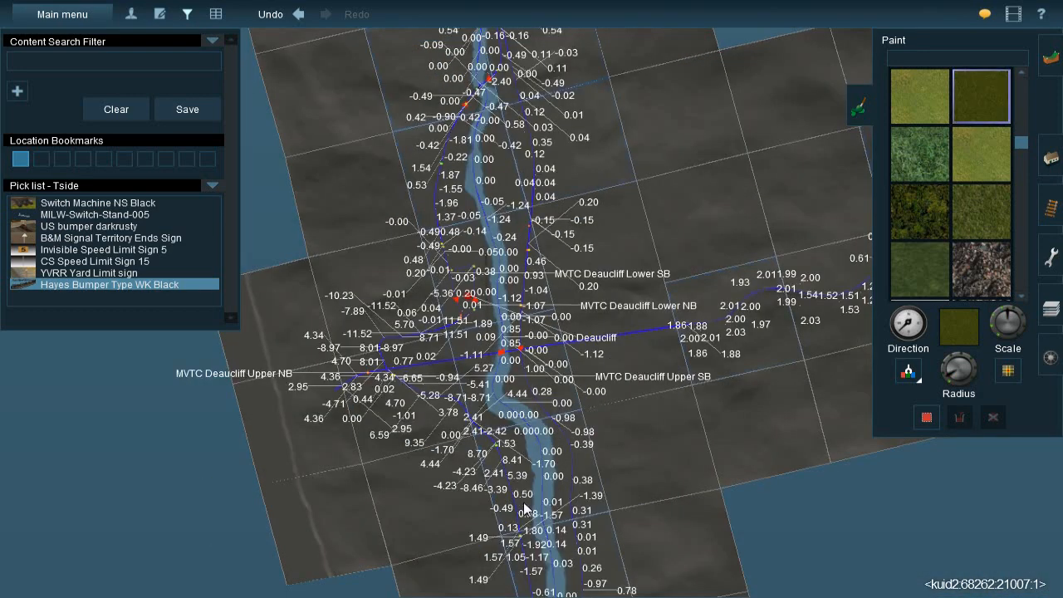
{"action": "right_click", "coordinate": [575, 524]}
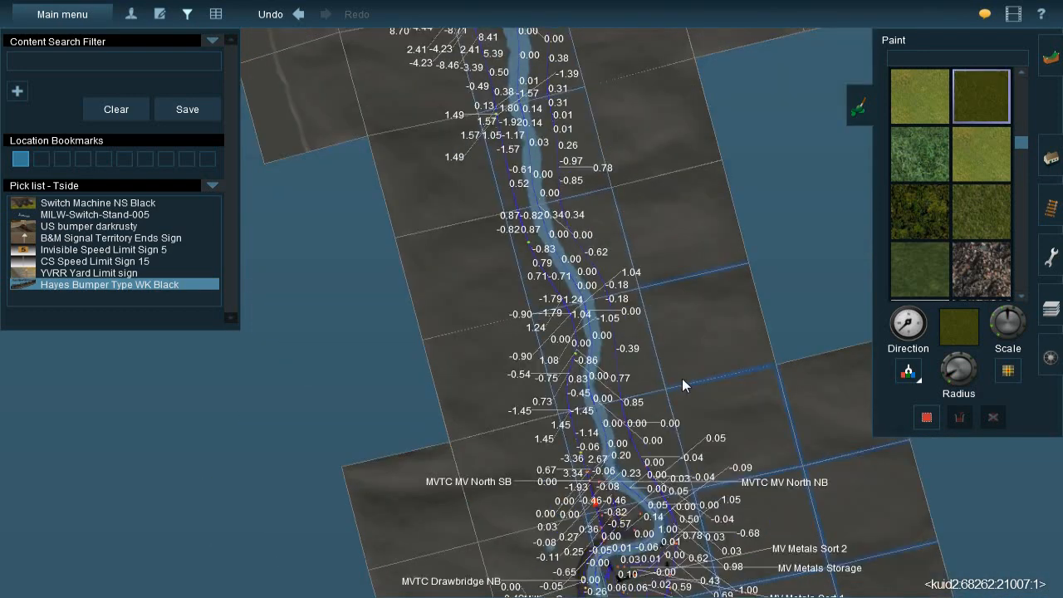
{"action": "right_click", "coordinate": [632, 514]}
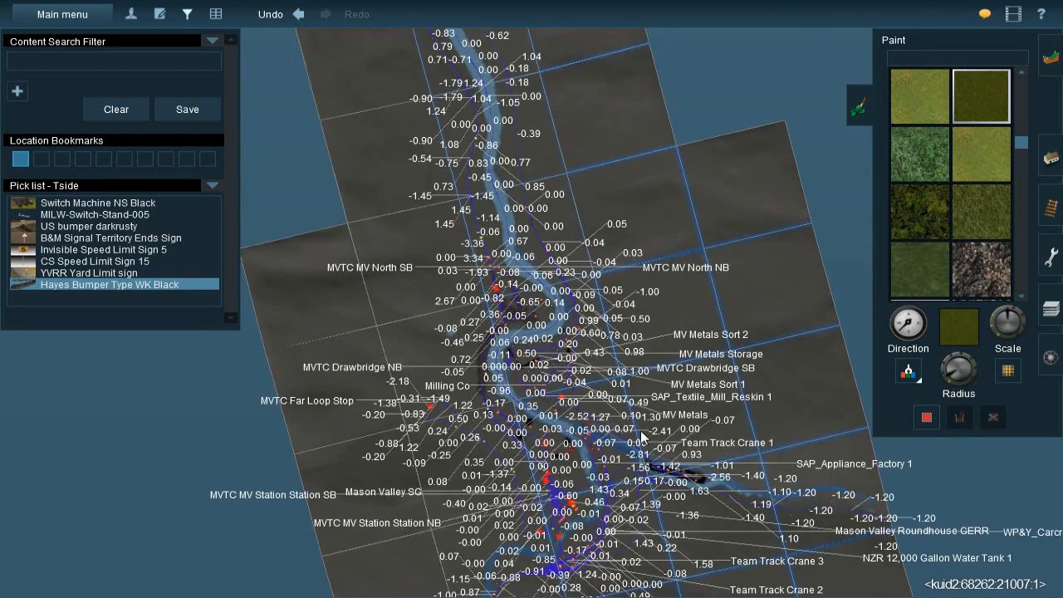
{"action": "scroll", "coordinate": [555, 392], "scroll_direction": "up", "scroll_amount": 5}
{"action": "right_click", "coordinate": [555, 392]}
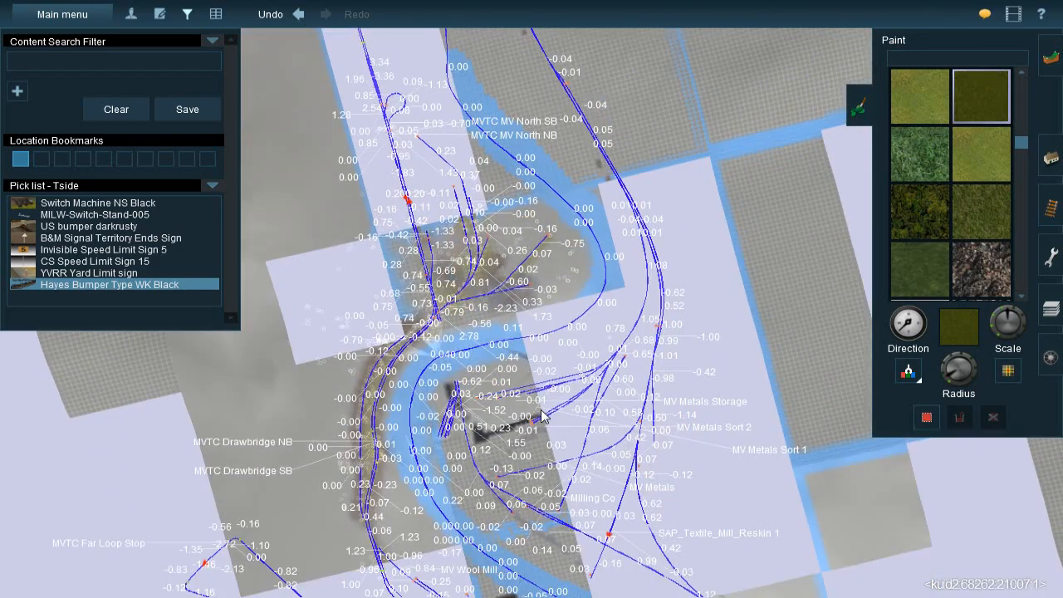
{"action": "right_click", "coordinate": [542, 422]}
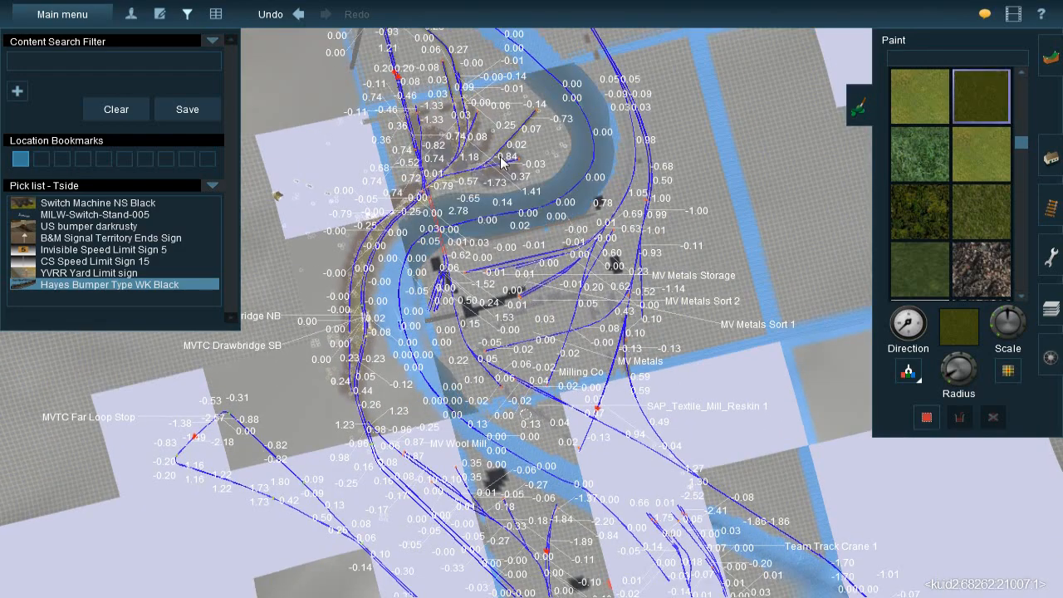
{"action": "right_click", "coordinate": [500, 158]}
{"action": "scroll", "coordinate": [555, 353], "scroll_direction": "up", "scroll_amount": 5}
{"action": "right_click_drag", "start_coordinate": [554, 355], "coordinate": [490, 304]}
{"action": "scroll", "coordinate": [489, 309], "scroll_direction": "up", "scroll_amount": 5}
Paint a patch of ET-Gras1 between the warehouse fence and the track, and cover part of it with ET-Gras3
{"action": "left_click", "coordinate": [919, 211]}
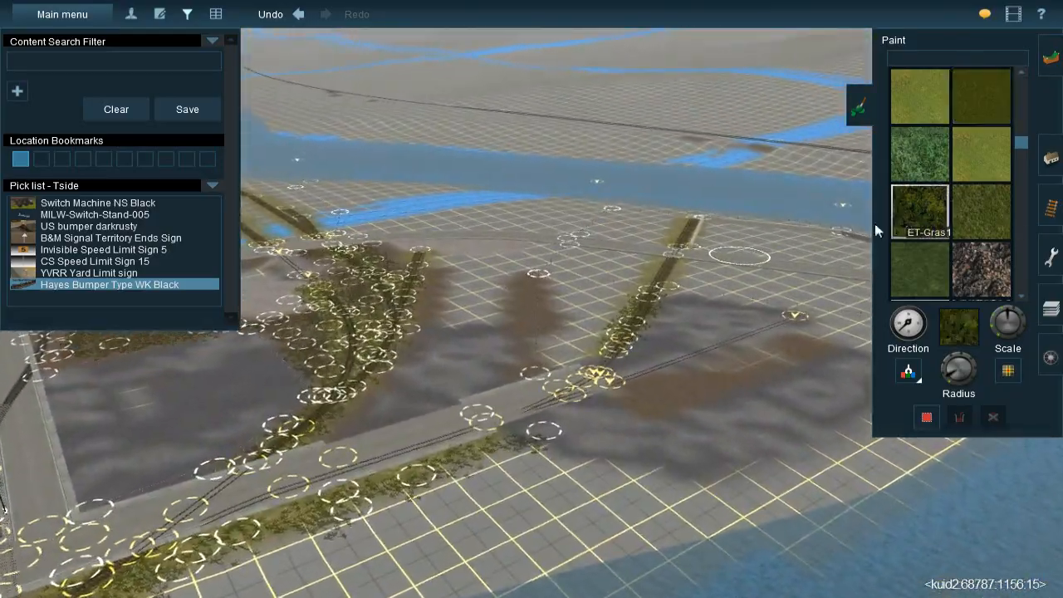
{"action": "scroll", "coordinate": [516, 286], "scroll_direction": "up", "scroll_amount": 10}
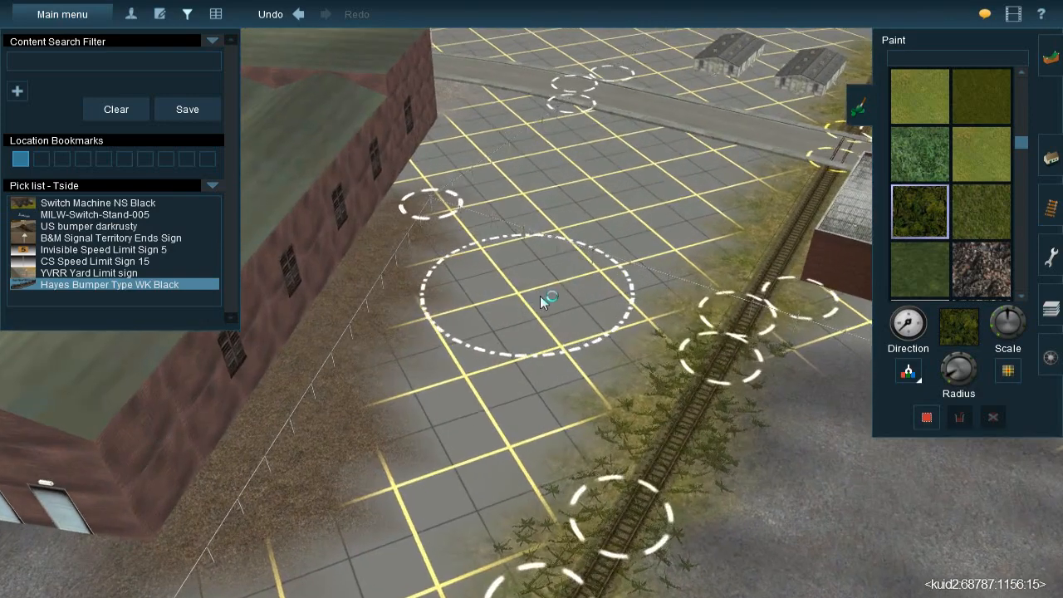
{"action": "mouse_move", "coordinate": [544, 264]}
{"action": "left_mouse_down"}
{"action": "mouse_move", "coordinate": [526, 268]}
{"action": "mouse_move", "coordinate": [498, 349]}
{"action": "mouse_move", "coordinate": [512, 327]}
{"action": "mouse_move", "coordinate": [600, 274]}
{"action": "mouse_move", "coordinate": [522, 357]}
{"action": "mouse_move", "coordinate": [518, 340]}
{"action": "left_mouse_up"}
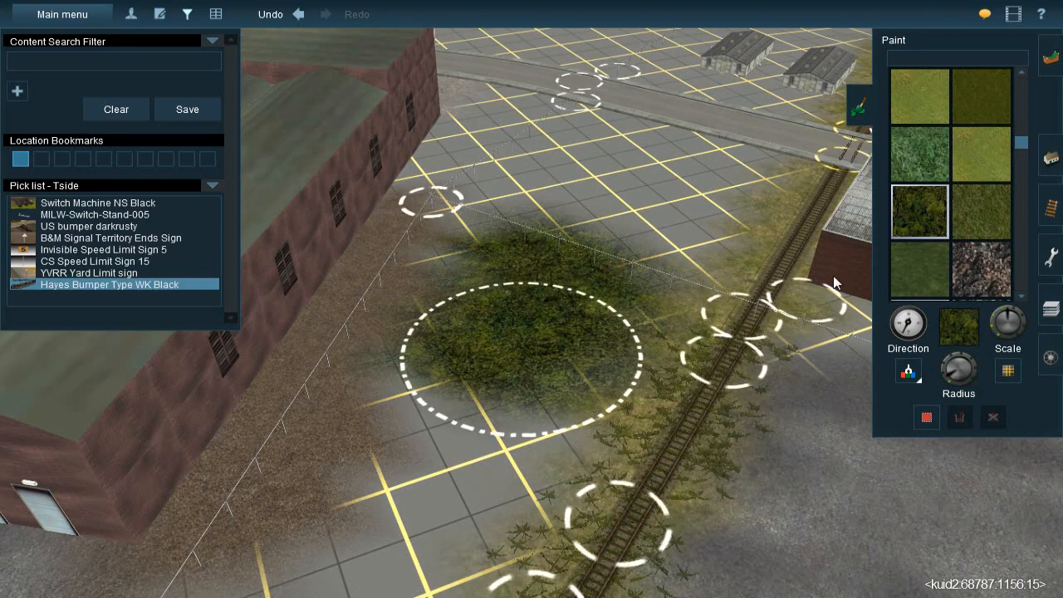
{"action": "left_click", "coordinate": [970, 218]}
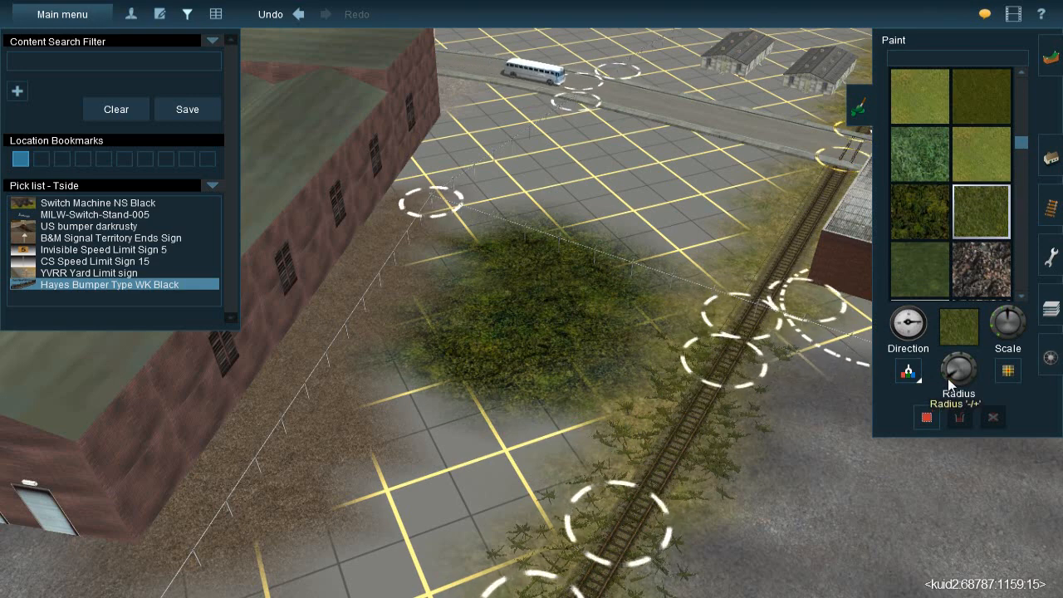
{"action": "mouse_move", "coordinate": [548, 360]}
{"action": "left_mouse_down"}
{"action": "mouse_move", "coordinate": [576, 307]}
{"action": "mouse_move", "coordinate": [610, 293]}
{"action": "mouse_move", "coordinate": [604, 299]}
{"action": "left_mouse_up"}
Paint the EvergreenHillside texture over the grass patch between the warehouse fence and the track
{"action": "scroll", "coordinate": [935, 237], "scroll_direction": "down", "scroll_amount": 2}
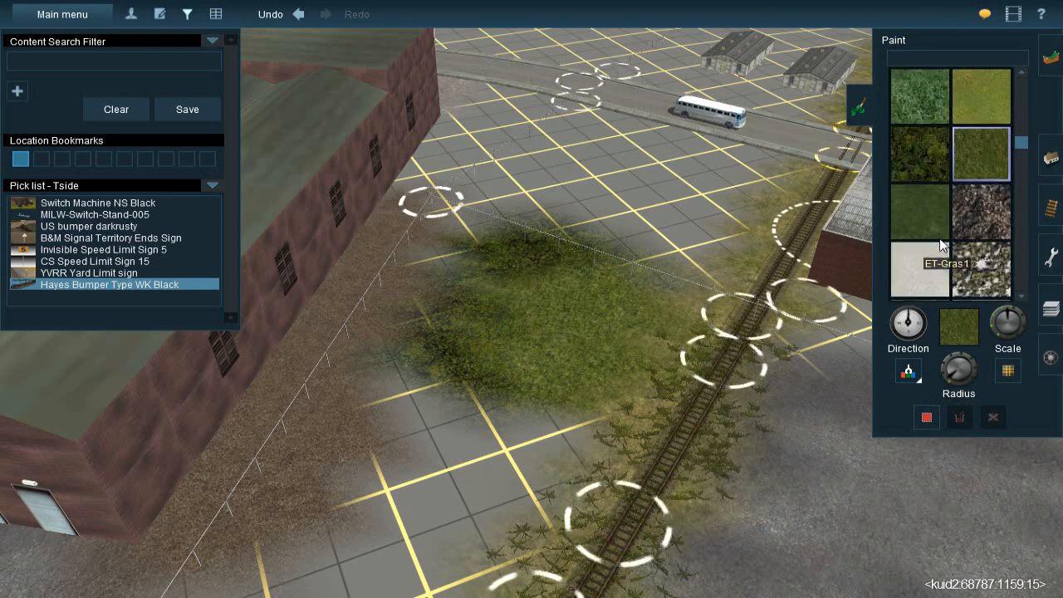
{"action": "scroll", "coordinate": [935, 237], "scroll_direction": "down", "scroll_amount": 2}
{"action": "left_click", "coordinate": [929, 96]}
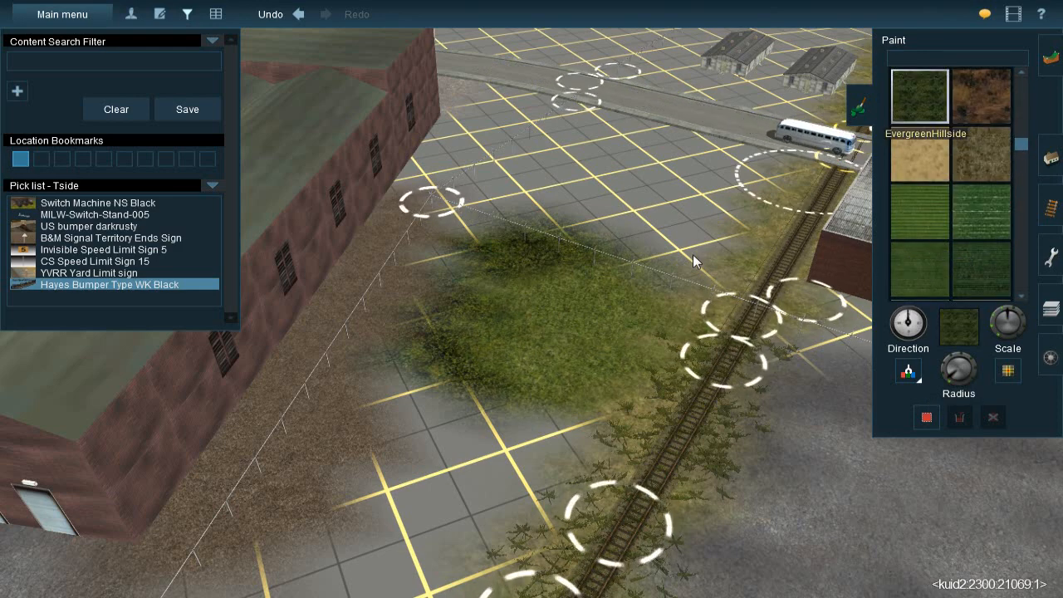
{"action": "mouse_move", "coordinate": [559, 338]}
{"action": "left_mouse_down"}
{"action": "mouse_move", "coordinate": [587, 329]}
{"action": "mouse_move", "coordinate": [615, 293]}
{"action": "mouse_move", "coordinate": [528, 272]}
{"action": "mouse_move", "coordinate": [474, 243]}
{"action": "mouse_move", "coordinate": [426, 356]}
{"action": "mouse_move", "coordinate": [405, 453]}
{"action": "mouse_move", "coordinate": [544, 402]}
{"action": "mouse_move", "coordinate": [428, 490]}
{"action": "left_mouse_up"}
{"action": "mouse_move", "coordinate": [440, 480]}
{"action": "right_mouse_down"}
{"action": "mouse_move", "coordinate": [485, 430]}
{"action": "mouse_move", "coordinate": [478, 345]}
{"action": "mouse_move", "coordinate": [508, 271]}
{"action": "right_mouse_up"}
Choose the FFR Grass 06 texture and paint it over the entire dark green patch beside the warehouse fence
{"action": "key", "text": "Left"}
{"action": "right_click", "coordinate": [513, 200]}
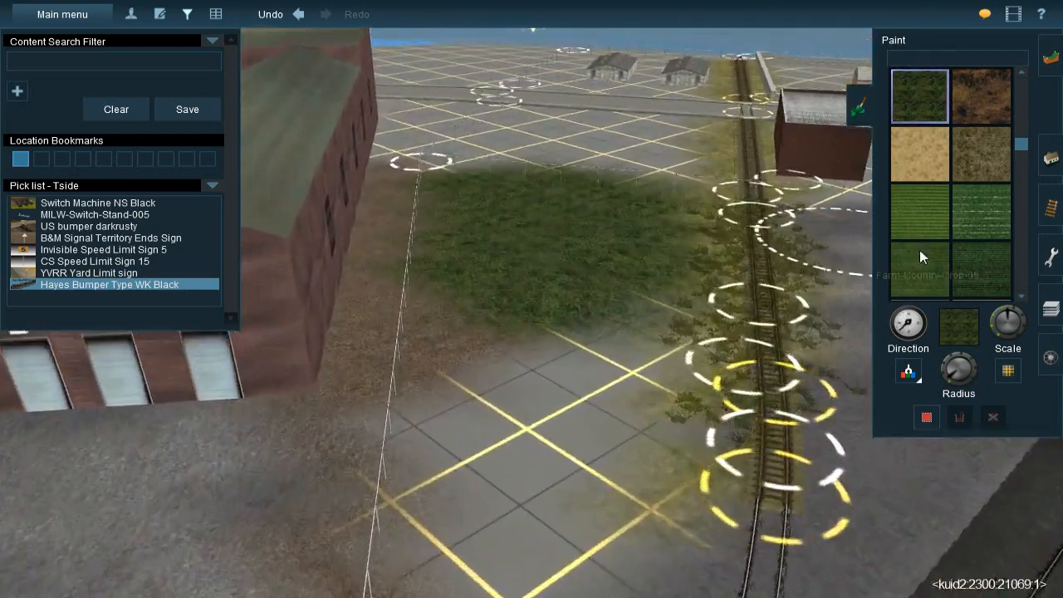
{"action": "scroll", "coordinate": [978, 240], "scroll_direction": "down", "scroll_amount": 2}
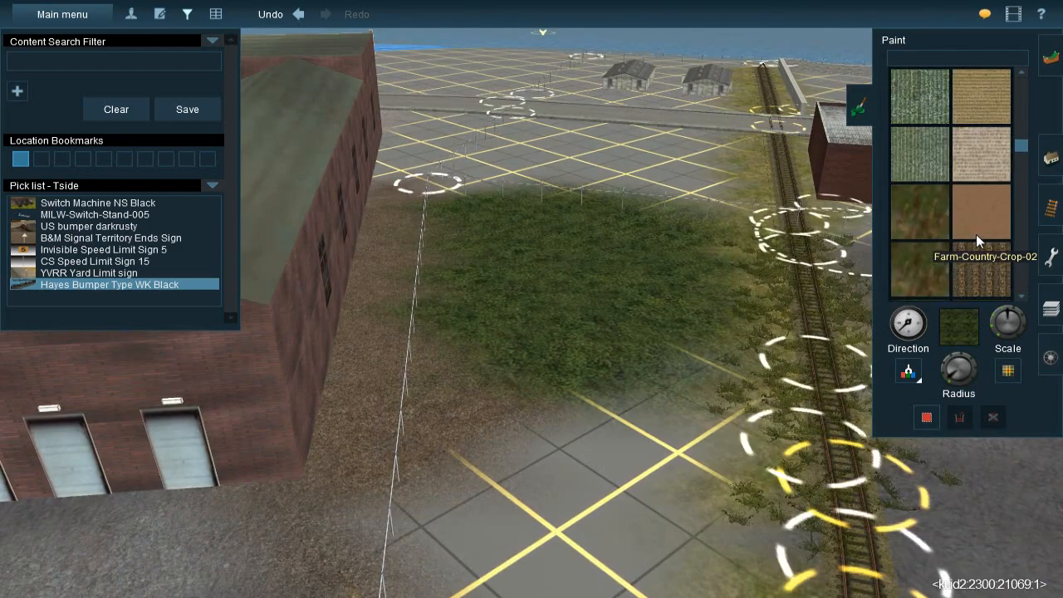
{"action": "scroll", "coordinate": [976, 239], "scroll_direction": "down", "scroll_amount": 1}
{"action": "scroll", "coordinate": [975, 239], "scroll_direction": "down", "scroll_amount": 1}
{"action": "key", "text": "Down"}
{"action": "key", "text": "Left"}
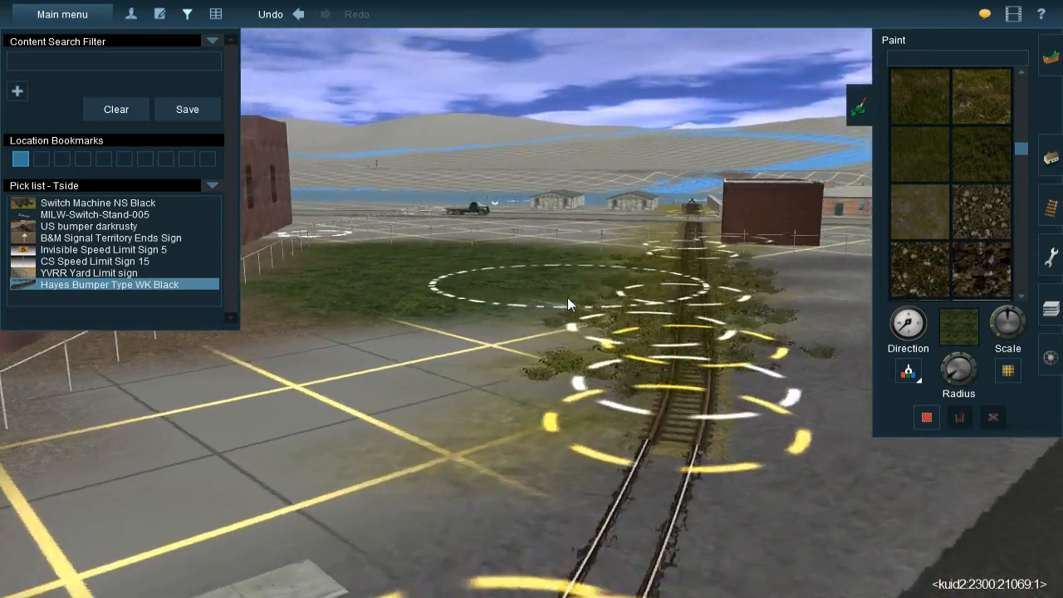
{"action": "key", "text": "Up"}
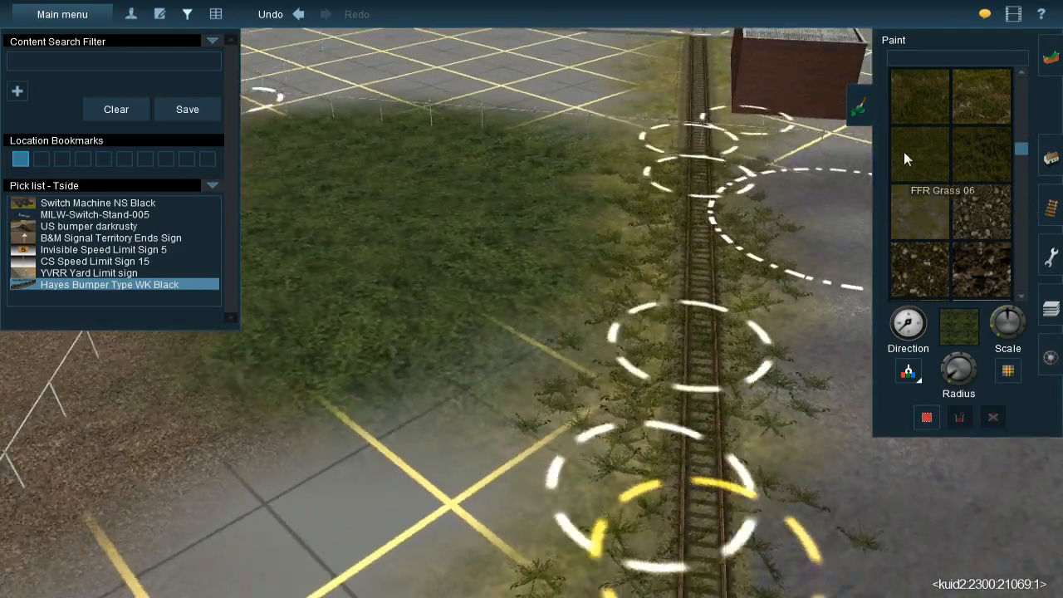
{"action": "left_click", "coordinate": [903, 151]}
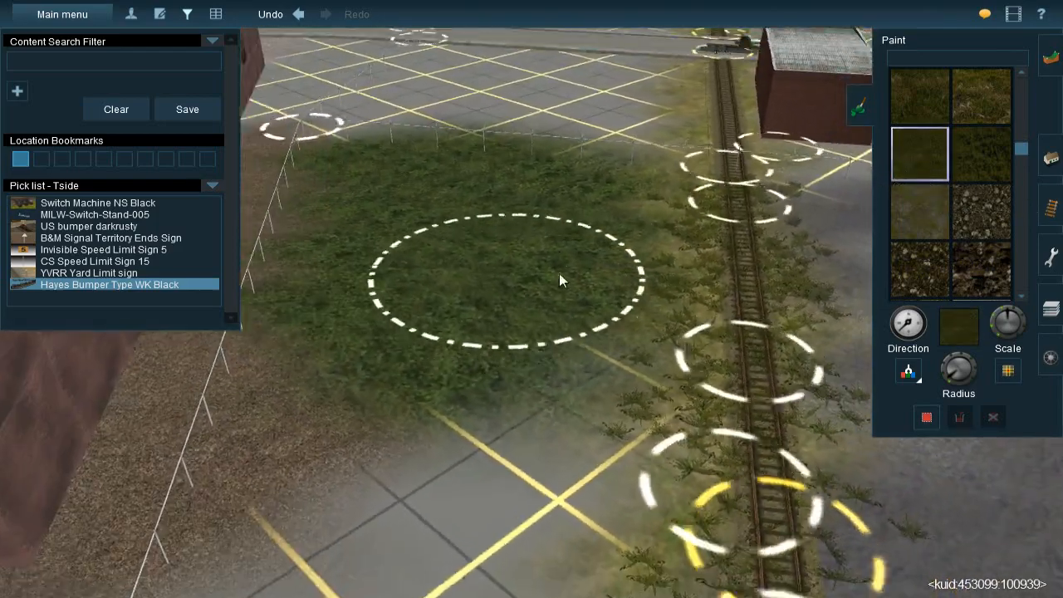
{"action": "mouse_move", "coordinate": [584, 217]}
{"action": "left_mouse_down"}
{"action": "mouse_move", "coordinate": [586, 195]}
{"action": "mouse_move", "coordinate": [508, 168]}
{"action": "mouse_move", "coordinate": [441, 187]}
{"action": "mouse_move", "coordinate": [424, 181]}
{"action": "mouse_move", "coordinate": [438, 203]}
{"action": "mouse_move", "coordinate": [419, 257]}
{"action": "mouse_move", "coordinate": [420, 298]}
{"action": "mouse_move", "coordinate": [445, 347]}
{"action": "mouse_move", "coordinate": [541, 354]}
{"action": "mouse_move", "coordinate": [586, 313]}
{"action": "mouse_move", "coordinate": [596, 227]}
{"action": "mouse_move", "coordinate": [573, 247]}
{"action": "left_mouse_up"}
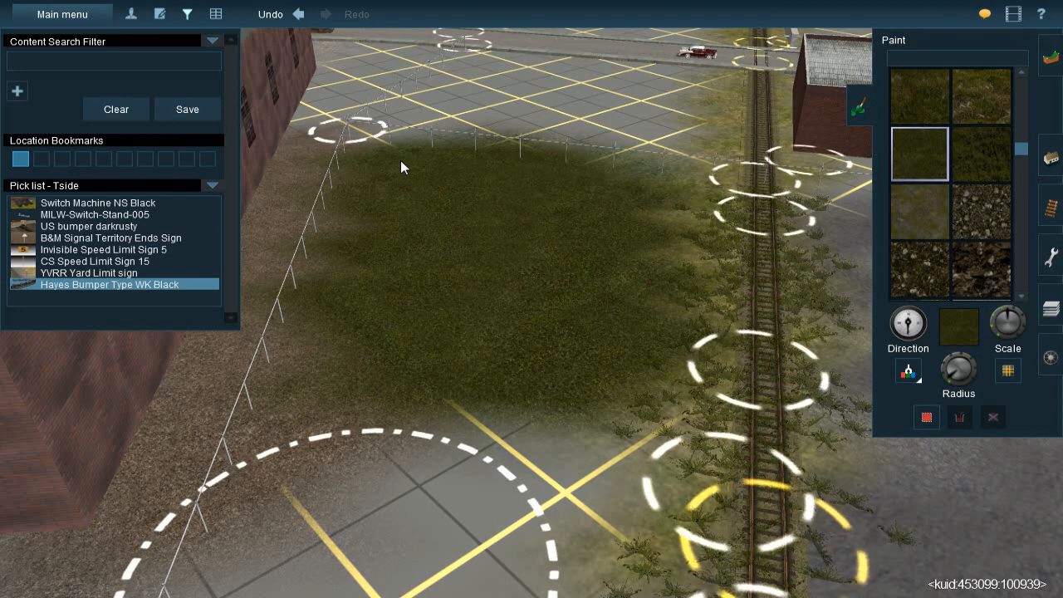
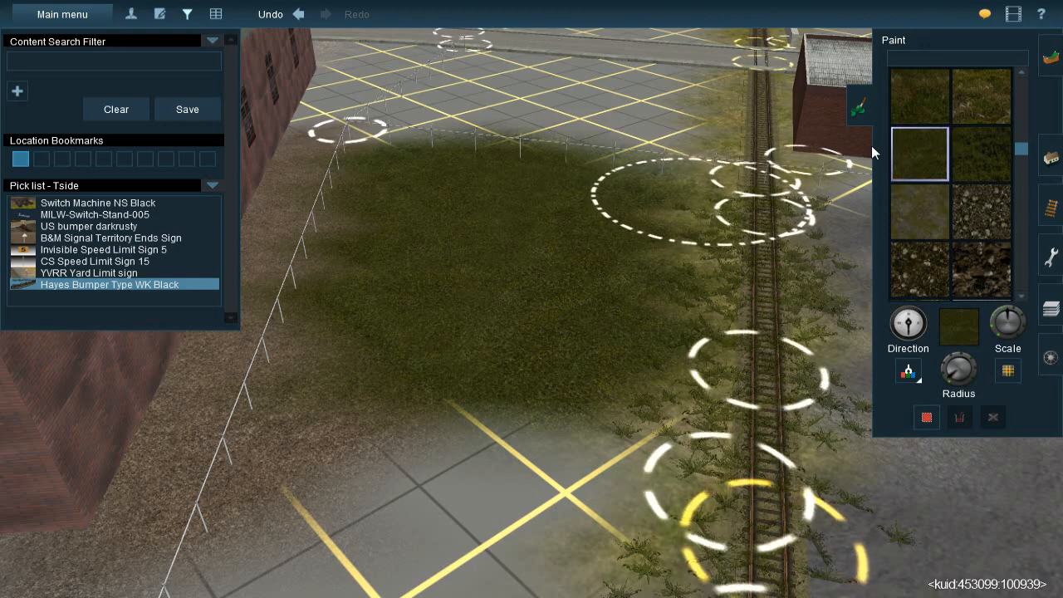
Undo the FFR Grass 06 painting over the green patch beside the warehouse fence
{"action": "right_click", "coordinate": [727, 325]}
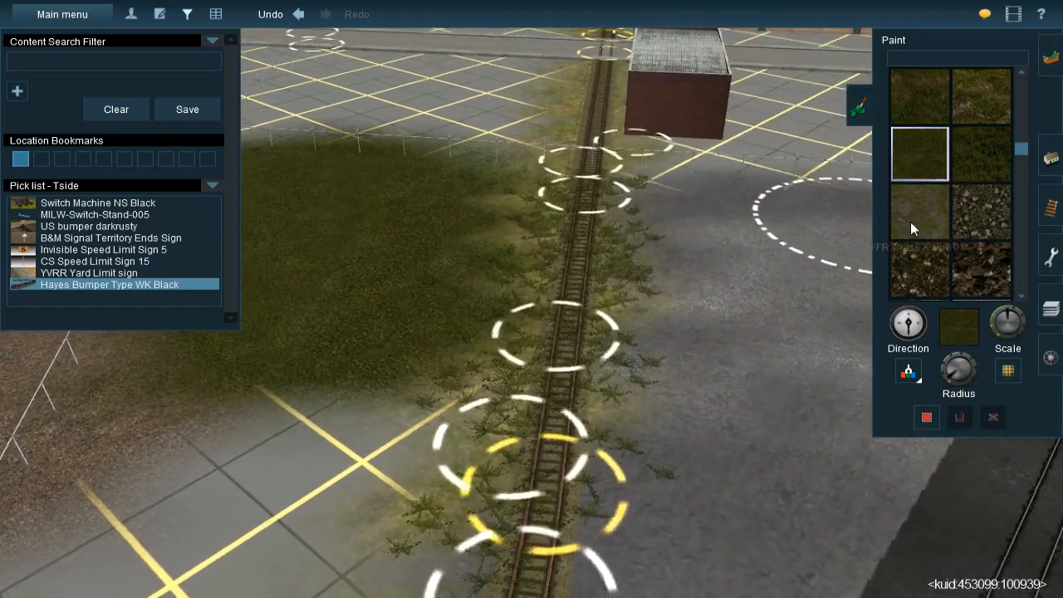
{"action": "right_click", "coordinate": [436, 326]}
{"action": "key", "text": "ctrl+z"}
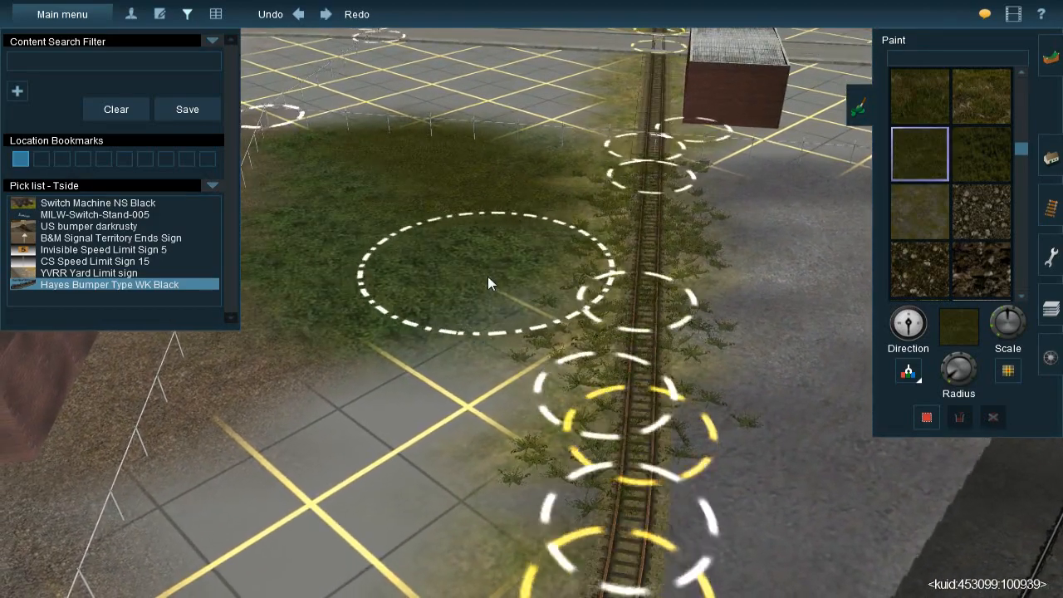
{"action": "key", "text": "ctrl+z"}
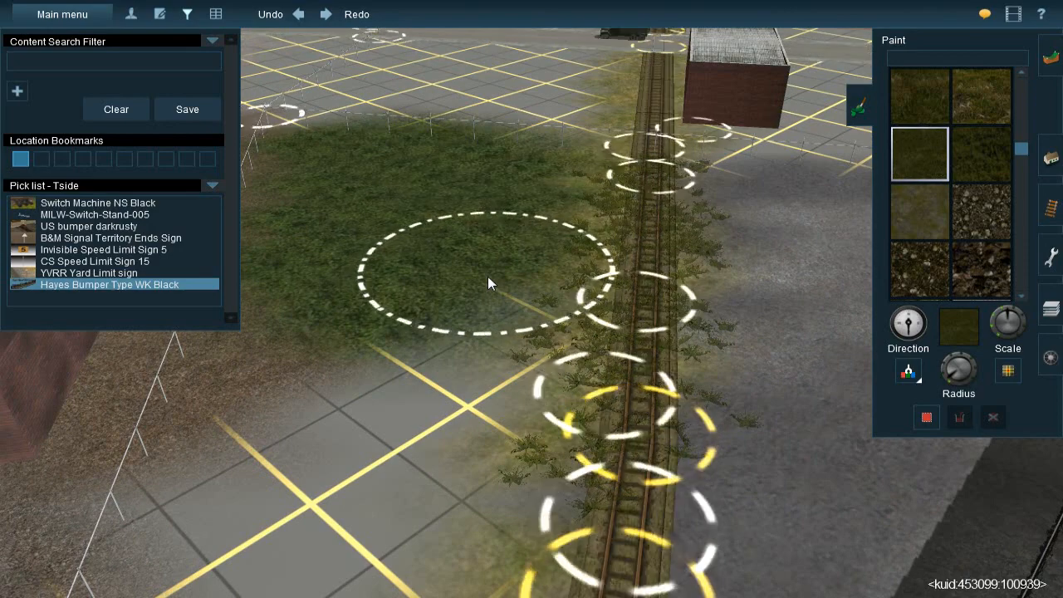
Search the ground textures for "ultr" and choose UltraTexture - Grass 11 - Seasonal/Full Snow
{"action": "left_click", "coordinate": [980, 54]}
{"action": "type", "text": "u"}
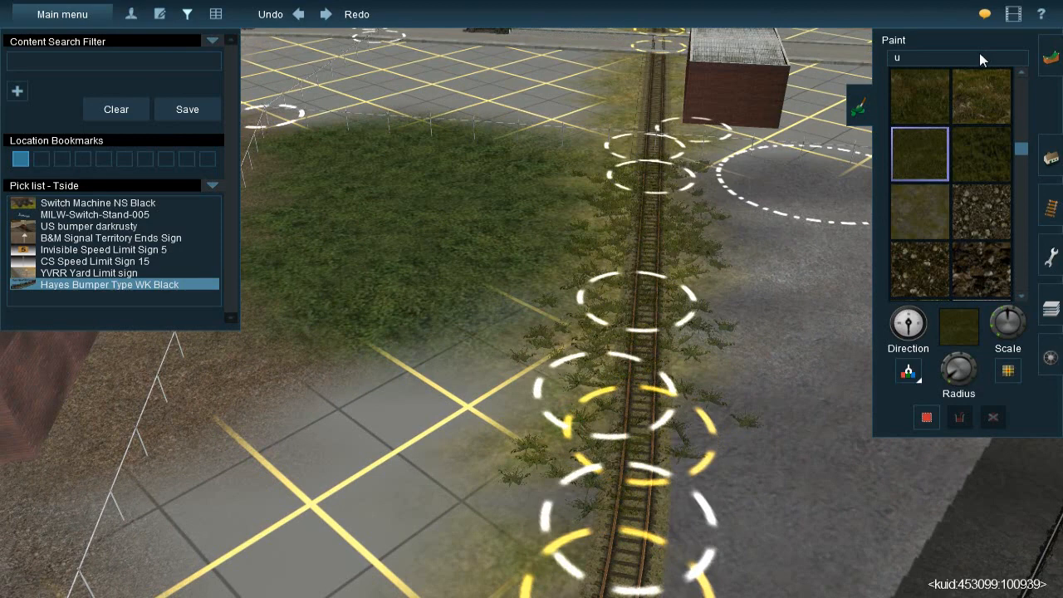
{"action": "type", "text": "lta"}
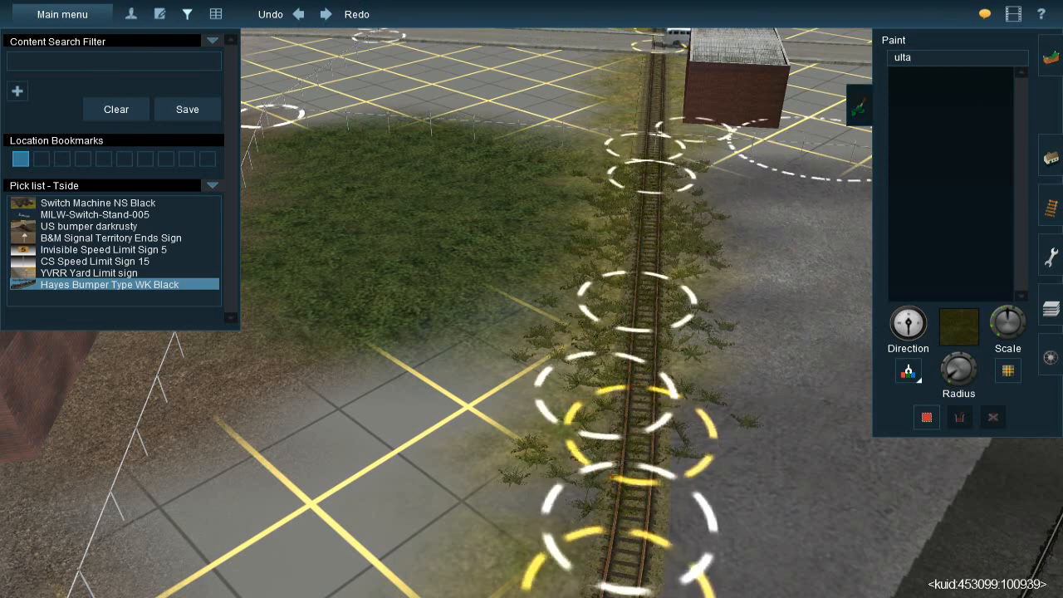
{"action": "key", "text": "BackSpace"}
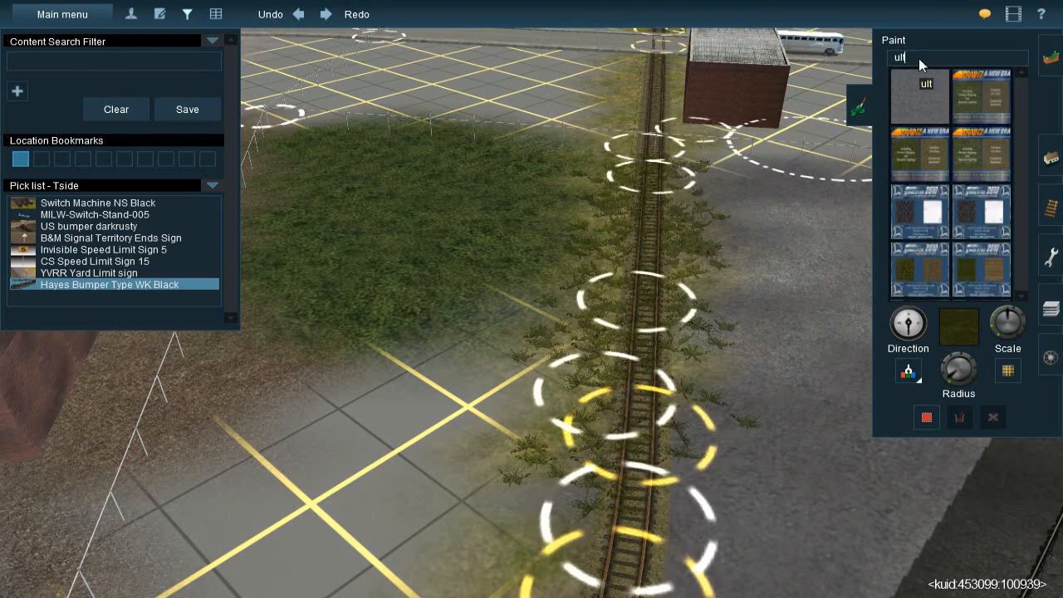
{"action": "type", "text": "r"}
{"action": "left_click", "coordinate": [981, 109]}
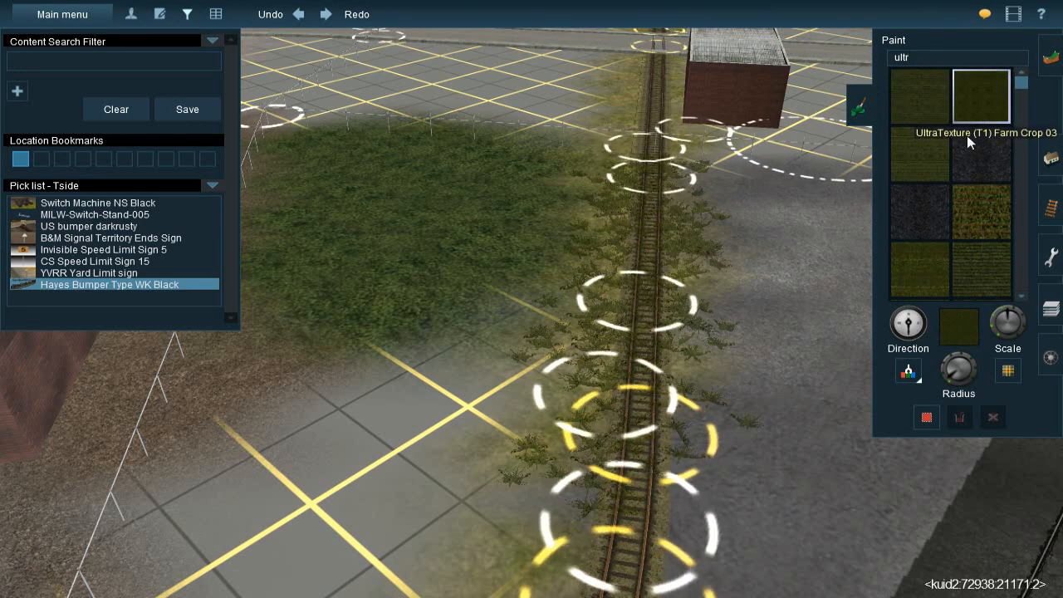
{"action": "scroll", "coordinate": [964, 206], "scroll_direction": "down", "scroll_amount": 3}
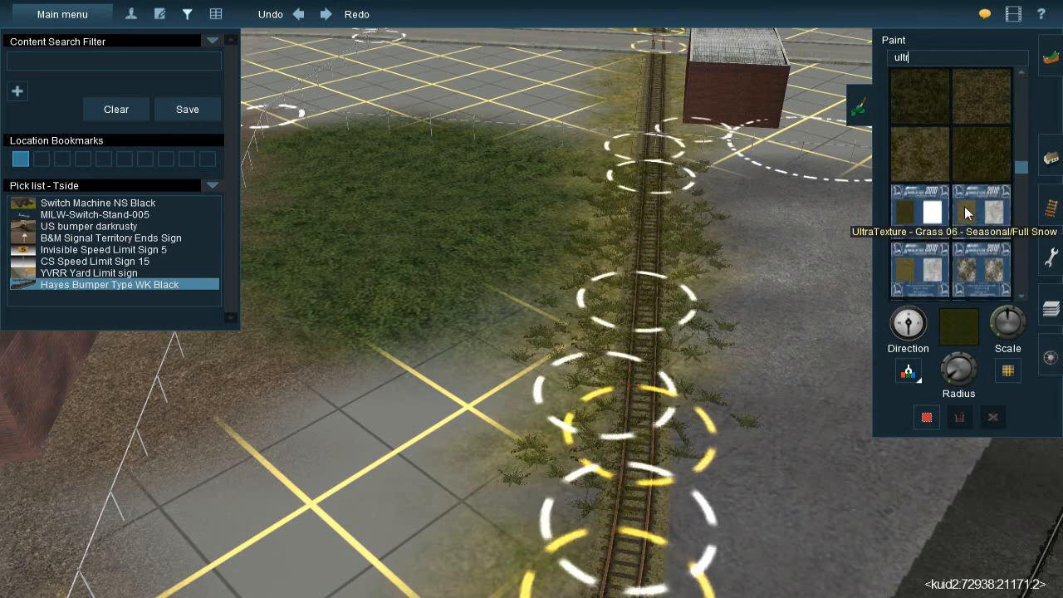
{"action": "left_click", "coordinate": [971, 147]}
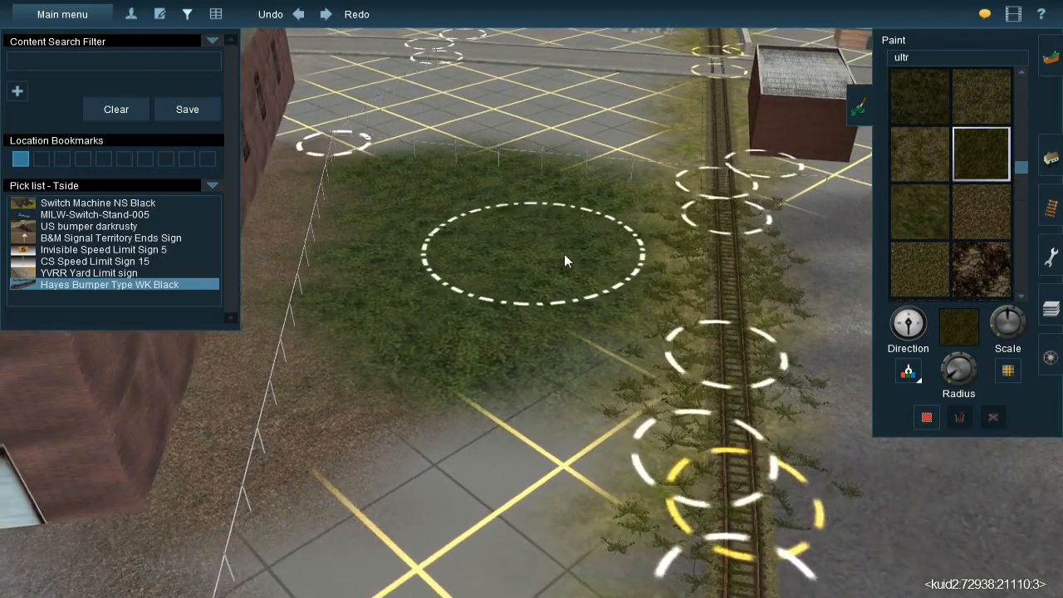
Paint UltraTexture Grass 11 over the green patch and the bare grid between the warehouse fence and the track, up to the concrete road
{"action": "mouse_move", "coordinate": [580, 252]}
{"action": "left_mouse_down"}
{"action": "mouse_move", "coordinate": [575, 215]}
{"action": "mouse_move", "coordinate": [586, 207]}
{"action": "mouse_move", "coordinate": [562, 200]}
{"action": "mouse_move", "coordinate": [582, 195]}
{"action": "mouse_move", "coordinate": [570, 184]}
{"action": "mouse_move", "coordinate": [414, 180]}
{"action": "mouse_move", "coordinate": [426, 330]}
{"action": "mouse_move", "coordinate": [492, 361]}
{"action": "mouse_move", "coordinate": [563, 346]}
{"action": "mouse_move", "coordinate": [553, 322]}
{"action": "left_mouse_up"}
{"action": "right_click", "coordinate": [513, 387]}
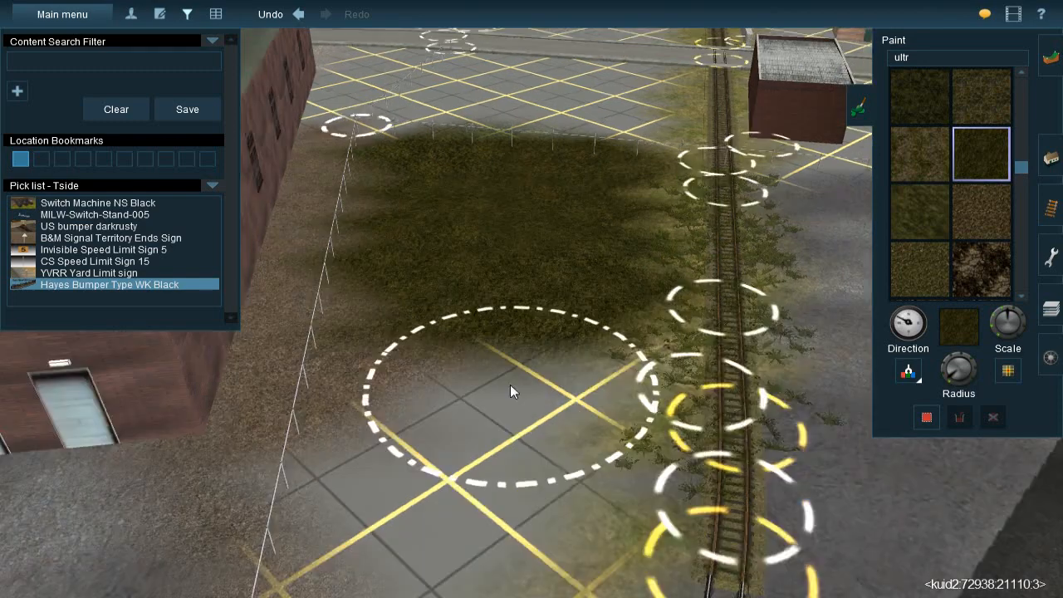
{"action": "mouse_move", "coordinate": [454, 342]}
{"action": "left_mouse_down"}
{"action": "mouse_move", "coordinate": [454, 389]}
{"action": "mouse_move", "coordinate": [495, 383]}
{"action": "mouse_move", "coordinate": [560, 308]}
{"action": "mouse_move", "coordinate": [522, 408]}
{"action": "mouse_move", "coordinate": [476, 450]}
{"action": "mouse_move", "coordinate": [487, 318]}
{"action": "mouse_move", "coordinate": [476, 341]}
{"action": "left_mouse_up"}
{"action": "right_click", "coordinate": [502, 369]}
{"action": "right_click", "coordinate": [482, 354]}
{"action": "right_click", "coordinate": [564, 241]}
{"action": "right_click", "coordinate": [571, 222]}
{"action": "right_click", "coordinate": [577, 231]}
{"action": "scroll", "coordinate": [519, 289], "scroll_direction": "down", "scroll_amount": 3}
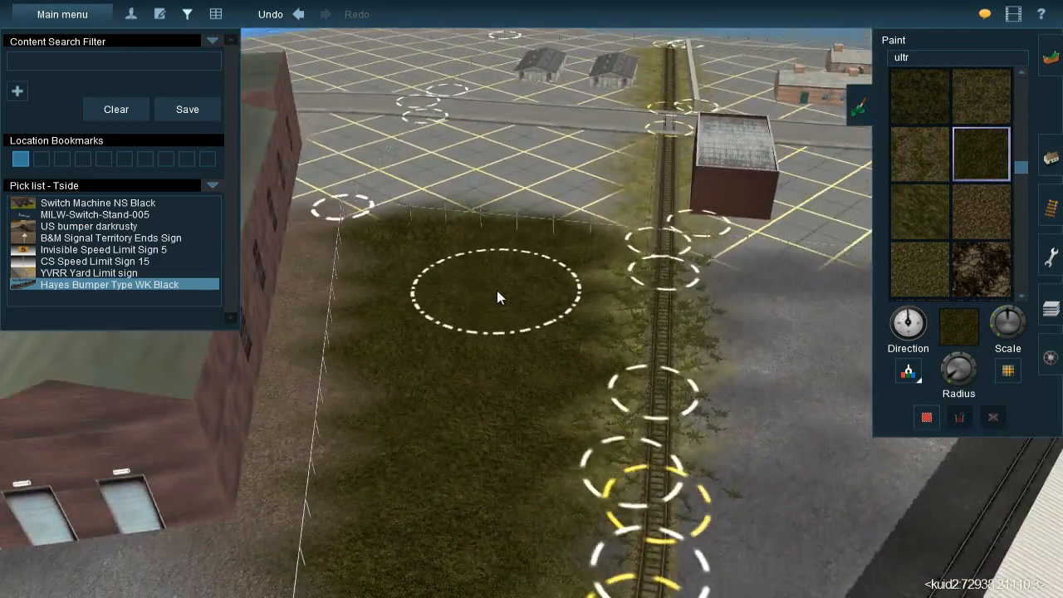
{"action": "right_click", "coordinate": [497, 254]}
{"action": "right_click", "coordinate": [496, 249]}
{"action": "right_click", "coordinate": [472, 264]}
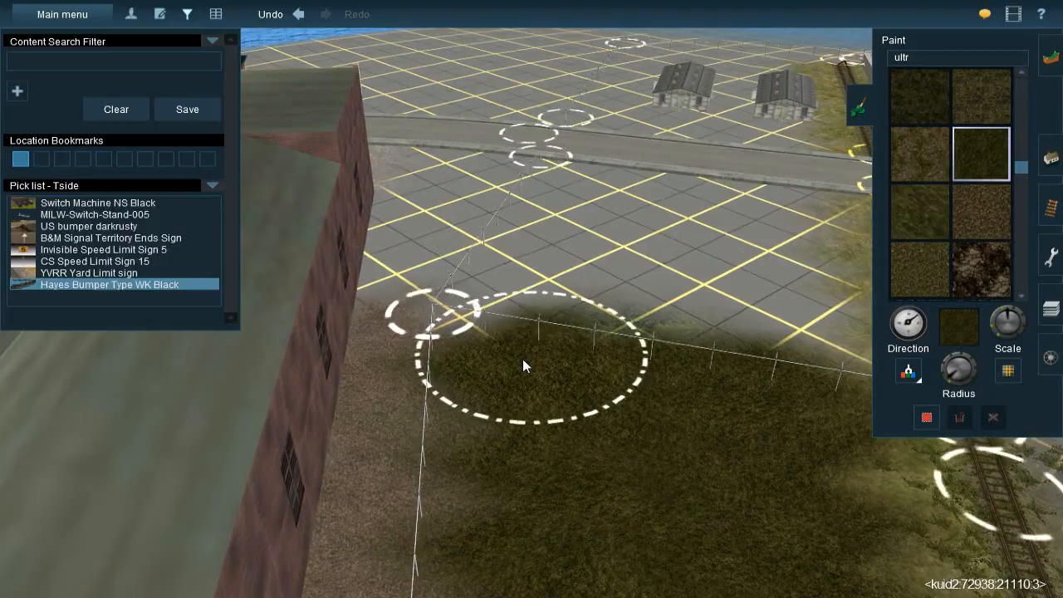
{"action": "right_click", "coordinate": [544, 395]}
{"action": "key", "text": "Left"}
{"action": "right_click", "coordinate": [555, 403]}
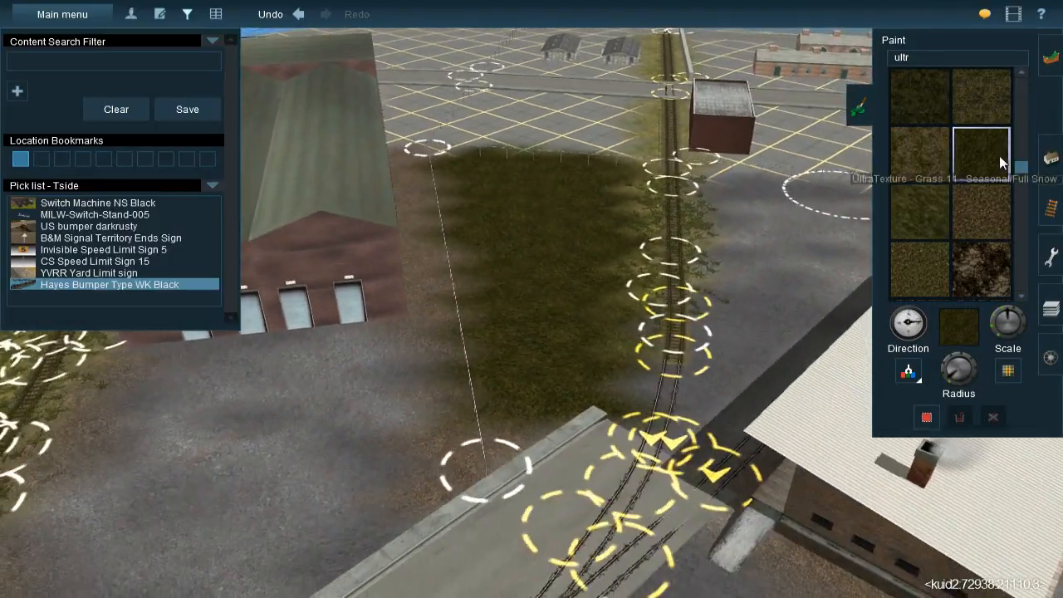
Pick up the JVC(T)Grass spline#1m spline from the grassy ground near the Mason's Landing Turntable
{"action": "left_click", "coordinate": [1050, 158]}
{"action": "scroll", "coordinate": [586, 267], "scroll_direction": "down", "scroll_amount": 10}
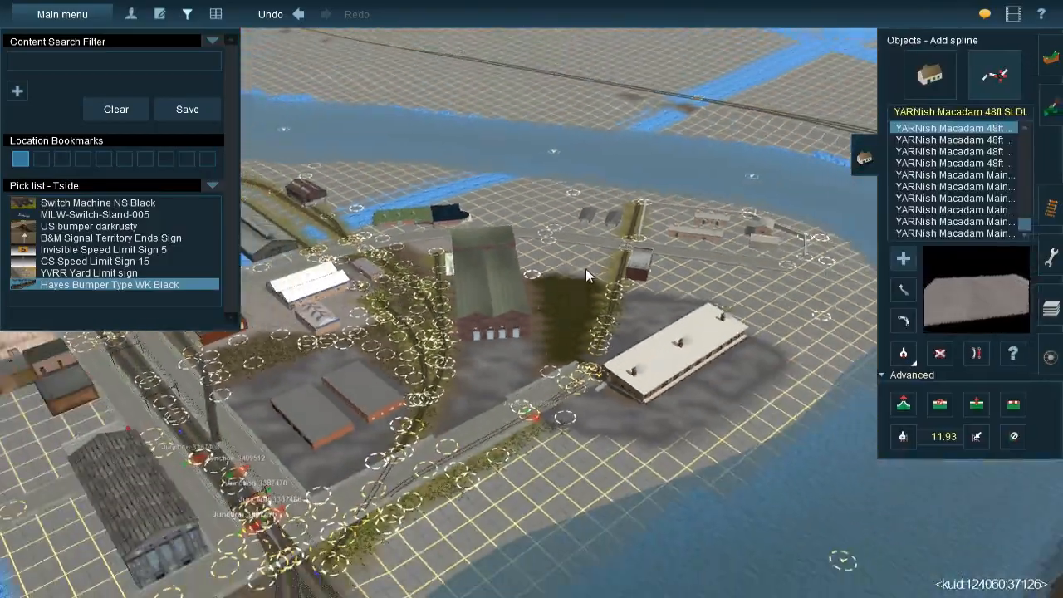
{"action": "scroll", "coordinate": [619, 304], "scroll_direction": "down", "scroll_amount": 10}
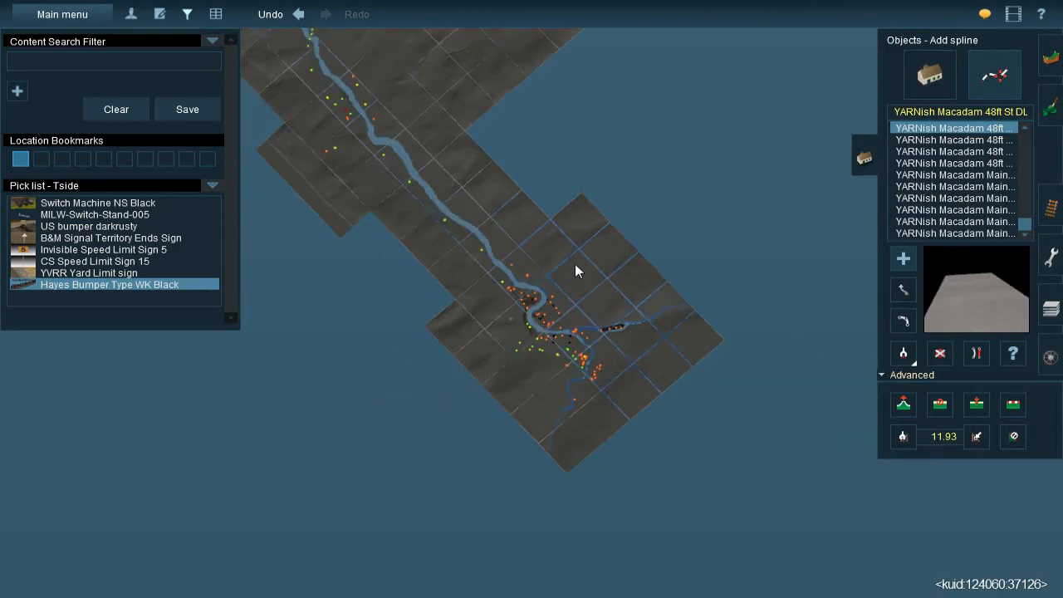
{"action": "scroll", "coordinate": [394, 124], "scroll_direction": "up", "scroll_amount": 10}
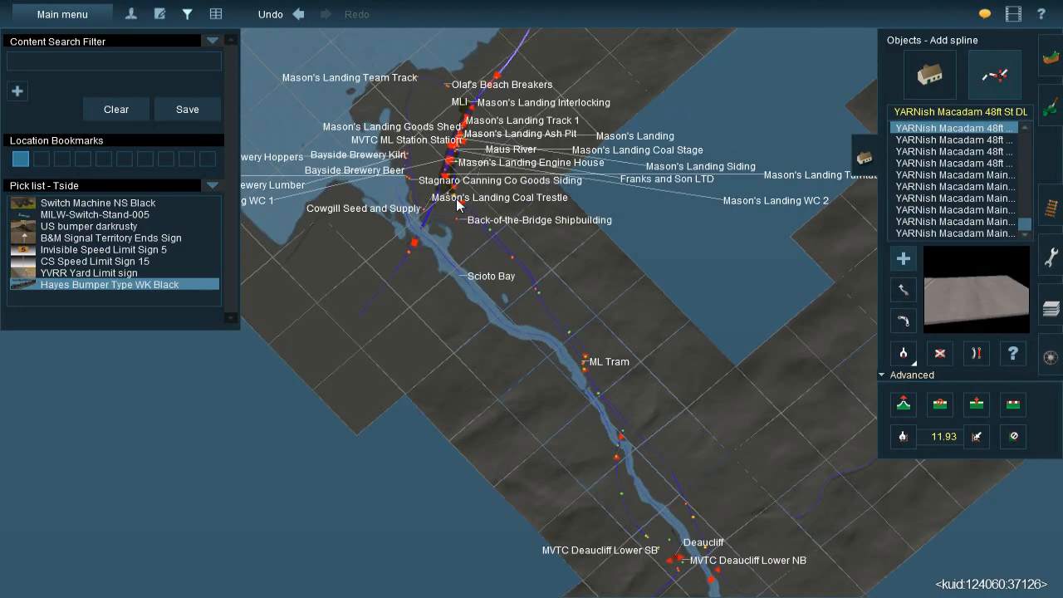
{"action": "scroll", "coordinate": [456, 200], "scroll_direction": "up", "scroll_amount": 5}
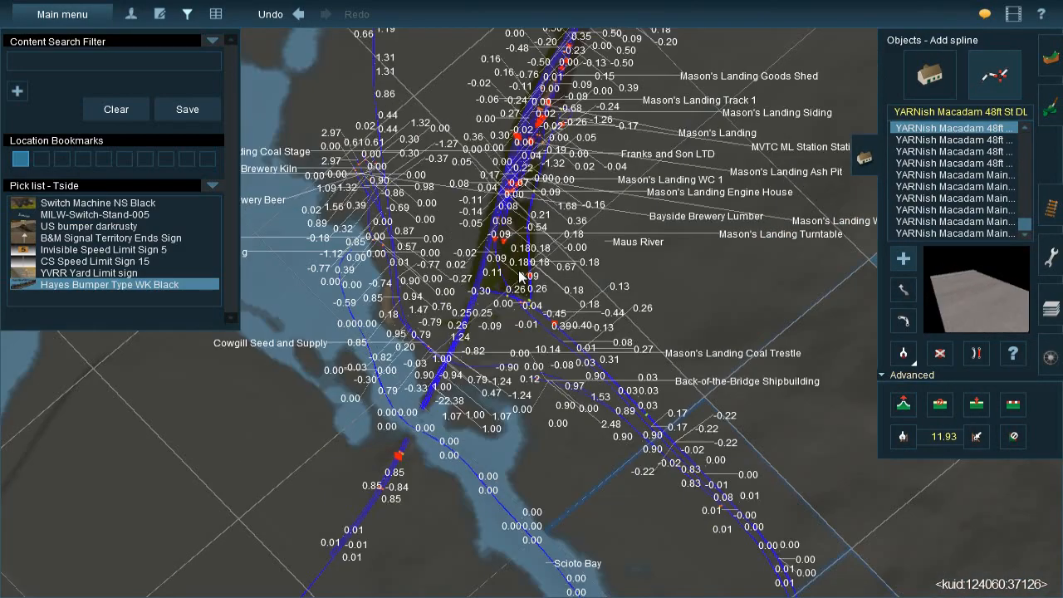
{"action": "scroll", "coordinate": [519, 277], "scroll_direction": "up", "scroll_amount": 3}
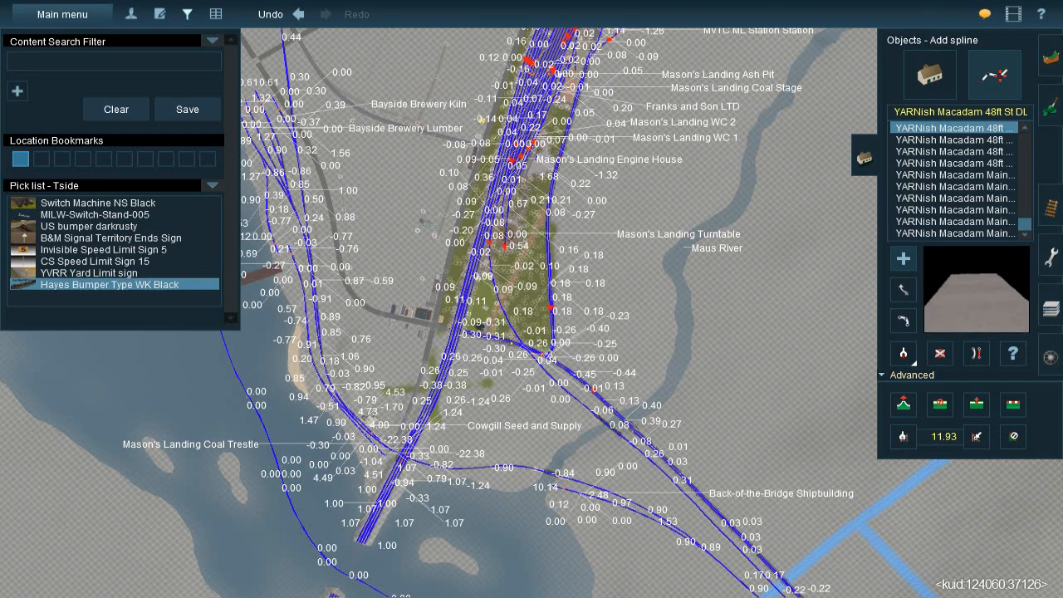
{"action": "right_click", "coordinate": [509, 282]}
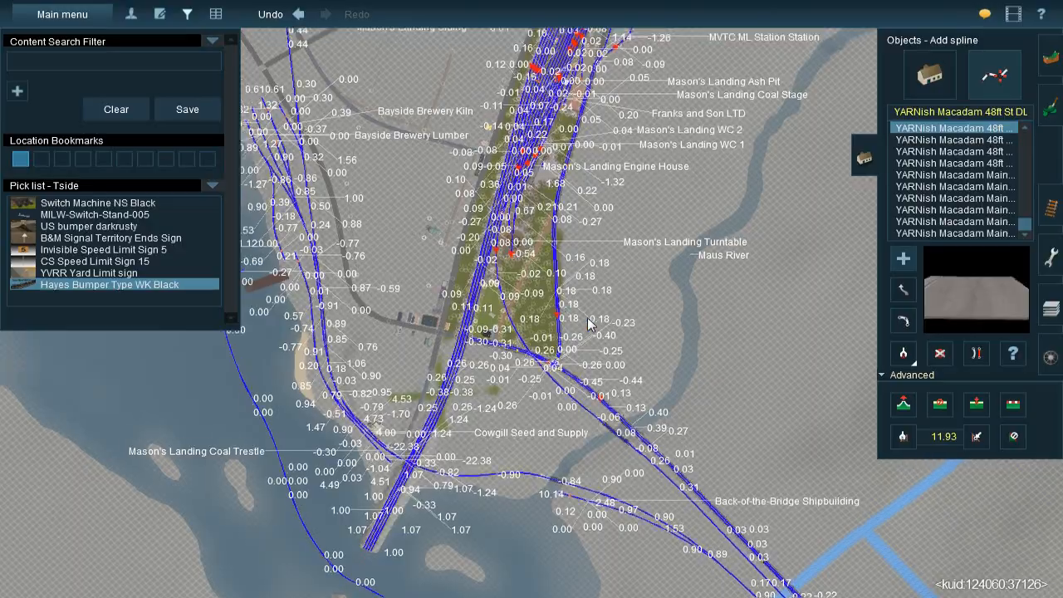
{"action": "key", "text": "ctrl+m"}
{"action": "scroll", "coordinate": [586, 318], "scroll_direction": "up", "scroll_amount": 5}
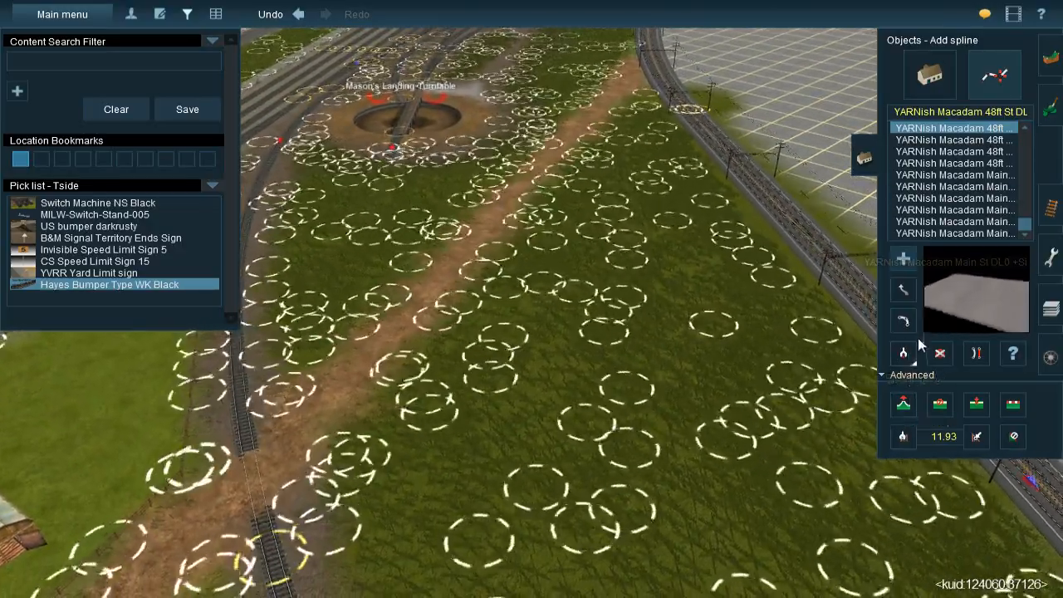
{"action": "key", "text": "g"}
{"action": "left_click", "coordinate": [680, 379]}
{"action": "scroll", "coordinate": [680, 378], "scroll_direction": "down", "scroll_amount": 10}
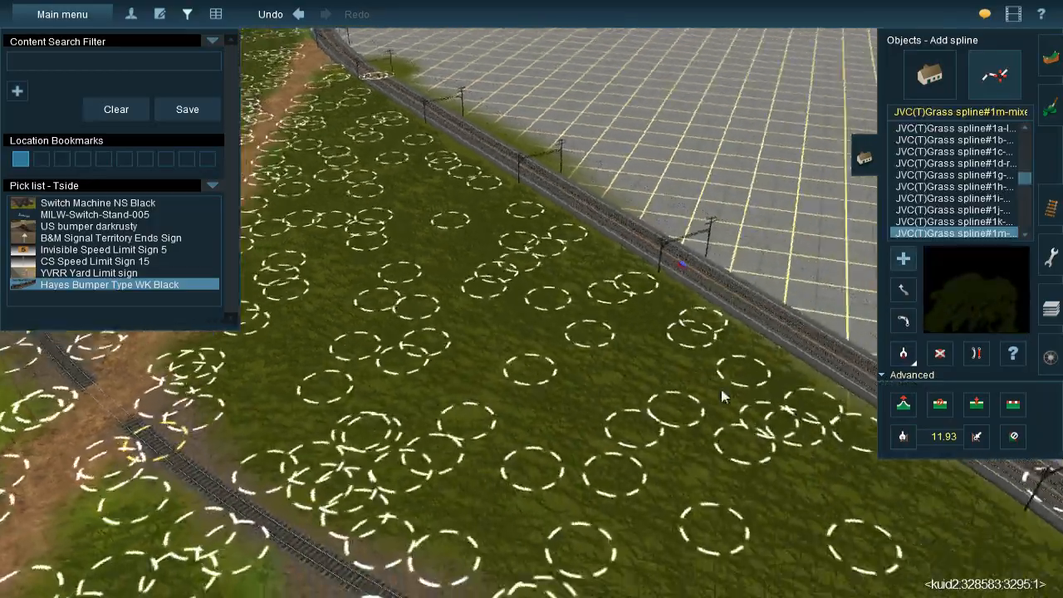
Return along the route to the fenced grass patch between the brick warehouse and the track in Mason Valley
{"action": "scroll", "coordinate": [546, 291], "scroll_direction": "down", "scroll_amount": 8}
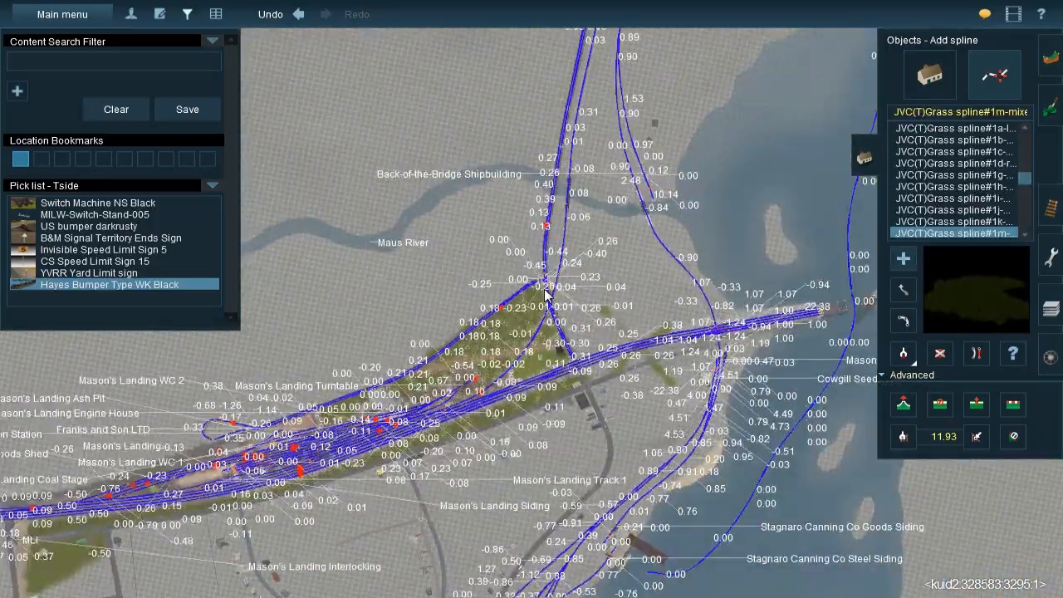
{"action": "right_click", "coordinate": [627, 145]}
{"action": "scroll", "coordinate": [589, 155], "scroll_direction": "down", "scroll_amount": 2}
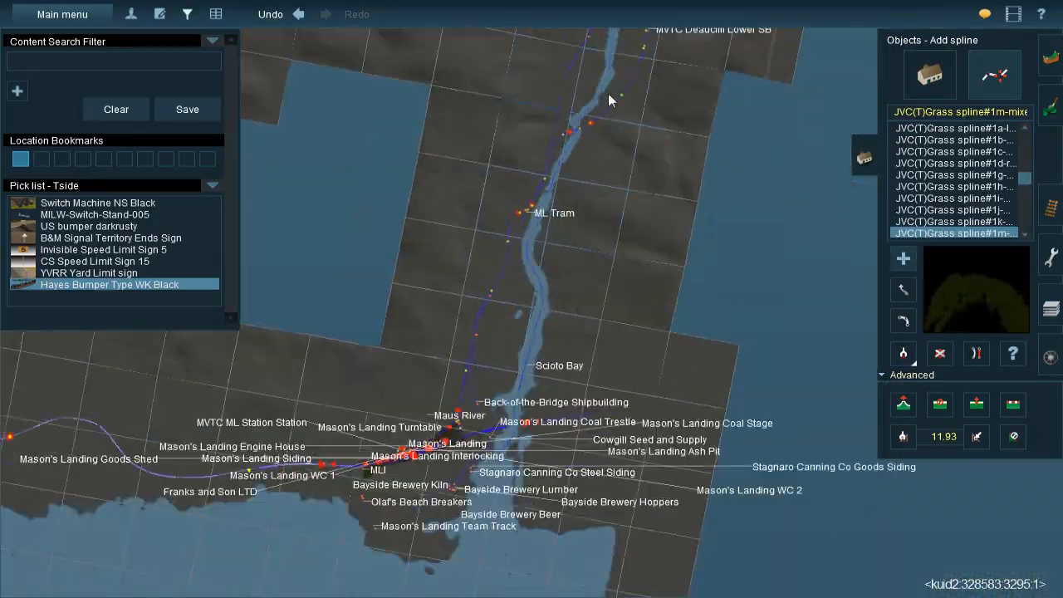
{"action": "right_click", "coordinate": [608, 95]}
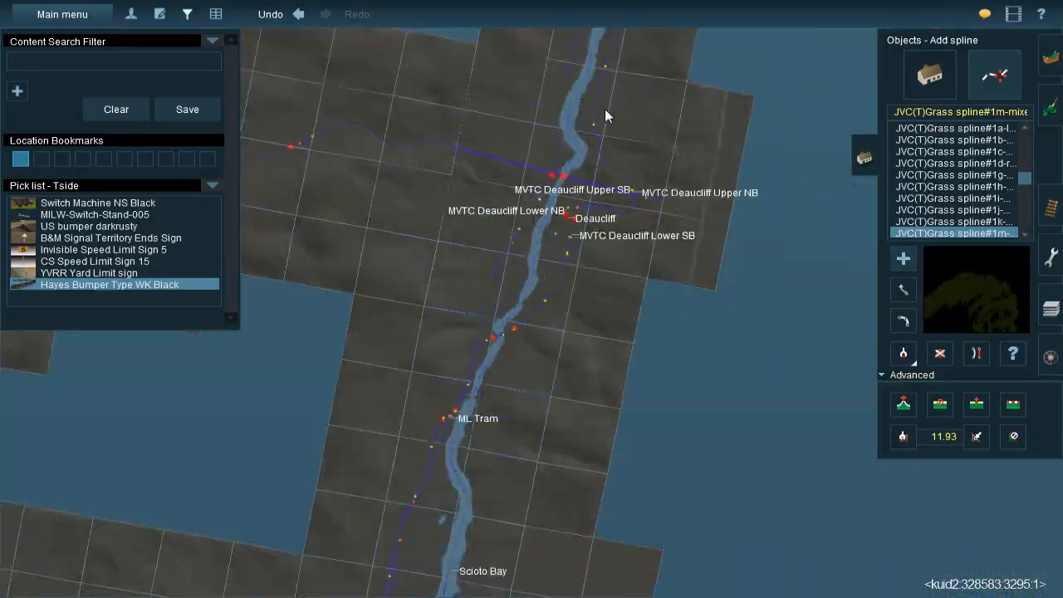
{"action": "right_click", "coordinate": [604, 108]}
{"action": "right_click", "coordinate": [604, 107]}
{"action": "right_click", "coordinate": [546, 129]}
{"action": "scroll", "coordinate": [514, 246], "scroll_direction": "up", "scroll_amount": 8}
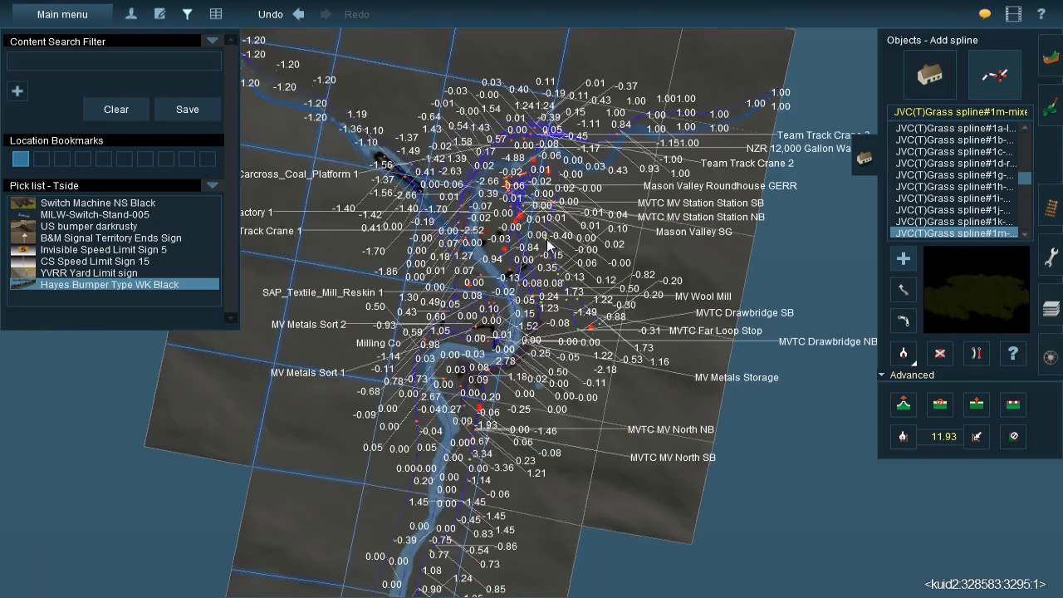
{"action": "scroll", "coordinate": [505, 244], "scroll_direction": "up", "scroll_amount": 6}
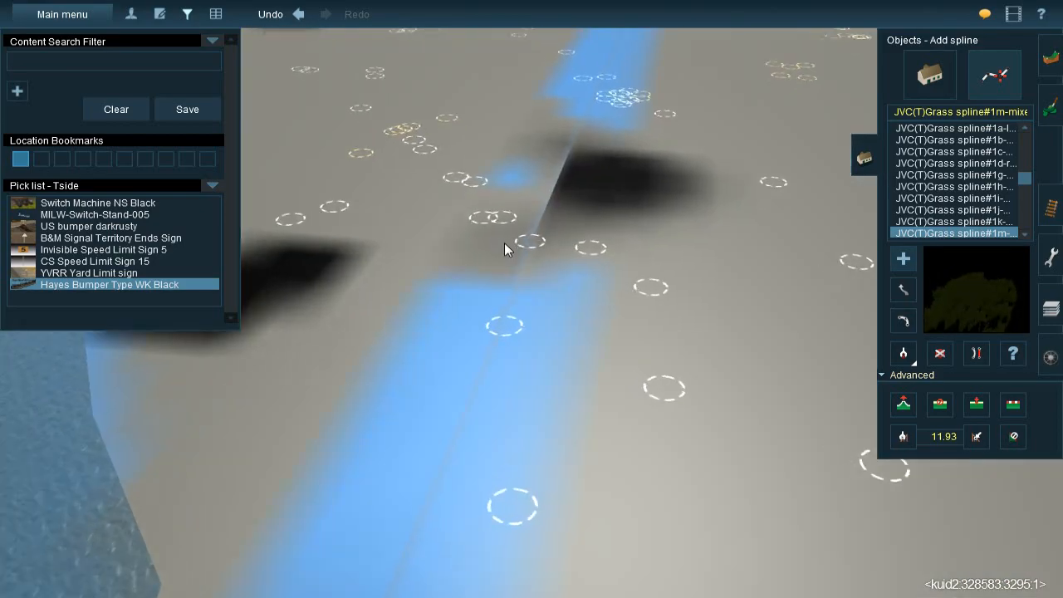
{"action": "scroll", "coordinate": [480, 245], "scroll_direction": "down", "scroll_amount": 1}
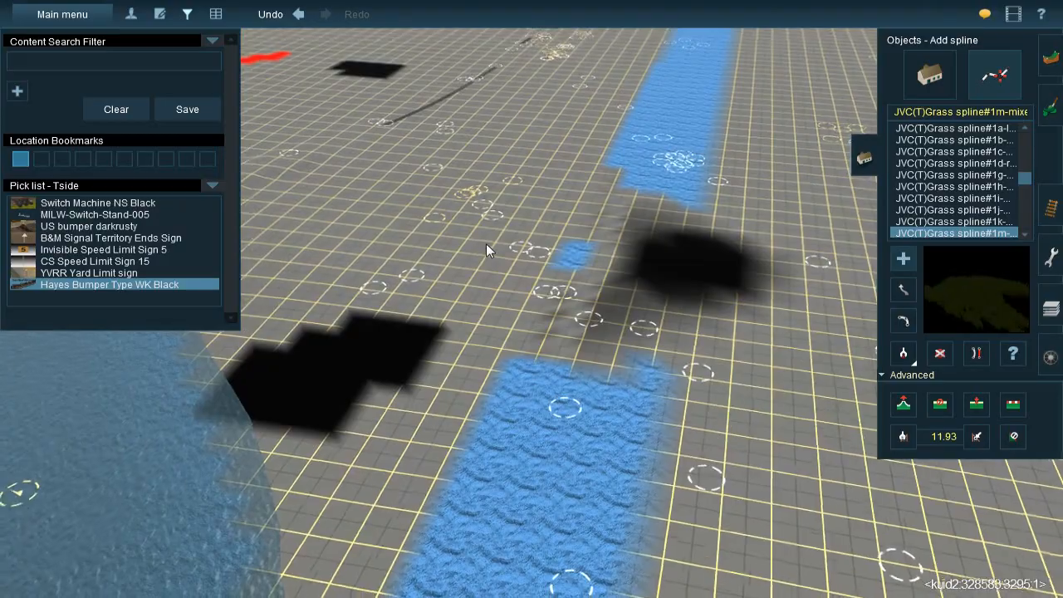
{"action": "right_click", "coordinate": [479, 233]}
{"action": "scroll", "coordinate": [505, 264], "scroll_direction": "up", "scroll_amount": 4}
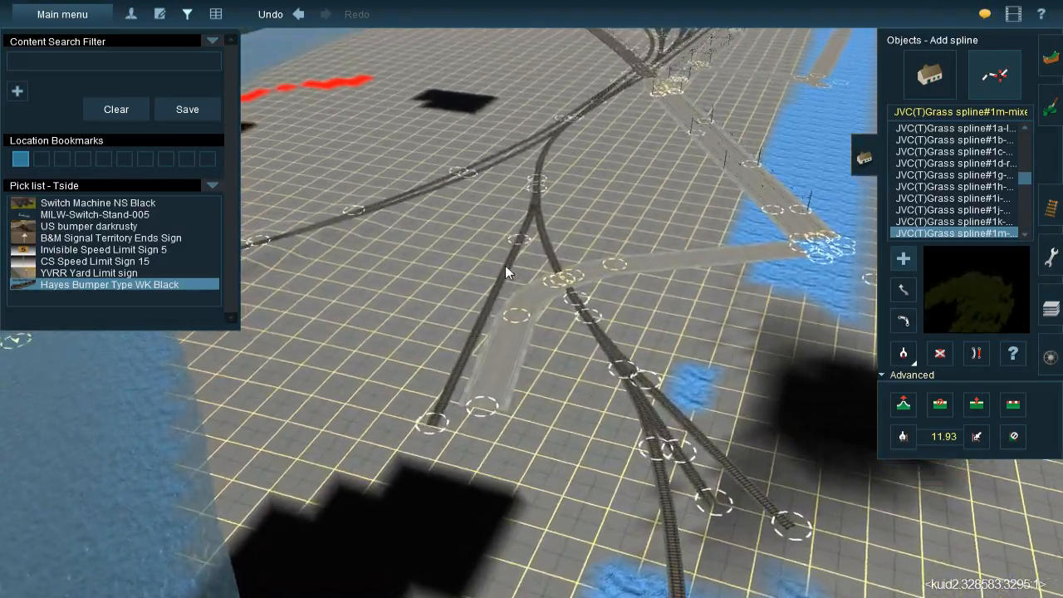
{"action": "scroll", "coordinate": [517, 282], "scroll_direction": "down", "scroll_amount": 4}
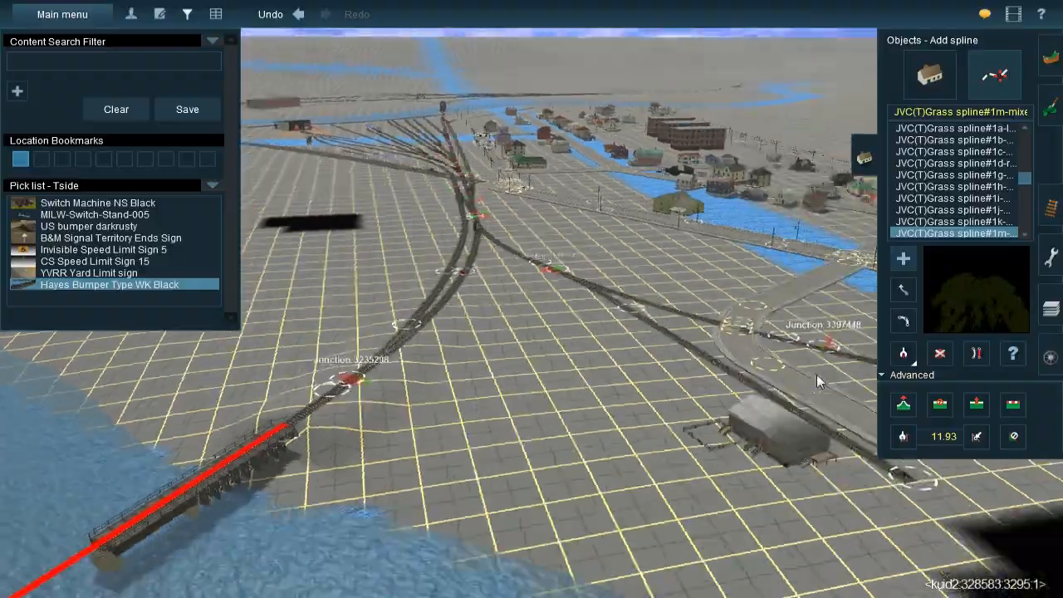
{"action": "right_click_drag", "start_coordinate": [816, 379], "coordinate": [582, 199]}
{"action": "right_click_drag", "start_coordinate": [497, 236], "coordinate": [468, 170]}
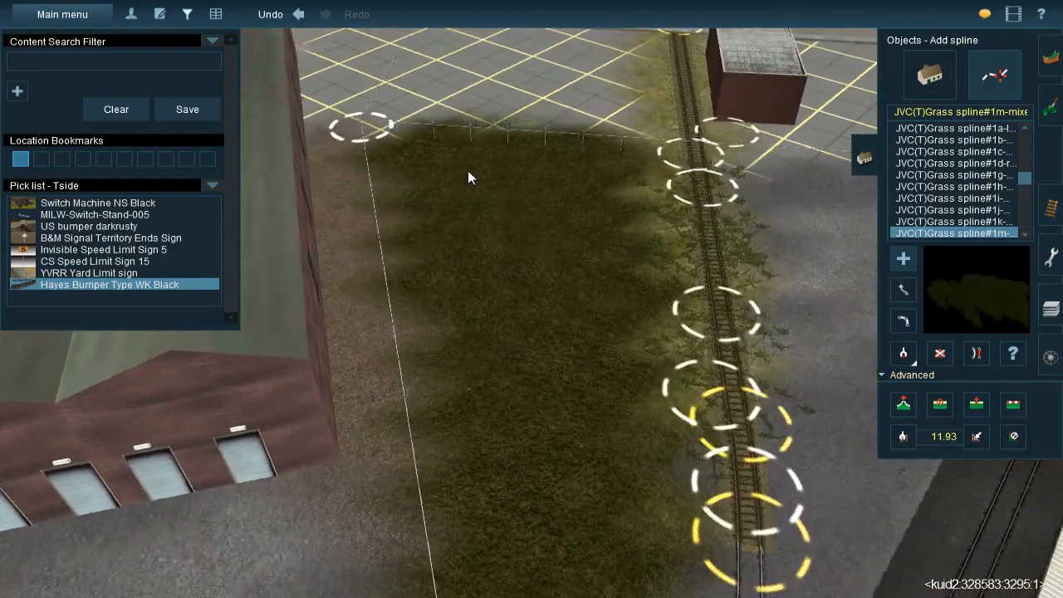
Lay five JVC(T)Grass spline#1m splines across the fenced patch, three over its far half and two over the half nearest the concrete road
{"action": "left_click_drag", "start_coordinate": [451, 127], "coordinate": [454, 335]}
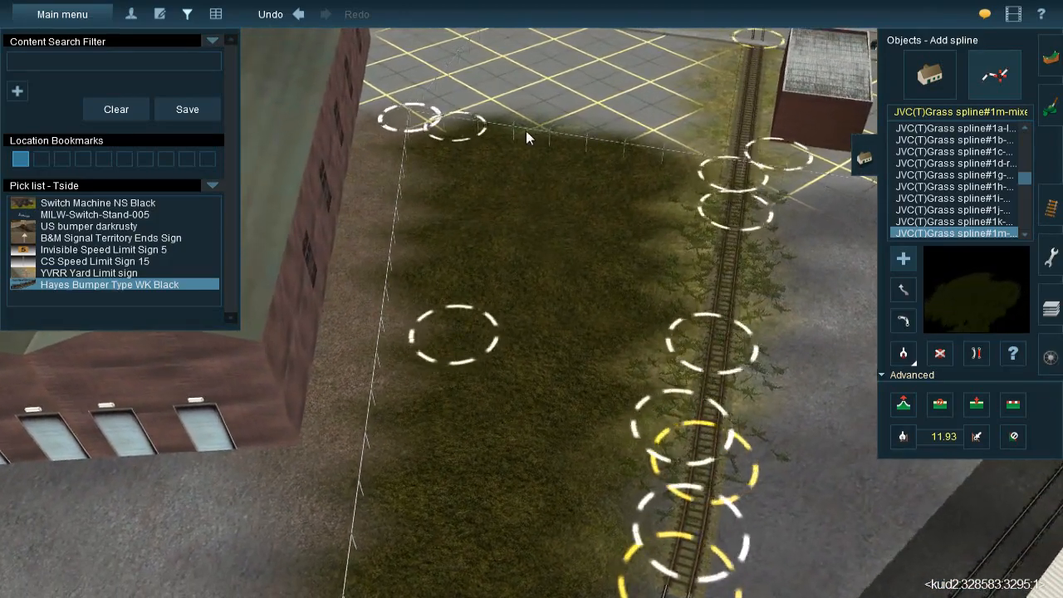
{"action": "left_click_drag", "start_coordinate": [540, 130], "coordinate": [535, 401]}
{"action": "left_click_drag", "start_coordinate": [625, 137], "coordinate": [580, 424]}
{"action": "key", "text": "Down"}
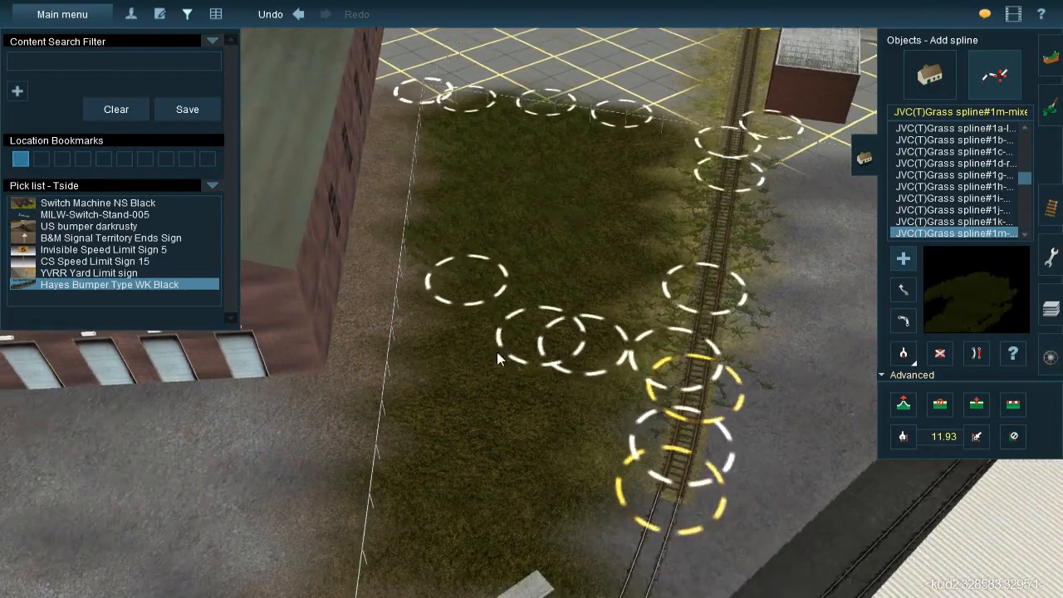
{"action": "left_click_drag", "start_coordinate": [492, 211], "coordinate": [465, 463]}
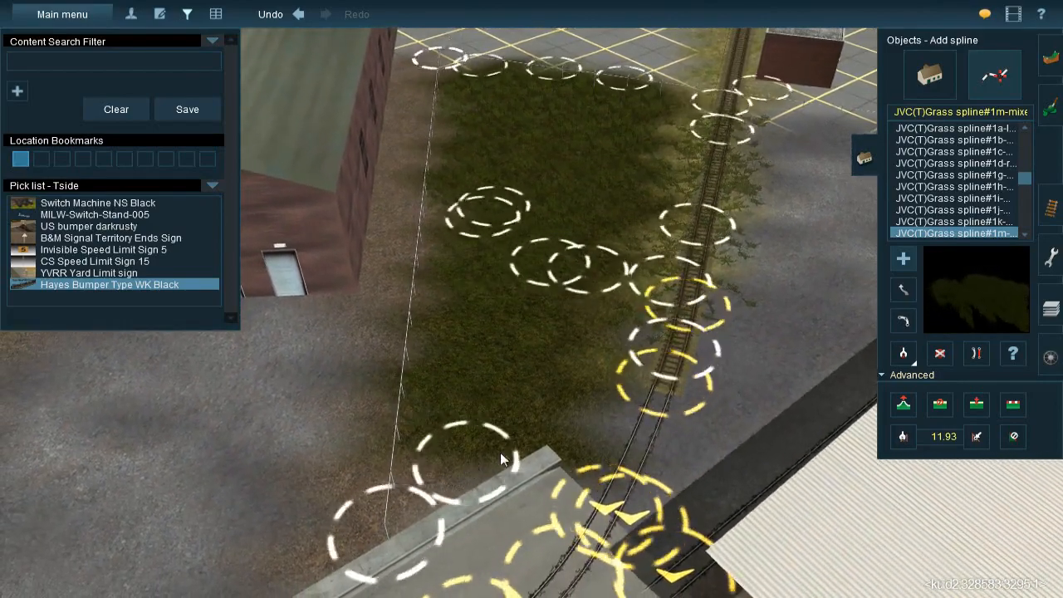
{"action": "left_click_drag", "start_coordinate": [596, 262], "coordinate": [559, 441]}
Pick up the JVC@-Grass358s 20x40m spline from the tall grass growing along the track near the brick shed
{"action": "key", "text": "Down"}
{"action": "key", "text": "Down"}
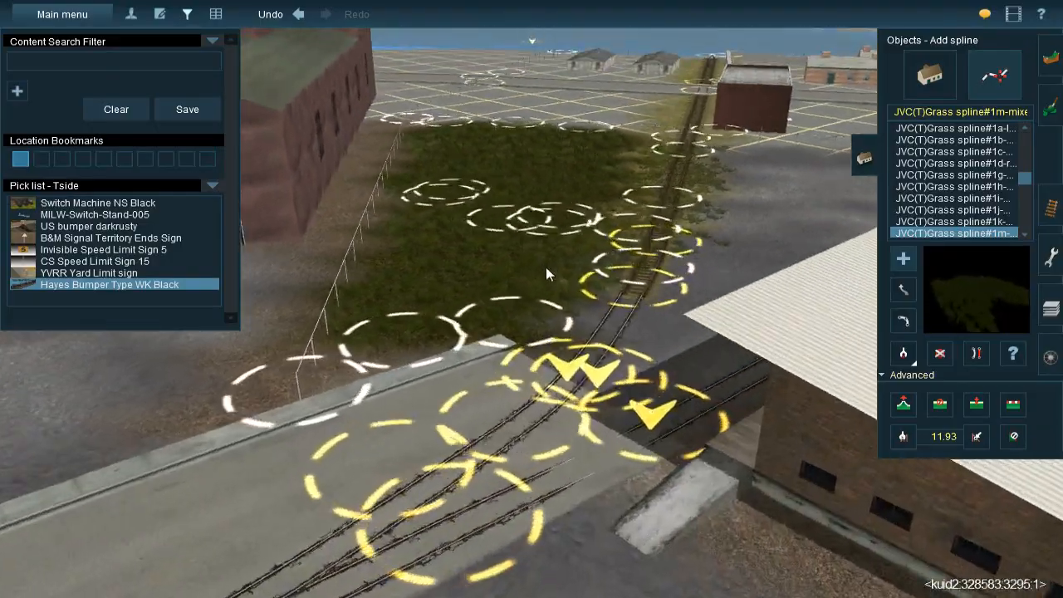
{"action": "key", "text": "Left"}
{"action": "key", "text": "Up"}
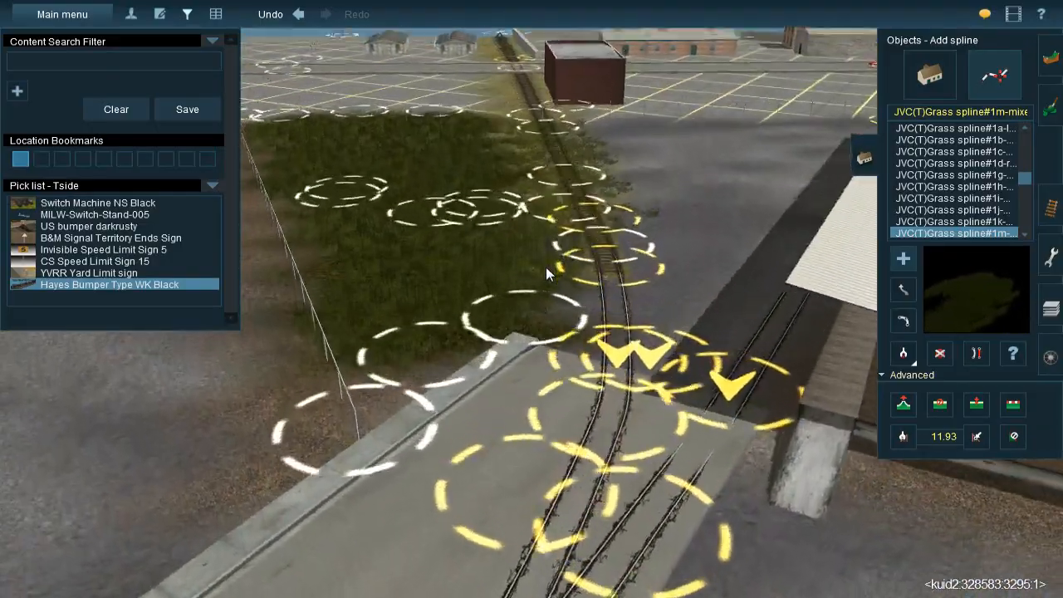
{"action": "right_click", "coordinate": [551, 205]}
{"action": "key", "text": "Right"}
{"action": "key", "text": "Left"}
{"action": "left_click", "coordinate": [904, 356]}
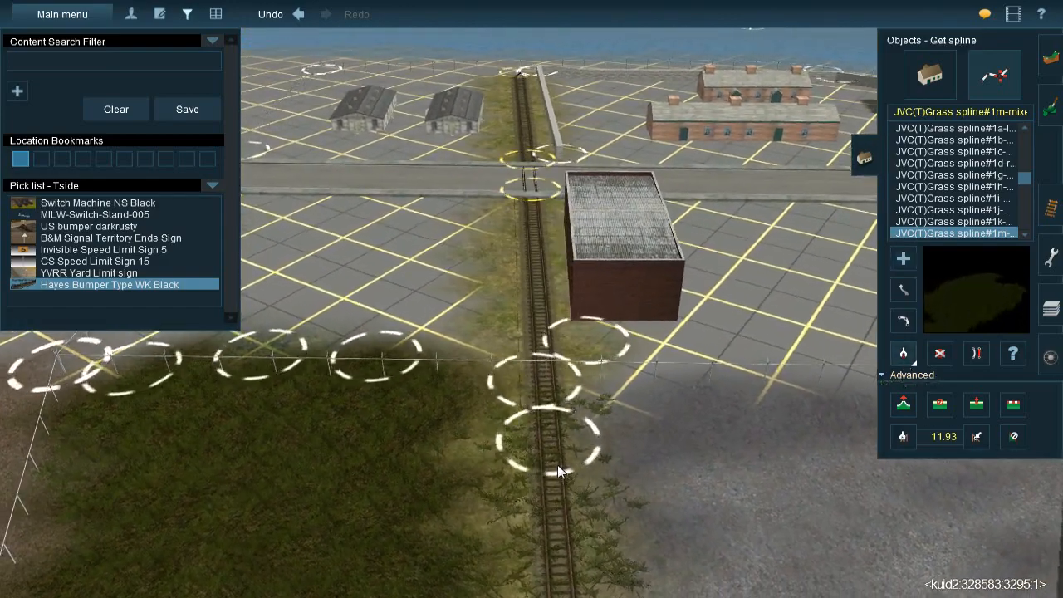
{"action": "left_click", "coordinate": [574, 480]}
Lay JVC@-Grass358s 20x40m splines along the track past the brick shed, between the road crossing and the fenced grass patch
{"action": "left_click", "coordinate": [525, 197]}
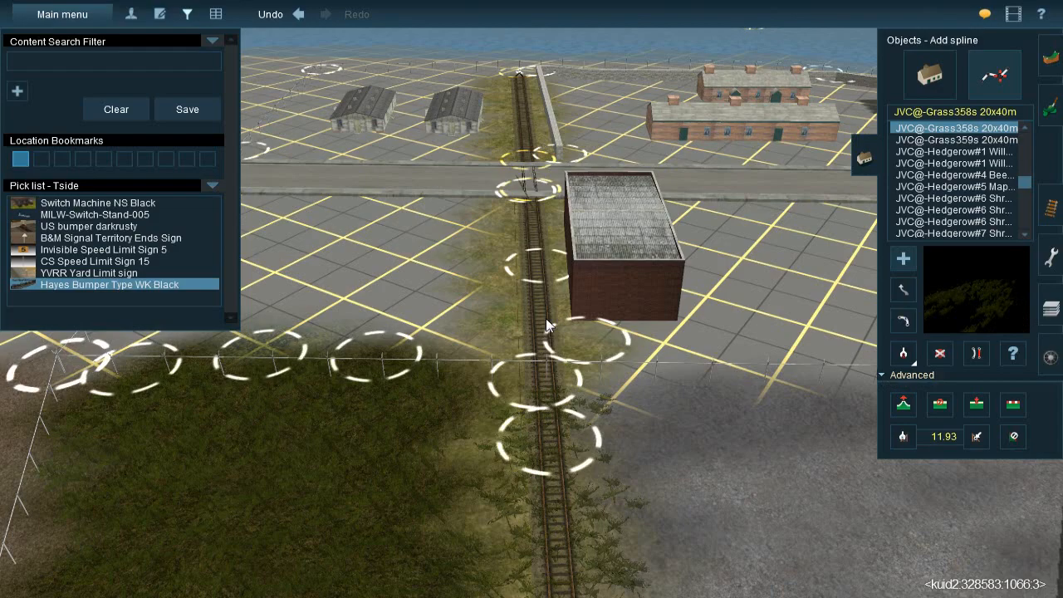
{"action": "left_click", "coordinate": [541, 372]}
{"action": "left_click", "coordinate": [546, 433]}
{"action": "left_click", "coordinate": [545, 325]}
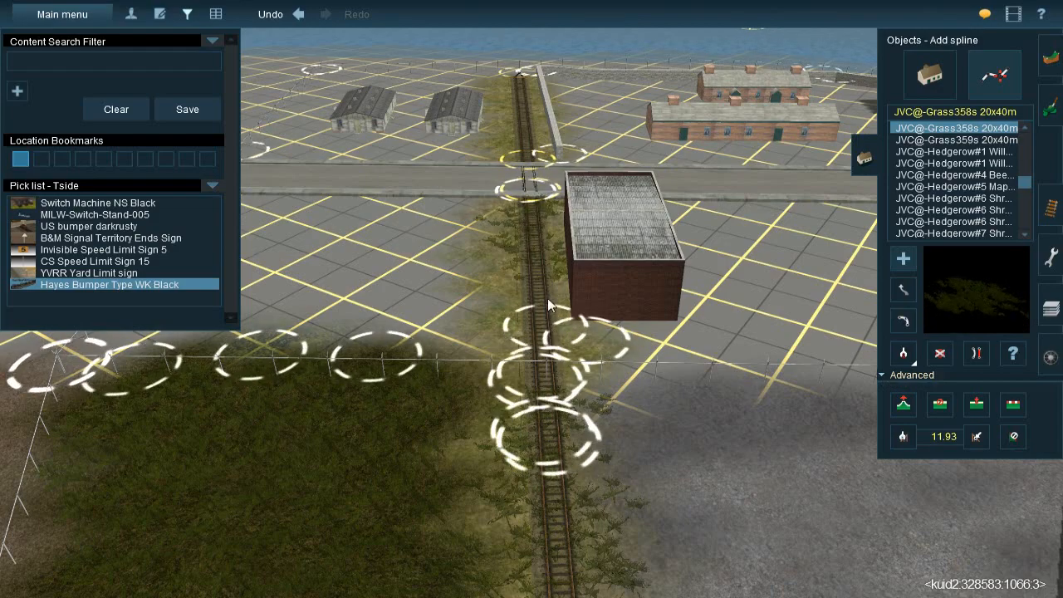
{"action": "left_click", "coordinate": [543, 214]}
{"action": "left_click", "coordinate": [543, 257]}
{"action": "left_click", "coordinate": [543, 432]}
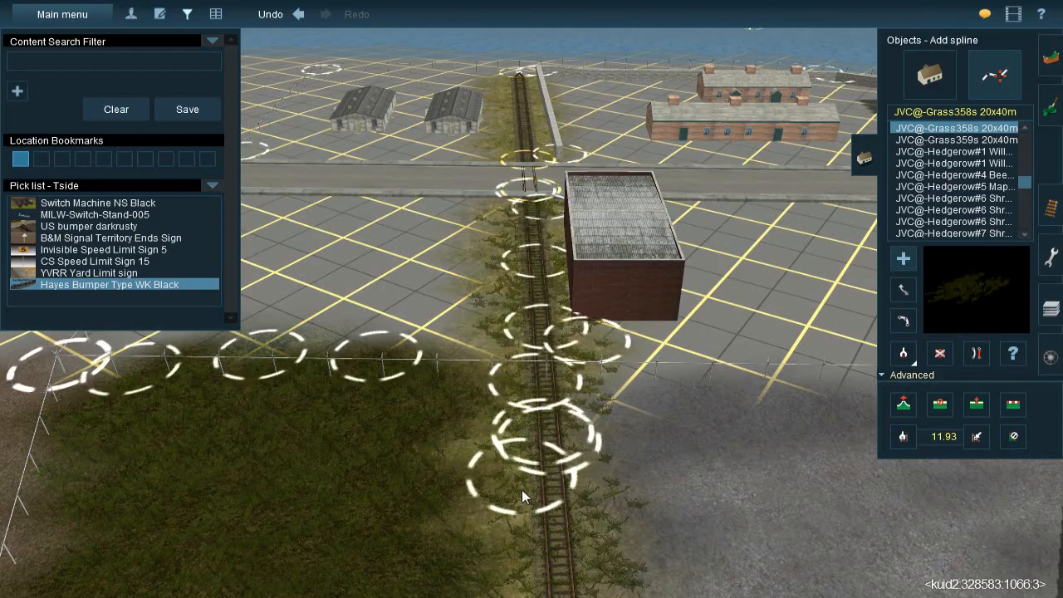
{"action": "left_click", "coordinate": [520, 501]}
Lay JVC@-Grass358s 20x40m splines along the track beyond the road, beside the stone wall to the end of the rails
{"action": "key", "text": "Right"}
{"action": "key", "text": "Right"}
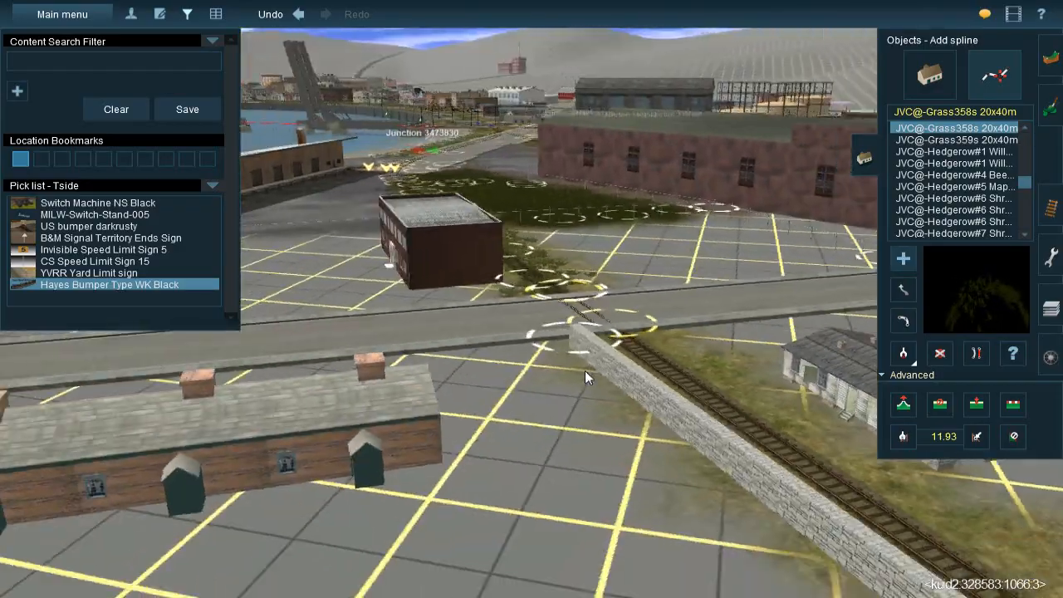
{"action": "right_click", "coordinate": [585, 372]}
{"action": "key", "text": "Right"}
{"action": "key", "text": "Up"}
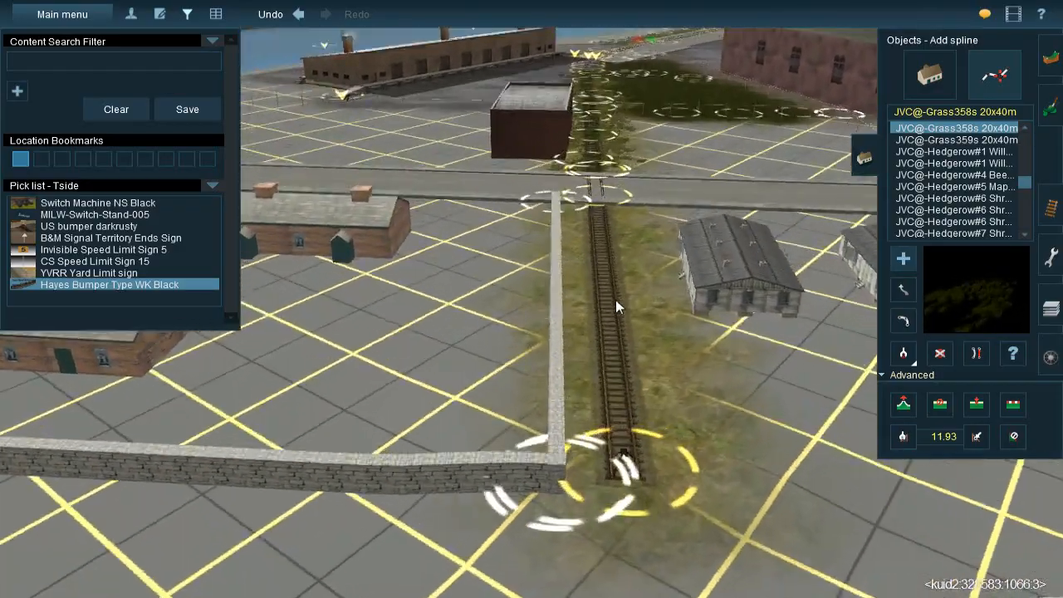
{"action": "left_click_drag", "start_coordinate": [625, 174], "coordinate": [574, 490]}
{"action": "right_click", "coordinate": [574, 490]}
{"action": "left_click_drag", "start_coordinate": [536, 325], "coordinate": [515, 397]}
{"action": "right_click", "coordinate": [544, 296]}
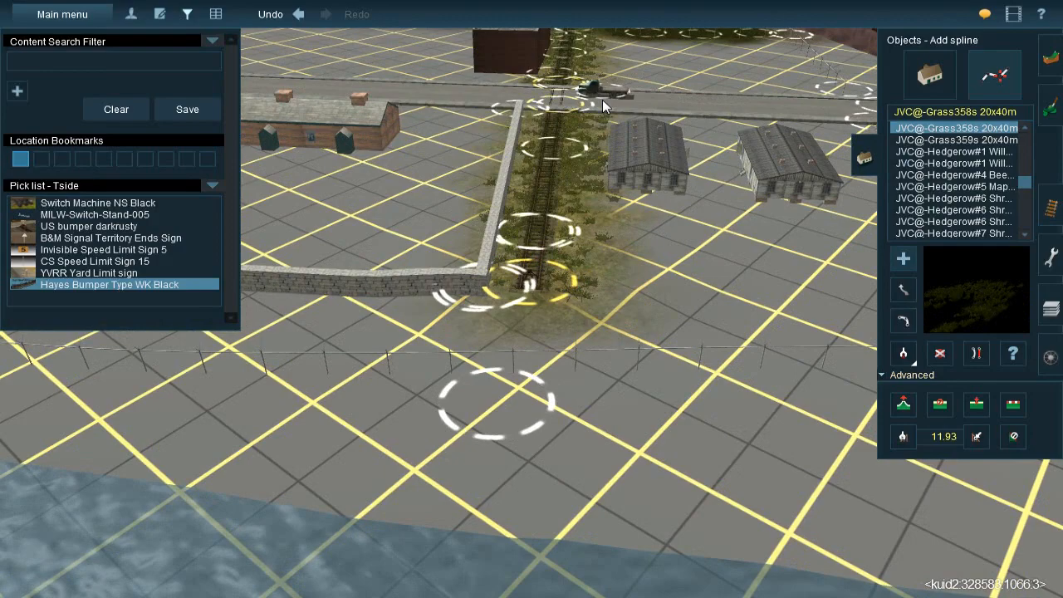
{"action": "right_click", "coordinate": [530, 177]}
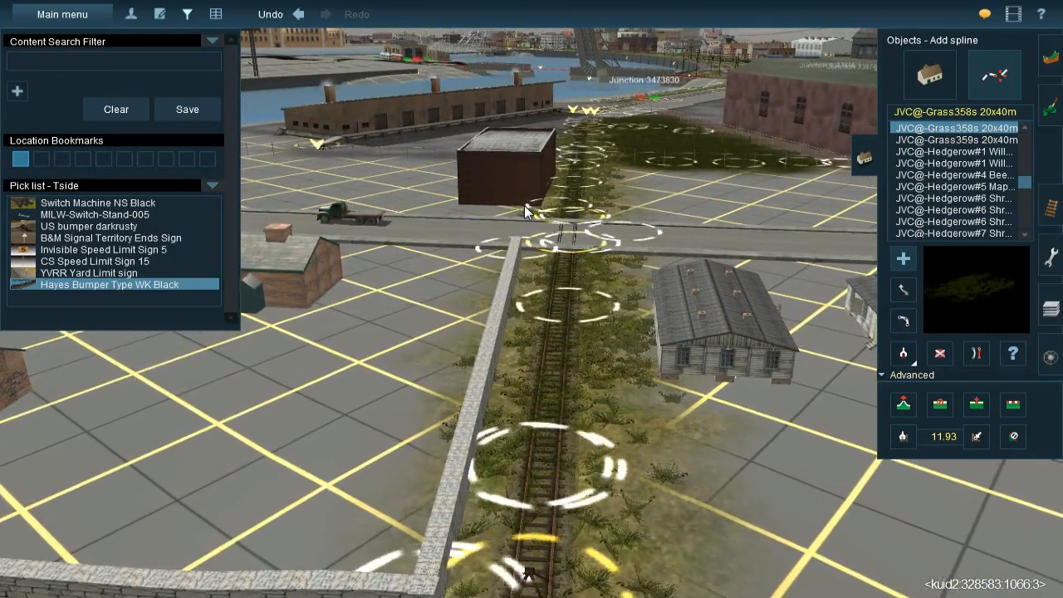
Return across the road to the bare plot between the brick shed, the fenced grass patch and the warehouse
{"action": "right_click", "coordinate": [524, 205]}
{"action": "right_click", "coordinate": [616, 205]}
{"action": "key", "text": "Left"}
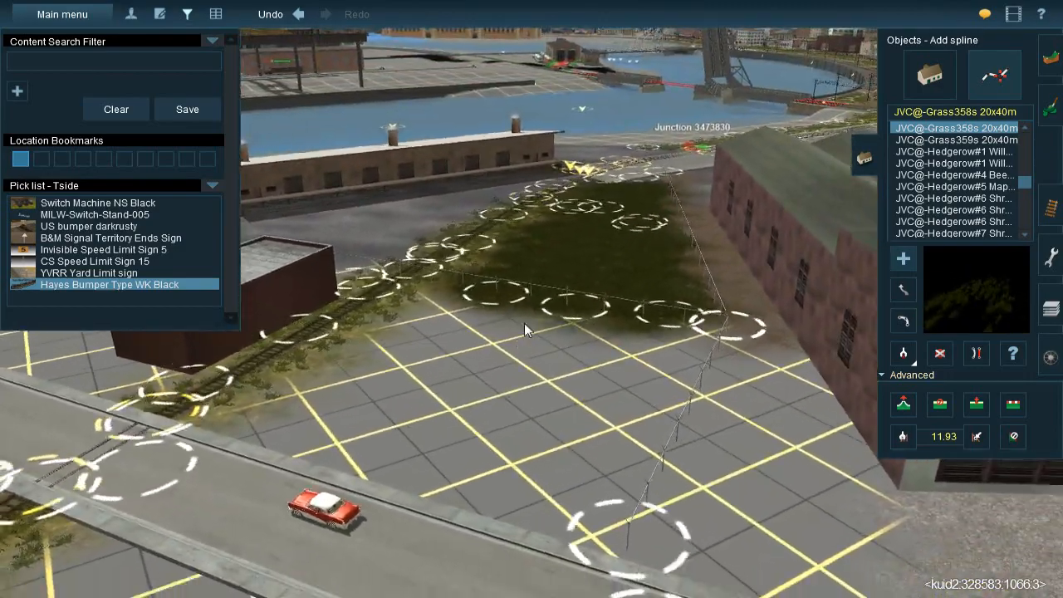
{"action": "right_click", "coordinate": [524, 324]}
{"action": "key", "text": "Left"}
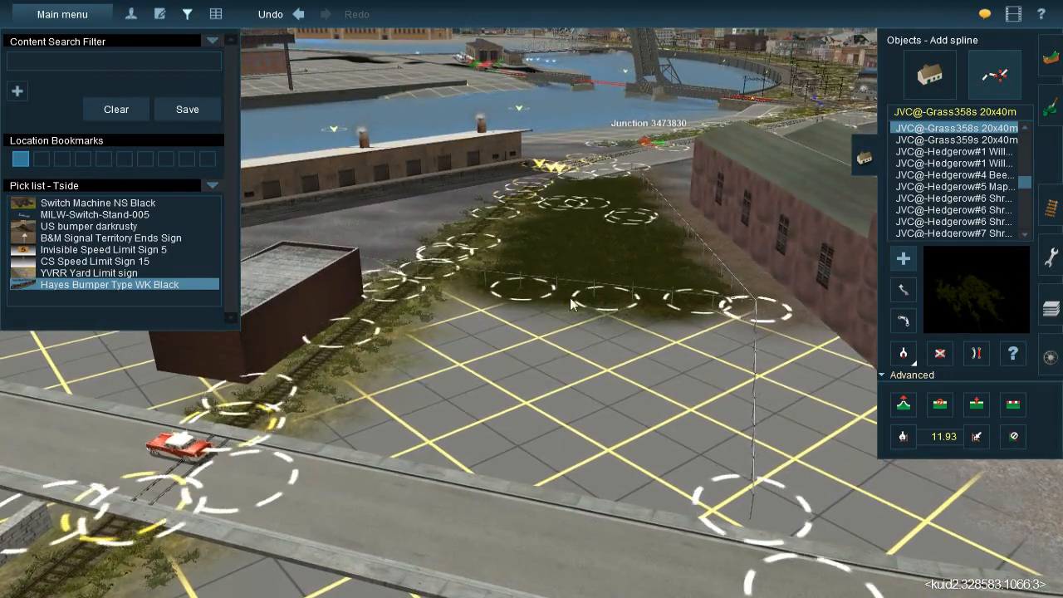
{"action": "right_click", "coordinate": [448, 349]}
{"action": "key", "text": "Right"}
{"action": "key", "text": "Right"}
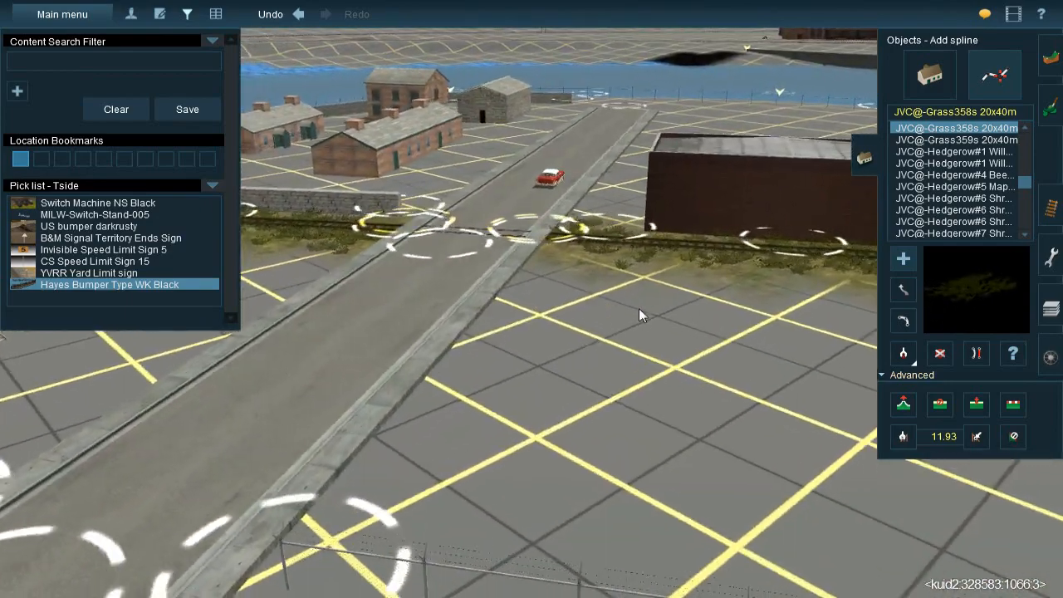
{"action": "right_click", "coordinate": [637, 297]}
{"action": "key", "text": "Left"}
{"action": "right_click", "coordinate": [634, 236]}
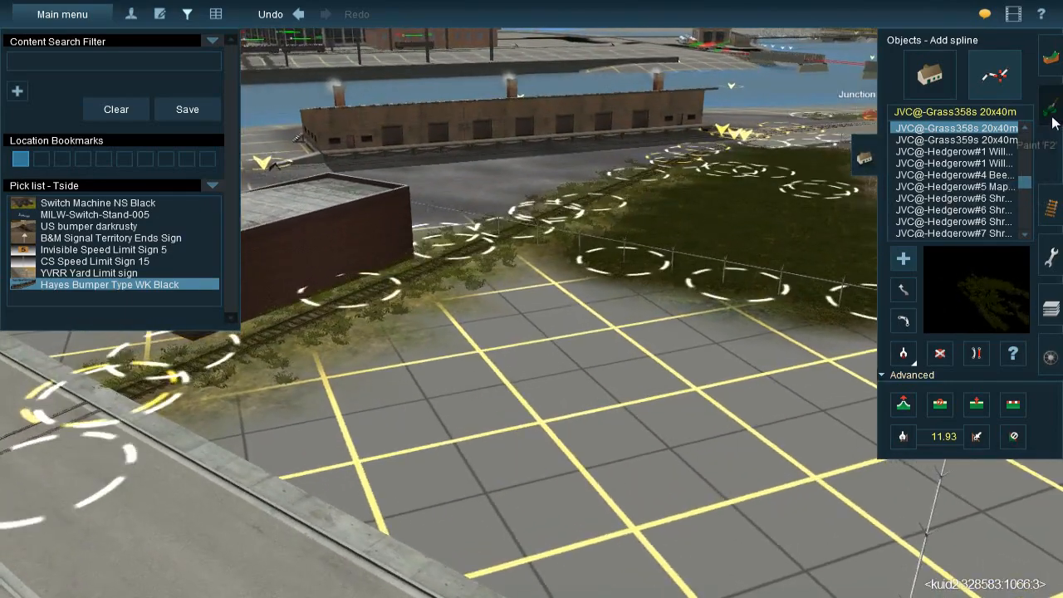
Paint UltraTexture - Hillside Moss & Dead Leaves 01 - Seasonal over the bare plot between the track, the road and the grass patch fence
{"action": "left_click", "coordinate": [1053, 116]}
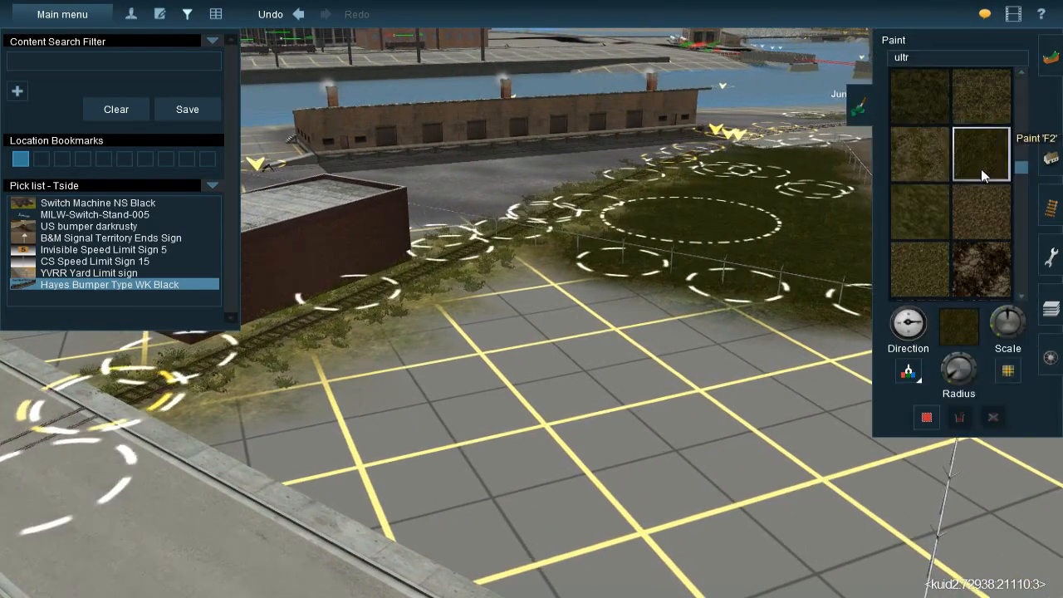
{"action": "left_click", "coordinate": [974, 218]}
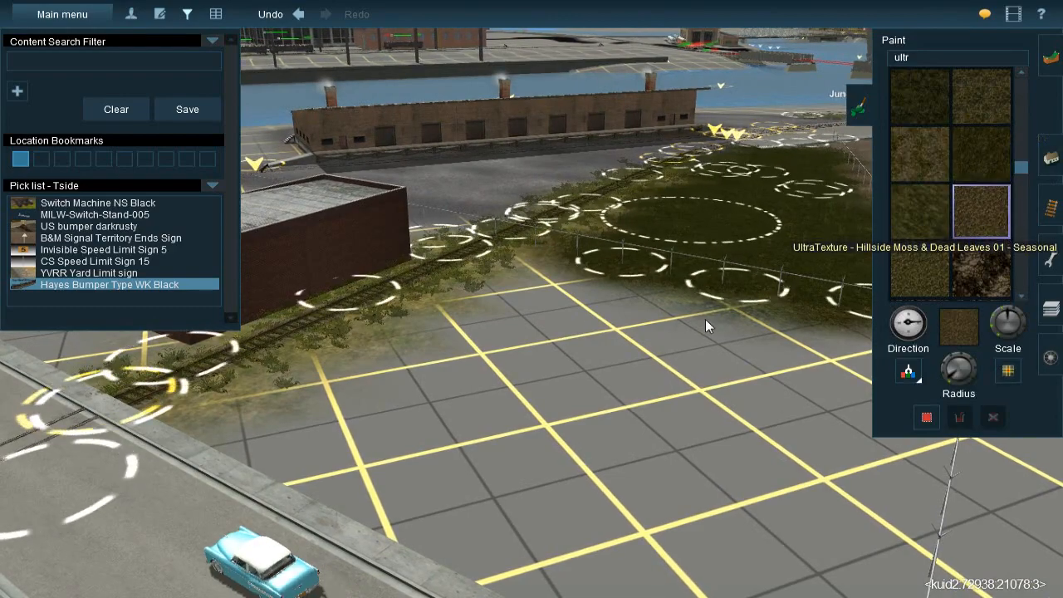
{"action": "scroll", "coordinate": [512, 313], "scroll_direction": "up", "scroll_amount": 3}
{"action": "mouse_move", "coordinate": [511, 301]}
{"action": "left_mouse_down"}
{"action": "mouse_move", "coordinate": [494, 215]}
{"action": "mouse_move", "coordinate": [551, 297]}
{"action": "mouse_move", "coordinate": [682, 335]}
{"action": "mouse_move", "coordinate": [642, 311]}
{"action": "mouse_move", "coordinate": [719, 352]}
{"action": "mouse_move", "coordinate": [674, 449]}
{"action": "mouse_move", "coordinate": [638, 490]}
{"action": "mouse_move", "coordinate": [562, 514]}
{"action": "mouse_move", "coordinate": [481, 413]}
{"action": "mouse_move", "coordinate": [451, 306]}
{"action": "mouse_move", "coordinate": [430, 376]}
{"action": "mouse_move", "coordinate": [289, 497]}
{"action": "mouse_move", "coordinate": [439, 557]}
{"action": "mouse_move", "coordinate": [471, 549]}
{"action": "left_mouse_up"}
{"action": "right_click", "coordinate": [504, 482]}
{"action": "mouse_move", "coordinate": [543, 394]}
{"action": "left_mouse_down"}
{"action": "mouse_move", "coordinate": [571, 457]}
{"action": "mouse_move", "coordinate": [738, 269]}
{"action": "mouse_move", "coordinate": [767, 200]}
{"action": "mouse_move", "coordinate": [786, 198]}
{"action": "mouse_move", "coordinate": [737, 228]}
{"action": "mouse_move", "coordinate": [665, 348]}
{"action": "mouse_move", "coordinate": [783, 238]}
{"action": "mouse_move", "coordinate": [756, 238]}
{"action": "mouse_move", "coordinate": [724, 287]}
{"action": "mouse_move", "coordinate": [690, 307]}
{"action": "mouse_move", "coordinate": [653, 380]}
{"action": "mouse_move", "coordinate": [590, 454]}
{"action": "left_mouse_up"}
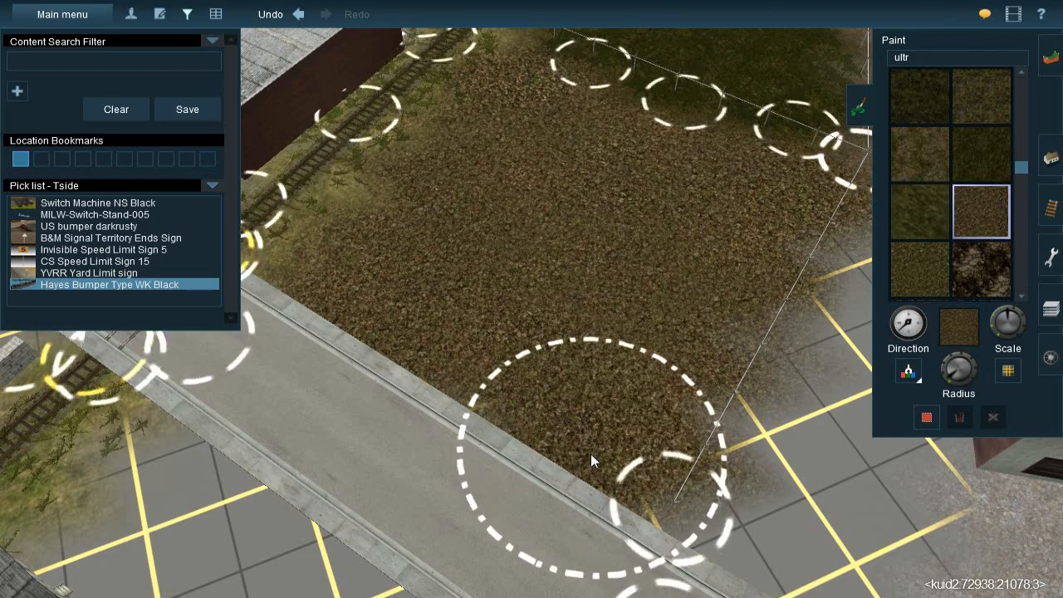
Try to sample the TS09 58 Ballast texture from the ground along the brick warehouse's side wall
{"action": "key", "text": "Down"}
{"action": "key", "text": "Left"}
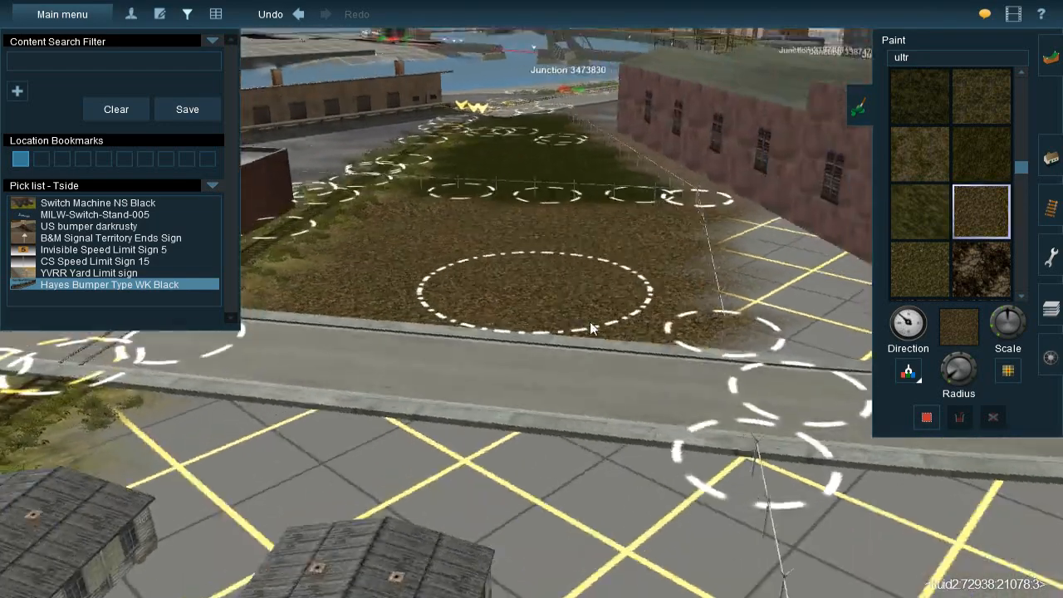
{"action": "right_click", "coordinate": [615, 256]}
{"action": "key", "text": "Right"}
{"action": "key", "text": "Right"}
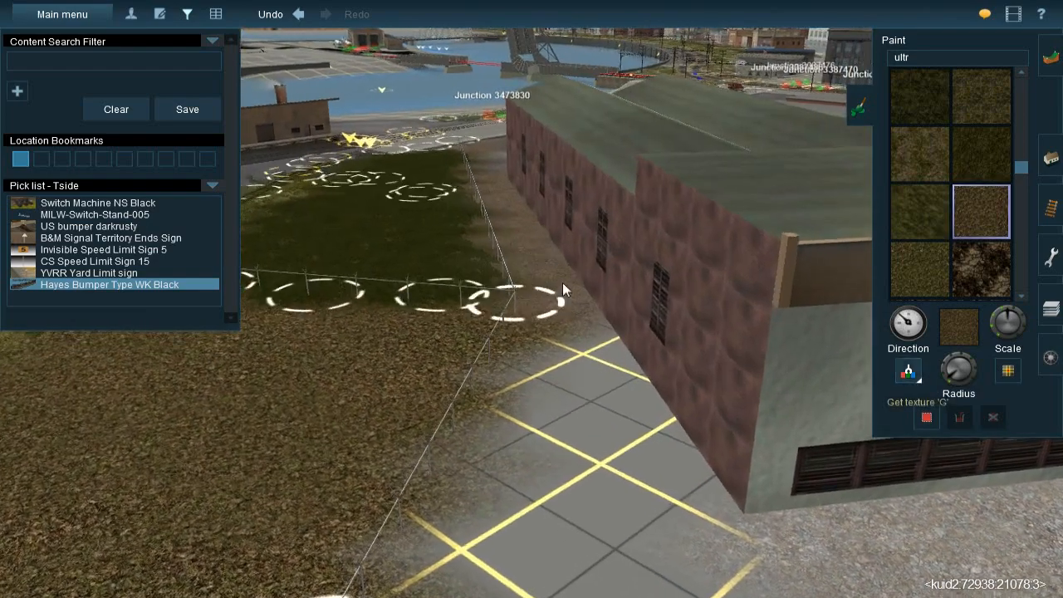
{"action": "right_click", "coordinate": [546, 385]}
{"action": "key", "text": "Up"}
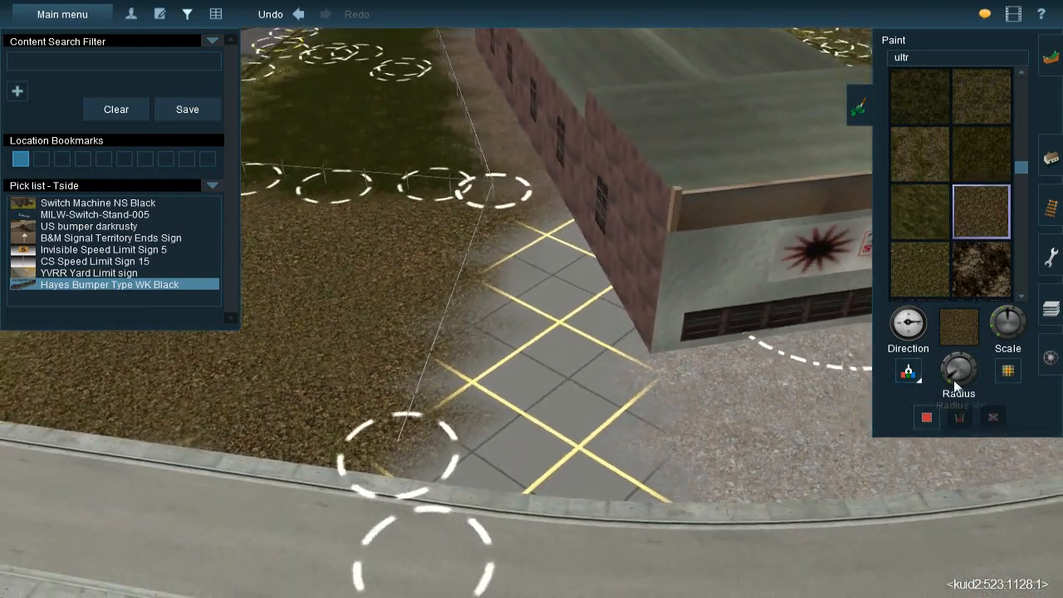
{"action": "left_click", "coordinate": [496, 123]}
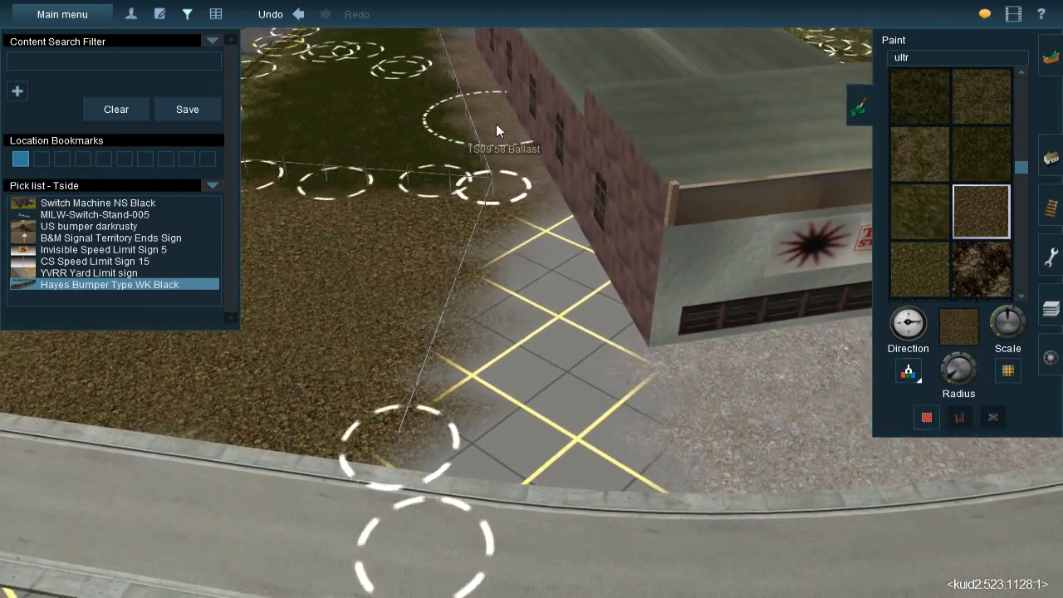
{"action": "key", "text": "Left"}
{"action": "left_click", "coordinate": [907, 380]}
{"action": "key", "text": "Left"}
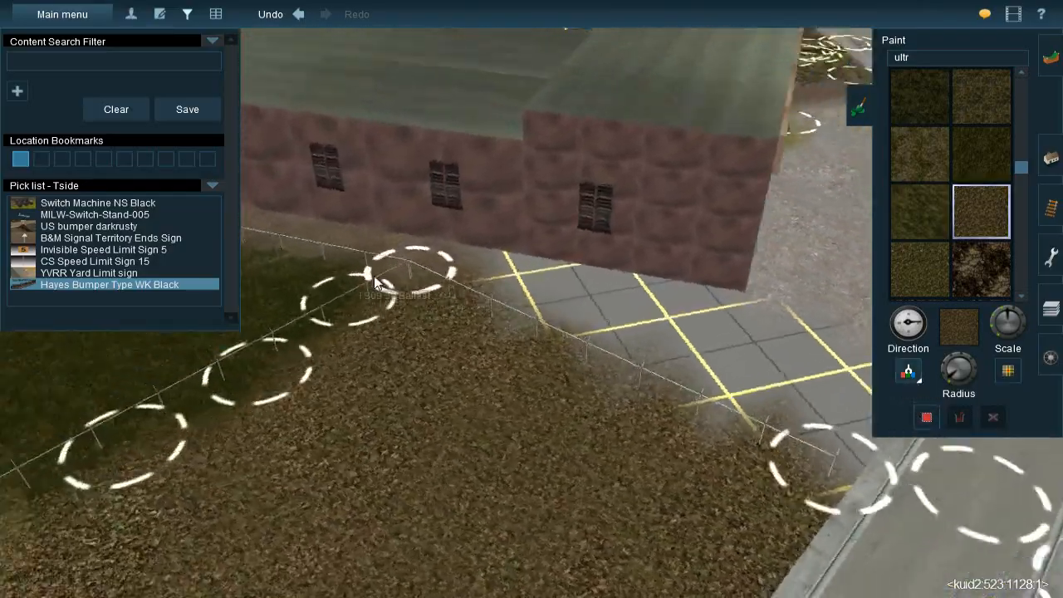
{"action": "right_click", "coordinate": [373, 301]}
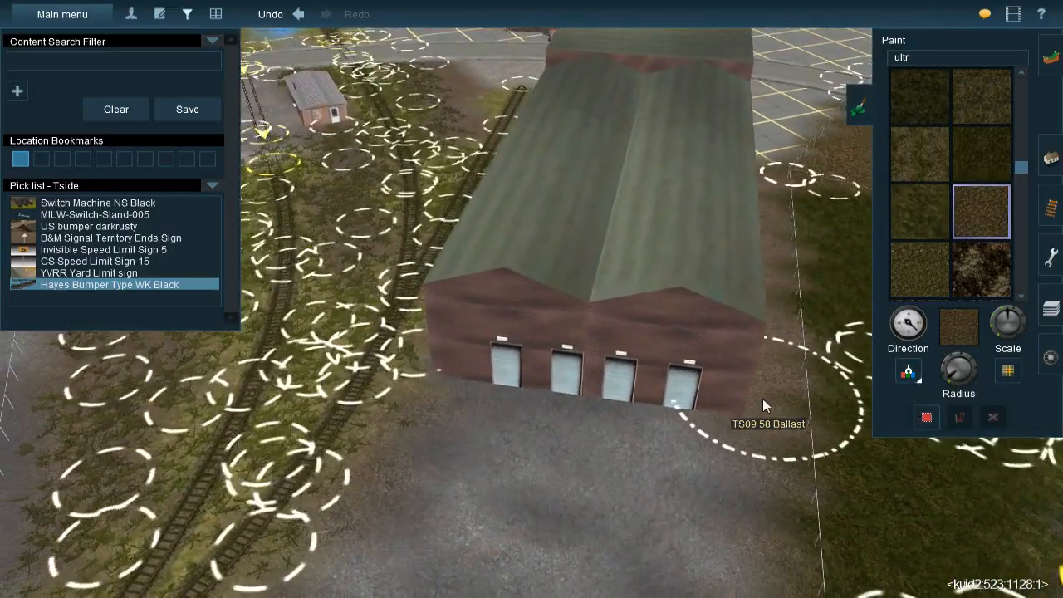
{"action": "right_click", "coordinate": [688, 268]}
{"action": "key", "text": "Right"}
{"action": "key", "text": "Up"}
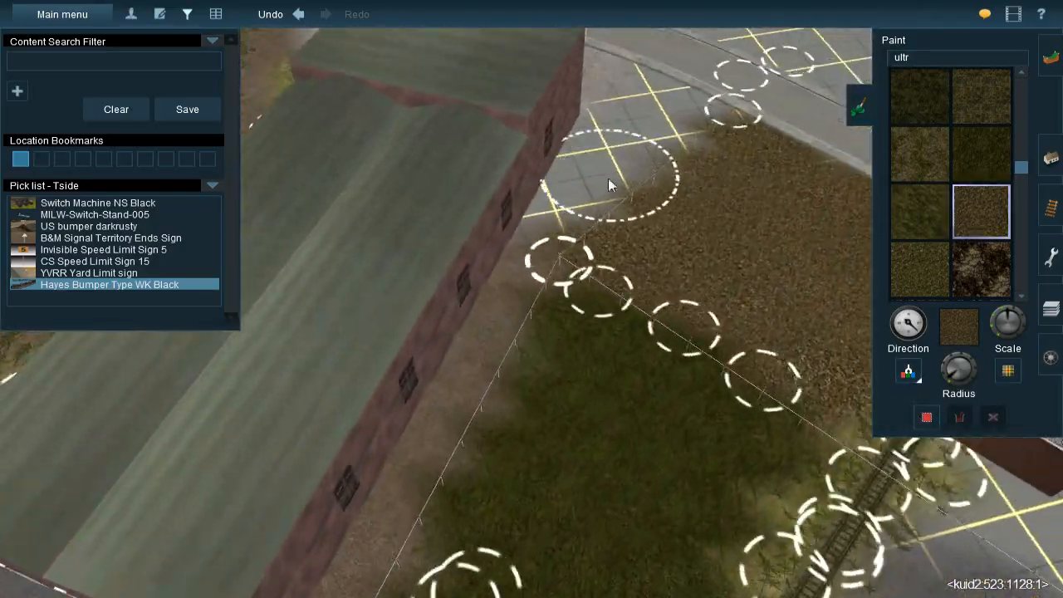
Clear the texture name filter and sample TS09 58 Ballast from the strip beside the brick warehouse
{"action": "left_click", "coordinate": [1002, 63]}
{"action": "key", "text": "BackSpace"}
{"action": "key", "text": "BackSpace"}
{"action": "key", "text": "BackSpace"}
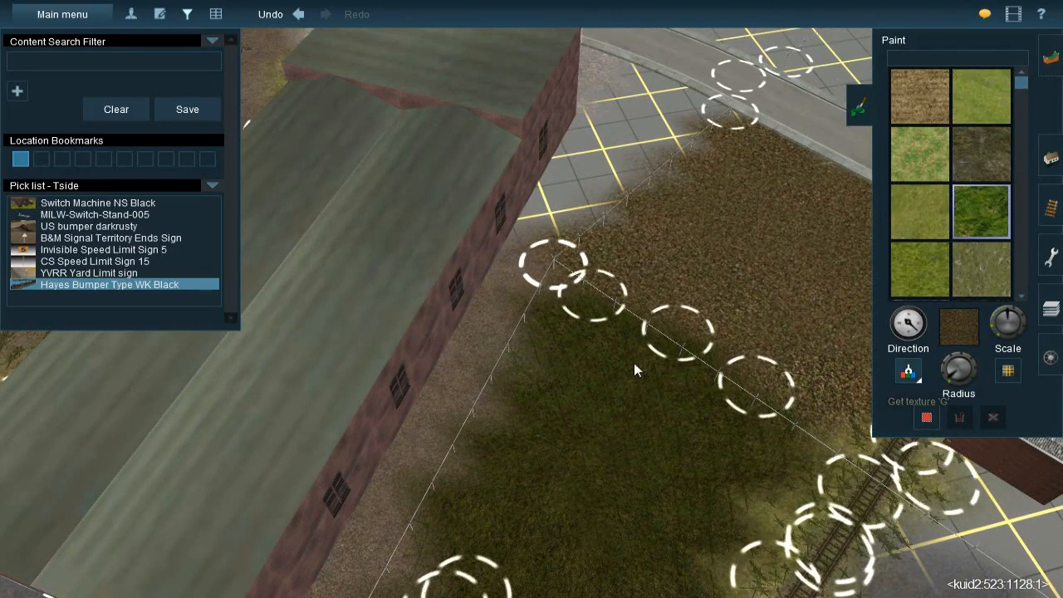
{"action": "key", "text": "BackSpace"}
Paint TS09 58 Ballast over the bare grid between the warehouse's side wall, the fence and the curved road
{"action": "right_click", "coordinate": [570, 191]}
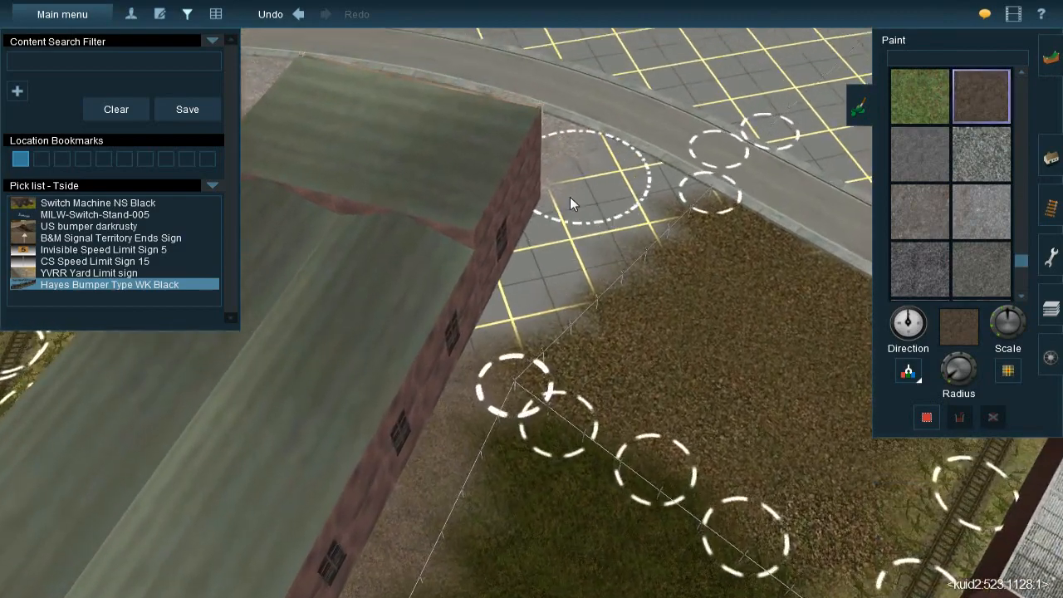
{"action": "key", "text": "Right"}
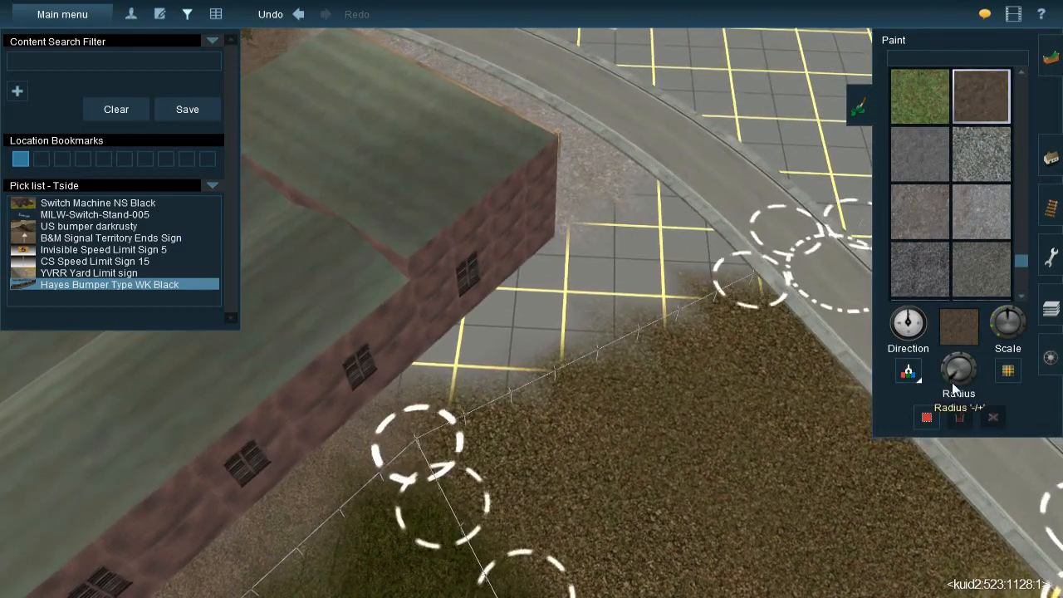
{"action": "mouse_move", "coordinate": [682, 264]}
{"action": "left_mouse_down"}
{"action": "mouse_move", "coordinate": [731, 260]}
{"action": "mouse_move", "coordinate": [652, 204]}
{"action": "mouse_move", "coordinate": [580, 267]}
{"action": "mouse_move", "coordinate": [640, 225]}
{"action": "mouse_move", "coordinate": [524, 284]}
{"action": "mouse_move", "coordinate": [601, 295]}
{"action": "mouse_move", "coordinate": [658, 285]}
{"action": "mouse_move", "coordinate": [637, 285]}
{"action": "left_mouse_up"}
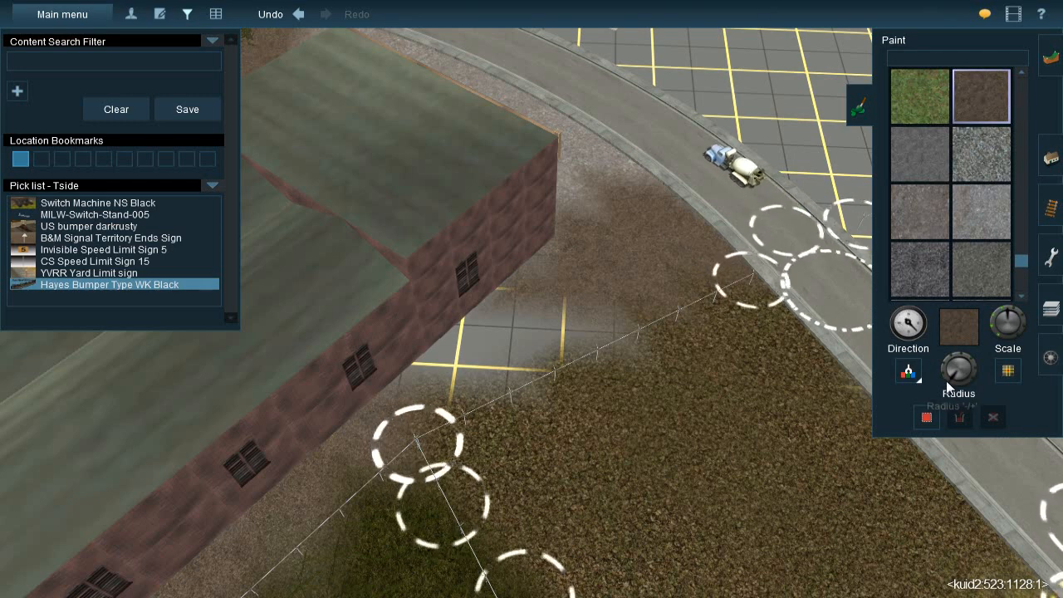
{"action": "mouse_move", "coordinate": [544, 306]}
{"action": "left_mouse_down"}
{"action": "mouse_move", "coordinate": [576, 301]}
{"action": "mouse_move", "coordinate": [568, 304]}
{"action": "left_mouse_up"}
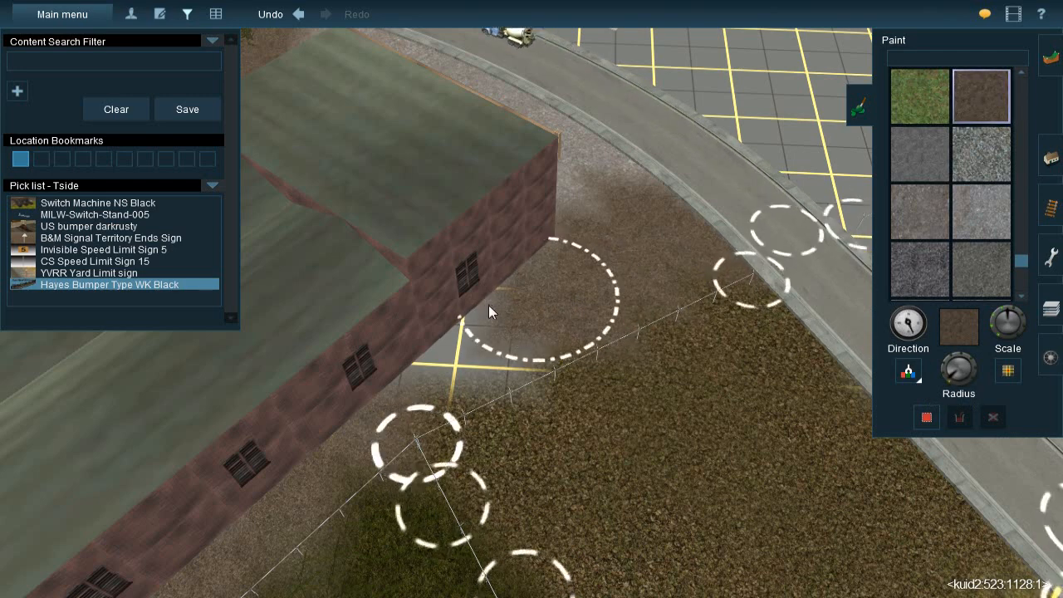
{"action": "mouse_move", "coordinate": [492, 340]}
{"action": "left_mouse_down"}
{"action": "mouse_move", "coordinate": [371, 377]}
{"action": "mouse_move", "coordinate": [327, 428]}
{"action": "mouse_move", "coordinate": [337, 434]}
{"action": "left_mouse_up"}
{"action": "right_click", "coordinate": [648, 219]}
{"action": "key", "text": "Left"}
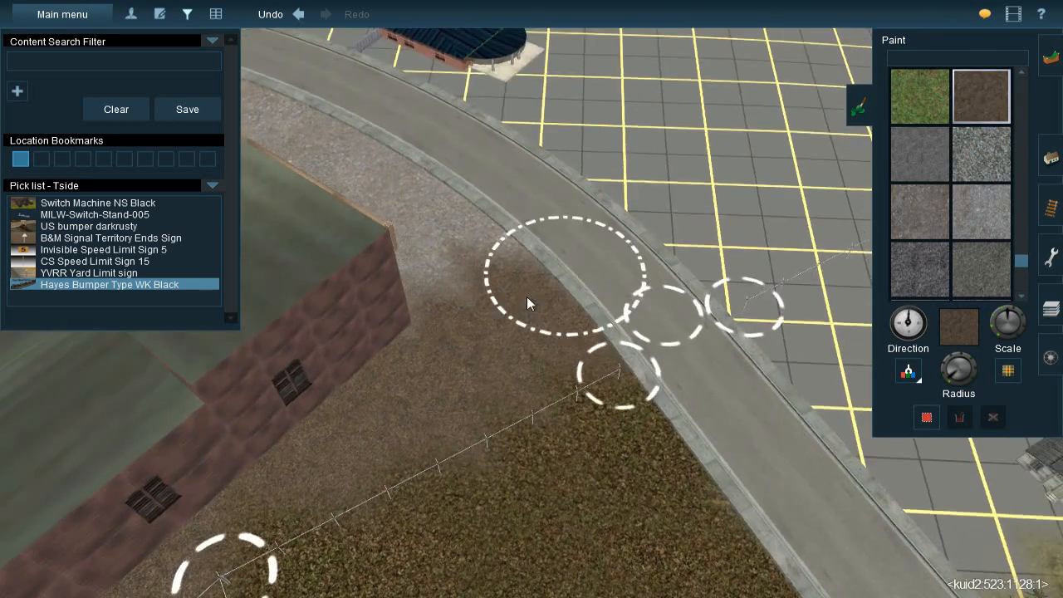
Lay a JVC@-Grass358s 20x40m spline along the warehouse-side fence of the grass patch, at its end nearest the concrete road with the tracks
{"action": "key", "text": "Down"}
{"action": "key", "text": "Left"}
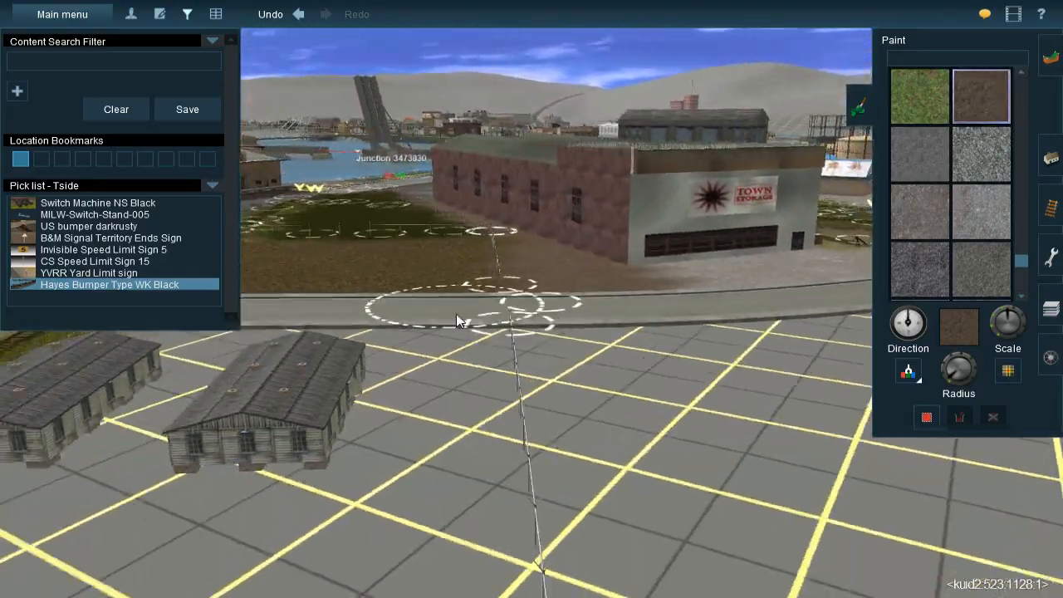
{"action": "right_click", "coordinate": [613, 270]}
{"action": "key", "text": "Right"}
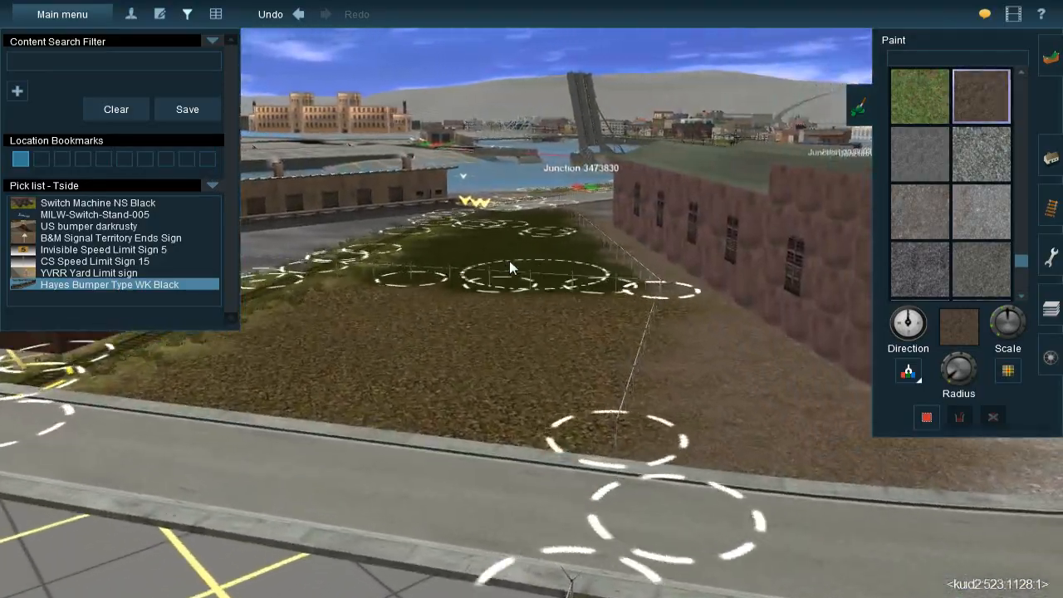
{"action": "right_click", "coordinate": [509, 259]}
{"action": "key", "text": "Up"}
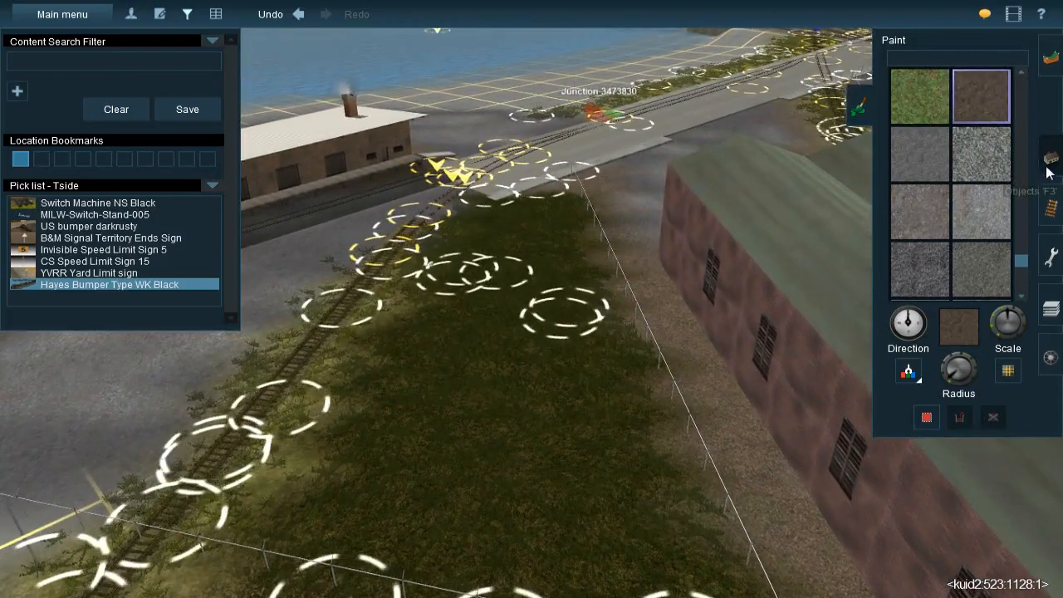
{"action": "left_click", "coordinate": [1049, 159]}
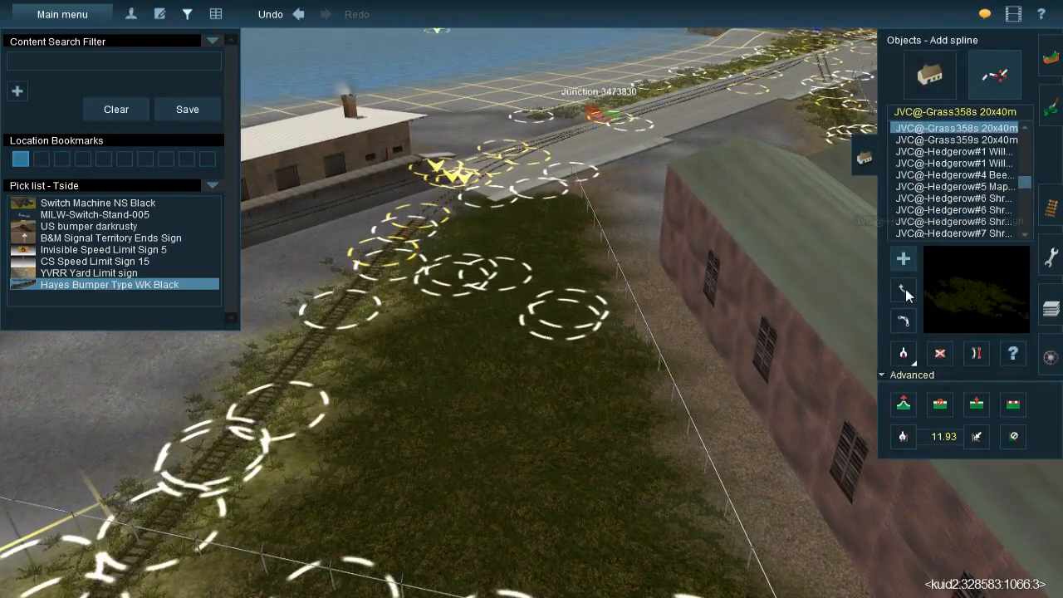
{"action": "left_click", "coordinate": [626, 277]}
{"action": "right_click", "coordinate": [575, 235]}
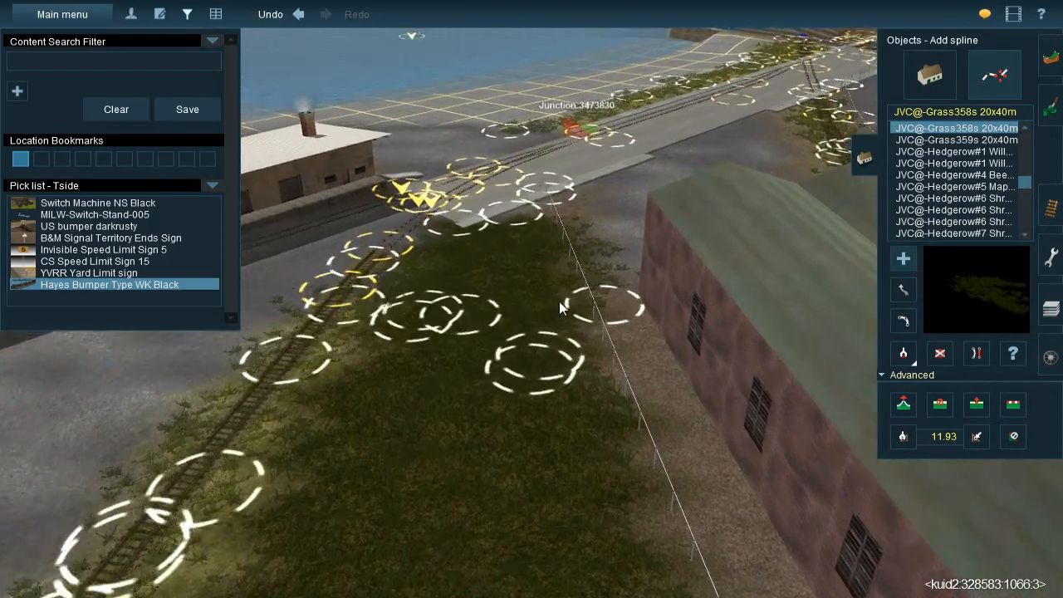
Lay JVC@-Grass358s 20x40m splines along the gravel strip between the fence and the warehouse's side wall
{"action": "left_click", "coordinate": [554, 209]}
{"action": "left_click_drag", "start_coordinate": [534, 263], "coordinate": [478, 372]}
{"action": "right_click", "coordinate": [515, 430]}
{"action": "left_click_drag", "start_coordinate": [590, 238], "coordinate": [735, 488]}
{"action": "left_click", "coordinate": [680, 452]}
{"action": "left_click", "coordinate": [628, 195]}
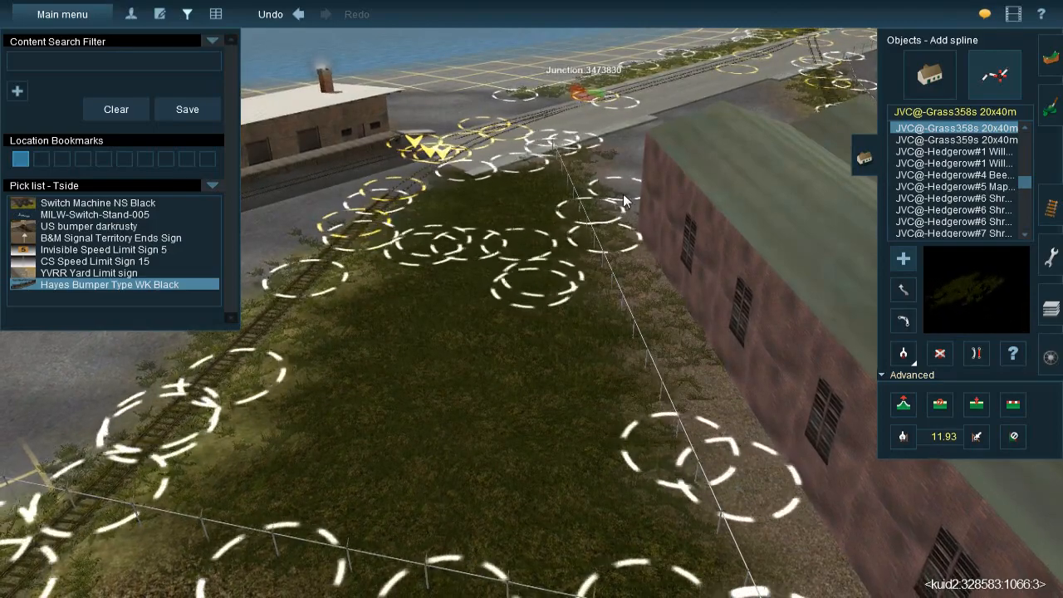
{"action": "right_click_drag", "start_coordinate": [613, 264], "coordinate": [569, 405]}
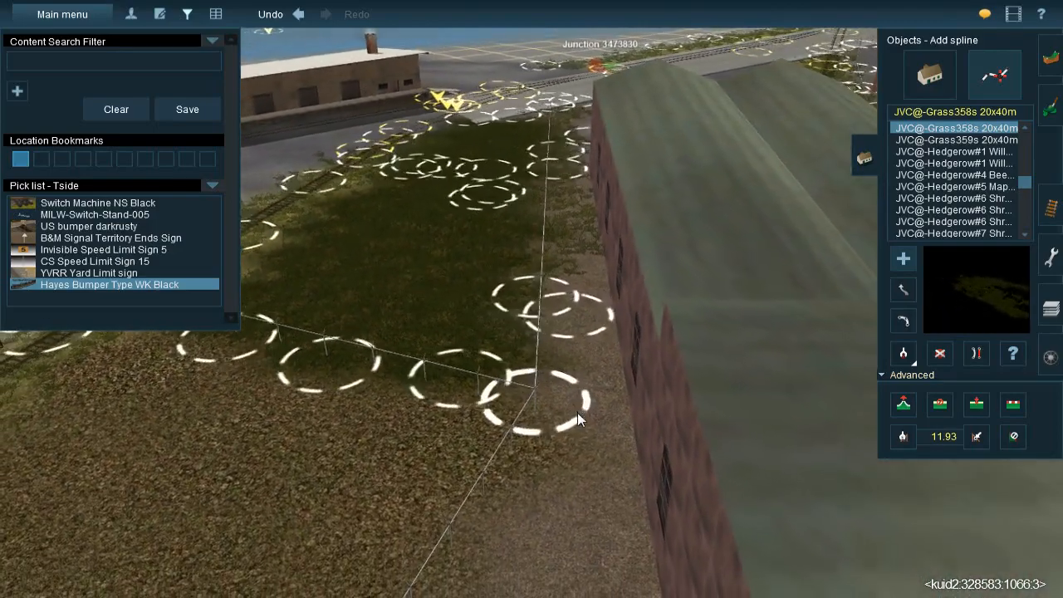
Lay JVC@-Grass358s 20x40m splines over the gravel between the fence corner, the Town Storage warehouse's front corner and the curved road
{"action": "right_click", "coordinate": [572, 443]}
{"action": "left_click_drag", "start_coordinate": [572, 434], "coordinate": [576, 415]}
{"action": "left_click", "coordinate": [420, 442]}
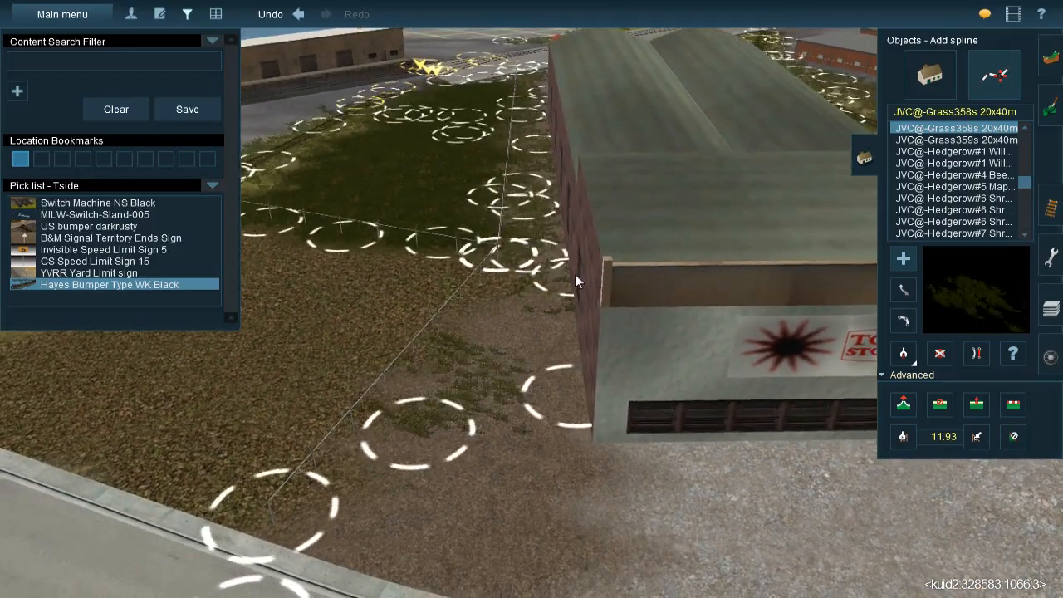
{"action": "left_click", "coordinate": [586, 255]}
{"action": "left_click", "coordinate": [538, 388]}
{"action": "left_click", "coordinate": [544, 307]}
{"action": "right_click", "coordinate": [526, 490]}
{"action": "left_click_drag", "start_coordinate": [527, 426], "coordinate": [502, 383]}
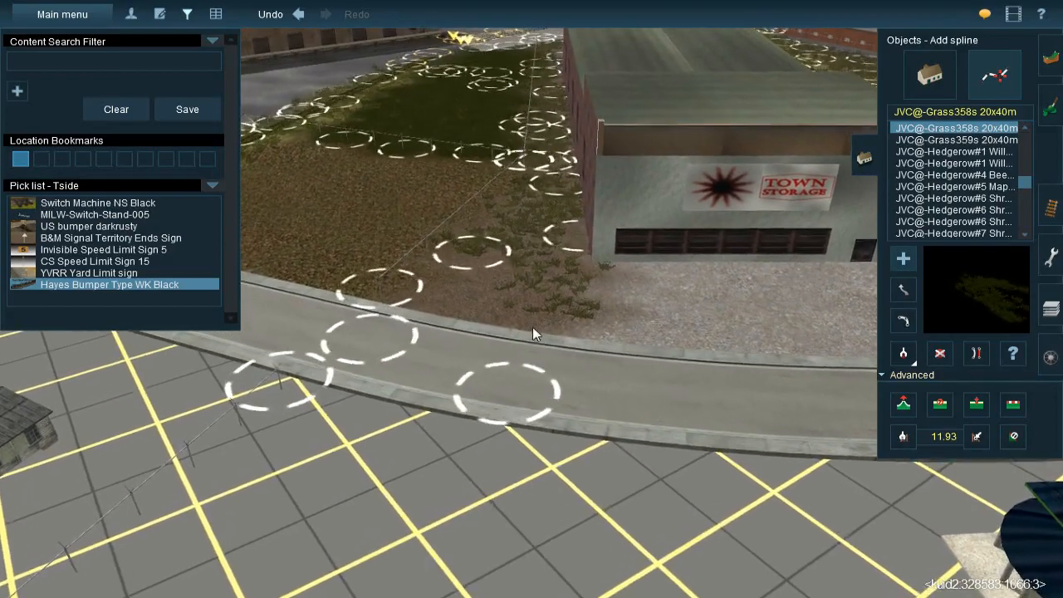
{"action": "left_click", "coordinate": [525, 332]}
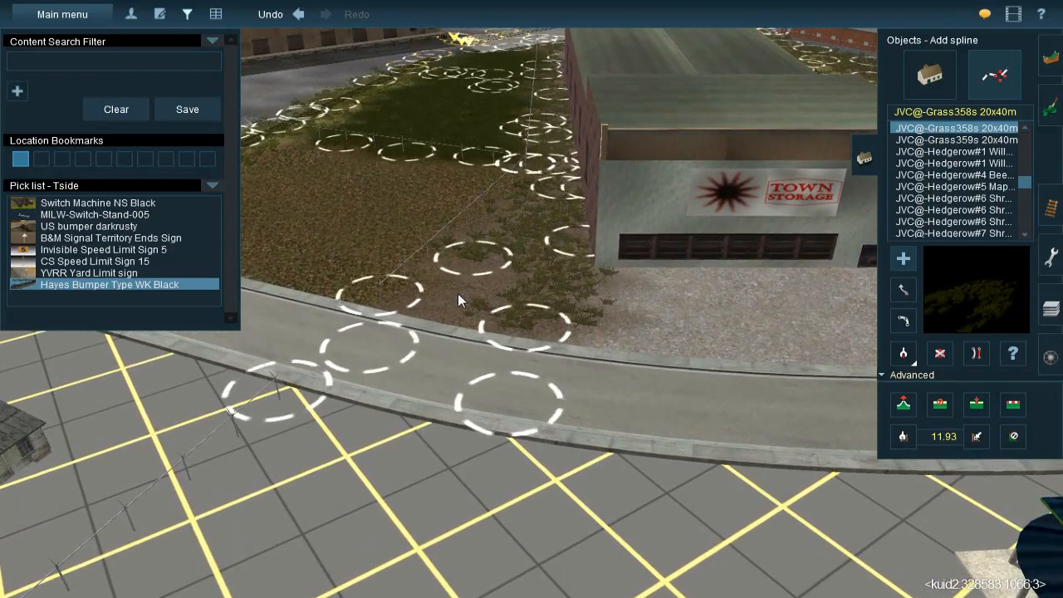
{"action": "left_click", "coordinate": [440, 315]}
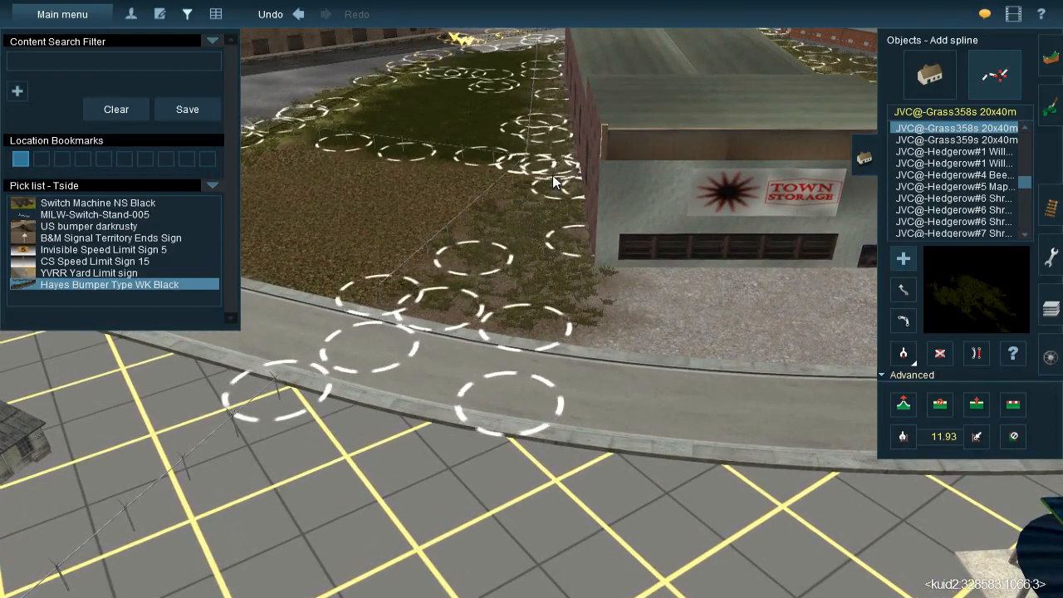
Examine the ground around the two grey sheds, the white-roofed building, the warehouse and the green-roofed building across the curved road
{"action": "key", "text": "Left"}
{"action": "key", "text": "Down"}
{"action": "key", "text": "Right"}
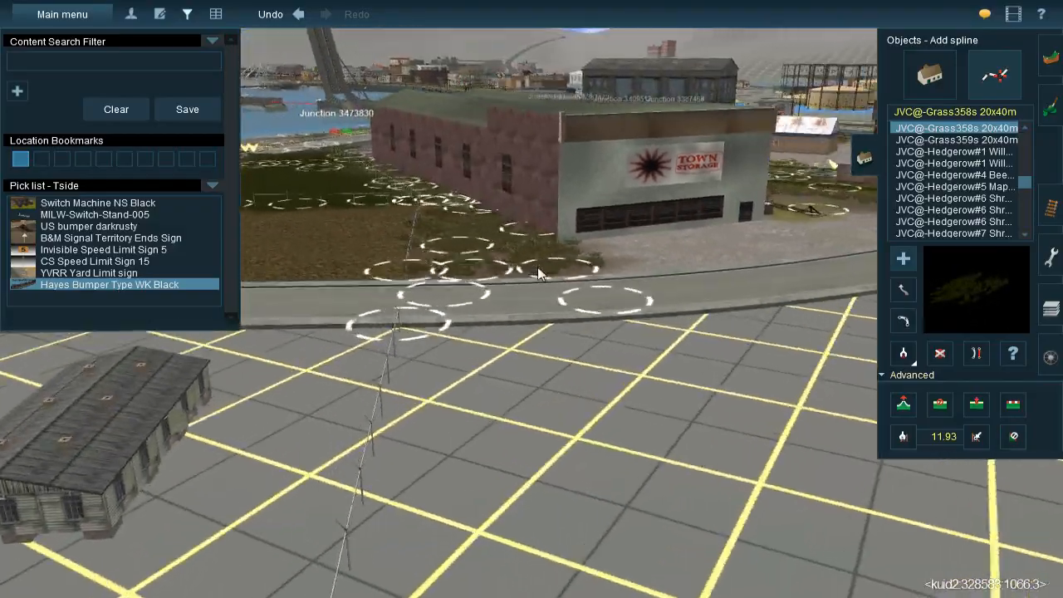
{"action": "right_click", "coordinate": [525, 273]}
{"action": "key", "text": "Up"}
{"action": "key", "text": "Down"}
{"action": "key", "text": "Left"}
{"action": "key", "text": "Up"}
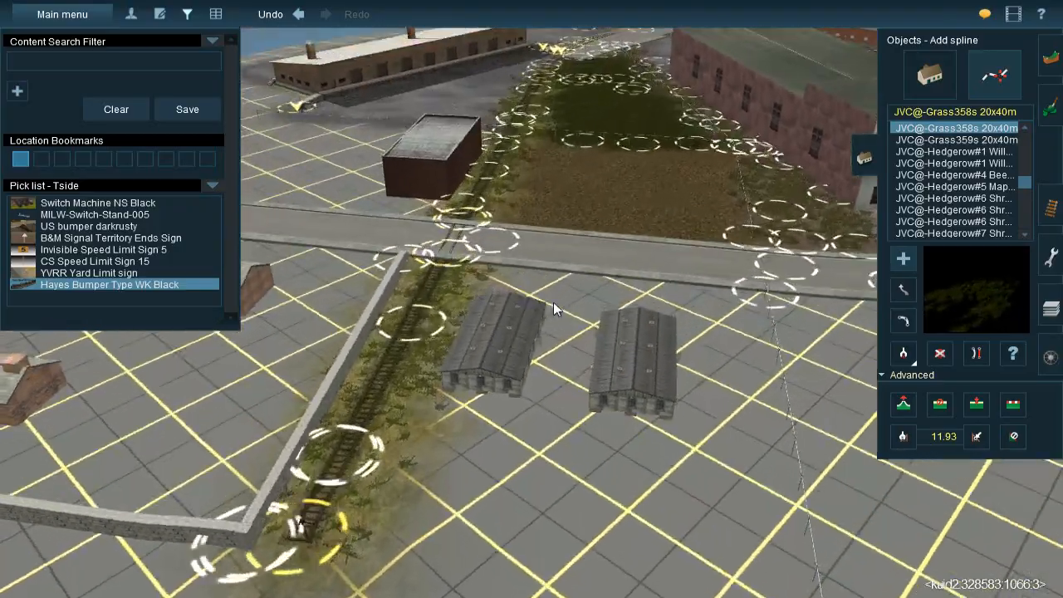
{"action": "key", "text": "Left"}
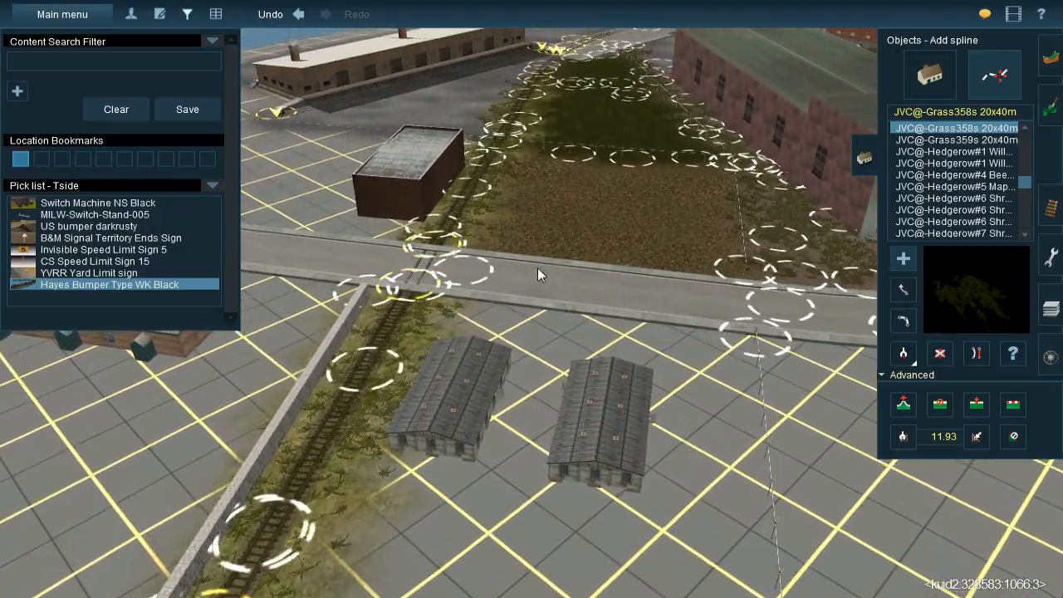
{"action": "right_click", "coordinate": [447, 244]}
{"action": "key", "text": "Right"}
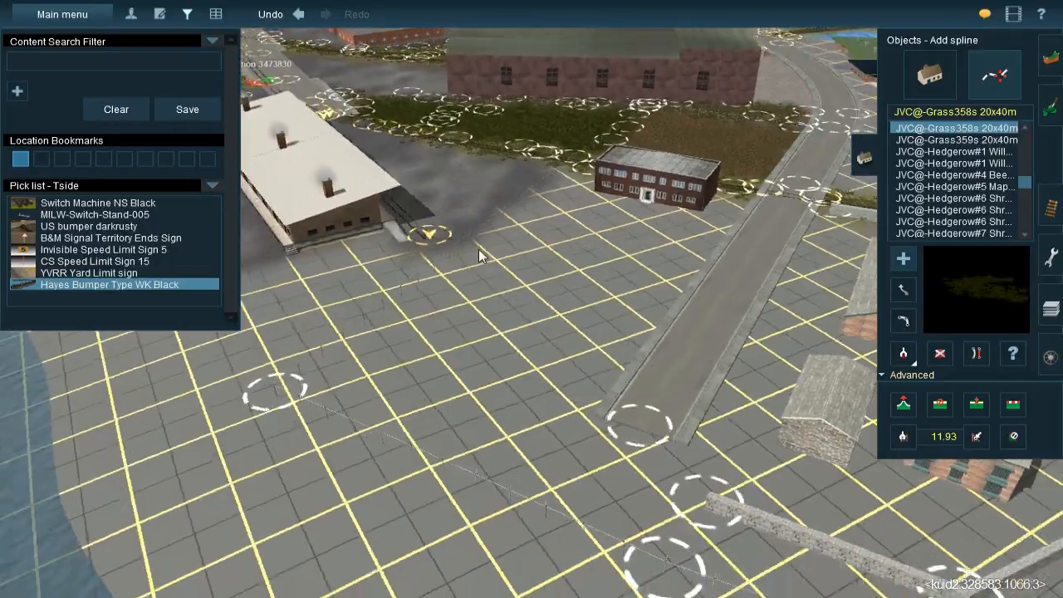
{"action": "right_click", "coordinate": [478, 249]}
{"action": "key", "text": "Left"}
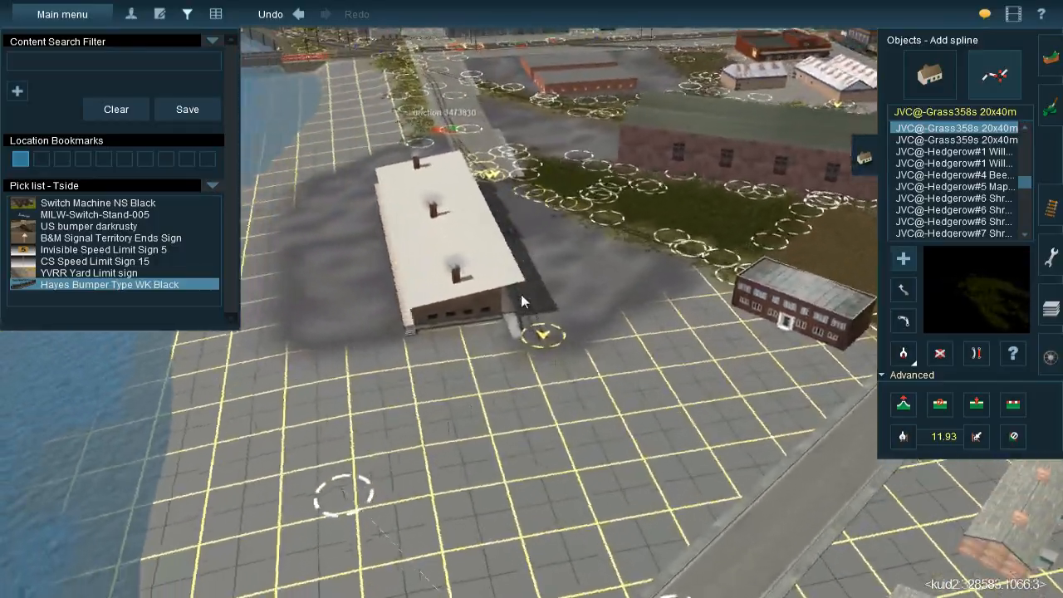
{"action": "scroll", "coordinate": [521, 294], "scroll_direction": "up", "scroll_amount": 3}
{"action": "key", "text": "Right"}
{"action": "right_click", "coordinate": [600, 235]}
{"action": "key", "text": "Left"}
{"action": "key", "text": "Down"}
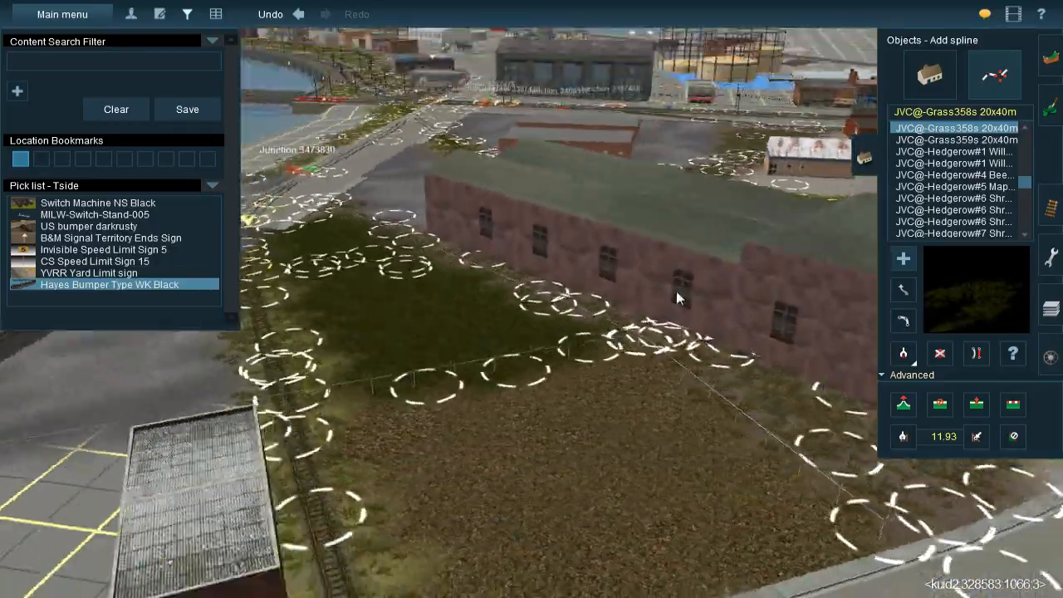
{"action": "right_click", "coordinate": [690, 310]}
{"action": "key", "text": "Right"}
{"action": "key", "text": "Up"}
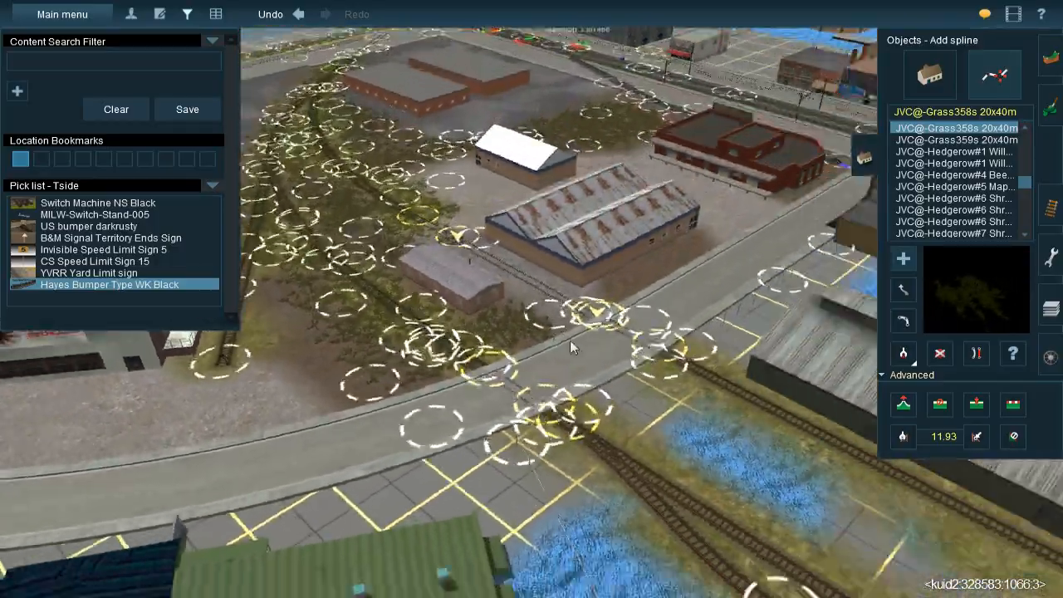
{"action": "right_click", "coordinate": [523, 333]}
{"action": "key", "text": "Right"}
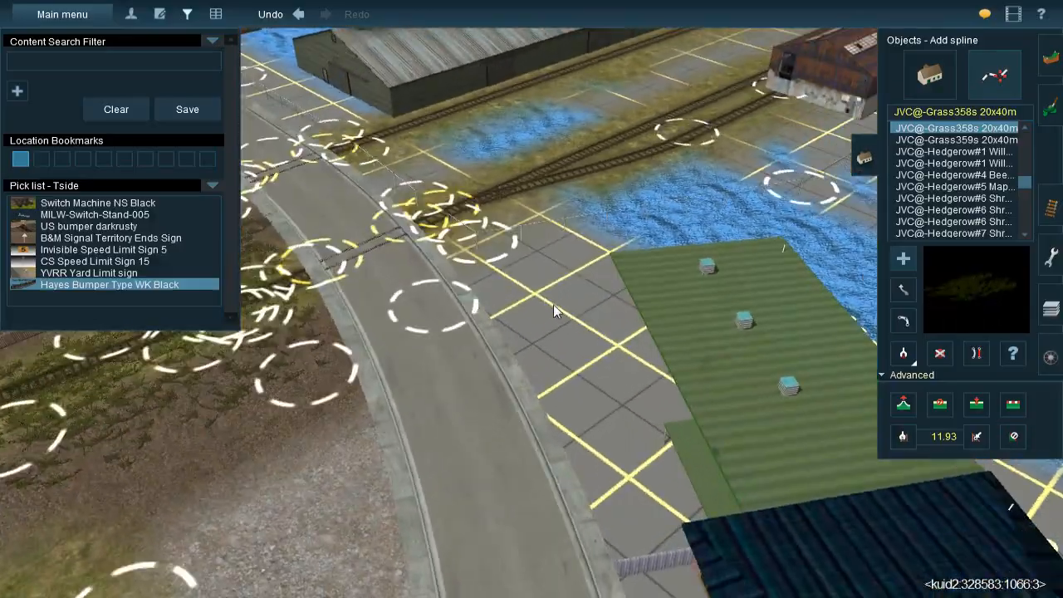
{"action": "key", "text": "Down"}
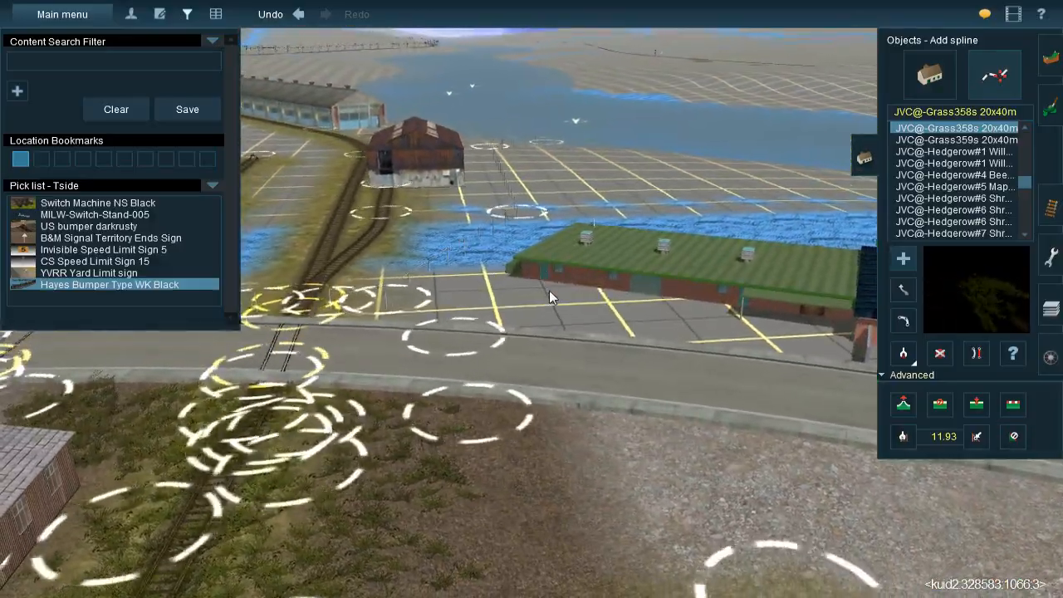
{"action": "right_click", "coordinate": [549, 289]}
{"action": "key", "text": "Up"}
{"action": "key", "text": "Right"}
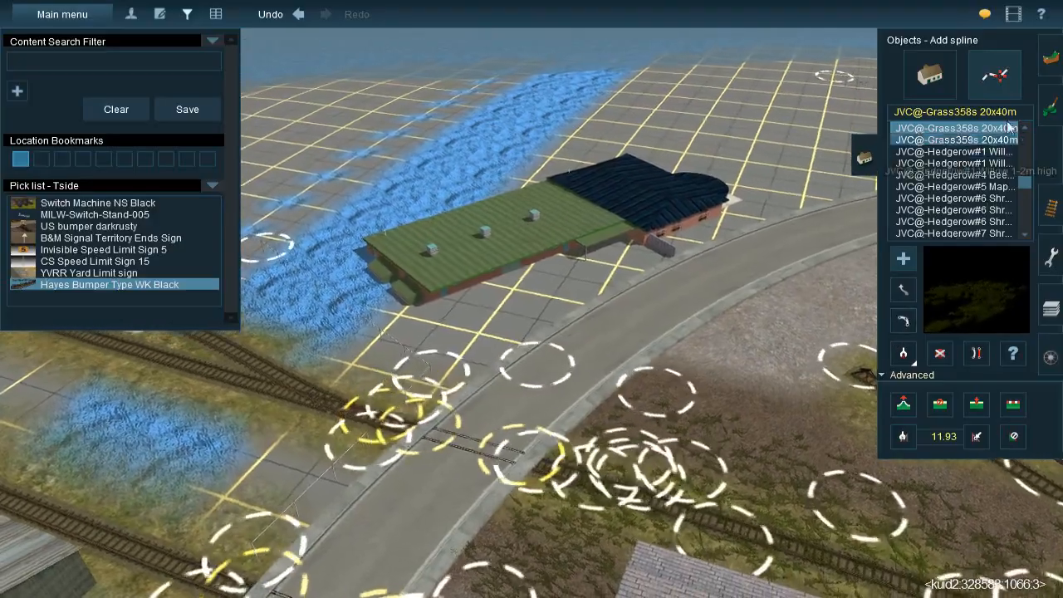
{"action": "right_click", "coordinate": [681, 272]}
{"action": "right_click_drag", "start_coordinate": [681, 272], "coordinate": [506, 322]}
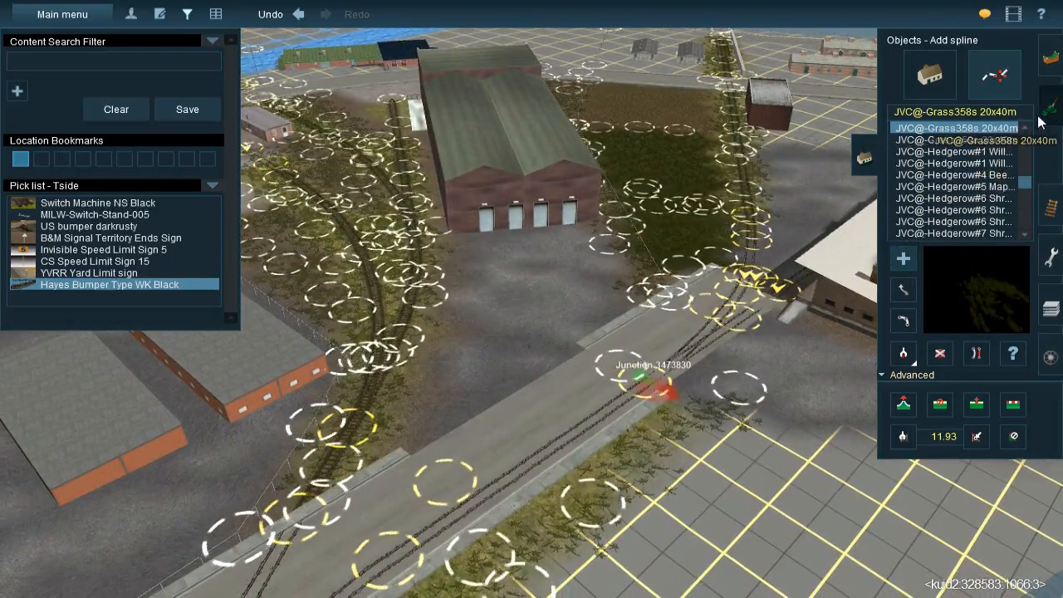
Sample the dark grey ground texture beside the concrete road and paint it over the bare grid in front of the blue-roofed building
{"action": "left_click", "coordinate": [1045, 122]}
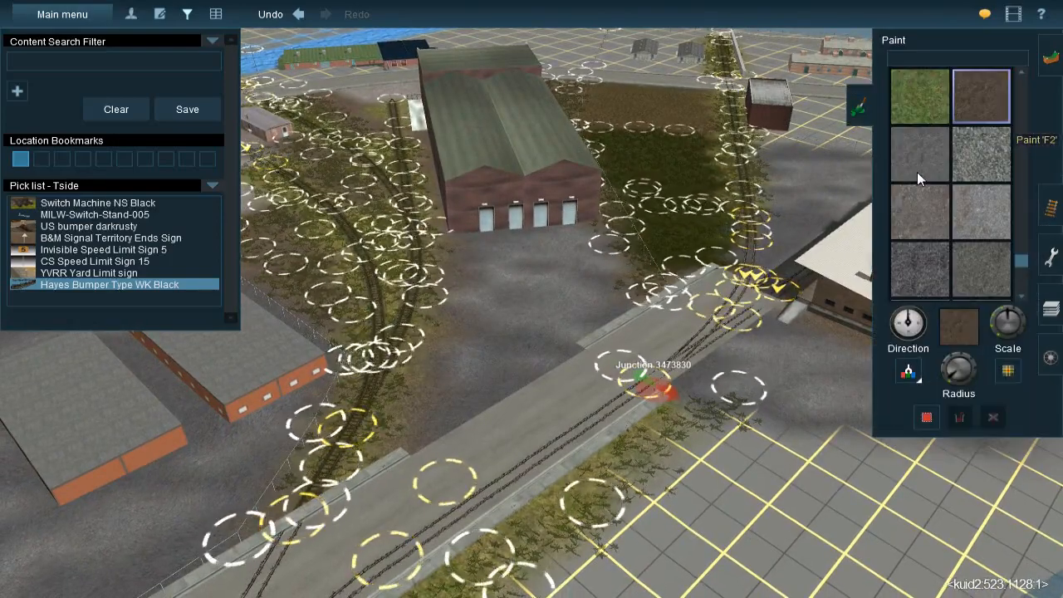
{"action": "left_click", "coordinate": [497, 375]}
{"action": "right_click_drag", "start_coordinate": [523, 208], "coordinate": [605, 315]}
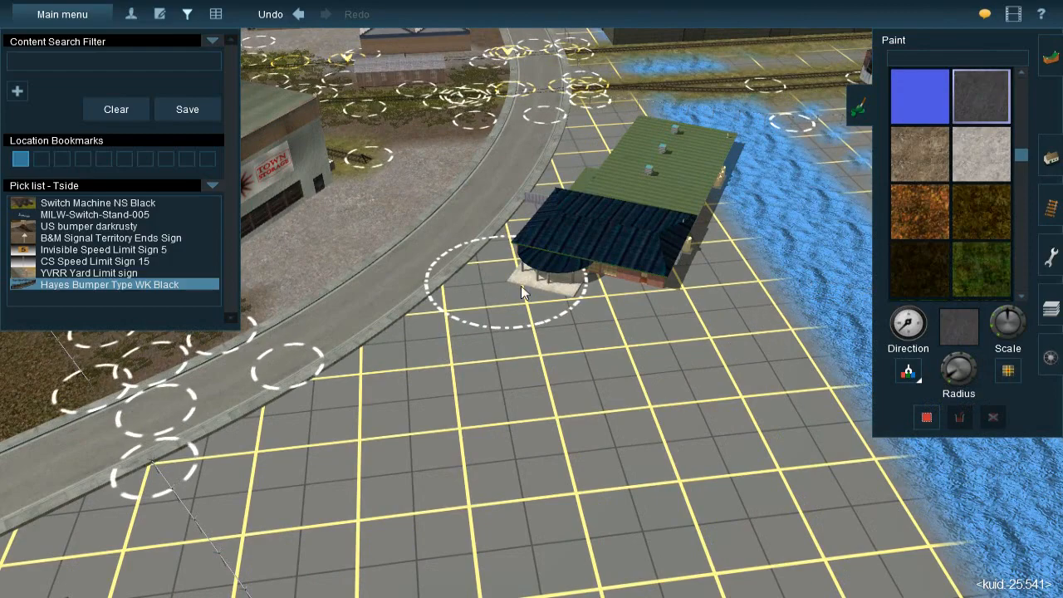
{"action": "scroll", "coordinate": [517, 274], "scroll_direction": "up", "scroll_amount": 5}
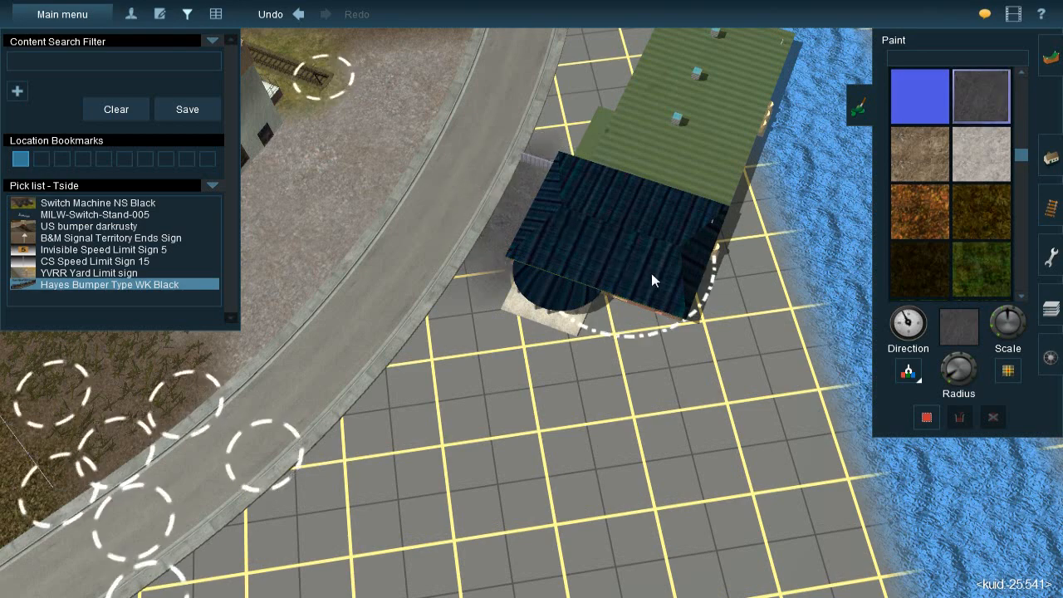
{"action": "mouse_move", "coordinate": [587, 336]}
{"action": "left_mouse_down"}
{"action": "mouse_move", "coordinate": [520, 311]}
{"action": "mouse_move", "coordinate": [511, 278]}
{"action": "mouse_move", "coordinate": [433, 352]}
{"action": "mouse_move", "coordinate": [424, 379]}
{"action": "mouse_move", "coordinate": [489, 424]}
{"action": "mouse_move", "coordinate": [536, 436]}
{"action": "mouse_move", "coordinate": [580, 408]}
{"action": "mouse_move", "coordinate": [657, 403]}
{"action": "mouse_move", "coordinate": [670, 382]}
{"action": "mouse_move", "coordinate": [665, 336]}
{"action": "mouse_move", "coordinate": [696, 408]}
{"action": "mouse_move", "coordinate": [616, 427]}
{"action": "left_mouse_up"}
{"action": "key", "text": "Down"}
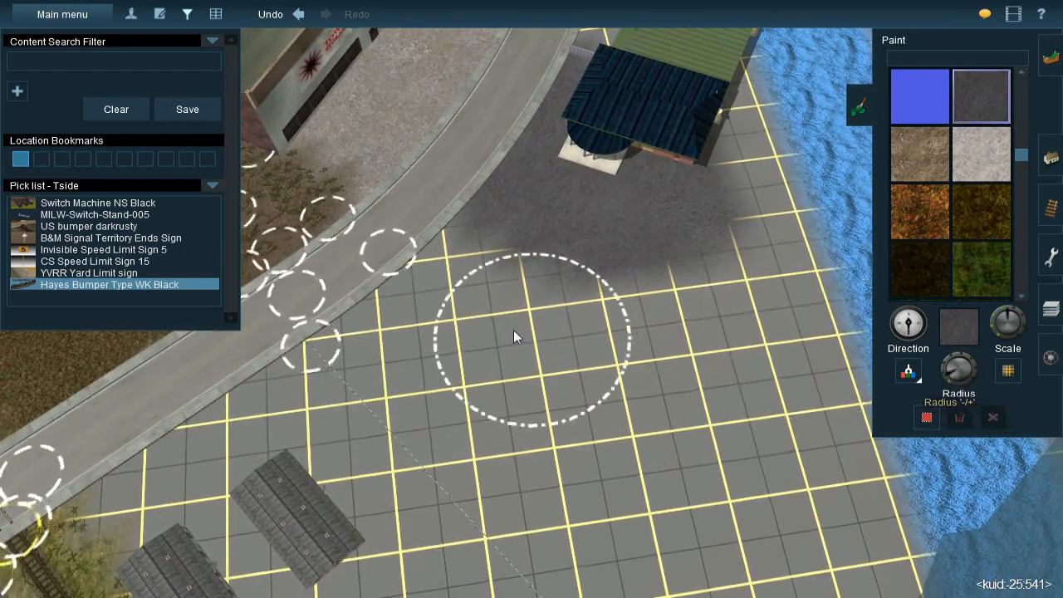
{"action": "mouse_move", "coordinate": [505, 254]}
{"action": "left_mouse_down"}
{"action": "mouse_move", "coordinate": [457, 261]}
{"action": "mouse_move", "coordinate": [441, 278]}
{"action": "mouse_move", "coordinate": [459, 297]}
{"action": "mouse_move", "coordinate": [592, 363]}
{"action": "mouse_move", "coordinate": [624, 363]}
{"action": "mouse_move", "coordinate": [659, 305]}
{"action": "mouse_move", "coordinate": [677, 217]}
{"action": "mouse_move", "coordinate": [501, 292]}
{"action": "left_mouse_up"}
{"action": "scroll", "coordinate": [501, 290], "scroll_direction": "up", "scroll_amount": 2}
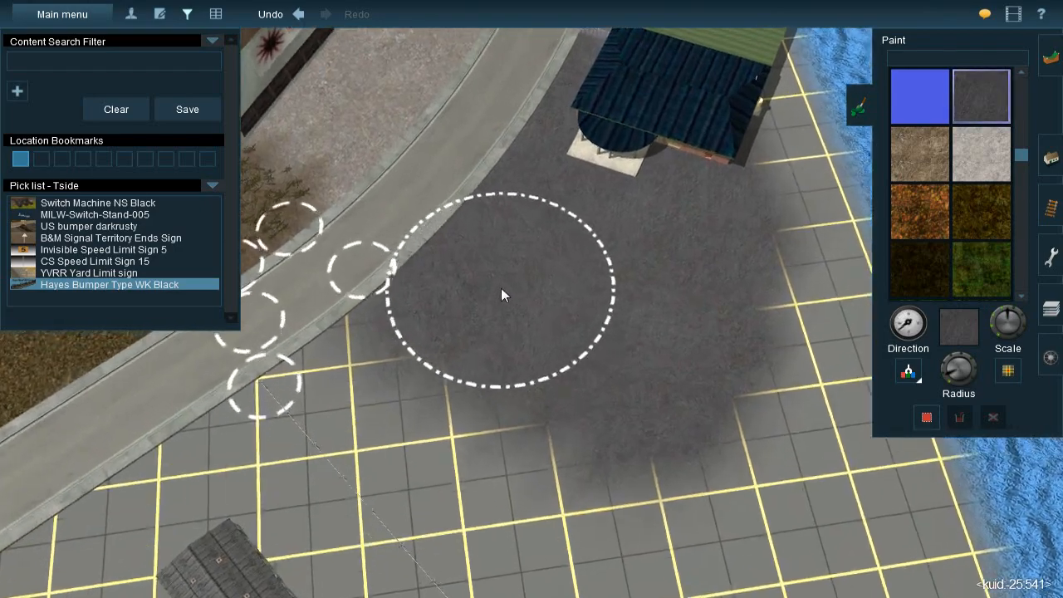
Paint the dark grey ground texture along the water-side wall and around the far end of the green-roofed building
{"action": "key", "text": "Down"}
{"action": "key", "text": "Right"}
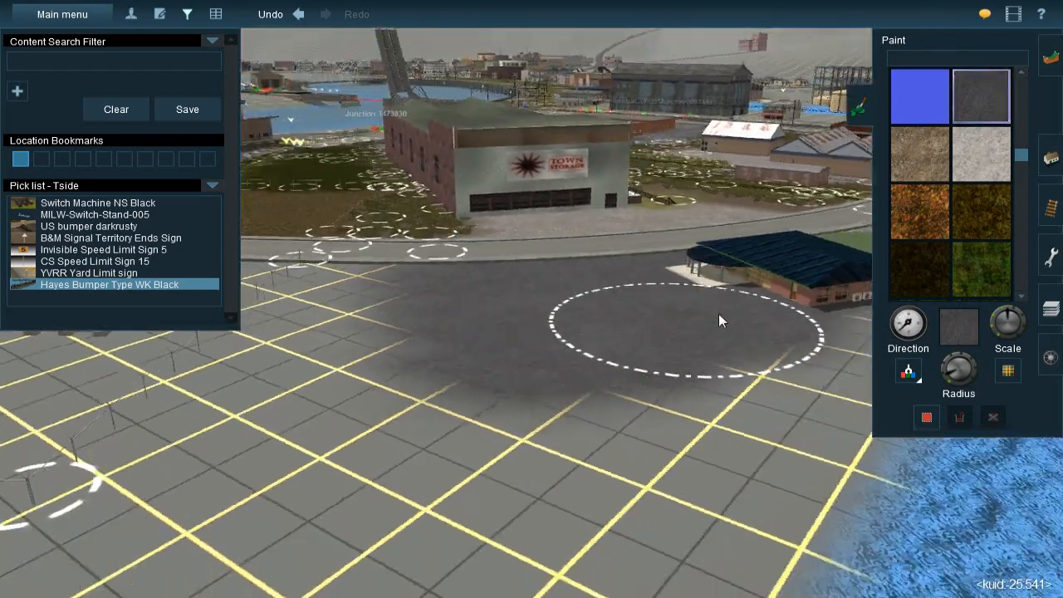
{"action": "key", "text": "Up"}
{"action": "mouse_move", "coordinate": [719, 313]}
{"action": "right_mouse_down"}
{"action": "mouse_move", "coordinate": [415, 267]}
{"action": "mouse_move", "coordinate": [615, 298]}
{"action": "mouse_move", "coordinate": [569, 262]}
{"action": "right_mouse_up"}
{"action": "key", "text": "Left"}
{"action": "key", "text": "Left"}
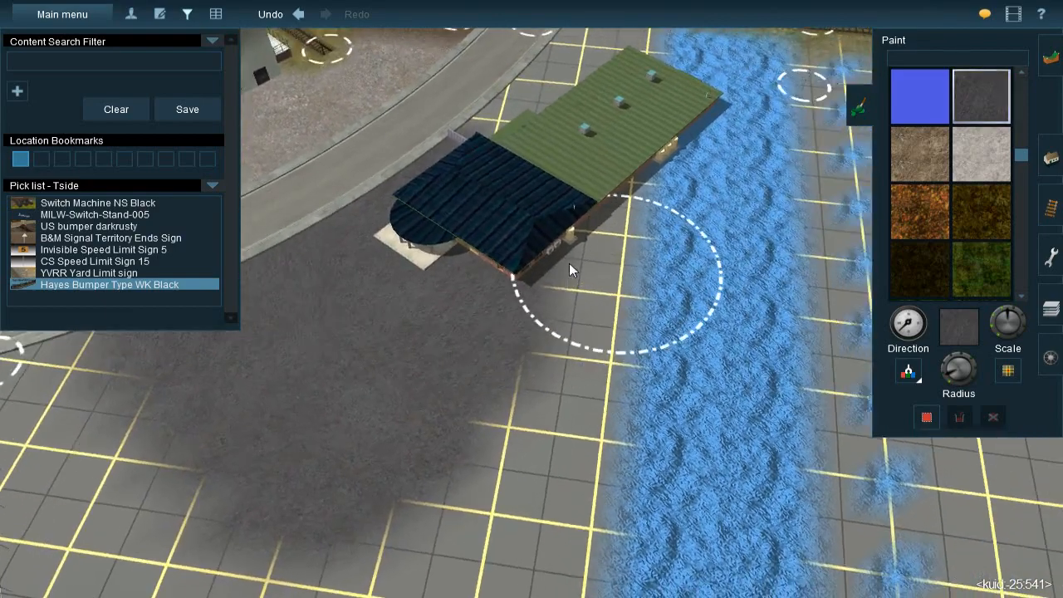
{"action": "key", "text": "Up"}
{"action": "scroll", "coordinate": [393, 349], "scroll_direction": "up", "scroll_amount": 1}
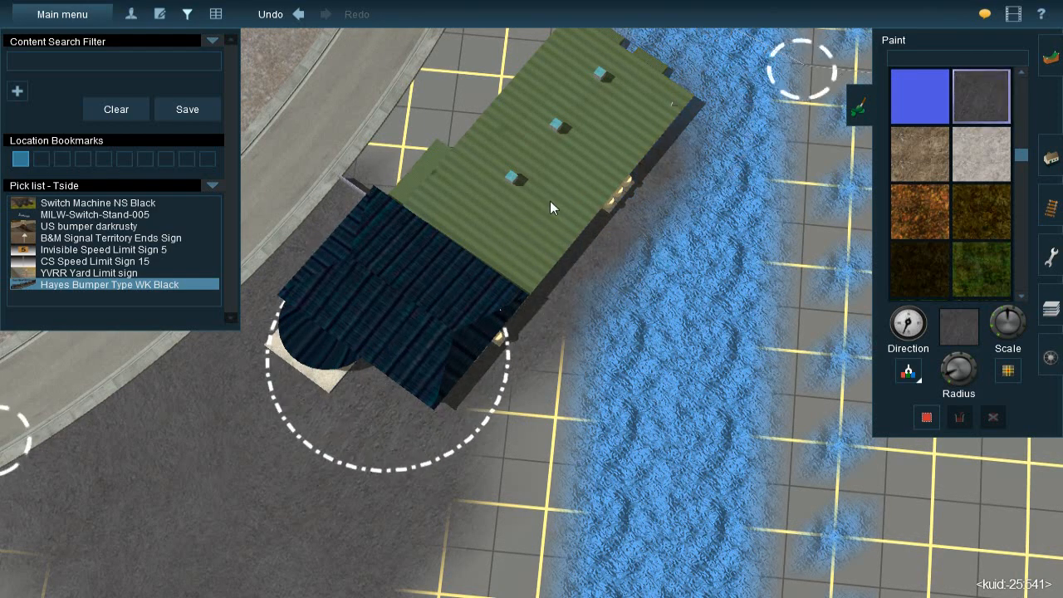
{"action": "right_click", "coordinate": [597, 111]}
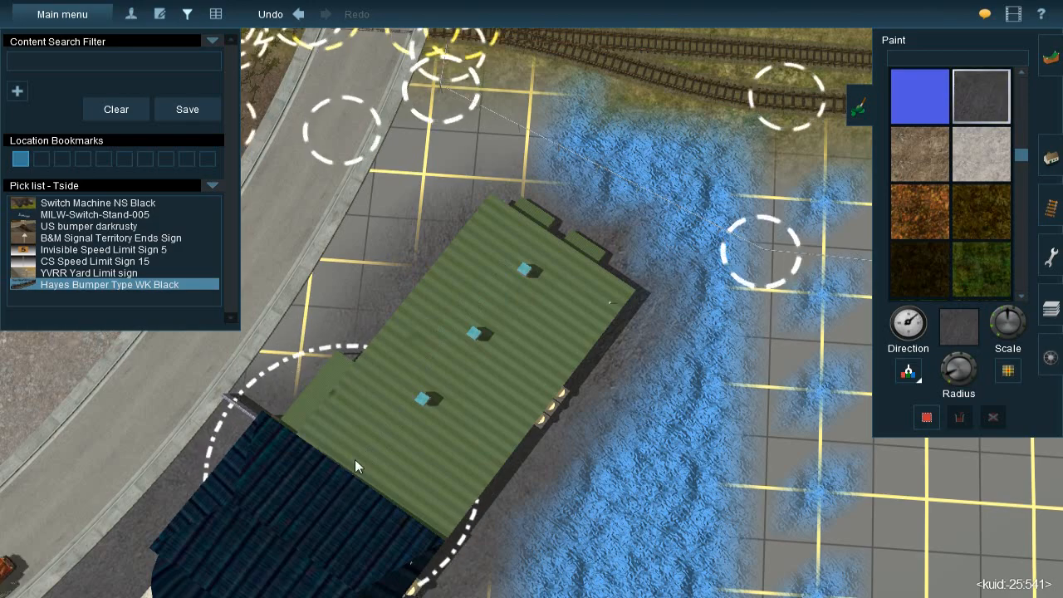
Examine the bare strip between the green-roofed building, the curved road and the tracks crossing it
{"action": "right_click", "coordinate": [372, 431]}
{"action": "key", "text": "Left"}
{"action": "key", "text": "Down"}
{"action": "right_click", "coordinate": [468, 343]}
{"action": "key", "text": "Down"}
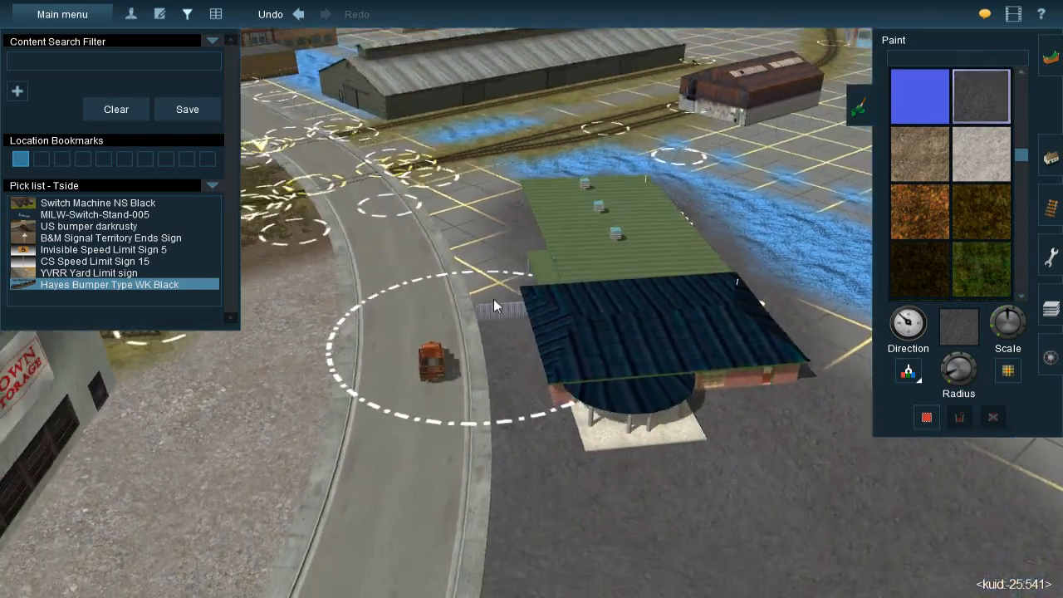
{"action": "key", "text": "Left"}
{"action": "right_click", "coordinate": [484, 242]}
{"action": "key", "text": "Right"}
{"action": "right_click", "coordinate": [447, 282]}
{"action": "key", "text": "Right"}
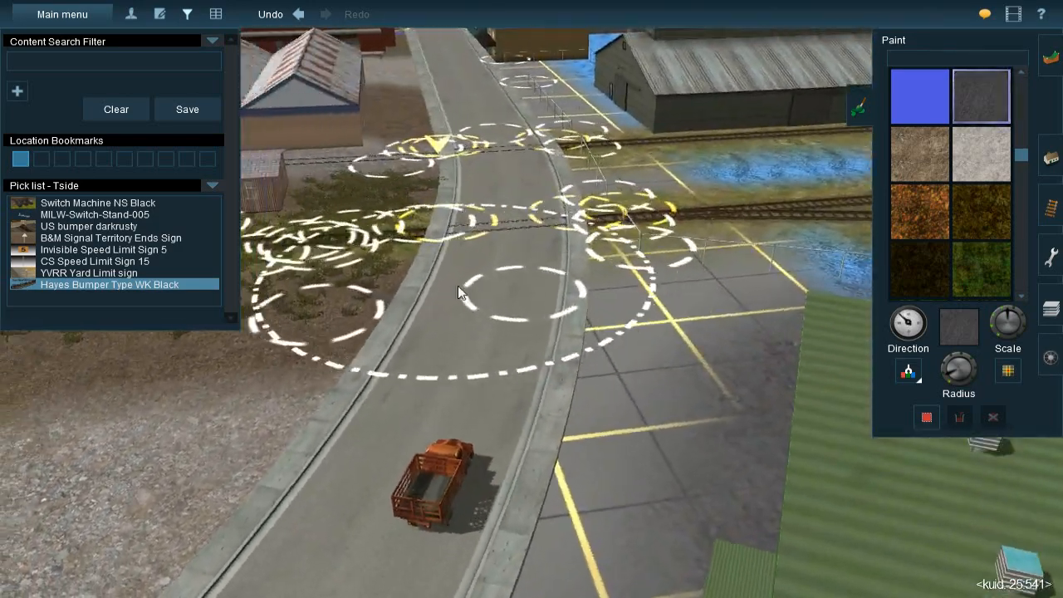
{"action": "right_click", "coordinate": [438, 349]}
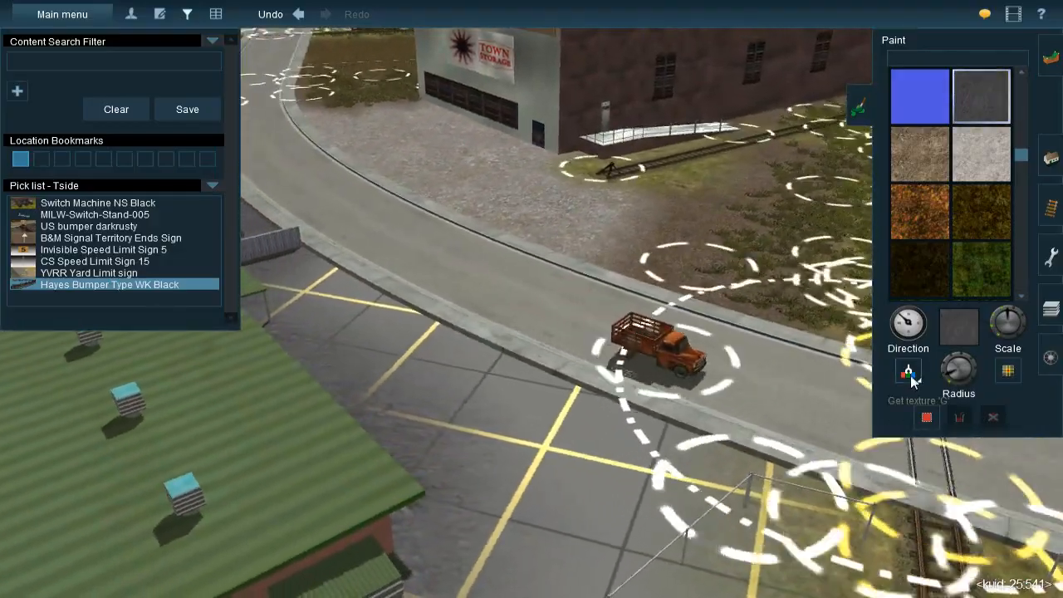
Sample the UltraTexture - Grass 11 - Seasonal/Full Snow texture from the fenced grass patch beside the Town Storage warehouse
{"action": "left_click", "coordinate": [912, 380]}
{"action": "right_click", "coordinate": [448, 162]}
{"action": "key", "text": "Right"}
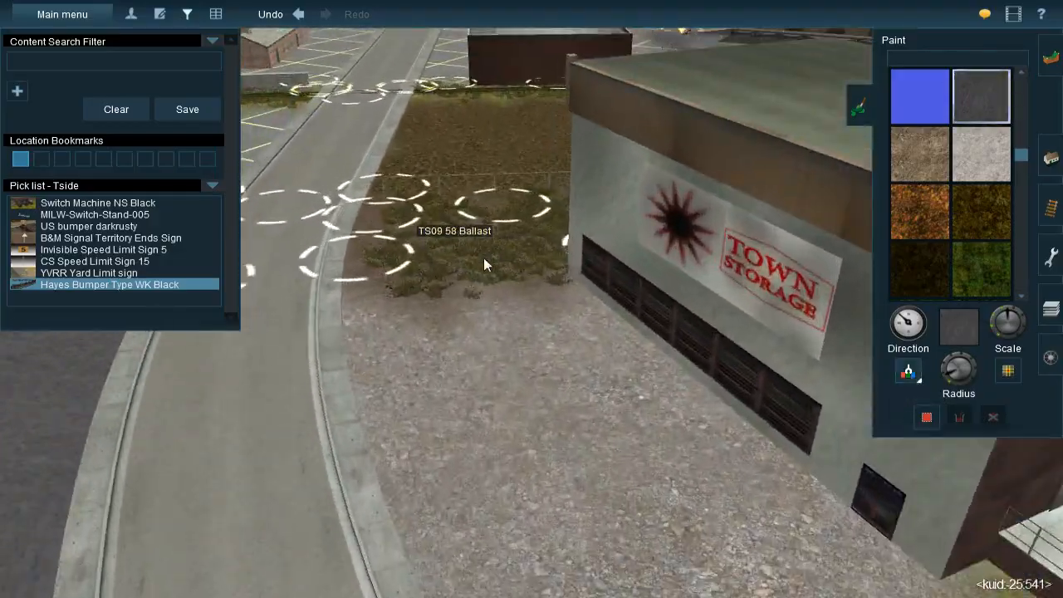
{"action": "right_click", "coordinate": [481, 254]}
{"action": "key", "text": "Left"}
{"action": "right_click", "coordinate": [566, 196]}
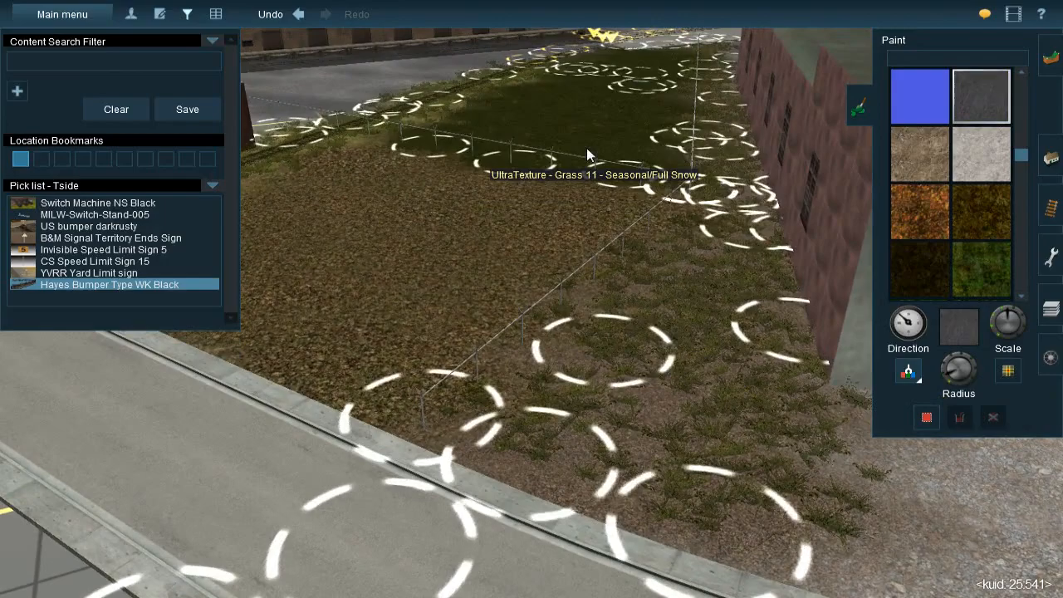
{"action": "left_click", "coordinate": [586, 149]}
Adjust the brush radius and paint UltraTexture - Grass 11 over the strip between the curved road and the green-roofed building
{"action": "right_click", "coordinate": [652, 343]}
{"action": "key", "text": "Left"}
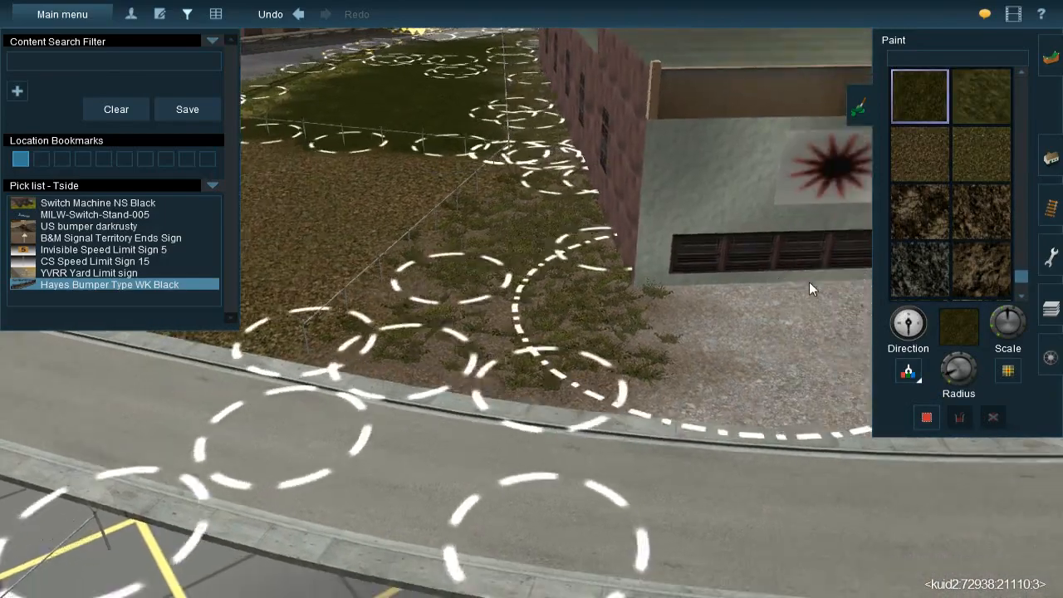
{"action": "right_click", "coordinate": [809, 281]}
{"action": "key", "text": "Left"}
{"action": "right_click", "coordinate": [619, 232]}
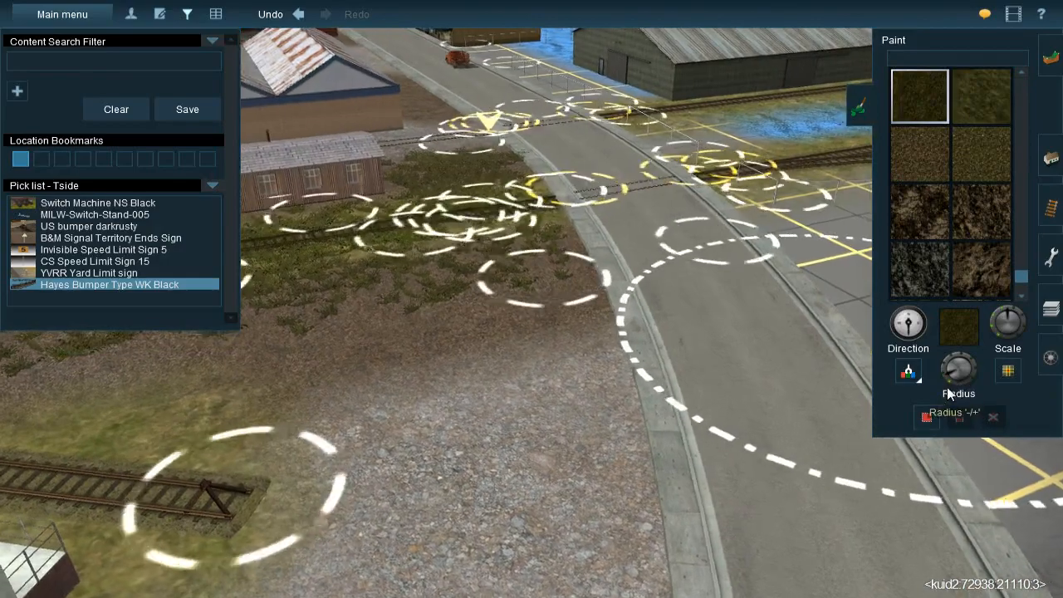
{"action": "left_click_drag", "start_coordinate": [946, 381], "coordinate": [944, 381]}
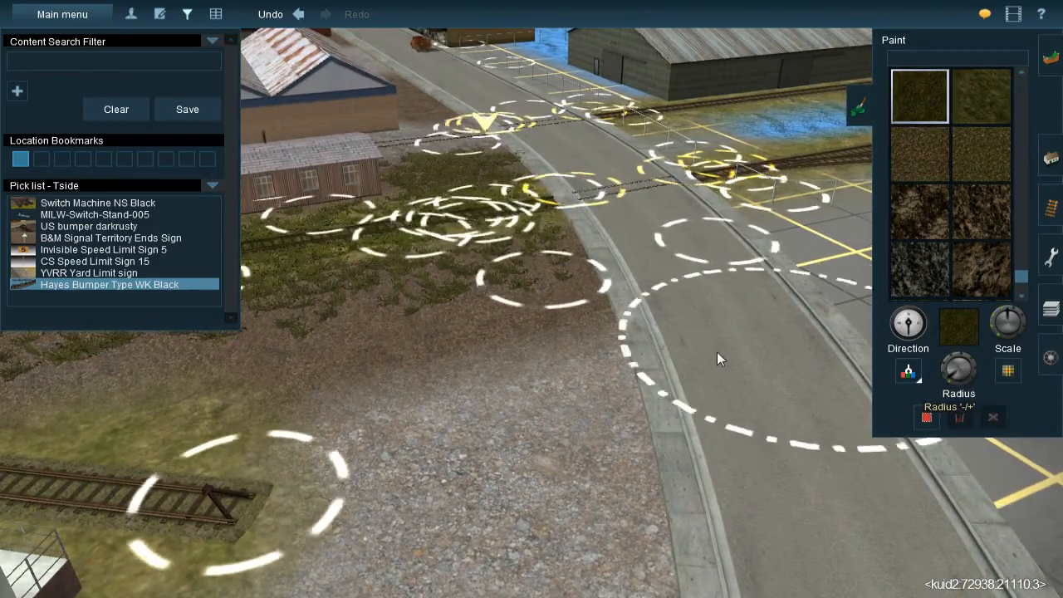
{"action": "right_click", "coordinate": [721, 345]}
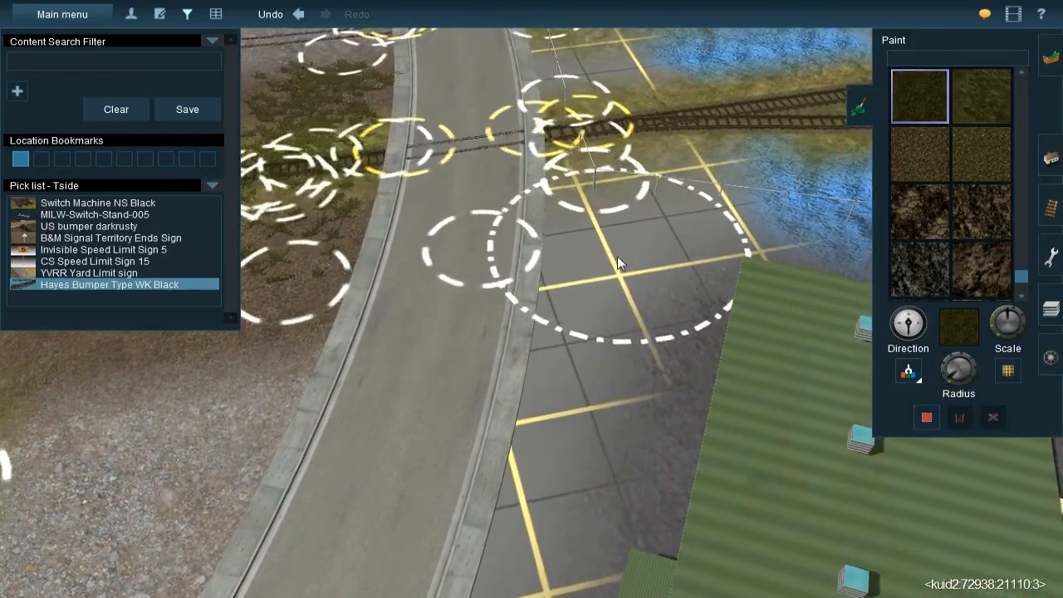
{"action": "mouse_move", "coordinate": [651, 234]}
{"action": "left_mouse_down"}
{"action": "mouse_move", "coordinate": [620, 236]}
{"action": "mouse_move", "coordinate": [657, 211]}
{"action": "mouse_move", "coordinate": [677, 215]}
{"action": "mouse_move", "coordinate": [598, 257]}
{"action": "mouse_move", "coordinate": [577, 284]}
{"action": "mouse_move", "coordinate": [567, 246]}
{"action": "mouse_move", "coordinate": [558, 299]}
{"action": "mouse_move", "coordinate": [492, 442]}
{"action": "left_mouse_up"}
{"action": "right_click", "coordinate": [492, 442]}
{"action": "mouse_move", "coordinate": [511, 351]}
{"action": "left_mouse_down"}
{"action": "mouse_move", "coordinate": [497, 389]}
{"action": "mouse_move", "coordinate": [518, 351]}
{"action": "left_mouse_up"}
{"action": "key", "text": "Left"}
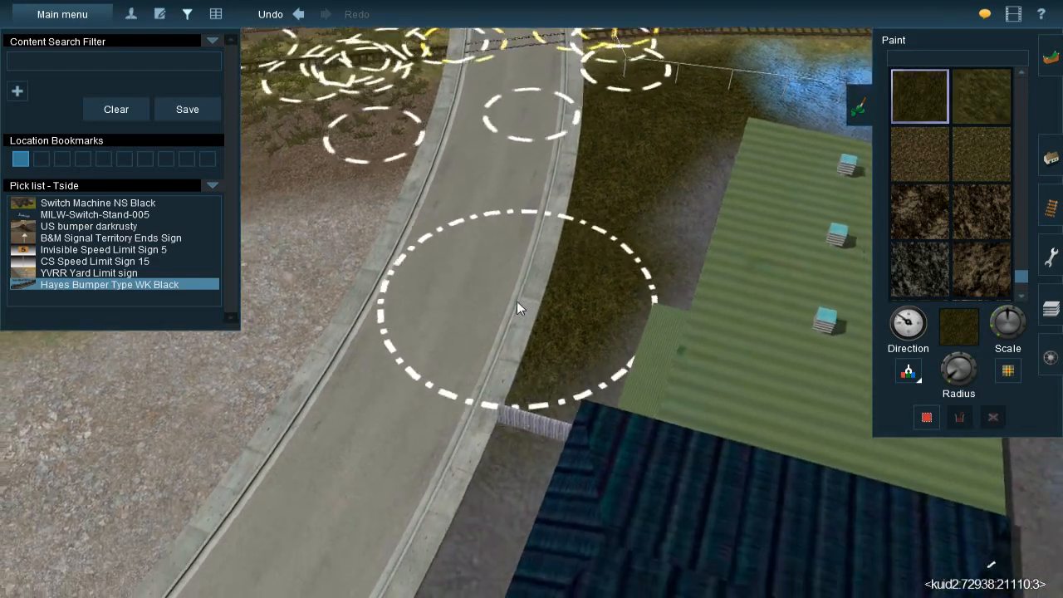
Sample the gravel texture beside the Town Storage warehouse and paint it over the strip between the curved road and the green-roofed building
{"action": "key", "text": "Left"}
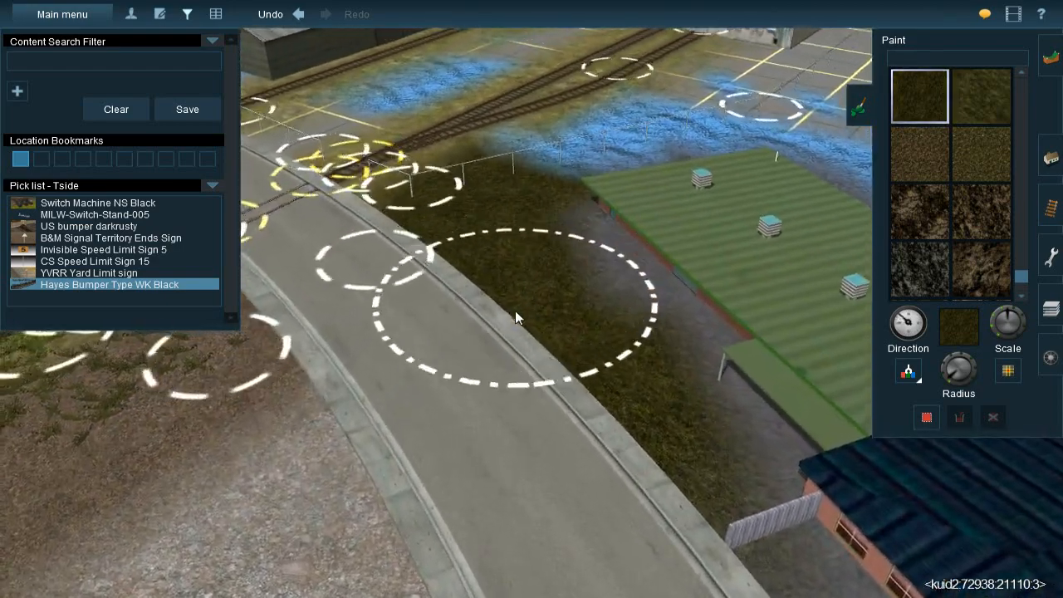
{"action": "key", "text": "Left"}
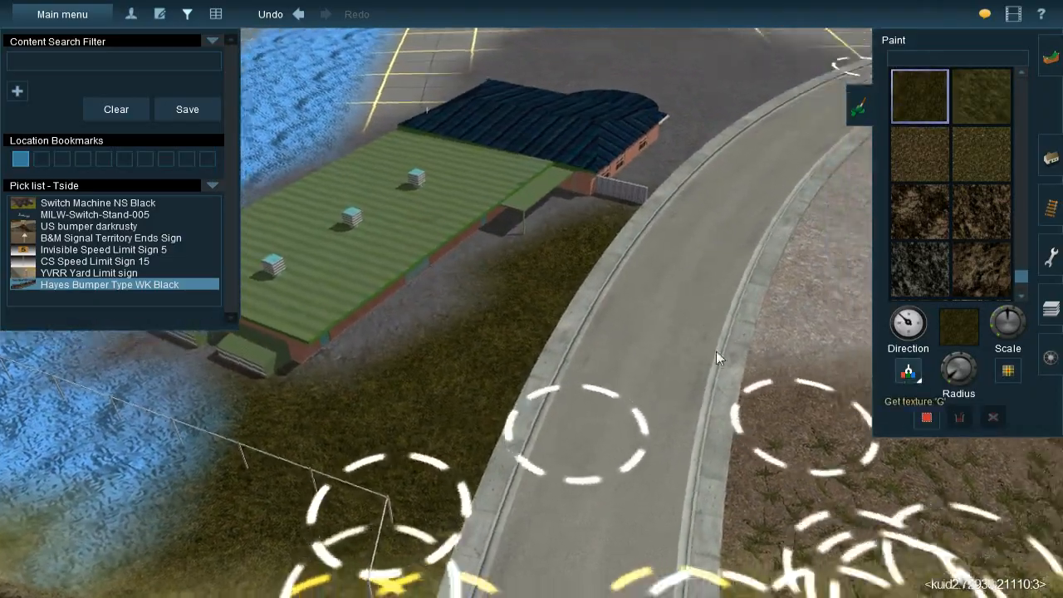
{"action": "key", "text": "Left"}
{"action": "right_click", "coordinate": [716, 352]}
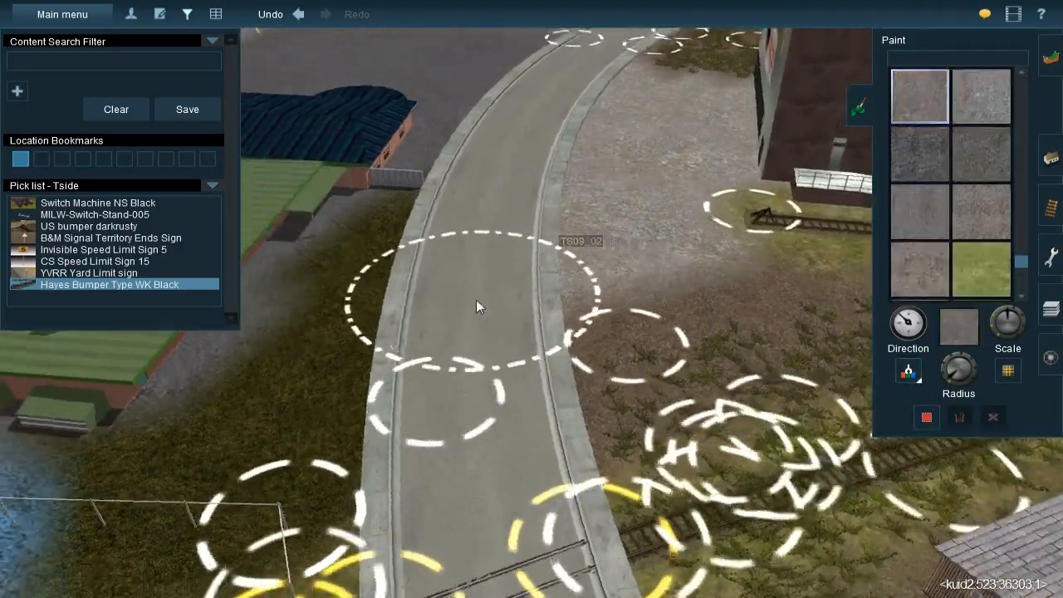
{"action": "key", "text": "Left"}
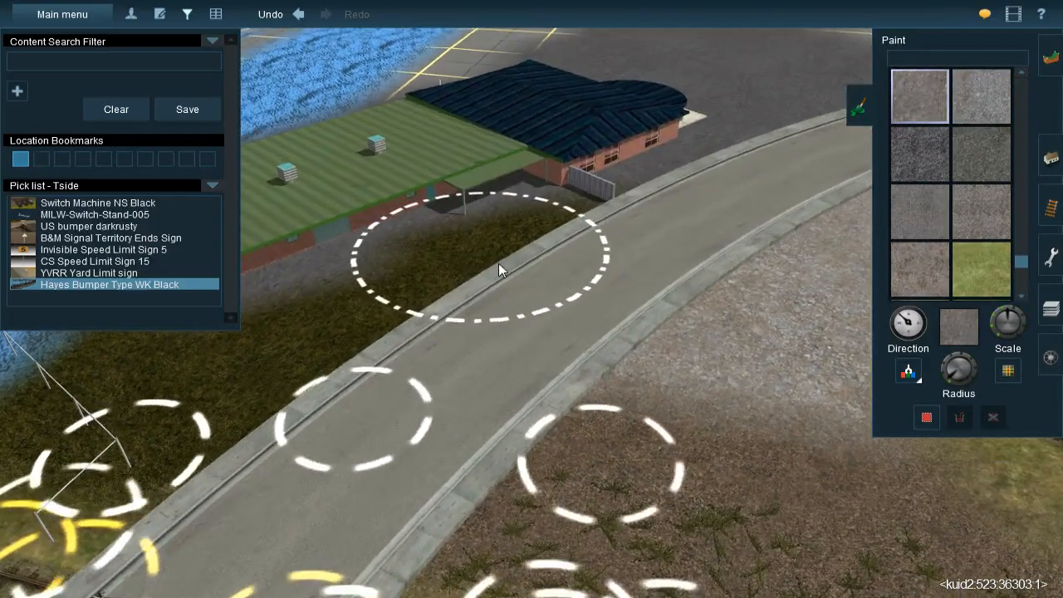
{"action": "mouse_move", "coordinate": [523, 265]}
{"action": "left_mouse_down"}
{"action": "mouse_move", "coordinate": [518, 223]}
{"action": "mouse_move", "coordinate": [498, 214]}
{"action": "mouse_move", "coordinate": [397, 253]}
{"action": "mouse_move", "coordinate": [367, 282]}
{"action": "mouse_move", "coordinate": [317, 266]}
{"action": "mouse_move", "coordinate": [349, 277]}
{"action": "mouse_move", "coordinate": [446, 271]}
{"action": "mouse_move", "coordinate": [555, 230]}
{"action": "mouse_move", "coordinate": [539, 244]}
{"action": "left_mouse_up"}
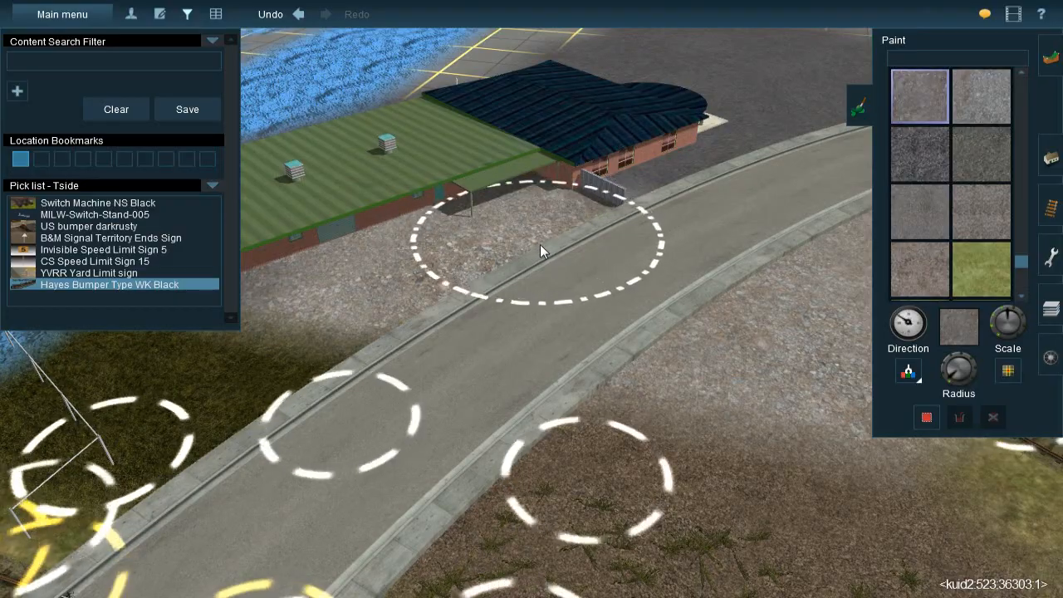
Examine the ground around the road's track crossing and along the siding beside the Town Storage warehouse
{"action": "right_click", "coordinate": [405, 325]}
{"action": "key", "text": "Left"}
{"action": "right_click", "coordinate": [589, 334]}
{"action": "key", "text": "Down"}
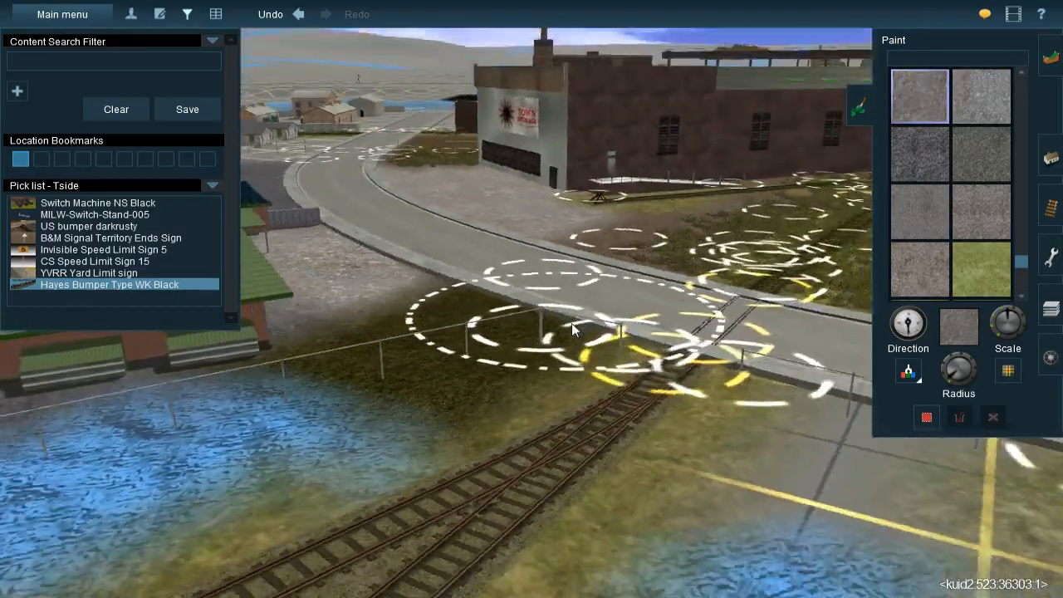
{"action": "key", "text": "Left"}
{"action": "right_click", "coordinate": [527, 249]}
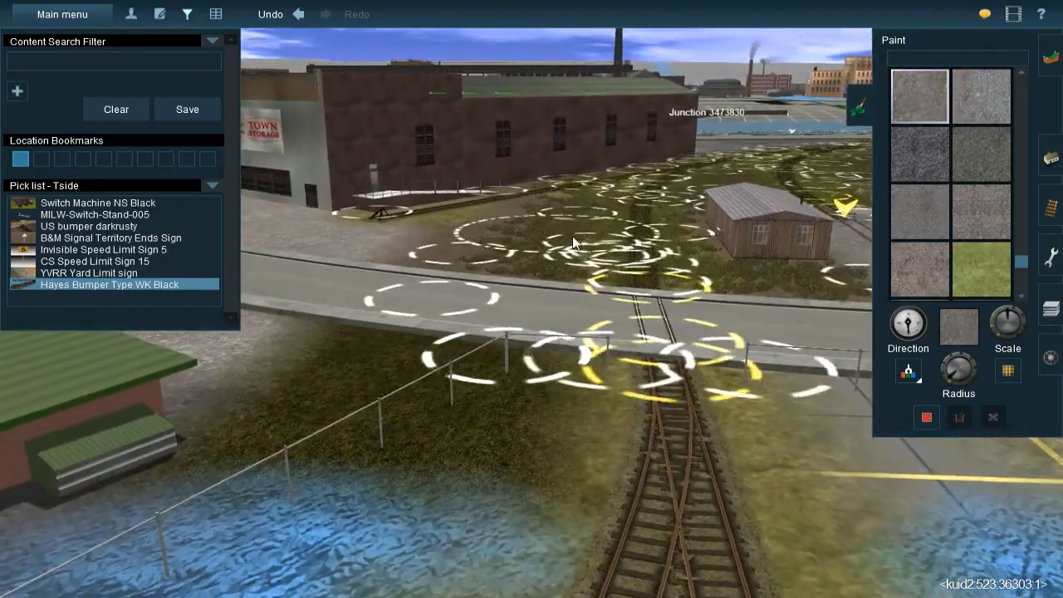
{"action": "key", "text": "Up"}
{"action": "right_click", "coordinate": [502, 191]}
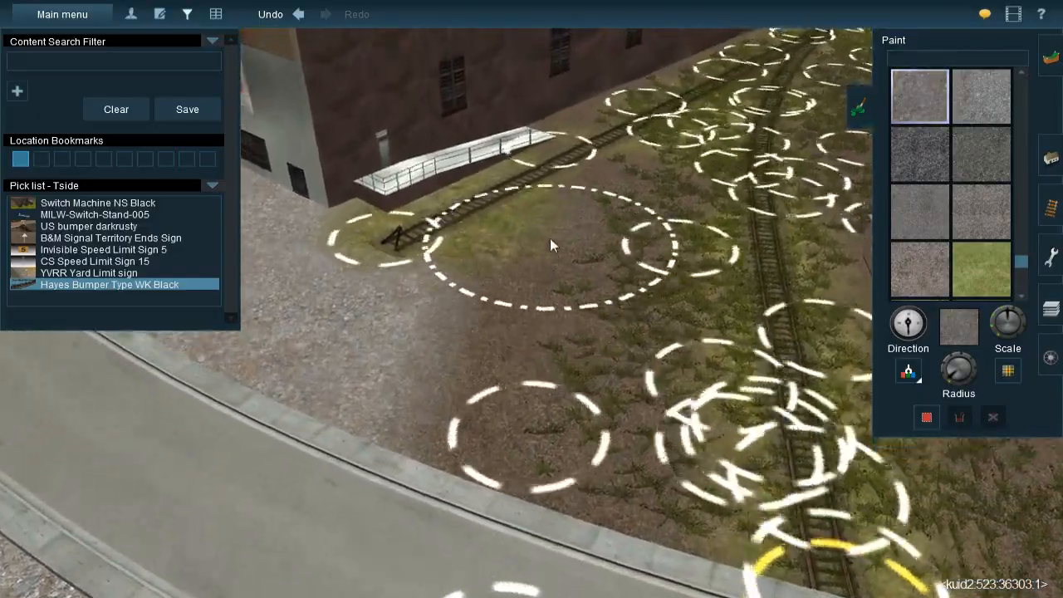
{"action": "right_click", "coordinate": [552, 226]}
{"action": "key", "text": "Left"}
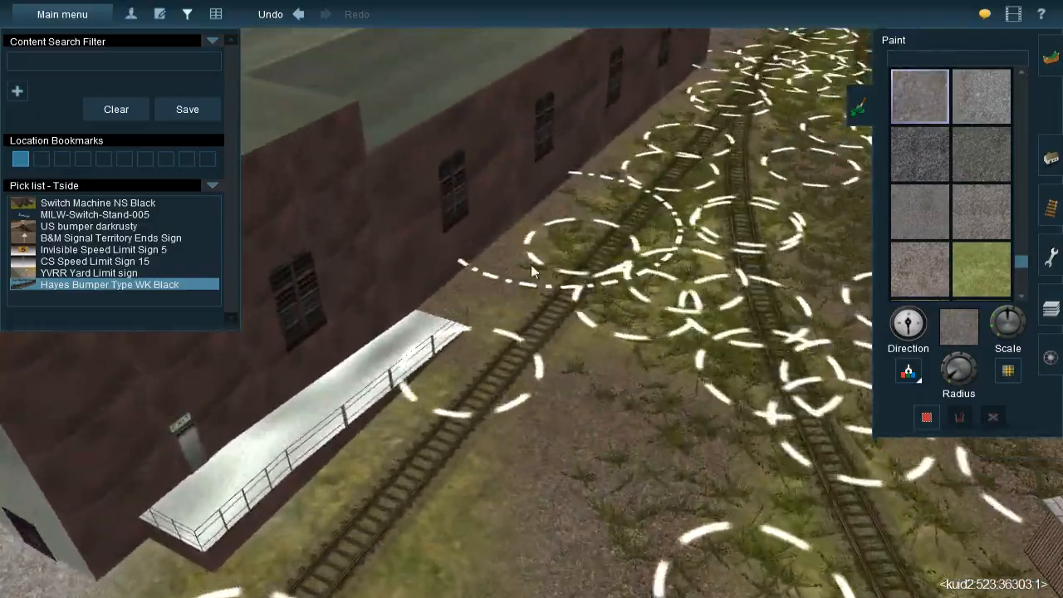
Add a JVC@-Grass358s 20x40m spline along the warehouse siding from the track bumper to the far end of the loading ramp
{"action": "key", "text": "Down"}
{"action": "right_click", "coordinate": [540, 346]}
{"action": "key", "text": "Up"}
{"action": "right_click", "coordinate": [498, 305]}
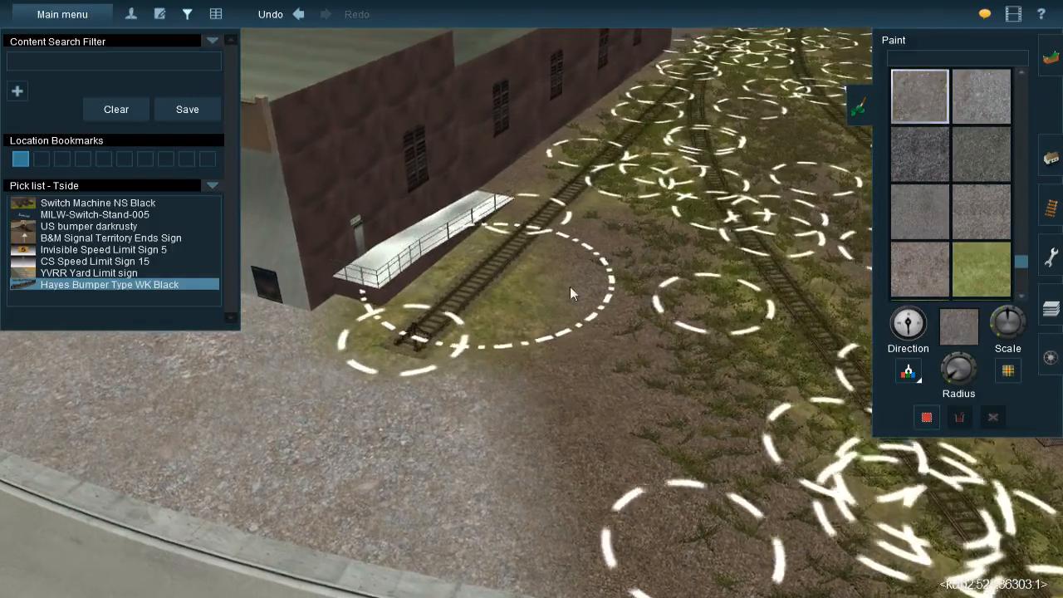
{"action": "left_click", "coordinate": [1051, 158]}
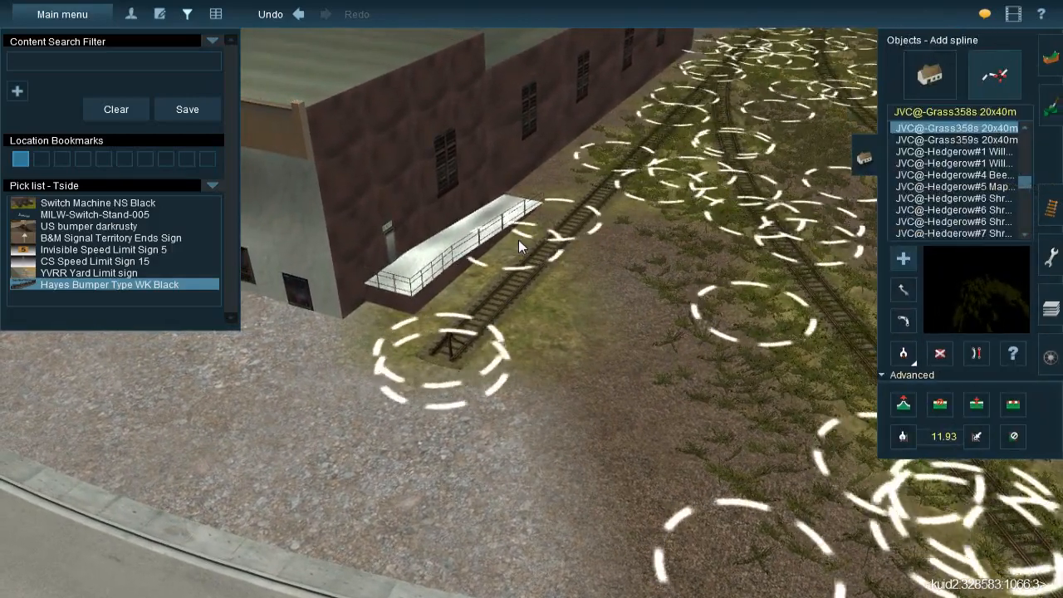
{"action": "left_click", "coordinate": [568, 197]}
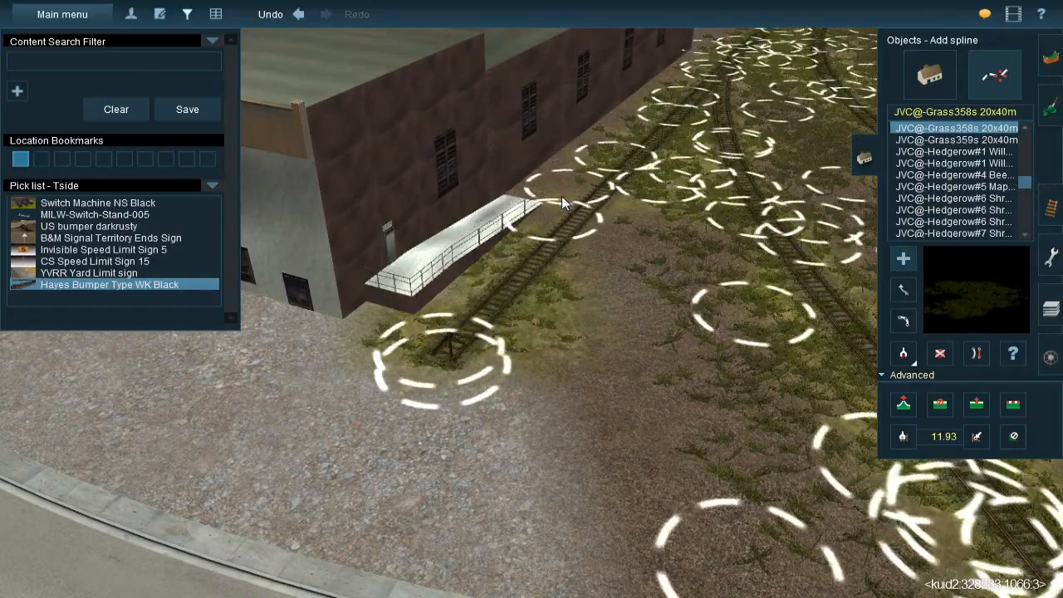
Examine the finished ground around the Town Storage warehouse and road, and the unpainted ground between the green-roofed building and the rusty shed
{"action": "right_click", "coordinate": [491, 326]}
{"action": "key", "text": "Down"}
{"action": "key", "text": "Right"}
{"action": "key", "text": "Up"}
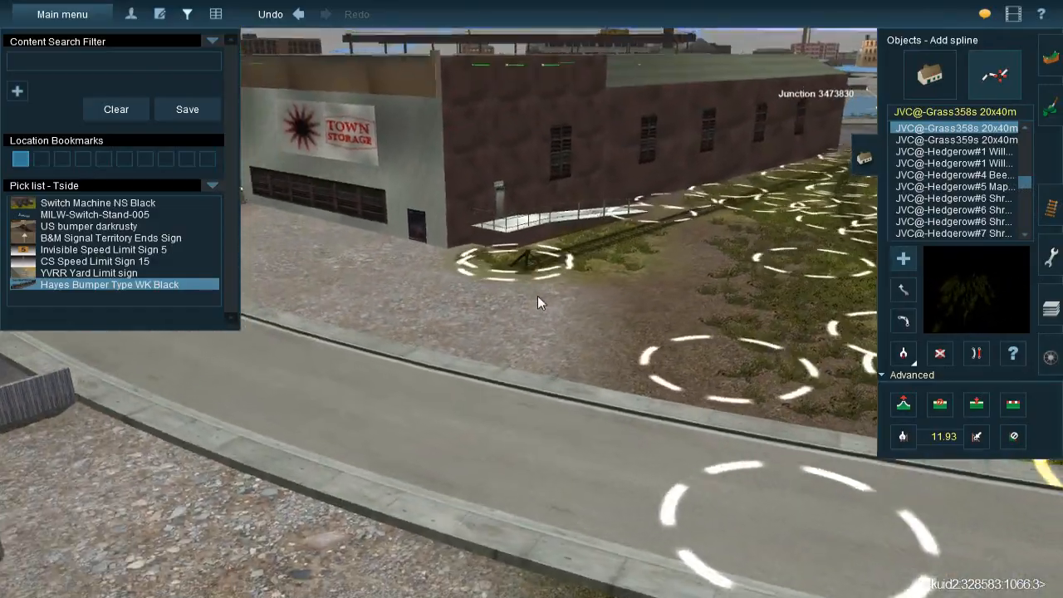
{"action": "scroll", "coordinate": [532, 295], "scroll_direction": "down", "scroll_amount": 4}
{"action": "key", "text": "Right"}
{"action": "key", "text": "Up"}
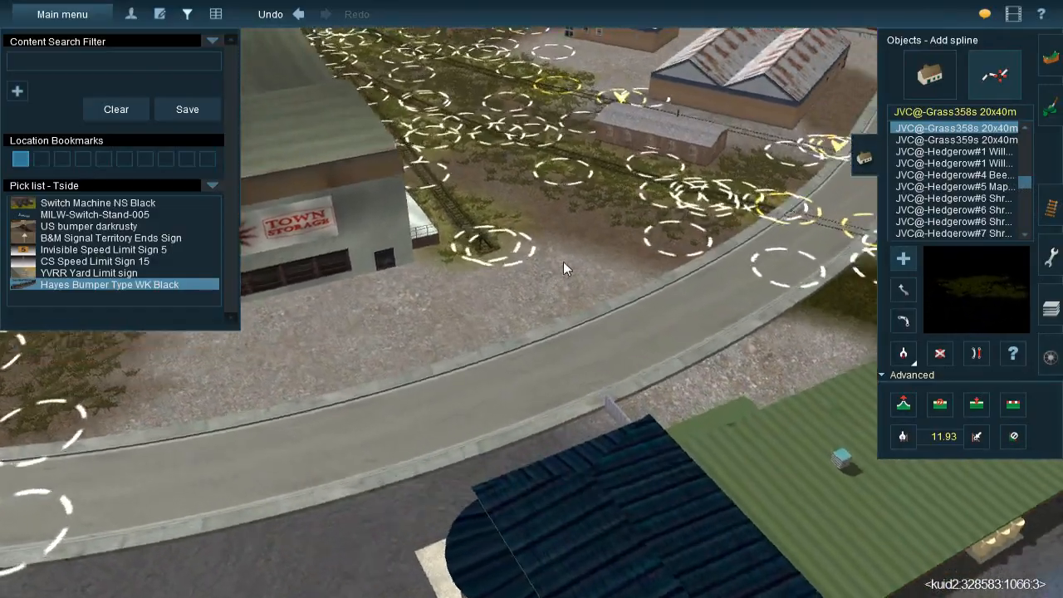
{"action": "right_click", "coordinate": [563, 262]}
{"action": "right_click", "coordinate": [656, 326]}
{"action": "key", "text": "Right"}
{"action": "key", "text": "Down"}
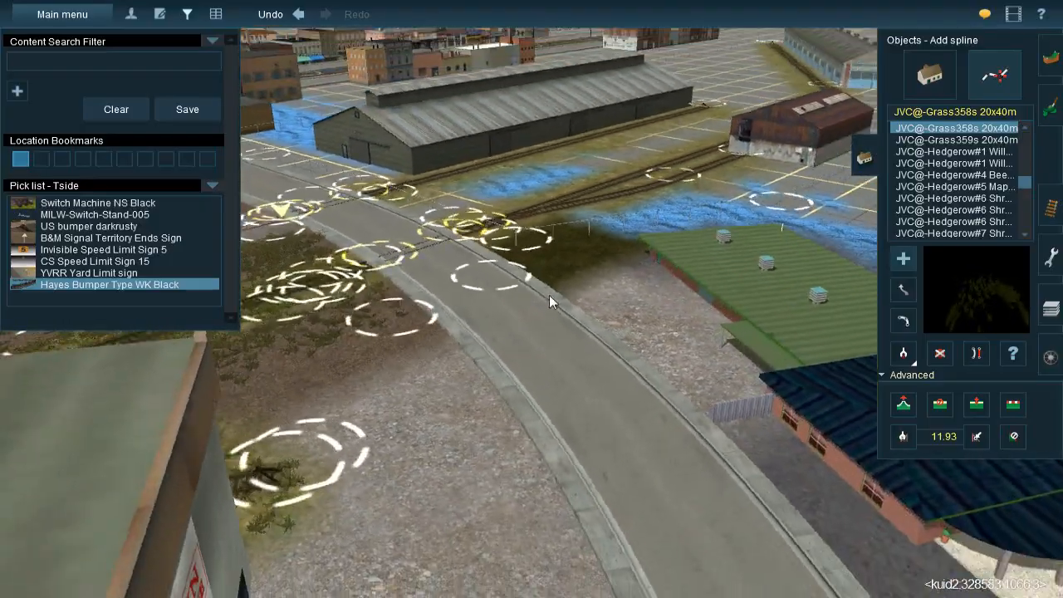
{"action": "right_click", "coordinate": [537, 254]}
{"action": "key", "text": "Right"}
{"action": "key", "text": "Up"}
{"action": "right_click", "coordinate": [529, 249]}
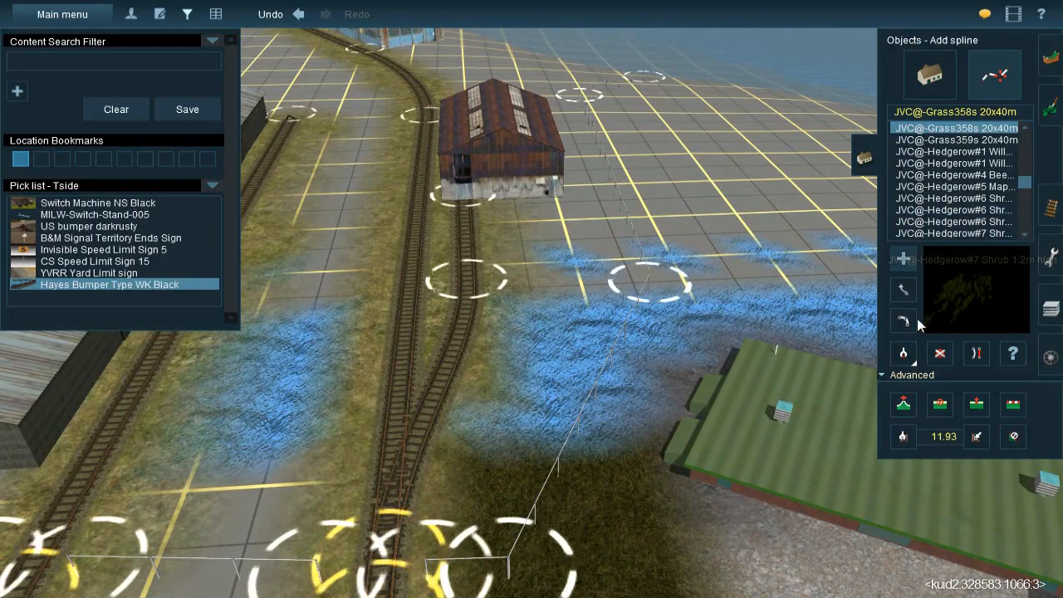
Sample the gravel texture beside the green-roofed building and paint it over the bare ground in front of the rusty shed
{"action": "left_click", "coordinate": [1051, 107]}
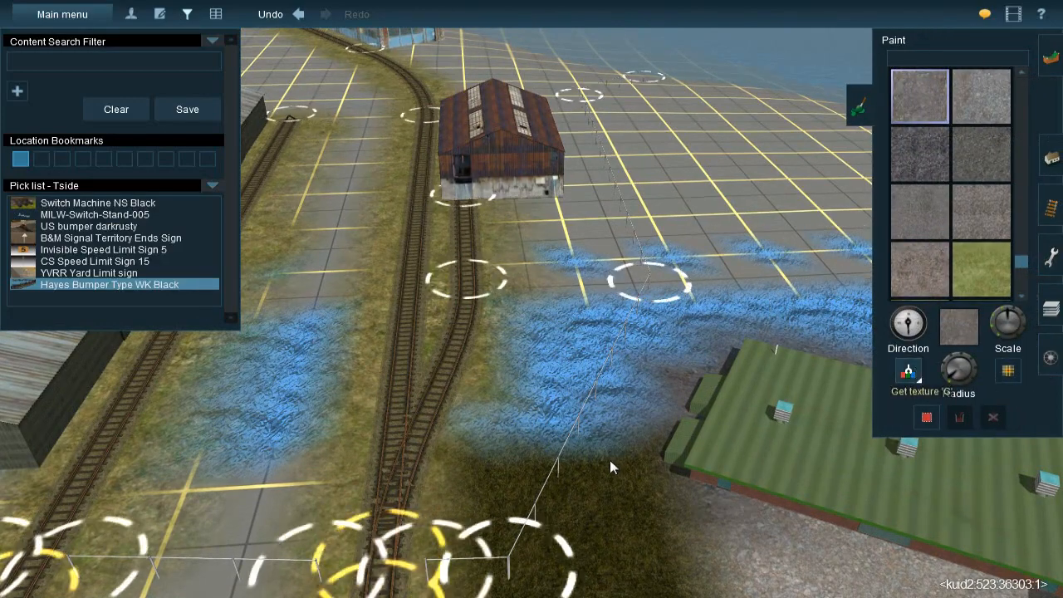
{"action": "left_click", "coordinate": [591, 509]}
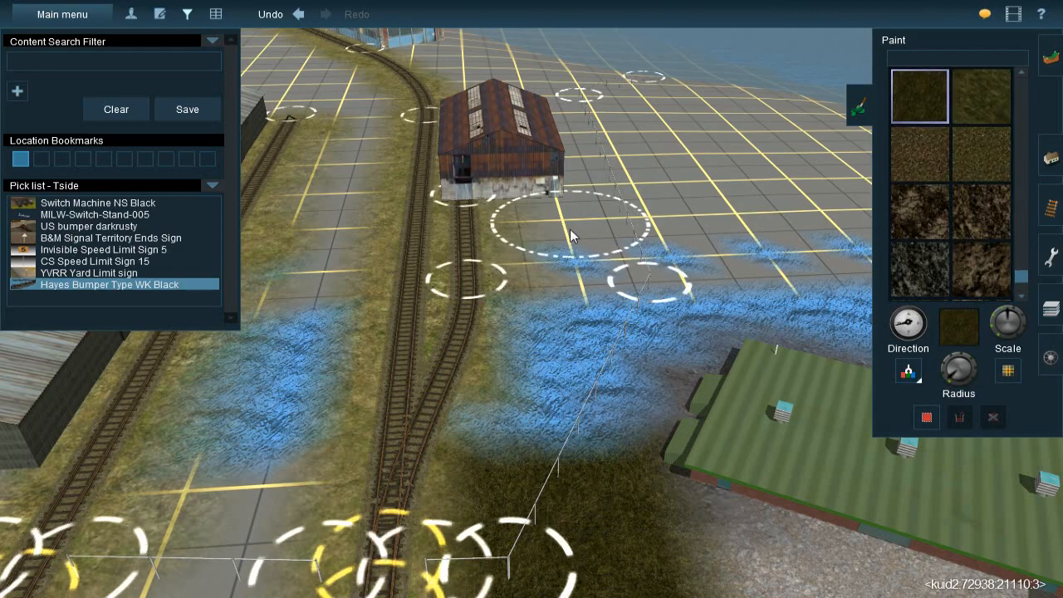
{"action": "left_click", "coordinate": [907, 375]}
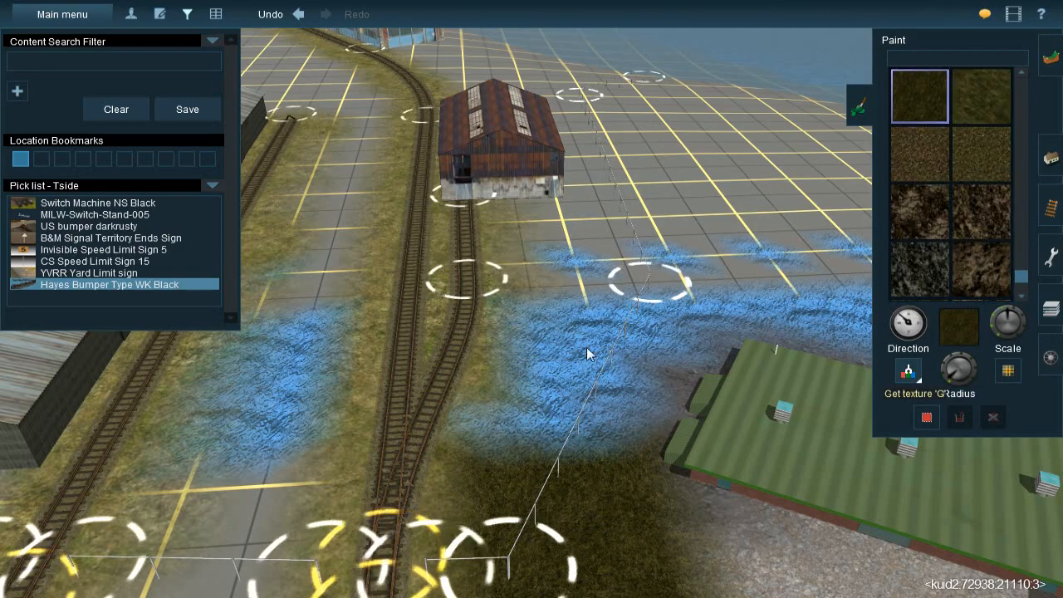
{"action": "key", "text": "Left"}
{"action": "key", "text": "Down"}
{"action": "left_click", "coordinate": [872, 503]}
{"action": "key", "text": "Up"}
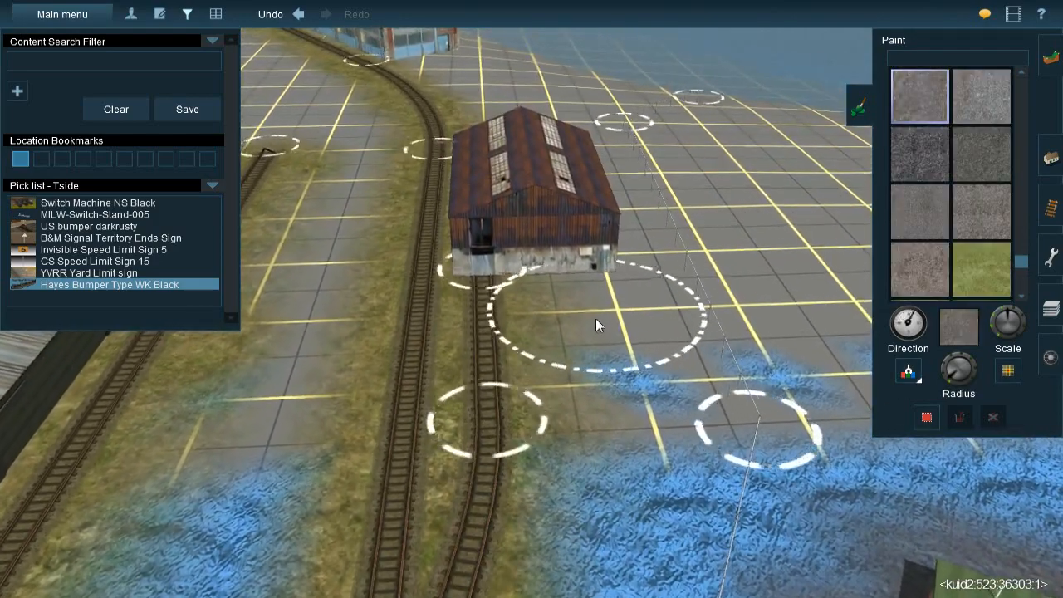
{"action": "mouse_move", "coordinate": [595, 318]}
{"action": "left_mouse_down"}
{"action": "mouse_move", "coordinate": [608, 342]}
{"action": "mouse_move", "coordinate": [587, 293]}
{"action": "mouse_move", "coordinate": [623, 288]}
{"action": "mouse_move", "coordinate": [651, 377]}
{"action": "mouse_move", "coordinate": [615, 387]}
{"action": "mouse_move", "coordinate": [653, 401]}
{"action": "mouse_move", "coordinate": [648, 330]}
{"action": "left_mouse_up"}
Sample UltraTexture - Grass 11 and paint it over the blue patch between the tracks and the green-roofed building's near end
{"action": "right_click", "coordinate": [568, 405]}
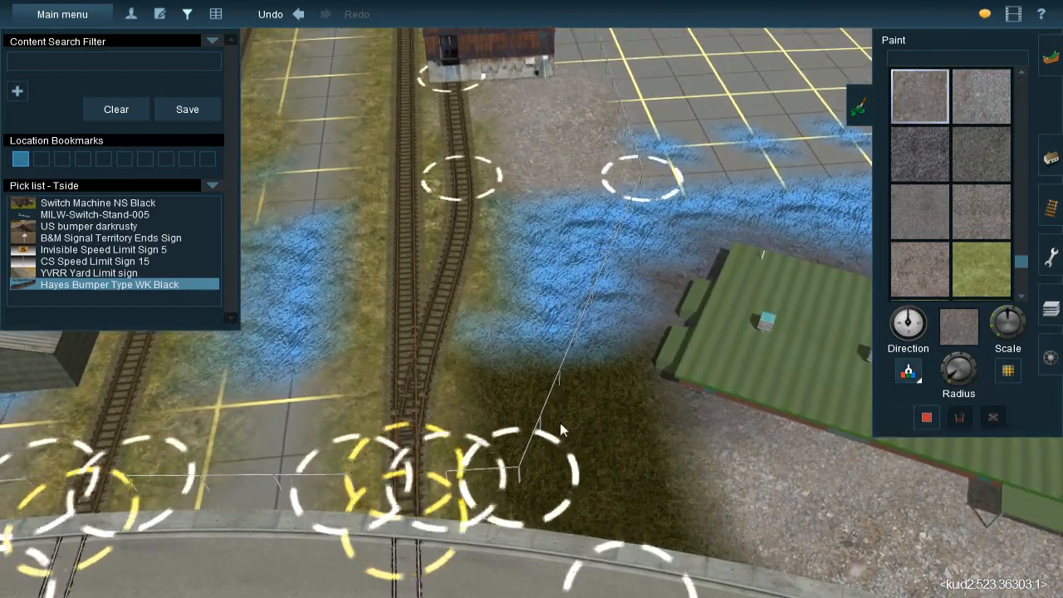
{"action": "left_click", "coordinate": [560, 424]}
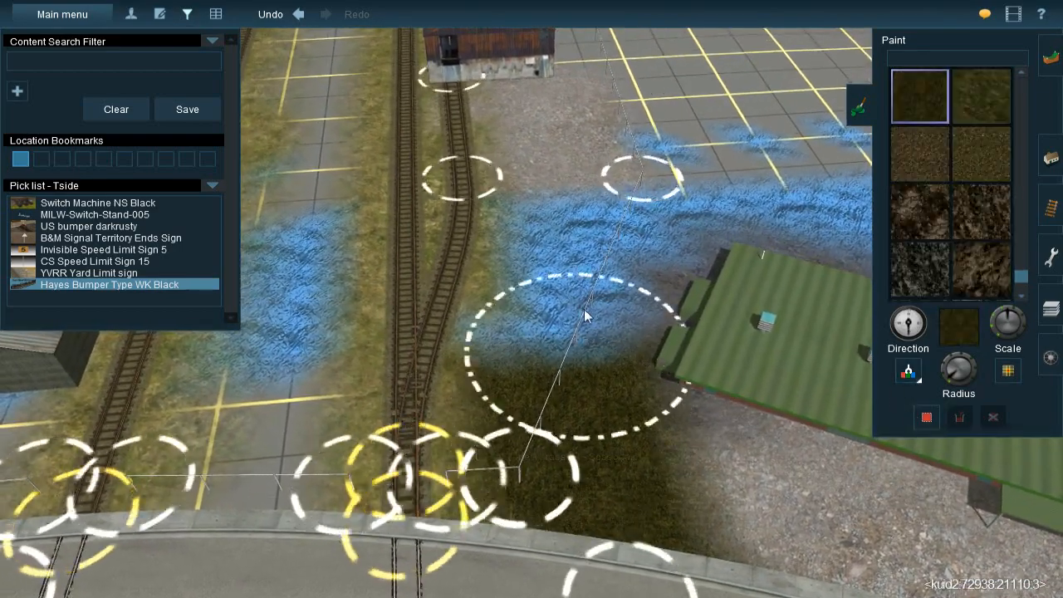
{"action": "right_click", "coordinate": [593, 288]}
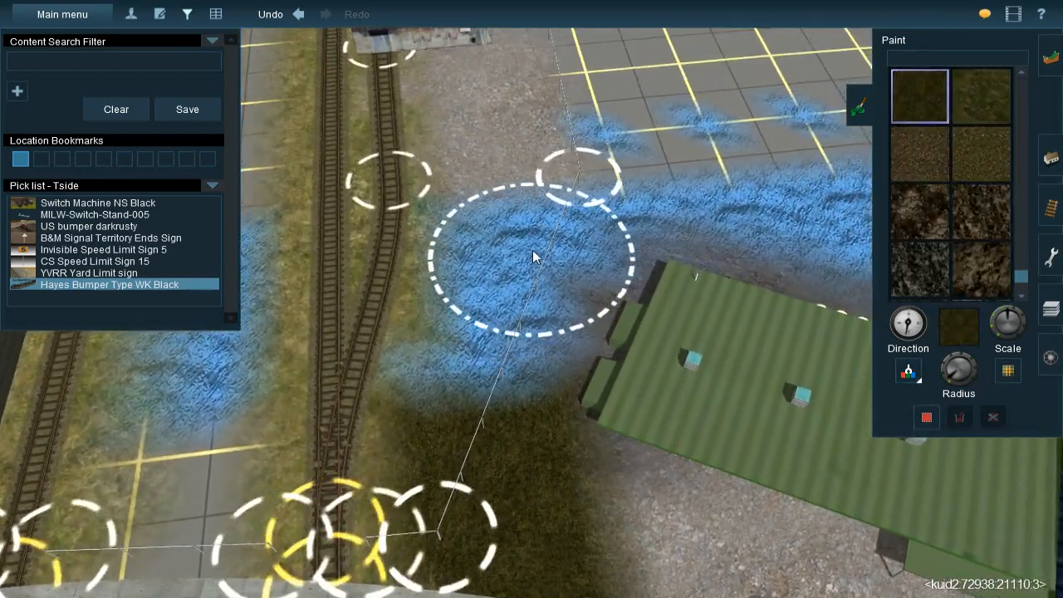
{"action": "mouse_move", "coordinate": [533, 252]}
{"action": "left_mouse_down"}
{"action": "mouse_move", "coordinate": [506, 255]}
{"action": "mouse_move", "coordinate": [473, 373]}
{"action": "mouse_move", "coordinate": [510, 246]}
{"action": "mouse_move", "coordinate": [500, 241]}
{"action": "mouse_move", "coordinate": [520, 241]}
{"action": "left_mouse_up"}
{"action": "right_click", "coordinate": [421, 324]}
{"action": "right_click_drag", "start_coordinate": [421, 324], "coordinate": [664, 301]}
{"action": "key", "text": "Up"}
{"action": "key", "text": "Right"}
Sample the gravel texture again and paint it along the fenced side of the rusty shed and around its far end
{"action": "left_click", "coordinate": [909, 371]}
{"action": "left_click", "coordinate": [555, 338]}
{"action": "right_click_drag", "start_coordinate": [554, 338], "coordinate": [619, 158]}
{"action": "mouse_move", "coordinate": [596, 178]}
{"action": "left_mouse_down"}
{"action": "mouse_move", "coordinate": [586, 205]}
{"action": "mouse_move", "coordinate": [616, 199]}
{"action": "mouse_move", "coordinate": [510, 272]}
{"action": "mouse_move", "coordinate": [404, 388]}
{"action": "mouse_move", "coordinate": [653, 177]}
{"action": "mouse_move", "coordinate": [570, 157]}
{"action": "mouse_move", "coordinate": [507, 251]}
{"action": "mouse_move", "coordinate": [536, 248]}
{"action": "left_mouse_up"}
{"action": "key", "text": "Left"}
Sample UltraTexture - Grass 11, enlarge the brush radius and paint over the blue strip on the water side of the green-roofed building
{"action": "key", "text": "Left"}
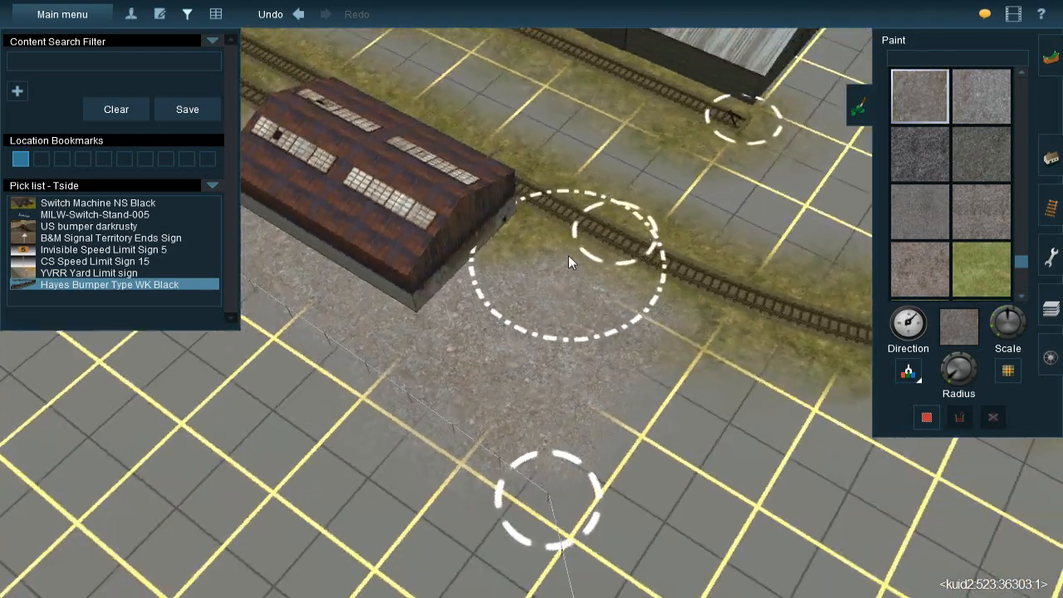
{"action": "key", "text": "Down"}
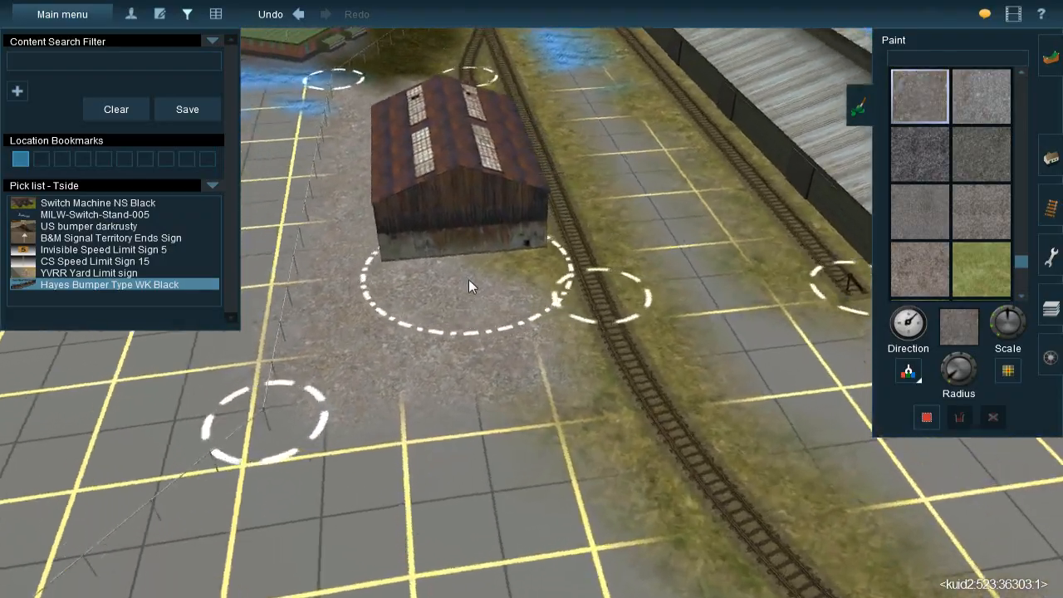
{"action": "mouse_move", "coordinate": [468, 279]}
{"action": "right_mouse_down"}
{"action": "mouse_move", "coordinate": [468, 201]}
{"action": "mouse_move", "coordinate": [479, 221]}
{"action": "mouse_move", "coordinate": [473, 274]}
{"action": "mouse_move", "coordinate": [512, 276]}
{"action": "right_mouse_up"}
{"action": "key", "text": "Left"}
{"action": "key", "text": "Left"}
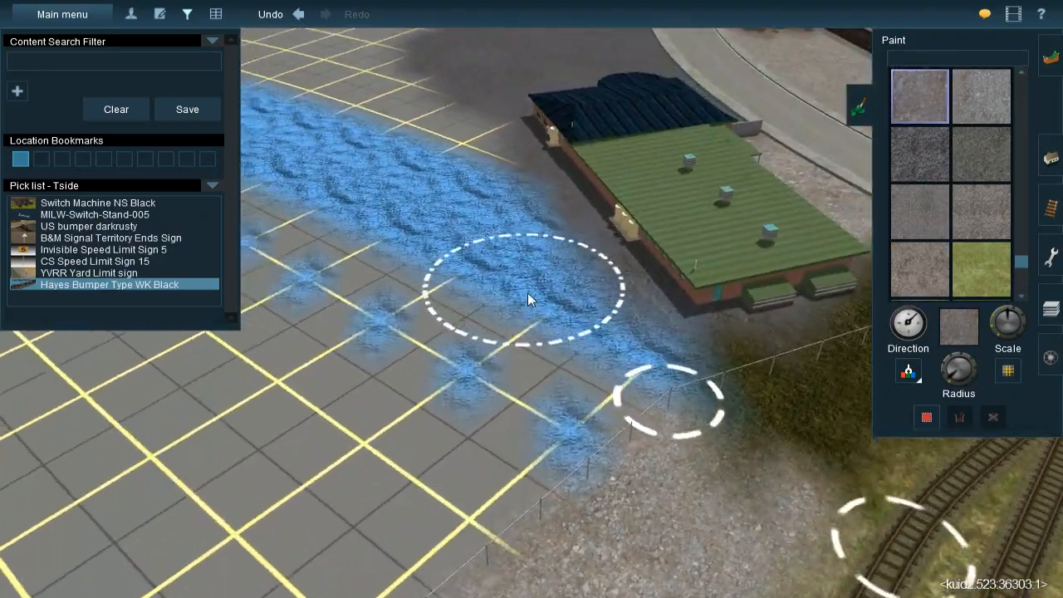
{"action": "key", "text": "Down"}
{"action": "key", "text": "Left"}
{"action": "key", "text": "Up"}
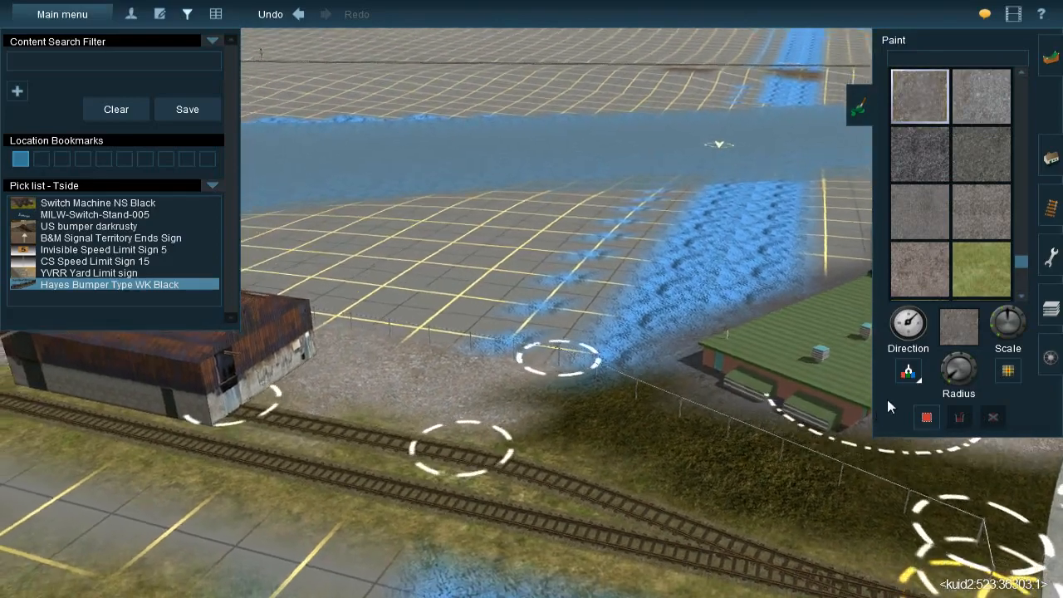
{"action": "left_click", "coordinate": [909, 372]}
{"action": "key", "text": "Left"}
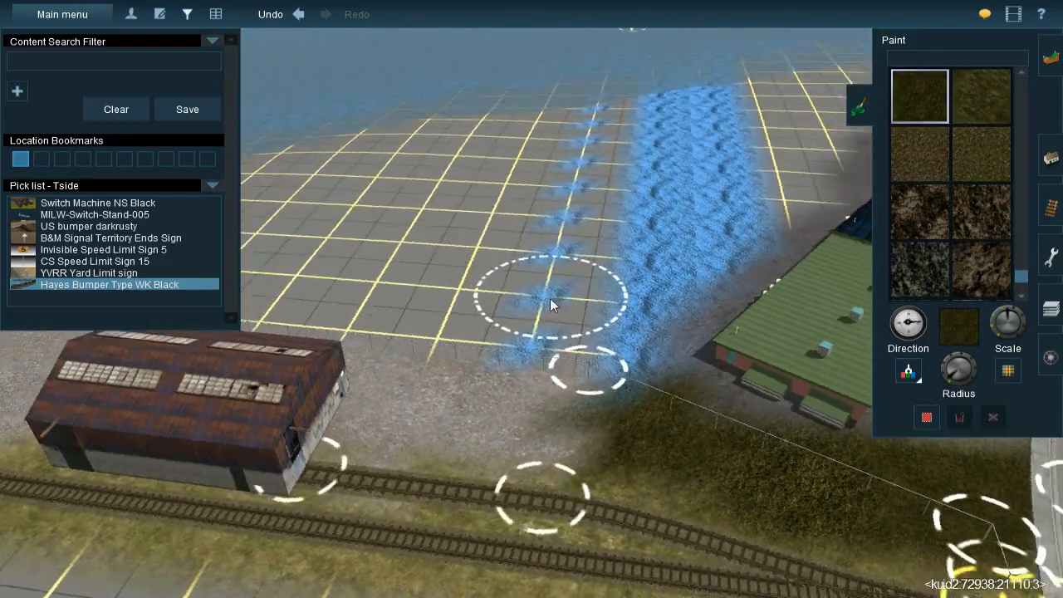
{"action": "right_click", "coordinate": [525, 241]}
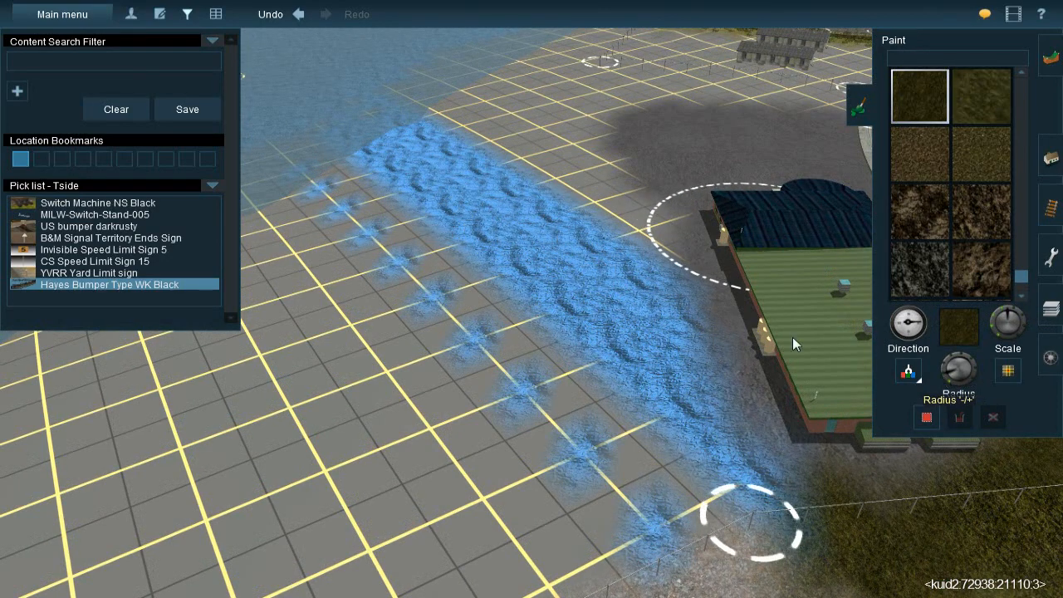
{"action": "mouse_move", "coordinate": [562, 245]}
{"action": "left_mouse_down"}
{"action": "mouse_move", "coordinate": [560, 227]}
{"action": "mouse_move", "coordinate": [566, 395]}
{"action": "mouse_move", "coordinate": [591, 470]}
{"action": "mouse_move", "coordinate": [595, 457]}
{"action": "mouse_move", "coordinate": [559, 413]}
{"action": "mouse_move", "coordinate": [536, 337]}
{"action": "left_mouse_up"}
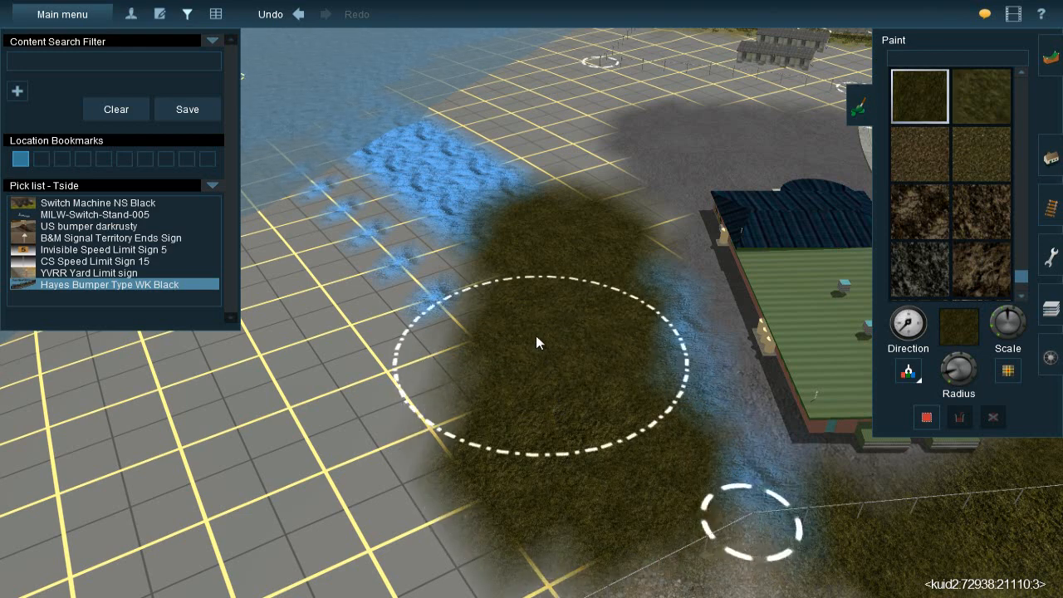
Enlarge the brush further and extend the grass texture across the bare grid toward the water and along the fence behind the rusty shed
{"action": "right_click", "coordinate": [529, 256]}
{"action": "left_click_drag", "start_coordinate": [946, 371], "coordinate": [940, 372]}
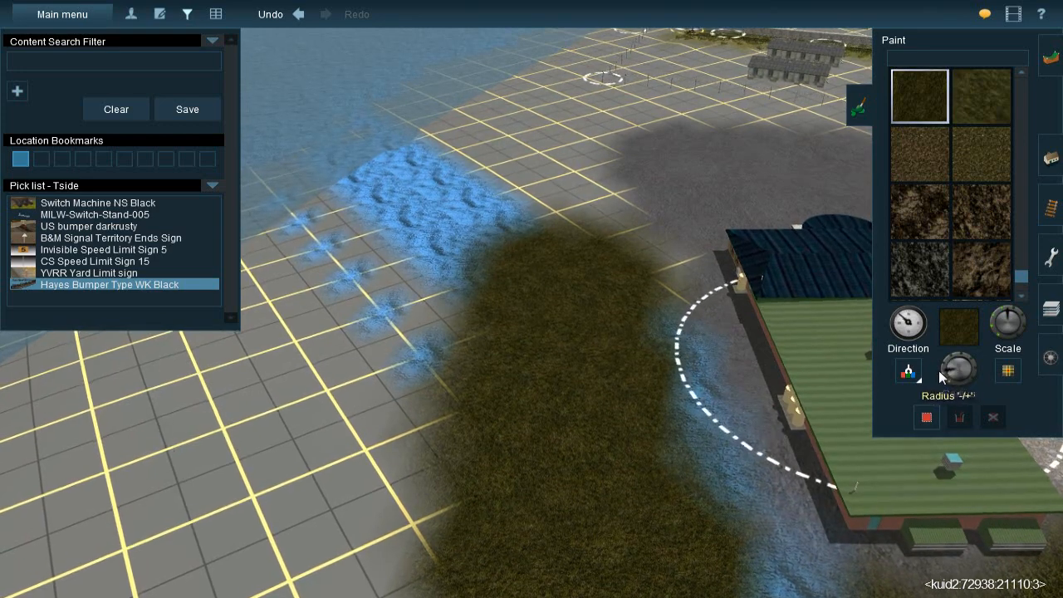
{"action": "left_click_drag", "start_coordinate": [493, 262], "coordinate": [409, 391]}
{"action": "right_click", "coordinate": [467, 358]}
{"action": "key", "text": "Left"}
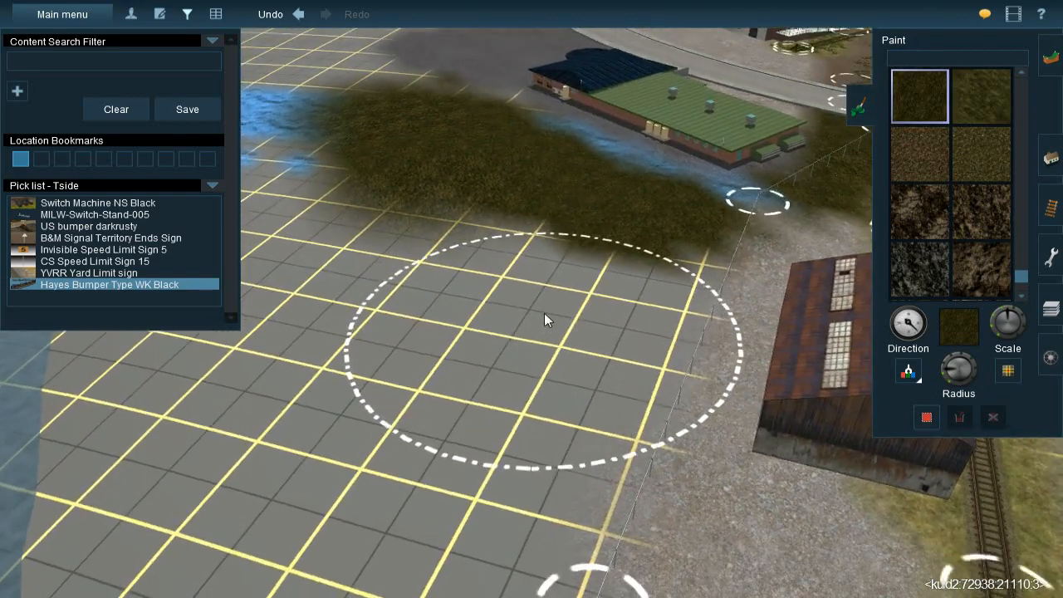
{"action": "key", "text": "Left"}
{"action": "mouse_move", "coordinate": [534, 229]}
{"action": "left_mouse_down"}
{"action": "mouse_move", "coordinate": [513, 358]}
{"action": "mouse_move", "coordinate": [714, 358]}
{"action": "left_mouse_up"}
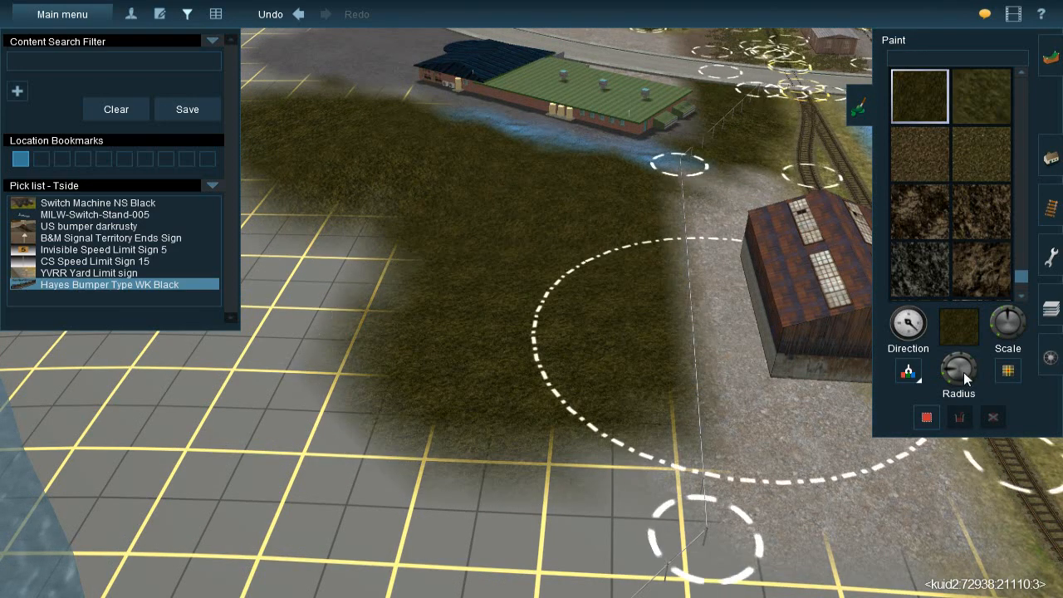
Reduce the brush radius and paint the grass texture toward the fence corner and along the outer edge of the grass area
{"action": "left_click_drag", "start_coordinate": [938, 371], "coordinate": [943, 378]}
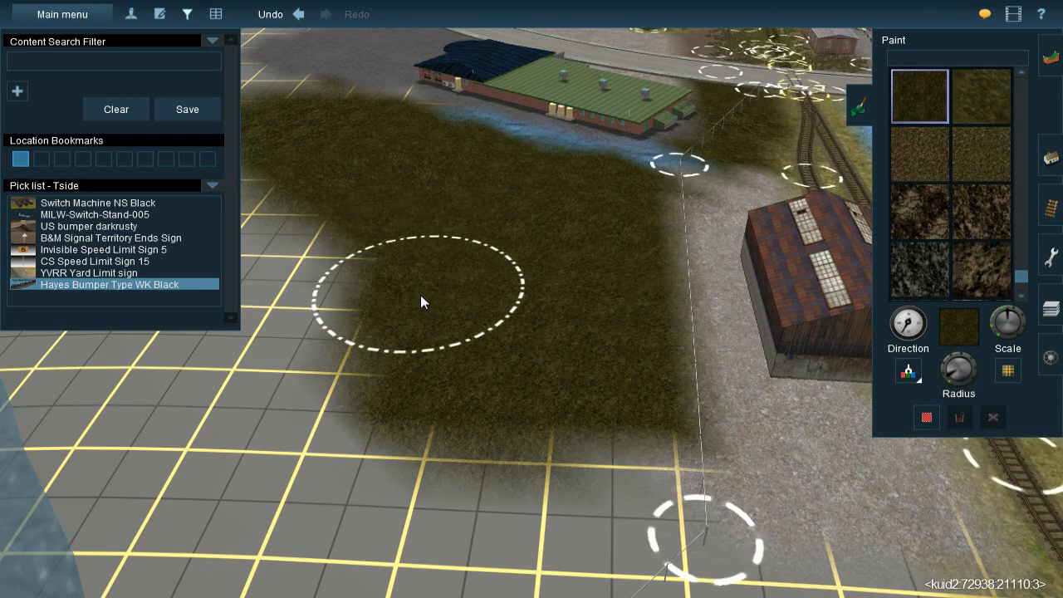
{"action": "mouse_move", "coordinate": [602, 493]}
{"action": "left_mouse_down"}
{"action": "mouse_move", "coordinate": [574, 491]}
{"action": "mouse_move", "coordinate": [588, 527]}
{"action": "mouse_move", "coordinate": [571, 529]}
{"action": "left_mouse_up"}
{"action": "mouse_move", "coordinate": [525, 499]}
{"action": "left_mouse_down"}
{"action": "mouse_move", "coordinate": [497, 422]}
{"action": "mouse_move", "coordinate": [457, 370]}
{"action": "left_mouse_up"}
Sample the dark grey ground texture from the paved area beyond the dark blue roof of the green-roofed building
{"action": "right_click", "coordinate": [451, 352]}
{"action": "right_click", "coordinate": [615, 179]}
{"action": "key", "text": "Left"}
{"action": "right_click", "coordinate": [566, 236]}
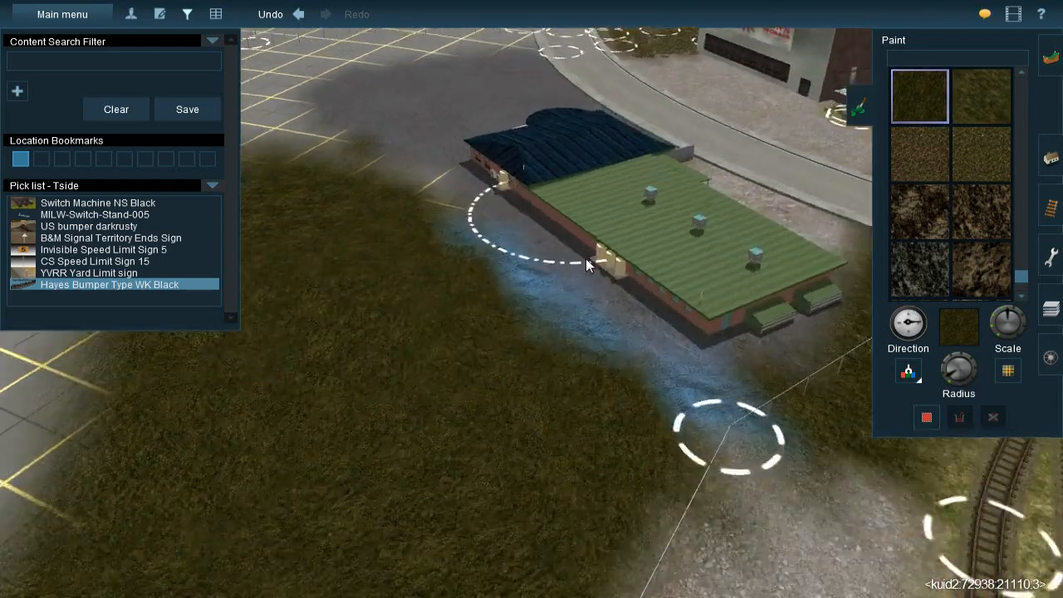
{"action": "left_click", "coordinate": [906, 382]}
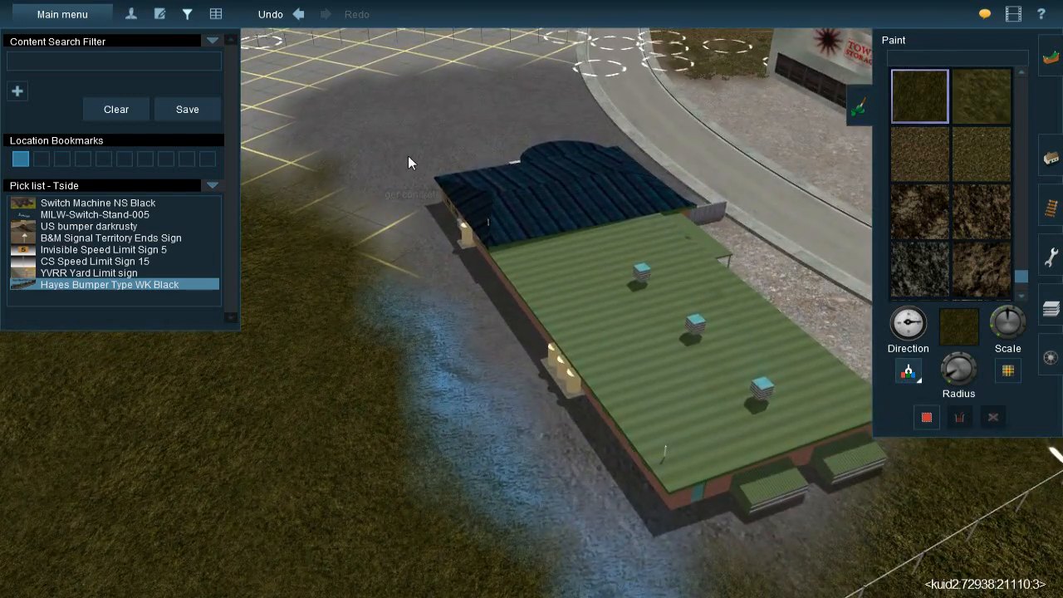
{"action": "left_click", "coordinate": [408, 156]}
{"action": "right_click", "coordinate": [328, 279]}
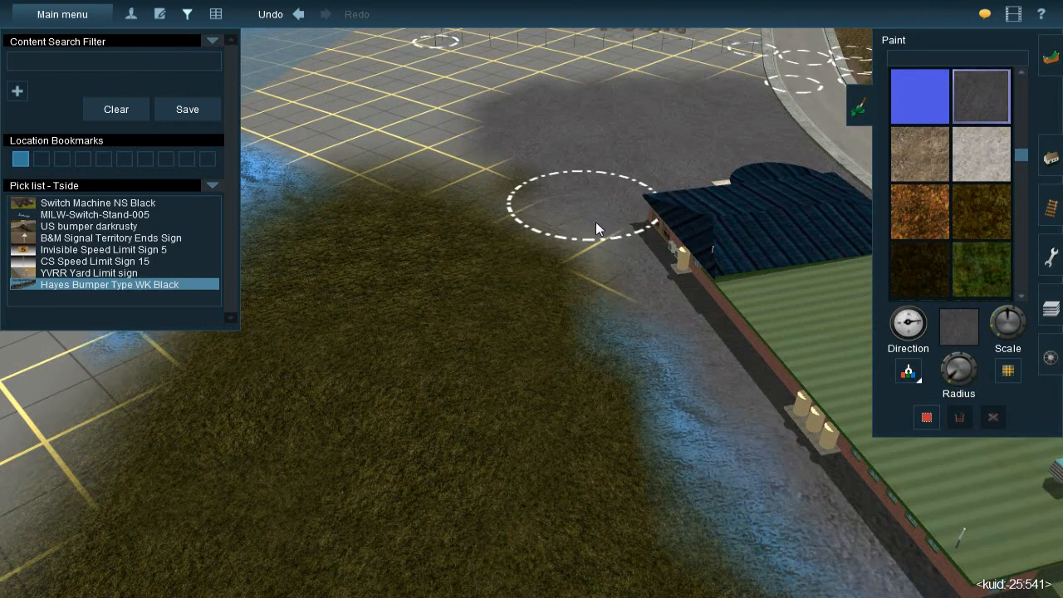
Paint dark grey over the blue strip along the green-roofed building, and cover the blue patch by the fence corner with the sampled grass texture
{"action": "left_click_drag", "start_coordinate": [635, 269], "coordinate": [688, 374]}
{"action": "right_click", "coordinate": [676, 345]}
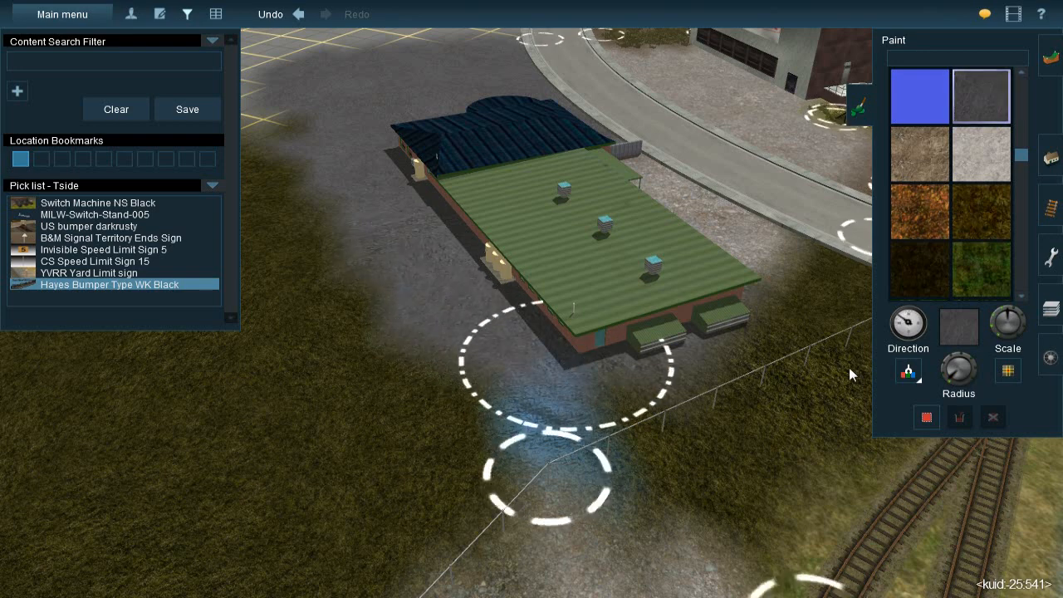
{"action": "left_click", "coordinate": [713, 443]}
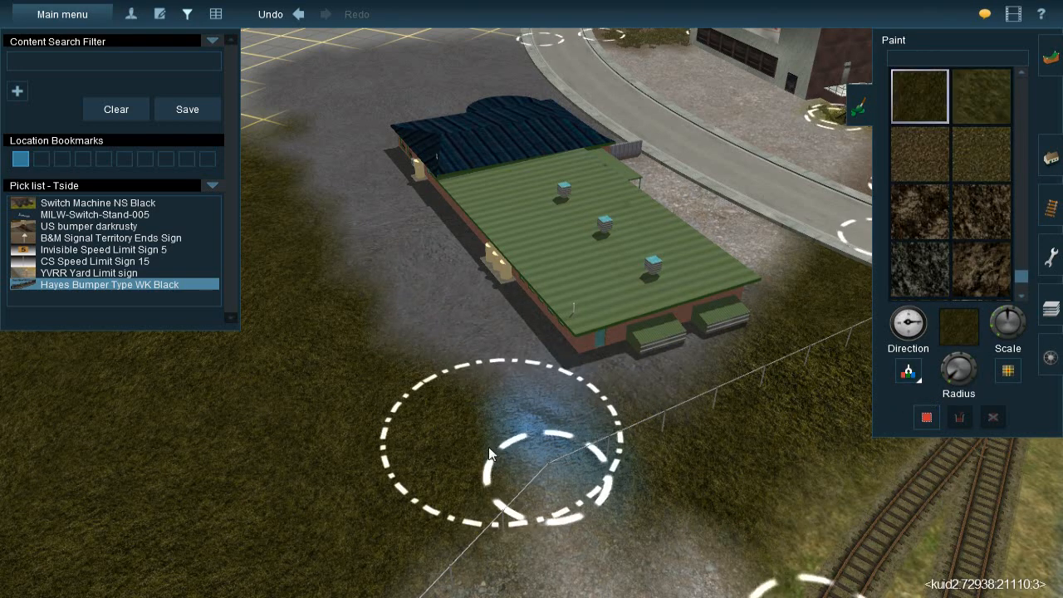
{"action": "mouse_move", "coordinate": [514, 450]}
{"action": "left_mouse_down"}
{"action": "mouse_move", "coordinate": [530, 452]}
{"action": "mouse_move", "coordinate": [517, 430]}
{"action": "left_mouse_up"}
{"action": "right_click", "coordinate": [516, 432]}
{"action": "key", "text": "Left"}
{"action": "key", "text": "Down"}
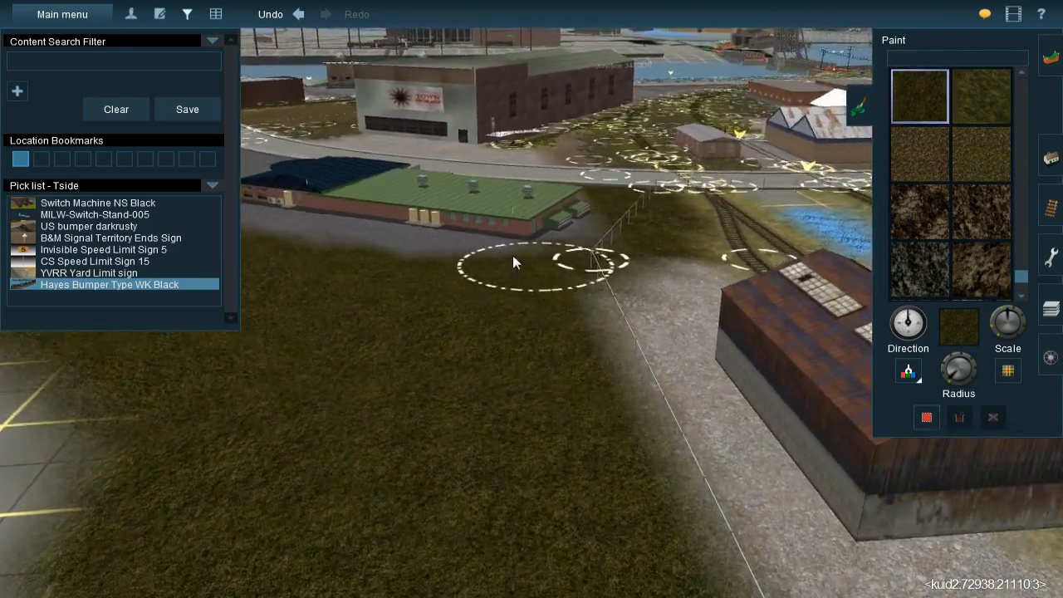
Sample the dark grey ground texture again from the pavement beside the long wall of the green-roofed building
{"action": "right_click", "coordinate": [514, 255]}
{"action": "key", "text": "Right"}
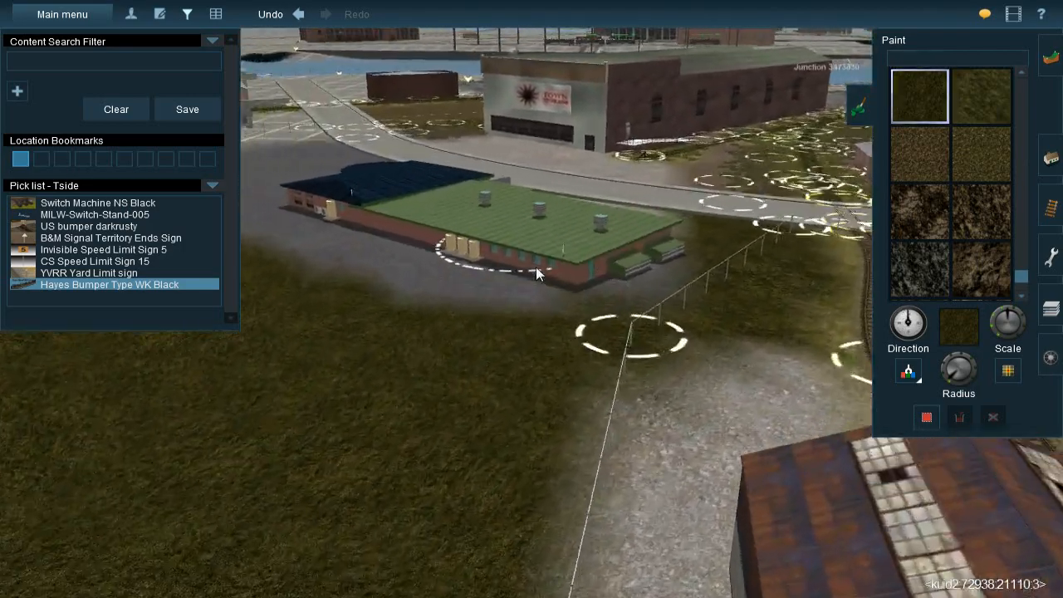
{"action": "key", "text": "Up"}
{"action": "left_click", "coordinate": [544, 268]}
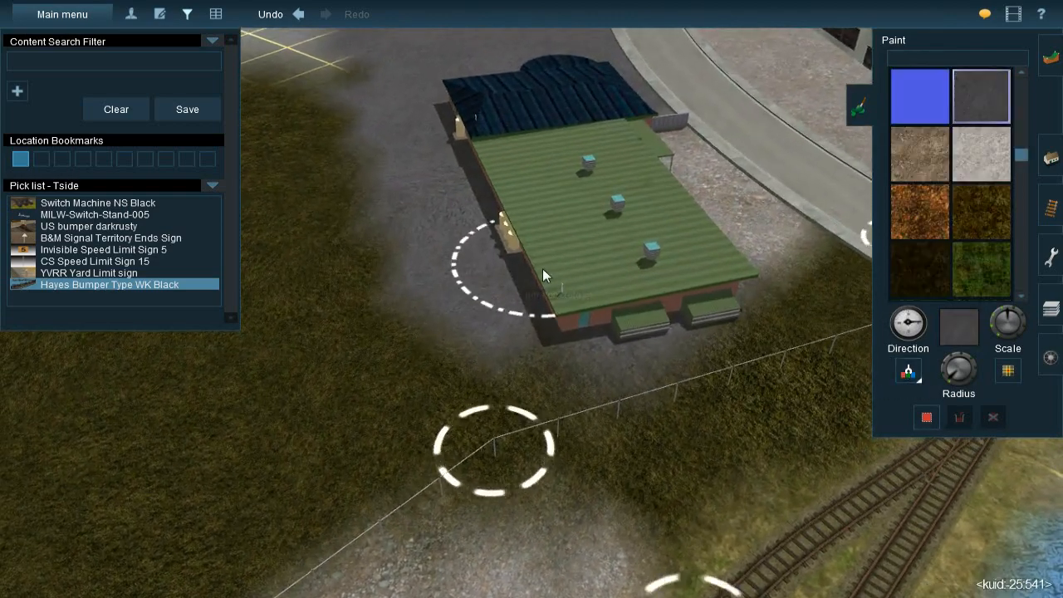
{"action": "right_click", "coordinate": [563, 329]}
{"action": "key", "text": "Down"}
{"action": "key", "text": "Right"}
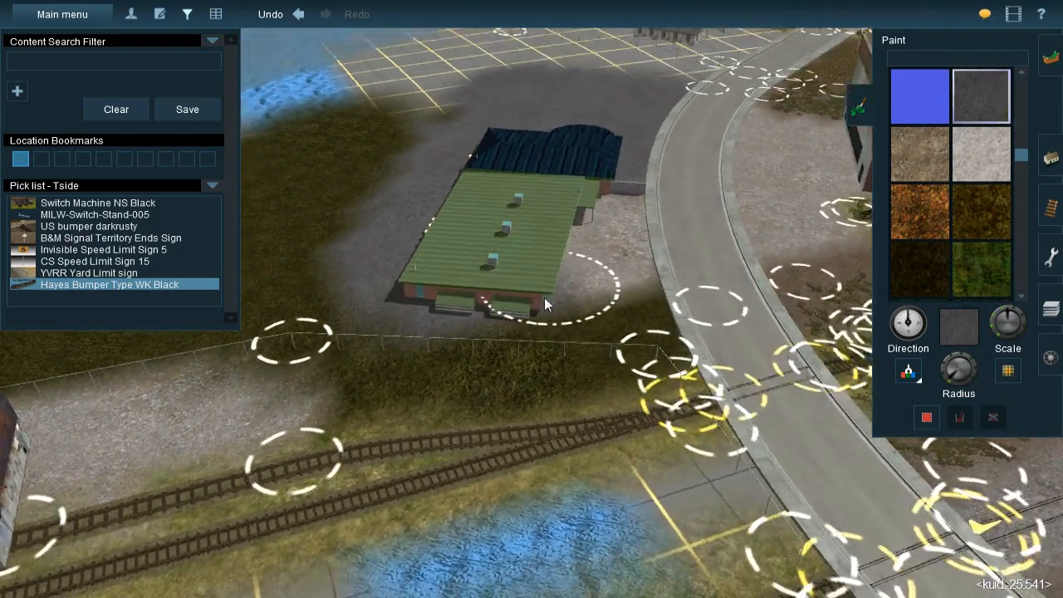
{"action": "key", "text": "Right"}
{"action": "key", "text": "Down"}
Pick up the JVC(T)Grass spline#1m type from an existing grass spline in the field beside the Town Storage building
{"action": "left_click", "coordinate": [1050, 156]}
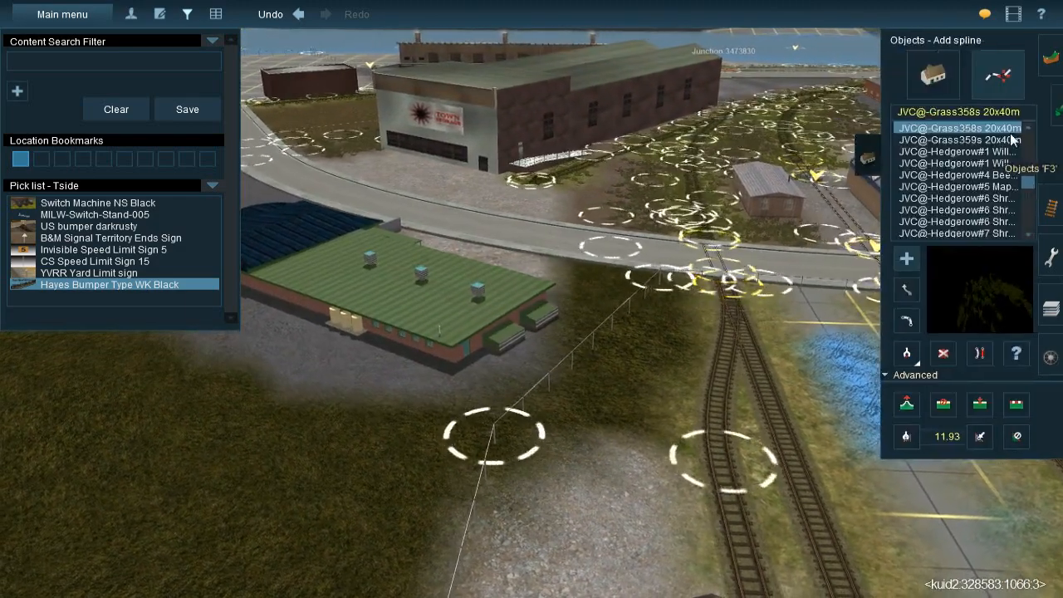
{"action": "left_click", "coordinate": [906, 356]}
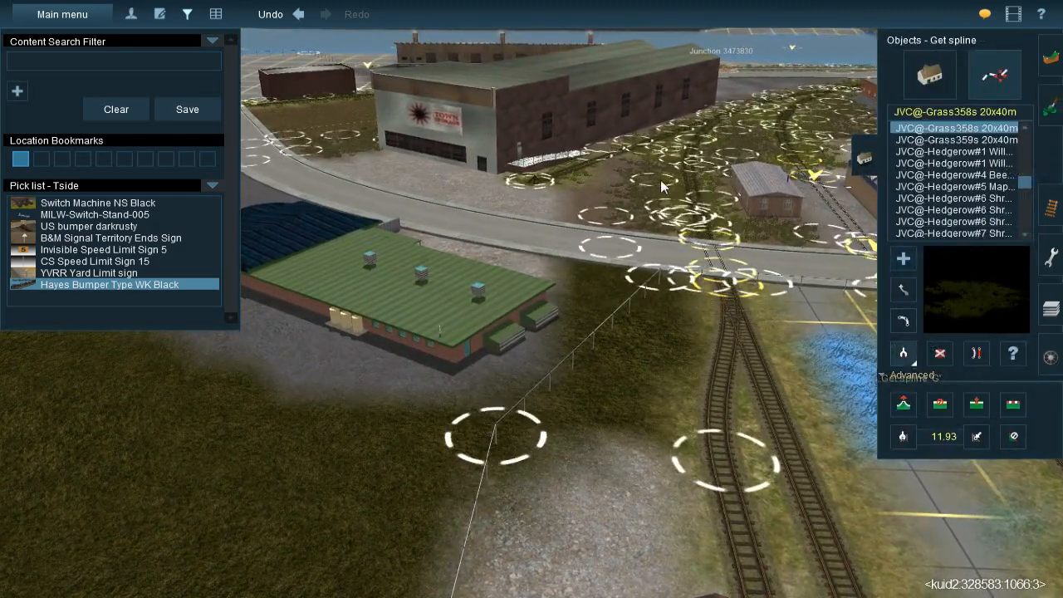
{"action": "right_click", "coordinate": [558, 278]}
{"action": "key", "text": "Right"}
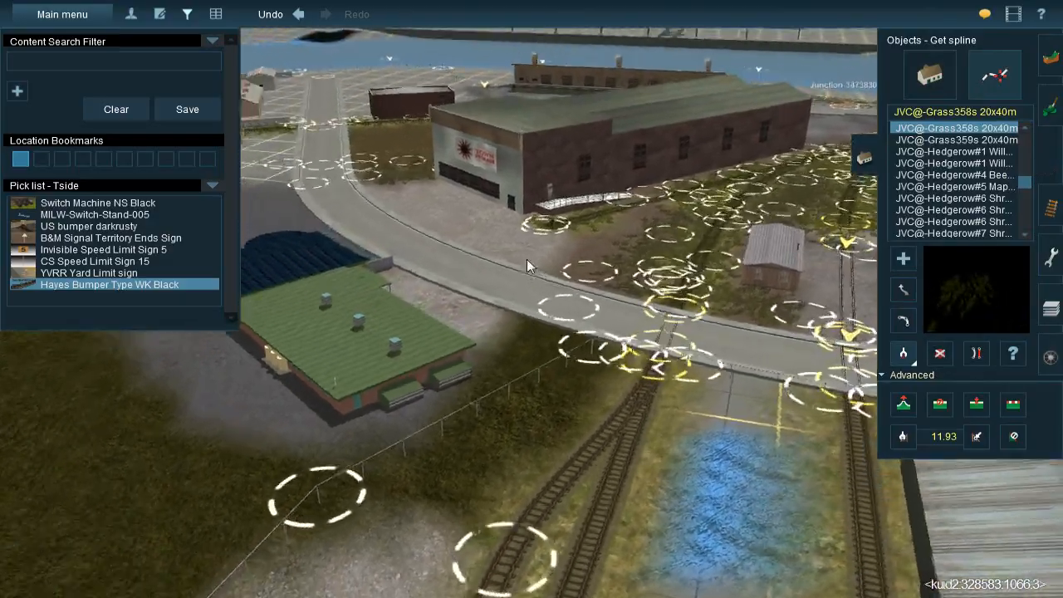
{"action": "key", "text": "Up"}
{"action": "right_click", "coordinate": [432, 178]}
{"action": "key", "text": "Left"}
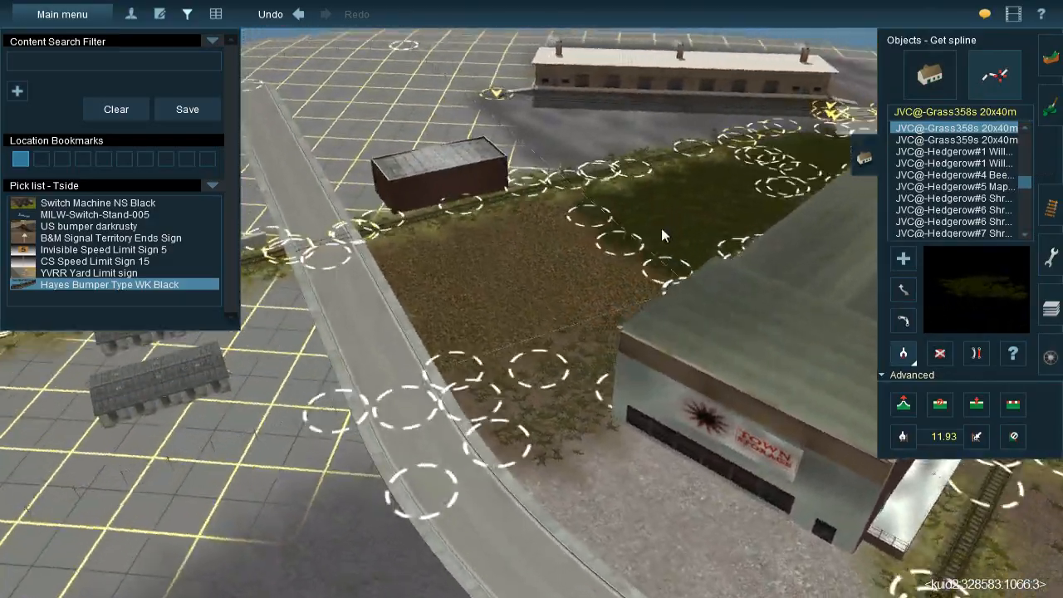
{"action": "left_click", "coordinate": [666, 221]}
Place grass splines from the fence corner near the green-roofed building out into the painted grass area
{"action": "right_click", "coordinate": [654, 423]}
{"action": "right_click", "coordinate": [686, 481]}
{"action": "key", "text": "Right"}
{"action": "right_click", "coordinate": [626, 380]}
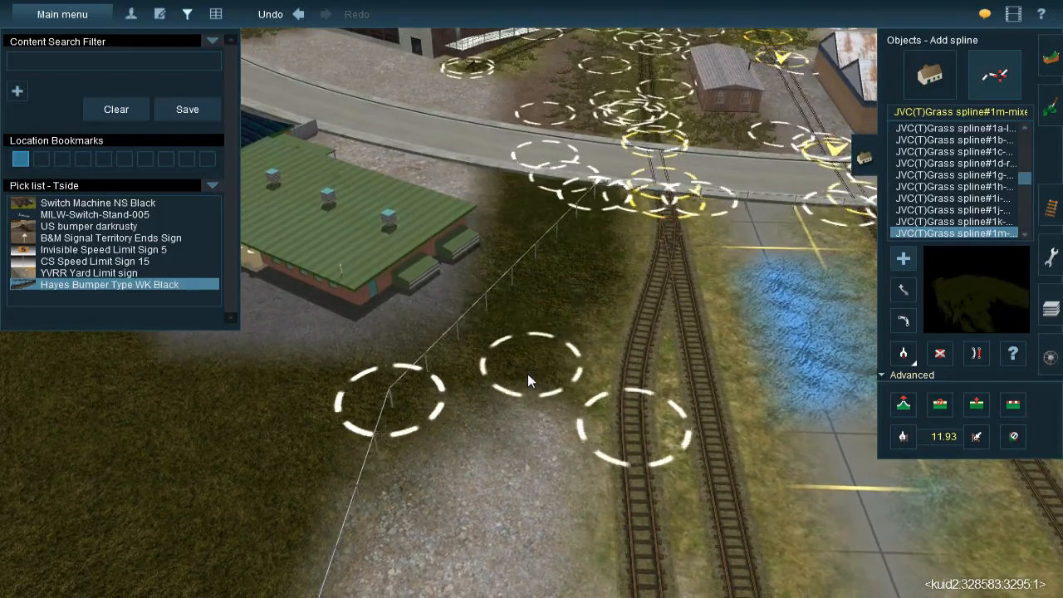
{"action": "right_click", "coordinate": [441, 385]}
{"action": "key", "text": "Left"}
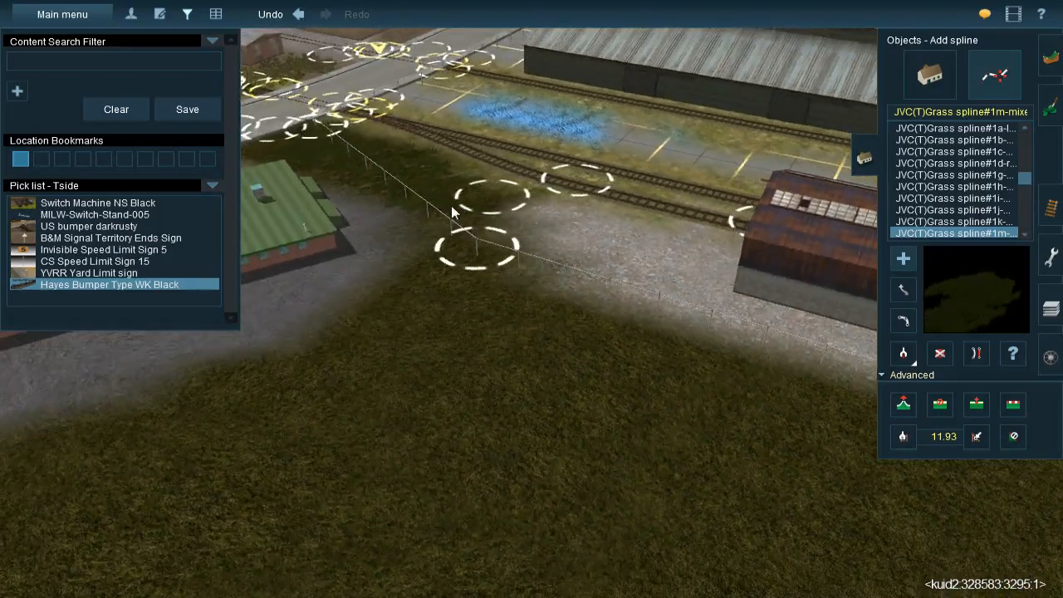
{"action": "left_click", "coordinate": [450, 207]}
{"action": "left_click_drag", "start_coordinate": [462, 429], "coordinate": [474, 467]}
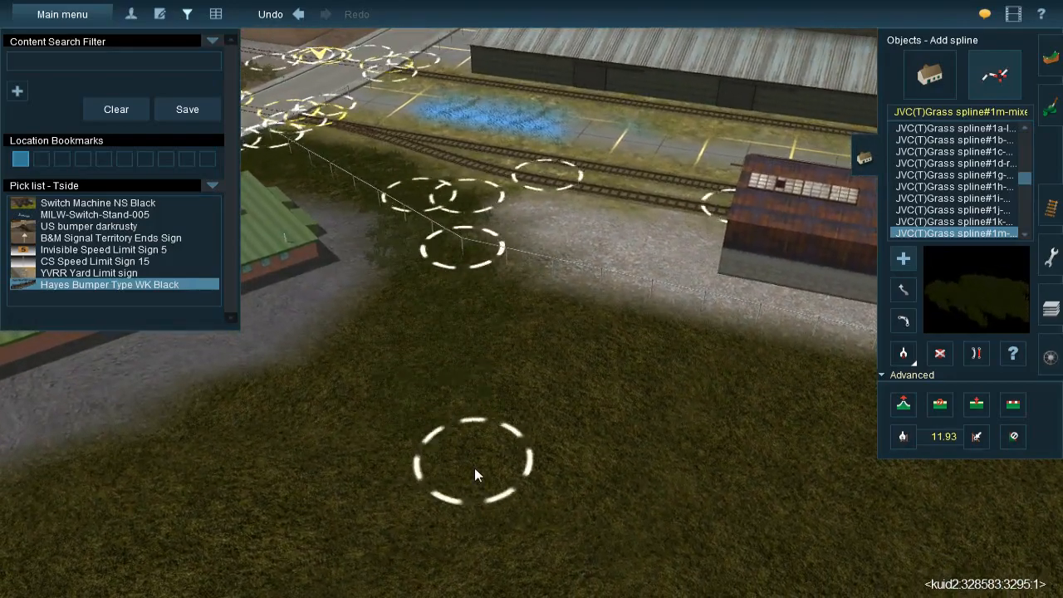
Lay several roughly parallel grass splines across the grass between the green-roofed building's pavement and the water
{"action": "right_click", "coordinate": [466, 394]}
{"action": "key", "text": "Left"}
{"action": "left_click_drag", "start_coordinate": [319, 247], "coordinate": [547, 460]}
{"action": "right_click", "coordinate": [577, 515]}
{"action": "left_click_drag", "start_coordinate": [463, 148], "coordinate": [508, 333]}
{"action": "left_click_drag", "start_coordinate": [532, 139], "coordinate": [568, 328]}
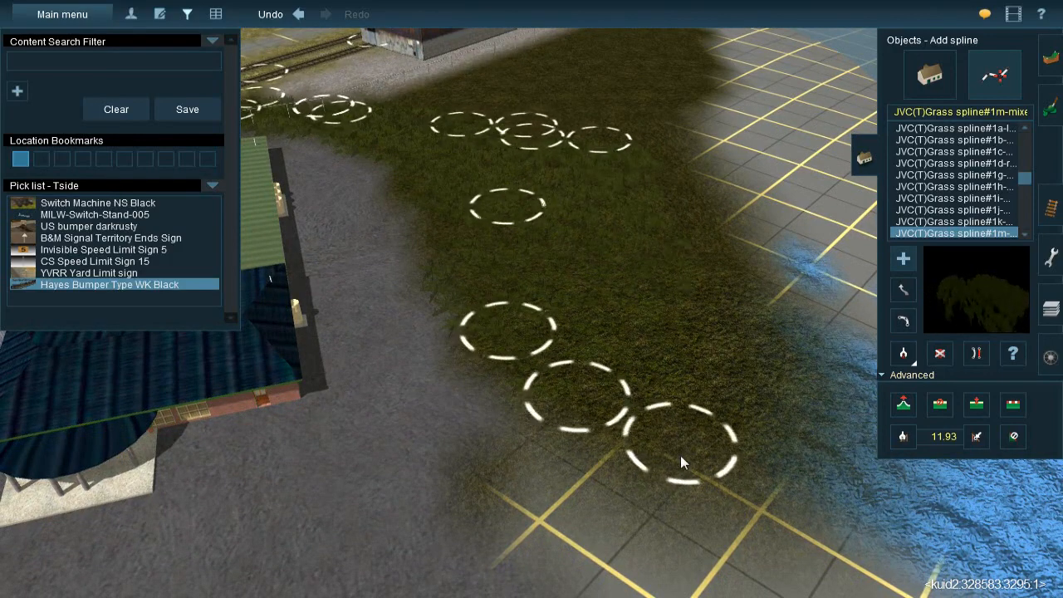
{"action": "left_click_drag", "start_coordinate": [688, 235], "coordinate": [746, 460]}
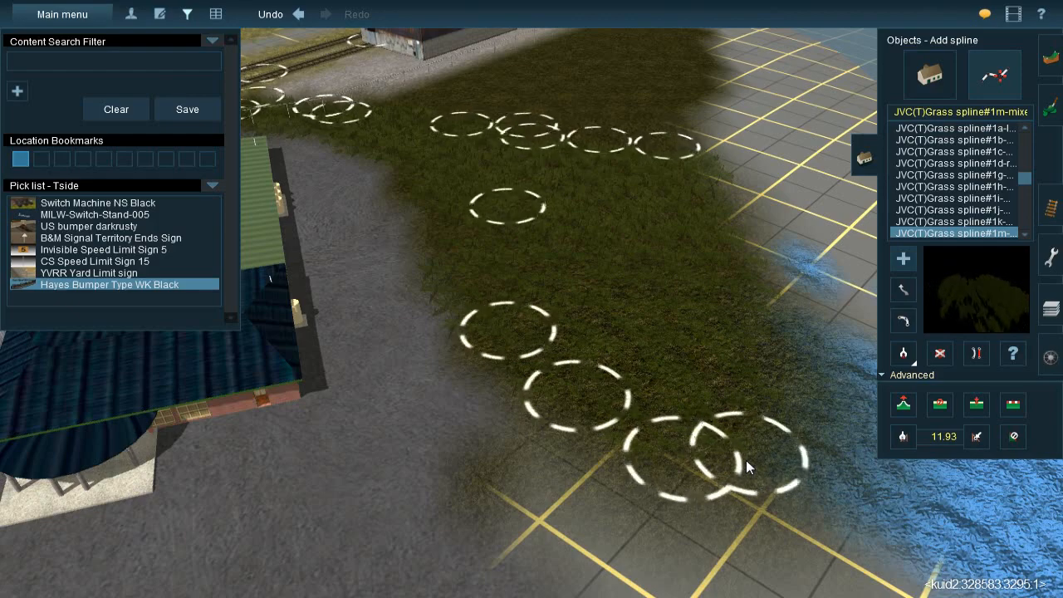
{"action": "right_click_drag", "start_coordinate": [747, 451], "coordinate": [377, 236]}
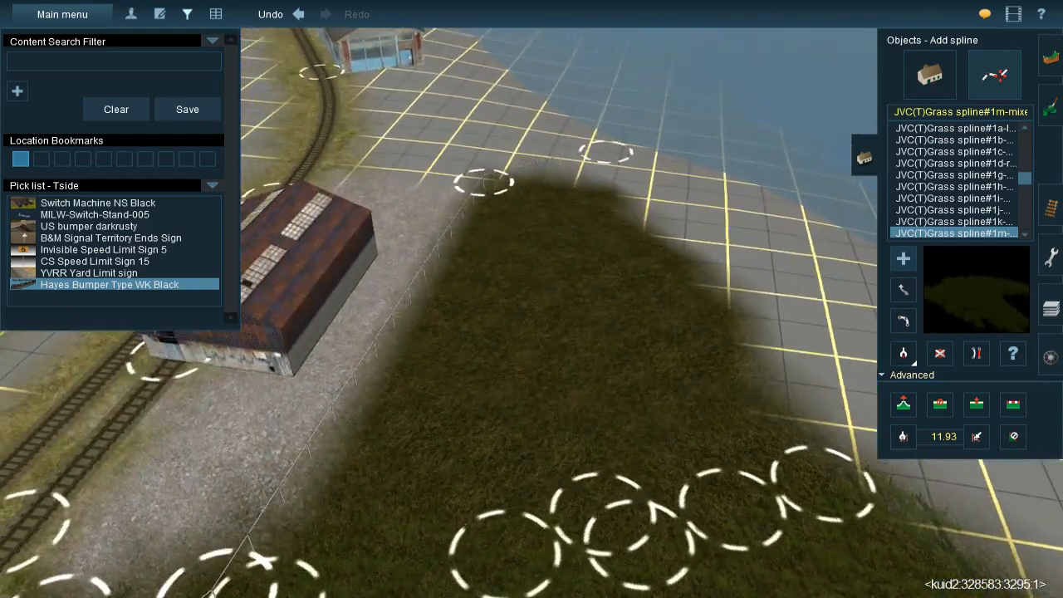
Add grass splines along the water-side edge of the tapering grass area behind the rusty shed
{"action": "right_click", "coordinate": [681, 359]}
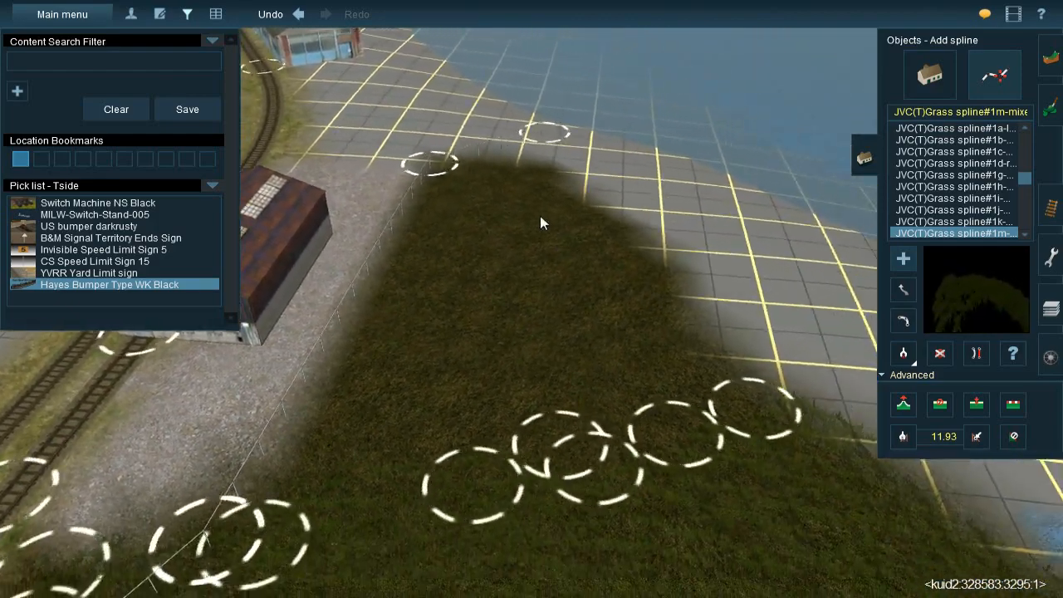
{"action": "left_click", "coordinate": [655, 398]}
{"action": "left_click", "coordinate": [515, 184]}
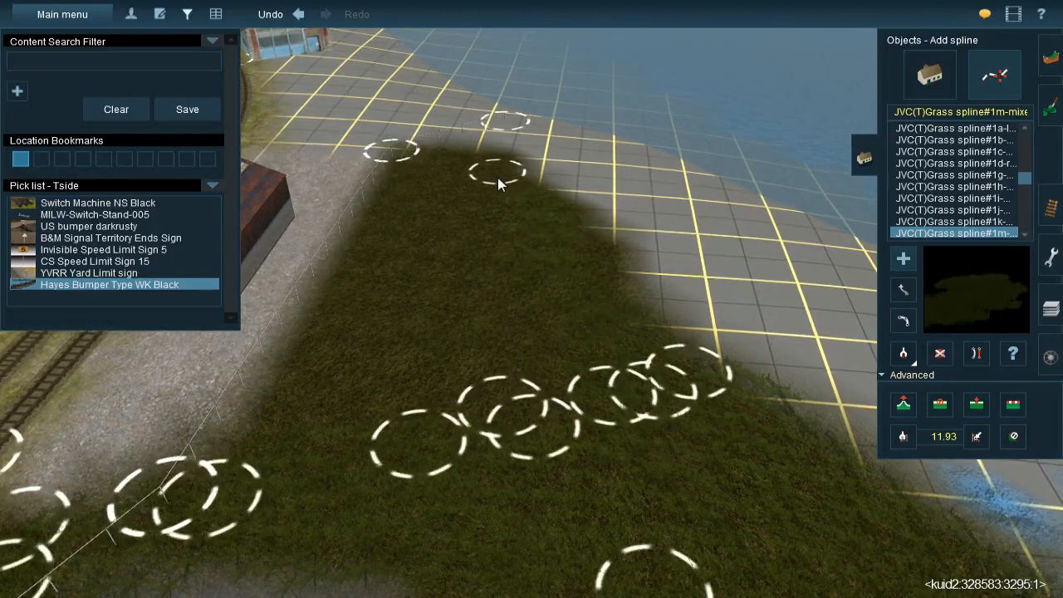
{"action": "left_click", "coordinate": [586, 312]}
{"action": "left_click", "coordinate": [447, 143]}
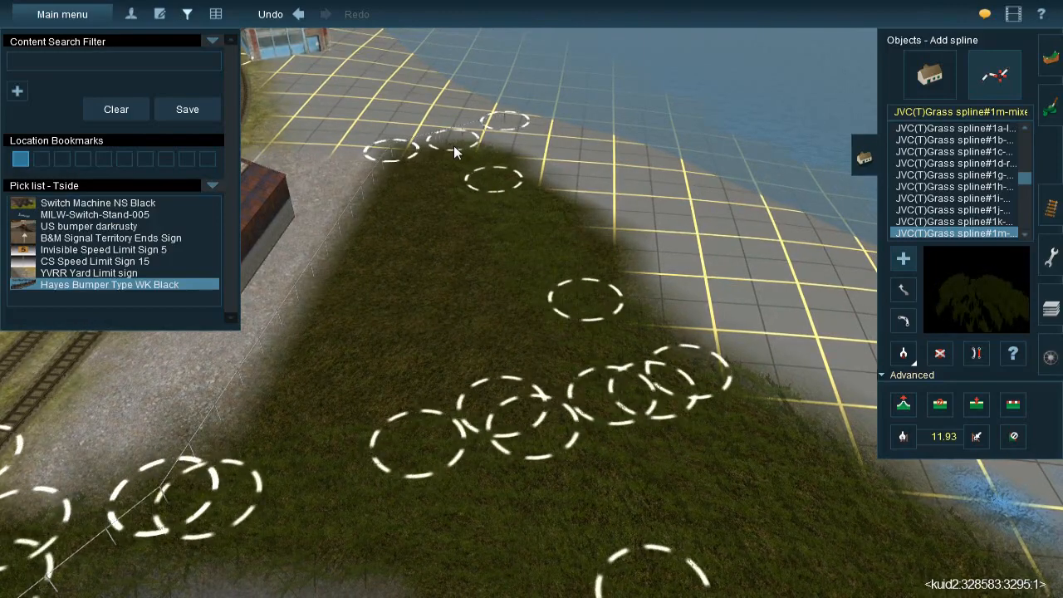
Fill the middle and fence side of the tapering grass area behind the rusty shed with more grass splines
{"action": "left_click", "coordinate": [375, 281]}
{"action": "left_click_drag", "start_coordinate": [374, 280], "coordinate": [358, 308]}
{"action": "left_click", "coordinate": [430, 209]}
{"action": "left_click_drag", "start_coordinate": [514, 392], "coordinate": [538, 460]}
{"action": "left_click", "coordinate": [418, 254]}
{"action": "left_click", "coordinate": [374, 478]}
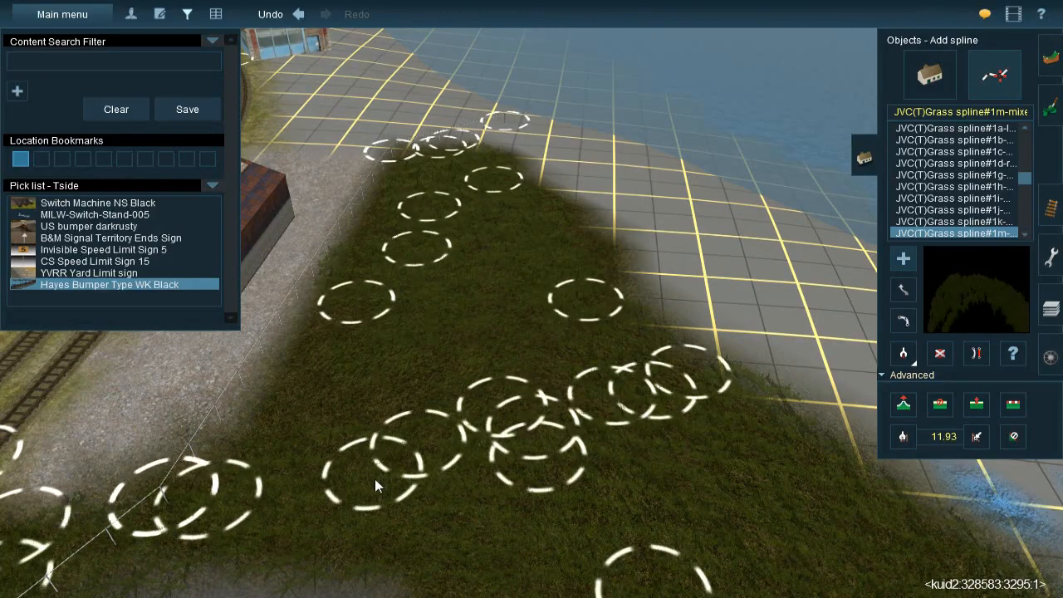
{"action": "left_click", "coordinate": [305, 499]}
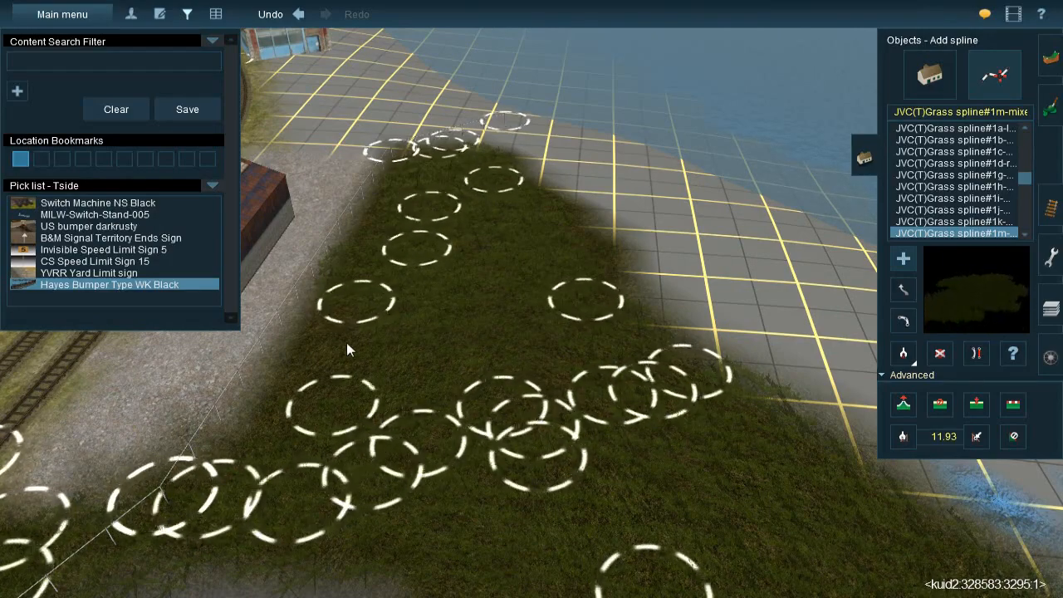
{"action": "left_click", "coordinate": [373, 283]}
{"action": "left_click_drag", "start_coordinate": [372, 279], "coordinate": [371, 271]}
{"action": "right_click_drag", "start_coordinate": [371, 272], "coordinate": [558, 341]}
Extend the dark grey ground texture over the bare grid between the blue-roofed end of the building and the grass area
{"action": "key", "text": "Right"}
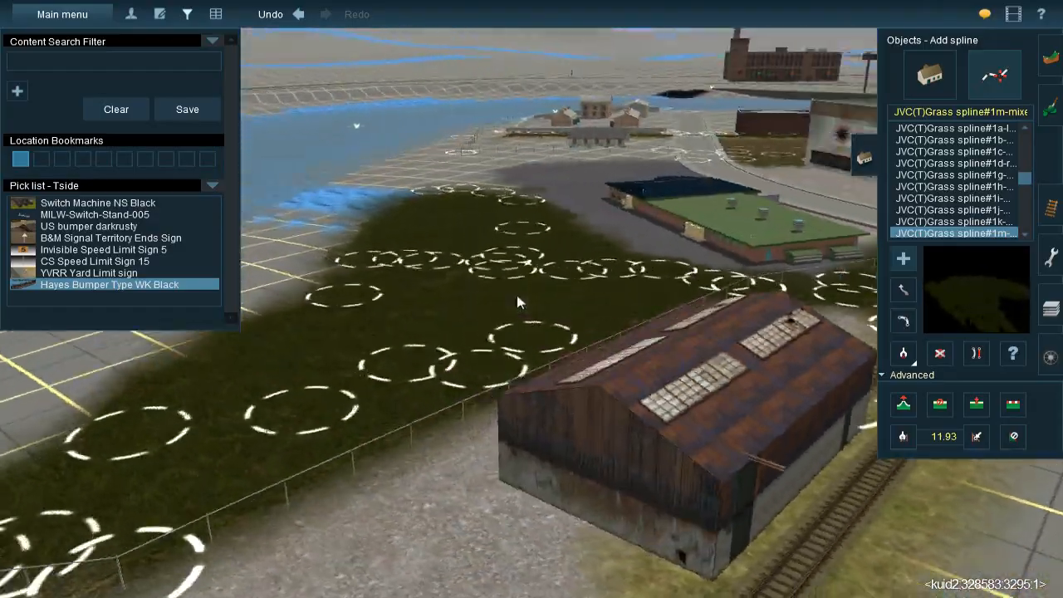
{"action": "key", "text": "Right"}
{"action": "right_click_drag", "start_coordinate": [479, 276], "coordinate": [557, 355]}
{"action": "key", "text": "Right"}
{"action": "right_click_drag", "start_coordinate": [505, 268], "coordinate": [521, 289]}
{"action": "key", "text": "Right"}
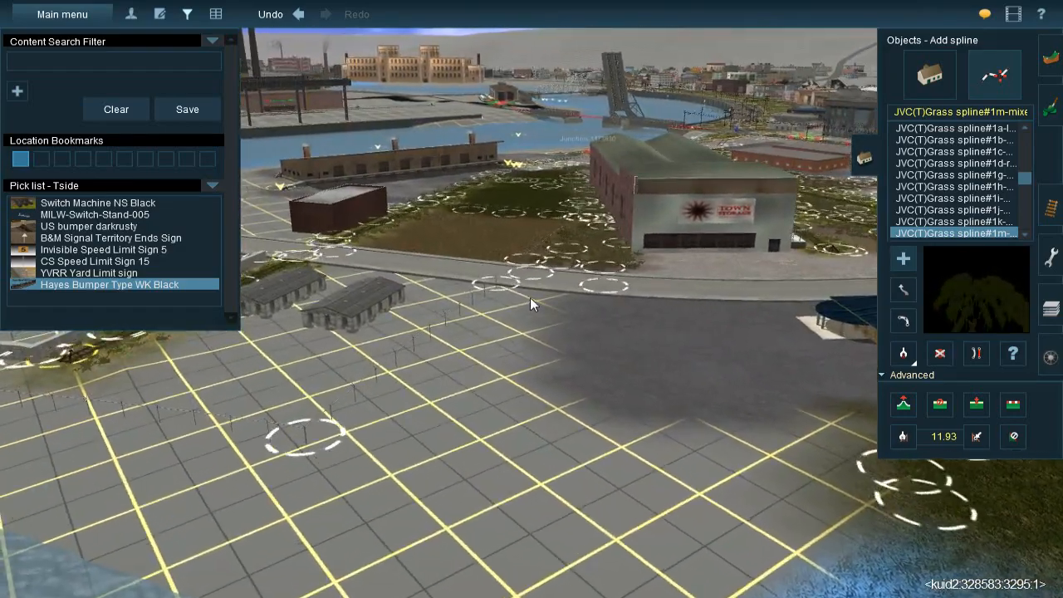
{"action": "key", "text": "Up"}
{"action": "key", "text": "Right"}
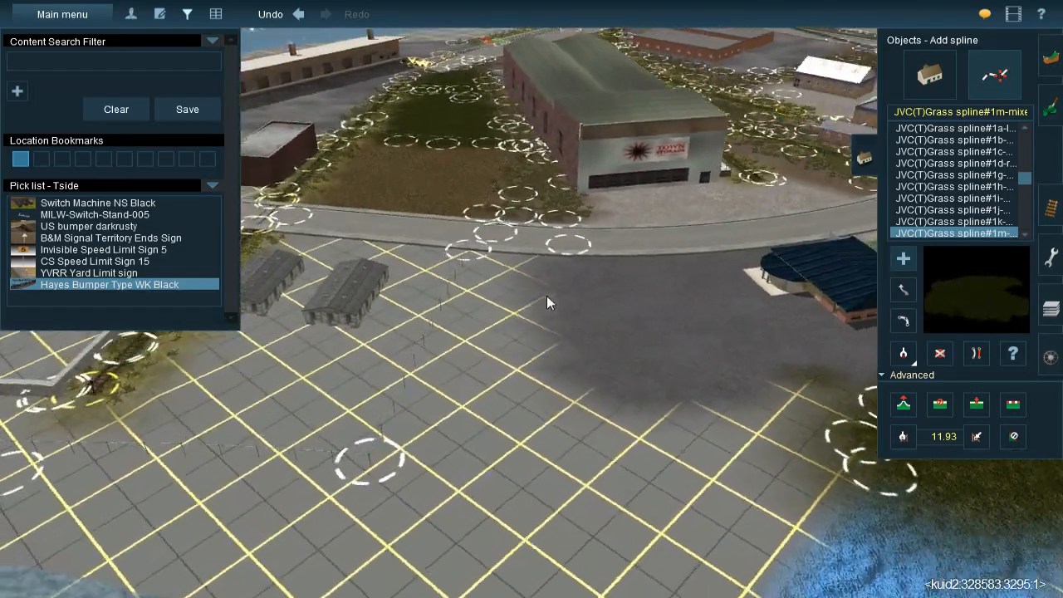
{"action": "key", "text": "Right"}
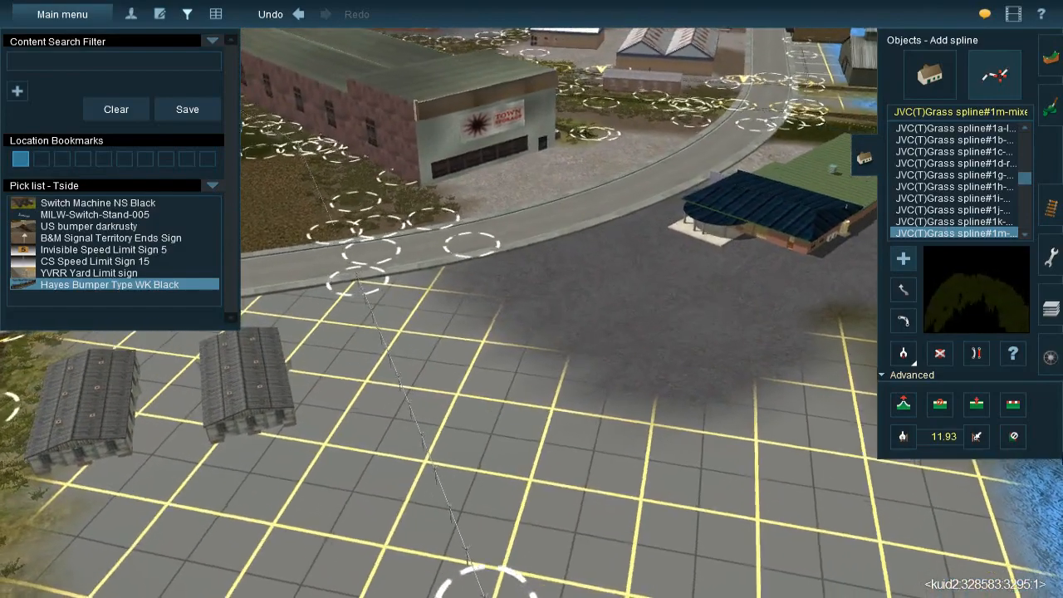
{"action": "left_click", "coordinate": [1051, 110]}
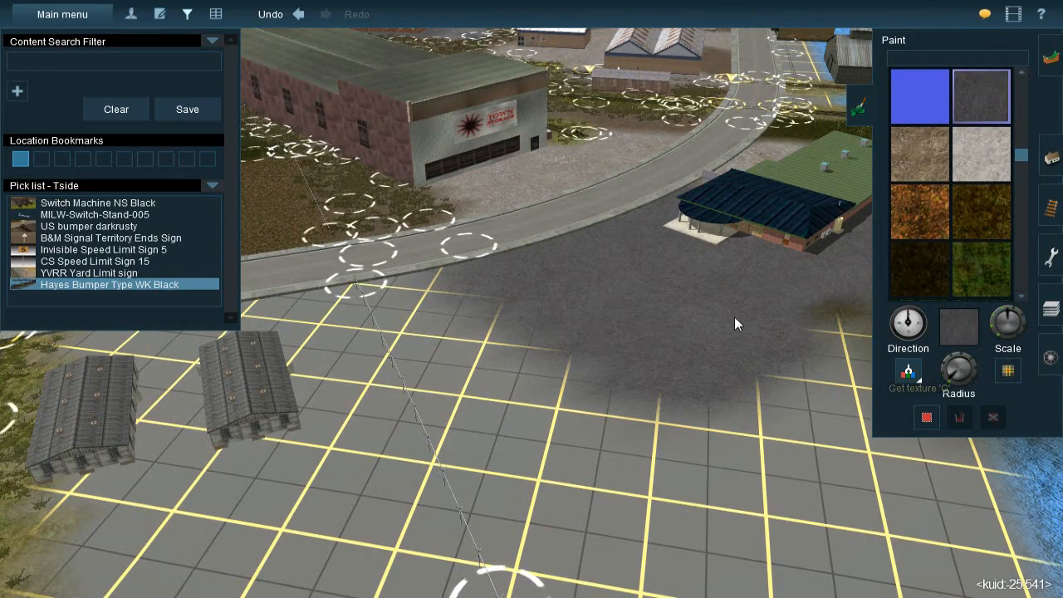
{"action": "right_click", "coordinate": [732, 297]}
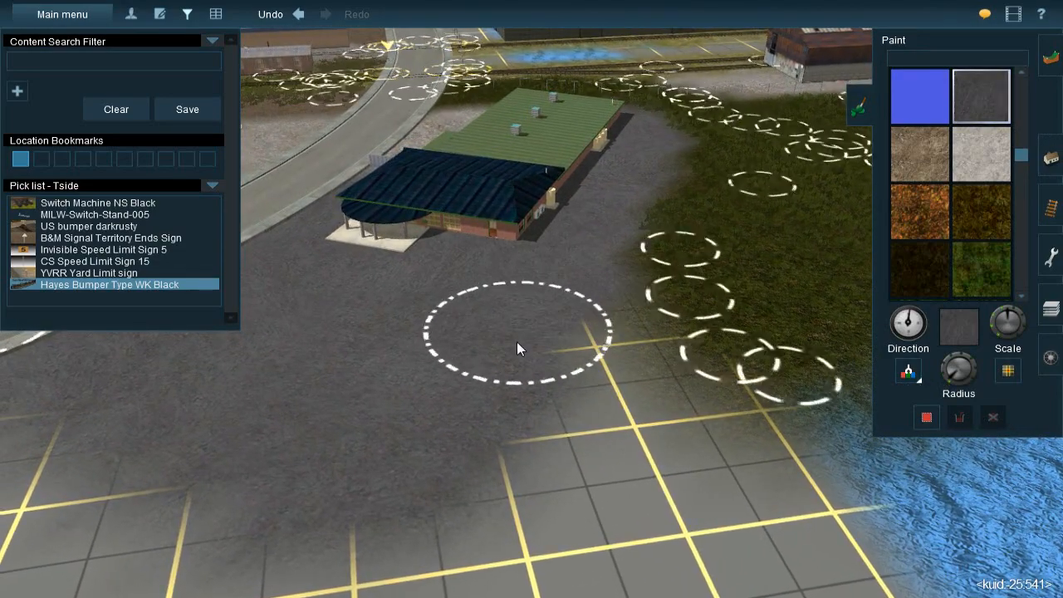
{"action": "left_click", "coordinate": [553, 314]}
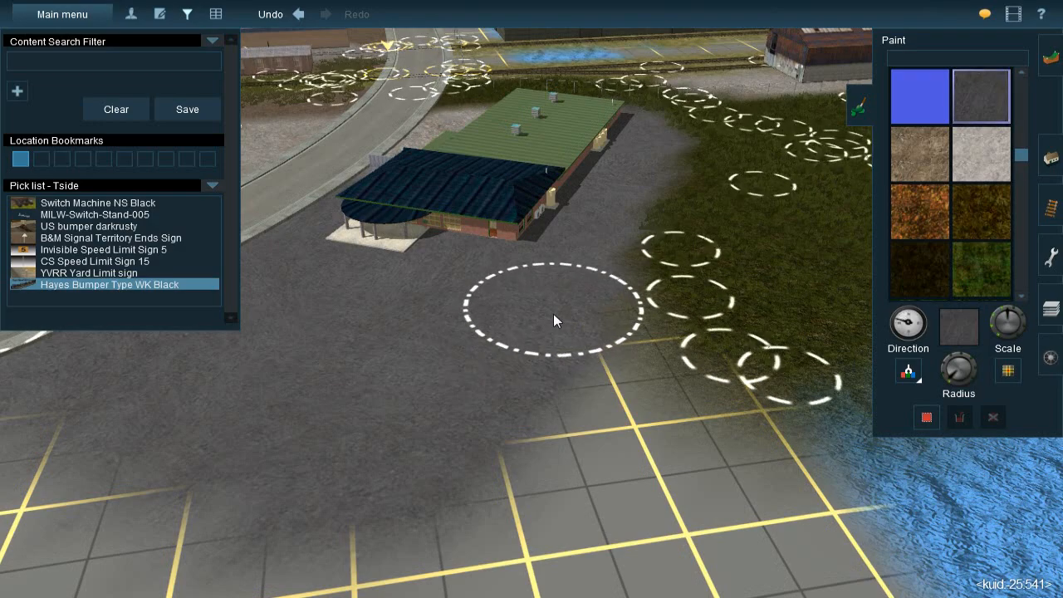
Examine the paved area in front of the blue-roofed entrance and the bare grid toward the street, fence and grey sheds
{"action": "right_click", "coordinate": [503, 352]}
{"action": "key", "text": "Left"}
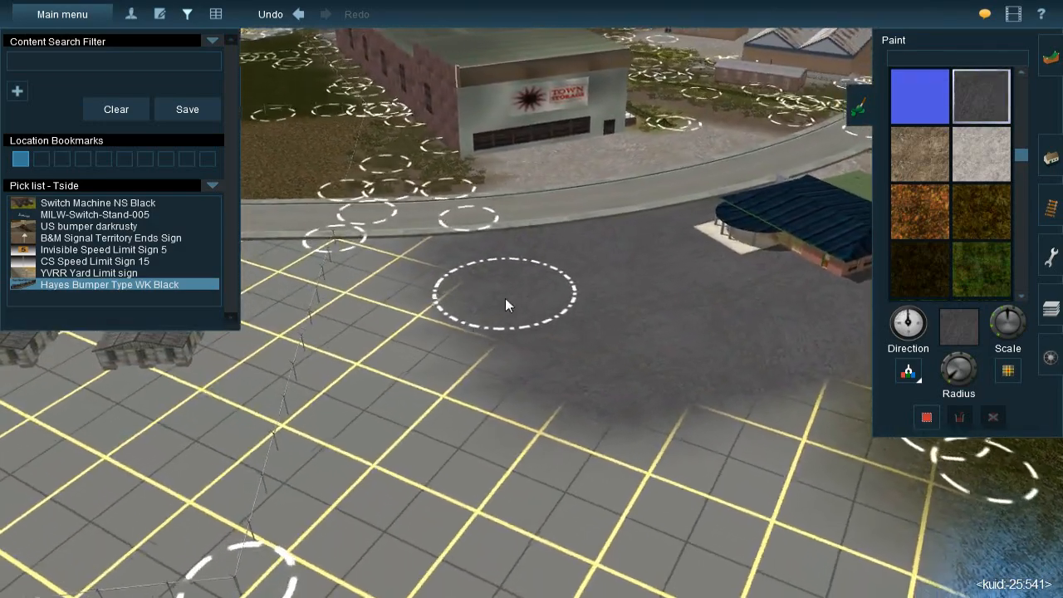
{"action": "key", "text": "Right"}
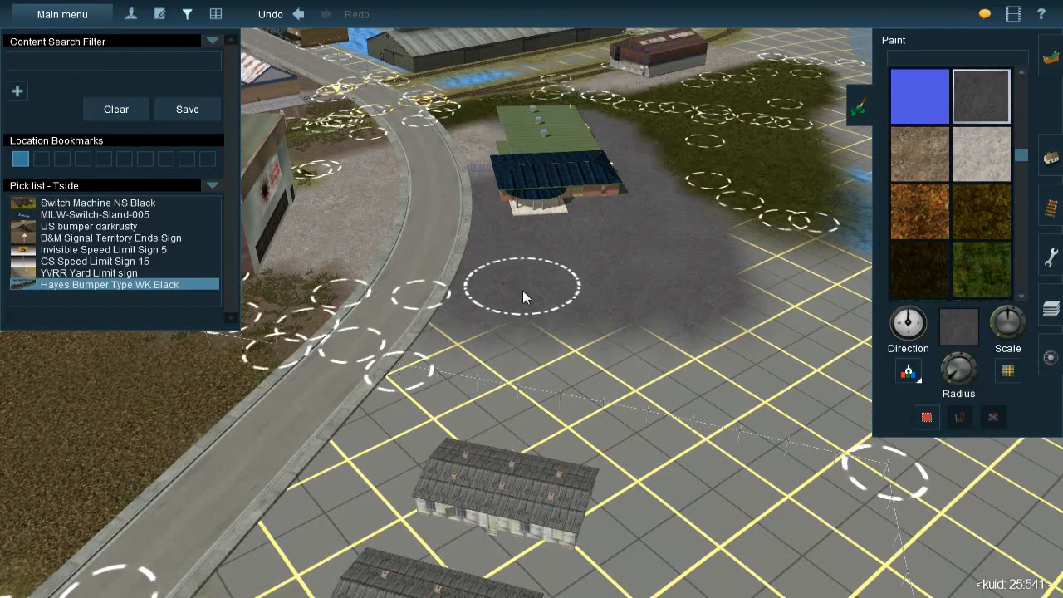
{"action": "right_click", "coordinate": [588, 278]}
{"action": "key", "text": "Left"}
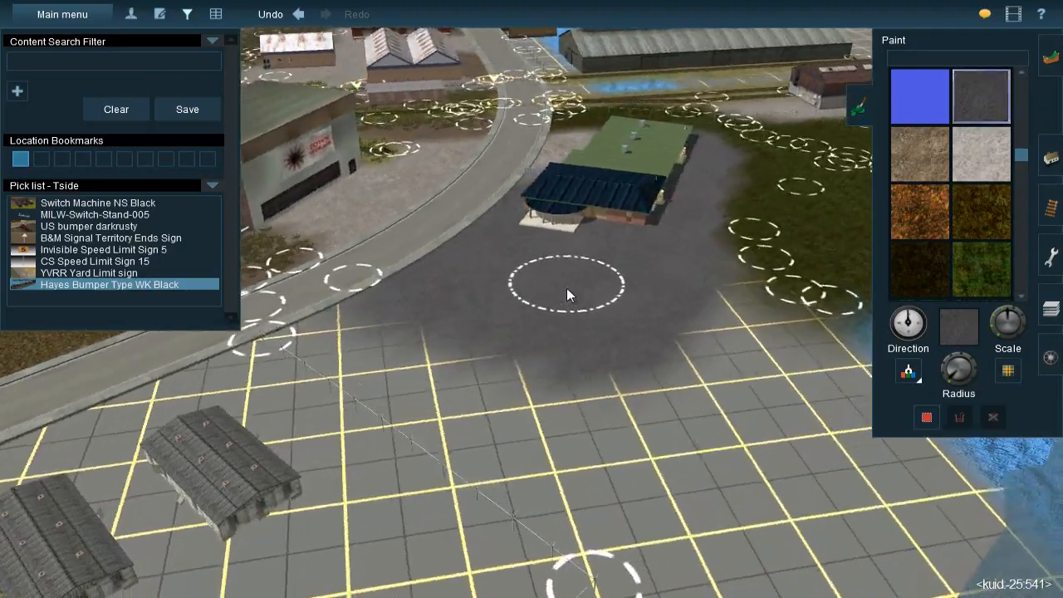
{"action": "key", "text": "Down"}
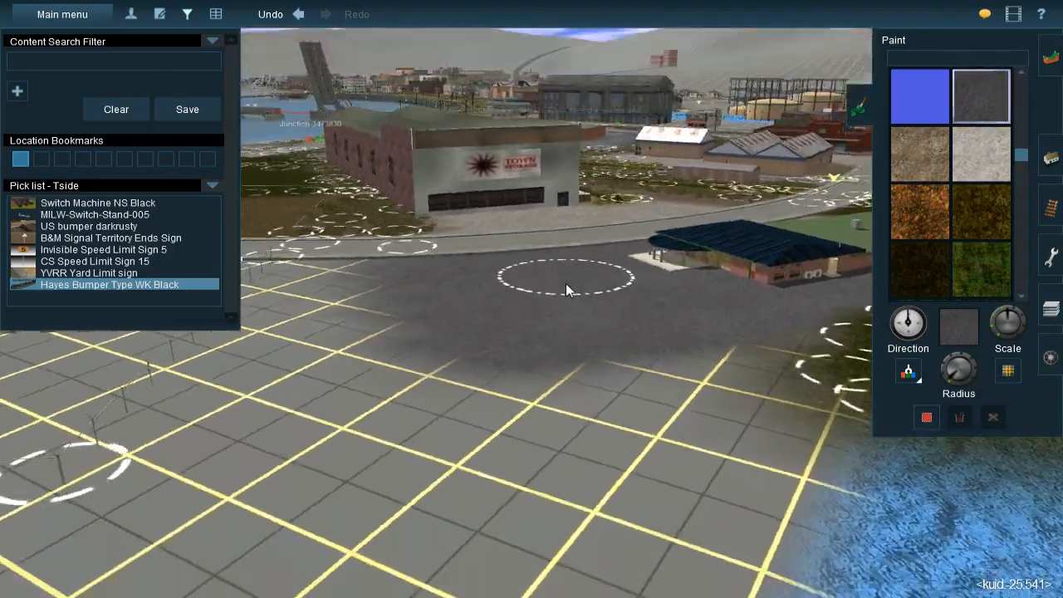
{"action": "key", "text": "Up"}
{"action": "scroll", "coordinate": [565, 284], "scroll_direction": "down", "scroll_amount": 3}
{"action": "scroll", "coordinate": [565, 284], "scroll_direction": "down", "scroll_amount": 1}
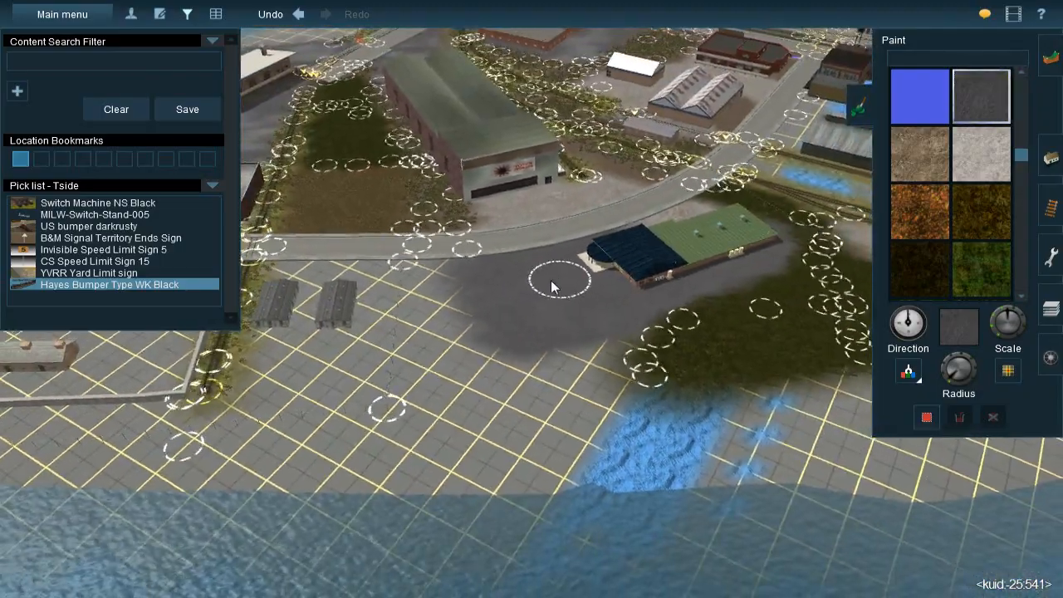
{"action": "key", "text": "Right"}
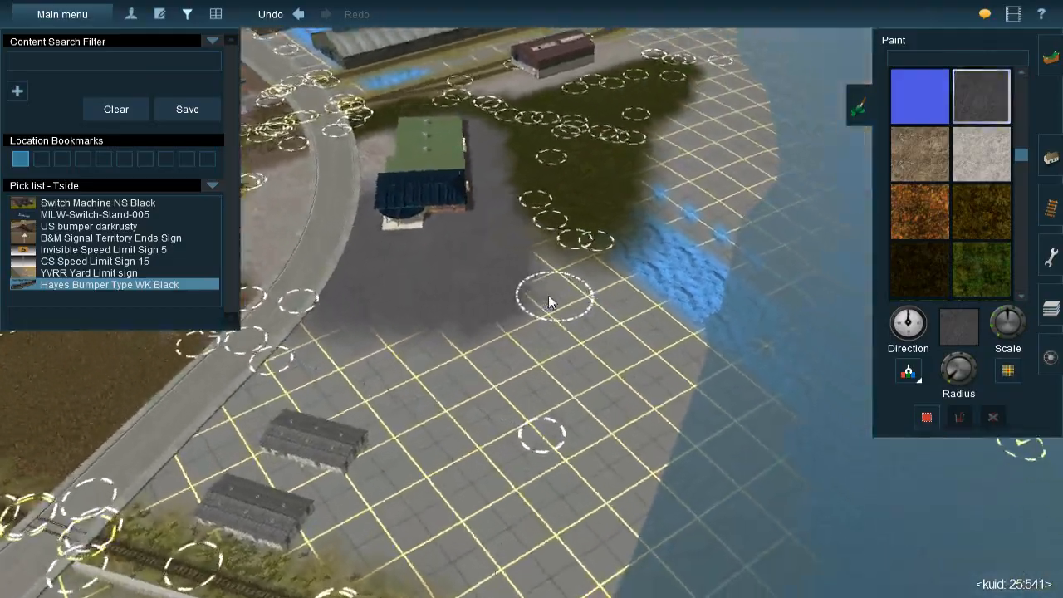
{"action": "key", "text": "Right"}
{"action": "scroll", "coordinate": [548, 303], "scroll_direction": "up", "scroll_amount": 2}
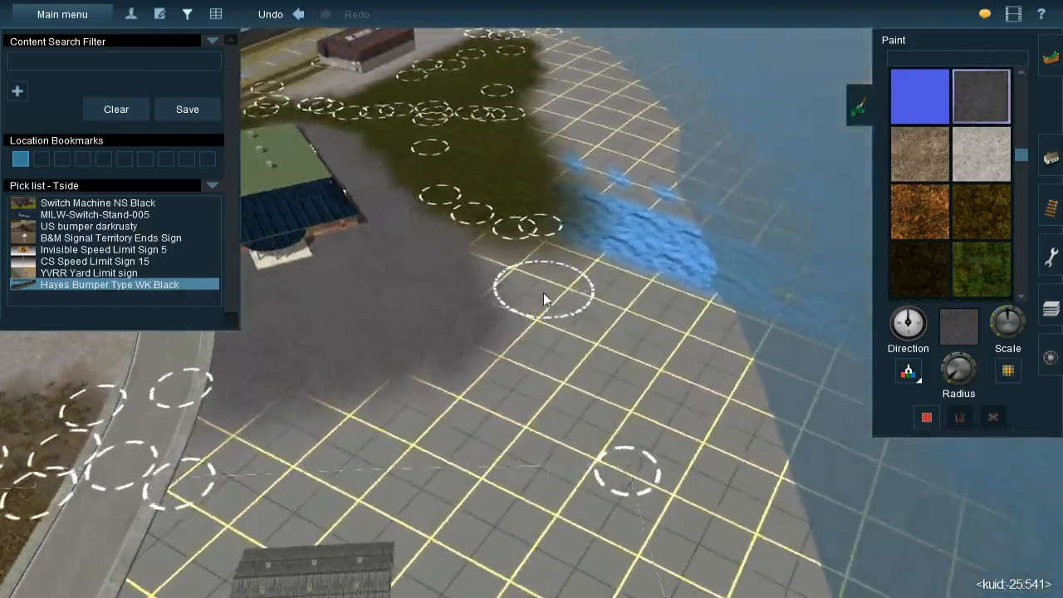
{"action": "key", "text": "Down"}
{"action": "key", "text": "Right"}
{"action": "key", "text": "Left"}
{"action": "scroll", "coordinate": [517, 328], "scroll_direction": "down", "scroll_amount": 4}
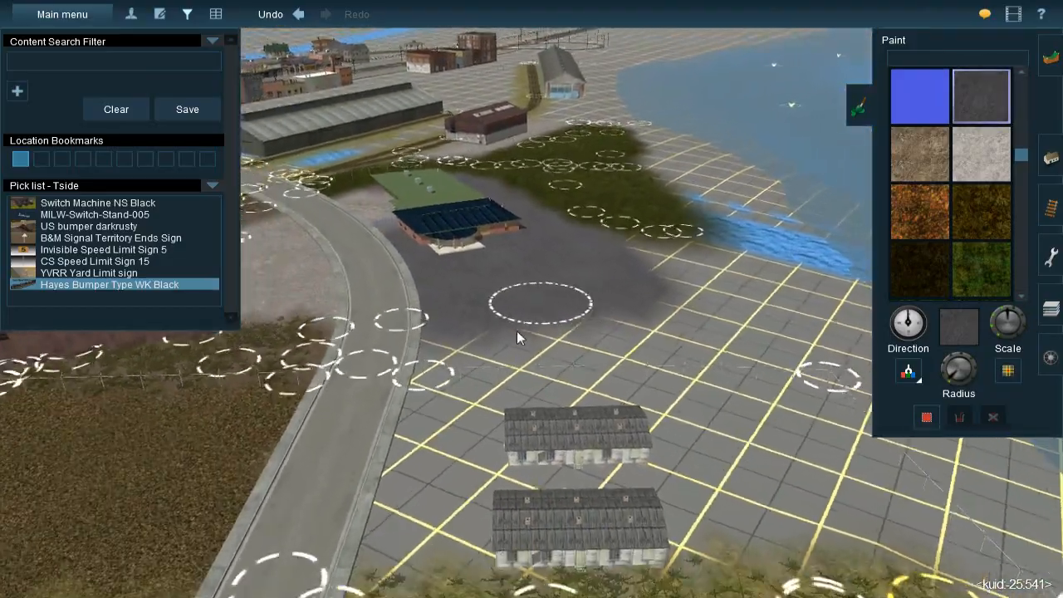
{"action": "scroll", "coordinate": [511, 271], "scroll_direction": "up", "scroll_amount": 2}
{"action": "scroll", "coordinate": [515, 282], "scroll_direction": "up", "scroll_amount": 2}
{"action": "key", "text": "Left"}
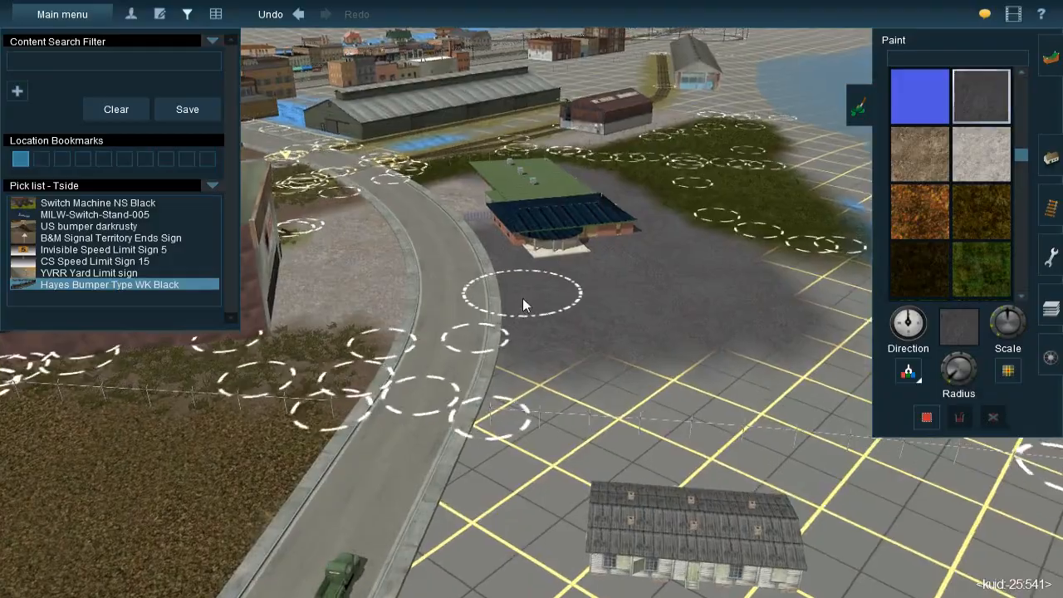
Sample the brown dirt texture near the street crossing and paint it over the blue patch between the two tracks
{"action": "scroll", "coordinate": [515, 309], "scroll_direction": "down", "scroll_amount": 2}
{"action": "key", "text": "Left"}
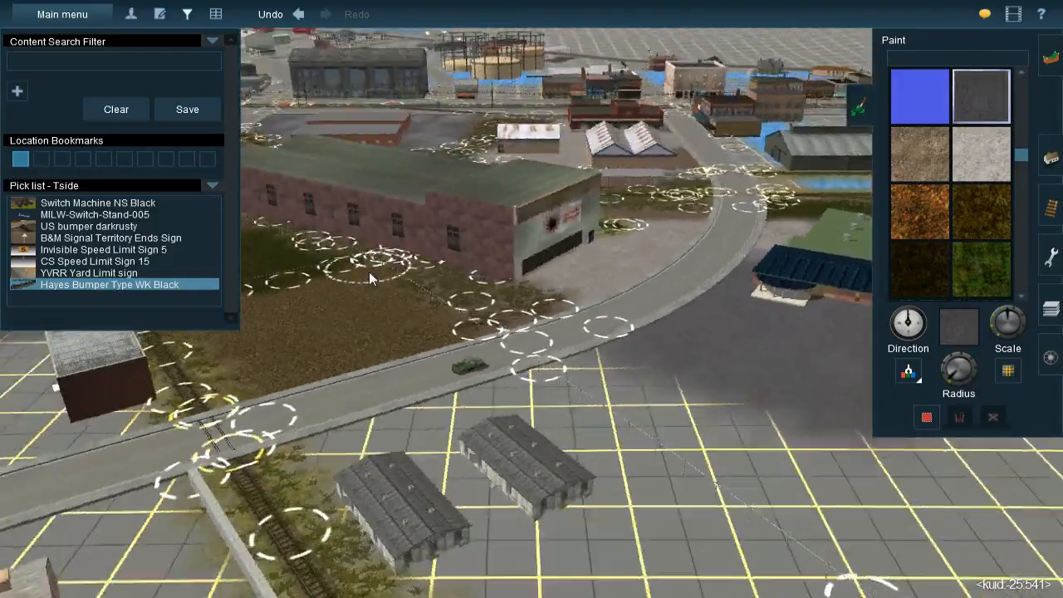
{"action": "key", "text": "Left"}
{"action": "scroll", "coordinate": [465, 250], "scroll_direction": "up", "scroll_amount": 2}
{"action": "scroll", "coordinate": [532, 290], "scroll_direction": "down", "scroll_amount": 2}
{"action": "key", "text": "Right"}
{"action": "mouse_move", "coordinate": [755, 454]}
{"action": "right_mouse_down"}
{"action": "mouse_move", "coordinate": [578, 324]}
{"action": "mouse_move", "coordinate": [548, 268]}
{"action": "mouse_move", "coordinate": [585, 242]}
{"action": "mouse_move", "coordinate": [648, 327]}
{"action": "mouse_move", "coordinate": [681, 322]}
{"action": "right_mouse_up"}
{"action": "key", "text": "Left"}
{"action": "left_click", "coordinate": [907, 376]}
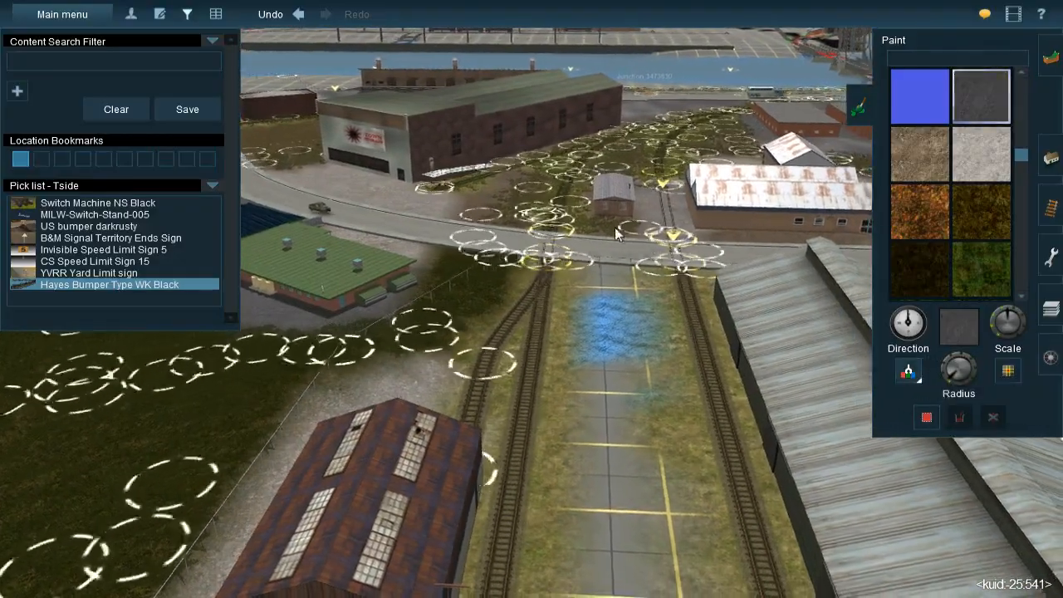
{"action": "left_click", "coordinate": [602, 220]}
{"action": "key", "text": "Up"}
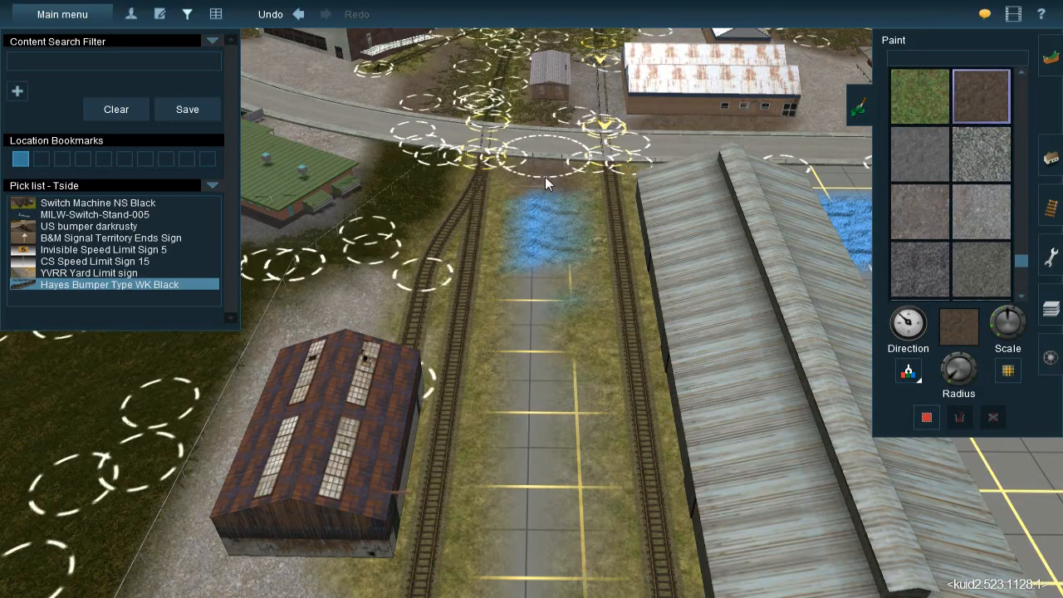
{"action": "left_click_drag", "start_coordinate": [545, 236], "coordinate": [546, 302]}
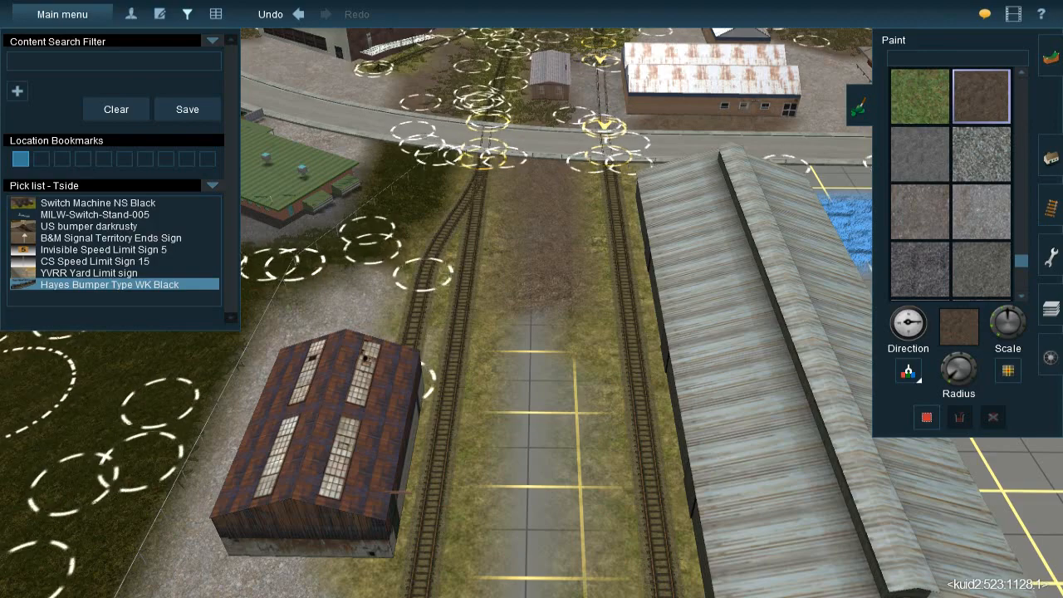
Extend the brown dirt texture down the bare strip between the two tracks, past the siding's end bumper
{"action": "right_click", "coordinate": [515, 374]}
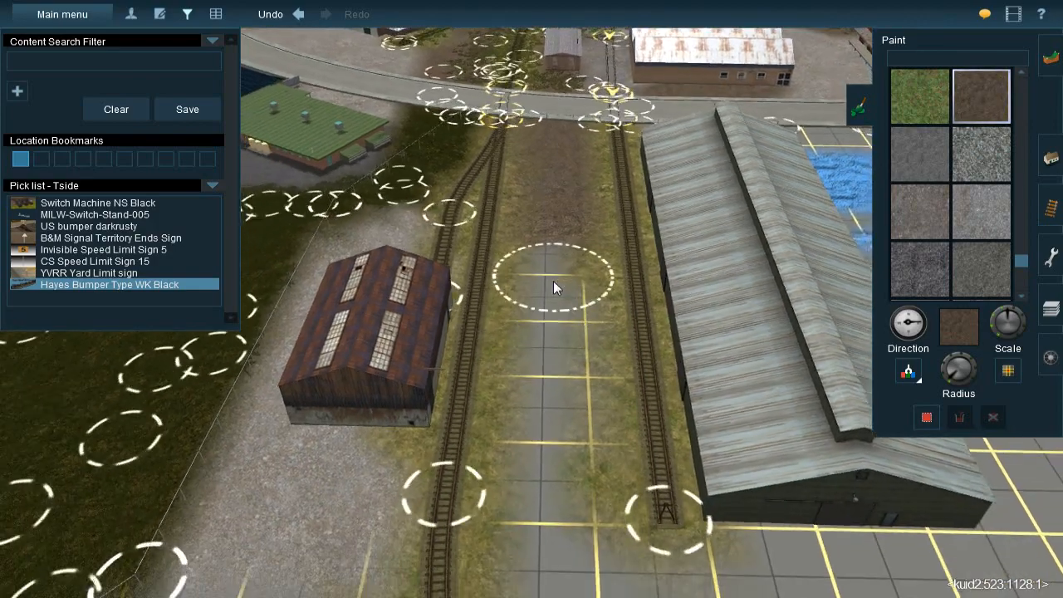
{"action": "left_click_drag", "start_coordinate": [556, 275], "coordinate": [559, 499]}
{"action": "right_click", "coordinate": [562, 438]}
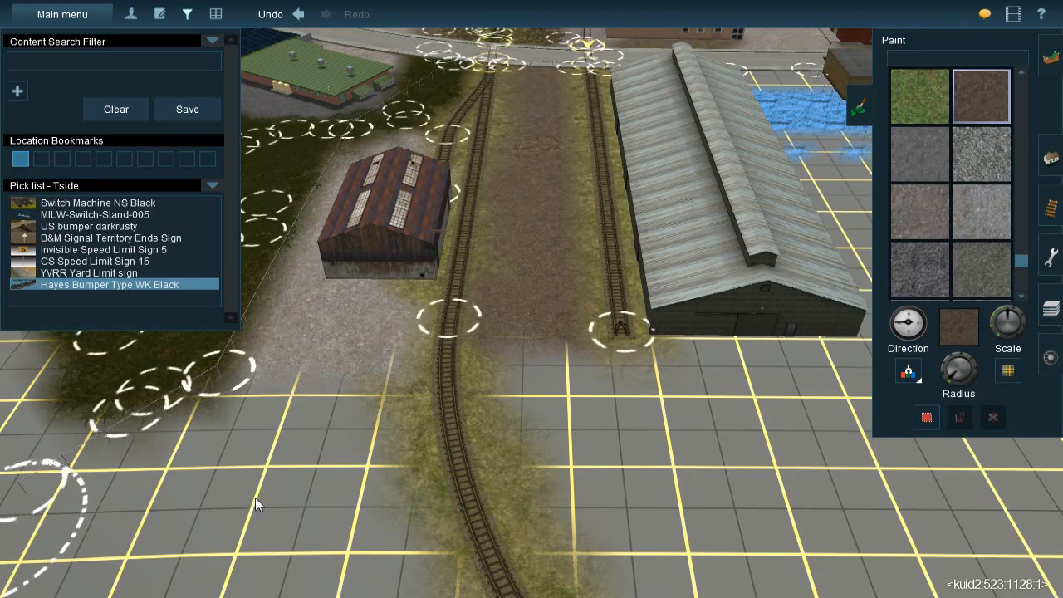
{"action": "right_click_drag", "start_coordinate": [546, 377], "coordinate": [529, 289]}
{"action": "mouse_move", "coordinate": [529, 288]}
{"action": "left_mouse_down"}
{"action": "mouse_move", "coordinate": [536, 279]}
{"action": "mouse_move", "coordinate": [532, 302]}
{"action": "left_mouse_up"}
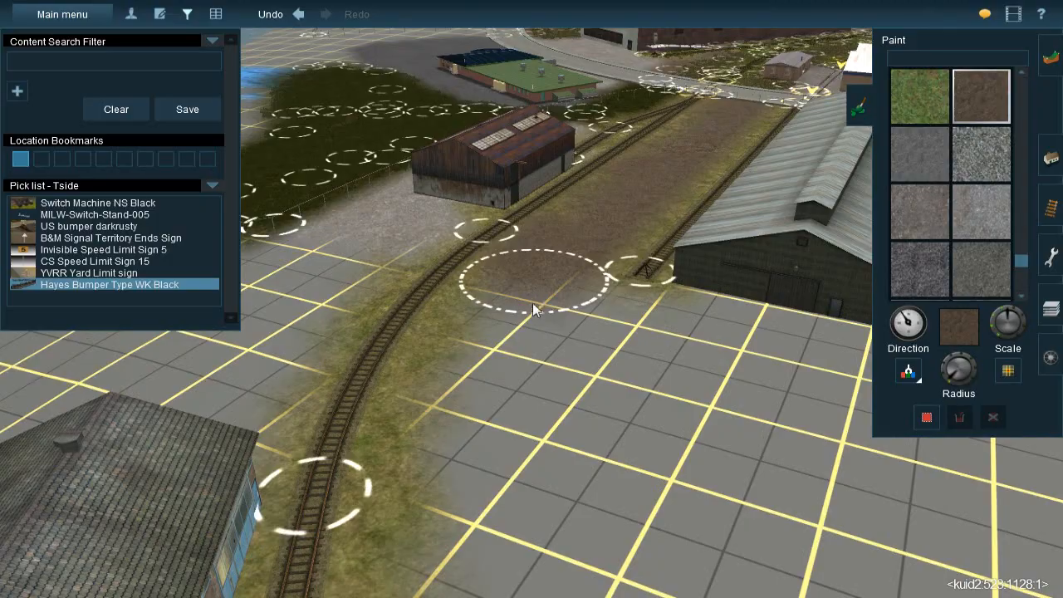
Sample the light gravel texture, enlarge the brush radius, and paint gravel between the rusty shed, the curved track and the blue-windowed building
{"action": "mouse_move", "coordinate": [531, 312]}
{"action": "right_mouse_down"}
{"action": "mouse_move", "coordinate": [507, 292]}
{"action": "mouse_move", "coordinate": [493, 313]}
{"action": "mouse_move", "coordinate": [575, 393]}
{"action": "mouse_move", "coordinate": [564, 269]}
{"action": "mouse_move", "coordinate": [466, 299]}
{"action": "mouse_move", "coordinate": [468, 344]}
{"action": "mouse_move", "coordinate": [421, 335]}
{"action": "mouse_move", "coordinate": [430, 306]}
{"action": "mouse_move", "coordinate": [576, 292]}
{"action": "mouse_move", "coordinate": [876, 328]}
{"action": "right_mouse_up"}
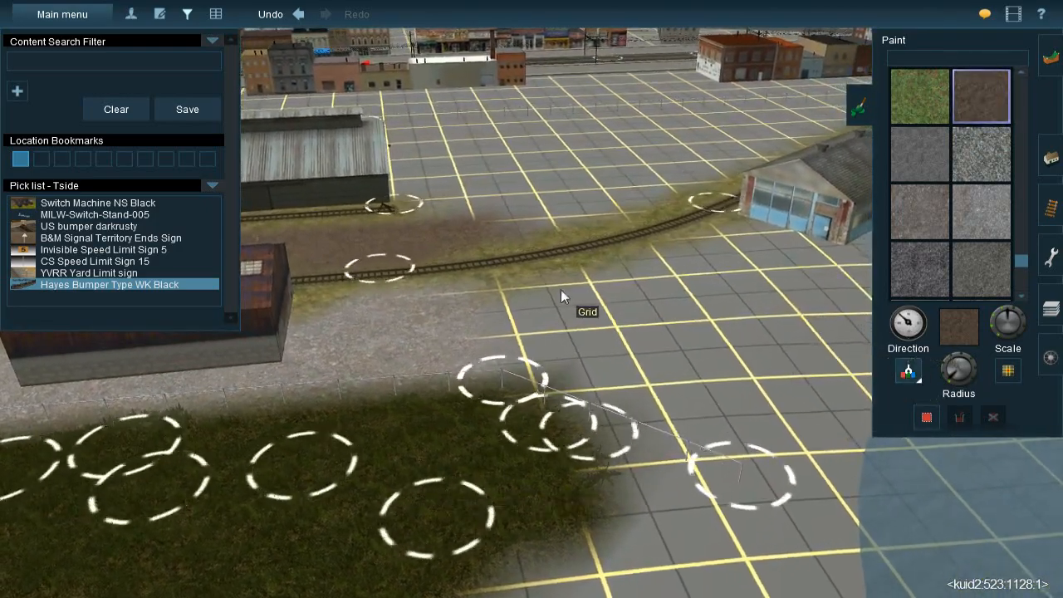
{"action": "left_click", "coordinate": [431, 340]}
{"action": "right_click_drag", "start_coordinate": [608, 289], "coordinate": [486, 302]}
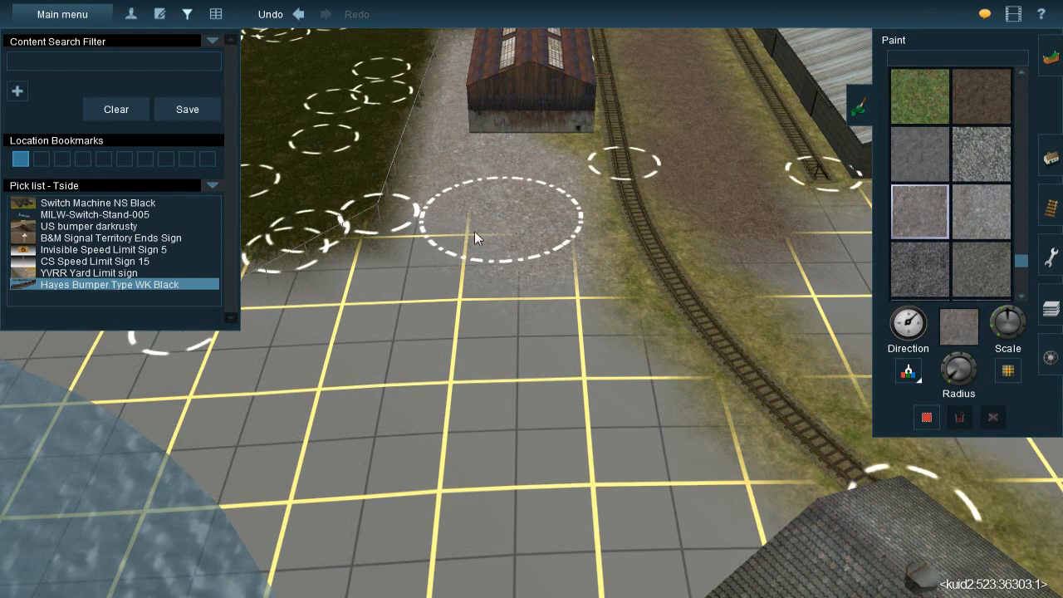
{"action": "mouse_move", "coordinate": [489, 301]}
{"action": "left_mouse_down"}
{"action": "mouse_move", "coordinate": [538, 315]}
{"action": "mouse_move", "coordinate": [522, 280]}
{"action": "left_mouse_up"}
{"action": "left_click_drag", "start_coordinate": [954, 382], "coordinate": [944, 376]}
{"action": "mouse_move", "coordinate": [502, 305]}
{"action": "left_mouse_down"}
{"action": "mouse_move", "coordinate": [476, 256]}
{"action": "mouse_move", "coordinate": [467, 289]}
{"action": "mouse_move", "coordinate": [468, 251]}
{"action": "mouse_move", "coordinate": [502, 327]}
{"action": "mouse_move", "coordinate": [643, 513]}
{"action": "mouse_move", "coordinate": [636, 520]}
{"action": "mouse_move", "coordinate": [594, 497]}
{"action": "mouse_move", "coordinate": [658, 552]}
{"action": "mouse_move", "coordinate": [670, 549]}
{"action": "mouse_move", "coordinate": [558, 435]}
{"action": "mouse_move", "coordinate": [478, 395]}
{"action": "mouse_move", "coordinate": [517, 476]}
{"action": "mouse_move", "coordinate": [469, 411]}
{"action": "mouse_move", "coordinate": [366, 320]}
{"action": "mouse_move", "coordinate": [360, 308]}
{"action": "mouse_move", "coordinate": [388, 292]}
{"action": "mouse_move", "coordinate": [348, 322]}
{"action": "left_mouse_up"}
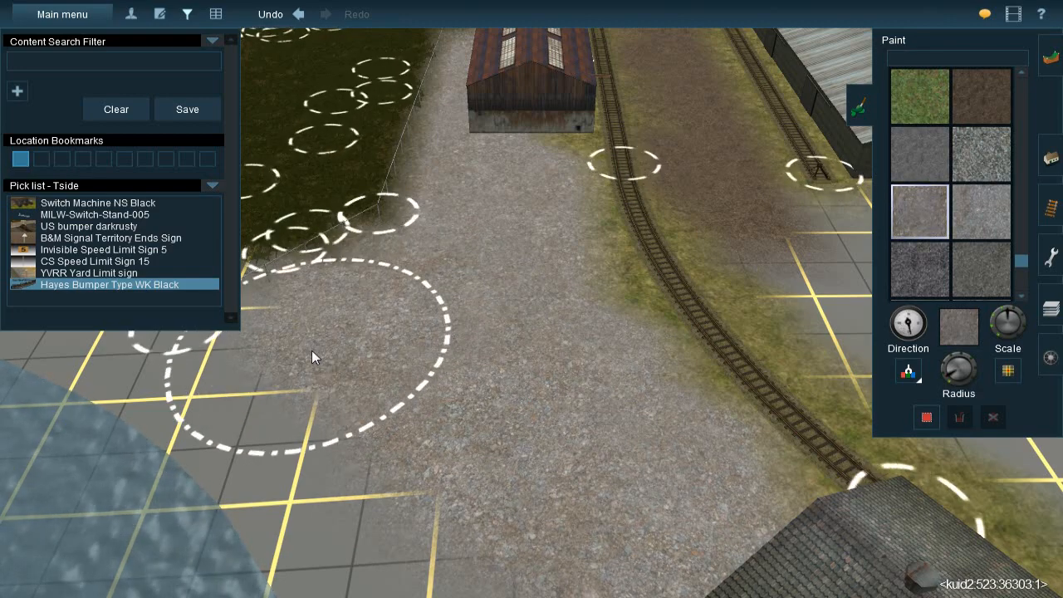
Sample the brown dirt again and extend it over the bare grid beyond the siding's bumper and the grey warehouse corner
{"action": "right_click", "coordinate": [472, 305]}
{"action": "key", "text": "Left"}
{"action": "right_click", "coordinate": [583, 304]}
{"action": "right_click", "coordinate": [618, 207]}
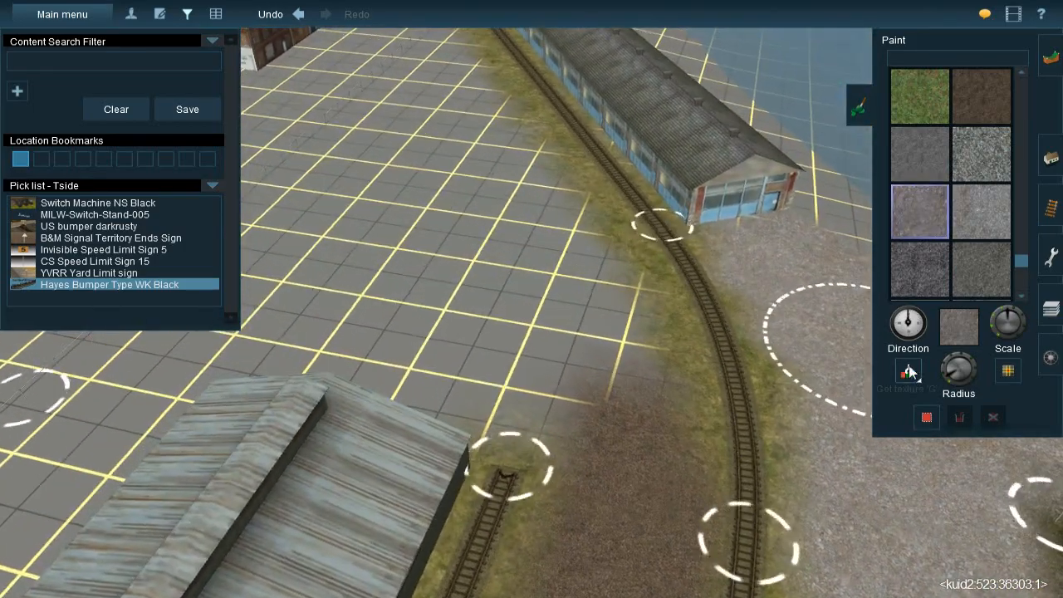
{"action": "left_click", "coordinate": [911, 373]}
{"action": "left_click", "coordinate": [639, 457]}
{"action": "right_click", "coordinate": [427, 161]}
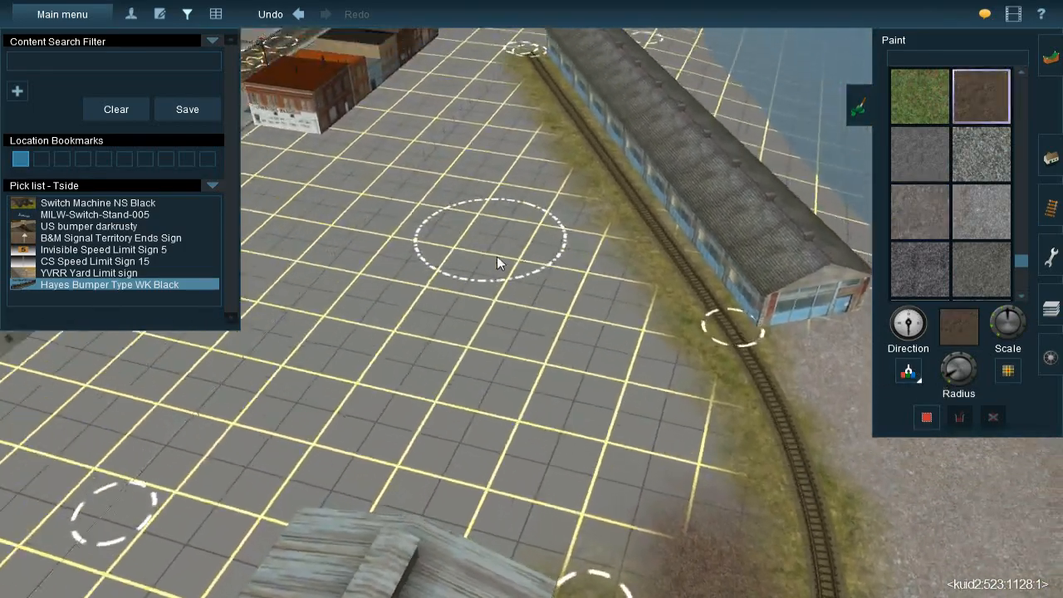
{"action": "right_click", "coordinate": [532, 358]}
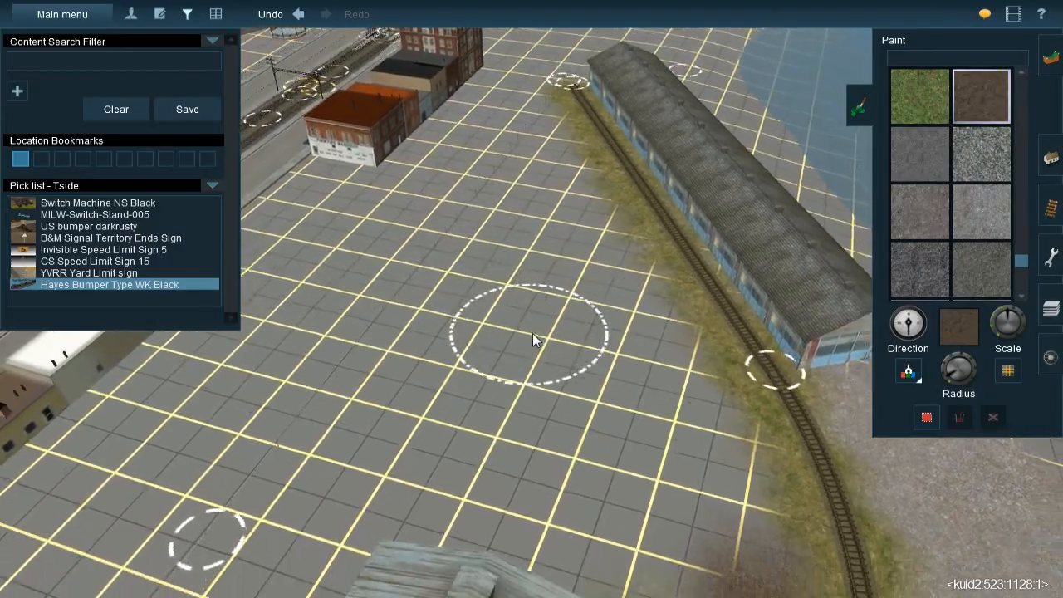
{"action": "right_click", "coordinate": [559, 300]}
{"action": "key", "text": "Right"}
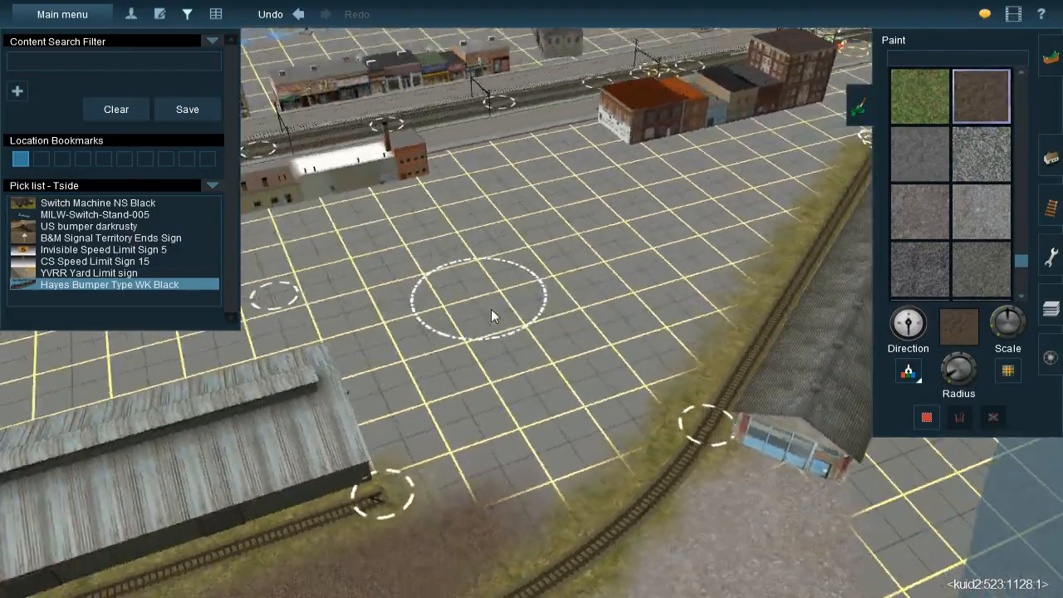
{"action": "key", "text": "Right"}
{"action": "scroll", "coordinate": [490, 291], "scroll_direction": "up", "scroll_amount": 3}
{"action": "key", "text": "Up"}
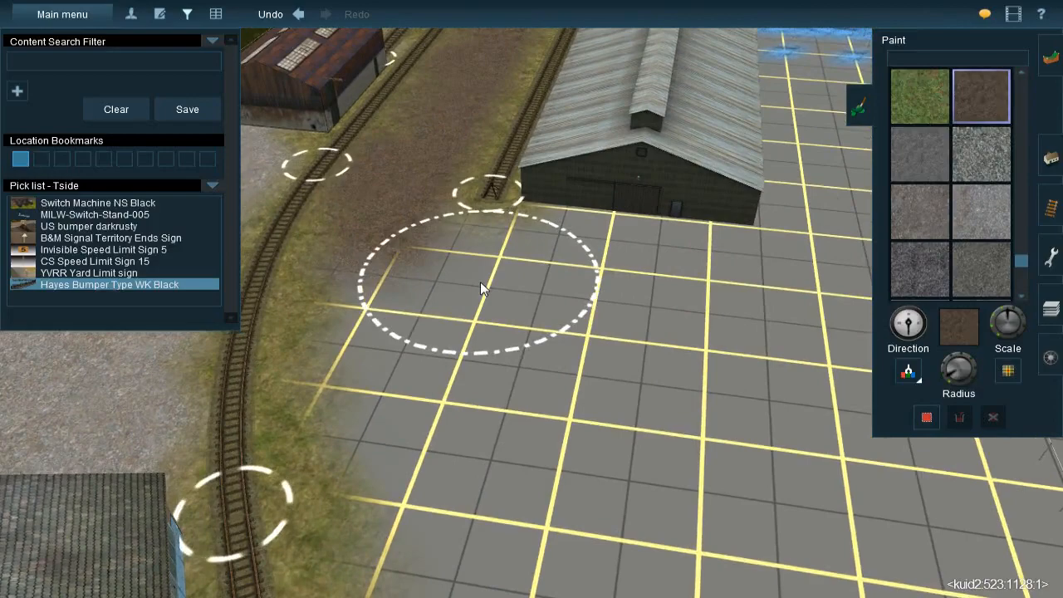
{"action": "mouse_move", "coordinate": [494, 282]}
{"action": "left_mouse_down"}
{"action": "mouse_move", "coordinate": [465, 263]}
{"action": "mouse_move", "coordinate": [522, 266]}
{"action": "mouse_move", "coordinate": [474, 304]}
{"action": "mouse_move", "coordinate": [451, 261]}
{"action": "mouse_move", "coordinate": [446, 370]}
{"action": "mouse_move", "coordinate": [457, 326]}
{"action": "left_mouse_up"}
Switch to the light gravel texture and paint it around the end of the dirt strip in front of the grey warehouse
{"action": "right_click", "coordinate": [476, 297]}
{"action": "right_click", "coordinate": [617, 184]}
{"action": "scroll", "coordinate": [581, 216], "scroll_direction": "down", "scroll_amount": 4}
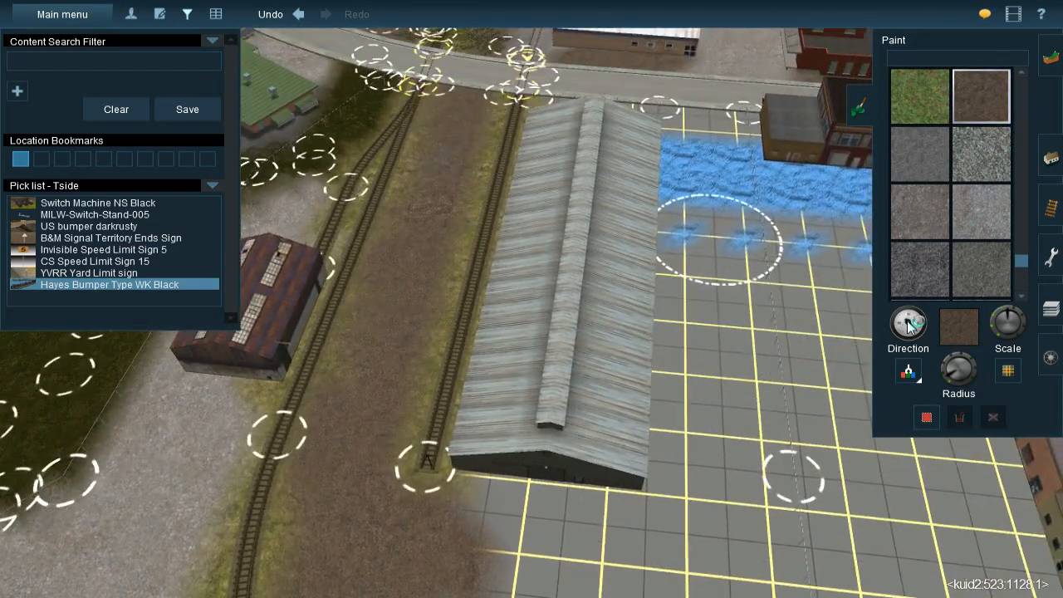
{"action": "left_click_drag", "start_coordinate": [907, 323], "coordinate": [723, 108]}
{"action": "left_click", "coordinate": [919, 211]}
{"action": "right_click", "coordinate": [494, 490]}
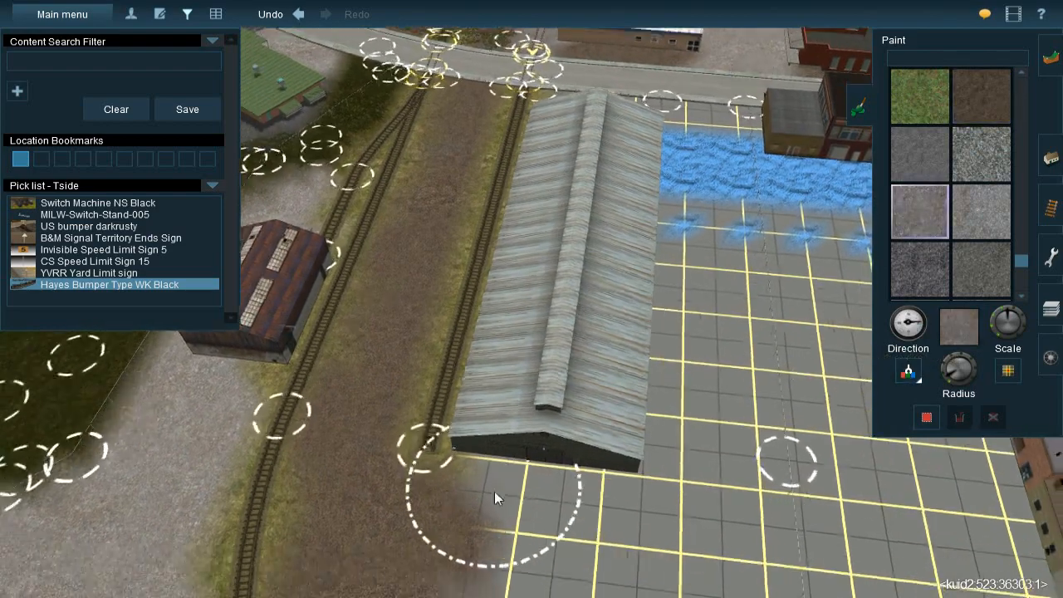
{"action": "mouse_move", "coordinate": [577, 231]}
{"action": "left_mouse_down"}
{"action": "mouse_move", "coordinate": [580, 222]}
{"action": "mouse_move", "coordinate": [598, 238]}
{"action": "mouse_move", "coordinate": [609, 226]}
{"action": "mouse_move", "coordinate": [604, 276]}
{"action": "left_mouse_up"}
{"action": "mouse_move", "coordinate": [595, 340]}
{"action": "left_mouse_down"}
{"action": "mouse_move", "coordinate": [476, 396]}
{"action": "mouse_move", "coordinate": [422, 389]}
{"action": "mouse_move", "coordinate": [456, 395]}
{"action": "left_mouse_up"}
{"action": "right_click", "coordinate": [501, 382]}
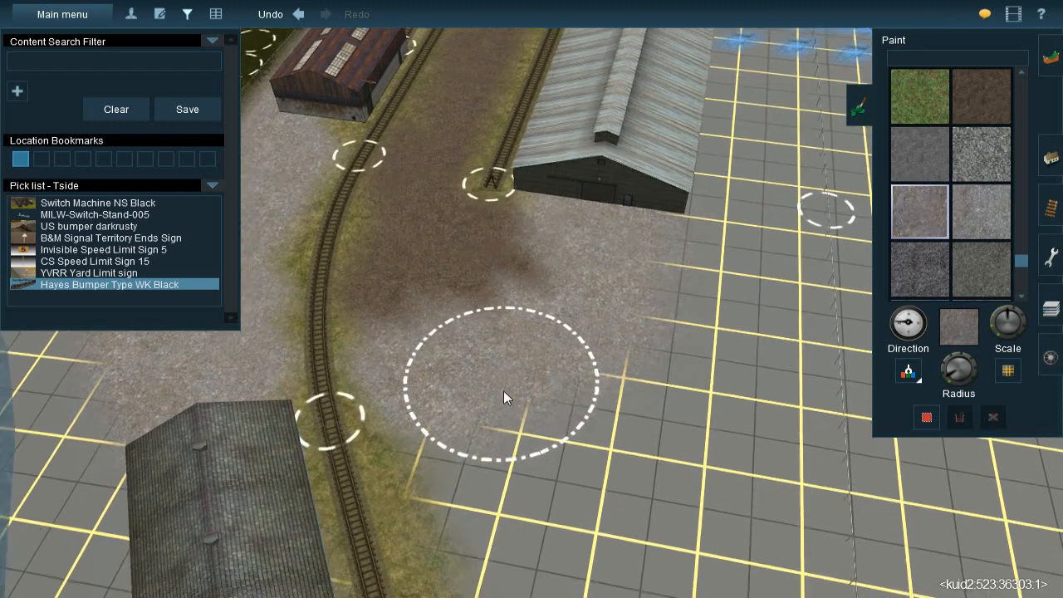
Paint light gravel over the grass strip along the track beside the long blue-windowed building
{"action": "right_click", "coordinate": [555, 355]}
{"action": "key", "text": "Left"}
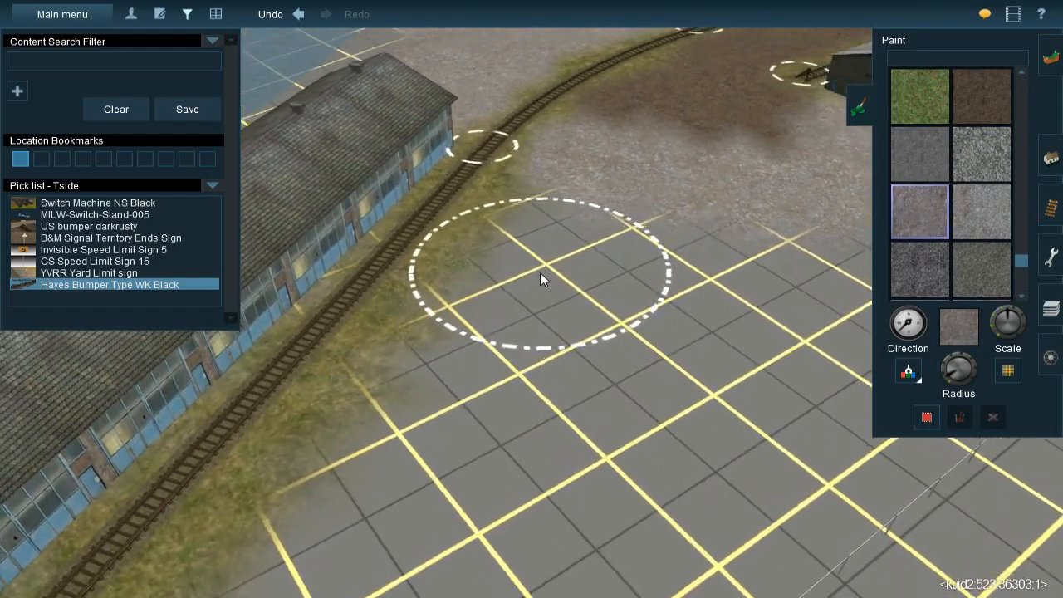
{"action": "key", "text": "Right"}
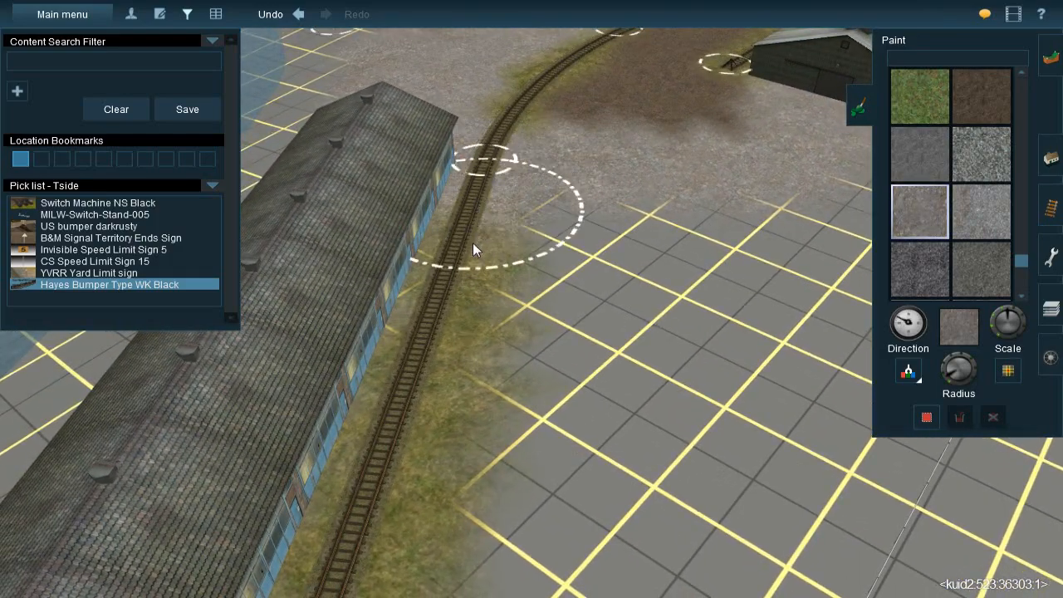
{"action": "mouse_move", "coordinate": [474, 273]}
{"action": "left_mouse_down"}
{"action": "mouse_move", "coordinate": [451, 315]}
{"action": "mouse_move", "coordinate": [429, 443]}
{"action": "mouse_move", "coordinate": [448, 434]}
{"action": "left_mouse_up"}
{"action": "right_click_drag", "start_coordinate": [447, 433], "coordinate": [467, 426]}
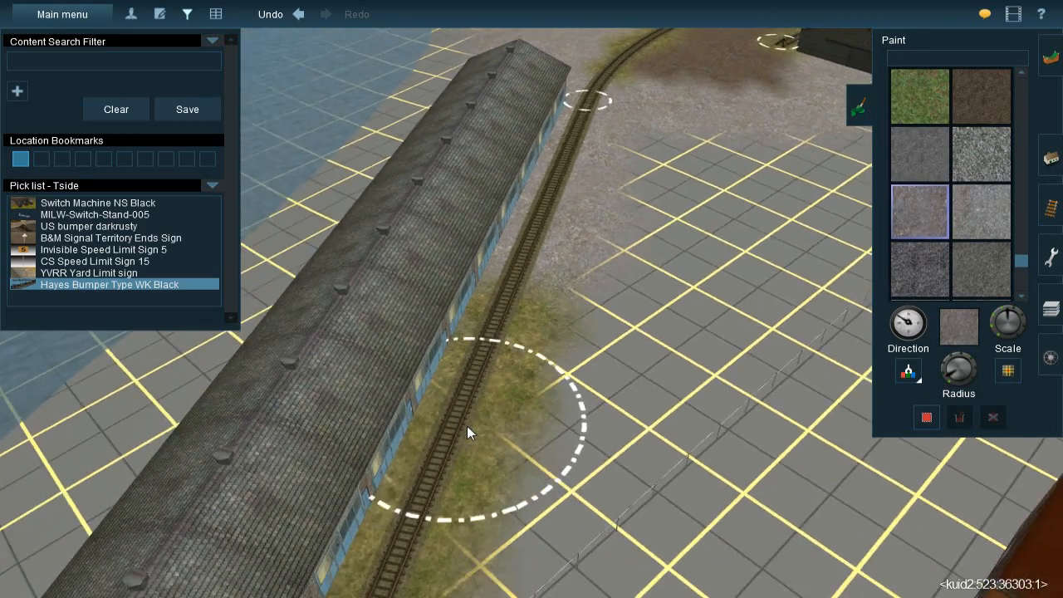
{"action": "mouse_move", "coordinate": [586, 172]}
{"action": "left_mouse_down"}
{"action": "mouse_move", "coordinate": [554, 282]}
{"action": "mouse_move", "coordinate": [509, 374]}
{"action": "mouse_move", "coordinate": [414, 477]}
{"action": "mouse_move", "coordinate": [593, 347]}
{"action": "mouse_move", "coordinate": [575, 409]}
{"action": "mouse_move", "coordinate": [558, 415]}
{"action": "mouse_move", "coordinate": [704, 297]}
{"action": "left_mouse_up"}
Fill the bare grid between the blue-windowed building's track and the fence with light gravel, up to the grey warehouse
{"action": "key", "text": "Right"}
{"action": "key", "text": "Up"}
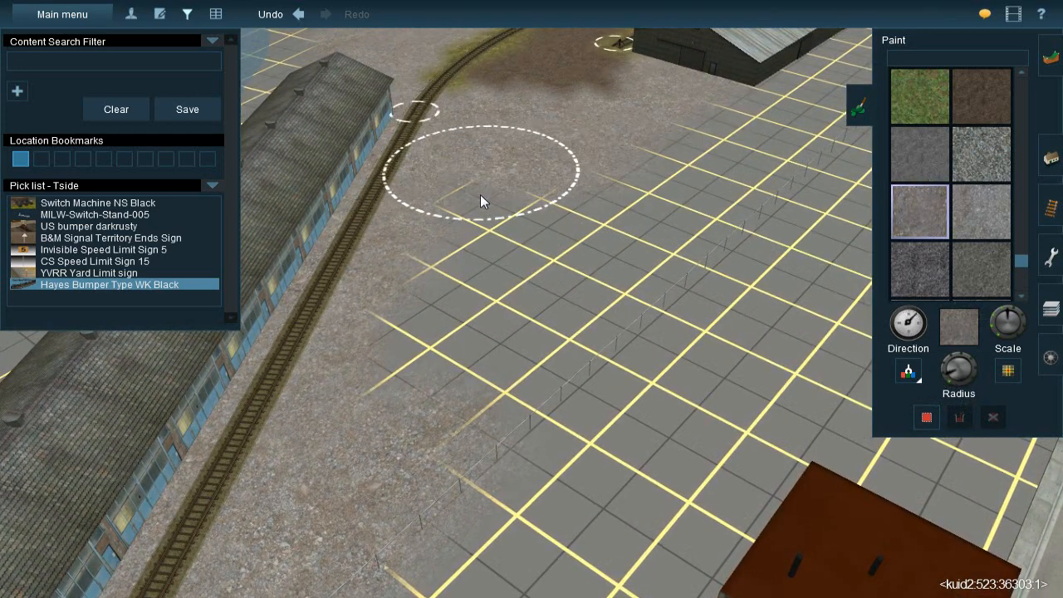
{"action": "mouse_move", "coordinate": [478, 263]}
{"action": "left_mouse_down"}
{"action": "mouse_move", "coordinate": [440, 415]}
{"action": "mouse_move", "coordinate": [612, 266]}
{"action": "mouse_move", "coordinate": [557, 337]}
{"action": "mouse_move", "coordinate": [651, 233]}
{"action": "mouse_move", "coordinate": [612, 221]}
{"action": "mouse_move", "coordinate": [694, 162]}
{"action": "left_mouse_up"}
{"action": "mouse_move", "coordinate": [738, 109]}
{"action": "left_mouse_down"}
{"action": "mouse_move", "coordinate": [728, 95]}
{"action": "mouse_move", "coordinate": [798, 109]}
{"action": "mouse_move", "coordinate": [763, 139]}
{"action": "left_mouse_up"}
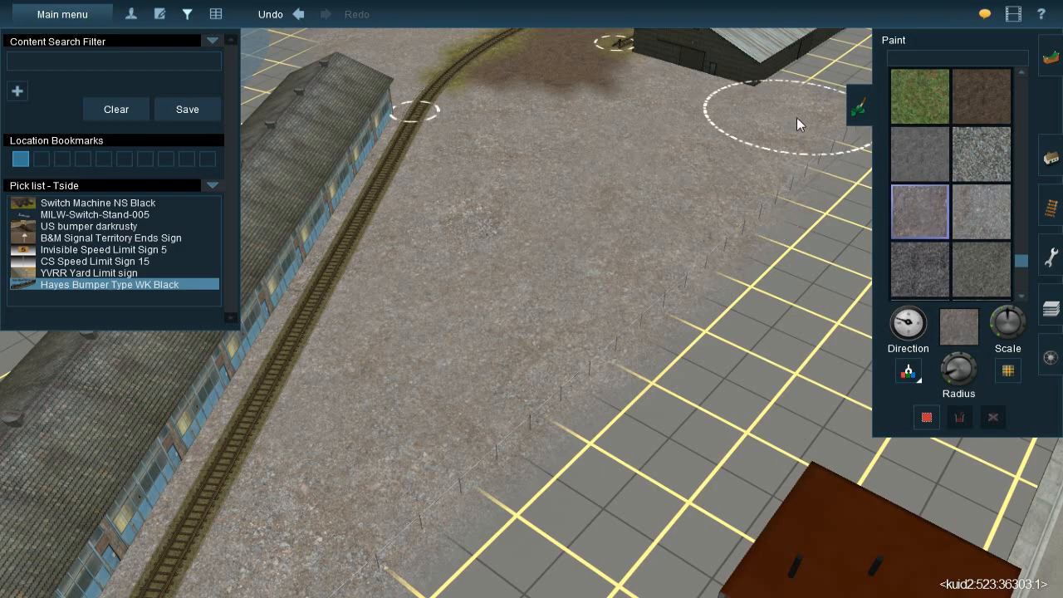
{"action": "right_click_drag", "start_coordinate": [595, 347], "coordinate": [589, 218]}
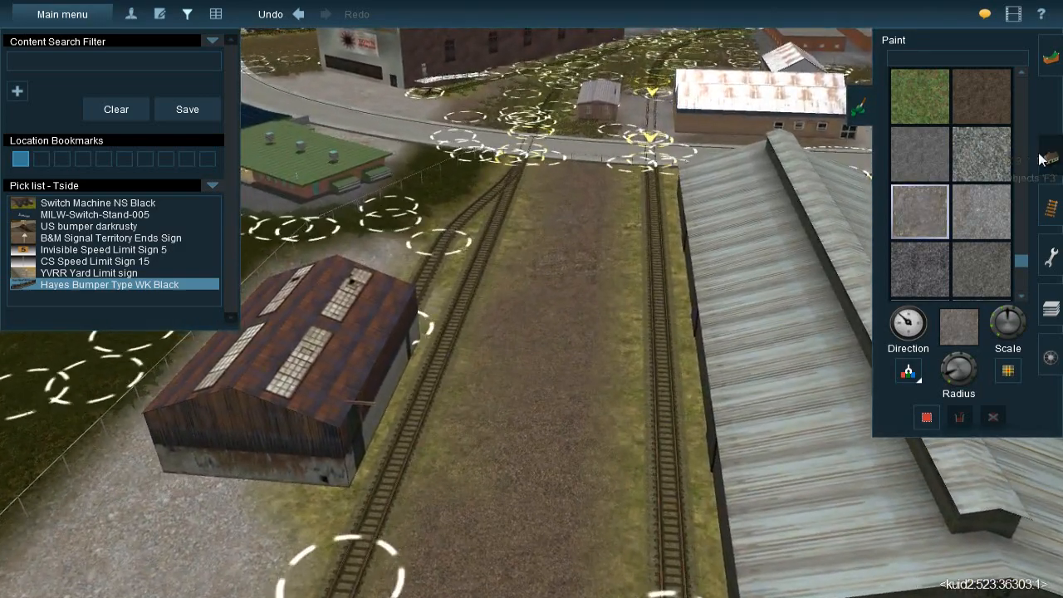
Sample the JVC@-Grass358s 20x40m spline across the street and start laying it along the diverging tracks near the crossing
{"action": "left_click", "coordinate": [1041, 157]}
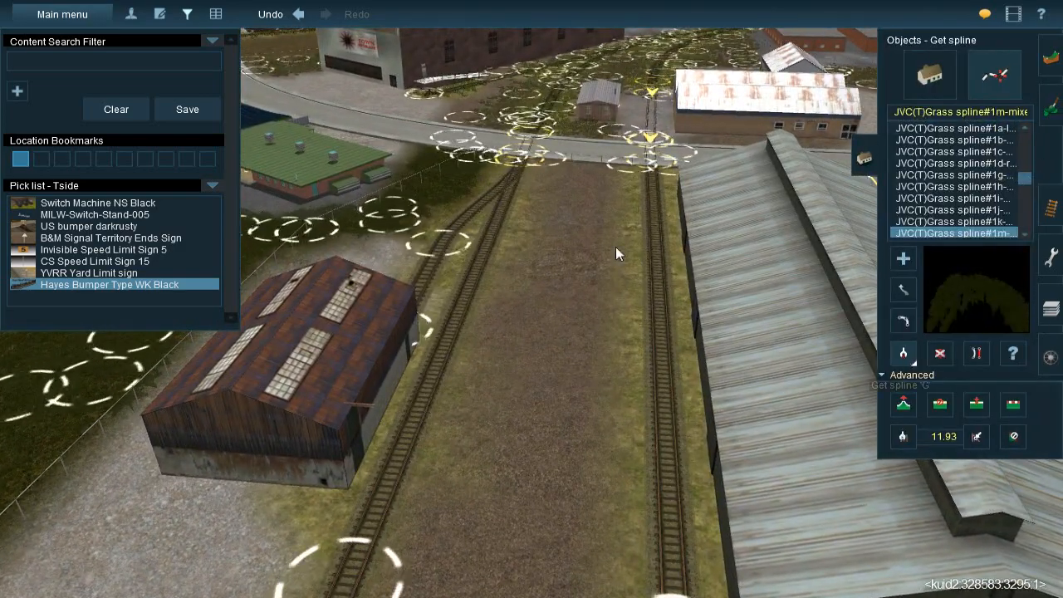
{"action": "right_click_drag", "start_coordinate": [516, 189], "coordinate": [536, 162]}
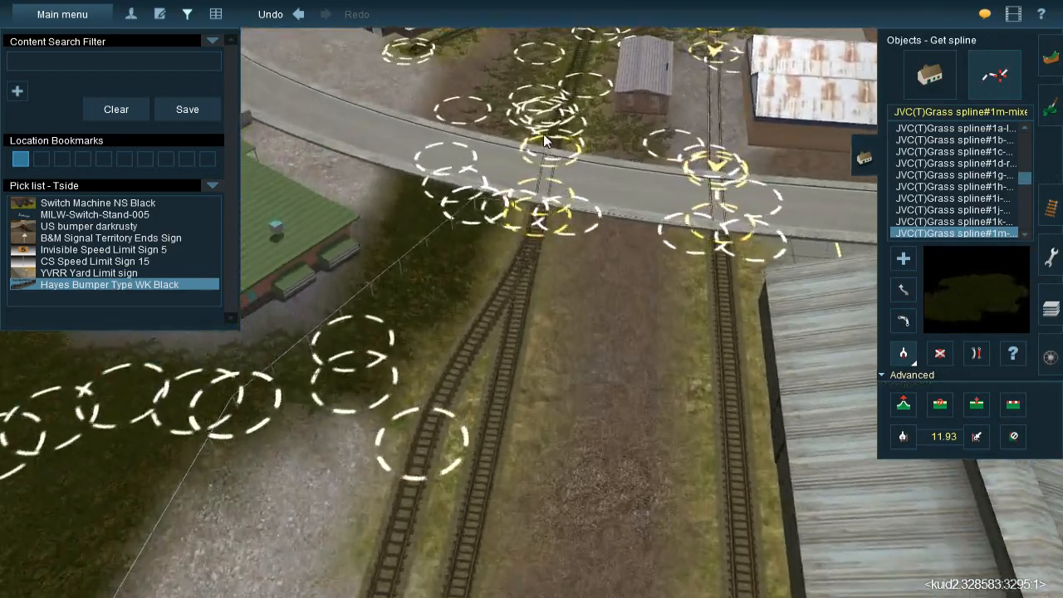
{"action": "left_click", "coordinate": [590, 86]}
{"action": "right_click_drag", "start_coordinate": [509, 347], "coordinate": [545, 248]}
{"action": "left_click", "coordinate": [531, 449]}
{"action": "right_click_drag", "start_coordinate": [531, 452], "coordinate": [561, 143]}
{"action": "left_click_drag", "start_coordinate": [486, 321], "coordinate": [488, 286]}
Lay more JVC@-Grass358s 20x40m splines along both diverging tracks up to the rusty shed
{"action": "left_click", "coordinate": [573, 141]}
{"action": "left_click", "coordinate": [592, 311]}
{"action": "left_click", "coordinate": [597, 437]}
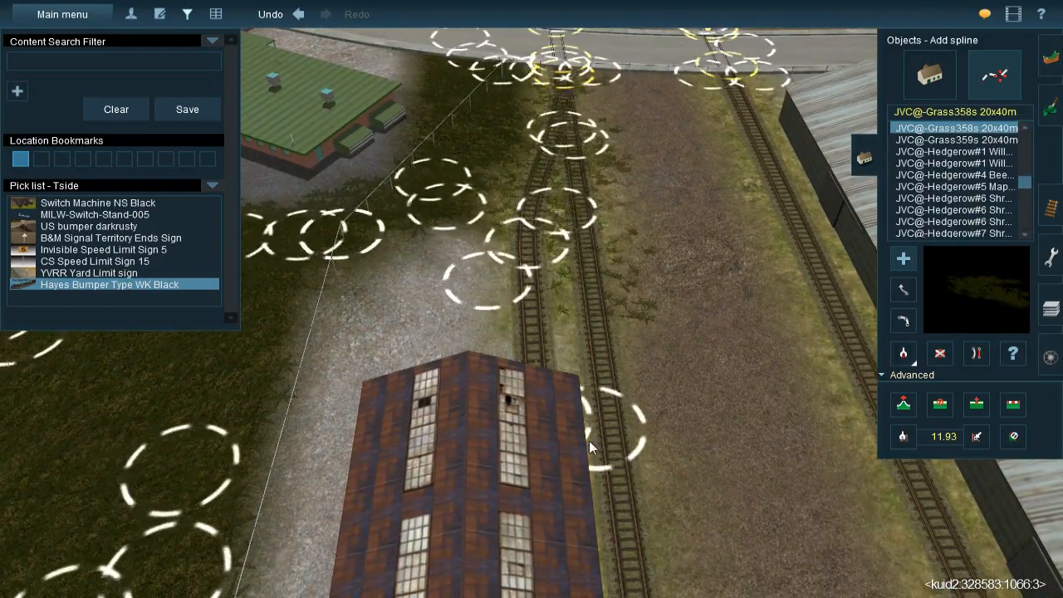
{"action": "left_click", "coordinate": [555, 186]}
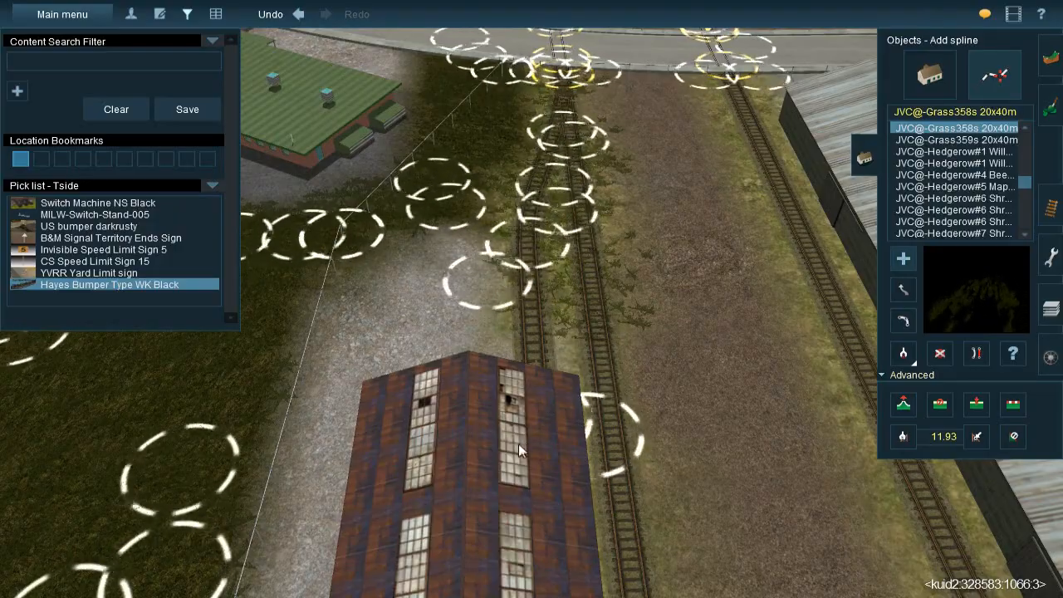
{"action": "left_click", "coordinate": [502, 460]}
Continue the grass splines along the track past the rusty shed and around the curve toward the blue-windowed building
{"action": "key", "text": "Right"}
{"action": "key", "text": "Right"}
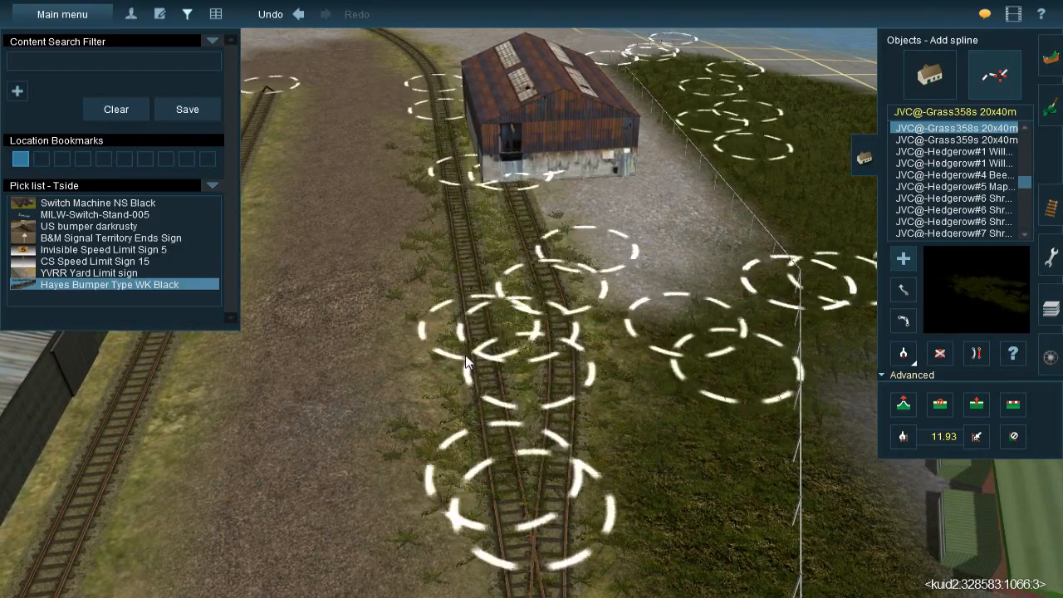
{"action": "right_click", "coordinate": [476, 173]}
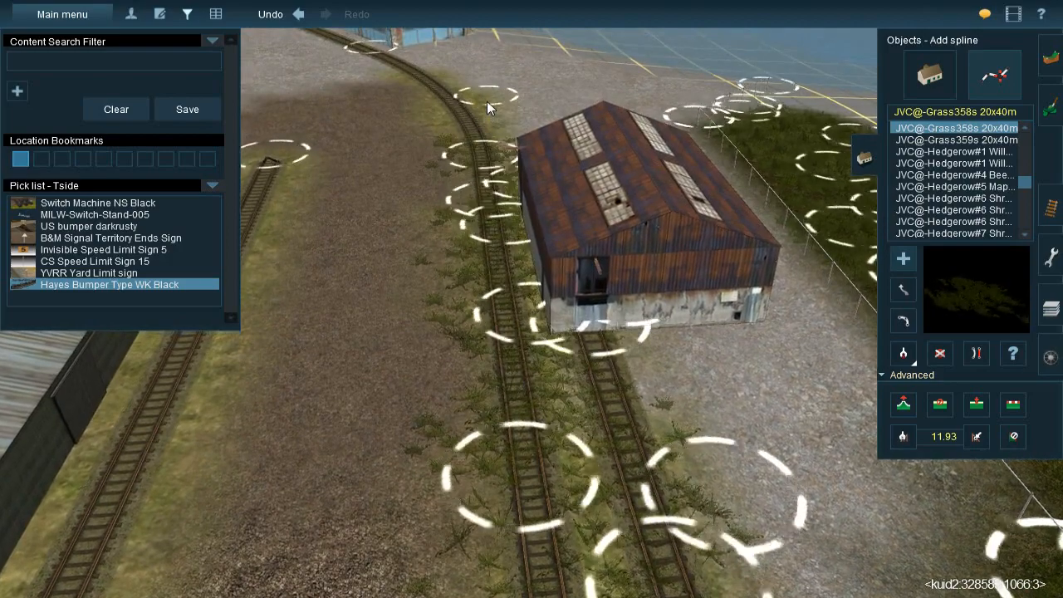
{"action": "right_click", "coordinate": [486, 103]}
{"action": "left_click", "coordinate": [556, 320]}
{"action": "left_click", "coordinate": [491, 182]}
{"action": "left_click", "coordinate": [481, 160]}
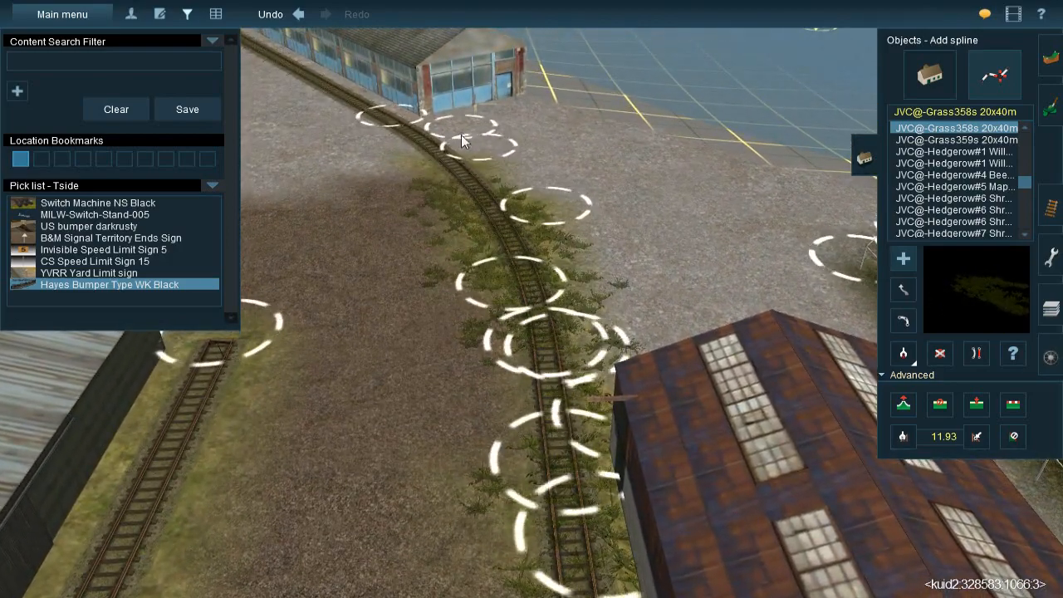
{"action": "left_click", "coordinate": [456, 119]}
Lay JVC@-Grass358s 20x40m splines along the siding beside the grey warehouse, from the bumper toward the street
{"action": "right_click", "coordinate": [462, 133]}
{"action": "right_click", "coordinate": [545, 416]}
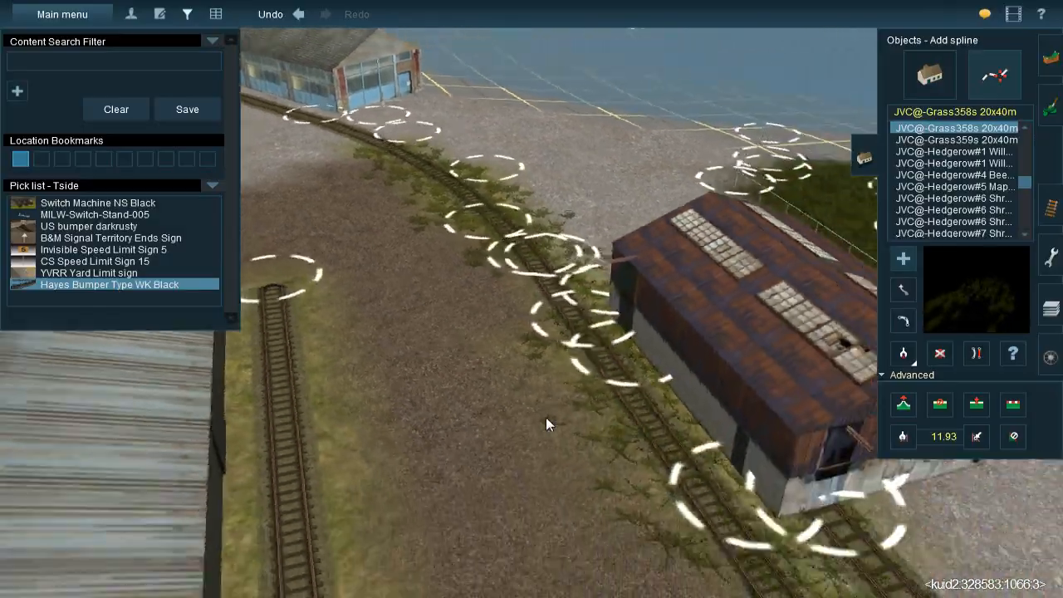
{"action": "key", "text": "Down"}
{"action": "right_click", "coordinate": [550, 406]}
{"action": "key", "text": "Up"}
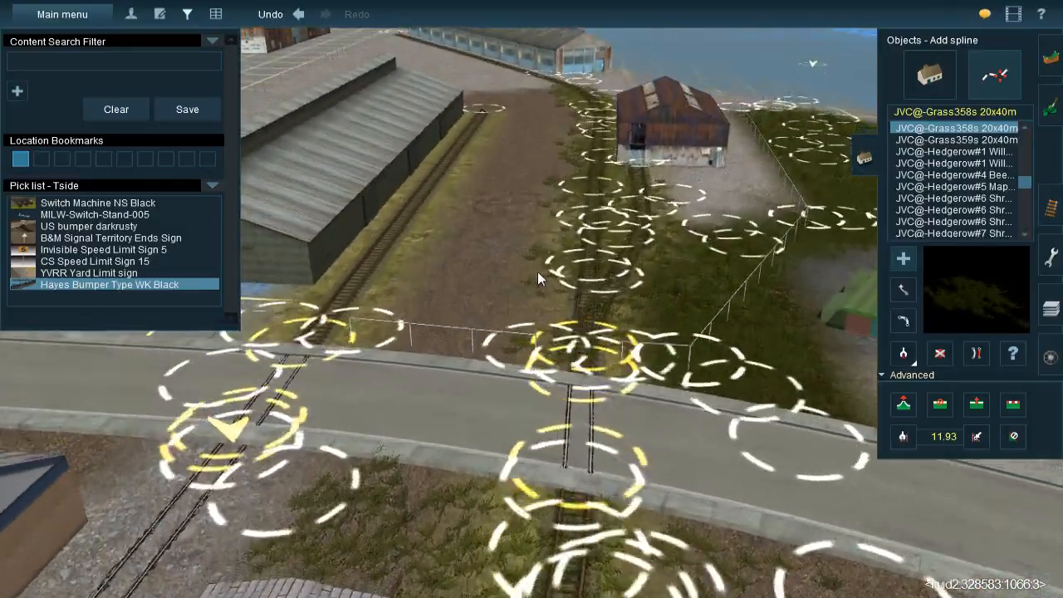
{"action": "key", "text": "Left"}
{"action": "key", "text": "Right"}
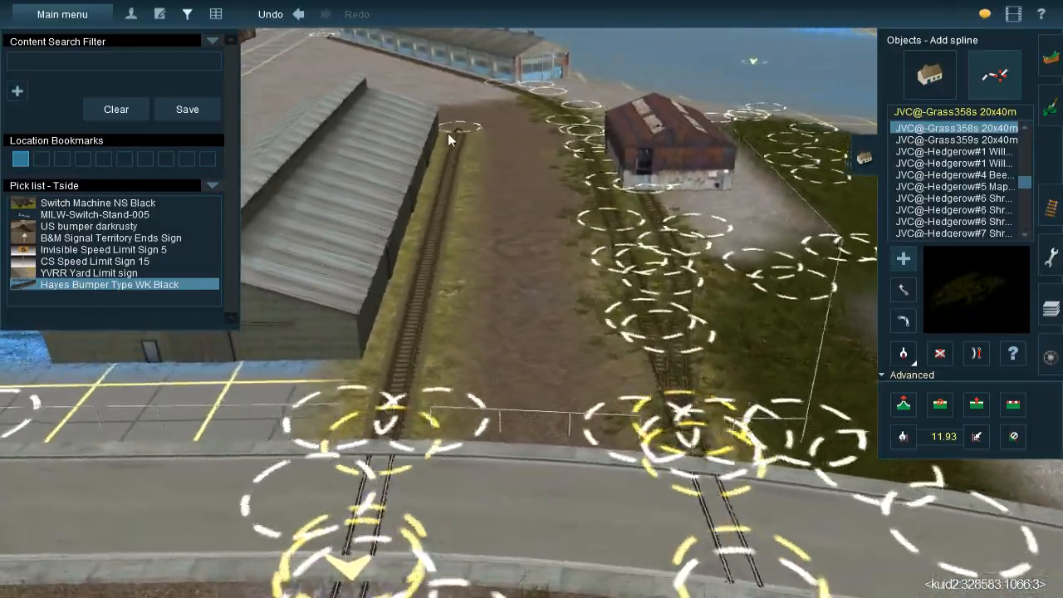
{"action": "right_click", "coordinate": [497, 232]}
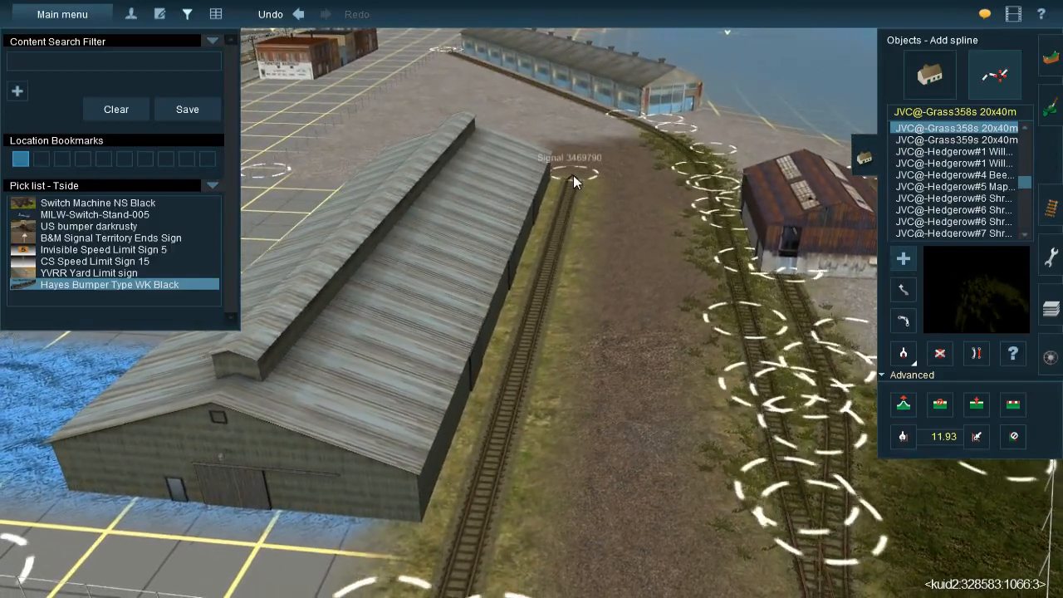
{"action": "left_click", "coordinate": [573, 175]}
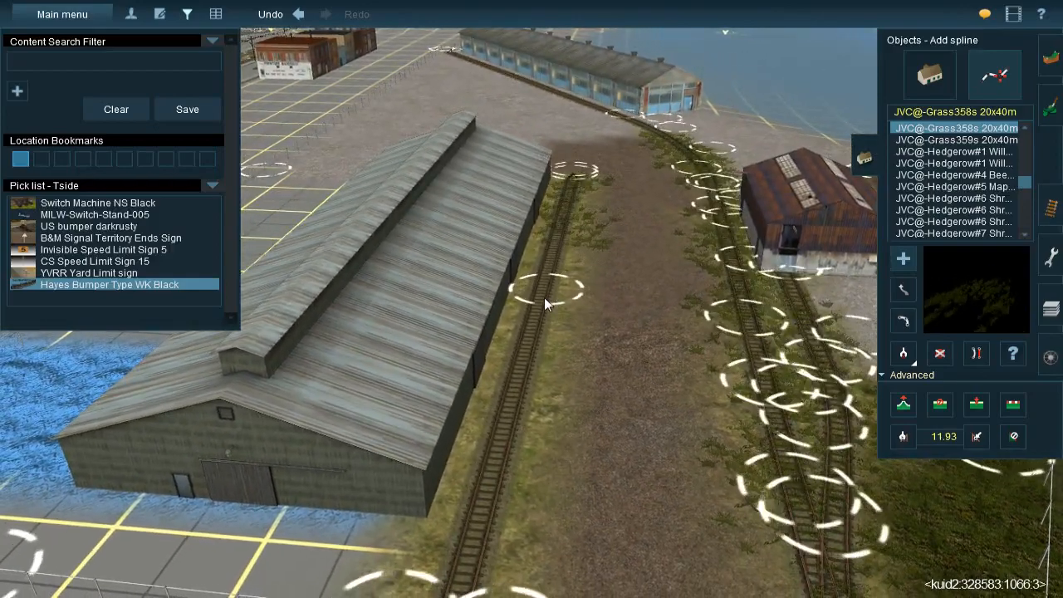
{"action": "left_click", "coordinate": [601, 150]}
{"action": "left_click", "coordinate": [569, 239]}
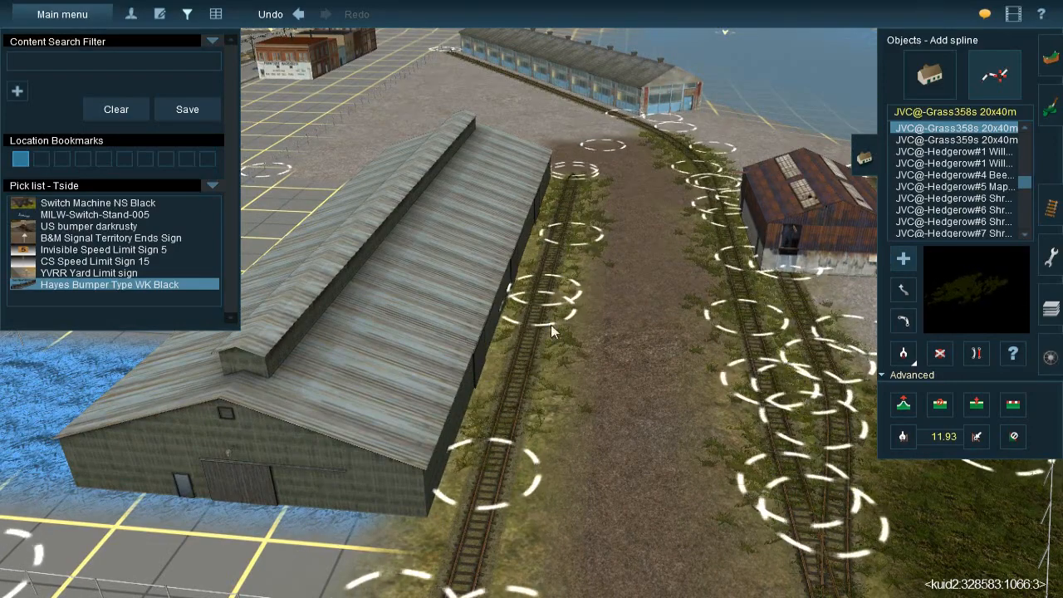
{"action": "left_click", "coordinate": [506, 399]}
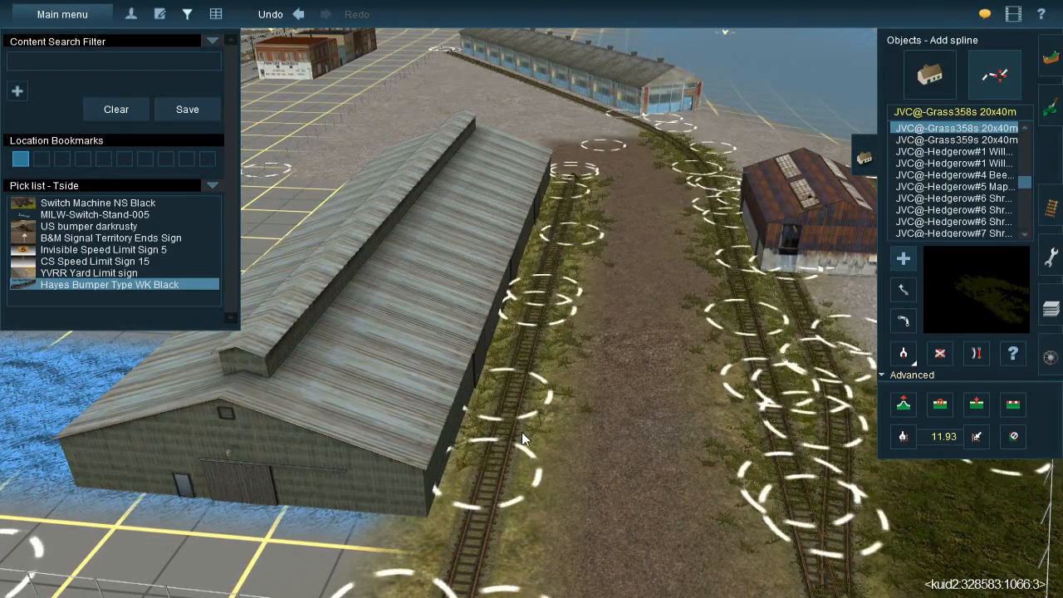
Lay JVC@-Grass358s 20x40m splines lengthwise over the dirt strip between the warehouse siding and the rusty shed's track
{"action": "key", "text": "Down"}
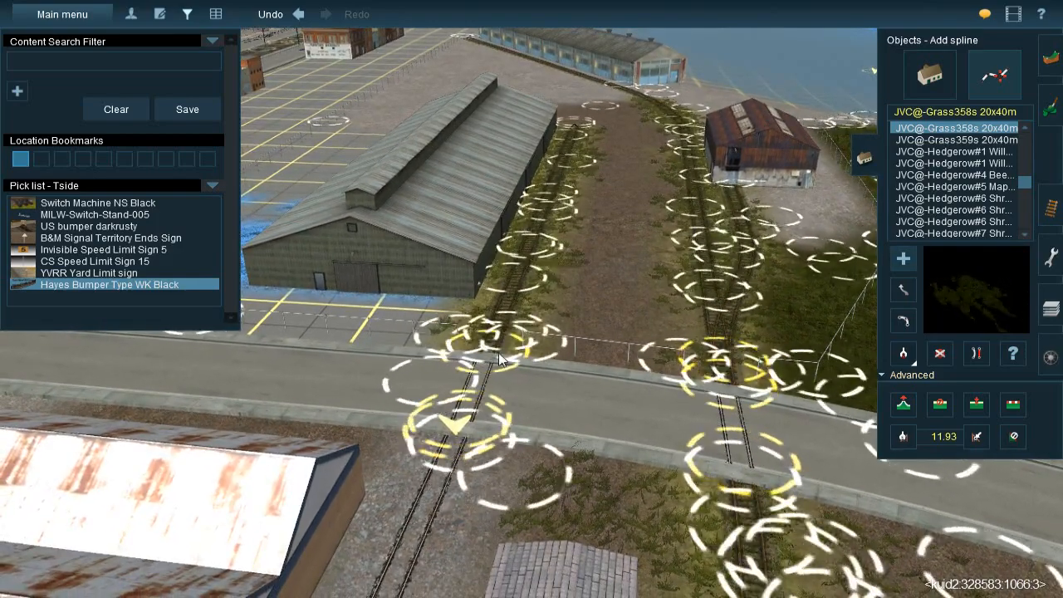
{"action": "left_click_drag", "start_coordinate": [610, 126], "coordinate": [607, 267]}
{"action": "left_click_drag", "start_coordinate": [646, 129], "coordinate": [647, 243]}
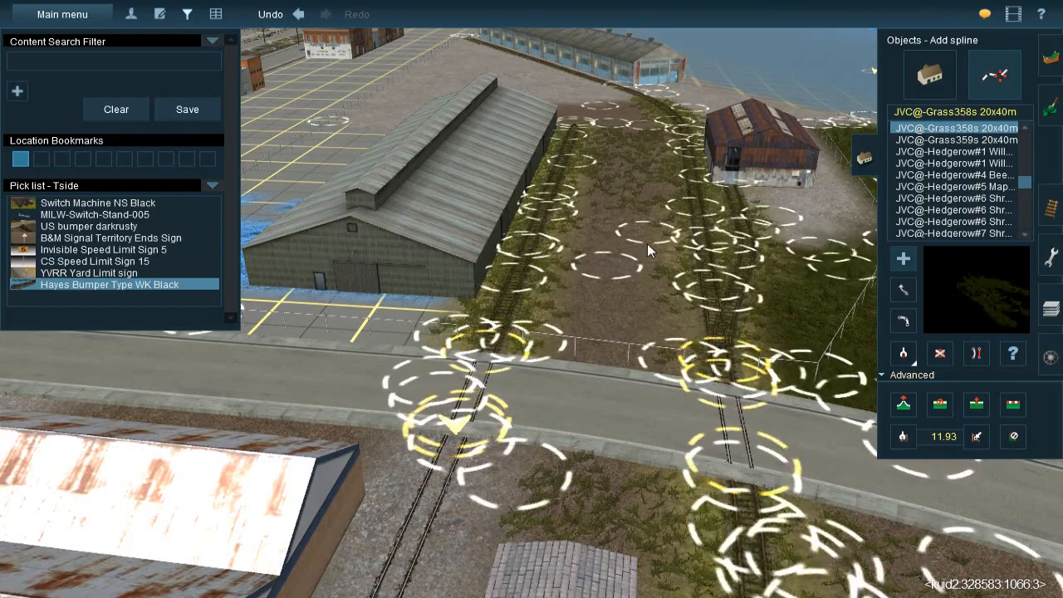
{"action": "left_click_drag", "start_coordinate": [644, 379], "coordinate": [635, 175]}
Fill the street end of the dirt strip between the two tracks with more JVC@-Grass358s 20x40m splines
{"action": "key", "text": "Left"}
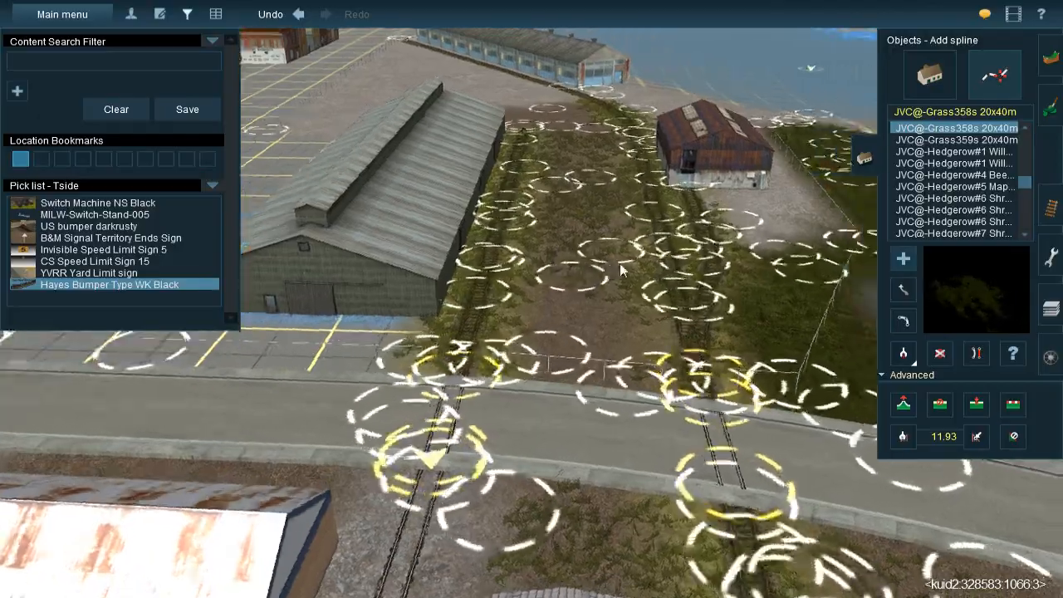
{"action": "key", "text": "Left"}
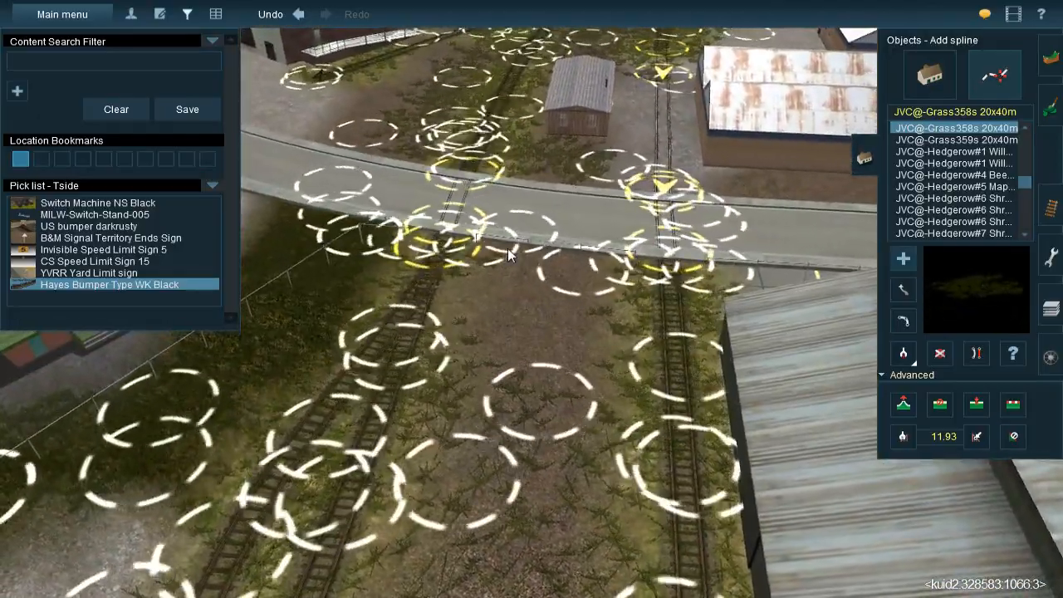
{"action": "mouse_move", "coordinate": [508, 248]}
{"action": "left_mouse_down"}
{"action": "mouse_move", "coordinate": [501, 504]}
{"action": "mouse_move", "coordinate": [484, 507]}
{"action": "left_mouse_up"}
{"action": "mouse_move", "coordinate": [557, 445]}
{"action": "left_mouse_down"}
{"action": "mouse_move", "coordinate": [600, 191]}
{"action": "mouse_move", "coordinate": [599, 211]}
{"action": "left_mouse_up"}
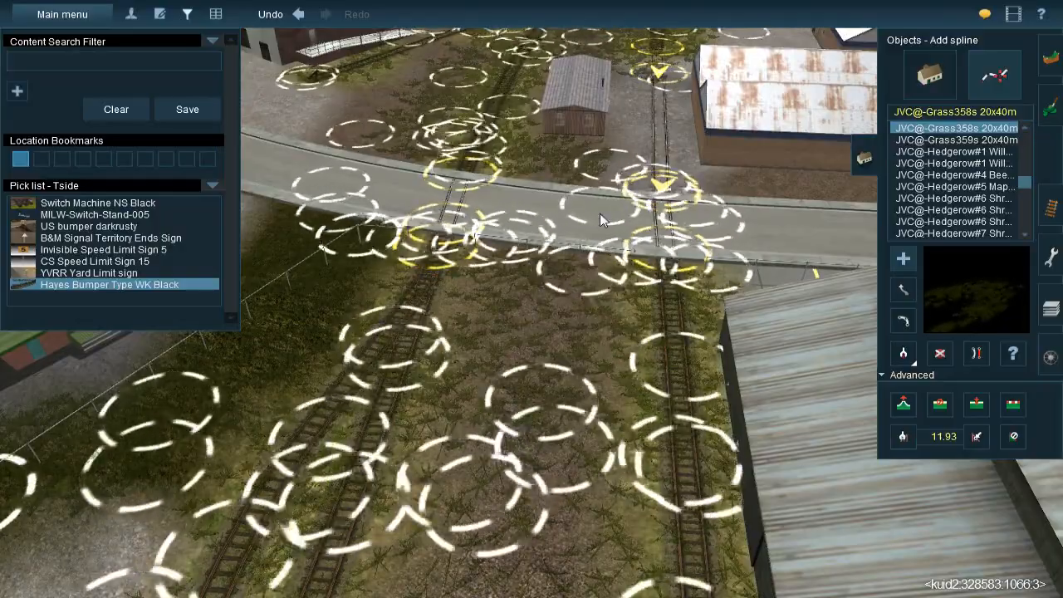
Spread JVC@-Grass358s 20x40m splines over the dark dirt patch beyond the siding's bumper, beside the curved track
{"action": "key", "text": "Down"}
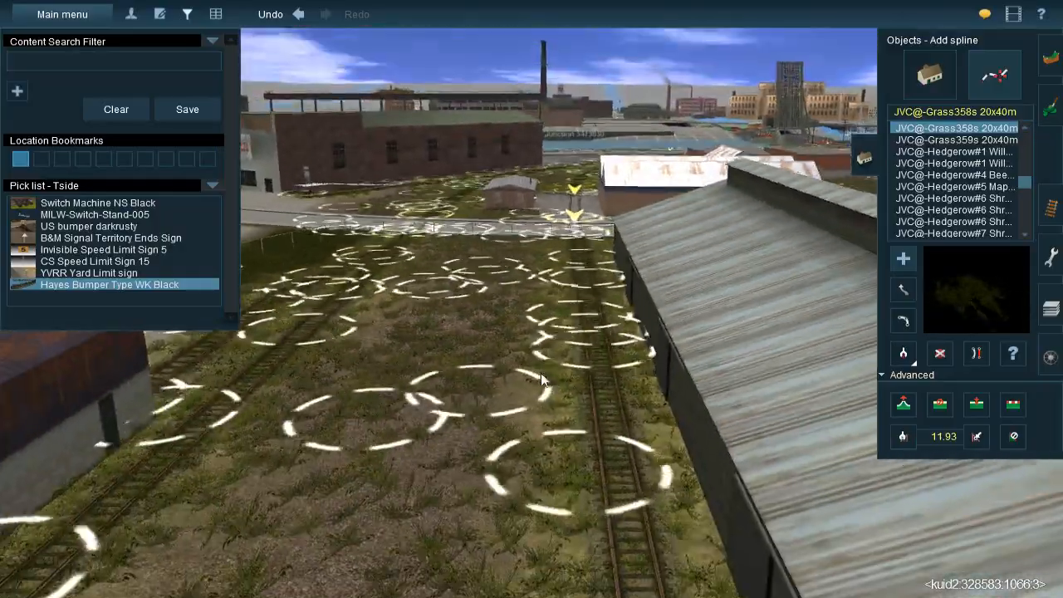
{"action": "key", "text": "Up"}
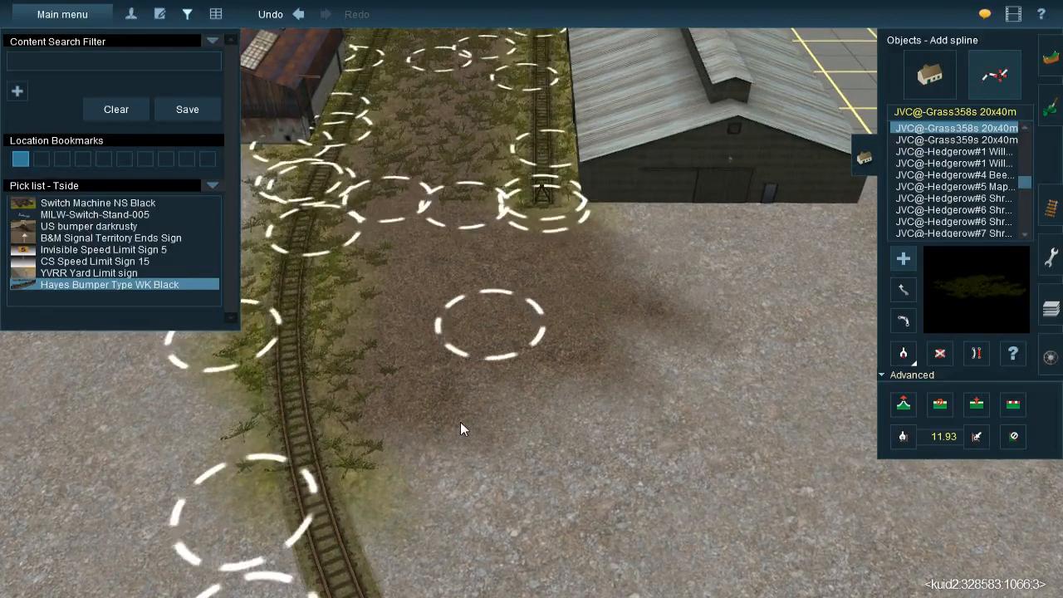
{"action": "left_click", "coordinate": [460, 422]}
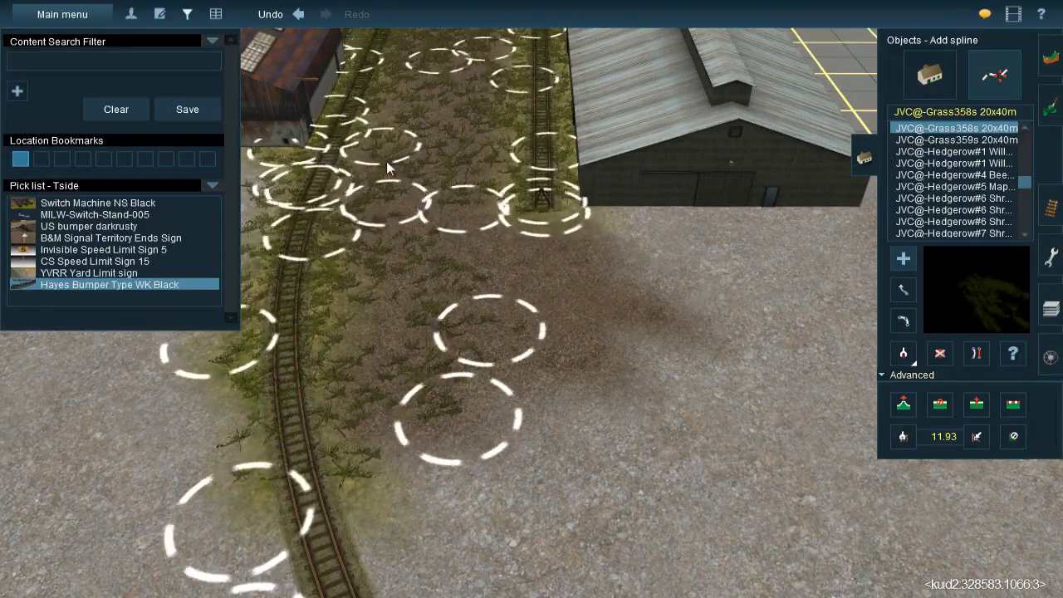
{"action": "left_click_drag", "start_coordinate": [445, 189], "coordinate": [667, 466]}
{"action": "left_click_drag", "start_coordinate": [508, 189], "coordinate": [646, 412]}
{"action": "left_click_drag", "start_coordinate": [397, 210], "coordinate": [387, 458]}
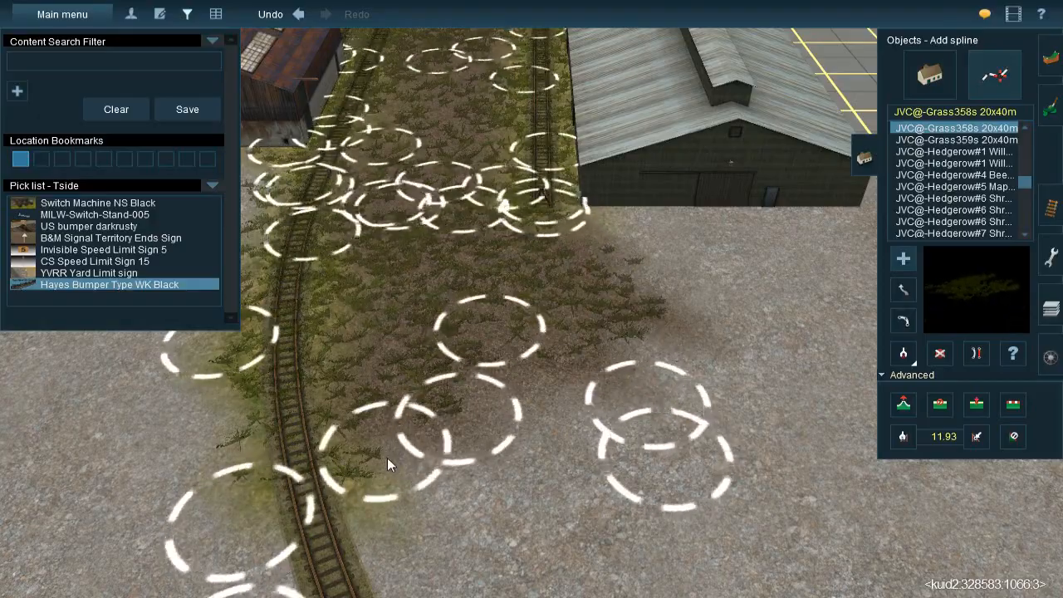
Examine the unpainted ground around the grey warehouse, from the gravel behind it to the street and brick building
{"action": "right_click", "coordinate": [535, 320]}
{"action": "key", "text": "Down"}
{"action": "key", "text": "Up"}
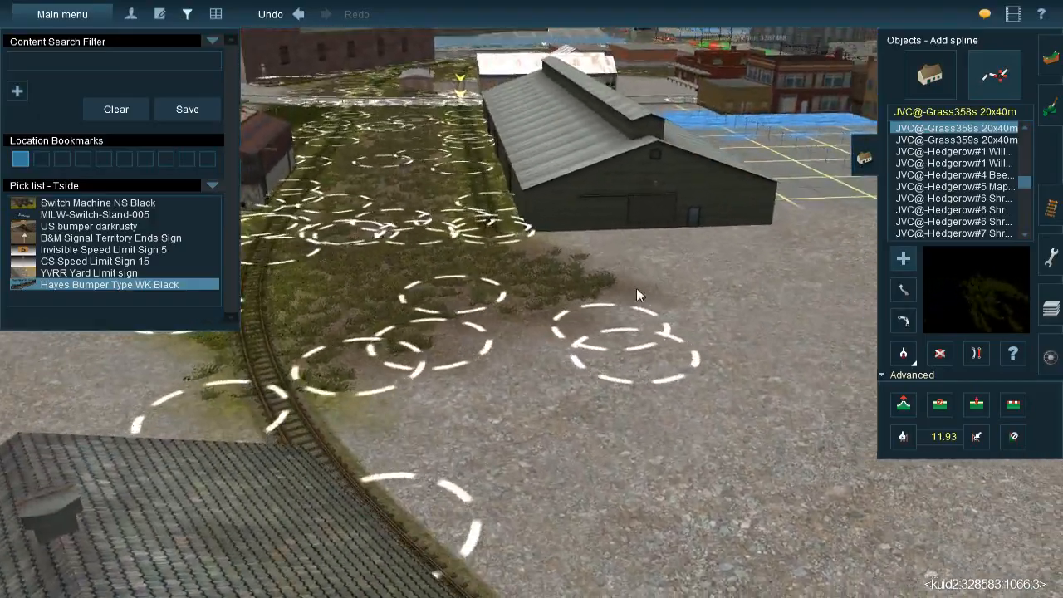
{"action": "right_click", "coordinate": [637, 286]}
{"action": "right_click", "coordinate": [640, 259]}
{"action": "key", "text": "Left"}
{"action": "key", "text": "Right"}
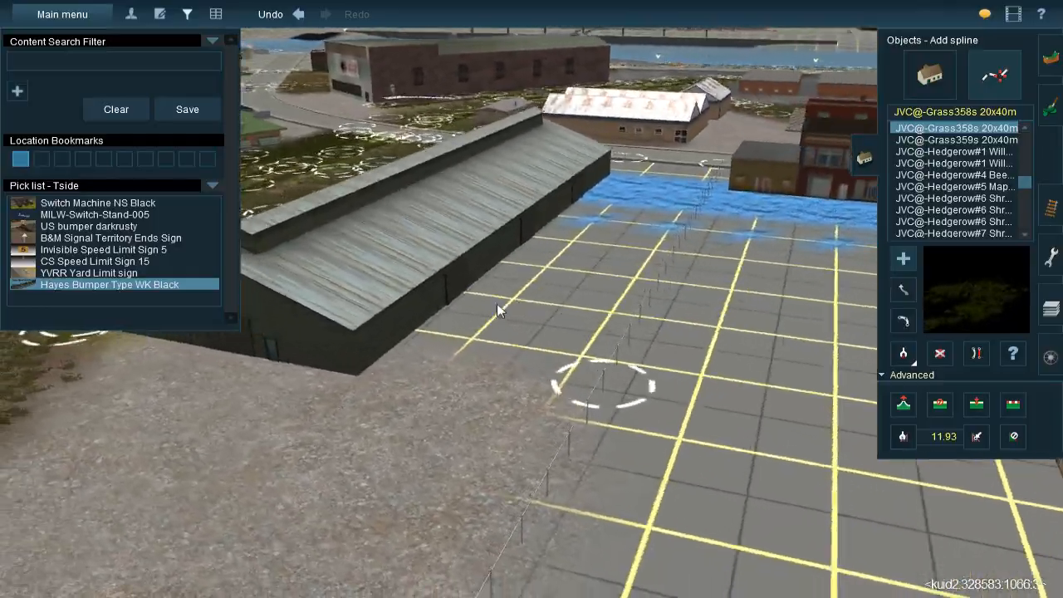
{"action": "right_click", "coordinate": [537, 248]}
{"action": "right_click", "coordinate": [529, 217]}
{"action": "right_click", "coordinate": [544, 256]}
{"action": "key", "text": "Right"}
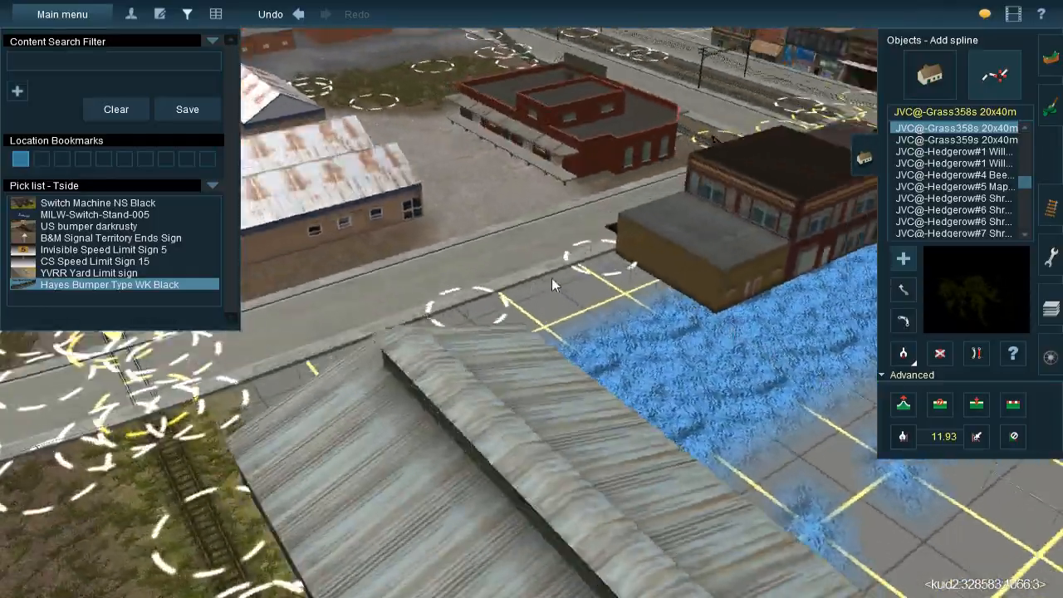
{"action": "key", "text": "Left"}
{"action": "right_click", "coordinate": [572, 265]}
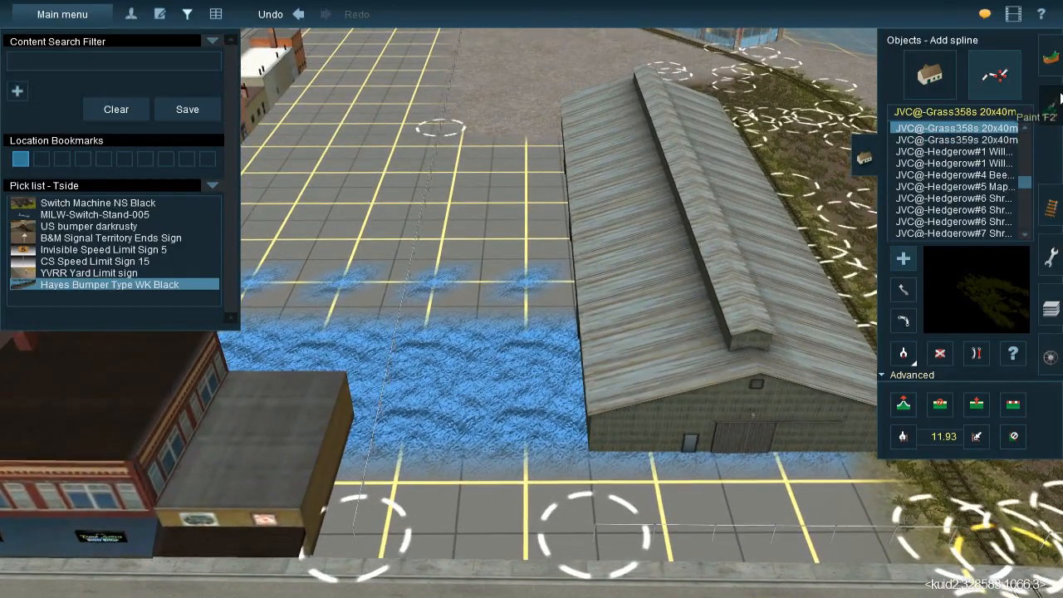
Switch to ground painting and sample the dark concrete texture between the two flat-roofed orange buildings across the street
{"action": "left_click", "coordinate": [1048, 108]}
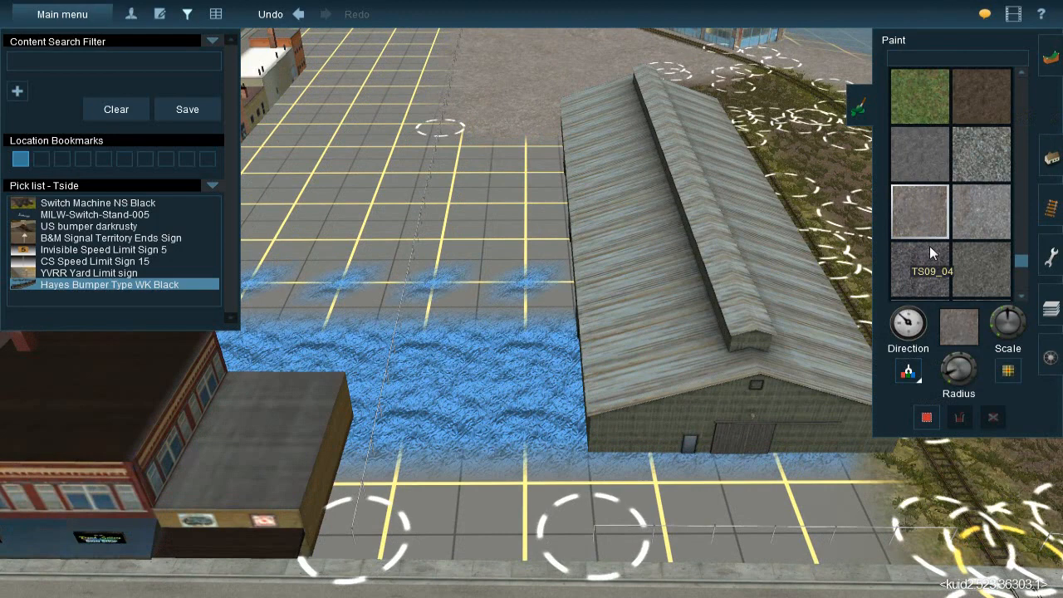
{"action": "scroll", "coordinate": [929, 246], "scroll_direction": "down", "scroll_amount": 1}
{"action": "scroll", "coordinate": [909, 378], "scroll_direction": "down", "scroll_amount": 3}
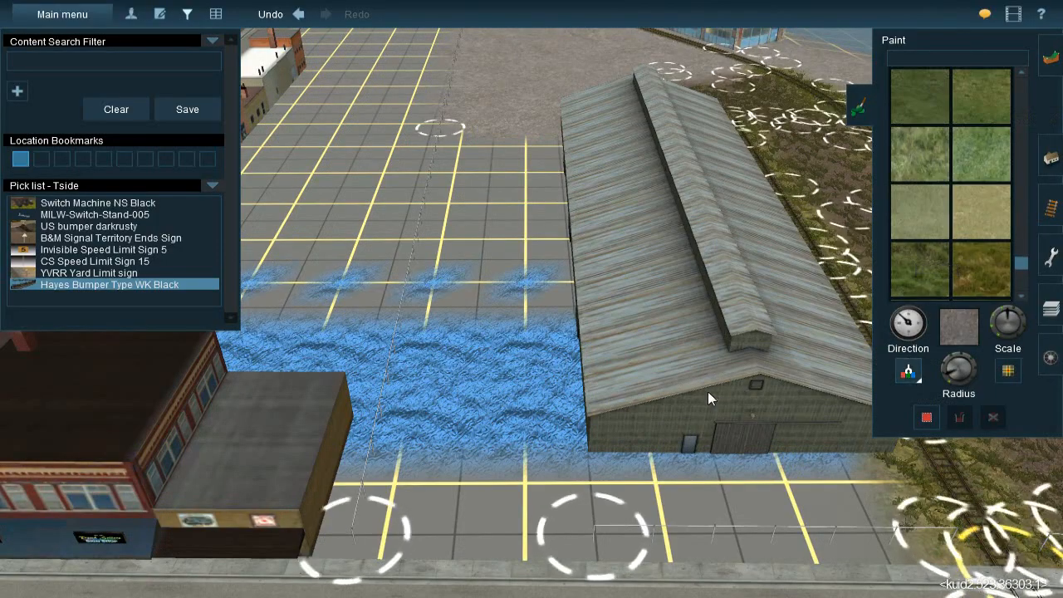
{"action": "scroll", "coordinate": [604, 427], "scroll_direction": "down", "scroll_amount": 8}
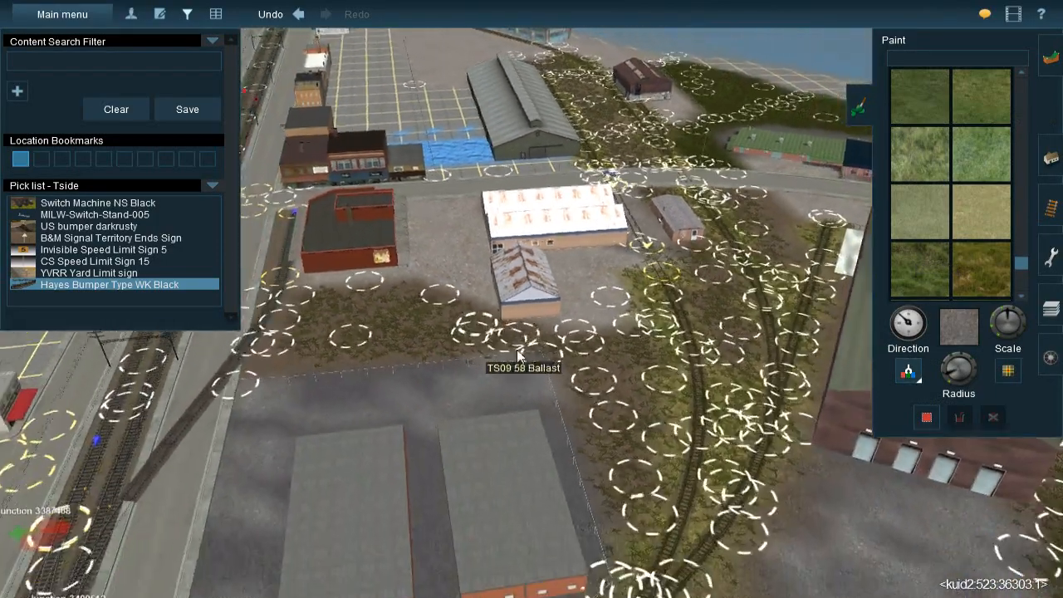
{"action": "right_click", "coordinate": [517, 350]}
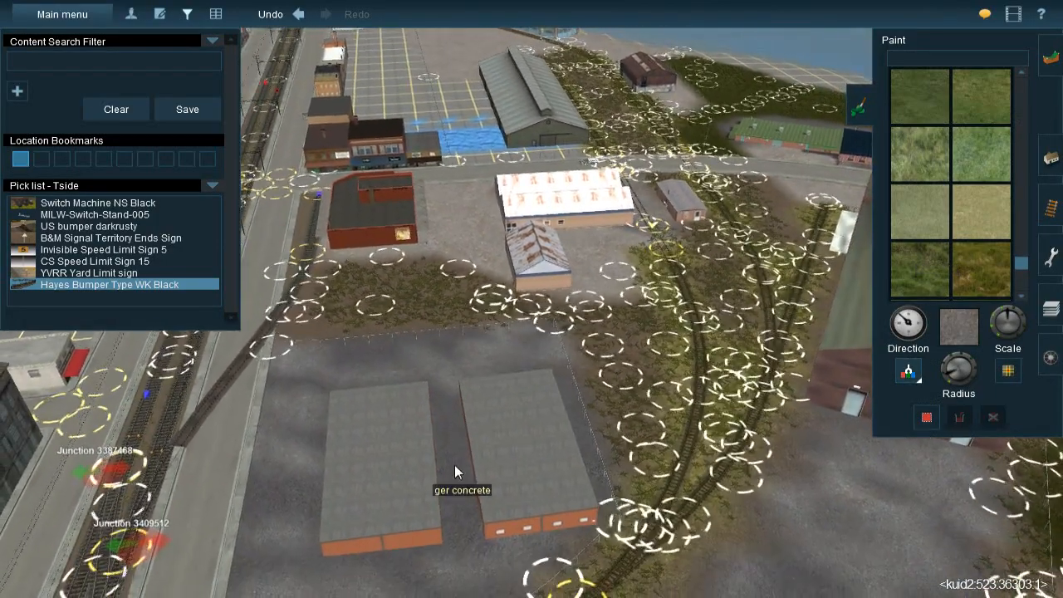
{"action": "left_click", "coordinate": [454, 464]}
{"action": "scroll", "coordinate": [498, 191], "scroll_direction": "up", "scroll_amount": 5}
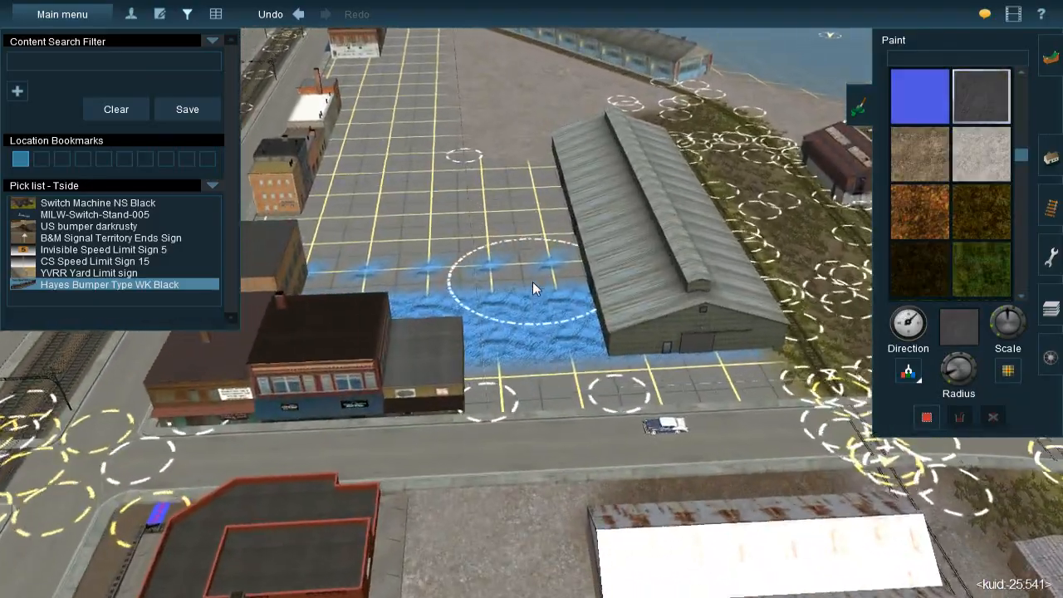
Paint the dark concrete along the grey warehouse's fence side and across its street front, covering the bare grid and blue ground
{"action": "key", "text": "Up"}
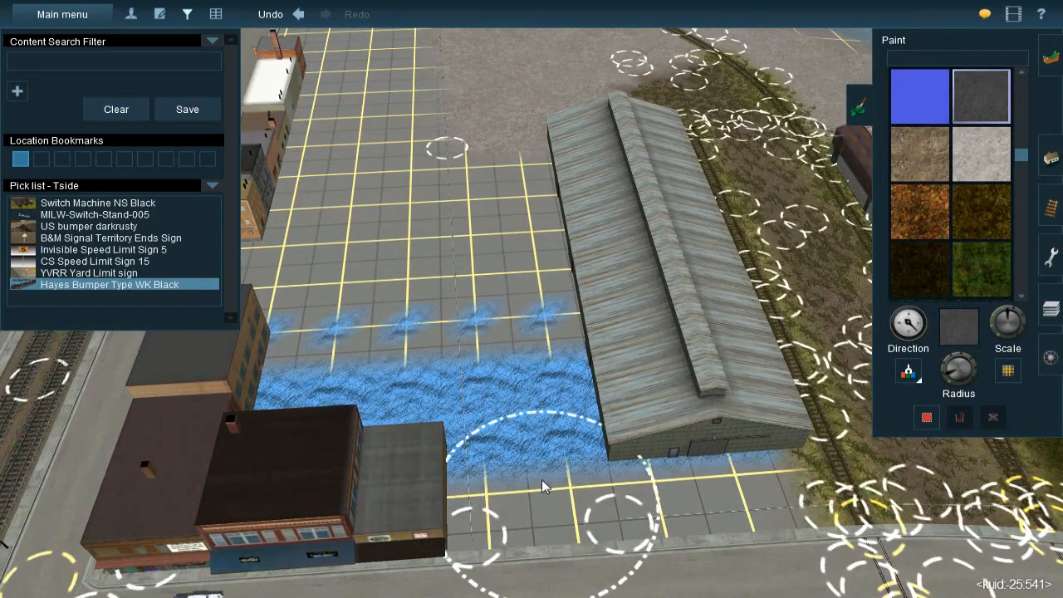
{"action": "mouse_move", "coordinate": [541, 462]}
{"action": "left_mouse_down"}
{"action": "mouse_move", "coordinate": [537, 513]}
{"action": "mouse_move", "coordinate": [510, 459]}
{"action": "left_mouse_up"}
{"action": "mouse_move", "coordinate": [518, 532]}
{"action": "left_mouse_down"}
{"action": "mouse_move", "coordinate": [530, 407]}
{"action": "mouse_move", "coordinate": [512, 366]}
{"action": "mouse_move", "coordinate": [511, 434]}
{"action": "mouse_move", "coordinate": [509, 410]}
{"action": "left_mouse_up"}
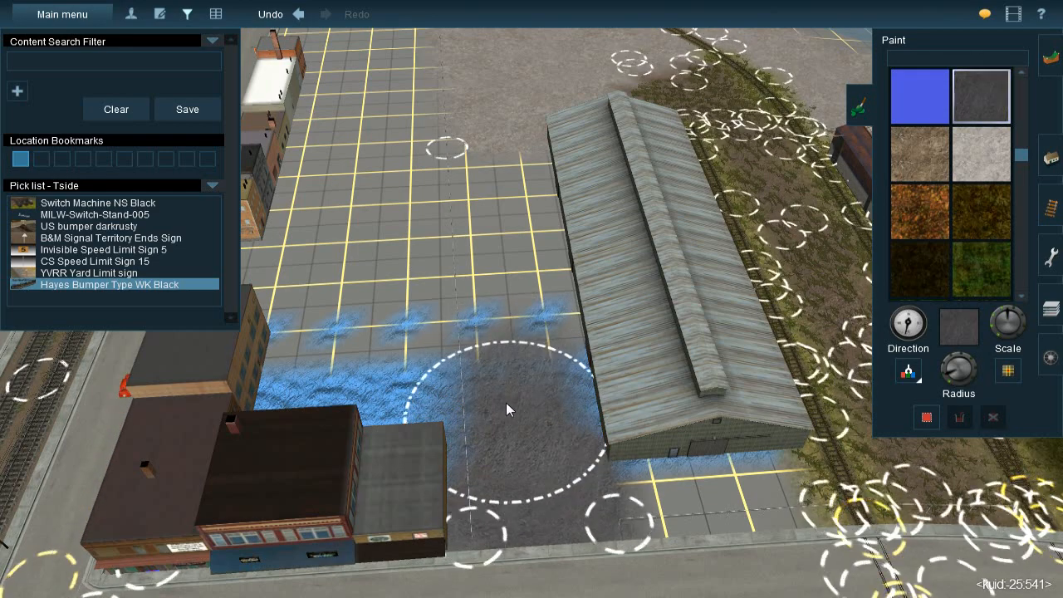
{"action": "left_click_drag", "start_coordinate": [503, 333], "coordinate": [494, 260]}
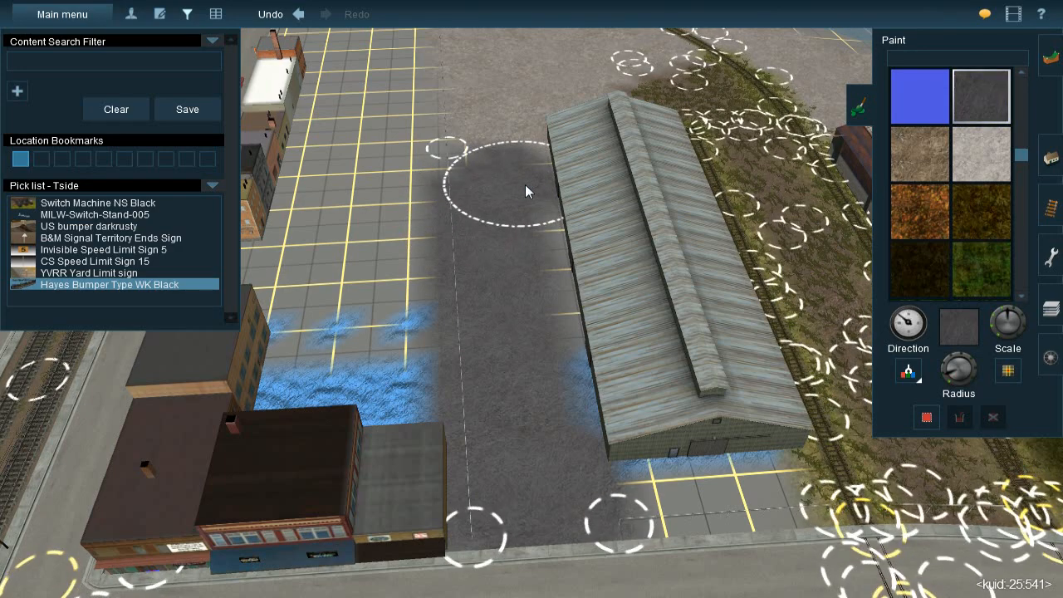
{"action": "left_click_drag", "start_coordinate": [536, 226], "coordinate": [543, 276]}
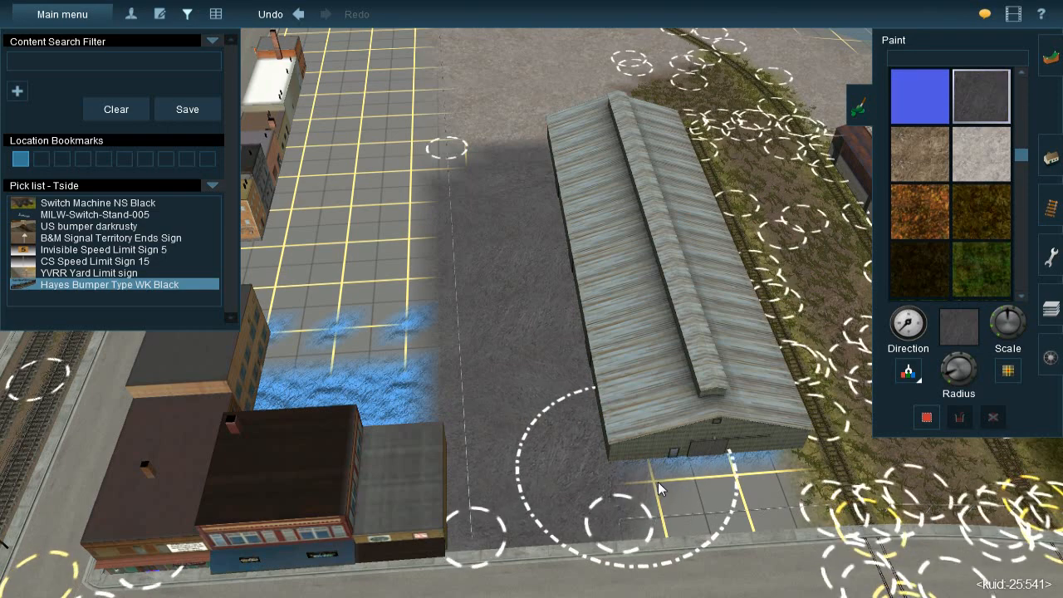
{"action": "mouse_move", "coordinate": [687, 492]}
{"action": "left_mouse_down"}
{"action": "mouse_move", "coordinate": [708, 503]}
{"action": "mouse_move", "coordinate": [704, 477]}
{"action": "mouse_move", "coordinate": [712, 495]}
{"action": "mouse_move", "coordinate": [690, 441]}
{"action": "left_mouse_up"}
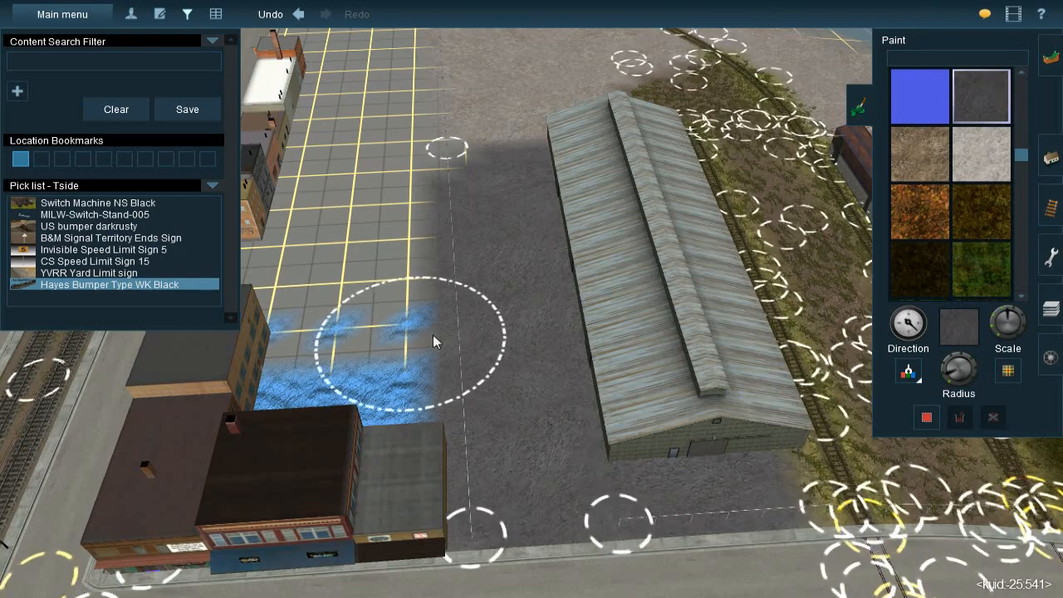
Adjust the brush radius and paint dark concrete over the leftover grid at the fence near the warehouse's far corner
{"action": "right_click", "coordinate": [504, 201]}
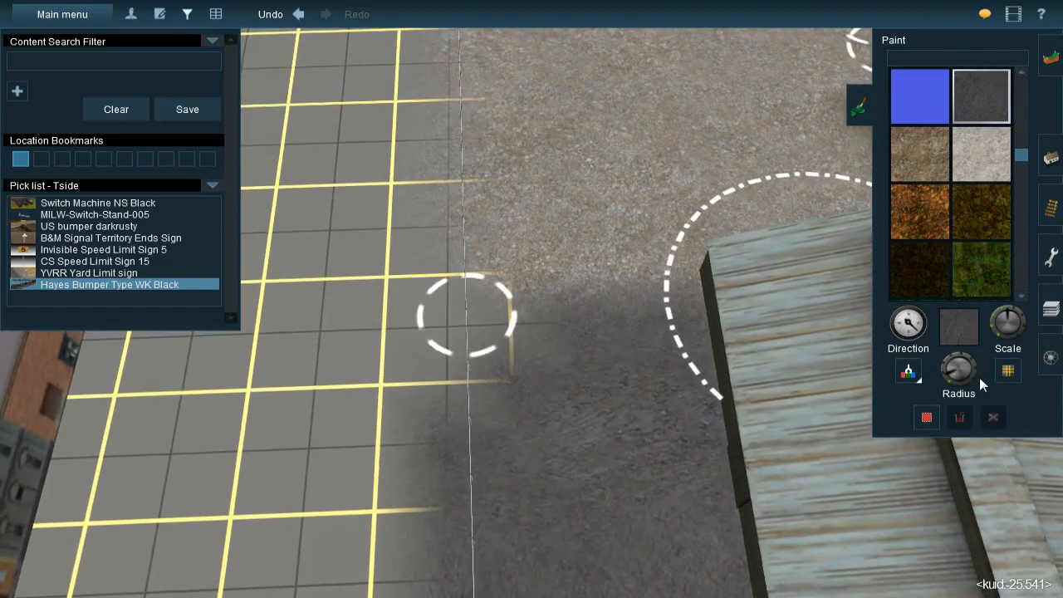
{"action": "left_click_drag", "start_coordinate": [949, 384], "coordinate": [947, 377]}
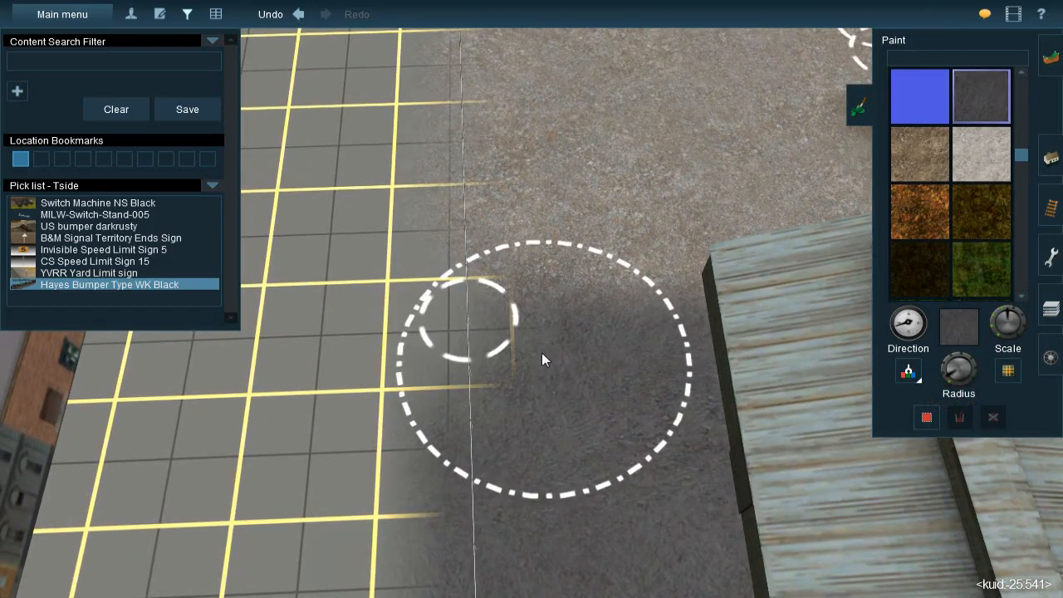
{"action": "mouse_move", "coordinate": [531, 345]}
{"action": "left_mouse_down"}
{"action": "mouse_move", "coordinate": [528, 360]}
{"action": "mouse_move", "coordinate": [523, 318]}
{"action": "mouse_move", "coordinate": [550, 301]}
{"action": "left_mouse_up"}
{"action": "key", "text": "Left"}
{"action": "key", "text": "Down"}
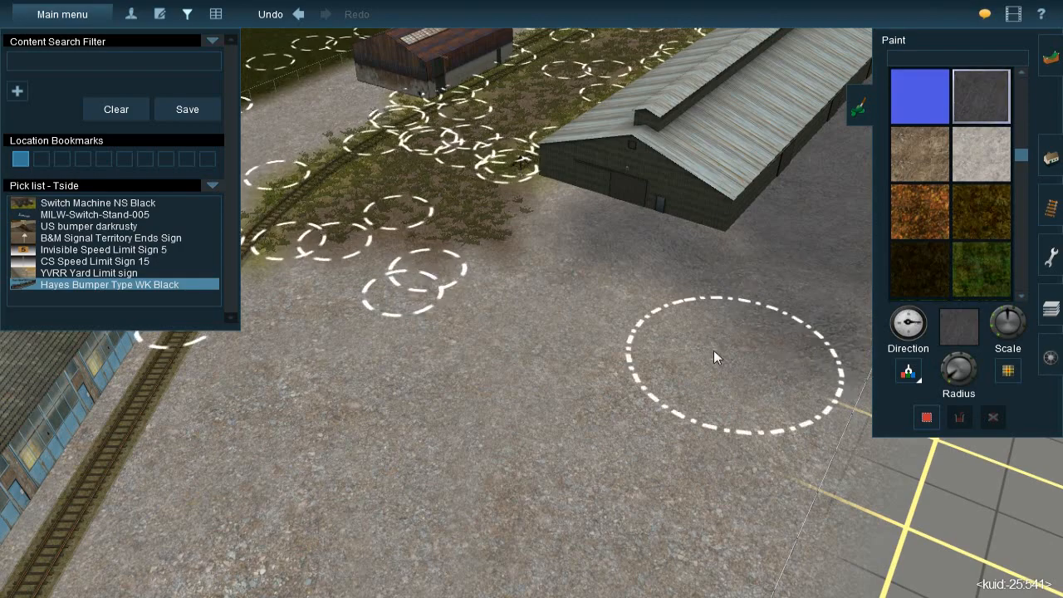
Rotate the texture and blend dark concrete into the gravel behind the grey warehouse's rear wall
{"action": "key", "text": "bracketleft"}
{"action": "mouse_move", "coordinate": [555, 258]}
{"action": "left_mouse_down"}
{"action": "mouse_move", "coordinate": [556, 209]}
{"action": "mouse_move", "coordinate": [580, 184]}
{"action": "mouse_move", "coordinate": [695, 229]}
{"action": "left_mouse_up"}
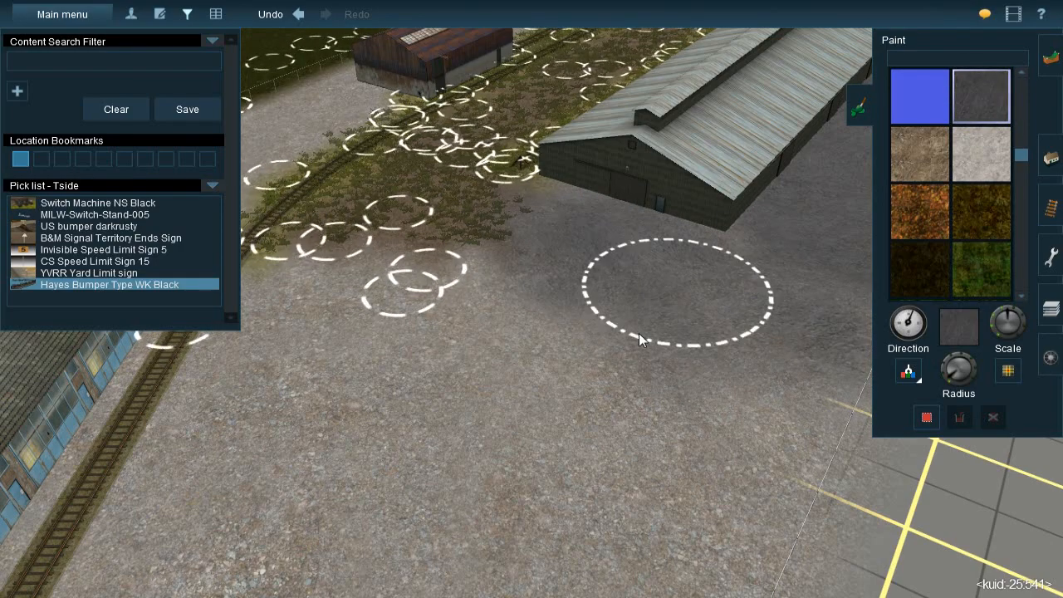
{"action": "key", "text": "Right"}
{"action": "key", "text": "Down"}
{"action": "key", "text": "Up"}
{"action": "key", "text": "Right"}
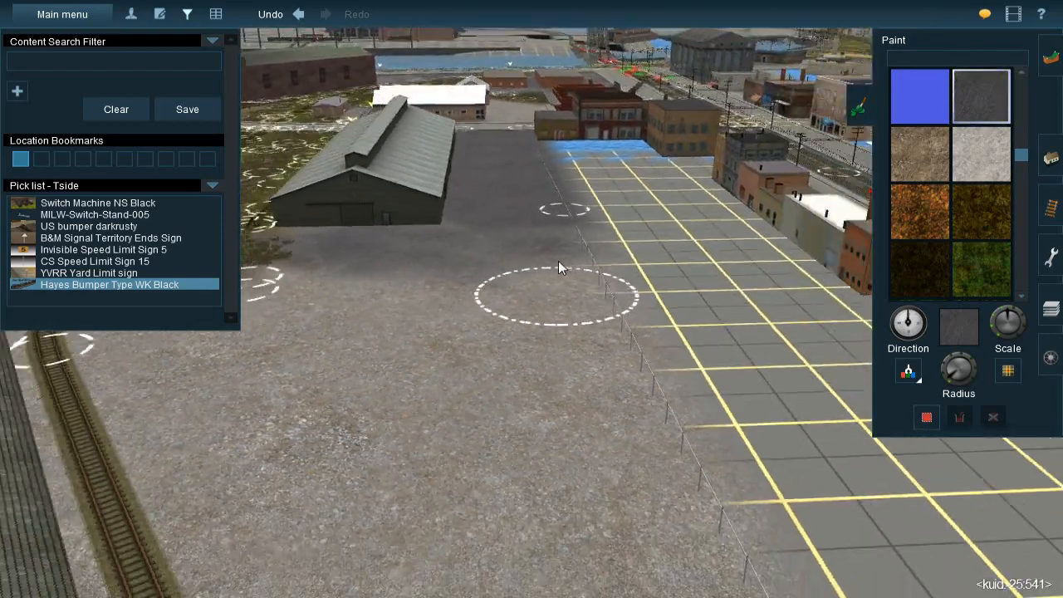
Rotate the texture and feather the dark concrete into the gravel between the grey warehouse's end wall and the fence
{"action": "right_click", "coordinate": [558, 261]}
{"action": "mouse_move", "coordinate": [539, 280]}
{"action": "left_mouse_down"}
{"action": "mouse_move", "coordinate": [481, 283]}
{"action": "mouse_move", "coordinate": [443, 255]}
{"action": "mouse_move", "coordinate": [449, 266]}
{"action": "left_mouse_up"}
{"action": "key", "text": "bracketleft"}
{"action": "left_click_drag", "start_coordinate": [462, 306], "coordinate": [465, 320]}
{"action": "right_click", "coordinate": [477, 355]}
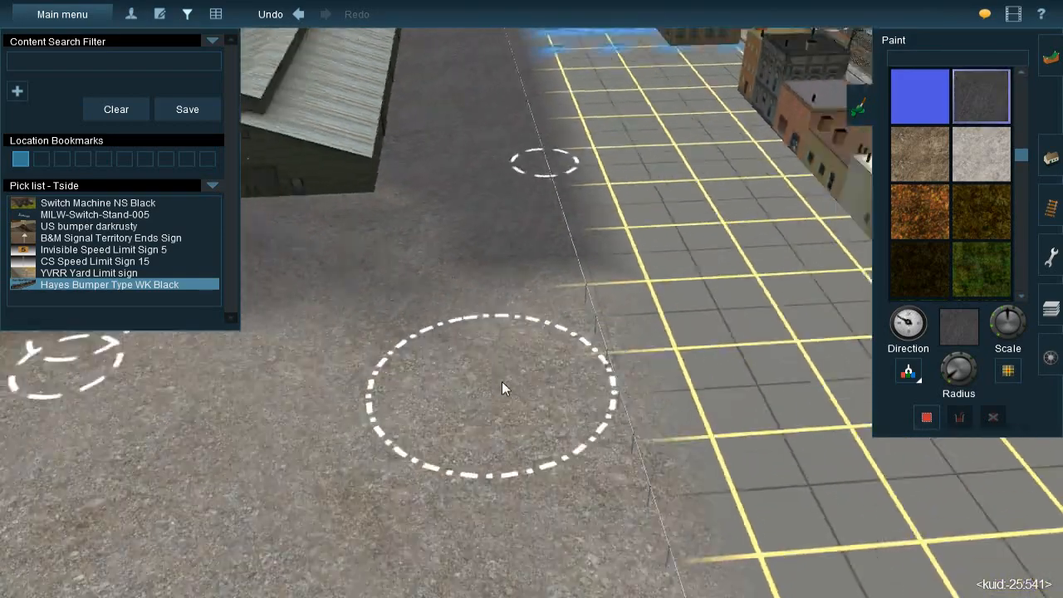
Sample the dark grass ground texture from the field beside the small brown-roofed building
{"action": "scroll", "coordinate": [502, 383], "scroll_direction": "down", "scroll_amount": 5}
{"action": "scroll", "coordinate": [532, 333], "scroll_direction": "down", "scroll_amount": 3}
{"action": "key", "text": "Left"}
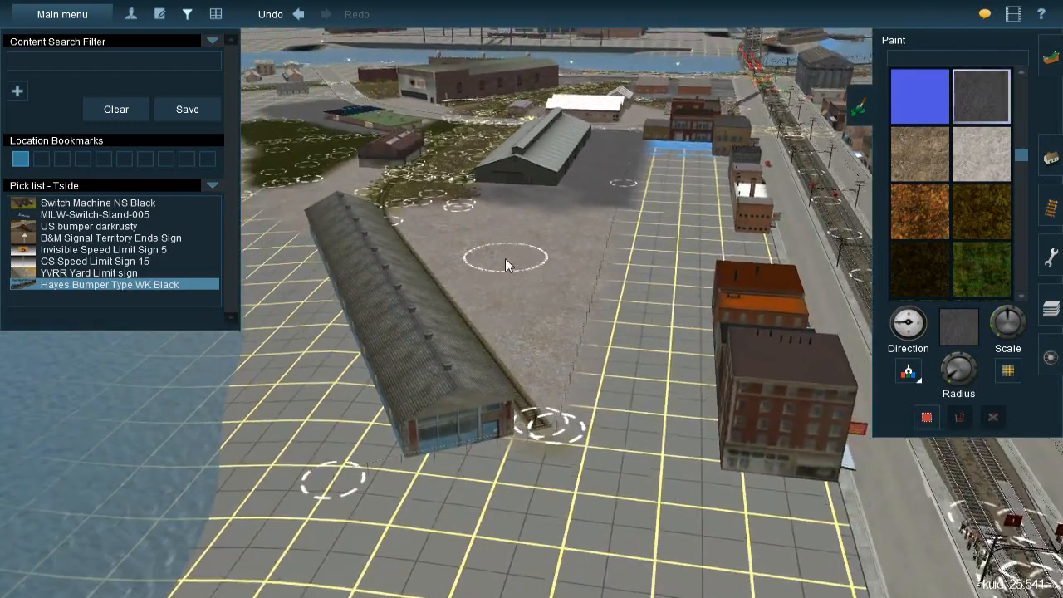
{"action": "right_click", "coordinate": [505, 259]}
{"action": "left_click", "coordinate": [908, 374]}
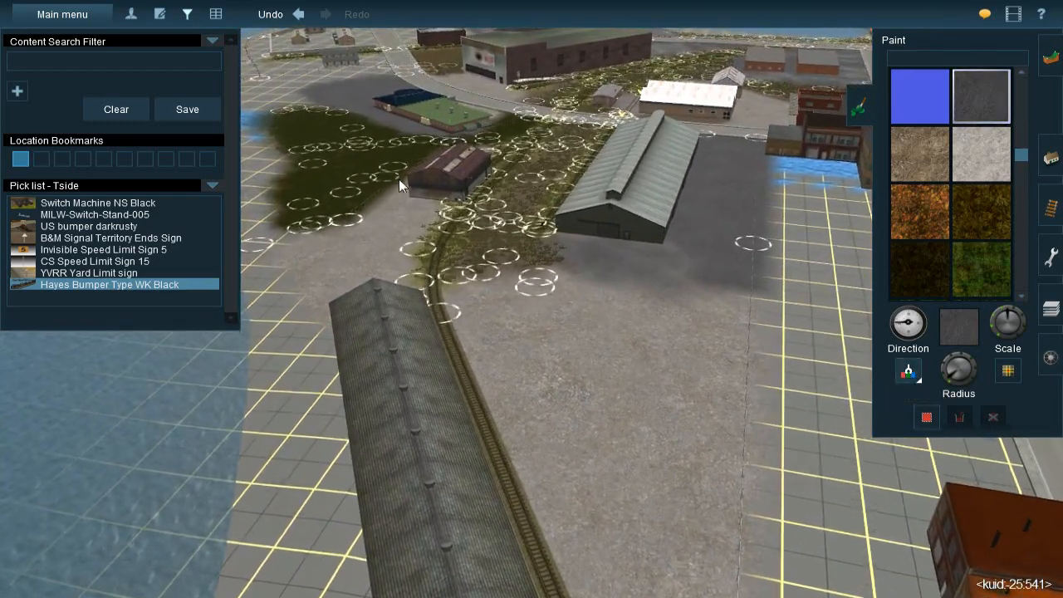
{"action": "left_click", "coordinate": [616, 243]}
Paint dark grass over the bare grid on the street side of the fence, starting near the corner buildings
{"action": "right_click", "coordinate": [619, 216]}
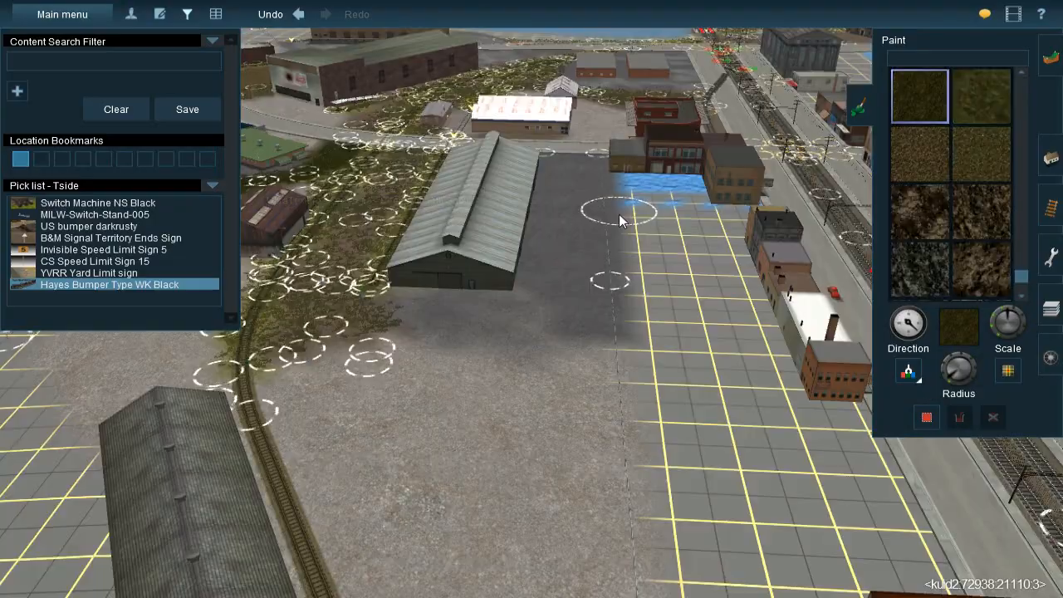
{"action": "right_click", "coordinate": [615, 233]}
{"action": "key", "text": "Left"}
{"action": "scroll", "coordinate": [544, 291], "scroll_direction": "up", "scroll_amount": 2}
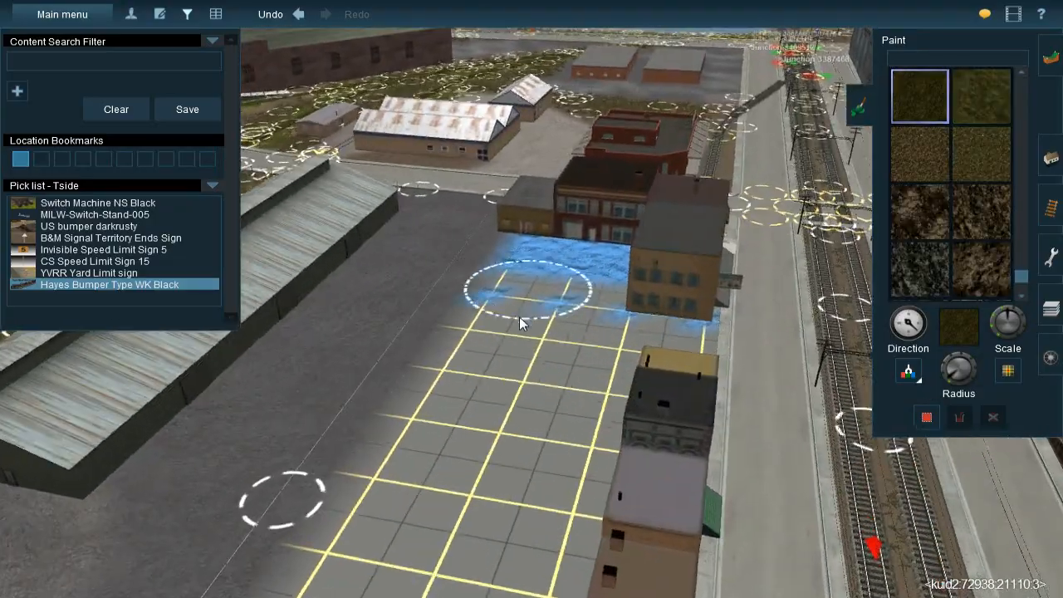
{"action": "right_click", "coordinate": [505, 364]}
{"action": "key", "text": "Right"}
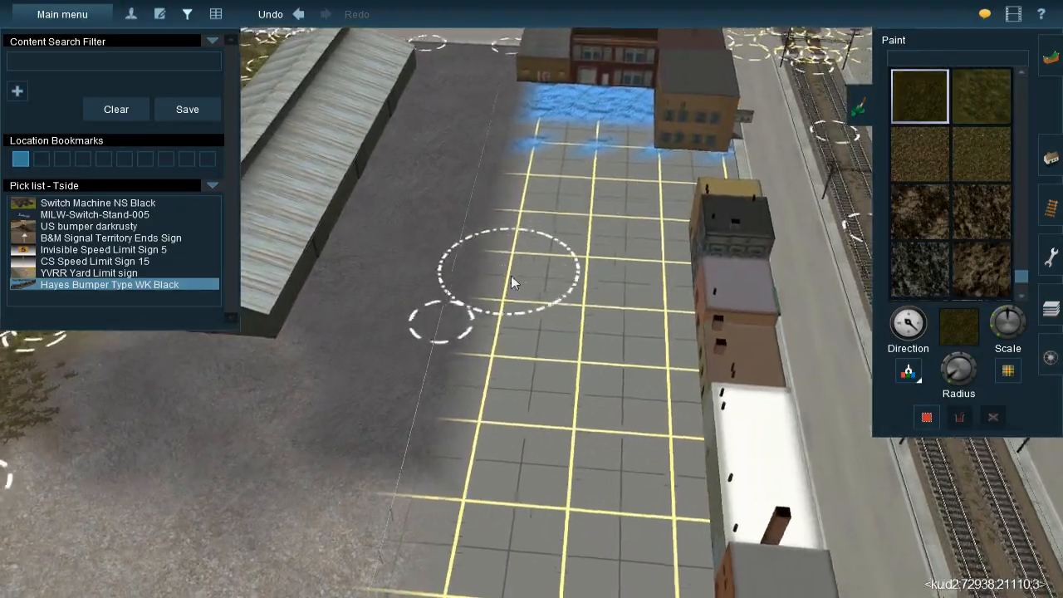
{"action": "scroll", "coordinate": [512, 281], "scroll_direction": "down", "scroll_amount": 3}
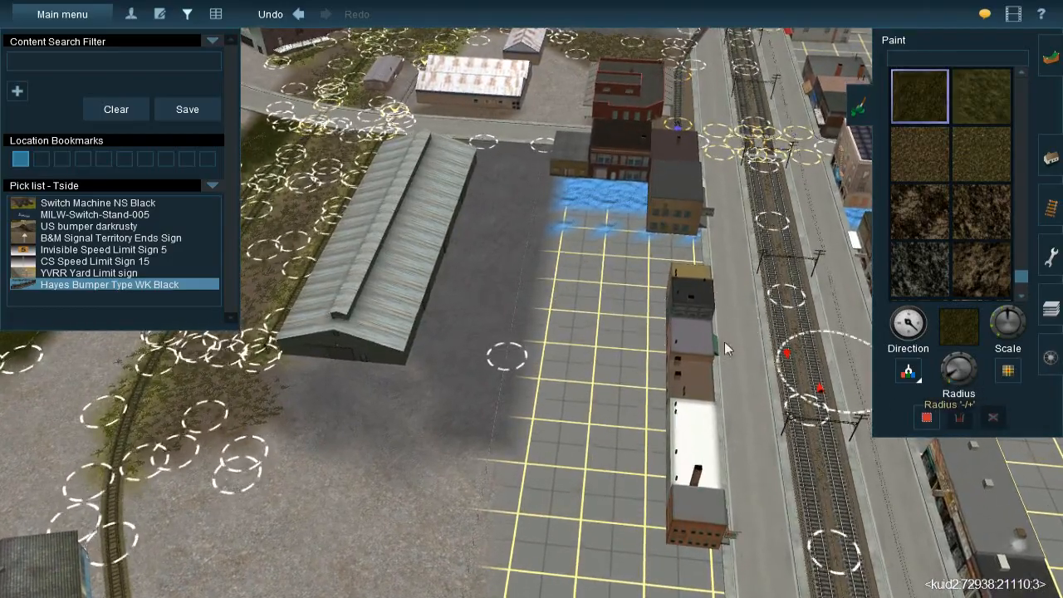
{"action": "scroll", "coordinate": [560, 249], "scroll_direction": "up", "scroll_amount": 3}
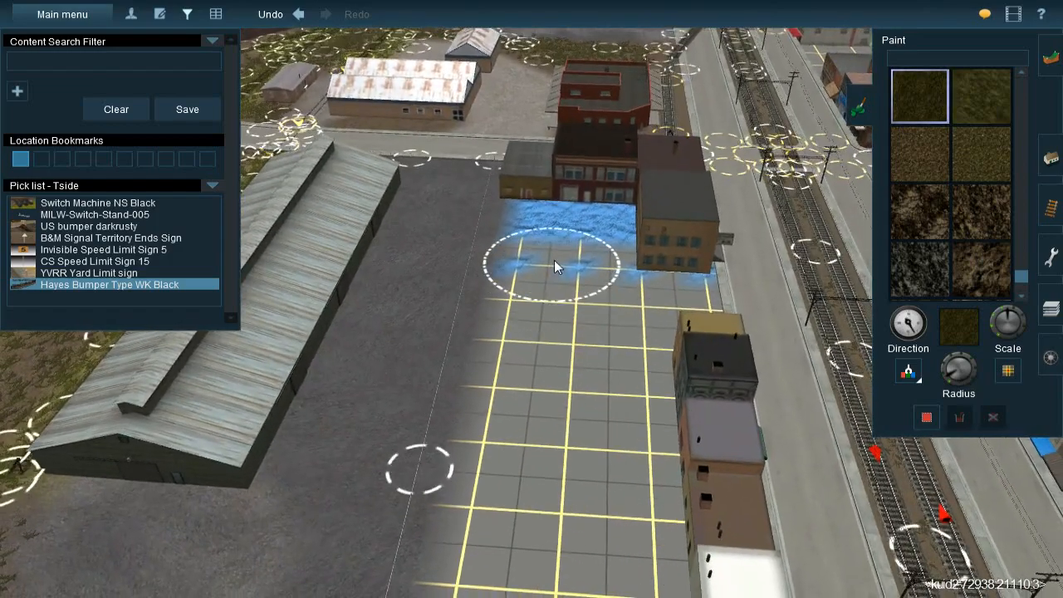
{"action": "left_click_drag", "start_coordinate": [547, 245], "coordinate": [545, 286]}
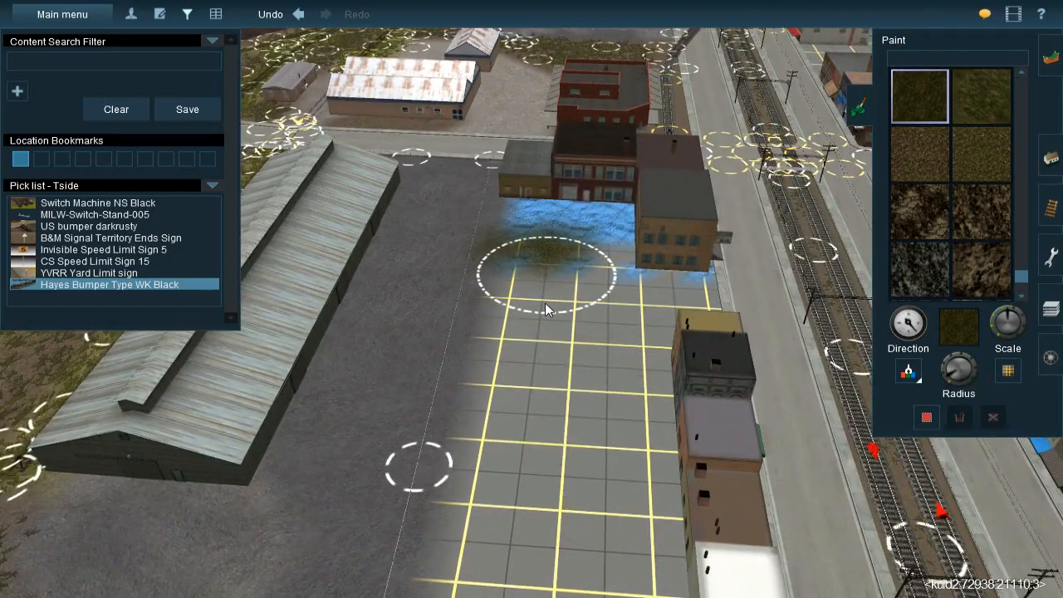
{"action": "mouse_move", "coordinate": [544, 340]}
{"action": "left_mouse_down"}
{"action": "mouse_move", "coordinate": [532, 299]}
{"action": "mouse_move", "coordinate": [540, 276]}
{"action": "mouse_move", "coordinate": [531, 381]}
{"action": "mouse_move", "coordinate": [529, 341]}
{"action": "left_mouse_up"}
Extend the dark grass strip along the fence to about level with the orange brick building at the row's end
{"action": "right_click", "coordinate": [509, 427]}
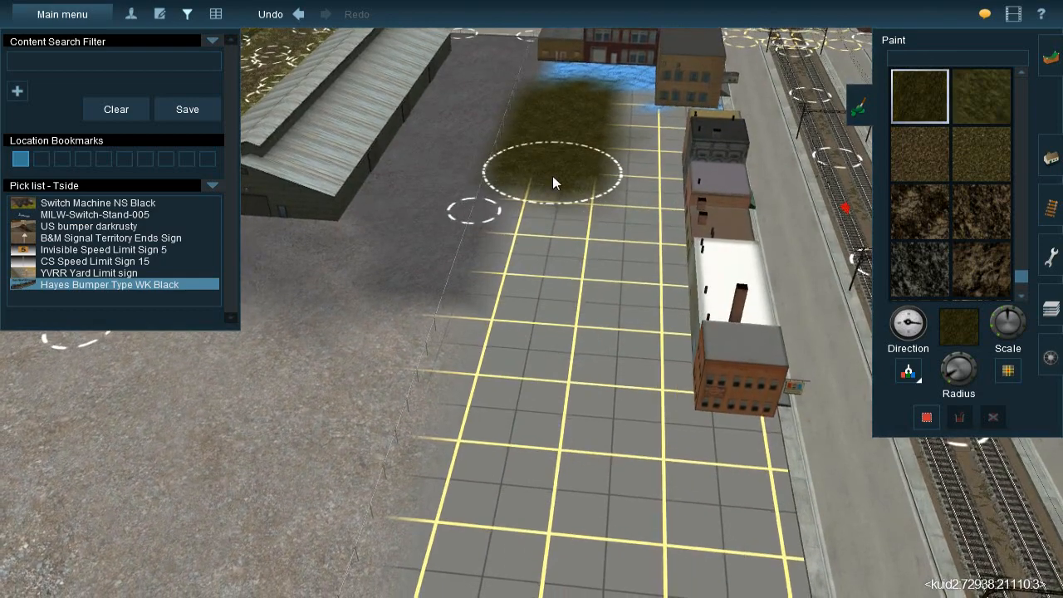
{"action": "mouse_move", "coordinate": [552, 177]}
{"action": "left_mouse_down"}
{"action": "mouse_move", "coordinate": [553, 232]}
{"action": "mouse_move", "coordinate": [517, 374]}
{"action": "mouse_move", "coordinate": [529, 278]}
{"action": "left_mouse_up"}
{"action": "right_click", "coordinate": [505, 380]}
{"action": "key", "text": "Down"}
{"action": "key", "text": "Up"}
{"action": "key", "text": "Right"}
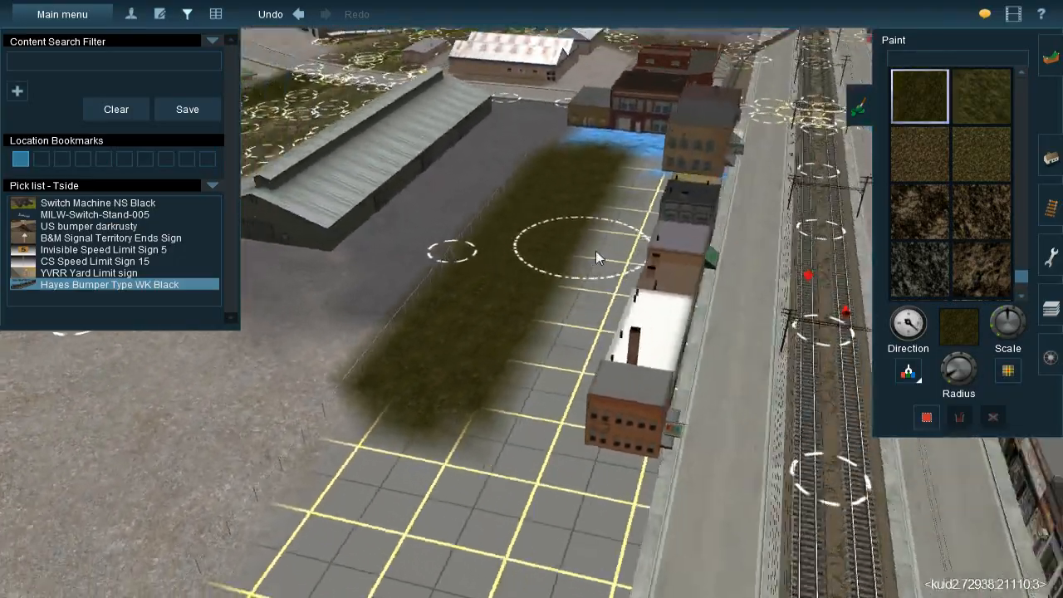
Sample the brown gravelly dirt texture from the ground near the corner buildings
{"action": "left_click", "coordinate": [911, 373]}
{"action": "right_click", "coordinate": [633, 216]}
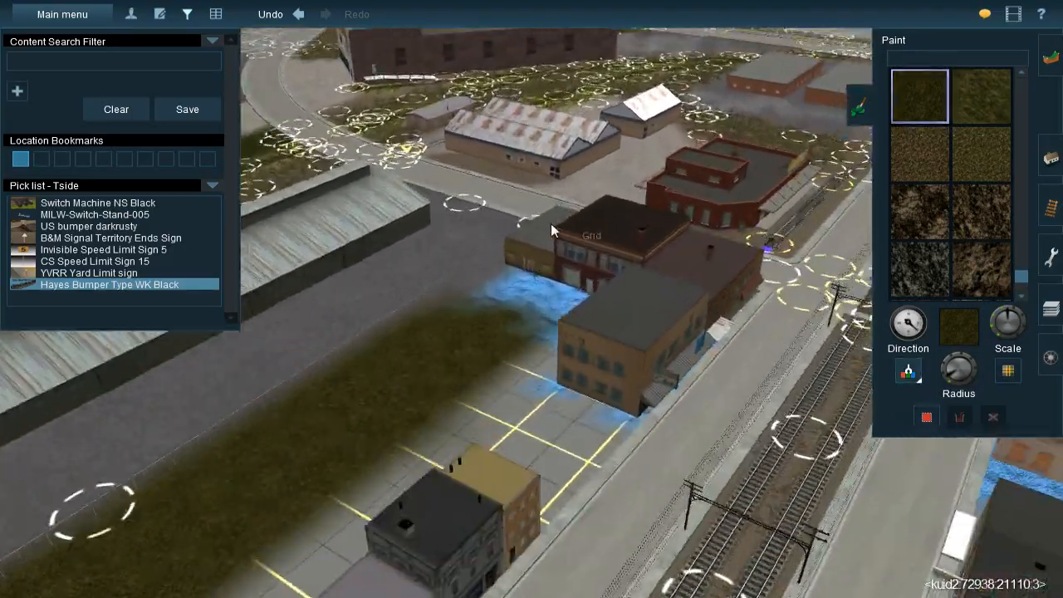
{"action": "right_click", "coordinate": [558, 219]}
{"action": "left_click", "coordinate": [484, 259]}
Paint brown dirt over the blue ground behind the corner buildings, blending it into the grass edge
{"action": "right_click", "coordinate": [514, 455]}
{"action": "key", "text": "Up"}
{"action": "scroll", "coordinate": [552, 319], "scroll_direction": "up", "scroll_amount": 2}
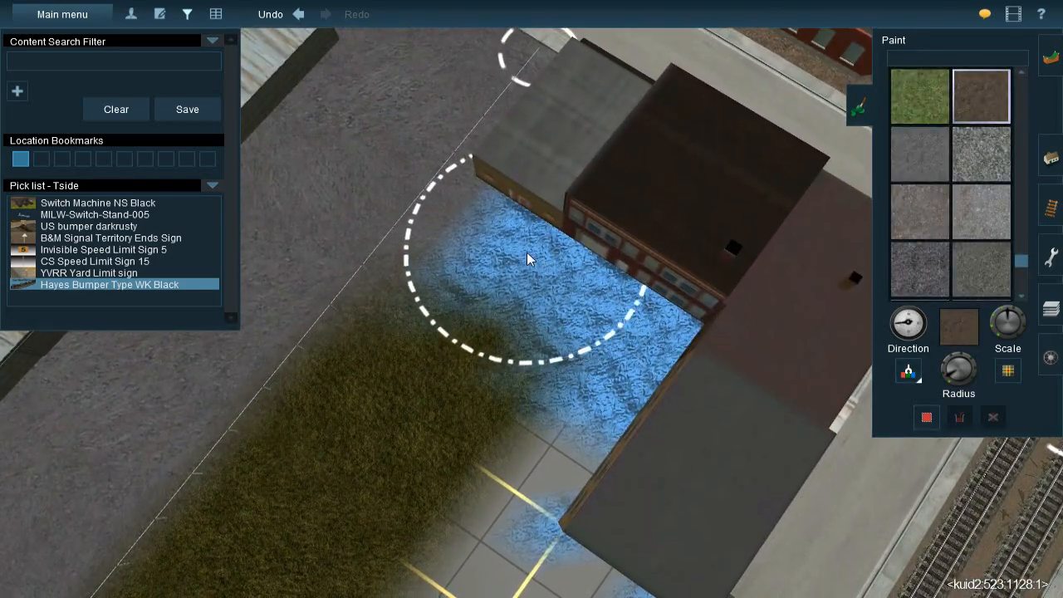
{"action": "mouse_move", "coordinate": [525, 247]}
{"action": "left_mouse_down"}
{"action": "mouse_move", "coordinate": [592, 312]}
{"action": "mouse_move", "coordinate": [523, 233]}
{"action": "left_mouse_up"}
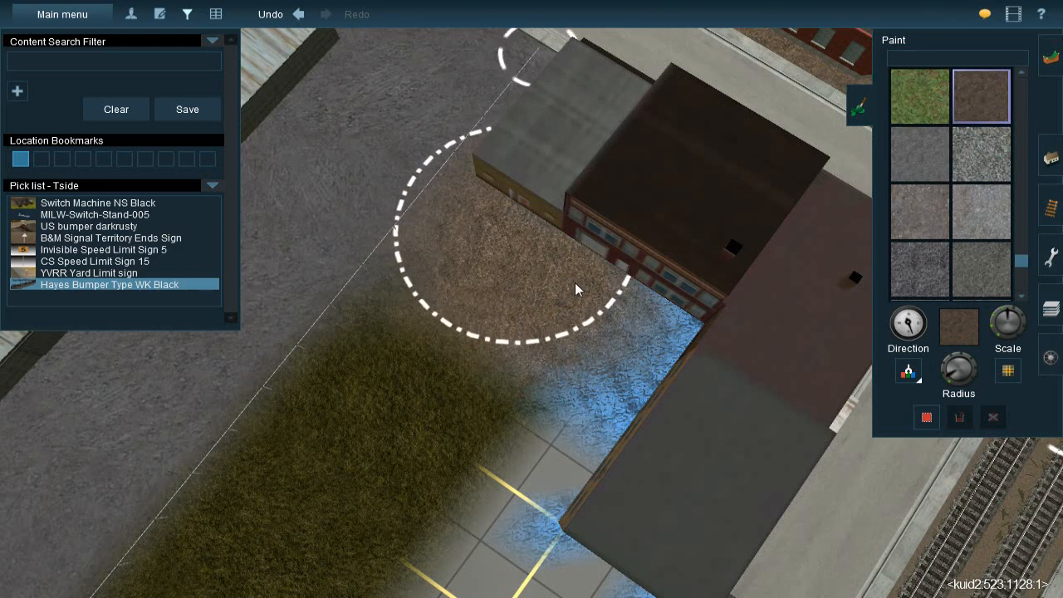
{"action": "mouse_move", "coordinate": [644, 356]}
{"action": "left_mouse_down"}
{"action": "mouse_move", "coordinate": [645, 398]}
{"action": "mouse_move", "coordinate": [681, 349]}
{"action": "mouse_move", "coordinate": [672, 347]}
{"action": "left_mouse_up"}
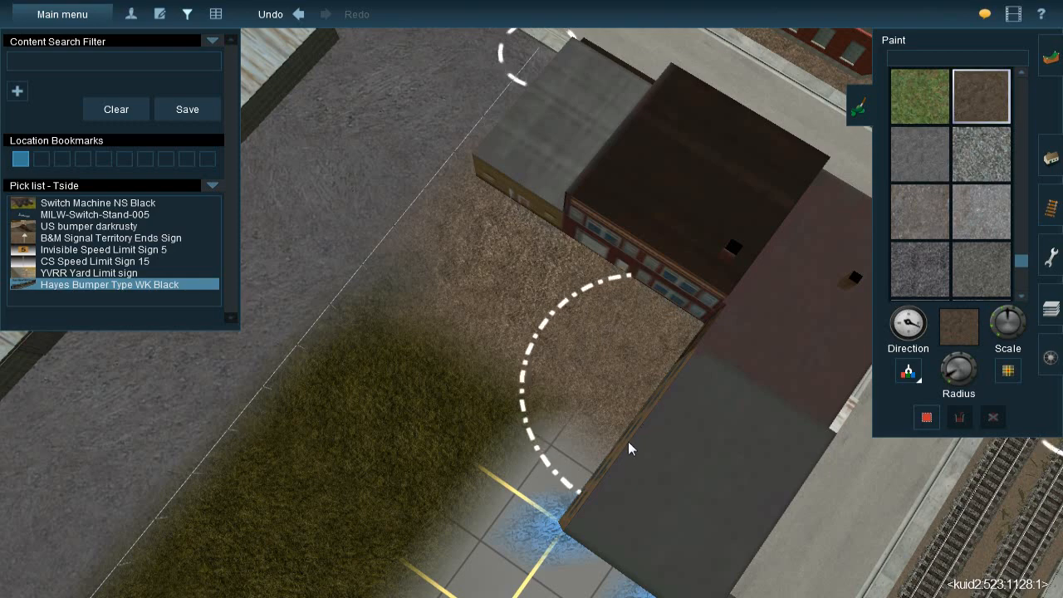
Paint brown dirt around the tan building and over the grid behind the first storefronts
{"action": "right_click", "coordinate": [571, 528]}
{"action": "key", "text": "Left"}
{"action": "key", "text": "Down"}
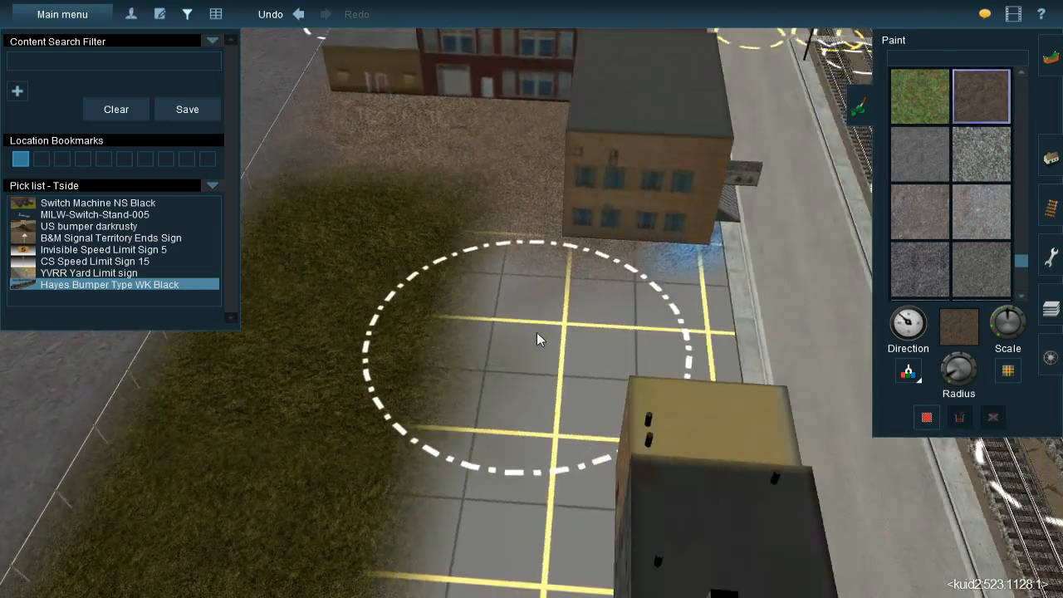
{"action": "scroll", "coordinate": [558, 272], "scroll_direction": "down", "scroll_amount": 3}
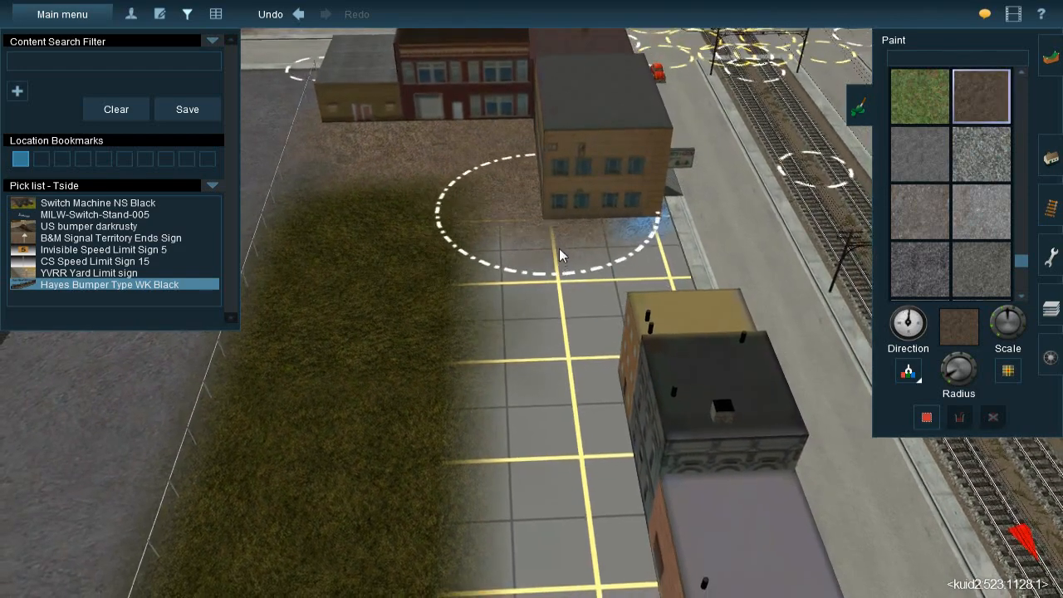
{"action": "mouse_move", "coordinate": [597, 294]}
{"action": "left_mouse_down"}
{"action": "mouse_move", "coordinate": [620, 282]}
{"action": "mouse_move", "coordinate": [612, 249]}
{"action": "left_mouse_up"}
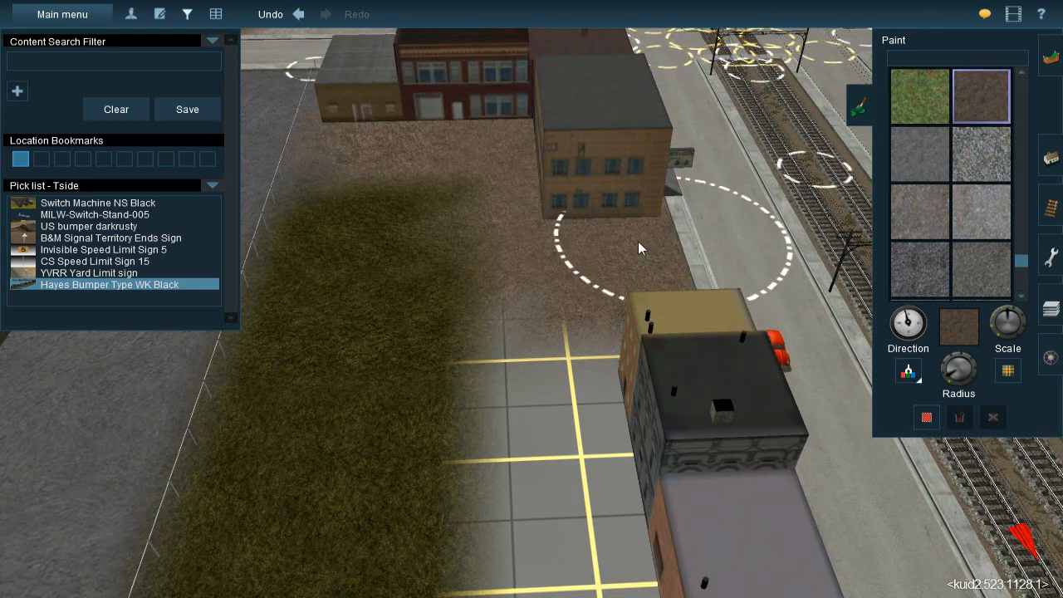
{"action": "mouse_move", "coordinate": [587, 352]}
{"action": "left_mouse_down"}
{"action": "mouse_move", "coordinate": [591, 366]}
{"action": "mouse_move", "coordinate": [590, 344]}
{"action": "mouse_move", "coordinate": [612, 493]}
{"action": "mouse_move", "coordinate": [611, 391]}
{"action": "mouse_move", "coordinate": [655, 353]}
{"action": "left_mouse_up"}
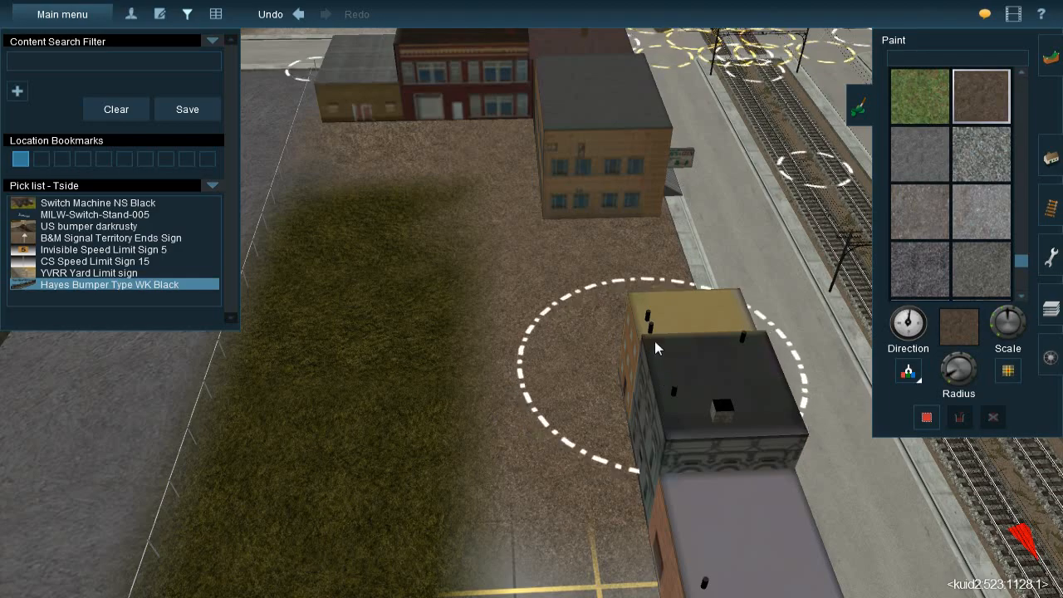
Continue the brown dirt behind the remaining storefronts to the orange brick building, covering the grid beside the grass strip
{"action": "mouse_move", "coordinate": [648, 464]}
{"action": "right_mouse_down"}
{"action": "mouse_move", "coordinate": [533, 342]}
{"action": "mouse_move", "coordinate": [475, 359]}
{"action": "mouse_move", "coordinate": [487, 298]}
{"action": "mouse_move", "coordinate": [532, 265]}
{"action": "mouse_move", "coordinate": [554, 264]}
{"action": "mouse_move", "coordinate": [551, 226]}
{"action": "right_mouse_up"}
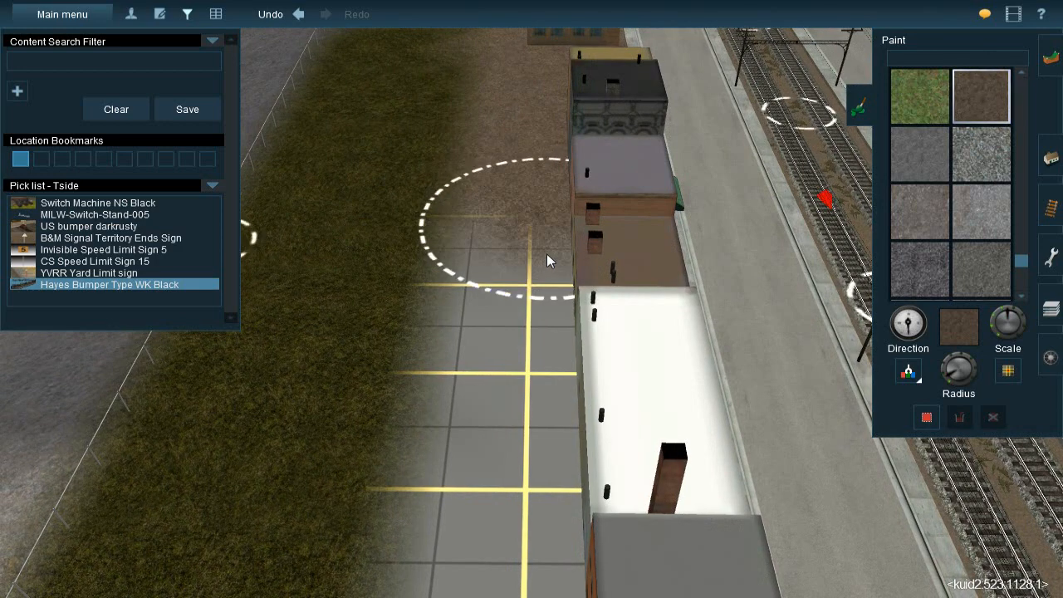
{"action": "mouse_move", "coordinate": [543, 307]}
{"action": "left_mouse_down"}
{"action": "mouse_move", "coordinate": [551, 424]}
{"action": "mouse_move", "coordinate": [543, 505]}
{"action": "mouse_move", "coordinate": [548, 483]}
{"action": "left_mouse_up"}
{"action": "mouse_move", "coordinate": [548, 490]}
{"action": "right_mouse_down"}
{"action": "mouse_move", "coordinate": [598, 347]}
{"action": "mouse_move", "coordinate": [541, 317]}
{"action": "mouse_move", "coordinate": [532, 213]}
{"action": "mouse_move", "coordinate": [555, 191]}
{"action": "right_mouse_up"}
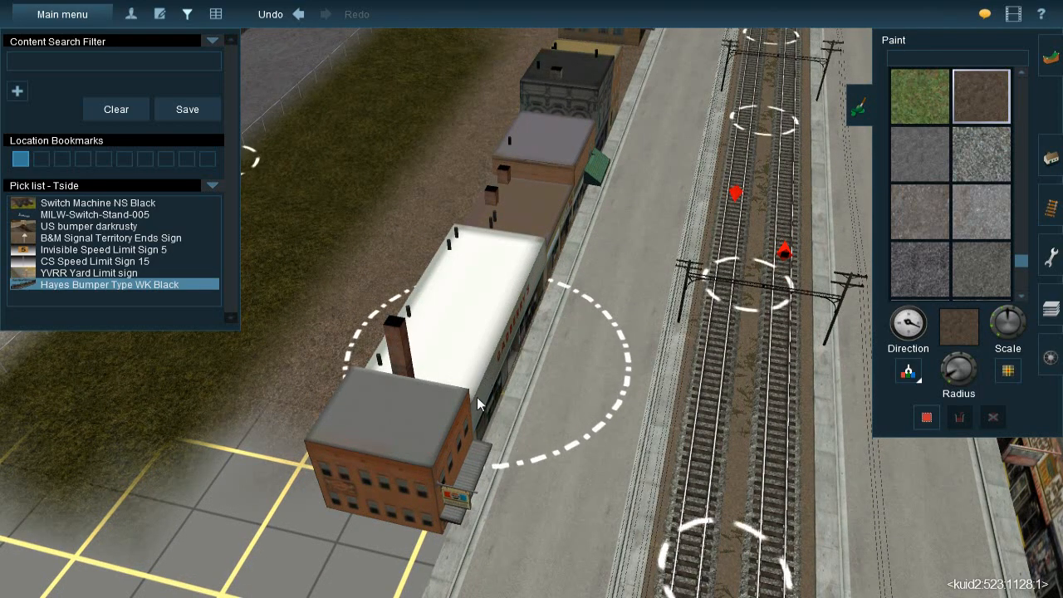
{"action": "mouse_move", "coordinate": [452, 432]}
{"action": "right_mouse_down"}
{"action": "mouse_move", "coordinate": [474, 307]}
{"action": "mouse_move", "coordinate": [530, 248]}
{"action": "mouse_move", "coordinate": [531, 271]}
{"action": "right_mouse_up"}
{"action": "mouse_move", "coordinate": [531, 270]}
{"action": "left_mouse_down"}
{"action": "mouse_move", "coordinate": [540, 297]}
{"action": "mouse_move", "coordinate": [598, 293]}
{"action": "mouse_move", "coordinate": [525, 298]}
{"action": "mouse_move", "coordinate": [520, 314]}
{"action": "left_mouse_up"}
{"action": "scroll", "coordinate": [510, 270], "scroll_direction": "down", "scroll_amount": 3}
{"action": "right_click_drag", "start_coordinate": [503, 221], "coordinate": [442, 372]}
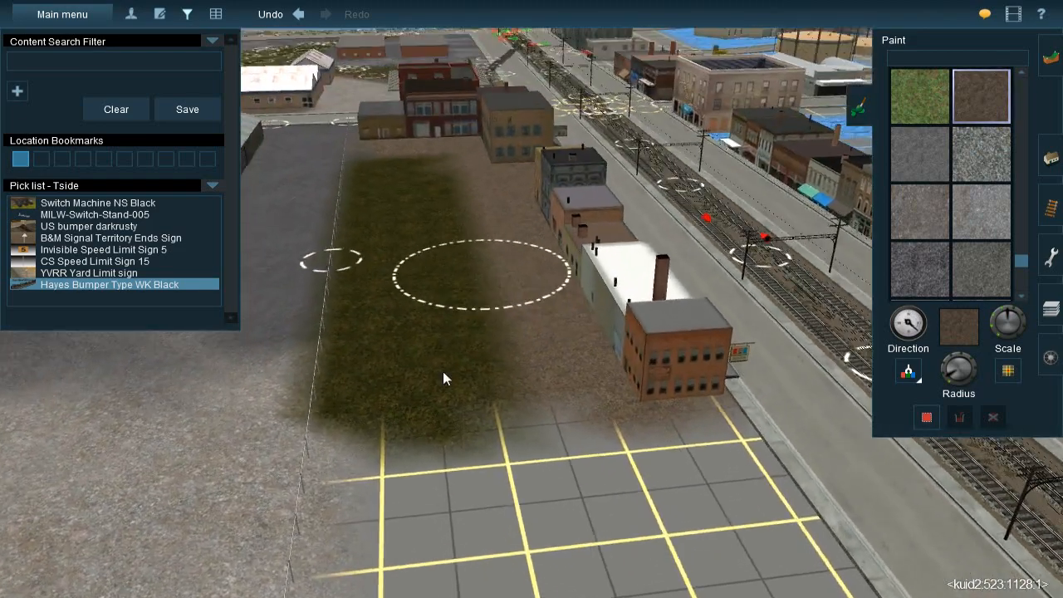
Sample the light gravel texture from the large lot beside the fence
{"action": "right_click", "coordinate": [290, 452]}
{"action": "left_click", "coordinate": [911, 371]}
{"action": "left_click", "coordinate": [496, 351]}
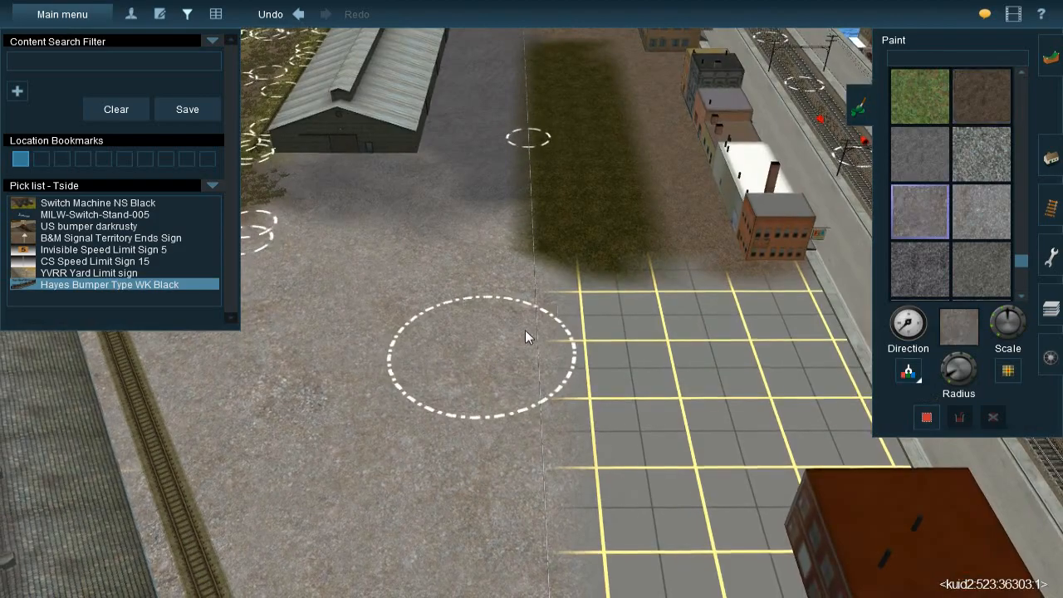
Blend light gravel over the dirt behind the storefronts and narrow the grass strip along the fence
{"action": "right_click", "coordinate": [611, 166]}
{"action": "right_click", "coordinate": [464, 261]}
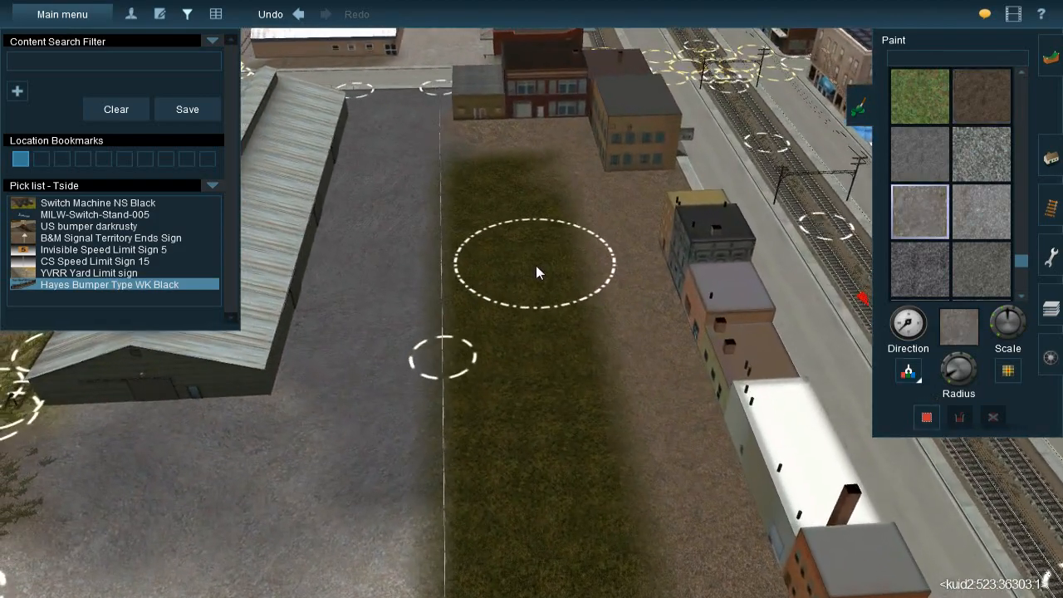
{"action": "right_click", "coordinate": [557, 252]}
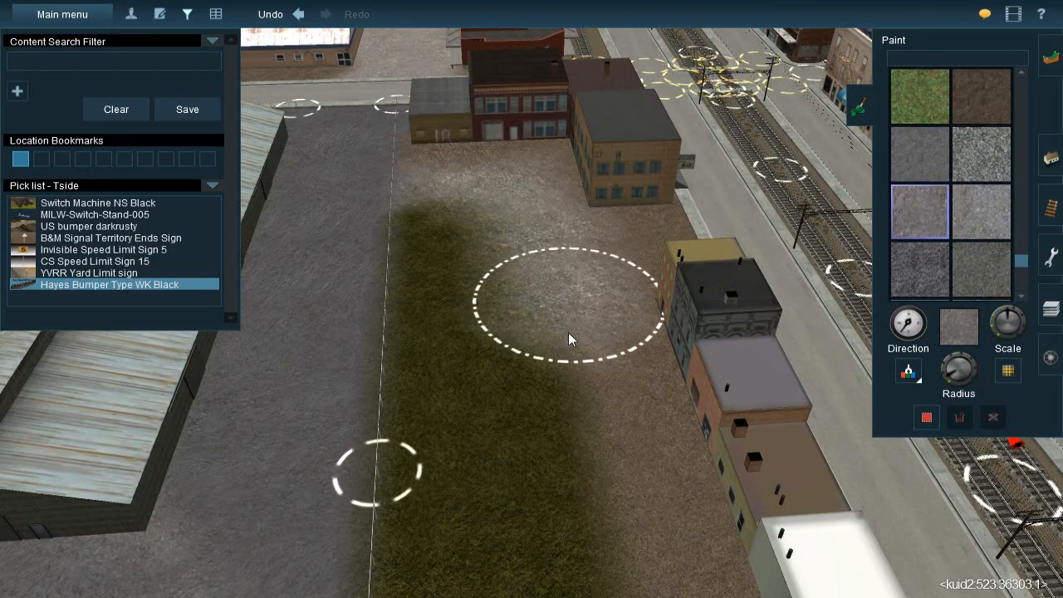
{"action": "right_click", "coordinate": [572, 409]}
{"action": "mouse_move", "coordinate": [529, 292]}
{"action": "left_mouse_down"}
{"action": "mouse_move", "coordinate": [535, 344]}
{"action": "mouse_move", "coordinate": [523, 287]}
{"action": "mouse_move", "coordinate": [530, 320]}
{"action": "left_mouse_up"}
{"action": "right_click", "coordinate": [553, 421]}
{"action": "mouse_move", "coordinate": [540, 374]}
{"action": "left_mouse_down"}
{"action": "mouse_move", "coordinate": [530, 313]}
{"action": "mouse_move", "coordinate": [561, 393]}
{"action": "left_mouse_up"}
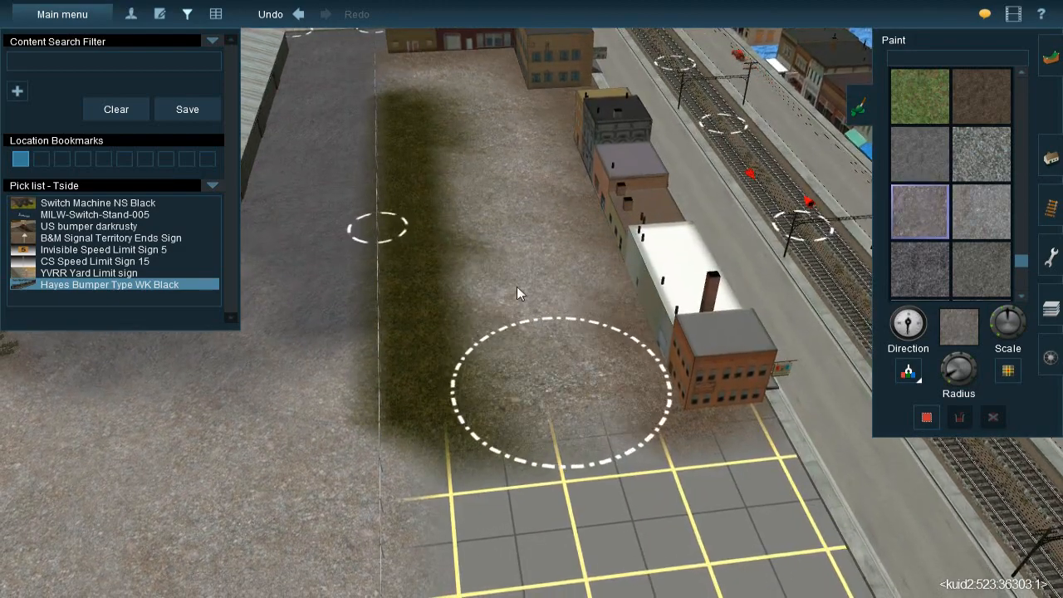
{"action": "right_click", "coordinate": [480, 202]}
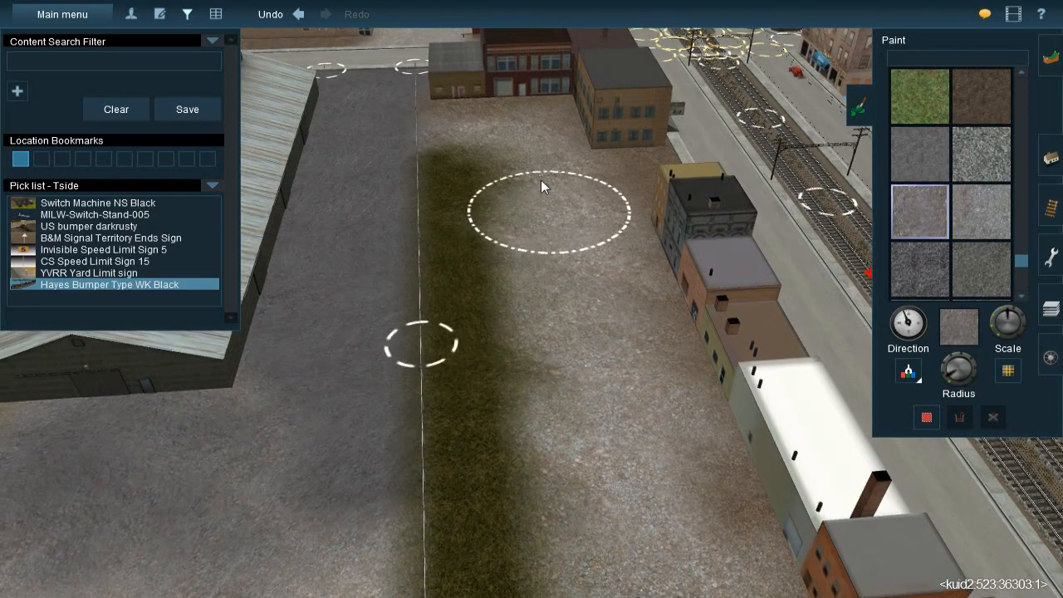
{"action": "right_click", "coordinate": [494, 145]}
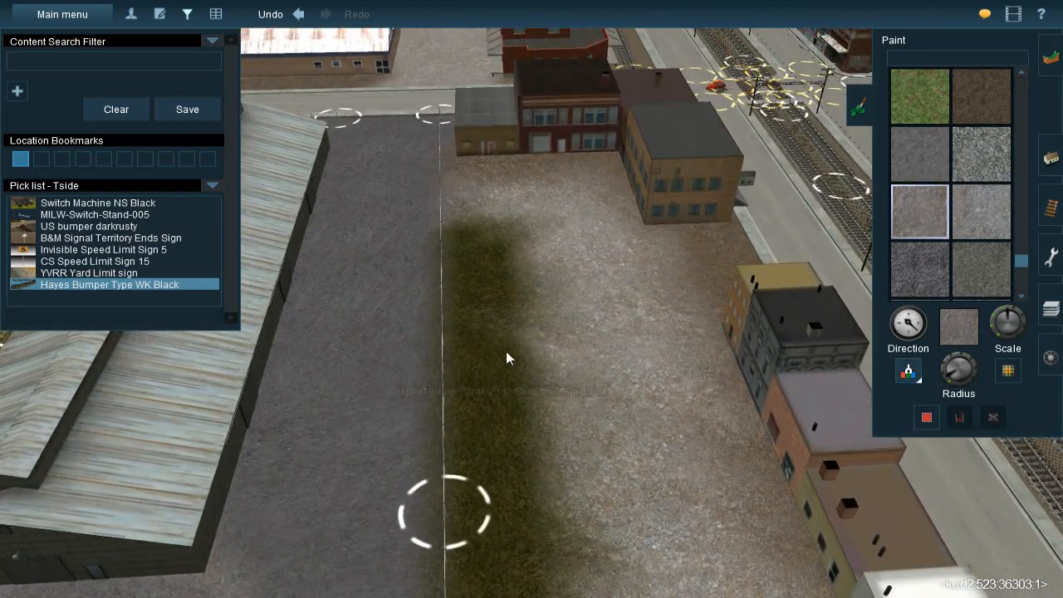
Sample the dark grass texture and roughen the grass strip's edge across the fence line beside the warehouse
{"action": "left_click", "coordinate": [505, 351]}
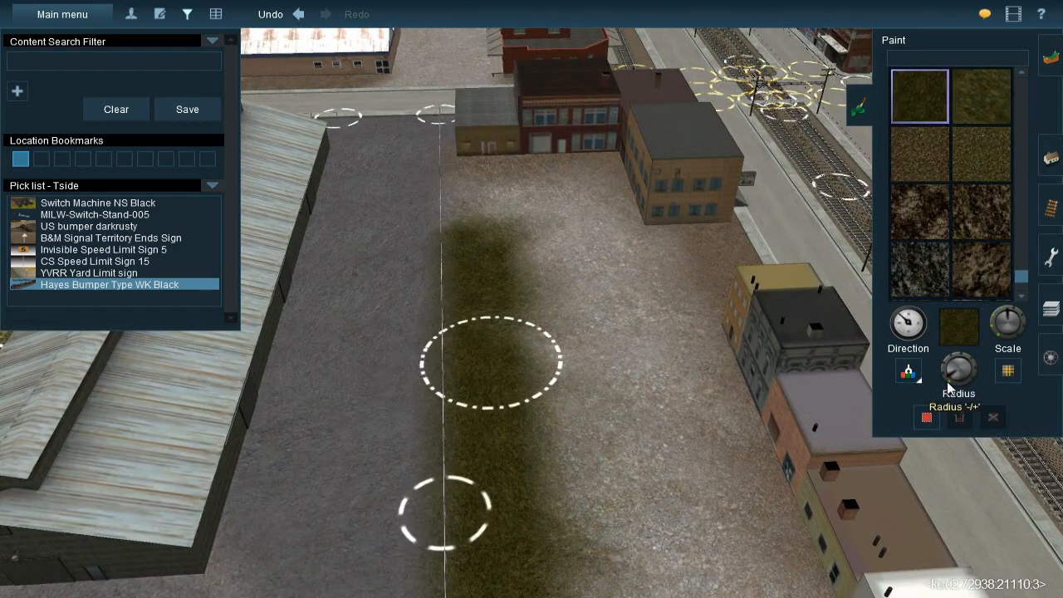
{"action": "left_click_drag", "start_coordinate": [479, 325], "coordinate": [511, 287]}
{"action": "right_click", "coordinate": [488, 446]}
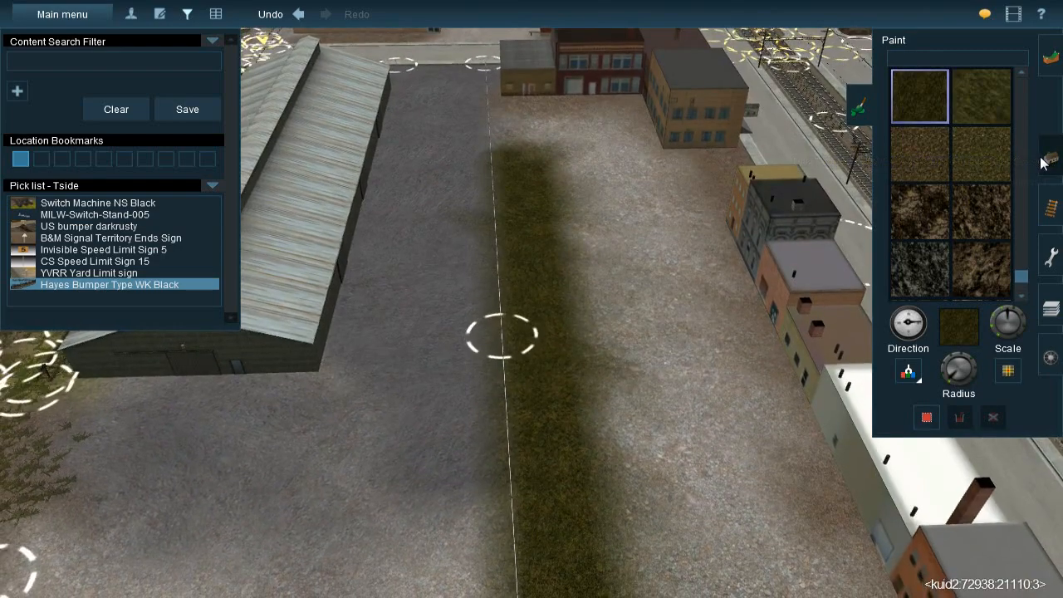
Switch to spline placement and pick up the JVC(T)Grass spline#1m type from the existing grass beside the grey warehouse
{"action": "left_click", "coordinate": [1048, 158]}
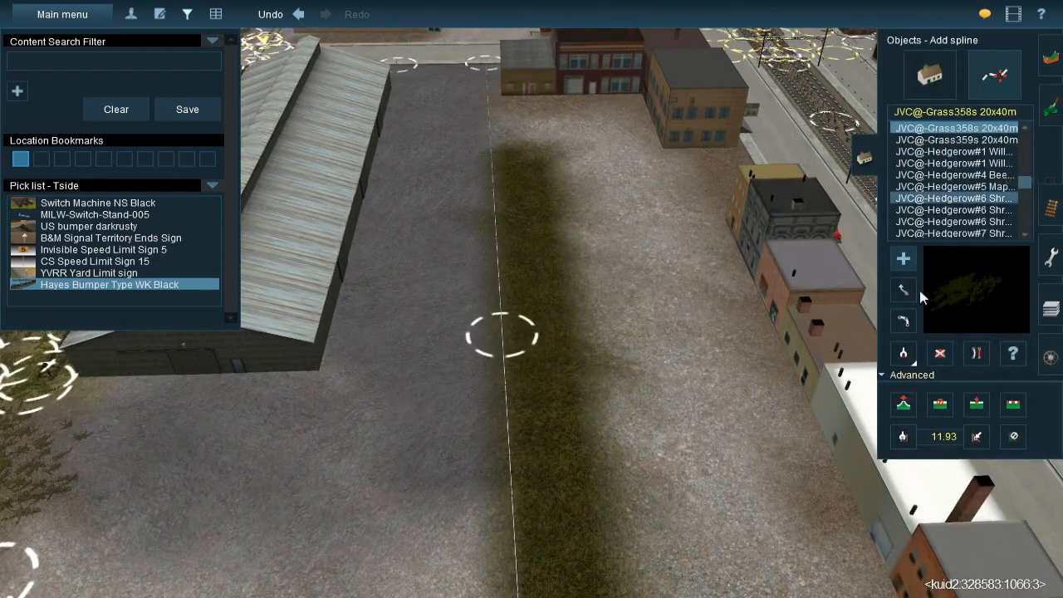
{"action": "left_click", "coordinate": [904, 353]}
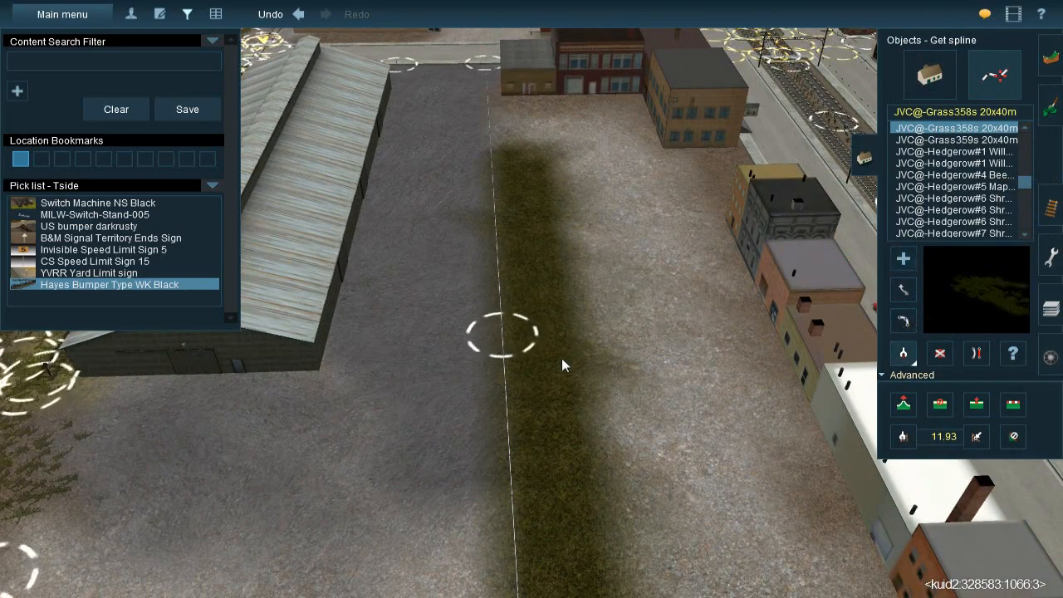
{"action": "right_click_drag", "start_coordinate": [562, 358], "coordinate": [387, 247]}
{"action": "left_click", "coordinate": [387, 246]}
{"action": "right_click_drag", "start_coordinate": [562, 317], "coordinate": [536, 354]}
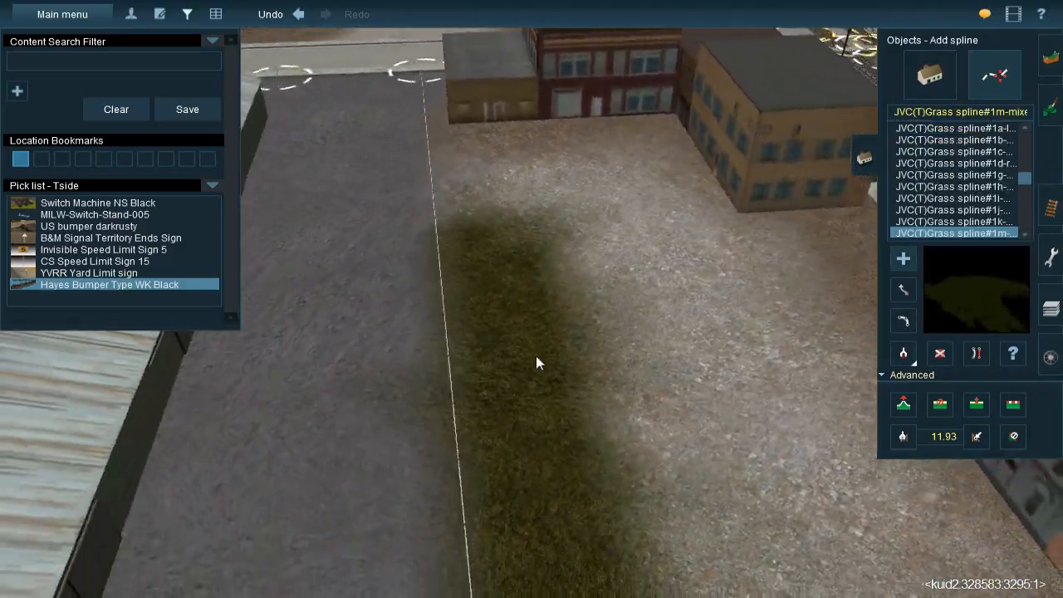
Lay grass splines end to end along the painted grass strip, from the corner buildings to the strip's far end
{"action": "left_click_drag", "start_coordinate": [506, 159], "coordinate": [513, 443]}
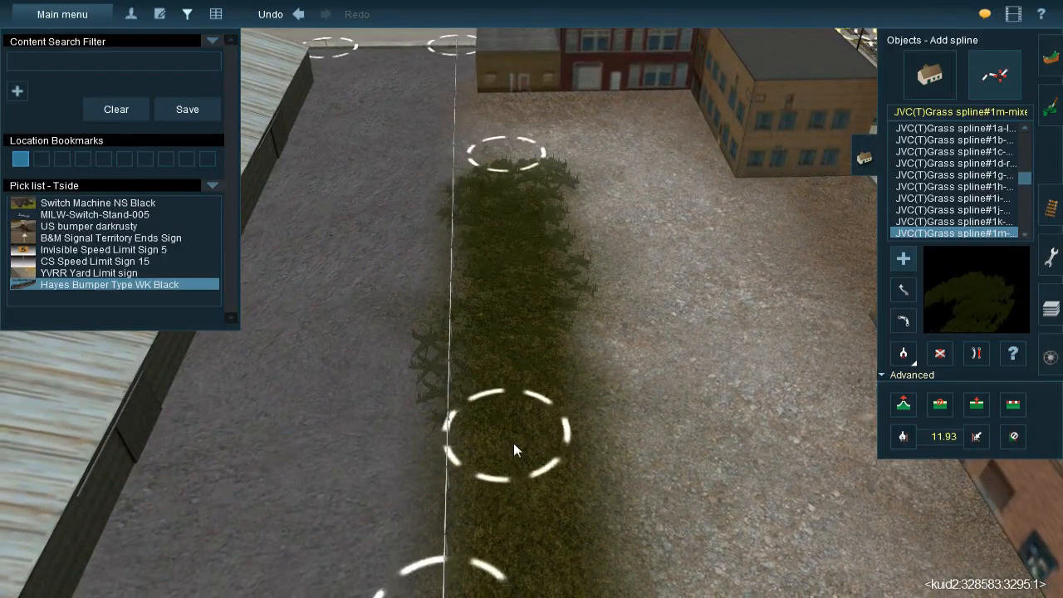
{"action": "right_click_drag", "start_coordinate": [513, 442], "coordinate": [543, 410]}
{"action": "scroll", "coordinate": [542, 332], "scroll_direction": "down", "scroll_amount": 3}
{"action": "left_click_drag", "start_coordinate": [522, 155], "coordinate": [550, 449]}
{"action": "left_click_drag", "start_coordinate": [568, 534], "coordinate": [532, 215]}
{"action": "key", "text": "Down"}
{"action": "right_click_drag", "start_coordinate": [519, 353], "coordinate": [532, 275]}
{"action": "key", "text": "Down"}
{"action": "key", "text": "Up"}
{"action": "key", "text": "Up"}
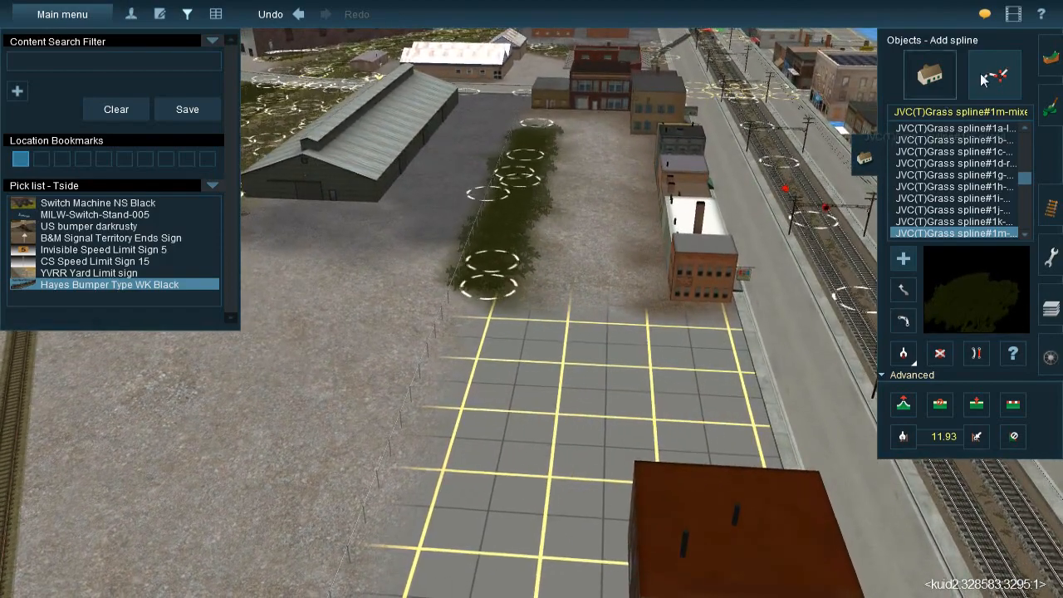
Extend the painted dark grass strip along the fence line to the end of the siding beside the long warehouse
{"action": "left_click", "coordinate": [1047, 106]}
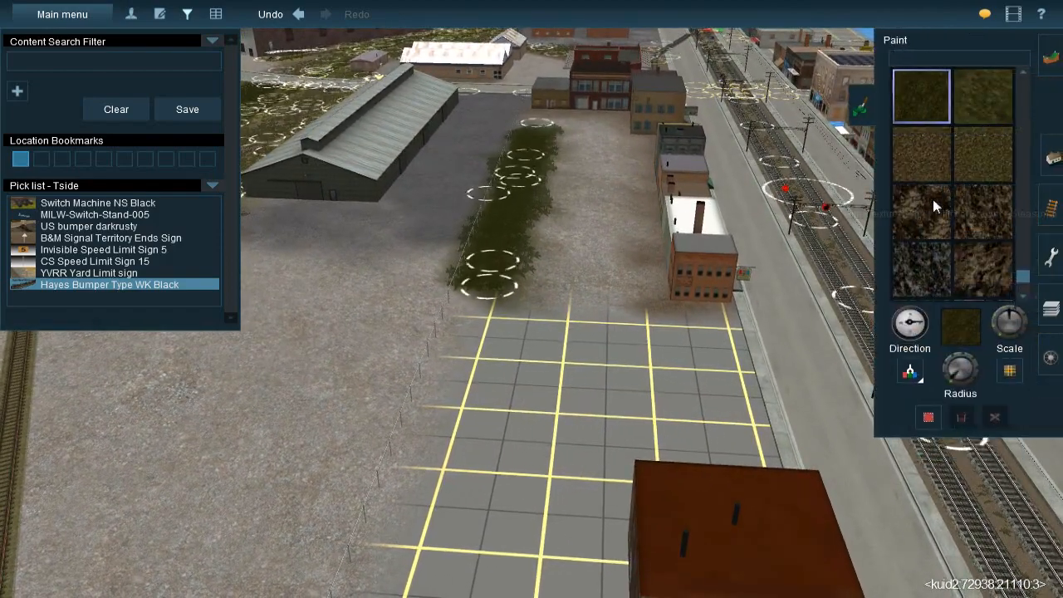
{"action": "key", "text": "Up"}
{"action": "mouse_move", "coordinate": [523, 328]}
{"action": "right_mouse_down"}
{"action": "mouse_move", "coordinate": [560, 279]}
{"action": "mouse_move", "coordinate": [545, 263]}
{"action": "right_mouse_up"}
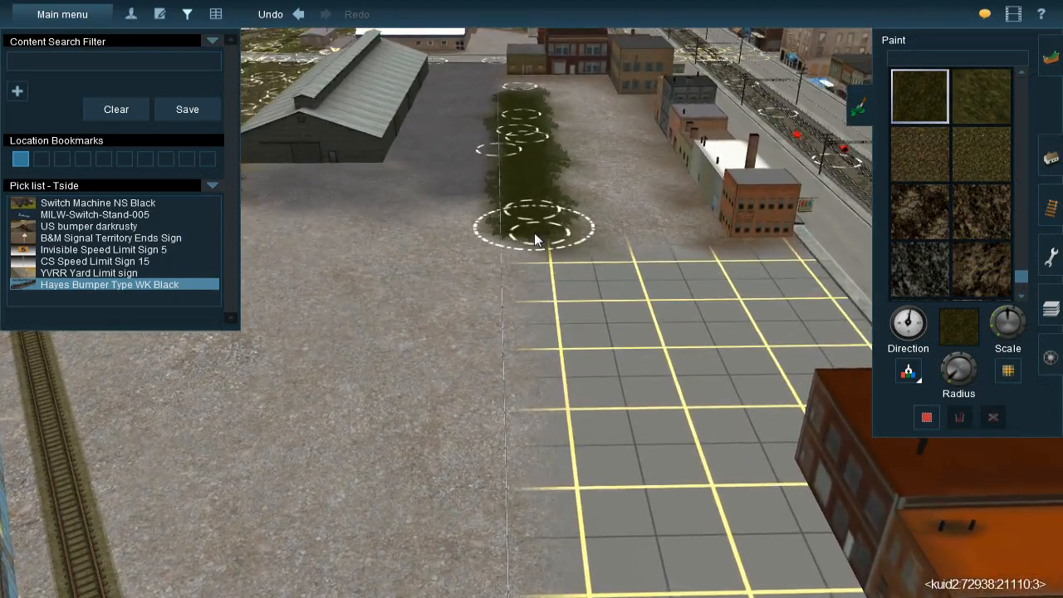
{"action": "left_click_drag", "start_coordinate": [540, 295], "coordinate": [539, 326]}
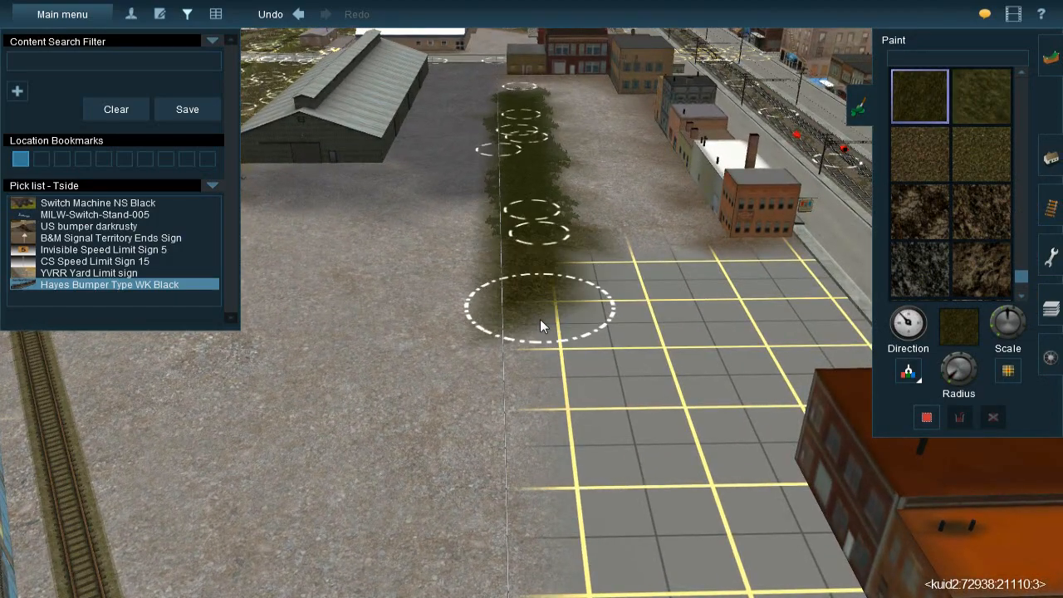
{"action": "left_click_drag", "start_coordinate": [535, 281], "coordinate": [542, 409]}
{"action": "right_click_drag", "start_coordinate": [544, 411], "coordinate": [521, 226]}
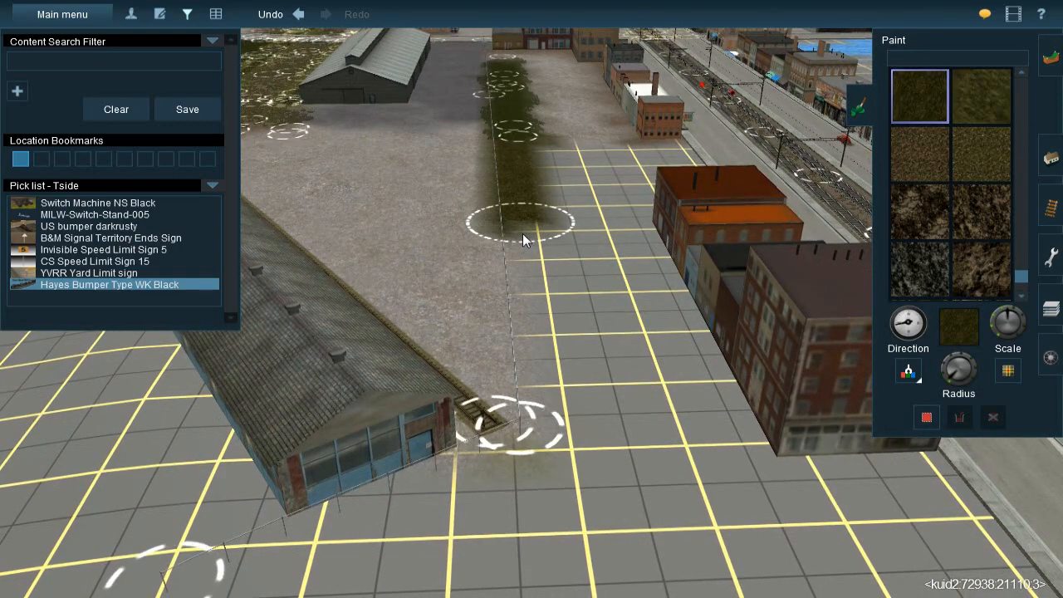
{"action": "left_click_drag", "start_coordinate": [533, 287], "coordinate": [537, 333]}
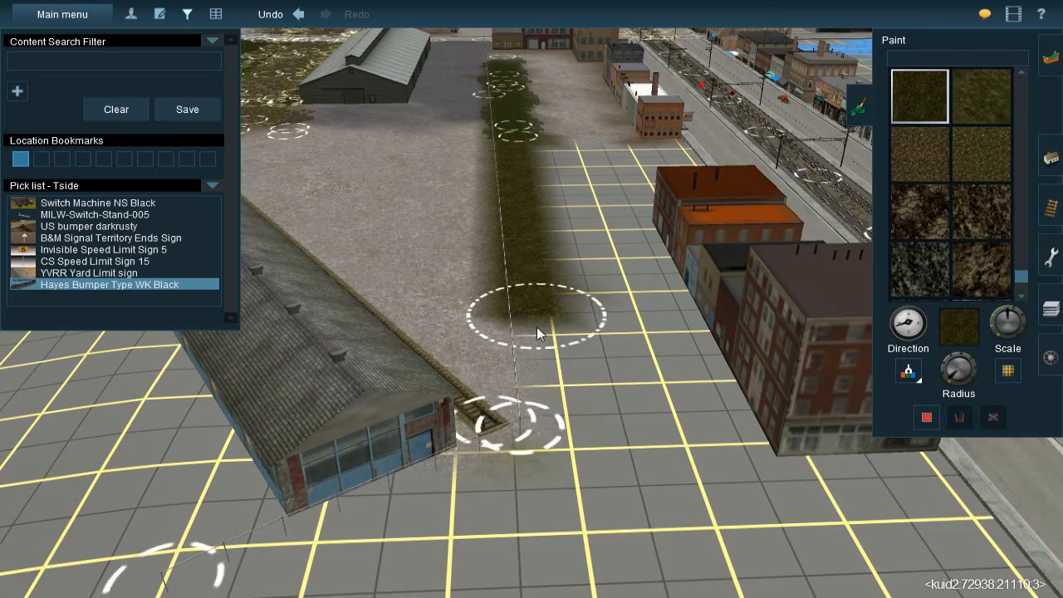
{"action": "left_click_drag", "start_coordinate": [540, 375], "coordinate": [543, 409]}
Lay JVC(T)Grass spline#1m splines end to end along the newly painted grass strip as far as the siding's end
{"action": "right_click", "coordinate": [523, 194]}
{"action": "right_click", "coordinate": [524, 196]}
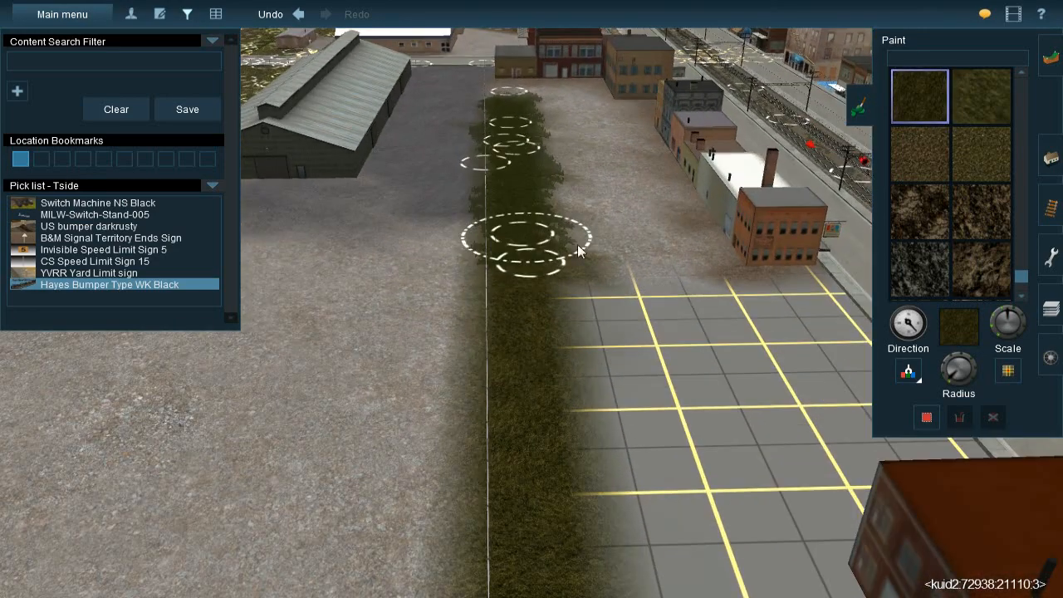
{"action": "left_click", "coordinate": [1050, 162]}
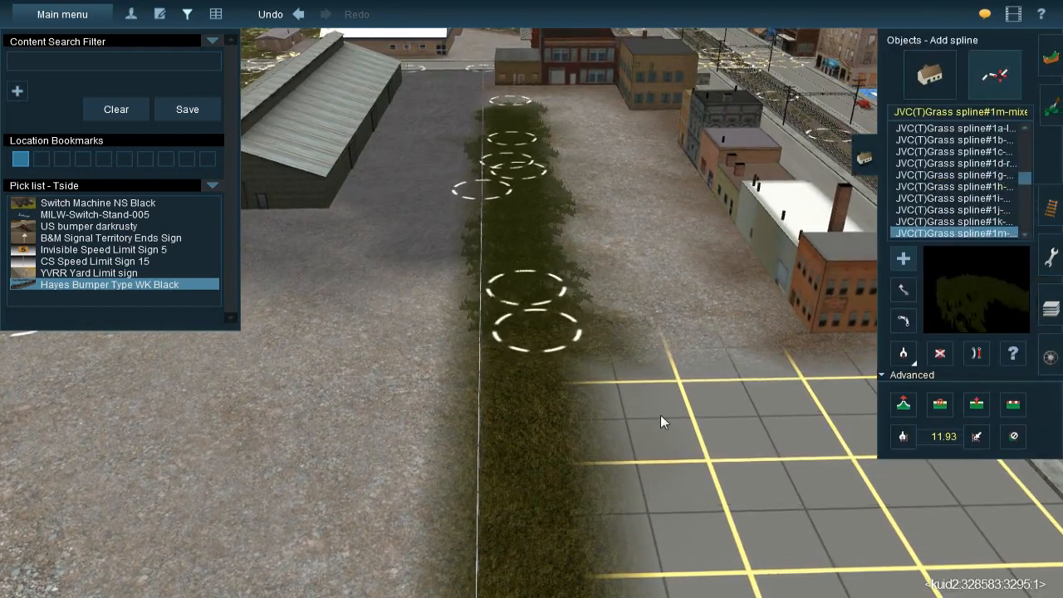
{"action": "right_click", "coordinate": [549, 440]}
{"action": "left_click", "coordinate": [511, 196]}
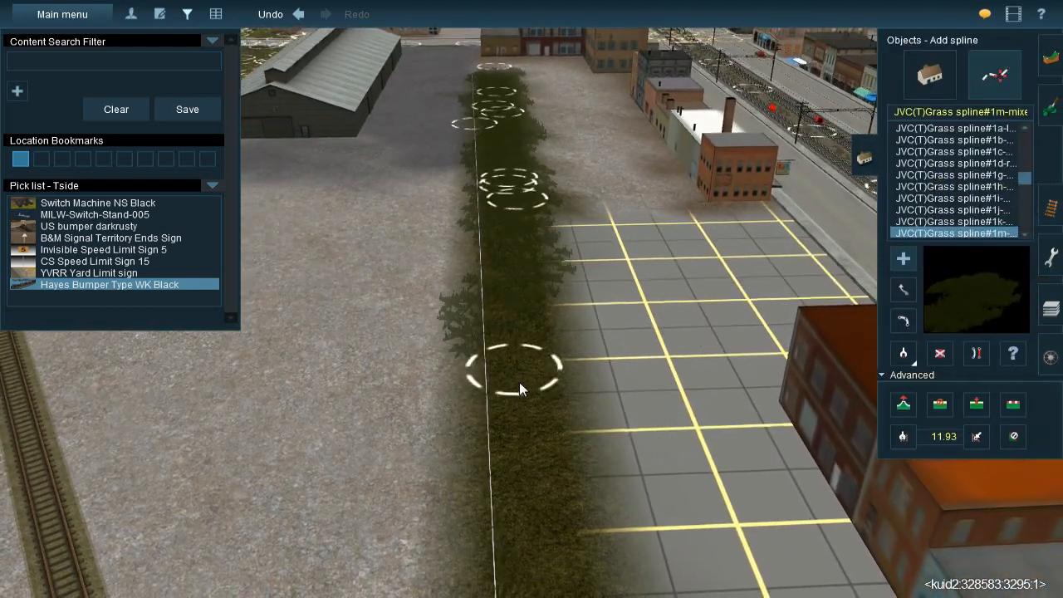
{"action": "left_click", "coordinate": [528, 385]}
{"action": "right_click", "coordinate": [524, 427]}
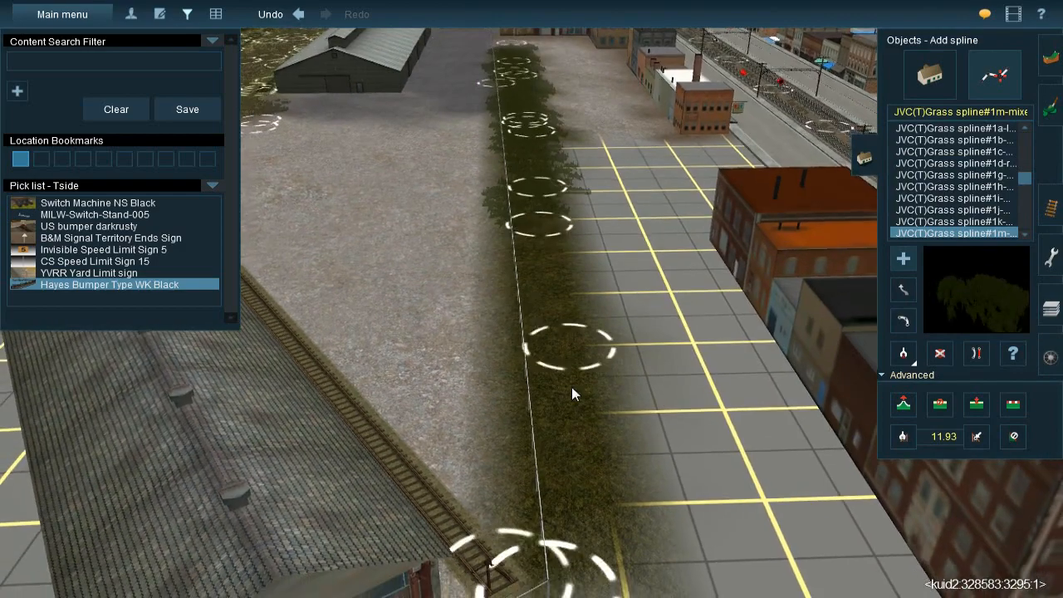
{"action": "left_click", "coordinate": [570, 392]}
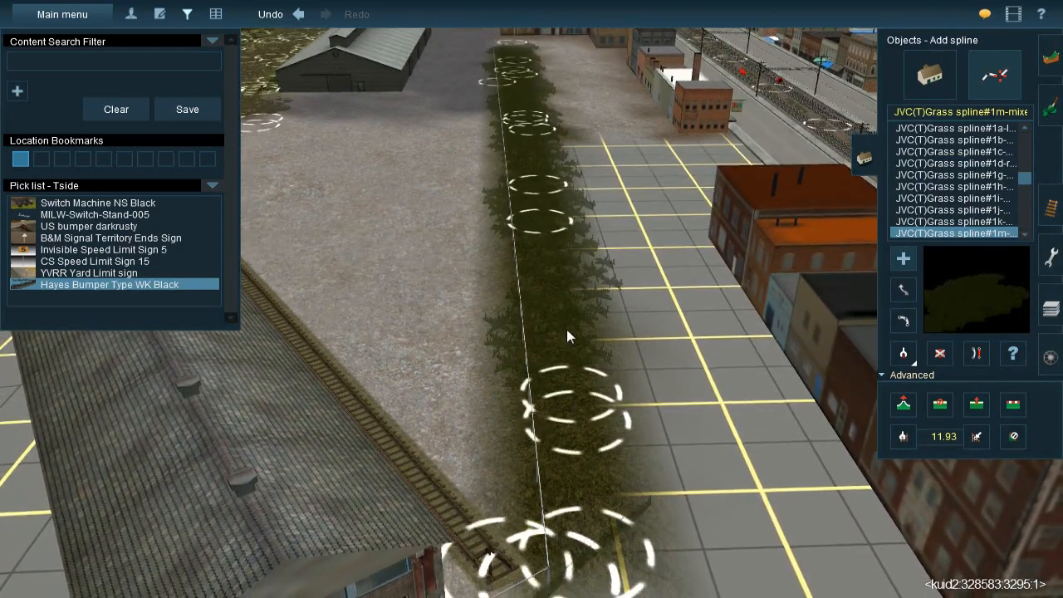
{"action": "left_click", "coordinate": [560, 293]}
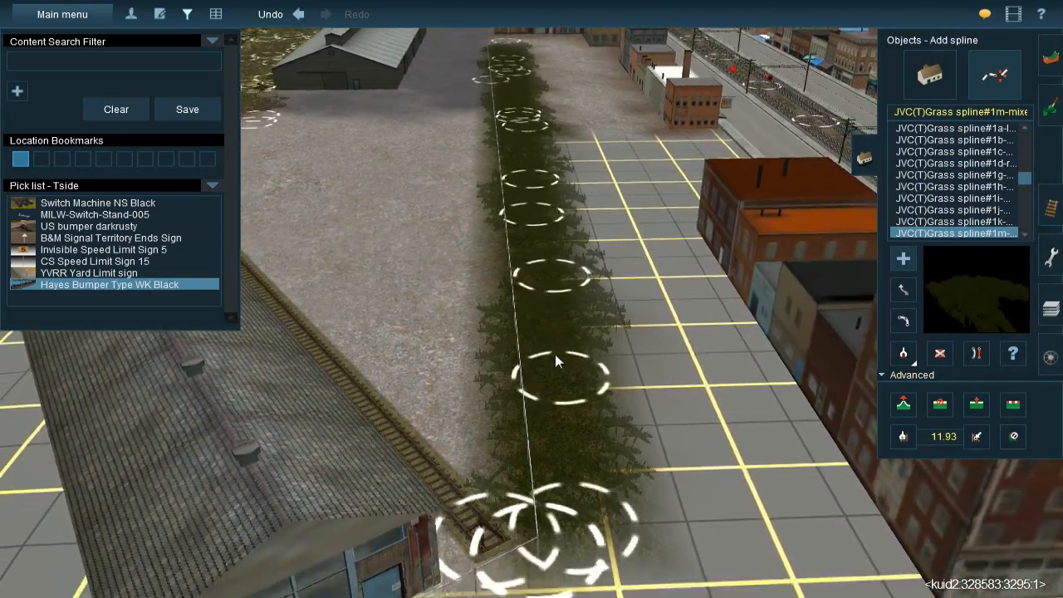
{"action": "right_click", "coordinate": [555, 354]}
Switch to ground painting and sample the brown dirt texture from the ground beside the small orange brick building
{"action": "key", "text": "Down"}
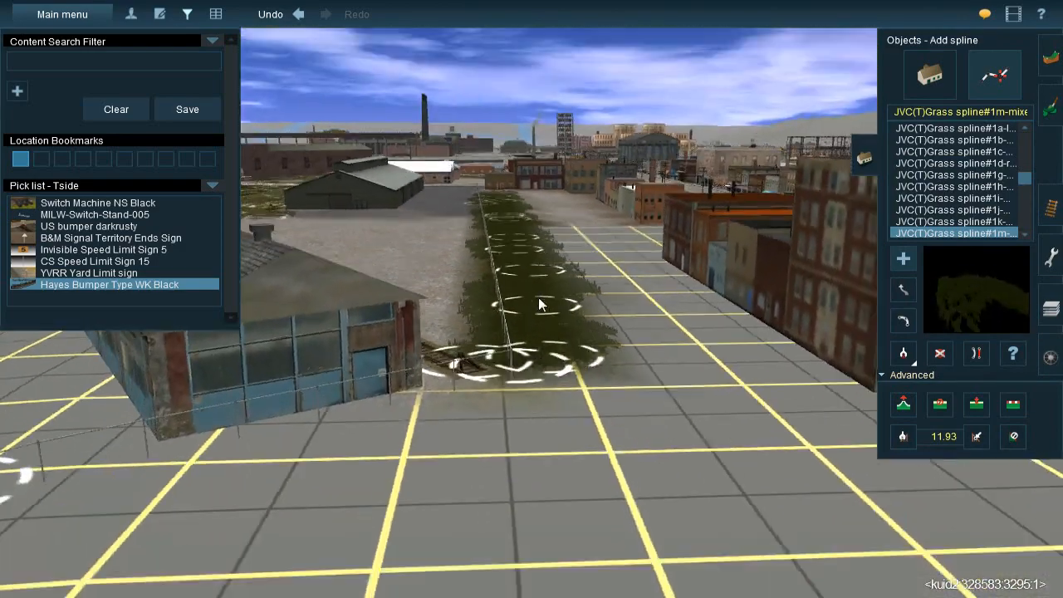
{"action": "key", "text": "Up"}
{"action": "right_click", "coordinate": [549, 252]}
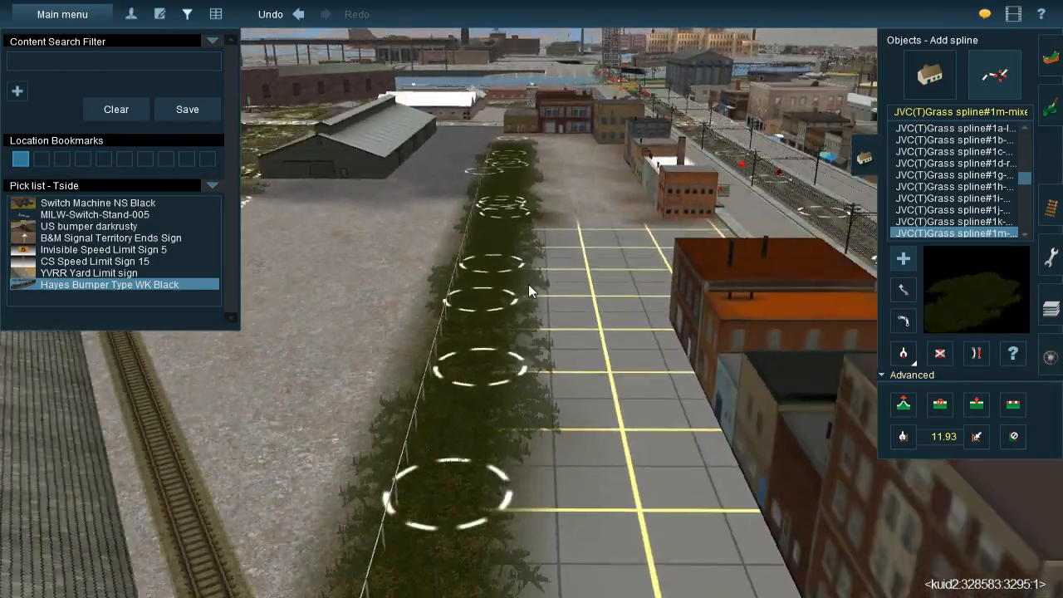
{"action": "scroll", "coordinate": [528, 284], "scroll_direction": "down", "scroll_amount": 3}
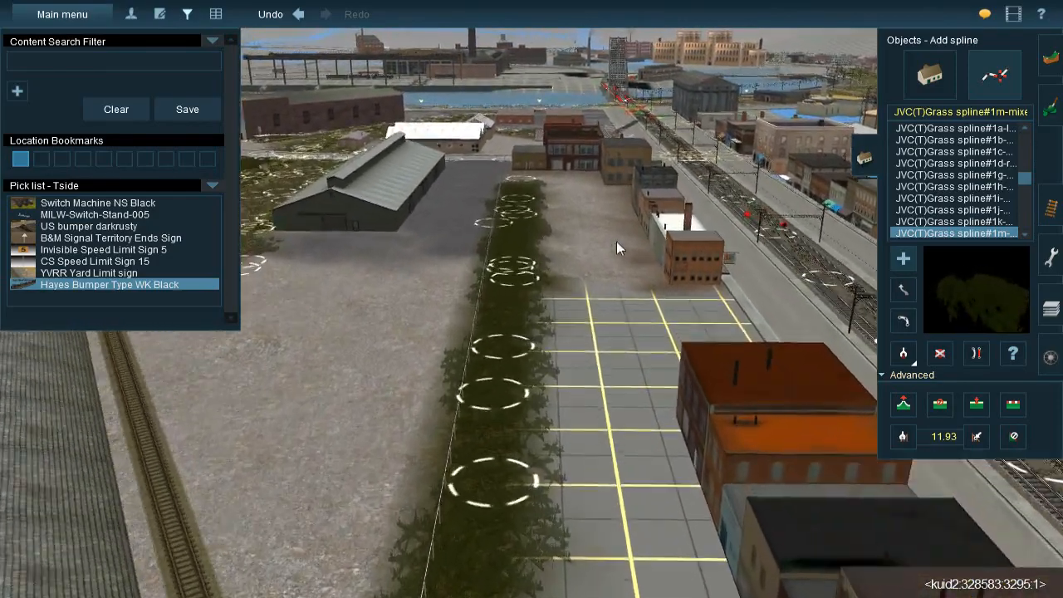
{"action": "key", "text": "Up"}
{"action": "left_click", "coordinate": [1049, 100]}
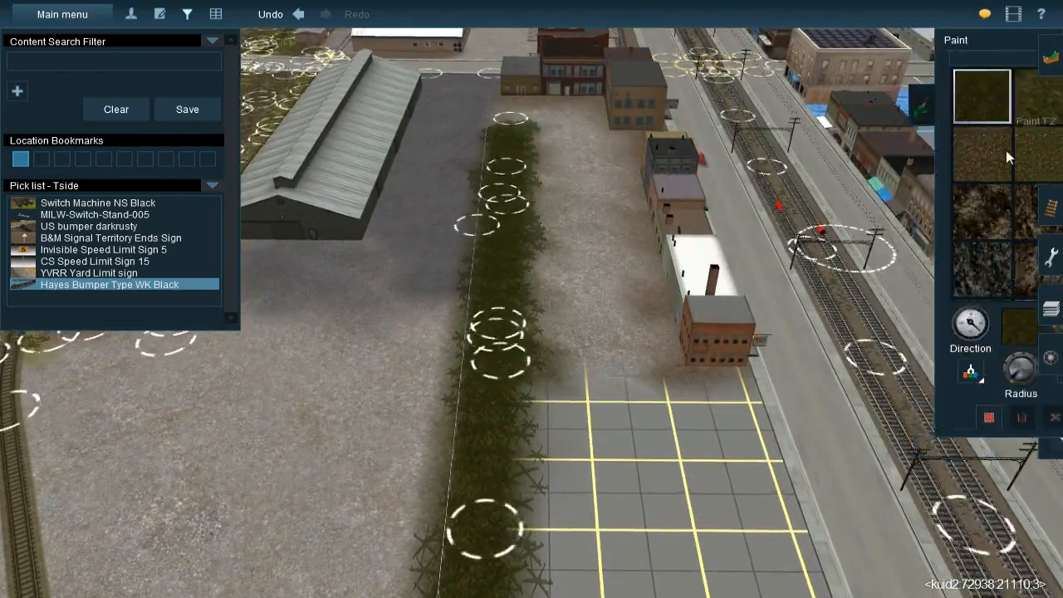
{"action": "right_click", "coordinate": [671, 374]}
{"action": "left_click", "coordinate": [911, 369]}
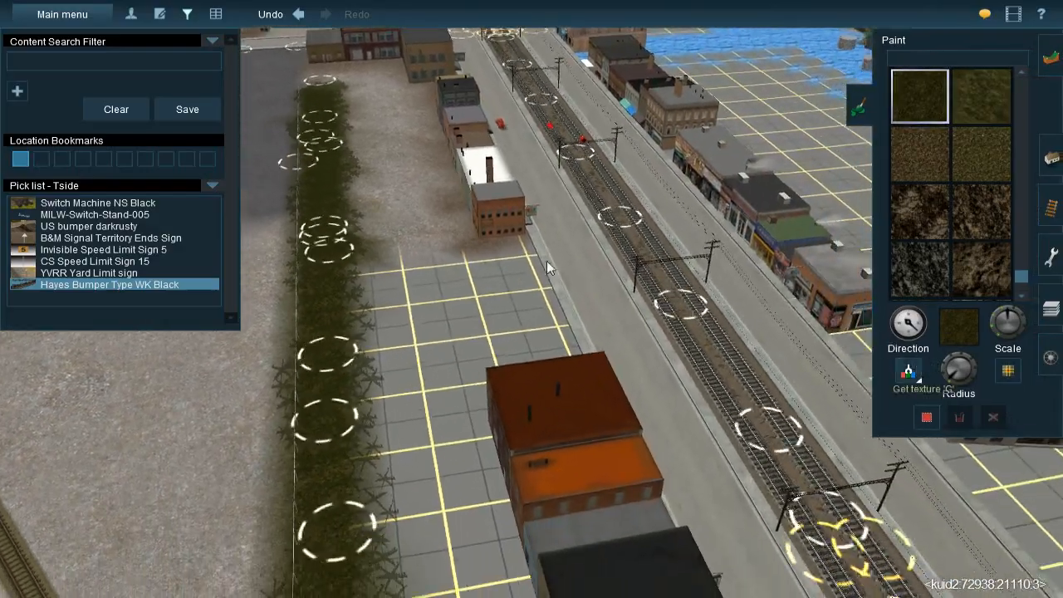
{"action": "left_click", "coordinate": [495, 219]}
{"action": "right_click", "coordinate": [498, 319]}
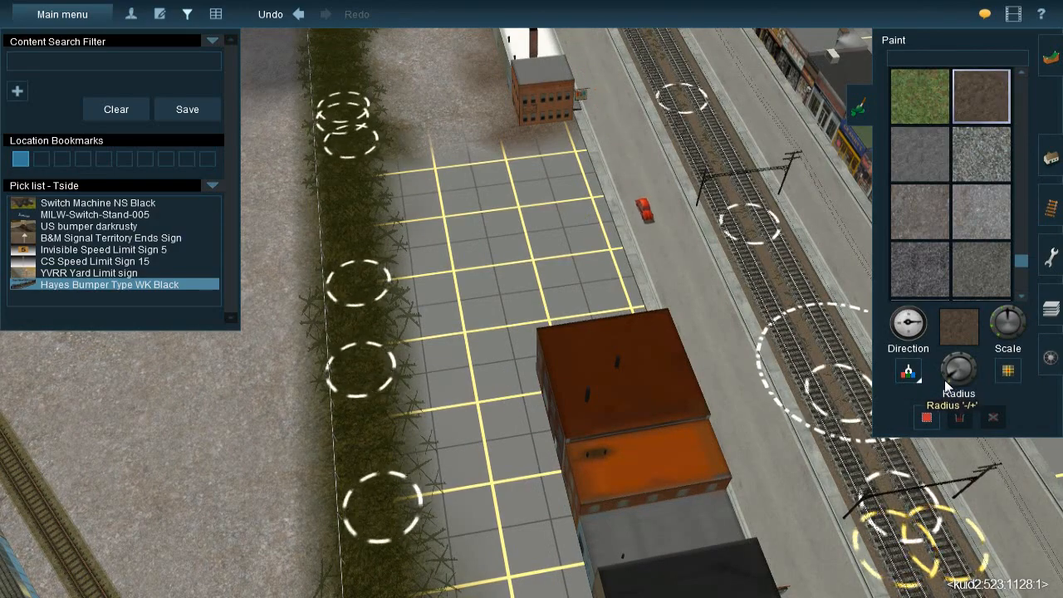
Paint brown dirt around the far end and along the back of the row of red and orange-roofed buildings
{"action": "key", "text": "Up"}
{"action": "key", "text": "Left"}
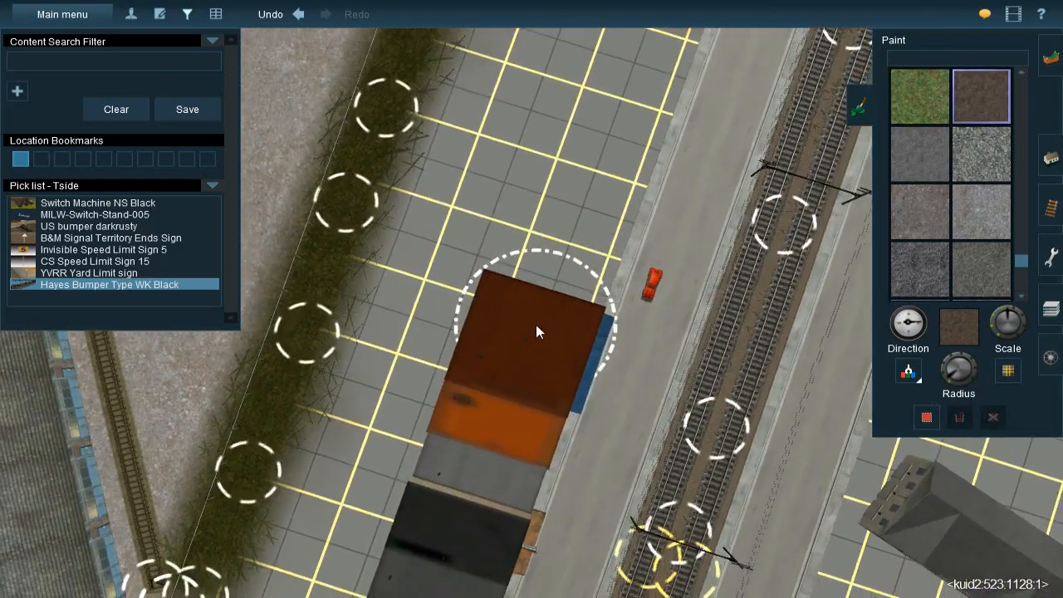
{"action": "scroll", "coordinate": [521, 312], "scroll_direction": "down", "scroll_amount": 2}
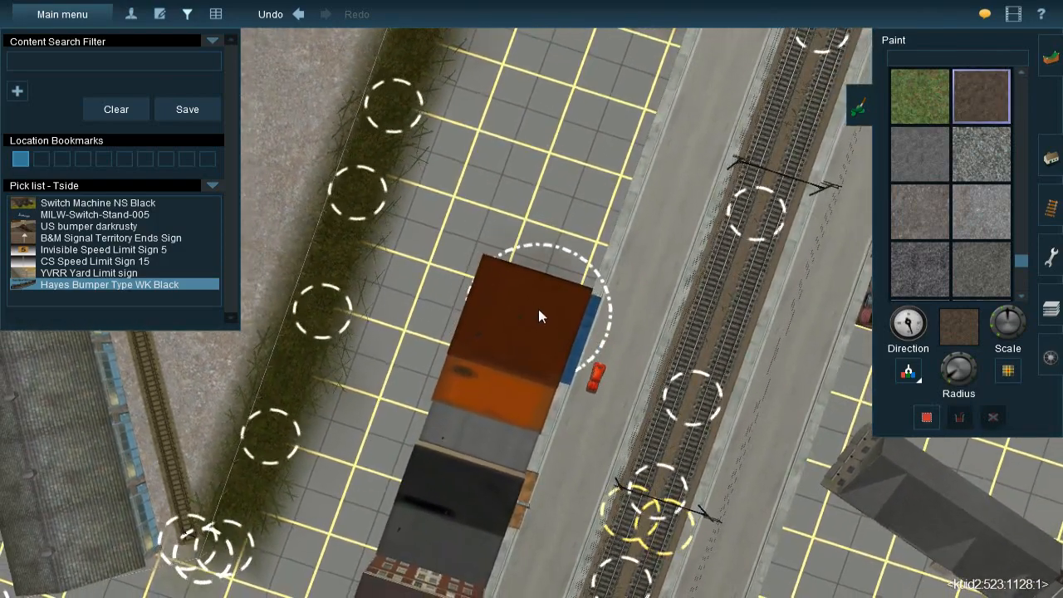
{"action": "left_click_drag", "start_coordinate": [559, 303], "coordinate": [568, 312]}
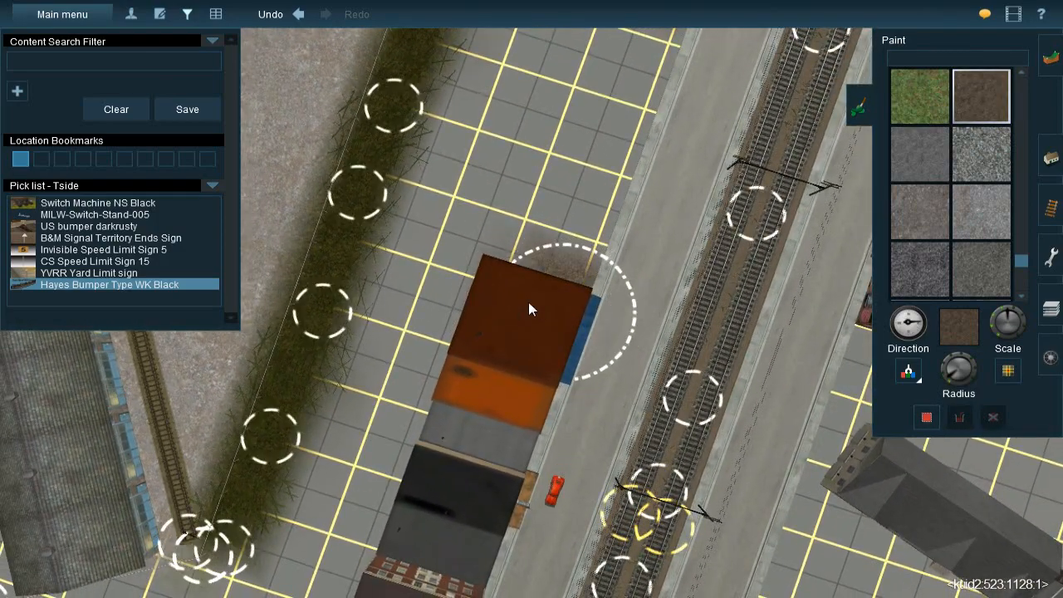
{"action": "mouse_move", "coordinate": [501, 314]}
{"action": "left_mouse_down"}
{"action": "mouse_move", "coordinate": [493, 302]}
{"action": "mouse_move", "coordinate": [472, 357]}
{"action": "left_mouse_up"}
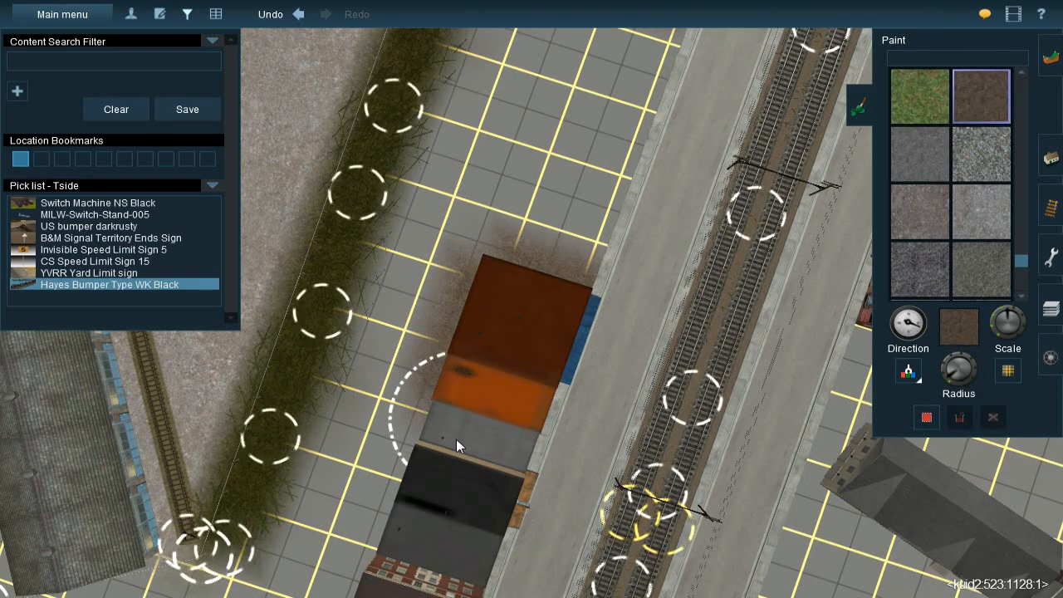
{"action": "mouse_move", "coordinate": [452, 428]}
{"action": "right_mouse_down"}
{"action": "mouse_move", "coordinate": [459, 392]}
{"action": "mouse_move", "coordinate": [551, 262]}
{"action": "mouse_move", "coordinate": [513, 243]}
{"action": "right_mouse_up"}
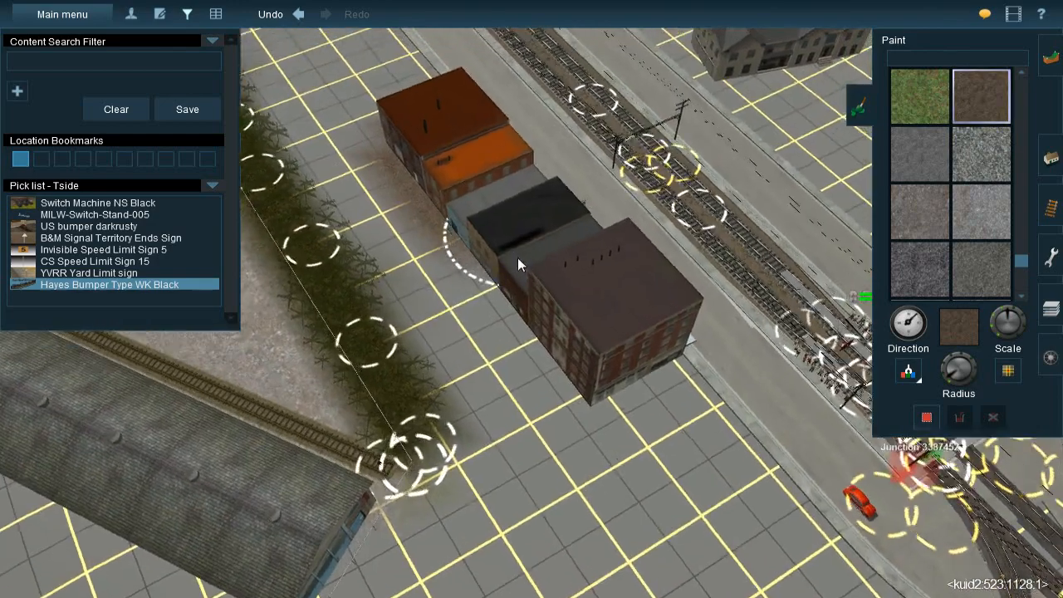
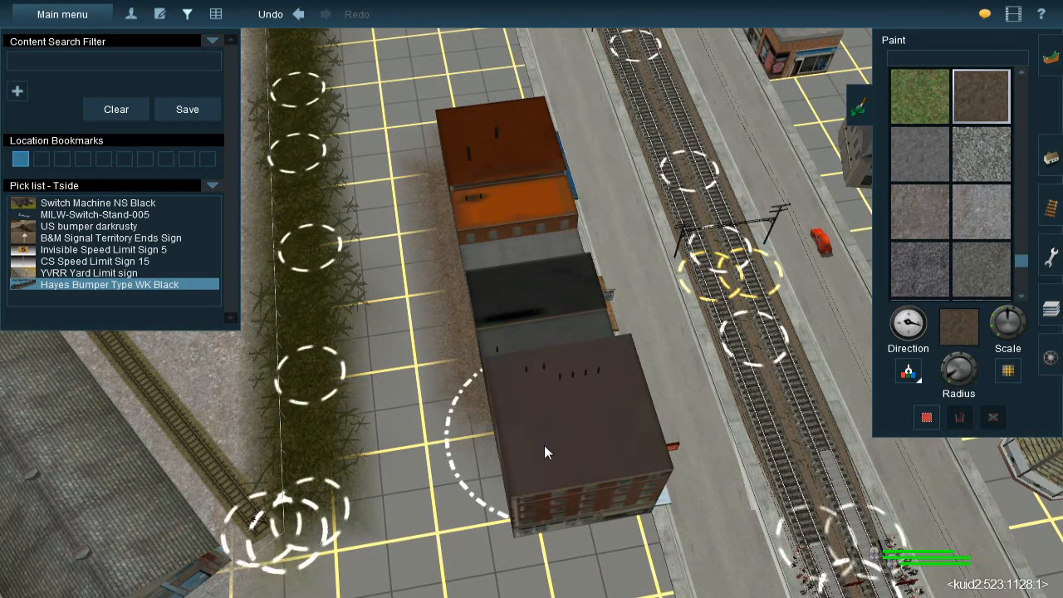
Paint brown dirt around the near end and street side of the large brick building at the end of the row
{"action": "mouse_move", "coordinate": [546, 508]}
{"action": "left_mouse_down"}
{"action": "mouse_move", "coordinate": [534, 494]}
{"action": "mouse_move", "coordinate": [594, 494]}
{"action": "mouse_move", "coordinate": [611, 472]}
{"action": "left_mouse_up"}
{"action": "right_click_drag", "start_coordinate": [611, 472], "coordinate": [588, 157]}
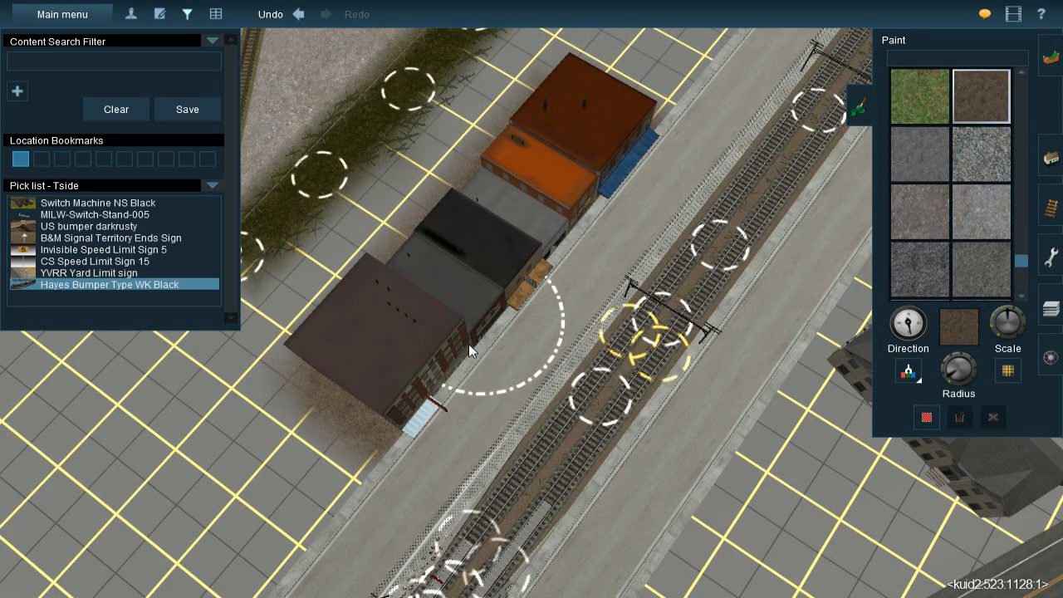
{"action": "key", "text": "Left"}
{"action": "right_click_drag", "start_coordinate": [444, 357], "coordinate": [557, 240]}
{"action": "key", "text": "Down"}
{"action": "key", "text": "Left"}
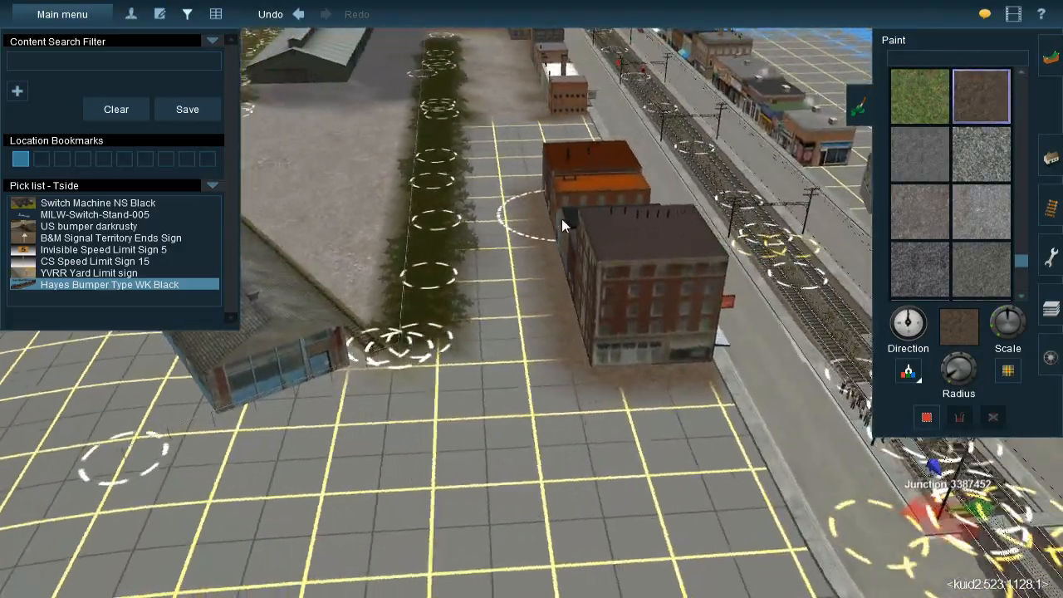
{"action": "key", "text": "Down"}
{"action": "key", "text": "Up"}
Adjust the brush radius and fill the ground between the grass strip and the row of buildings with brown dirt
{"action": "right_click_drag", "start_coordinate": [519, 243], "coordinate": [525, 323]}
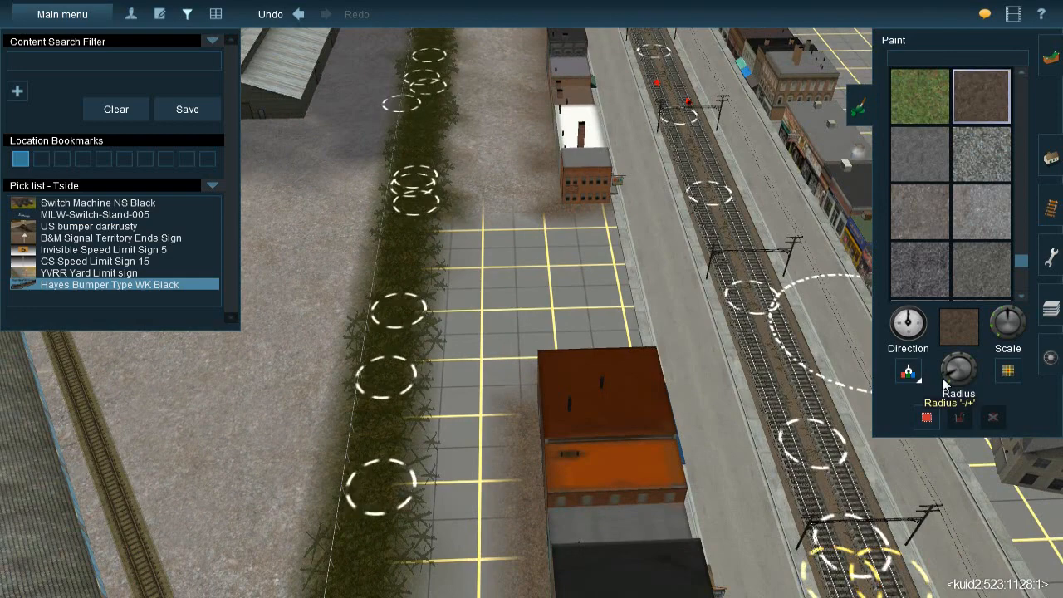
{"action": "mouse_move", "coordinate": [568, 265]}
{"action": "left_mouse_down"}
{"action": "mouse_move", "coordinate": [582, 238]}
{"action": "mouse_move", "coordinate": [574, 228]}
{"action": "mouse_move", "coordinate": [591, 325]}
{"action": "mouse_move", "coordinate": [610, 326]}
{"action": "mouse_move", "coordinate": [598, 340]}
{"action": "mouse_move", "coordinate": [487, 345]}
{"action": "mouse_move", "coordinate": [498, 199]}
{"action": "mouse_move", "coordinate": [495, 209]}
{"action": "left_mouse_up"}
{"action": "key", "text": "Up"}
{"action": "right_click_drag", "start_coordinate": [501, 358], "coordinate": [505, 405]}
{"action": "left_click_drag", "start_coordinate": [945, 379], "coordinate": [950, 385]}
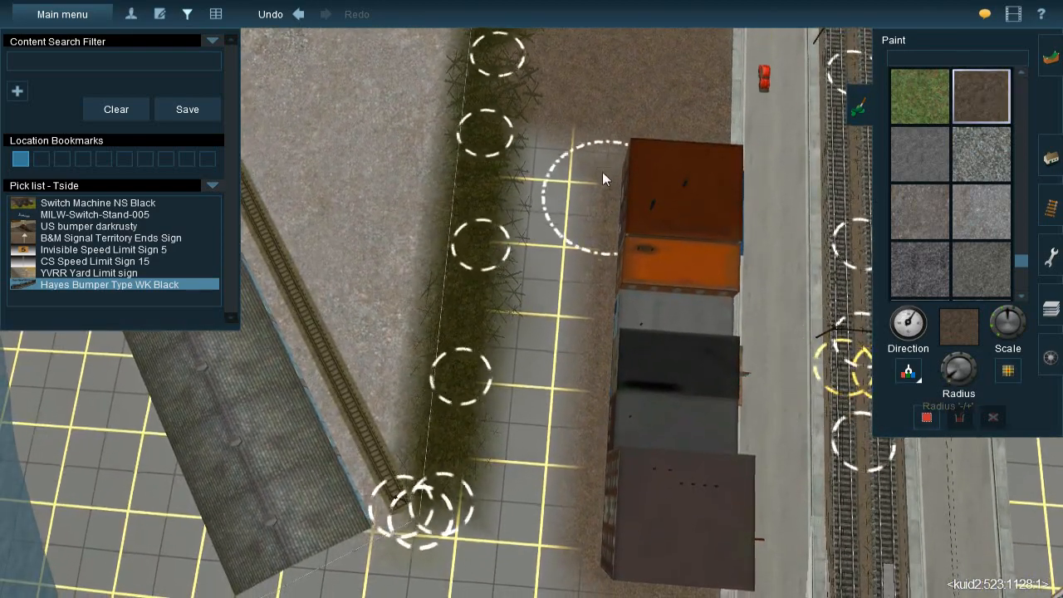
{"action": "mouse_move", "coordinate": [572, 167]}
{"action": "left_mouse_down"}
{"action": "mouse_move", "coordinate": [562, 165]}
{"action": "mouse_move", "coordinate": [568, 217]}
{"action": "mouse_move", "coordinate": [530, 544]}
{"action": "left_mouse_up"}
{"action": "right_click", "coordinate": [530, 543]}
{"action": "key", "text": "Down"}
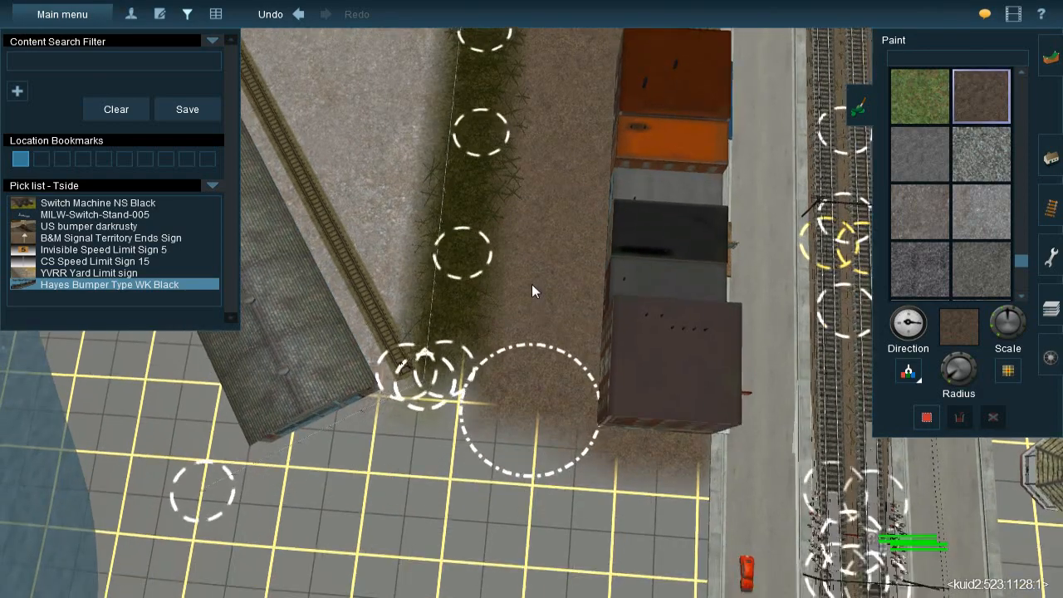
Sample the pale gravel texture near the small orange brick building and blend it over the brown dirt down to the siding's end
{"action": "right_click", "coordinate": [544, 166]}
{"action": "right_click", "coordinate": [546, 166]}
{"action": "left_click", "coordinate": [908, 374]}
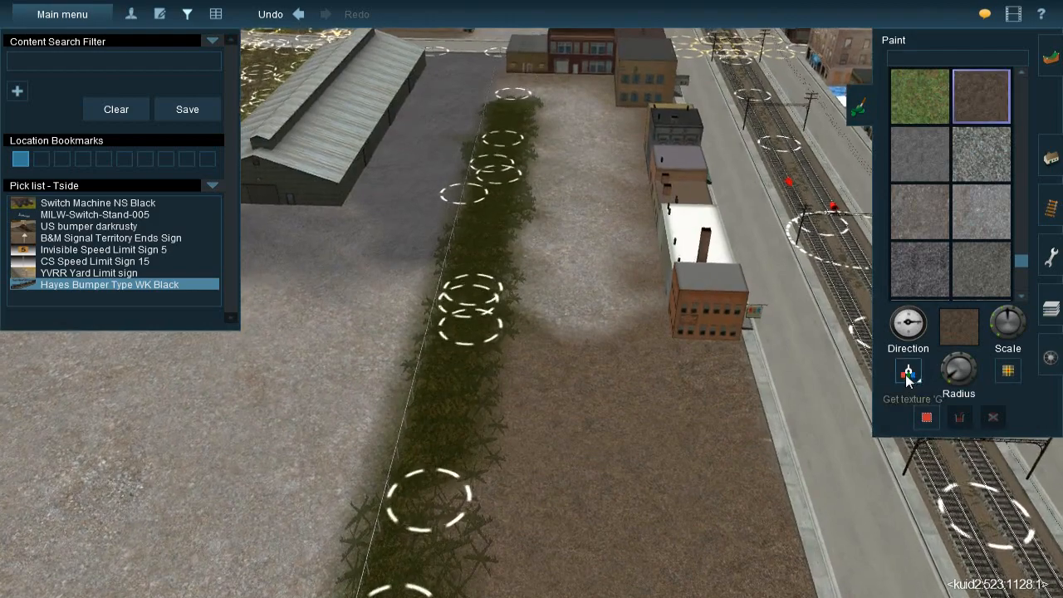
{"action": "left_click", "coordinate": [582, 325]}
{"action": "right_click", "coordinate": [528, 448]}
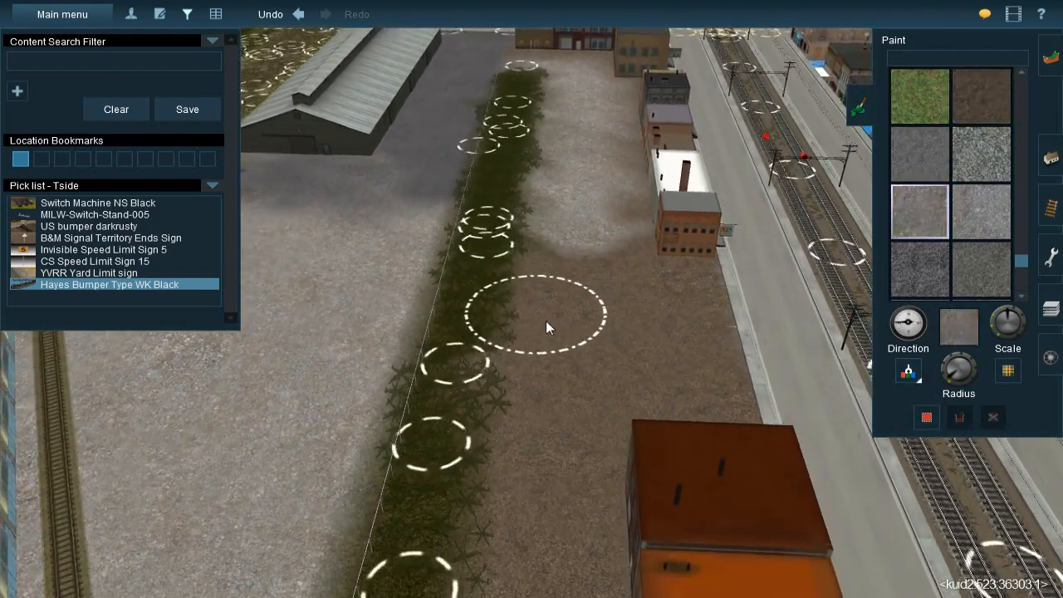
{"action": "key", "text": "bracketleft"}
{"action": "mouse_move", "coordinate": [563, 239]}
{"action": "left_mouse_down"}
{"action": "mouse_move", "coordinate": [567, 364]}
{"action": "mouse_move", "coordinate": [636, 281]}
{"action": "mouse_move", "coordinate": [680, 288]}
{"action": "mouse_move", "coordinate": [701, 316]}
{"action": "mouse_move", "coordinate": [706, 352]}
{"action": "mouse_move", "coordinate": [697, 314]}
{"action": "mouse_move", "coordinate": [637, 354]}
{"action": "left_mouse_up"}
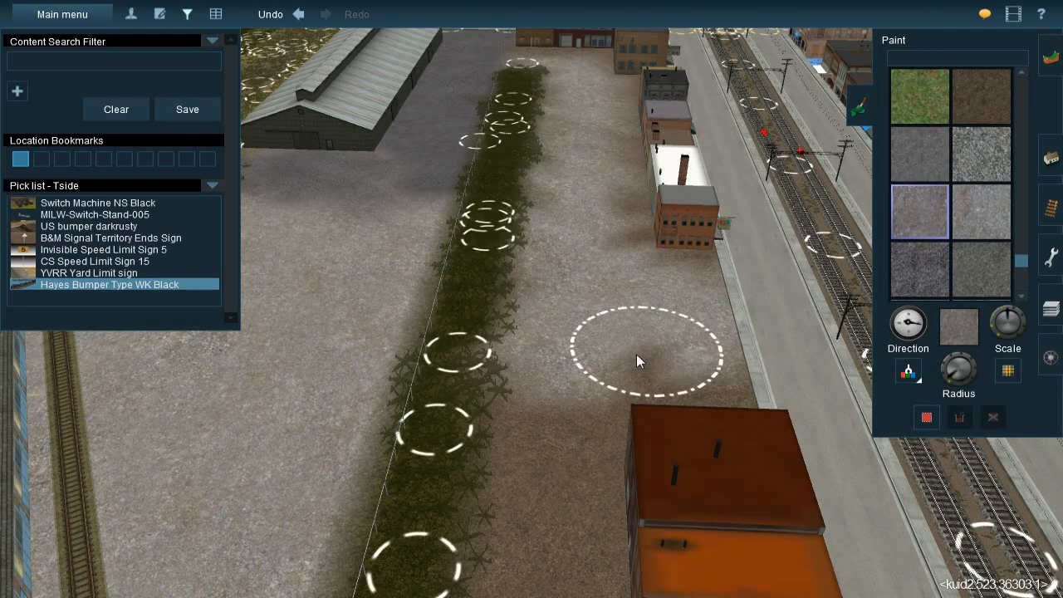
{"action": "right_click", "coordinate": [584, 405]}
{"action": "mouse_move", "coordinate": [483, 227]}
{"action": "left_mouse_down"}
{"action": "mouse_move", "coordinate": [489, 328]}
{"action": "mouse_move", "coordinate": [455, 434]}
{"action": "mouse_move", "coordinate": [459, 507]}
{"action": "left_mouse_up"}
{"action": "right_click", "coordinate": [390, 195]}
{"action": "key", "text": "Down"}
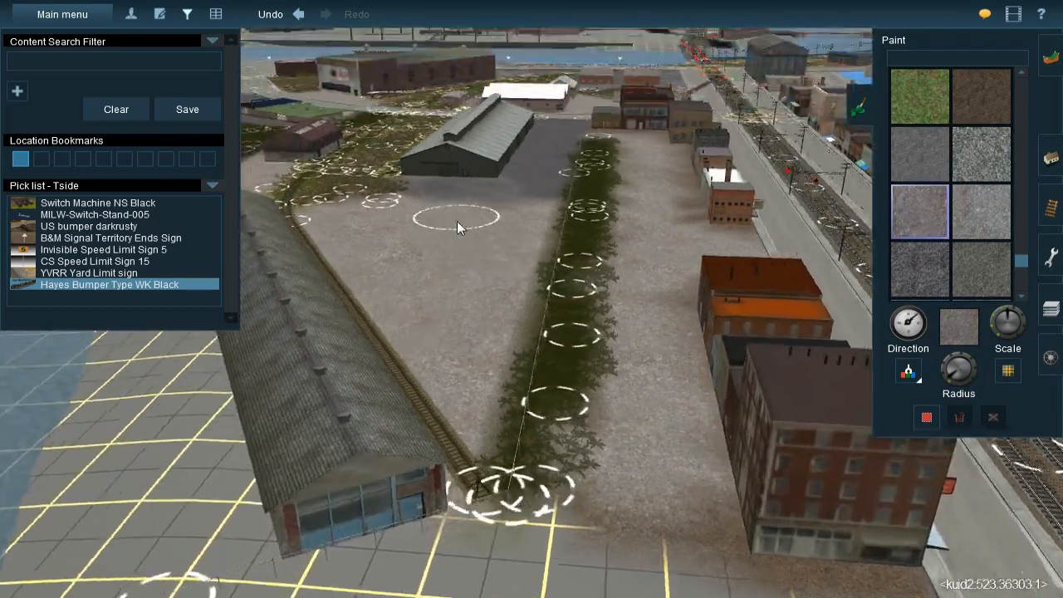
Hide the content search filter, pick list and ground-painting tools to clear the view
{"action": "right_click", "coordinate": [490, 229]}
{"action": "key", "text": "Left"}
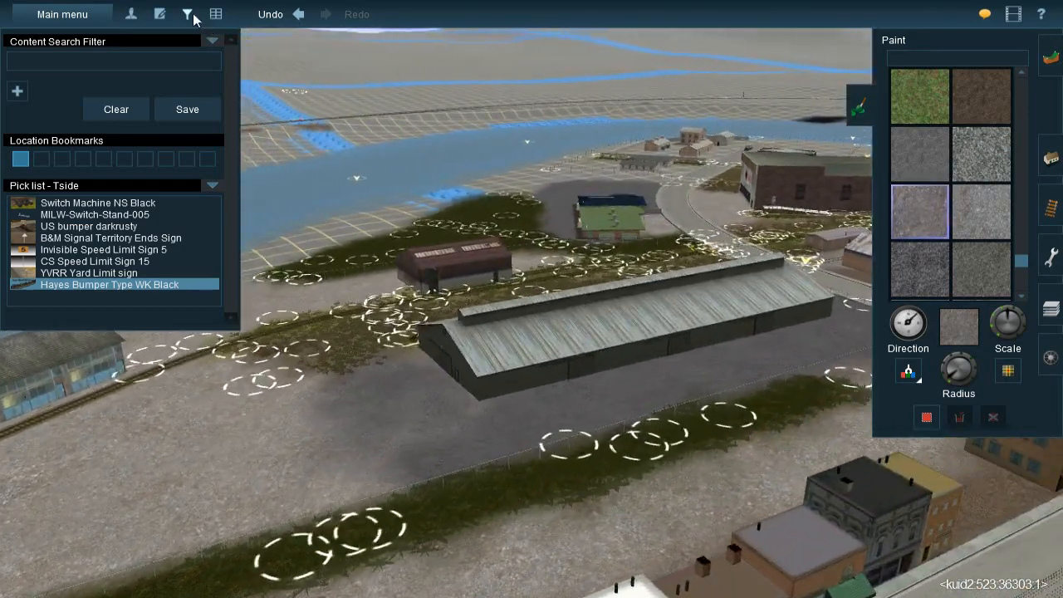
{"action": "left_click", "coordinate": [193, 16]}
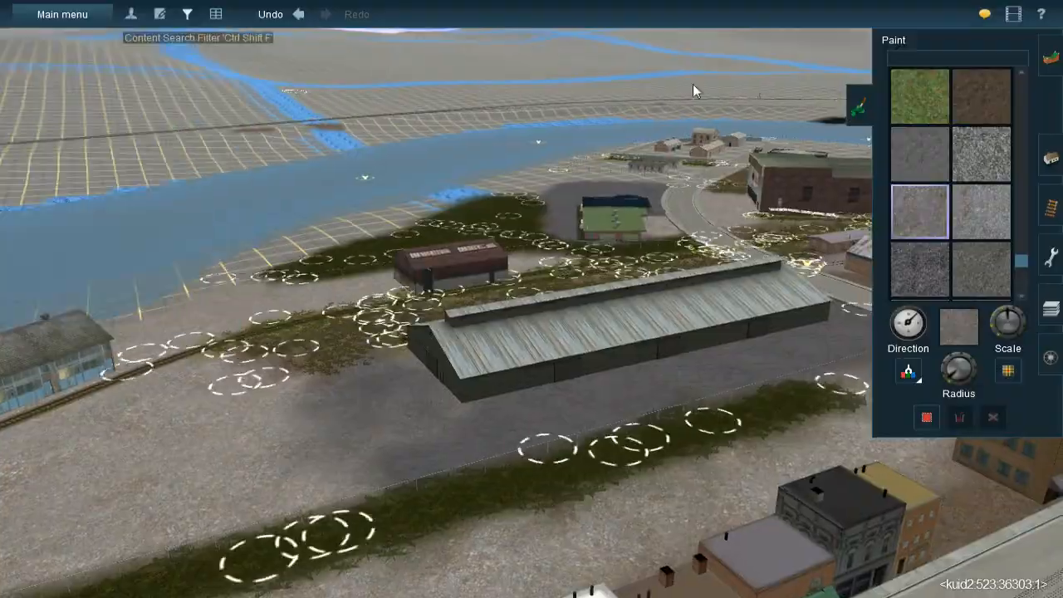
{"action": "left_click", "coordinate": [855, 111]}
Examine the textured industrial area around the sheds, the Town Storage warehouse and the white-roofed factory from several angles
{"action": "right_click", "coordinate": [720, 256]}
{"action": "key", "text": "Up"}
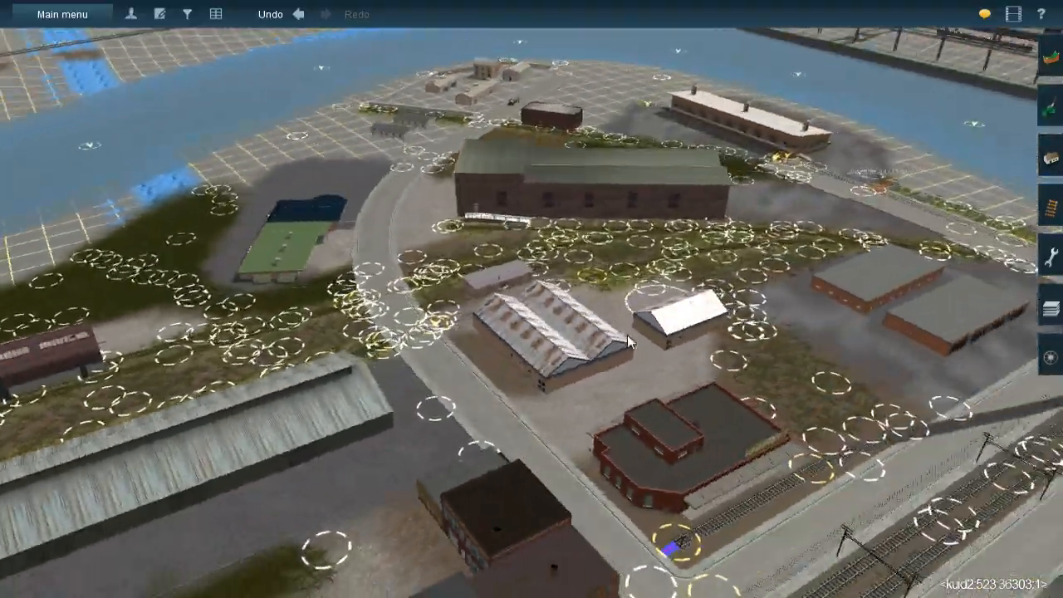
{"action": "right_click", "coordinate": [627, 335]}
{"action": "key", "text": "Left"}
{"action": "key", "text": "Left"}
{"action": "key", "text": "Down"}
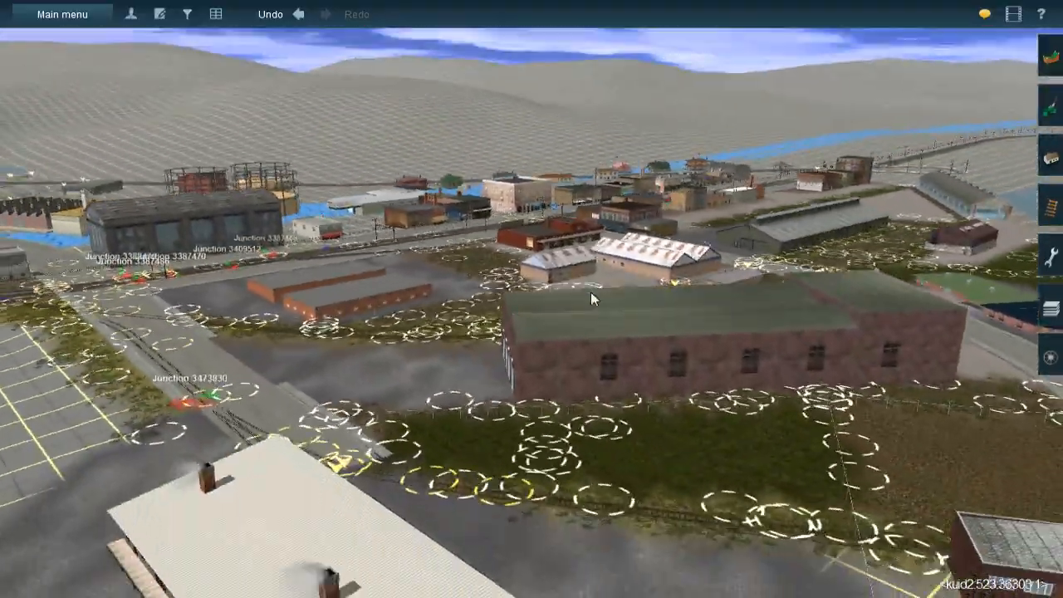
{"action": "key", "text": "Up"}
{"action": "right_click", "coordinate": [608, 325]}
{"action": "scroll", "coordinate": [568, 337], "scroll_direction": "down", "scroll_amount": 3}
{"action": "key", "text": "Down"}
{"action": "right_click", "coordinate": [504, 325]}
{"action": "key", "text": "Left"}
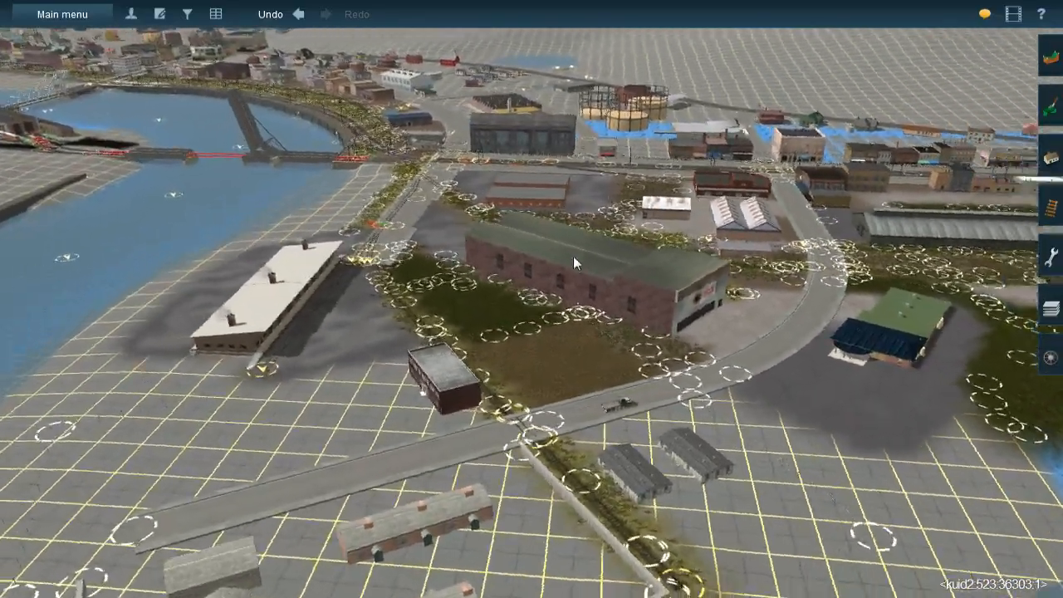
{"action": "right_click", "coordinate": [573, 258]}
{"action": "key", "text": "Right"}
{"action": "key", "text": "Left"}
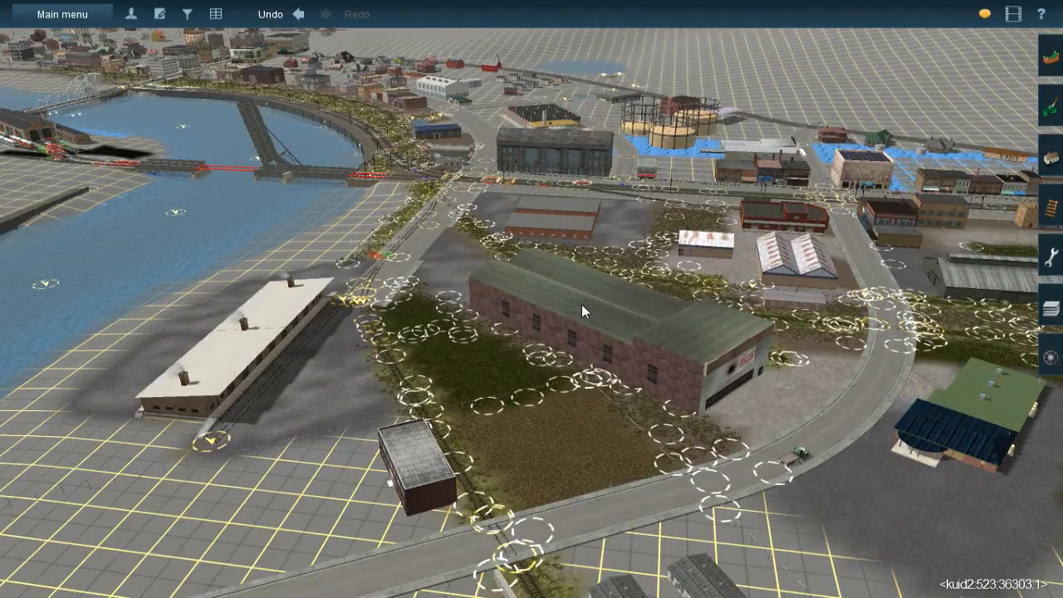
{"action": "right_click", "coordinate": [630, 311]}
{"action": "key", "text": "Right"}
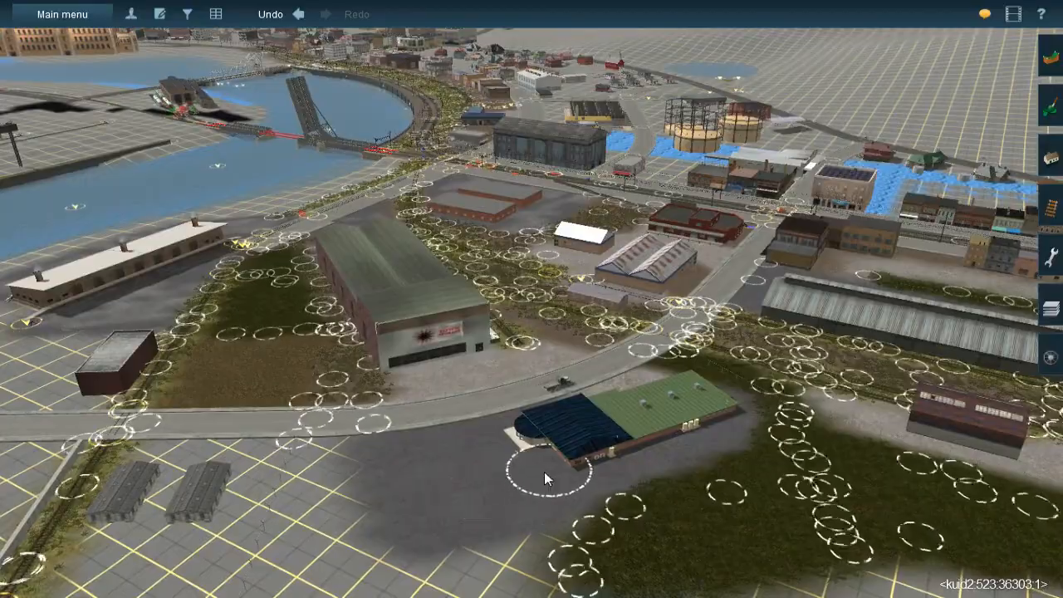
Inspect the blue- and green-roofed building beside the curved road and its surrounding ground up close
{"action": "right_click", "coordinate": [528, 460]}
{"action": "key", "text": "Left"}
{"action": "key", "text": "Left"}
{"action": "scroll", "coordinate": [478, 337], "scroll_direction": "up", "scroll_amount": 5}
{"action": "key", "text": "Down"}
{"action": "scroll", "coordinate": [496, 317], "scroll_direction": "up", "scroll_amount": 5}
{"action": "key", "text": "Down"}
{"action": "scroll", "coordinate": [496, 317], "scroll_direction": "down", "scroll_amount": 3}
{"action": "key", "text": "Right"}
{"action": "key", "text": "Up"}
{"action": "key", "text": "Left"}
{"action": "key", "text": "Left"}
{"action": "scroll", "coordinate": [358, 320], "scroll_direction": "down", "scroll_amount": 5}
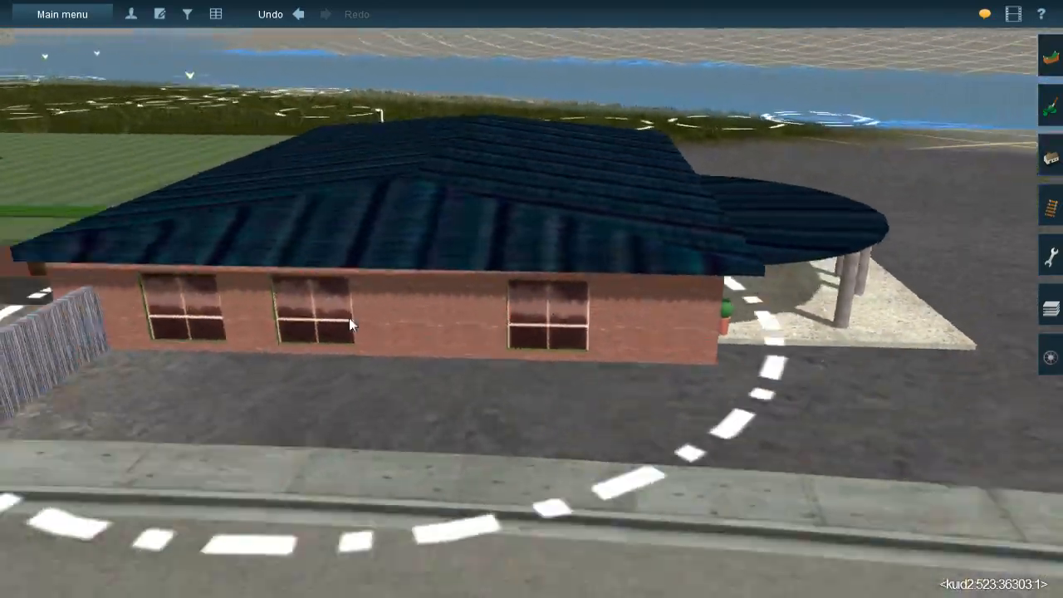
{"action": "right_click", "coordinate": [366, 311]}
{"action": "key", "text": "Left"}
{"action": "right_click", "coordinate": [595, 314]}
{"action": "key", "text": "Left"}
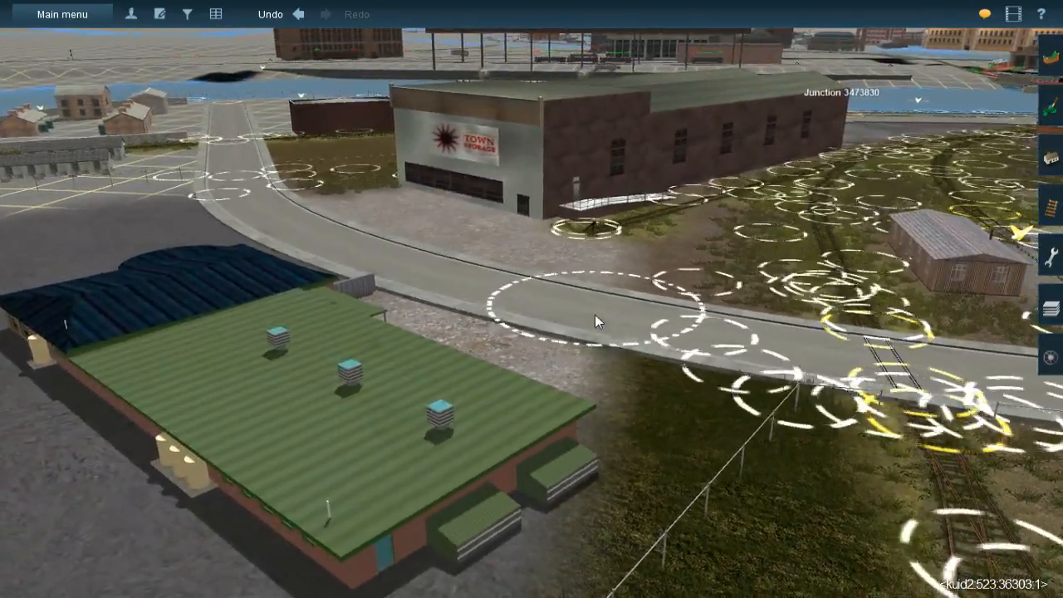
{"action": "key", "text": "Left"}
{"action": "scroll", "coordinate": [525, 302], "scroll_direction": "down", "scroll_amount": 4}
{"action": "key", "text": "Left"}
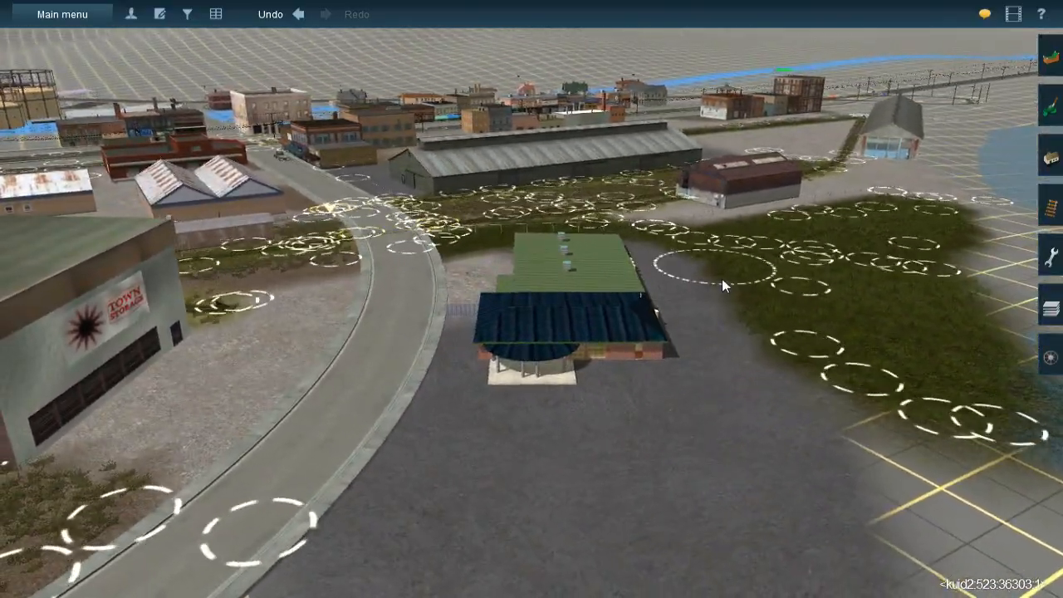
Look over the whole industrial district, from the long sheds and sidings to the street-running tracks and town buildings
{"action": "right_click", "coordinate": [531, 210]}
{"action": "key", "text": "Right"}
{"action": "right_click", "coordinate": [604, 314]}
{"action": "scroll", "coordinate": [605, 314], "scroll_direction": "down", "scroll_amount": 3}
{"action": "key", "text": "Right"}
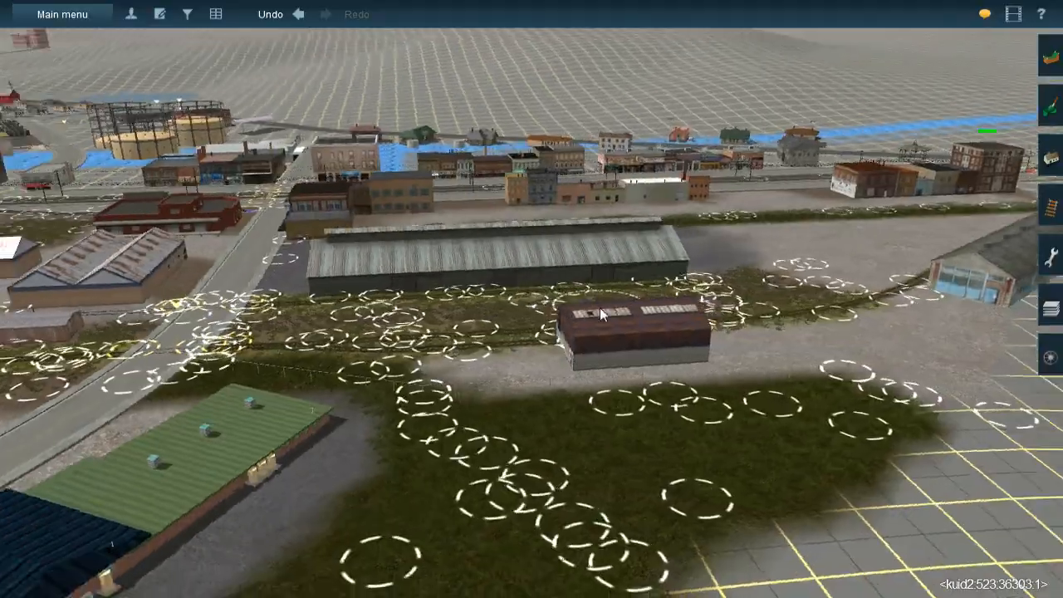
{"action": "right_click", "coordinate": [605, 311]}
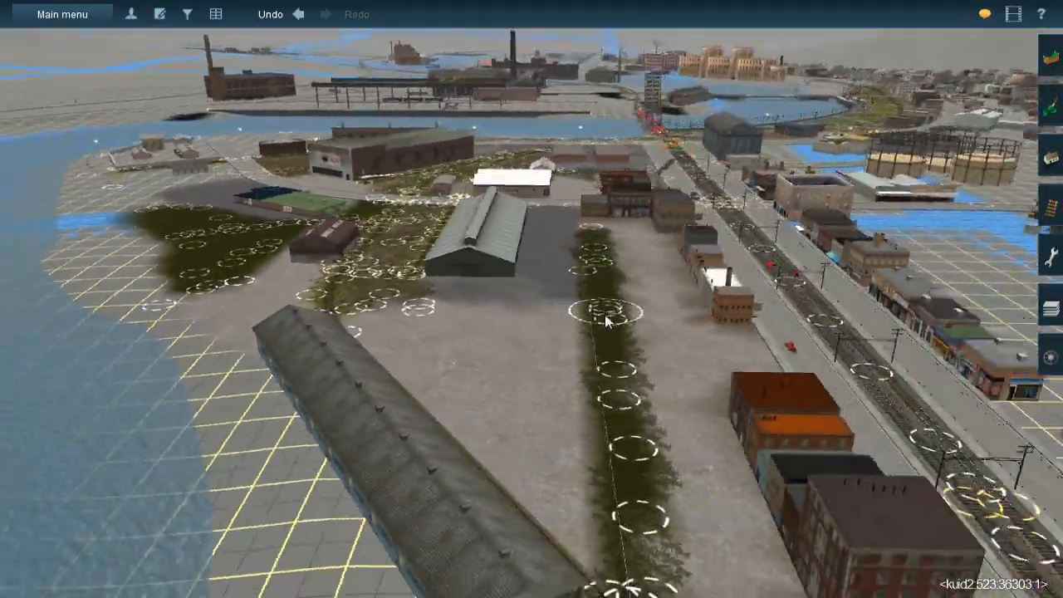
{"action": "scroll", "coordinate": [605, 317], "scroll_direction": "down", "scroll_amount": 3}
{"action": "key", "text": "Right"}
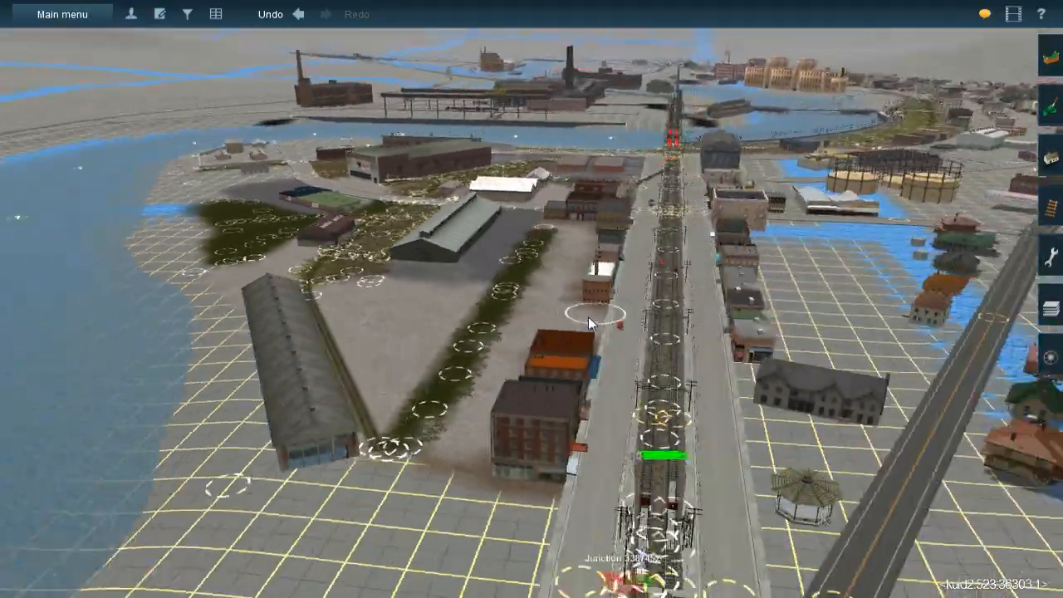
{"action": "right_click", "coordinate": [588, 315]}
{"action": "key", "text": "Left"}
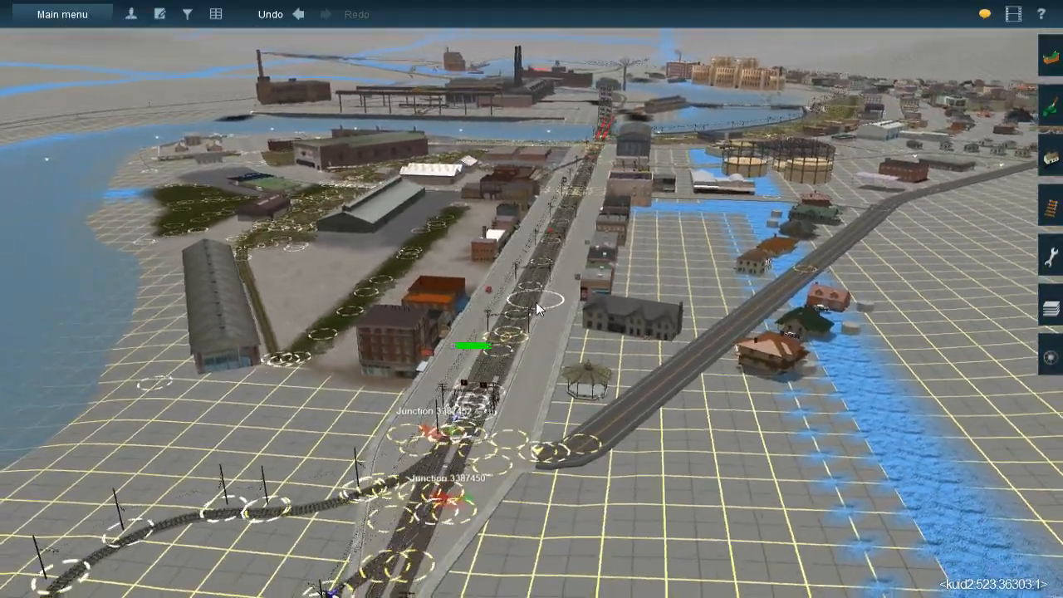
{"action": "key", "text": "Left"}
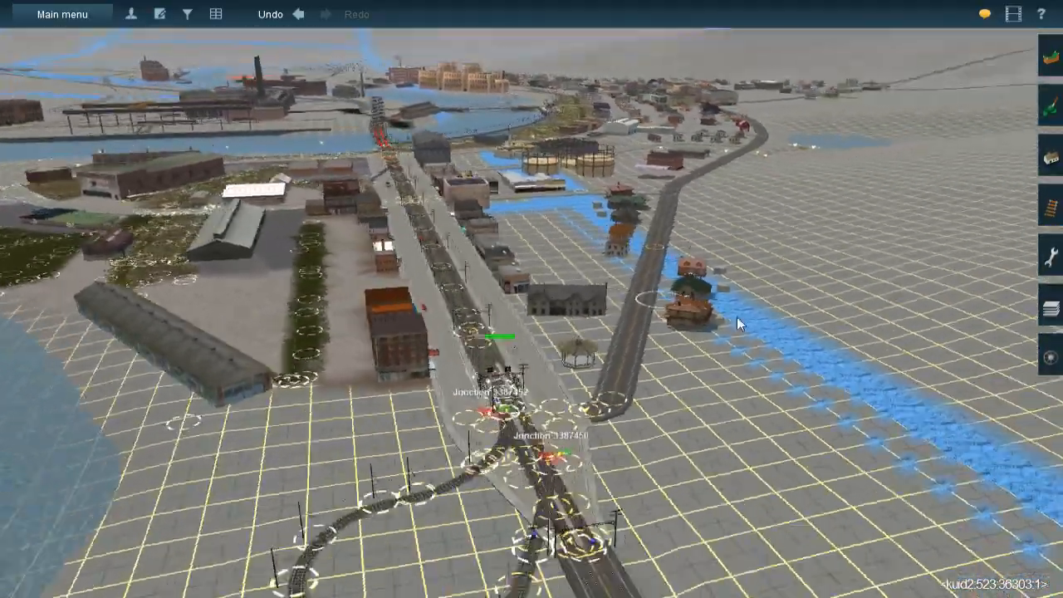
Follow the undetailed line out of town along the river to the intersecting roads and tracks
{"action": "right_click", "coordinate": [737, 315]}
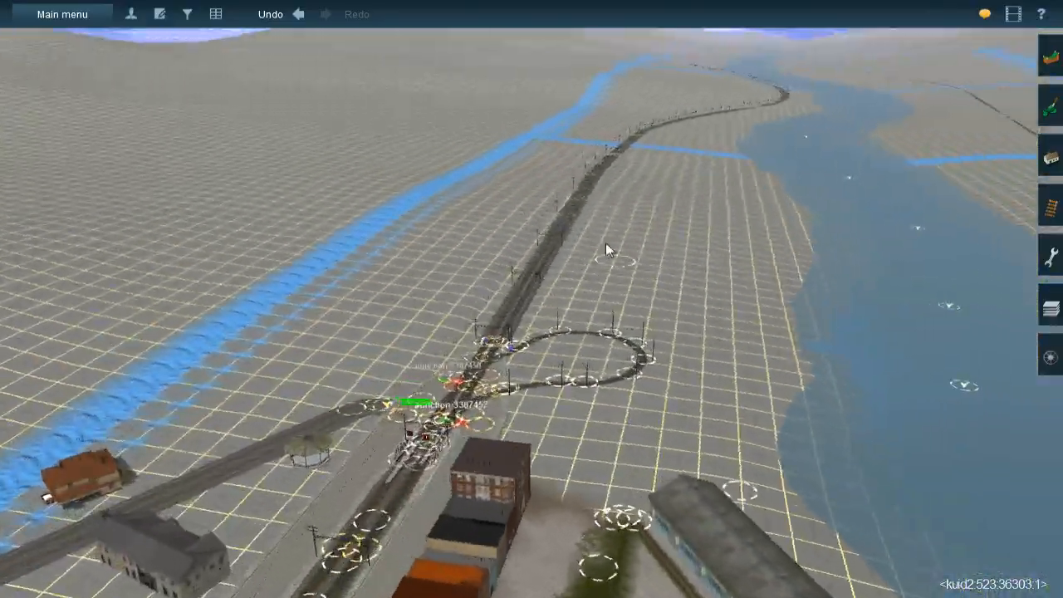
{"action": "right_click", "coordinate": [581, 214]}
{"action": "right_click", "coordinate": [540, 164]}
{"action": "right_click", "coordinate": [513, 148]}
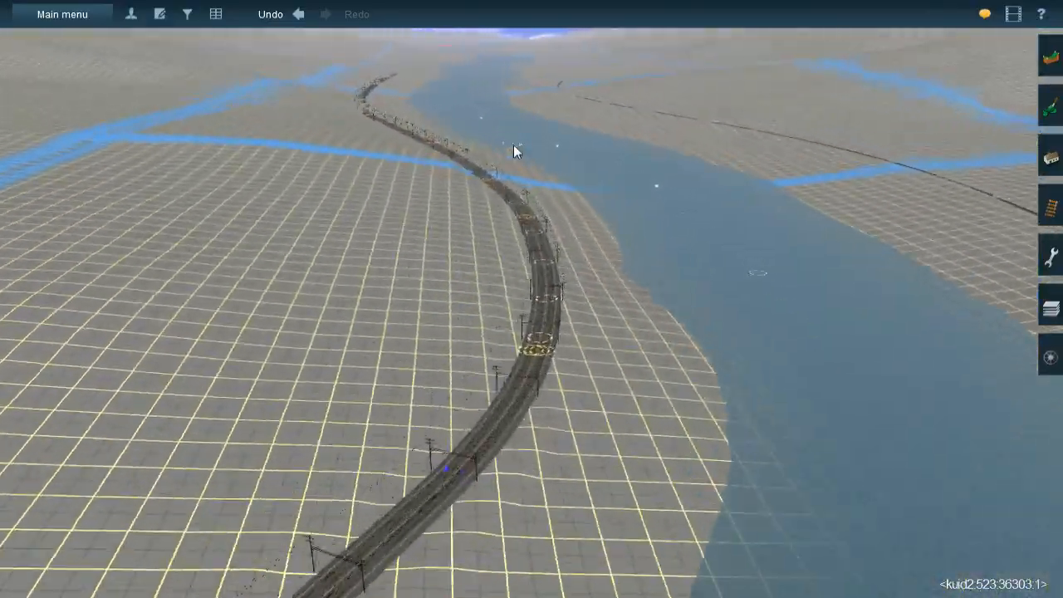
{"action": "right_click", "coordinate": [516, 146]}
{"action": "right_click", "coordinate": [530, 143]}
{"action": "right_click", "coordinate": [532, 142]}
{"action": "right_click", "coordinate": [541, 144]}
{"action": "right_click", "coordinate": [535, 141]}
{"action": "right_click", "coordinate": [528, 140]}
{"action": "right_click", "coordinate": [522, 129]}
{"action": "right_click", "coordinate": [523, 130]}
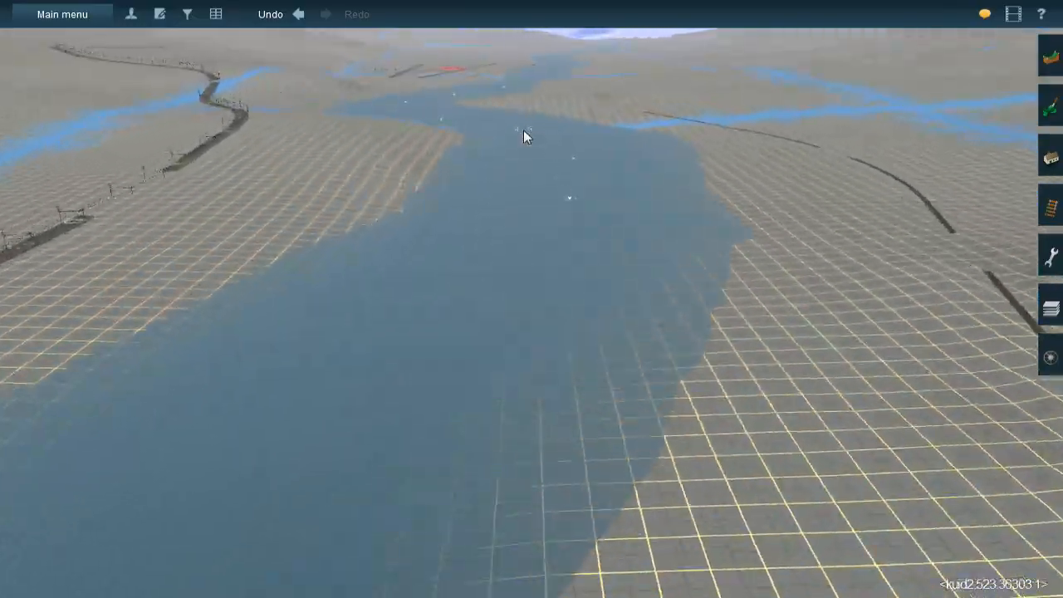
{"action": "right_click", "coordinate": [527, 127]}
{"action": "right_click", "coordinate": [533, 124]}
{"action": "right_click", "coordinate": [527, 124]}
{"action": "key", "text": "Left"}
{"action": "right_click", "coordinate": [592, 195]}
{"action": "right_click", "coordinate": [652, 246]}
{"action": "right_click", "coordinate": [686, 354]}
{"action": "key", "text": "Right"}
{"action": "key", "text": "Right"}
{"action": "right_click", "coordinate": [797, 267]}
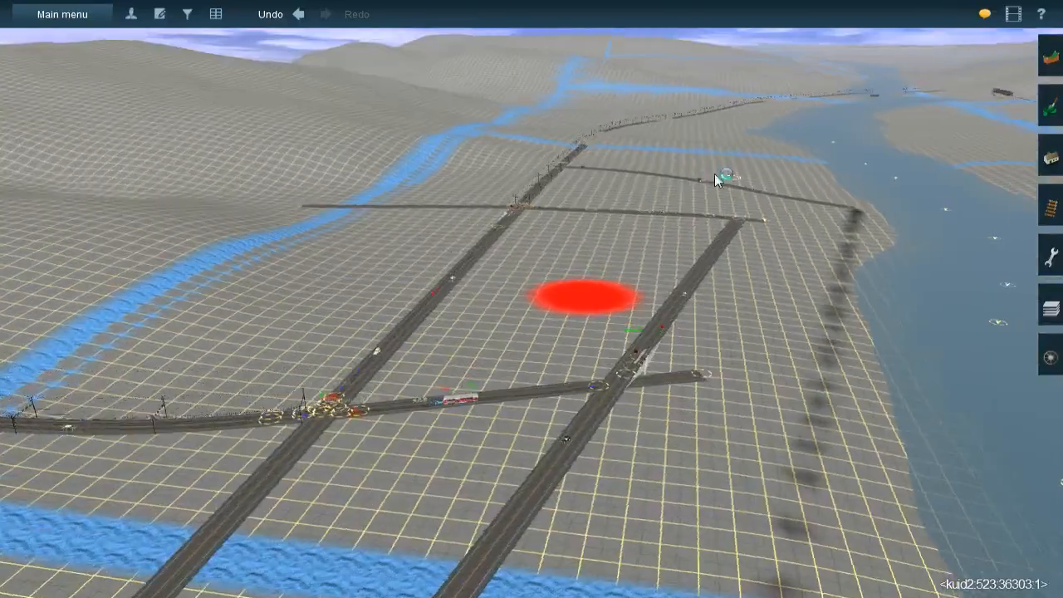
Follow the line past the level crossing and along the open terrain to the grassed yard area at Mason's Landing
{"action": "right_click", "coordinate": [714, 174]}
{"action": "right_click", "coordinate": [581, 147]}
{"action": "right_click", "coordinate": [546, 135]}
{"action": "right_click", "coordinate": [520, 132]}
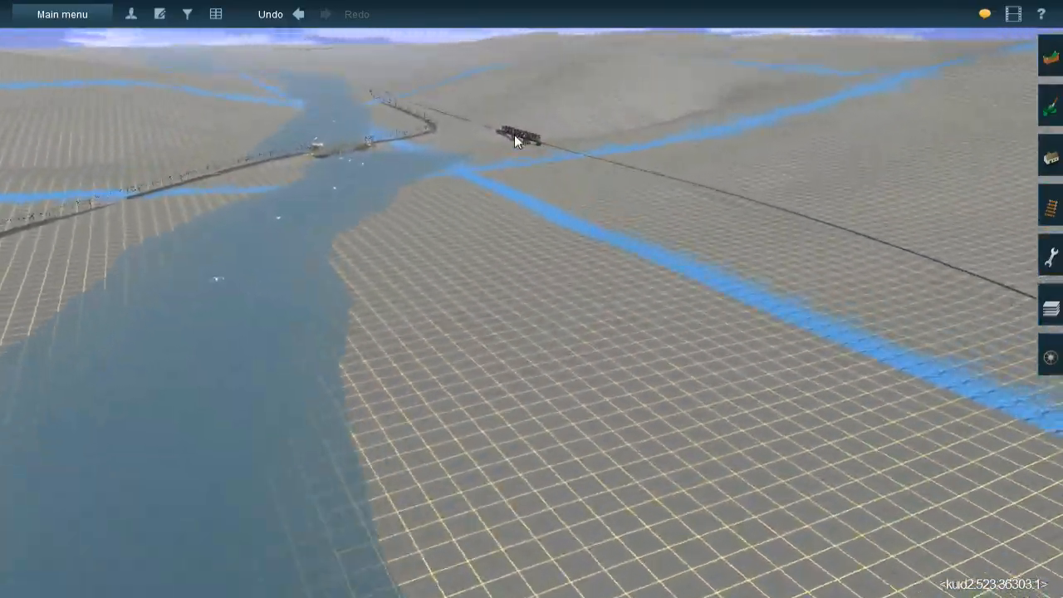
{"action": "right_click", "coordinate": [509, 143]}
{"action": "right_click", "coordinate": [503, 150]}
{"action": "right_click", "coordinate": [513, 148]}
{"action": "right_click", "coordinate": [525, 147]}
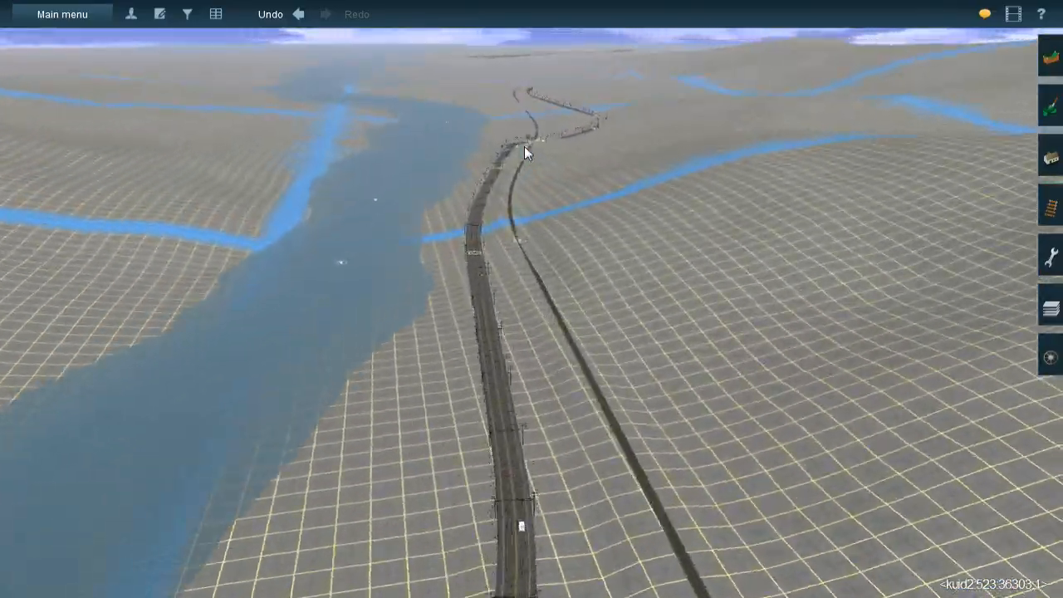
{"action": "right_click", "coordinate": [526, 148]}
{"action": "right_click", "coordinate": [545, 230]}
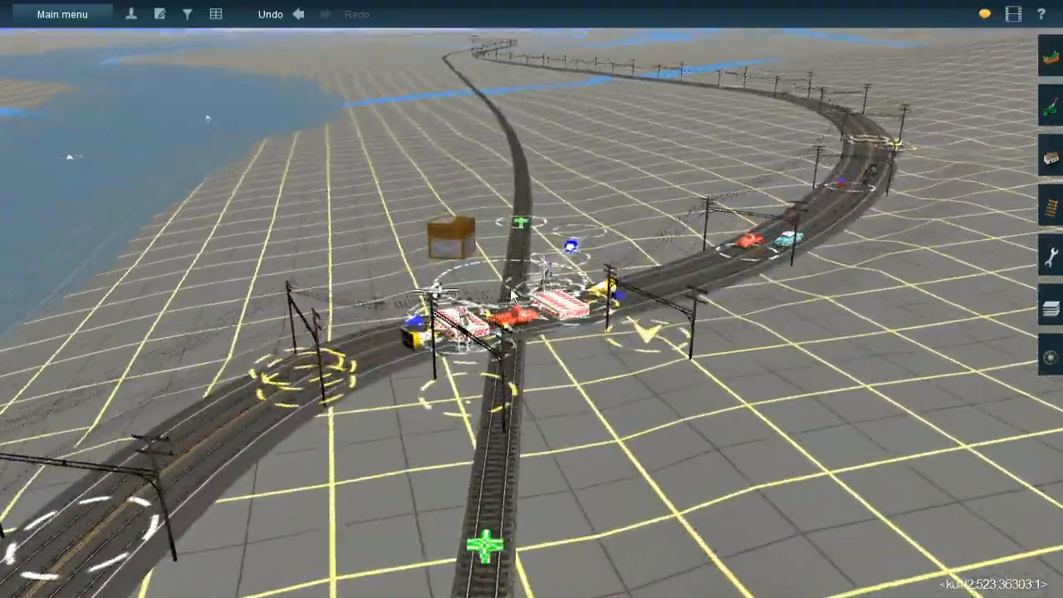
{"action": "right_click", "coordinate": [517, 190]}
{"action": "right_click", "coordinate": [506, 90]}
{"action": "right_click", "coordinate": [531, 93]}
{"action": "right_click", "coordinate": [539, 95]}
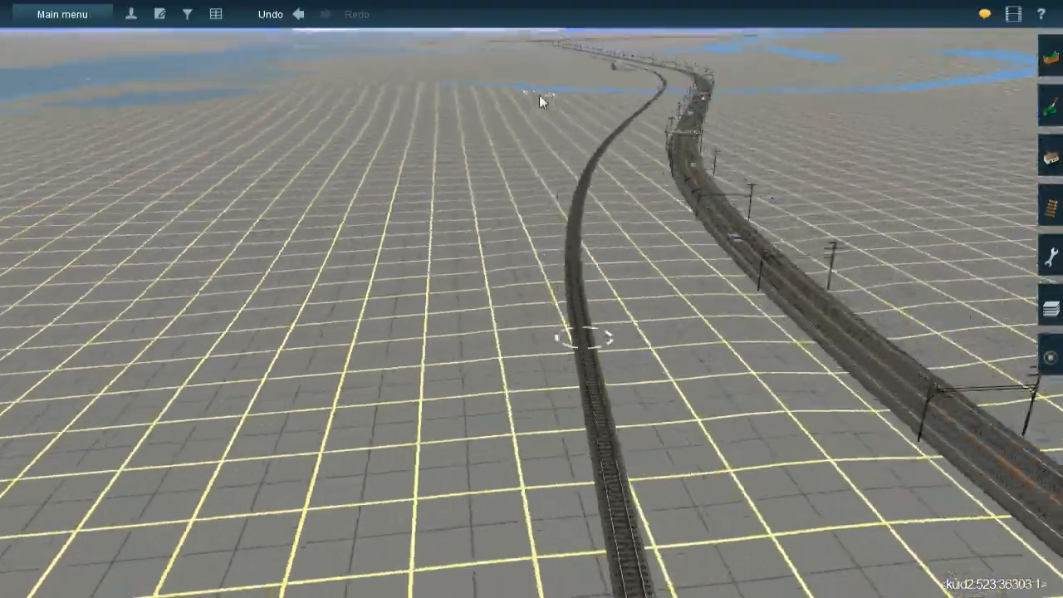
{"action": "right_click", "coordinate": [524, 93]}
{"action": "right_click", "coordinate": [519, 93]}
{"action": "right_click", "coordinate": [514, 99]}
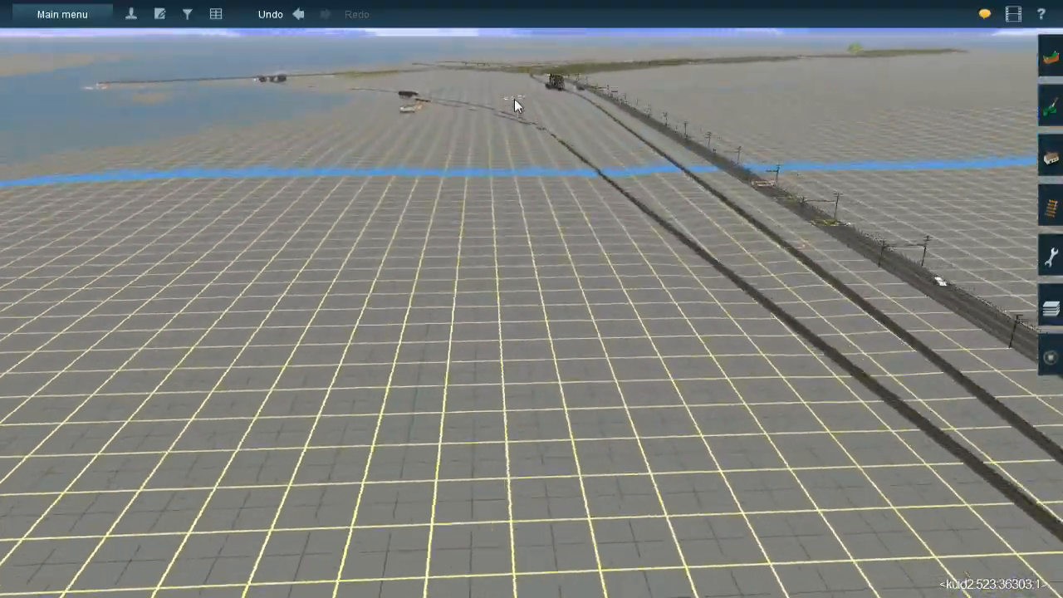
{"action": "right_click", "coordinate": [531, 103]}
{"action": "right_click", "coordinate": [550, 136]}
{"action": "right_click", "coordinate": [533, 175]}
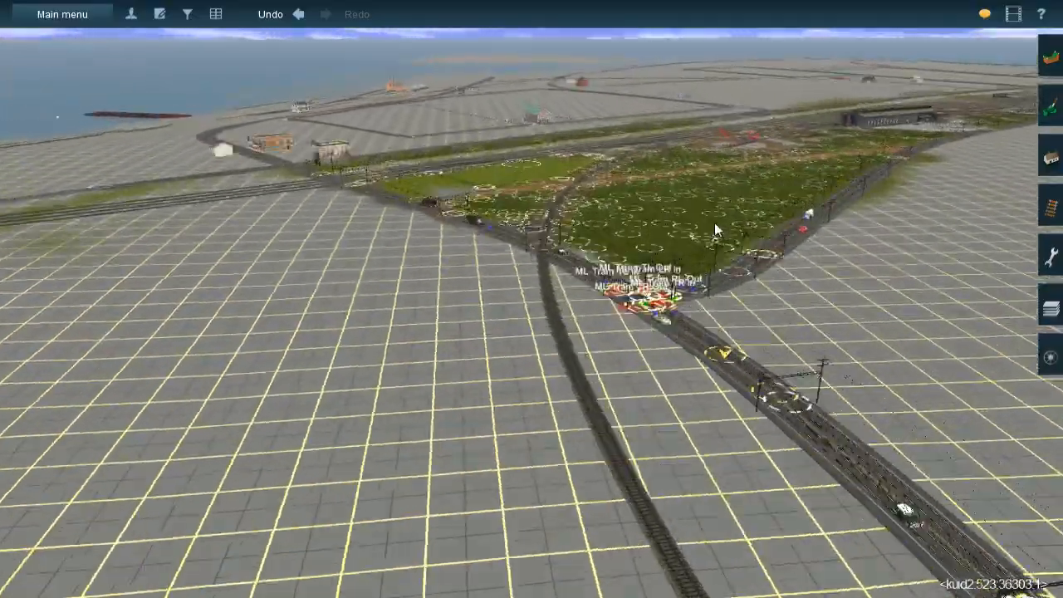
Go past Mason's Landing yard to the two waiting steam trains and check the properties of locomotive GERR 1151
{"action": "right_click", "coordinate": [612, 191]}
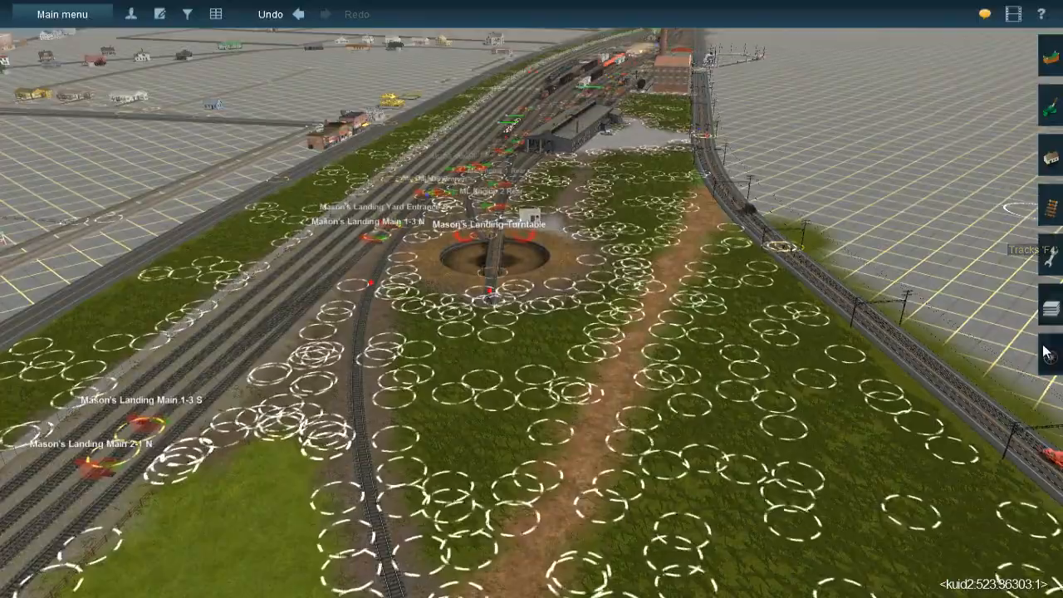
{"action": "right_click", "coordinate": [339, 264]}
{"action": "right_click_drag", "start_coordinate": [316, 314], "coordinate": [507, 279]}
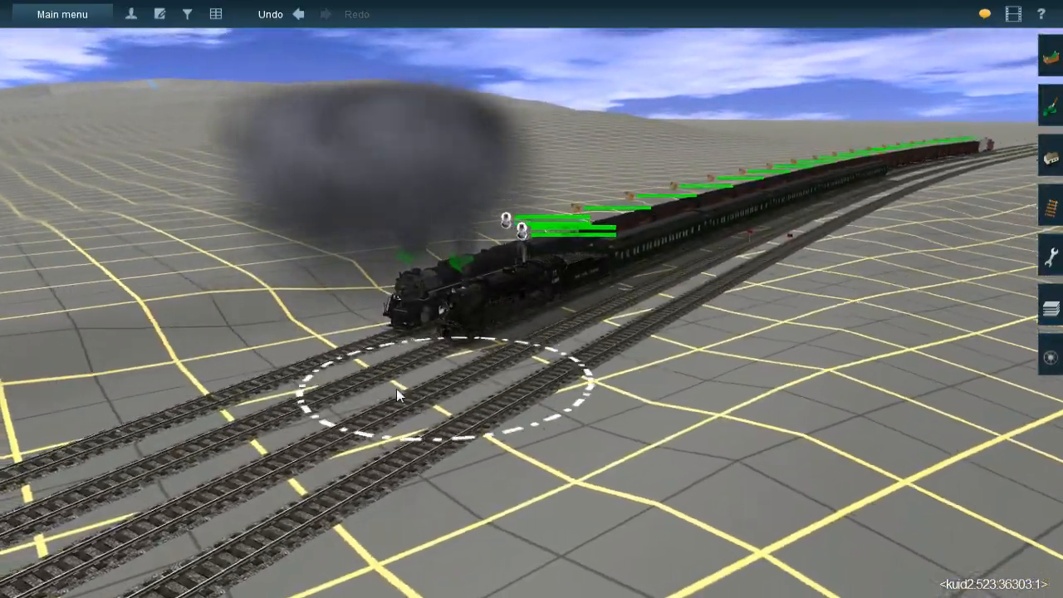
{"action": "right_click_drag", "start_coordinate": [397, 389], "coordinate": [1000, 336]}
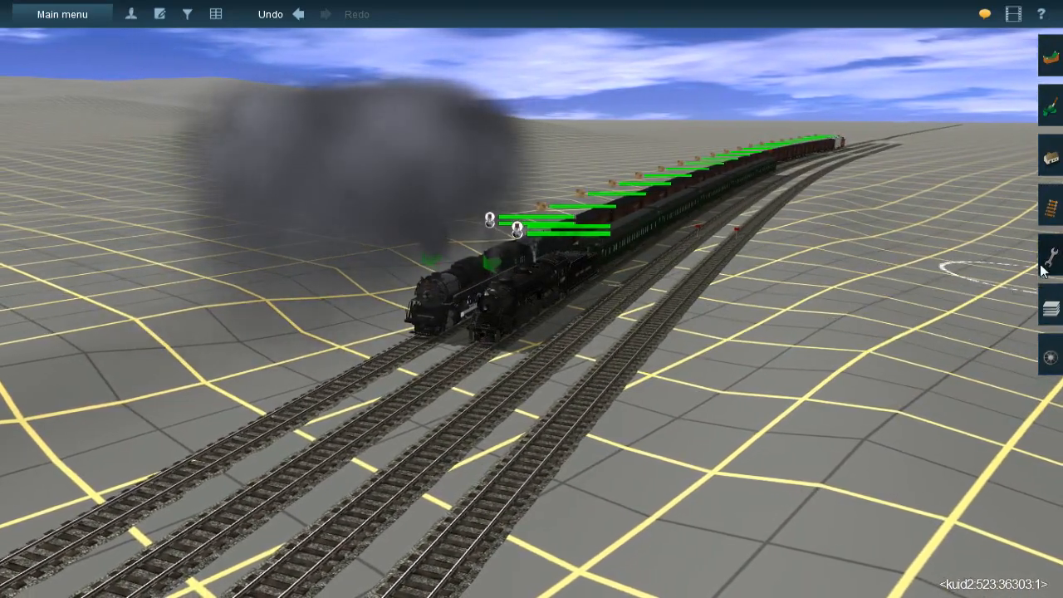
{"action": "left_click", "coordinate": [1049, 357]}
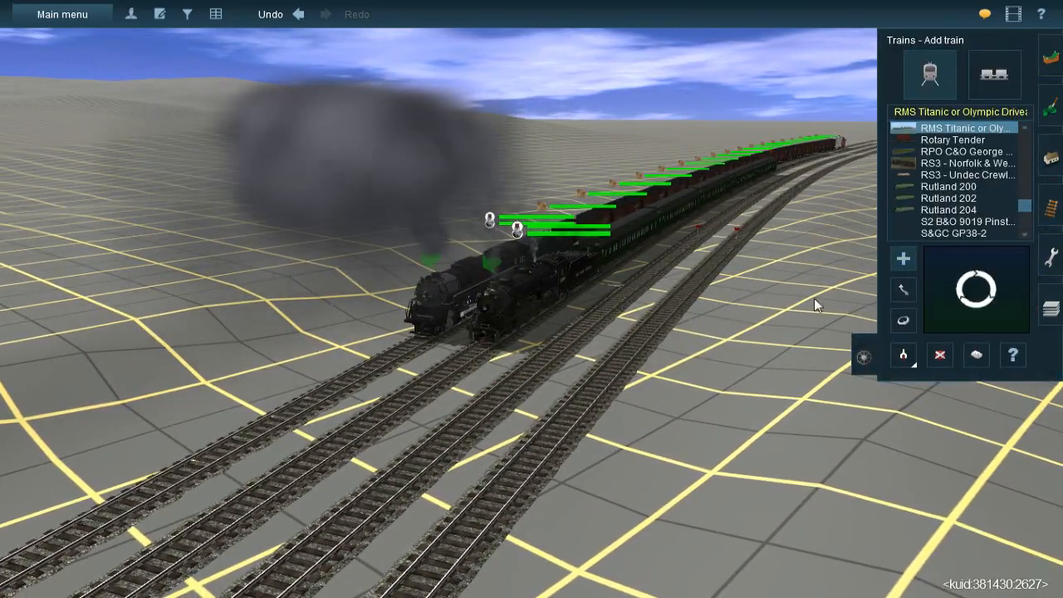
{"action": "left_click", "coordinate": [1015, 355]}
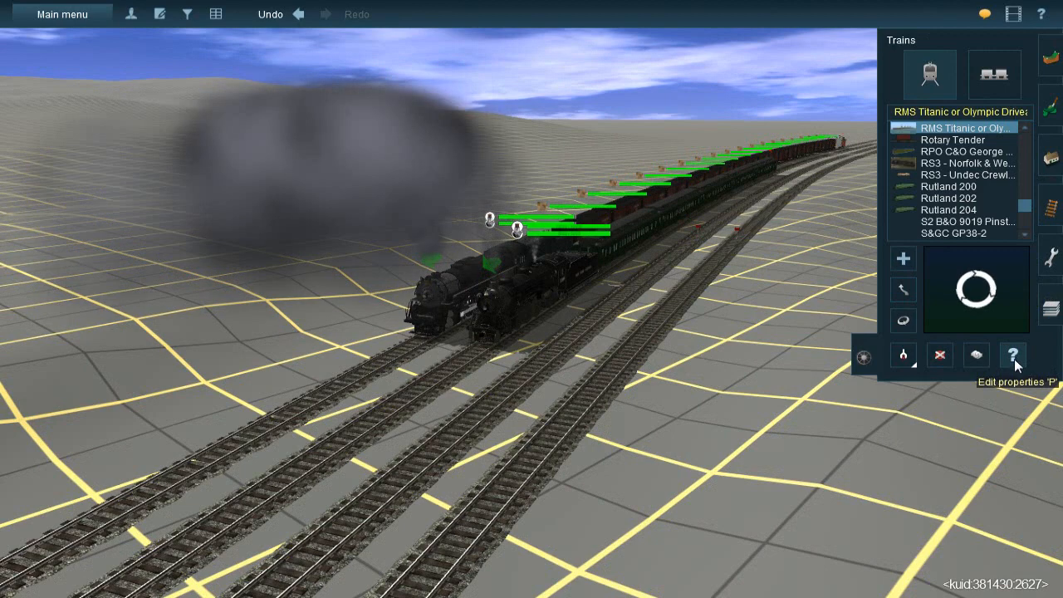
{"action": "left_click", "coordinate": [530, 301]}
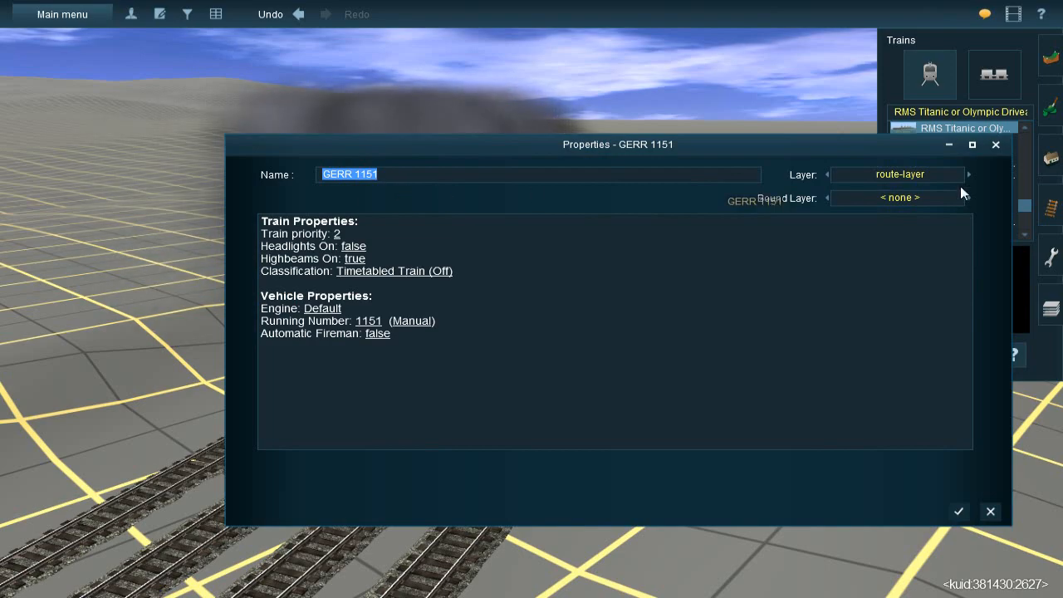
{"action": "left_click", "coordinate": [997, 144]}
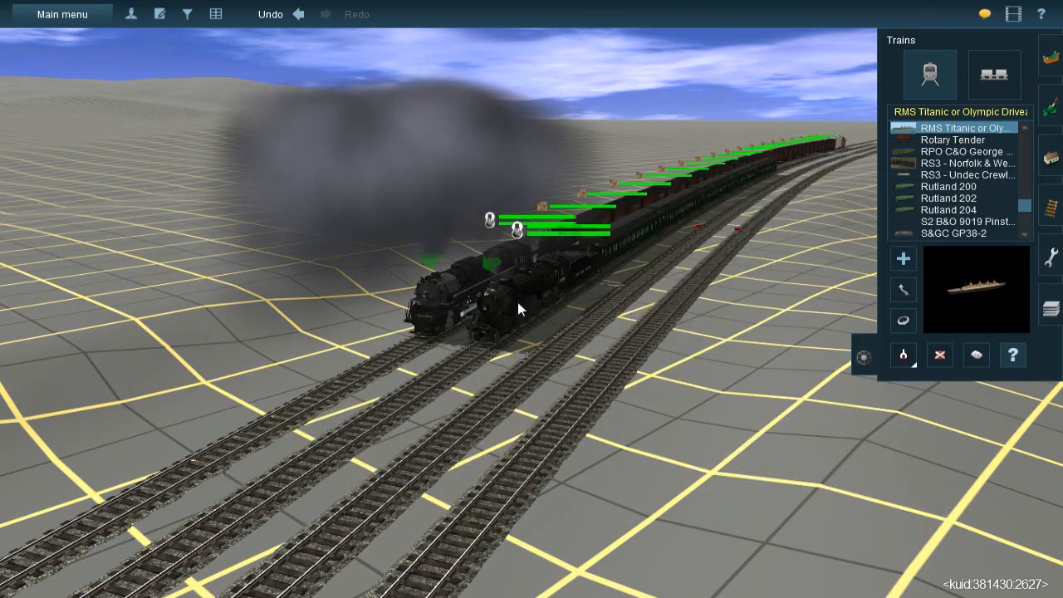
Look over the two steam locomotives and the trains behind them from the front and the side
{"action": "scroll", "coordinate": [514, 324], "scroll_direction": "up", "scroll_amount": 2}
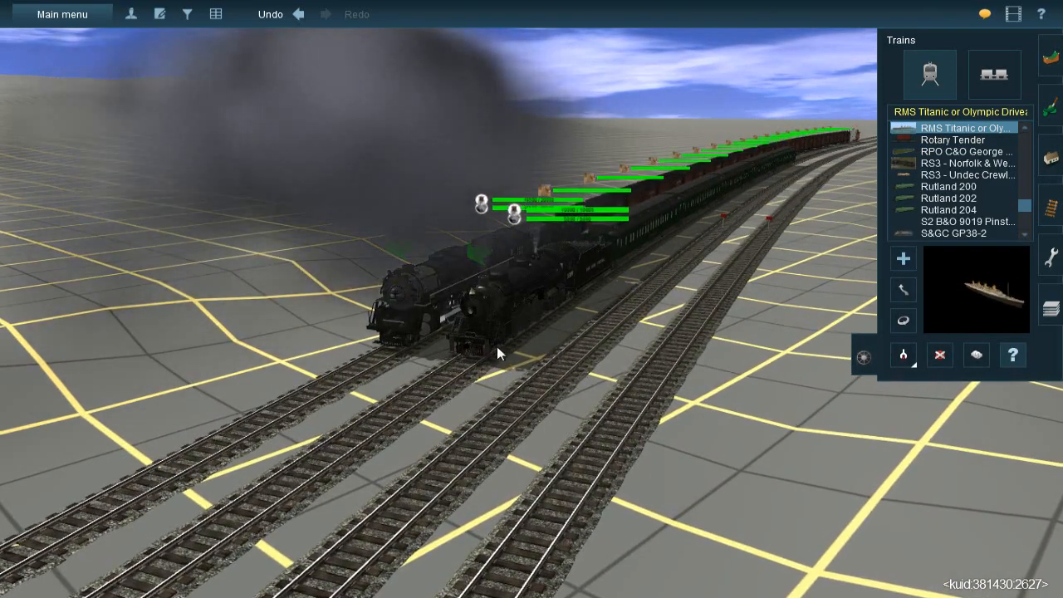
{"action": "scroll", "coordinate": [496, 343], "scroll_direction": "down", "scroll_amount": 1}
{"action": "key", "text": "Left"}
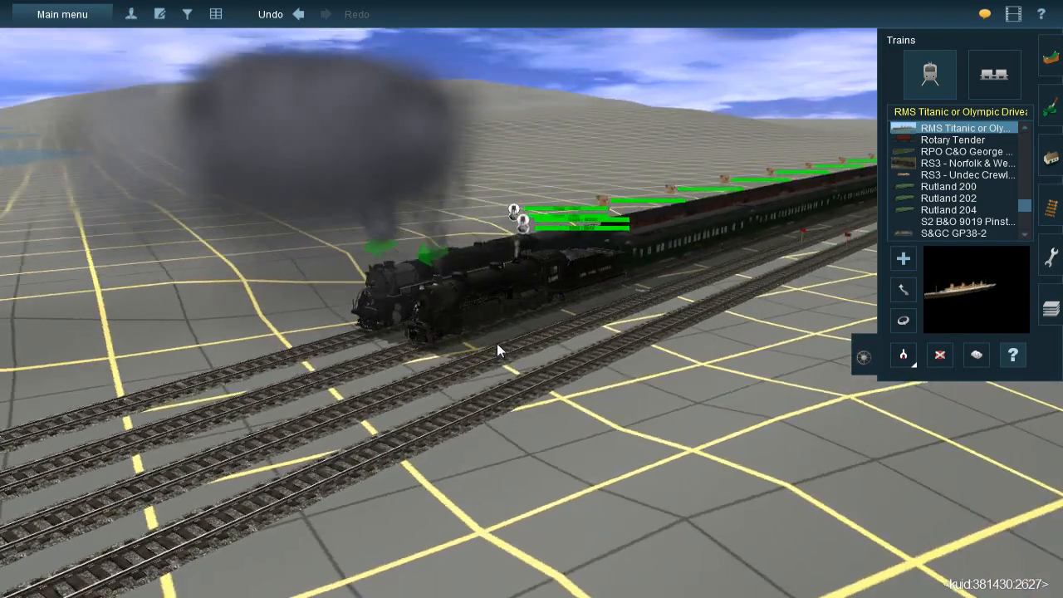
{"action": "scroll", "coordinate": [533, 278], "scroll_direction": "up", "scroll_amount": 1}
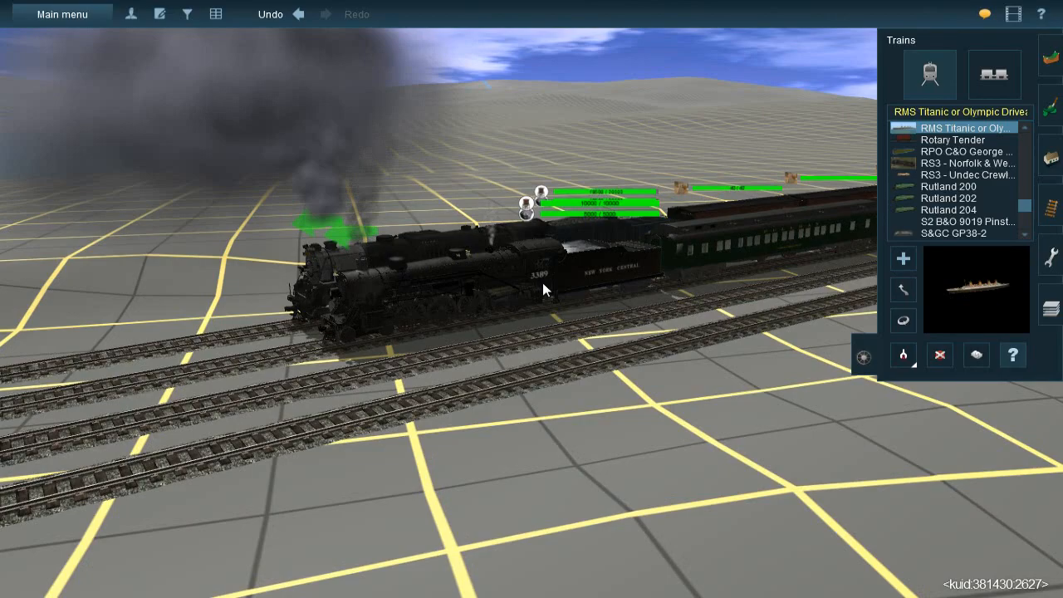
{"action": "key", "text": "Right"}
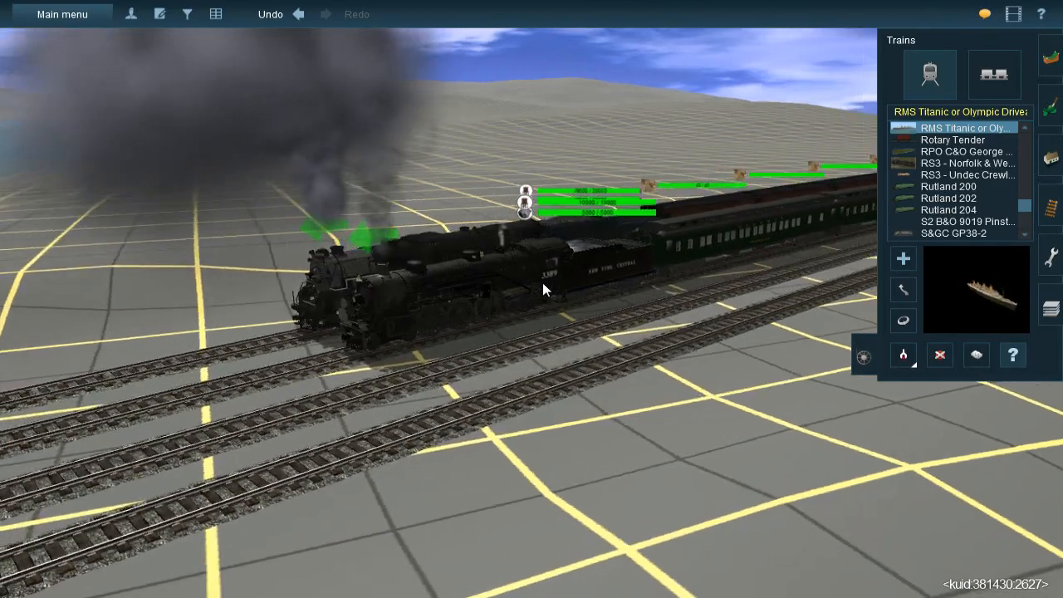
{"action": "scroll", "coordinate": [554, 292], "scroll_direction": "down", "scroll_amount": 3}
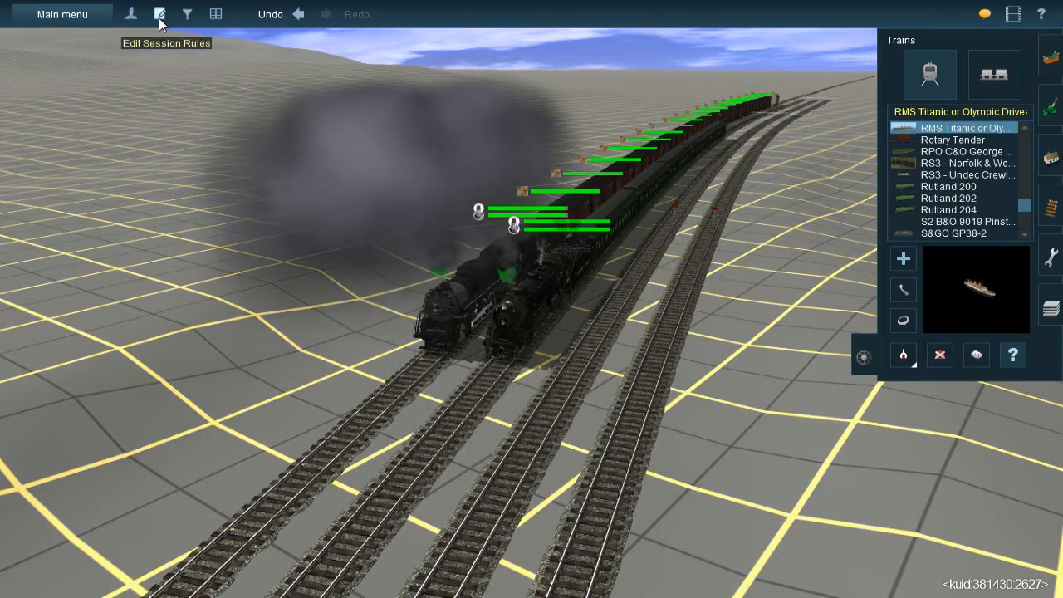
Bring up the session's rules and open the properties of the Driver Setup rule
{"action": "left_click", "coordinate": [158, 18]}
{"action": "left_click", "coordinate": [214, 345]}
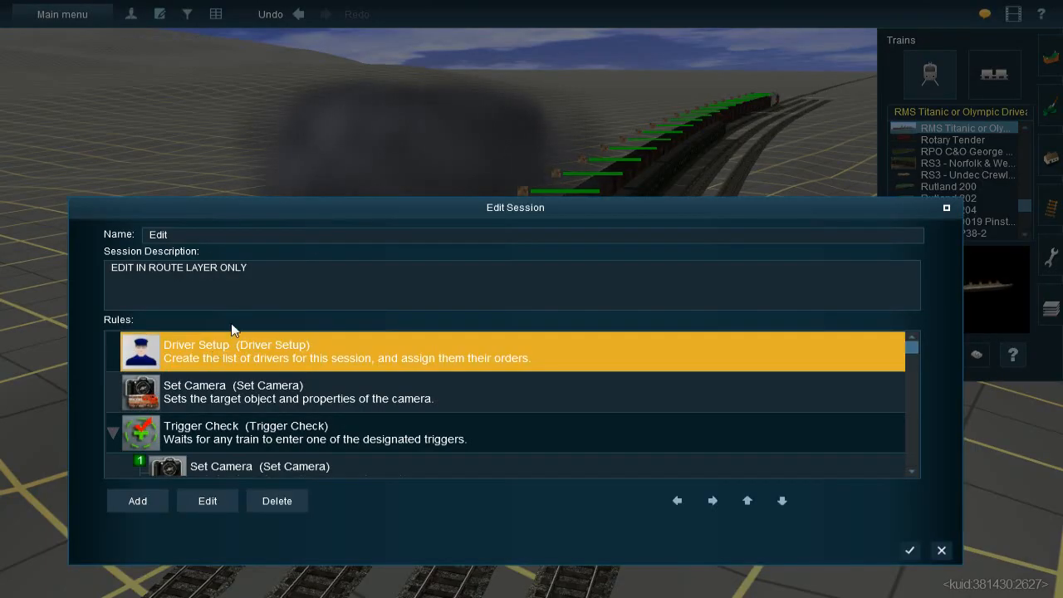
{"action": "left_click_drag", "start_coordinate": [324, 215], "coordinate": [335, 96]}
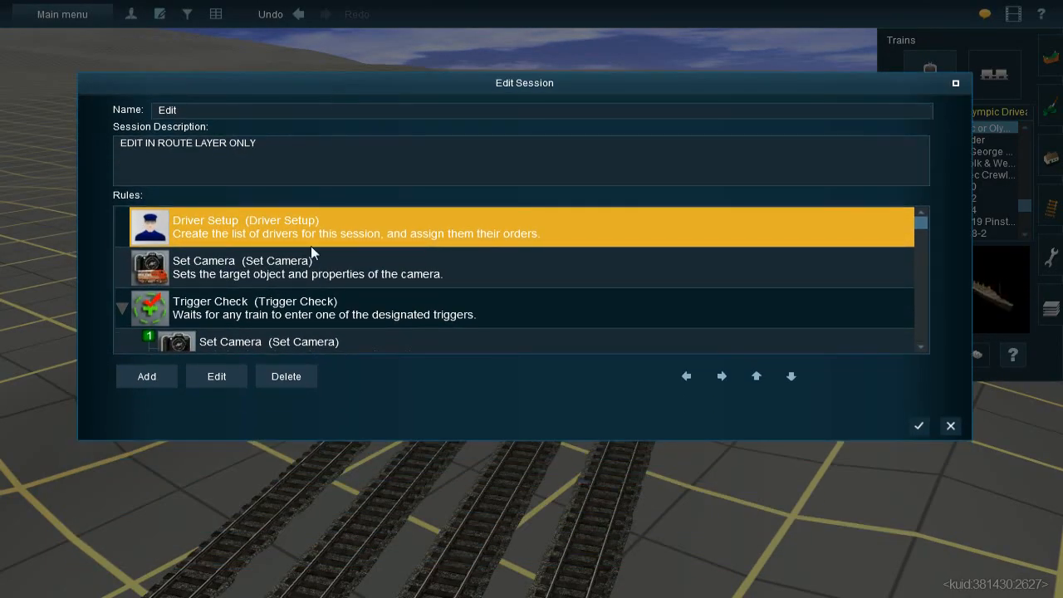
{"action": "scroll", "coordinate": [311, 246], "scroll_direction": "down", "scroll_amount": 2}
{"action": "scroll", "coordinate": [379, 284], "scroll_direction": "up", "scroll_amount": 2}
{"action": "right_click_drag", "start_coordinate": [382, 502], "coordinate": [362, 434]}
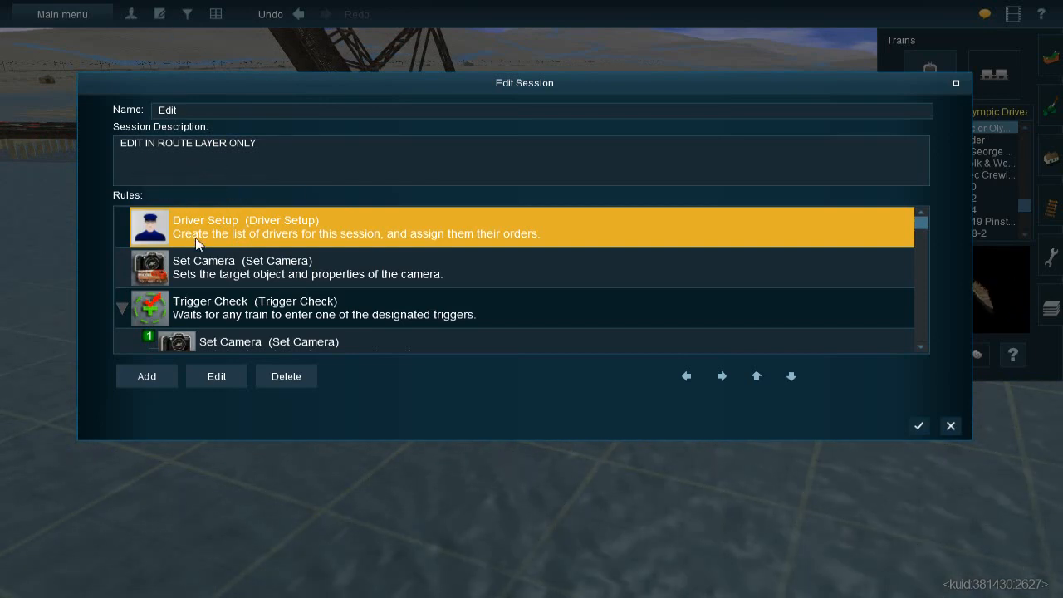
{"action": "left_click", "coordinate": [258, 394]}
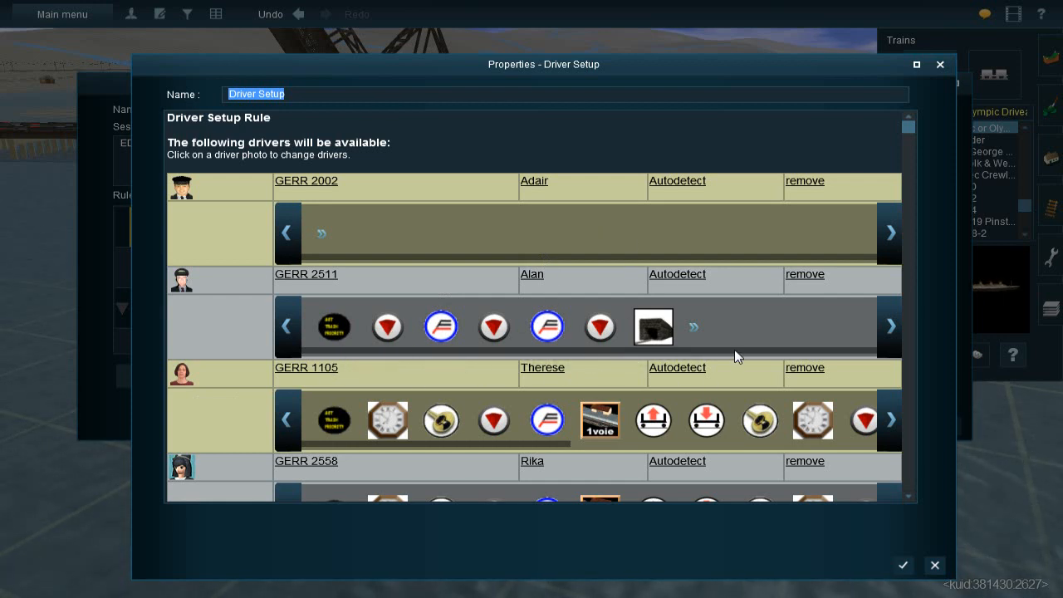
Browse the driver commands available for GERR 2511, including the ITSetPath interlocking choices, without adding one
{"action": "left_click", "coordinate": [695, 327]}
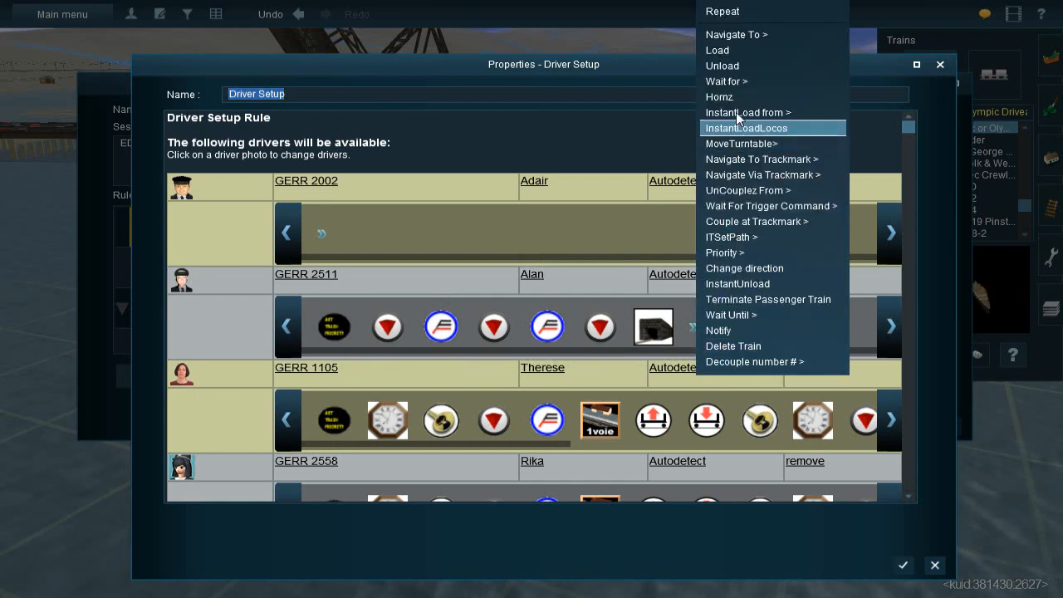
{"action": "mouse_move", "coordinate": [715, 235]}
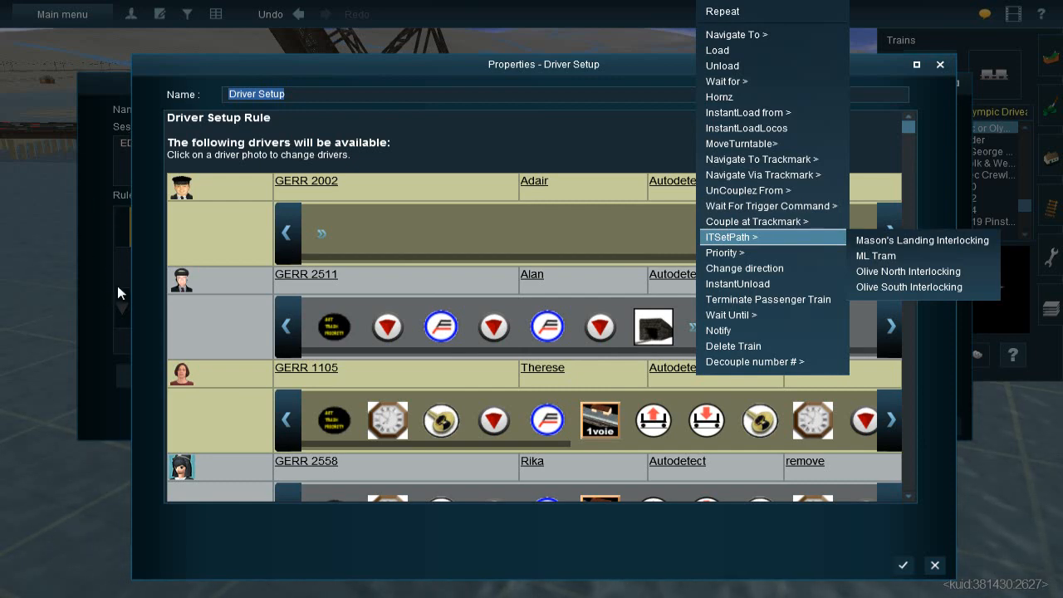
{"action": "left_click_drag", "start_coordinate": [374, 70], "coordinate": [622, 86]}
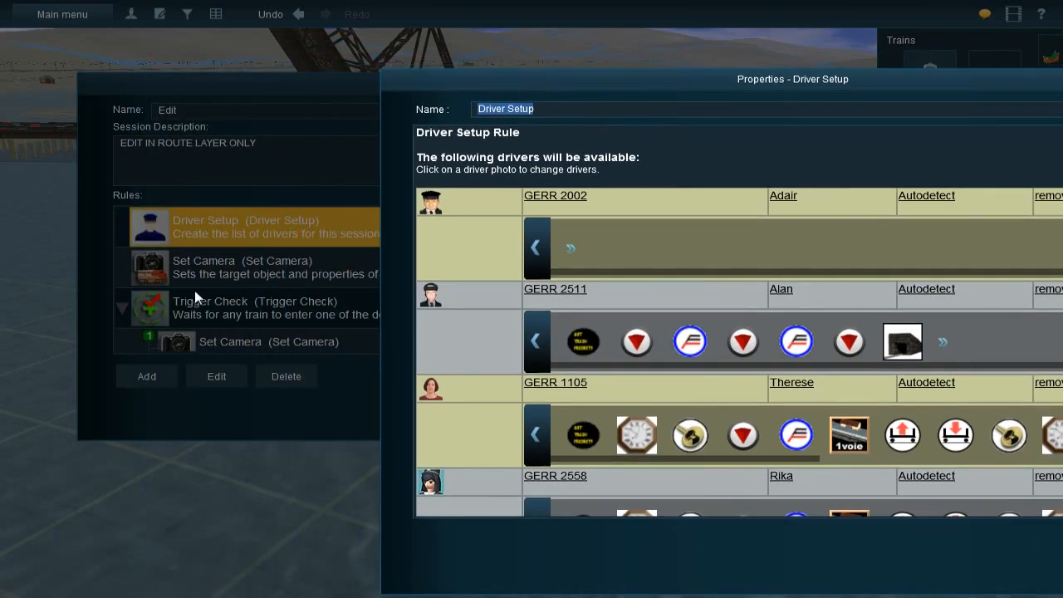
{"action": "left_click_drag", "start_coordinate": [692, 78], "coordinate": [470, 60]}
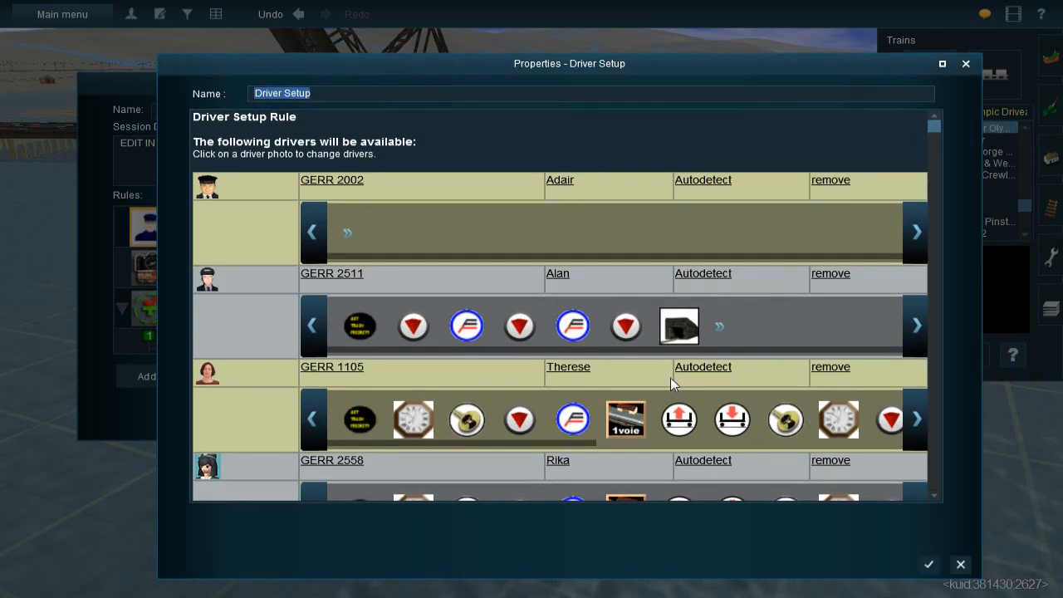
Find GERR 1151 in the driver list, check its ITSetPath order, and uncover the signals behind the rule window
{"action": "scroll", "coordinate": [425, 357], "scroll_direction": "down", "scroll_amount": 1}
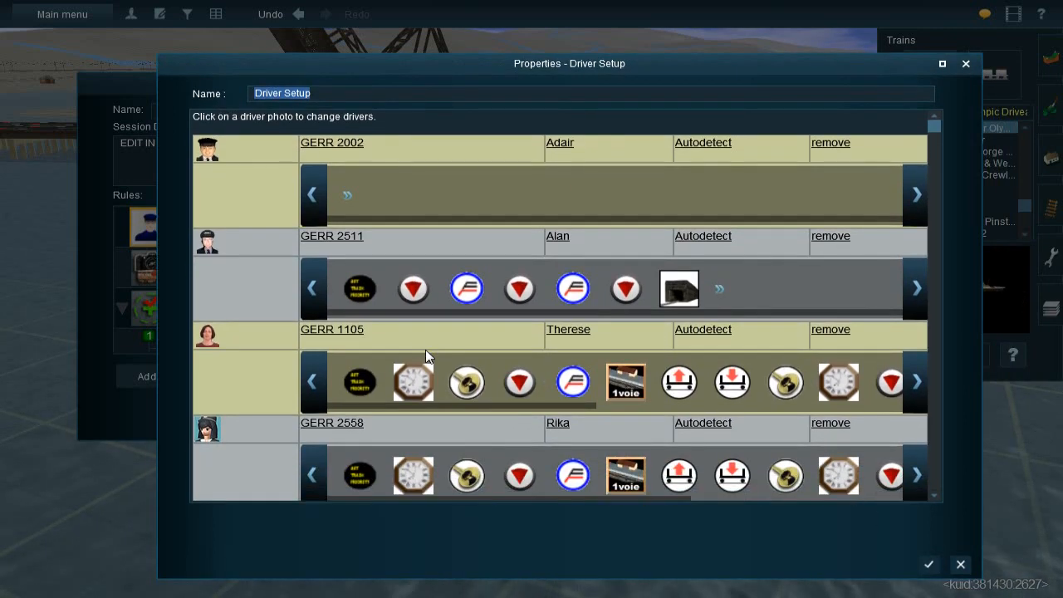
{"action": "scroll", "coordinate": [357, 343], "scroll_direction": "down", "scroll_amount": 3}
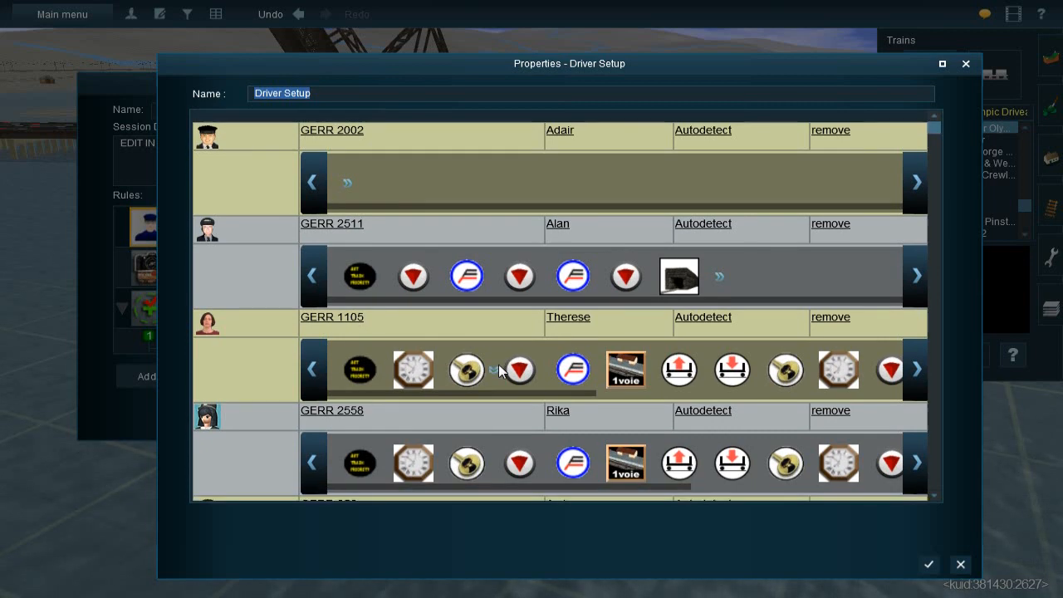
{"action": "left_click_drag", "start_coordinate": [937, 142], "coordinate": [932, 208]}
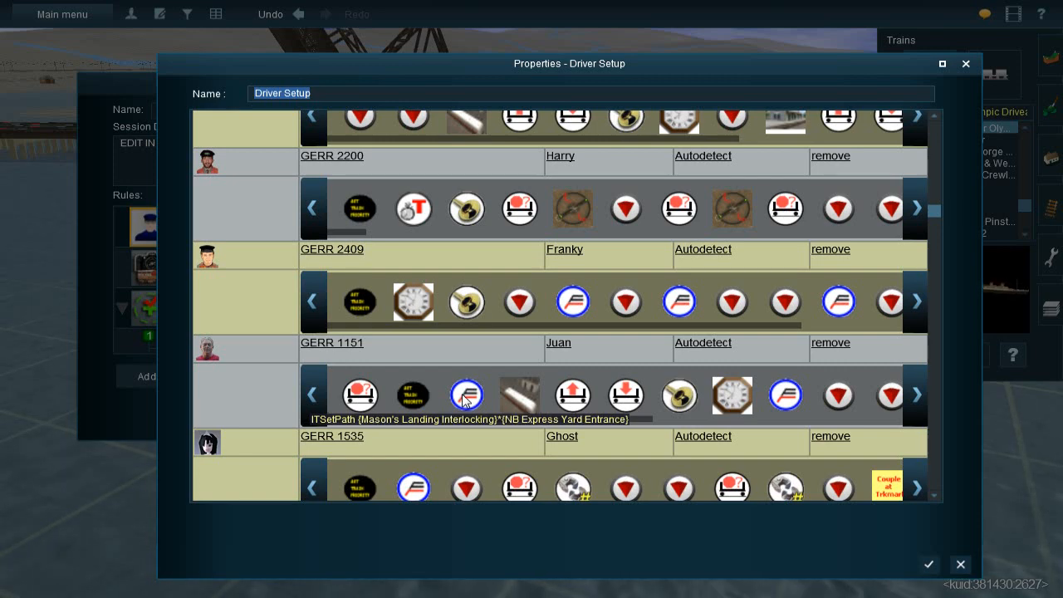
{"action": "left_click_drag", "start_coordinate": [747, 66], "coordinate": [756, 275]}
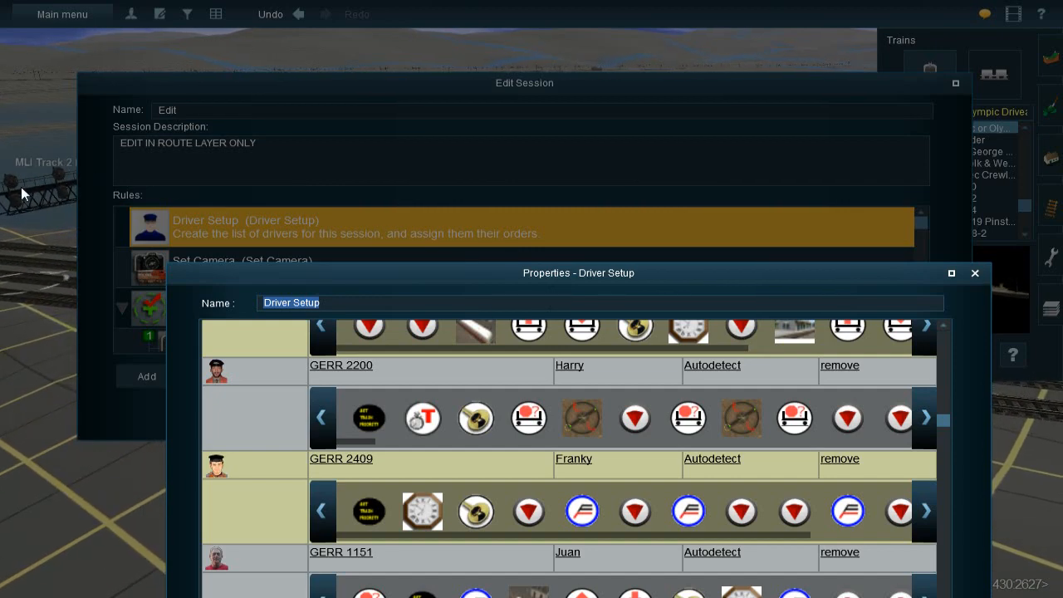
{"action": "left_click_drag", "start_coordinate": [474, 282], "coordinate": [457, 105]}
Review GERR 1151's orders from its Mason's Landing stop through the Olive stop to the last command, and close the session rules
{"action": "scroll", "coordinate": [537, 295], "scroll_direction": "up", "scroll_amount": 2}
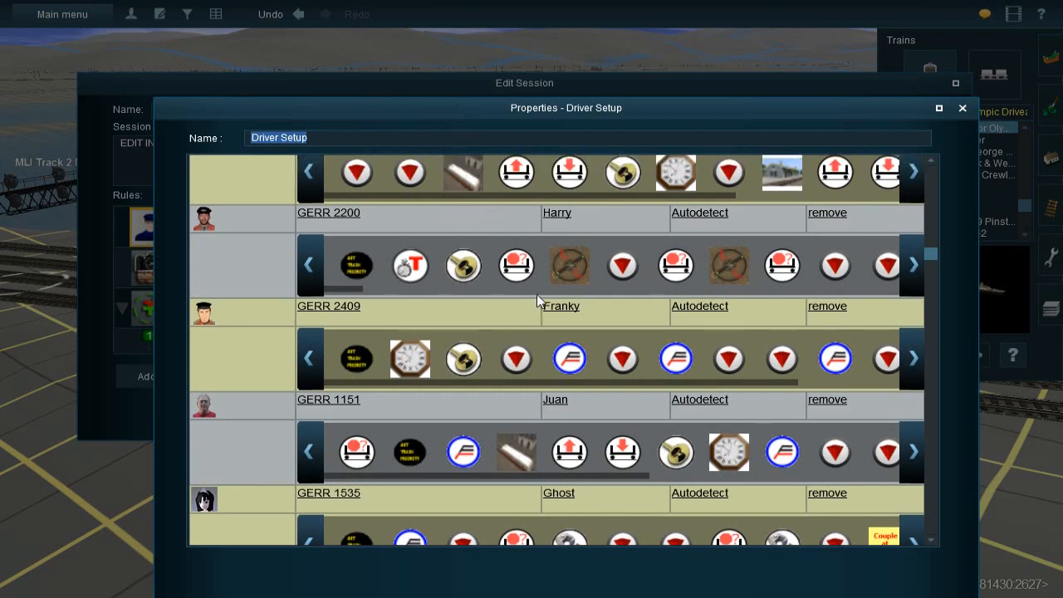
{"action": "scroll", "coordinate": [534, 297], "scroll_direction": "down", "scroll_amount": 2}
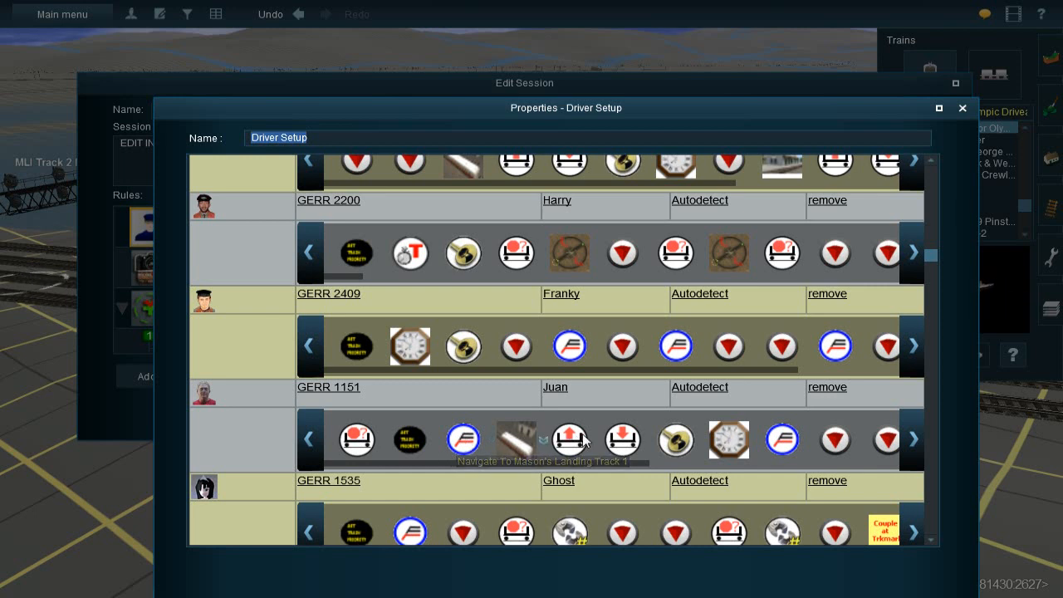
{"action": "left_click_drag", "start_coordinate": [599, 463], "coordinate": [657, 457]}
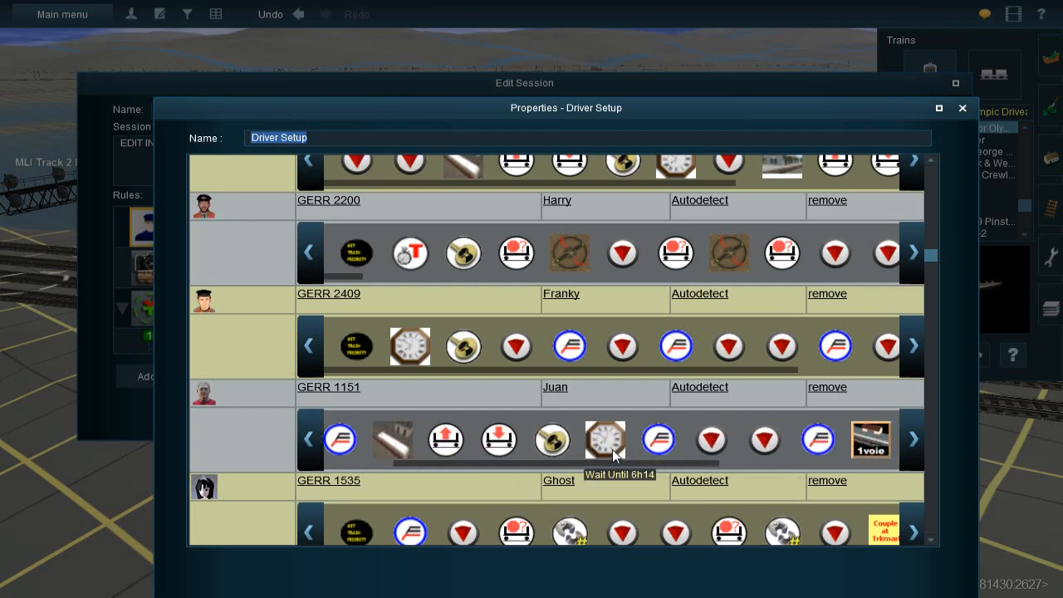
{"action": "left_click_drag", "start_coordinate": [612, 465], "coordinate": [629, 458]}
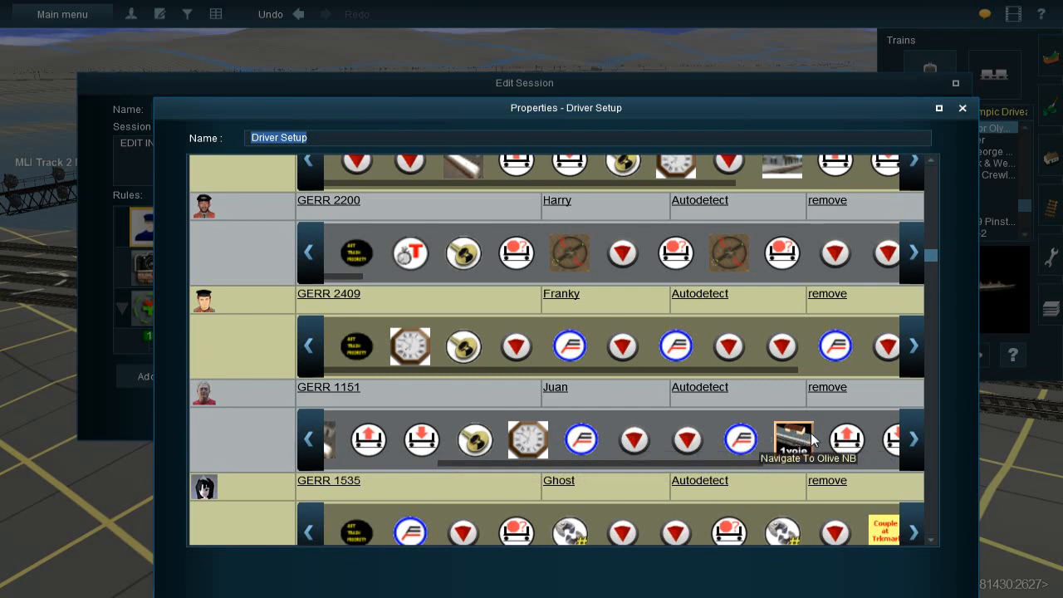
{"action": "scroll", "coordinate": [758, 459], "scroll_direction": "down", "scroll_amount": 2}
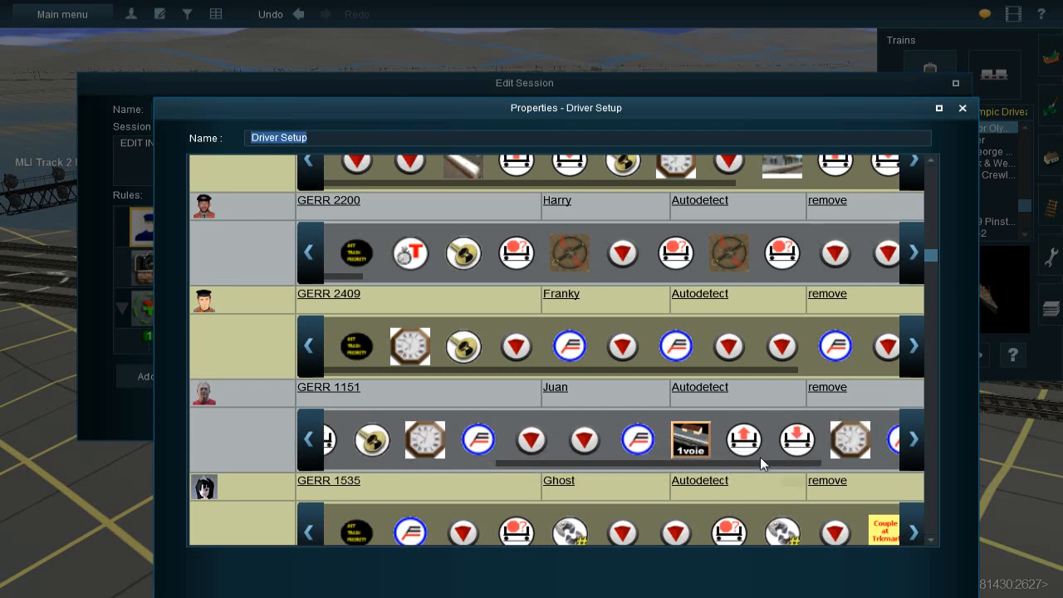
{"action": "scroll", "coordinate": [703, 465], "scroll_direction": "down", "scroll_amount": 1}
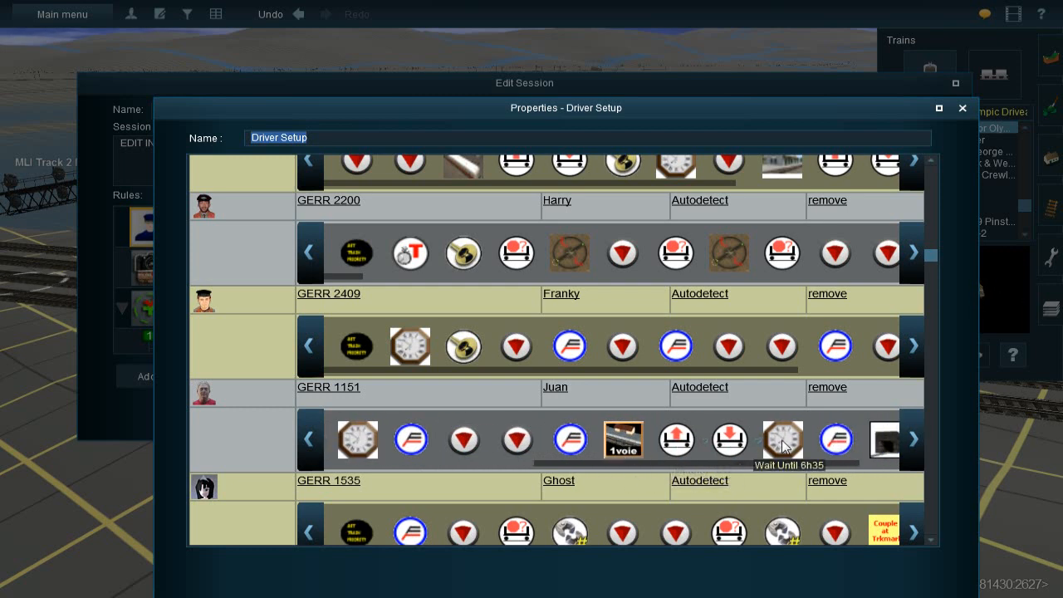
{"action": "scroll", "coordinate": [789, 461], "scroll_direction": "down", "scroll_amount": 1}
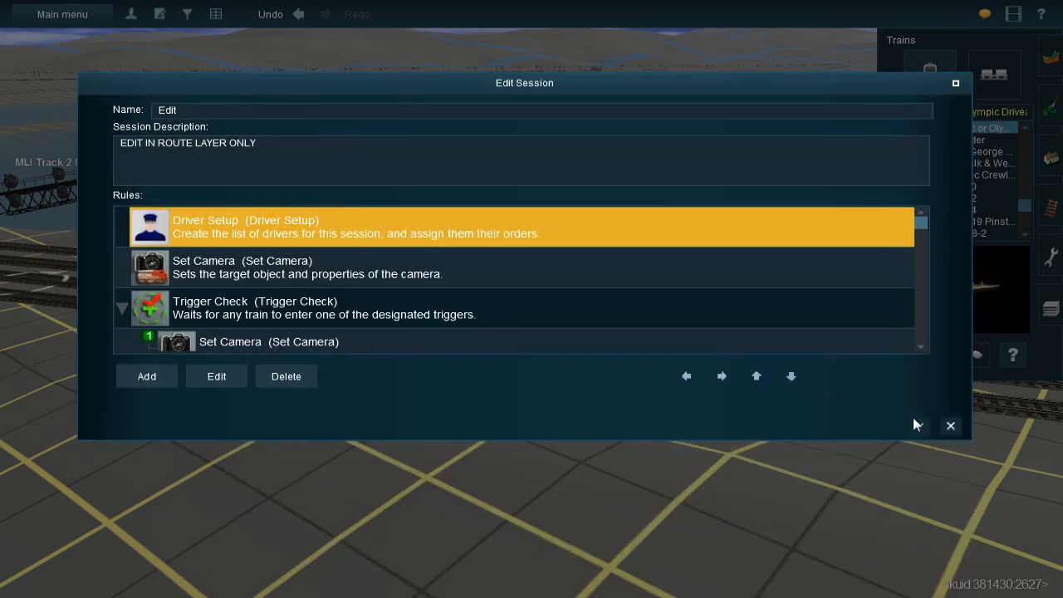
{"action": "left_click", "coordinate": [915, 422]}
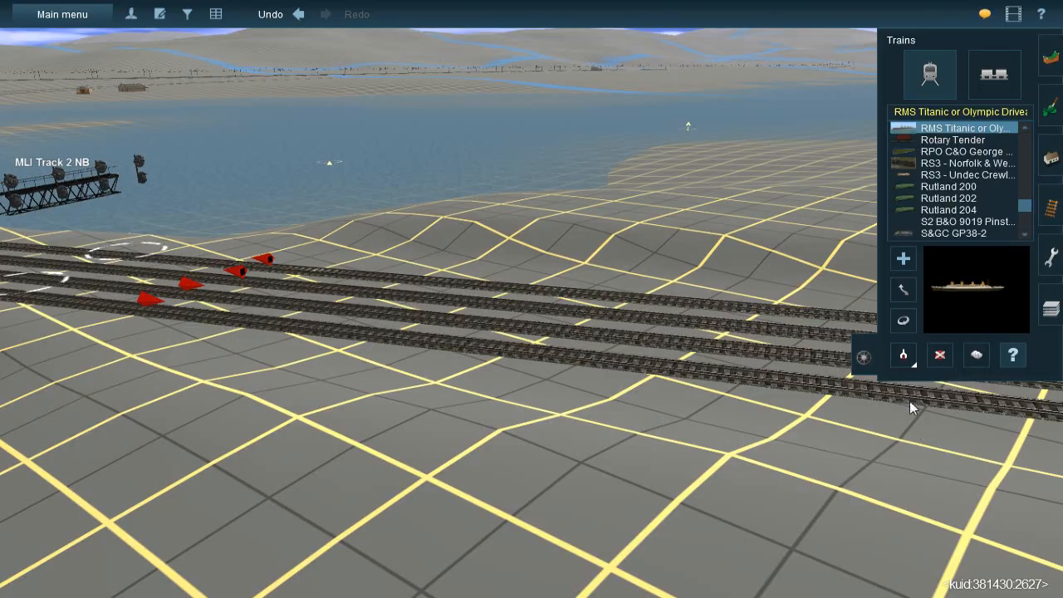
Put away the train tools and look along the two steam trains from behind, toward the signals and bridge
{"action": "left_click", "coordinate": [874, 340]}
{"action": "right_click", "coordinate": [718, 275]}
{"action": "right_click", "coordinate": [787, 299]}
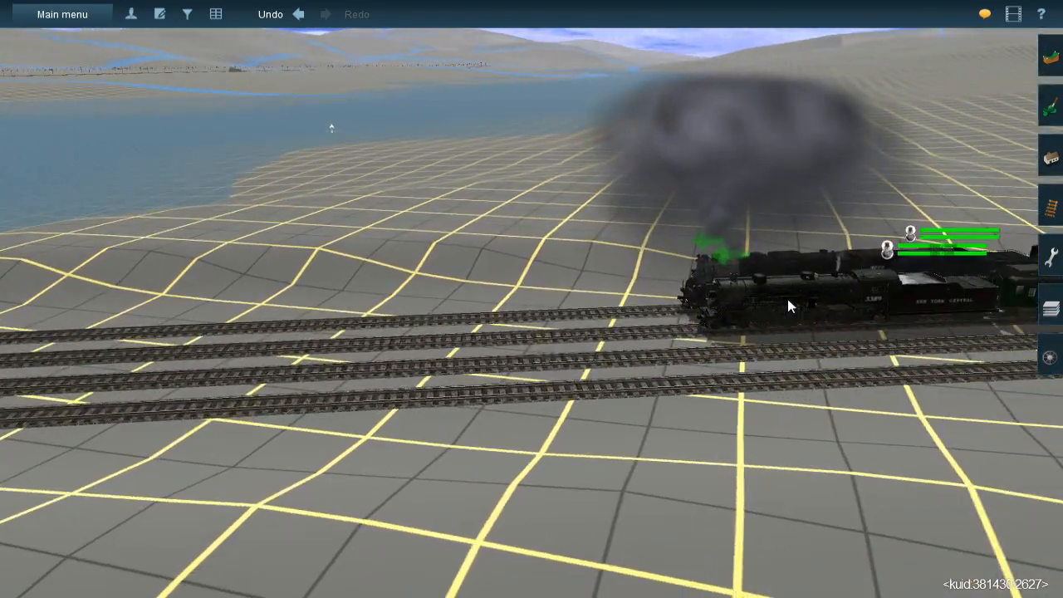
{"action": "key", "text": "Left"}
{"action": "scroll", "coordinate": [525, 287], "scroll_direction": "up", "scroll_amount": 4}
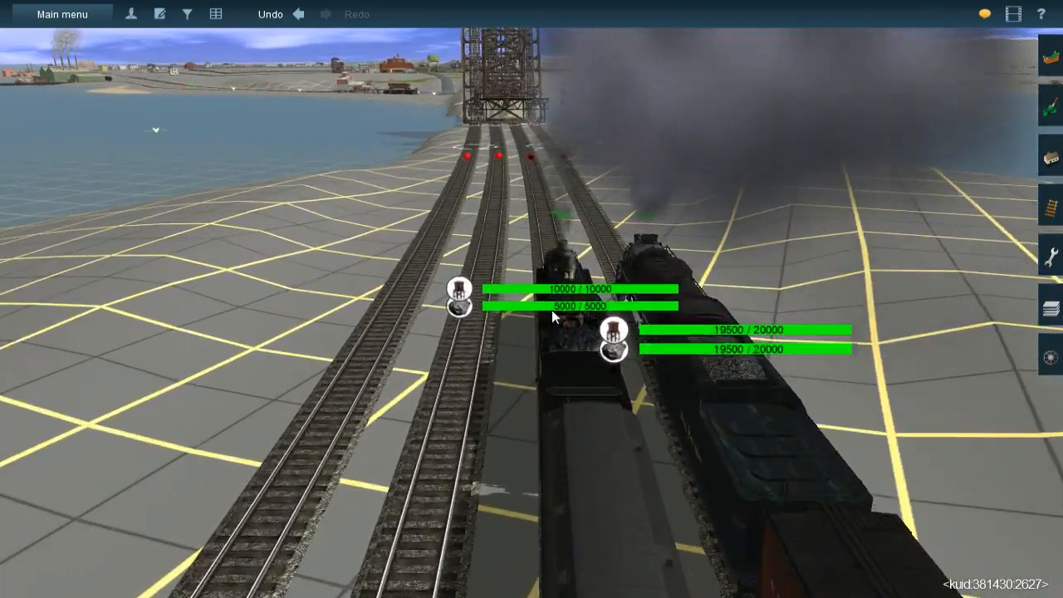
{"action": "key", "text": "Right"}
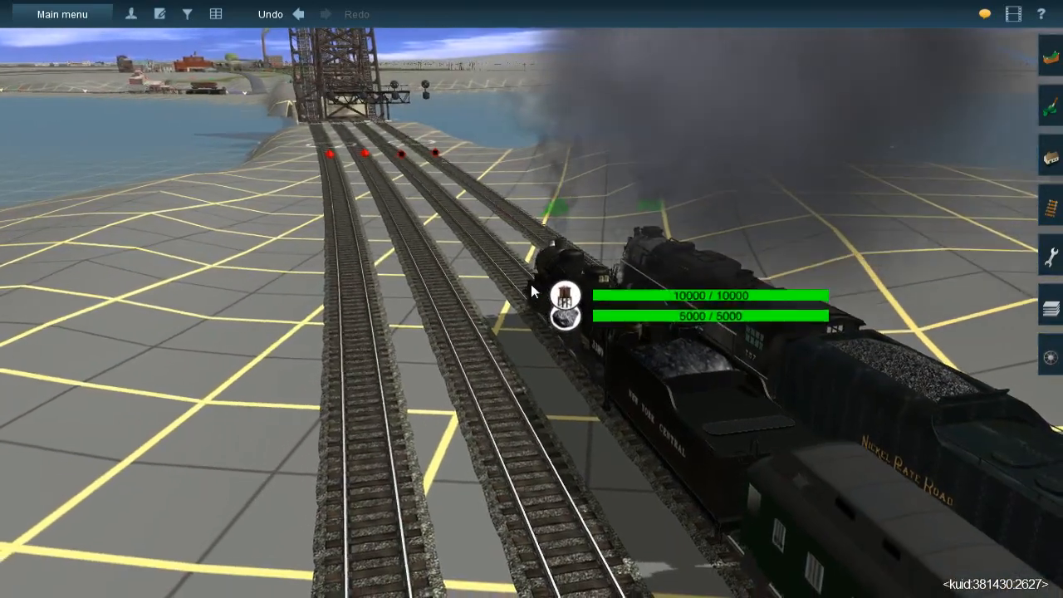
Follow the four tracks ahead of the steam trains to the MLI signal bridge and examine the signals before the drawbridge
{"action": "right_click", "coordinate": [526, 284]}
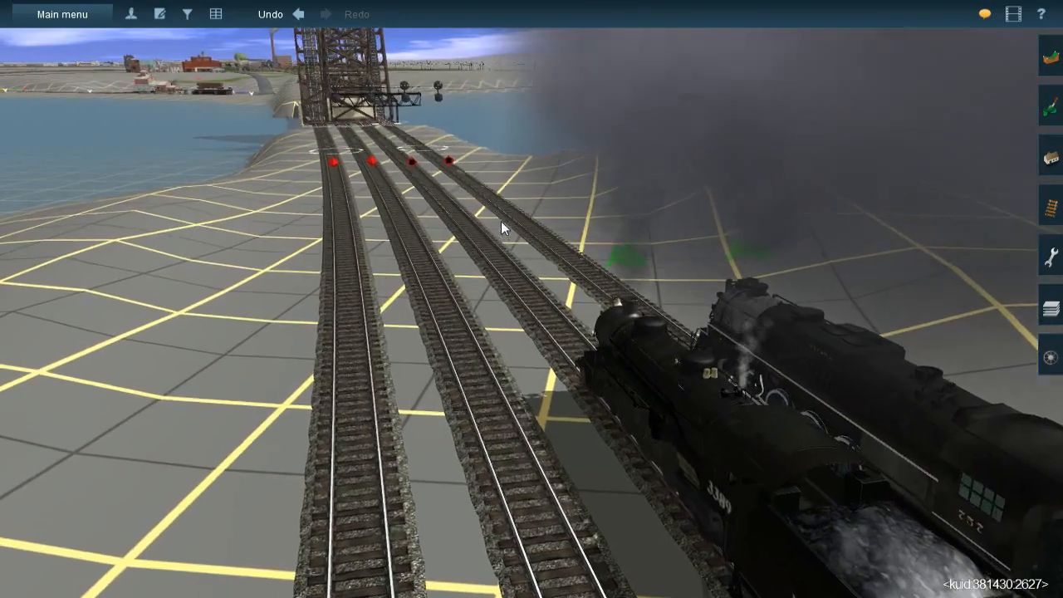
{"action": "right_click", "coordinate": [488, 216]}
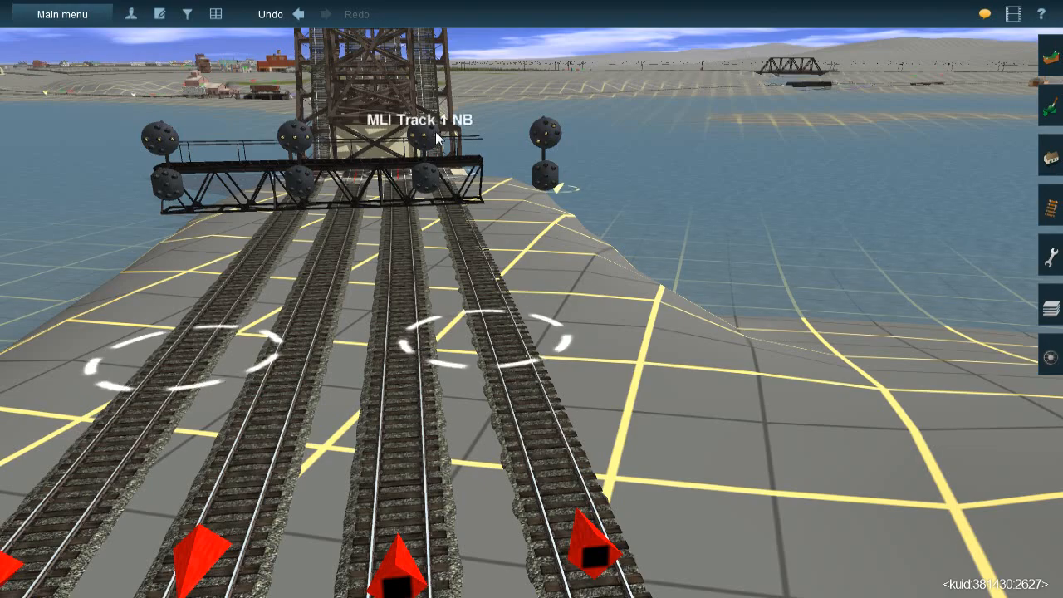
{"action": "right_click", "coordinate": [407, 266]}
{"action": "scroll", "coordinate": [498, 313], "scroll_direction": "down", "scroll_amount": 3}
{"action": "right_click", "coordinate": [562, 331]}
{"action": "right_click", "coordinate": [530, 286]}
{"action": "right_click", "coordinate": [535, 313]}
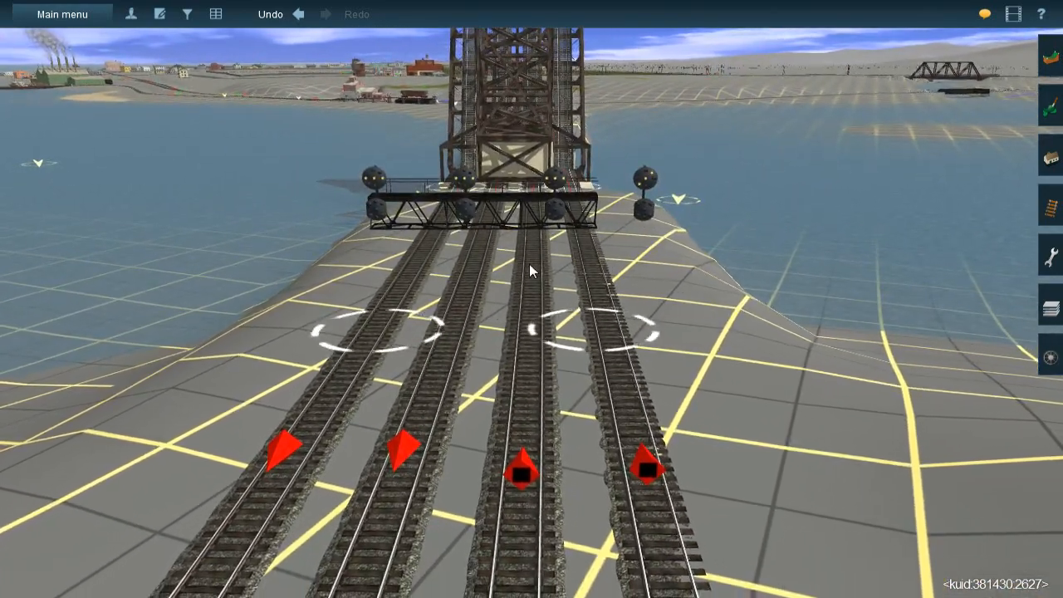
{"action": "right_click", "coordinate": [530, 264]}
{"action": "right_click", "coordinate": [532, 263]}
{"action": "key", "text": "Left"}
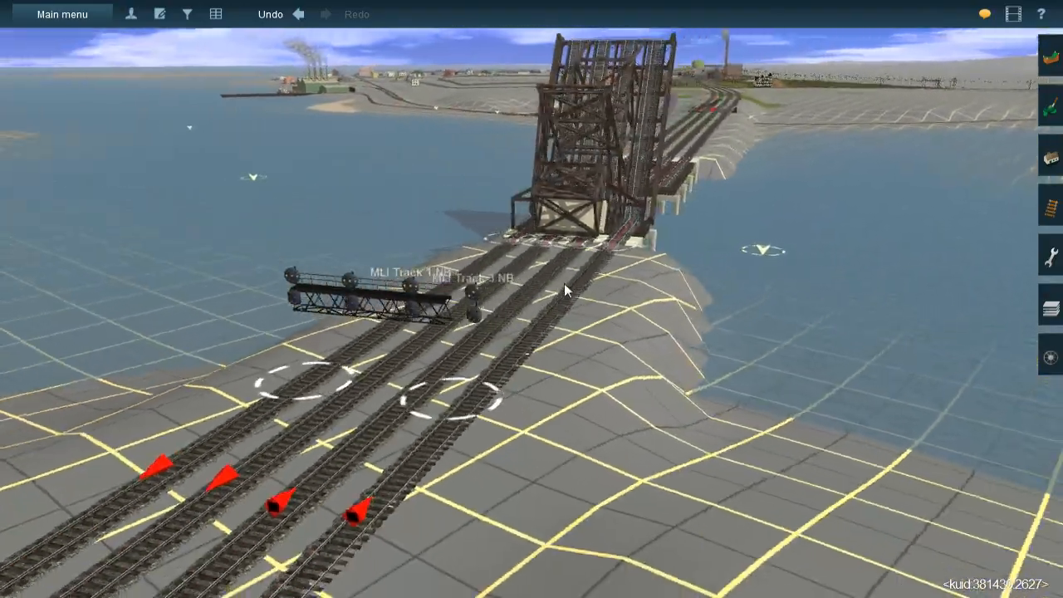
Circle the raised drawbridge to view it side-on over the water, and continue across to the tracks on the far shore
{"action": "right_click", "coordinate": [573, 281]}
{"action": "key", "text": "Left"}
{"action": "right_click", "coordinate": [562, 303]}
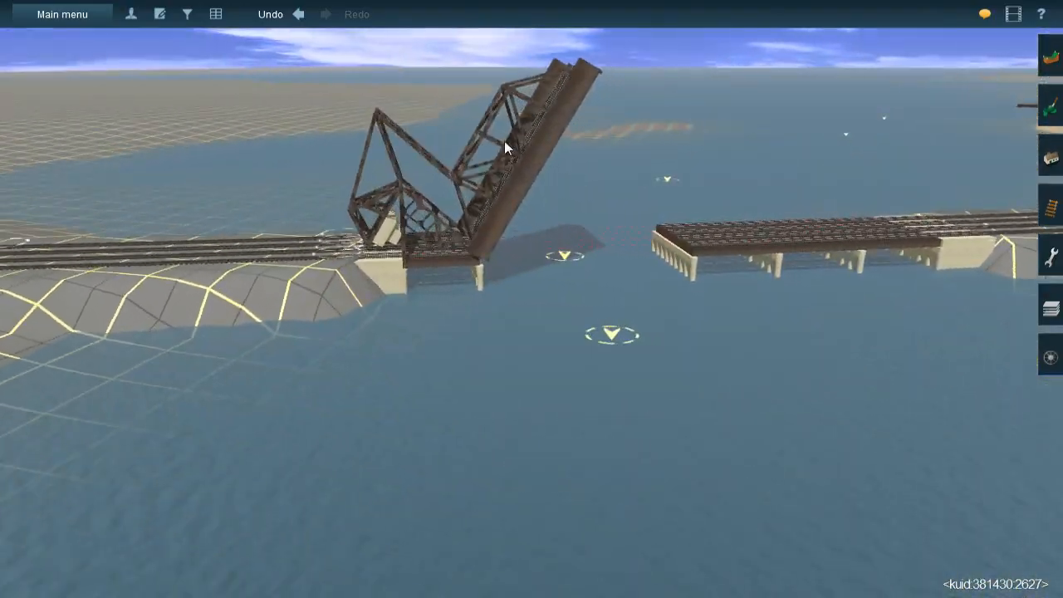
{"action": "right_click", "coordinate": [674, 229]}
{"action": "key", "text": "Left"}
{"action": "right_click", "coordinate": [742, 251]}
{"action": "right_click", "coordinate": [582, 270]}
{"action": "right_click", "coordinate": [512, 241]}
{"action": "right_click", "coordinate": [429, 224]}
{"action": "right_click", "coordinate": [517, 176]}
Trace the four-track main line into Mason's Landing, past the Main 2-1 and Main 1-3 crossover junctions
{"action": "right_click", "coordinate": [522, 173]}
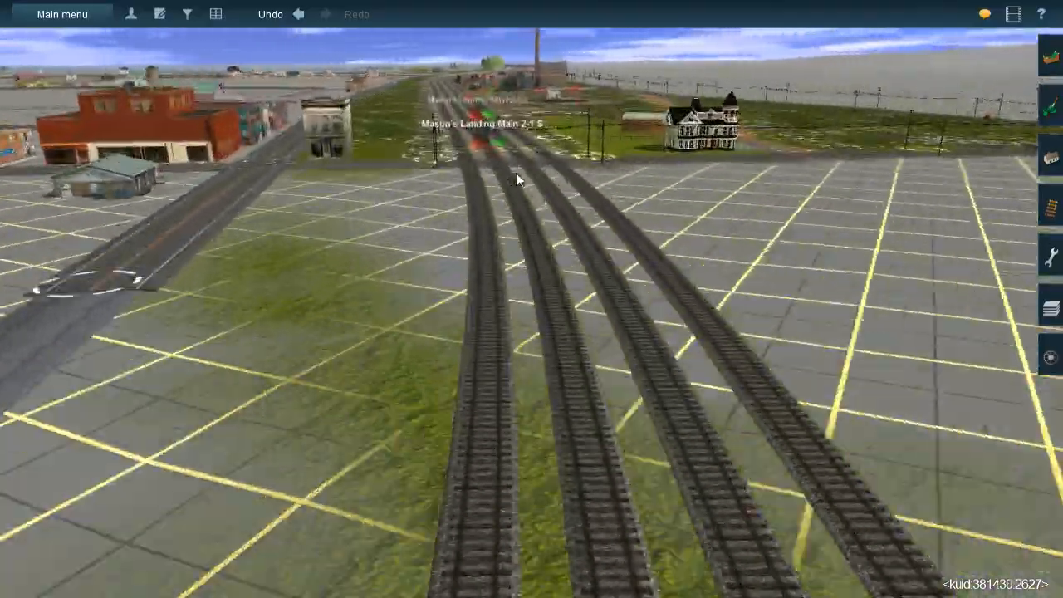
{"action": "right_click", "coordinate": [516, 173]}
{"action": "right_click", "coordinate": [546, 230]}
{"action": "right_click", "coordinate": [498, 210]}
{"action": "right_click", "coordinate": [532, 488]}
{"action": "right_click", "coordinate": [616, 271]}
{"action": "right_click", "coordinate": [523, 256]}
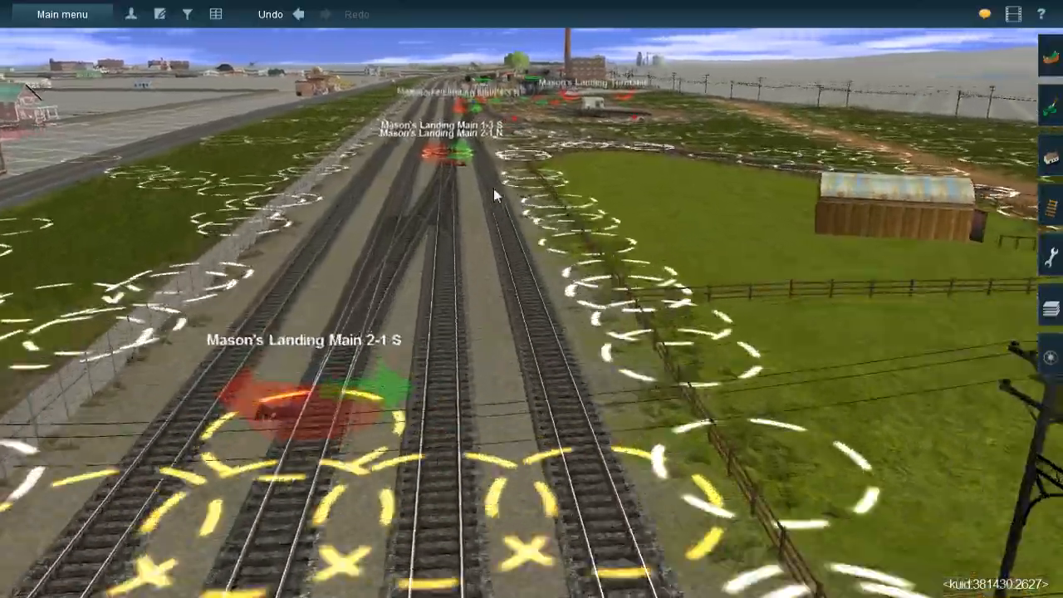
{"action": "right_click", "coordinate": [496, 190]}
{"action": "right_click", "coordinate": [506, 254]}
{"action": "right_click", "coordinate": [565, 177]}
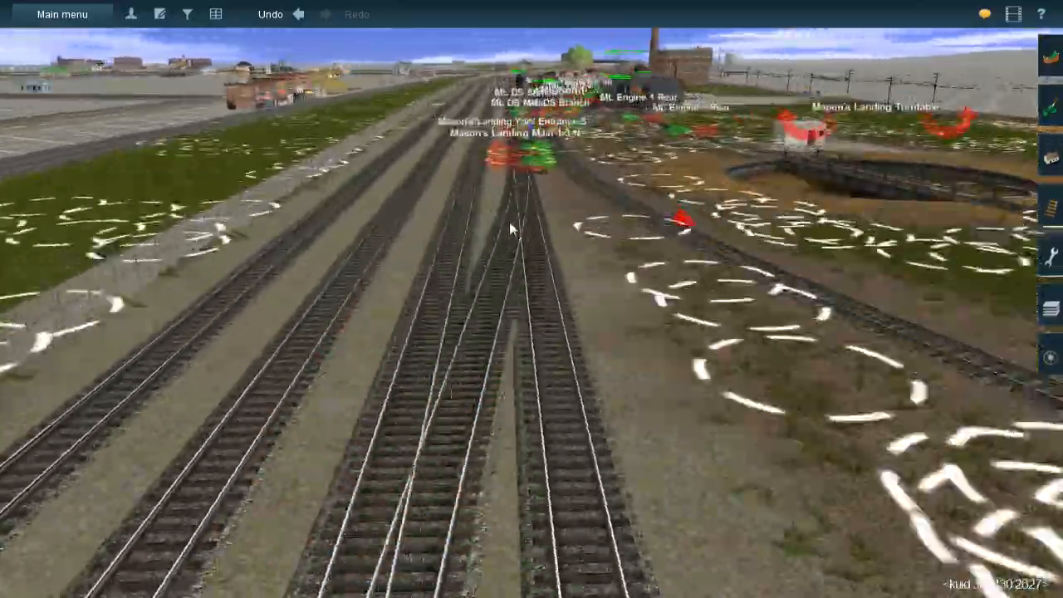
Survey the Mason's Landing yard from its entrance junction past the DS Main and DS Yard junctions to the station siding
{"action": "right_click", "coordinate": [509, 222]}
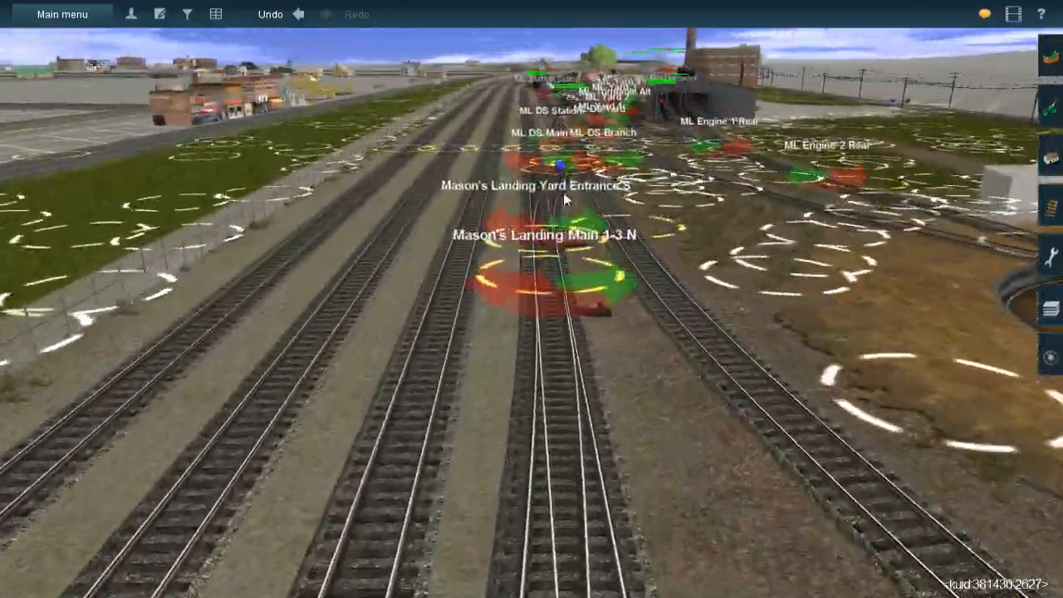
{"action": "right_click", "coordinate": [562, 183]}
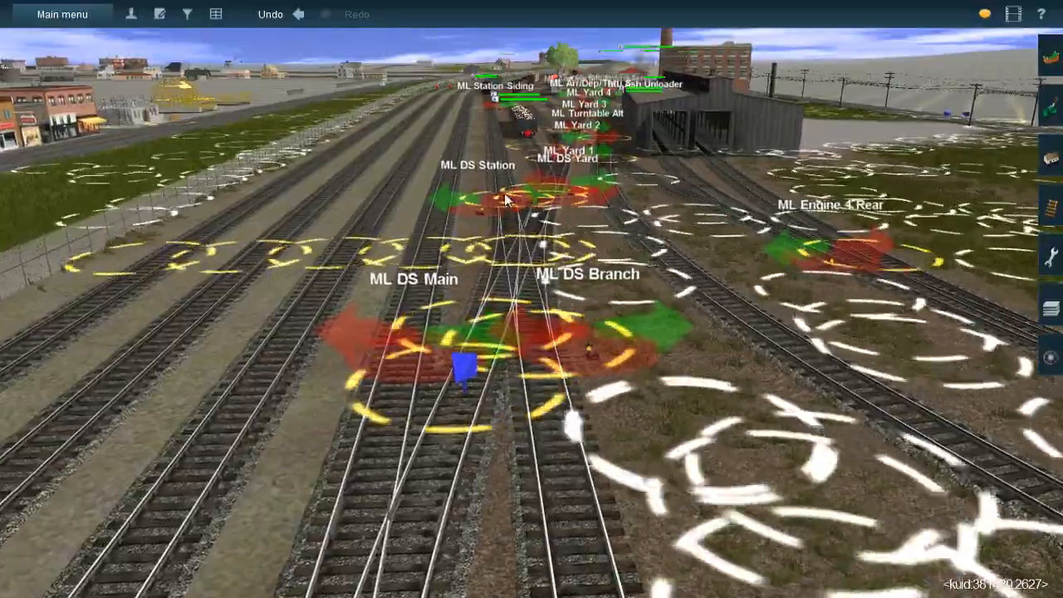
{"action": "right_click", "coordinate": [532, 170]}
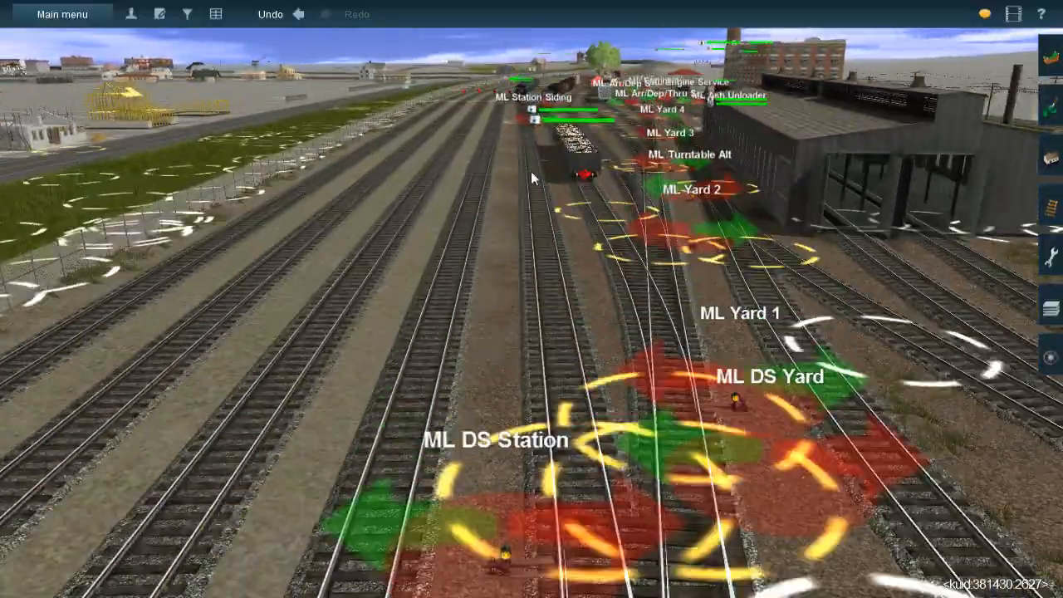
{"action": "right_click", "coordinate": [539, 171]}
{"action": "right_click", "coordinate": [550, 171]}
{"action": "right_click", "coordinate": [498, 505]}
{"action": "right_click", "coordinate": [495, 510]}
{"action": "right_click", "coordinate": [538, 368]}
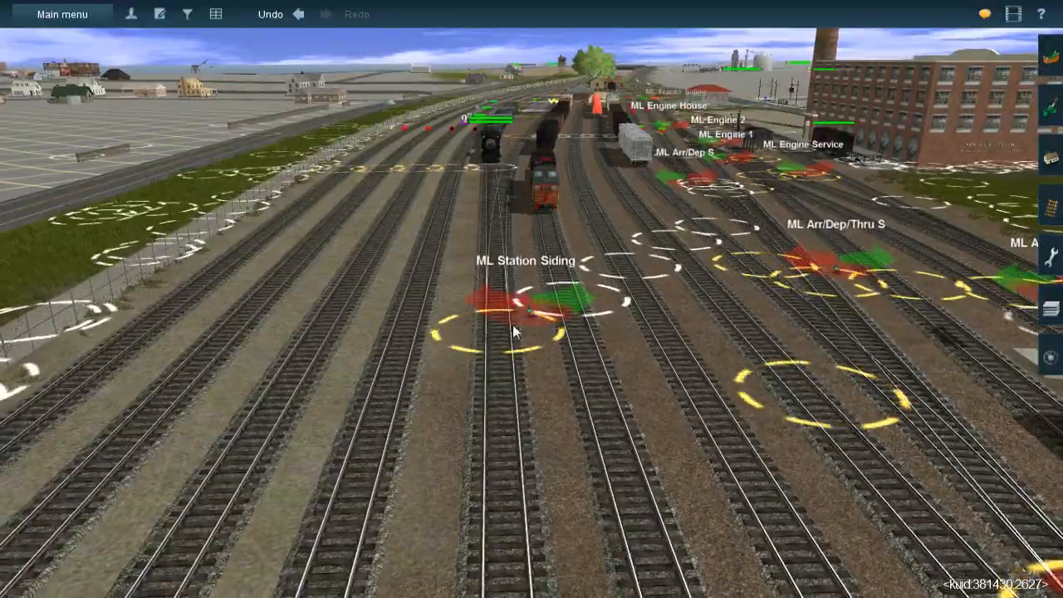
{"action": "right_click", "coordinate": [496, 568]}
Move along the station tracks at Mason's Landing and follow the main line beyond them past the long freight train
{"action": "right_click_drag", "start_coordinate": [491, 562], "coordinate": [529, 212]}
{"action": "key", "text": "Up"}
{"action": "key", "text": "Down"}
{"action": "key", "text": "Left"}
{"action": "key", "text": "Right"}
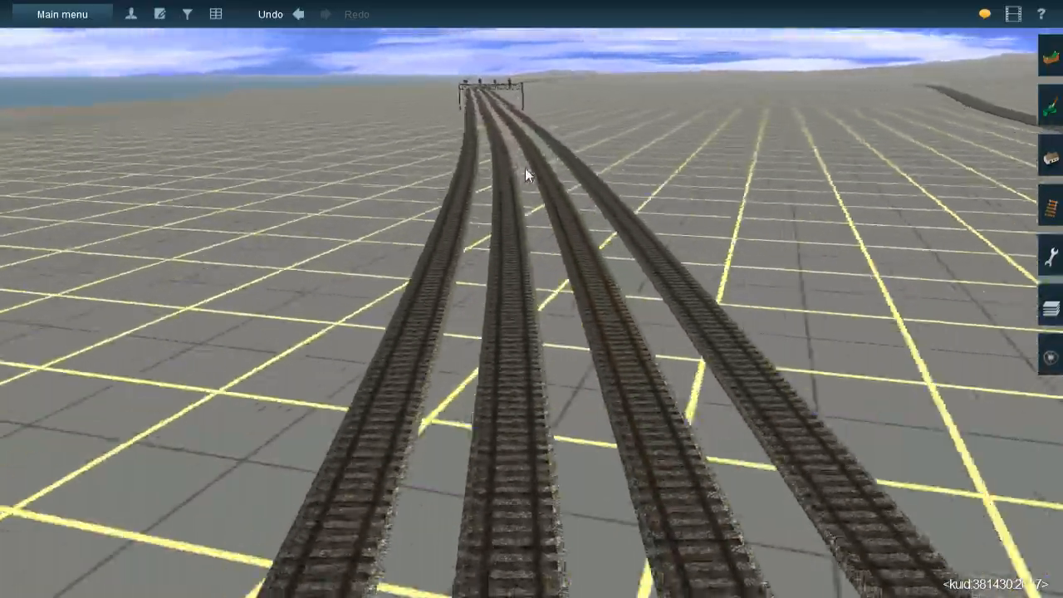
{"action": "right_click_drag", "start_coordinate": [525, 168], "coordinate": [526, 276]}
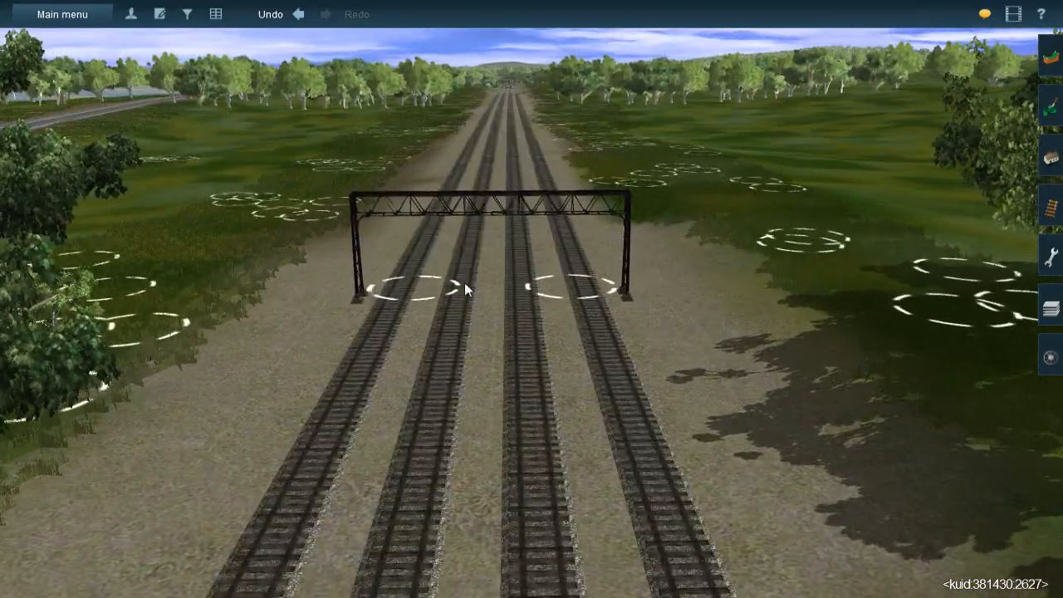
Follow the four-track line through the woods, checking the empty signal bridges and the crossovers before the river bridge
{"action": "right_click_drag", "start_coordinate": [482, 290], "coordinate": [588, 326]}
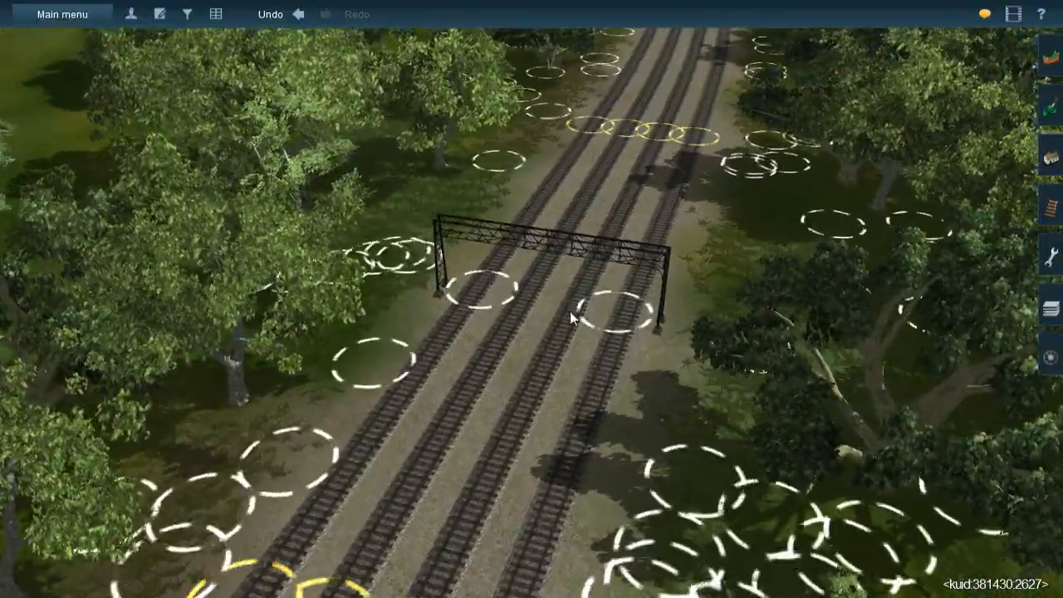
{"action": "right_click_drag", "start_coordinate": [575, 317], "coordinate": [530, 288]}
{"action": "right_click", "coordinate": [530, 289]}
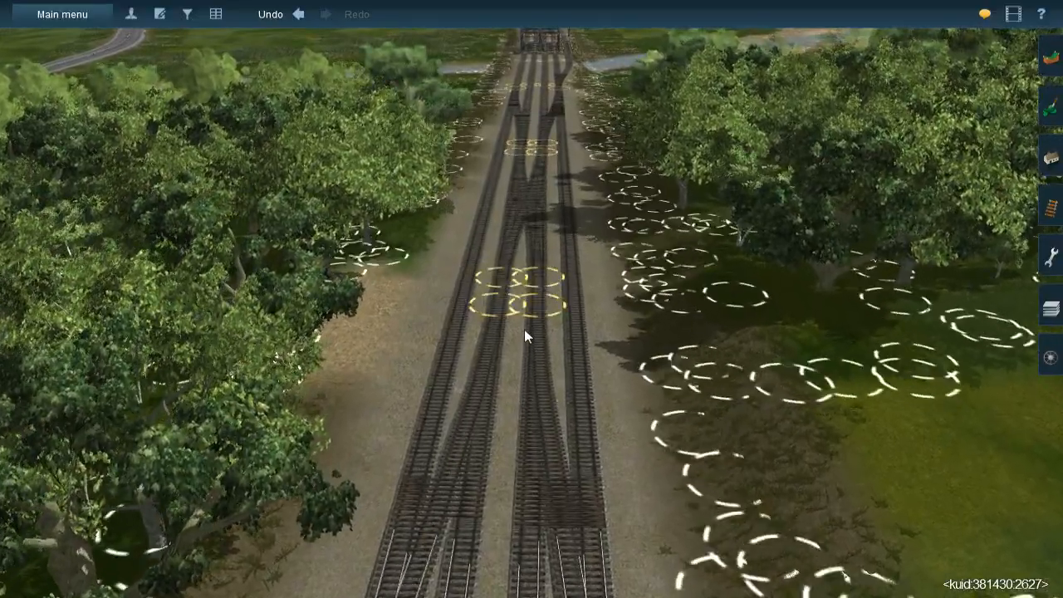
{"action": "right_click", "coordinate": [529, 249]}
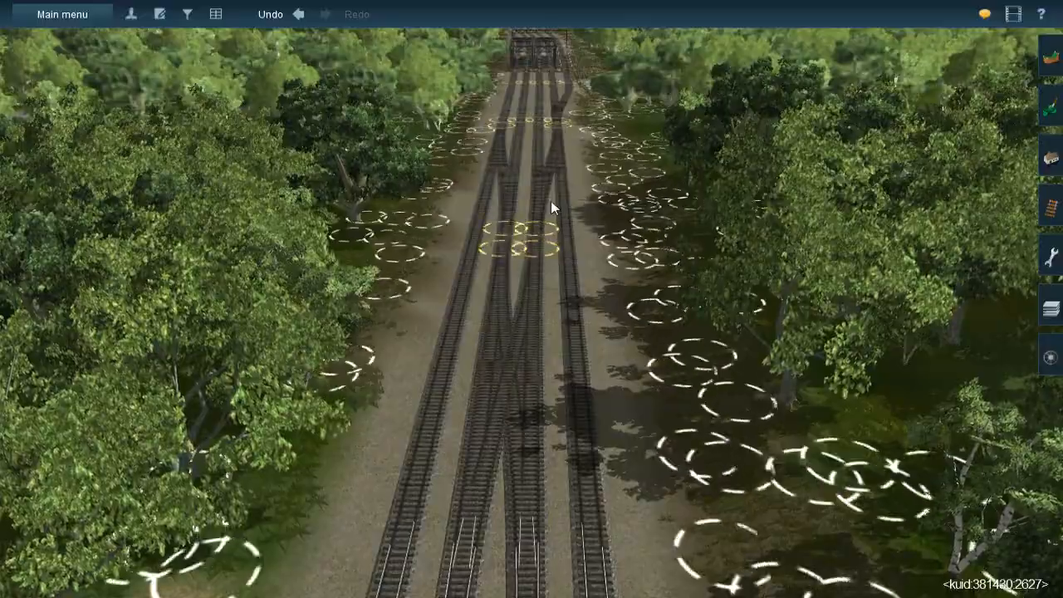
{"action": "right_click", "coordinate": [550, 201]}
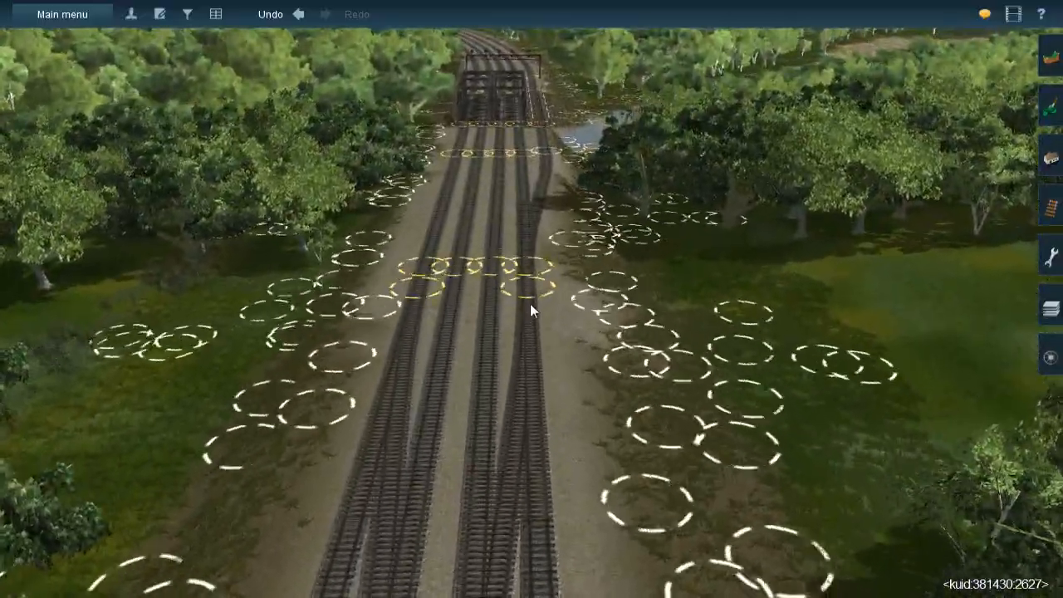
{"action": "right_click", "coordinate": [529, 203]}
{"action": "right_click_drag", "start_coordinate": [529, 202], "coordinate": [515, 304]}
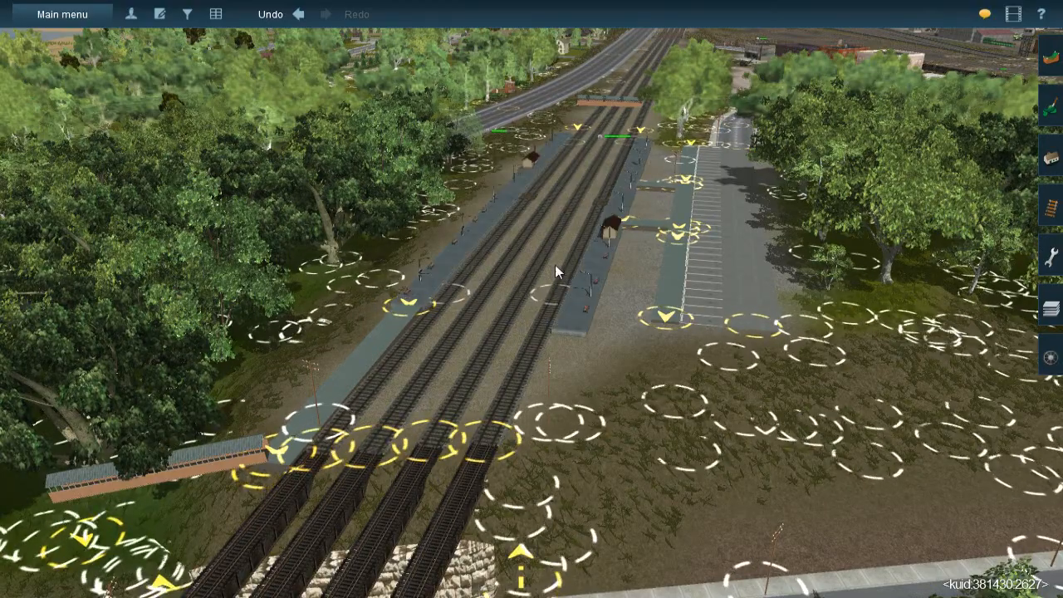
Look over the passenger station's platforms and parking lot from the road underpass, including the bridge on its approach
{"action": "right_click", "coordinate": [565, 264]}
{"action": "key", "text": "Right"}
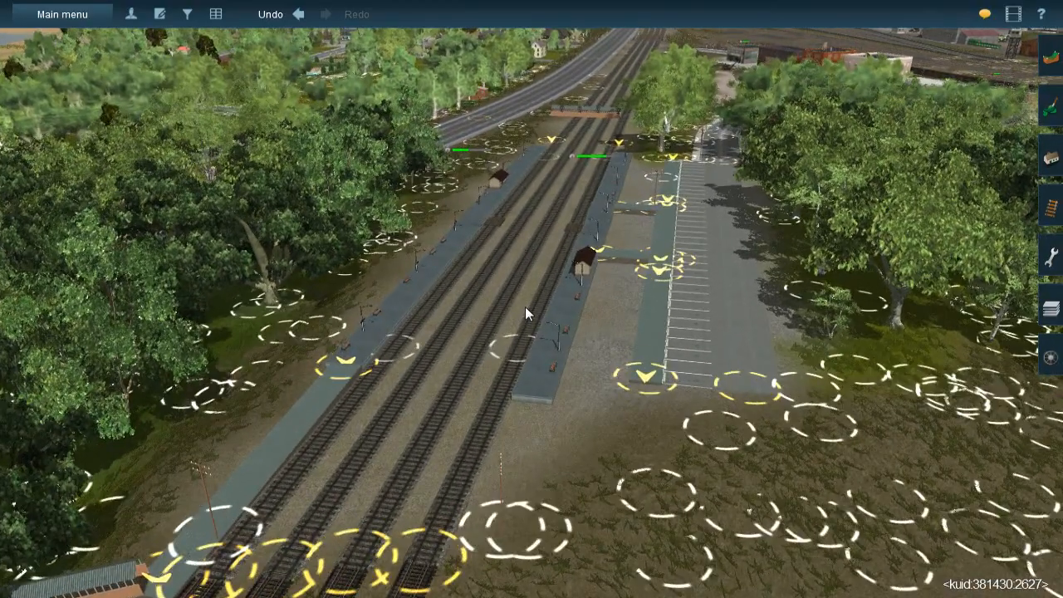
{"action": "right_click", "coordinate": [525, 318]}
{"action": "key", "text": "Left"}
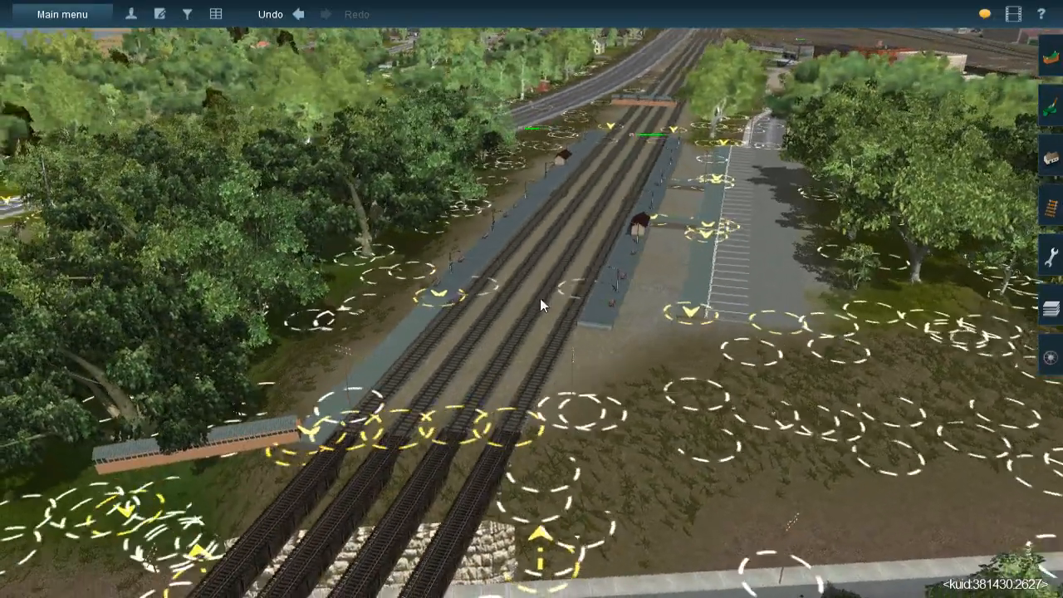
{"action": "right_click", "coordinate": [545, 295]}
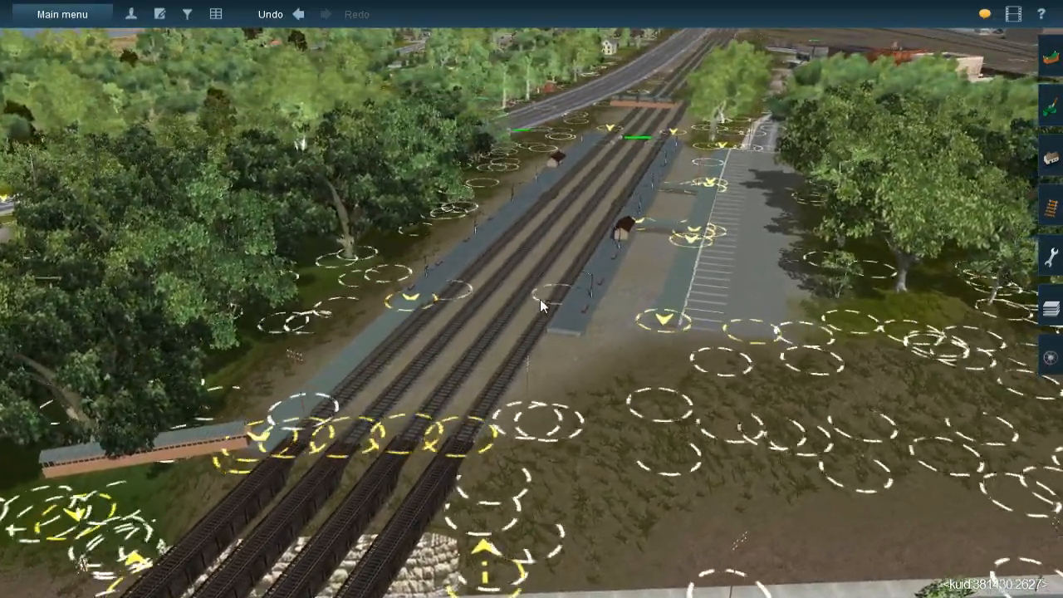
{"action": "right_click", "coordinate": [528, 308]}
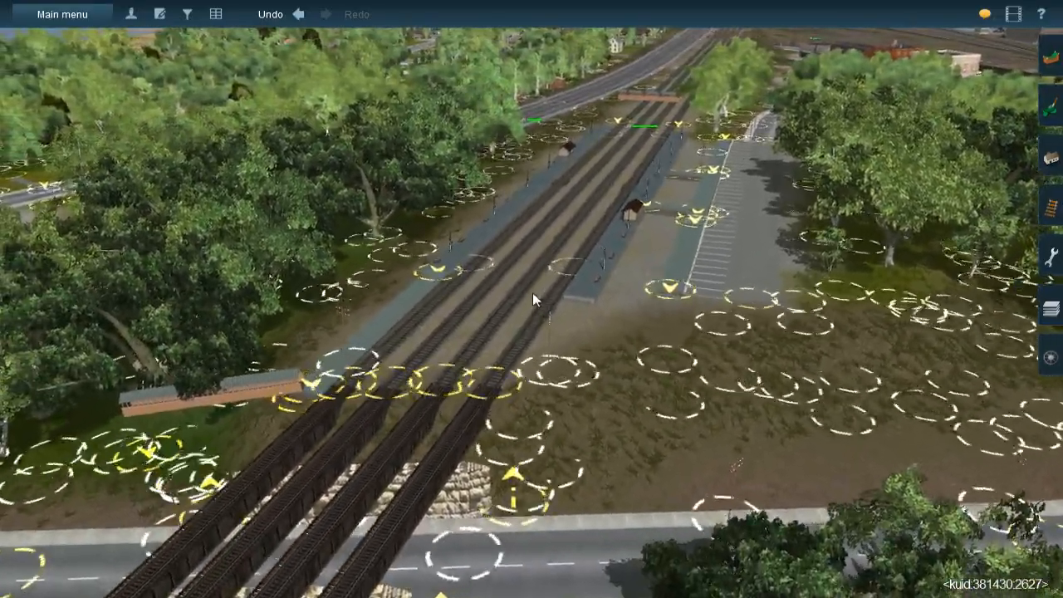
{"action": "key", "text": "Right"}
{"action": "right_click", "coordinate": [511, 322]}
{"action": "key", "text": "Right"}
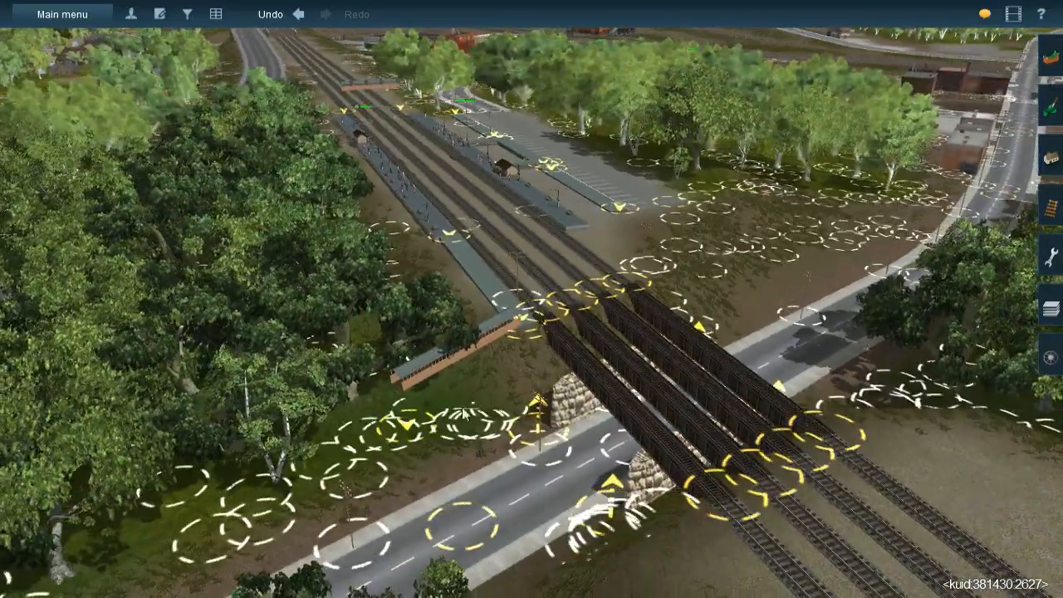
View the station platforms lengthwise and up close, looking toward the footbridge beyond them
{"action": "right_click", "coordinate": [493, 202]}
{"action": "key", "text": "Left"}
{"action": "key", "text": "Left"}
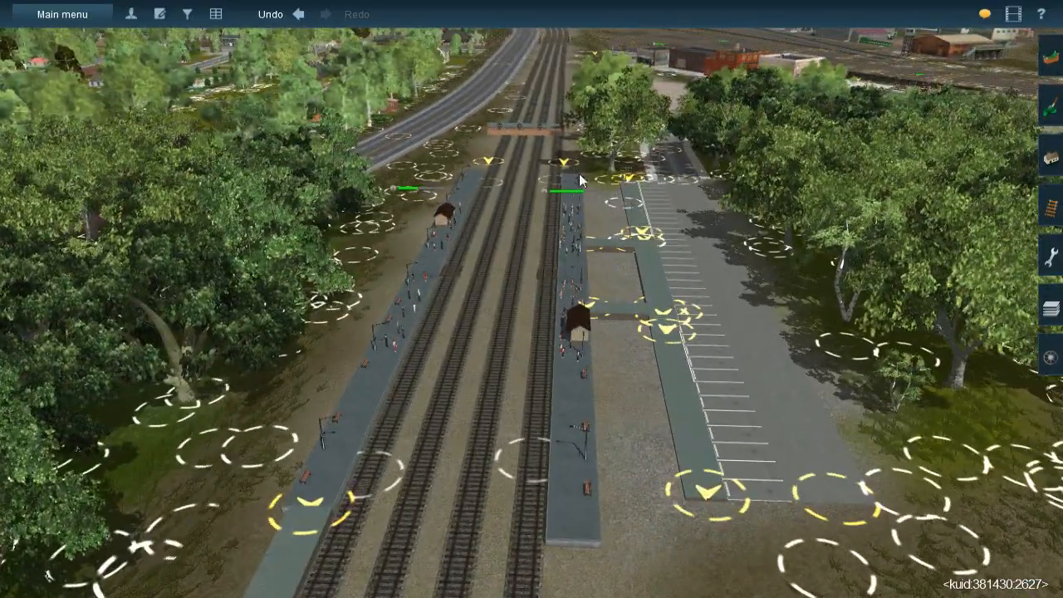
{"action": "right_click", "coordinate": [480, 265]}
{"action": "key", "text": "Left"}
{"action": "scroll", "coordinate": [532, 283], "scroll_direction": "up", "scroll_amount": 4}
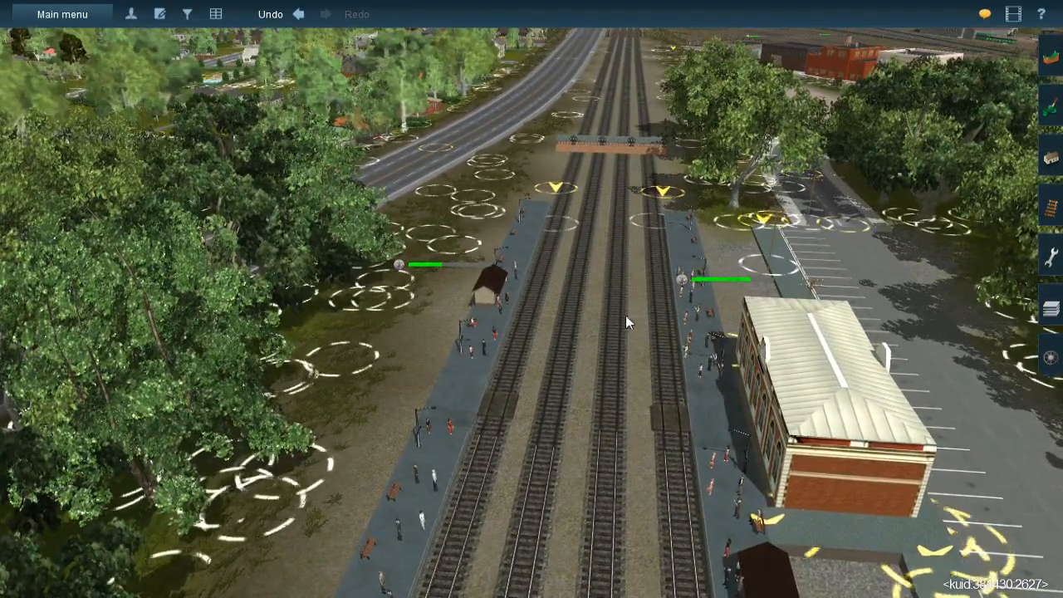
Follow the main line from the station to Olive and inspect the ONI tower with its Enhanced TRC3 Interlocking Tower object
{"action": "right_click_drag", "start_coordinate": [619, 190], "coordinate": [654, 338]}
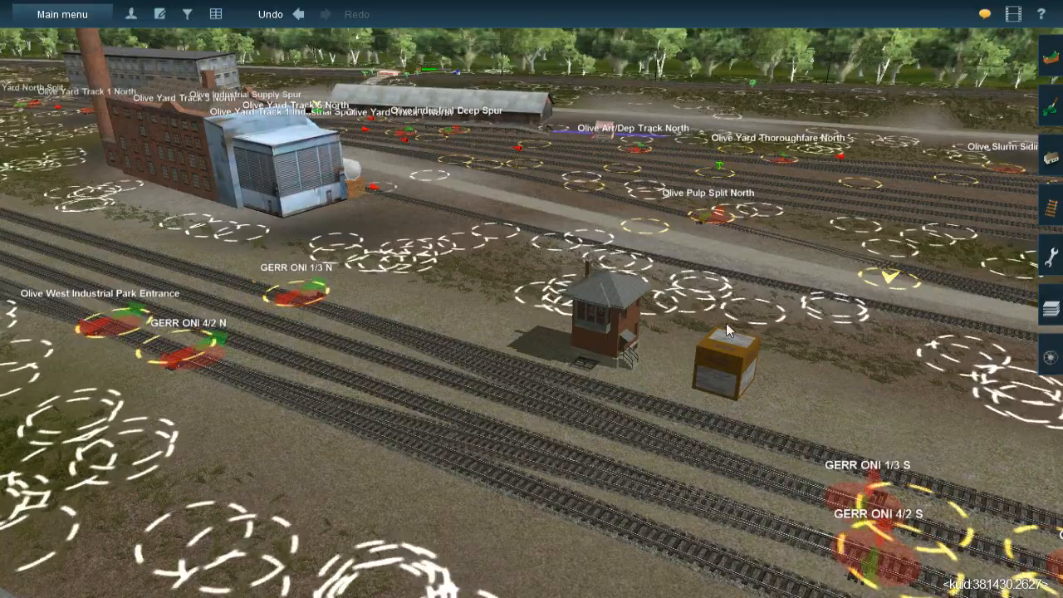
{"action": "right_click_drag", "start_coordinate": [675, 390], "coordinate": [512, 391]}
{"action": "key", "text": "Left"}
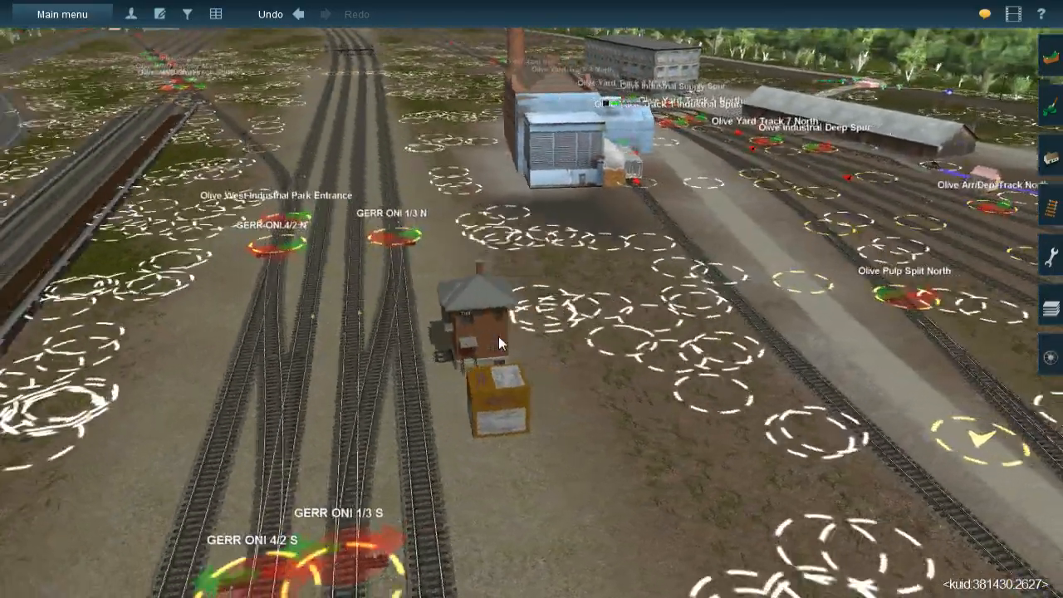
{"action": "scroll", "coordinate": [504, 292], "scroll_direction": "up", "scroll_amount": 3}
{"action": "scroll", "coordinate": [503, 289], "scroll_direction": "up", "scroll_amount": 2}
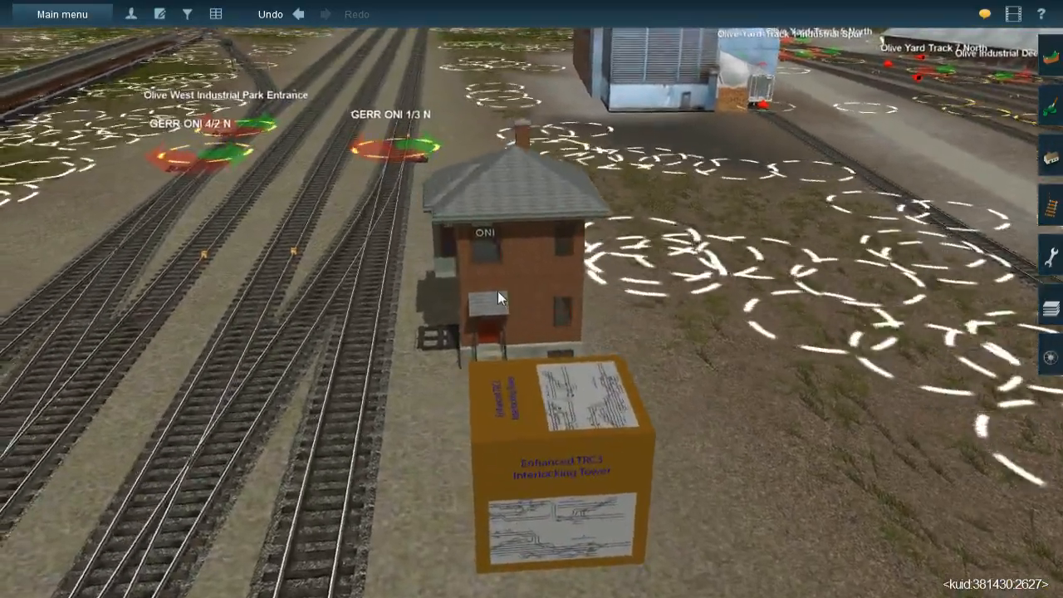
{"action": "right_click_drag", "start_coordinate": [497, 294], "coordinate": [502, 194]}
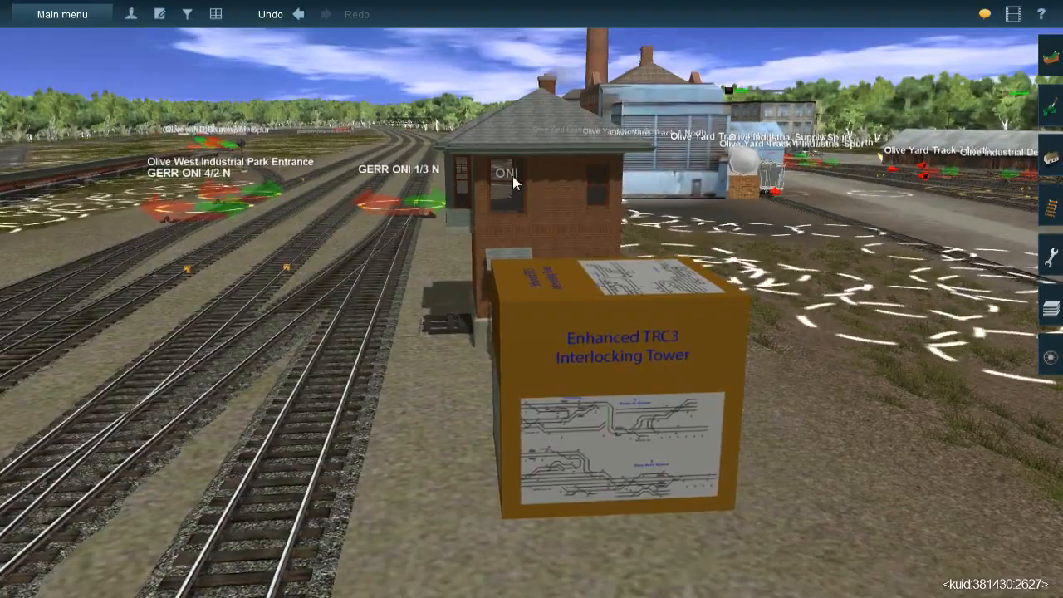
{"action": "right_click_drag", "start_coordinate": [455, 498], "coordinate": [416, 463]}
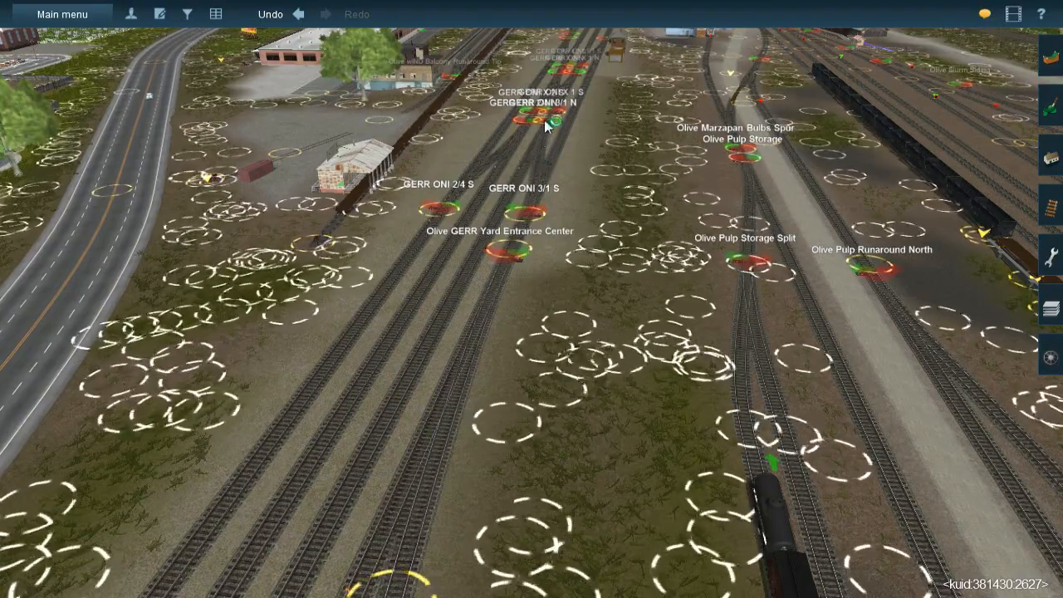
Follow the main line out of Olive to the end of the wooded scenery and examine the unfinished raised terrain beyond
{"action": "right_click_drag", "start_coordinate": [587, 50], "coordinate": [553, 295]}
{"action": "key", "text": "Left"}
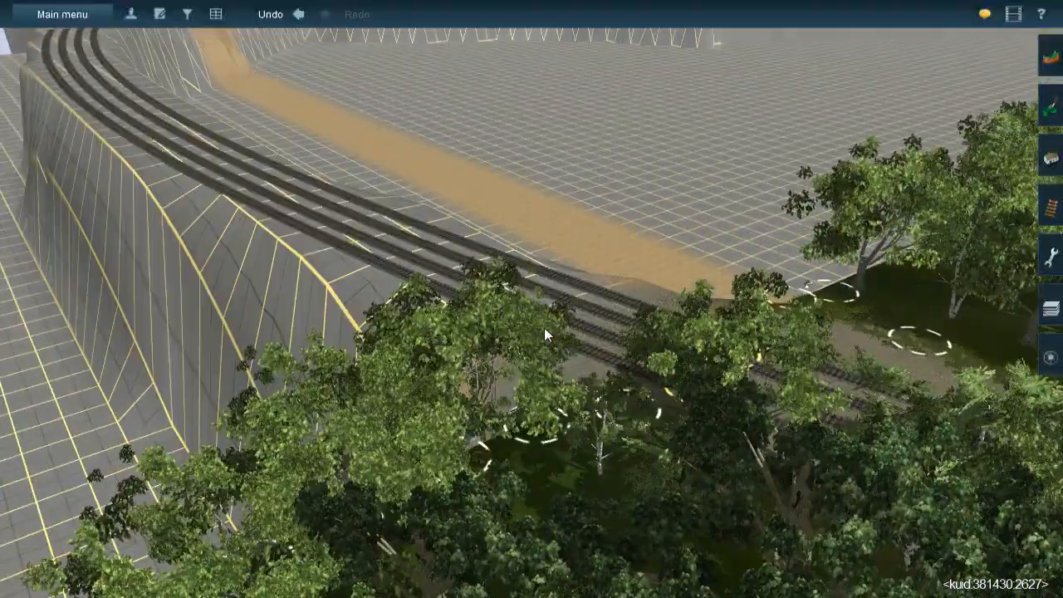
{"action": "scroll", "coordinate": [546, 325], "scroll_direction": "down", "scroll_amount": 5}
{"action": "key", "text": "Left"}
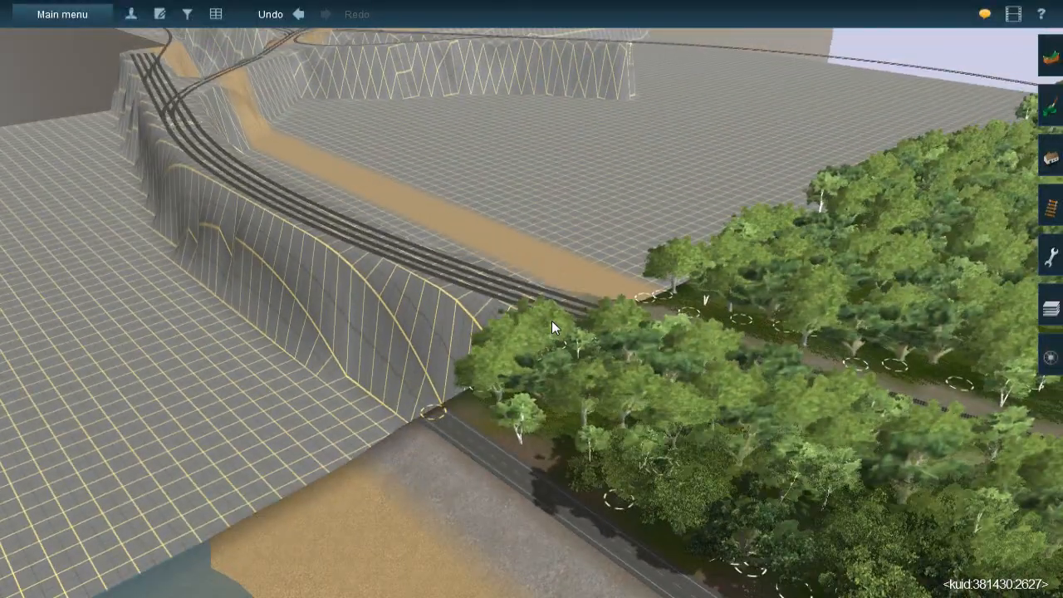
{"action": "key", "text": "Down"}
{"action": "key", "text": "Left"}
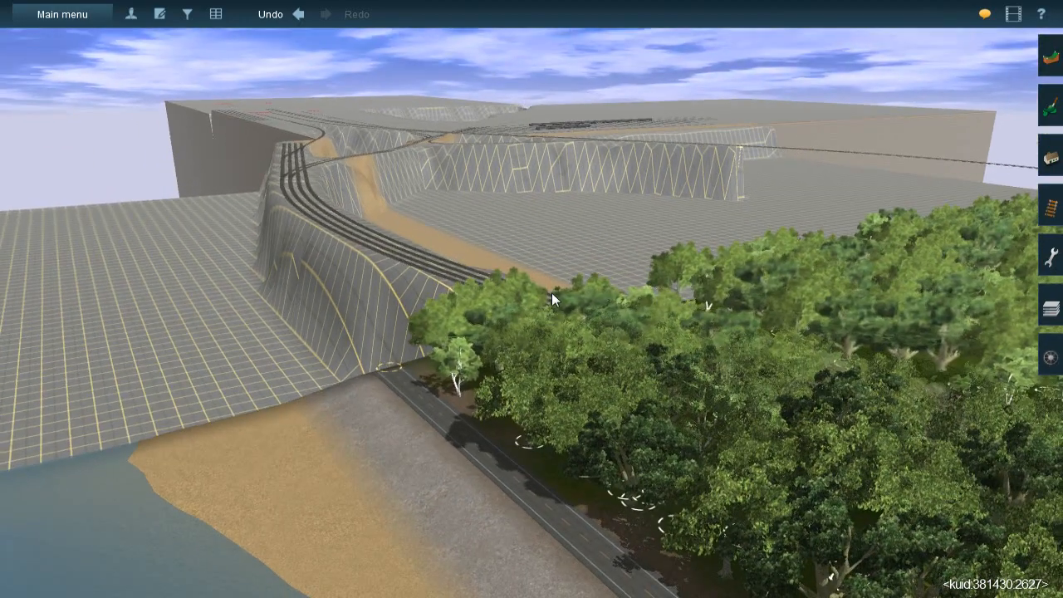
{"action": "key", "text": "Right"}
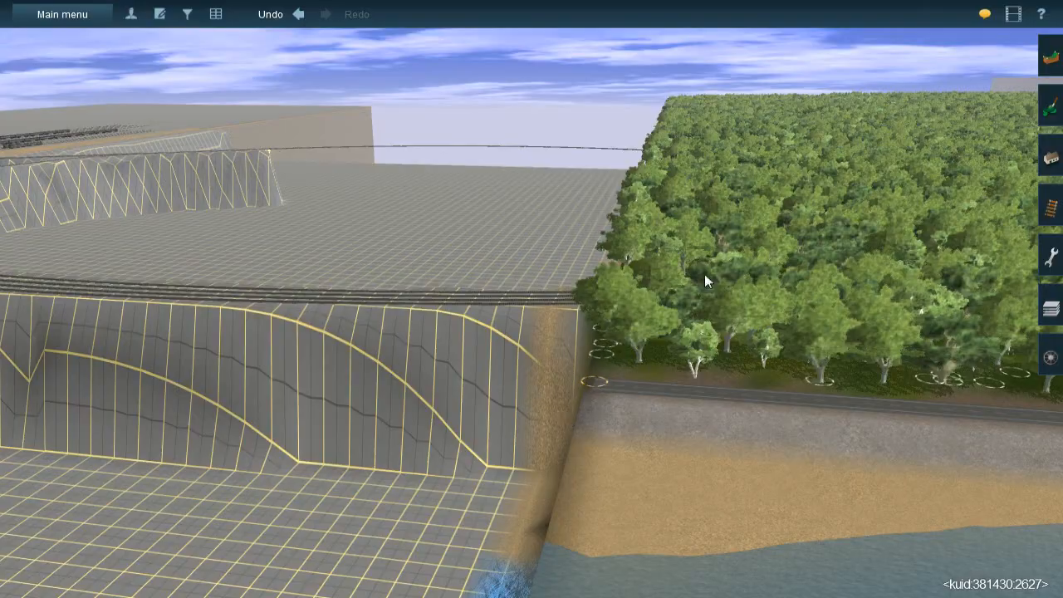
{"action": "key", "text": "Left"}
Inspect the portal tracks and the staging yard full of parked trains, and return to the main line in the yard area
{"action": "right_click_drag", "start_coordinate": [532, 306], "coordinate": [561, 470]}
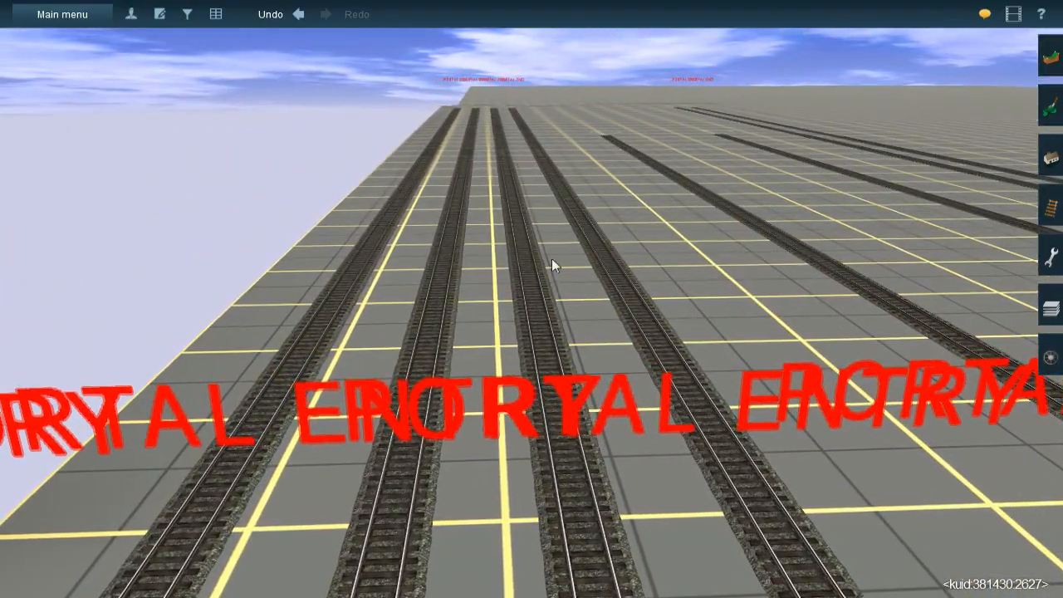
{"action": "right_click_drag", "start_coordinate": [584, 368], "coordinate": [551, 312]}
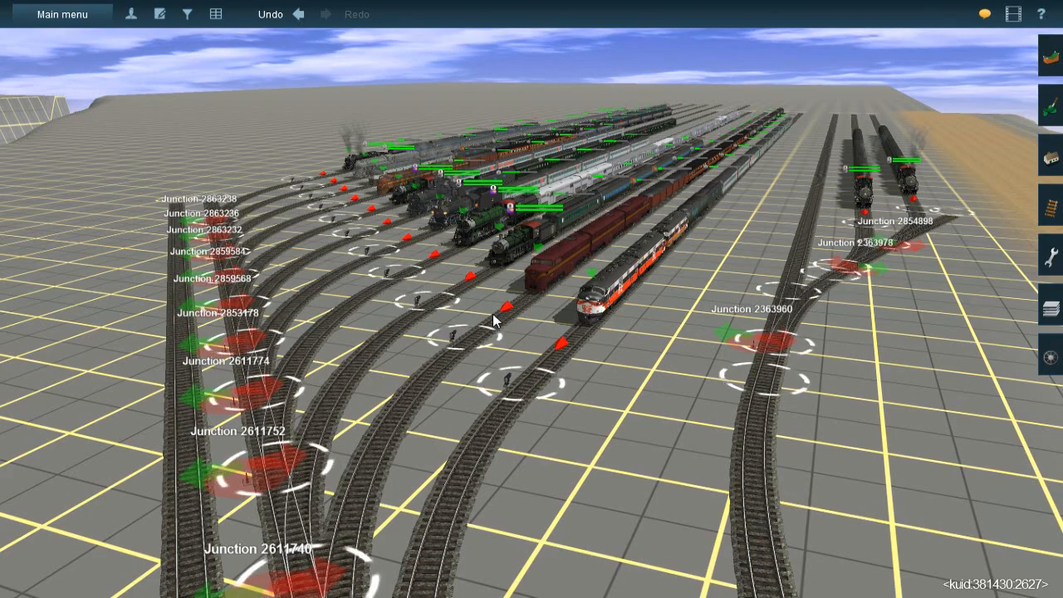
{"action": "right_click_drag", "start_coordinate": [498, 317], "coordinate": [544, 219]}
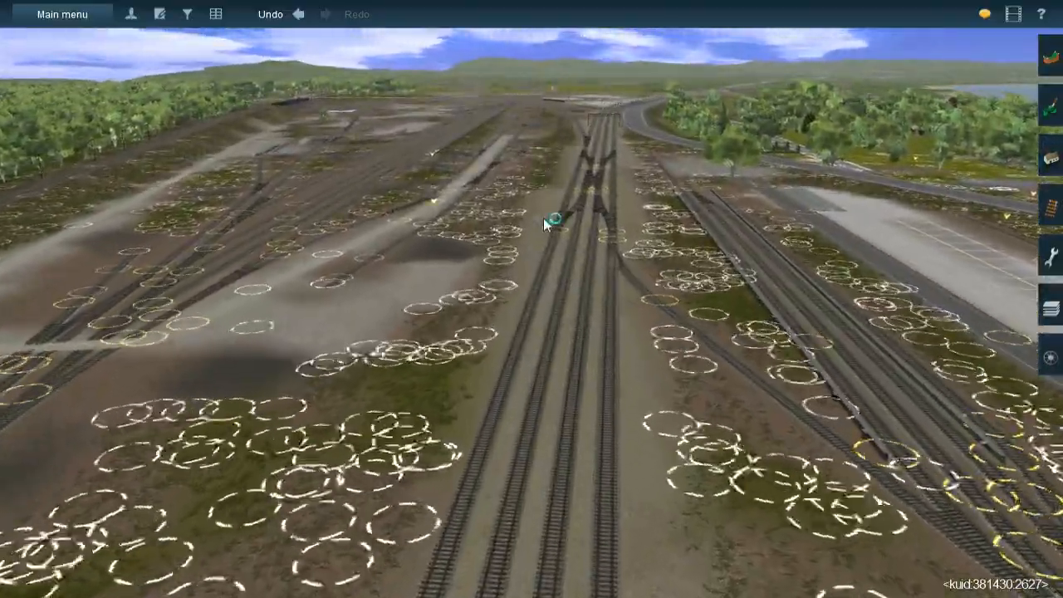